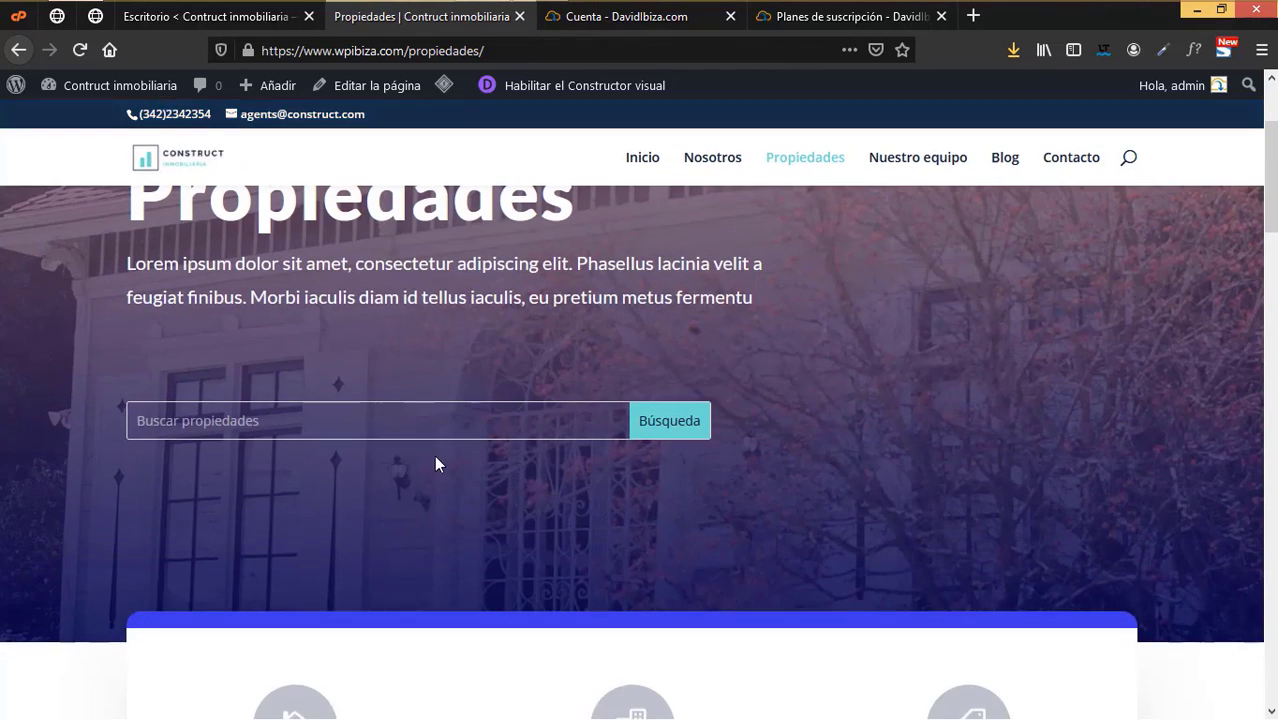
# - Scroll the Propiedades page, then browse the Nuestro equipo page
pyautogui.scroll(-10, 509, 470)
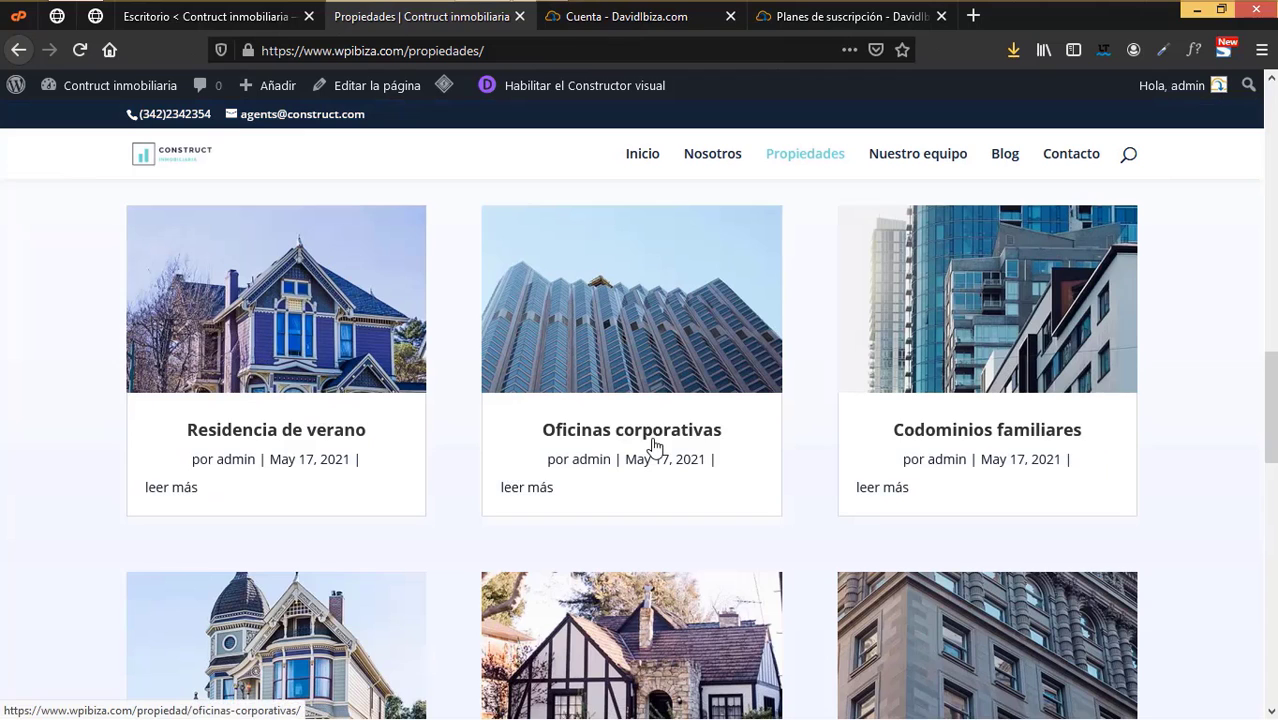
pyautogui.scroll(-10, 652, 446)
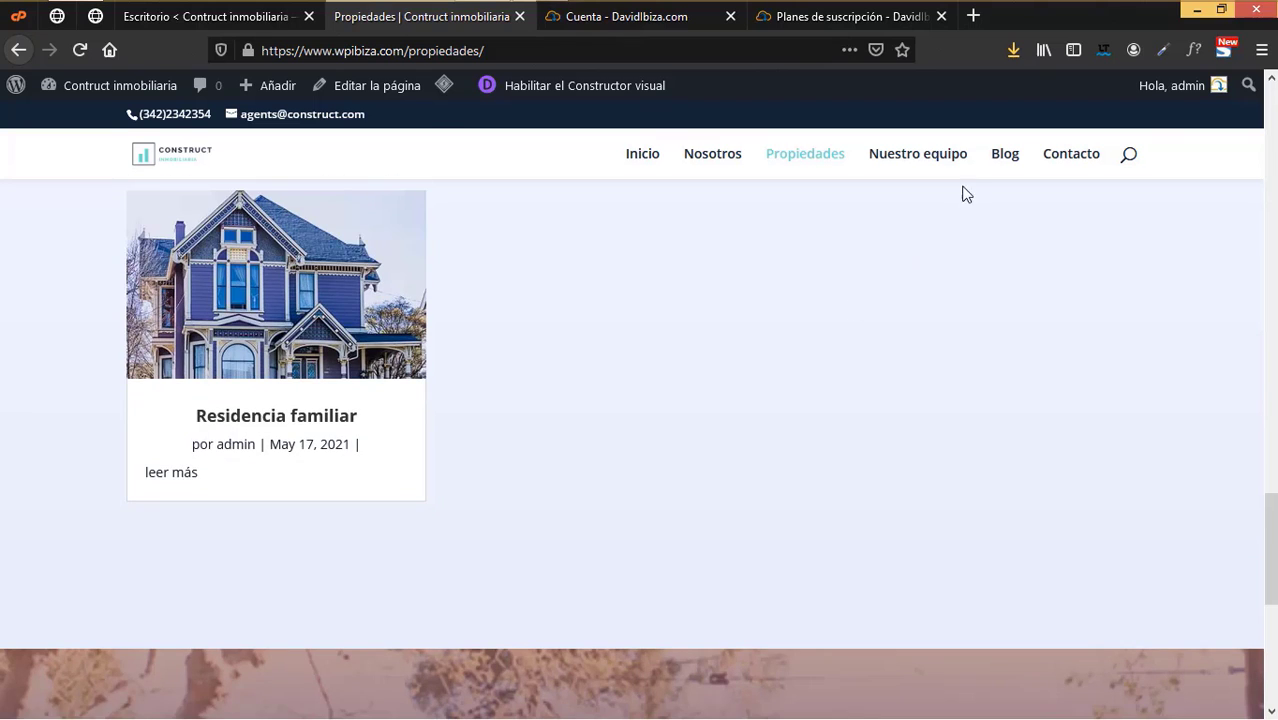
pyautogui.click(950, 165)
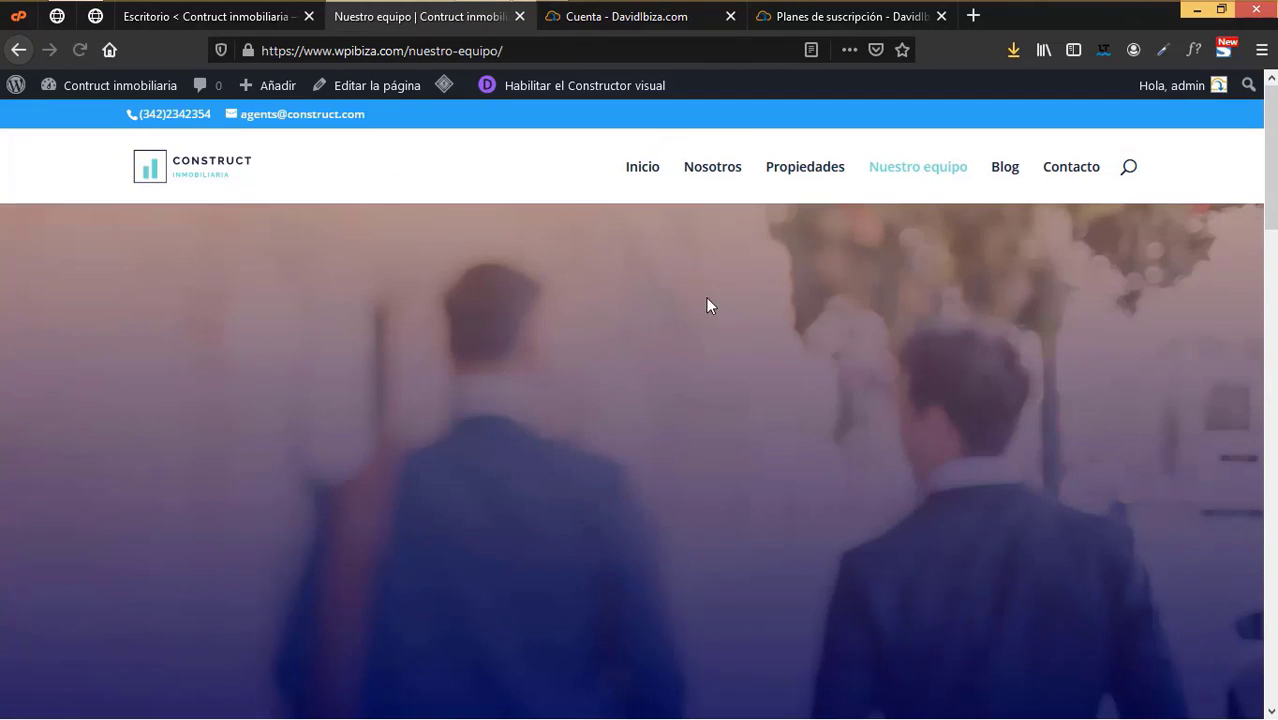
pyautogui.scroll(-7, 734, 479)
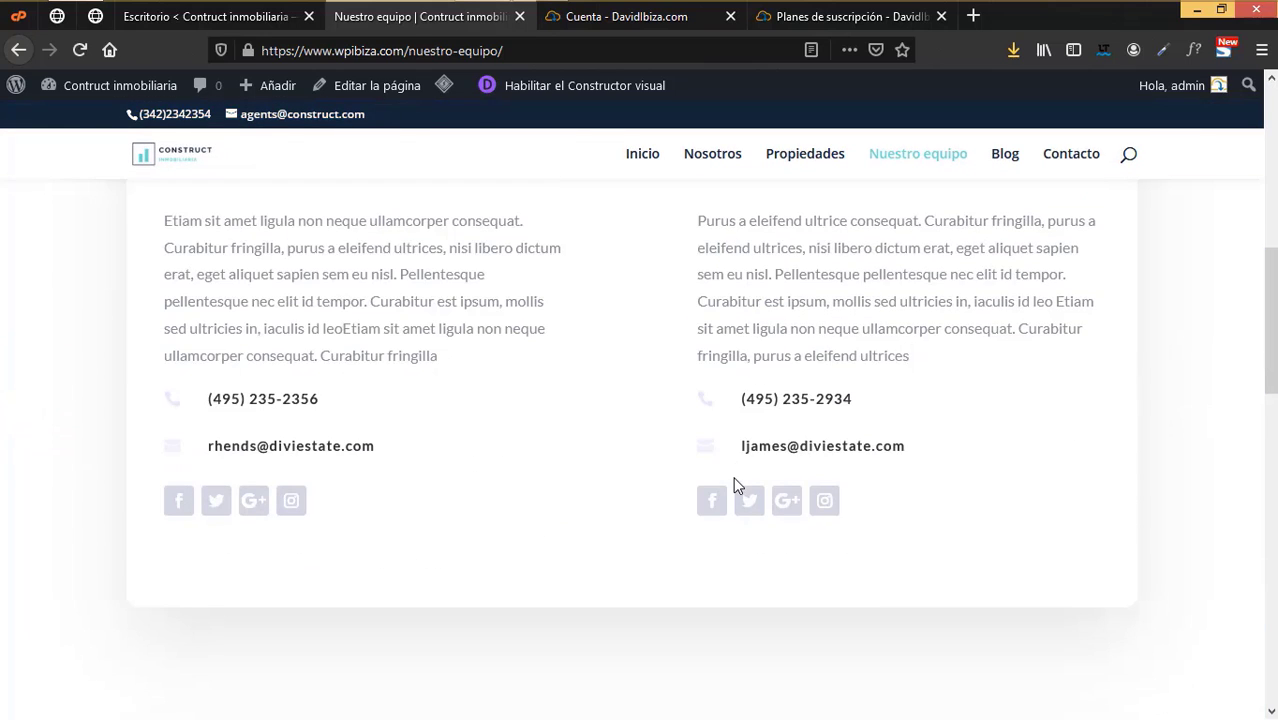
pyautogui.scroll(-7, 734, 485)
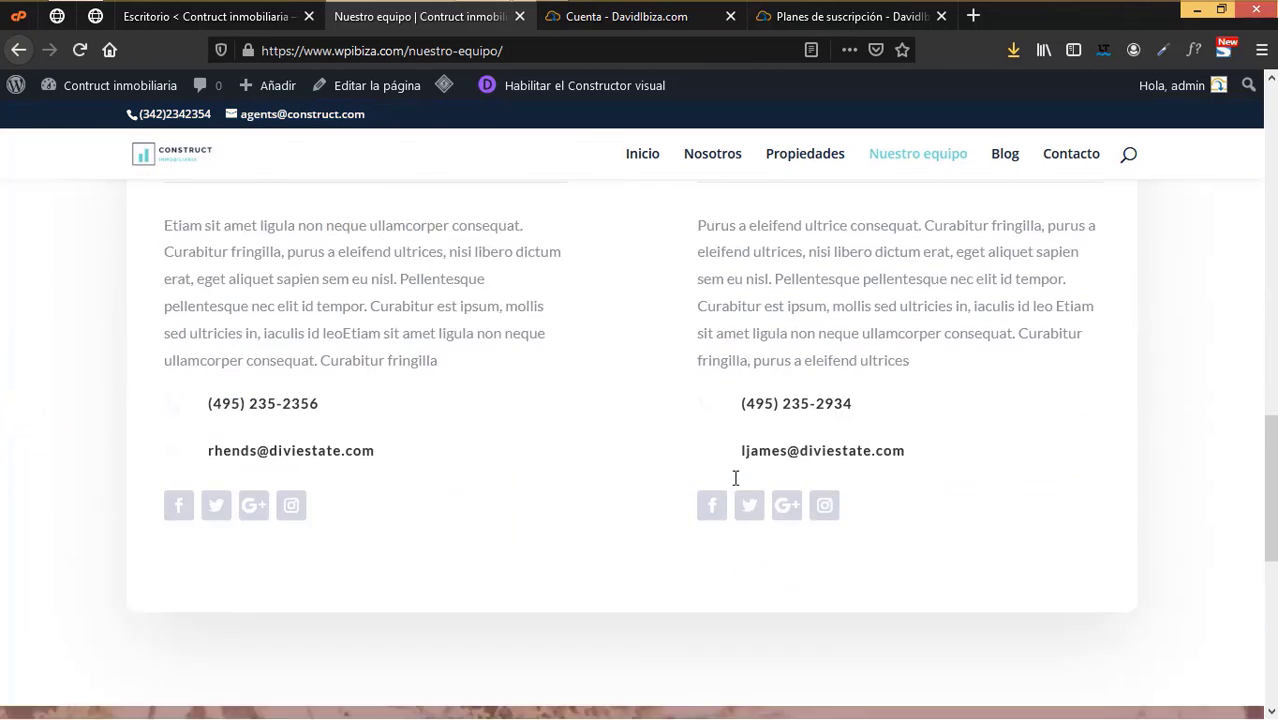
pyautogui.scroll(2, 735, 479)
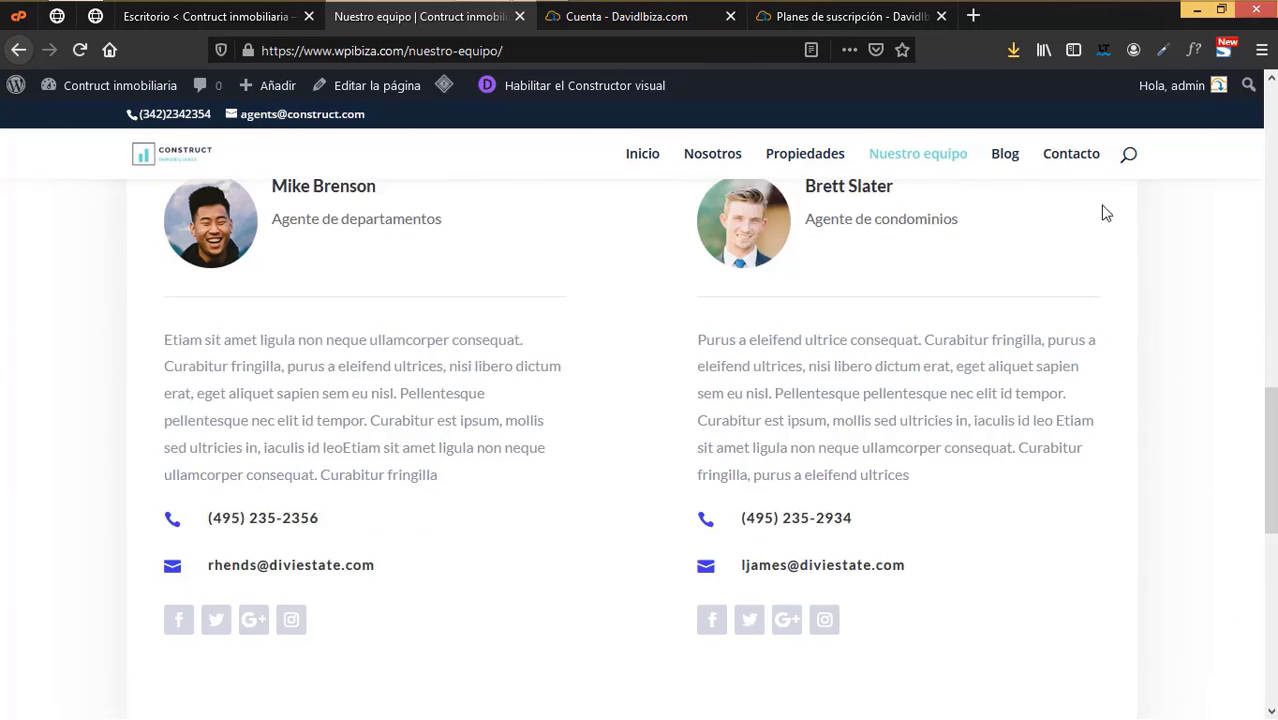
# - Browse the Blog and Contacto pages, then go to the Aviso legal footer page
pyautogui.click(1005, 155)
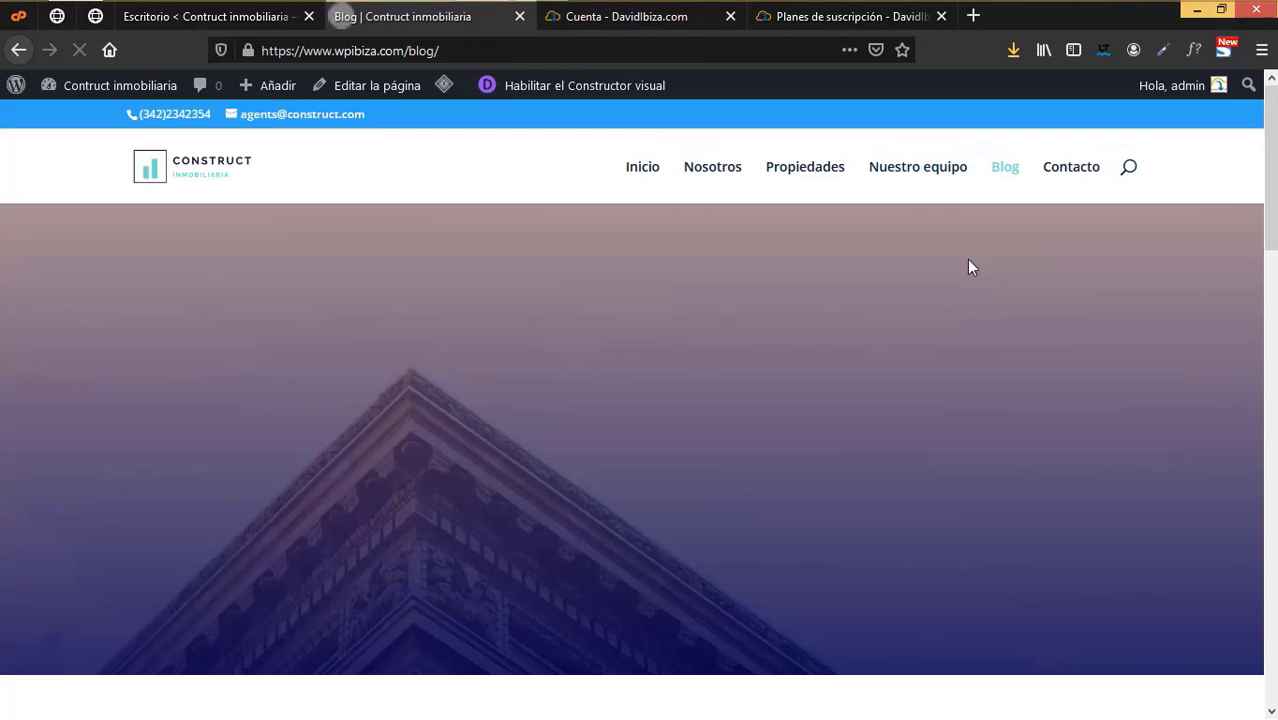
pyautogui.scroll(-6, 948, 536)
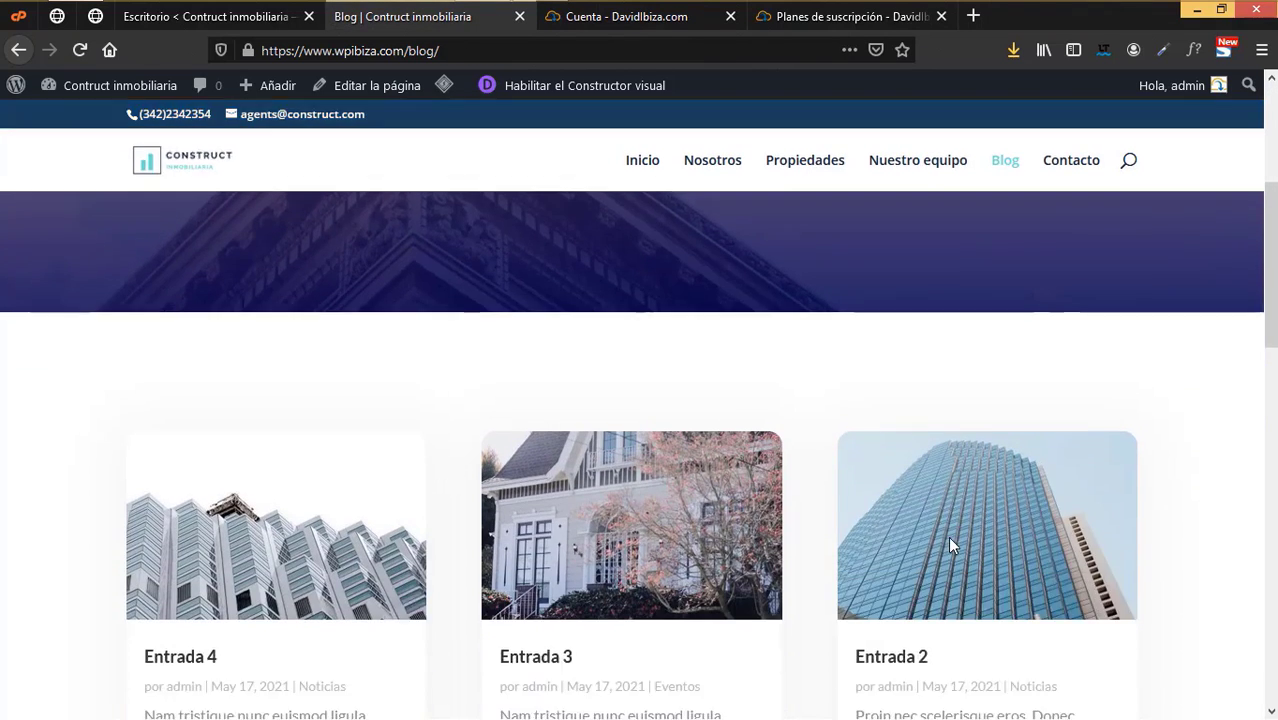
pyautogui.scroll(-3, 951, 545)
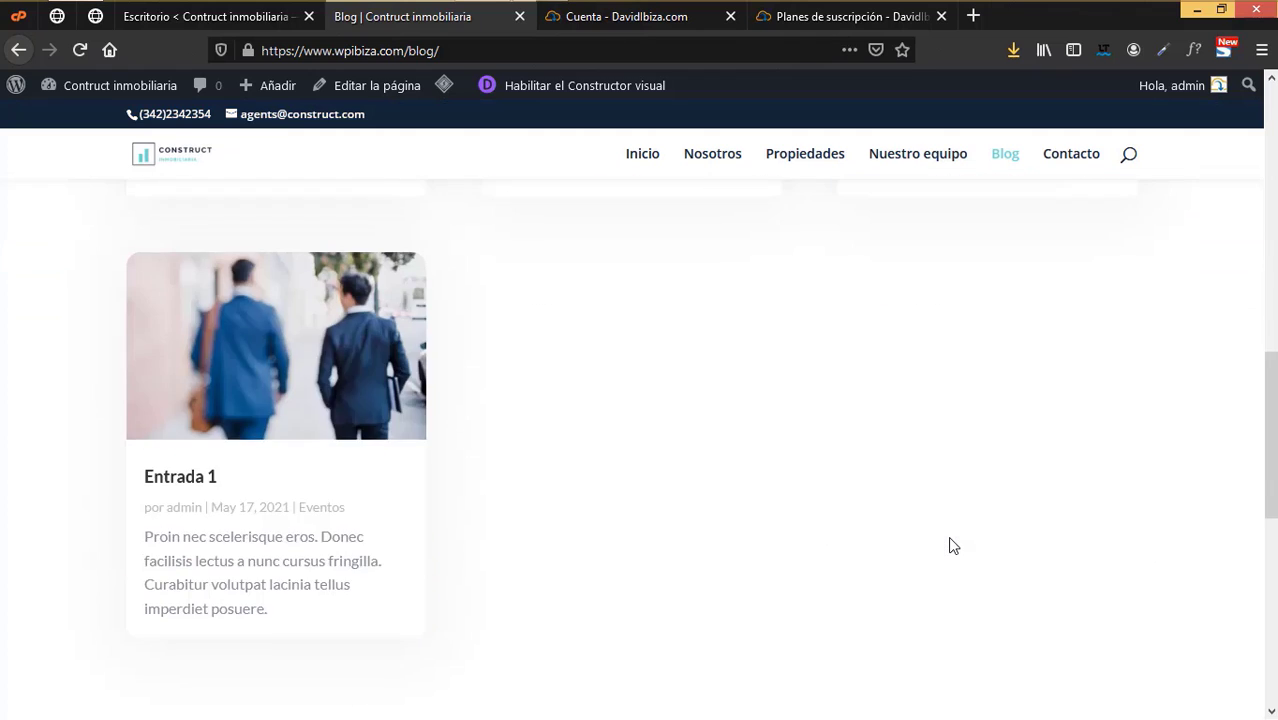
pyautogui.scroll(10, 1148, 183)
pyautogui.click(1082, 160)
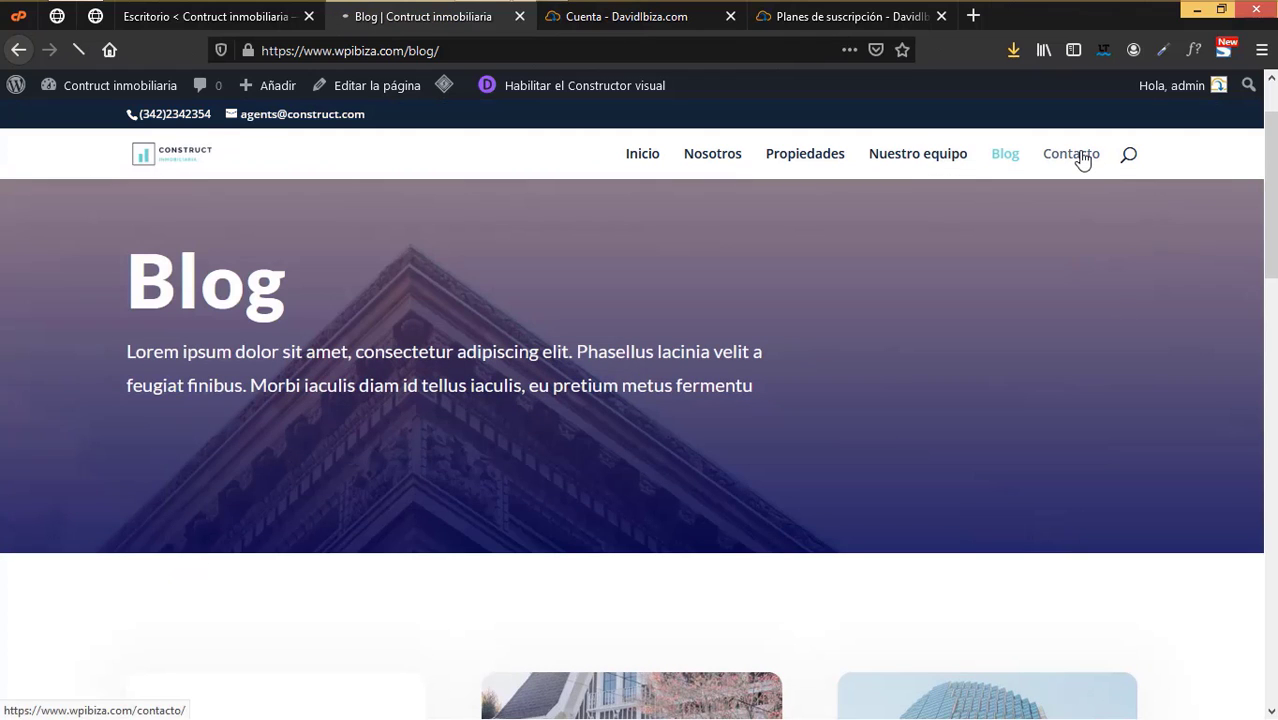
pyautogui.scroll(-10, 995, 430)
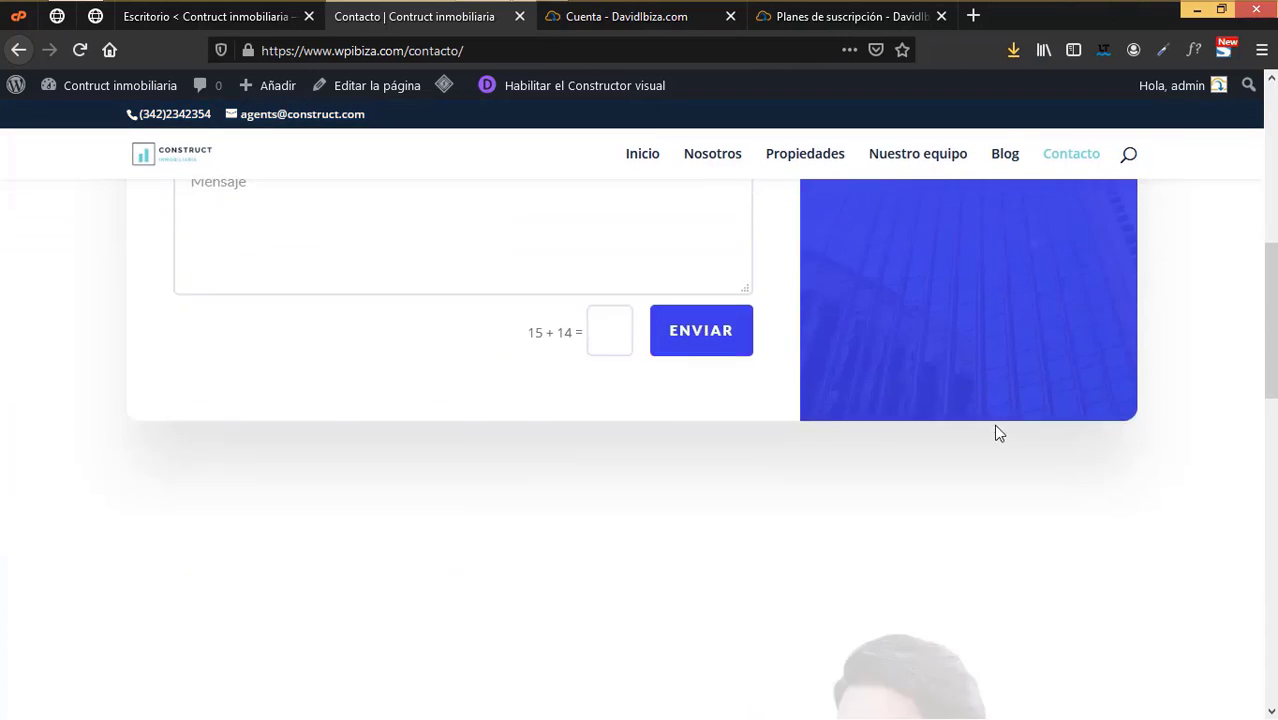
pyautogui.scroll(-8, 995, 432)
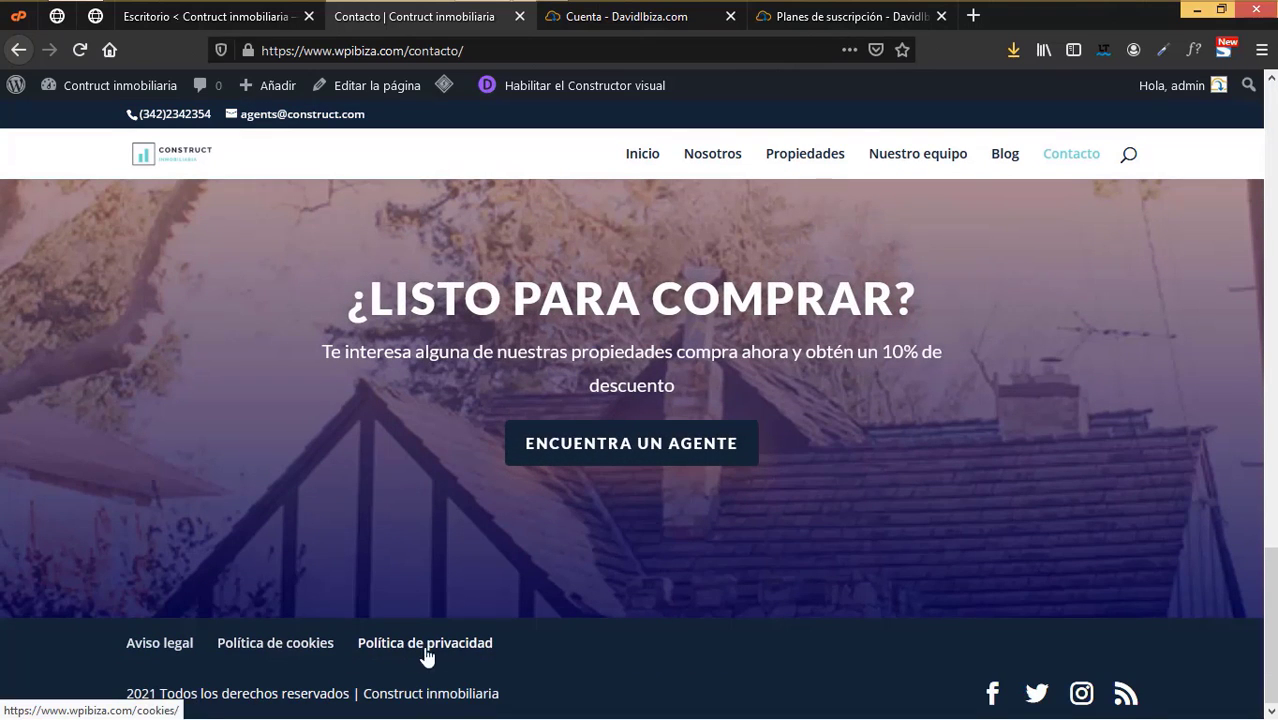
pyautogui.click(163, 648)
# - Read the Aviso legal and Política de cookies pages, then go to Política de privacidad
pyautogui.scroll(-15, 290, 645)
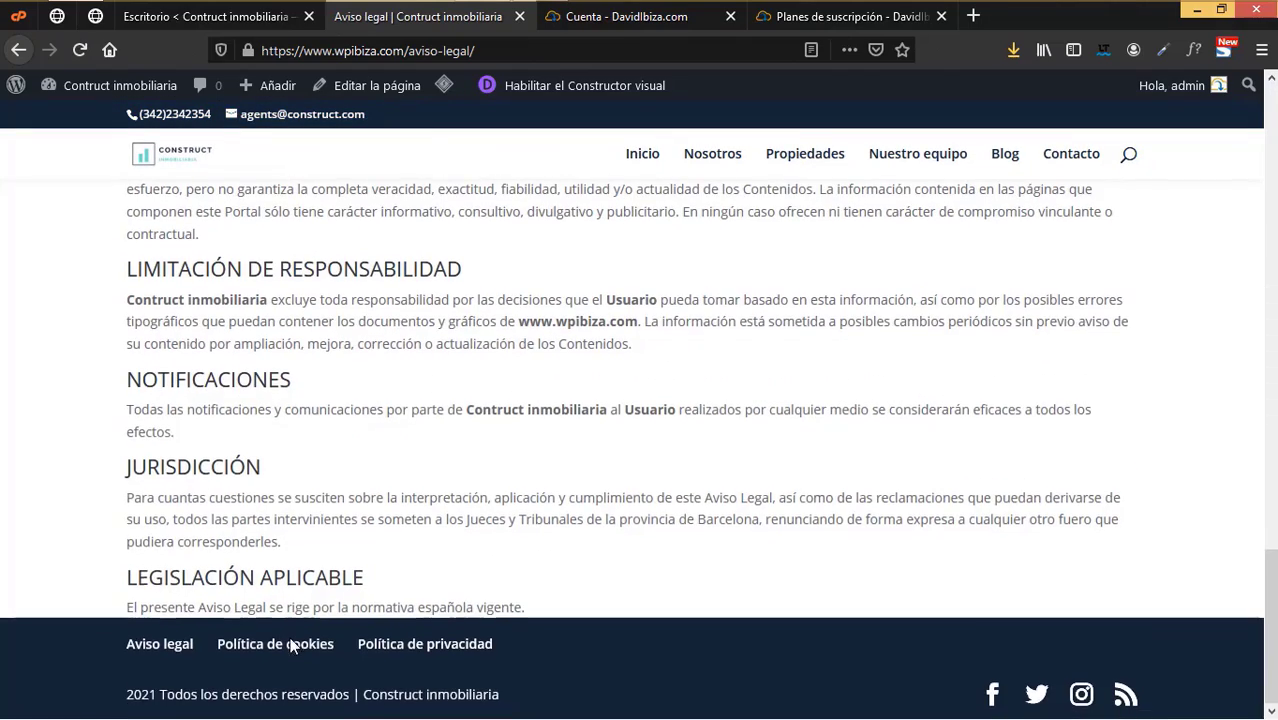
pyautogui.click(304, 648)
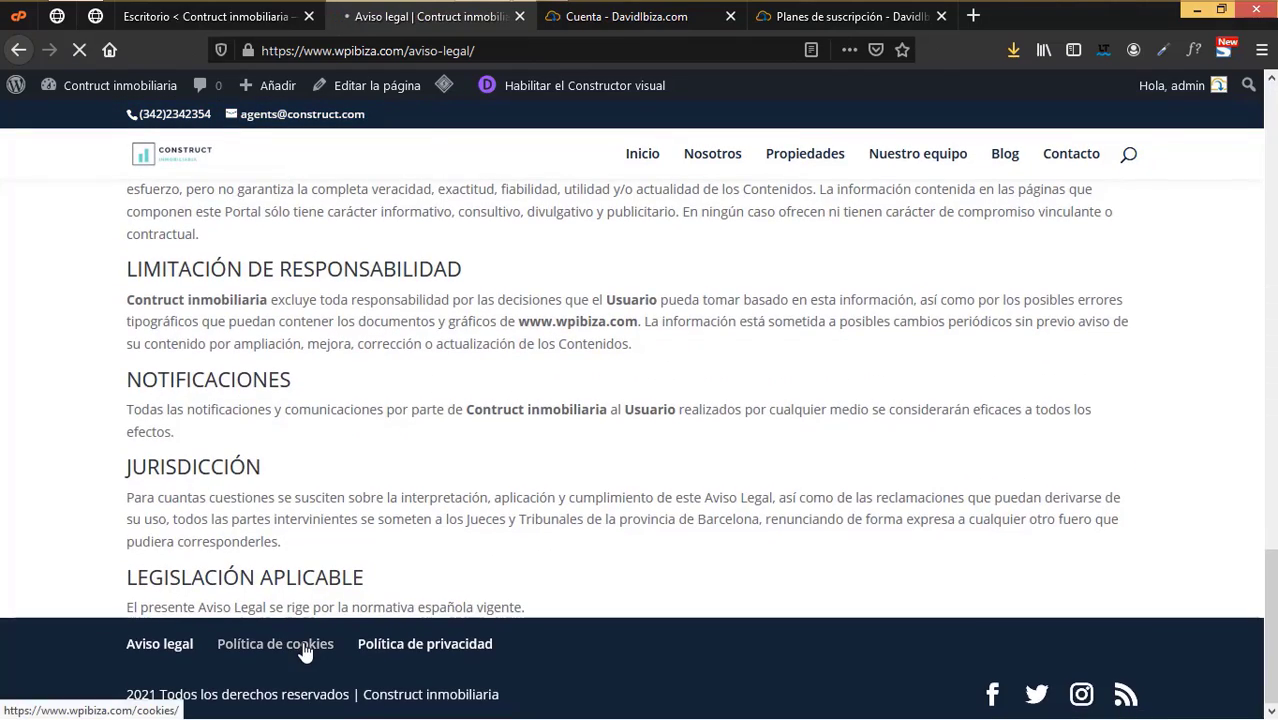
pyautogui.scroll(-10, 382, 658)
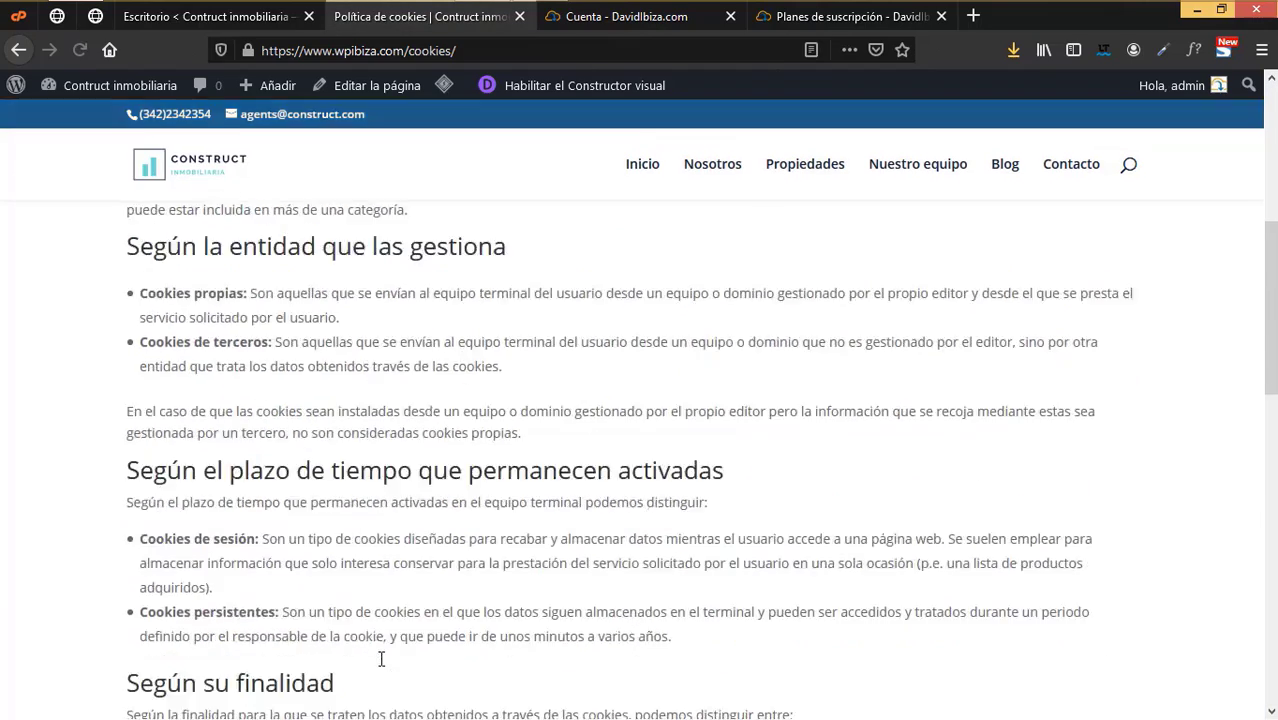
pyautogui.scroll(-10, 382, 658)
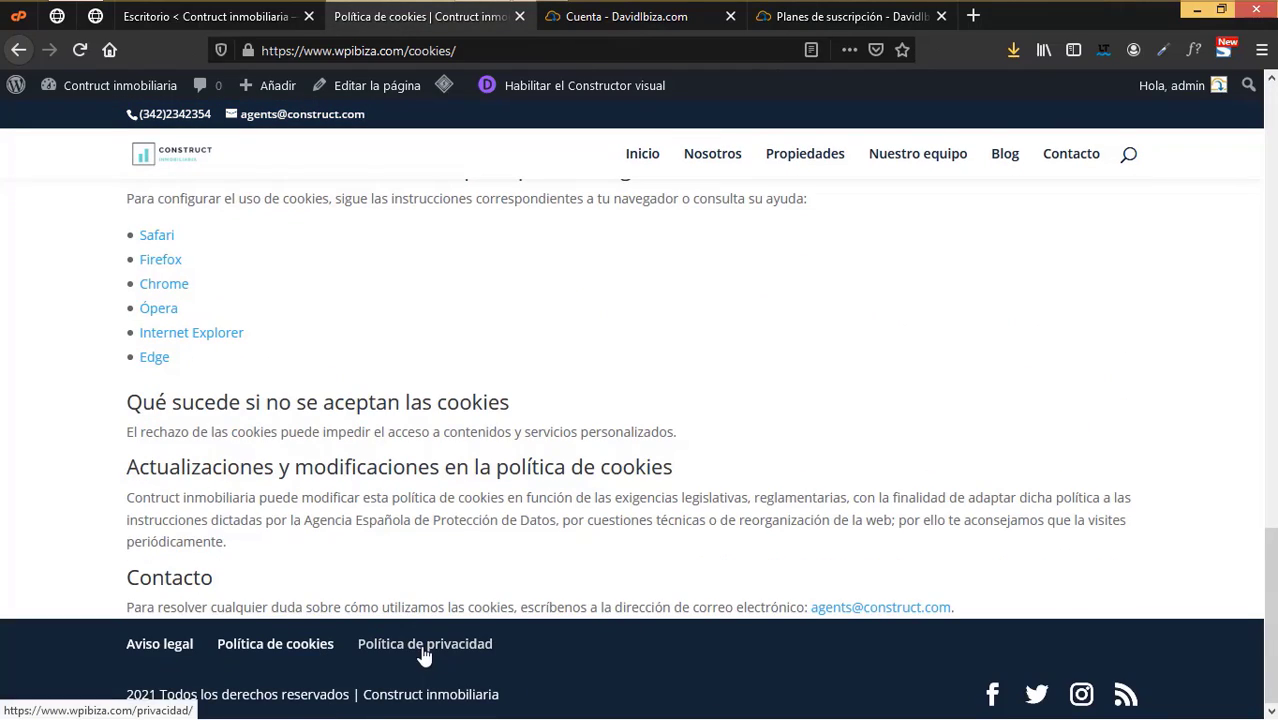
pyautogui.click(425, 648)
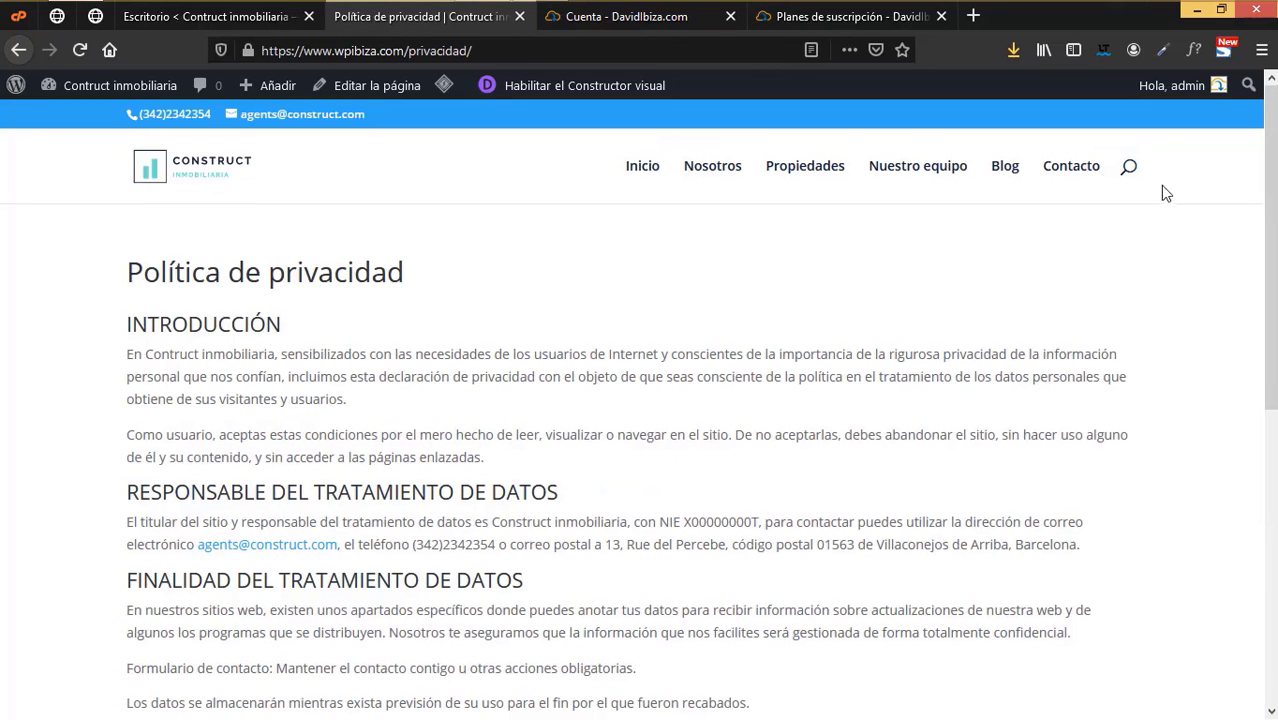
# - Try the header search box, then return to the WordPress Escritorio dashboard
pyautogui.click(1127, 170)
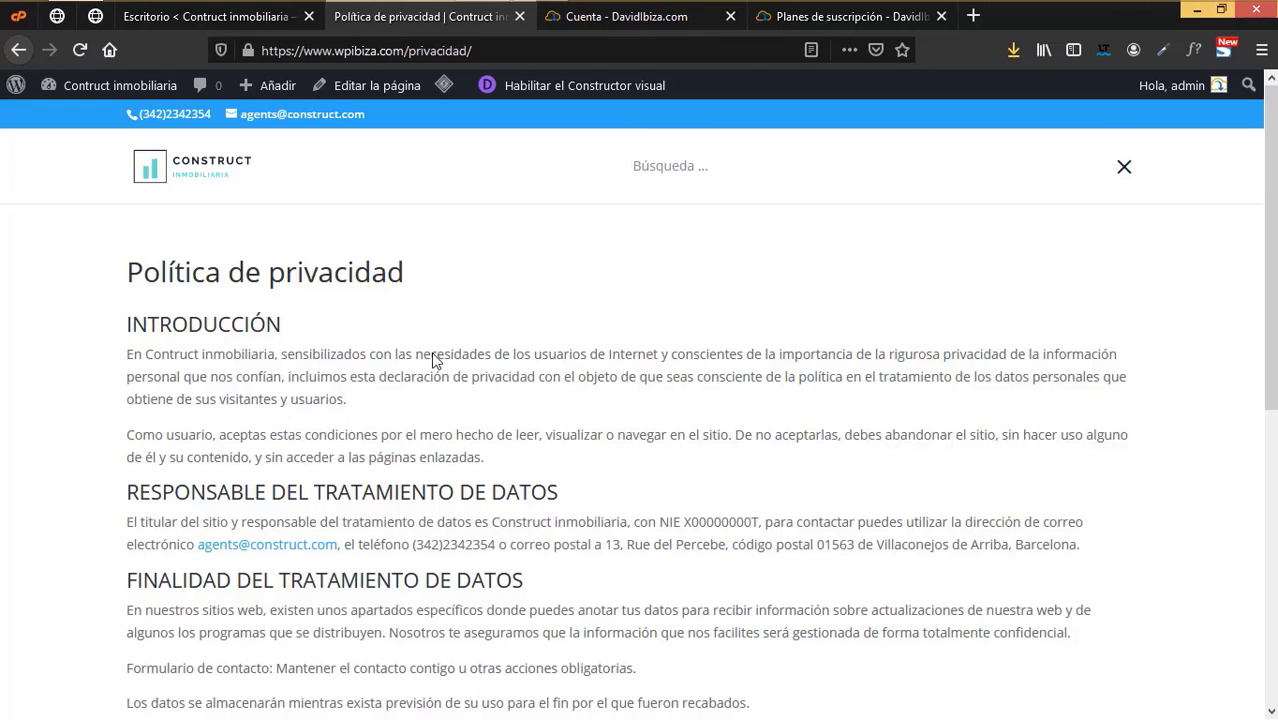
pyautogui.click(1124, 167)
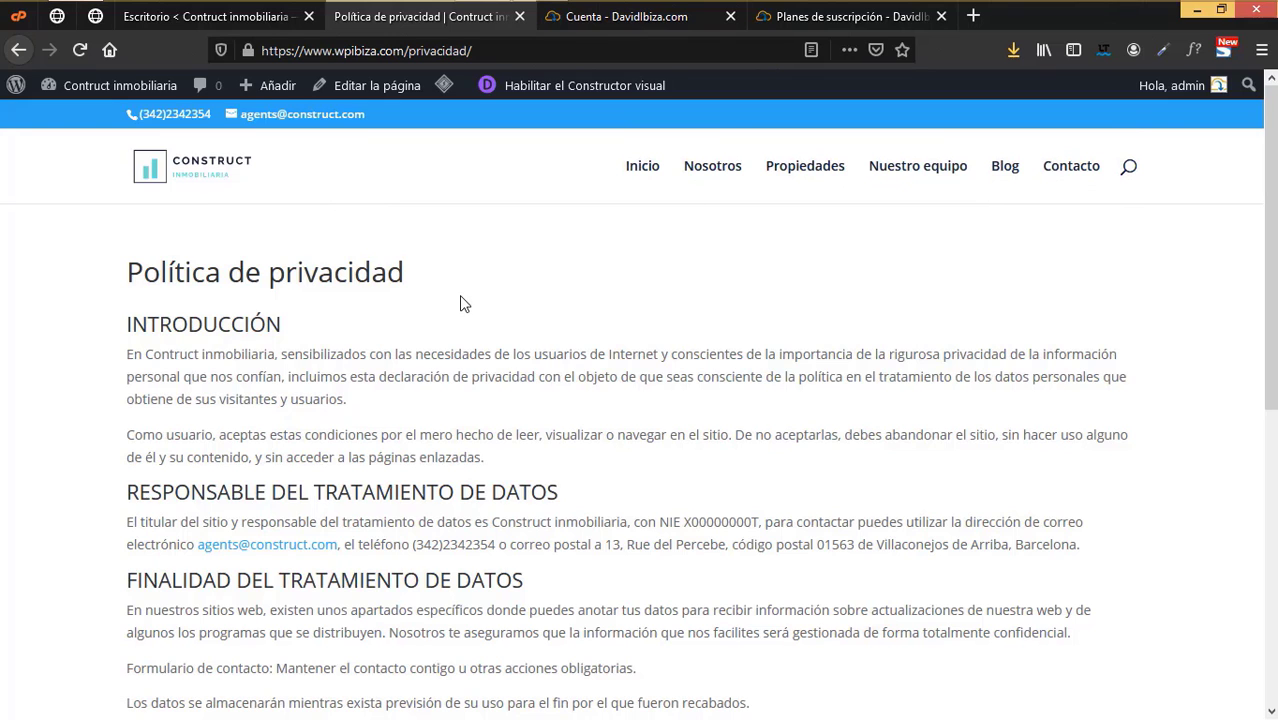
pyautogui.click(200, 20)
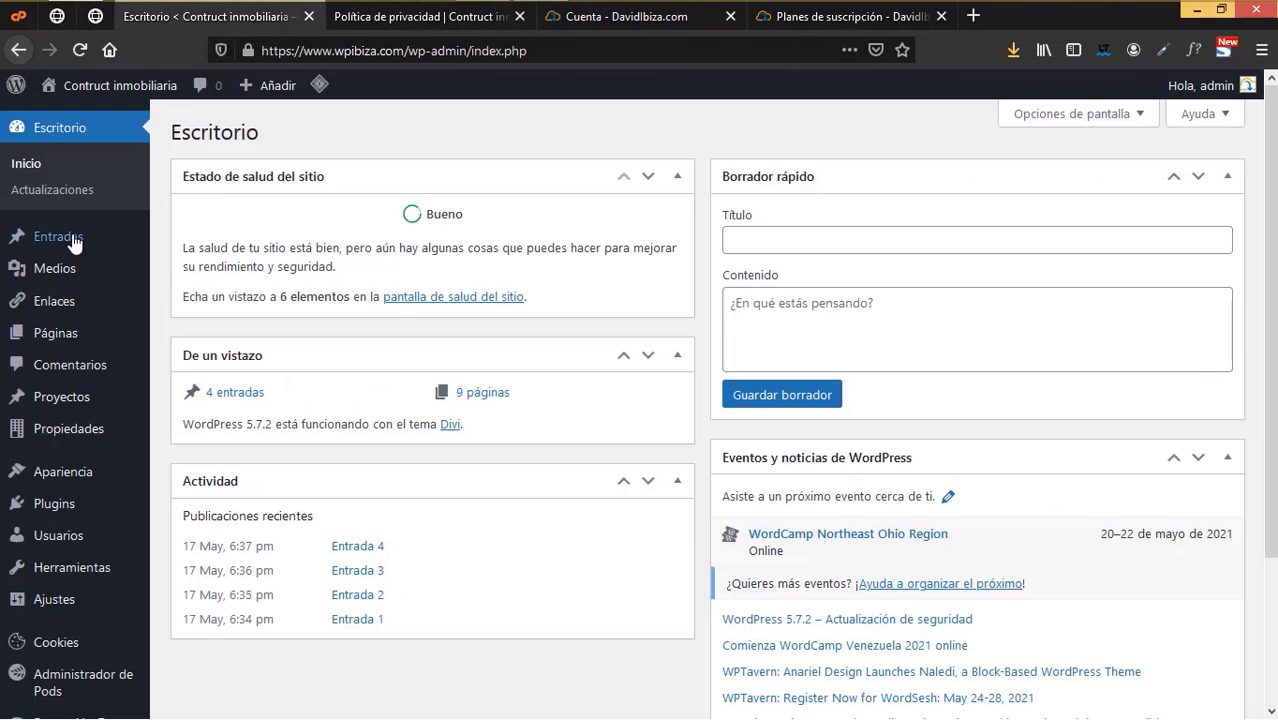
# - Scroll the dashboard and look over the lower admin sidebar menus
pyautogui.scroll(-2, 80, 245)
pyautogui.scroll(3, 100, 590)
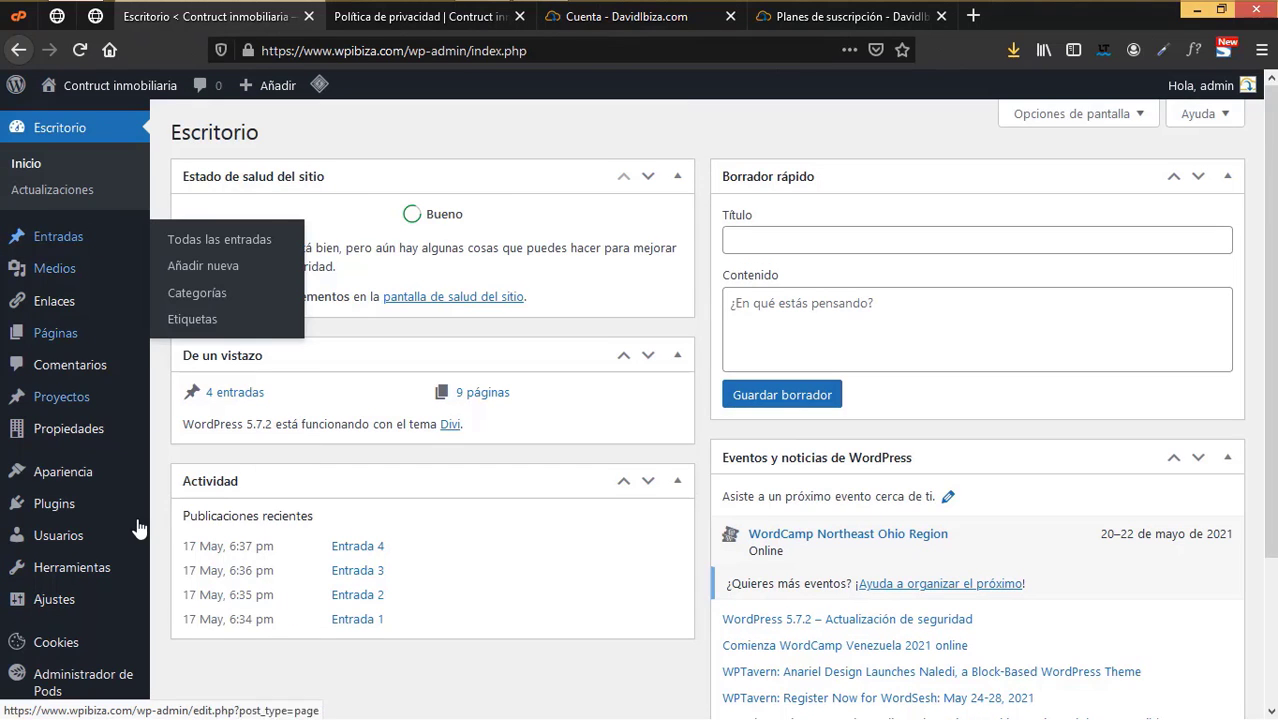
pyautogui.scroll(-3, 95, 450)
pyautogui.moveTo(25, 630)
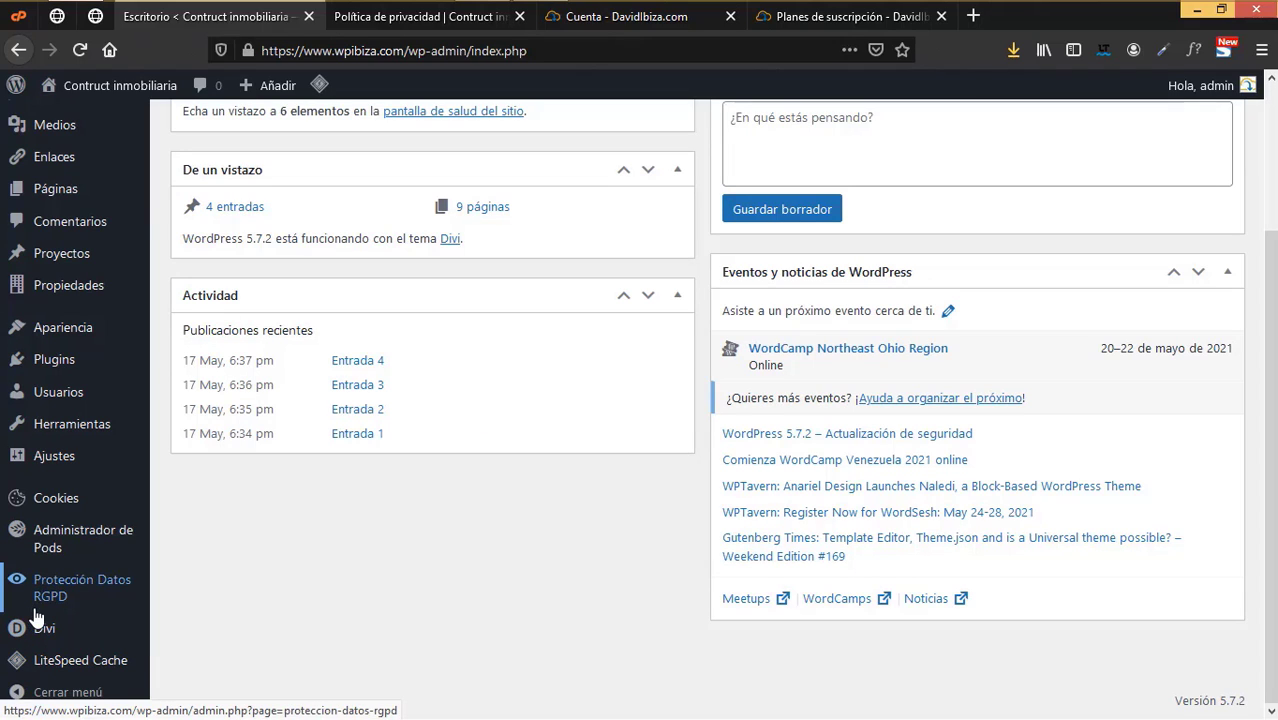
pyautogui.moveTo(37, 543)
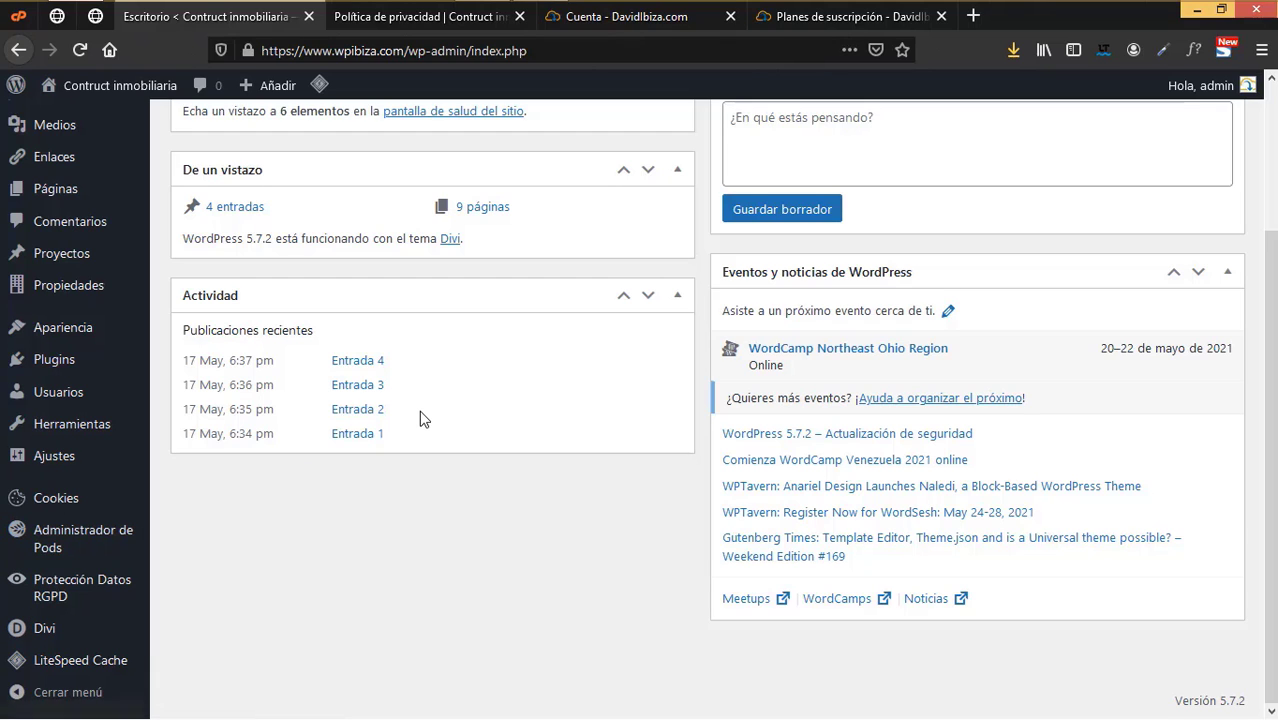
# - Check the Propiedades admin menu, then return to the site and go to Inicio
pyautogui.scroll(4, 421, 474)
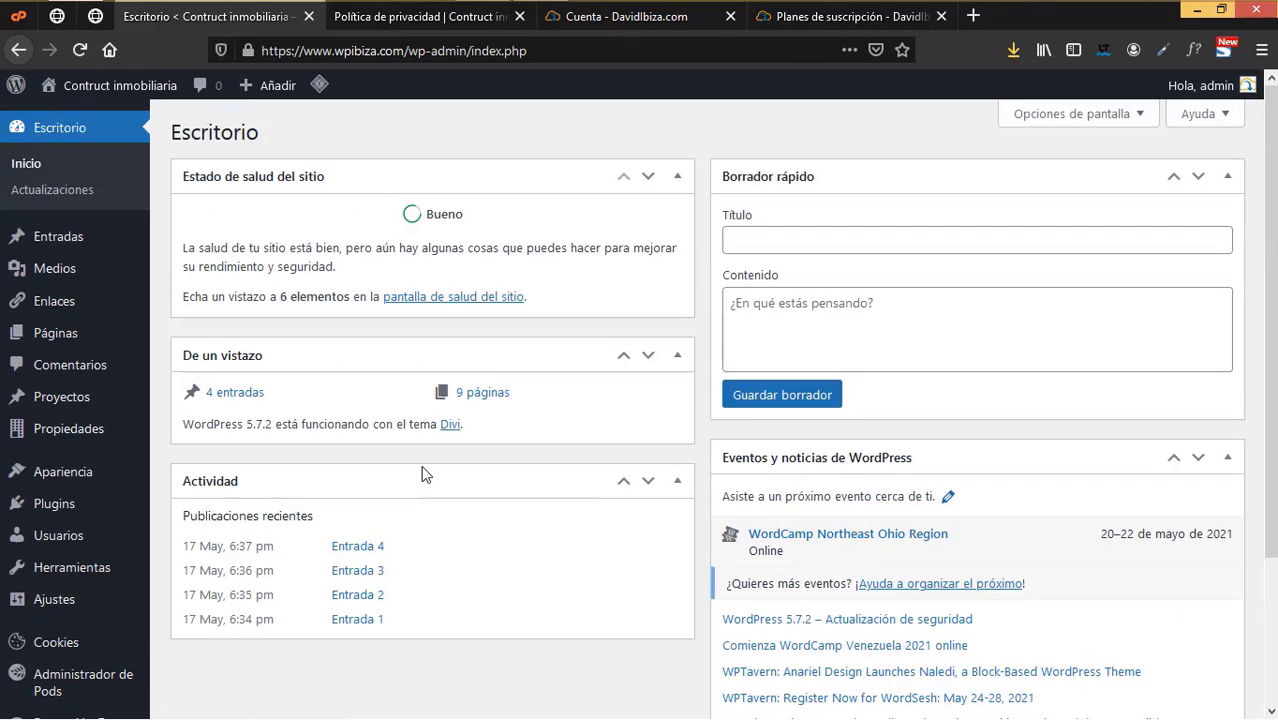
pyautogui.moveTo(108, 336)
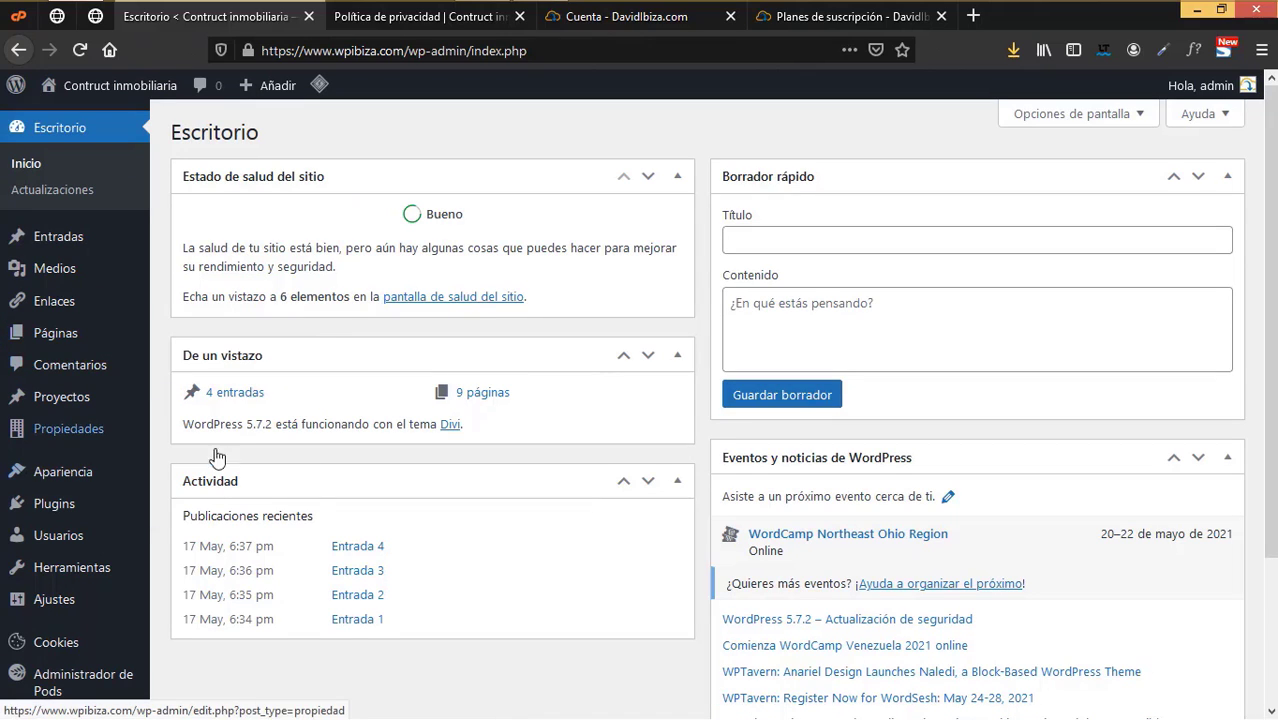
pyautogui.moveTo(80, 430)
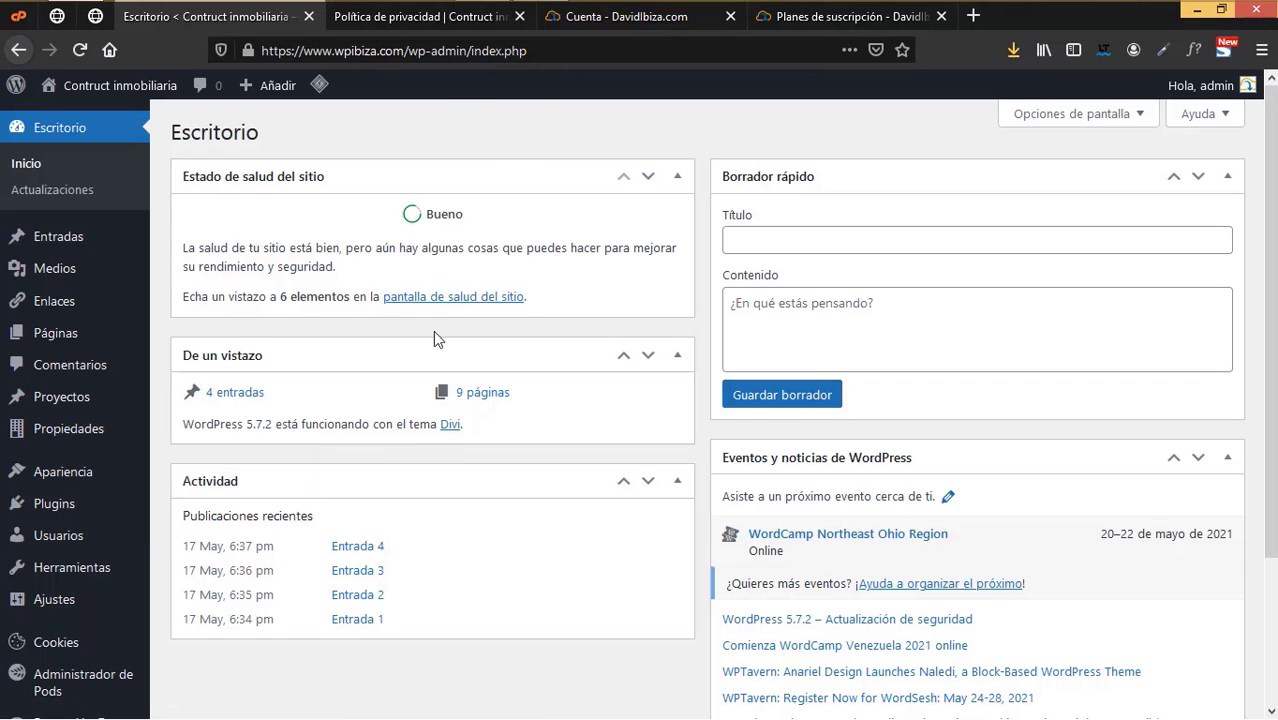
pyautogui.click(416, 16)
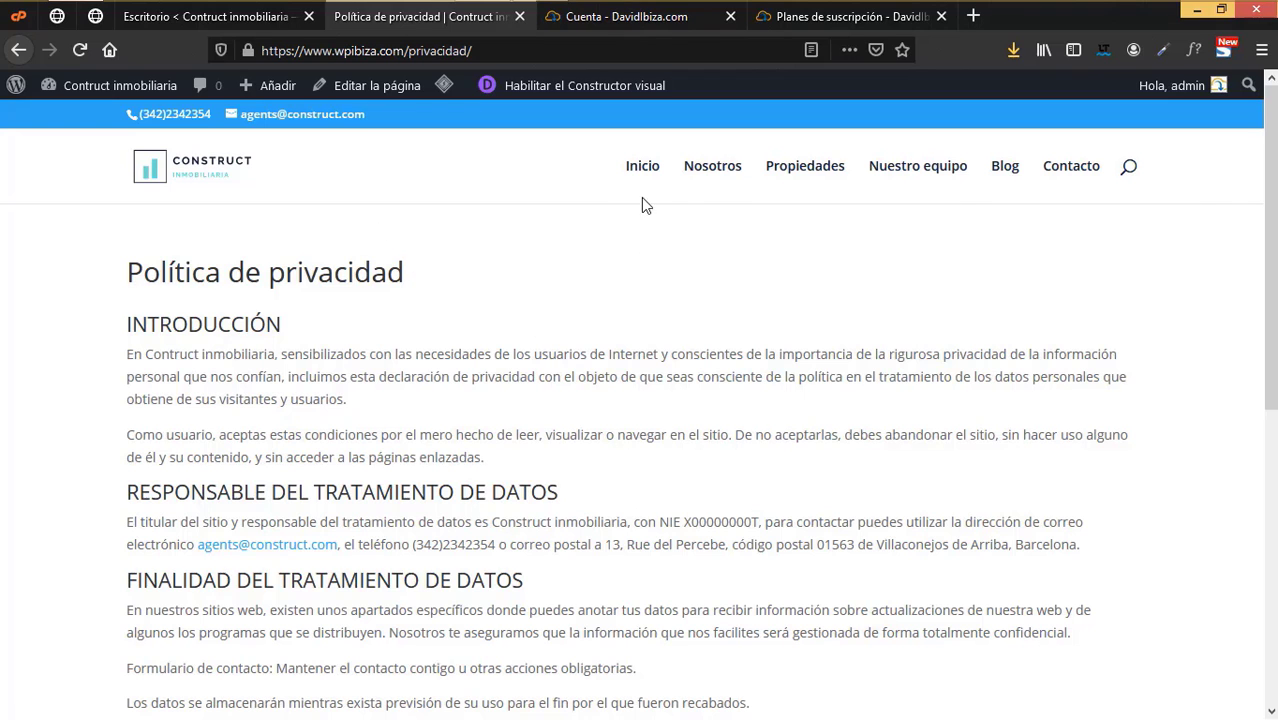
pyautogui.click(642, 166)
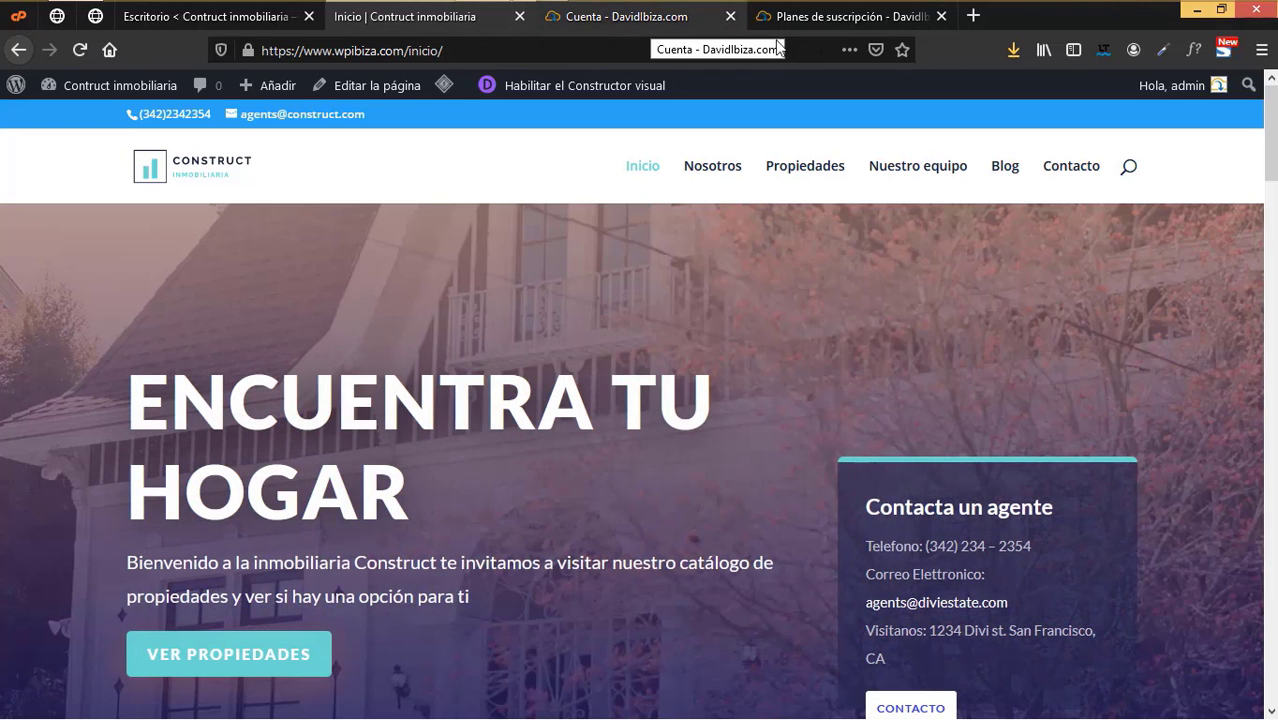
# - Go to the account's ZAPS section and scroll through the ZAP site templates
pyautogui.click(838, 19)
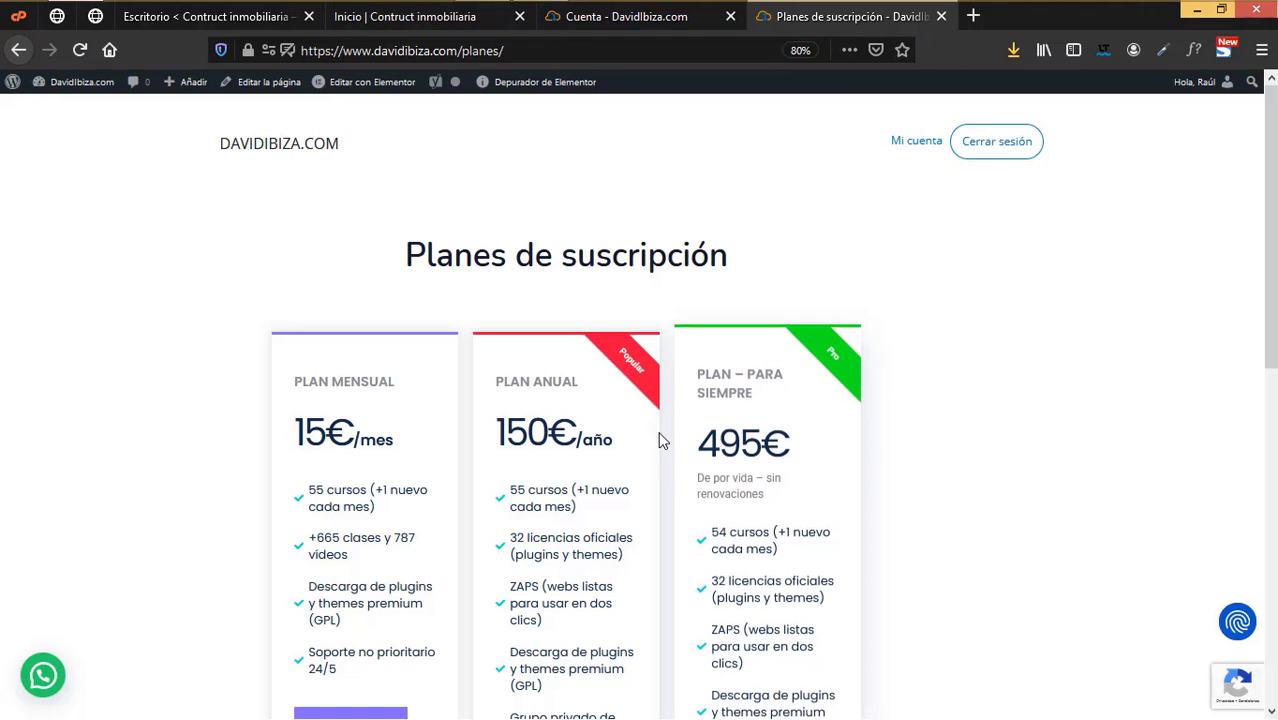
pyautogui.click(667, 15)
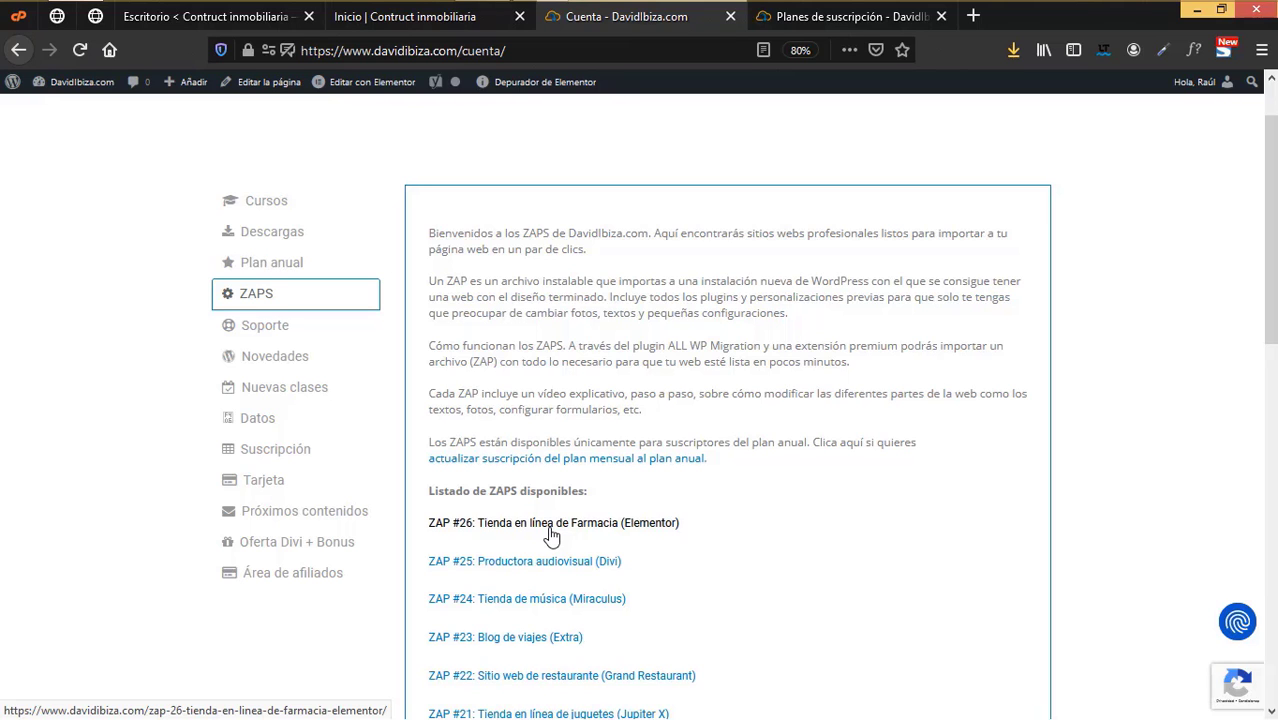
pyautogui.scroll(-3, 642, 531)
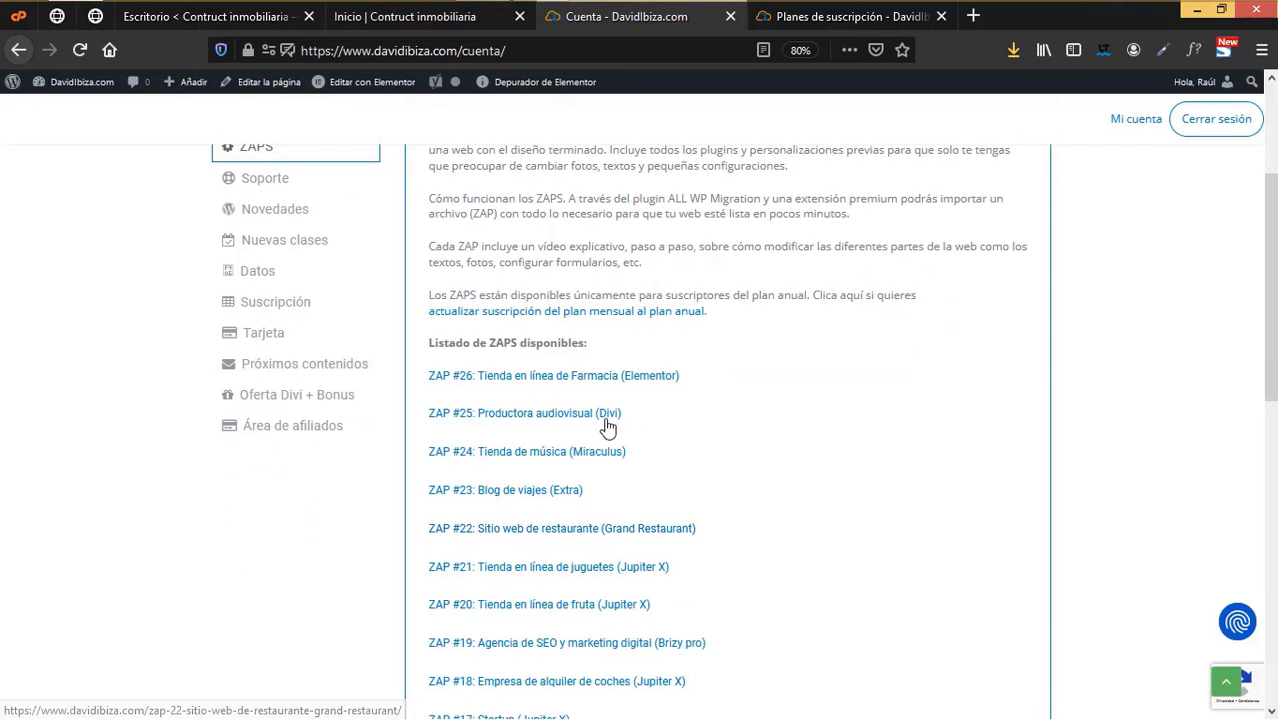
pyautogui.scroll(-3, 777, 427)
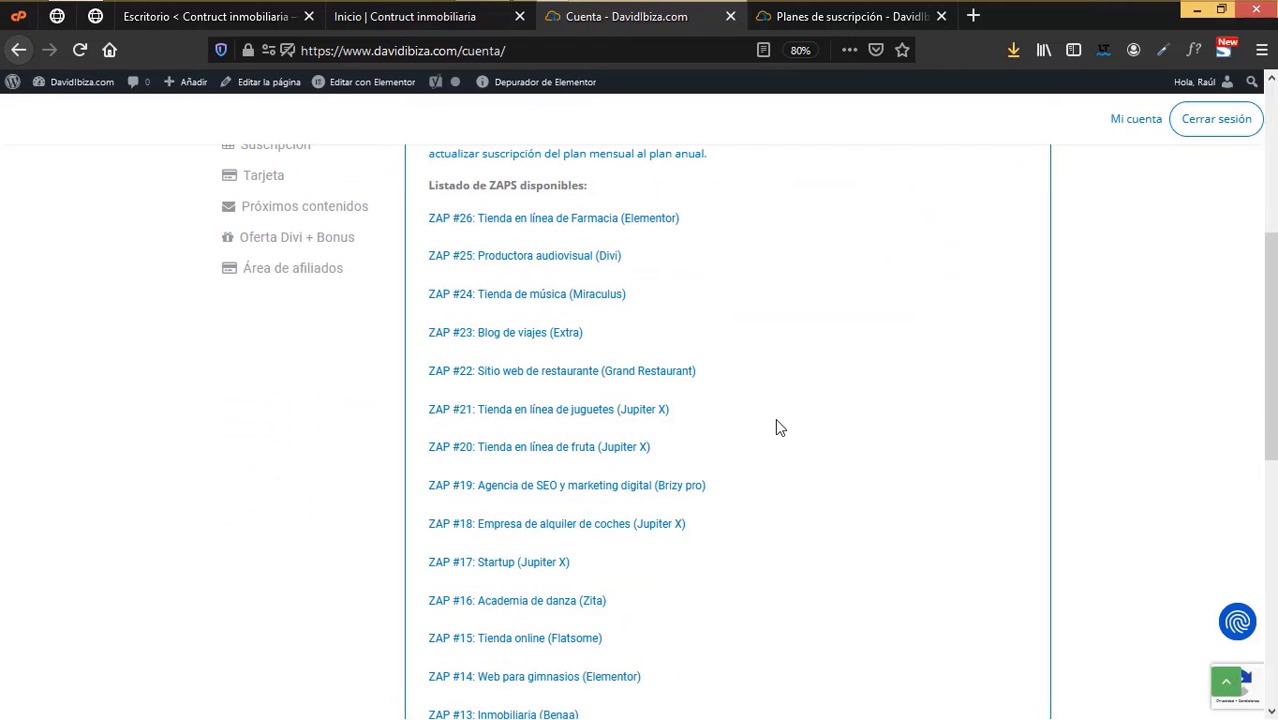
pyautogui.scroll(-12, 779, 427)
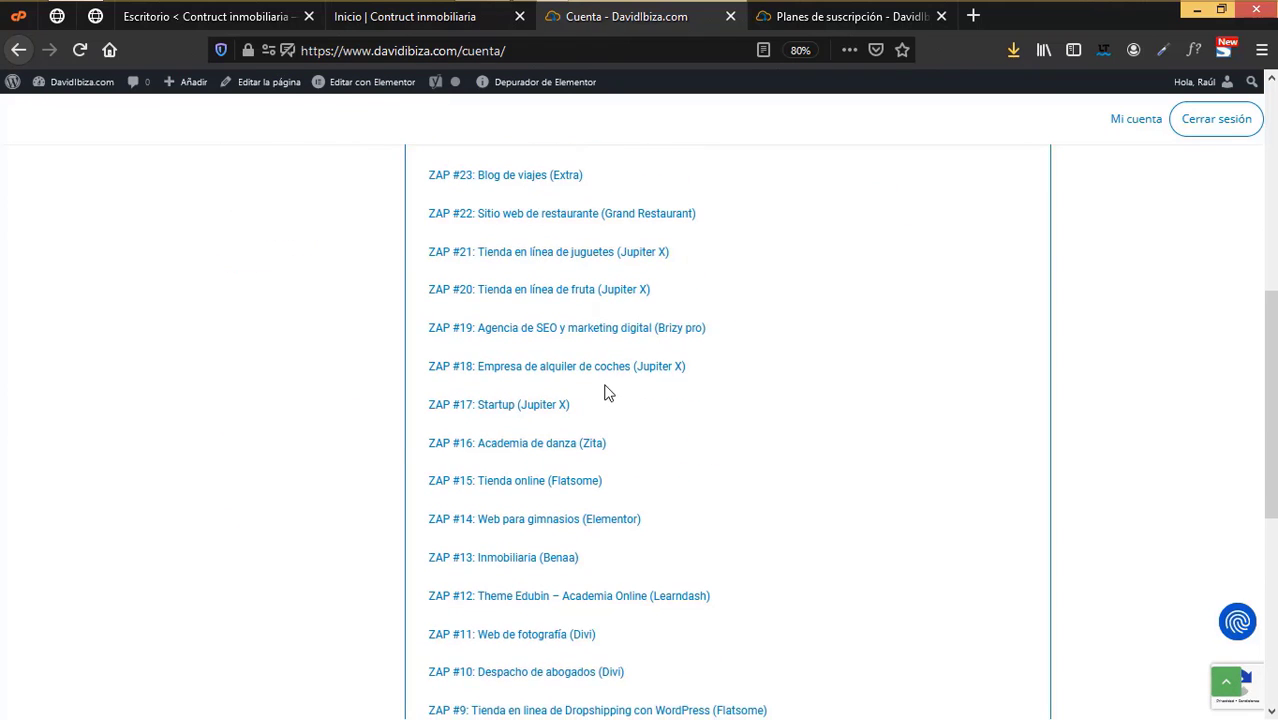
pyautogui.scroll(18, 605, 393)
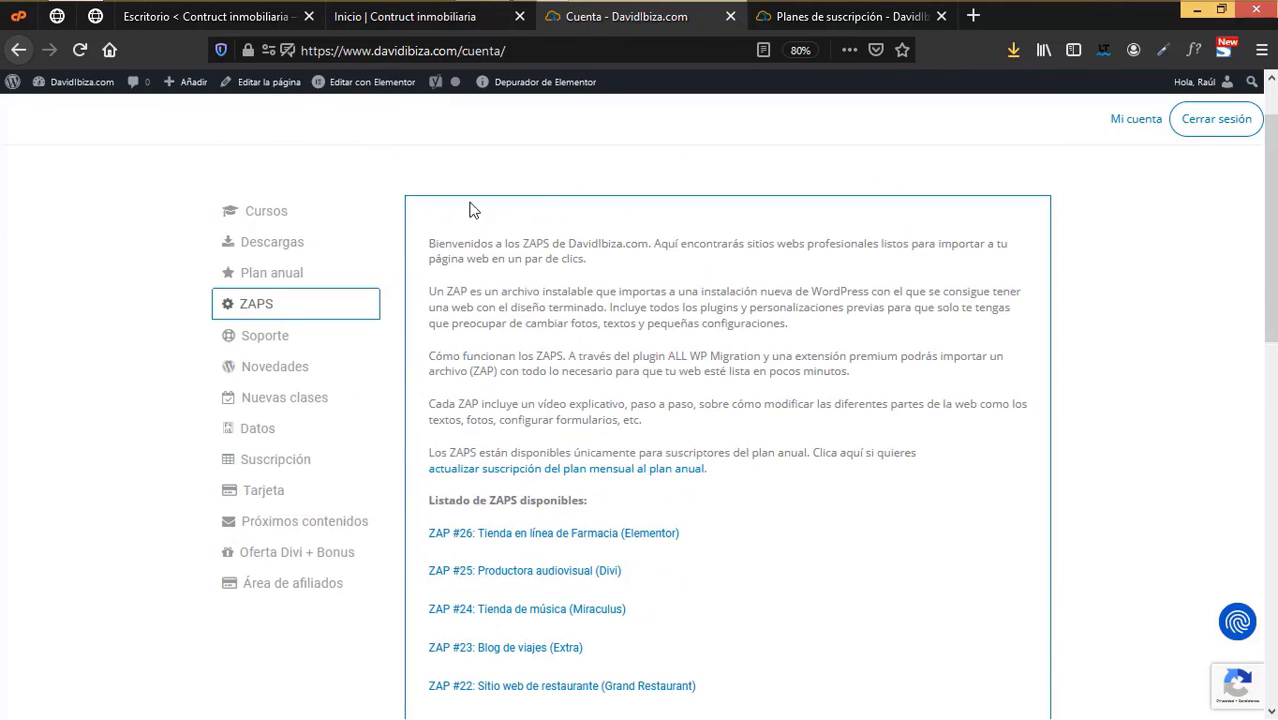
# - Show the Plan anual account section and glance at the subscription plans page
pyautogui.click(325, 281)
pyautogui.scroll(-10, 797, 467)
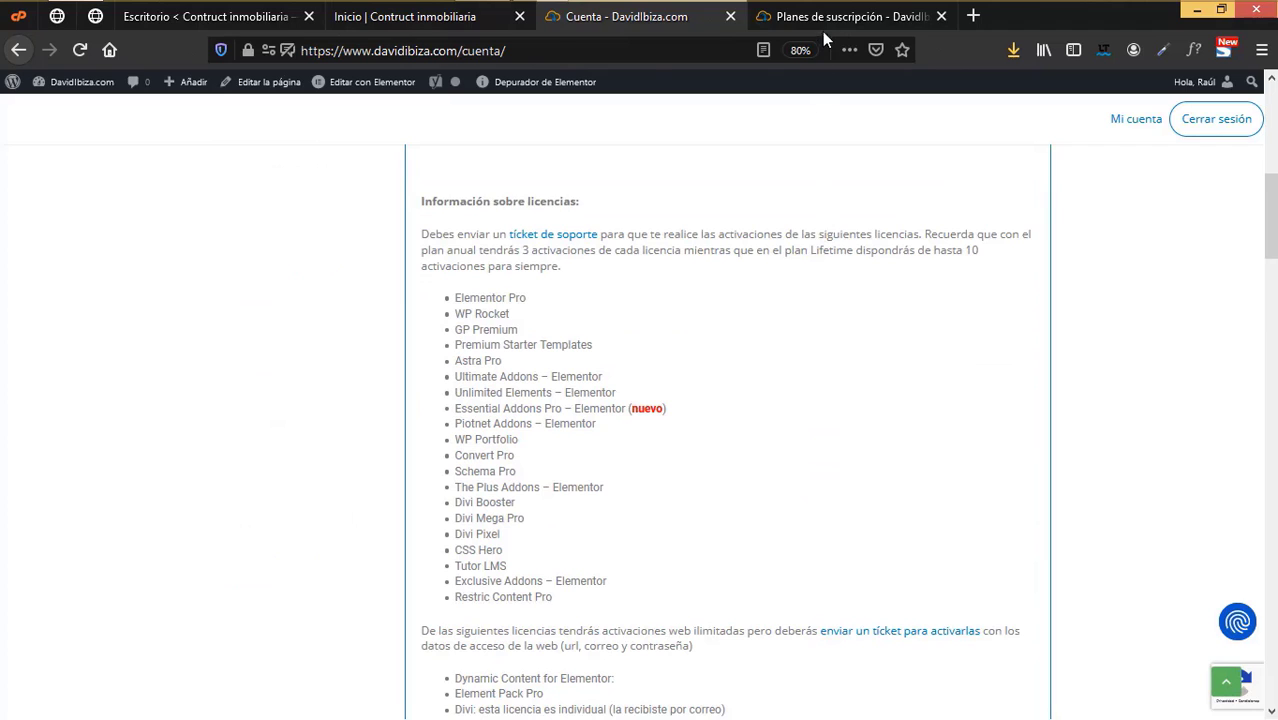
pyautogui.click(823, 30)
pyautogui.scroll(-3, 613, 522)
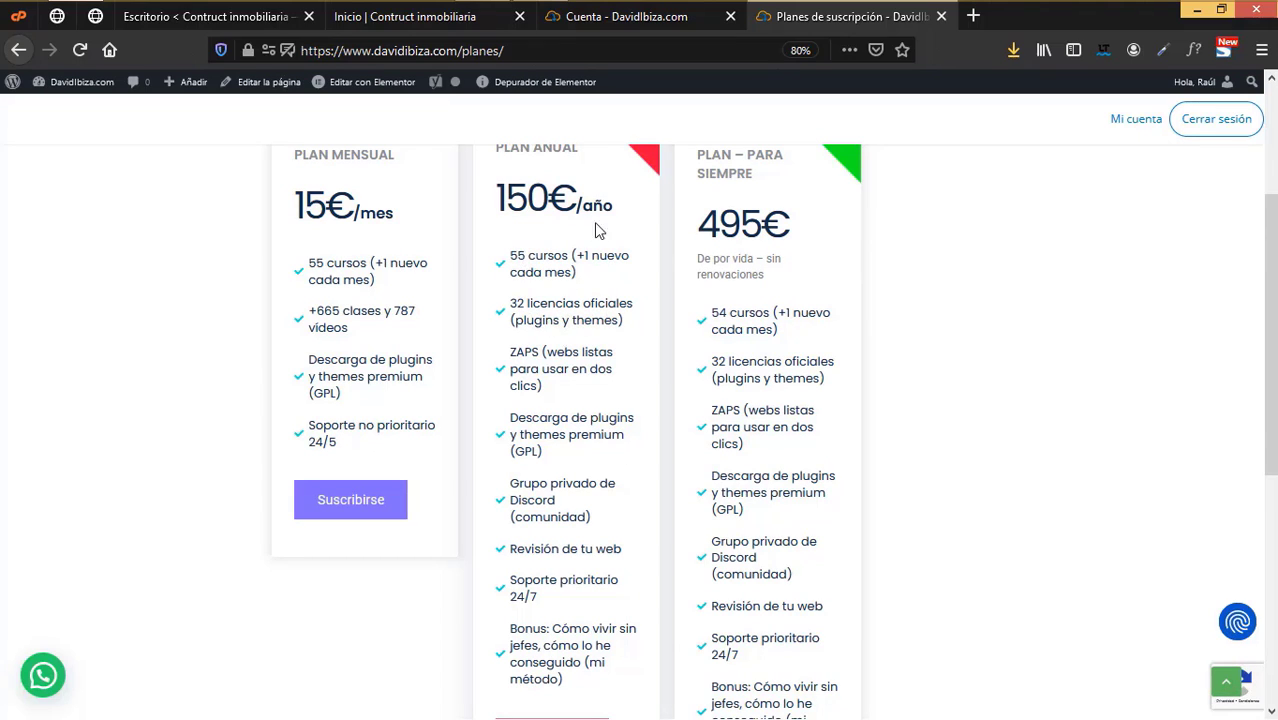
# - Scroll through the annual plan's licence information
pyautogui.click(620, 18)
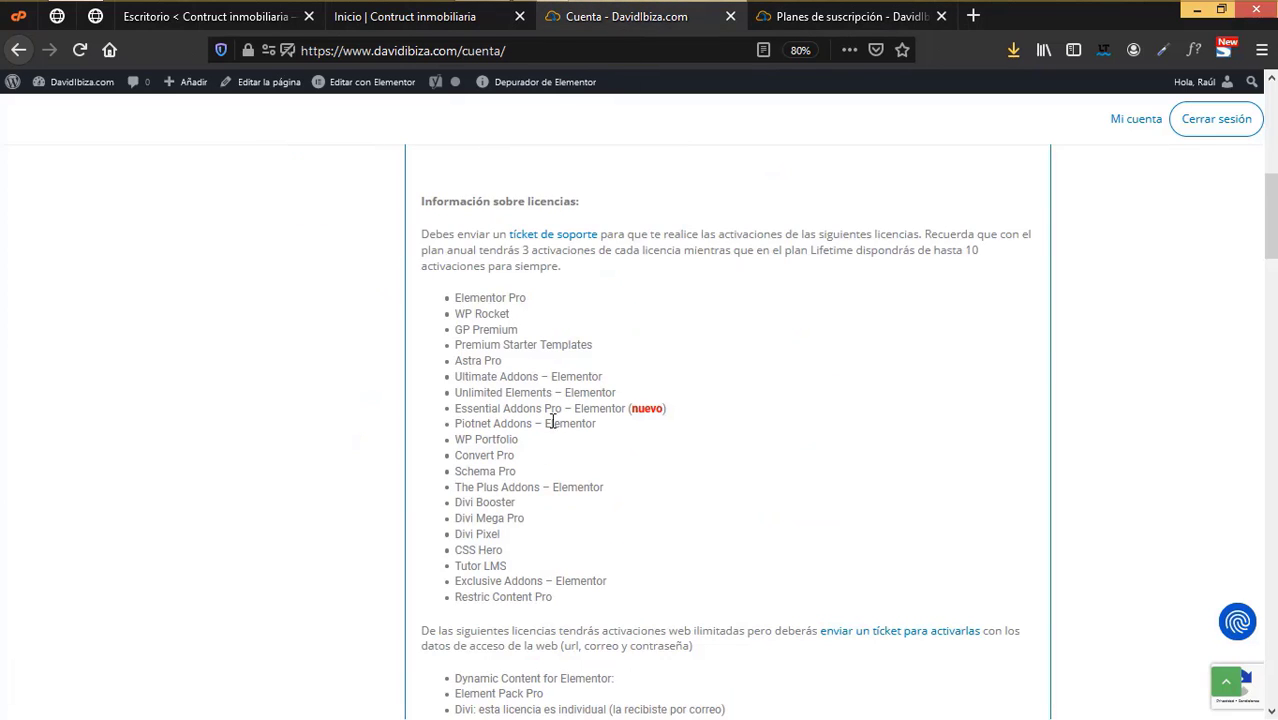
pyautogui.scroll(2, 551, 420)
pyautogui.scroll(-3, 562, 434)
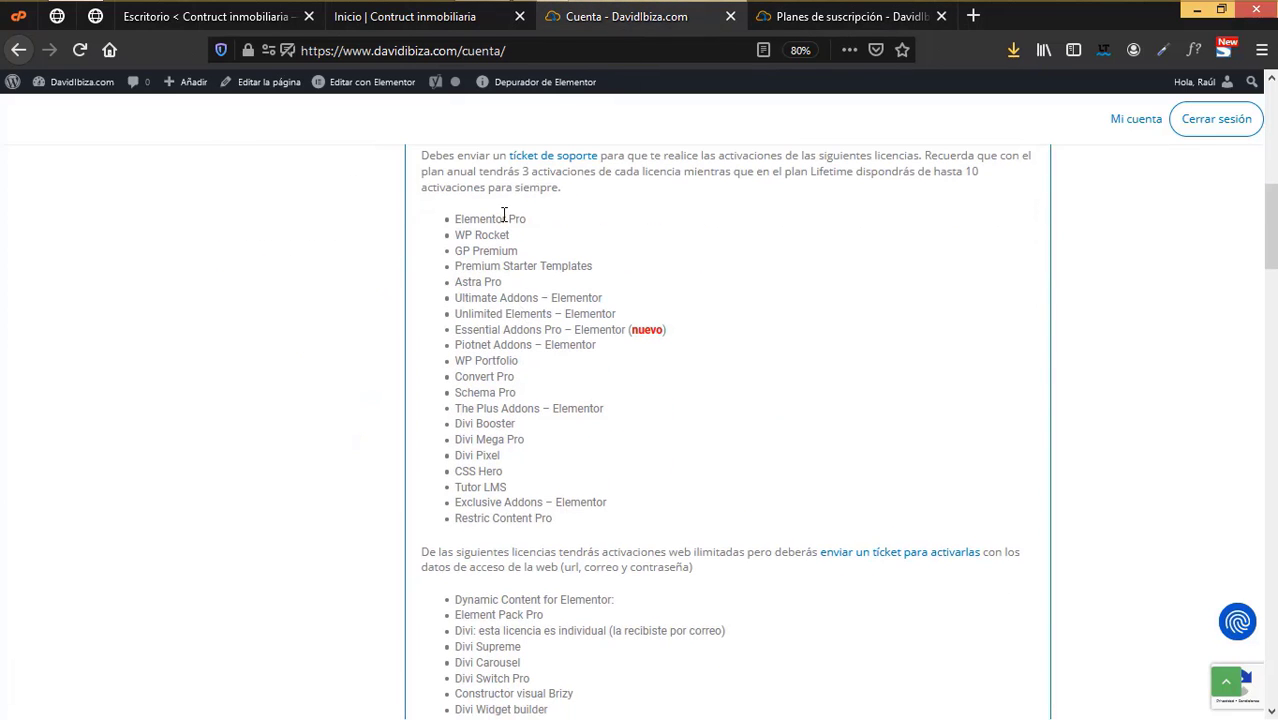
pyautogui.scroll(-3, 535, 530)
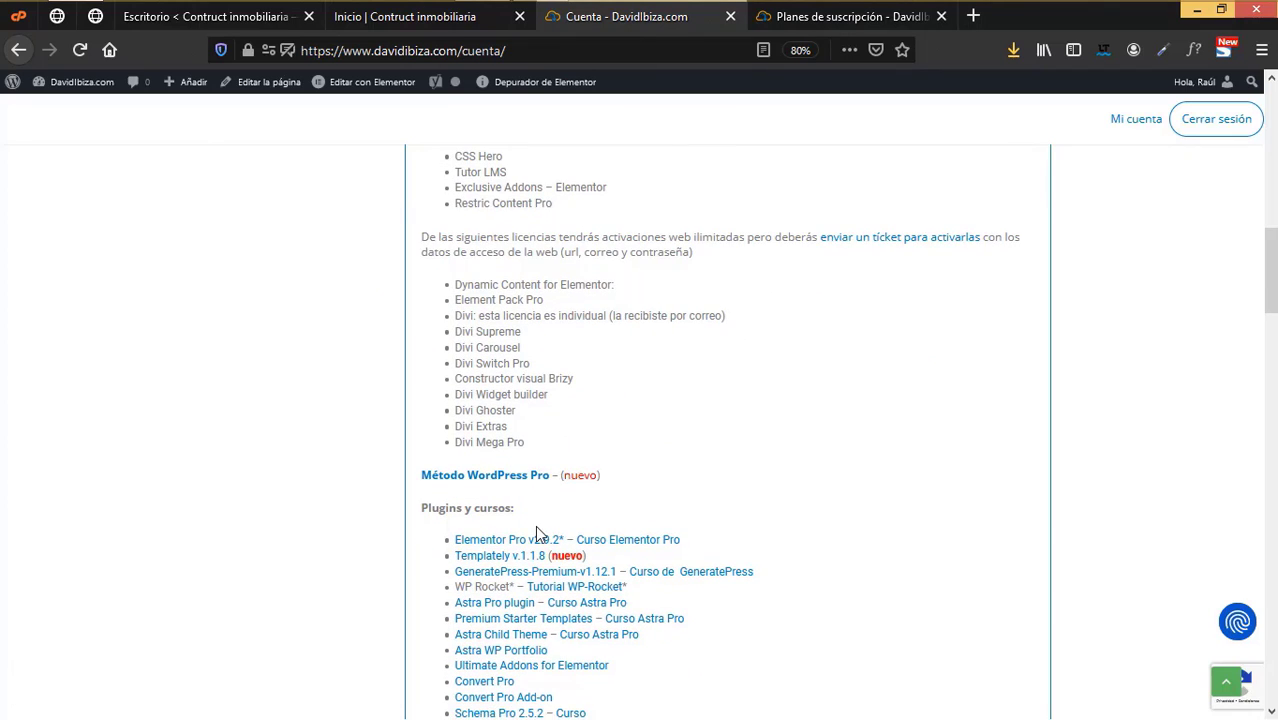
pyautogui.scroll(-4, 535, 530)
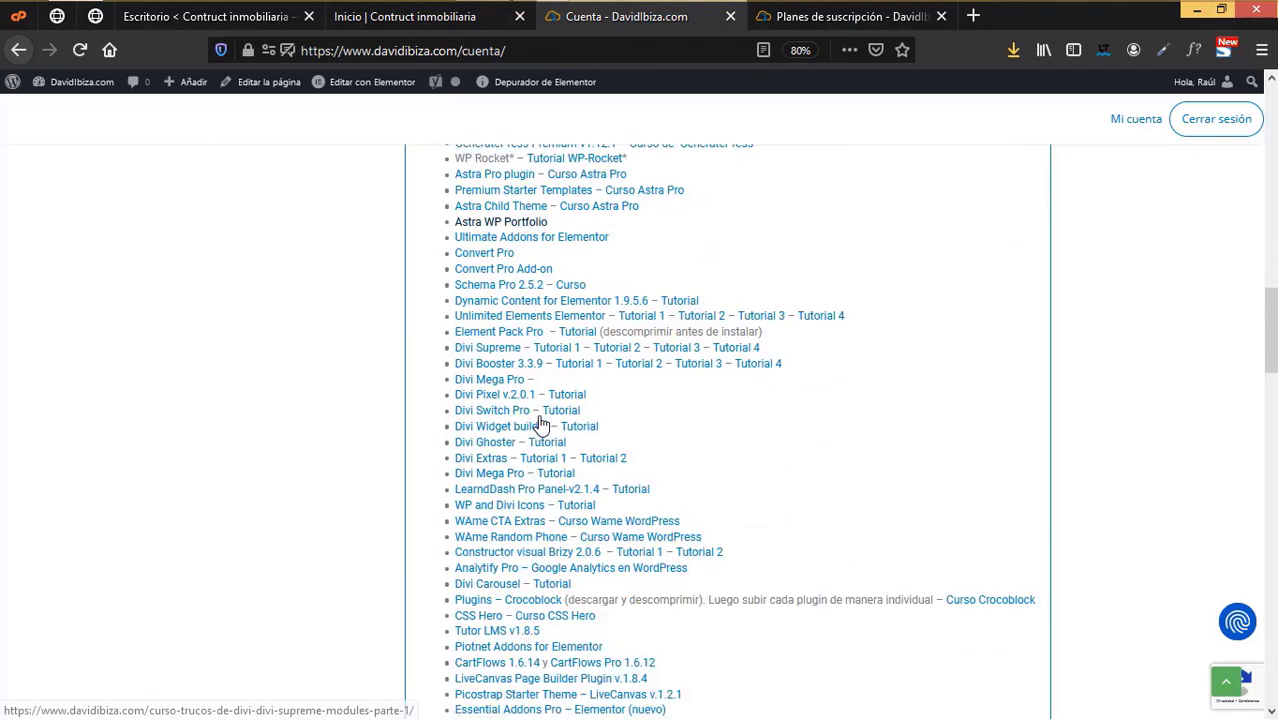
pyautogui.scroll(-3, 540, 425)
pyautogui.scroll(-5, 540, 425)
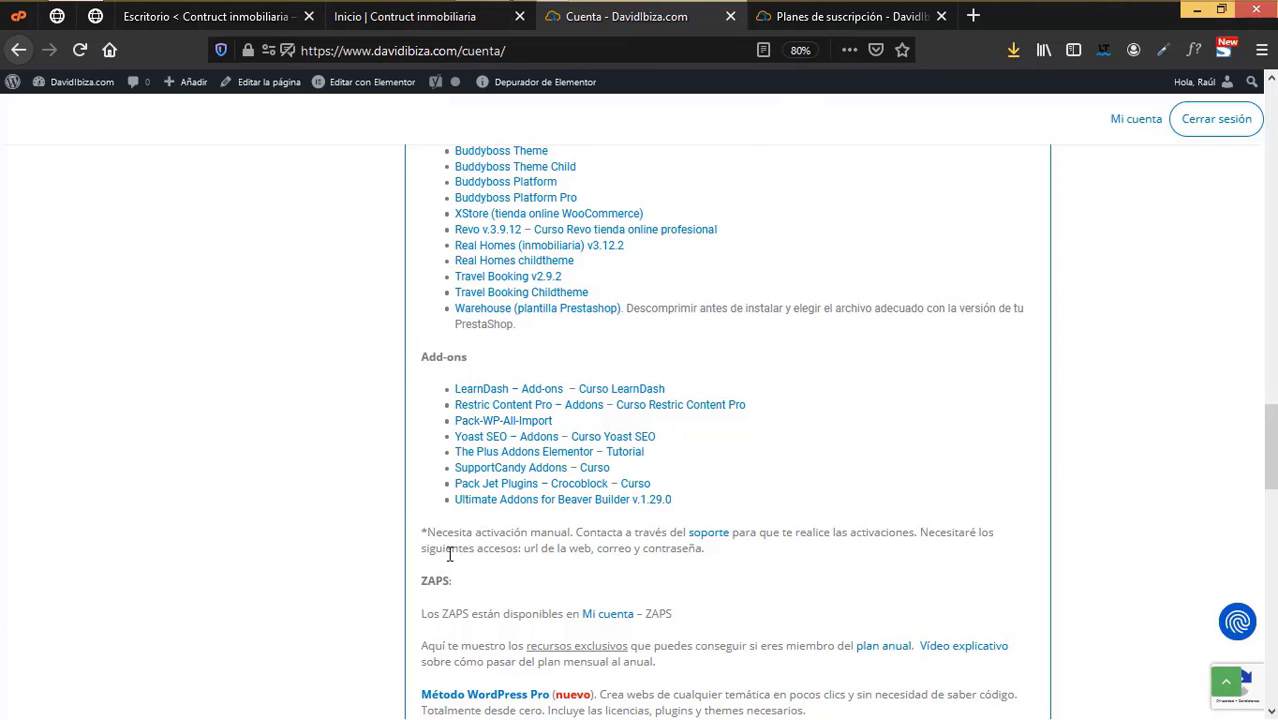
# - Compare the 15€/mes, 150€/año and 495€ lifetime subscription plans
pyautogui.hotkey('ctrl', 'Tab')
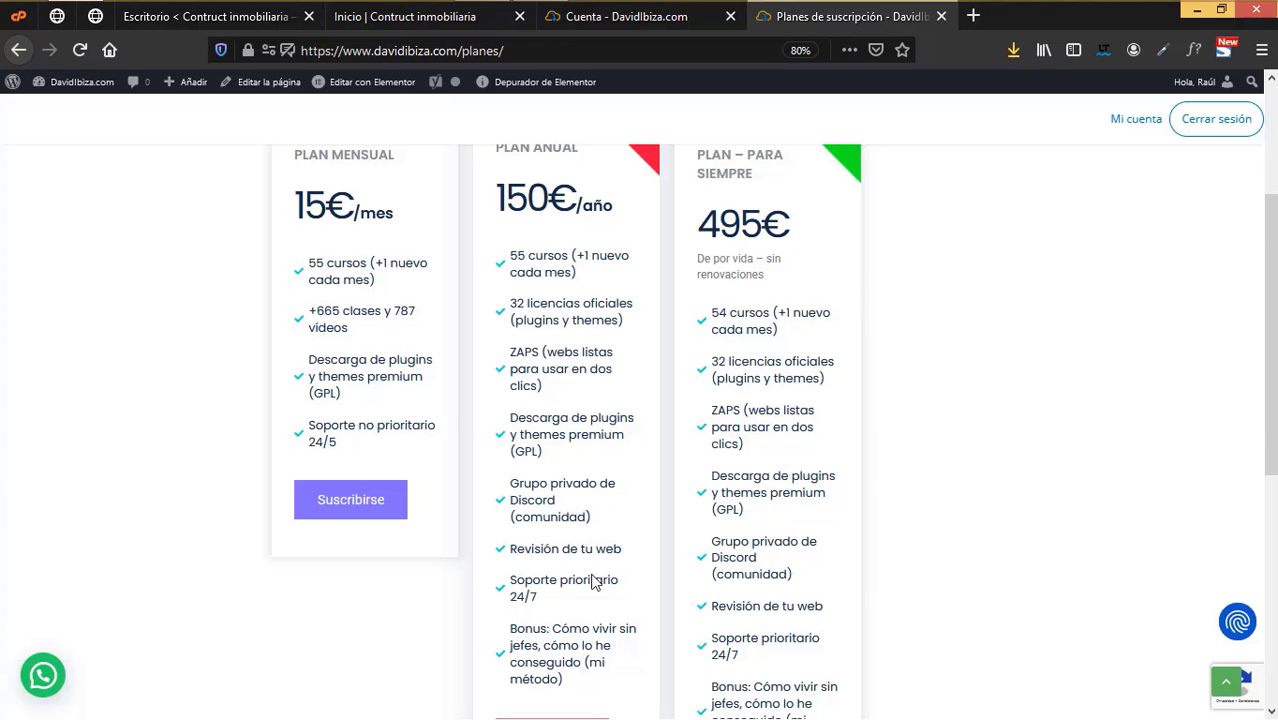
pyautogui.scroll(-3, 598, 527)
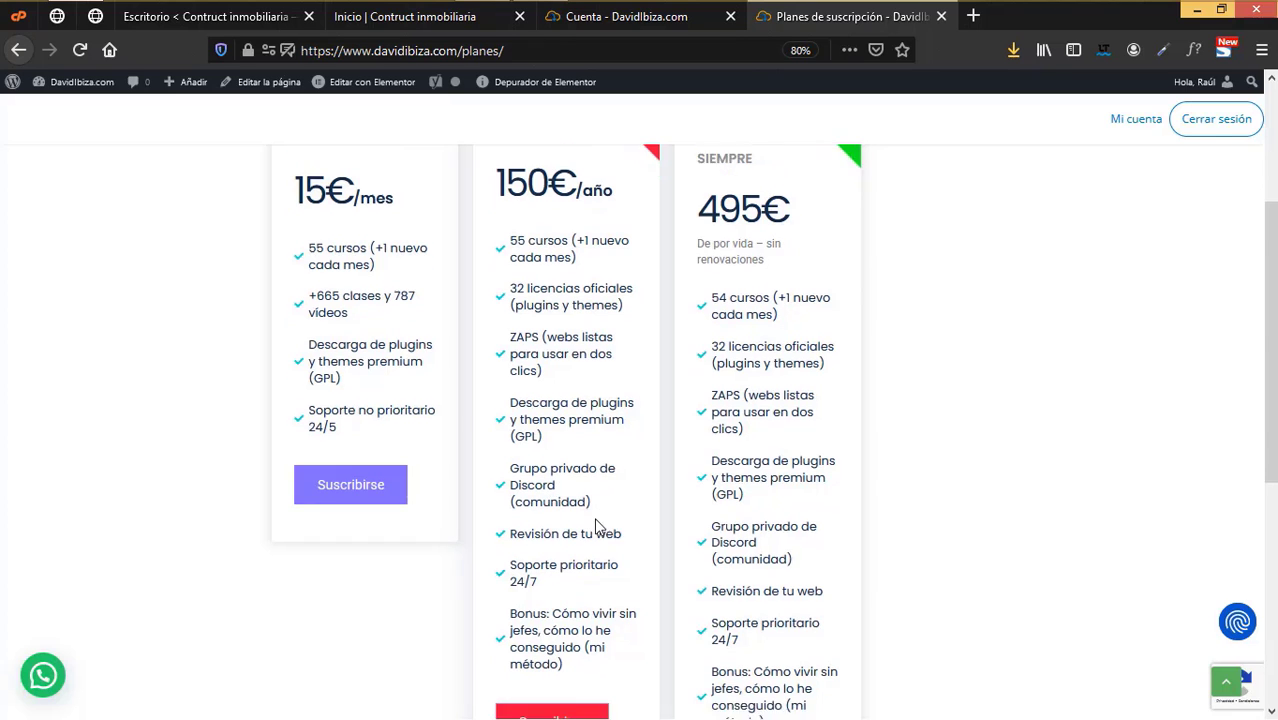
pyautogui.scroll(2, 590, 560)
pyautogui.scroll(3, 581, 432)
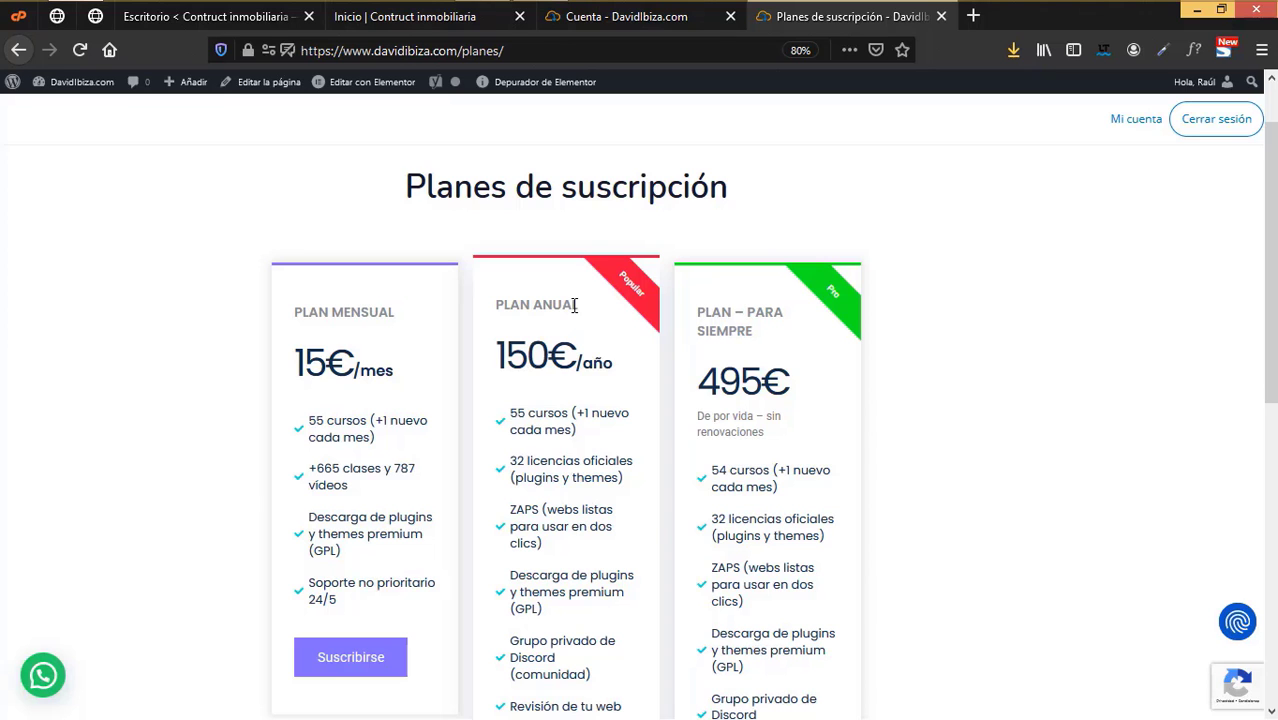
# - Return to the Inicio tab and scroll past the 'ENCUENTRA TU HOGAR' hero
pyautogui.click(398, 20)
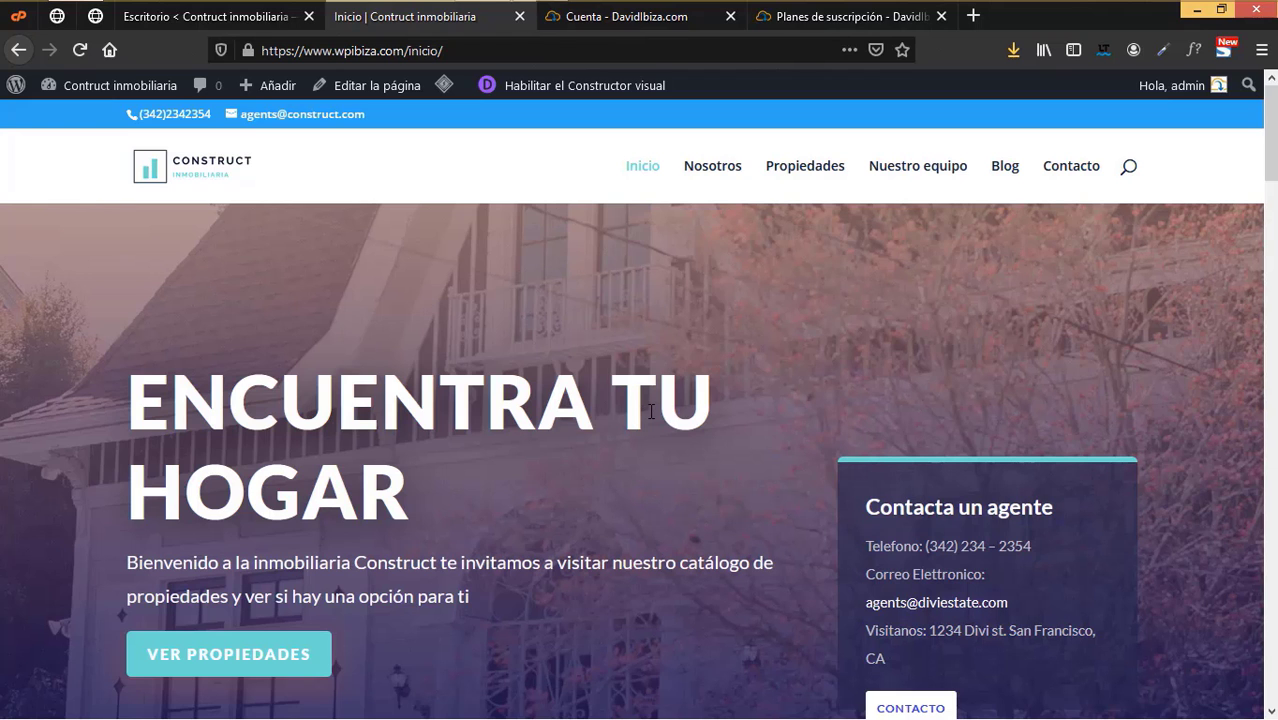
pyautogui.scroll(-3, 776, 437)
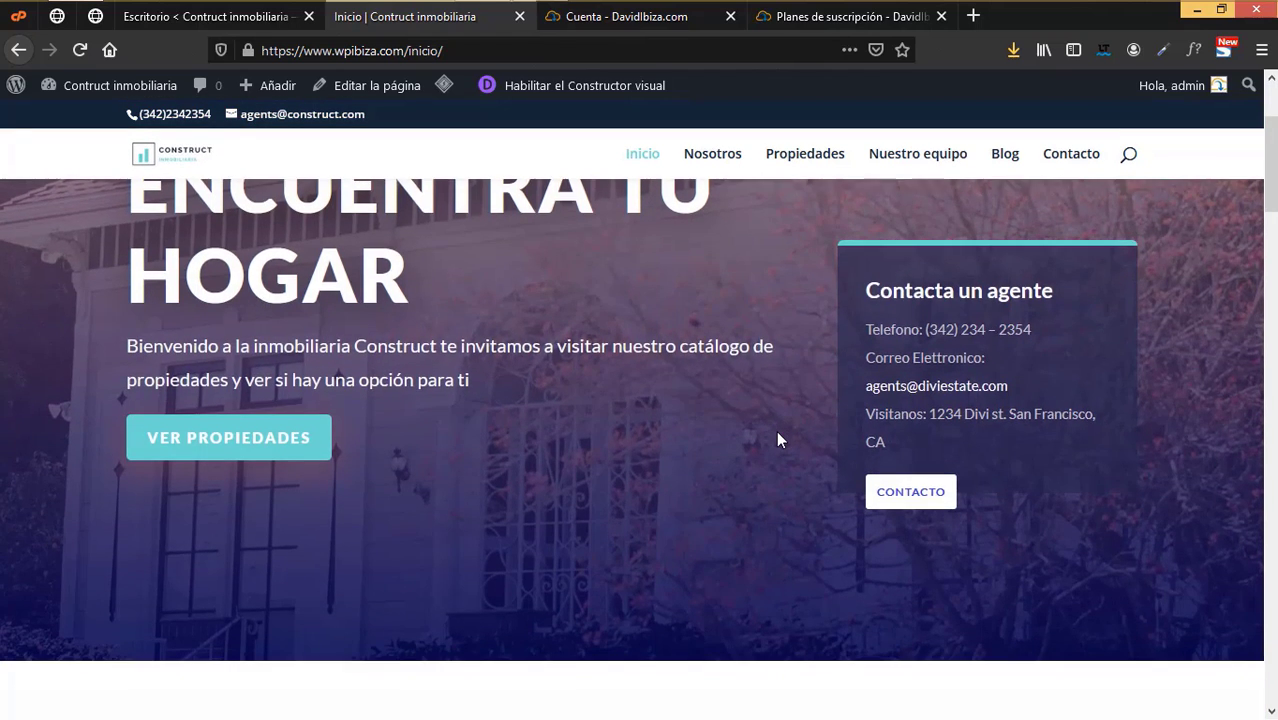
pyautogui.scroll(-3, 778, 438)
pyautogui.scroll(5, 796, 471)
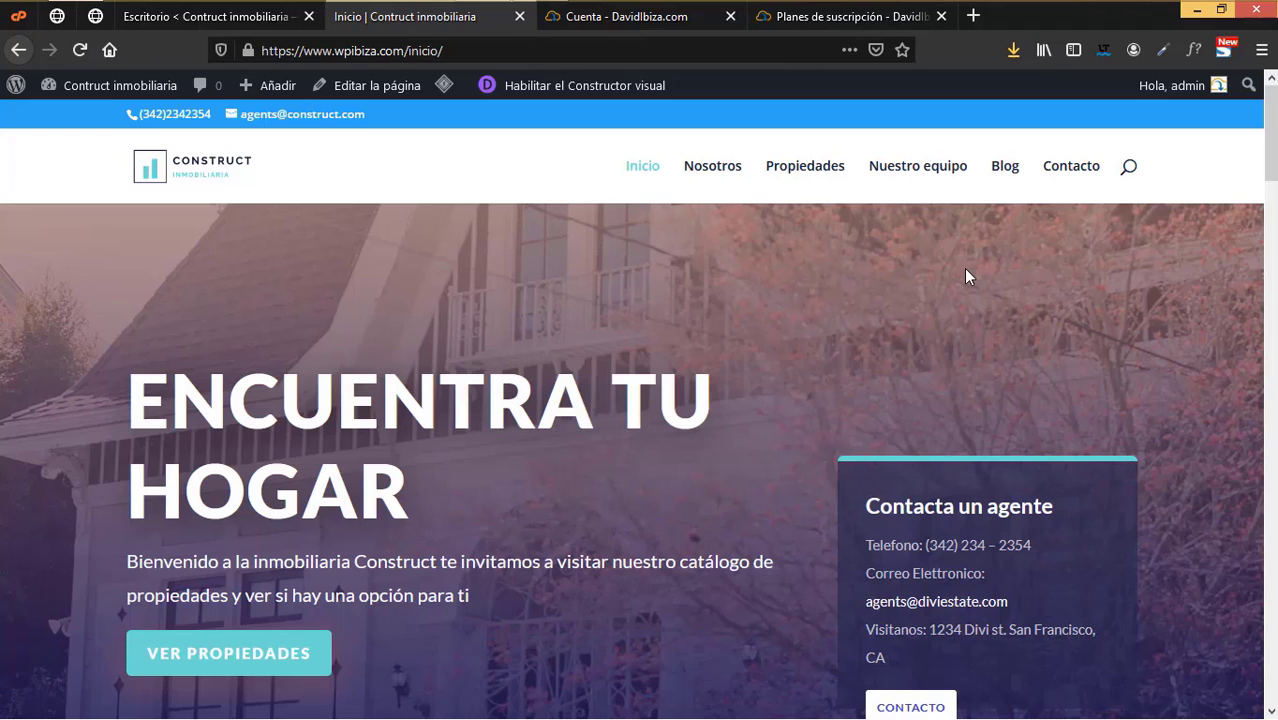
pyautogui.click(160, 16)
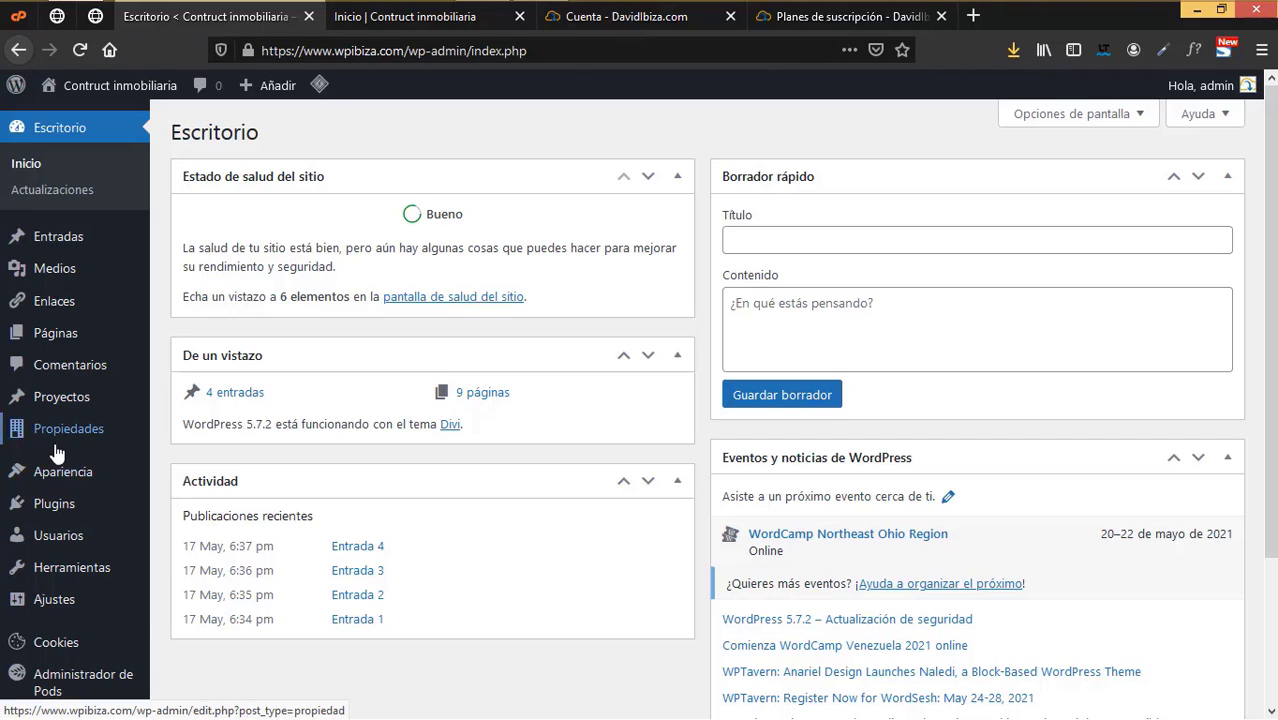
pyautogui.moveTo(67, 456)
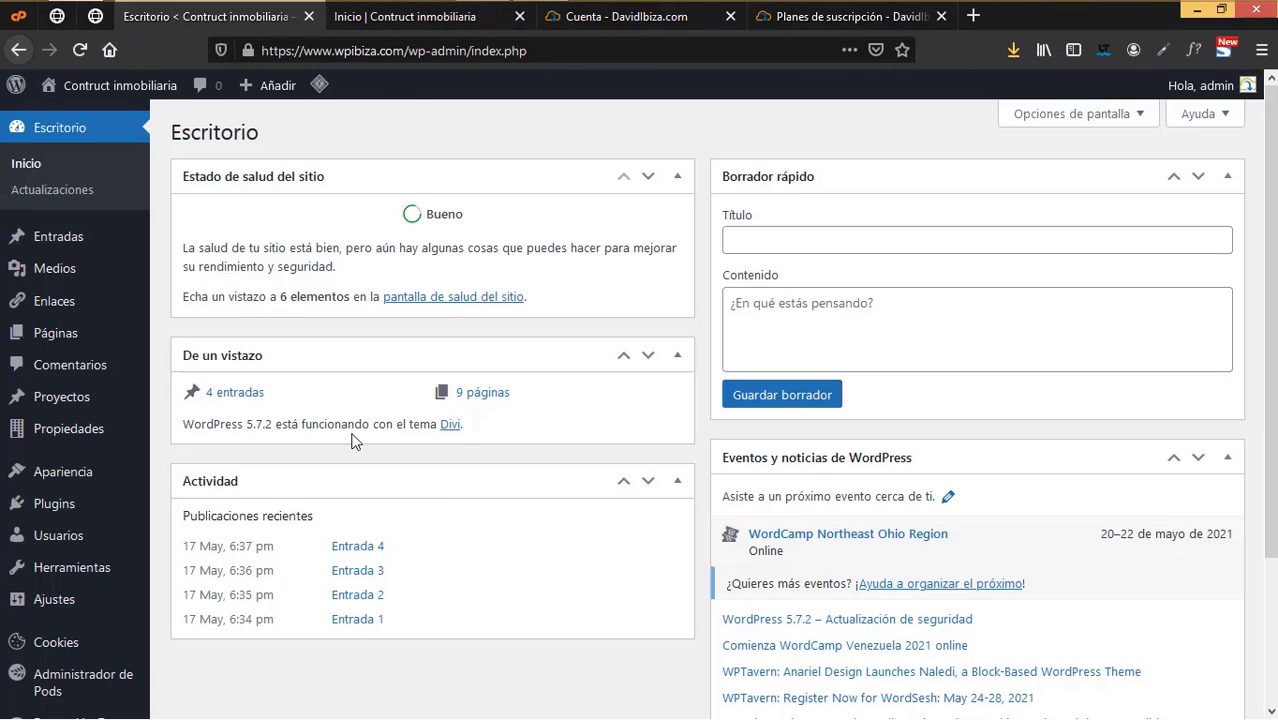
pyautogui.click(436, 18)
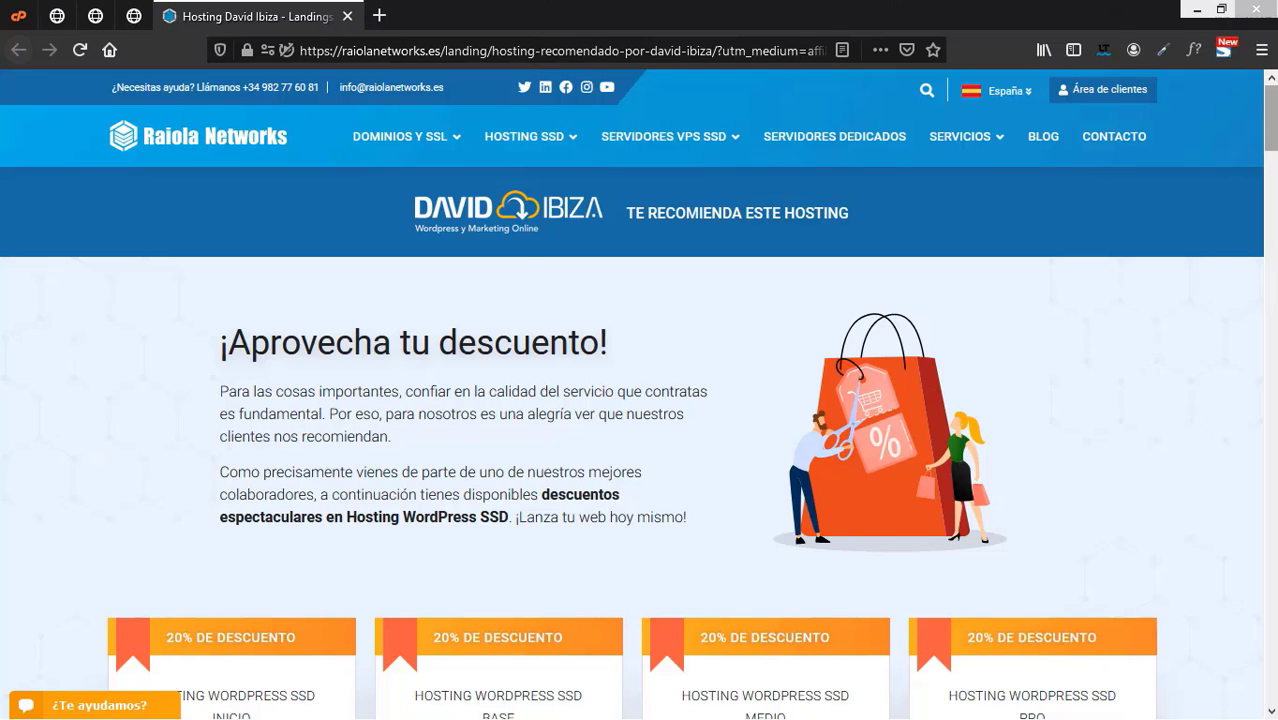
# - Scroll to the hosting plans priced 52,32 €, 69,96 €, 87,56 € and 105,16 € yearly
pyautogui.scroll(-7, 640, 400)
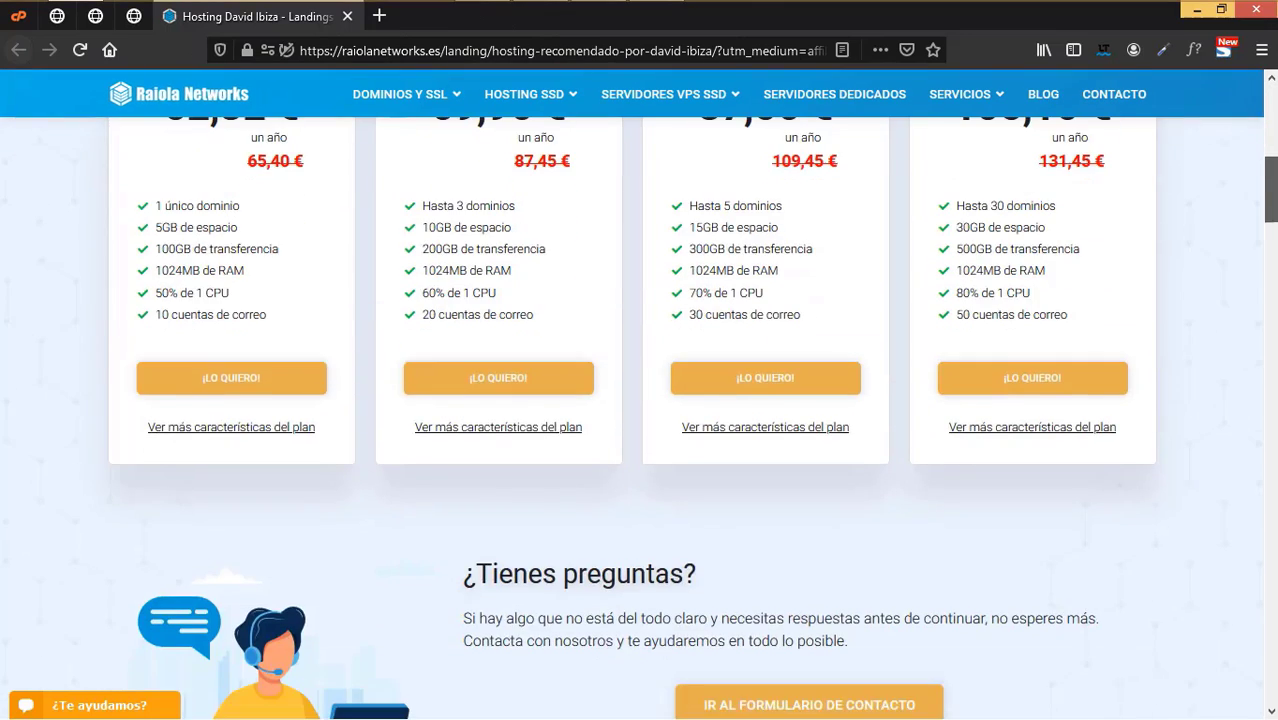
pyautogui.scroll(3, 640, 400)
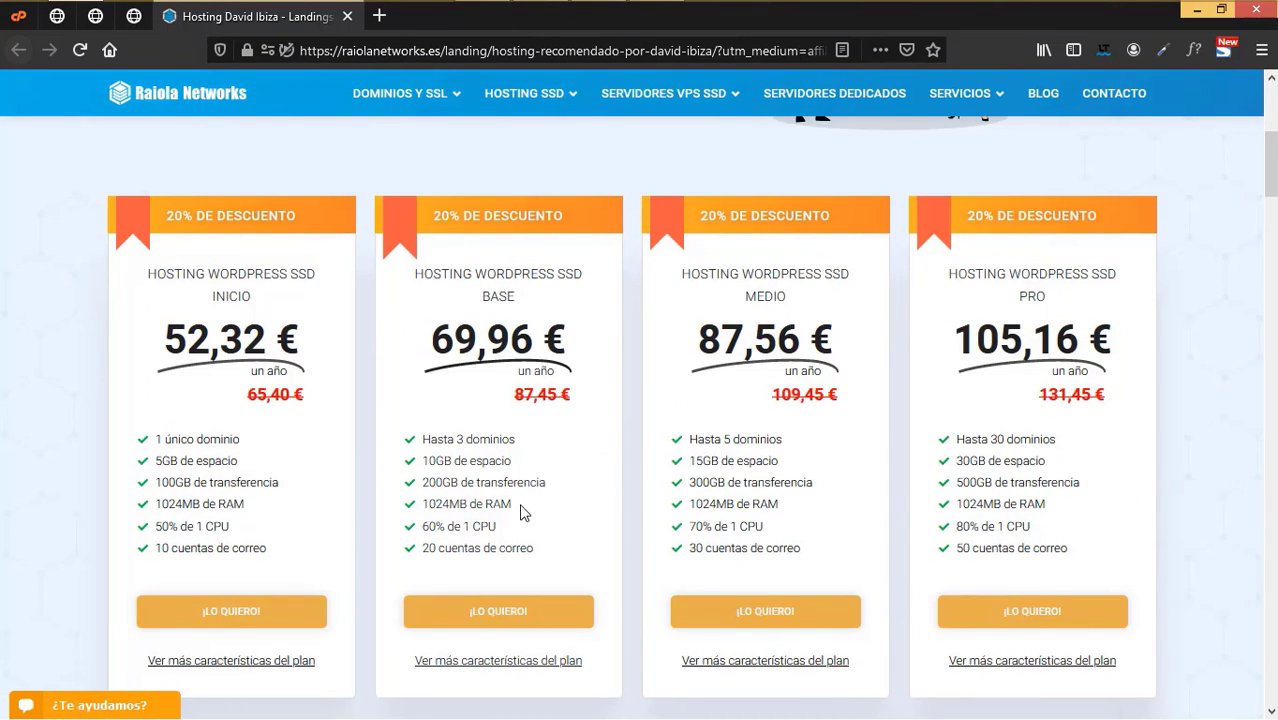
pyautogui.scroll(-3, 551, 551)
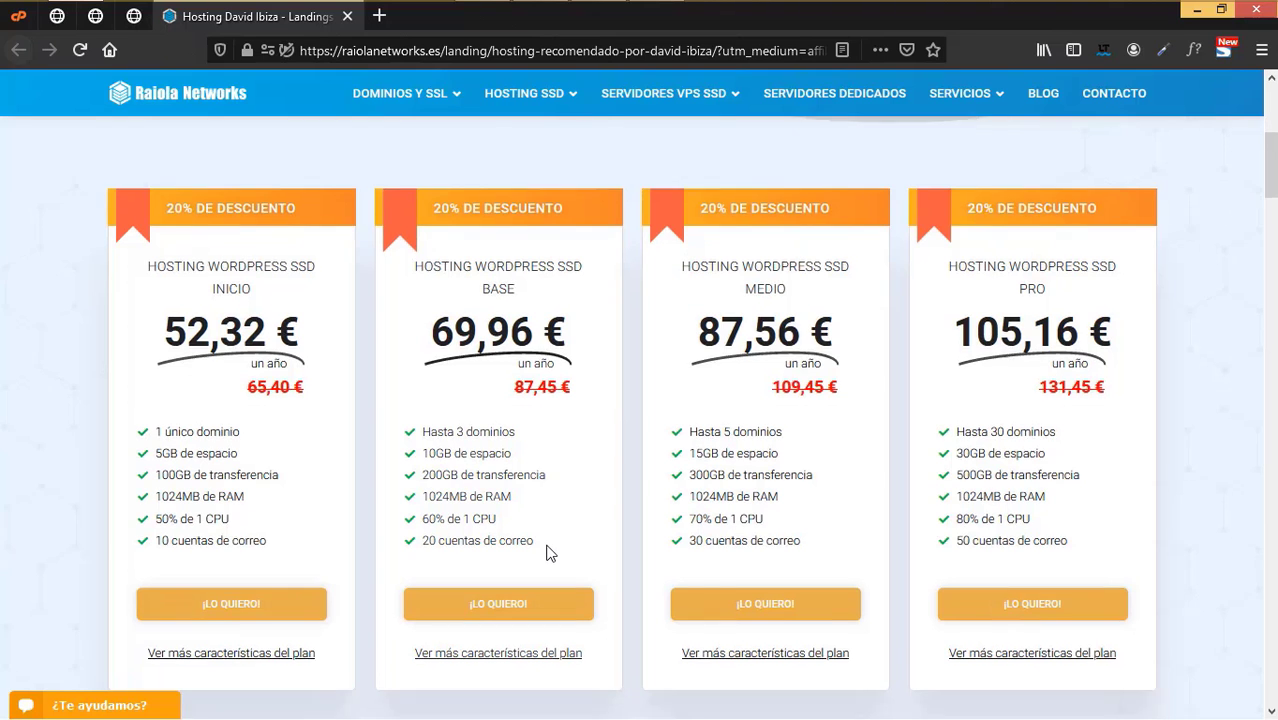
pyautogui.scroll(2, 551, 551)
pyautogui.scroll(1, 476, 453)
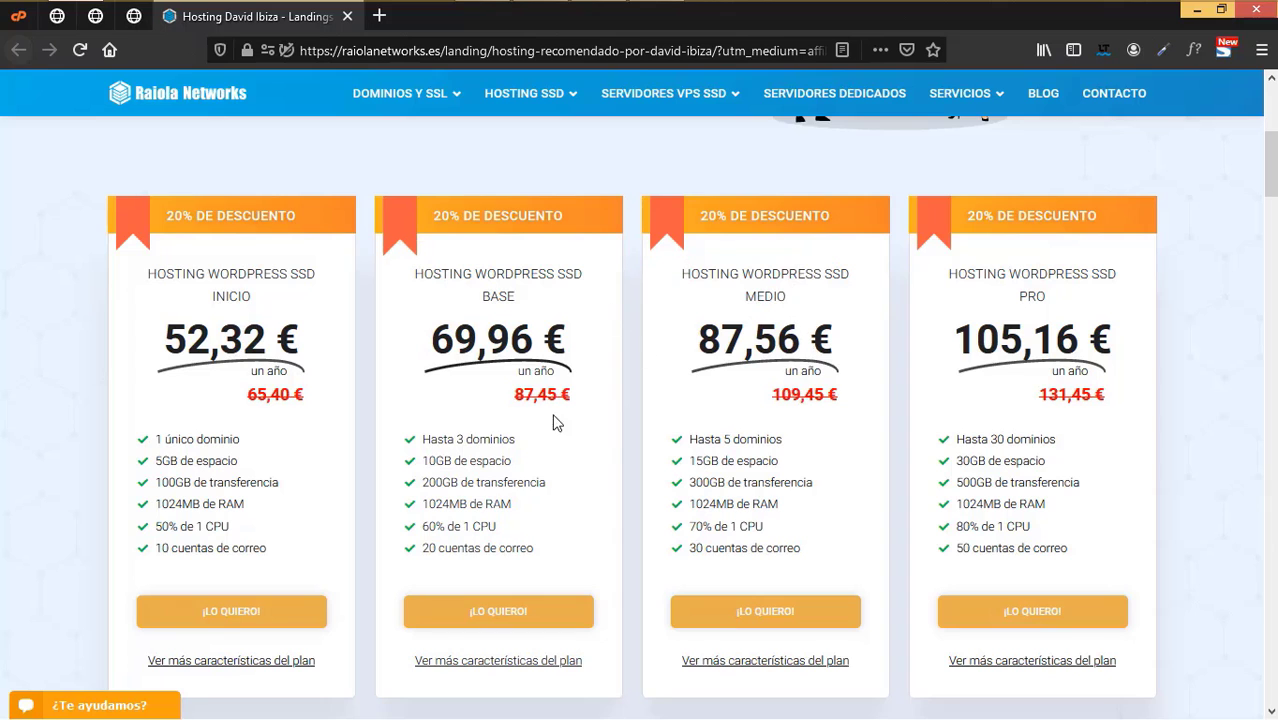
# - Order the BASE plan with domain constructinmobiliaria.com after confirming it's available
pyautogui.click(560, 622)
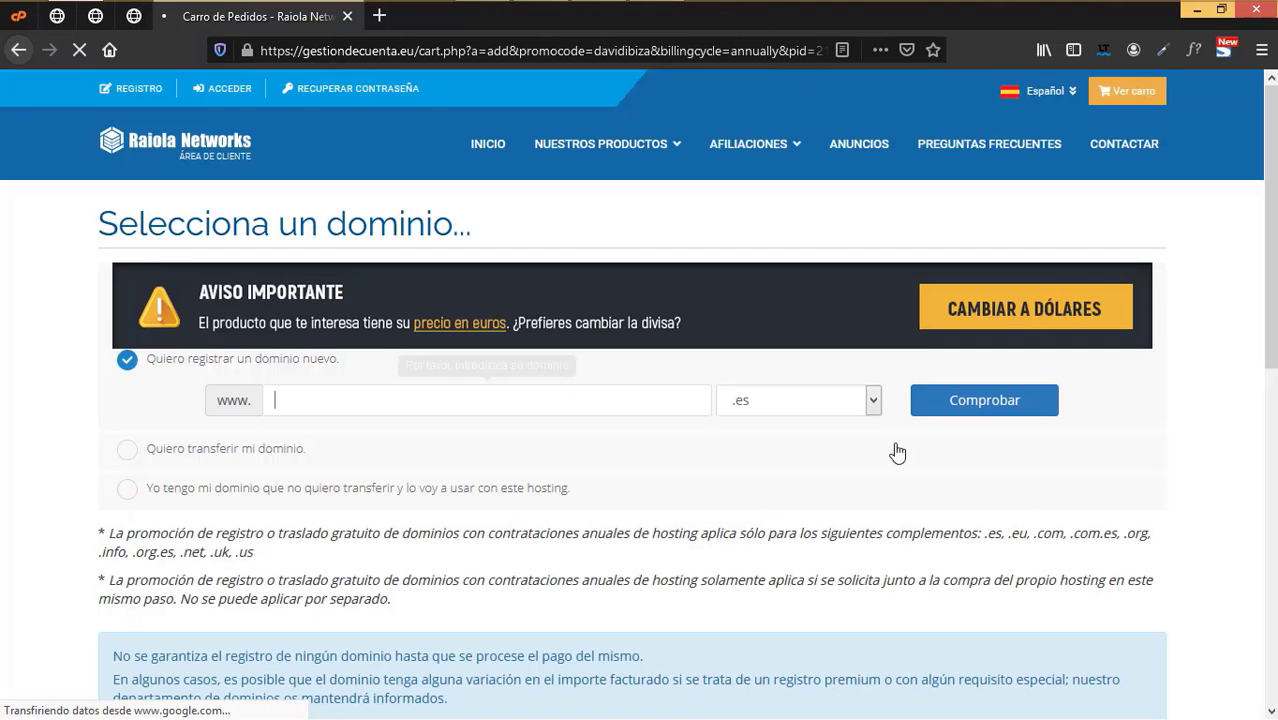
pyautogui.scroll(-1, 869, 530)
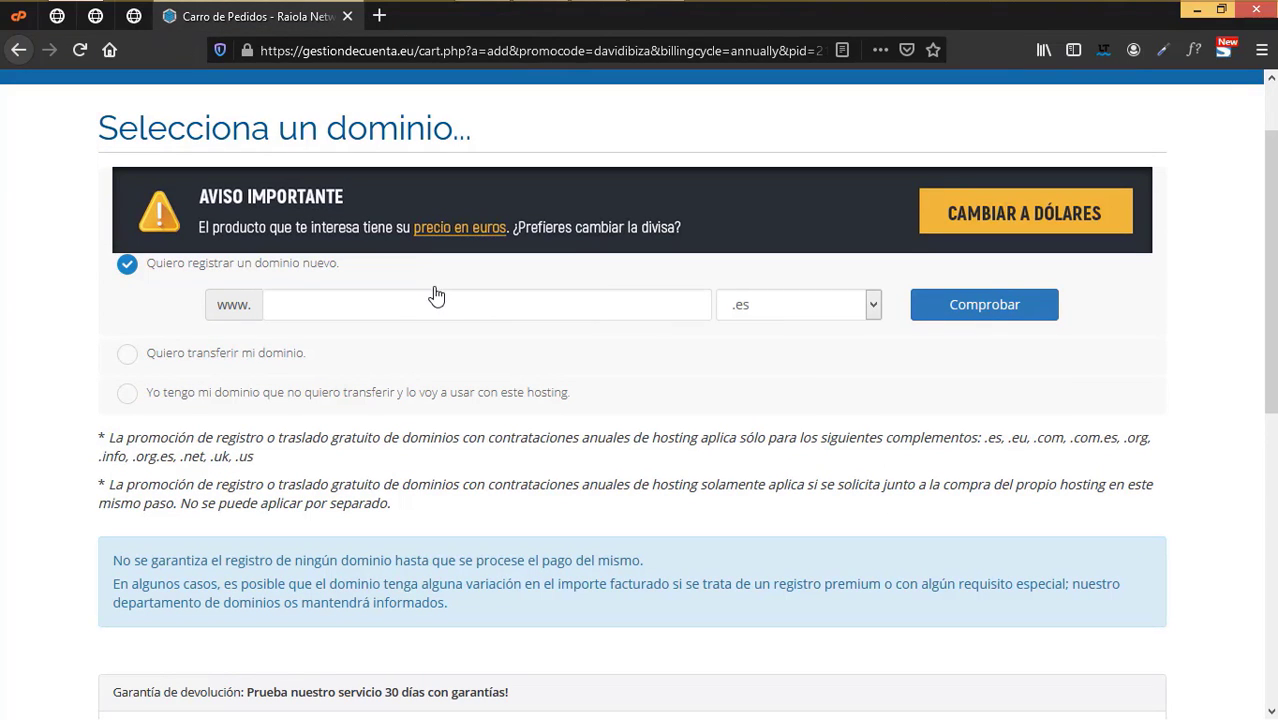
pyautogui.write('c')
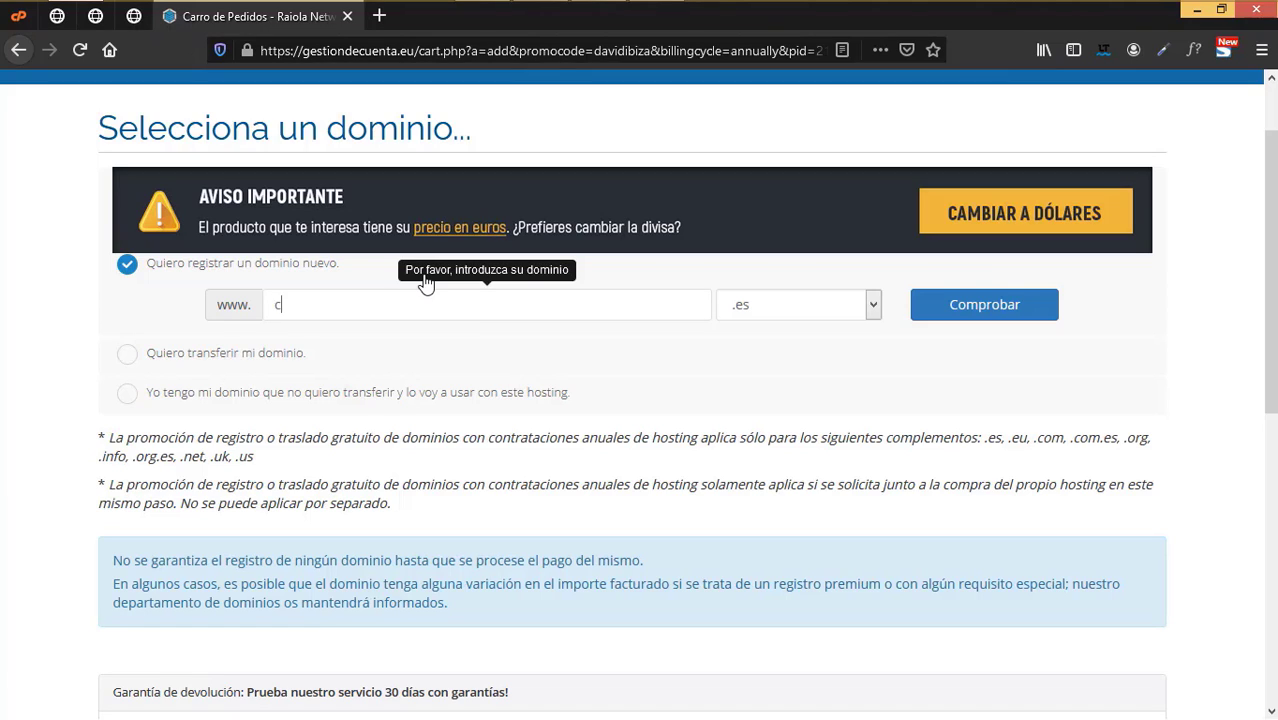
pyautogui.write('onstructinmobiliaria')
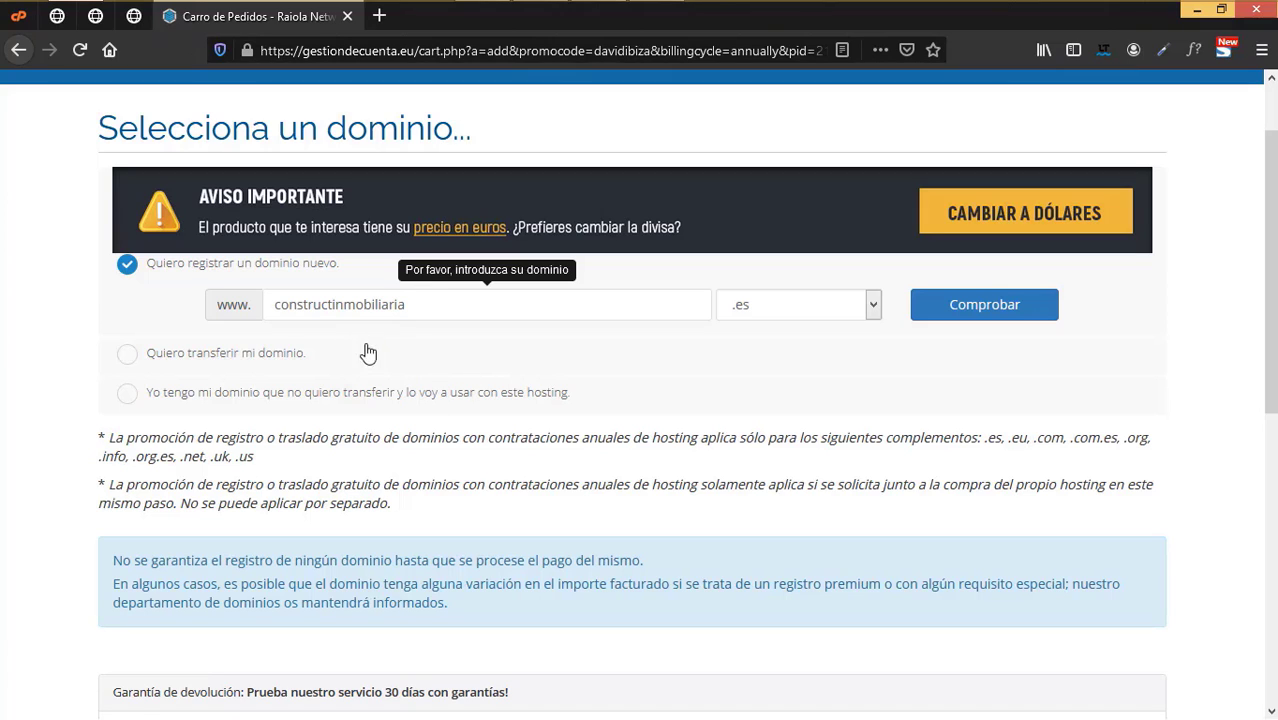
pyautogui.click(855, 318)
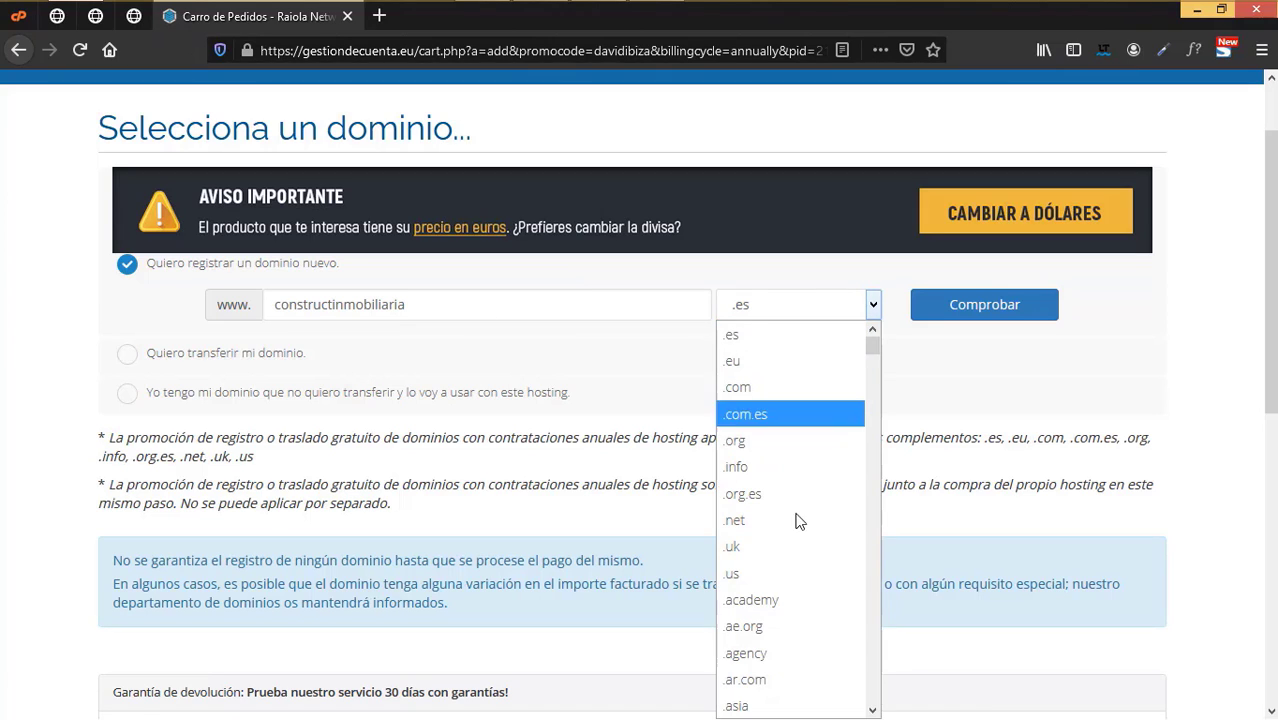
pyautogui.click(783, 392)
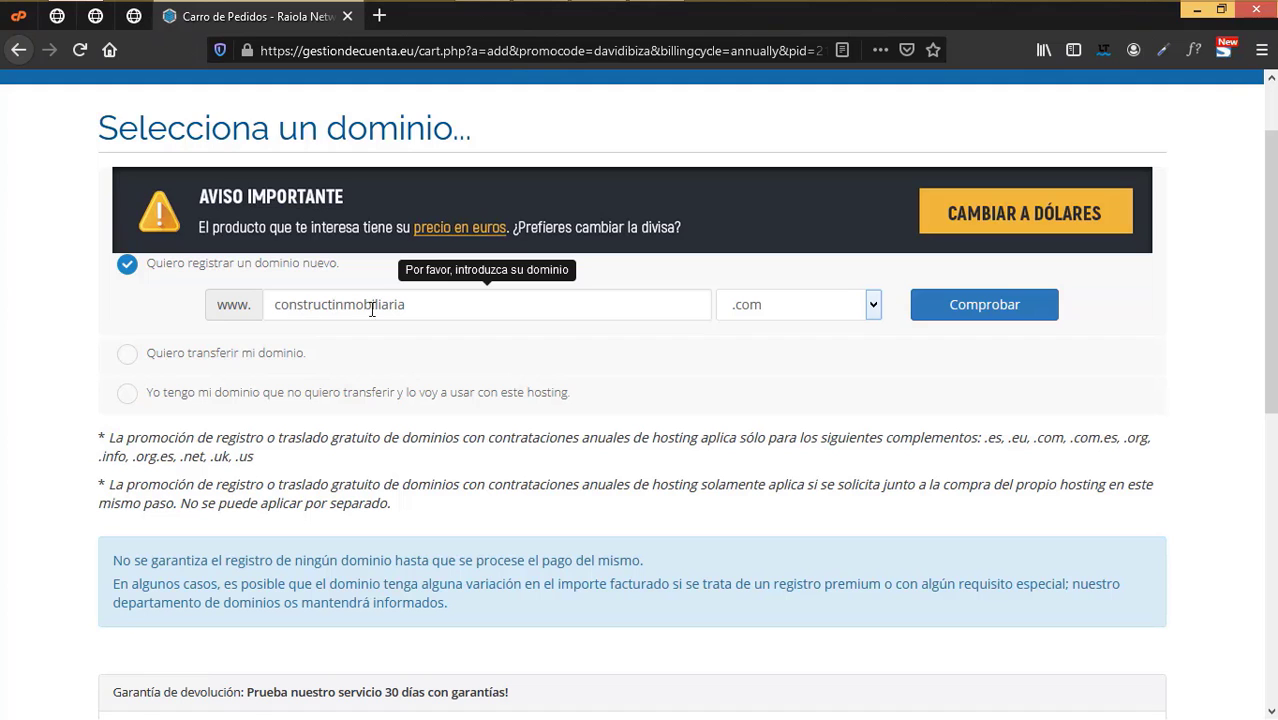
pyautogui.click(996, 312)
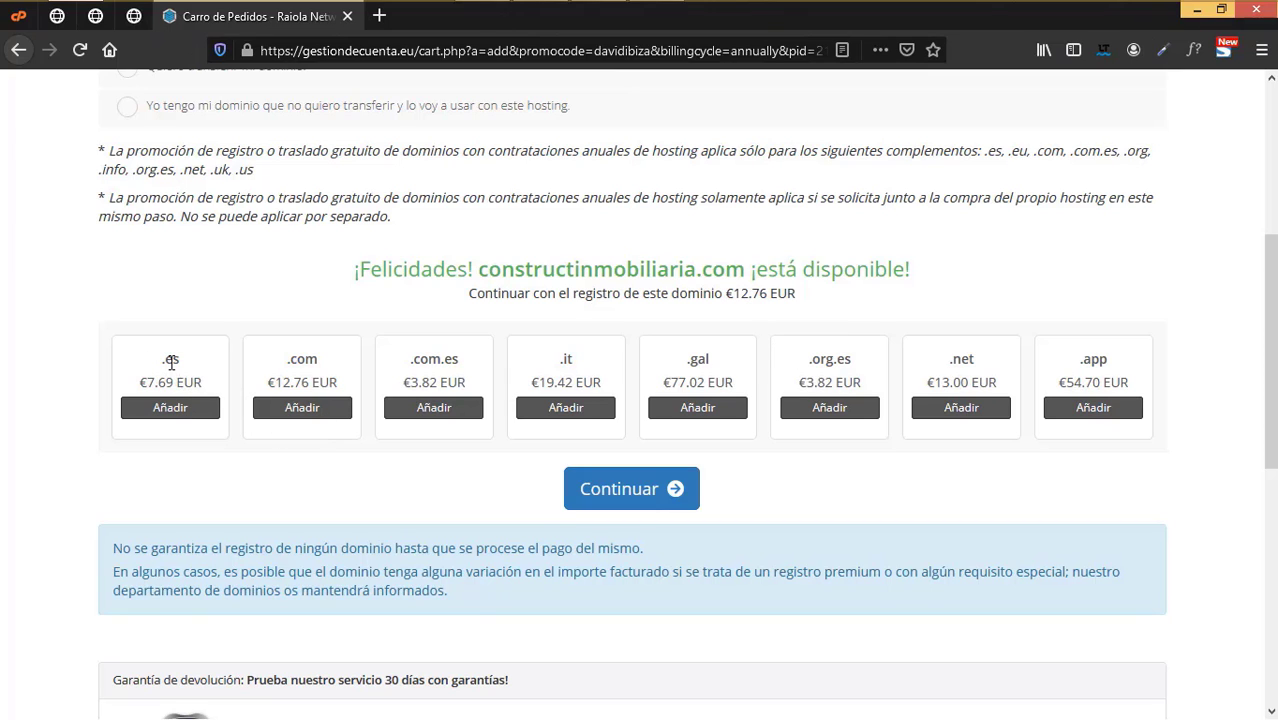
pyautogui.click(628, 490)
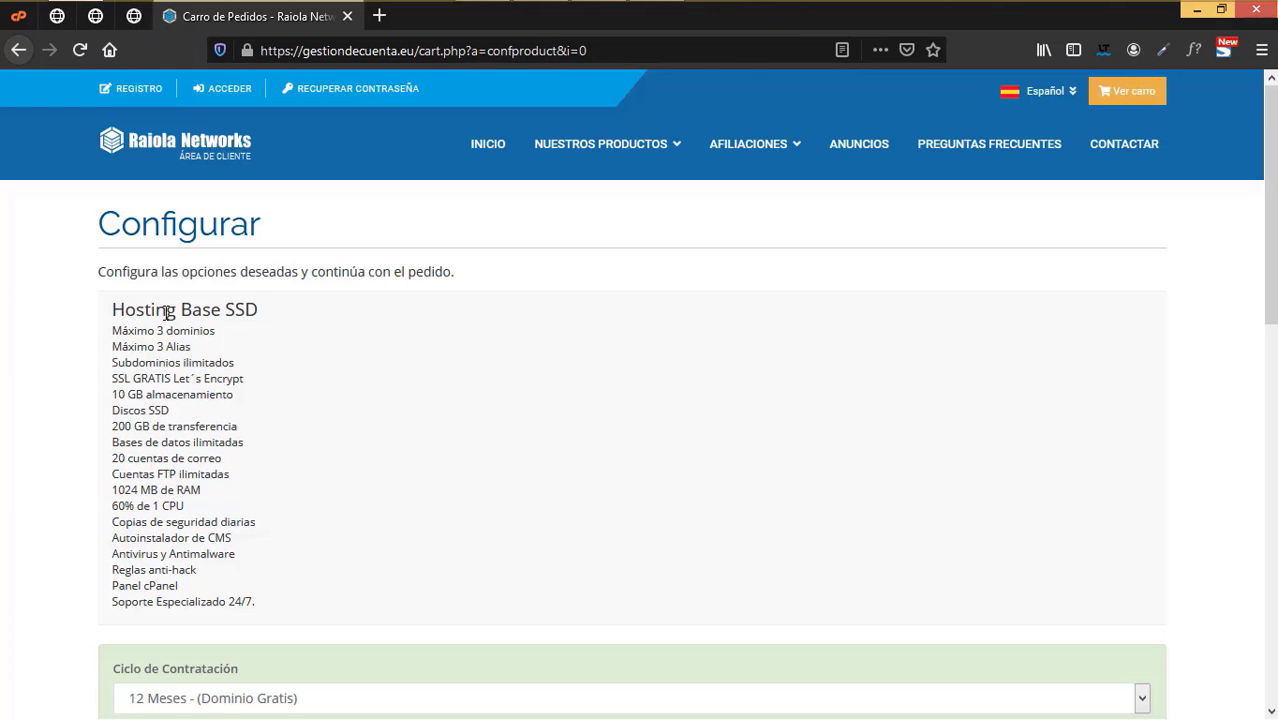
# - Keep the 12 Meses (Dominio Gratis) billing cycle and confirm WordPress is the CMS
pyautogui.scroll(-4, 399, 525)
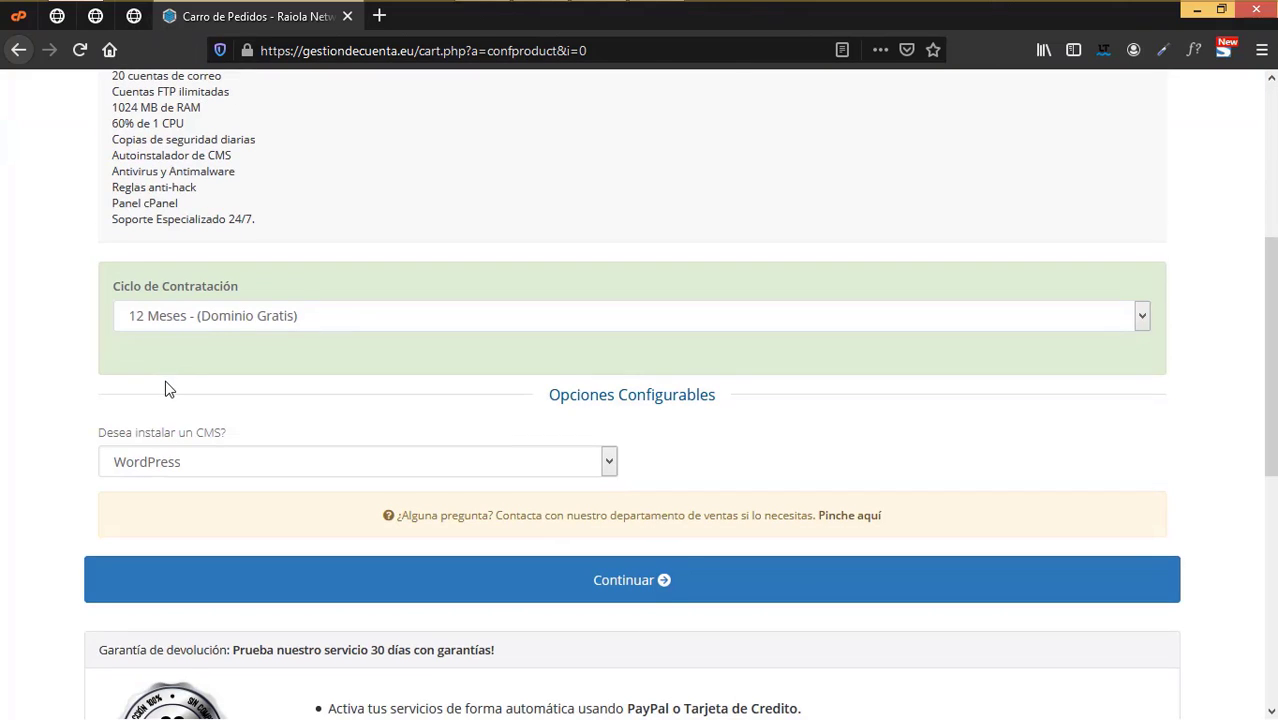
pyautogui.click(1142, 320)
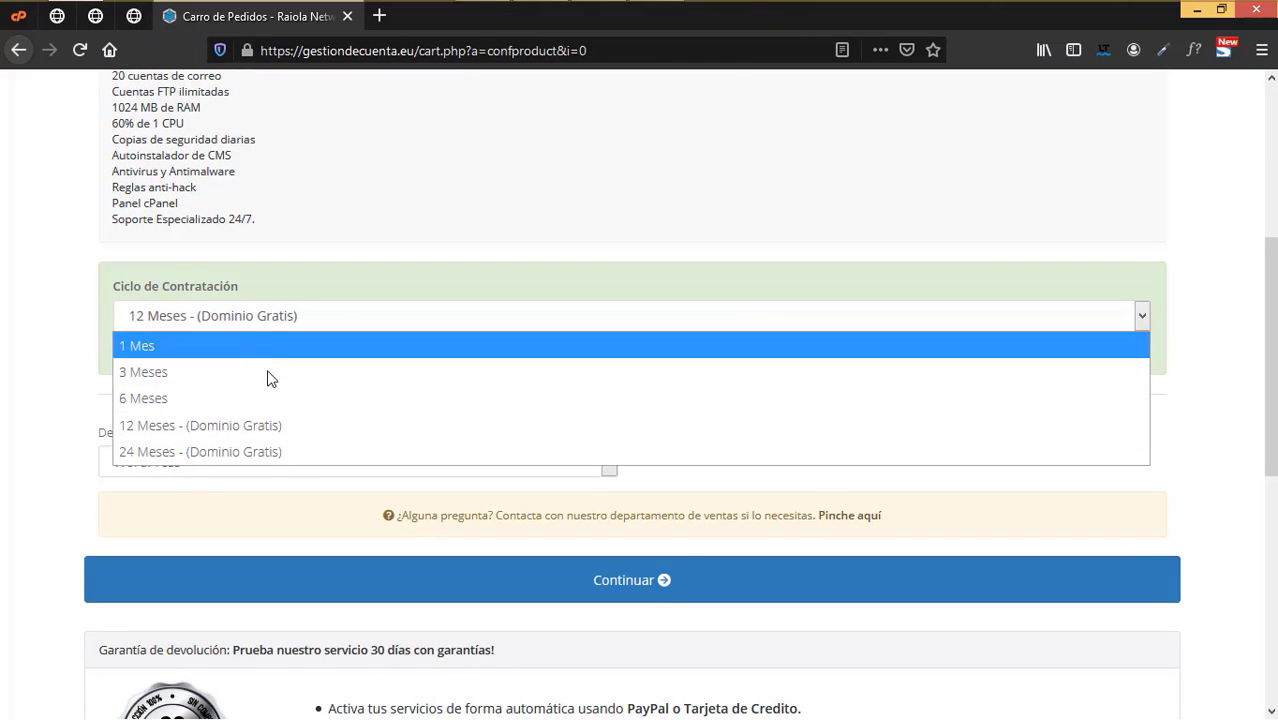
pyautogui.click(274, 428)
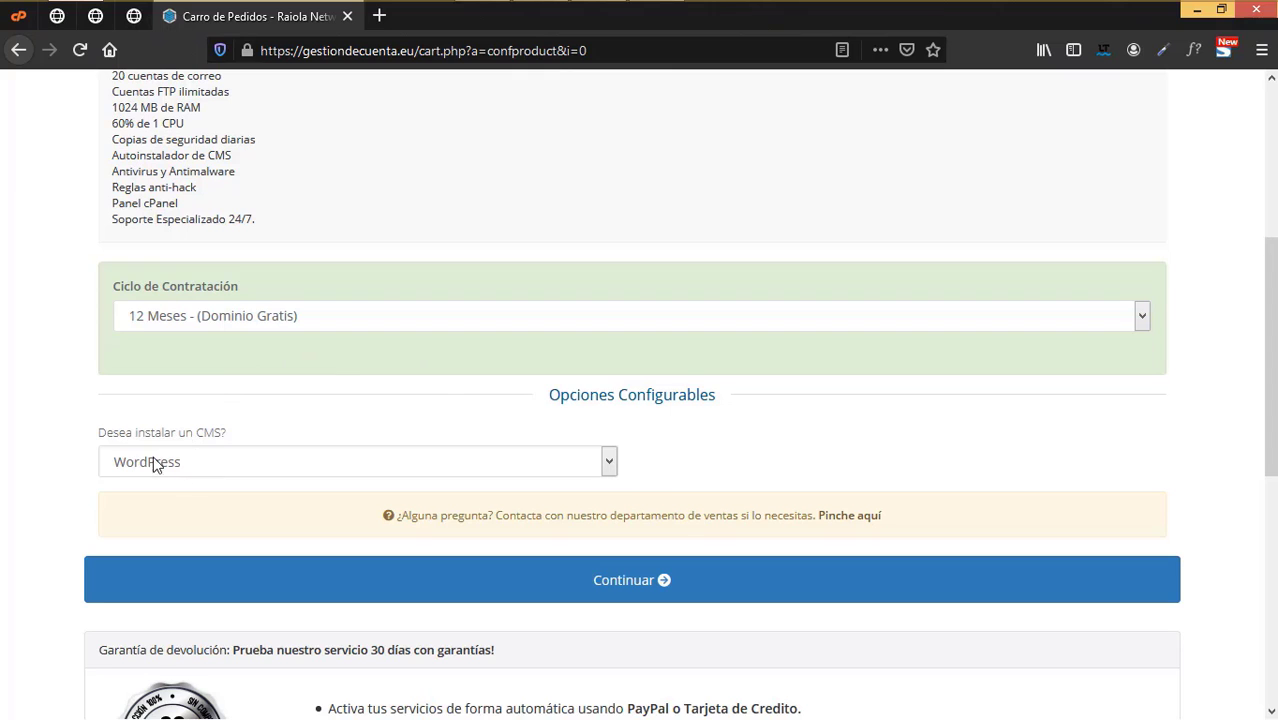
pyautogui.click(434, 465)
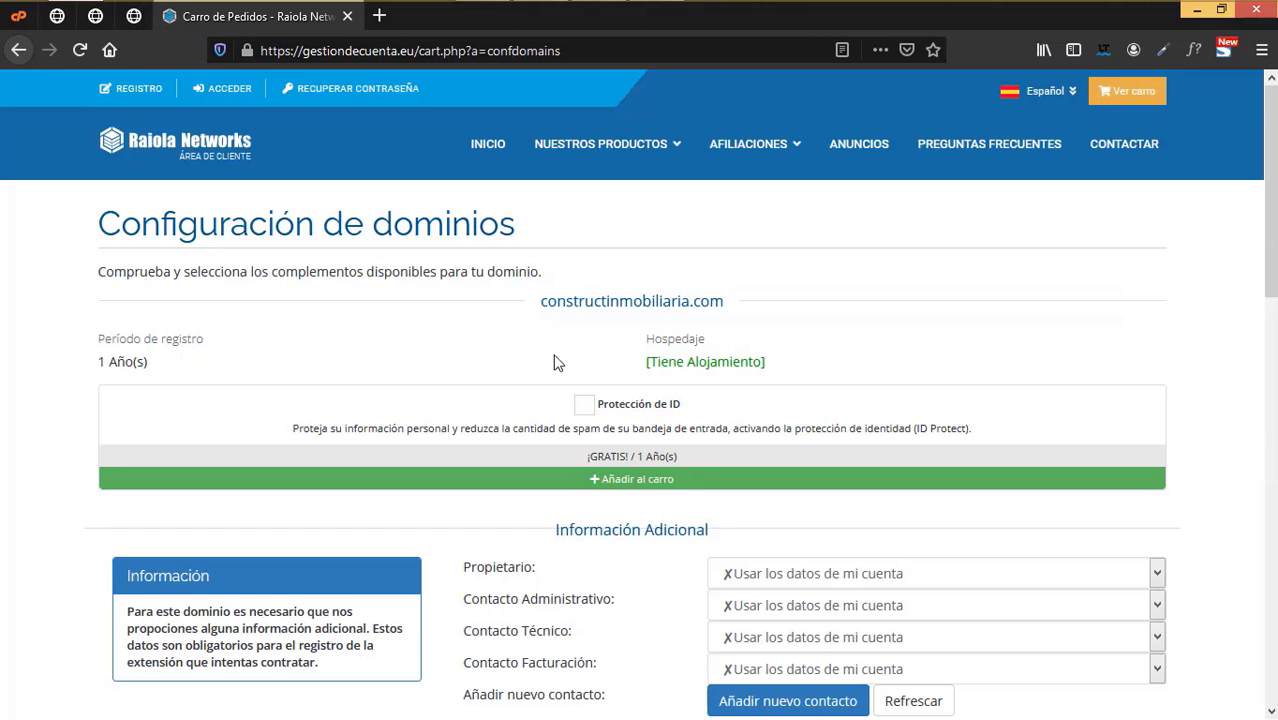
pyautogui.scroll(-2, 662, 366)
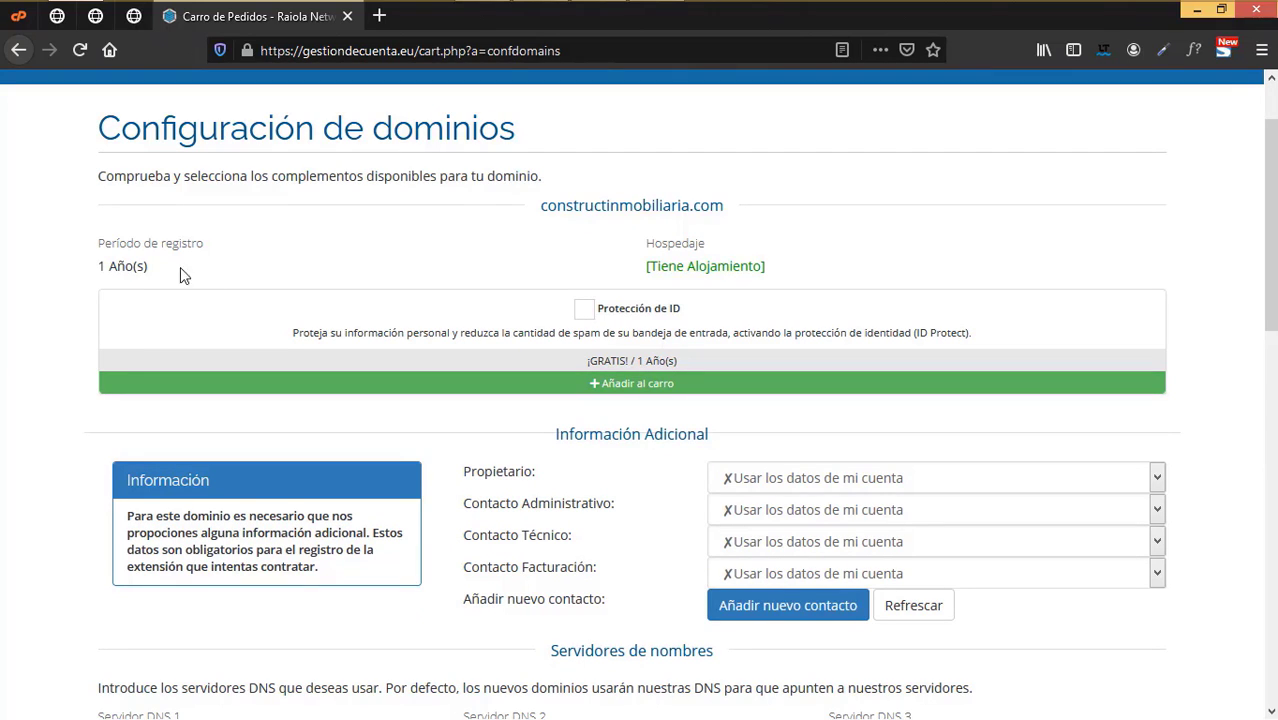
pyautogui.scroll(2, 600, 330)
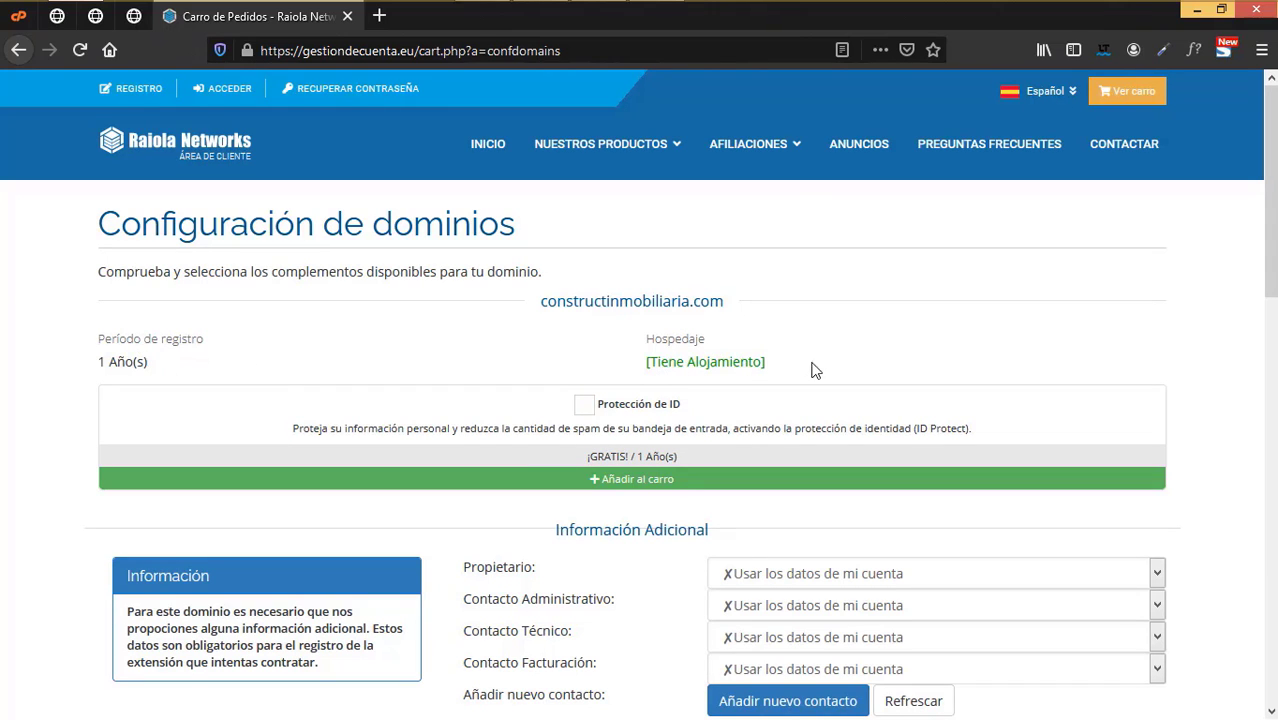
pyautogui.scroll(-2, 762, 363)
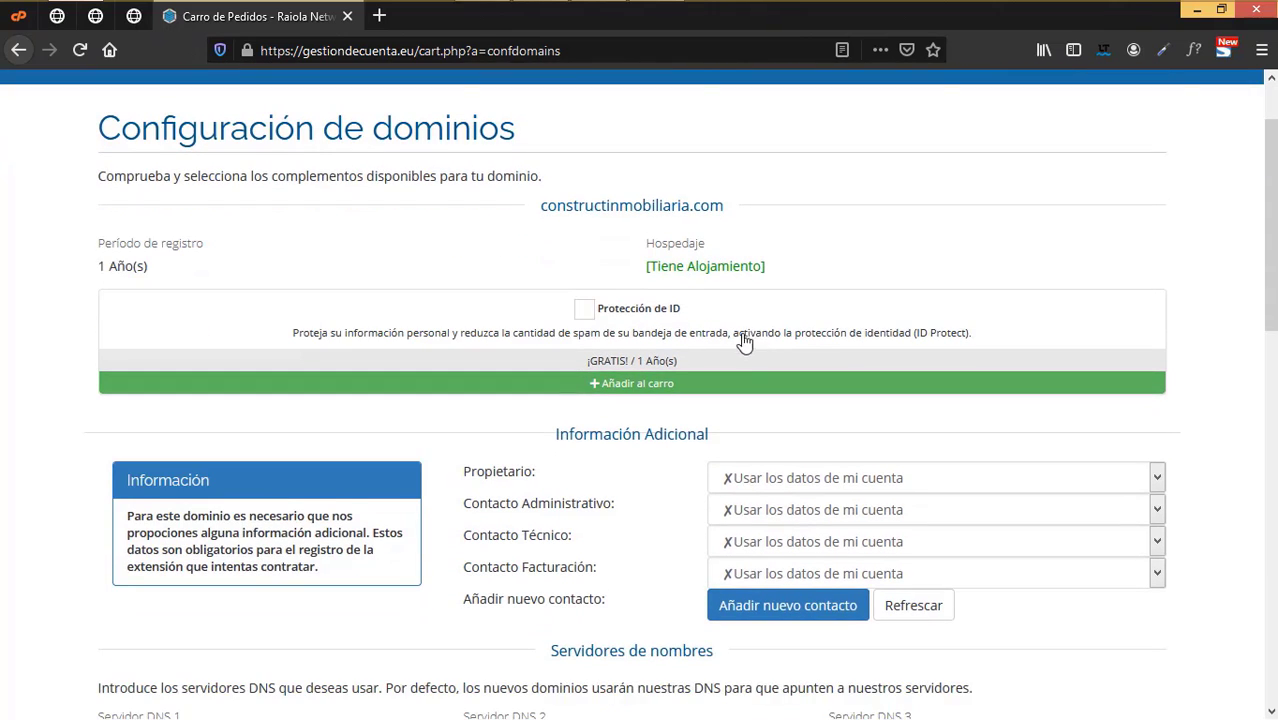
pyautogui.scroll(-2, 743, 341)
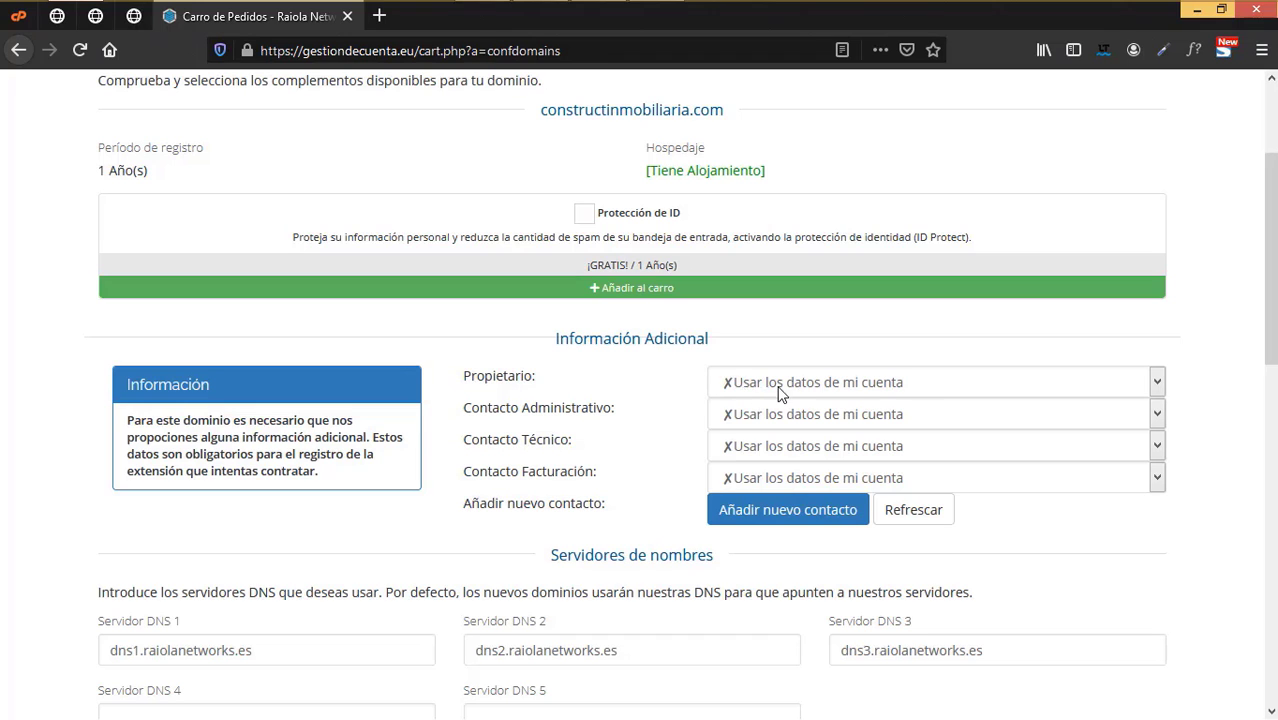
# - Leave ID protection off for constructinmobiliaria.com and continue to confirmation
pyautogui.scroll(-2, 715, 528)
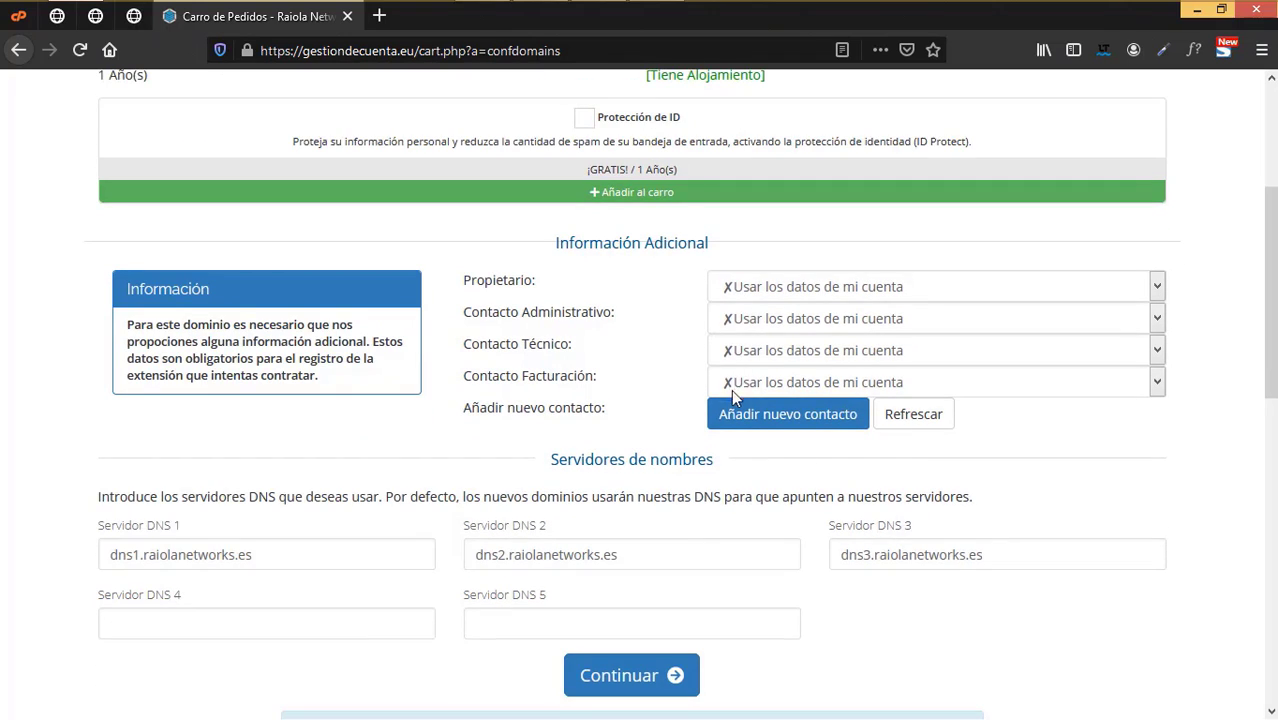
pyautogui.scroll(-2, 723, 392)
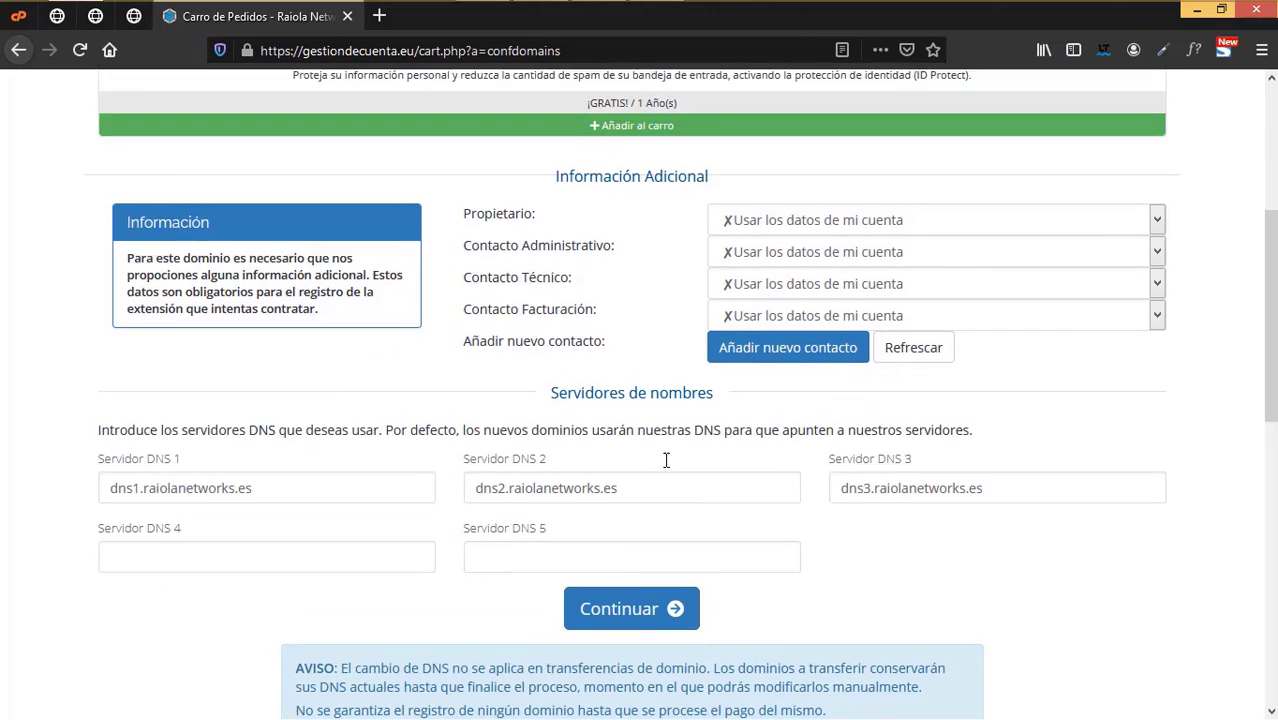
pyautogui.scroll(5, 666, 460)
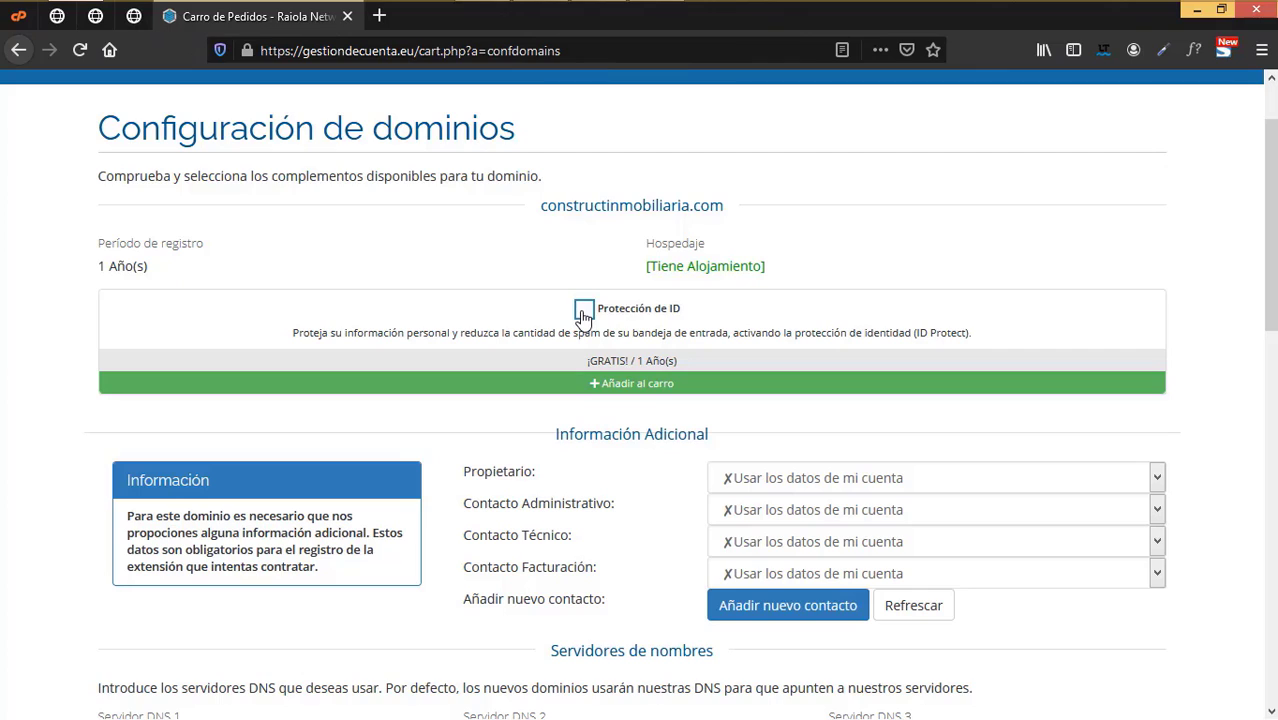
pyautogui.click(584, 312)
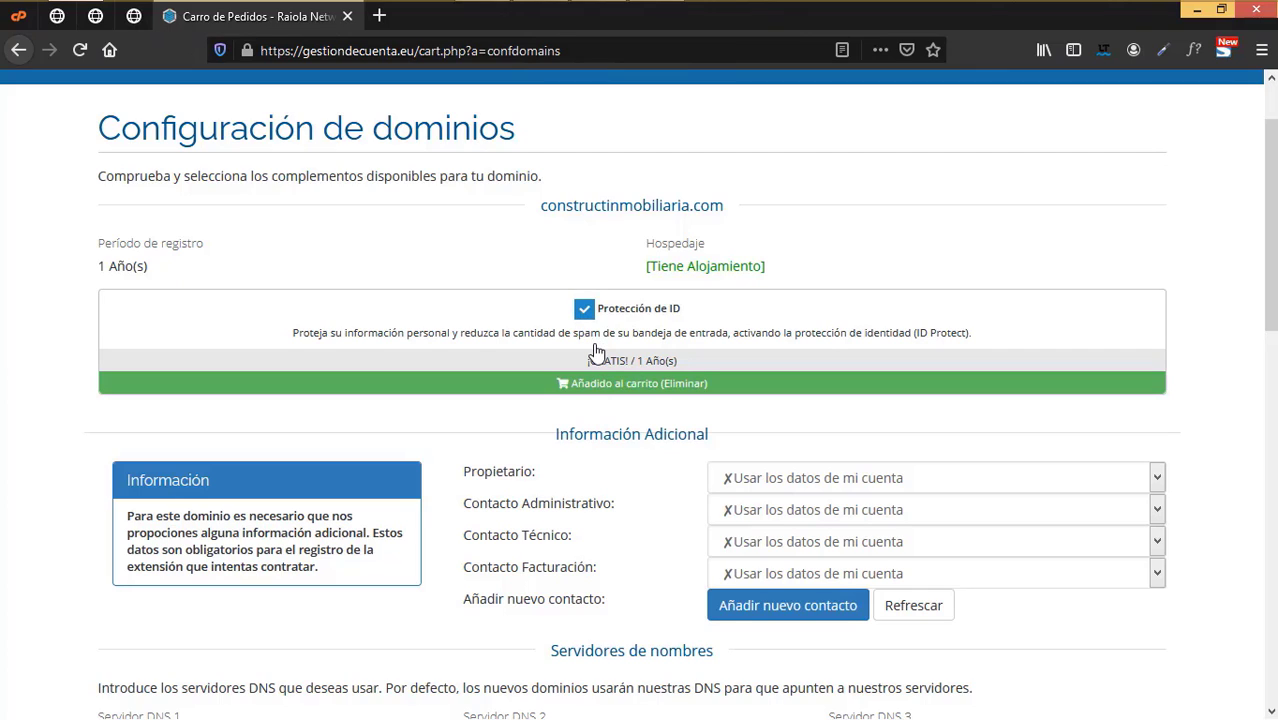
pyautogui.click(586, 314)
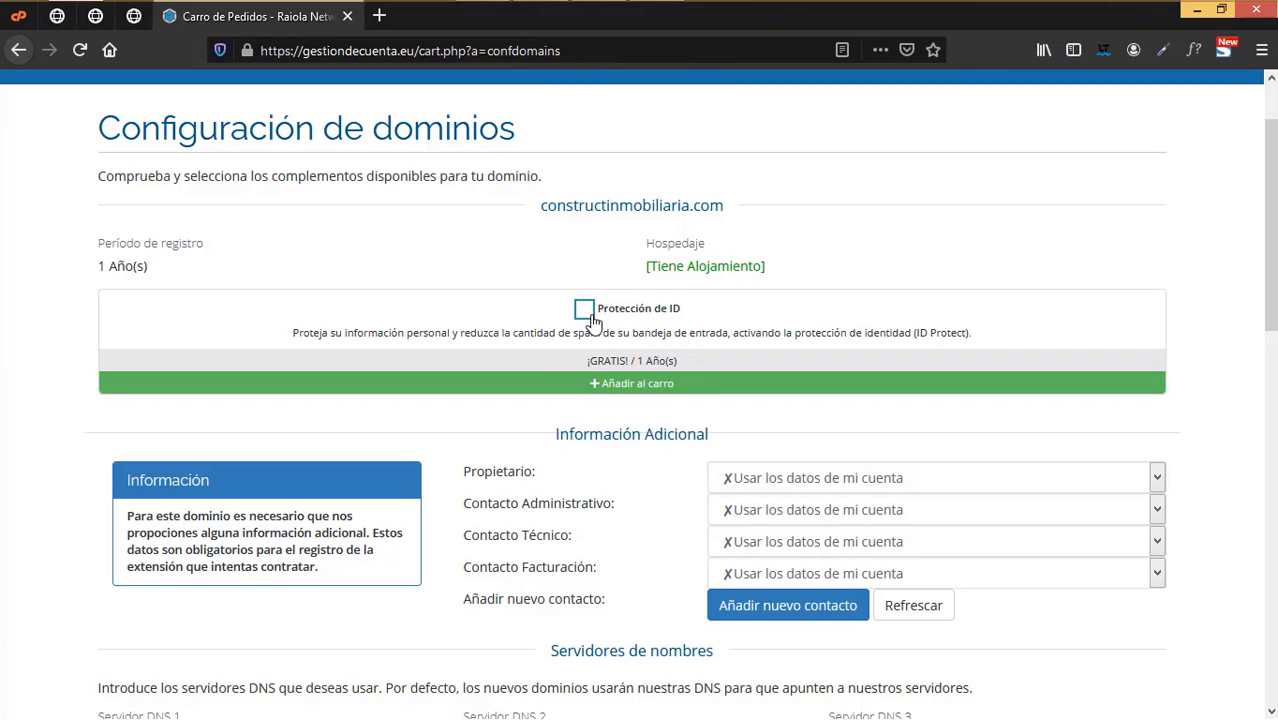
pyautogui.scroll(-3, 722, 491)
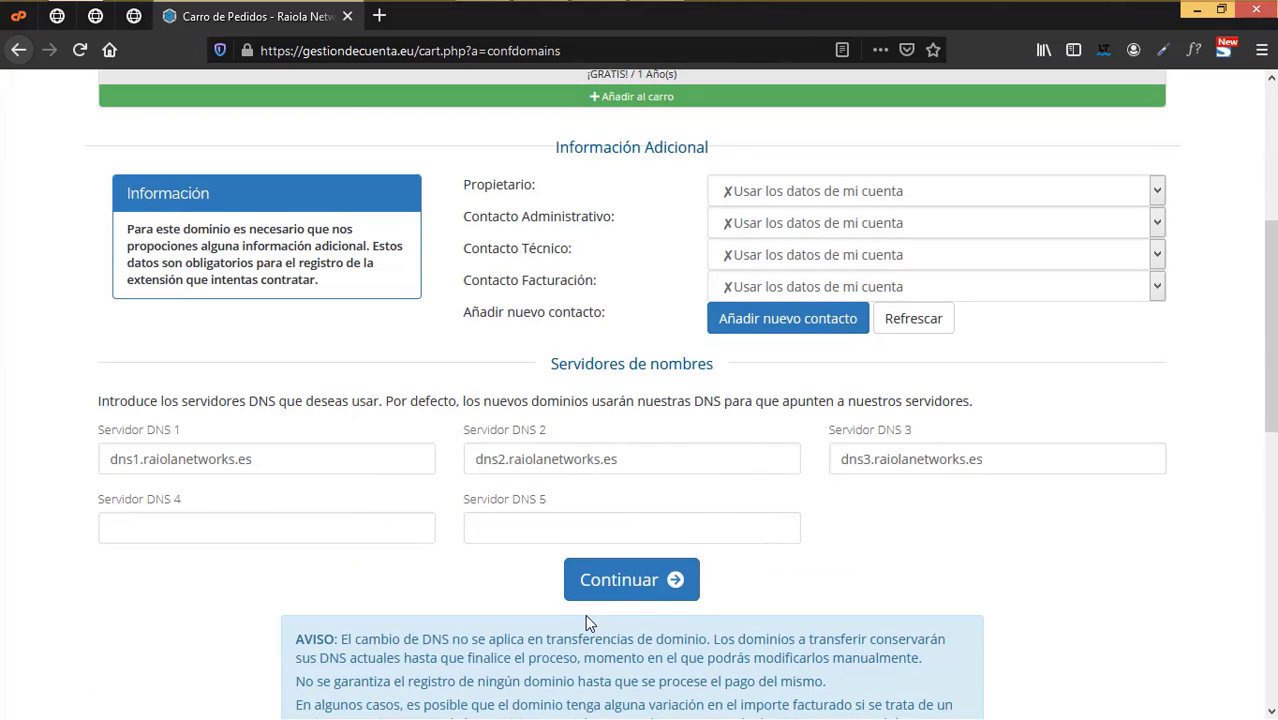
pyautogui.click(645, 590)
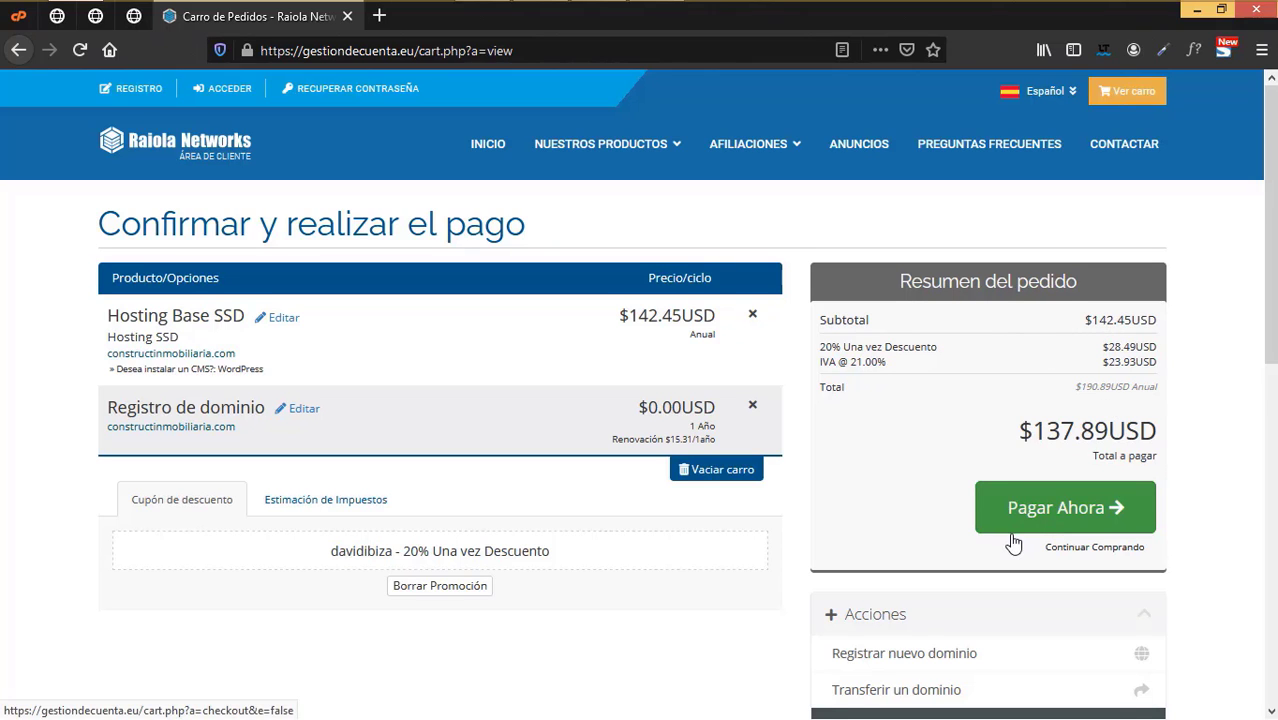
# - Scroll through the cart and the $137.89USD order summary
pyautogui.scroll(-2, 1013, 541)
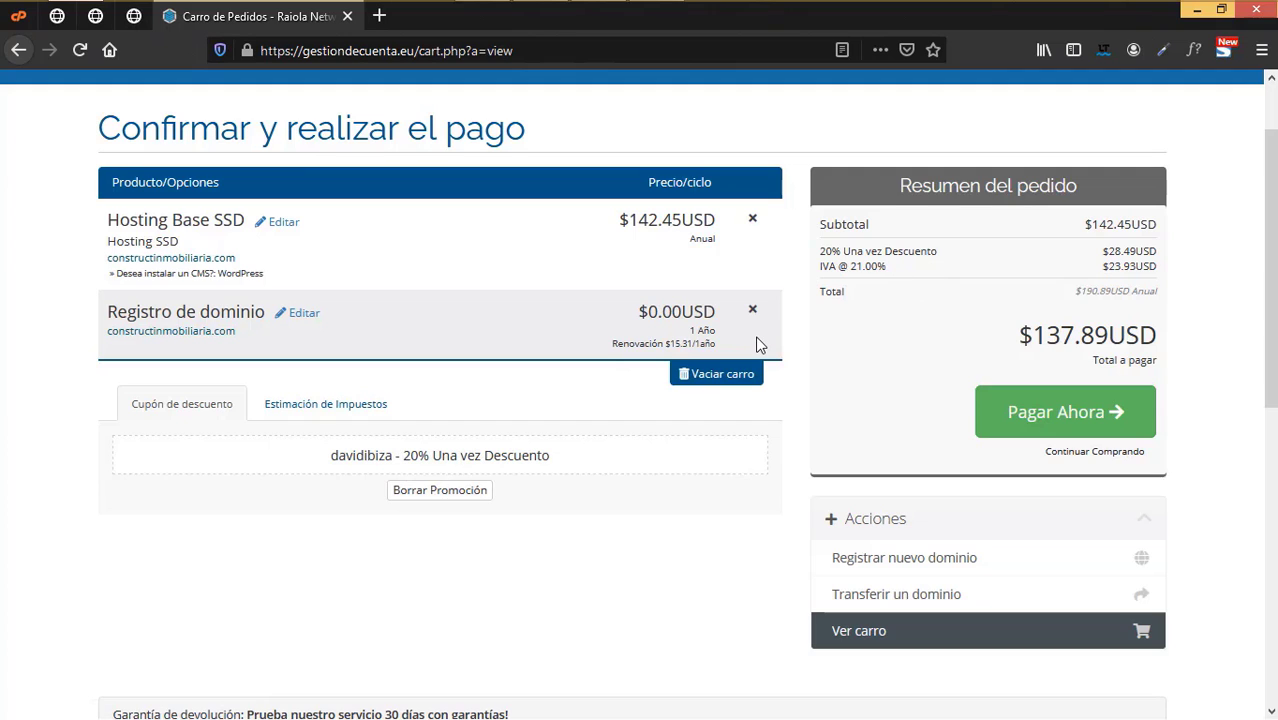
pyautogui.scroll(2, 770, 348)
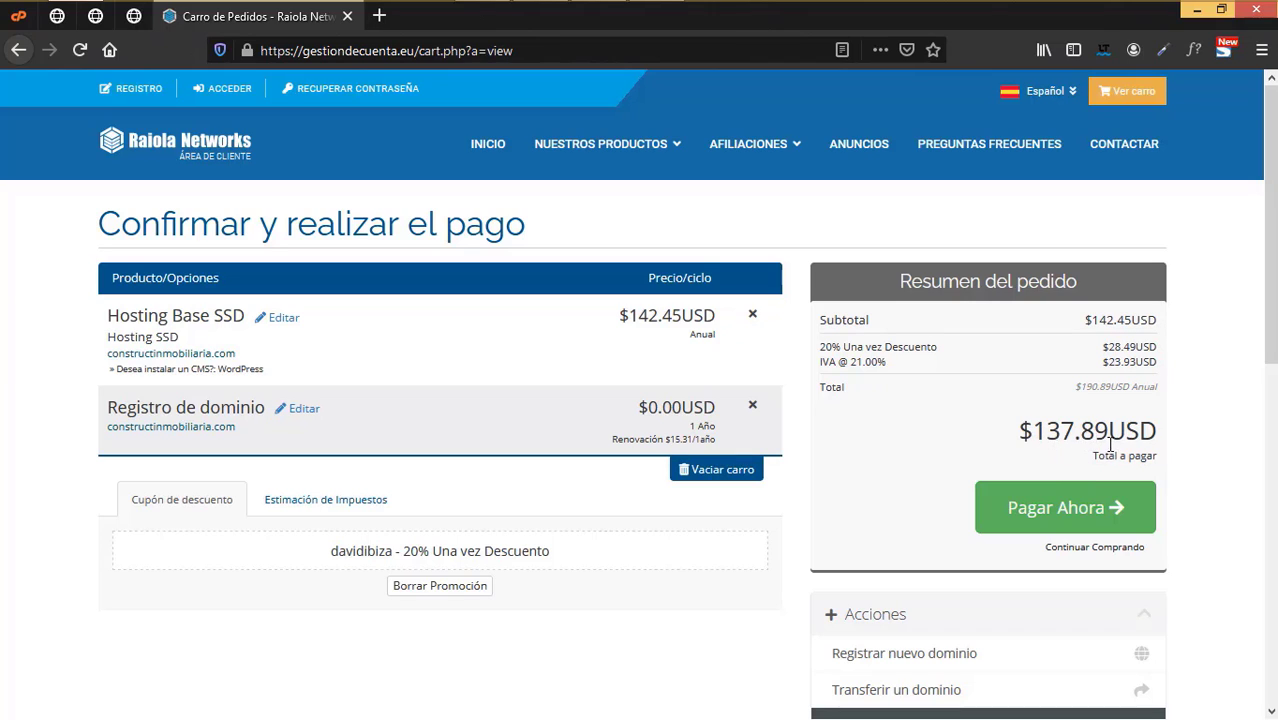
pyautogui.scroll(-2, 1110, 443)
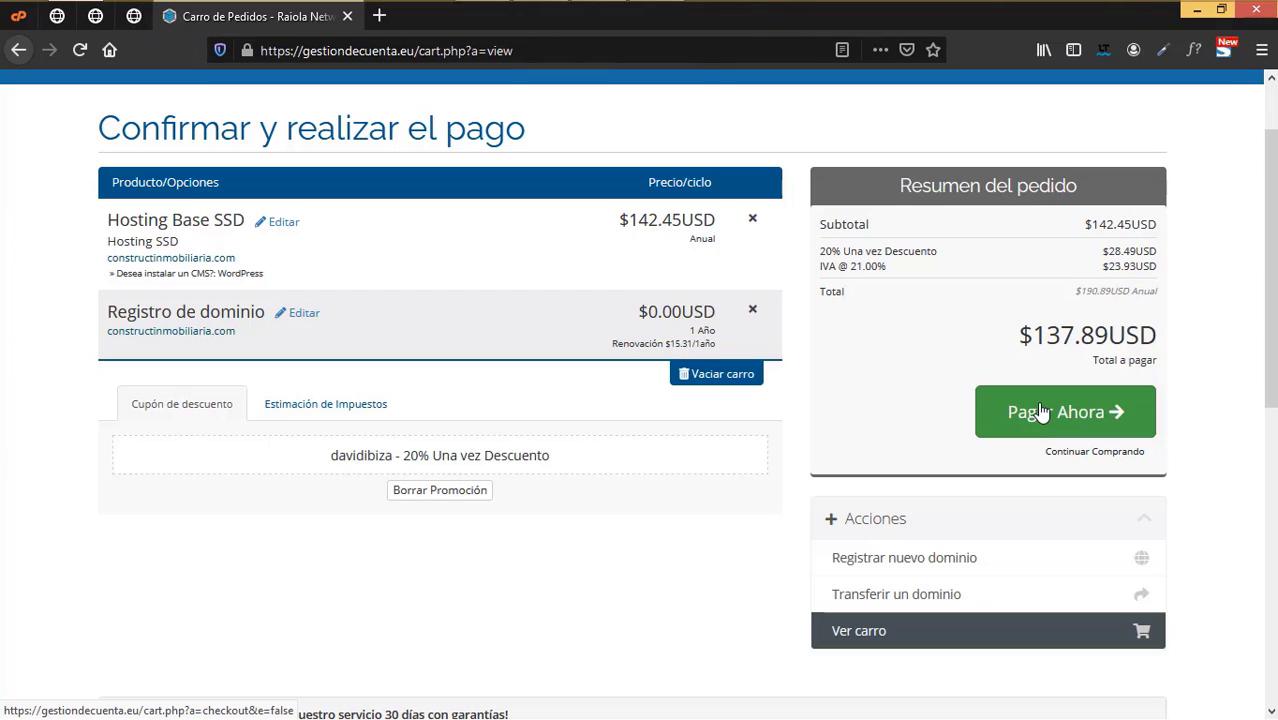
pyautogui.scroll(-2, 984, 554)
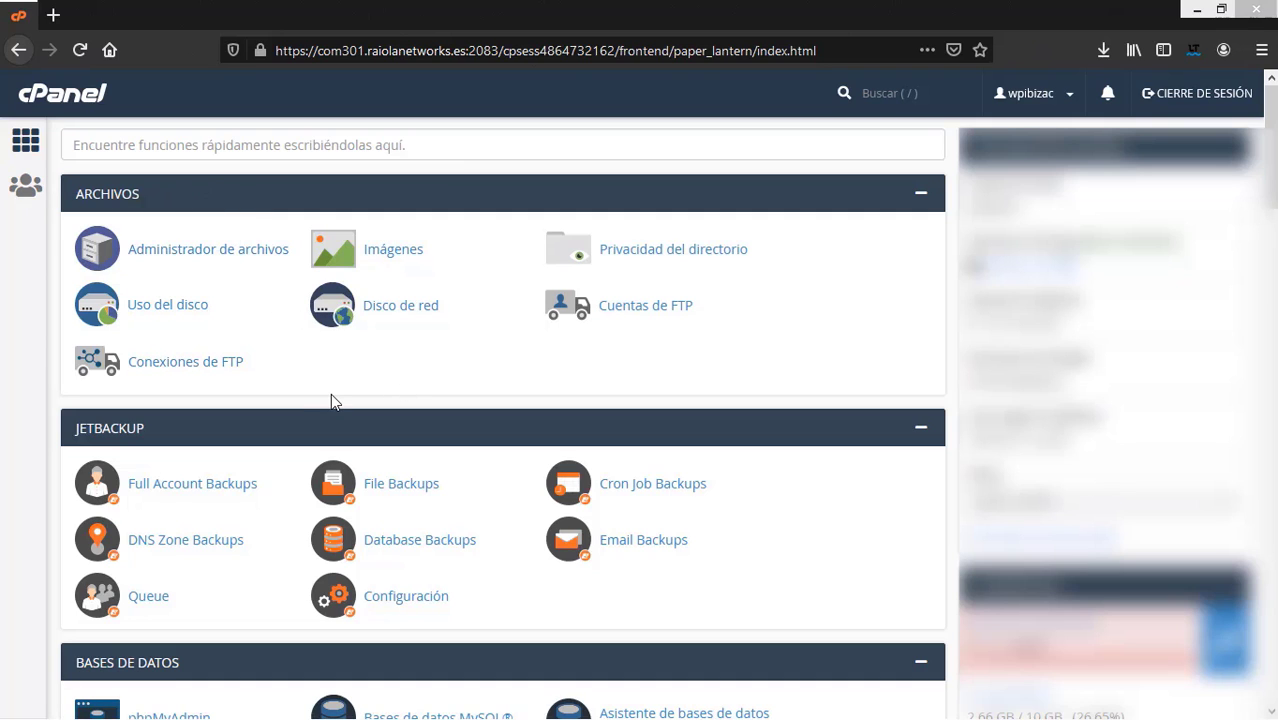
# - Scroll the cPanel home page past Archivos, Dominios, Métrica and Seguridad to the featured WordPress installer
pyautogui.scroll(-3, 31, 420)
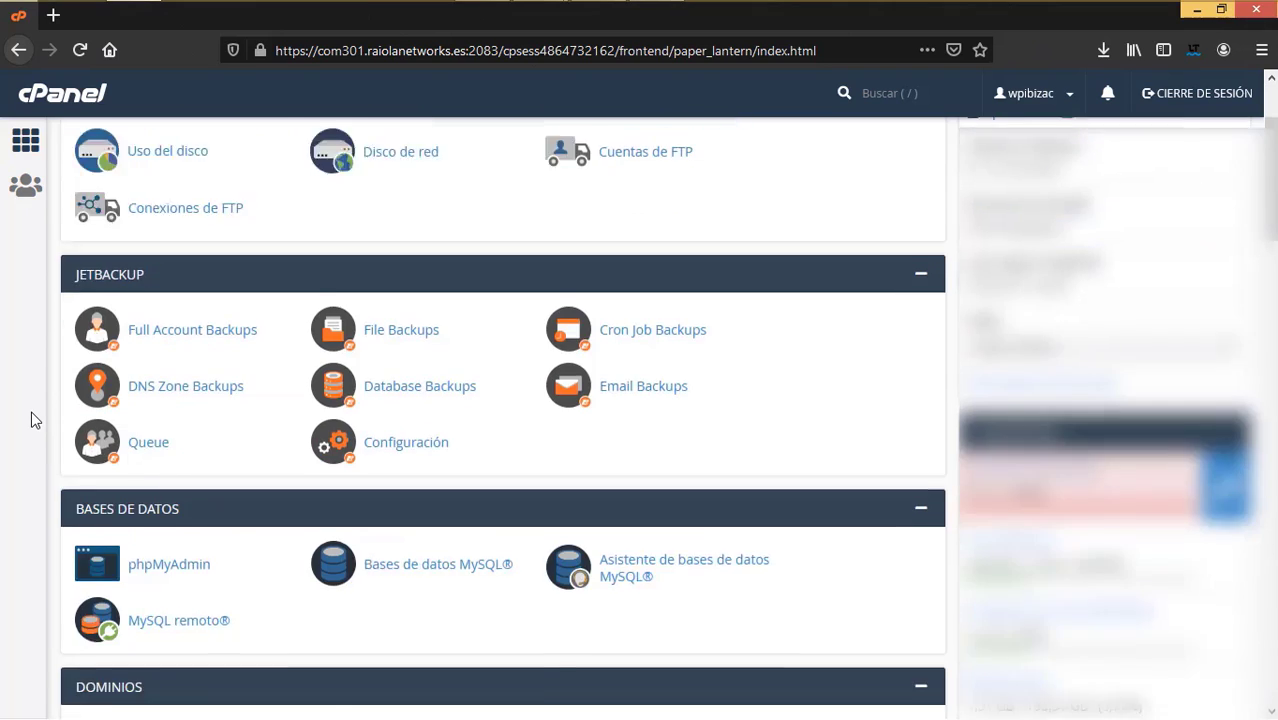
pyautogui.scroll(-4, 235, 435)
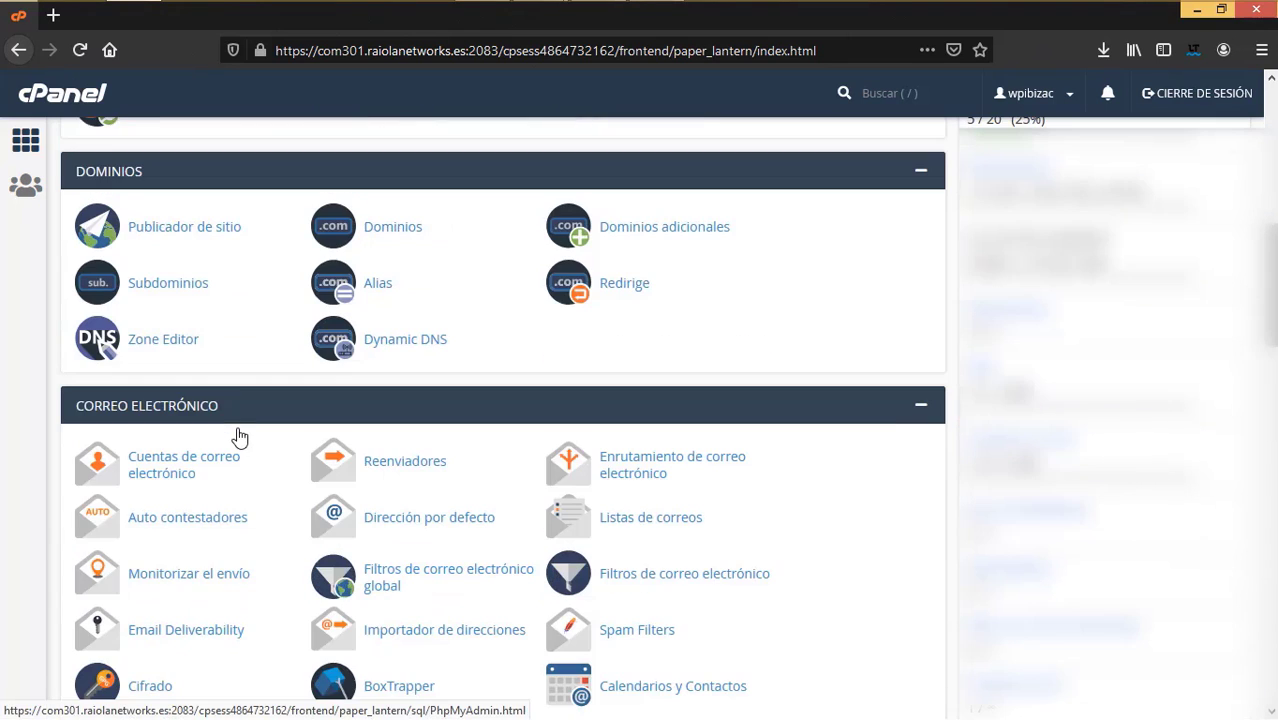
pyautogui.scroll(-3, 396, 308)
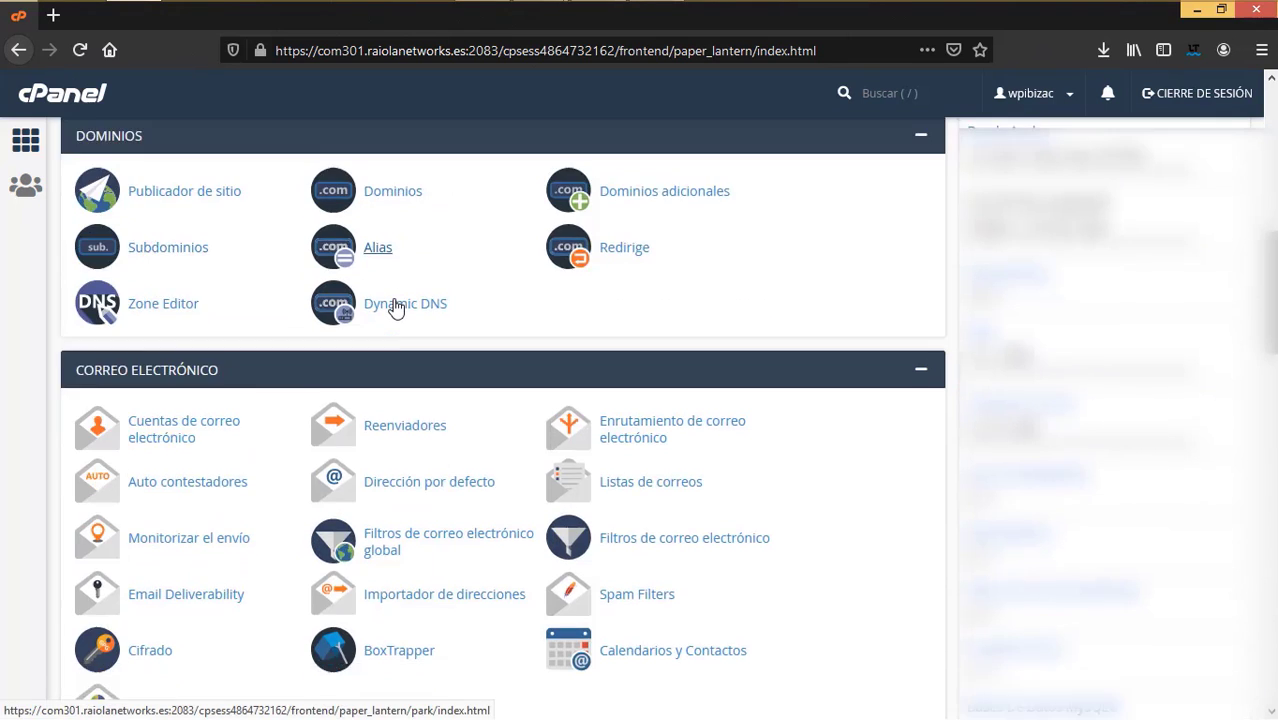
pyautogui.scroll(1, 396, 308)
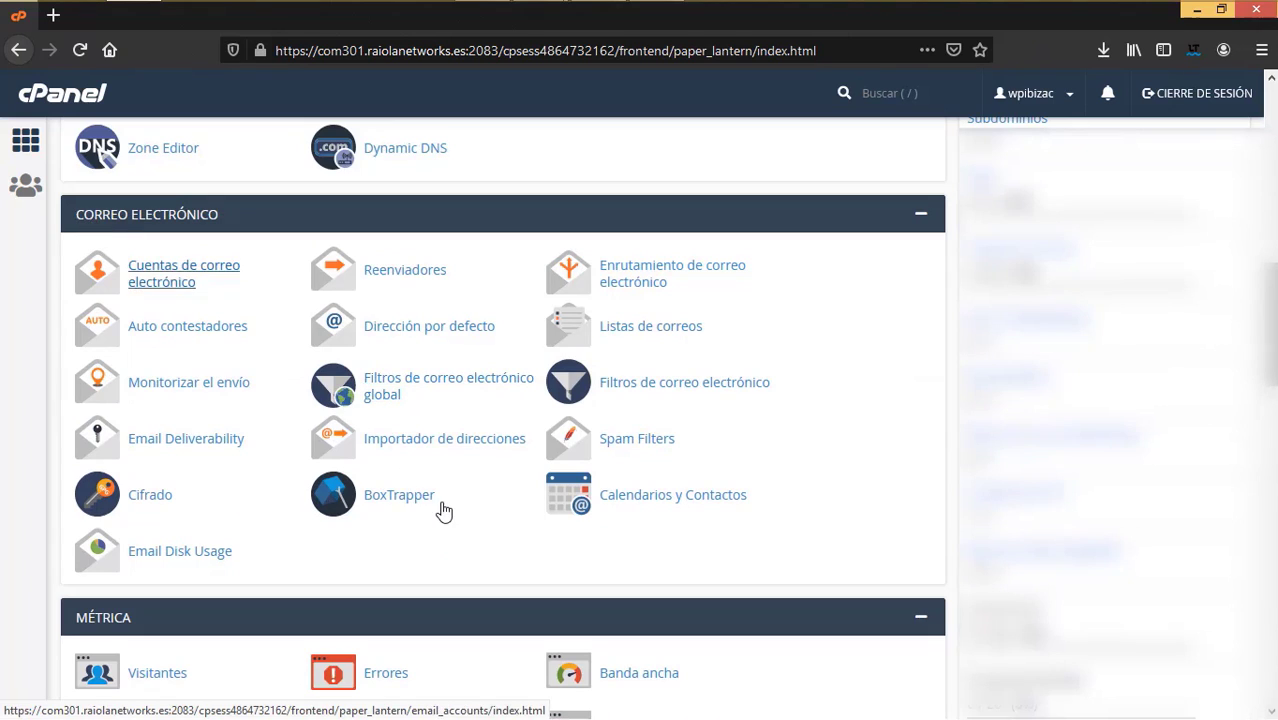
pyautogui.scroll(-2, 445, 508)
pyautogui.scroll(-2, 360, 480)
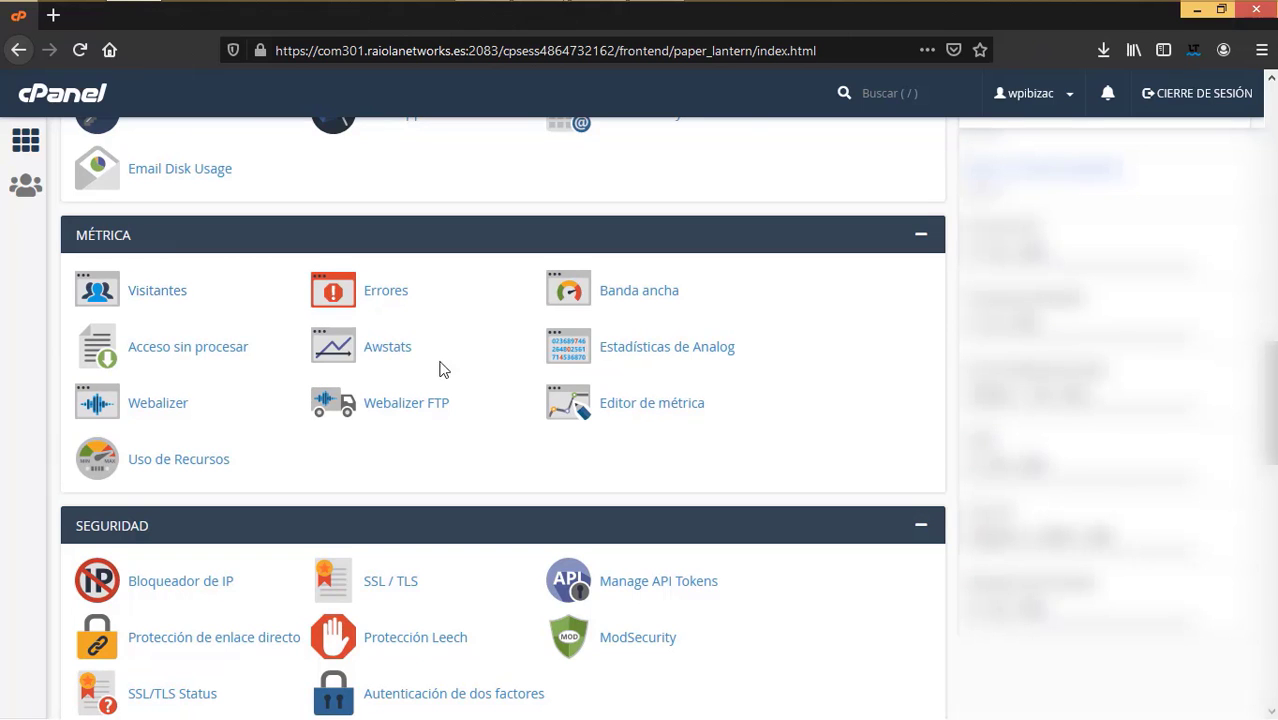
pyautogui.scroll(-2, 605, 479)
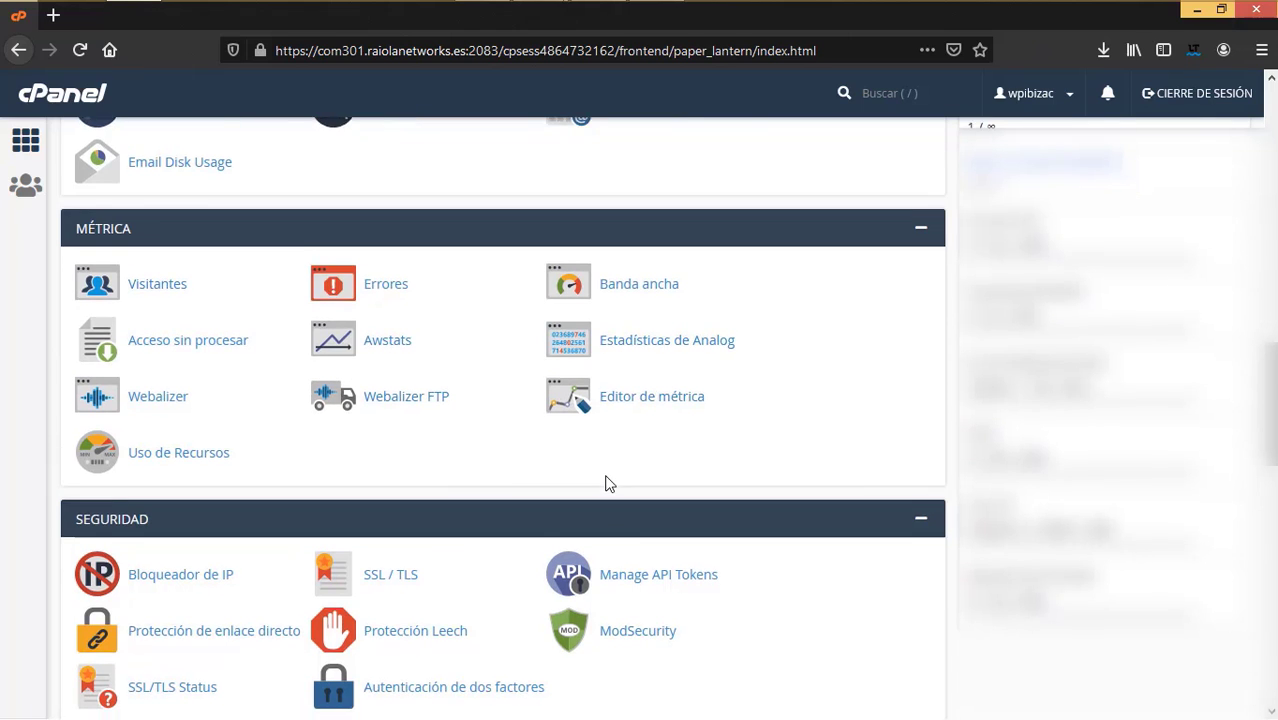
pyautogui.scroll(1, 595, 468)
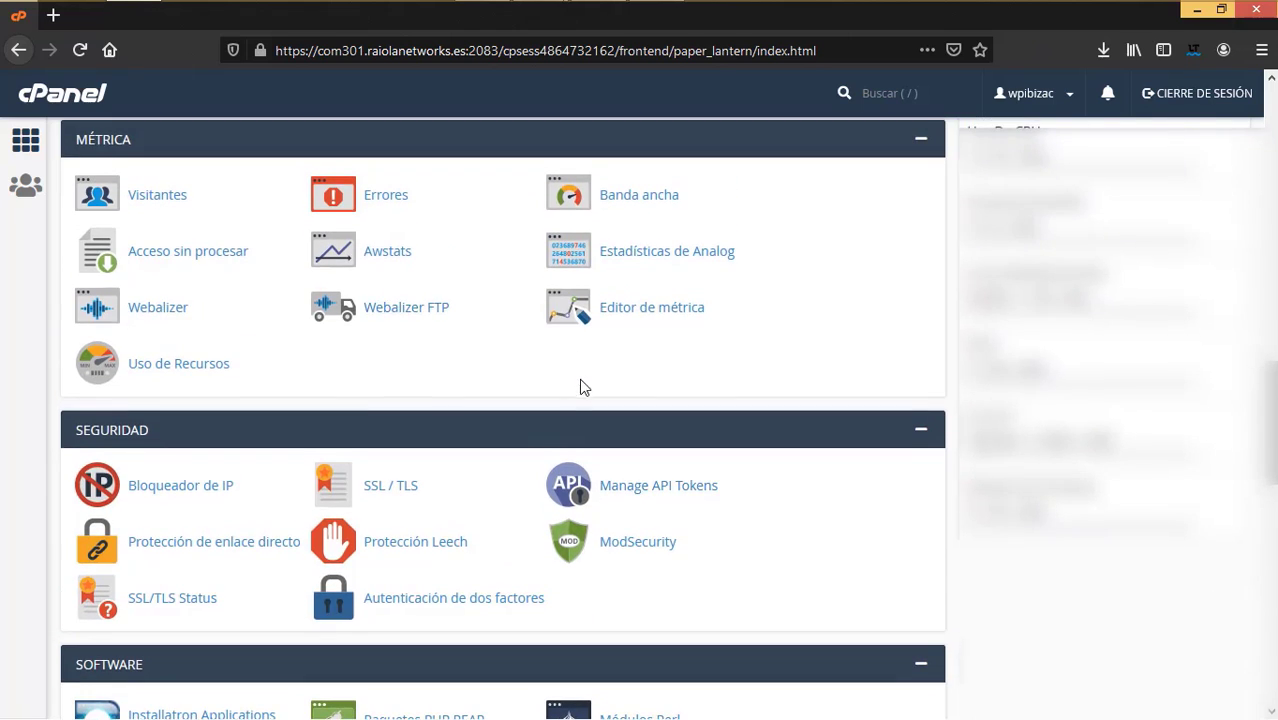
pyautogui.scroll(-3, 580, 380)
pyautogui.scroll(-3, 580, 379)
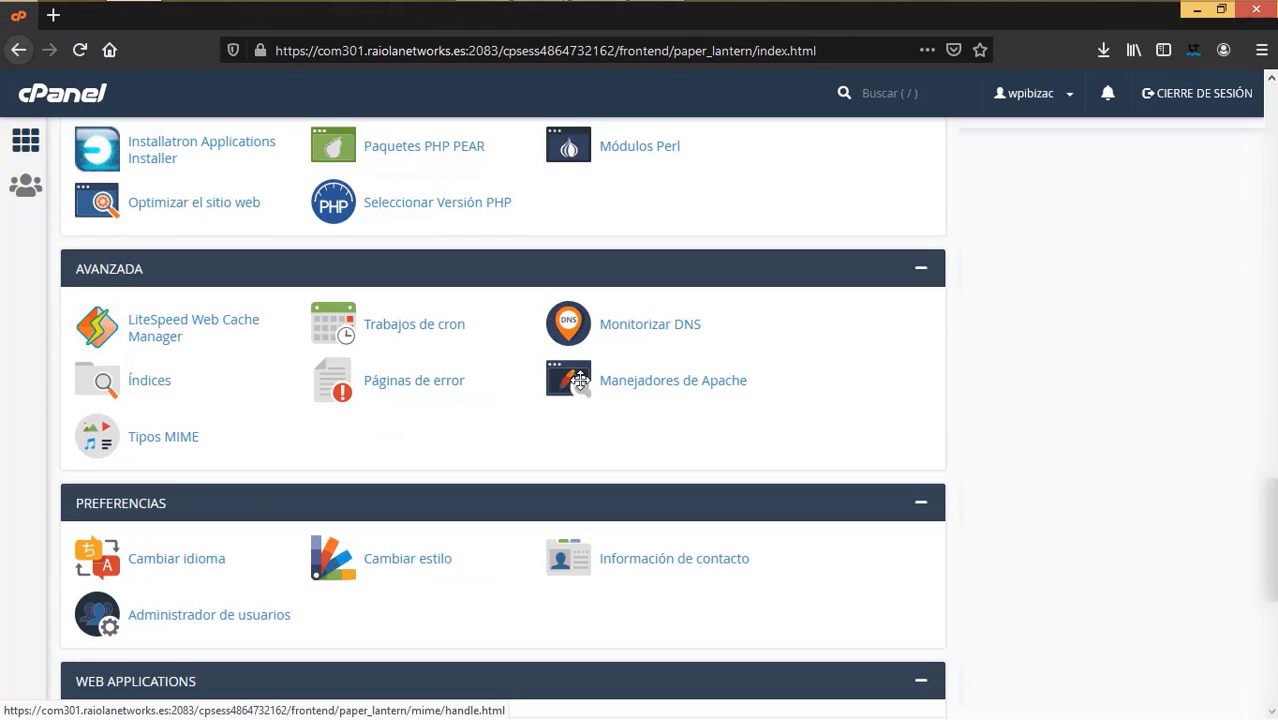
pyautogui.scroll(-5, 580, 378)
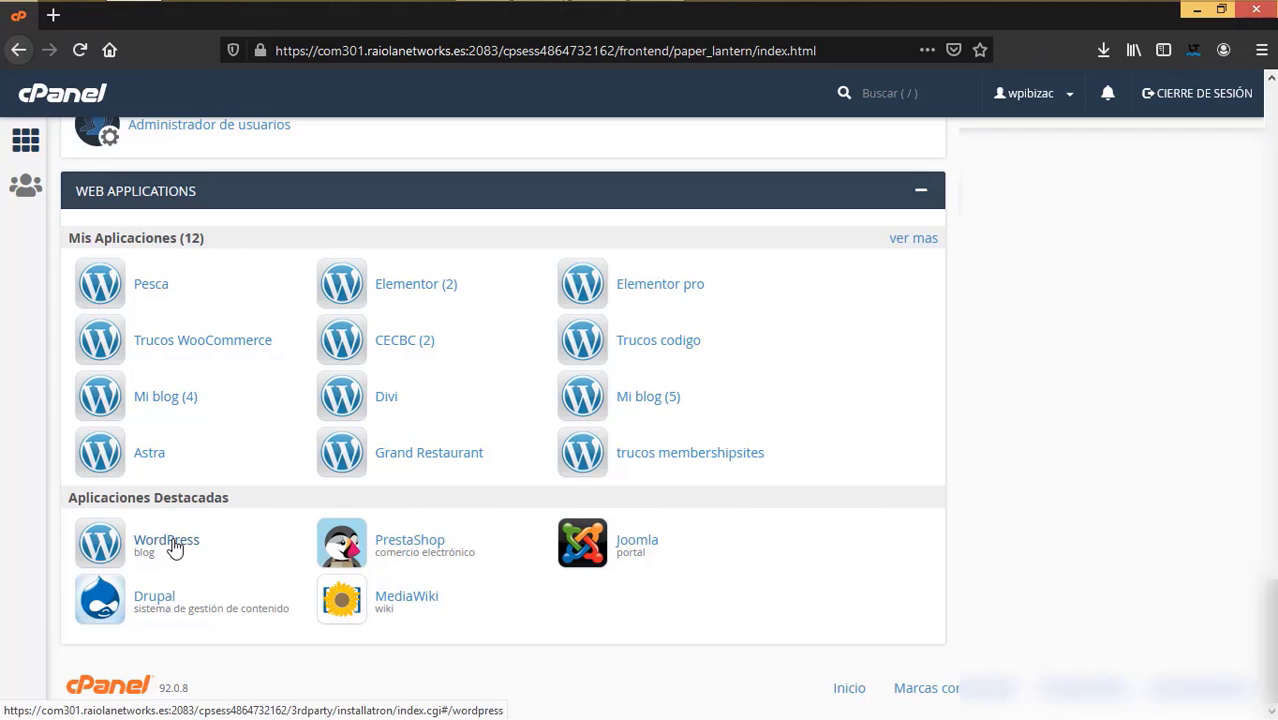
# - Open Installatron's WordPress page, start a new installation and select the default 'blog' path
pyautogui.click(172, 546)
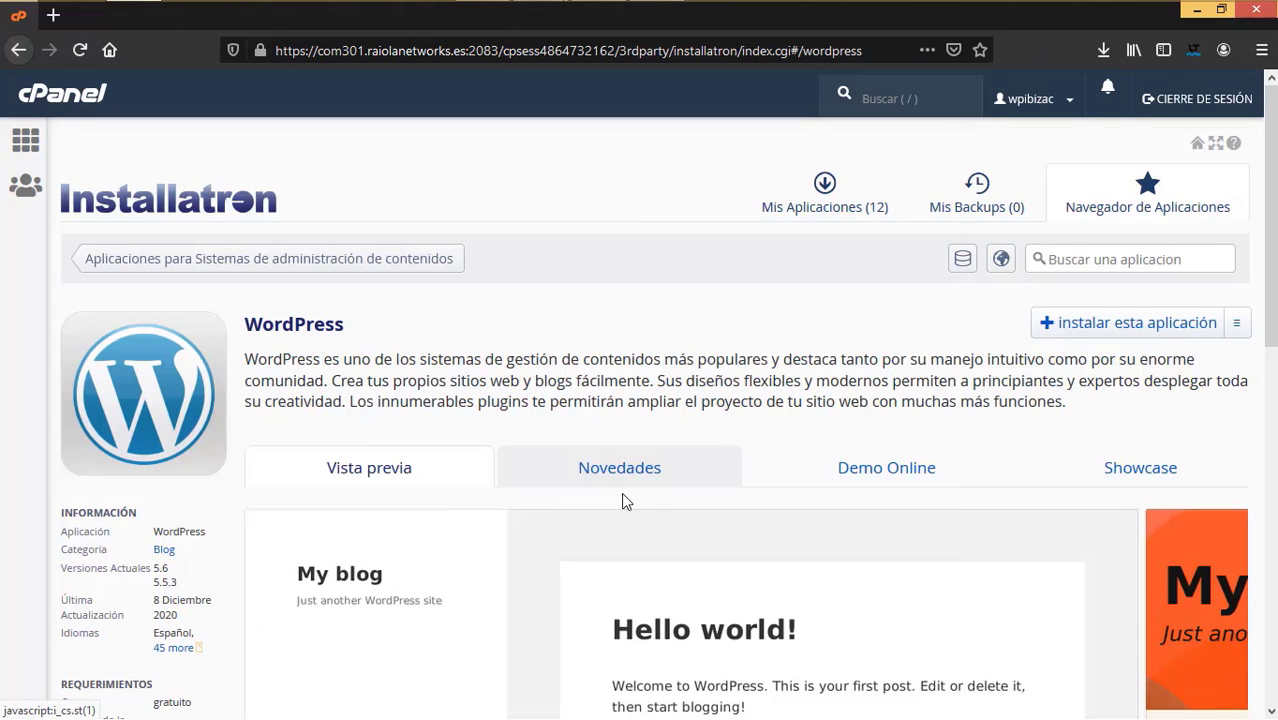
pyautogui.scroll(-1, 522, 494)
pyautogui.scroll(-1, 522, 494)
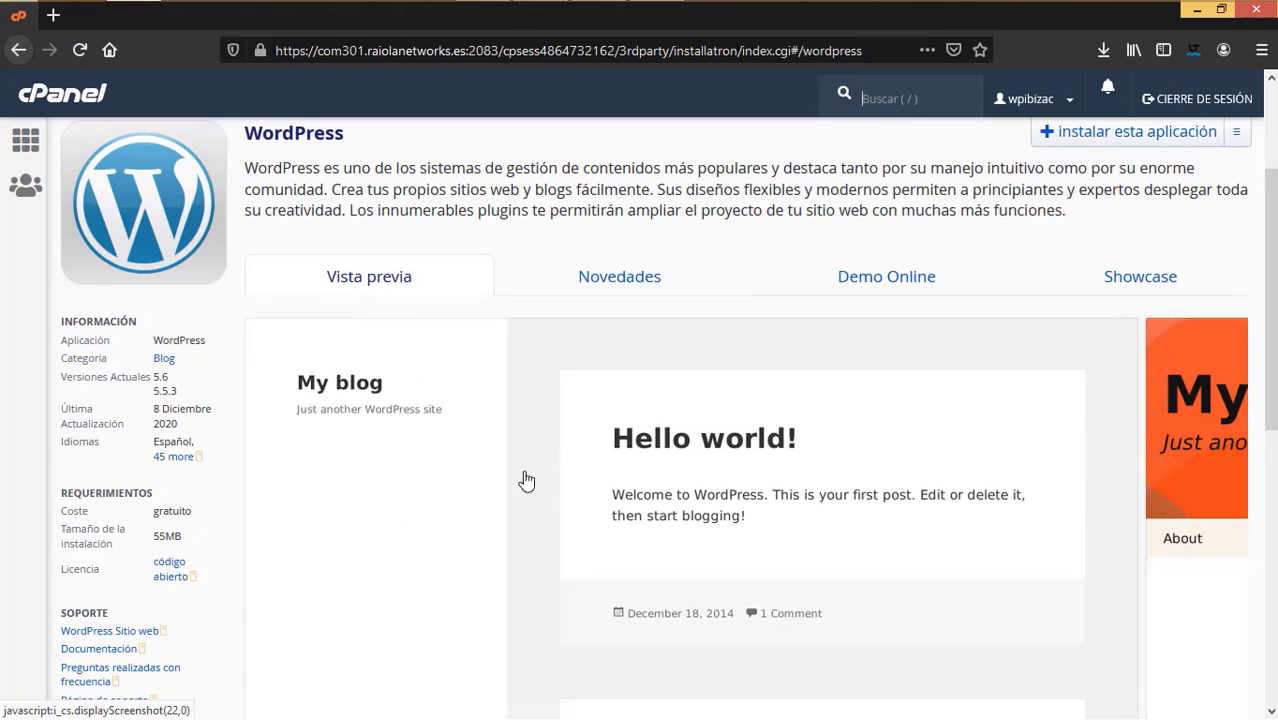
pyautogui.scroll(-3, 836, 465)
pyautogui.scroll(5, 837, 471)
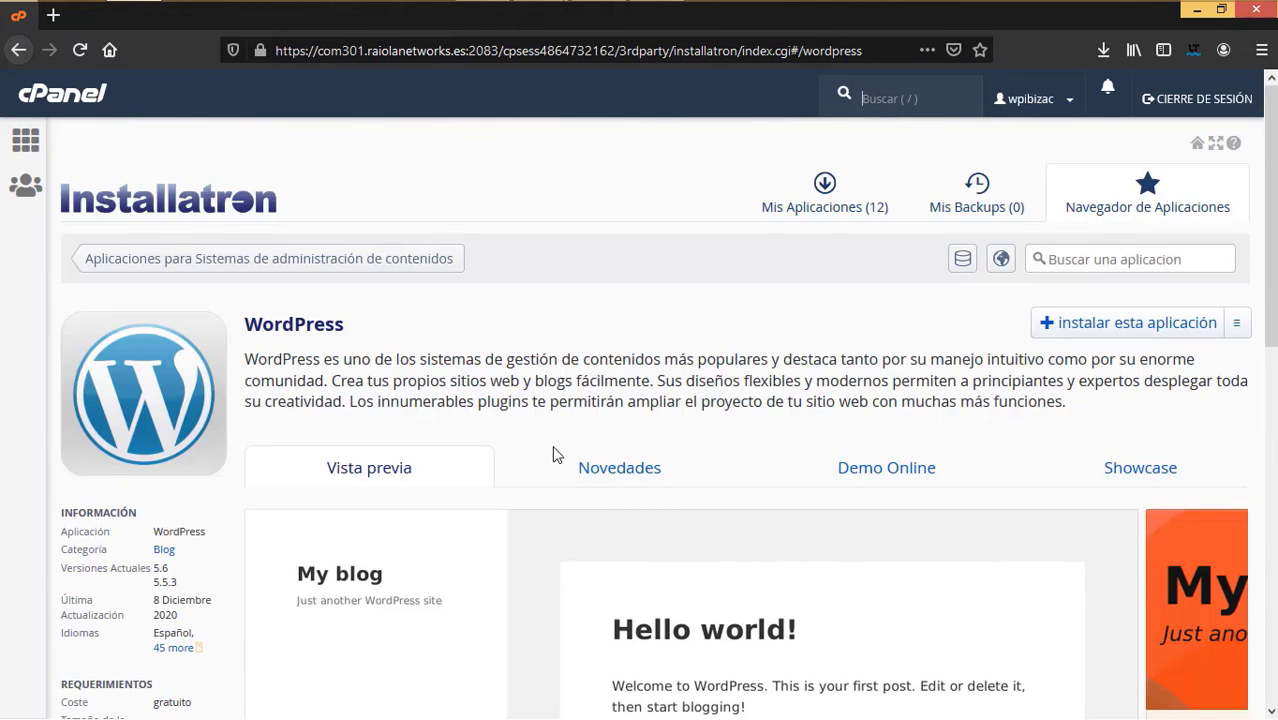
pyautogui.scroll(-7, 551, 458)
pyautogui.scroll(7, 552, 452)
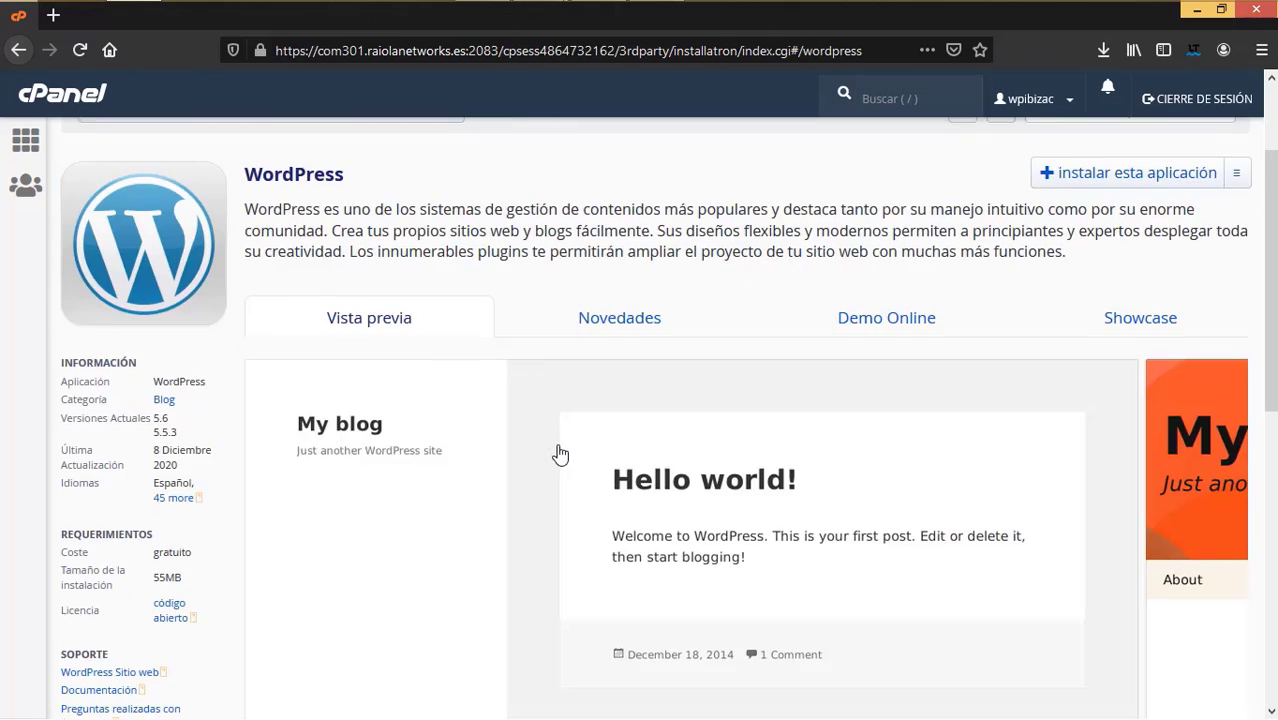
pyautogui.click(1118, 326)
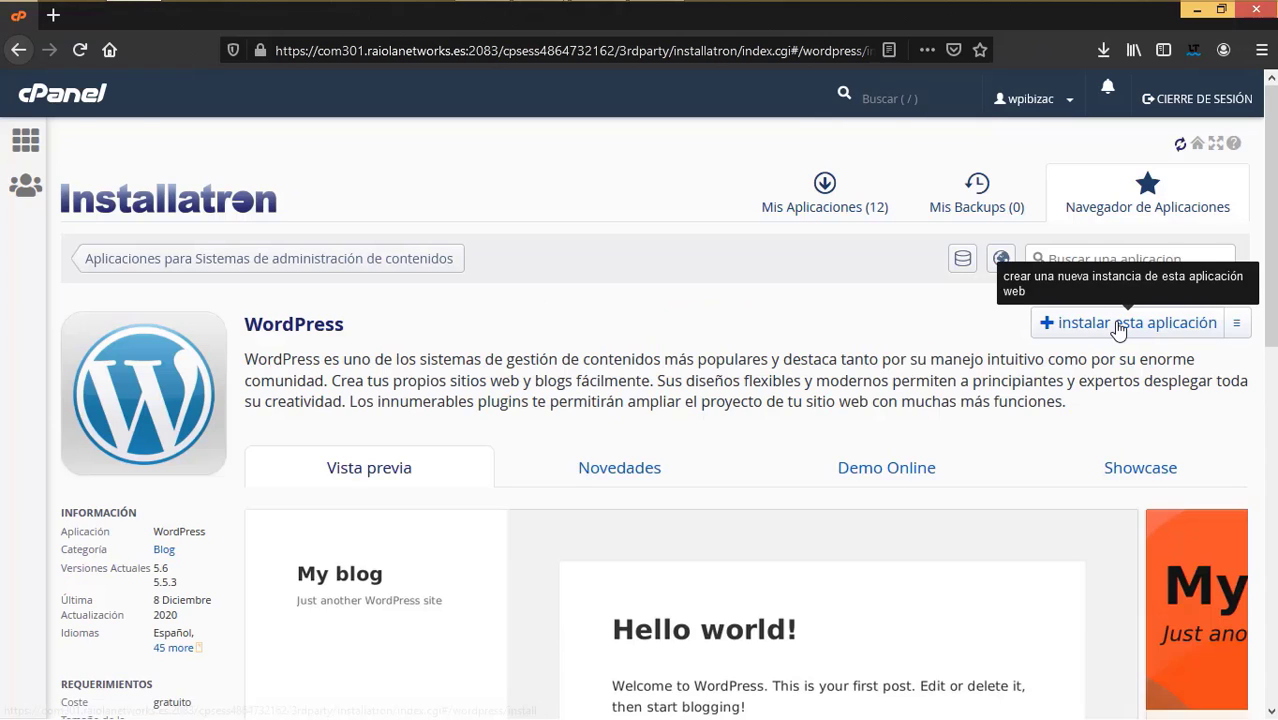
pyautogui.moveTo(540, 385); pyautogui.dragTo(422, 367)
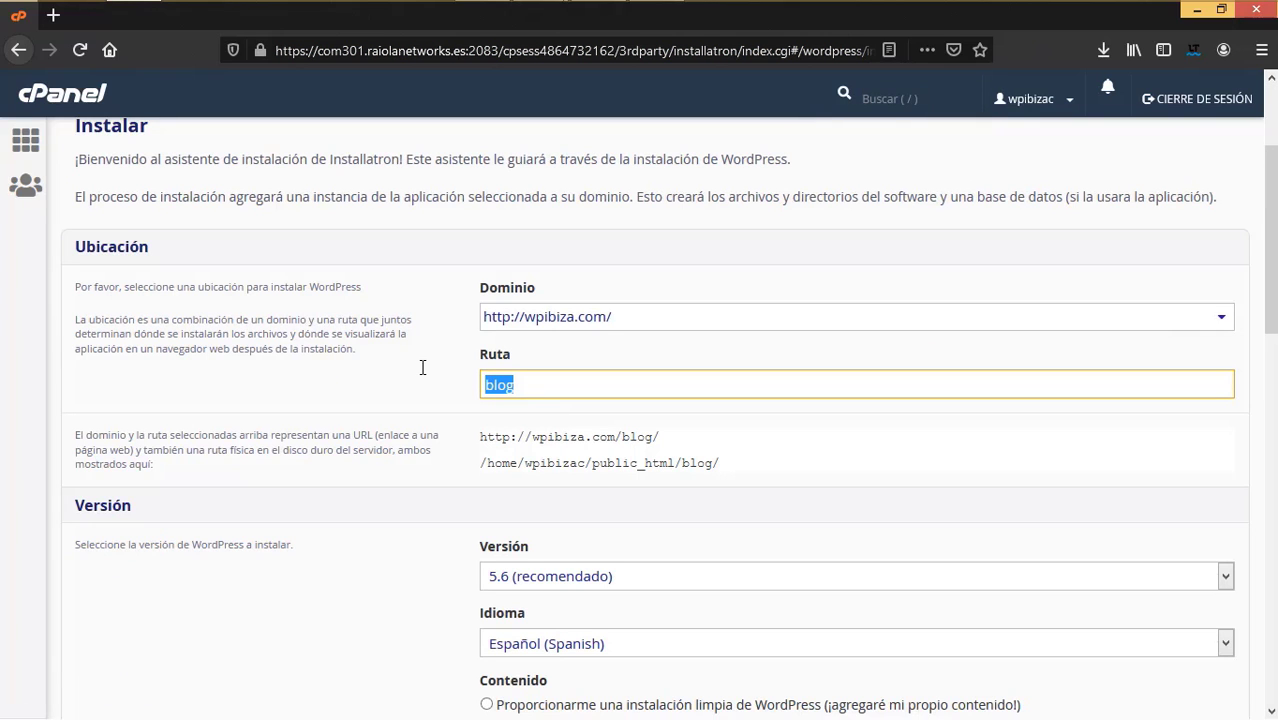
pyautogui.press('BackSpace')
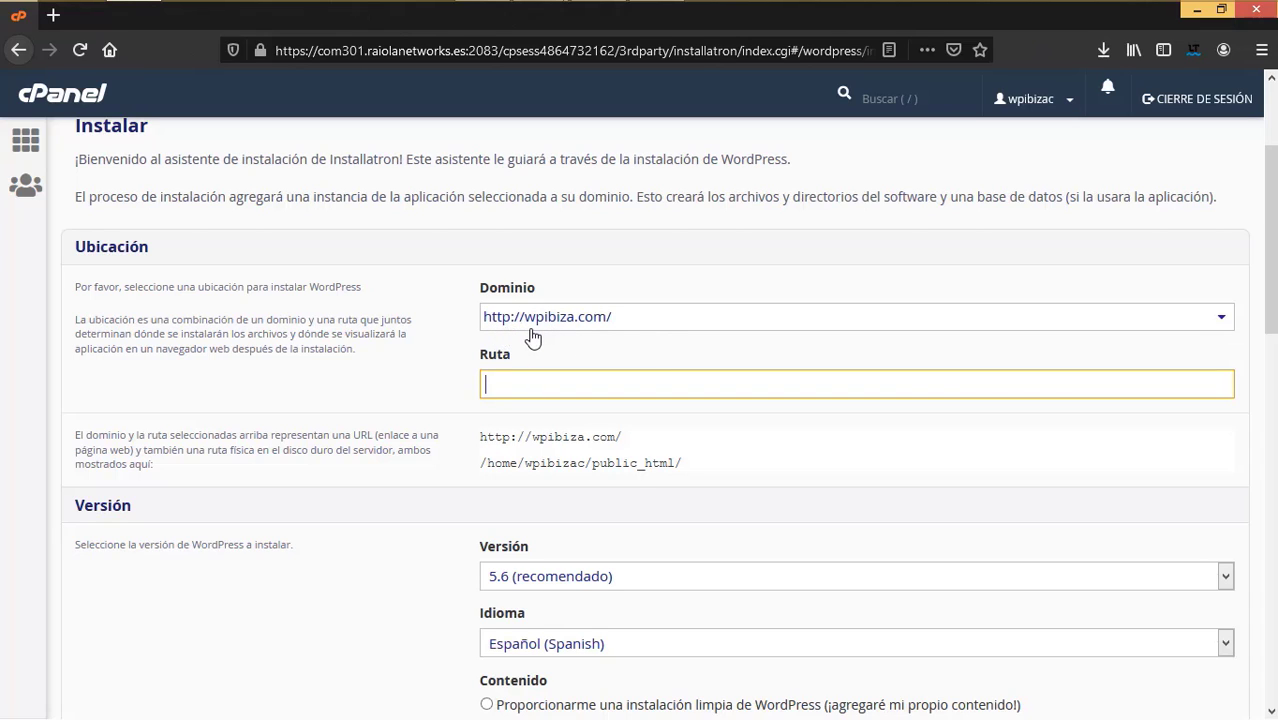
pyautogui.click(1224, 318)
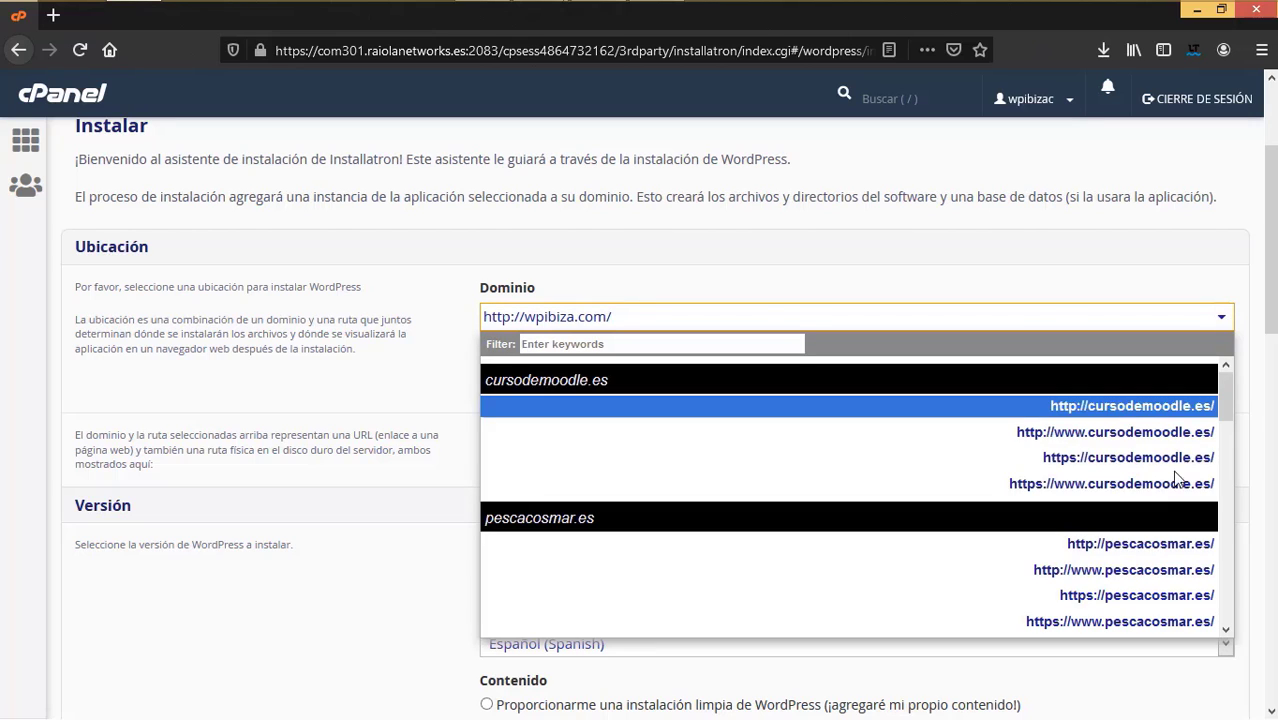
pyautogui.scroll(-5, 1190, 492)
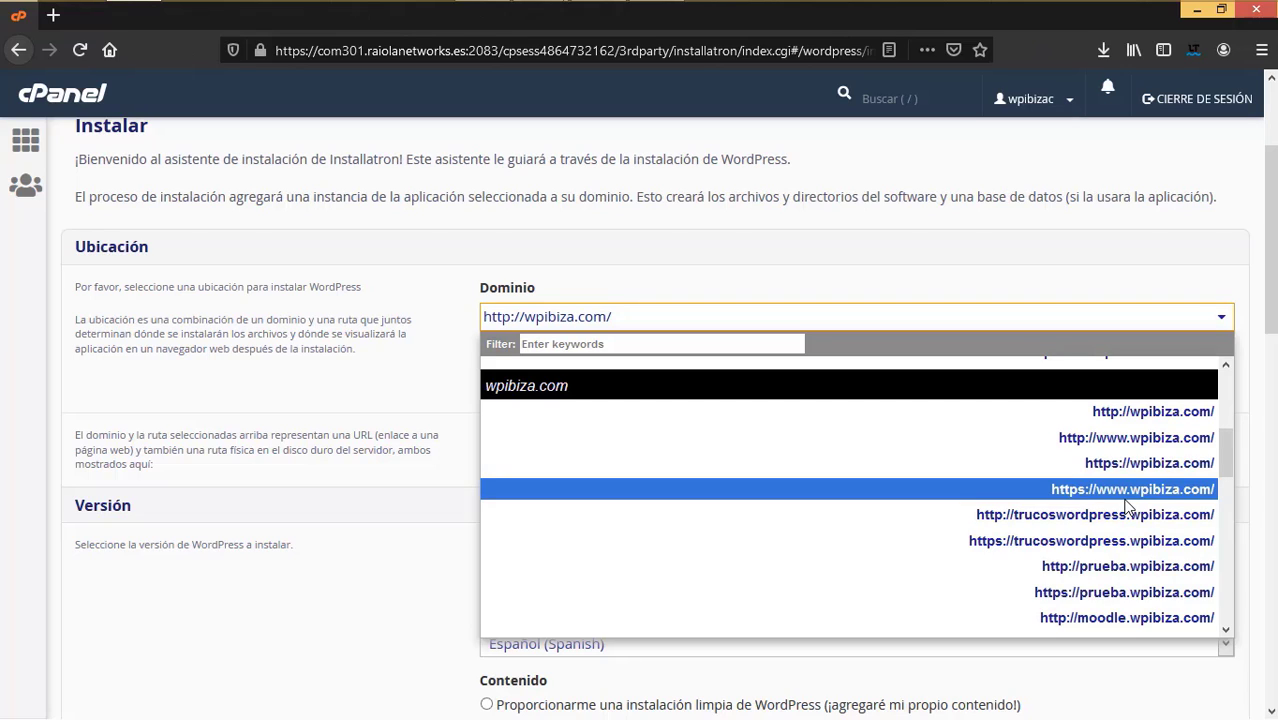
pyautogui.click(1127, 496)
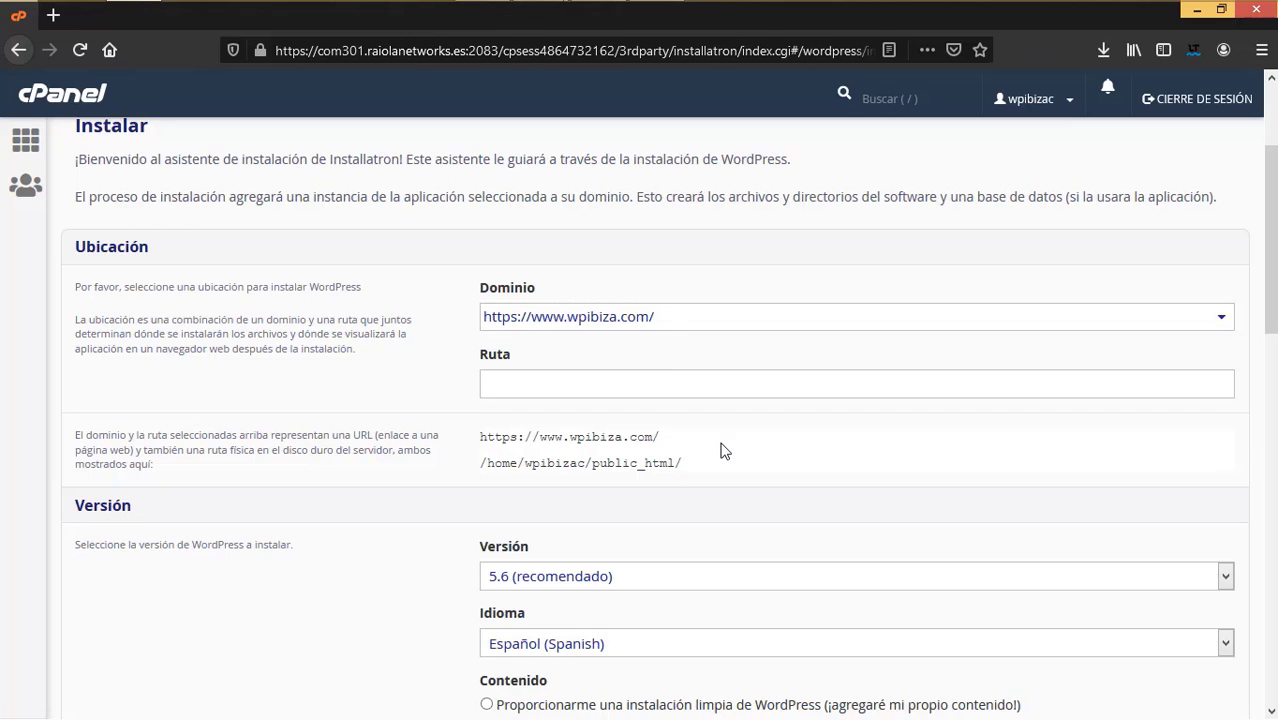
pyautogui.scroll(-5, 725, 451)
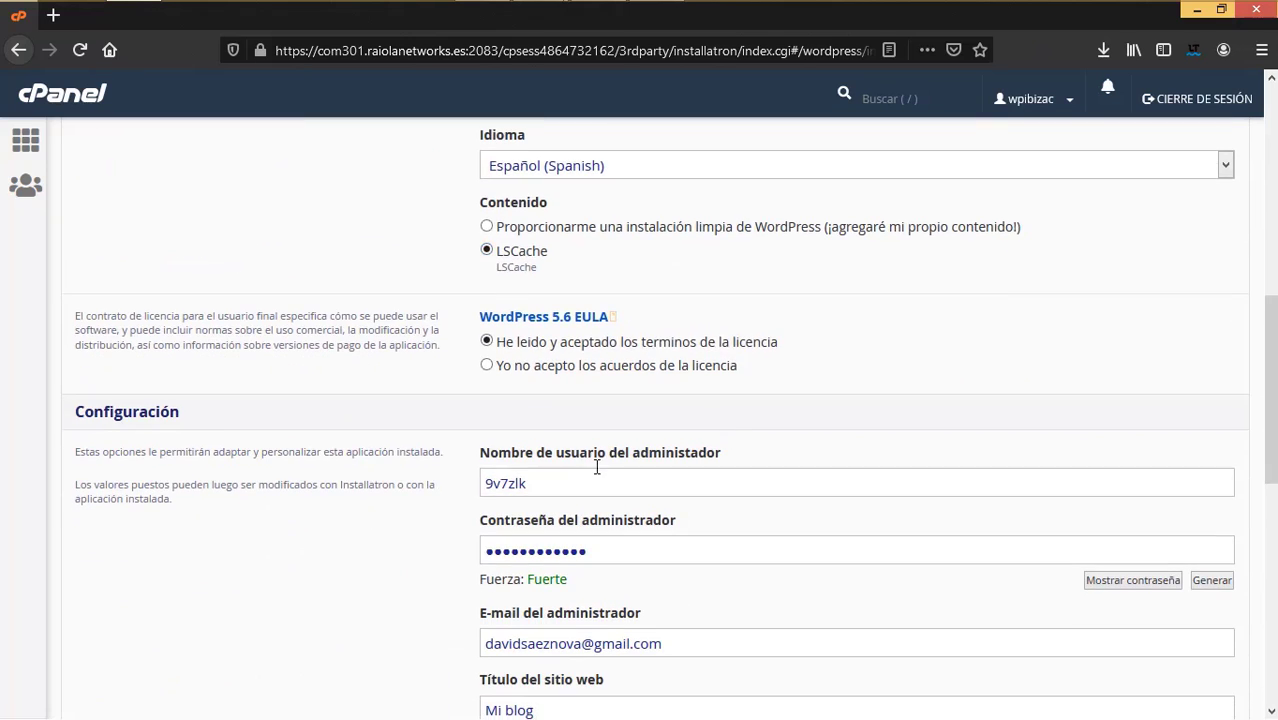
# - Replace the suggested admin username, password and admin e-mail with new login details
pyautogui.doubleClick(480, 471)
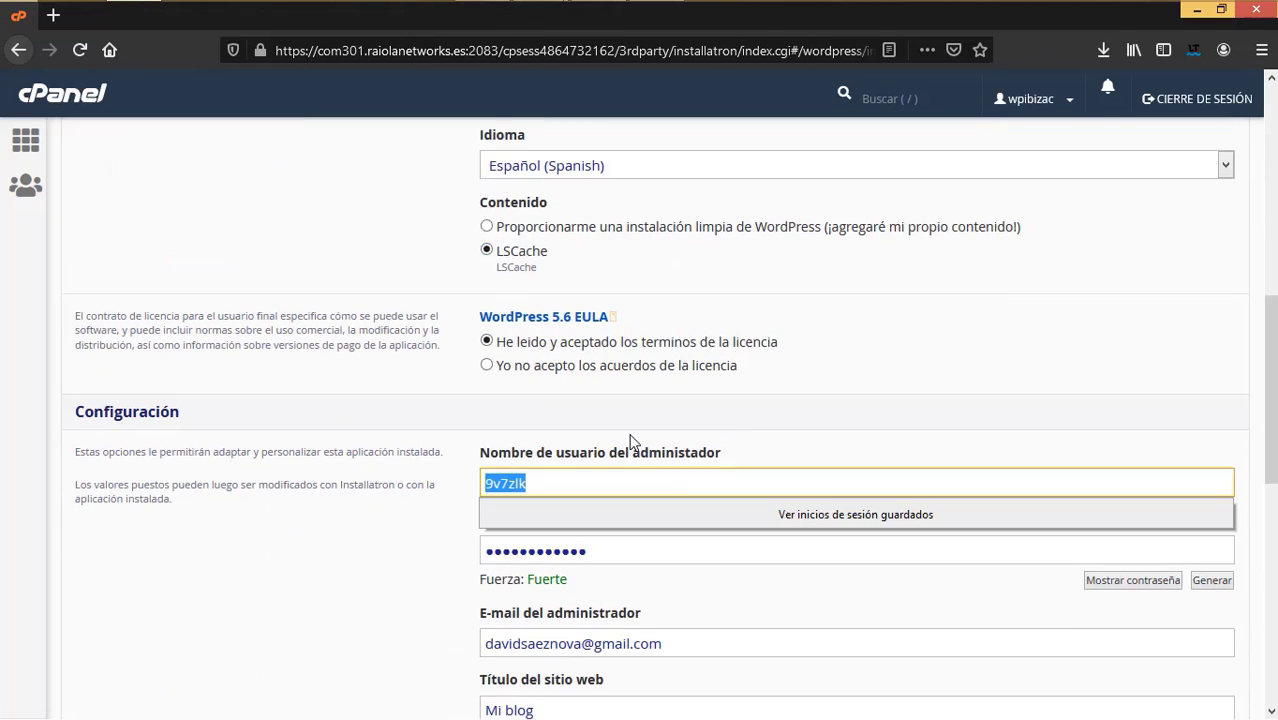
pyautogui.write('ZAP')
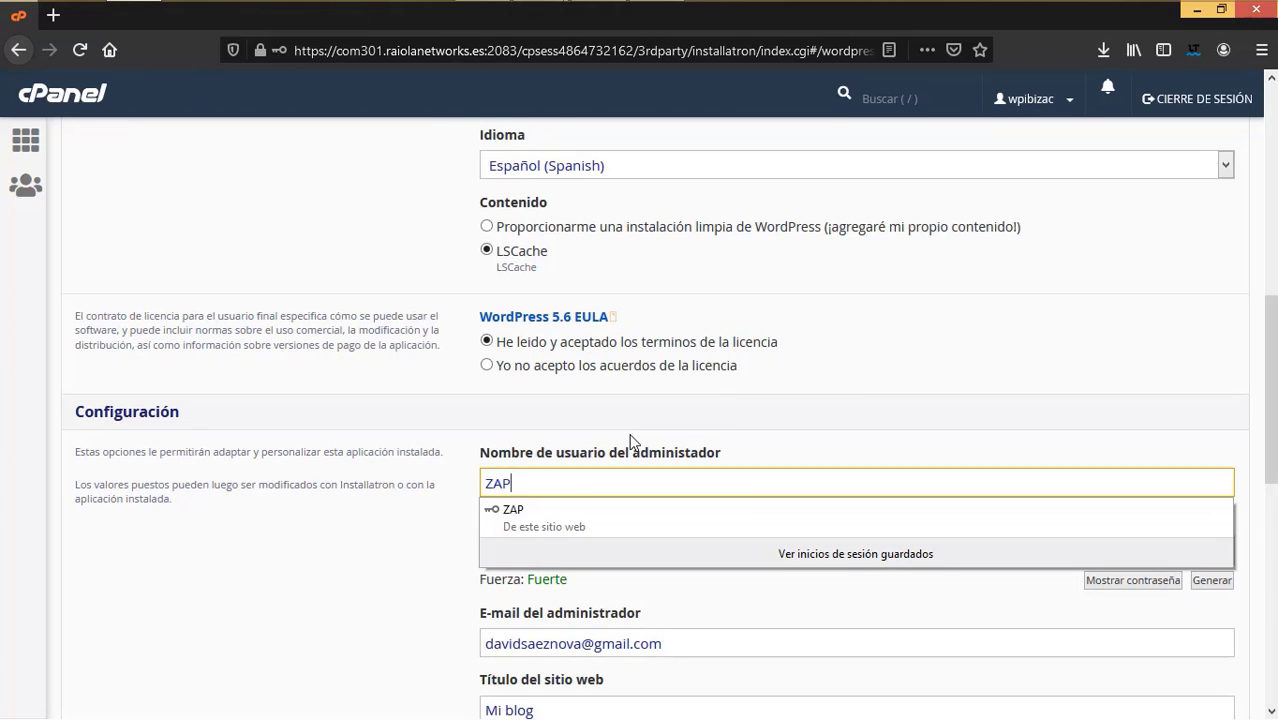
pyautogui.click(418, 547)
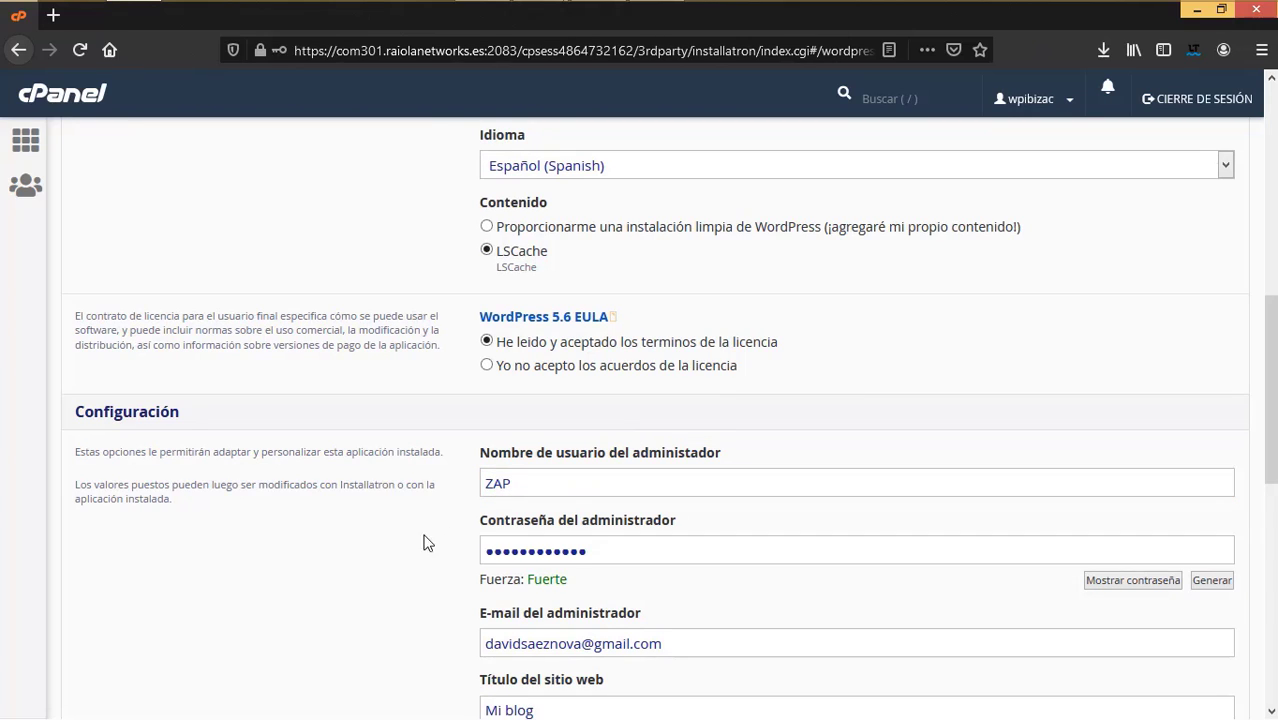
pyautogui.doubleClick(520, 547)
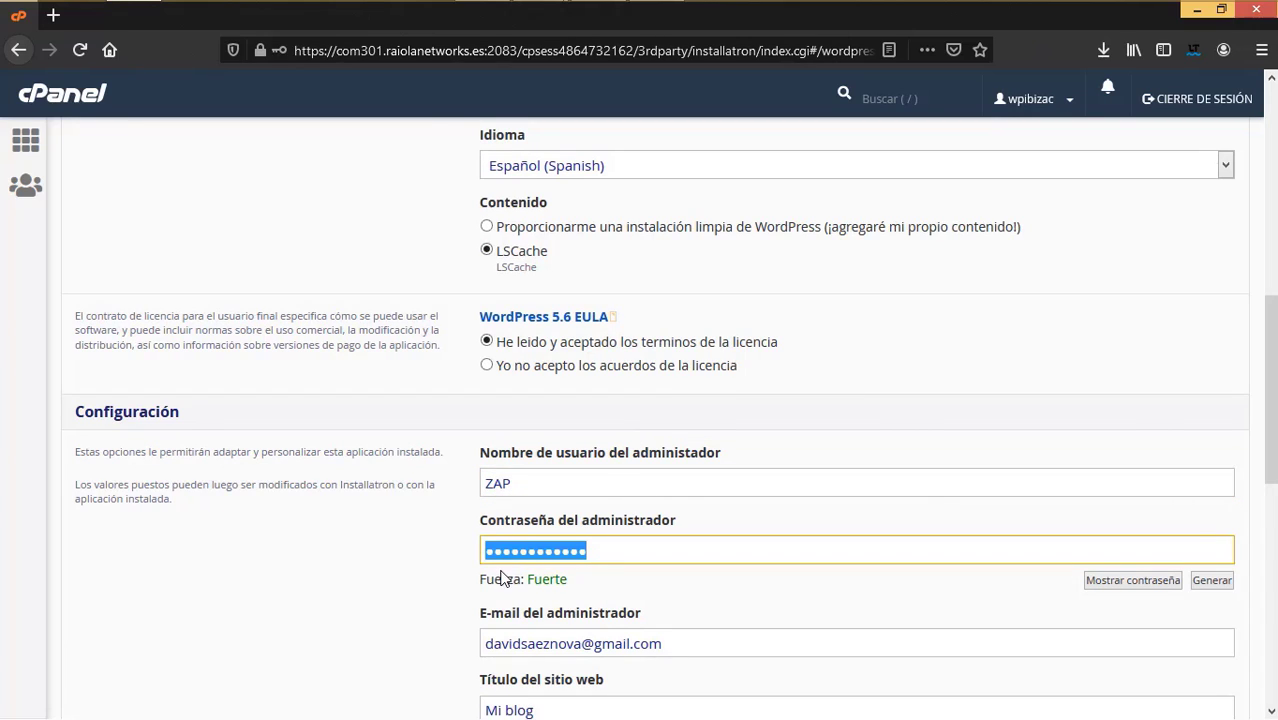
pyautogui.hotkey('ctrl', 'v')
pyautogui.scroll(-3, 416, 548)
pyautogui.moveTo(574, 357); pyautogui.dragTo(454, 357)
pyautogui.press('BackSpace')
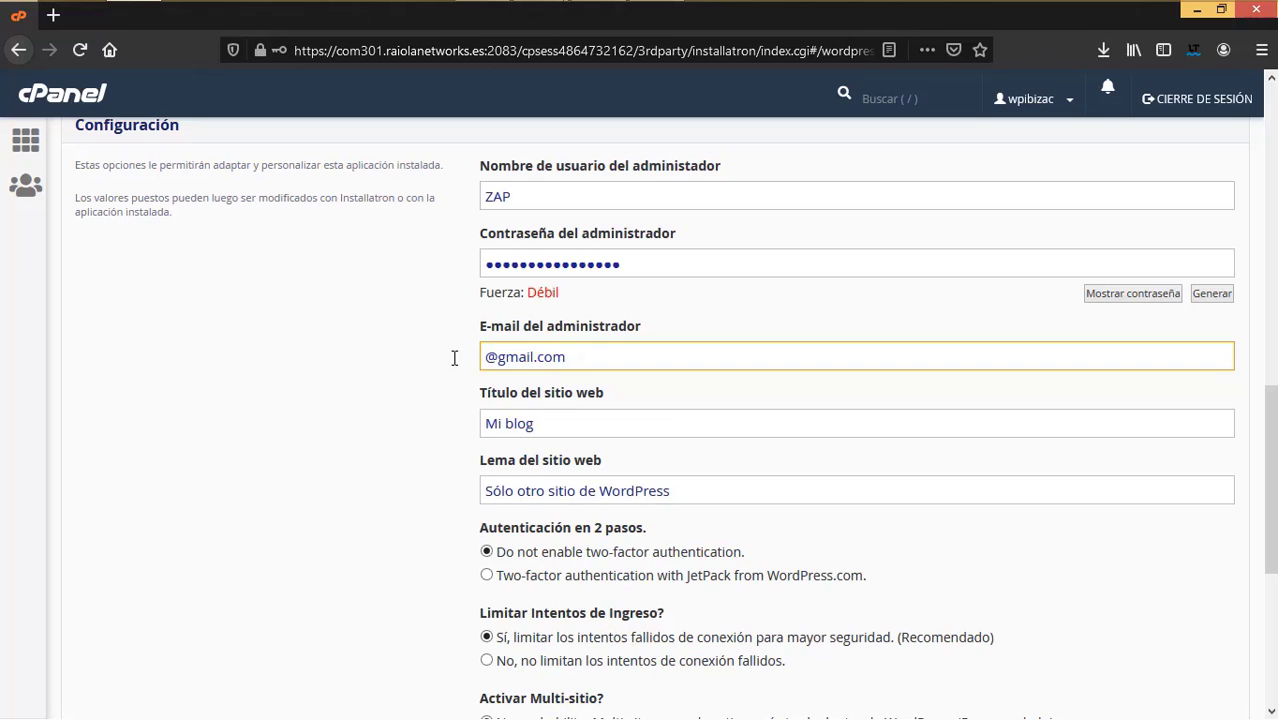
pyautogui.press('BackSpace')
pyautogui.press('BackSpace')
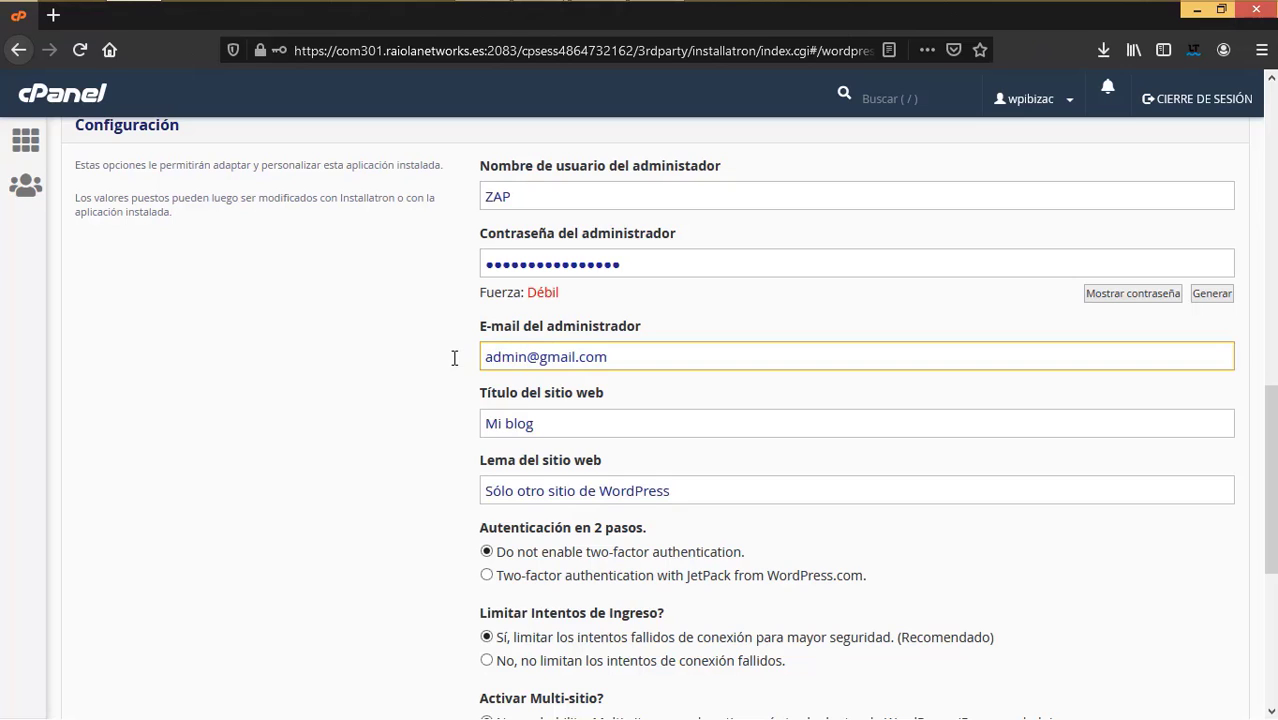
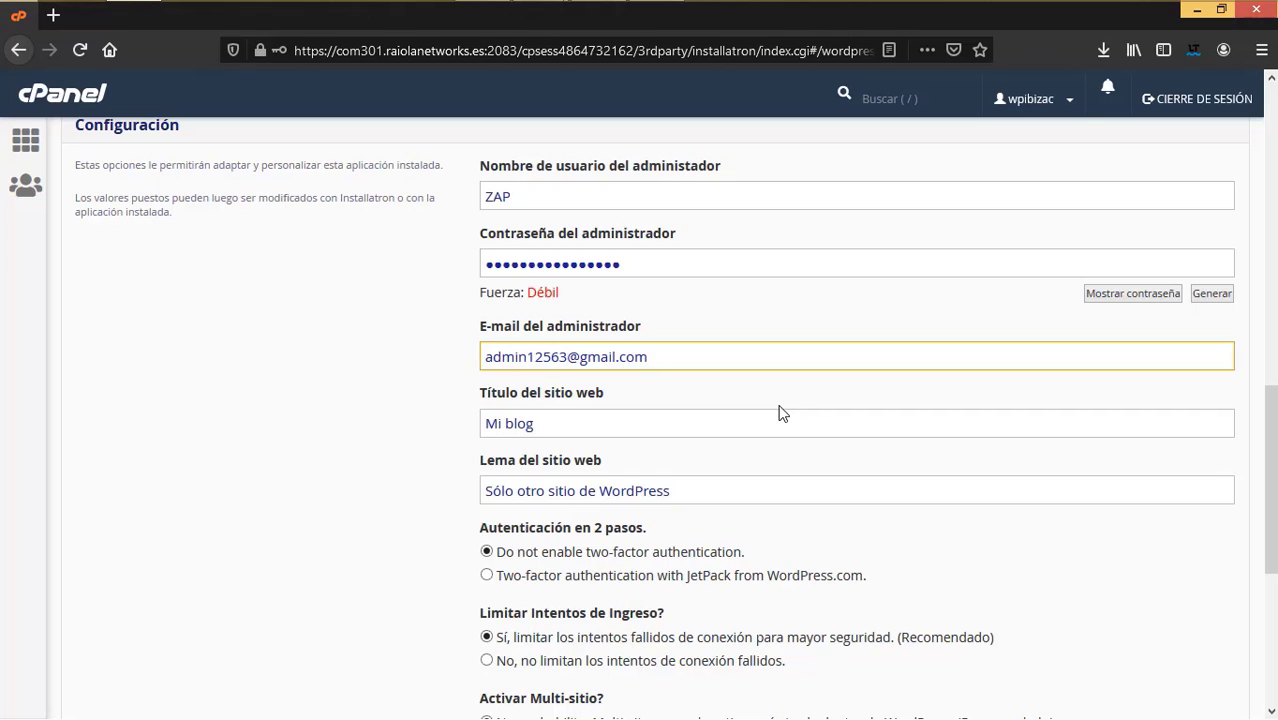
# - Title the site 'Agencia de SEO' with tagline 'Agencia de SEO Y Marketing online'
pyautogui.moveTo(532, 421); pyautogui.dragTo(444, 405)
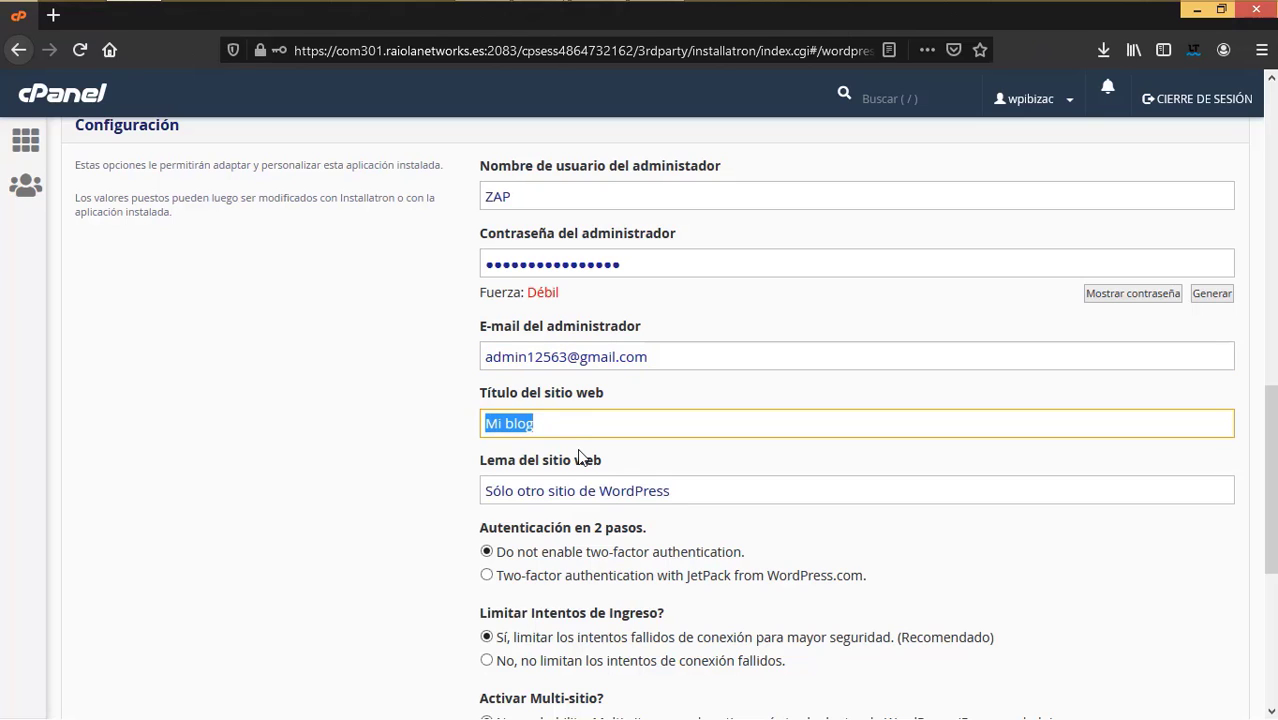
pyautogui.write('Agencia')
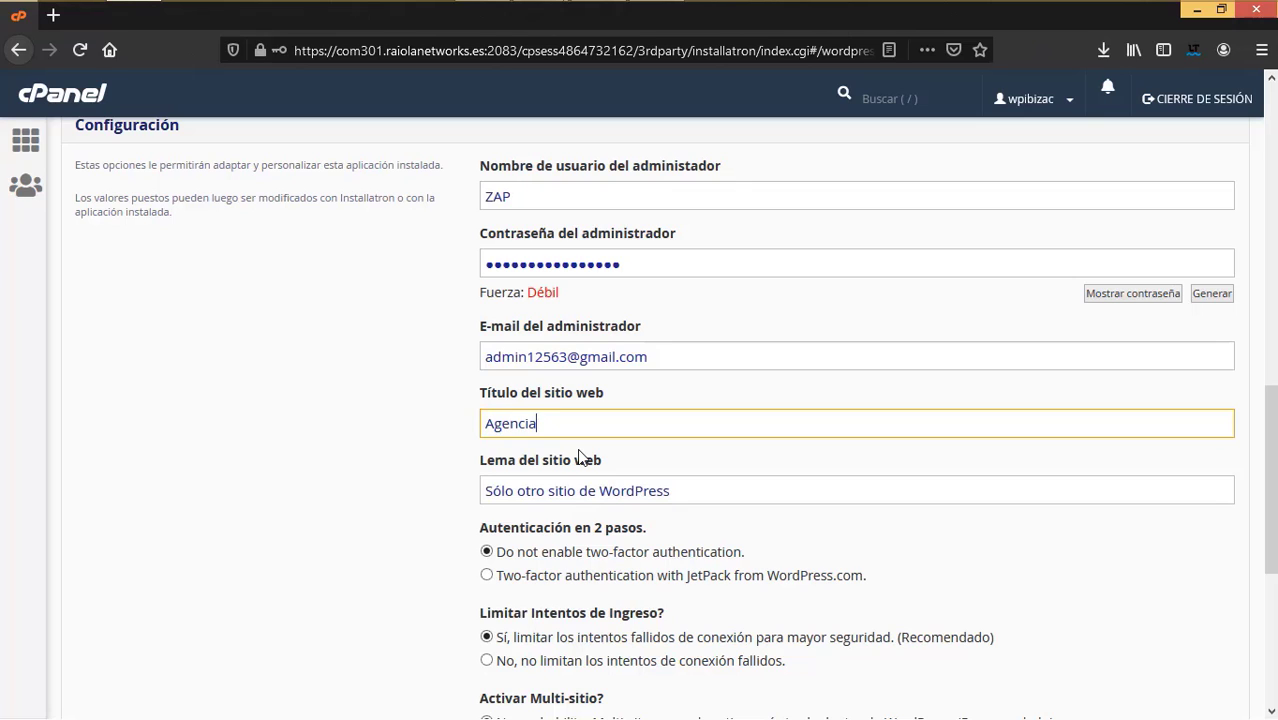
pyautogui.write(' de SEO')
pyautogui.press('Tab')
pyautogui.write('aGENCIA D')
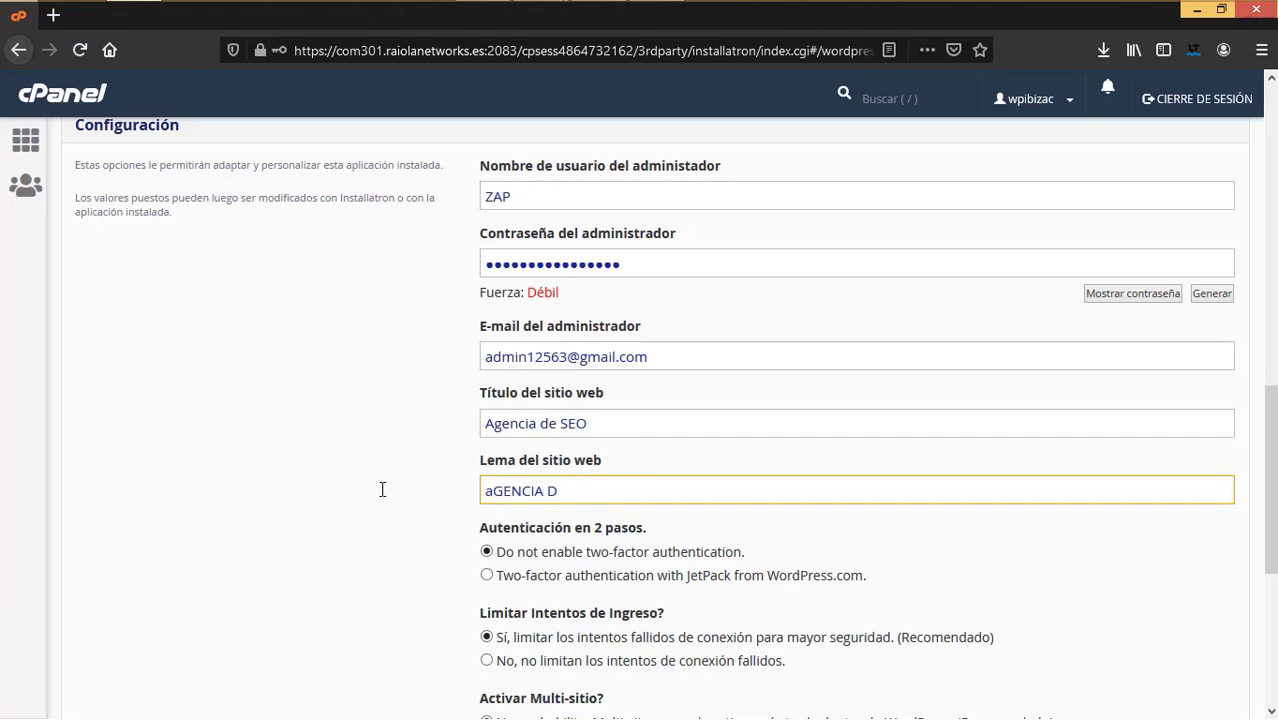
pyautogui.press('BackSpace')
pyautogui.press('BackSpace')
pyautogui.press('BackSpace')
pyautogui.press('BackSpace')
pyautogui.press('BackSpace')
pyautogui.press('BackSpace')
pyautogui.press('BackSpace')
pyautogui.press('BackSpace')
pyautogui.press('BackSpace')
pyautogui.write('Agencia de SEO ')
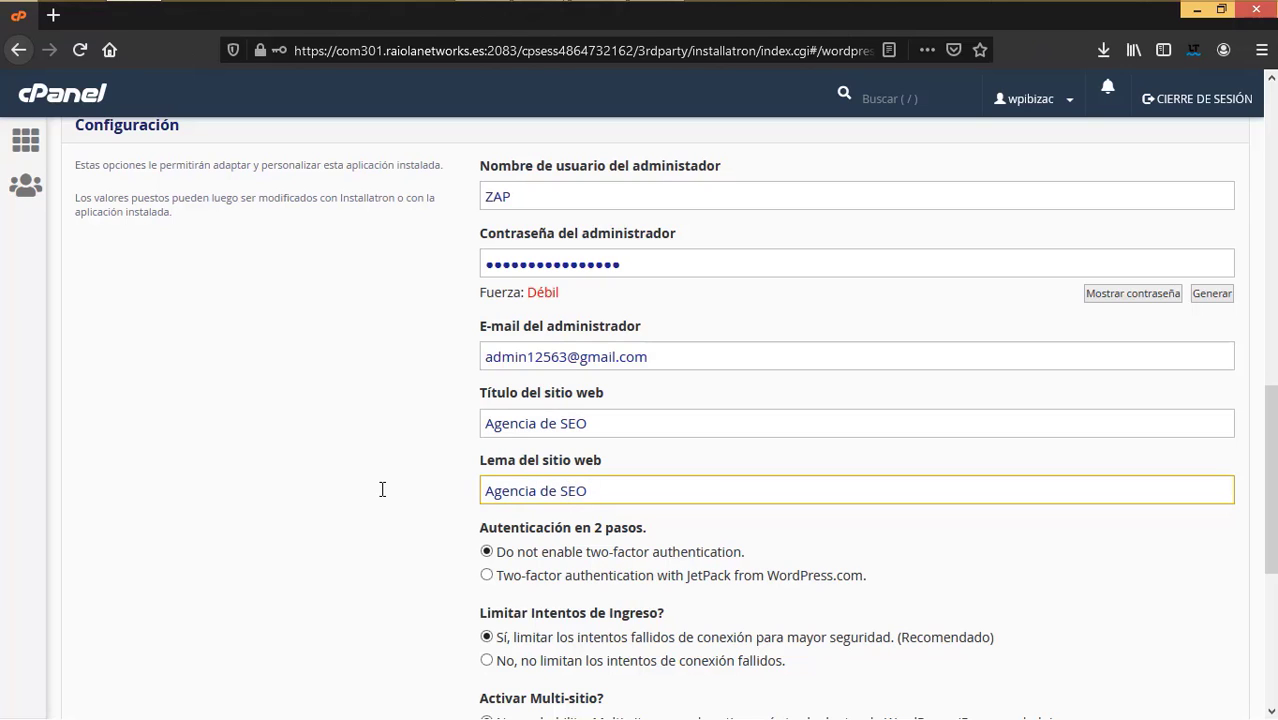
pyautogui.write('Y Marketing online')
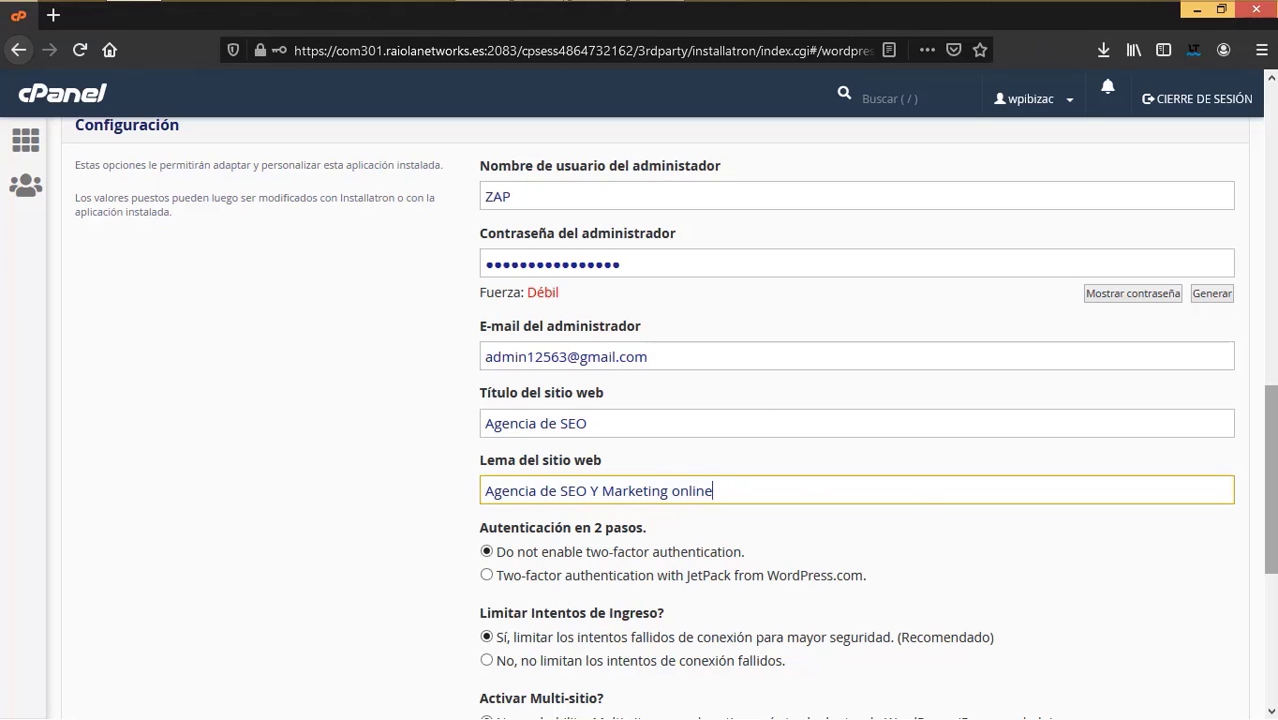
pyautogui.moveTo(1269, 470); pyautogui.dragTo(1269, 380)
pyautogui.scroll(-3, 856, 420)
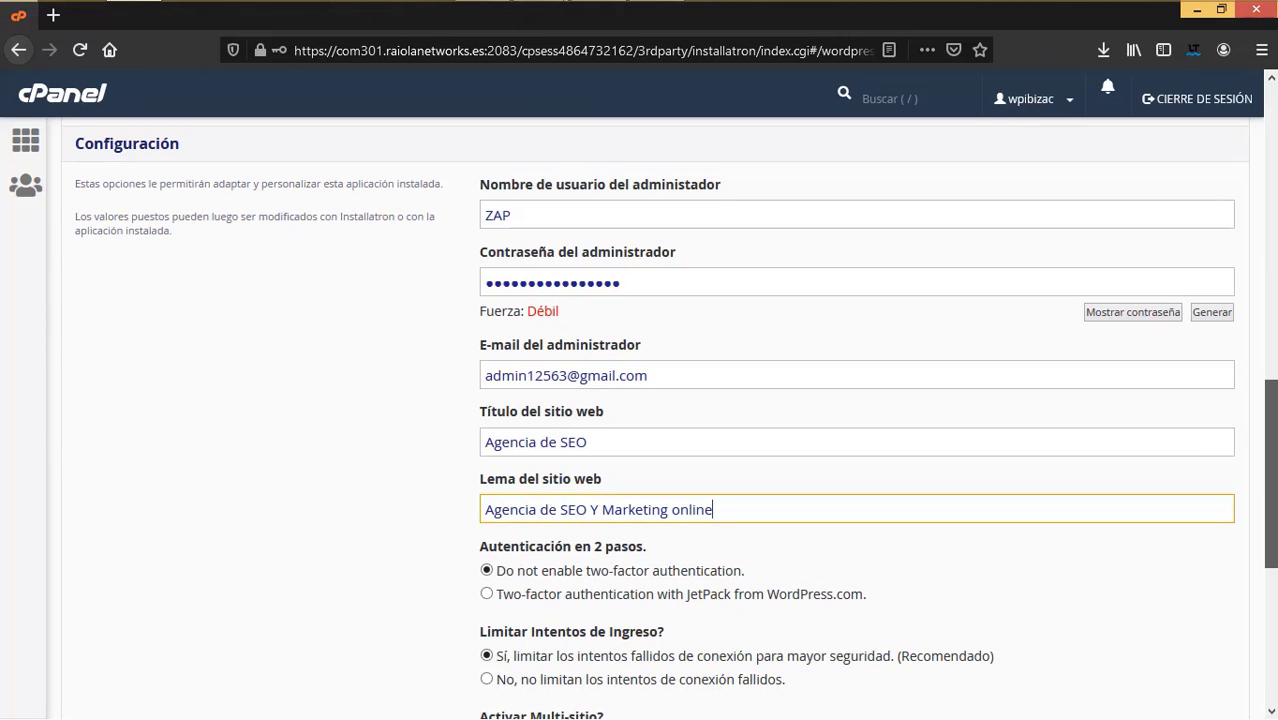
pyautogui.scroll(-4, 669, 418)
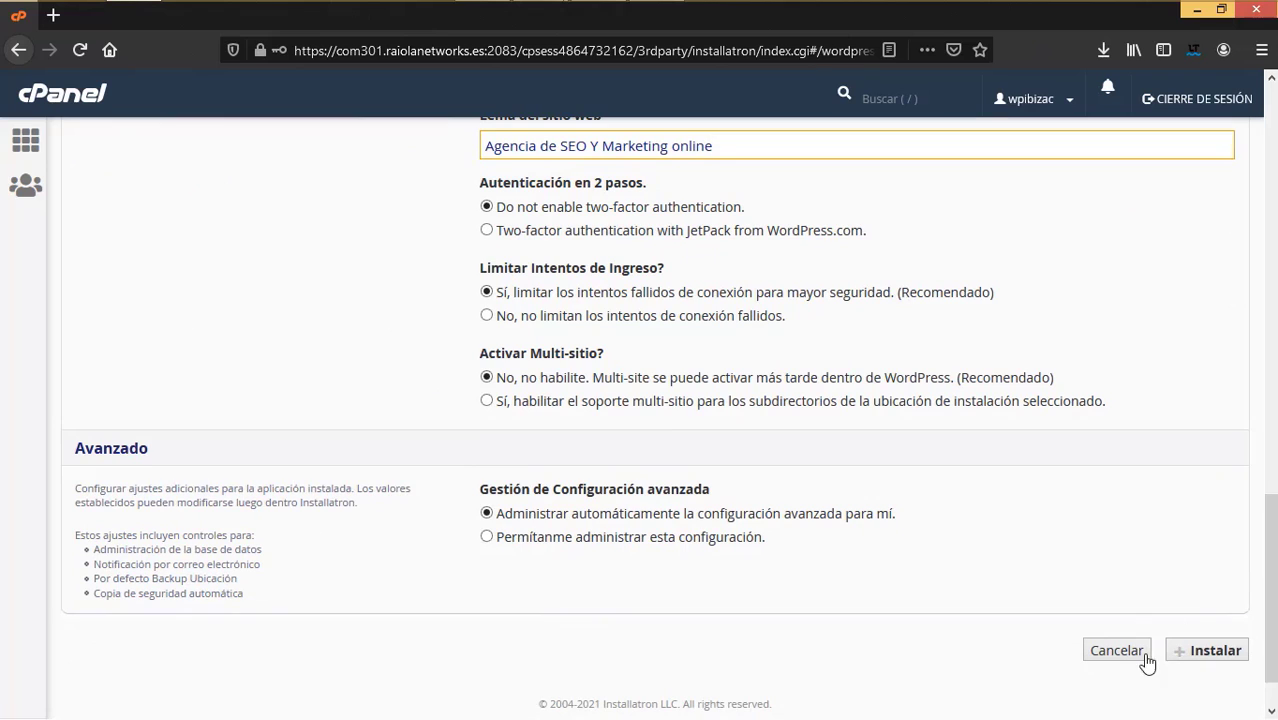
pyautogui.click(1214, 651)
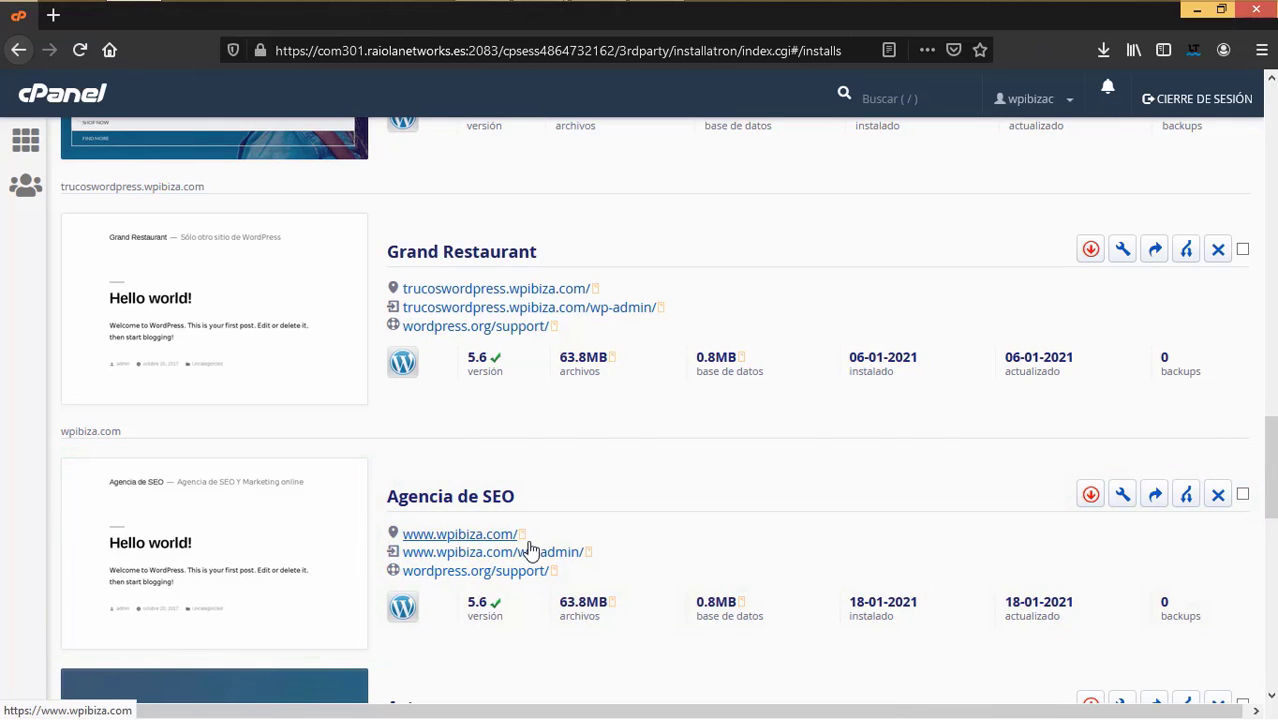
pyautogui.rightClick(529, 556)
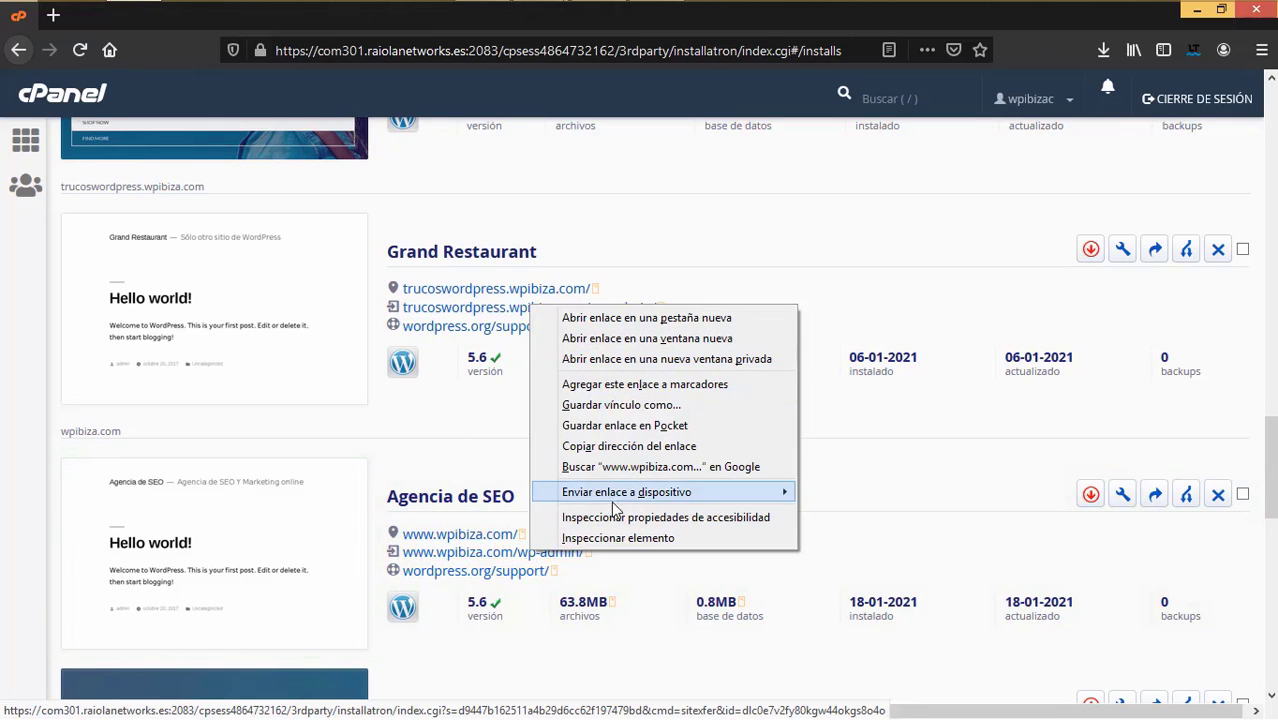
pyautogui.click(484, 464)
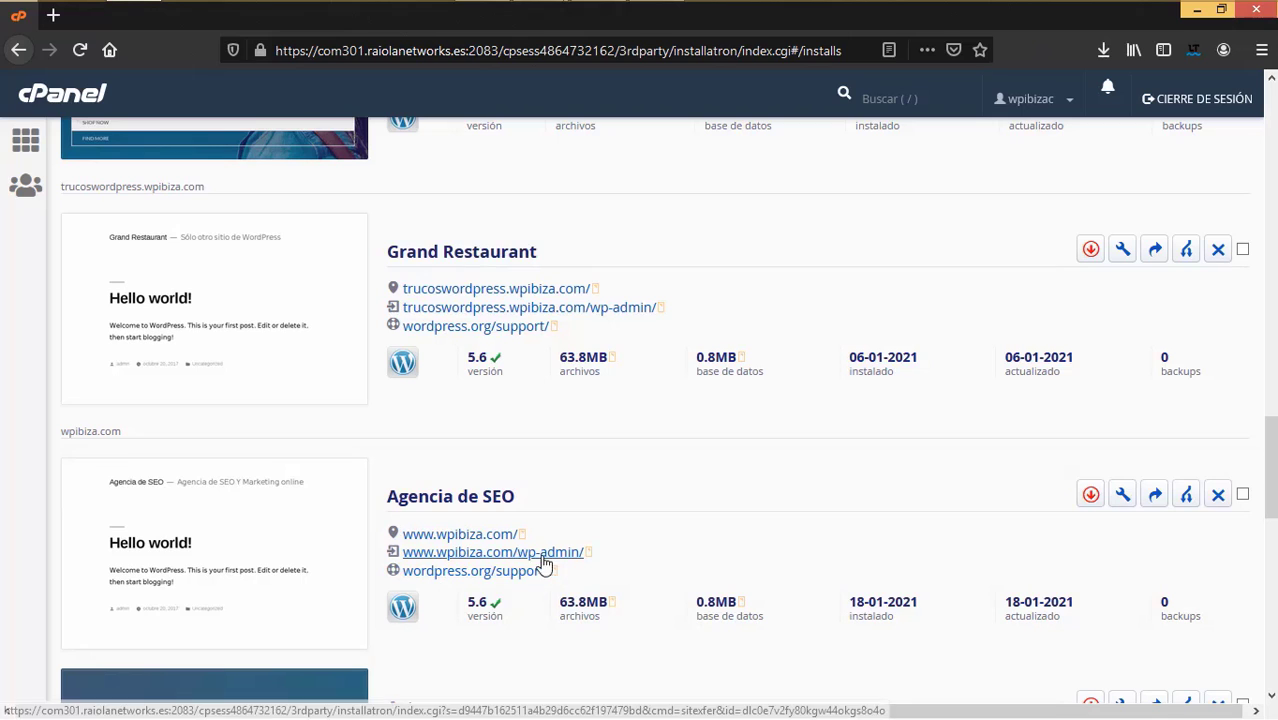
pyautogui.rightClick(478, 541)
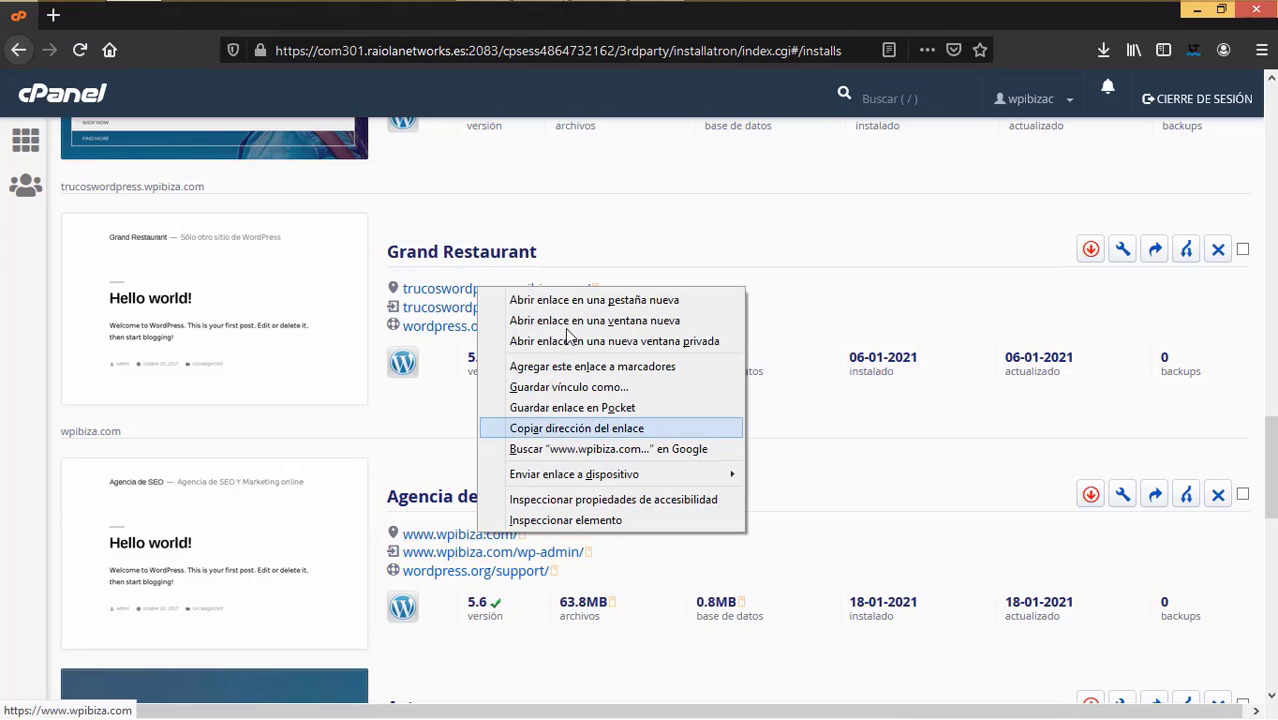
pyautogui.click(570, 297)
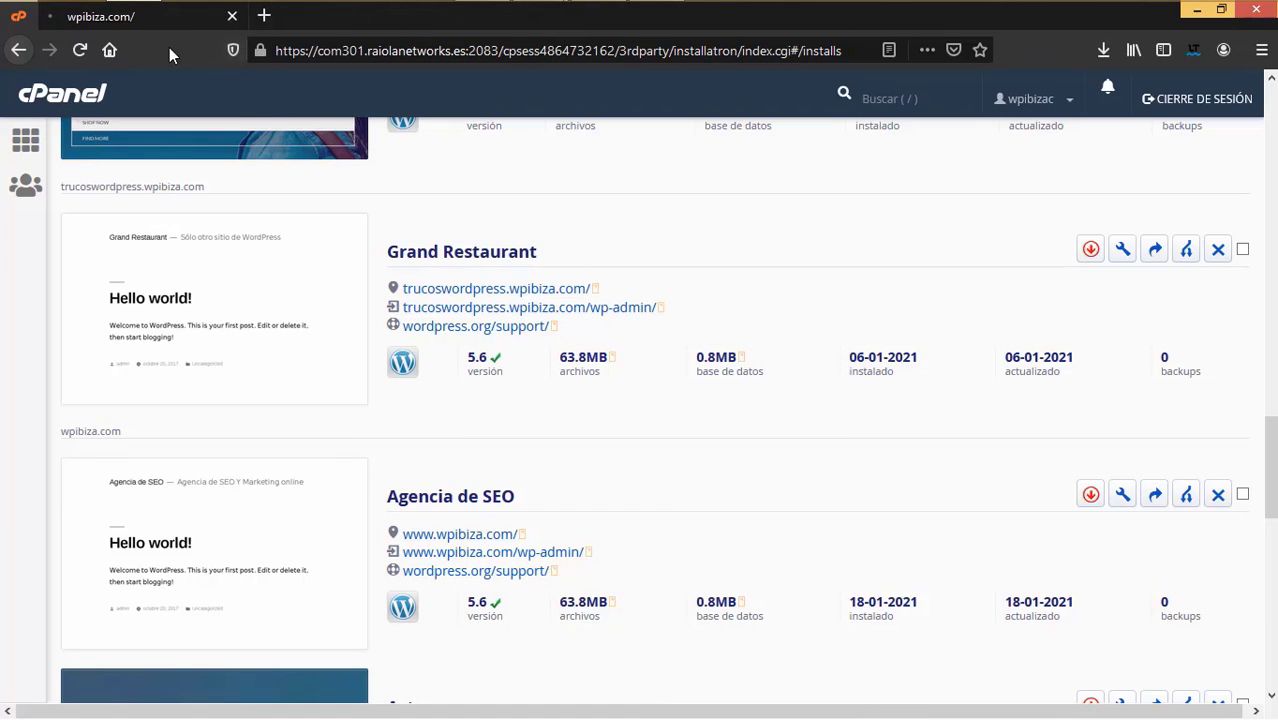
pyautogui.click(156, 19)
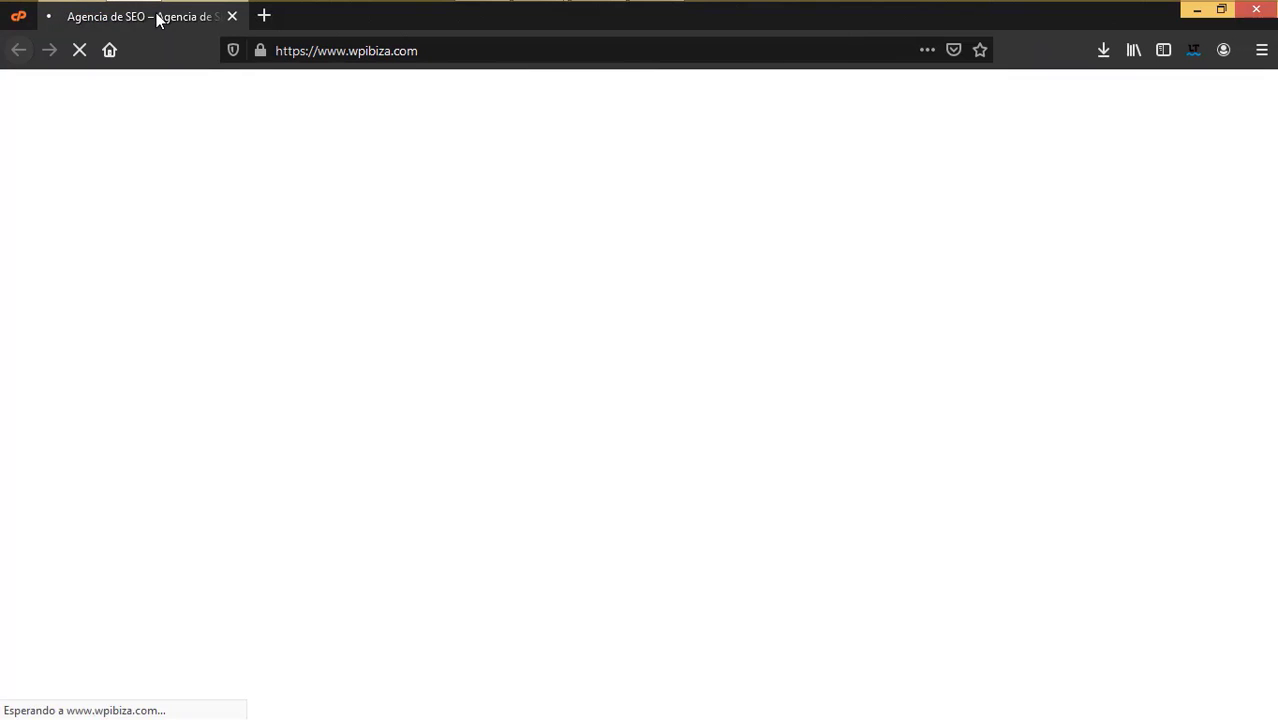
pyautogui.click(232, 17)
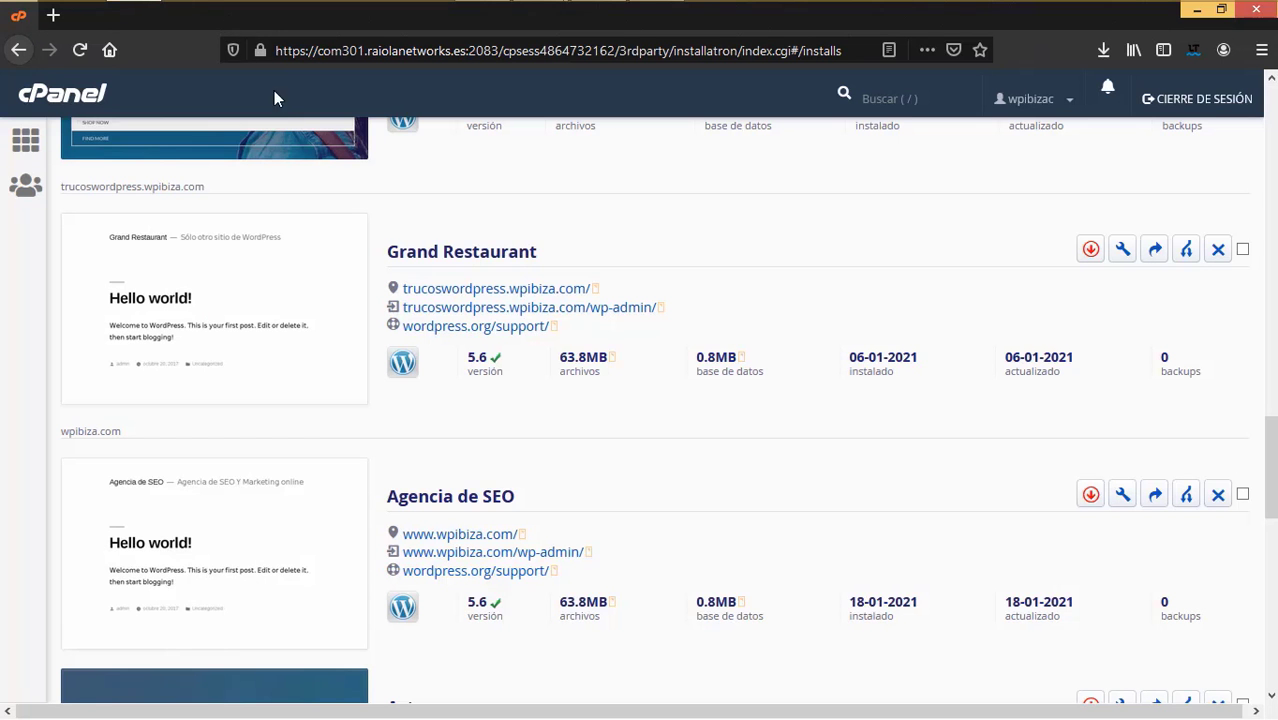
pyautogui.rightClick(532, 558)
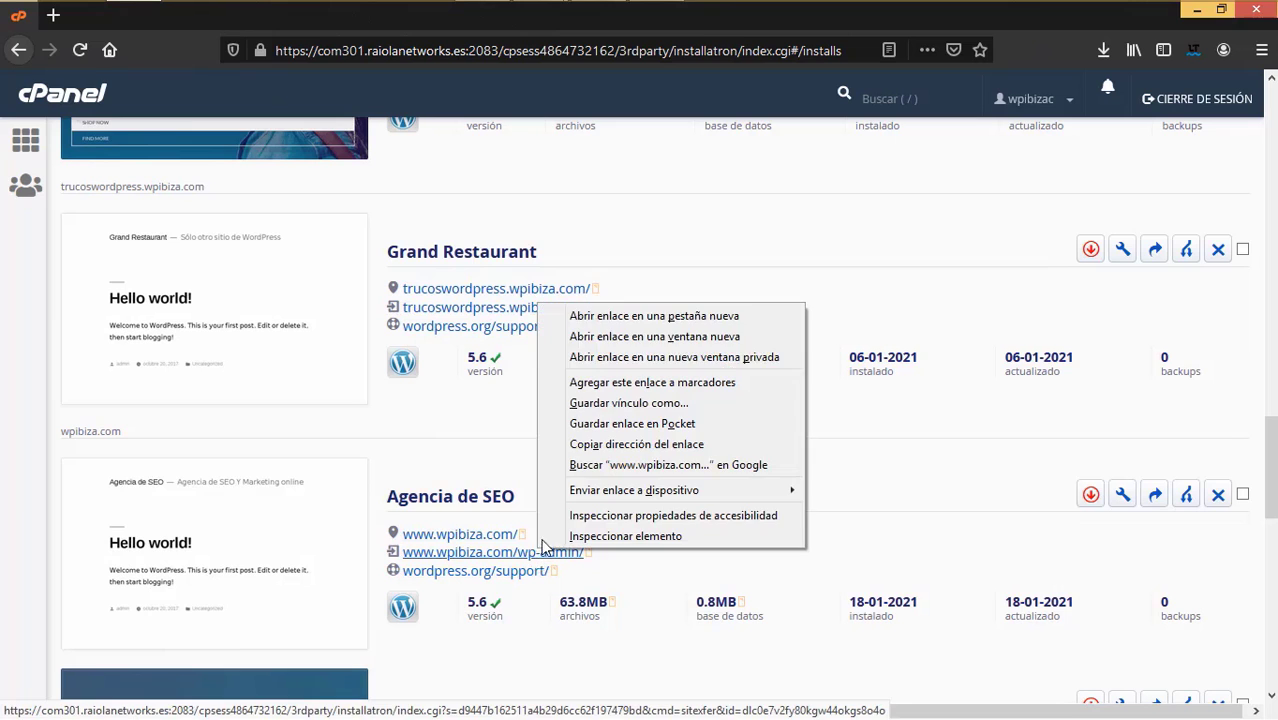
# - Open the new site's wp-admin in a new tab and go to Escritorio > Actualizaciones
pyautogui.click(630, 315)
pyautogui.click(171, 19)
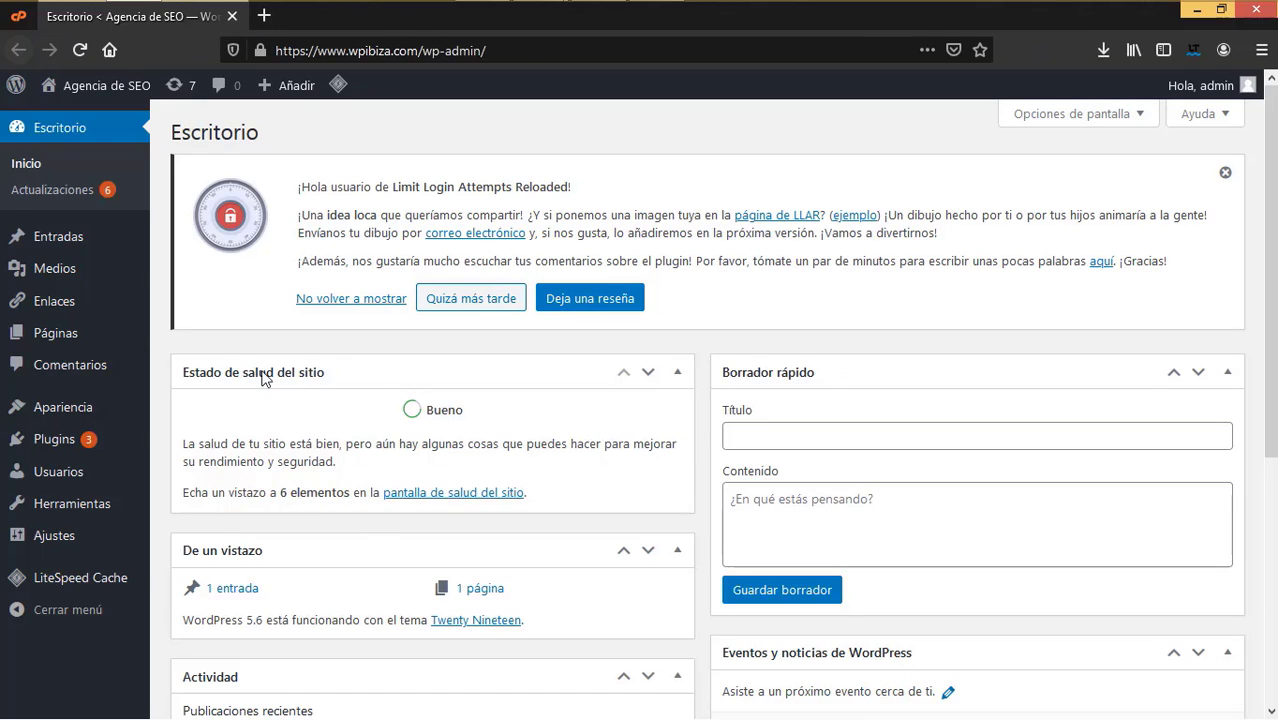
pyautogui.click(66, 200)
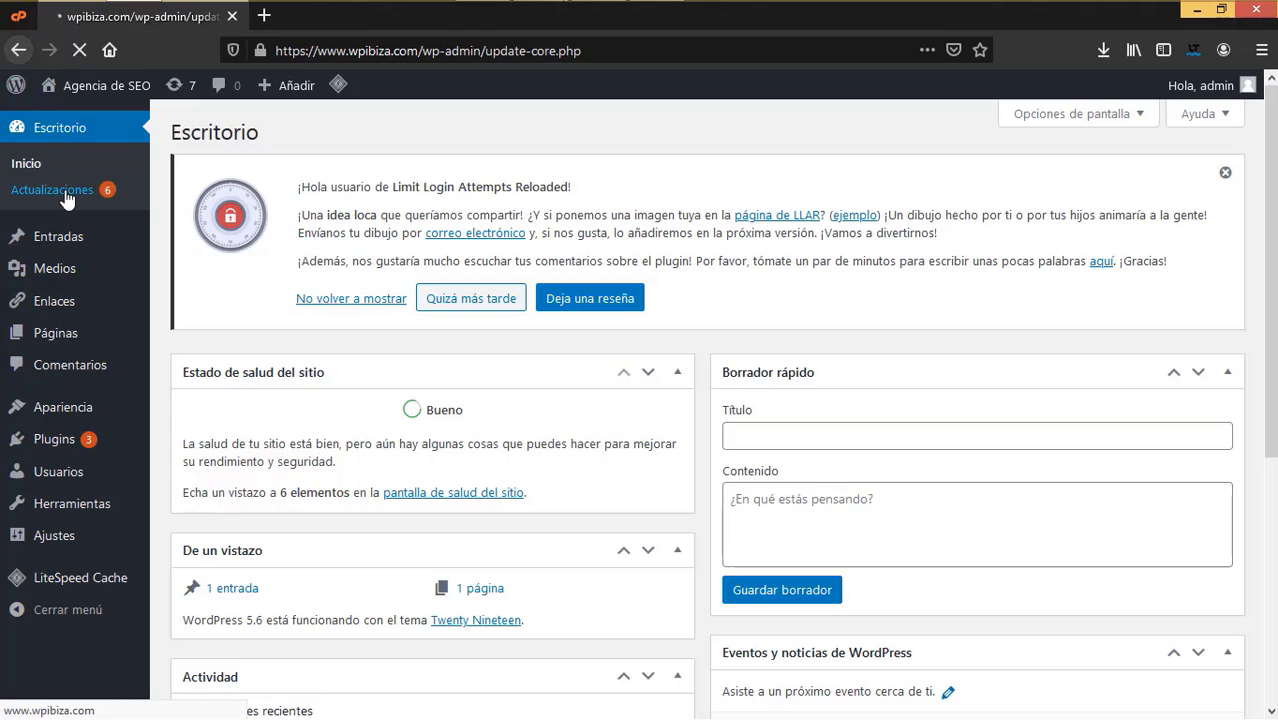
# - Go to the installed plugins list and delete the Akismet Anti-Spam plugin
pyautogui.scroll(-1, 400, 510)
pyautogui.scroll(-10, 400, 510)
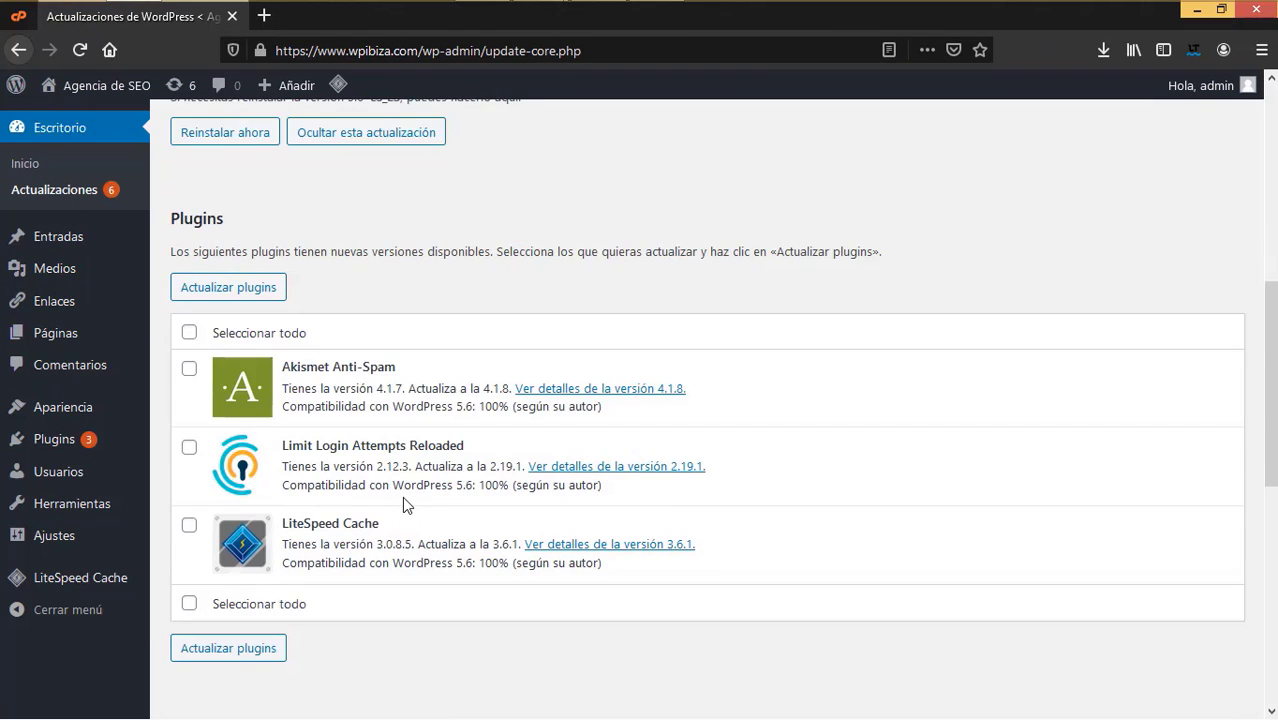
pyautogui.scroll(8, 402, 500)
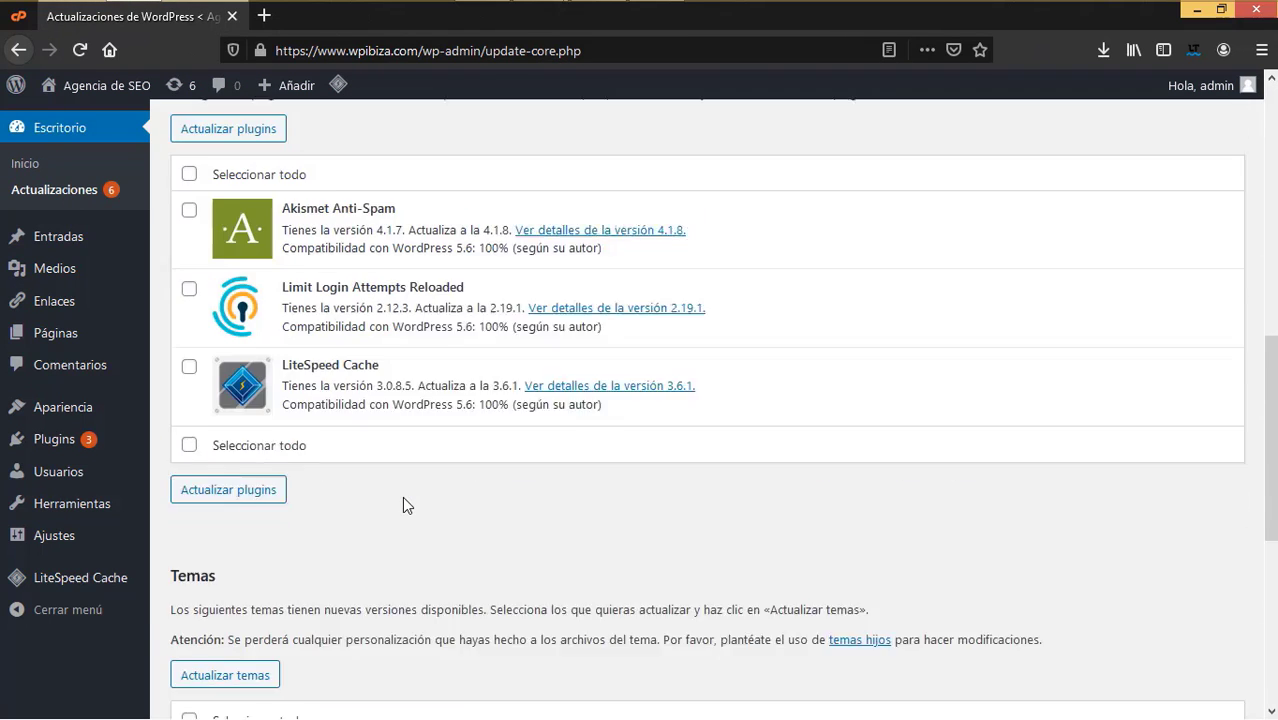
pyautogui.click(64, 443)
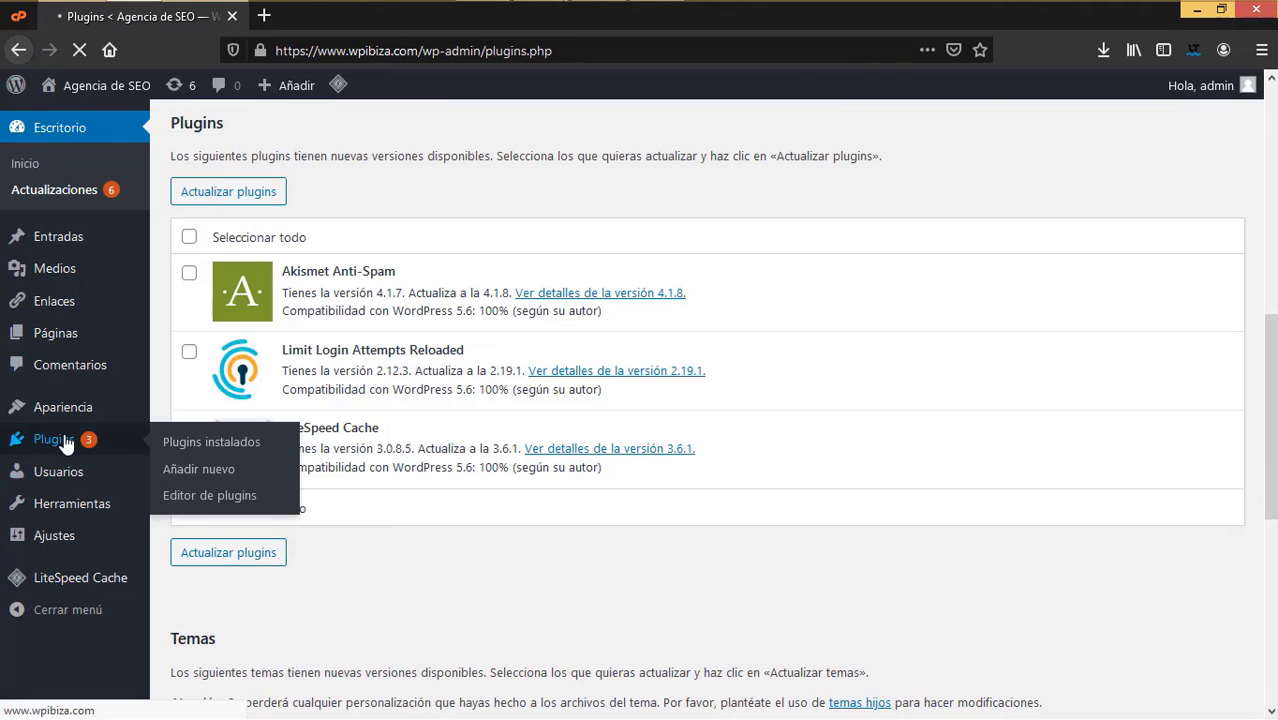
pyautogui.scroll(-1, 735, 510)
pyautogui.scroll(-5, 735, 510)
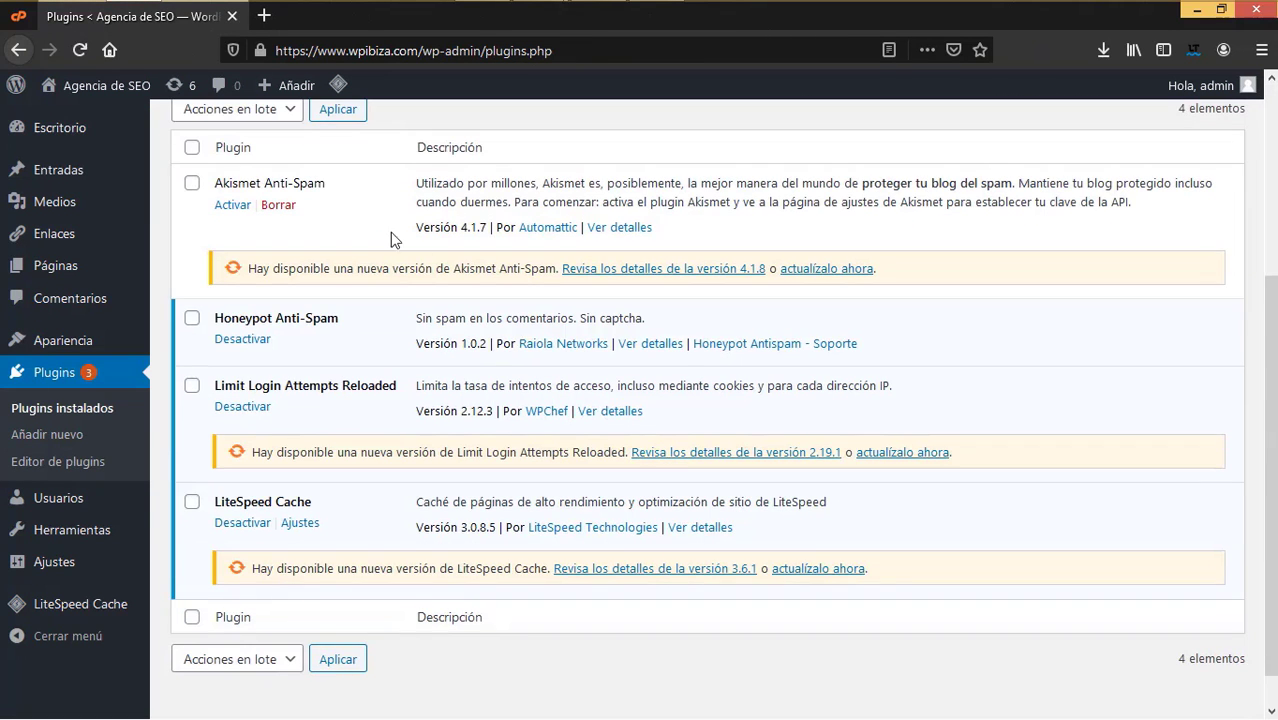
pyautogui.click(278, 205)
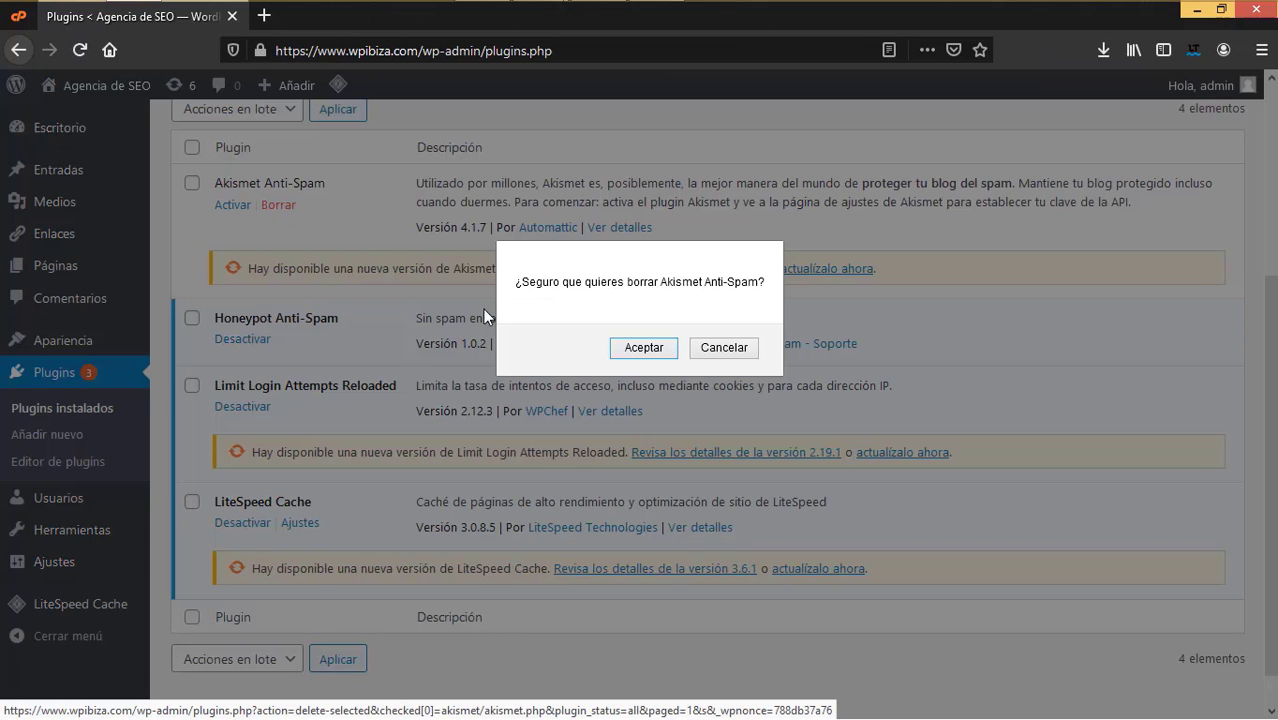
pyautogui.click(644, 348)
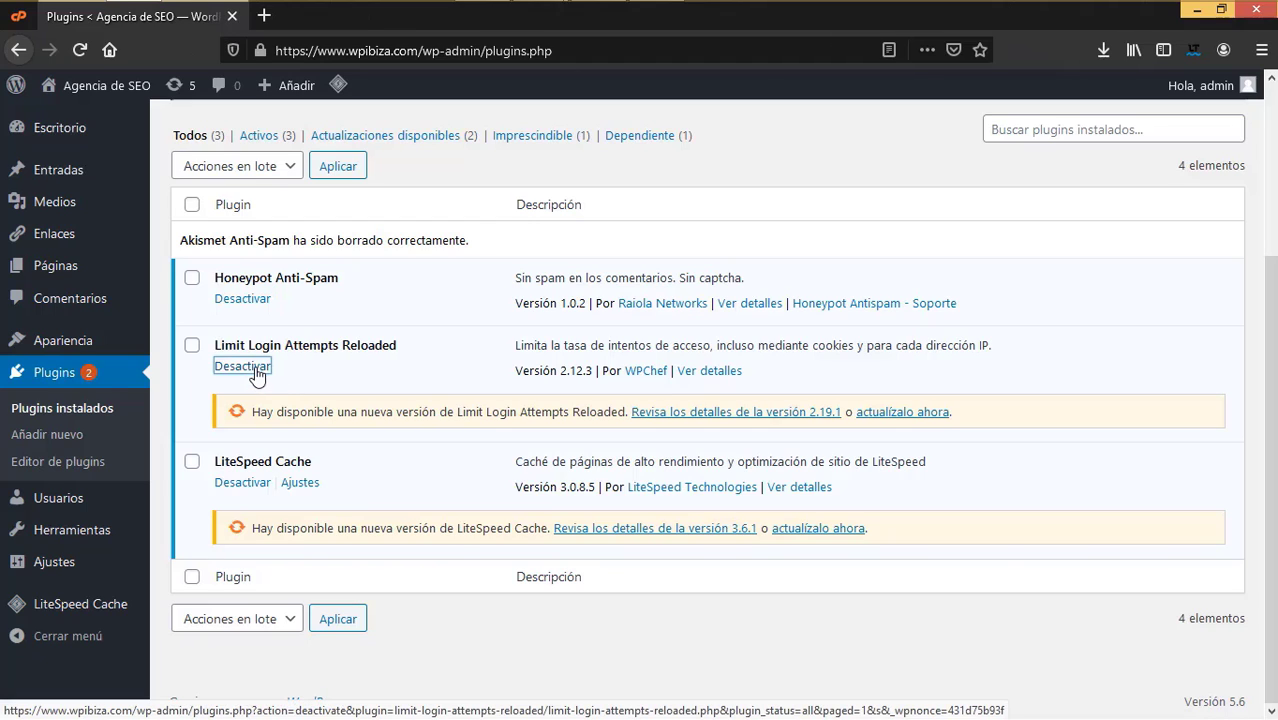
# - Deactivate and delete Limit Login Attempts Reloaded, update LiteSpeed Cache to 3.6.1, and open Apariencia > Temas
pyautogui.click(252, 368)
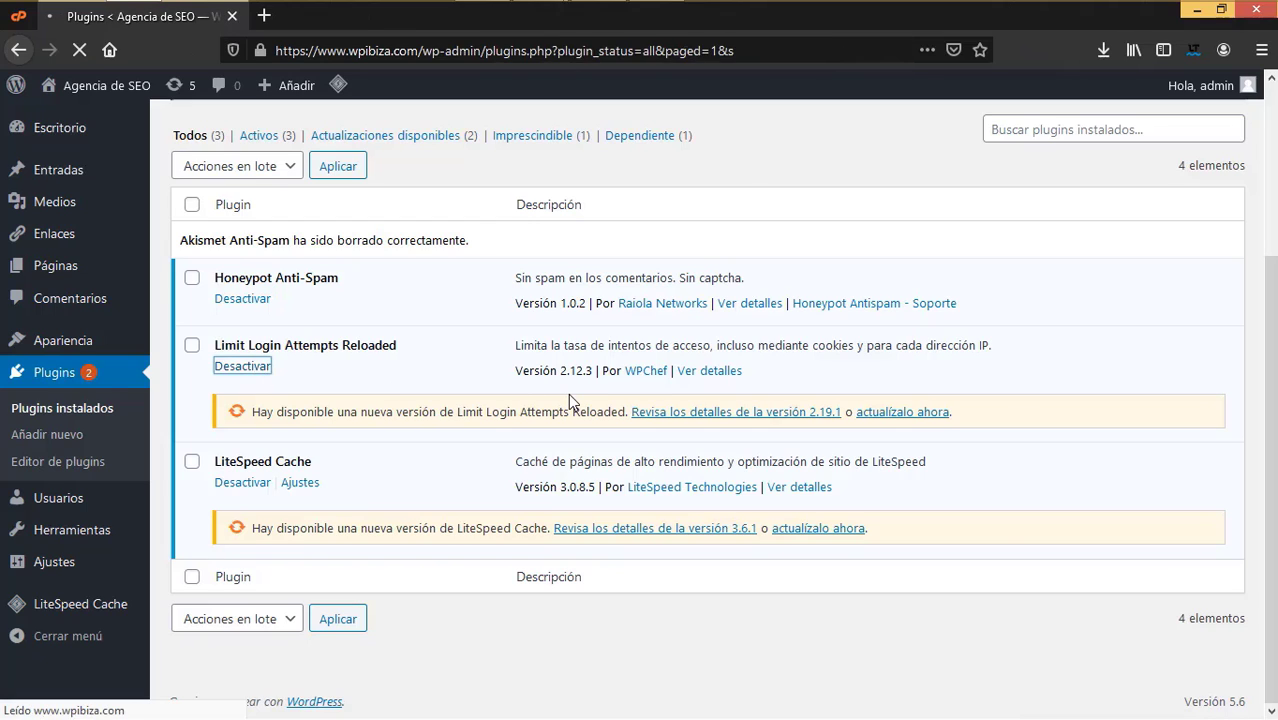
pyautogui.click(278, 421)
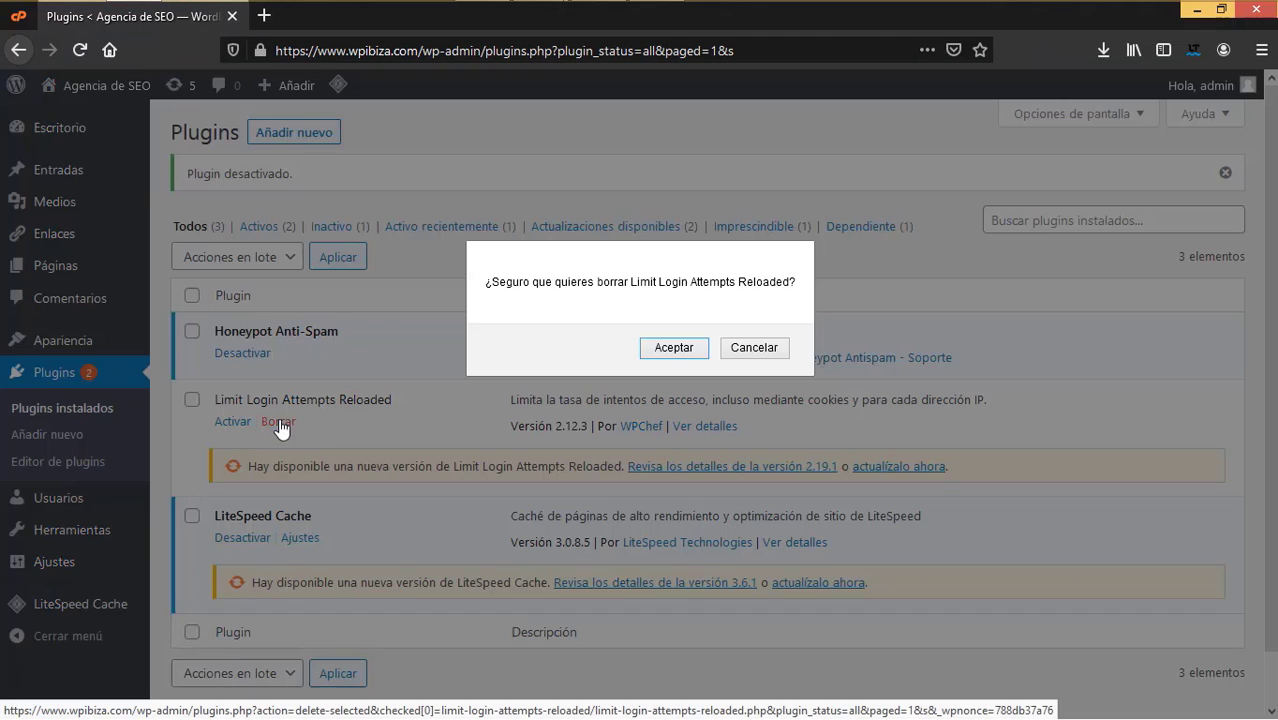
pyautogui.click(672, 350)
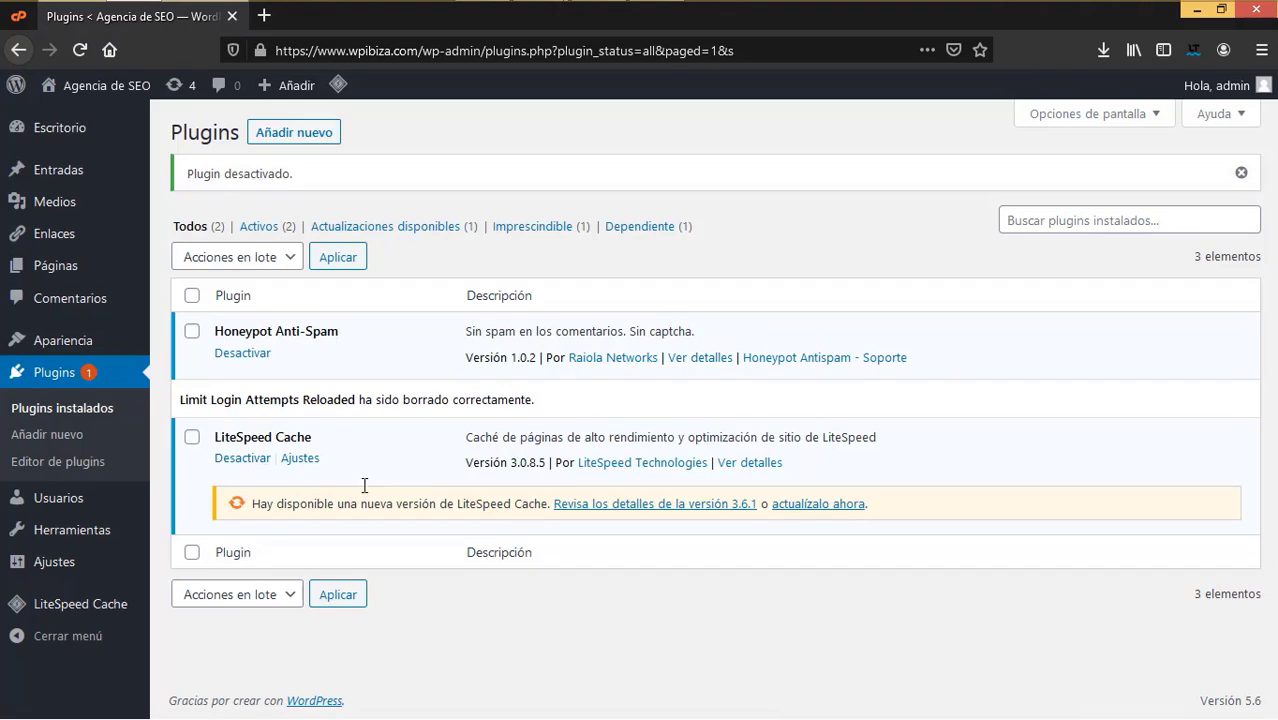
pyautogui.click(820, 505)
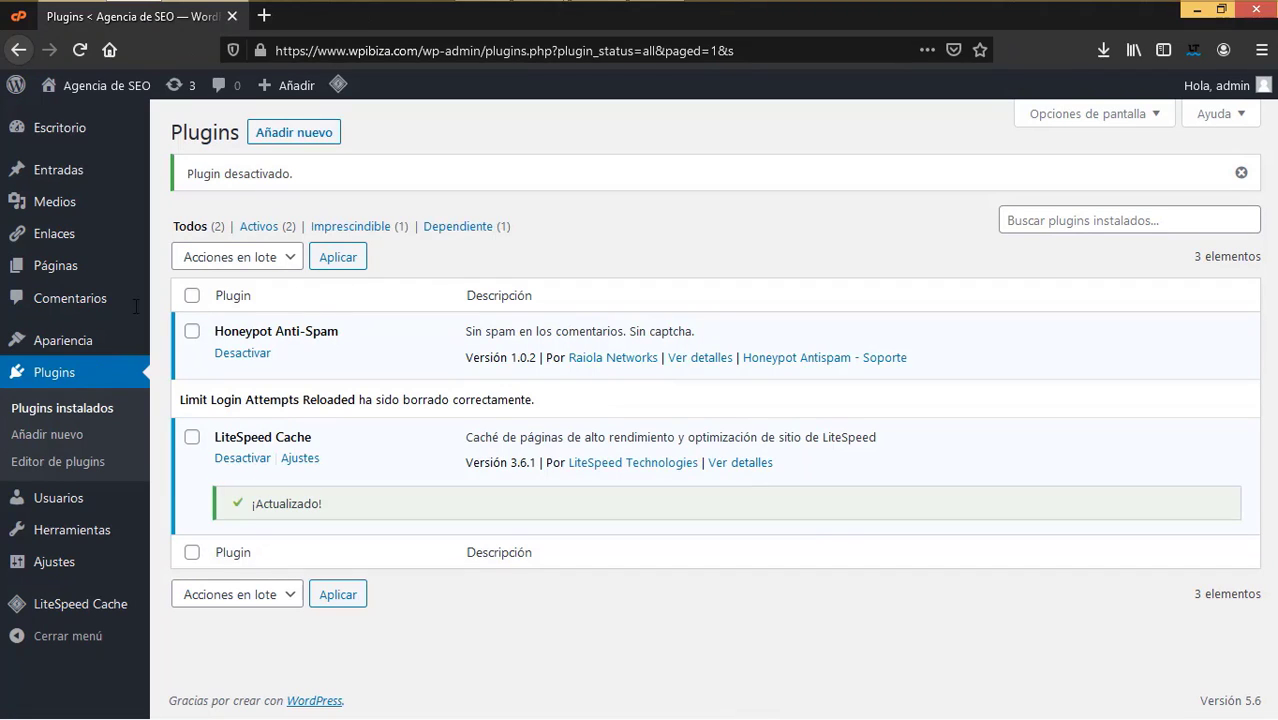
pyautogui.moveTo(80, 345)
pyautogui.click(189, 345)
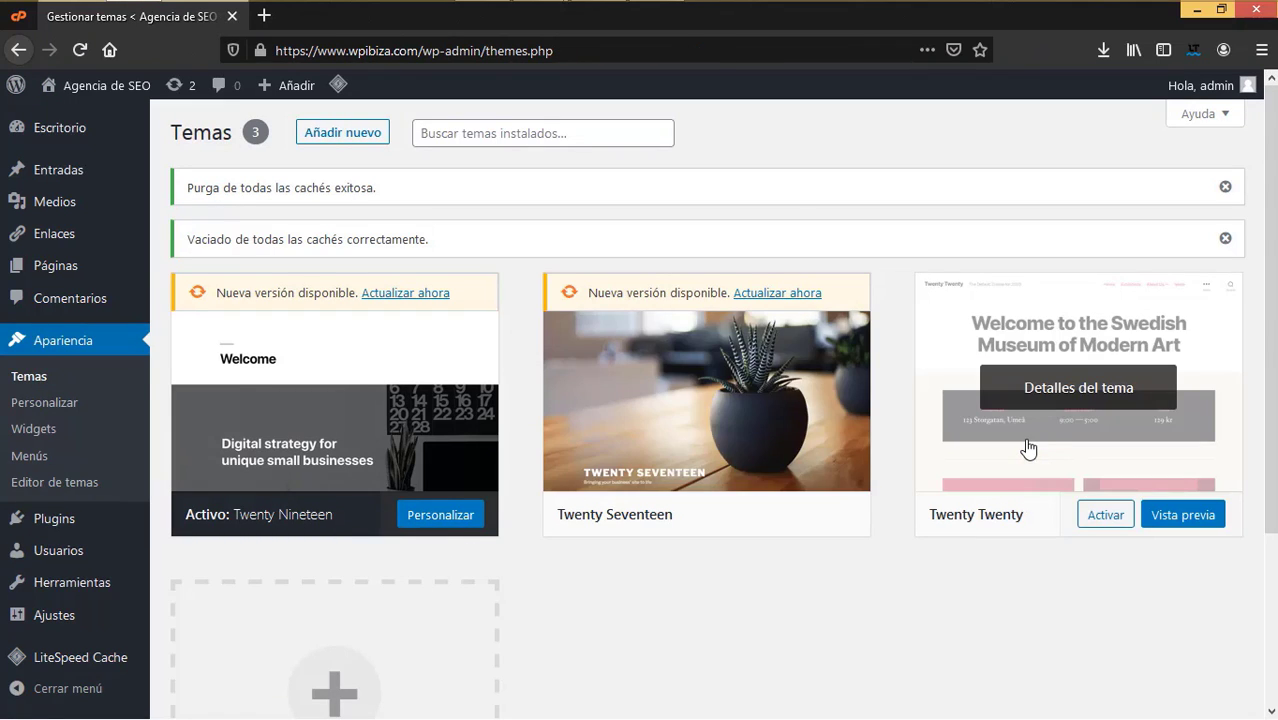
# - Activate Twenty Twenty, then delete Twenty Nineteen and Twenty Seventeen from their theme details
pyautogui.click(1105, 515)
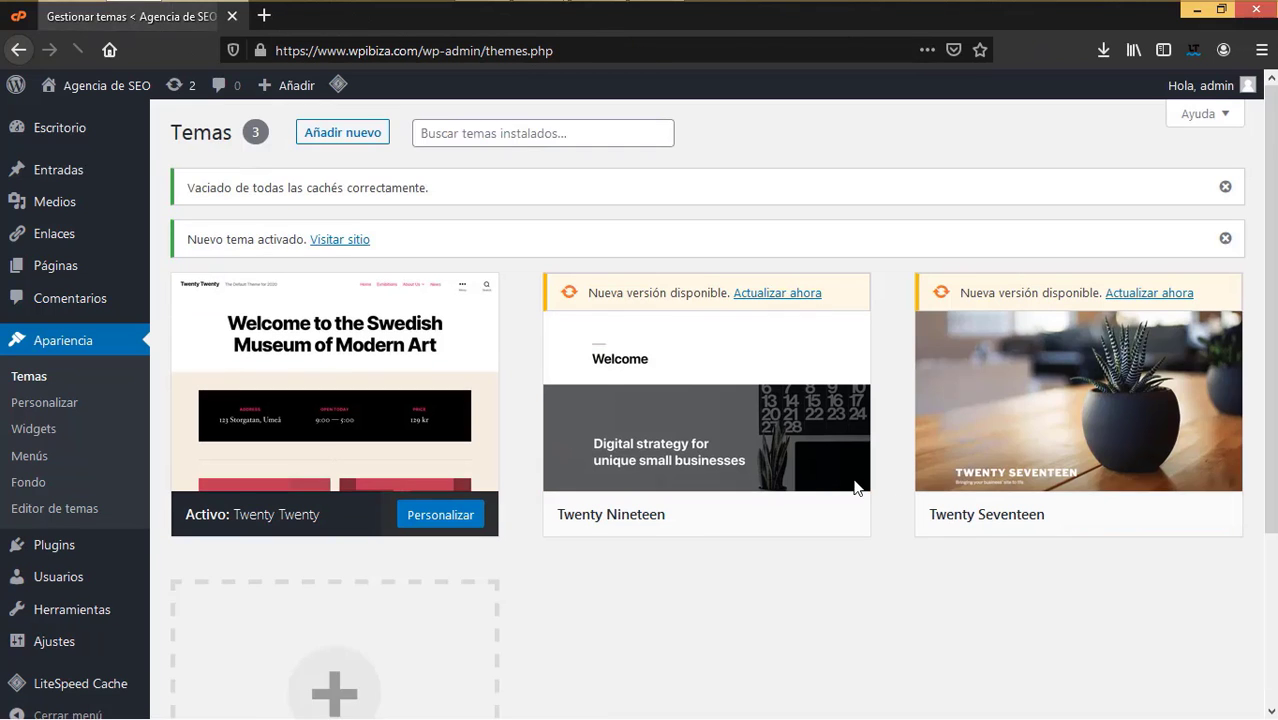
pyautogui.click(818, 456)
pyautogui.click(1209, 677)
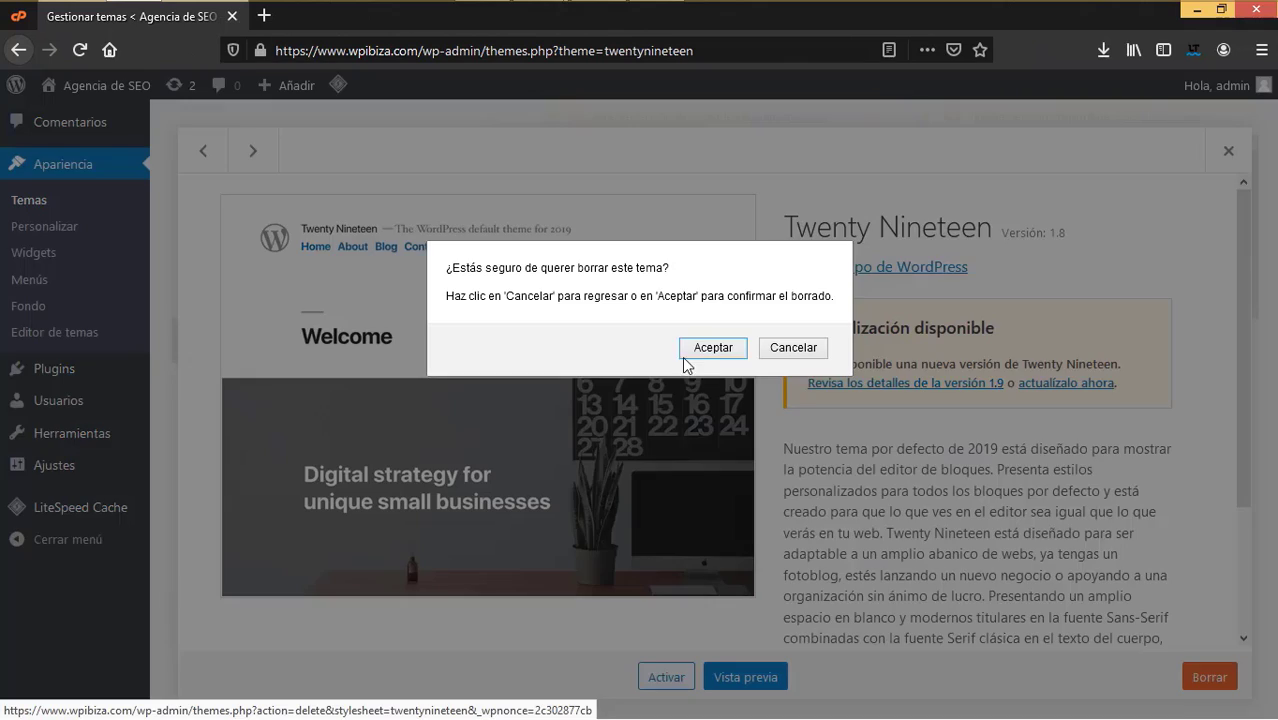
pyautogui.click(738, 354)
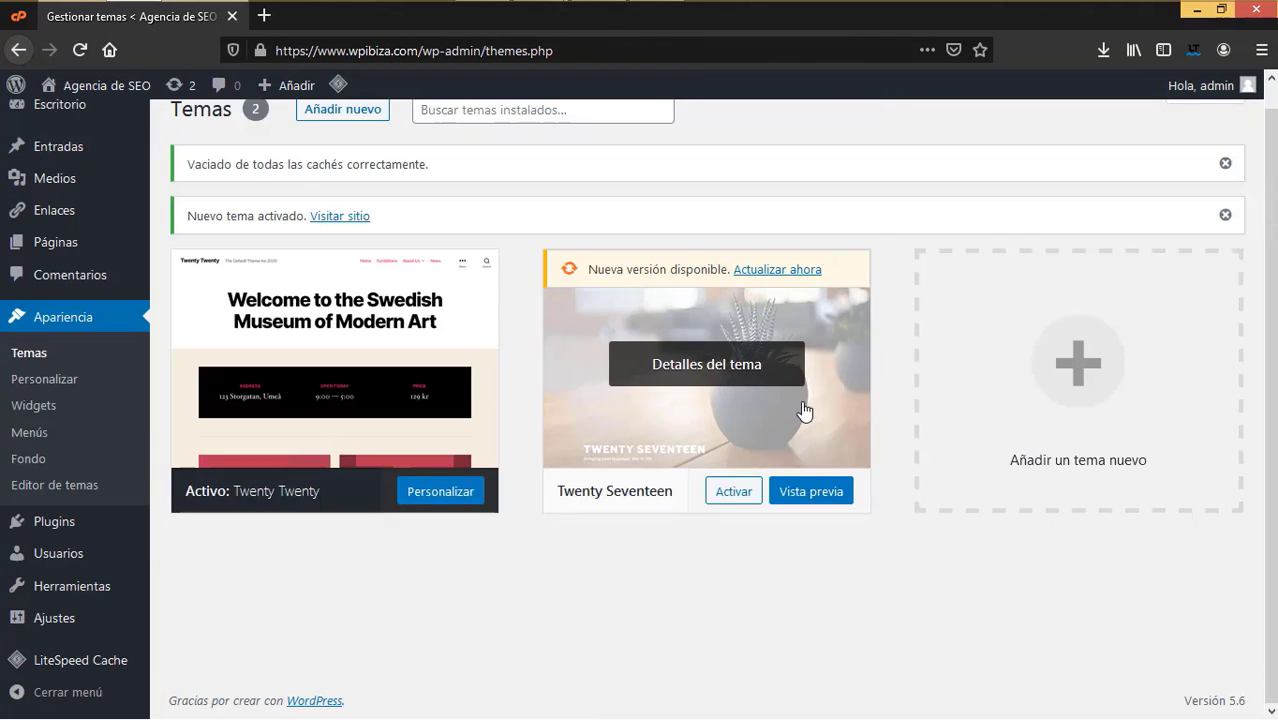
pyautogui.click(807, 411)
pyautogui.click(1209, 677)
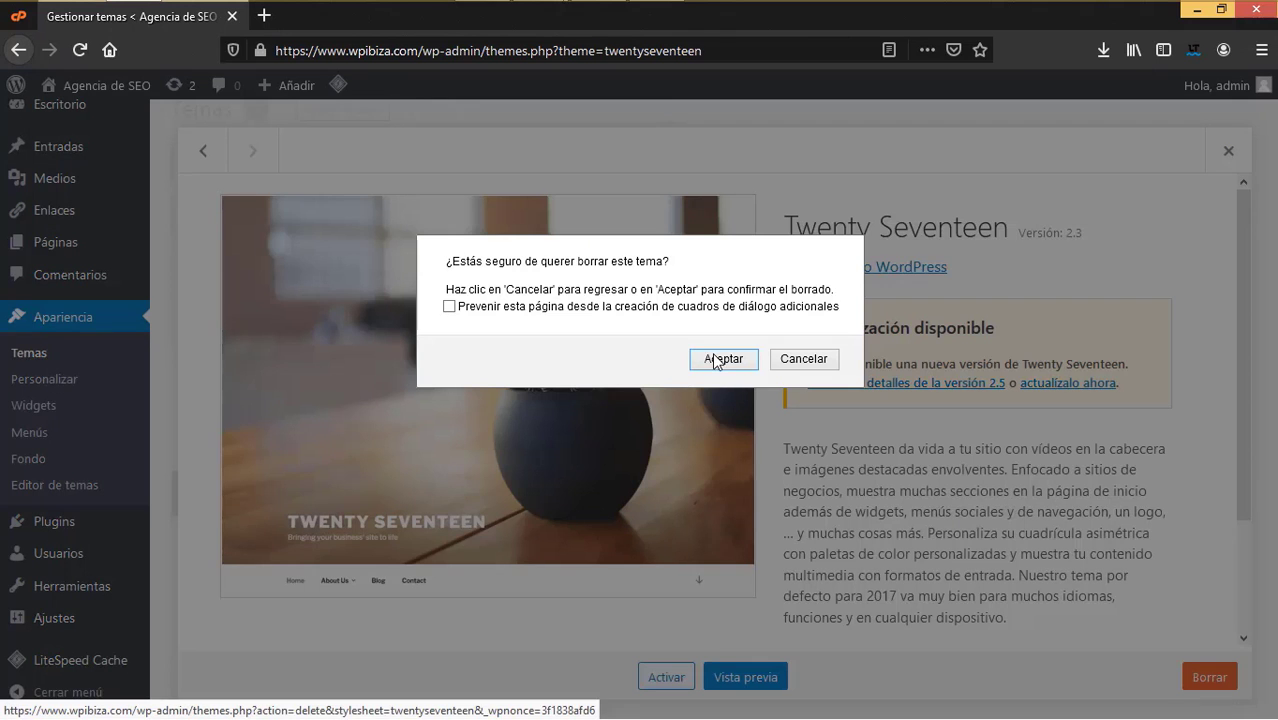
pyautogui.click(718, 359)
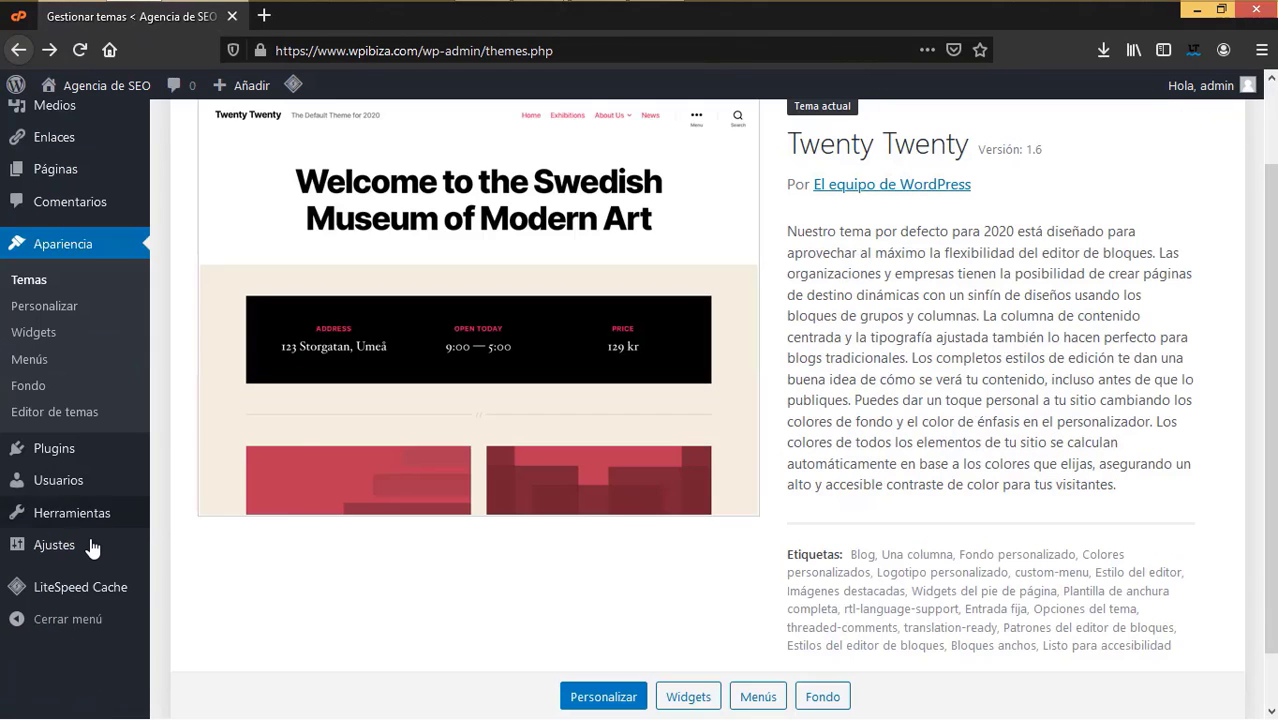
pyautogui.moveTo(90, 537)
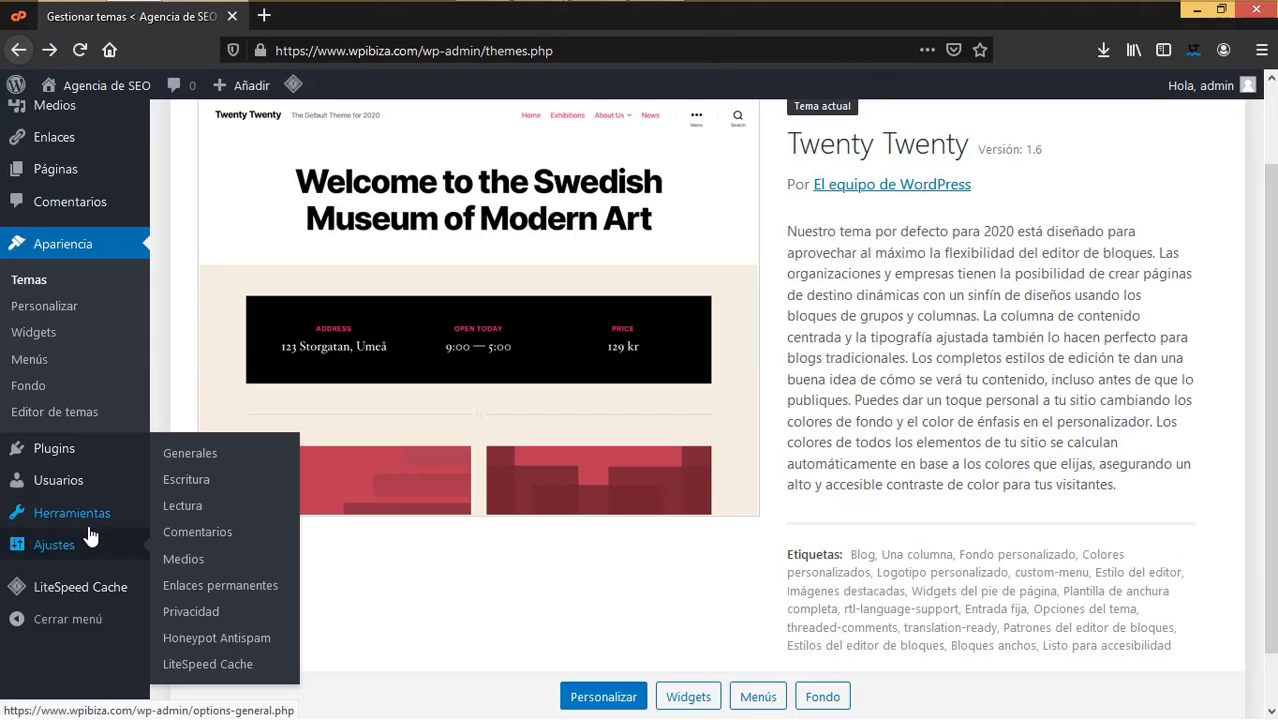
# - Under Ajustes > Enlaces permanentes, choose 'Nombre de la entrada' (/%postname%/) and save
pyautogui.click(209, 595)
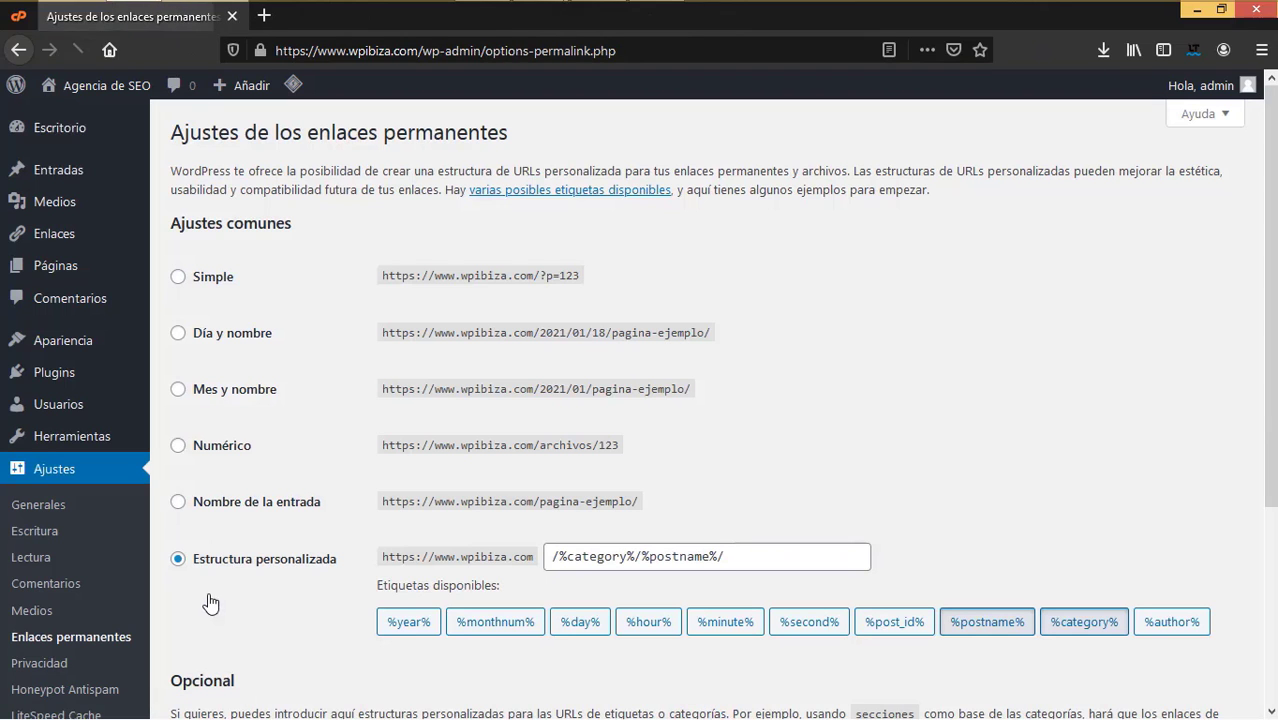
pyautogui.click(178, 503)
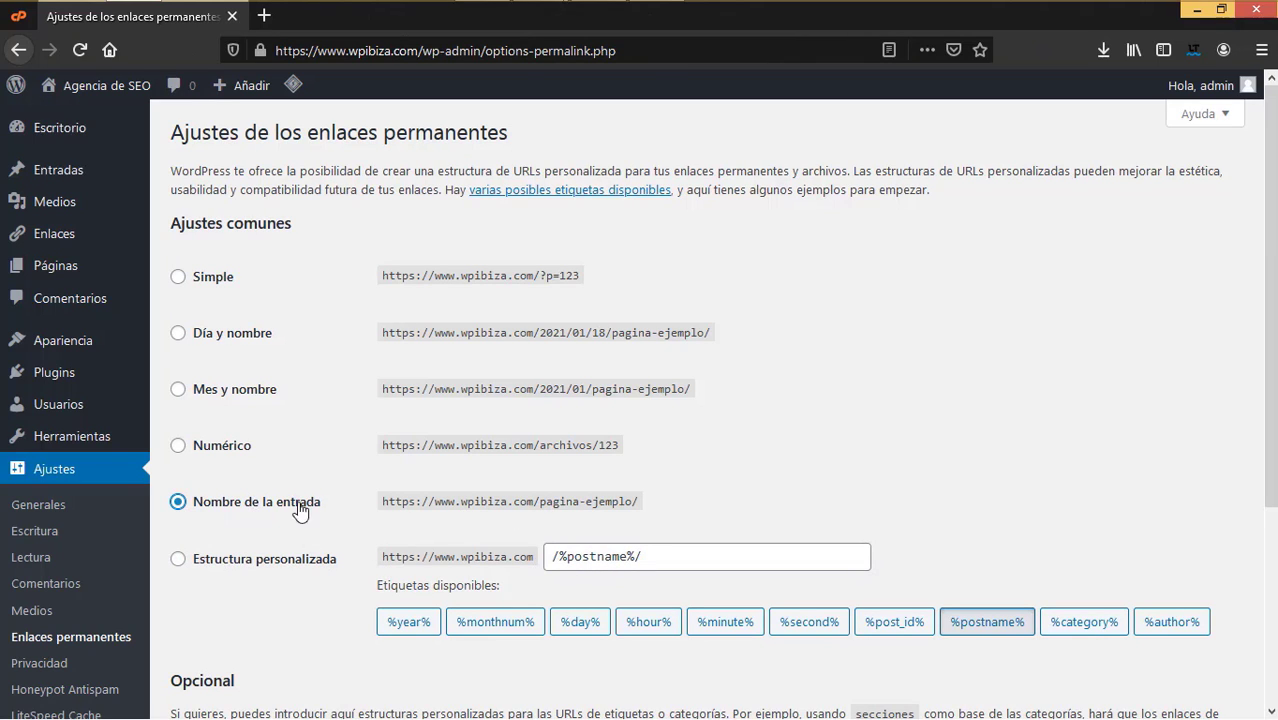
pyautogui.scroll(-1, 307, 550)
pyautogui.scroll(-3, 307, 550)
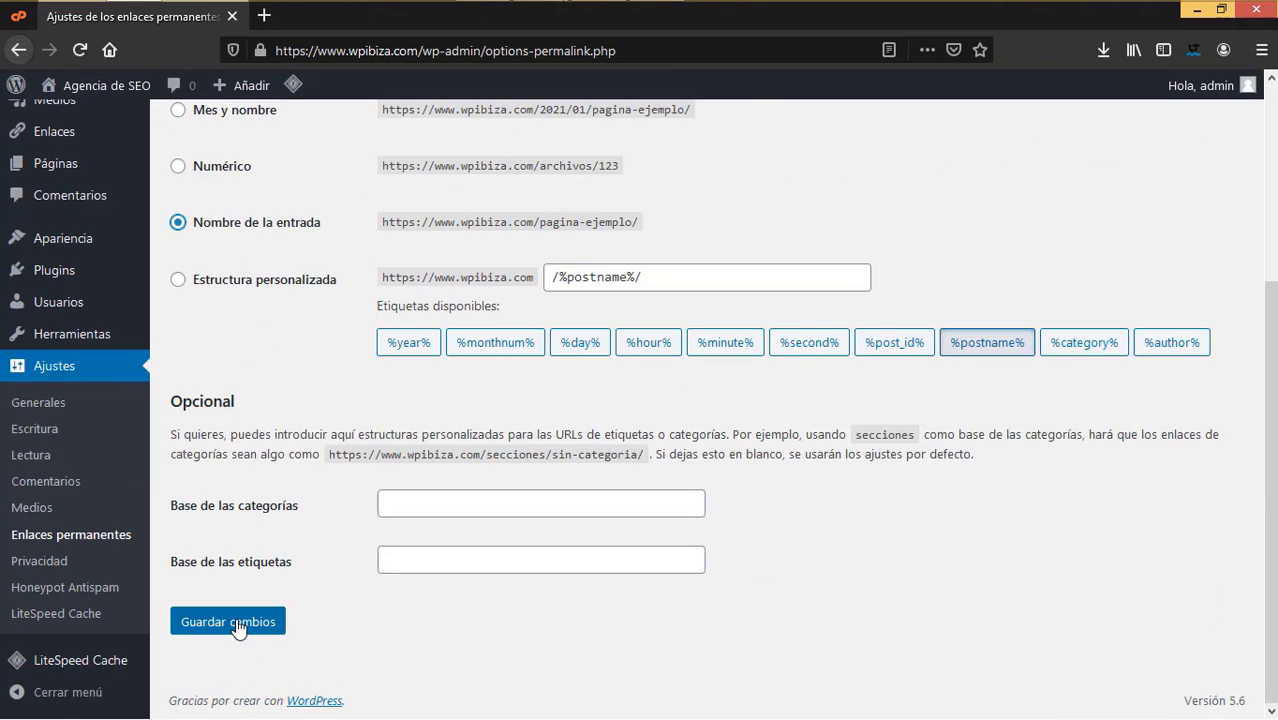
pyautogui.click(236, 623)
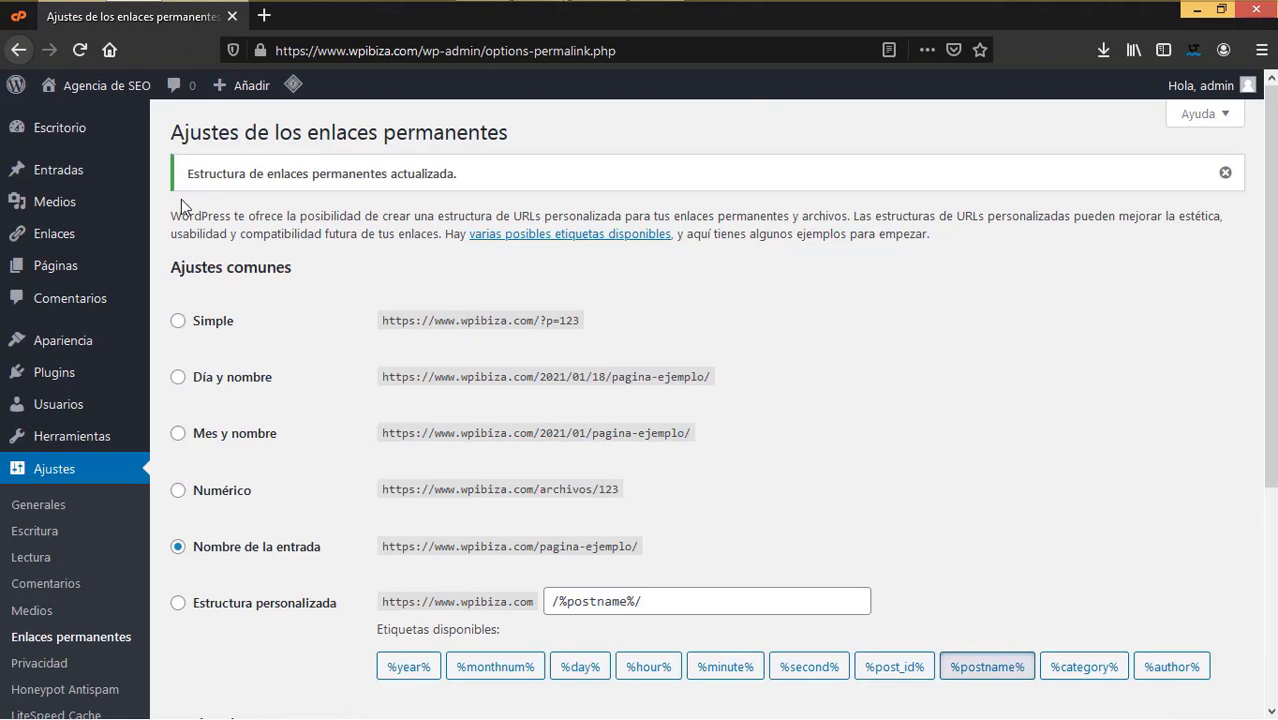
pyautogui.moveTo(18, 447)
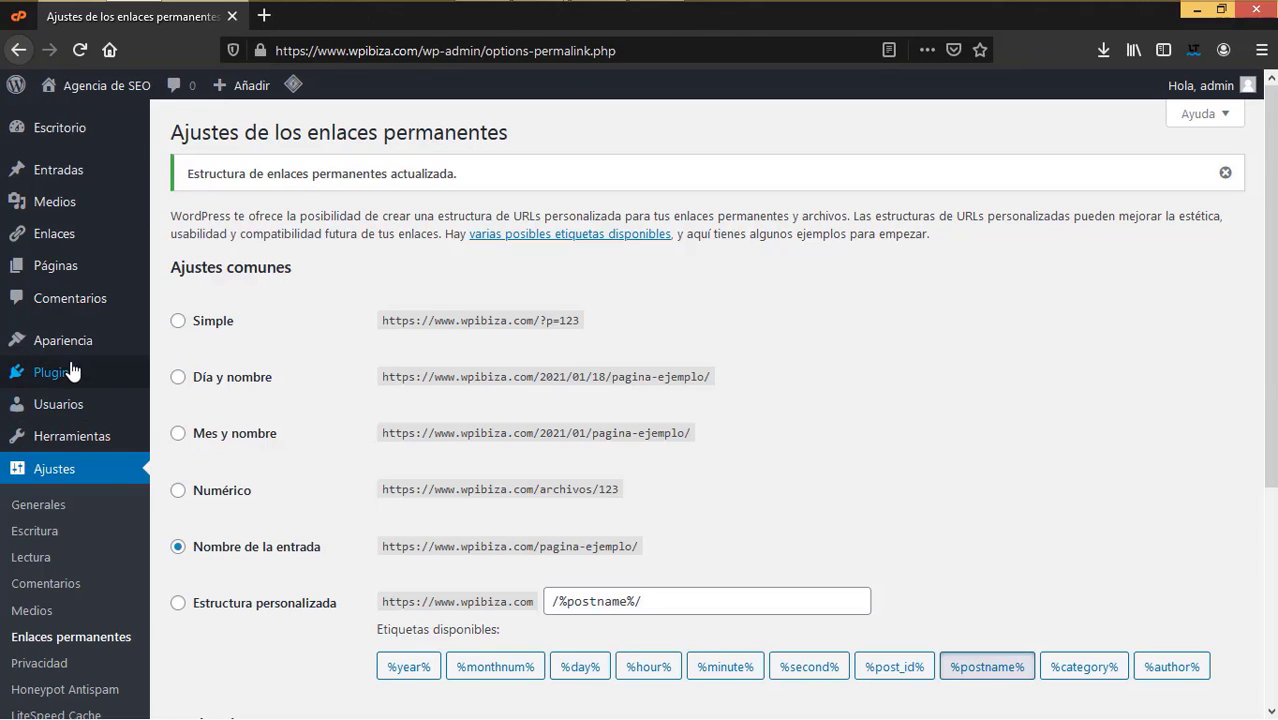
# - Open Plugins > Añadir nuevo, search for 'really', then clear the search box
pyautogui.moveTo(70, 372)
pyautogui.click(200, 402)
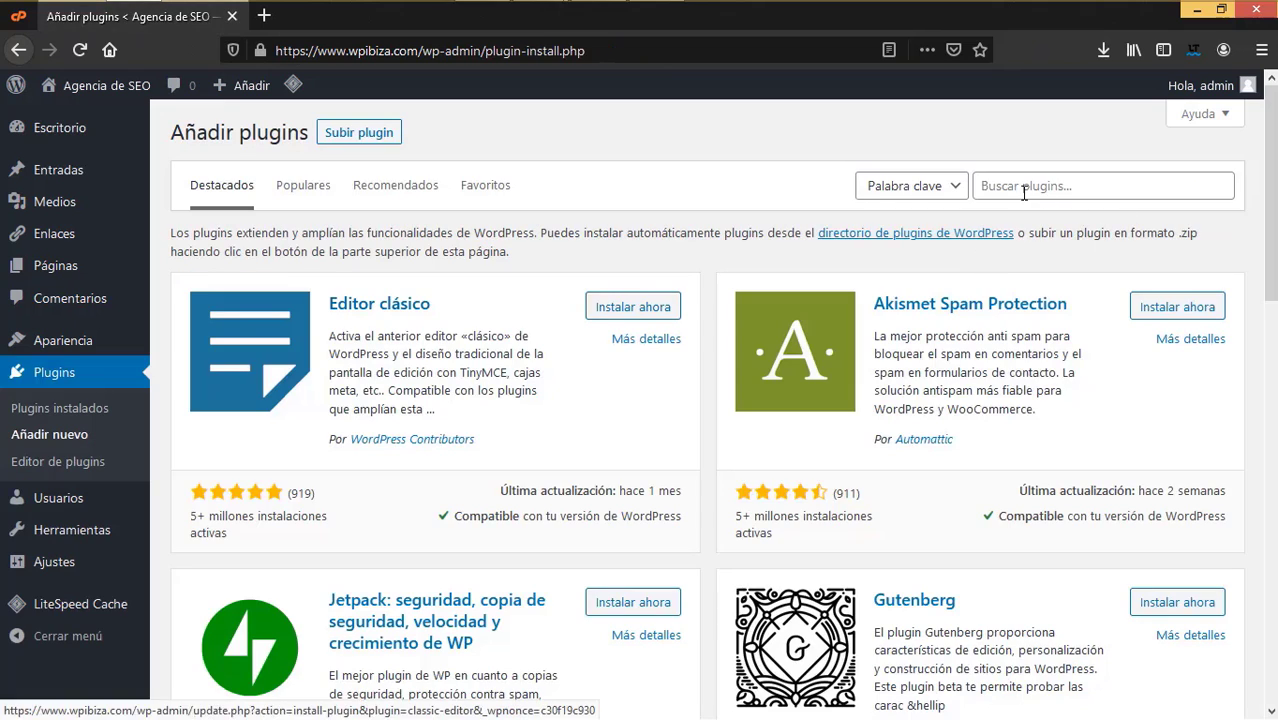
pyautogui.click(1023, 192)
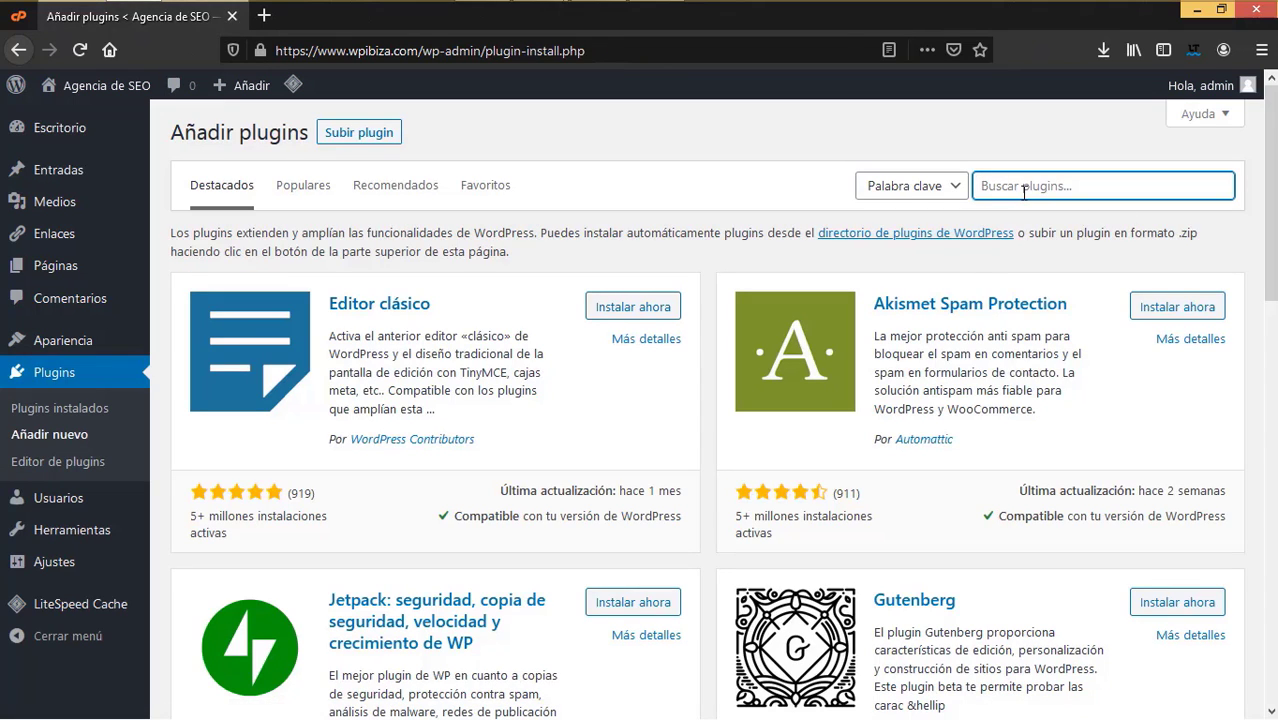
pyautogui.write('really')
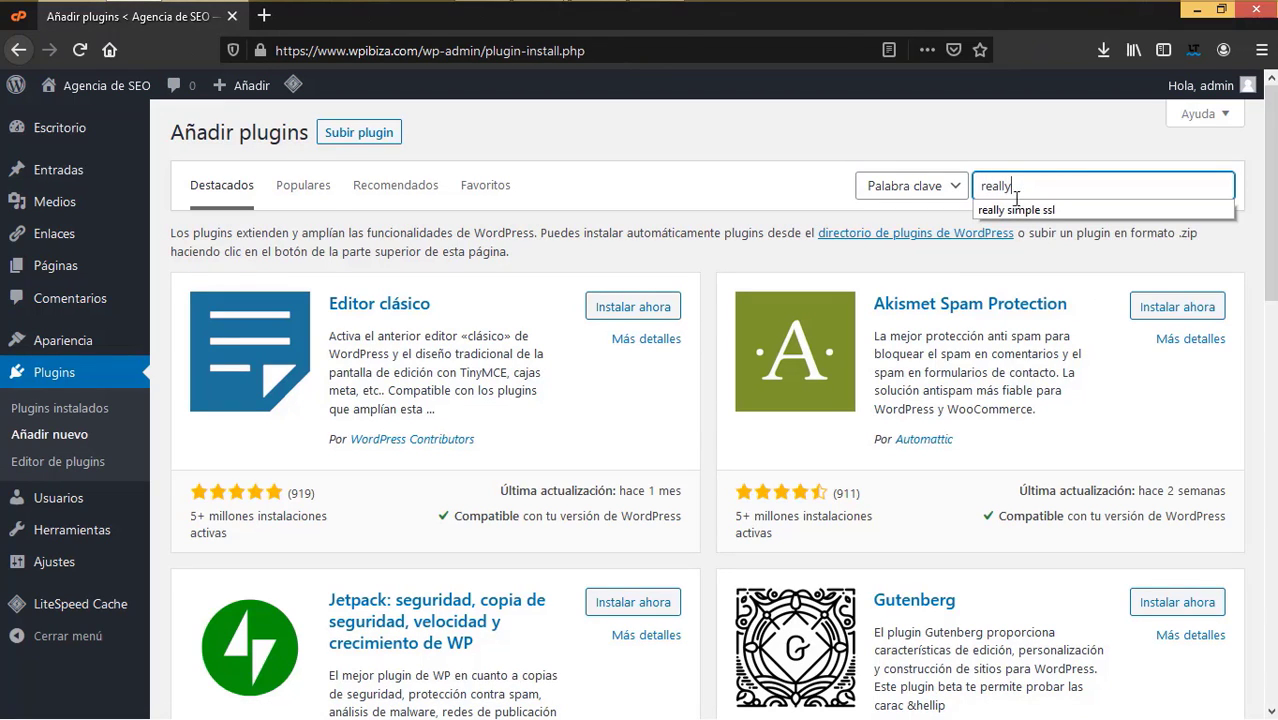
pyautogui.click(1029, 212)
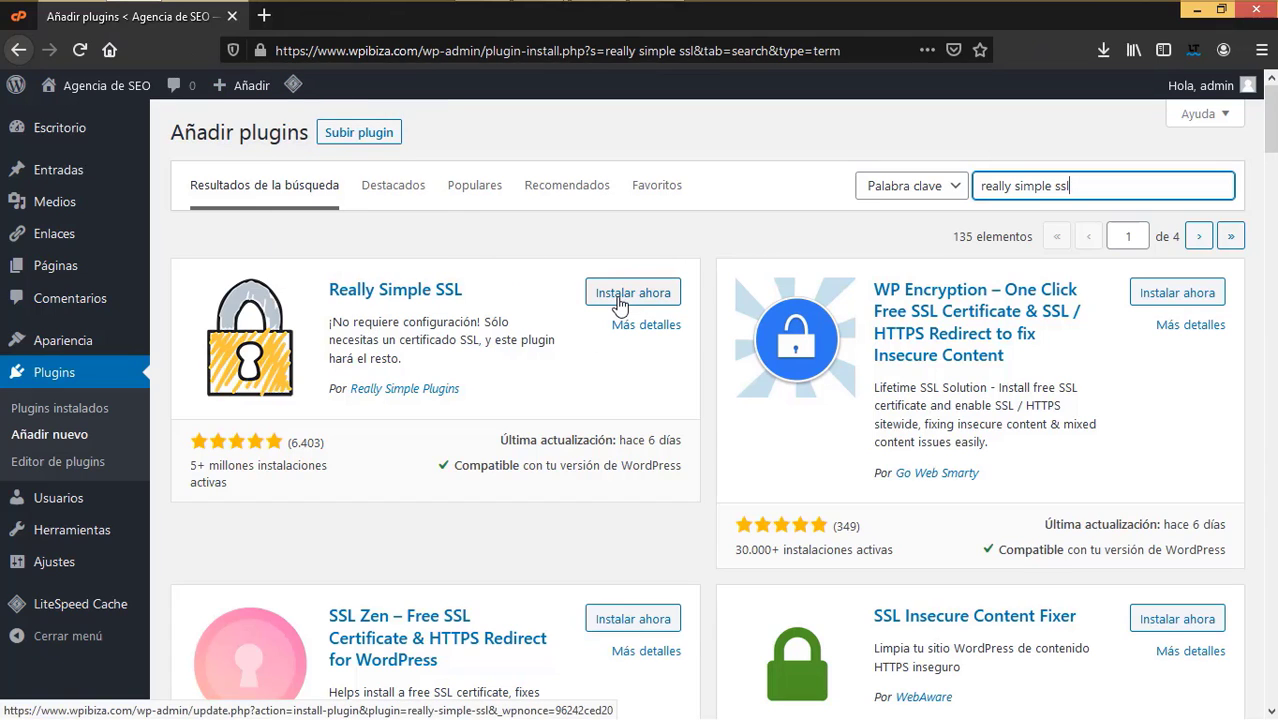
pyautogui.tripleClick(1233, 187)
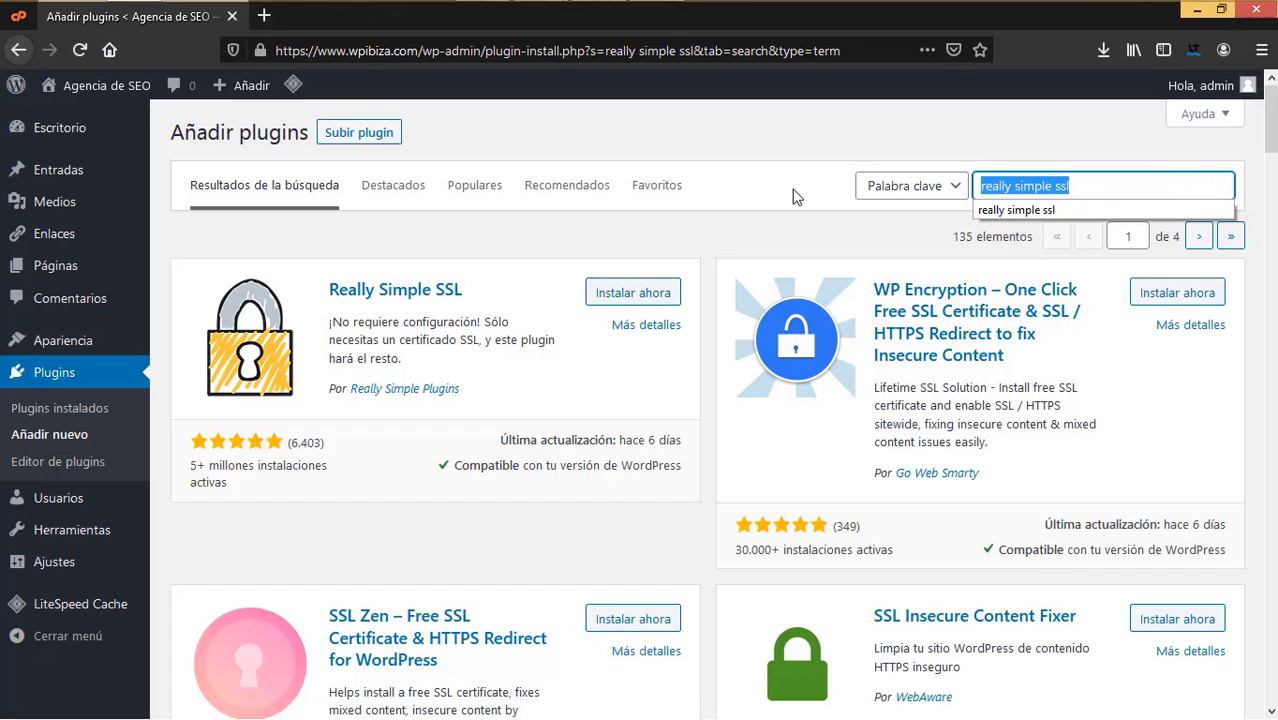
pyautogui.press('BackSpace')
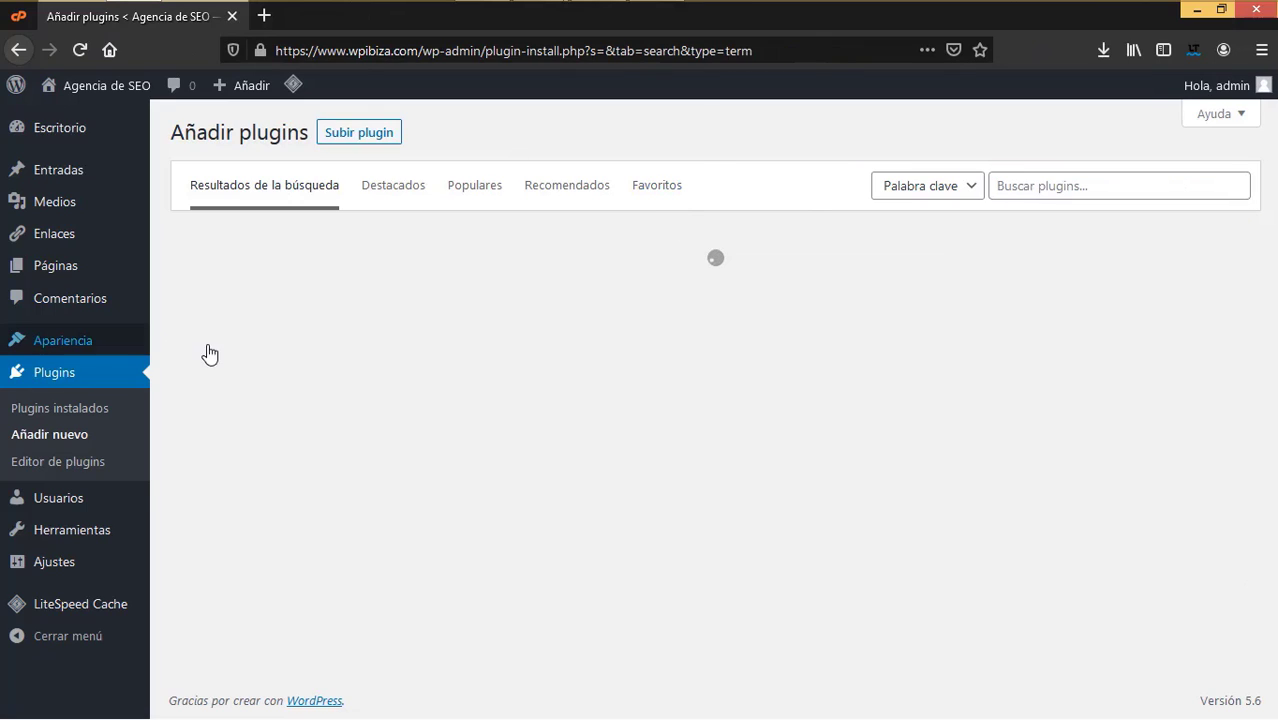
pyautogui.moveTo(211, 345)
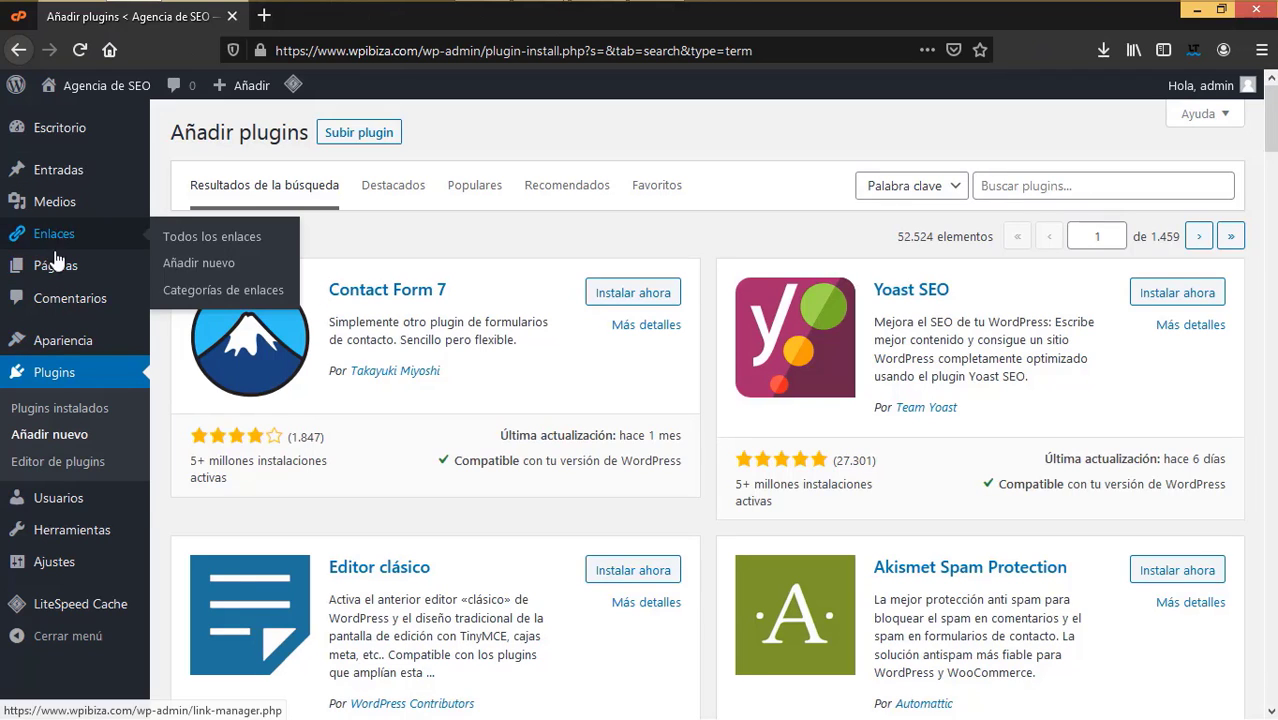
# - Move the About page to the trash, then delete it permanently from Papelera
pyautogui.moveTo(66, 226)
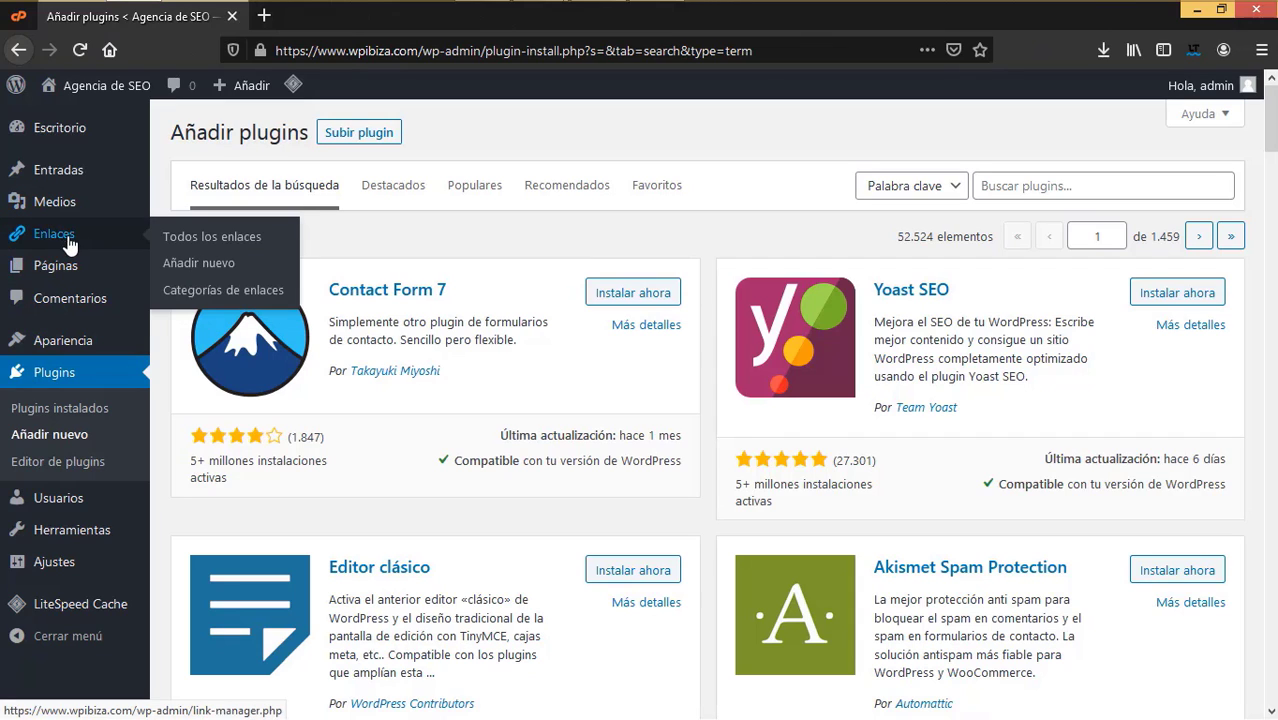
pyautogui.click(76, 270)
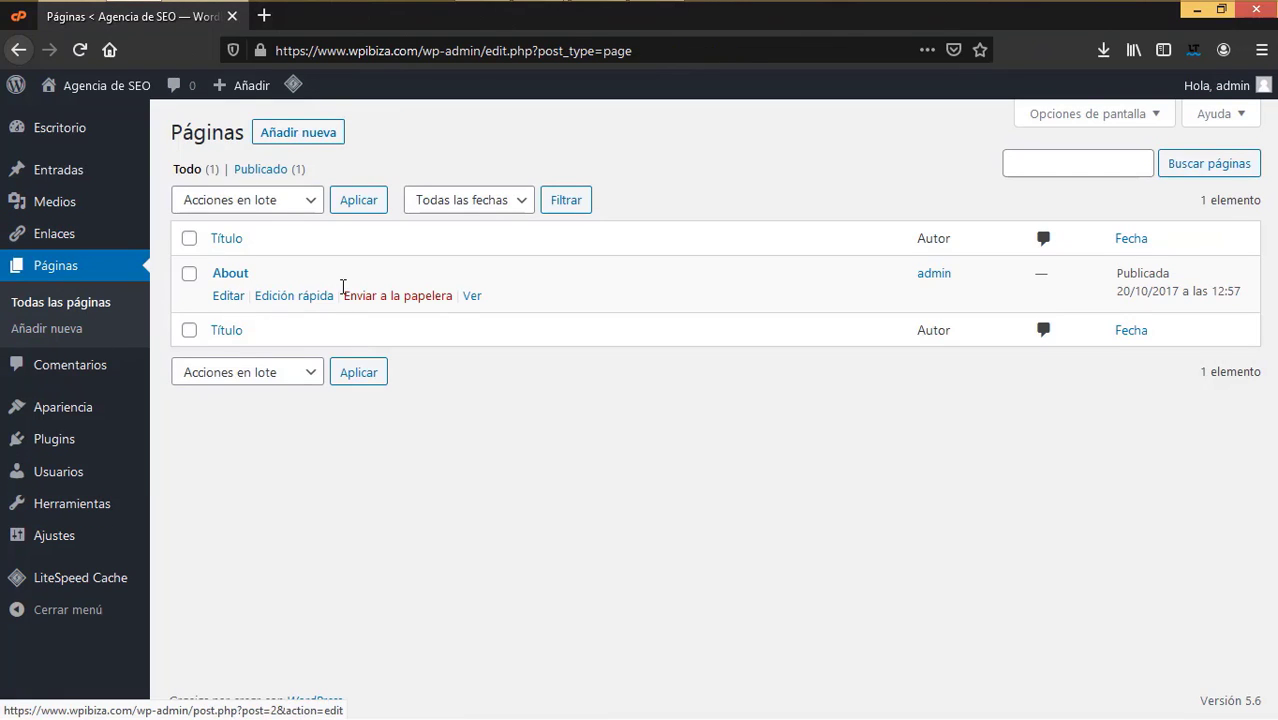
pyautogui.click(390, 296)
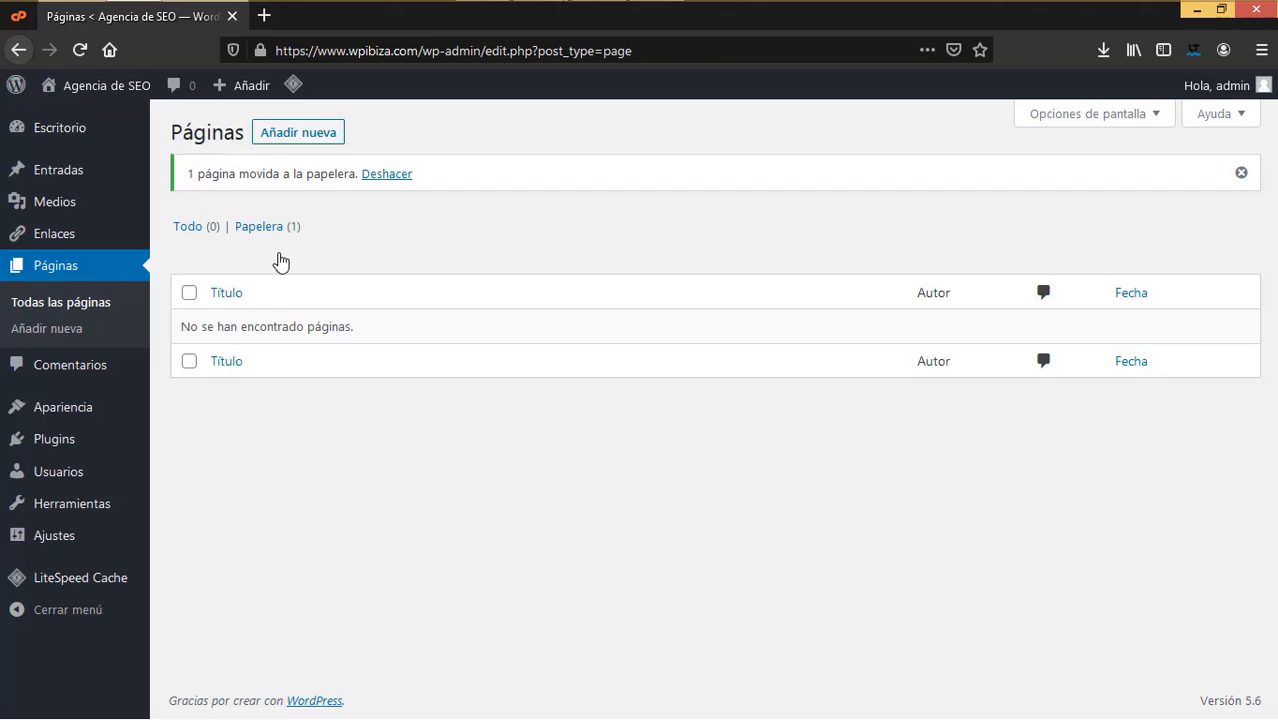
pyautogui.click(270, 227)
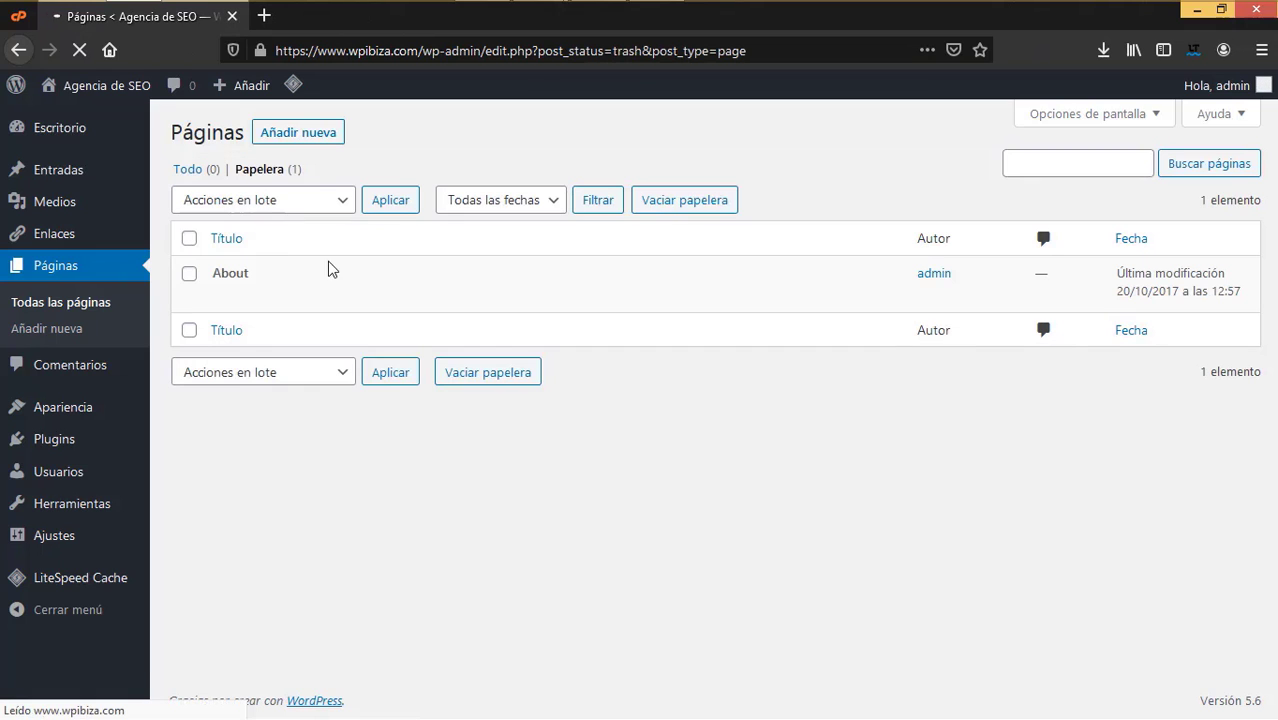
pyautogui.click(347, 300)
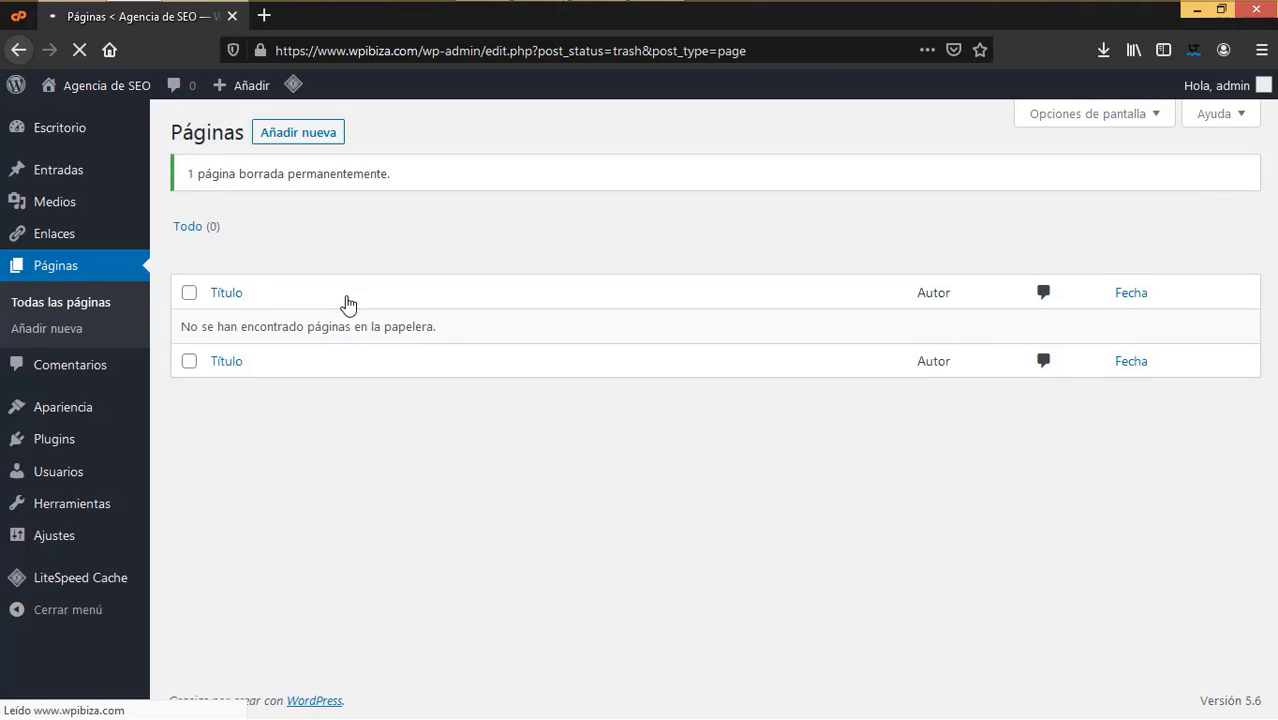
# - Go to Entradas > Todas las entradas to list all posts
pyautogui.moveTo(78, 240)
pyautogui.moveTo(77, 165)
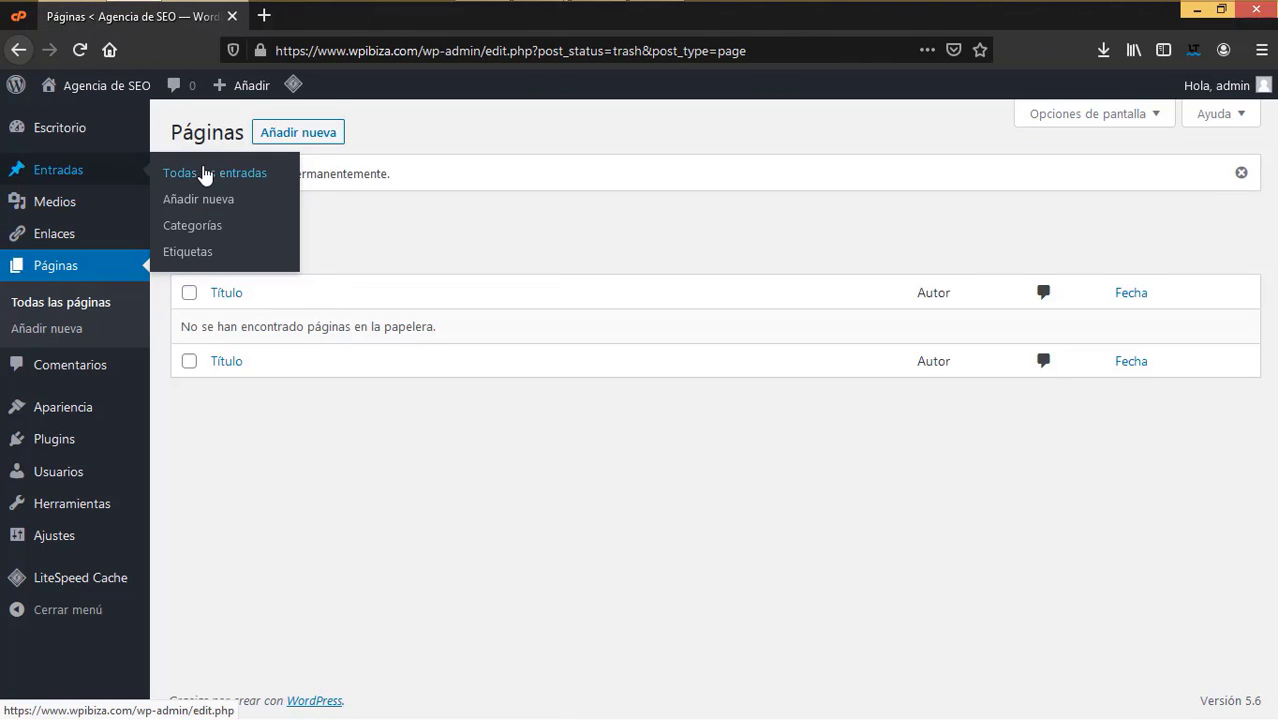
pyautogui.click(205, 172)
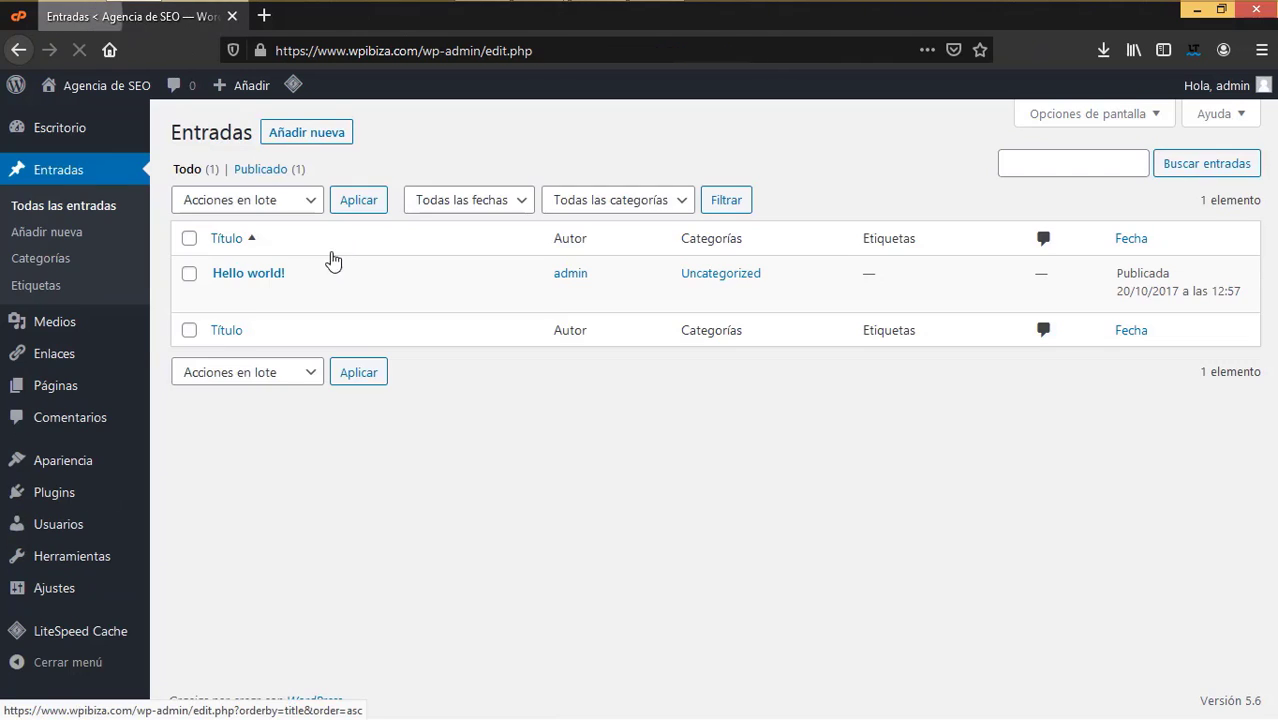
# - Permanently delete the Hello world! post and head back to the cPanel Installatron tab
pyautogui.moveTo(251, 280)
pyautogui.click(425, 296)
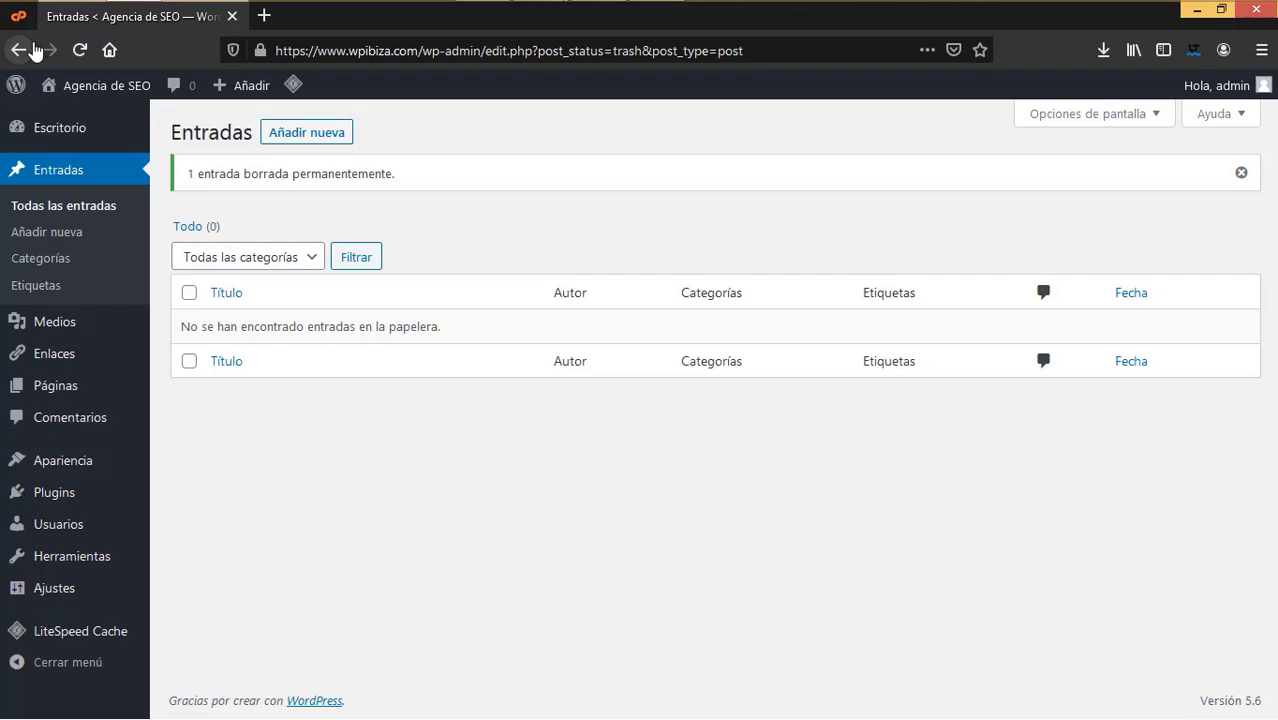
pyautogui.moveTo(113, 97)
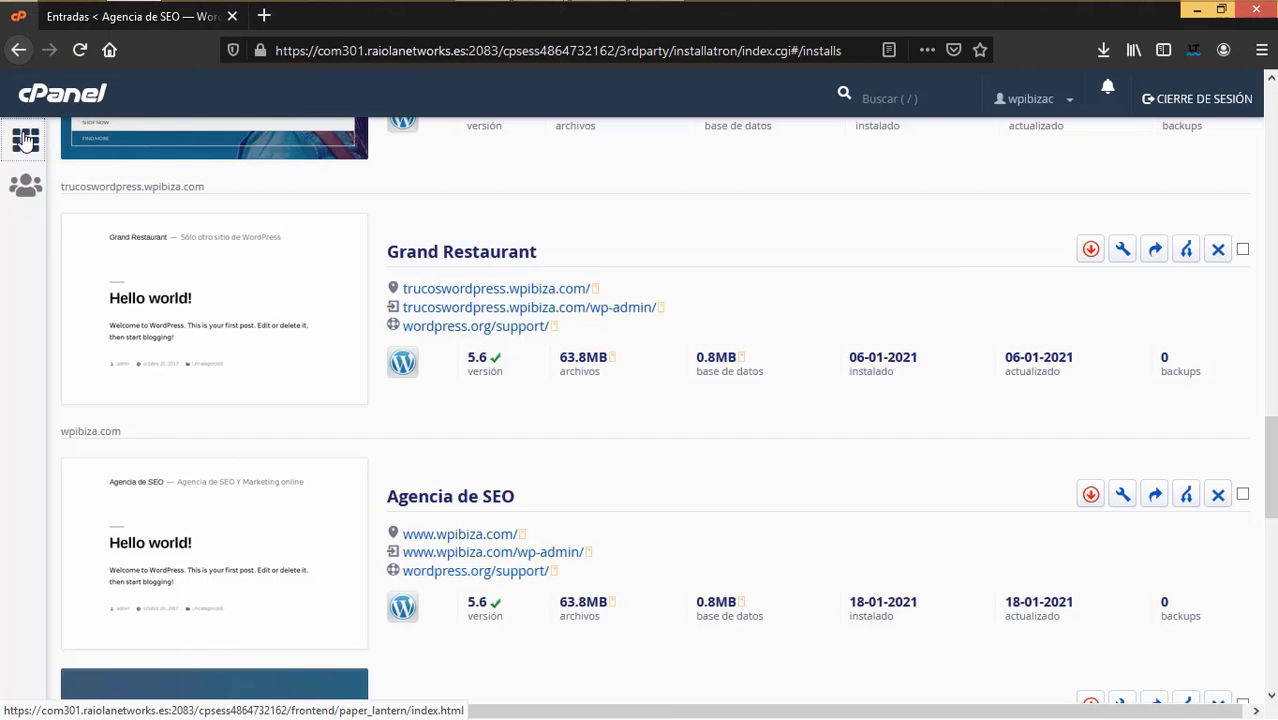
# - Return to the cPanel home page and scroll through its sections
pyautogui.click(26, 140)
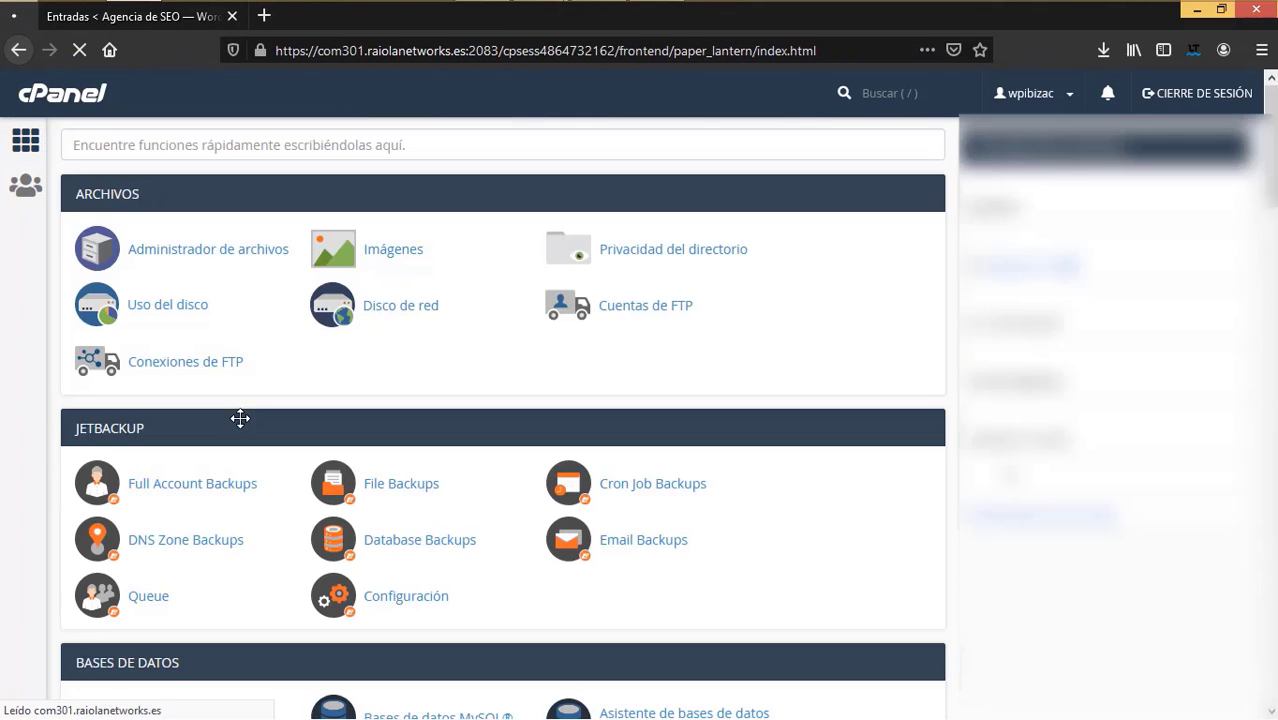
pyautogui.scroll(-5, 323, 625)
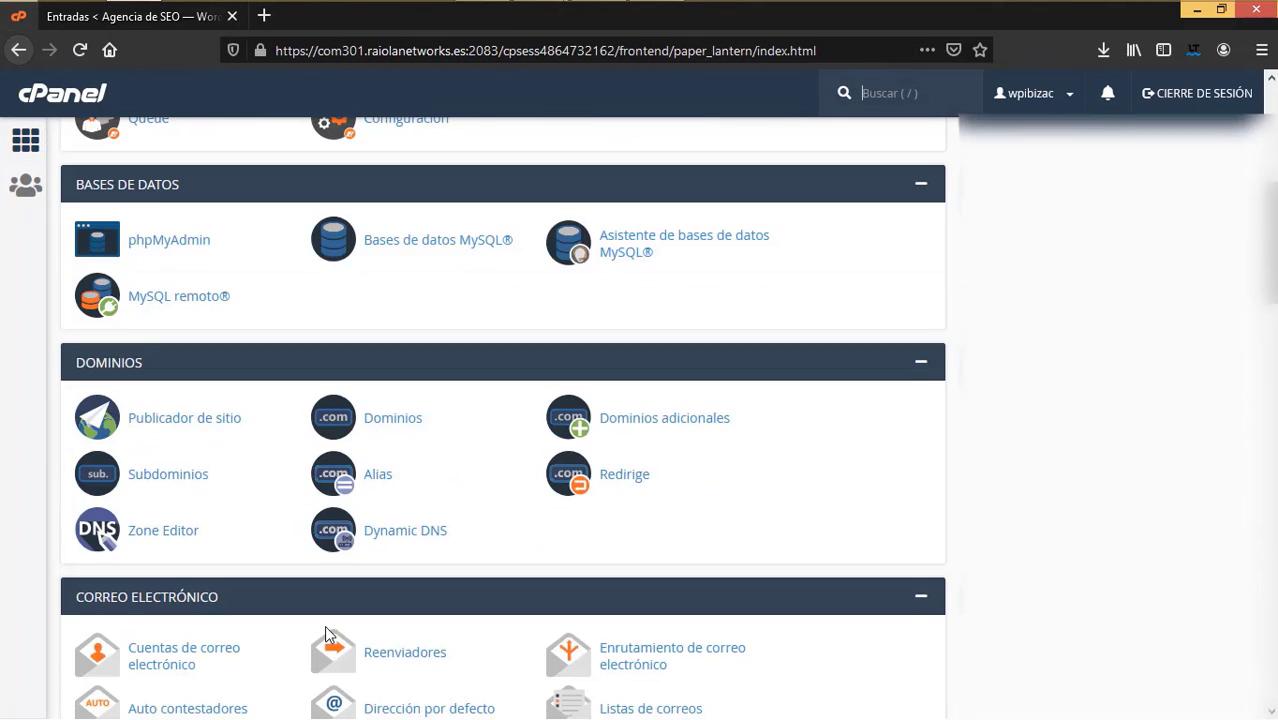
pyautogui.scroll(-12, 325, 632)
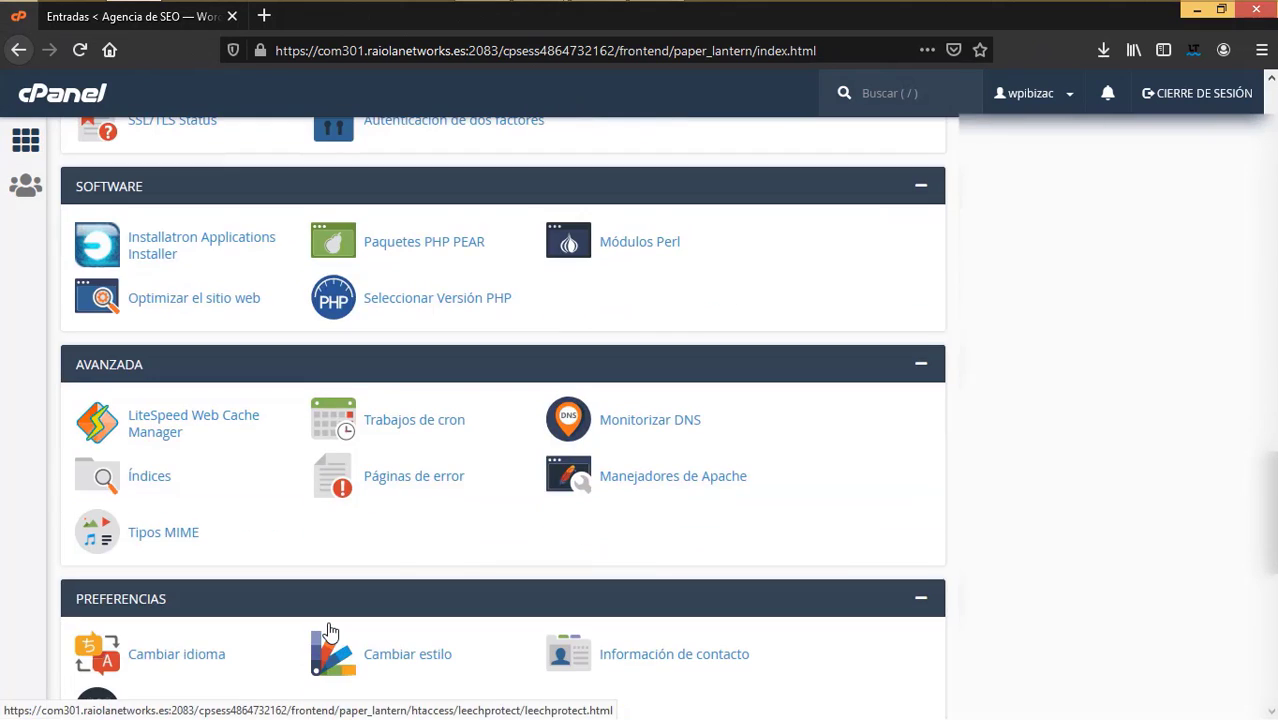
pyautogui.scroll(-5, 330, 632)
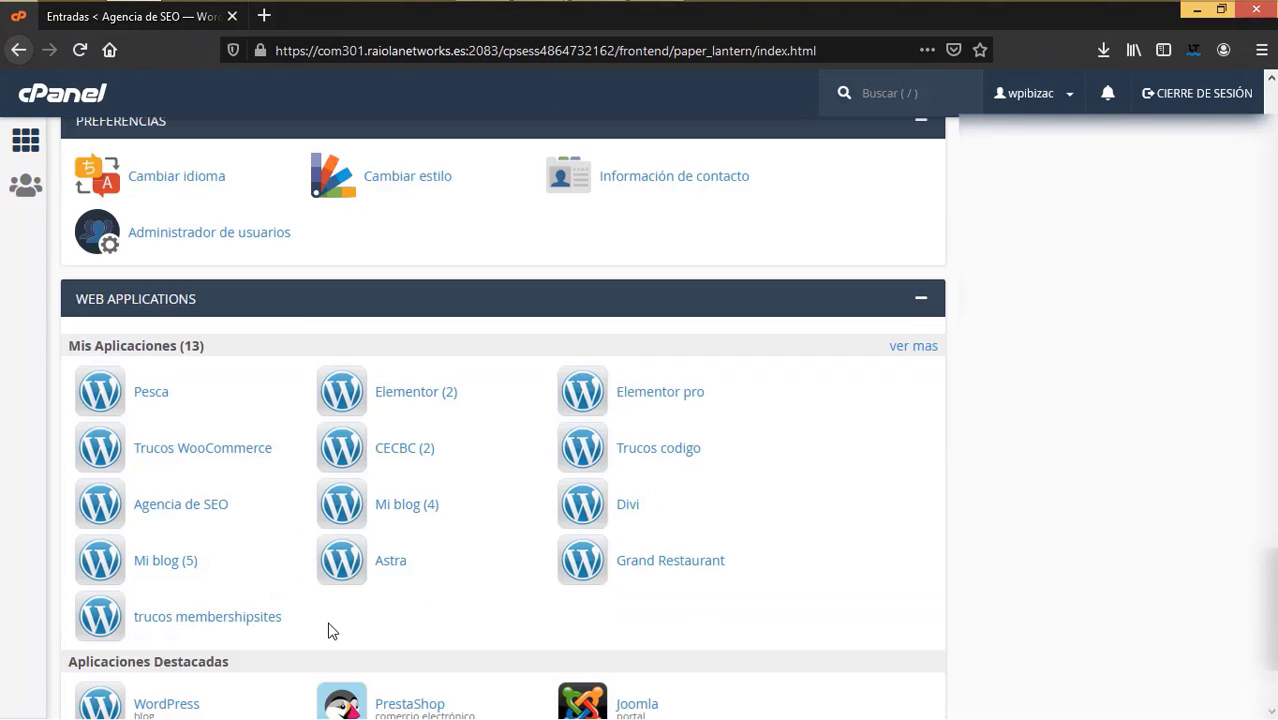
pyautogui.scroll(-3, 237, 571)
pyautogui.scroll(6, 180, 558)
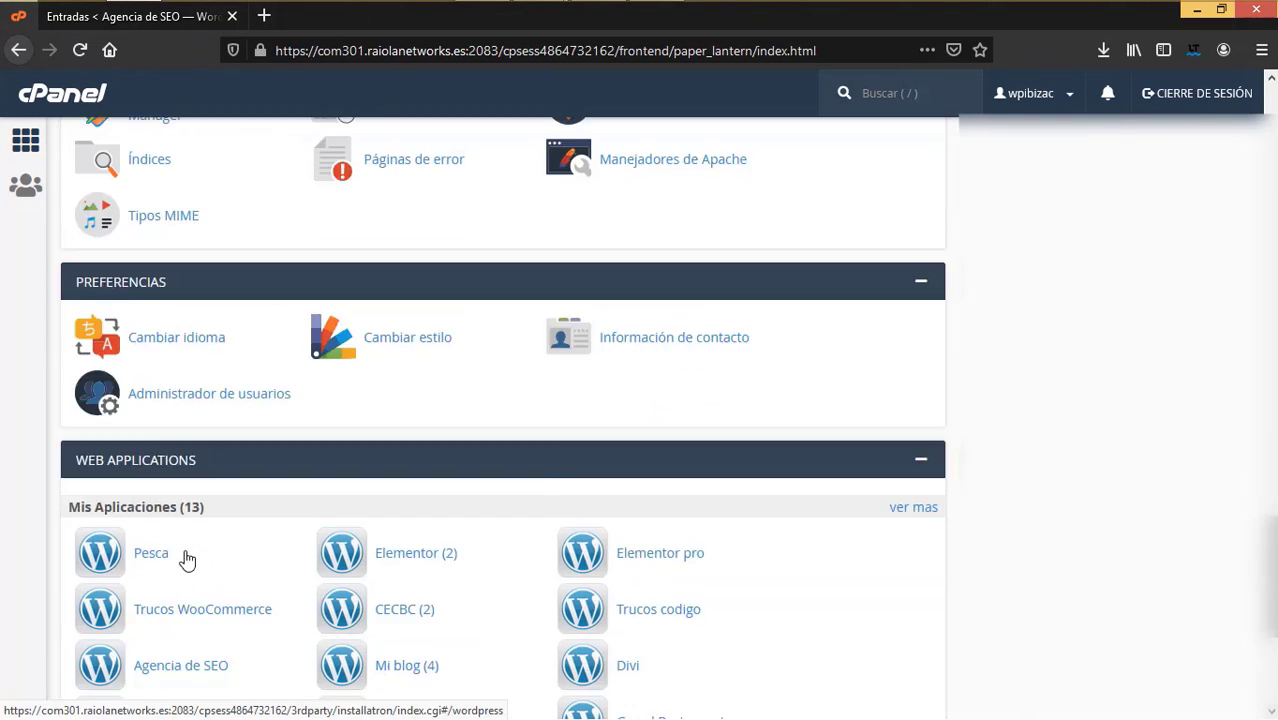
pyautogui.scroll(1, 186, 560)
pyautogui.scroll(2, 188, 562)
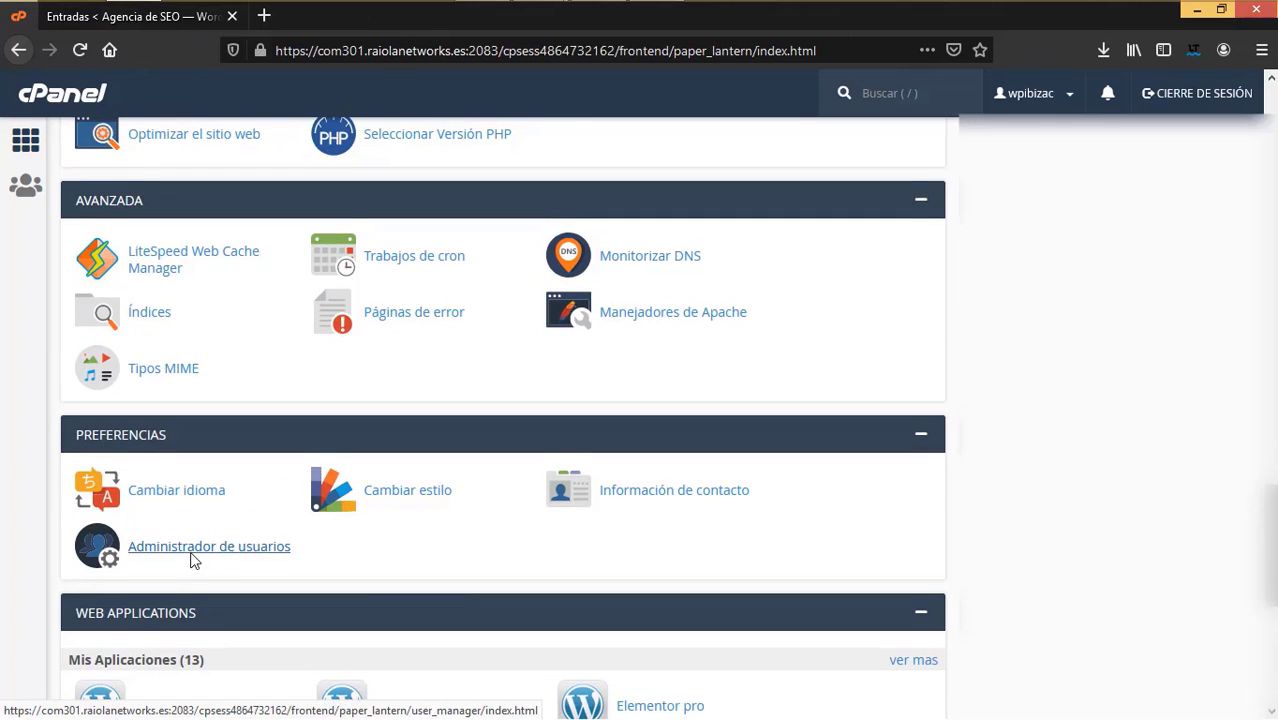
pyautogui.scroll(3, 194, 561)
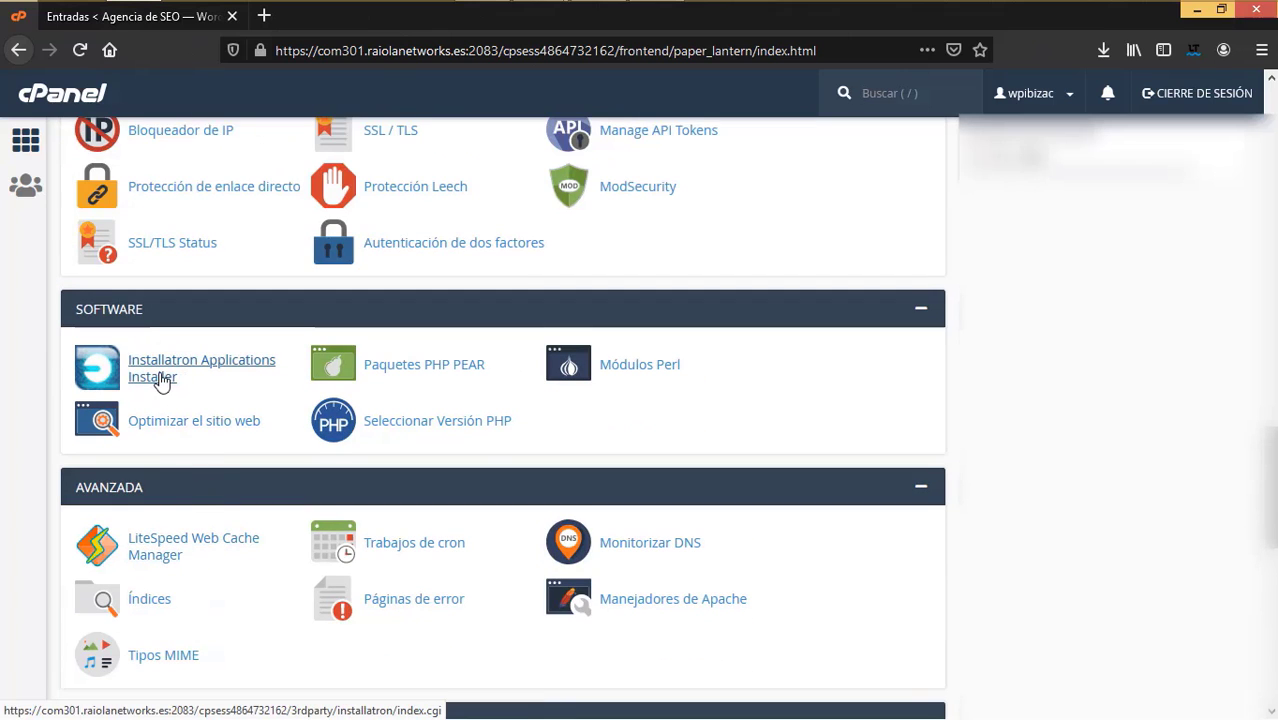
# - Open Installatron Applications Installer to review the installed web applications, then return to WordPress
pyautogui.click(145, 382)
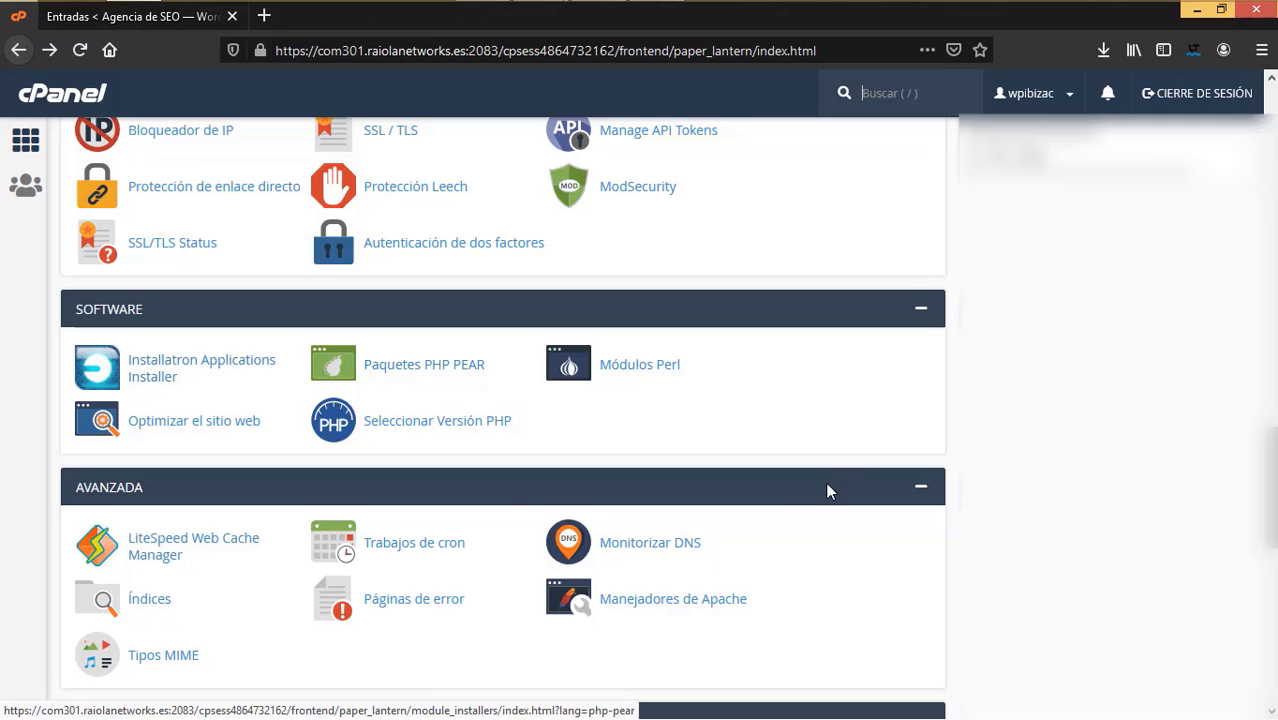
pyautogui.scroll(-8, 480, 548)
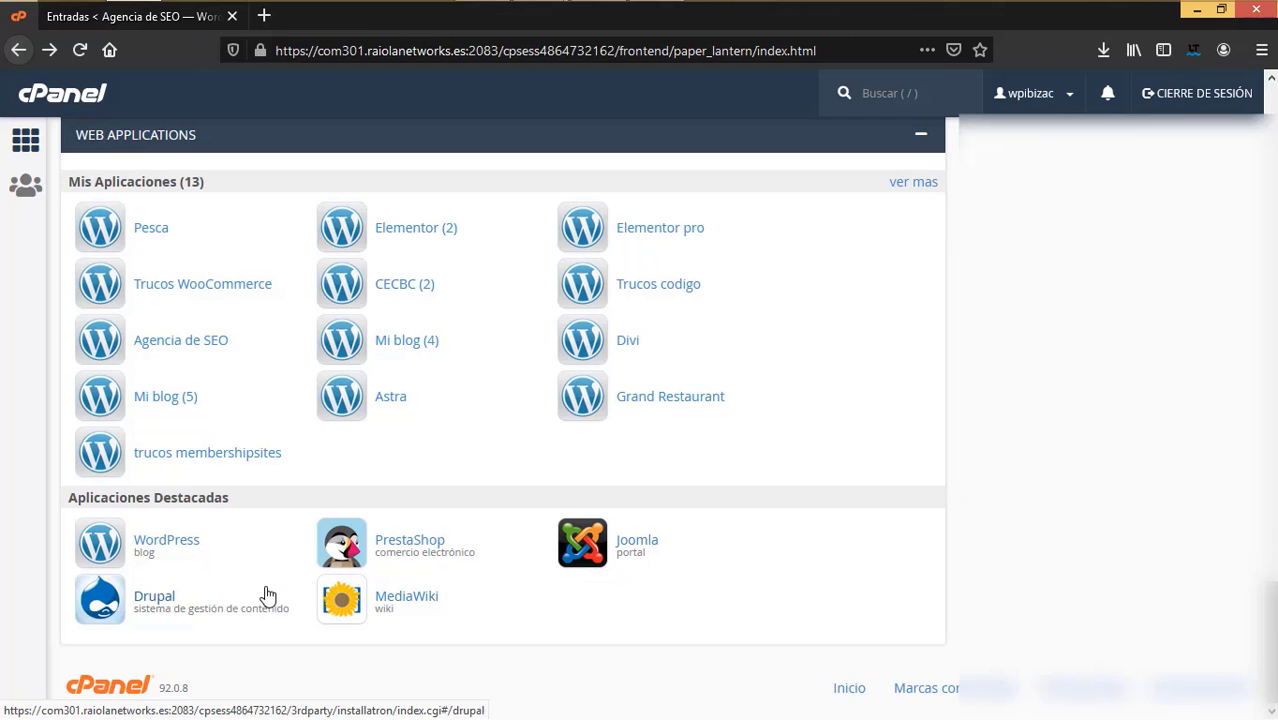
pyautogui.click(100, 27)
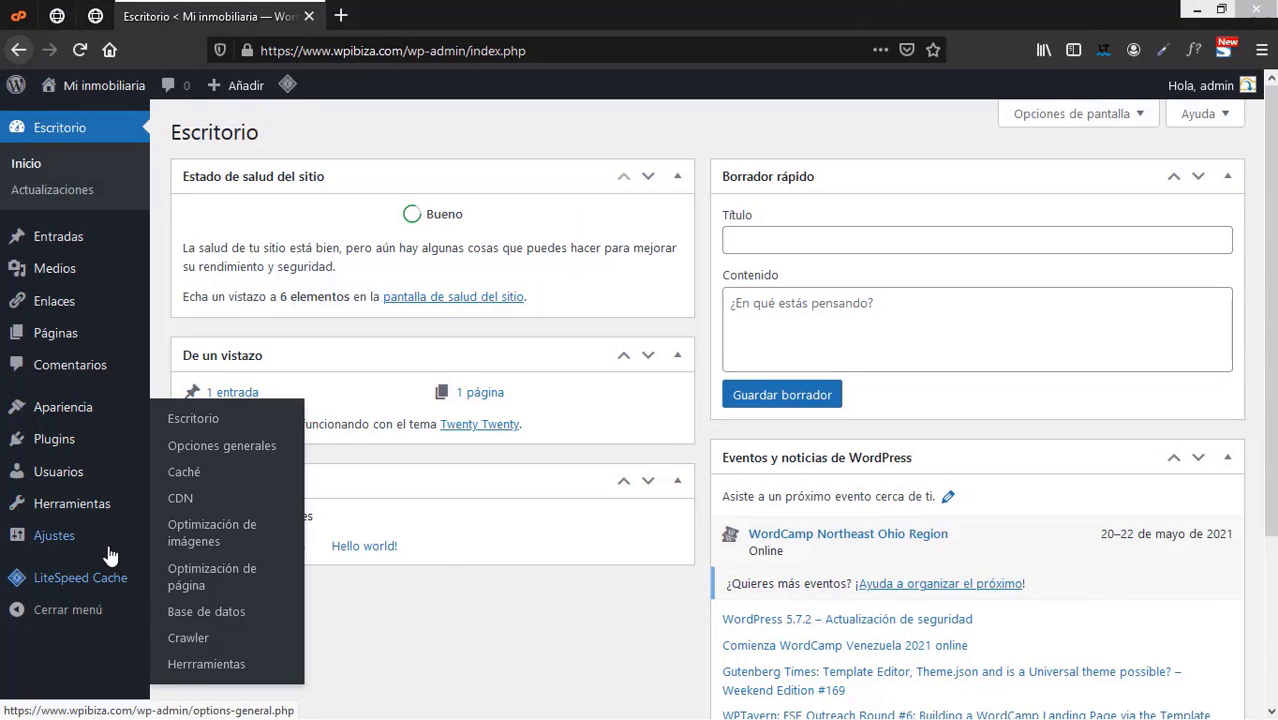
# - Open Apariencia > Temas and view the details of the current Twenty Twenty 1.7 theme
pyautogui.moveTo(45, 350)
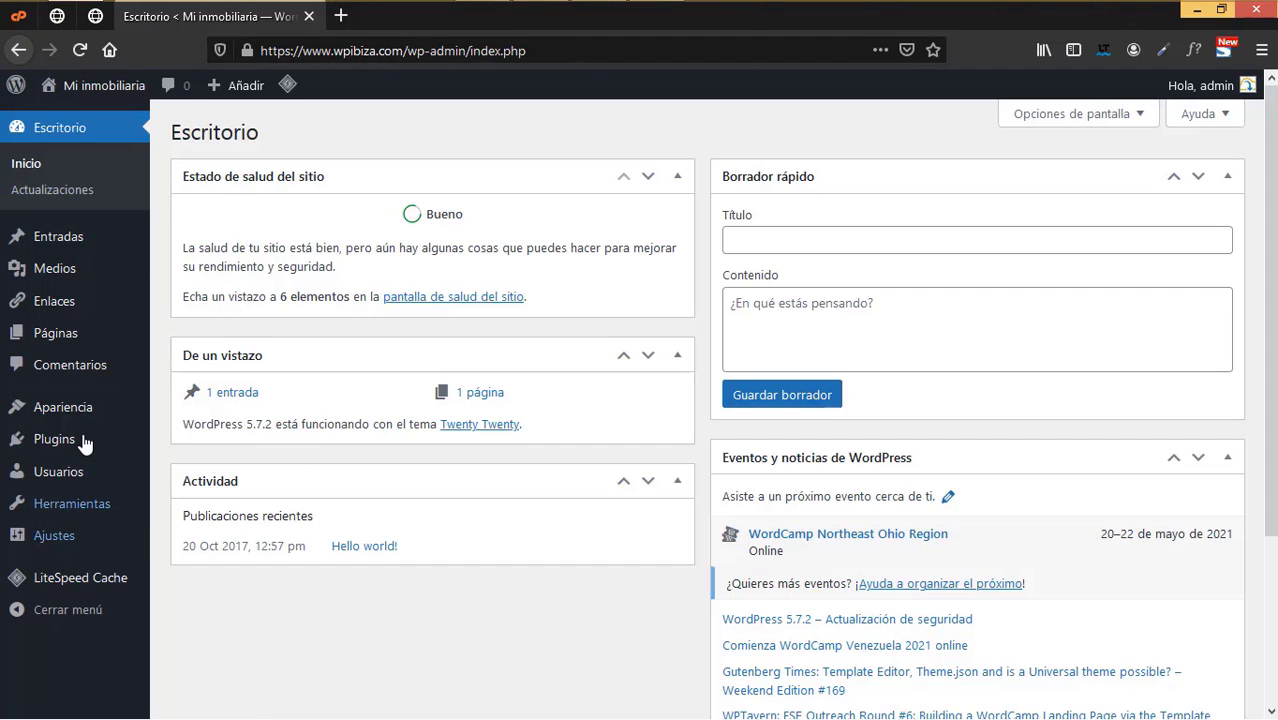
pyautogui.moveTo(86, 442)
pyautogui.moveTo(80, 416)
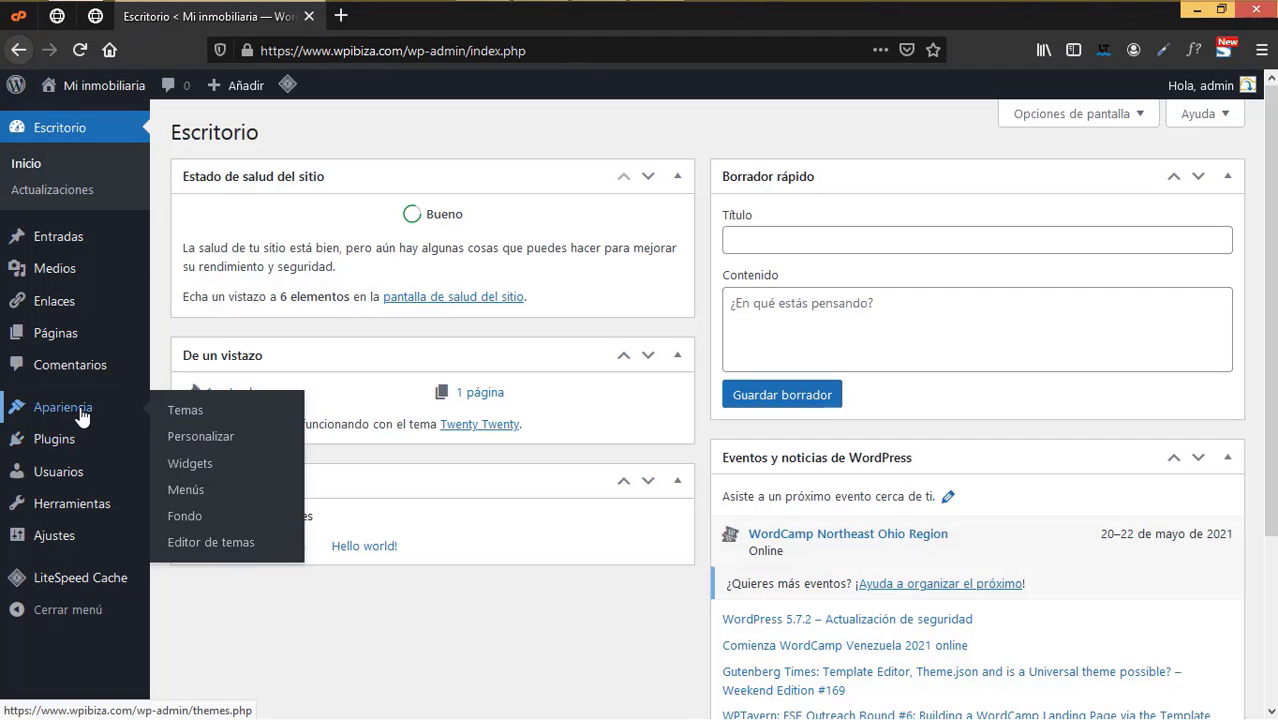
pyautogui.click(188, 418)
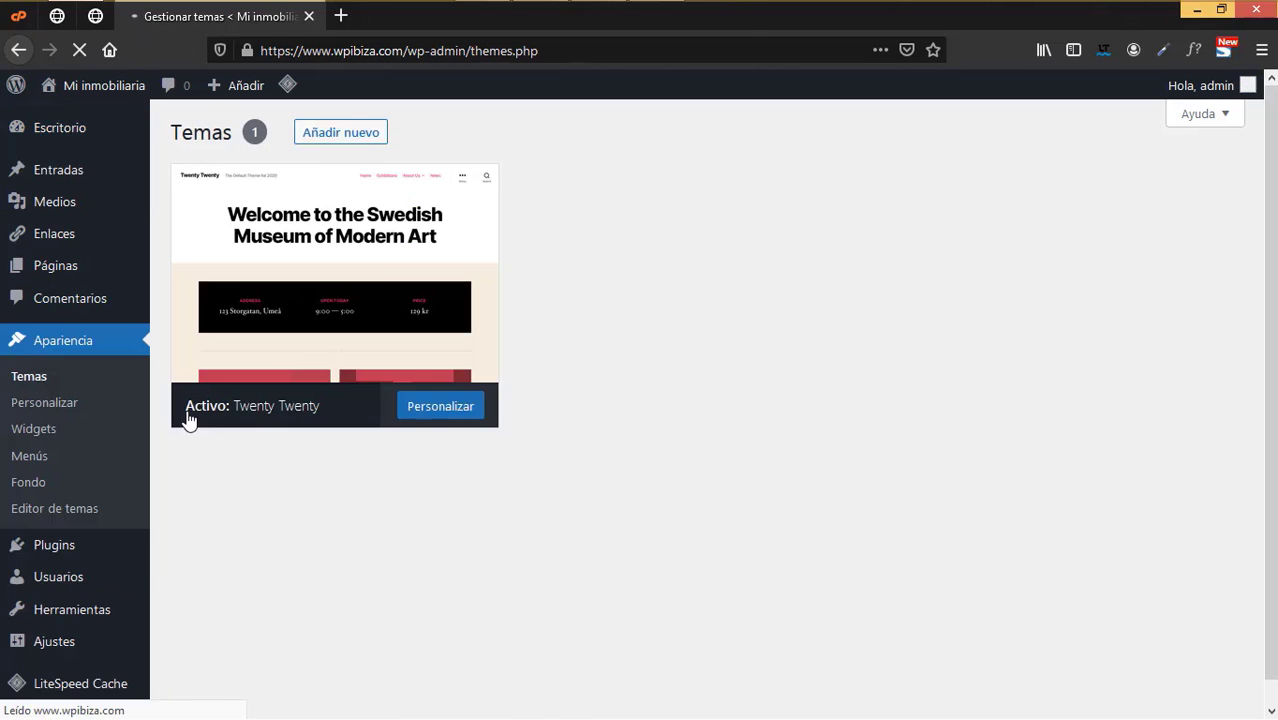
pyautogui.click(188, 419)
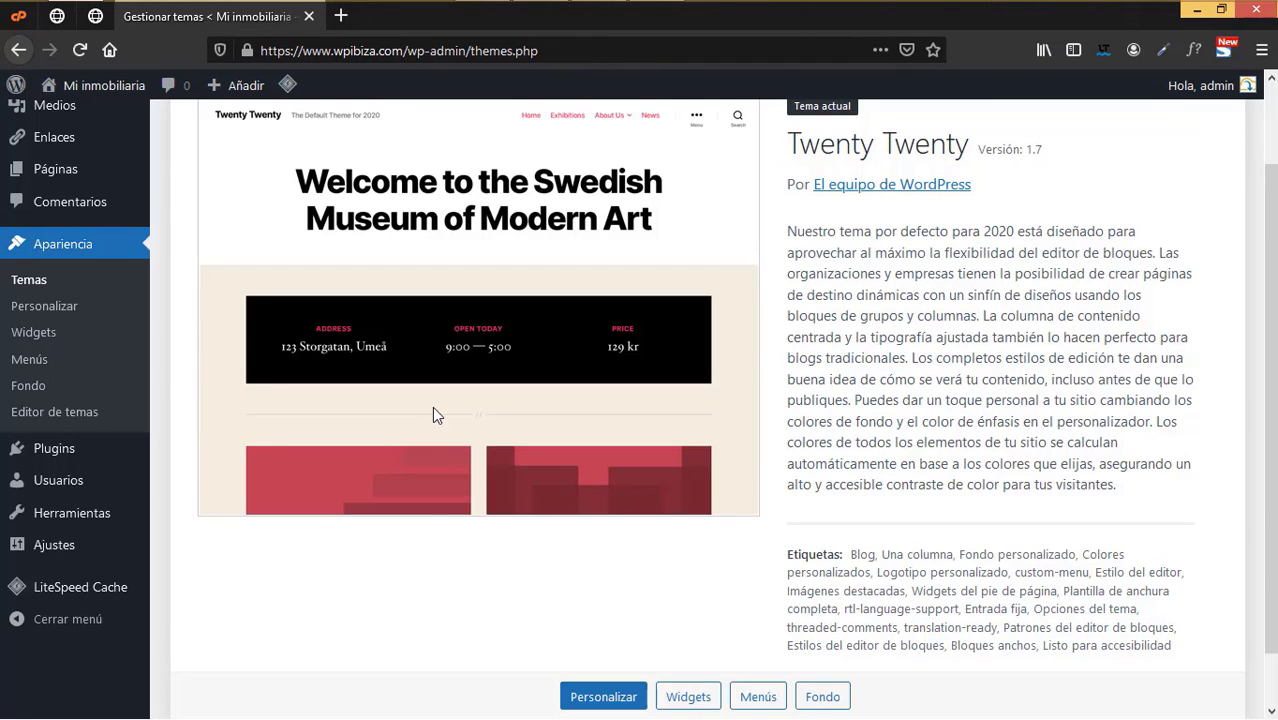
pyautogui.scroll(2, 432, 413)
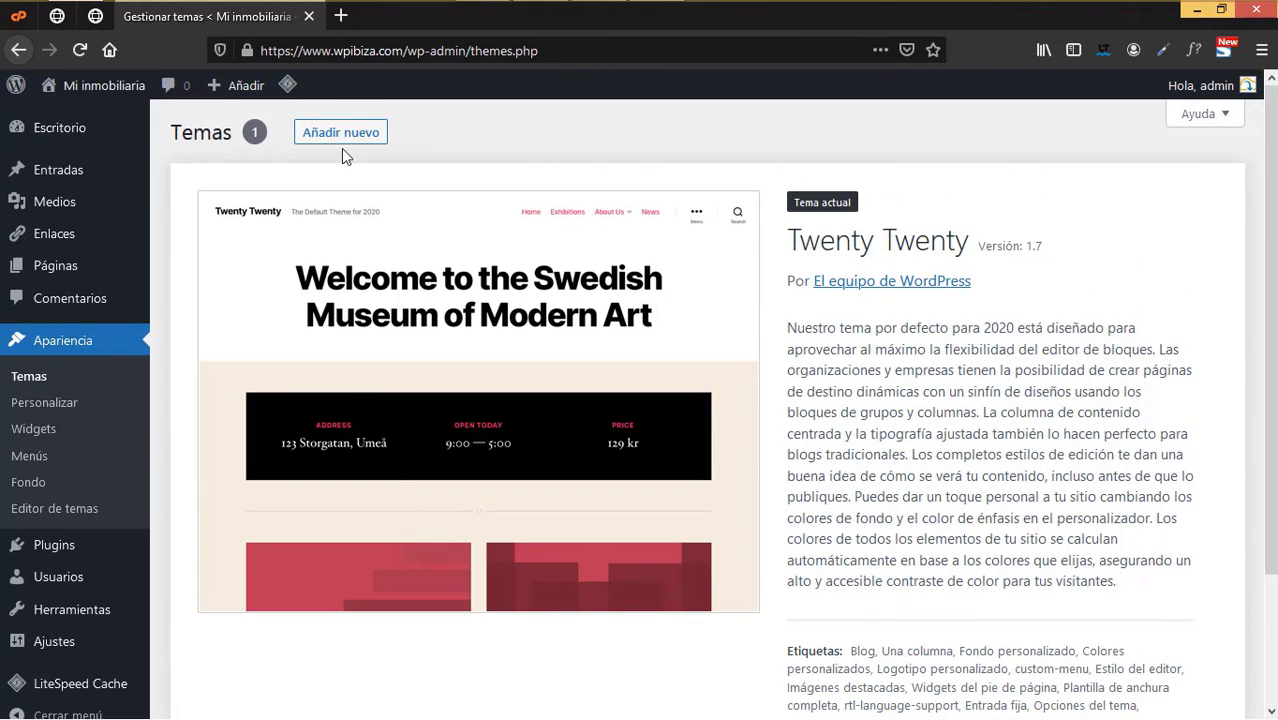
# - Upload Divi.zip as a new theme, install it, and activate Divi
pyautogui.click(344, 135)
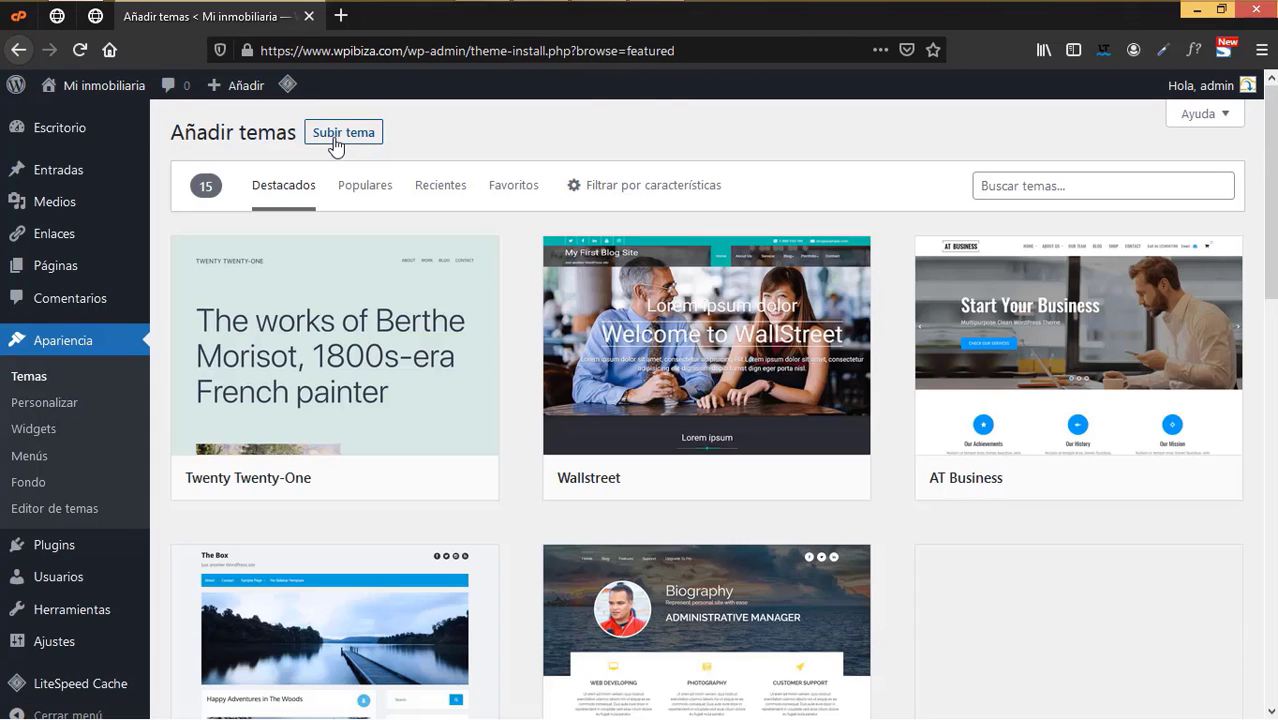
pyautogui.click(336, 136)
pyautogui.click(570, 303)
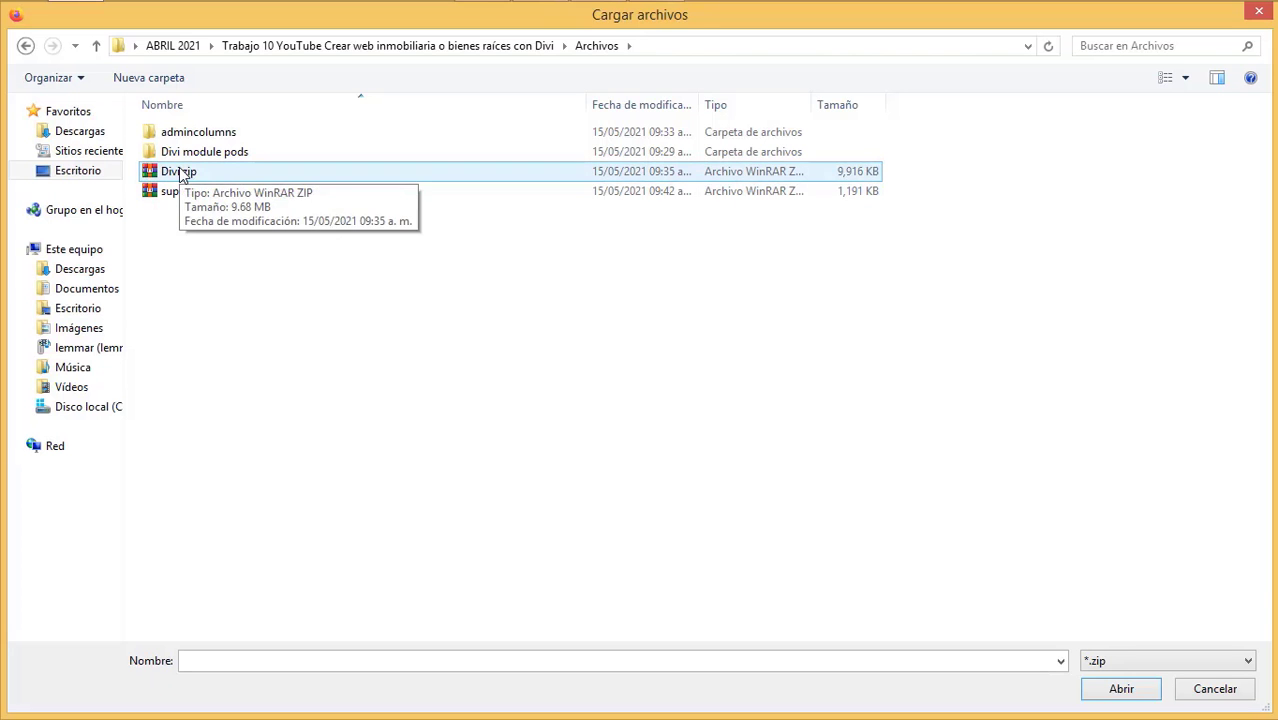
pyautogui.click(182, 174)
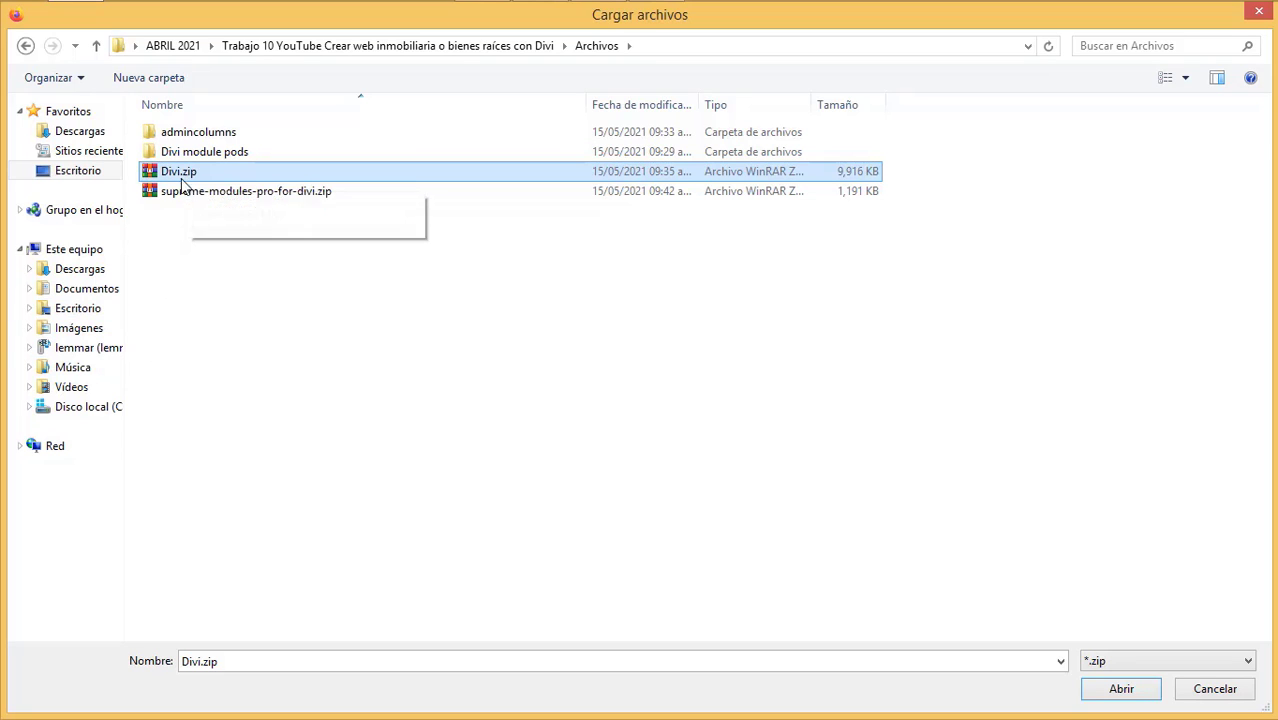
pyautogui.click(186, 176)
pyautogui.click(1124, 696)
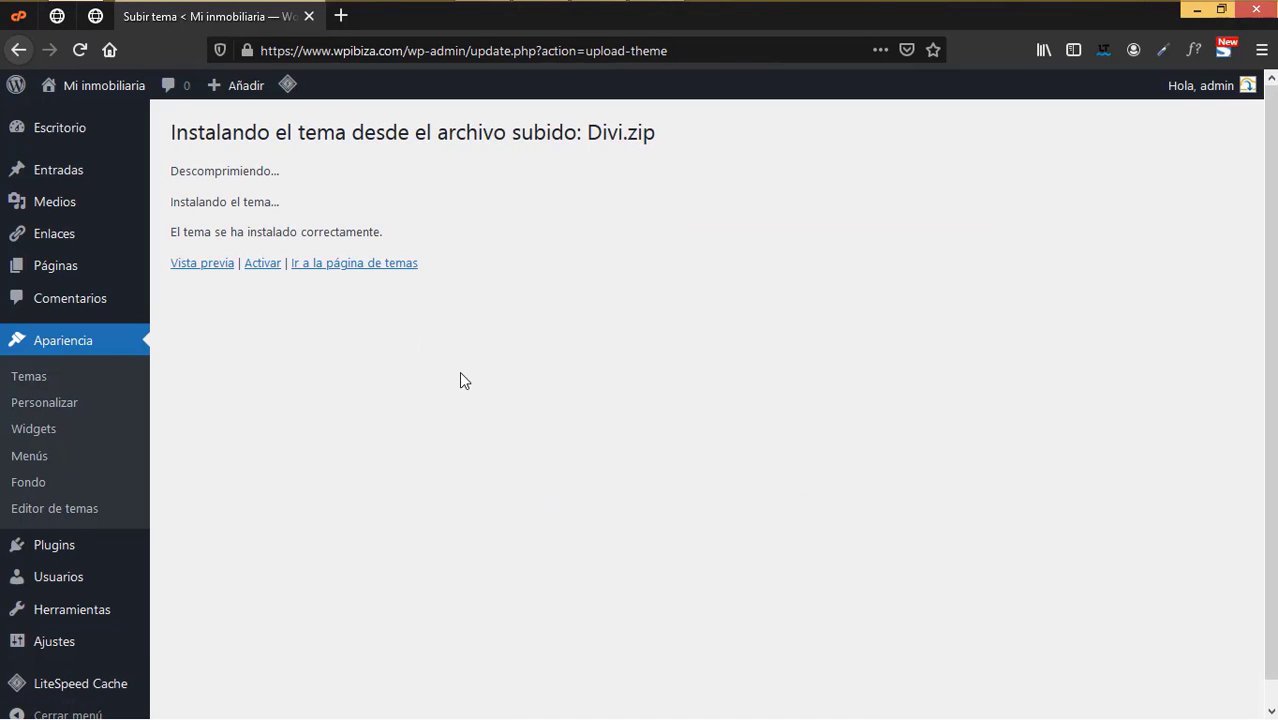
pyautogui.click(274, 267)
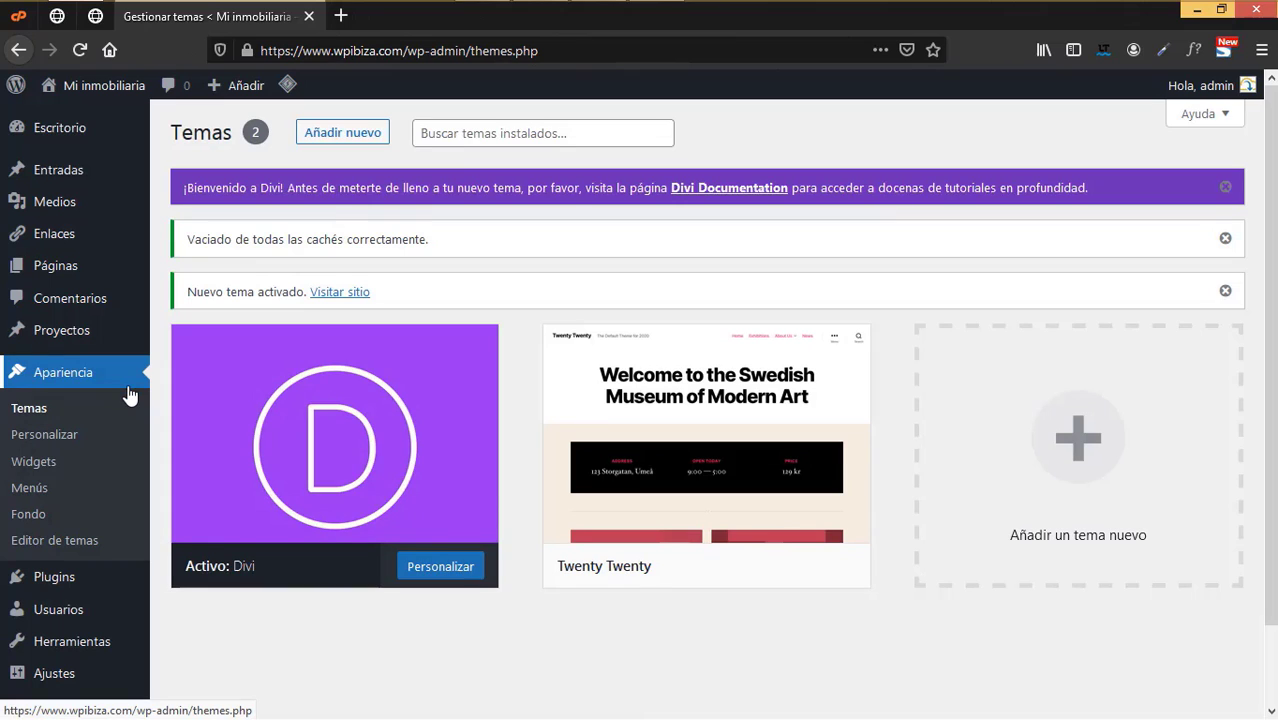
# - Enter the Elegant Themes username and API key under Divi's Actualizaciones options and save
pyautogui.scroll(-1, 83, 500)
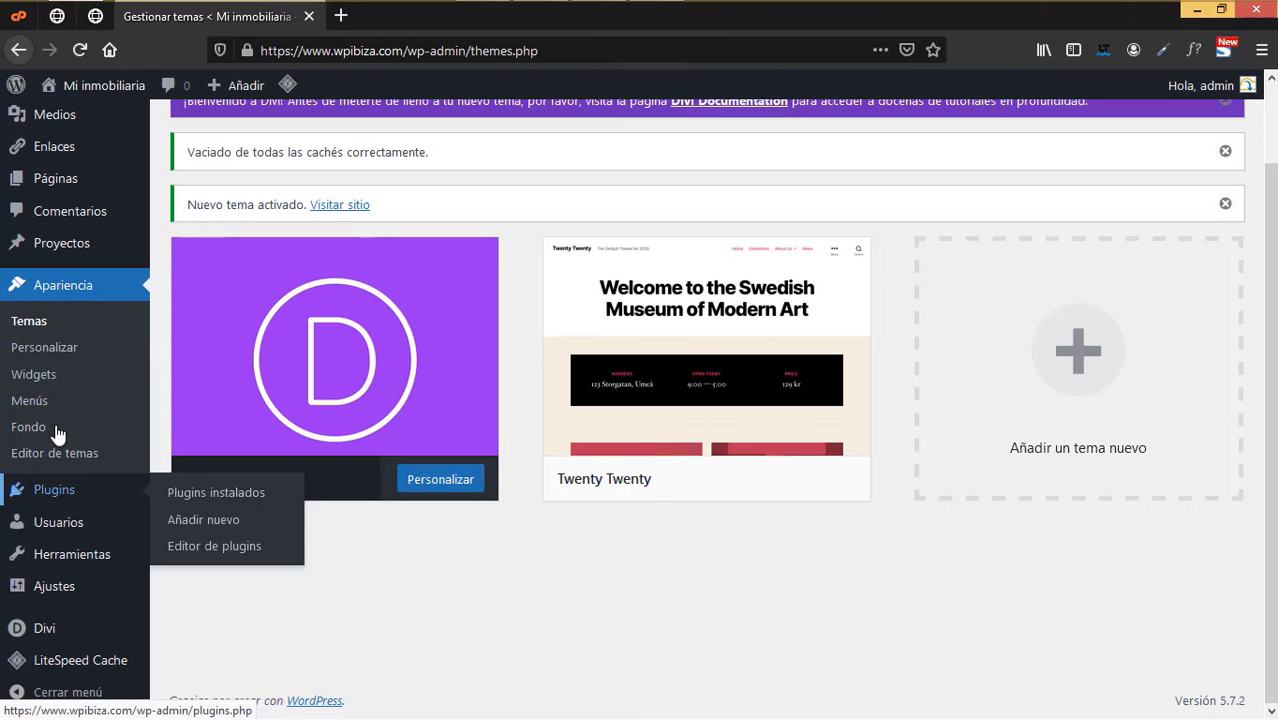
pyautogui.moveTo(50, 630)
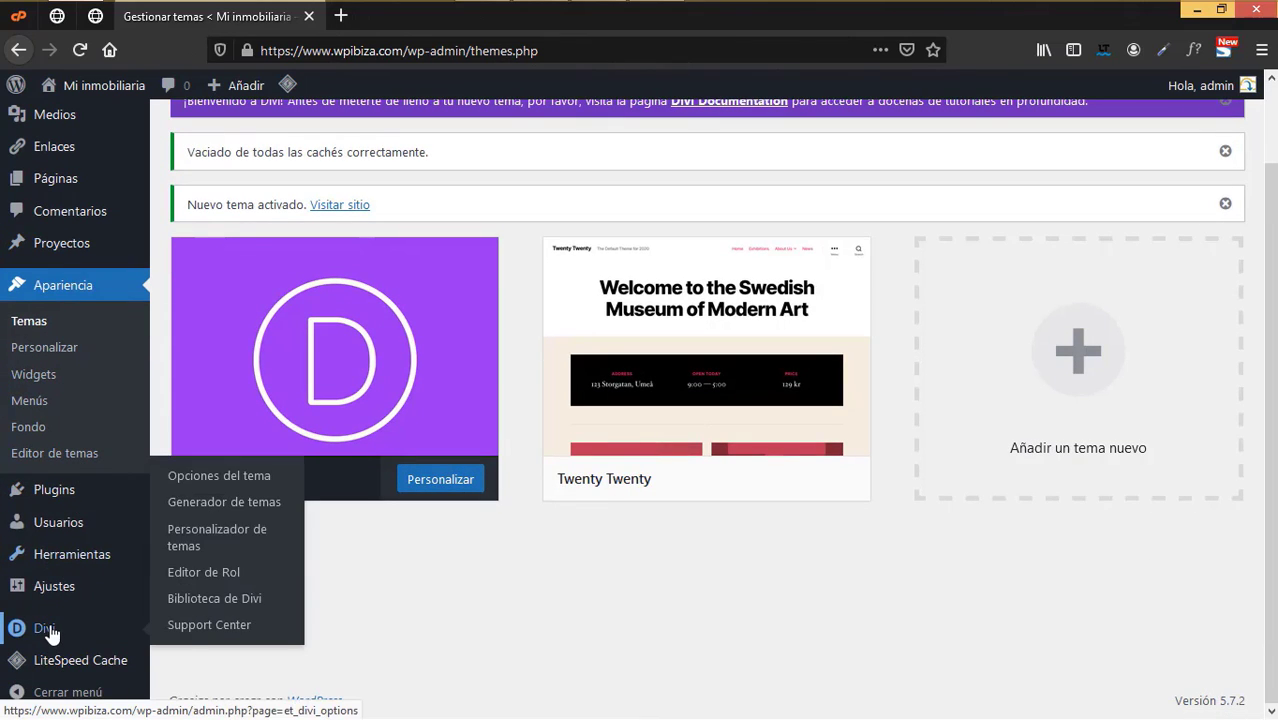
pyautogui.click(236, 483)
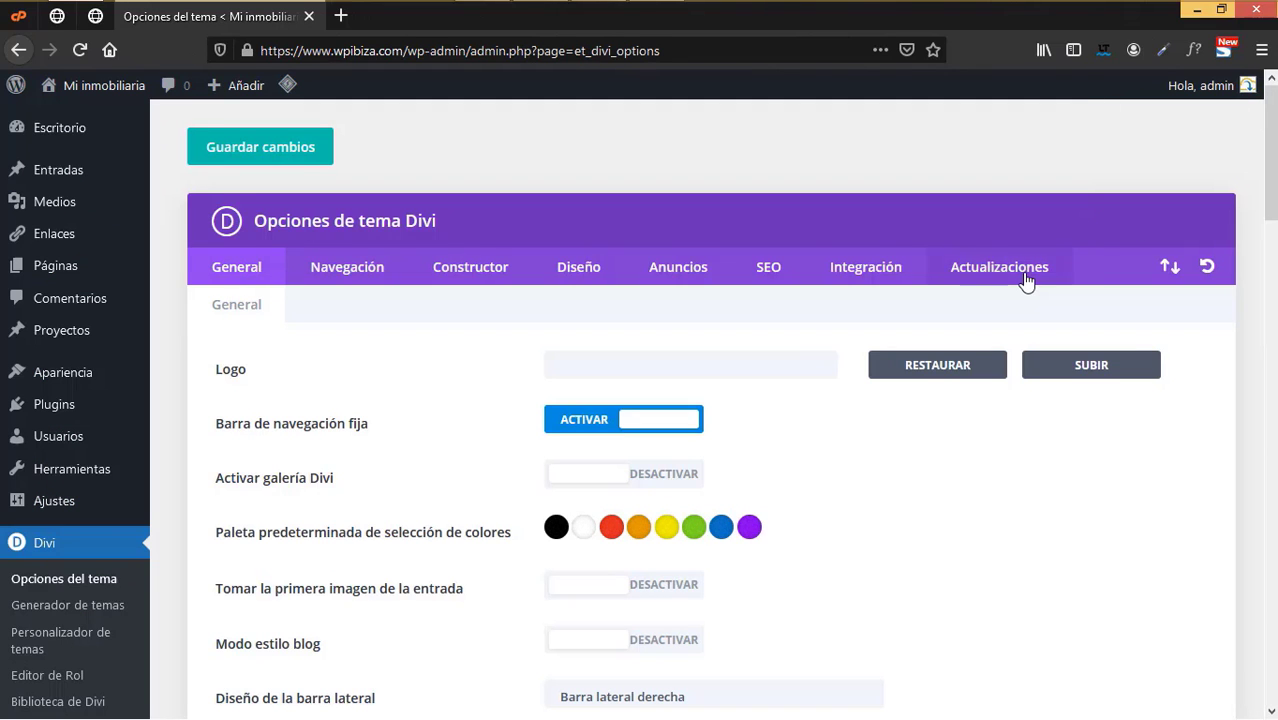
pyautogui.click(1026, 281)
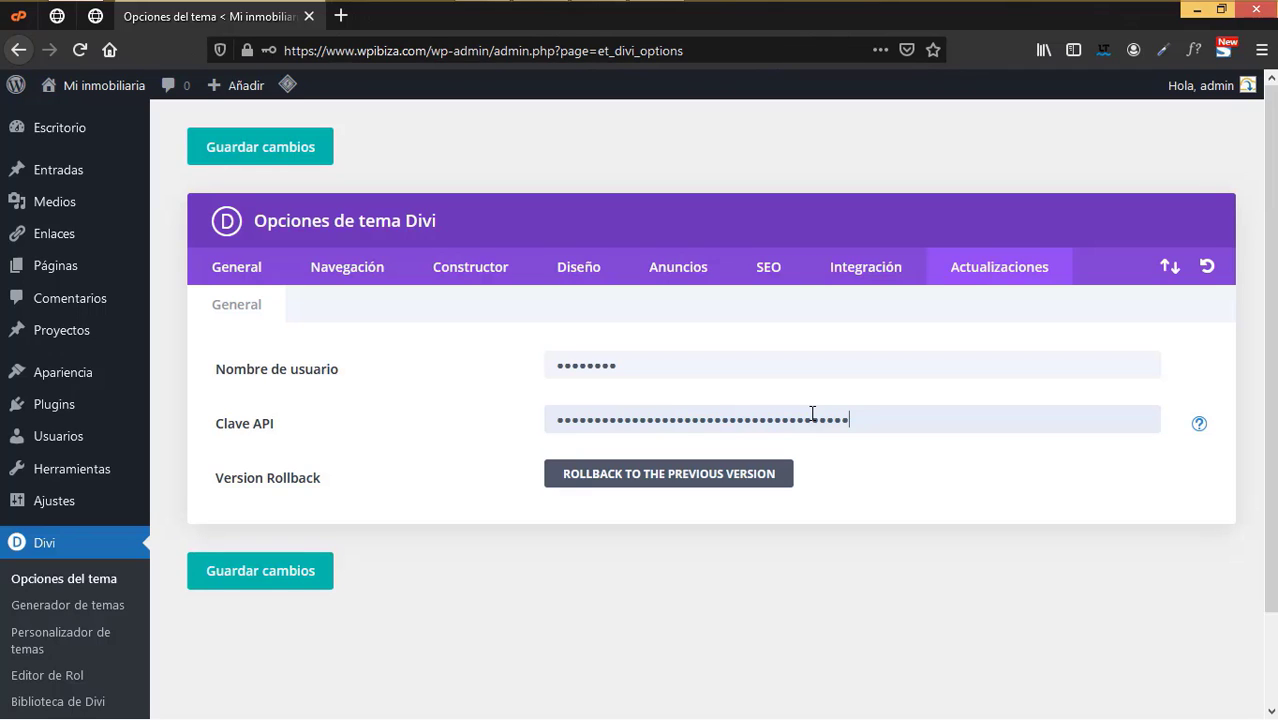
pyautogui.click(277, 583)
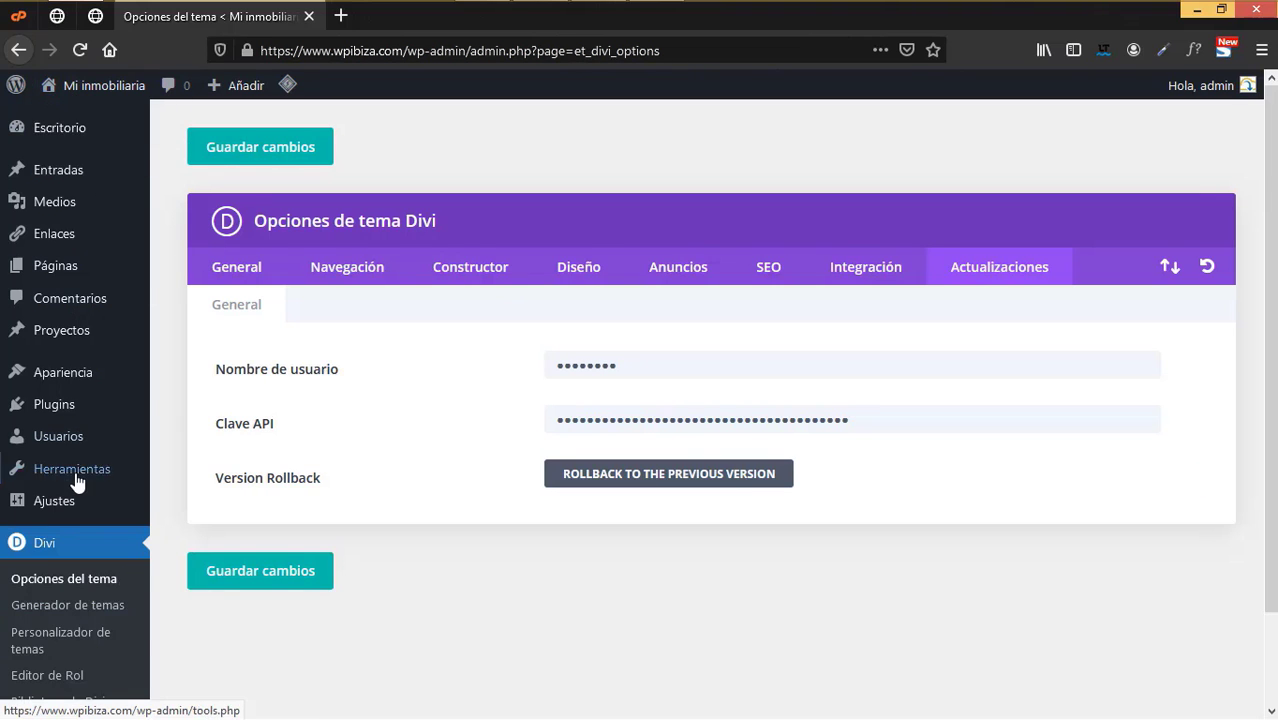
# - In Ajustes > Generales, change the site title to 'Contruct inmobiliaria'
pyautogui.scroll(-2, 75, 460)
pyautogui.moveTo(63, 400)
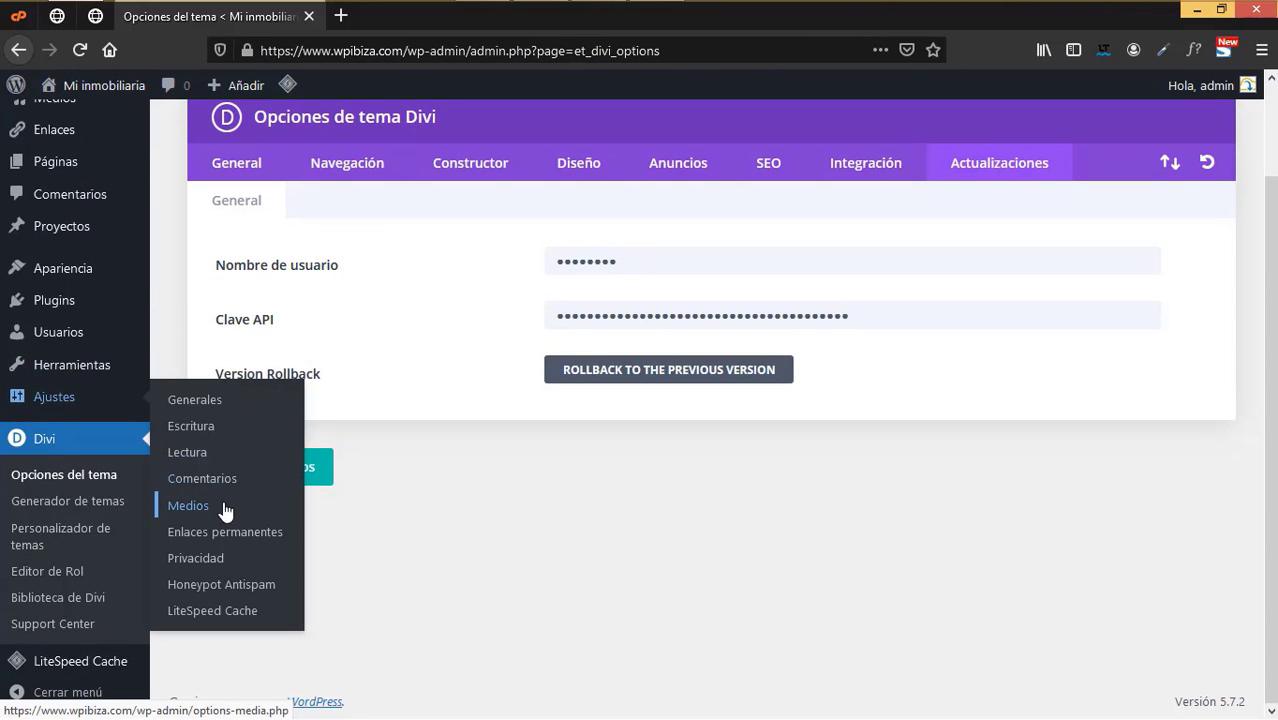
pyautogui.click(219, 406)
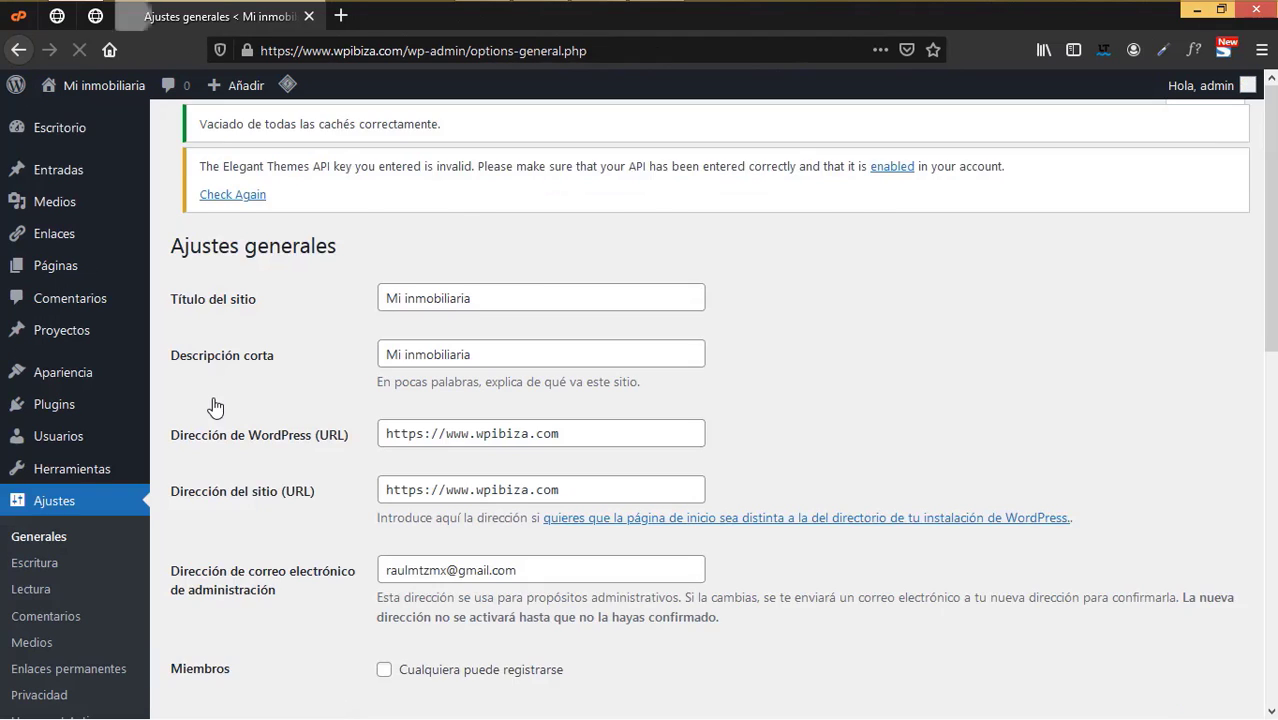
pyautogui.moveTo(516, 320); pyautogui.dragTo(351, 296)
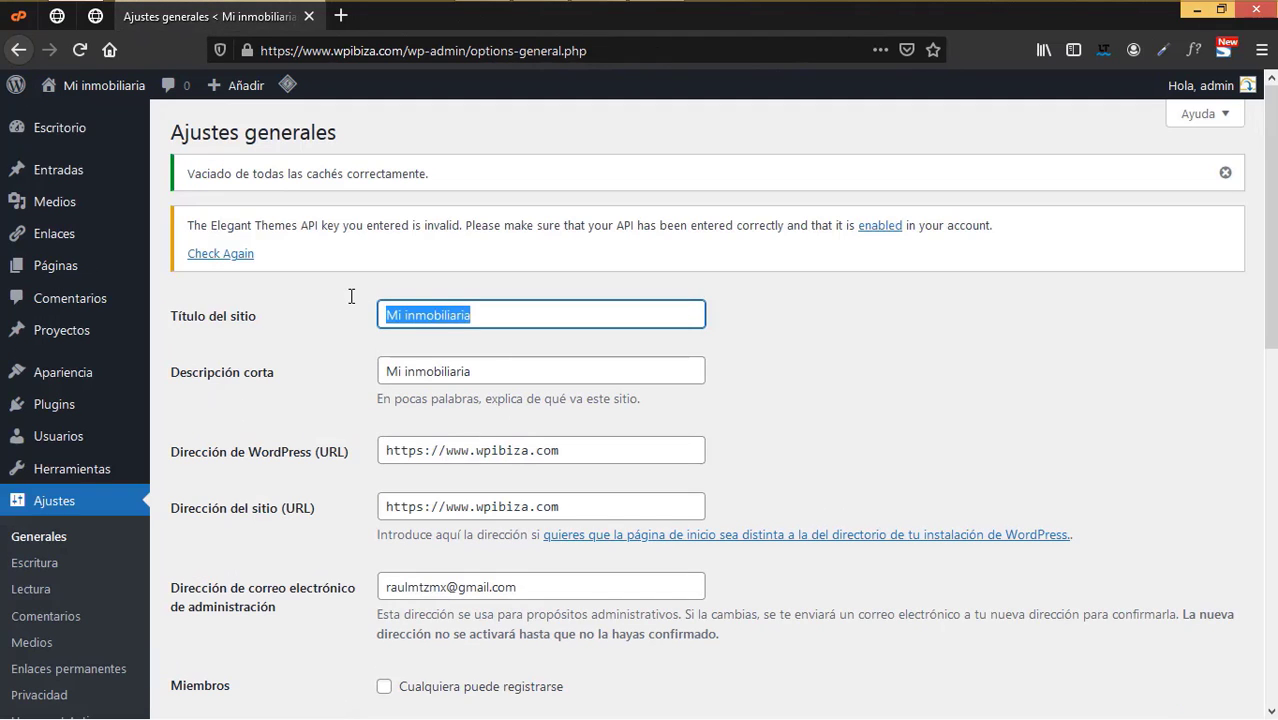
pyautogui.write('Contruct')
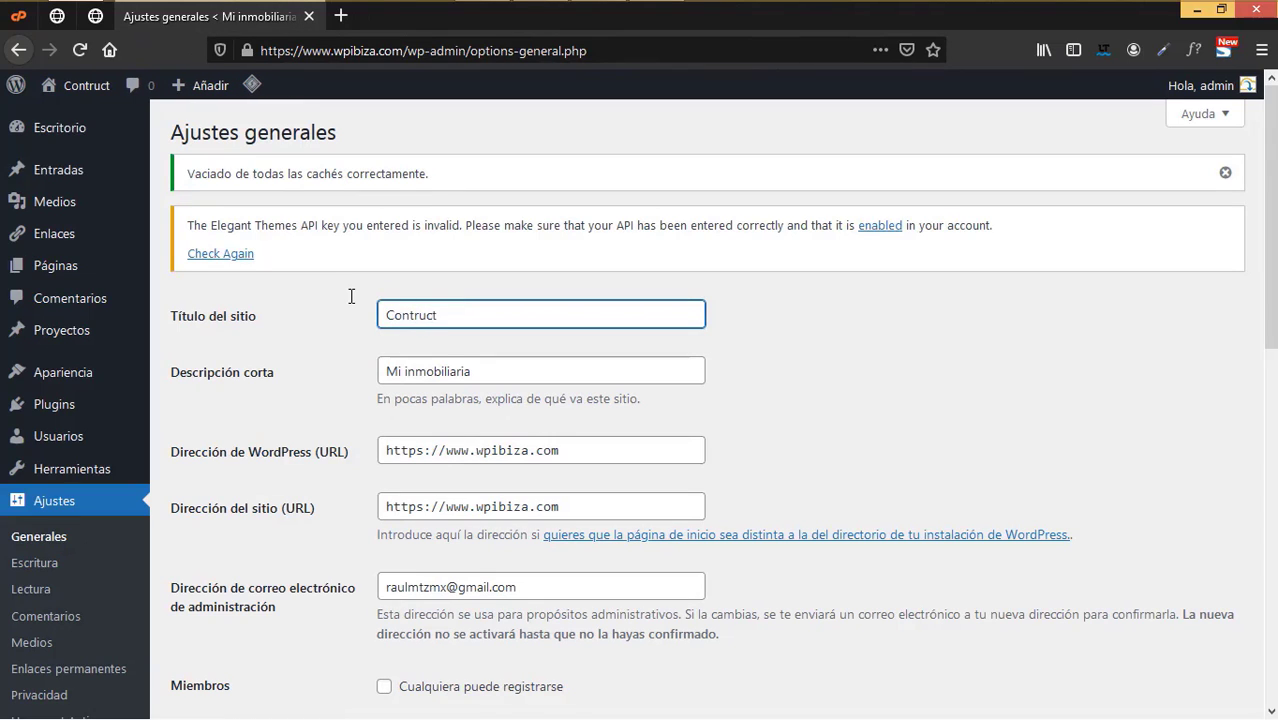
pyautogui.write(' inmobi')
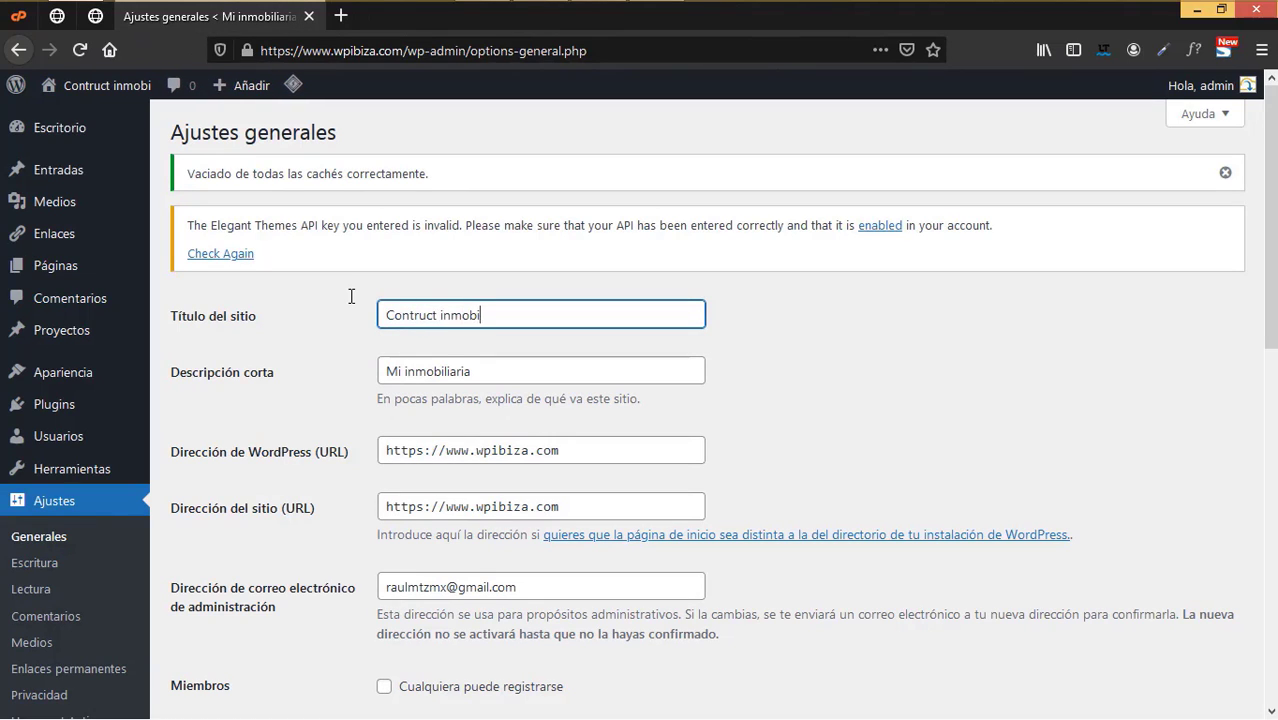
pyautogui.write('liaria')
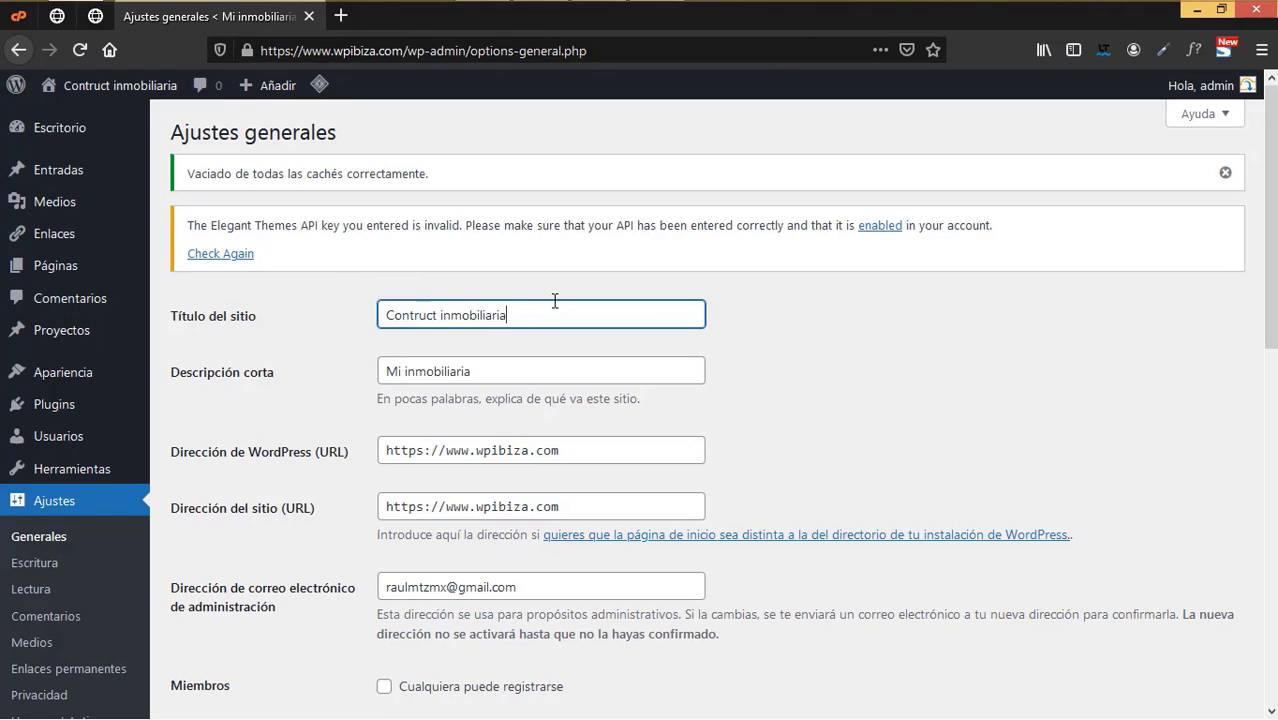
# - Set the tagline to 'Sitio oficial de Contruct inmobiliaria' and save the general settings
pyautogui.press('Tab')
pyautogui.write('Contruct inmobiliaria')
pyautogui.moveTo(508, 315); pyautogui.dragTo(419, 316)
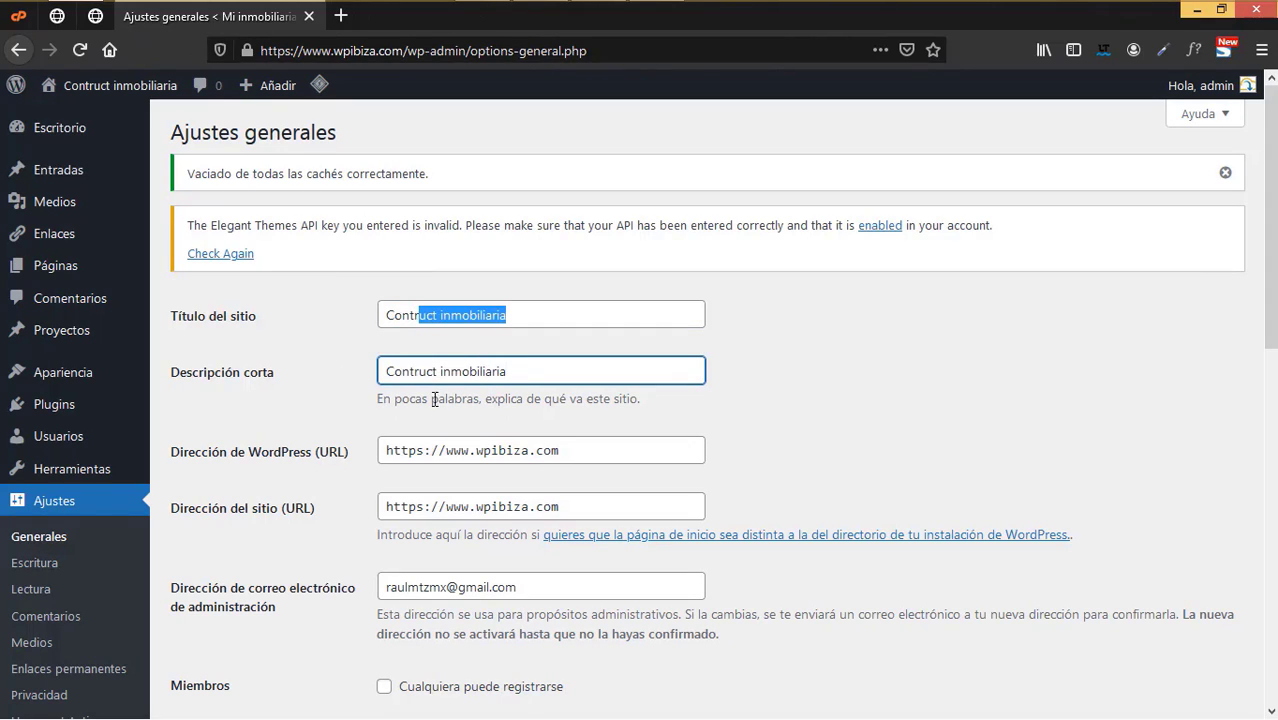
pyautogui.click(386, 371)
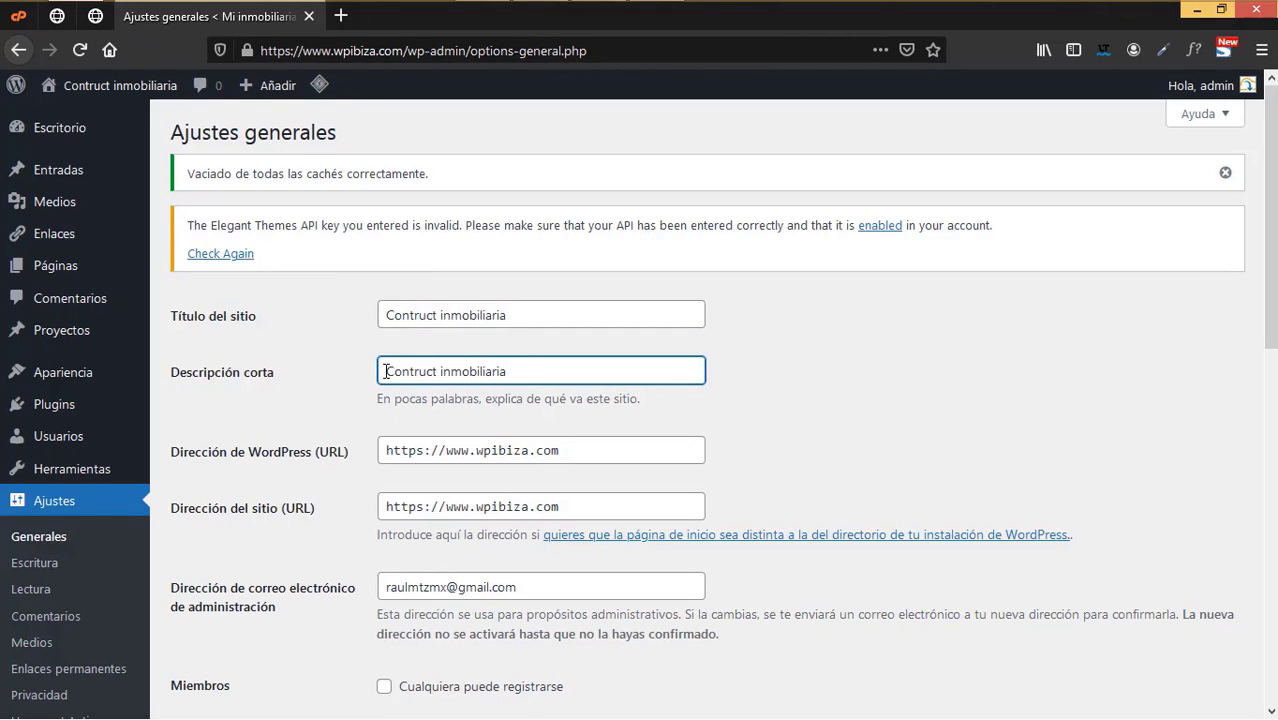
pyautogui.write('Sitio ofi')
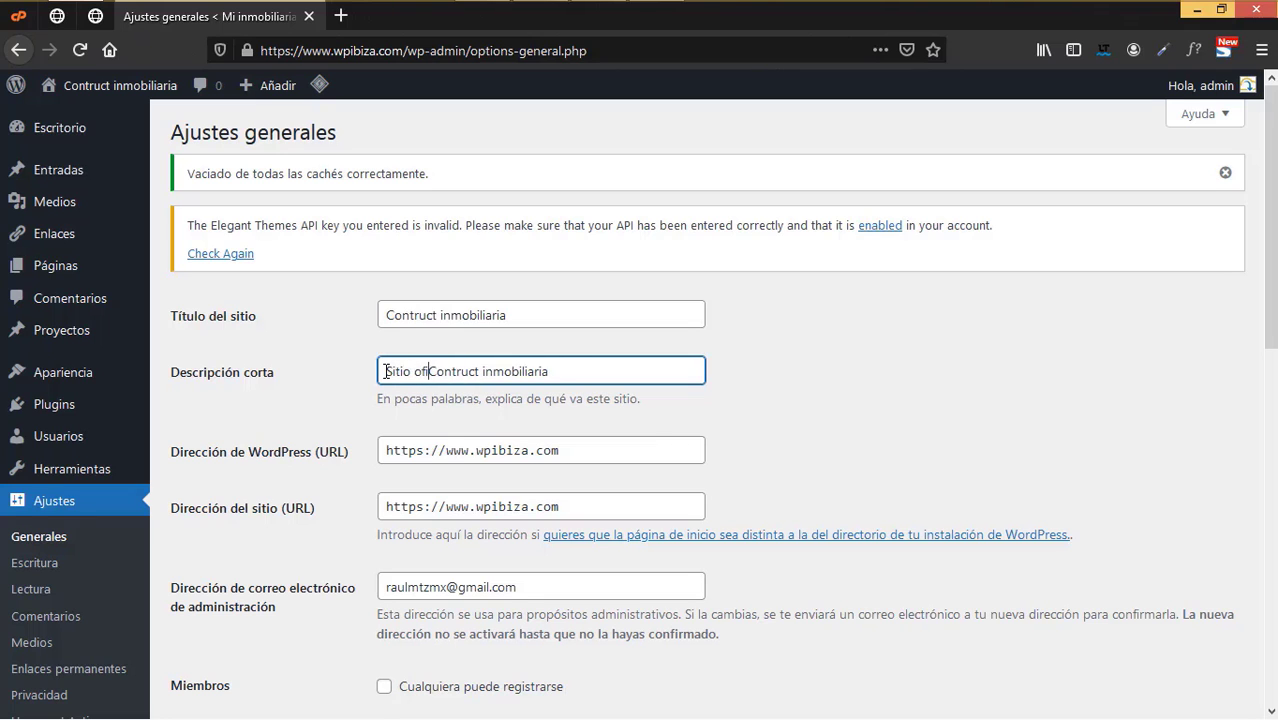
pyautogui.write('cial de')
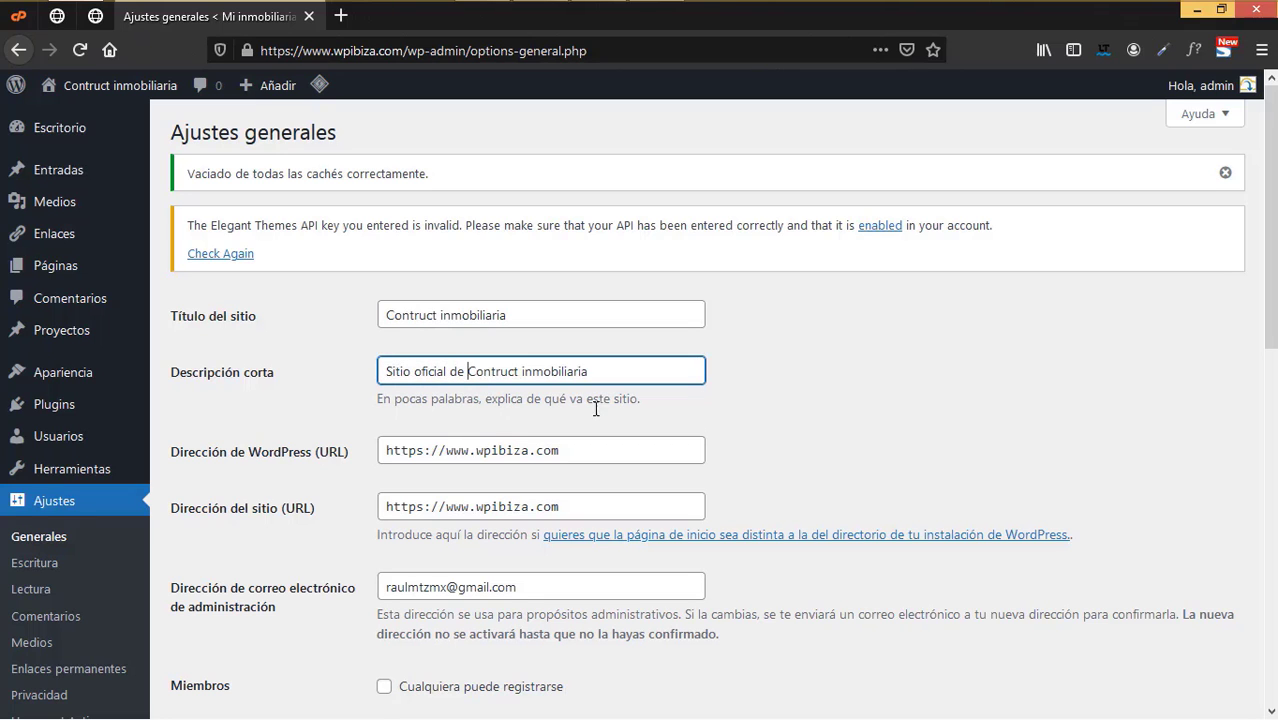
pyautogui.scroll(-6, 714, 486)
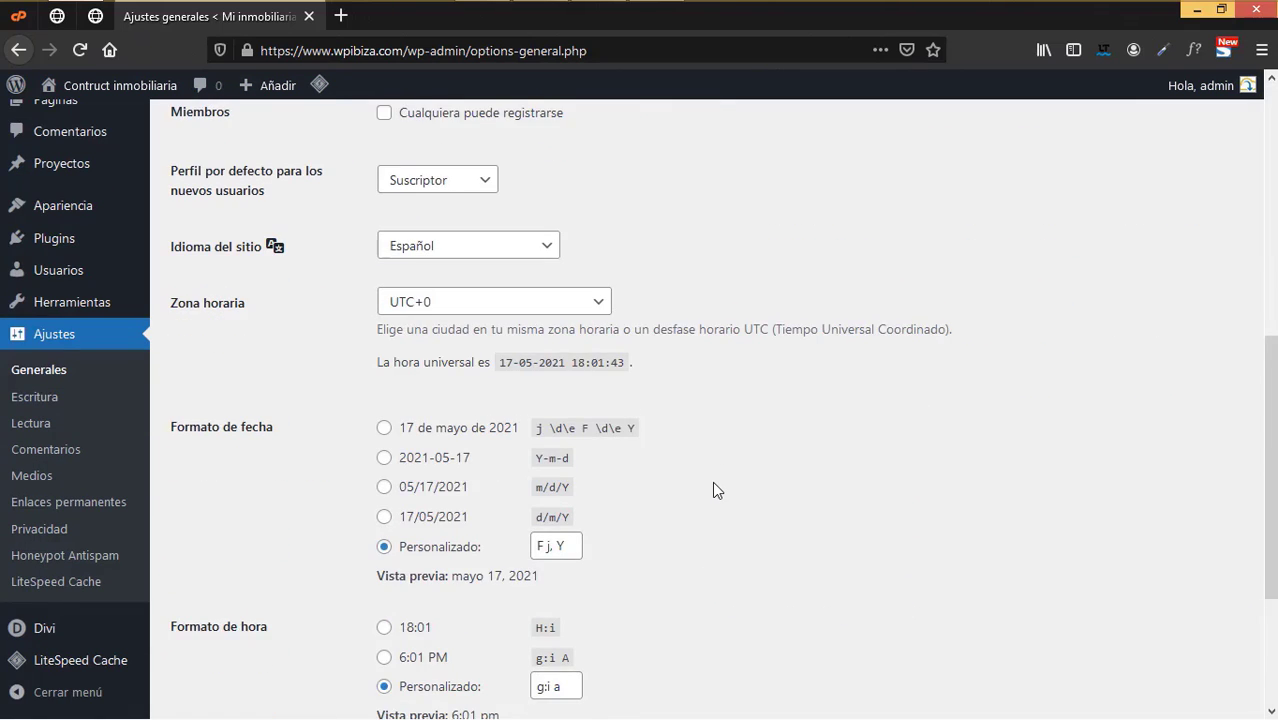
pyautogui.scroll(-3, 714, 483)
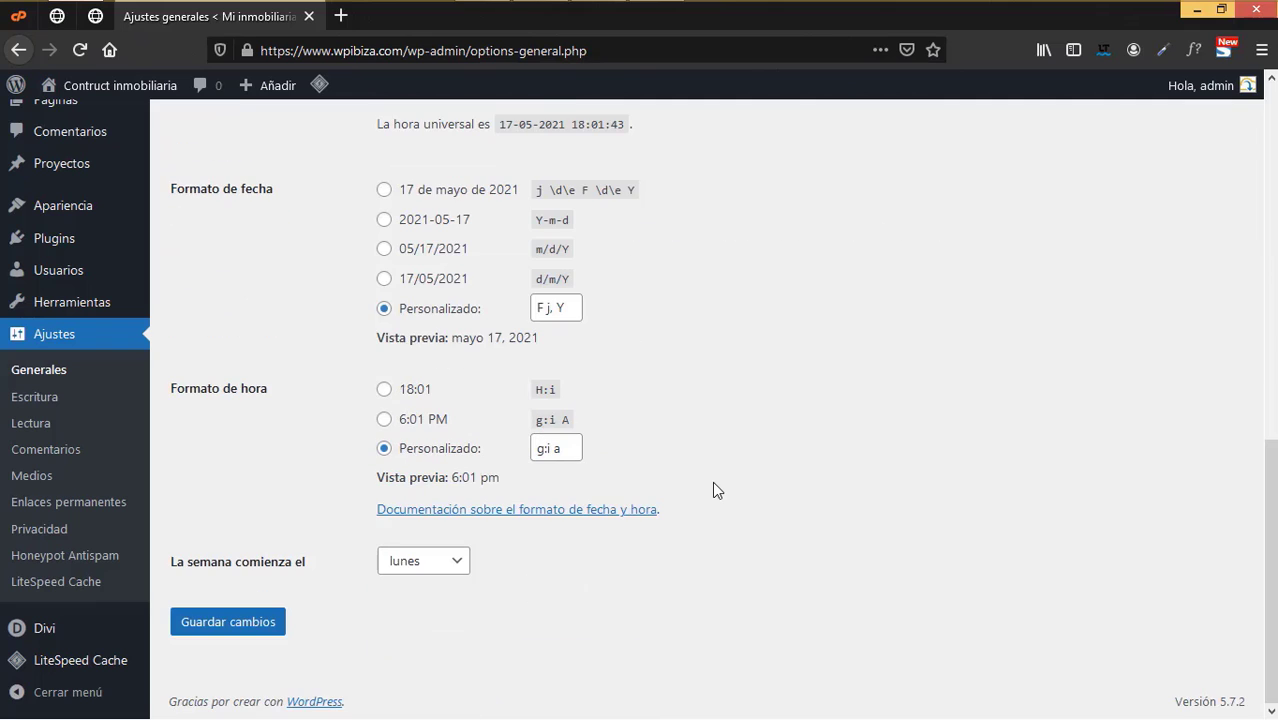
pyautogui.click(260, 624)
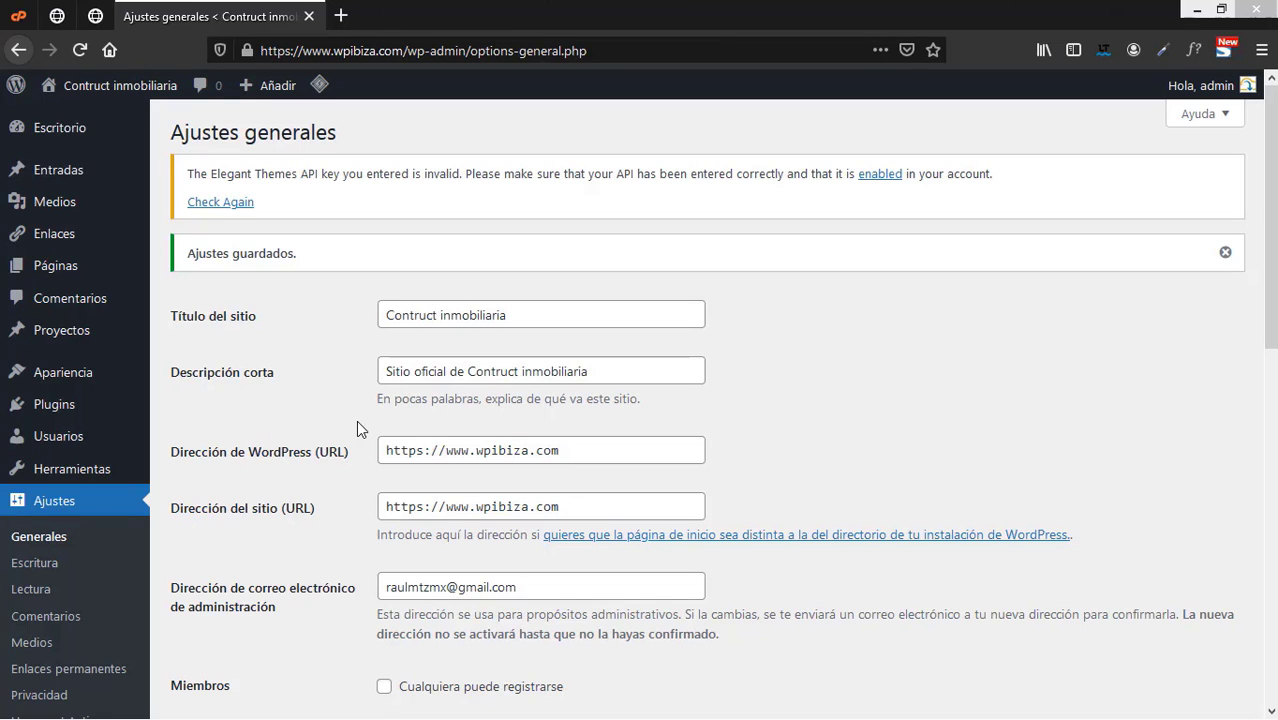
pyautogui.moveTo(80, 272)
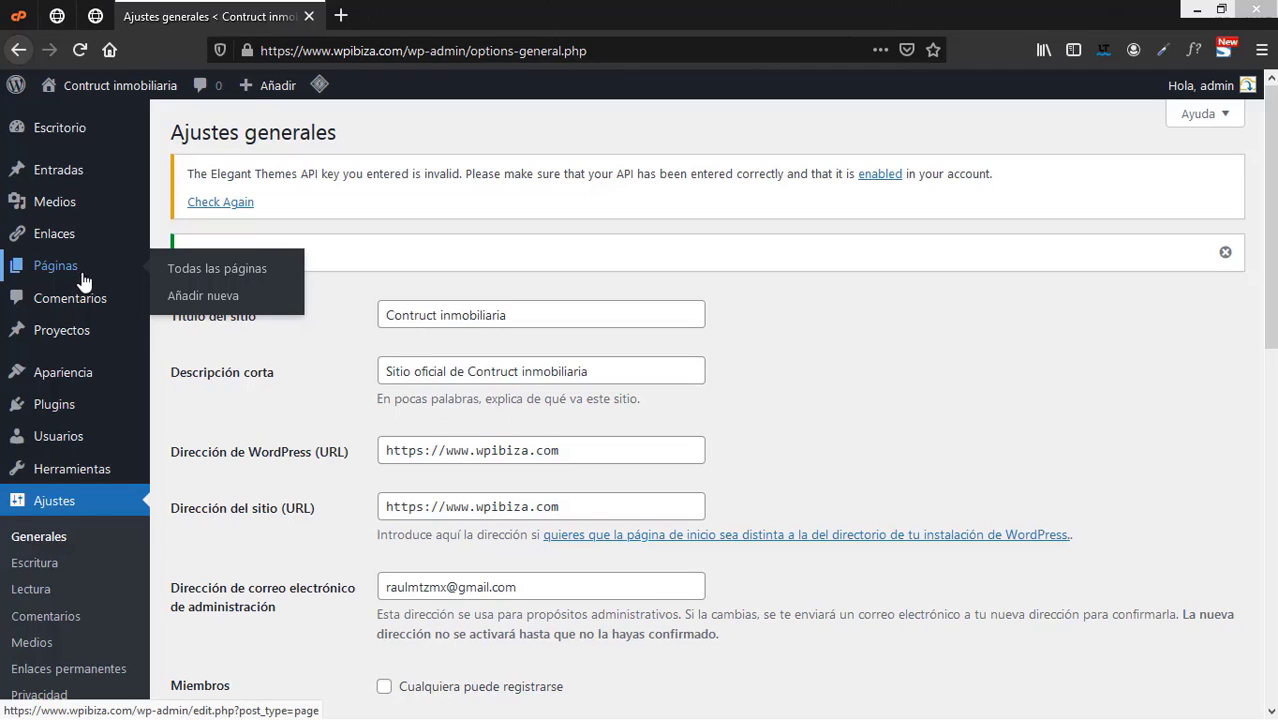
# - Move the sample About page to the trash from the pages list
pyautogui.click(235, 277)
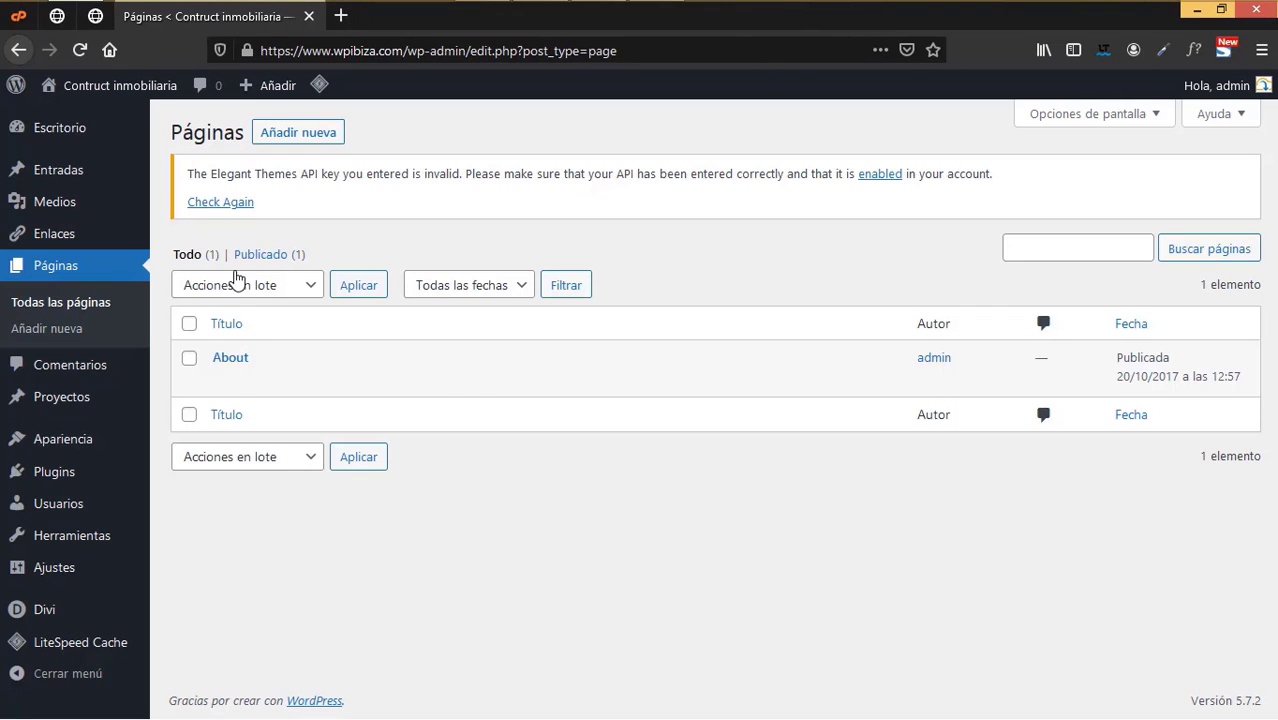
pyautogui.moveTo(231, 355)
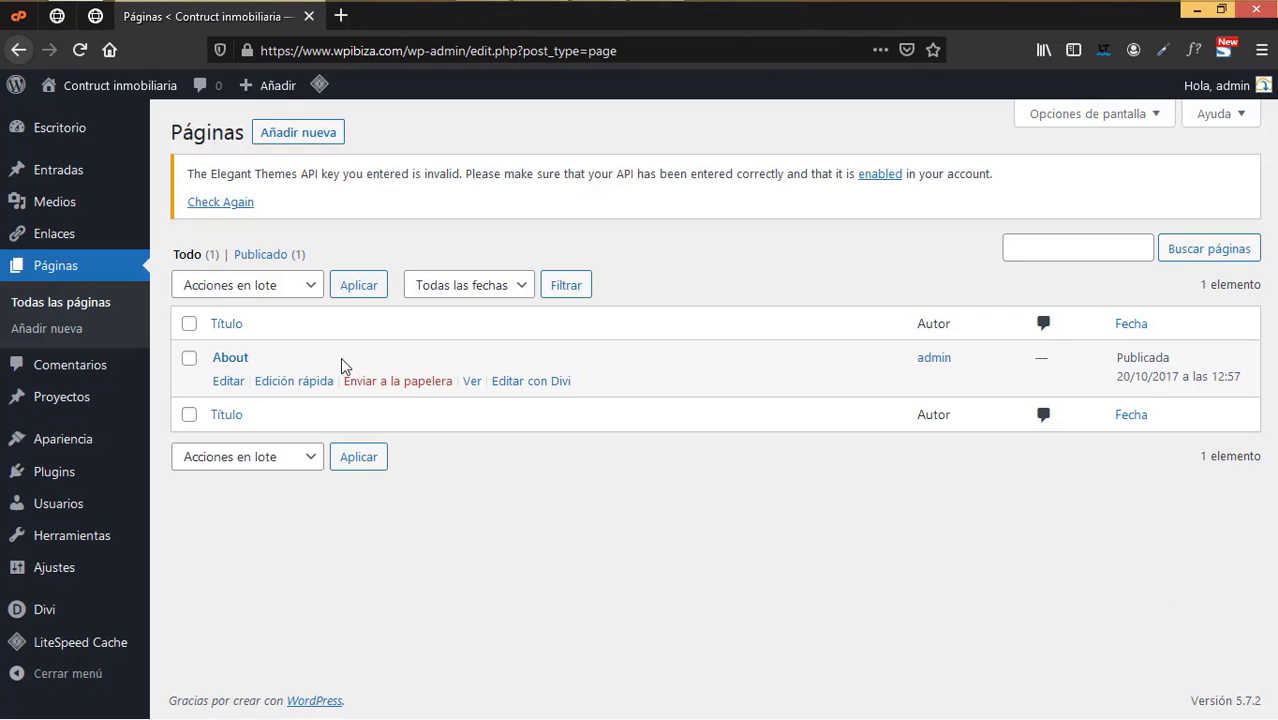
pyautogui.click(408, 388)
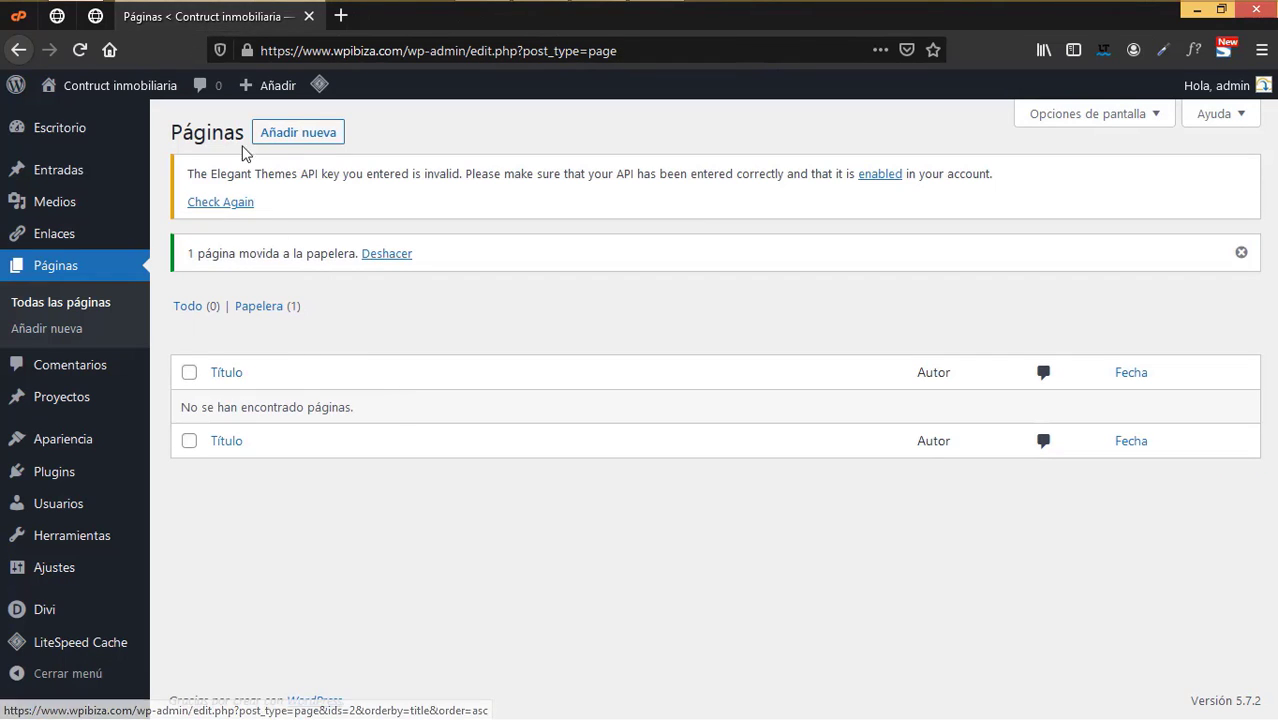
# - Create a new page titled 'Inicio' in a separate tab and publish it
pyautogui.click(290, 143)
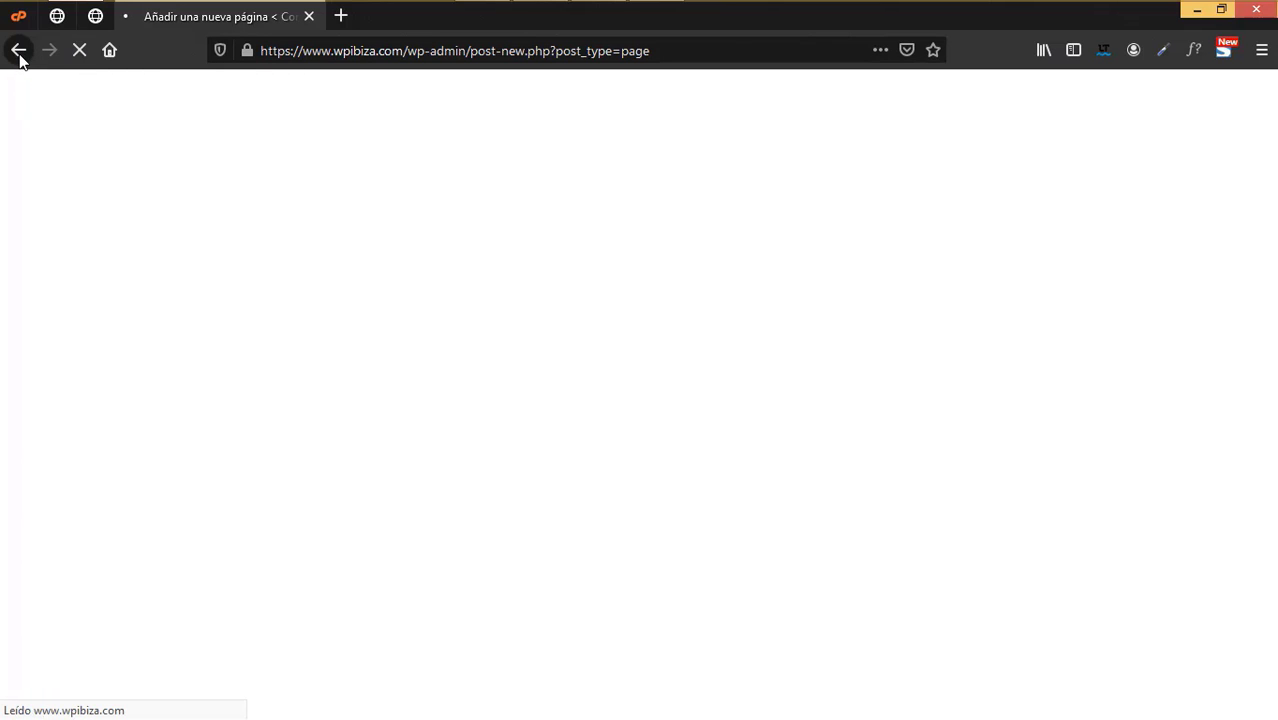
pyautogui.click(18, 50)
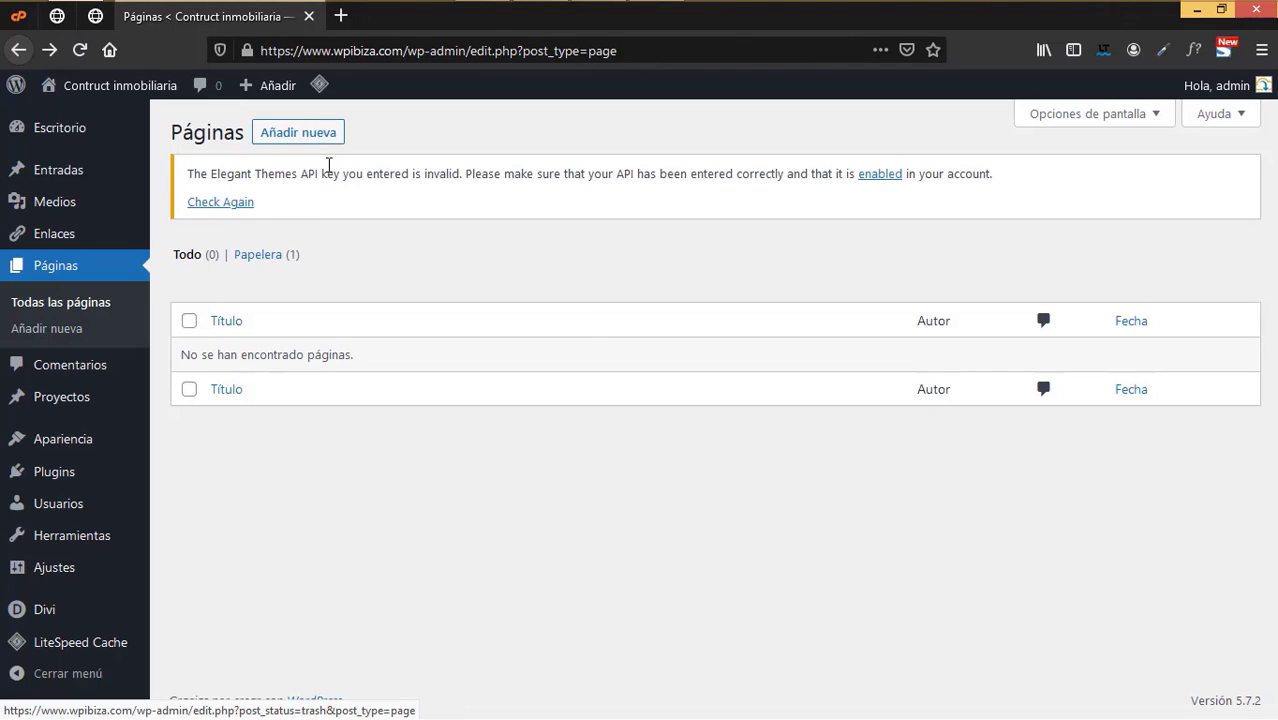
pyautogui.rightClick(320, 136)
pyautogui.click(371, 152)
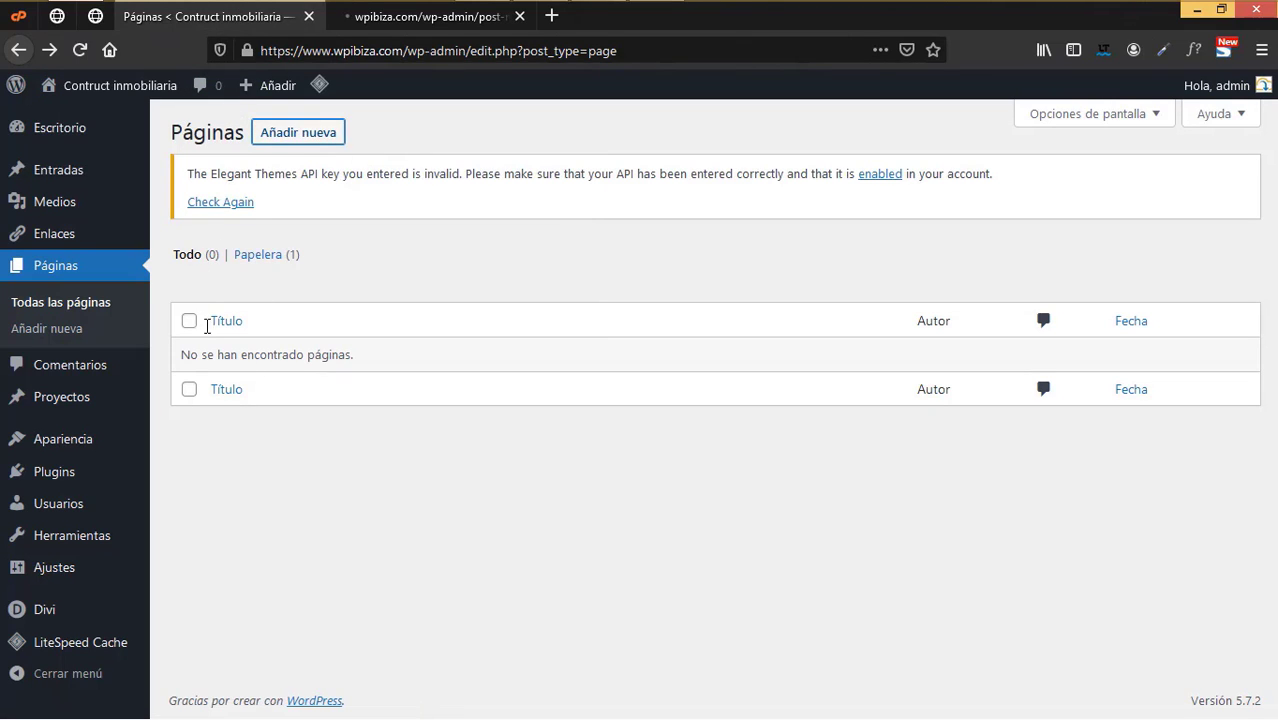
pyautogui.click(426, 18)
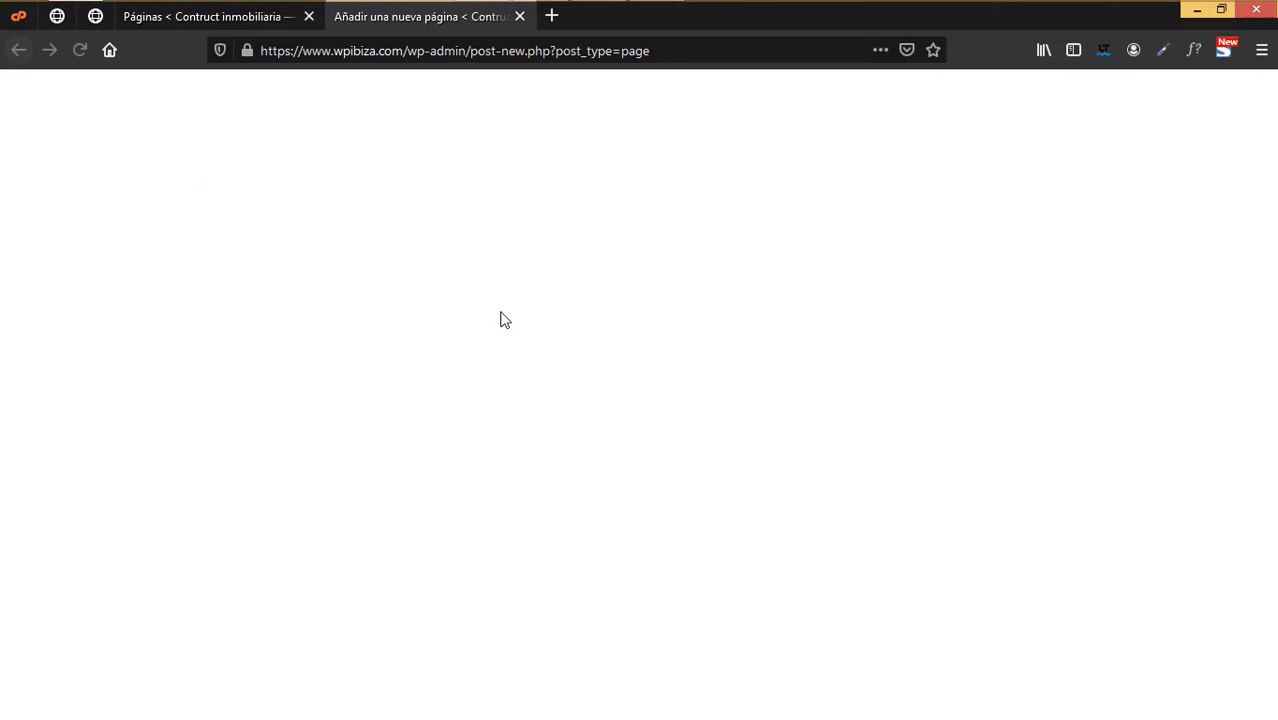
pyautogui.click(267, 221)
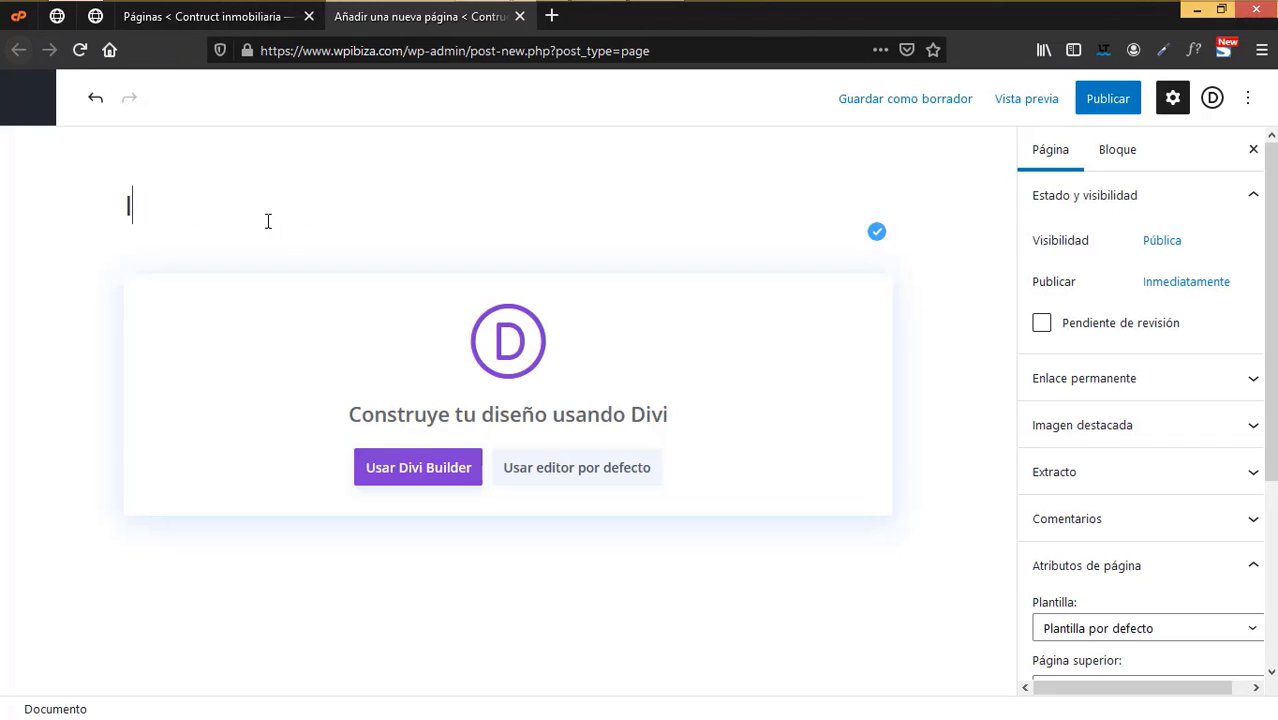
pyautogui.write('Inicio')
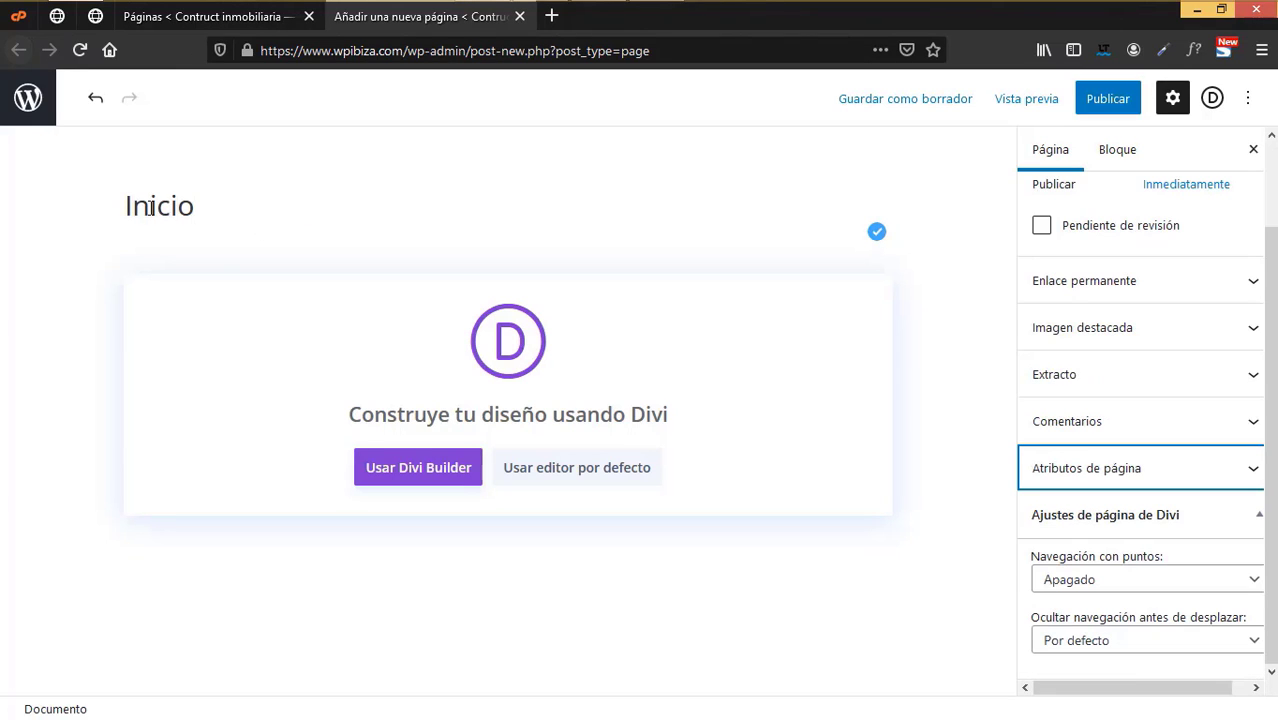
pyautogui.scroll(2, 1021, 374)
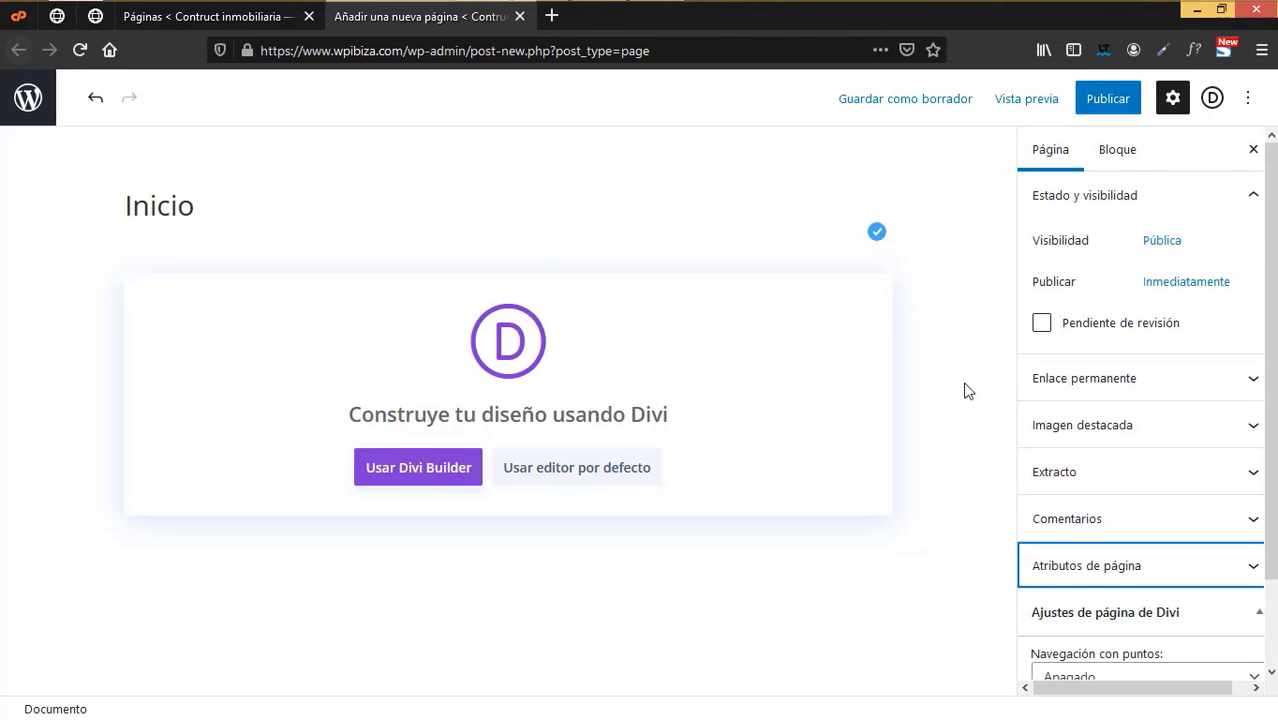
pyautogui.click(1108, 100)
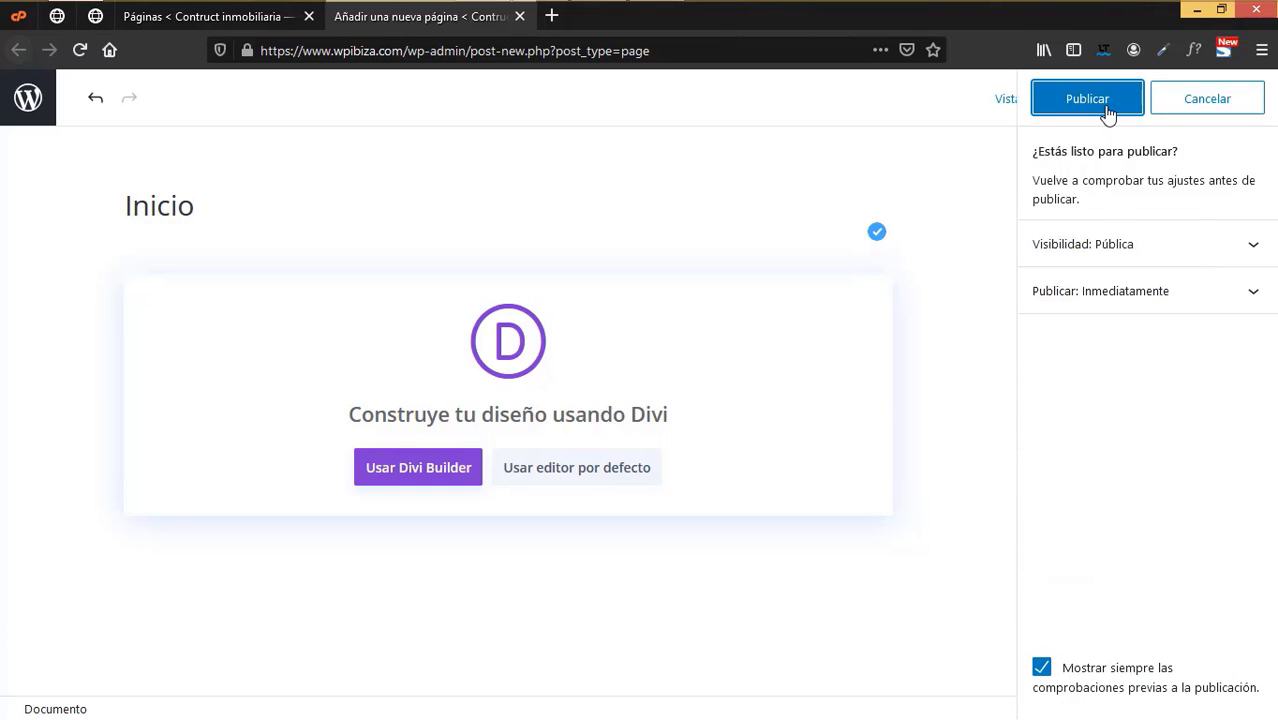
pyautogui.click(1100, 100)
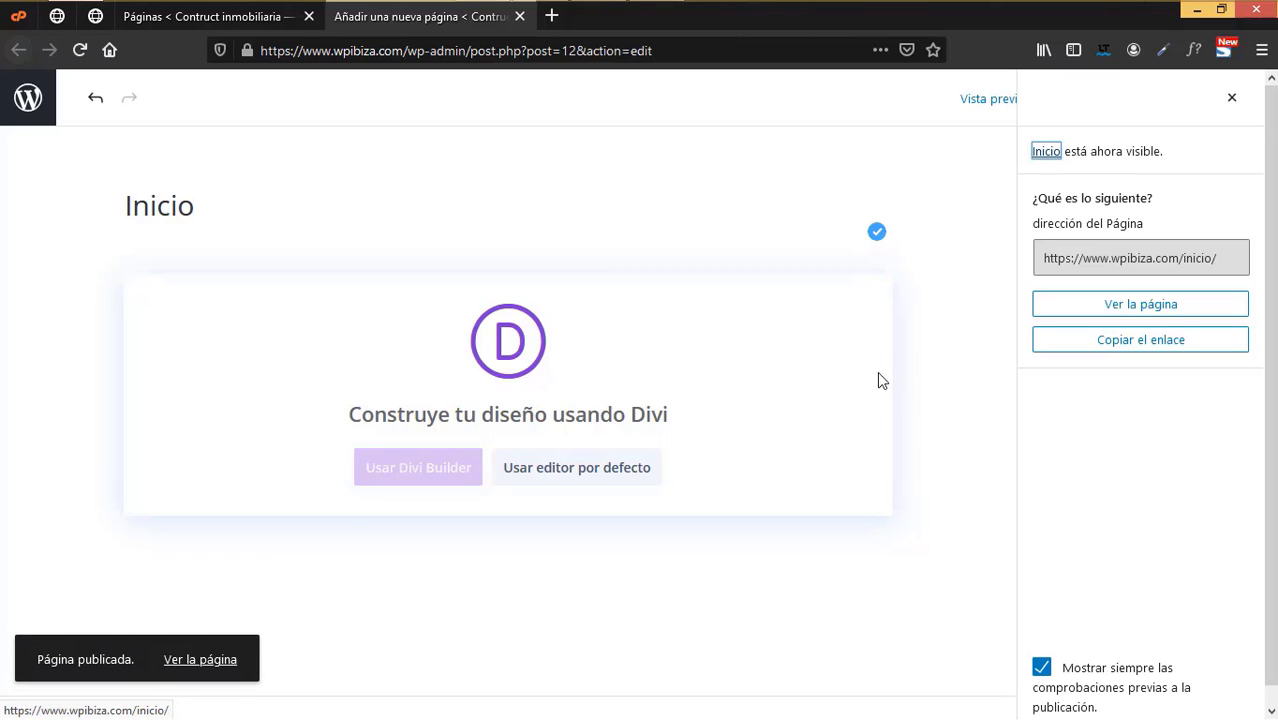
pyautogui.click(1232, 97)
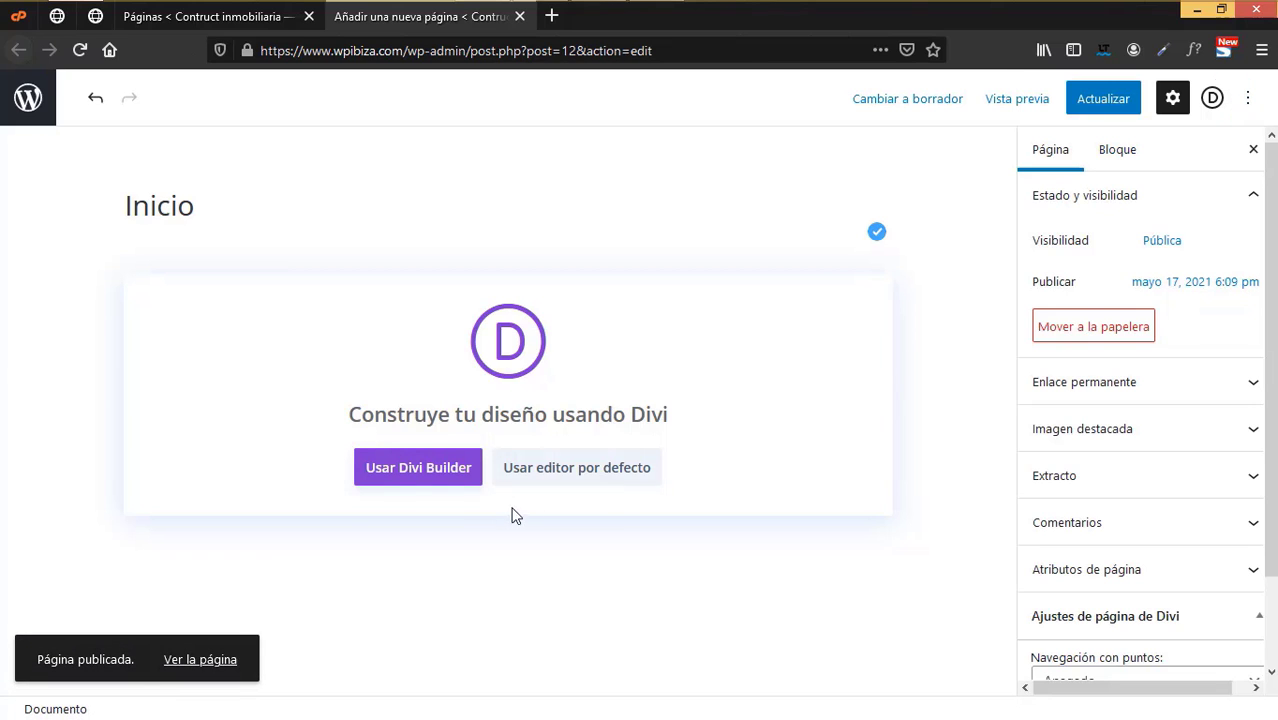
# - Switch the Inicio page to the Divi Builder and choose 'Elegir diseño' to browse premade layouts
pyautogui.click(420, 470)
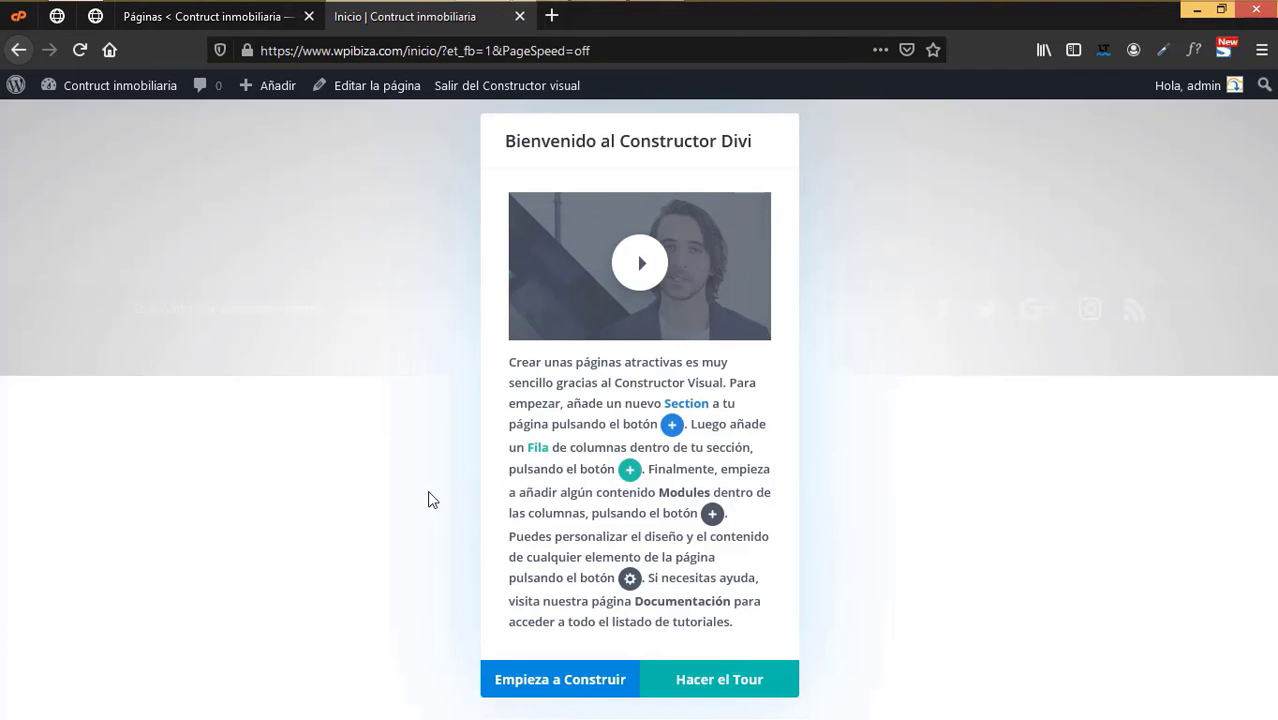
pyautogui.click(551, 683)
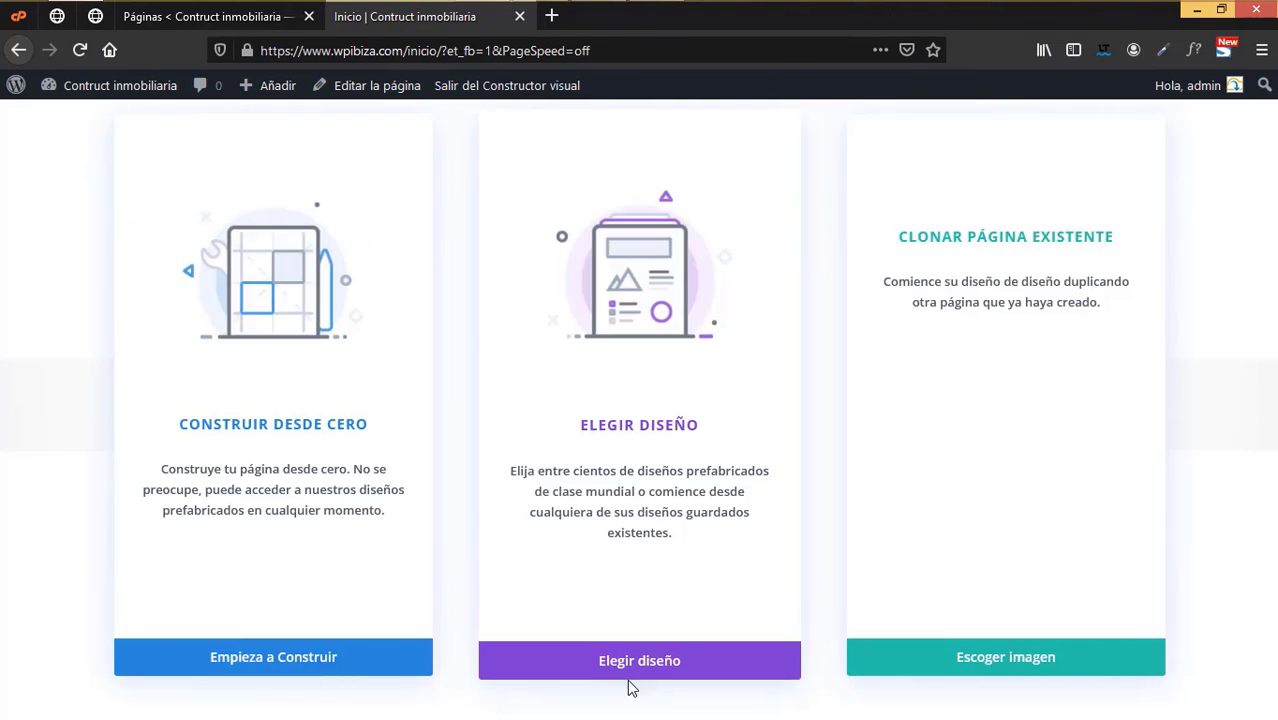
pyautogui.click(720, 659)
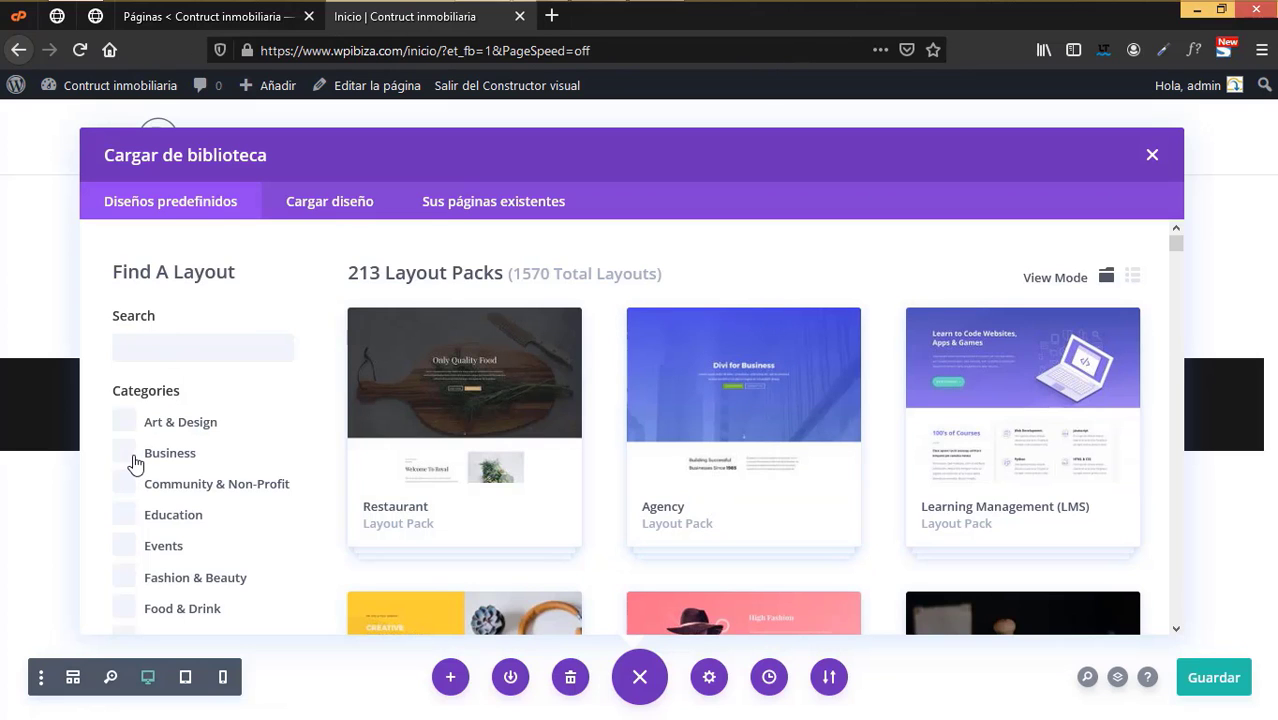
# - Tick the Business category and scroll through the 81 filtered layout packs and back up
pyautogui.click(133, 458)
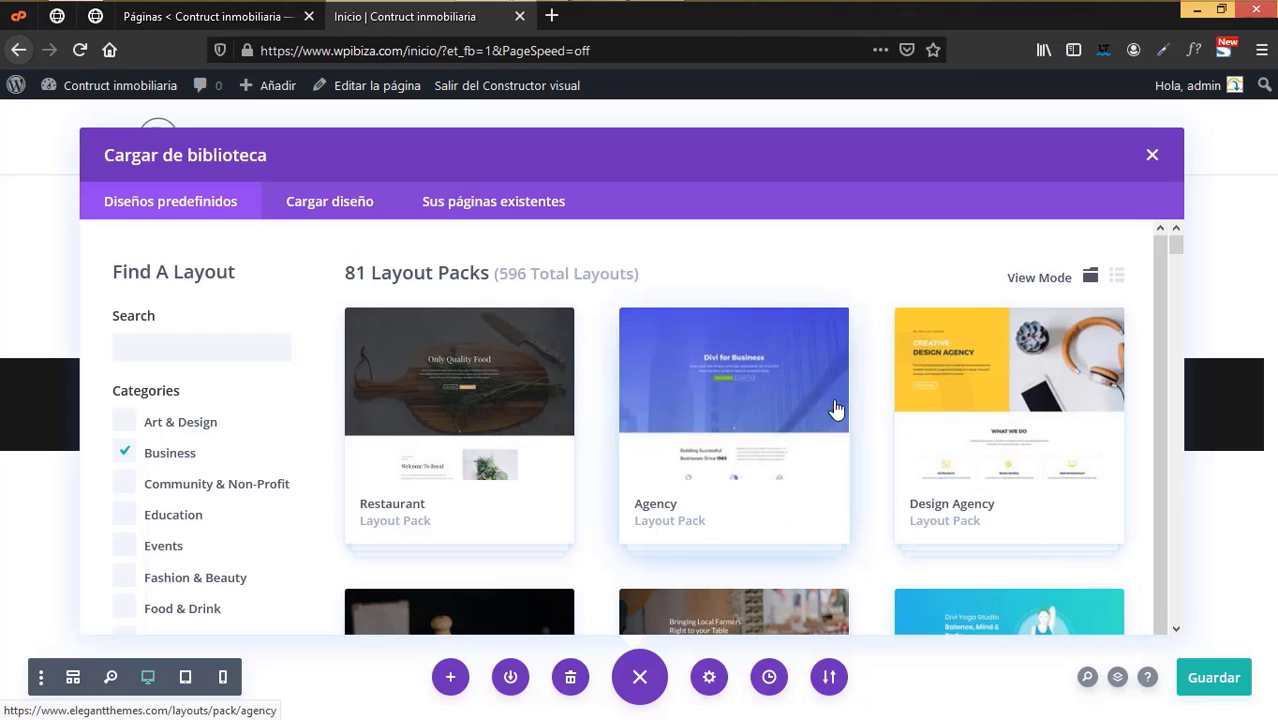
pyautogui.scroll(-3, 884, 479)
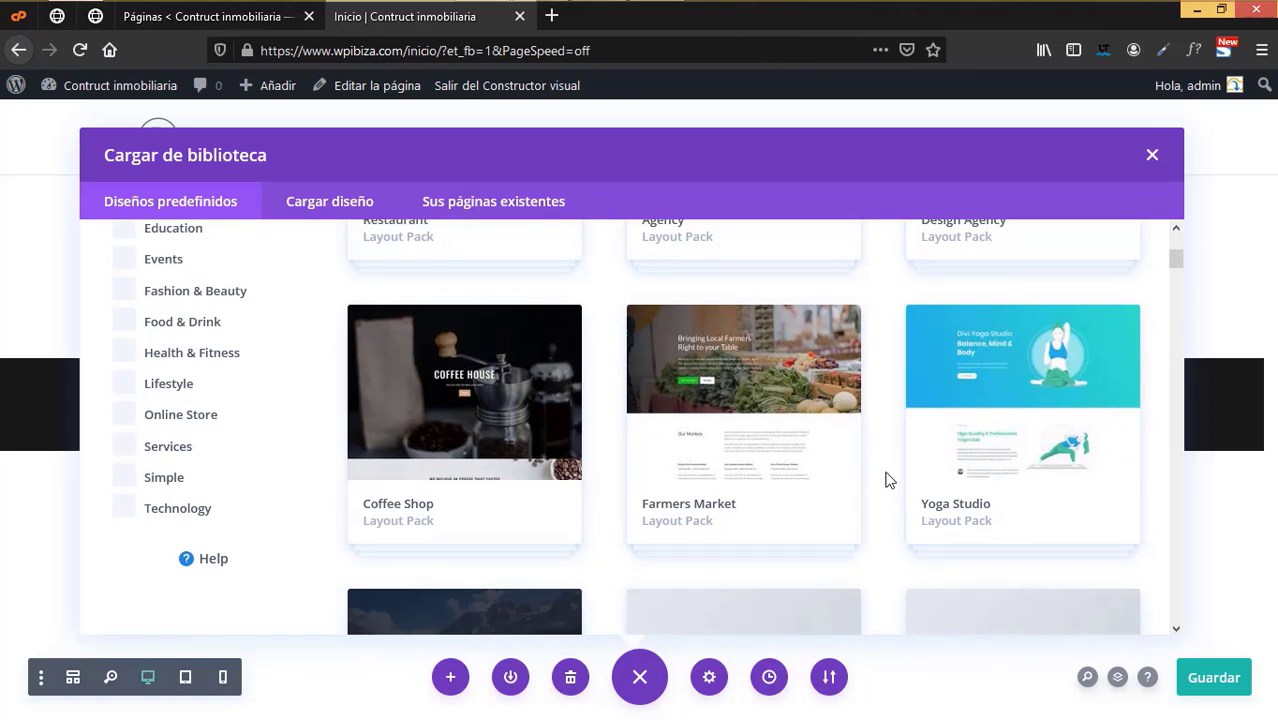
pyautogui.scroll(-1, 882, 484)
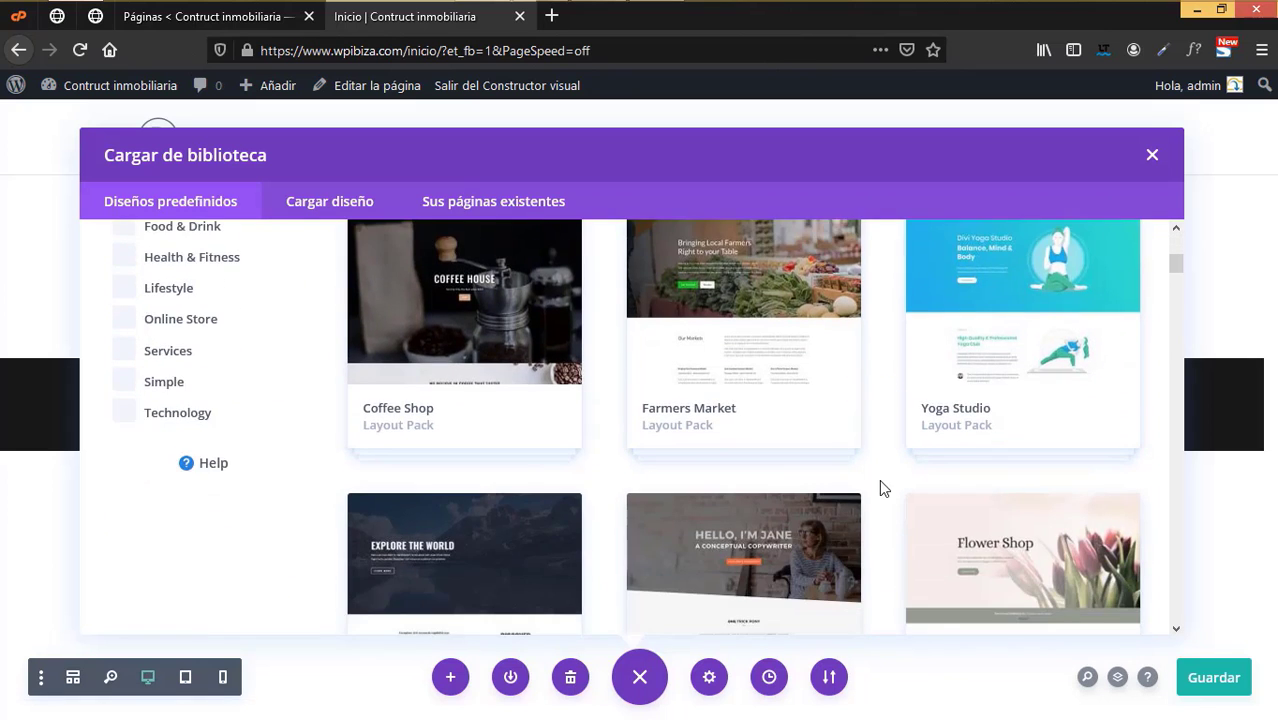
pyautogui.scroll(-2, 880, 488)
pyautogui.scroll(-2, 880, 481)
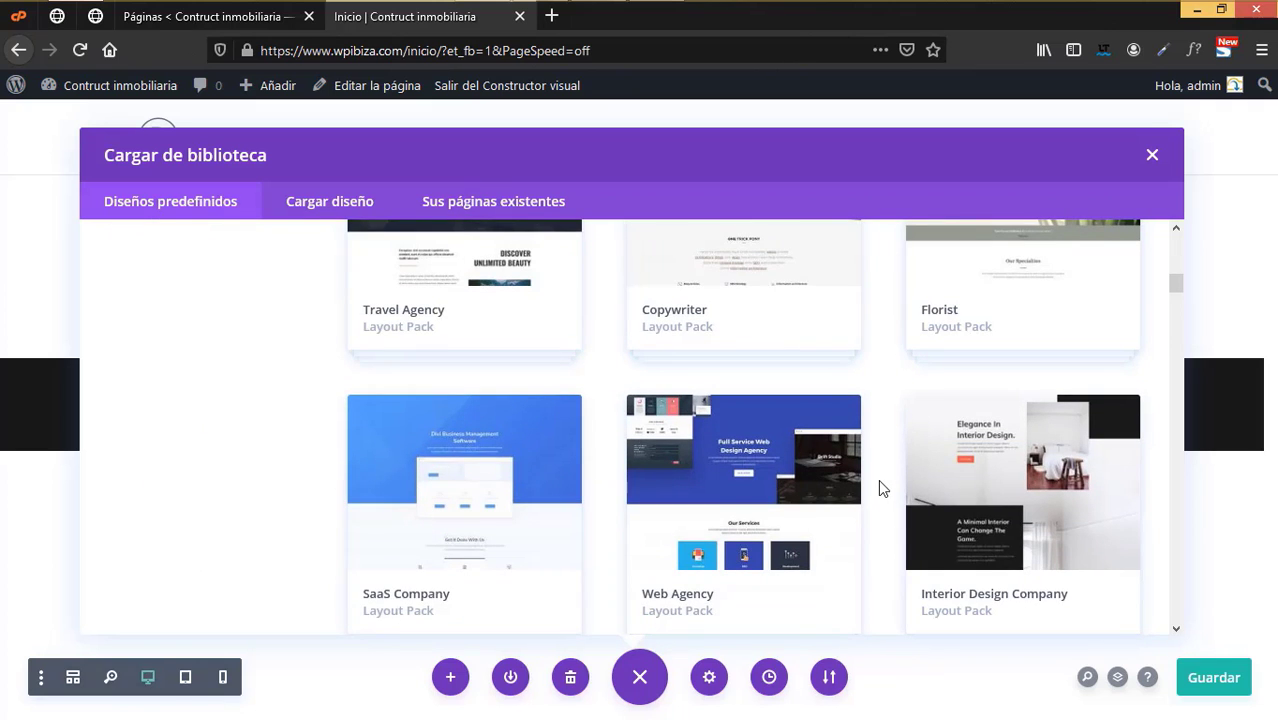
pyautogui.scroll(-3, 880, 484)
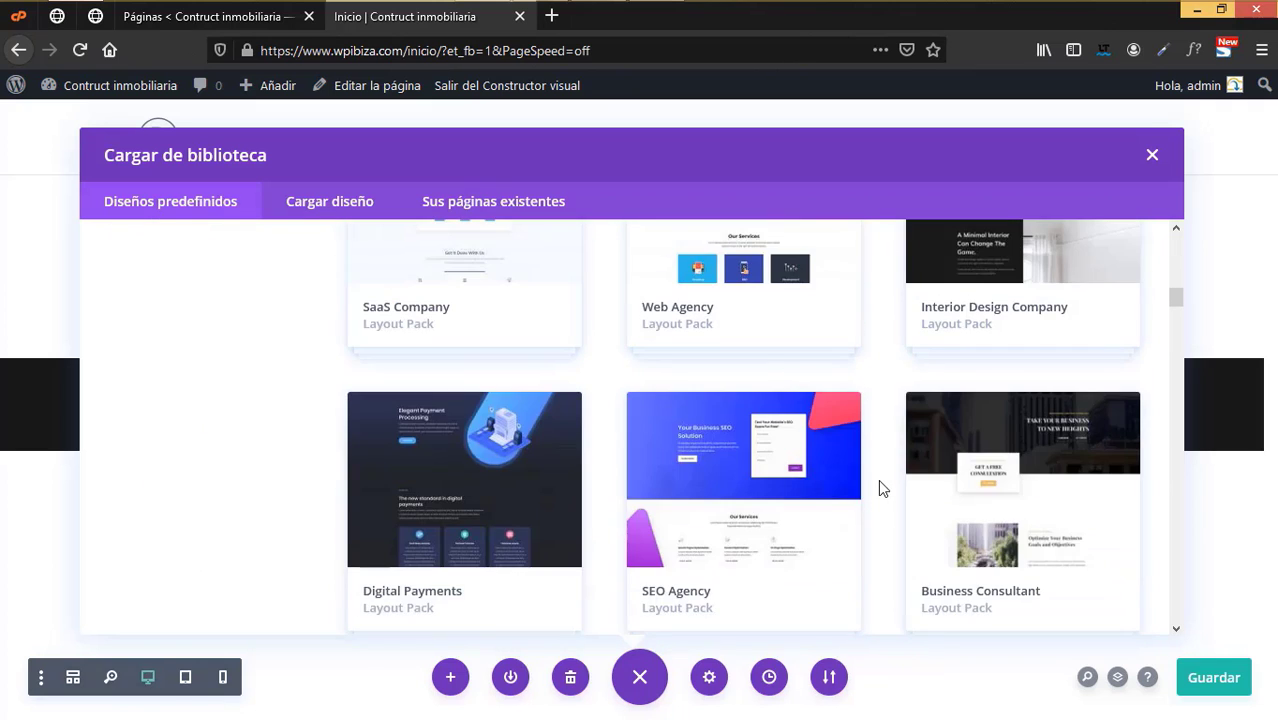
pyautogui.scroll(-2, 878, 479)
pyautogui.scroll(-2, 876, 479)
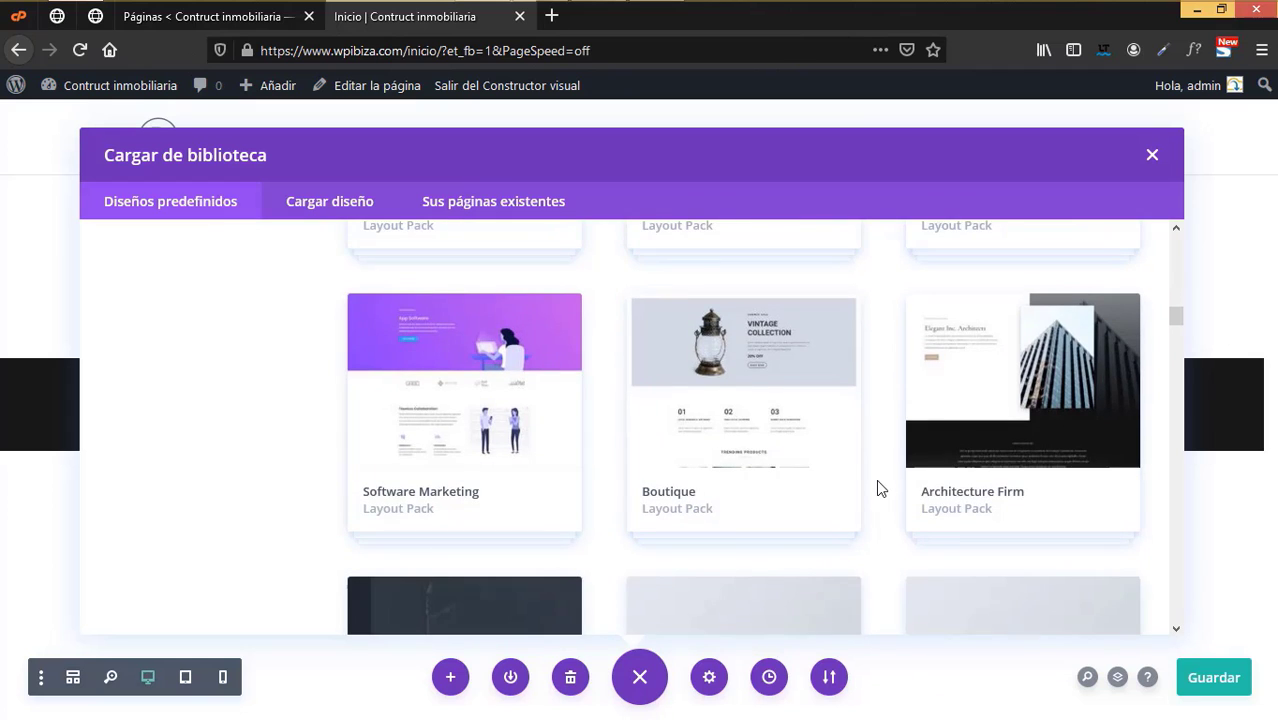
pyautogui.scroll(-3, 876, 479)
pyautogui.scroll(-3, 875, 482)
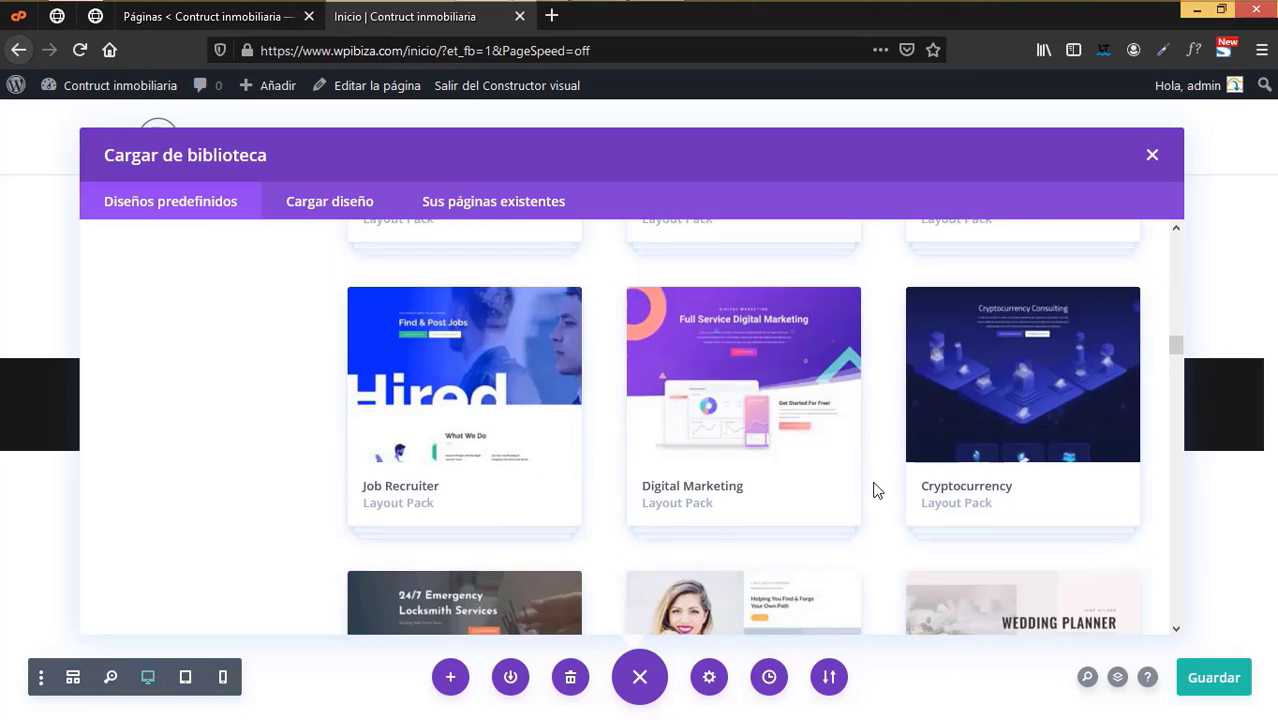
pyautogui.scroll(-3, 873, 490)
pyautogui.scroll(-2, 873, 490)
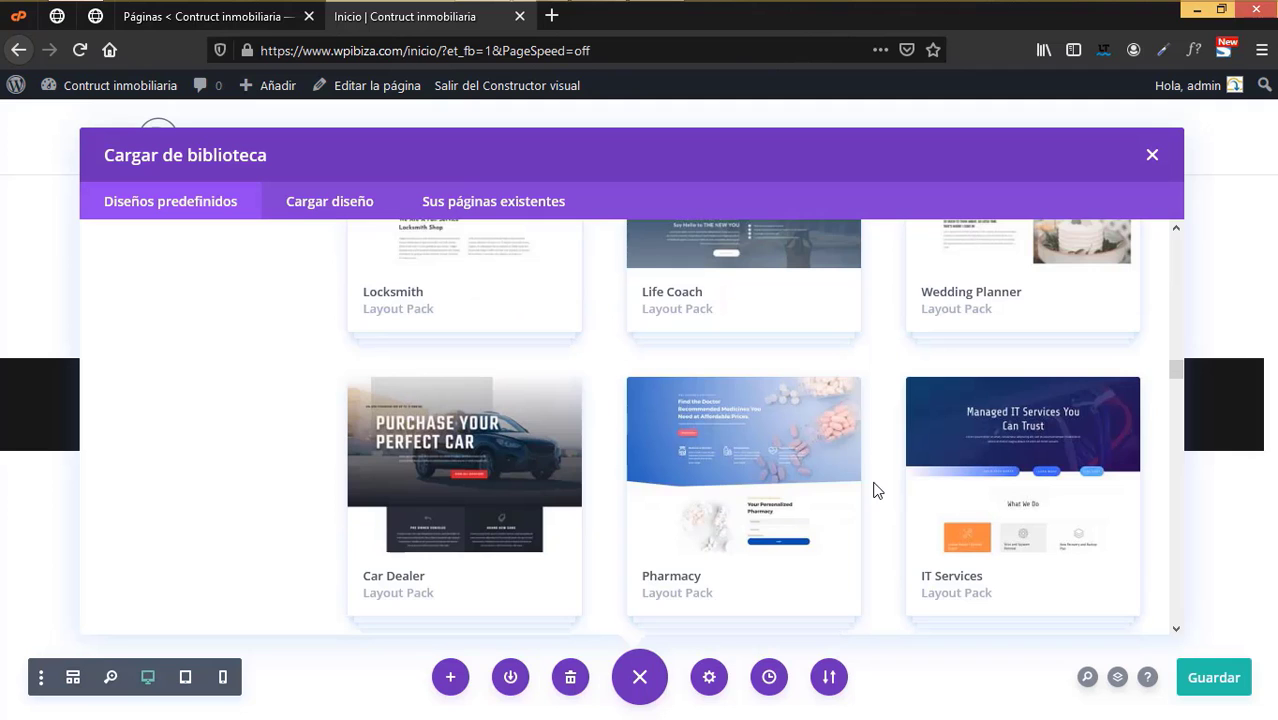
pyautogui.scroll(-3, 873, 490)
pyautogui.scroll(-3, 873, 490)
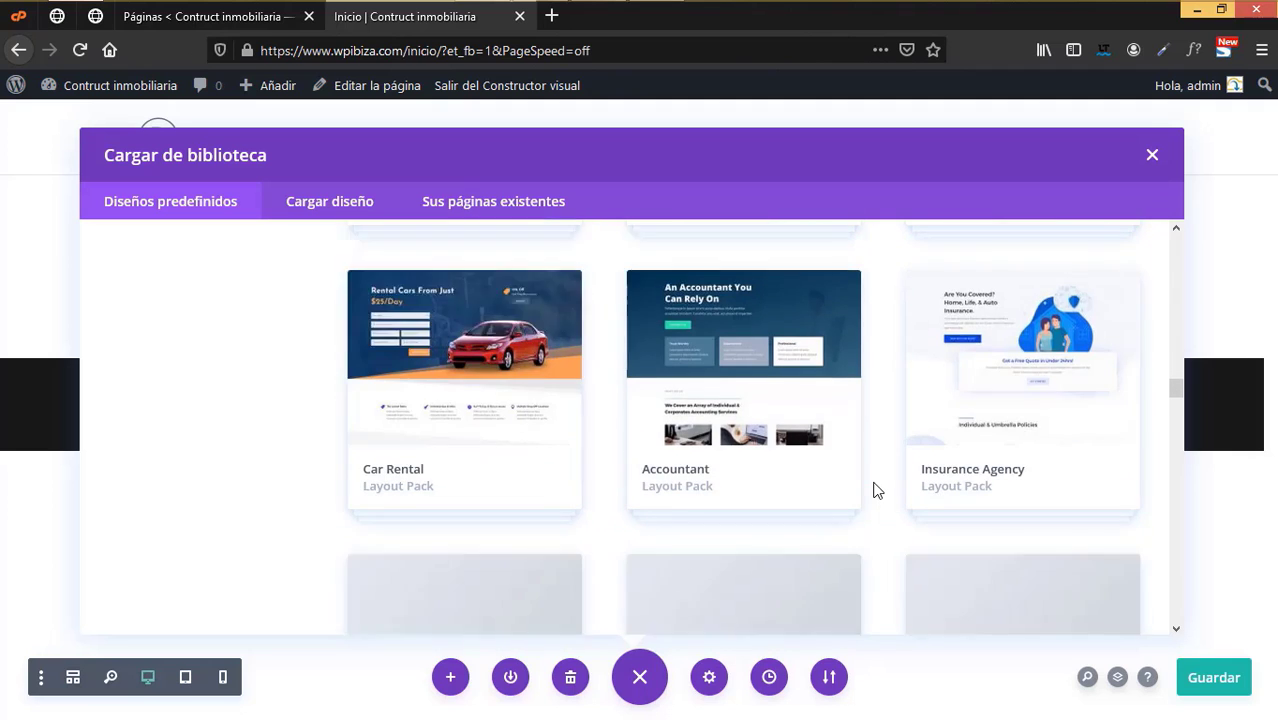
pyautogui.scroll(-1, 873, 490)
pyautogui.scroll(-1, 873, 490)
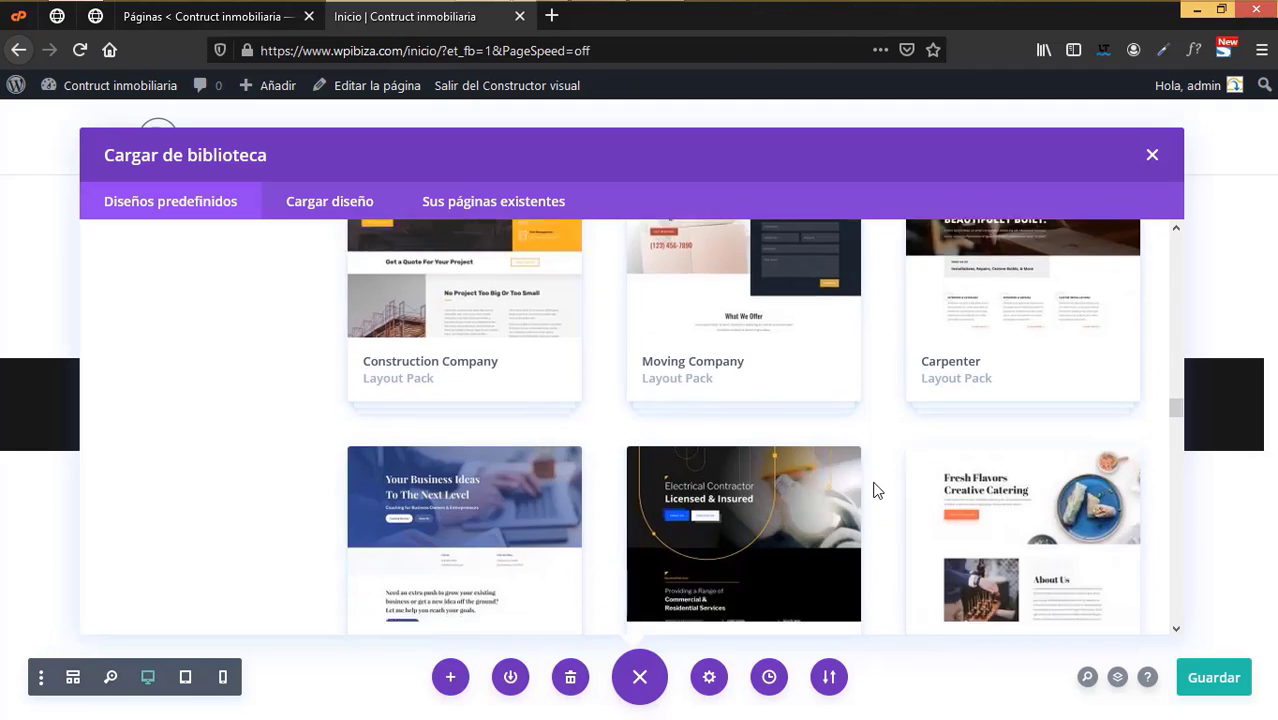
pyautogui.scroll(-3, 873, 490)
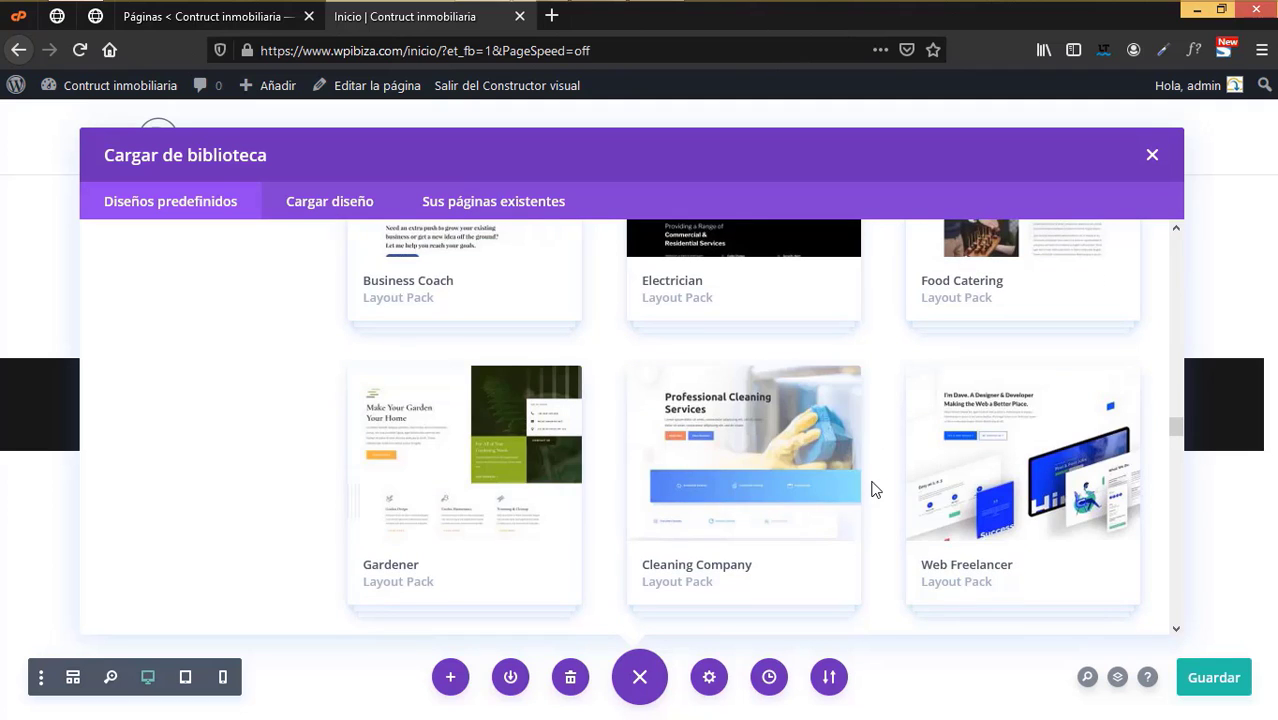
pyautogui.scroll(-3, 873, 490)
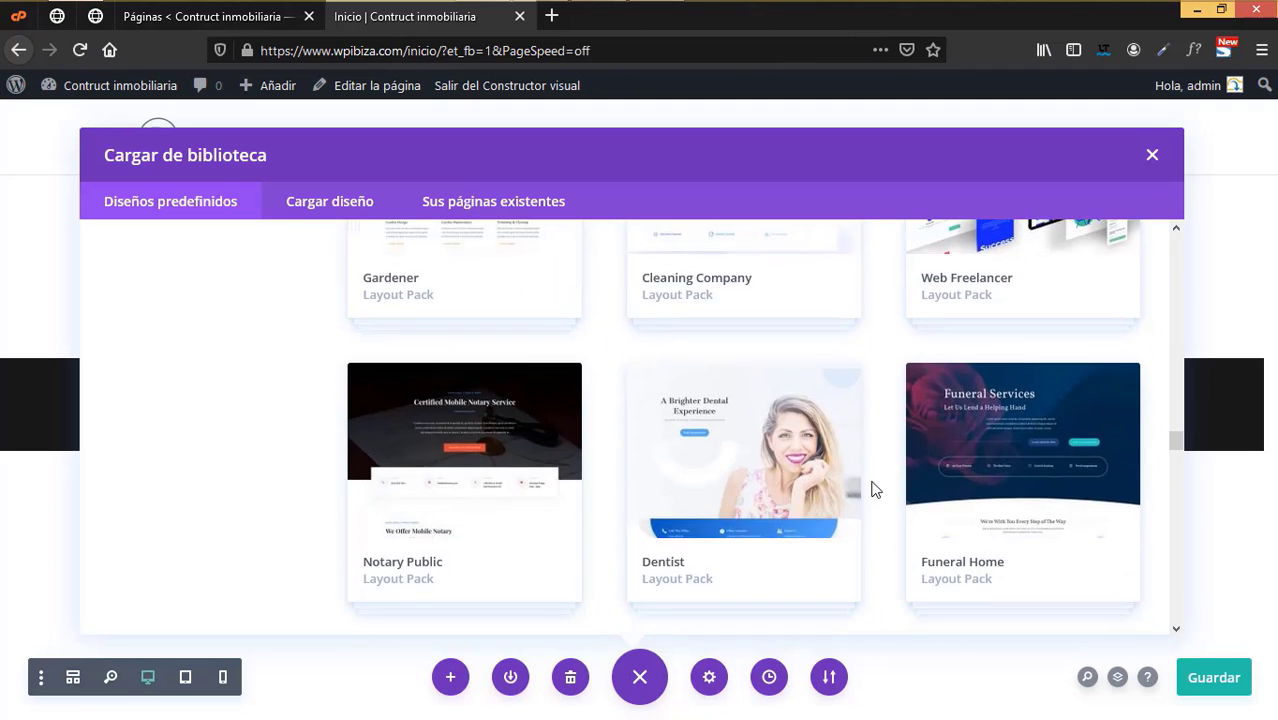
pyautogui.scroll(-2, 873, 490)
pyautogui.scroll(-1, 873, 490)
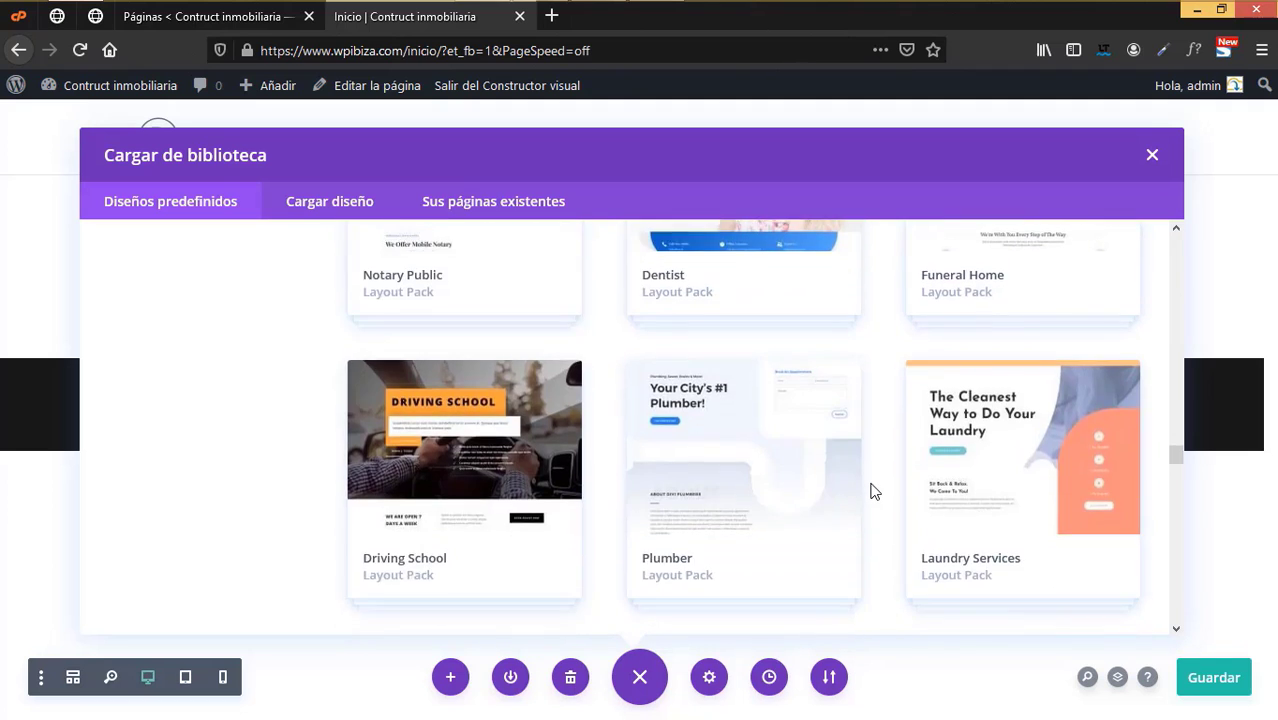
pyautogui.scroll(-2, 873, 490)
pyautogui.scroll(-2, 873, 490)
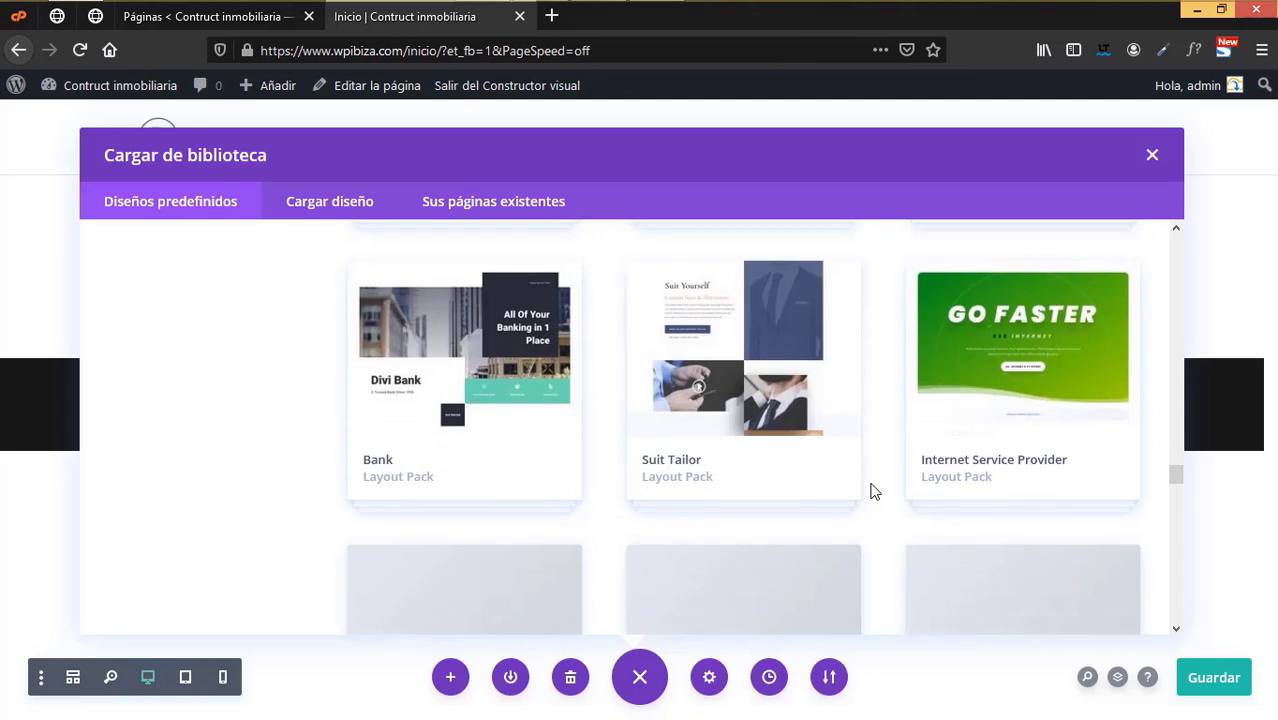
pyautogui.scroll(-2, 873, 490)
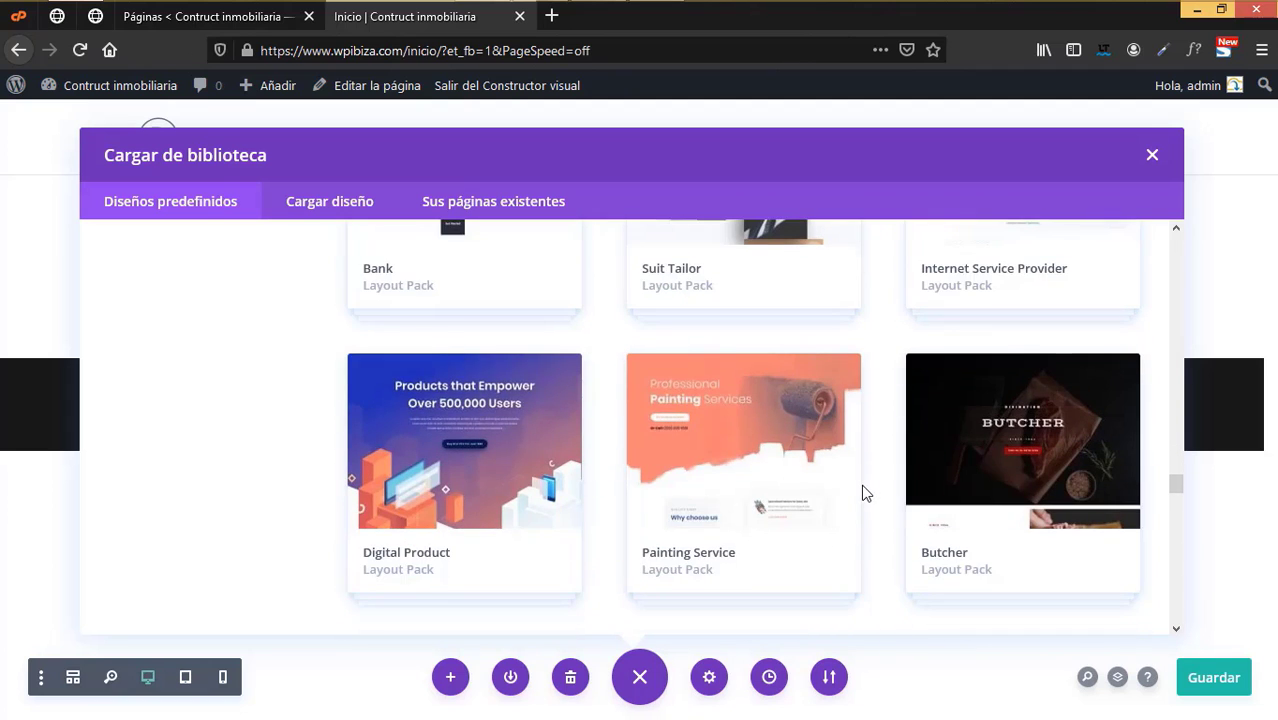
pyautogui.scroll(-4, 866, 492)
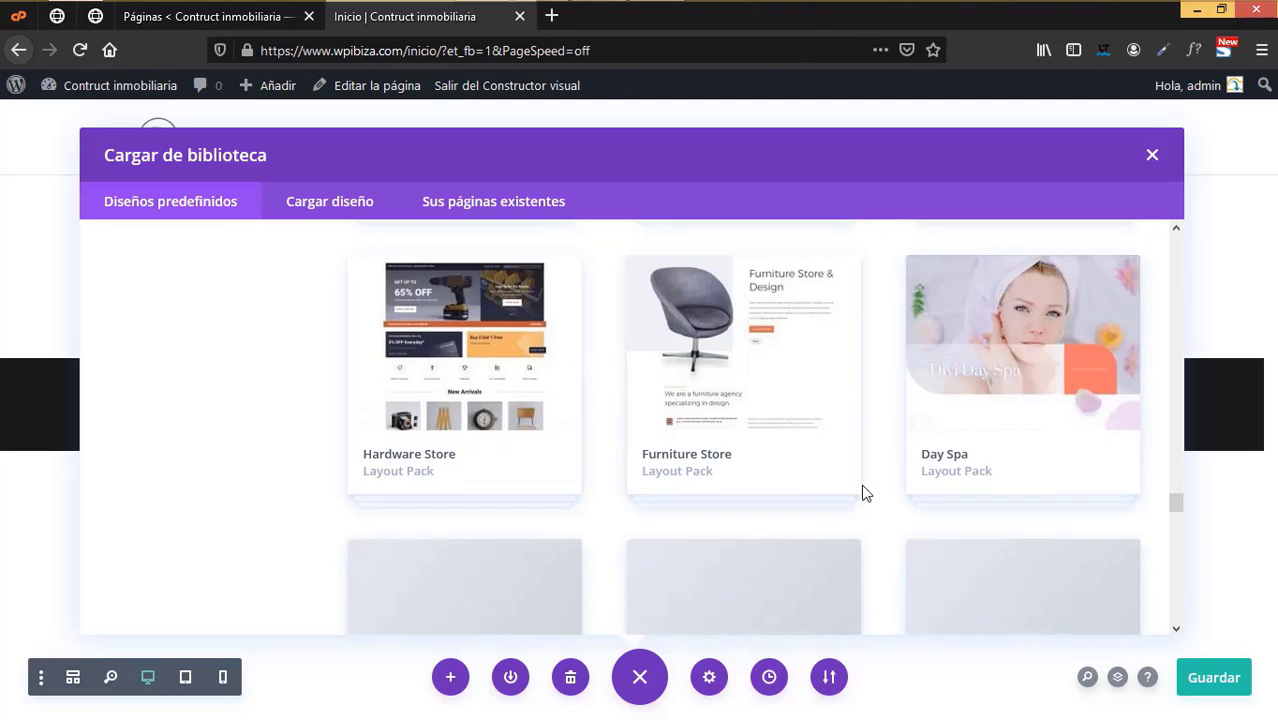
pyautogui.scroll(-2, 866, 492)
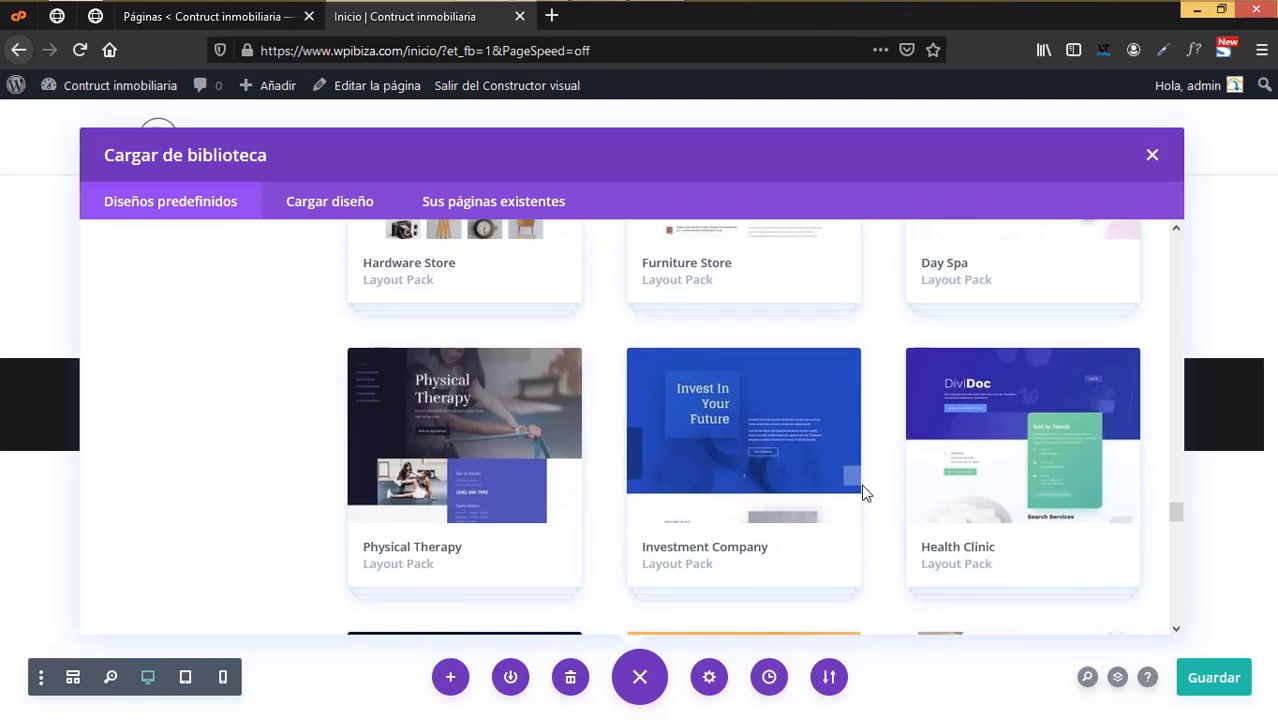
pyautogui.scroll(-1, 866, 492)
pyautogui.scroll(-4, 866, 492)
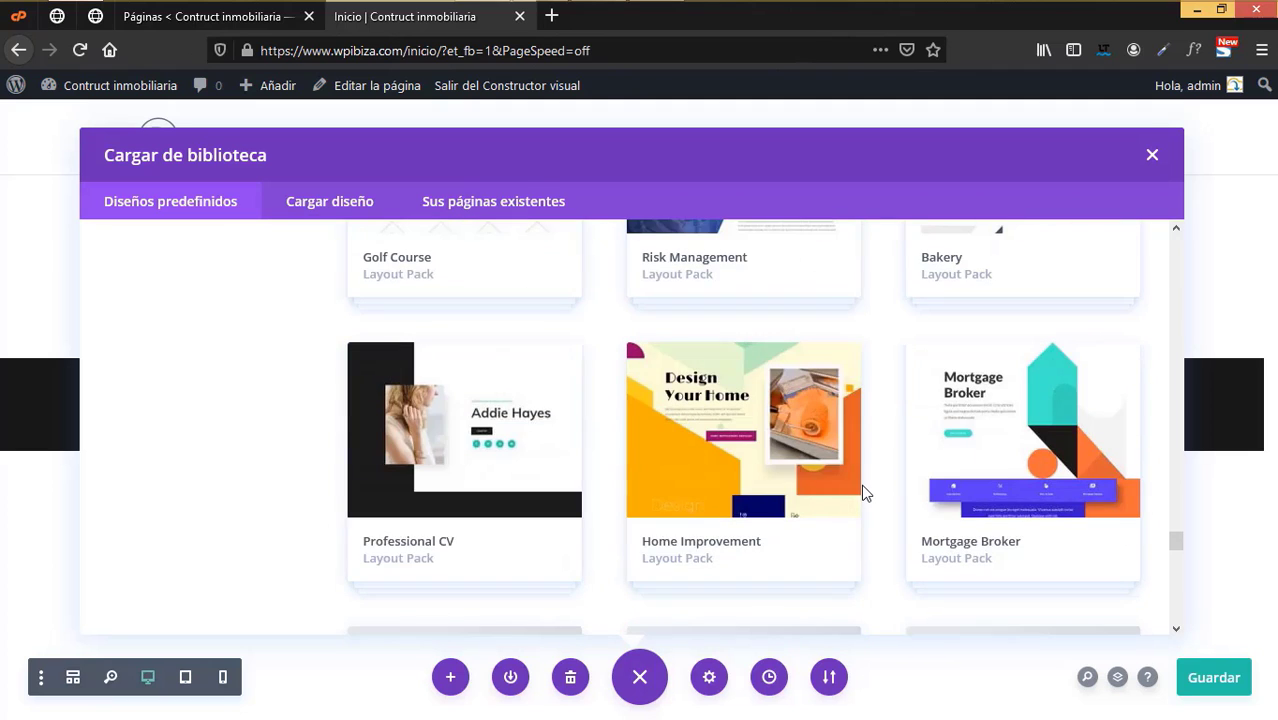
pyautogui.scroll(-2, 866, 492)
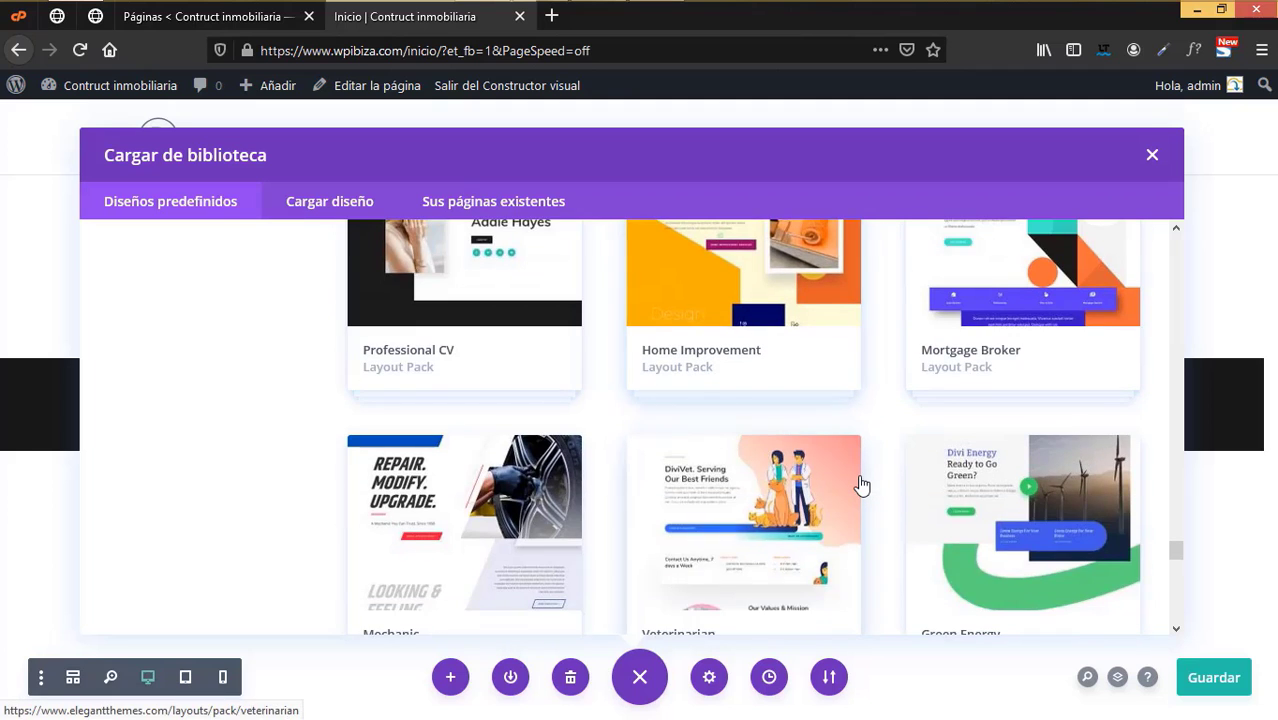
pyautogui.scroll(-1, 862, 485)
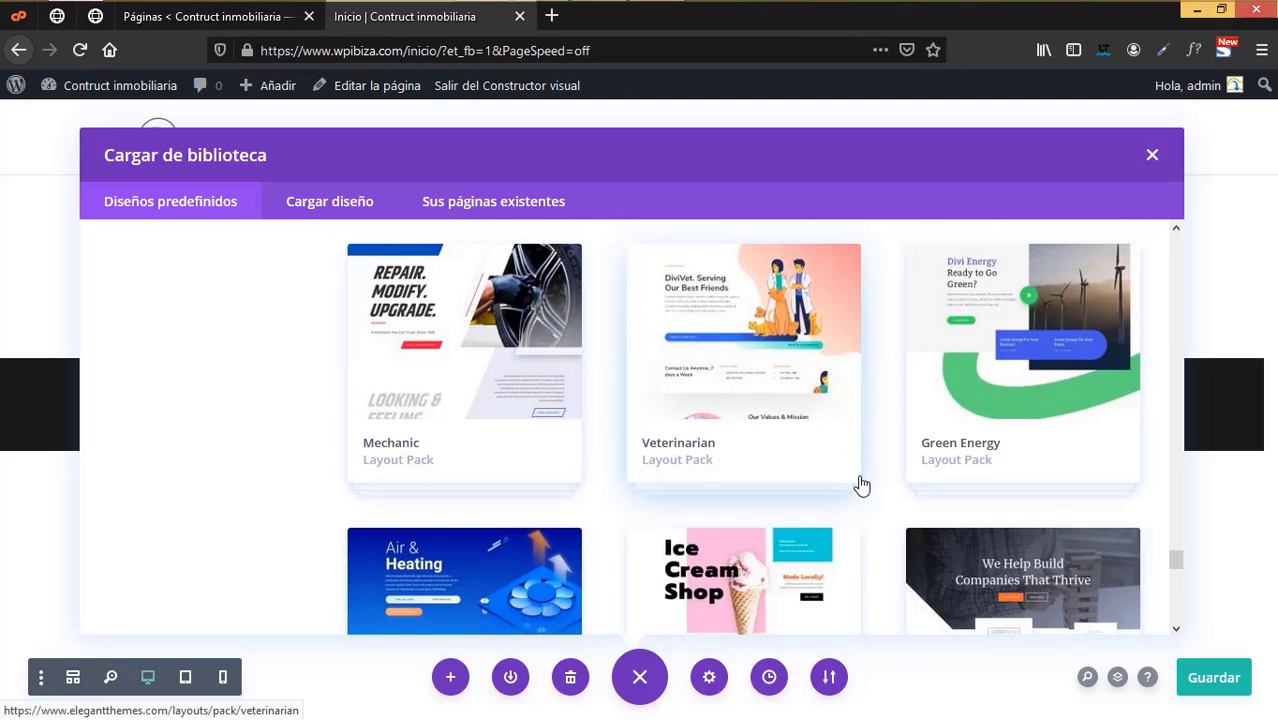
pyautogui.scroll(-2, 862, 485)
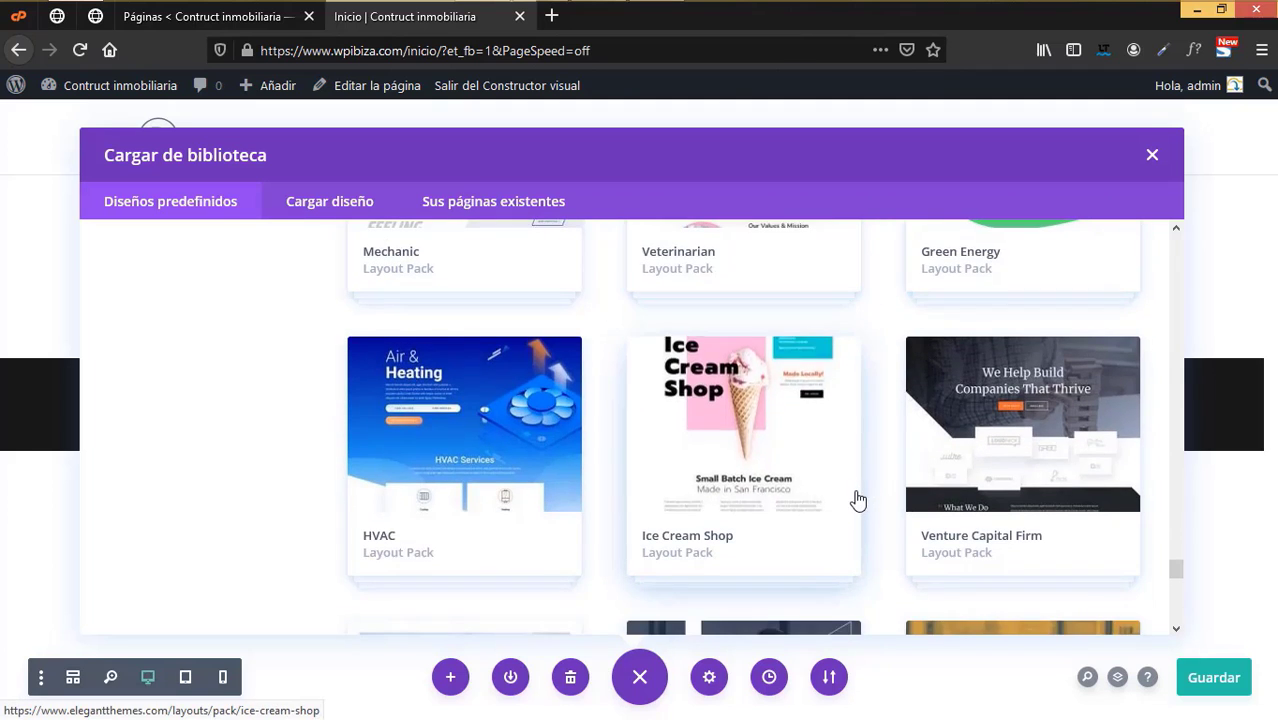
pyautogui.scroll(-5, 856, 501)
pyautogui.scroll(-5, 1052, 500)
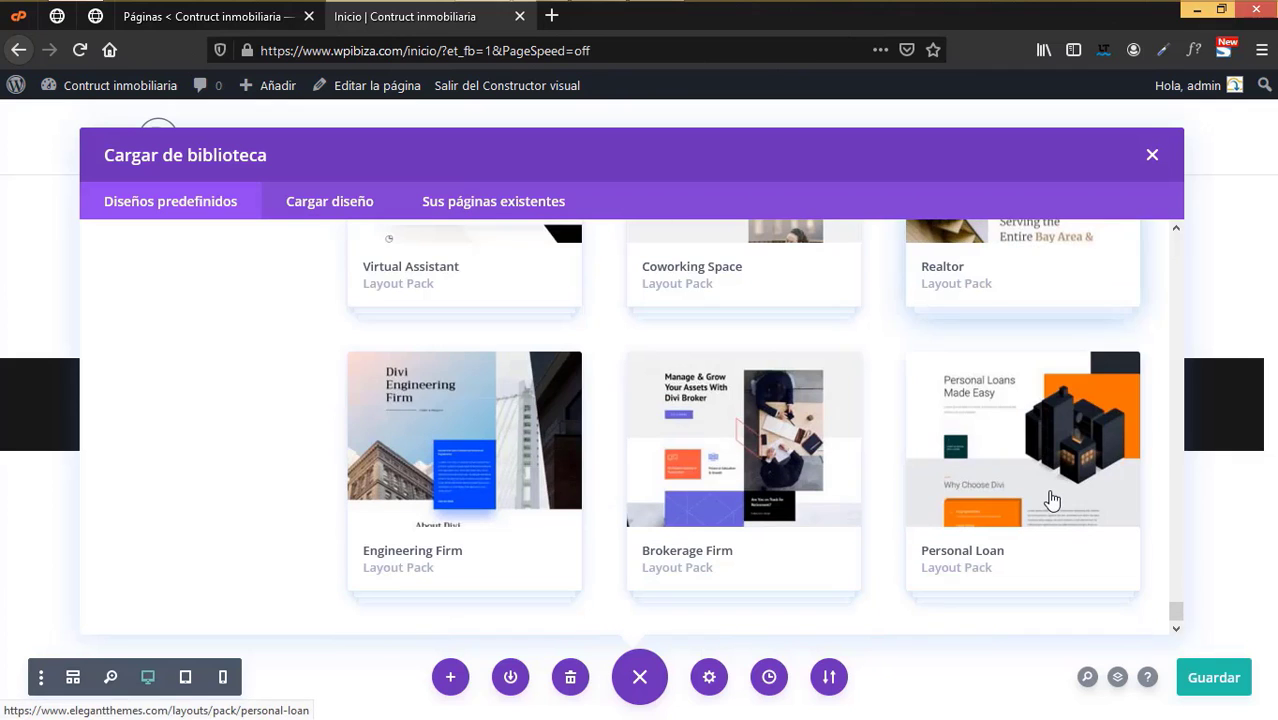
pyautogui.scroll(5, 1053, 495)
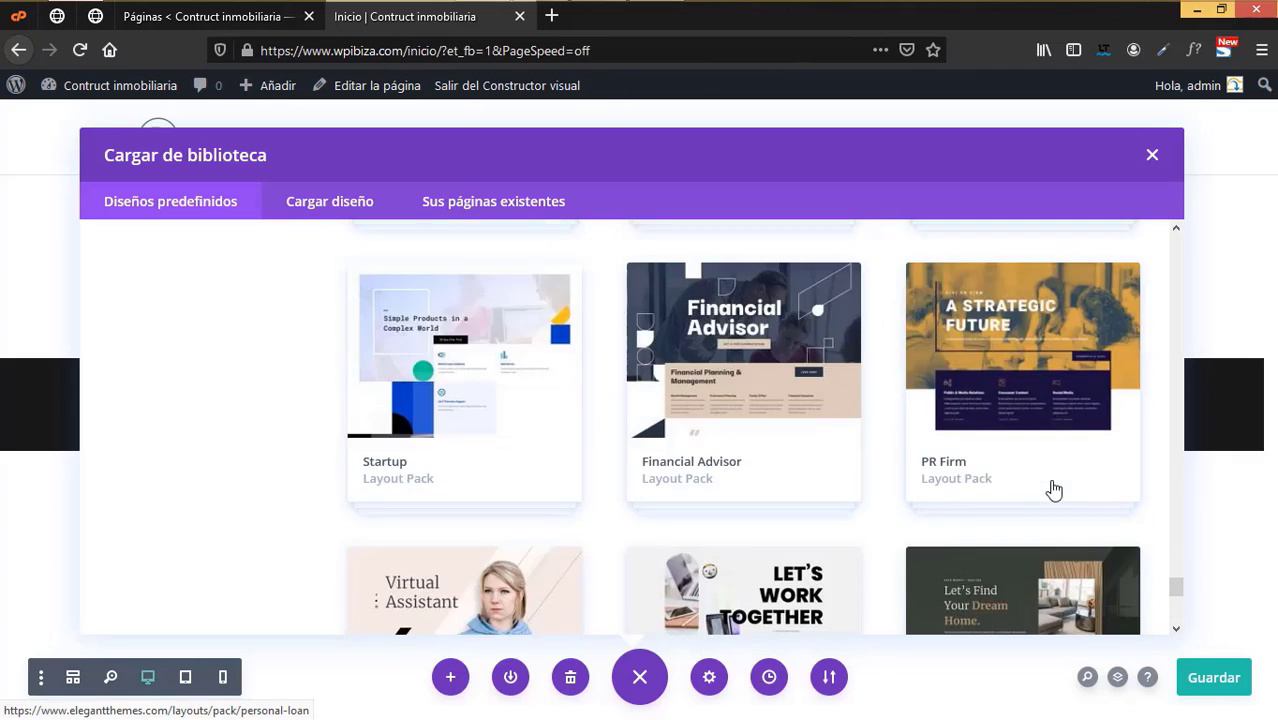
pyautogui.scroll(15, 183, 323)
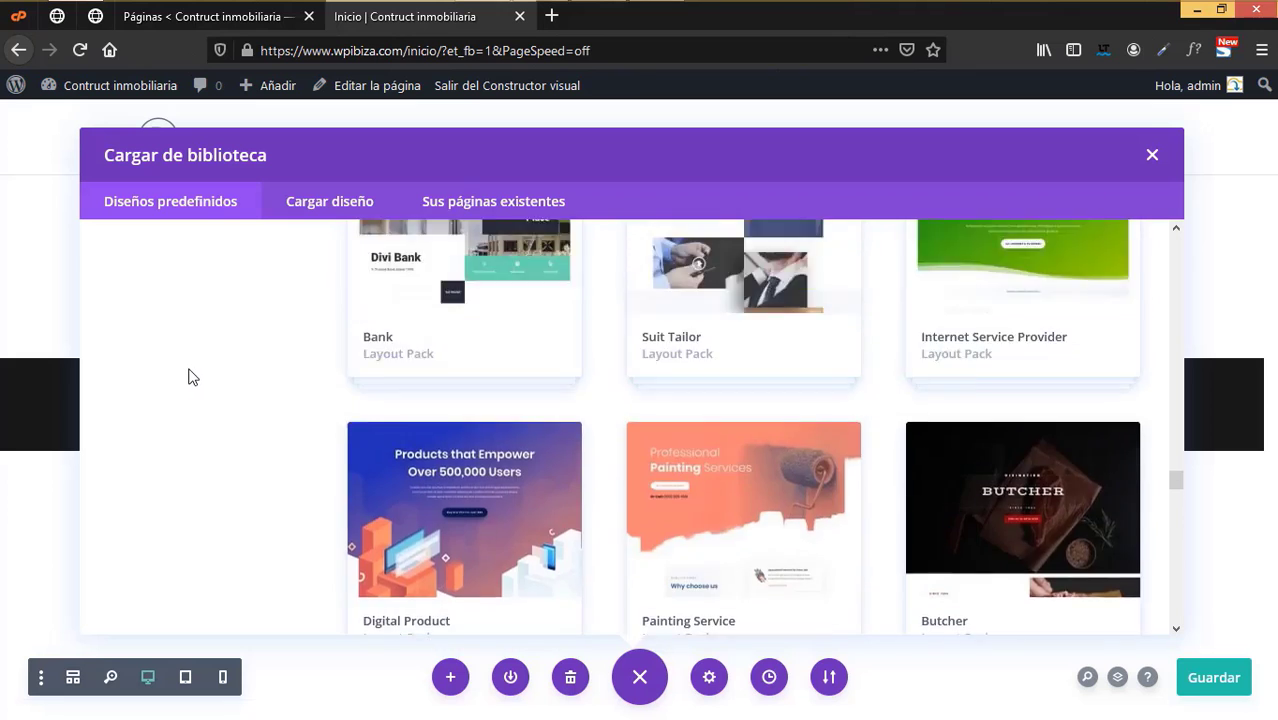
pyautogui.scroll(15, 185, 372)
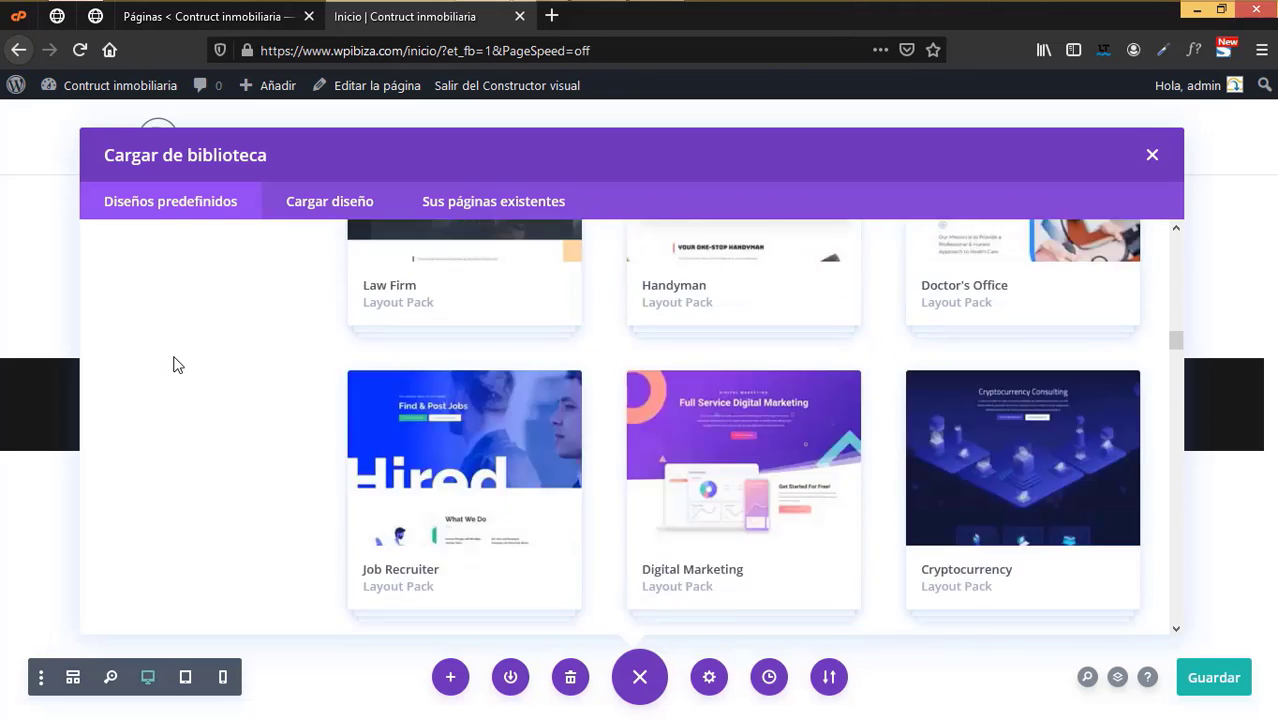
pyautogui.scroll(15, 176, 365)
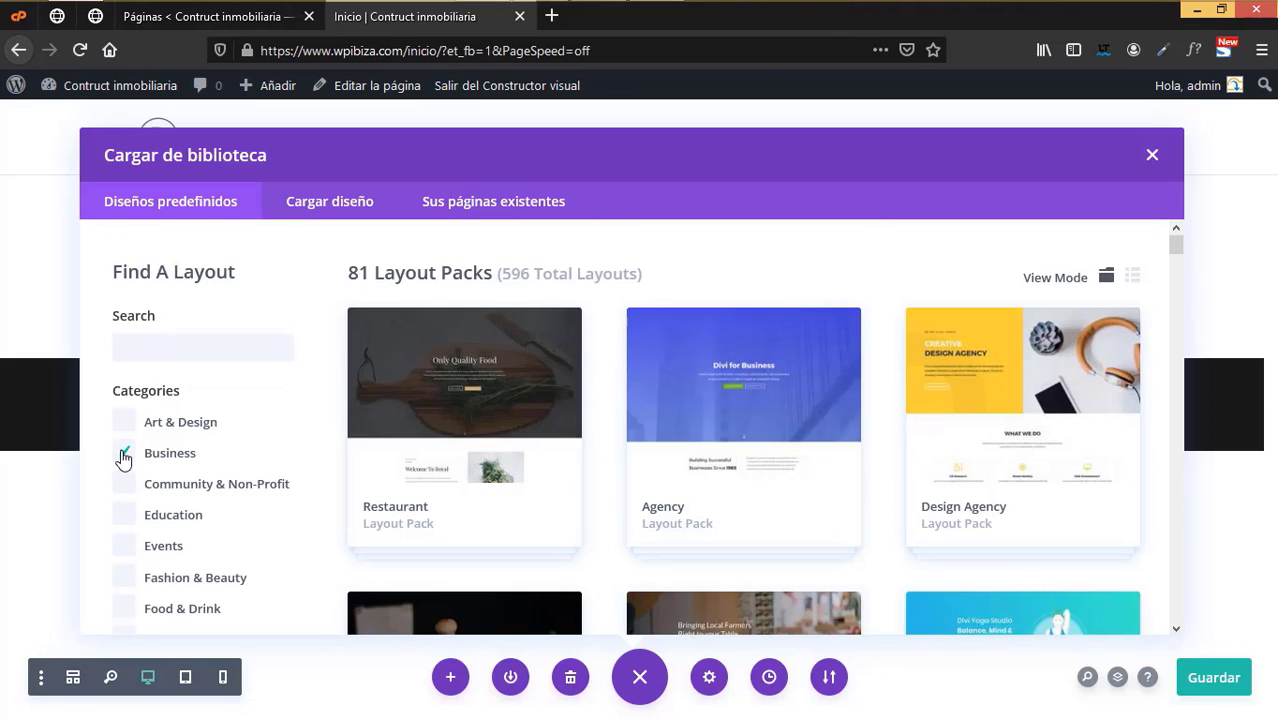
# - Clear the Business filter, search for 'real', and open the Real Estate About Page pack details
pyautogui.click(125, 462)
pyautogui.click(165, 340)
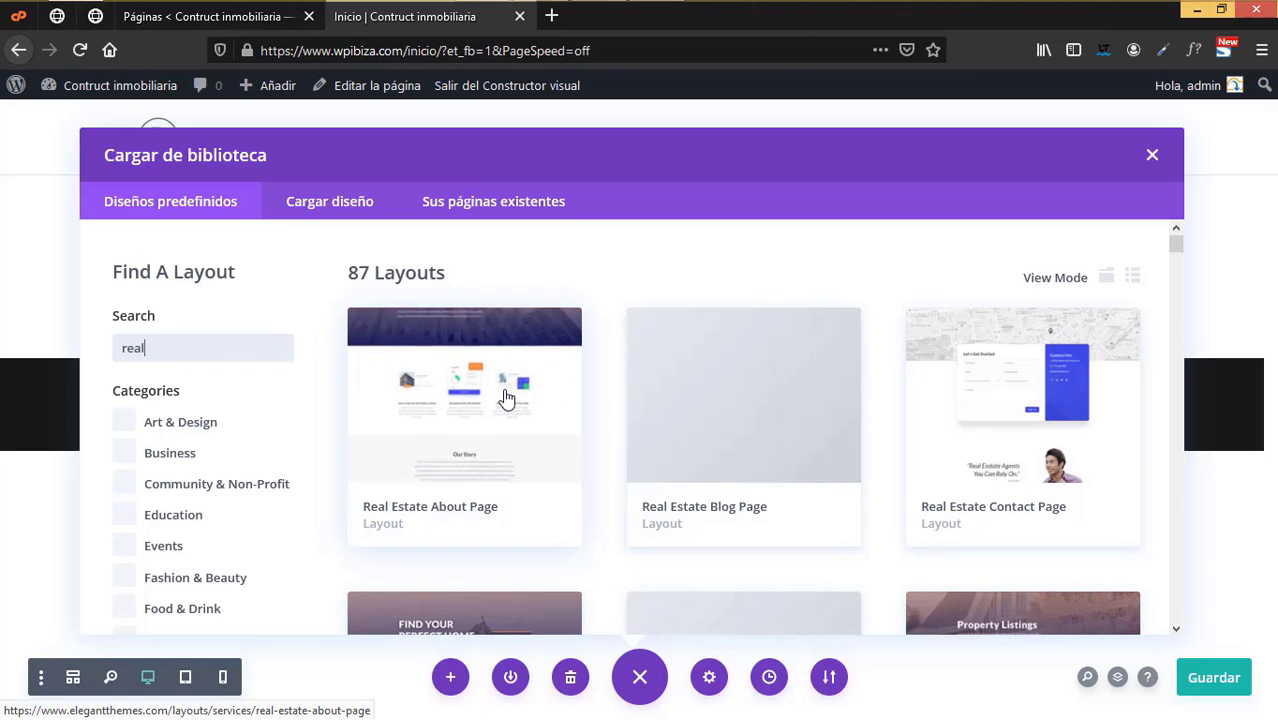
pyautogui.click(507, 398)
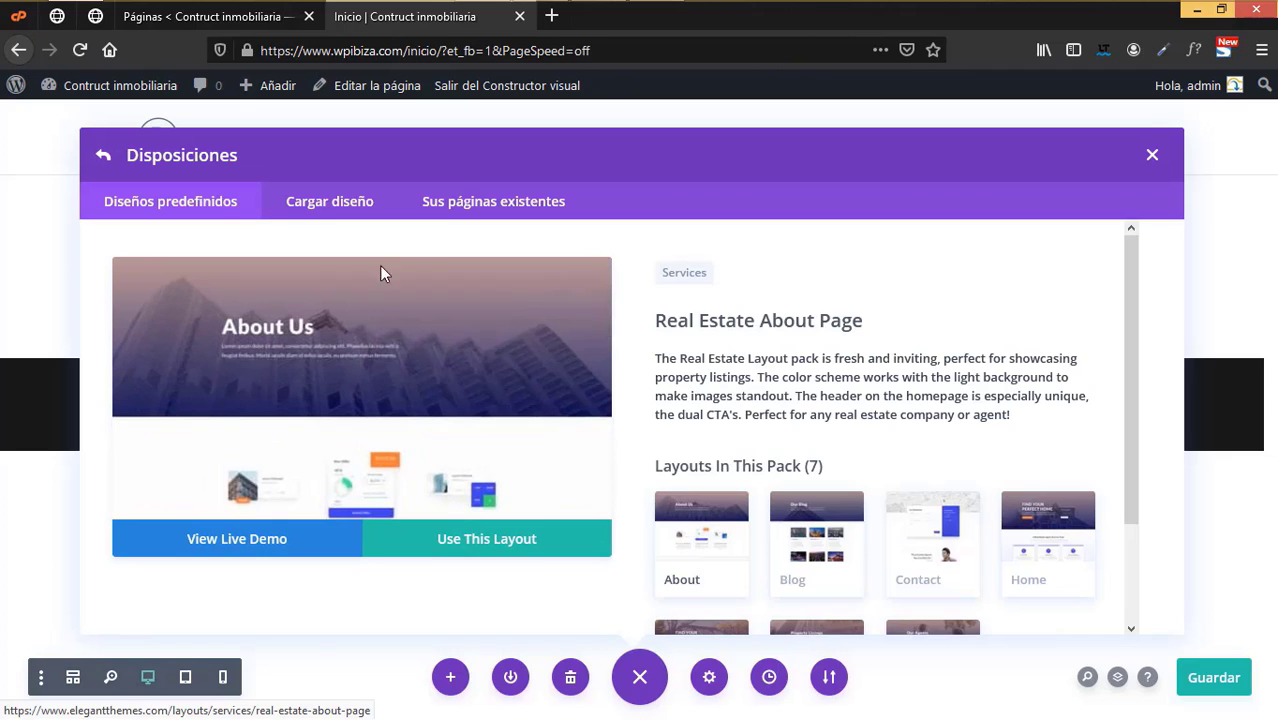
pyautogui.scroll(-2, 873, 486)
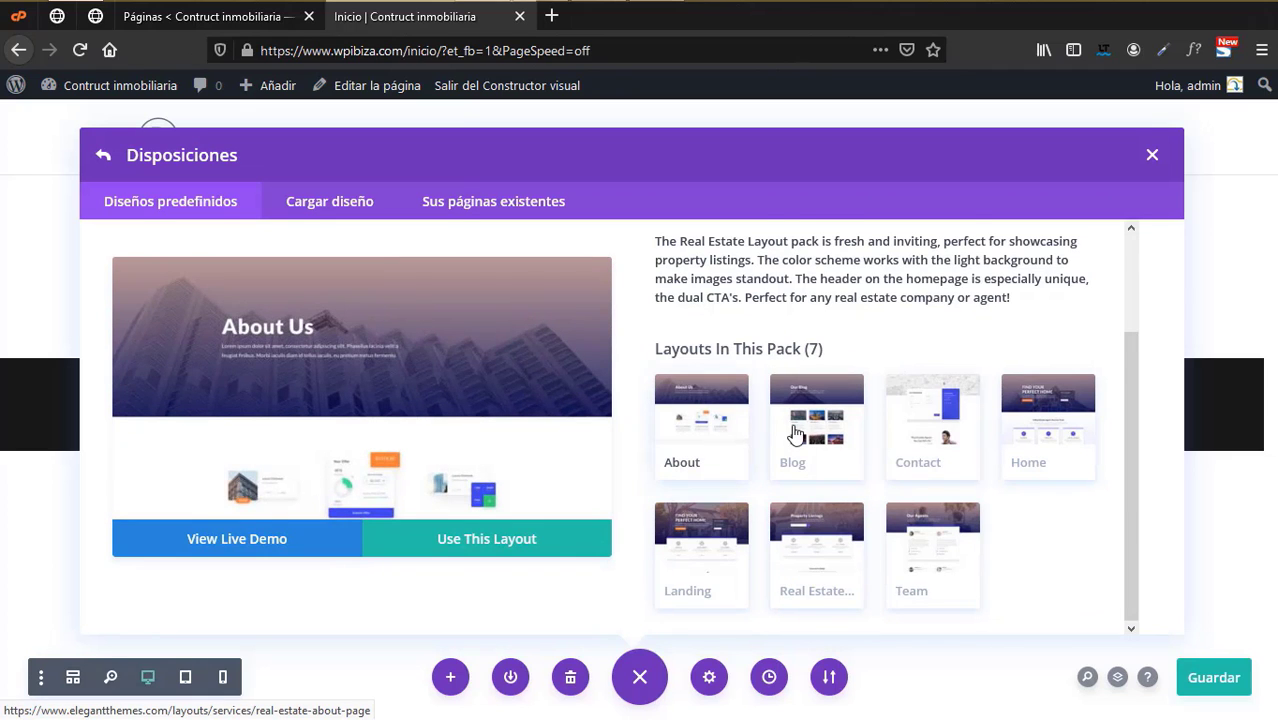
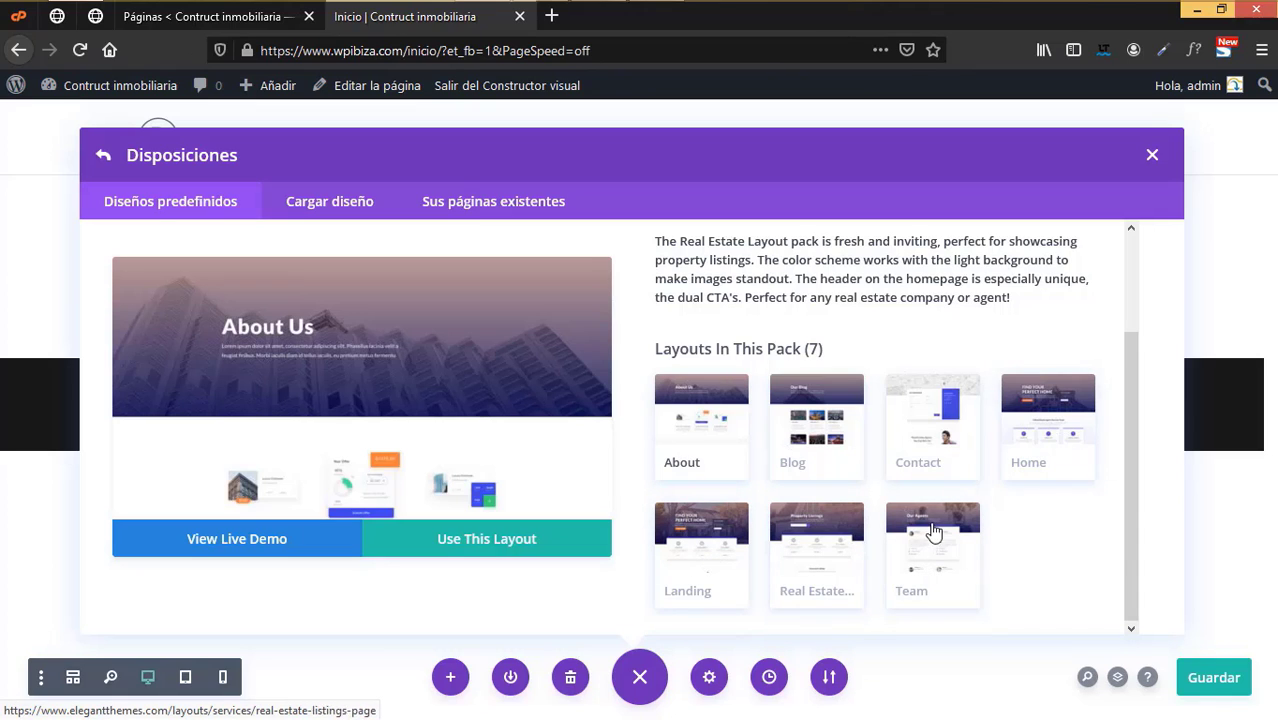
# - Preview the Real Estate pack's Home layout and use it for the Inicio page
pyautogui.scroll(2, 933, 533)
pyautogui.scroll(-2, 933, 534)
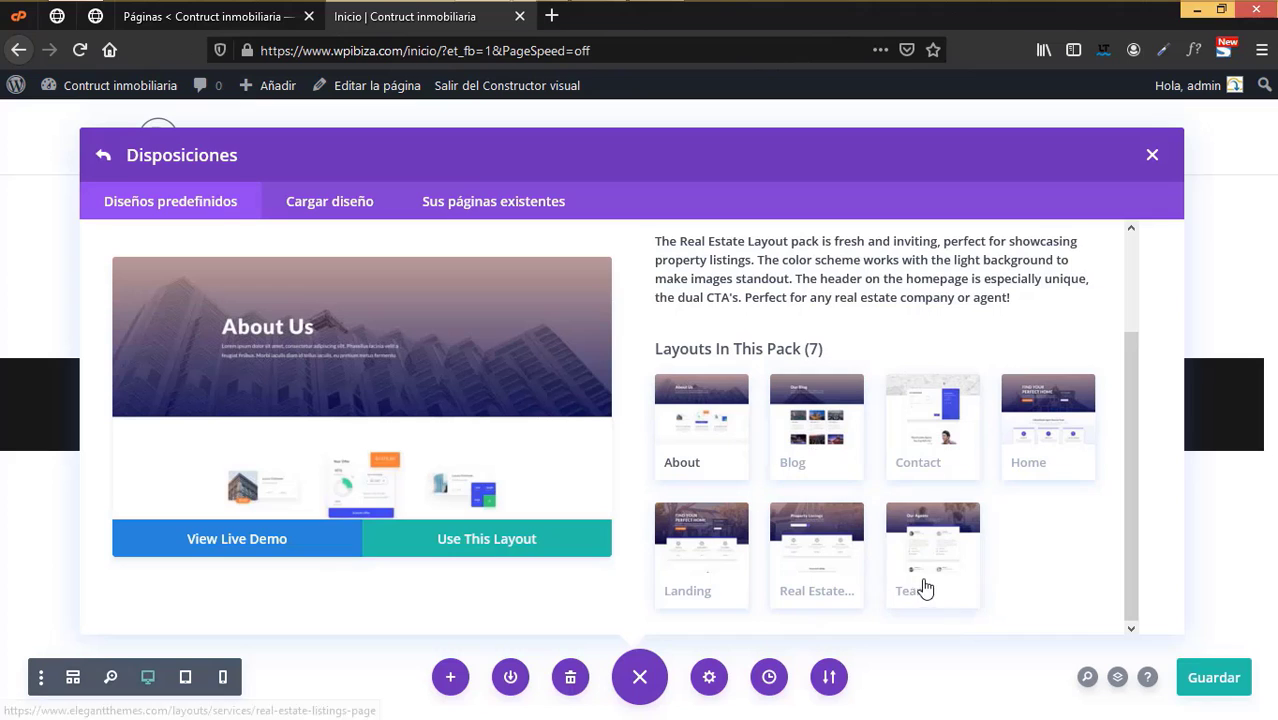
pyautogui.click(1025, 435)
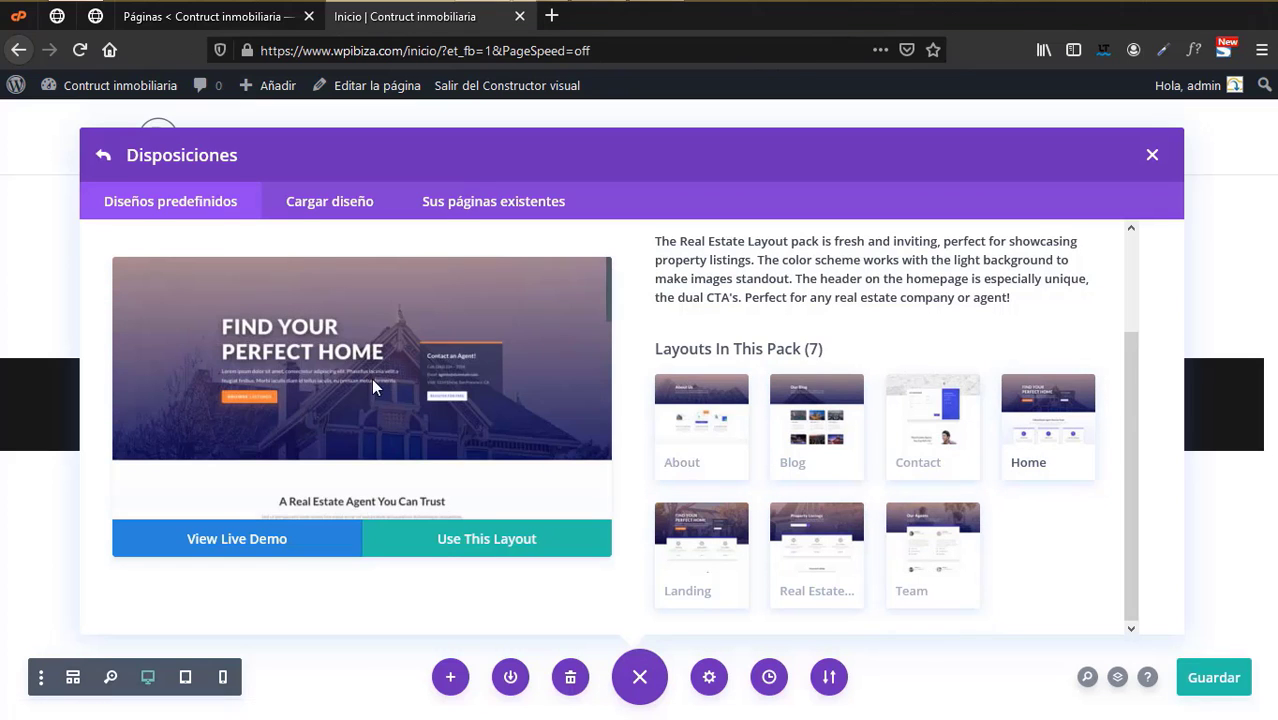
pyautogui.scroll(-5, 321, 443)
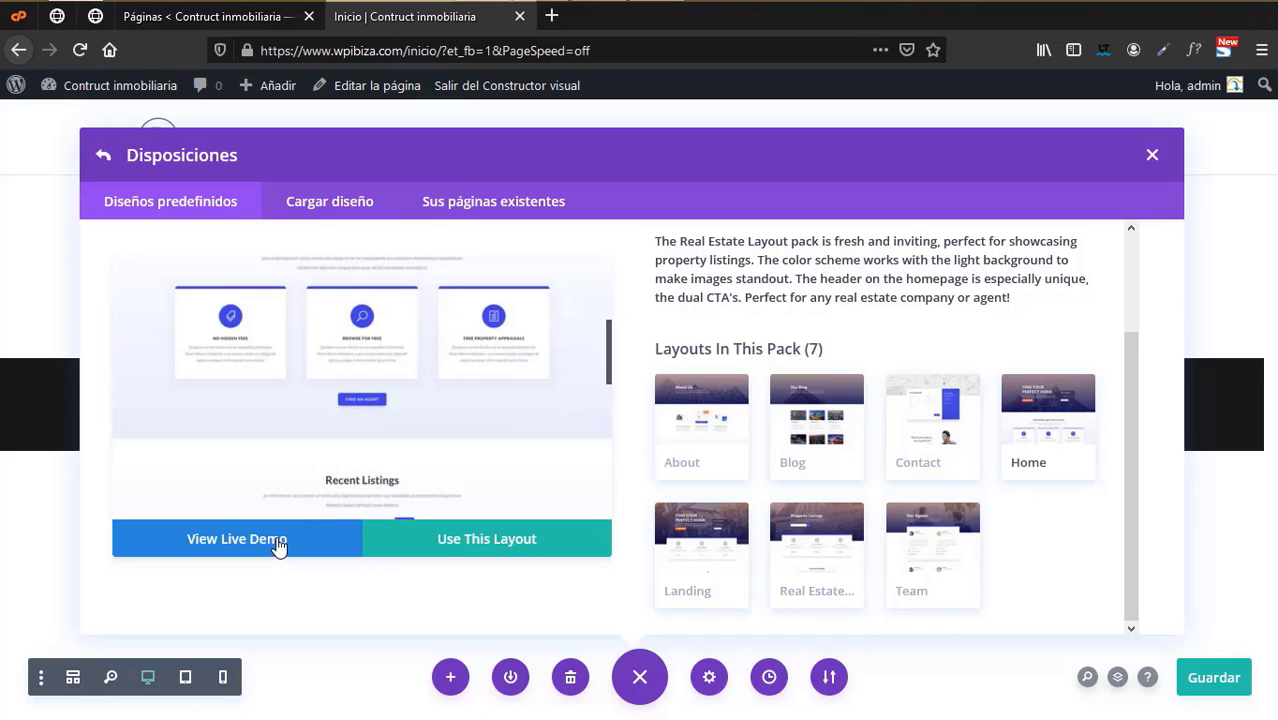
pyautogui.scroll(5, 531, 419)
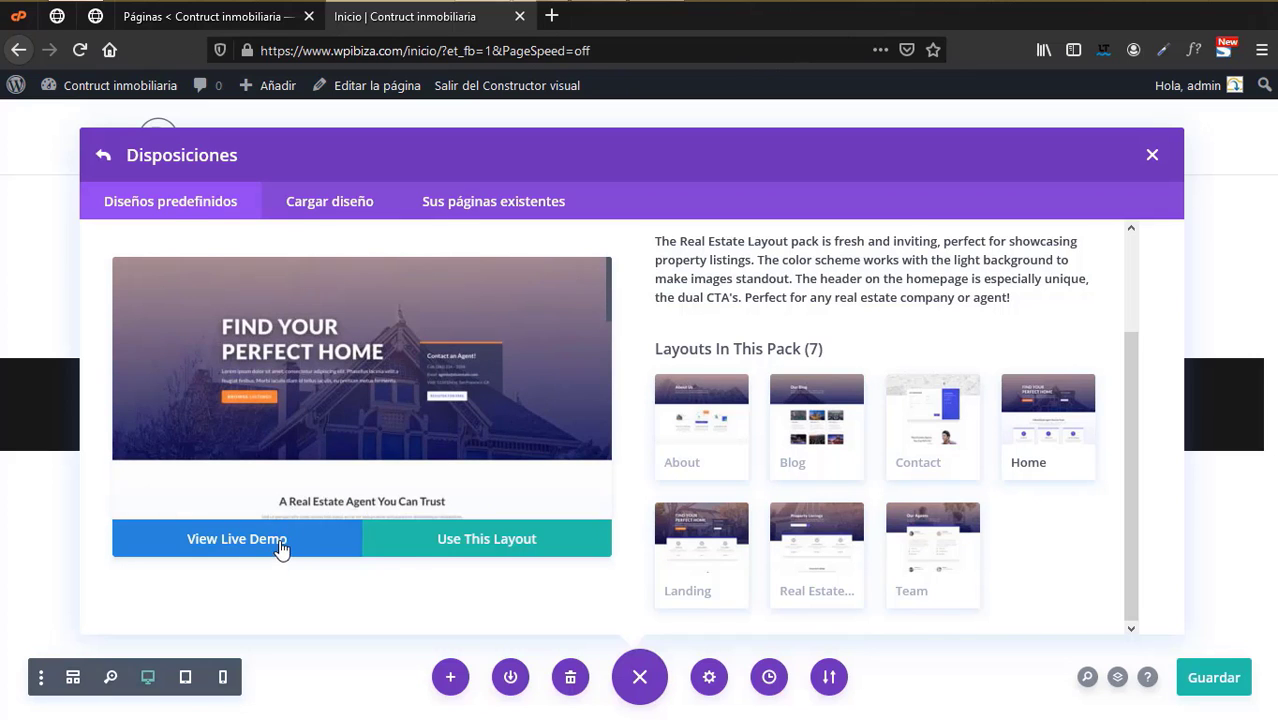
pyautogui.click(485, 545)
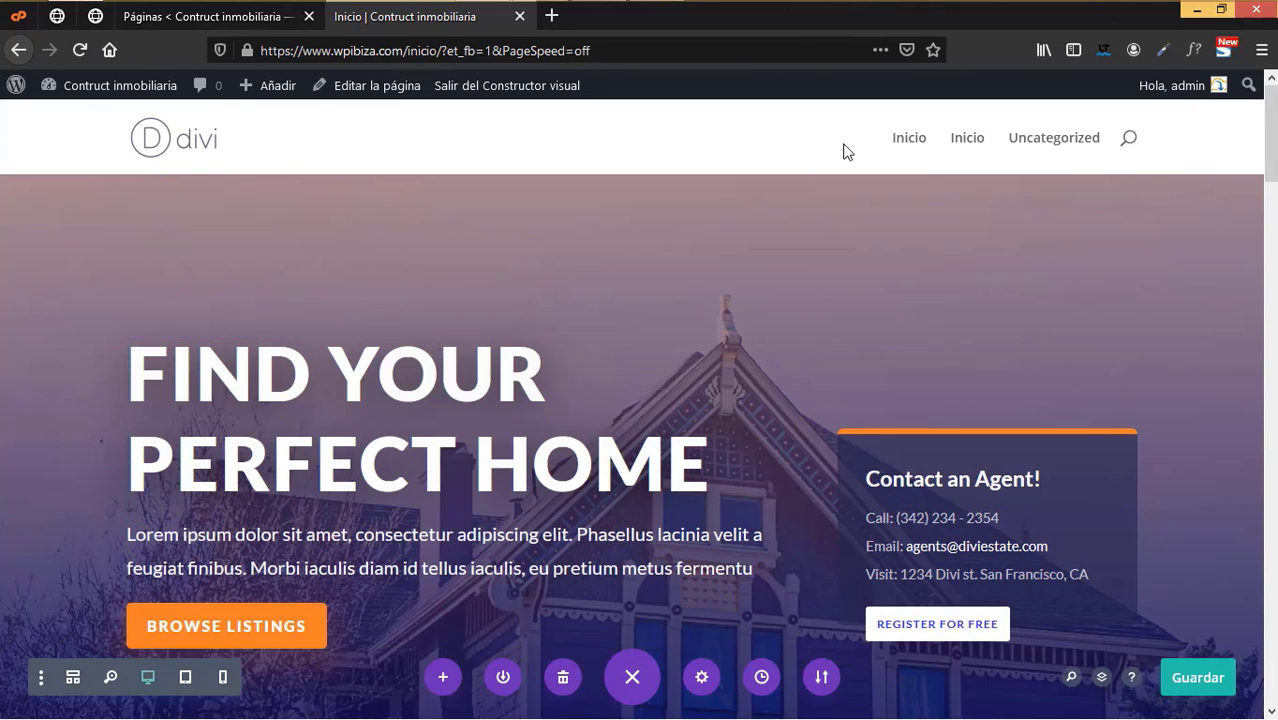
# - Review the imported Inicio page, then close its builder tab to return to Páginas
pyautogui.scroll(-10, 727, 640)
pyautogui.scroll(-10, 727, 623)
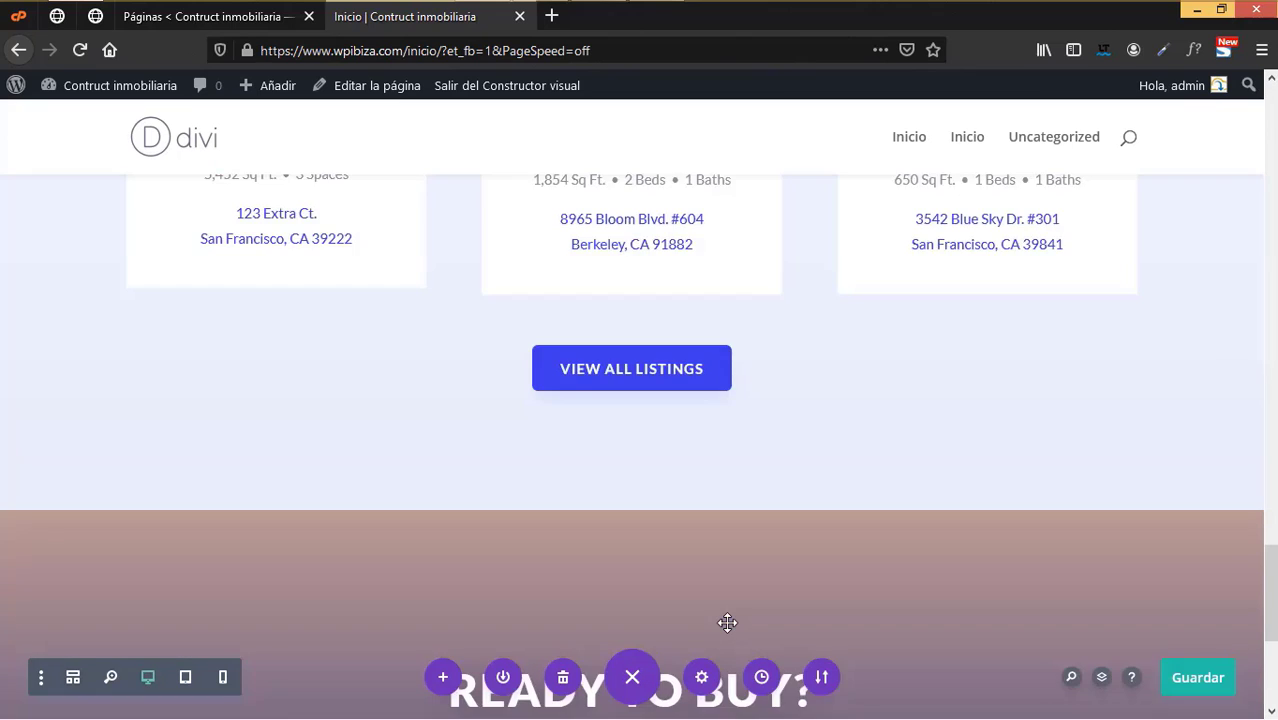
pyautogui.scroll(6, 727, 623)
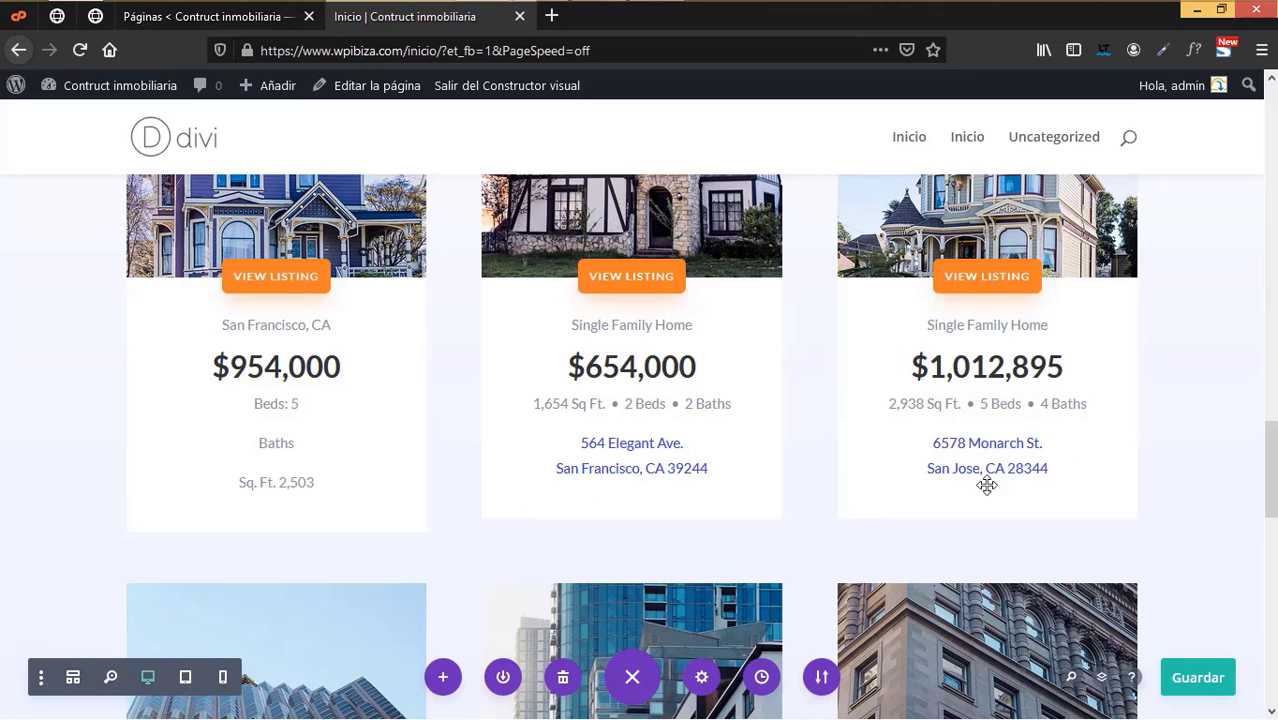
pyautogui.scroll(-10, 985, 520)
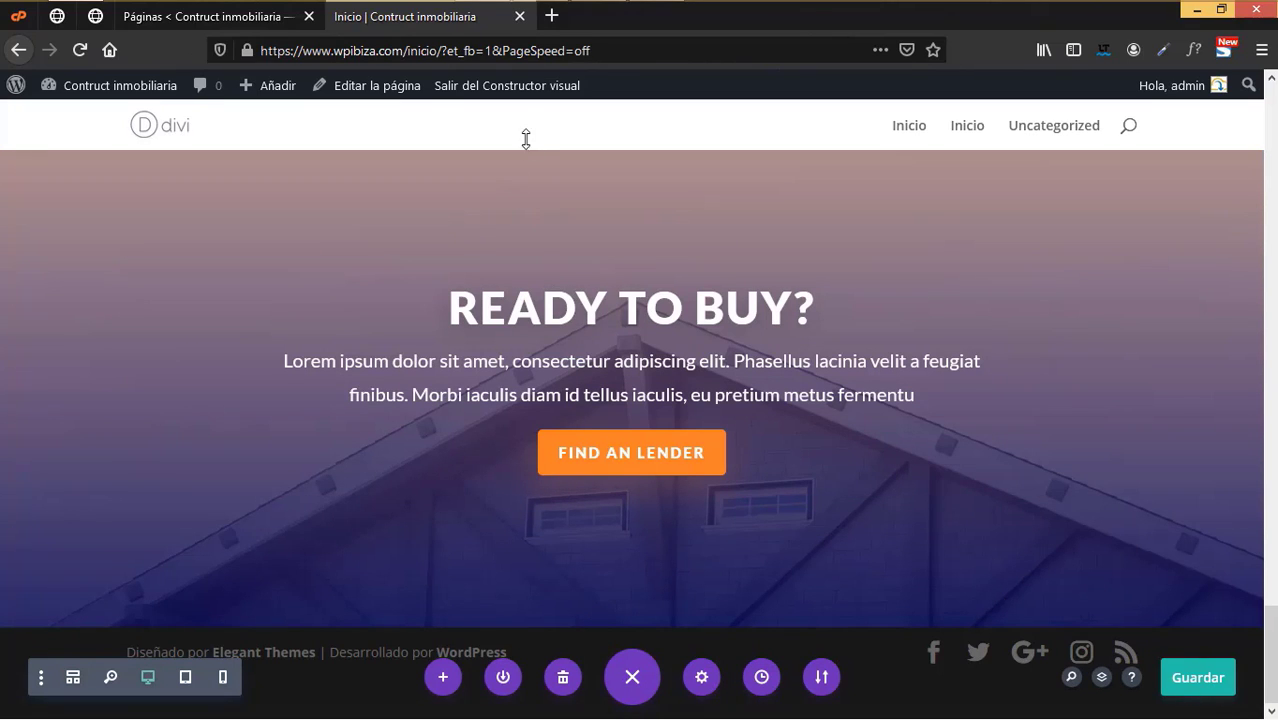
pyautogui.click(520, 16)
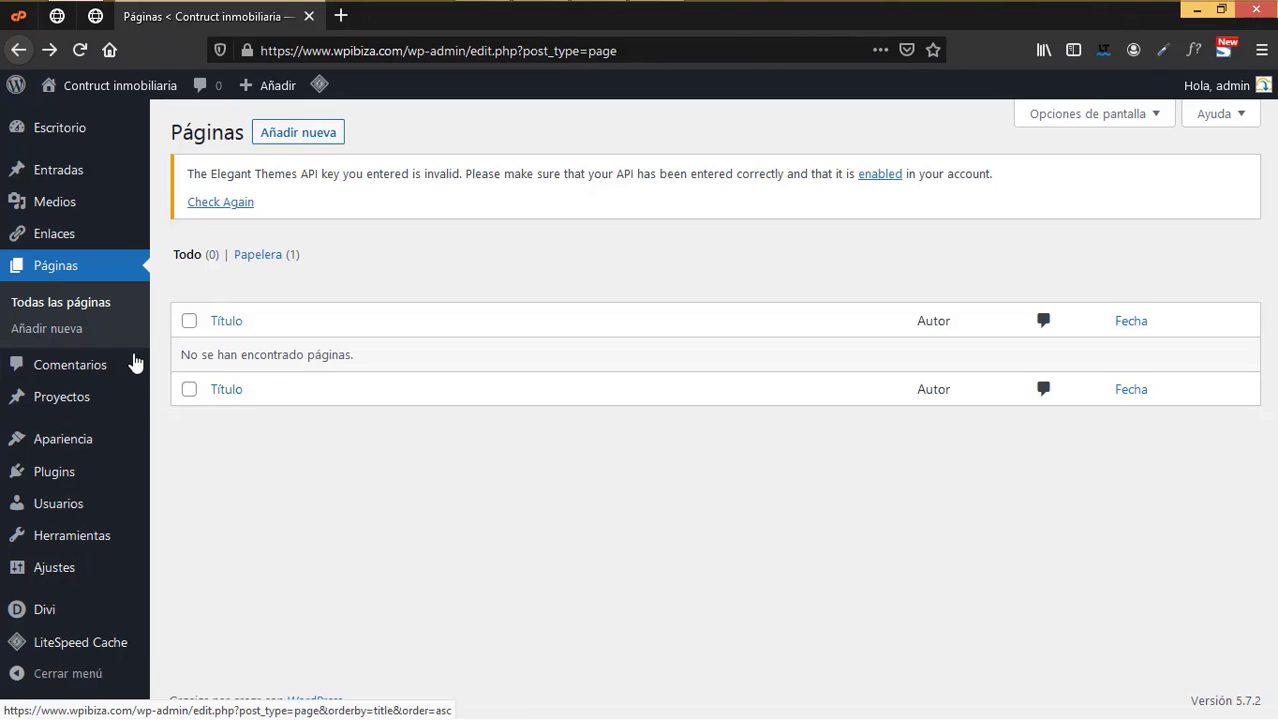
# - Open the Ajustes > Lectura settings in a new tab
pyautogui.moveTo(138, 566)
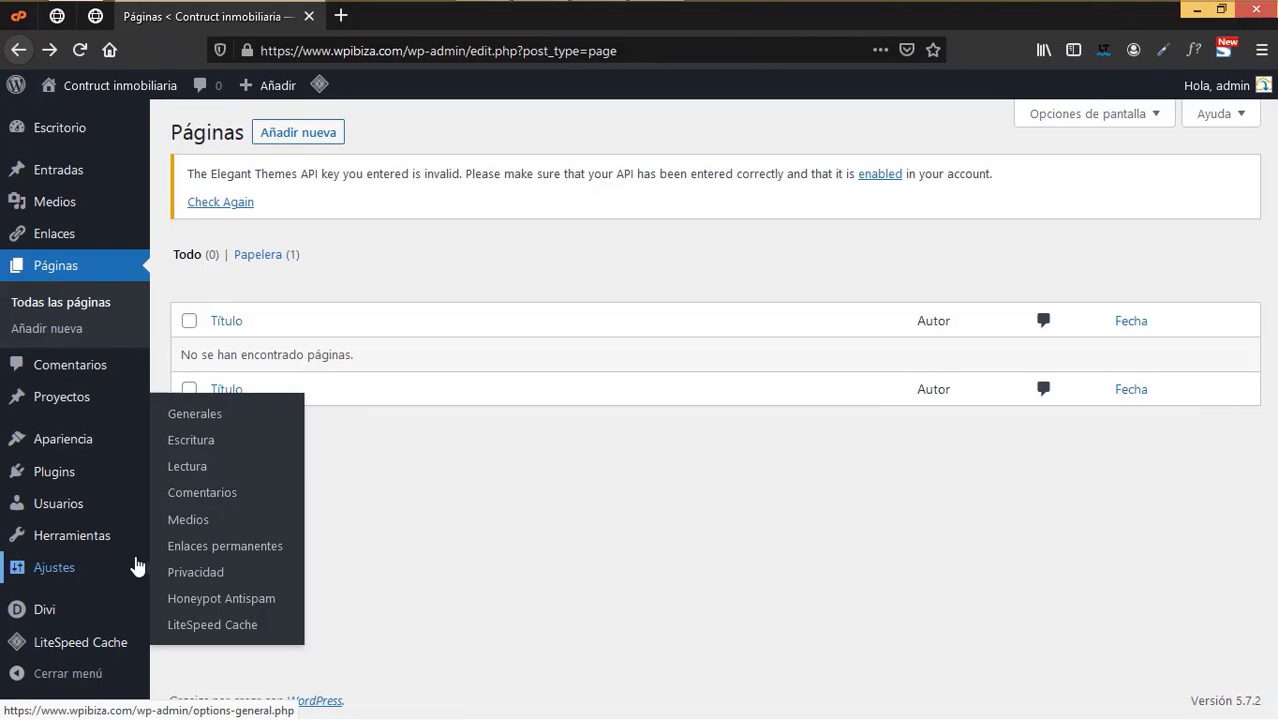
pyautogui.rightClick(194, 469)
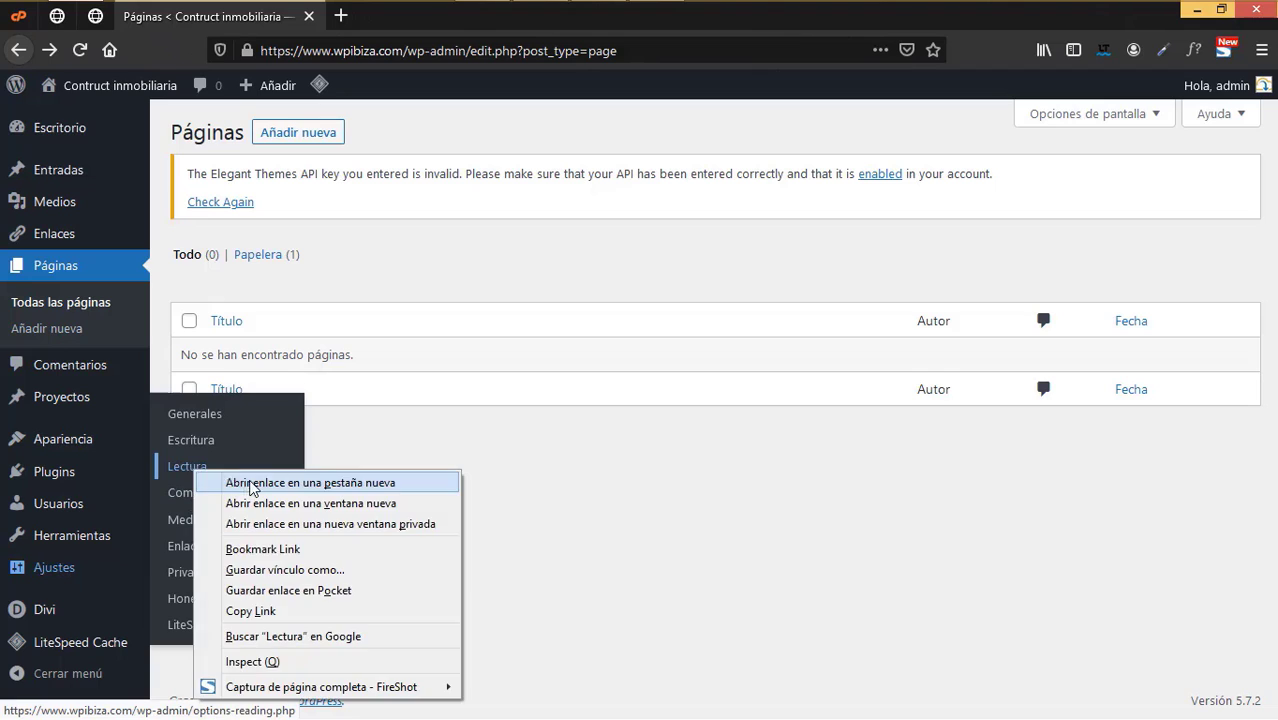
pyautogui.click(250, 483)
pyautogui.click(428, 17)
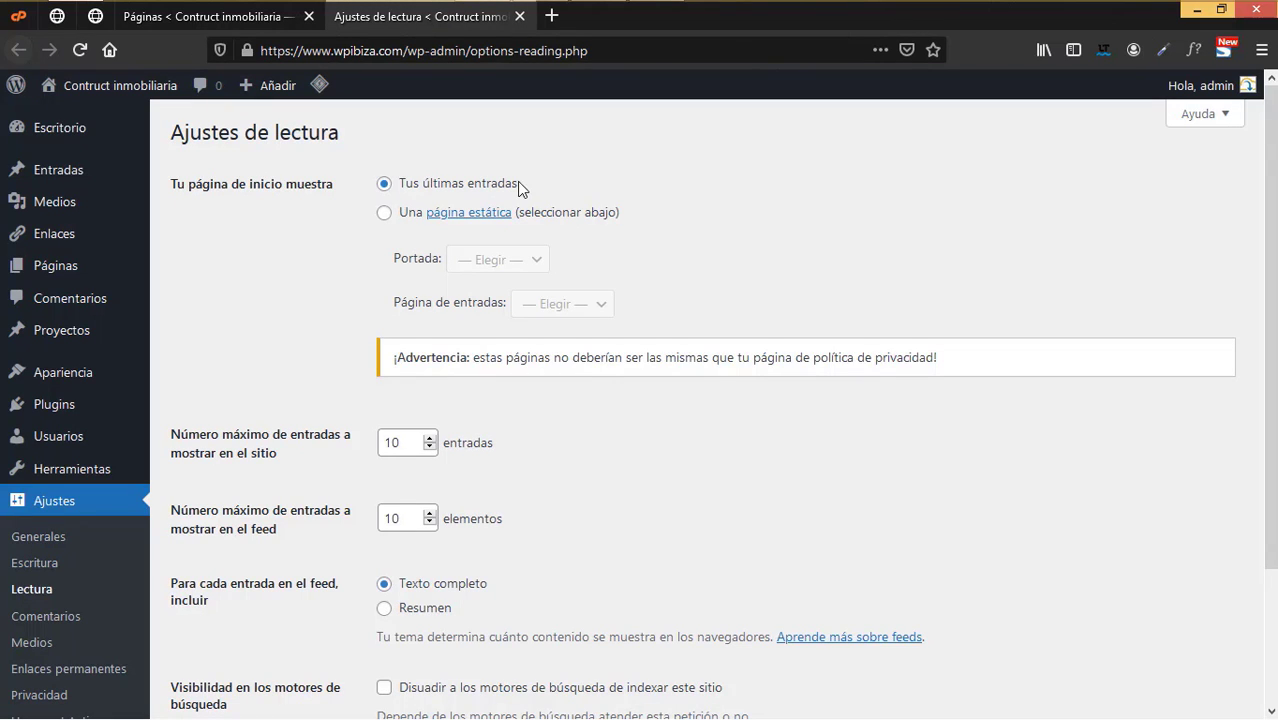
# - Set the front page to the static page Inicio, save, and close the tab
pyautogui.click(384, 213)
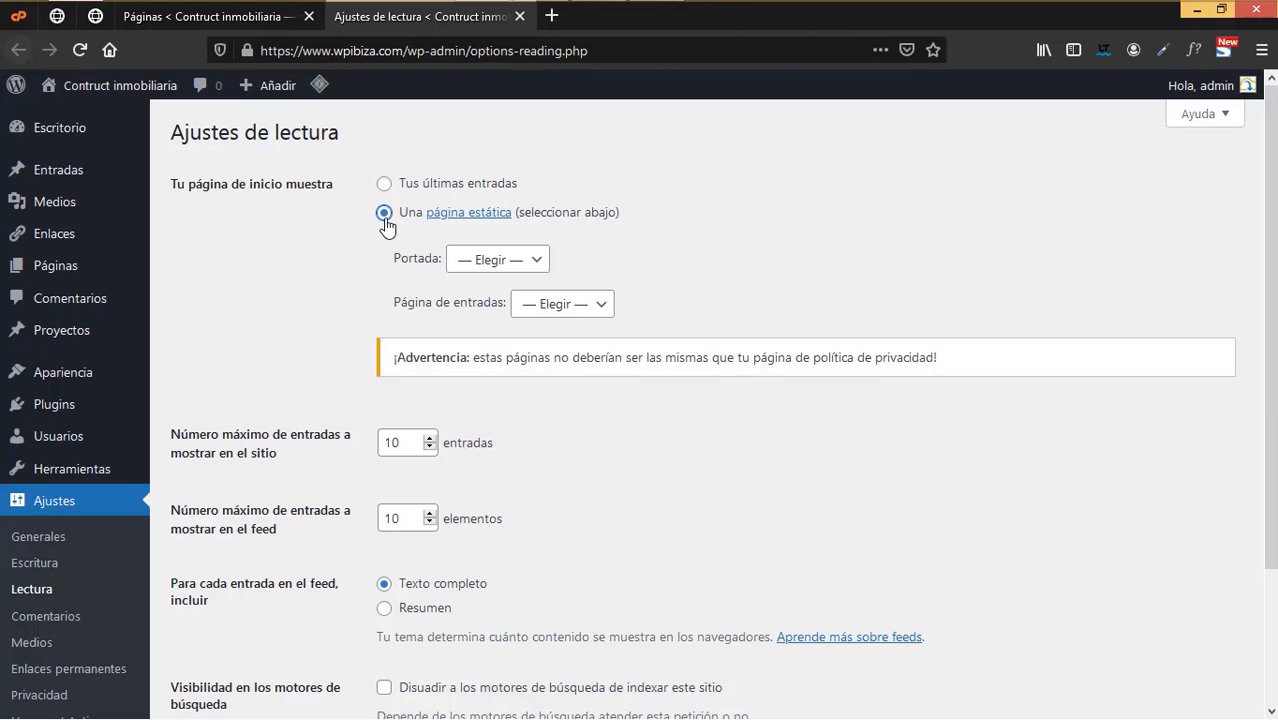
pyautogui.click(500, 262)
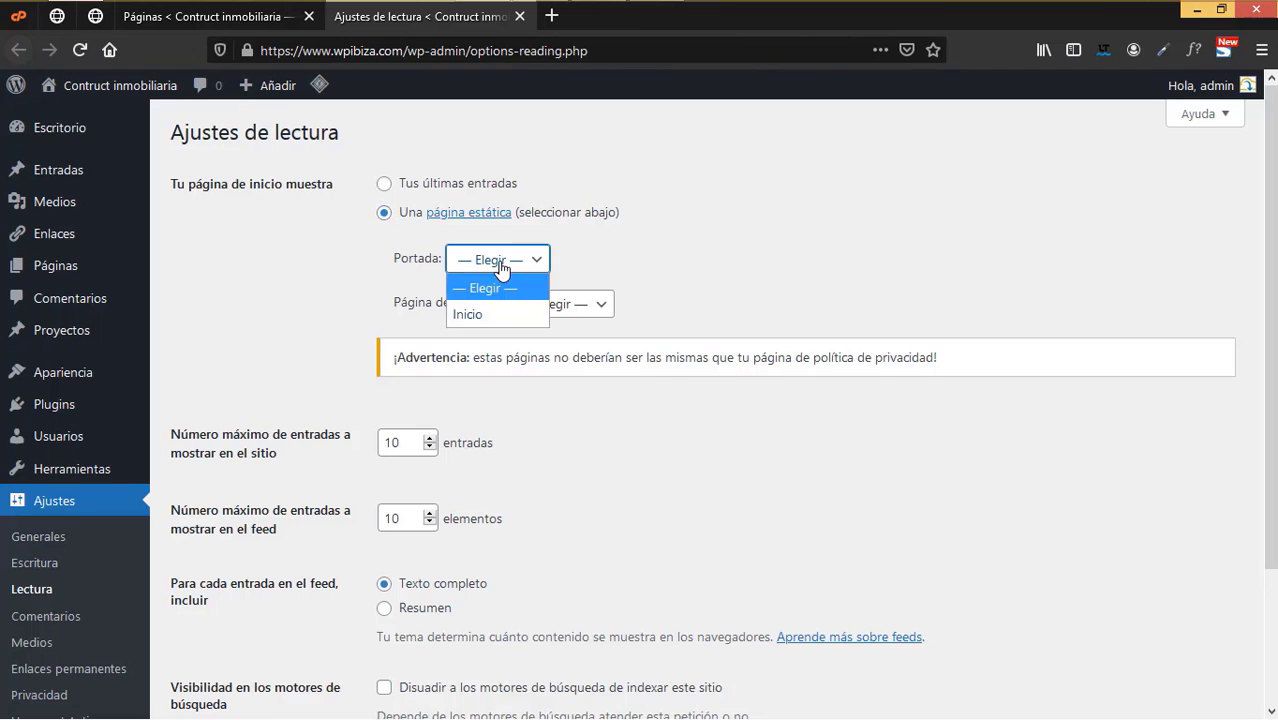
pyautogui.click(490, 325)
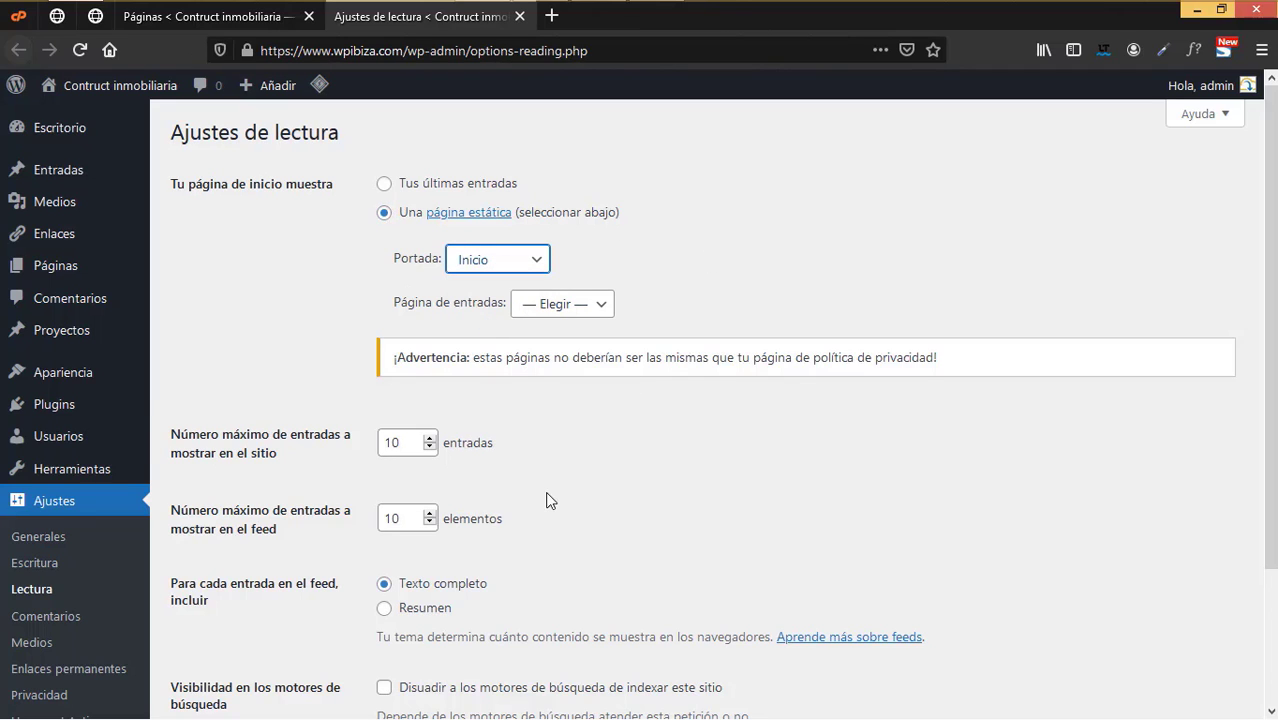
pyautogui.scroll(-3, 548, 499)
pyautogui.click(229, 606)
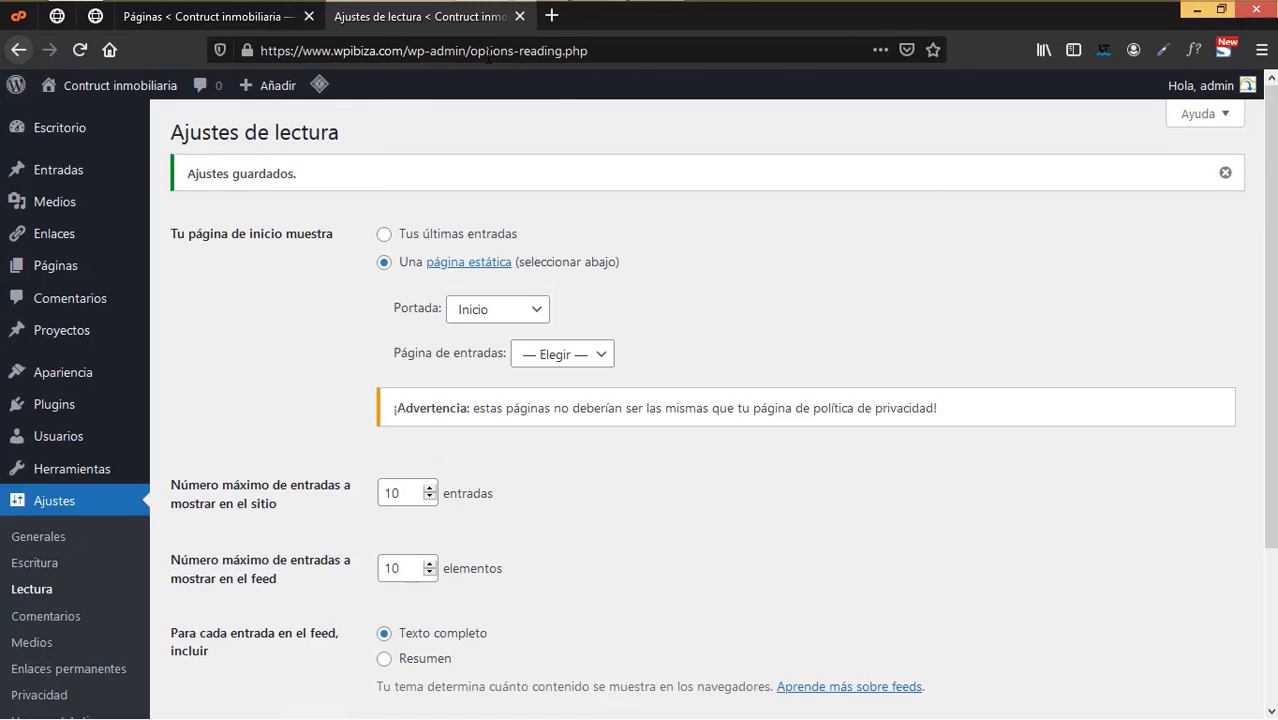
pyautogui.click(519, 16)
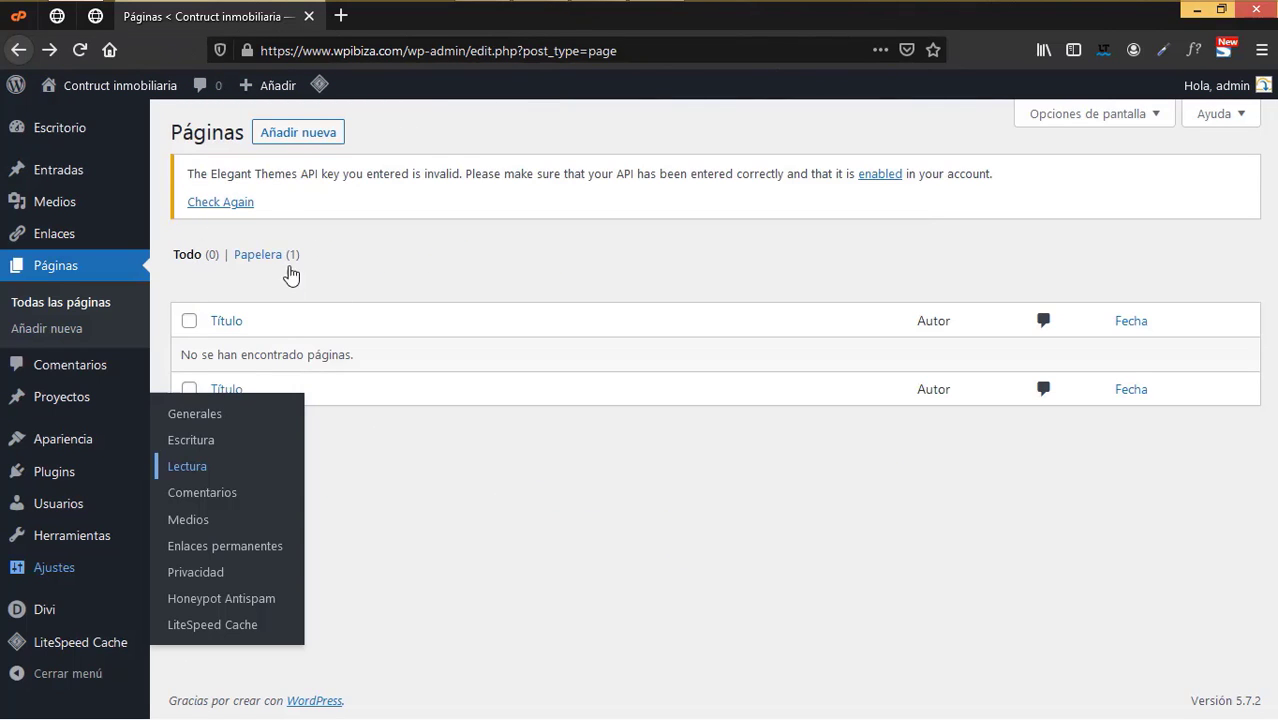
# - Reload the Páginas list and open Añadir nueva in a new tab
pyautogui.click(80, 50)
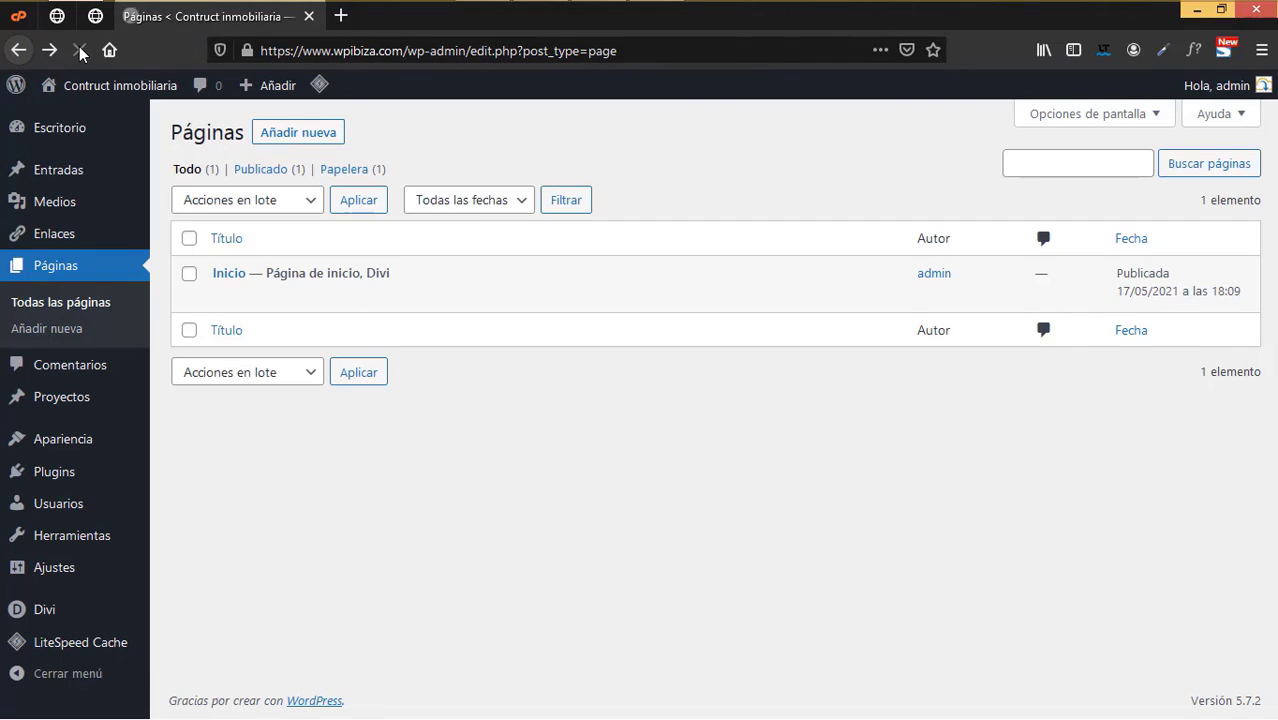
pyautogui.moveTo(260, 305)
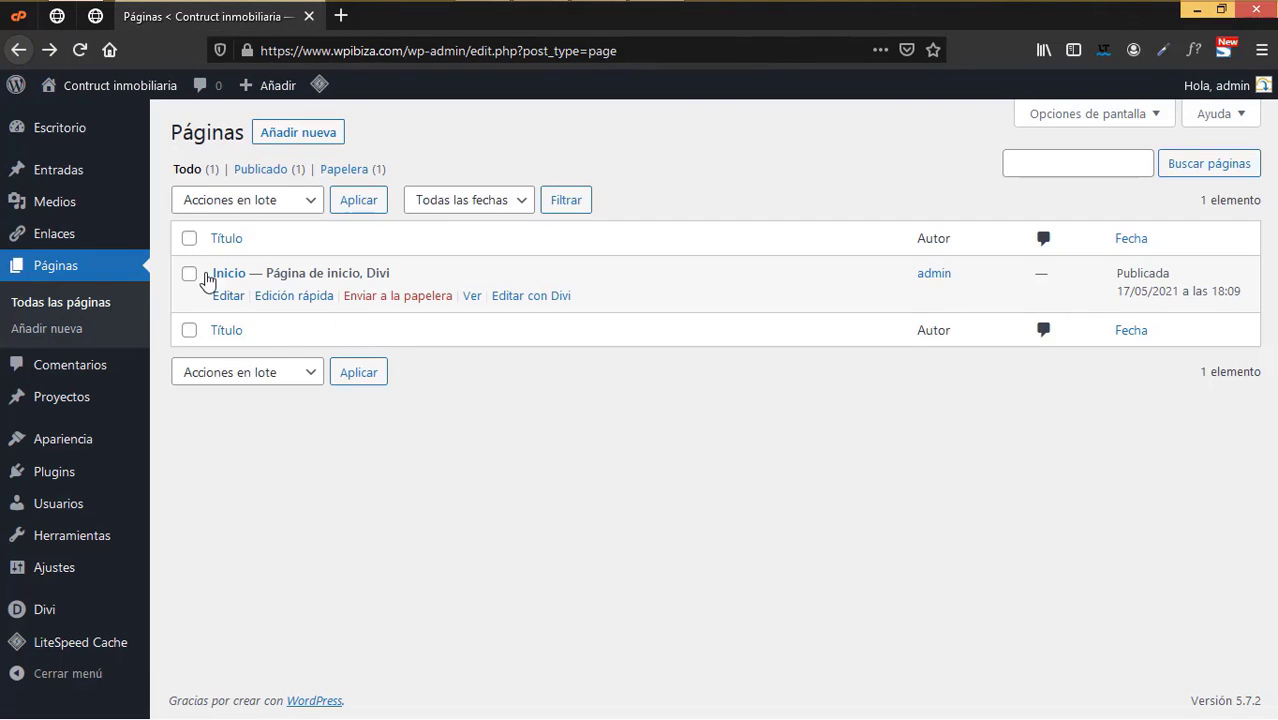
pyautogui.rightClick(330, 137)
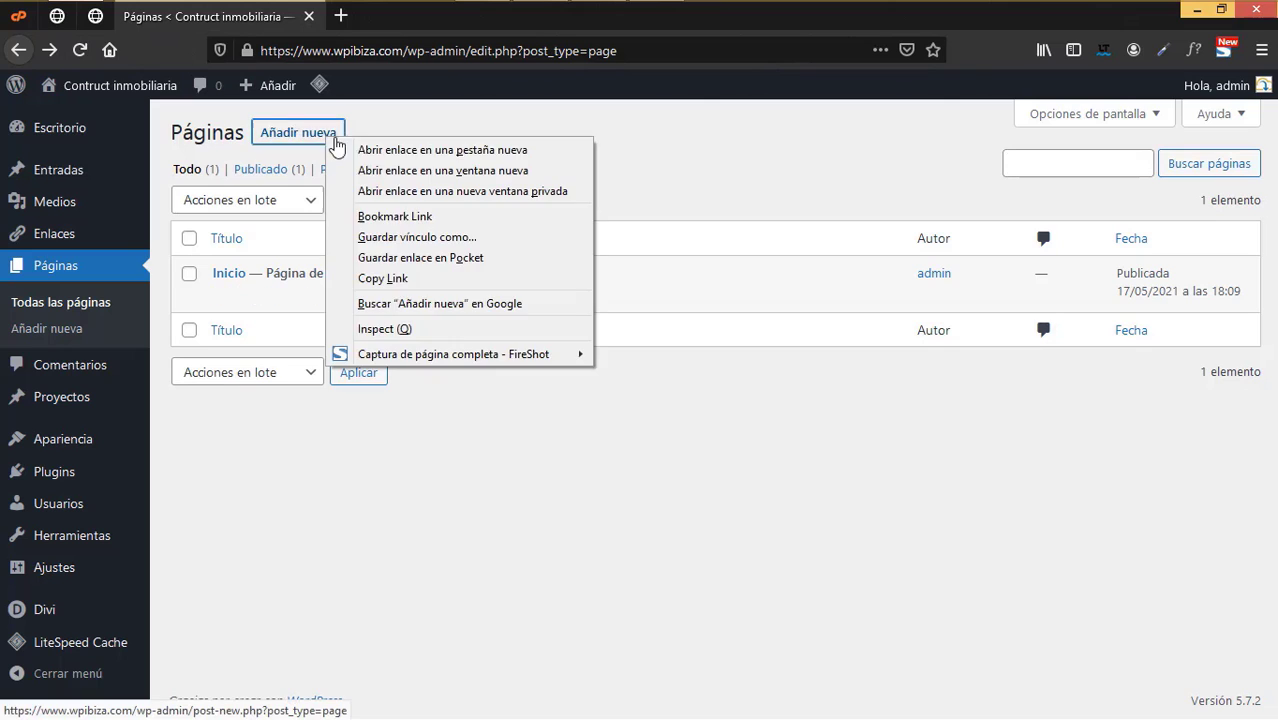
pyautogui.click(365, 150)
pyautogui.click(397, 20)
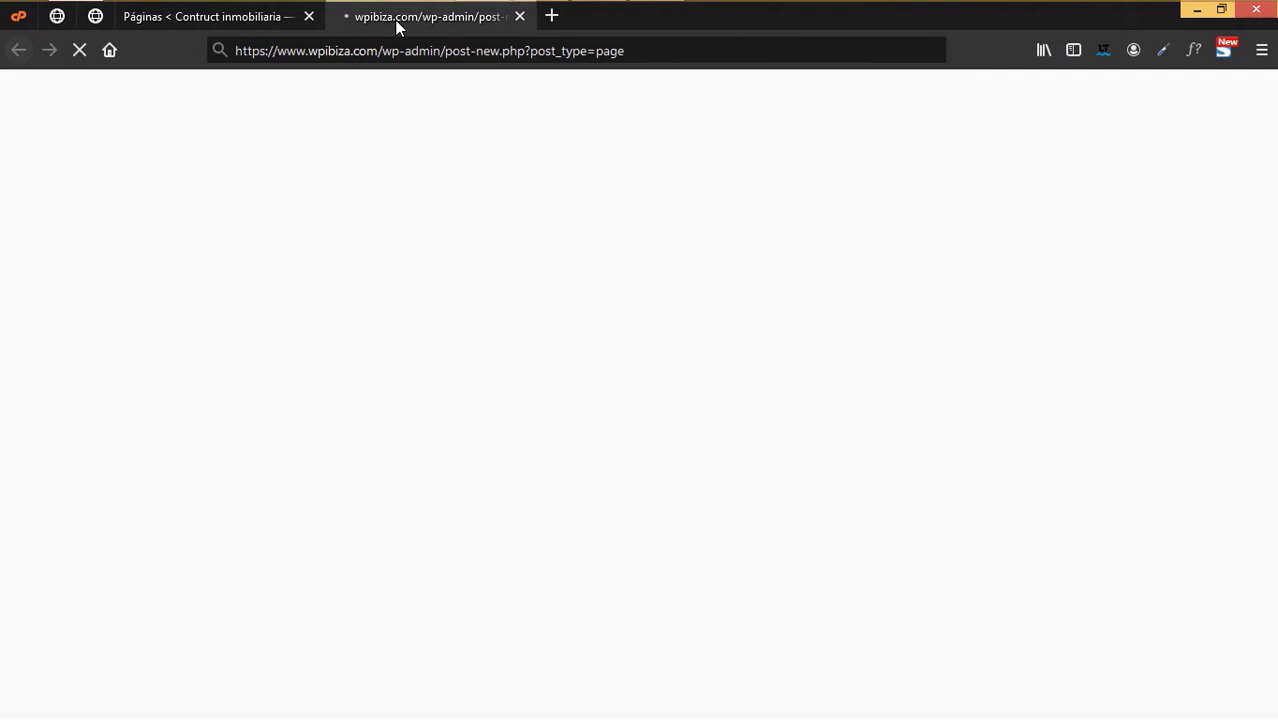
# - Publish a page titled 'Nosotros' and switch it to the Divi builder
pyautogui.click(380, 197)
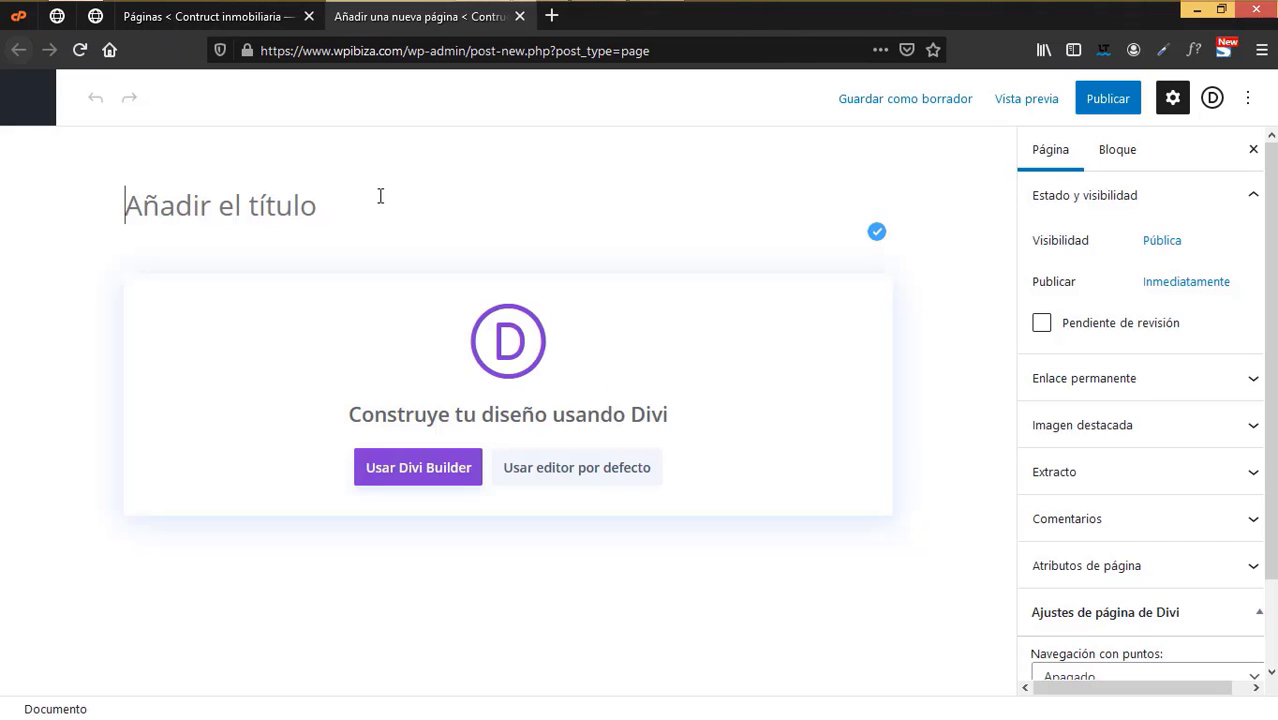
pyautogui.write('Nosotros')
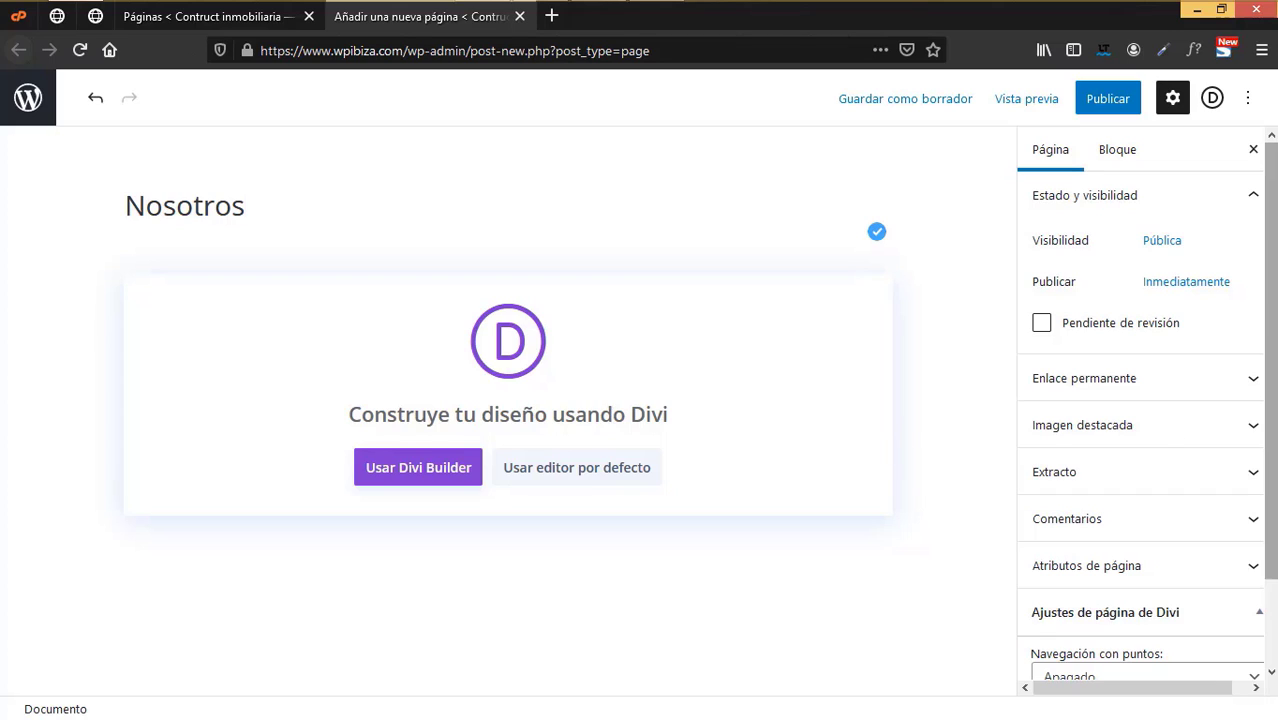
pyautogui.click(1100, 99)
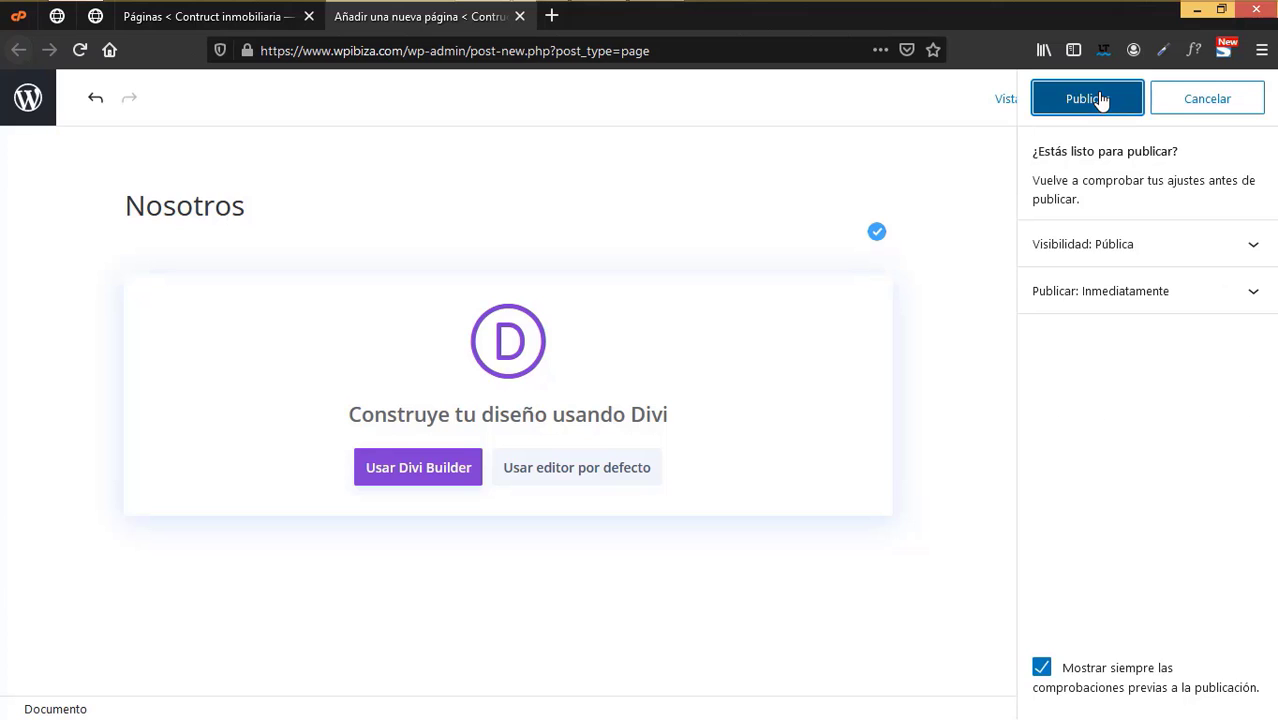
pyautogui.click(1100, 99)
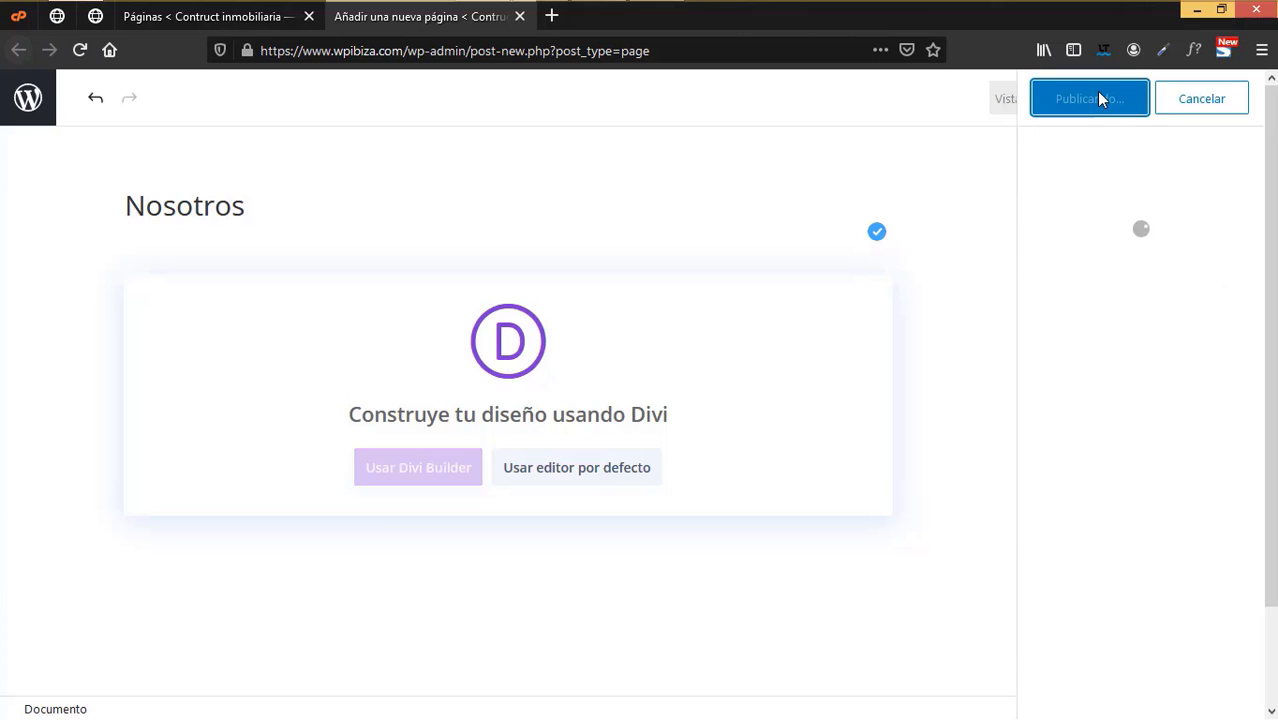
pyautogui.click(433, 481)
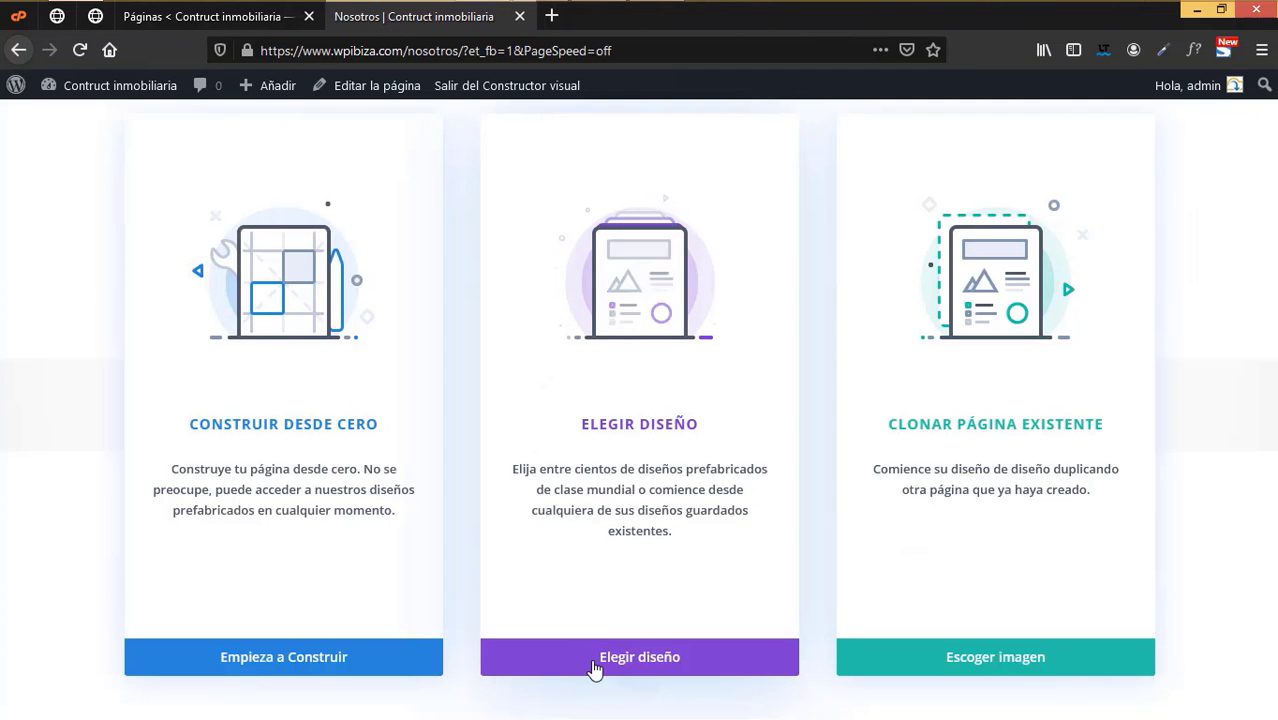
# - Search 'real' and apply the Real Estate About Page layout to Nosotros
pyautogui.click(594, 668)
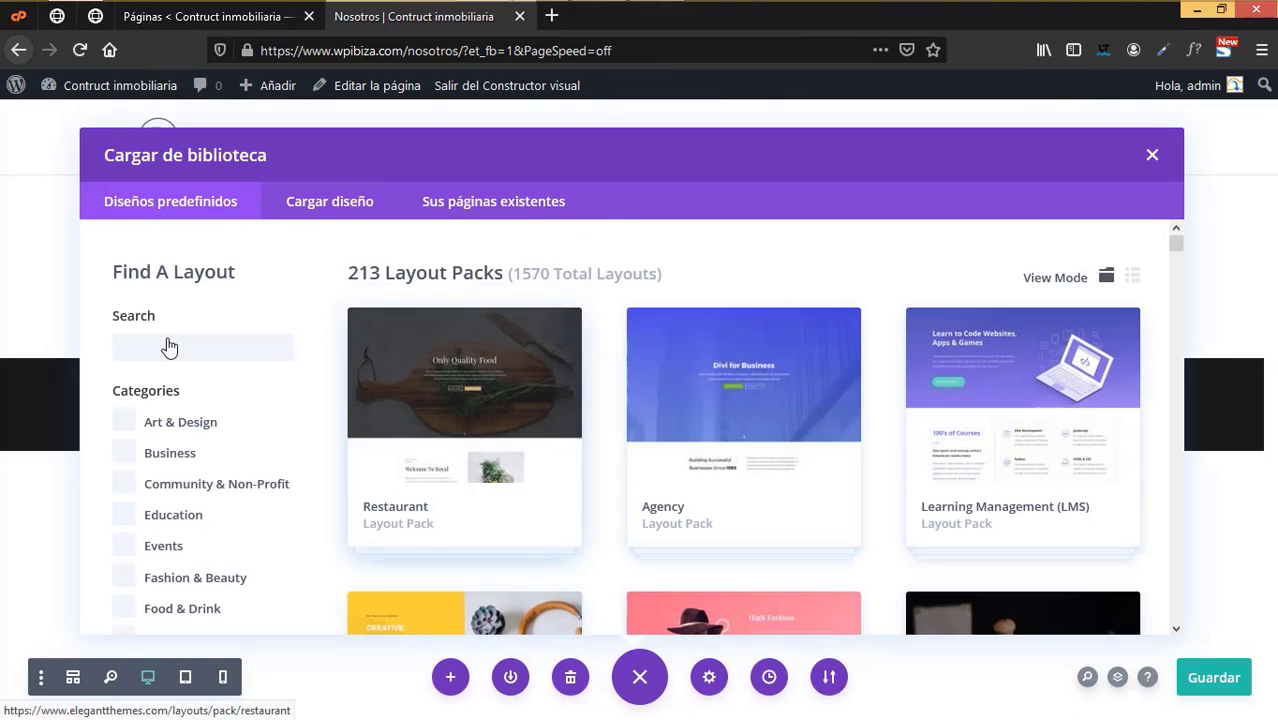
pyautogui.click(178, 343)
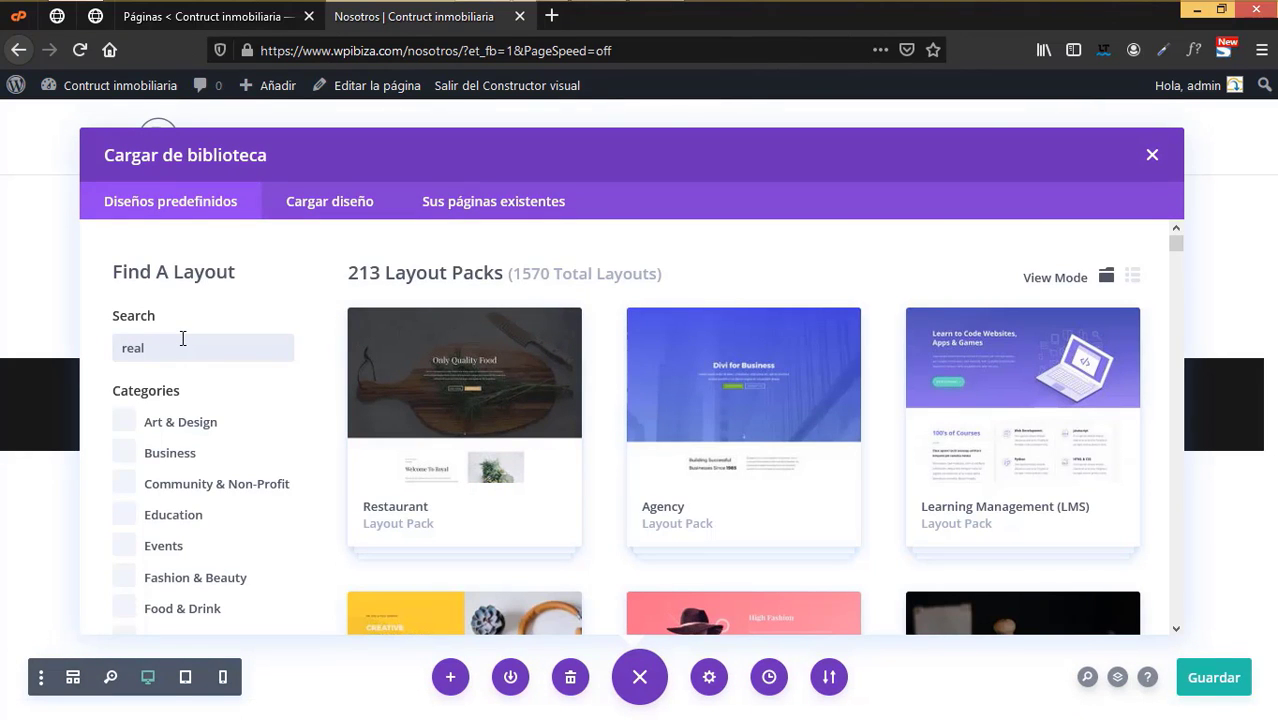
pyautogui.click(508, 462)
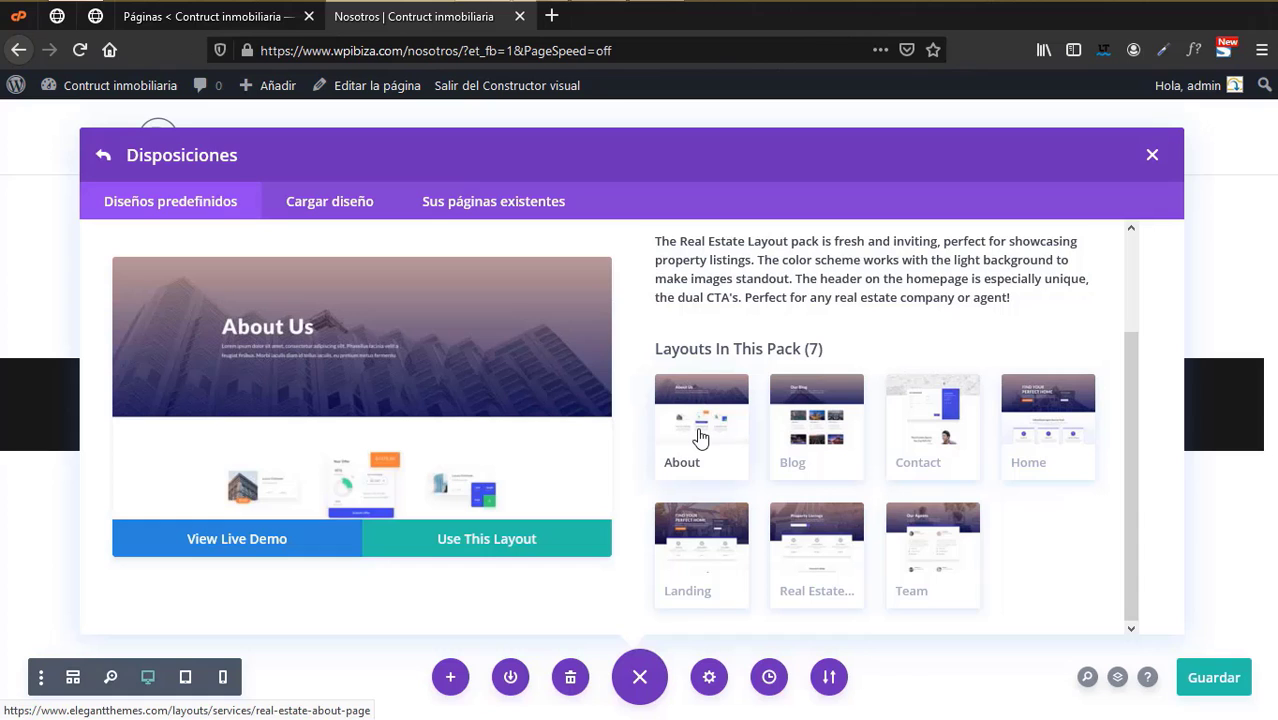
pyautogui.scroll(-5, 423, 434)
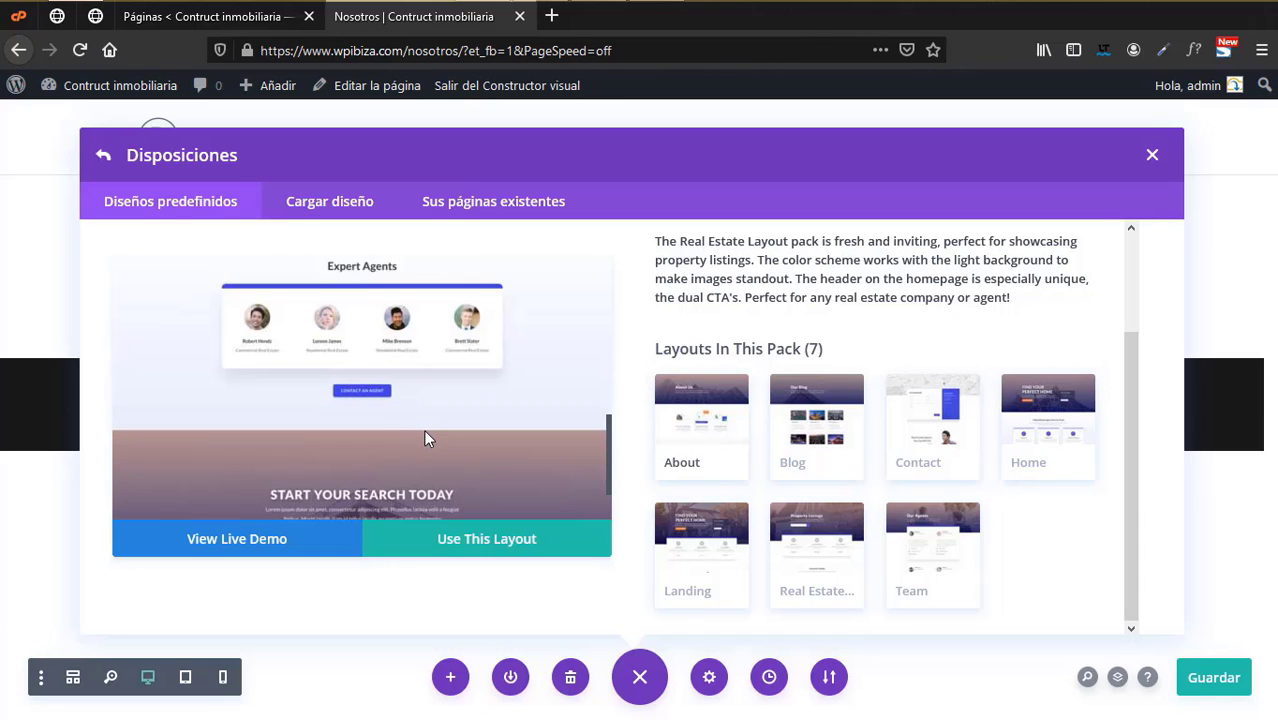
pyautogui.scroll(-2, 434, 431)
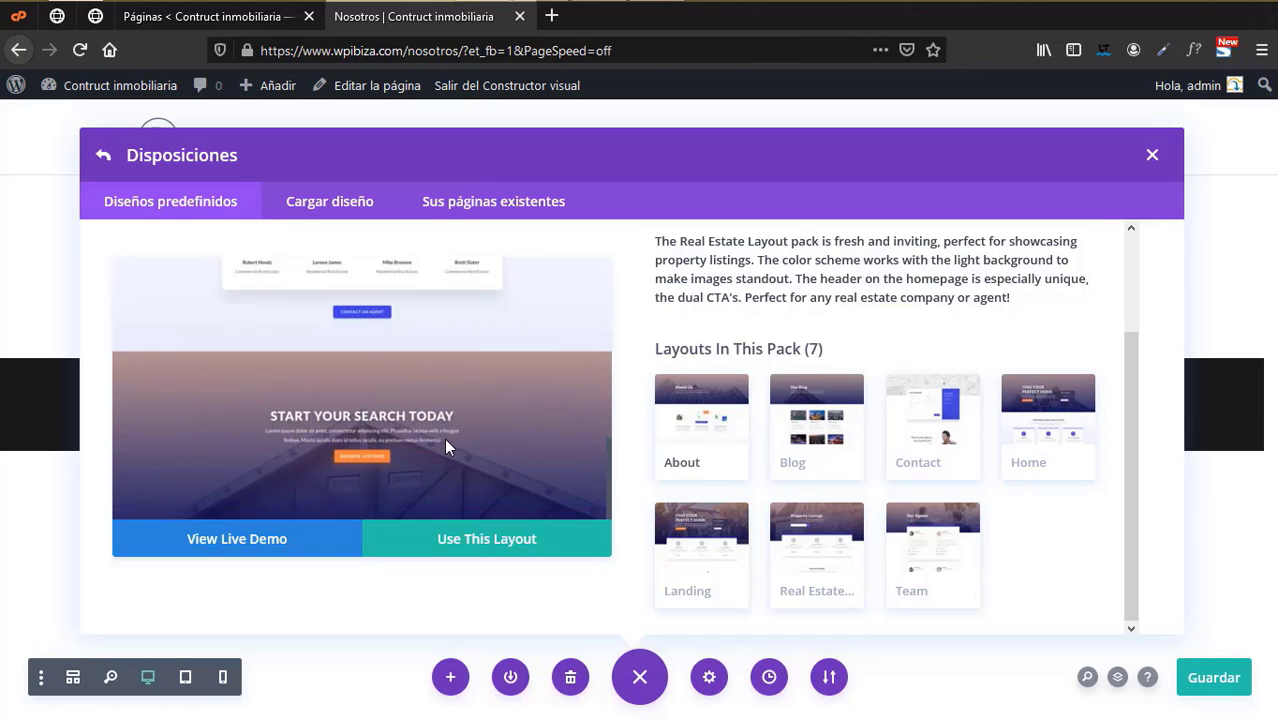
pyautogui.click(517, 553)
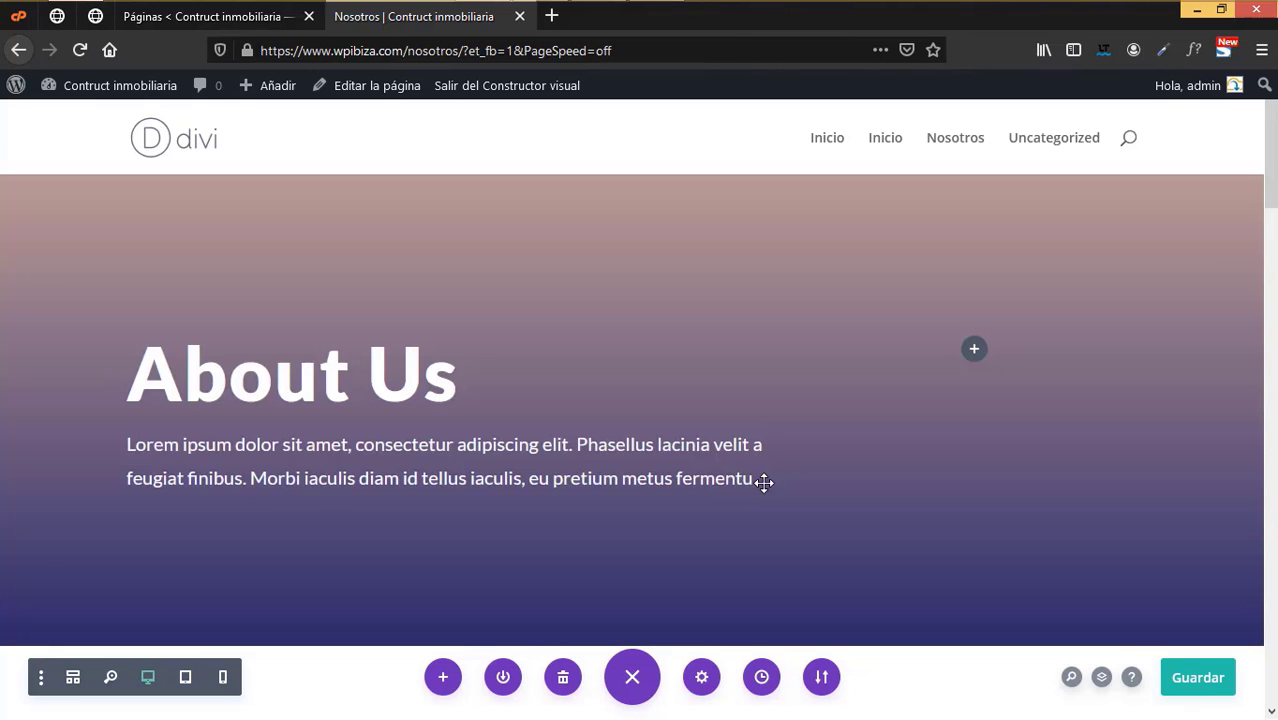
# - Save the About Us layout, close the Nosotros tab, and reload Páginas
pyautogui.scroll(-10, 764, 480)
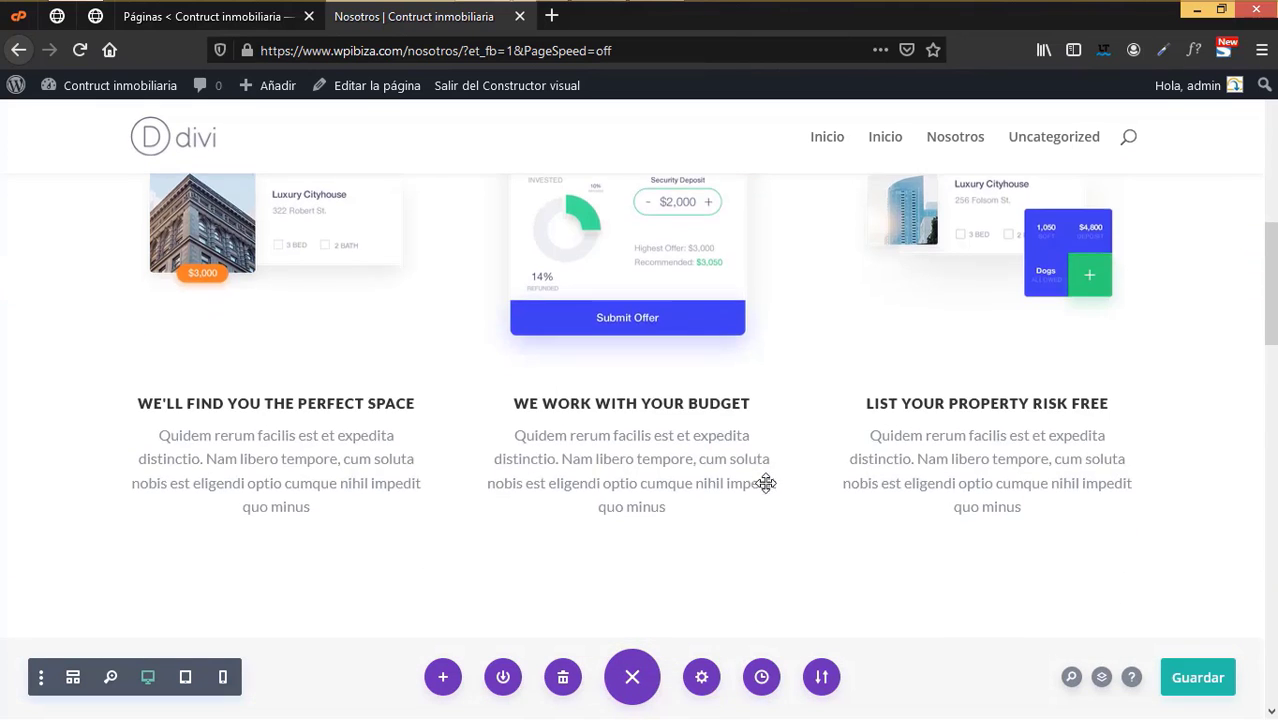
pyautogui.scroll(-5, 800, 482)
pyautogui.scroll(10, 773, 481)
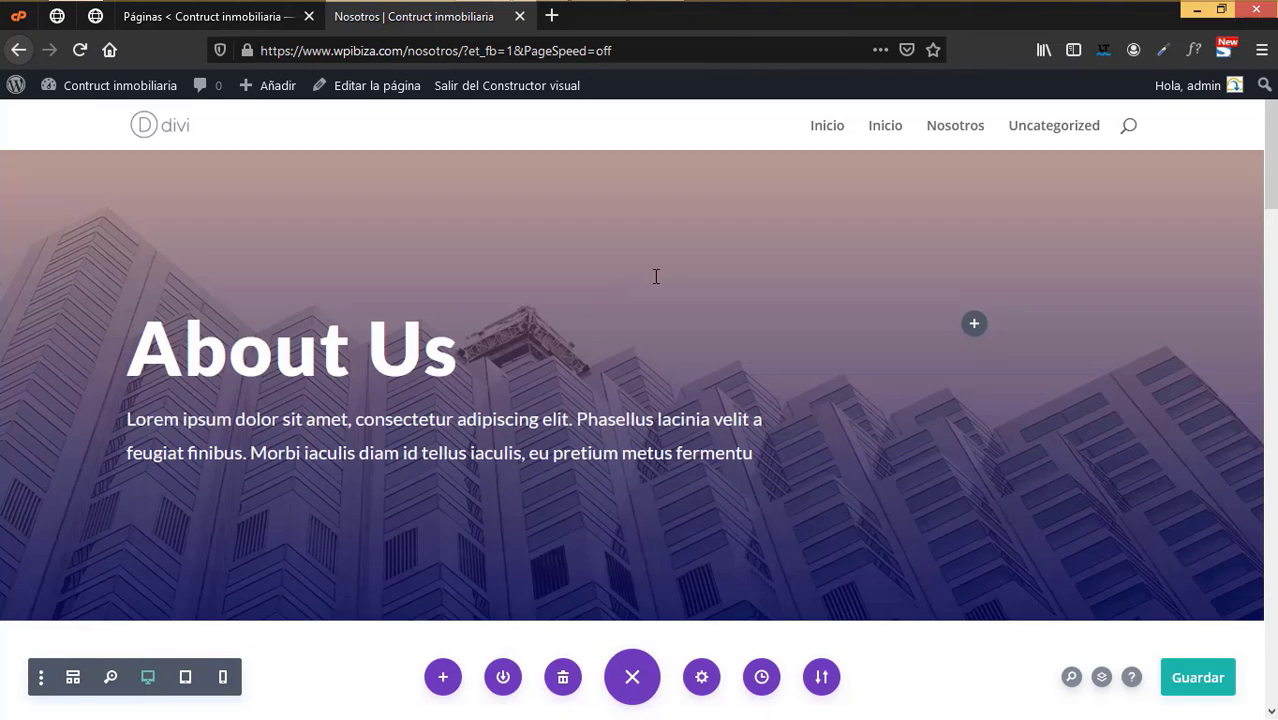
pyautogui.click(1208, 689)
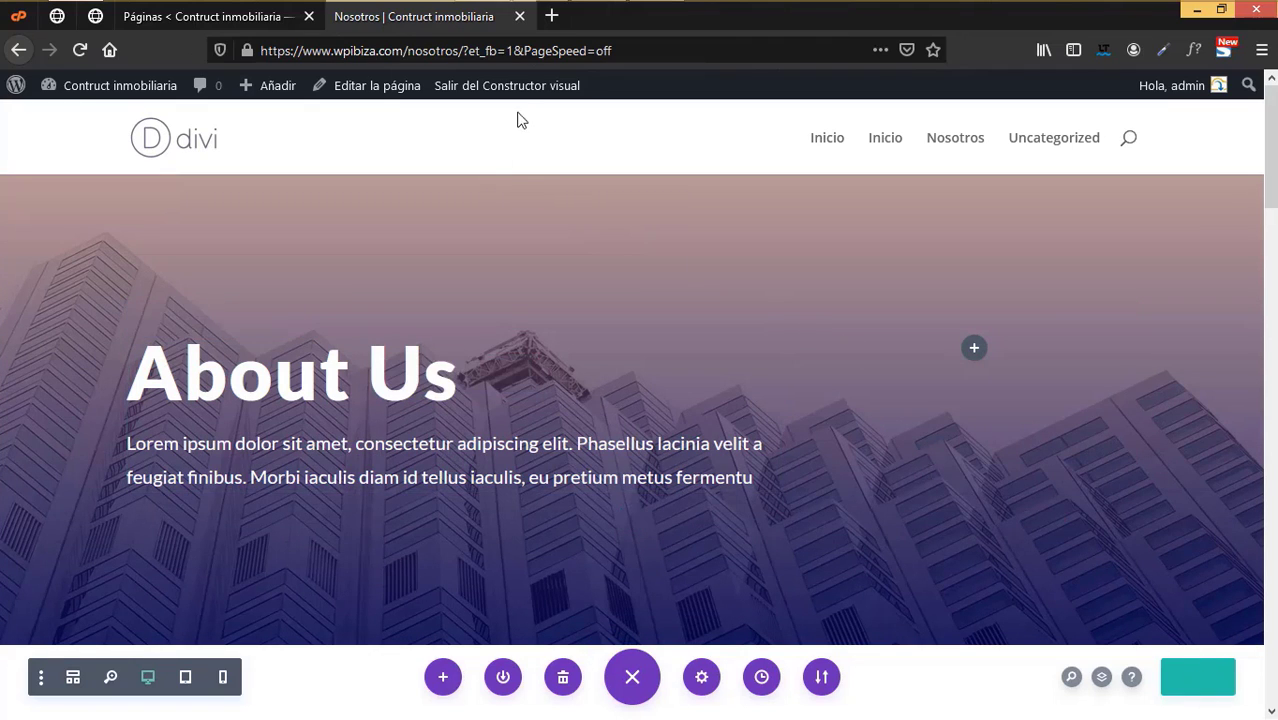
pyautogui.click(519, 16)
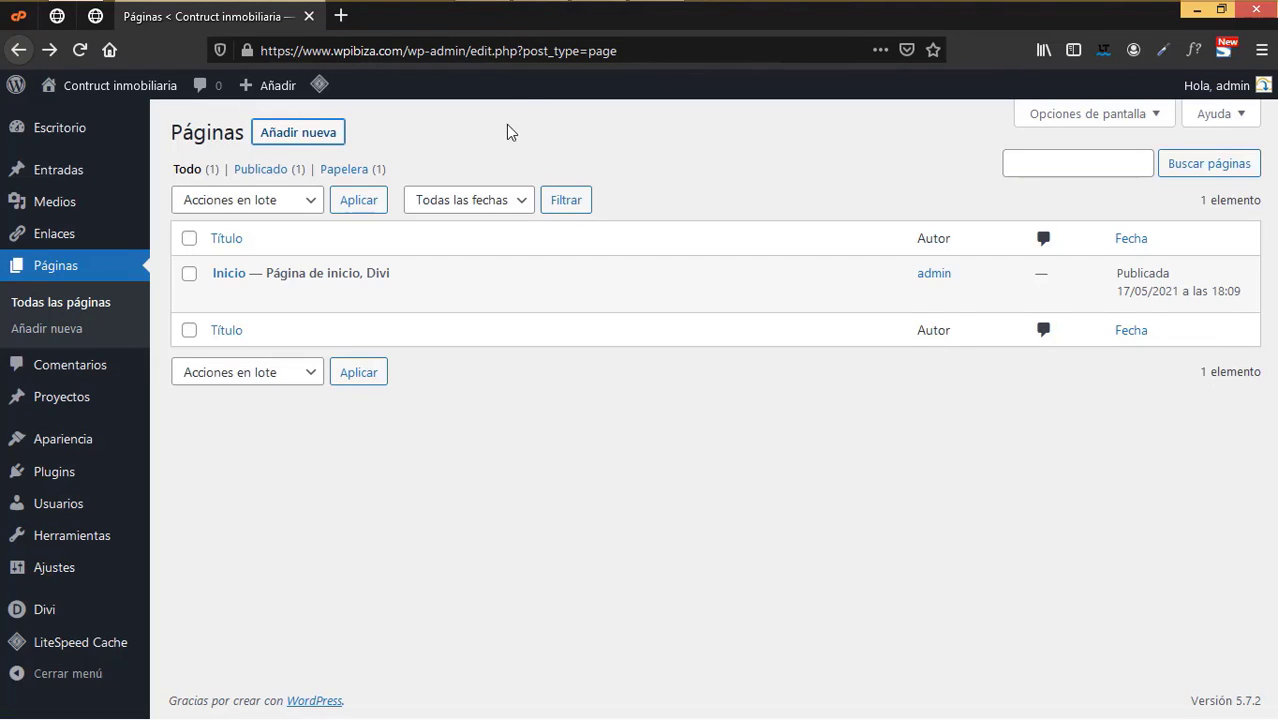
pyautogui.click(80, 49)
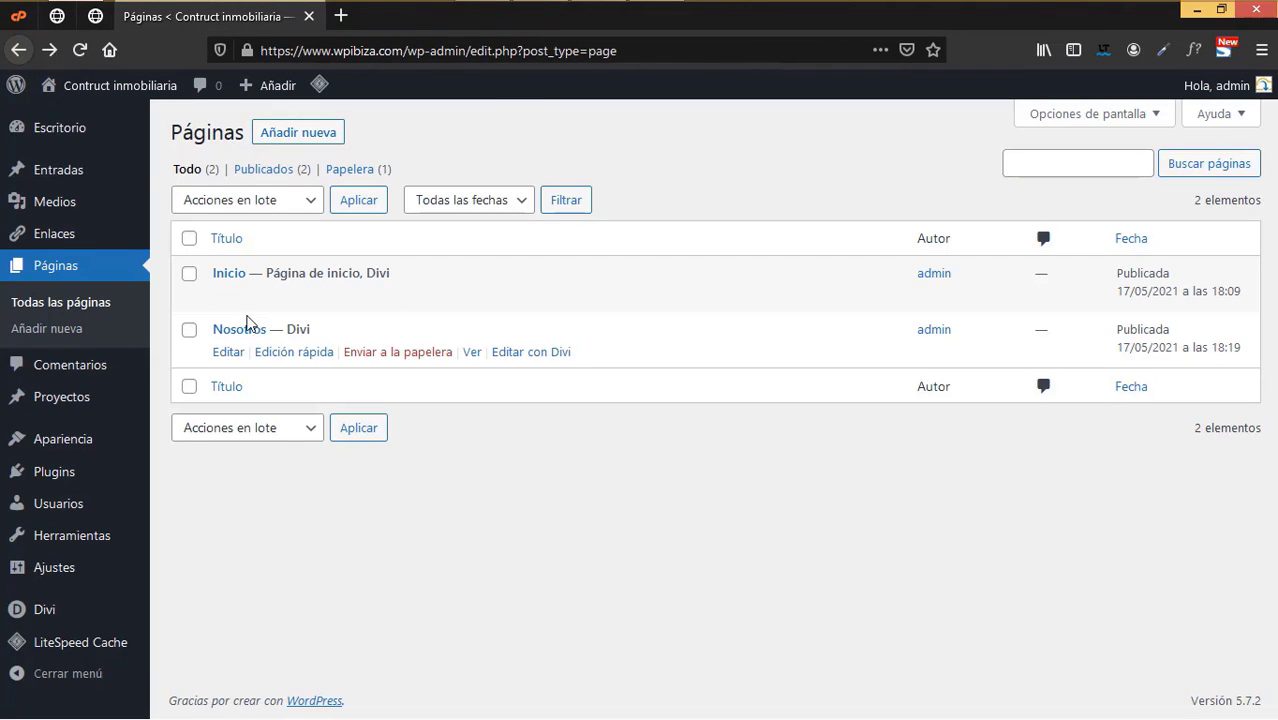
# - Open Añadir nueva in a separate tab for a new page
pyautogui.rightClick(283, 137)
pyautogui.click(335, 144)
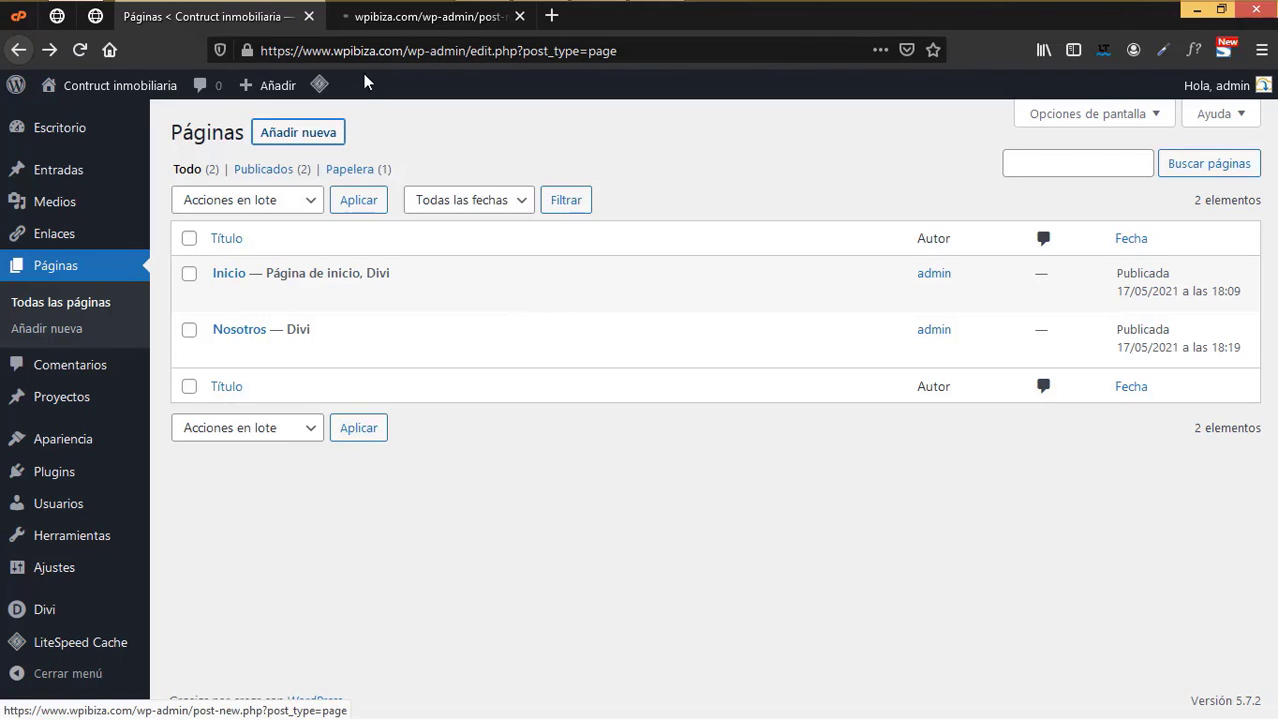
pyautogui.click(385, 18)
# - Publish a page titled 'Contacto' and open it in Divi's premade layout library
pyautogui.write('Co')
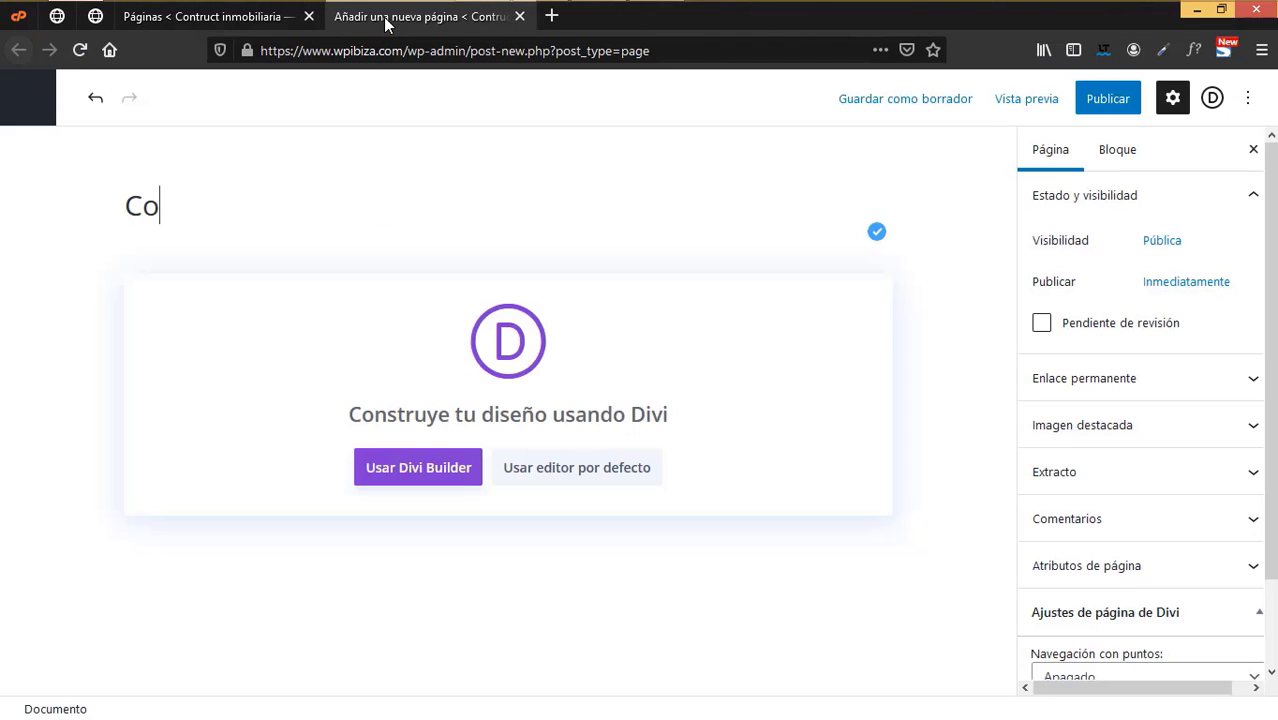
pyautogui.write('ntacto')
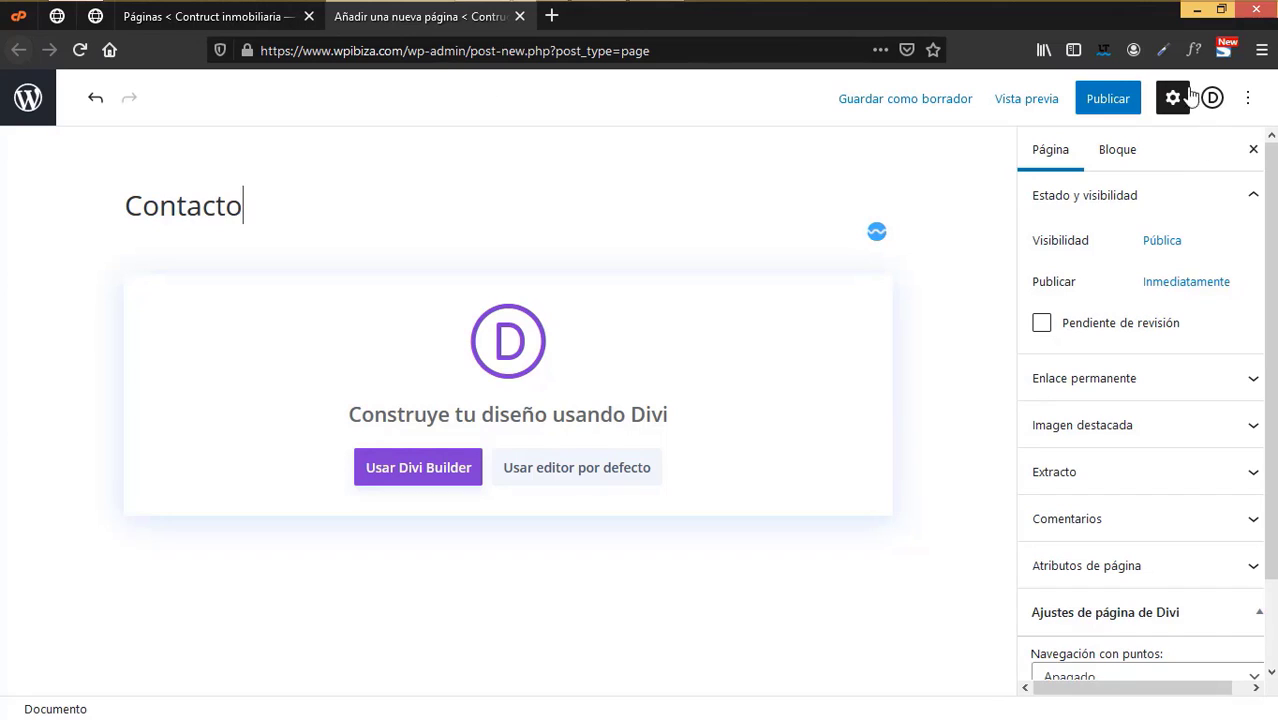
pyautogui.click(1110, 99)
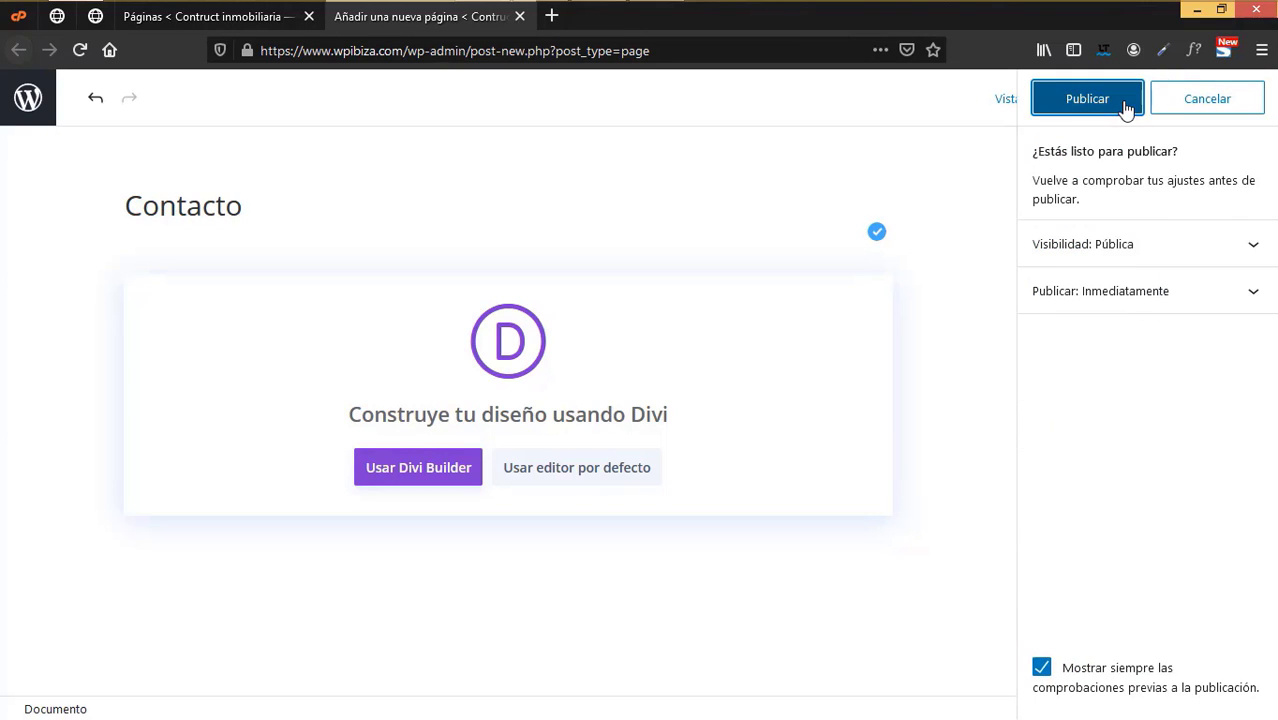
pyautogui.click(1087, 99)
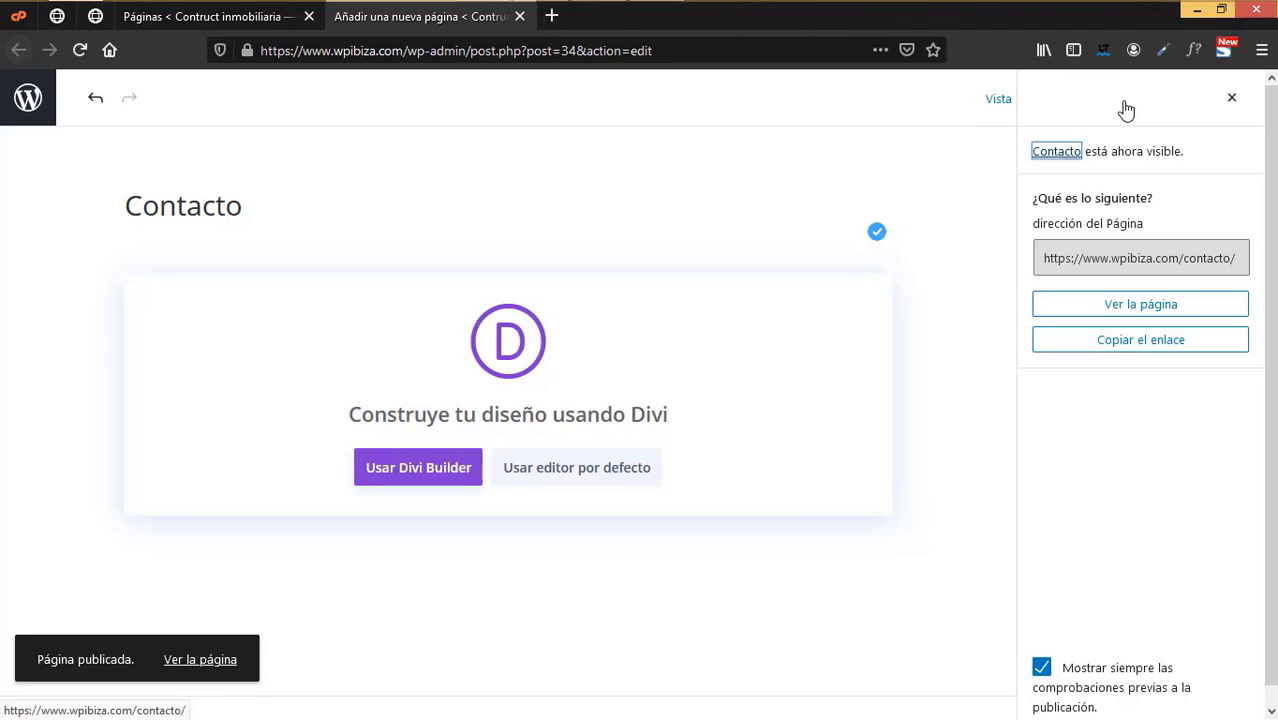
pyautogui.click(1231, 99)
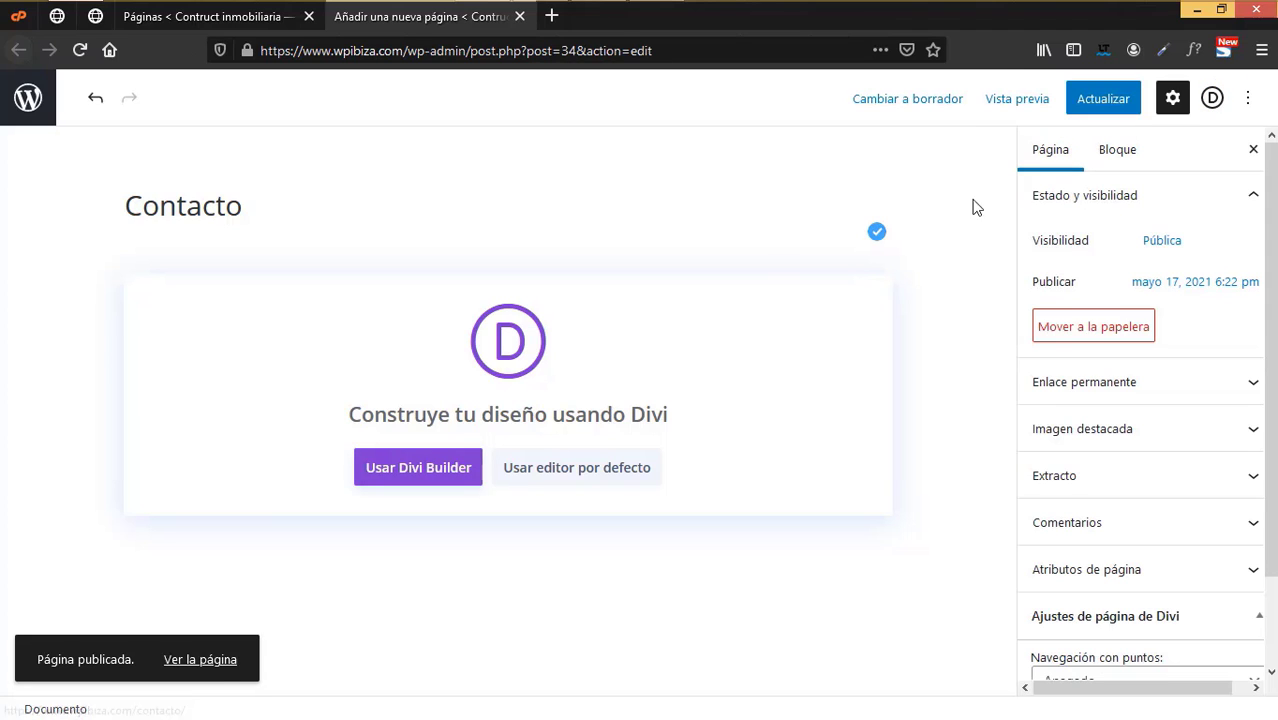
pyautogui.click(437, 477)
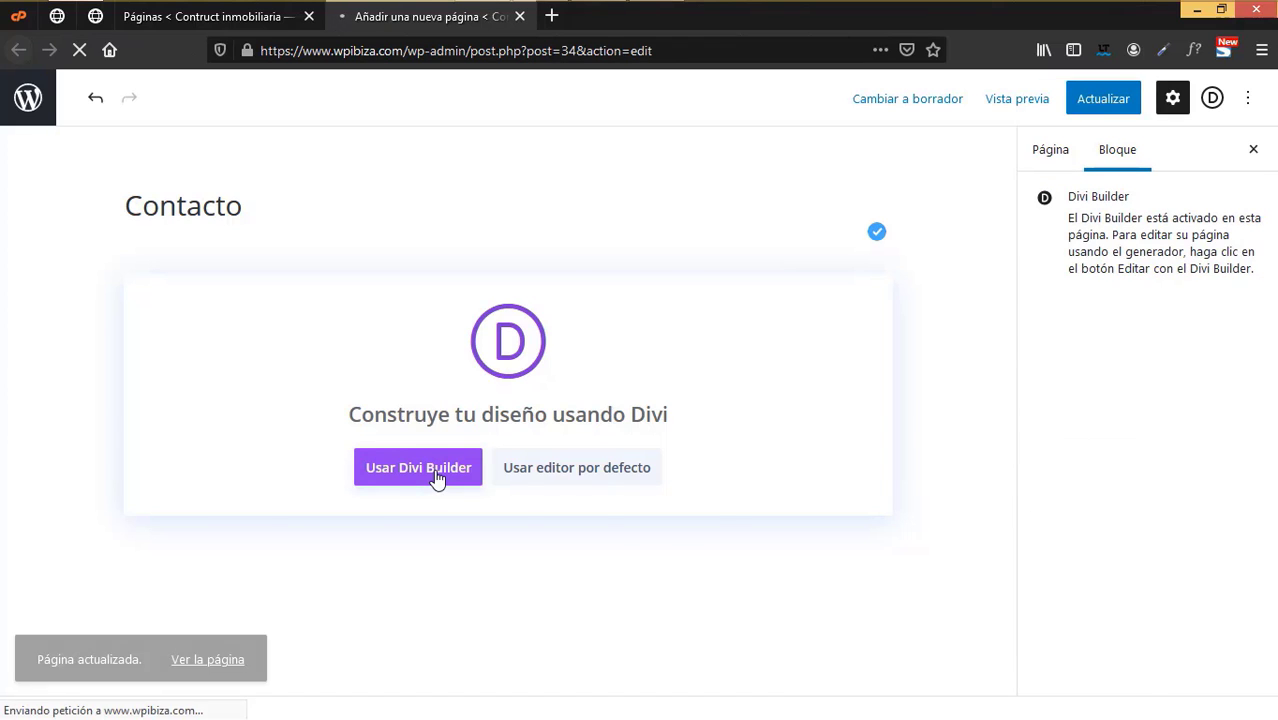
pyautogui.click(628, 672)
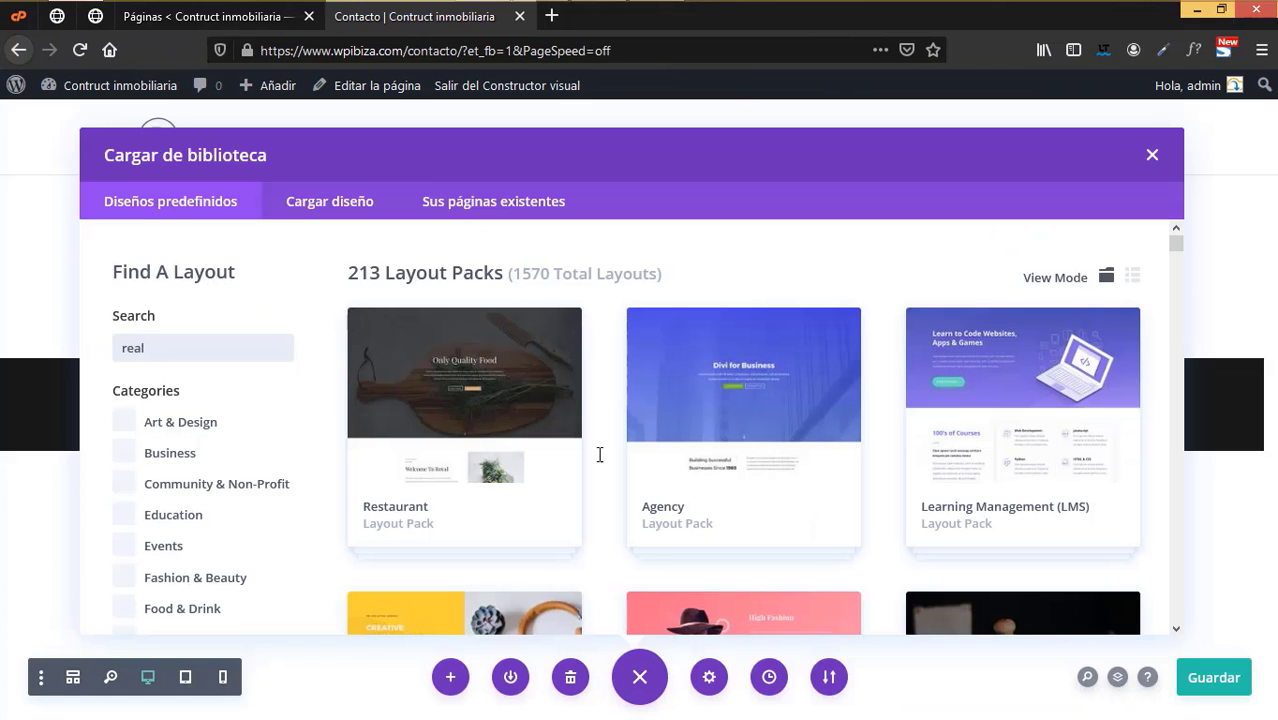
# - Apply the Real Estate pack's Contact layout, with map and form, to Contacto
pyautogui.click(422, 394)
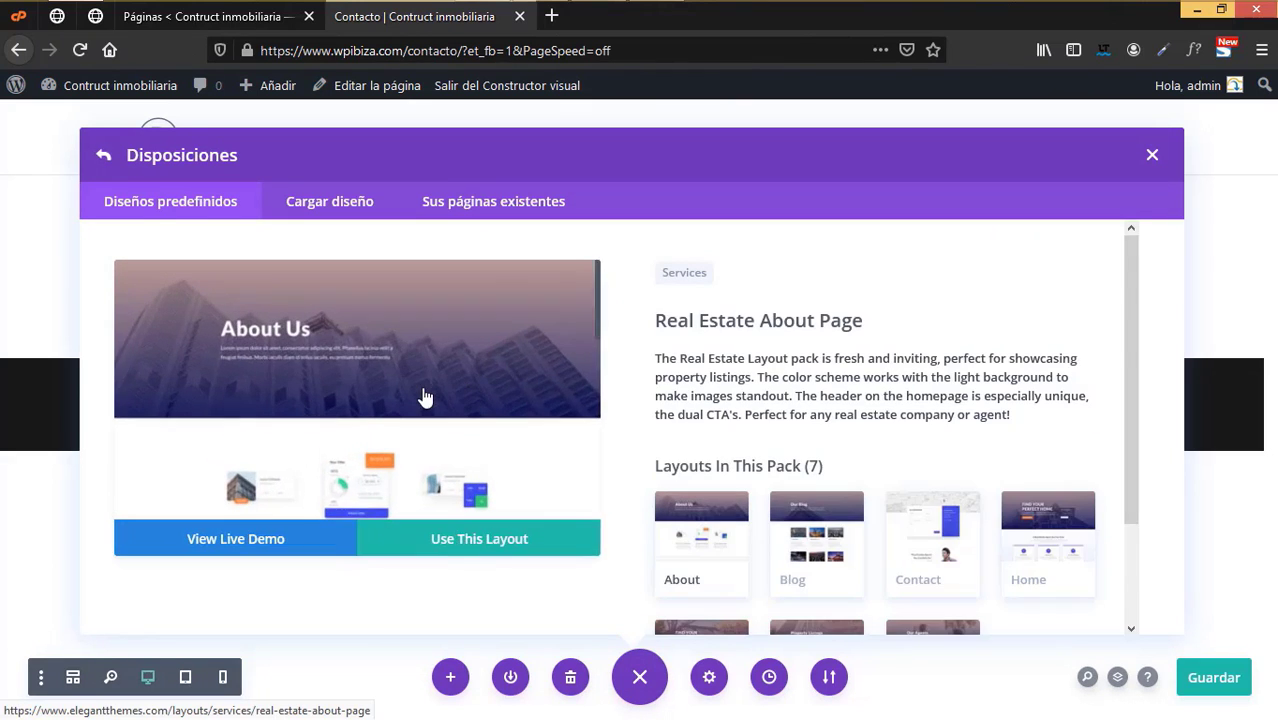
pyautogui.scroll(-2, 1041, 585)
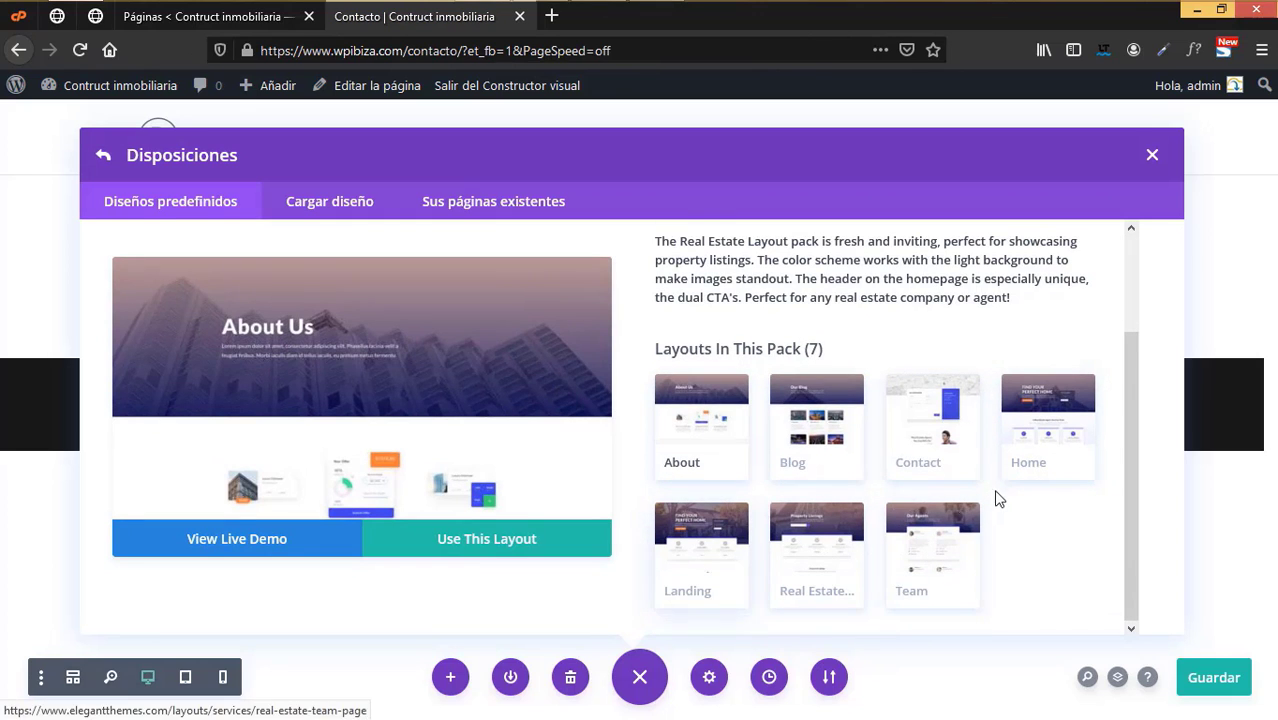
pyautogui.click(914, 424)
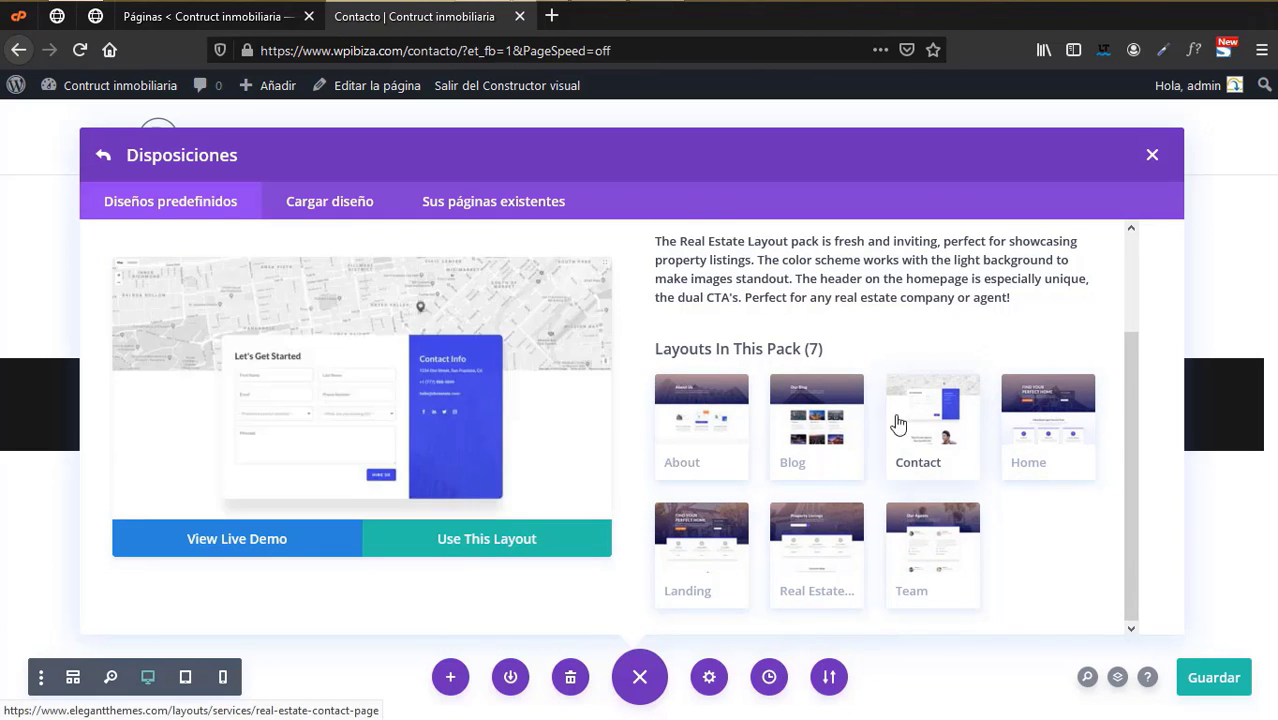
pyautogui.click(505, 559)
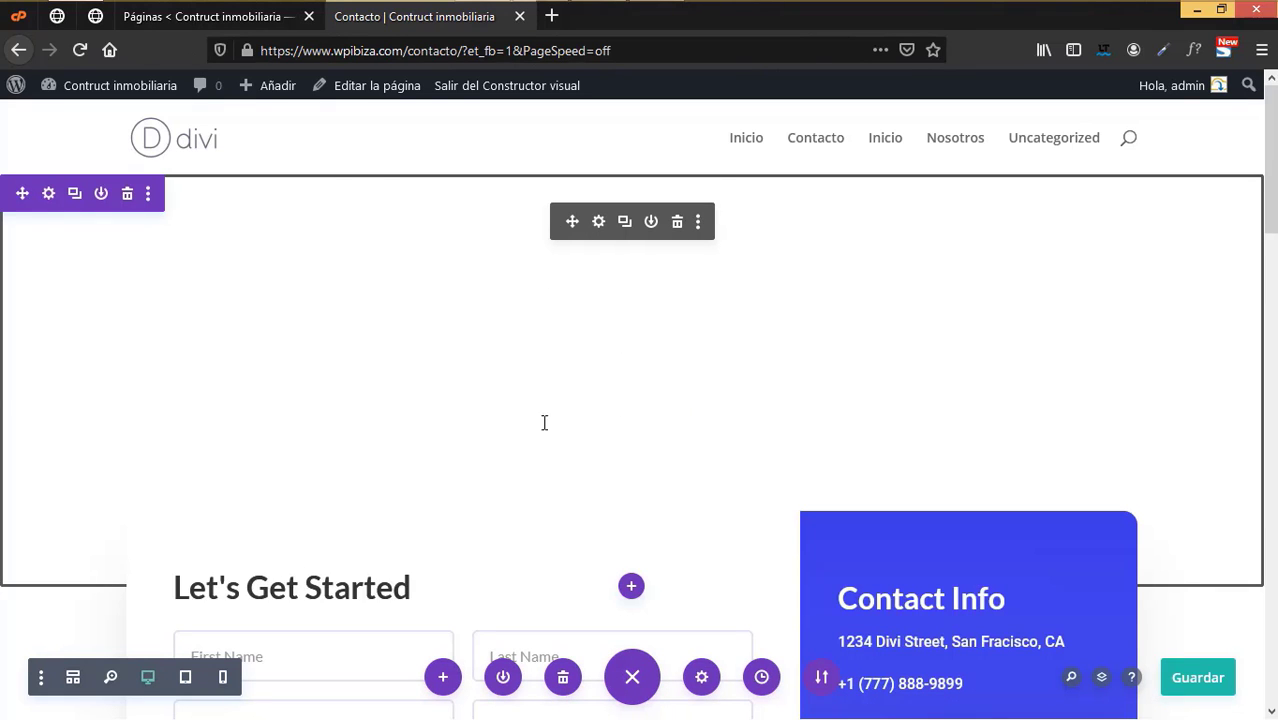
# - Save the Contacto layout, close its tab, and reload the Páginas list
pyautogui.scroll(-5, 547, 436)
pyautogui.scroll(4, 600, 450)
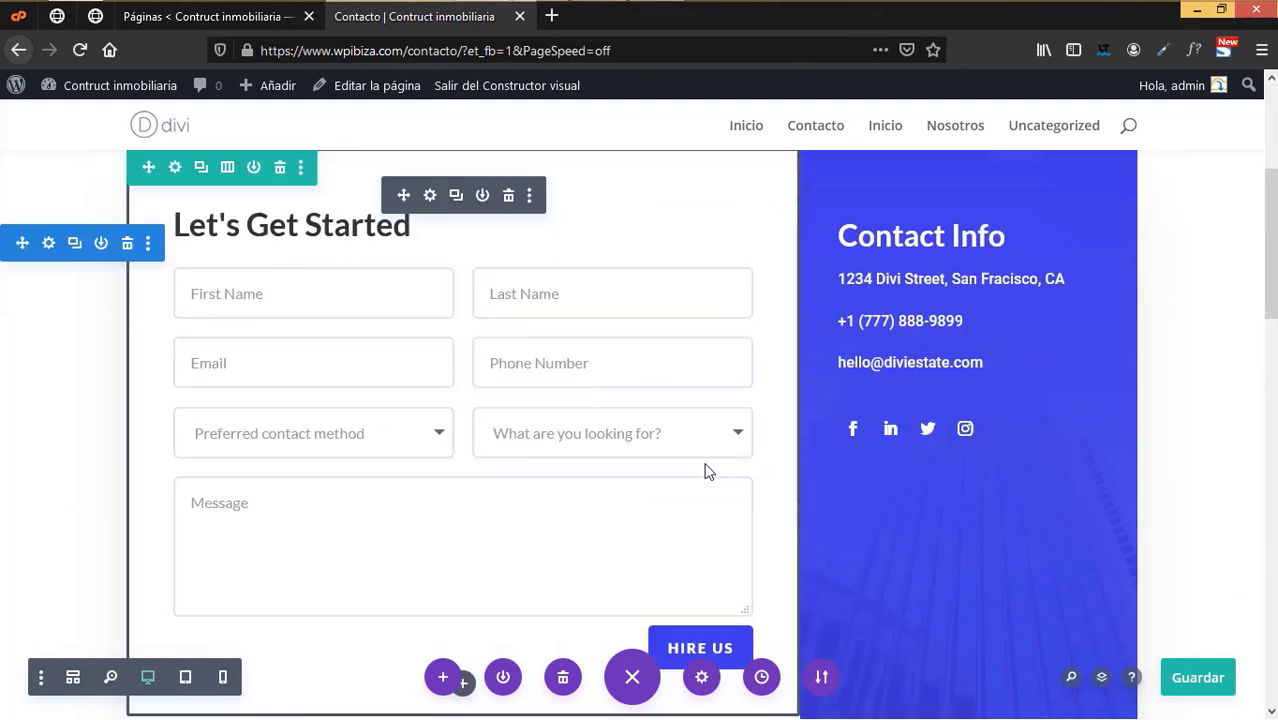
pyautogui.scroll(4, 705, 470)
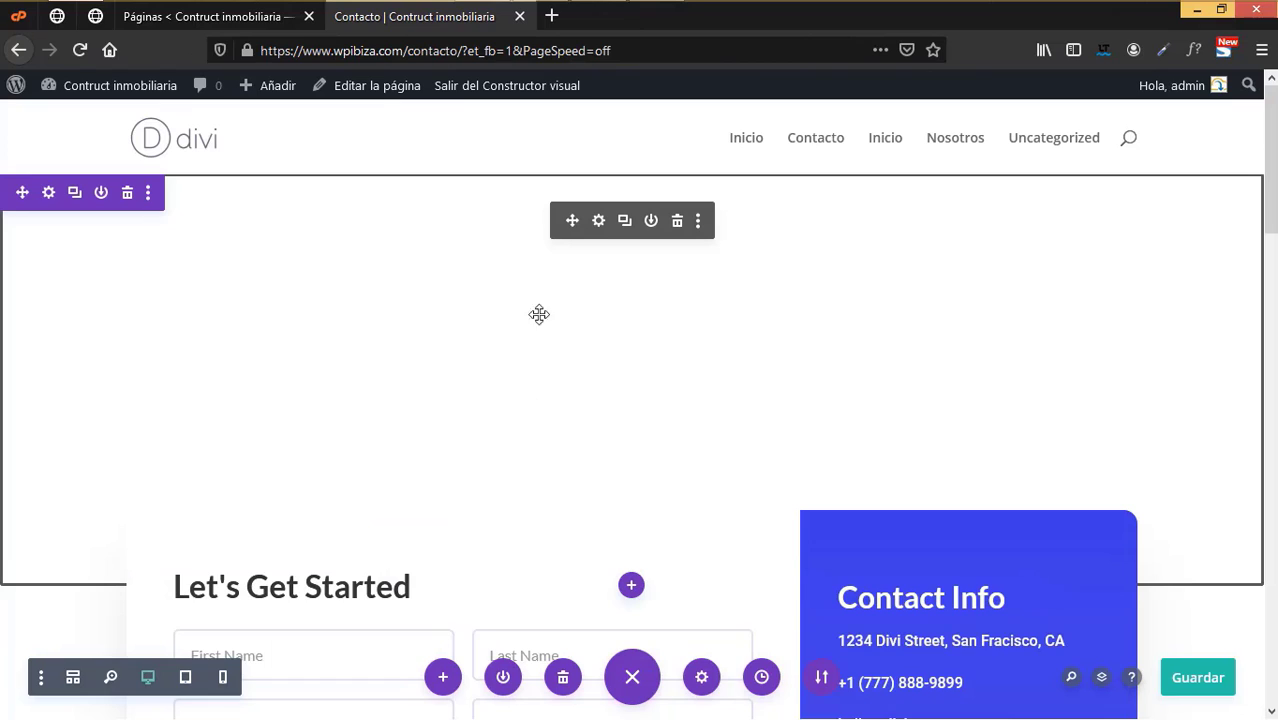
pyautogui.click(1193, 682)
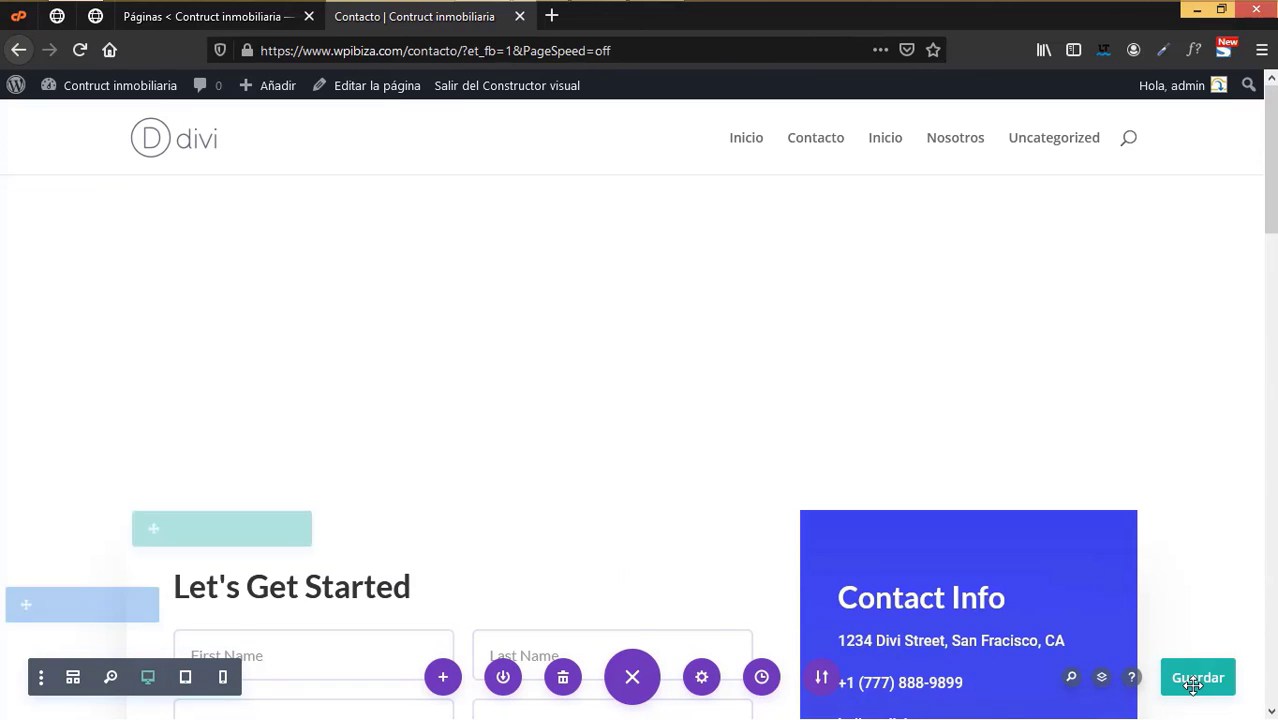
pyautogui.click(1196, 688)
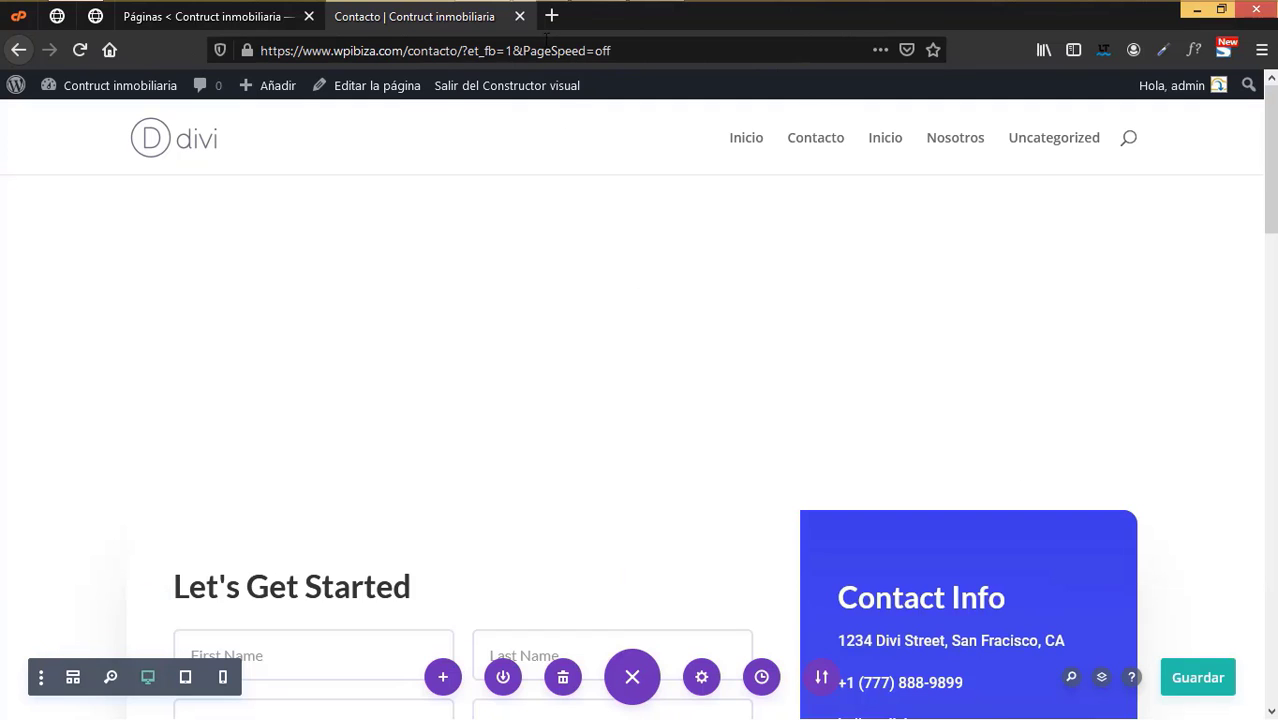
pyautogui.click(519, 16)
pyautogui.click(80, 50)
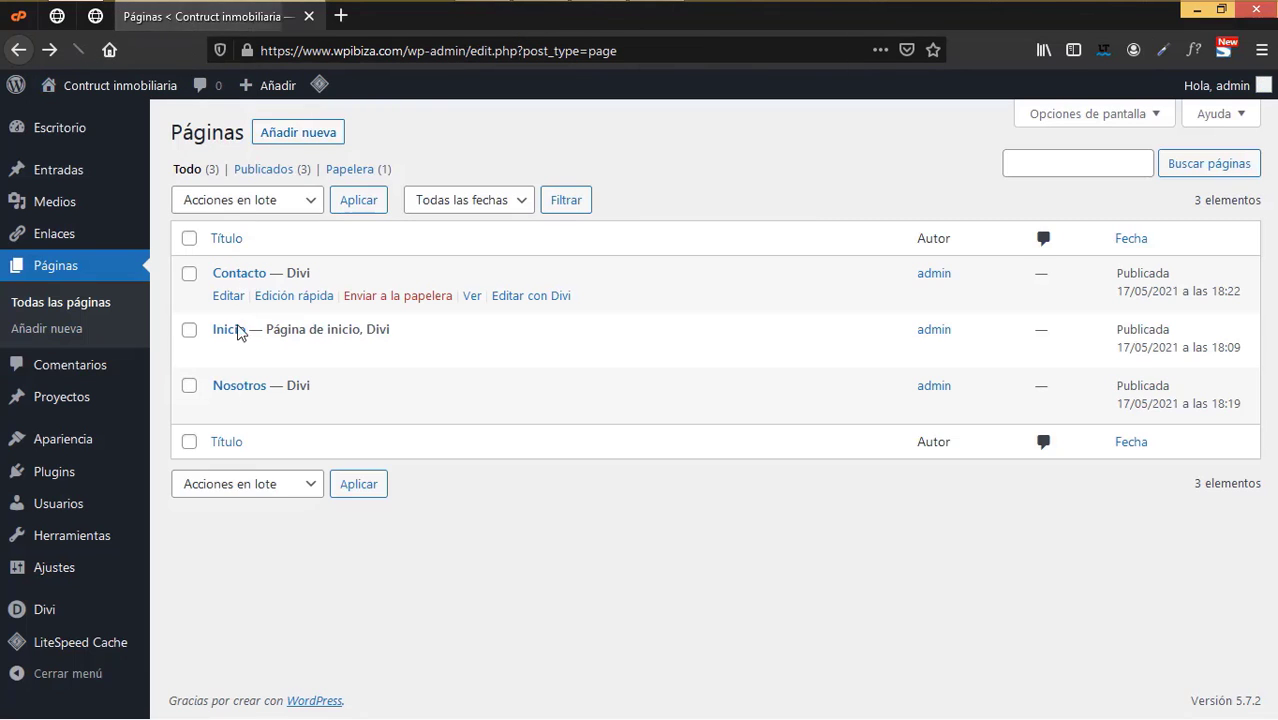
# - Publish a new page titled 'Nuestro equipo' from a separate tab and switch it to Divi Builder
pyautogui.rightClick(336, 133)
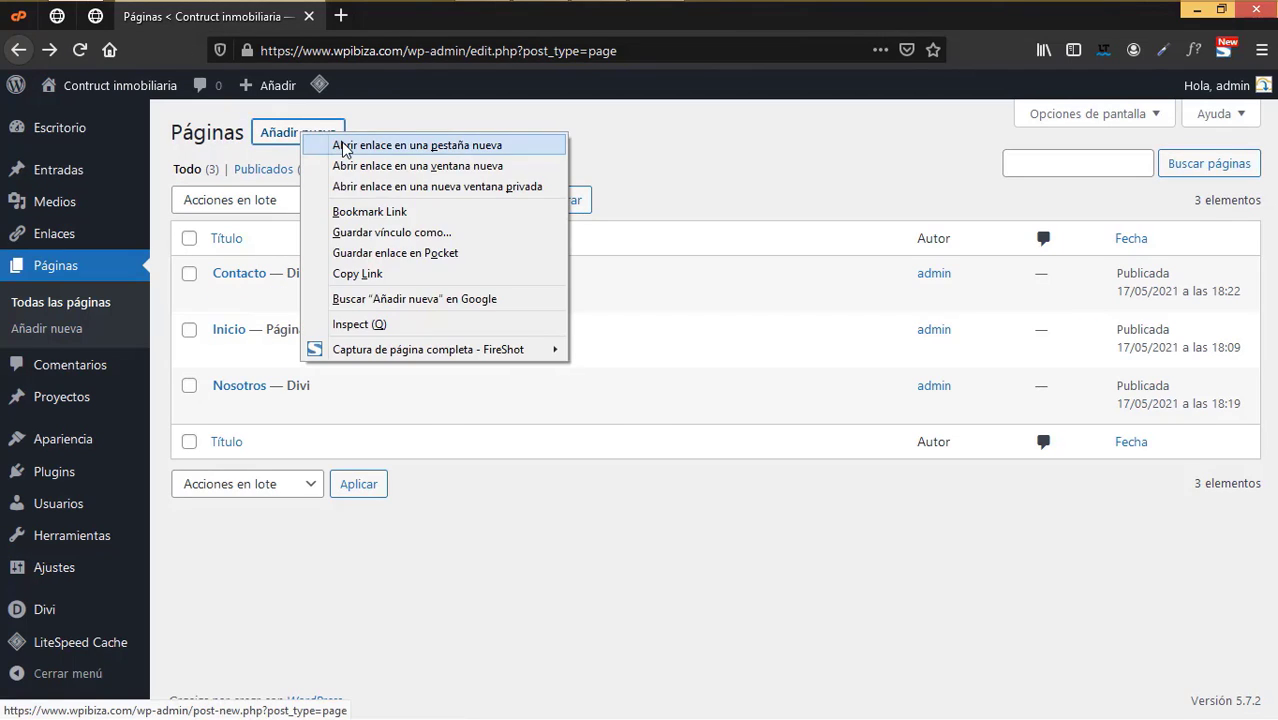
pyautogui.click(342, 148)
pyautogui.click(384, 16)
pyautogui.write('Nuestr')
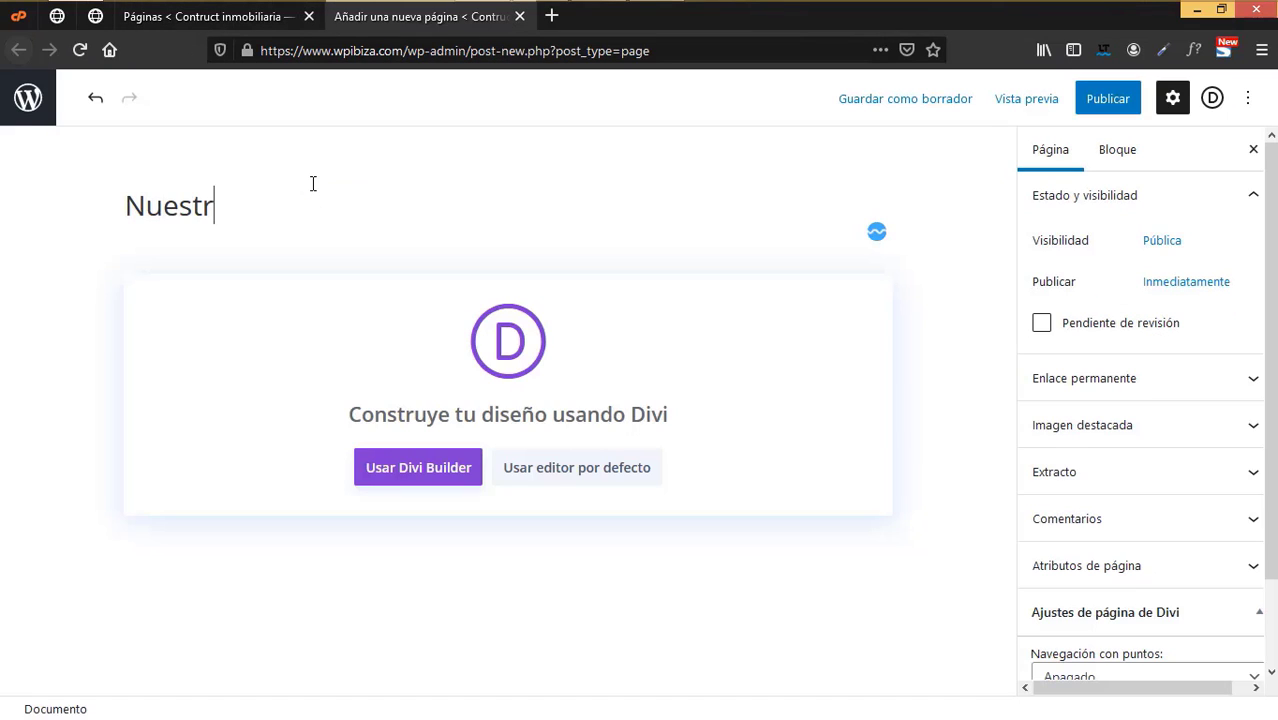
pyautogui.write('o equipo')
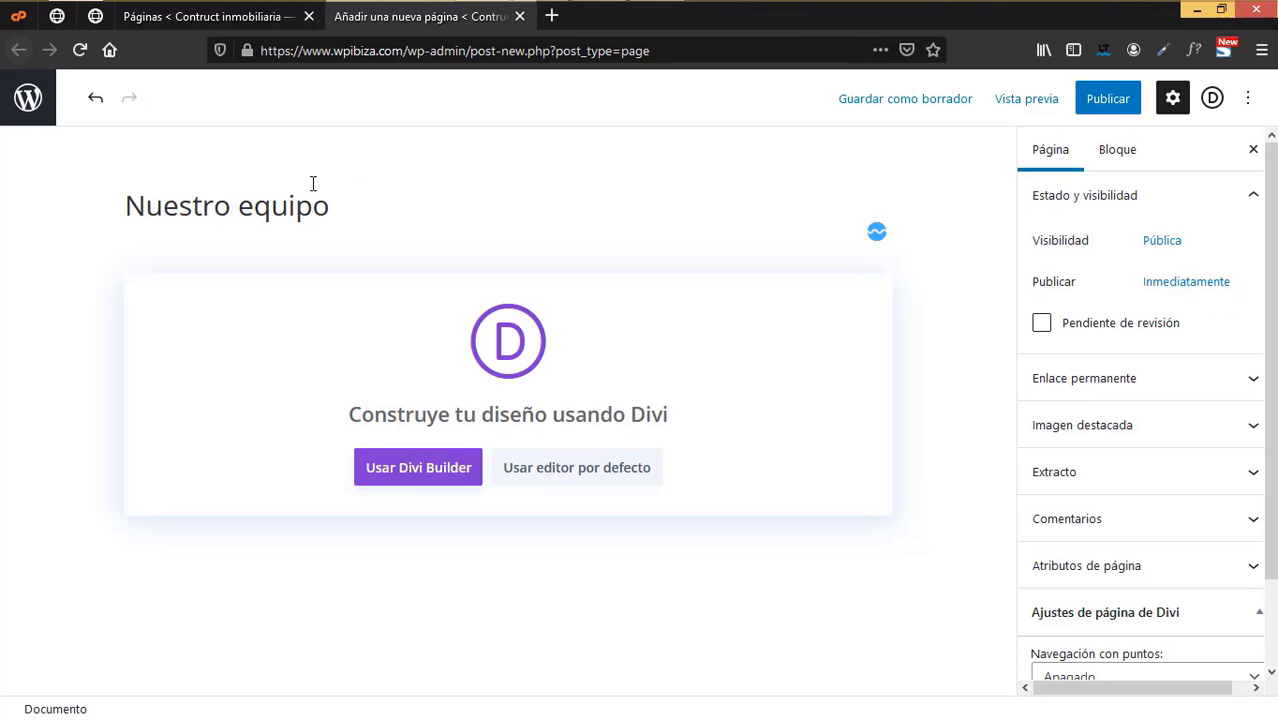
pyautogui.click(1108, 100)
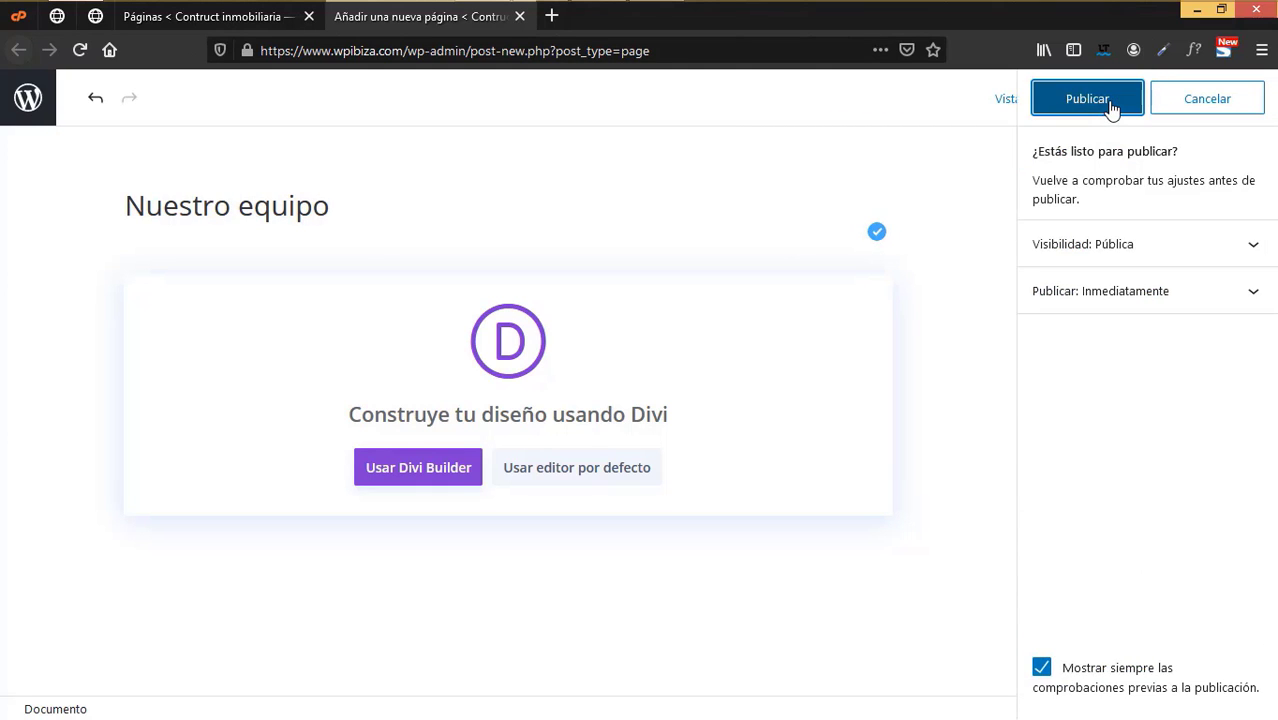
pyautogui.click(1112, 106)
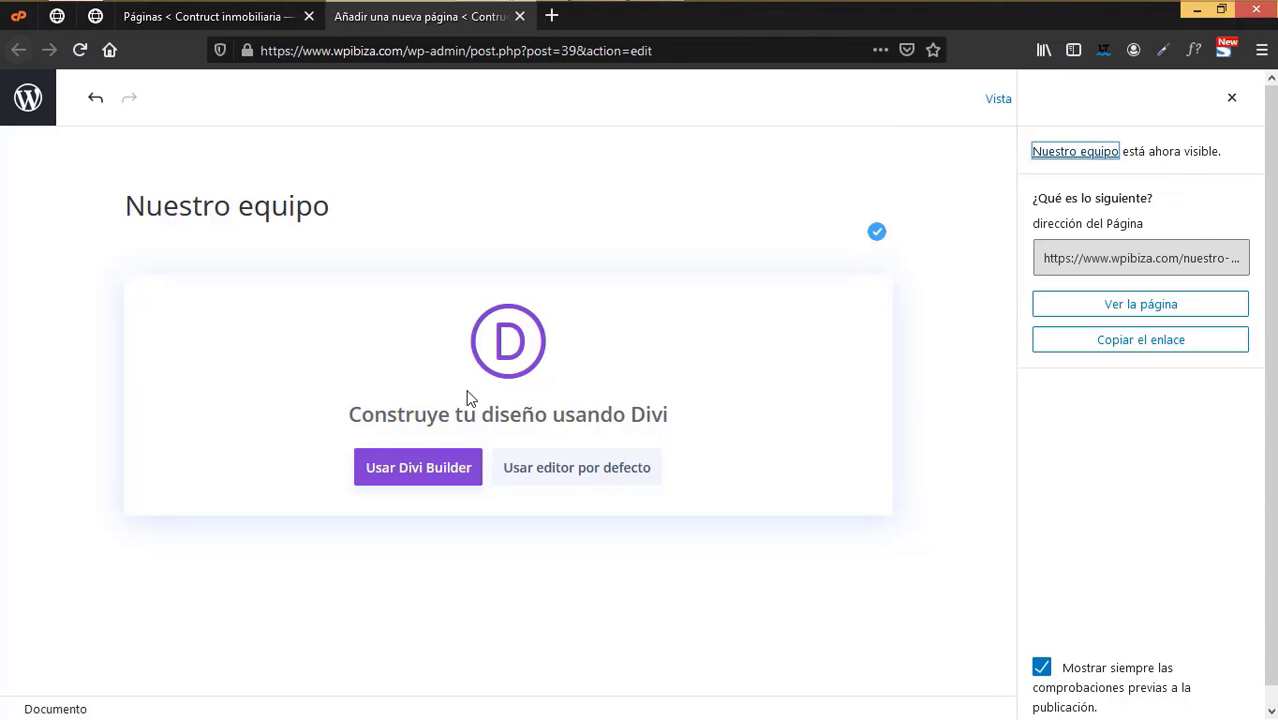
pyautogui.click(445, 472)
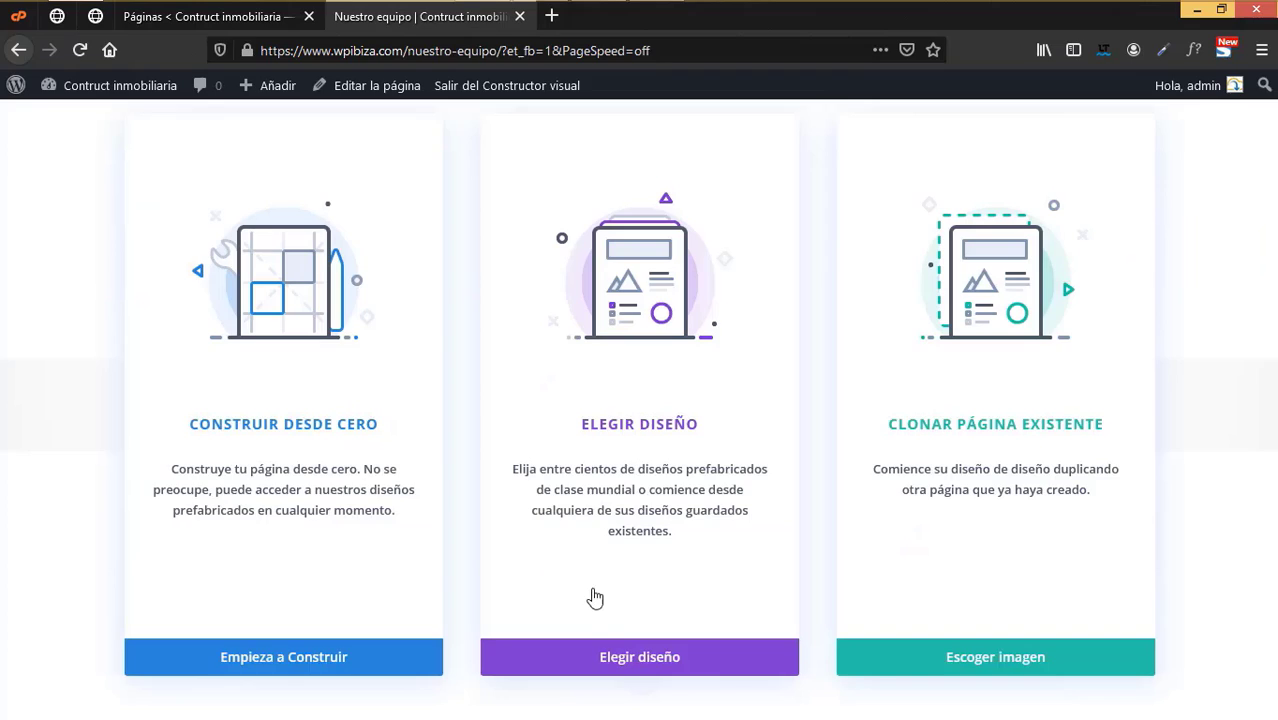
# - Apply the Real Estate pack's Team layout to the Nuestro equipo page
pyautogui.click(670, 653)
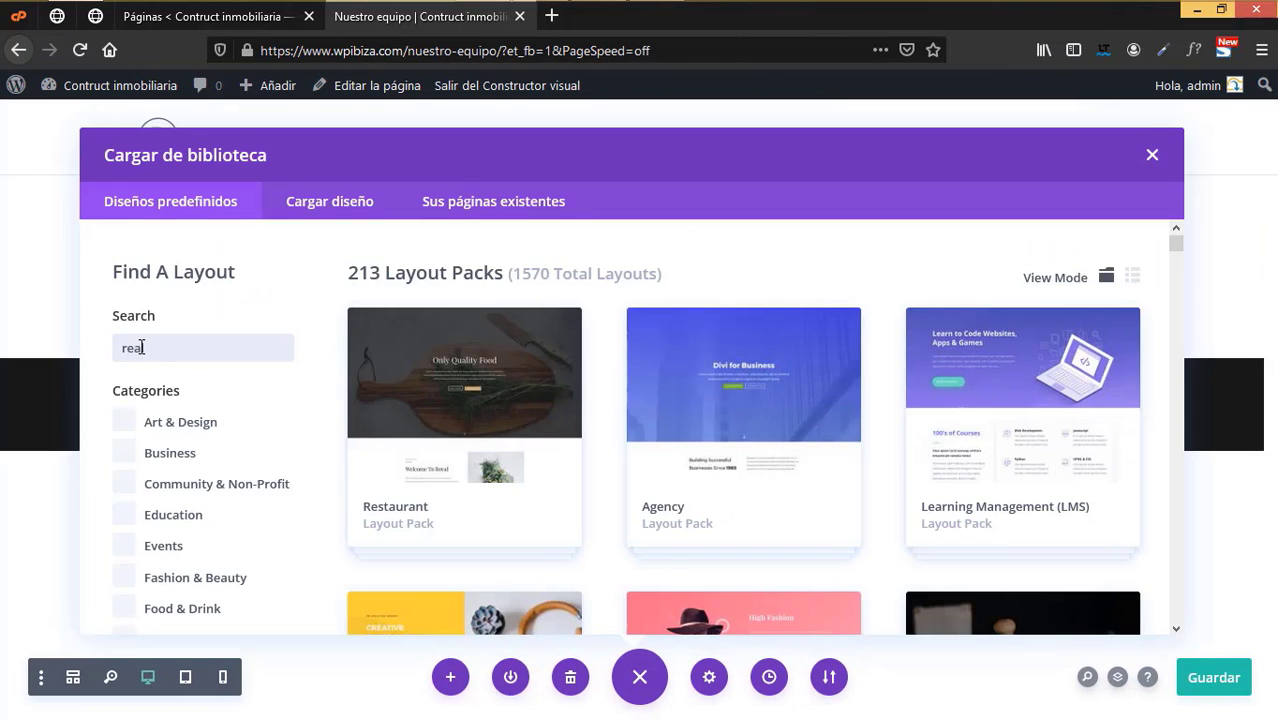
pyautogui.click(479, 392)
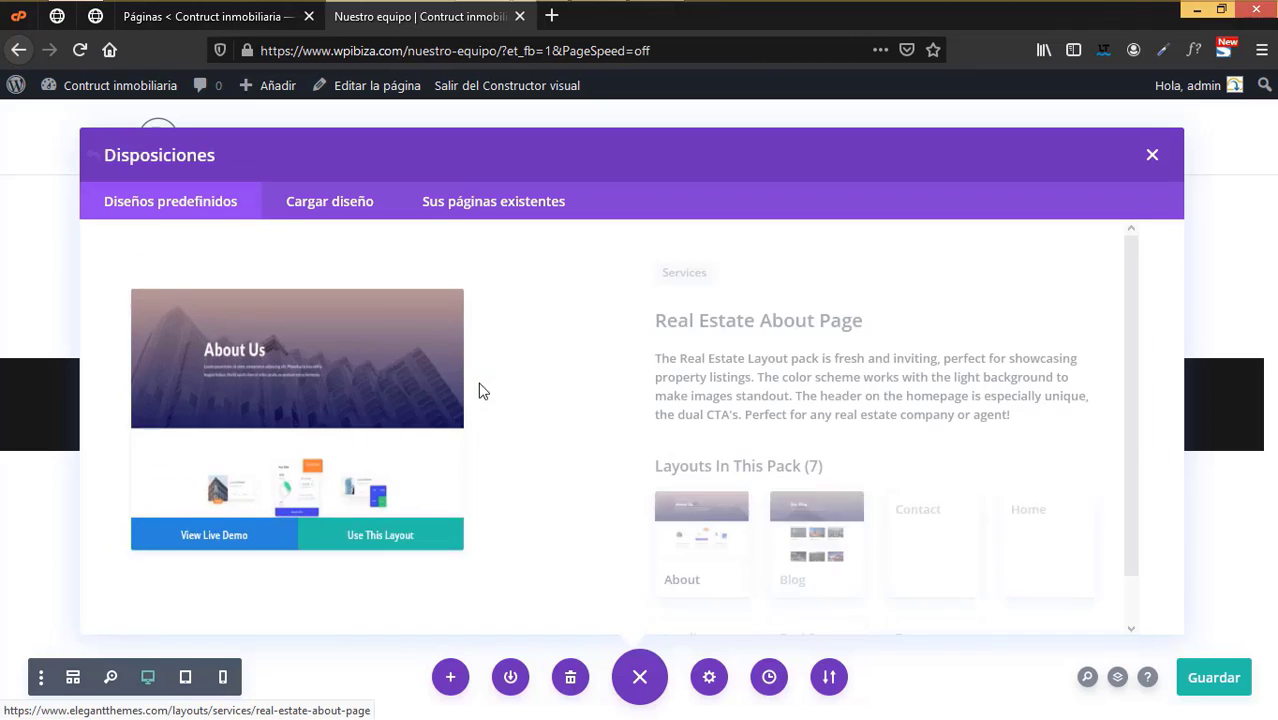
pyautogui.scroll(-1, 940, 520)
pyautogui.scroll(-1, 948, 552)
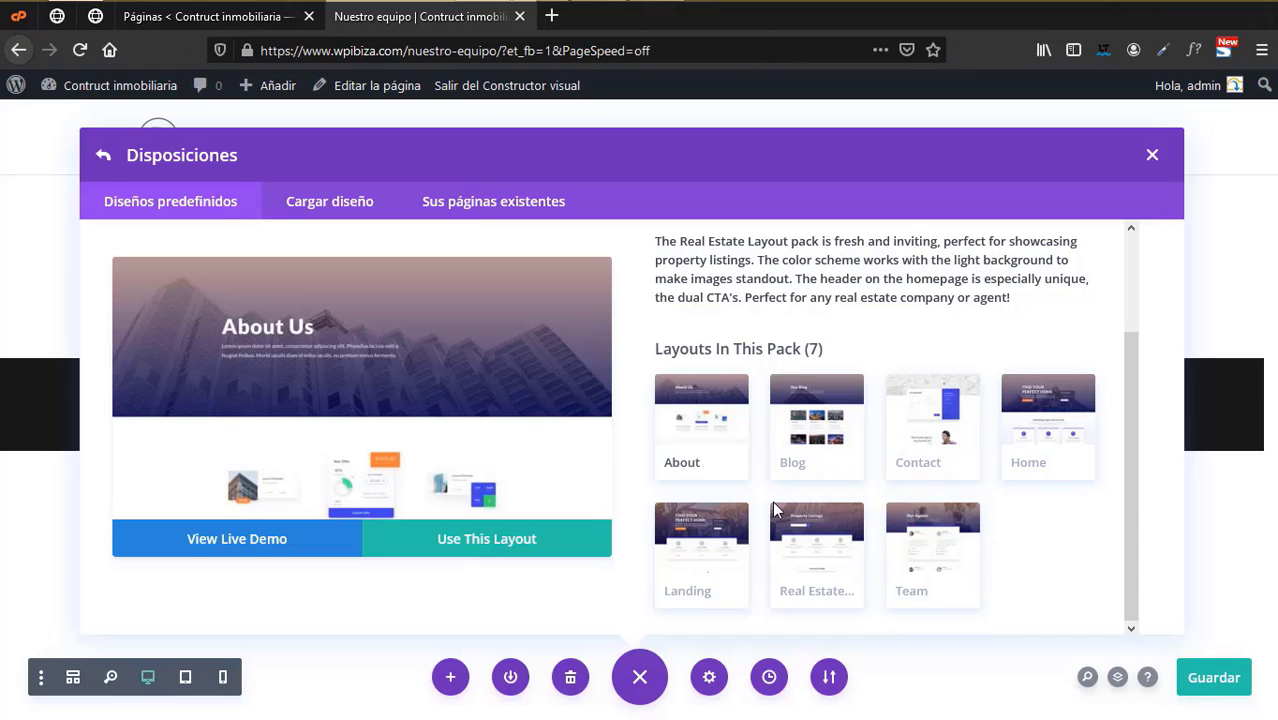
pyautogui.click(933, 553)
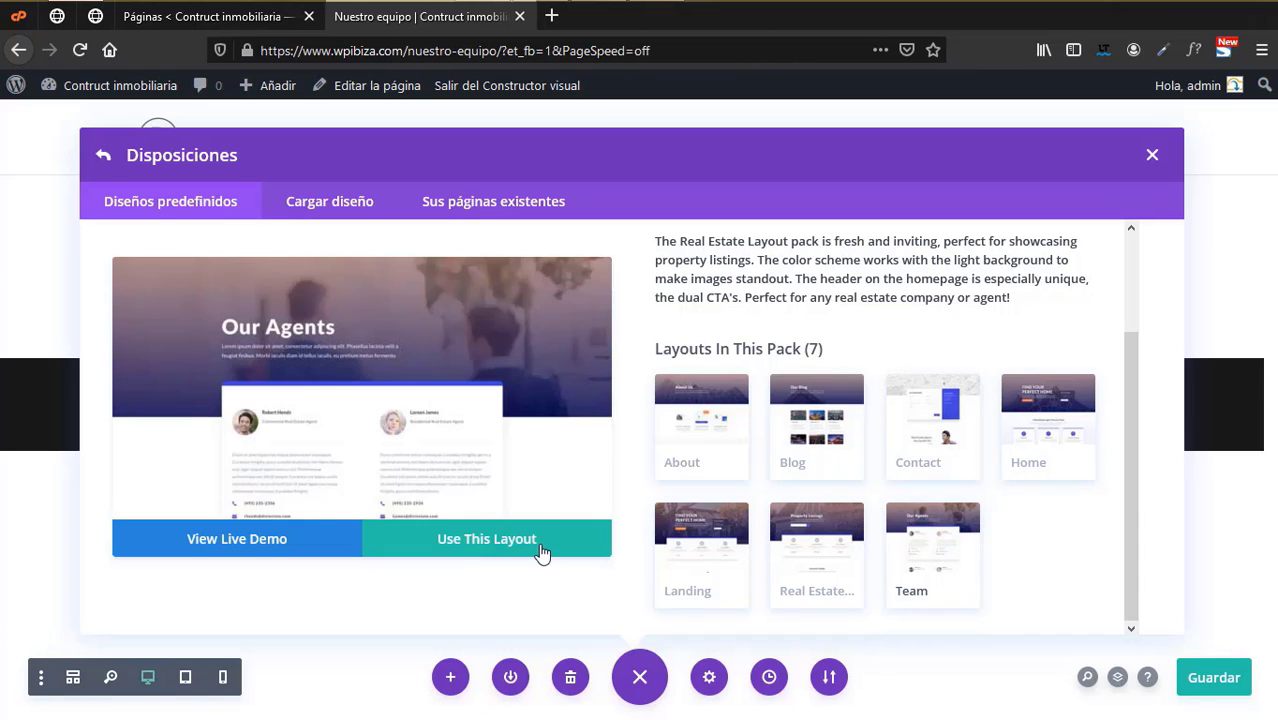
pyautogui.click(542, 551)
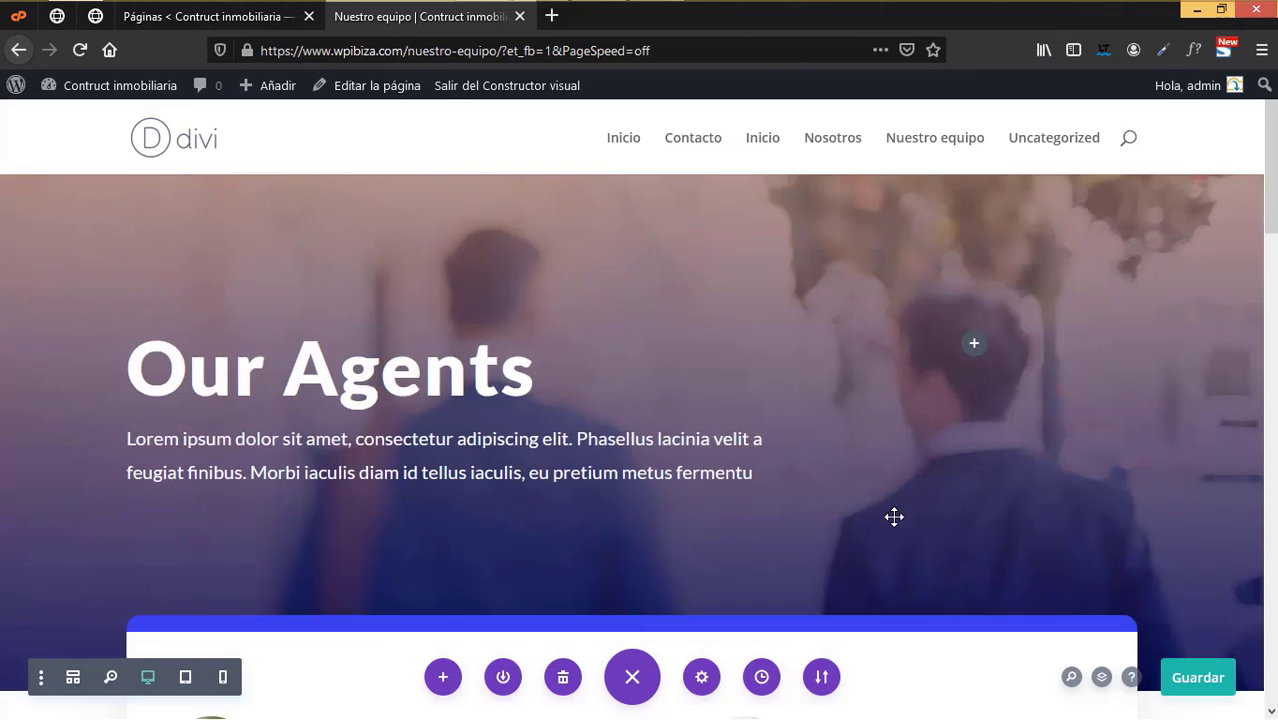
# - Save the Nuestro equipo page and close its builder tab
pyautogui.scroll(-7, 893, 516)
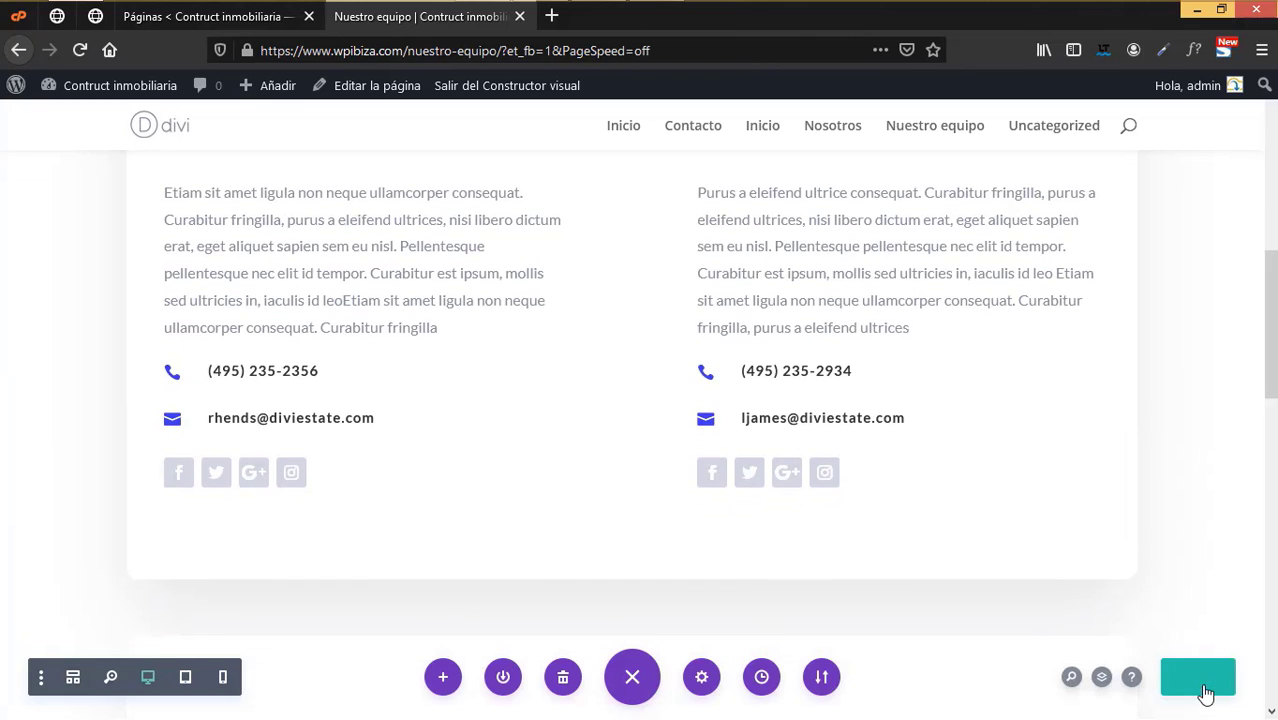
pyautogui.click(1203, 686)
pyautogui.click(519, 16)
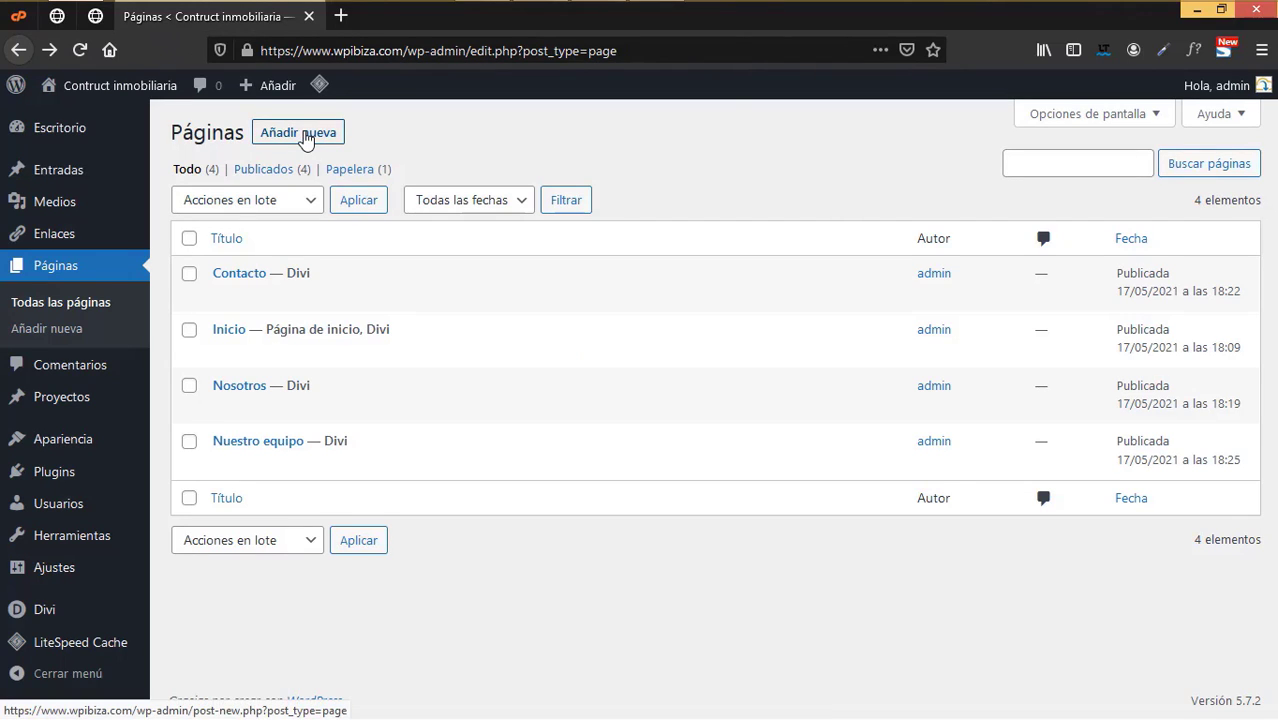
# - Publish a new page named 'Propiedades' in a separate tab and launch Divi Builder on it
pyautogui.rightClick(305, 139)
pyautogui.click(400, 145)
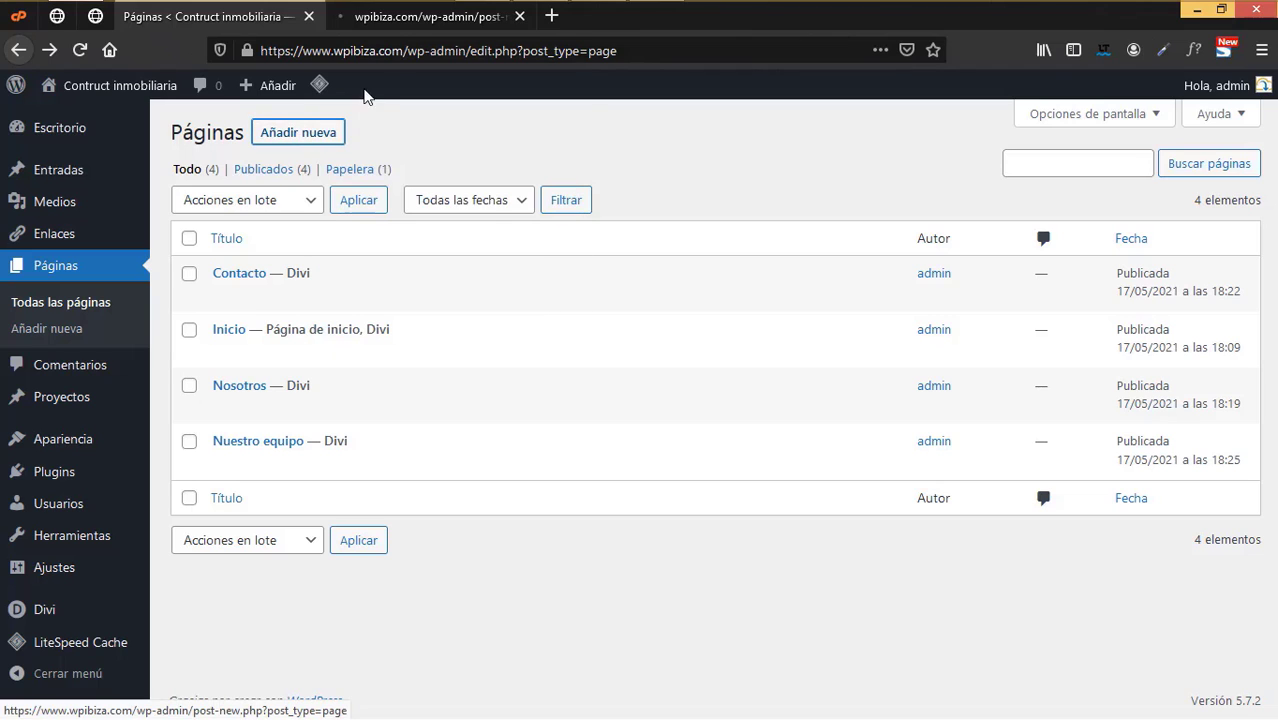
pyautogui.click(407, 24)
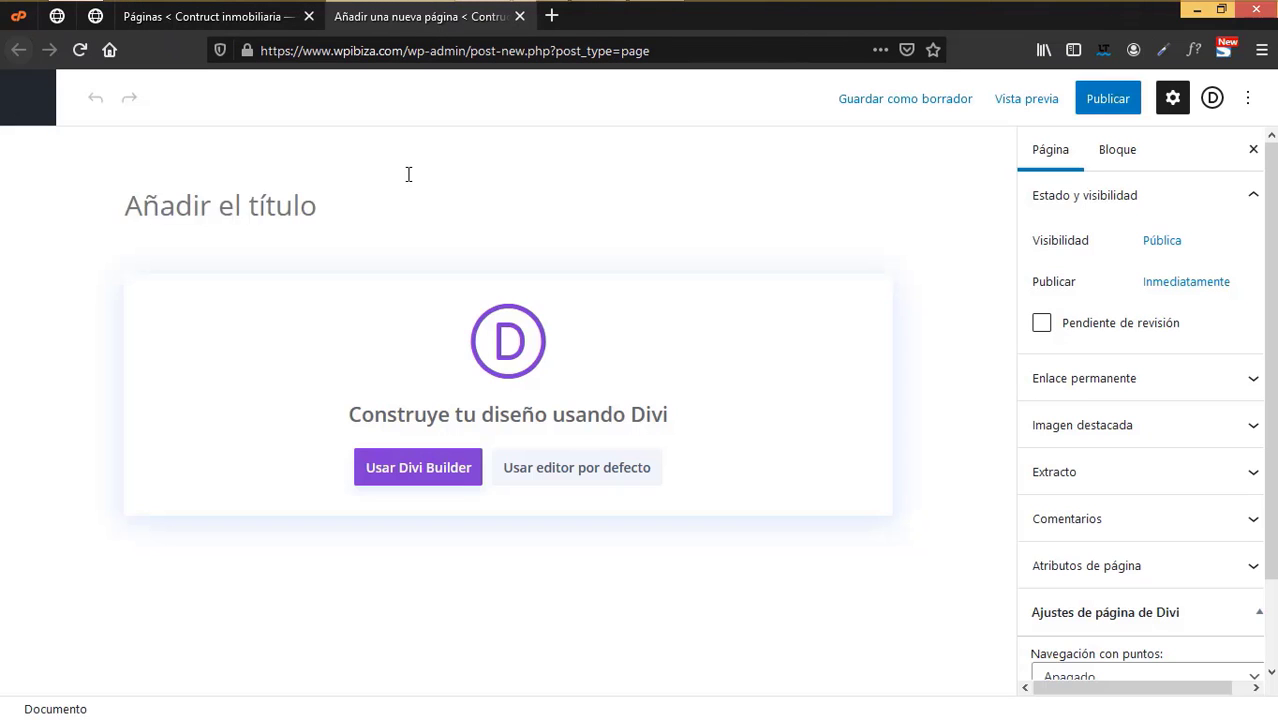
pyautogui.write('Propiedades')
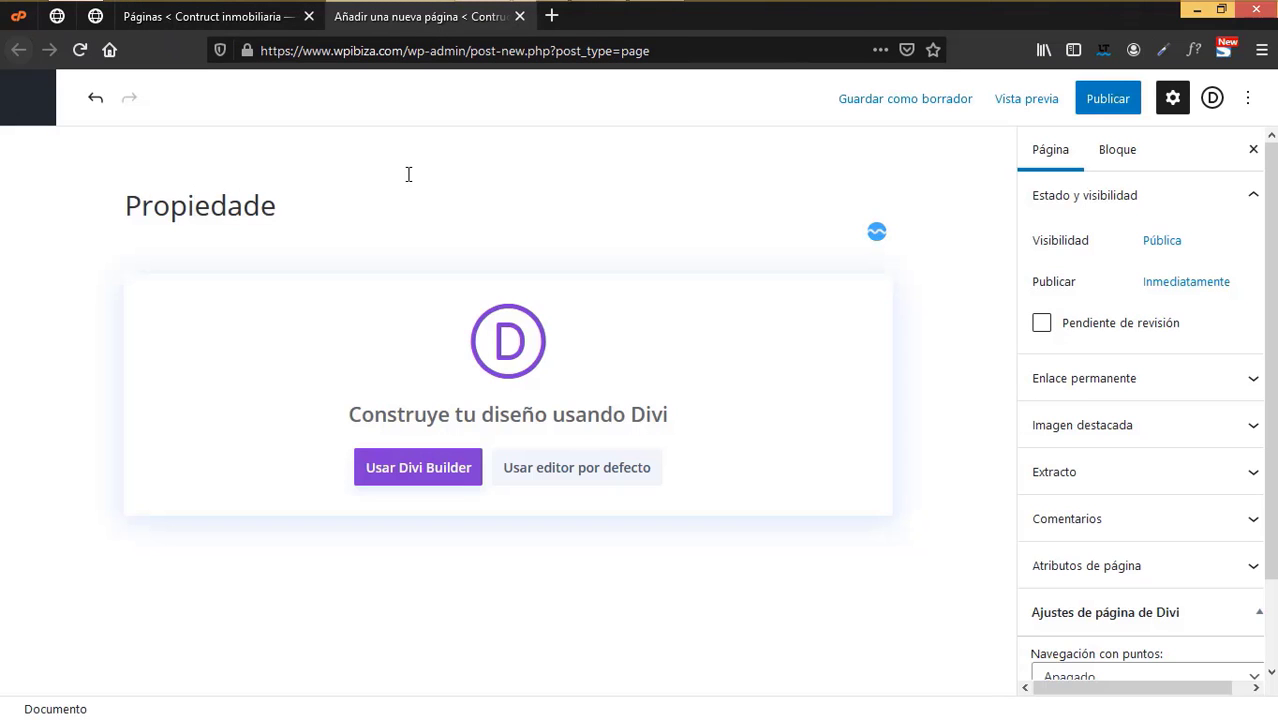
pyautogui.click(1106, 105)
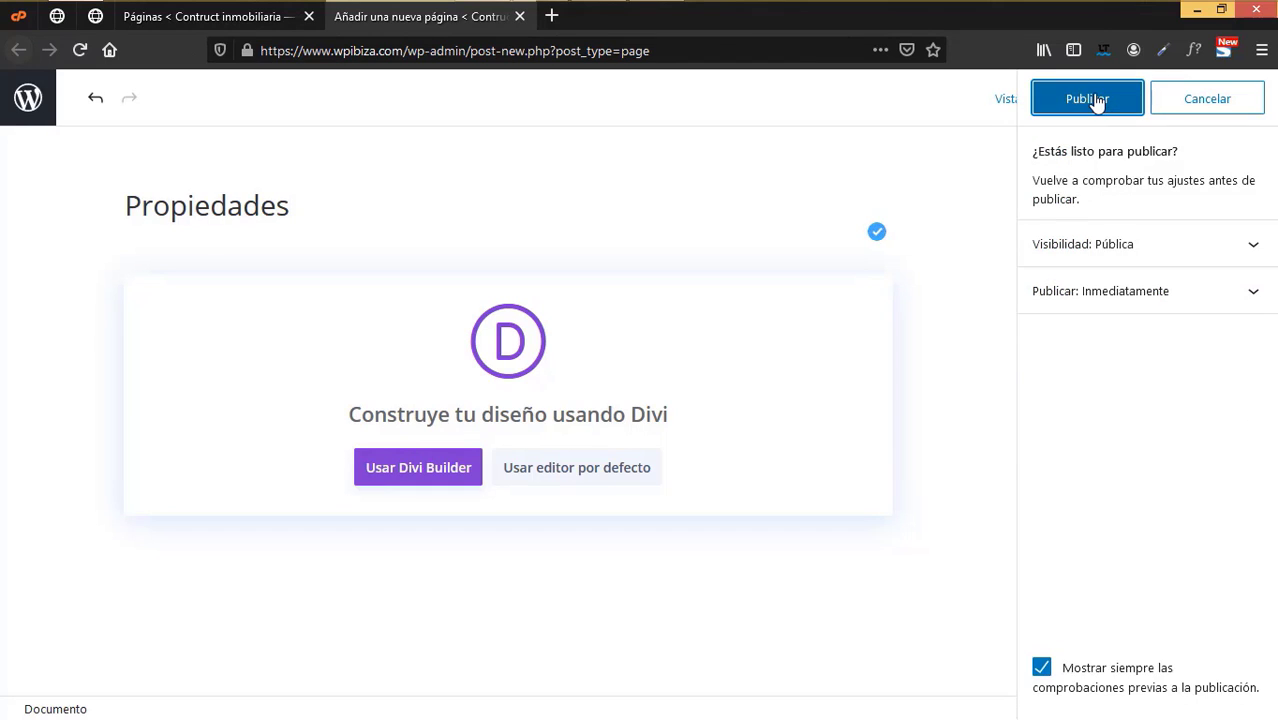
pyautogui.click(1097, 103)
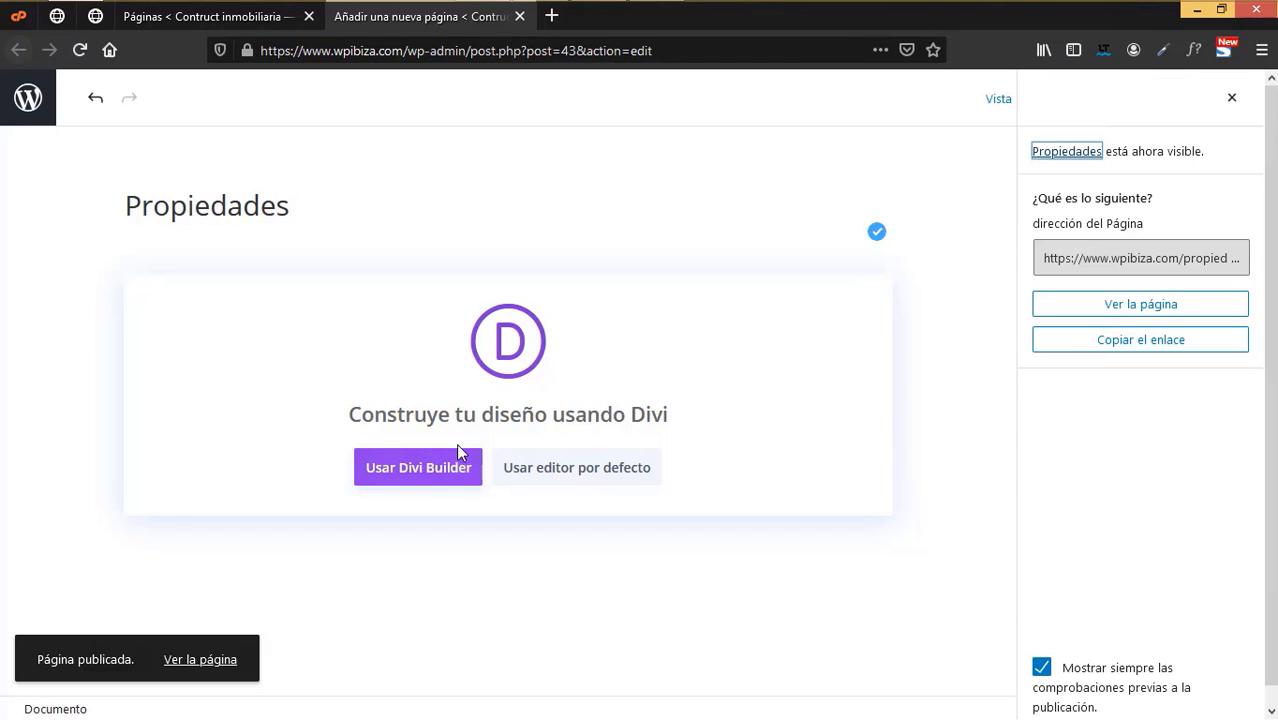
pyautogui.click(437, 471)
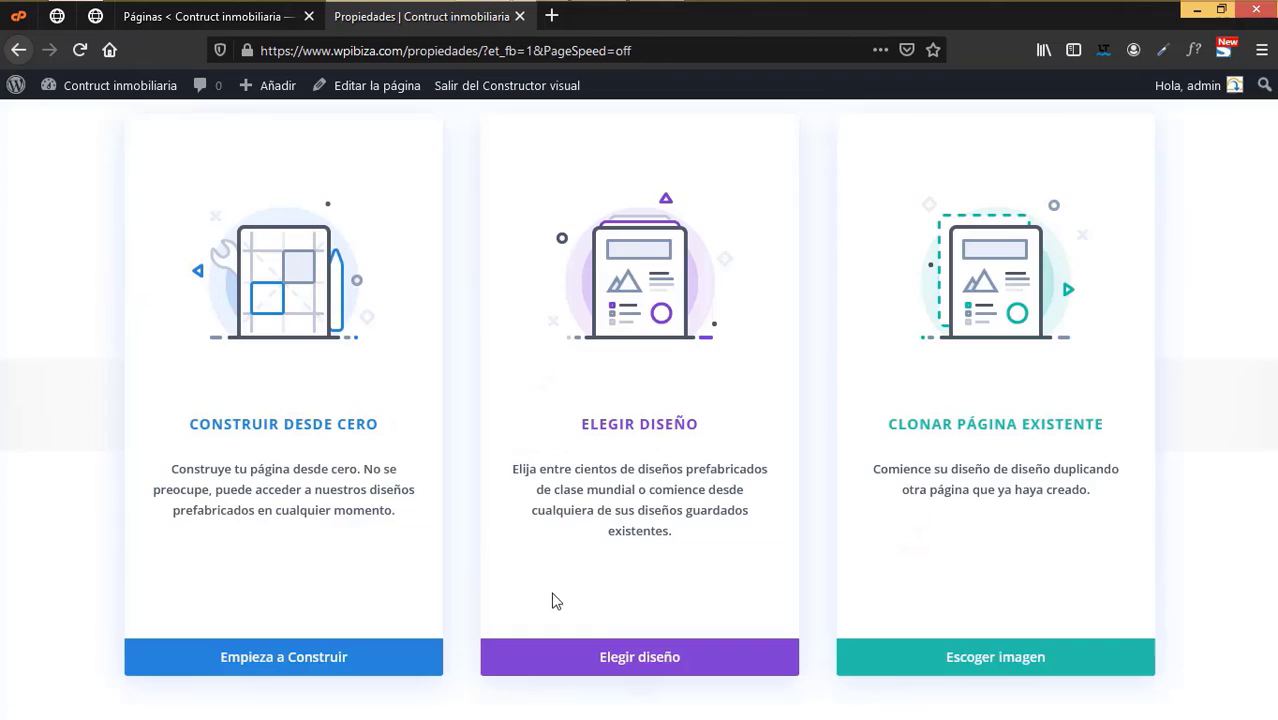
# - Apply the Real Estate pack's Property Listings layout to Propiedades and close the builder tab
pyautogui.click(659, 660)
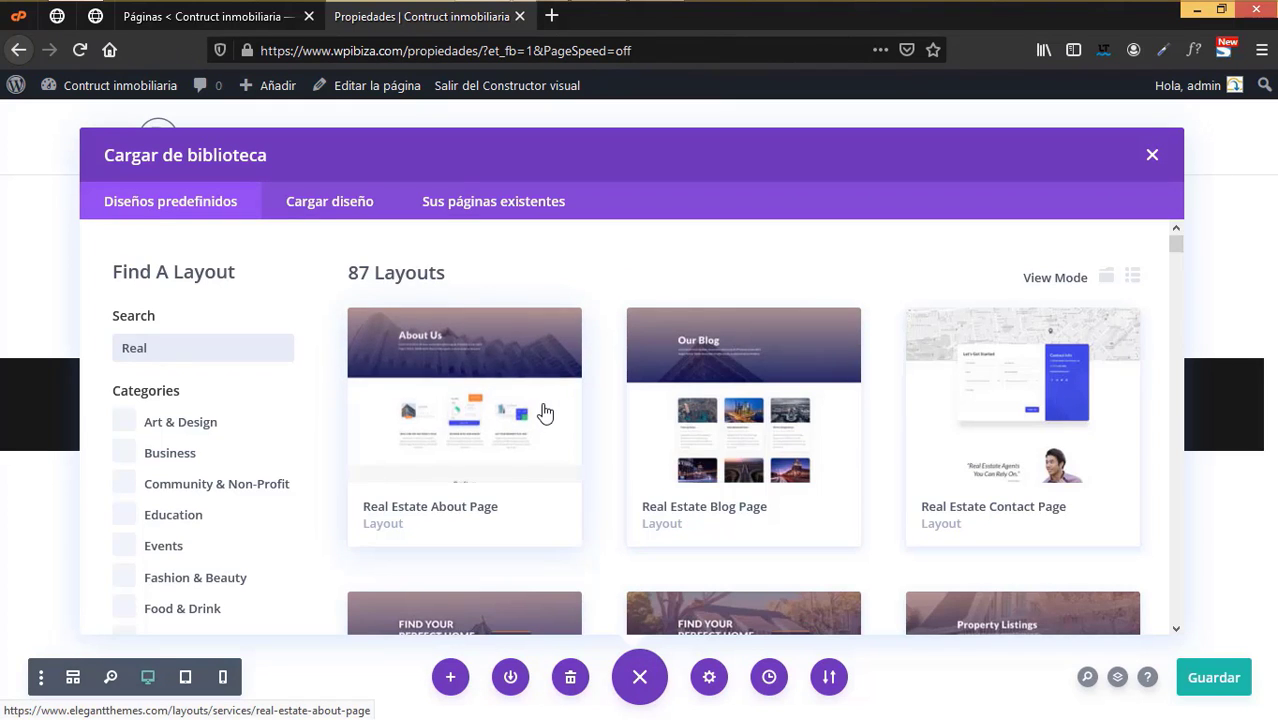
pyautogui.click(545, 413)
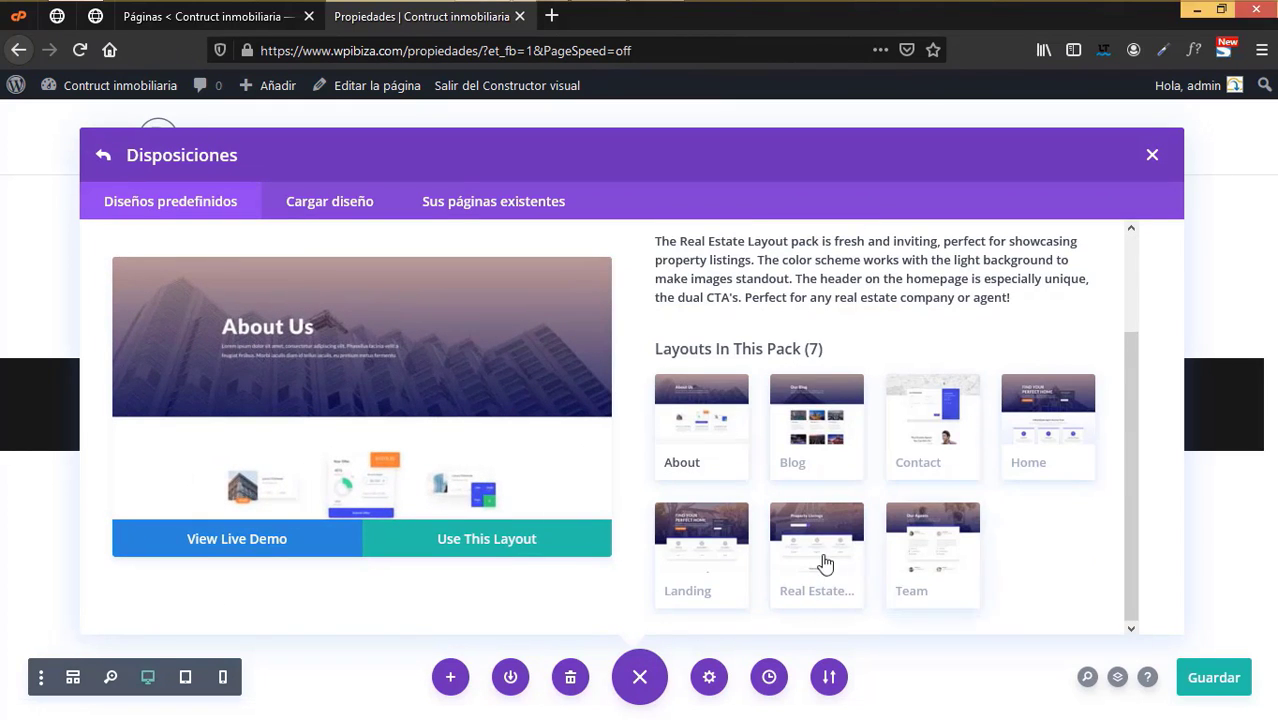
pyautogui.click(818, 560)
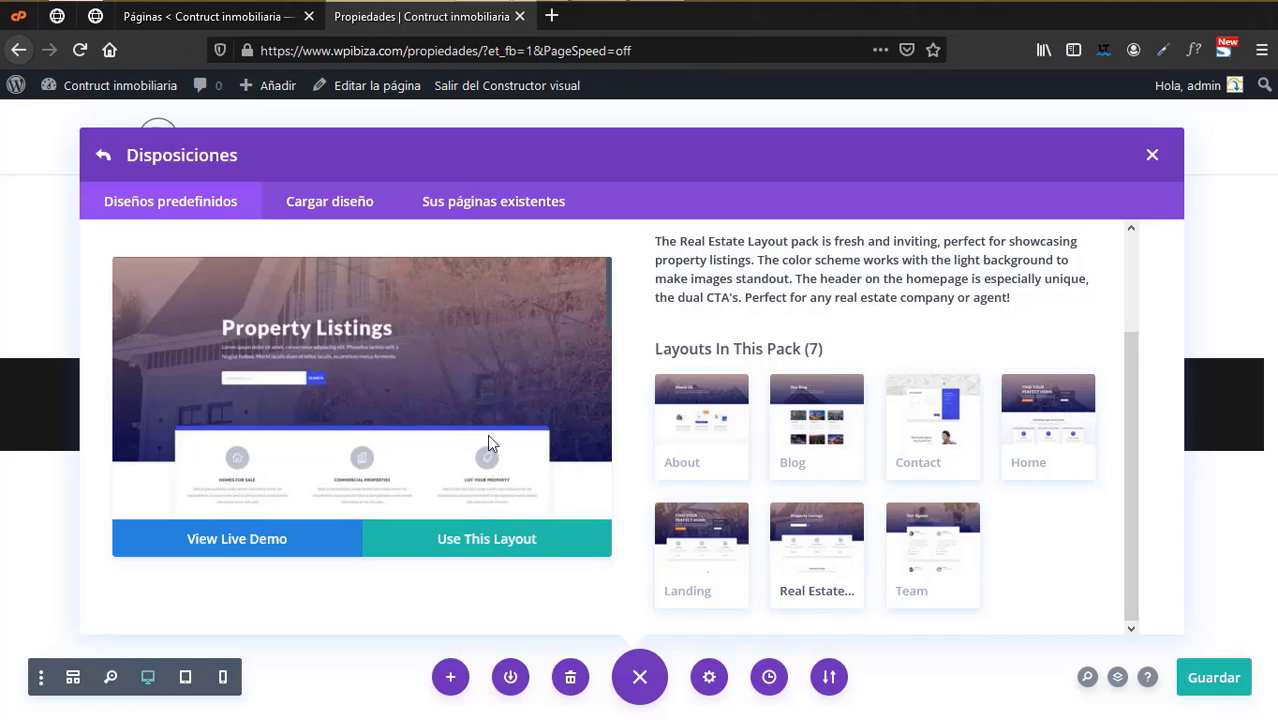
pyautogui.click(502, 550)
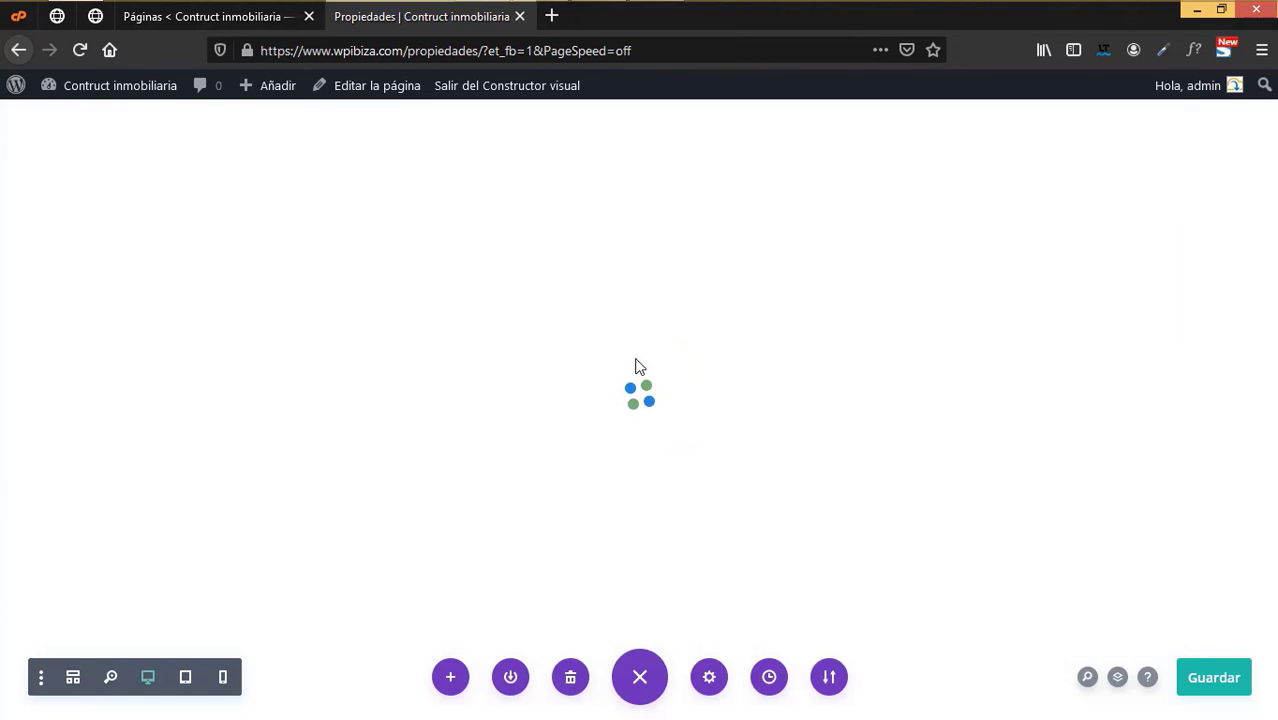
pyautogui.scroll(-3, 589, 440)
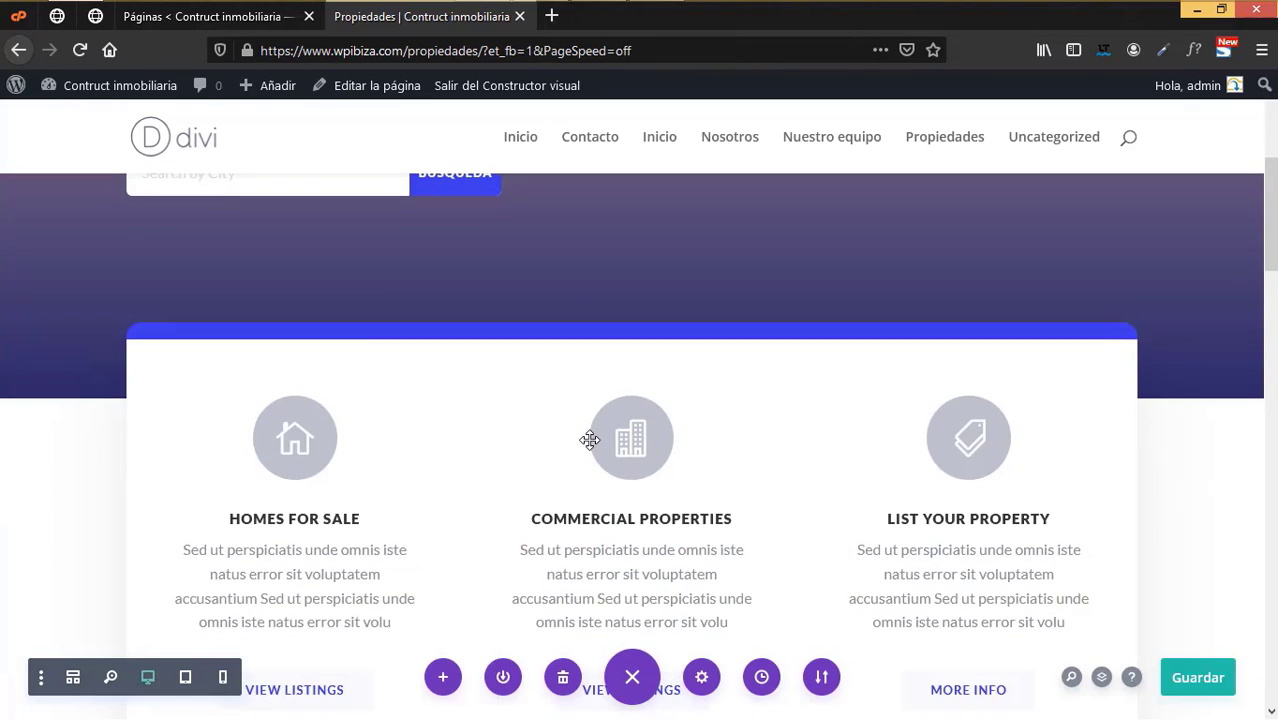
pyautogui.scroll(-10, 589, 440)
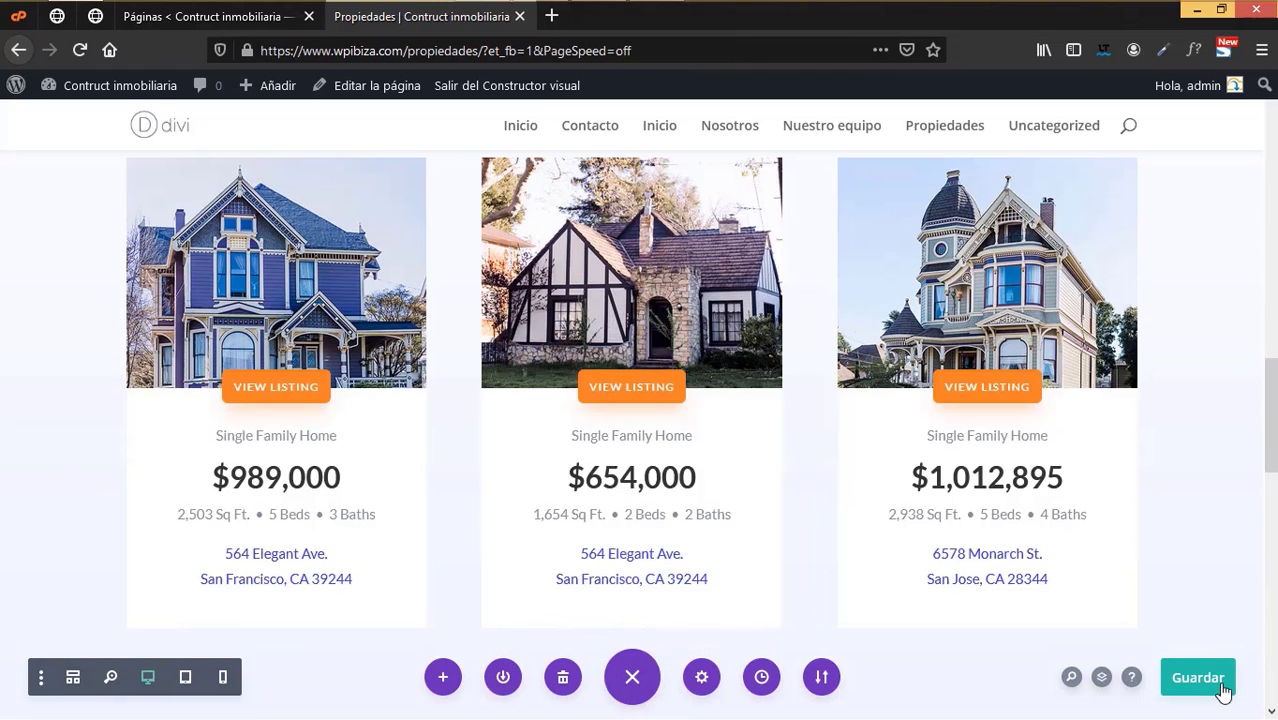
pyautogui.click(519, 16)
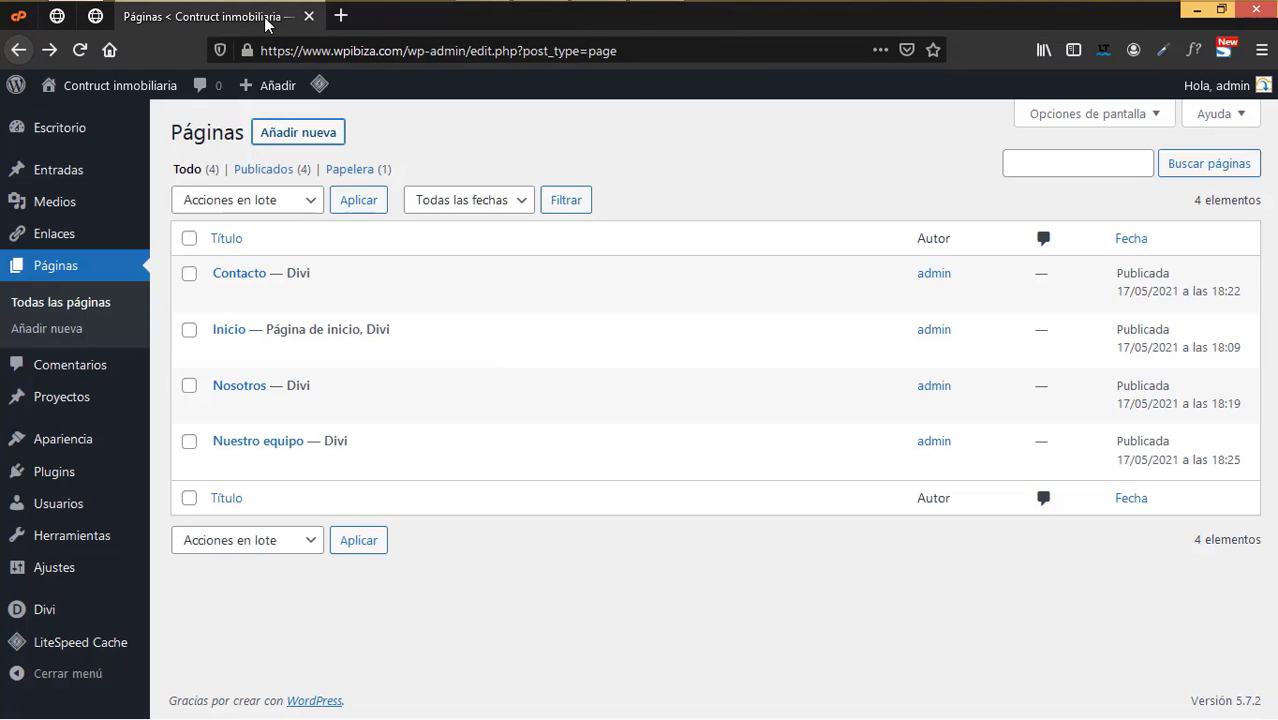
# - Reload the Páginas list so Propiedades appears as the fifth published page
pyautogui.click(78, 51)
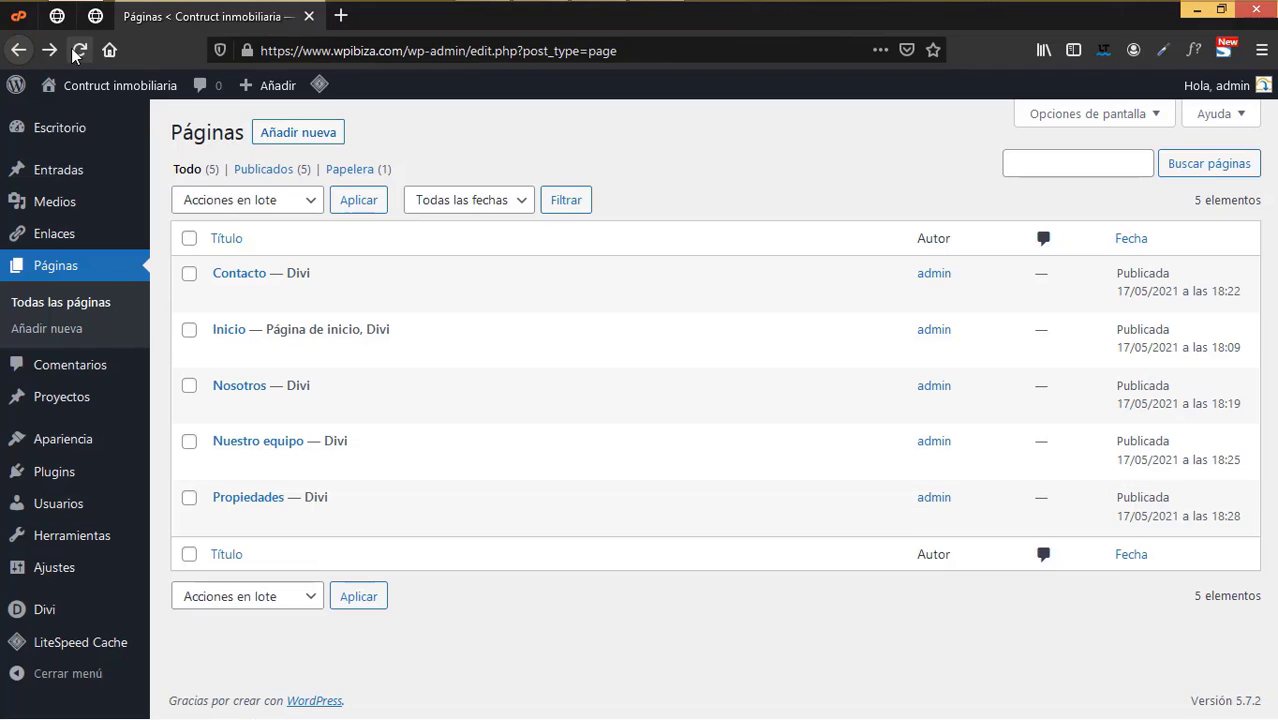
pyautogui.moveTo(505, 497)
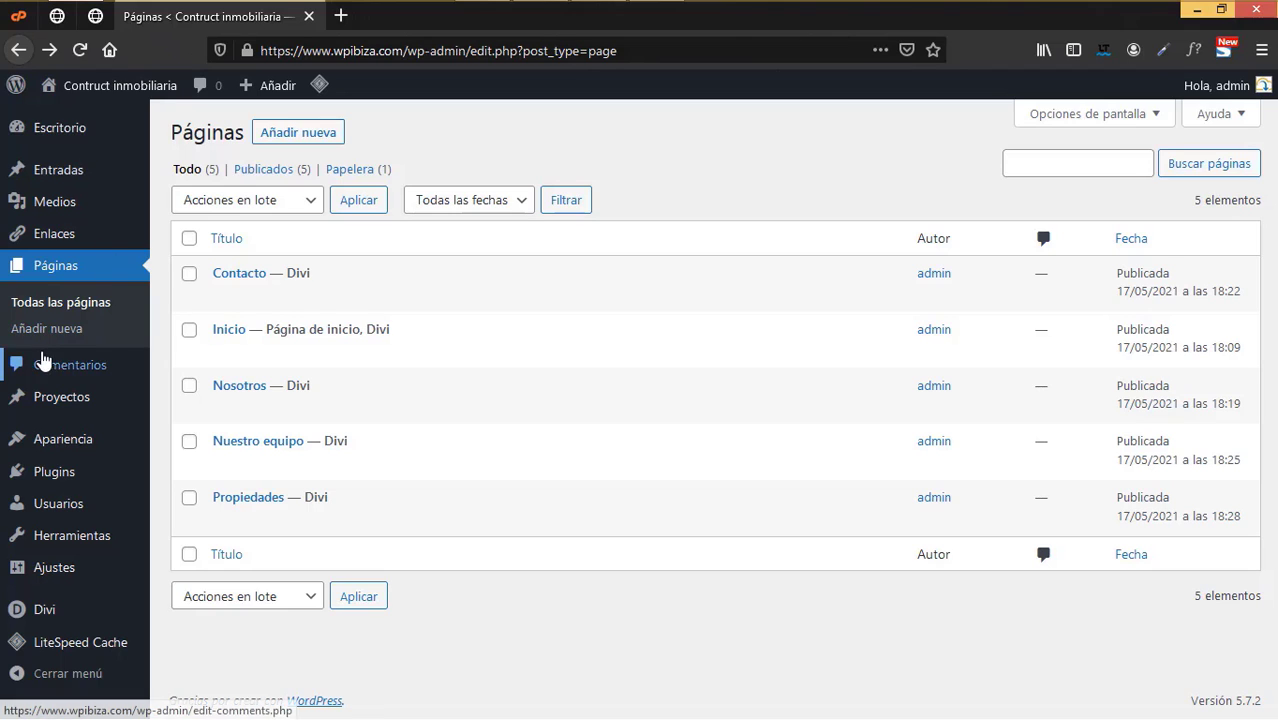
pyautogui.click(44, 328)
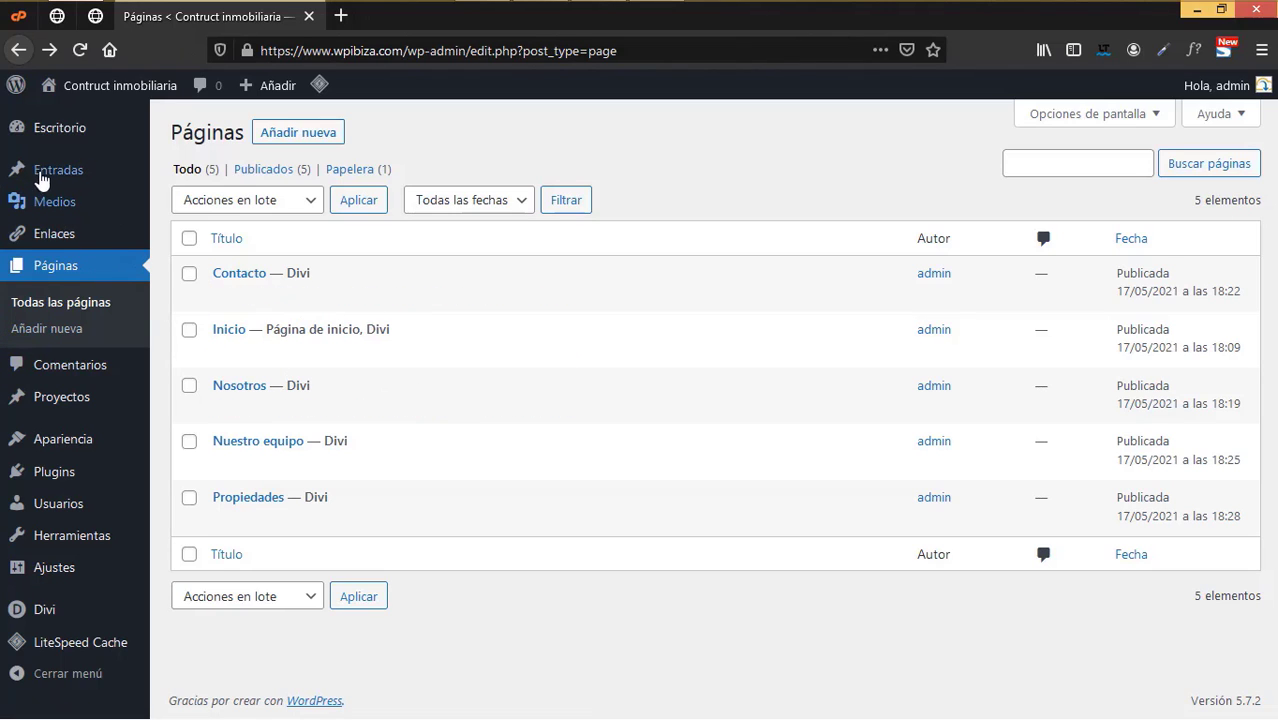
pyautogui.moveTo(40, 175)
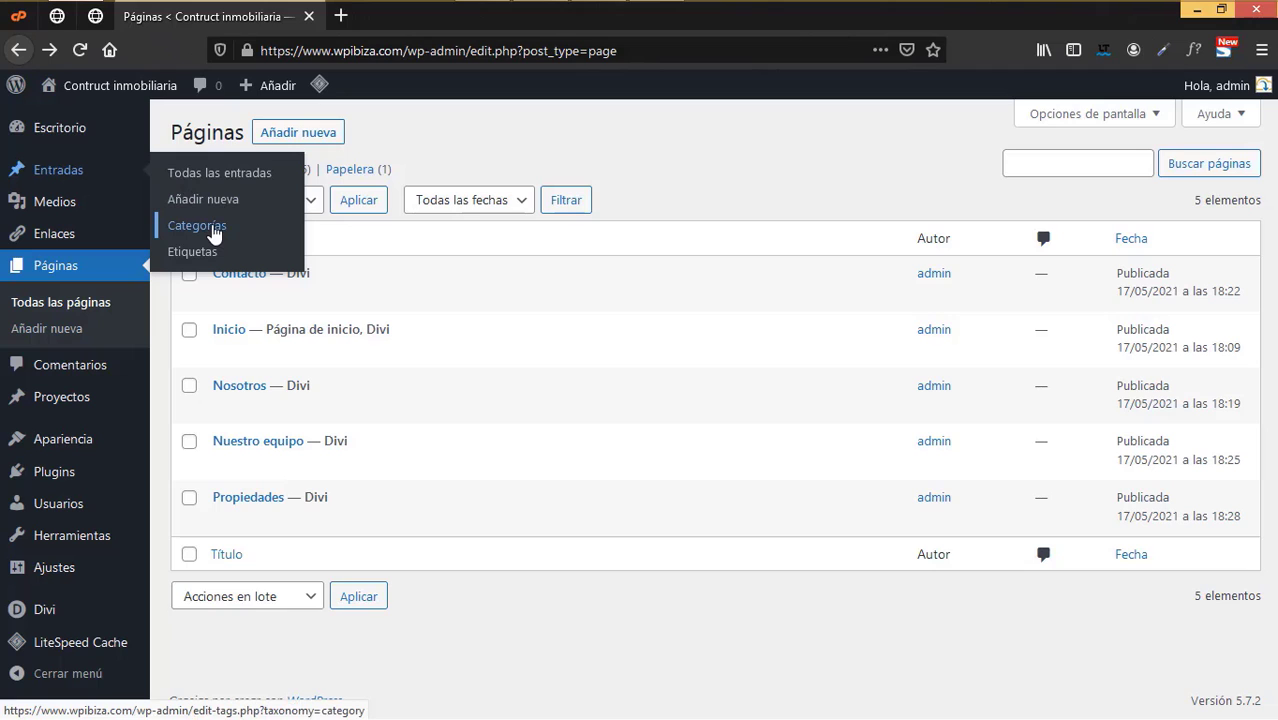
# - Add a post category named 'Noticias'
pyautogui.click(213, 230)
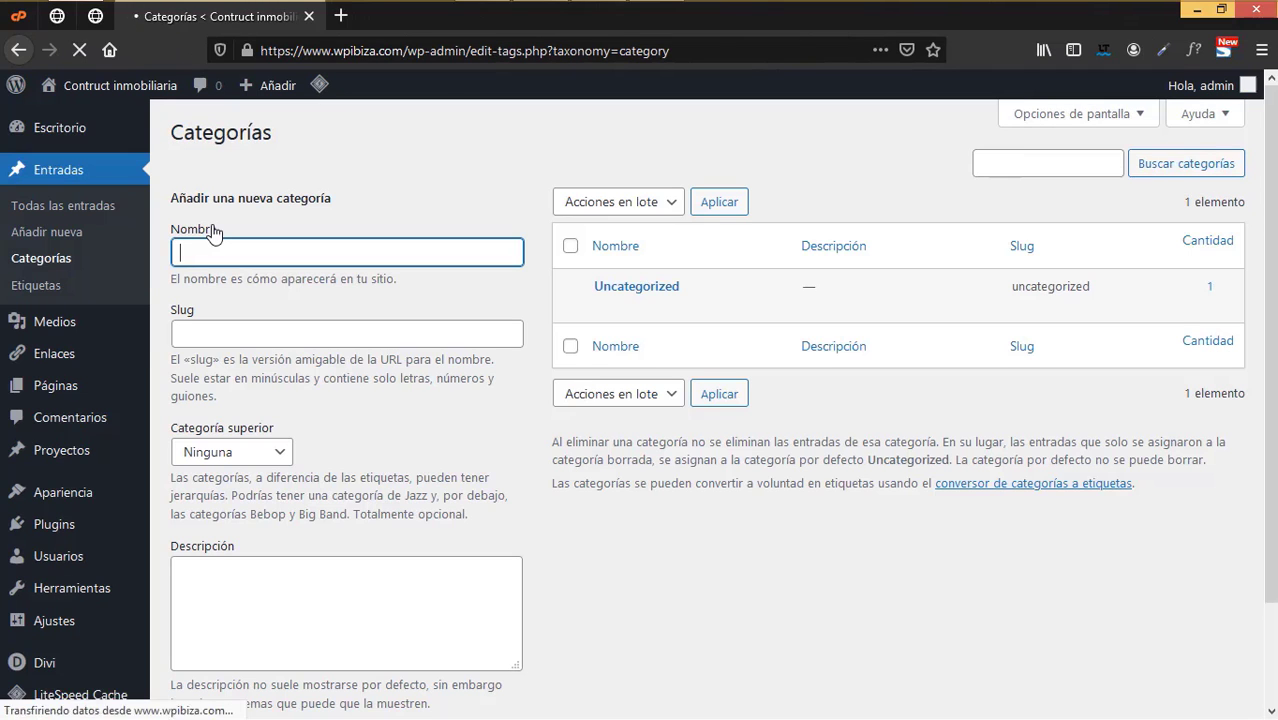
pyautogui.click(385, 225)
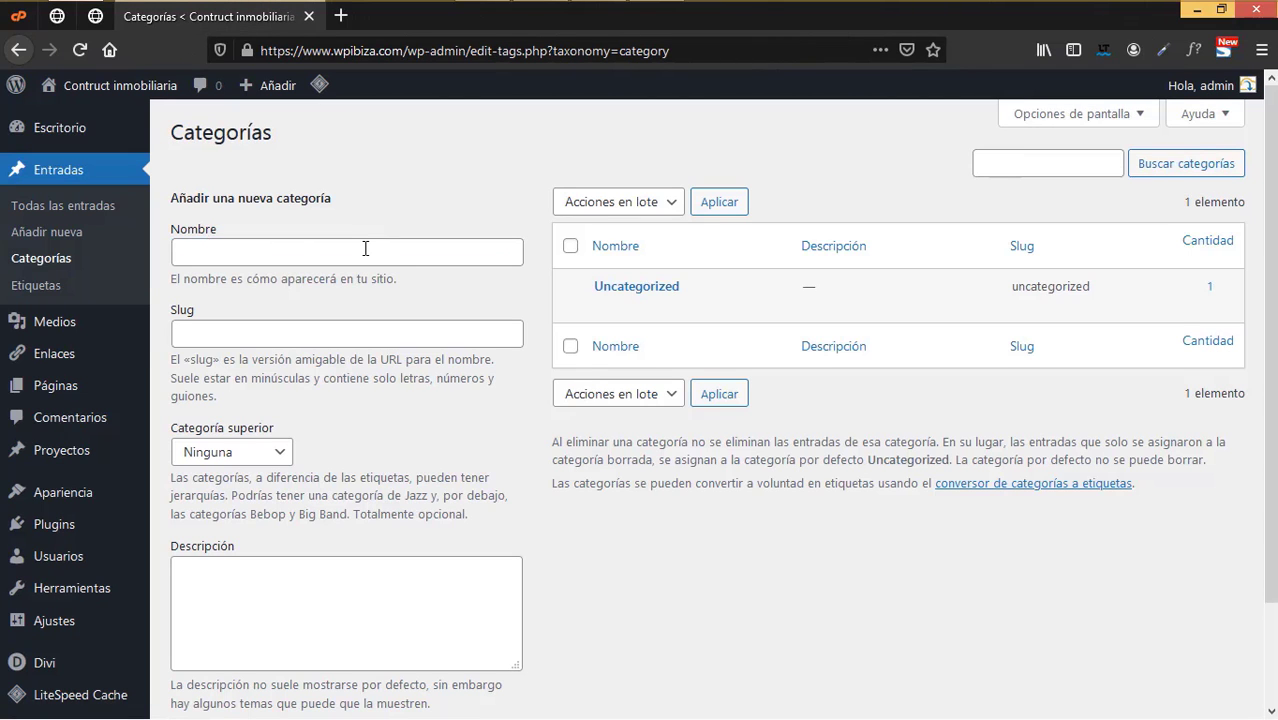
pyautogui.click(365, 249)
pyautogui.write('N')
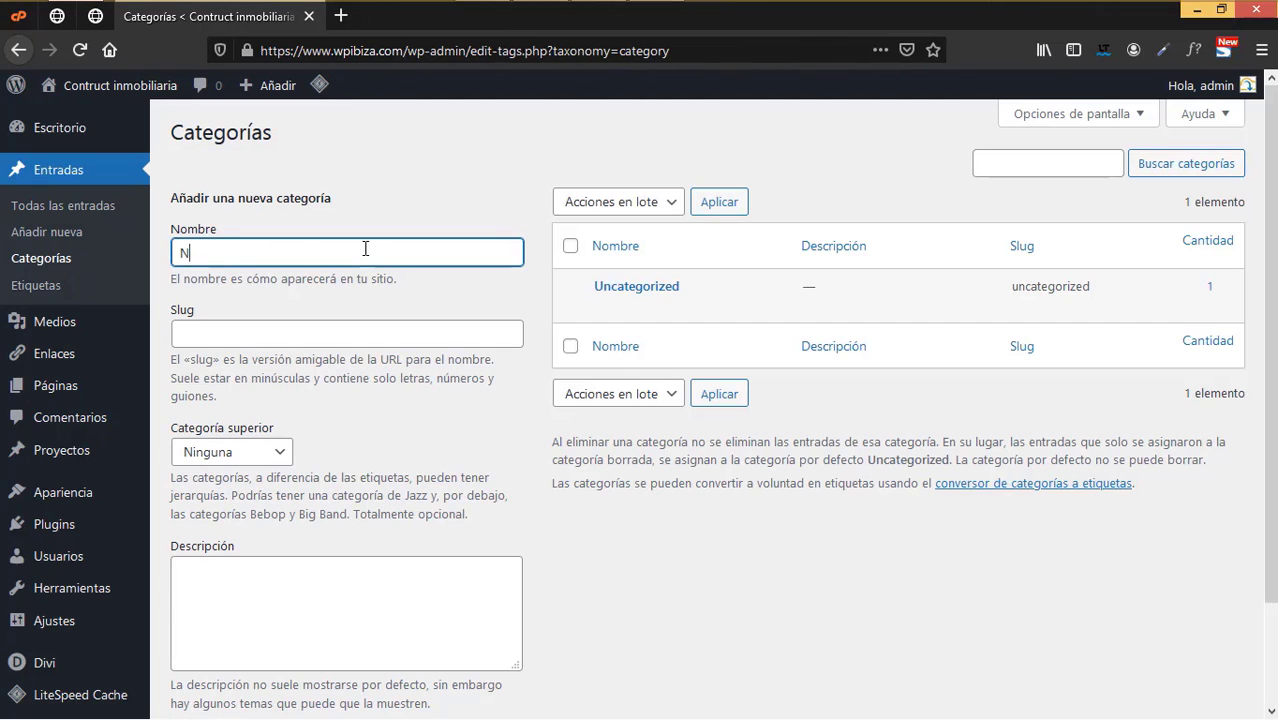
pyautogui.write('oticias')
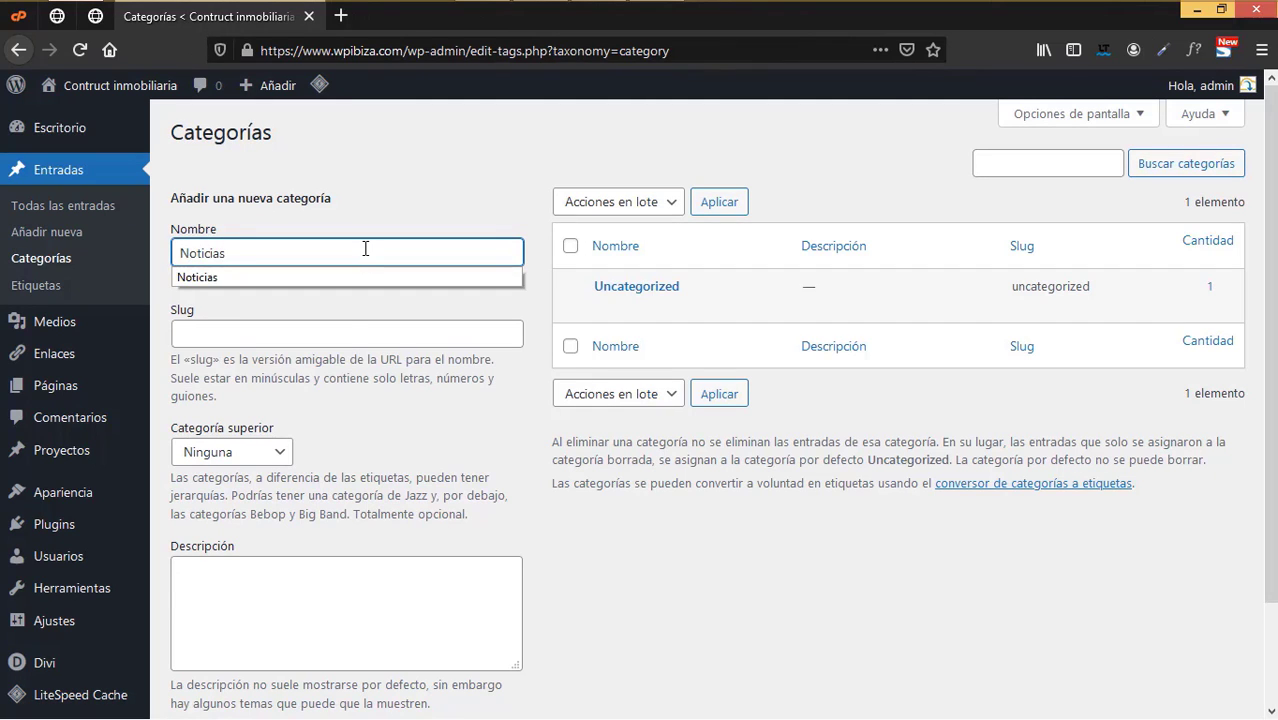
pyautogui.click(725, 582)
pyautogui.scroll(-2, 362, 582)
pyautogui.click(243, 618)
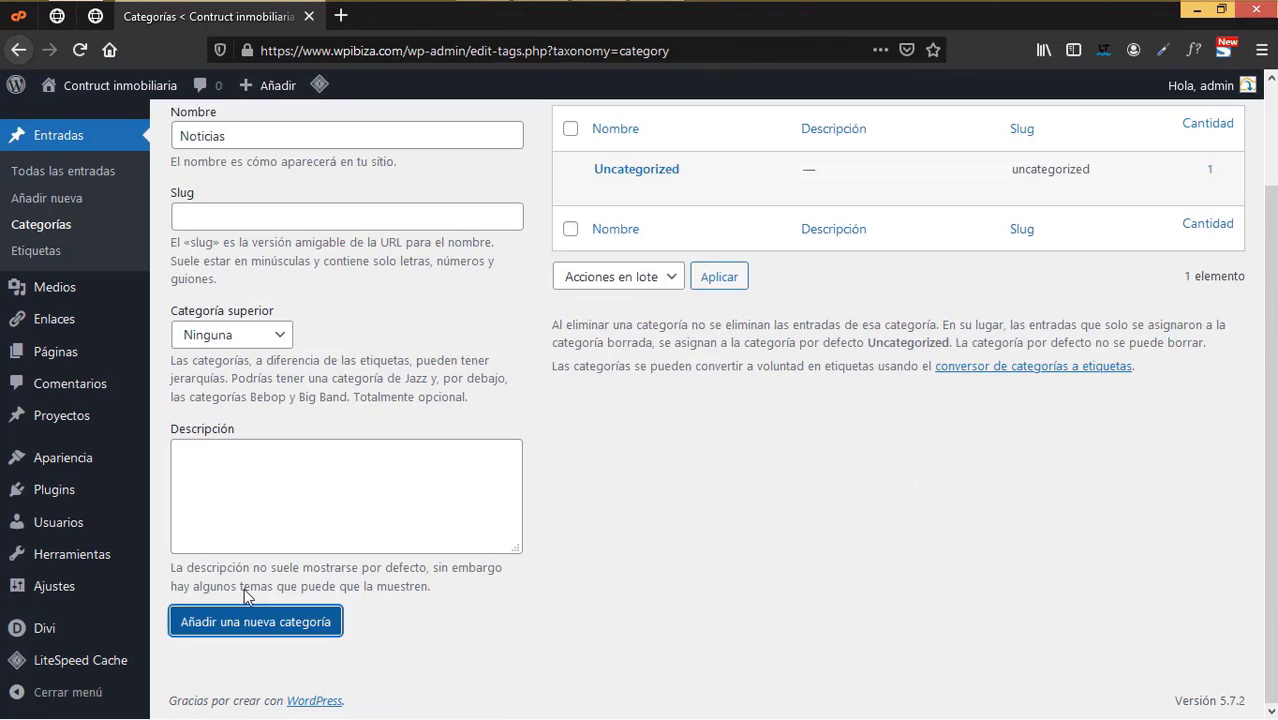
# - Add a second post category named 'Eventos'
pyautogui.write('Een')
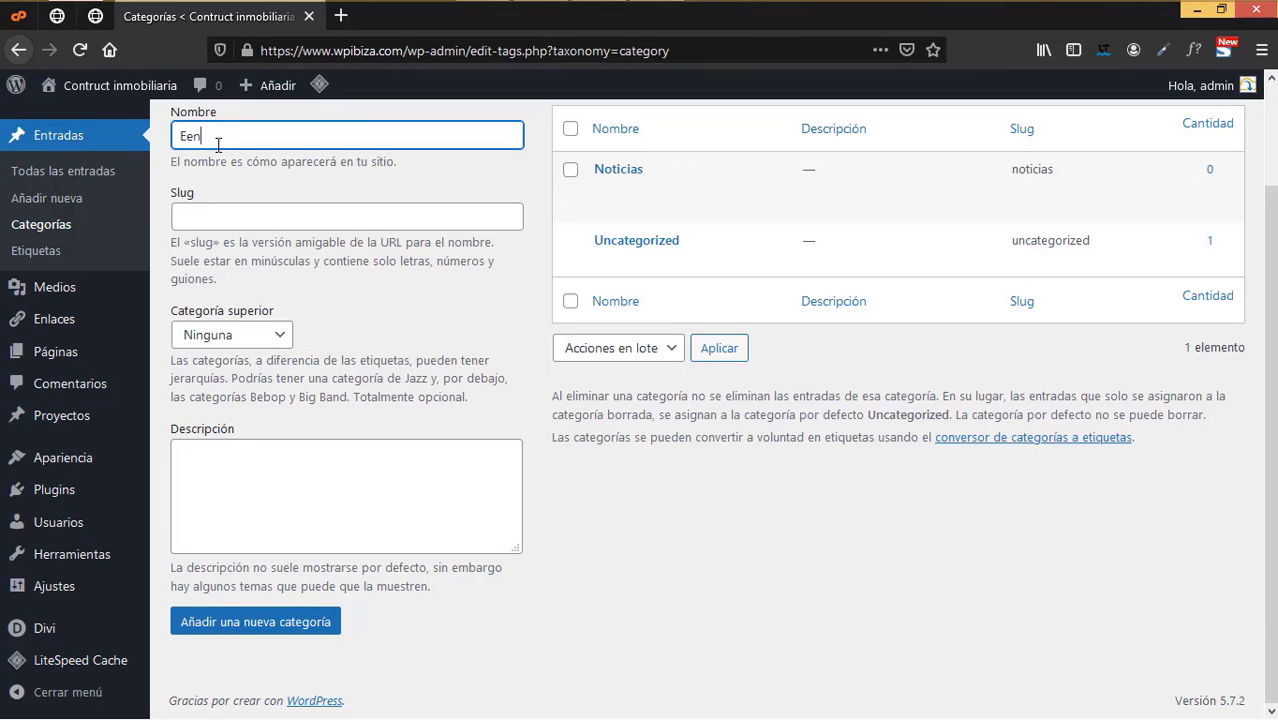
pyautogui.press('BackSpace')
pyautogui.press('BackSpace')
pyautogui.write('ventos')
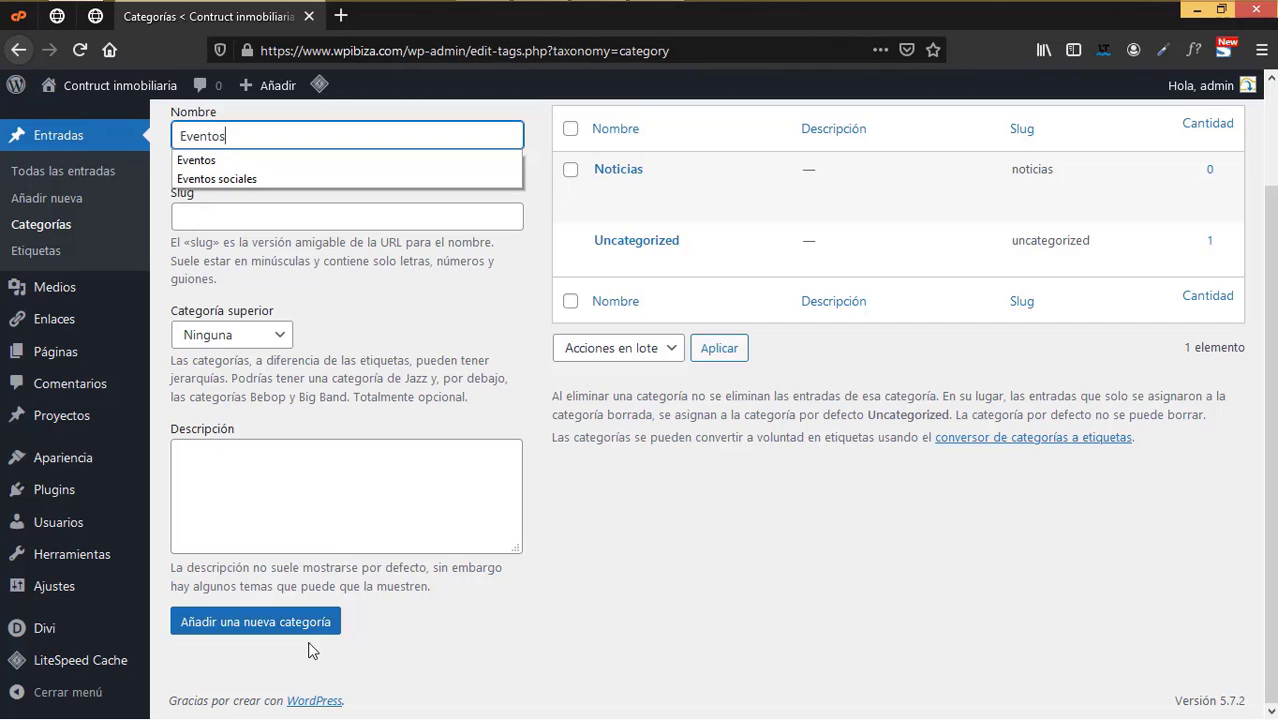
pyautogui.click(315, 624)
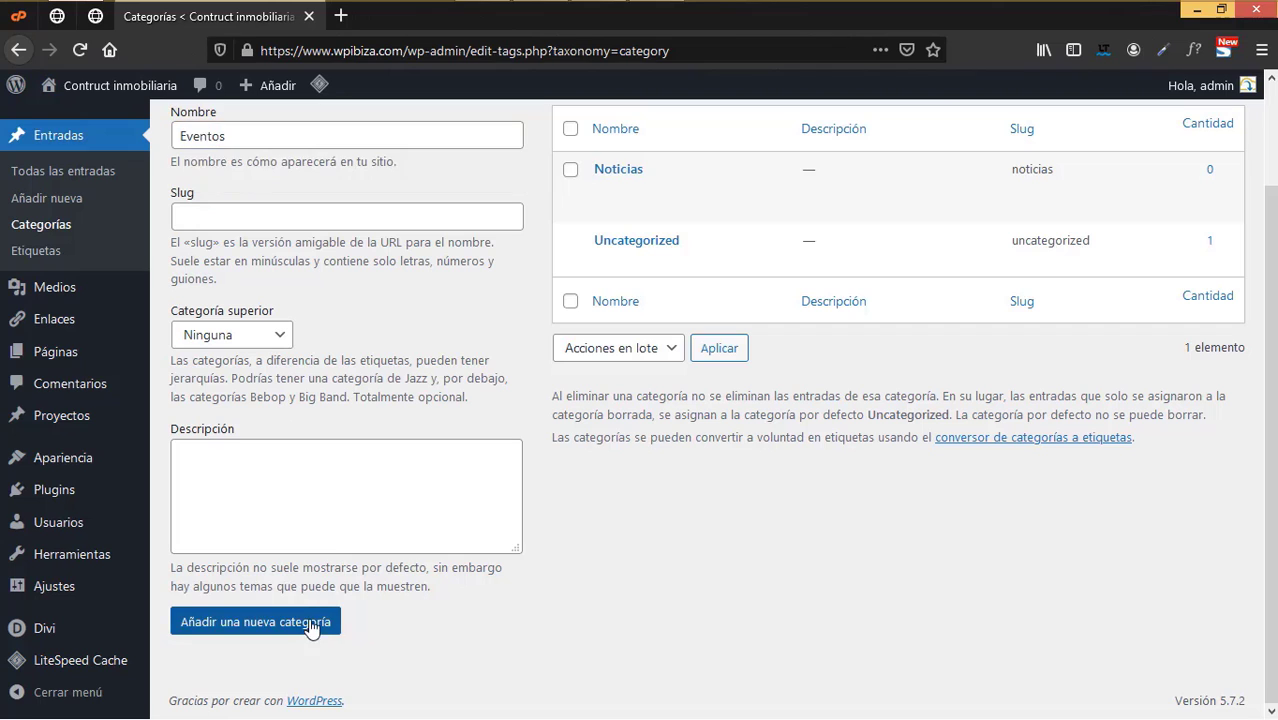
pyautogui.scroll(2, 333, 382)
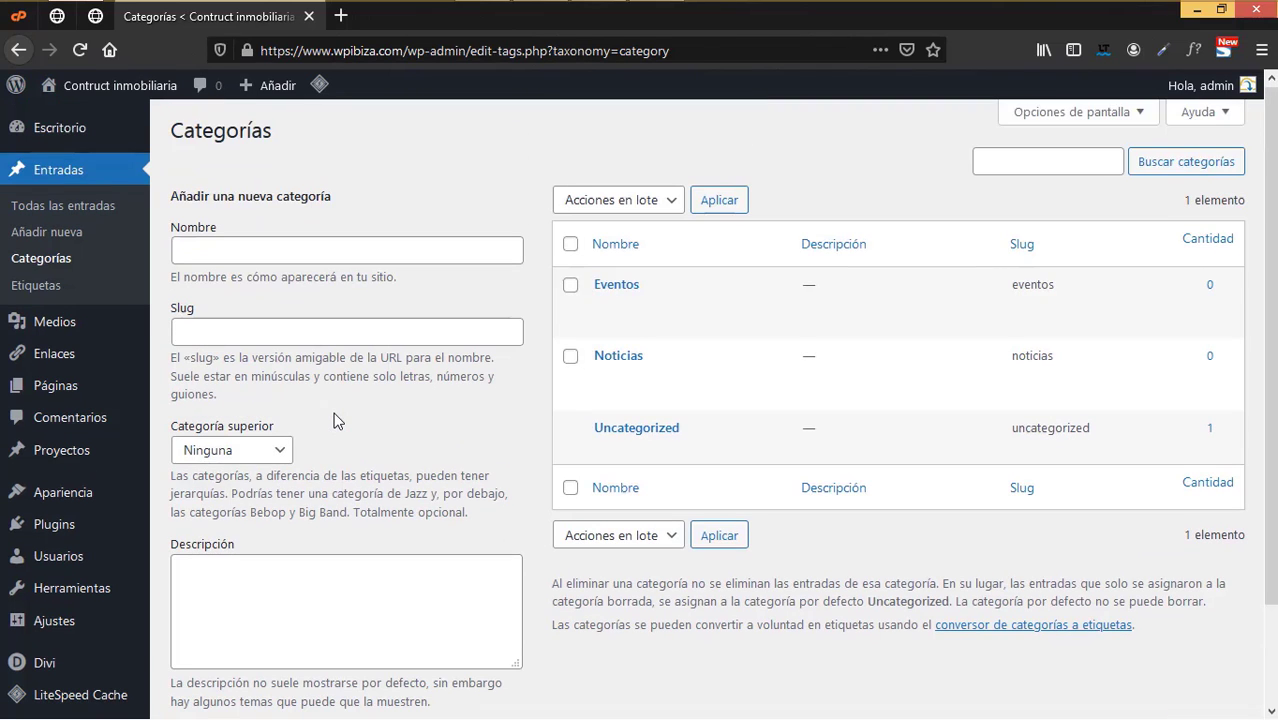
# - Trash the default 'Hello world!' post, then open a new browser tab
pyautogui.click(79, 215)
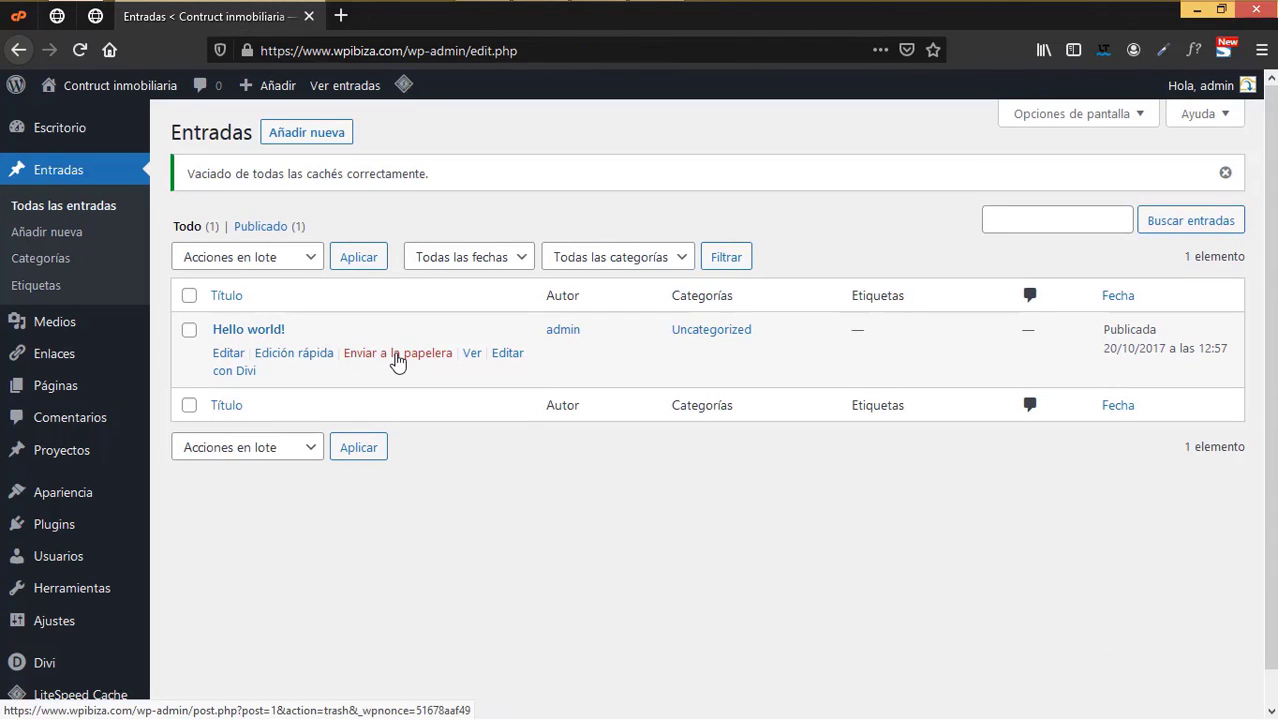
pyautogui.click(397, 355)
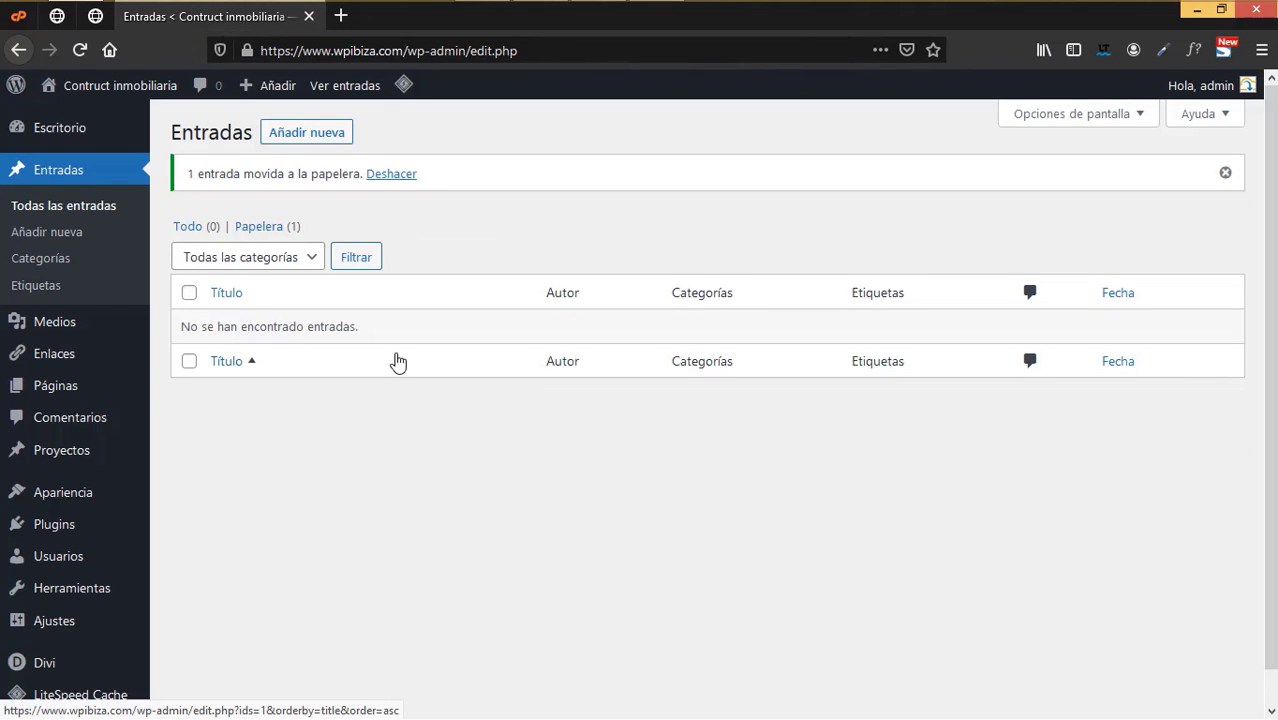
pyautogui.hotkey('ctrl', 't')
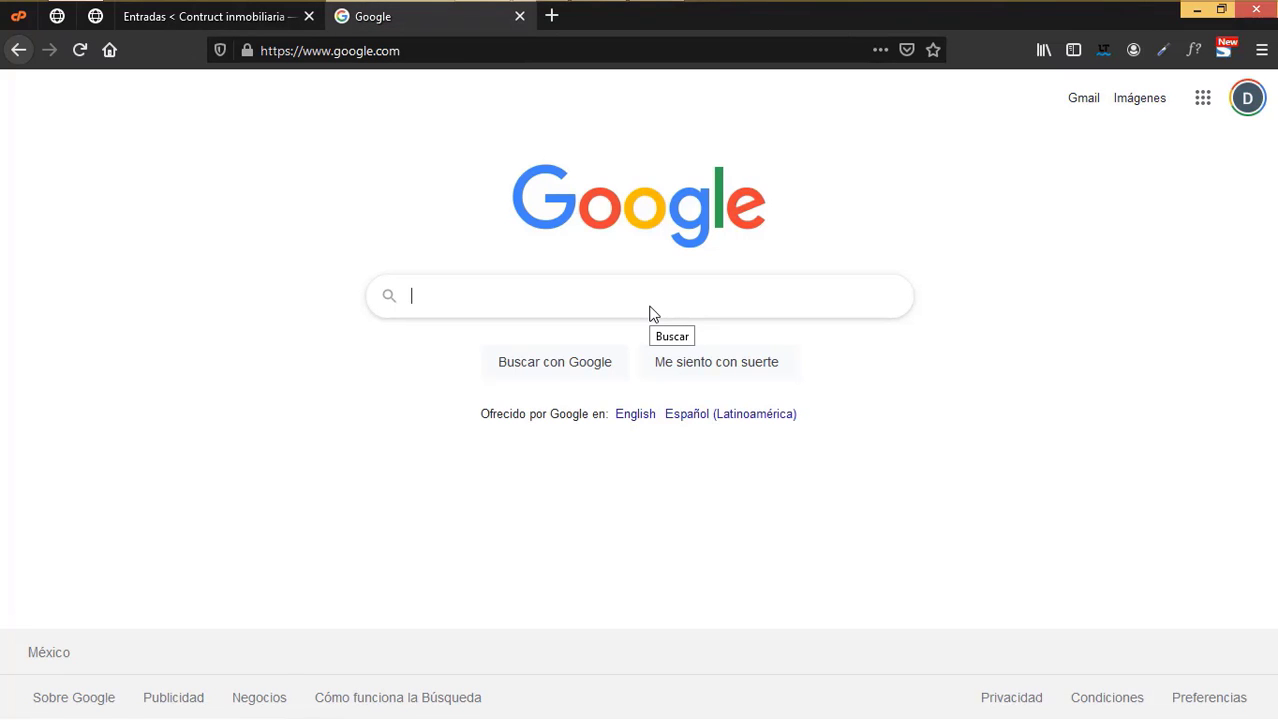
# - Search Google for 'lorep ipsum' and open the lipsum.com Lipsum generator result
pyautogui.write('lore')
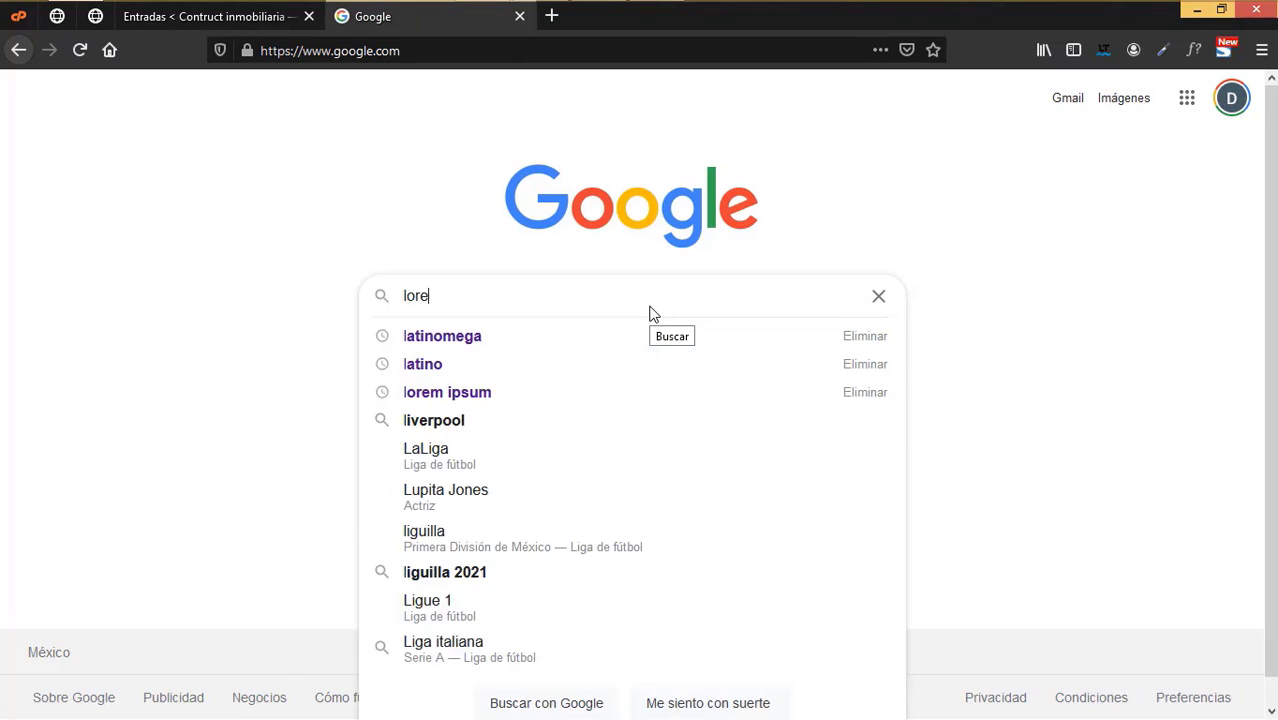
pyautogui.write('p ipsum')
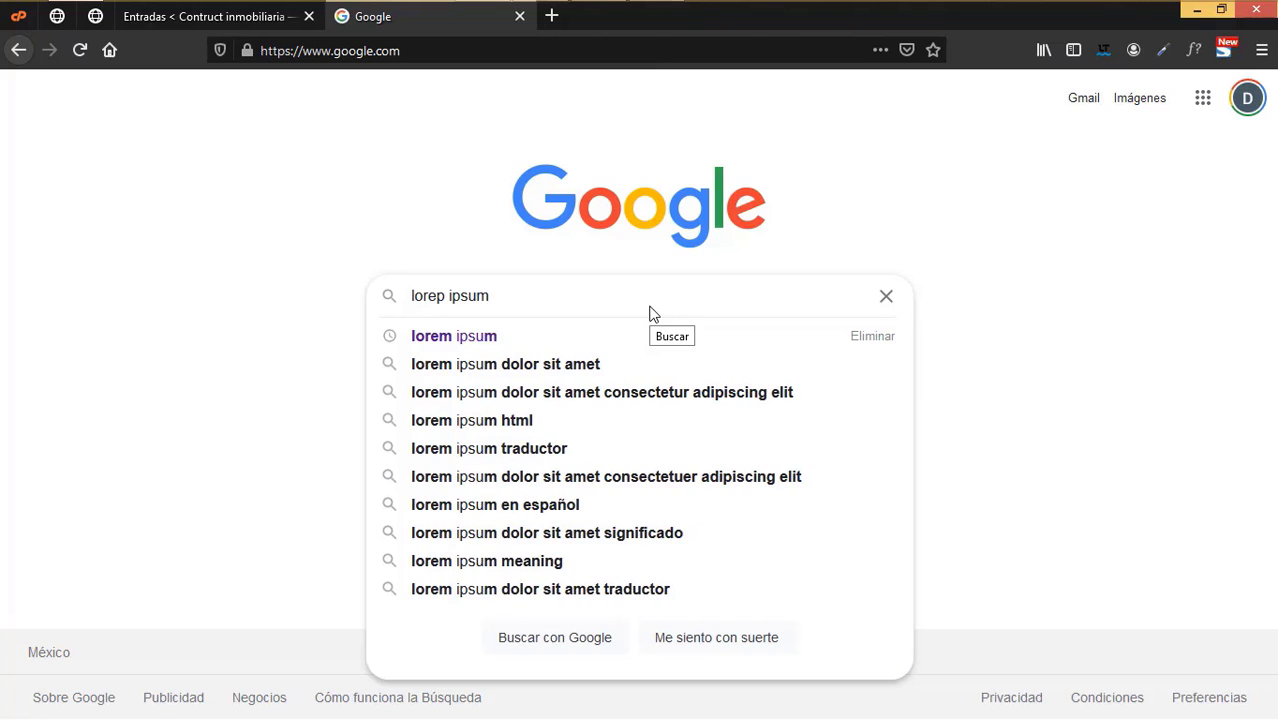
pyautogui.press('Return')
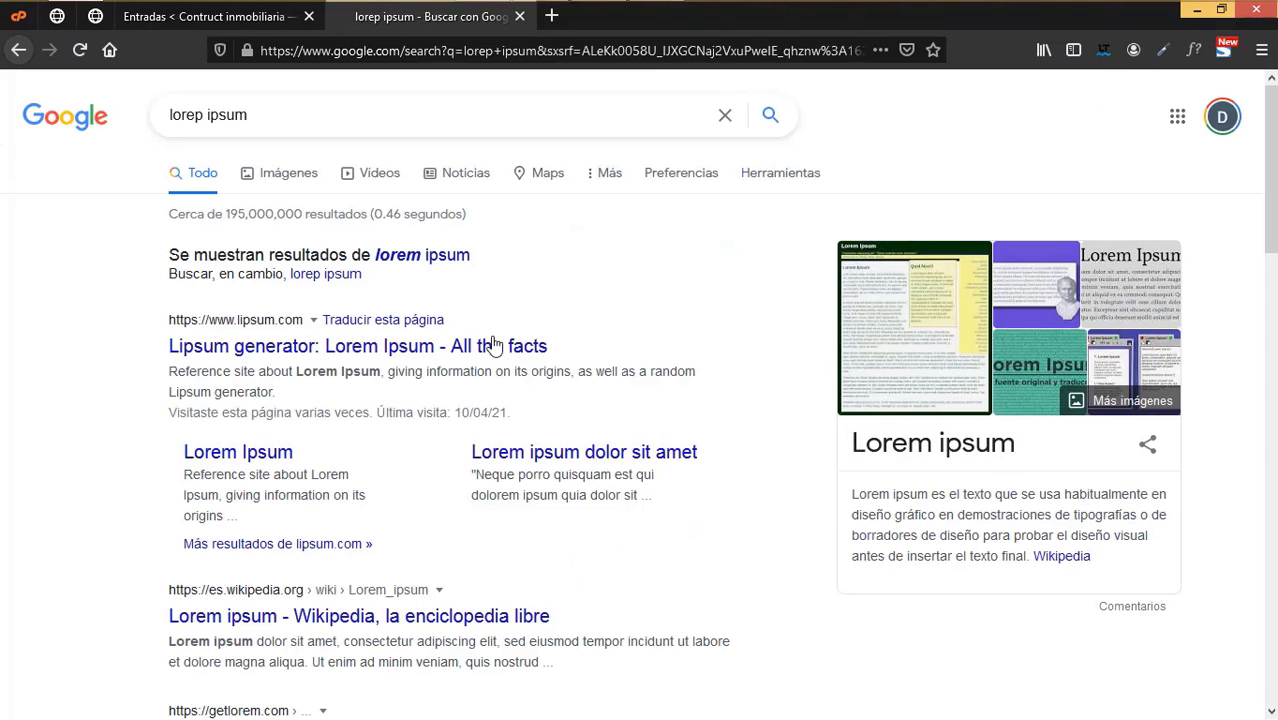
pyautogui.click(449, 345)
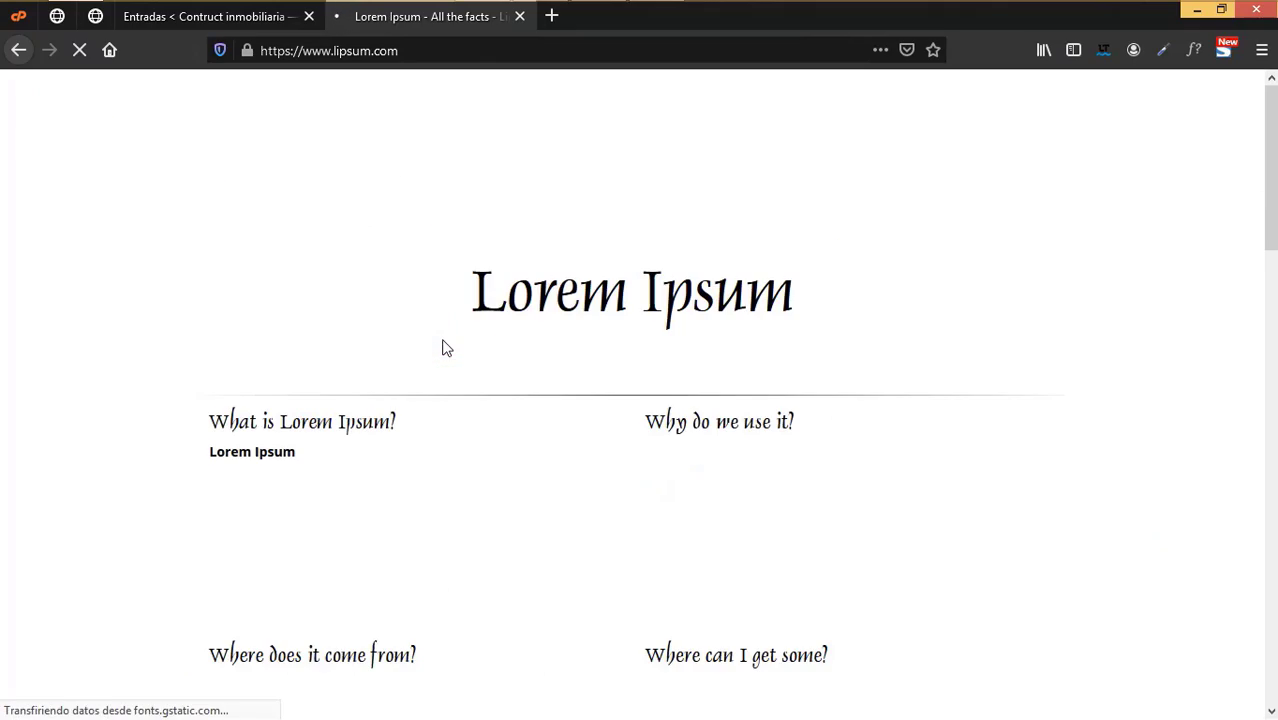
# - Generate five Lorem Ipsum paragraphs on lipsum.com, then switch back to the WordPress Entradas tab
pyautogui.scroll(-5, 739, 549)
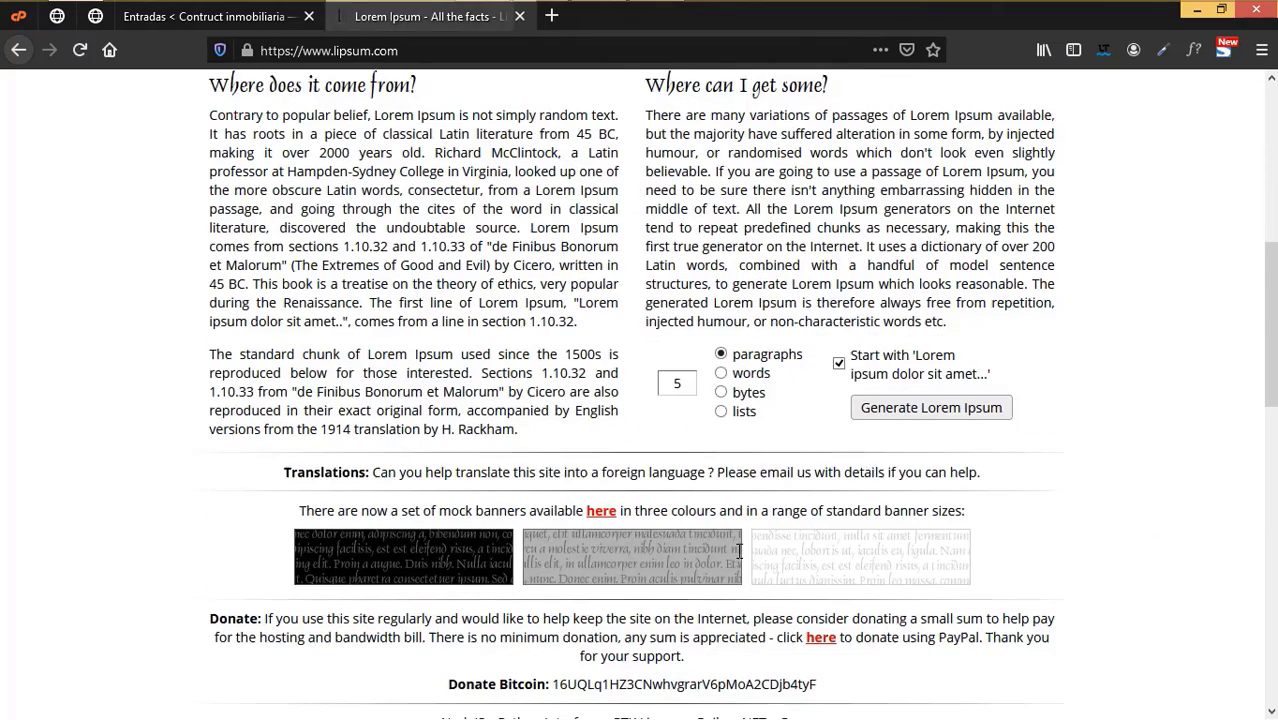
pyautogui.click(908, 403)
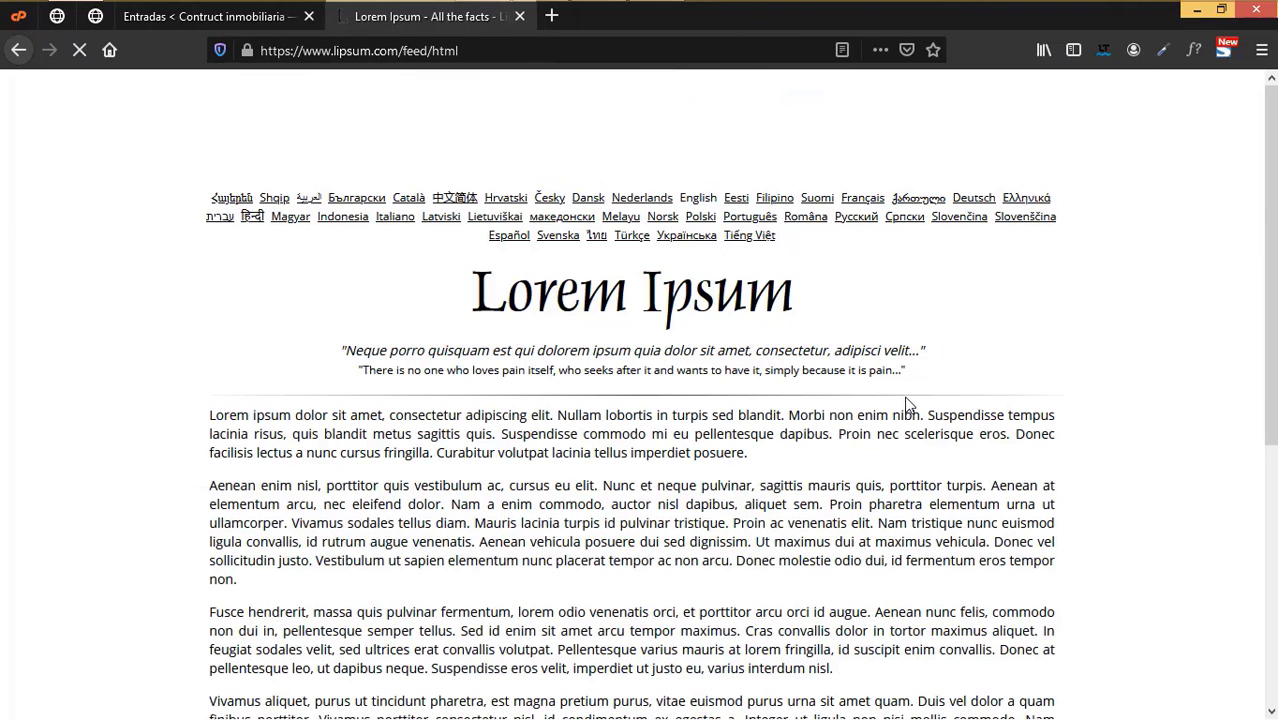
pyautogui.click(177, 17)
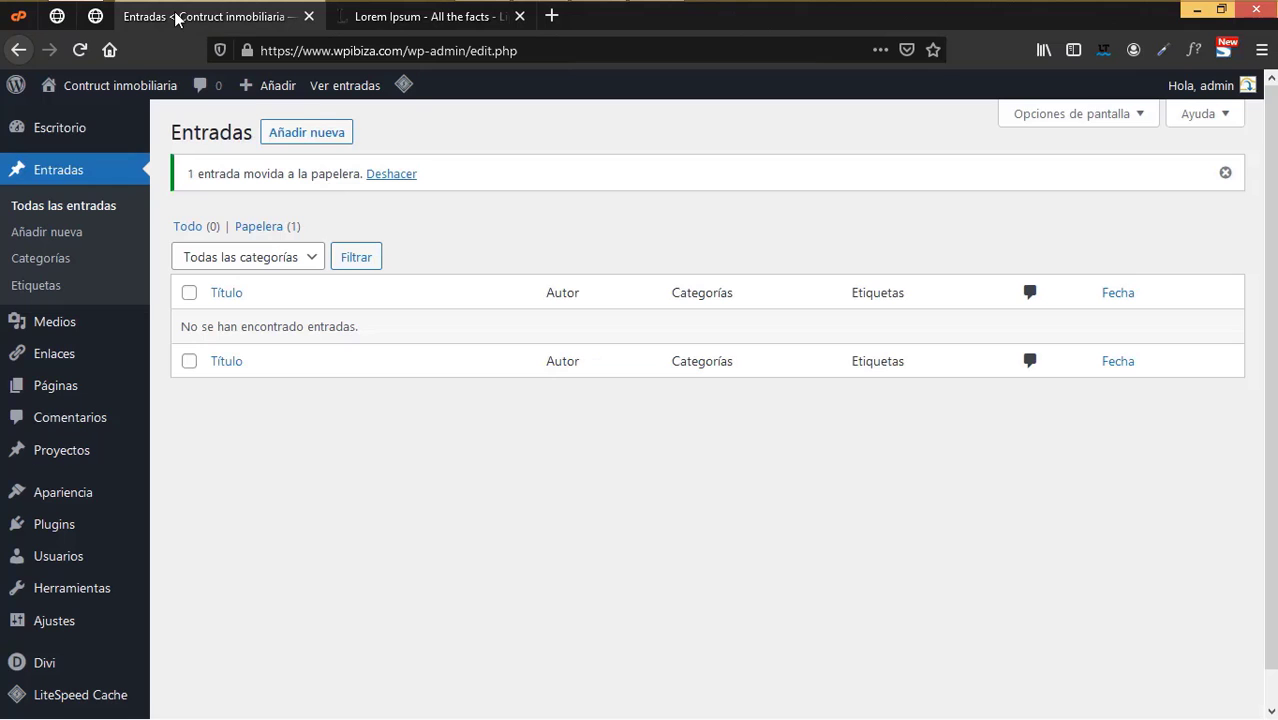
# - Start a new post titled 'Entrada 1' in a separate tab, using the default editor instead of Divi
pyautogui.rightClick(300, 133)
pyautogui.click(343, 144)
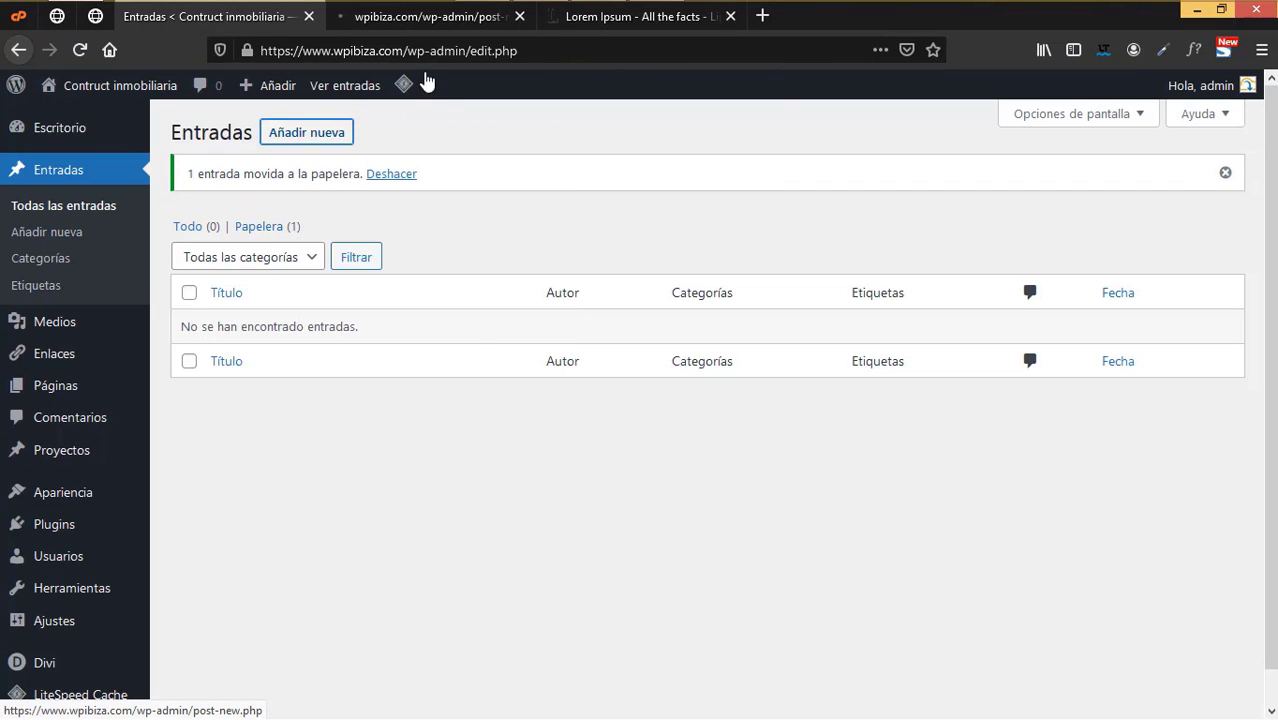
pyautogui.click(440, 17)
pyautogui.click(168, 203)
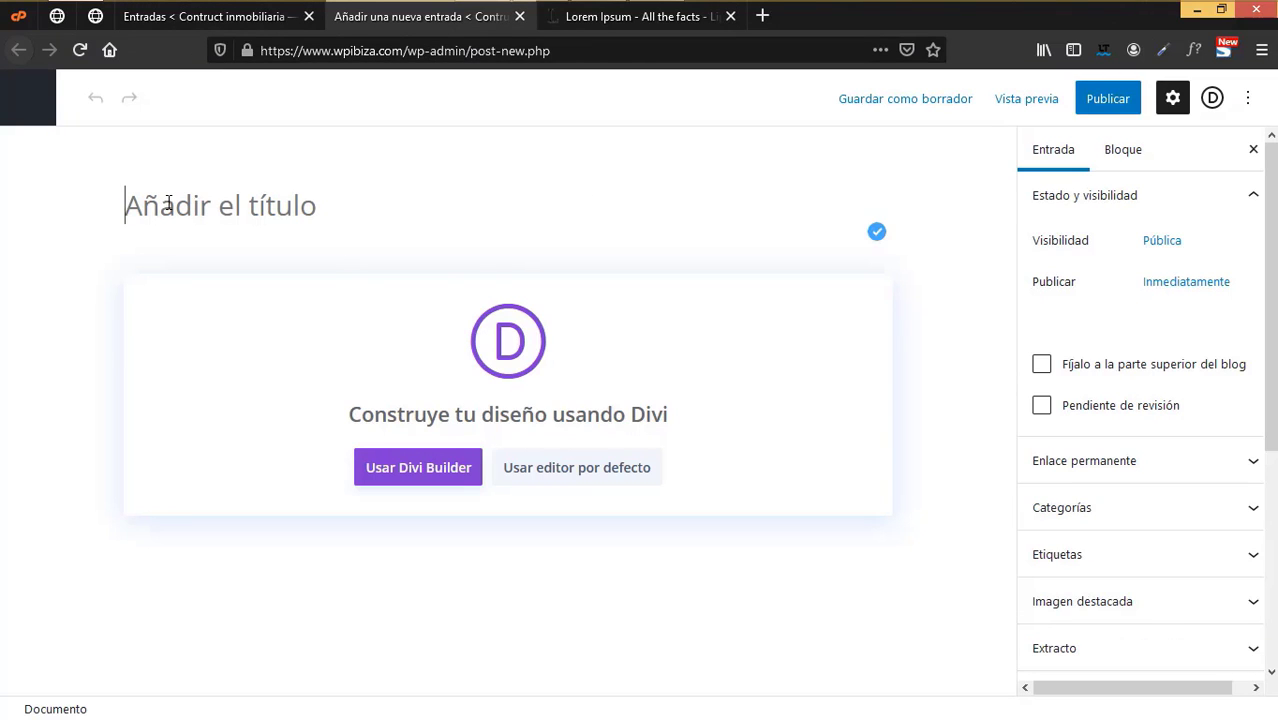
pyautogui.write('Entrada 1')
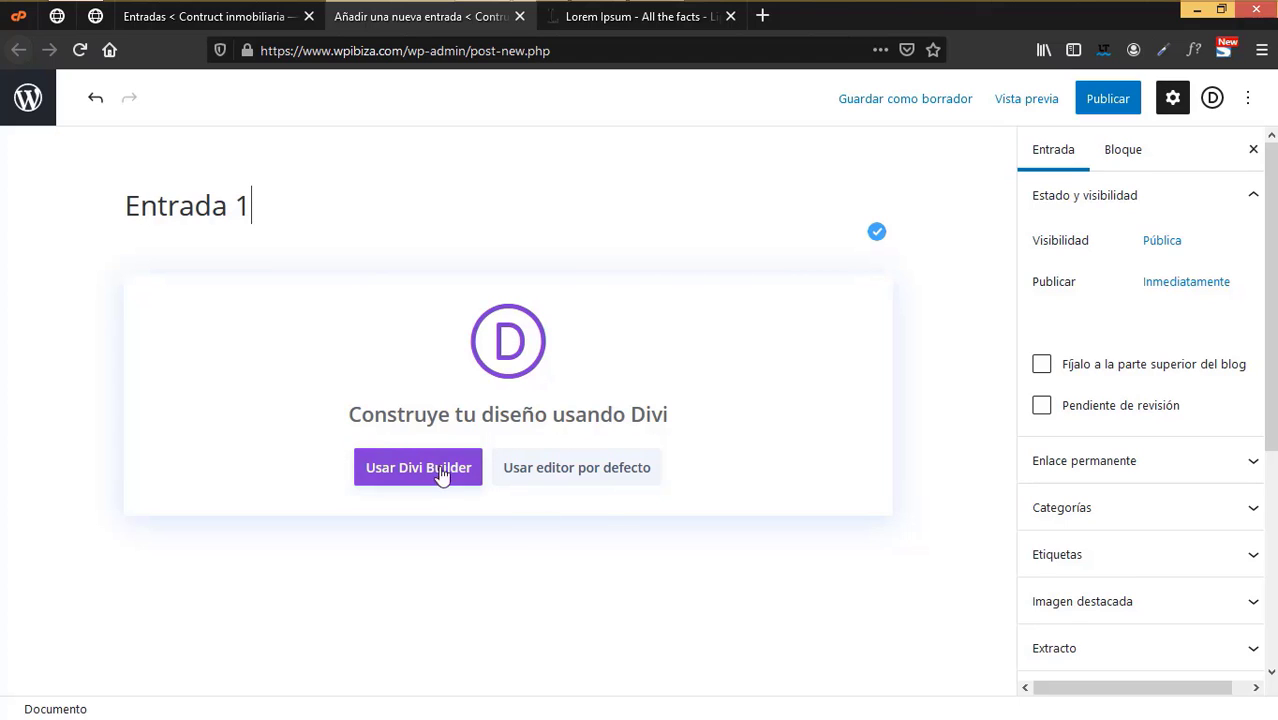
pyautogui.click(446, 470)
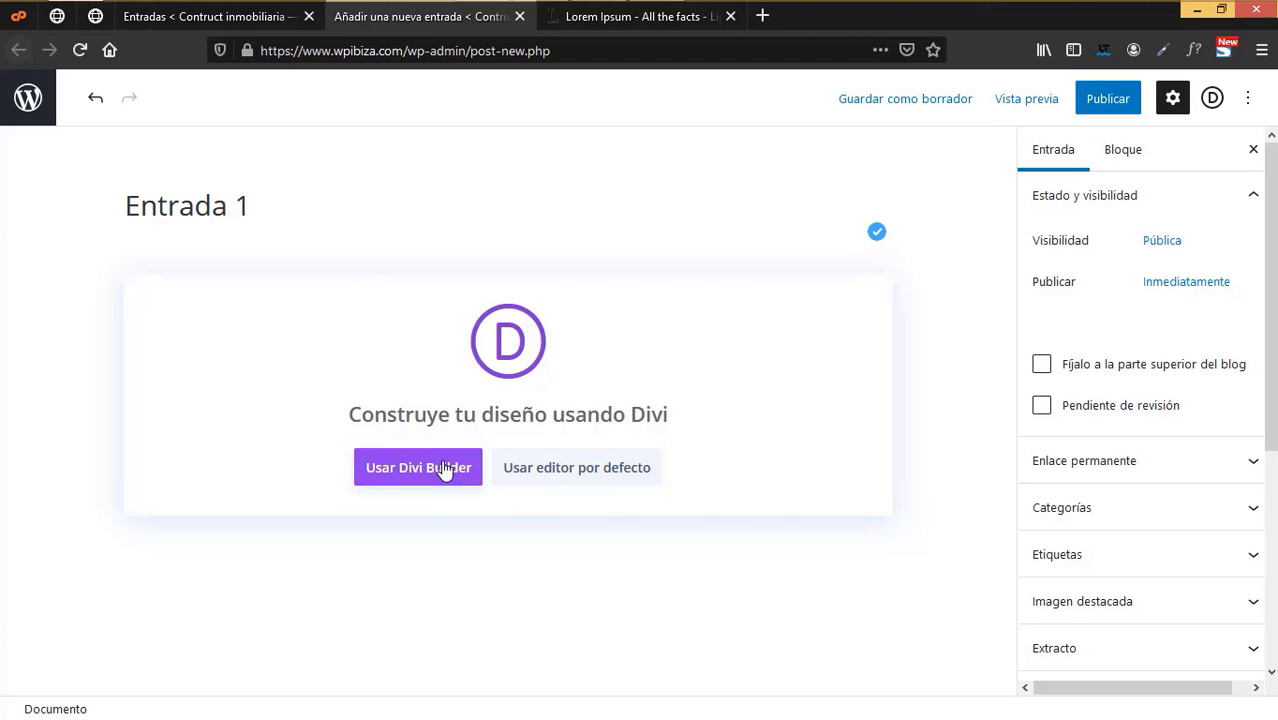
pyautogui.click(604, 478)
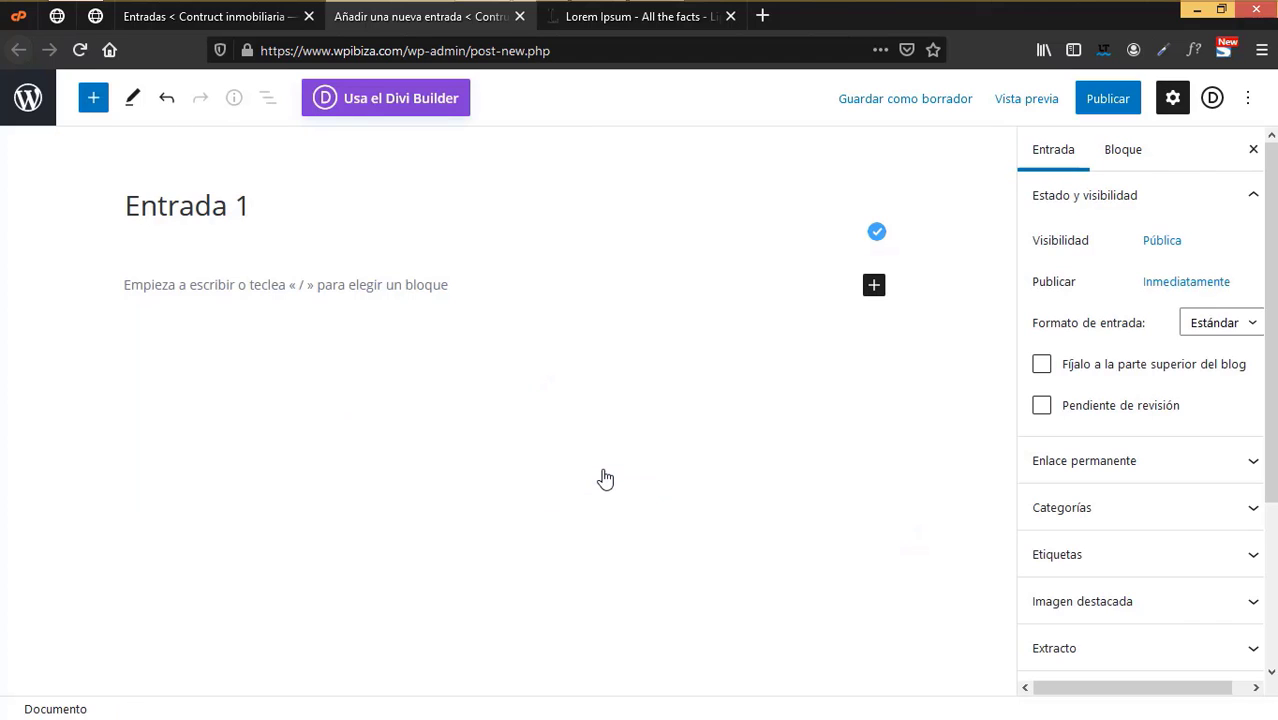
# - Paste the first four Lorem Ipsum paragraphs from lipsum.com into the Entrada 1 body
pyautogui.click(305, 288)
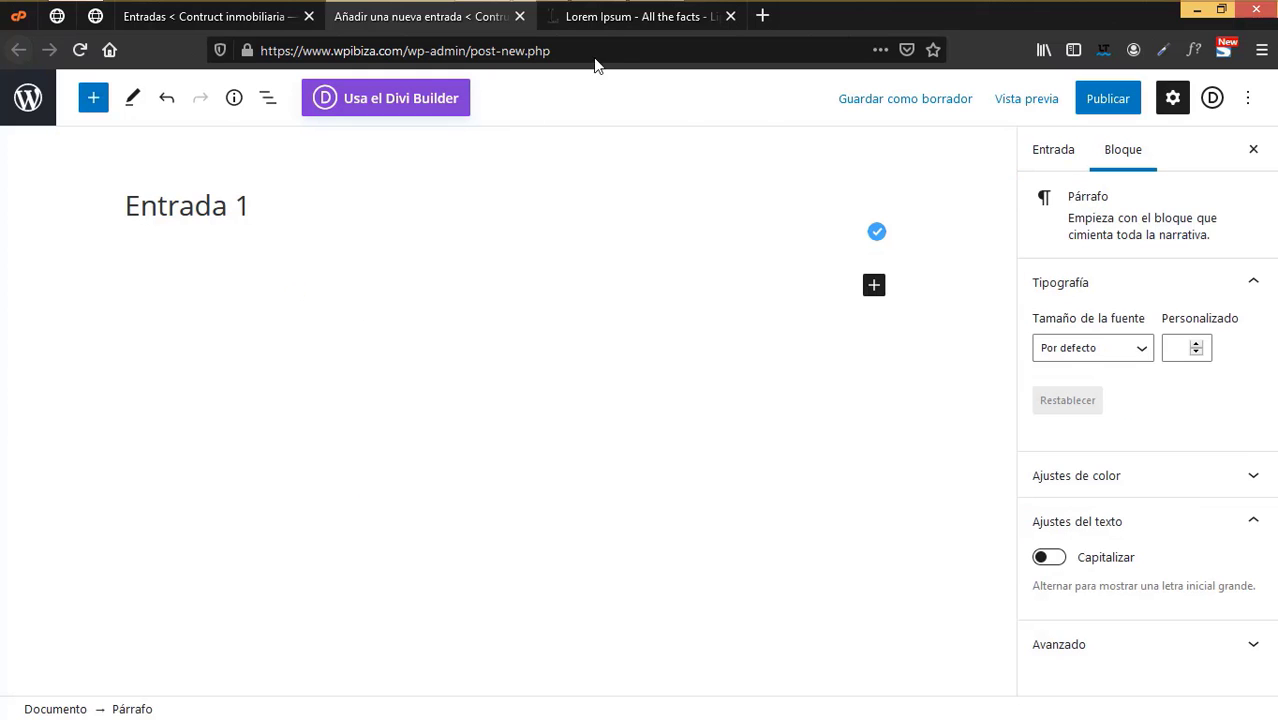
pyautogui.click(609, 17)
pyautogui.scroll(-2, 321, 386)
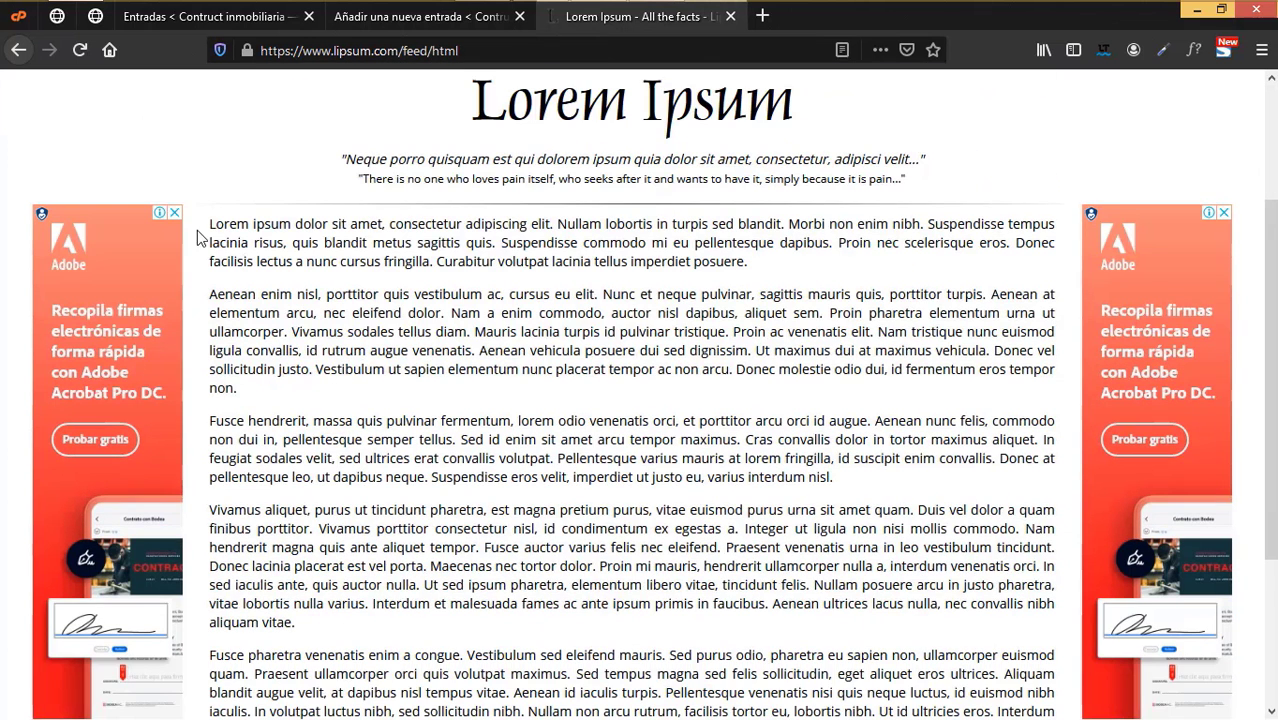
pyautogui.moveTo(210, 224); pyautogui.dragTo(347, 632)
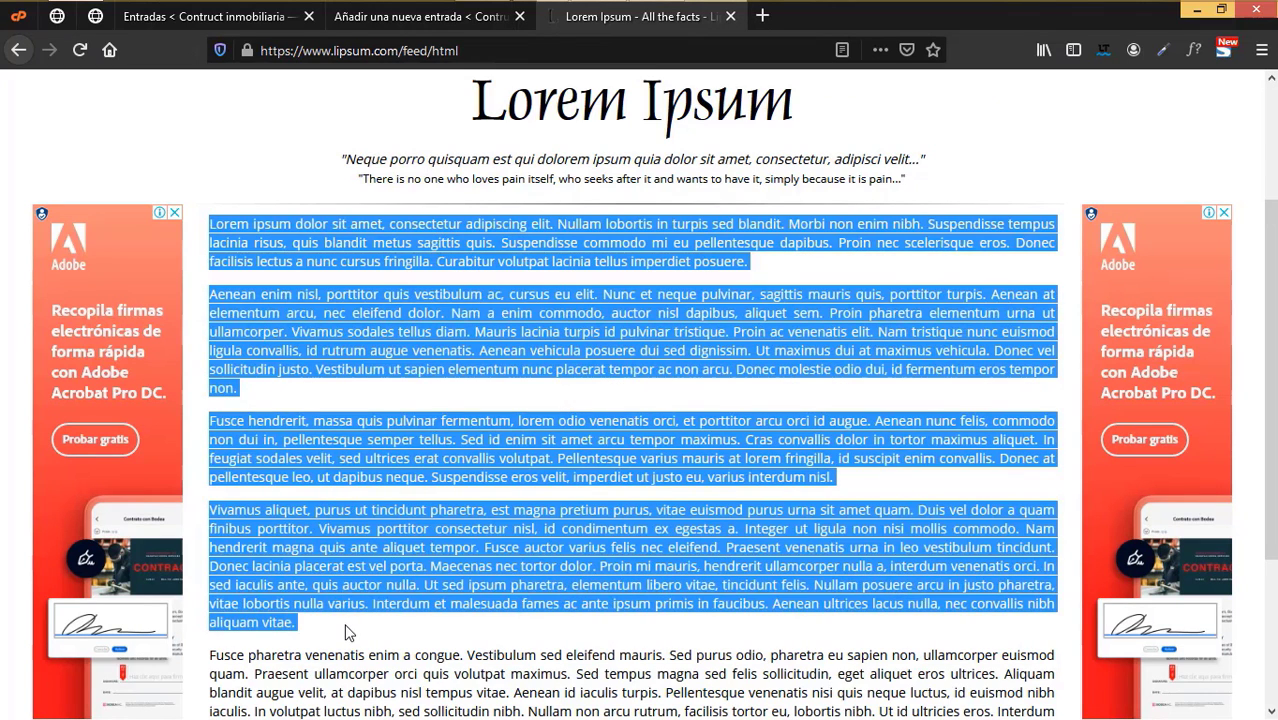
pyautogui.click(441, 22)
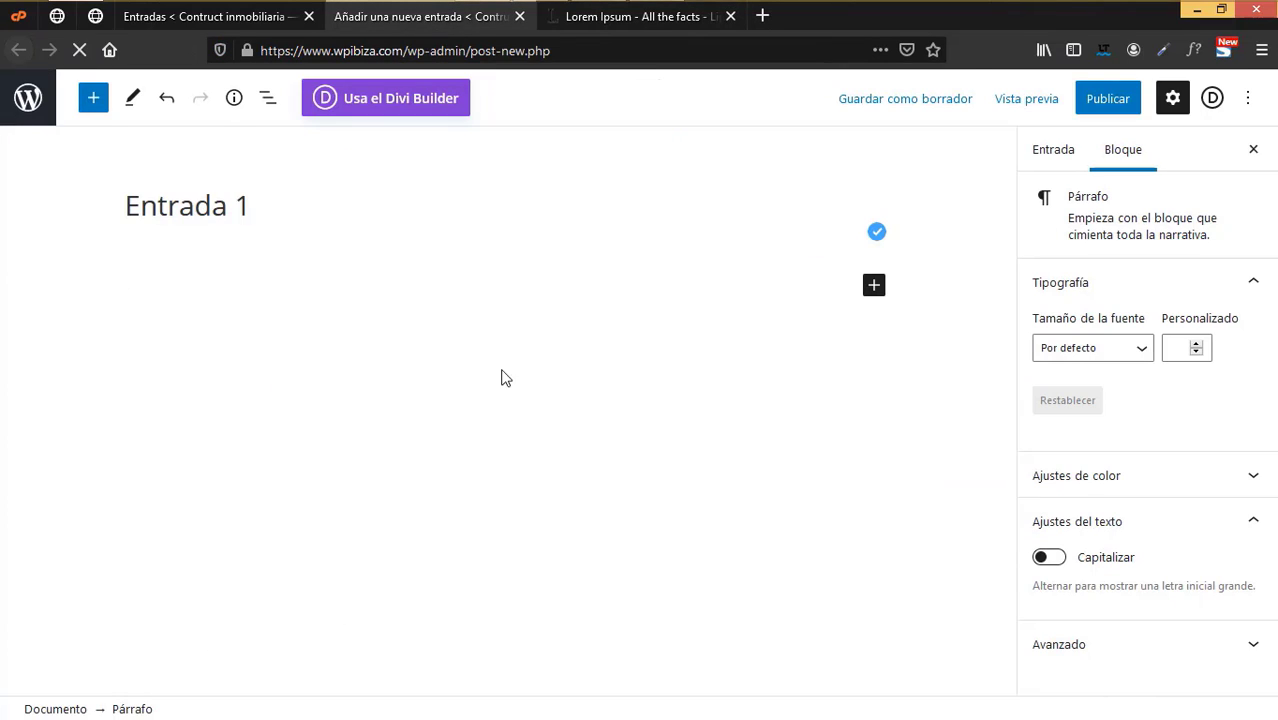
pyautogui.hotkey('ctrl', 'v')
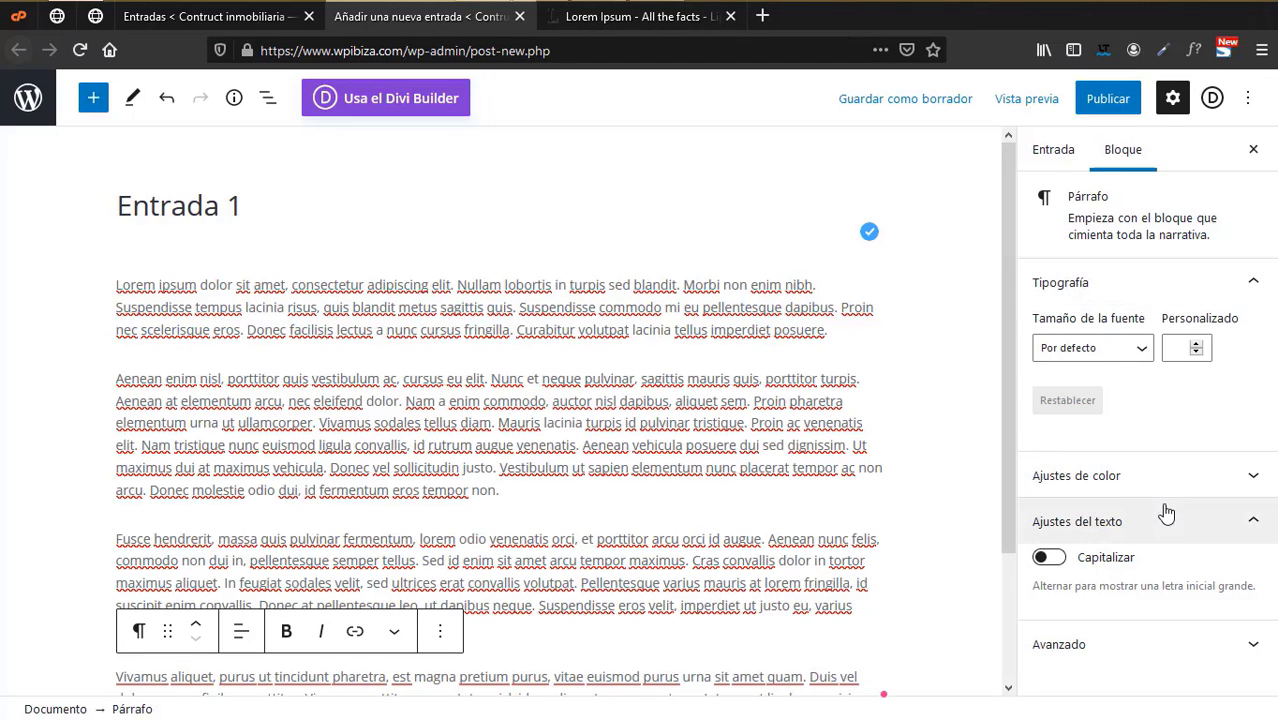
pyautogui.click(1053, 150)
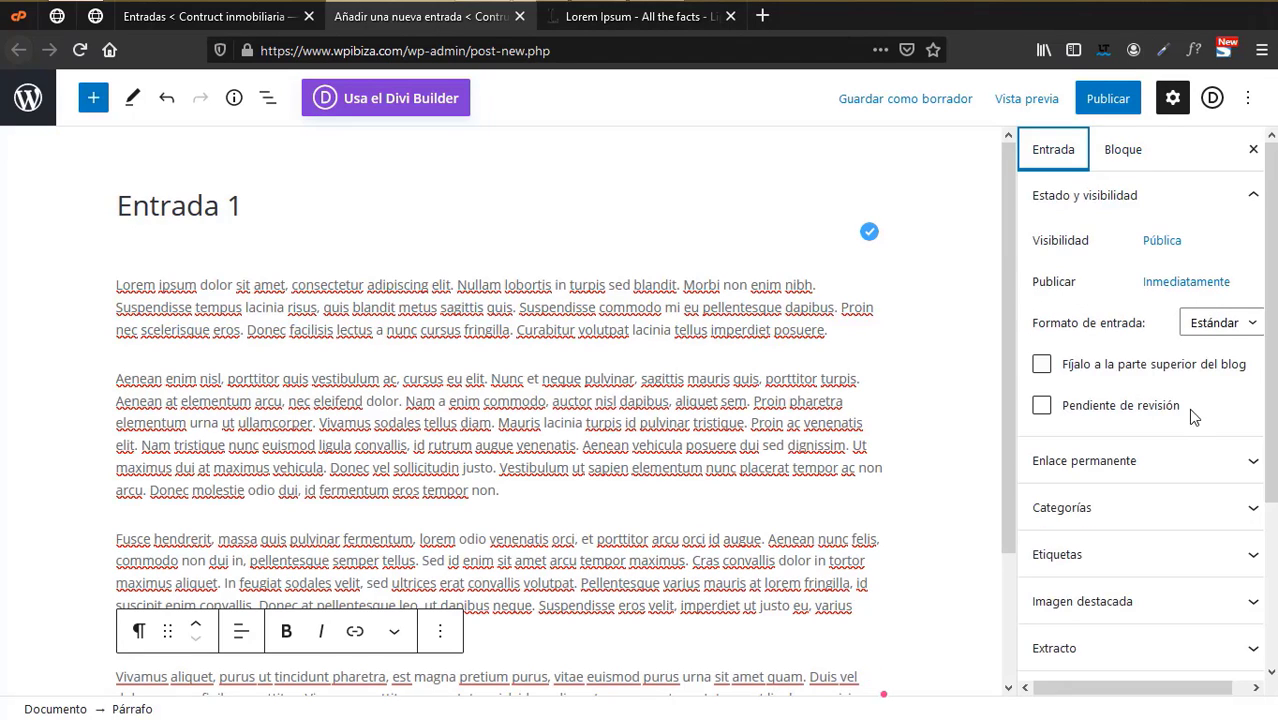
# - File the post under the Eventos category
pyautogui.click(1090, 508)
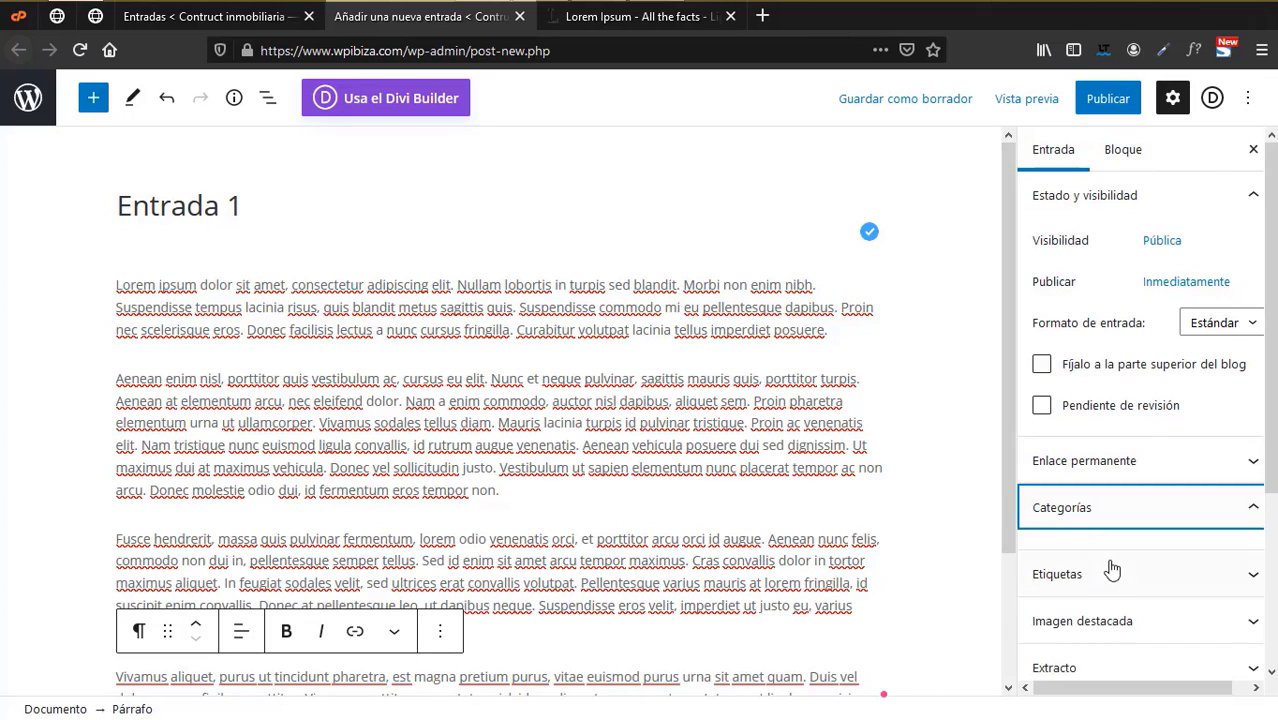
pyautogui.scroll(-3, 1111, 560)
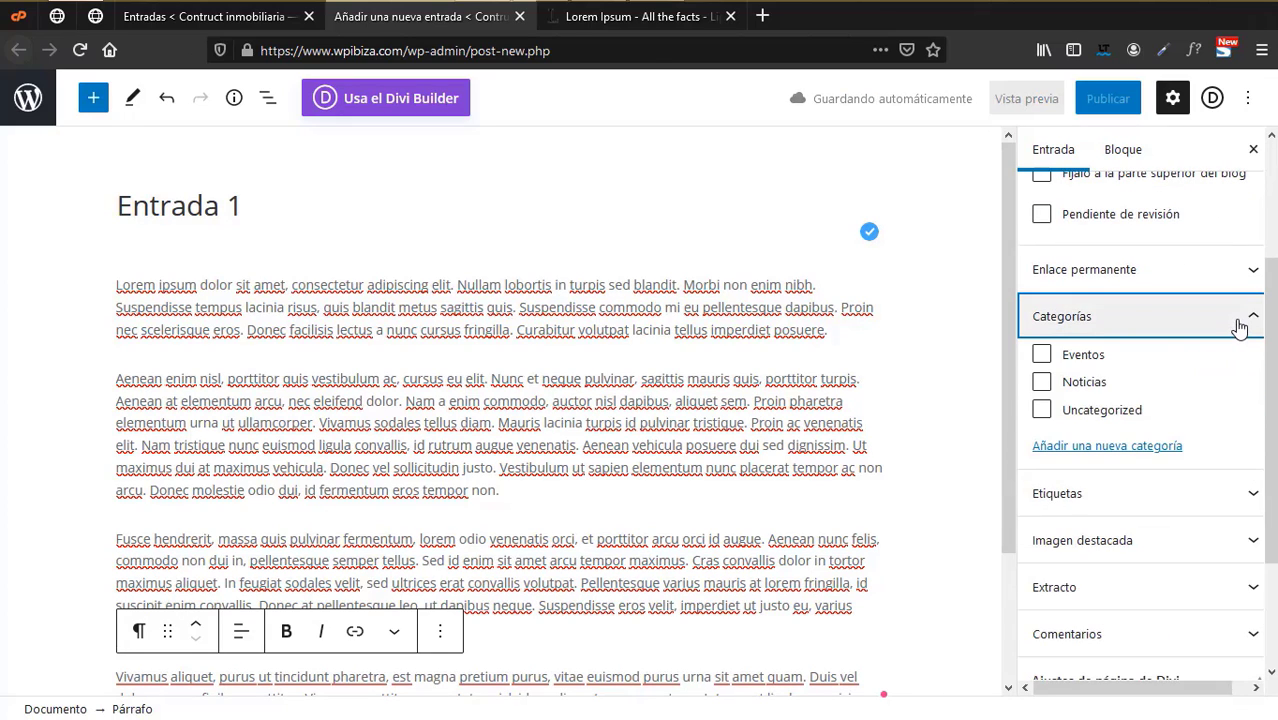
pyautogui.click(1043, 404)
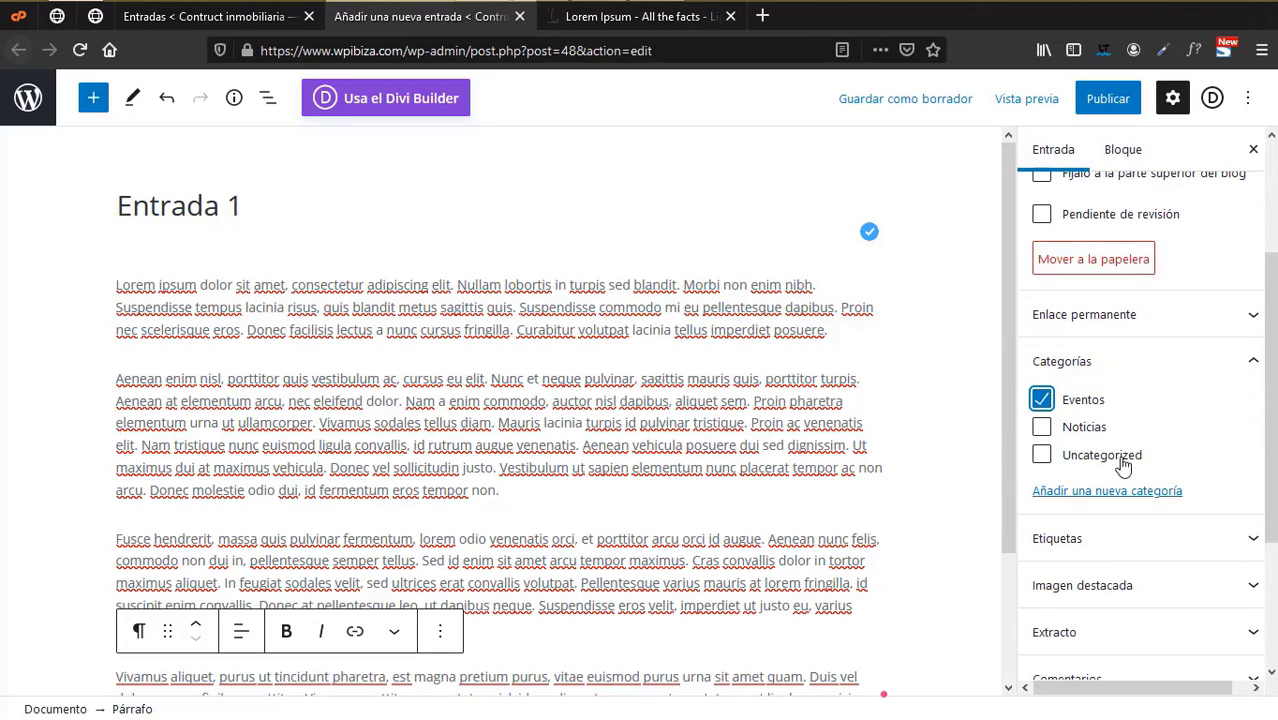
pyautogui.scroll(-3, 1195, 553)
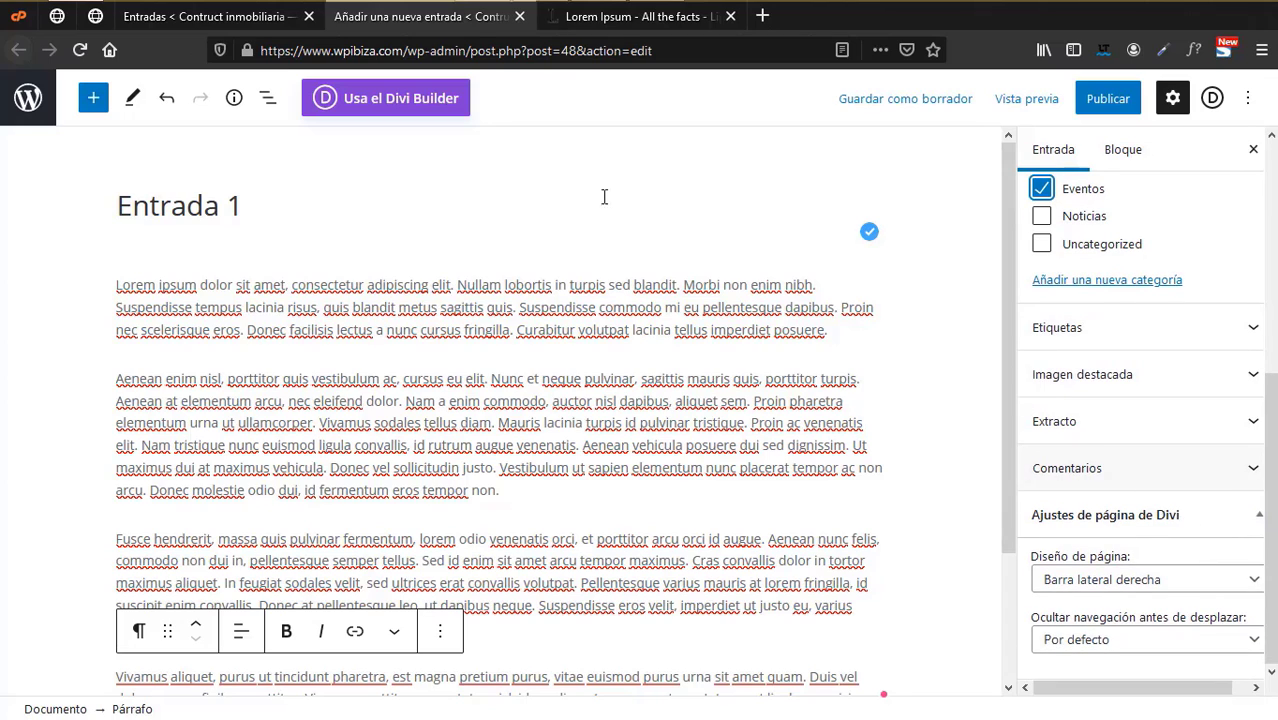
# - Copy the closing sentences of the first Lorem paragraph and paste them as the post excerpt
pyautogui.click(618, 30)
pyautogui.click(719, 260)
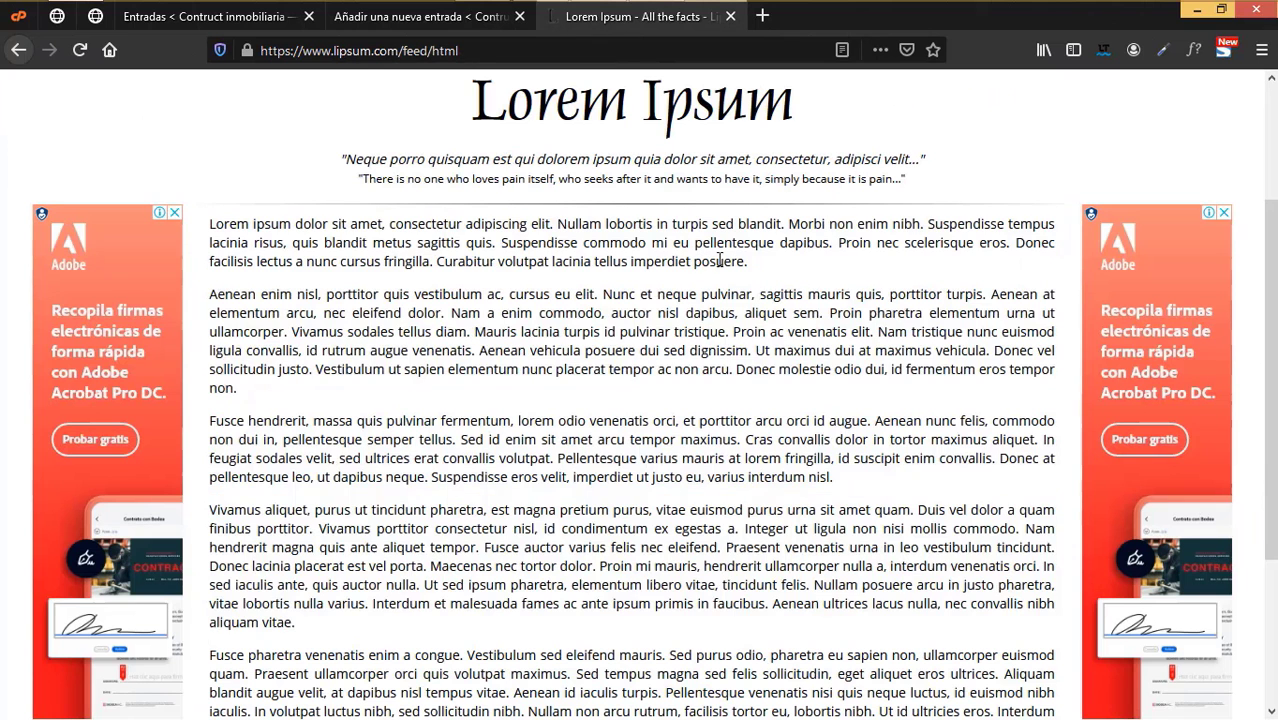
pyautogui.moveTo(845, 262); pyautogui.dragTo(847, 270)
pyautogui.hotkey('ctrl', 'c')
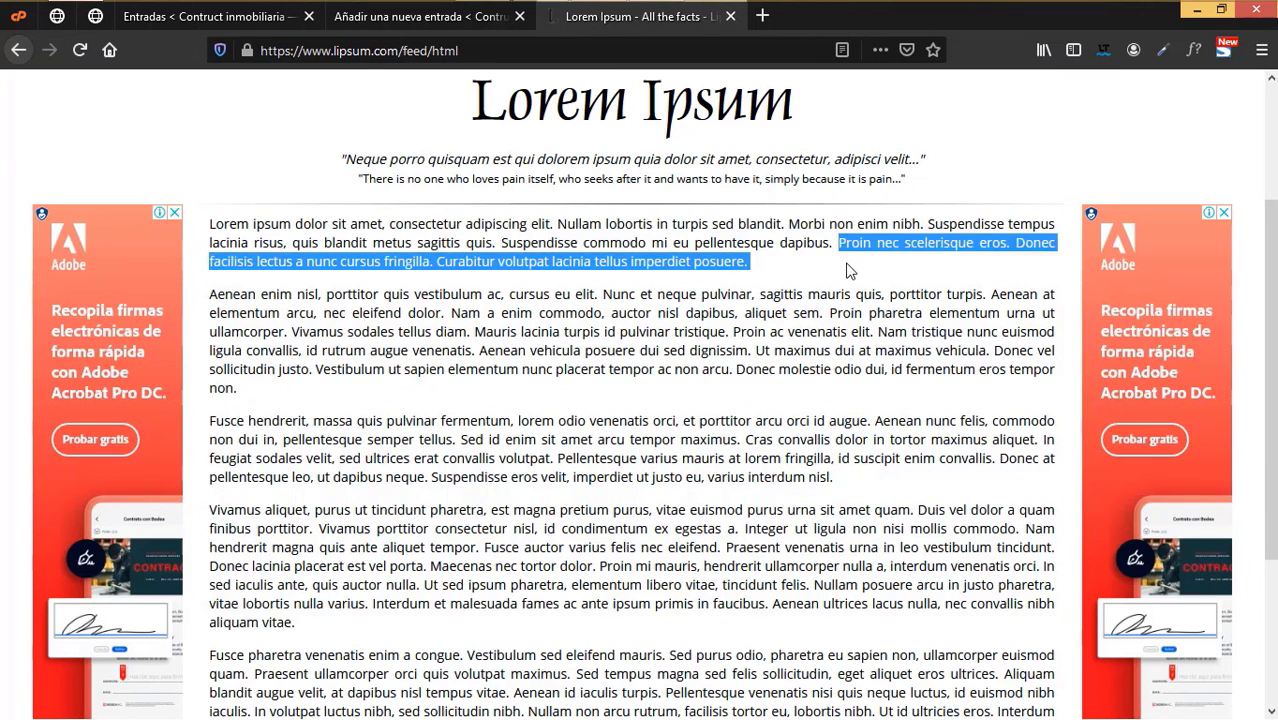
pyautogui.click(437, 28)
pyautogui.click(1081, 435)
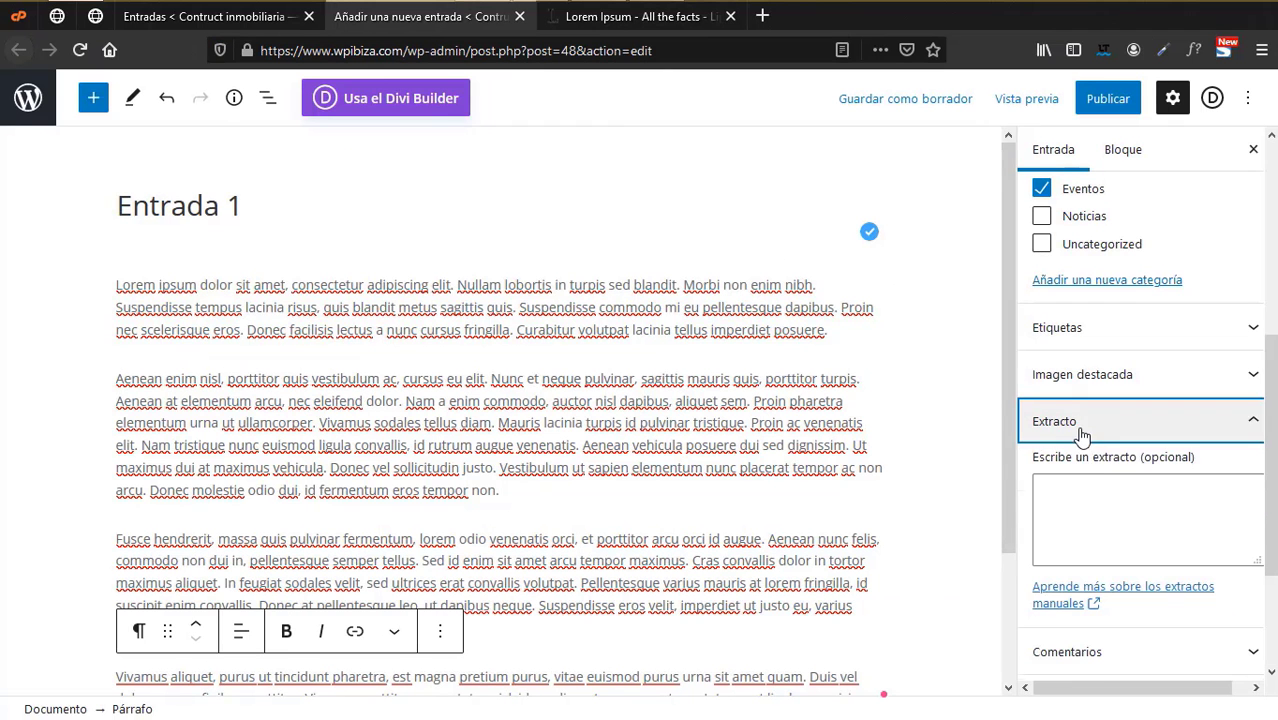
pyautogui.click(1098, 515)
pyautogui.hotkey('ctrl', 'v')
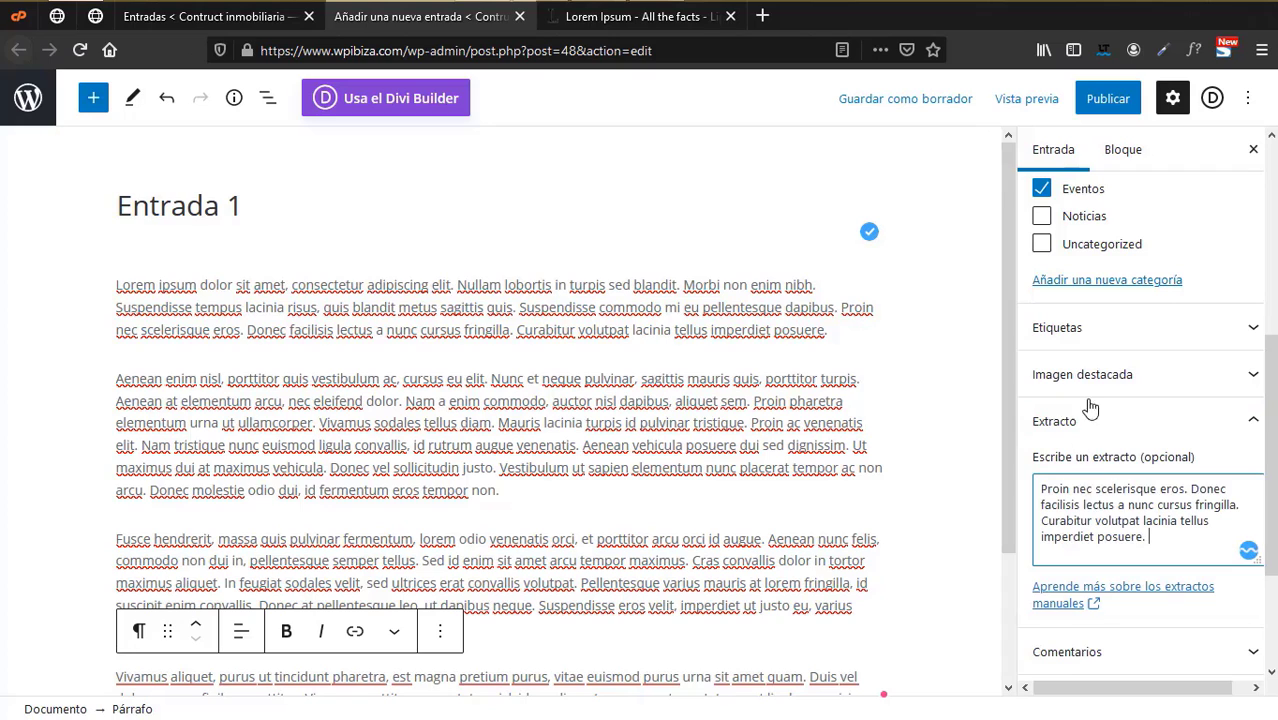
pyautogui.click(1045, 374)
# - Set real-estate-13-1.jpg, the two men in suits walking, as the featured image from the media library
pyautogui.click(1130, 448)
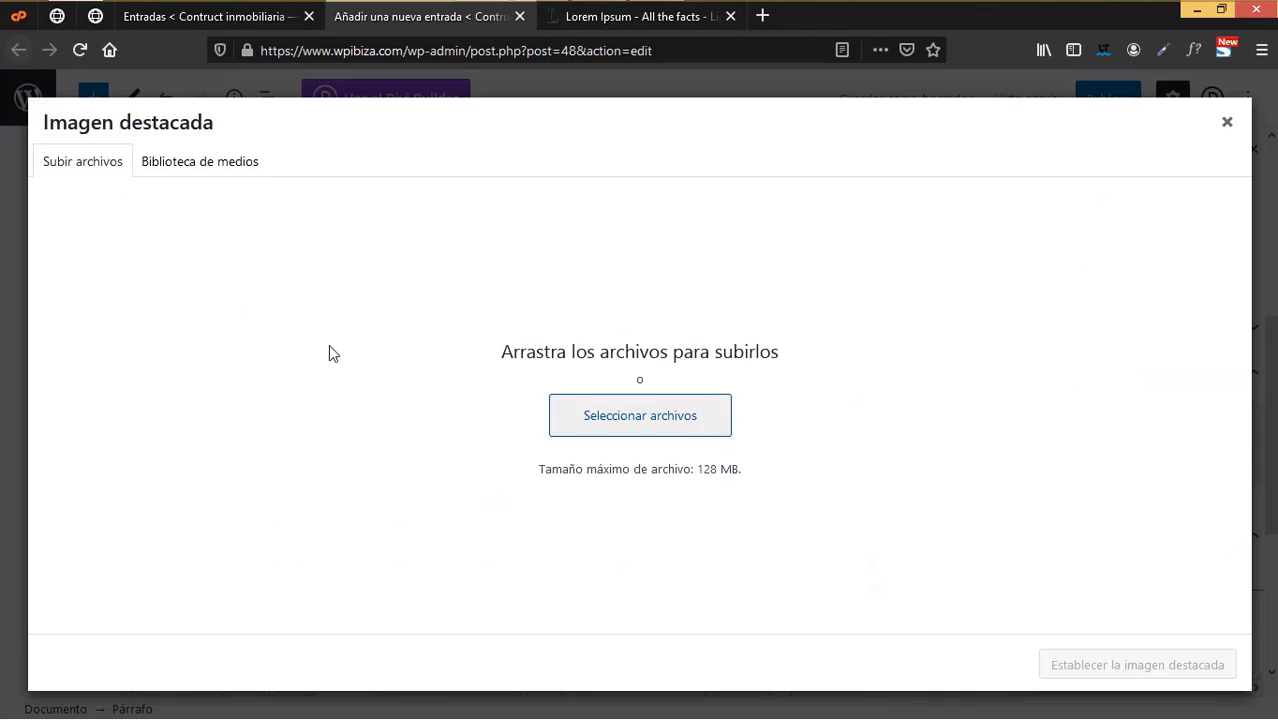
pyautogui.click(253, 172)
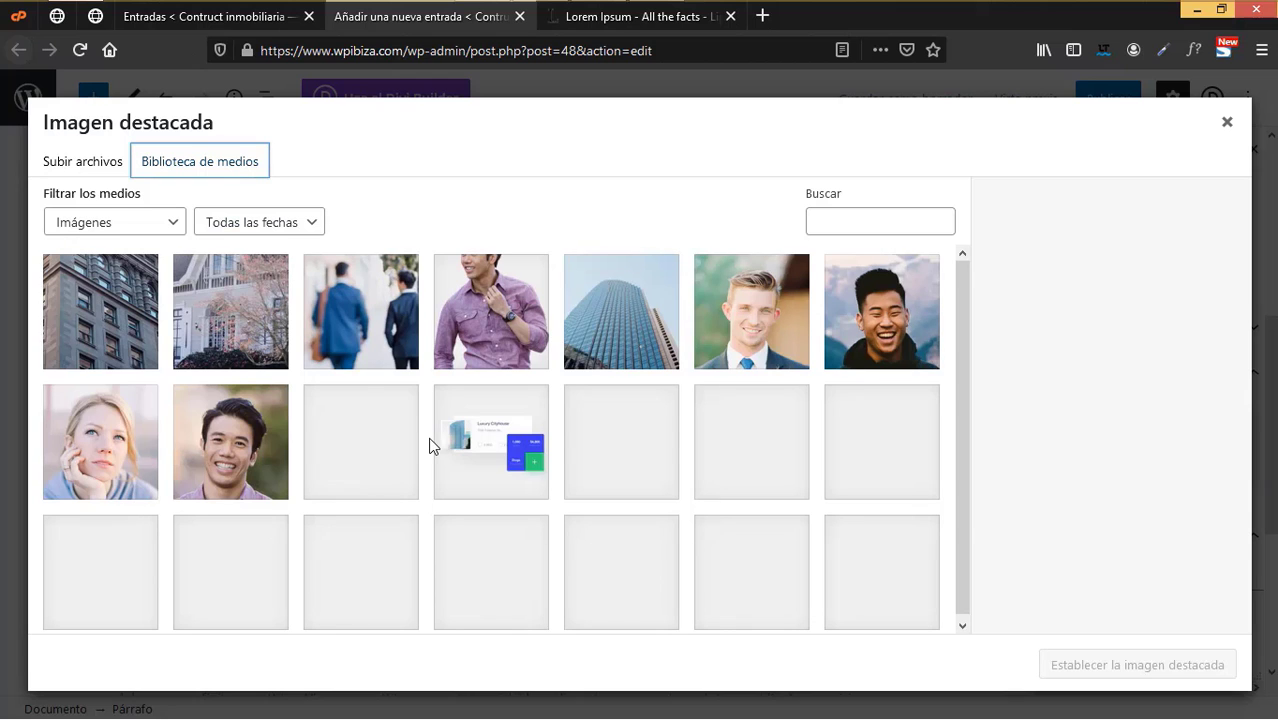
pyautogui.click(72, 316)
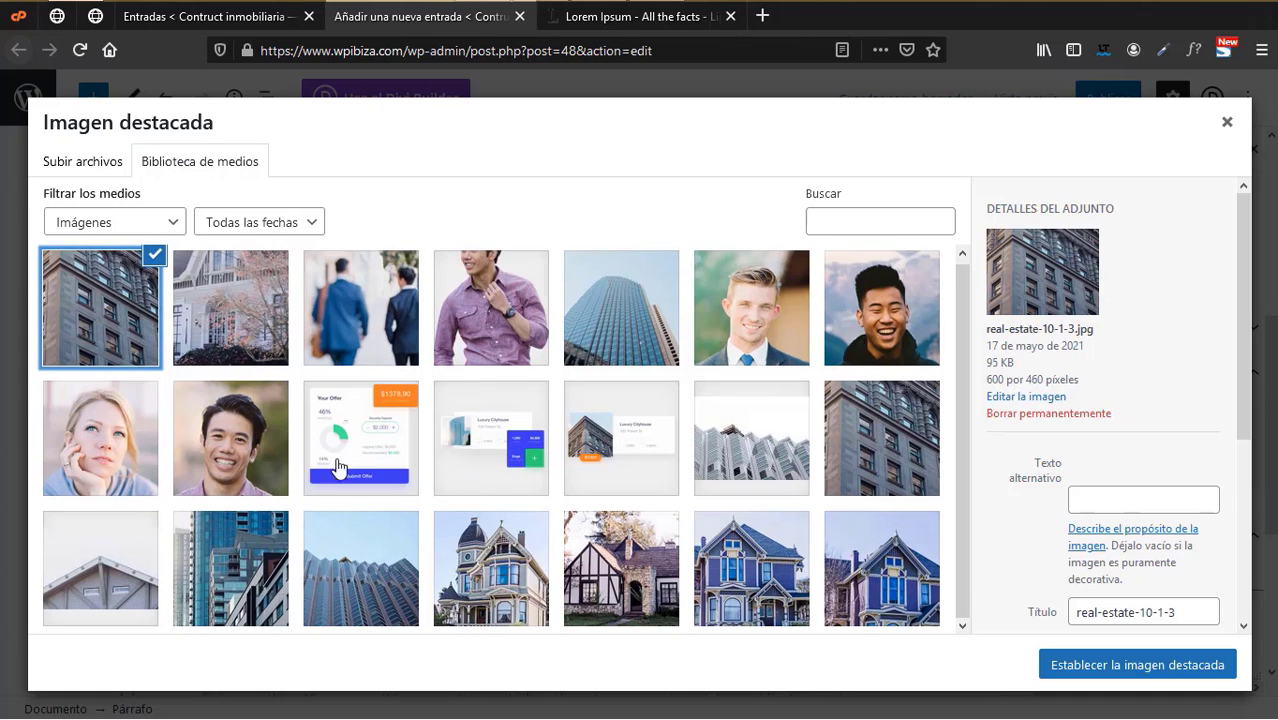
pyautogui.click(376, 334)
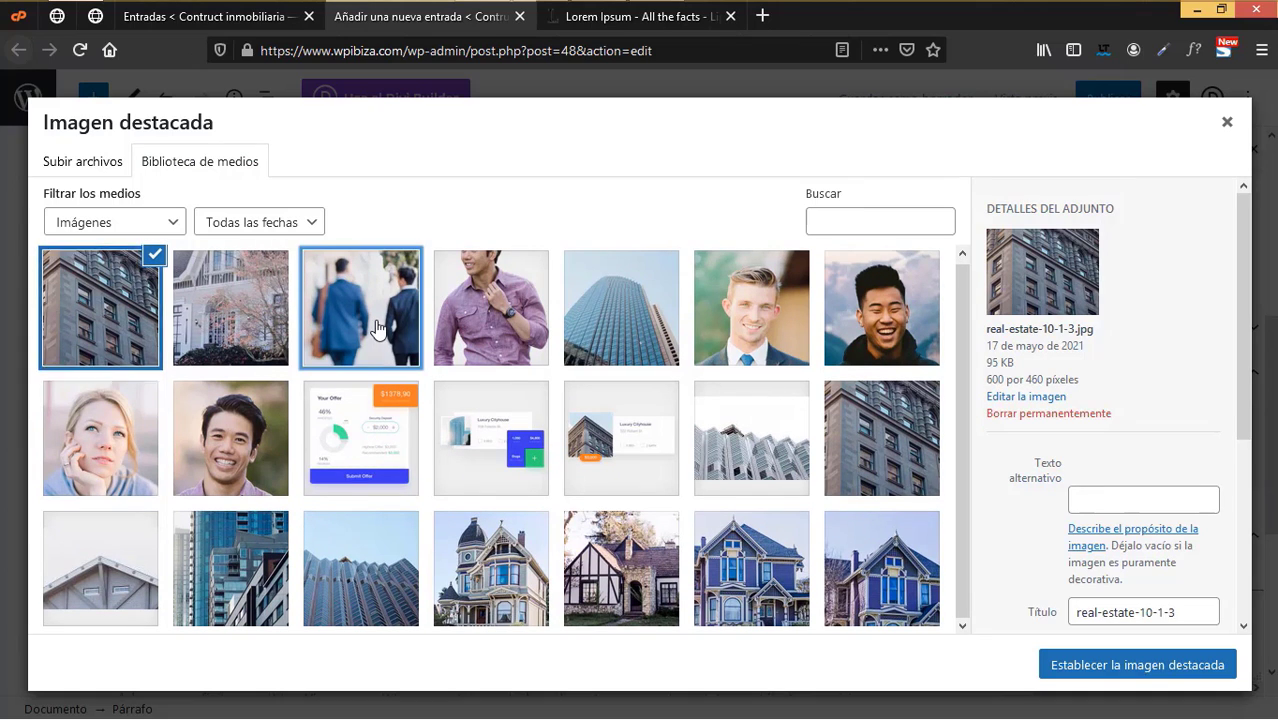
pyautogui.click(1150, 665)
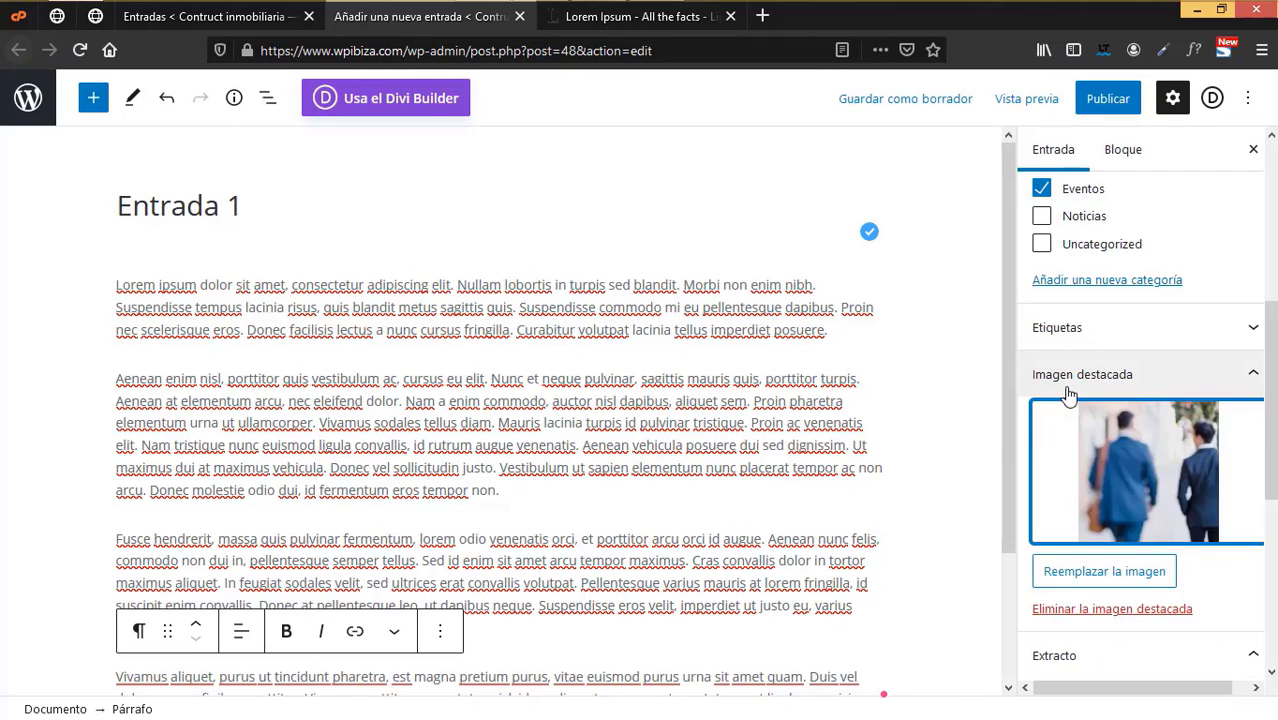
# - Publish Entrada 1, confirming in the pre-publish panel
pyautogui.scroll(-4, 1056, 551)
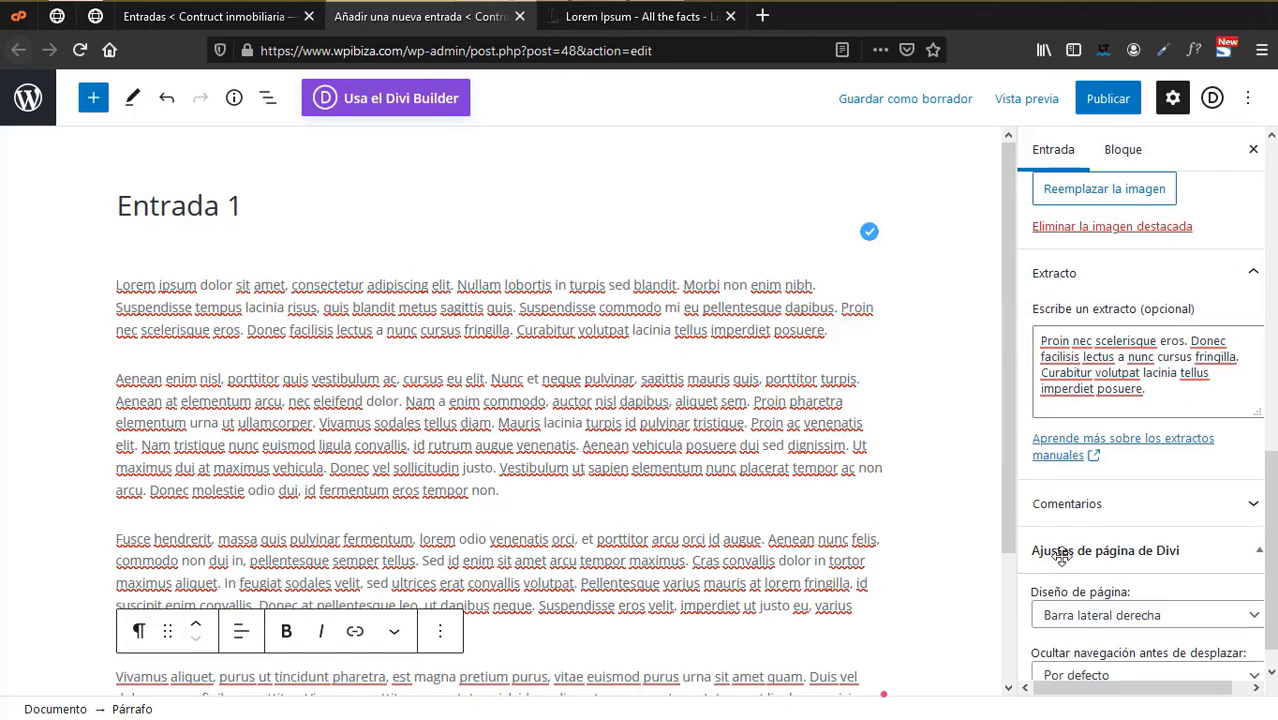
pyautogui.scroll(2, 1055, 558)
pyautogui.scroll(5, 1063, 565)
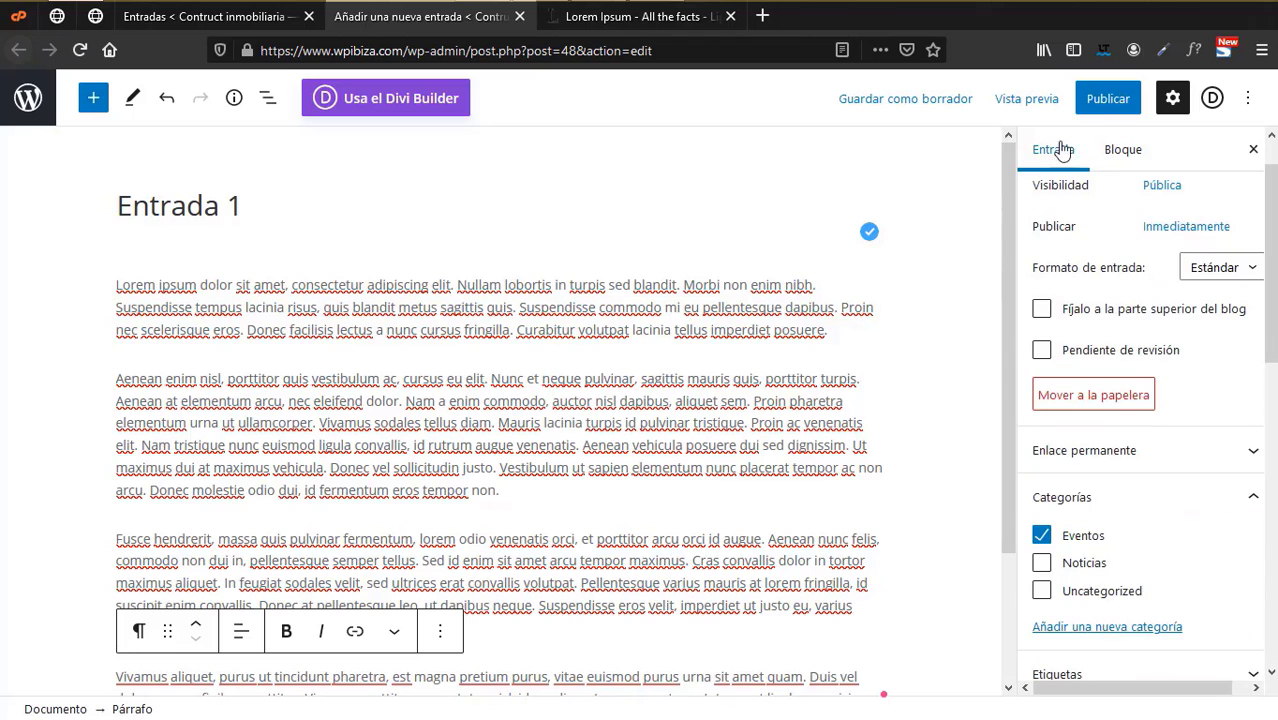
pyautogui.click(1106, 99)
pyautogui.click(1090, 100)
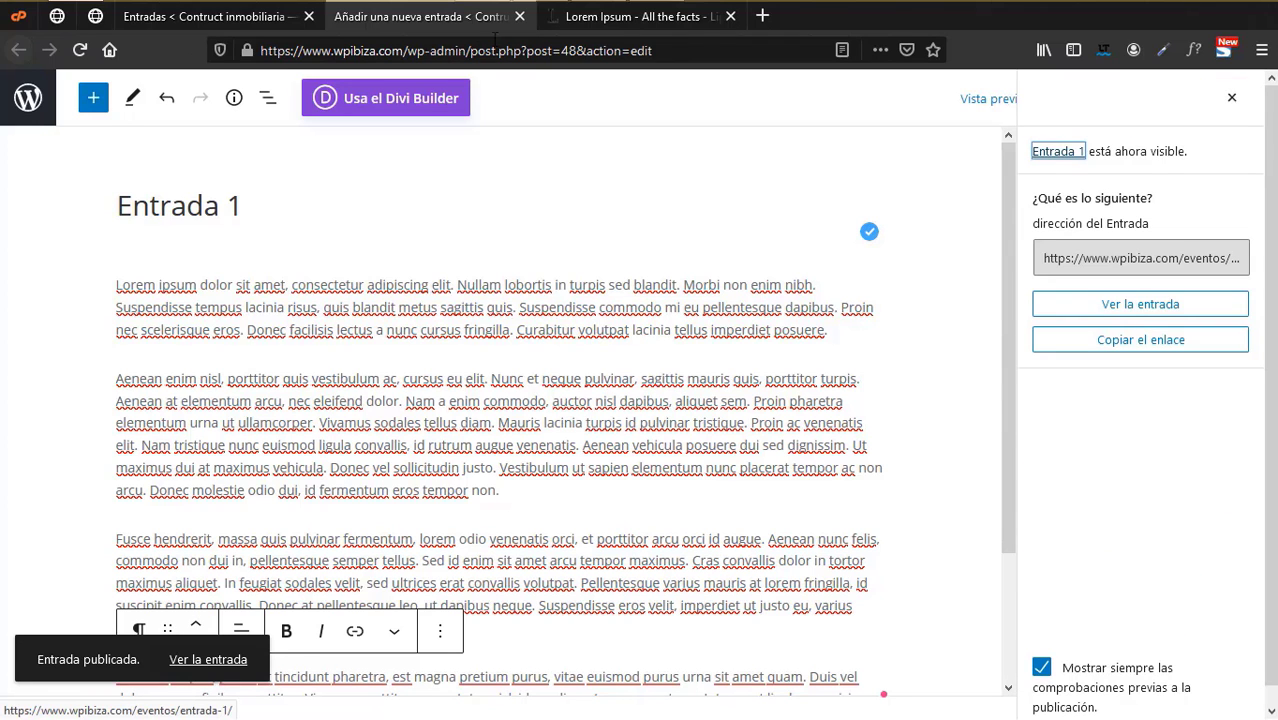
# - Close the editor and reload the posts list to show Entrada 1 under Eventos
pyautogui.click(520, 16)
pyautogui.click(205, 16)
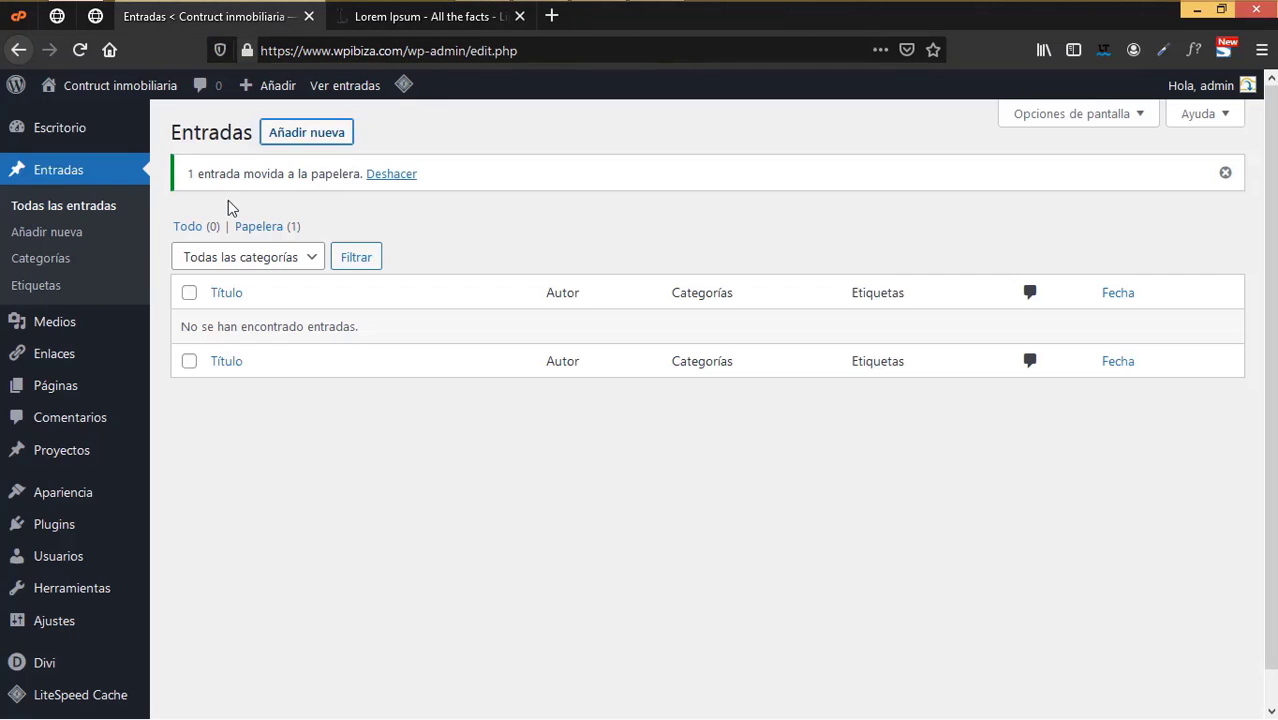
pyautogui.click(80, 49)
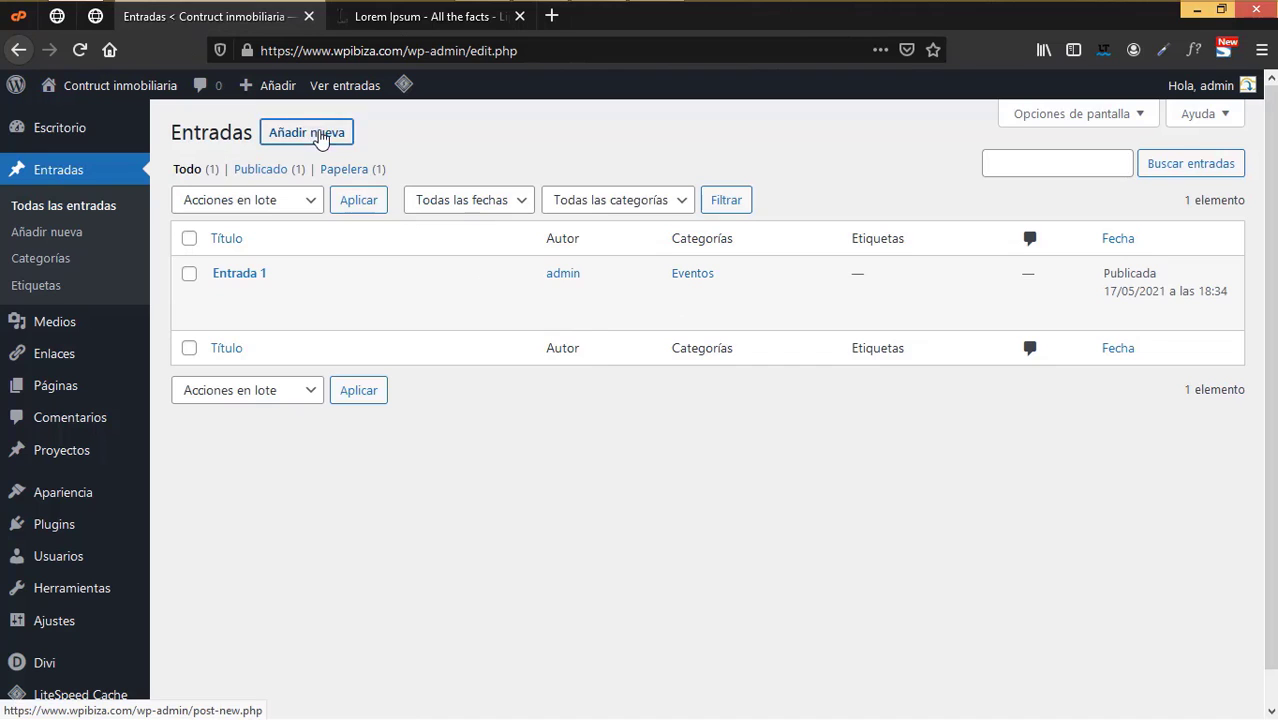
# - Start a new post titled 'Entrada 2' in the default editor and paste a Lorem ipsum excerpt
pyautogui.rightClick(318, 132)
pyautogui.click(348, 152)
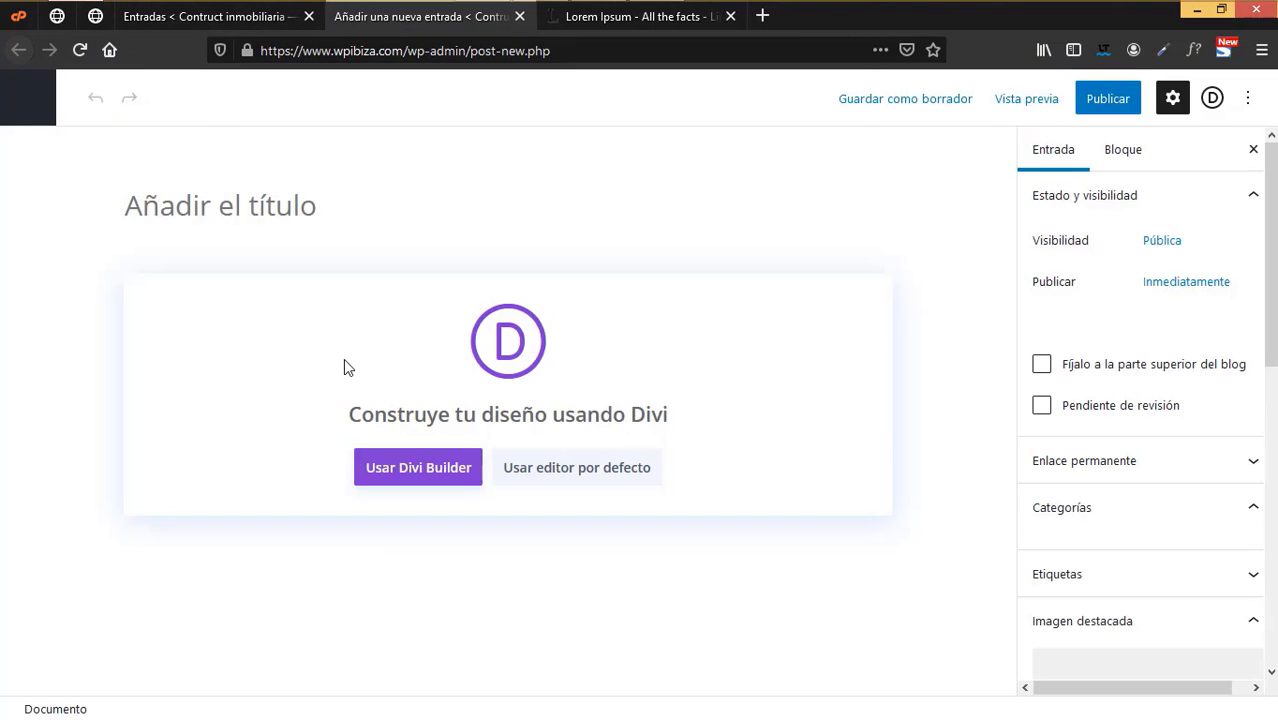
pyautogui.write('Entrada 2')
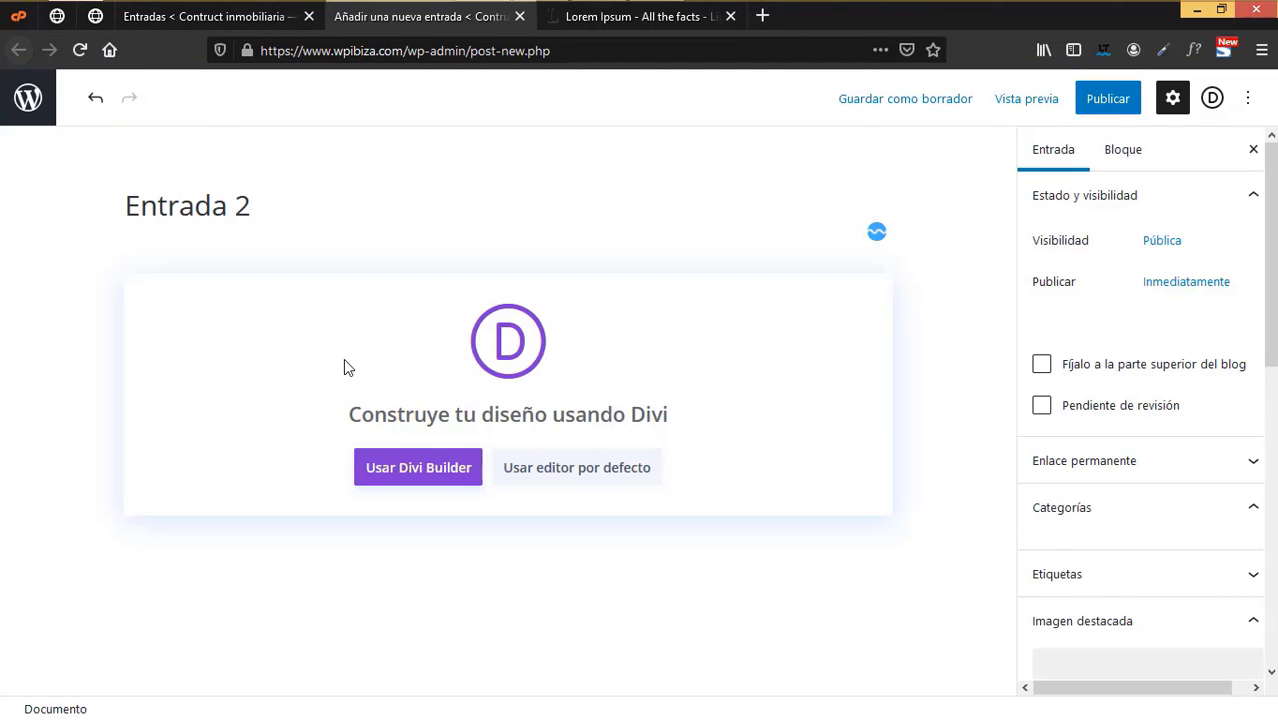
pyautogui.click(599, 485)
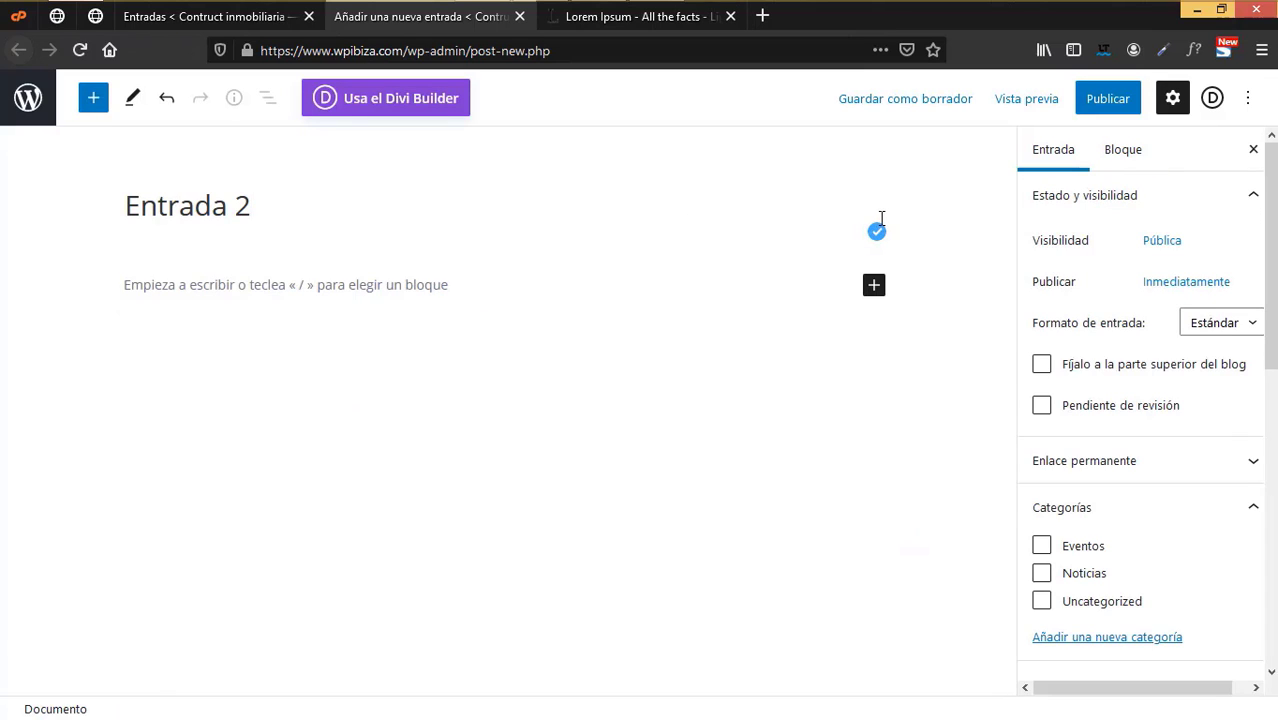
pyautogui.scroll(-3, 1138, 574)
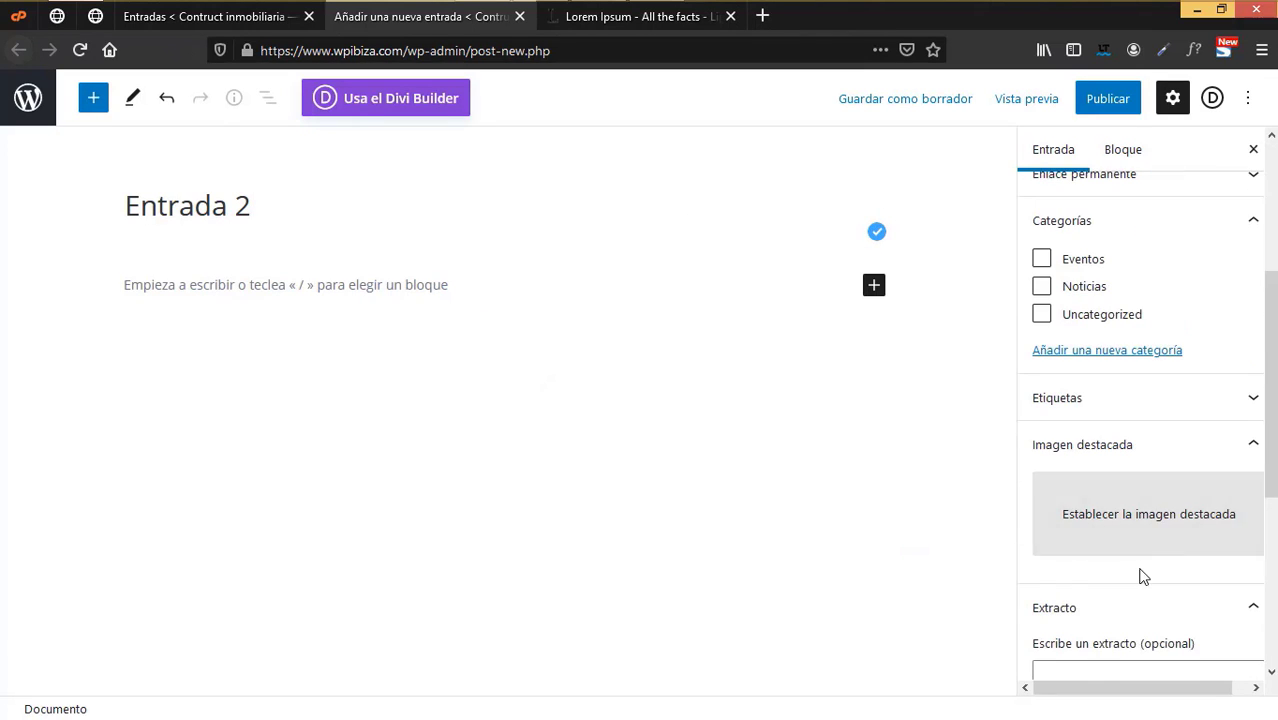
pyautogui.scroll(-2, 1135, 585)
pyautogui.click(1090, 511)
pyautogui.hotkey('ctrl', 'v')
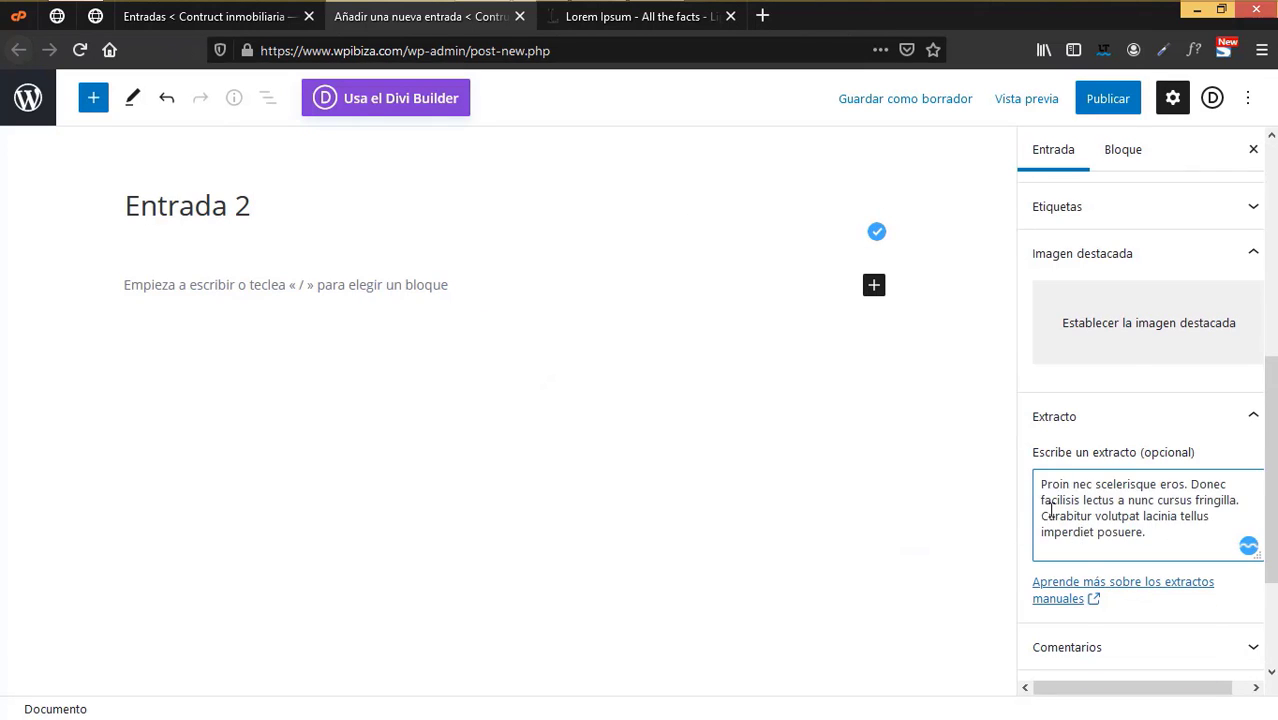
# - Copy Lorem paragraphs two through five and paste them into the post body
pyautogui.click(645, 24)
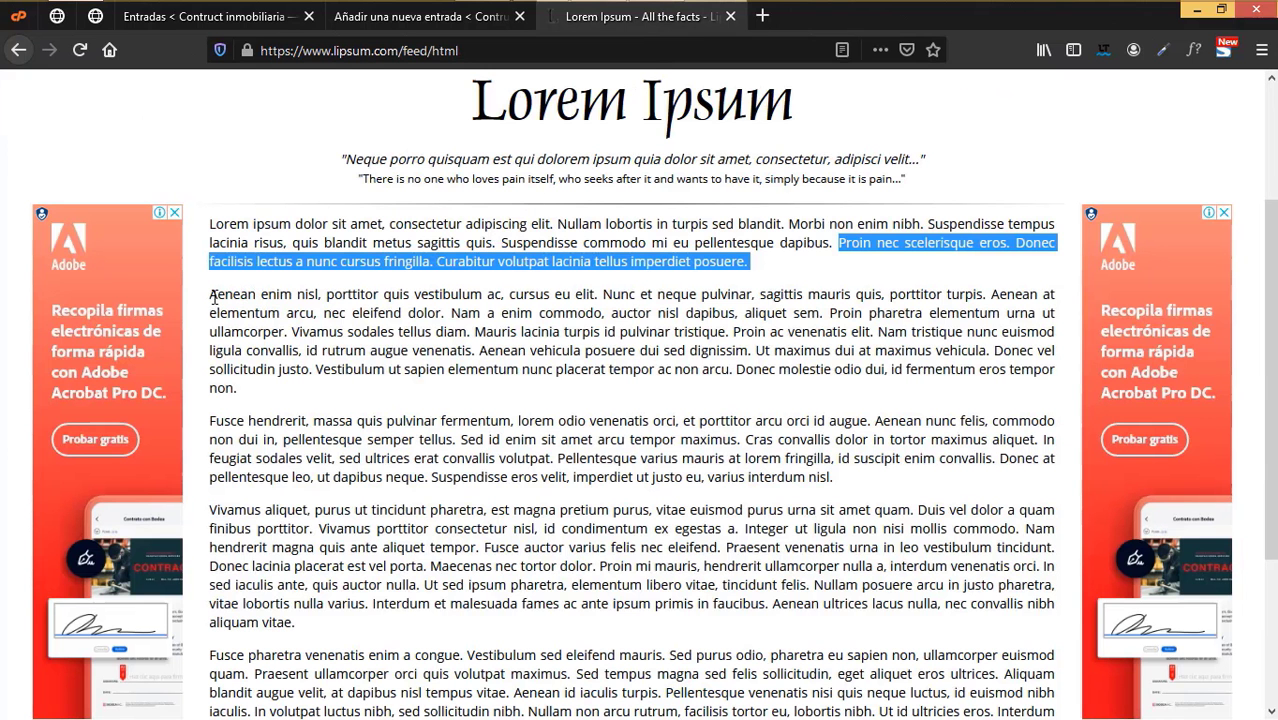
pyautogui.moveTo(211, 297); pyautogui.dragTo(580, 712)
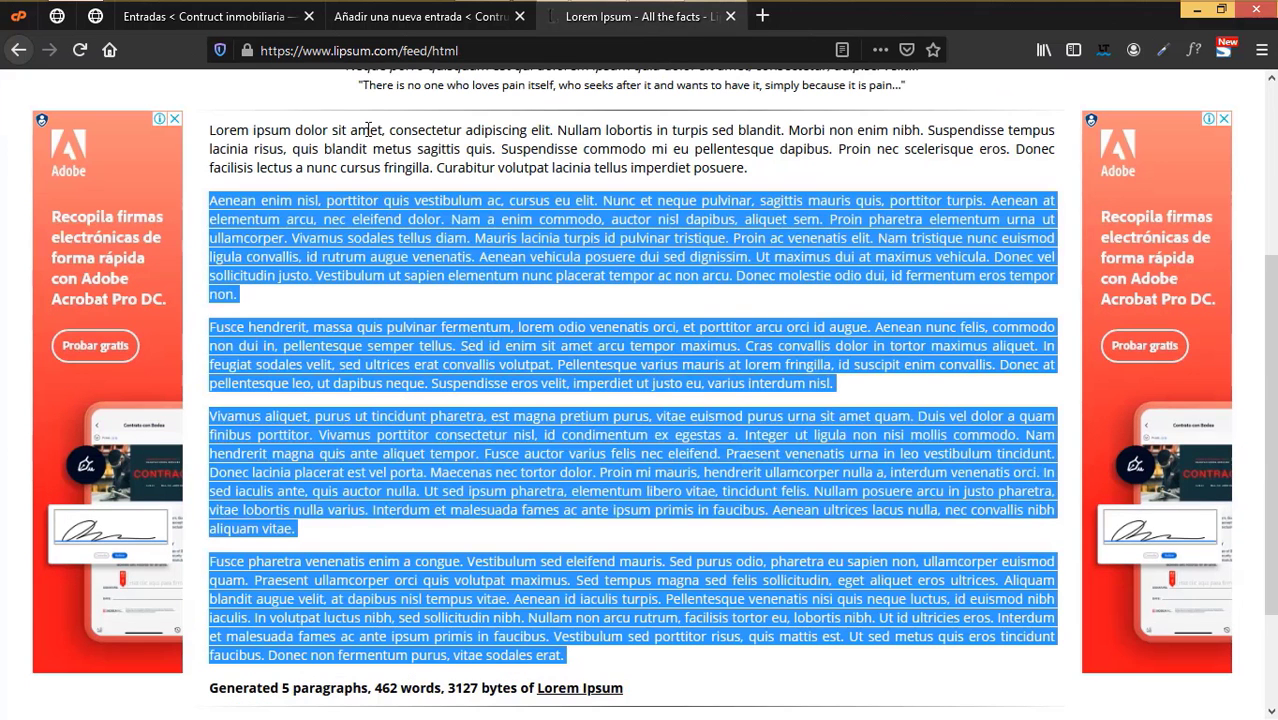
pyautogui.rightClick(418, 226)
pyautogui.click(461, 236)
pyautogui.click(440, 24)
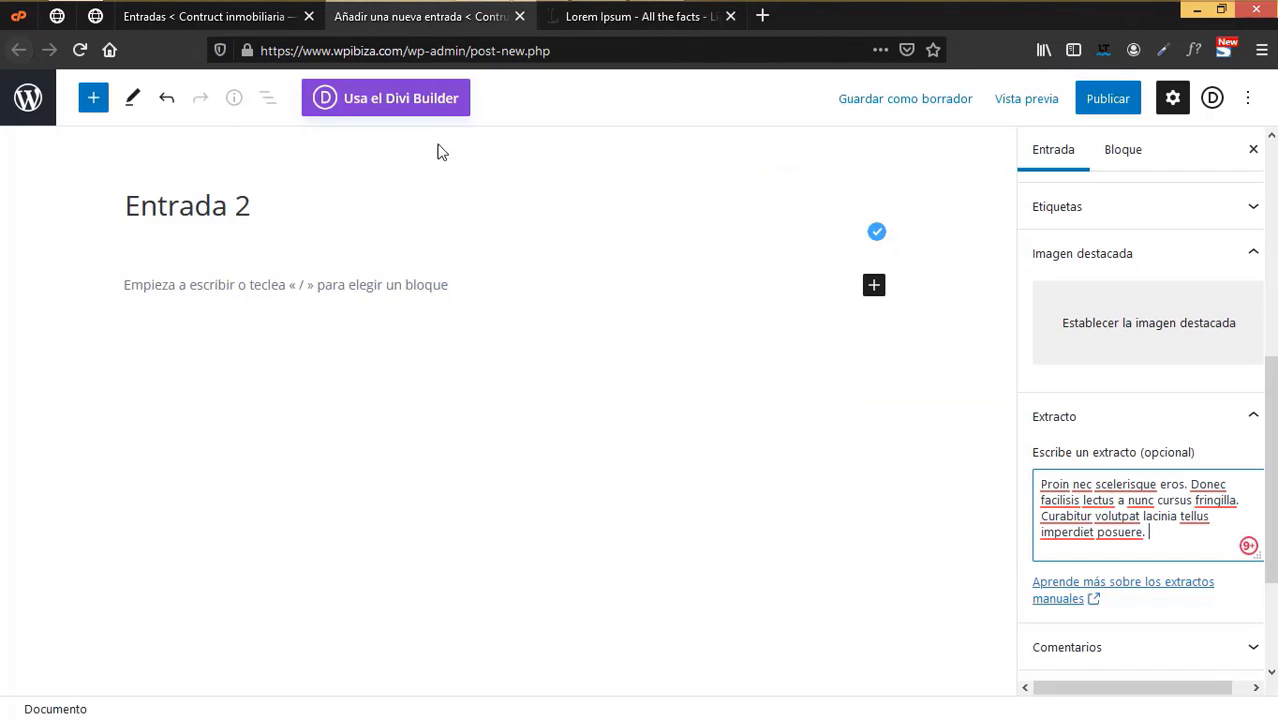
pyautogui.click(276, 288)
pyautogui.hotkey('ctrl', 'v')
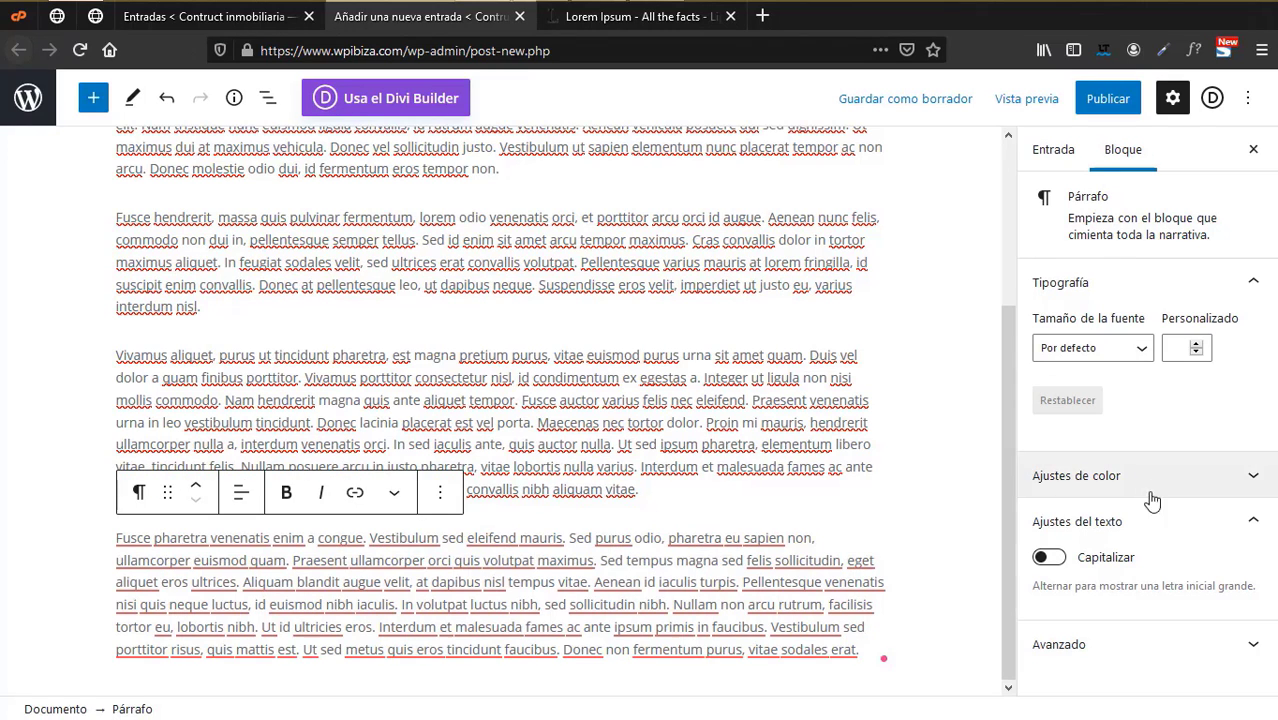
# - File Entrada 2 under the Noticias category
pyautogui.click(1059, 160)
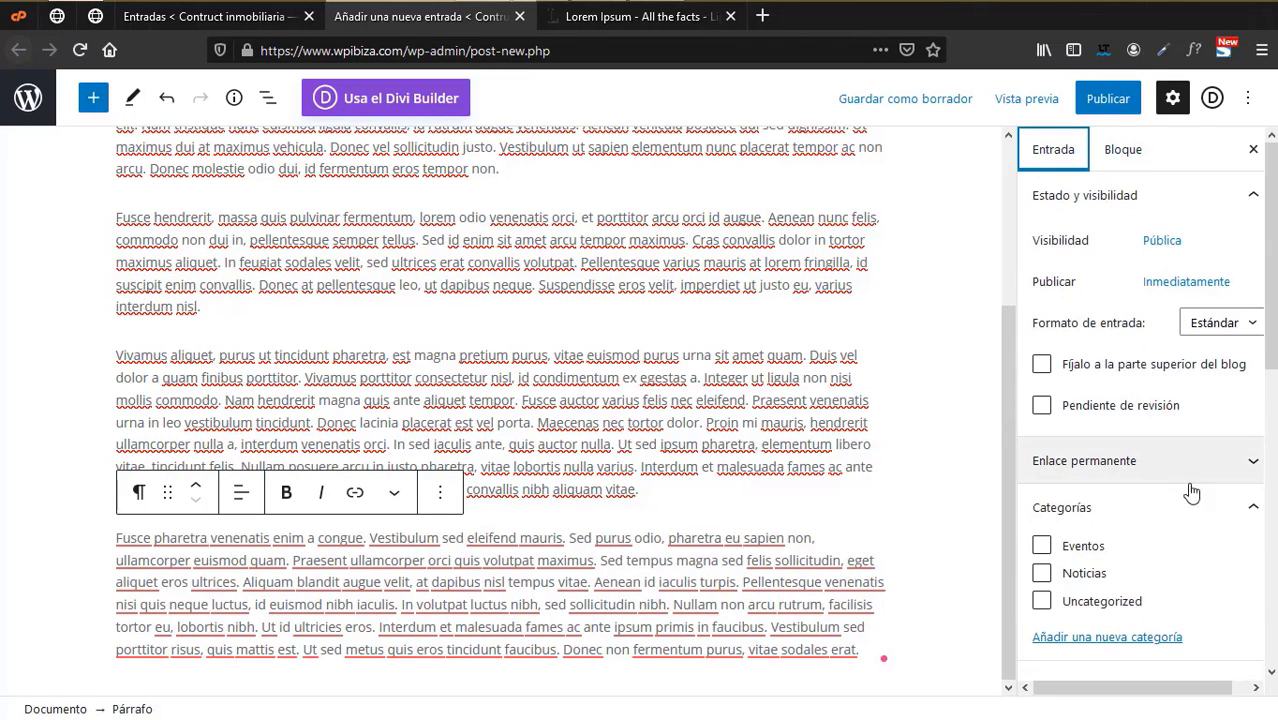
pyautogui.scroll(-3, 1112, 488)
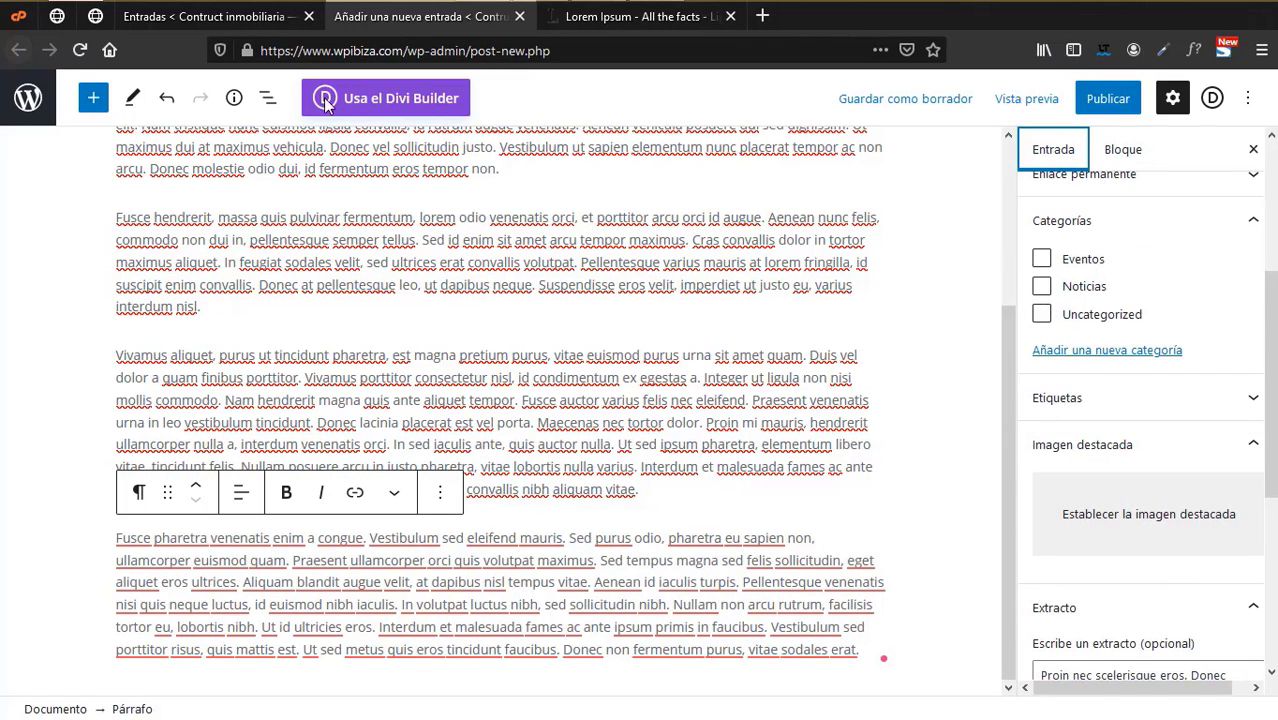
pyautogui.click(276, 24)
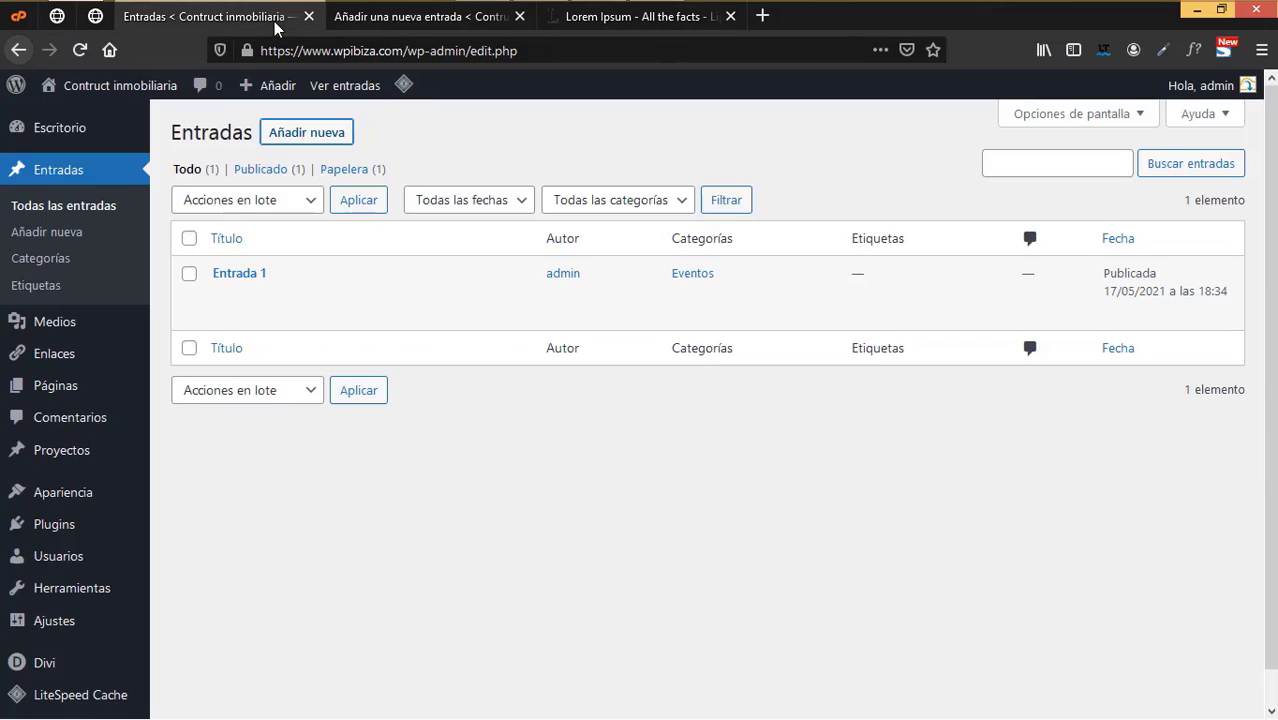
pyautogui.click(428, 17)
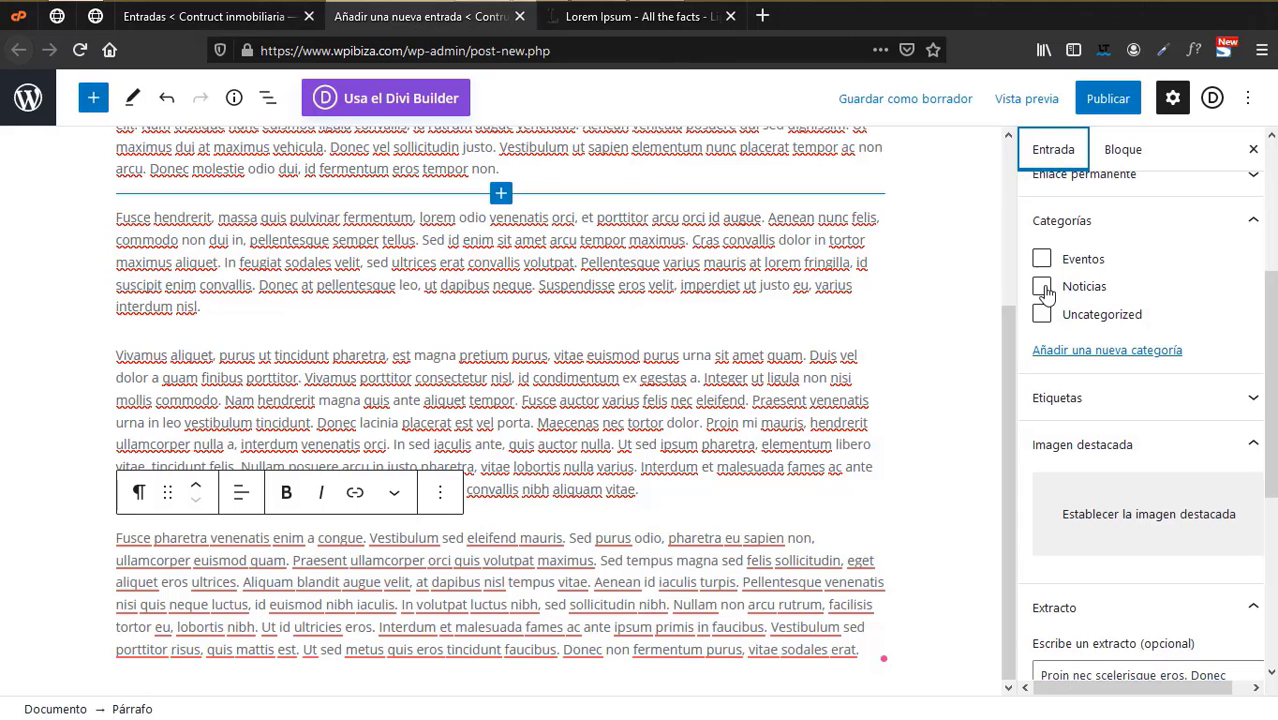
pyautogui.click(1042, 287)
pyautogui.scroll(-2, 1150, 493)
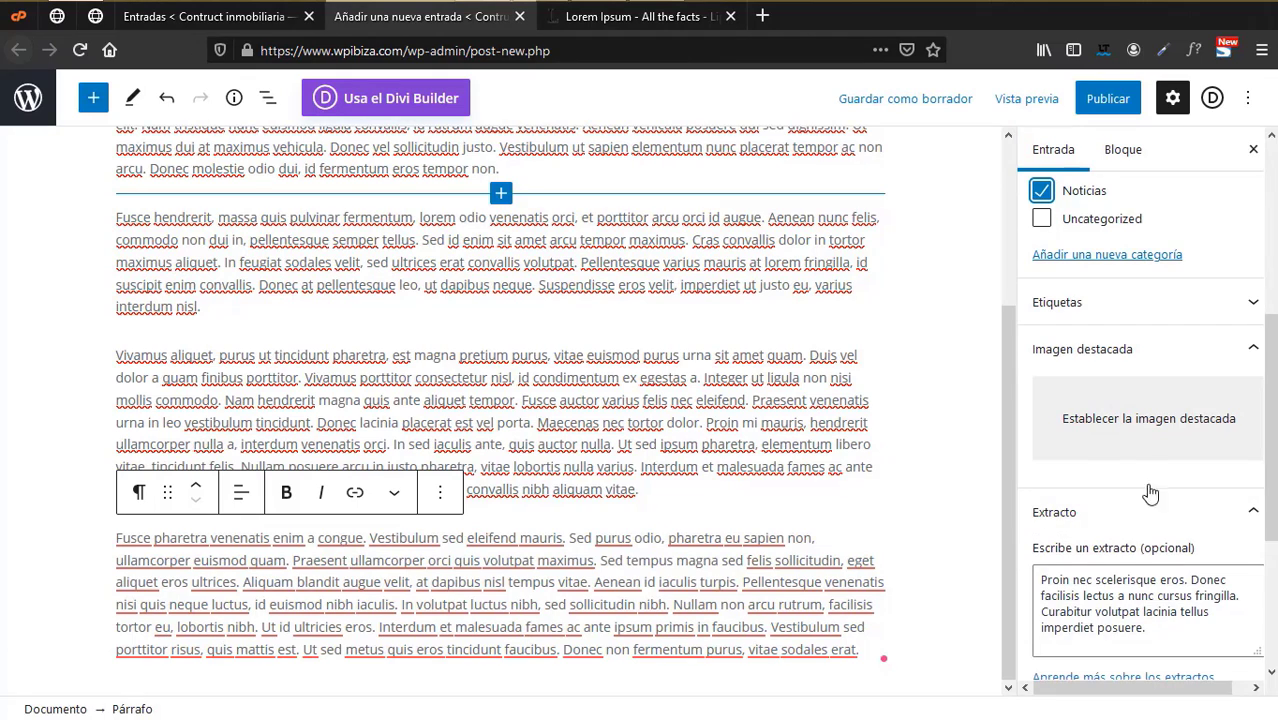
# - Set the glass tower photo architect-firm-14.jpg as featured image and begin publishing
pyautogui.click(1141, 430)
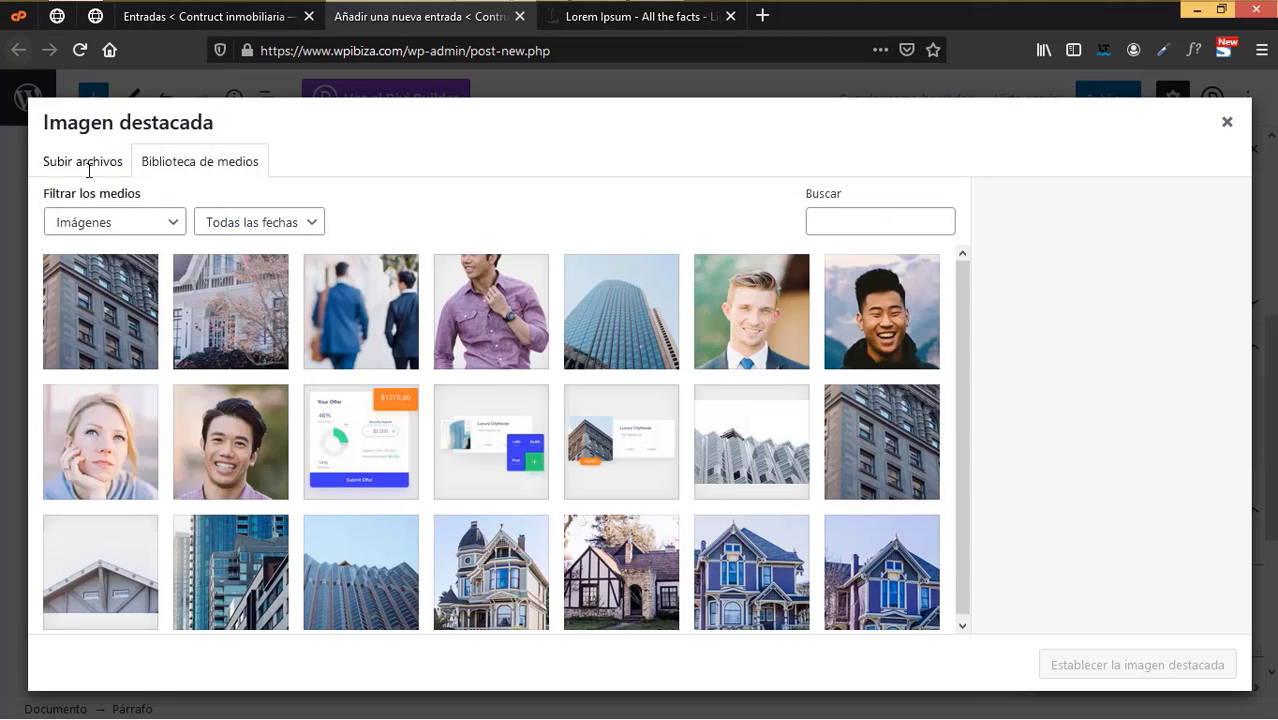
pyautogui.click(90, 162)
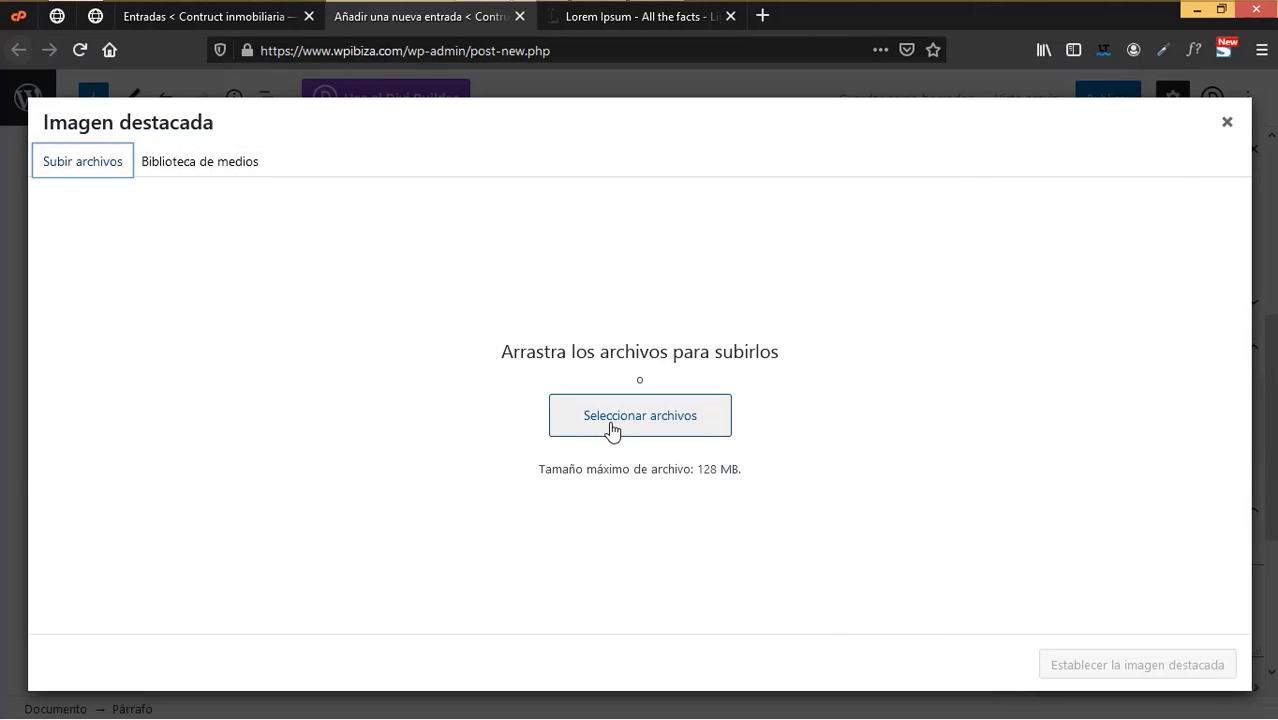
pyautogui.click(233, 170)
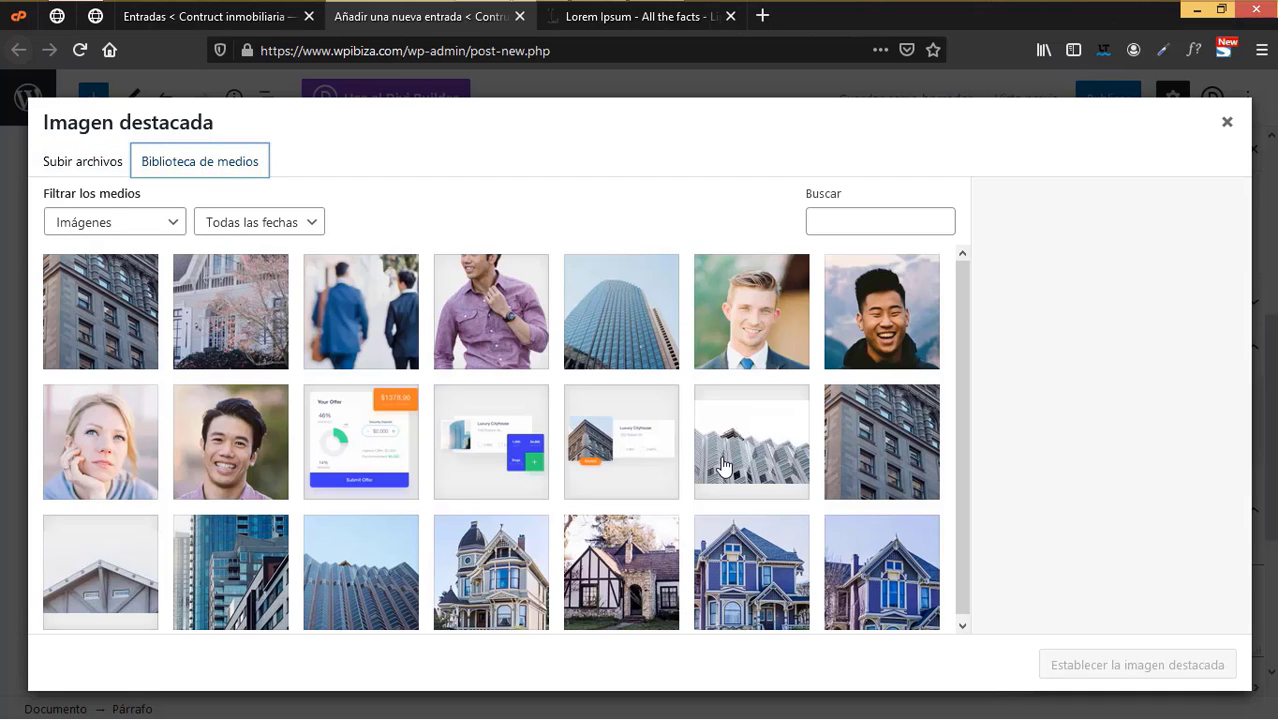
pyautogui.click(621, 311)
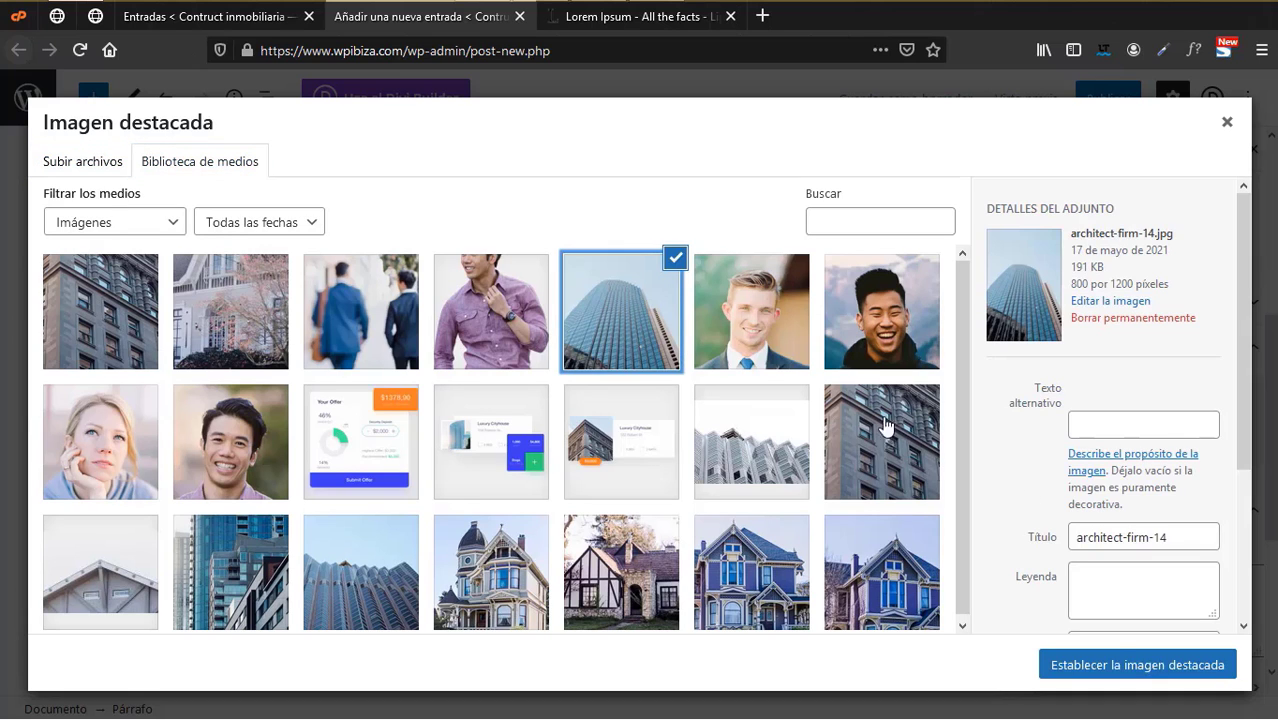
pyautogui.click(621, 572)
pyautogui.click(629, 318)
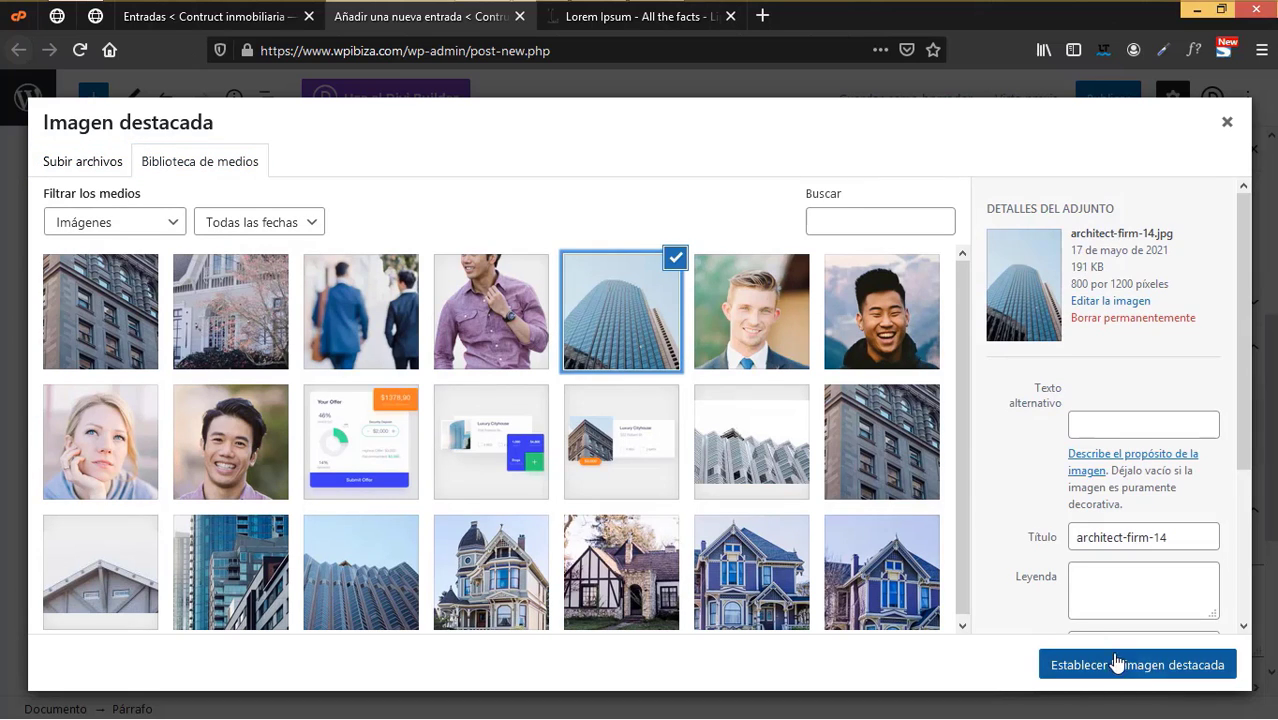
pyautogui.click(1062, 664)
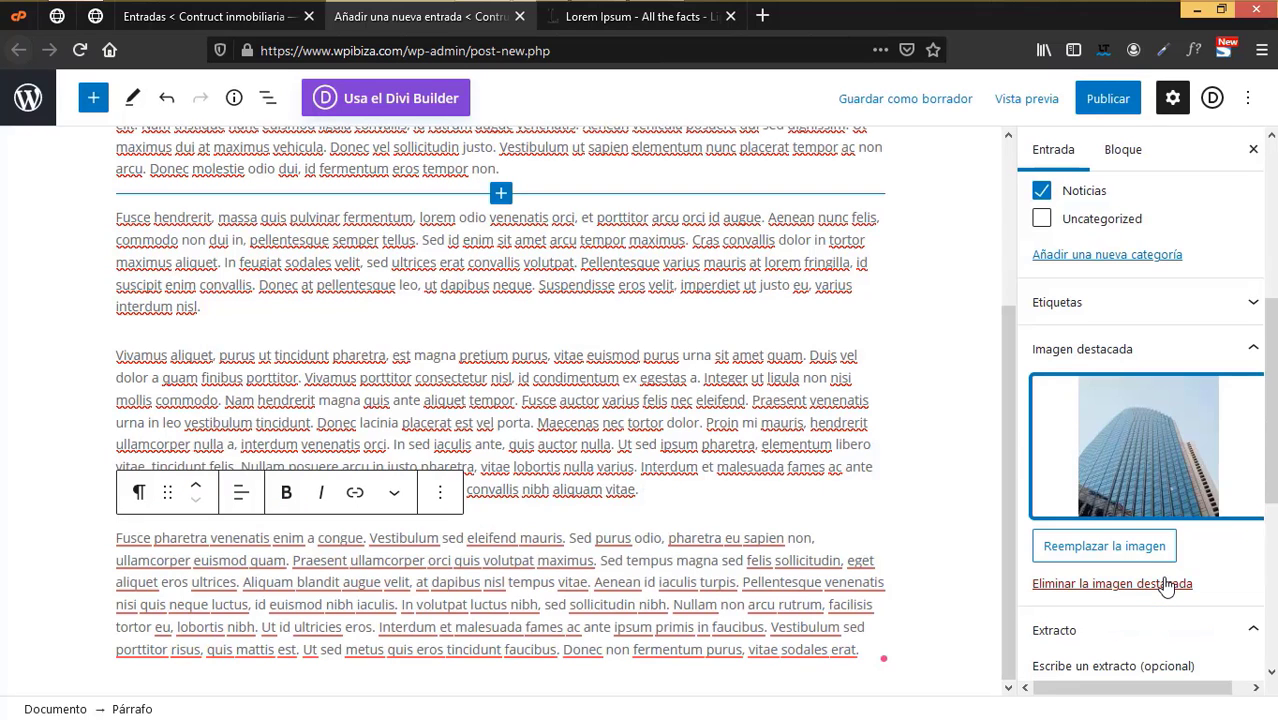
pyautogui.scroll(-5, 1167, 622)
pyautogui.scroll(10, 1172, 632)
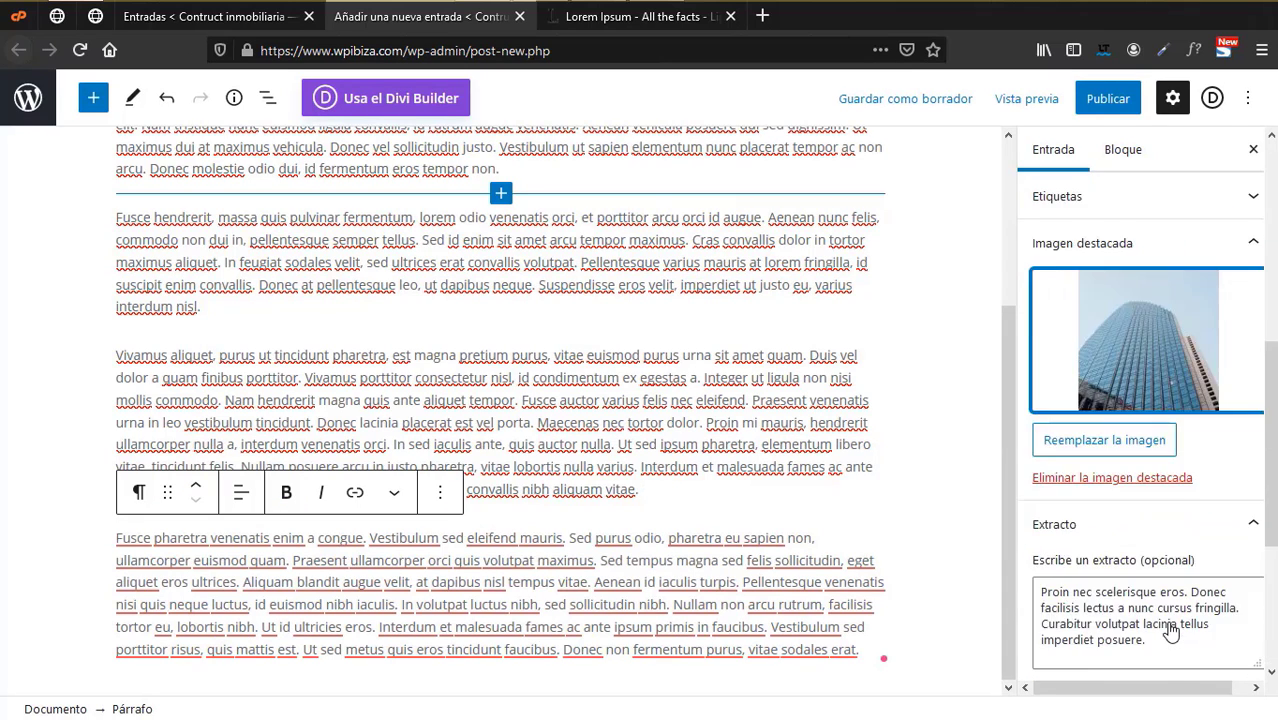
pyautogui.click(1115, 103)
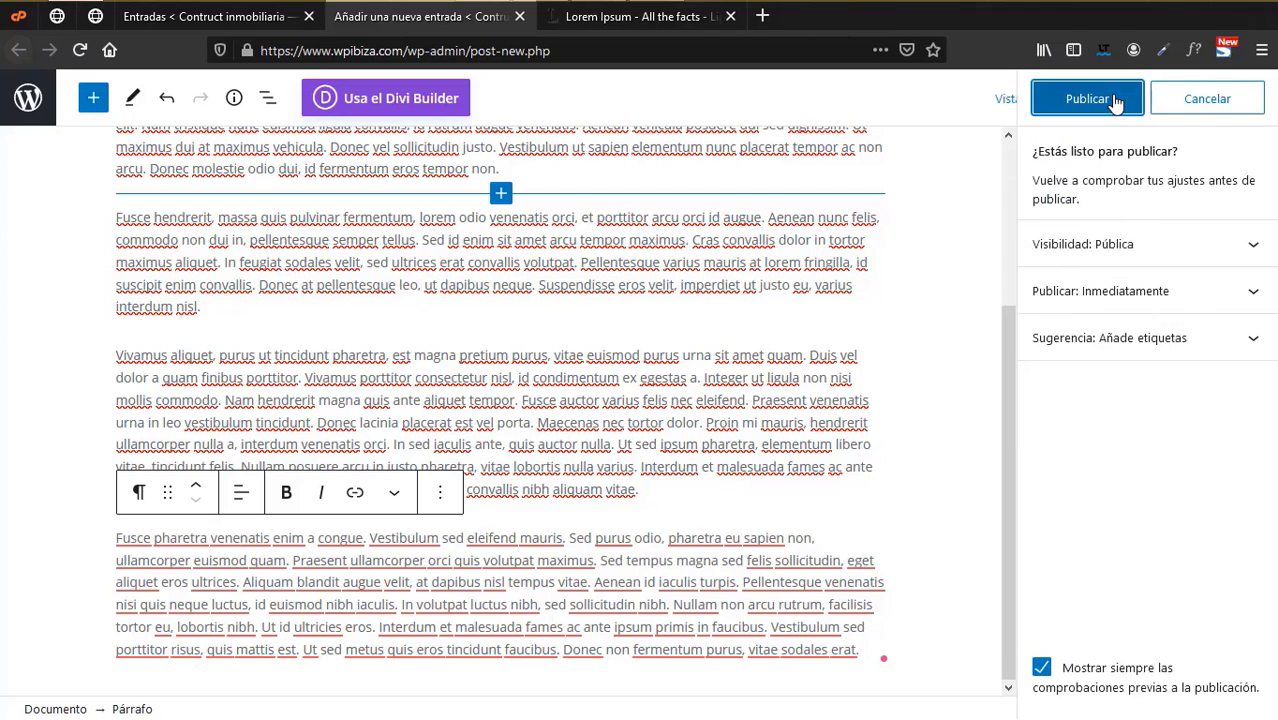
# - Confirm publishing Entrada 2 and reload the posts list showing Entrada 1 to 4 published
pyautogui.click(1107, 94)
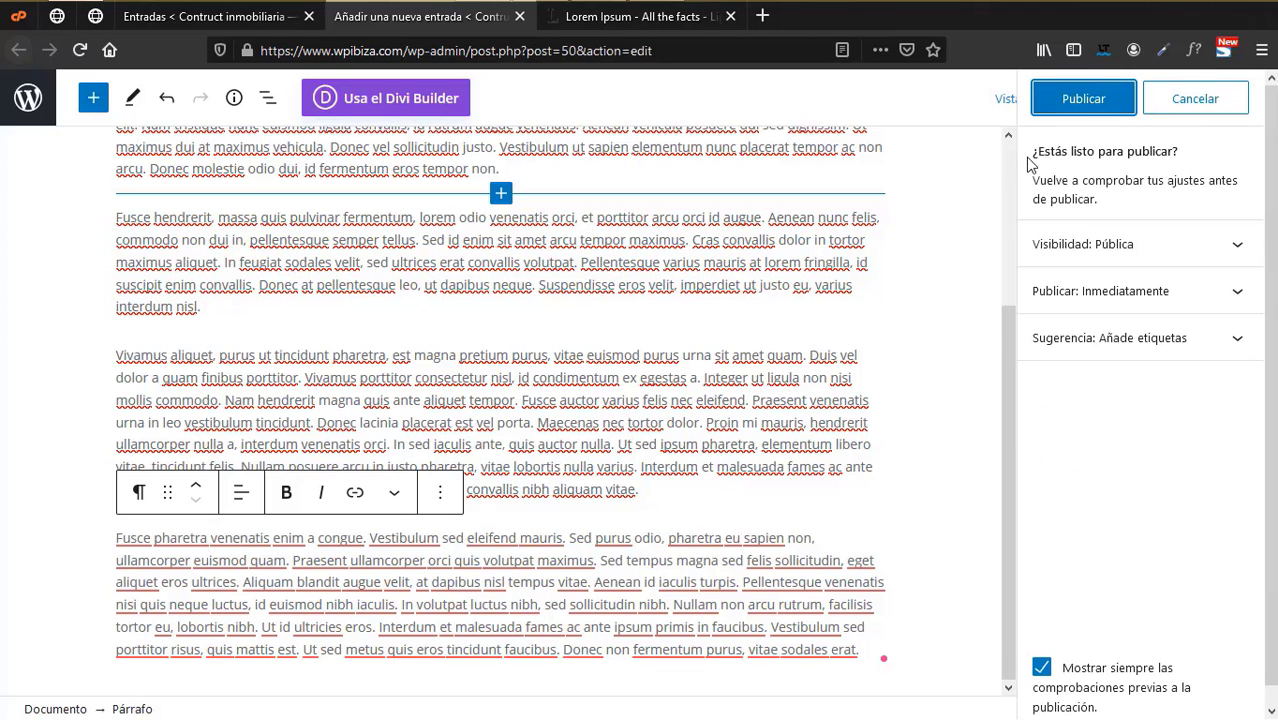
pyautogui.click(236, 18)
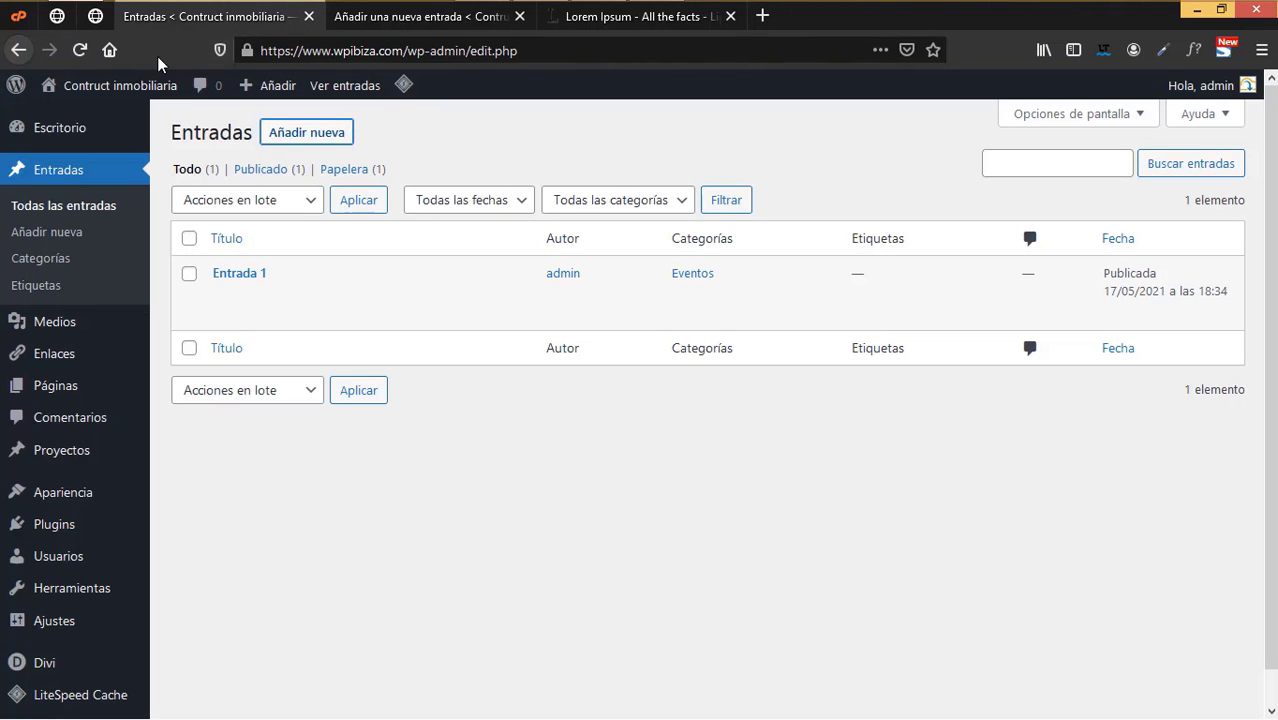
pyautogui.click(80, 50)
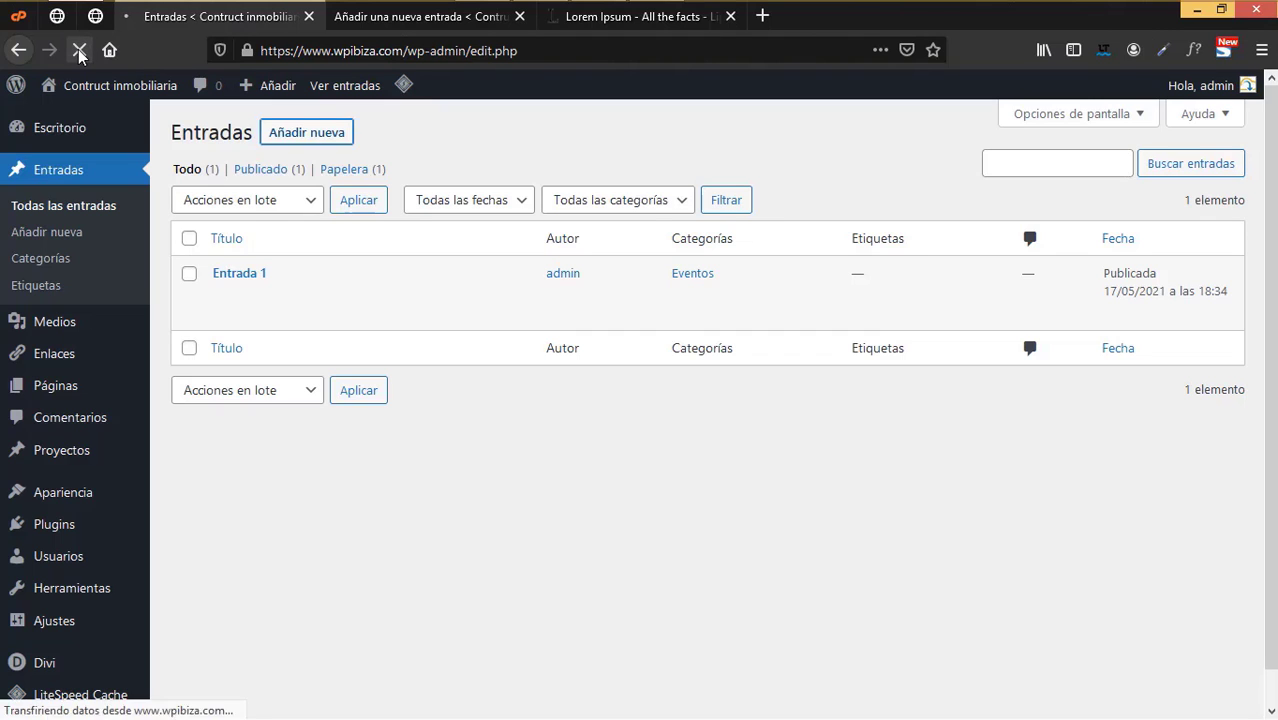
pyautogui.click(410, 17)
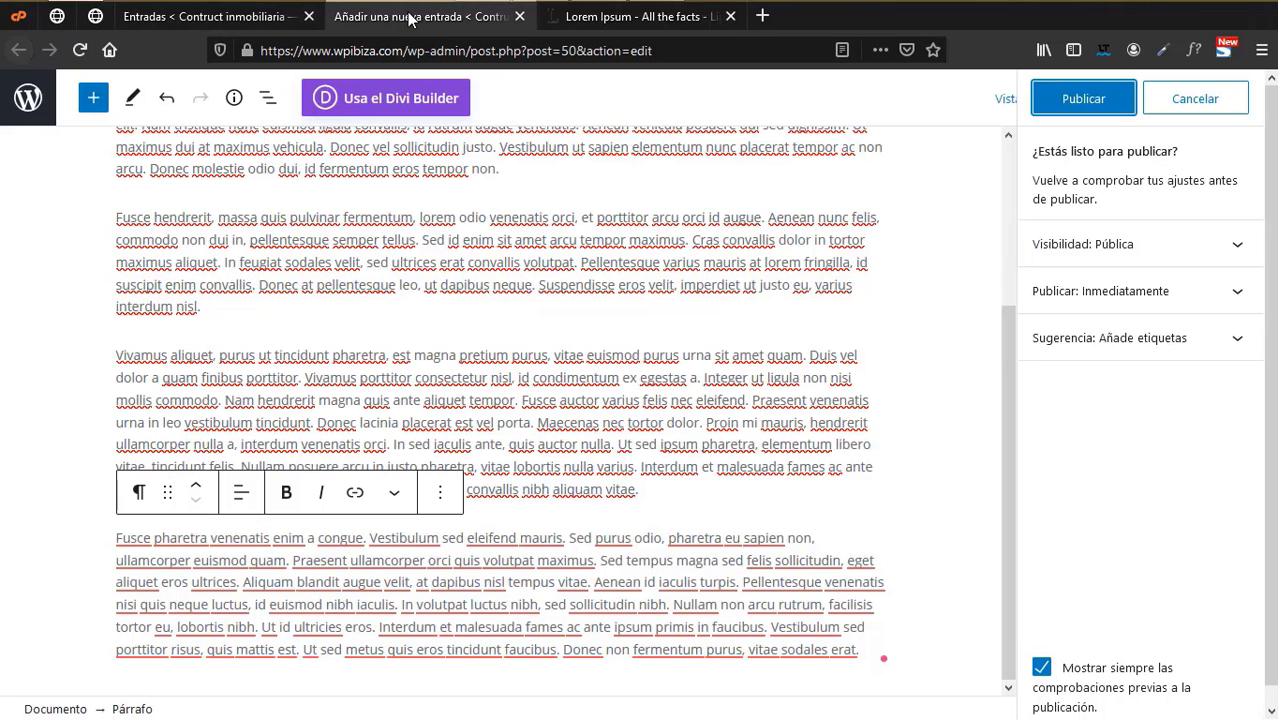
pyautogui.click(1101, 106)
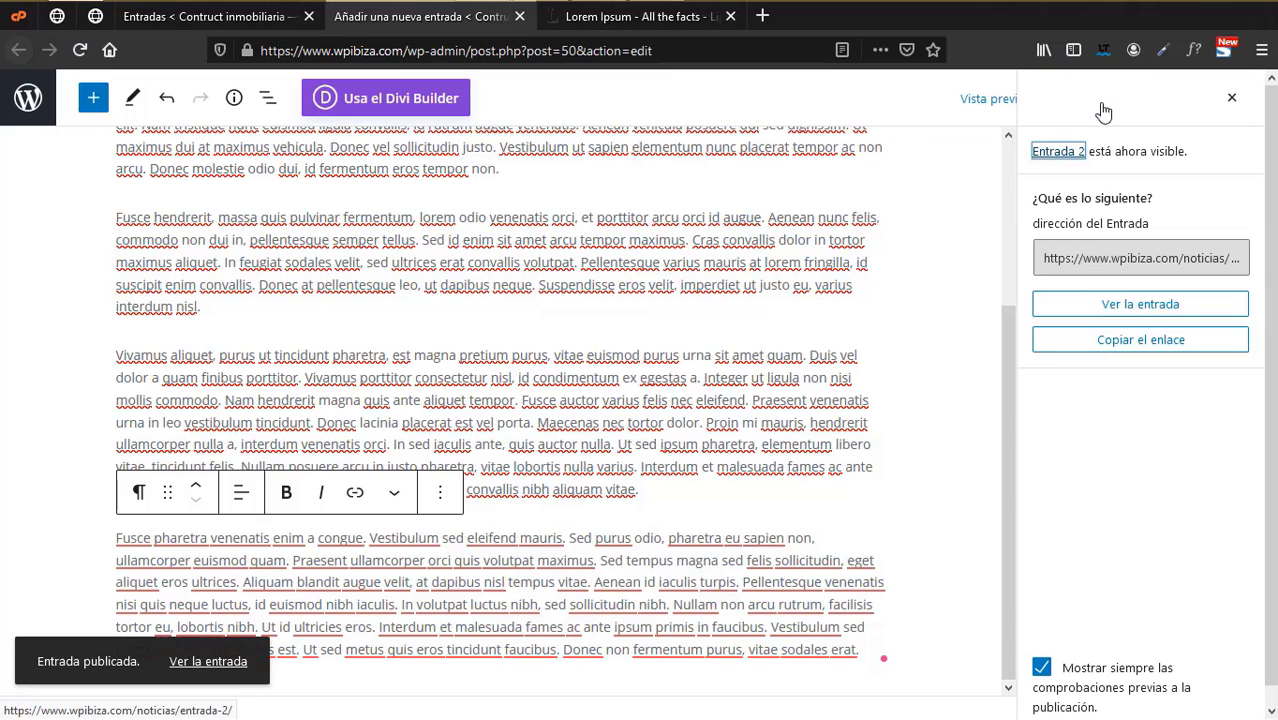
pyautogui.click(210, 16)
pyautogui.click(80, 52)
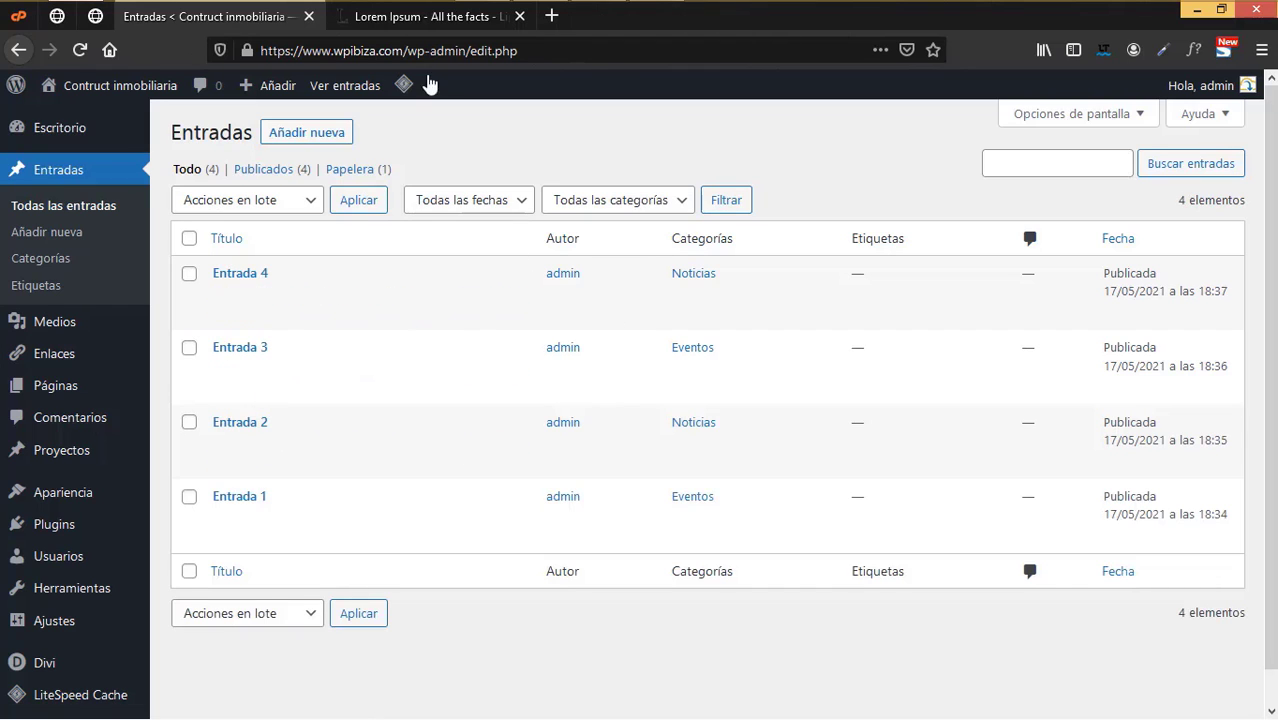
# - Close the Lorem Ipsum tab and open a new page editor from the Pages list in a new tab
pyautogui.click(520, 16)
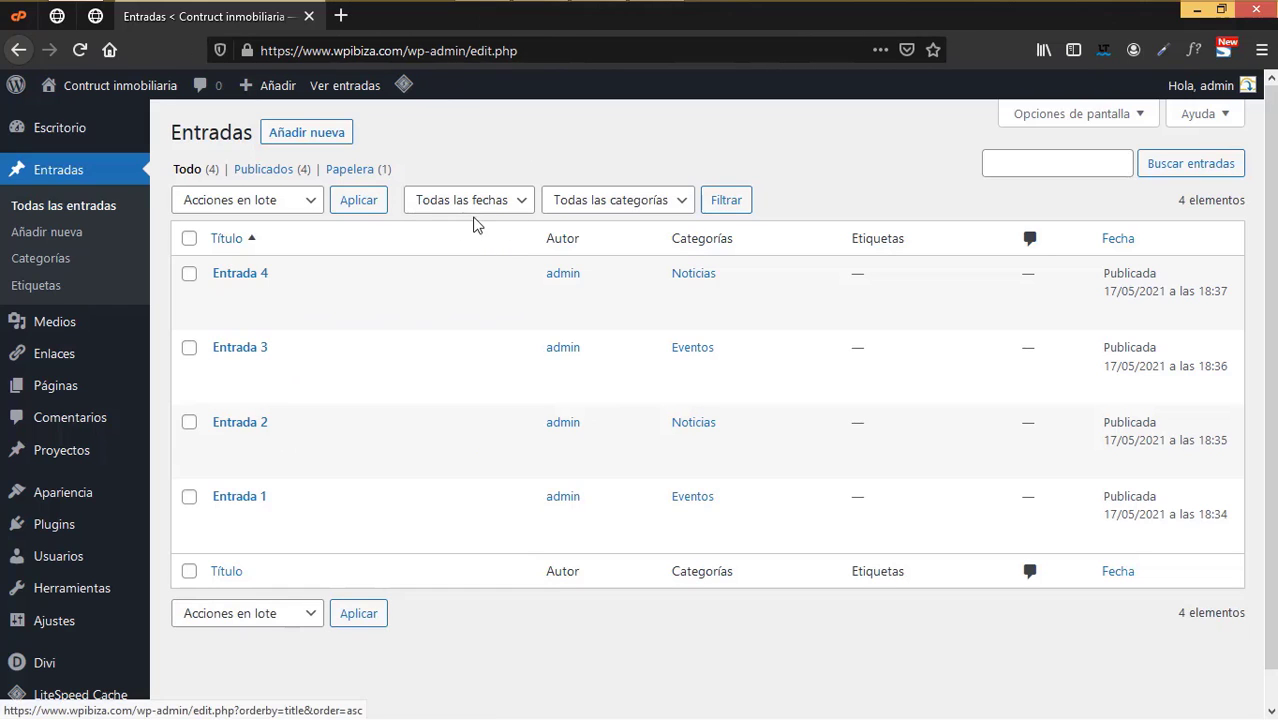
pyautogui.moveTo(20, 398)
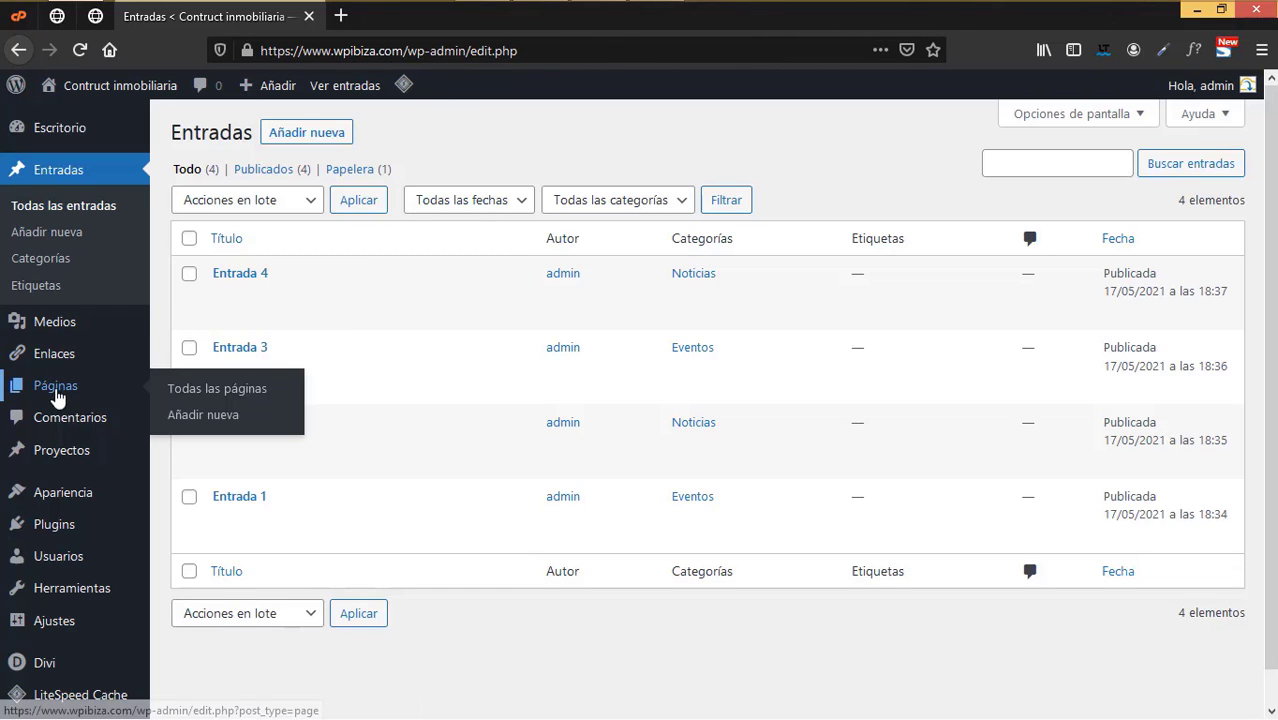
pyautogui.click(203, 393)
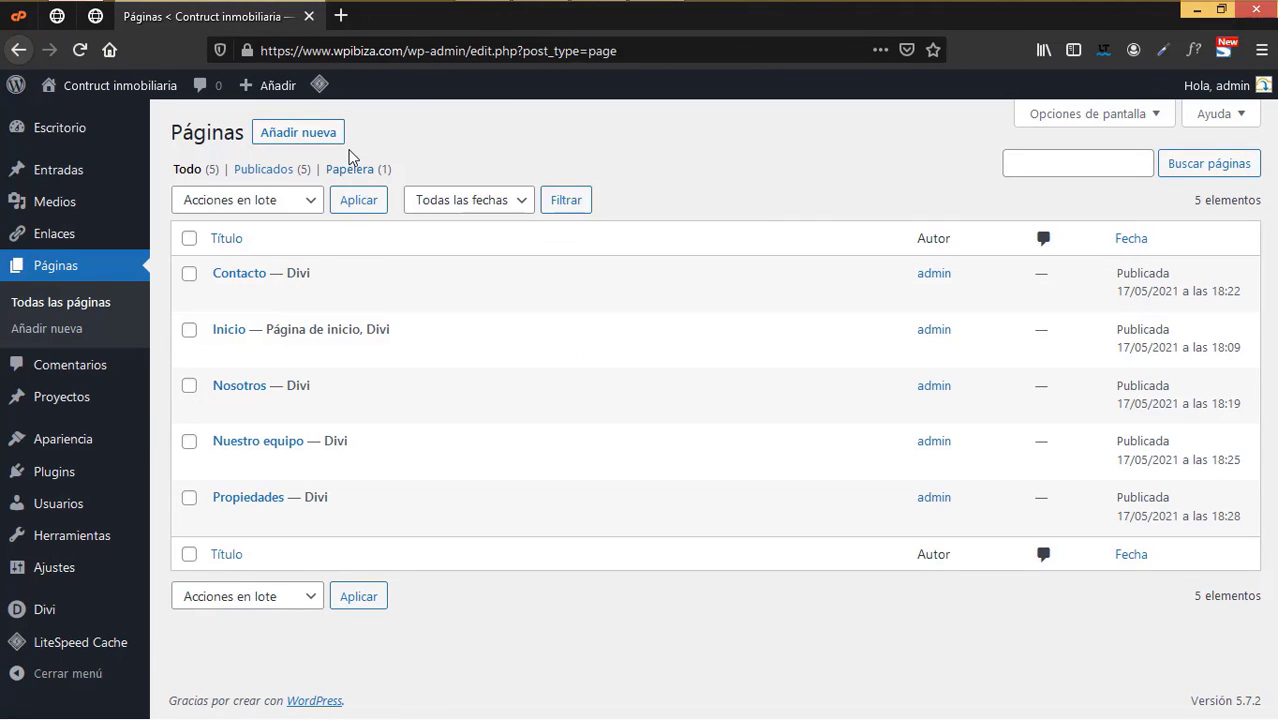
pyautogui.rightClick(319, 134)
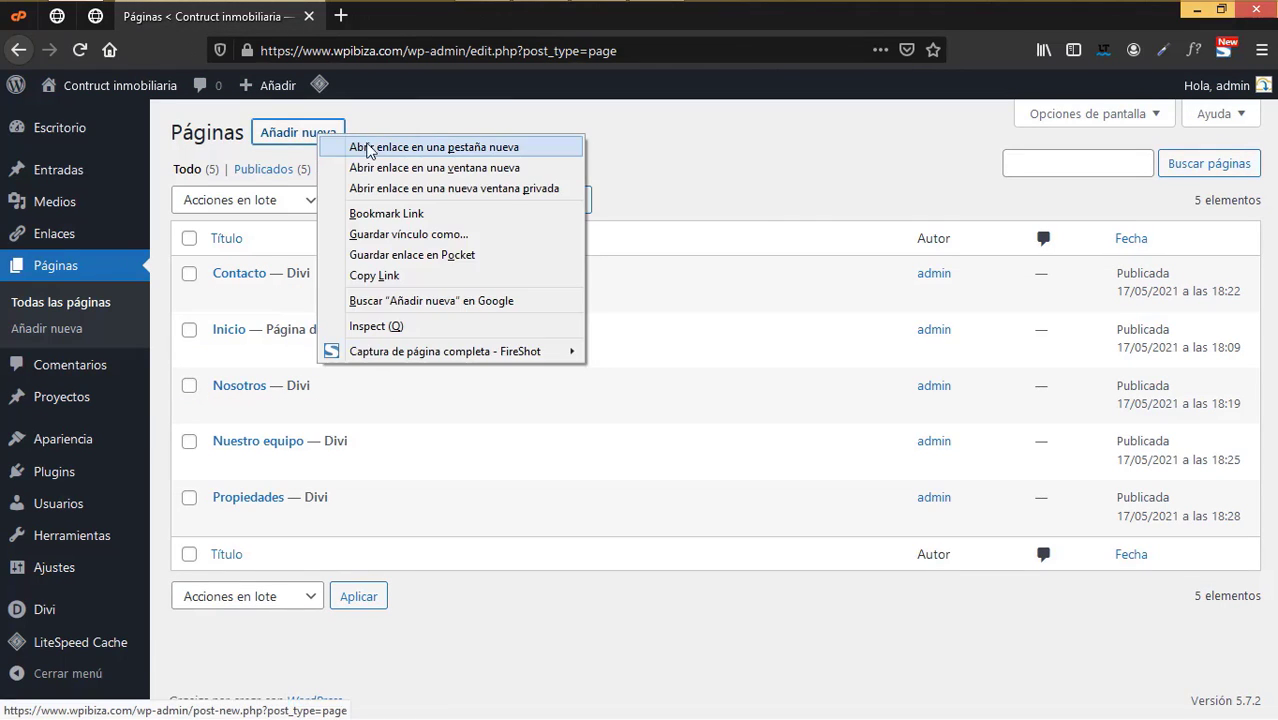
pyautogui.click(376, 151)
pyautogui.click(421, 23)
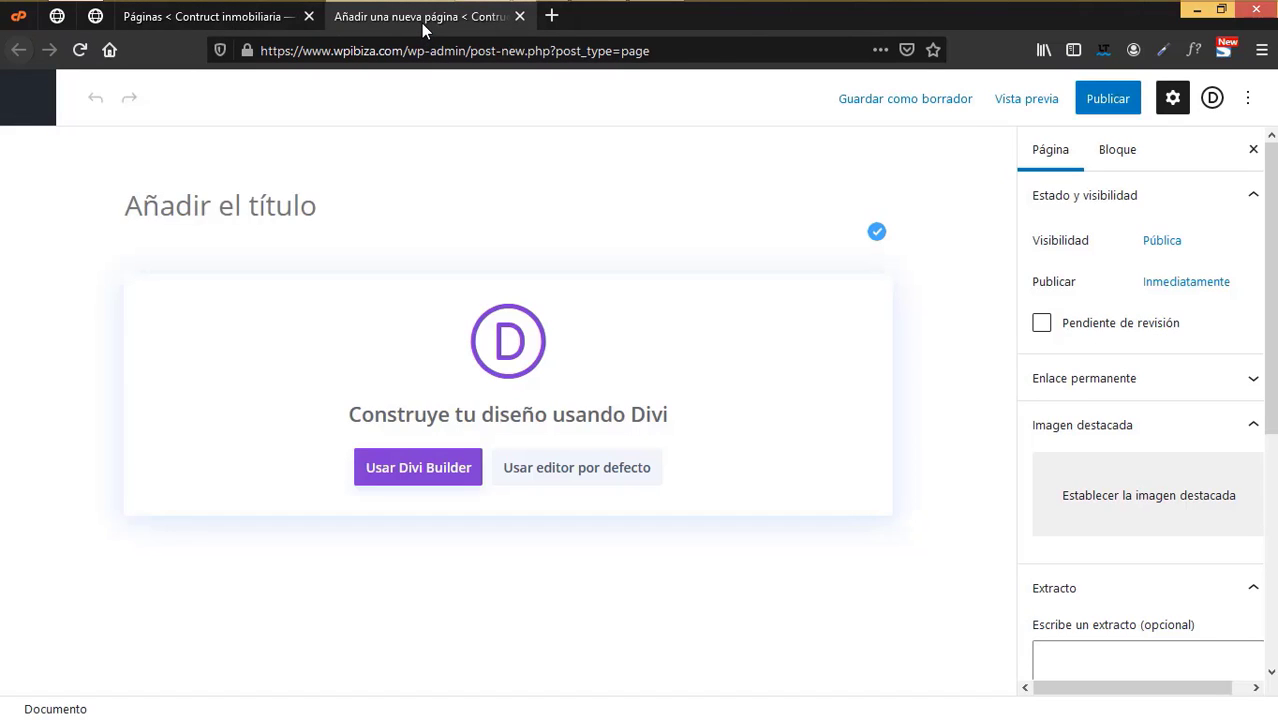
# - Title the page 'Blog' and publish it
pyautogui.write('Blog')
pyautogui.scroll(-5, 1061, 300)
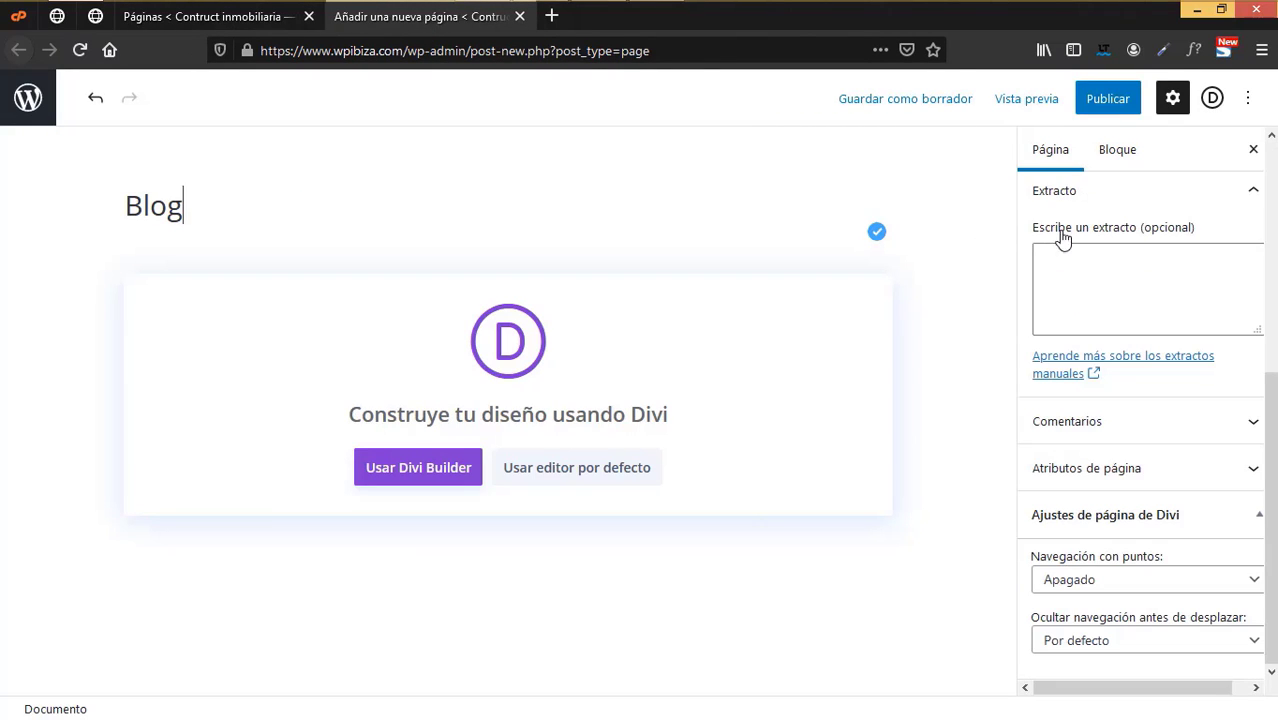
pyautogui.click(1107, 98)
pyautogui.click(1113, 99)
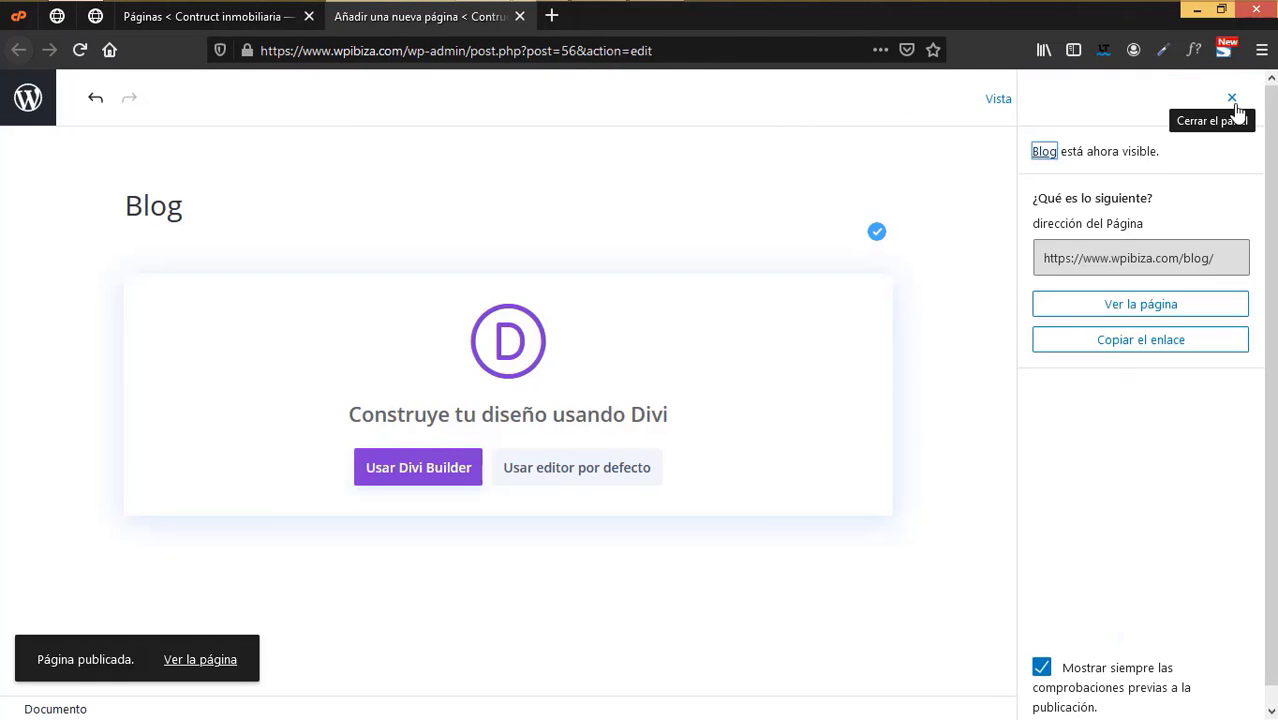
pyautogui.click(1232, 98)
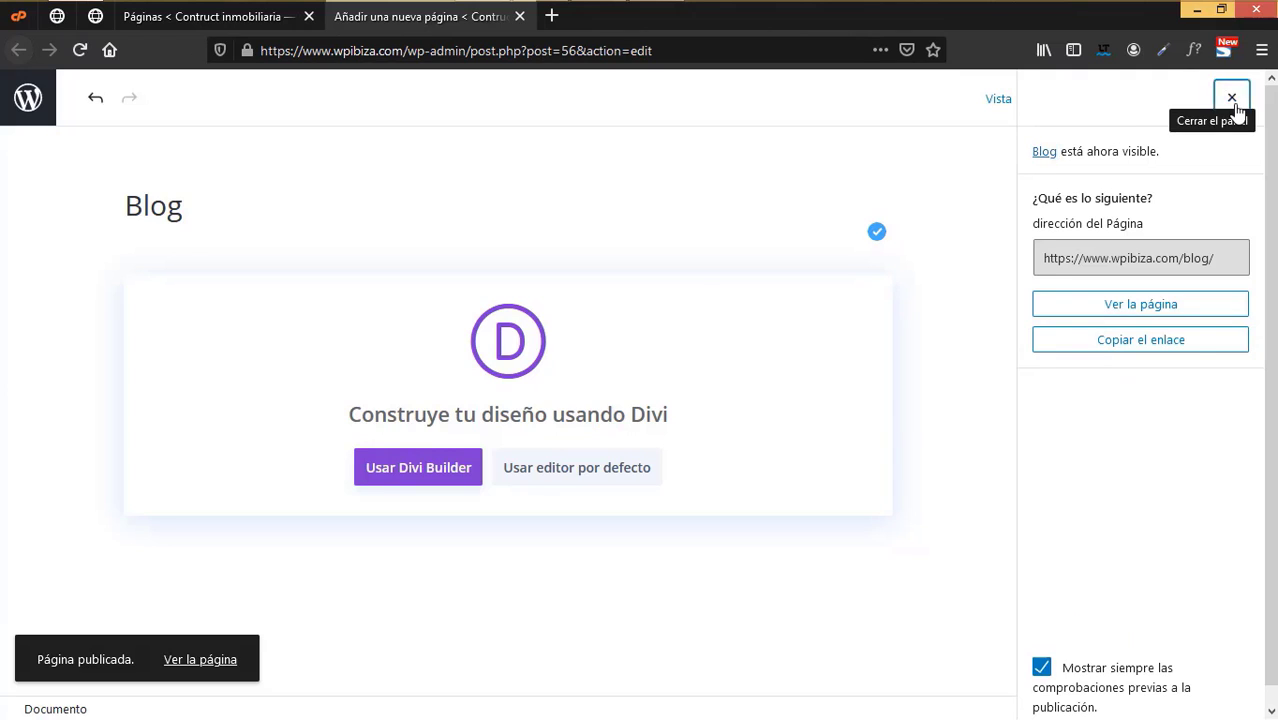
pyautogui.click(441, 472)
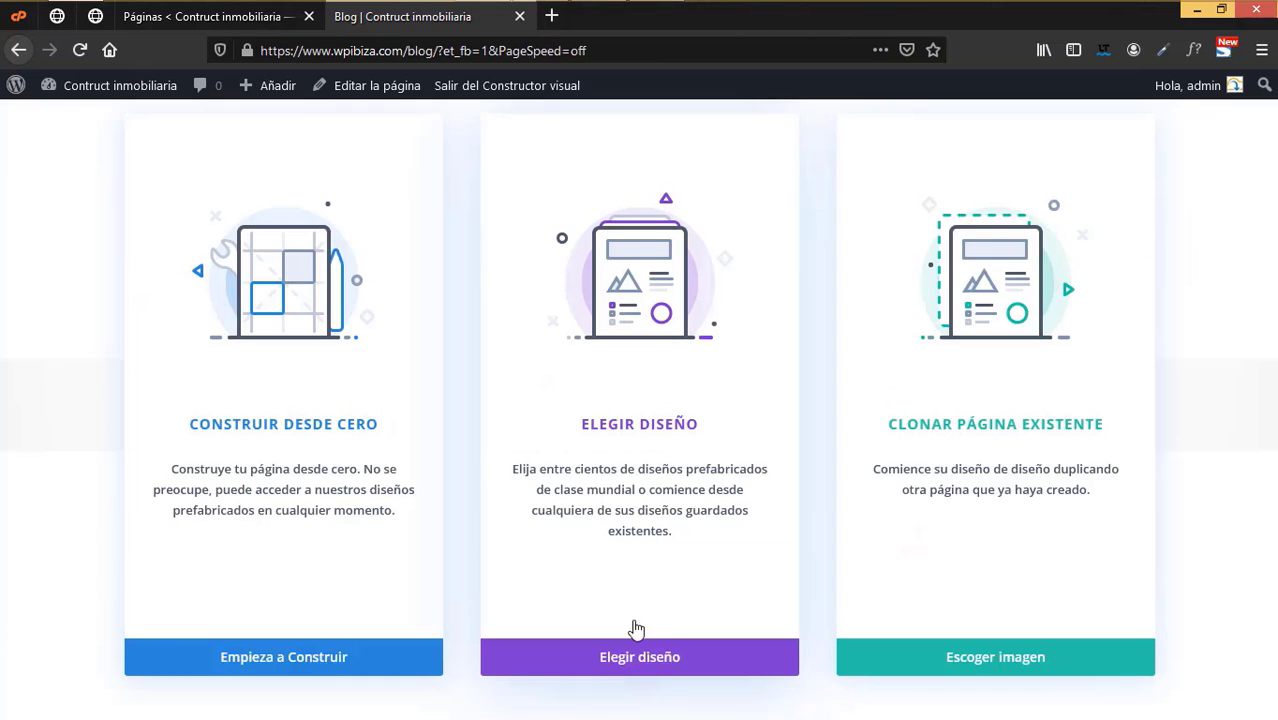
# - Apply the Real Estate pack's Blog layout from the Divi premade layout library
pyautogui.click(679, 668)
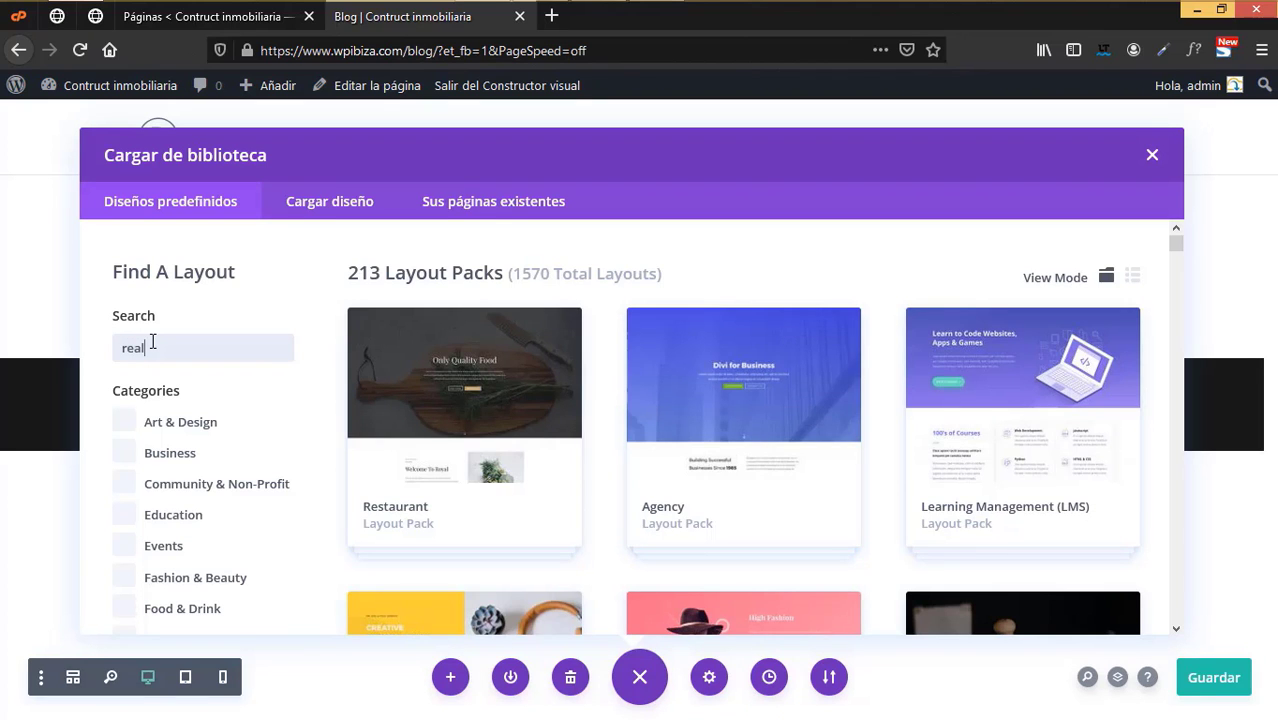
pyautogui.click(490, 417)
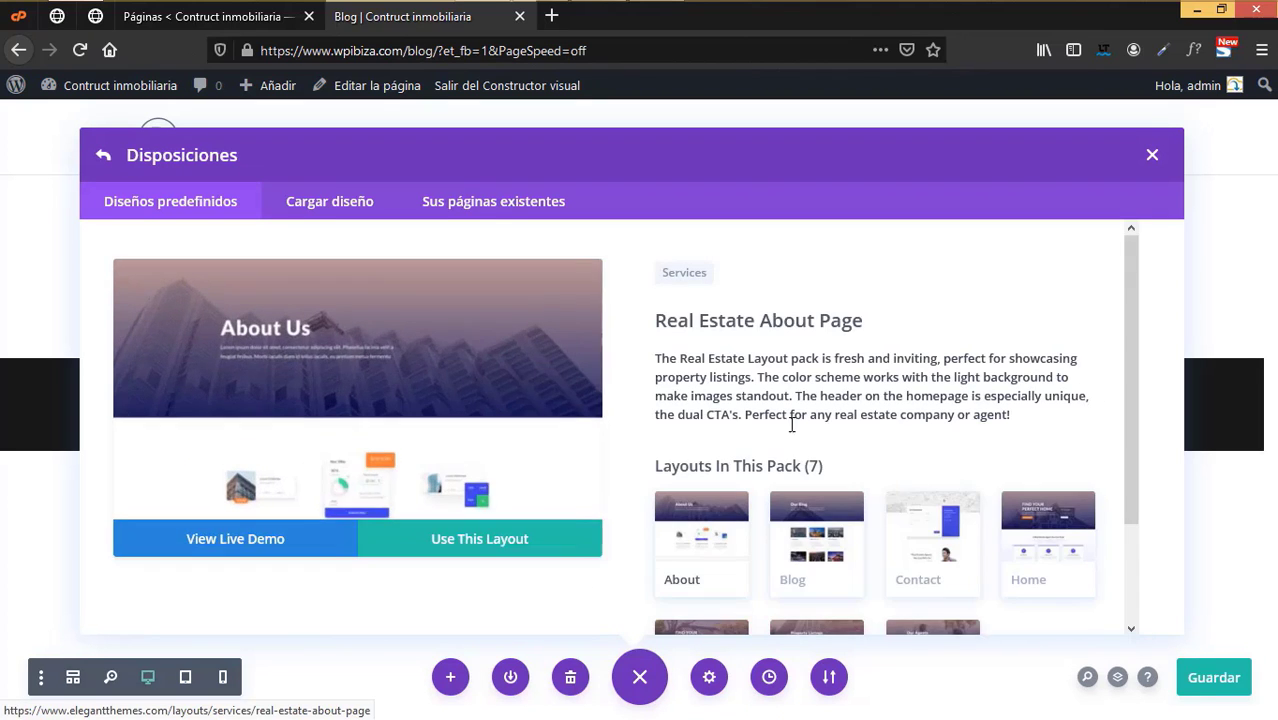
pyautogui.scroll(-2, 996, 490)
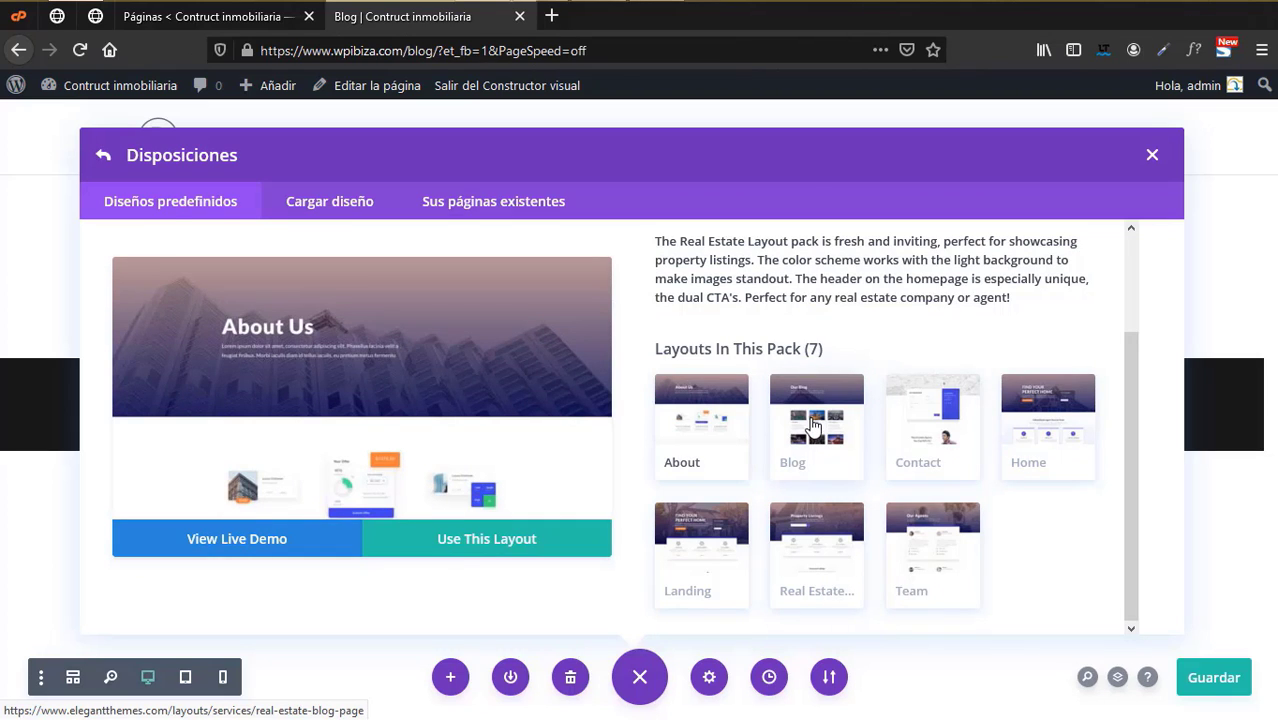
pyautogui.click(814, 427)
pyautogui.click(505, 550)
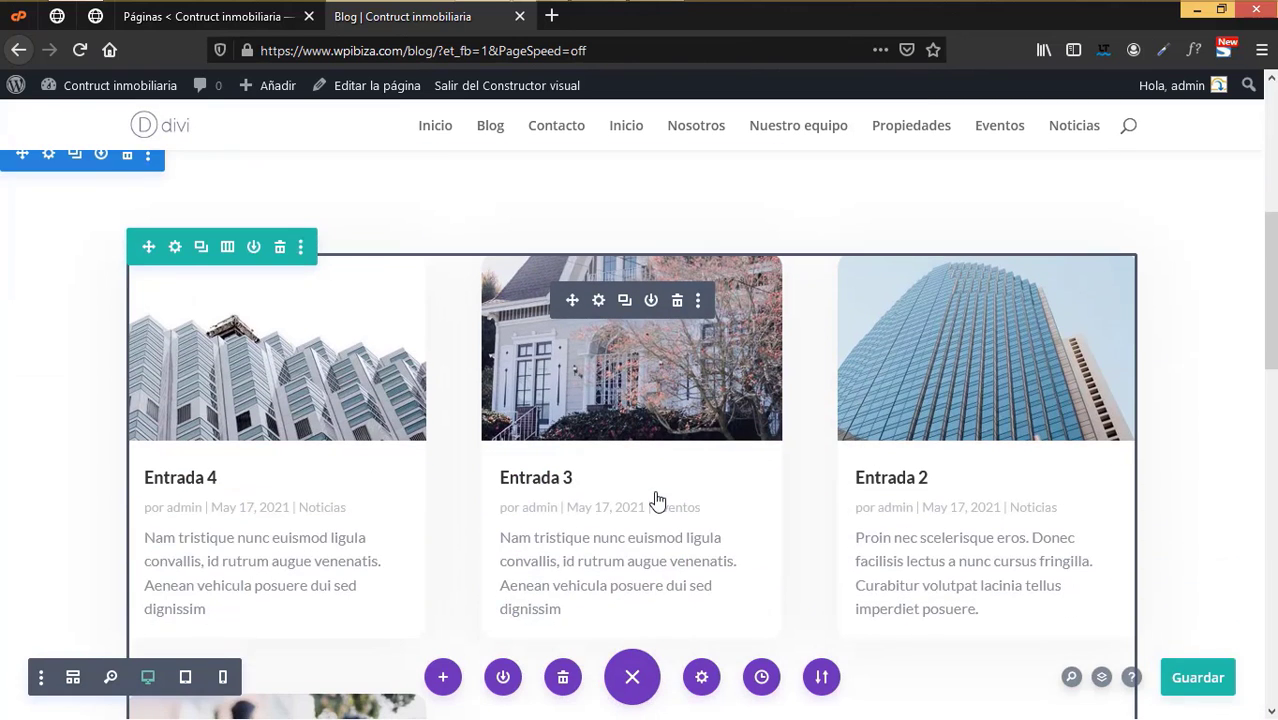
# - Save the Blog page's Divi layout, close its tab, and reload the Pages list showing Blog
pyautogui.scroll(-2, 437, 437)
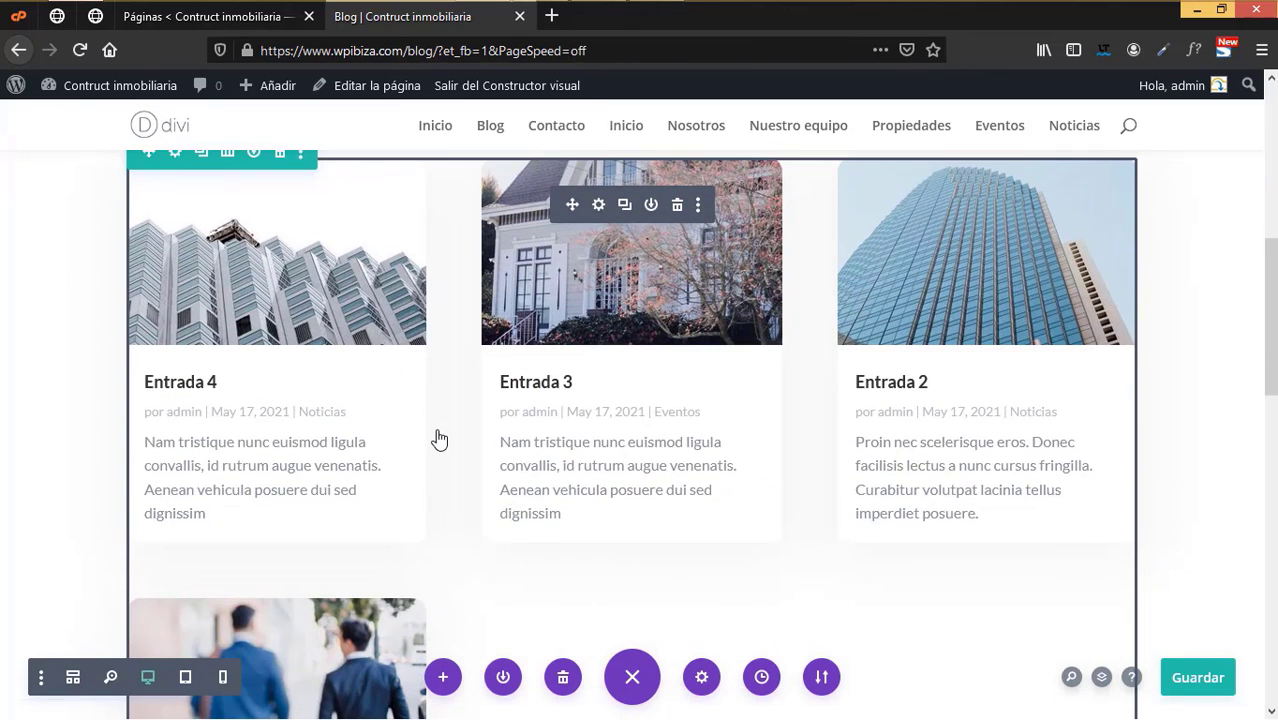
pyautogui.scroll(-4, 591, 438)
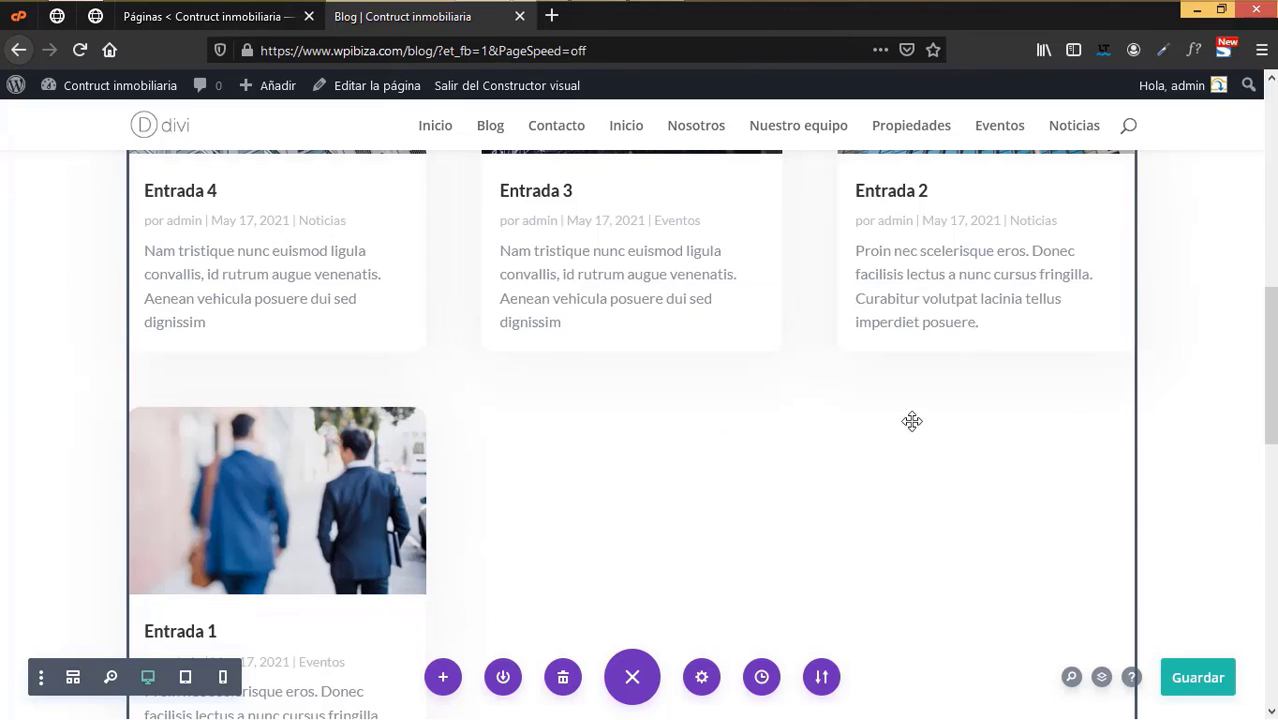
pyautogui.scroll(15, 884, 470)
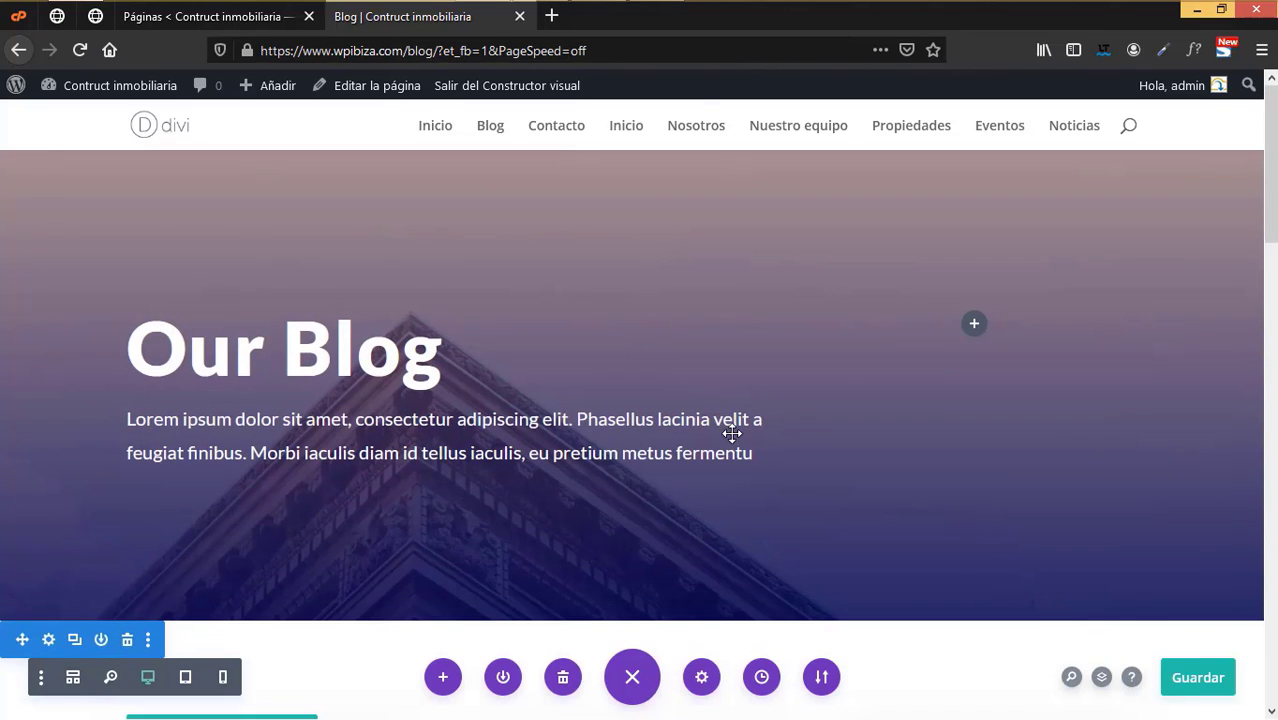
pyautogui.click(1203, 688)
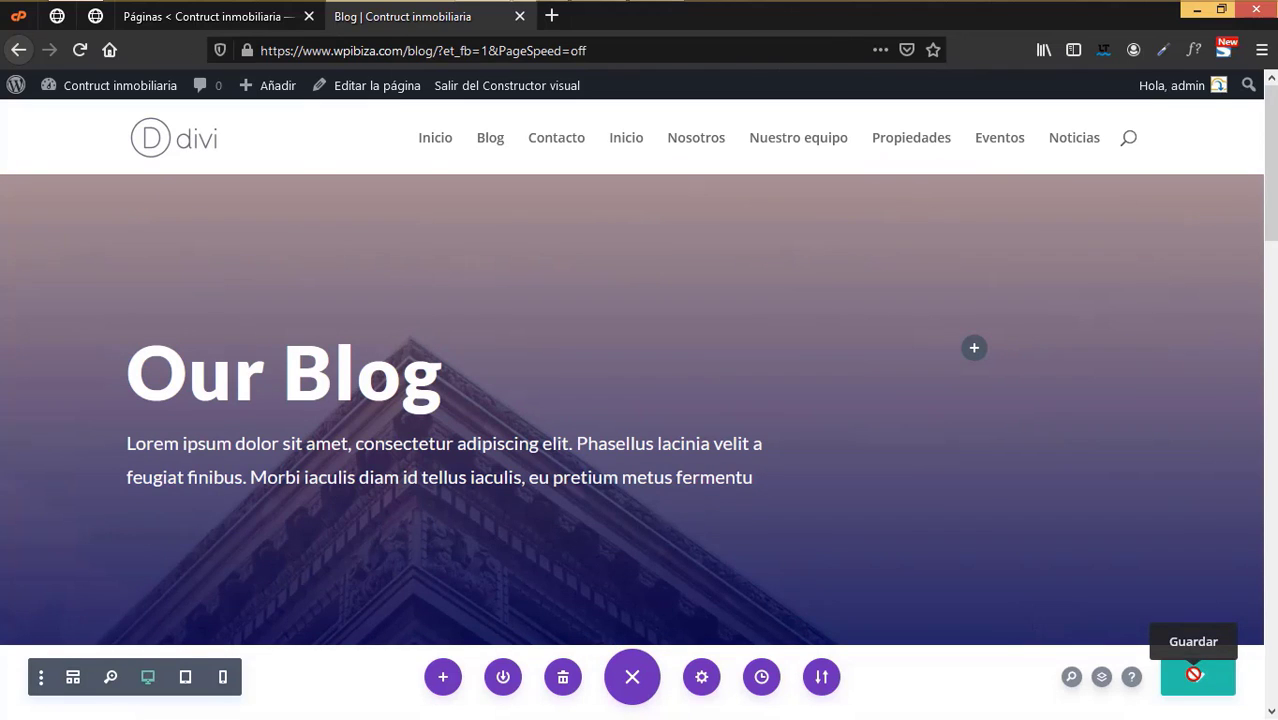
pyautogui.hotkey('ctrl', 'w')
pyautogui.click(80, 50)
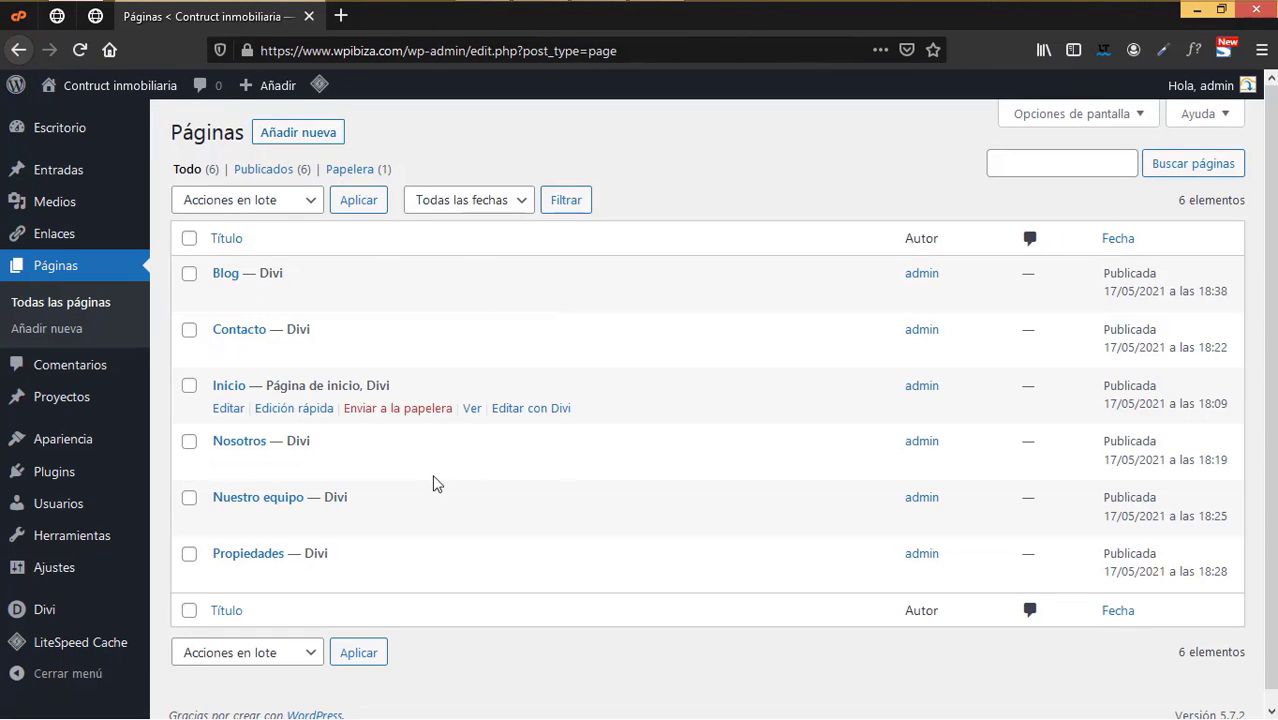
pyautogui.scroll(-1, 265, 515)
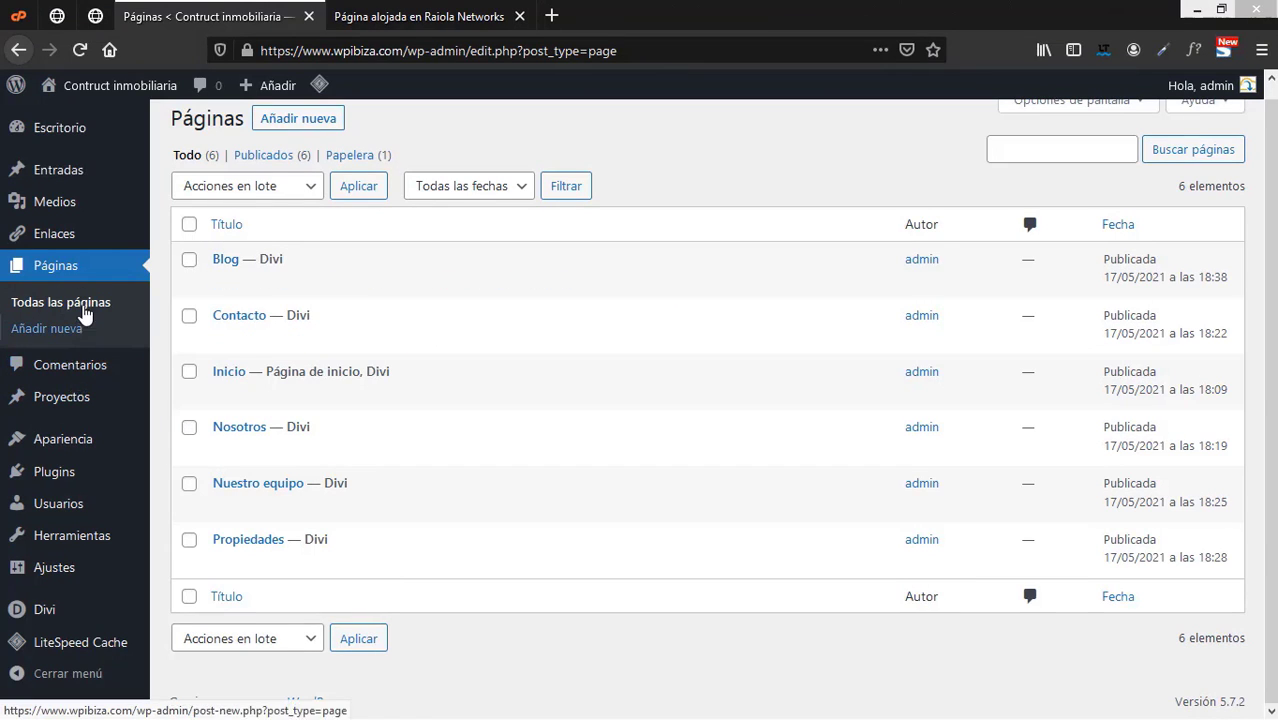
# - Upload Logo-min.png in Divi Theme Options and set it as the site logo
pyautogui.moveTo(100, 612)
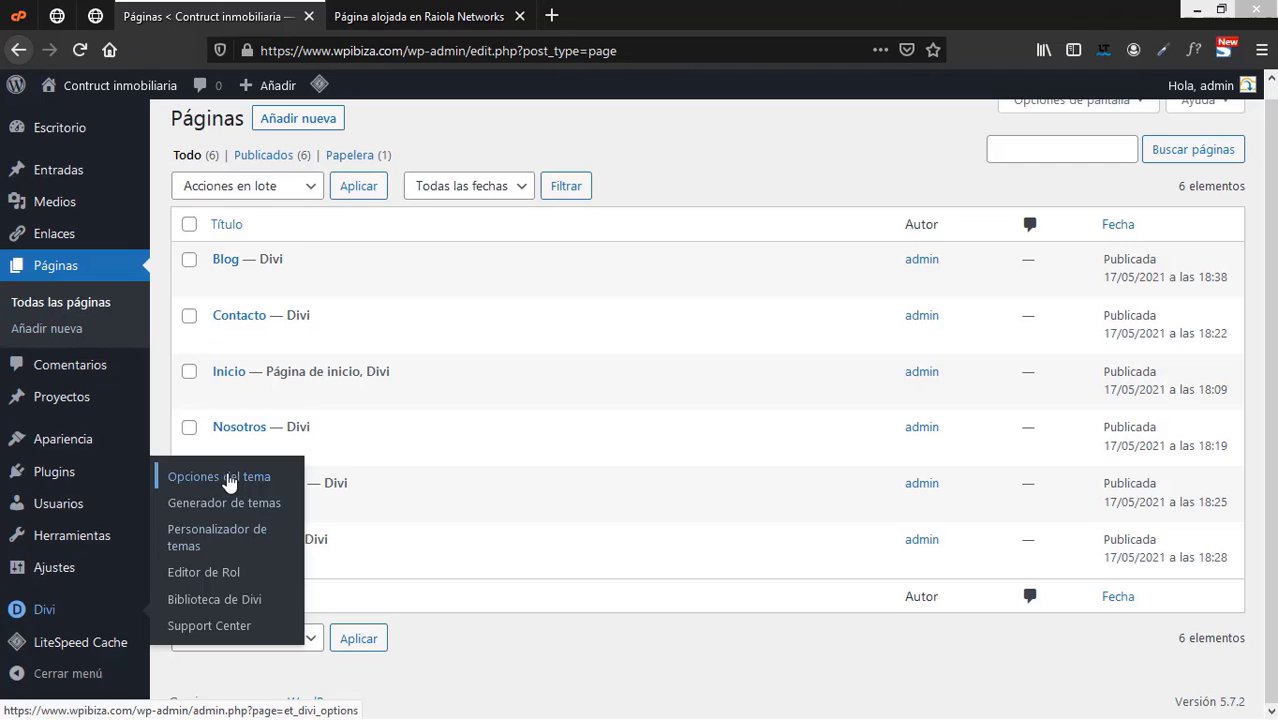
pyautogui.click(231, 479)
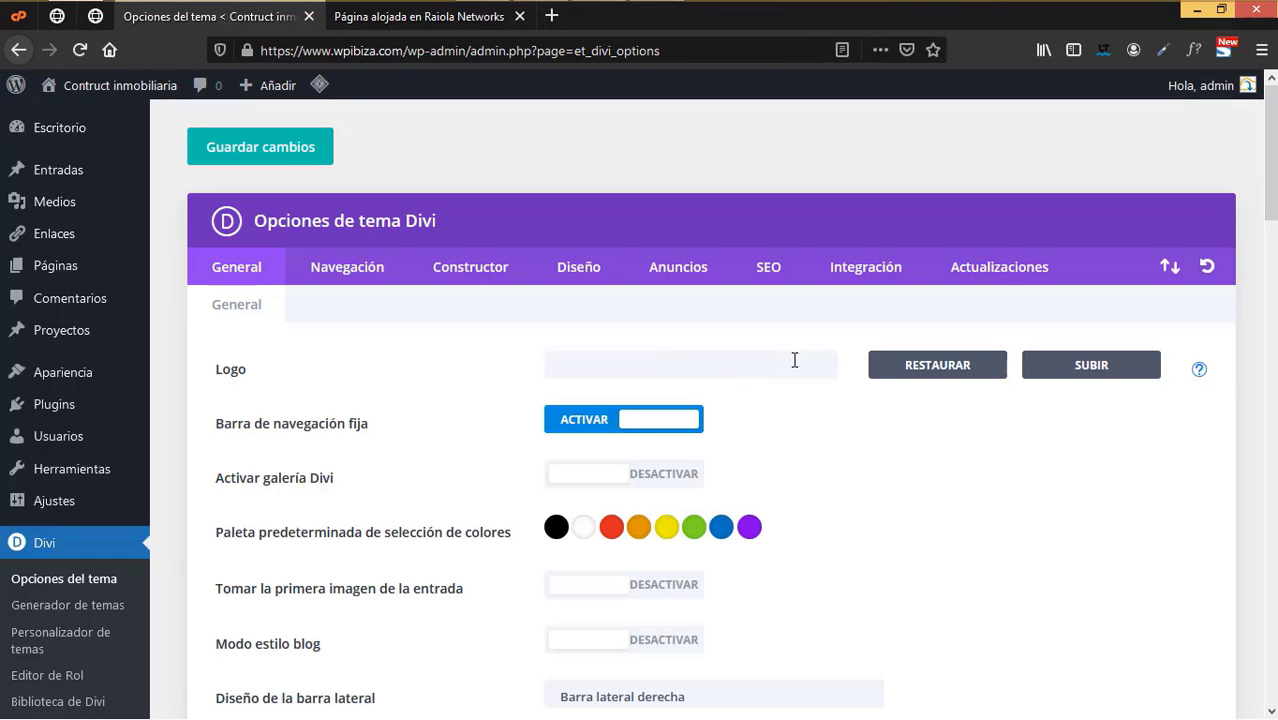
pyautogui.click(1080, 366)
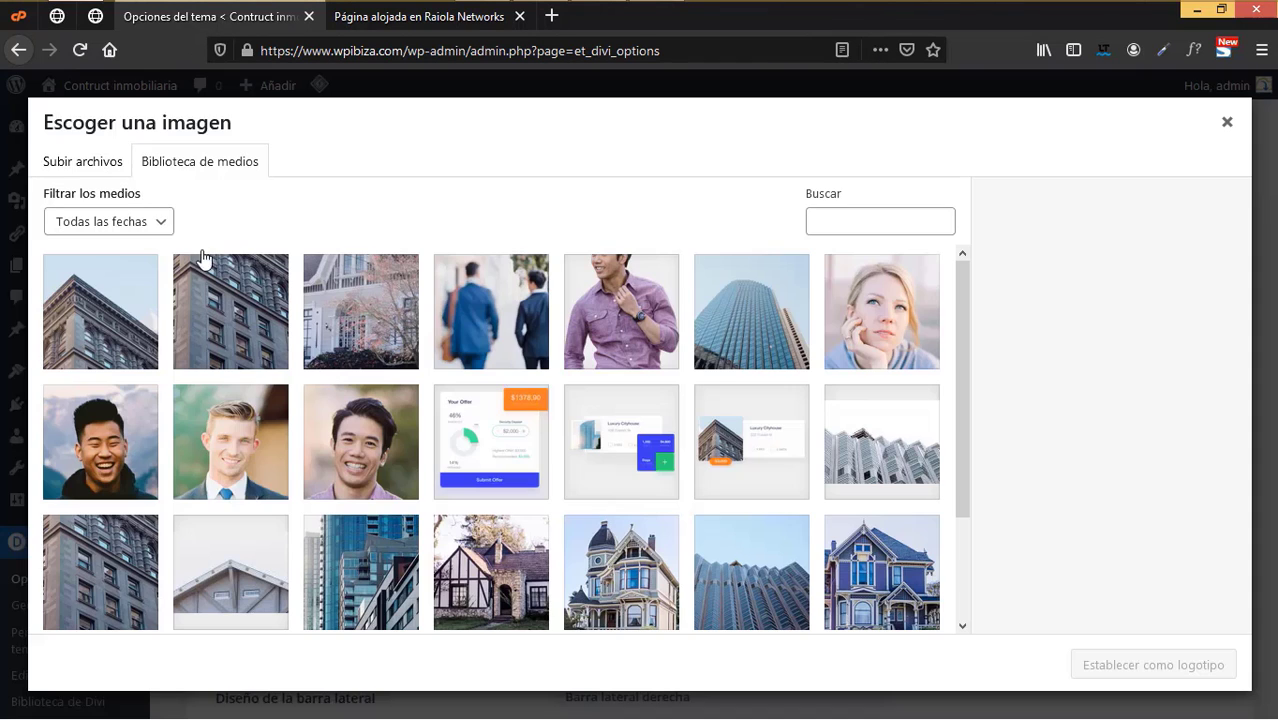
pyautogui.click(106, 164)
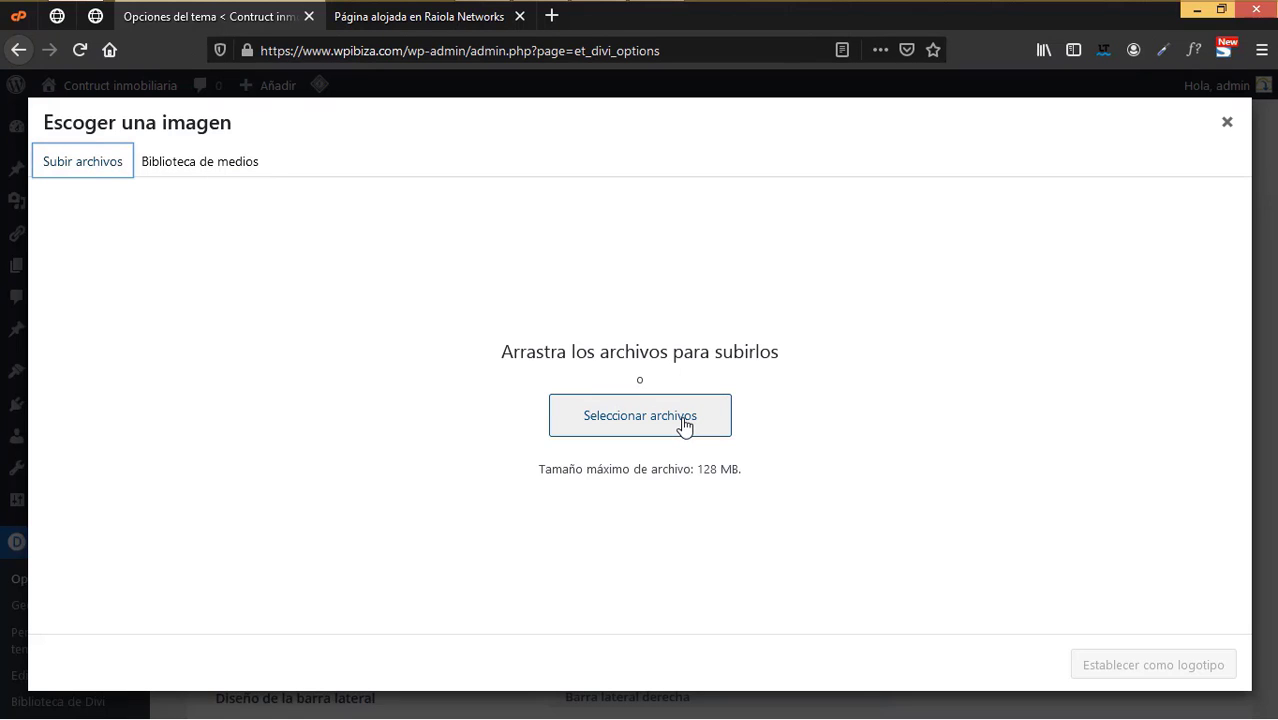
pyautogui.click(684, 425)
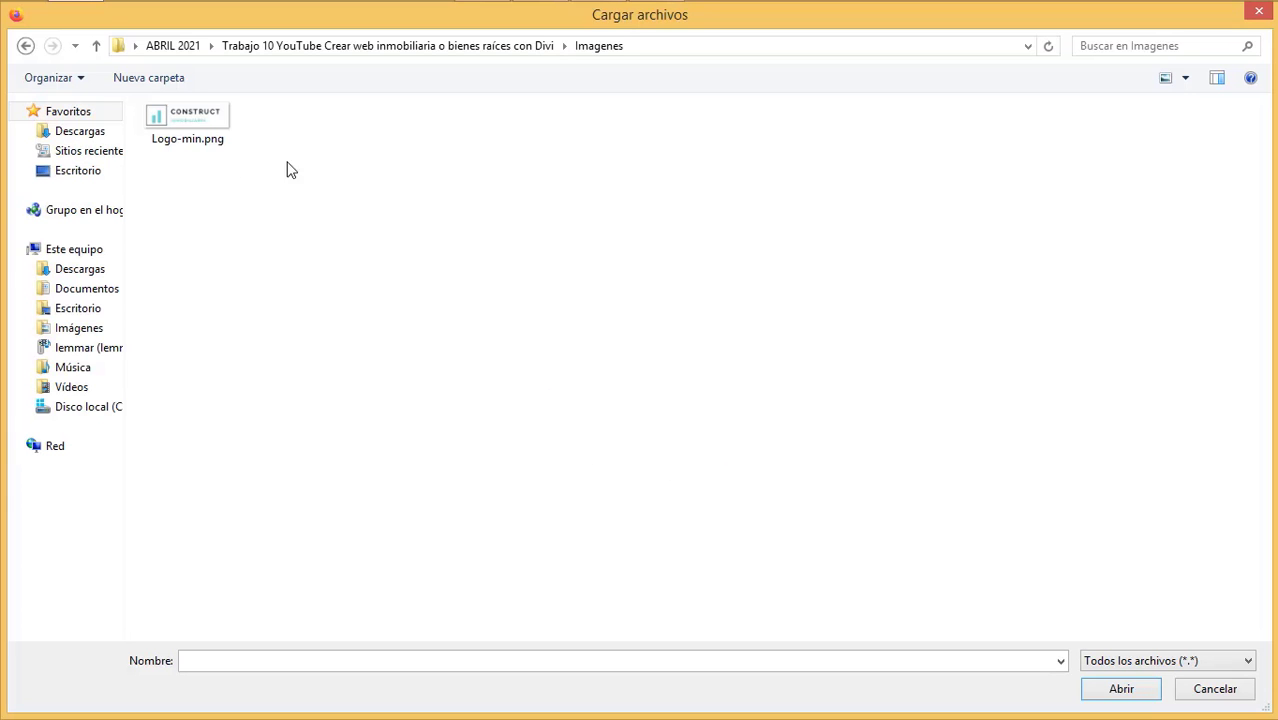
pyautogui.doubleClick(200, 120)
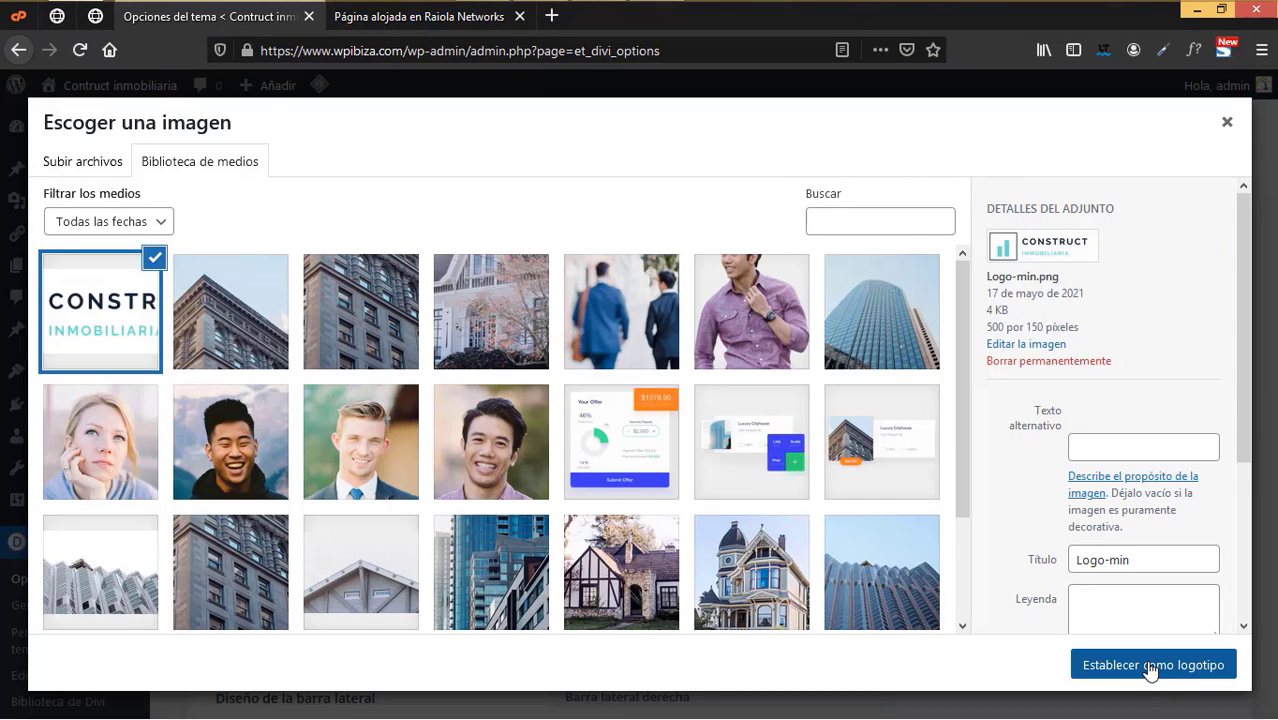
pyautogui.click(1153, 666)
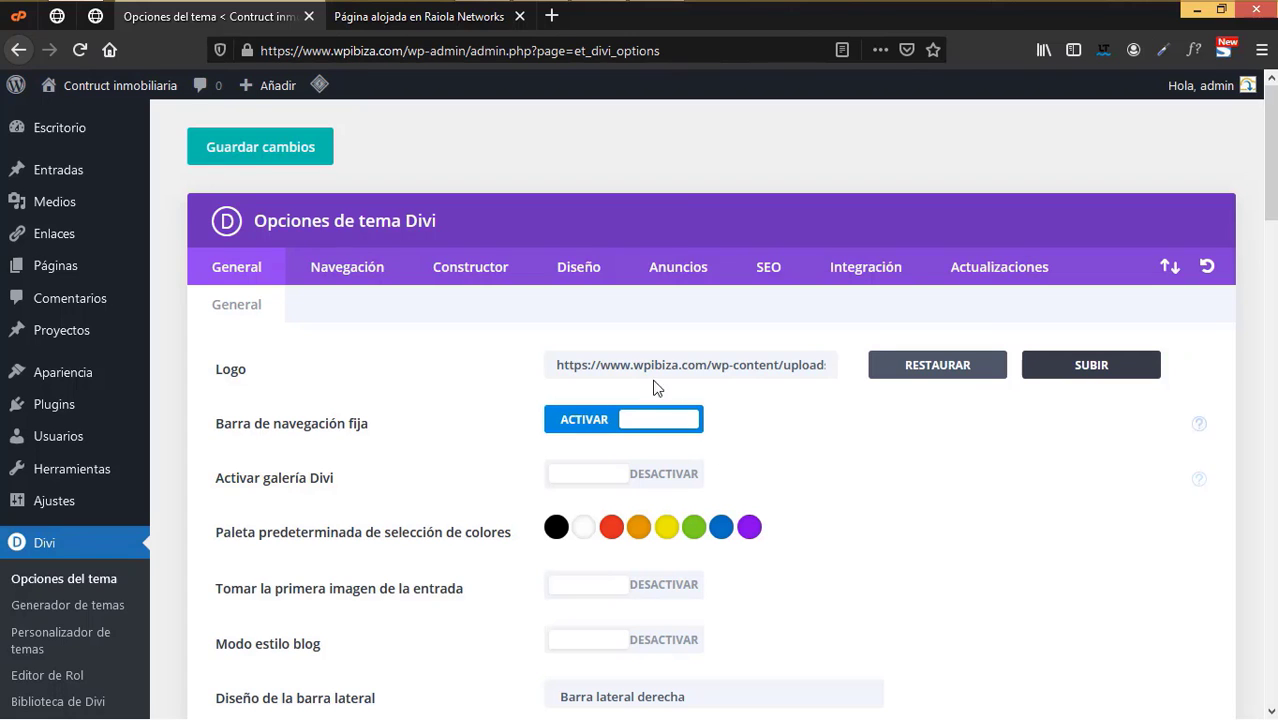
# - Turn off the Google+ icon and clear the '#' from the Google+ profile address
pyautogui.scroll(-3, 516, 504)
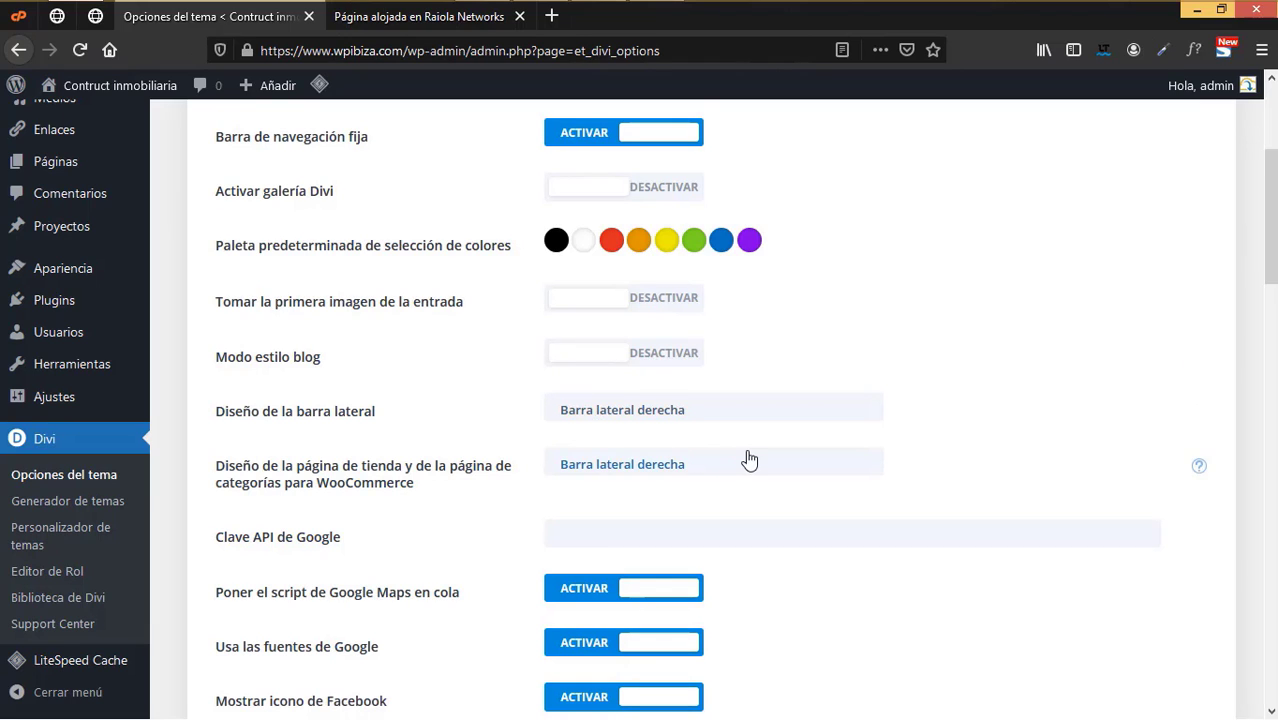
pyautogui.scroll(-4, 748, 458)
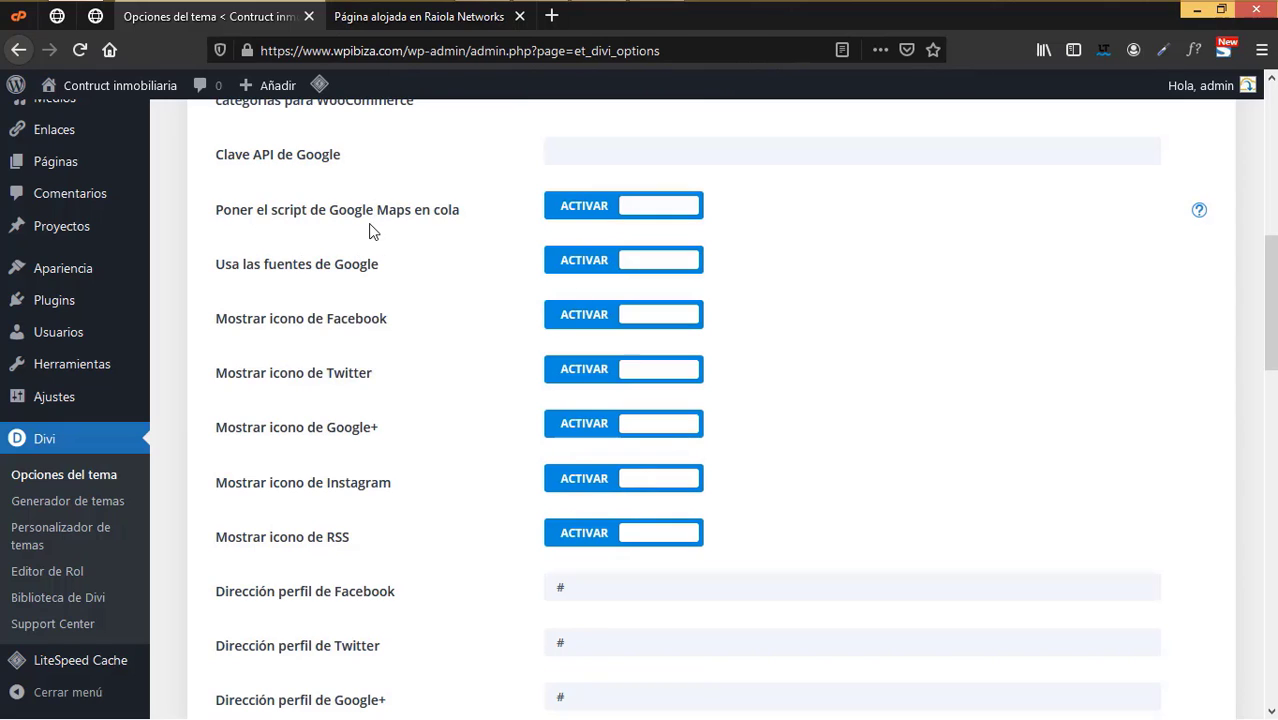
pyautogui.click(640, 427)
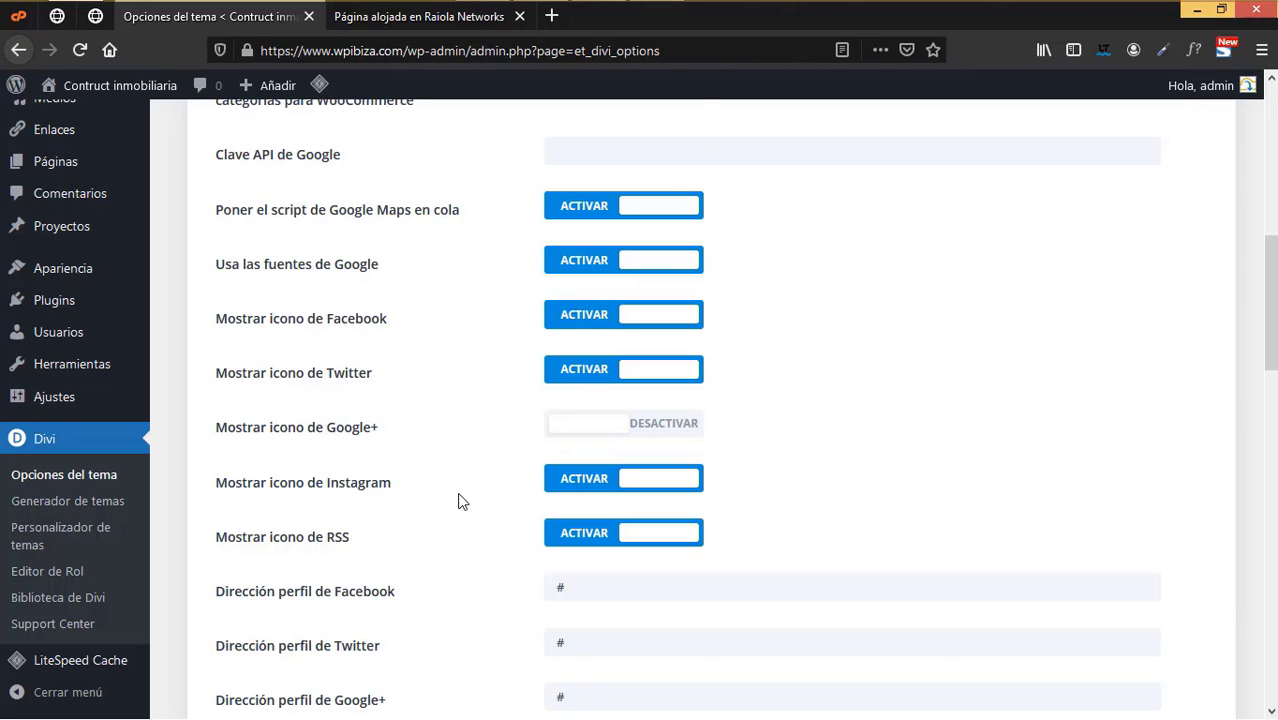
pyautogui.scroll(-2, 456, 500)
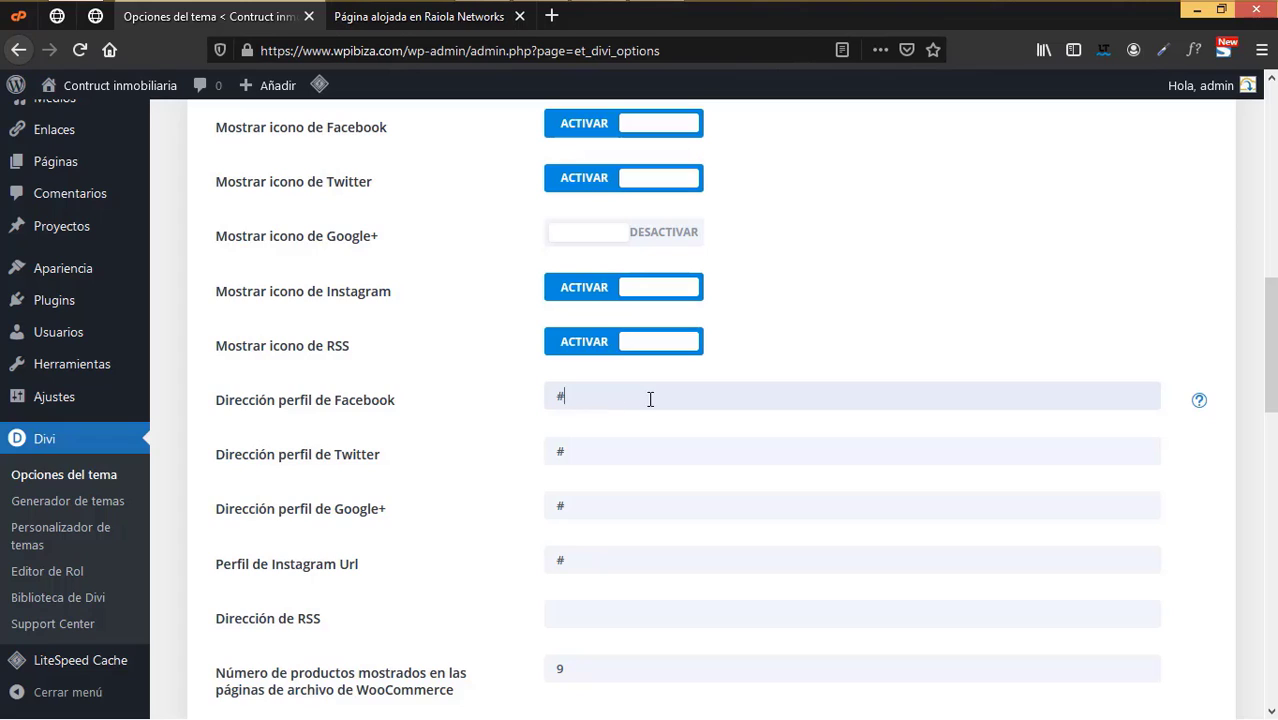
pyautogui.moveTo(650, 399); pyautogui.dragTo(543, 402)
pyautogui.click(591, 501)
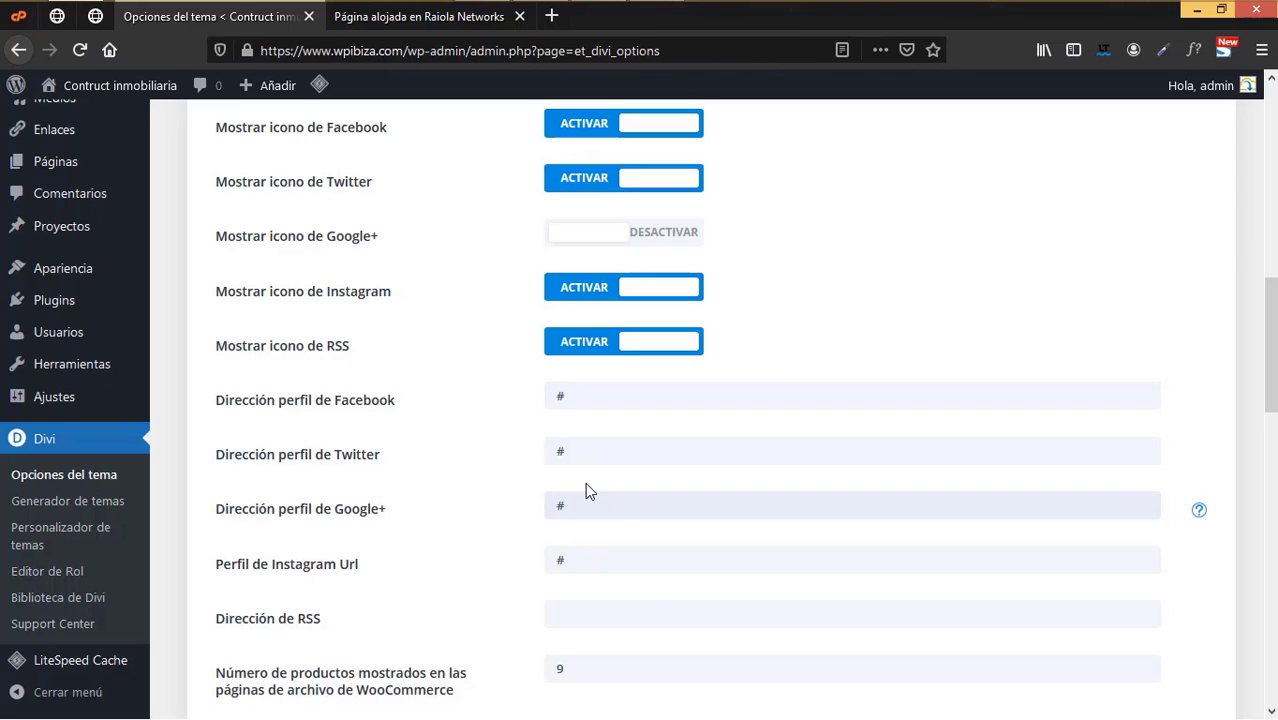
pyautogui.press('BackSpace')
# - Save the Divi theme options, then close the Raiola Networks hosting page tab
pyautogui.scroll(-6, 621, 598)
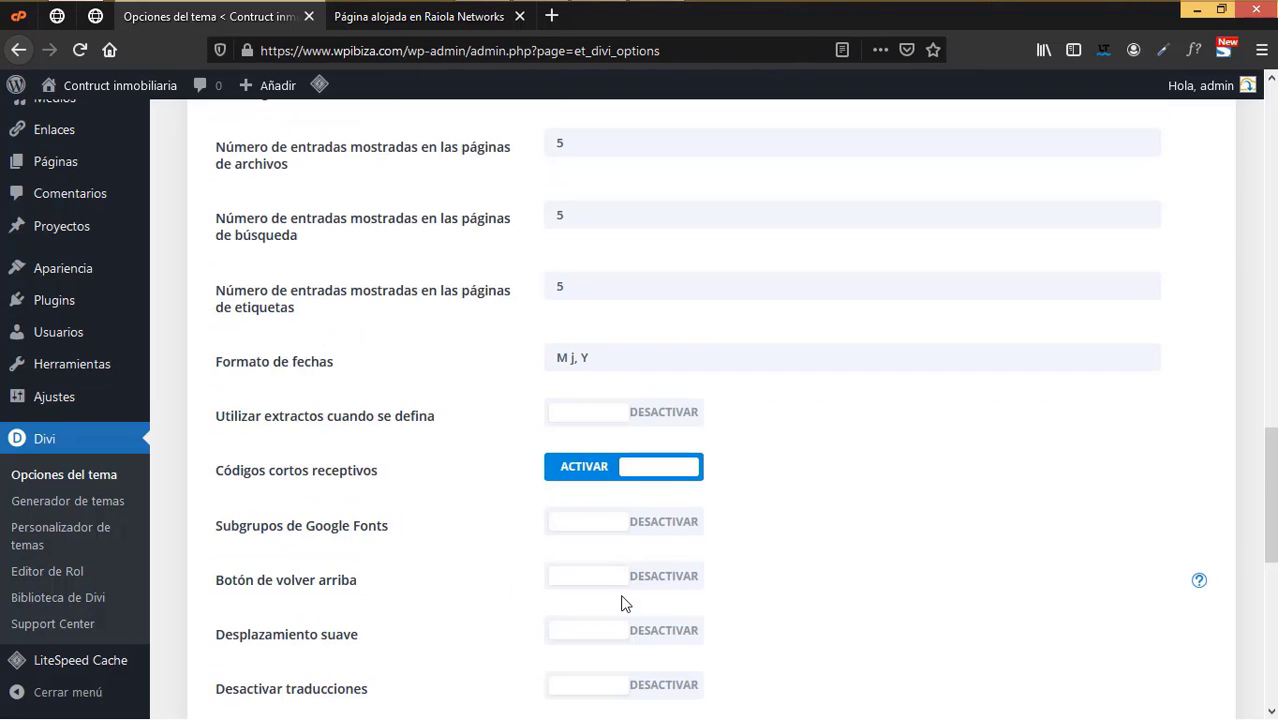
pyautogui.scroll(-3, 621, 598)
pyautogui.scroll(-2, 616, 598)
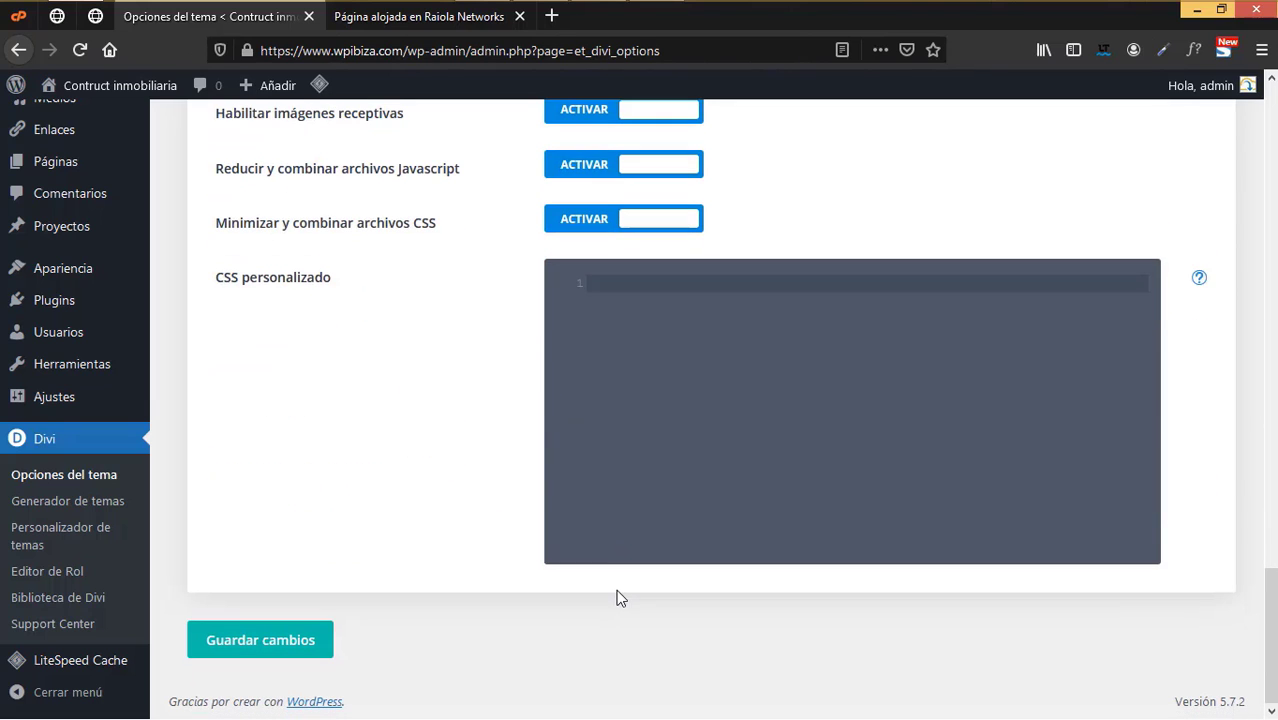
pyautogui.click(282, 645)
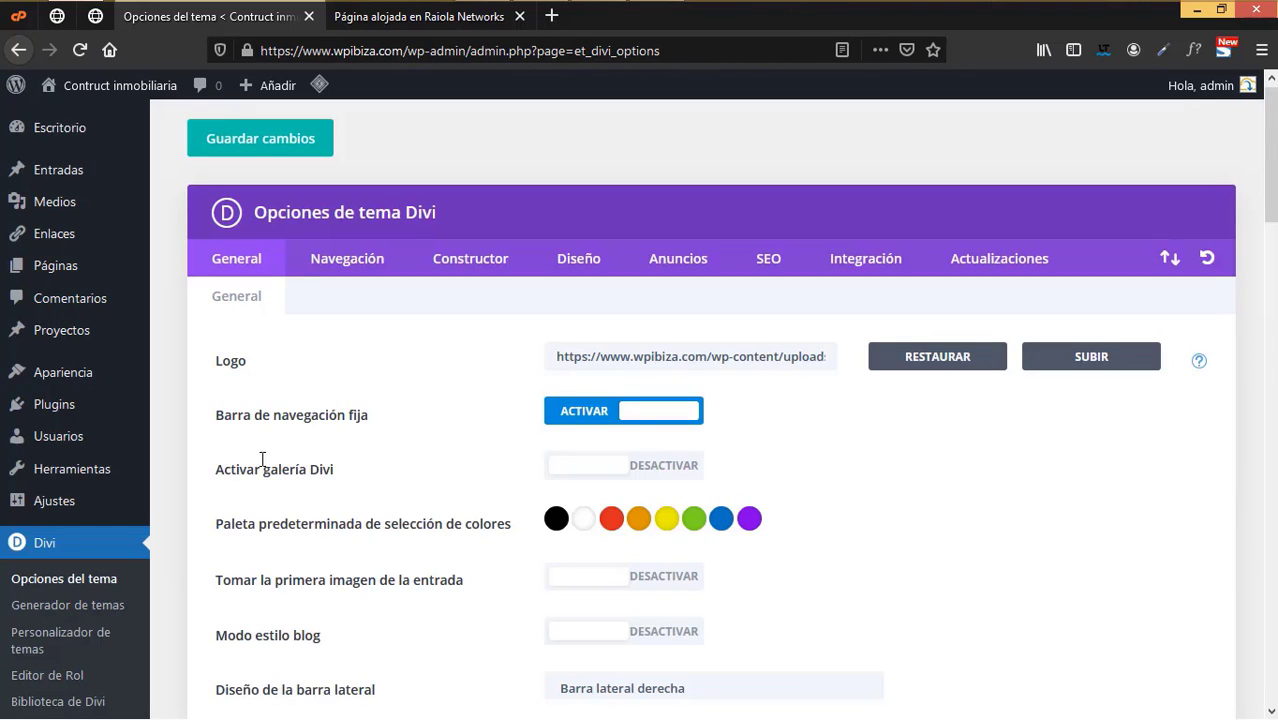
pyautogui.scroll(-2, 103, 506)
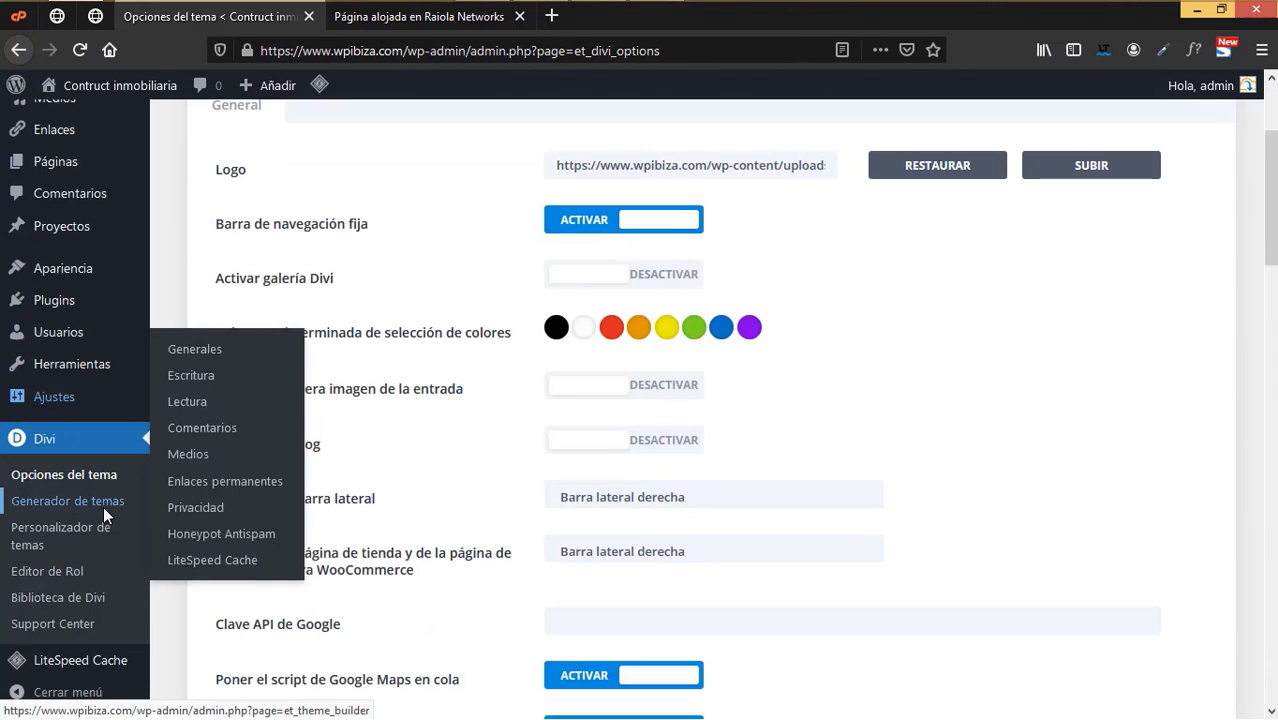
pyautogui.click(519, 16)
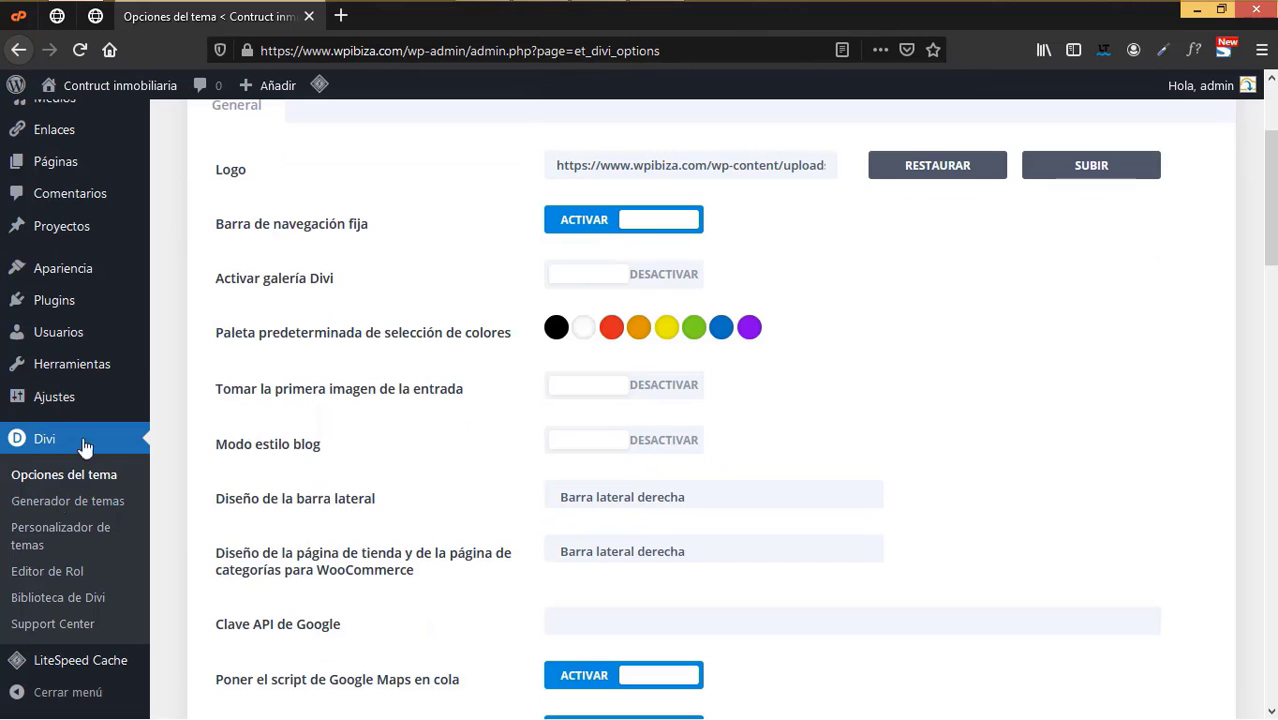
# - Preview the site in a new Theme Customizer tab, checking the Construct Inmobiliaria logo, then return to Theme Options
pyautogui.rightClick(43, 537)
pyautogui.click(228, 305)
pyautogui.click(343, 27)
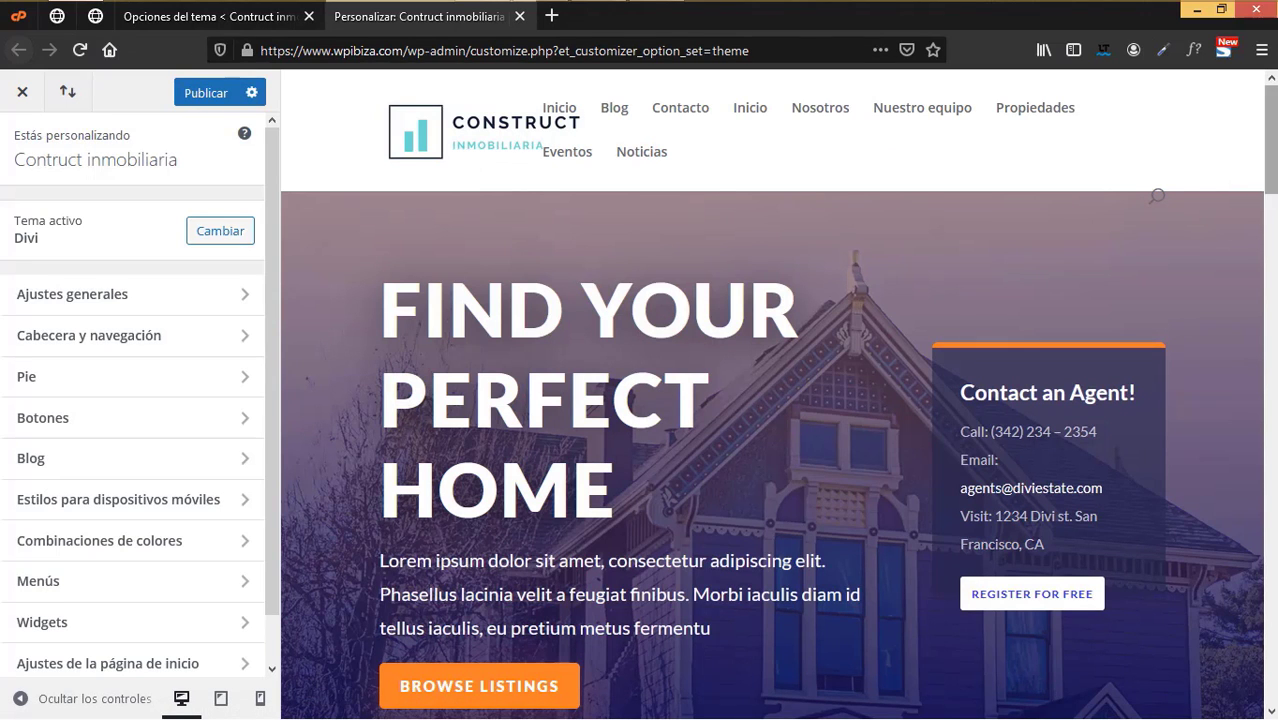
pyautogui.scroll(-15, 937, 697)
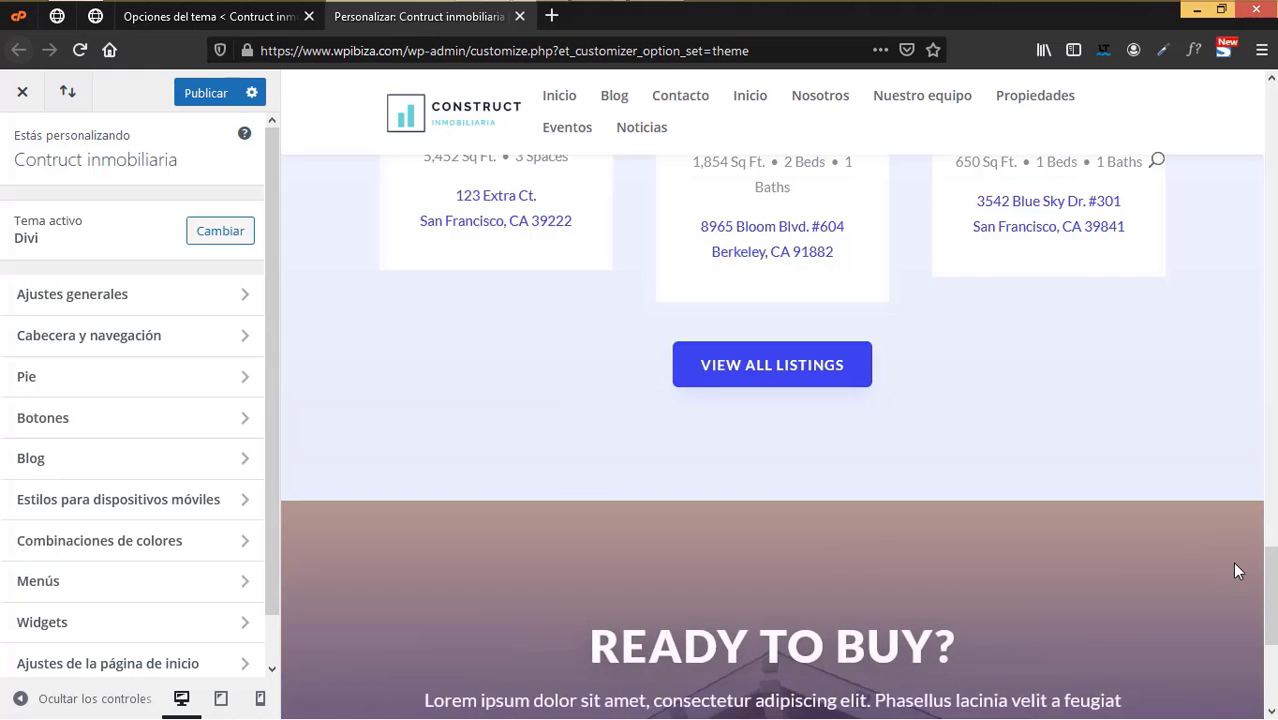
pyautogui.scroll(-5, 1232, 561)
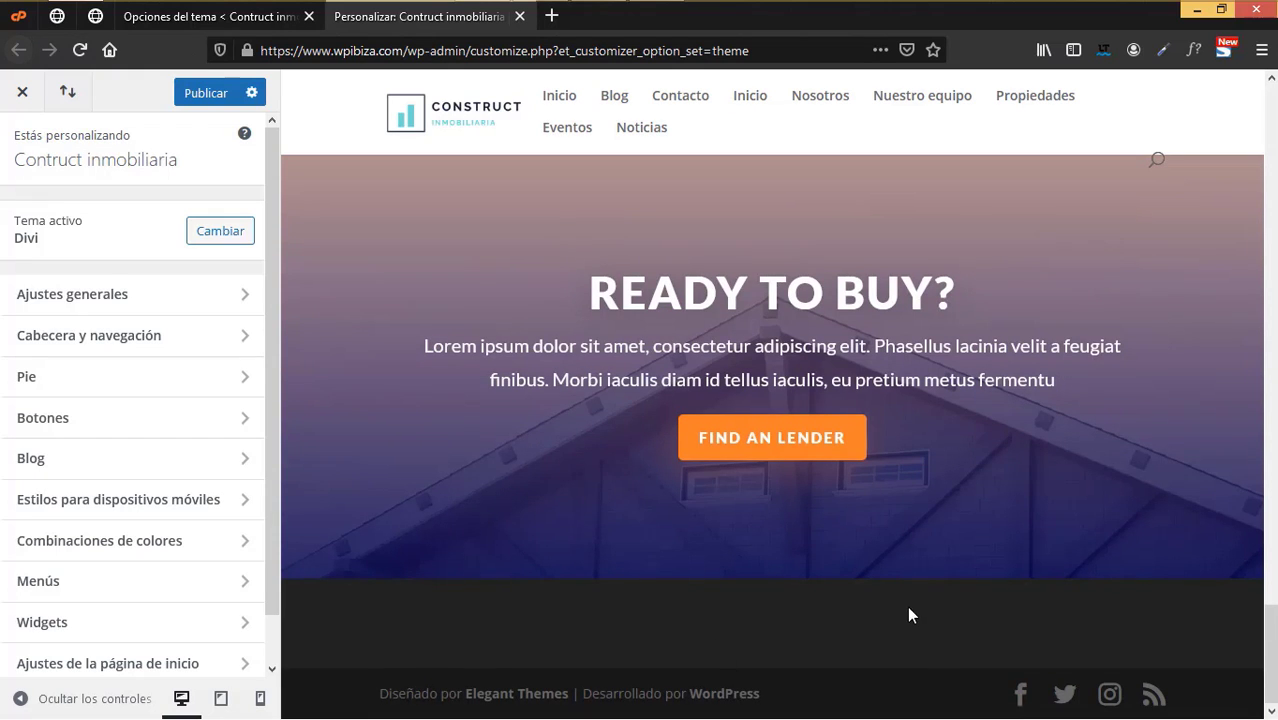
pyautogui.scroll(10, 907, 606)
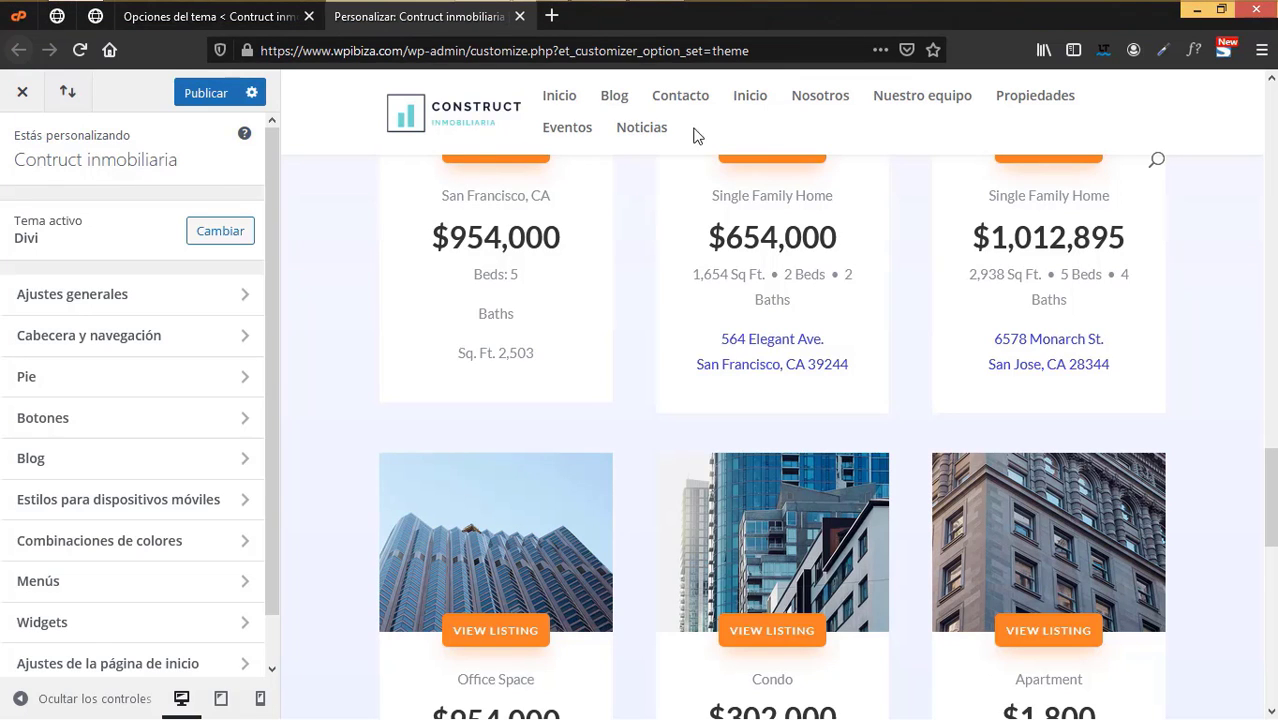
pyautogui.click(243, 17)
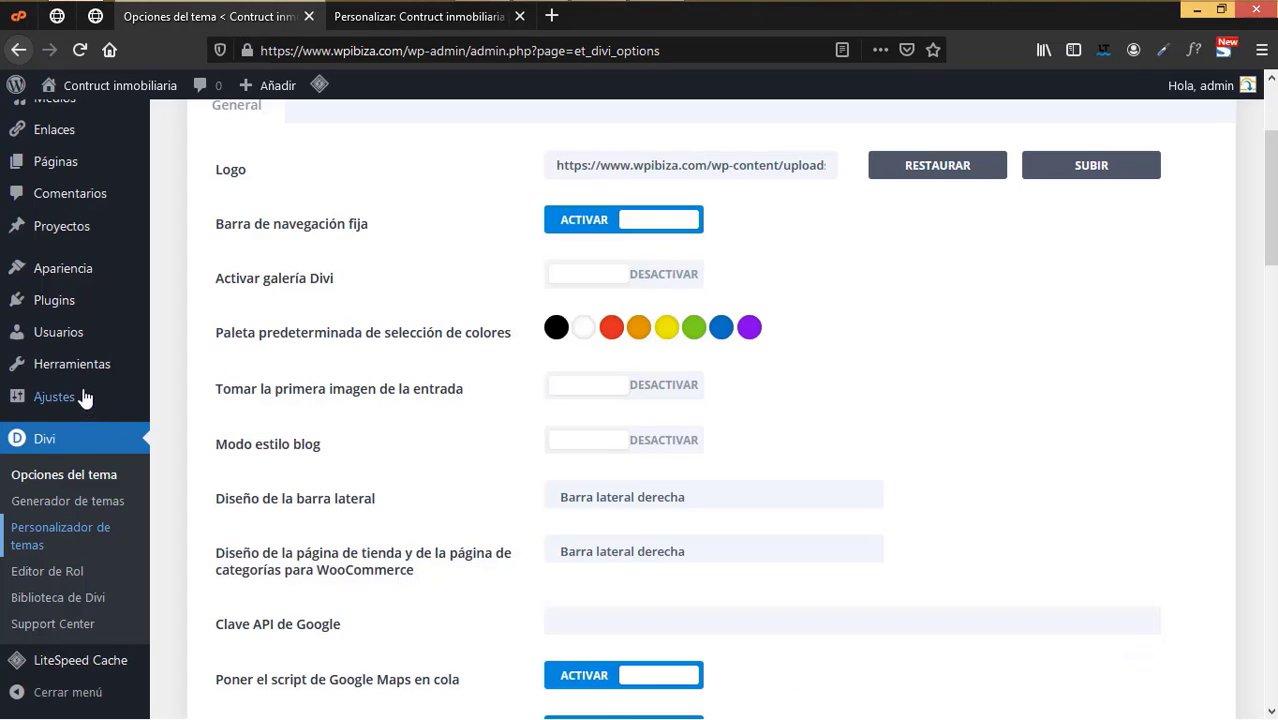
# - Create a new menu named 'Principal' assigned to the primary menu location
pyautogui.moveTo(14, 271)
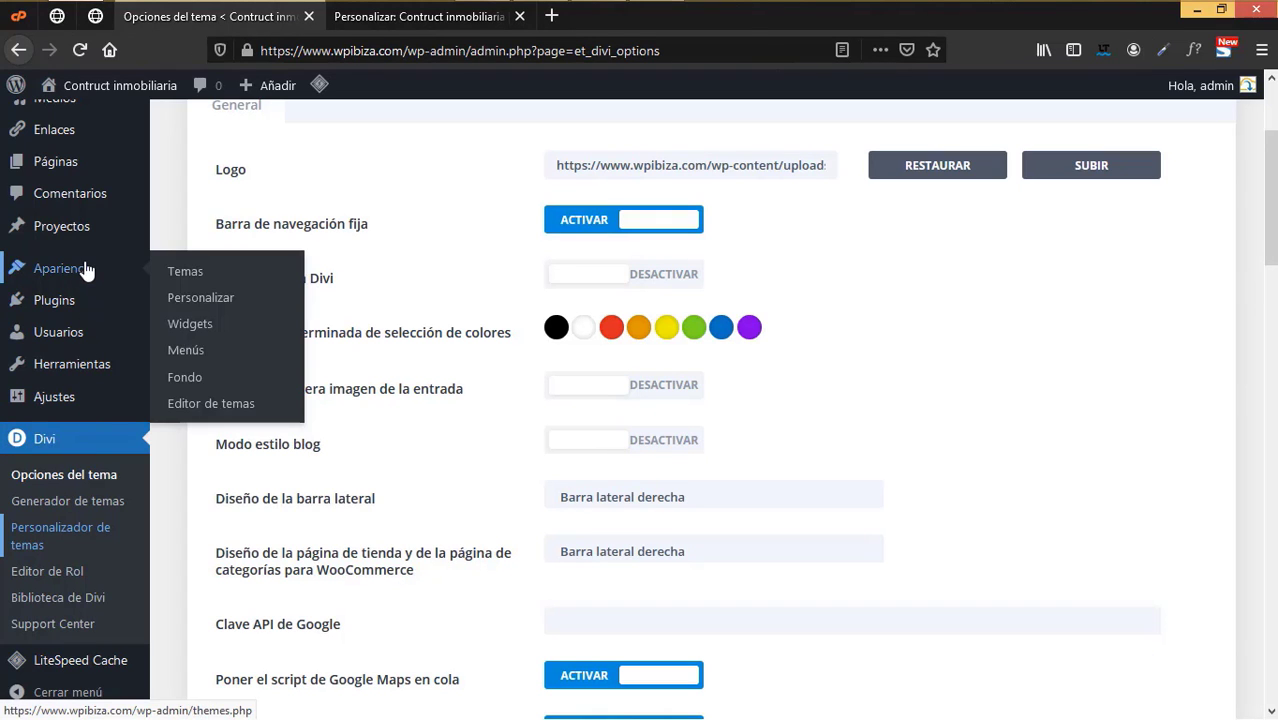
pyautogui.click(194, 350)
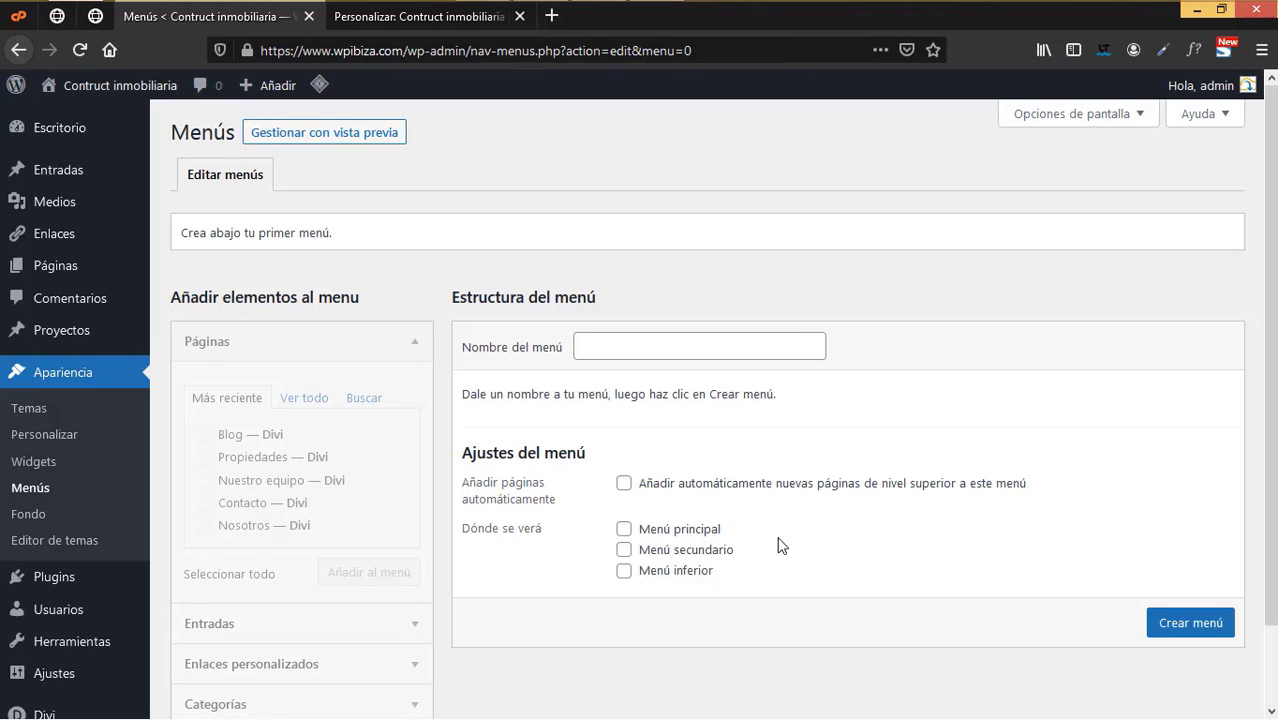
pyautogui.click(625, 530)
pyautogui.click(620, 359)
pyautogui.write('Principa')
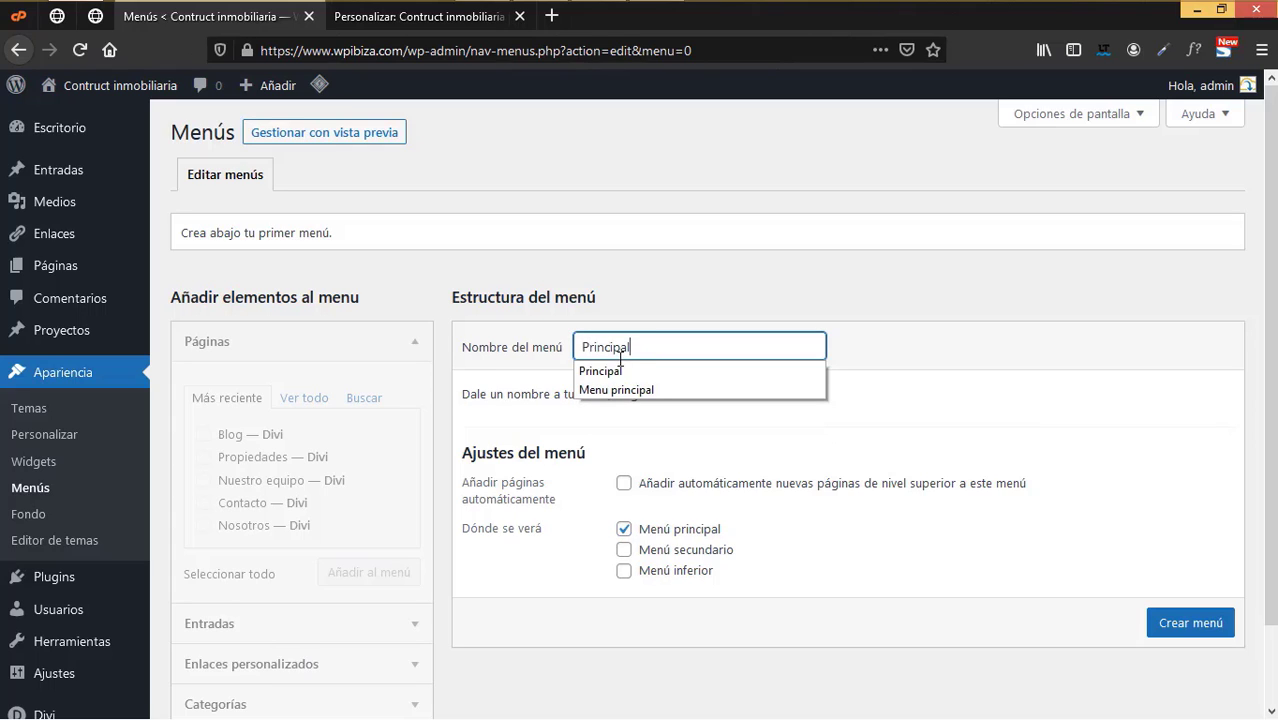
pyautogui.write('l')
pyautogui.click(624, 372)
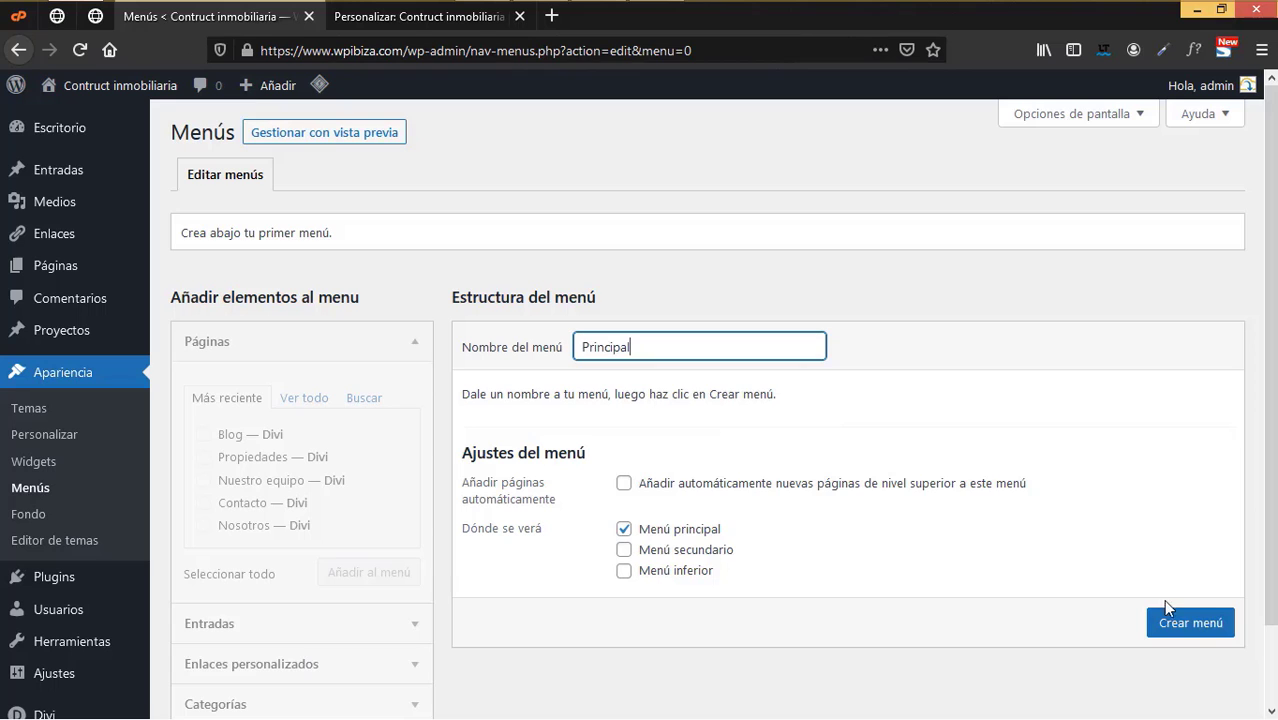
pyautogui.click(1188, 622)
# - Add the Inicio, Blog, Contacto, Nosotros, Nuestro equipo and Propiedades pages to the menu
pyautogui.scroll(-1, 402, 550)
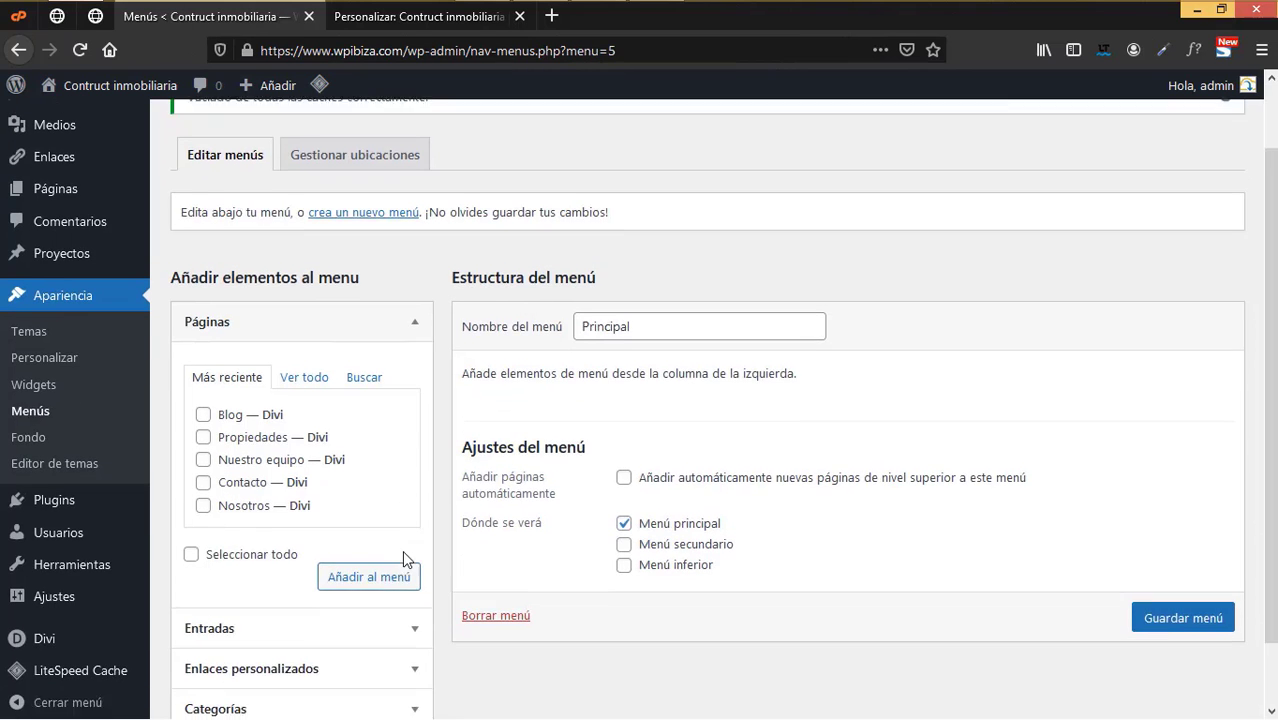
pyautogui.click(300, 362)
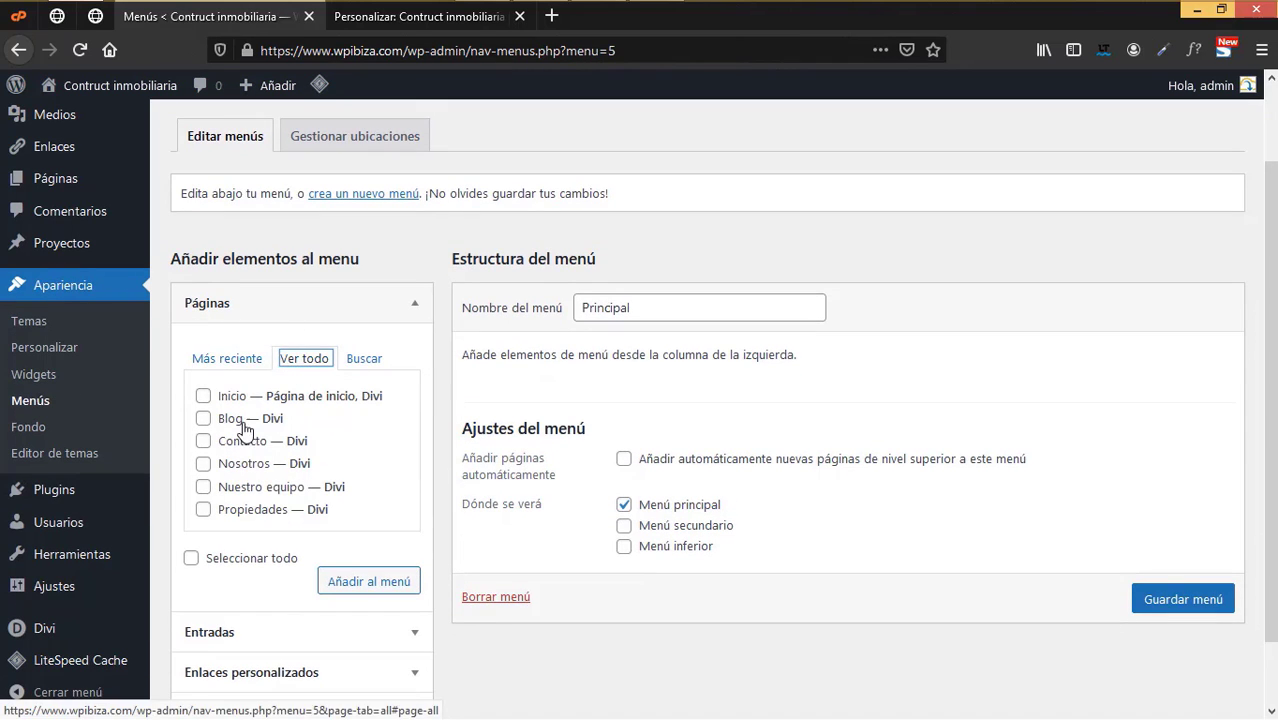
pyautogui.click(203, 396)
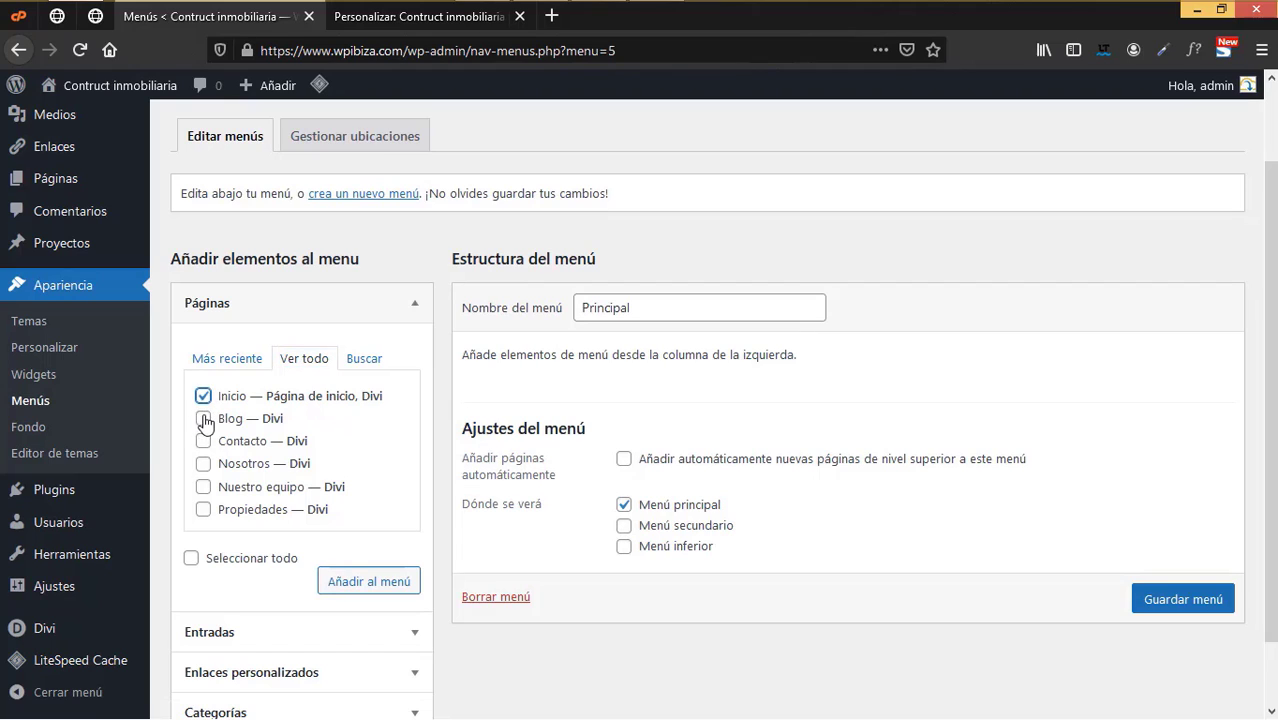
pyautogui.click(204, 419)
pyautogui.click(204, 441)
pyautogui.click(204, 464)
pyautogui.click(204, 487)
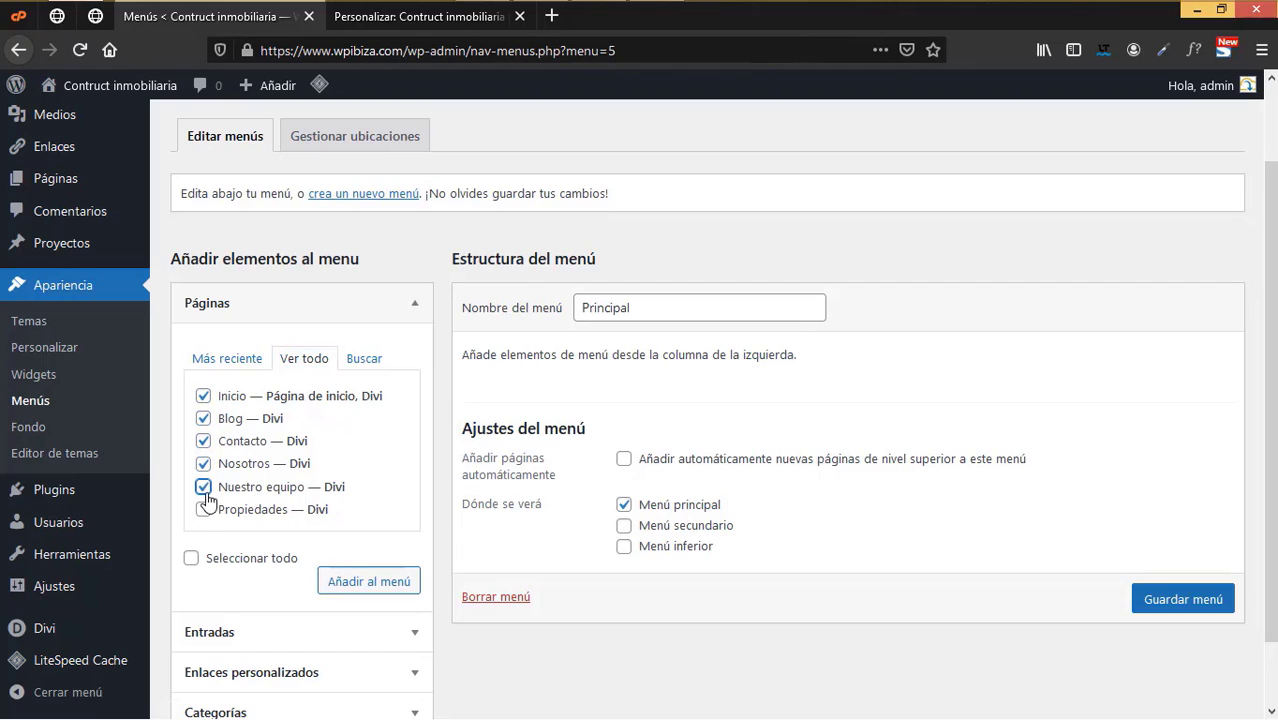
pyautogui.click(204, 510)
pyautogui.click(387, 582)
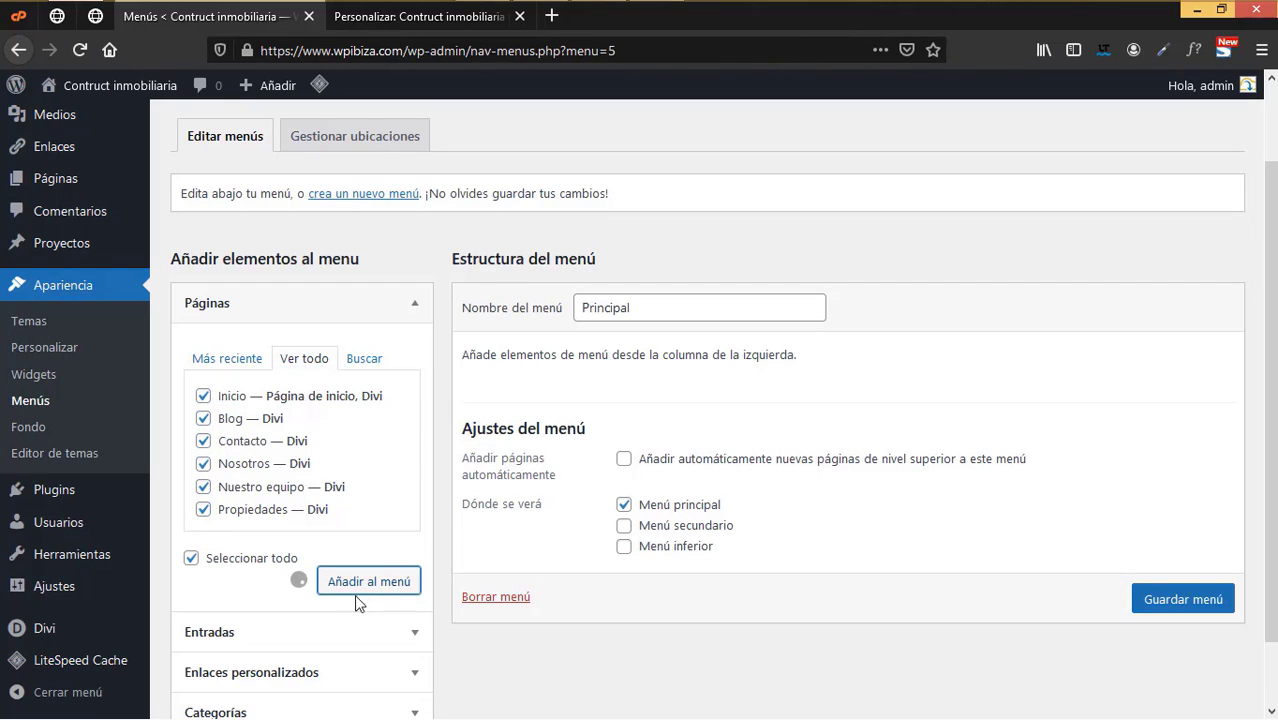
# - Reorder the items to Inicio, Nosotros, Propiedades, Nuestro equipo, Blog, Contacto, and save the menu
pyautogui.scroll(-2, 650, 450)
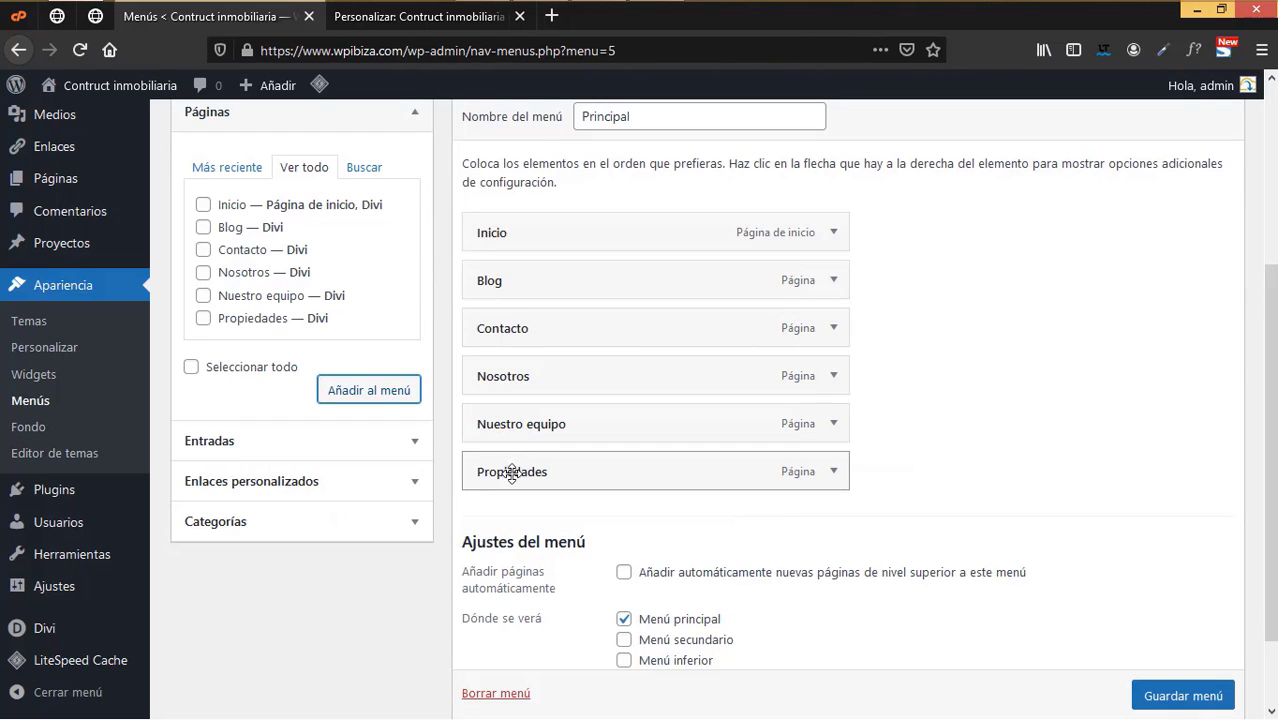
pyautogui.moveTo(516, 376); pyautogui.dragTo(520, 280)
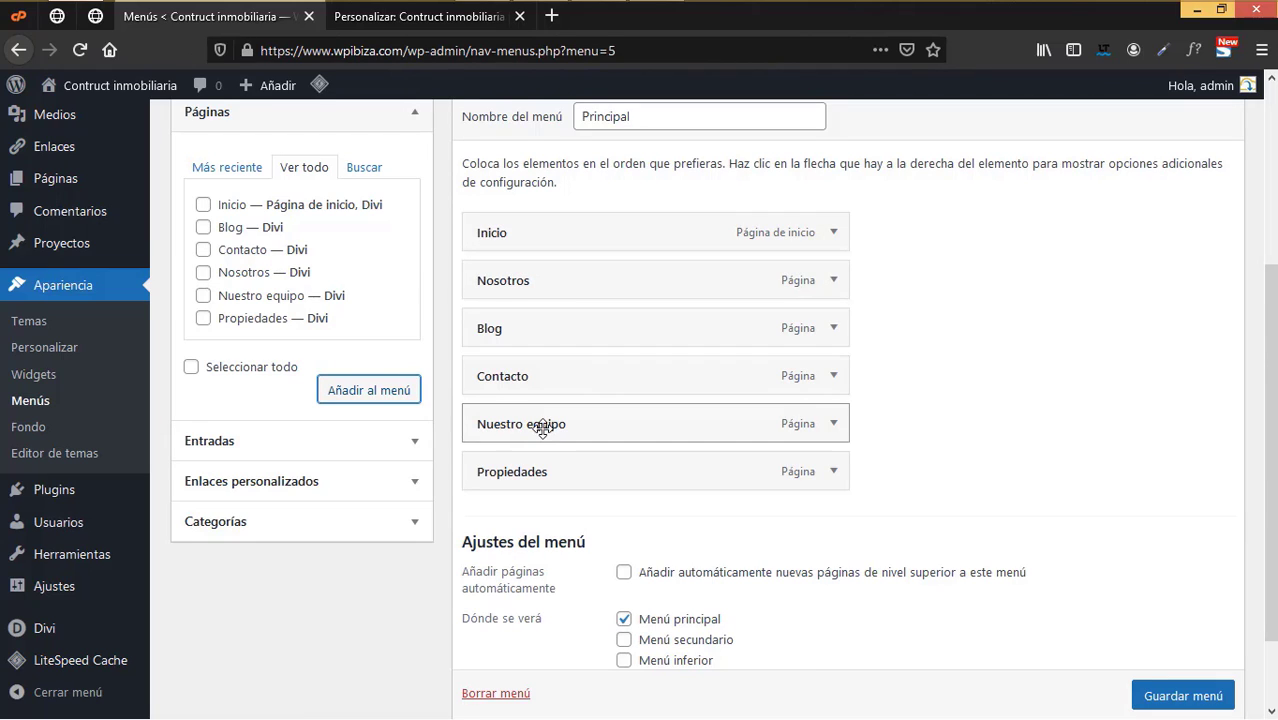
pyautogui.moveTo(531, 469); pyautogui.dragTo(525, 328)
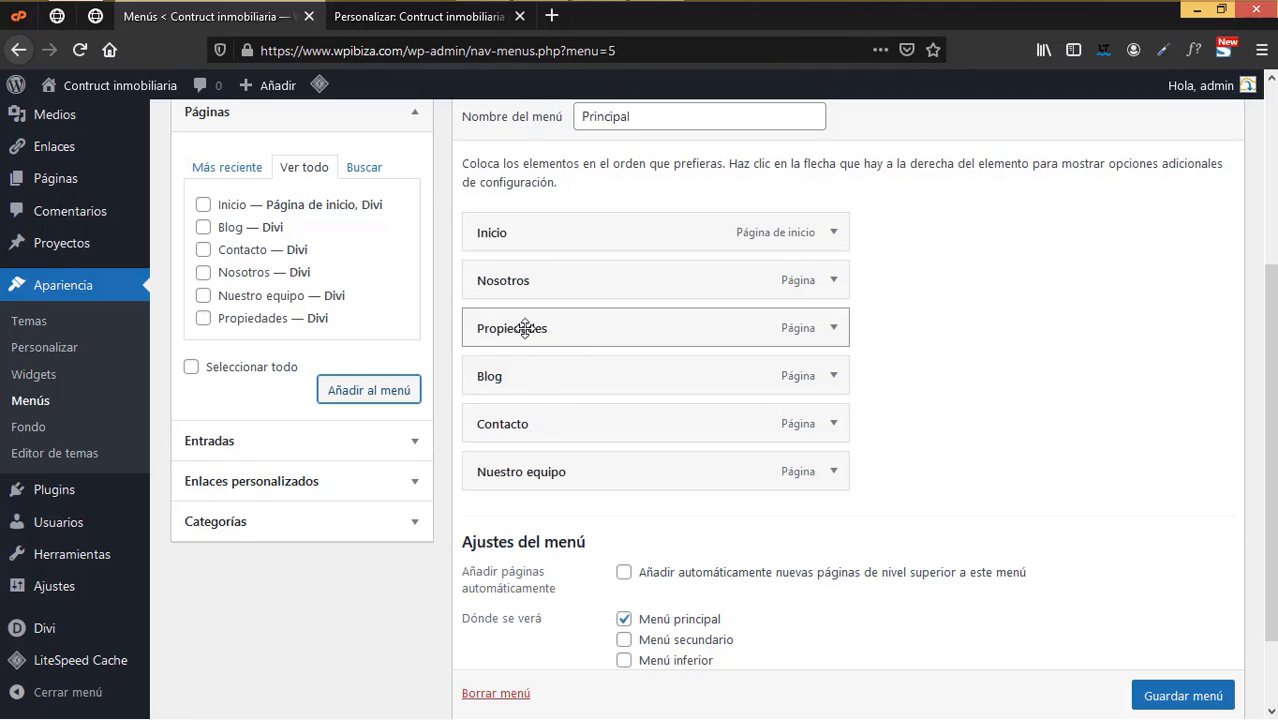
pyautogui.moveTo(531, 466); pyautogui.dragTo(536, 371)
pyautogui.moveTo(527, 365)
pyautogui.mouseDown()
pyautogui.moveTo(548, 368)
pyautogui.moveTo(505, 378)
pyautogui.moveTo(563, 374)
pyautogui.moveTo(516, 379)
pyautogui.mouseUp()
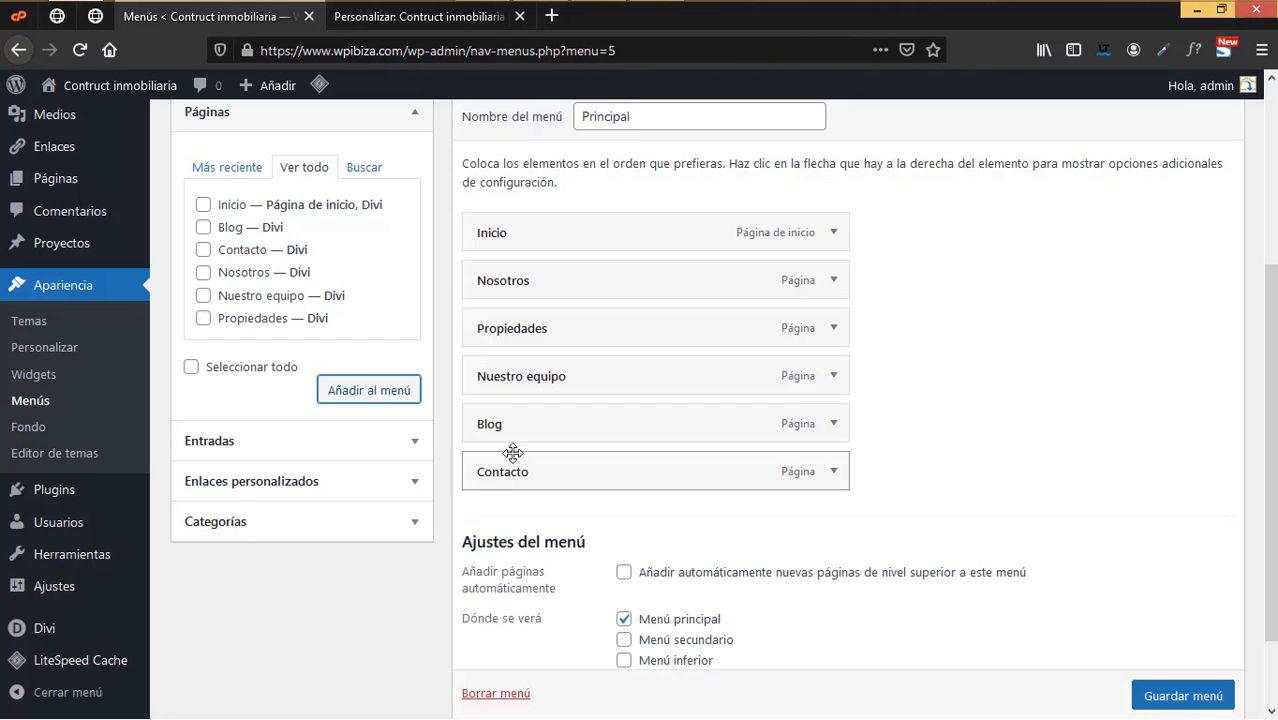
pyautogui.scroll(-1, 1195, 710)
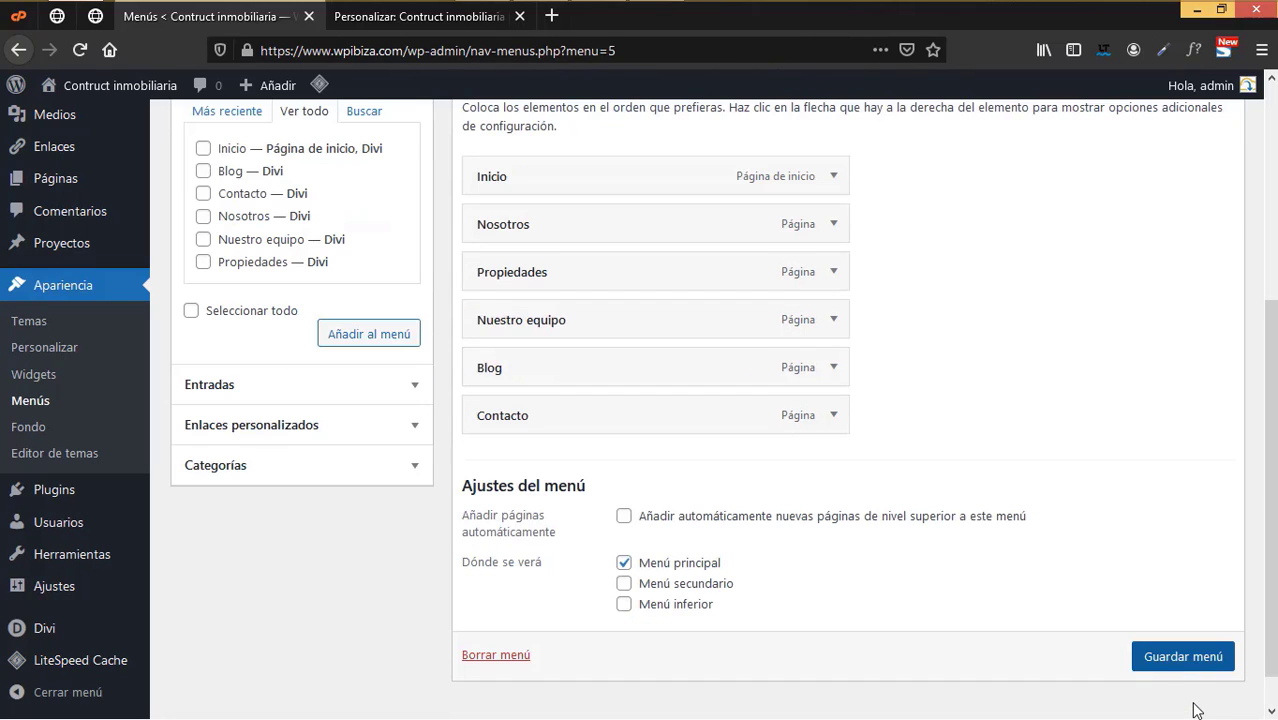
pyautogui.click(1165, 658)
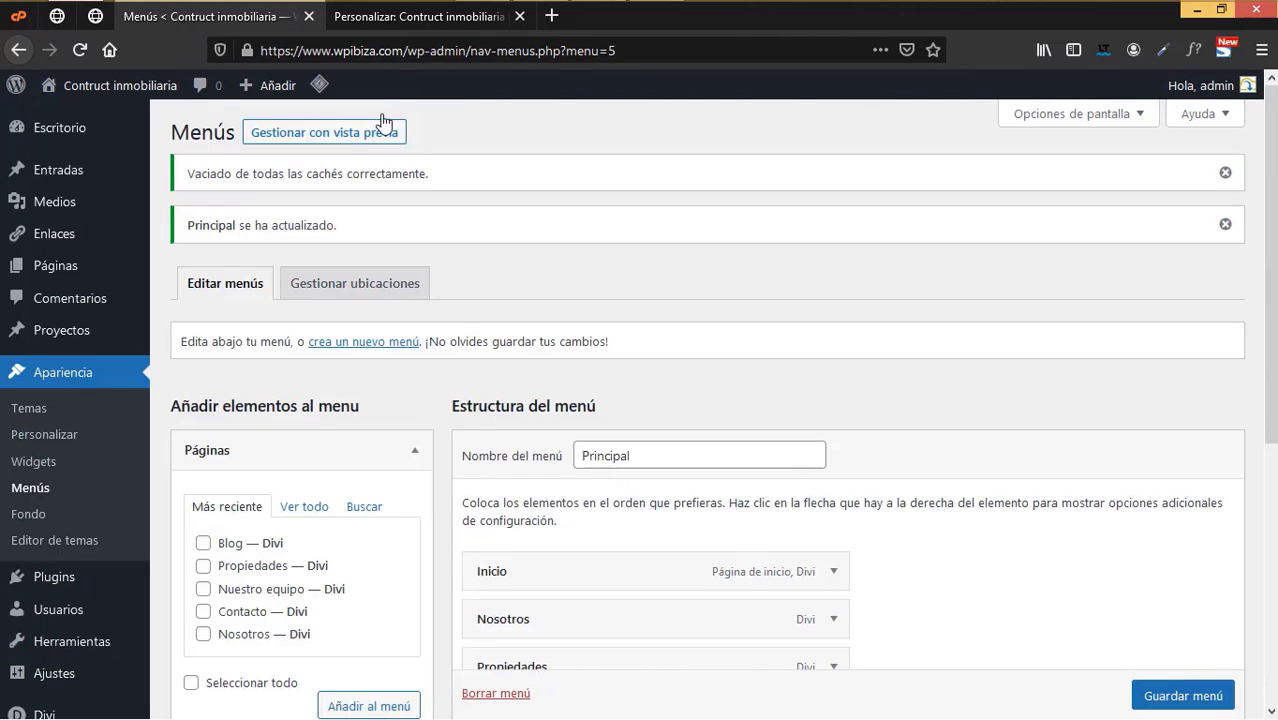
pyautogui.click(413, 20)
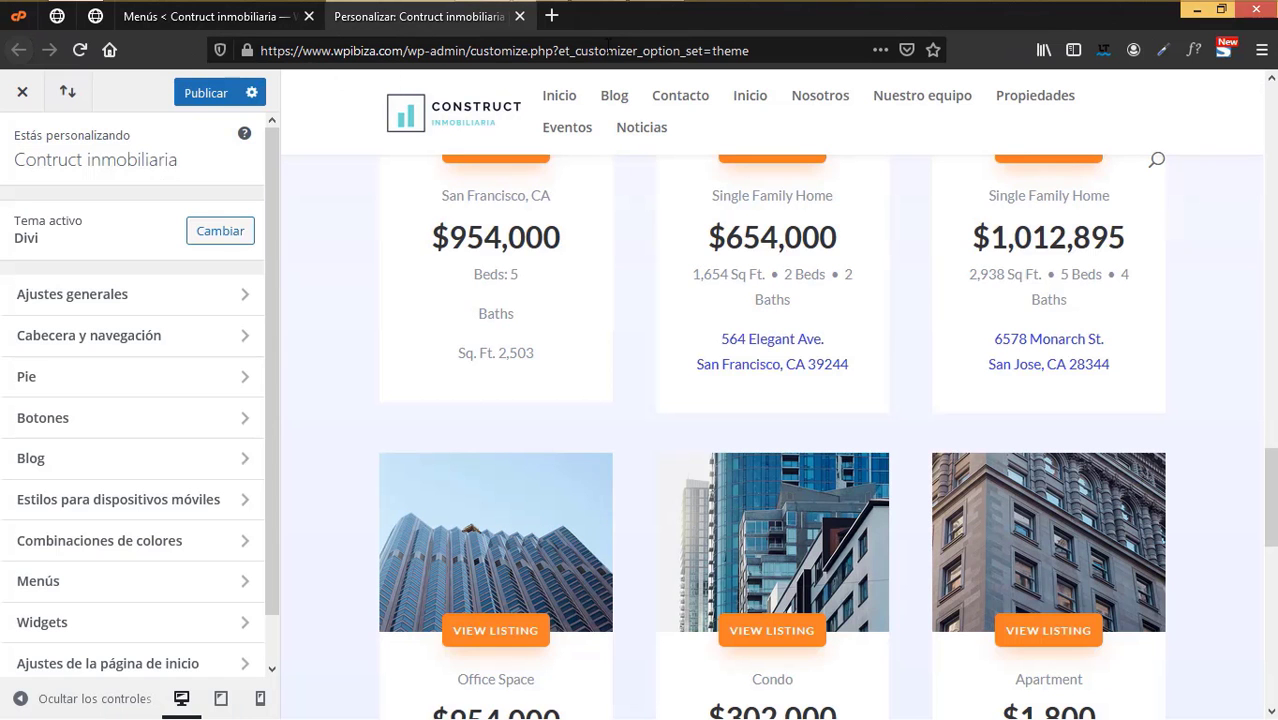
# - Close the outdated Customizer tab and reopen Divi's Theme Customizer in a new tab
pyautogui.click(520, 16)
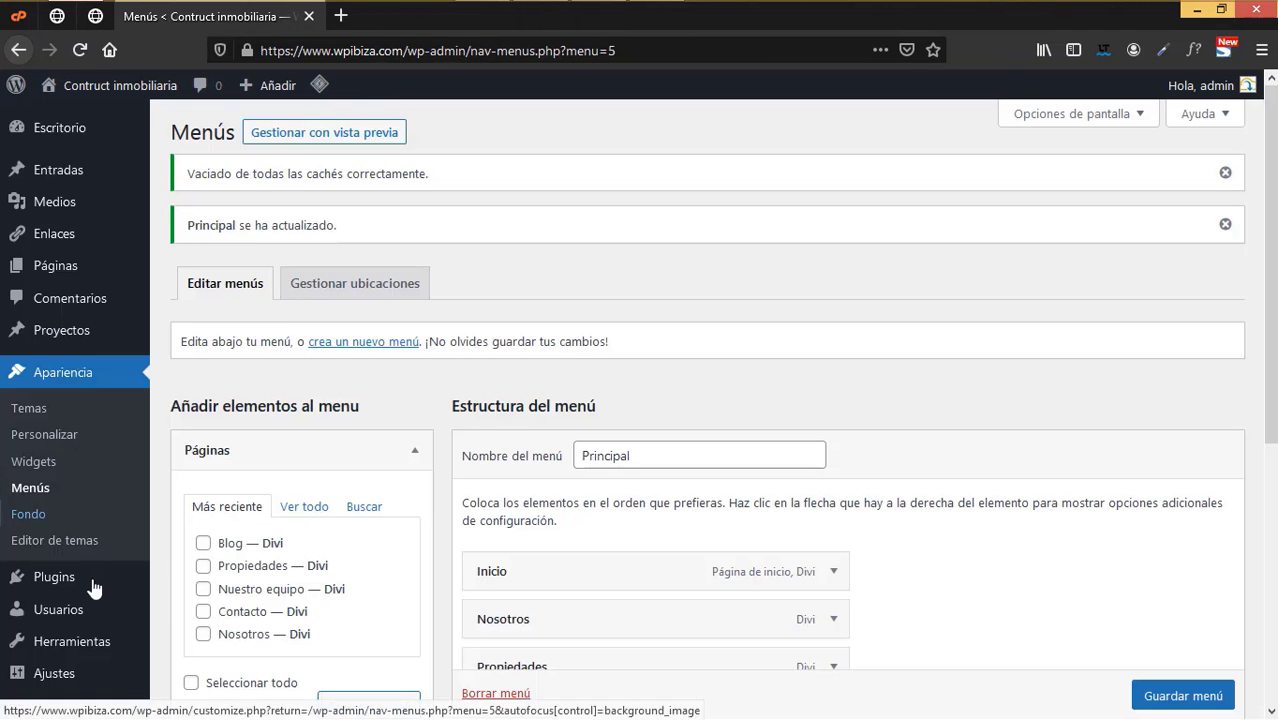
pyautogui.moveTo(80, 613)
pyautogui.scroll(-4, 80, 613)
pyautogui.moveTo(78, 636)
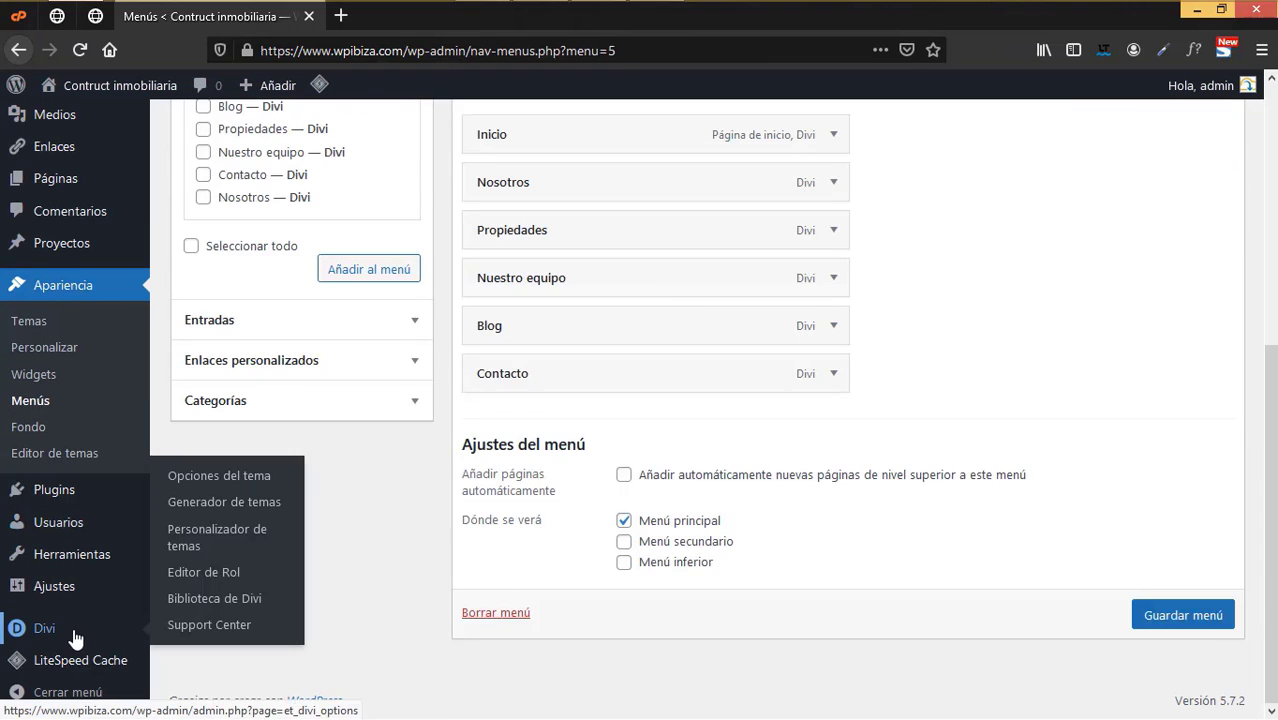
pyautogui.rightClick(226, 540)
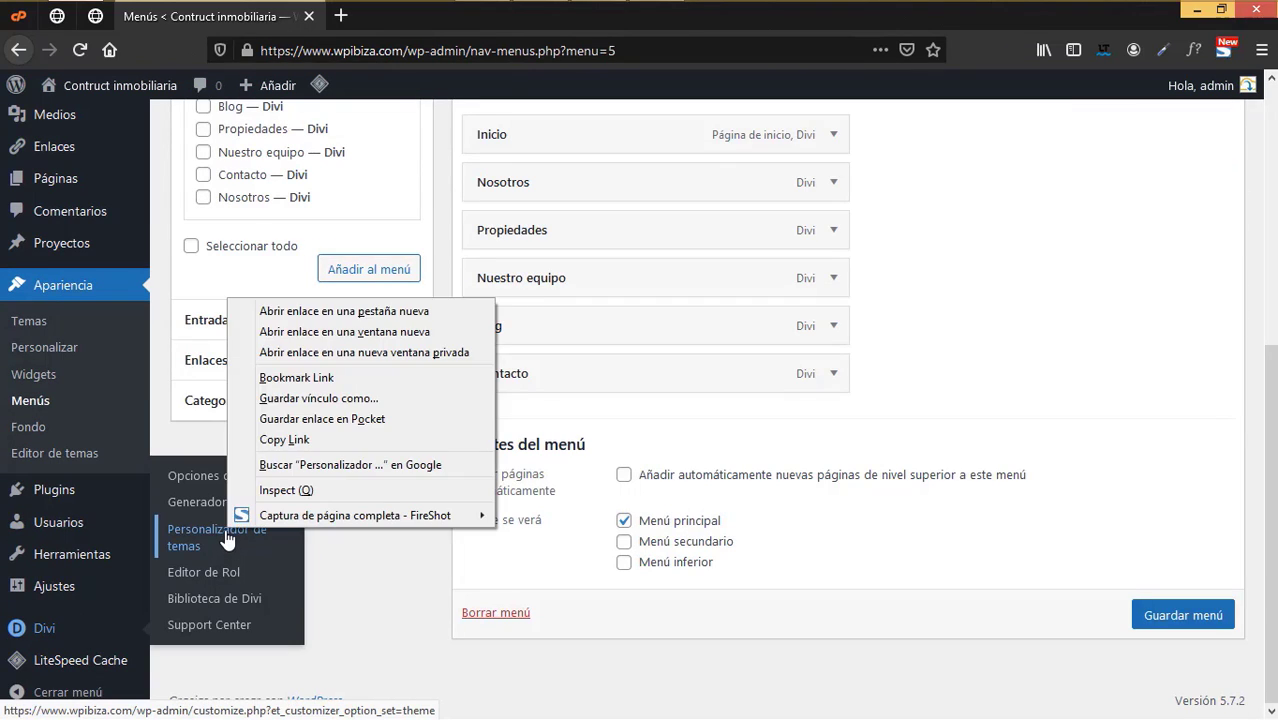
pyautogui.click(337, 320)
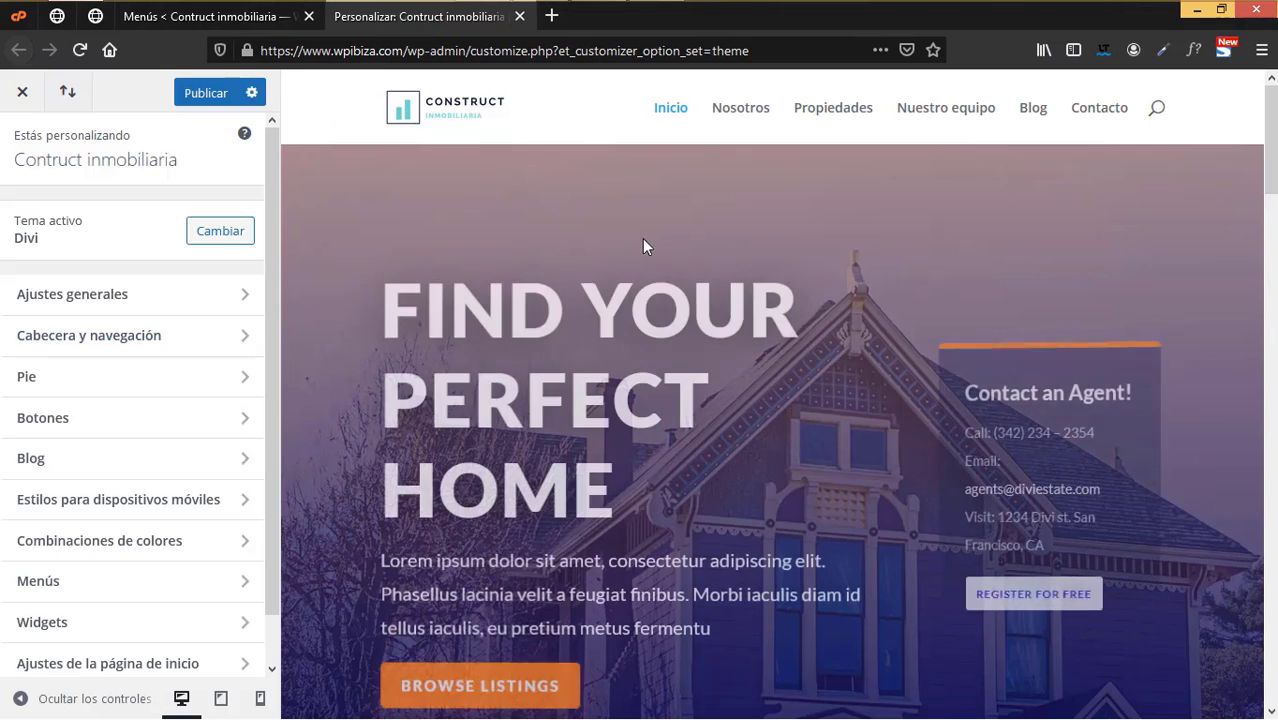
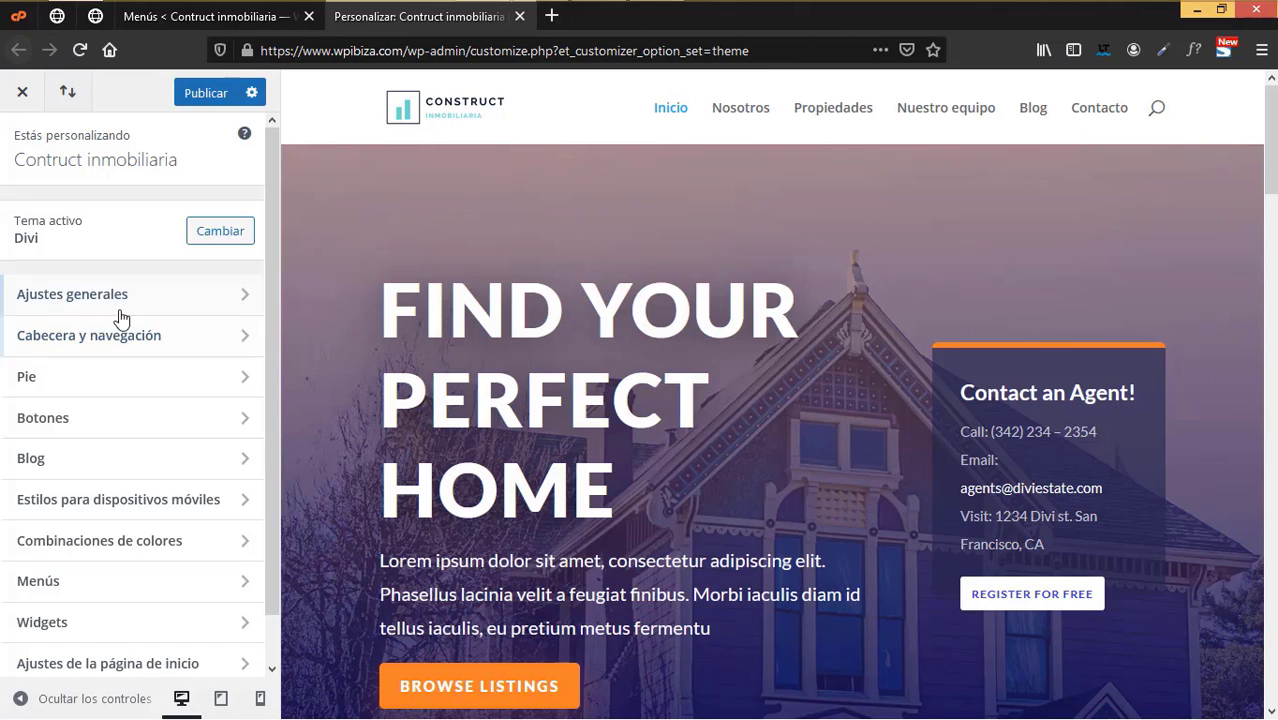
# - Preview the Centrado and Logotipo centrado en línea header styles, then revert to Por defecto
pyautogui.click(107, 344)
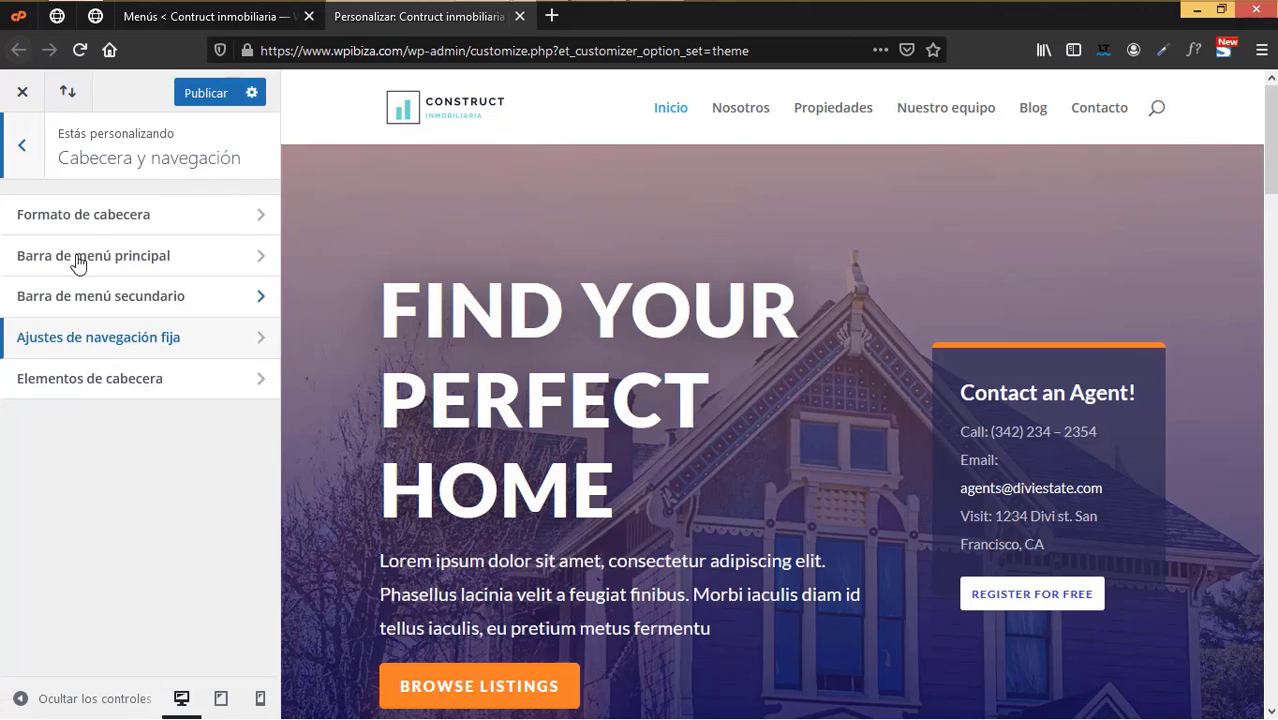
pyautogui.click(92, 220)
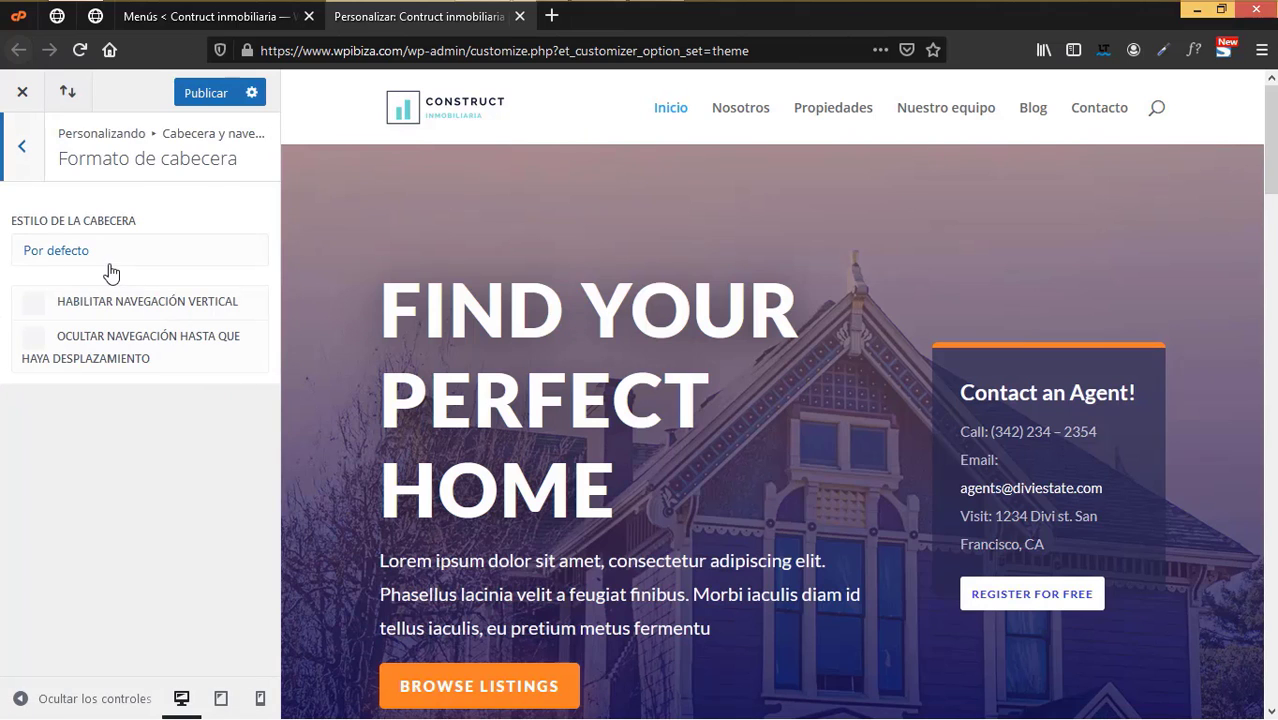
pyautogui.click(106, 258)
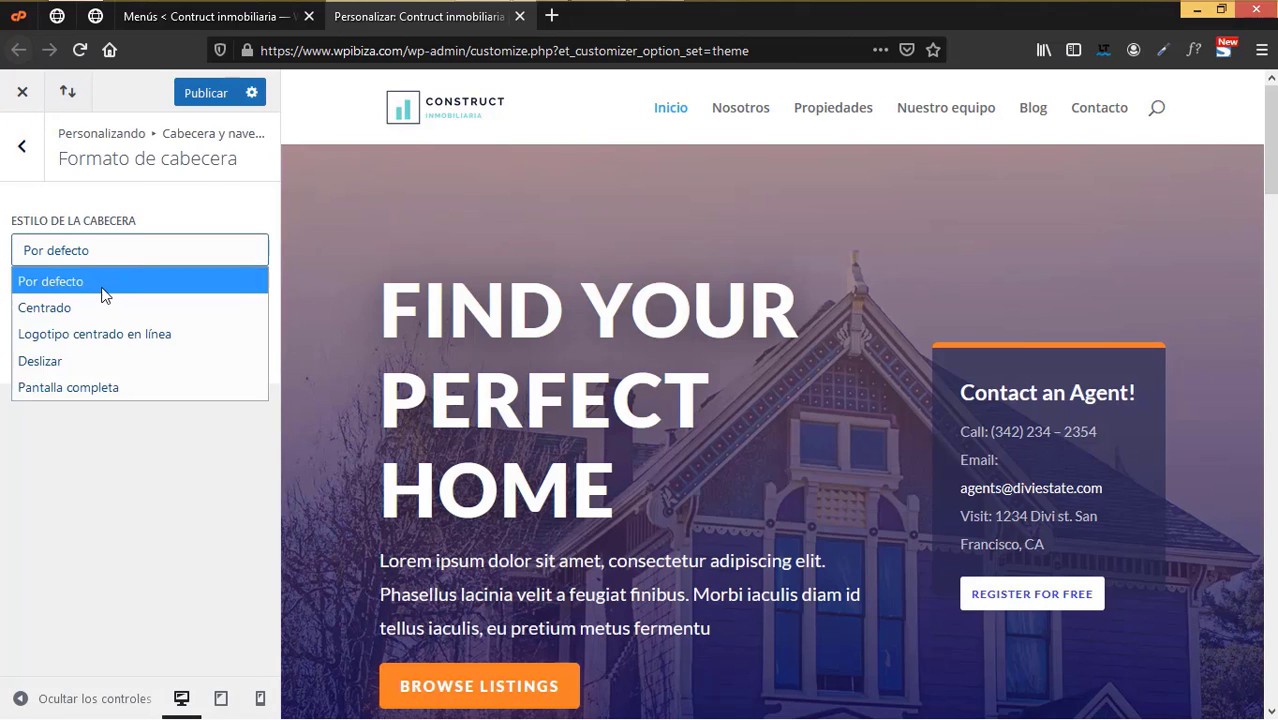
pyautogui.click(94, 310)
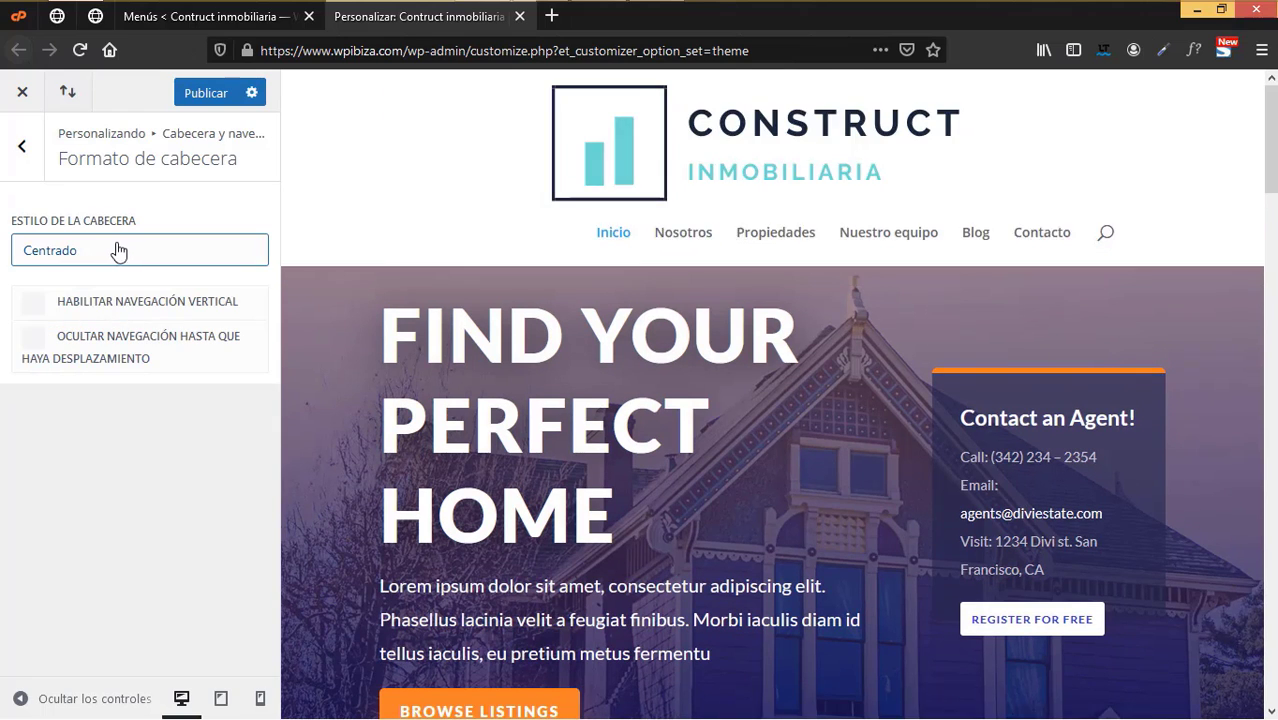
pyautogui.click(120, 250)
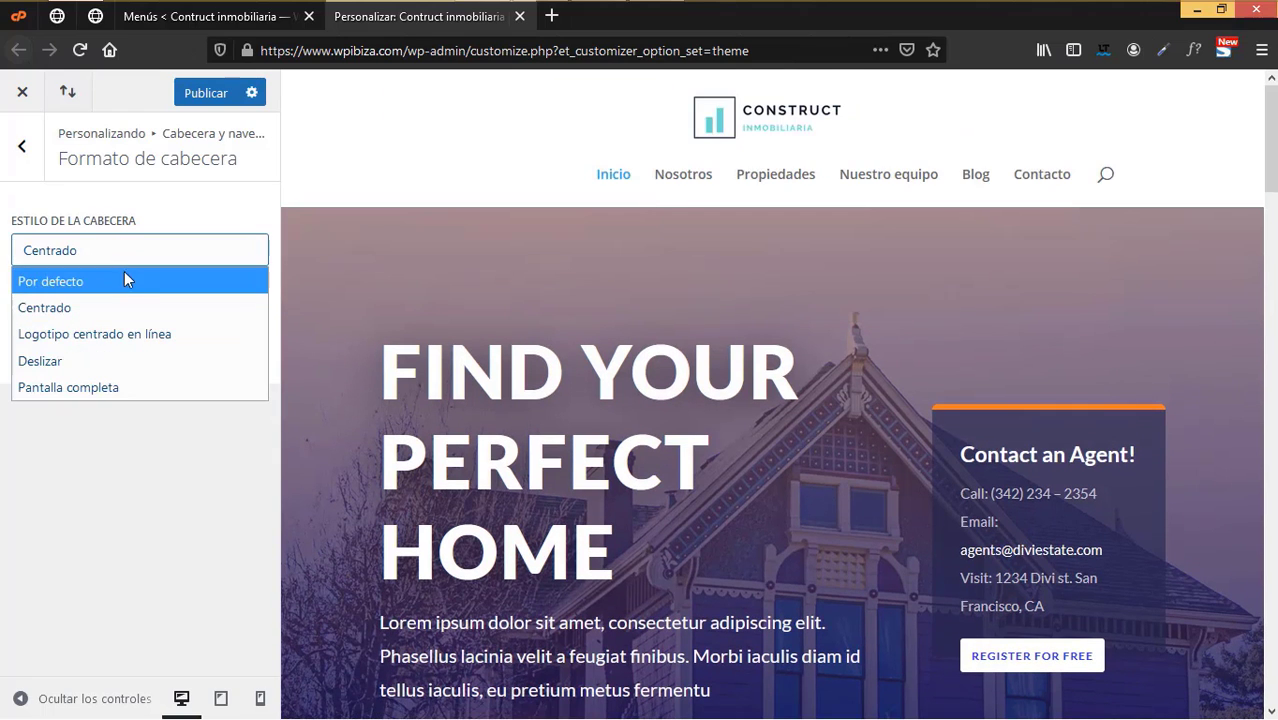
pyautogui.click(126, 336)
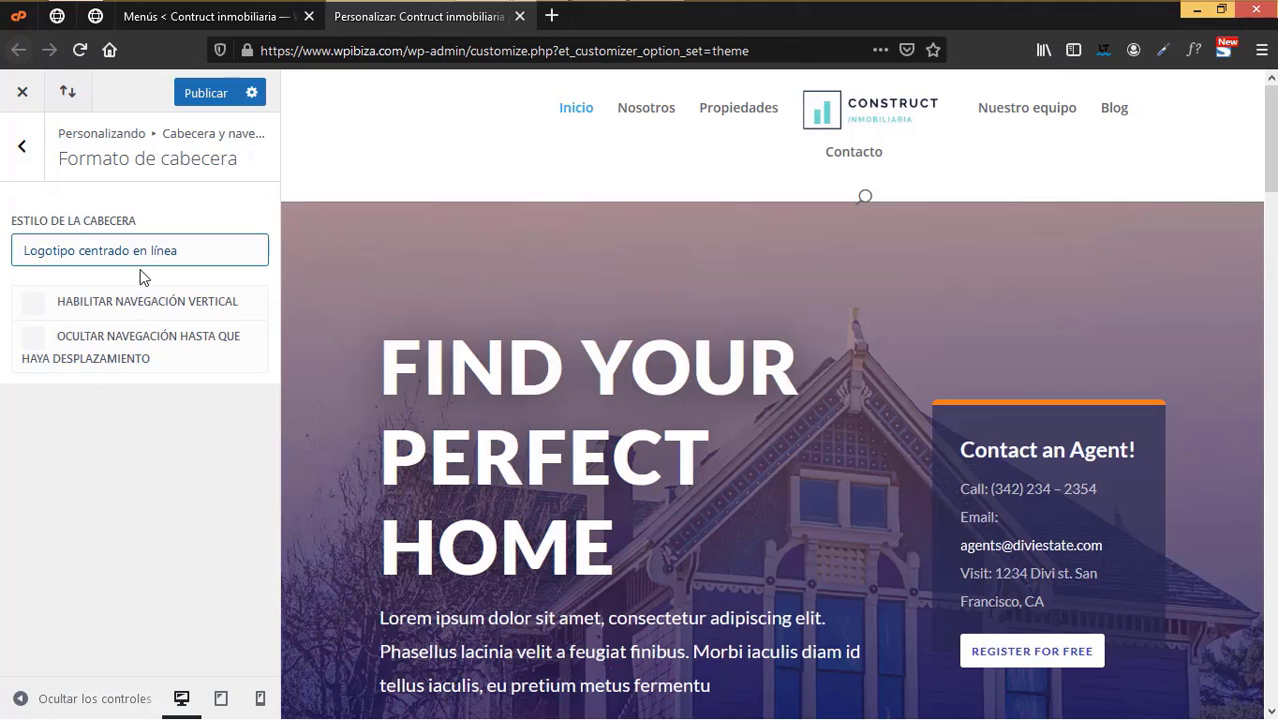
pyautogui.click(140, 256)
pyautogui.click(100, 283)
pyautogui.click(22, 146)
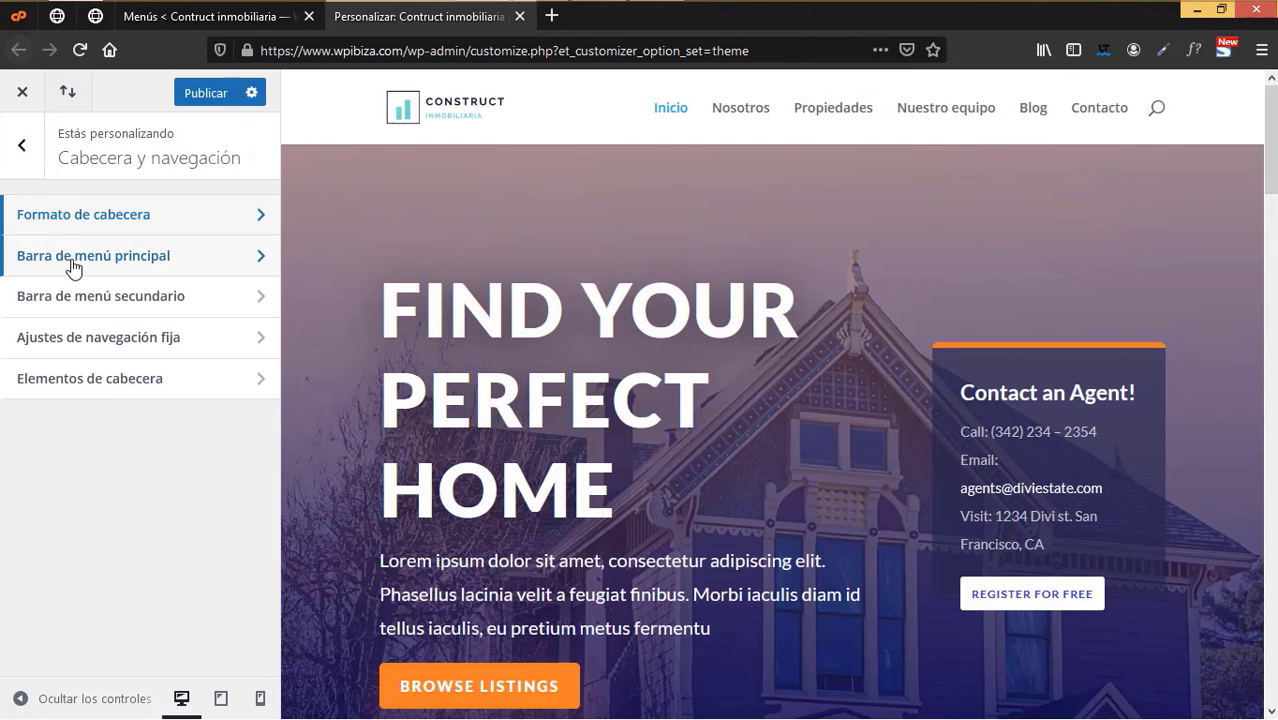
# - Review the Barra de menú principal colour options, then go to the admin Menús page
pyautogui.click(34, 262)
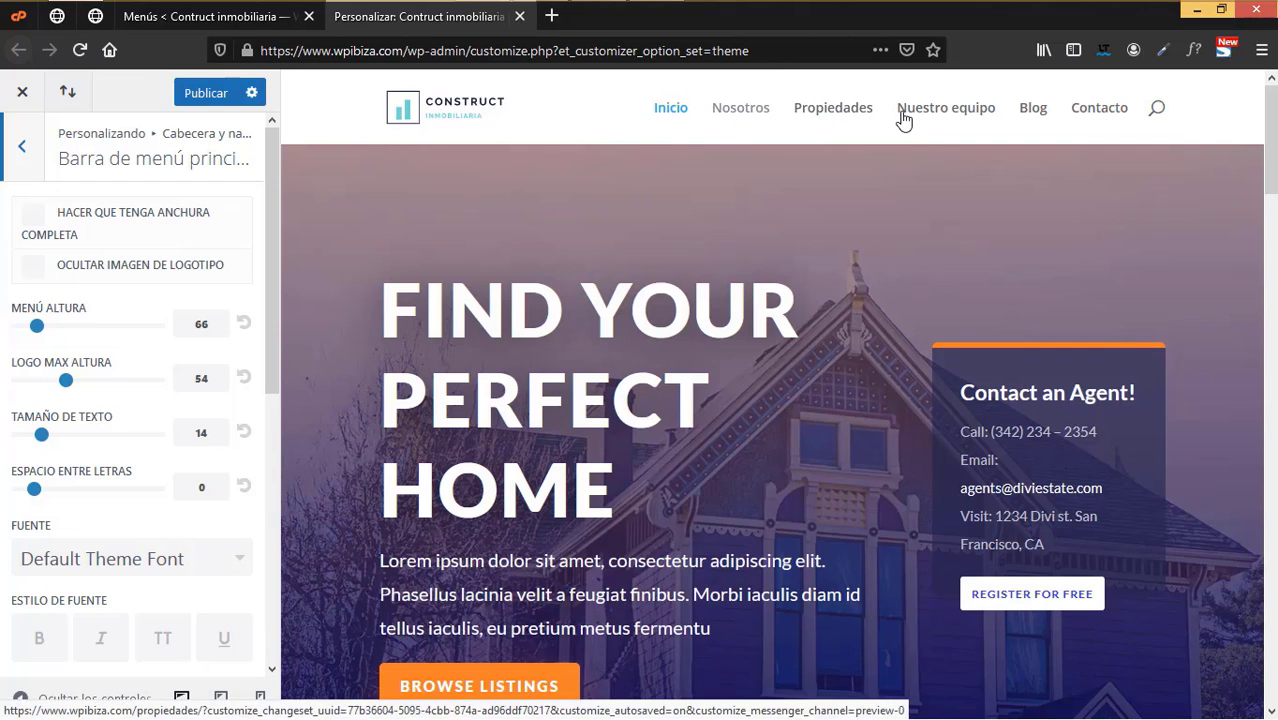
pyautogui.scroll(-3, 163, 424)
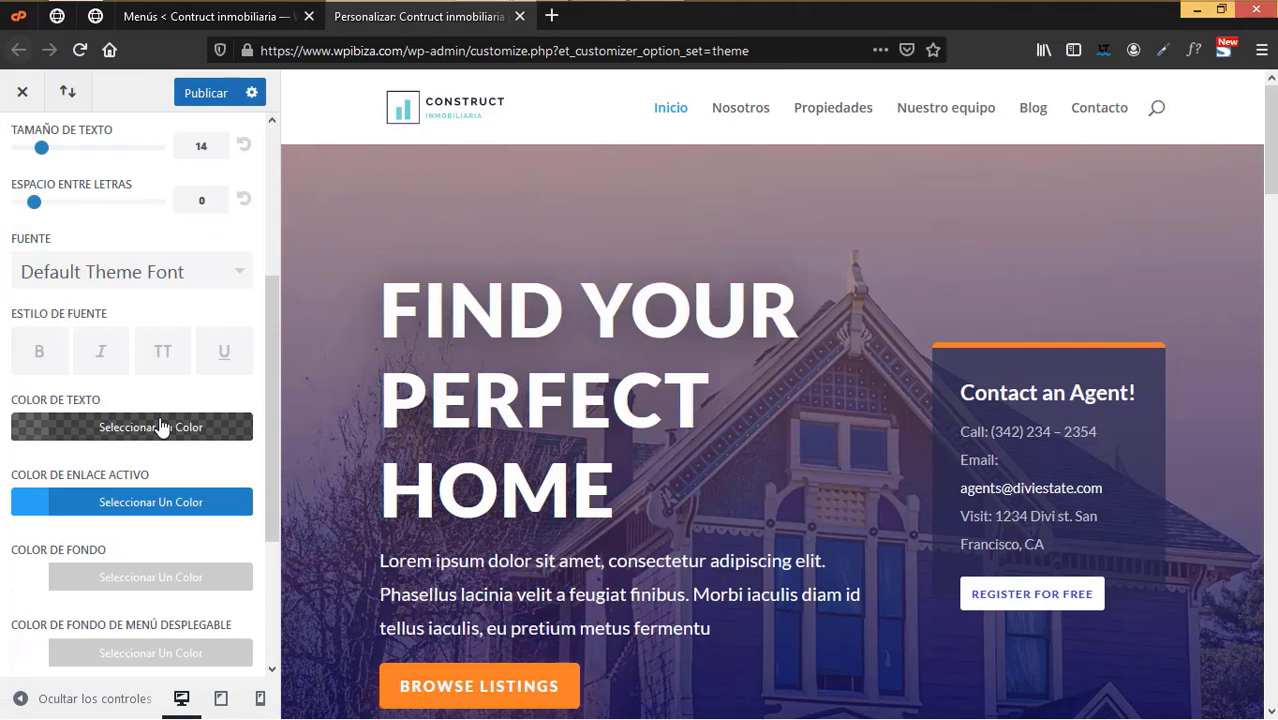
pyautogui.scroll(-1, 161, 427)
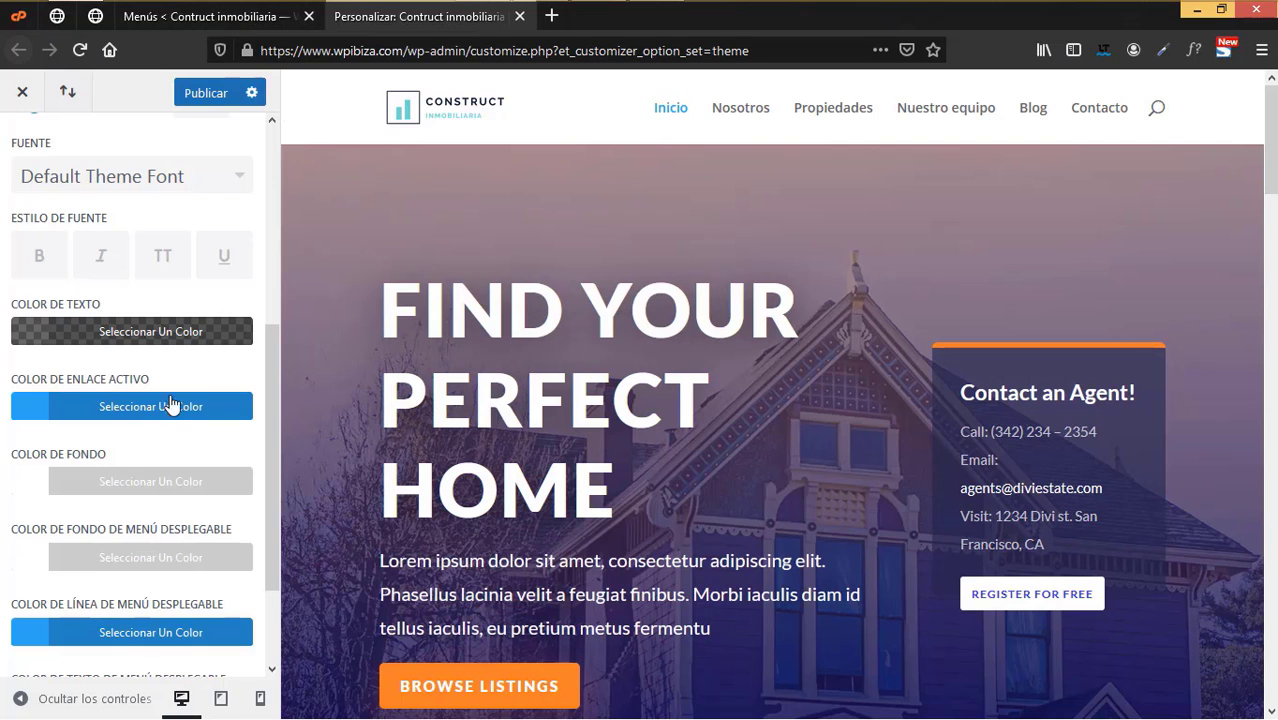
pyautogui.scroll(2, 195, 300)
pyautogui.click(237, 20)
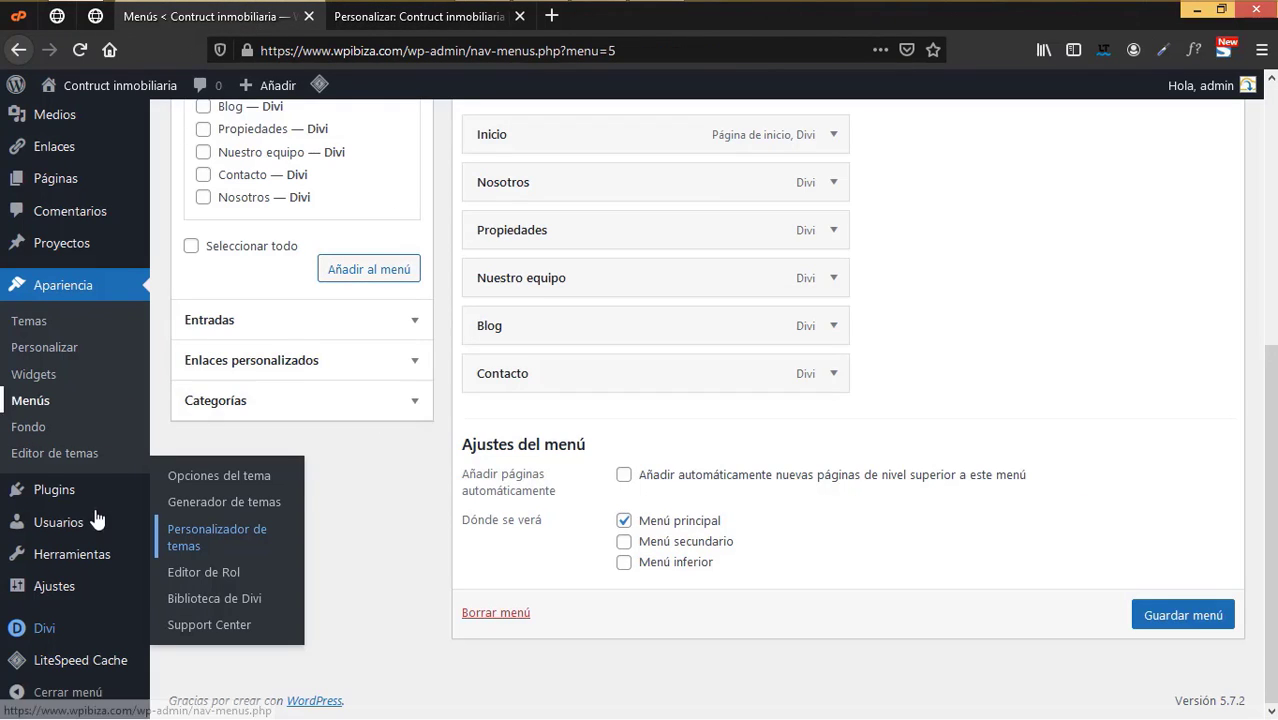
# - Open the Construct logo's attachment details in the Media Library
pyautogui.scroll(3, 94, 520)
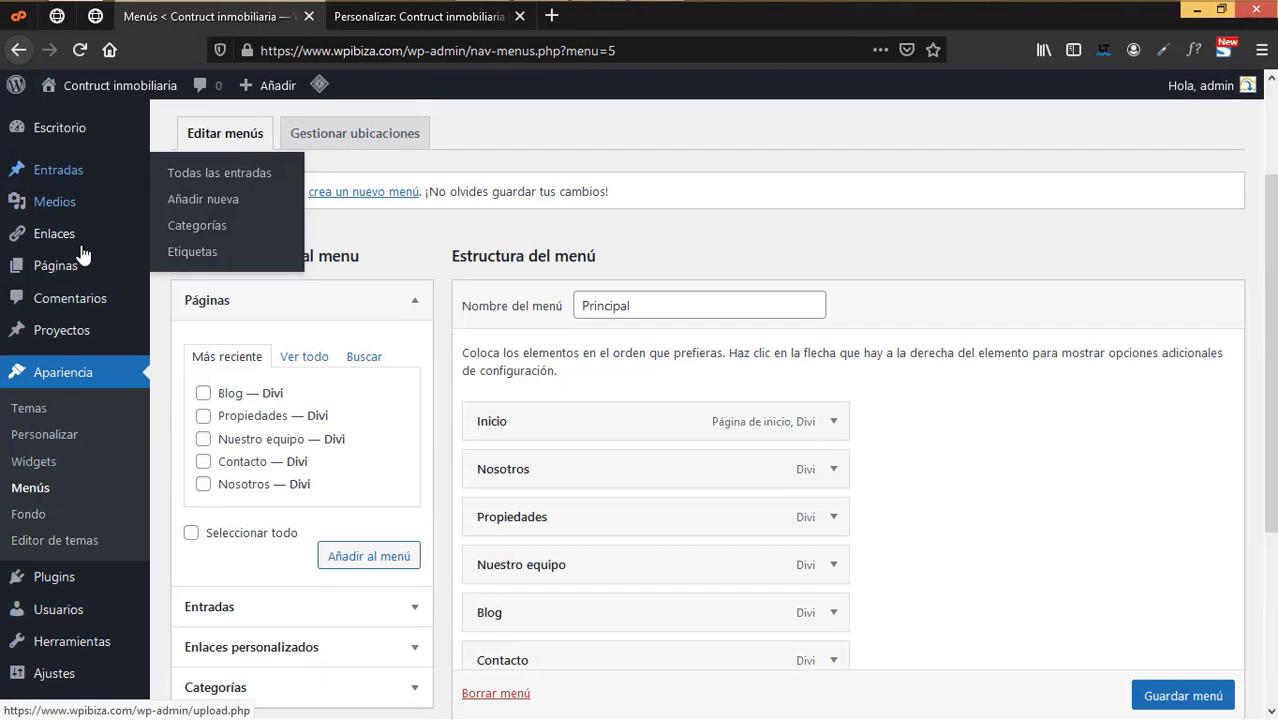
pyautogui.scroll(3, 70, 300)
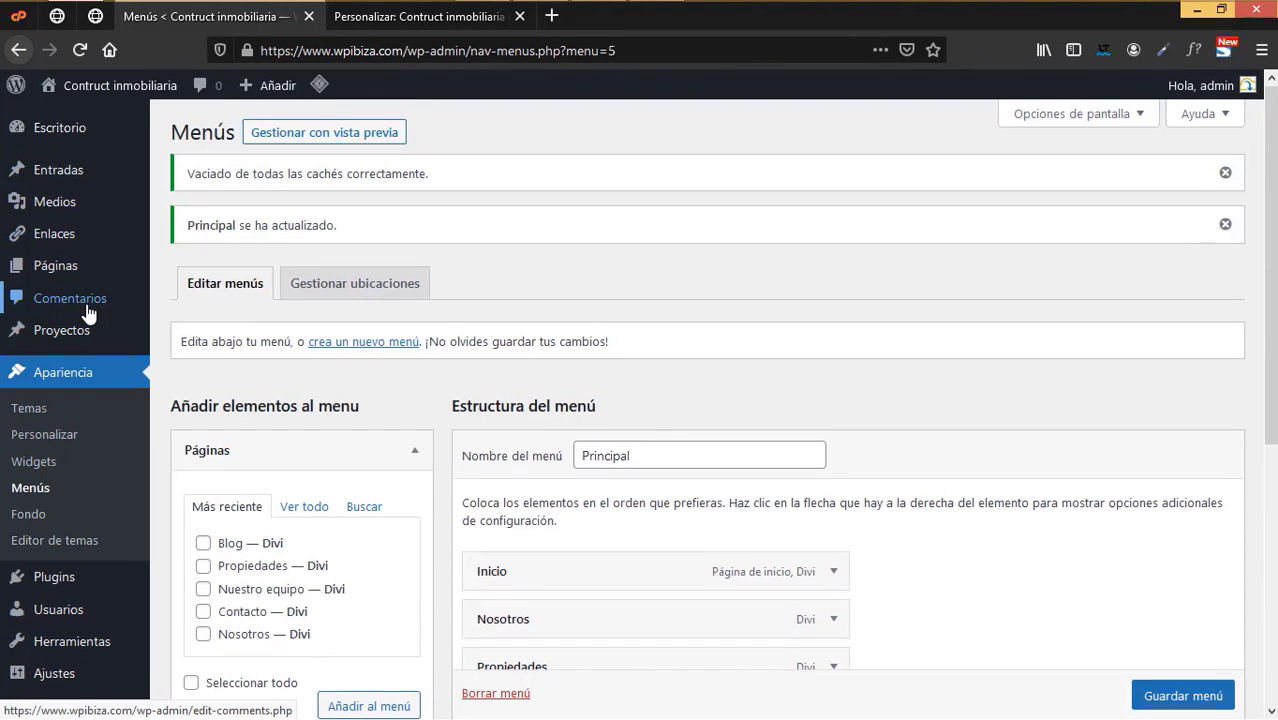
pyautogui.moveTo(85, 325)
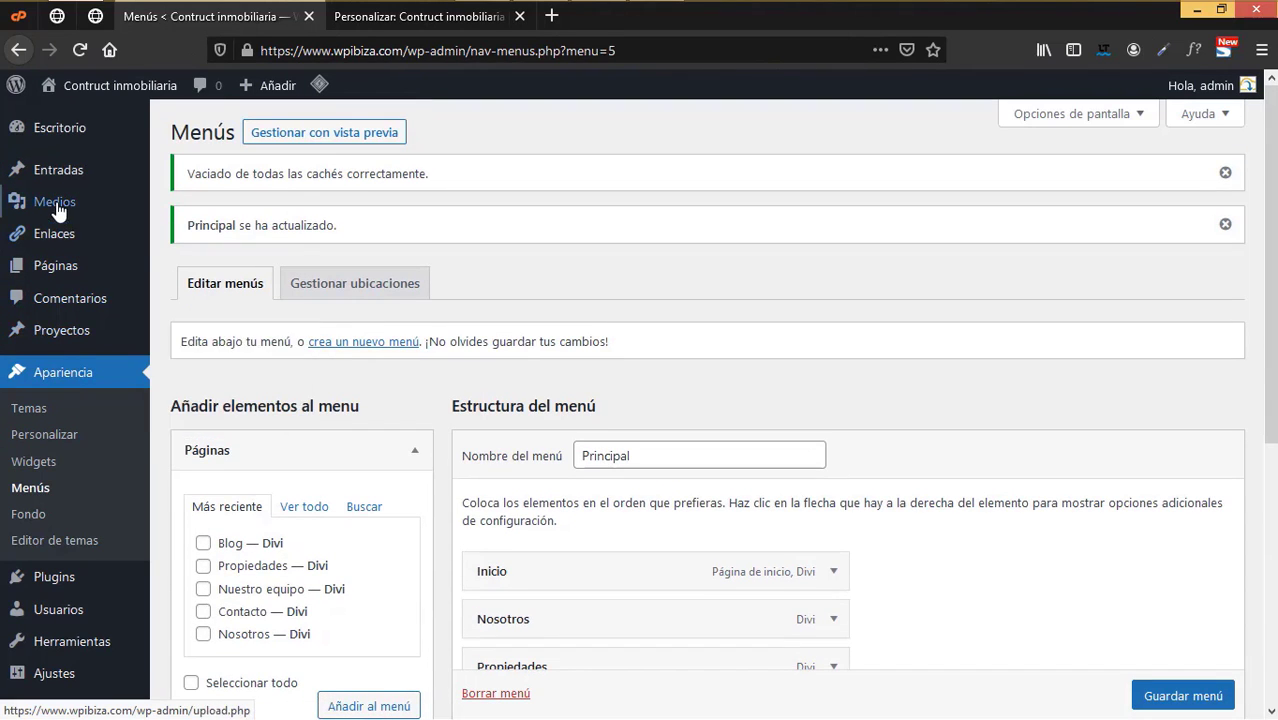
pyautogui.click(209, 206)
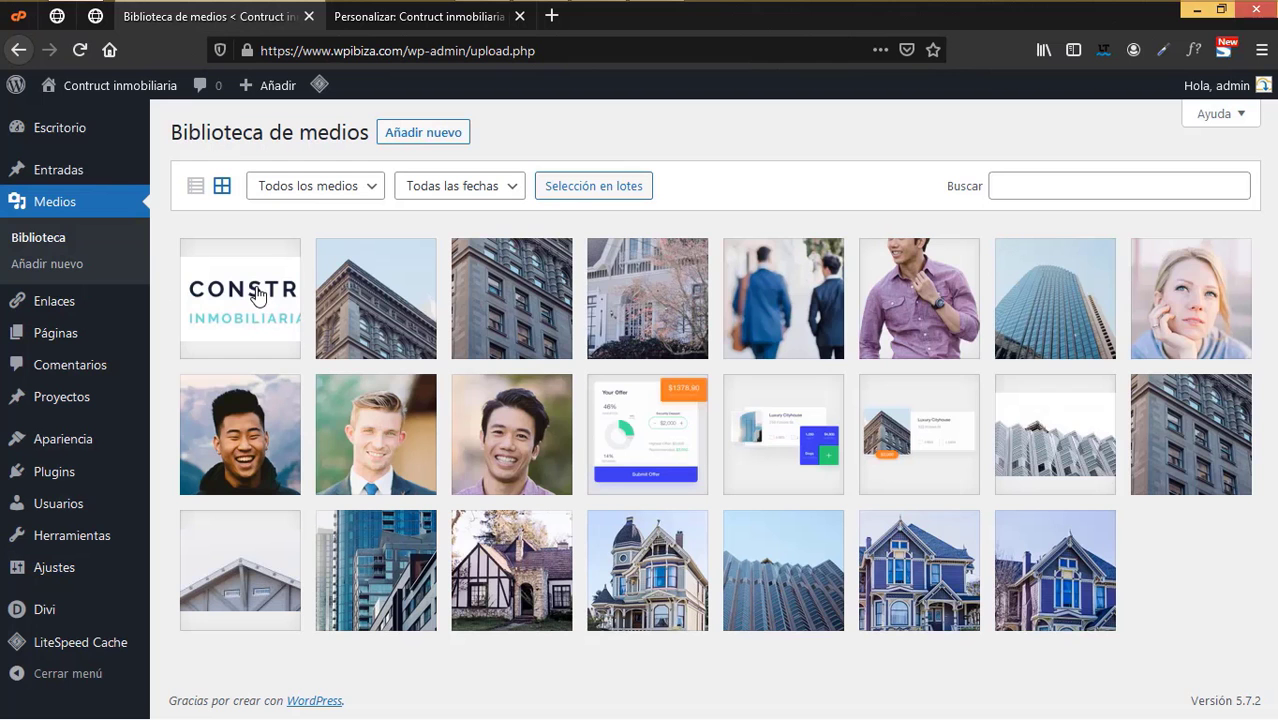
pyautogui.click(258, 295)
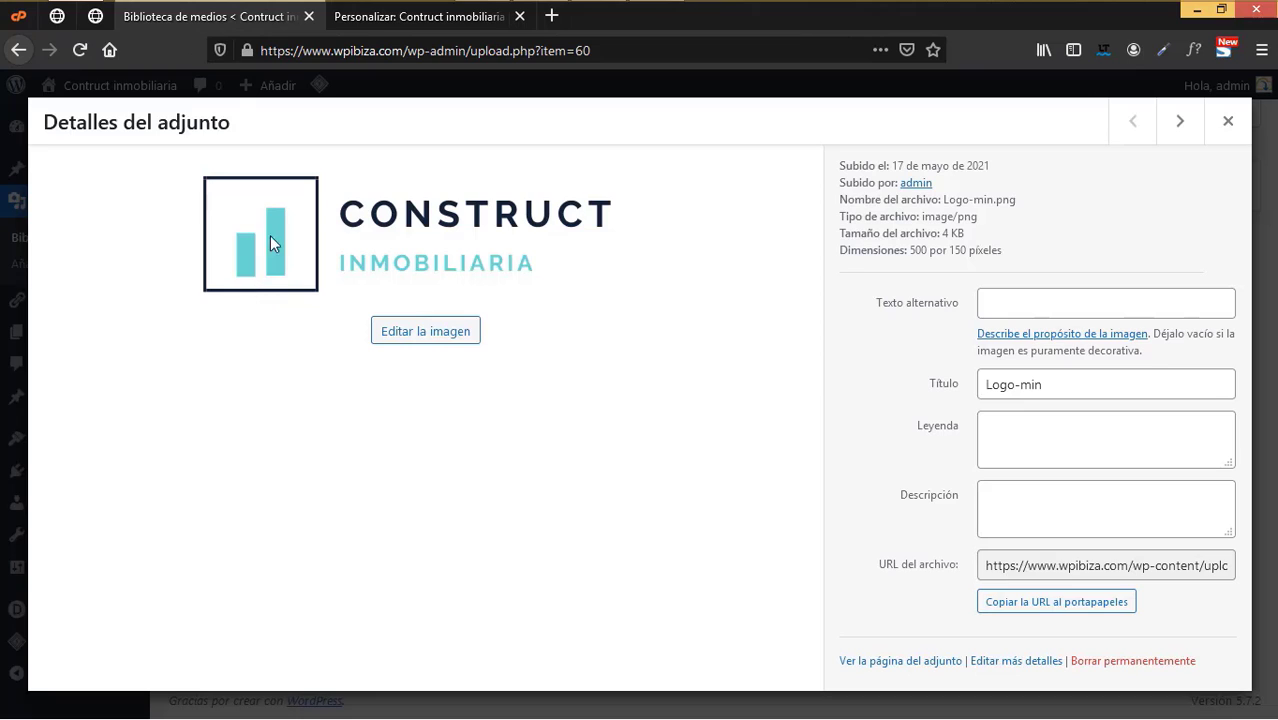
# - Copy the logo's dark navy #132235 with the ColorZilla eyedropper and return to the Customizer
pyautogui.click(1164, 50)
pyautogui.click(412, 287)
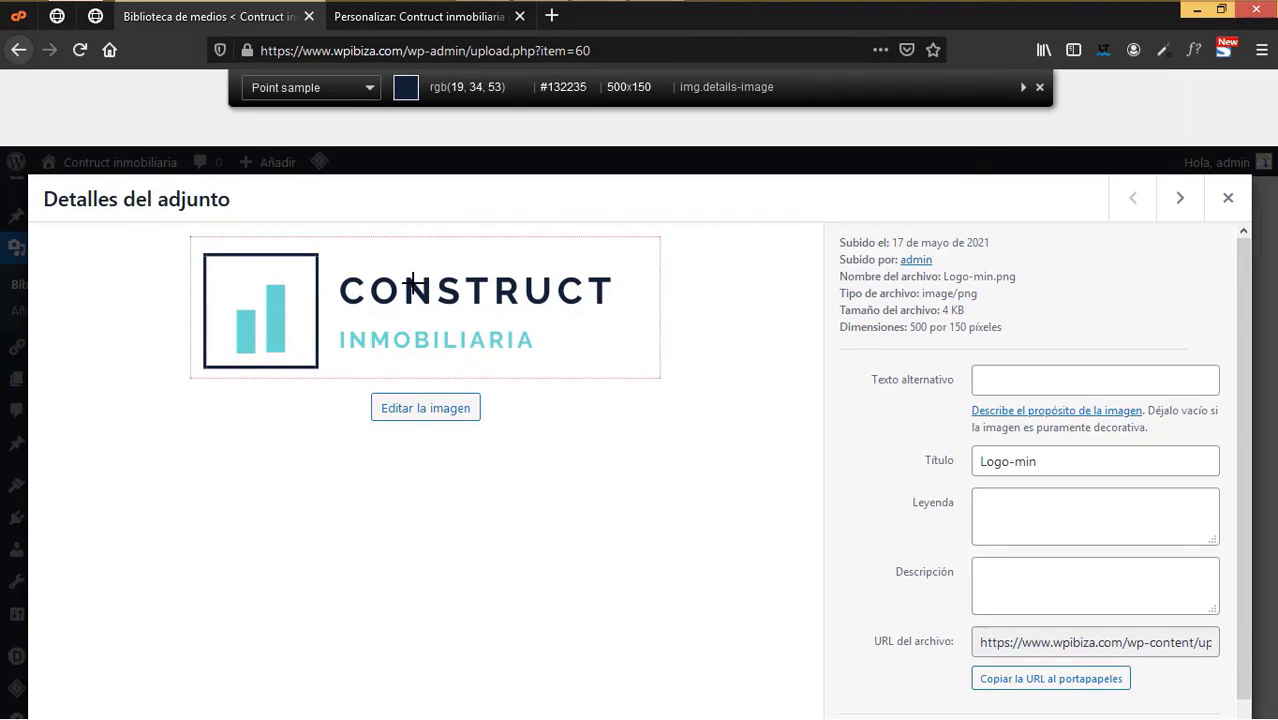
pyautogui.click(412, 287)
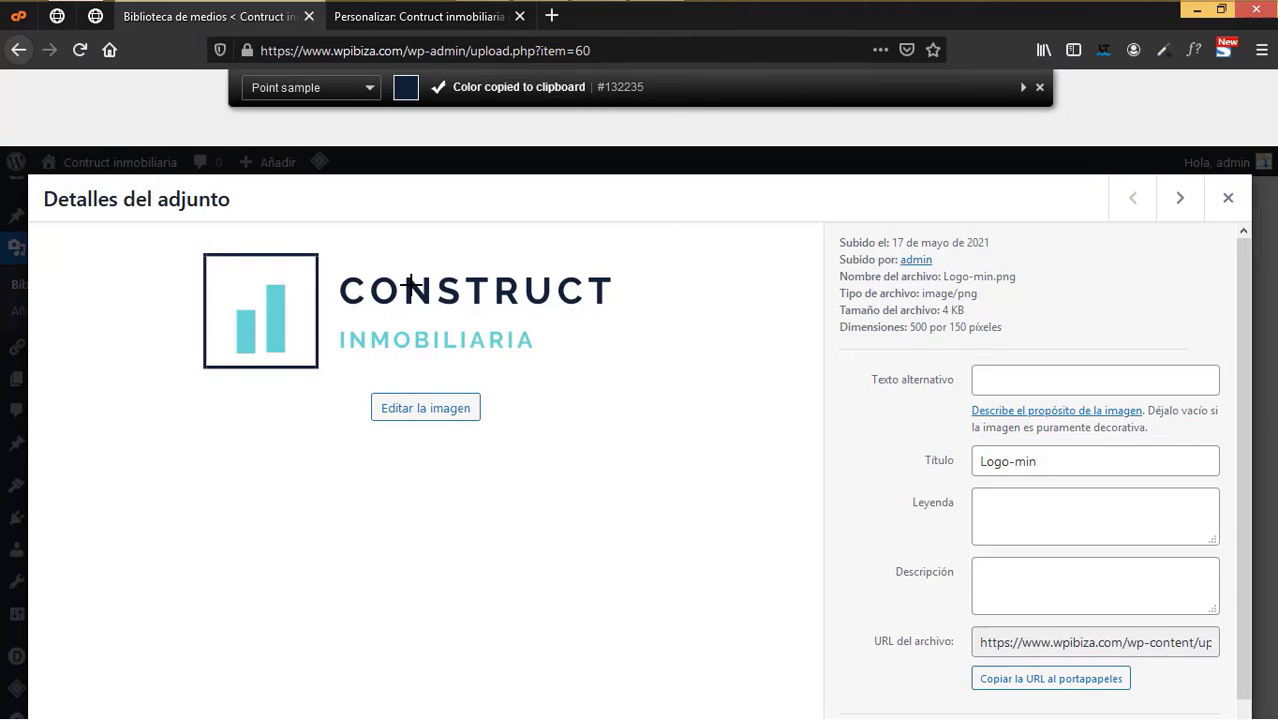
pyautogui.click(420, 16)
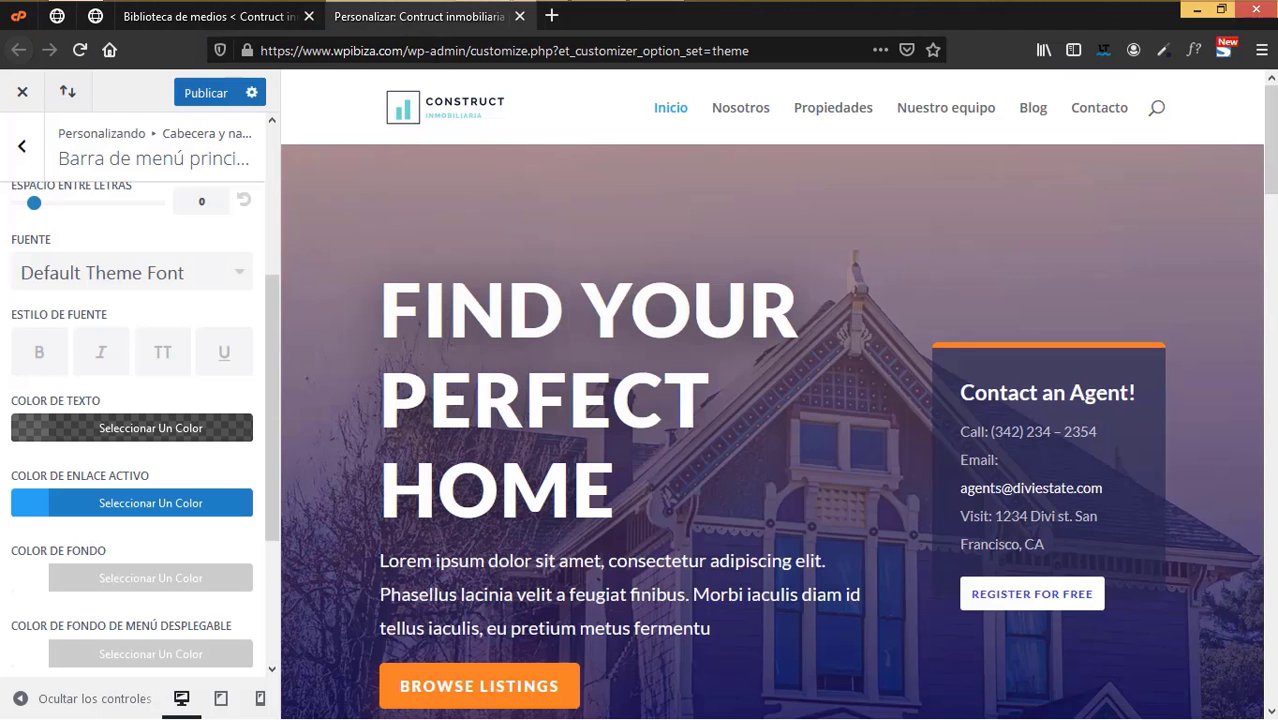
# - Set the primary menu bar's Color de texto to navy #132235
pyautogui.click(111, 434)
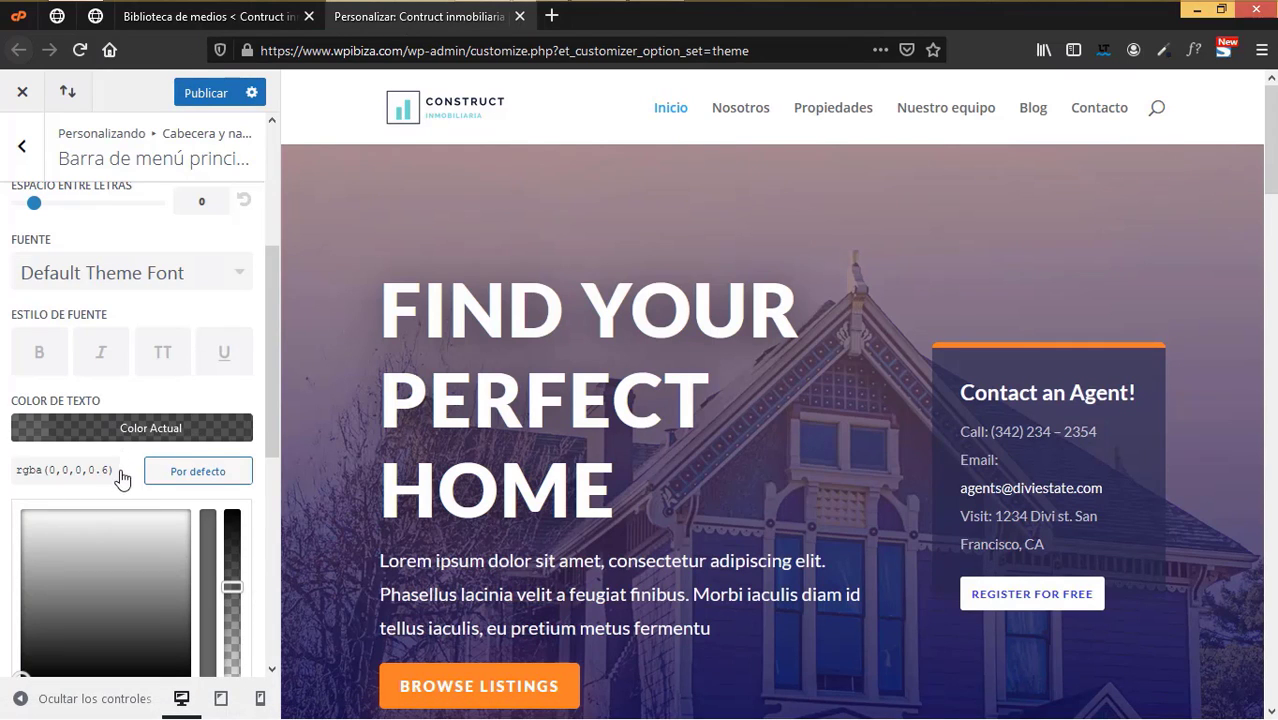
pyautogui.moveTo(121, 468); pyautogui.dragTo(2, 450)
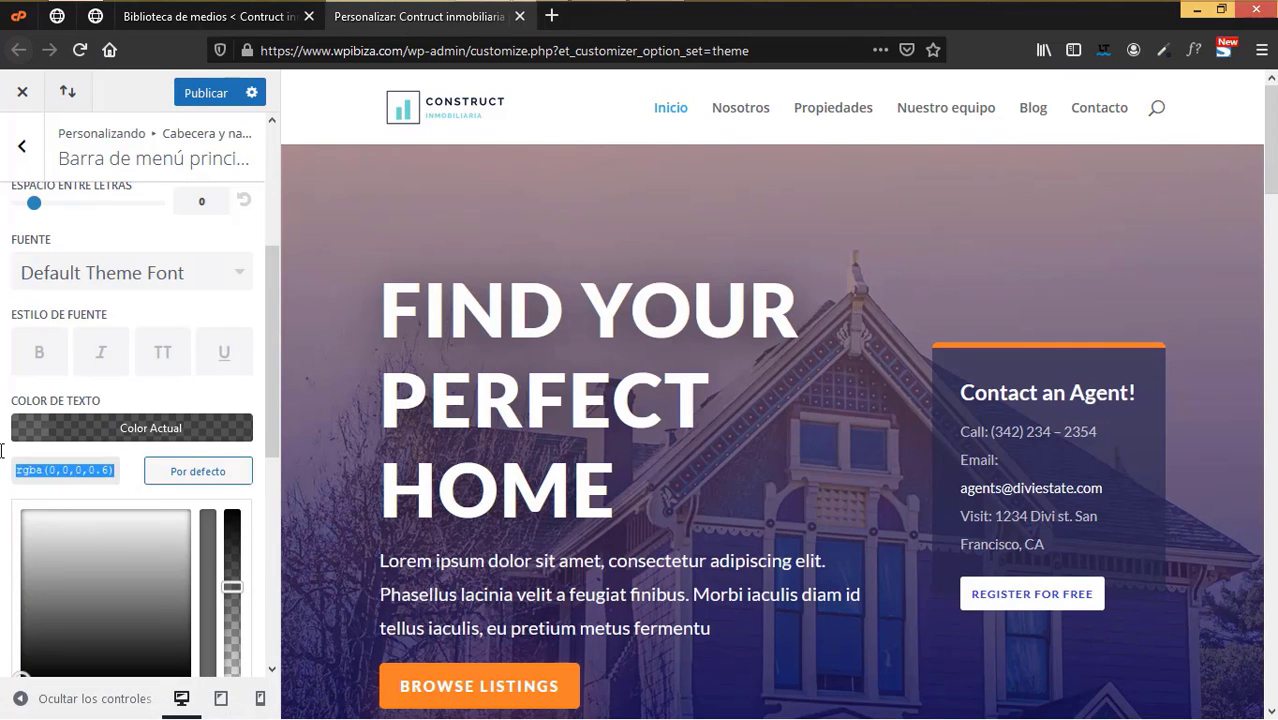
pyautogui.hotkey('ctrl', 'v')
pyautogui.press('Return')
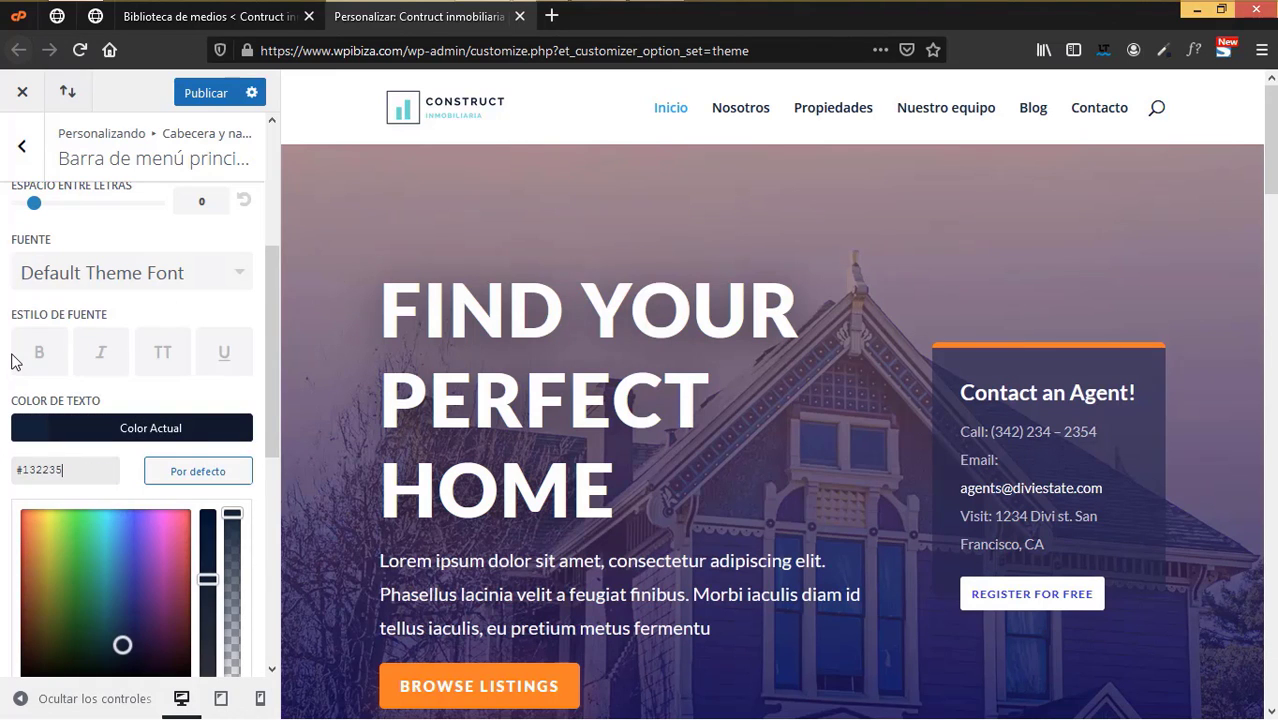
pyautogui.click(5, 472)
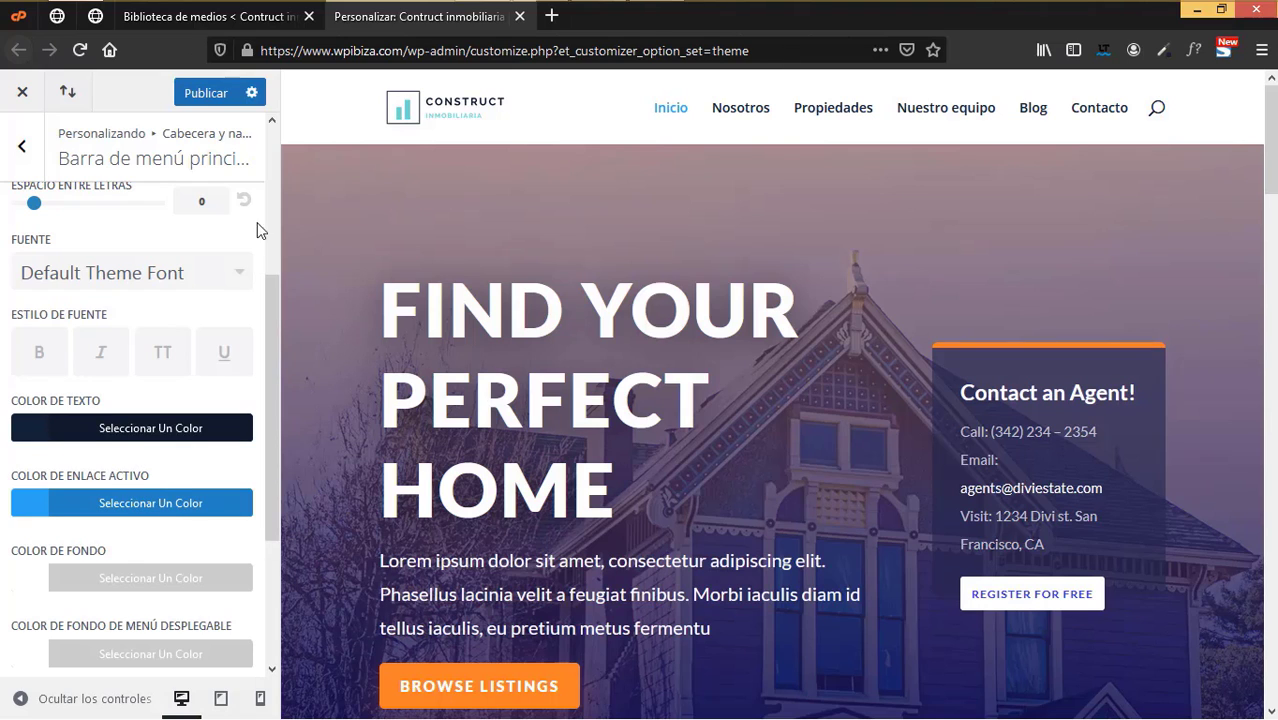
# - Copy the logo's teal #6DDAD3 and set it as the Color de enlace activo
pyautogui.click(248, 17)
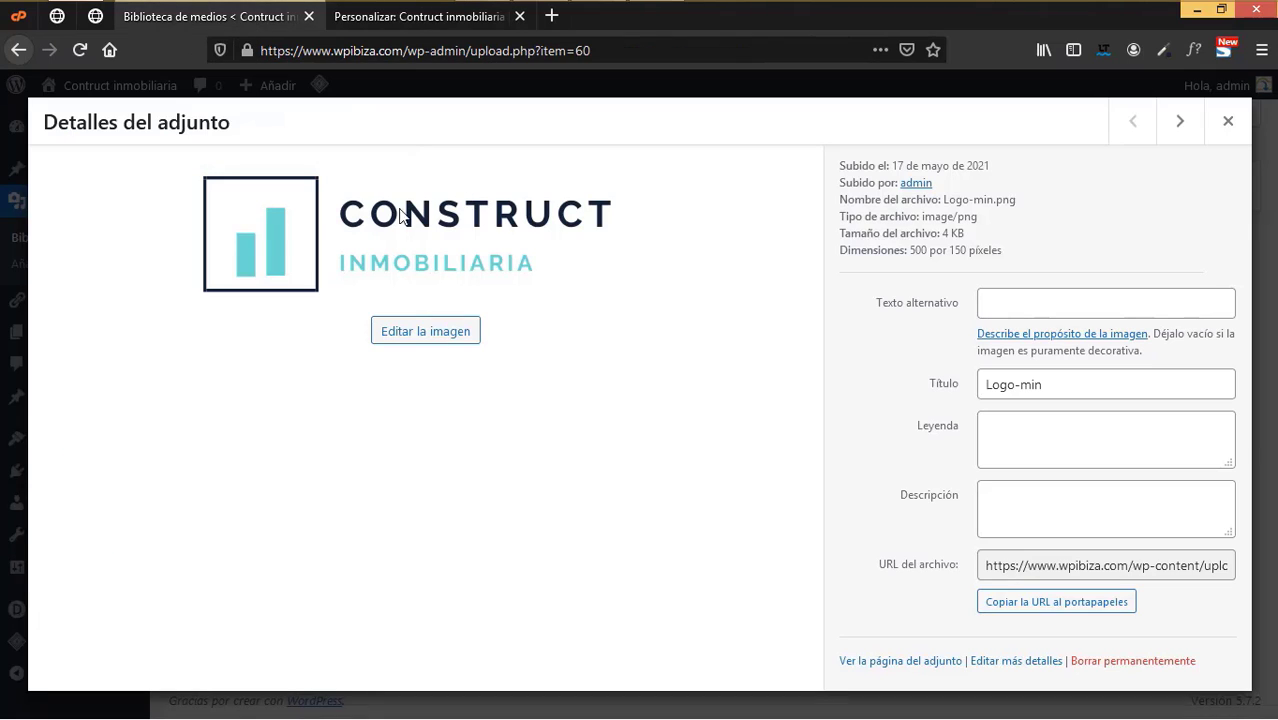
pyautogui.click(1160, 52)
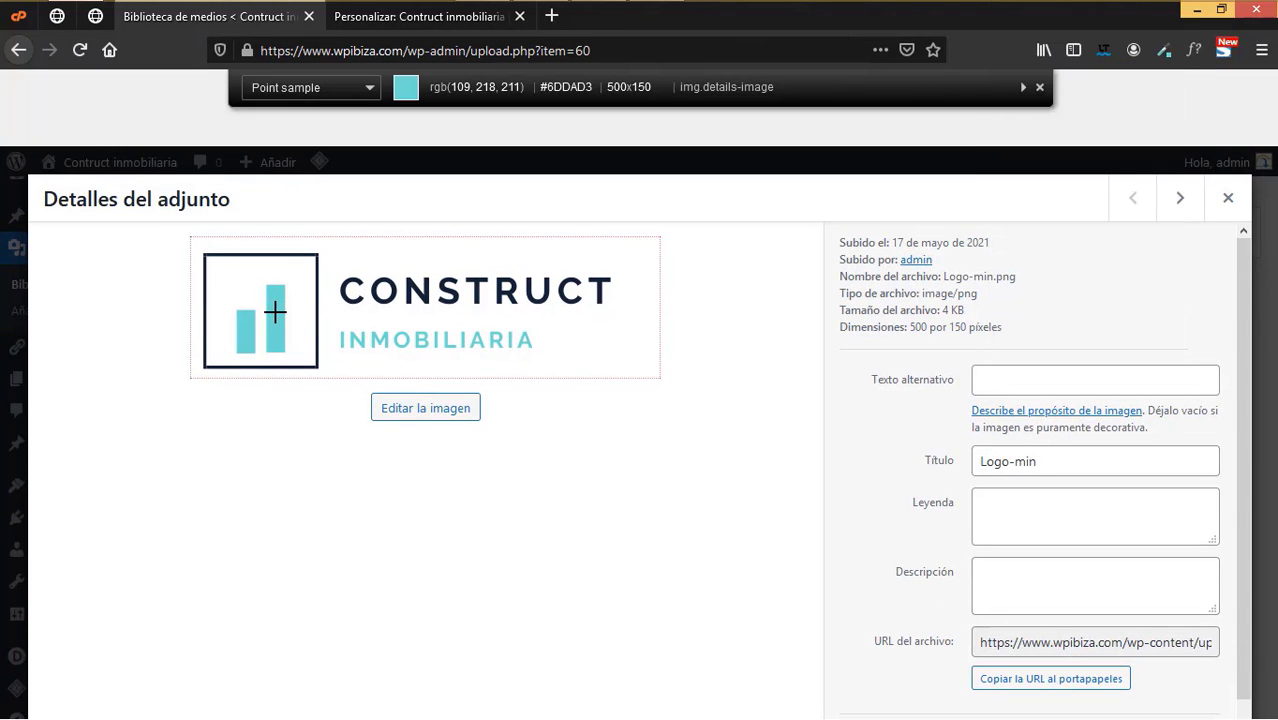
pyautogui.click(274, 313)
pyautogui.click(402, 24)
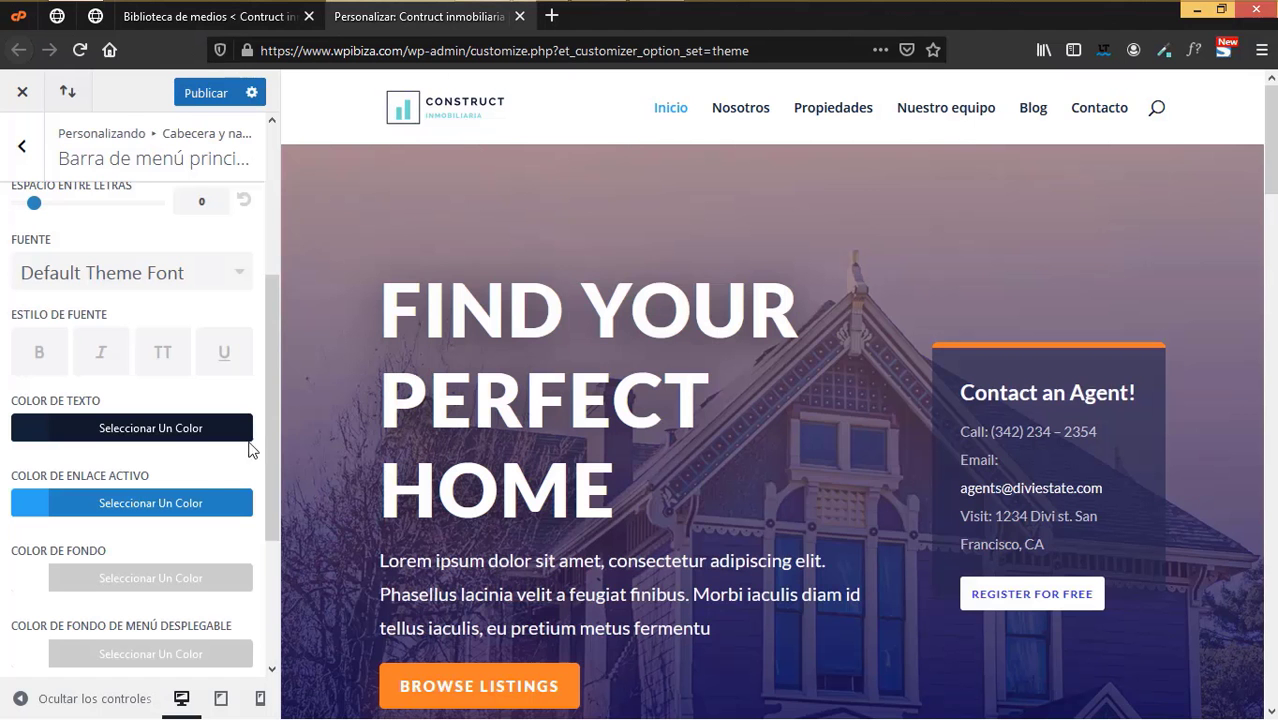
pyautogui.click(176, 506)
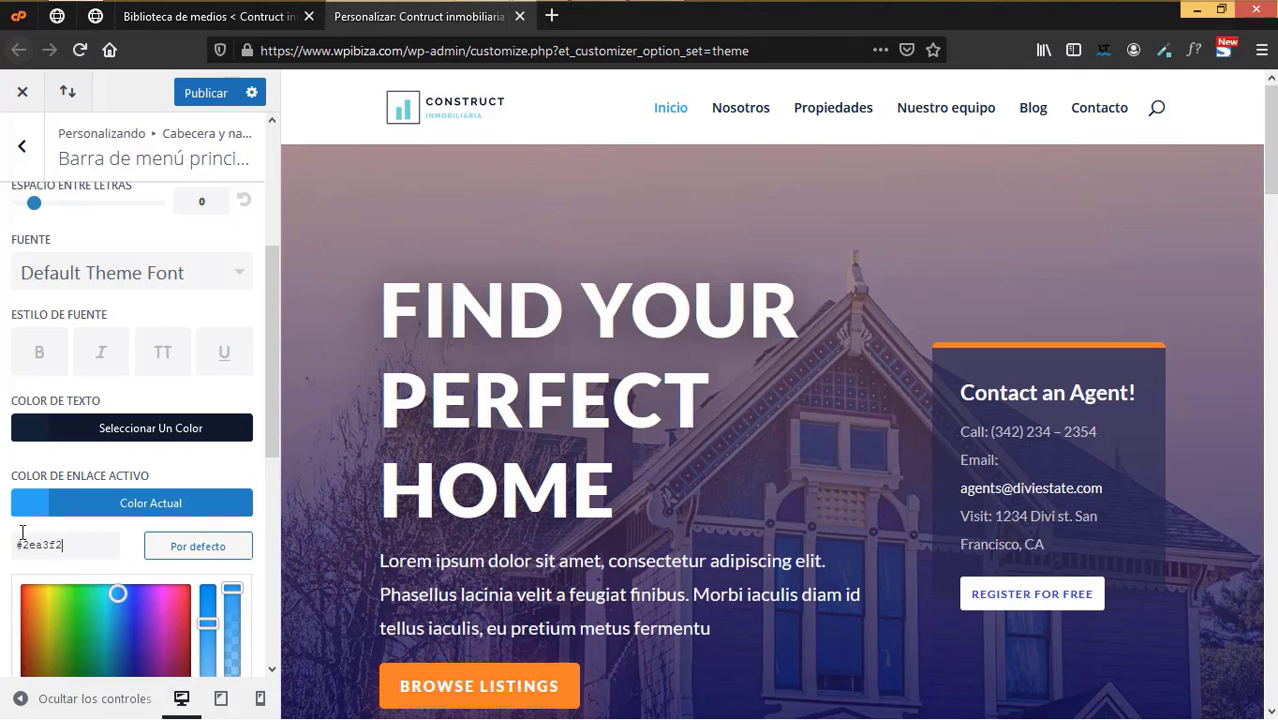
pyautogui.hotkey('ctrl', 'a')
pyautogui.hotkey('ctrl', 'v')
pyautogui.click(4, 377)
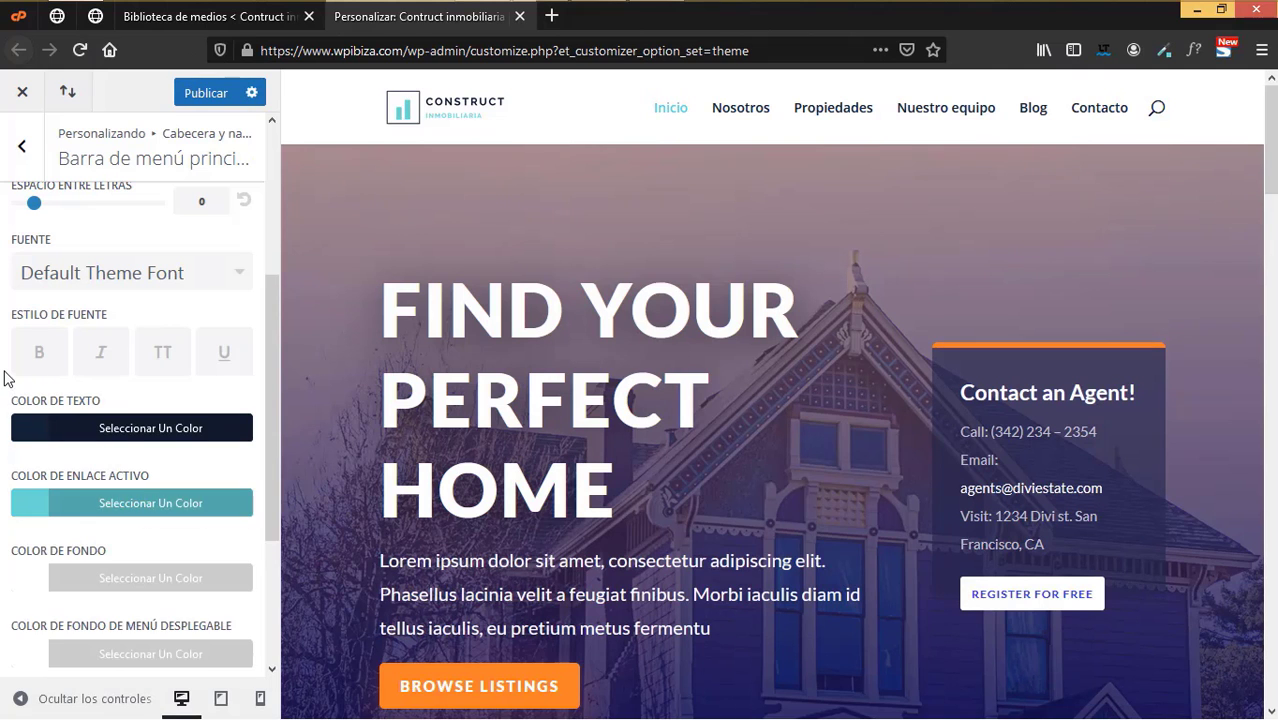
pyautogui.scroll(-2, 105, 402)
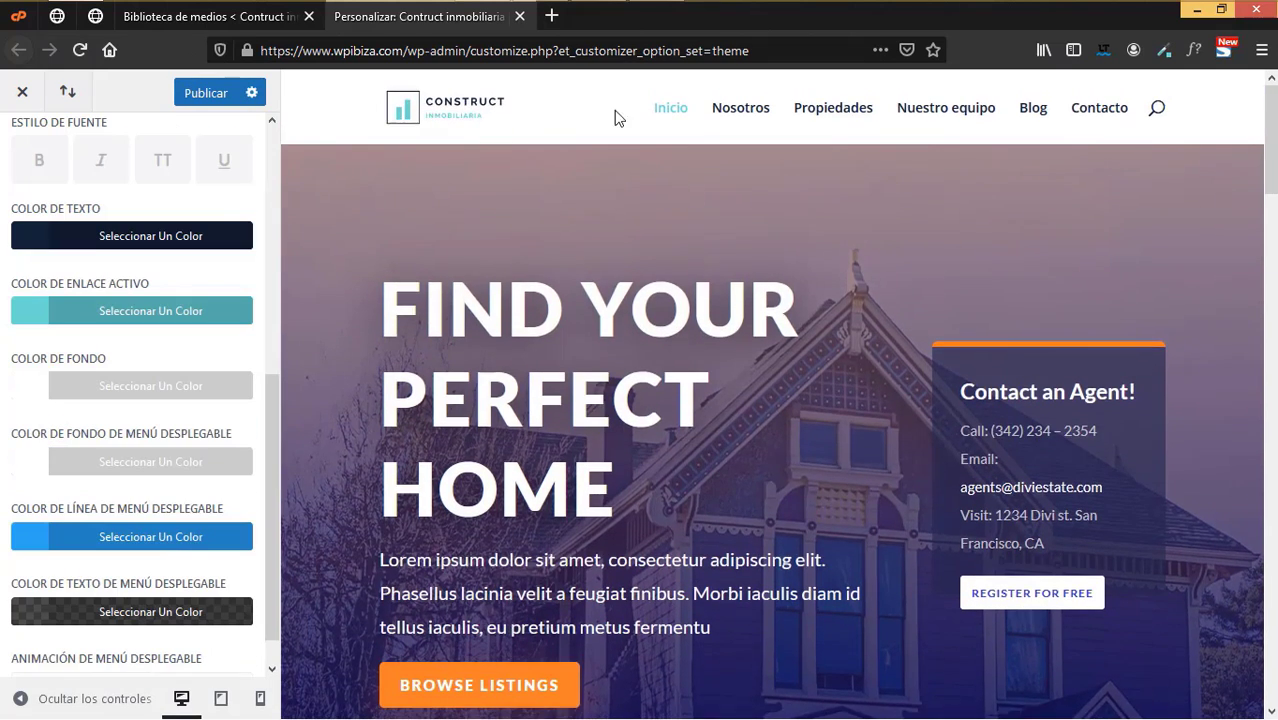
pyautogui.scroll(-1, 165, 491)
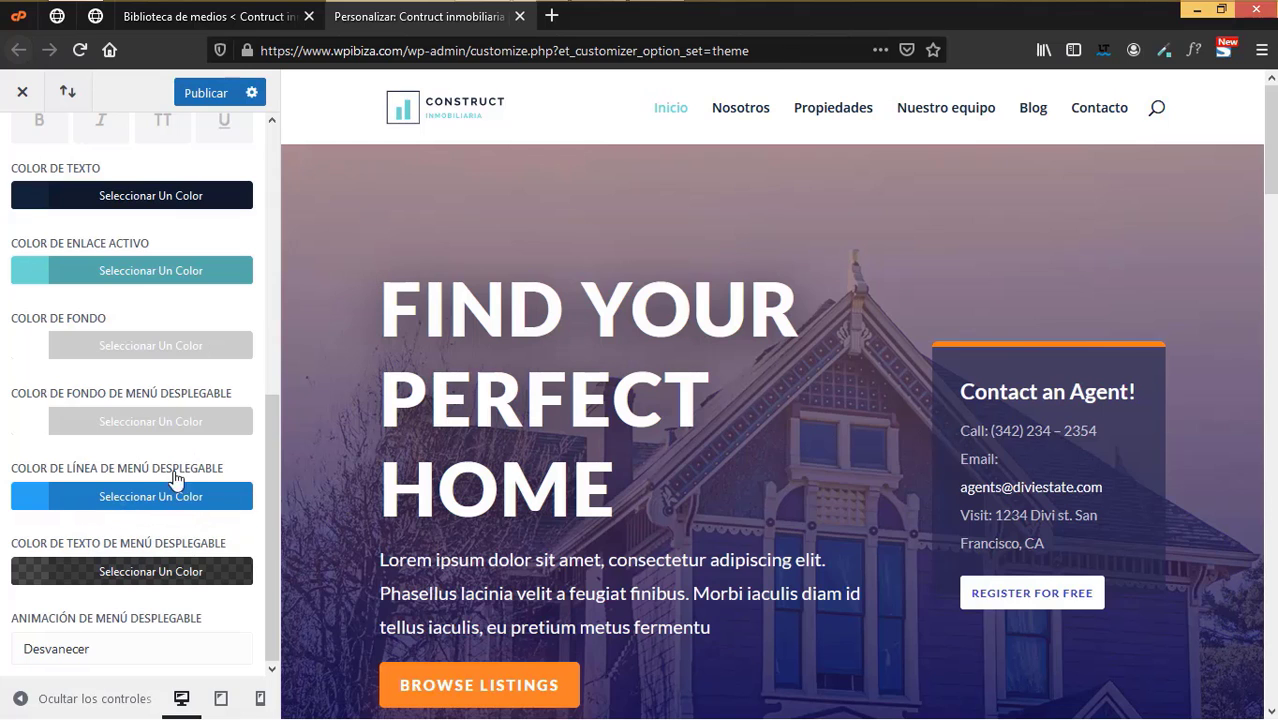
pyautogui.scroll(5, 135, 475)
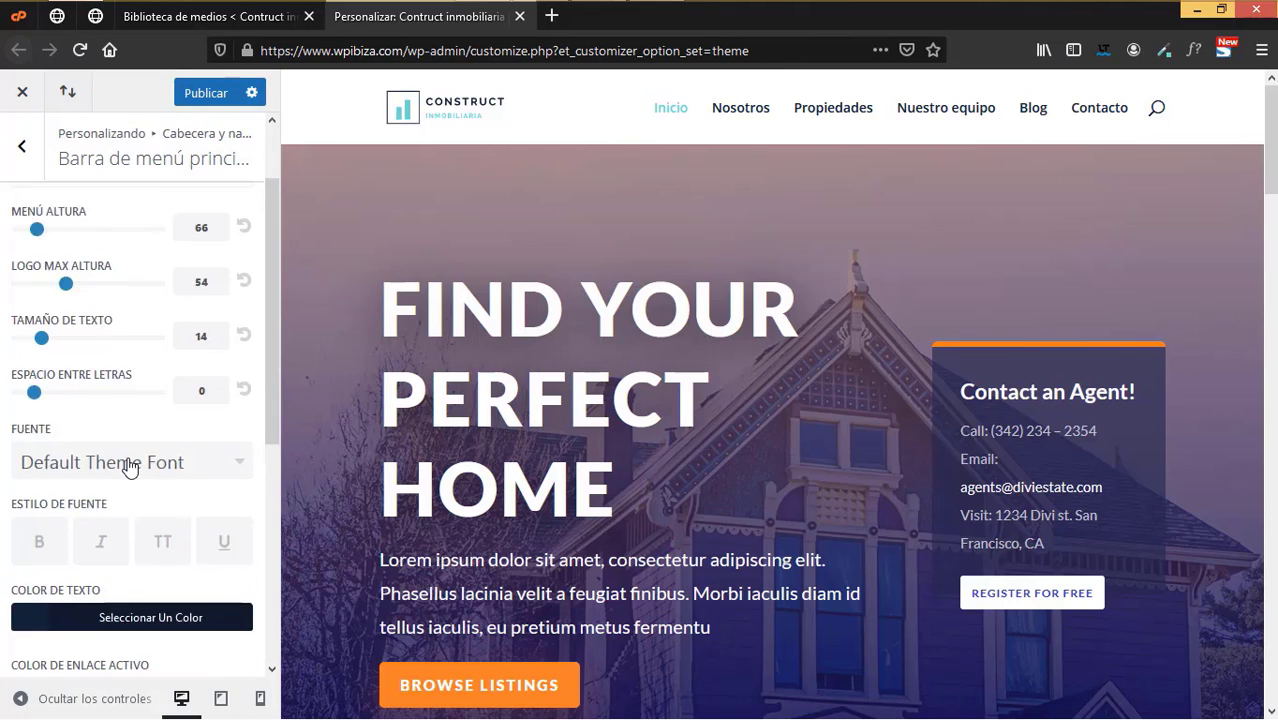
# - Set the fixed navigation's Color de fondo de menú secundario to teal #6DDAD3
pyautogui.click(22, 151)
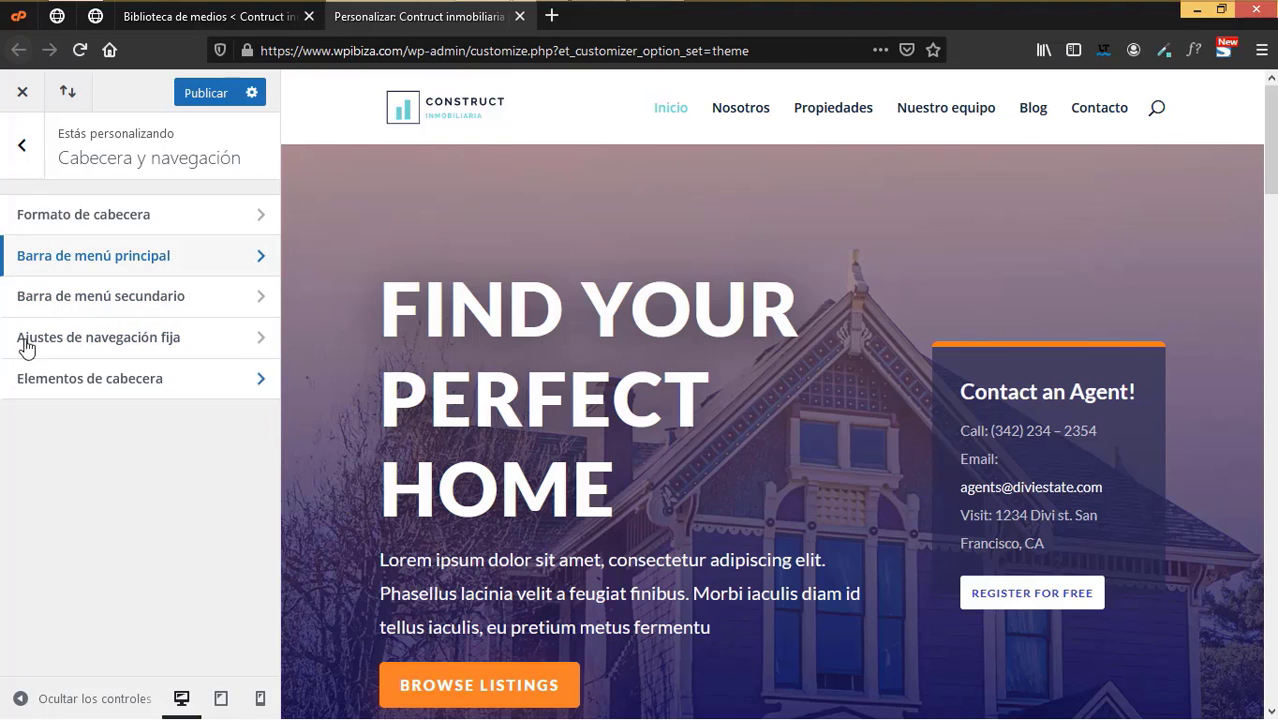
pyautogui.click(128, 343)
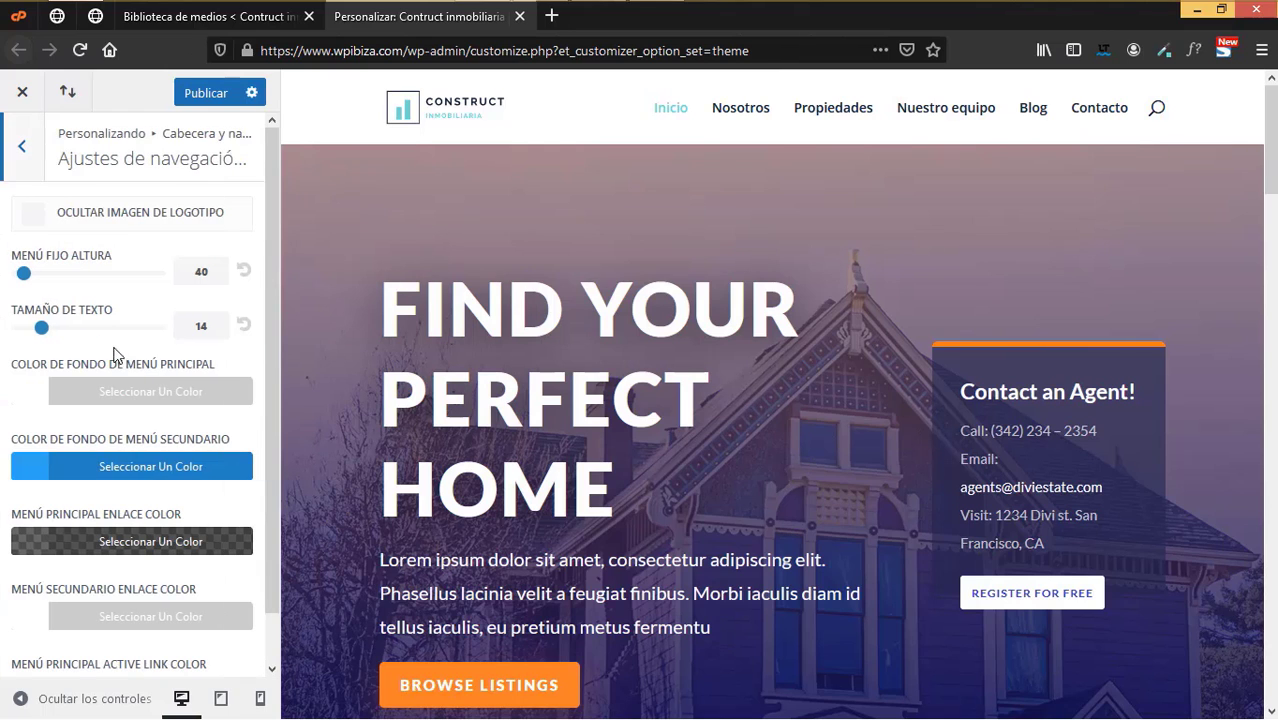
pyautogui.click(135, 468)
pyautogui.moveTo(86, 505); pyautogui.dragTo(3, 497)
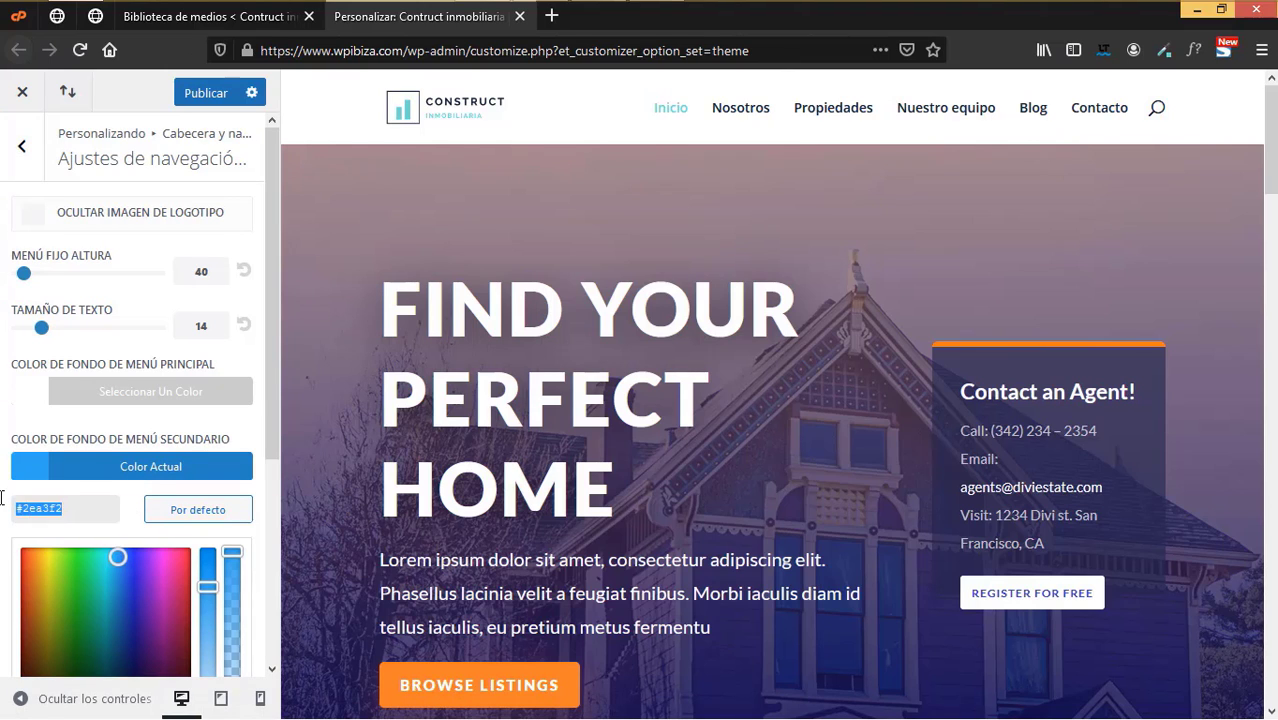
pyautogui.hotkey('ctrl', 'v')
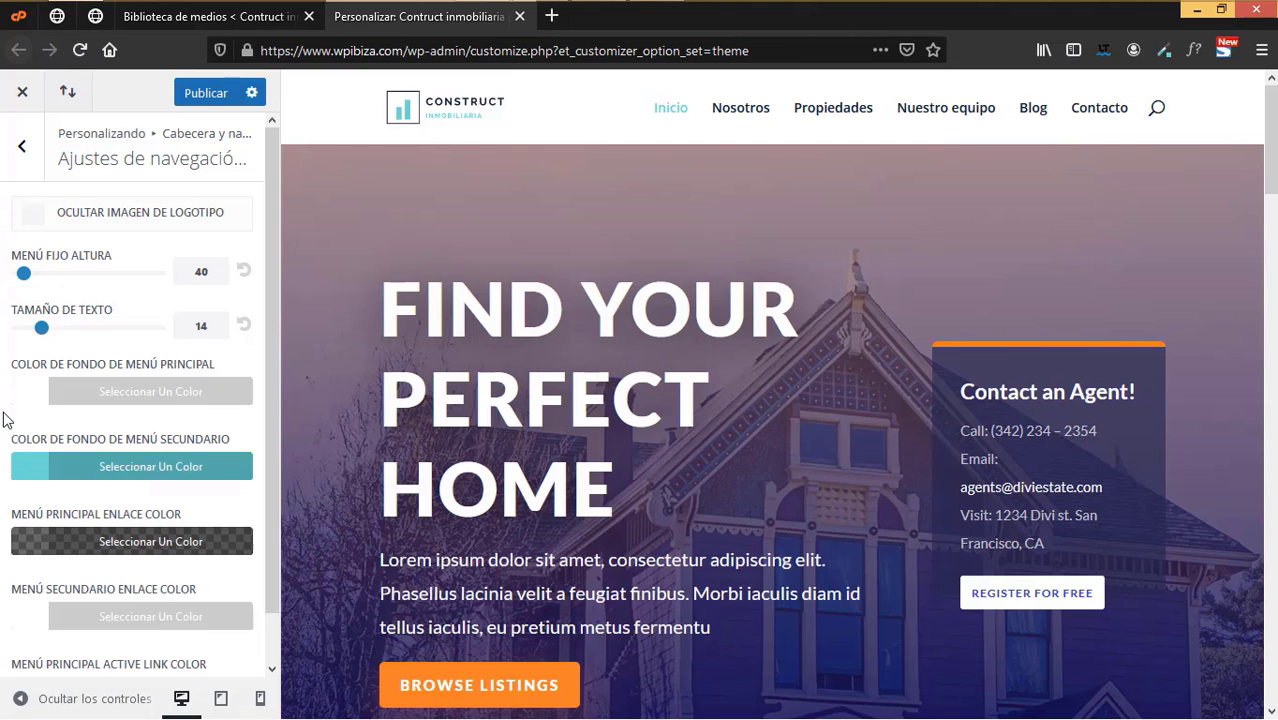
pyautogui.click(6, 420)
pyautogui.click(210, 16)
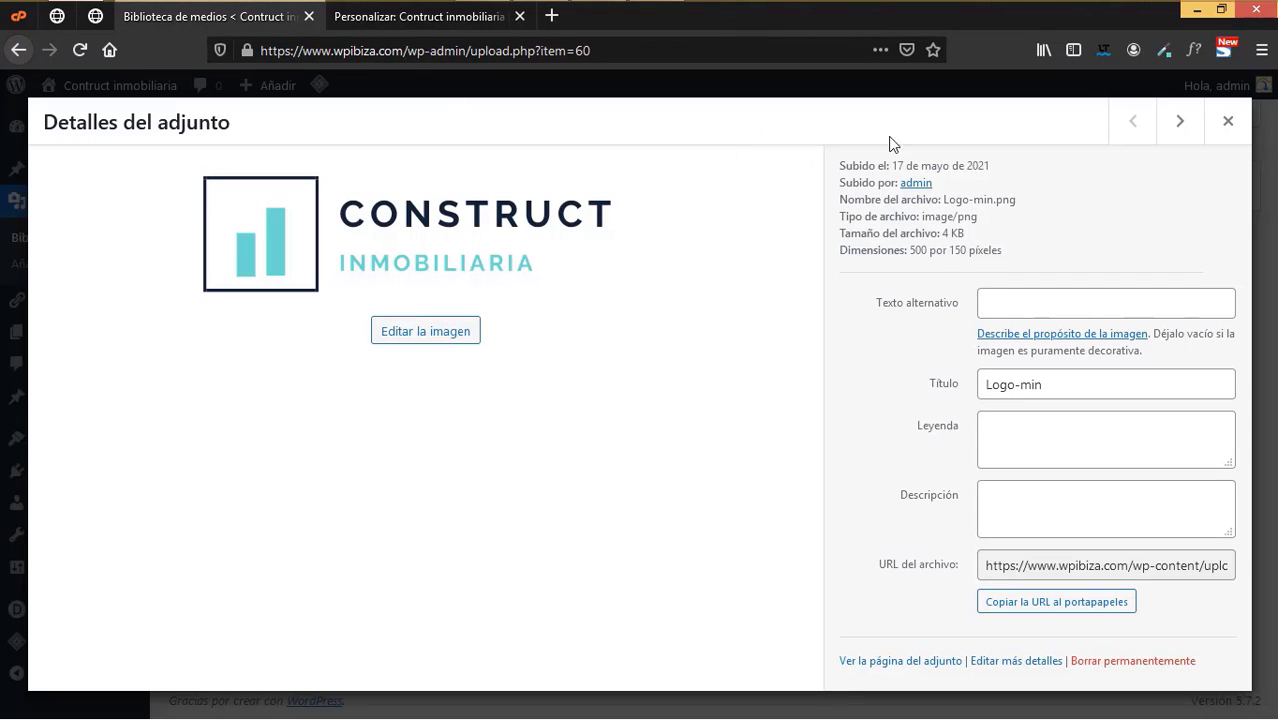
# - Copy the logo's dark navy #132235 with the ColorZilla eyedropper
pyautogui.click(1163, 50)
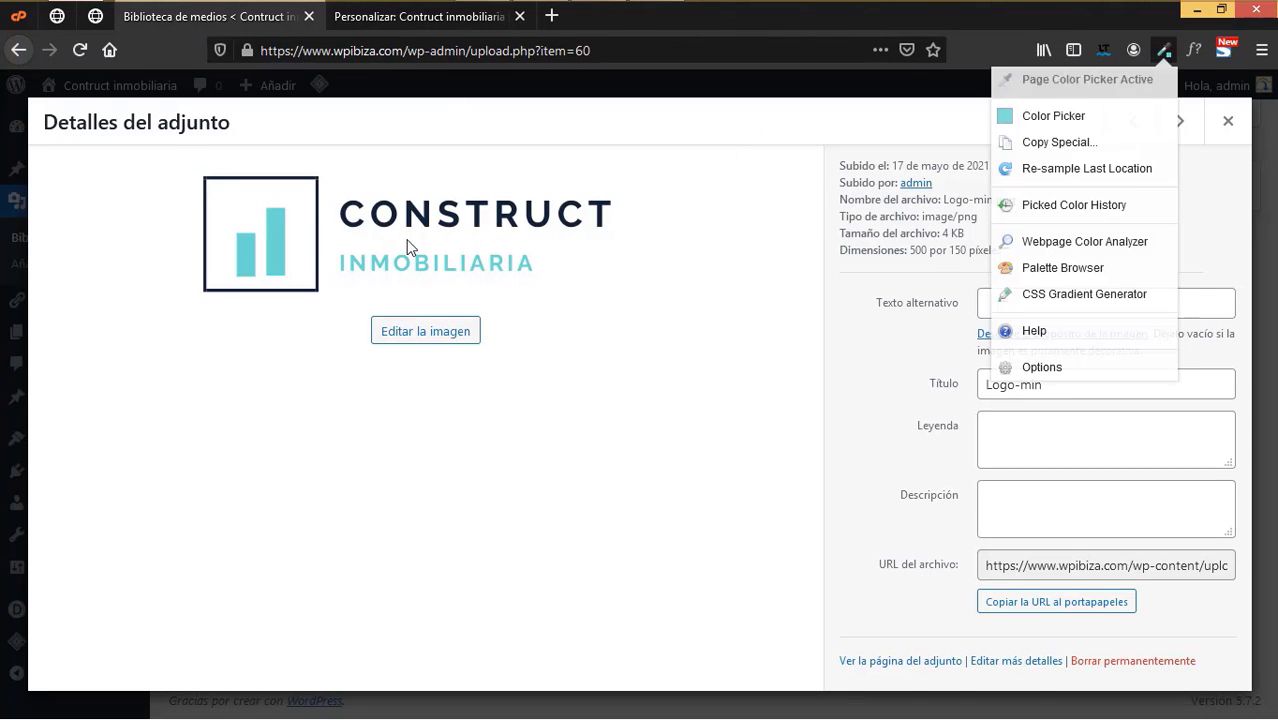
pyautogui.click(381, 278)
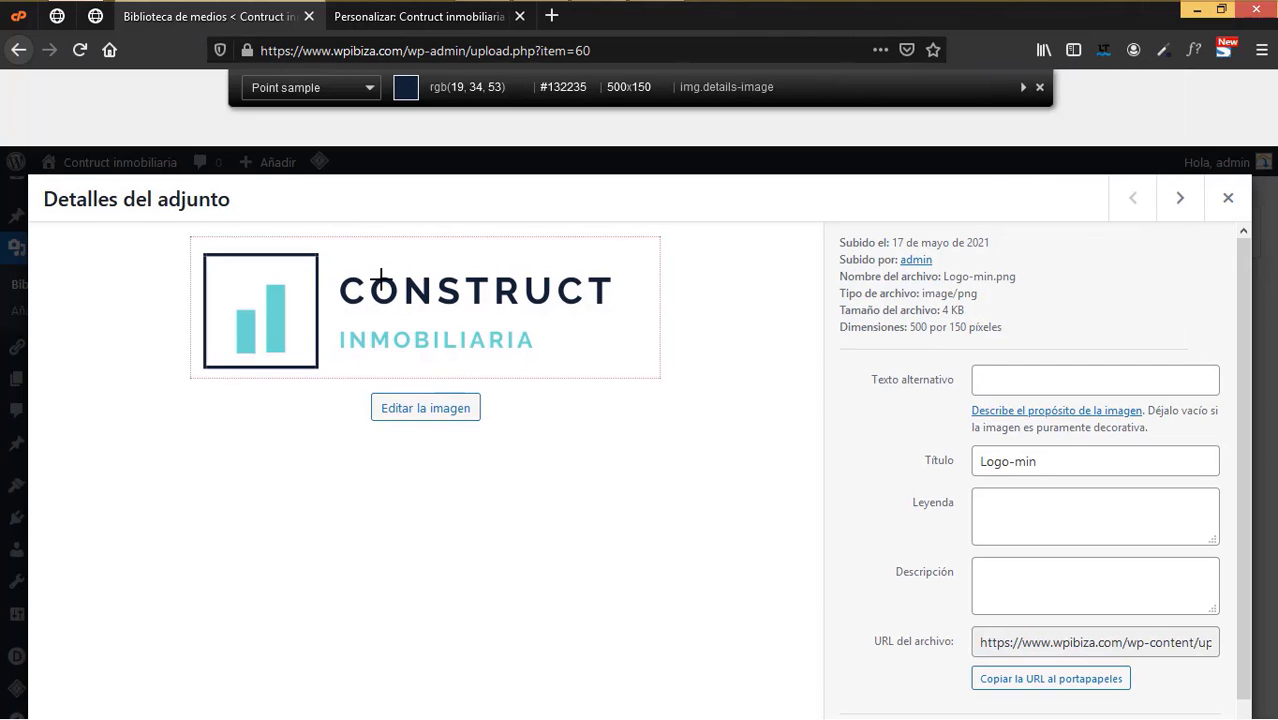
pyautogui.click(381, 278)
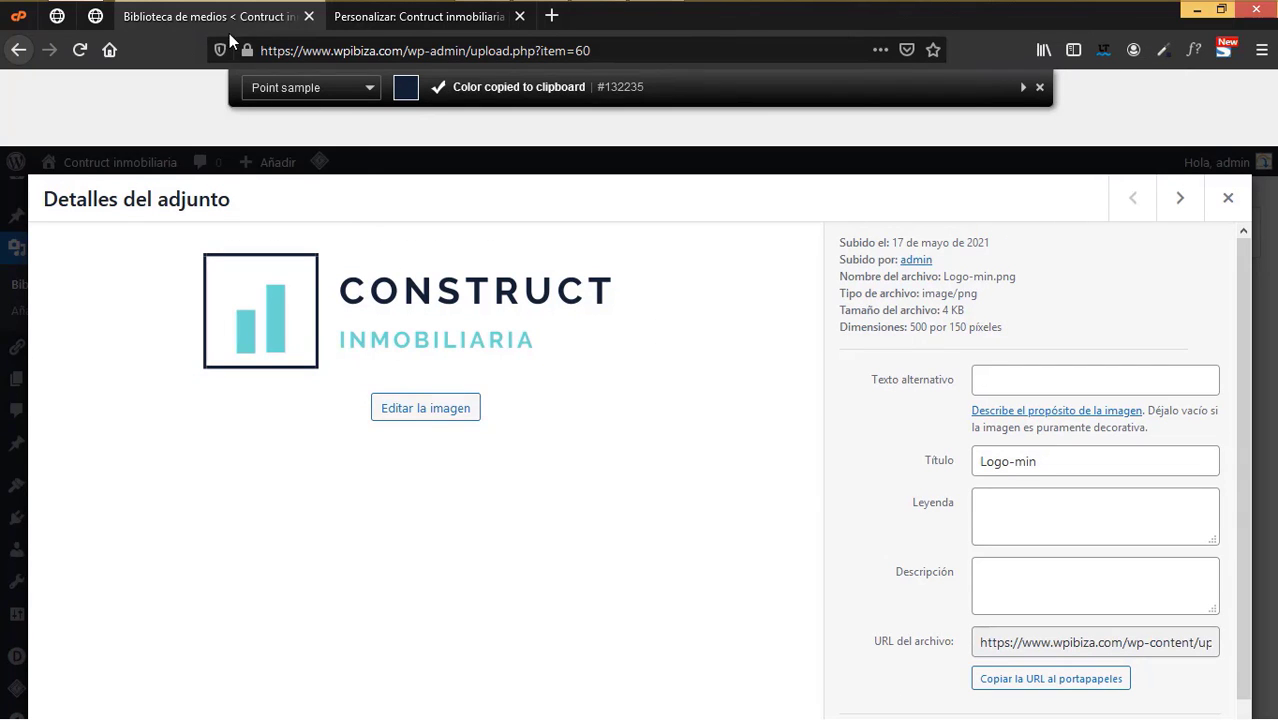
pyautogui.click(385, 18)
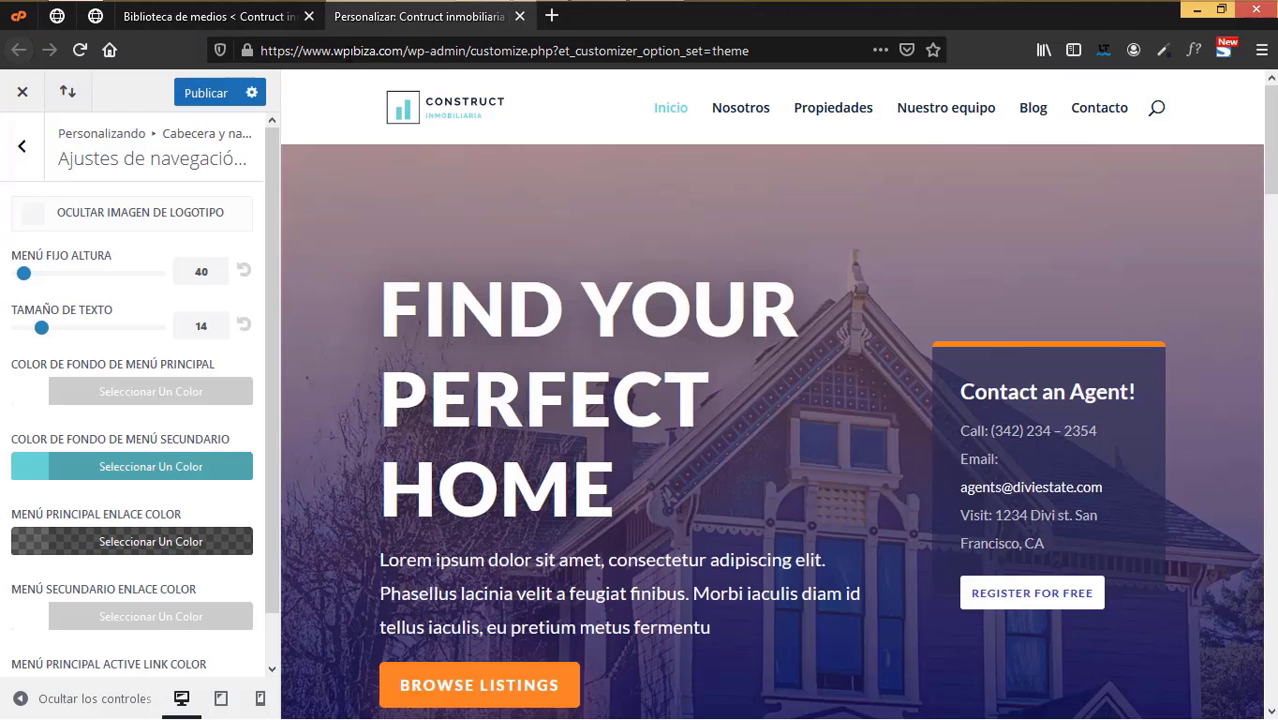
# - Apply navy #132235 as the fixed navigation's Menú principal enlace color
pyautogui.click(186, 455)
pyautogui.scroll(-3, 176, 556)
pyautogui.scroll(3, 176, 556)
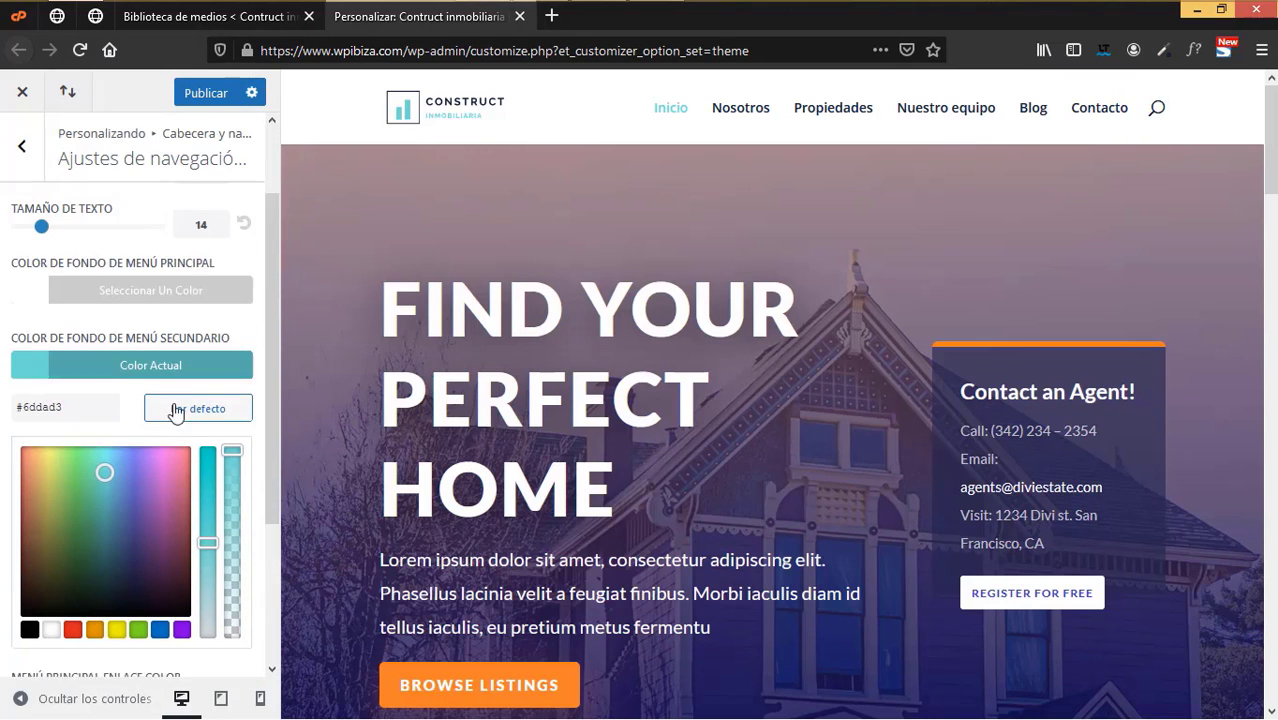
pyautogui.scroll(-3, 114, 605)
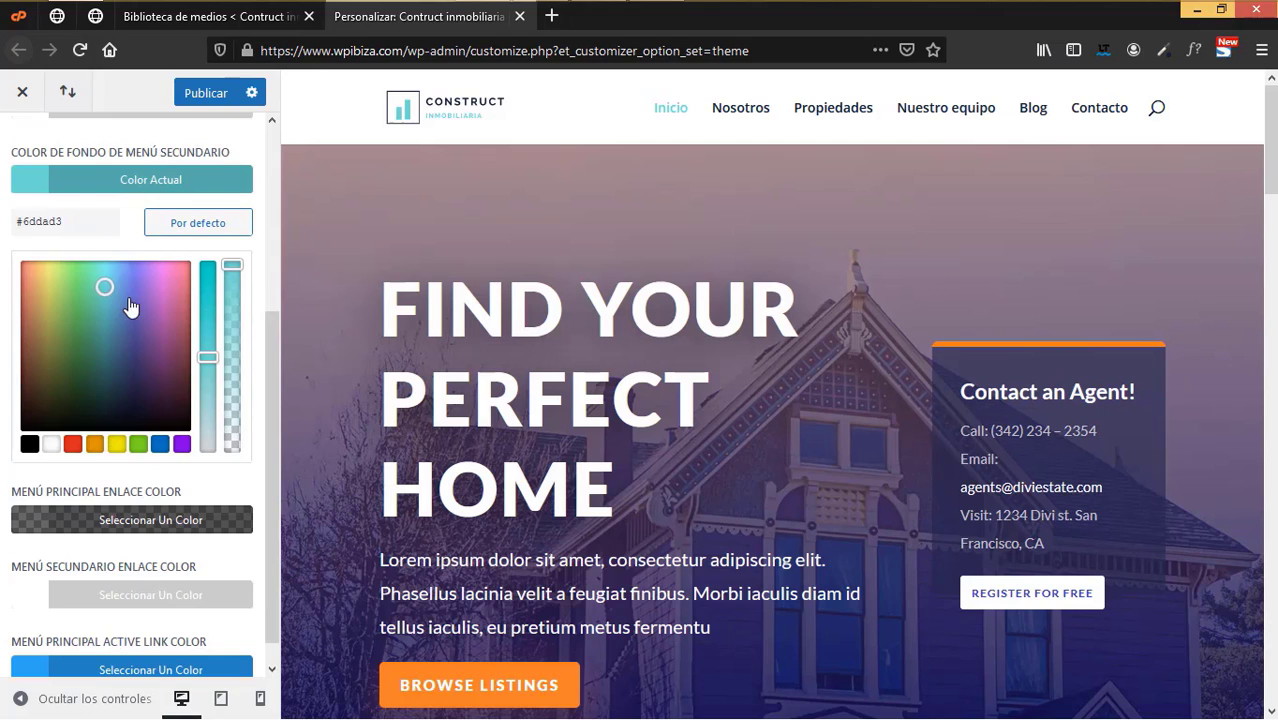
pyautogui.moveTo(62, 221); pyautogui.dragTo(3, 220)
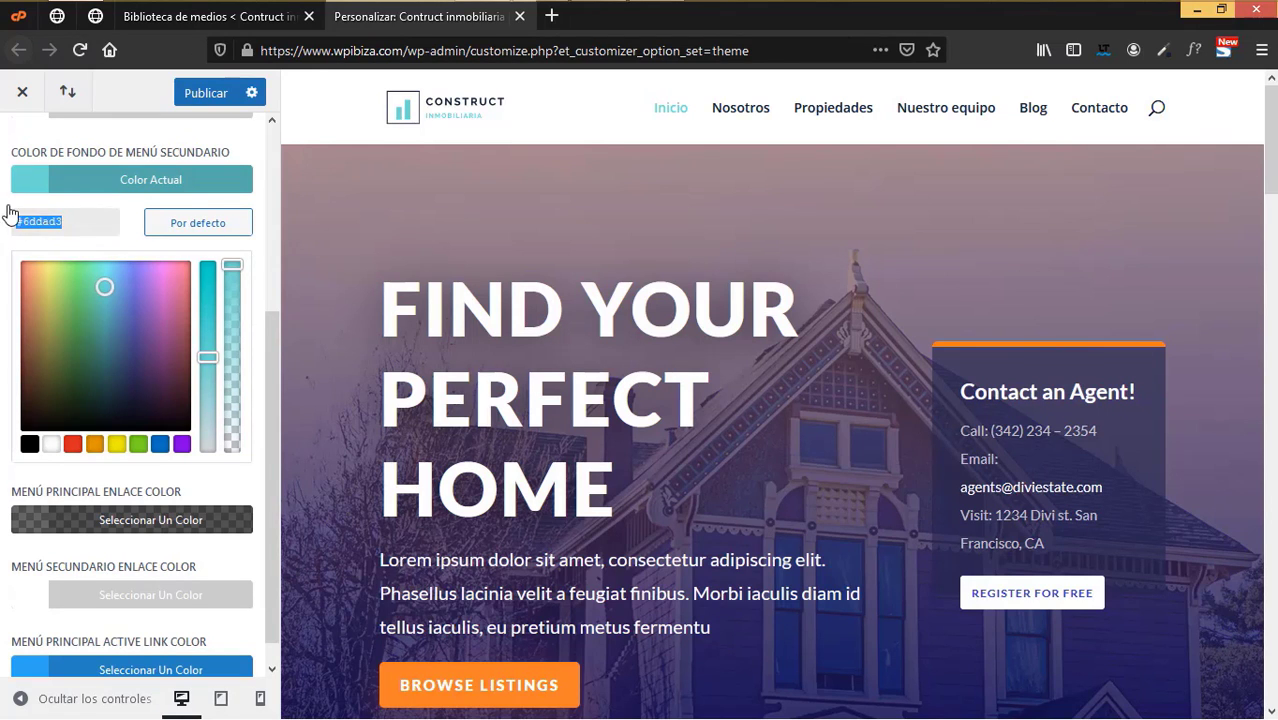
pyautogui.click(6, 207)
pyautogui.click(141, 492)
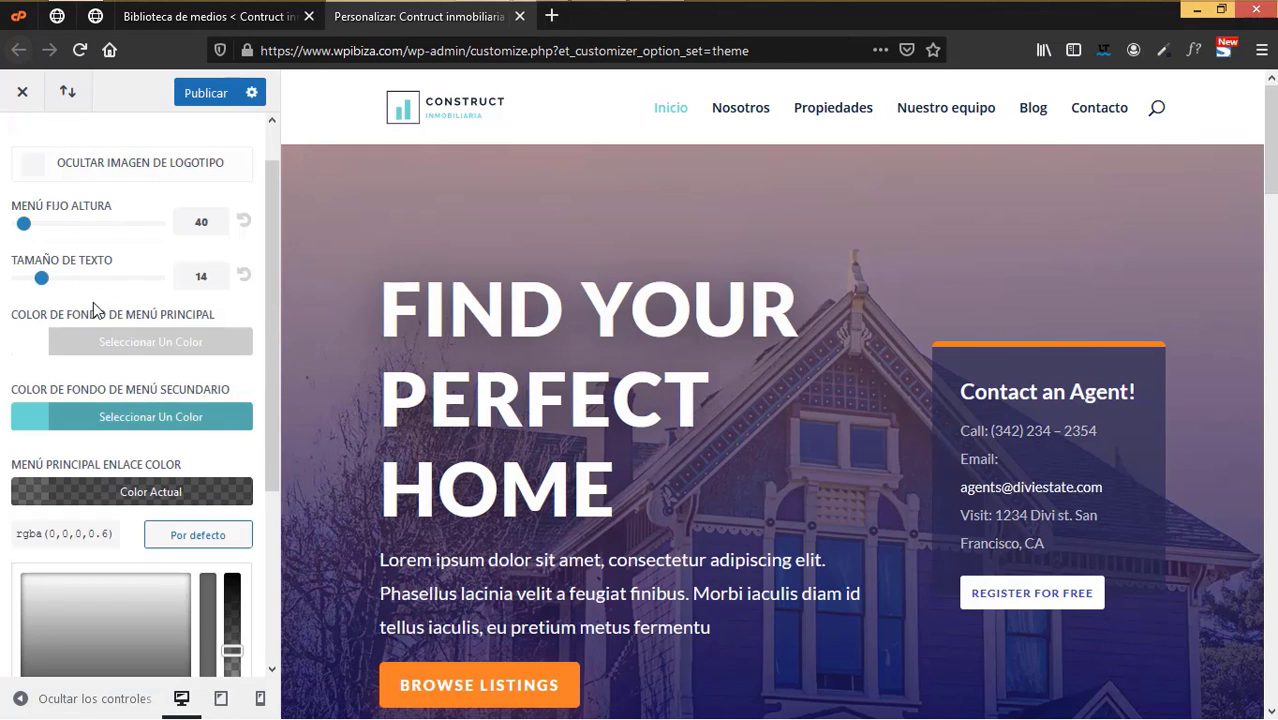
pyautogui.moveTo(123, 537); pyautogui.dragTo(3, 540)
pyautogui.click(7, 452)
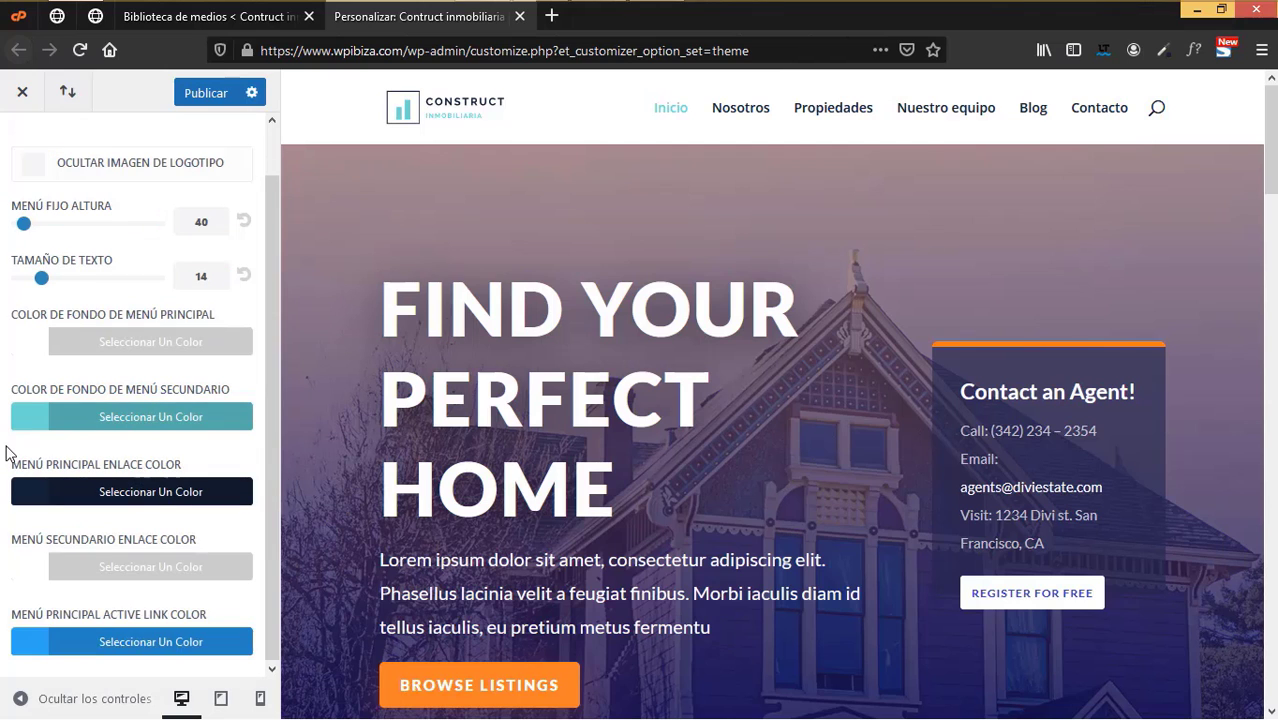
pyautogui.scroll(1, 6, 400)
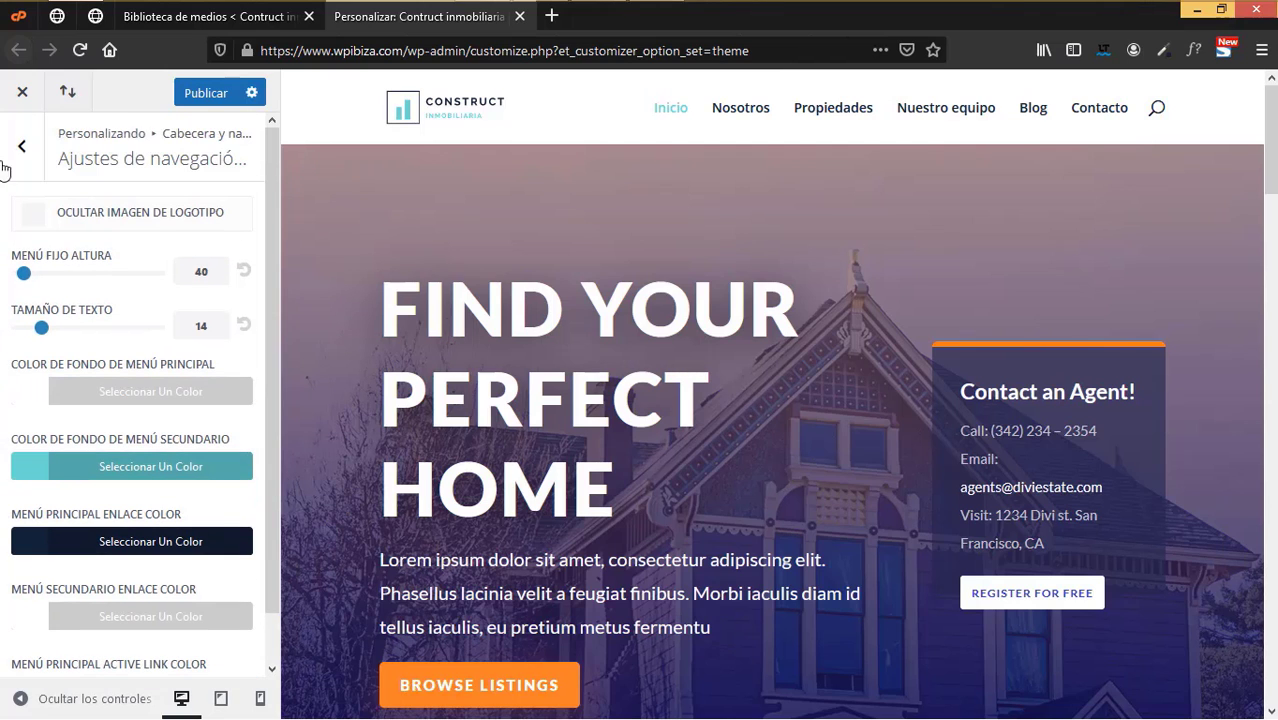
pyautogui.click(17, 149)
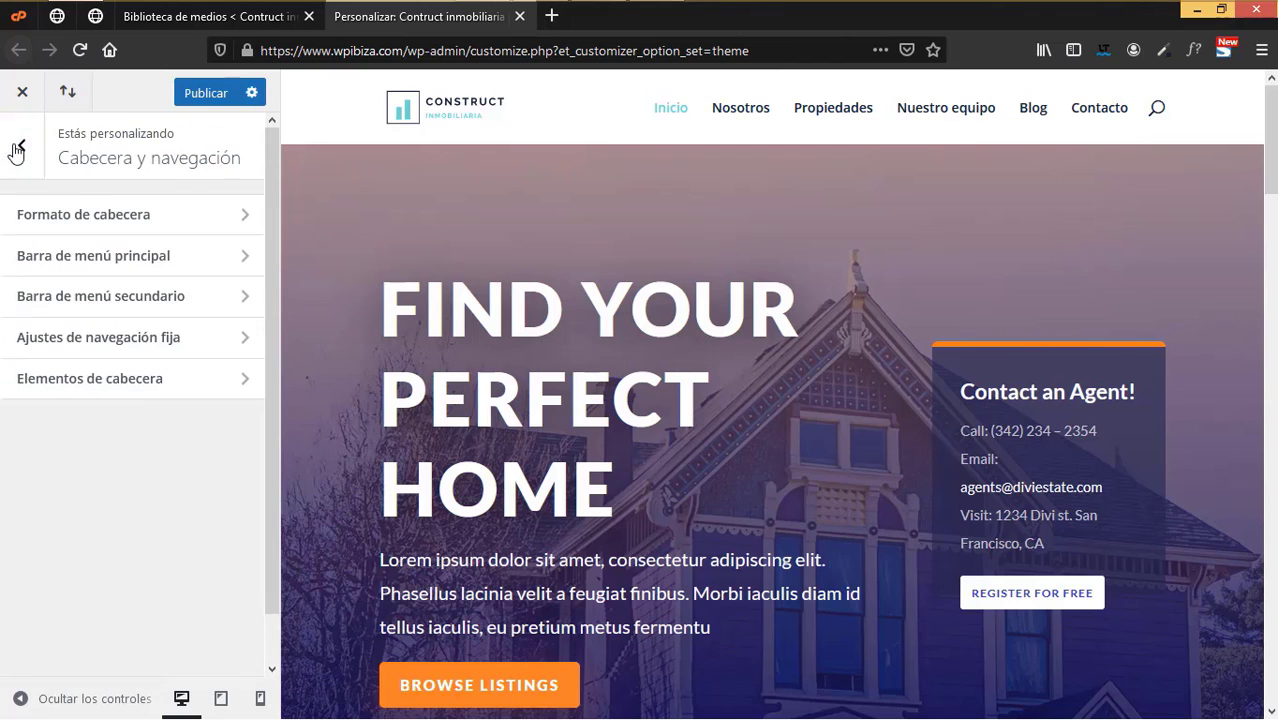
# - Enter the agency's phone number in the Elementos de cabecera Número de teléfono field
pyautogui.click(151, 383)
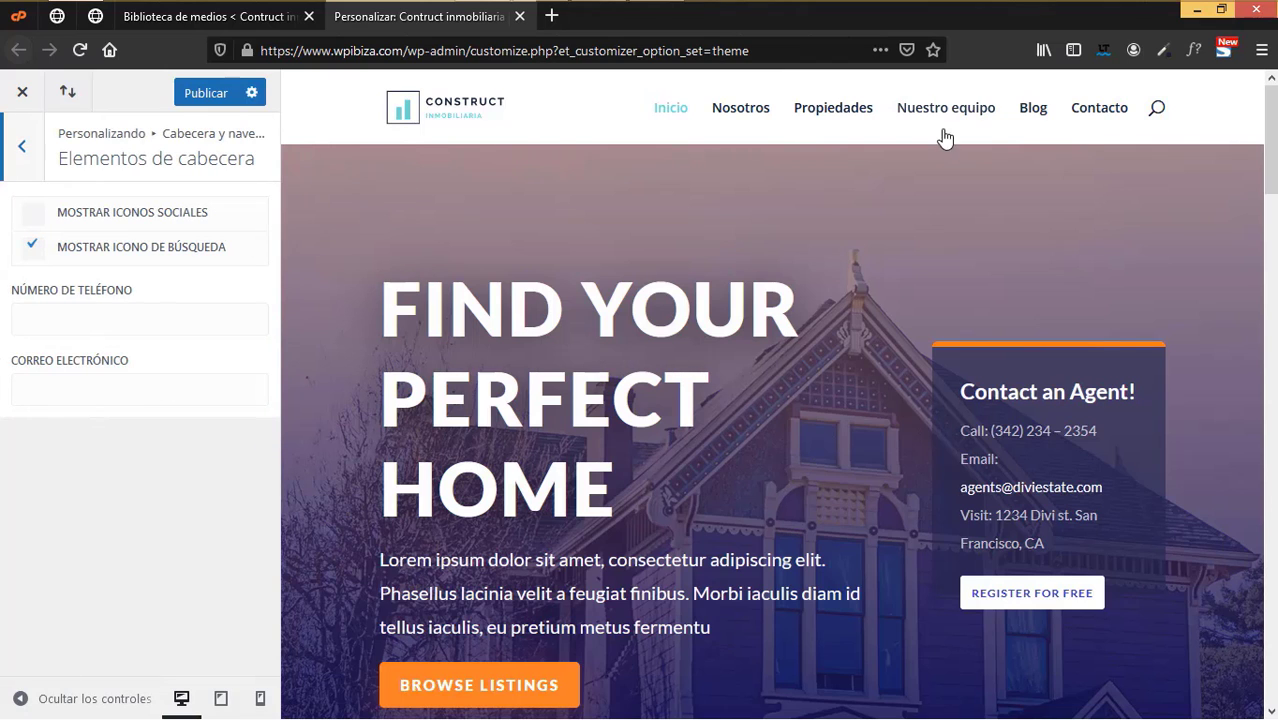
pyautogui.scroll(-15, 872, 569)
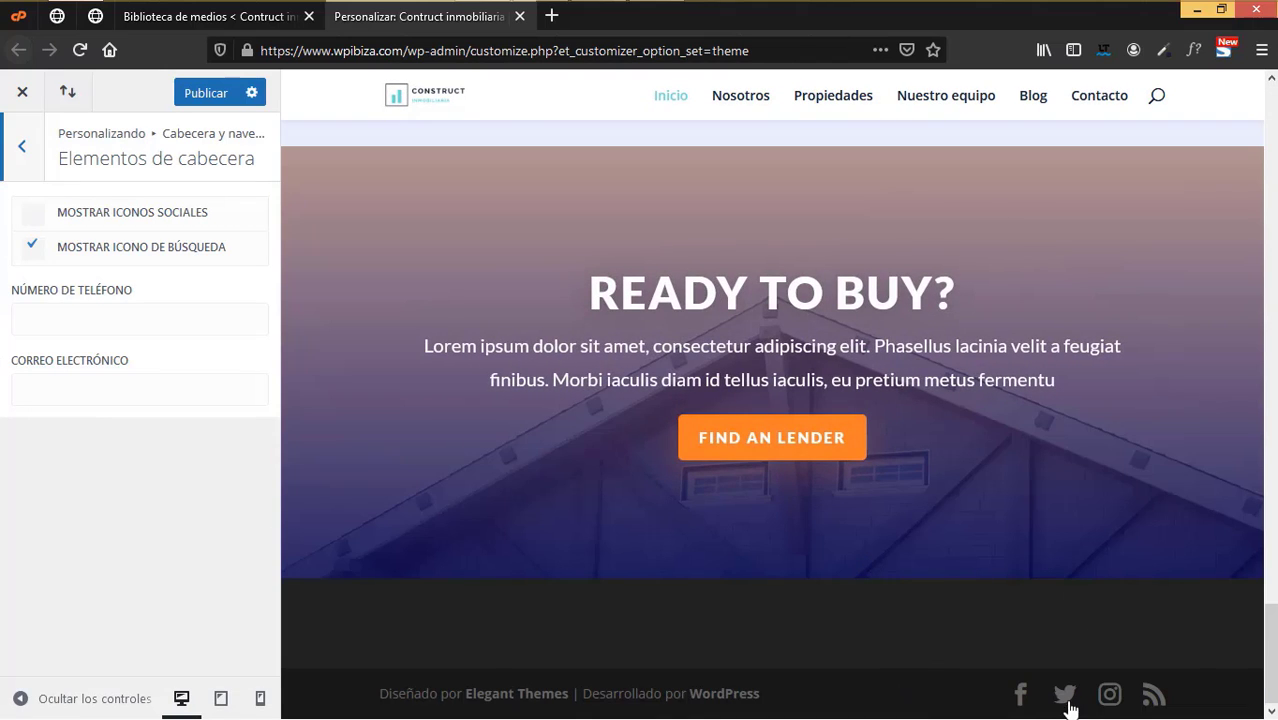
pyautogui.scroll(18, 1003, 600)
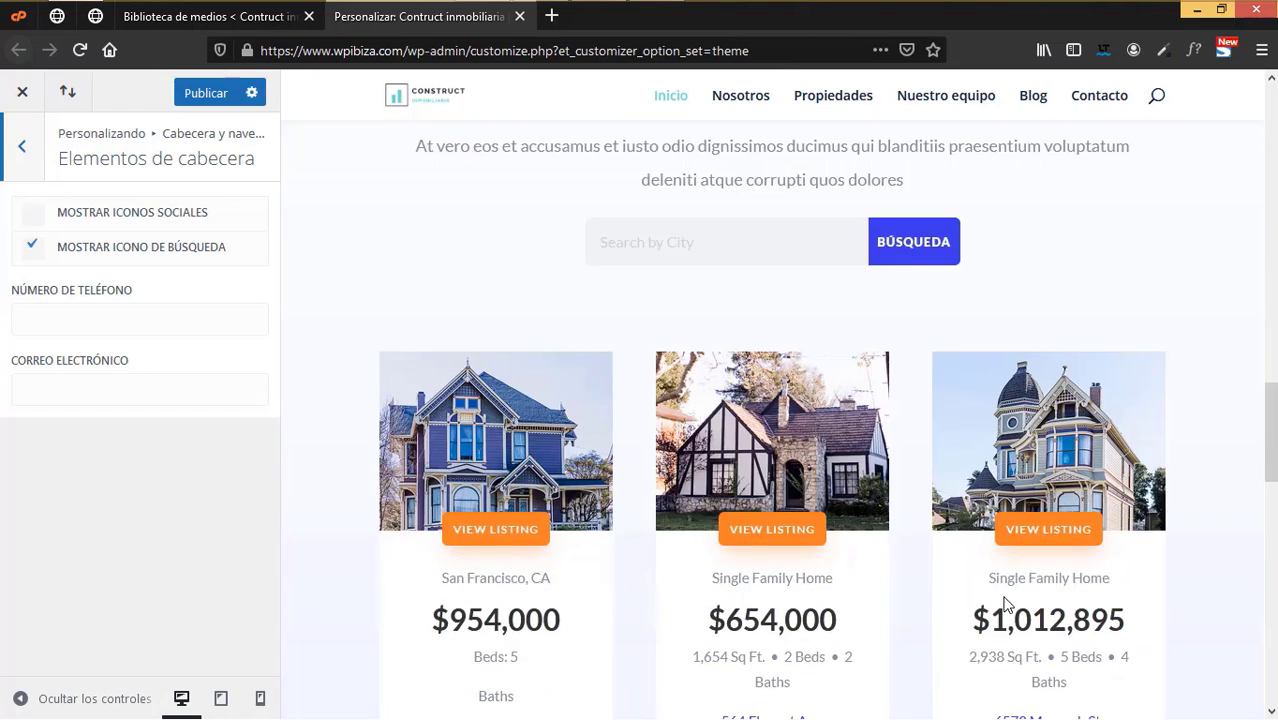
pyautogui.scroll(3, 1005, 604)
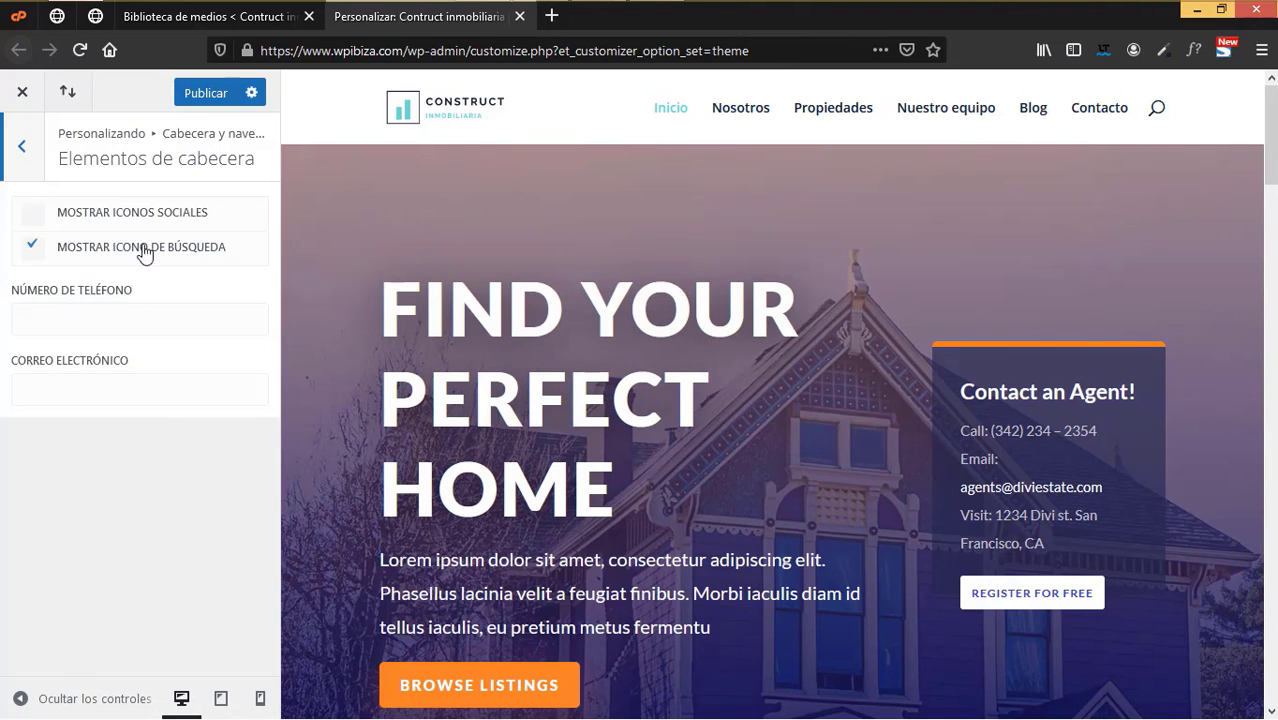
pyautogui.click(122, 313)
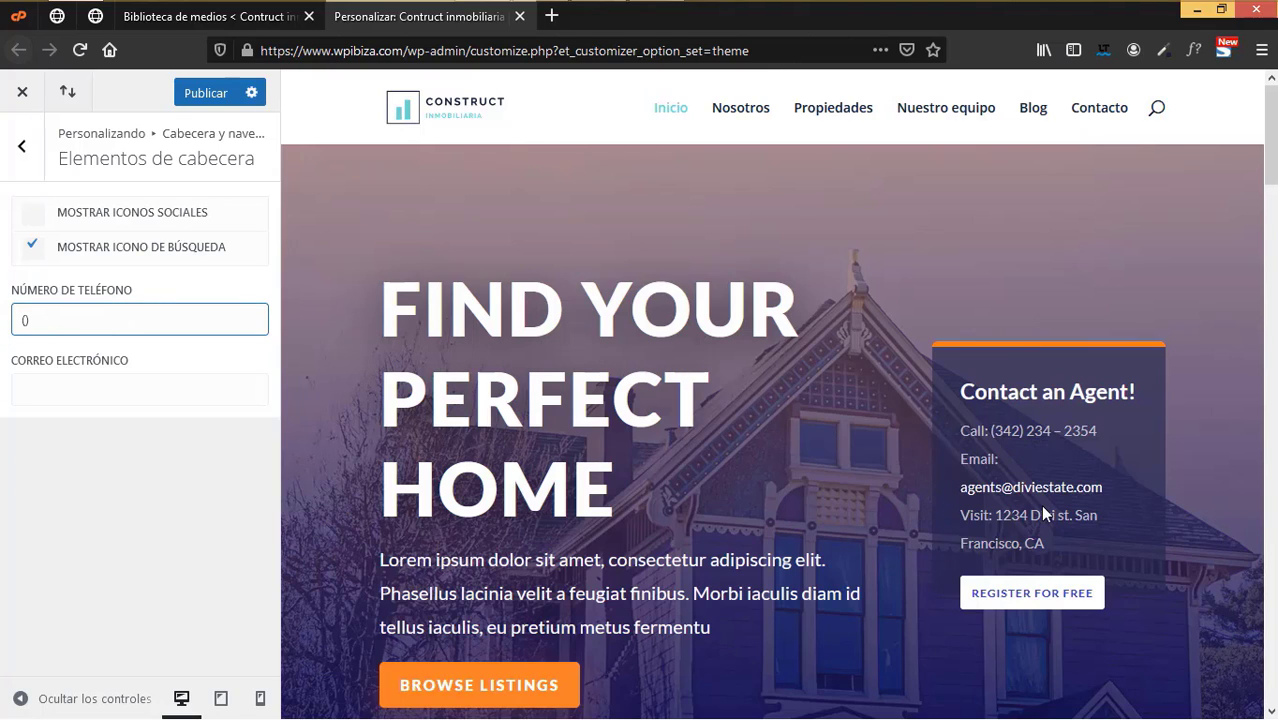
# - Fill in the contact e-mail address and publish the Customizer changes
pyautogui.click(148, 386)
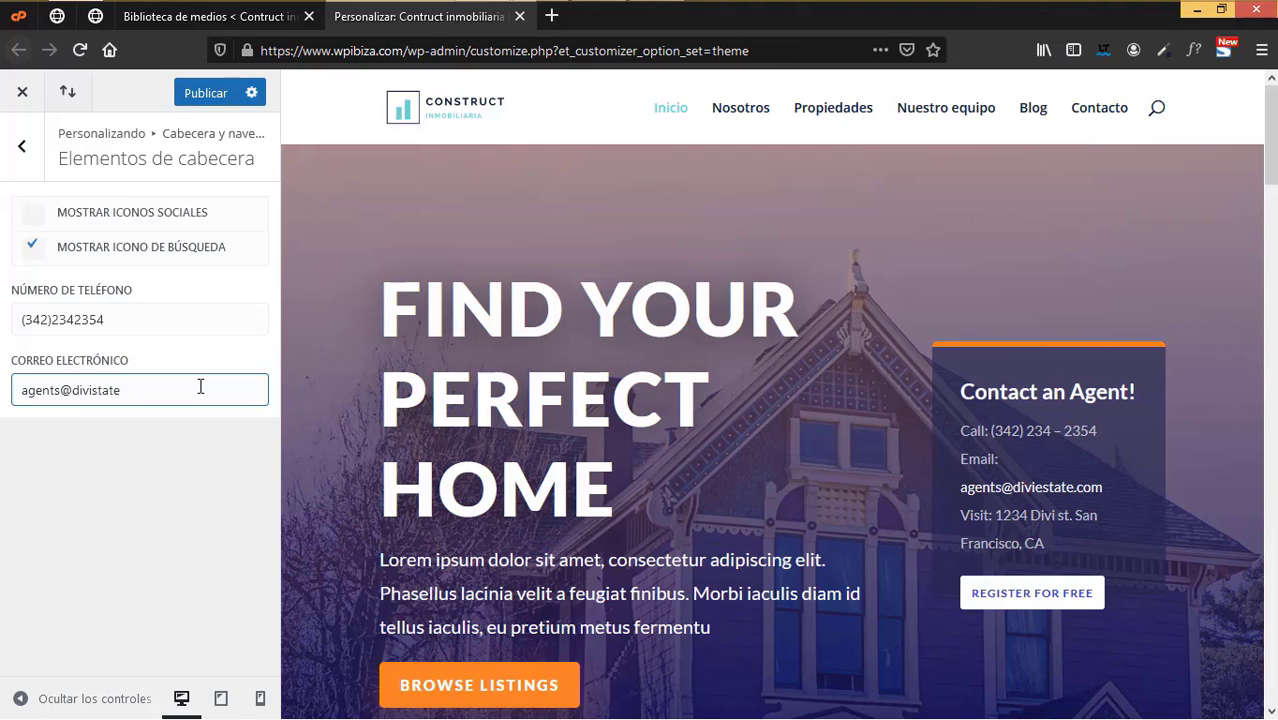
pyautogui.press('BackSpace')
pyautogui.press('BackSpace')
pyautogui.press('BackSpace')
pyautogui.write('com')
pyautogui.click(205, 93)
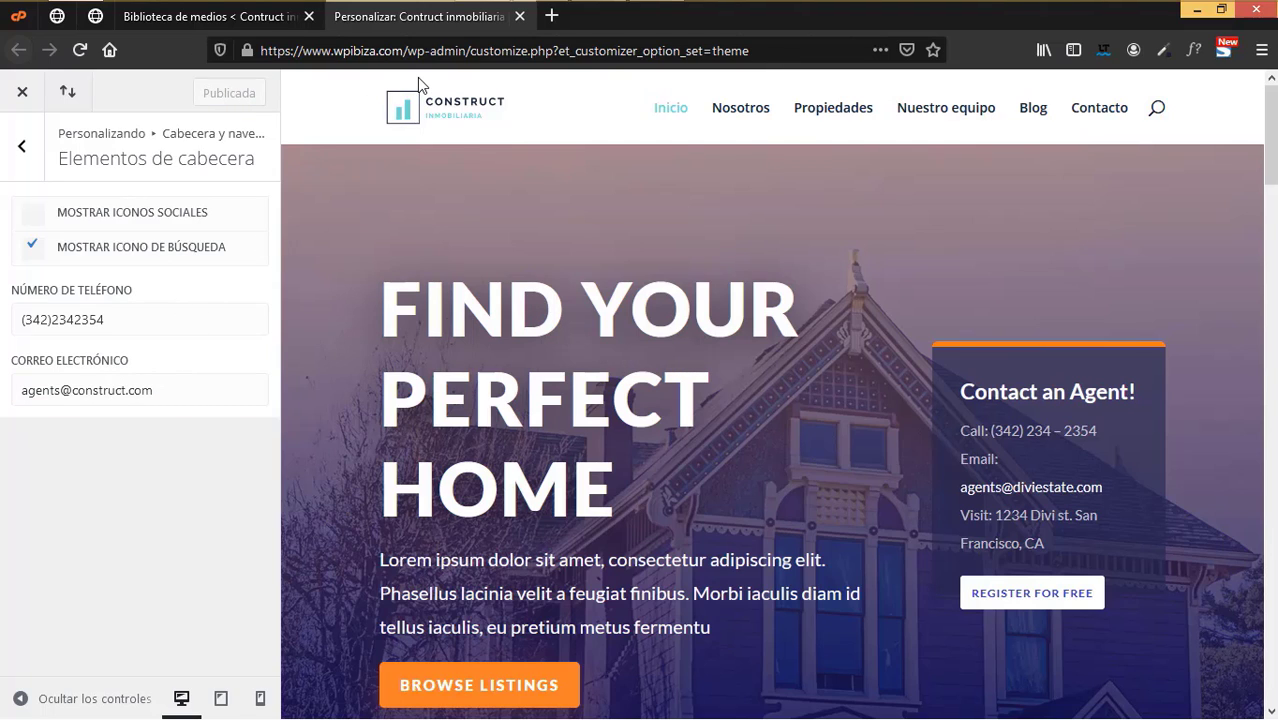
# - Reopen fixed navigation settings and copy the logo's dark navy colour with ColorZilla
pyautogui.click(21, 151)
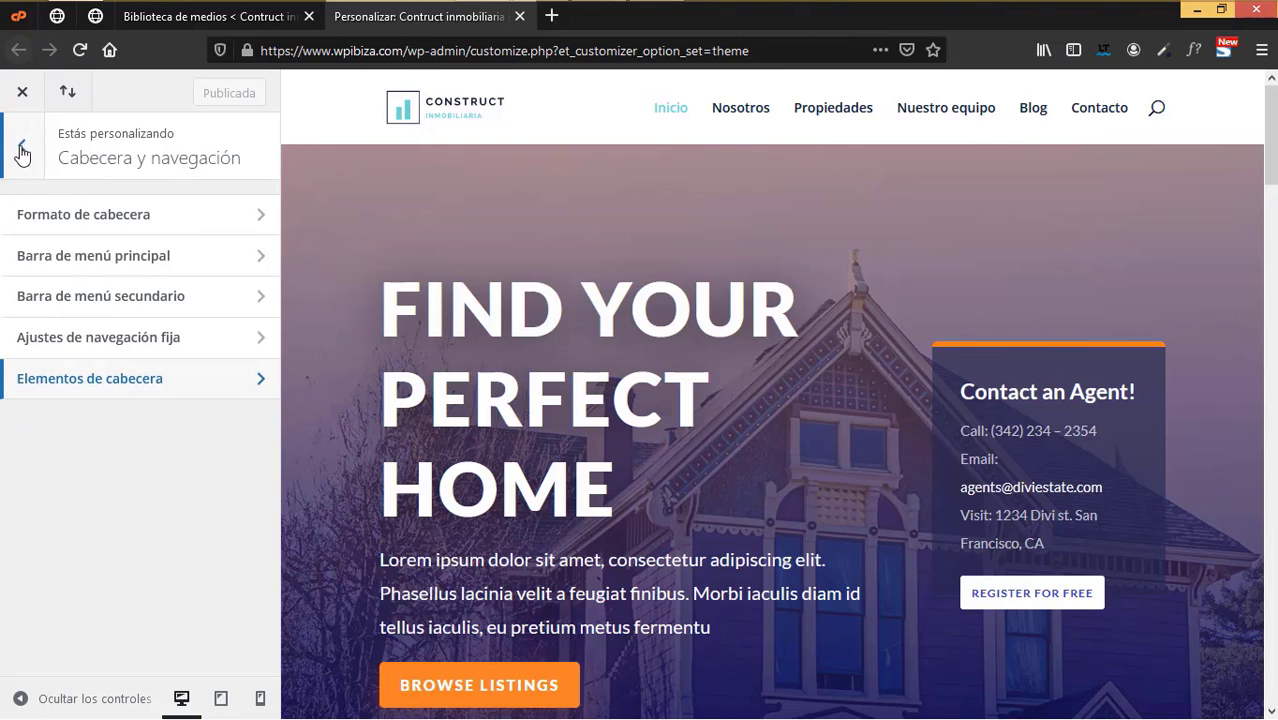
pyautogui.click(111, 349)
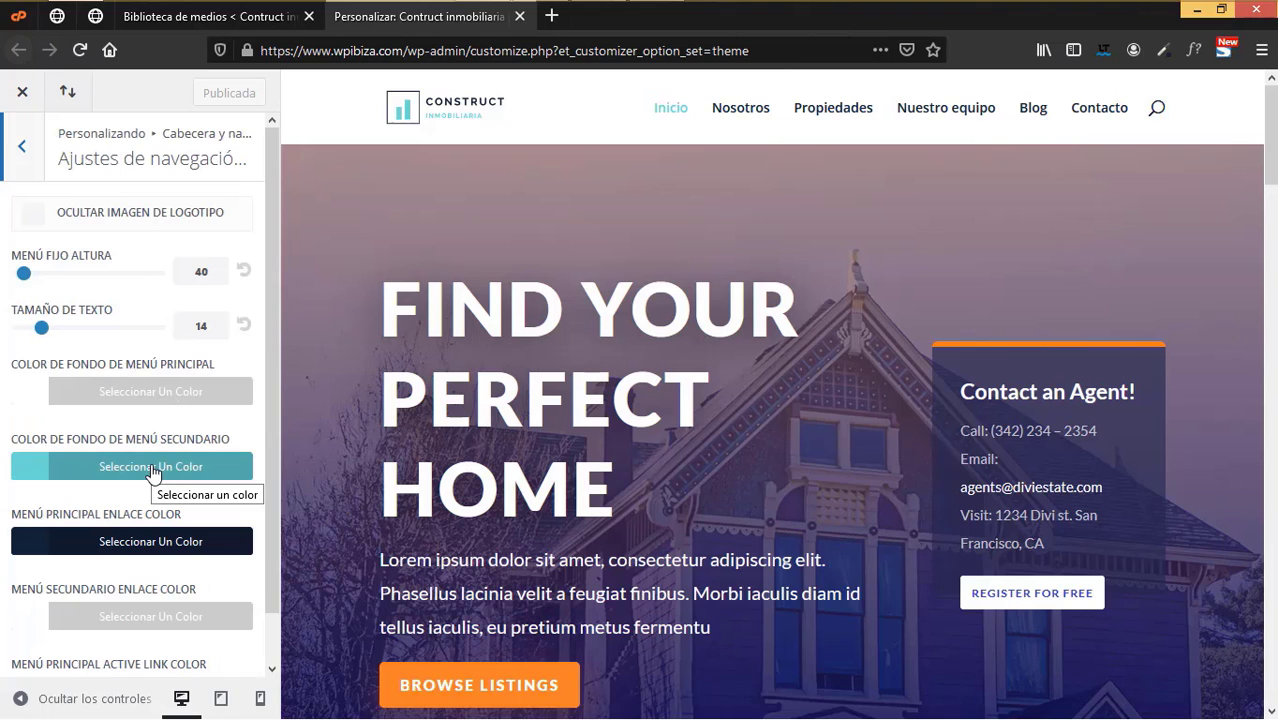
pyautogui.click(226, 26)
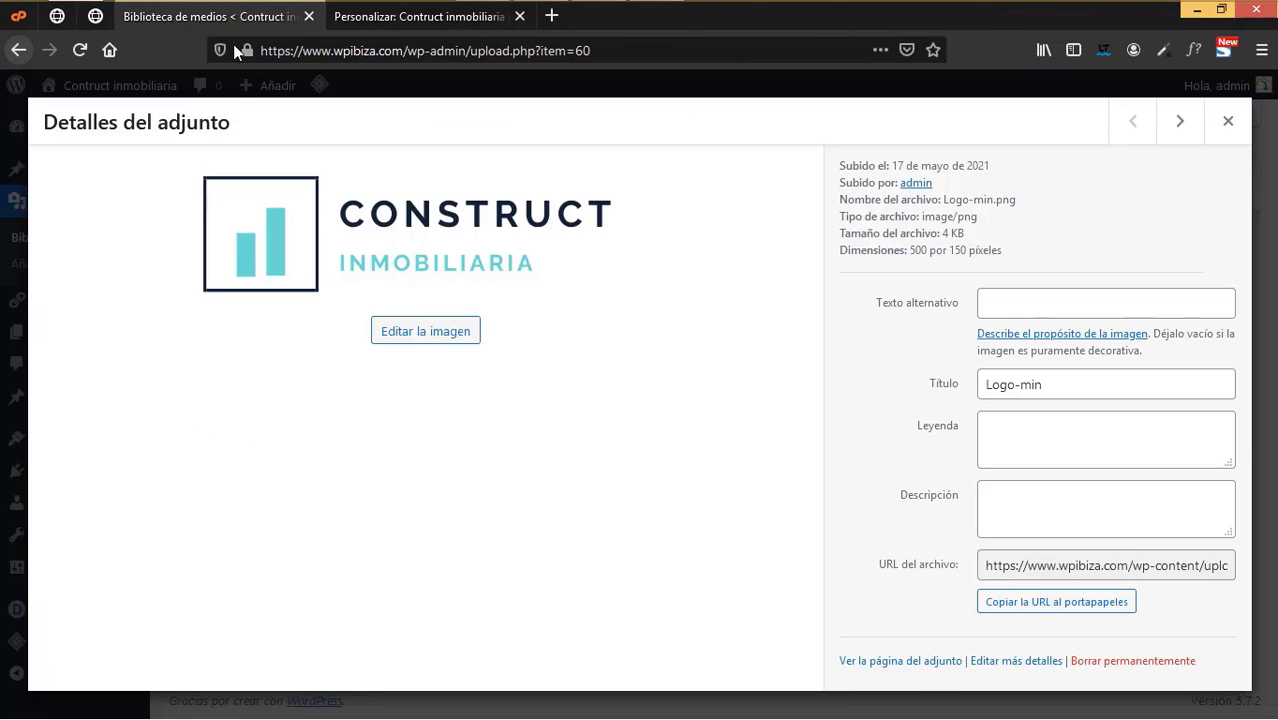
pyautogui.click(1162, 47)
pyautogui.click(598, 287)
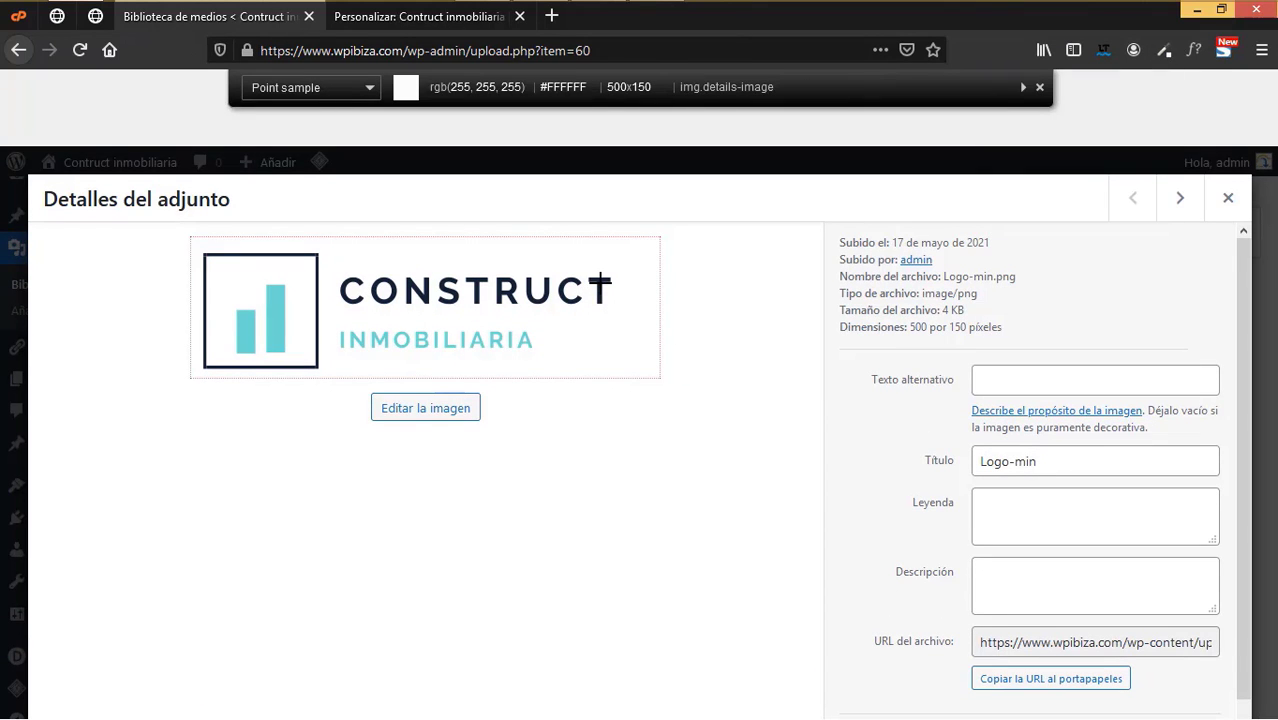
pyautogui.click(600, 290)
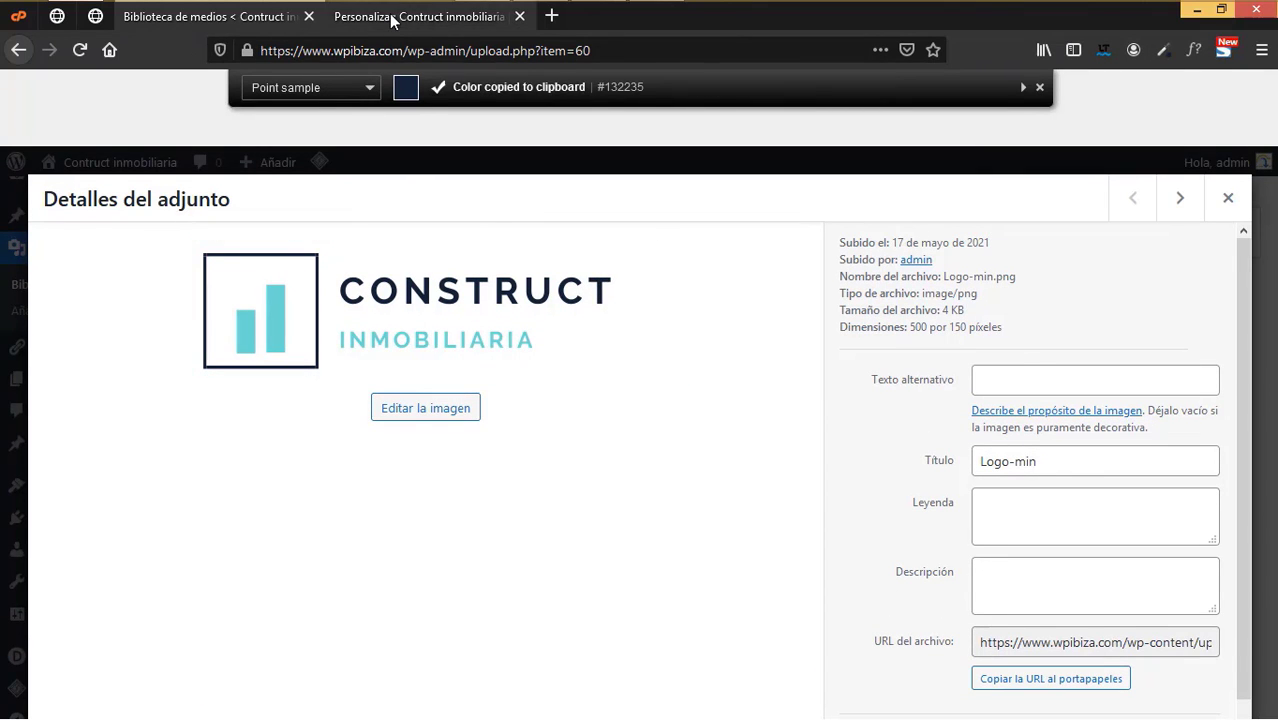
pyautogui.click(510, 16)
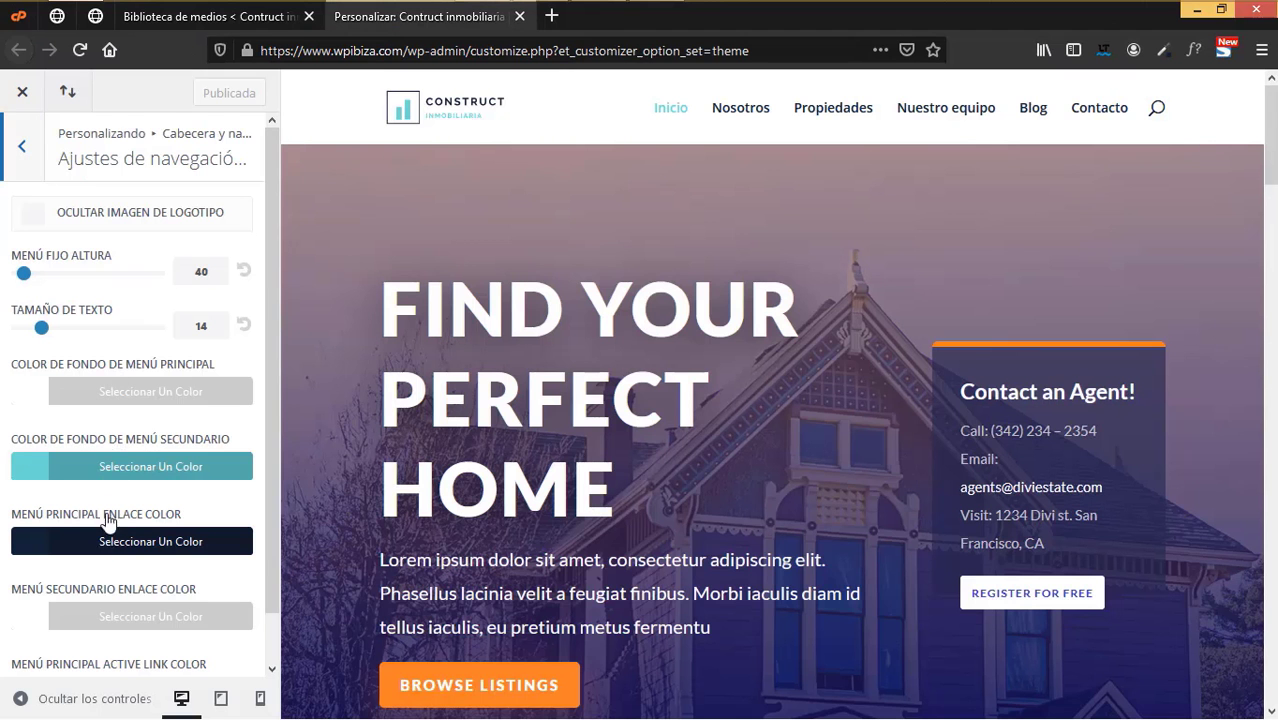
# - Replace the main menu background #ffffff with navy #132235
pyautogui.click(137, 466)
pyautogui.click(125, 391)
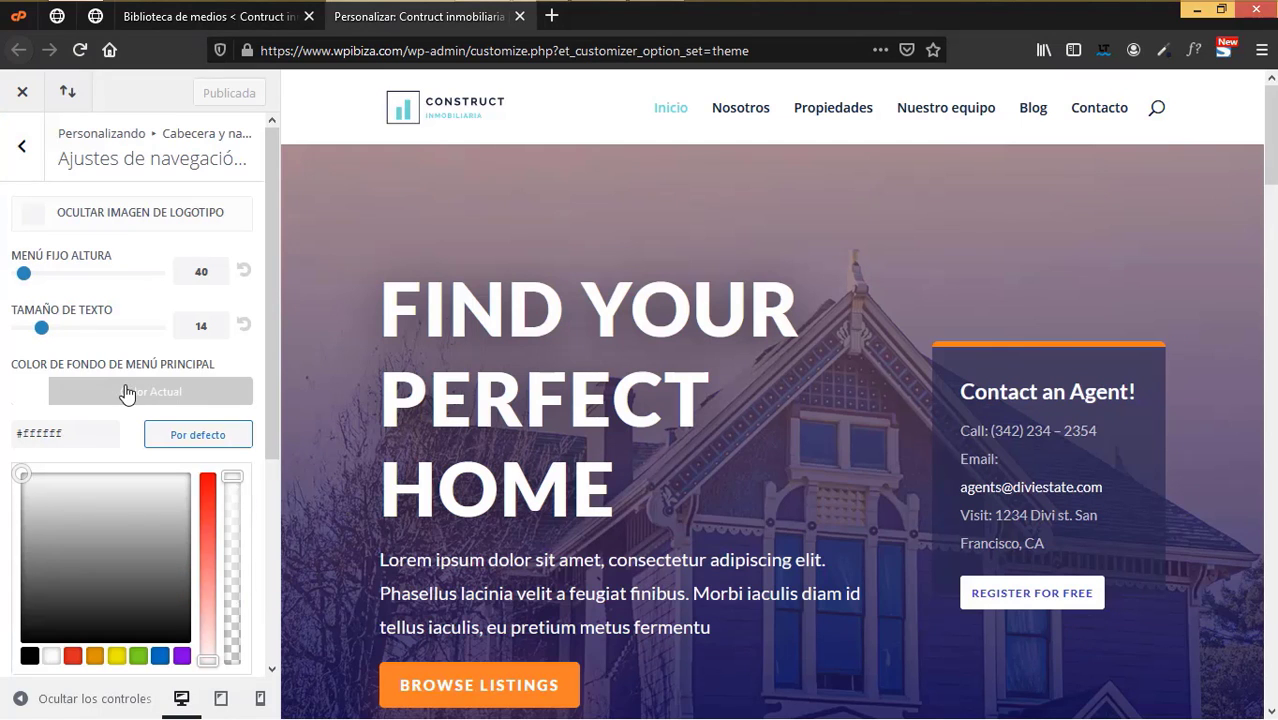
pyautogui.tripleClick(90, 433)
pyautogui.hotkey('ctrl', 'v')
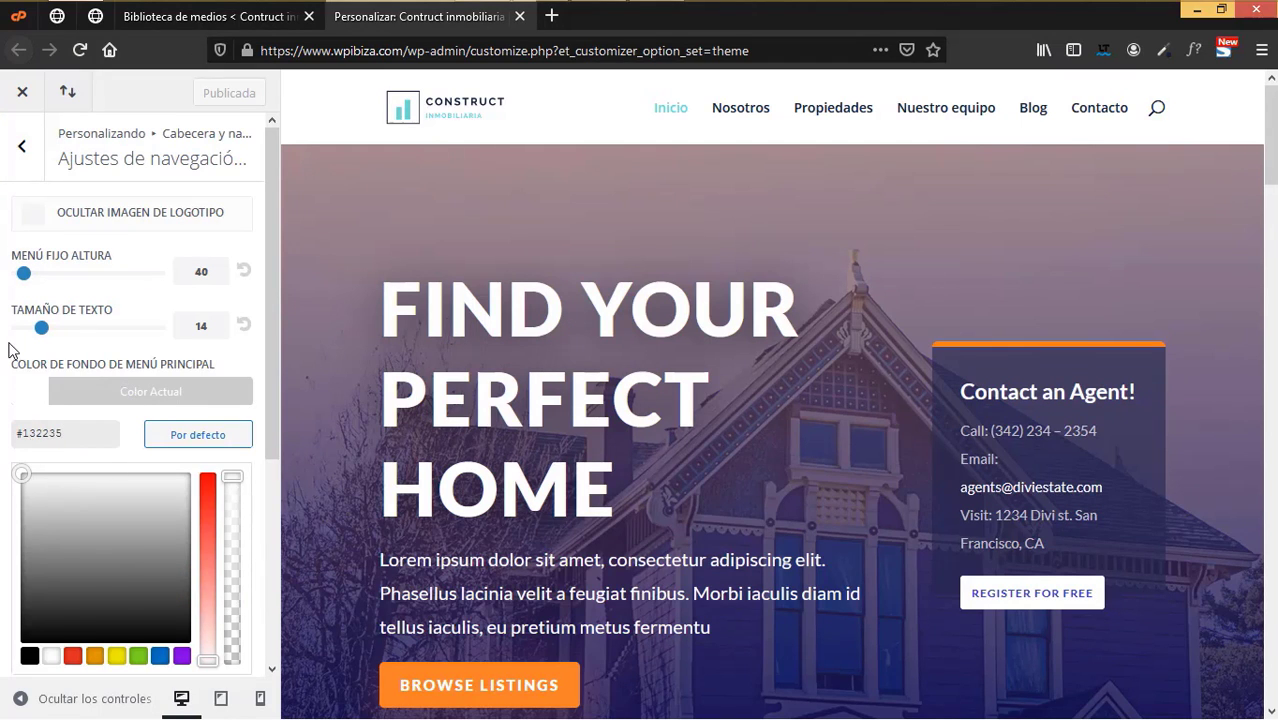
pyautogui.click(5, 347)
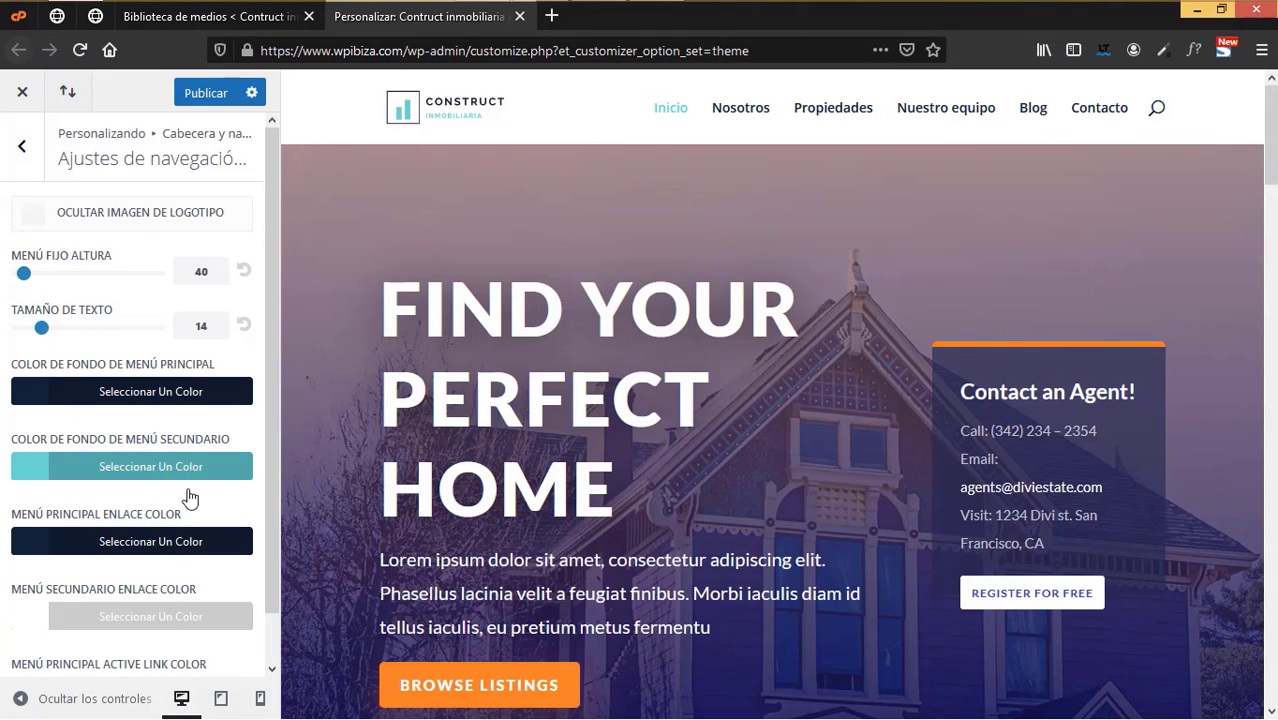
# - Make the main menu links white and publish the changes
pyautogui.click(185, 555)
pyautogui.scroll(-2, 80, 590)
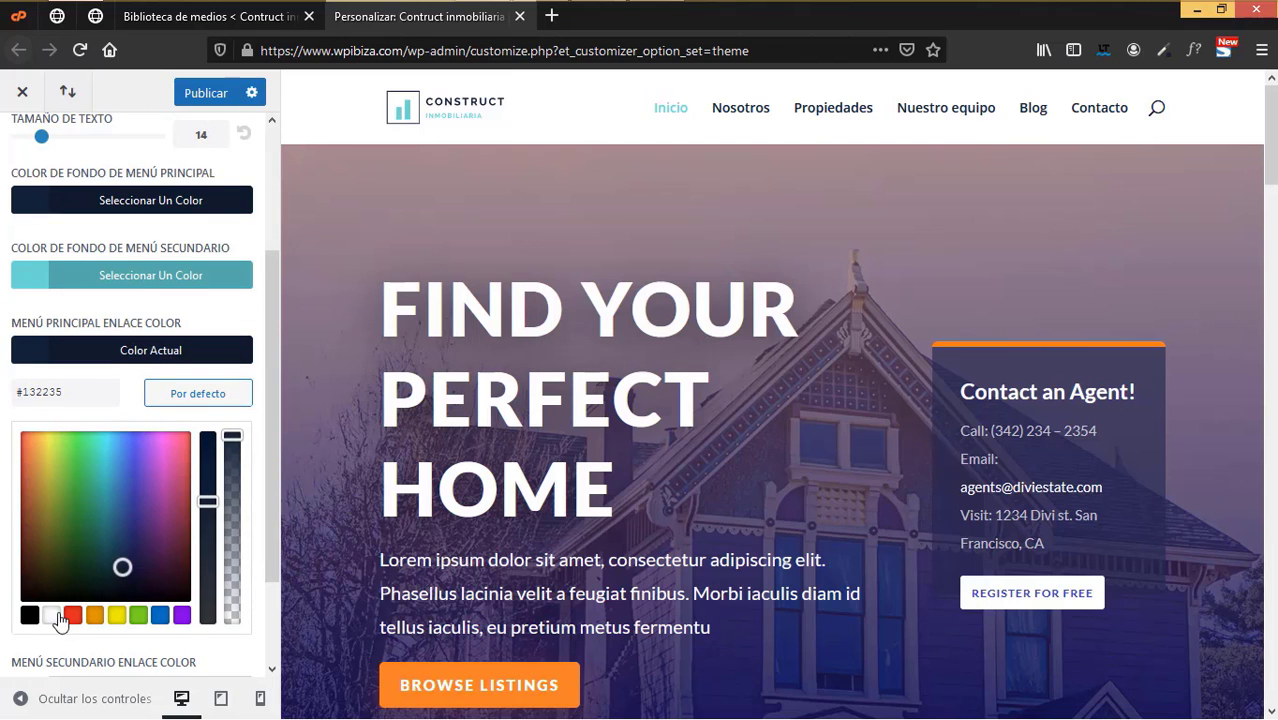
pyautogui.click(59, 621)
pyautogui.click(14, 308)
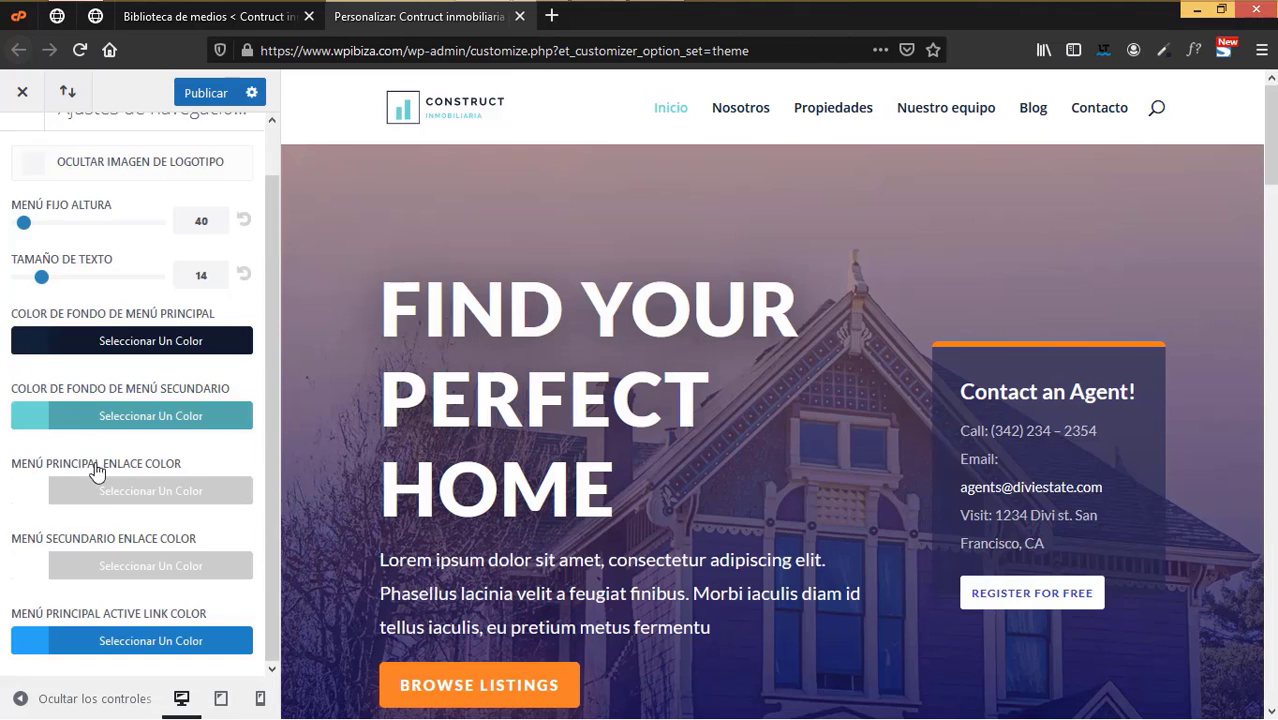
pyautogui.scroll(1, 100, 400)
pyautogui.click(22, 145)
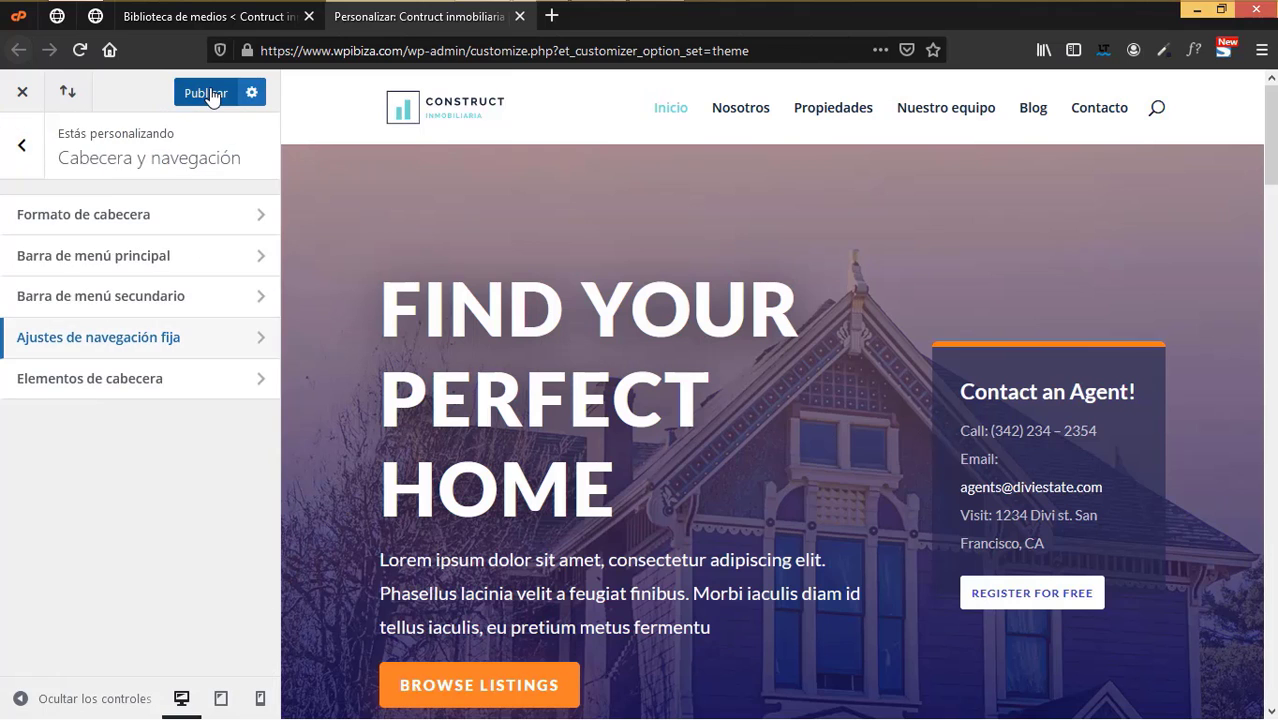
pyautogui.click(208, 94)
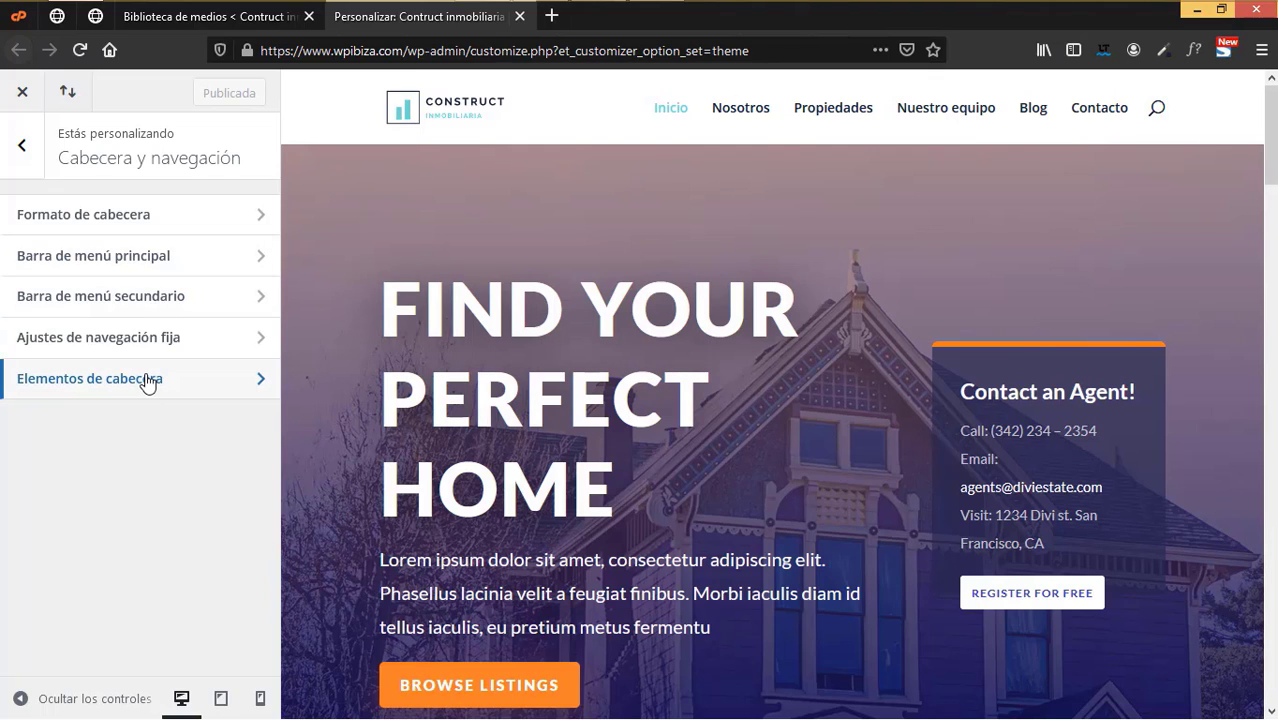
# - Close the Customizer, open Divi Opciones del tema in a new tab, and reopen Logo-min details
pyautogui.click(147, 380)
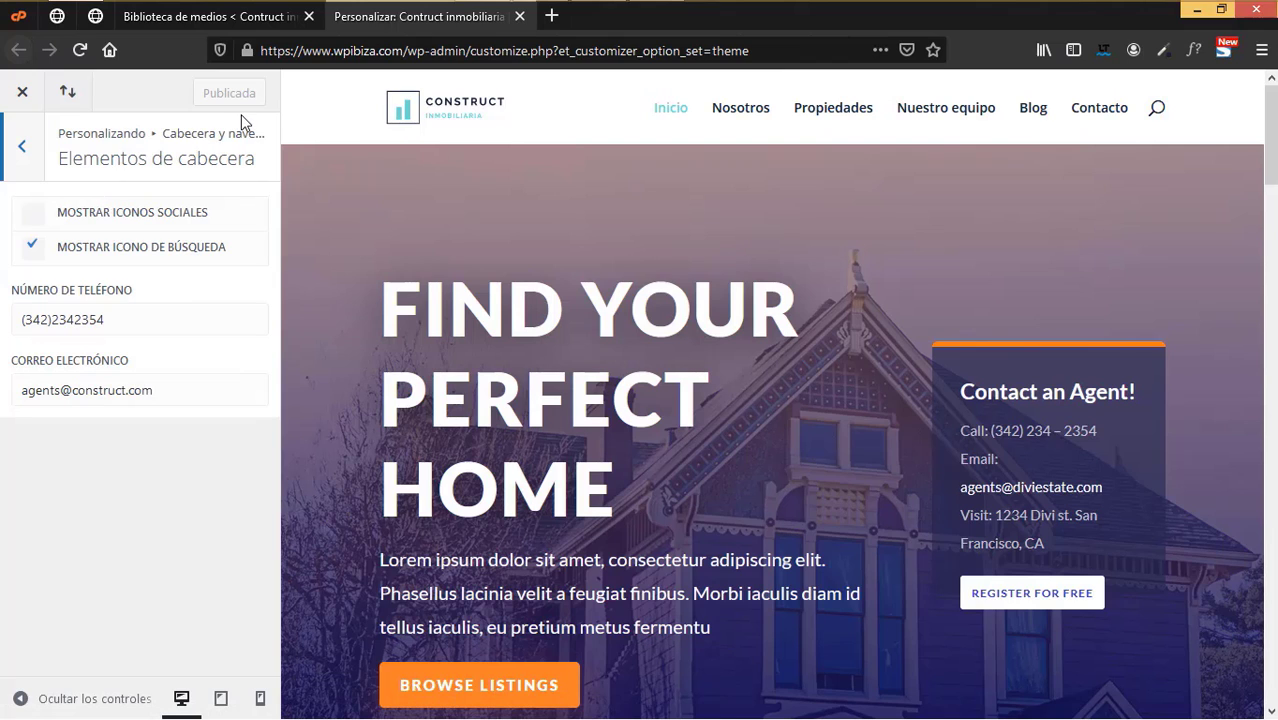
pyautogui.click(521, 17)
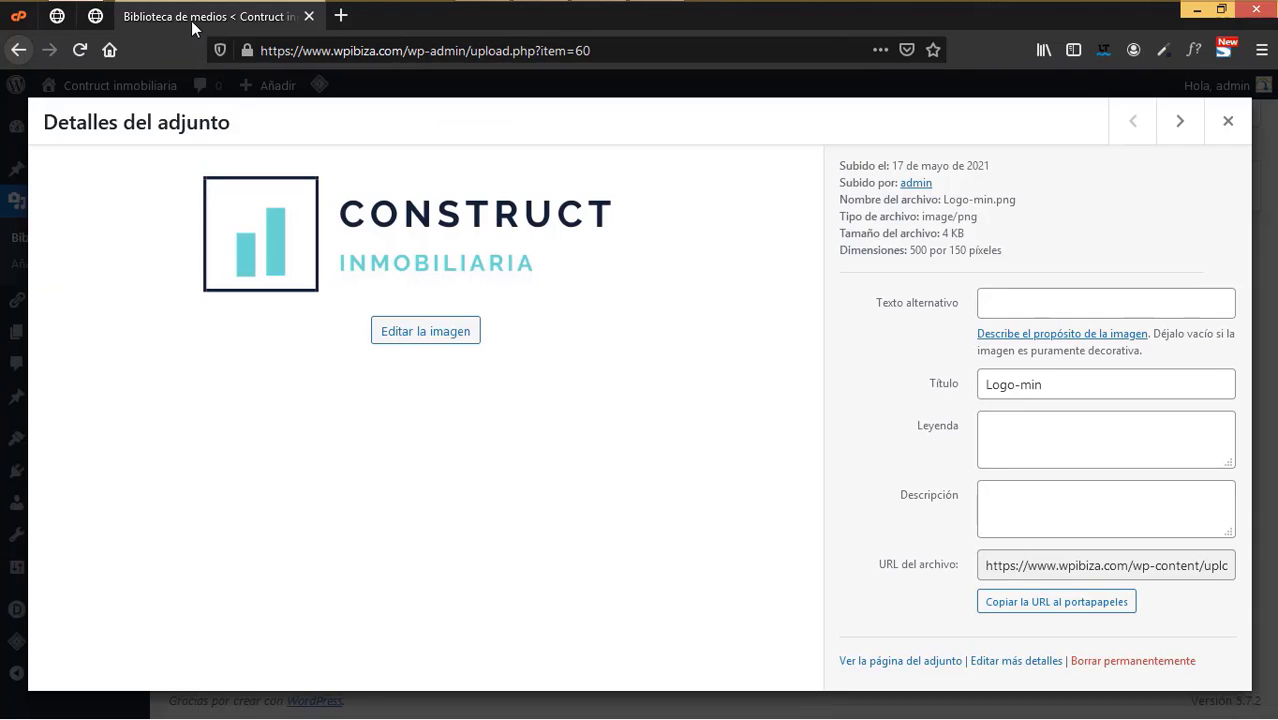
pyautogui.click(1227, 122)
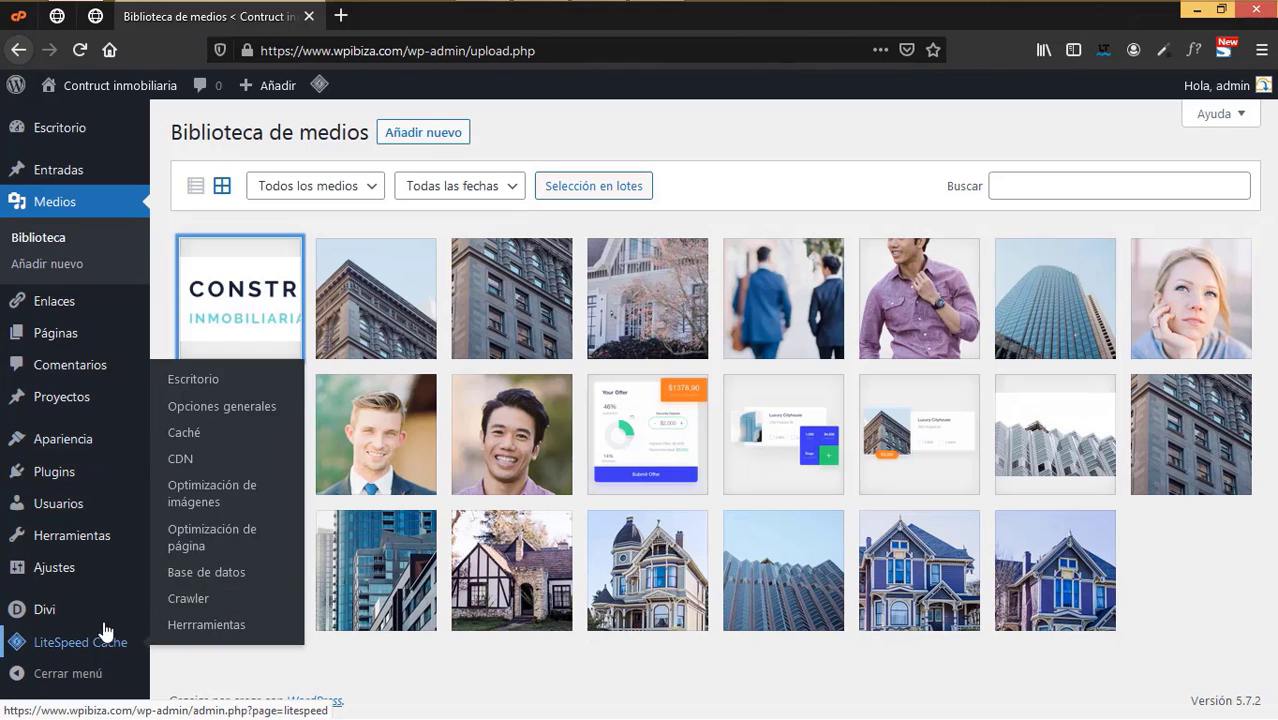
pyautogui.moveTo(24, 608)
pyautogui.rightClick(243, 476)
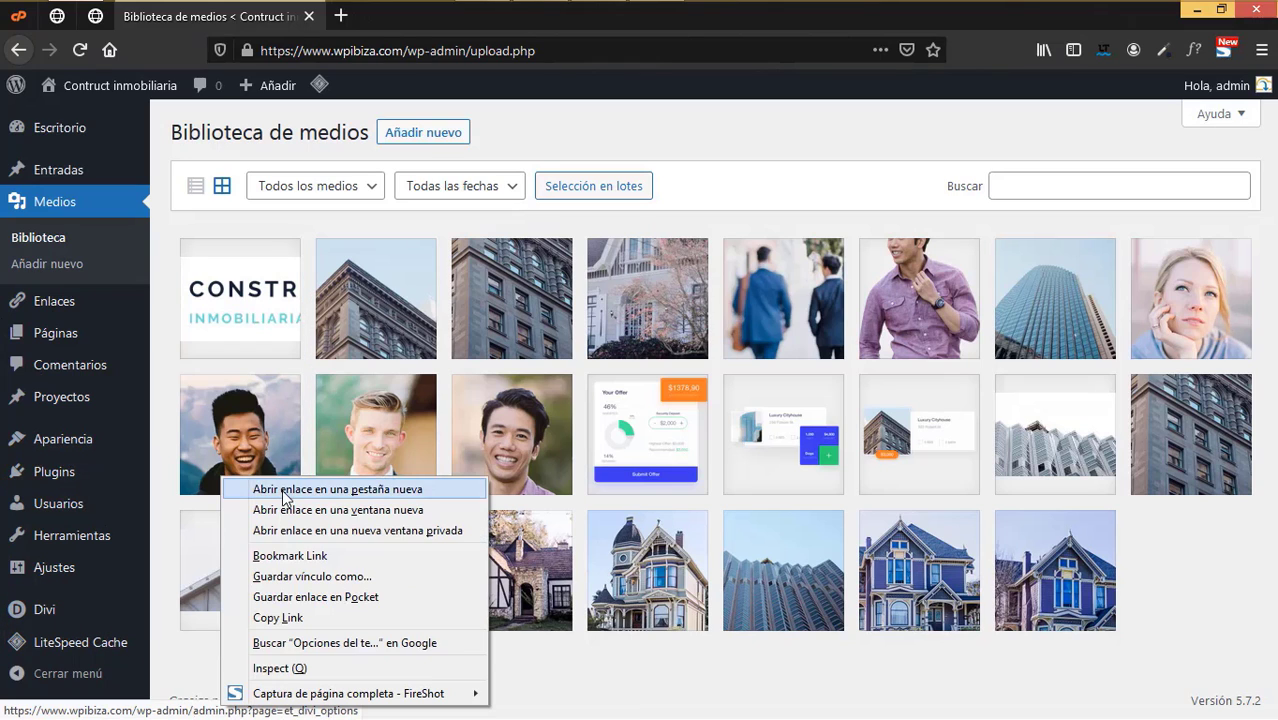
pyautogui.click(280, 489)
pyautogui.click(258, 302)
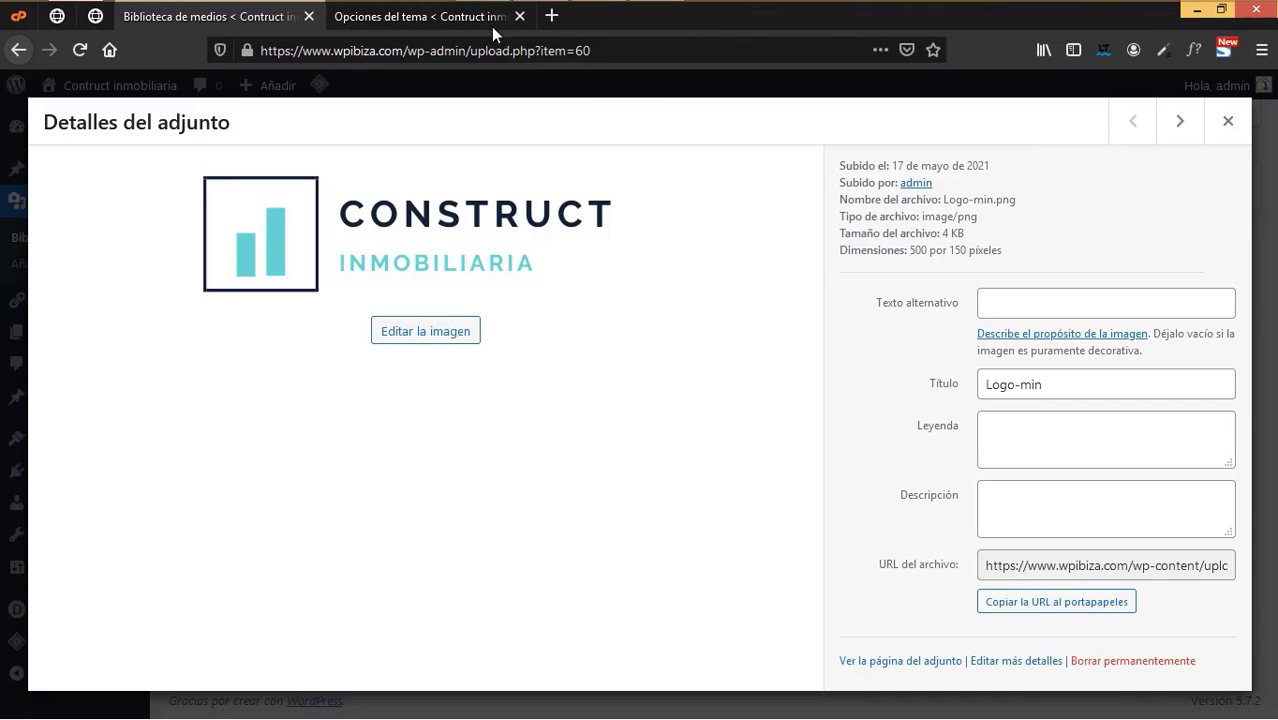
pyautogui.click(452, 16)
# - Replace the first default palette colour with the logo's navy #152537
pyautogui.scroll(-5, 719, 479)
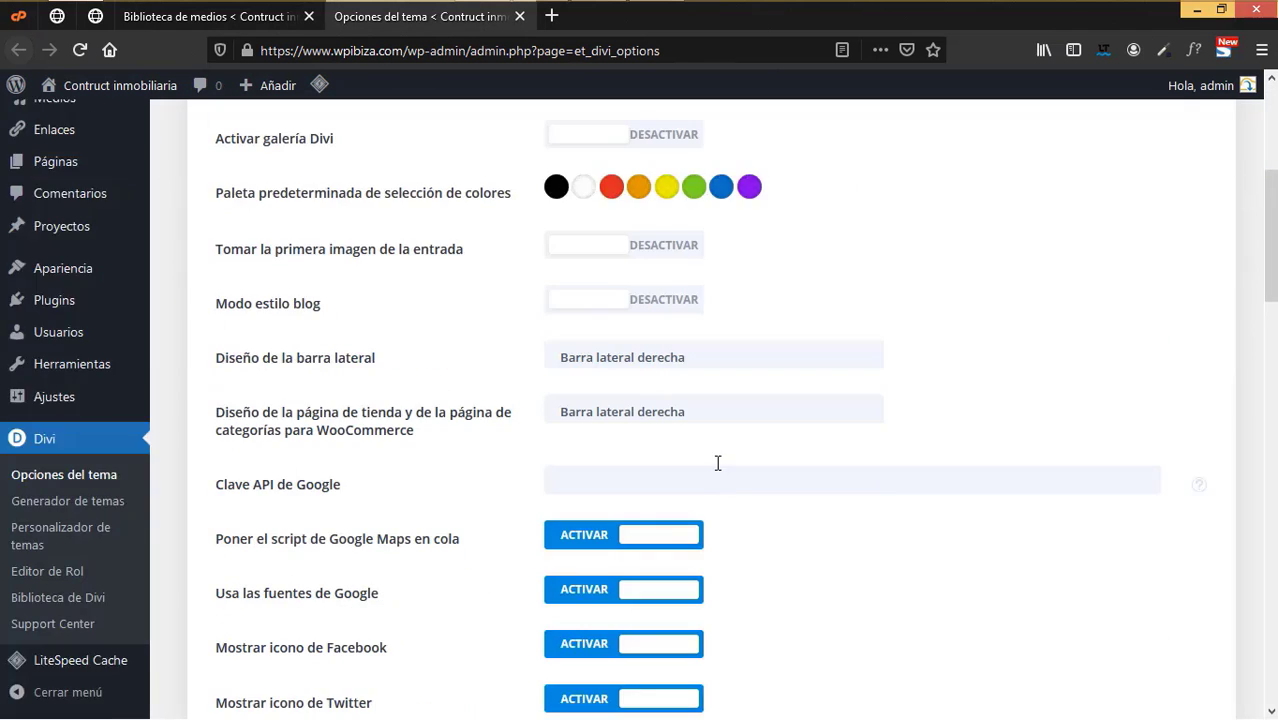
pyautogui.scroll(2, 716, 466)
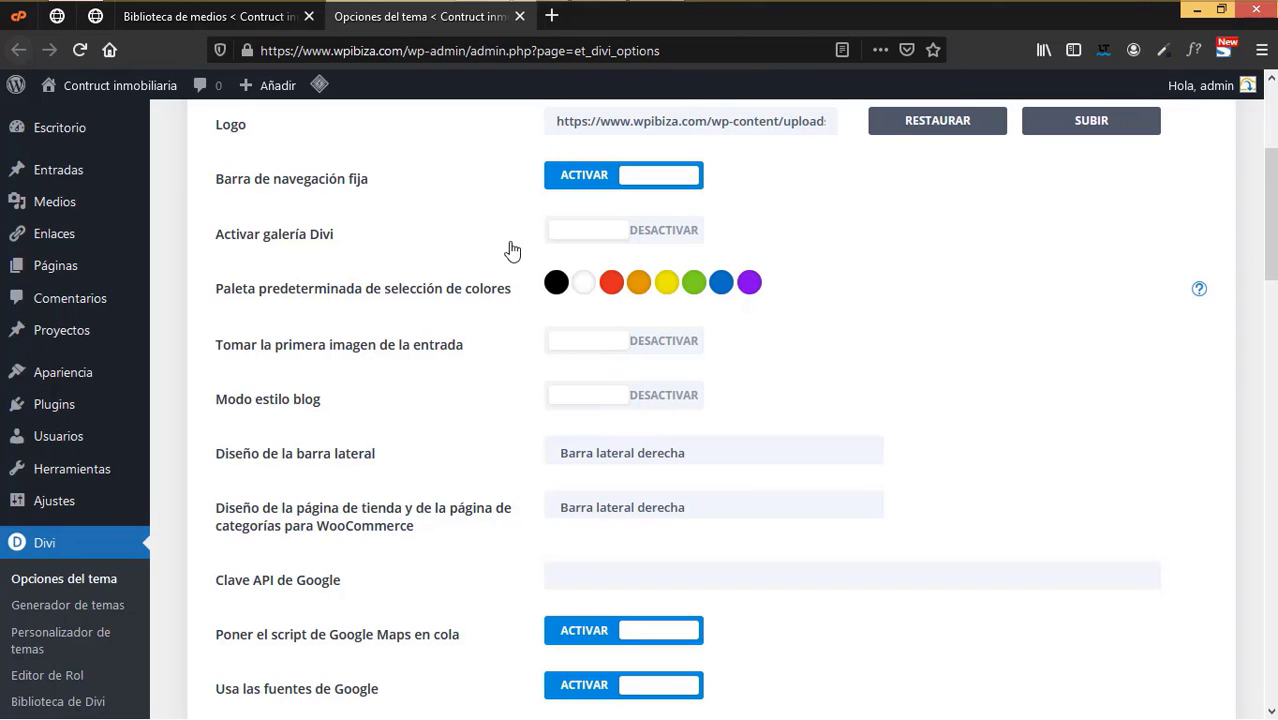
pyautogui.click(240, 17)
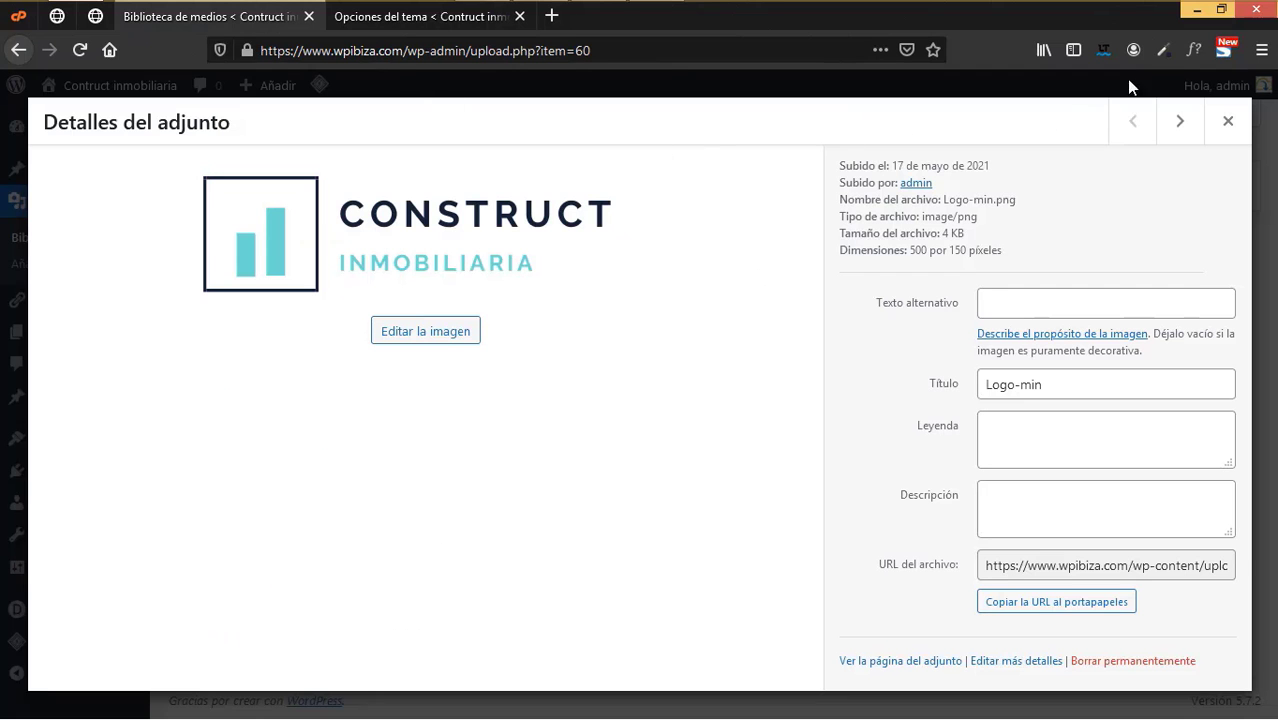
pyautogui.click(1162, 50)
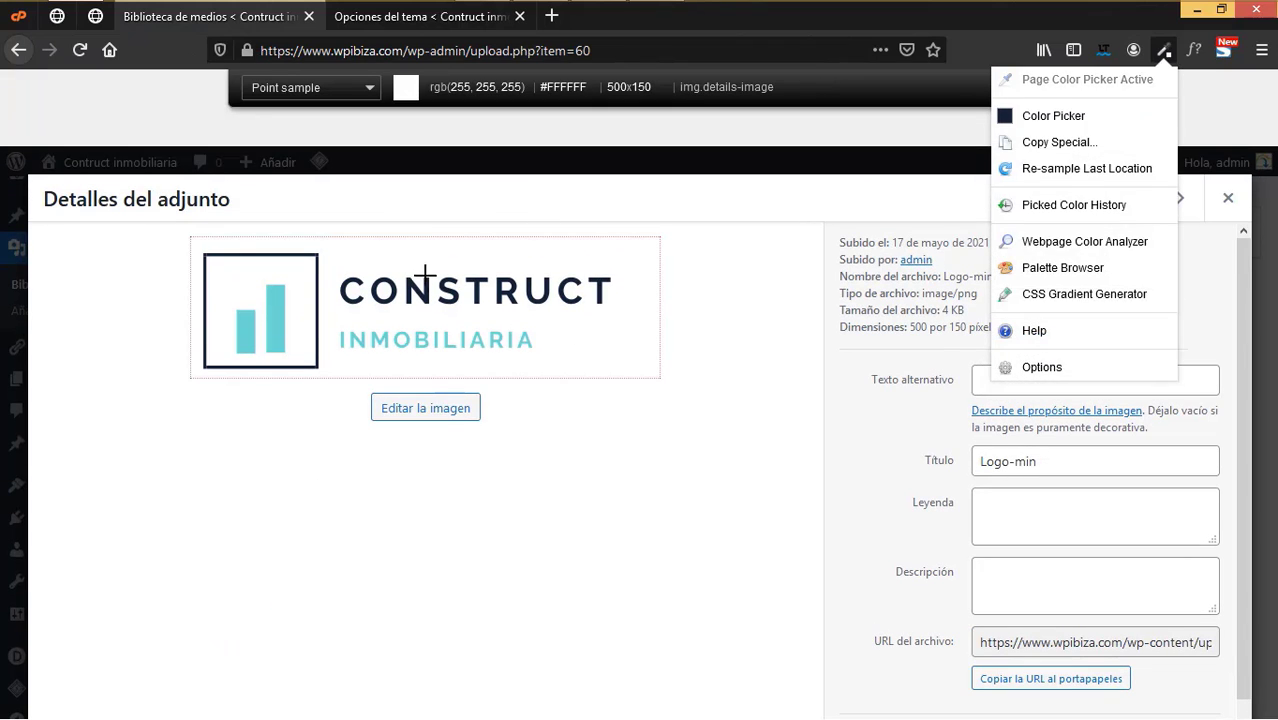
pyautogui.click(425, 296)
pyautogui.hotkey('ctrl', 'Tab')
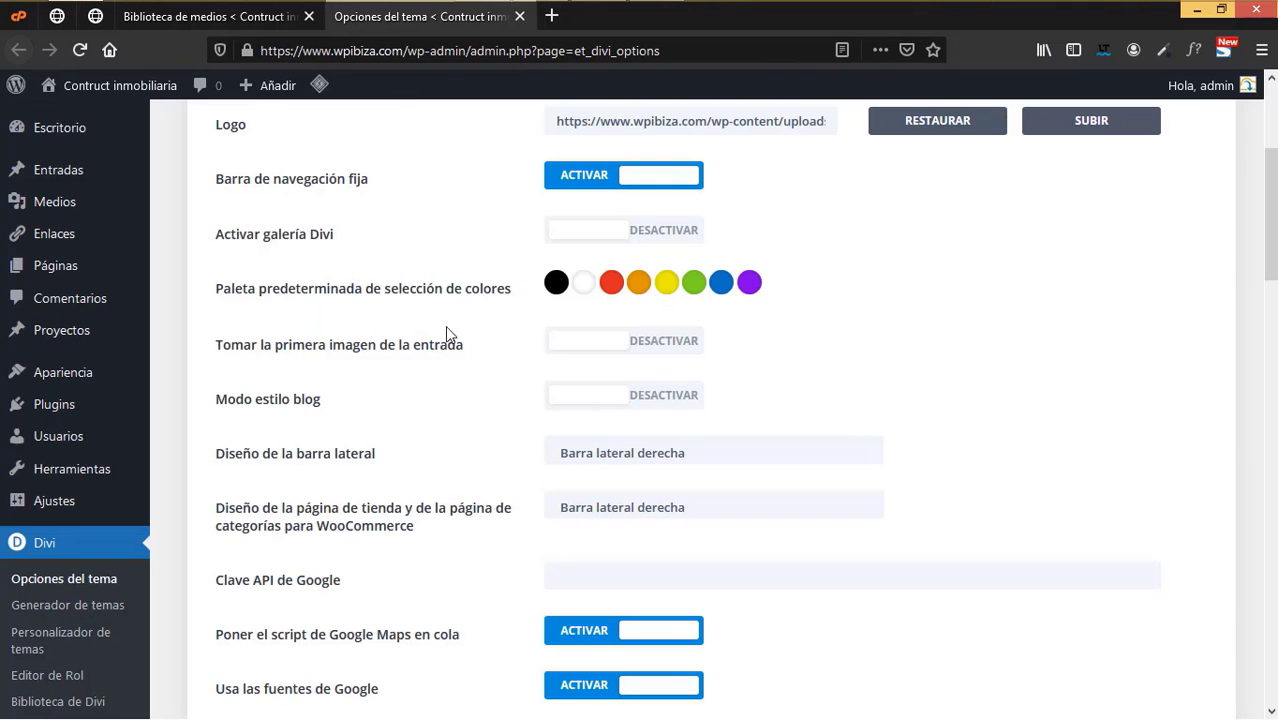
pyautogui.click(555, 285)
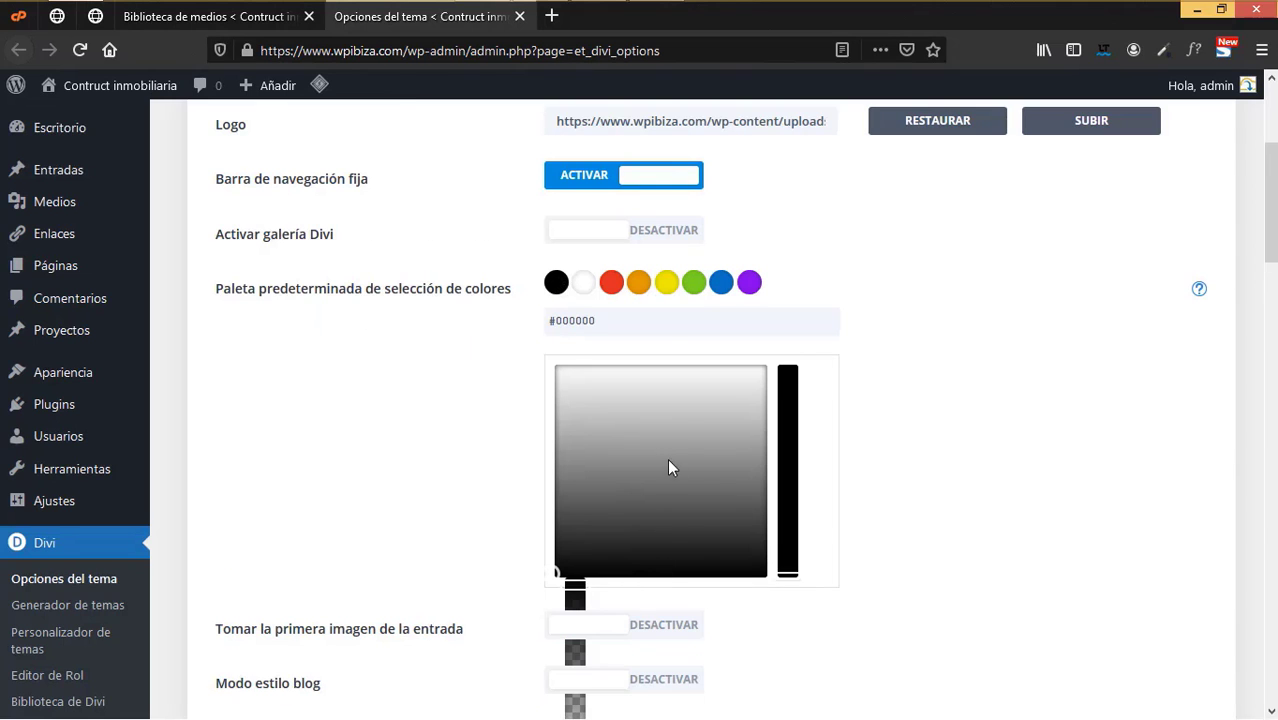
pyautogui.hotkey('ctrl', 'a')
pyautogui.hotkey('ctrl', 'v')
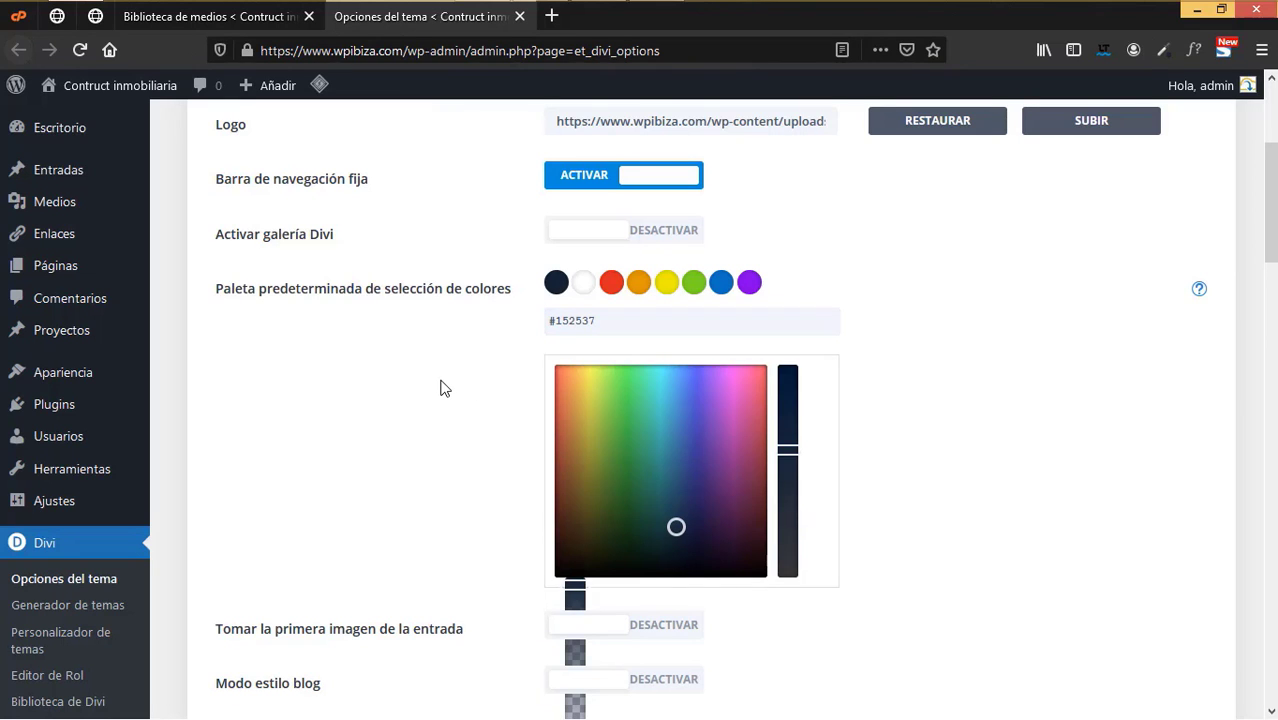
# - Replace the blue palette swatch with the logo's teal #6ddad3
pyautogui.click(277, 17)
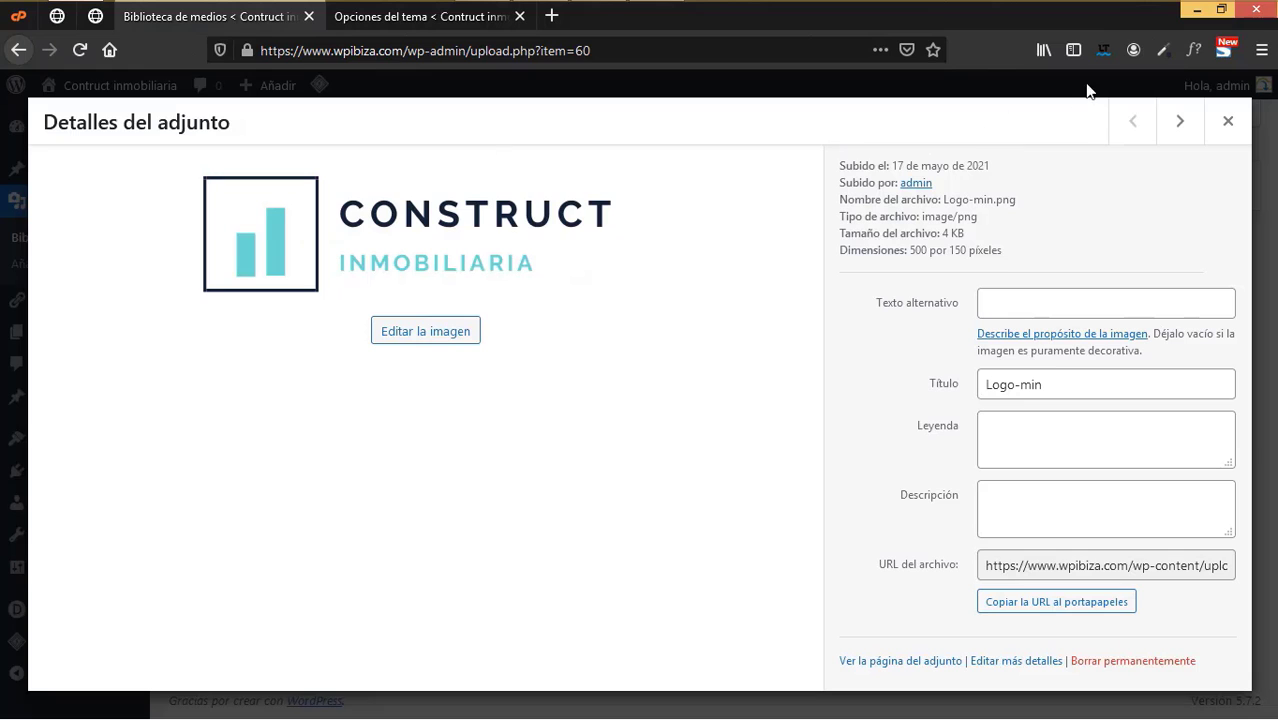
pyautogui.click(1170, 52)
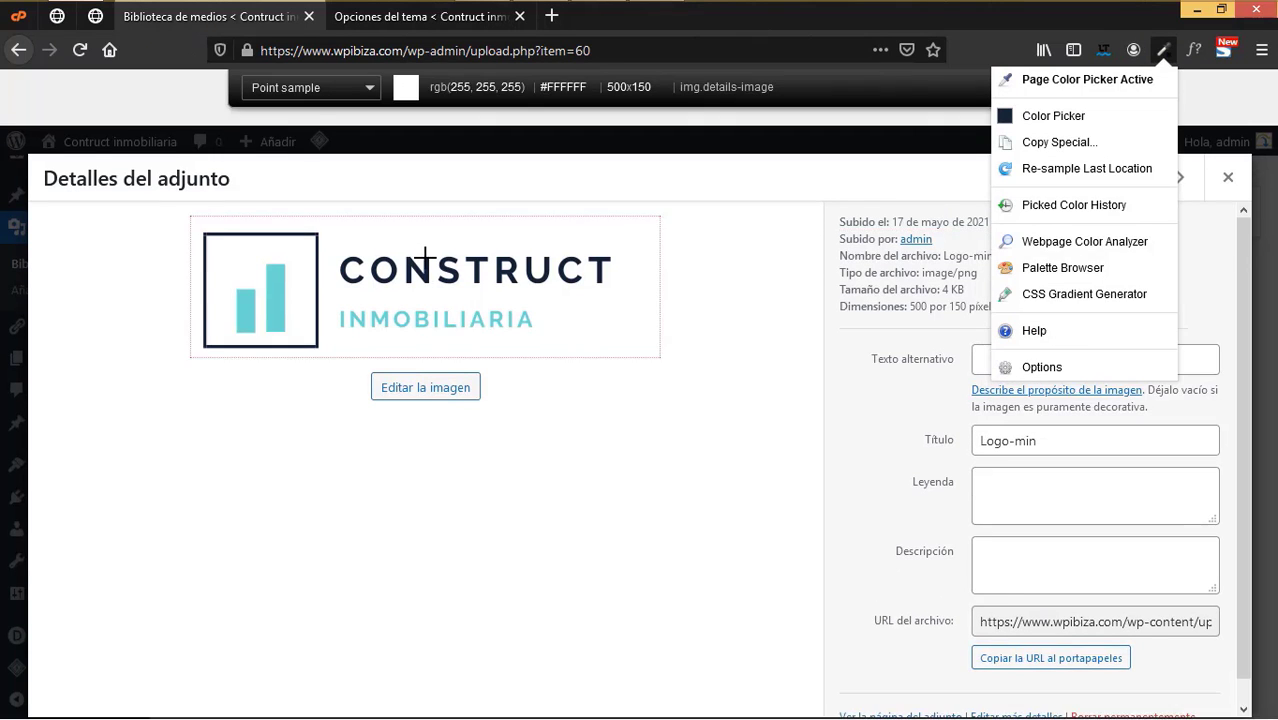
pyautogui.click(275, 333)
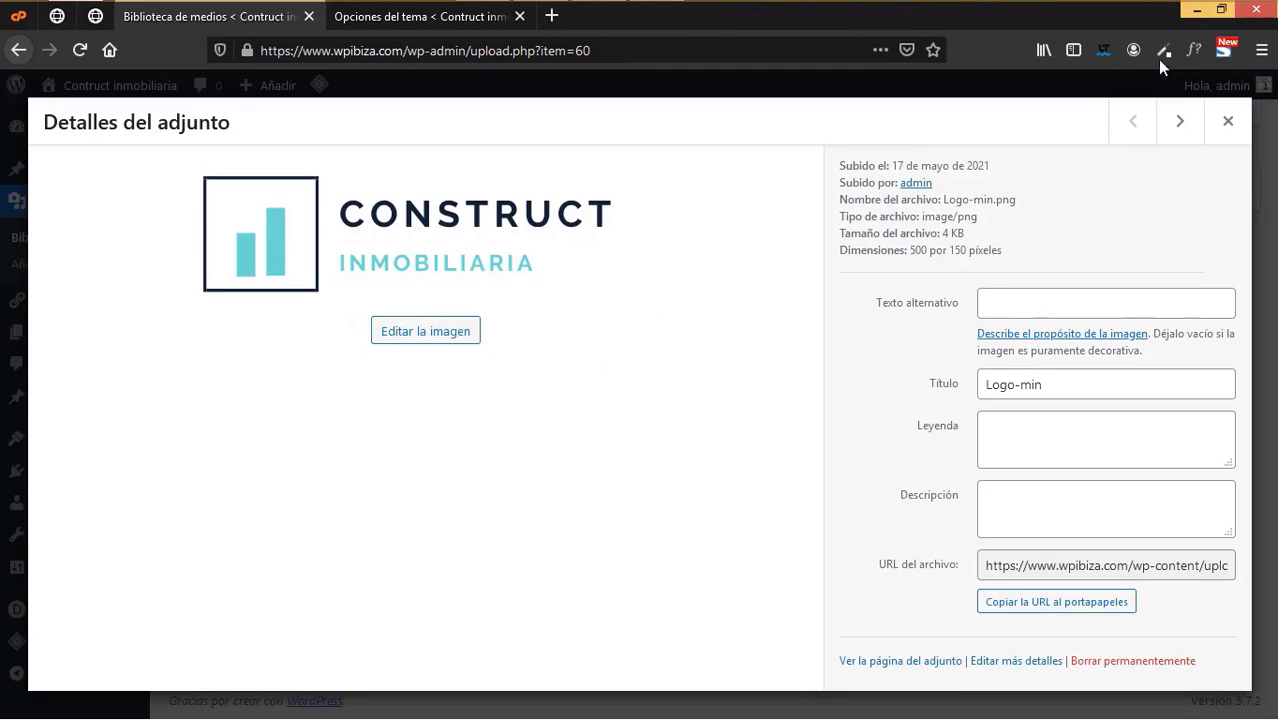
pyautogui.click(1164, 50)
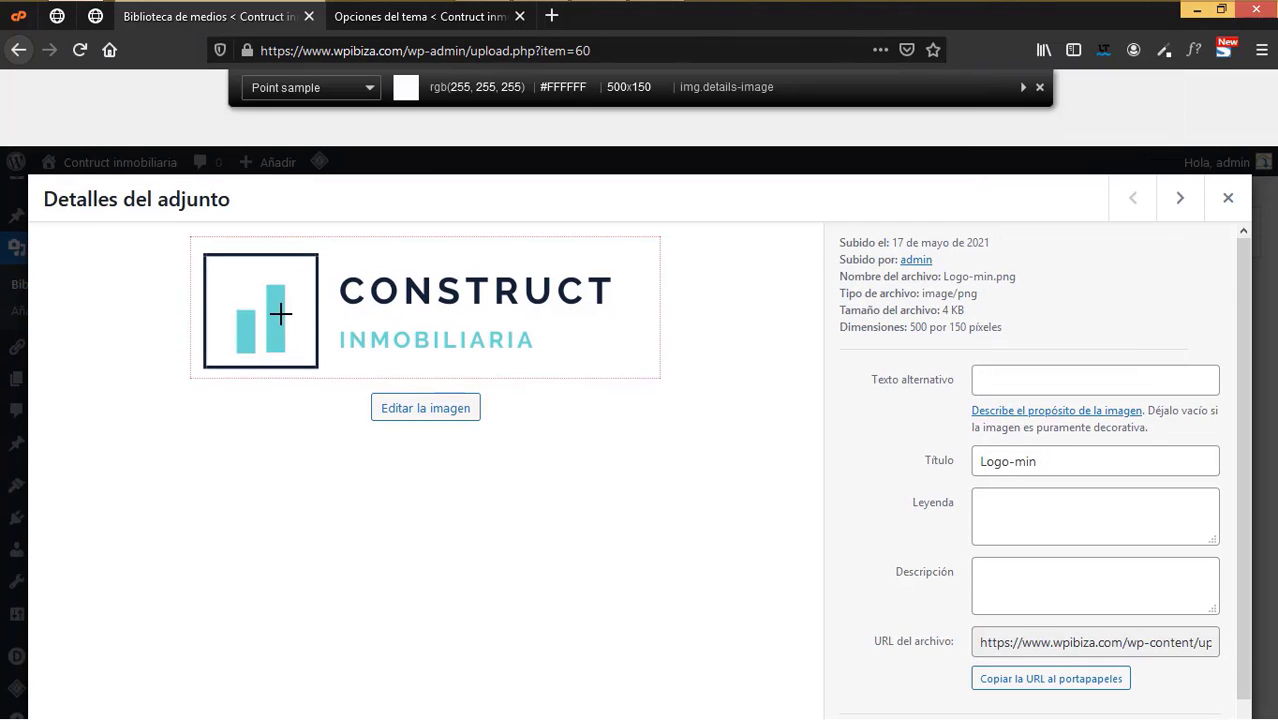
pyautogui.click(275, 313)
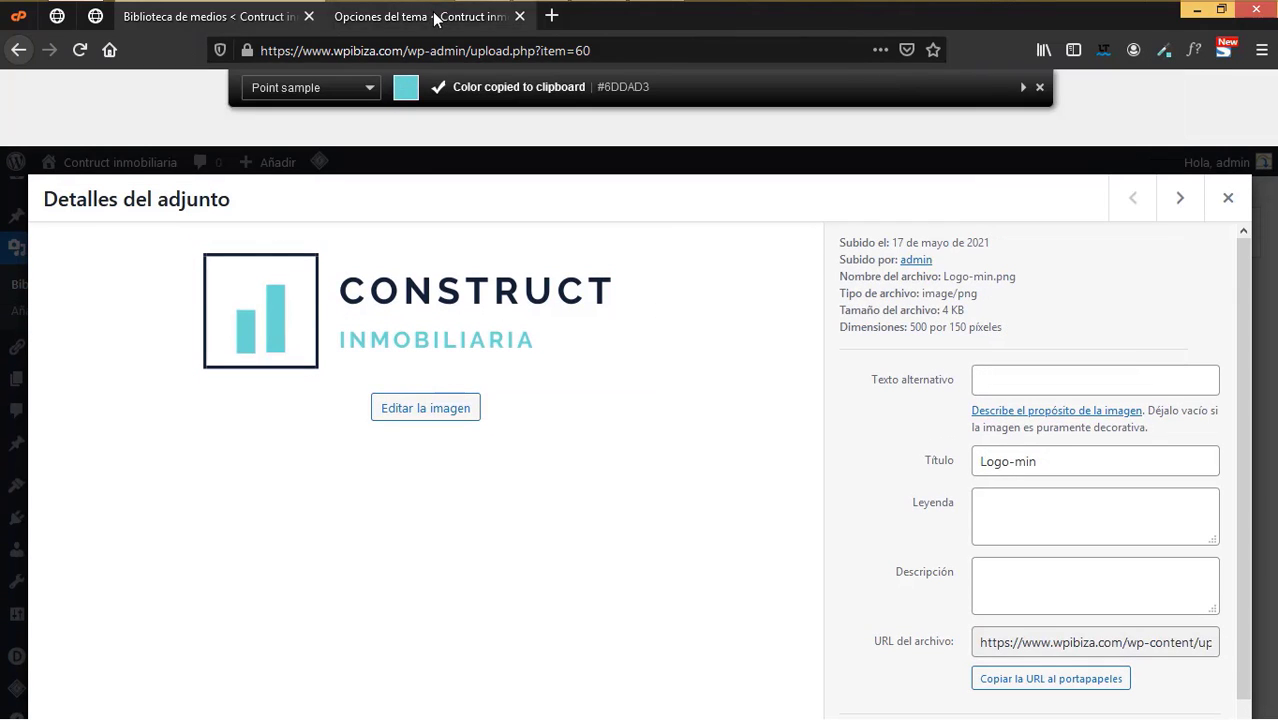
pyautogui.click(436, 17)
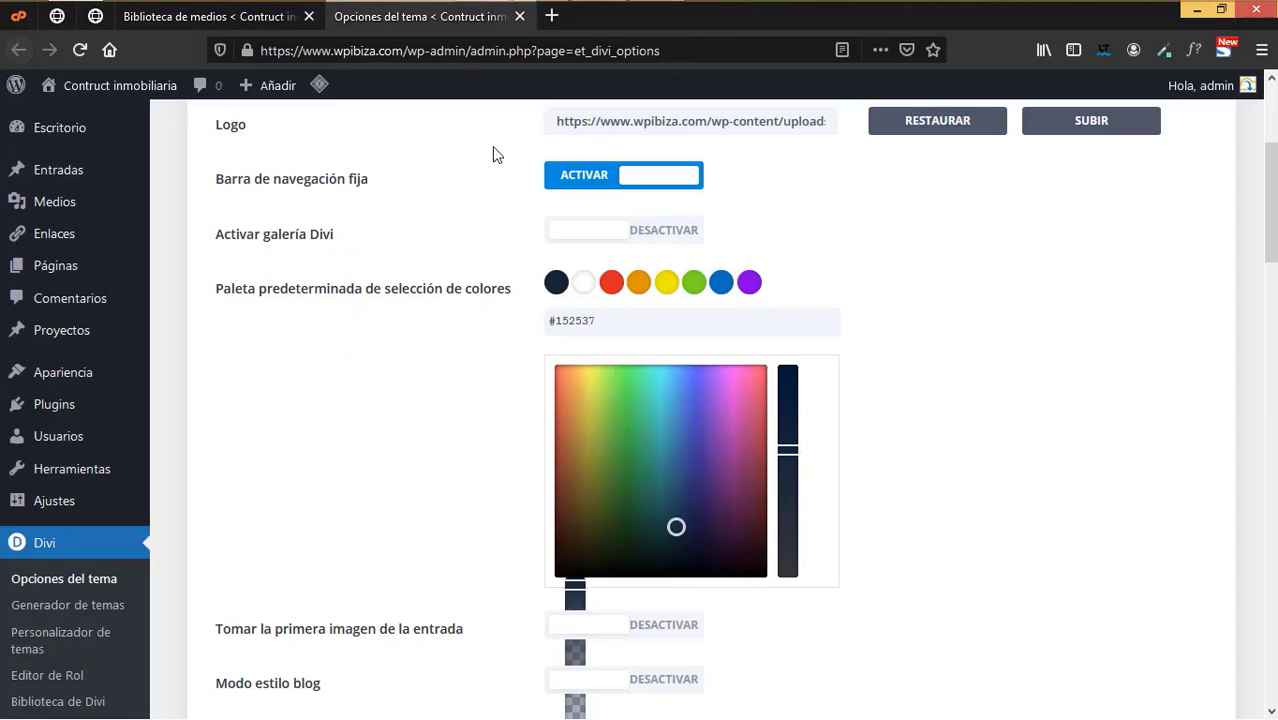
pyautogui.click(614, 290)
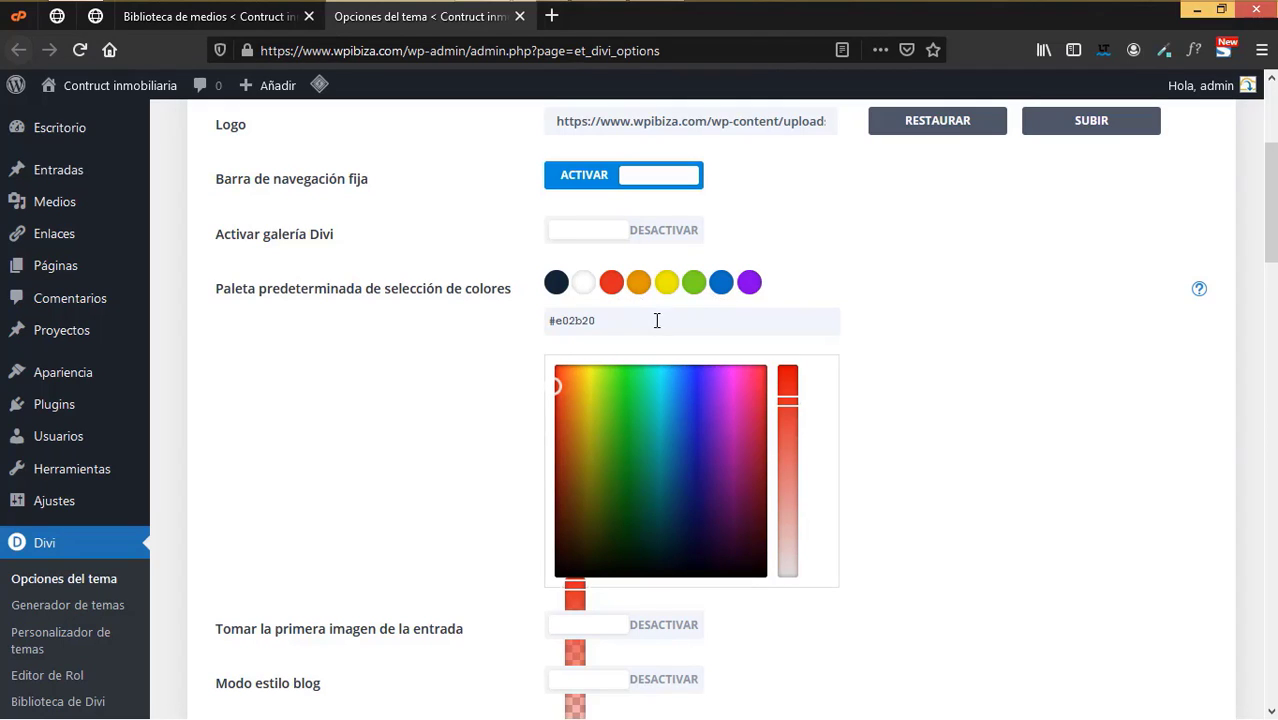
pyautogui.click(725, 287)
pyautogui.hotkey('ctrl', 'a')
pyautogui.hotkey('ctrl', 'v')
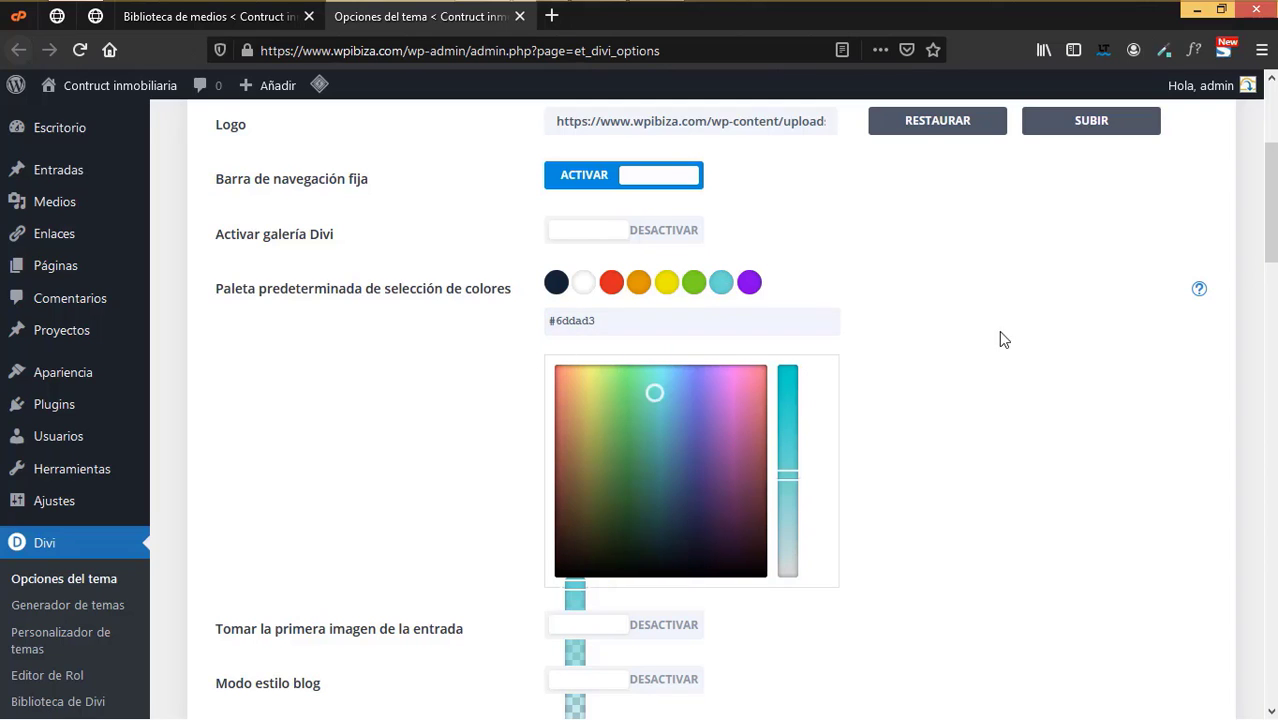
# - Save the Divi Theme Options with Guardar cambios
pyautogui.scroll(-5, 502, 591)
pyautogui.scroll(-10, 355, 625)
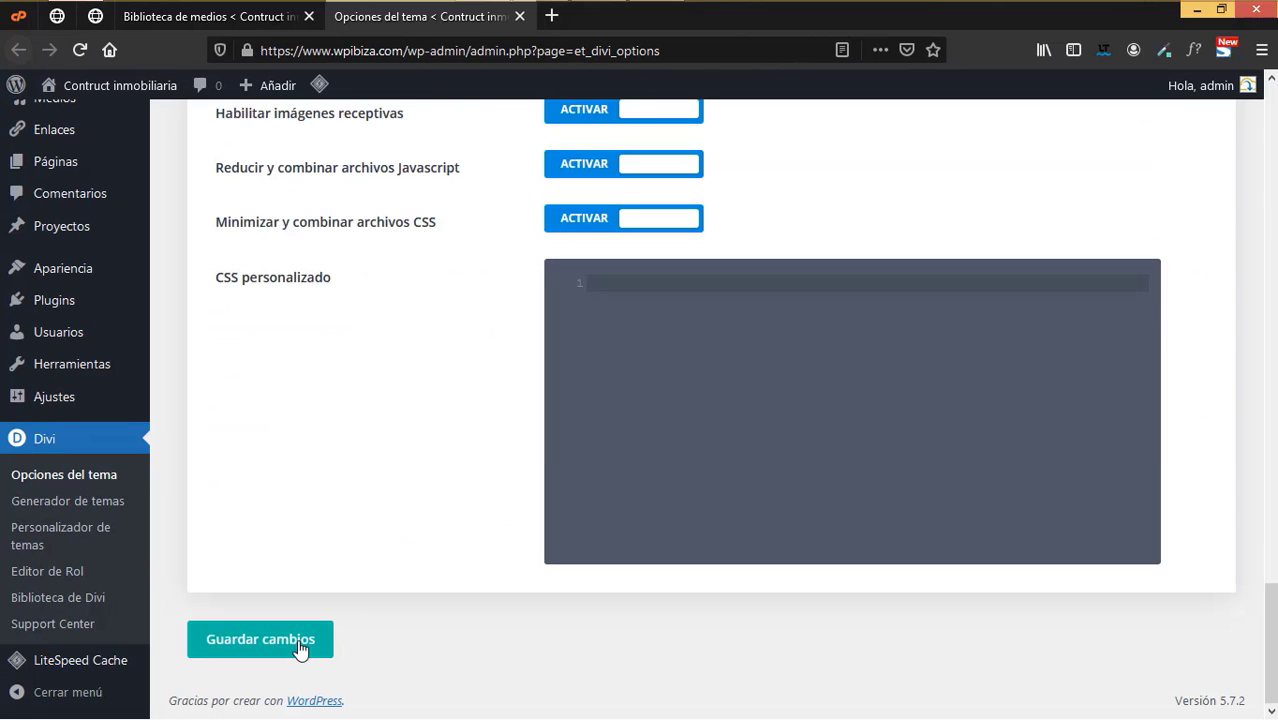
pyautogui.click(299, 648)
pyautogui.scroll(15, 685, 499)
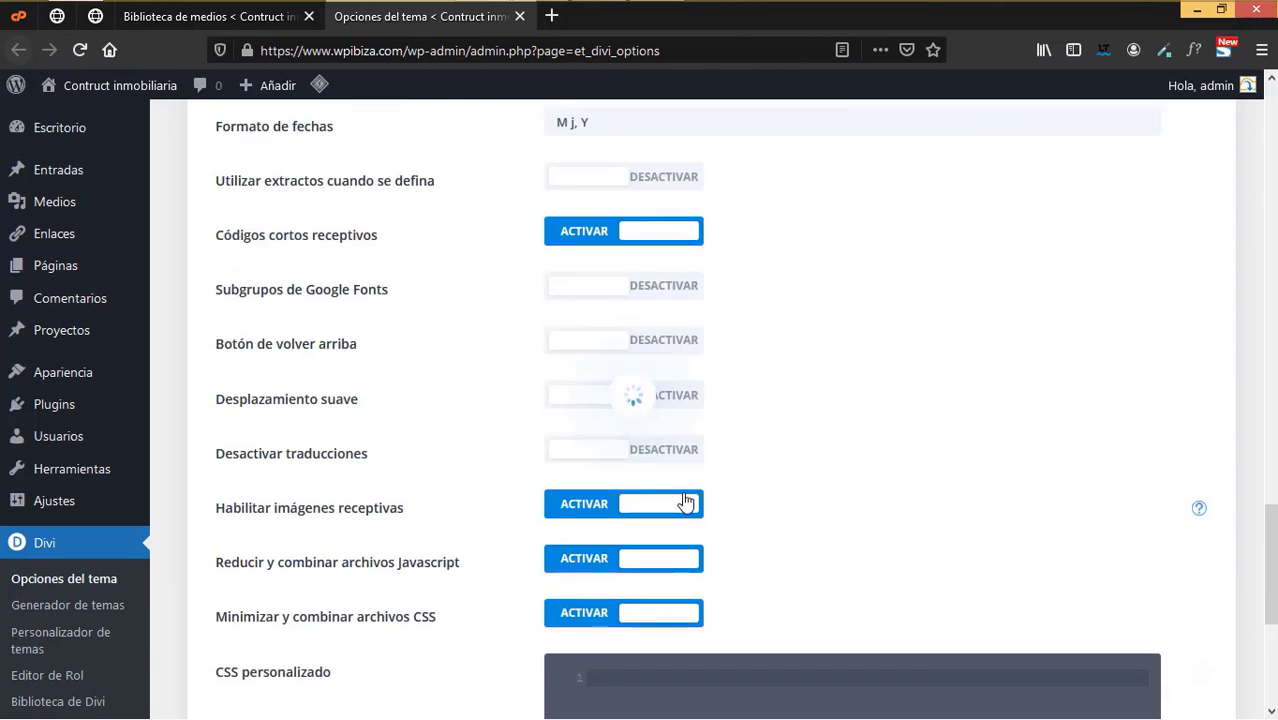
pyautogui.scroll(8, 685, 503)
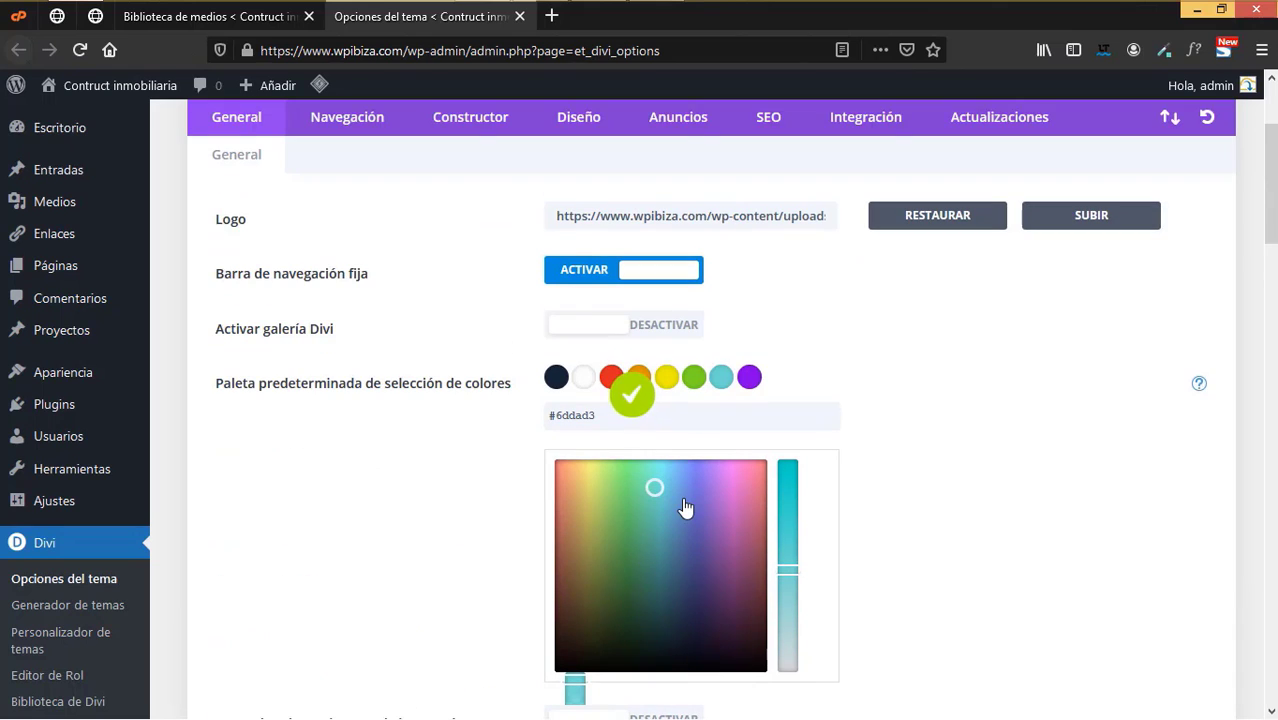
# - Close the Theme Options tab and attachment view, then open the Divi theme Customizer in a new tab
pyautogui.click(519, 16)
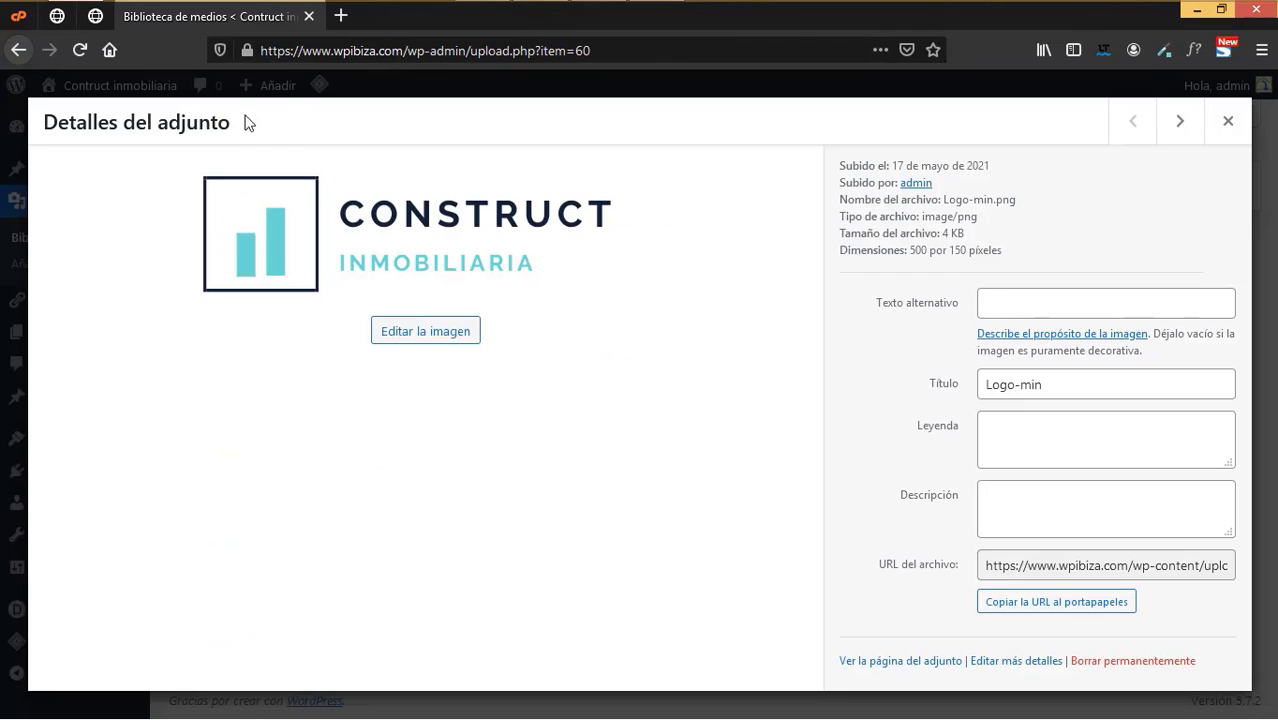
pyautogui.click(1228, 121)
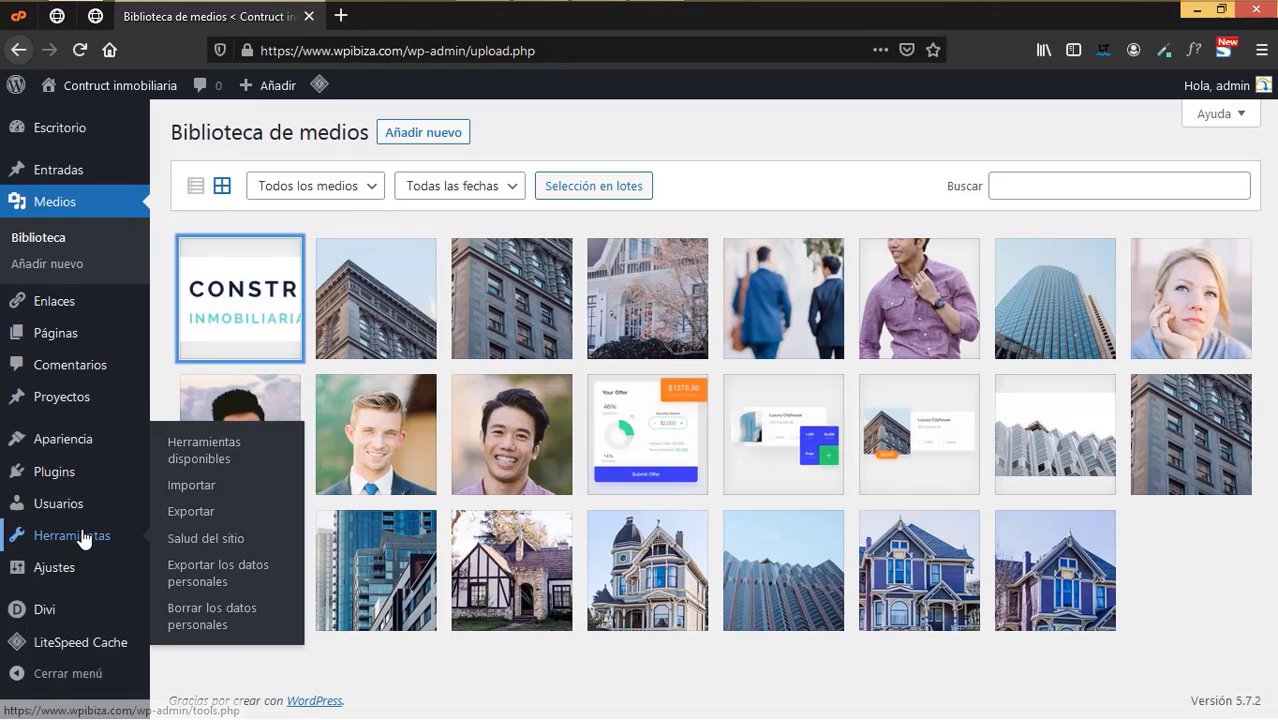
pyautogui.moveTo(79, 446)
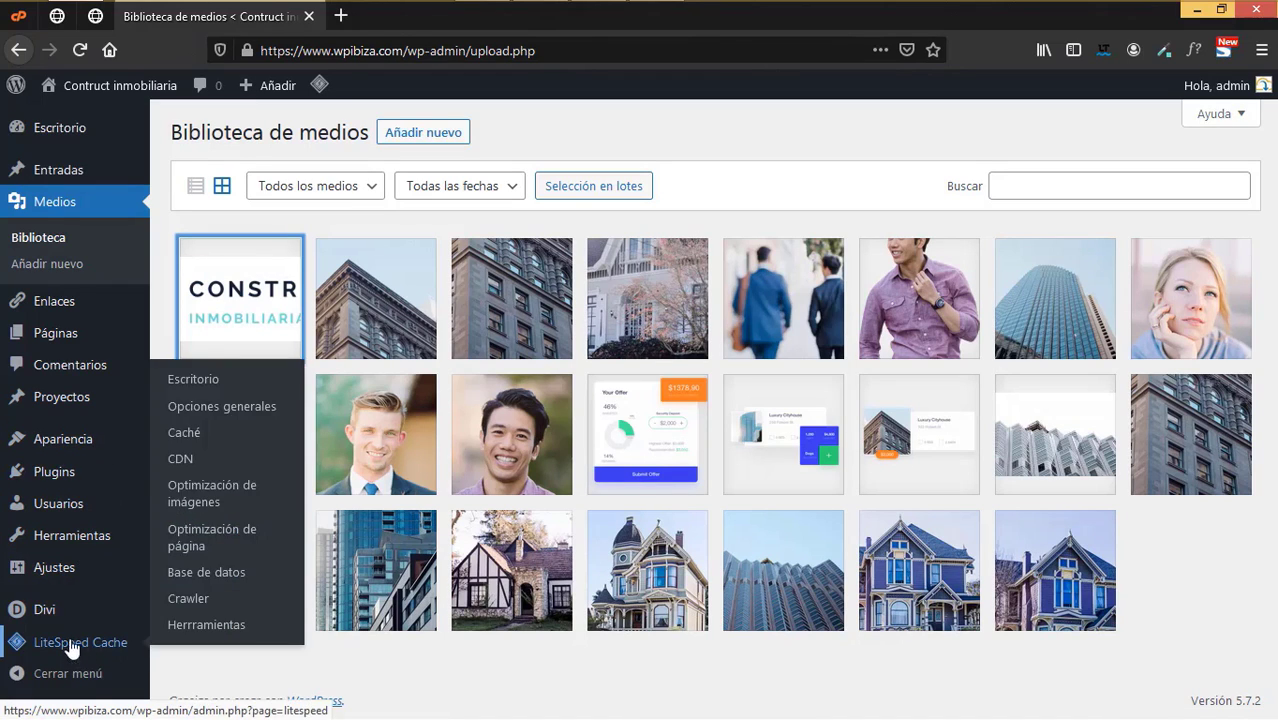
pyautogui.moveTo(60, 610)
pyautogui.rightClick(241, 528)
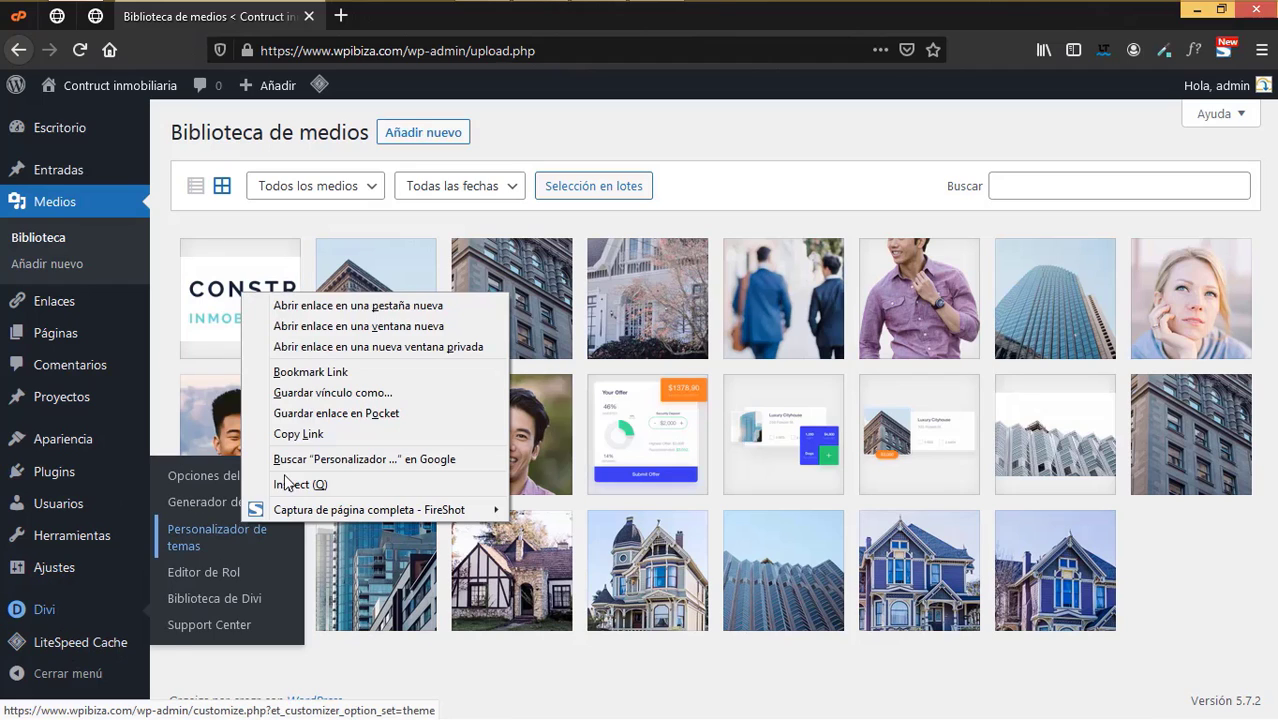
pyautogui.click(357, 305)
pyautogui.click(395, 20)
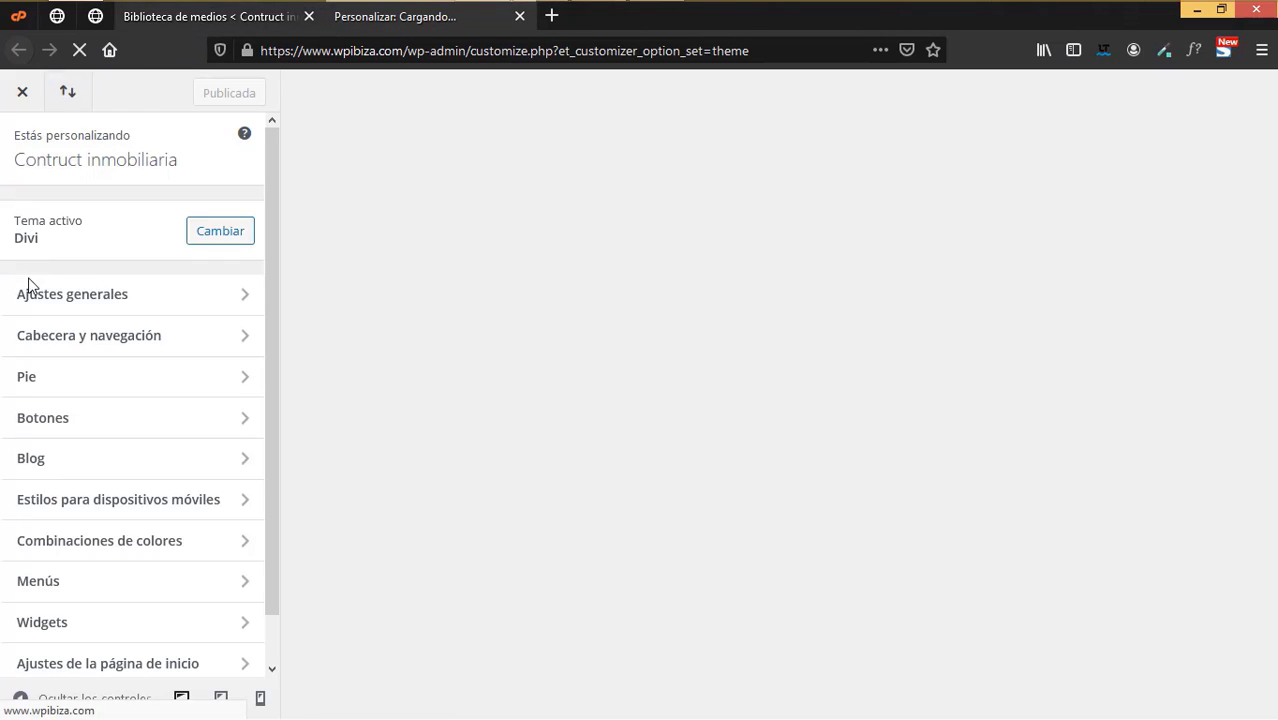
# - Set the footer (Pie) design background colour to dark navy #152537
pyautogui.click(30, 380)
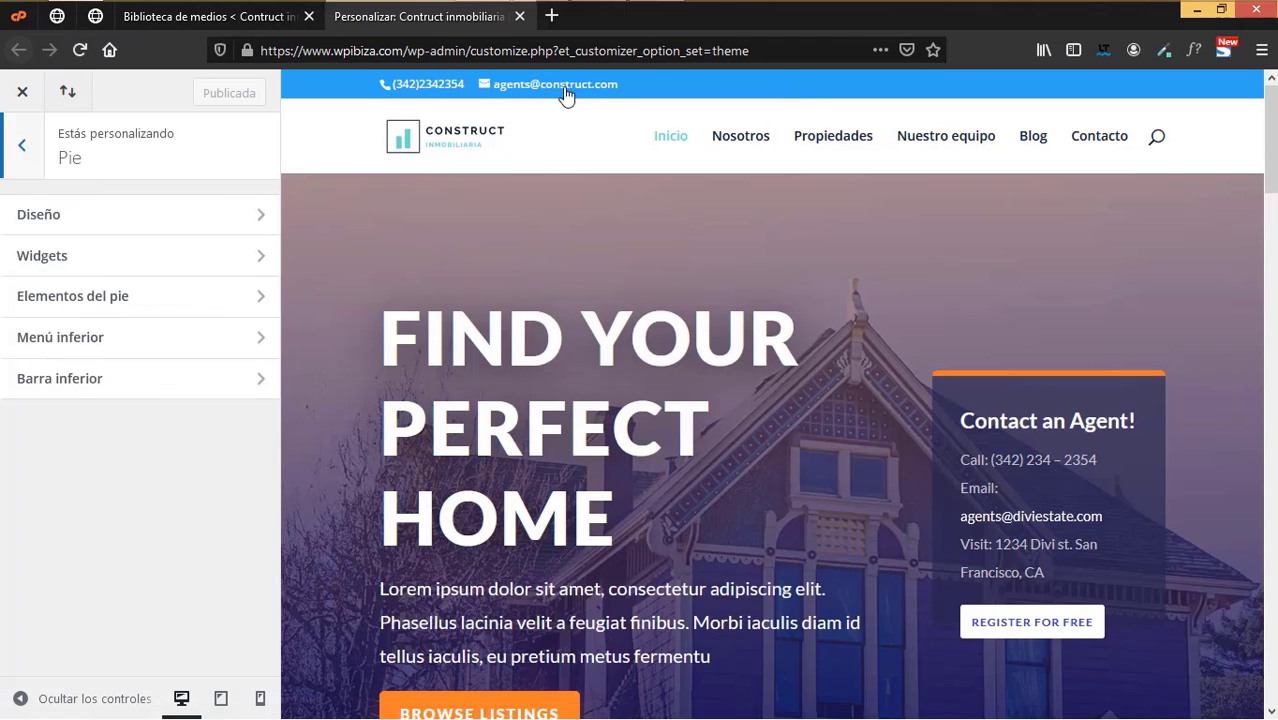
pyautogui.scroll(-10, 873, 328)
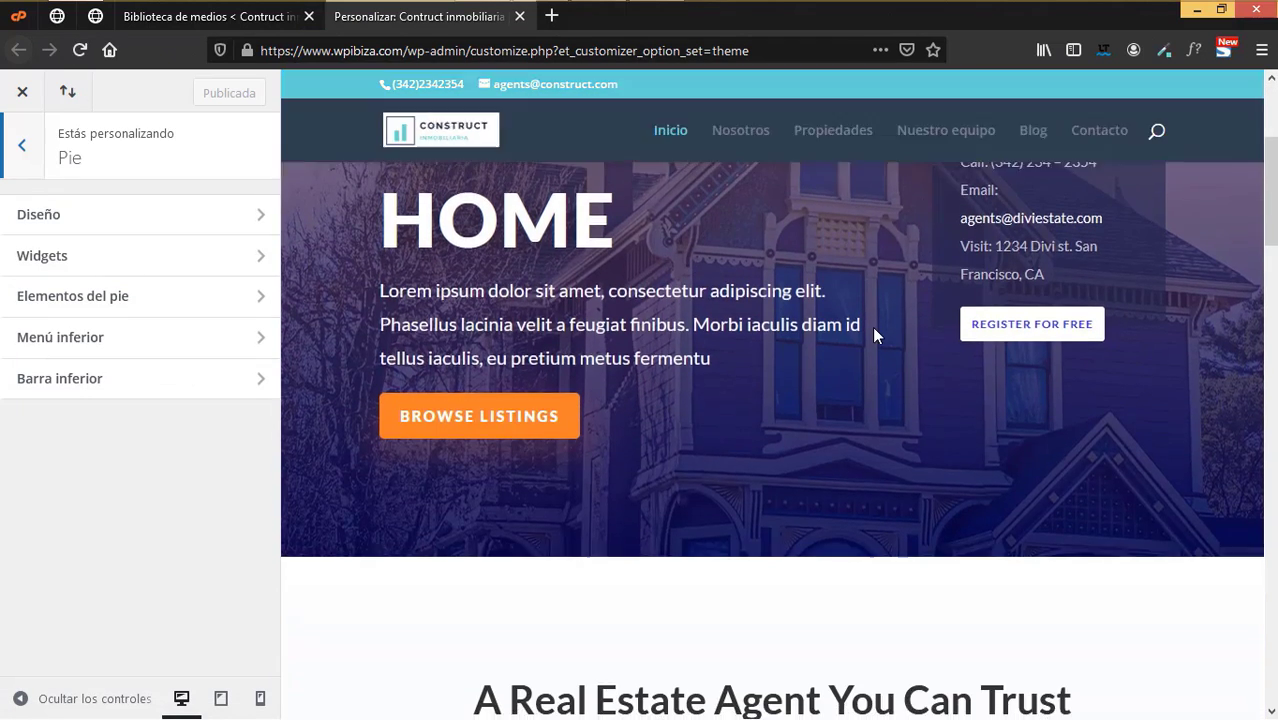
pyautogui.scroll(-15, 873, 333)
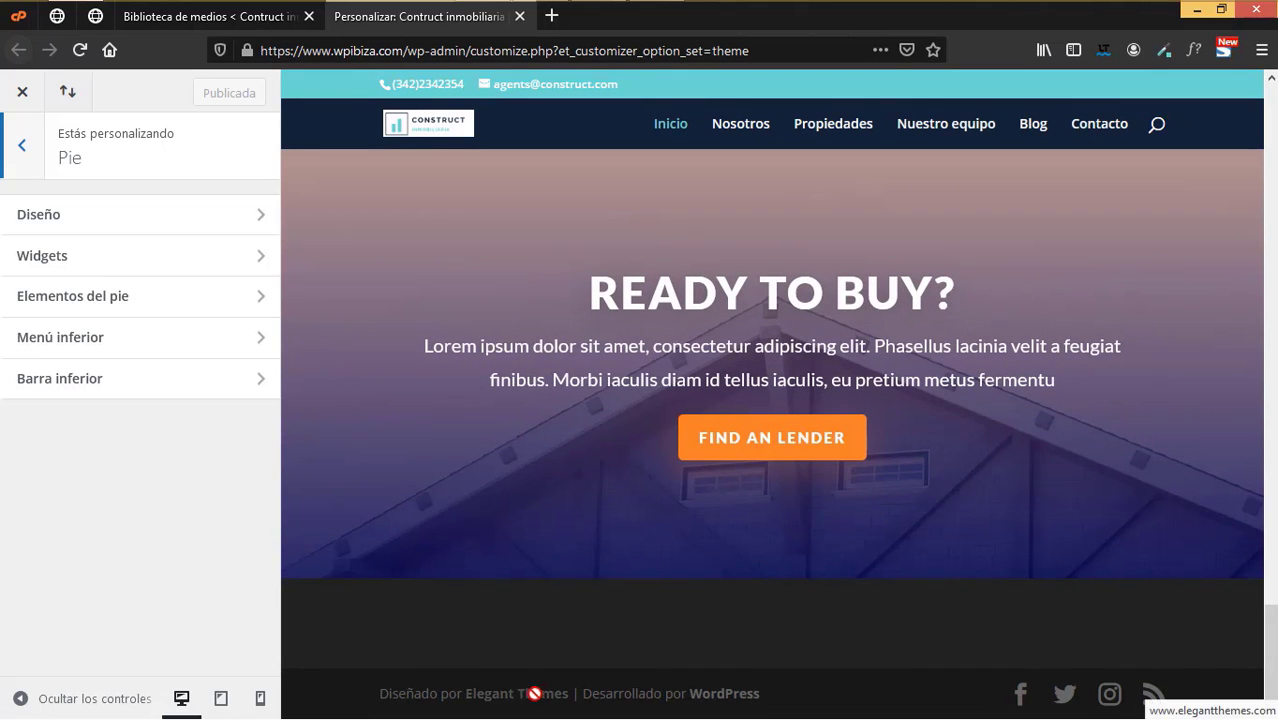
pyautogui.click(89, 212)
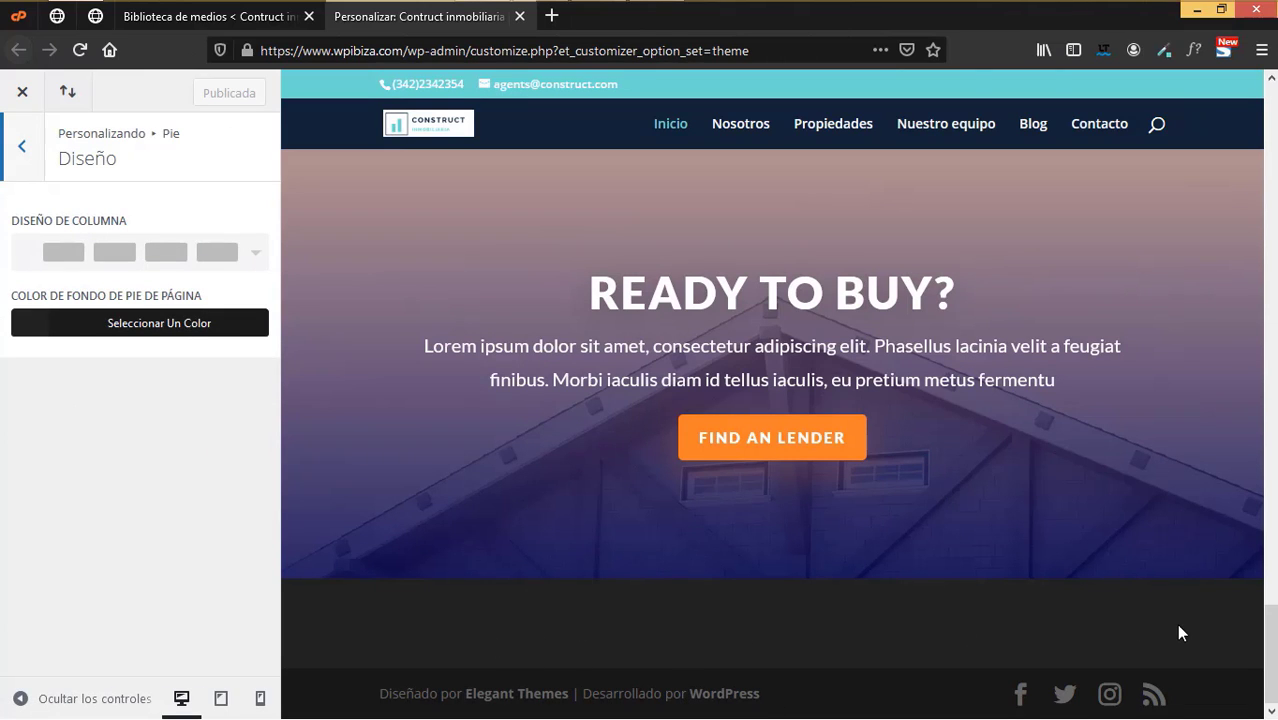
pyautogui.click(84, 333)
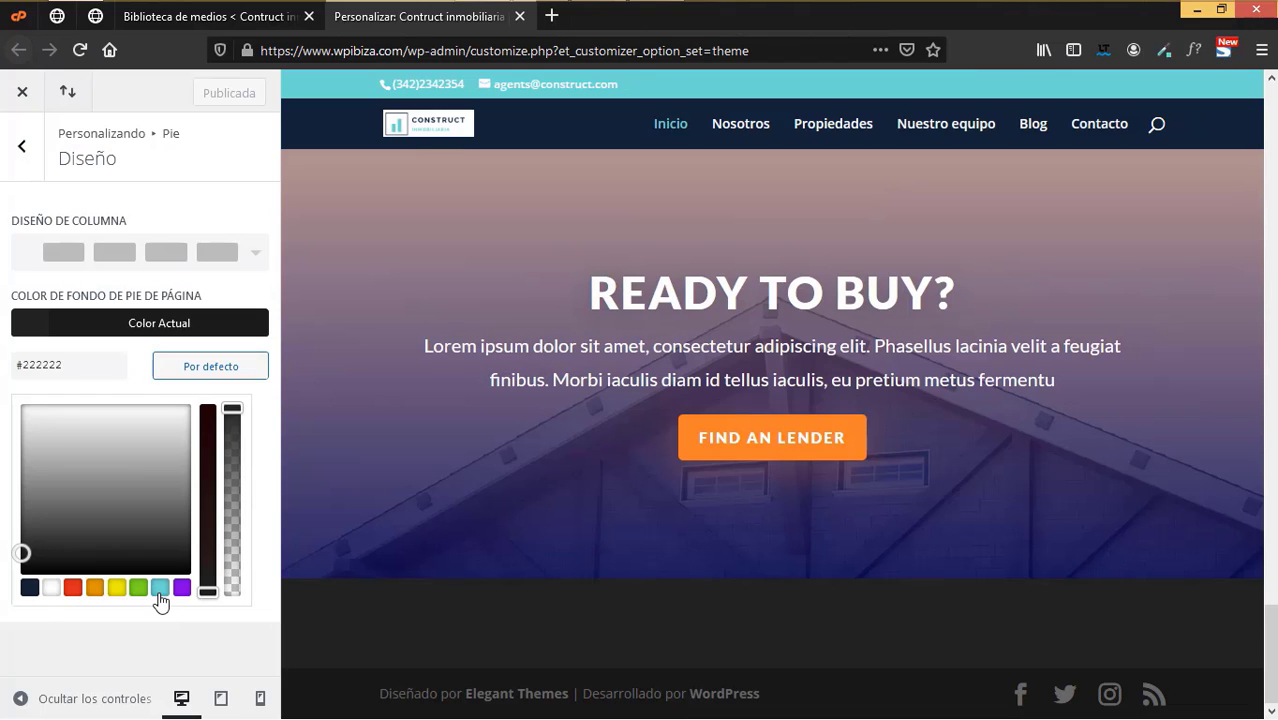
pyautogui.click(30, 586)
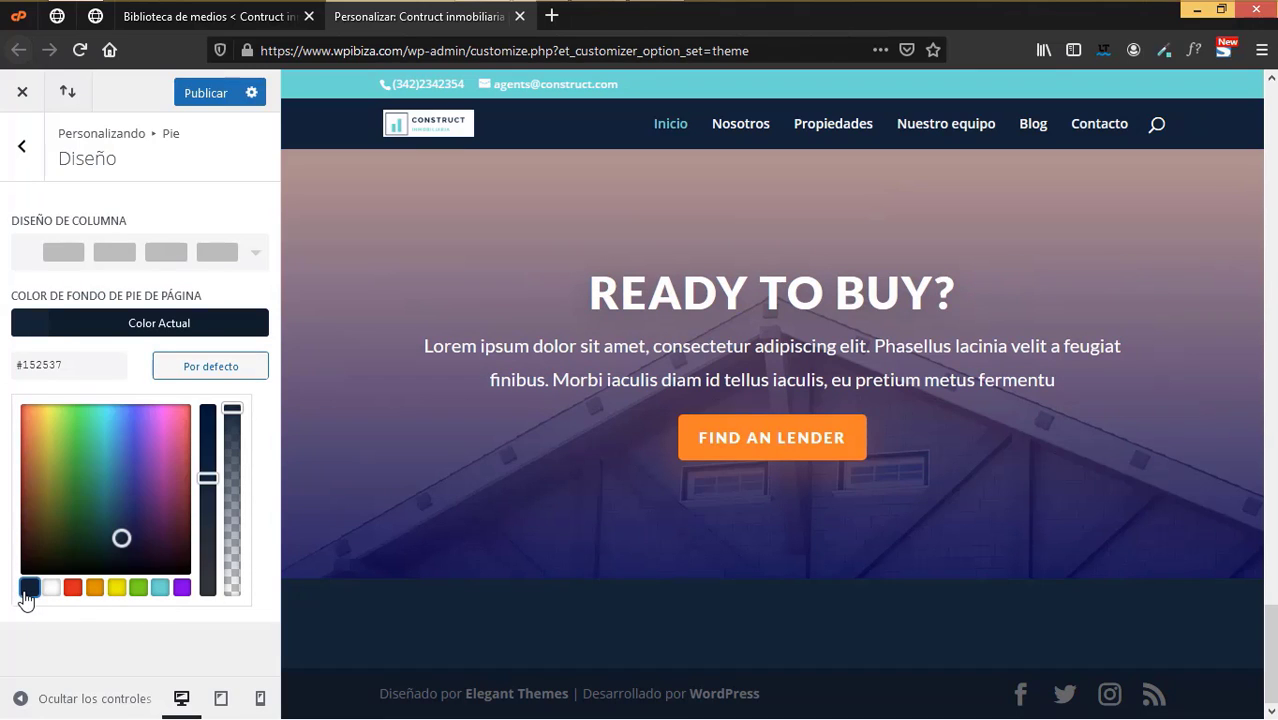
pyautogui.click(22, 146)
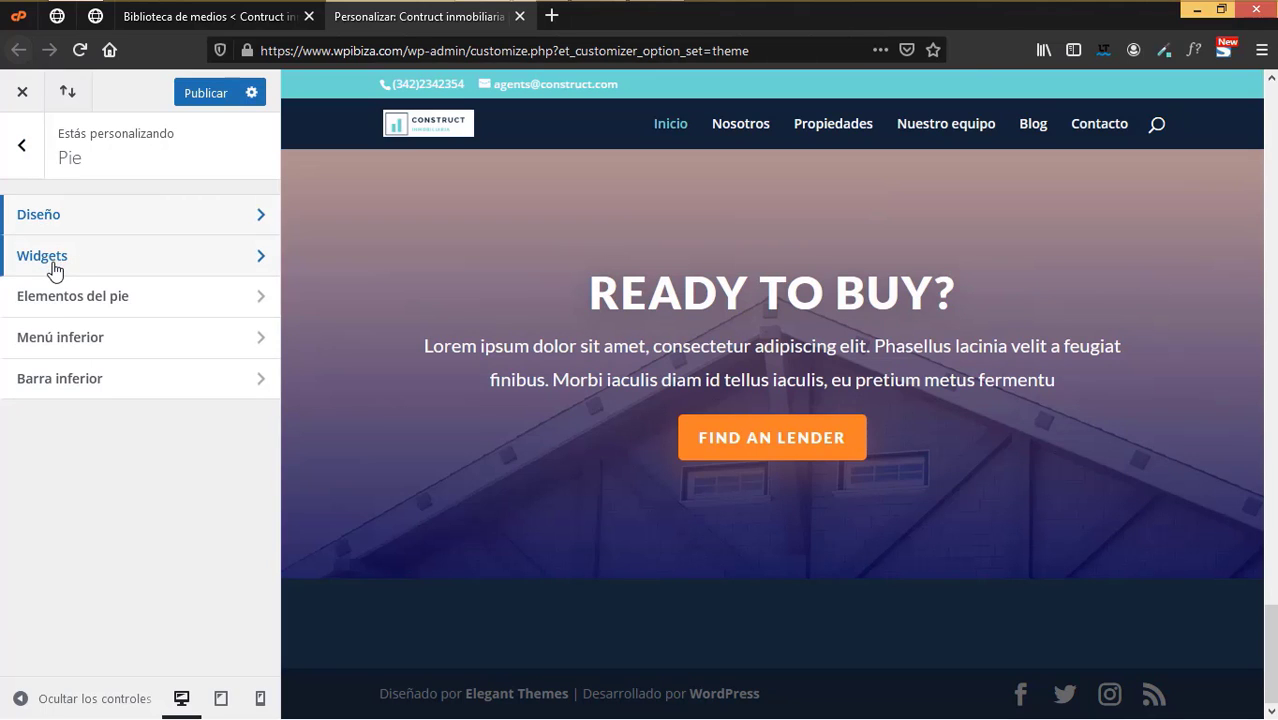
pyautogui.click(66, 298)
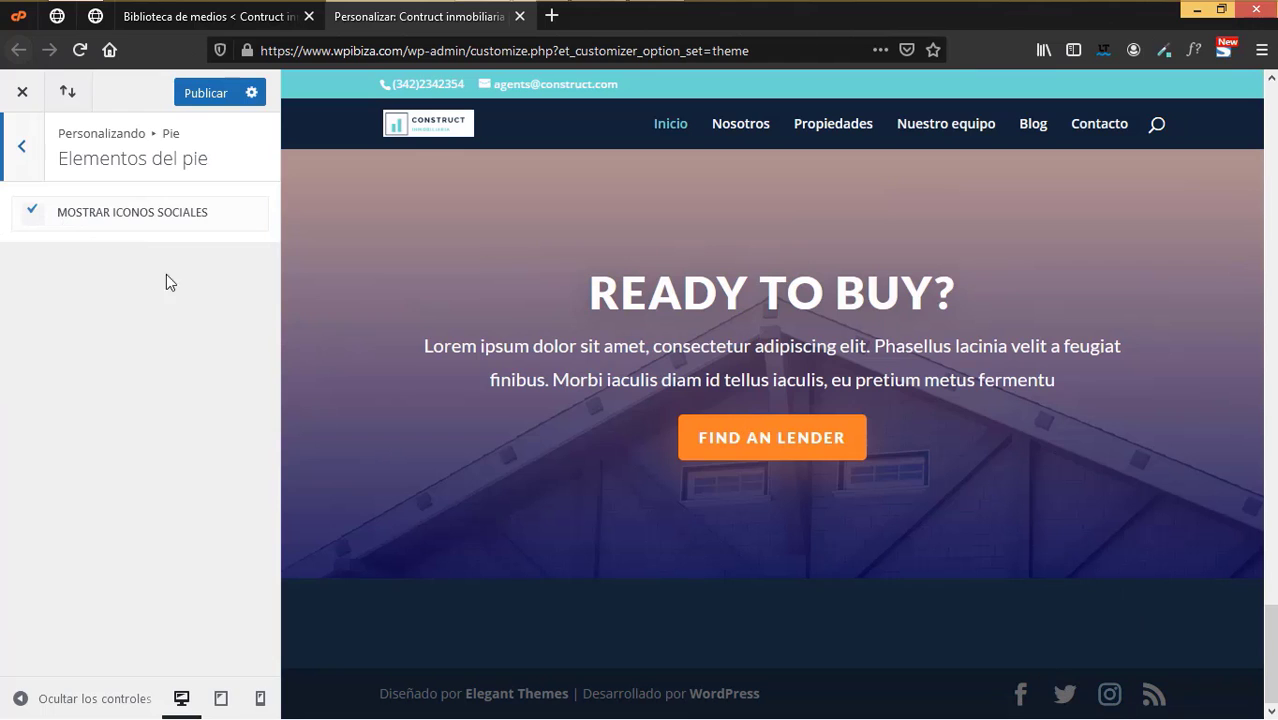
# - In Menú inferior, set the active-link colour to teal #6ddad3 and the menu background to navy
pyautogui.click(21, 152)
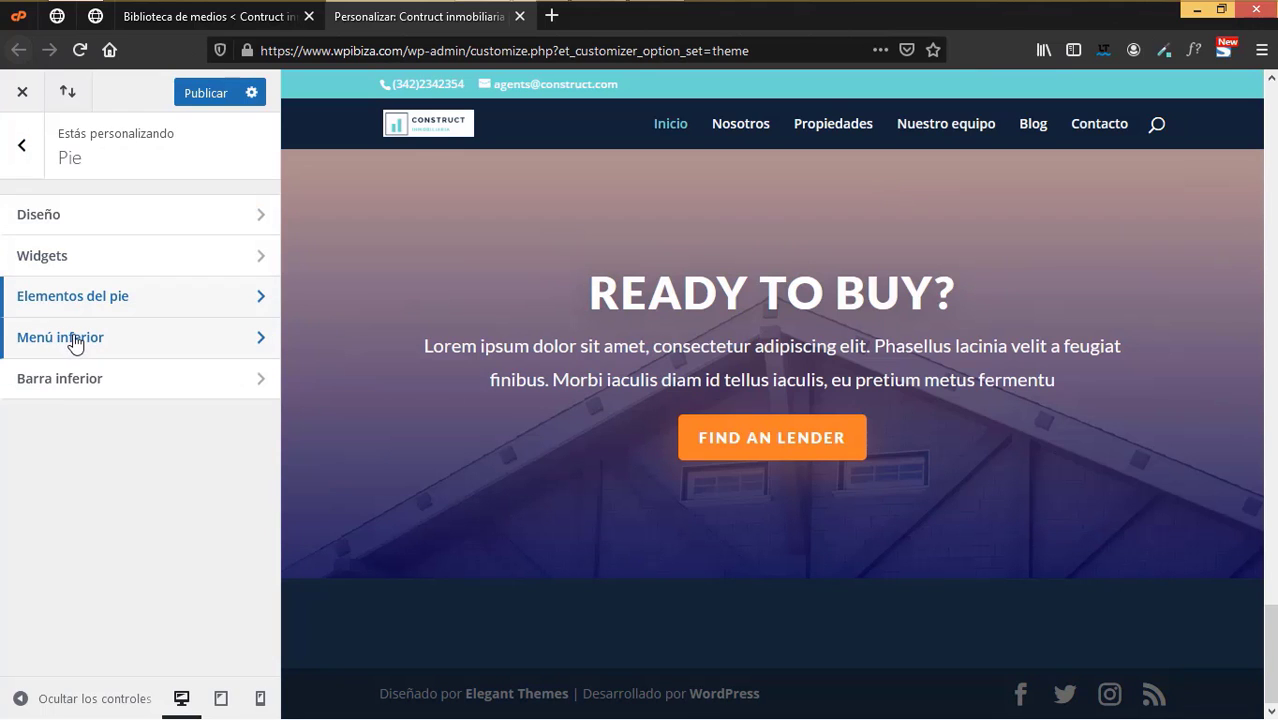
pyautogui.click(75, 344)
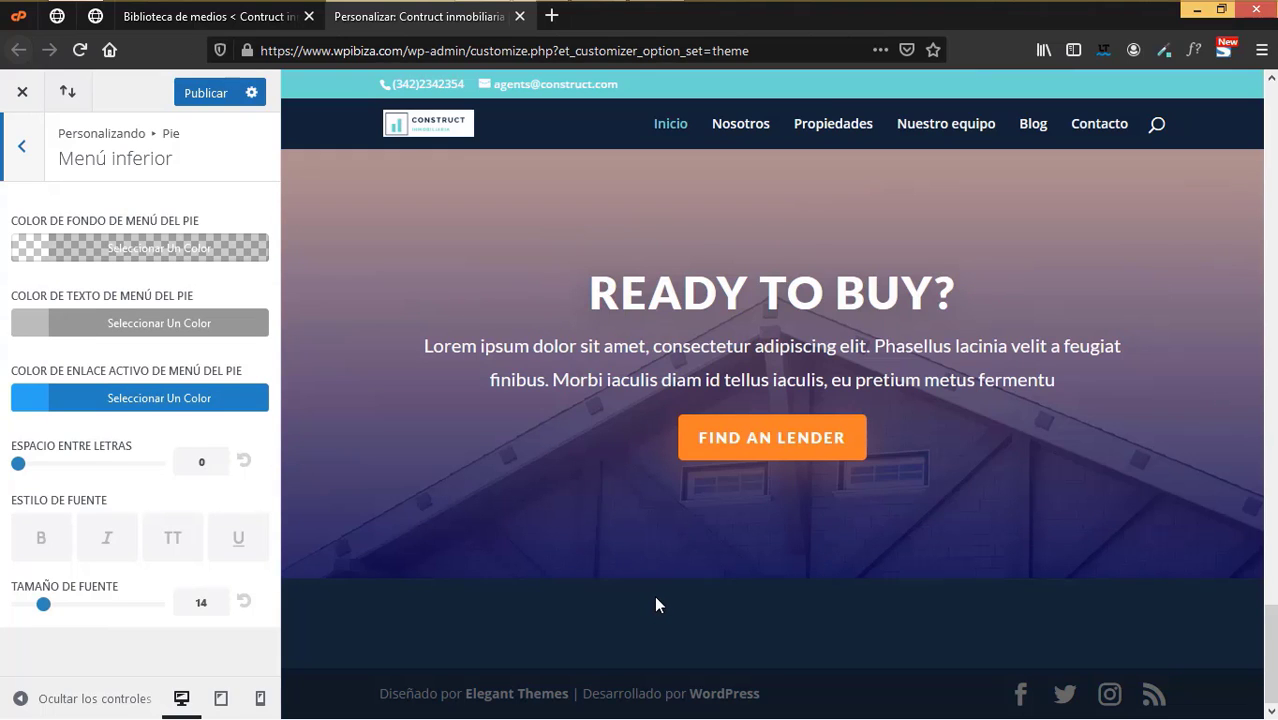
pyautogui.click(155, 405)
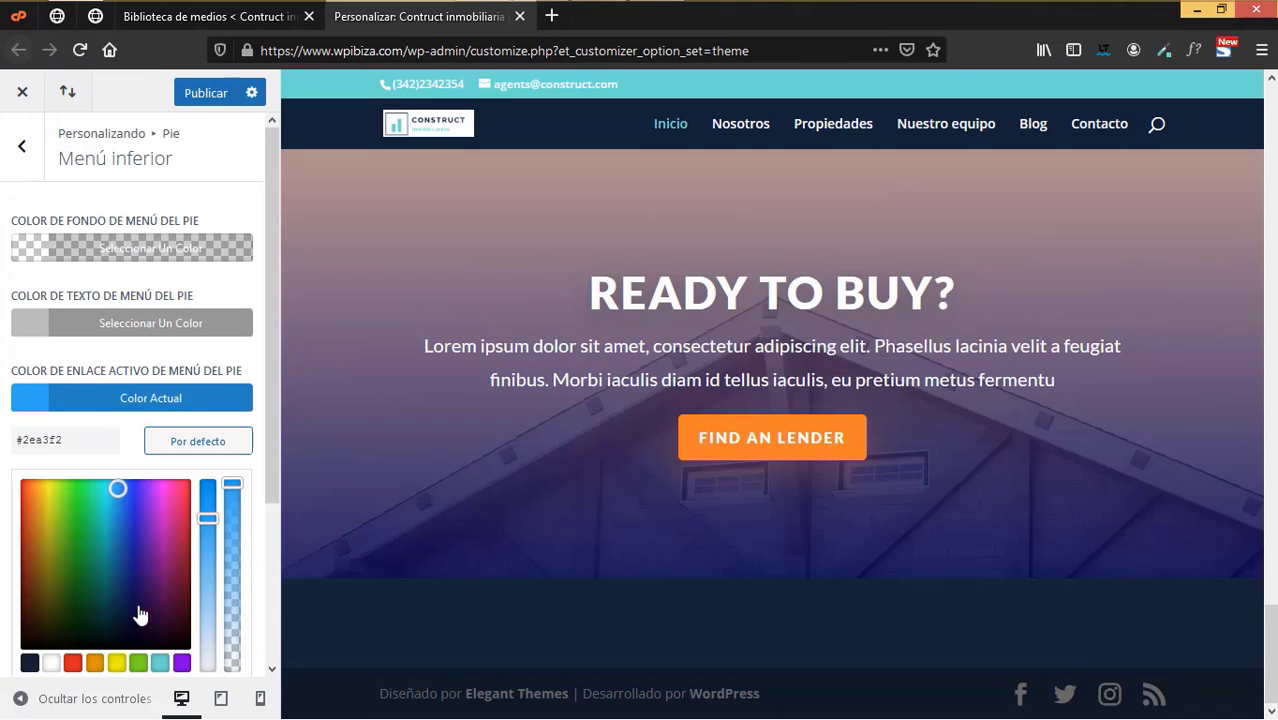
pyautogui.click(160, 663)
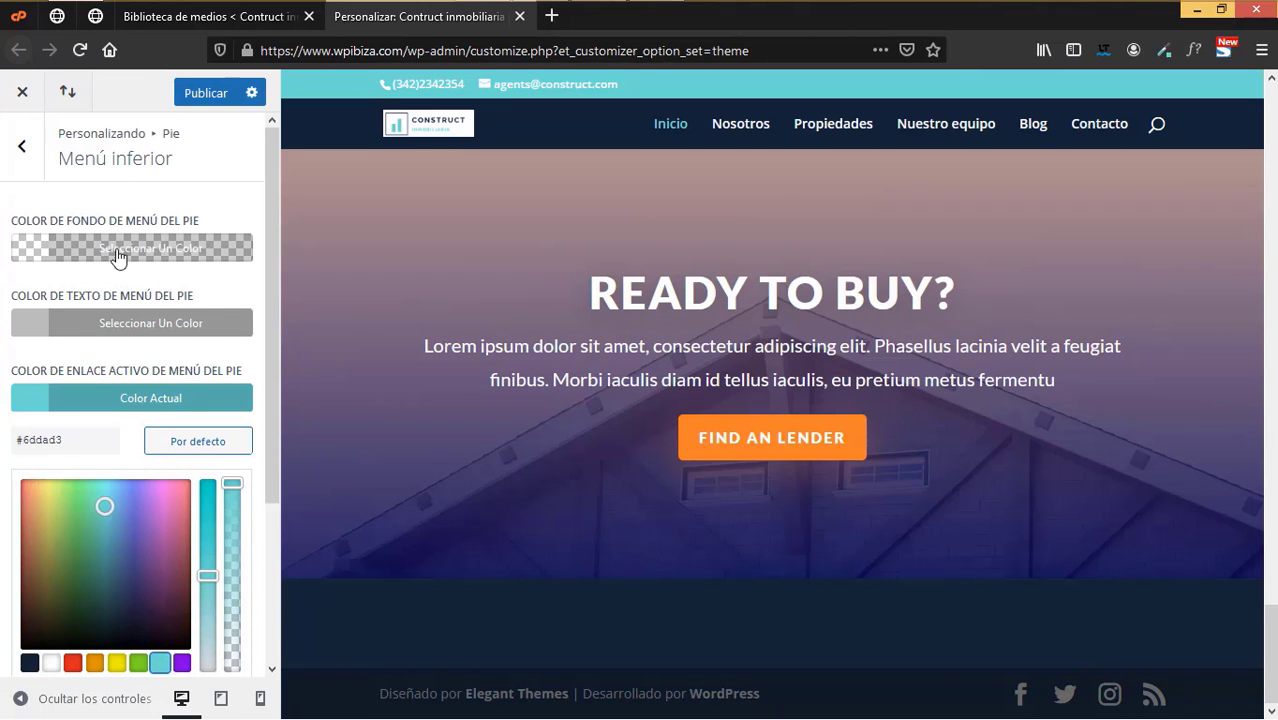
pyautogui.click(117, 250)
pyautogui.click(30, 512)
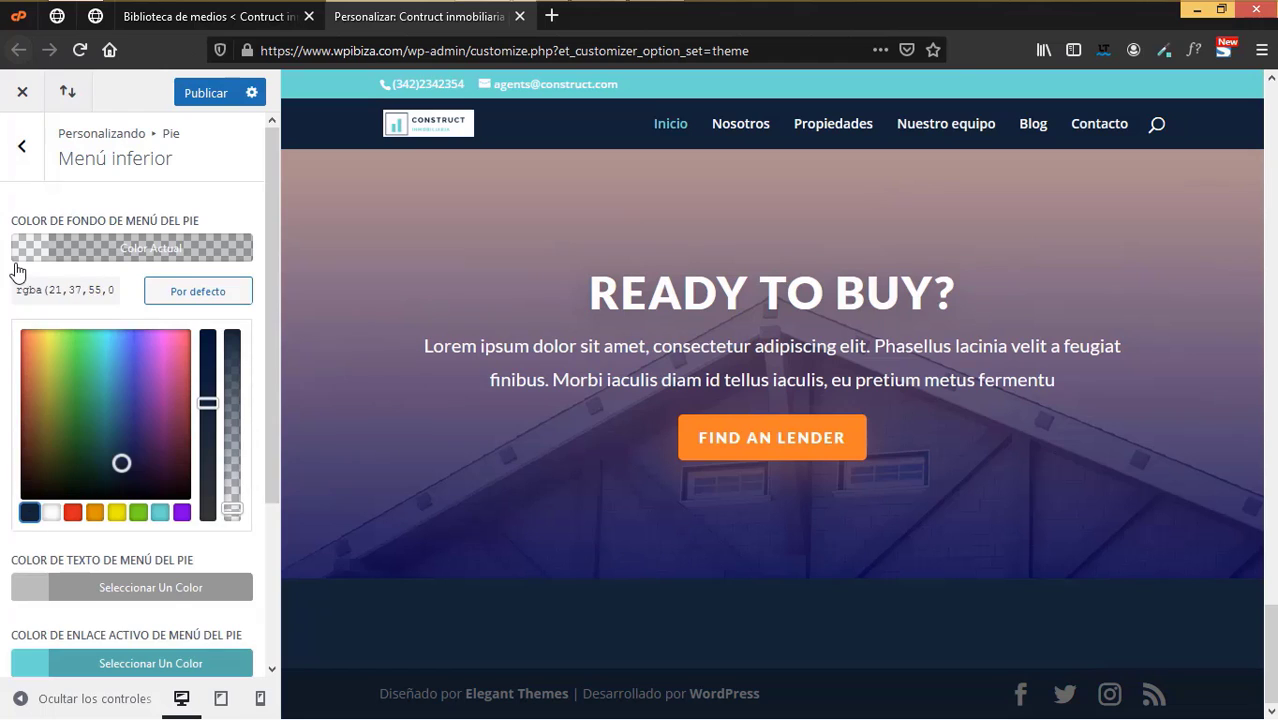
pyautogui.click(8, 268)
pyautogui.click(130, 324)
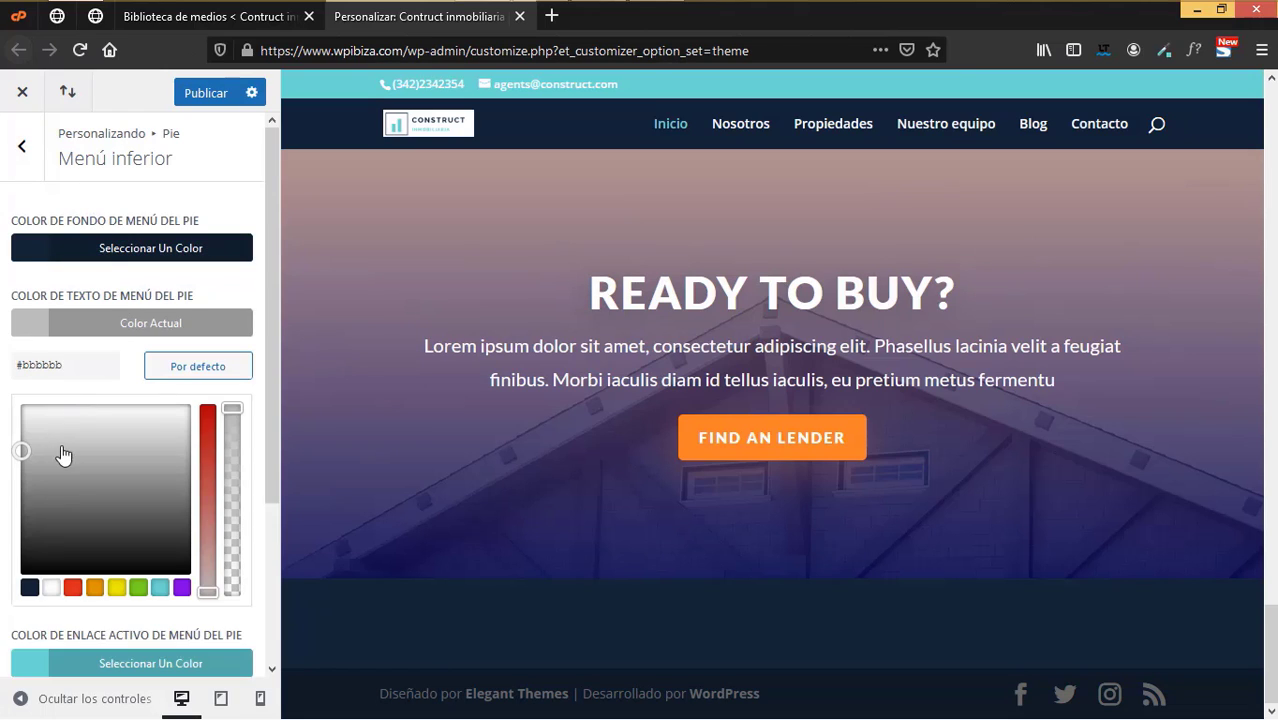
pyautogui.click(17, 197)
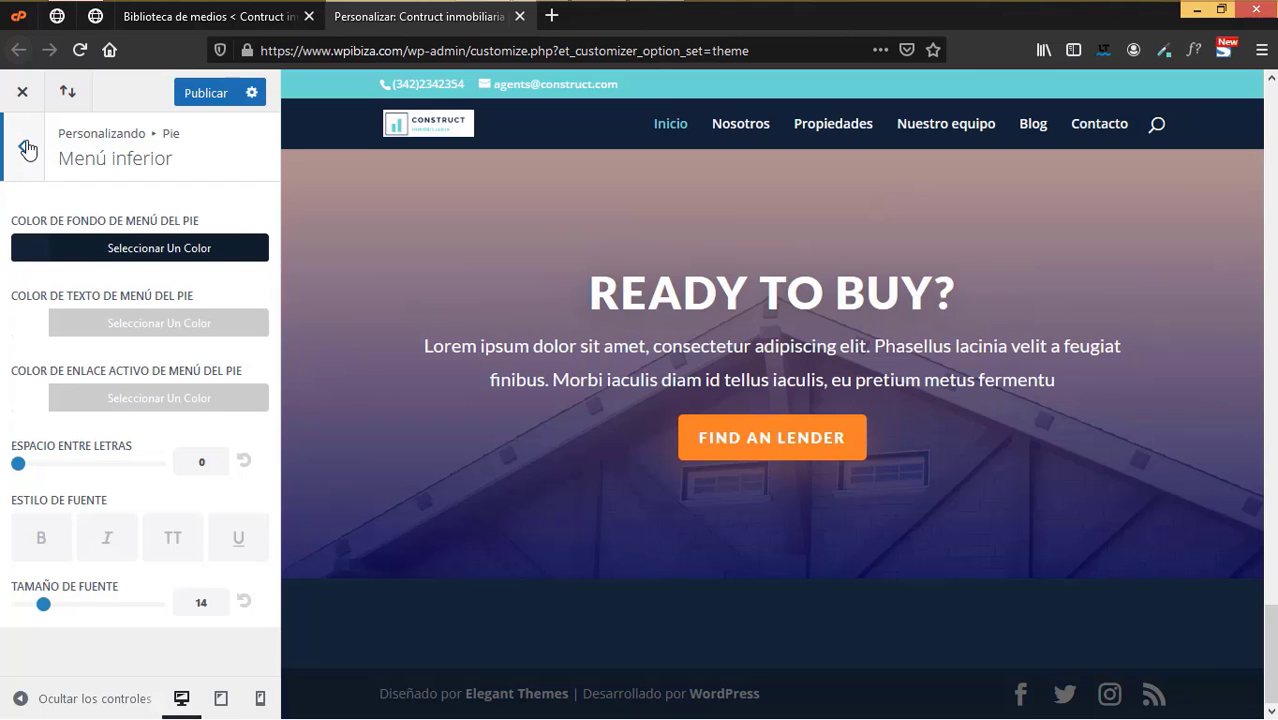
pyautogui.click(22, 146)
# - Make the footer bottom bar background fully opaque dark navy and its text white
pyautogui.click(72, 380)
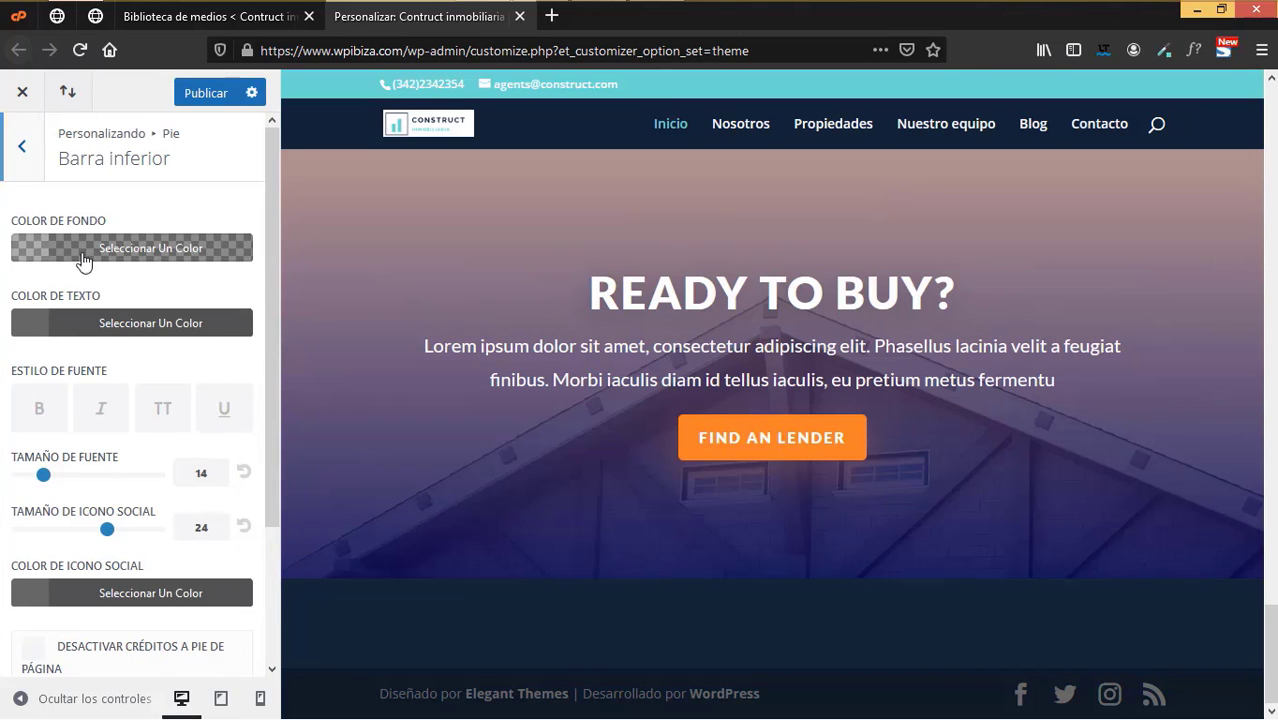
pyautogui.click(82, 250)
pyautogui.click(30, 512)
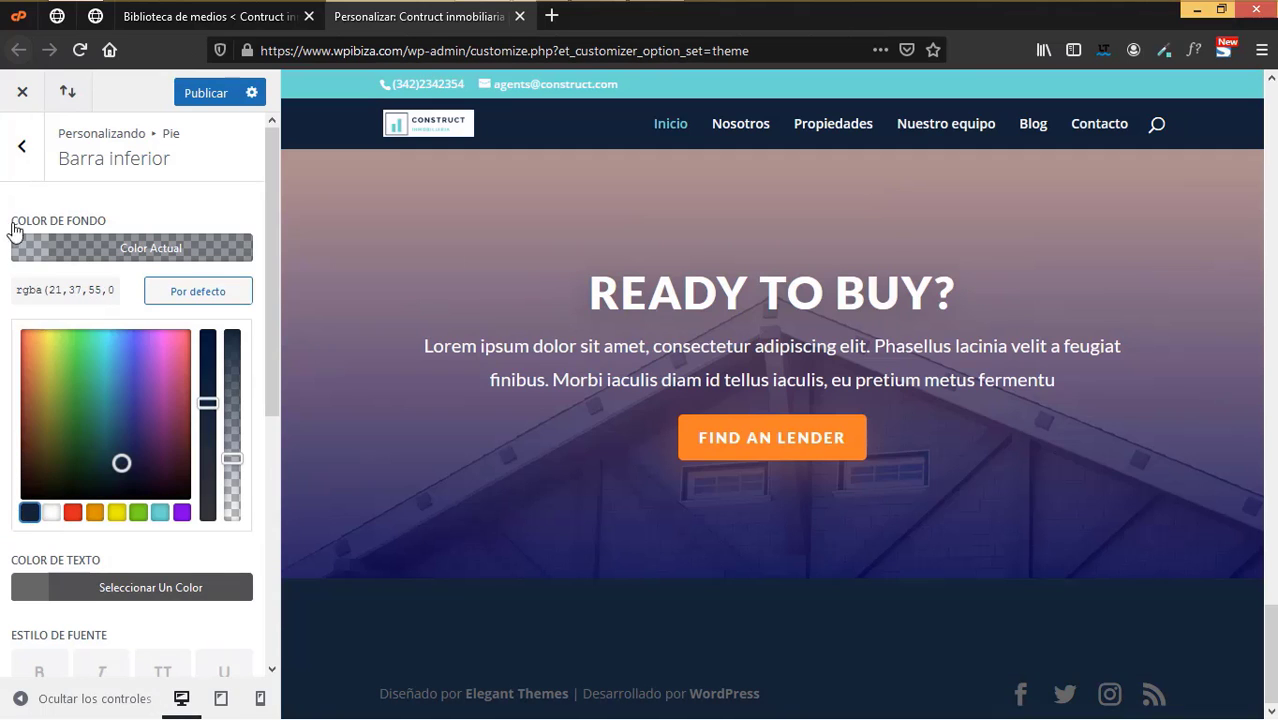
pyautogui.click(6, 206)
pyautogui.click(52, 257)
pyautogui.moveTo(236, 486); pyautogui.dragTo(242, 320)
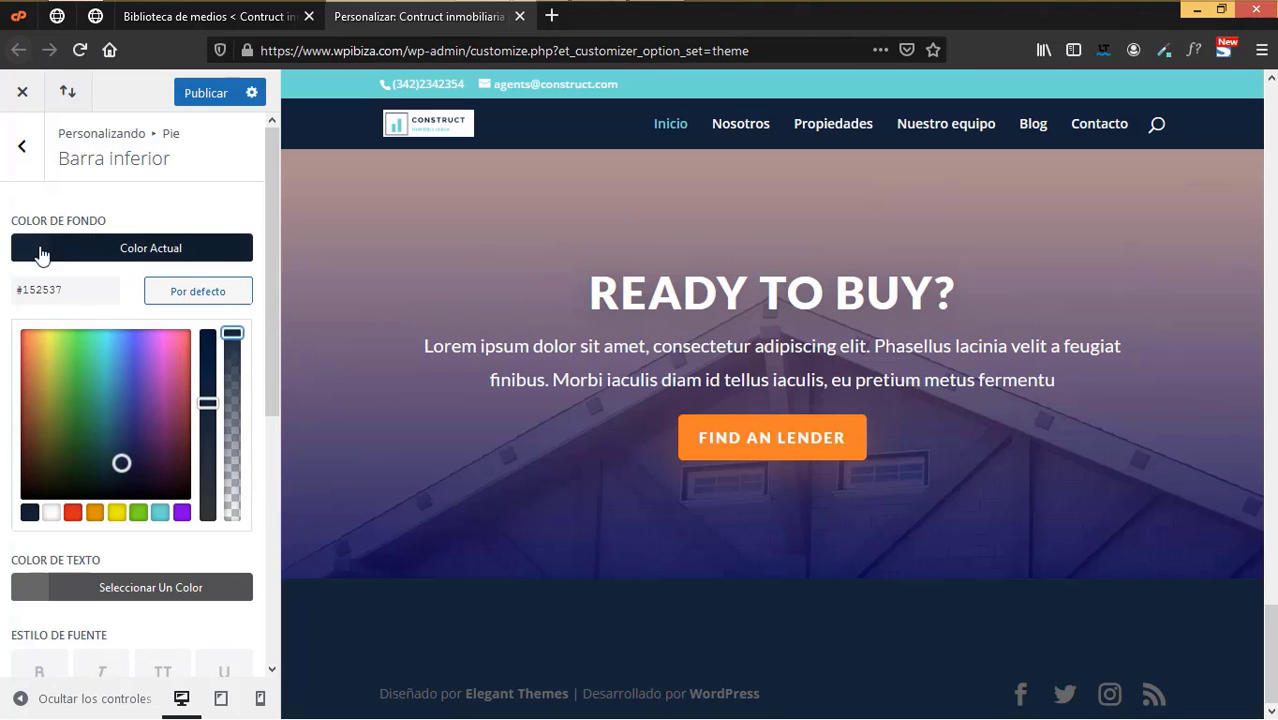
pyautogui.click(54, 589)
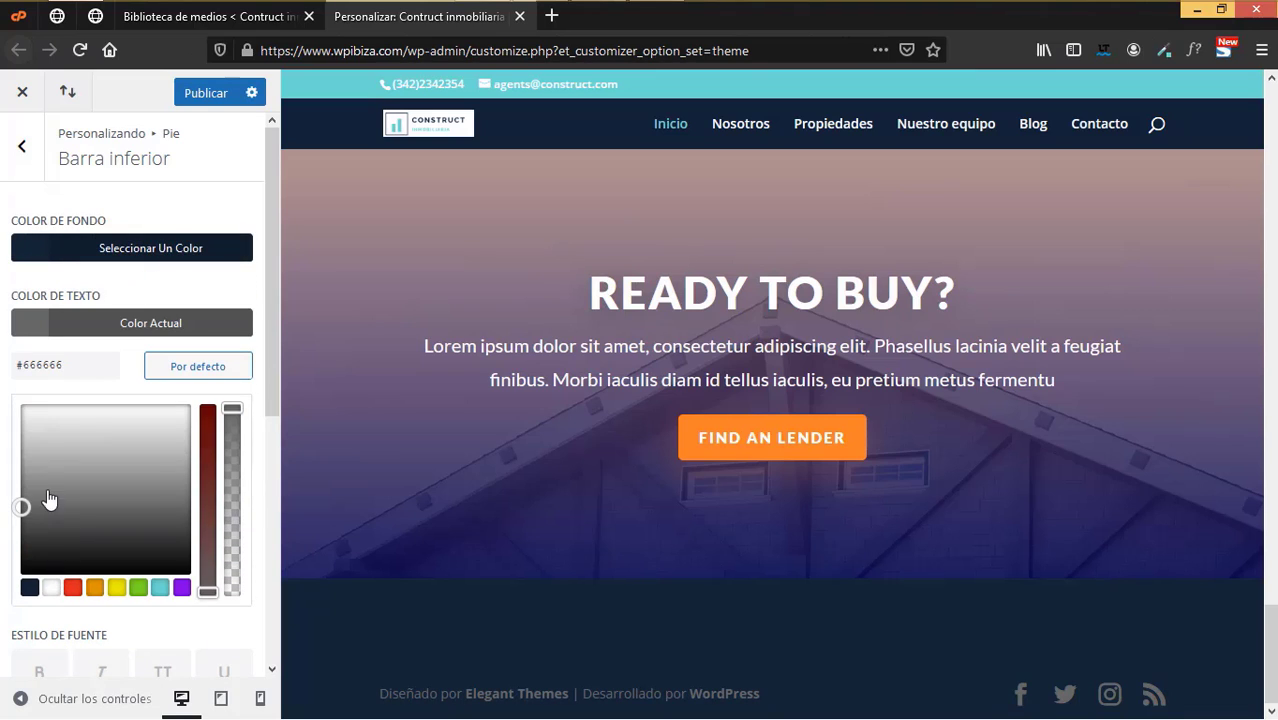
pyautogui.click(51, 590)
pyautogui.click(2, 476)
# - Make the footer social icons white
pyautogui.scroll(-3, 84, 577)
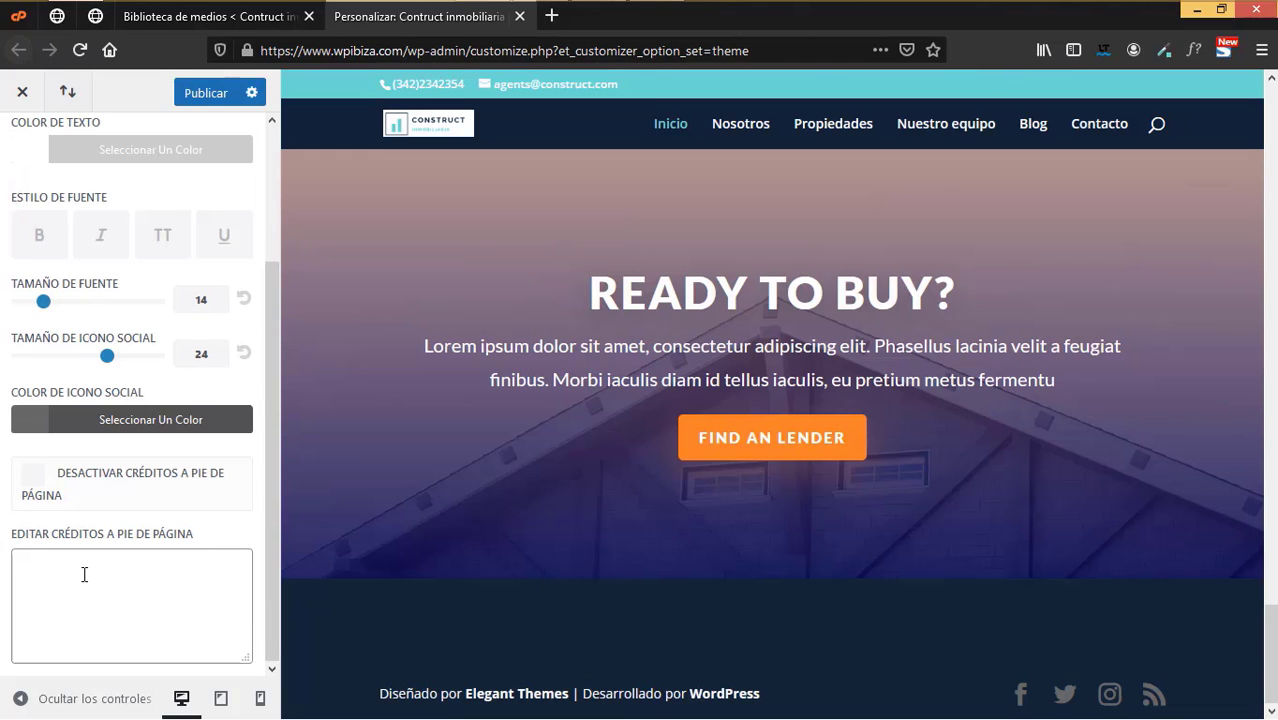
pyautogui.click(105, 607)
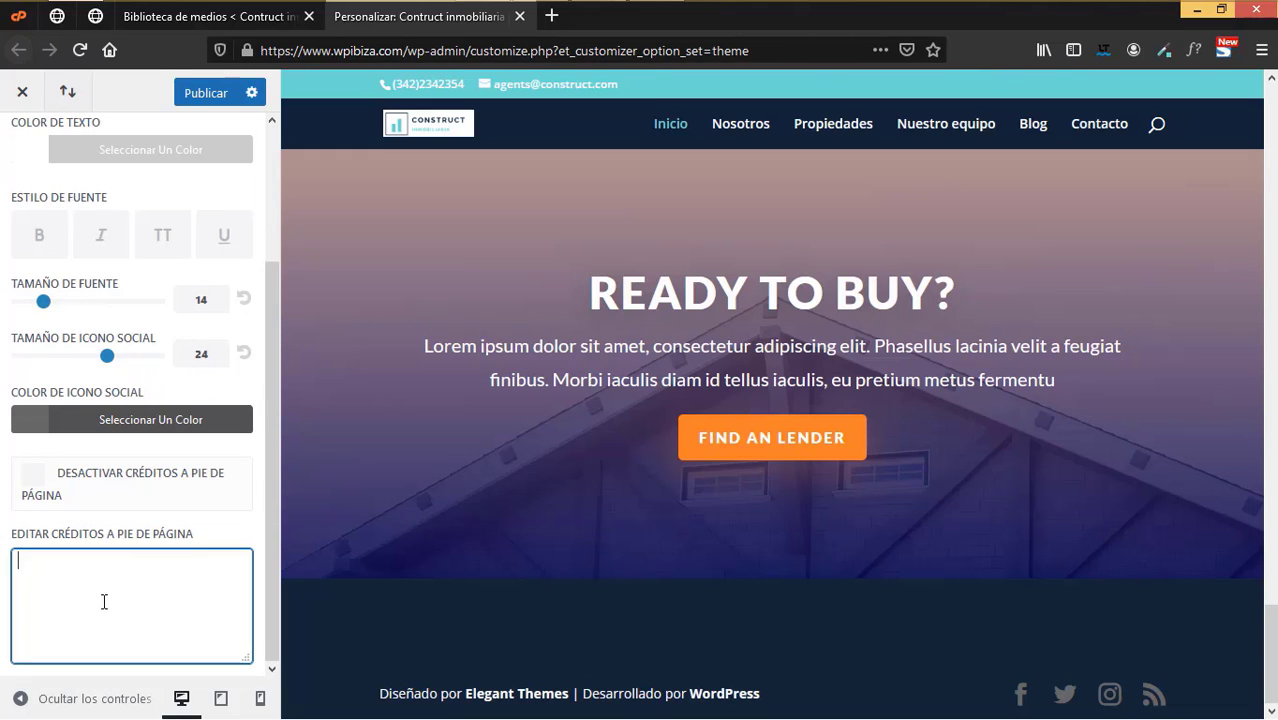
pyautogui.click(72, 421)
pyautogui.click(22, 503)
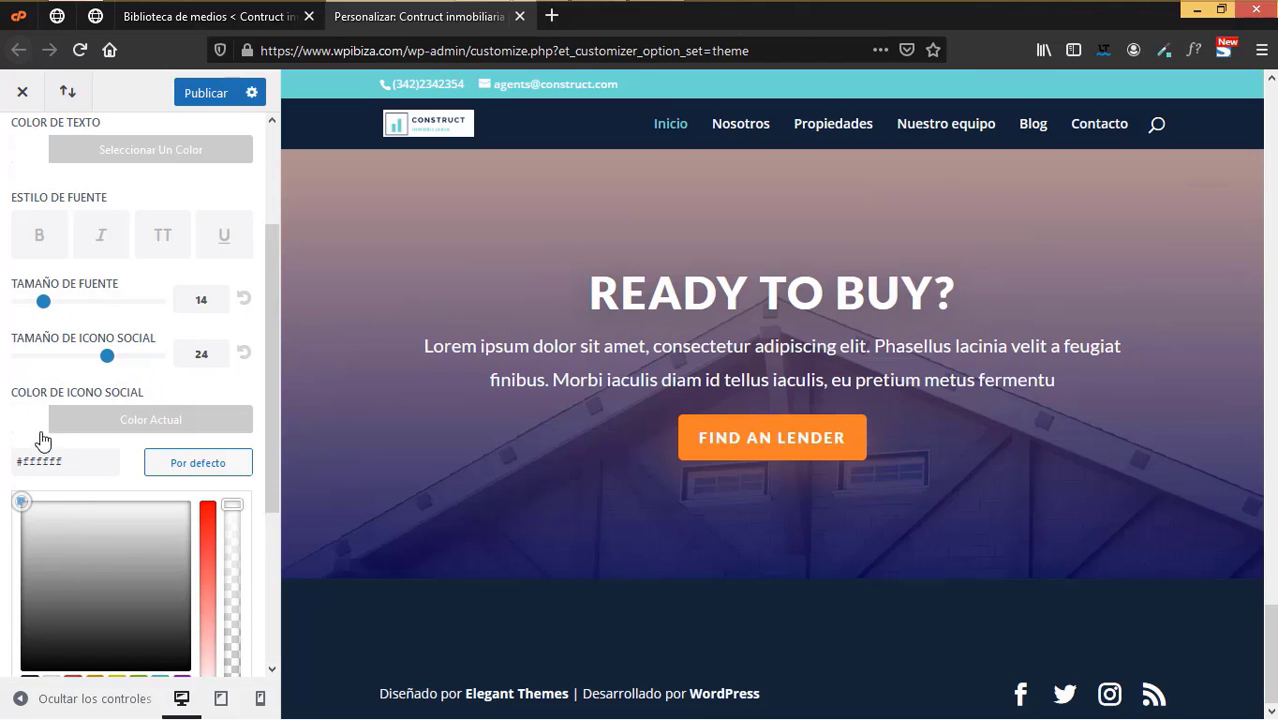
pyautogui.click(10, 405)
# - Set the footer credits to '2021 Todos los derechos reservados | Construct inmobiliaria' and publish
pyautogui.click(80, 592)
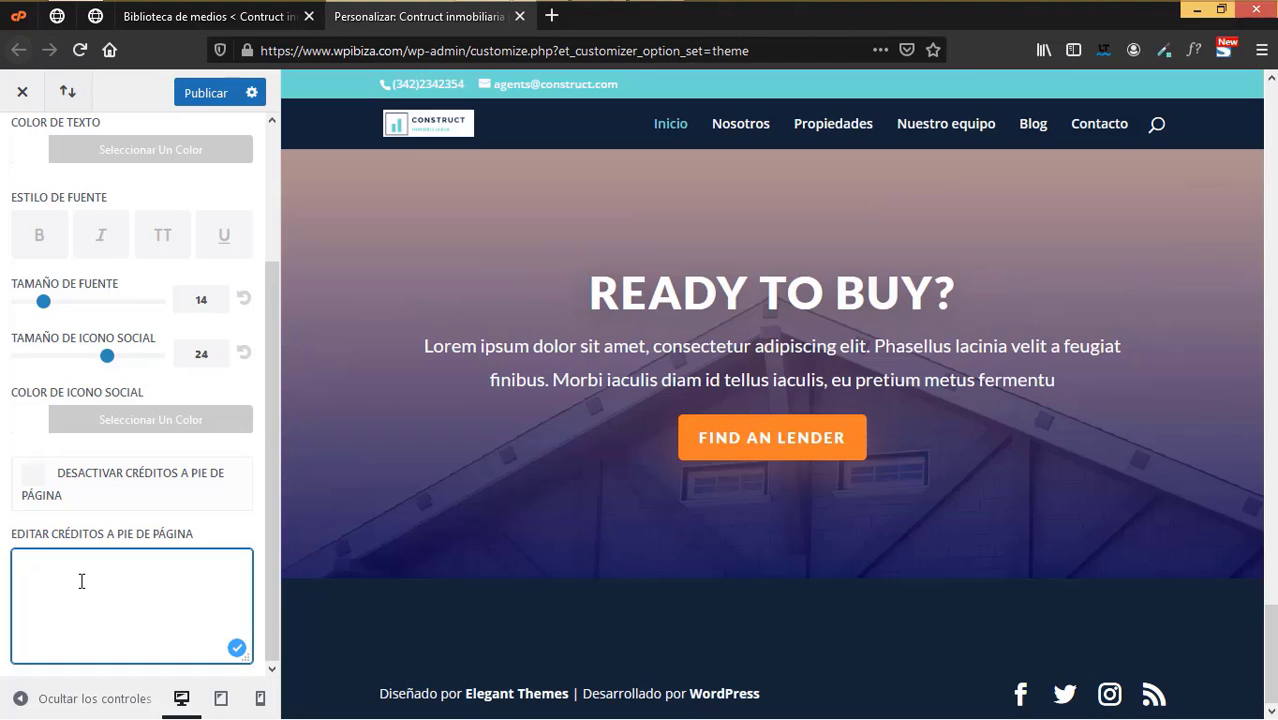
pyautogui.write('2021 ')
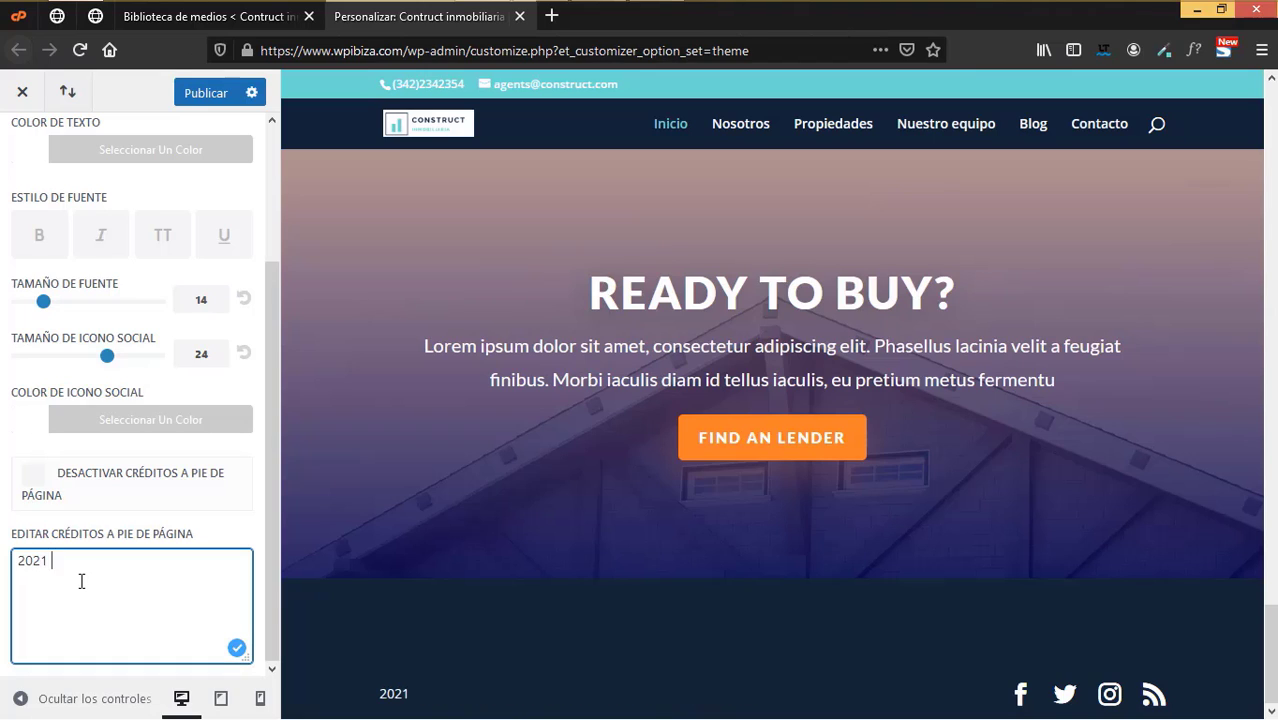
pyautogui.write('Todos los dere')
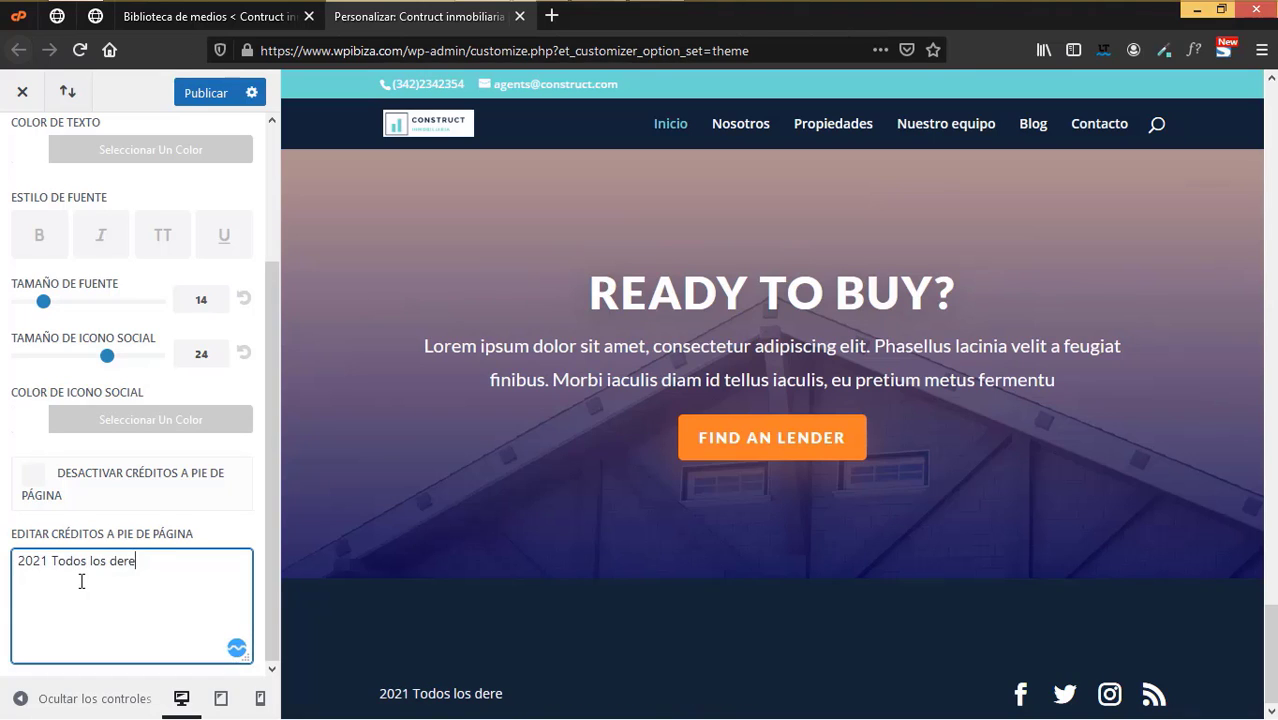
pyautogui.write('chos reservados')
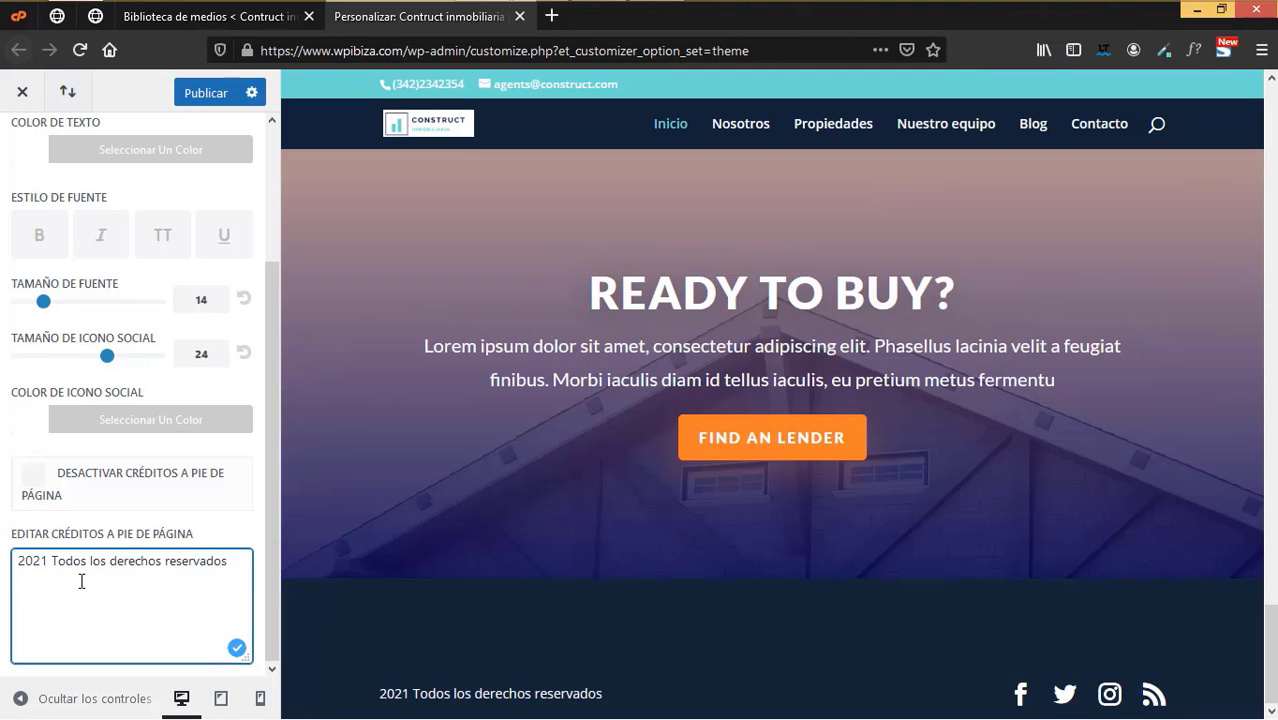
pyautogui.write(' | Construct in')
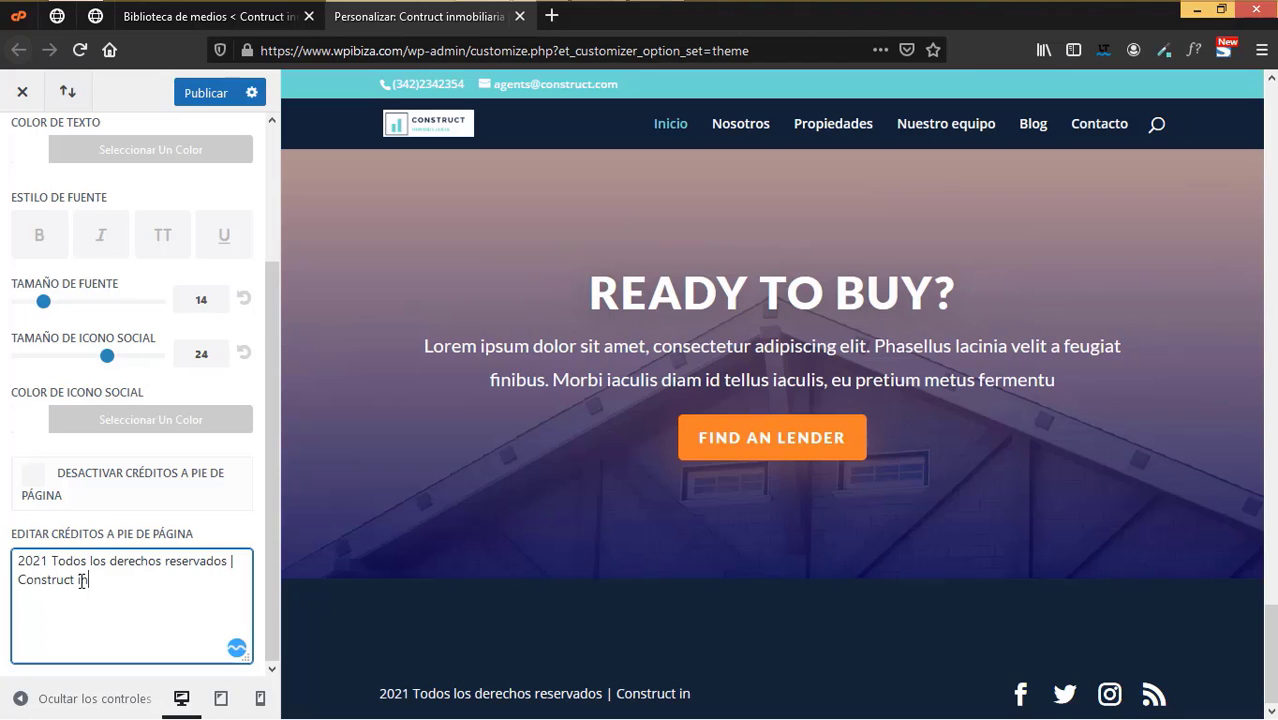
pyautogui.write('mobiliaria')
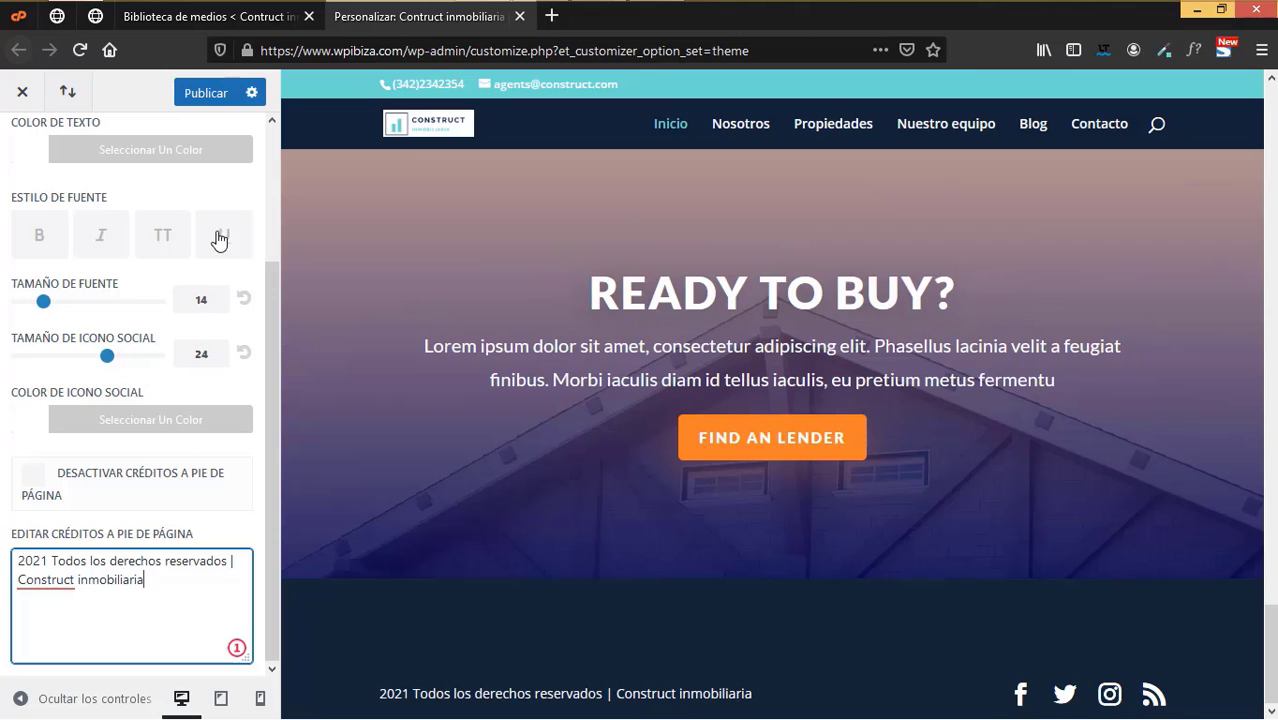
pyautogui.click(216, 98)
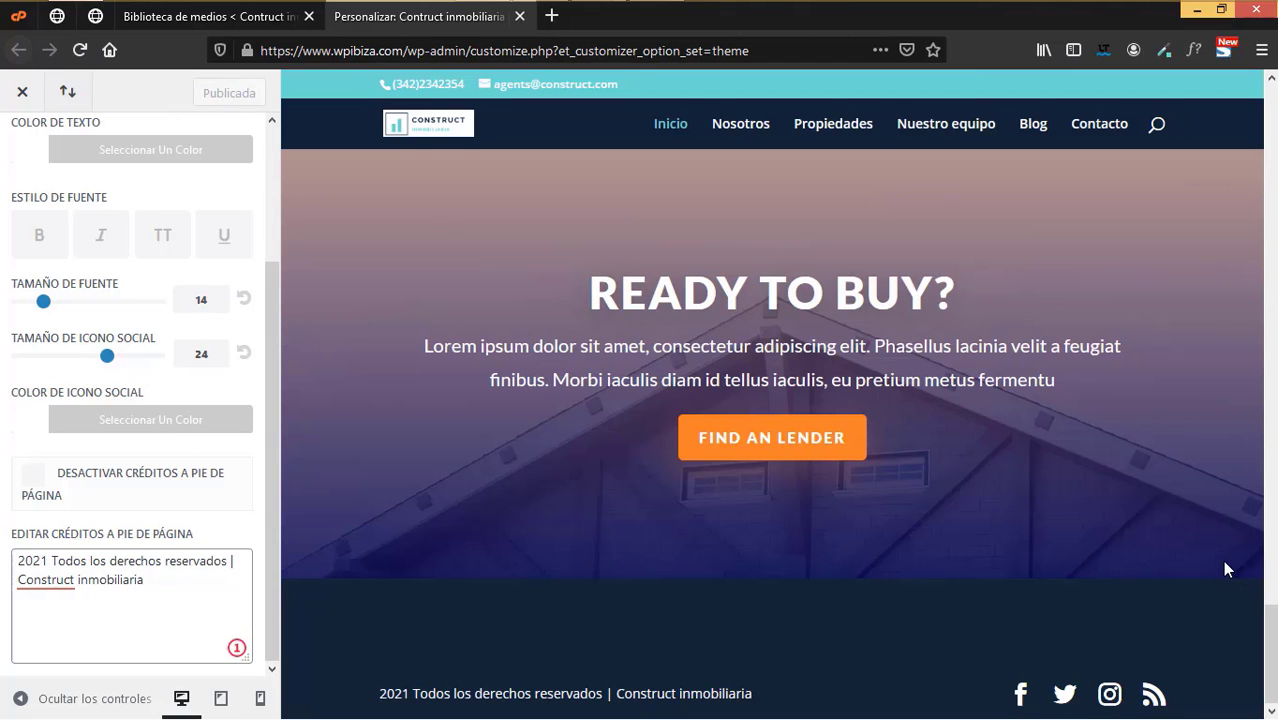
# - Back out of the footer settings to the main Customizer menu and open 'Cabecera y navegación'
pyautogui.scroll(15, 1184, 448)
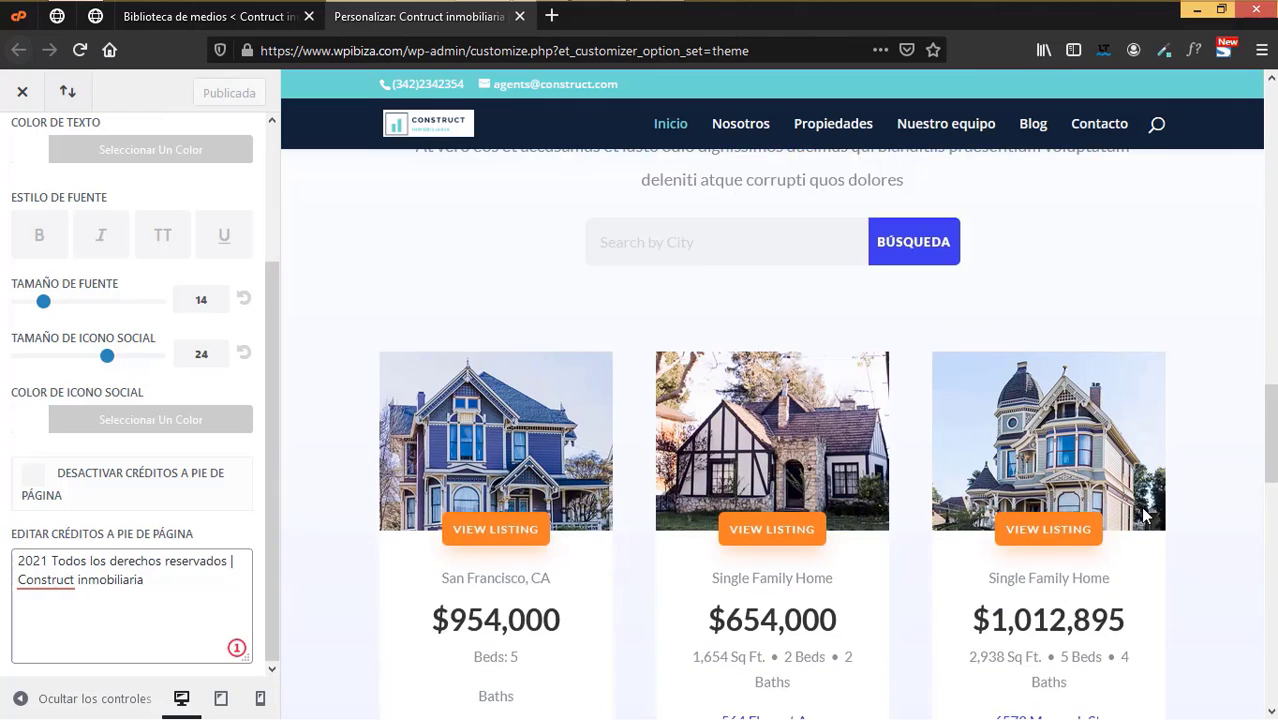
pyautogui.scroll(5, 1145, 515)
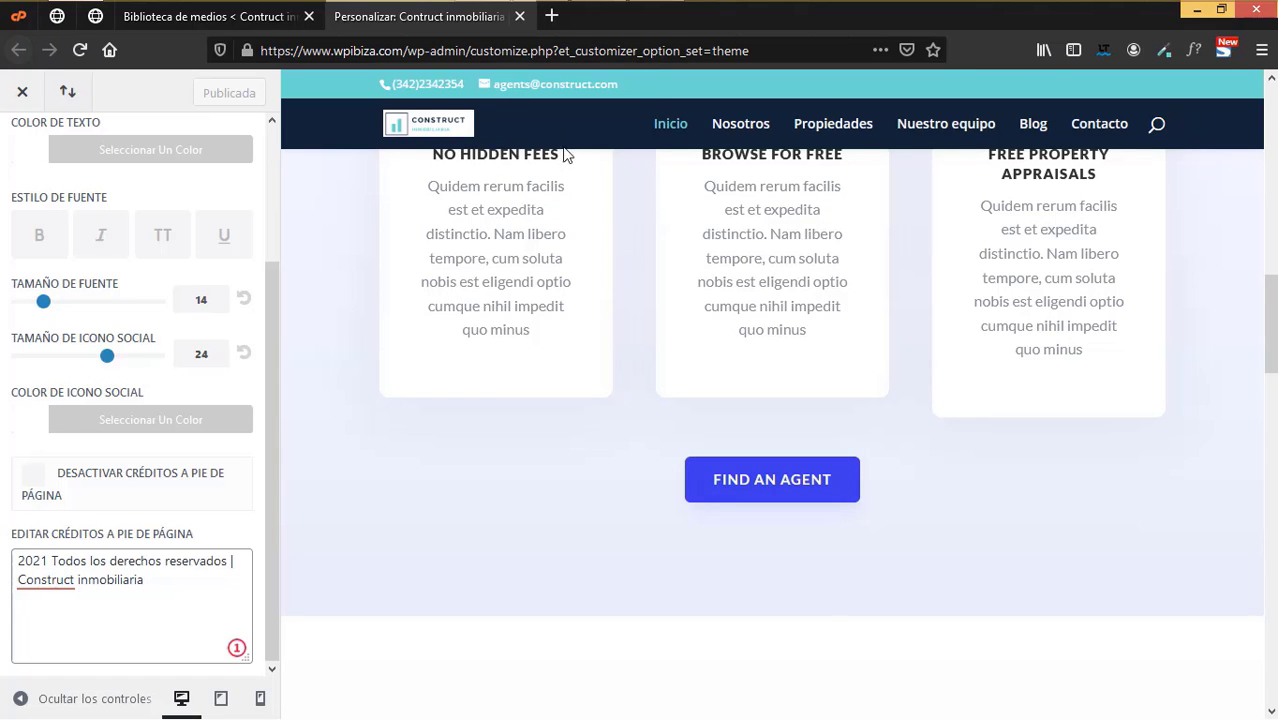
pyautogui.scroll(-4, 832, 533)
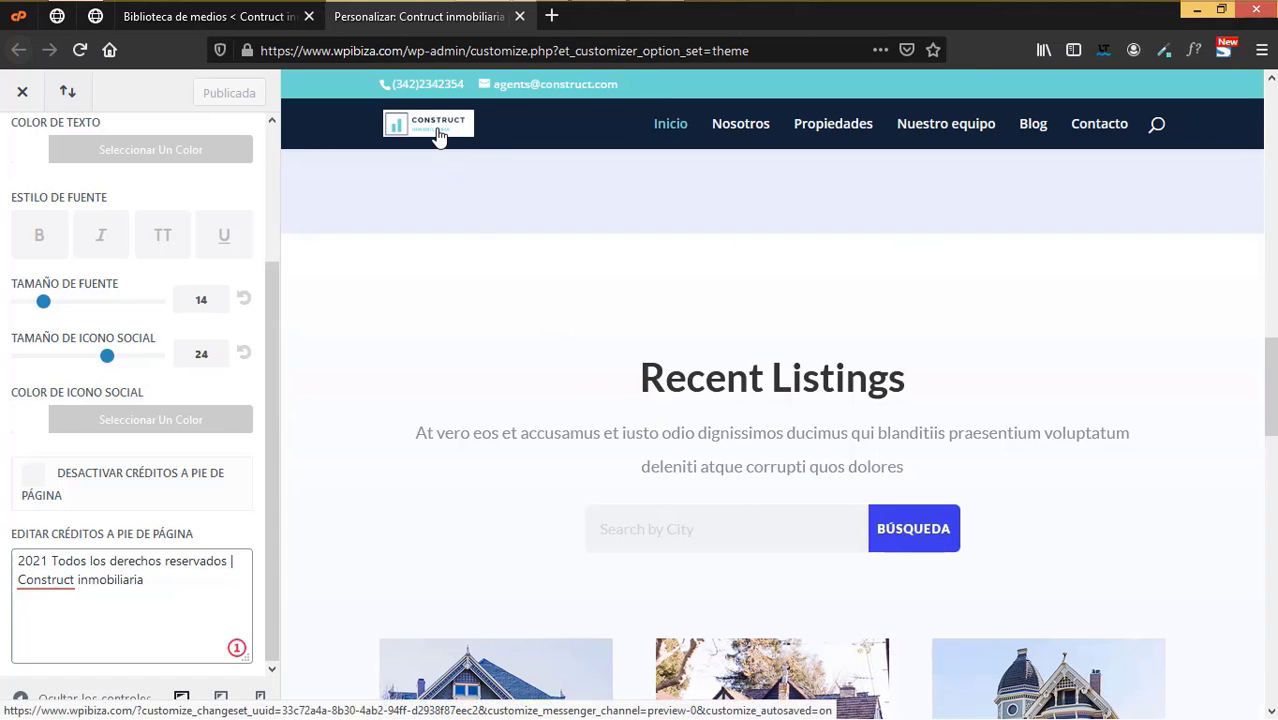
pyautogui.scroll(-10, 1070, 623)
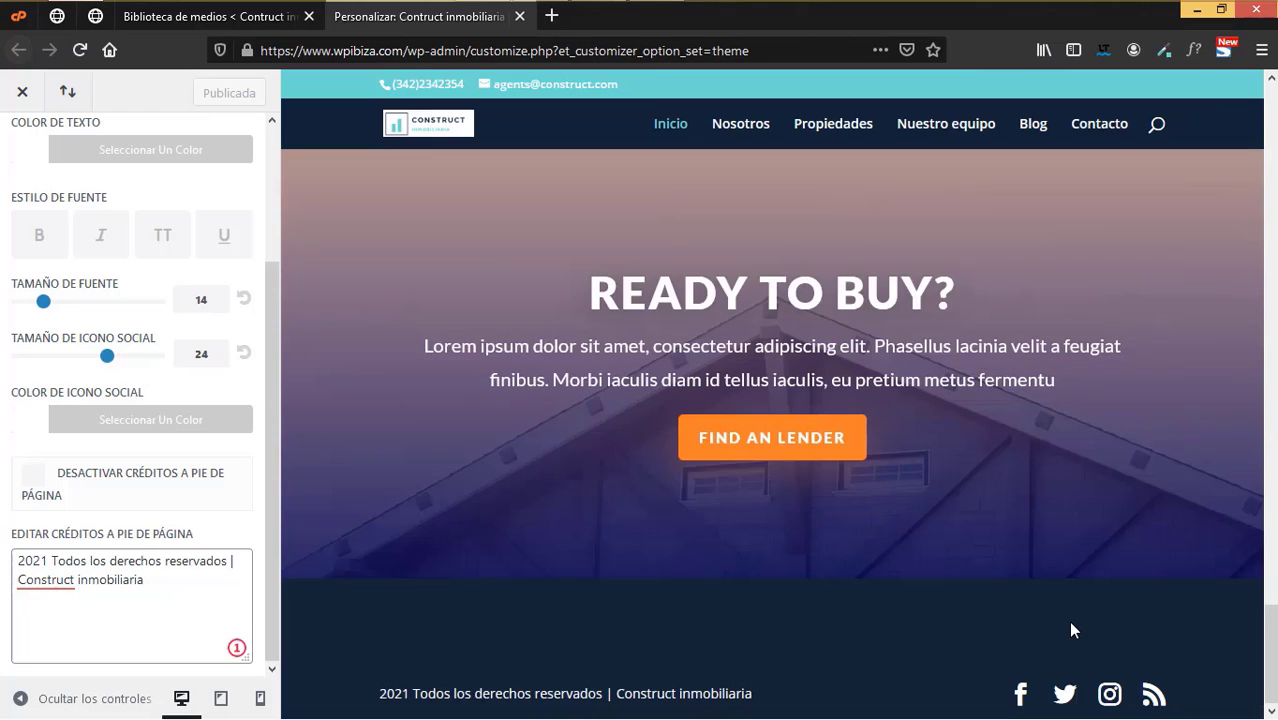
pyautogui.press('Escape')
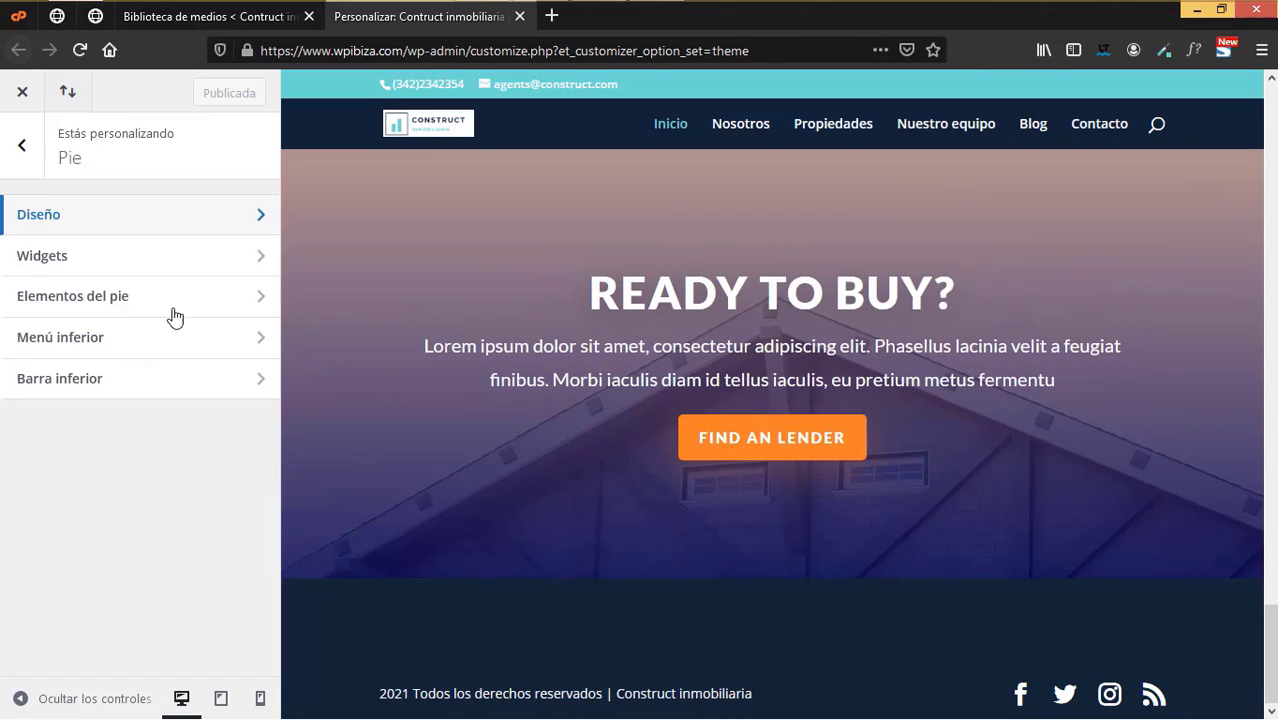
pyautogui.click(22, 150)
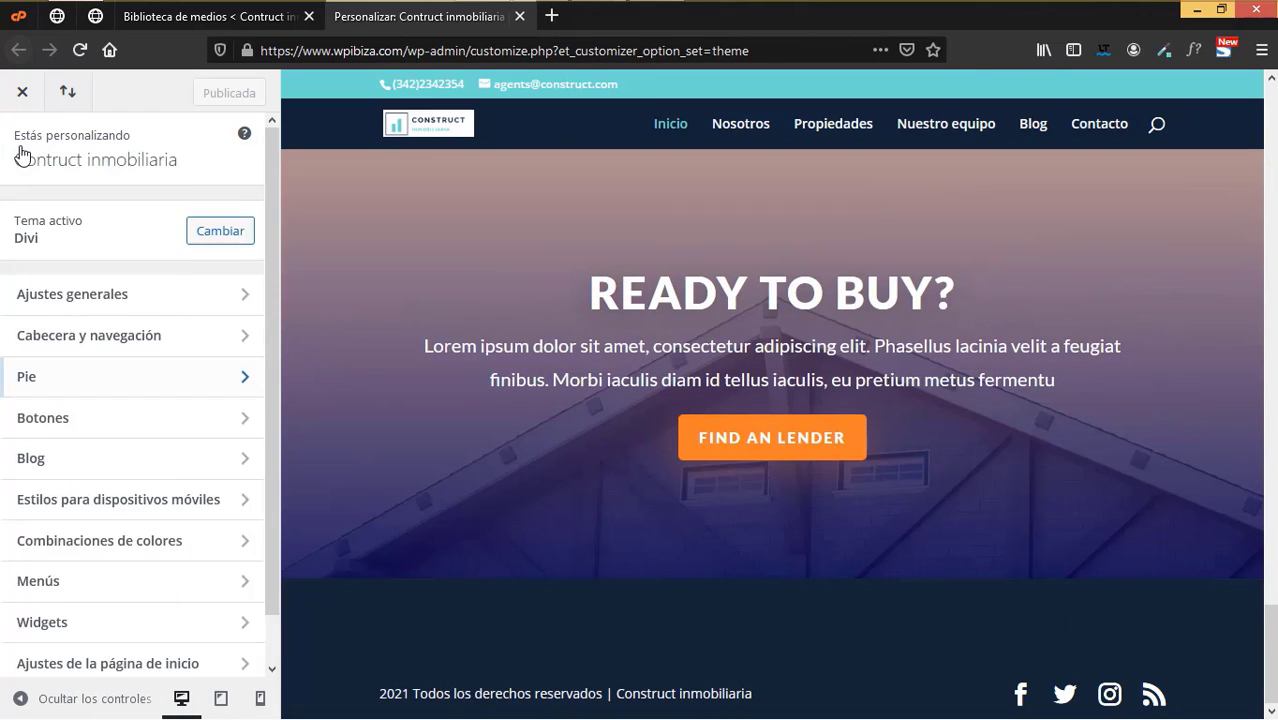
pyautogui.click(100, 337)
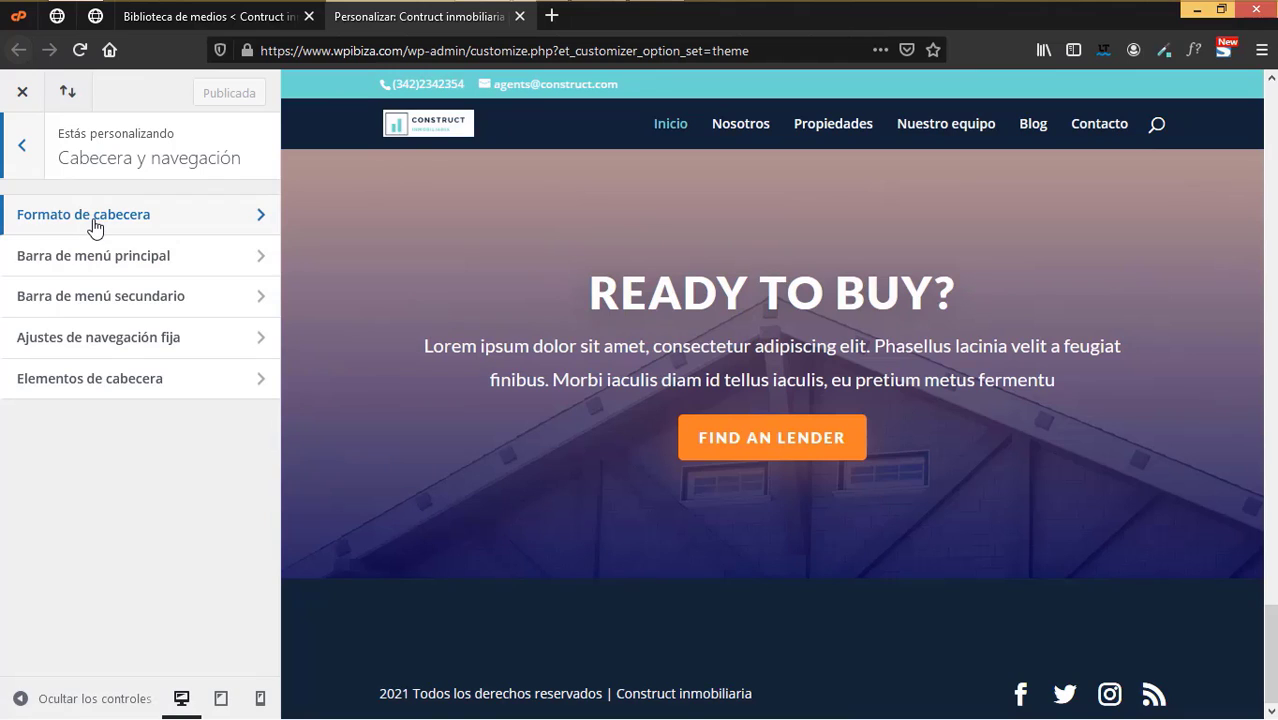
# - In the fixed navigation settings, make the main menu background white
pyautogui.click(128, 345)
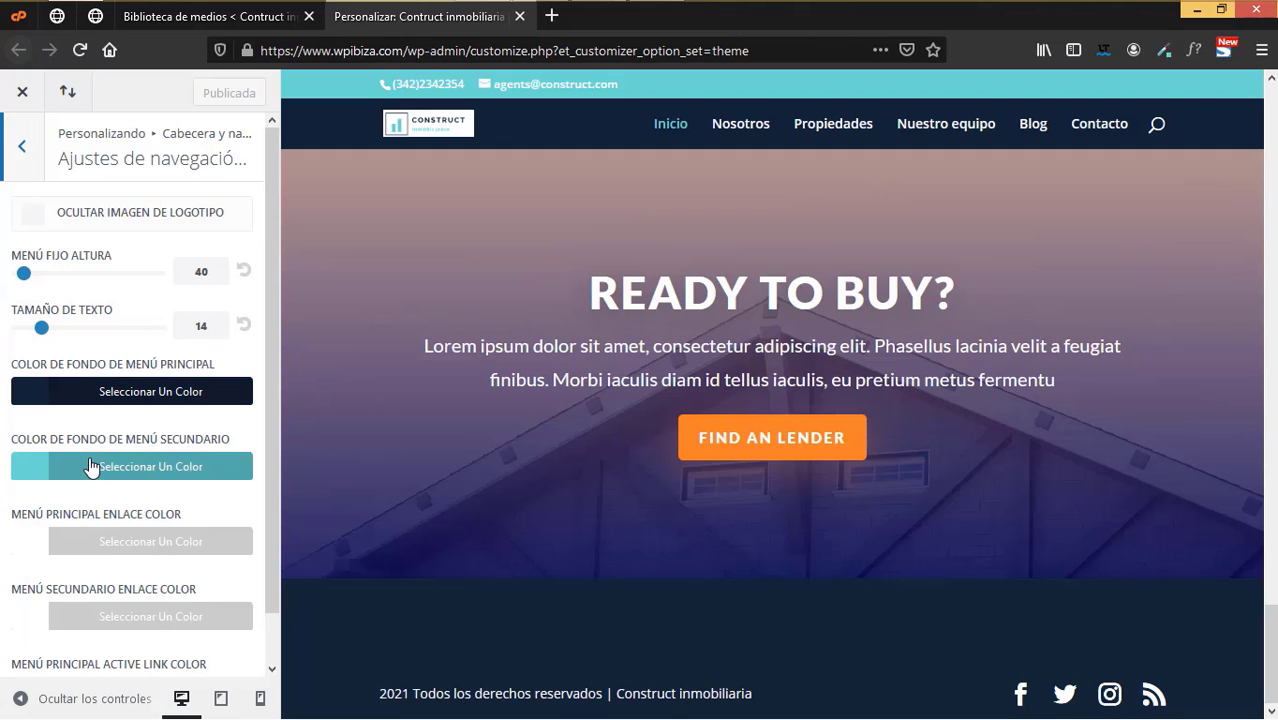
pyautogui.scroll(-1, 92, 450)
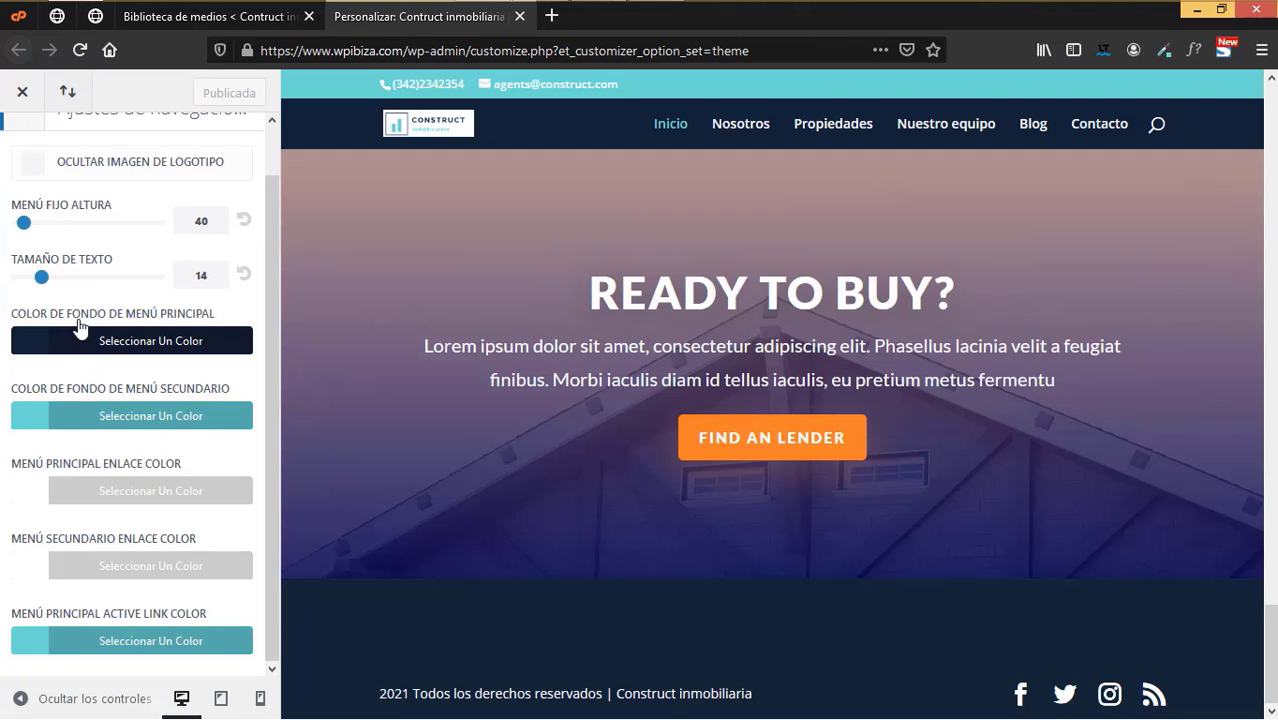
pyautogui.click(135, 341)
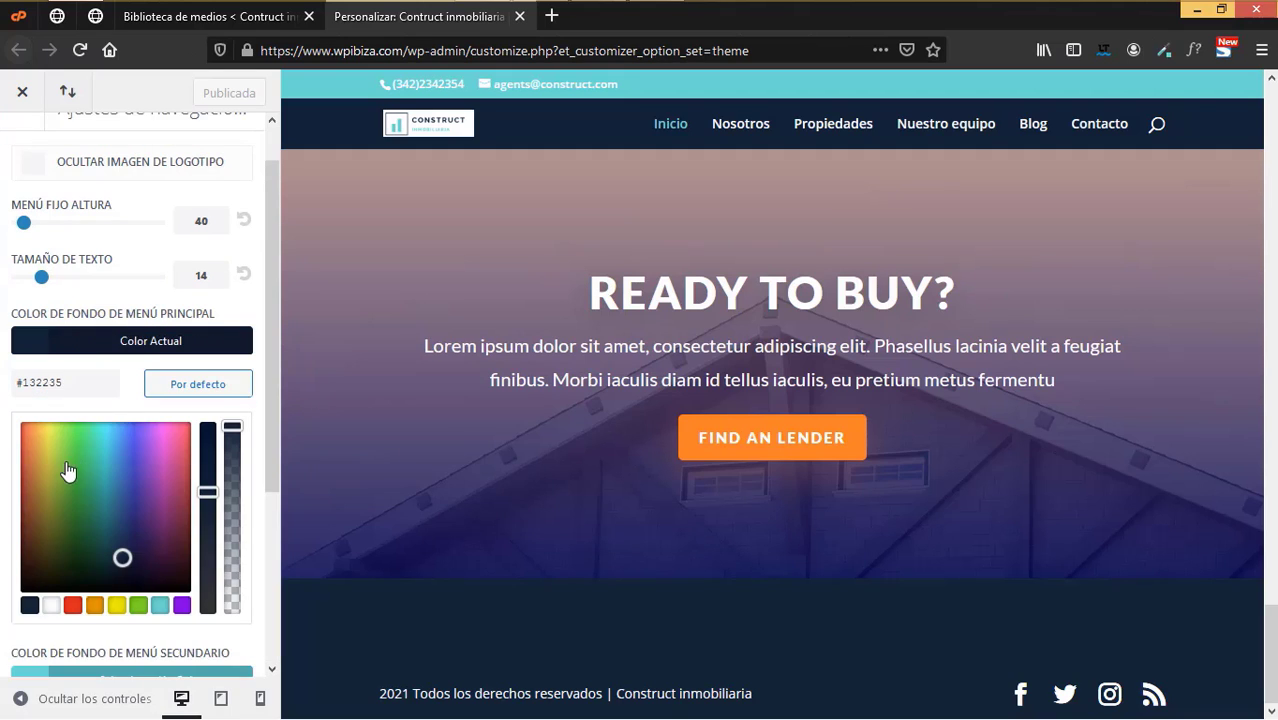
pyautogui.click(51, 605)
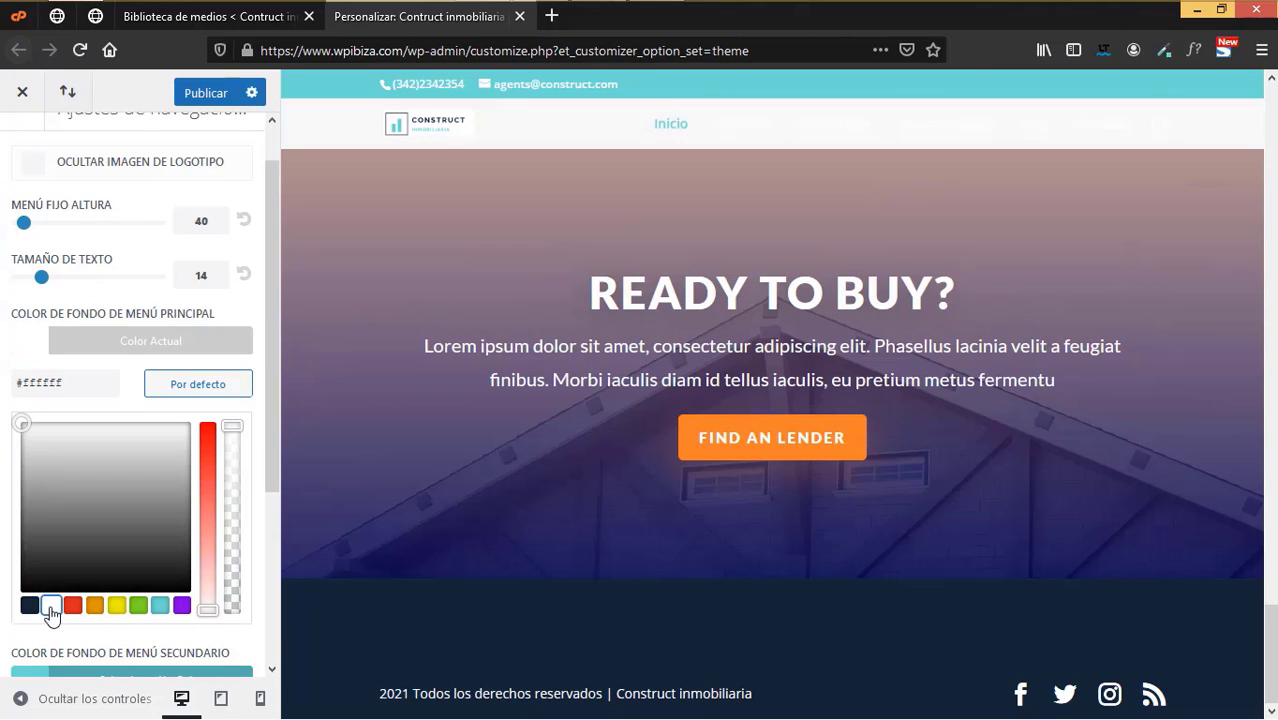
pyautogui.click(21, 366)
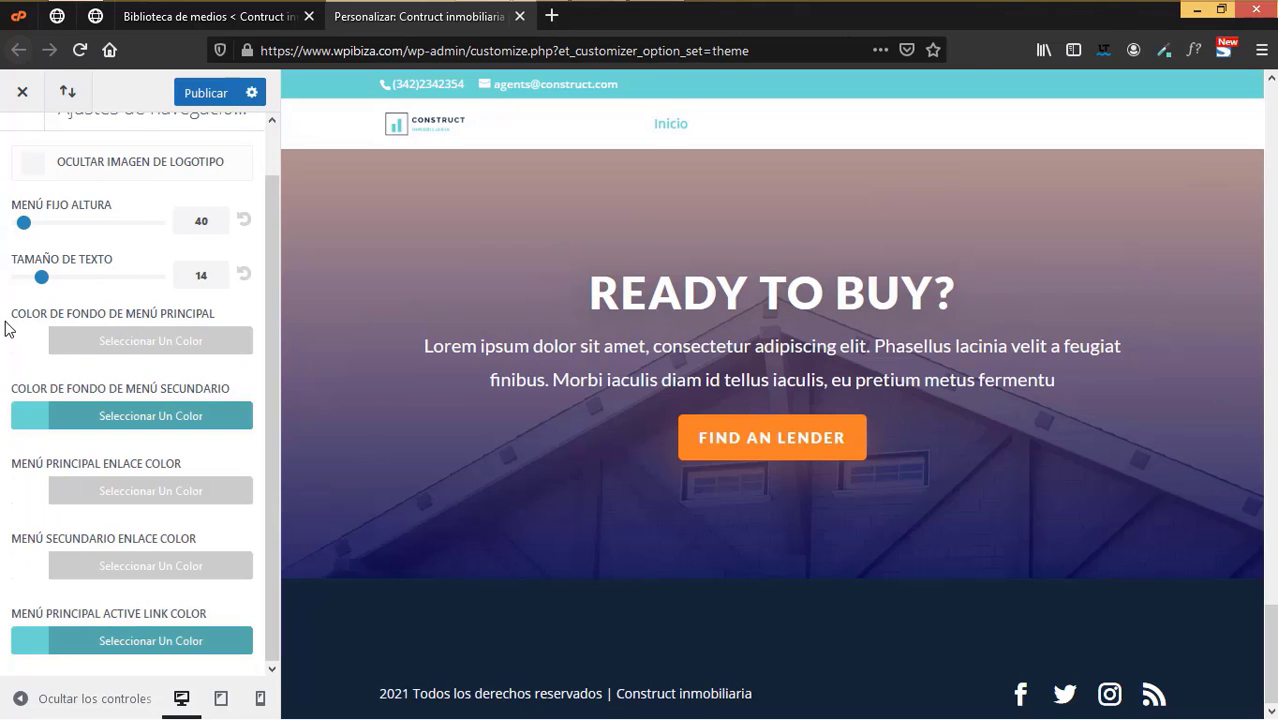
# - Make the secondary menu background and the main menu links dark navy
pyautogui.click(128, 418)
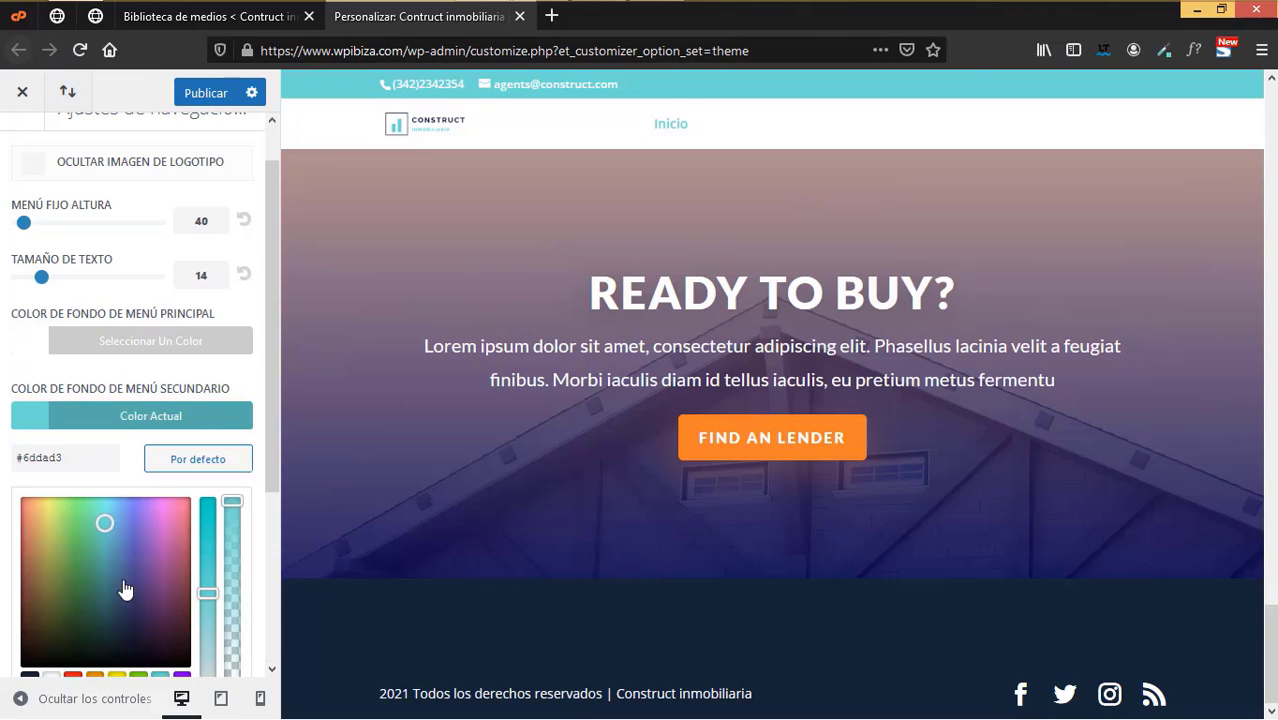
pyautogui.click(30, 680)
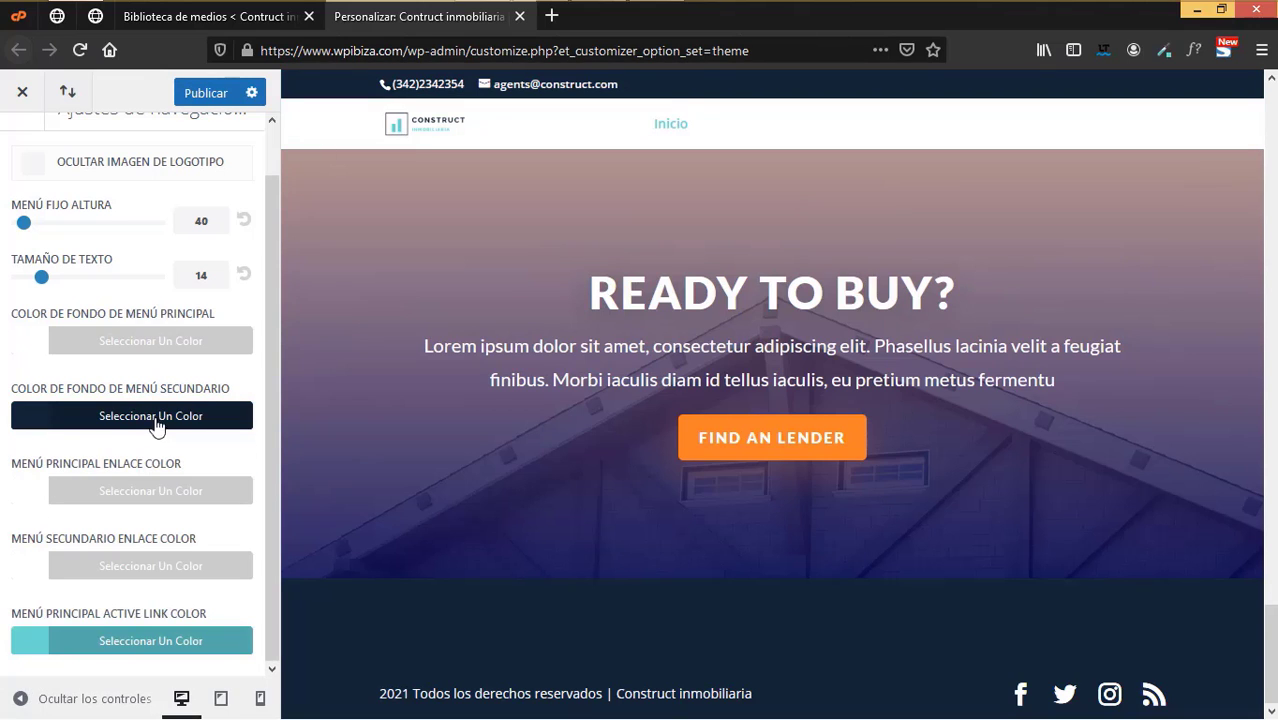
pyautogui.click(123, 494)
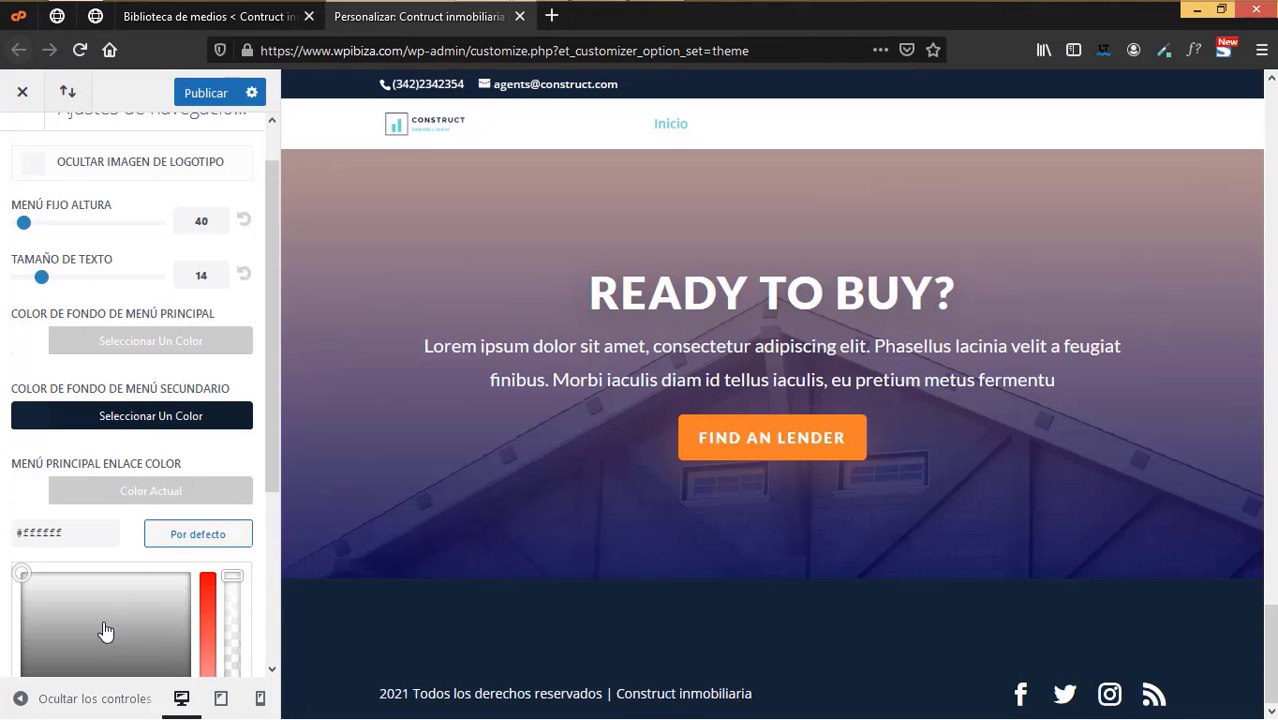
pyautogui.scroll(-3, 103, 628)
pyautogui.click(30, 566)
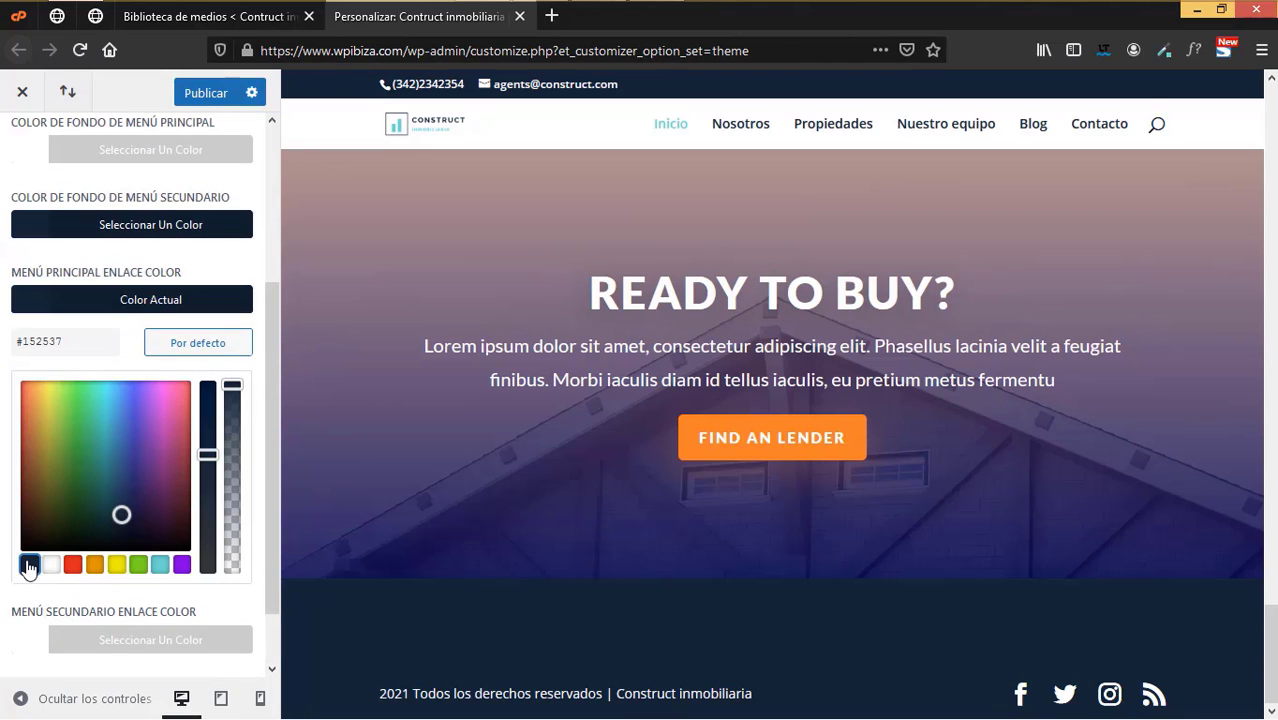
pyautogui.click(3, 335)
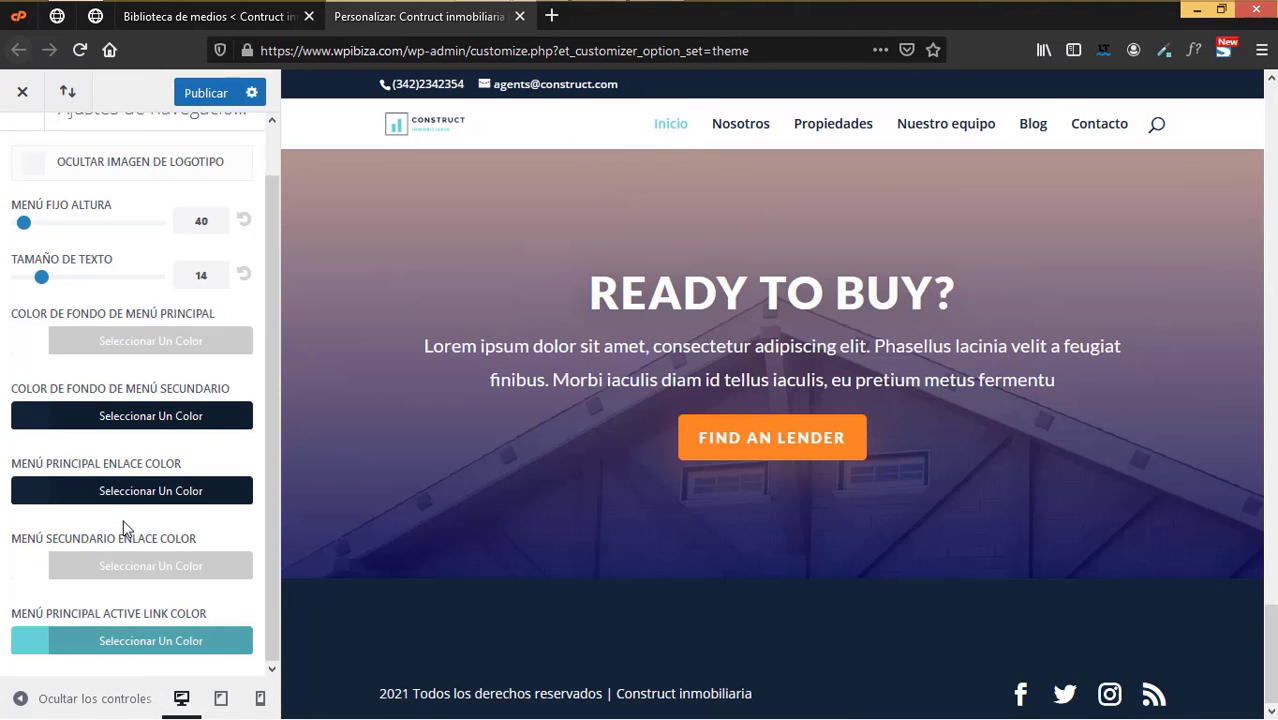
pyautogui.scroll(1, 124, 527)
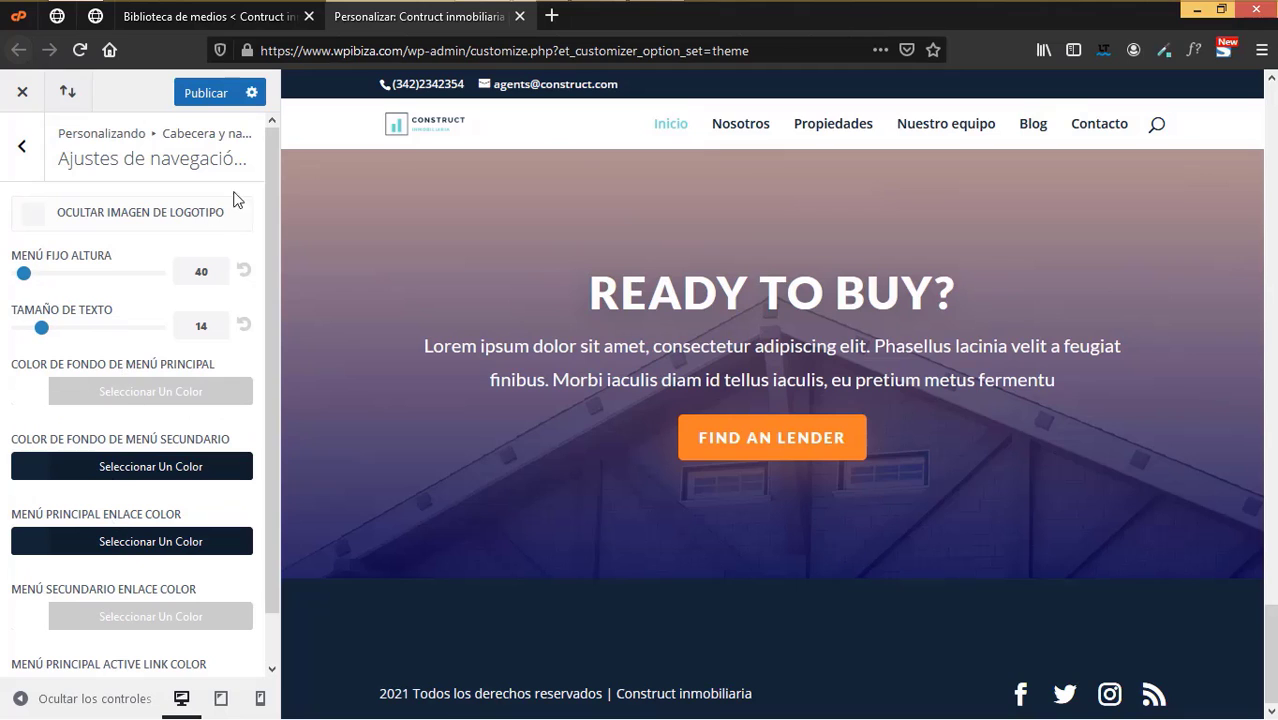
pyautogui.click(22, 147)
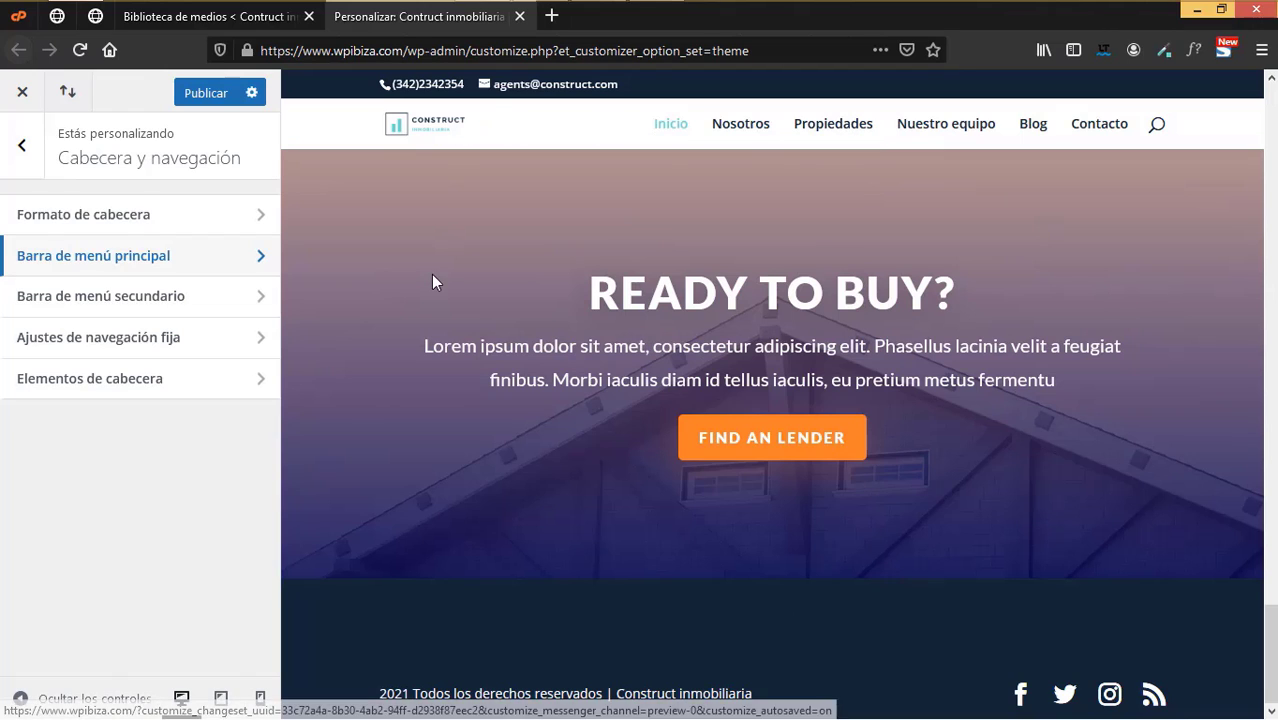
# - Publish the header and menu colour changes with Publicar
pyautogui.click(205, 96)
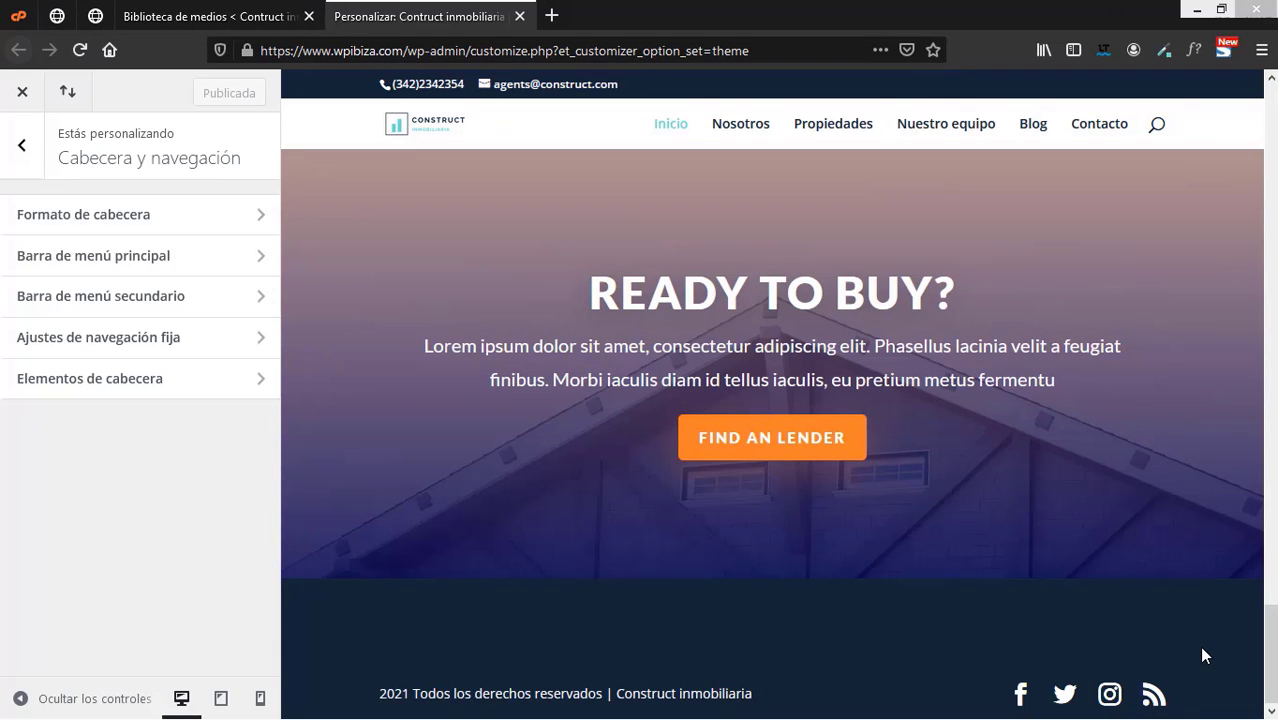
# - Close the Customizer, go to the Páginas list, and open Inicio's 'Editar con Divi' in a new tab
pyautogui.click(520, 17)
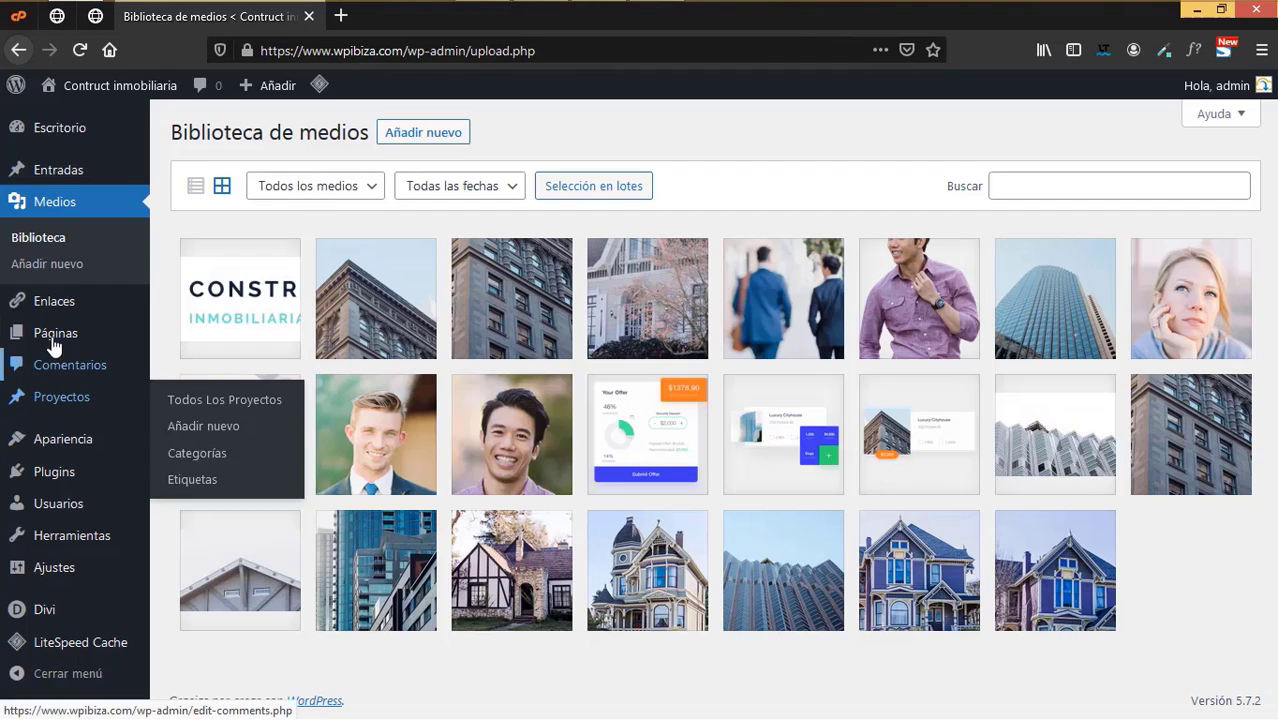
pyautogui.moveTo(148, 334)
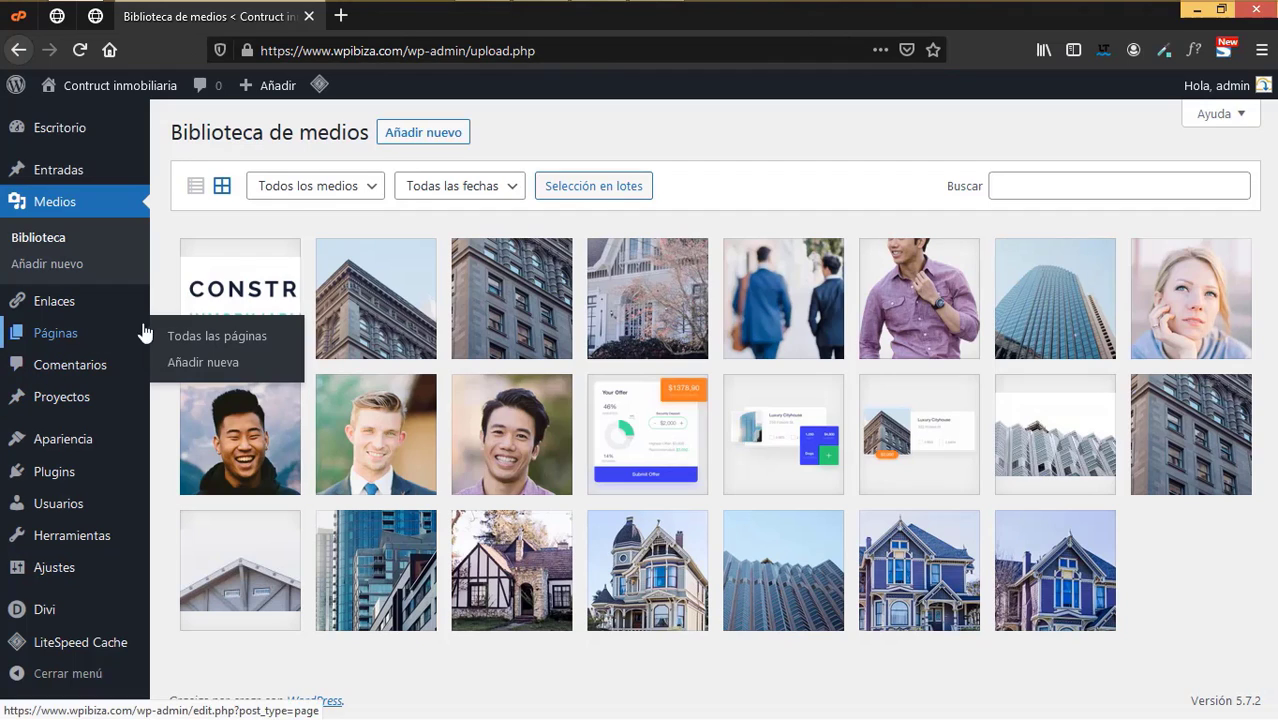
pyautogui.click(199, 344)
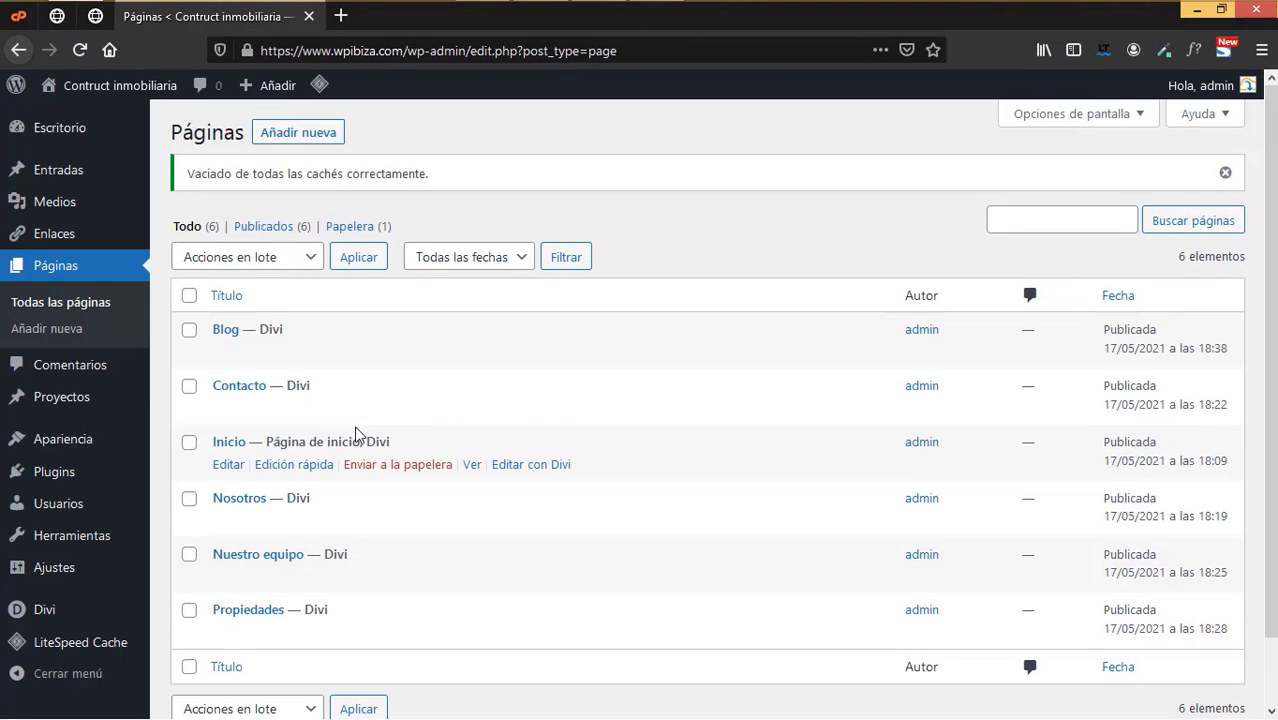
pyautogui.scroll(-2, 357, 436)
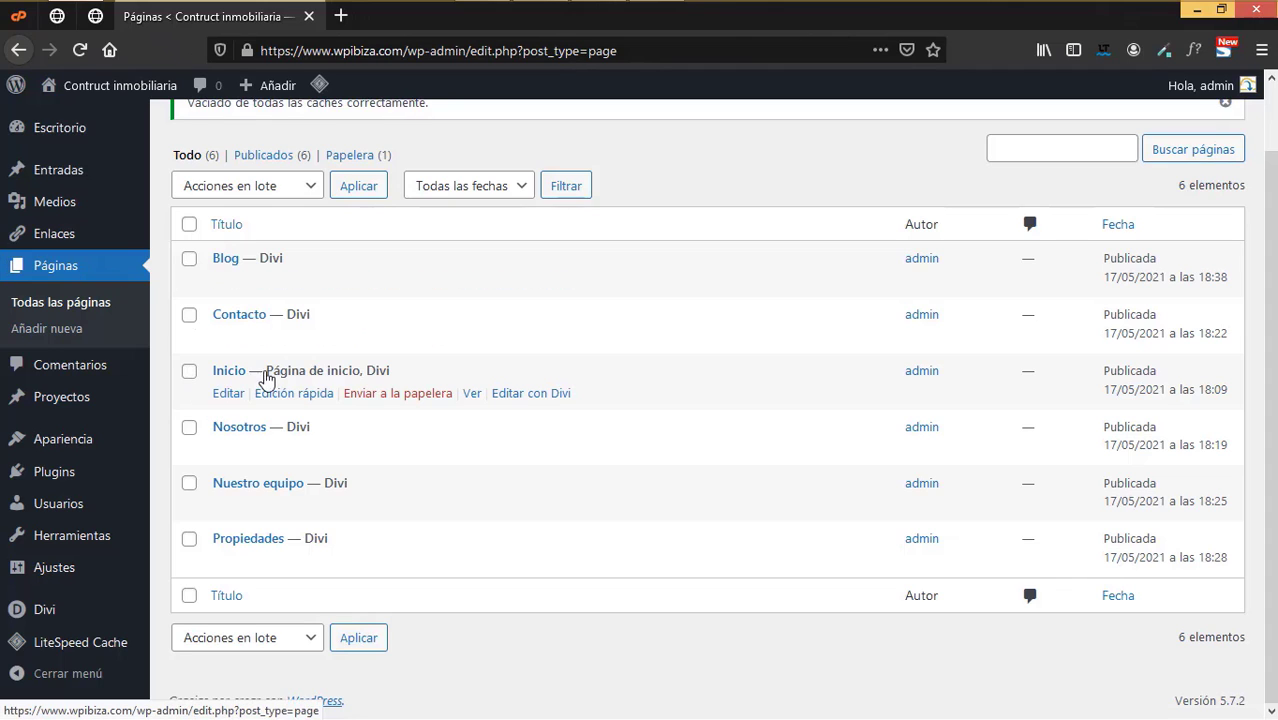
pyautogui.rightClick(546, 402)
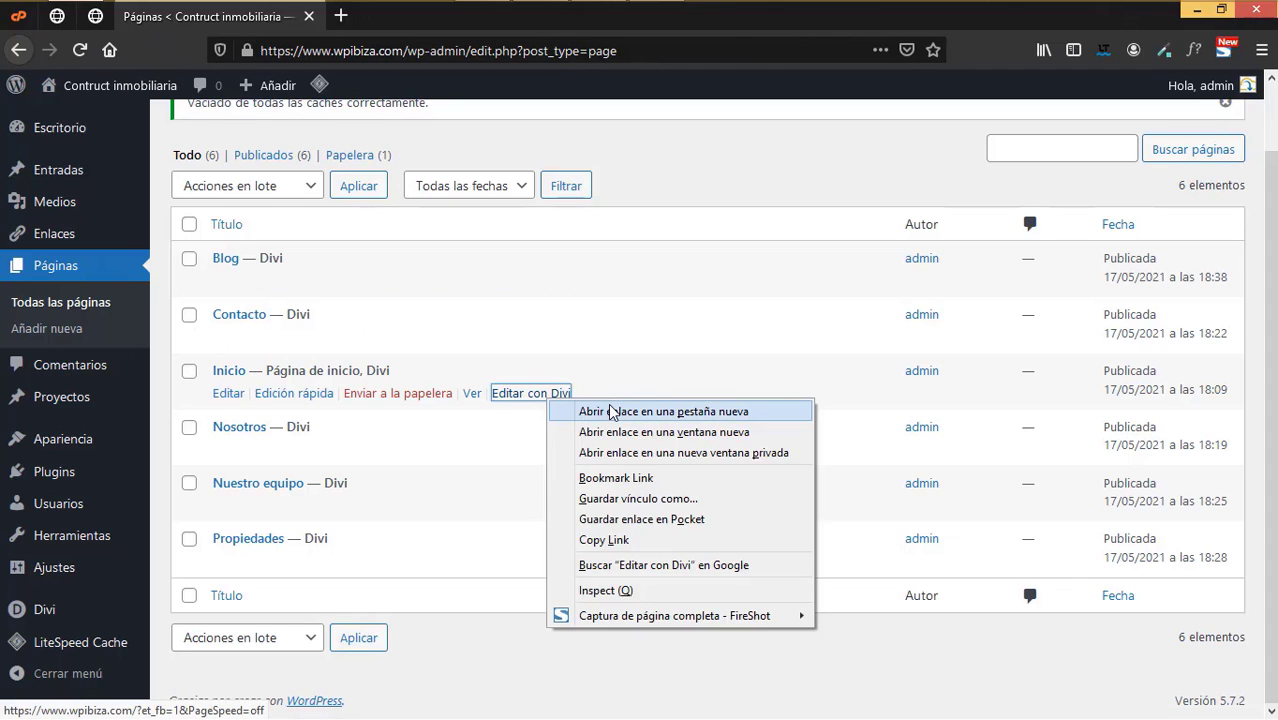
pyautogui.click(617, 416)
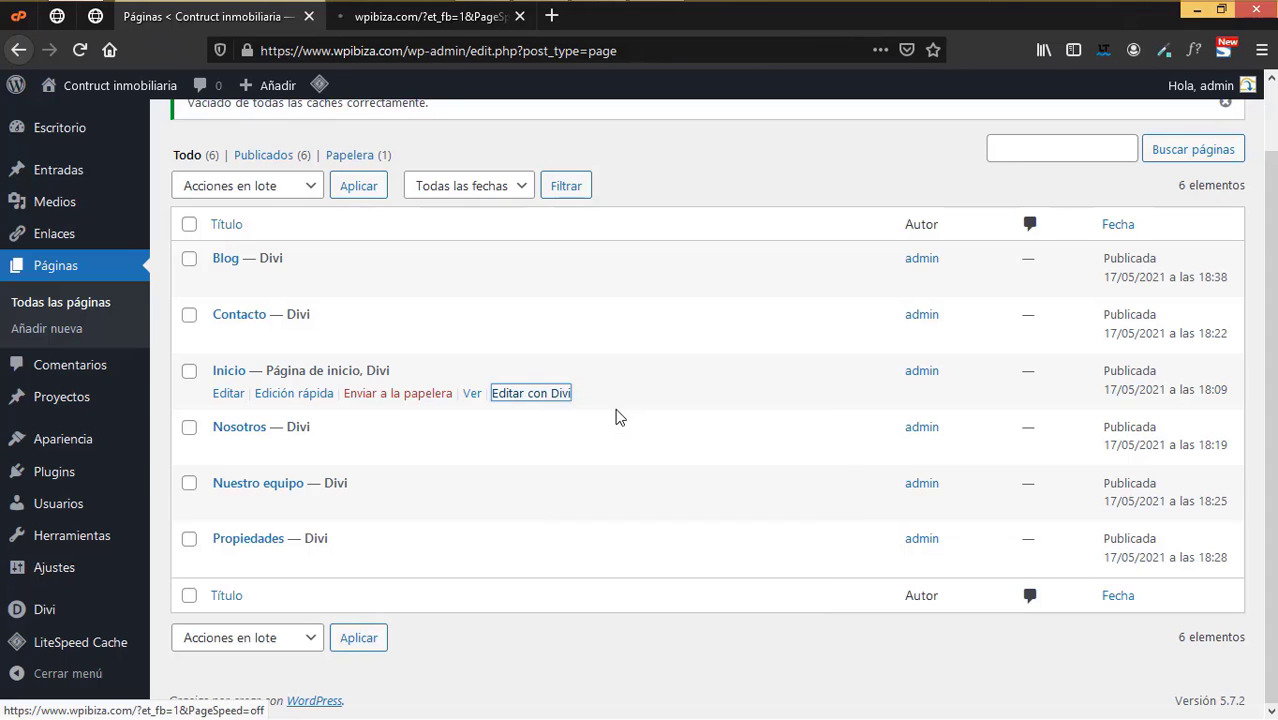
pyautogui.hotkey('ctrl', 'Tab')
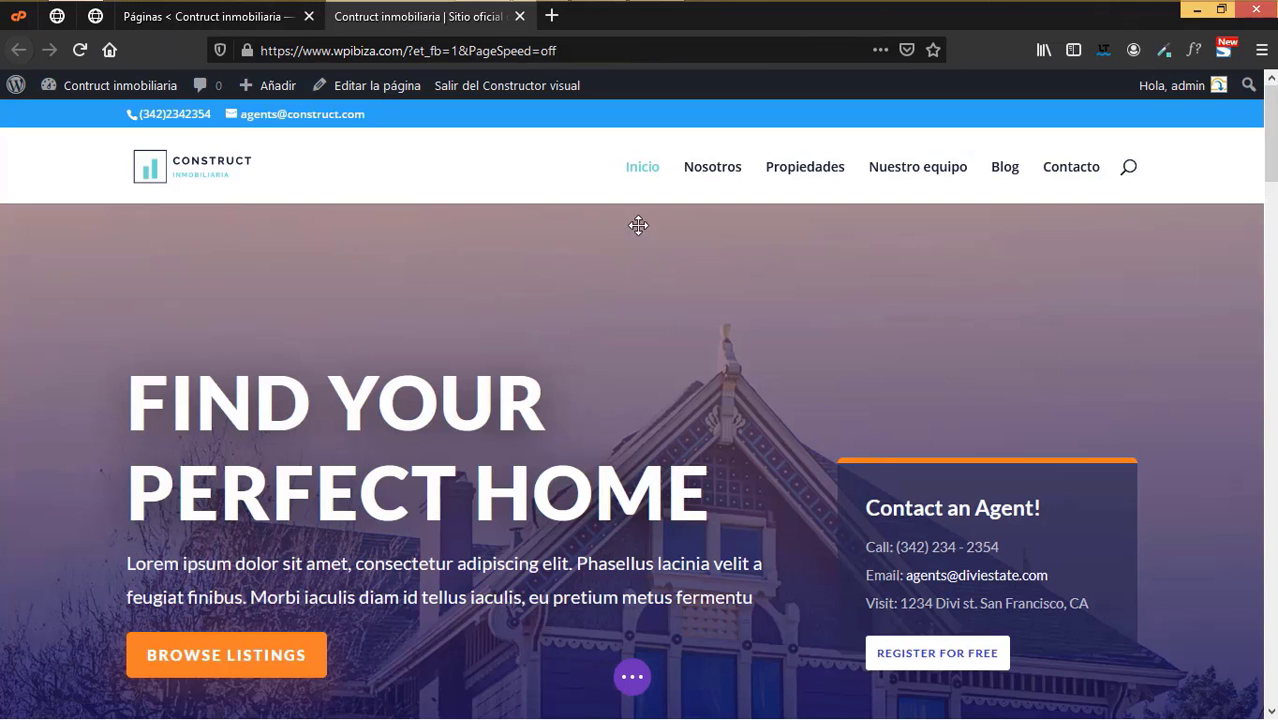
pyautogui.moveTo(633, 270)
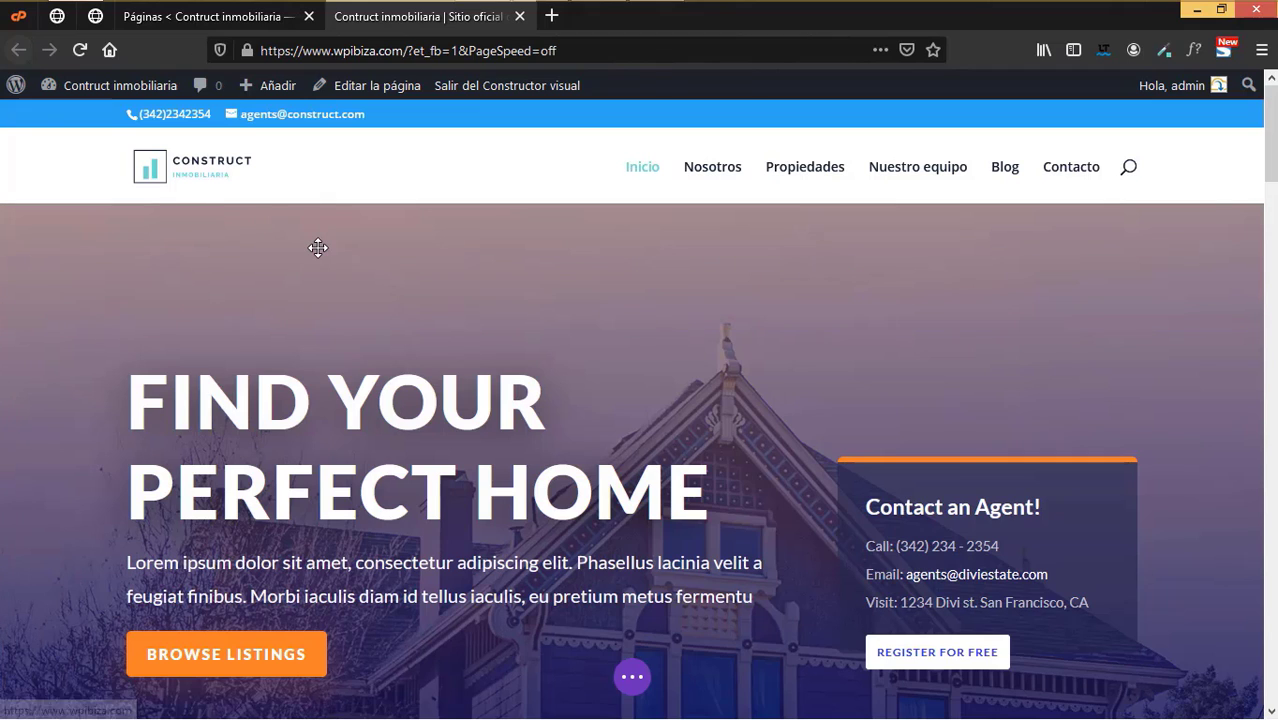
pyautogui.moveTo(318, 247)
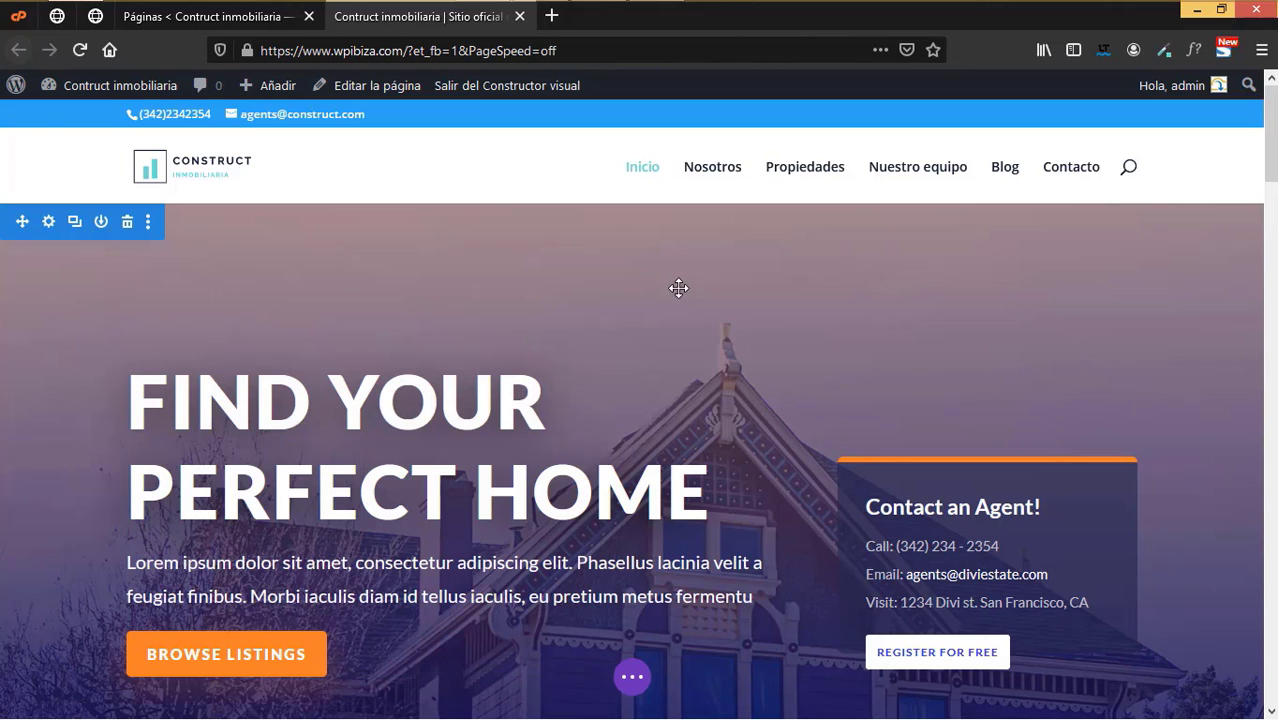
pyautogui.scroll(-2, 722, 459)
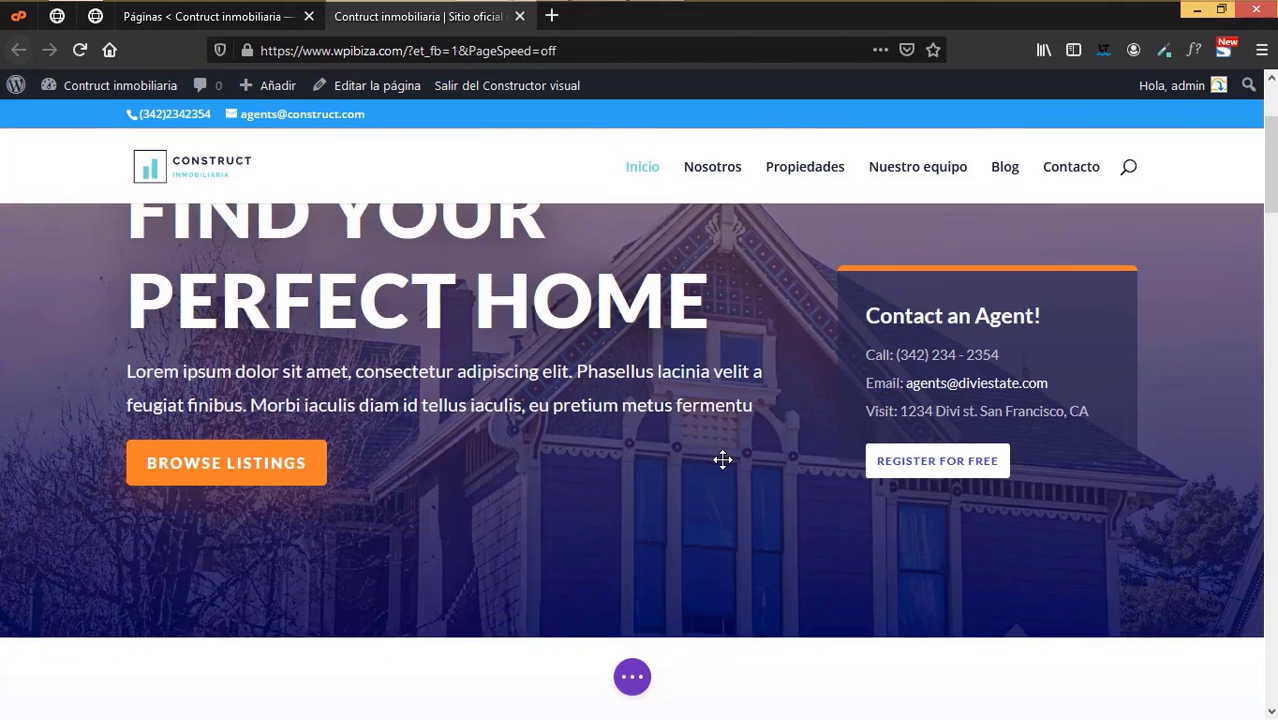
pyautogui.scroll(2, 722, 459)
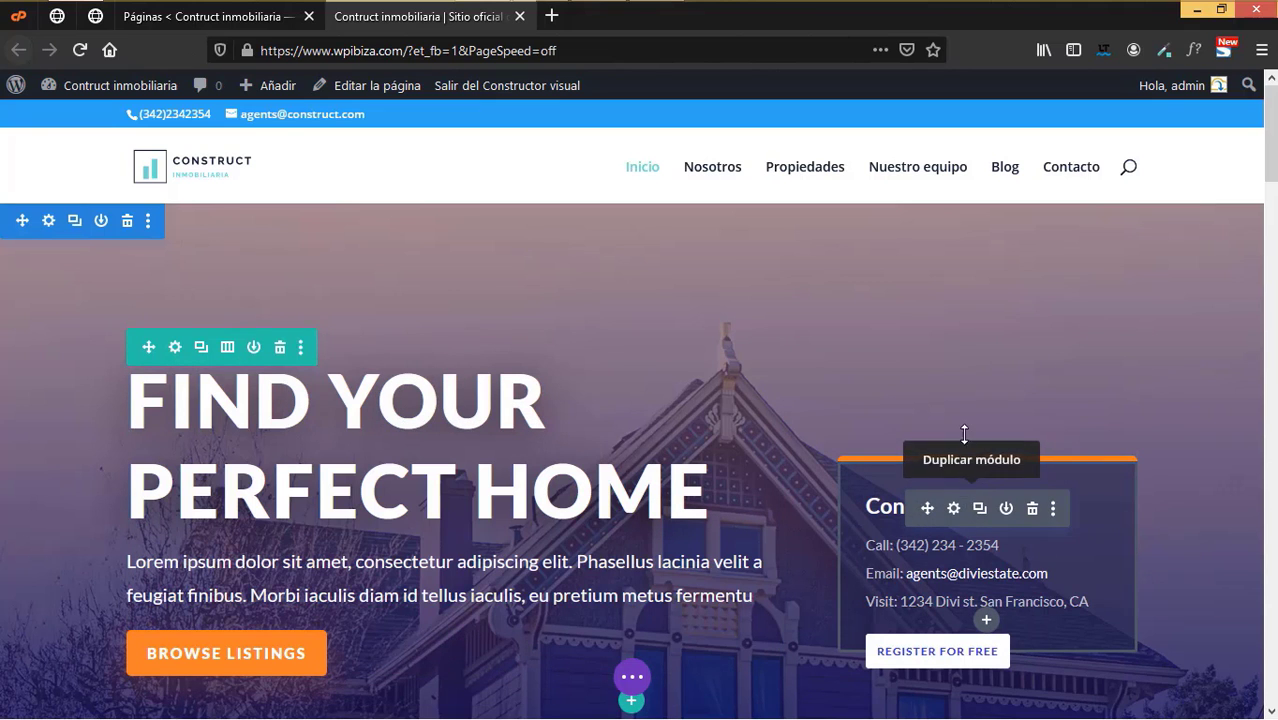
pyautogui.scroll(-3, 951, 463)
pyautogui.scroll(3, 951, 463)
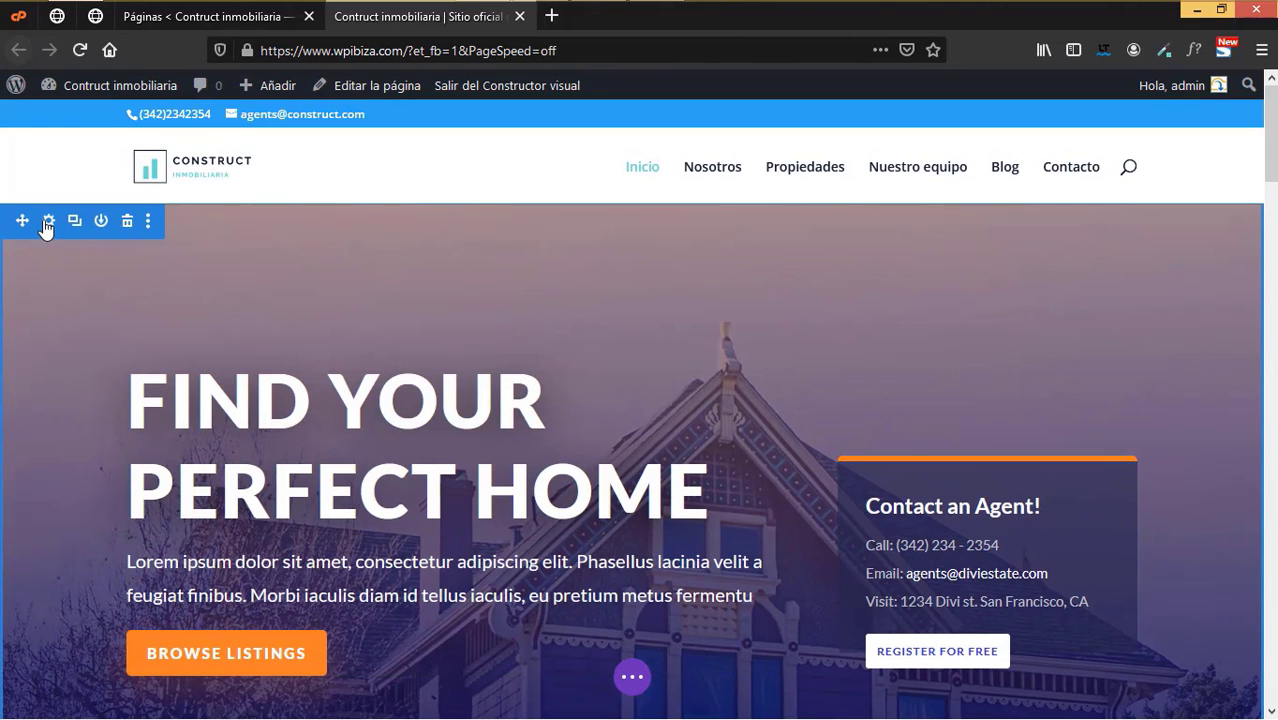
# - Open the hero section's settings and switch its Fondo background to image mode
pyautogui.click(46, 226)
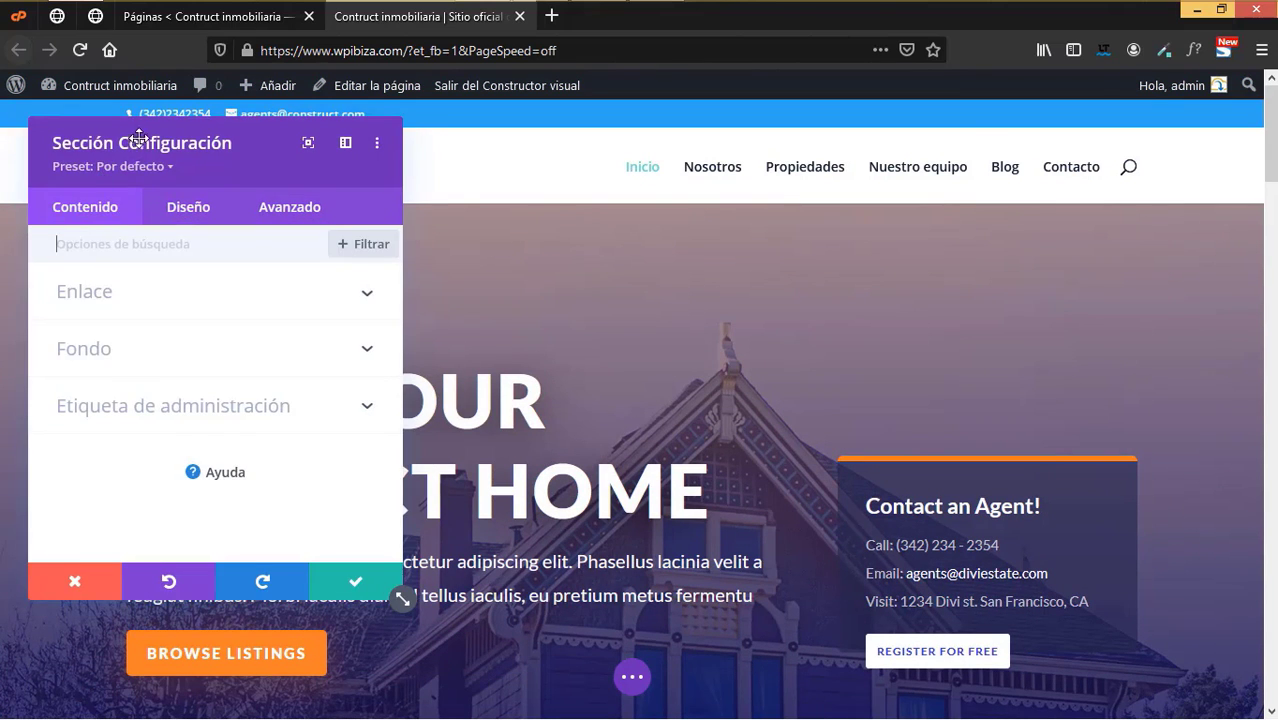
pyautogui.moveTo(139, 137); pyautogui.dragTo(768, 146)
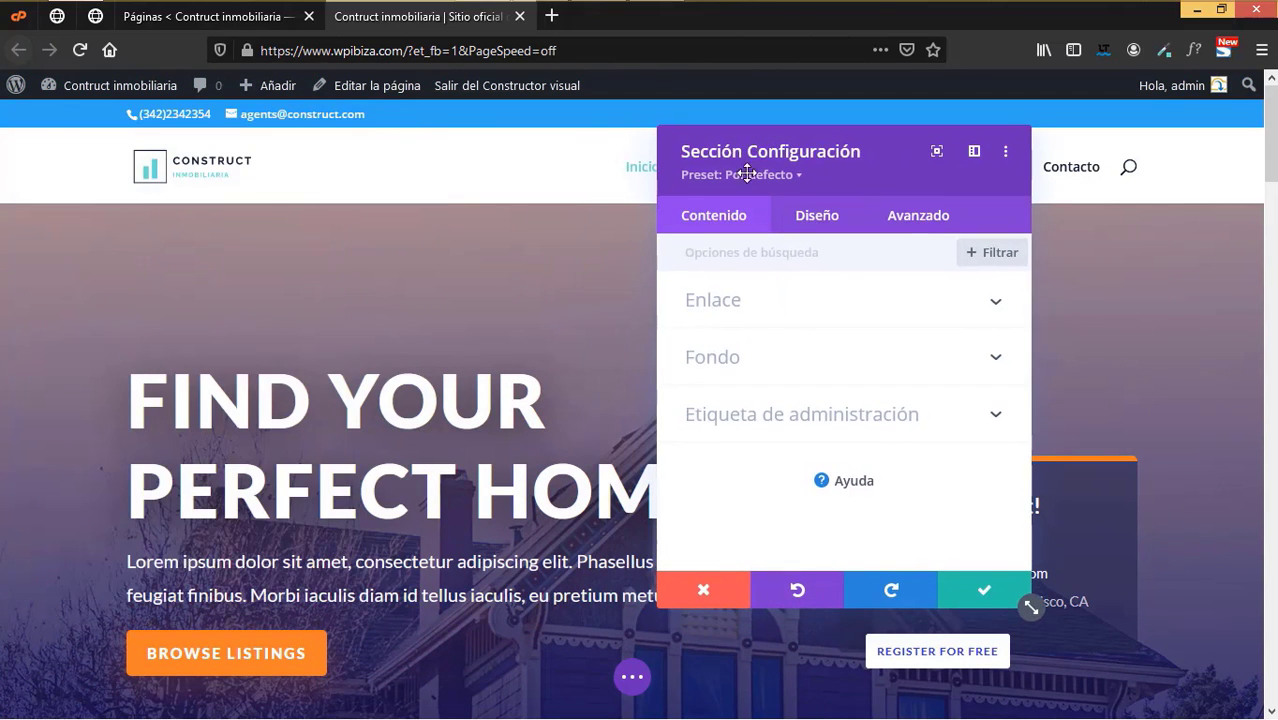
pyautogui.click(737, 358)
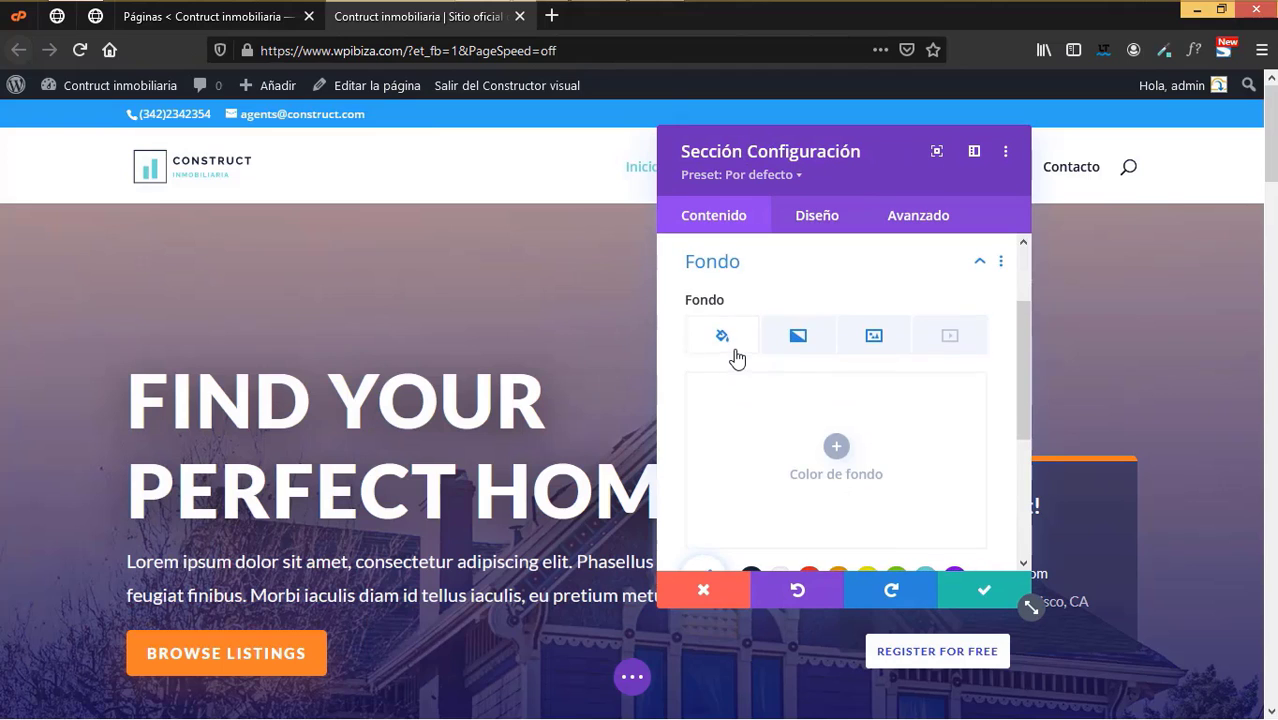
pyautogui.click(873, 340)
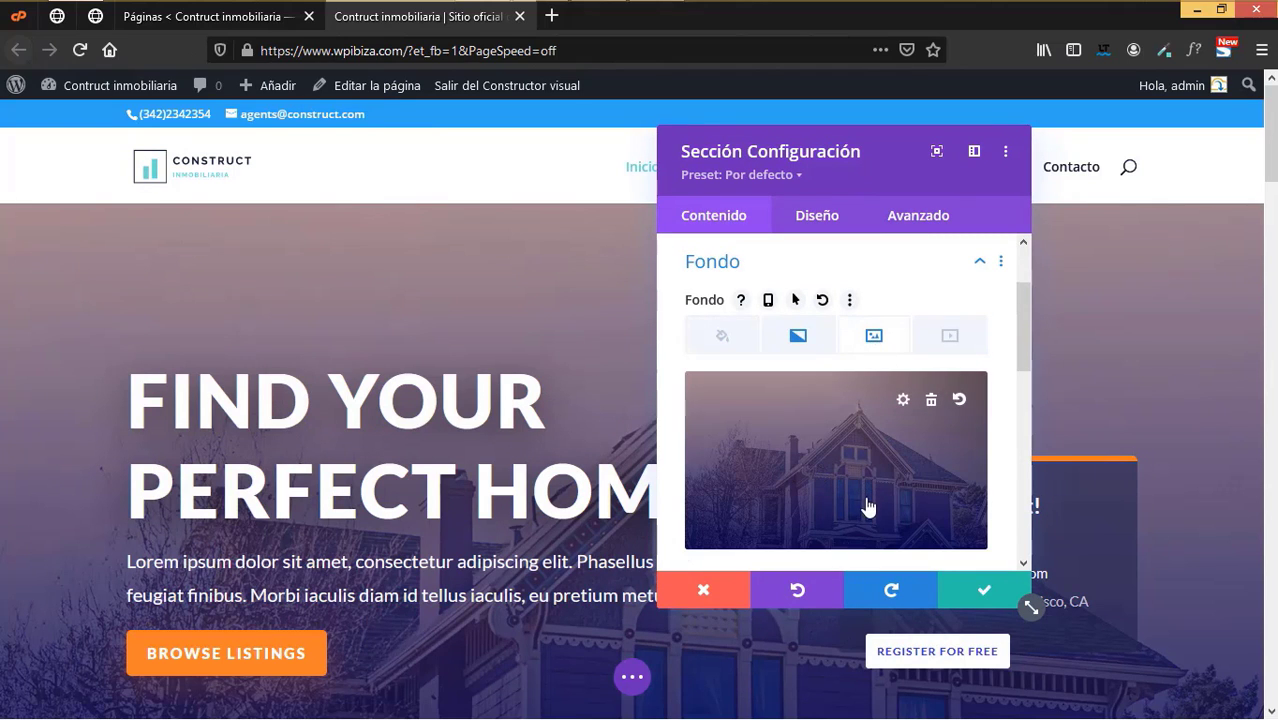
# - Pick real-estate-14.jpg from the media library as the background and save the section
pyautogui.click(828, 472)
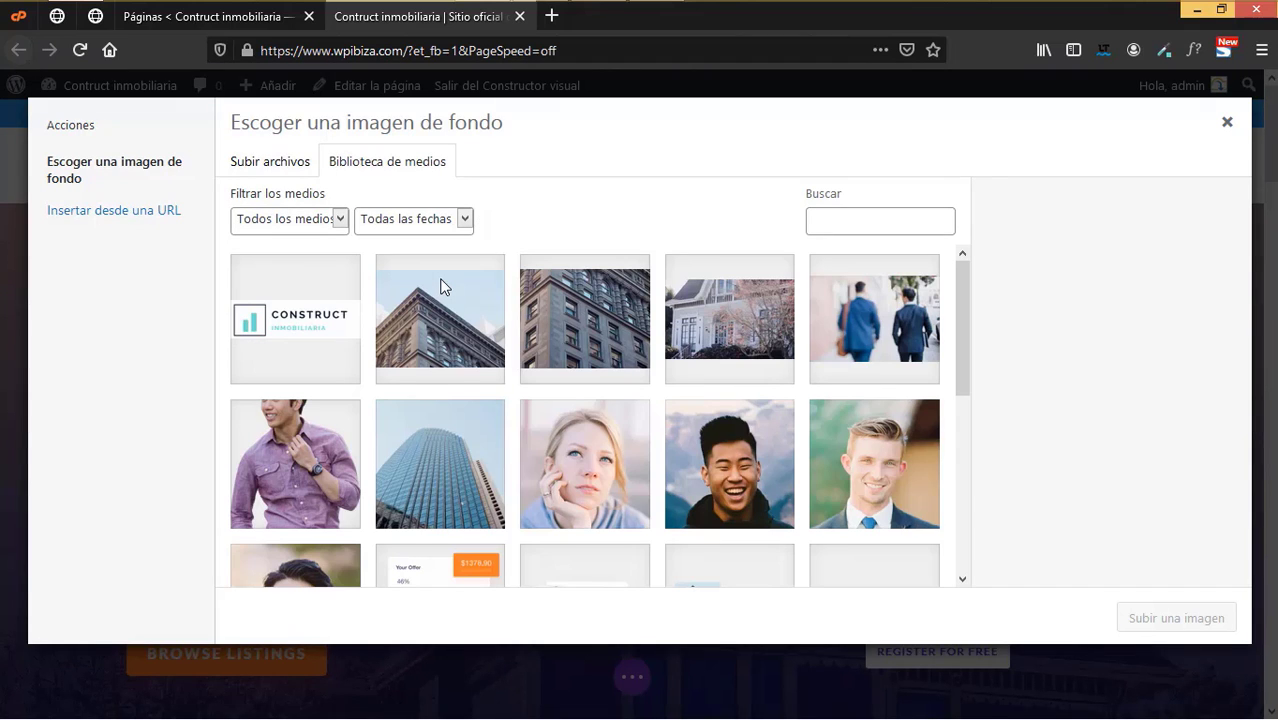
pyautogui.click(278, 160)
pyautogui.click(405, 163)
pyautogui.scroll(-3, 695, 427)
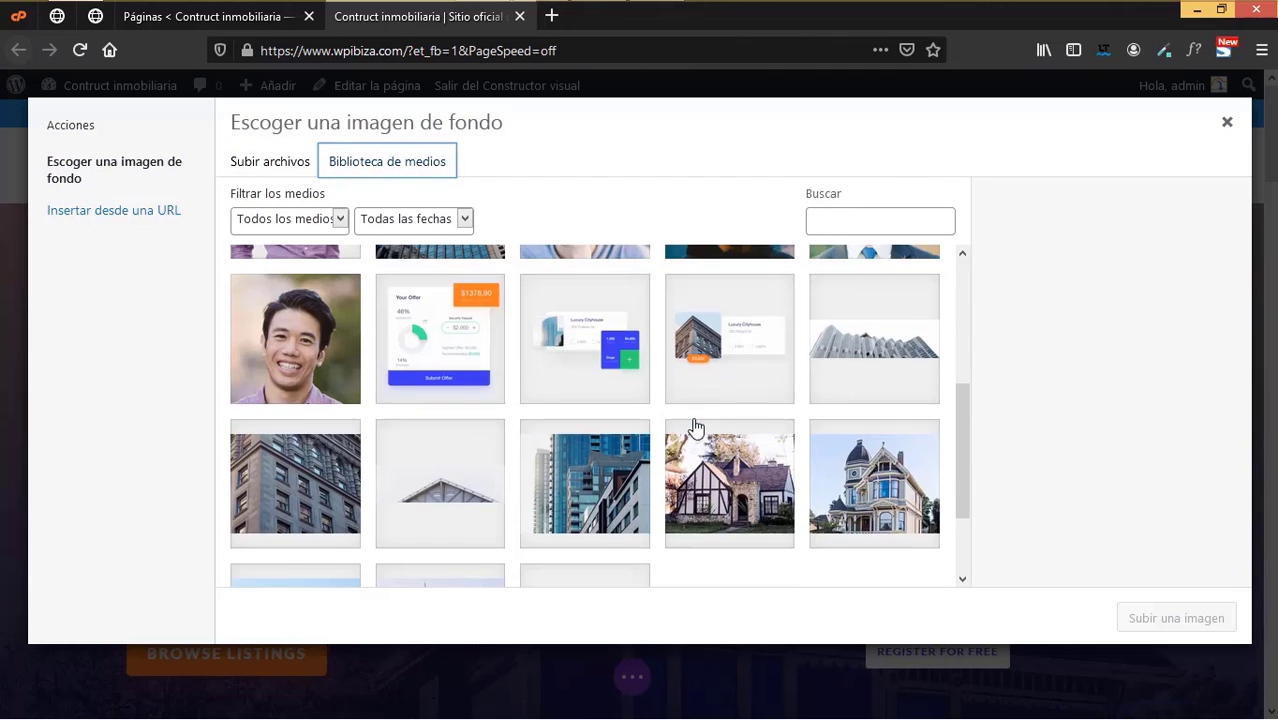
pyautogui.scroll(3, 695, 427)
pyautogui.click(567, 327)
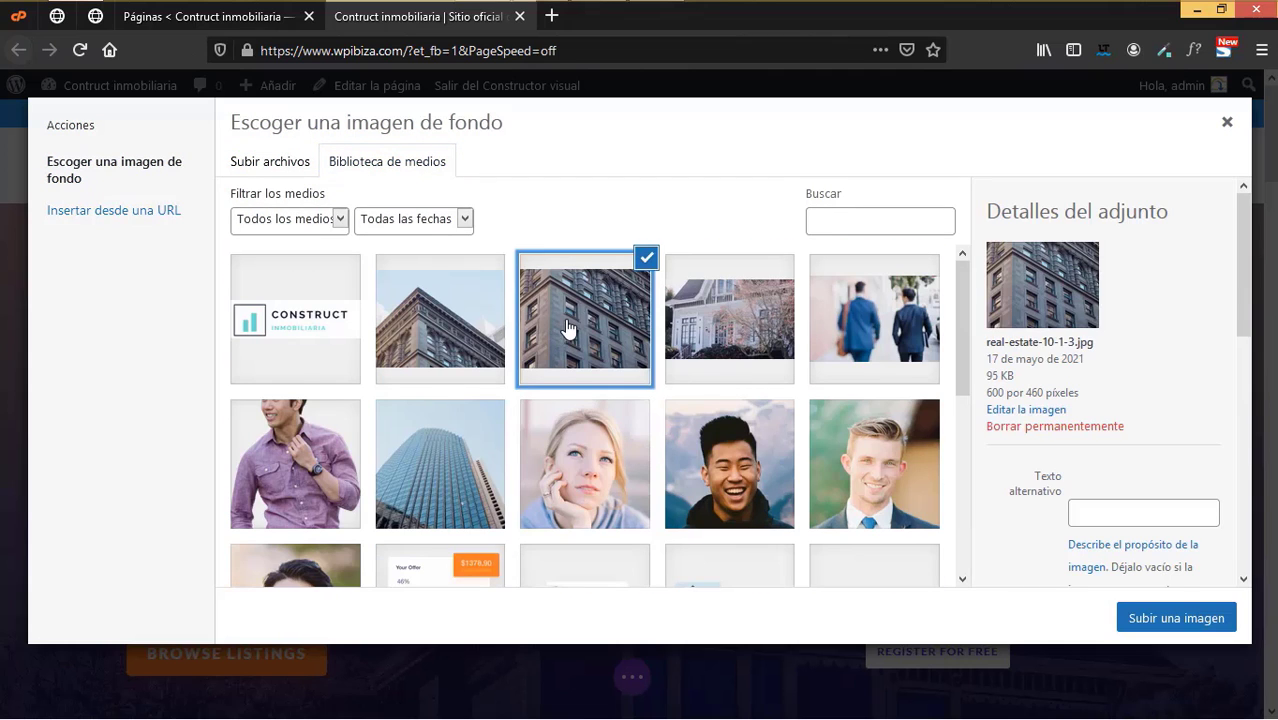
pyautogui.click(697, 333)
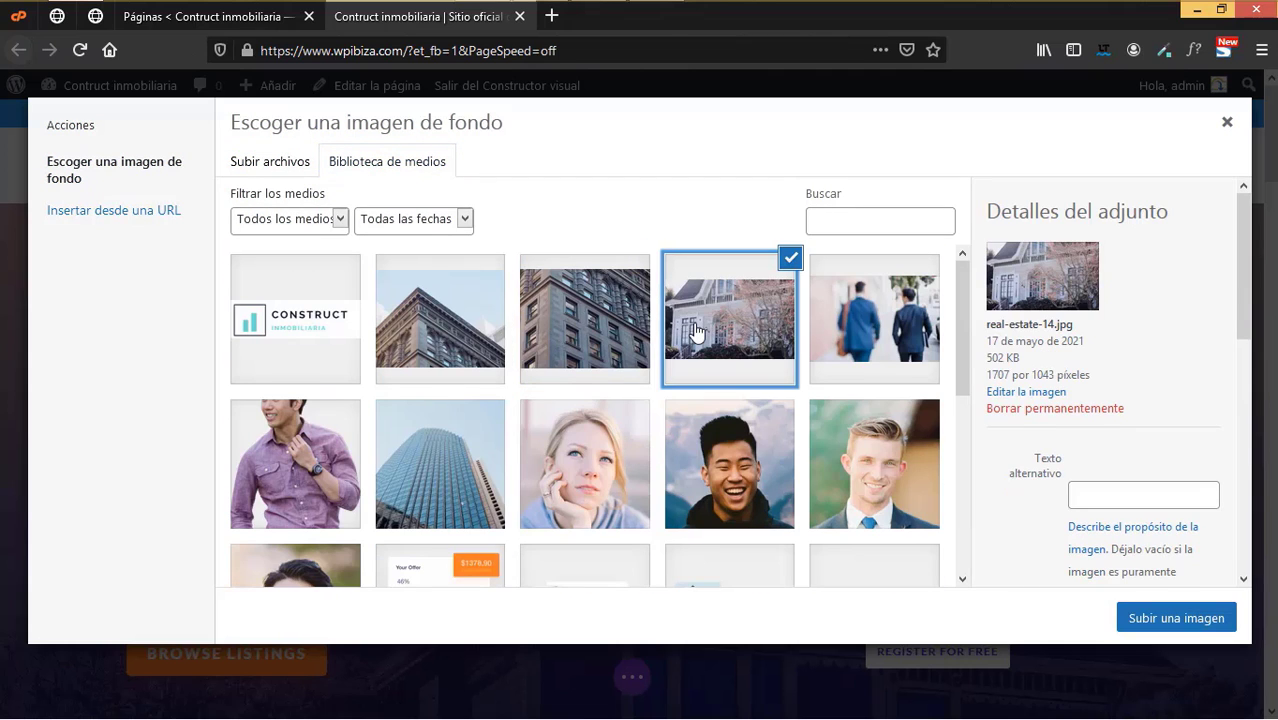
pyautogui.click(1177, 619)
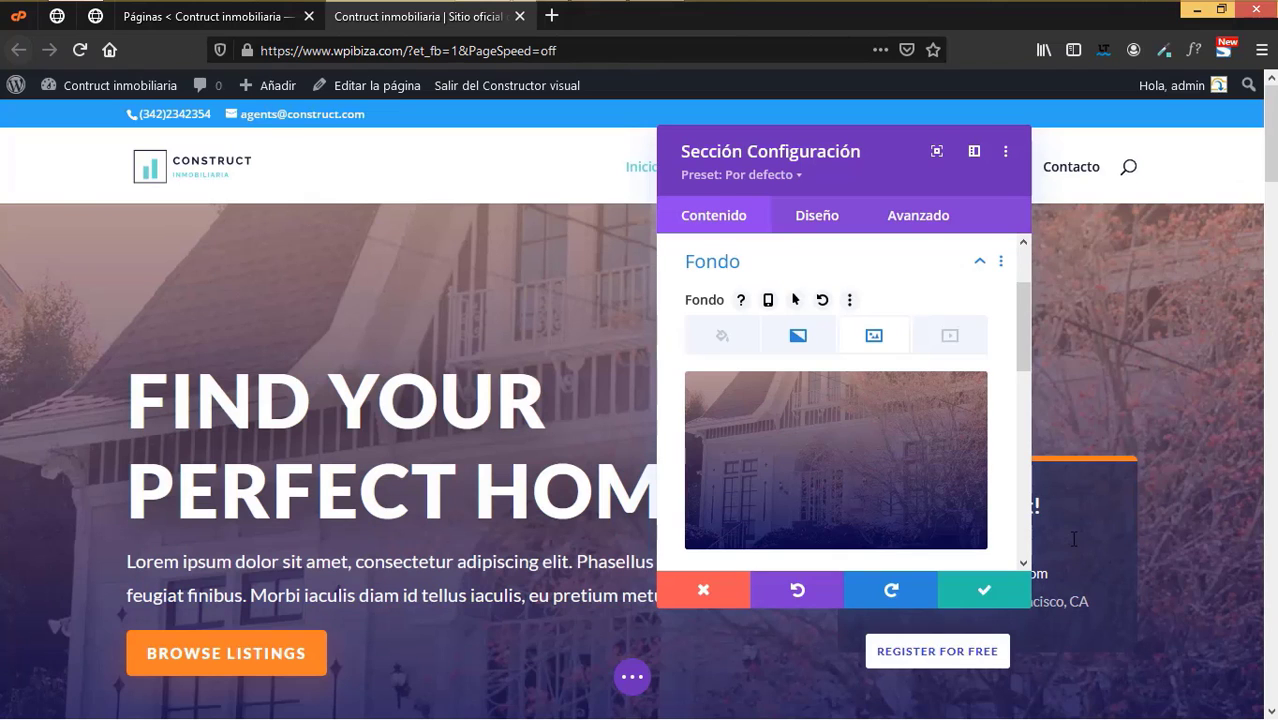
pyautogui.click(978, 593)
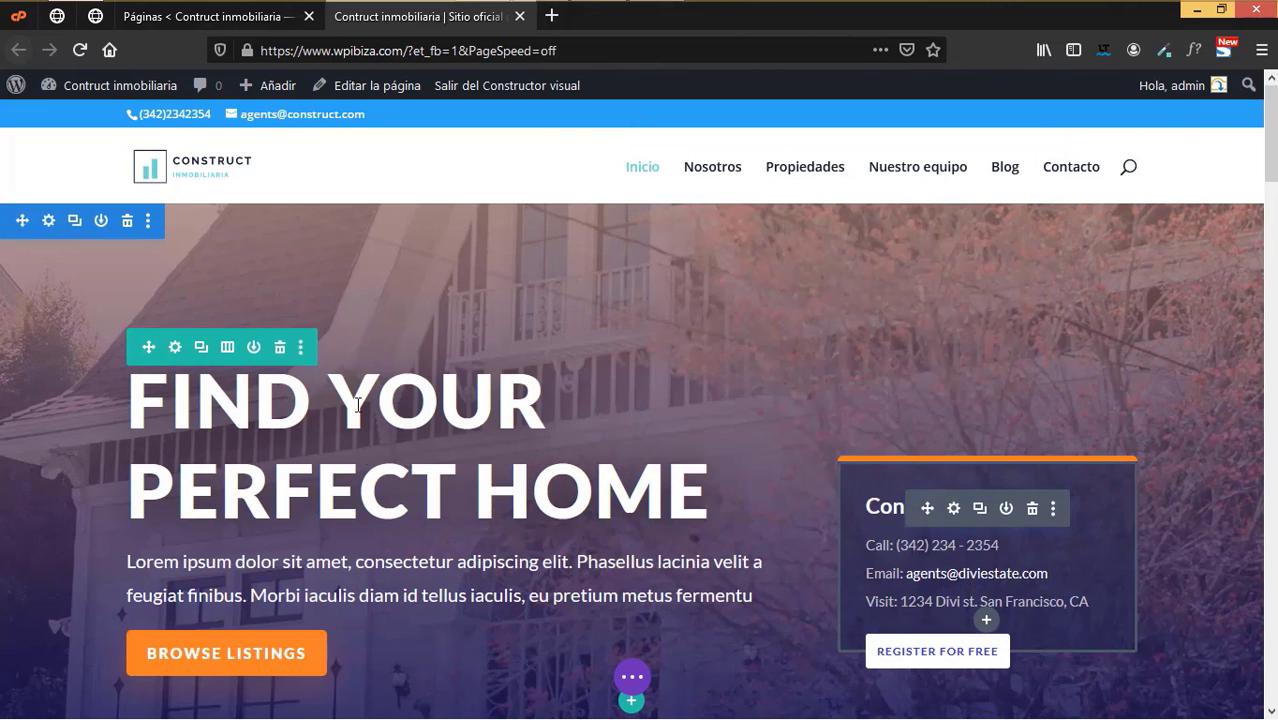
# - Change the hero call-to-action title to 'Encuentra tu hogar'
pyautogui.scroll(-2, 482, 480)
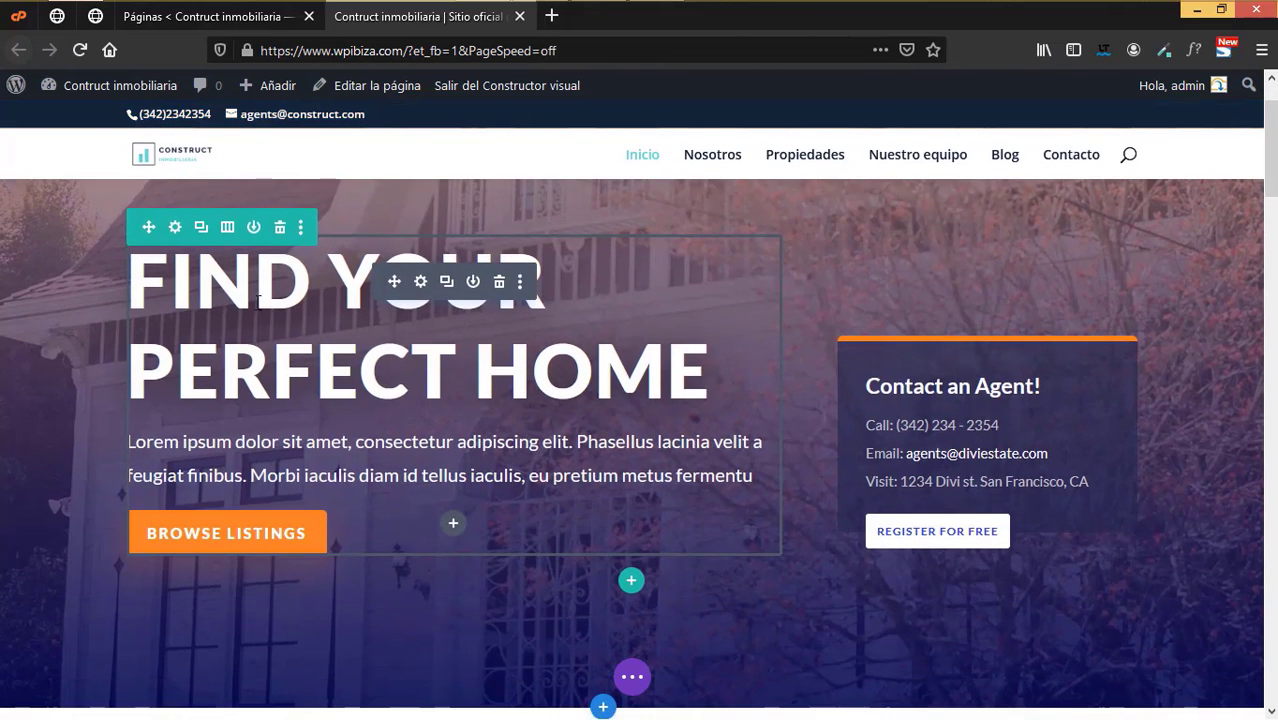
pyautogui.click(421, 284)
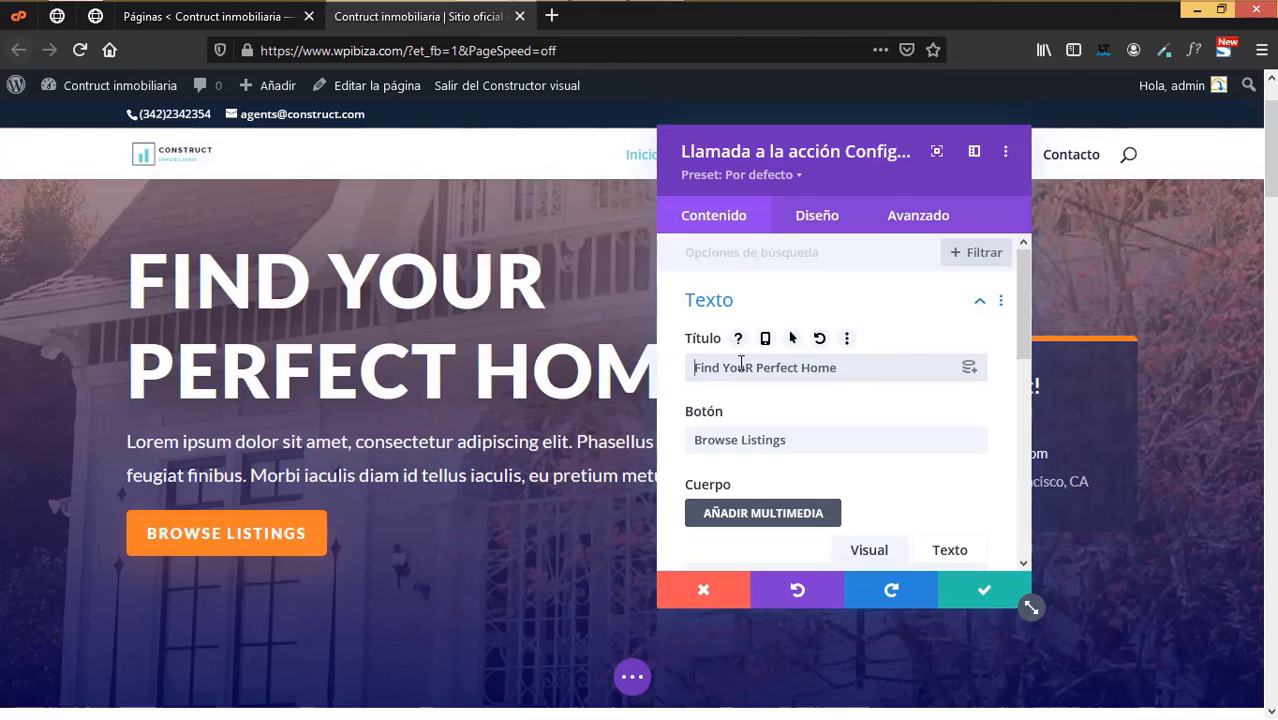
pyautogui.hotkey('ctrl', 'shift', 'Right')
pyautogui.hotkey('ctrl', 'a')
pyautogui.write('Encuent')
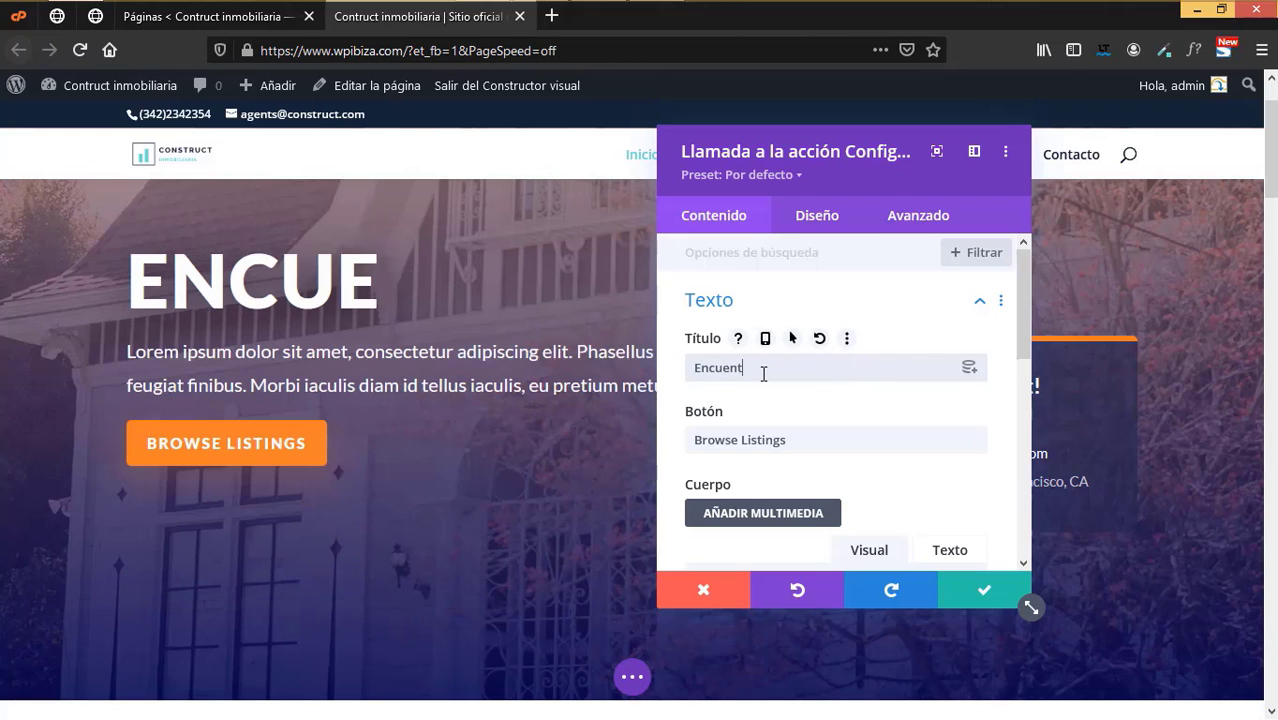
pyautogui.write('ra')
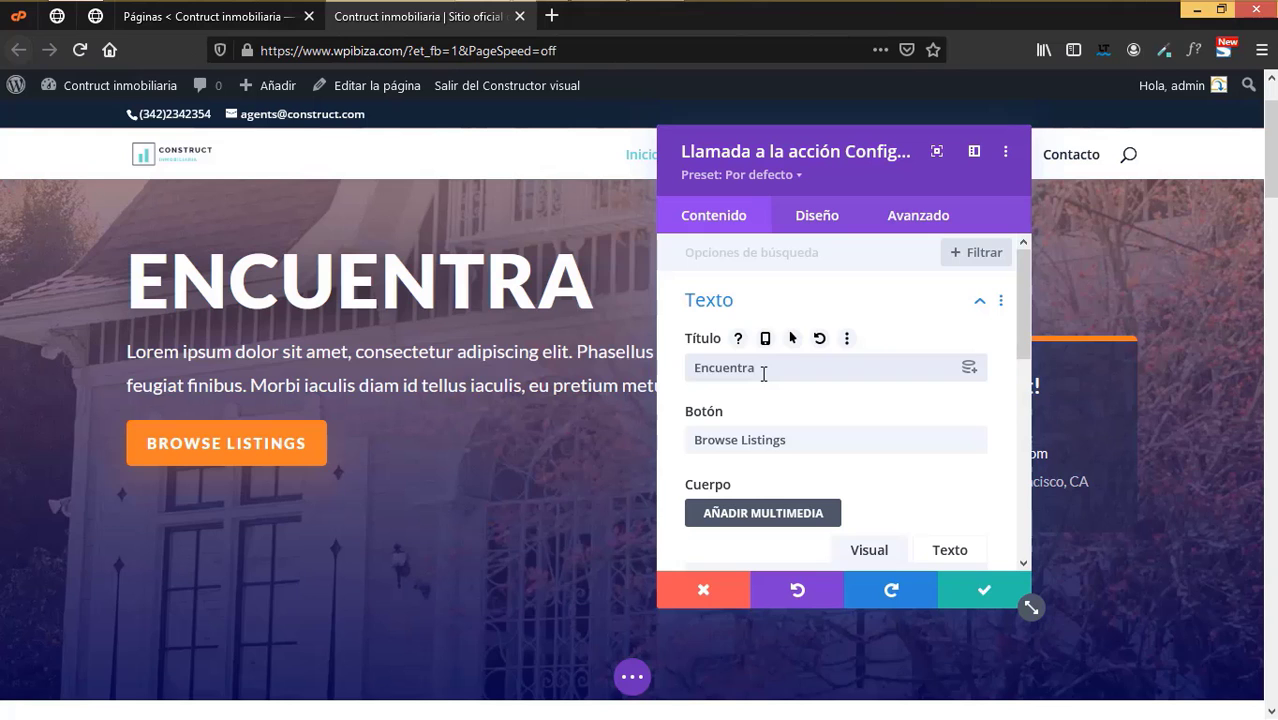
pyautogui.write(' tu hogar')
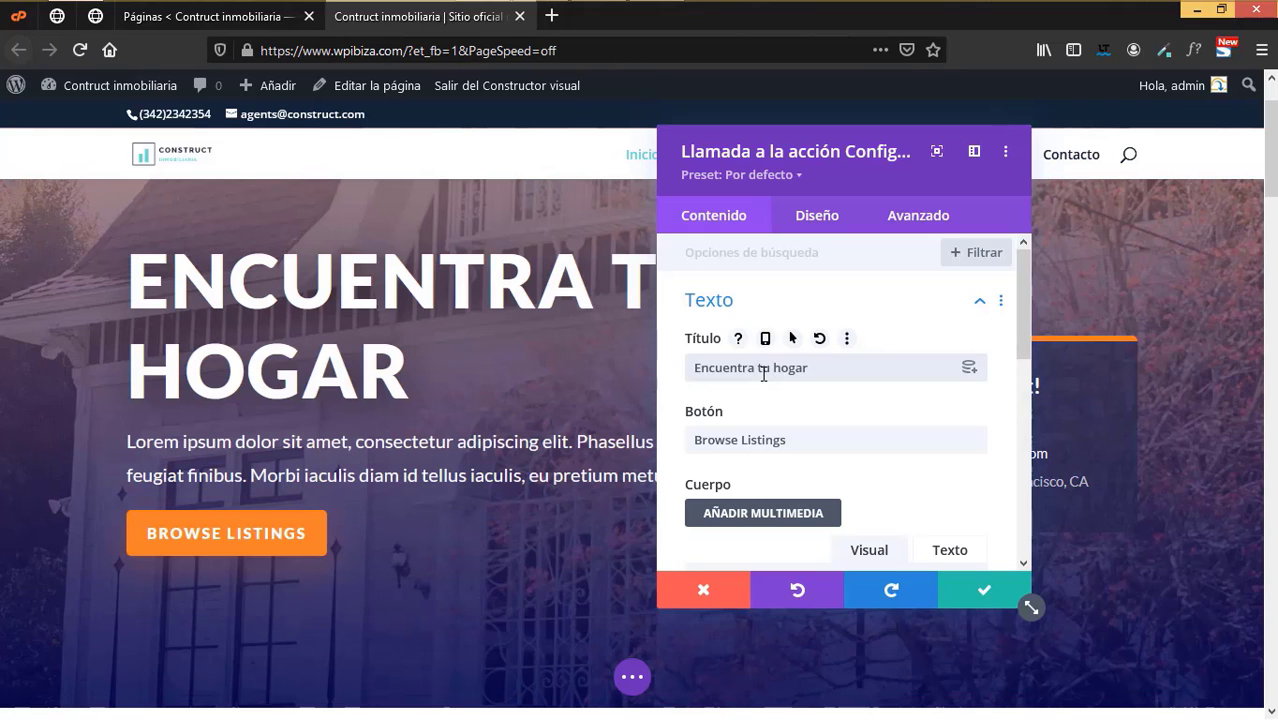
# - Retype the button label as 'Ver propiedades', fixing a typo along the way
pyautogui.click(805, 442)
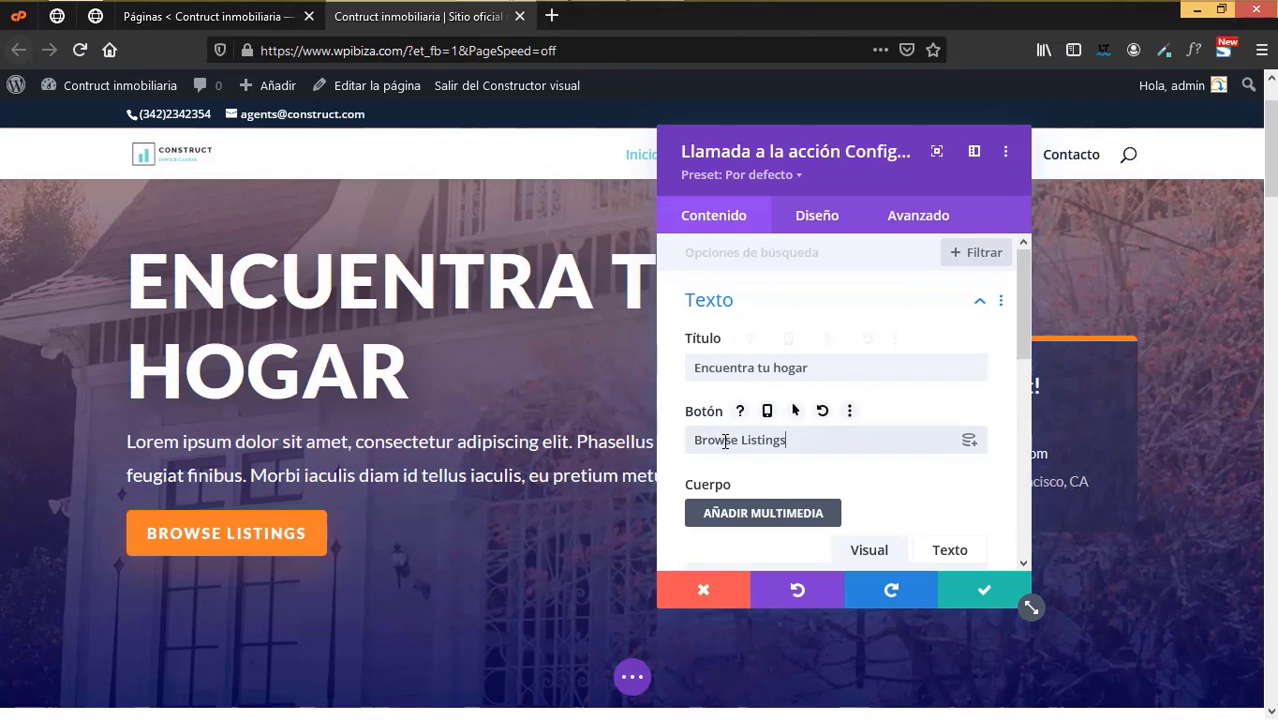
pyautogui.press('BackSpace')
pyautogui.press('BackSpace')
pyautogui.press('BackSpace')
pyautogui.press('BackSpace')
pyautogui.press('BackSpace')
pyautogui.press('BackSpace')
pyautogui.press('BackSpace')
pyautogui.press('BackSpace')
pyautogui.press('BackSpace')
pyautogui.press('BackSpace')
pyautogui.press('BackSpace')
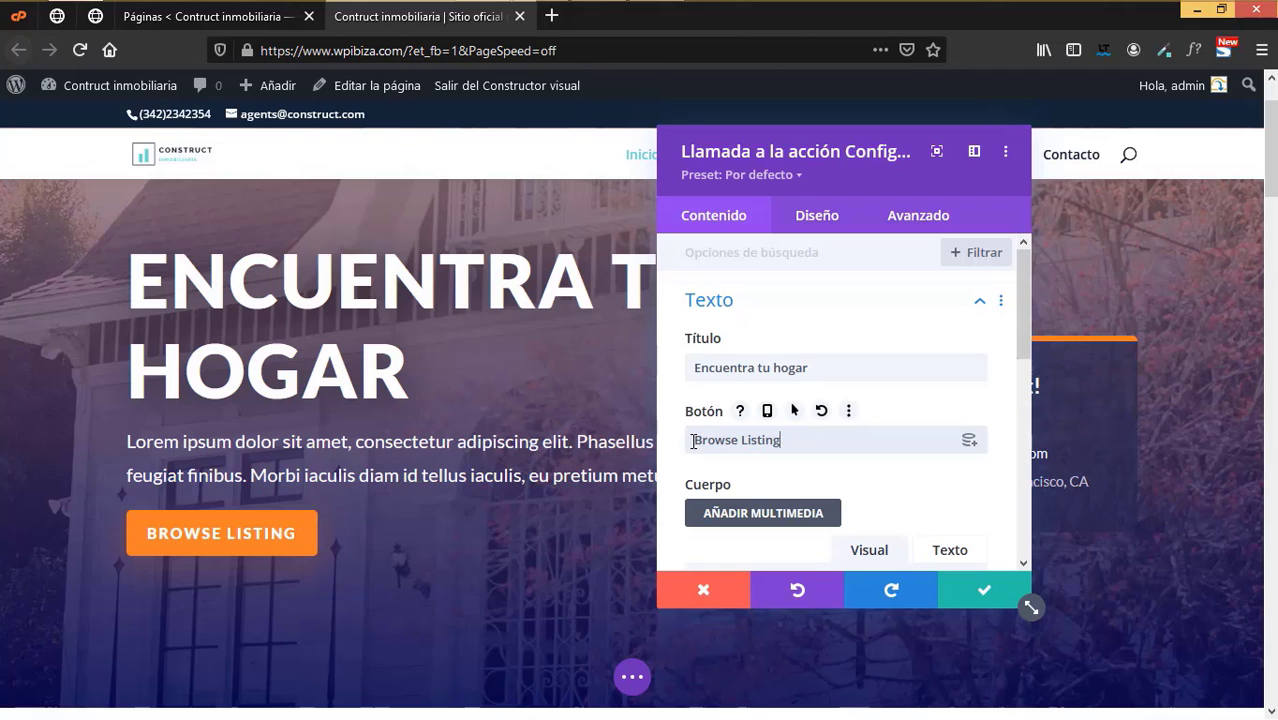
pyautogui.press('BackSpace')
pyautogui.press('BackSpace')
pyautogui.press('BackSpace')
pyautogui.press('BackSpace')
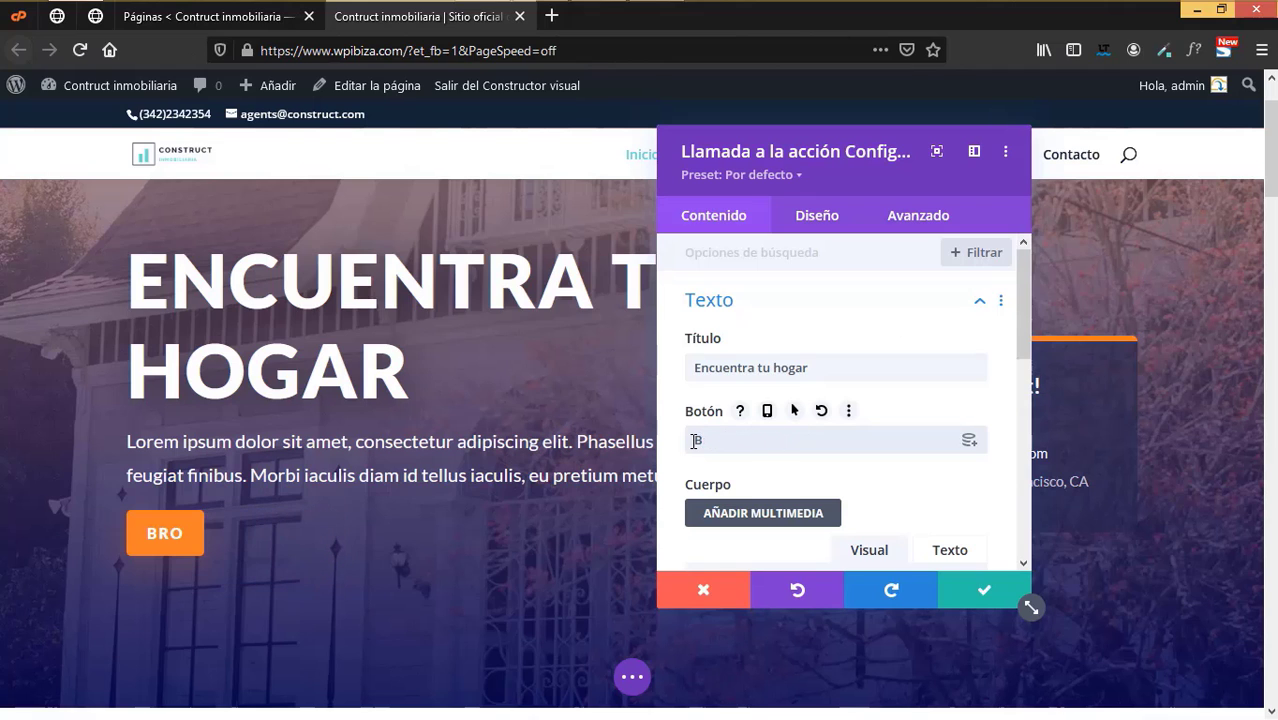
pyautogui.write('Ver propoiedades')
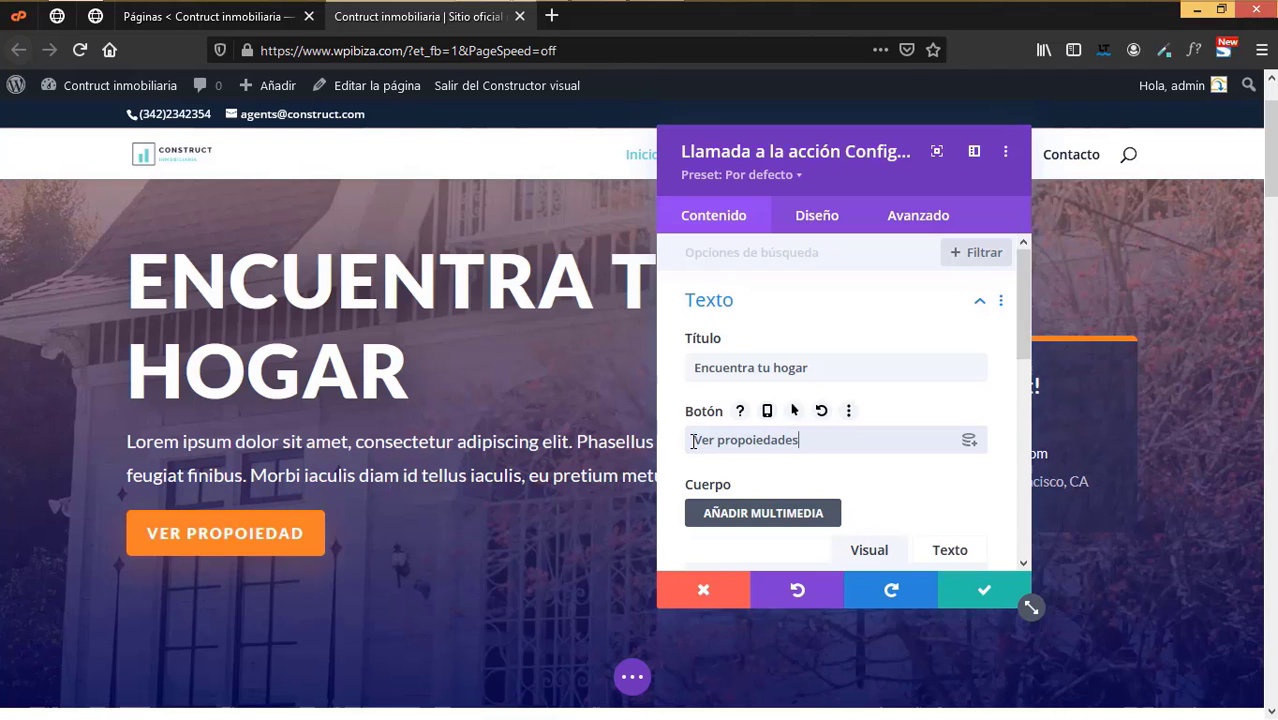
pyautogui.press('BackSpace')
pyautogui.press('BackSpace')
pyautogui.press('BackSpace')
pyautogui.press('BackSpace')
pyautogui.press('BackSpace')
pyautogui.press('BackSpace')
pyautogui.press('BackSpace')
pyautogui.press('BackSpace')
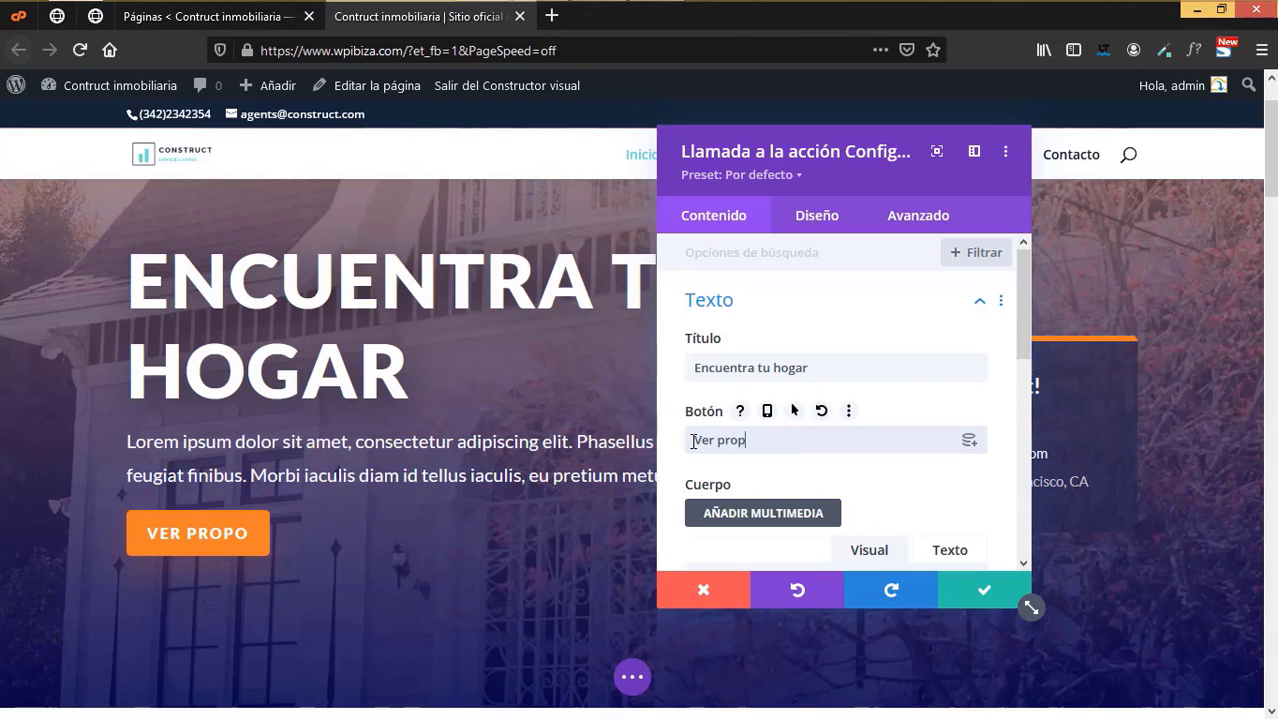
pyautogui.write('iedades')
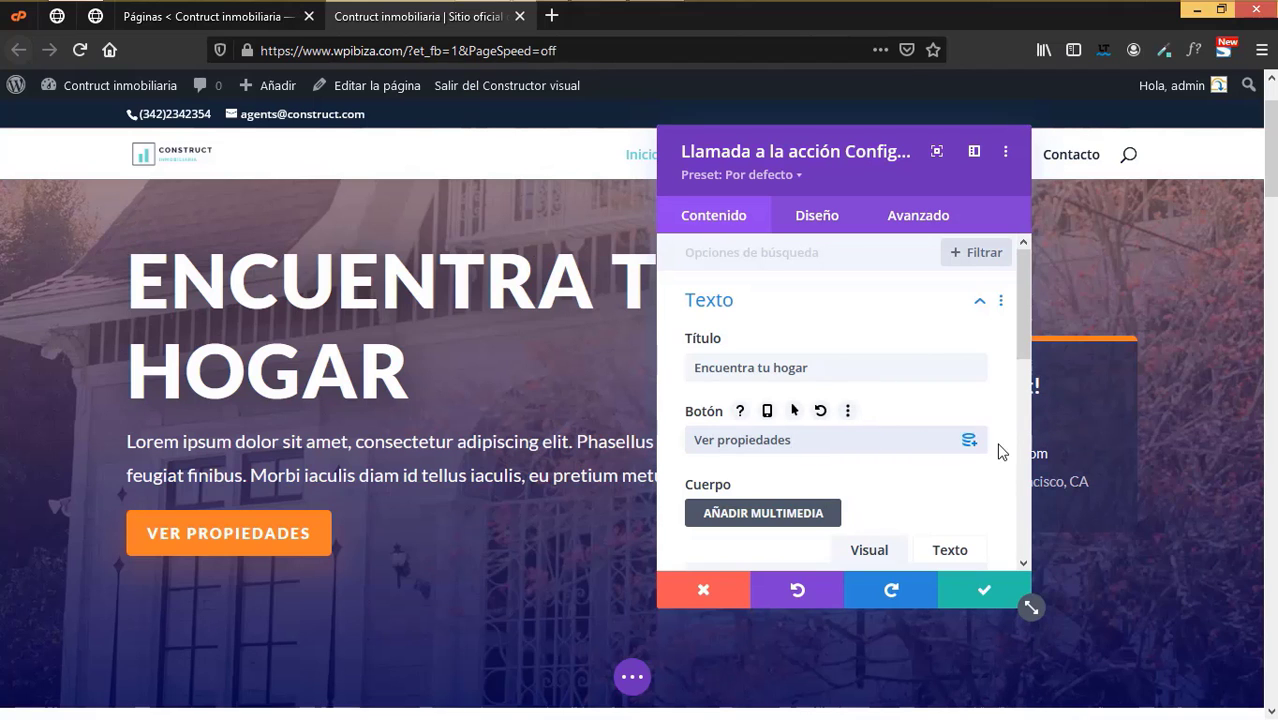
# - Finish editing the 'Ver propiedades' button label
pyautogui.click(968, 443)
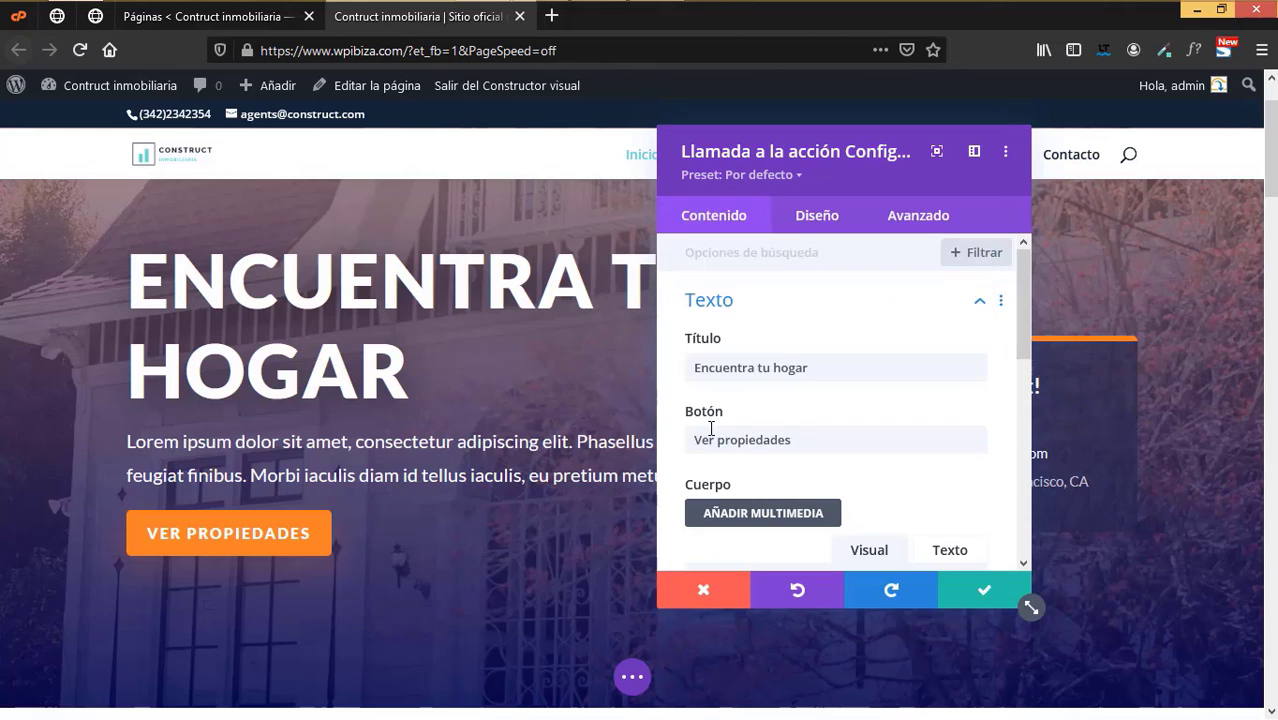
pyautogui.scroll(-2, 832, 448)
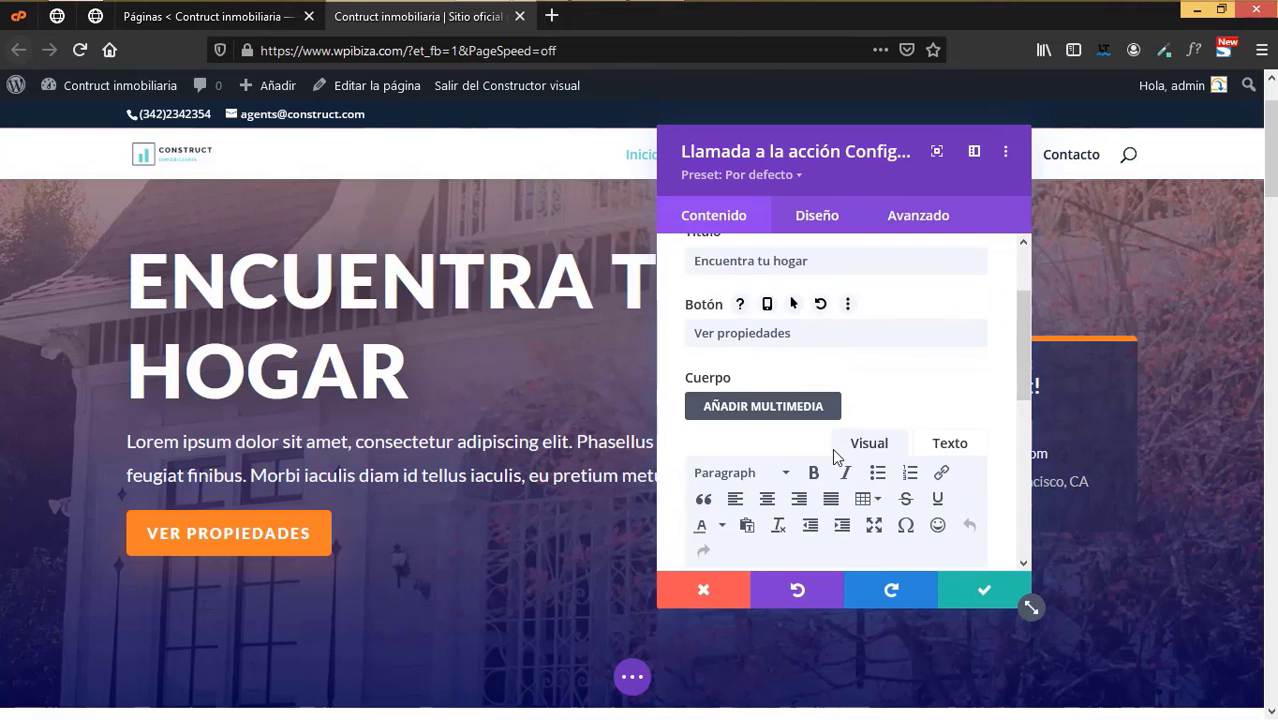
pyautogui.click(824, 330)
pyautogui.scroll(-2, 827, 392)
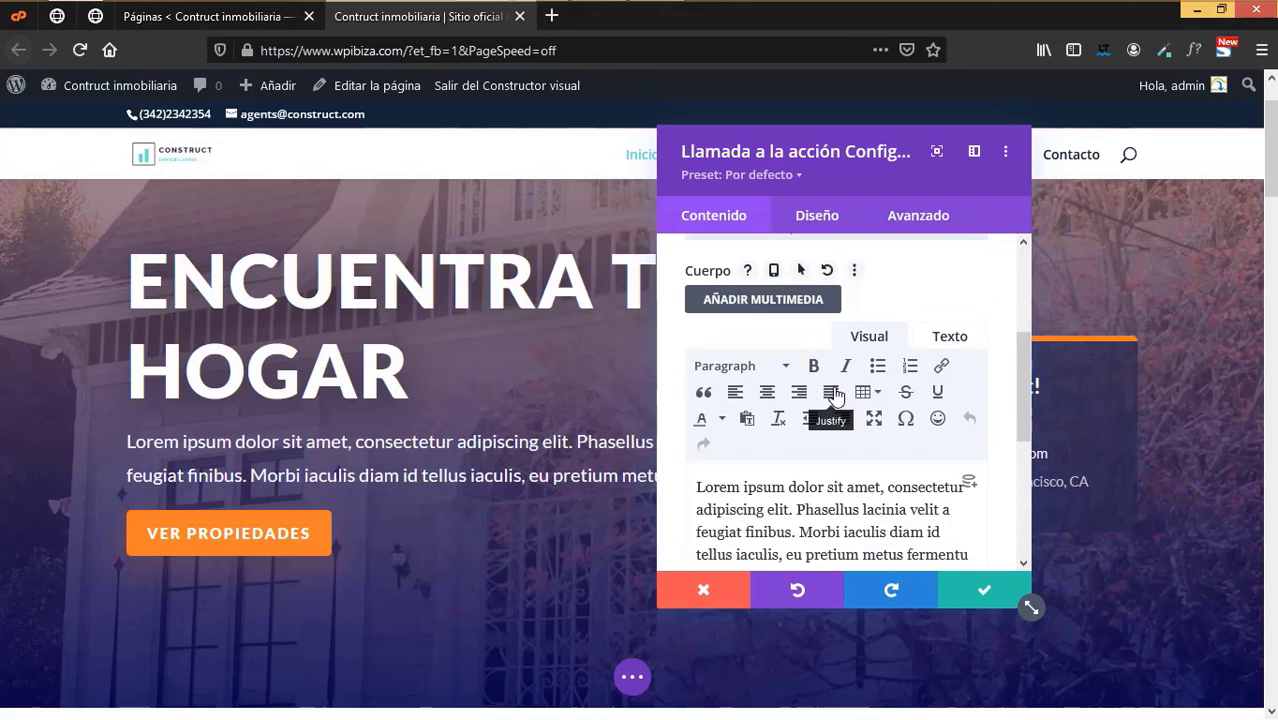
pyautogui.scroll(2, 830, 400)
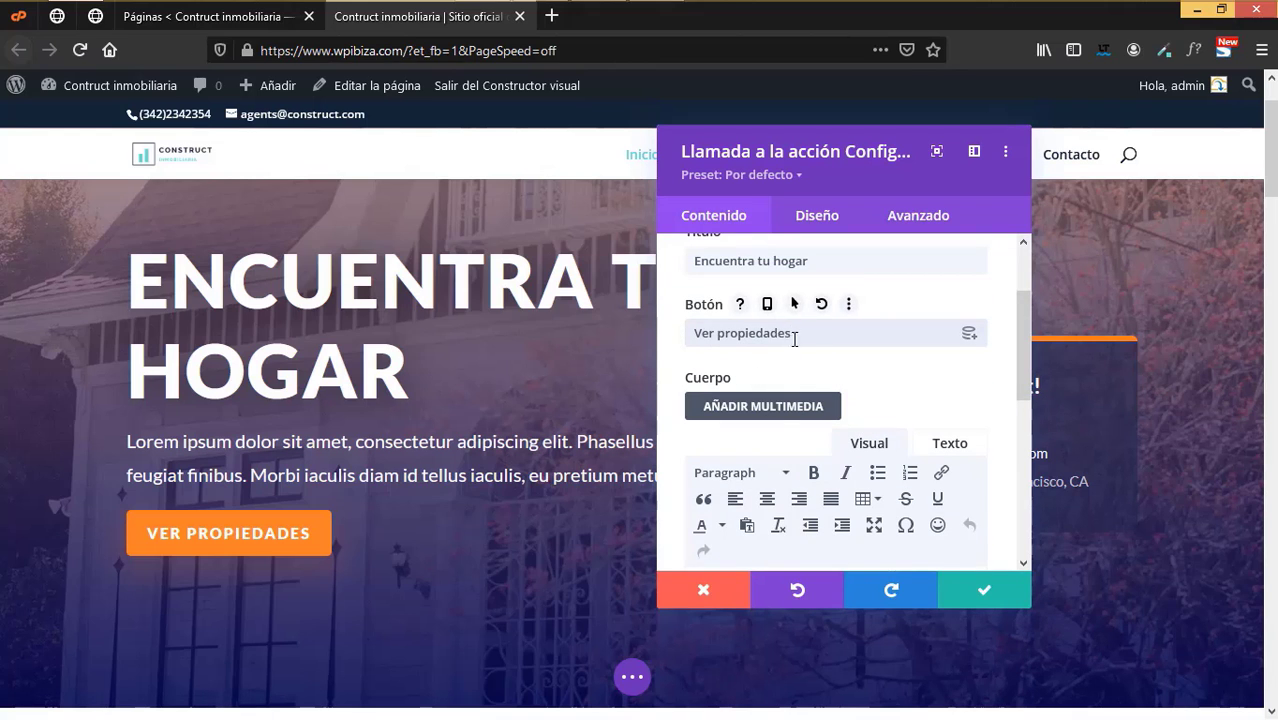
pyautogui.scroll(-1, 908, 446)
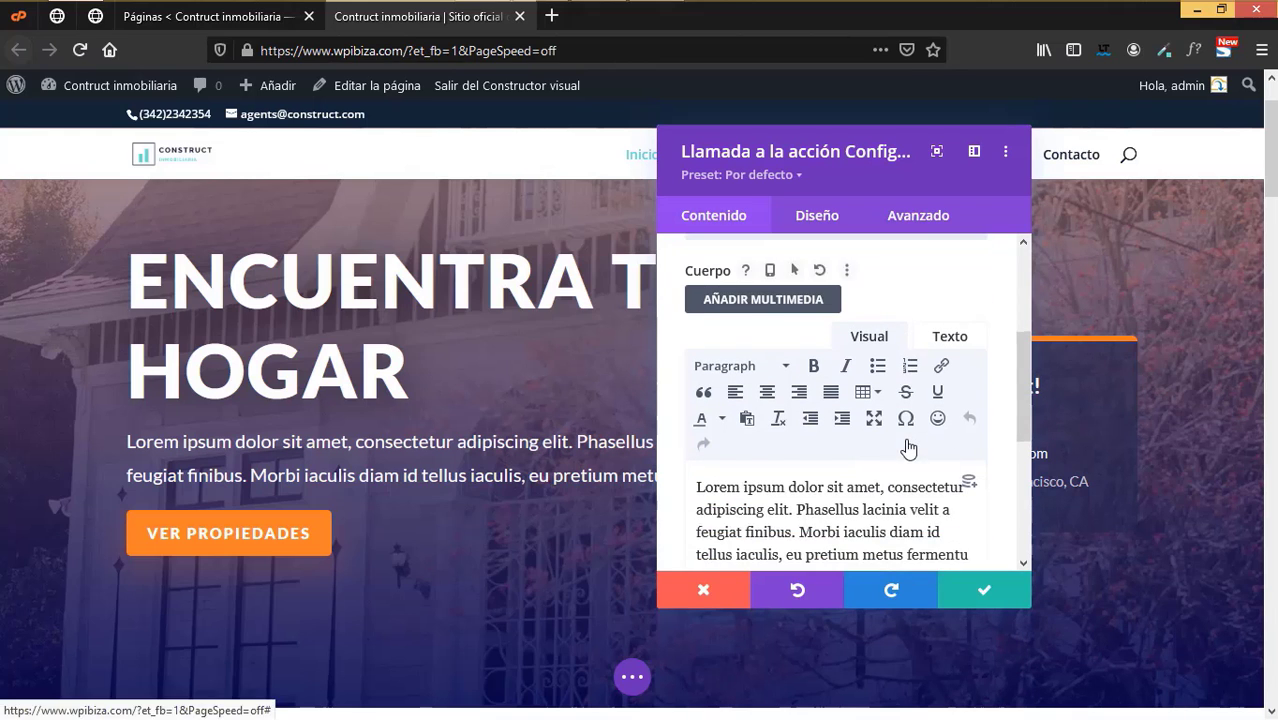
pyautogui.scroll(-1, 880, 465)
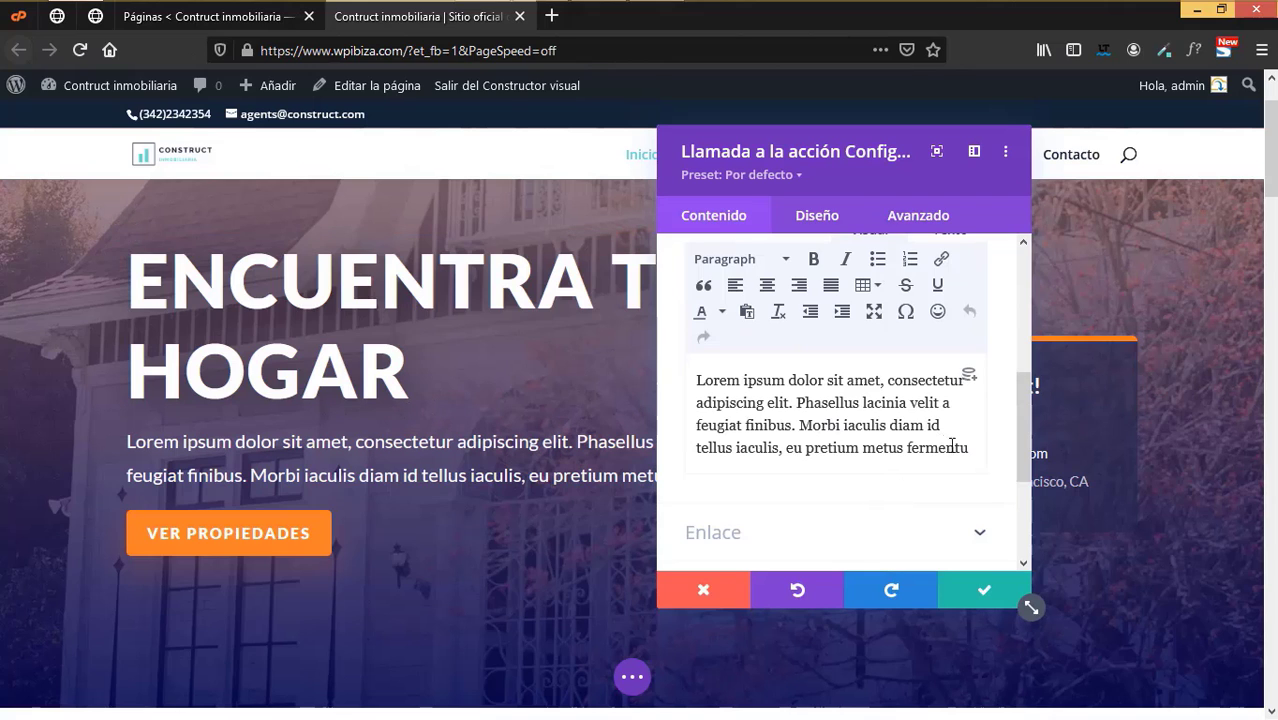
# - Replace the Lorem ipsum body with a Spanish Construct welcome, fix 'hay una' and 'opción', and save
pyautogui.moveTo(983, 452); pyautogui.dragTo(693, 378)
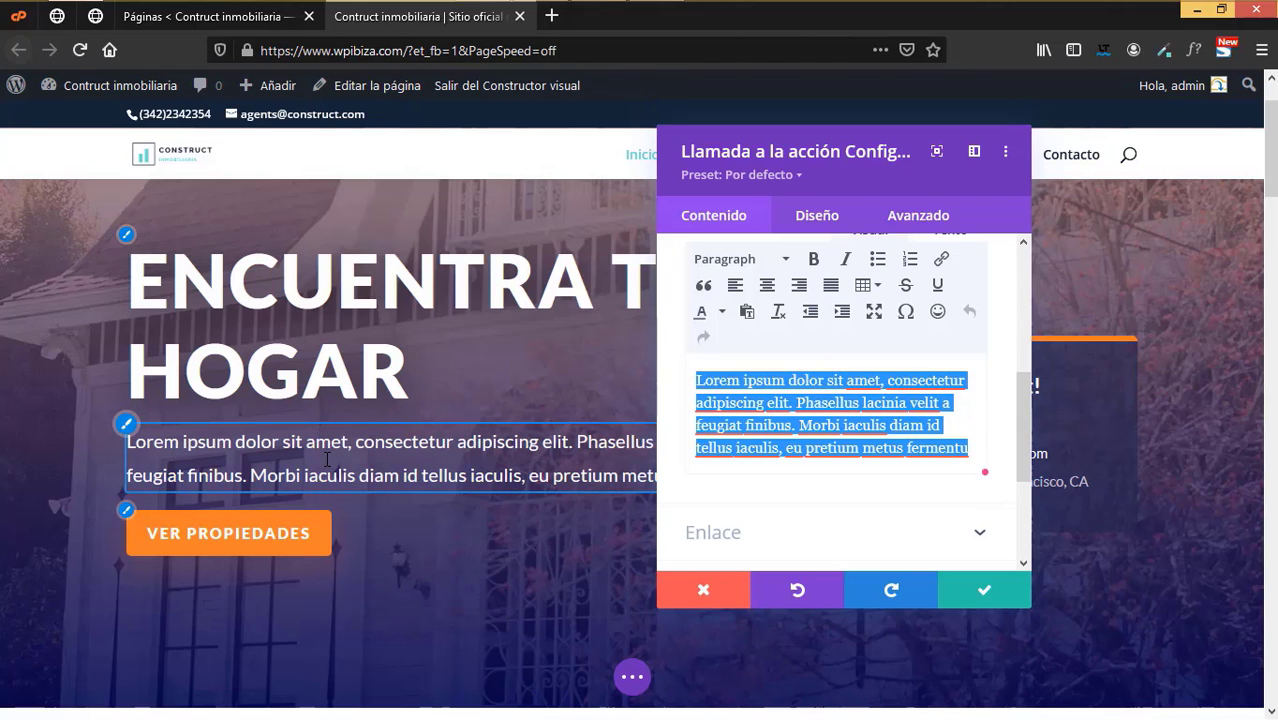
pyautogui.write('Bi')
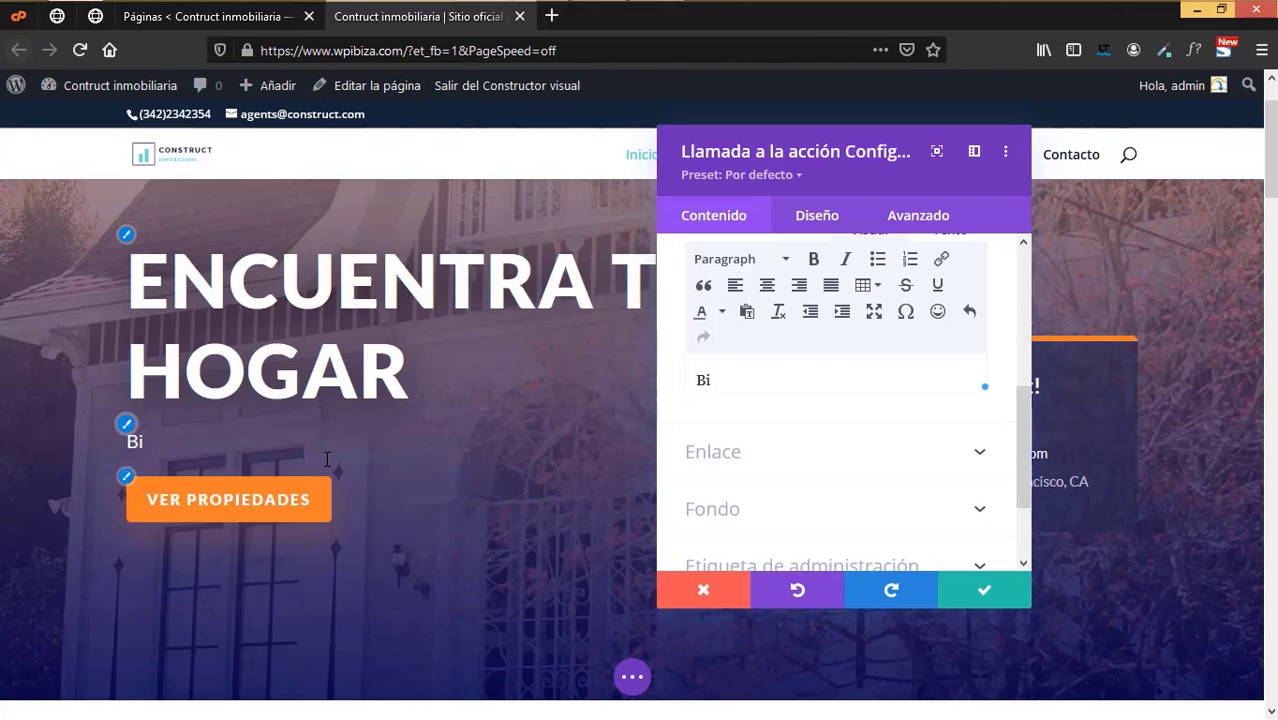
pyautogui.write('envenido a ')
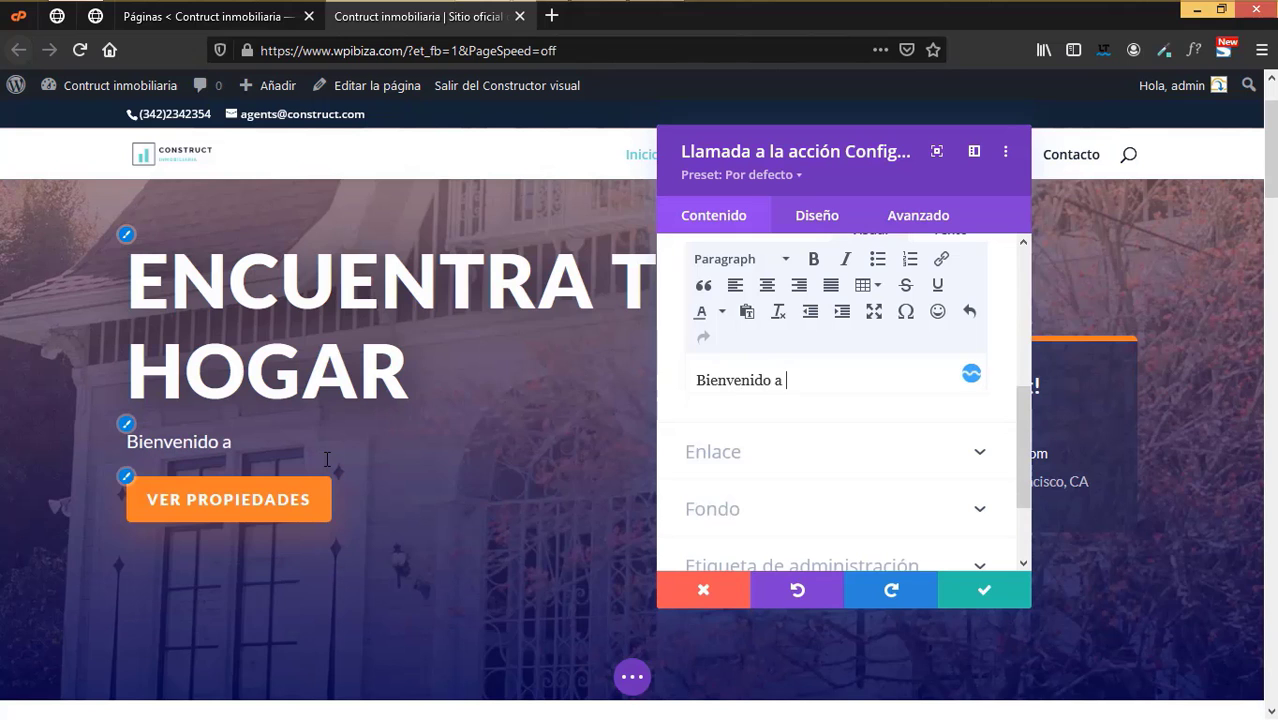
pyautogui.write('la inmobi')
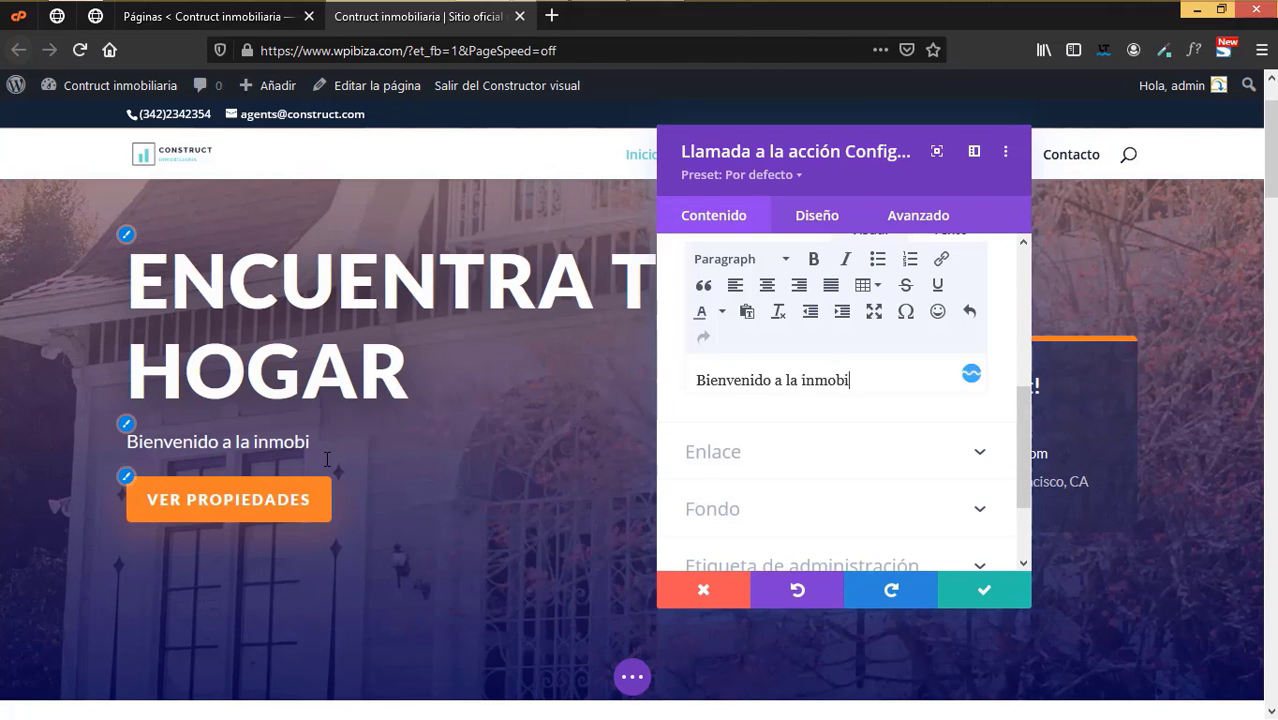
pyautogui.write('liaria Cons')
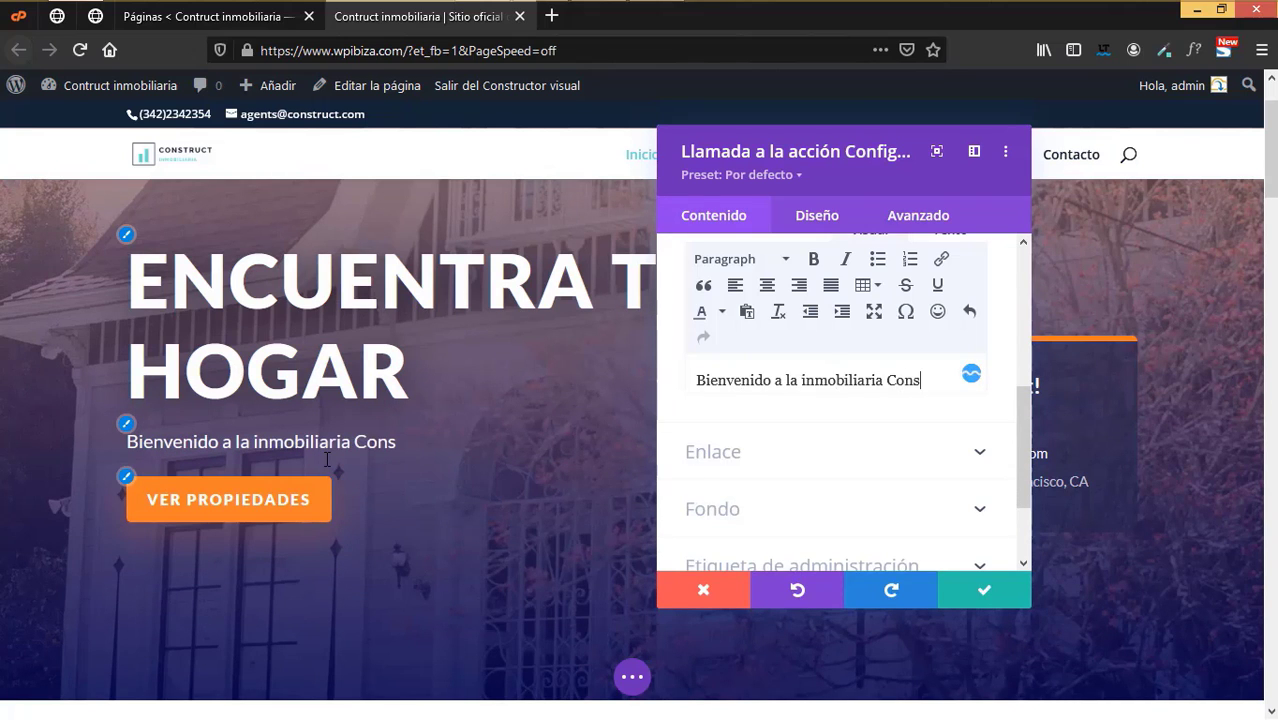
pyautogui.write('truct te invitaos')
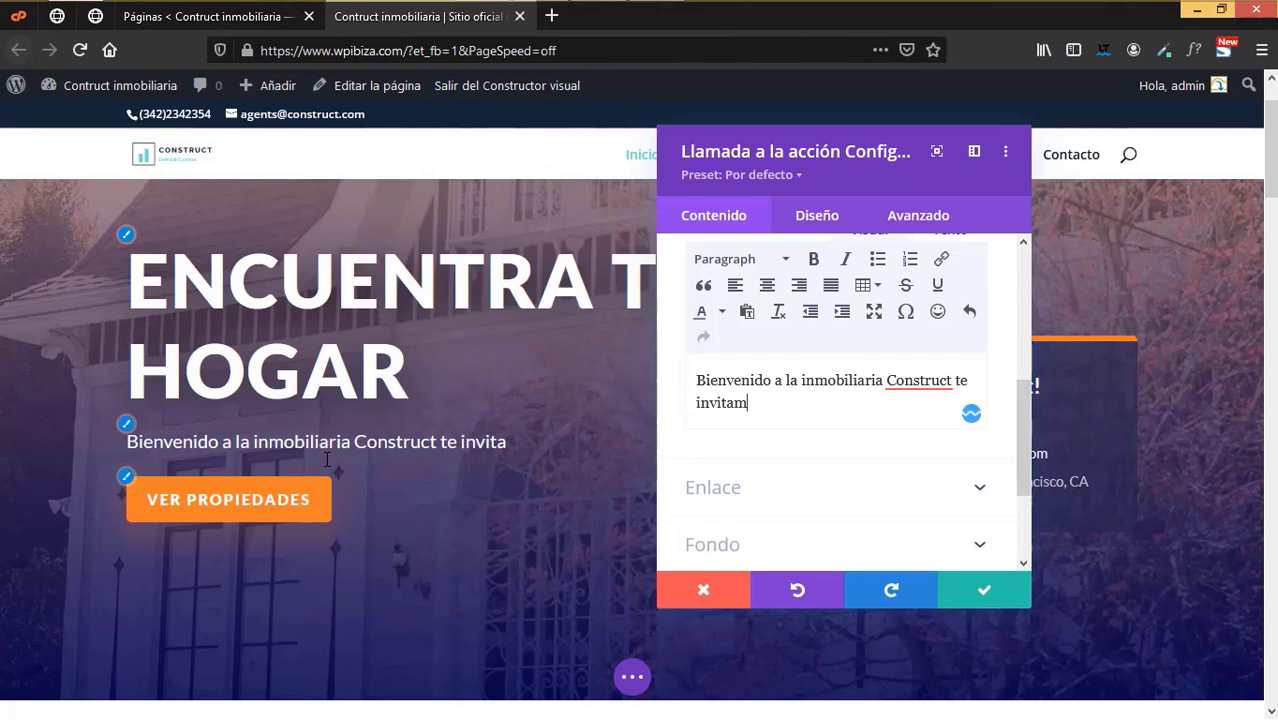
pyautogui.write('os a vis')
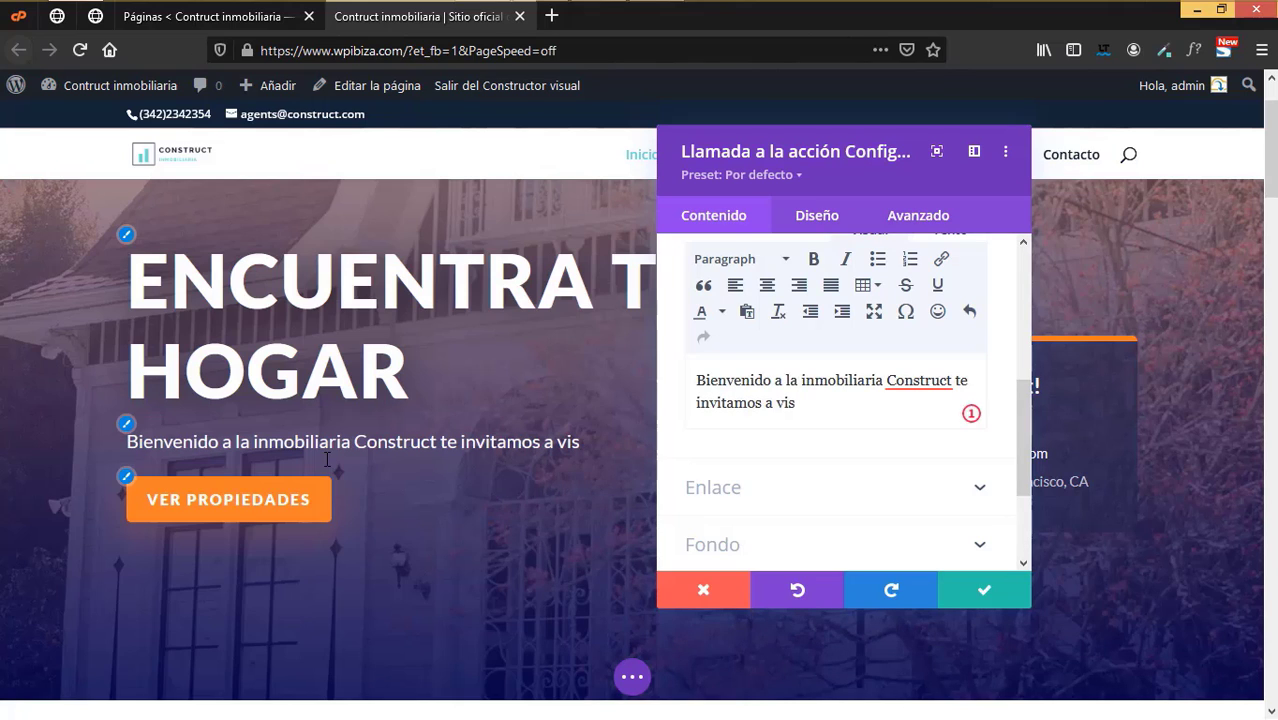
pyautogui.write('itar nuestro catal')
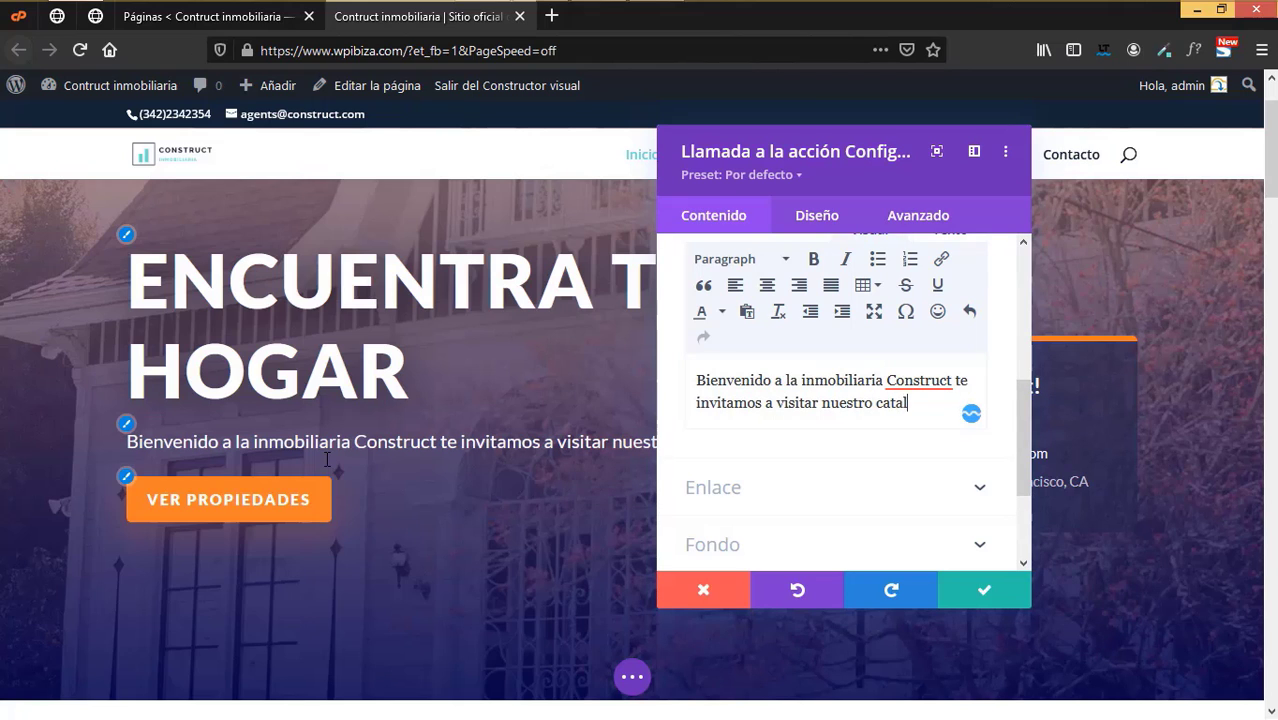
pyautogui.write('ogo de p')
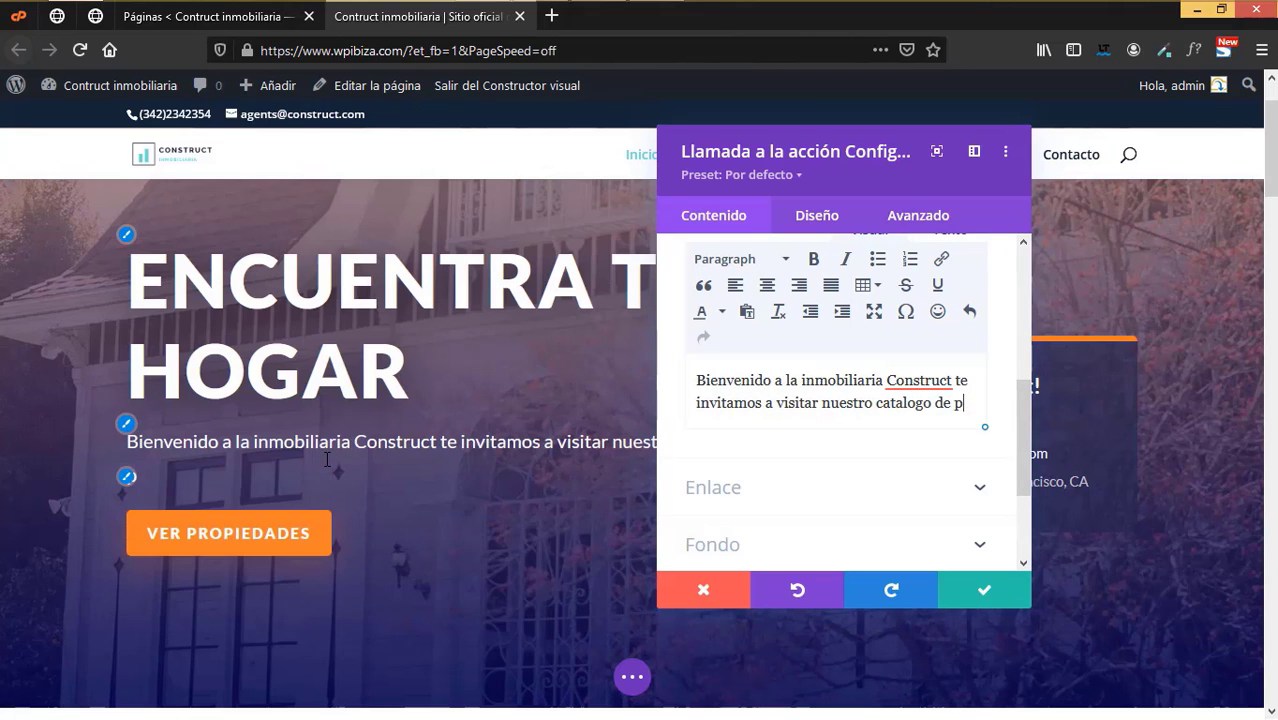
pyautogui.write('ropiedades y')
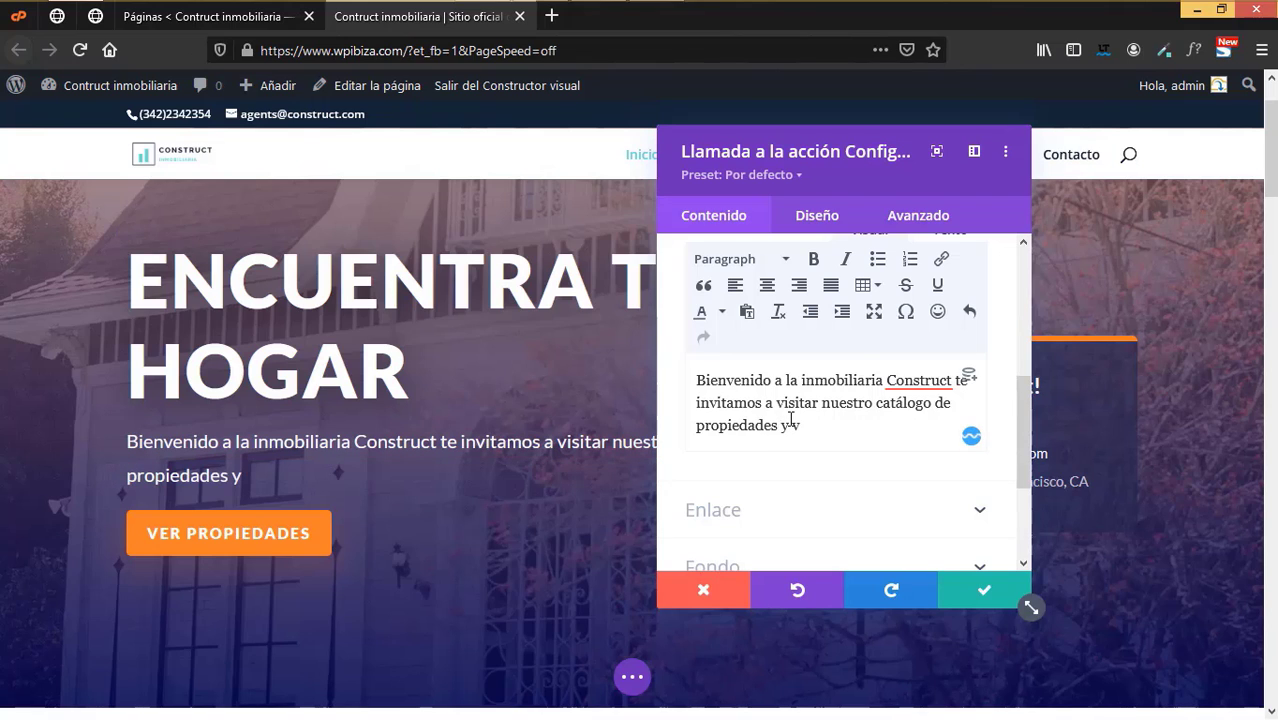
pyautogui.write(' ver si hayu')
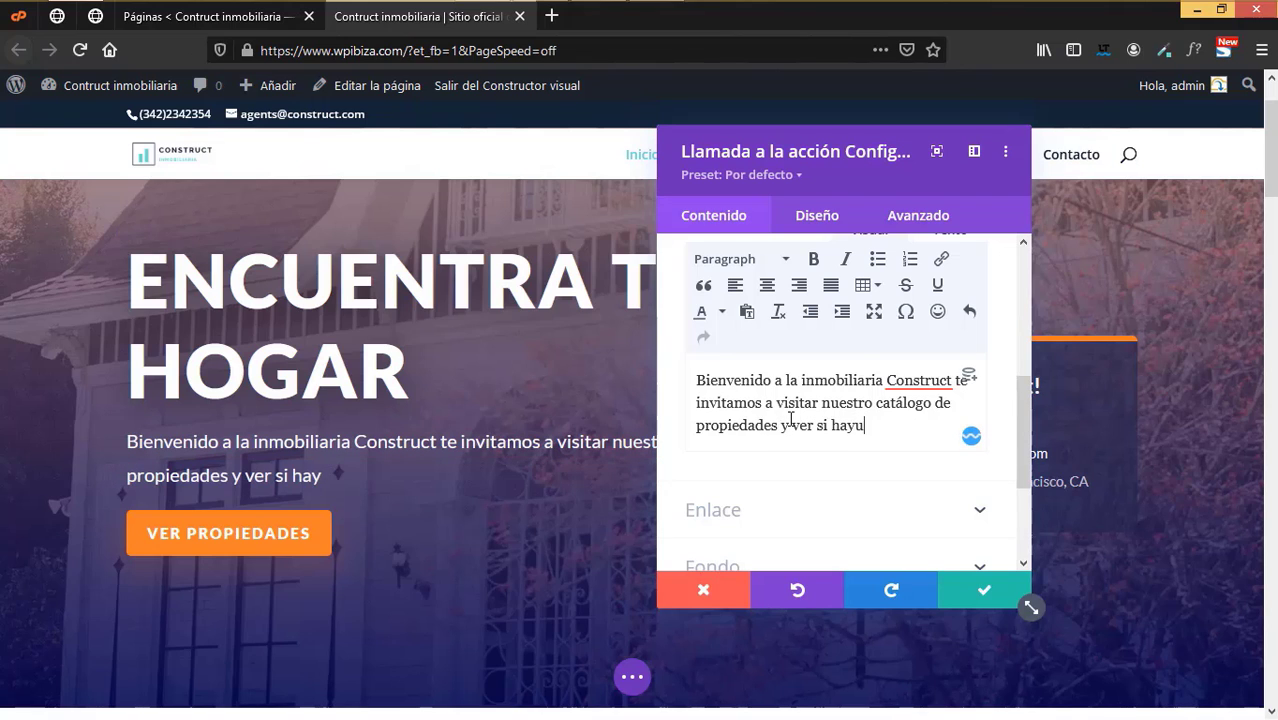
pyautogui.write('na opcopcio')
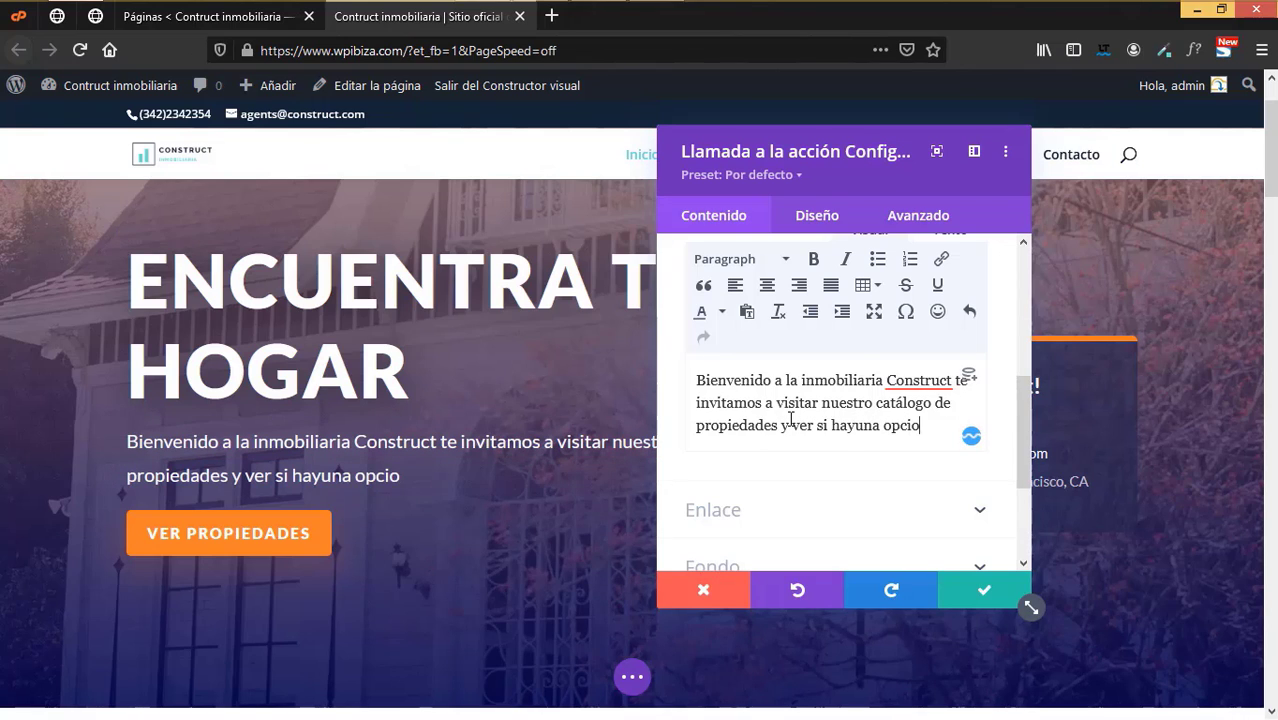
pyautogui.write('n para ti')
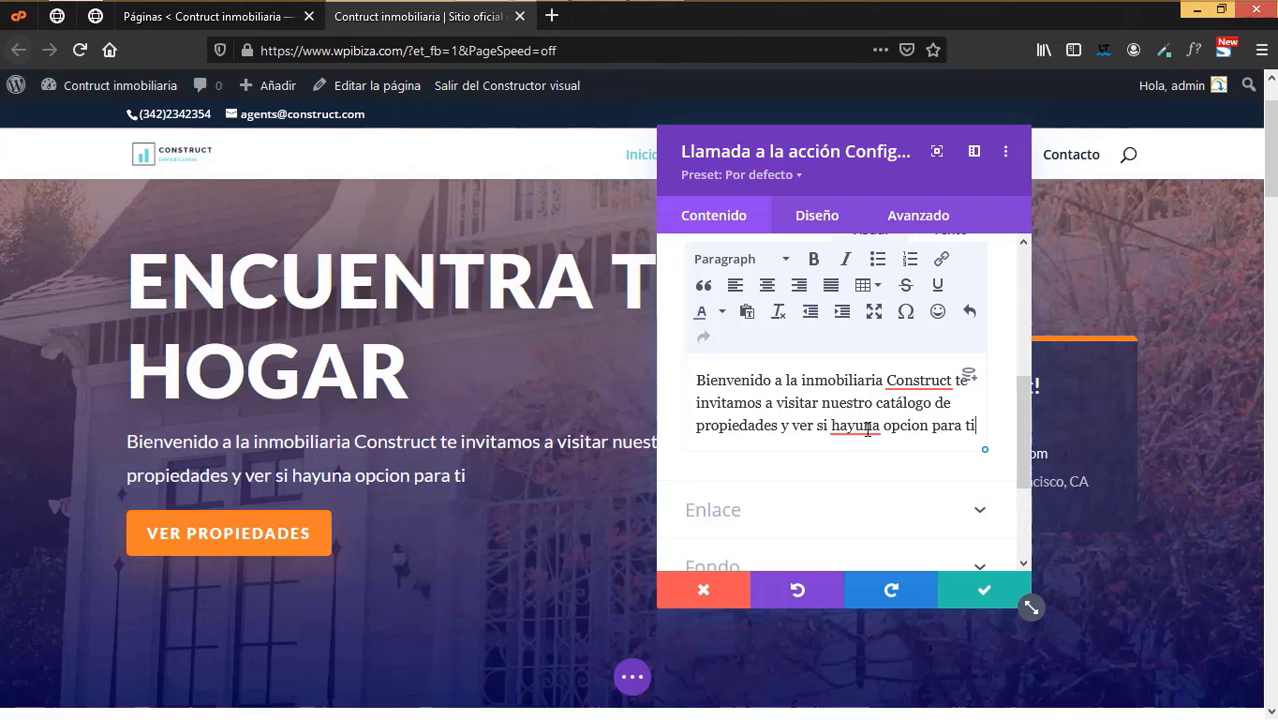
pyautogui.click(858, 428)
pyautogui.click(874, 549)
pyautogui.click(916, 426)
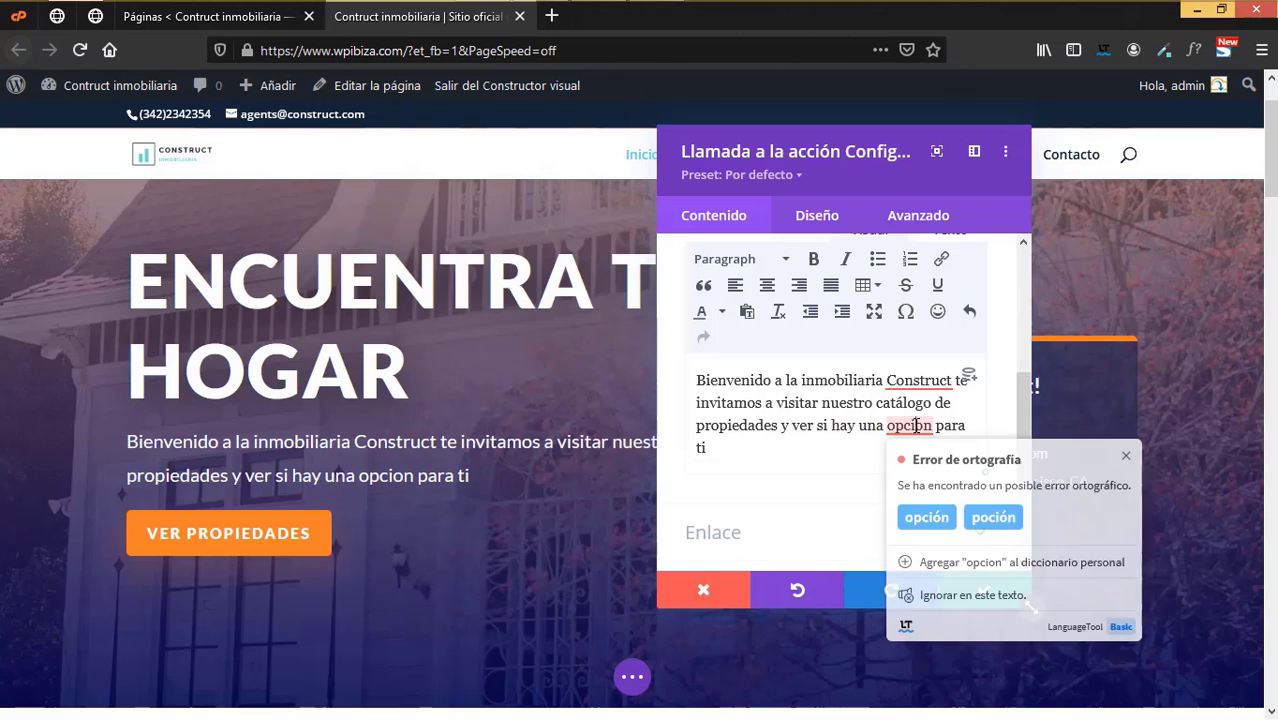
pyautogui.click(929, 519)
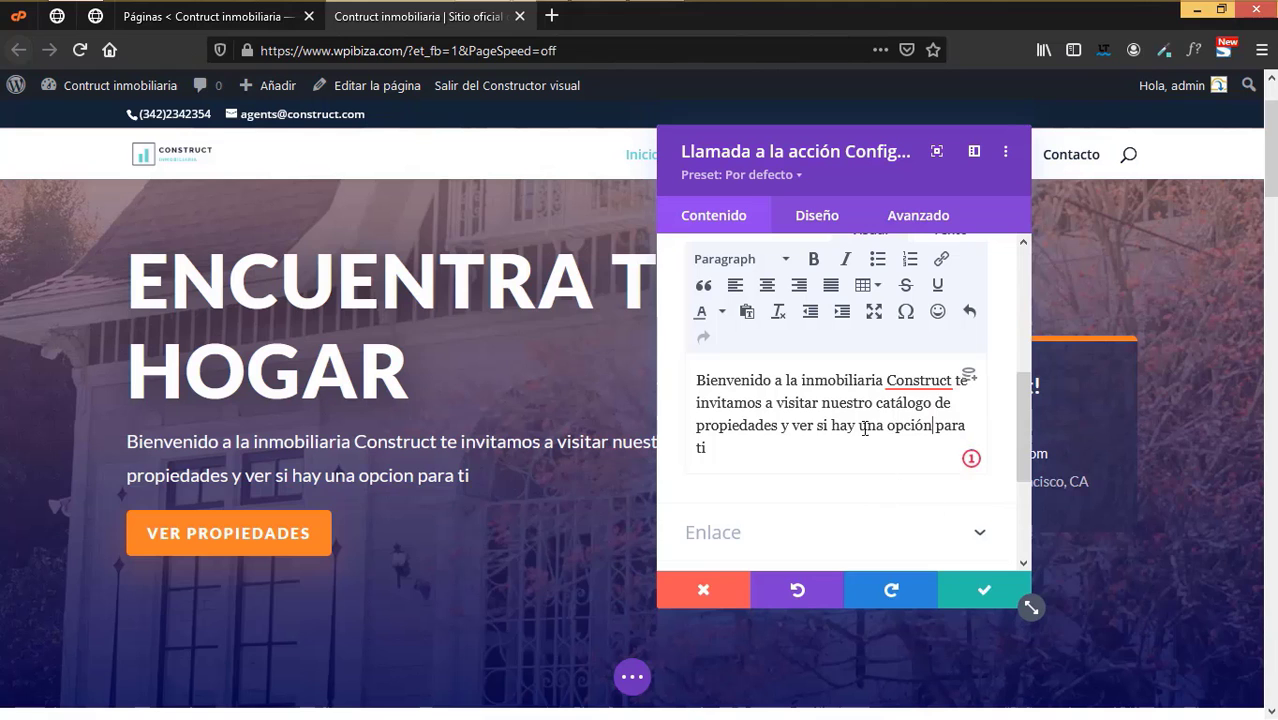
pyautogui.click(960, 578)
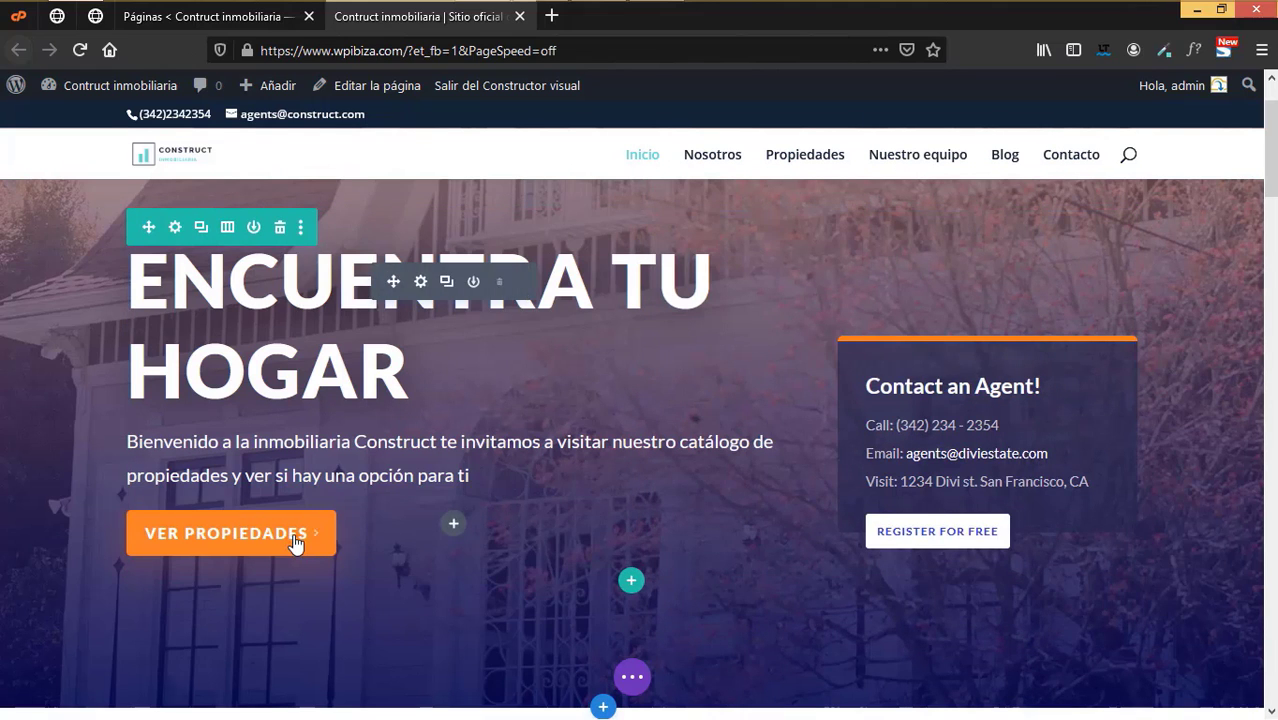
pyautogui.click(420, 283)
# - Link the hero's Ver propiedades button to the Propiedades page via Página Enlace dynamic content and save
pyautogui.scroll(-5, 842, 473)
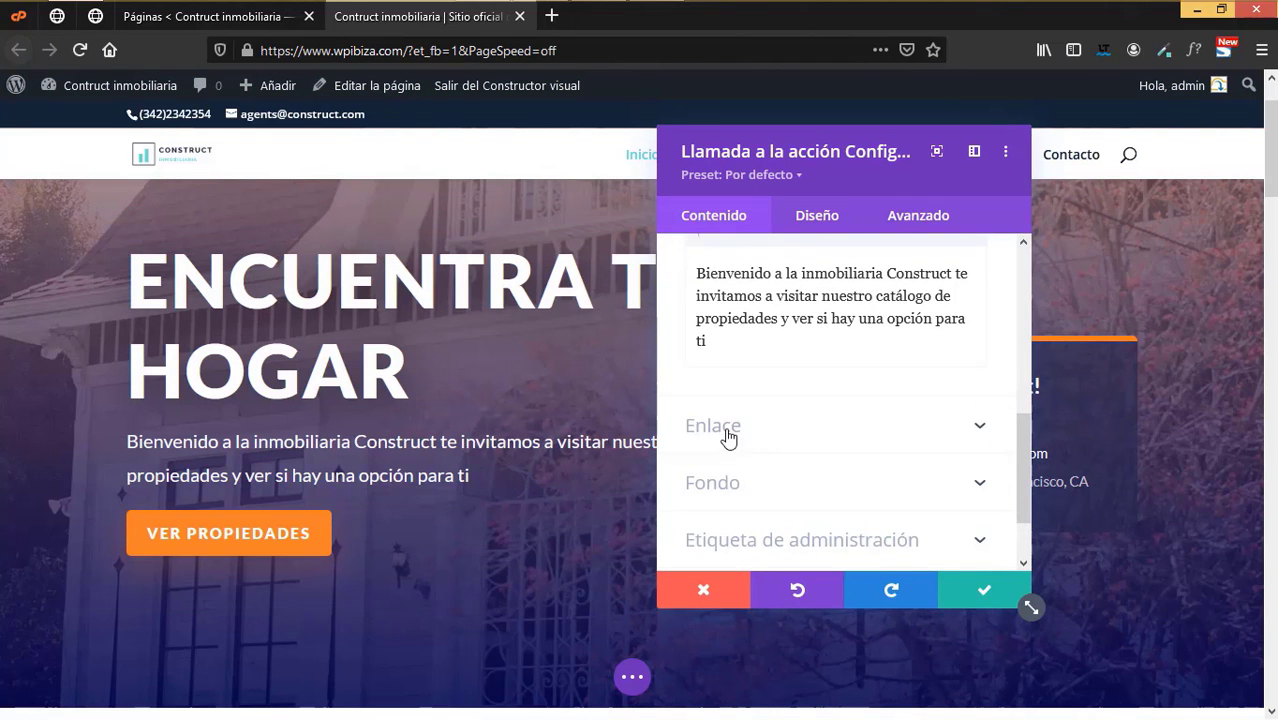
pyautogui.scroll(-1, 768, 437)
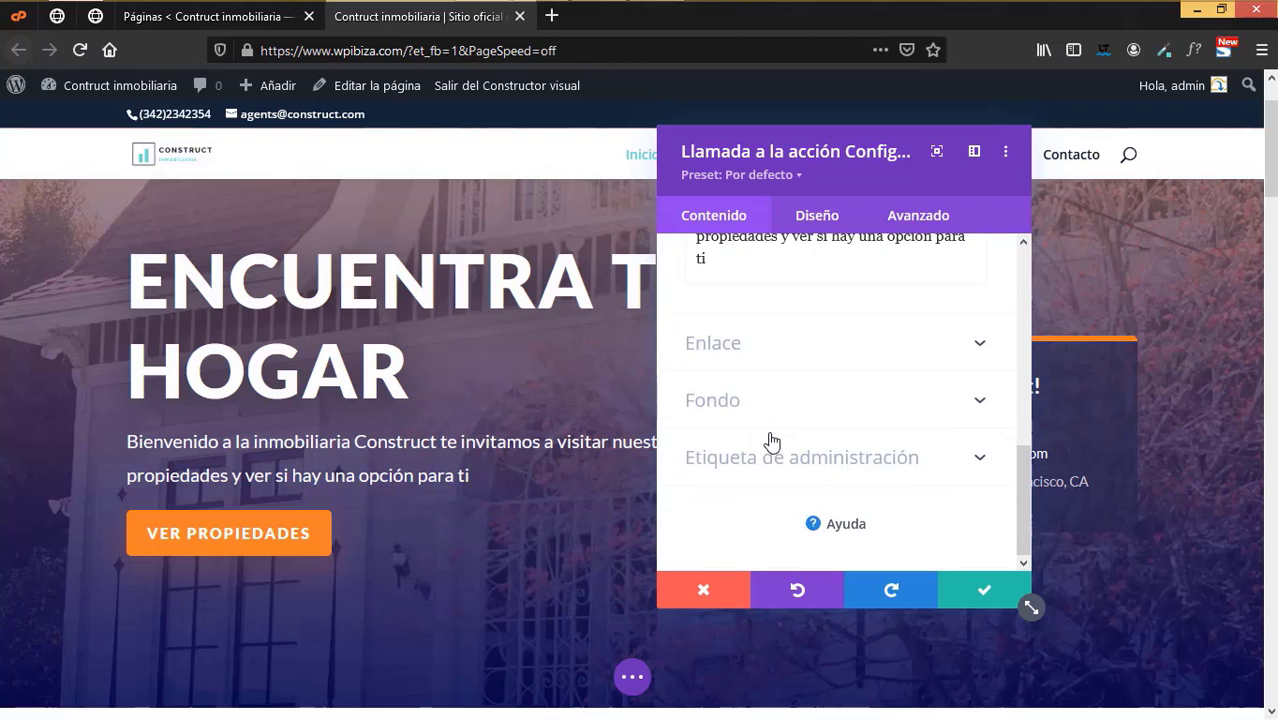
pyautogui.click(721, 355)
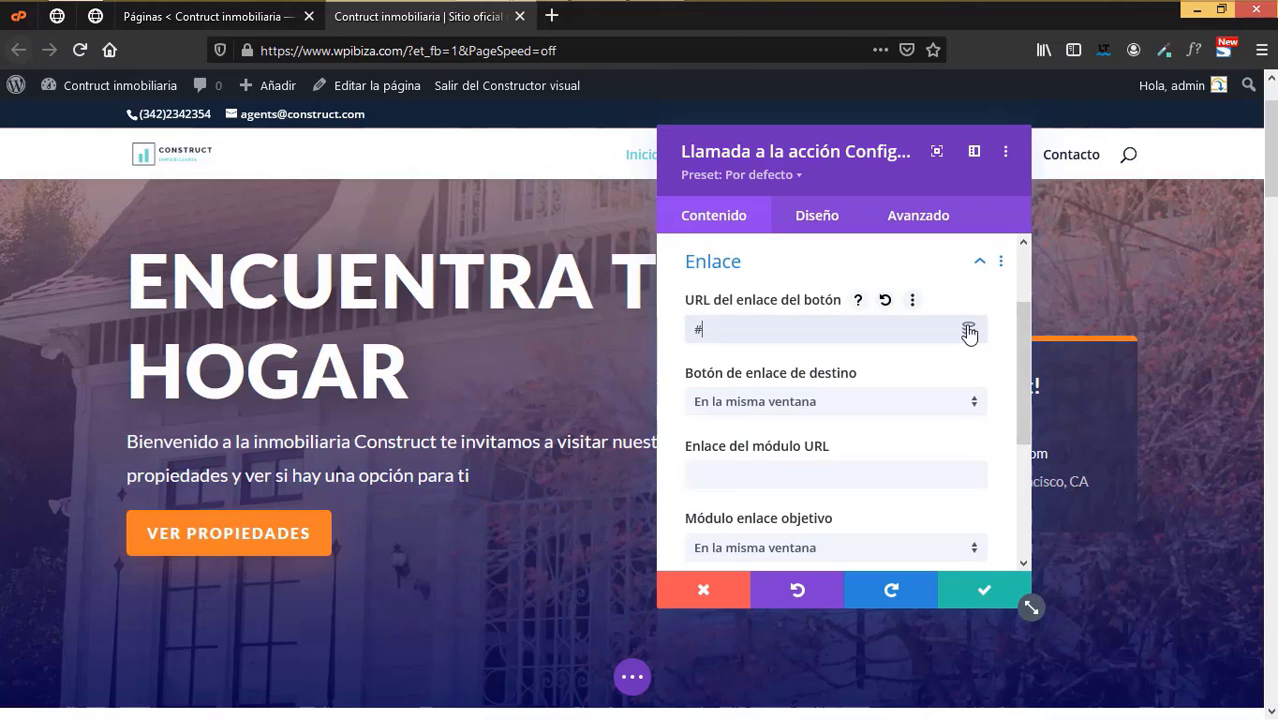
pyautogui.click(968, 332)
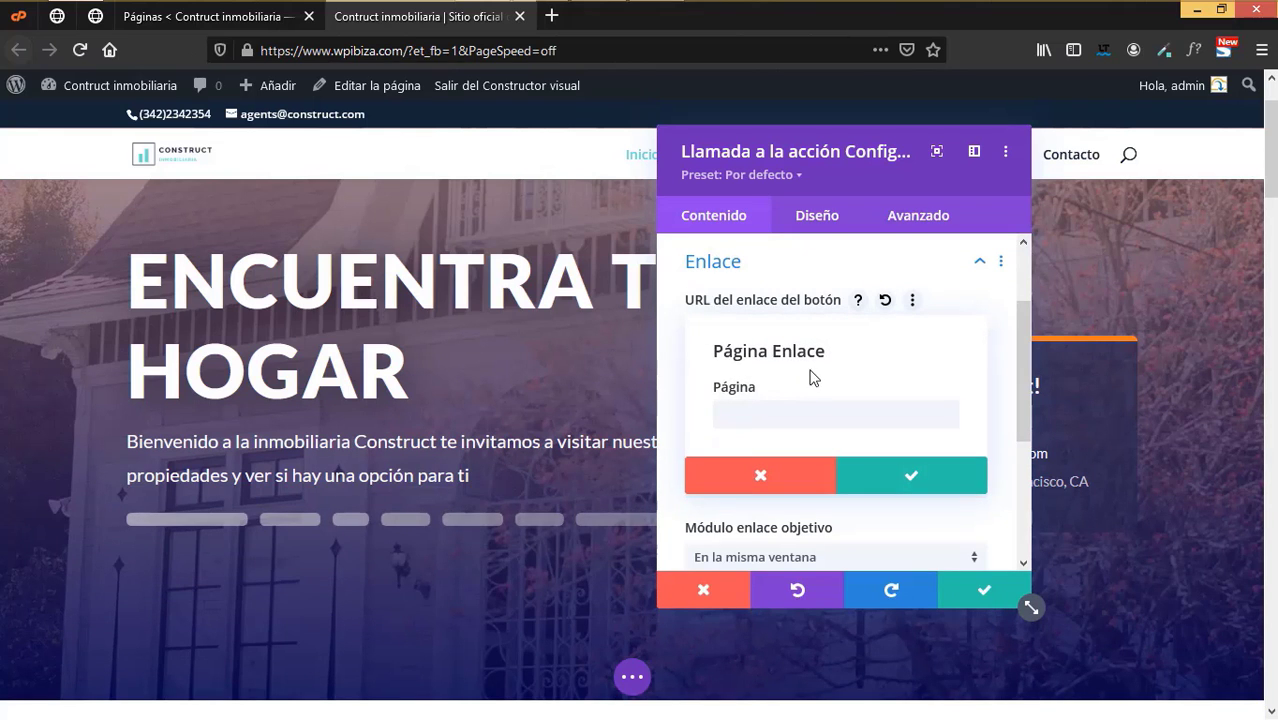
pyautogui.click(817, 416)
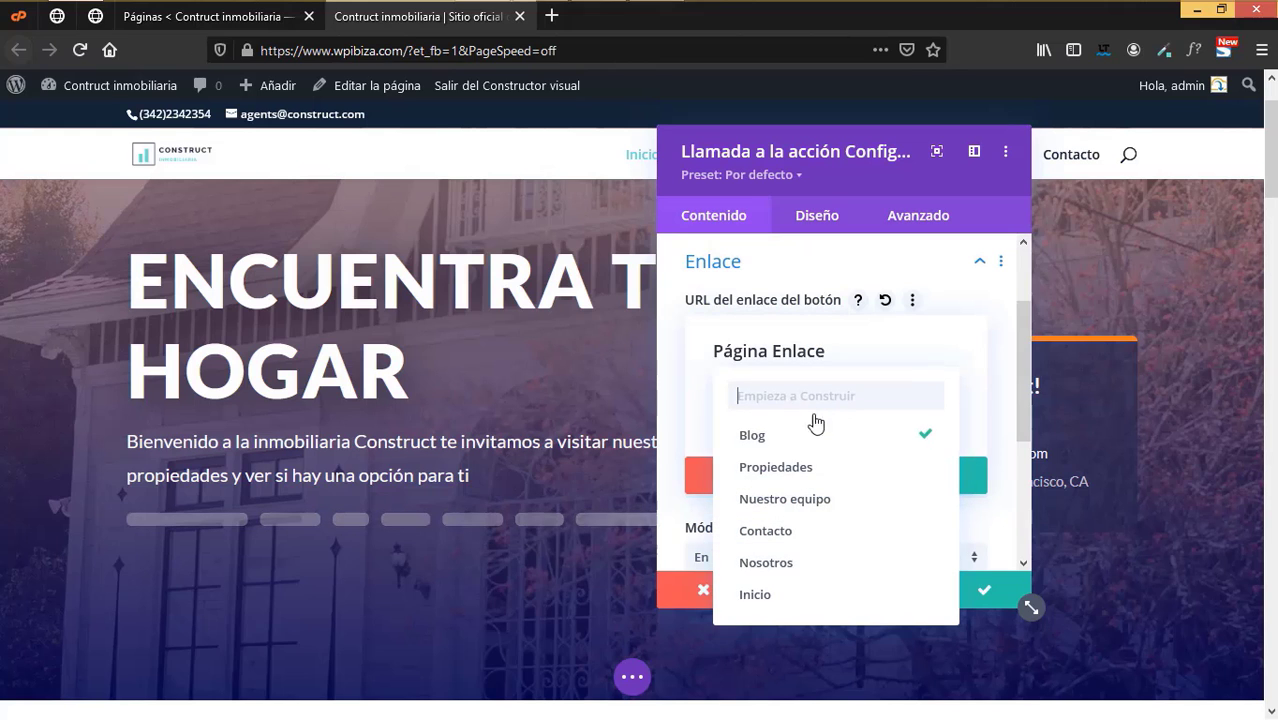
pyautogui.click(803, 468)
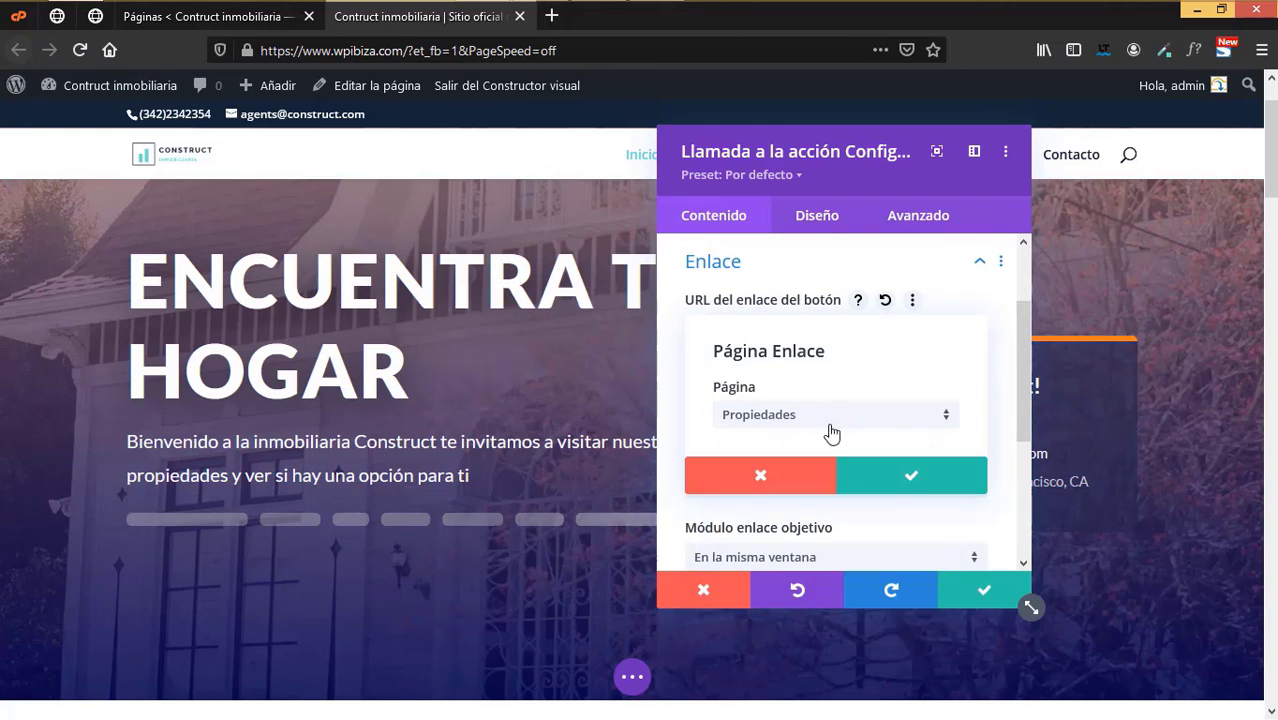
pyautogui.click(901, 477)
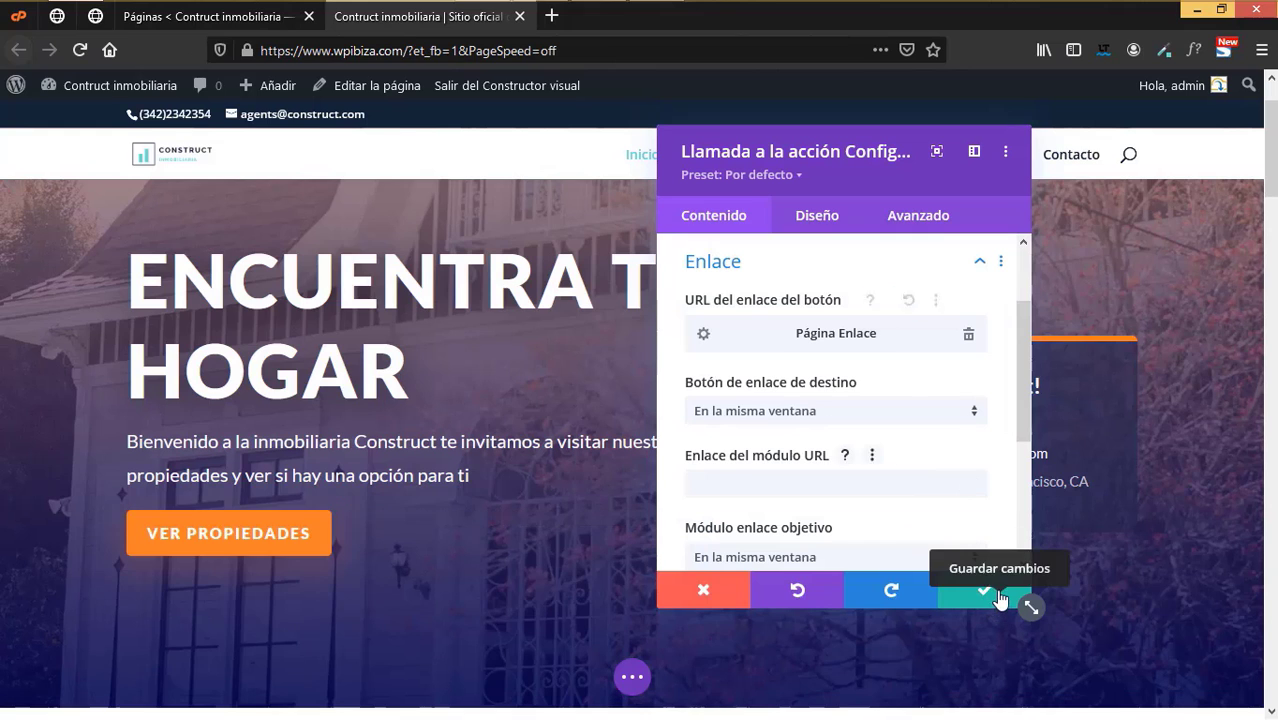
pyautogui.click(980, 580)
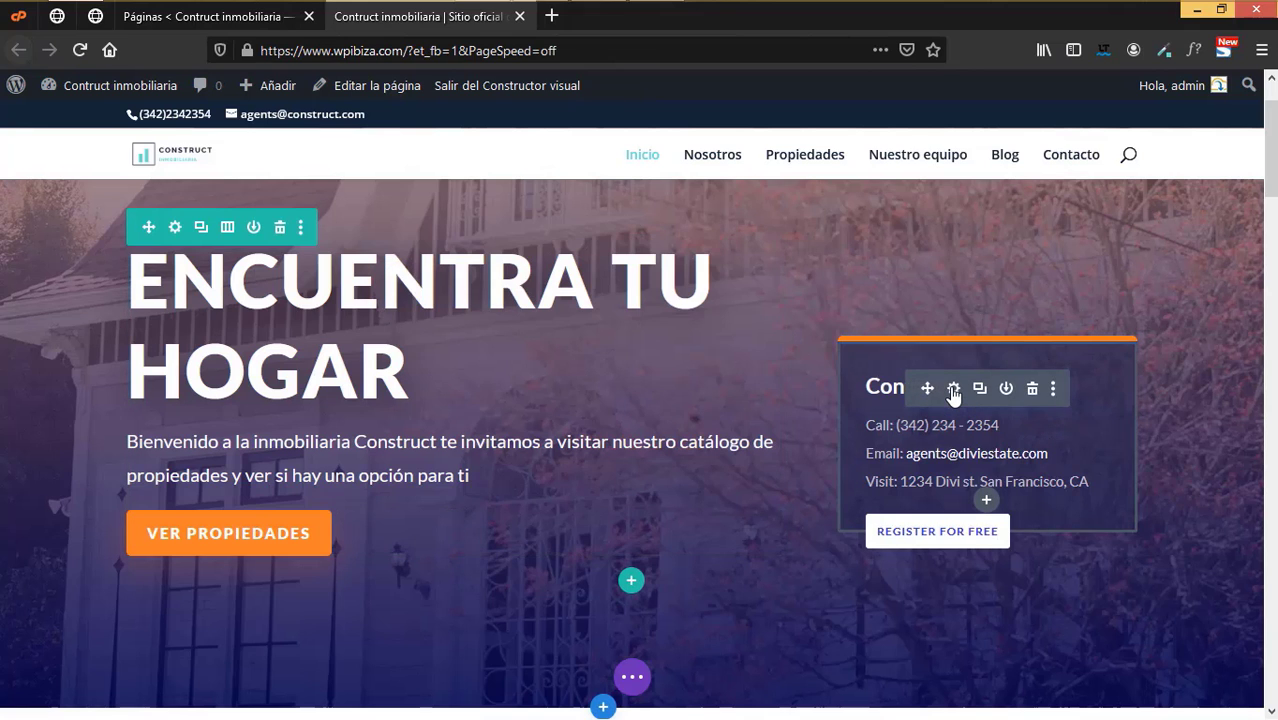
# - Change the contact card heading so it reads 'Contacta un agente'
pyautogui.click(953, 389)
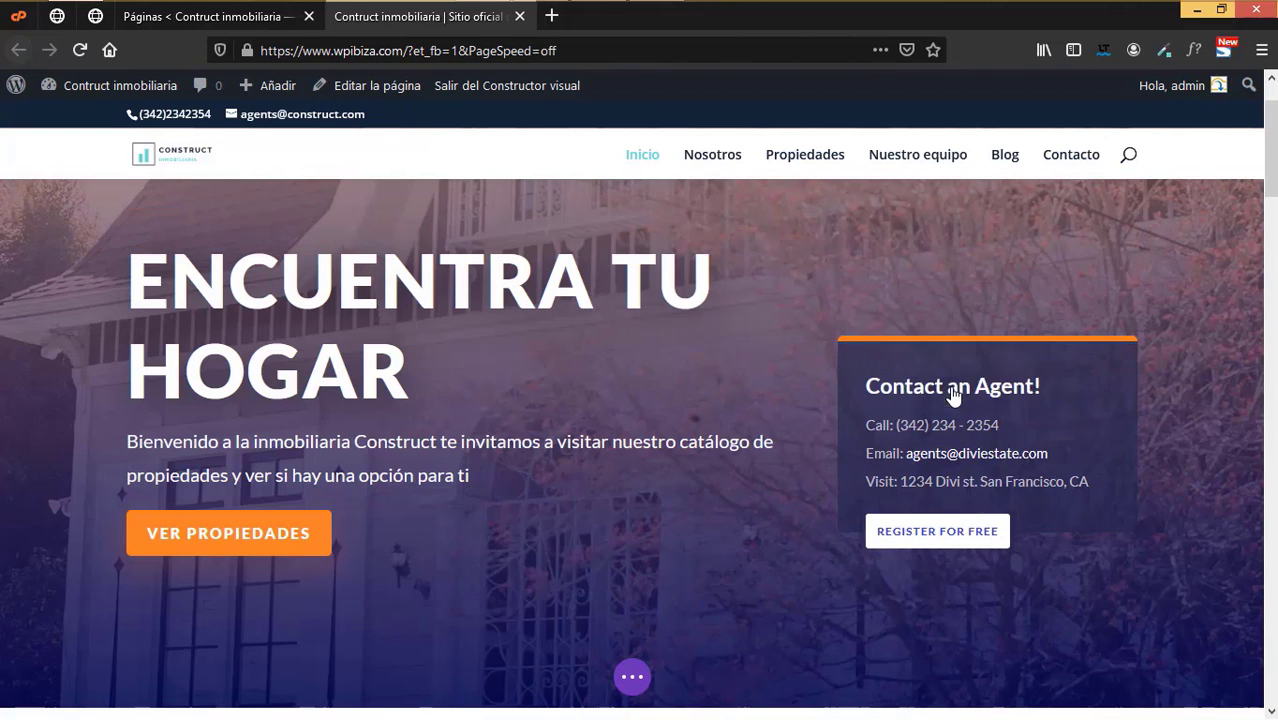
pyautogui.scroll(-2, 893, 463)
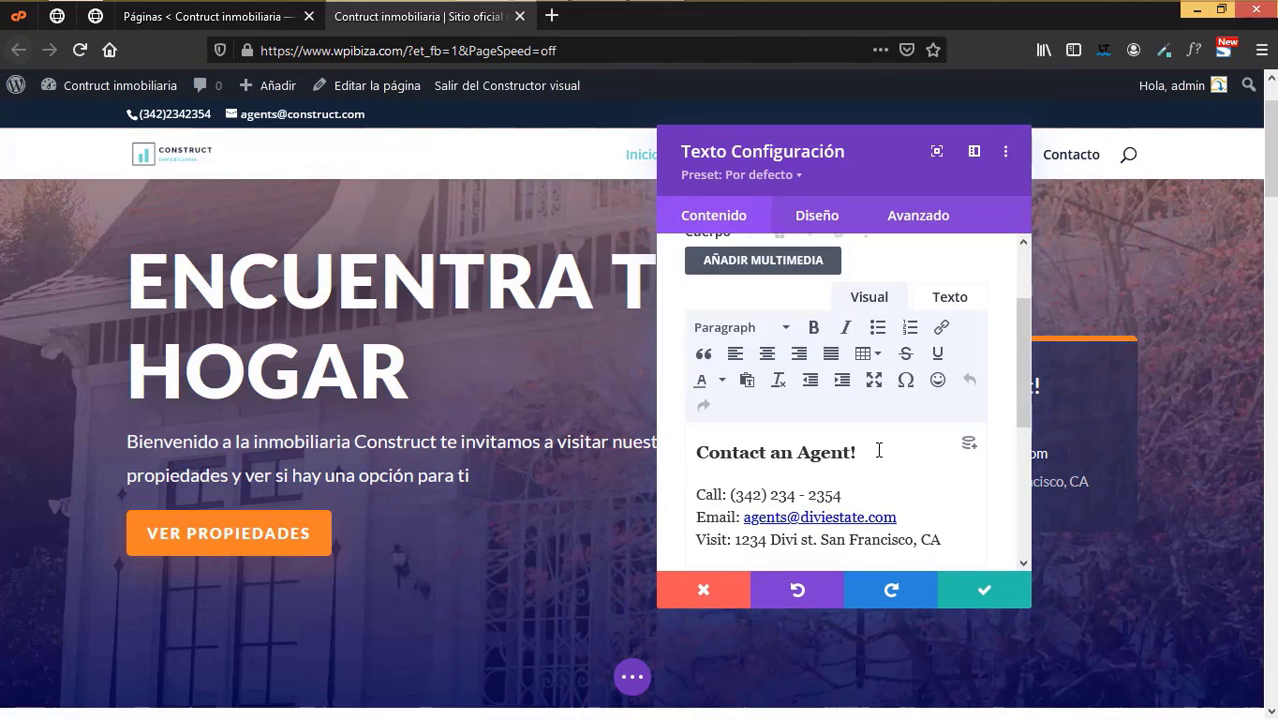
pyautogui.moveTo(879, 449); pyautogui.dragTo(771, 452)
pyautogui.press('BackSpace')
pyautogui.write('u')
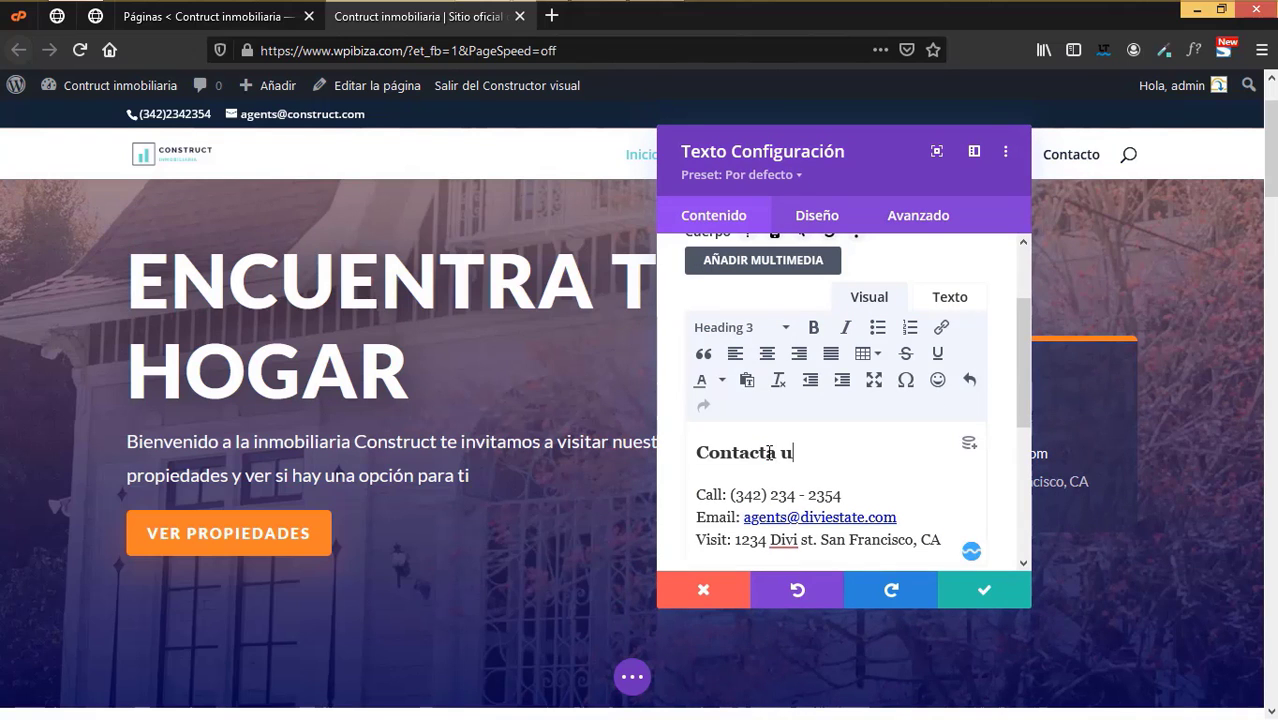
pyautogui.write('n agente')
# - Replace the Call and Email labels with 'Telefono' and 'Correo Elettronico'
pyautogui.scroll(-4, 766, 455)
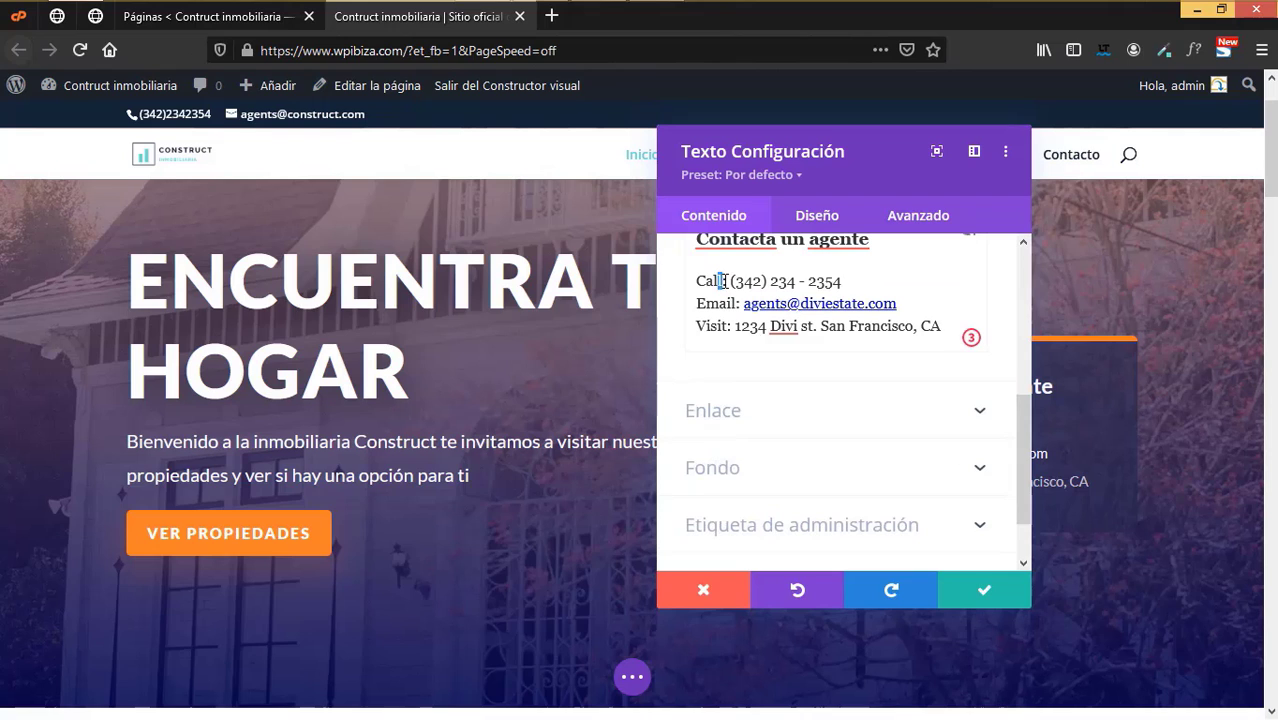
pyautogui.moveTo(723, 281); pyautogui.dragTo(689, 281)
pyautogui.write('Telefono')
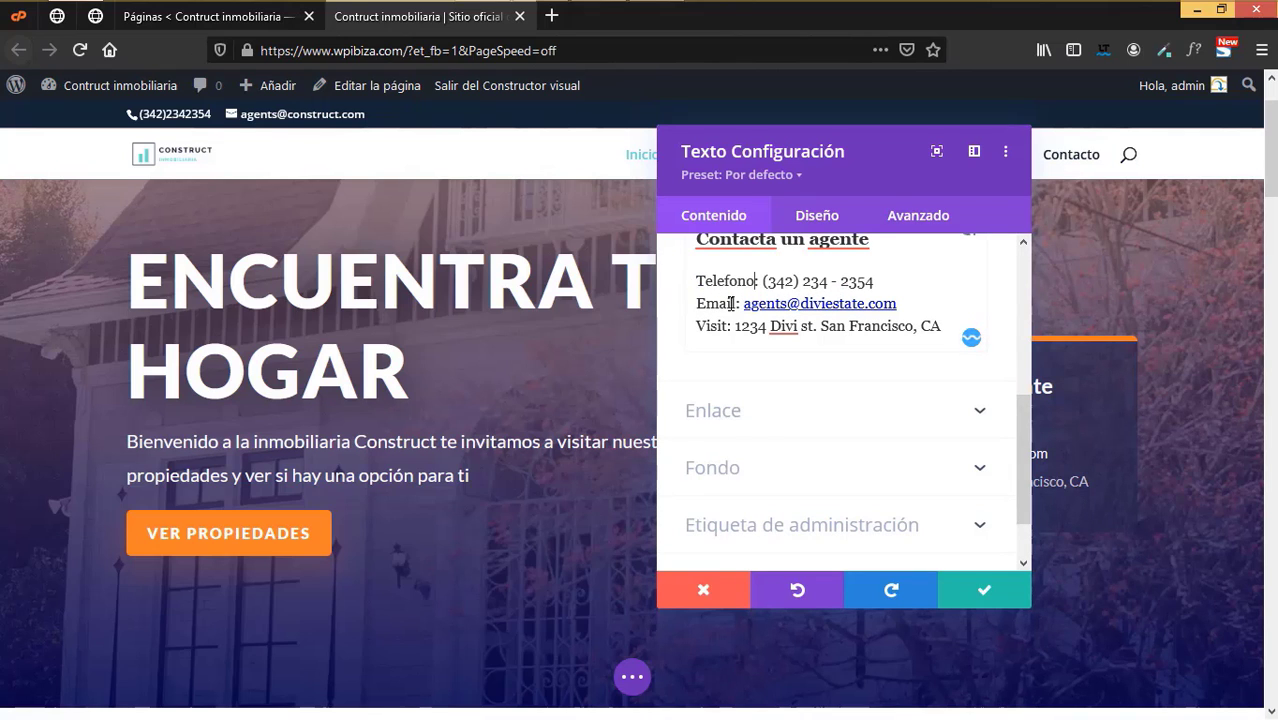
pyautogui.keyDown('shift'); pyautogui.click(675, 302); pyautogui.keyUp('shift')
pyautogui.write('C')
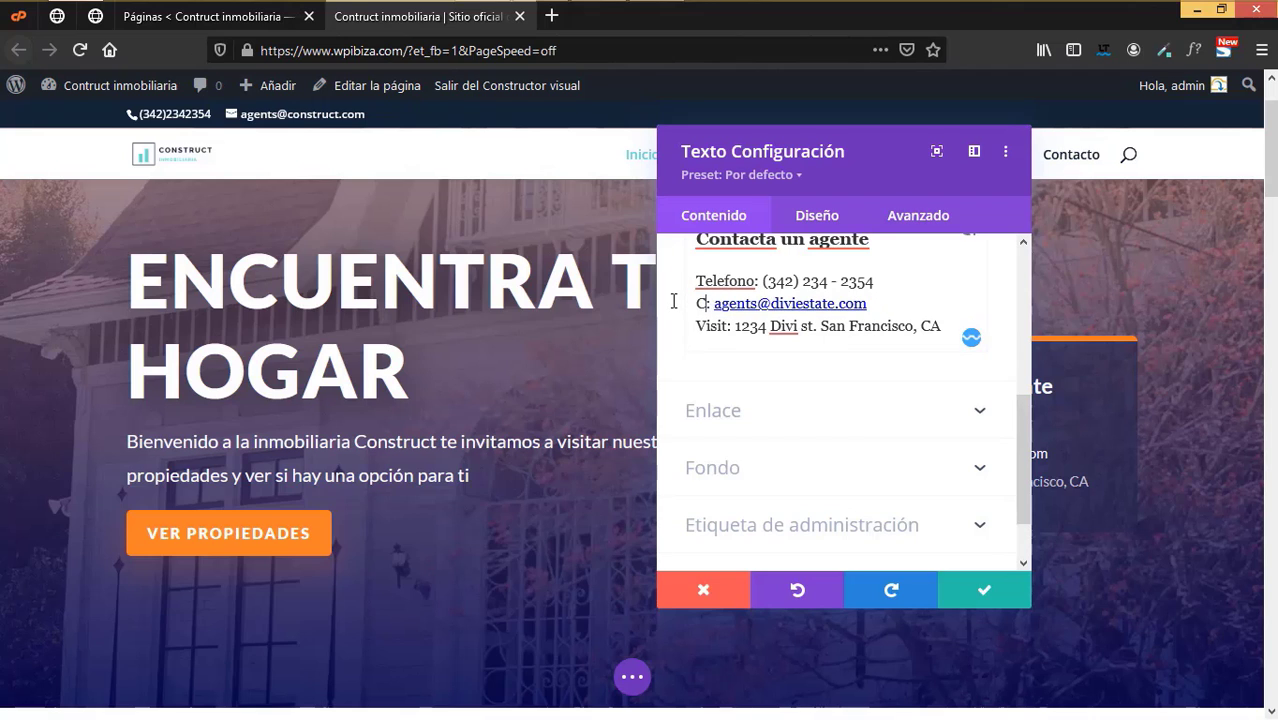
pyautogui.write('orreo')
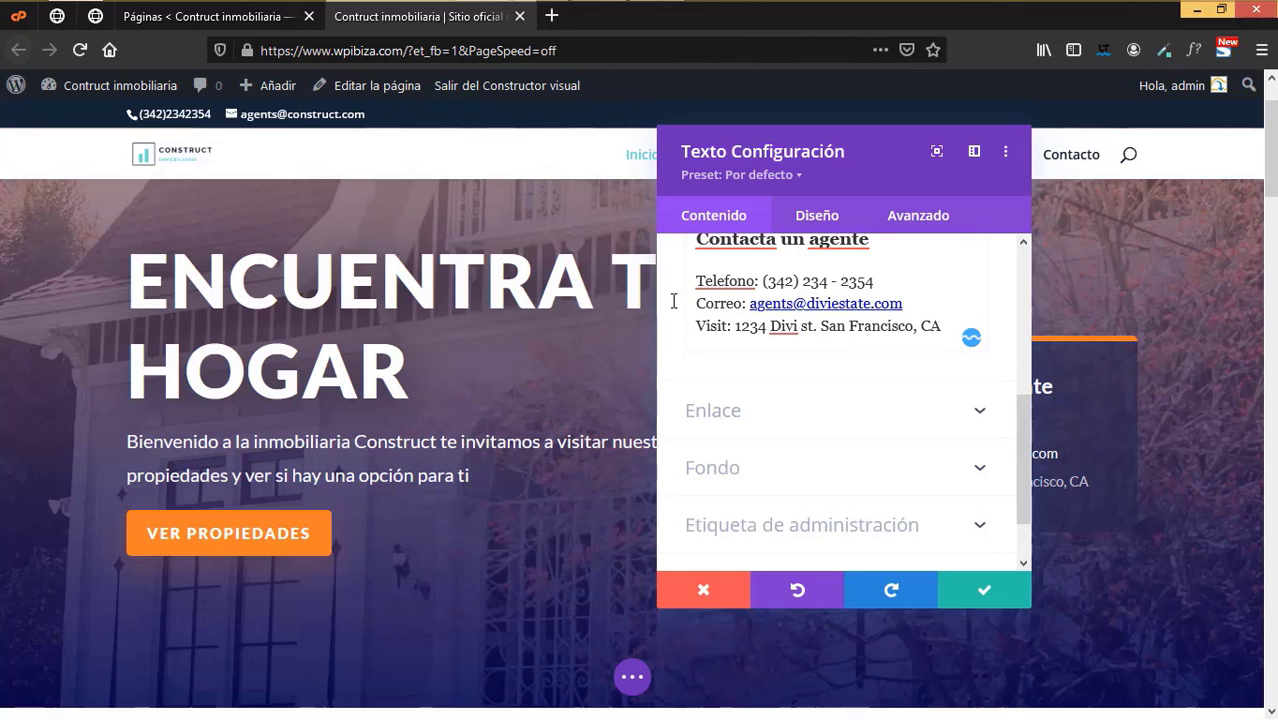
pyautogui.write(' electro')
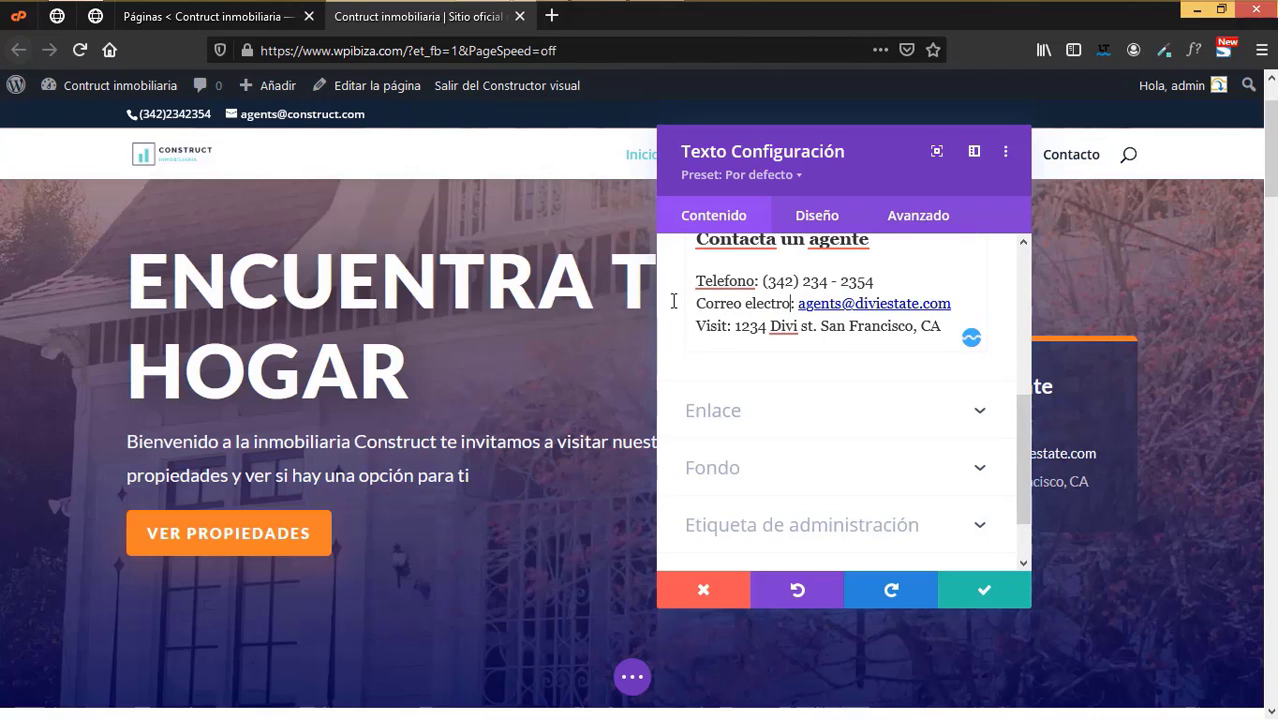
pyautogui.write('nico')
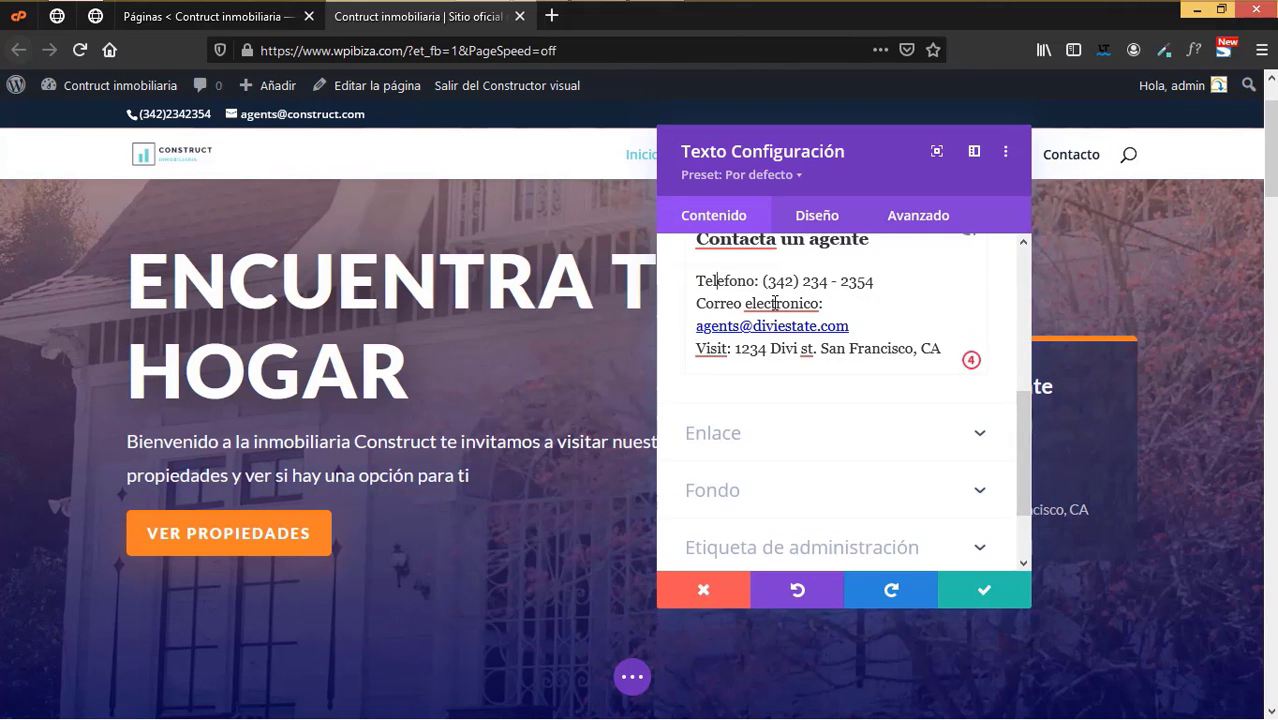
pyautogui.moveTo(775, 303)
pyautogui.click(797, 394)
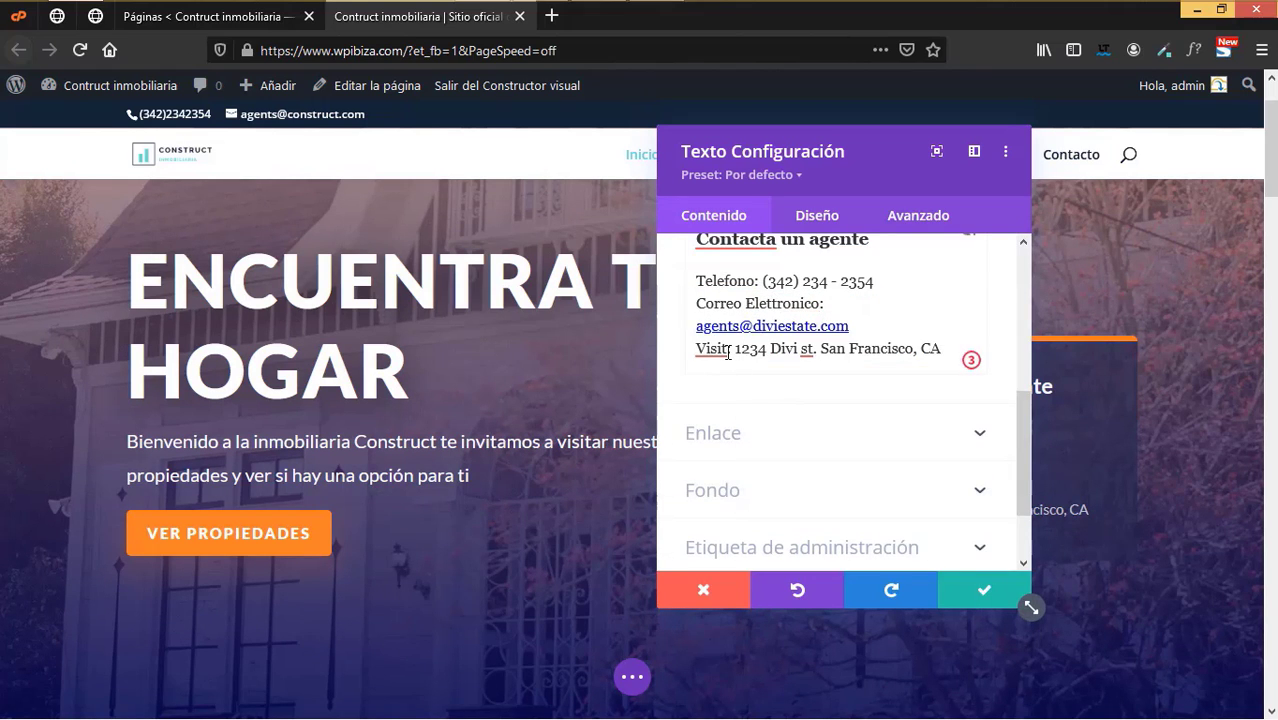
# - Replace the Visit label with 'Visitanos' and save the contact box text
pyautogui.moveTo(728, 352); pyautogui.dragTo(690, 346)
pyautogui.write('Visitanos')
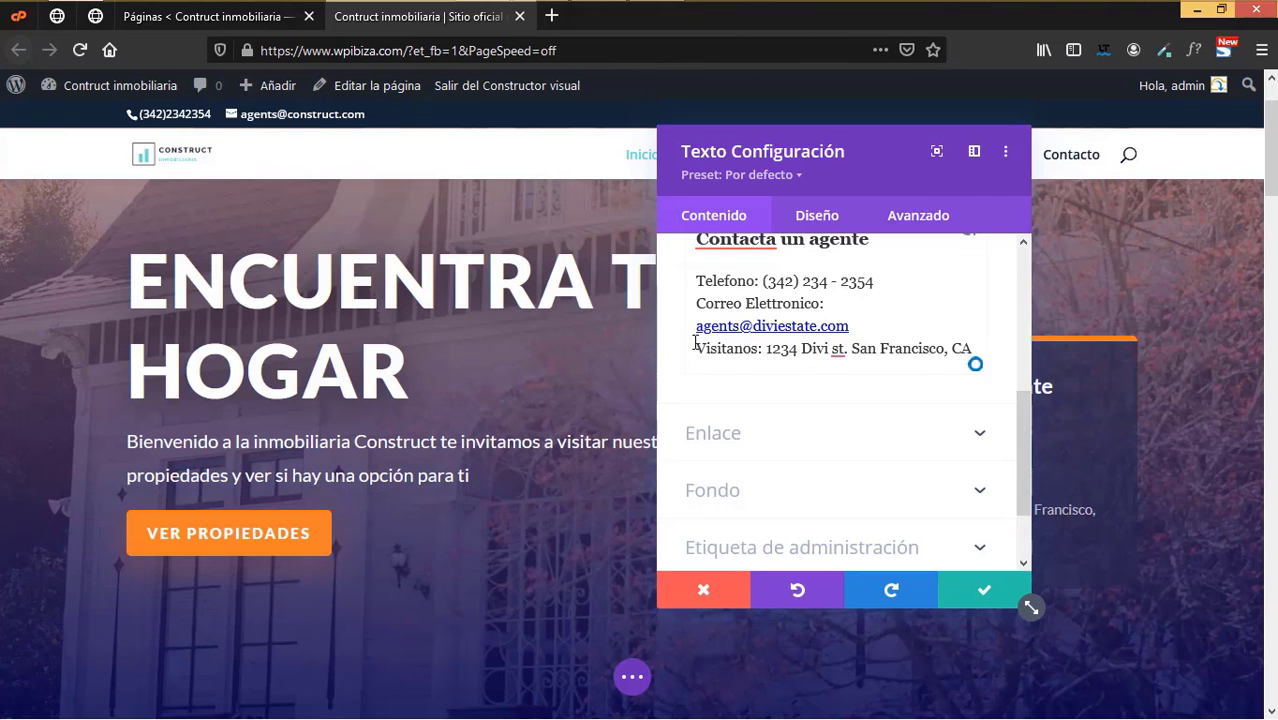
pyautogui.click(988, 592)
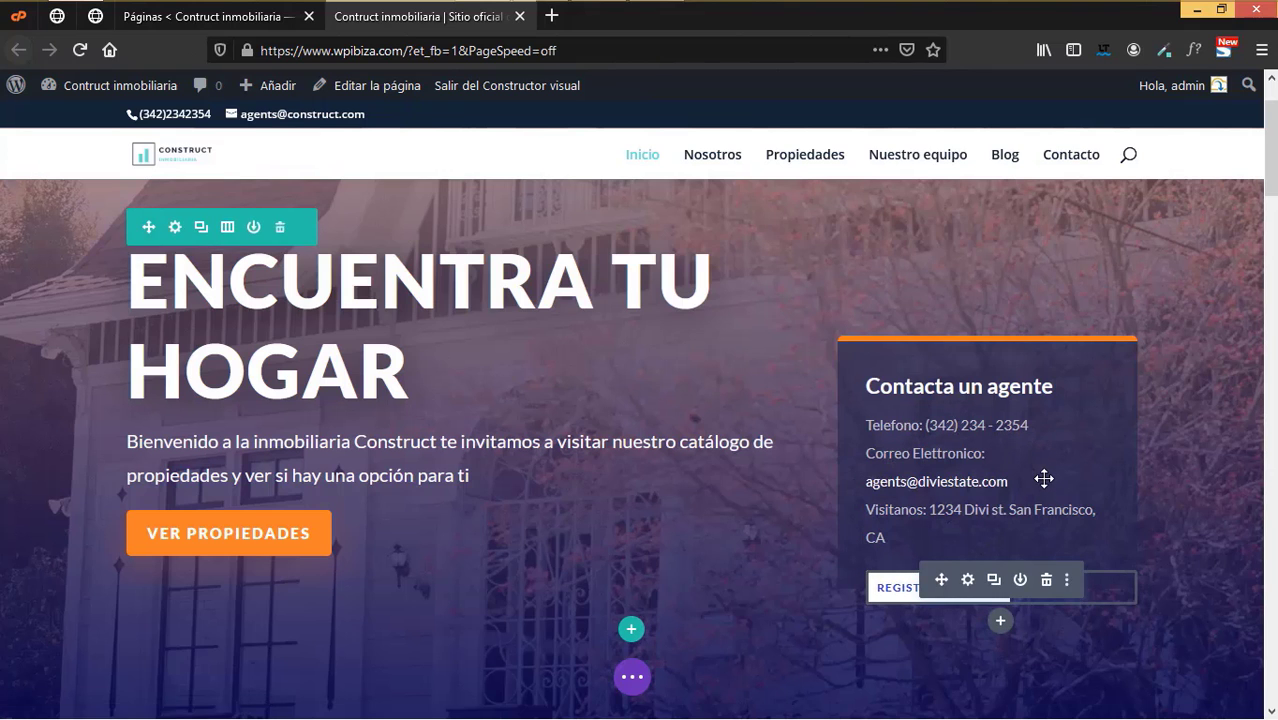
pyautogui.scroll(-2, 1043, 480)
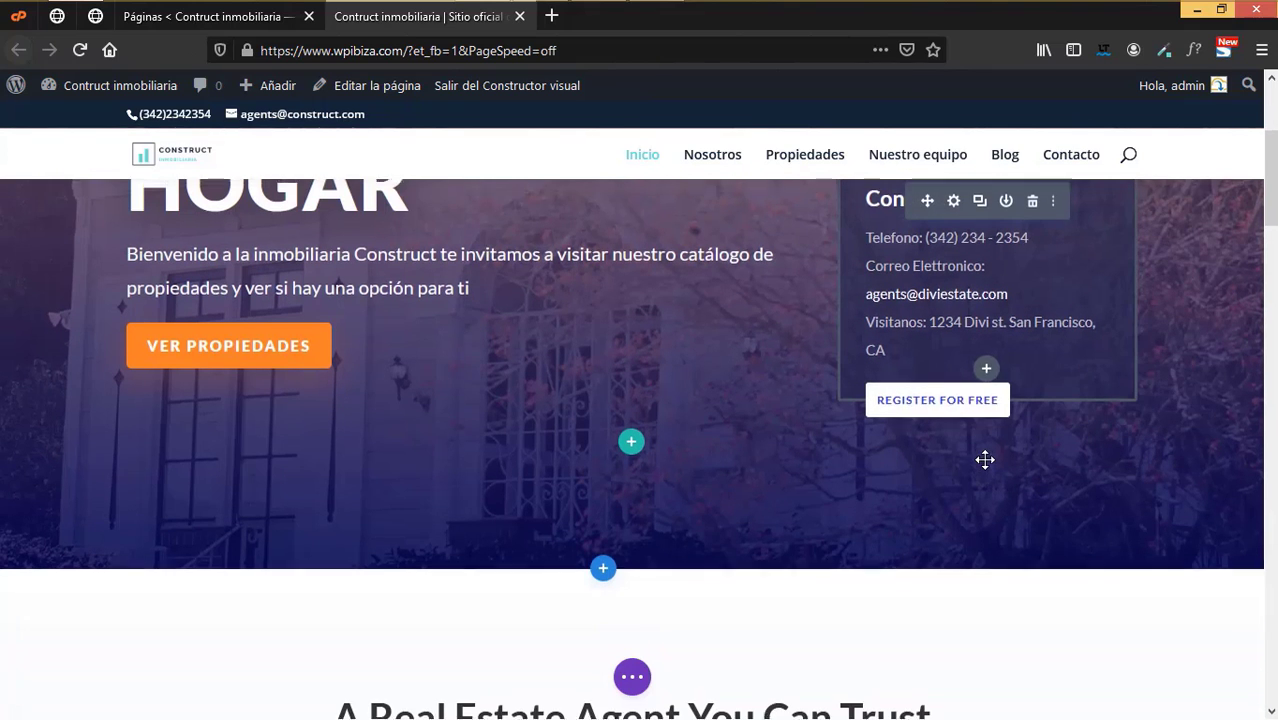
pyautogui.scroll(1, 984, 470)
pyautogui.moveTo(960, 500)
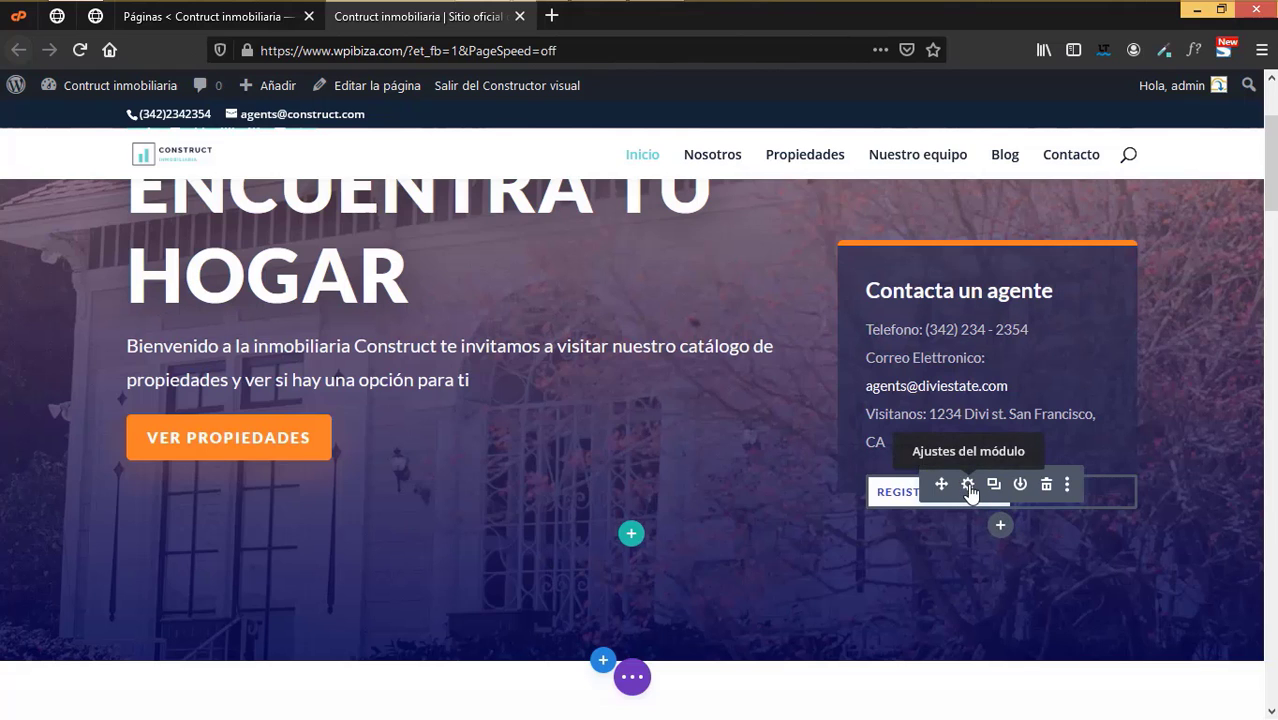
# - Replace the contact box's 'Register for Free' button label with 'Contacto'
pyautogui.click(968, 486)
pyautogui.scroll(-1, 850, 468)
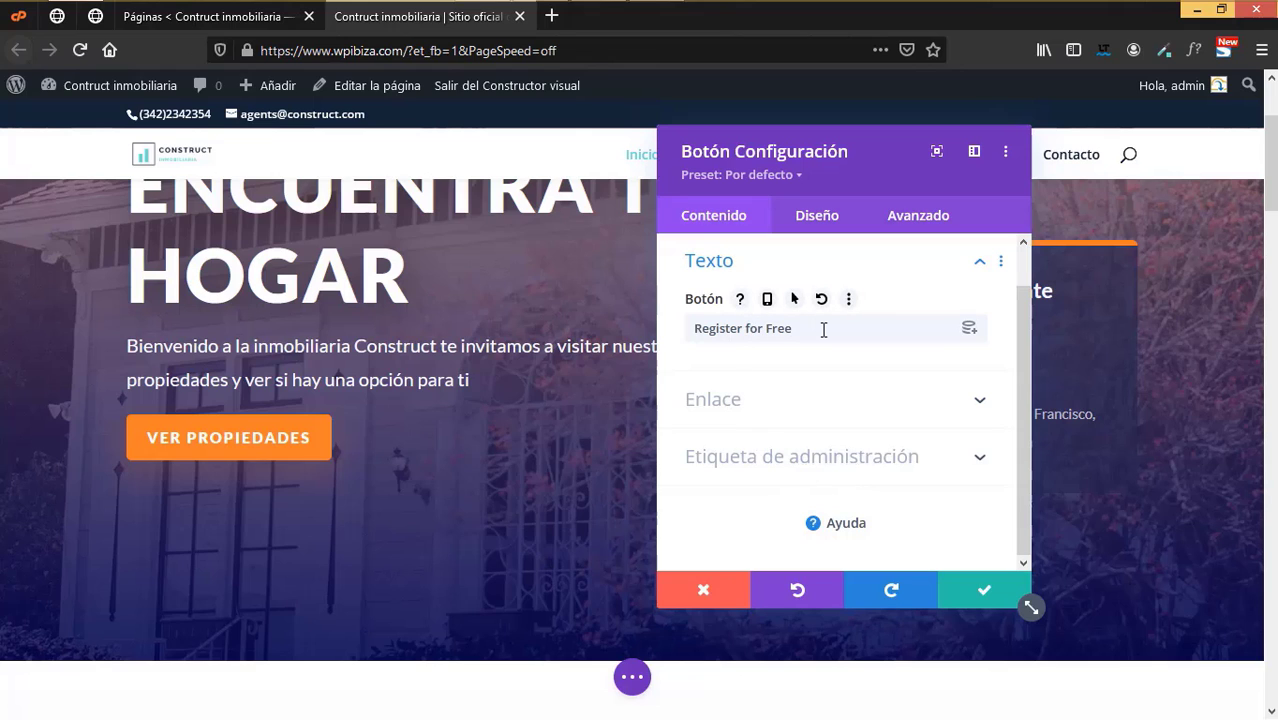
pyautogui.click(788, 332)
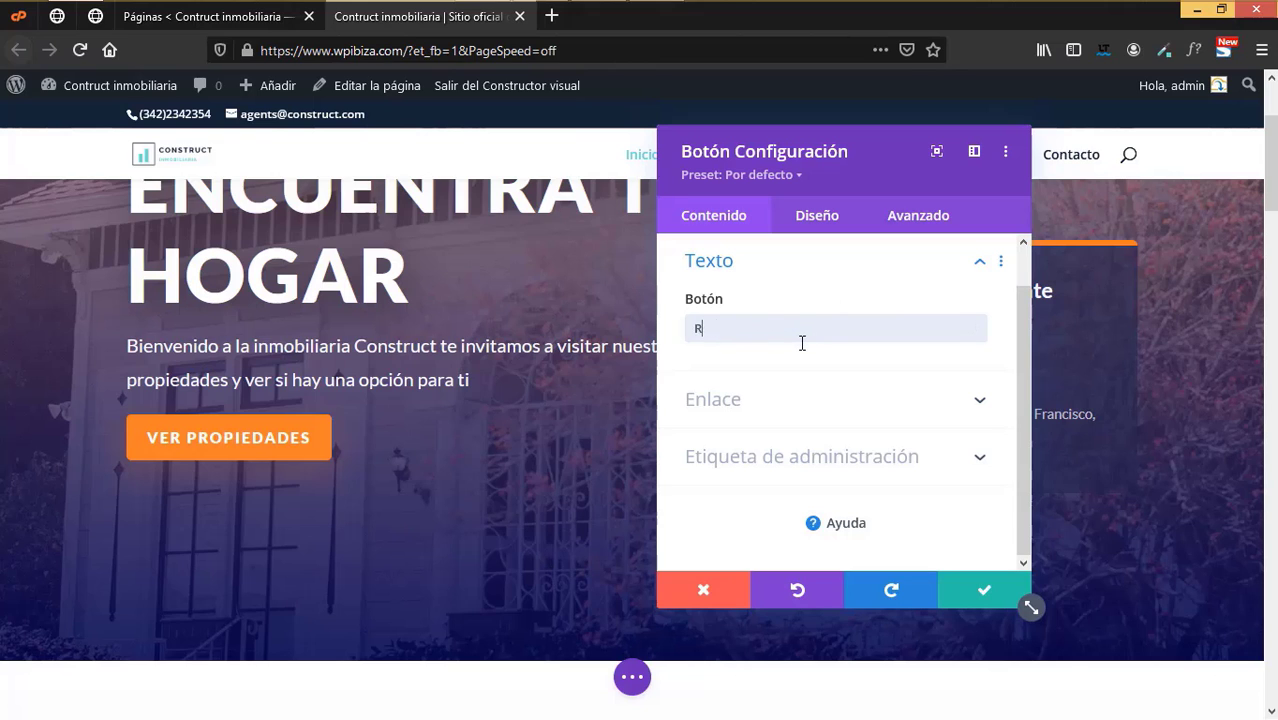
pyautogui.press('BackSpace')
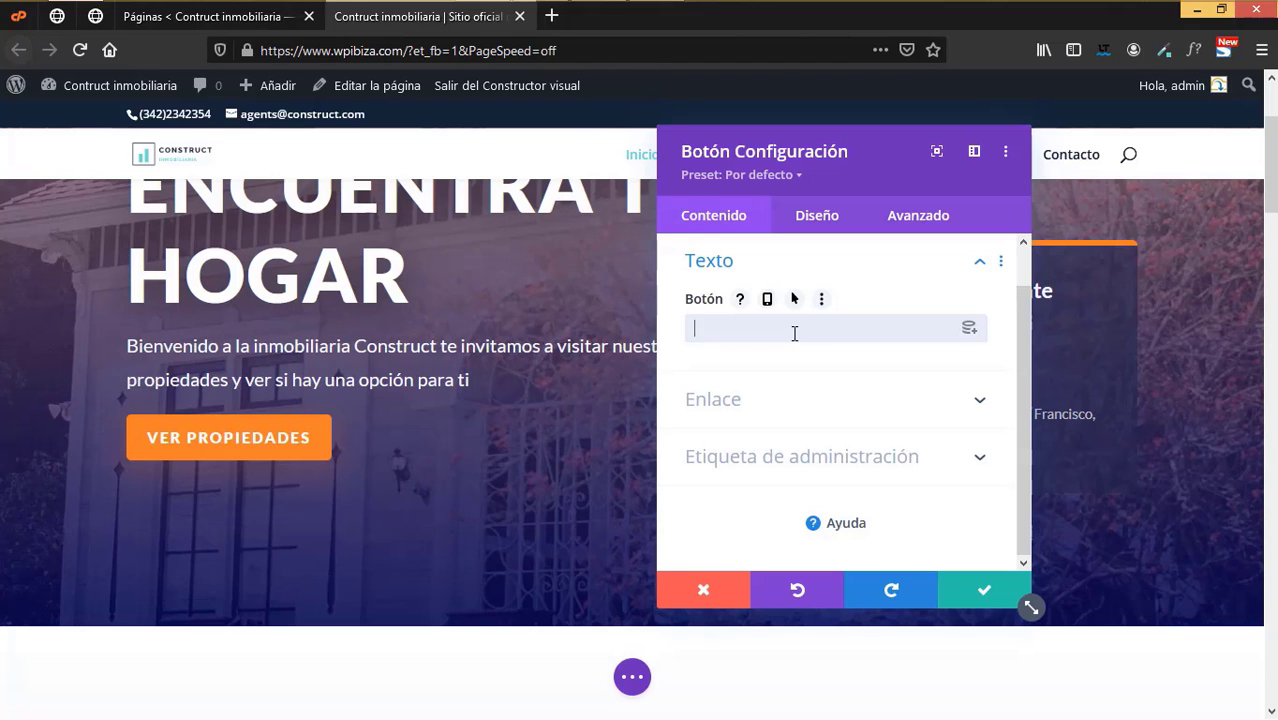
pyautogui.moveTo(862, 157); pyautogui.dragTo(790, 217)
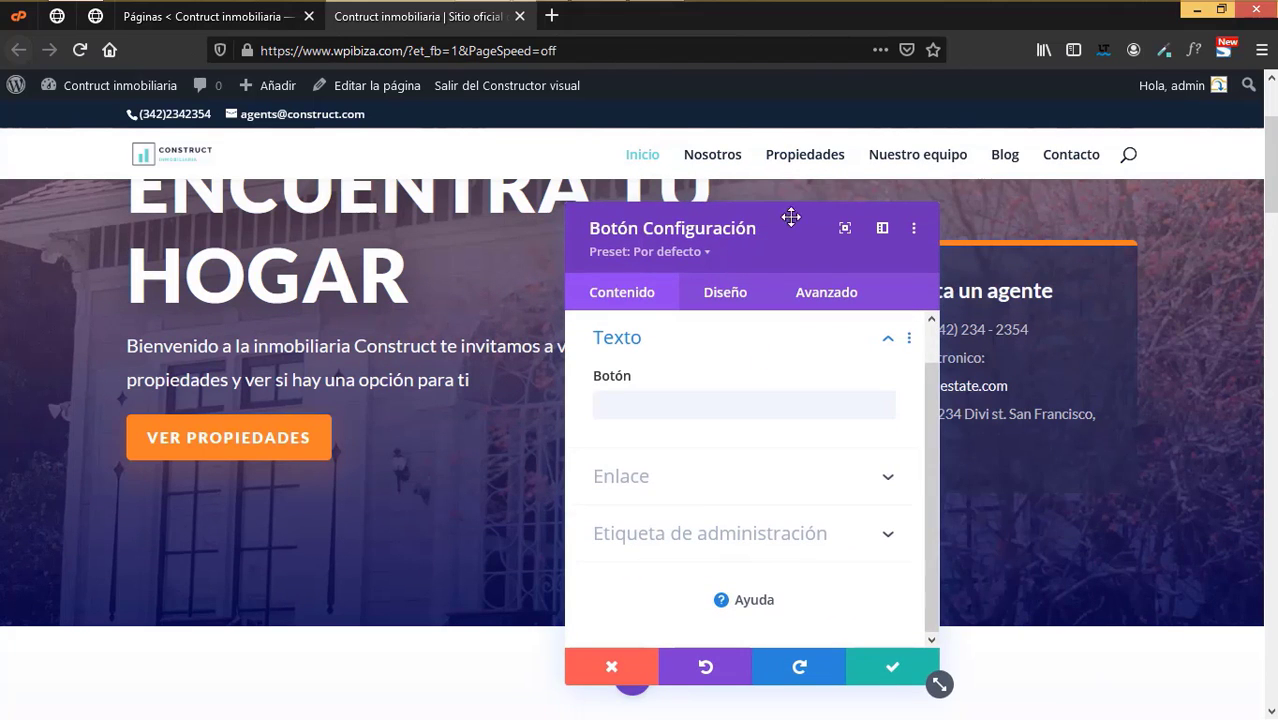
pyautogui.click(622, 405)
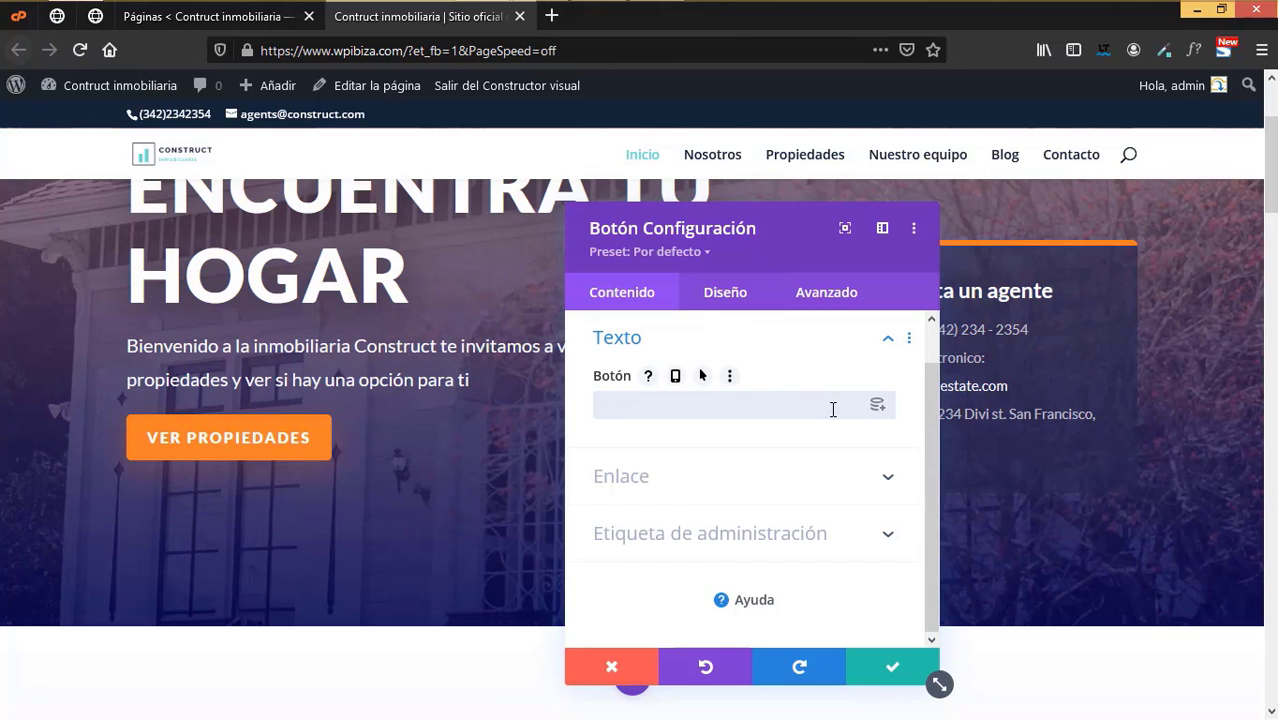
pyautogui.write('Contacto')
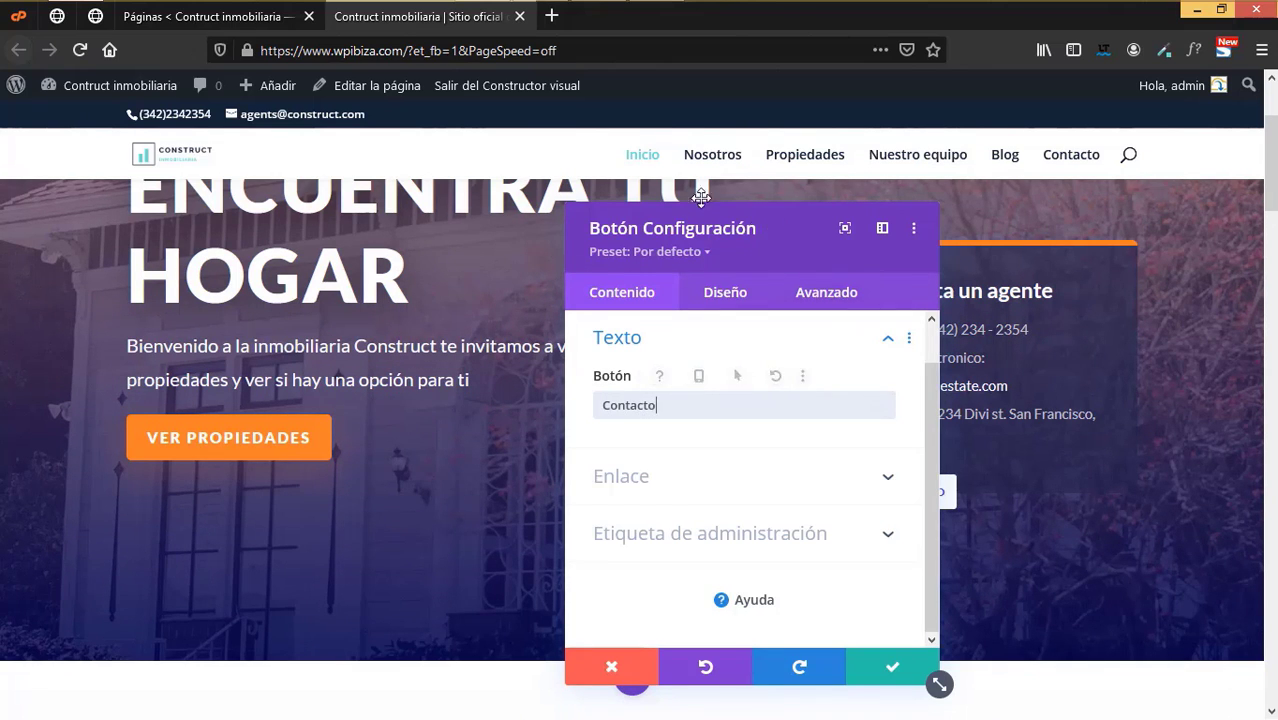
pyautogui.moveTo(701, 197); pyautogui.dragTo(635, 170)
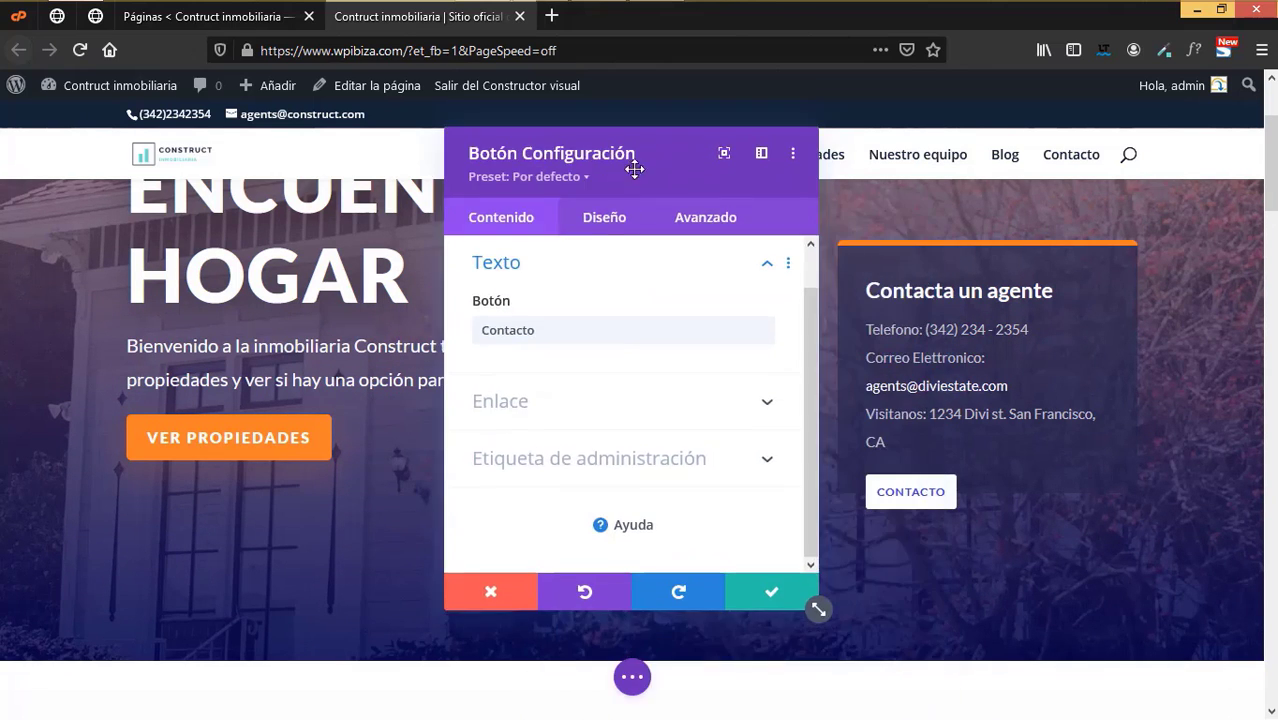
pyautogui.click(519, 404)
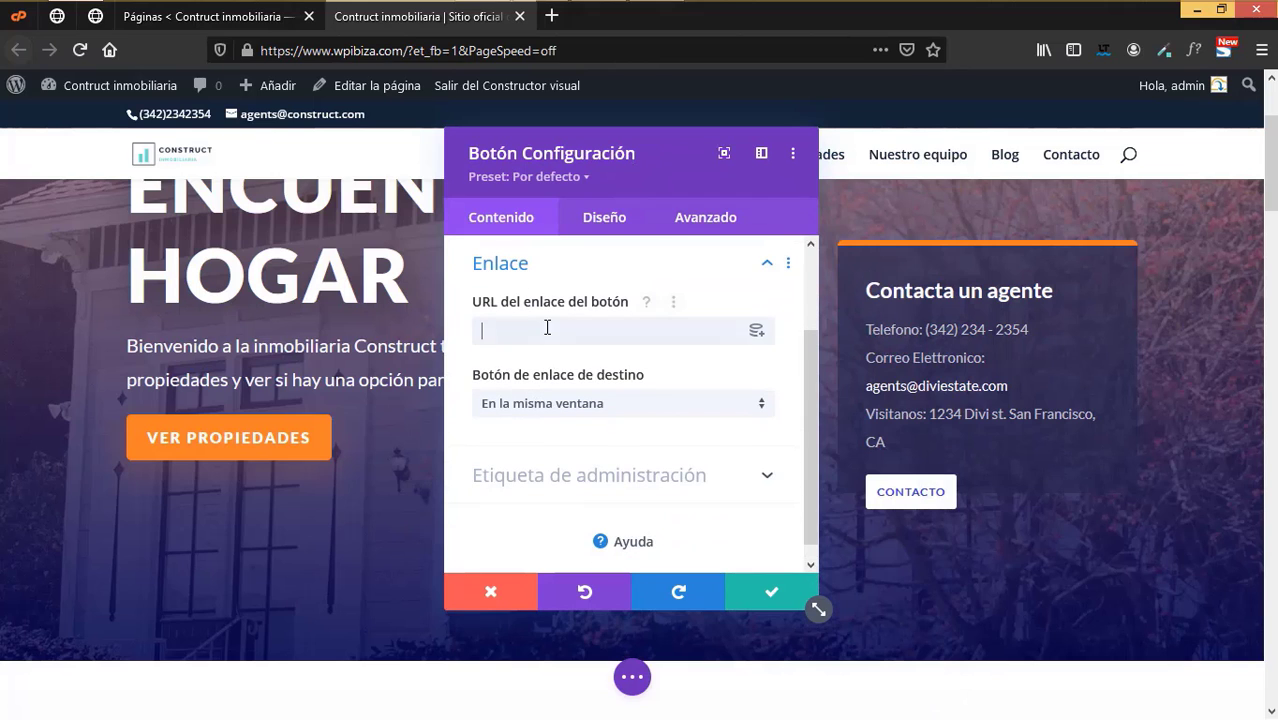
# - Link the Contacto button to the Contacto page through Página Enlace and save it
pyautogui.click(753, 336)
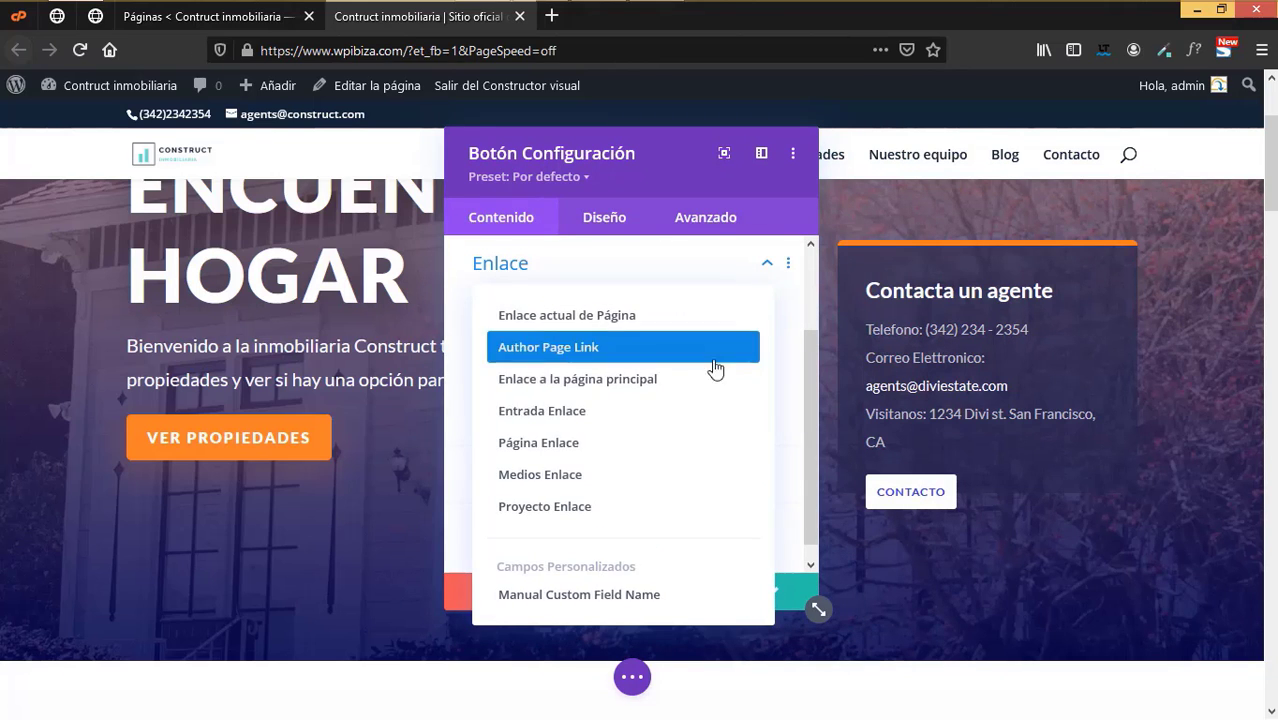
pyautogui.click(577, 444)
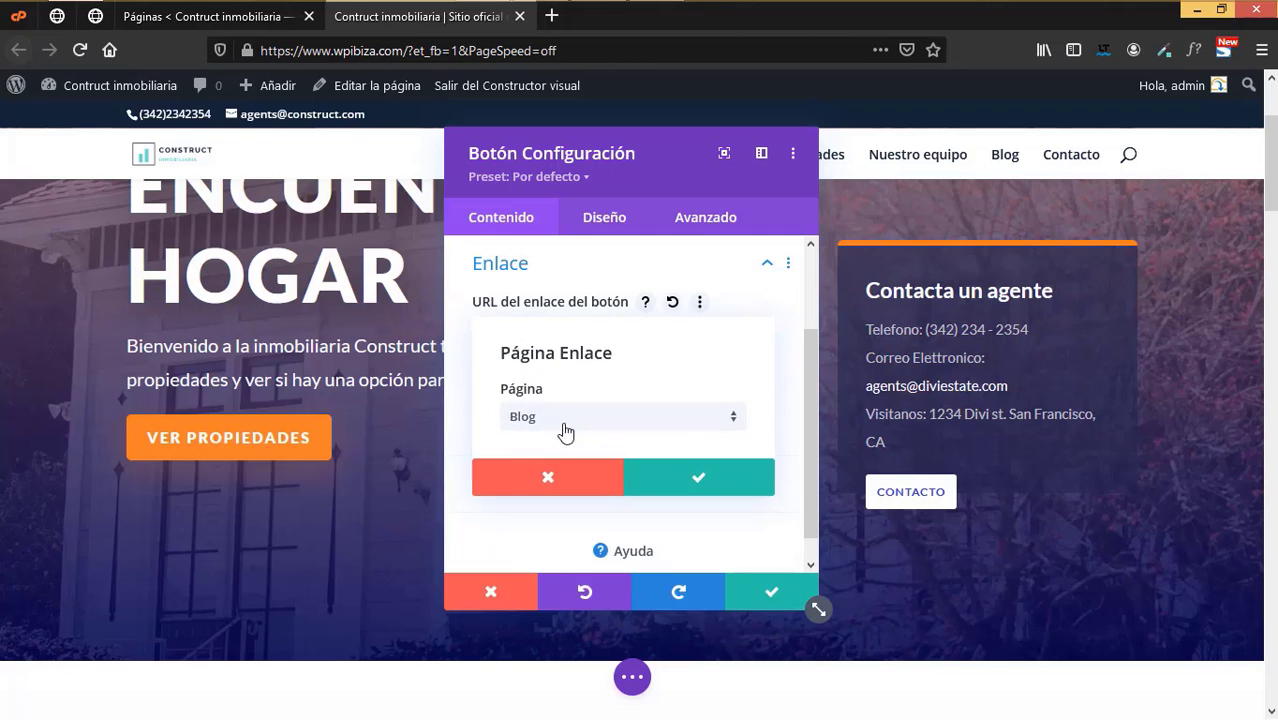
pyautogui.click(551, 424)
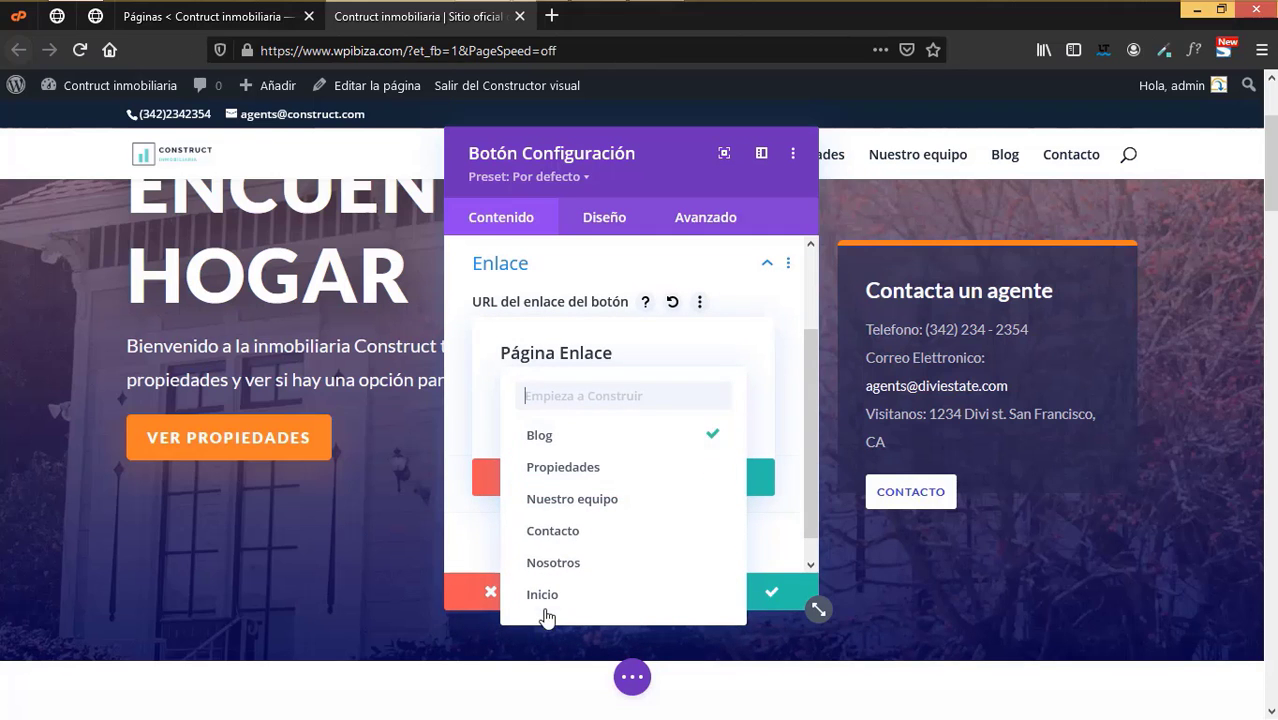
pyautogui.click(552, 538)
pyautogui.click(722, 482)
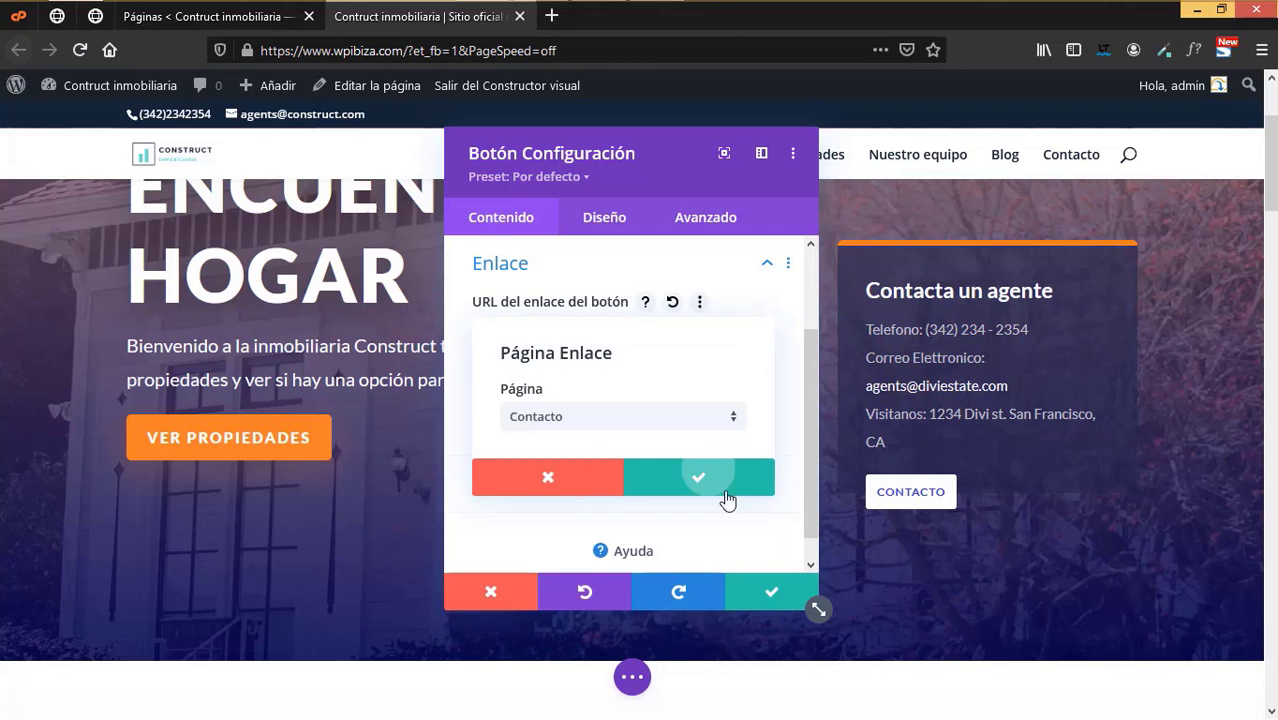
pyautogui.click(769, 599)
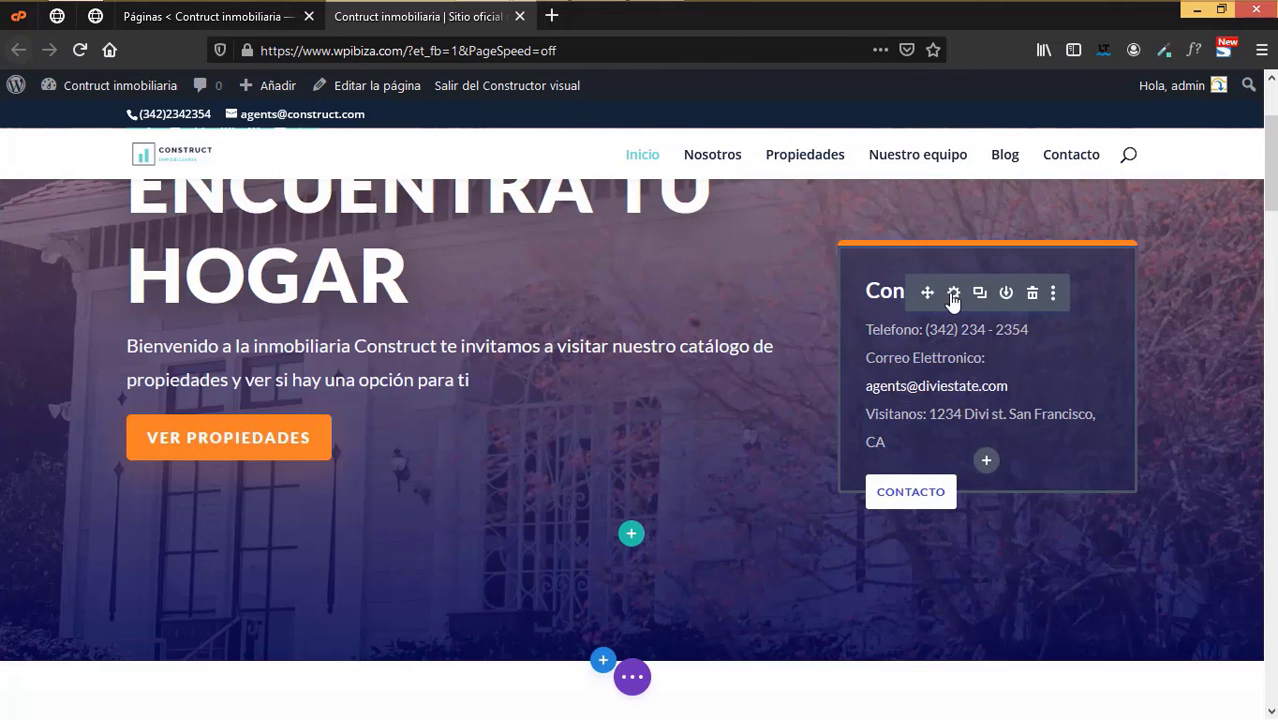
# - Reopen the contact Text module settings to review its Spanish 'Contacta un agente' text
pyautogui.click(953, 293)
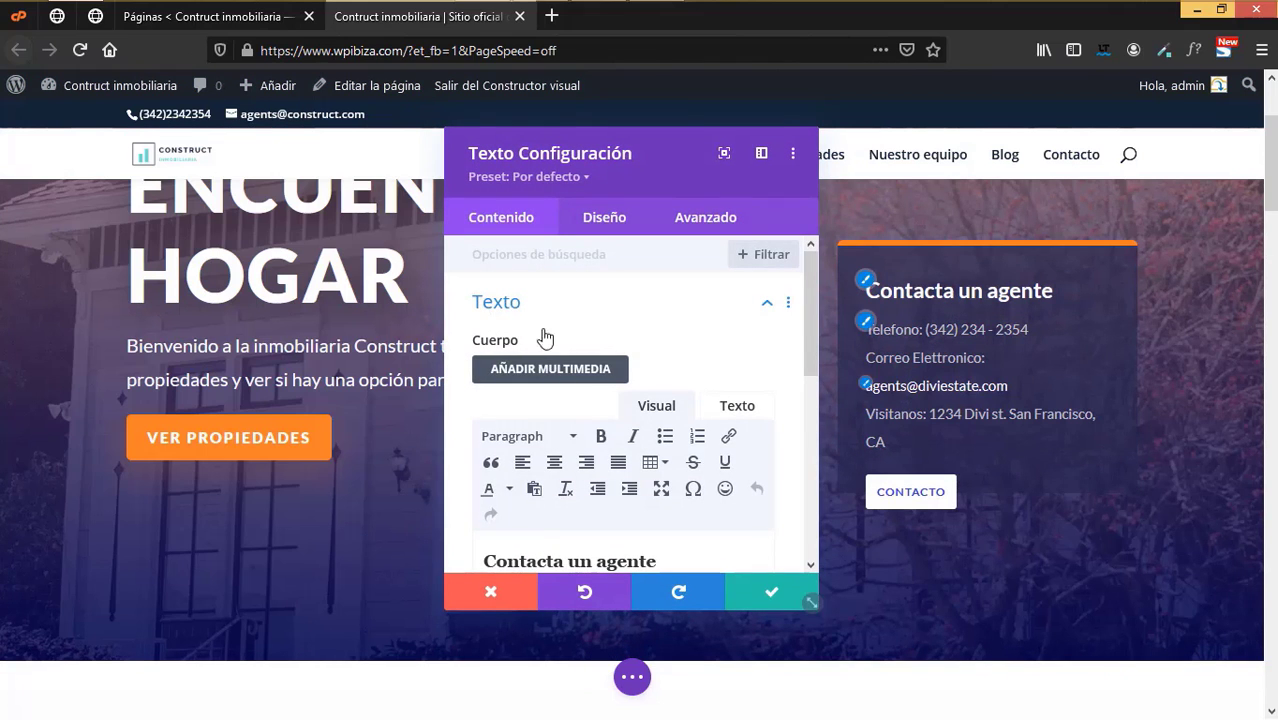
pyautogui.scroll(-3, 590, 415)
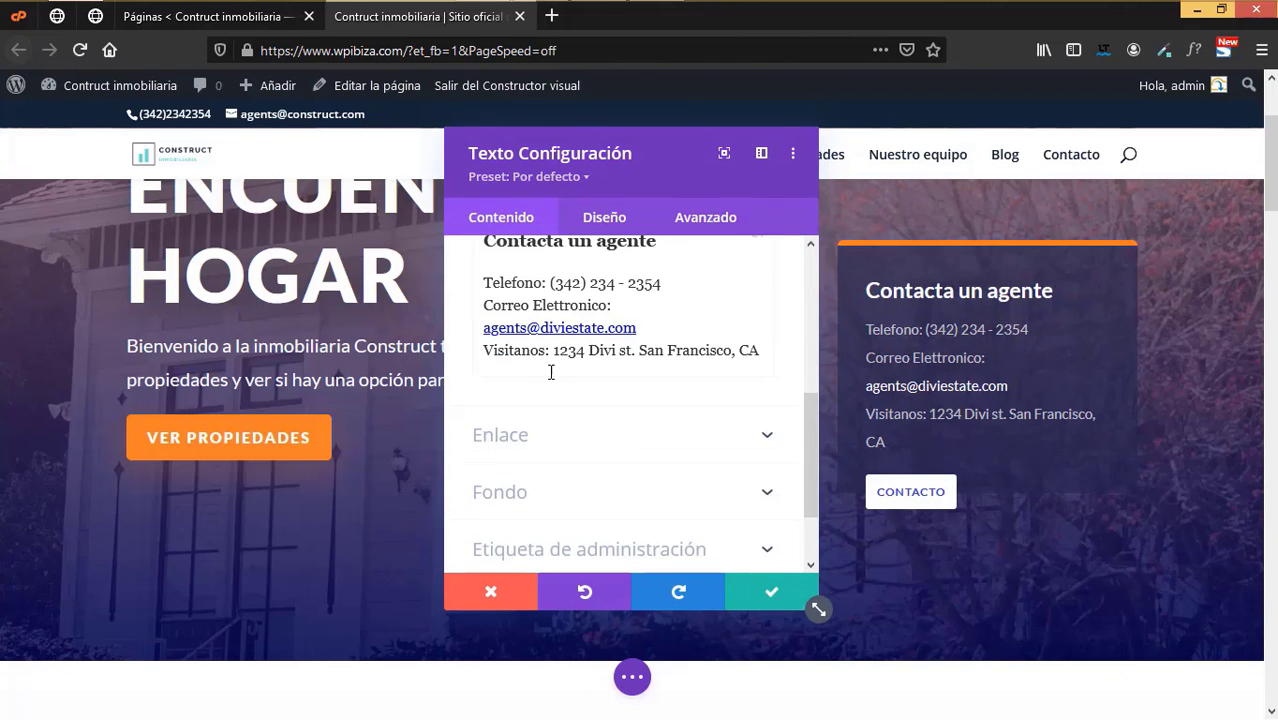
pyautogui.scroll(1, 587, 459)
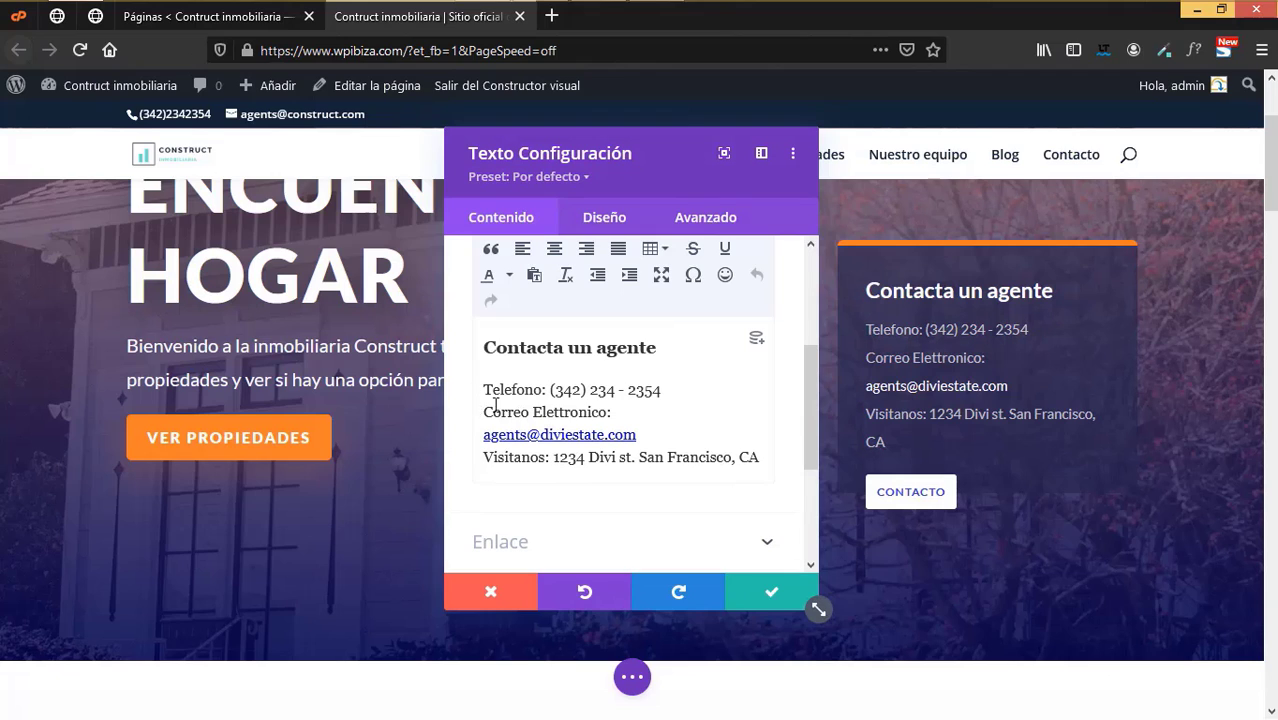
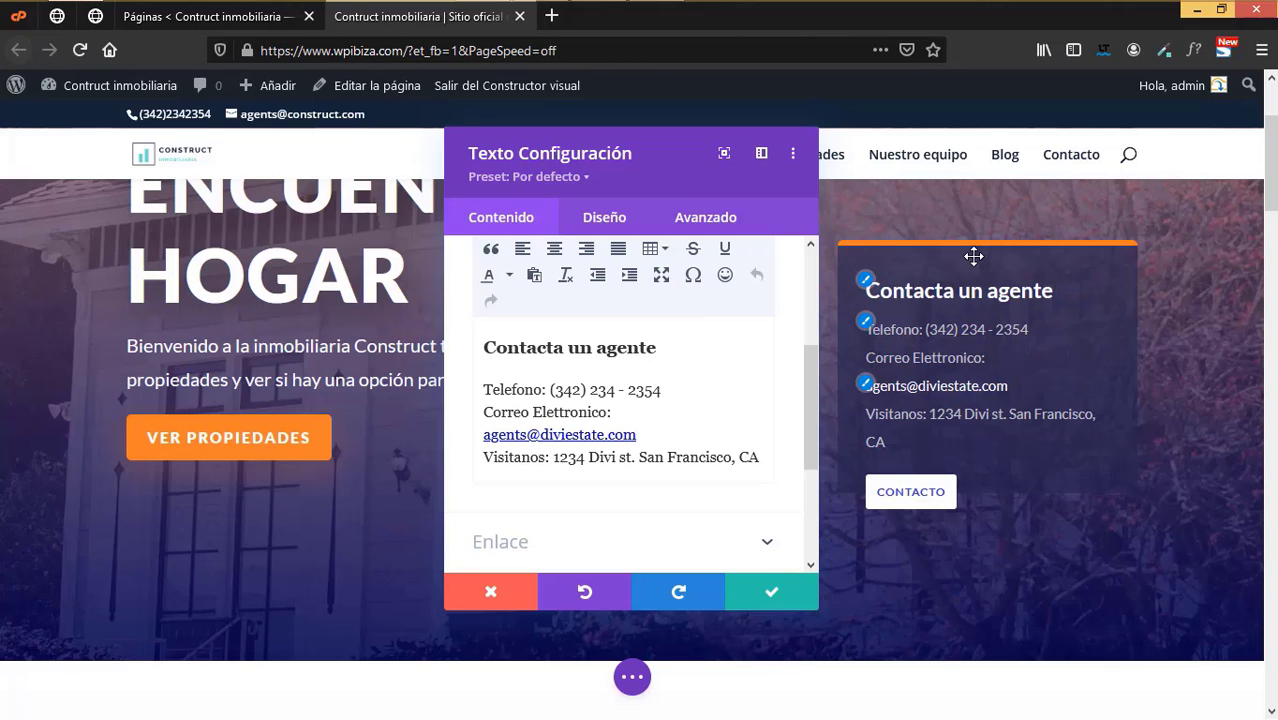
# - Browse the contact text module's Design options, then discard changes and close its settings
pyautogui.click(604, 218)
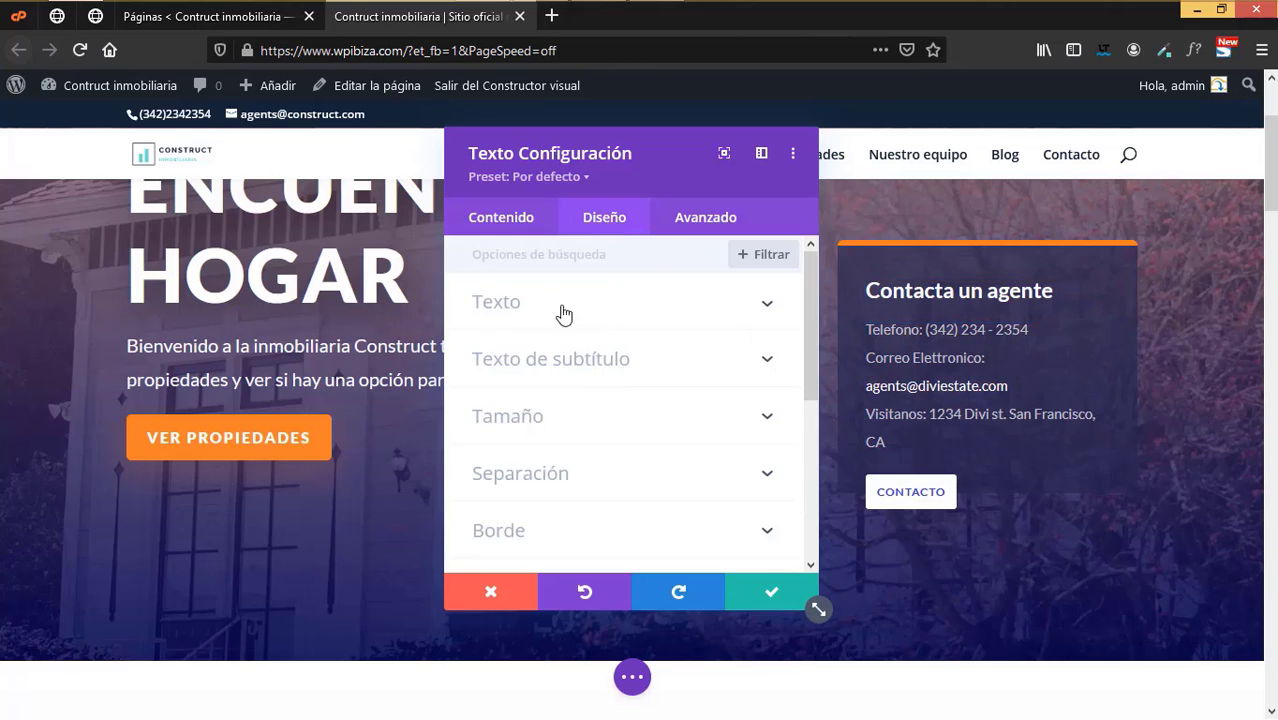
pyautogui.click(574, 366)
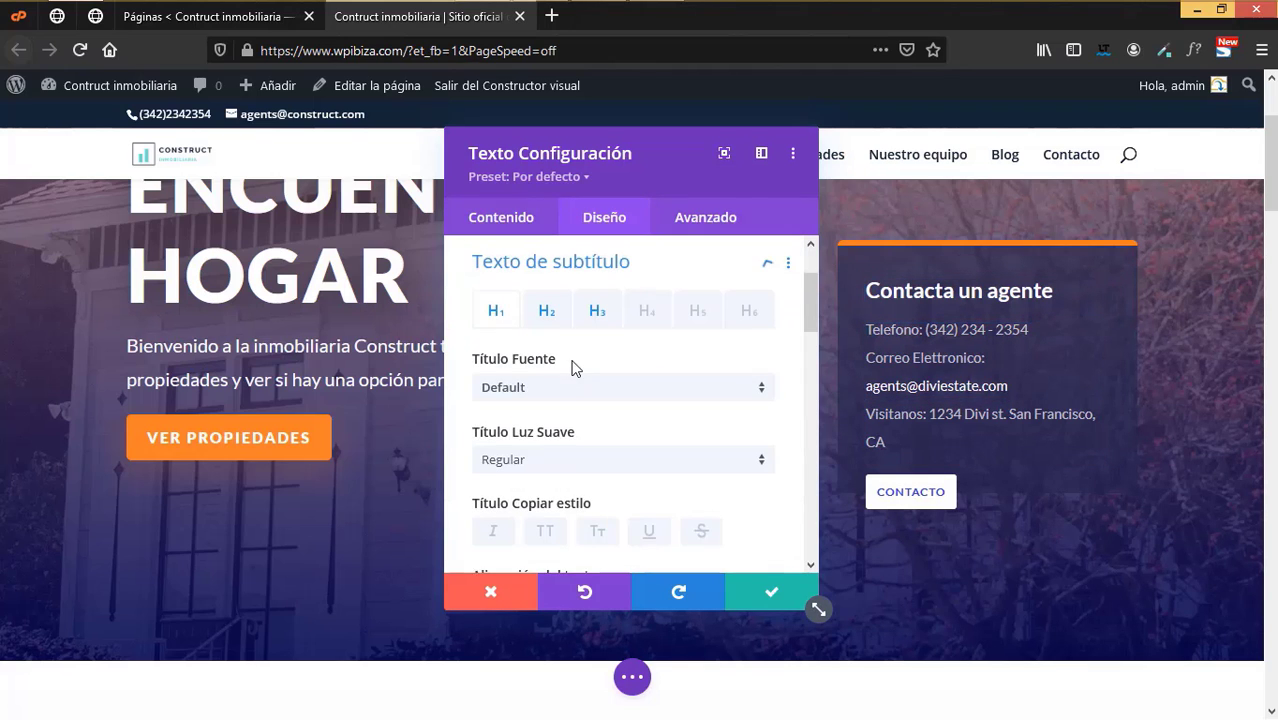
pyautogui.scroll(-2, 627, 505)
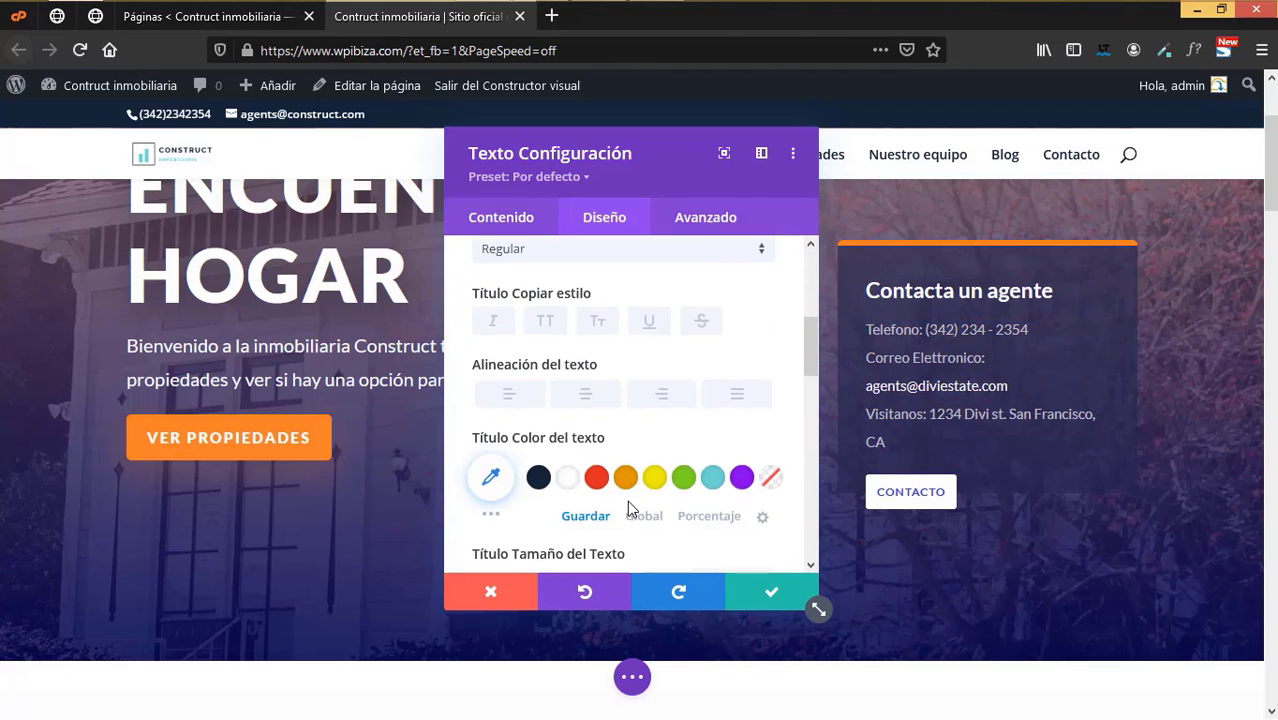
pyautogui.scroll(-4, 626, 500)
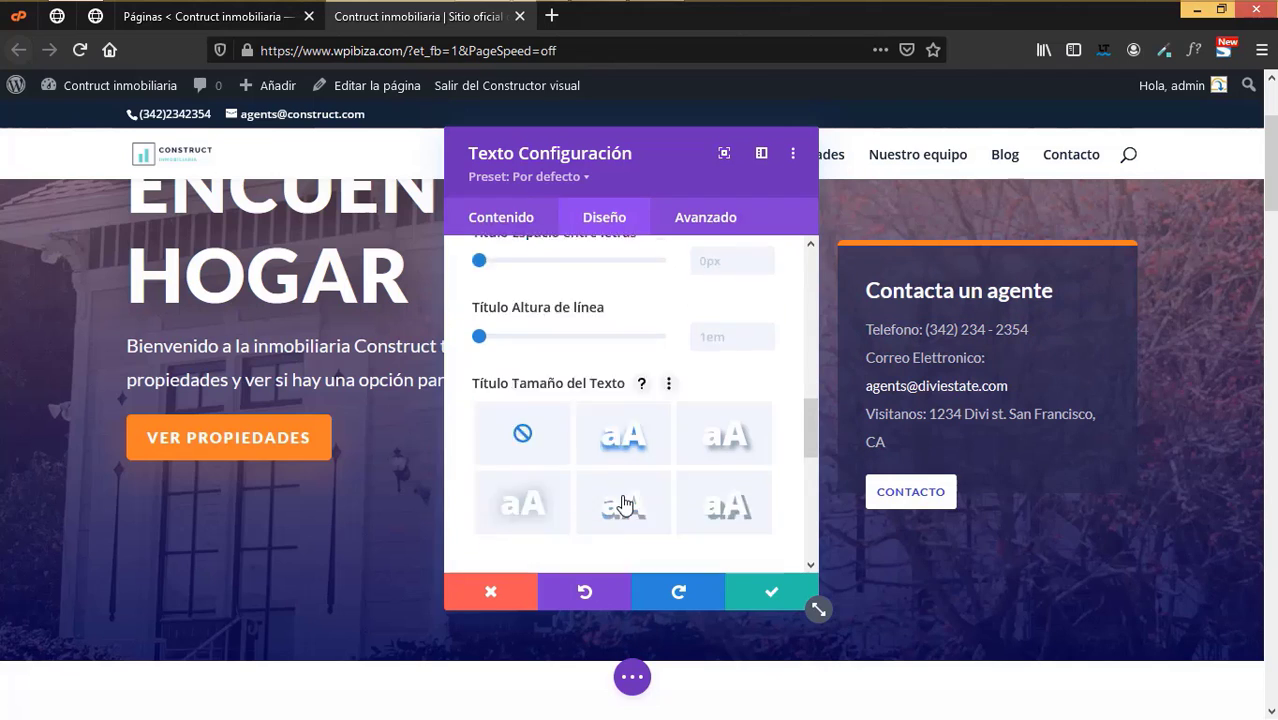
pyautogui.scroll(-2, 624, 503)
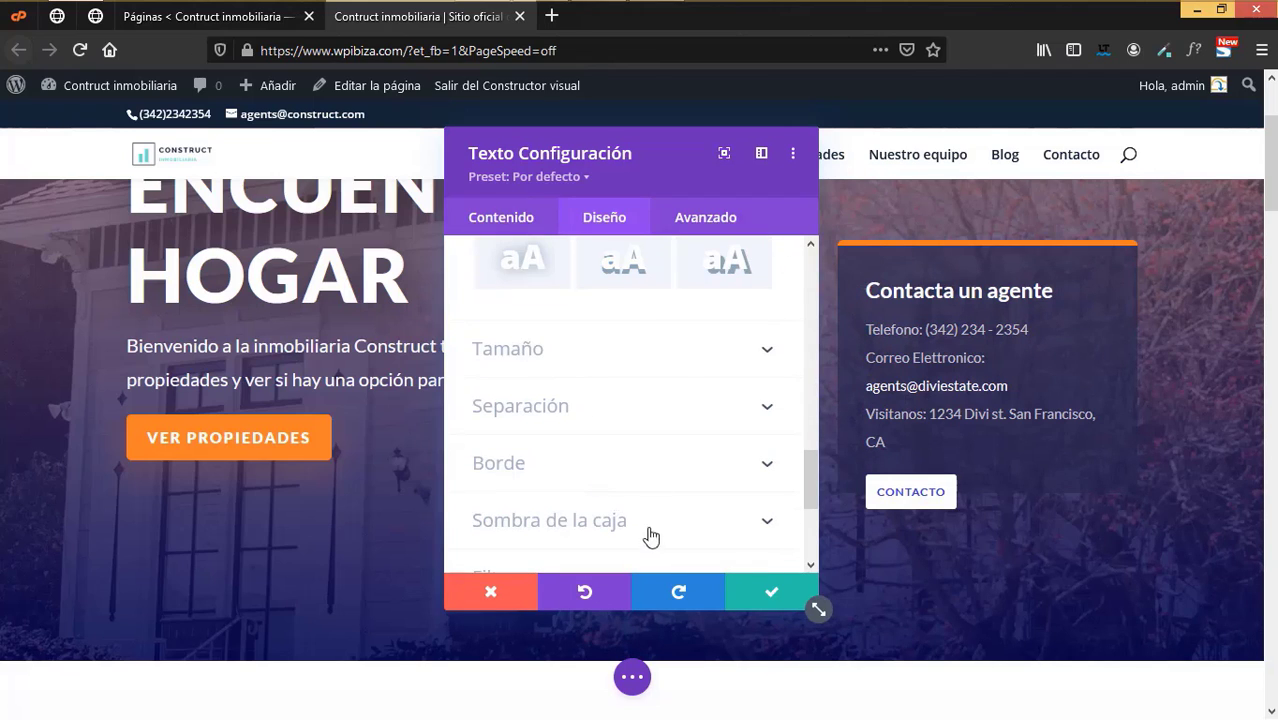
pyautogui.click(468, 606)
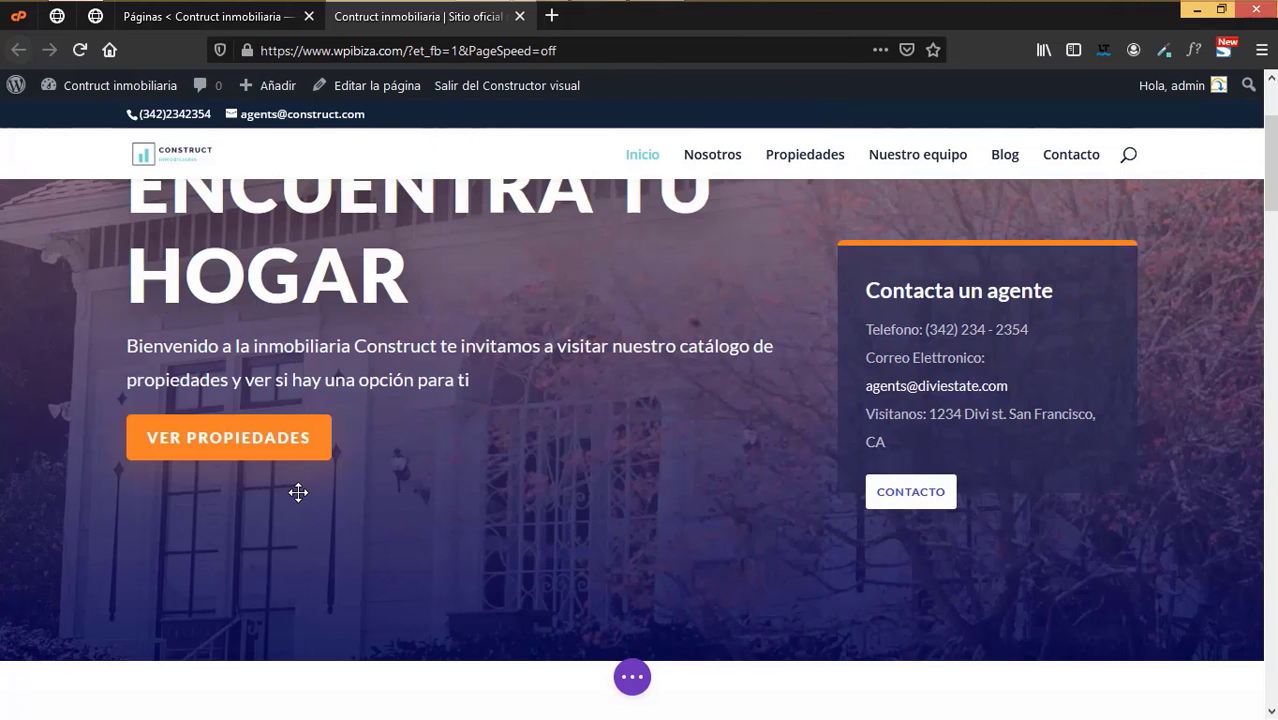
# - Open the hero call-to-action's Button design options
pyautogui.scroll(3, 280, 474)
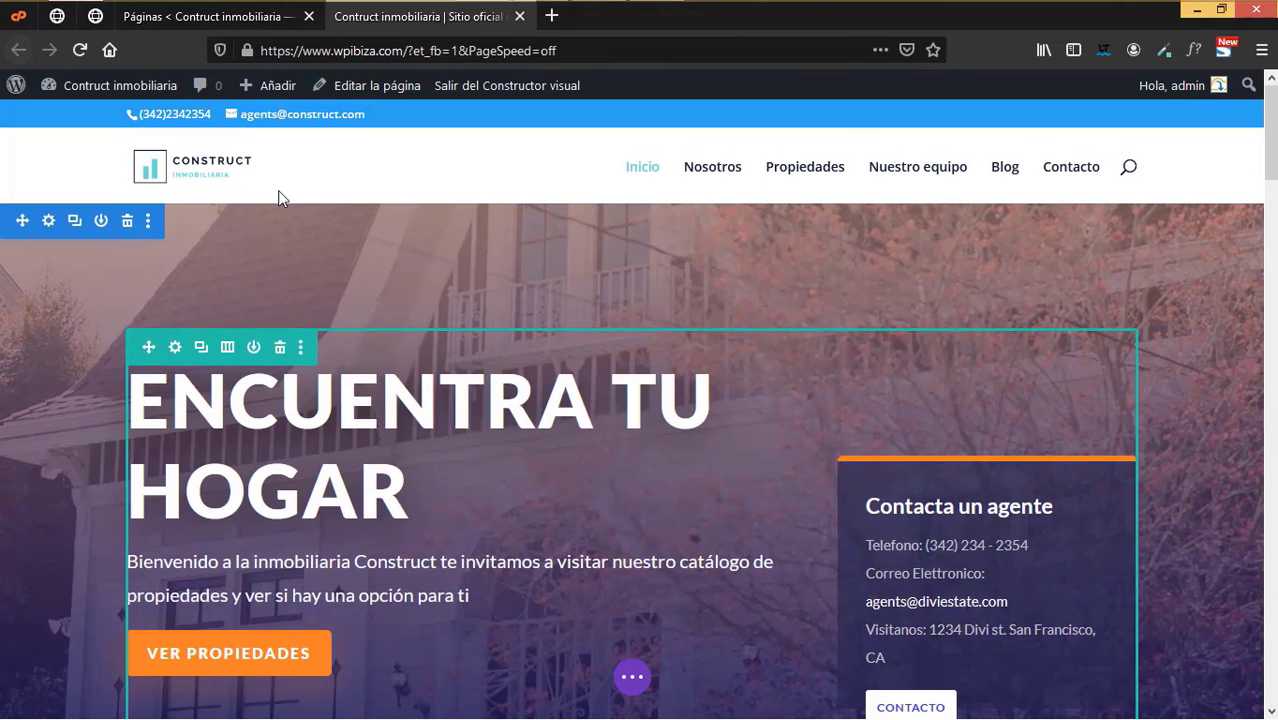
pyautogui.scroll(-2, 400, 405)
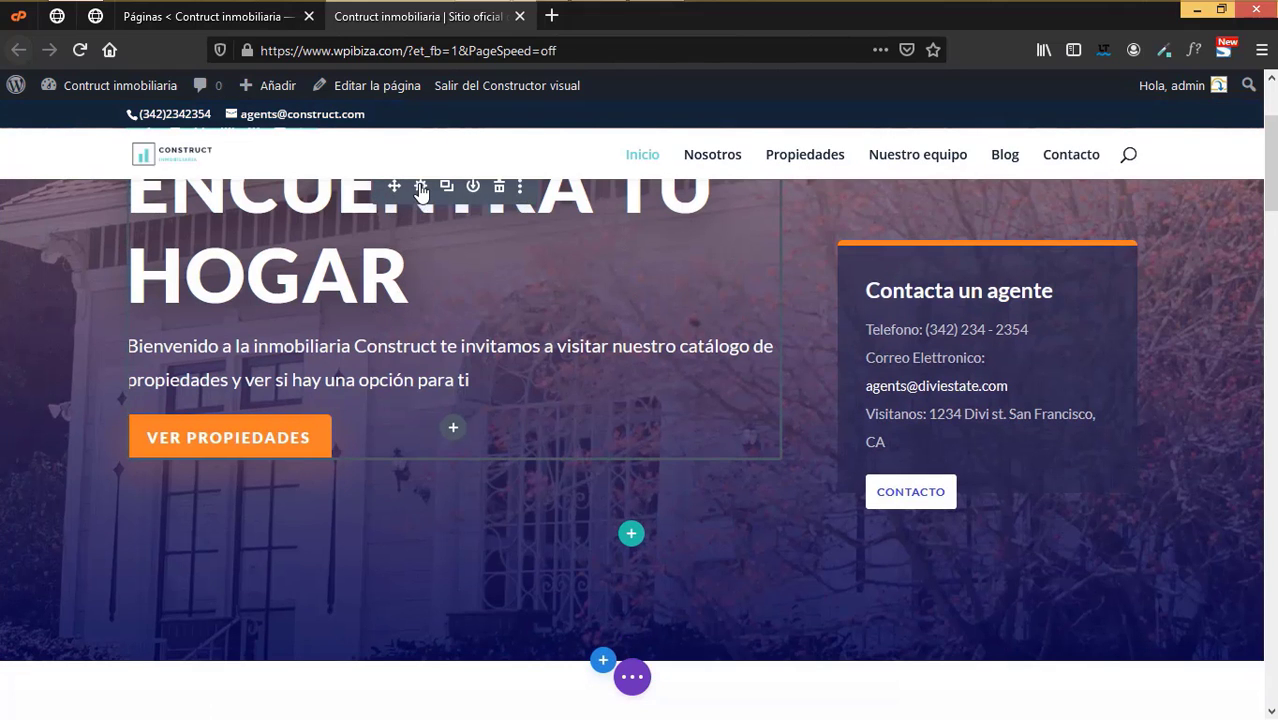
pyautogui.click(421, 192)
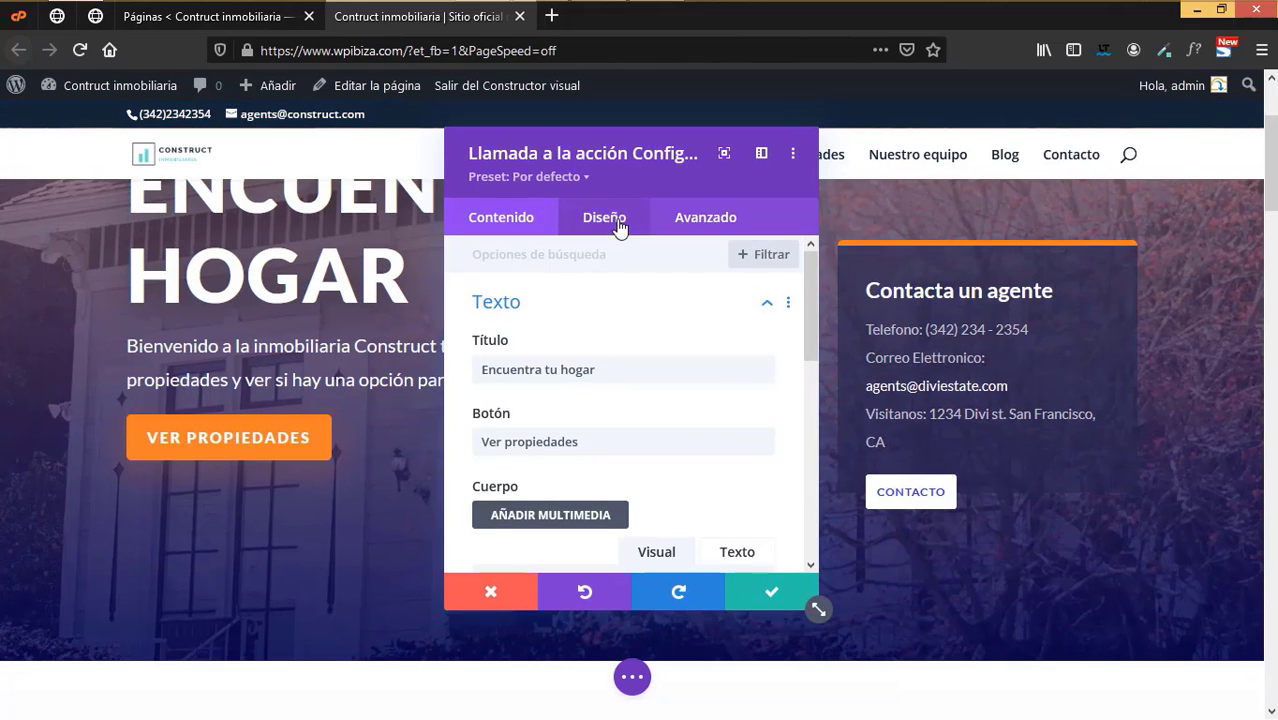
pyautogui.click(605, 219)
pyautogui.scroll(-2, 534, 440)
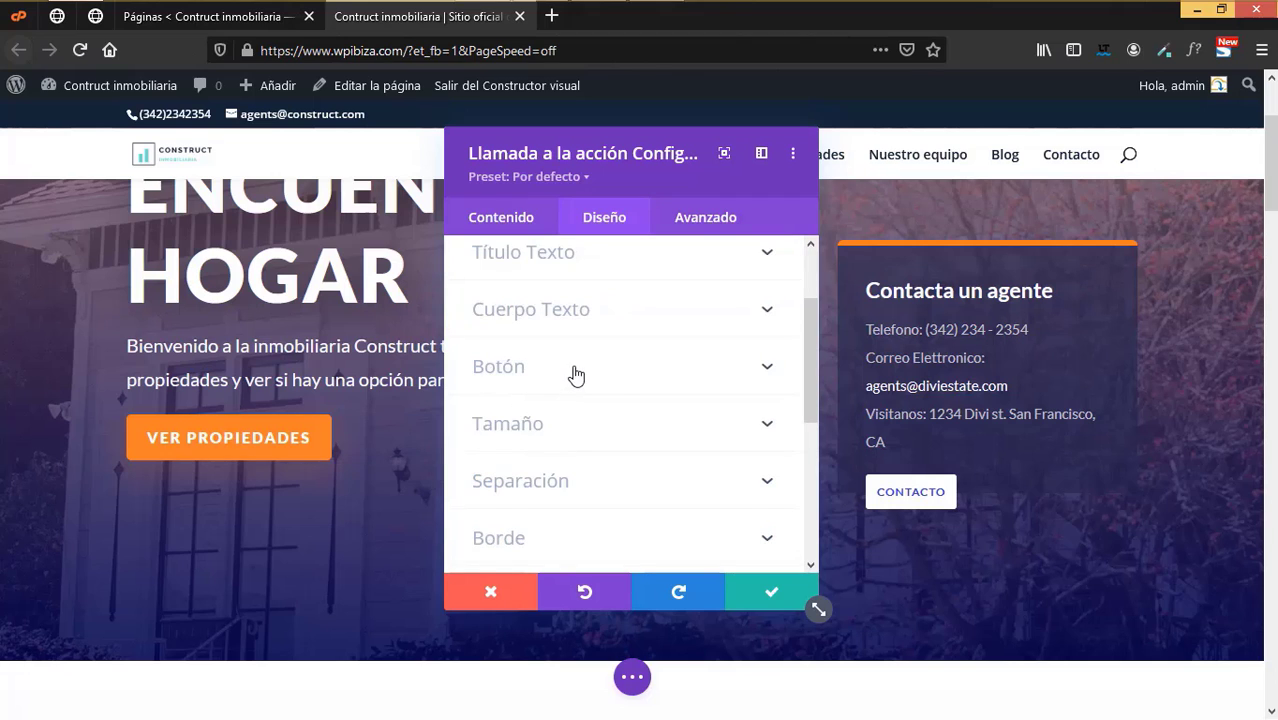
pyautogui.click(576, 370)
pyautogui.scroll(-4, 629, 419)
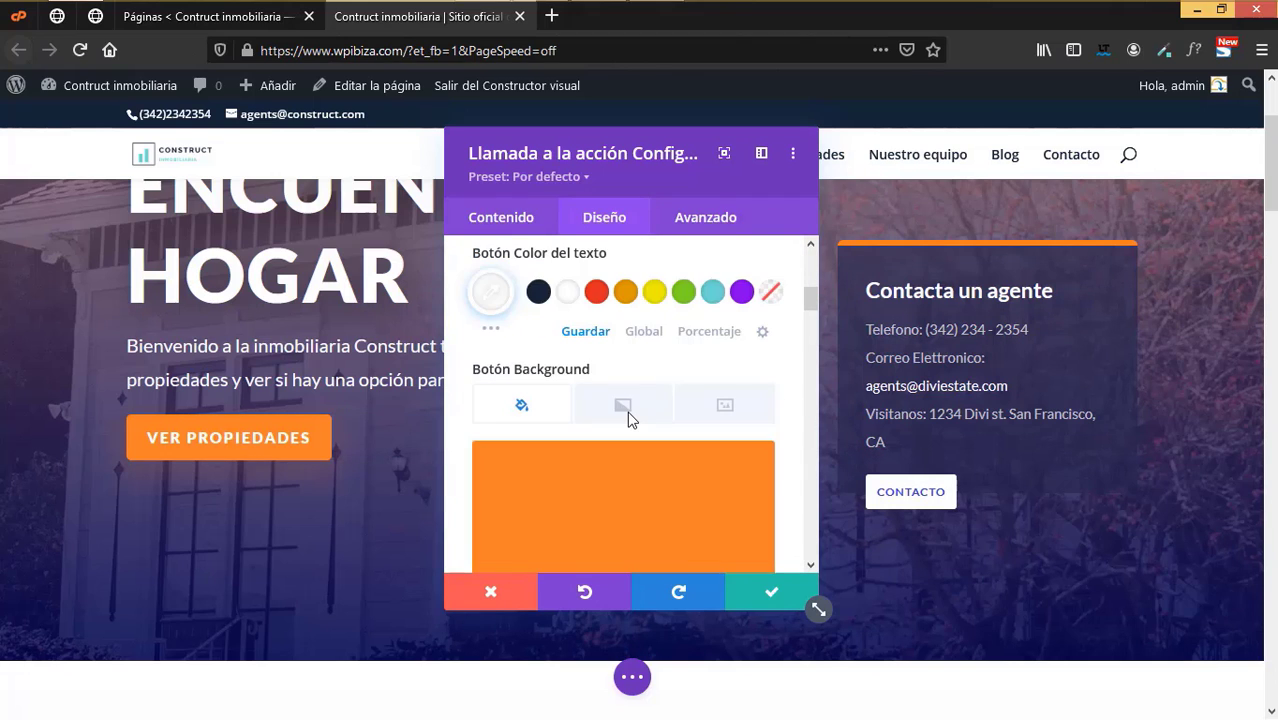
pyautogui.scroll(-4, 630, 420)
pyautogui.scroll(2, 630, 420)
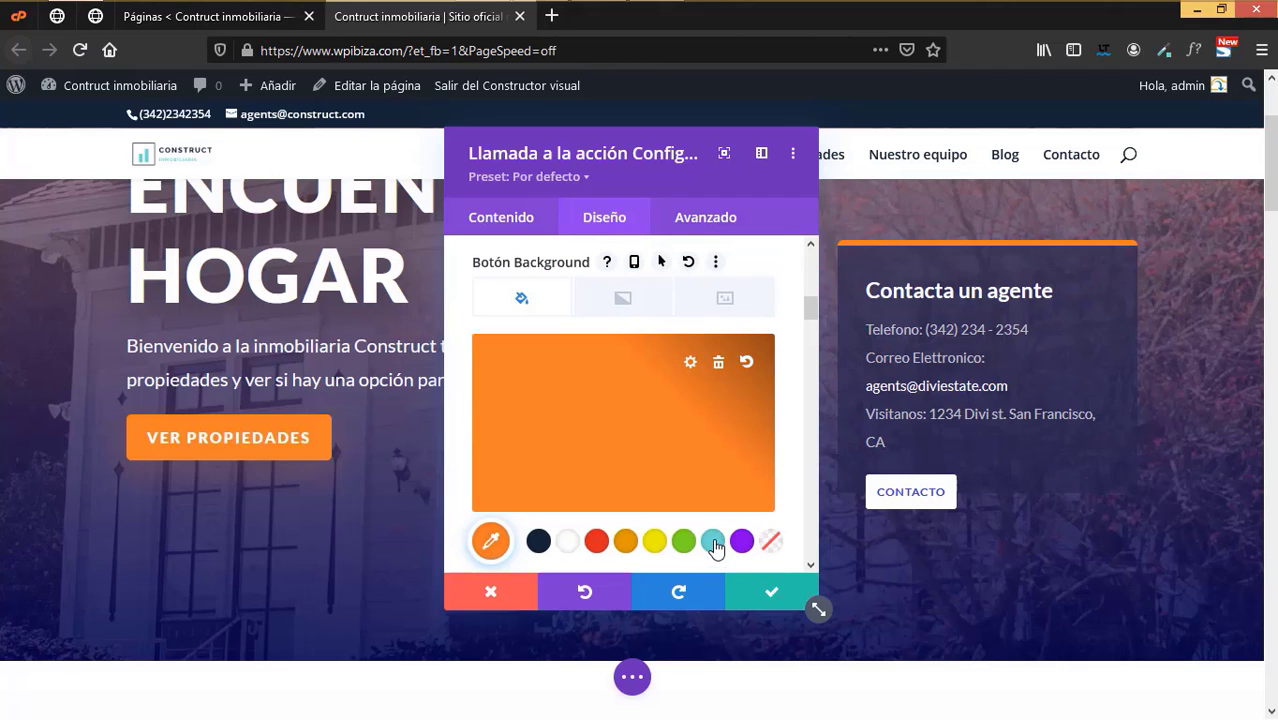
# - Set the button background and border to teal #6ddad3 and save
pyautogui.click(712, 542)
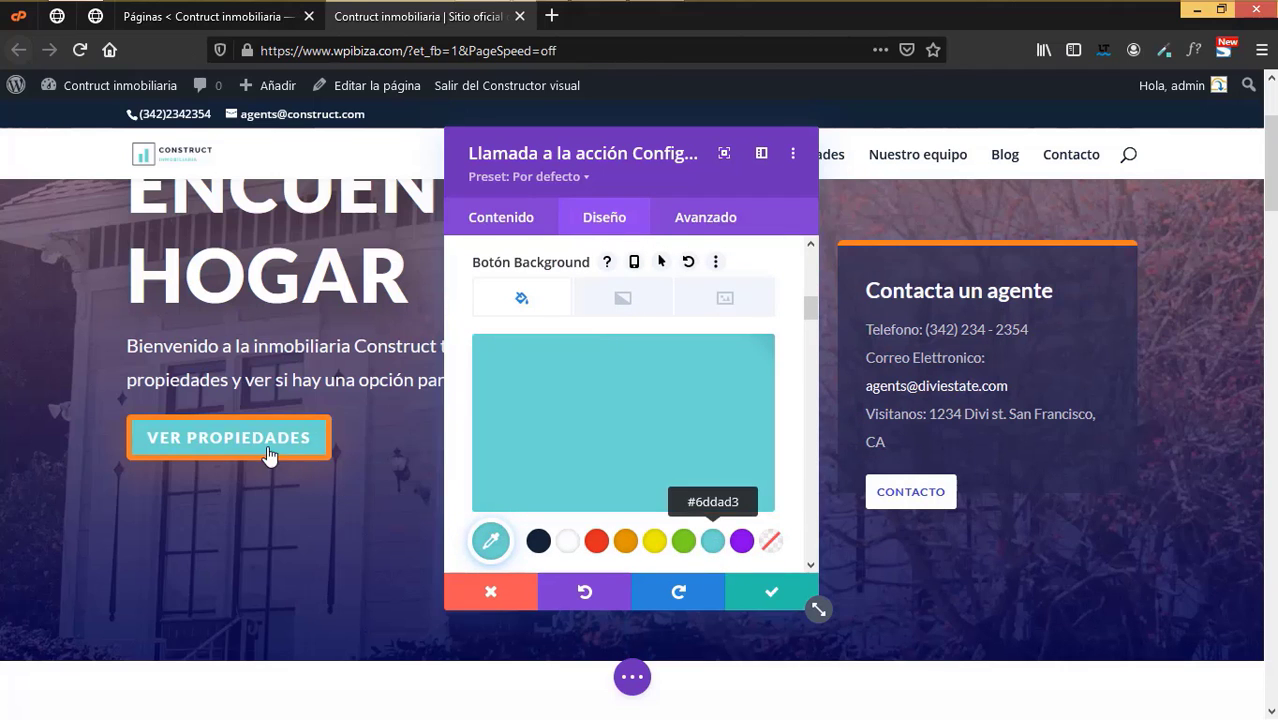
pyautogui.scroll(3, 592, 452)
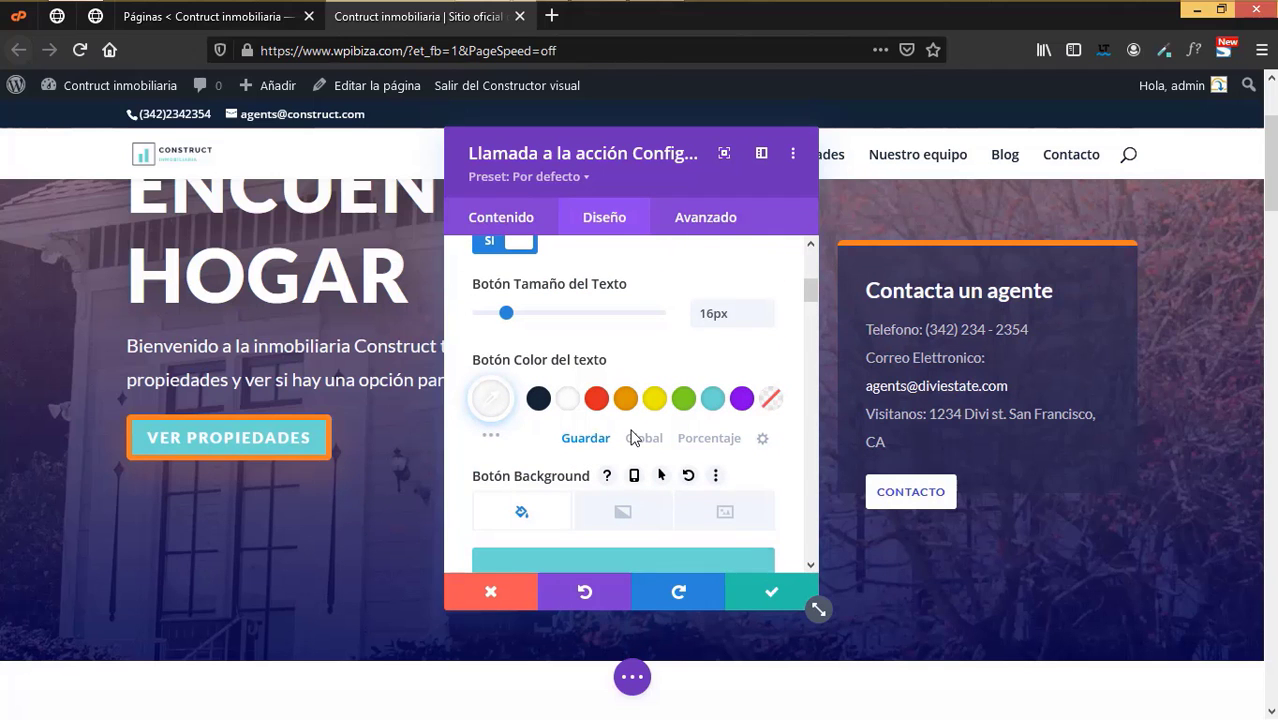
pyautogui.scroll(-5, 630, 437)
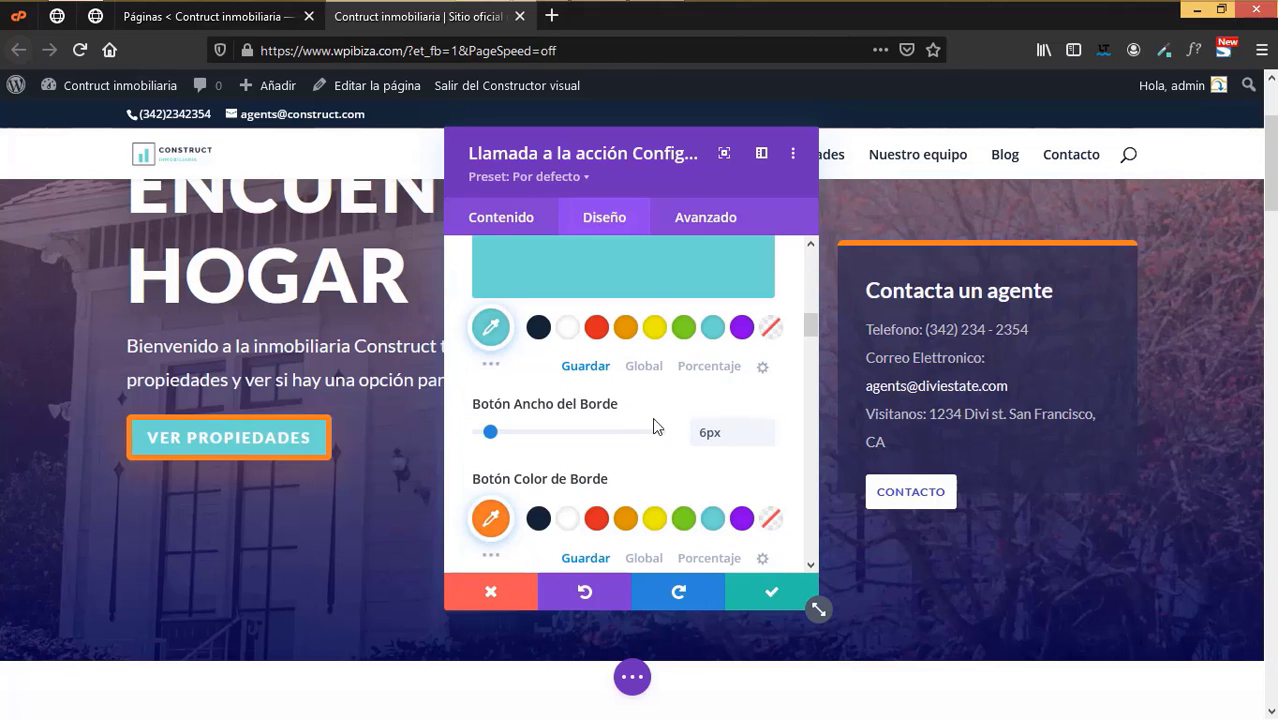
pyautogui.click(712, 520)
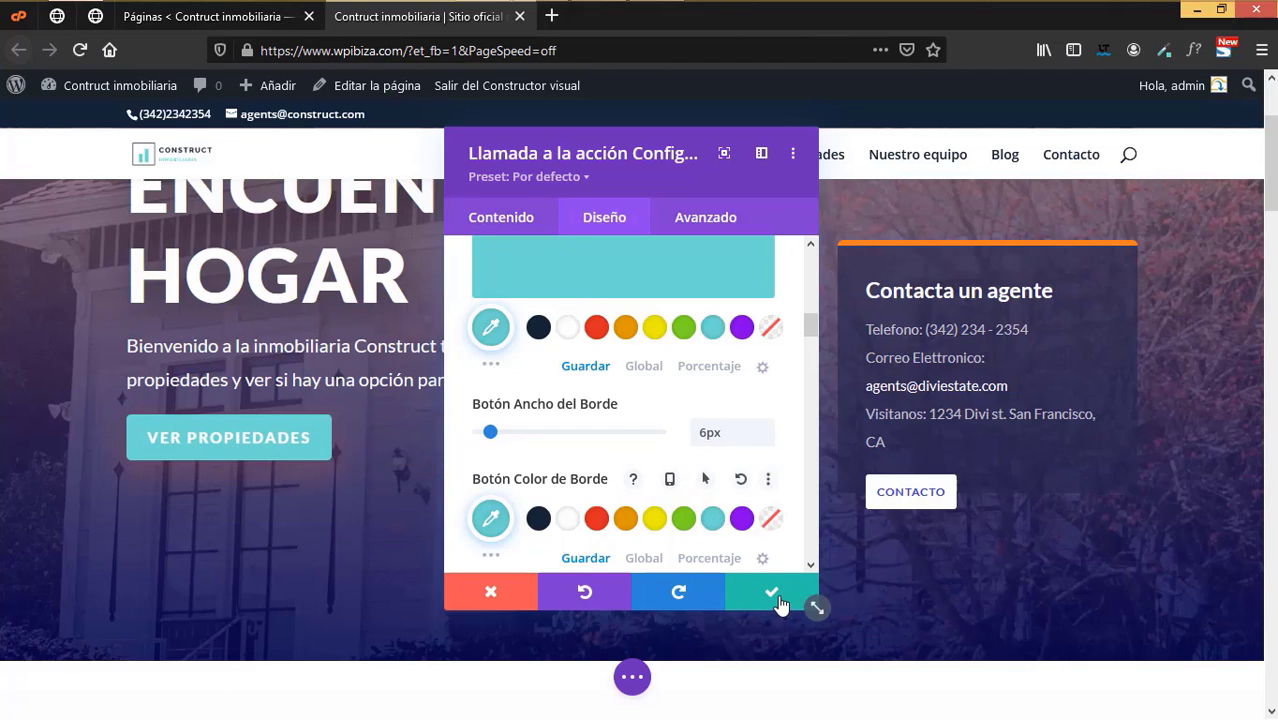
pyautogui.click(778, 600)
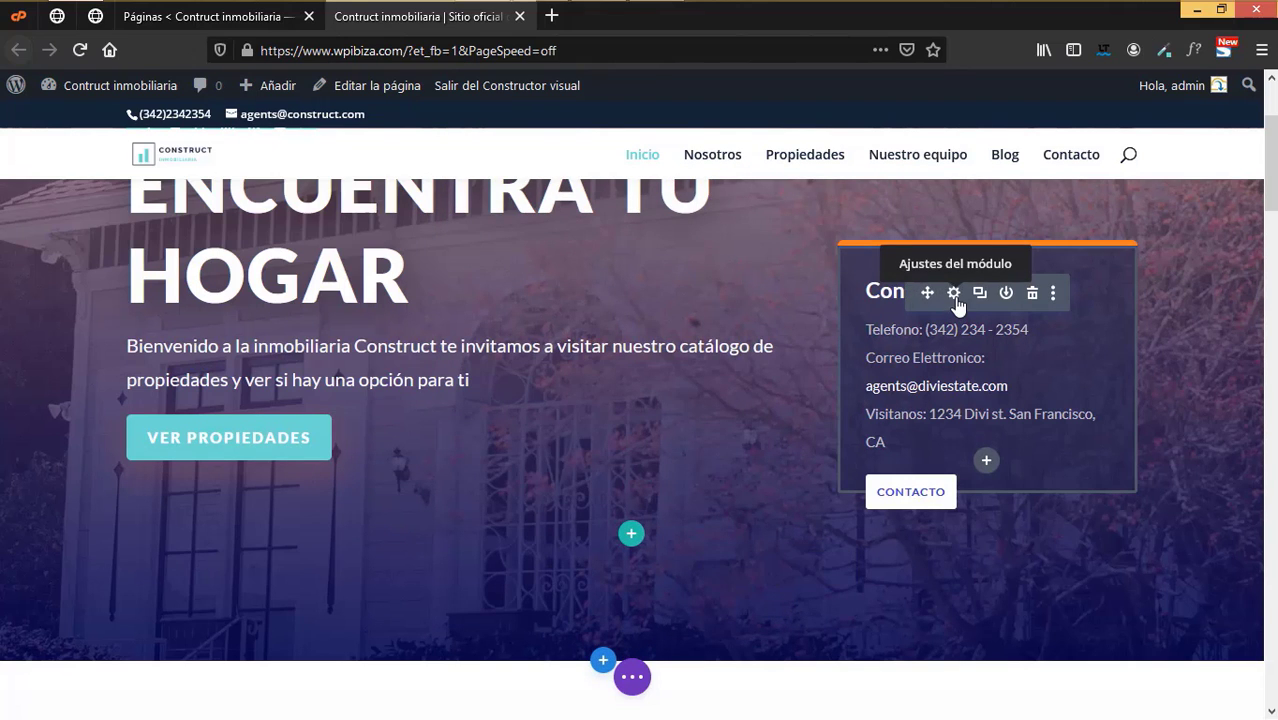
# - Set the Contacta un agente box's top border colour to teal #6ddad3 and save
pyautogui.click(954, 293)
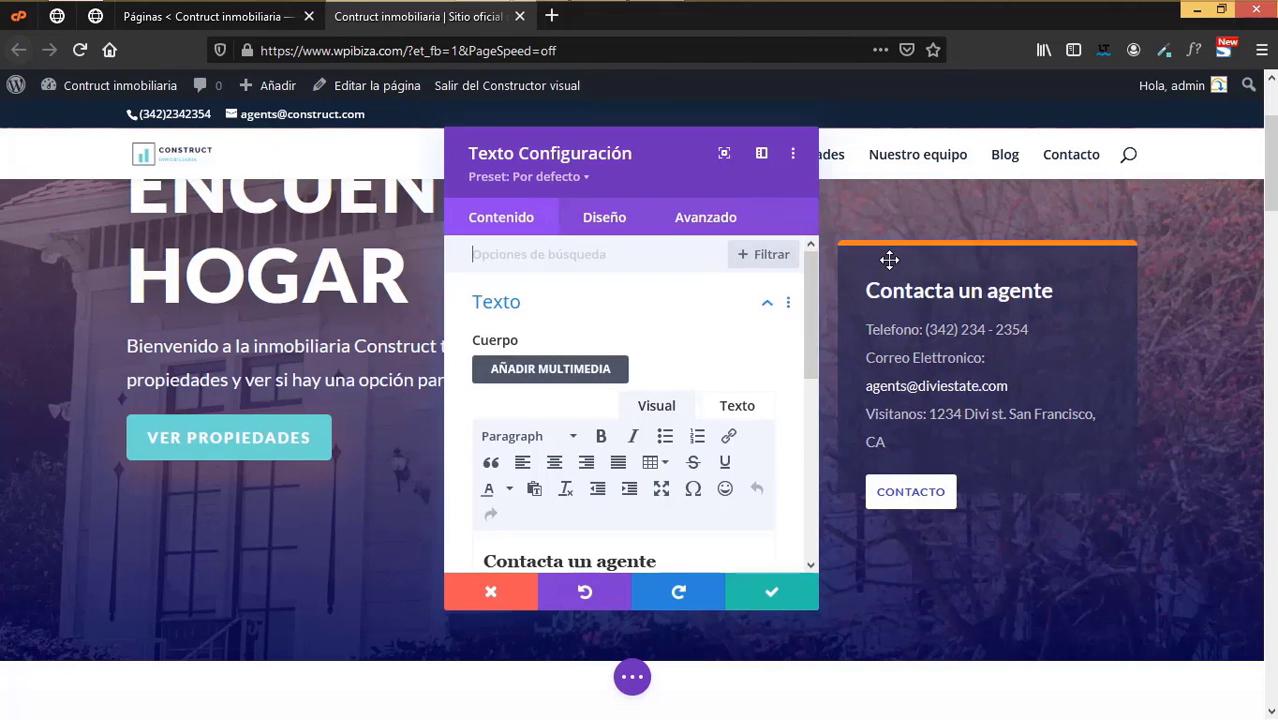
pyautogui.click(610, 228)
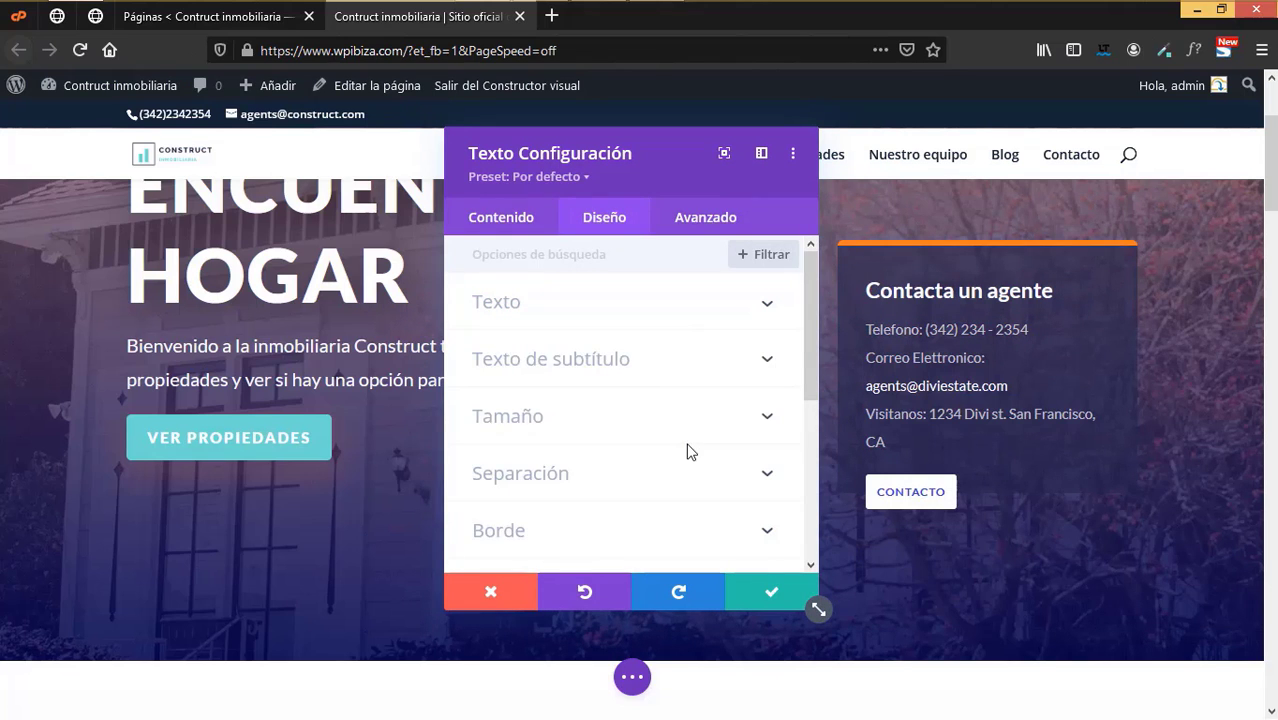
pyautogui.scroll(-2, 686, 451)
pyautogui.click(551, 326)
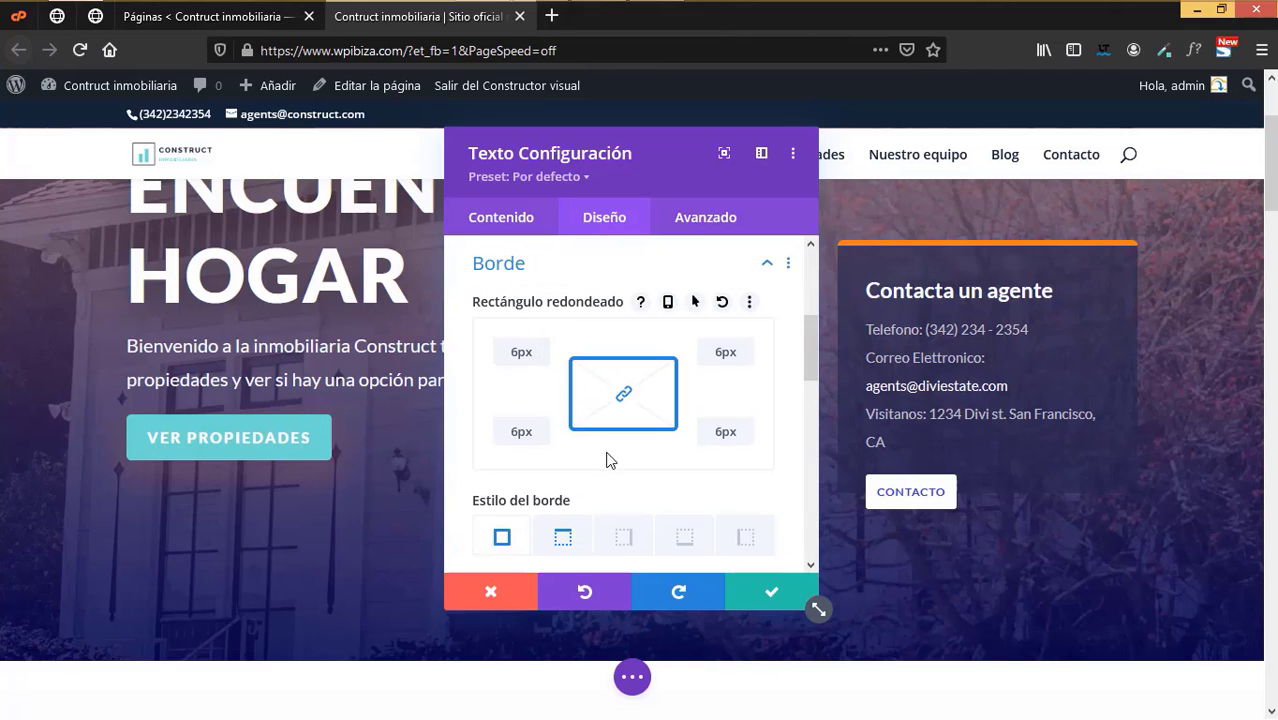
pyautogui.scroll(-2, 608, 461)
pyautogui.scroll(-3, 605, 420)
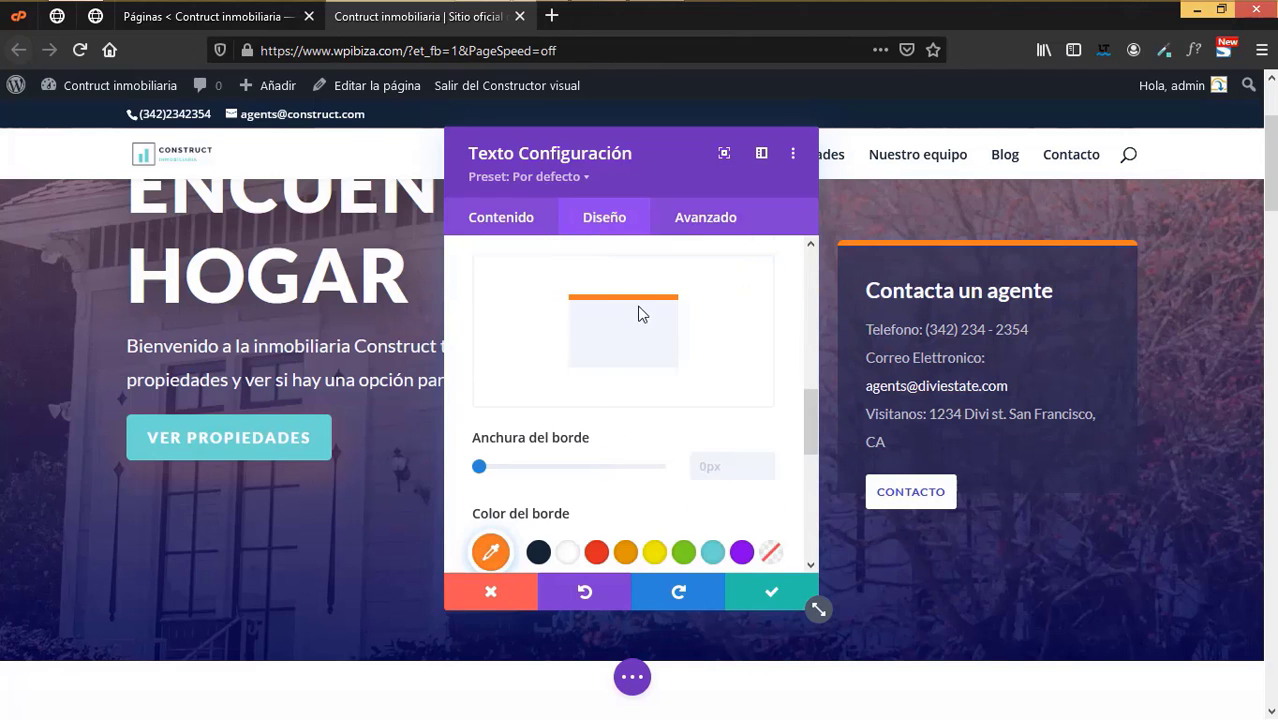
pyautogui.click(712, 552)
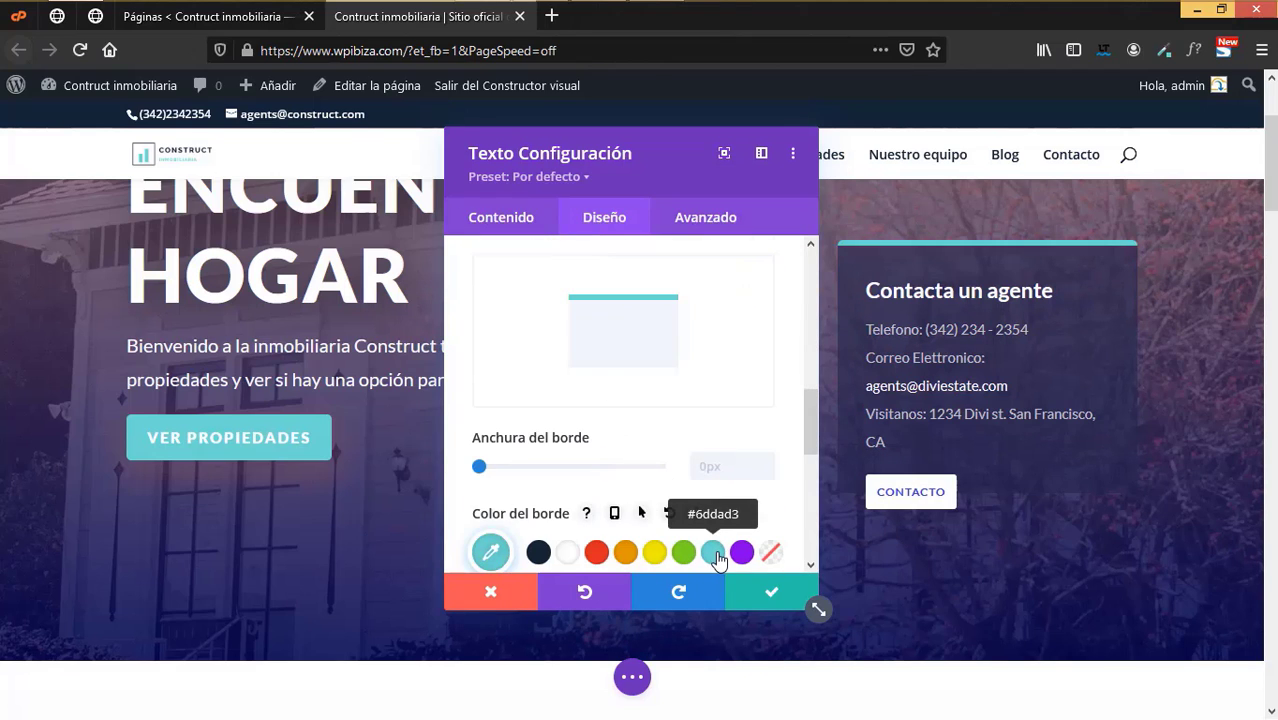
pyautogui.click(772, 592)
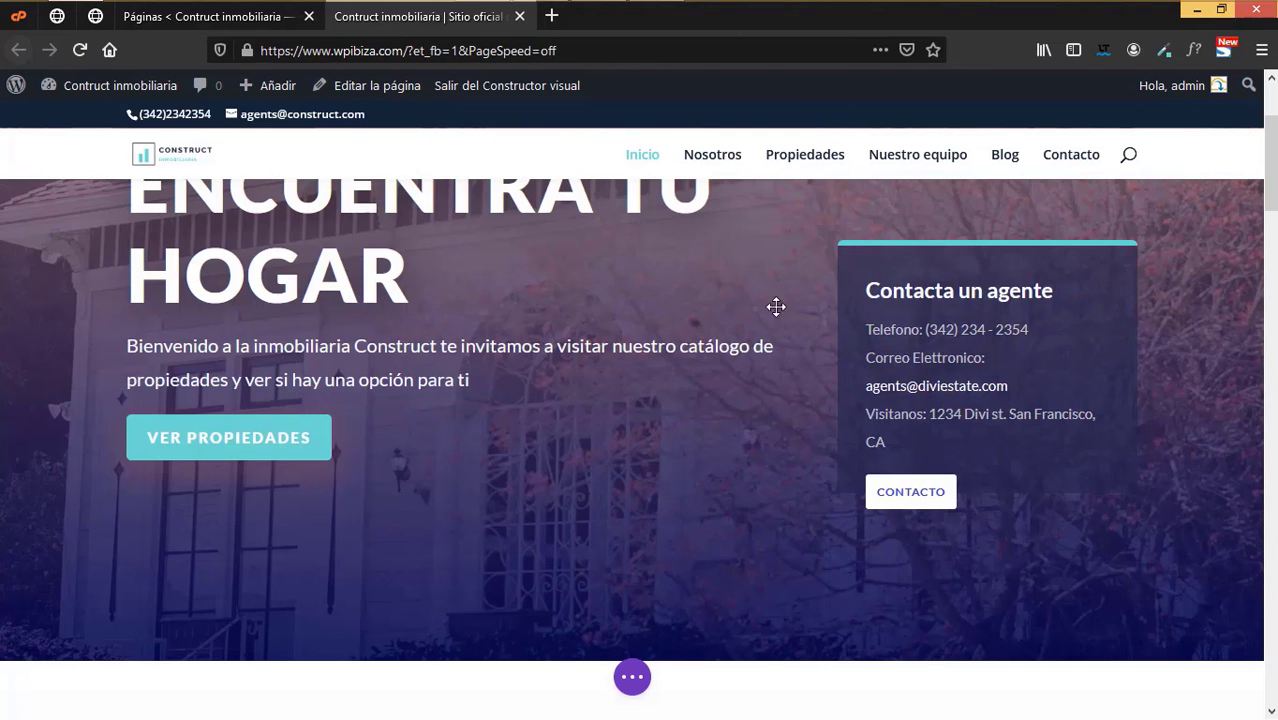
pyautogui.scroll(3, 326, 466)
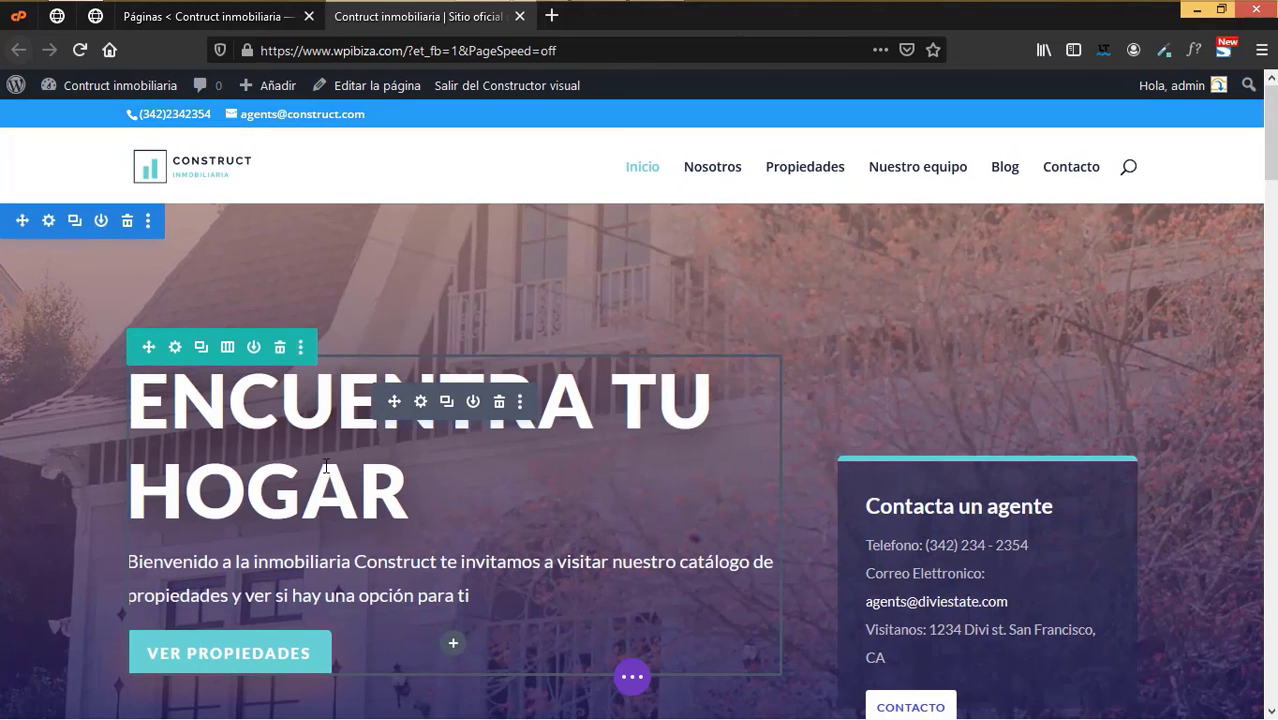
# - Retitle the section heading above the feature cards to 'Por que elegirnos'
pyautogui.scroll(-6, 326, 466)
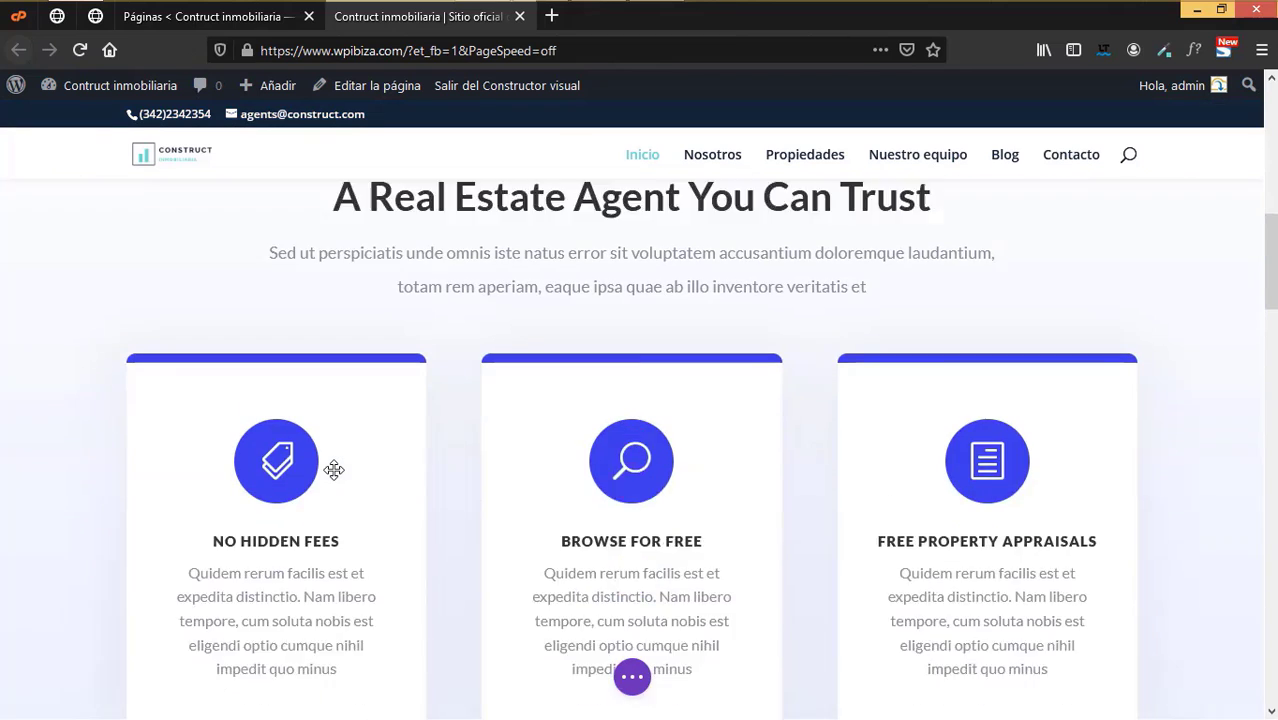
pyautogui.scroll(2, 336, 472)
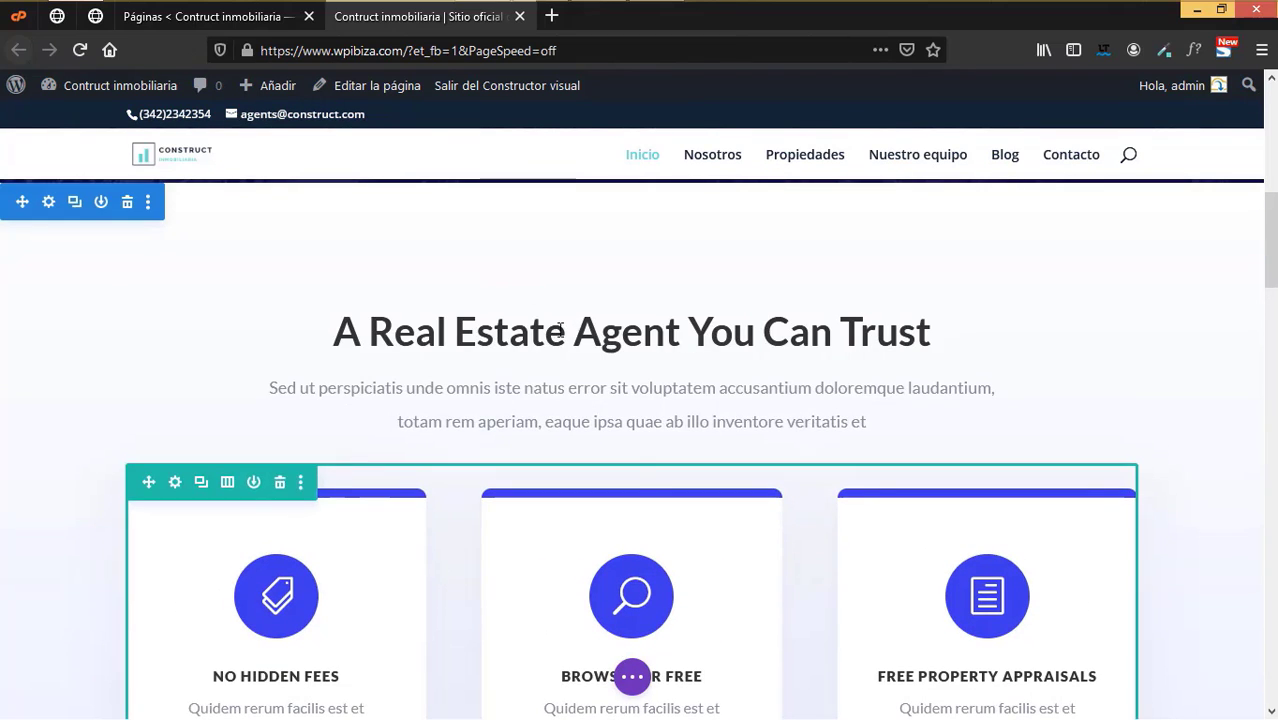
pyautogui.click(599, 350)
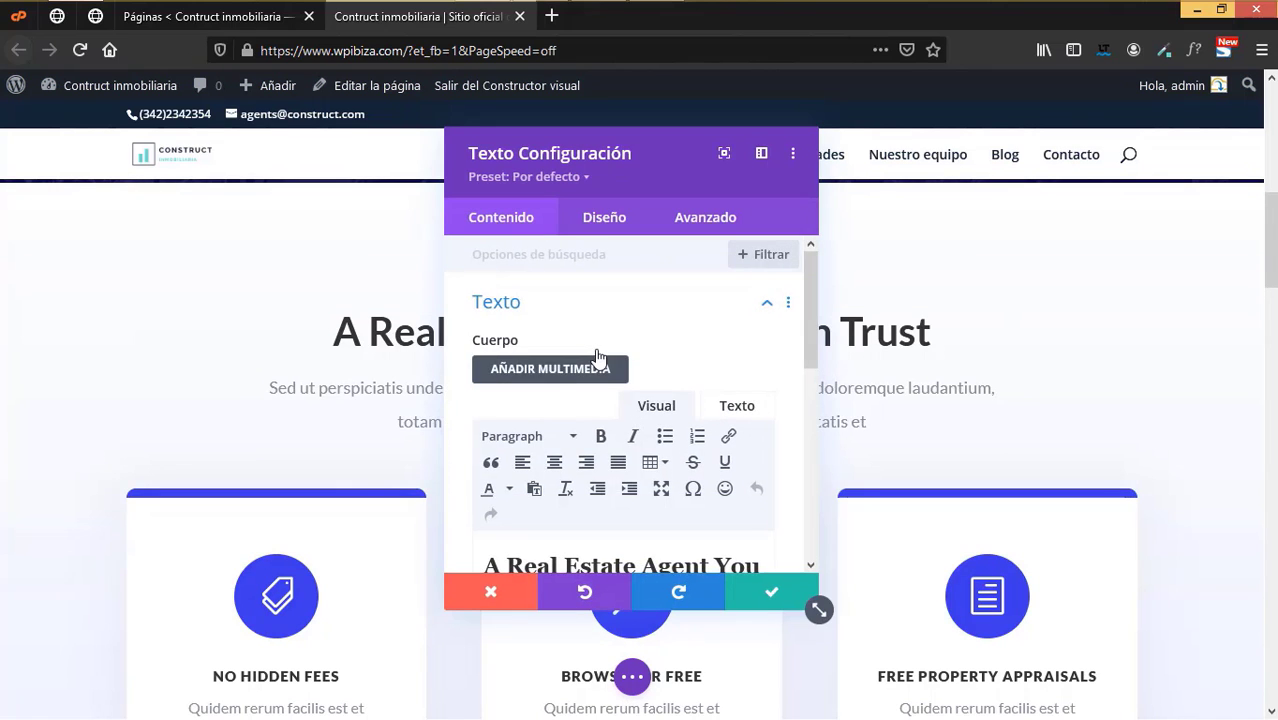
pyautogui.scroll(-1, 600, 490)
pyautogui.moveTo(598, 493); pyautogui.dragTo(475, 463)
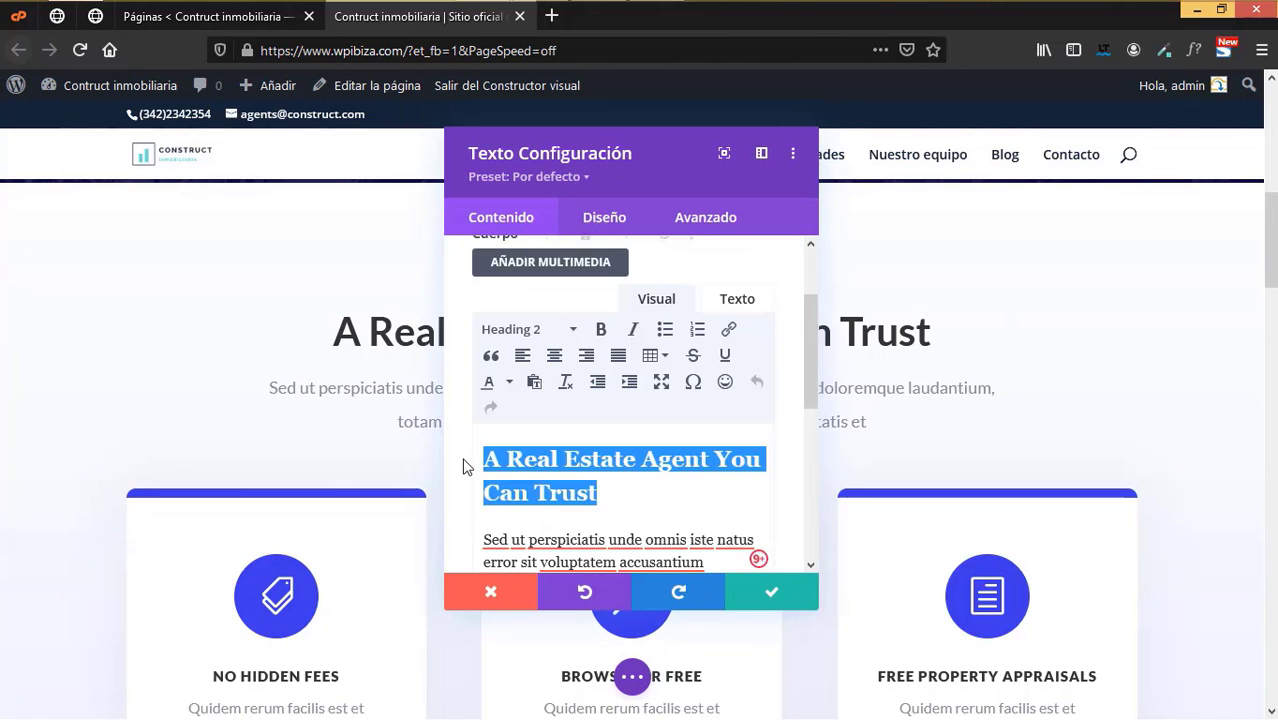
pyautogui.write('Por')
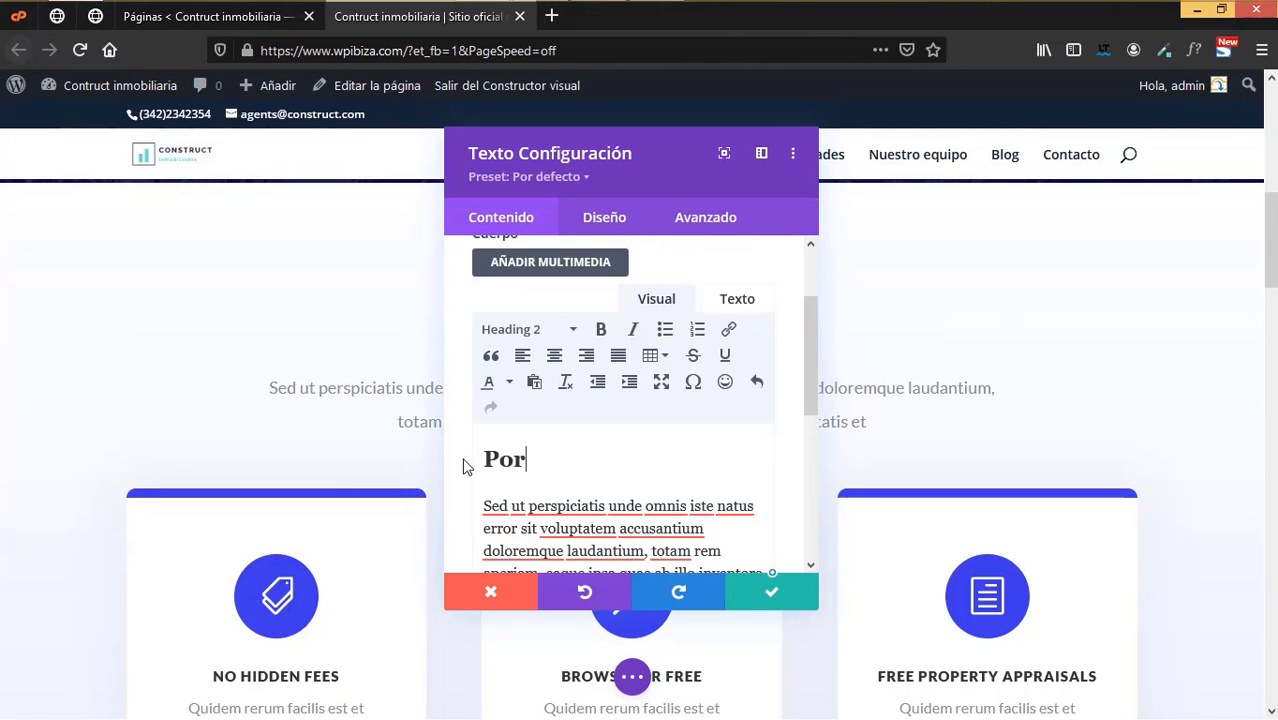
pyautogui.write(' que elegirnos')
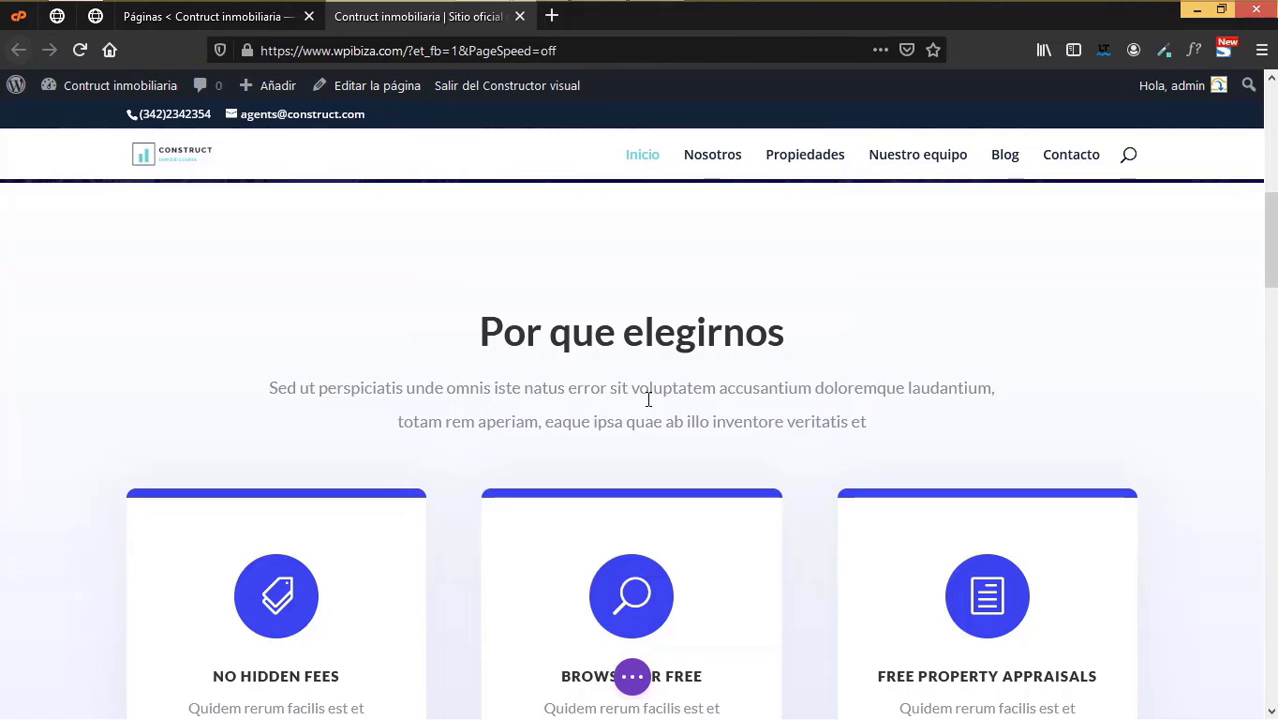
pyautogui.scroll(-2, 653, 527)
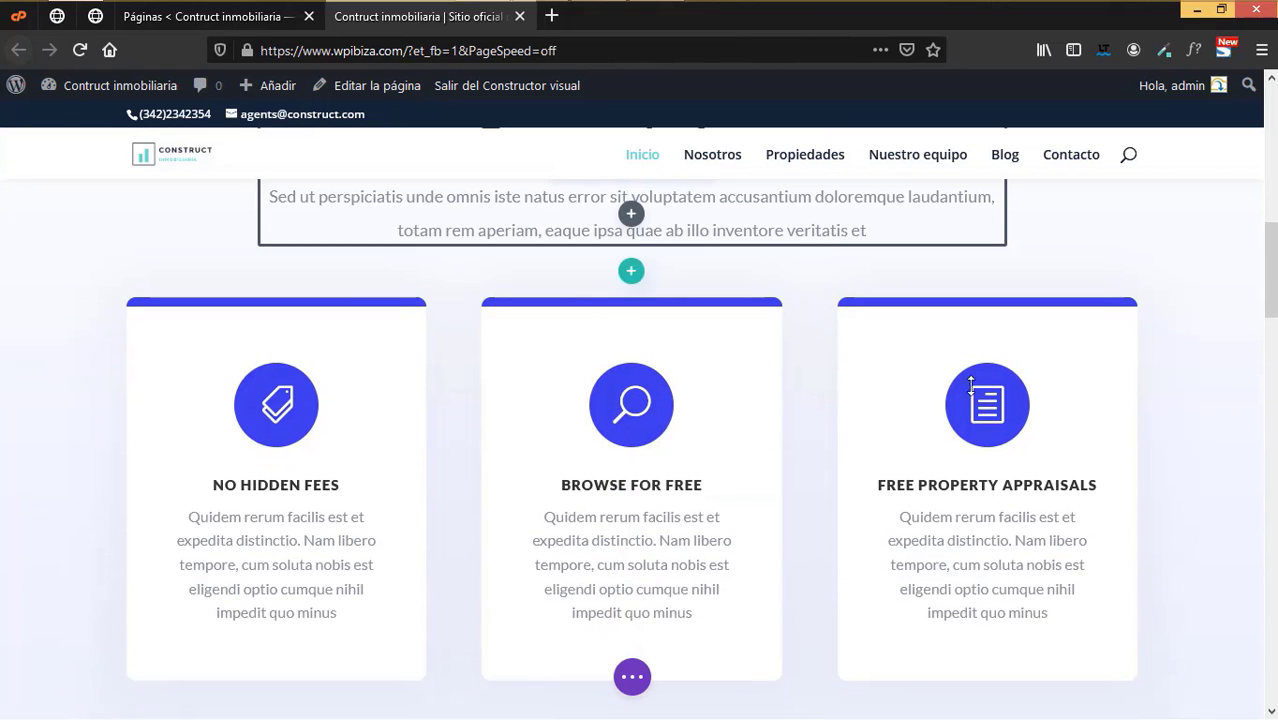
pyautogui.scroll(-1, 1165, 412)
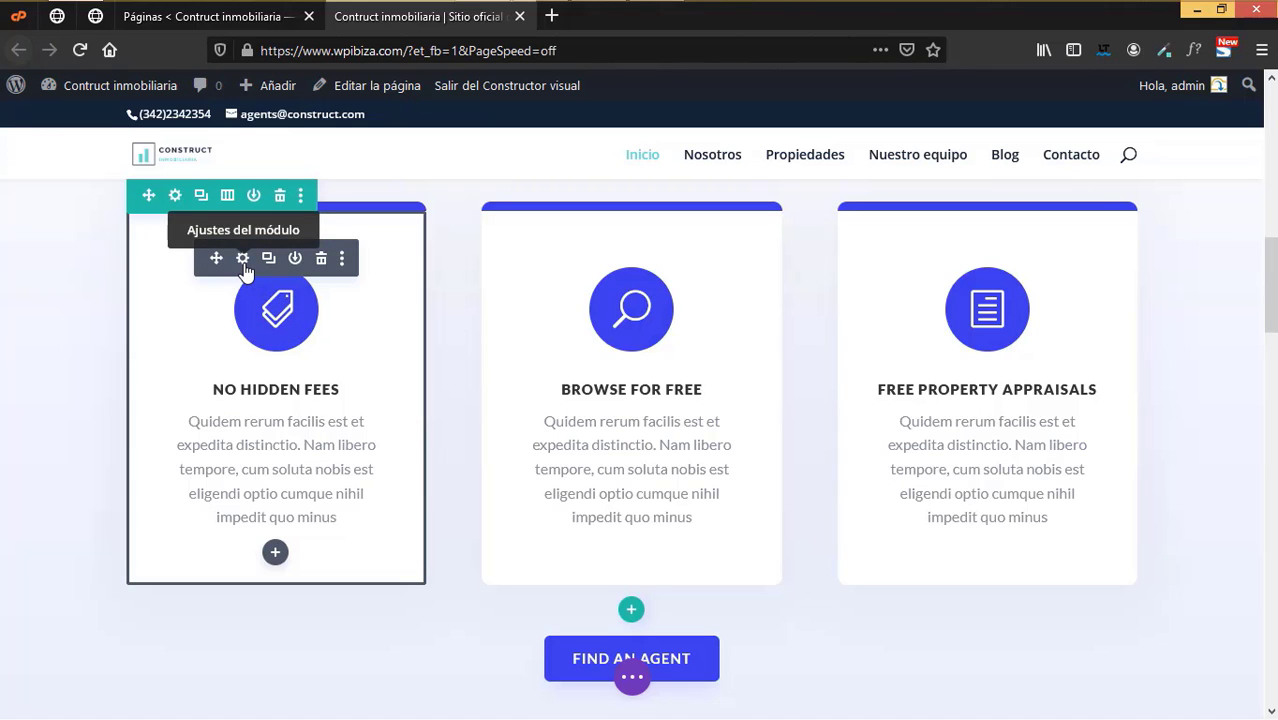
# - Retitle the first feature card 'Sin costos adicionales'
pyautogui.click(242, 259)
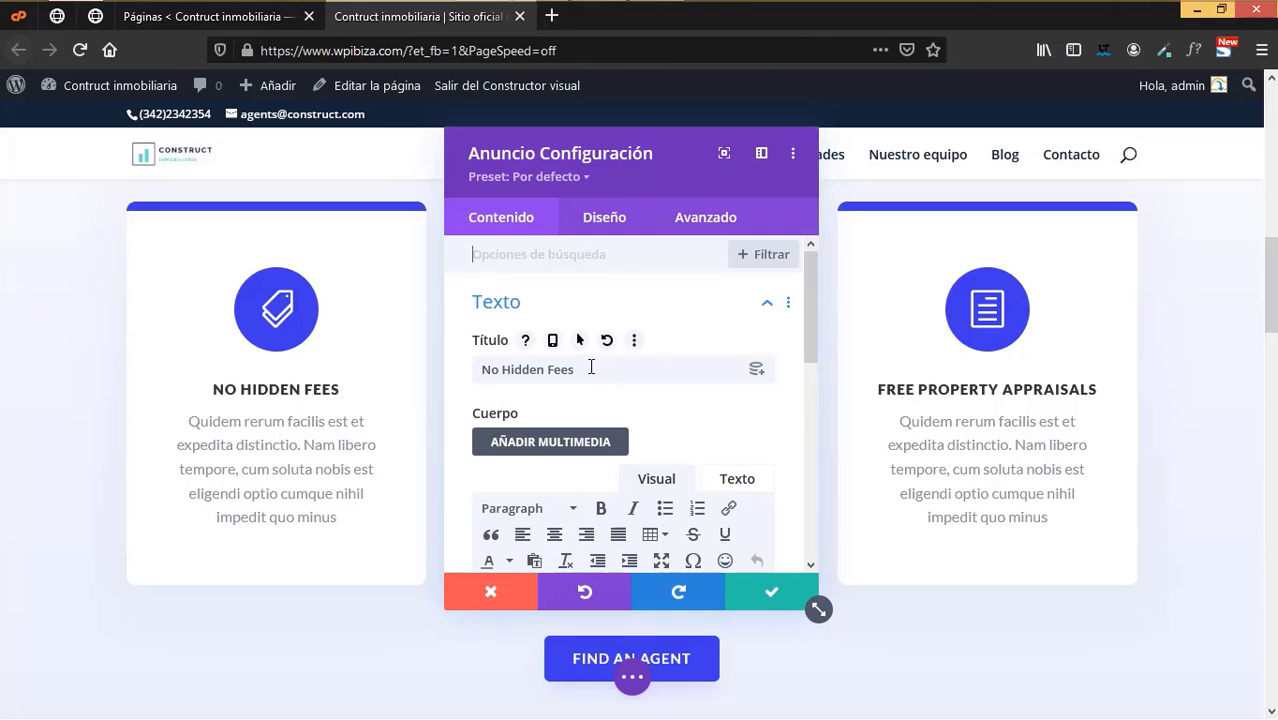
pyautogui.click(476, 372)
pyautogui.moveTo(575, 370); pyautogui.dragTo(553, 370)
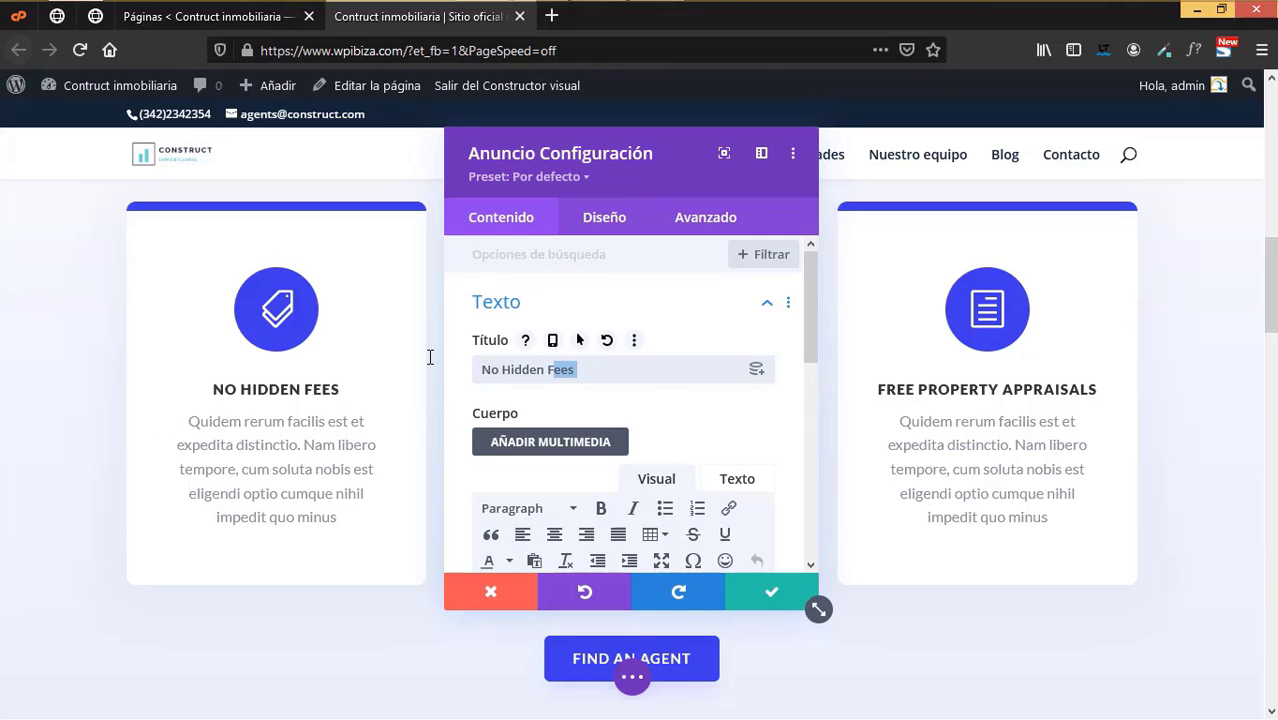
pyautogui.press('BackSpace')
pyautogui.press('BackSpace')
pyautogui.press('BackSpace')
pyautogui.press('BackSpace')
pyautogui.press('BackSpace')
pyautogui.press('BackSpace')
pyautogui.press('BackSpace')
pyautogui.press('BackSpace')
pyautogui.press('BackSpace')
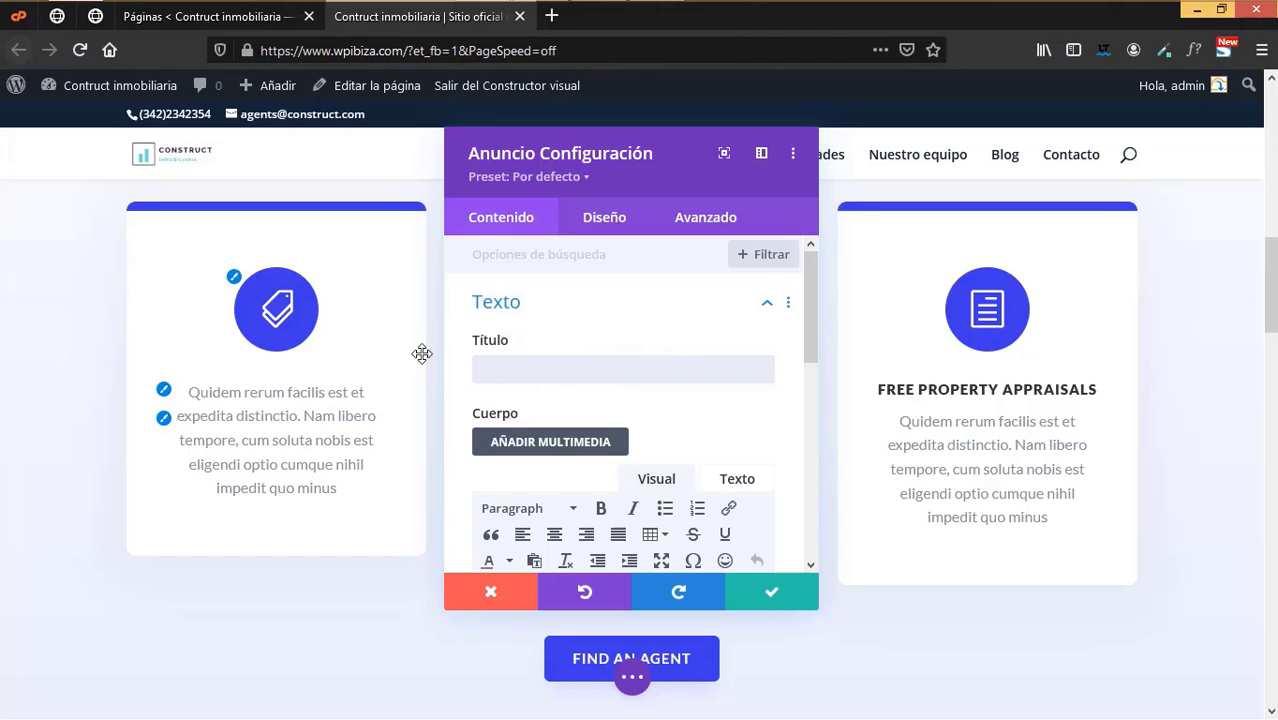
pyautogui.write('Sin')
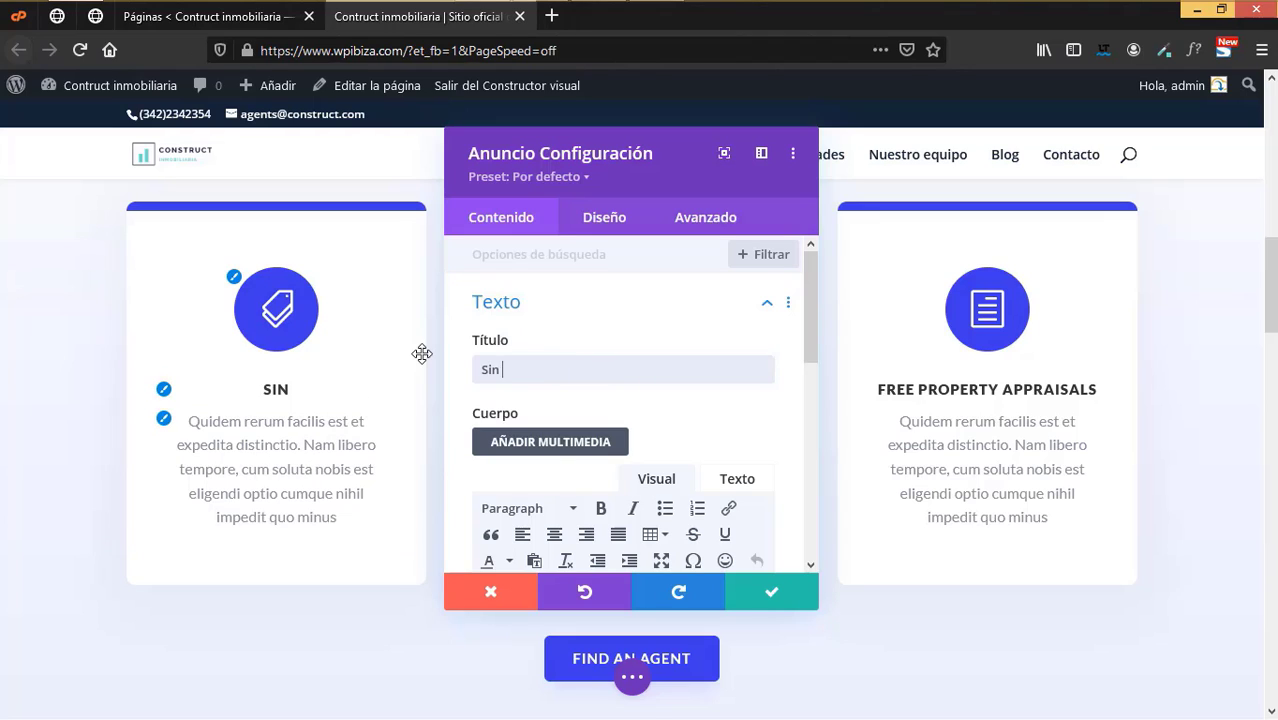
pyautogui.write(' costos adici')
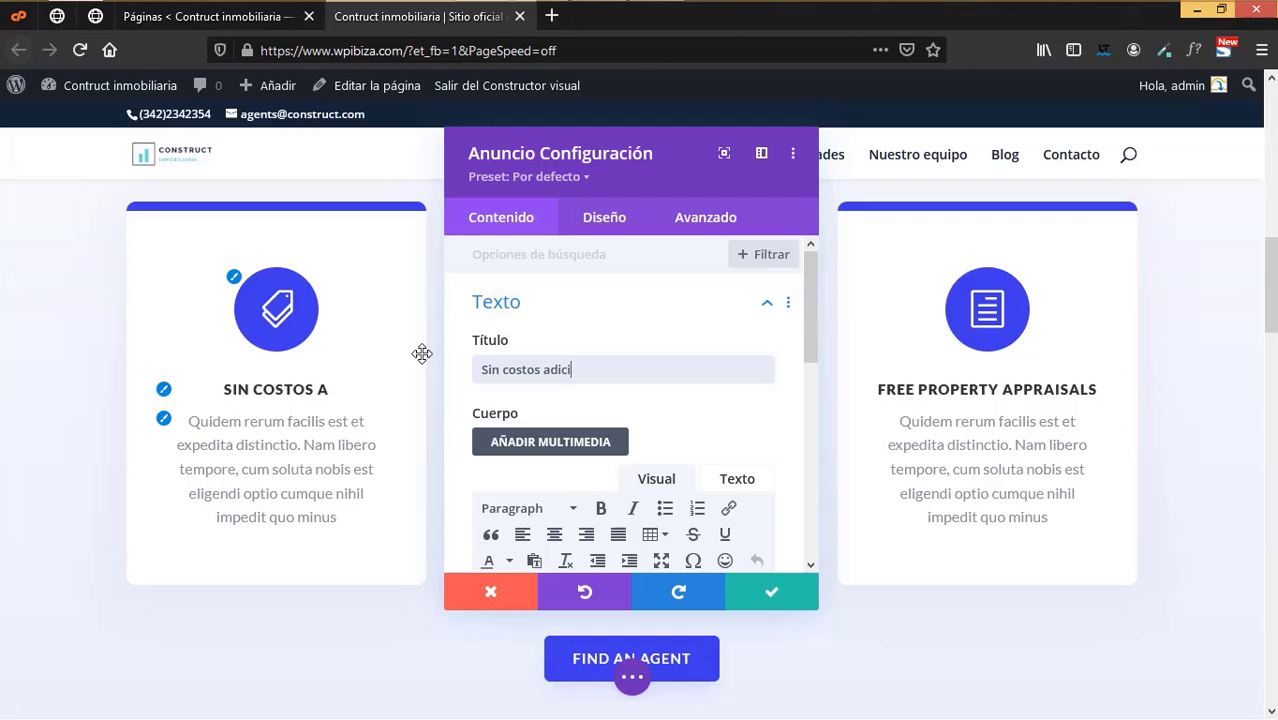
pyautogui.write('onales')
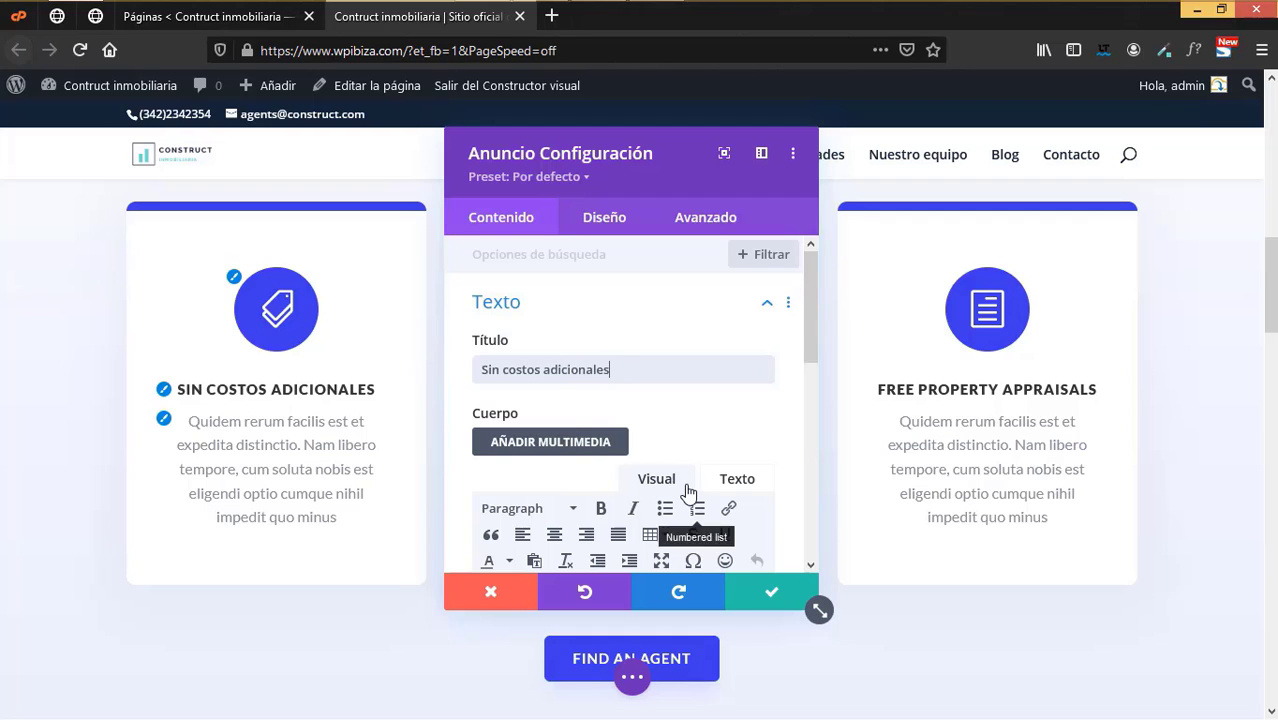
pyautogui.scroll(-3, 687, 491)
pyautogui.moveTo(634, 491); pyautogui.dragTo(476, 402)
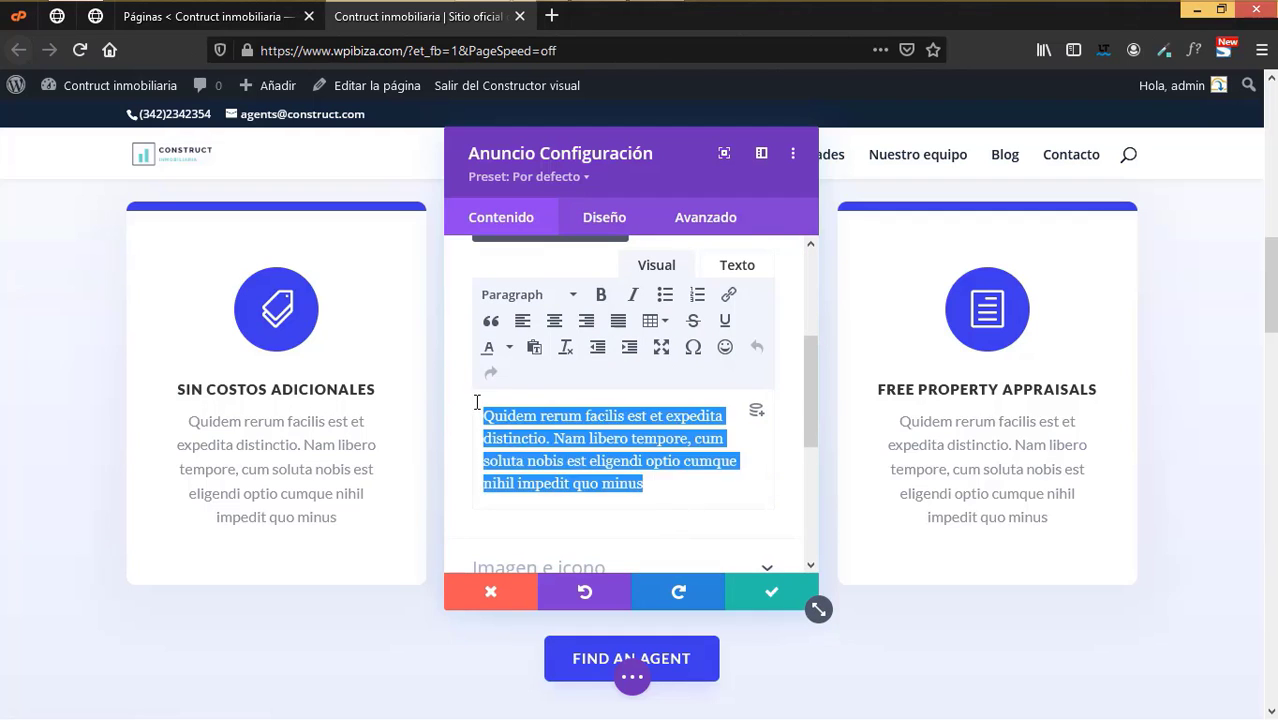
pyautogui.scroll(-4, 633, 502)
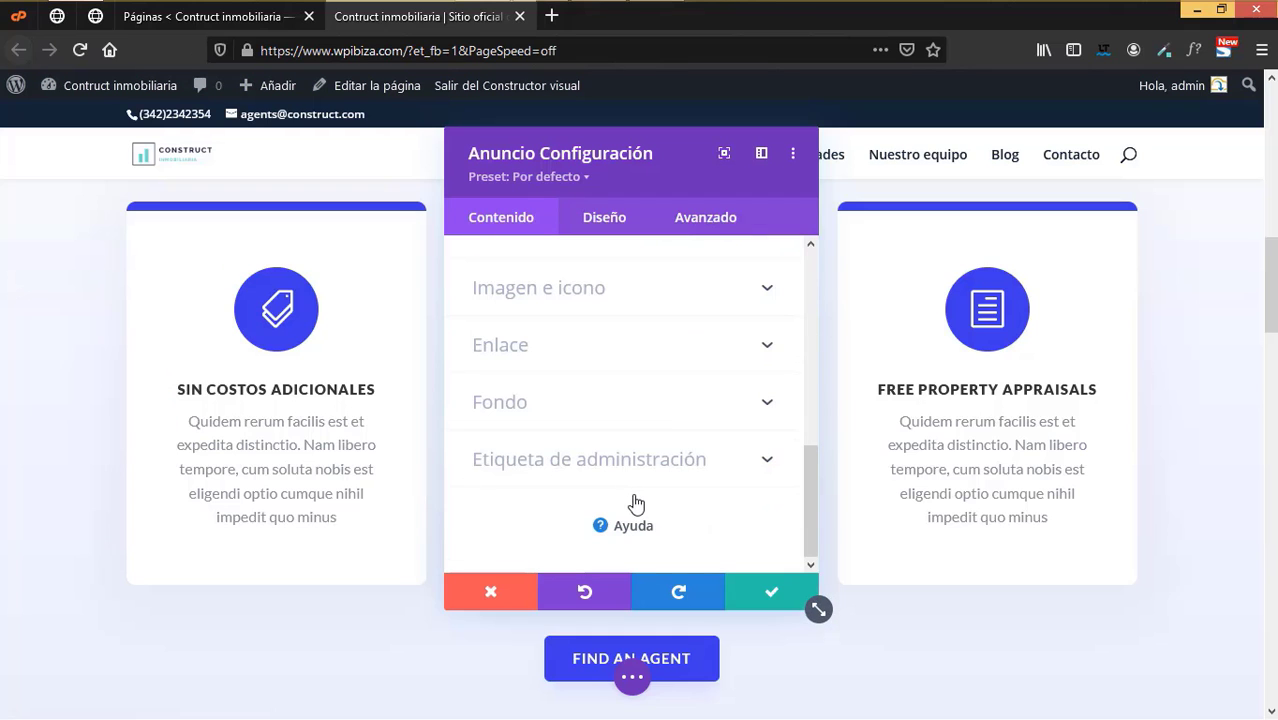
pyautogui.scroll(-3, 245, 507)
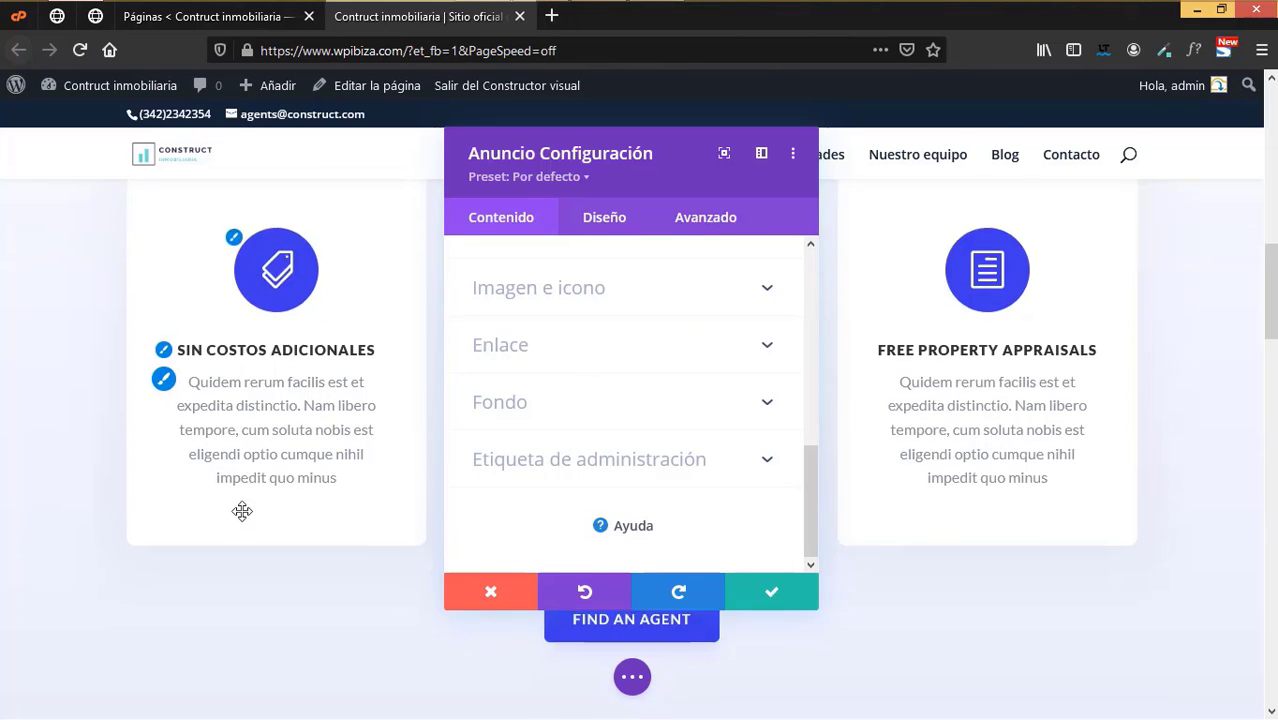
pyautogui.scroll(6, 253, 510)
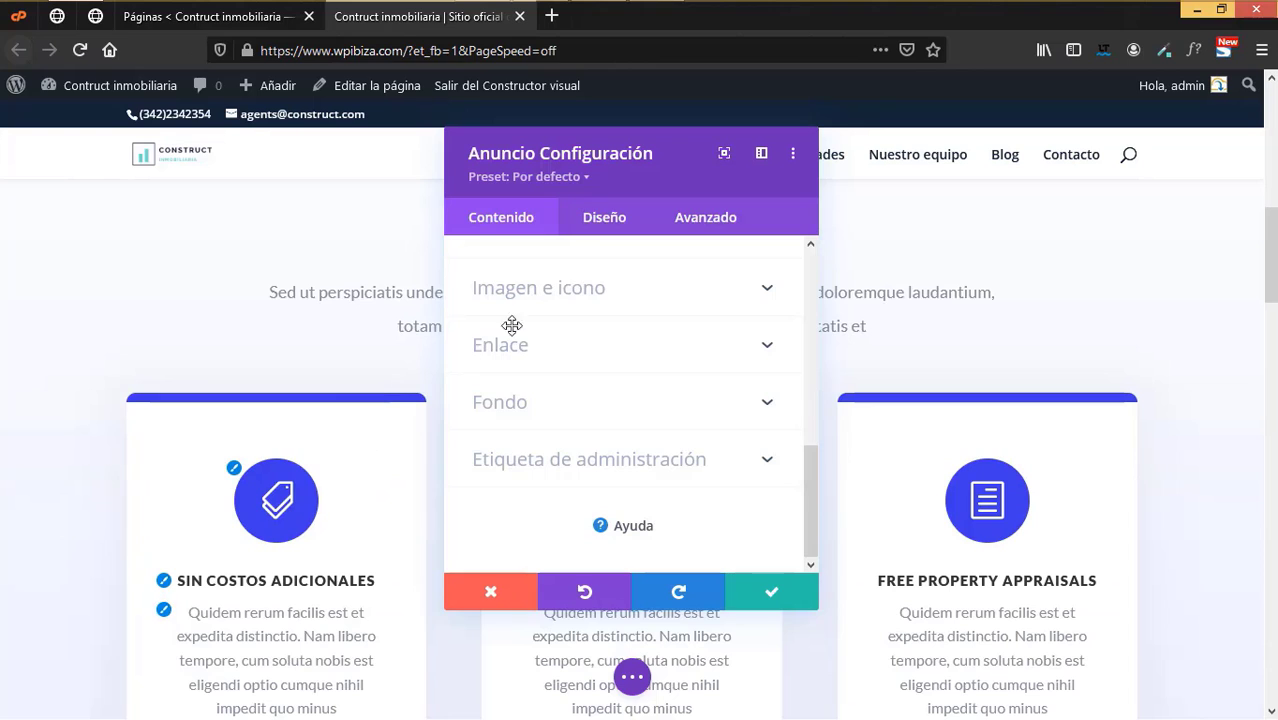
# - Make the first card's icon circle dark navy #152537
pyautogui.click(606, 218)
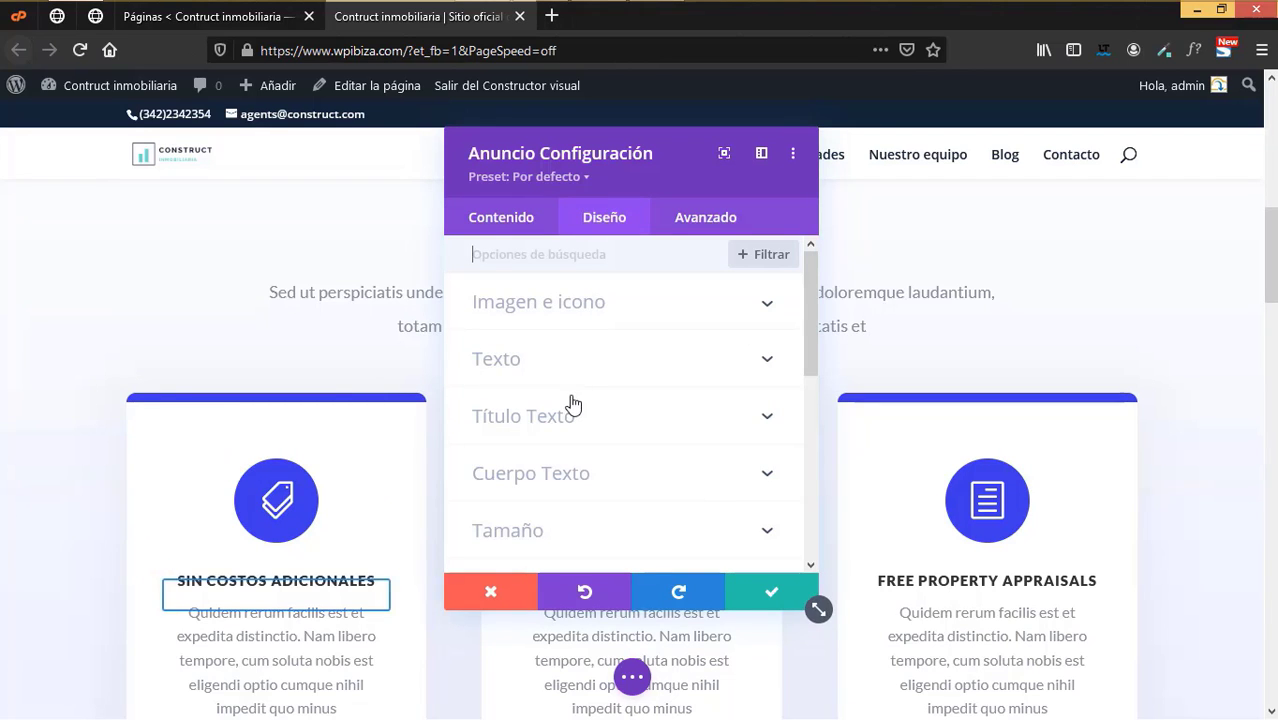
pyautogui.click(600, 310)
pyautogui.scroll(-2, 614, 459)
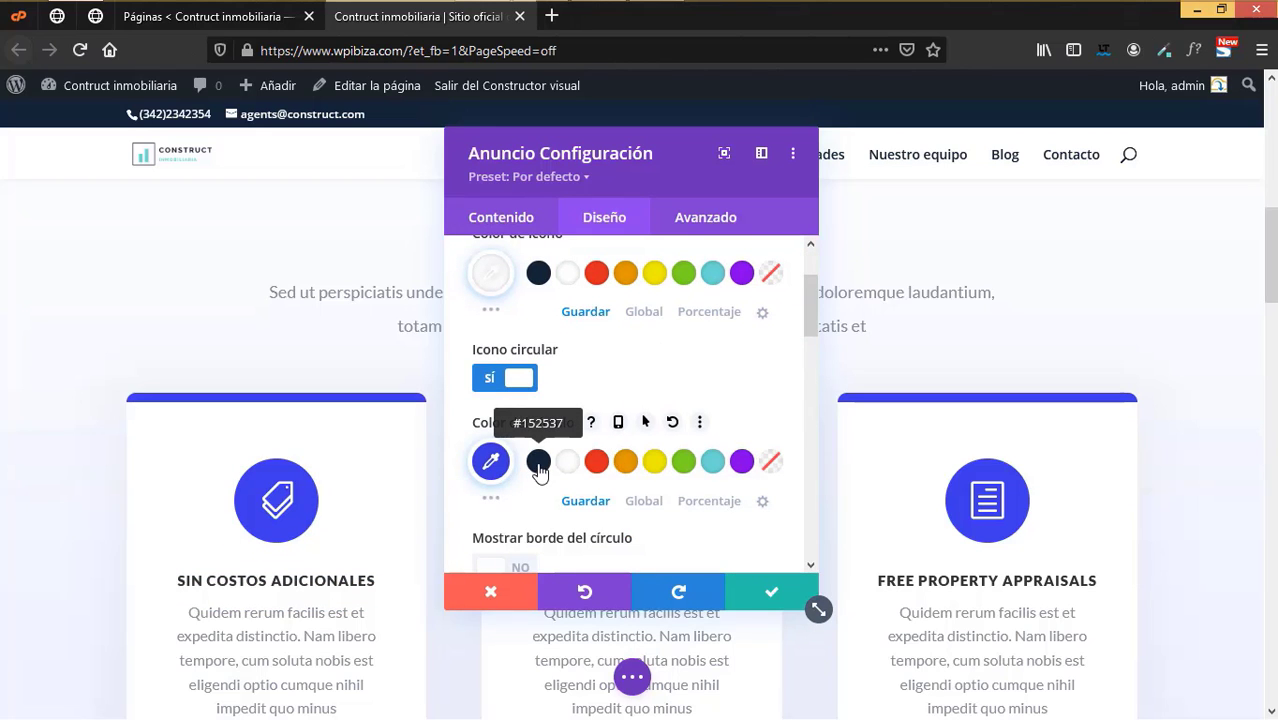
pyautogui.click(538, 462)
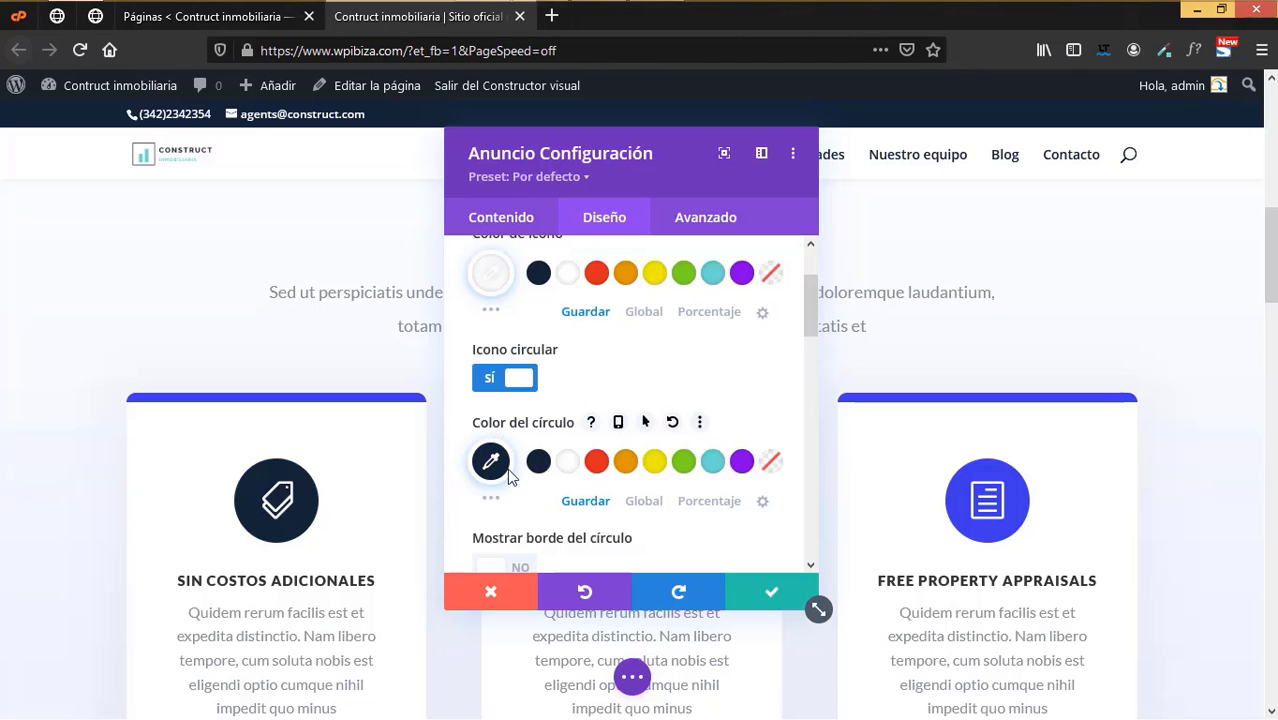
# - Give the first card a dark navy #152537 top border and save
pyautogui.scroll(-1, 640, 490)
pyautogui.scroll(-9, 640, 490)
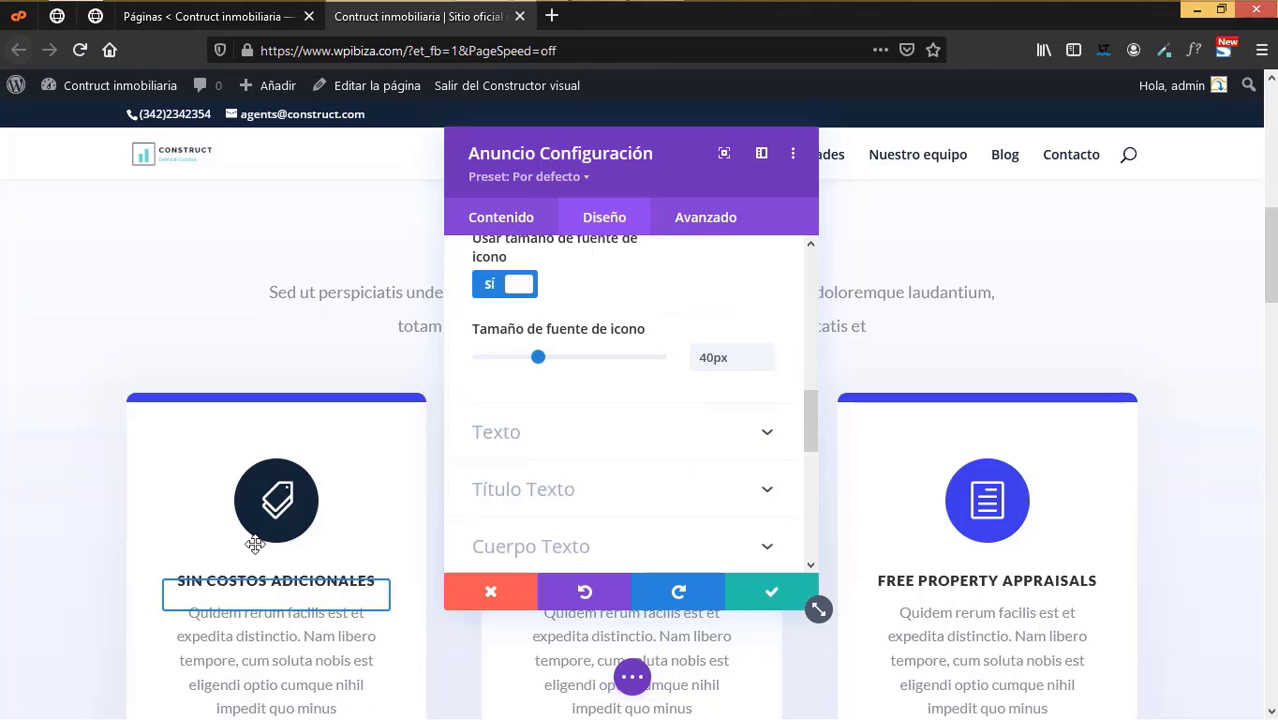
pyautogui.scroll(-3, 255, 544)
pyautogui.scroll(3, 254, 537)
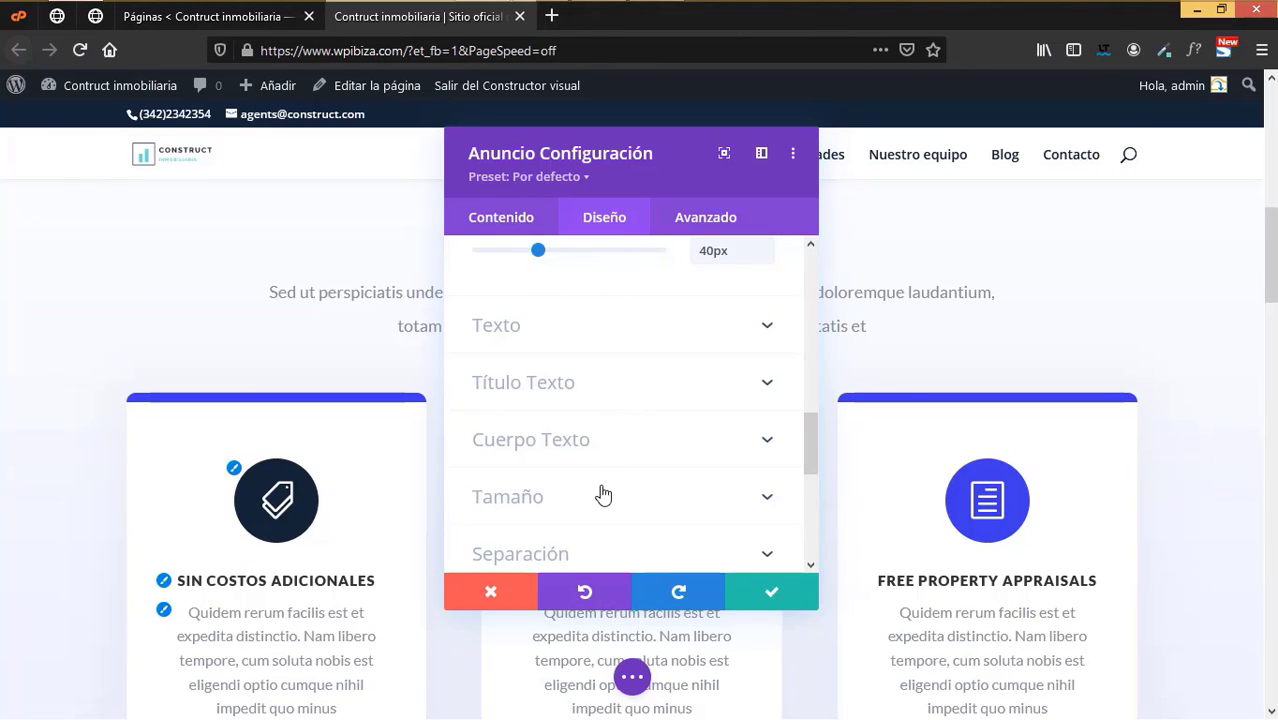
pyautogui.scroll(-3, 643, 449)
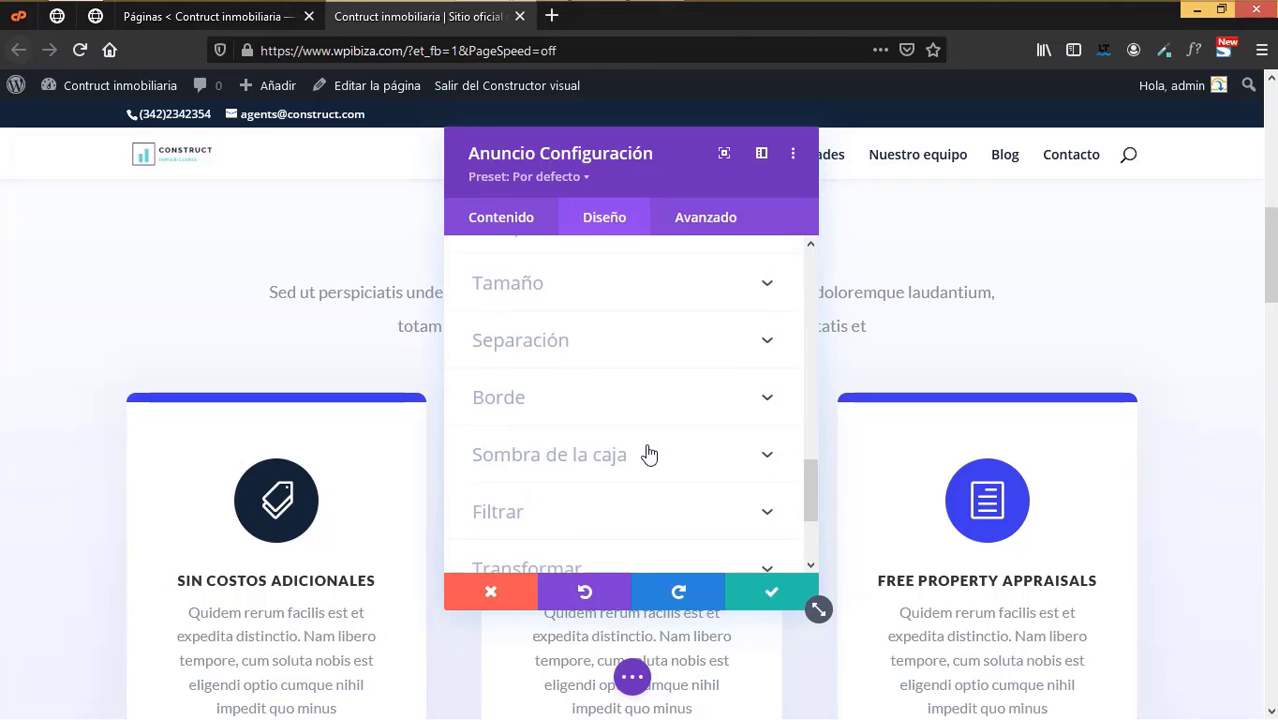
pyautogui.click(548, 412)
pyautogui.scroll(-3, 602, 448)
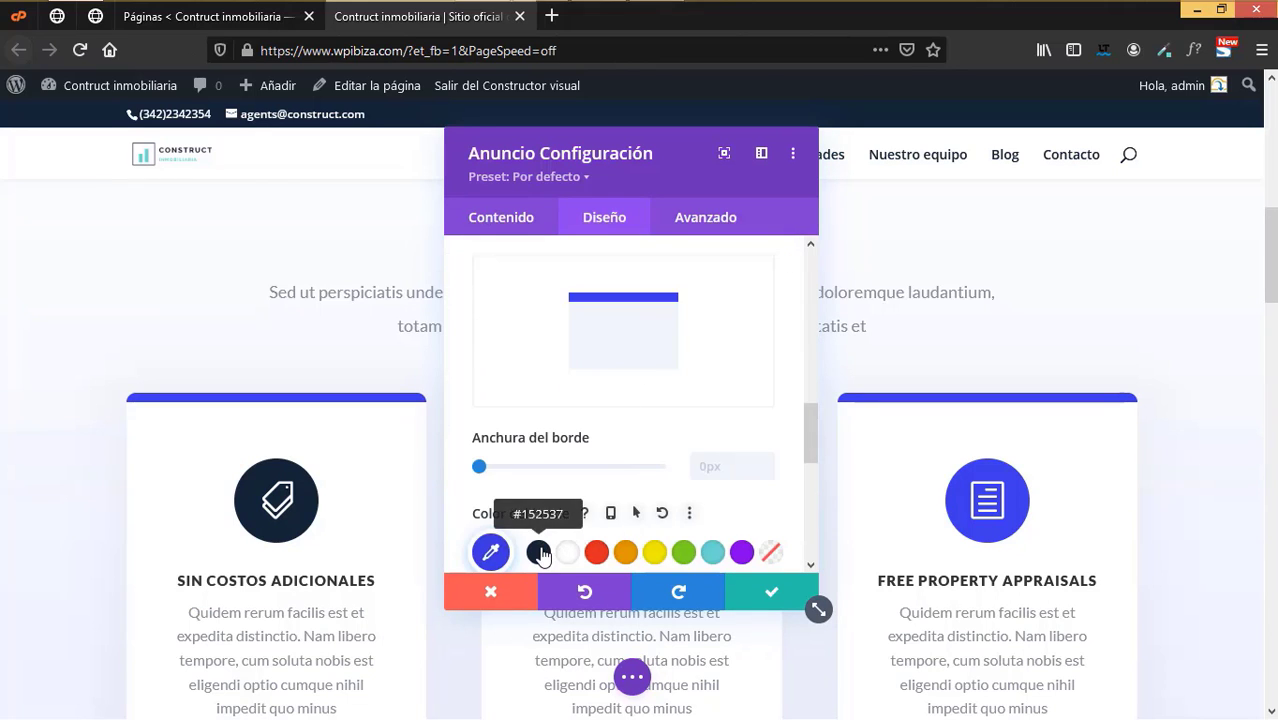
pyautogui.click(539, 552)
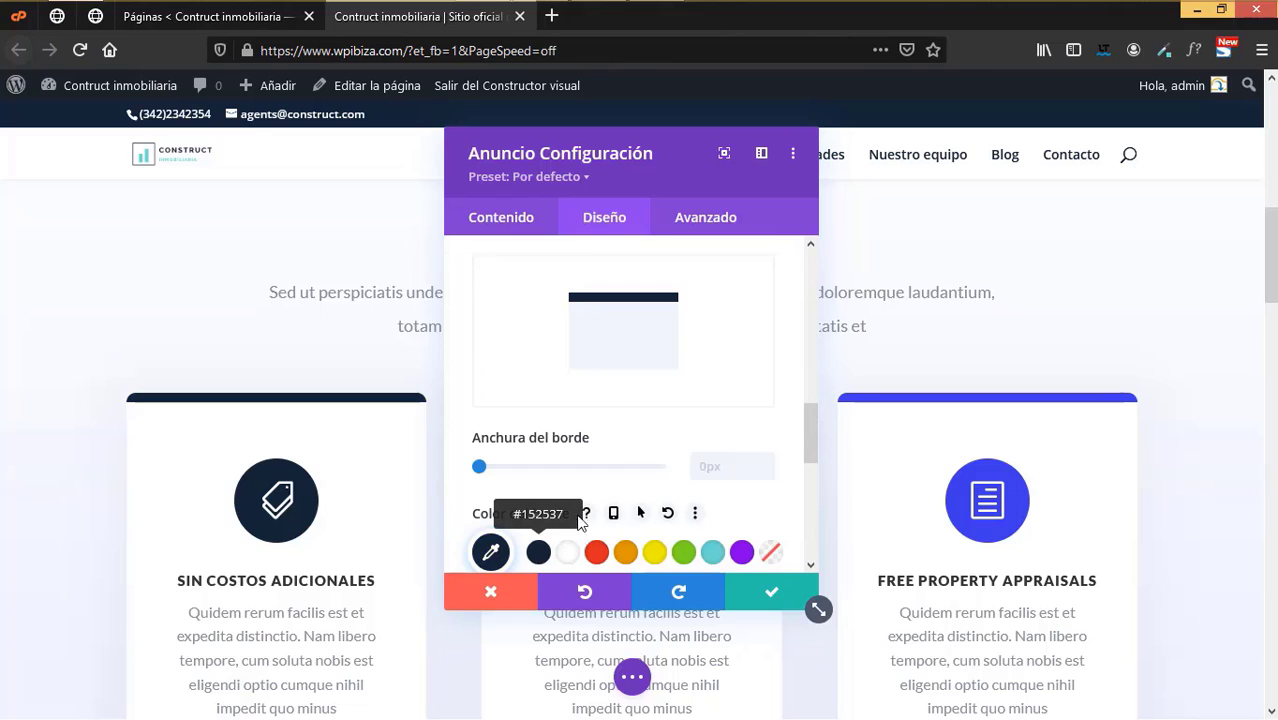
pyautogui.click(748, 580)
pyautogui.scroll(-2, 527, 492)
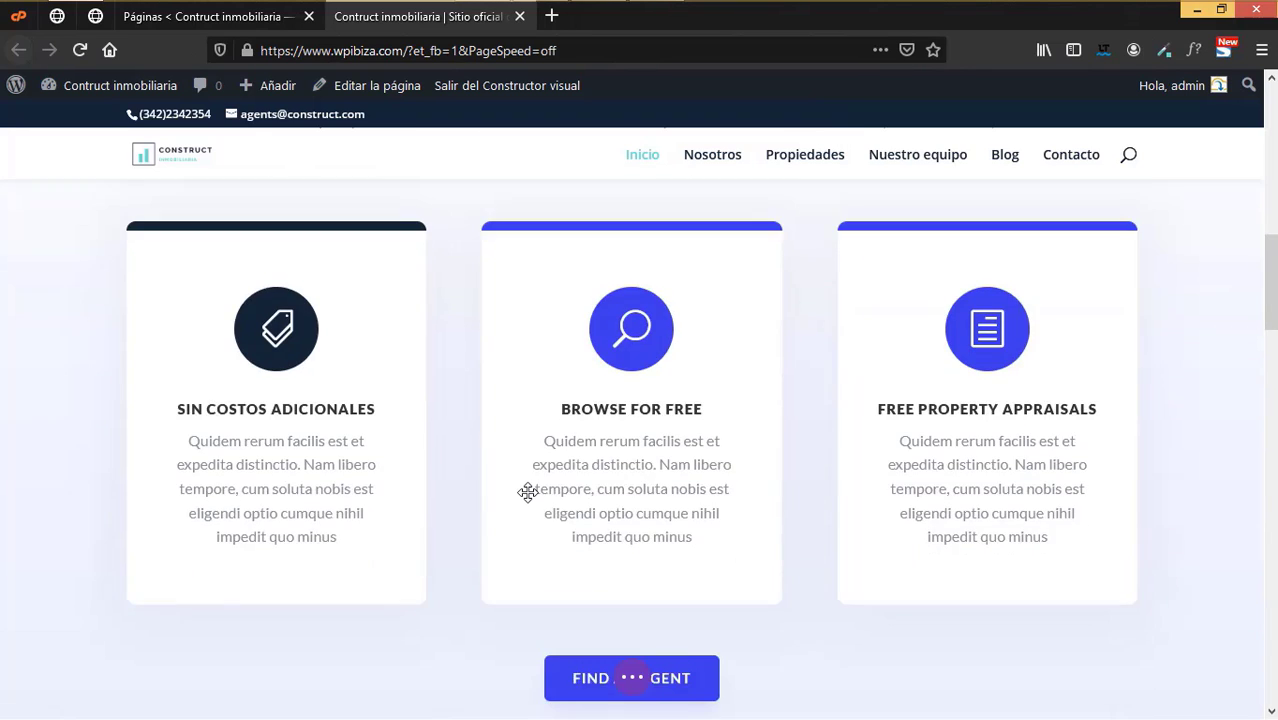
# - Copy the first card's module styles and paste them onto the middle card
pyautogui.scroll(1, 527, 492)
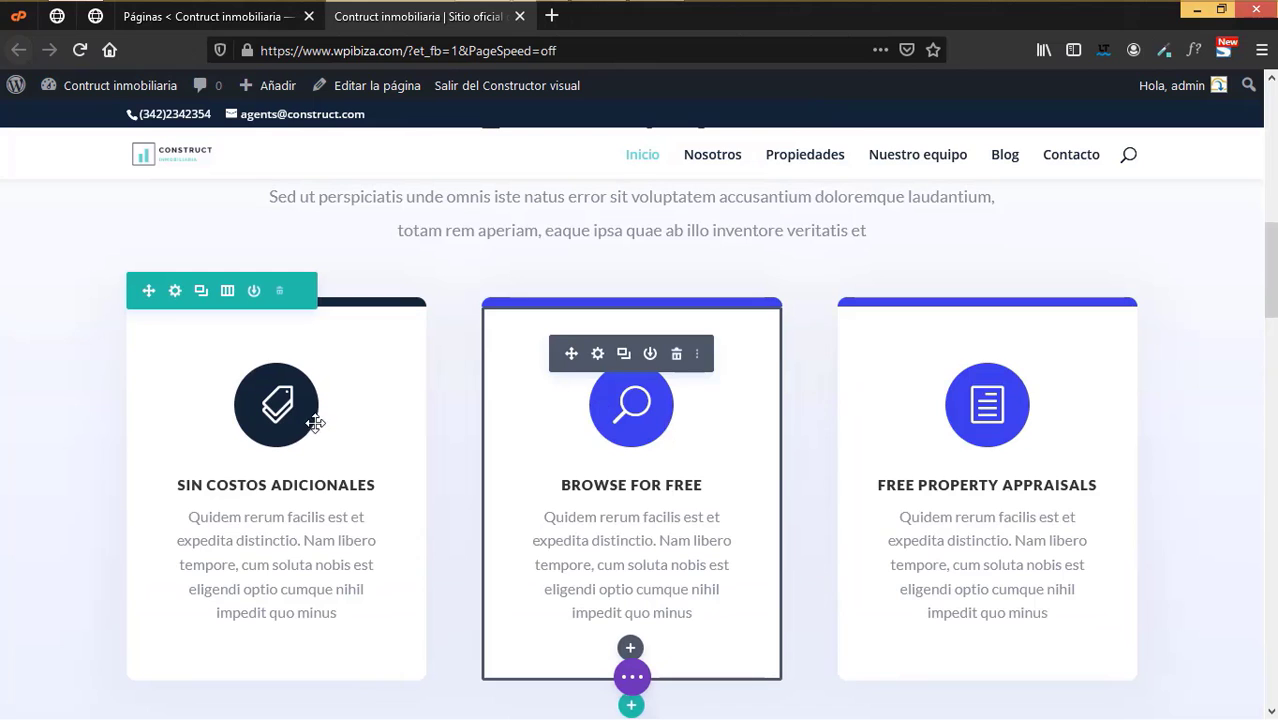
pyautogui.moveTo(266, 372)
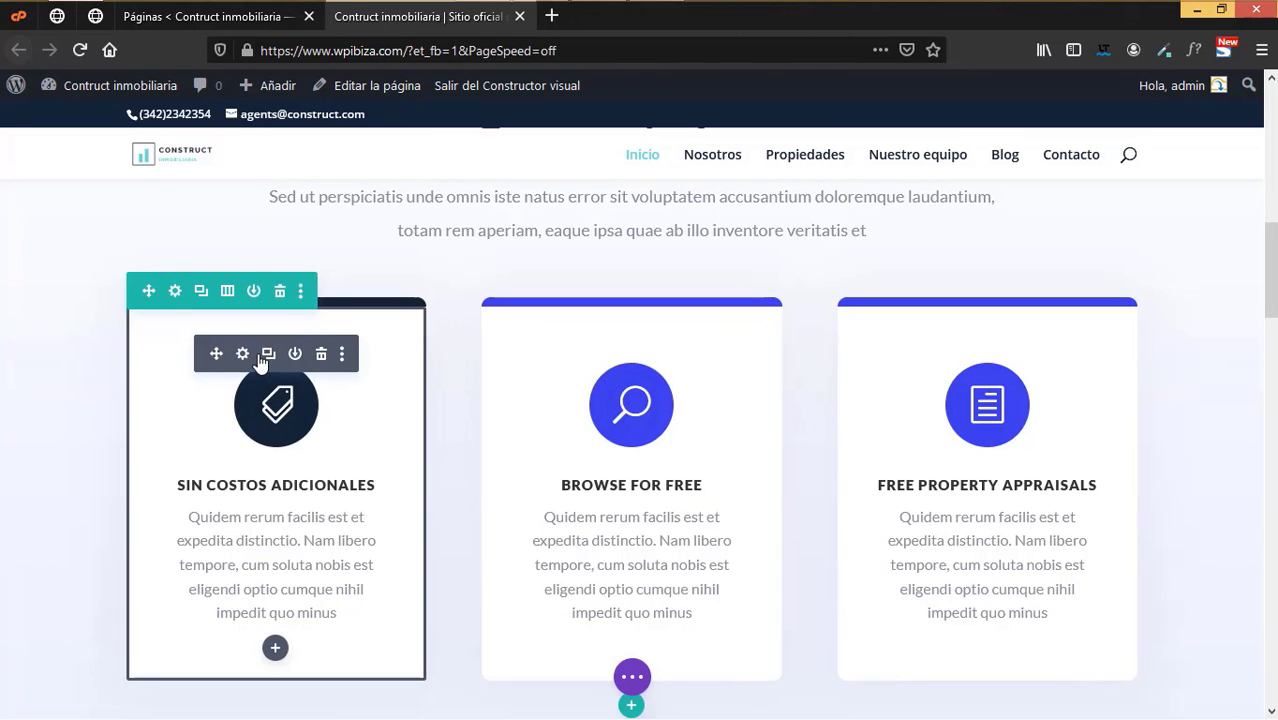
pyautogui.rightClick(259, 360)
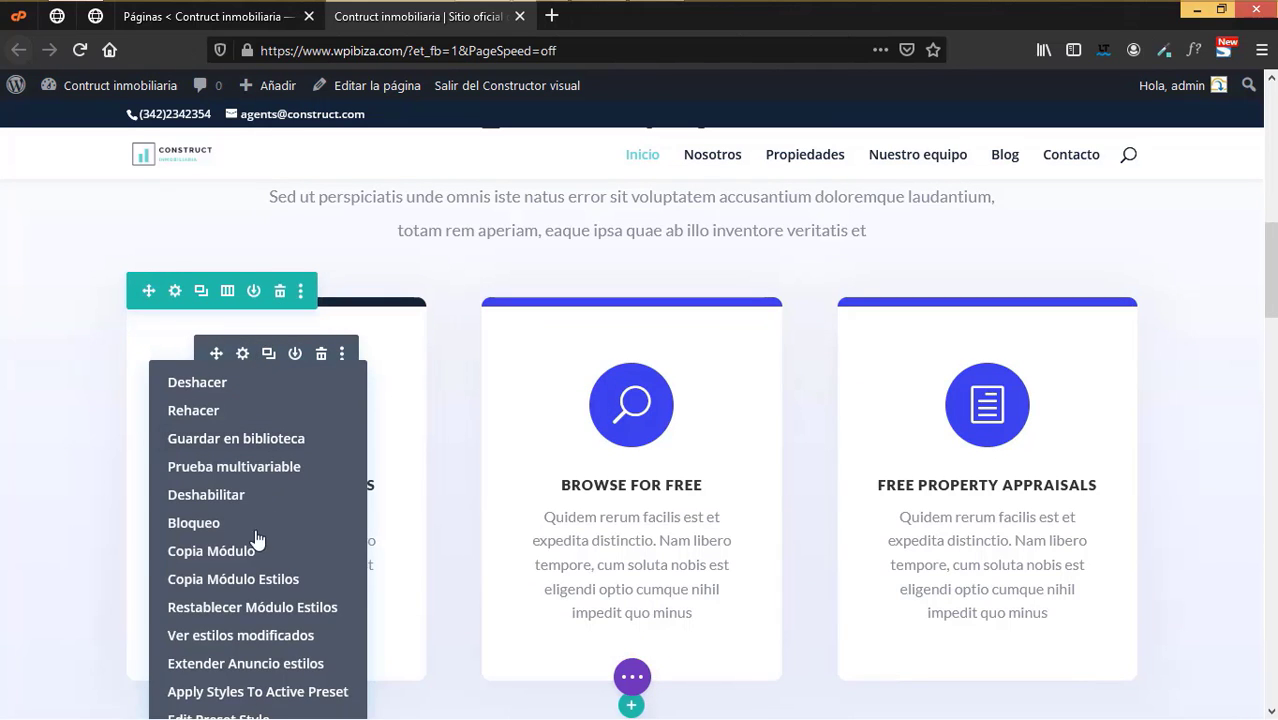
pyautogui.click(589, 376)
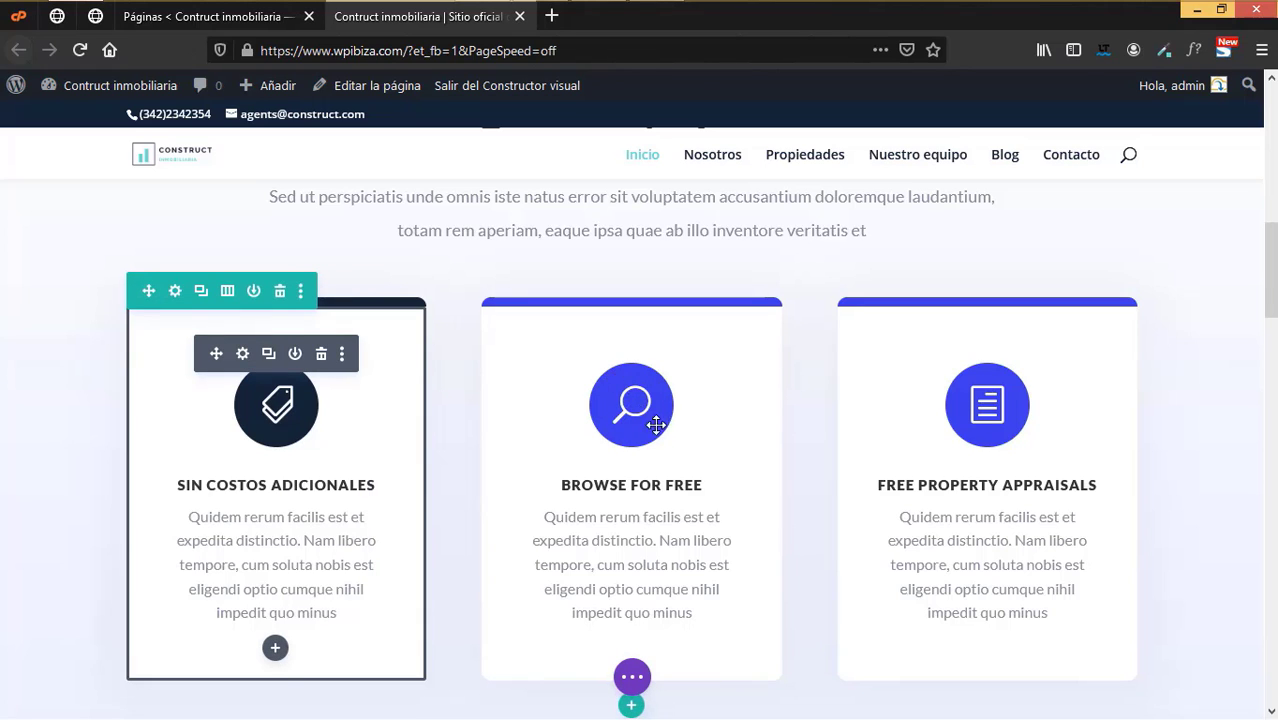
pyautogui.rightClick(631, 372)
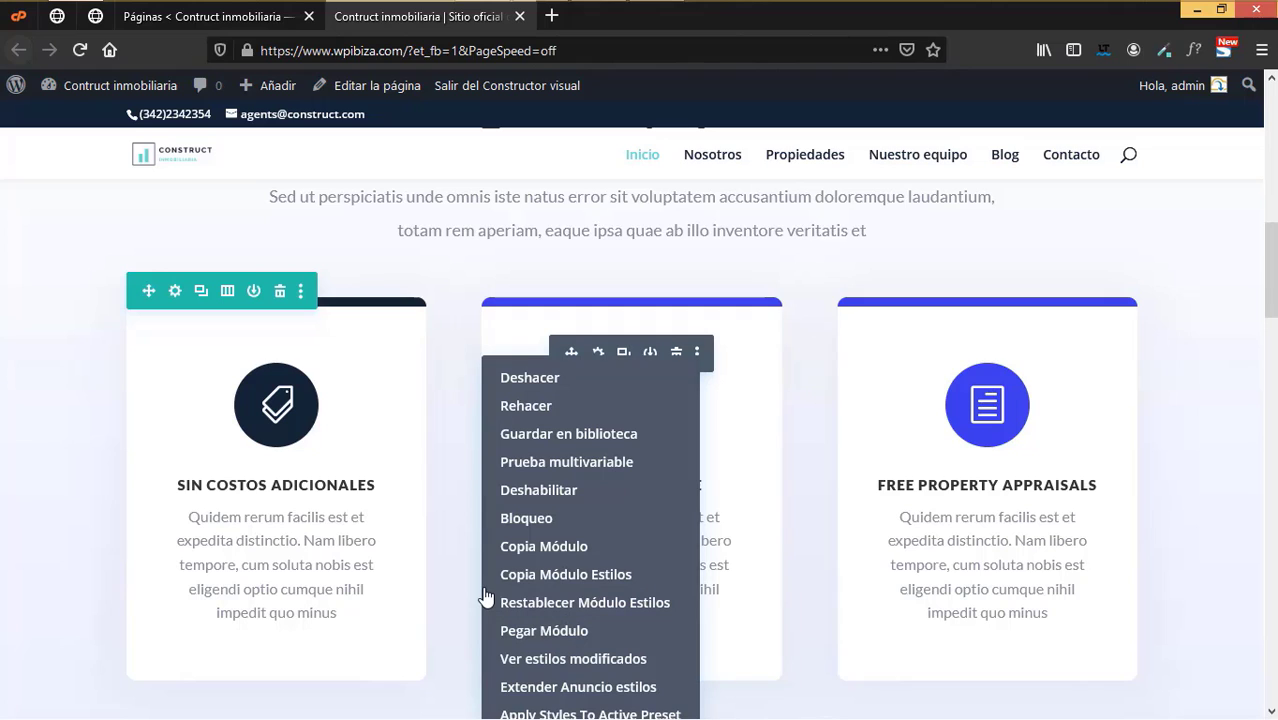
pyautogui.click(264, 393)
pyautogui.rightClick(246, 354)
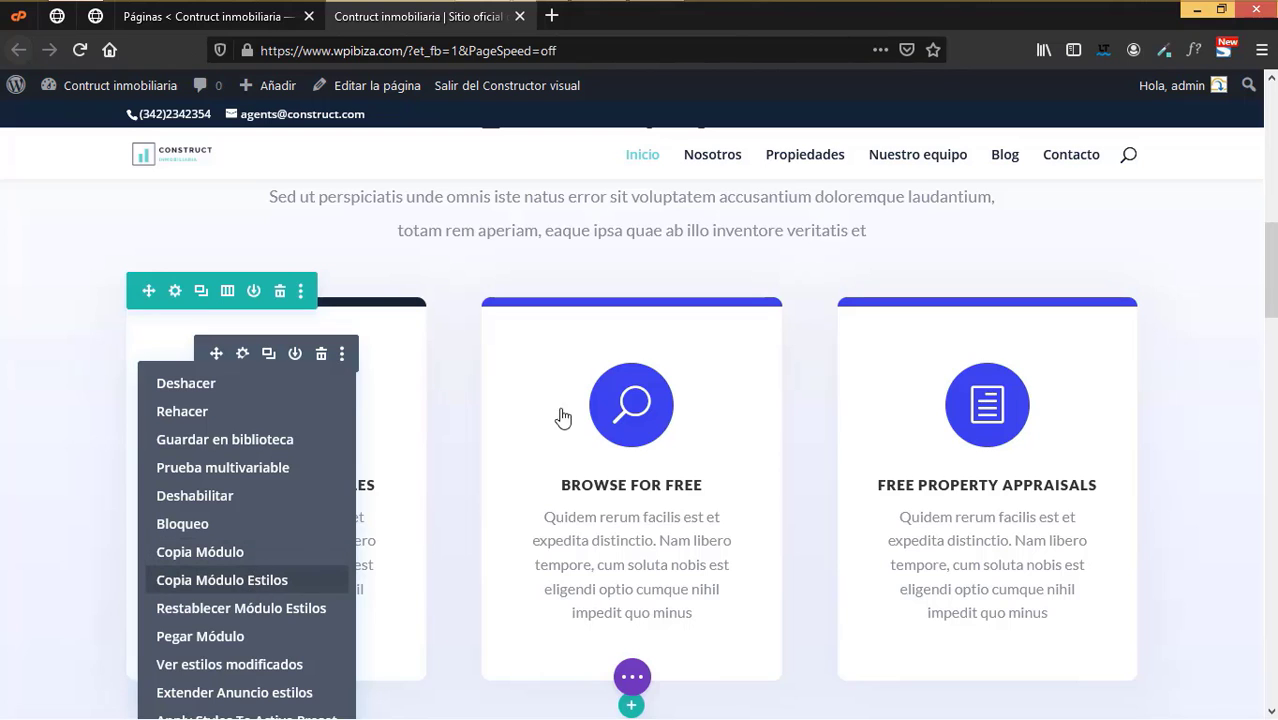
pyautogui.click(630, 382)
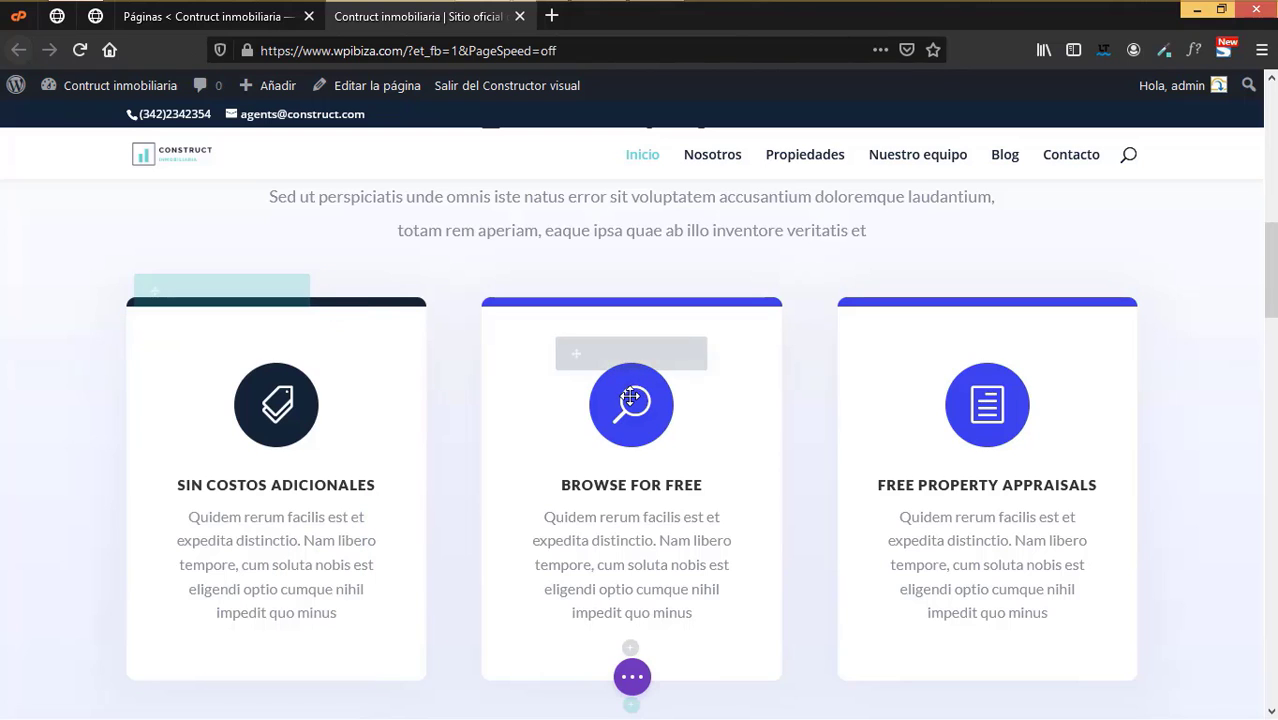
pyautogui.rightClick(612, 372)
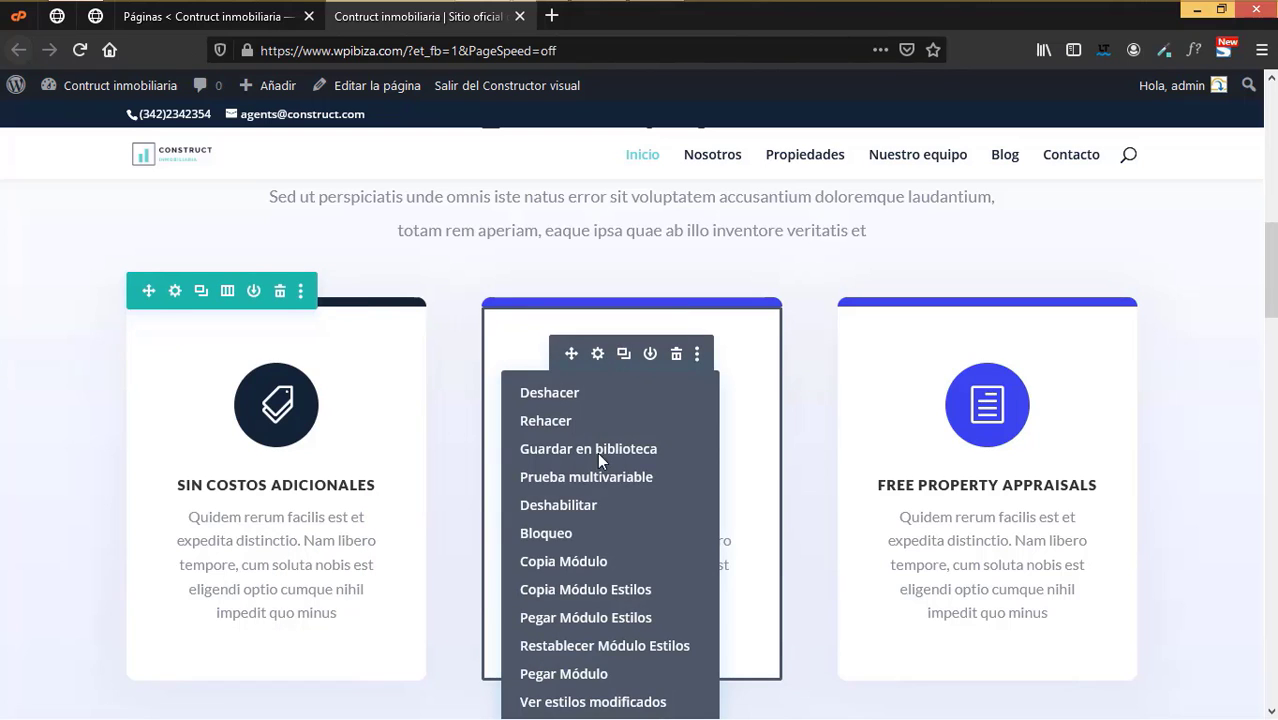
pyautogui.click(627, 620)
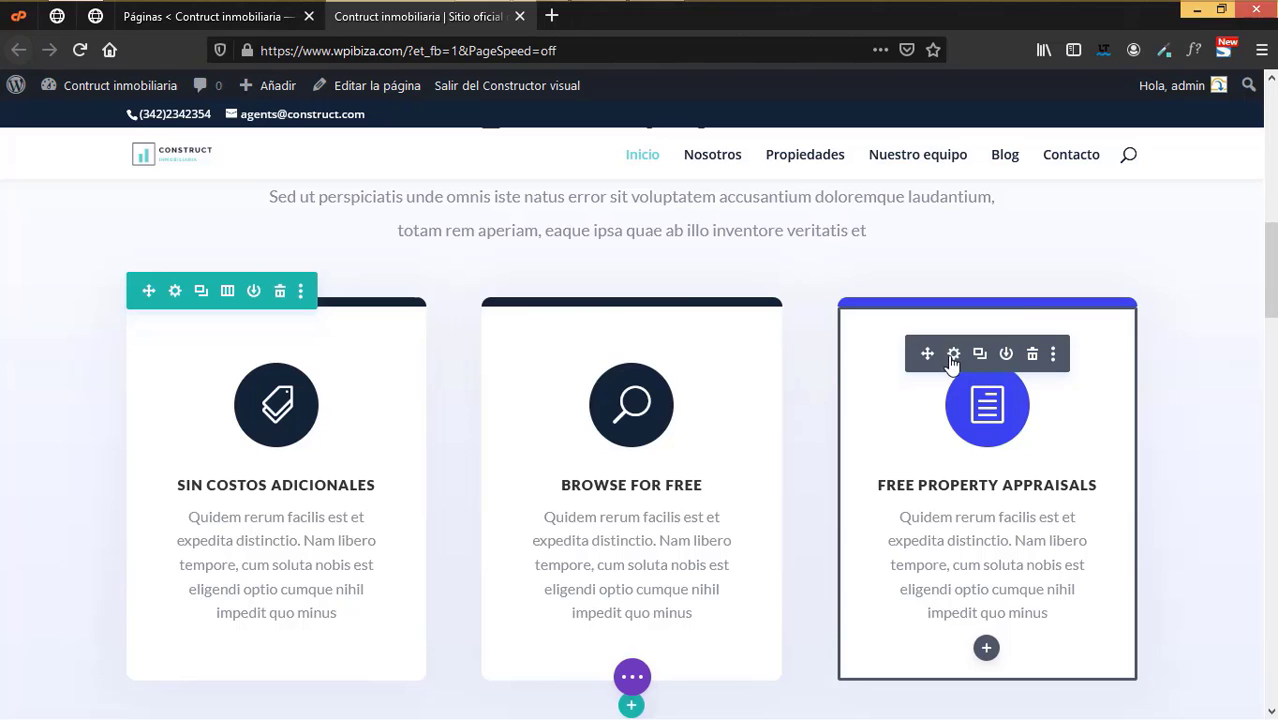
# - Paste the dark card styles onto the third card, recopying them from the middle card
pyautogui.rightClick(953, 363)
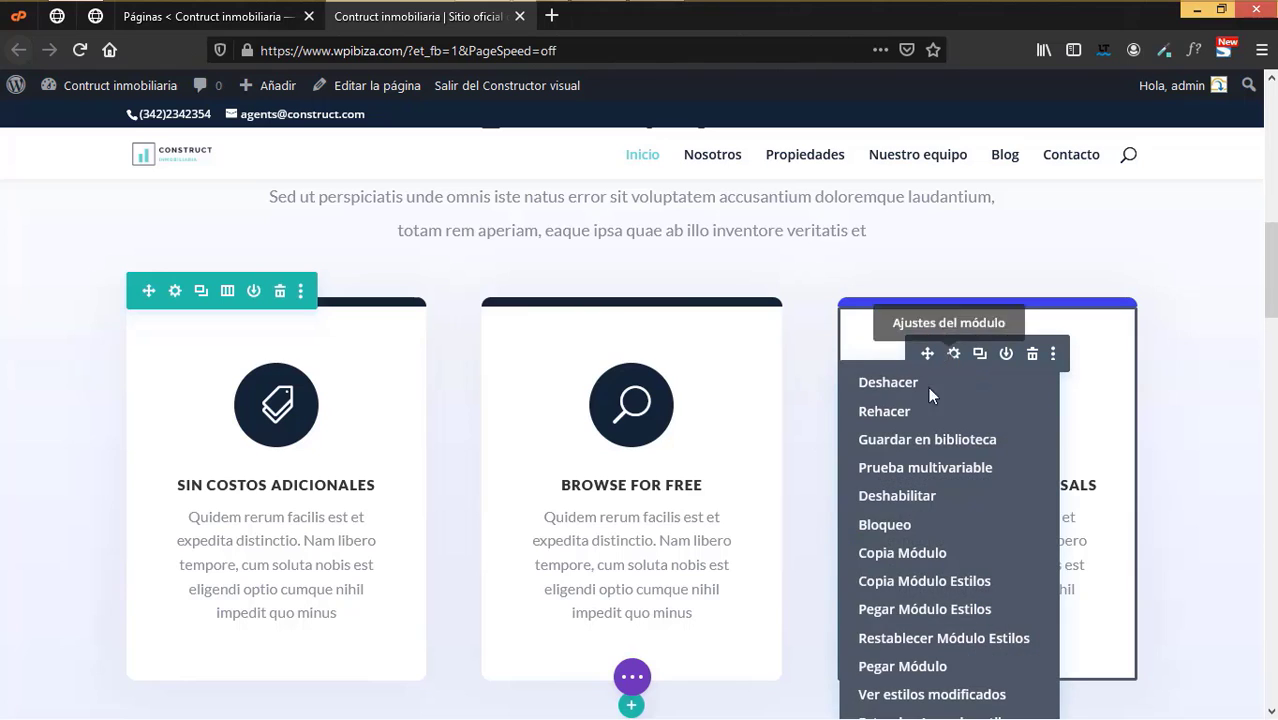
pyautogui.moveTo(931, 590); pyautogui.dragTo(934, 612)
pyautogui.click(931, 609)
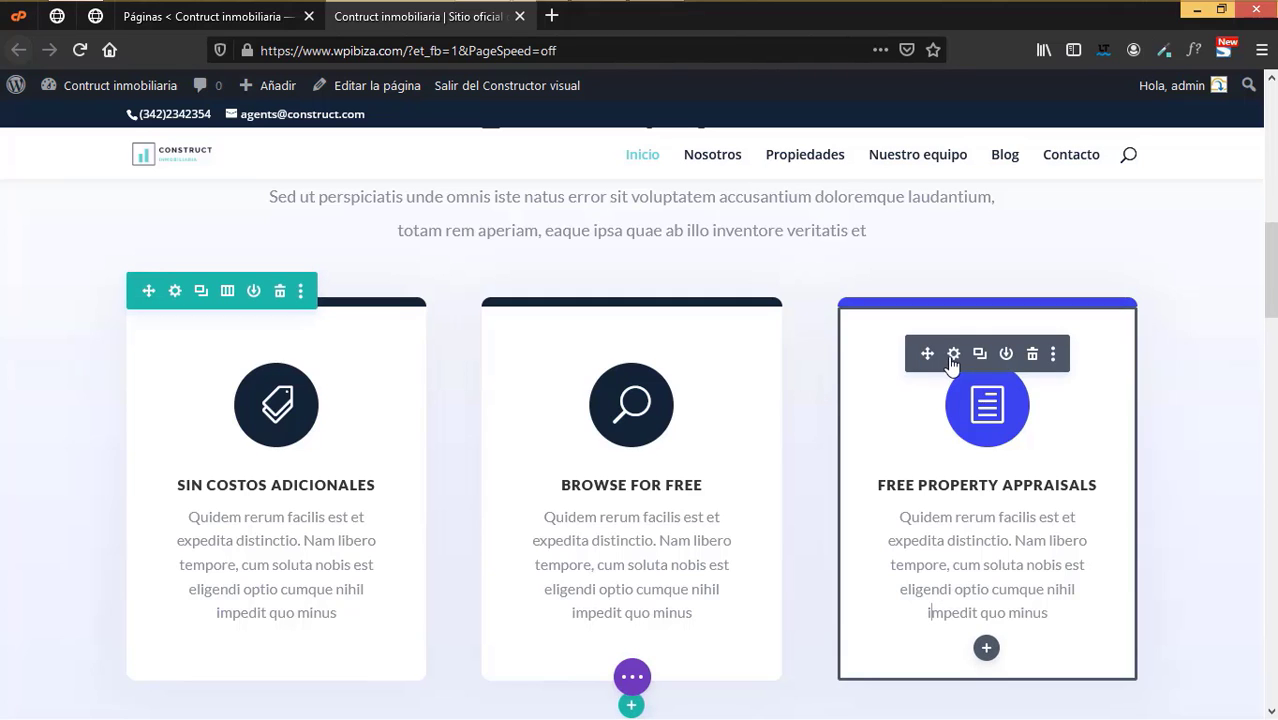
pyautogui.rightClick(952, 367)
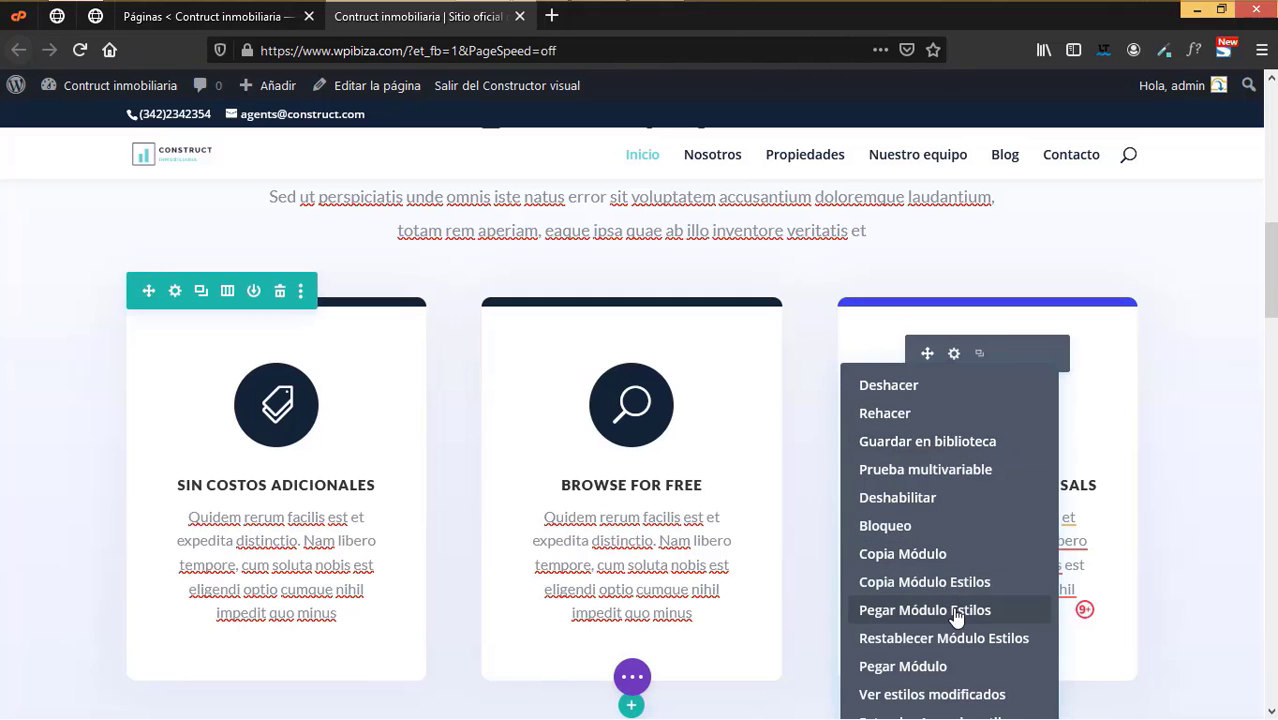
pyautogui.click(953, 610)
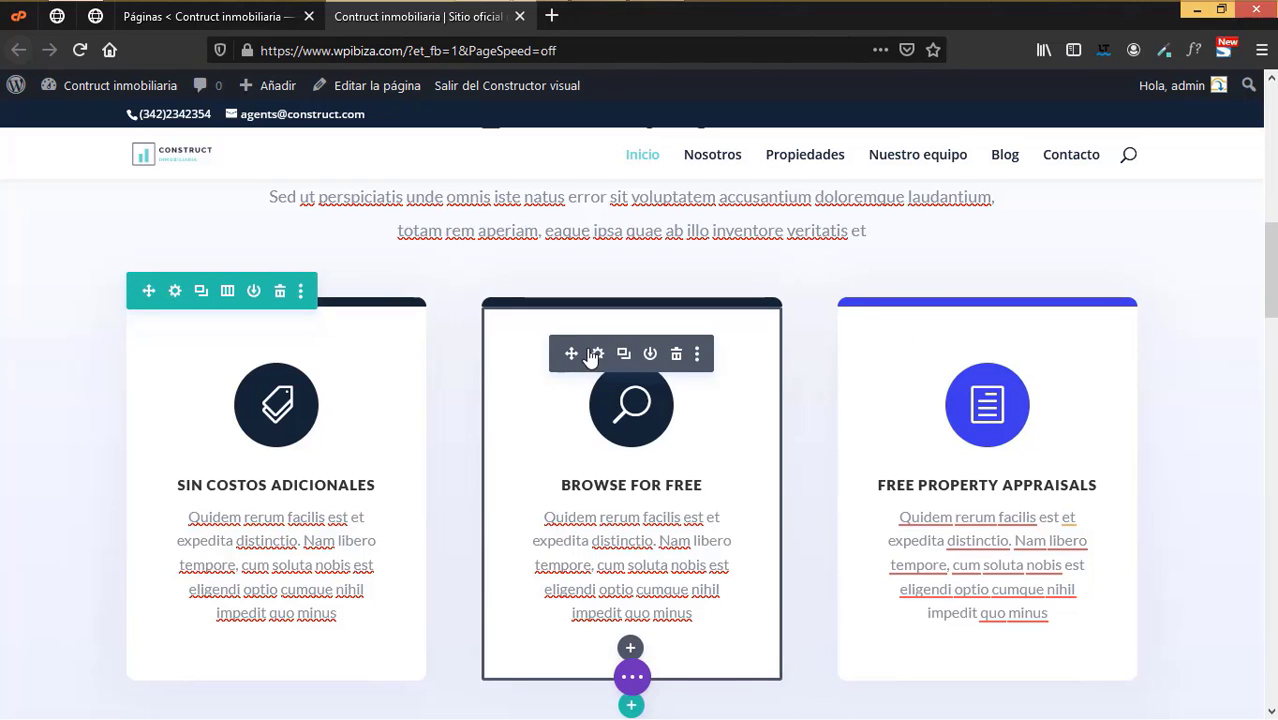
pyautogui.rightClick(588, 356)
pyautogui.click(585, 573)
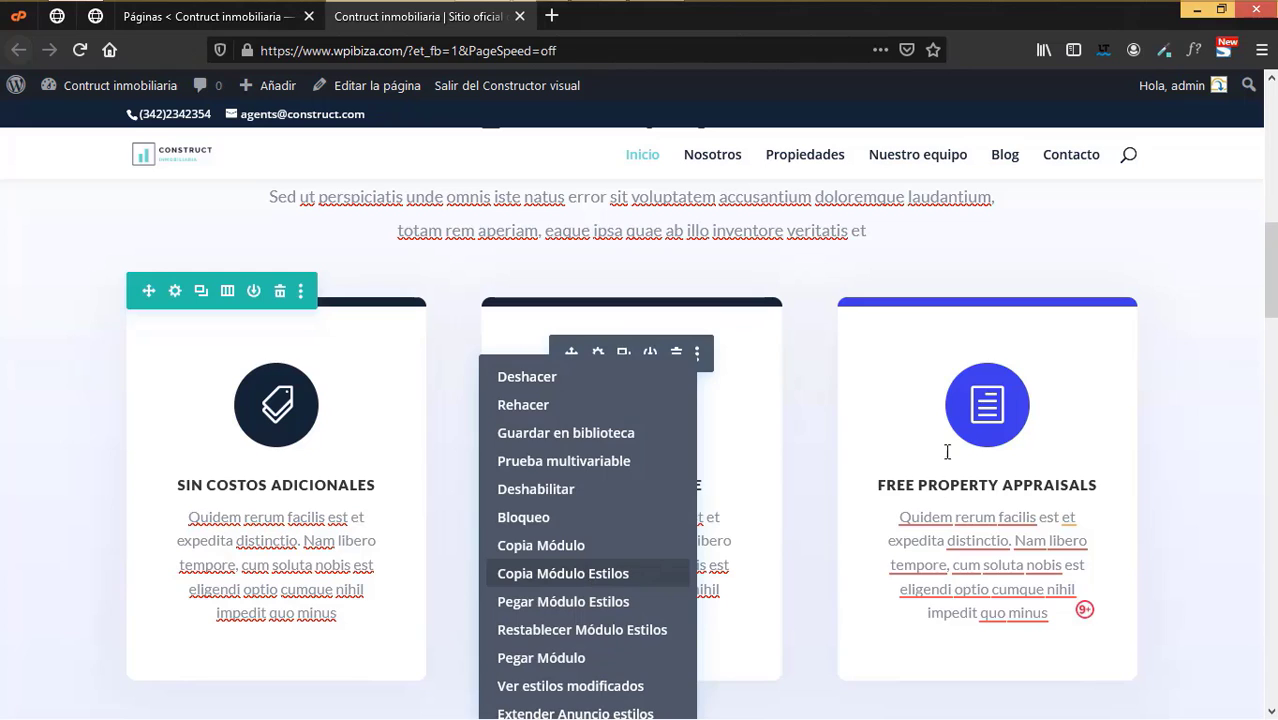
pyautogui.rightClick(975, 453)
pyautogui.click(930, 606)
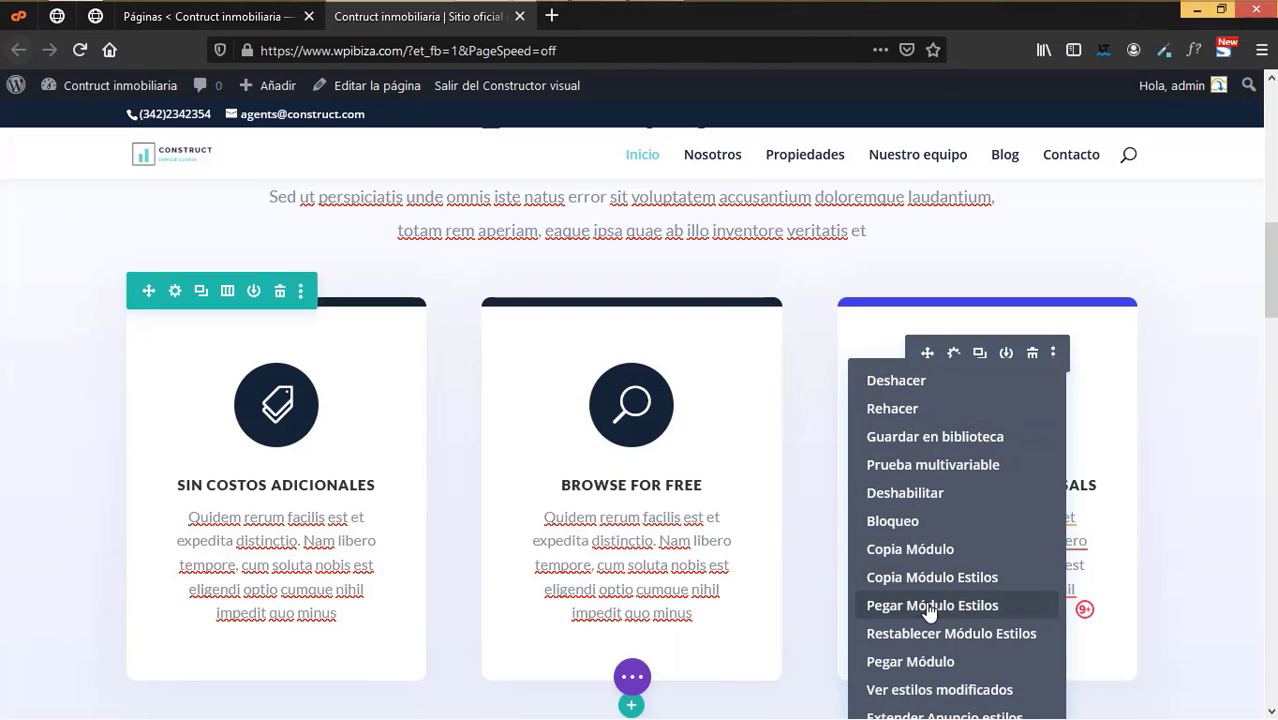
pyautogui.click(930, 606)
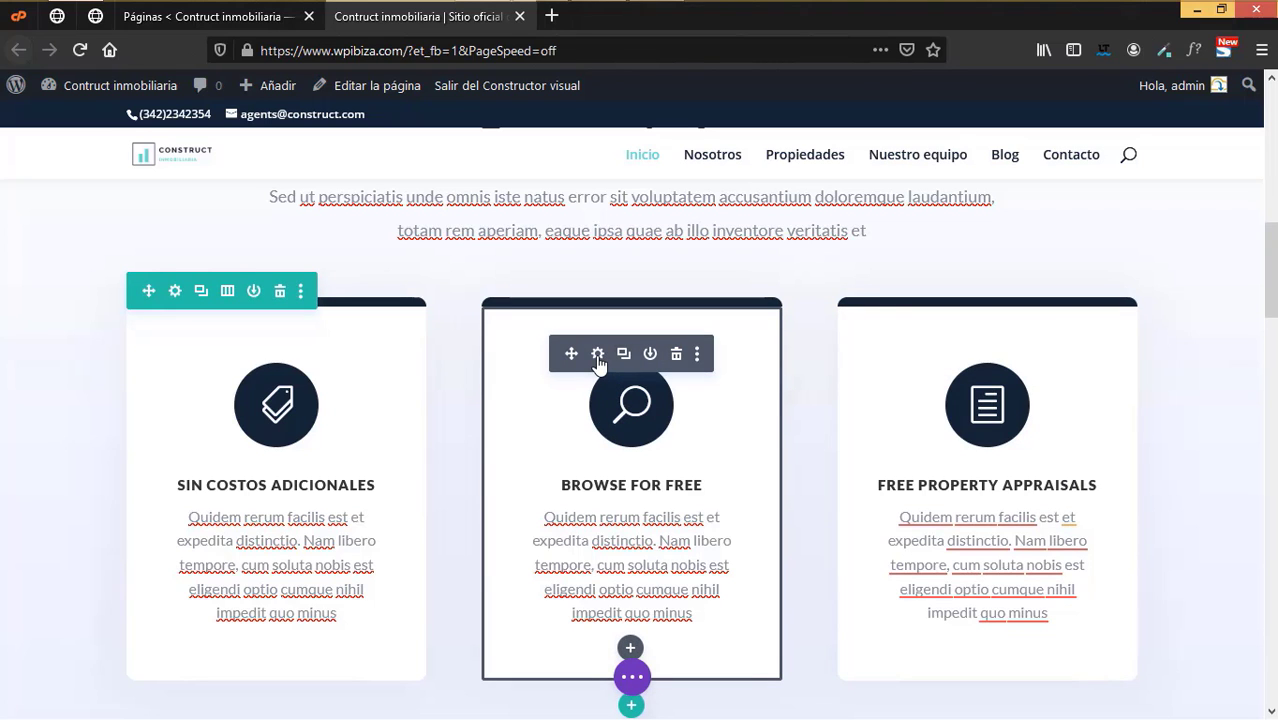
# - Replace the middle card's title with 'BUSQUEDA GRATUITA' and save
pyautogui.click(597, 357)
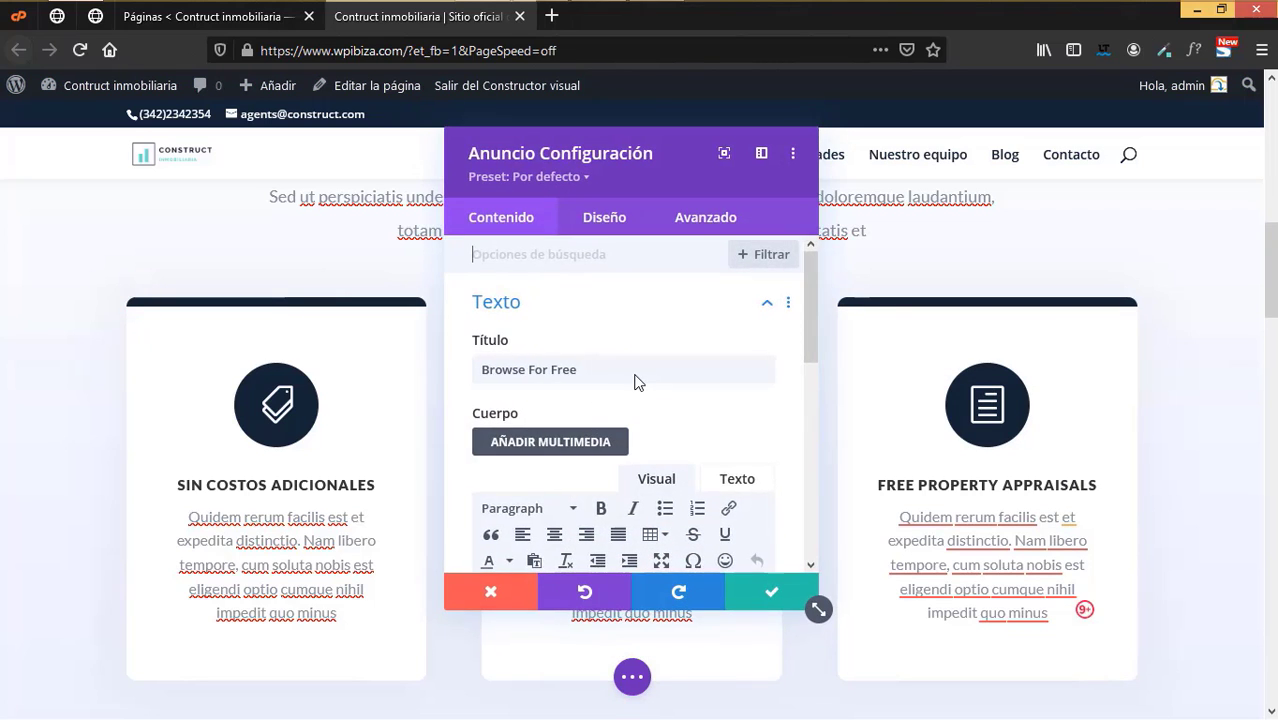
pyautogui.click(636, 374)
pyautogui.hotkey('ctrl', 'a')
pyautogui.press('BackSpace')
pyautogui.write('B')
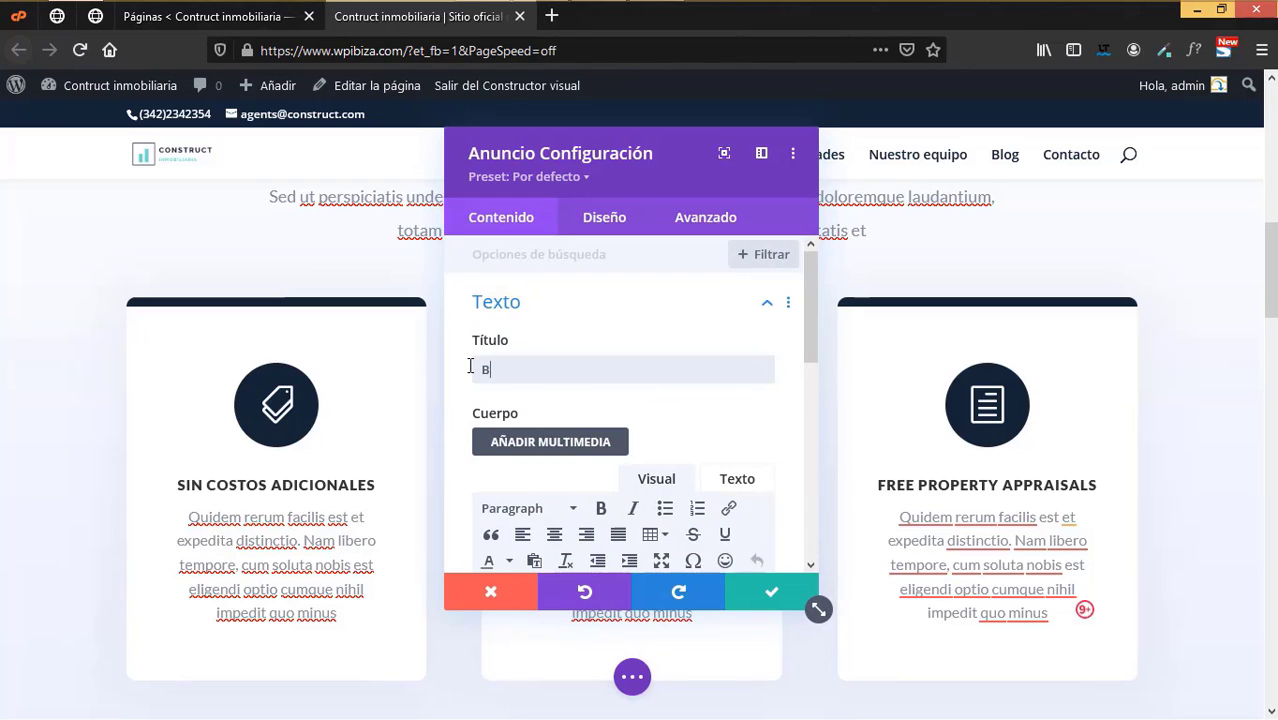
pyautogui.write('USQUEDA GRATUITA')
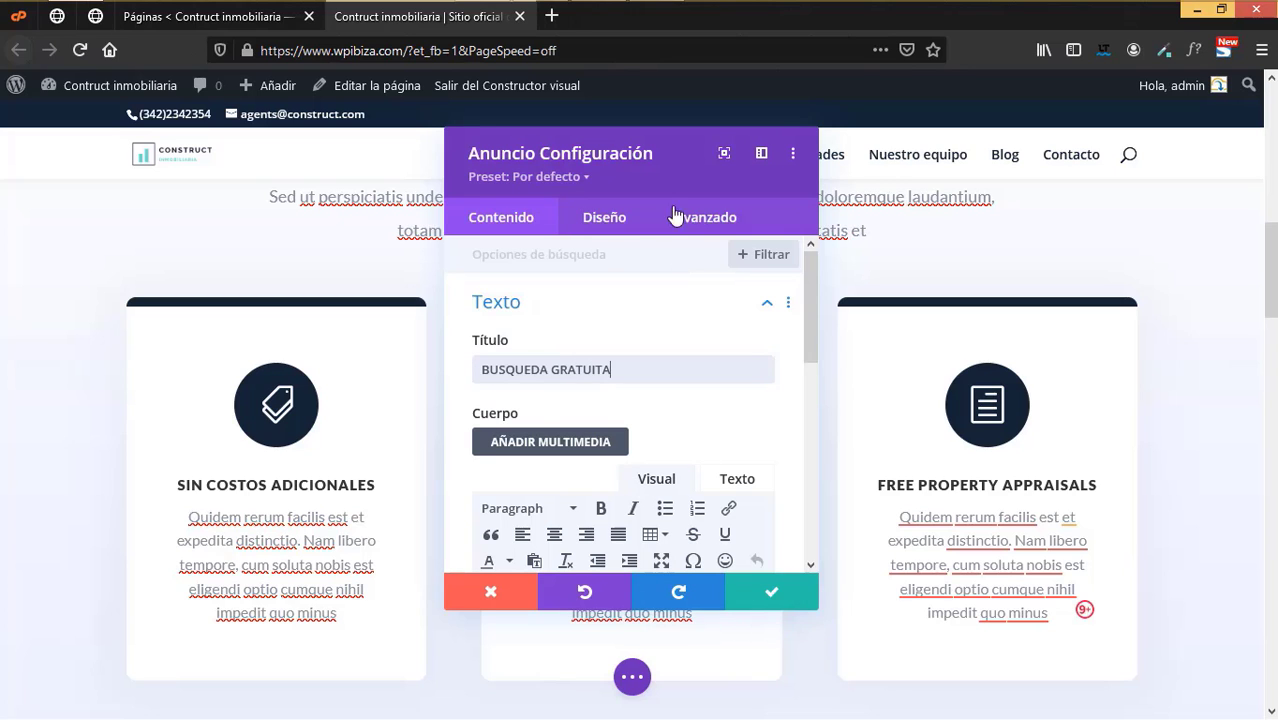
pyautogui.moveTo(607, 160); pyautogui.dragTo(229, 177)
pyautogui.moveTo(307, 175); pyautogui.dragTo(662, 175)
pyautogui.click(724, 610)
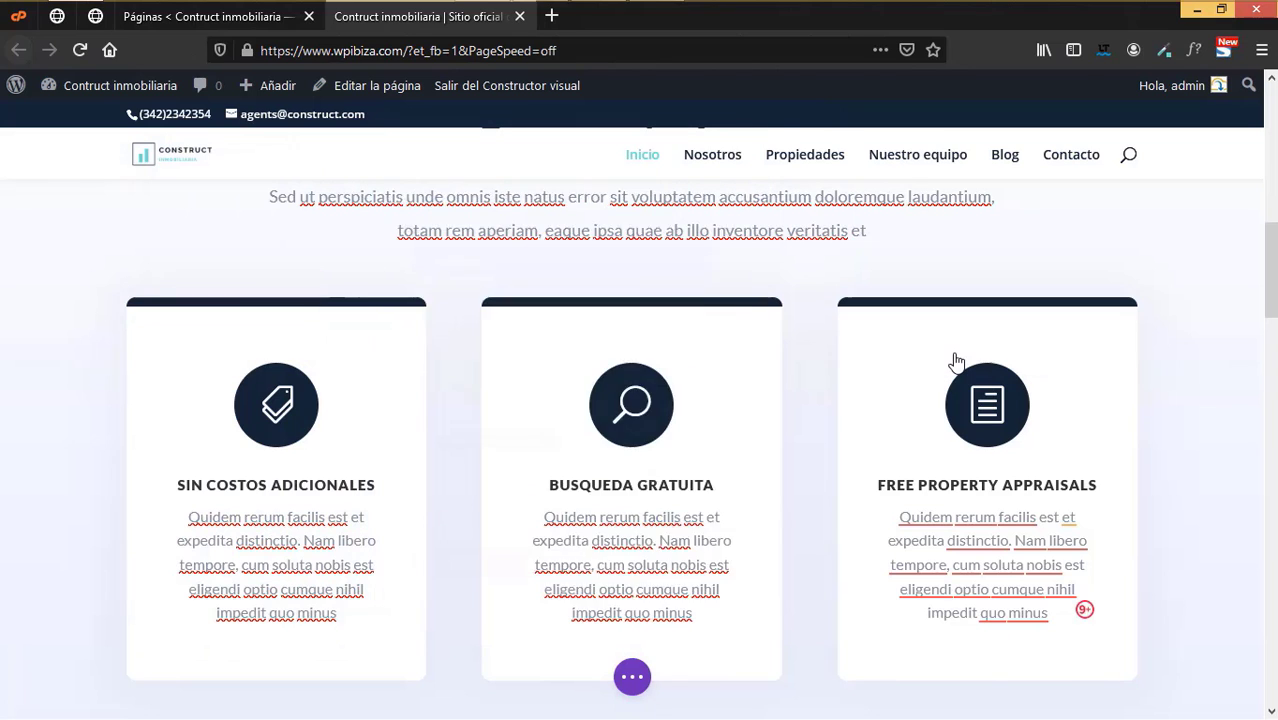
# - Retitle the third card 'Transacciones seguras'
pyautogui.click(955, 362)
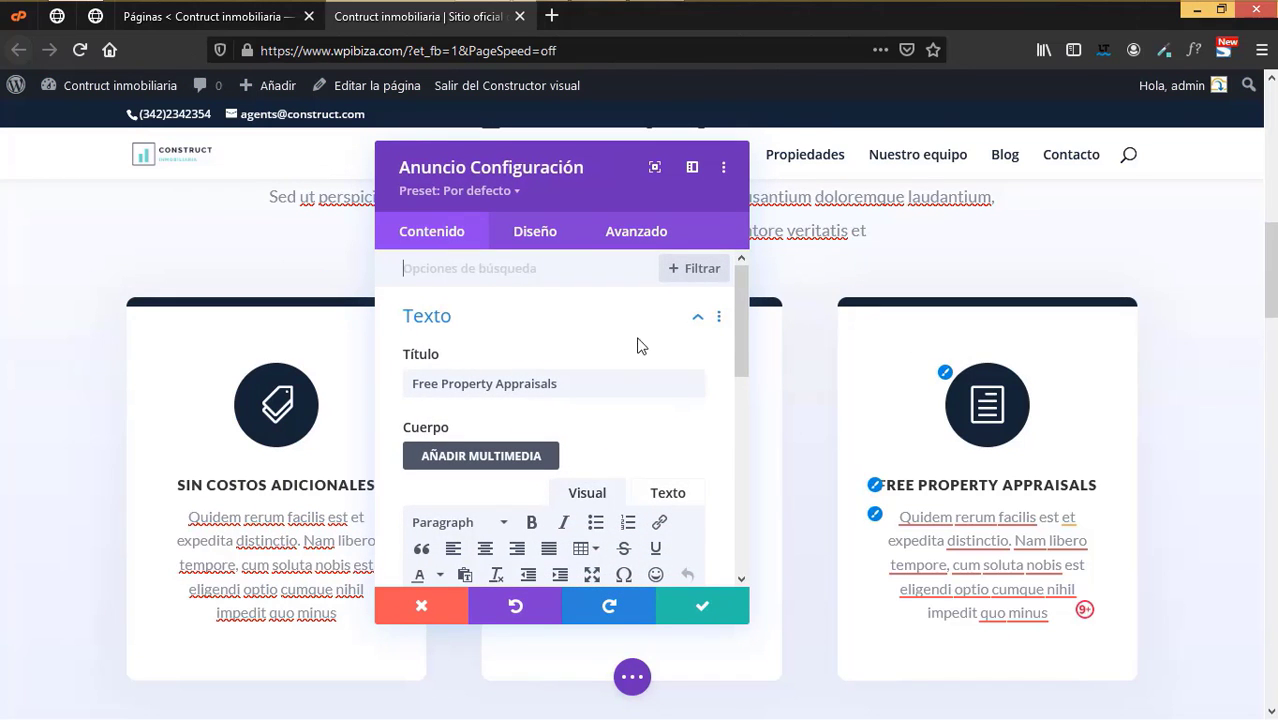
pyautogui.tripleClick(561, 386)
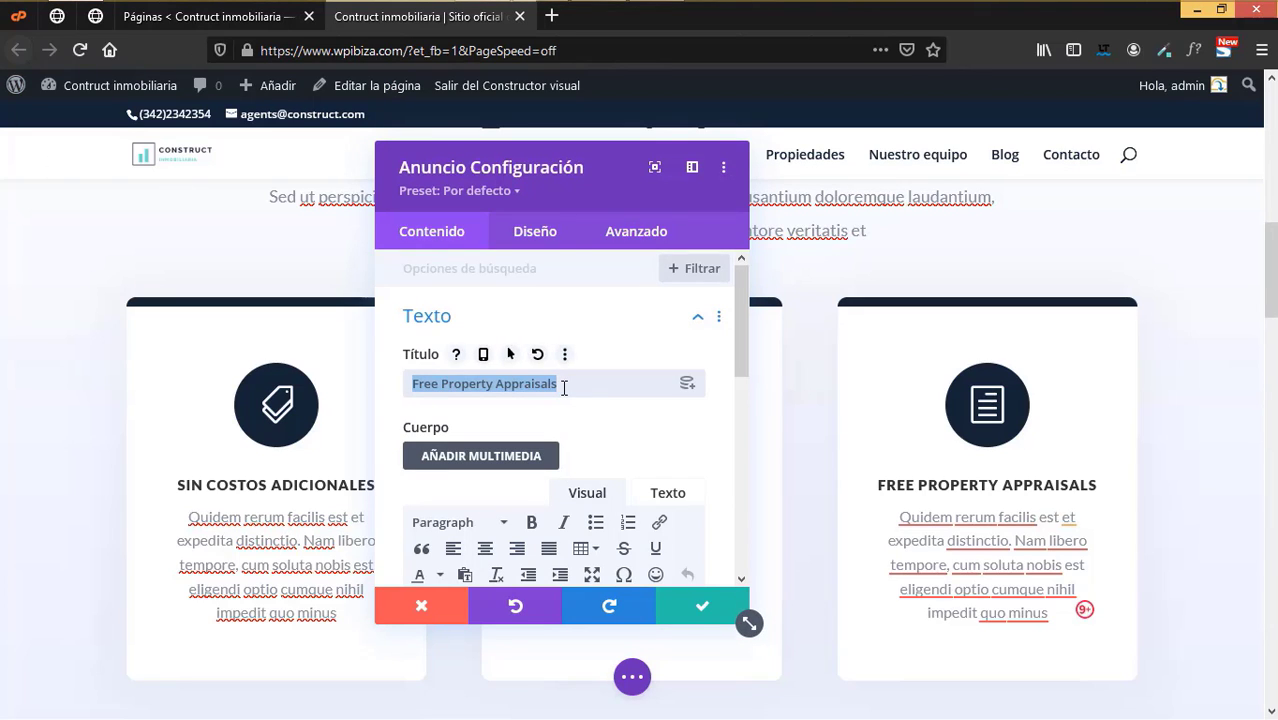
pyautogui.write('Trans')
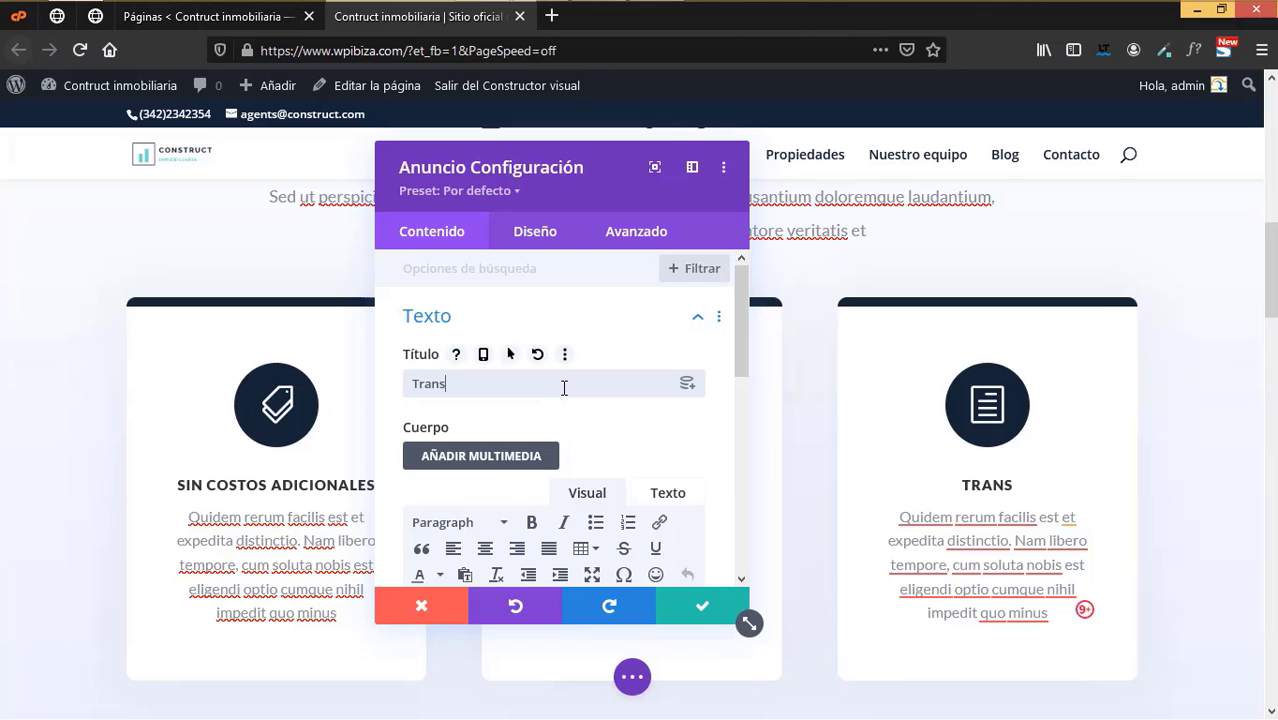
pyautogui.write('acciones seguras')
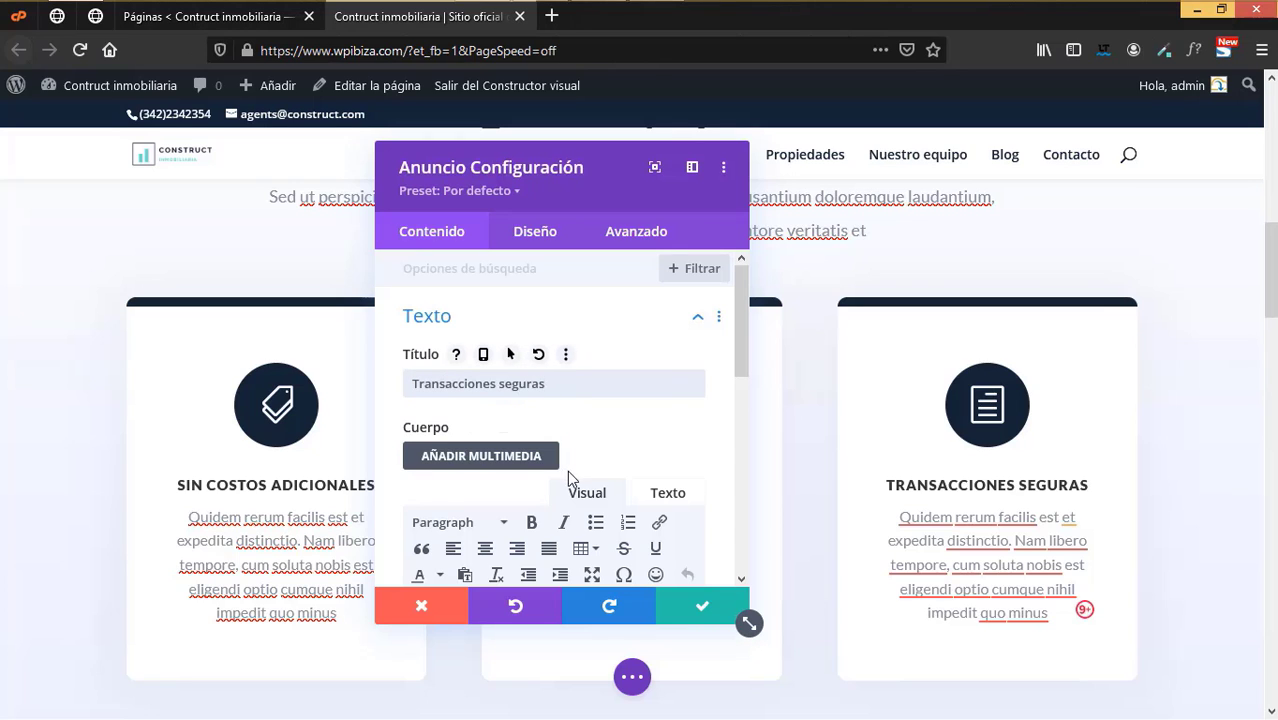
# - Replace the third card's icon with a padlock and save its settings
pyautogui.scroll(-3, 567, 472)
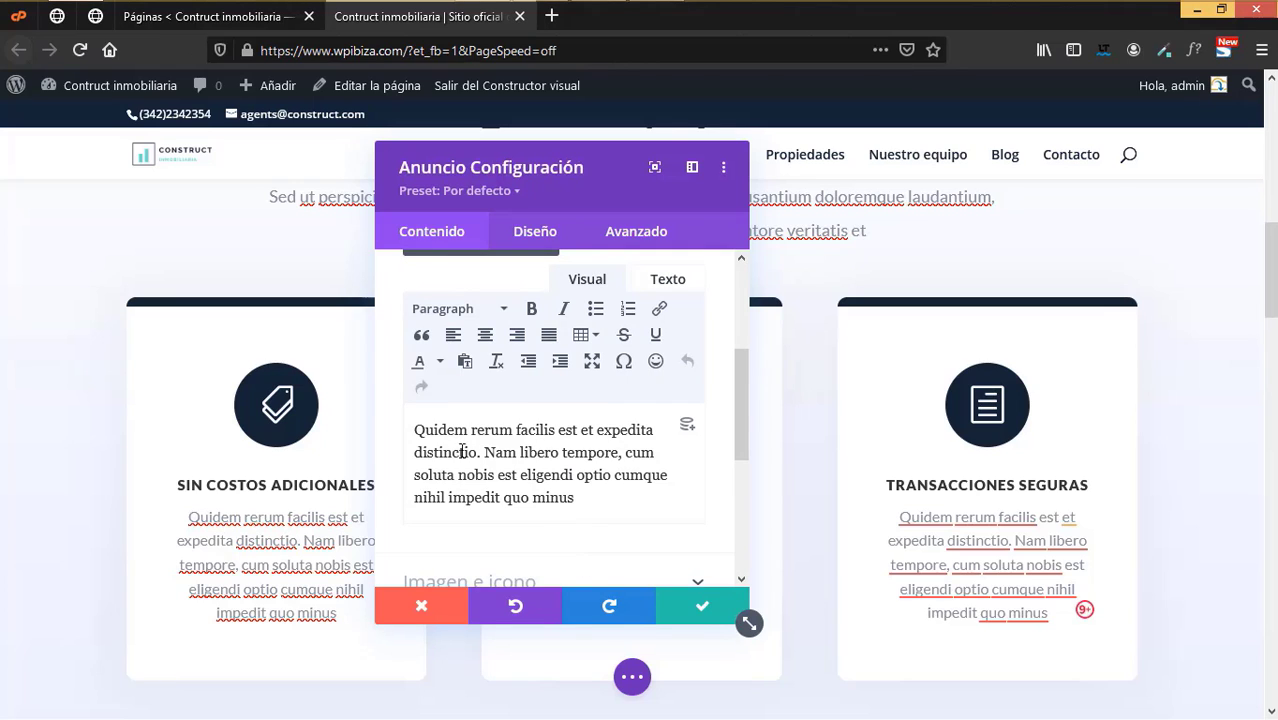
pyautogui.scroll(-5, 542, 491)
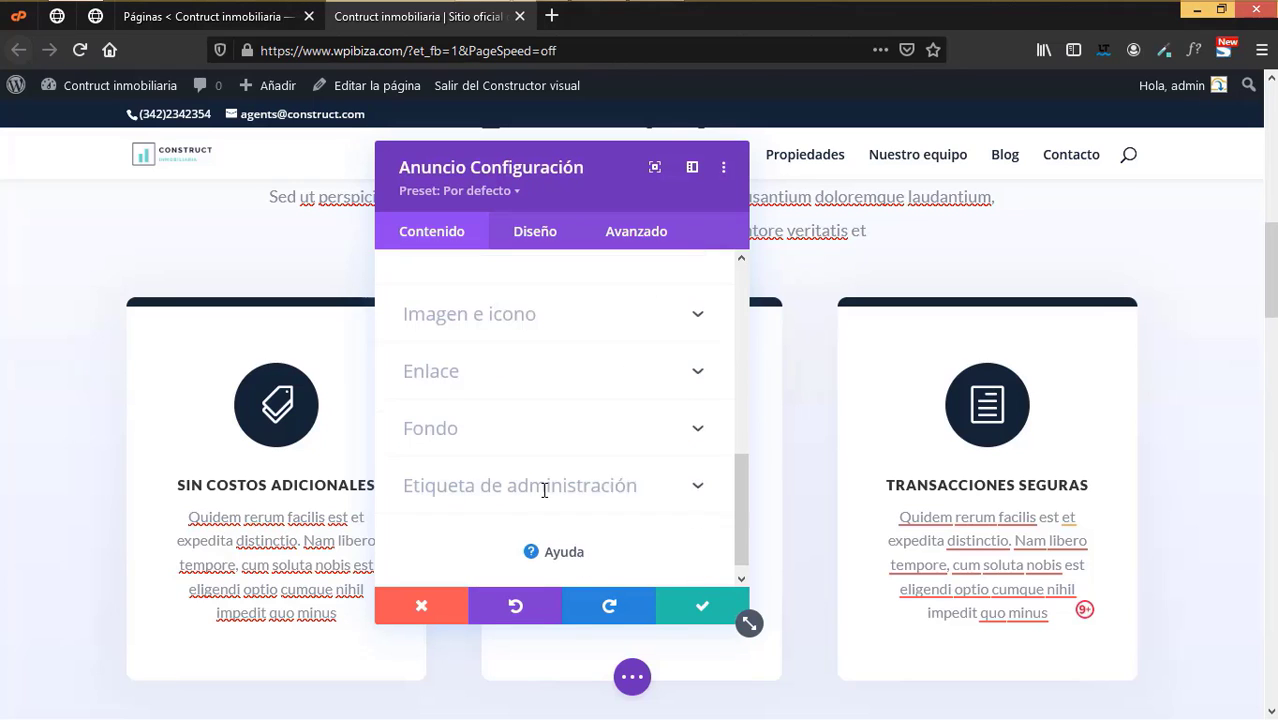
pyautogui.click(497, 303)
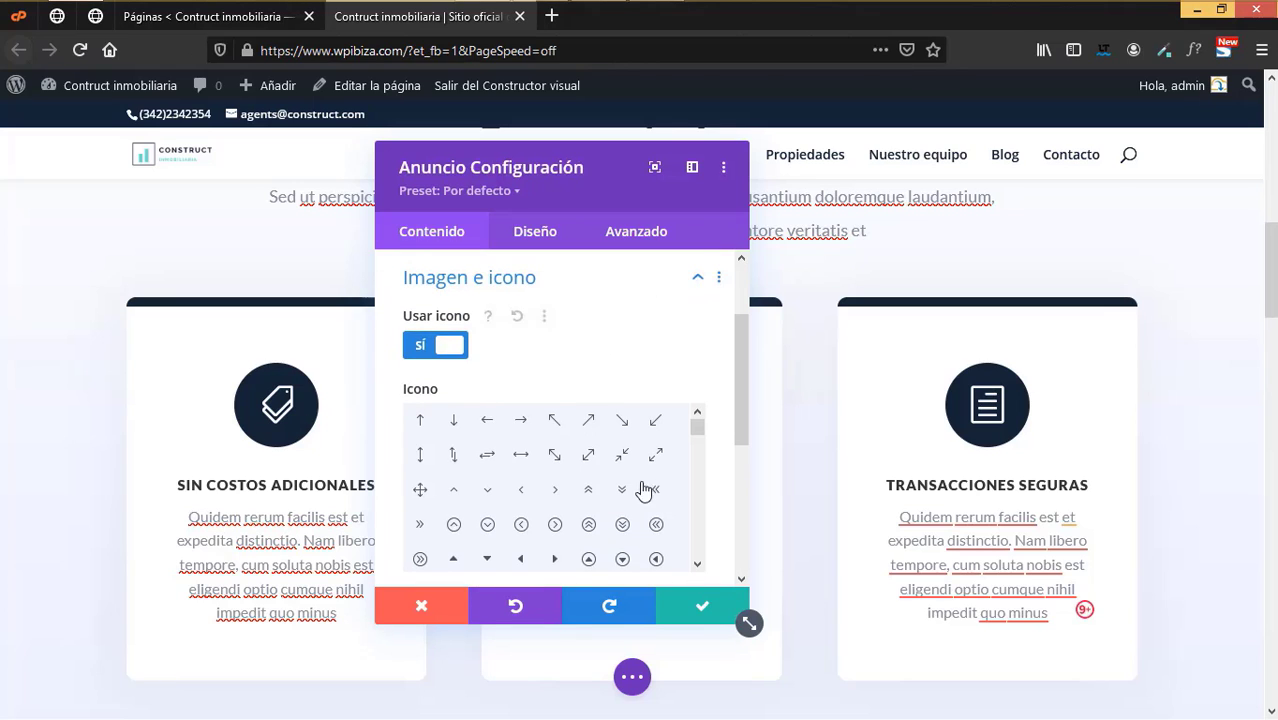
pyautogui.scroll(-3, 612, 476)
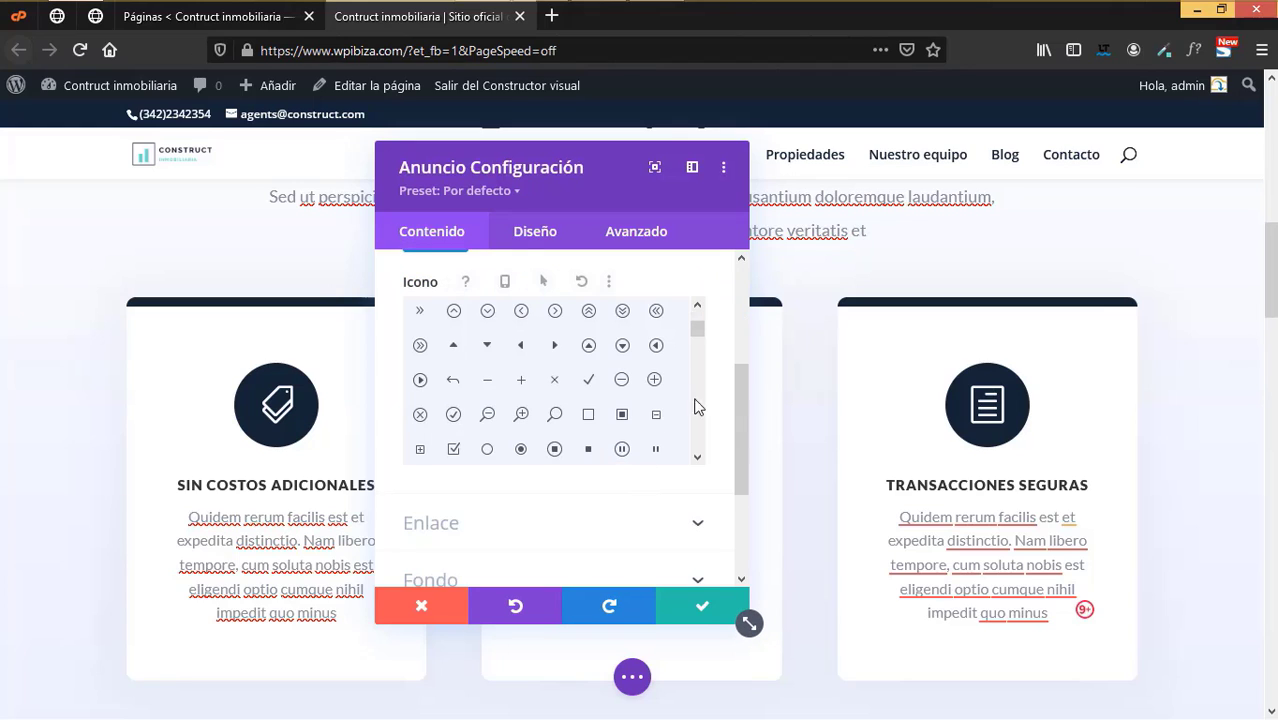
pyautogui.click(697, 461)
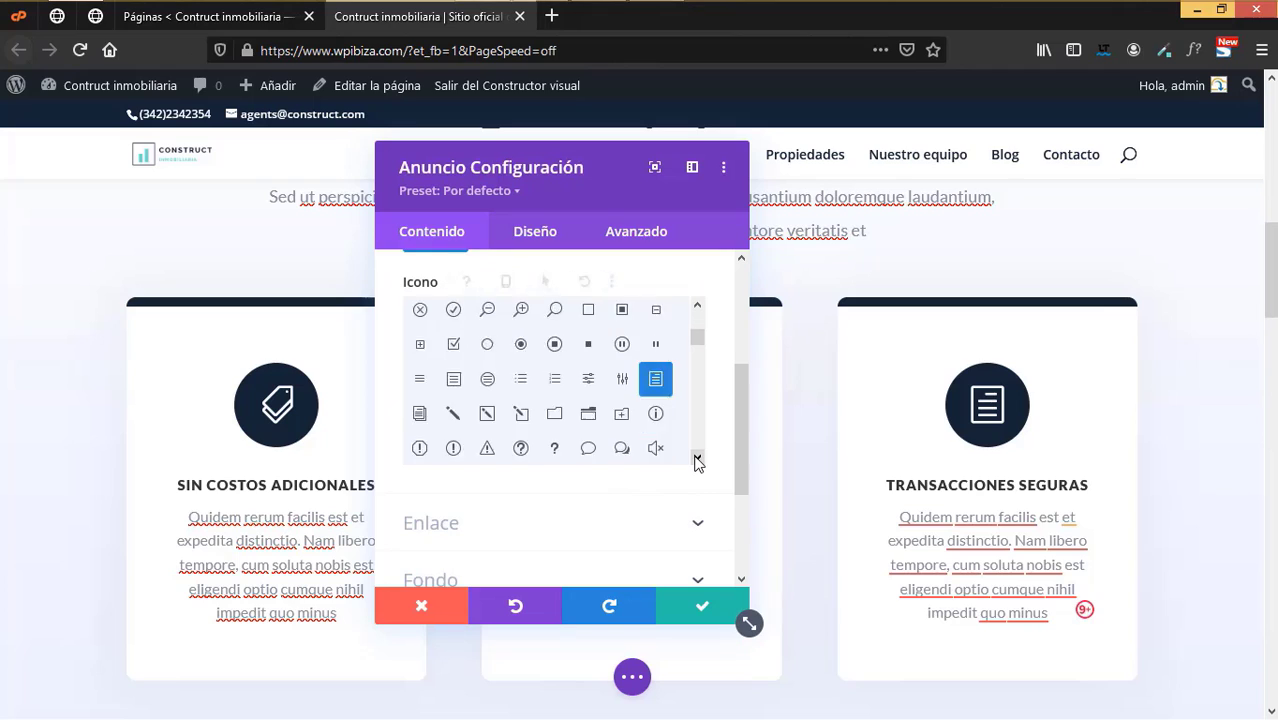
pyautogui.scroll(-2, 563, 382)
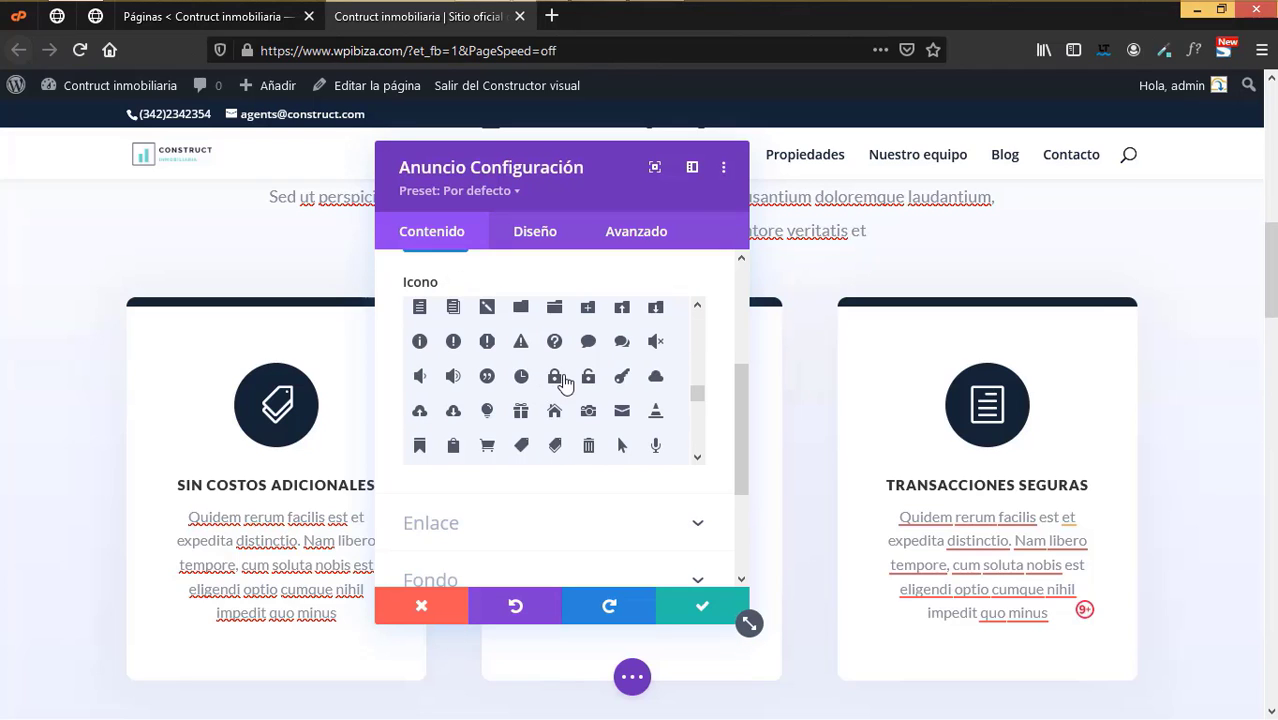
pyautogui.click(553, 380)
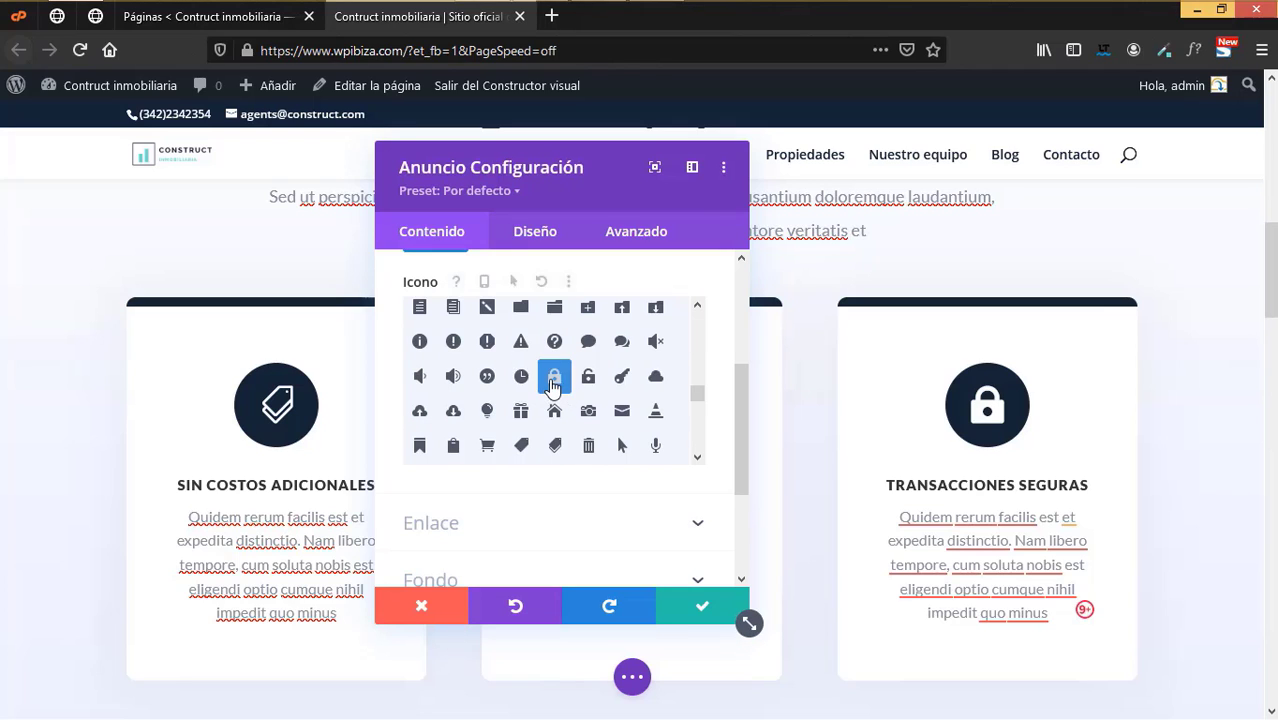
pyautogui.click(706, 603)
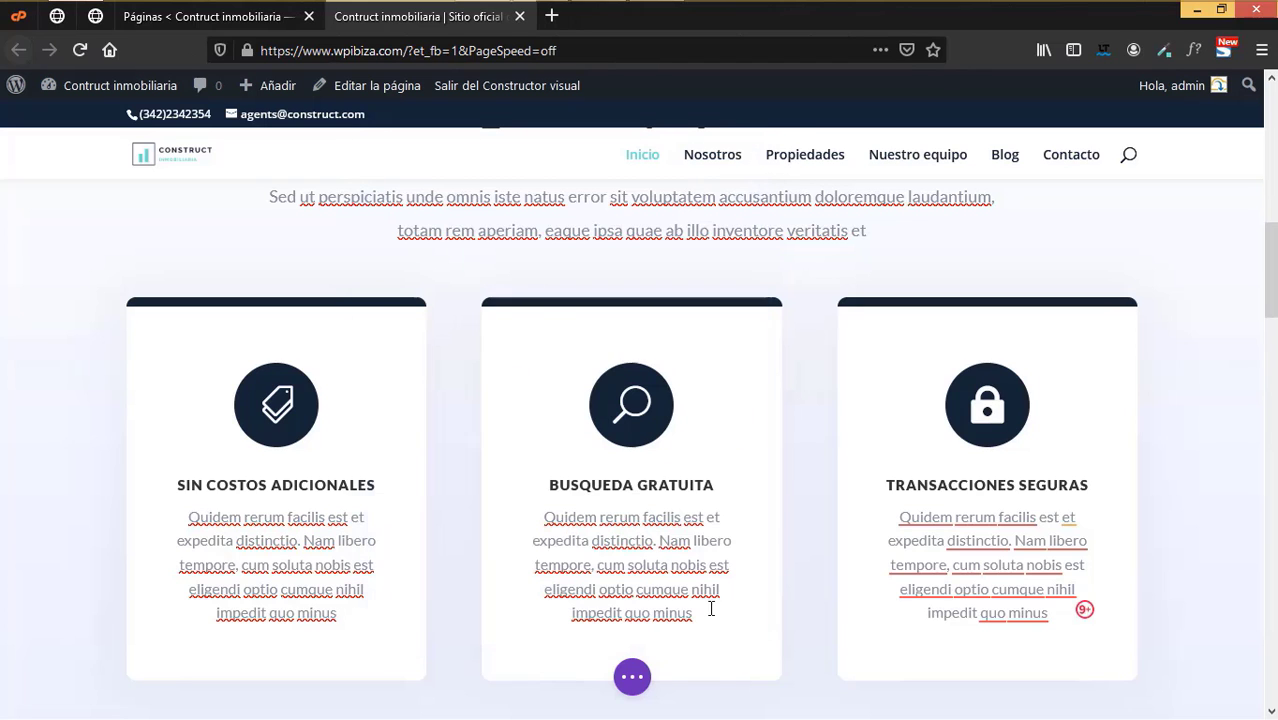
# - Save the homepage using Guardar in the expanded bottom builder bar
pyautogui.scroll(-4, 900, 510)
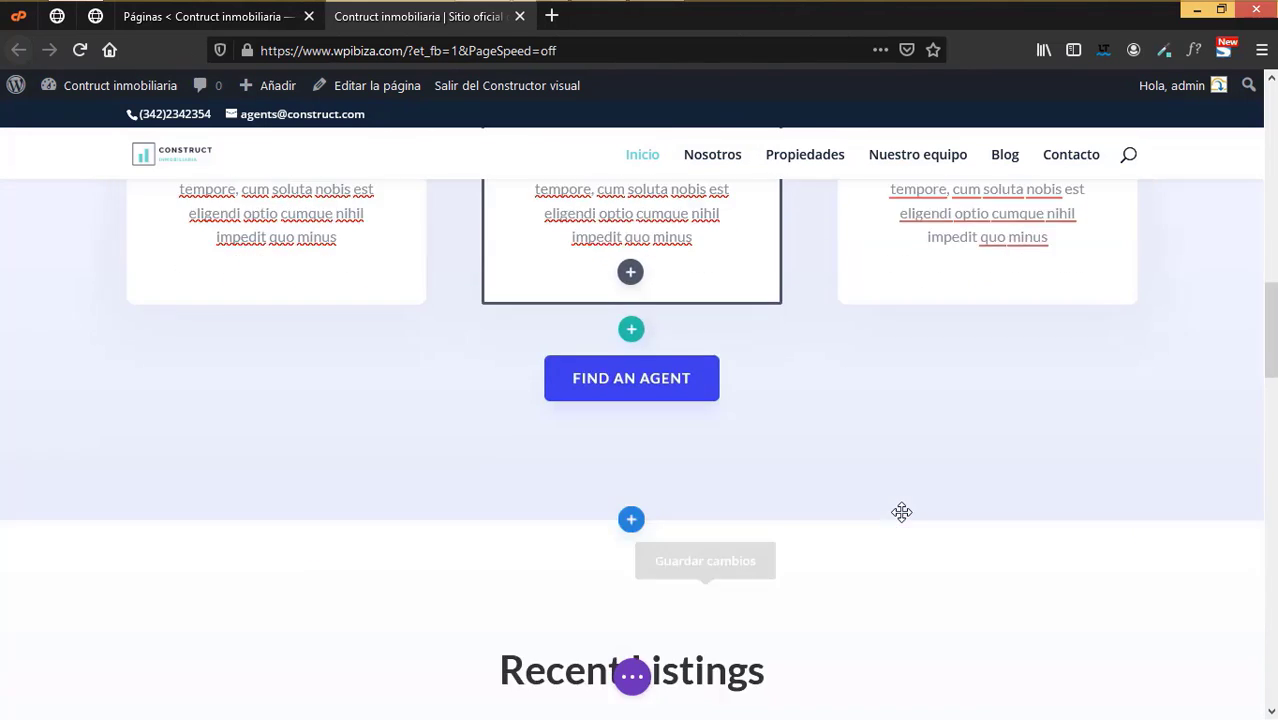
pyautogui.click(635, 678)
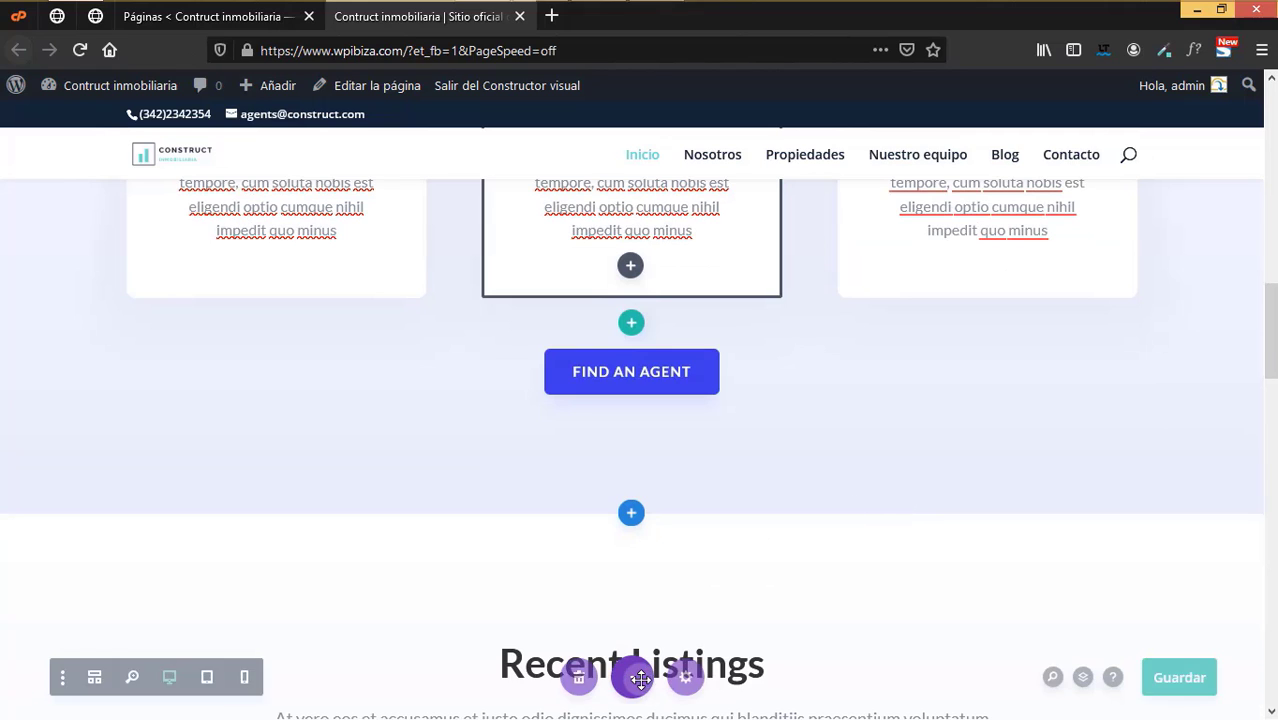
pyautogui.click(1180, 677)
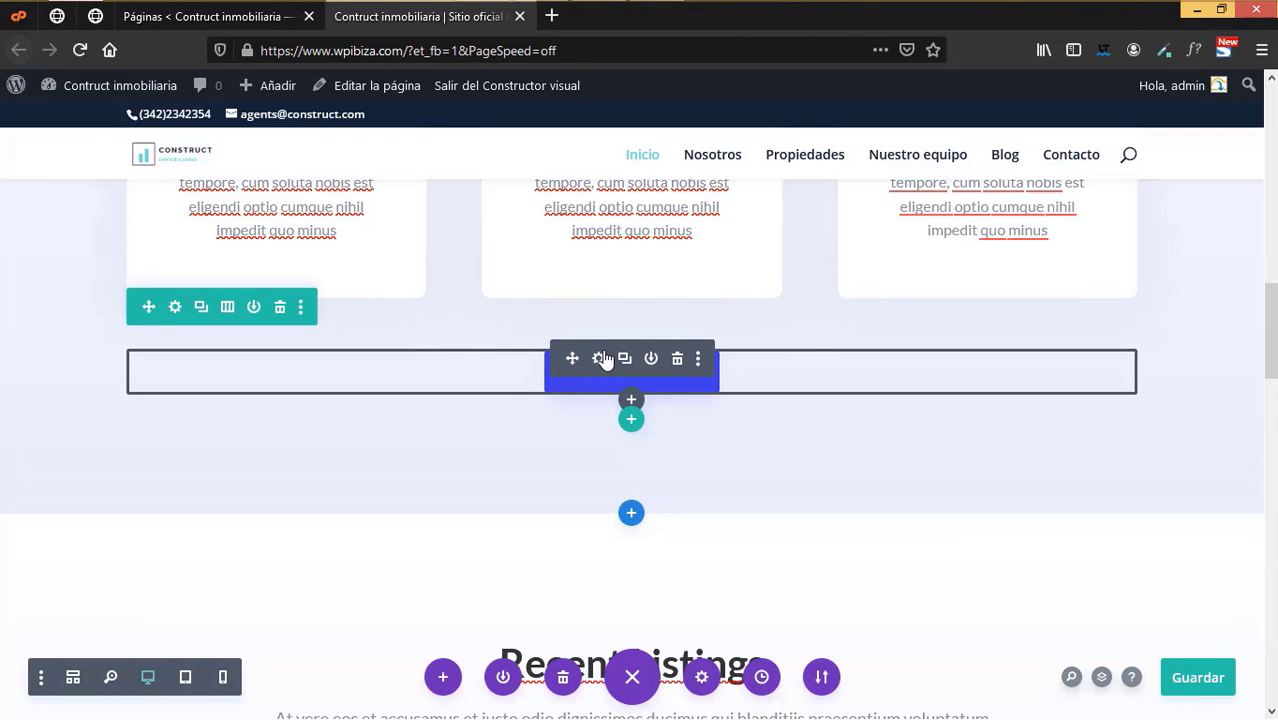
# - Change the Find an Agent button label to 'Encontrar agente'
pyautogui.click(603, 360)
pyautogui.click(488, 383)
pyautogui.press('BackSpace')
pyautogui.press('BackSpace')
pyautogui.press('BackSpace')
pyautogui.press('BackSpace')
pyautogui.press('BackSpace')
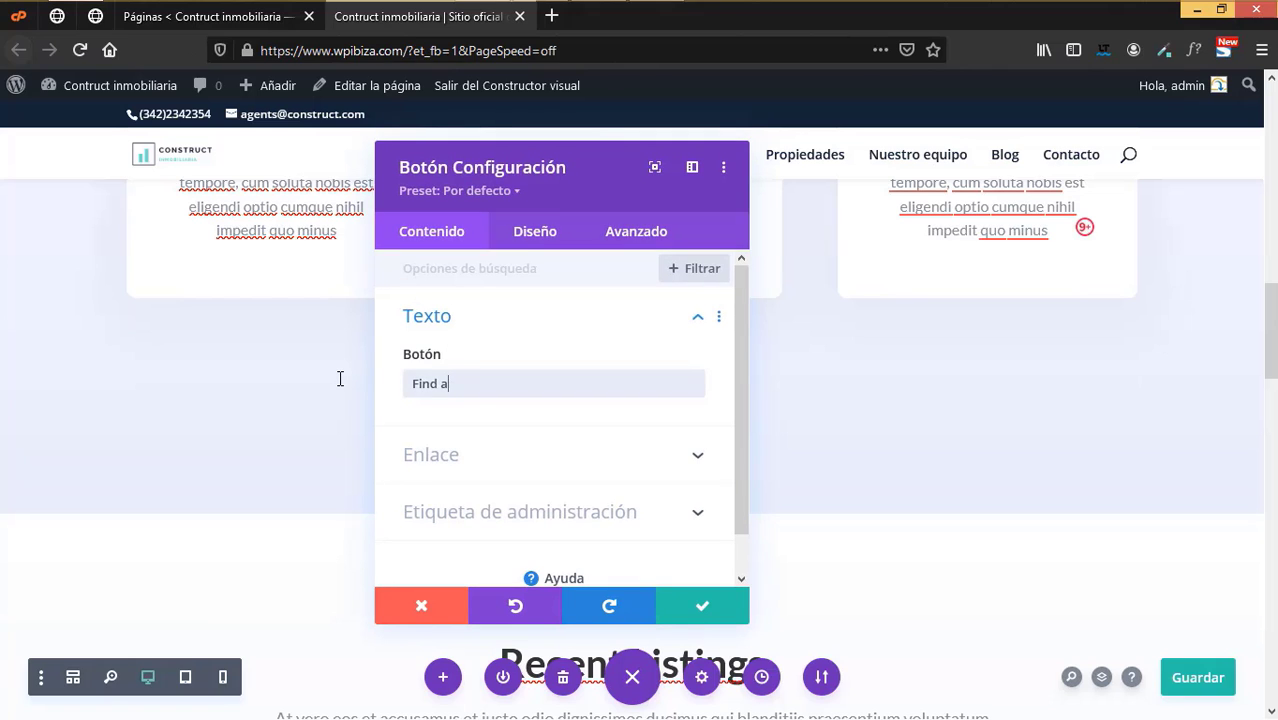
pyautogui.write('Enc')
pyautogui.press('BackSpace')
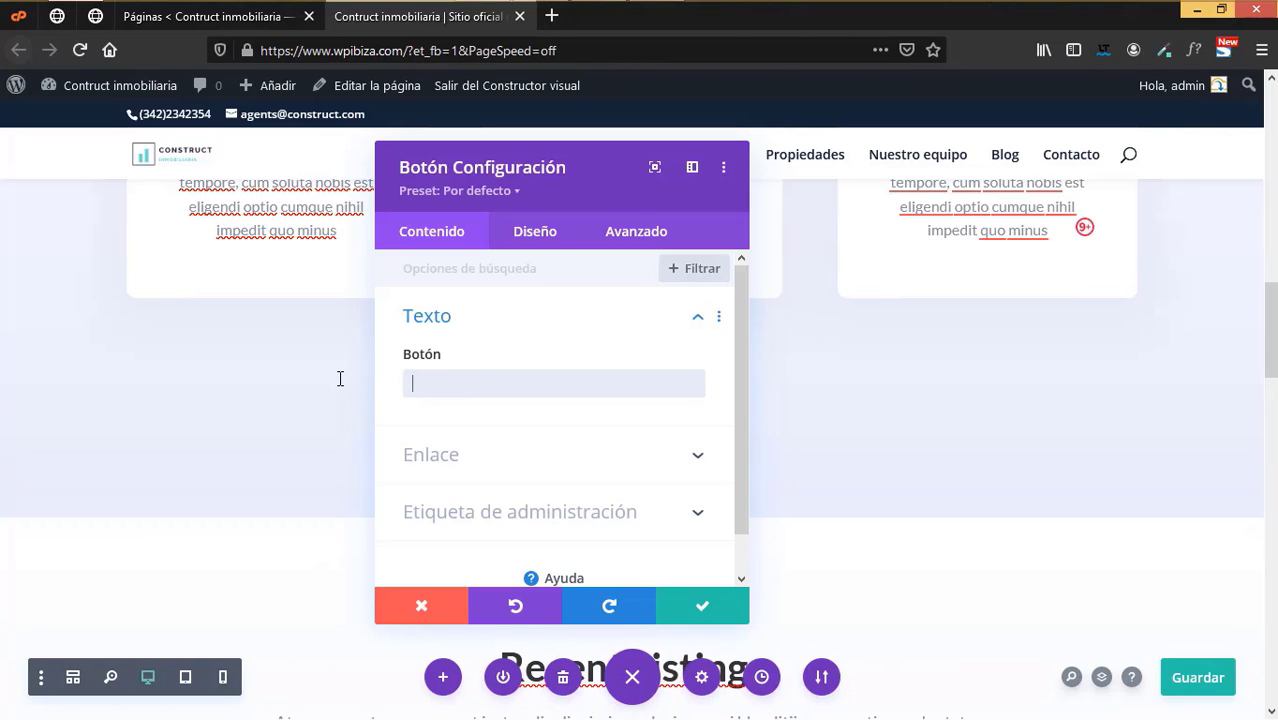
pyautogui.write('Enco')
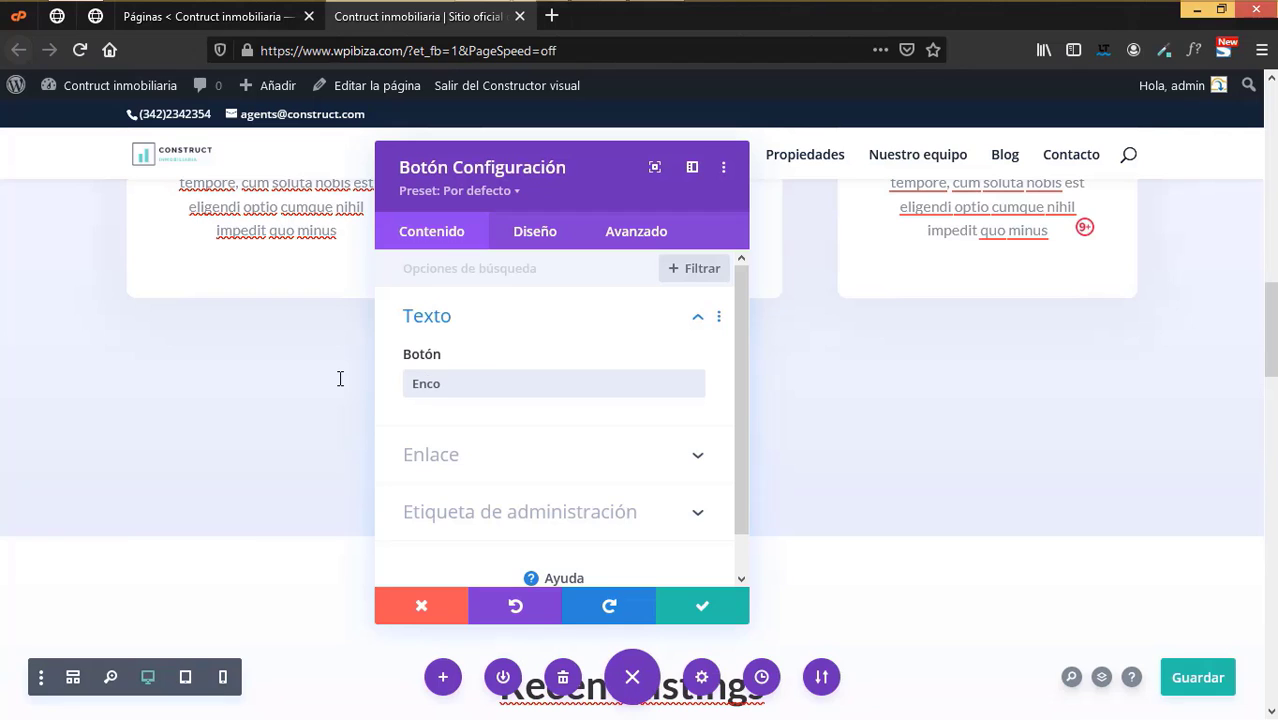
pyautogui.write('ntrar agente')
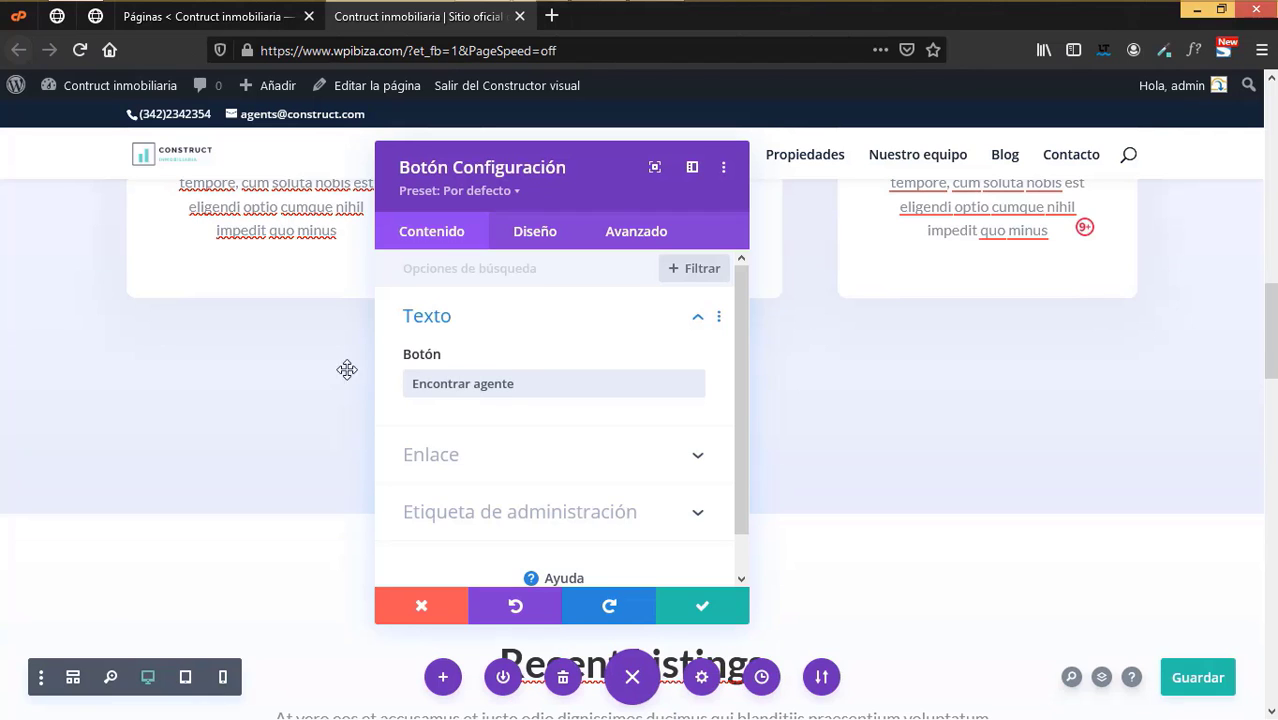
# - Link the button to the Contacto page and save its settings
pyautogui.scroll(-1, 605, 430)
pyautogui.click(607, 408)
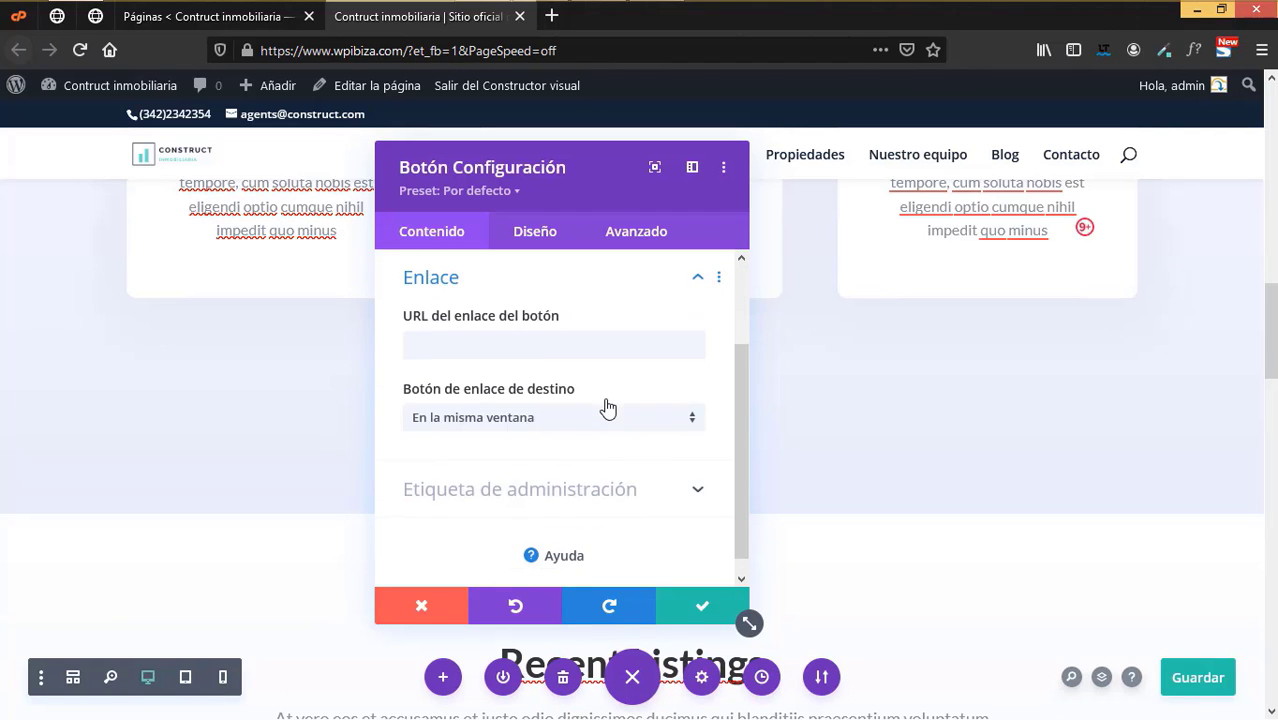
pyautogui.click(557, 424)
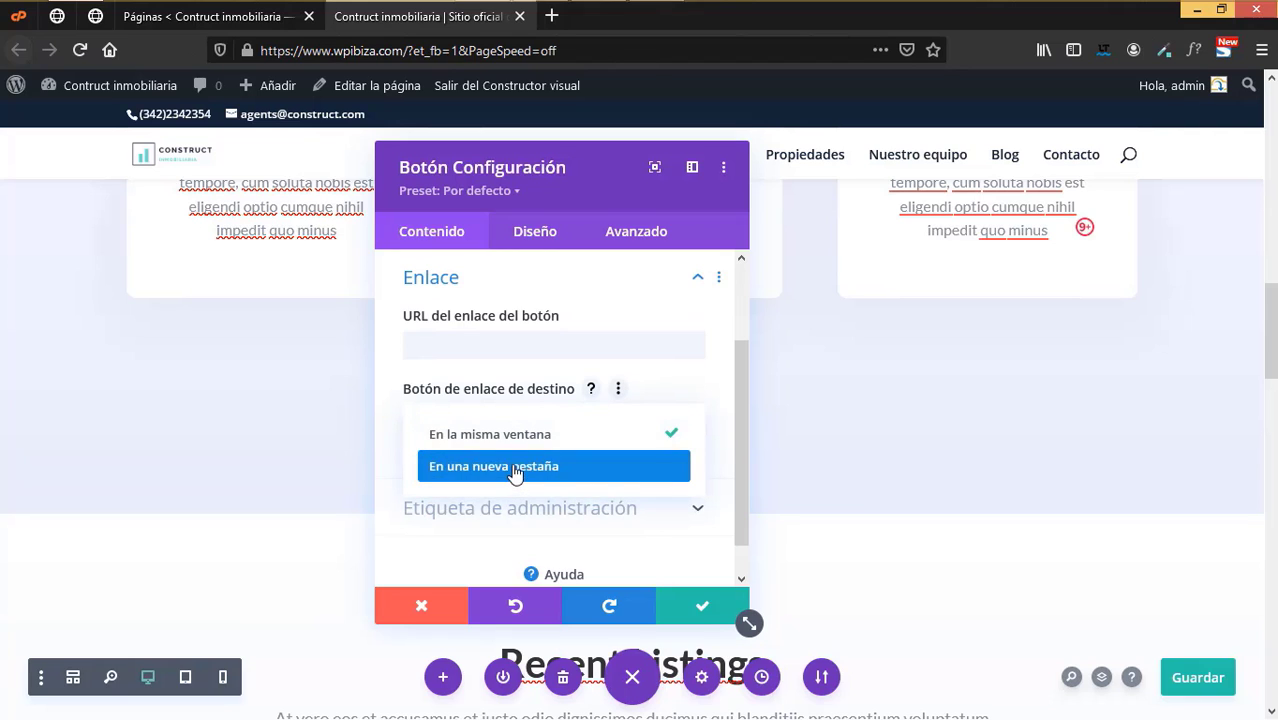
pyautogui.click(523, 346)
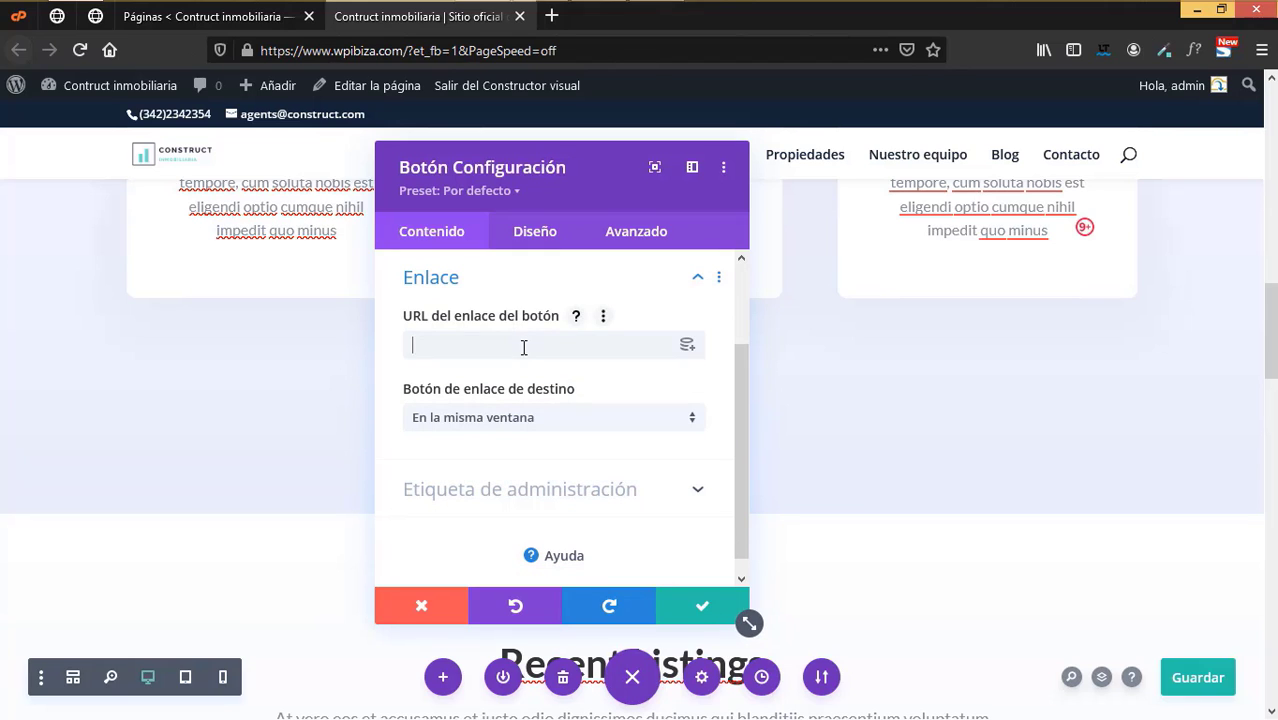
pyautogui.click(697, 346)
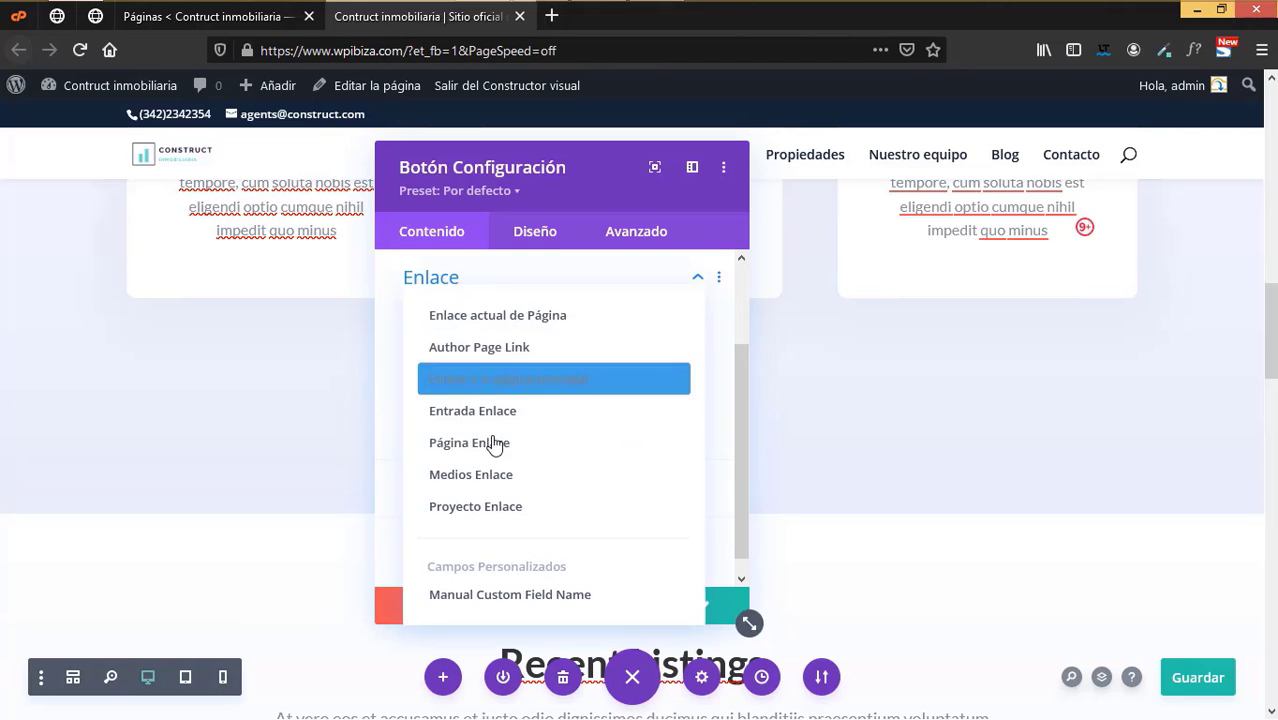
pyautogui.click(477, 443)
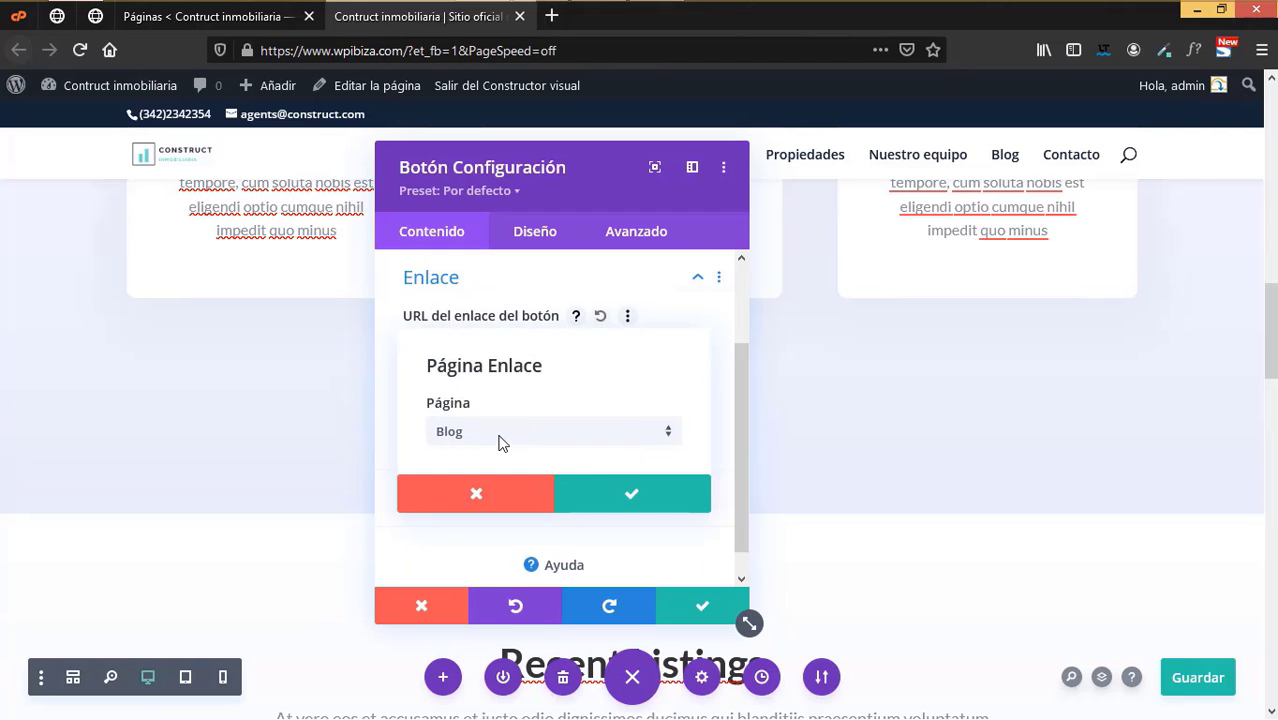
pyautogui.click(502, 436)
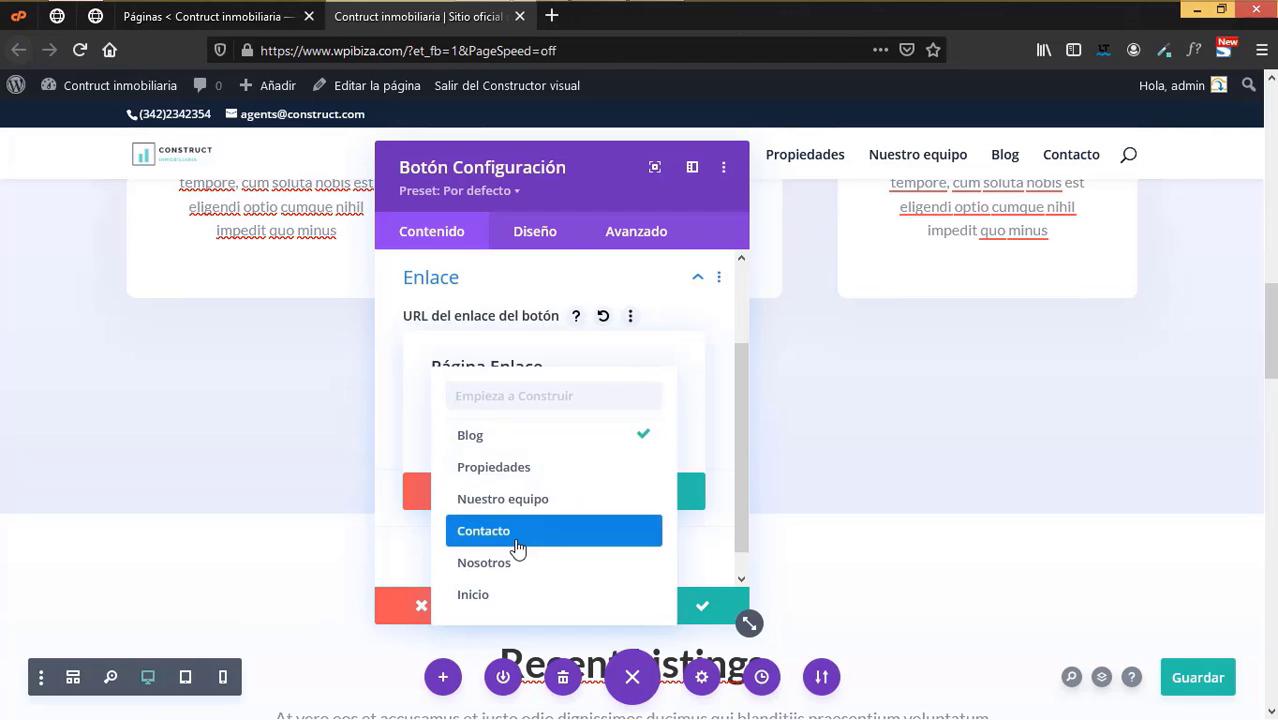
pyautogui.click(518, 533)
pyautogui.click(661, 497)
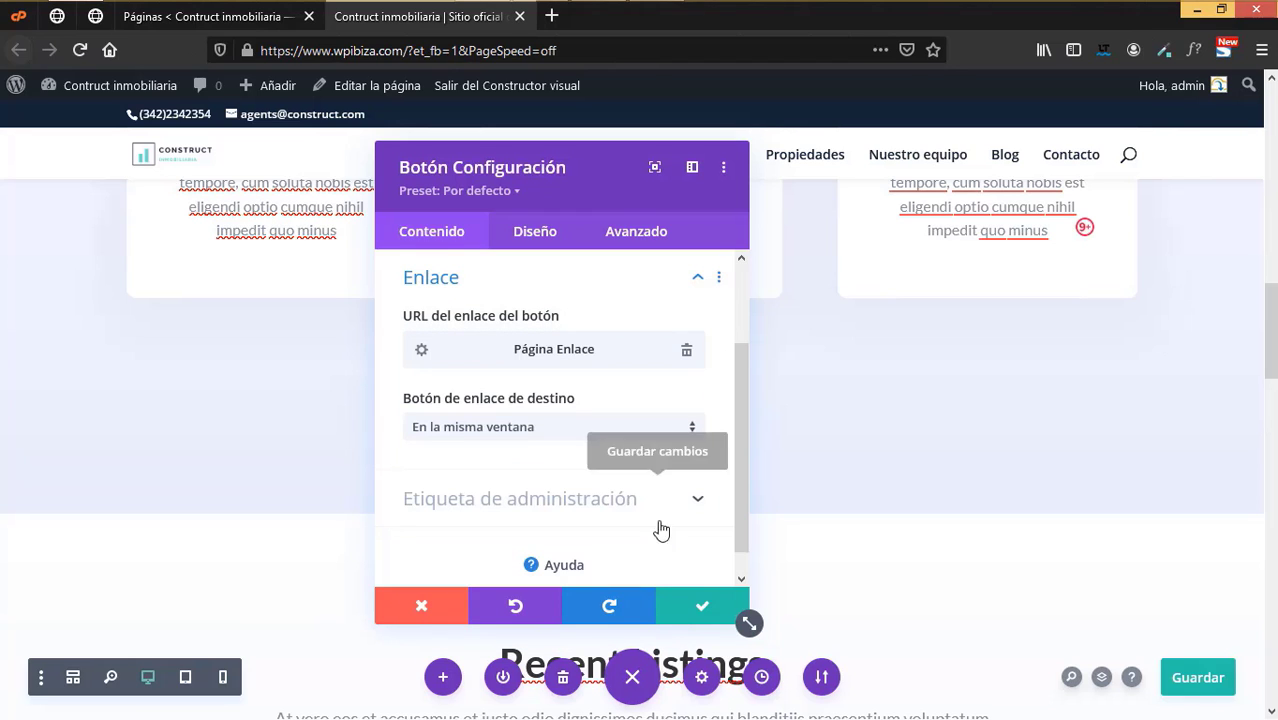
pyautogui.click(704, 608)
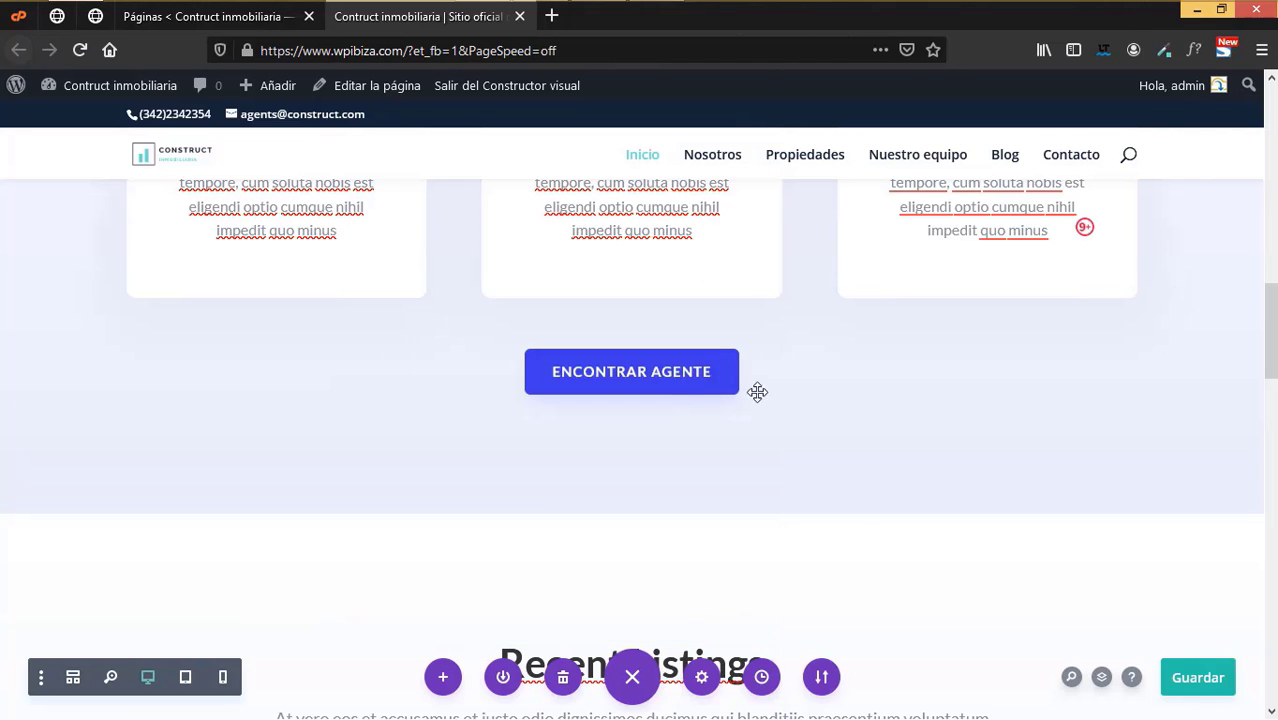
# - Set the ENCONTRAR AGENTE button's Diseño > Botón background to the dark navy swatch and save
pyautogui.scroll(-2, 863, 563)
pyautogui.scroll(3, 863, 563)
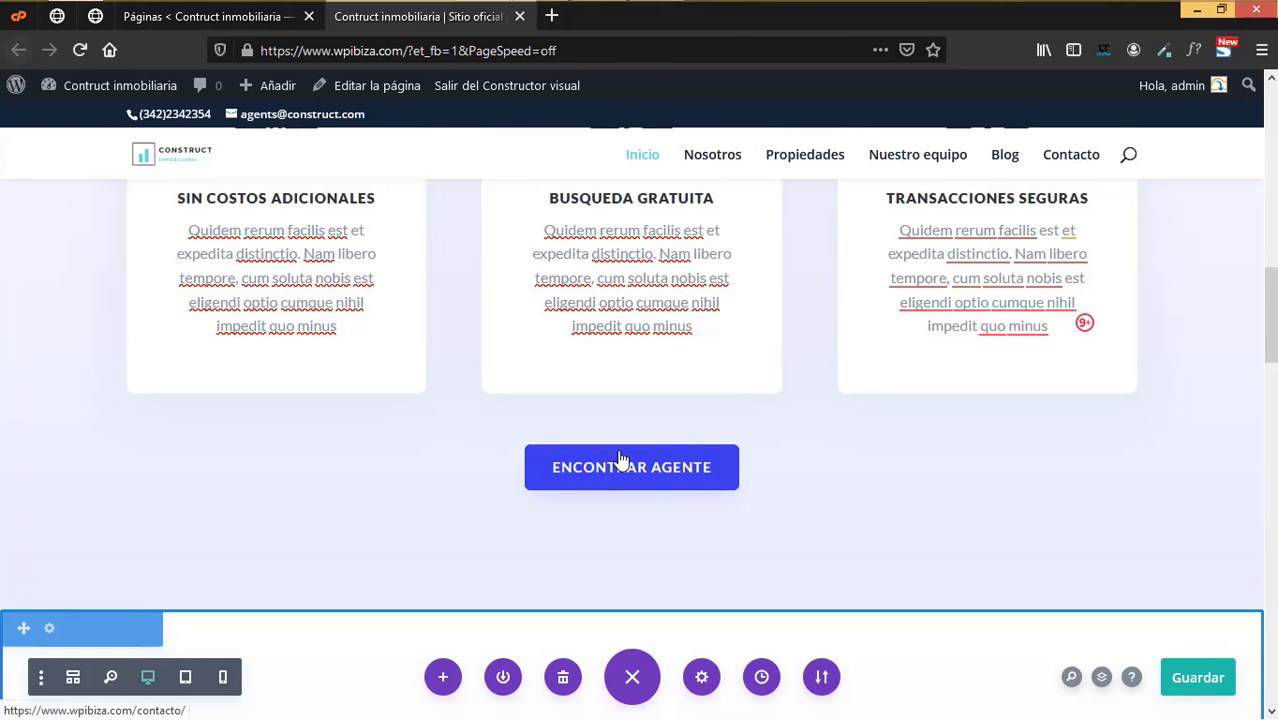
pyautogui.moveTo(633, 366)
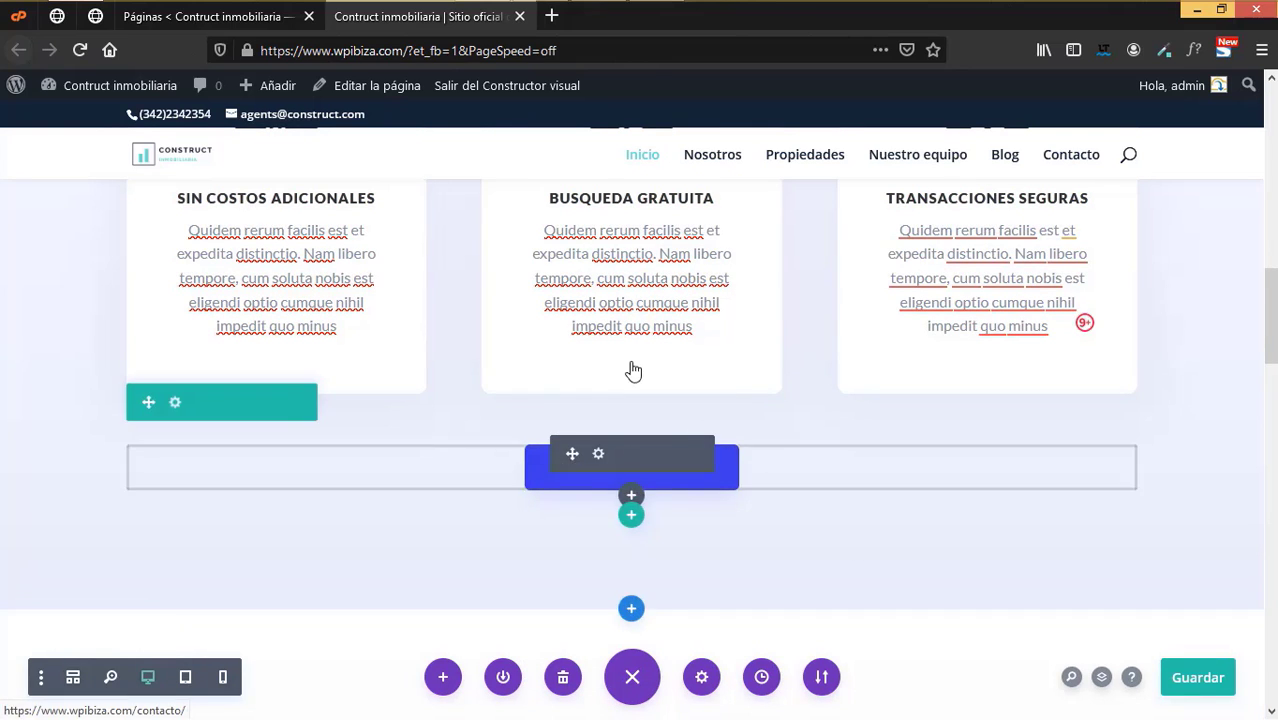
pyautogui.click(599, 455)
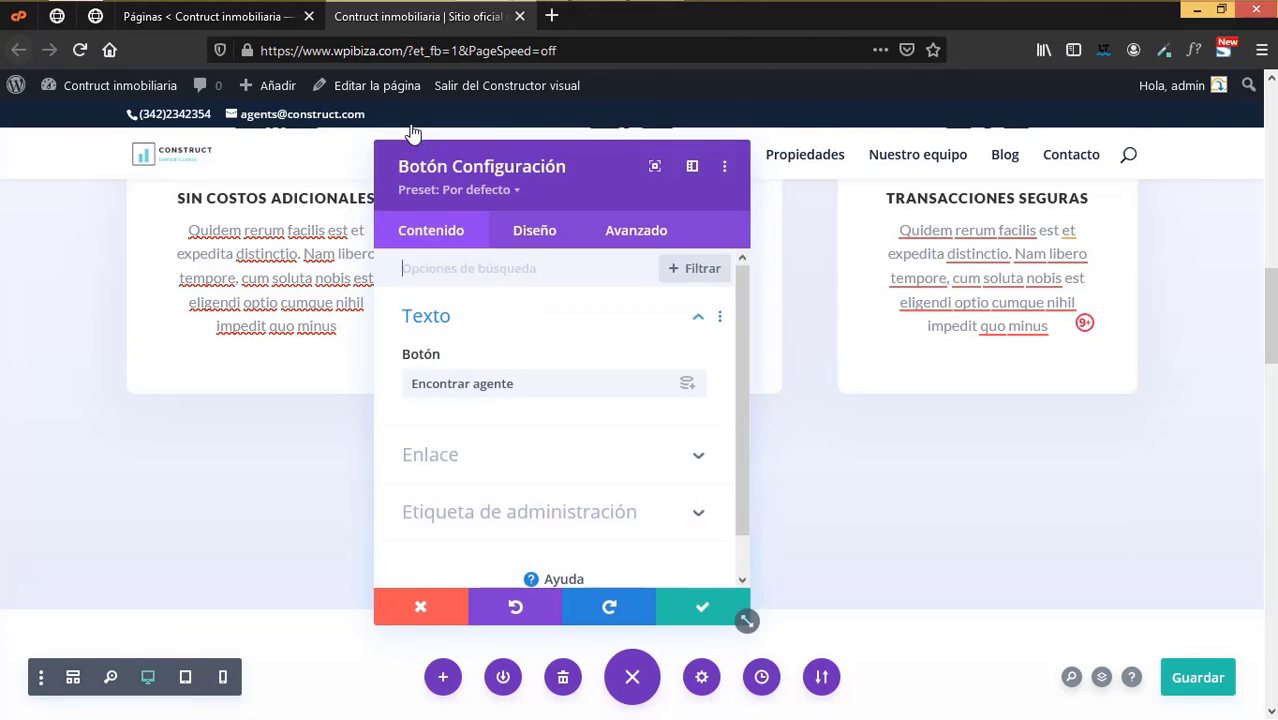
pyautogui.click(546, 232)
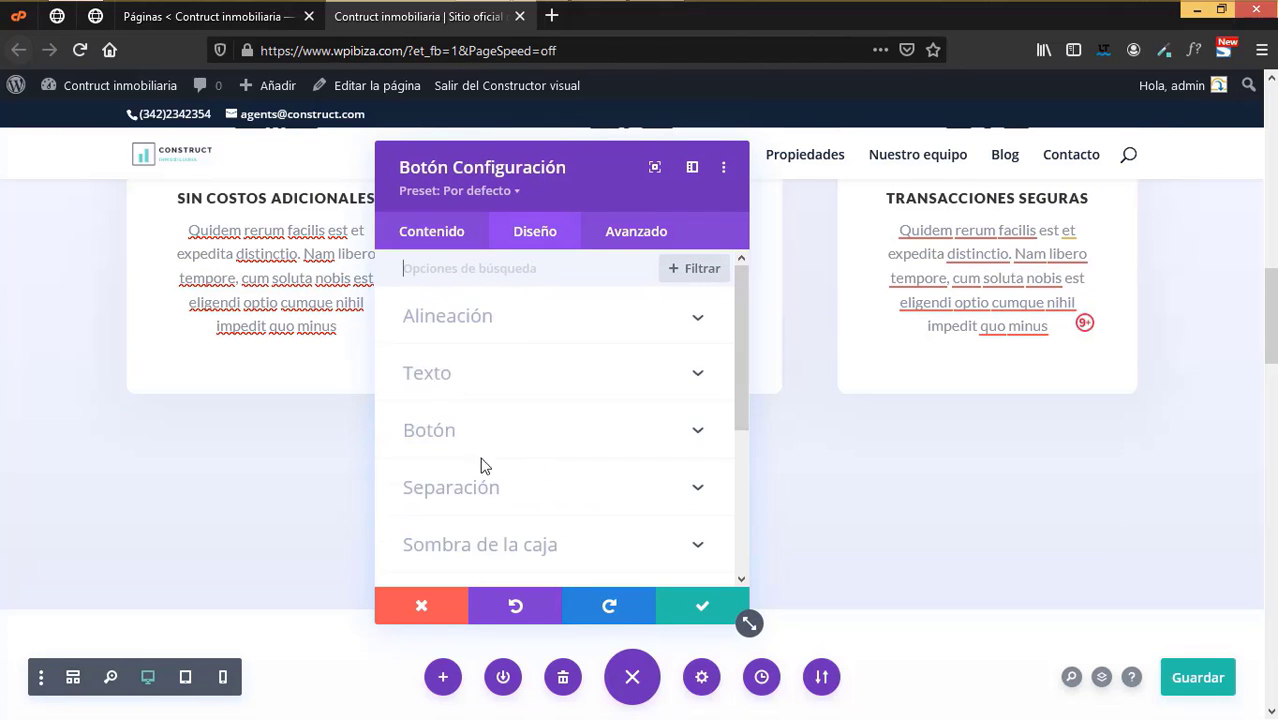
pyautogui.click(456, 437)
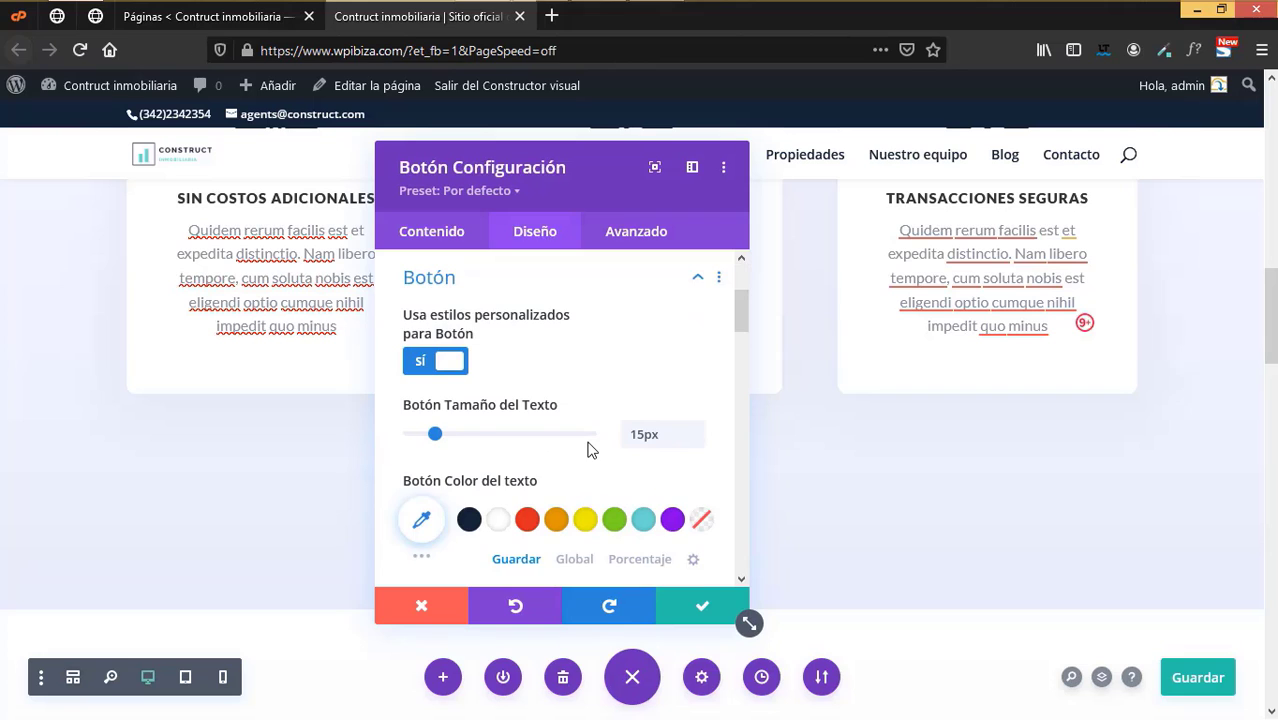
pyautogui.scroll(-3, 588, 450)
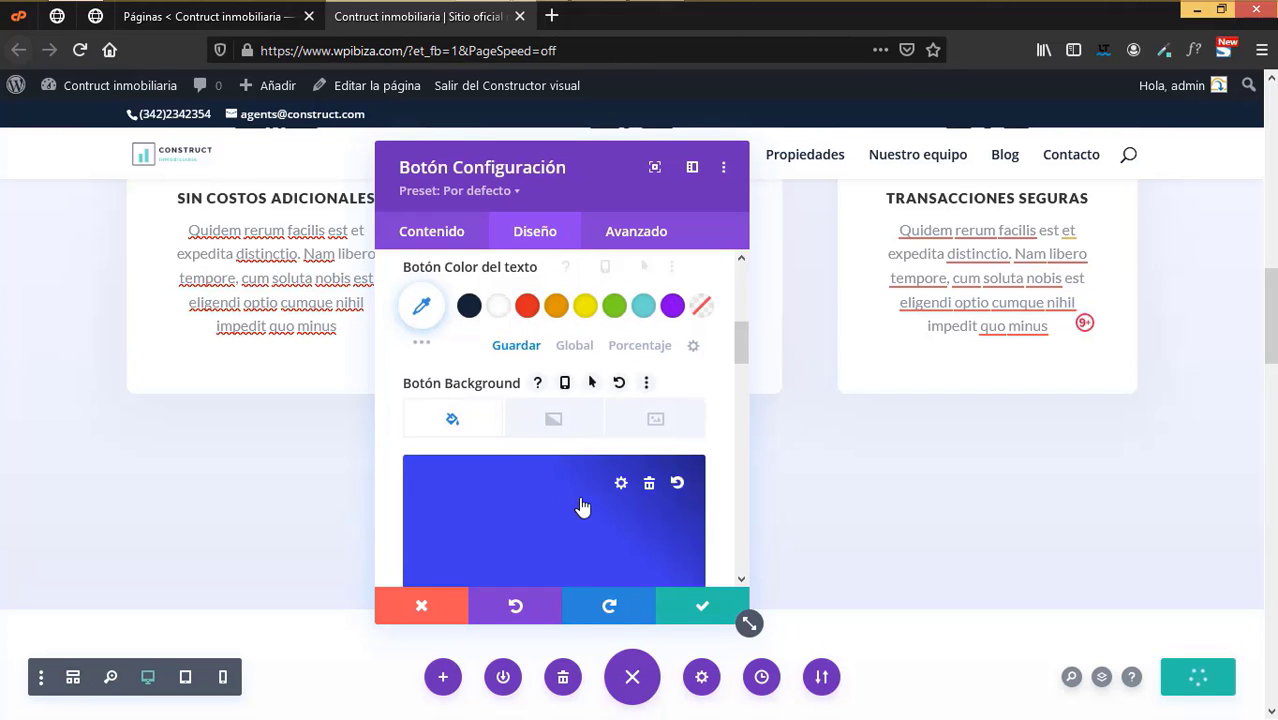
pyautogui.click(583, 508)
pyautogui.scroll(-2, 640, 502)
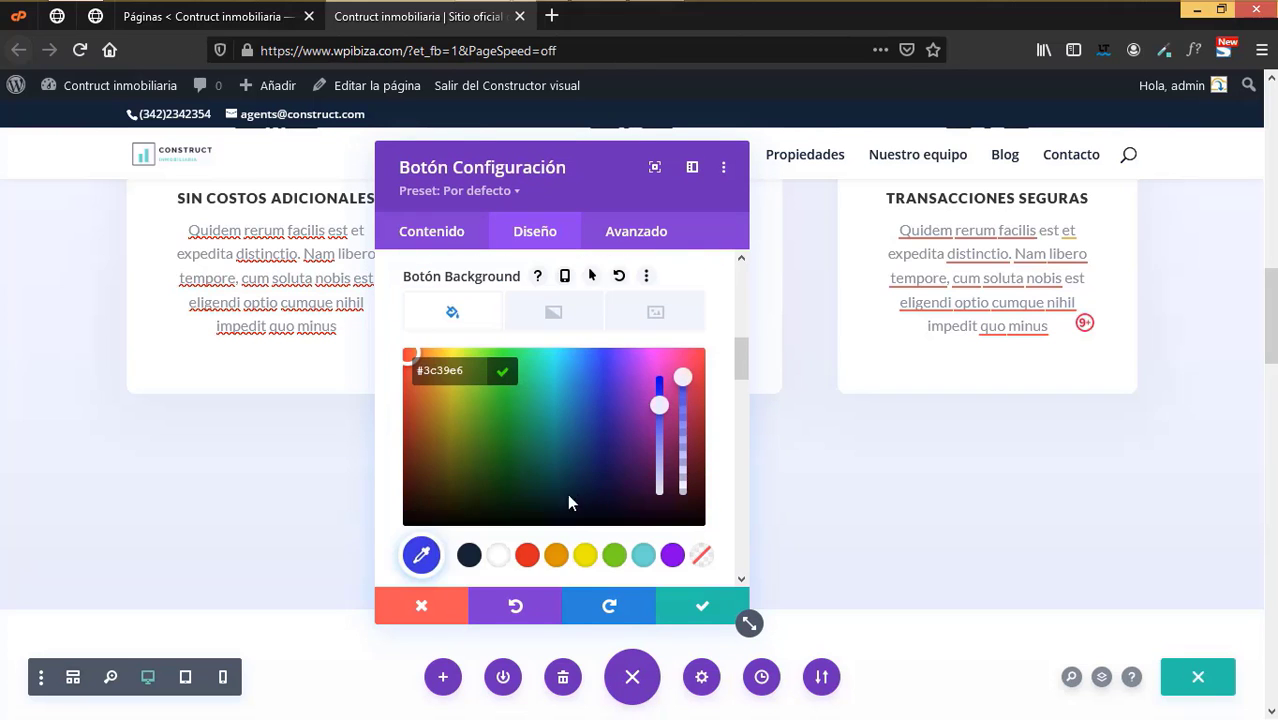
pyautogui.click(468, 558)
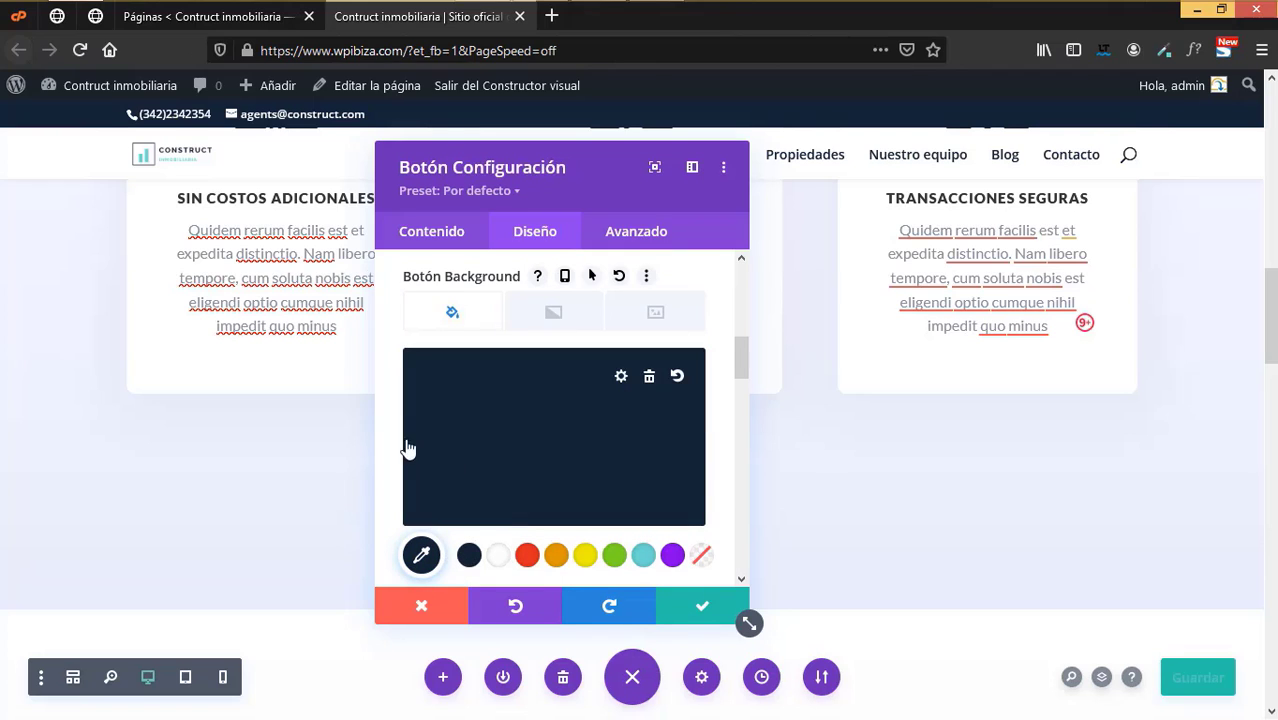
pyautogui.click(702, 608)
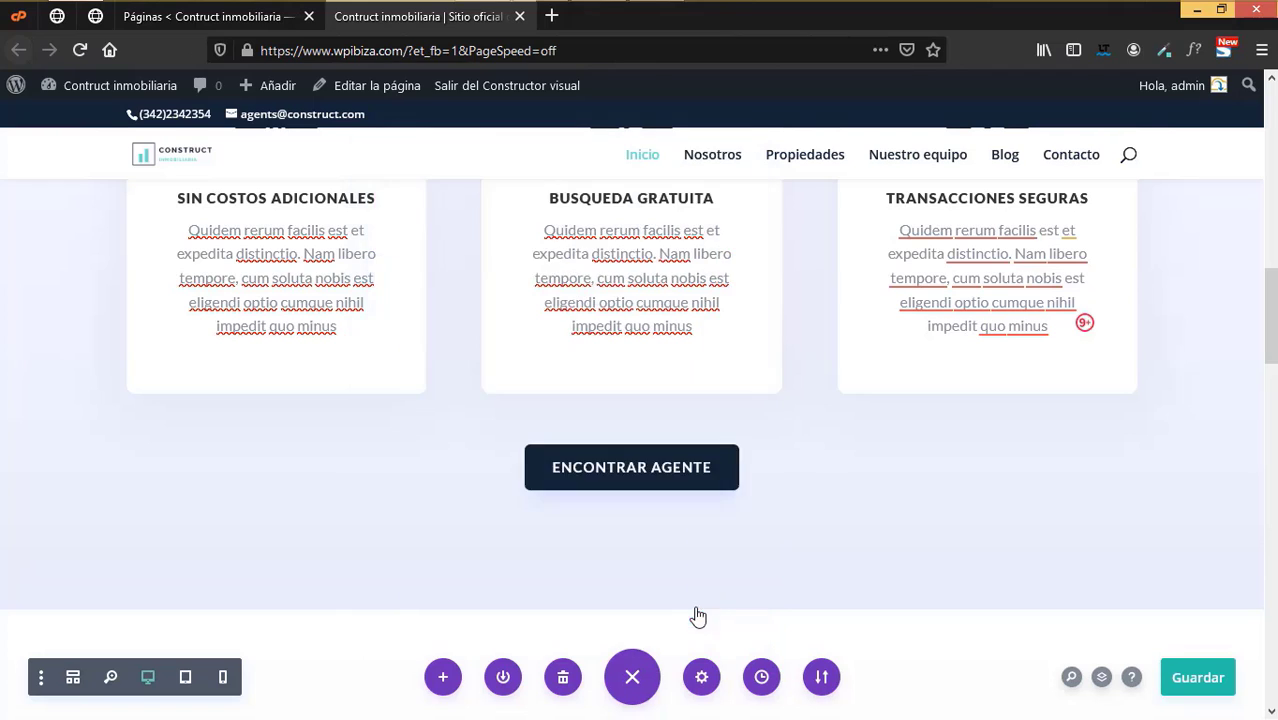
pyautogui.scroll(-3, 640, 545)
pyautogui.scroll(-2, 648, 552)
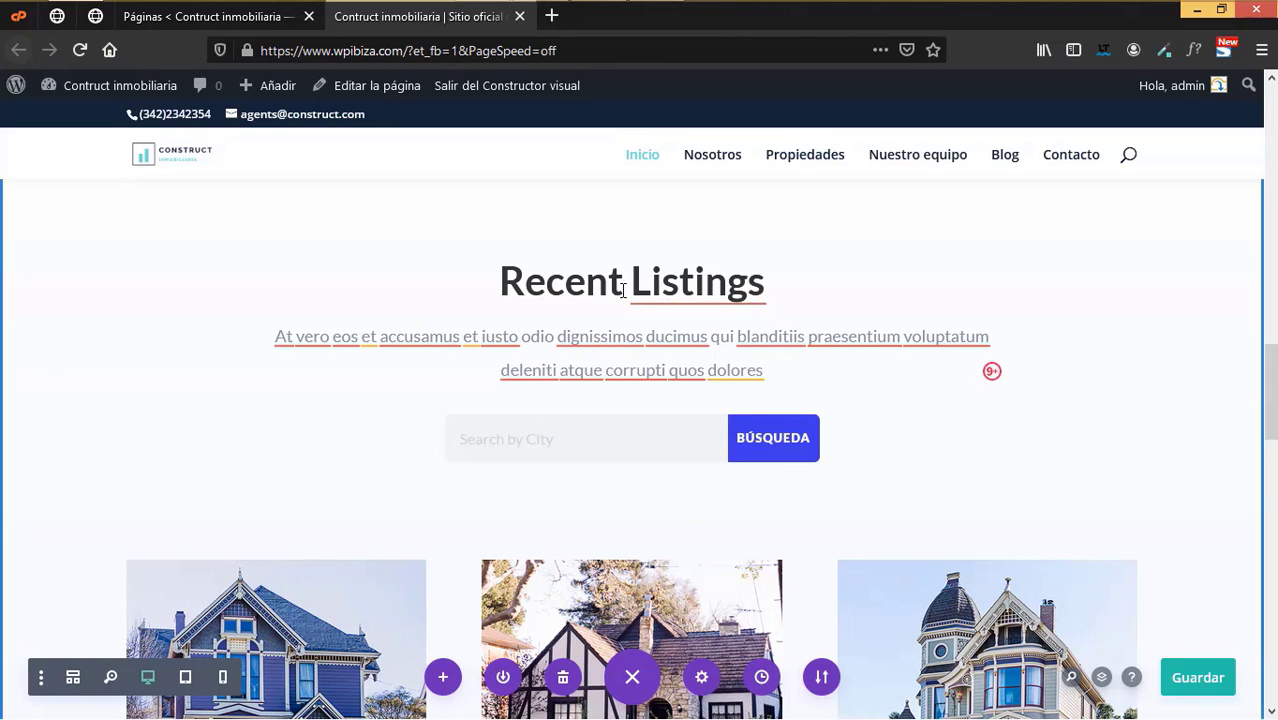
# - Replace the Recent Listings heading text with 'Propiedades recientes'
pyautogui.scroll(1, 625, 365)
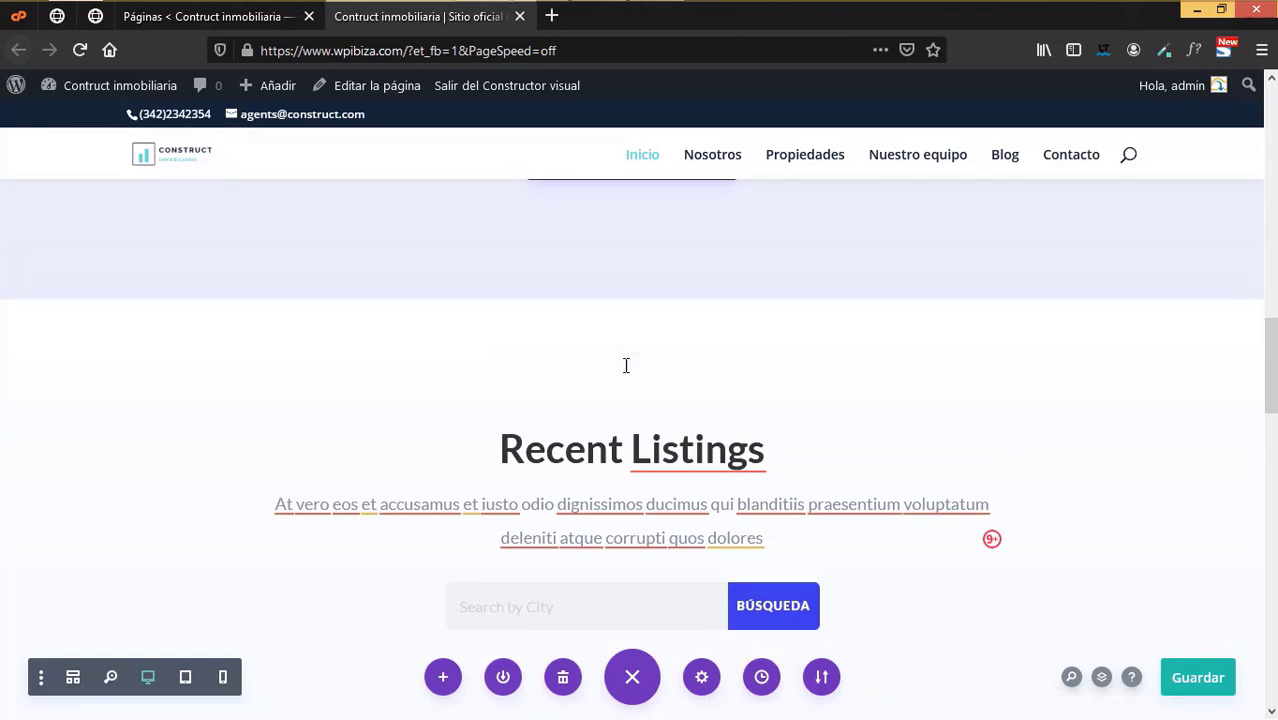
pyautogui.click(680, 388)
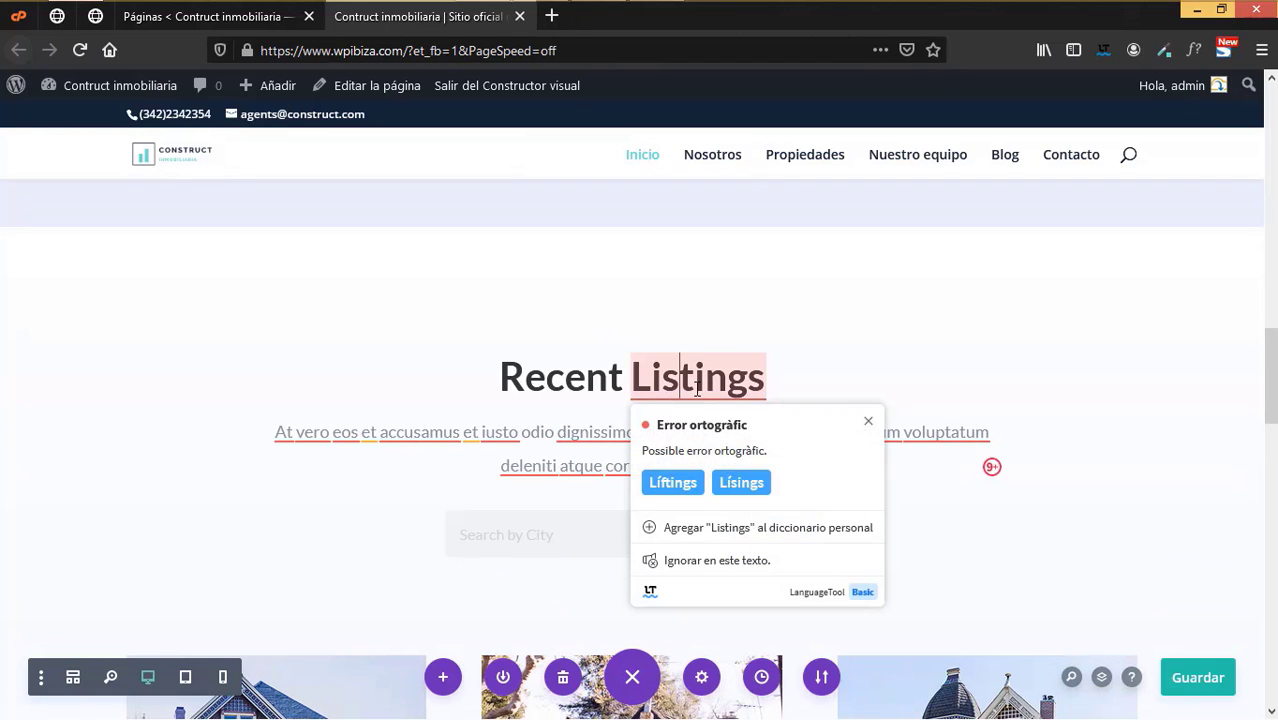
pyautogui.click(773, 375)
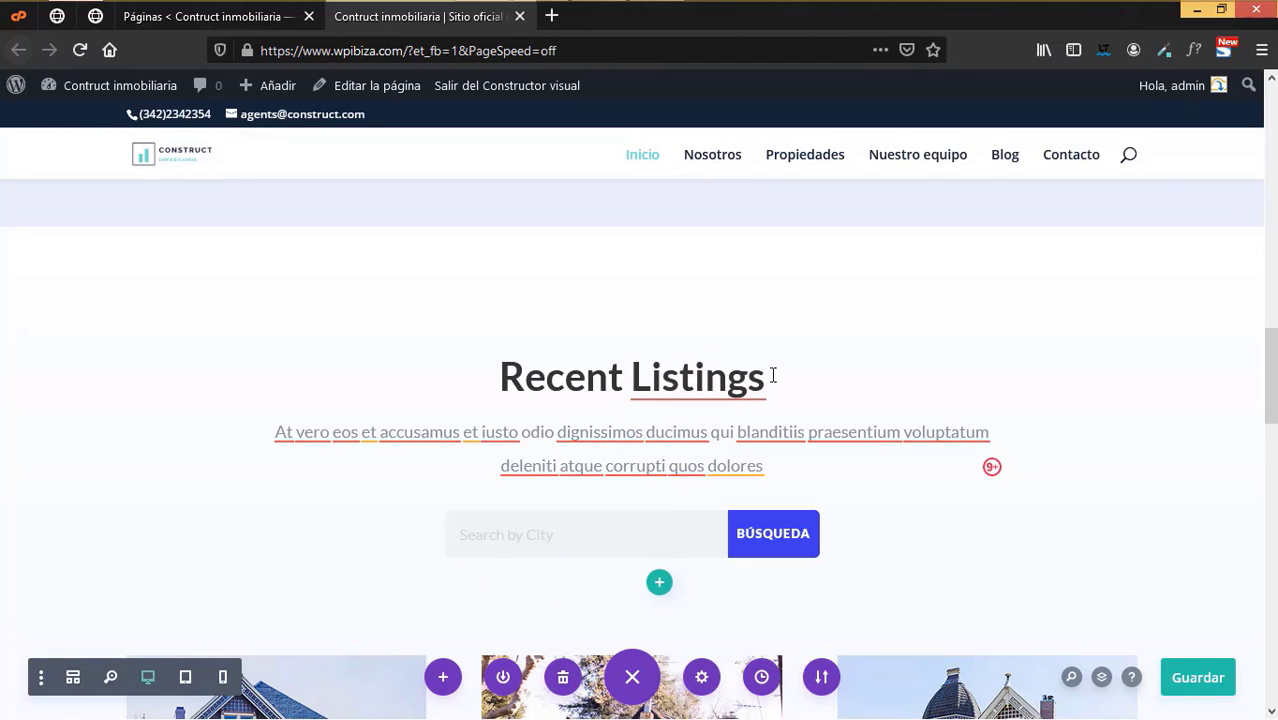
pyautogui.press('BackSpace')
pyautogui.press('BackSpace')
pyautogui.press('BackSpace')
pyautogui.press('BackSpace')
pyautogui.press('BackSpace')
pyautogui.press('BackSpace')
pyautogui.press('BackSpace')
pyautogui.press('BackSpace')
pyautogui.press('BackSpace')
pyautogui.press('BackSpace')
pyautogui.press('BackSpace')
pyautogui.press('BackSpace')
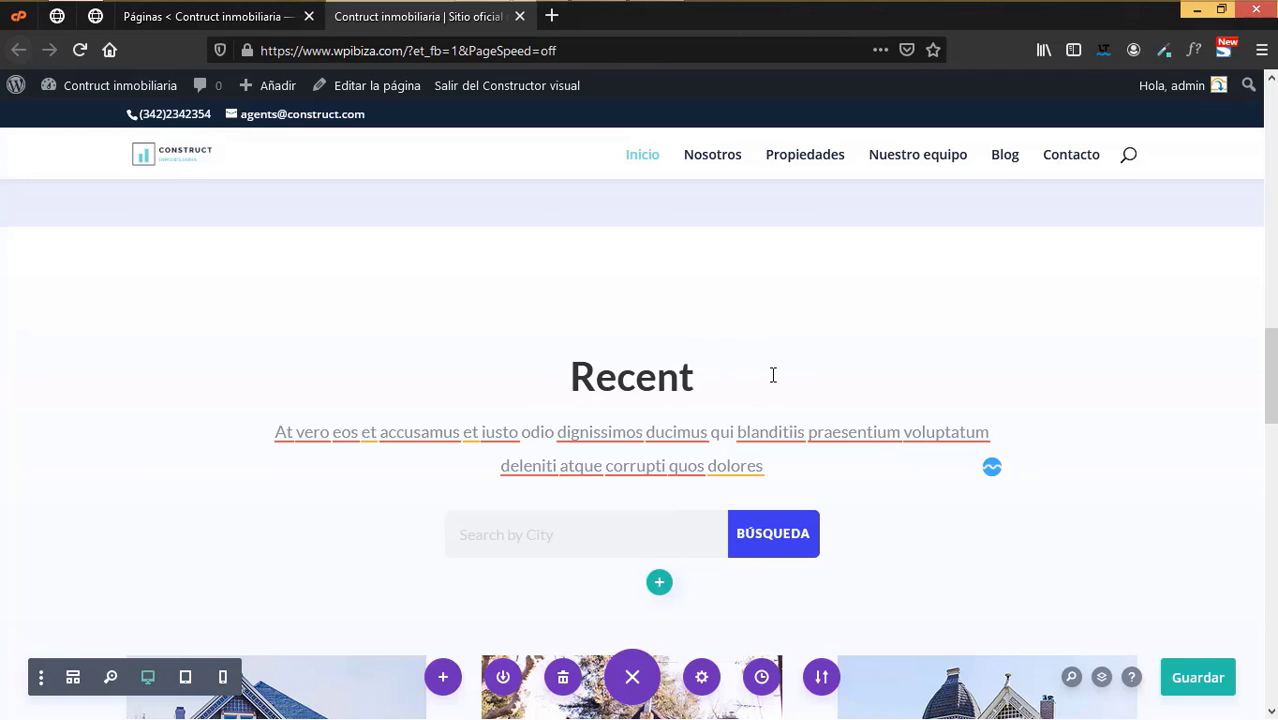
pyautogui.press('BackSpace')
pyautogui.press('BackSpace')
pyautogui.press('BackSpace')
pyautogui.write('P')
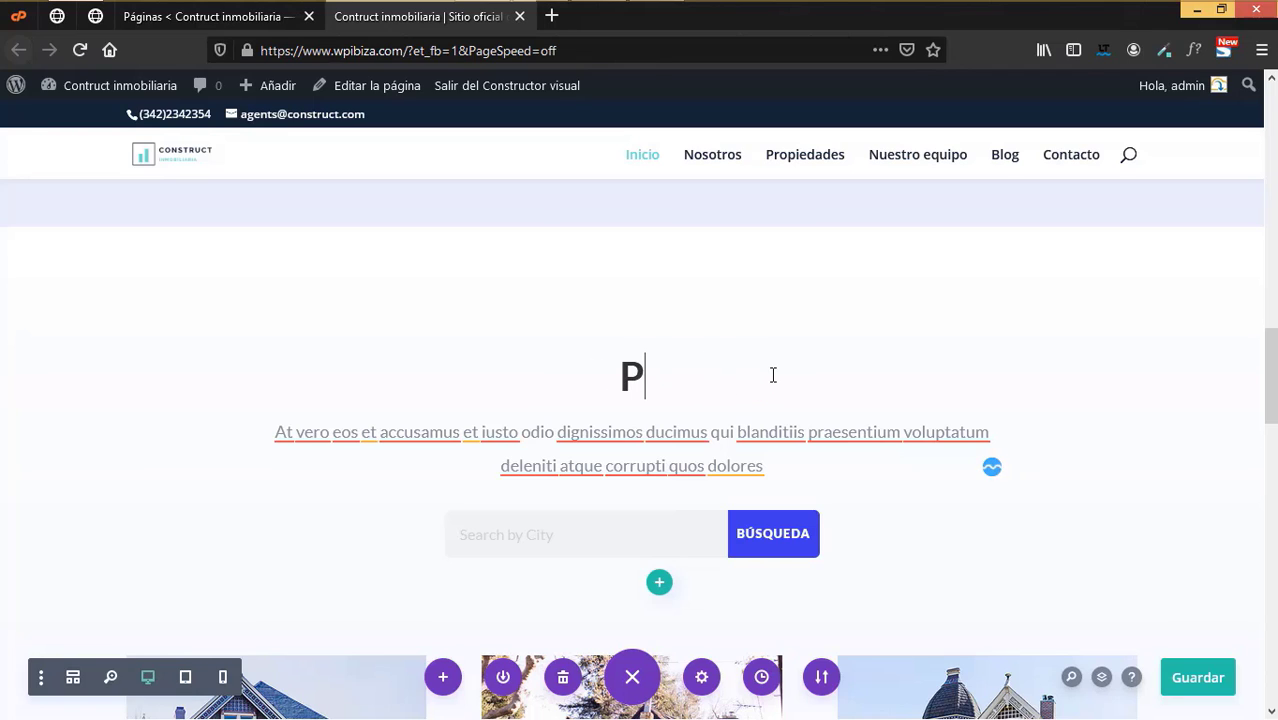
pyautogui.write('ropiedades recientes')
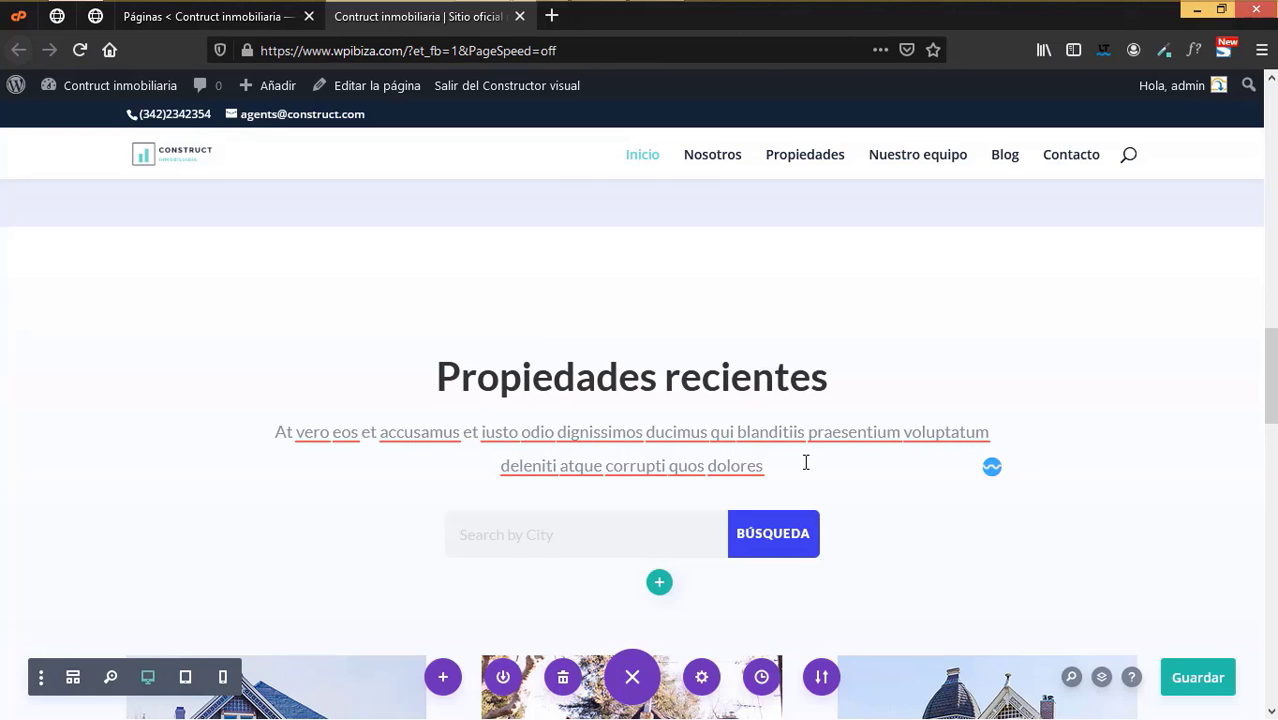
pyautogui.scroll(-3, 806, 462)
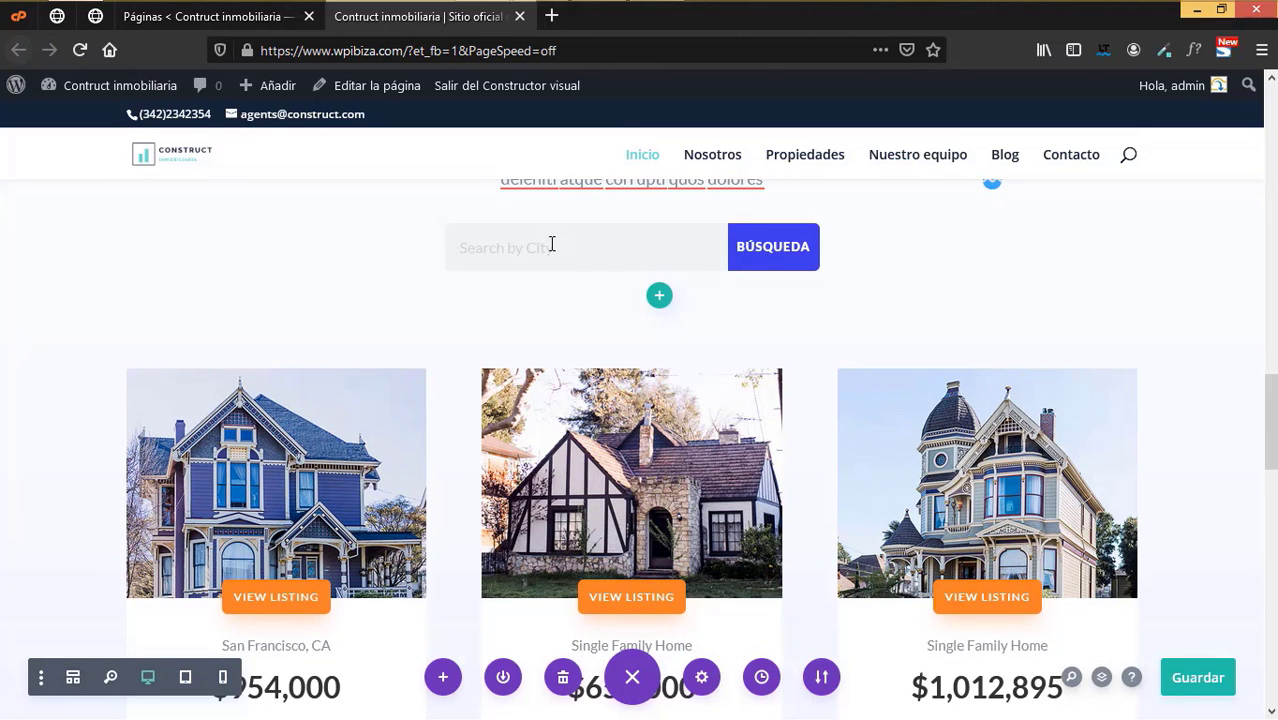
# - Replace the search module placeholder 'Search by City' with 'Buscar propuedad' and save
pyautogui.moveTo(575, 238)
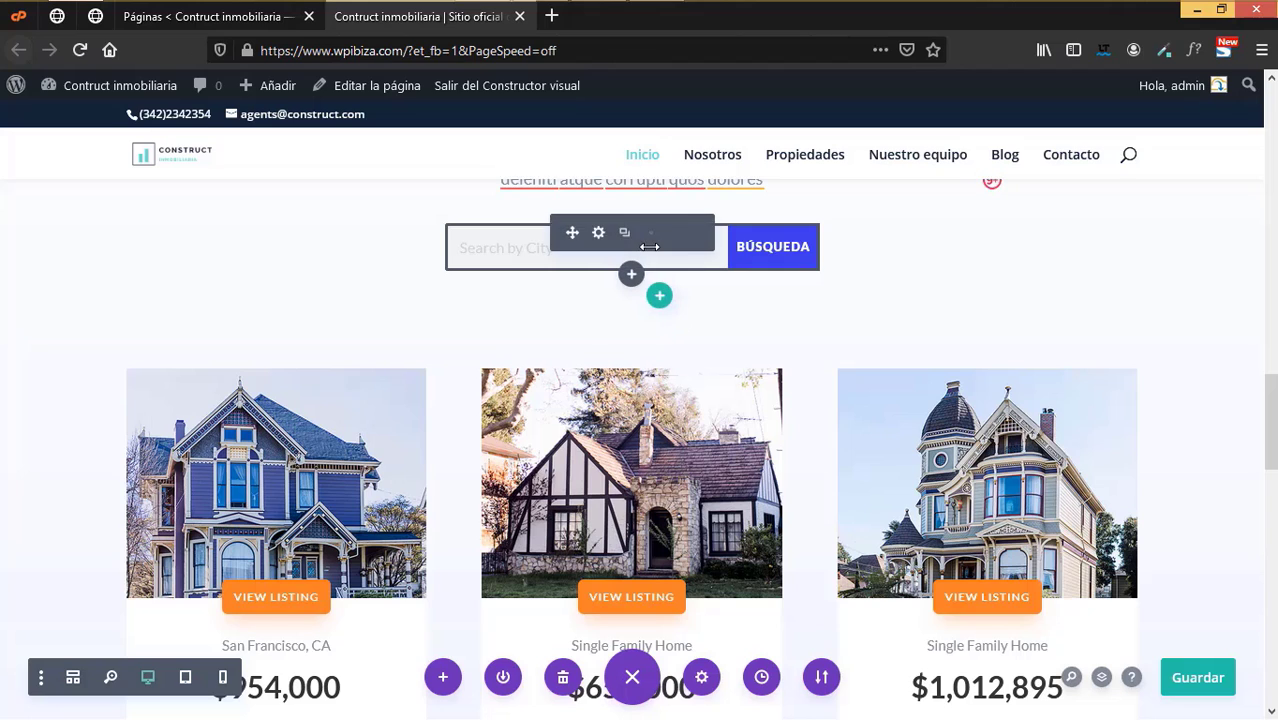
pyautogui.click(598, 234)
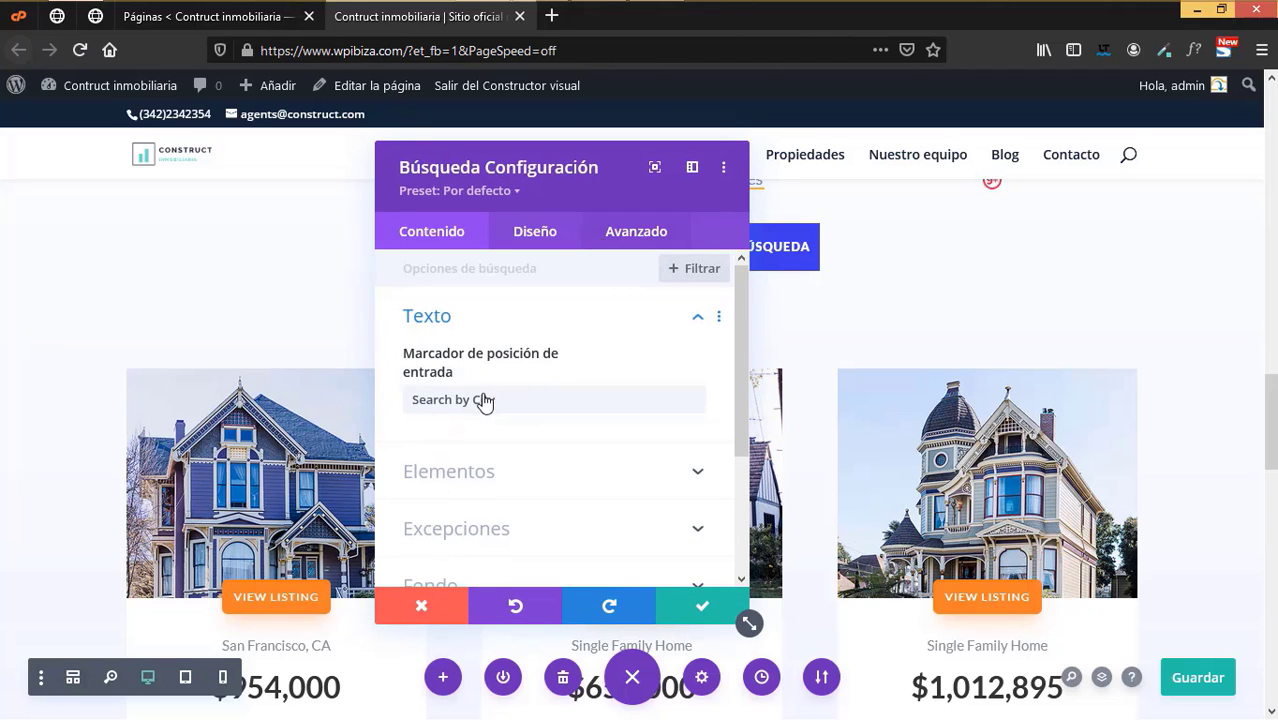
pyautogui.click(432, 399)
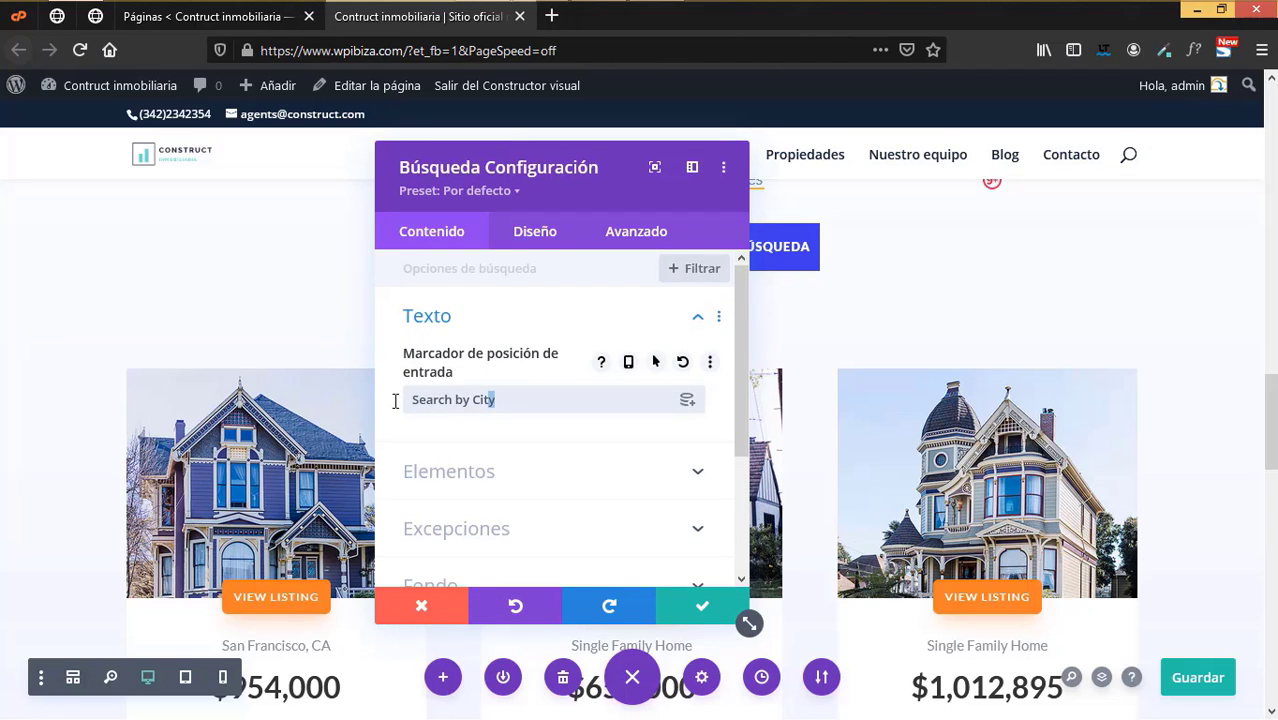
pyautogui.doubleClick(503, 400)
pyautogui.moveTo(414, 403); pyautogui.dragTo(492, 403)
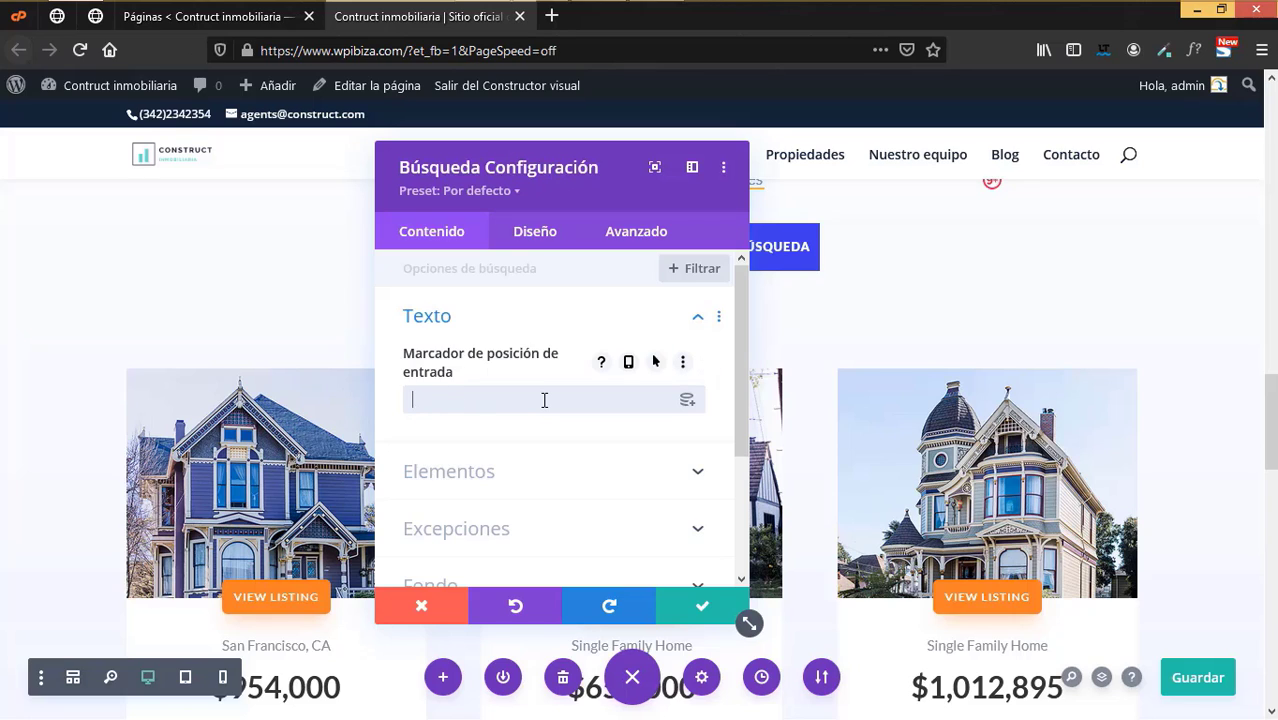
pyautogui.write('Buscar propuedad')
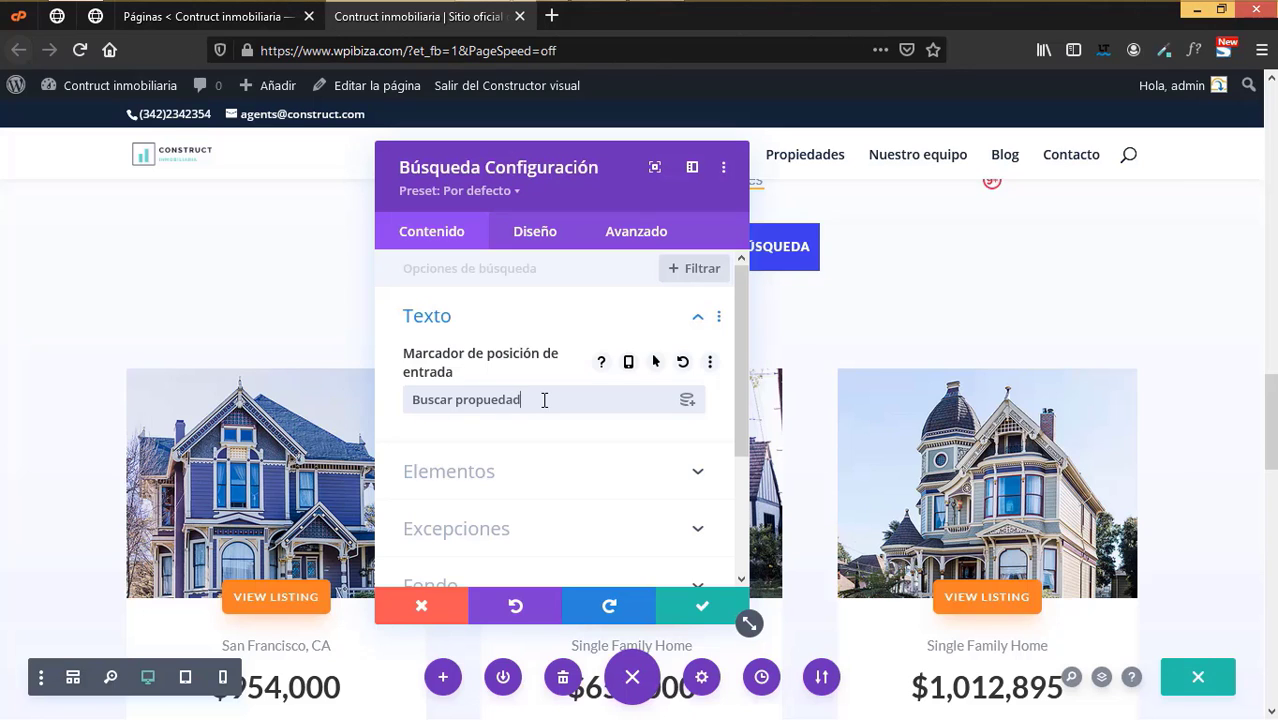
pyautogui.click(702, 605)
# - Scroll down to the View All Listings button below the listing cards and open its settings
pyautogui.scroll(-3, 813, 488)
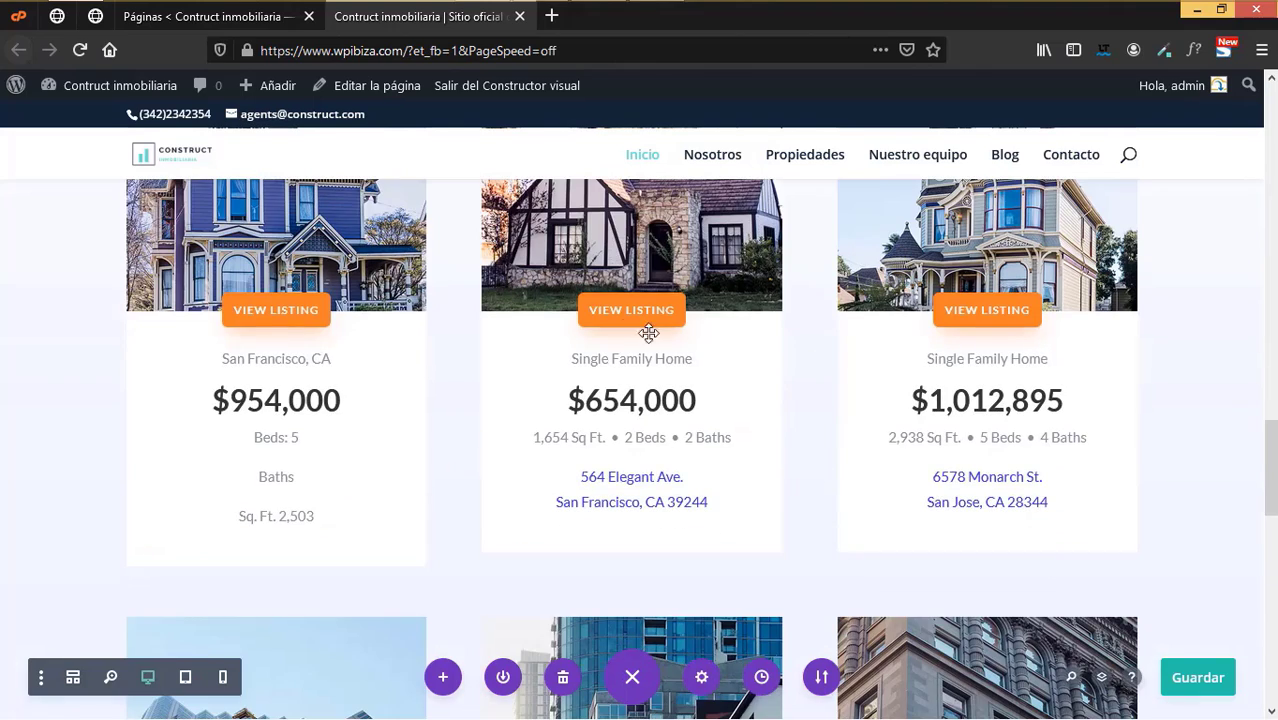
pyautogui.scroll(-1, 804, 405)
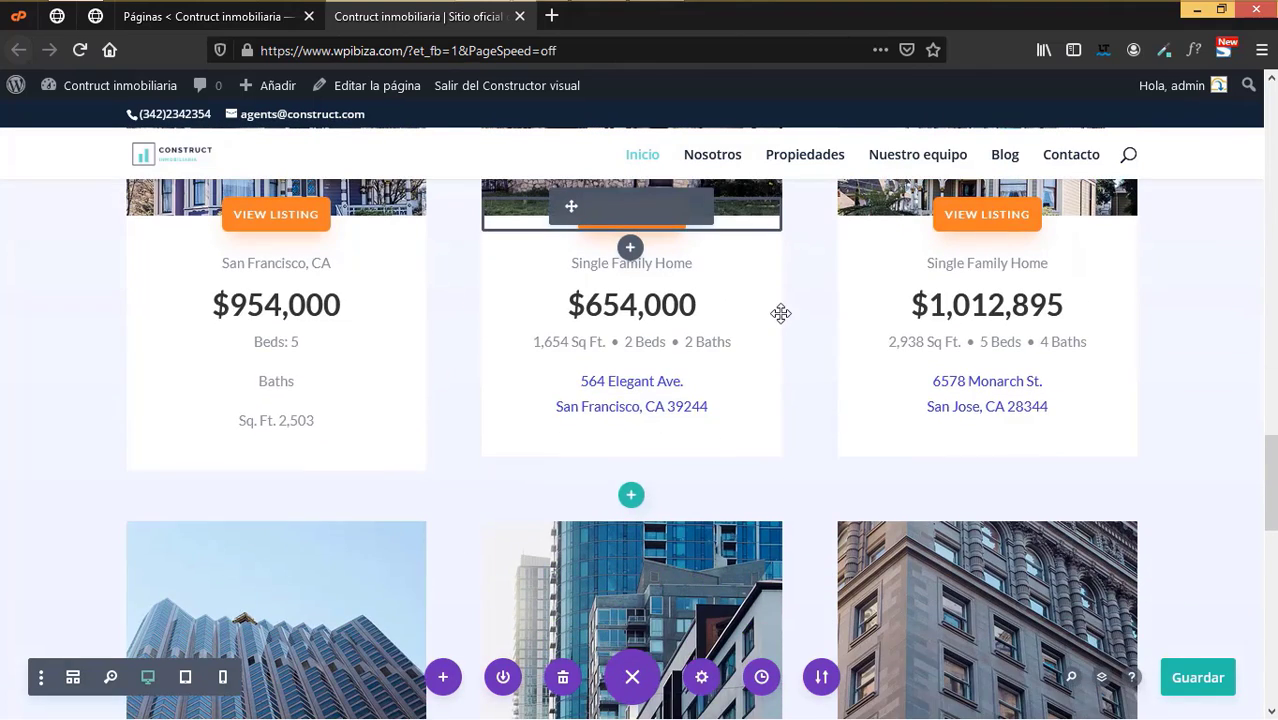
pyautogui.scroll(-4, 783, 314)
pyautogui.scroll(7, 782, 345)
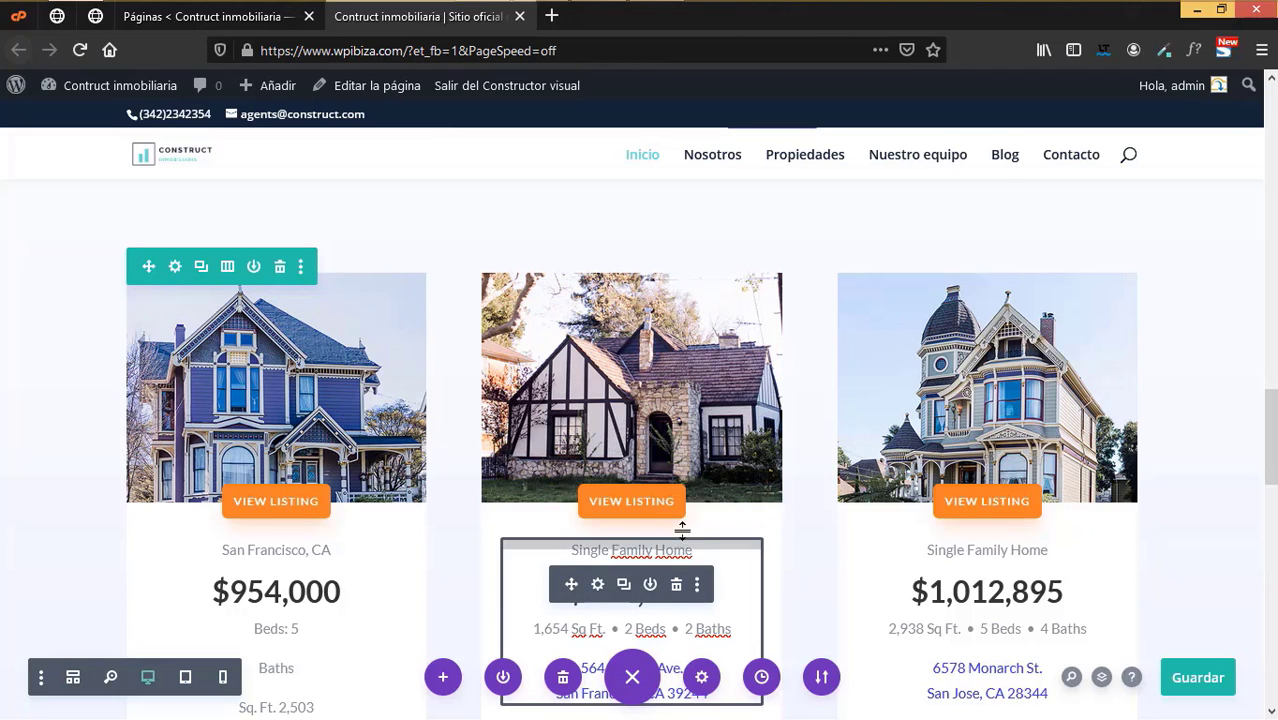
pyautogui.scroll(-1, 966, 597)
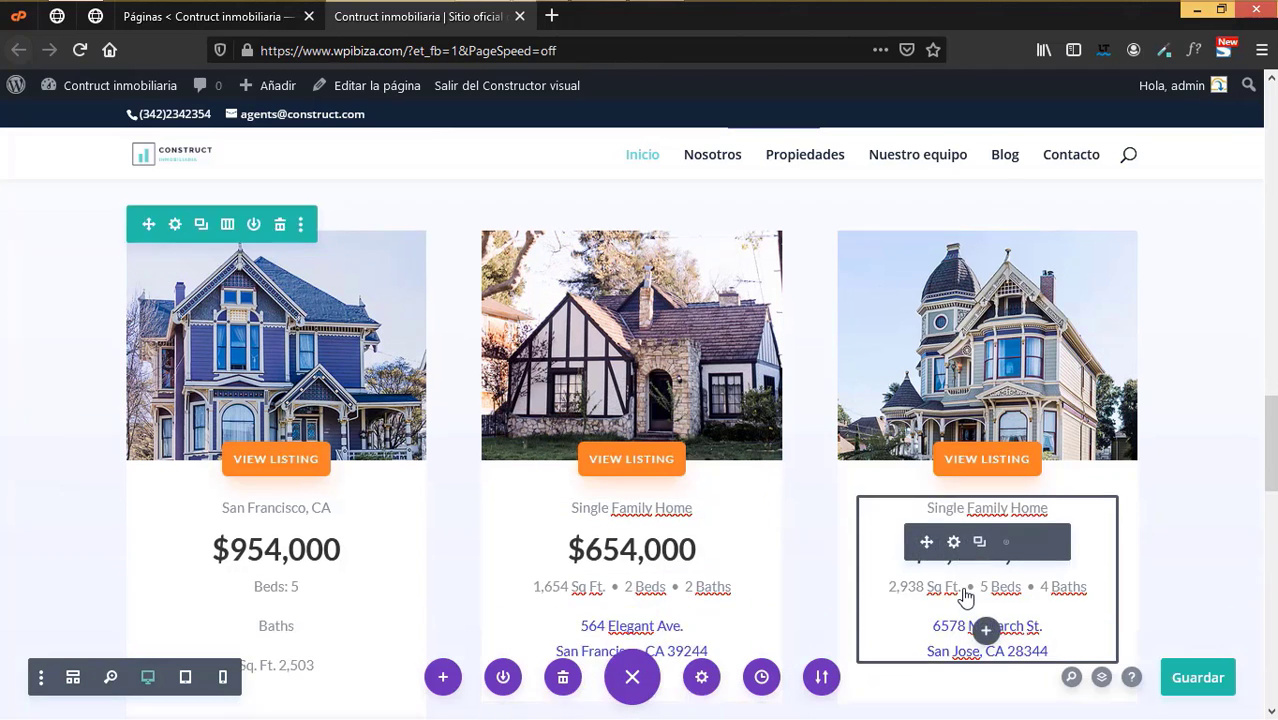
pyautogui.scroll(-3, 966, 597)
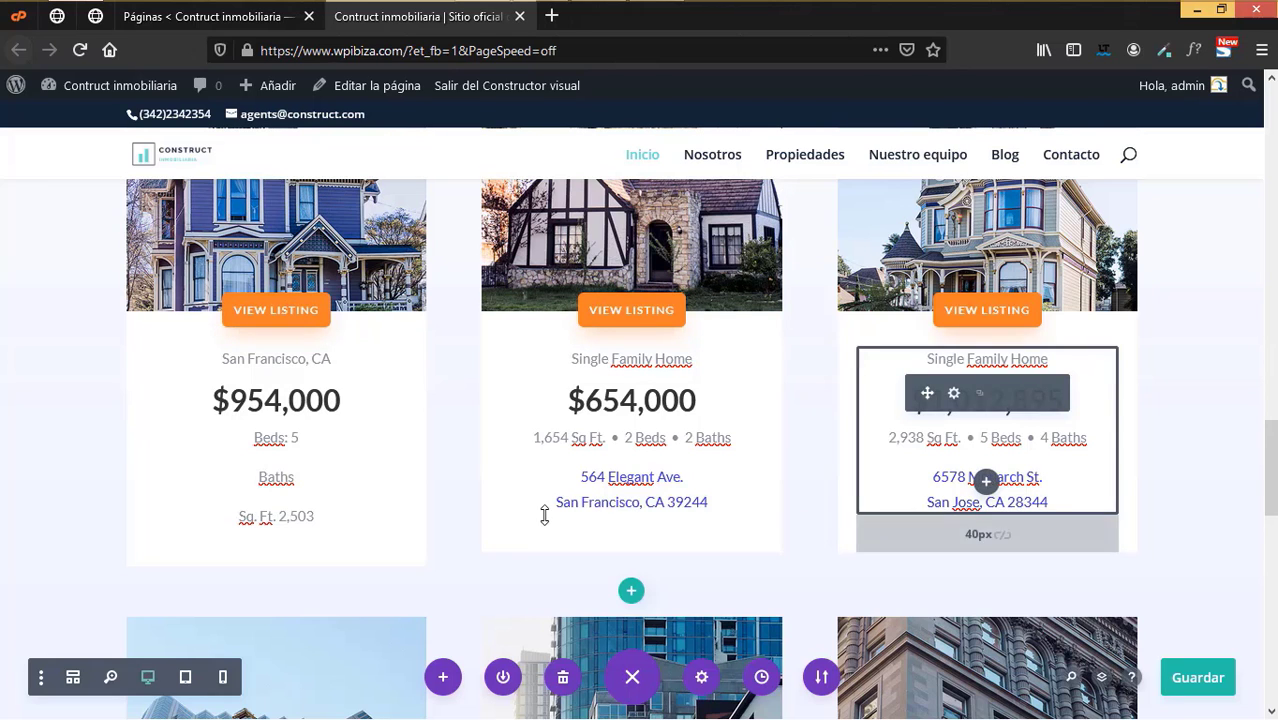
pyautogui.scroll(1, 545, 515)
pyautogui.scroll(2, 545, 515)
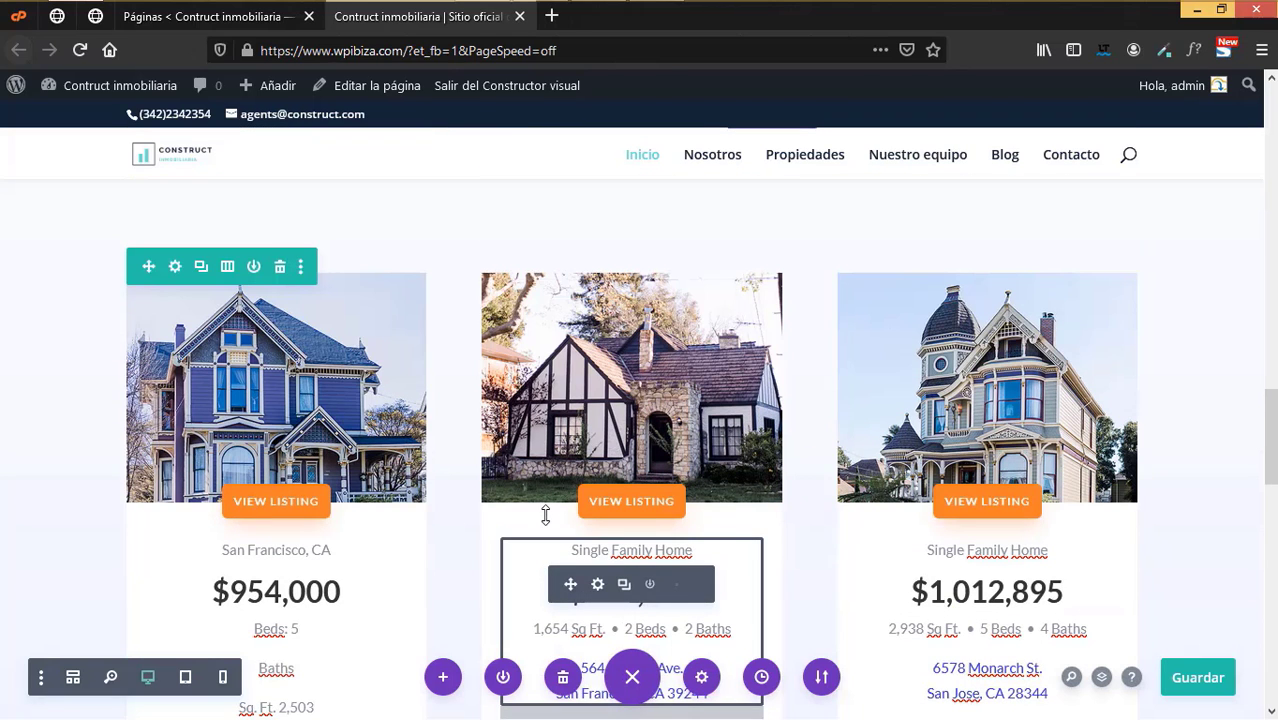
pyautogui.scroll(-4, 545, 515)
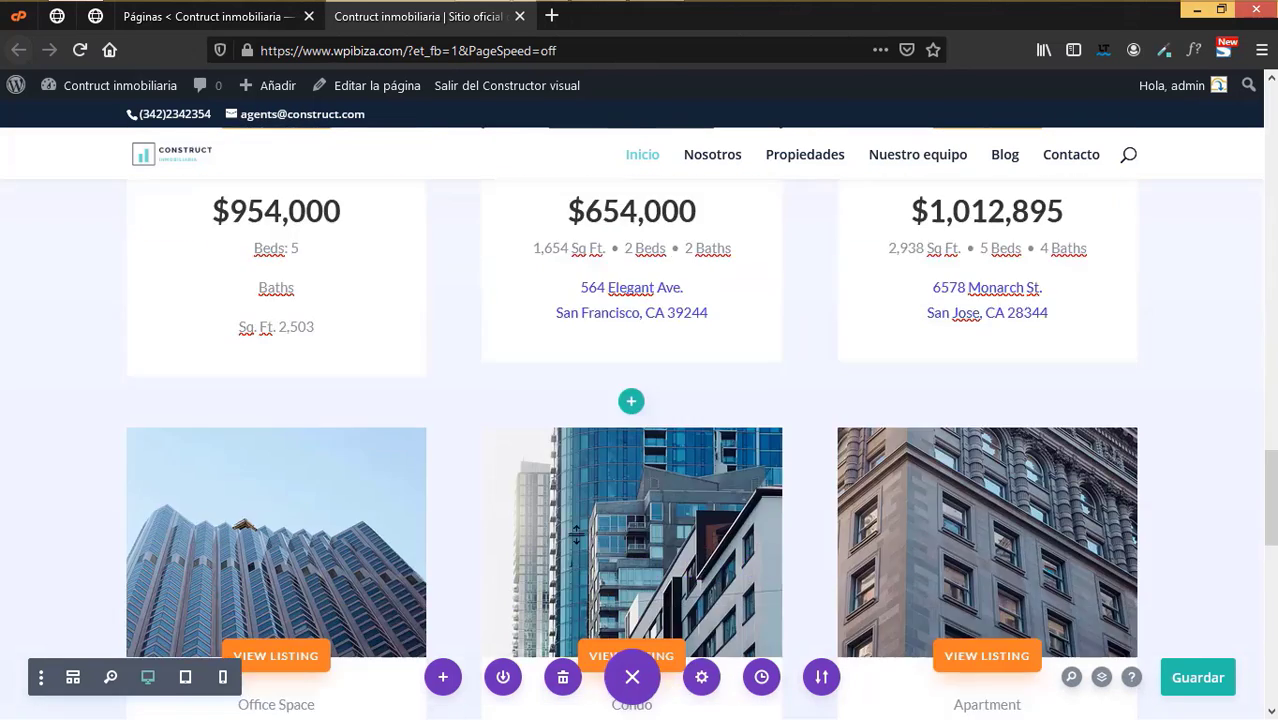
pyautogui.scroll(-4, 560, 520)
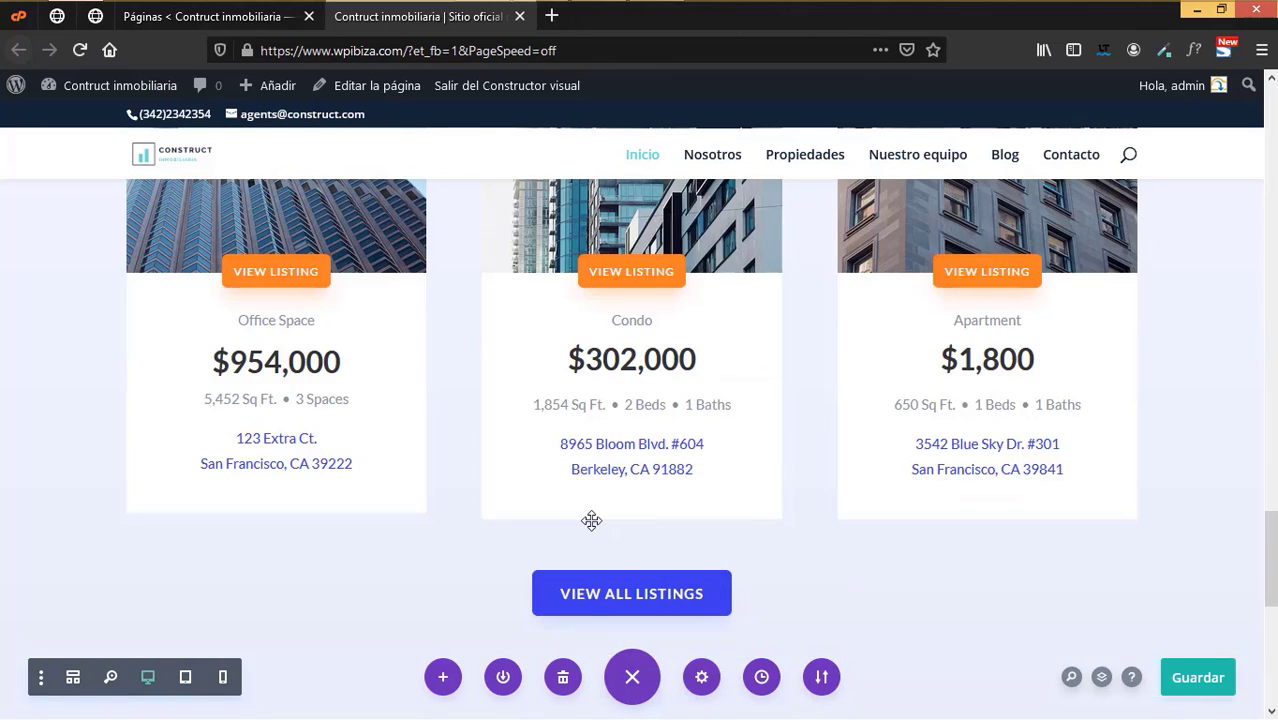
pyautogui.scroll(-2, 591, 520)
pyautogui.scroll(-1, 586, 521)
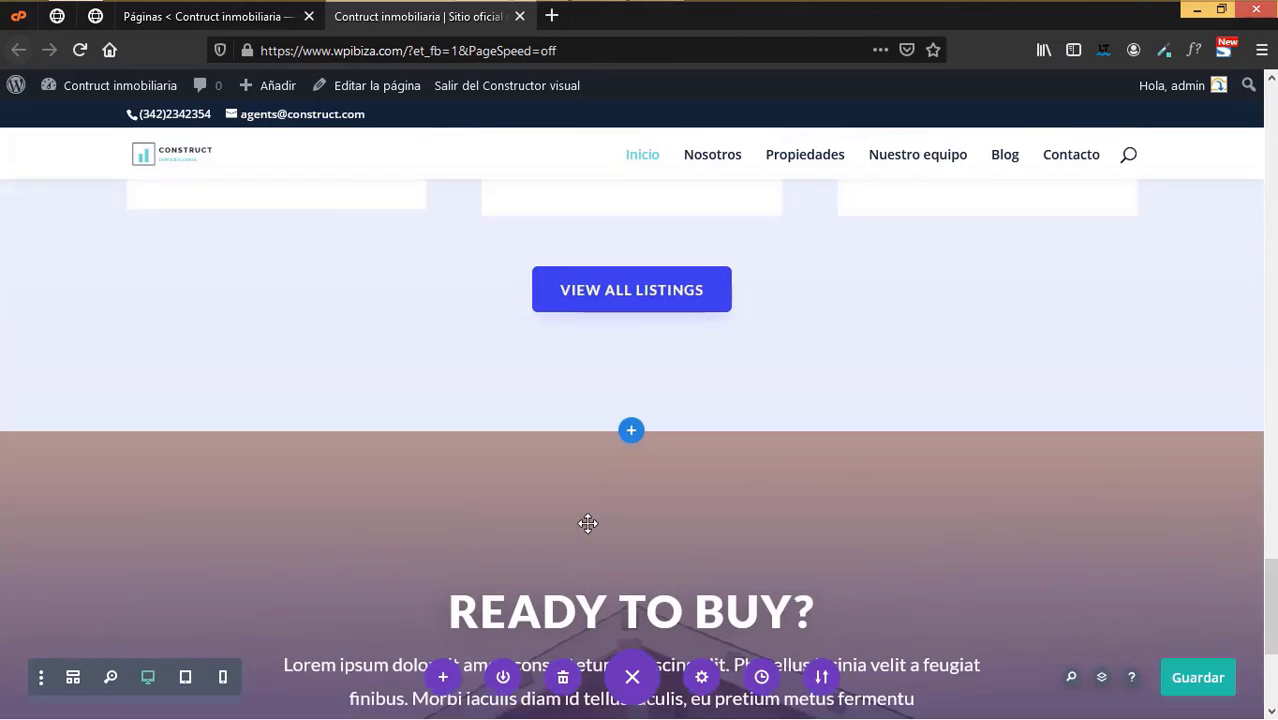
pyautogui.scroll(3, 566, 521)
pyautogui.scroll(-1, 652, 556)
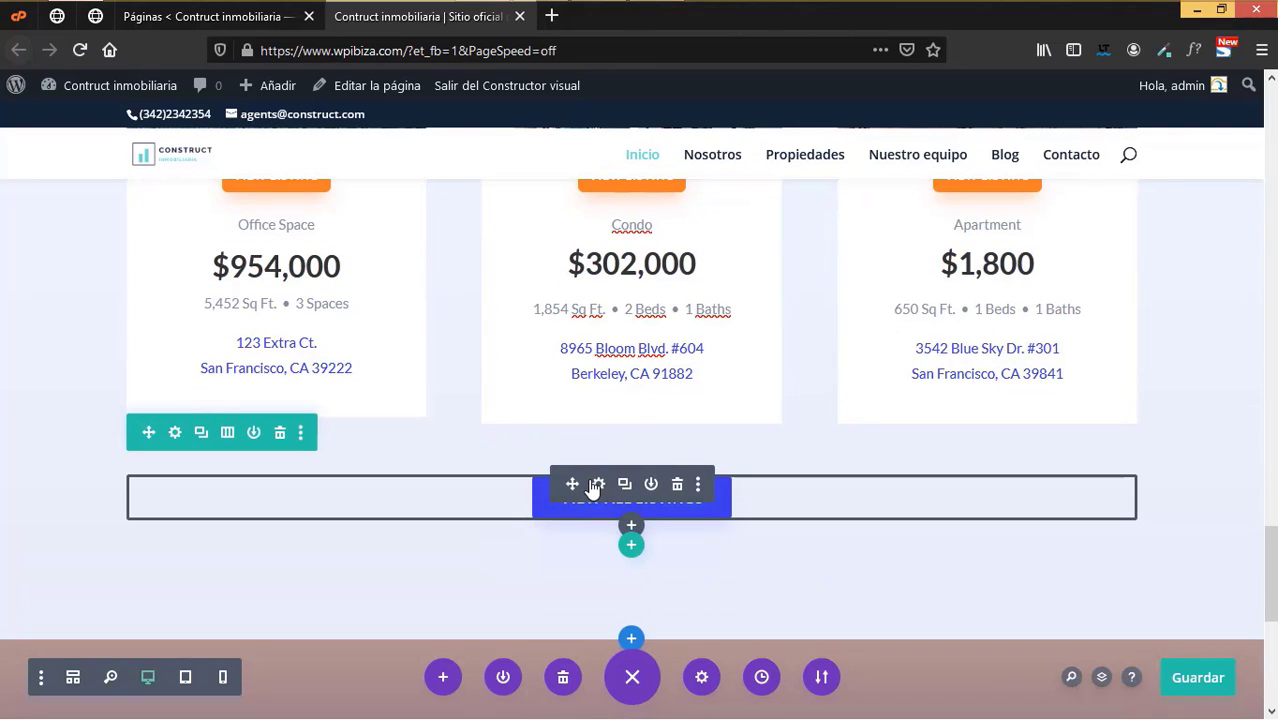
pyautogui.click(596, 485)
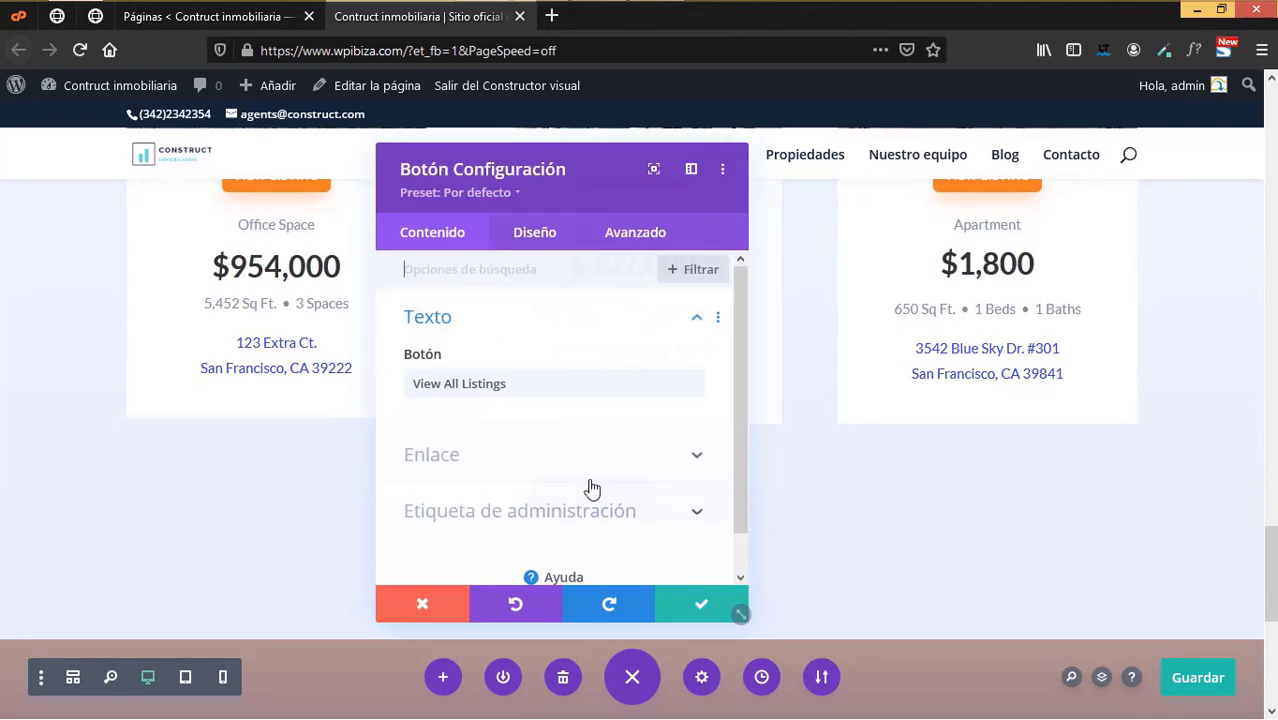
# - Change the button label to 'Ver todas las propiedades'
pyautogui.click(568, 388)
pyautogui.hotkey('ctrl', 'a')
pyautogui.press('BackSpace')
pyautogui.write('Ver')
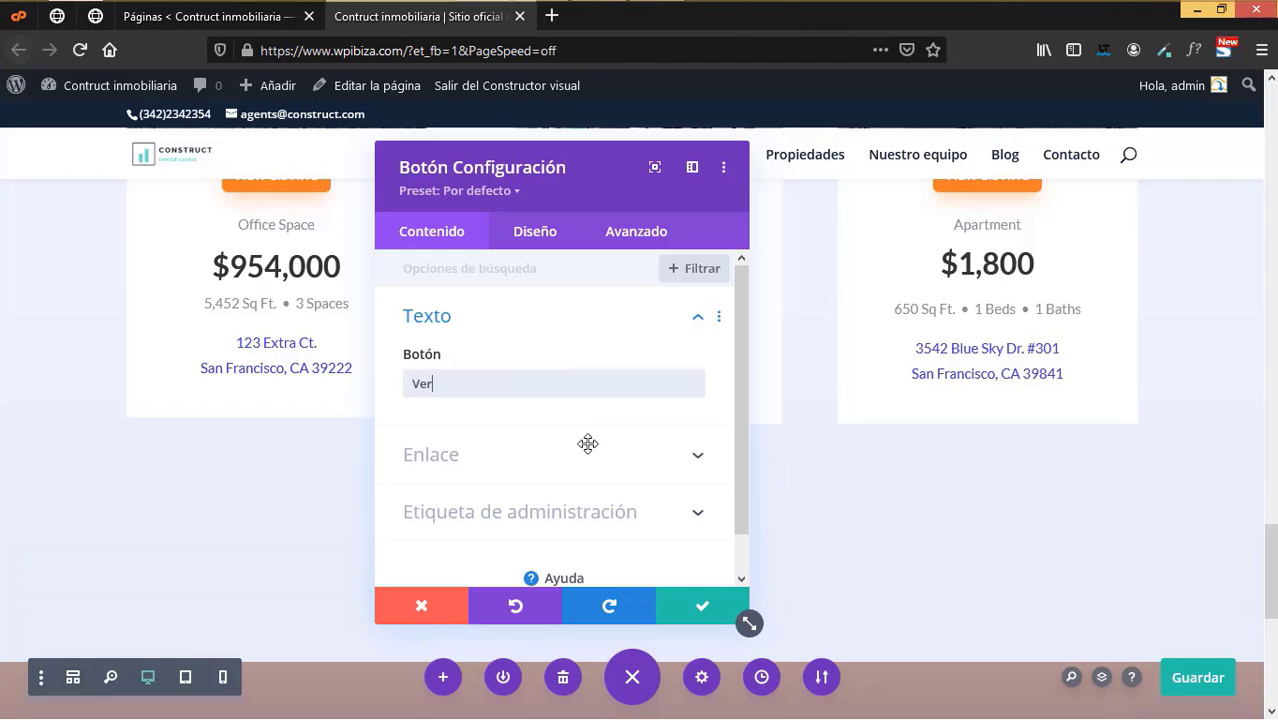
pyautogui.write(' todas las p')
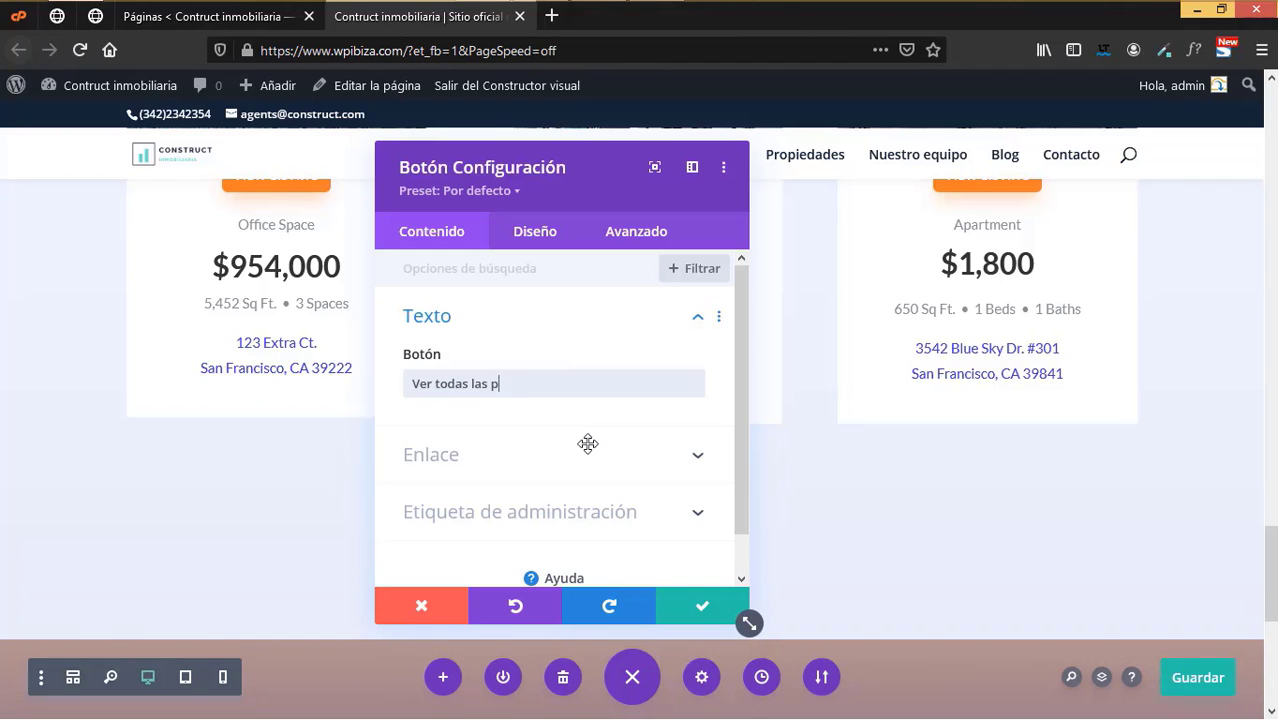
pyautogui.write('ropiedades')
# - Link the button dynamically to the Propiedades page
pyautogui.scroll(-1, 593, 500)
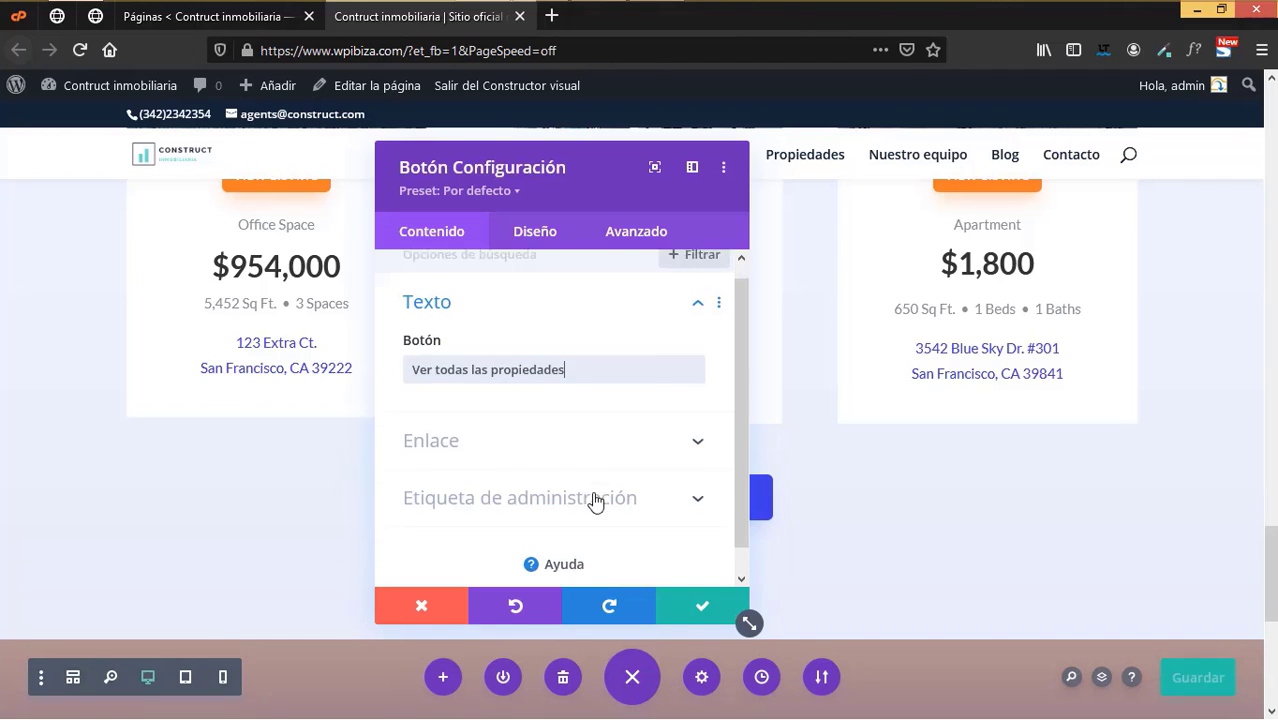
pyautogui.click(533, 236)
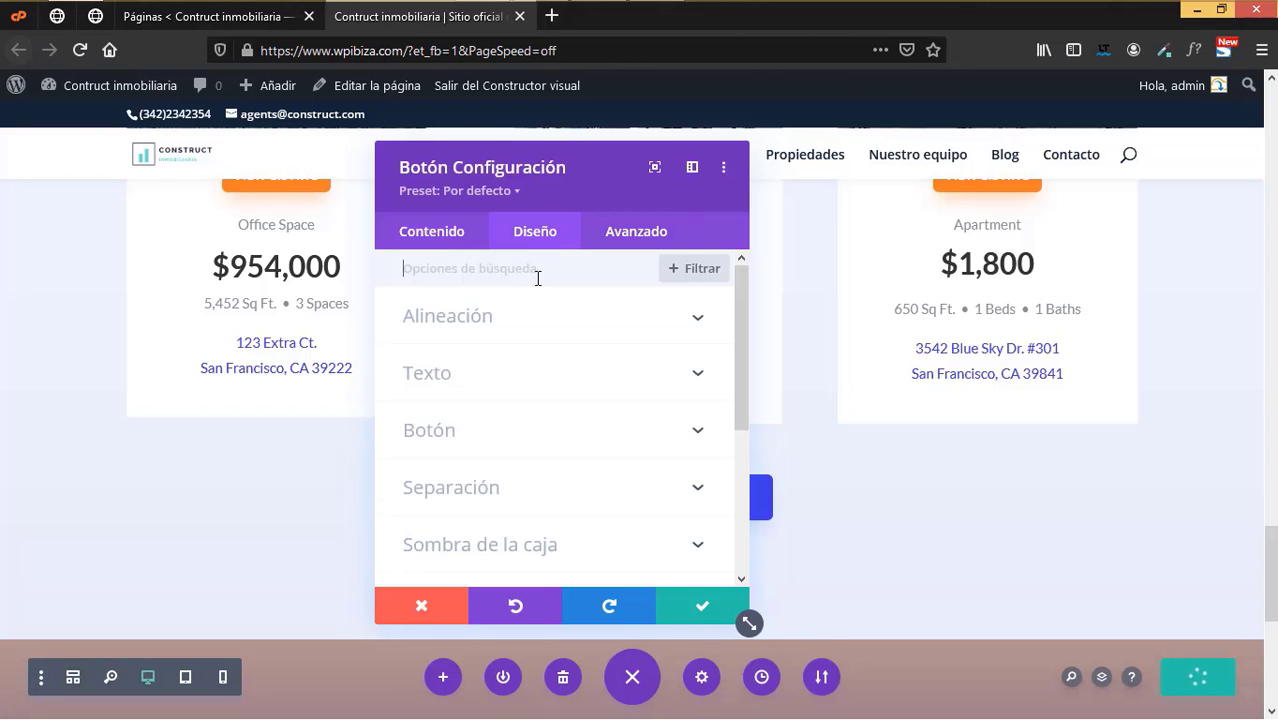
pyautogui.click(437, 383)
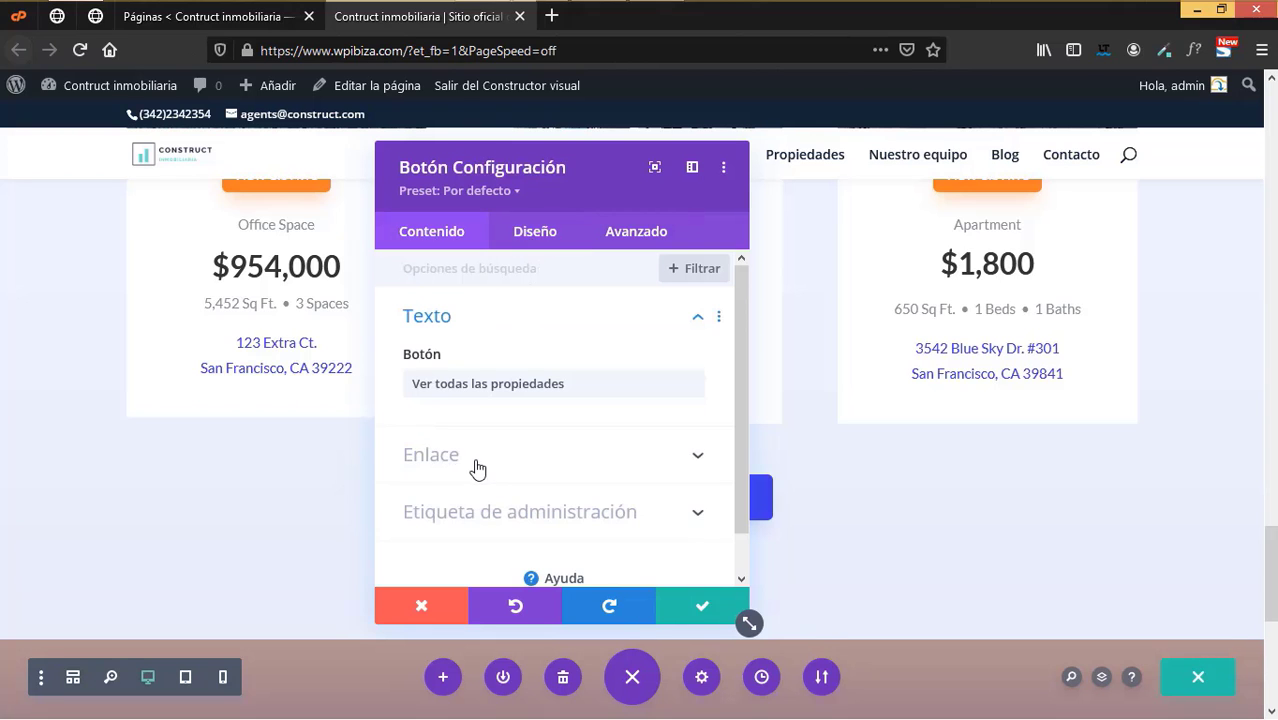
pyautogui.click(474, 462)
pyautogui.scroll(-1, 480, 440)
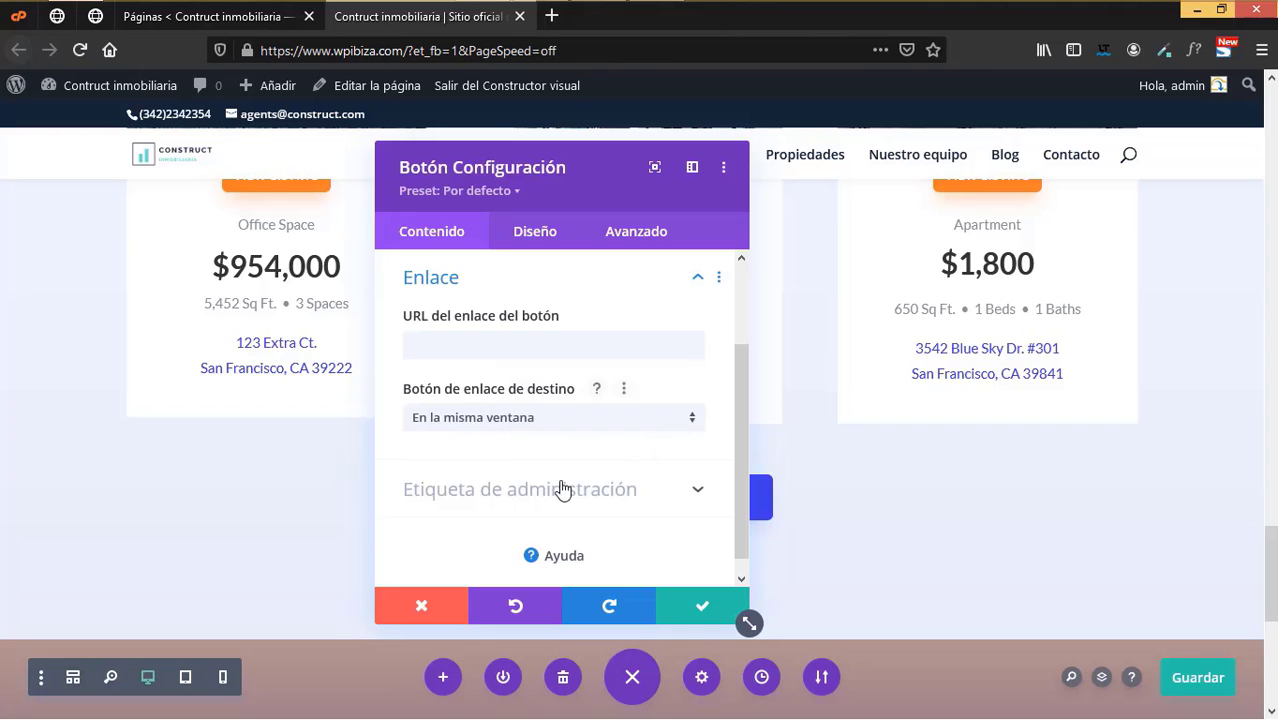
pyautogui.click(688, 344)
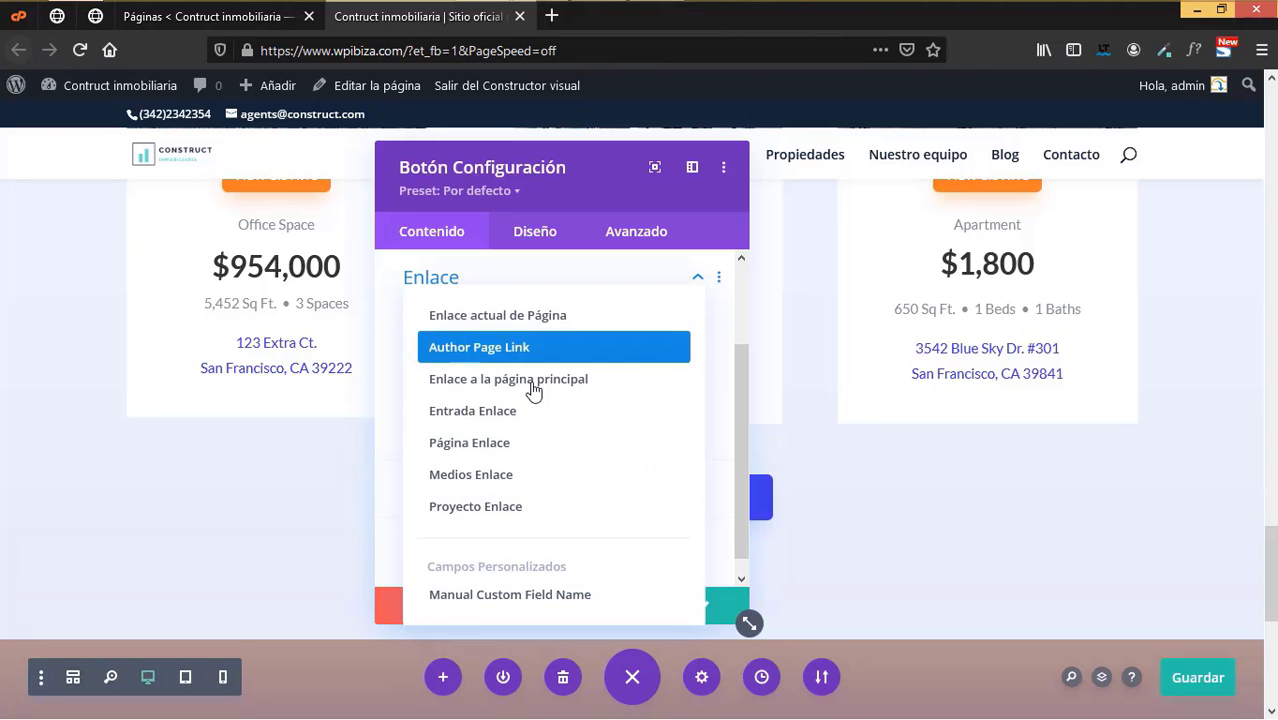
pyautogui.click(488, 442)
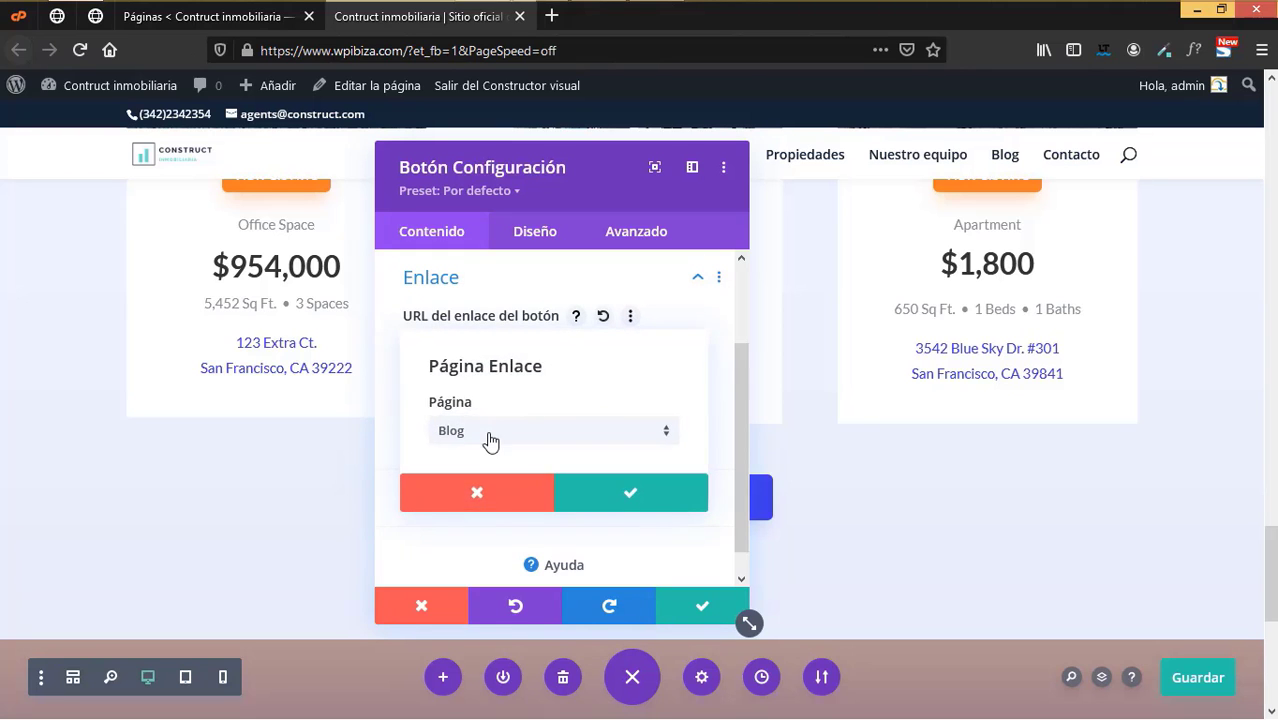
pyautogui.click(490, 440)
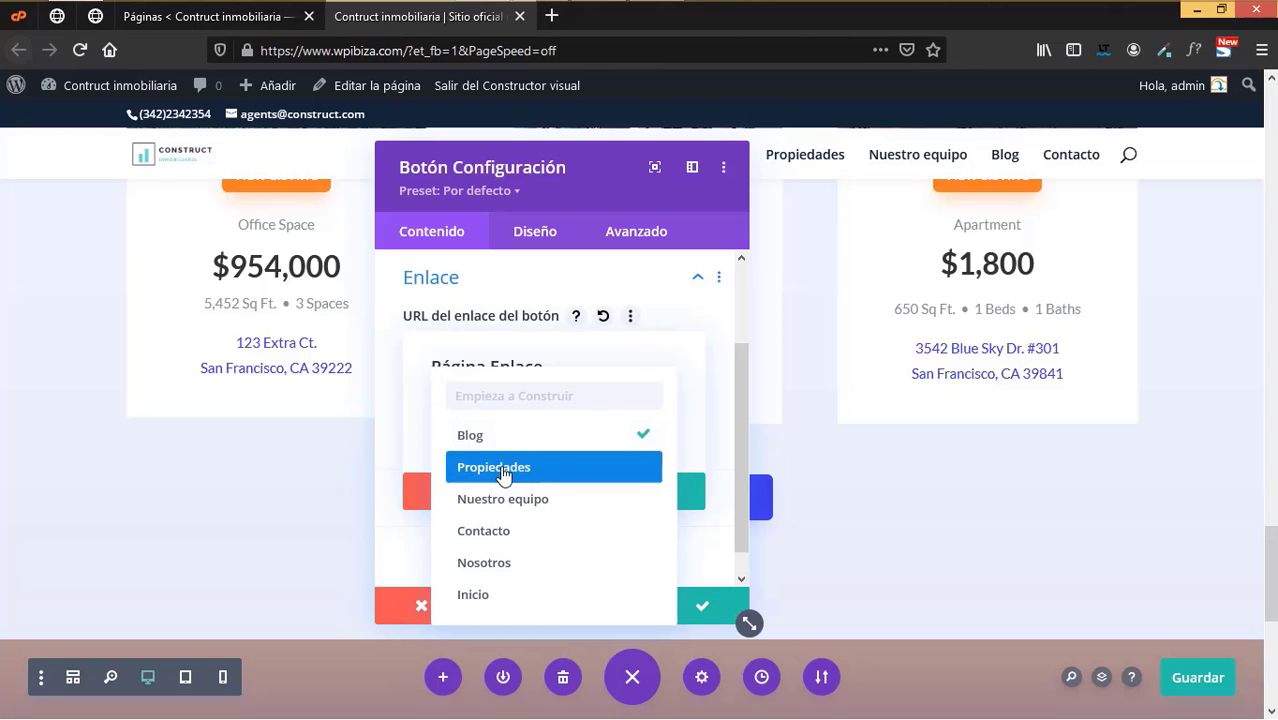
pyautogui.click(501, 470)
pyautogui.click(672, 499)
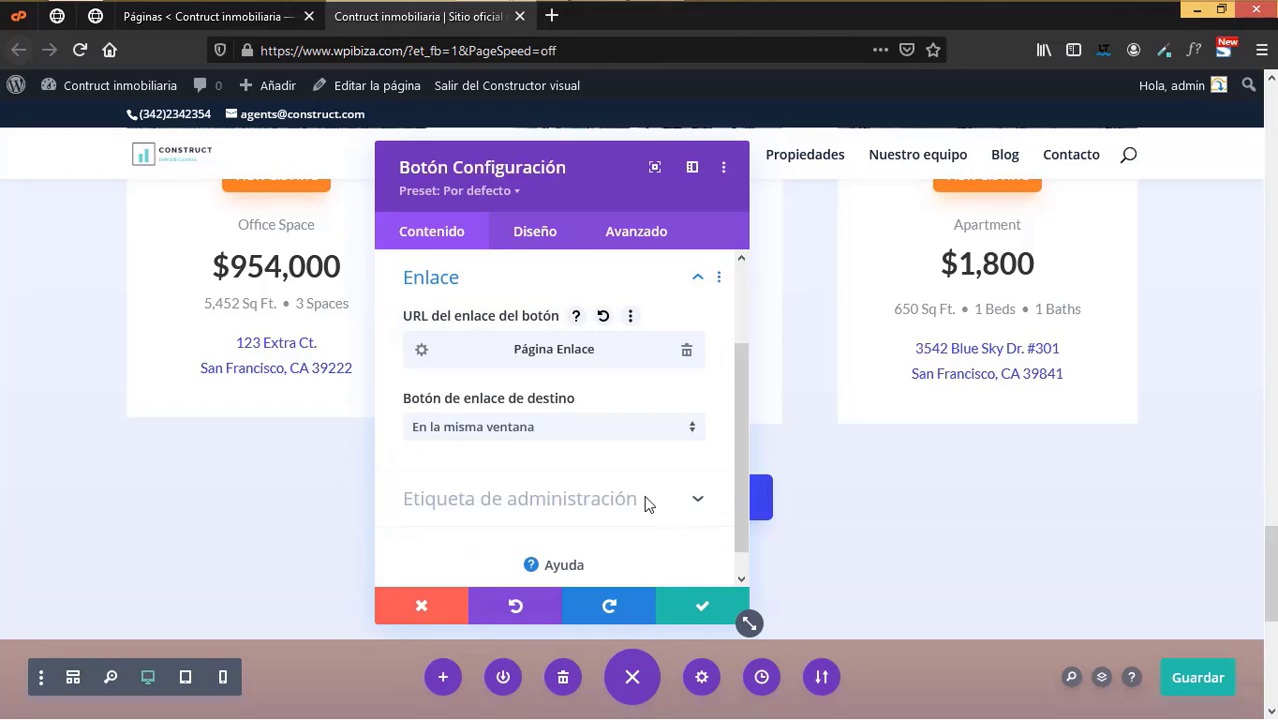
# - Set the button text colour to dark navy #152537 and save the settings
pyautogui.click(554, 231)
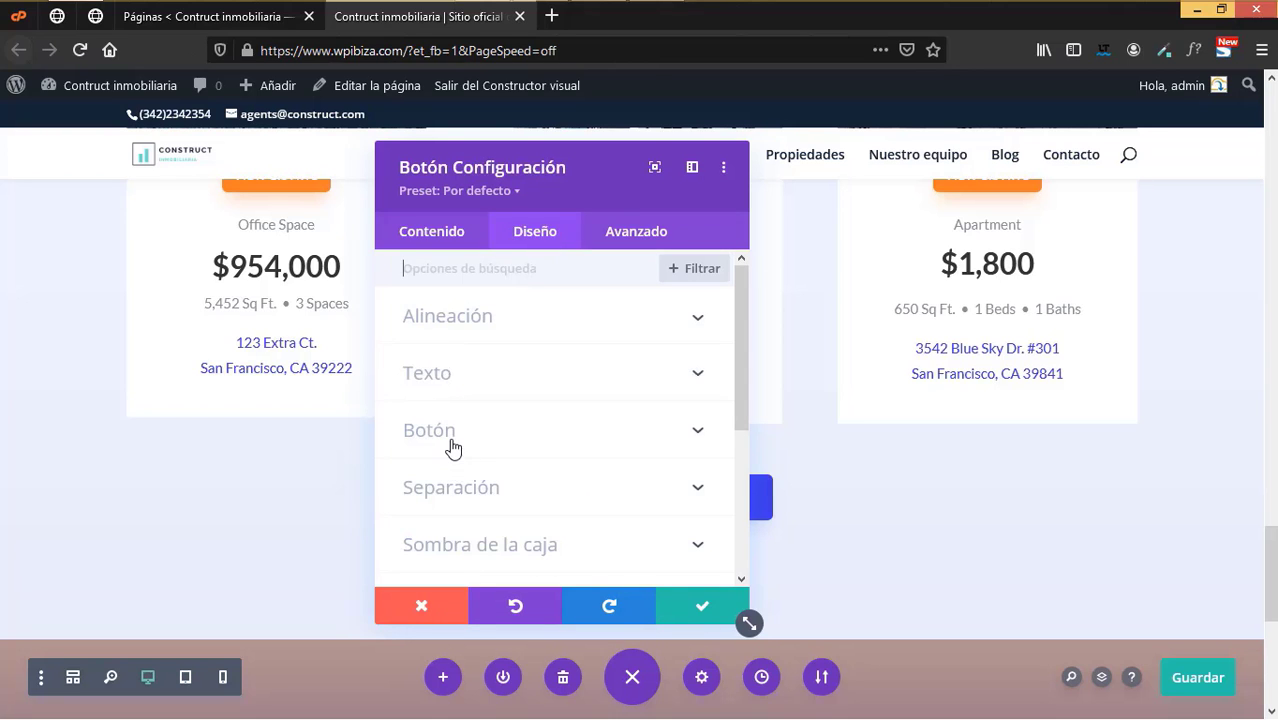
pyautogui.click(486, 458)
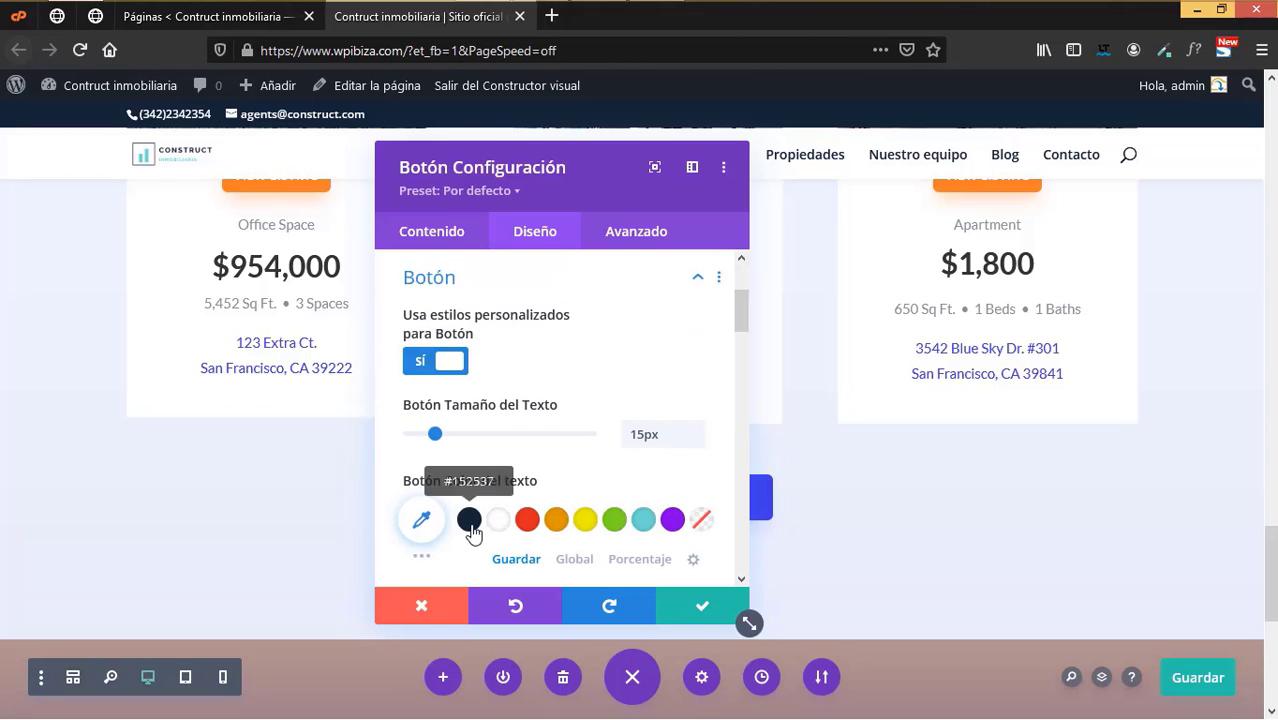
pyautogui.click(470, 521)
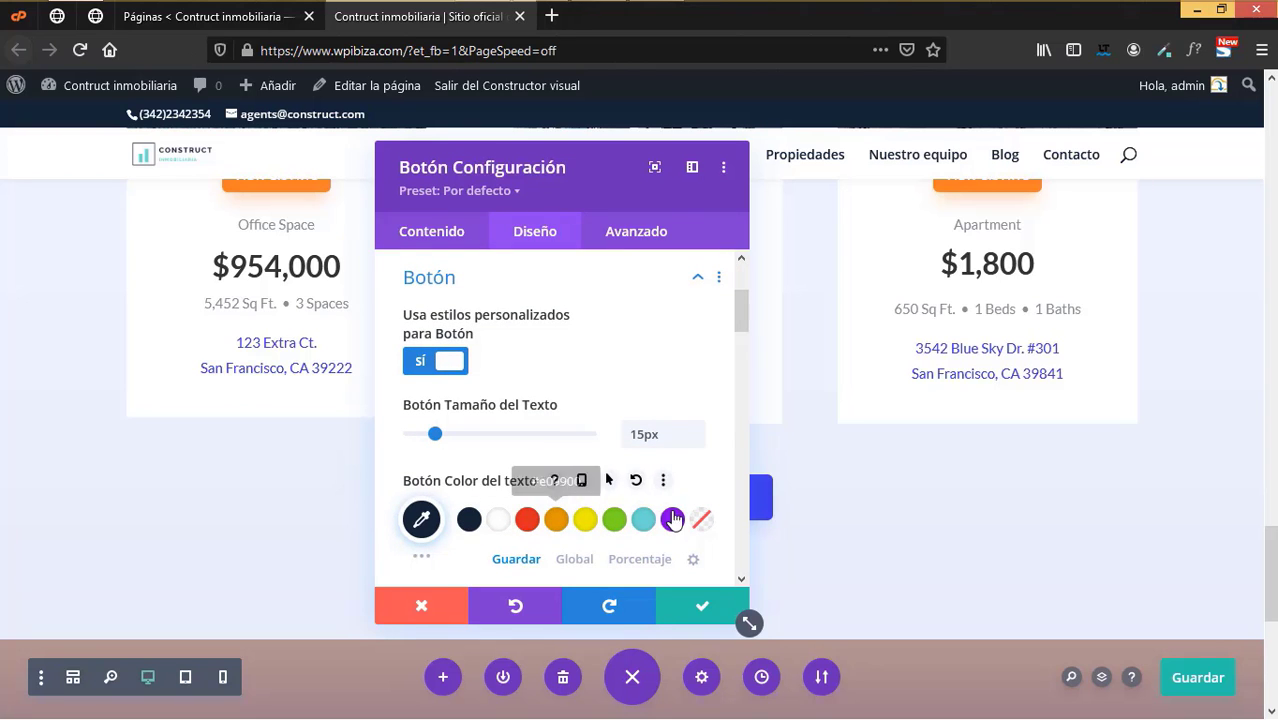
pyautogui.click(706, 606)
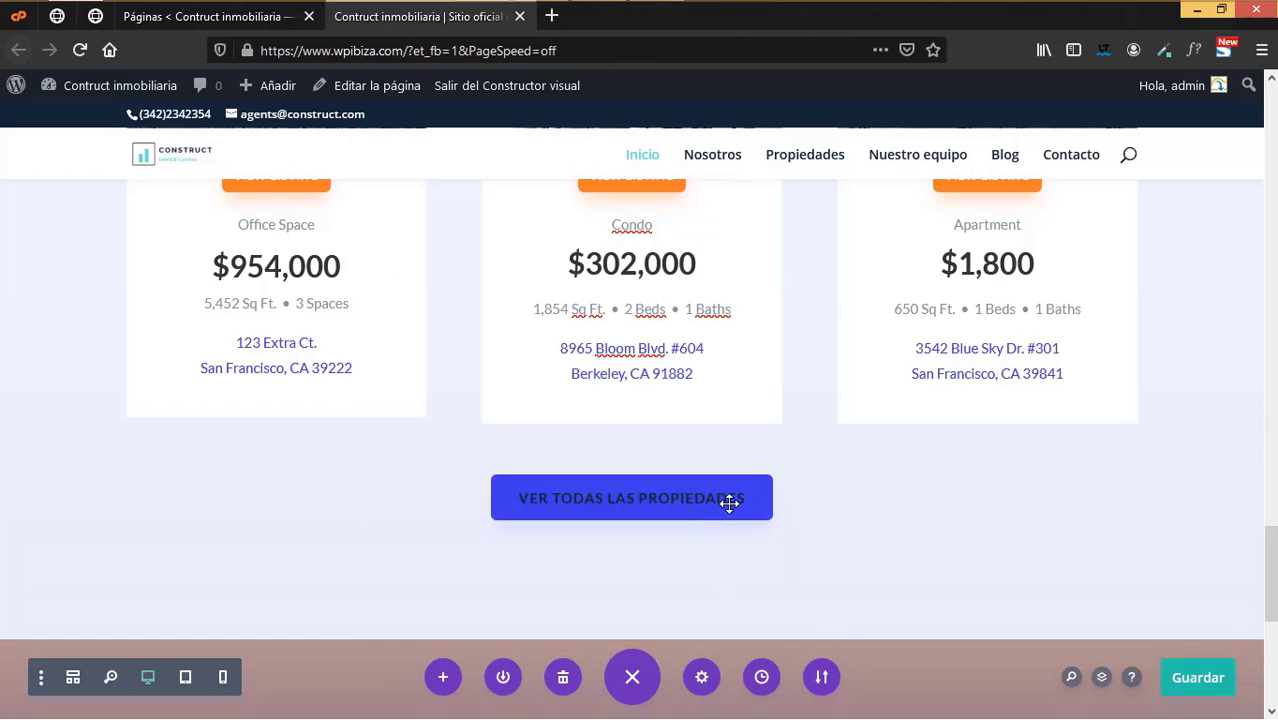
# - Give the Ver todas las propiedades button white text and a #152537 navy background, then save
pyautogui.scroll(-2, 733, 505)
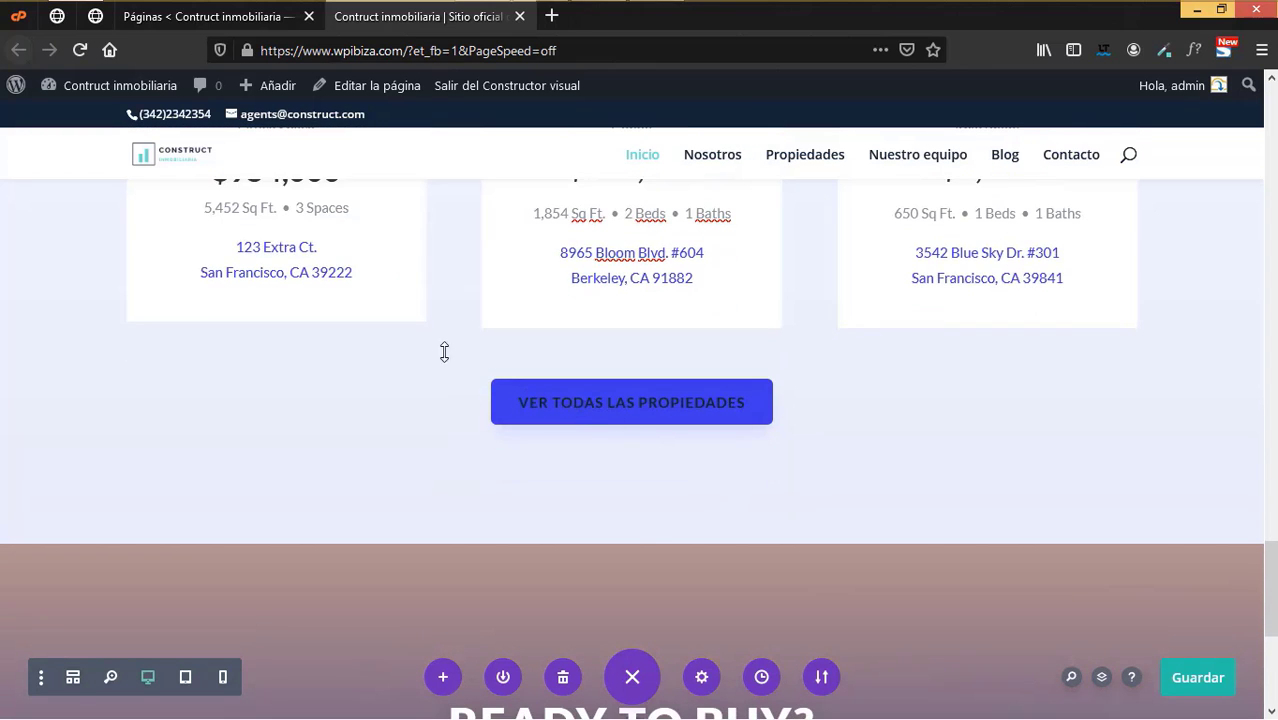
pyautogui.moveTo(566, 398)
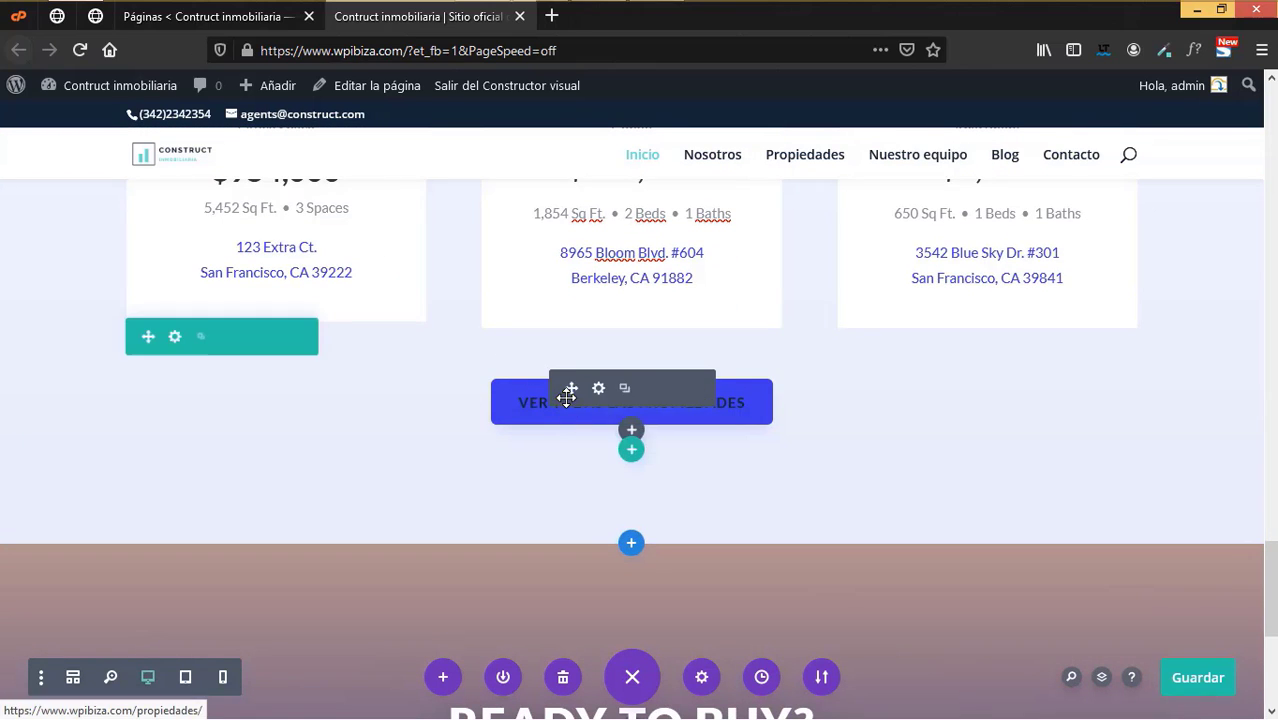
pyautogui.click(598, 390)
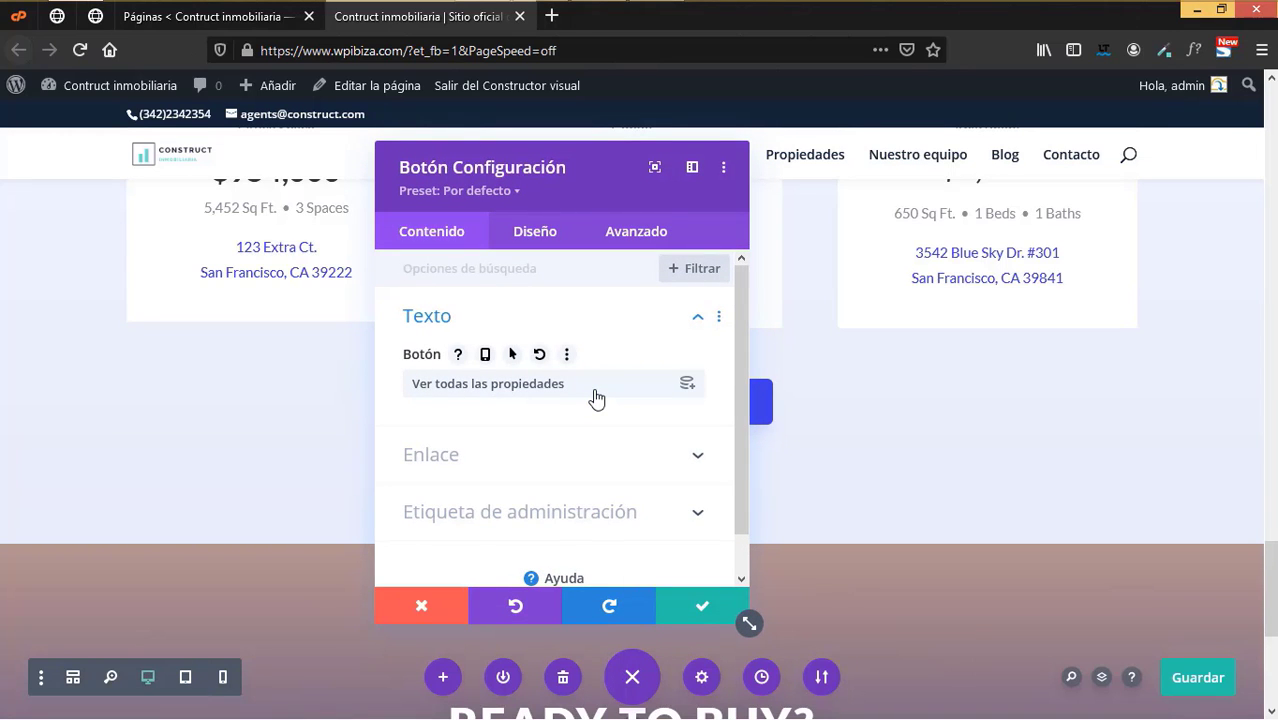
pyautogui.click(533, 236)
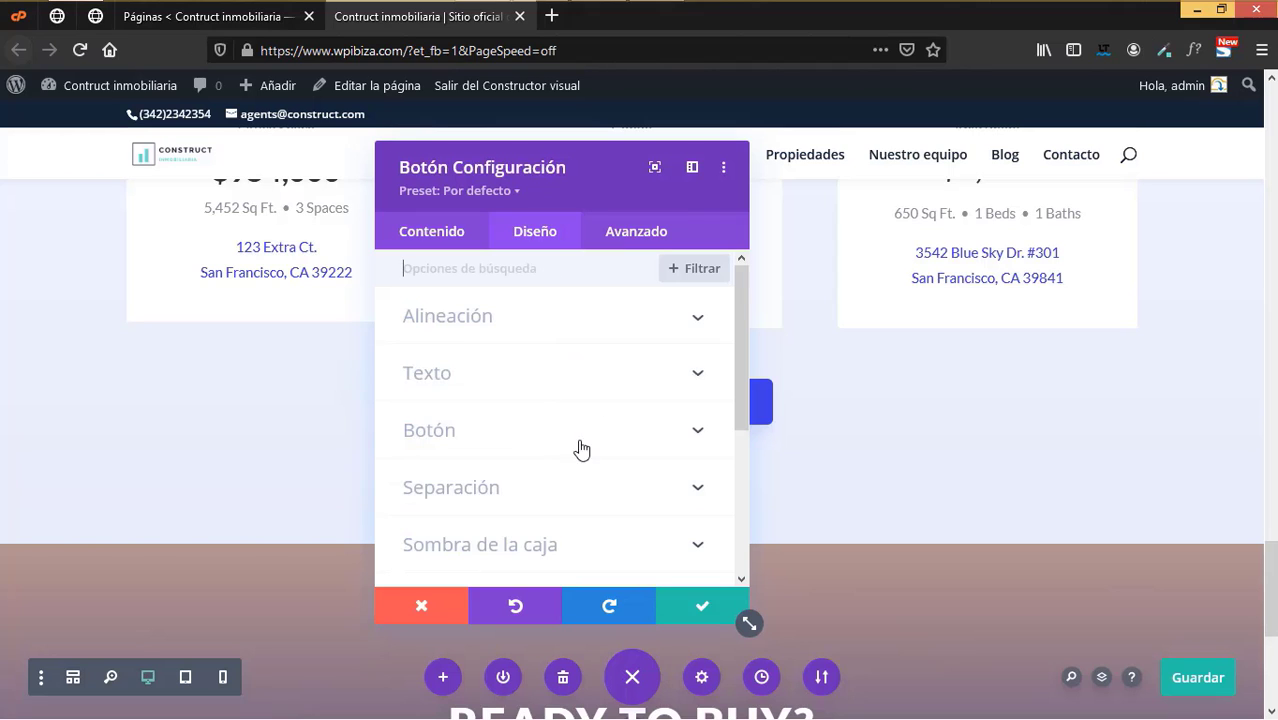
pyautogui.click(609, 417)
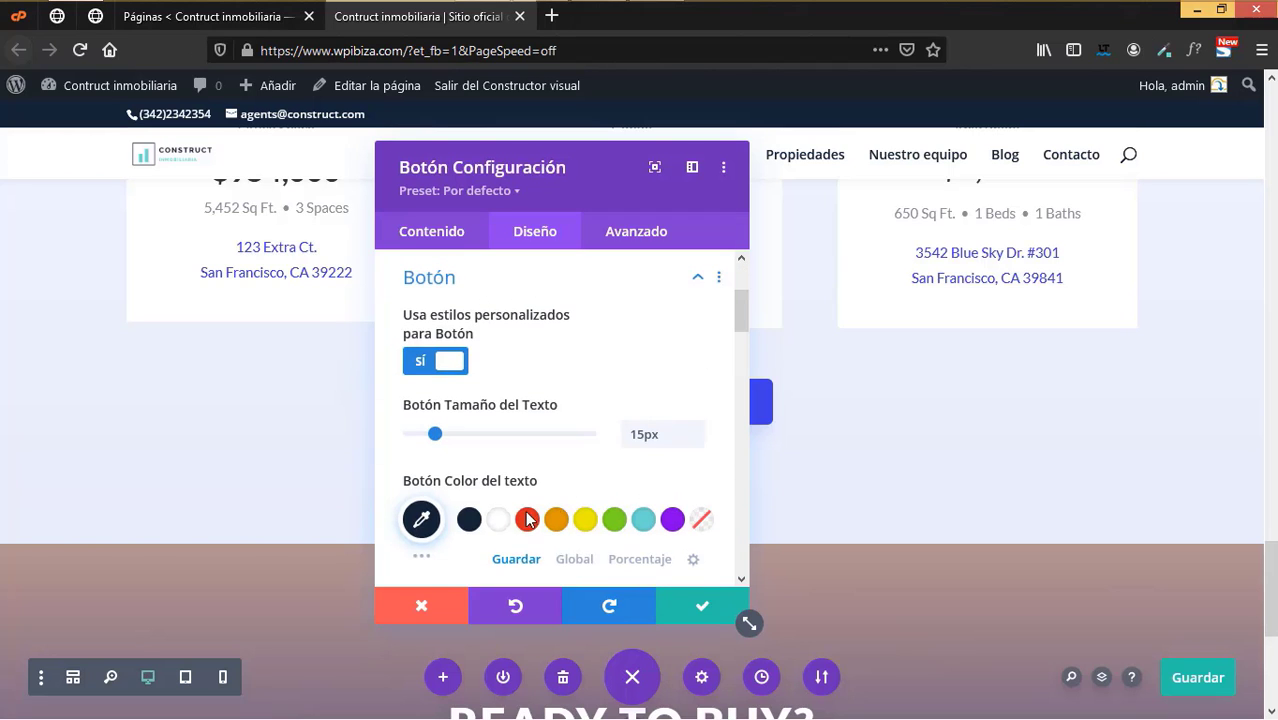
pyautogui.scroll(-2, 541, 492)
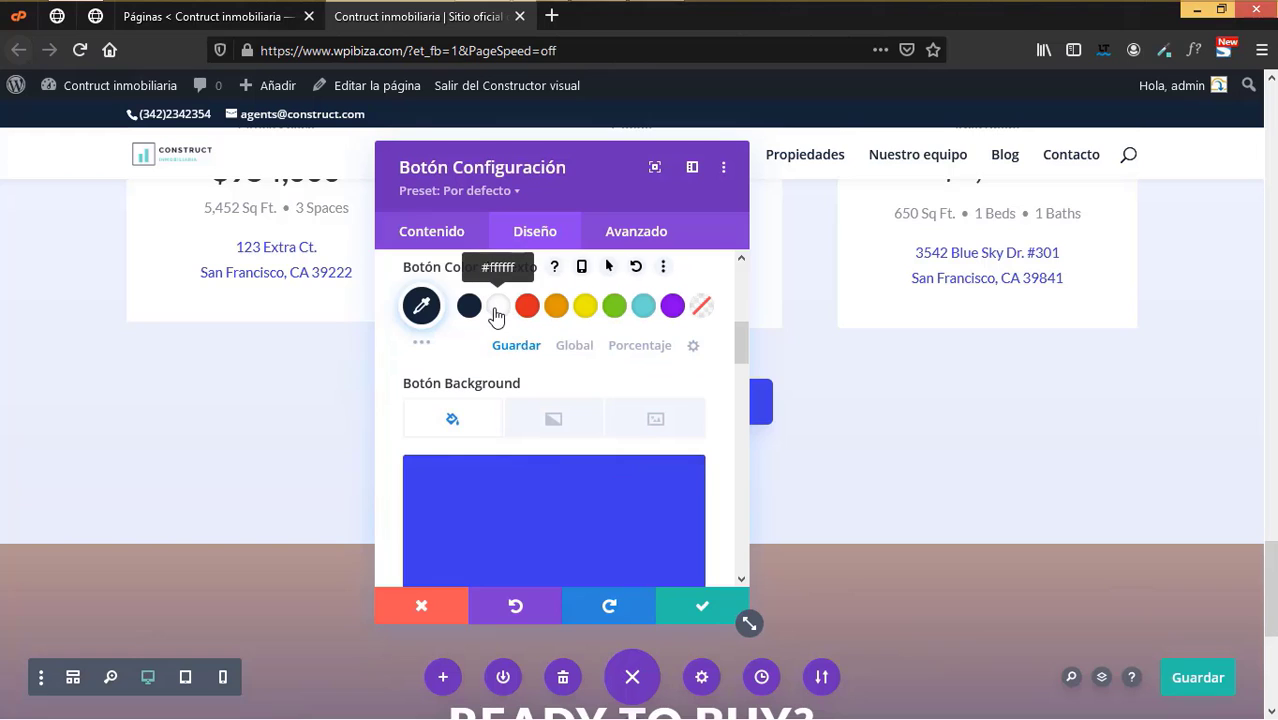
pyautogui.click(498, 306)
pyautogui.scroll(-2, 520, 452)
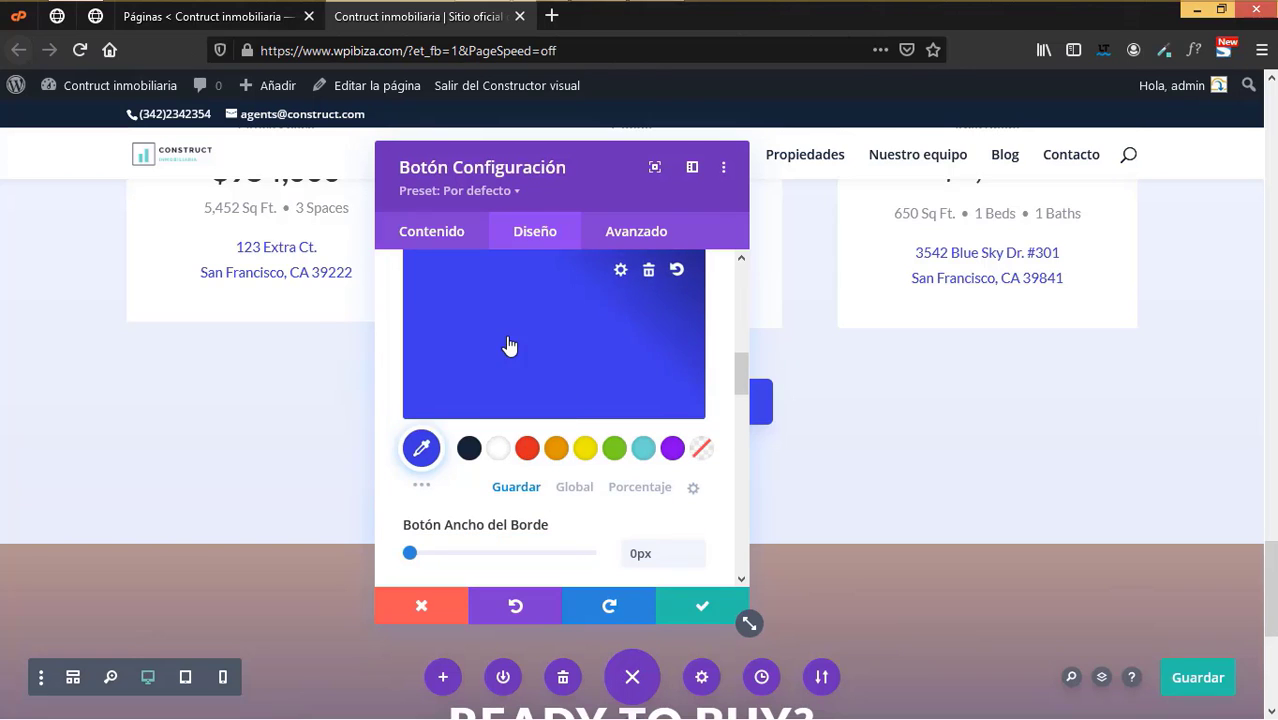
pyautogui.click(507, 350)
pyautogui.click(471, 452)
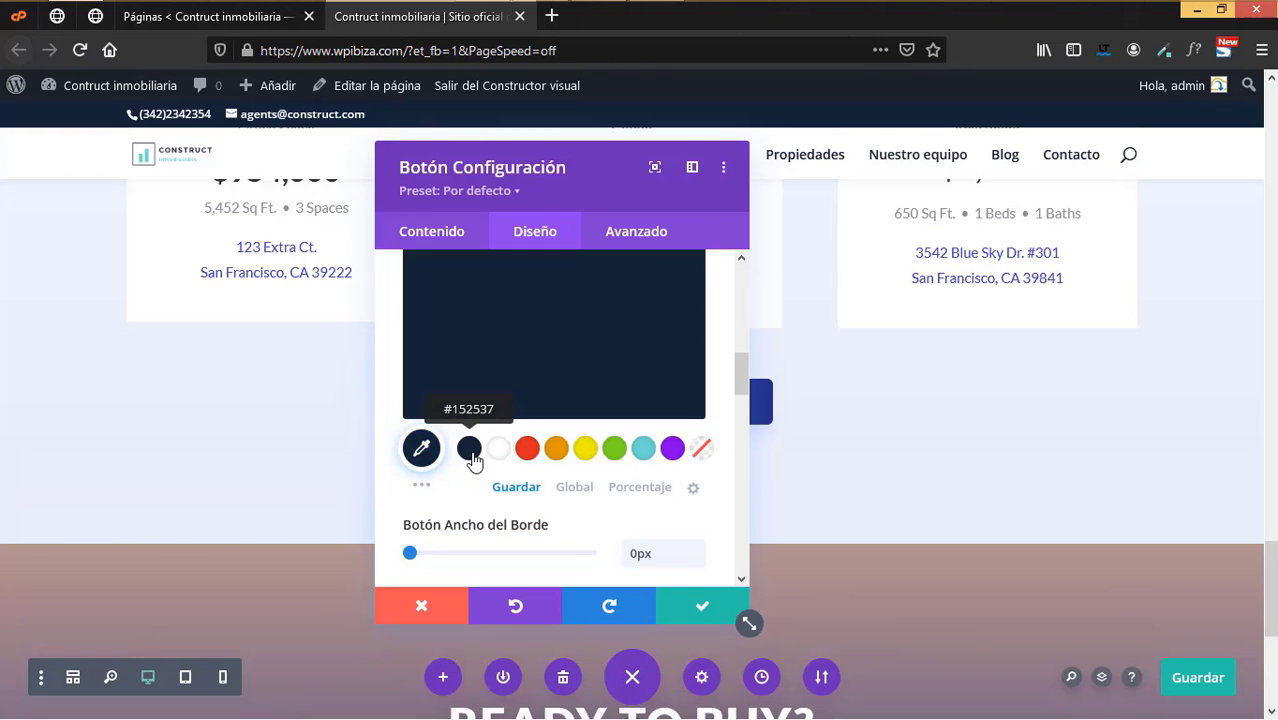
pyautogui.click(698, 607)
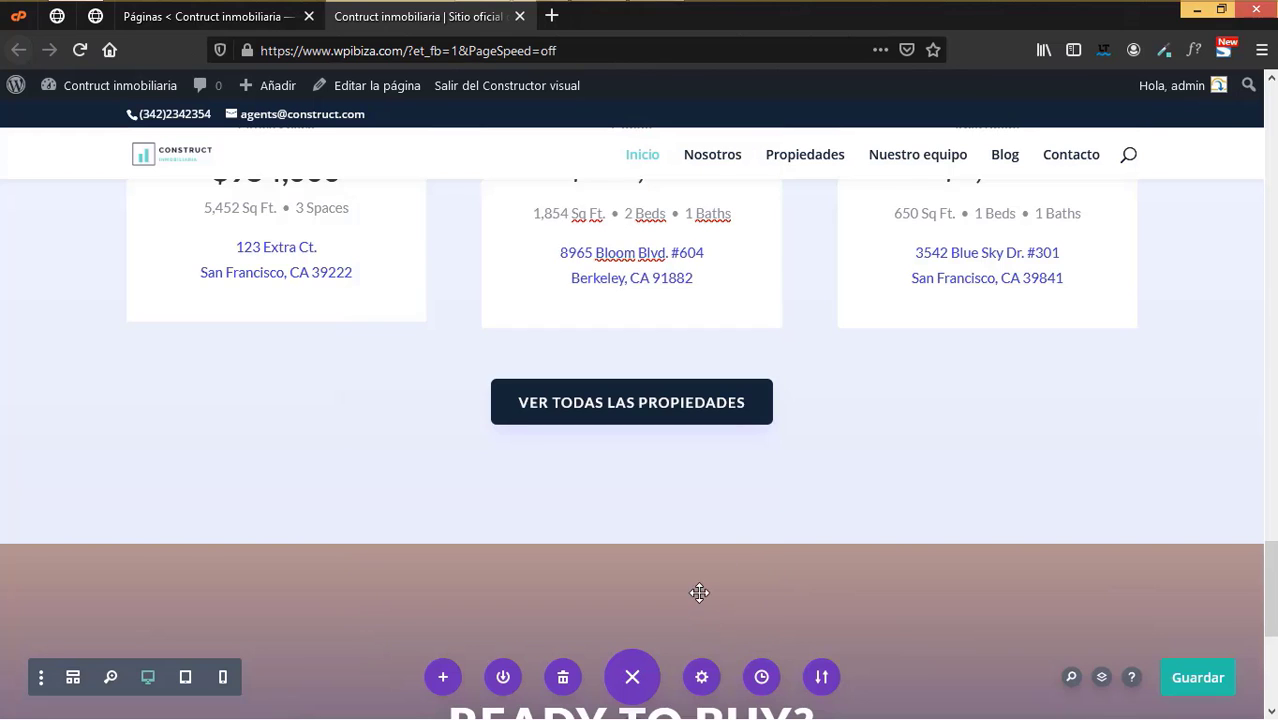
pyautogui.scroll(-3, 1046, 577)
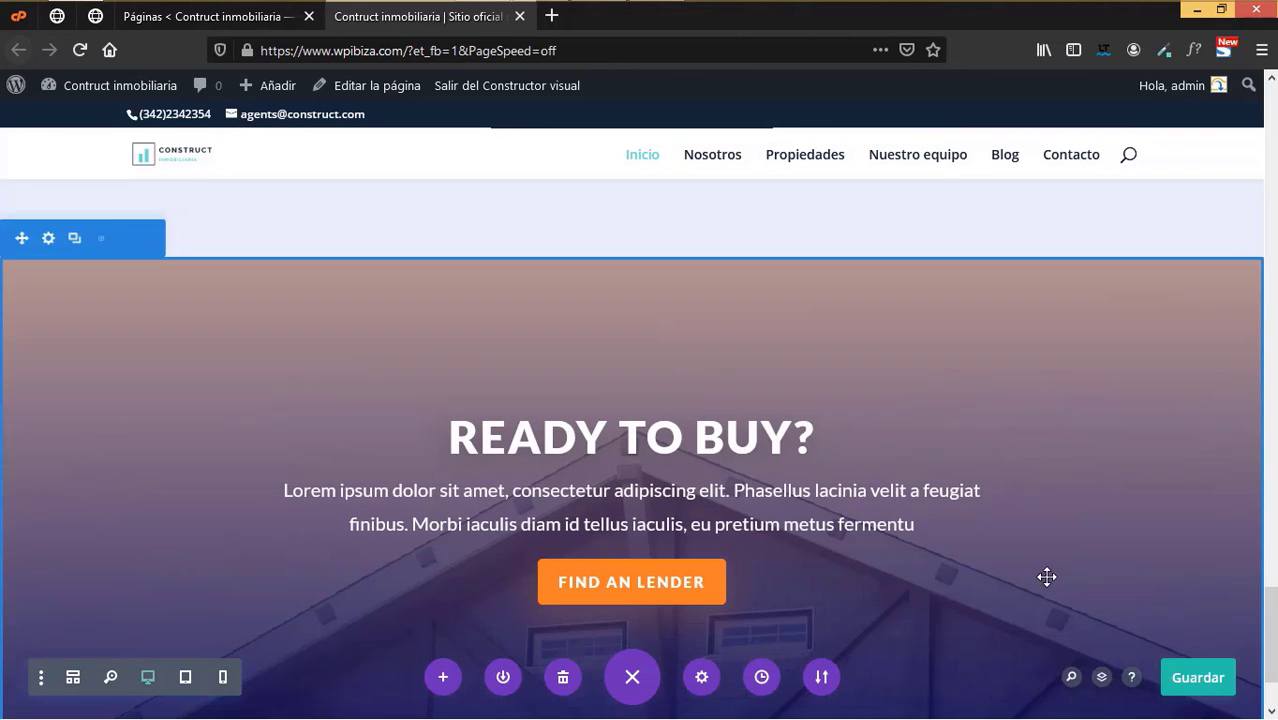
# - Save the homepage with Guardar and Ctrl+S, then open the READY TO BUY? section settings
pyautogui.click(1212, 682)
pyautogui.scroll(-2, 978, 545)
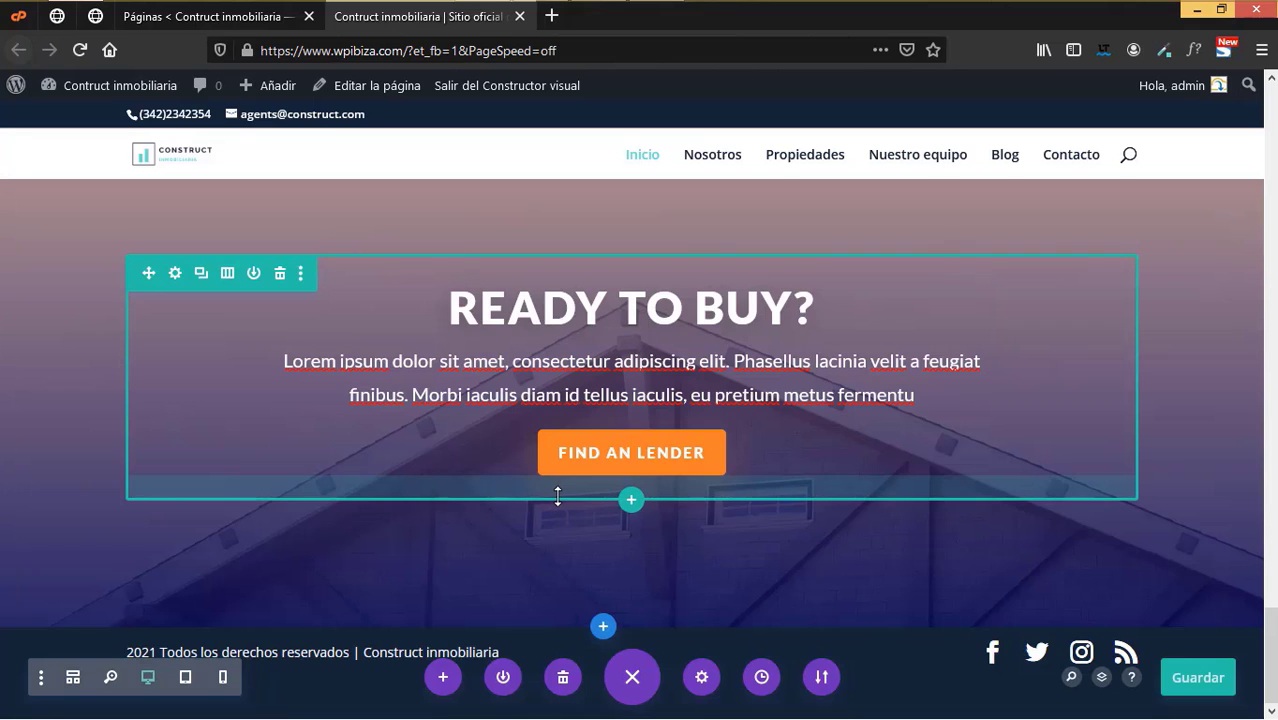
pyautogui.scroll(4, 558, 496)
pyautogui.scroll(-4, 558, 496)
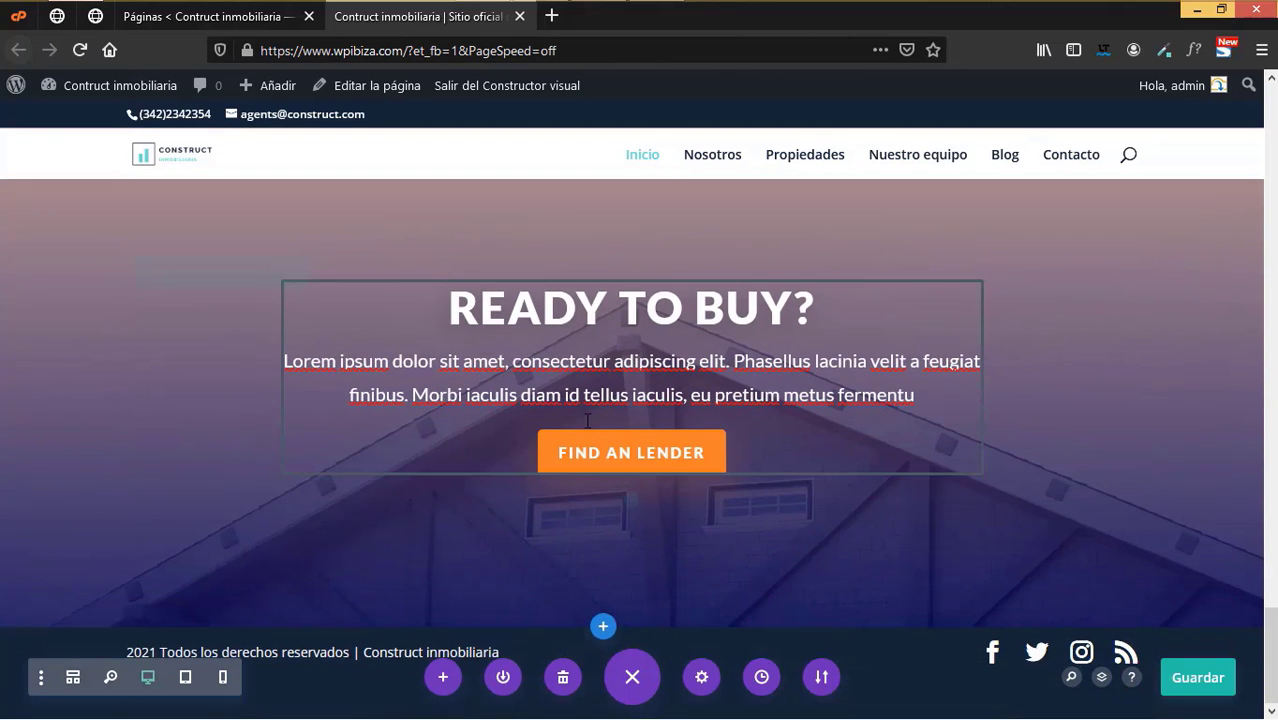
pyautogui.hotkey('ctrl', 's')
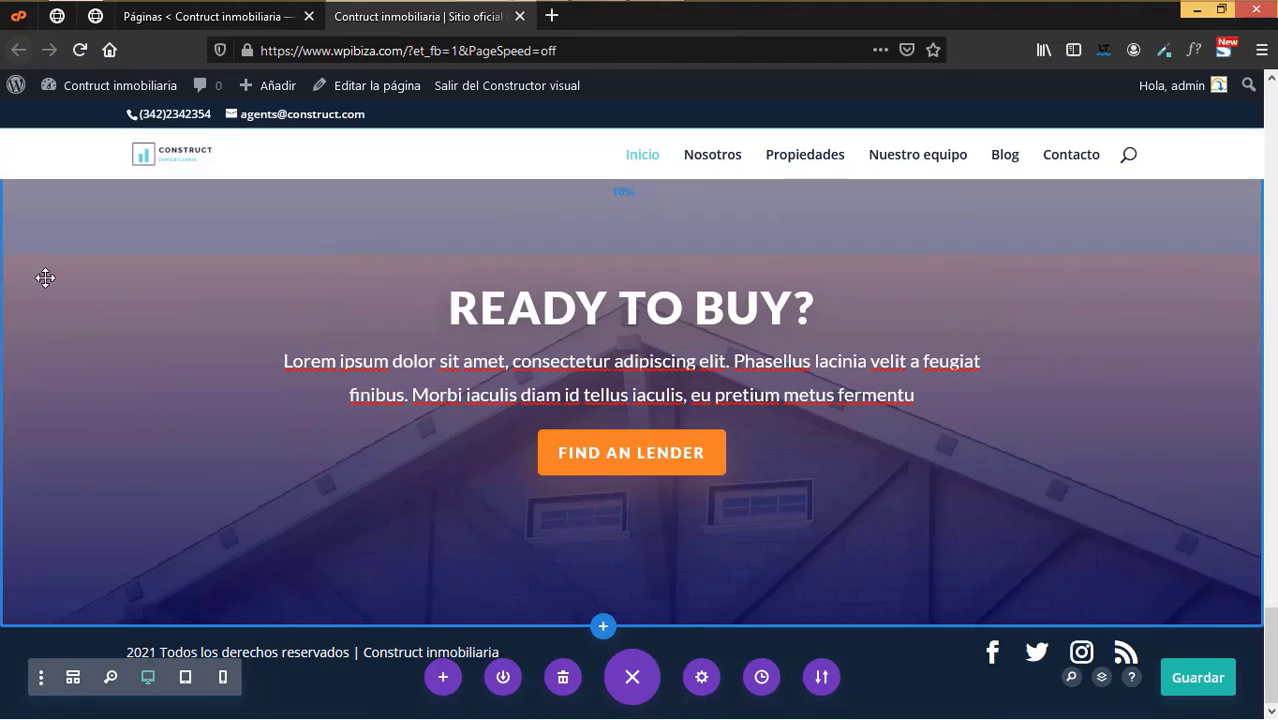
pyautogui.scroll(1, 43, 262)
pyautogui.click(49, 205)
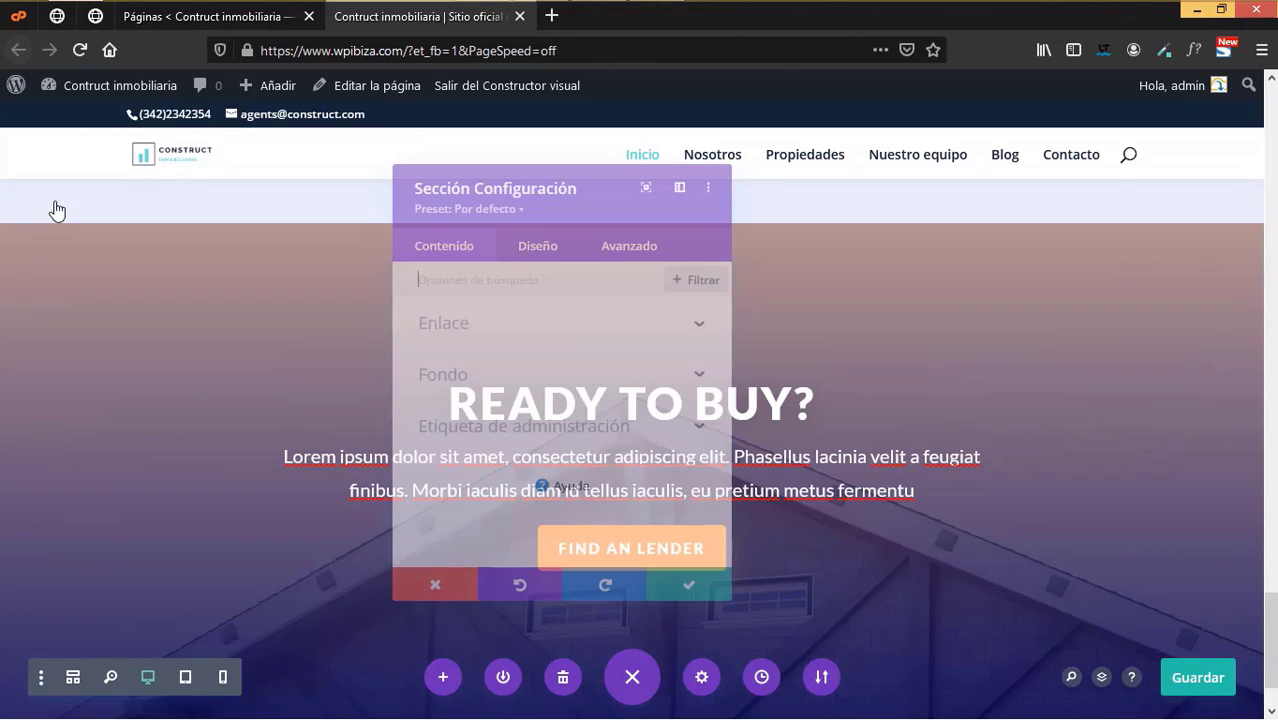
# - Set the section background image to real-estate-09.jpg, the Tudor house photo, and save
pyautogui.click(537, 238)
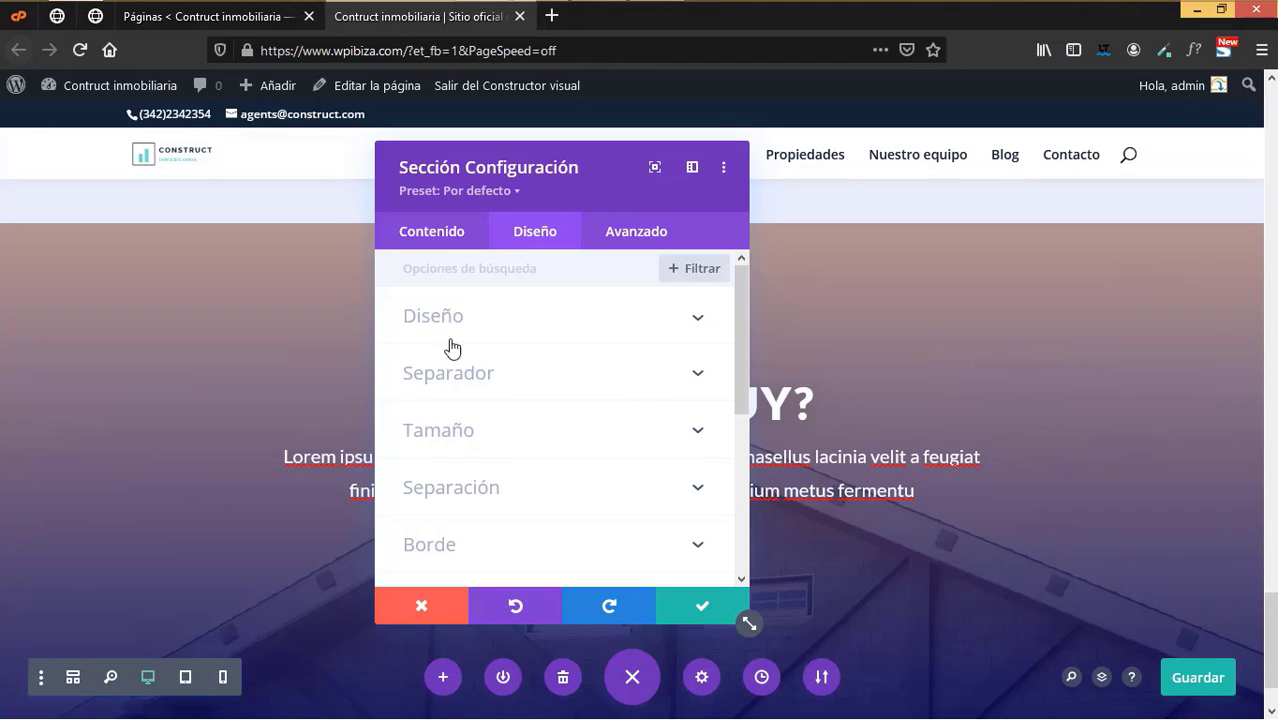
pyautogui.click(429, 241)
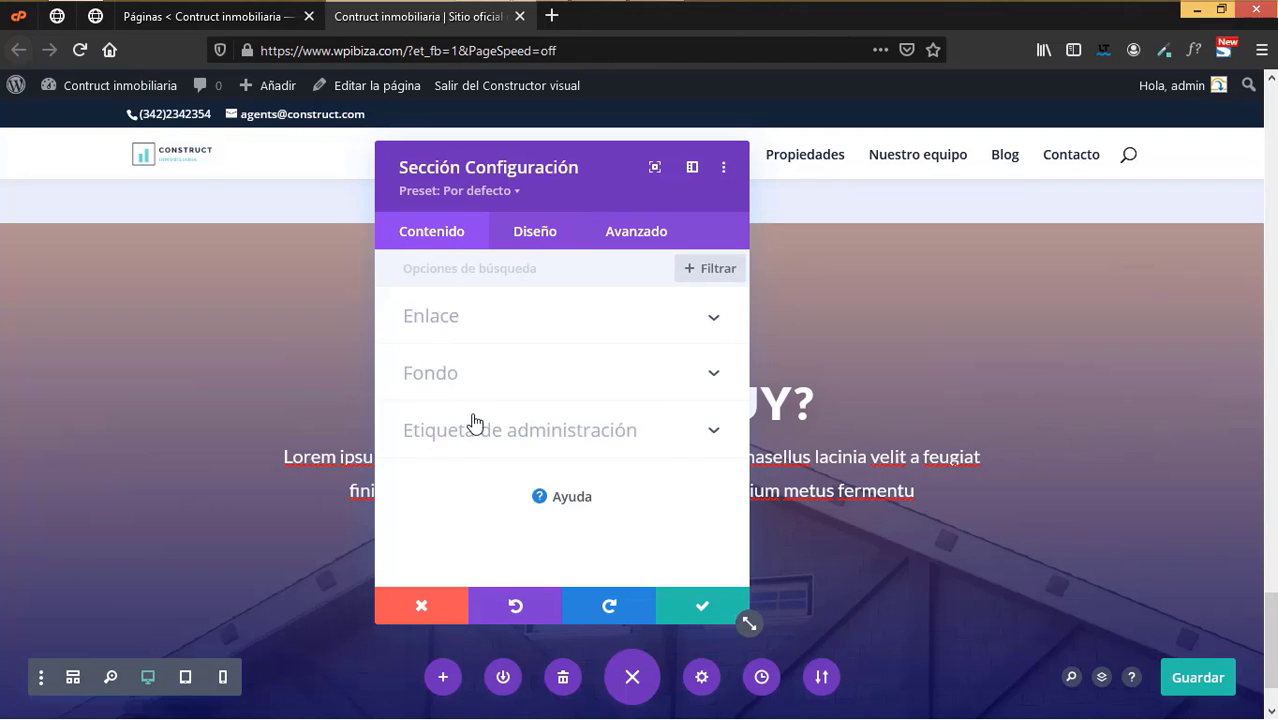
pyautogui.click(450, 374)
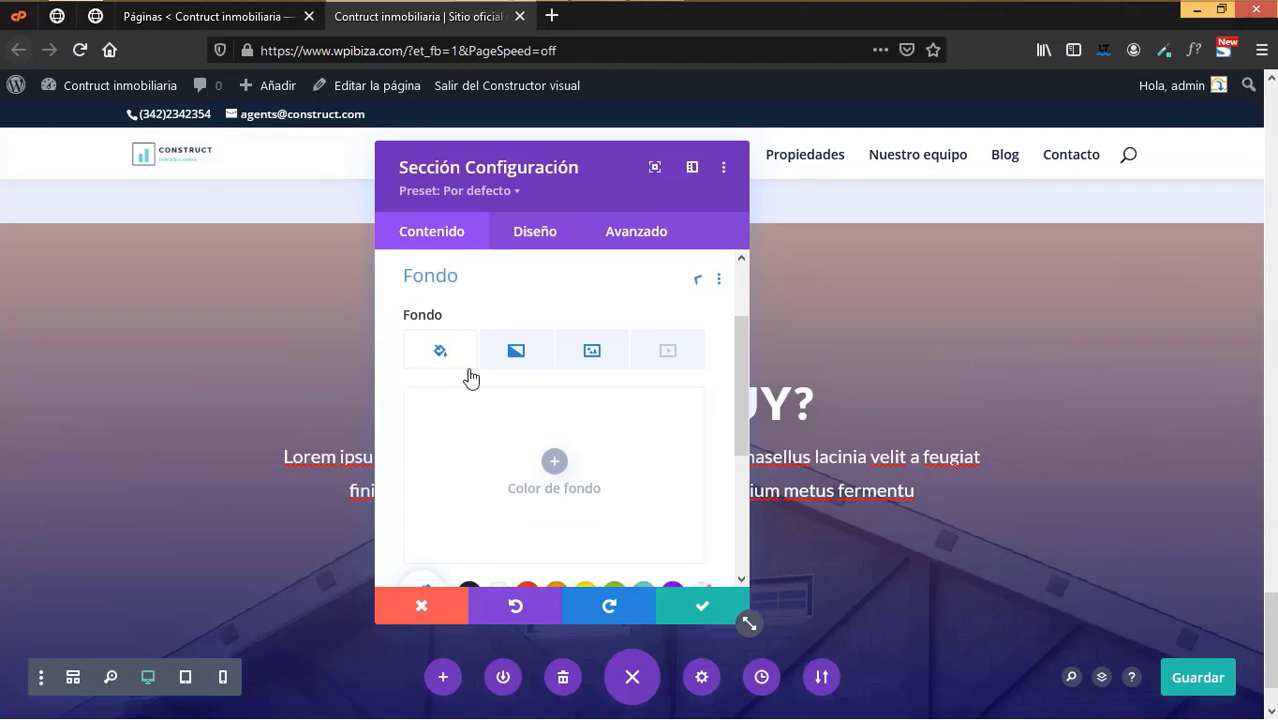
pyautogui.click(596, 352)
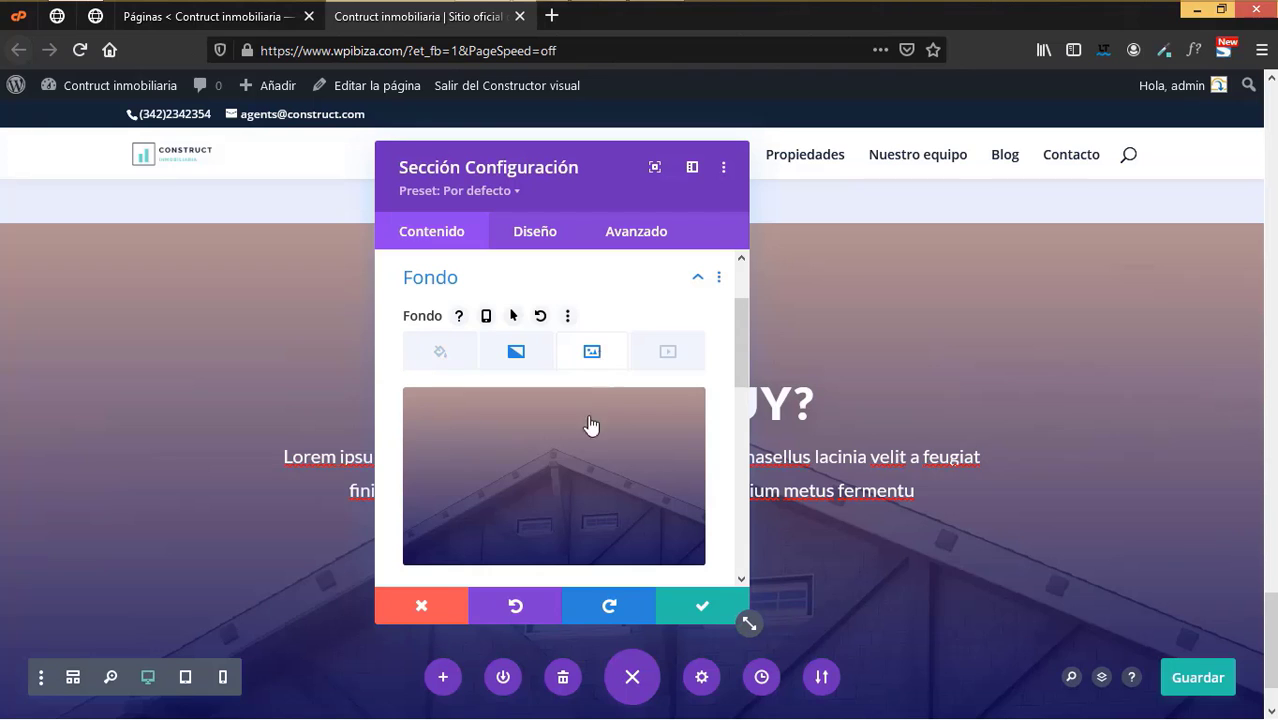
pyautogui.click(520, 454)
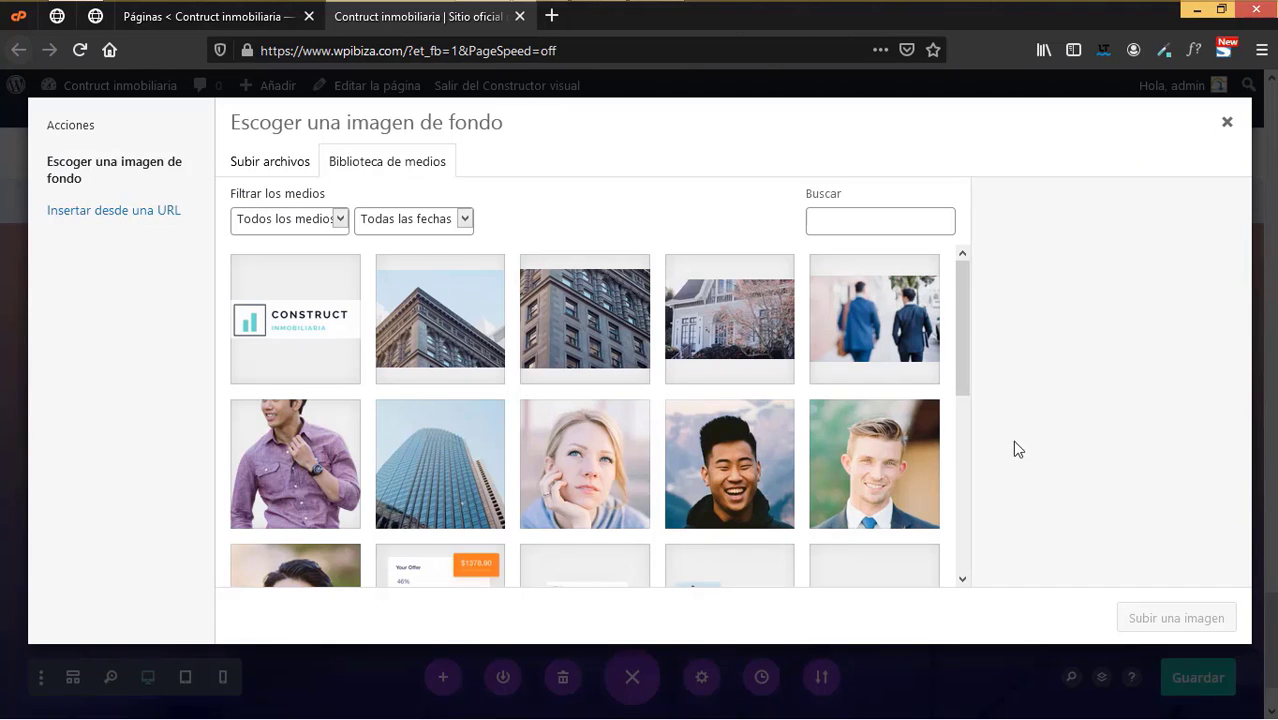
pyautogui.scroll(-5, 845, 450)
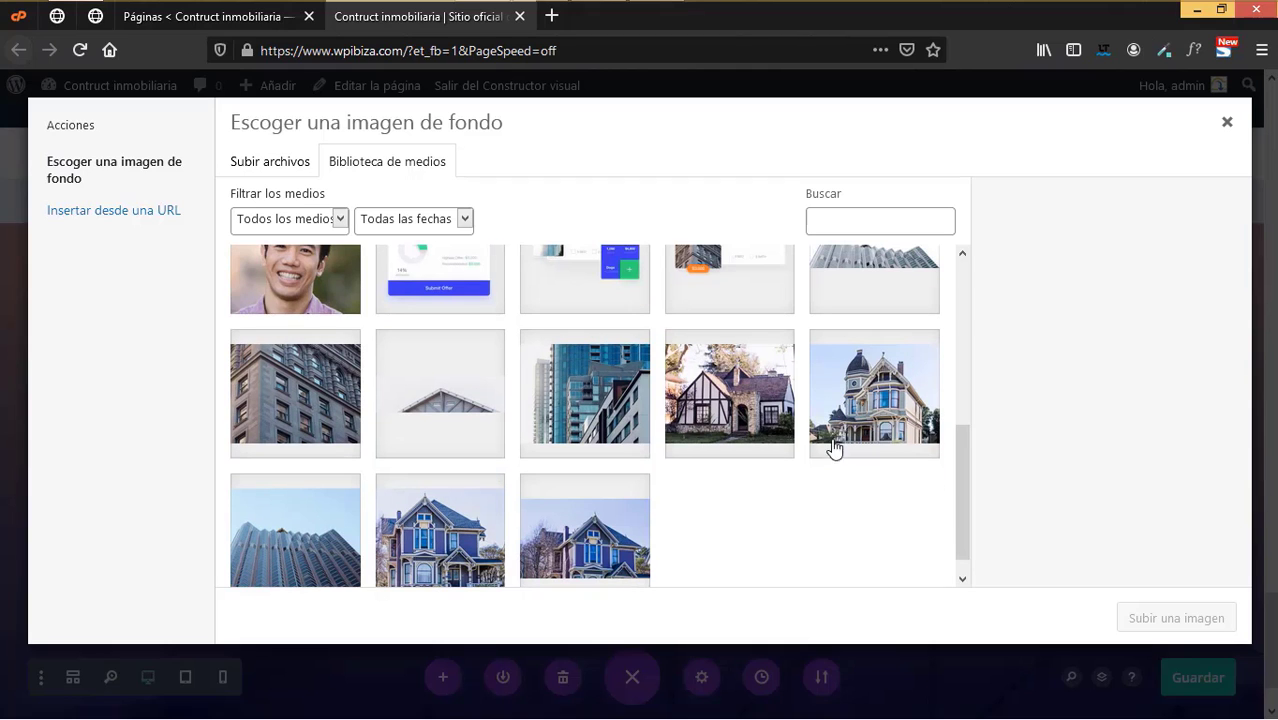
pyautogui.click(752, 410)
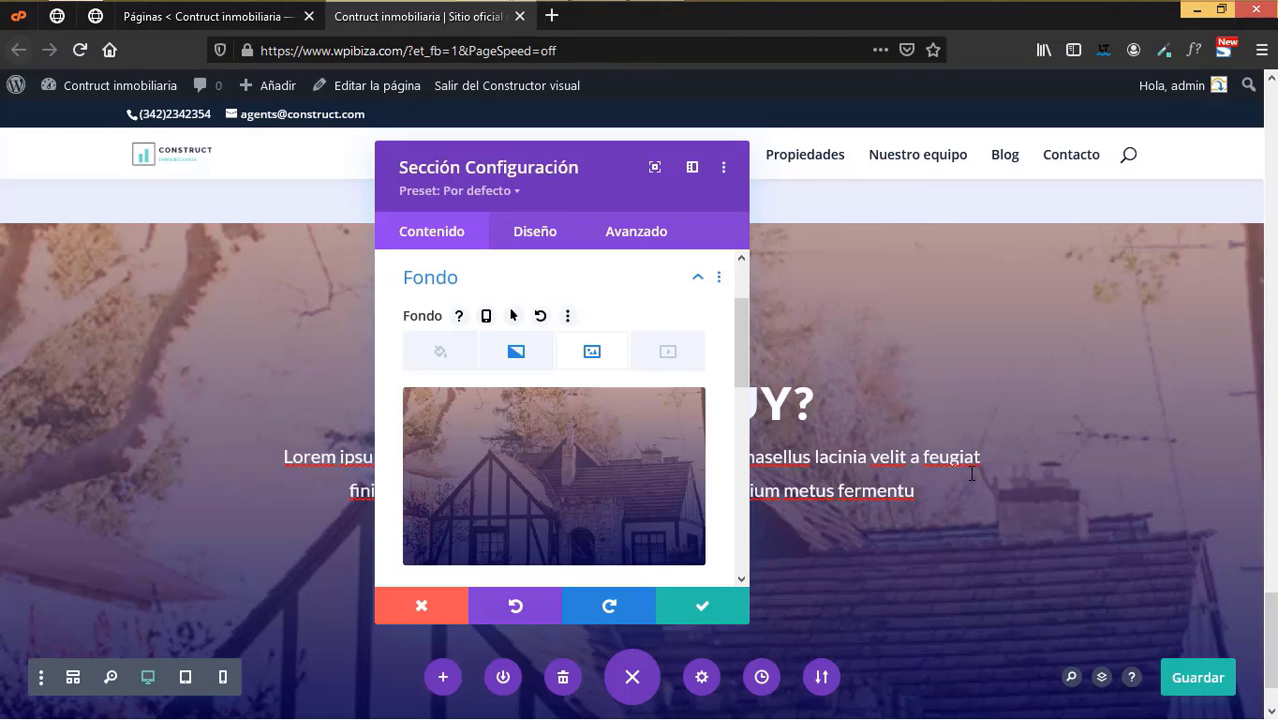
pyautogui.scroll(-3, 478, 463)
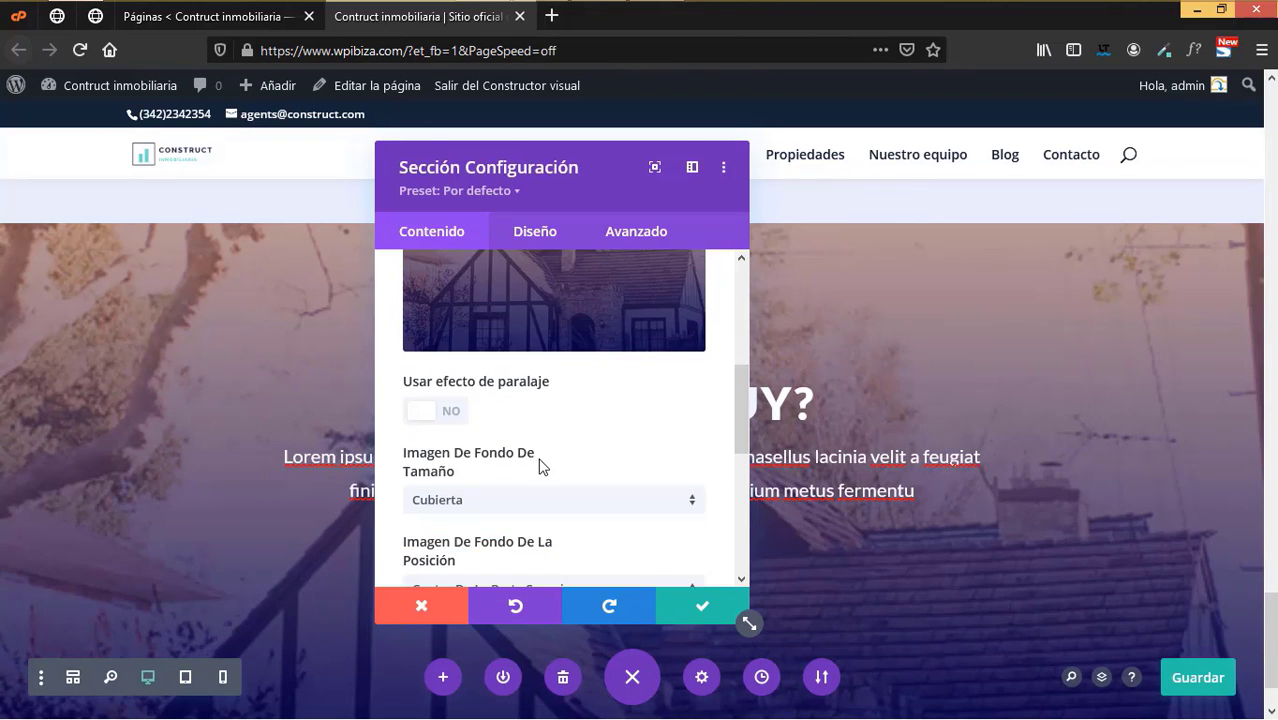
pyautogui.scroll(-5, 550, 466)
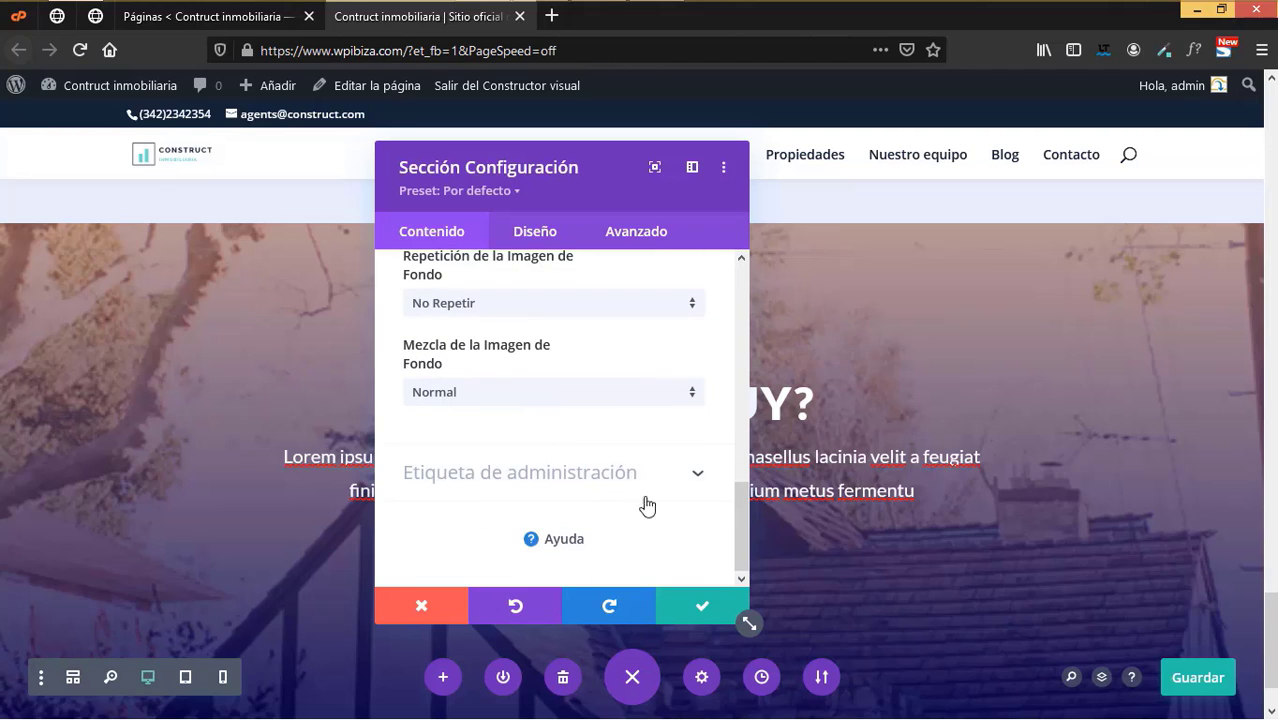
pyautogui.click(534, 237)
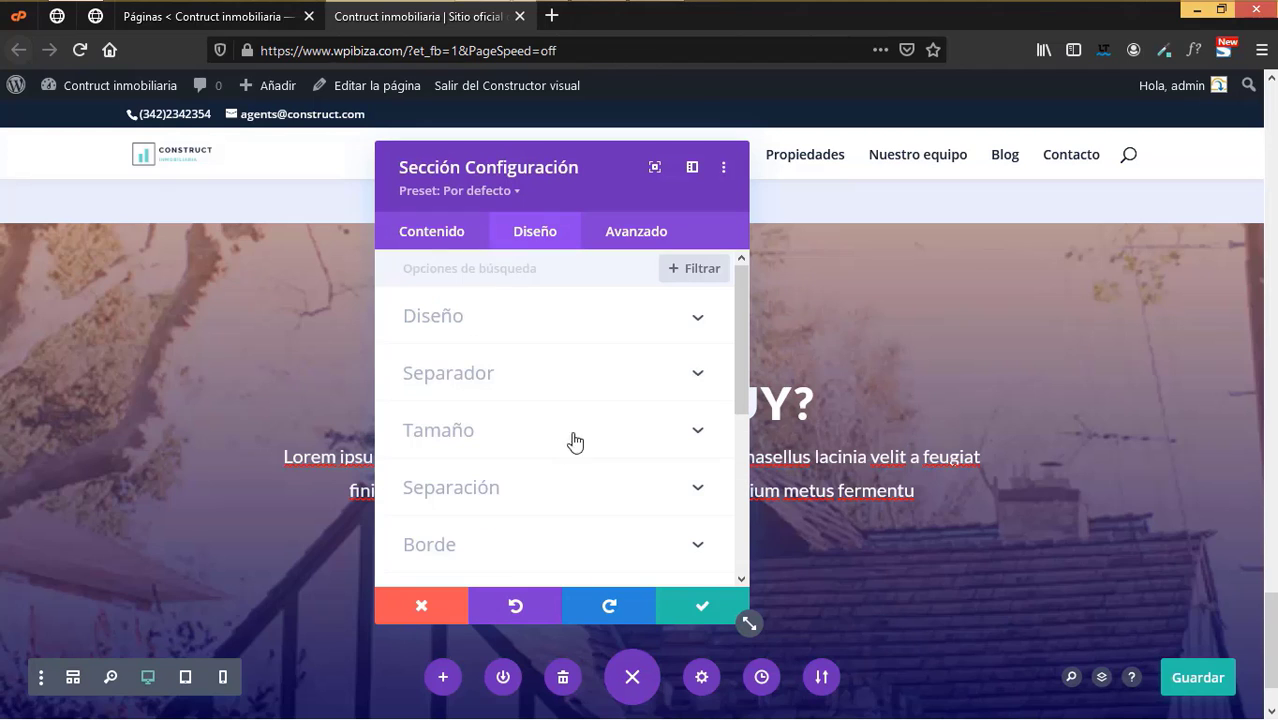
pyautogui.scroll(-3, 590, 444)
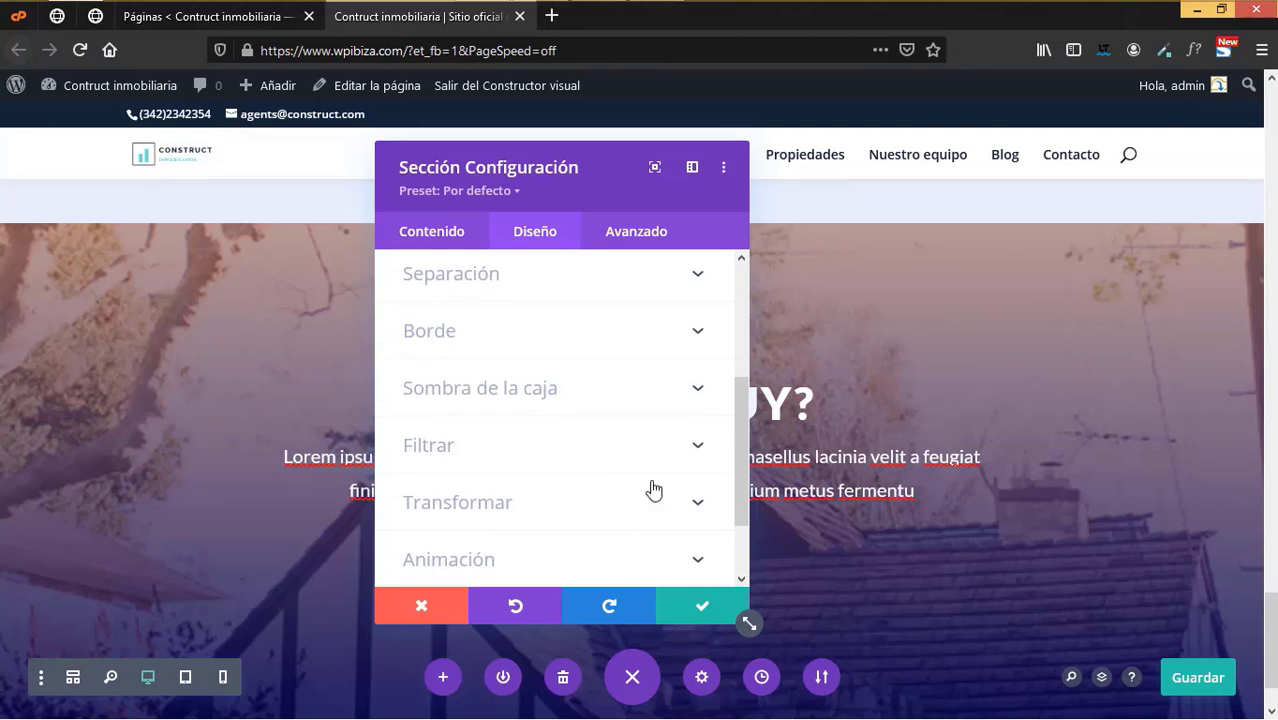
pyautogui.click(683, 607)
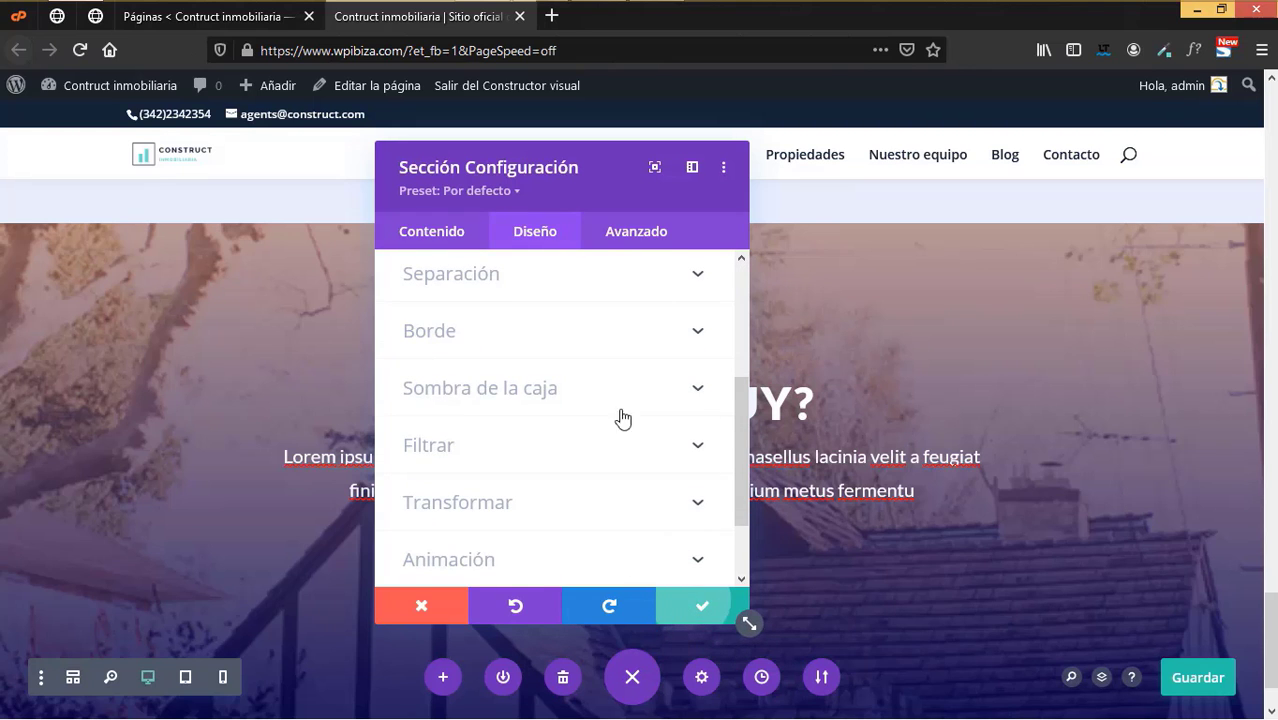
# - Change the call-to-action title to '¿Listo para comprar?'
pyautogui.scroll(-1, 880, 333)
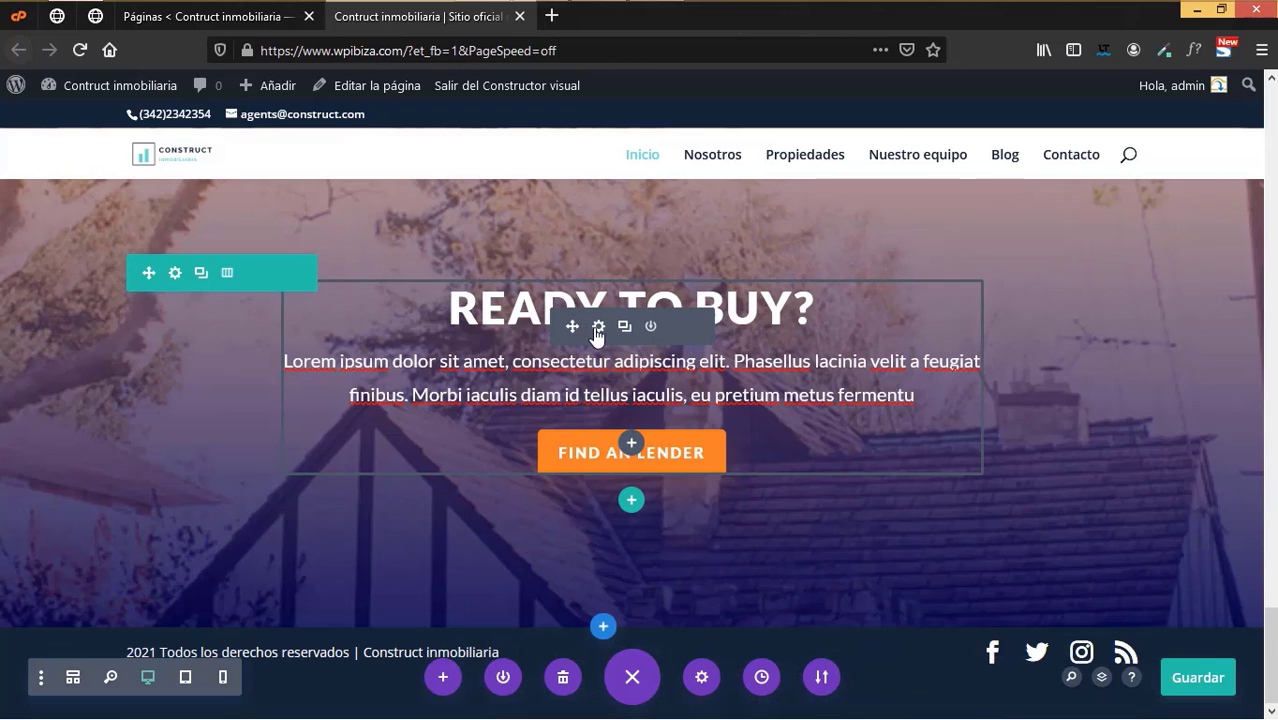
pyautogui.click(598, 327)
pyautogui.click(553, 381)
pyautogui.press('BackSpace')
pyautogui.press('BackSpace')
pyautogui.press('BackSpace')
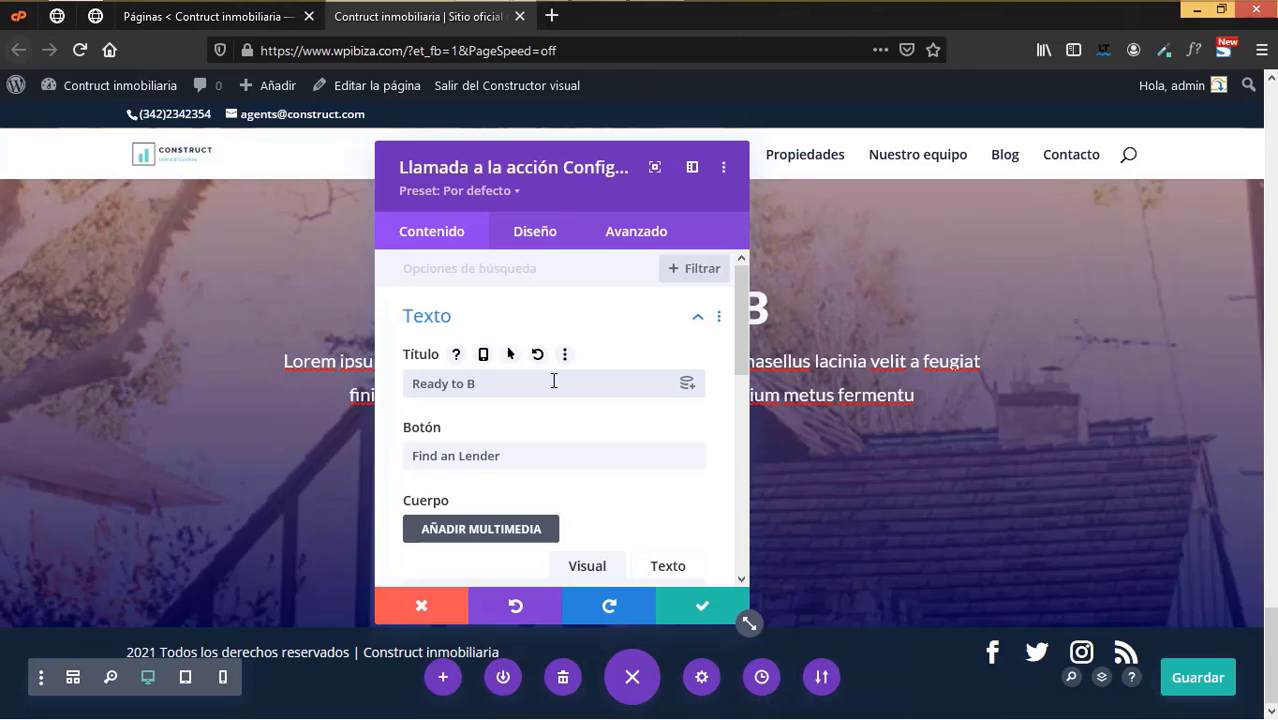
pyautogui.press('BackSpace')
pyautogui.press('BackSpace')
pyautogui.press('BackSpace')
pyautogui.press('BackSpace')
pyautogui.press('BackSpace')
pyautogui.press('BackSpace')
pyautogui.press('BackSpace')
pyautogui.press('BackSpace')
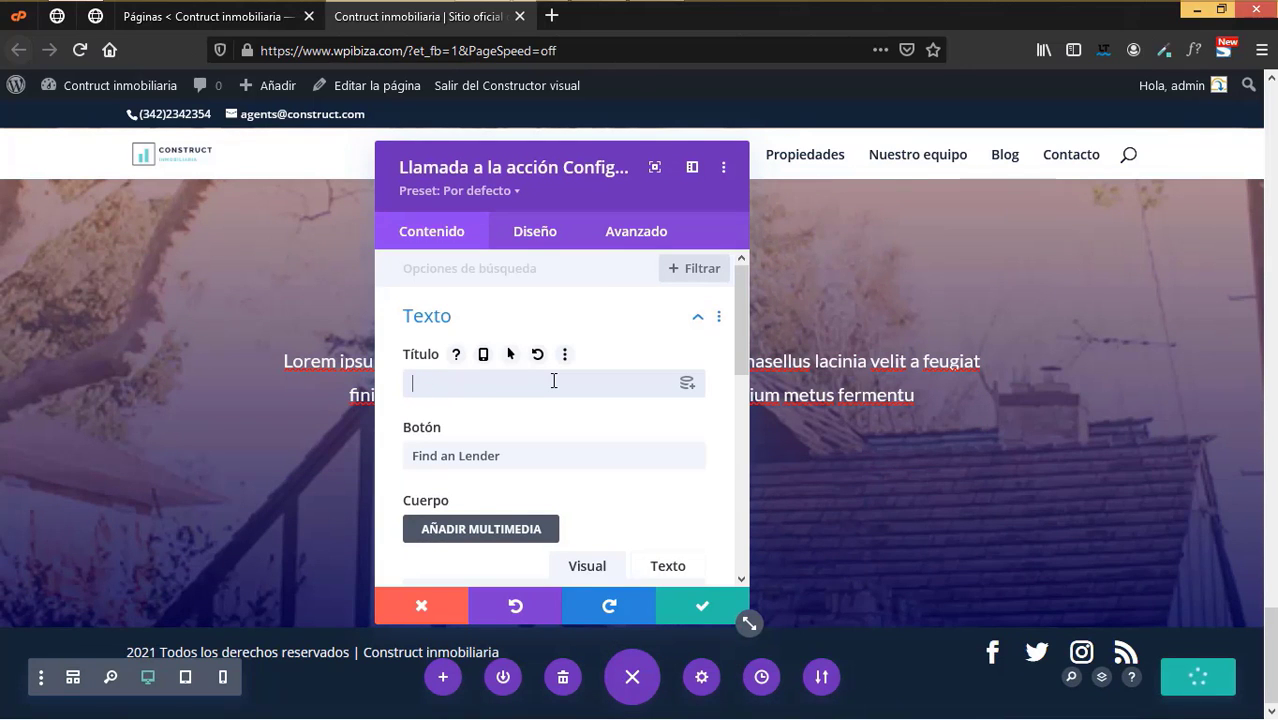
pyautogui.write('¿?')
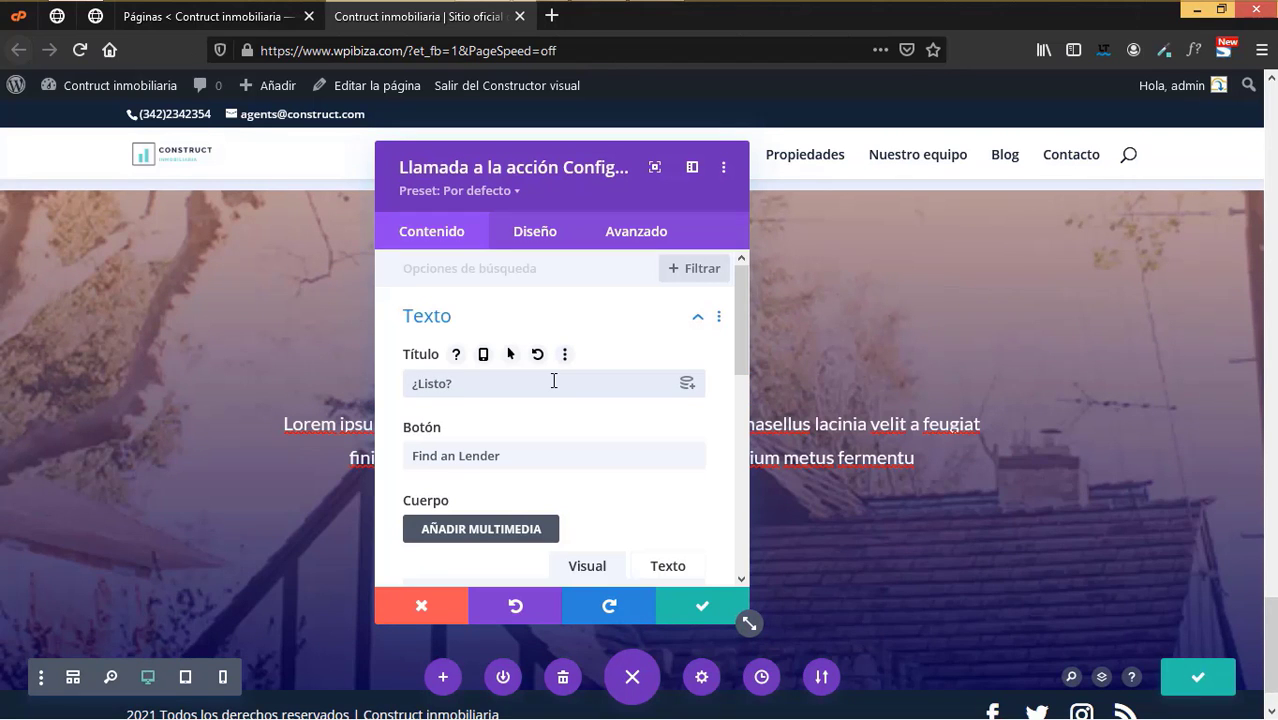
pyautogui.write('Listo para comprar')
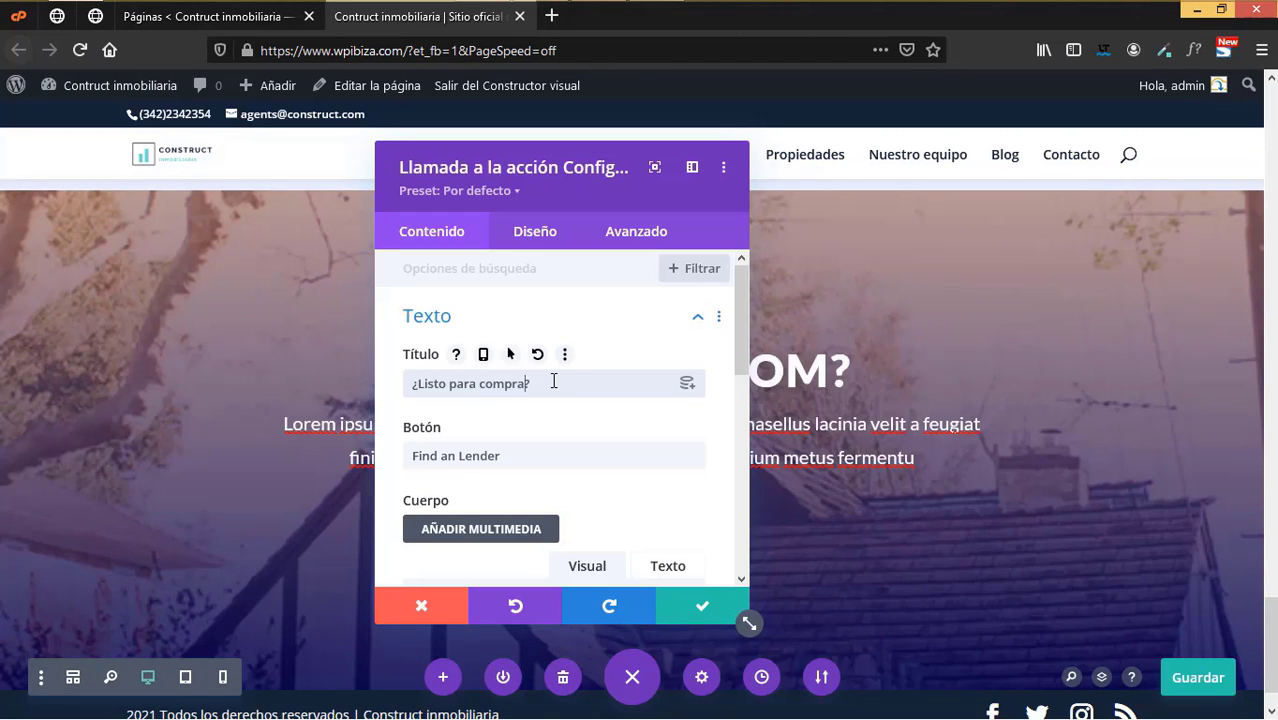
# - Change the call-to-action button text to 'Encuentra un agente'
pyautogui.click(519, 456)
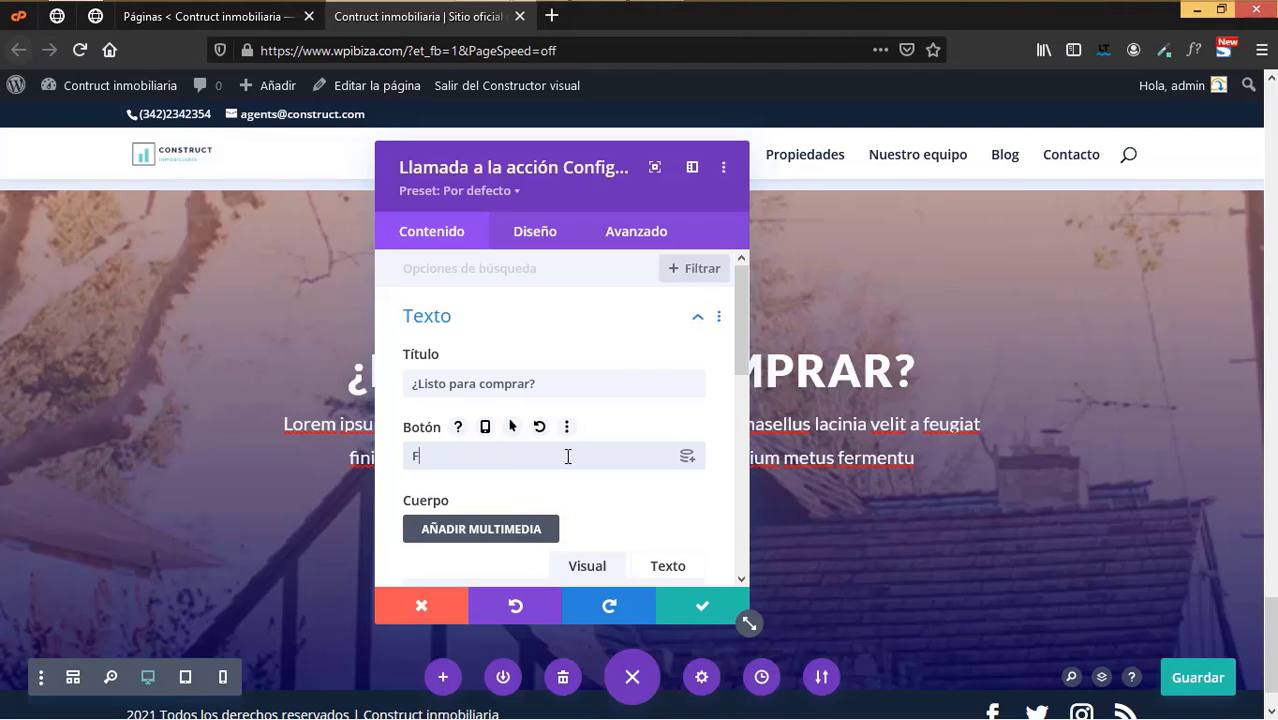
pyautogui.write('Encuentra un agent')
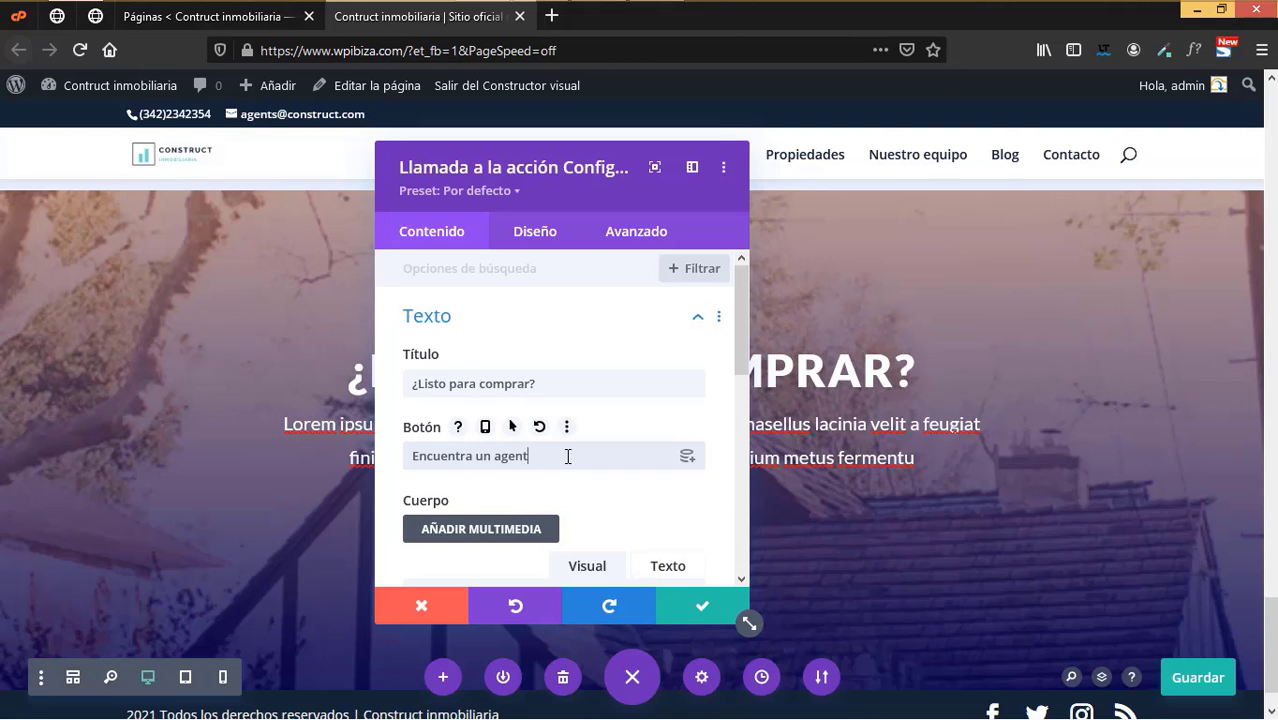
pyautogui.write('e')
pyautogui.scroll(-5, 568, 459)
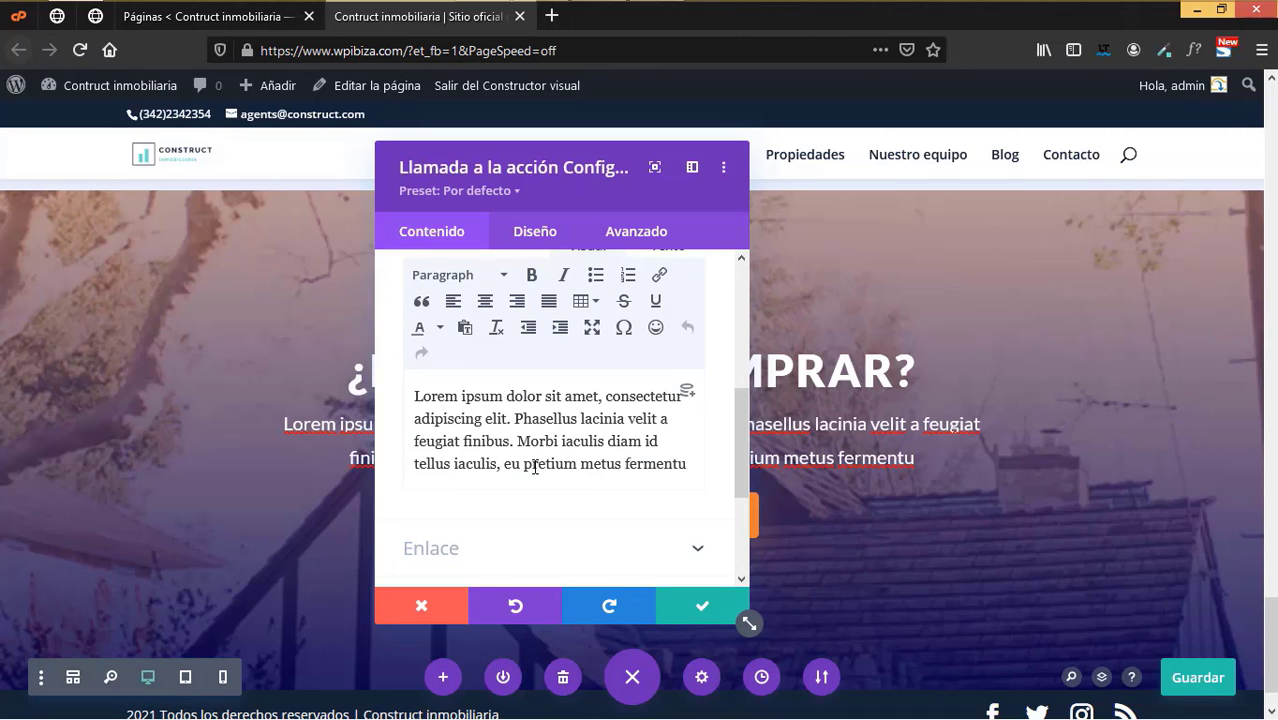
# - Set the CTA body to 'Te interesa alguna de nuestras propiedades compra ahora y obtén un 10% de descuento', then move the panel aside
pyautogui.scroll(-4, 536, 482)
pyautogui.scroll(2, 570, 470)
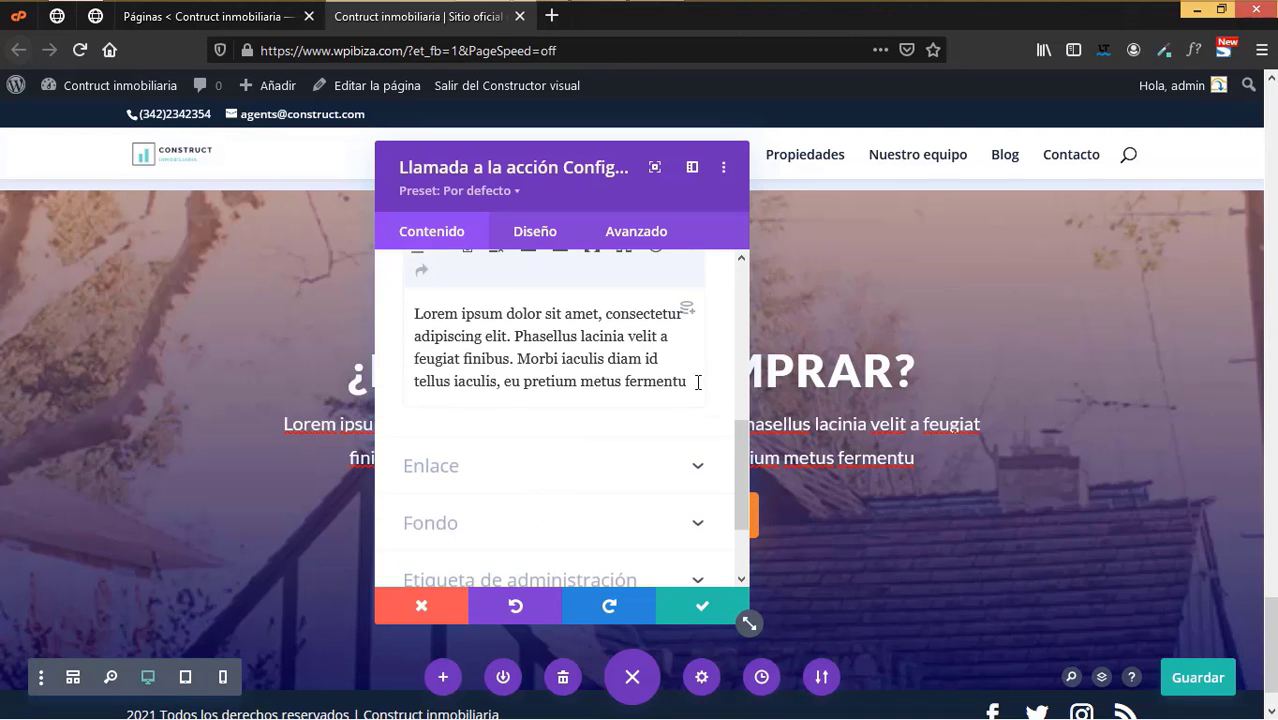
pyautogui.hotkey('ctrl', 'a')
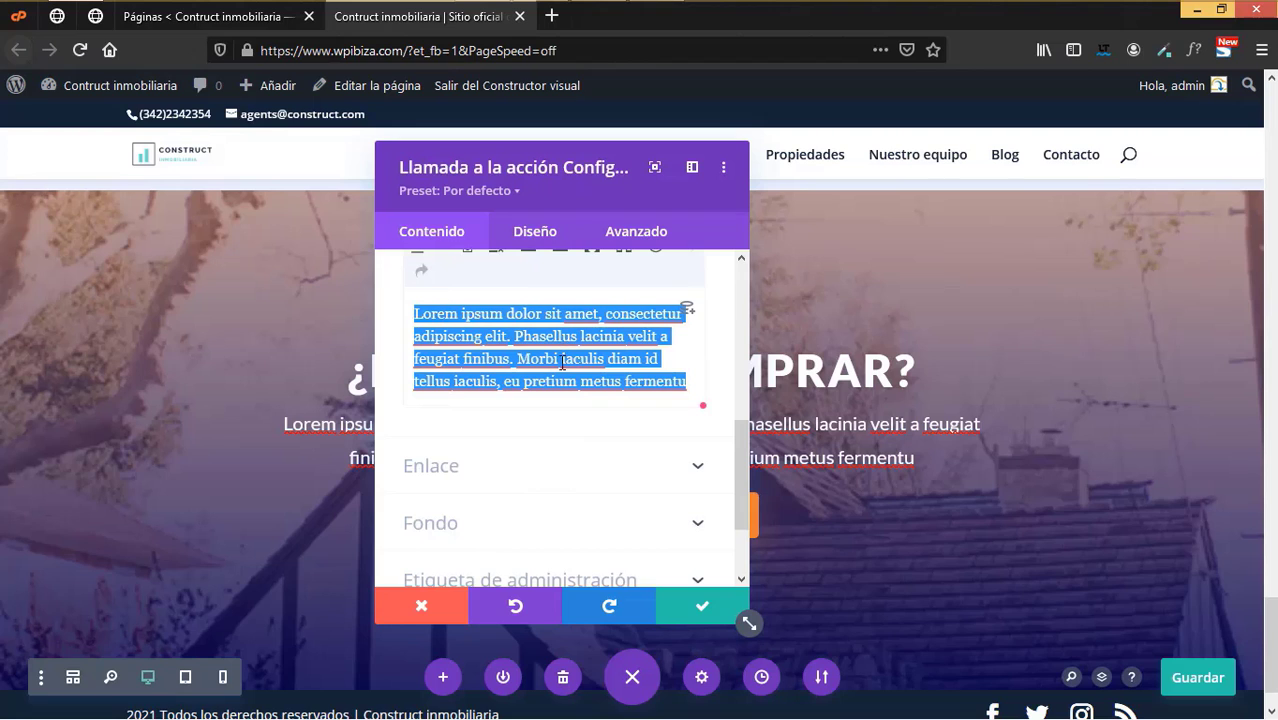
pyautogui.write('T')
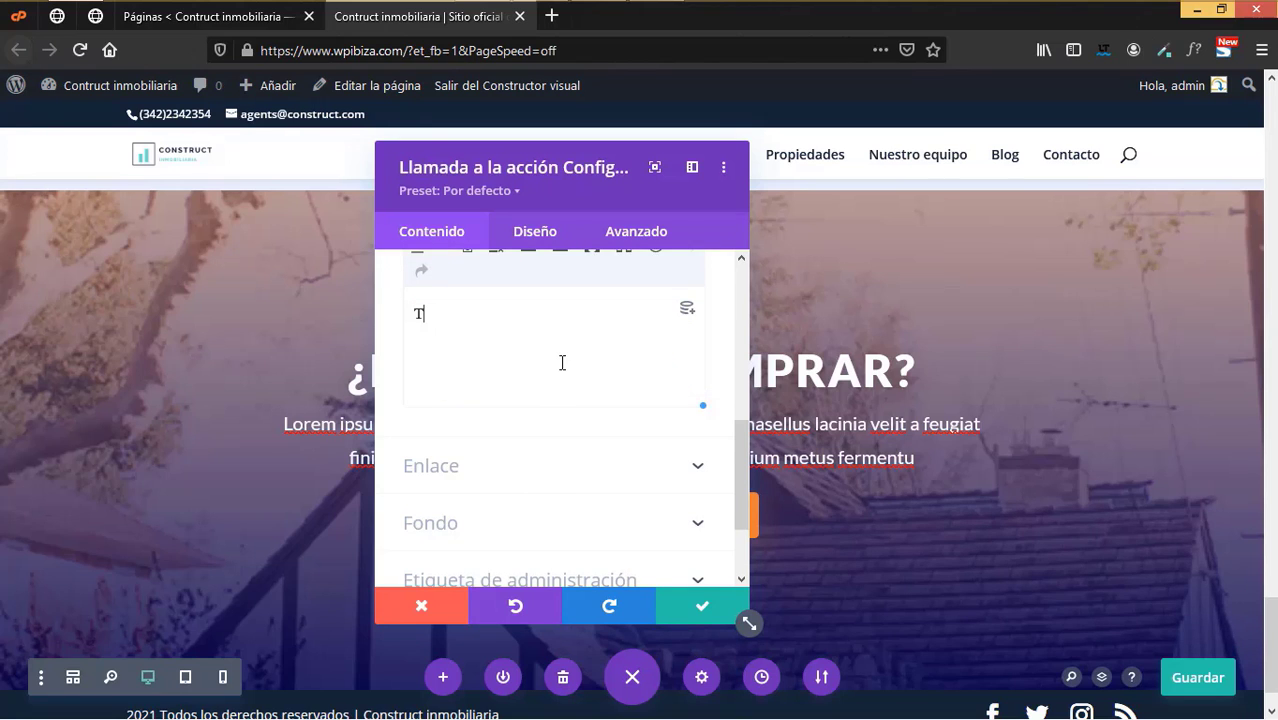
pyautogui.write('e inter')
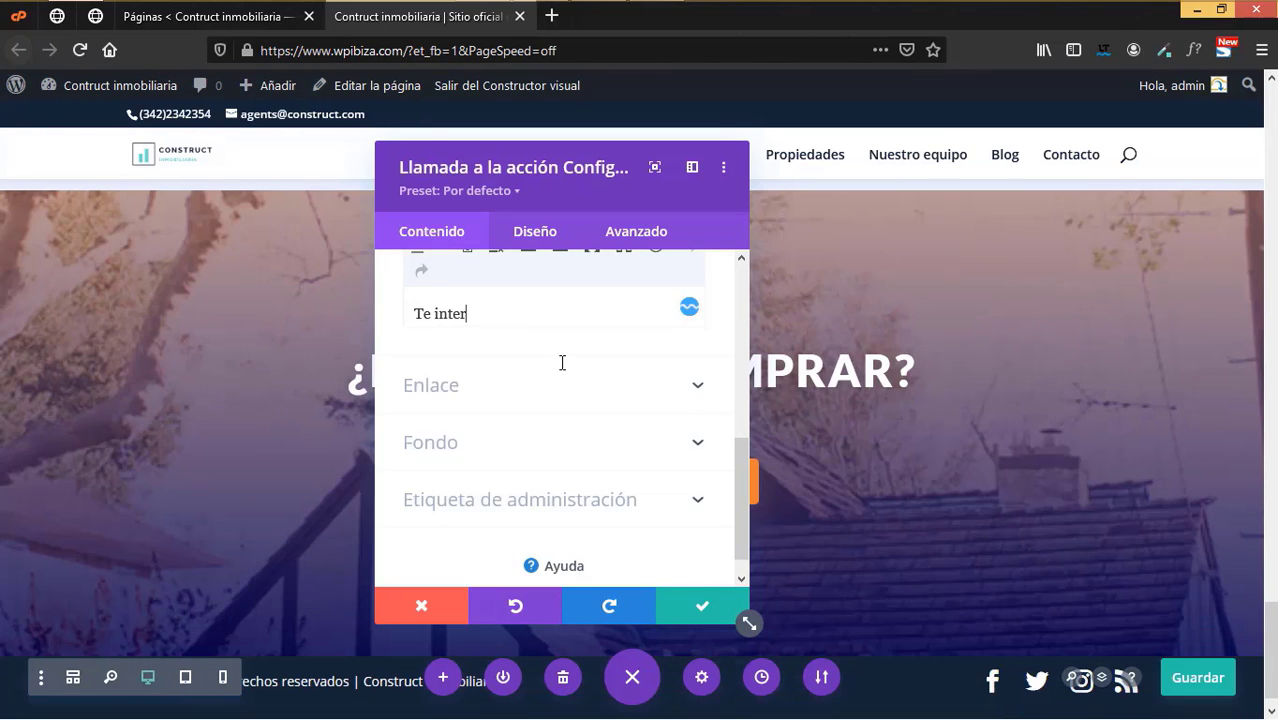
pyautogui.write('esa alguna de nuestras p')
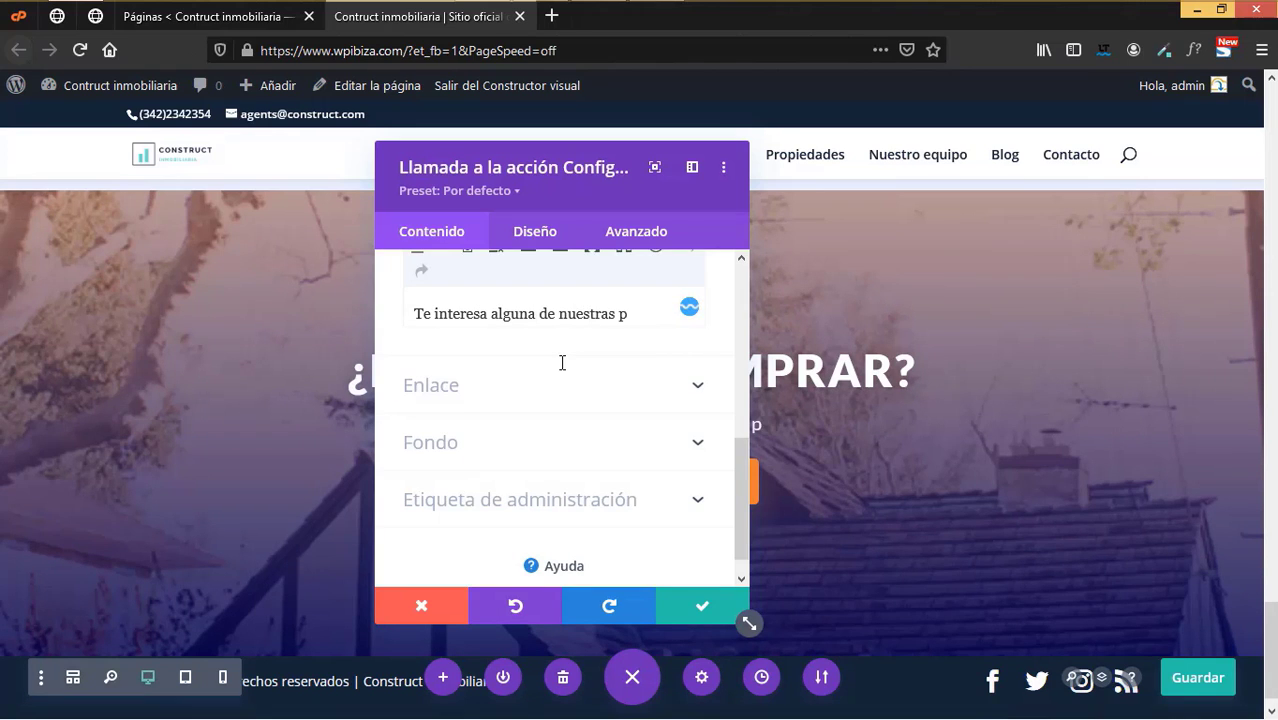
pyautogui.write('ropieda')
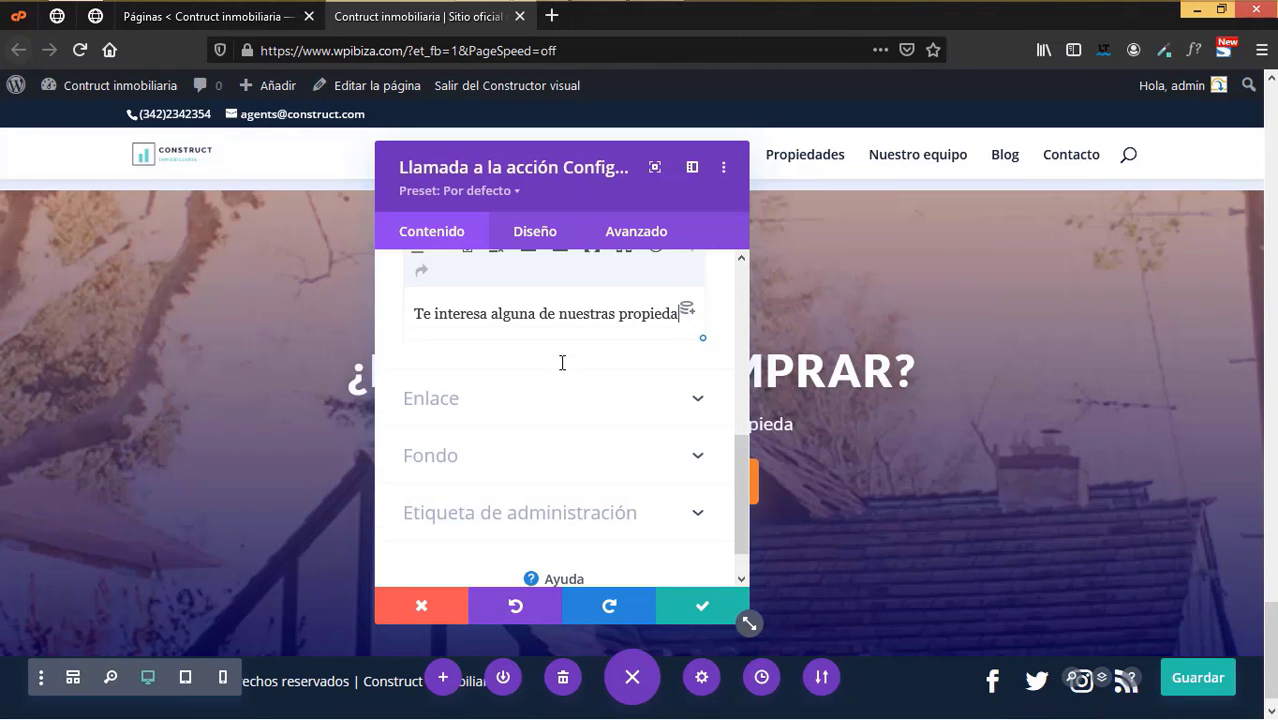
pyautogui.write('des')
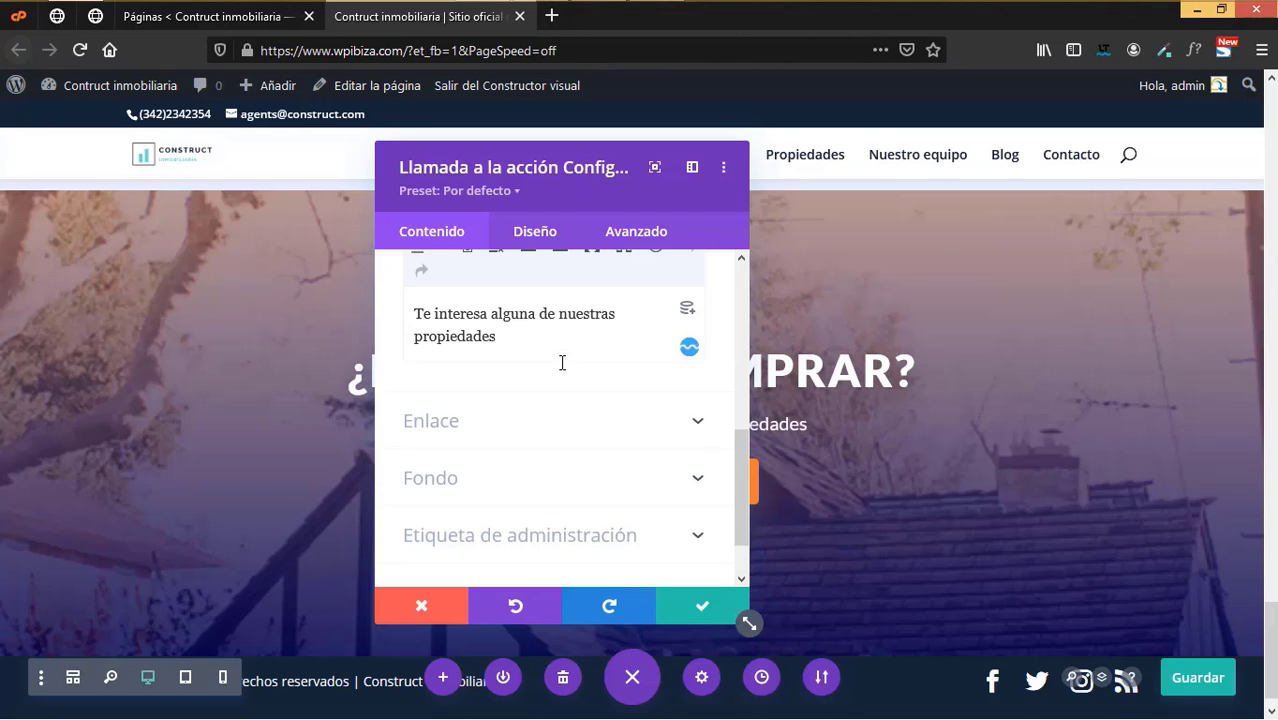
pyautogui.write(' compra ')
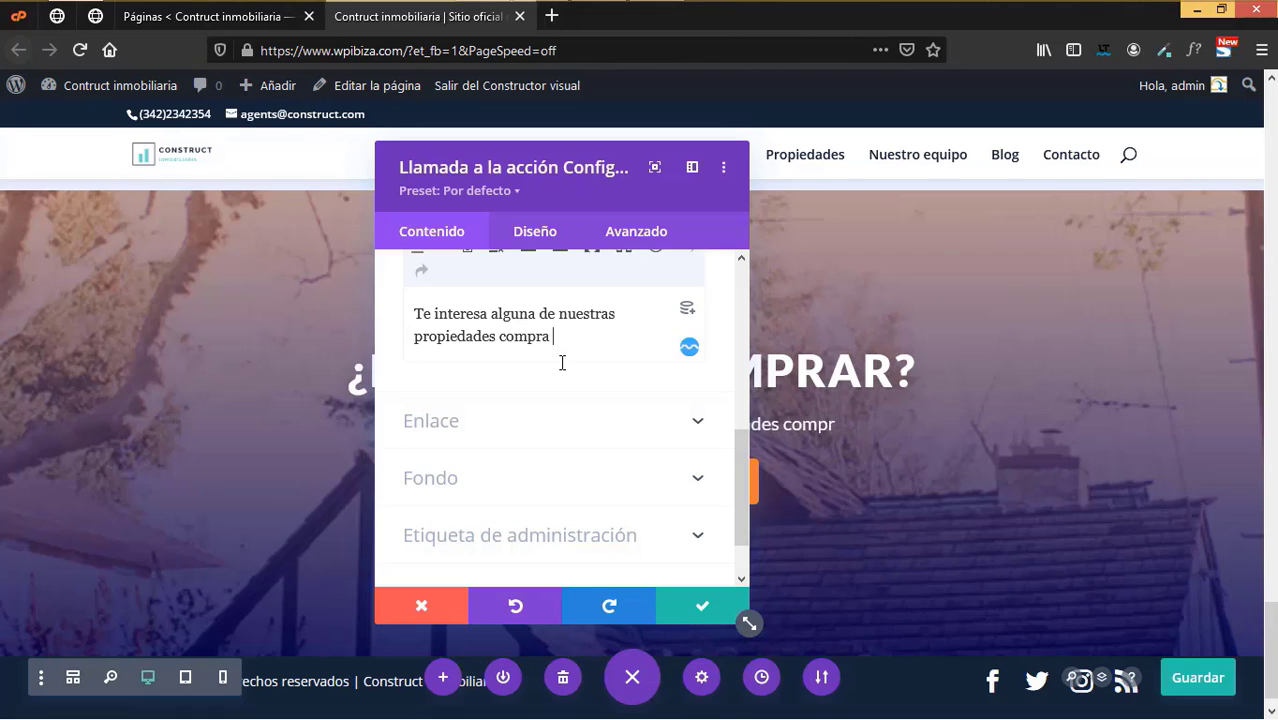
pyautogui.write('ahora y o')
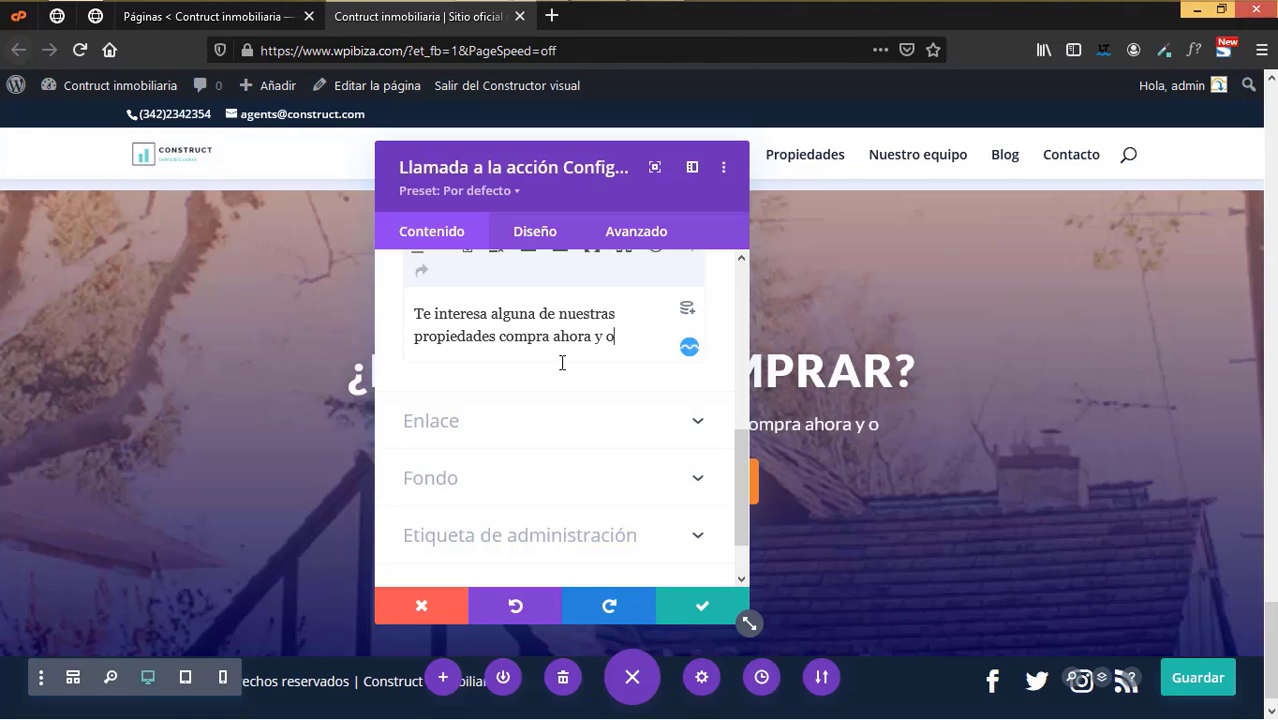
pyautogui.write('bten un 10%')
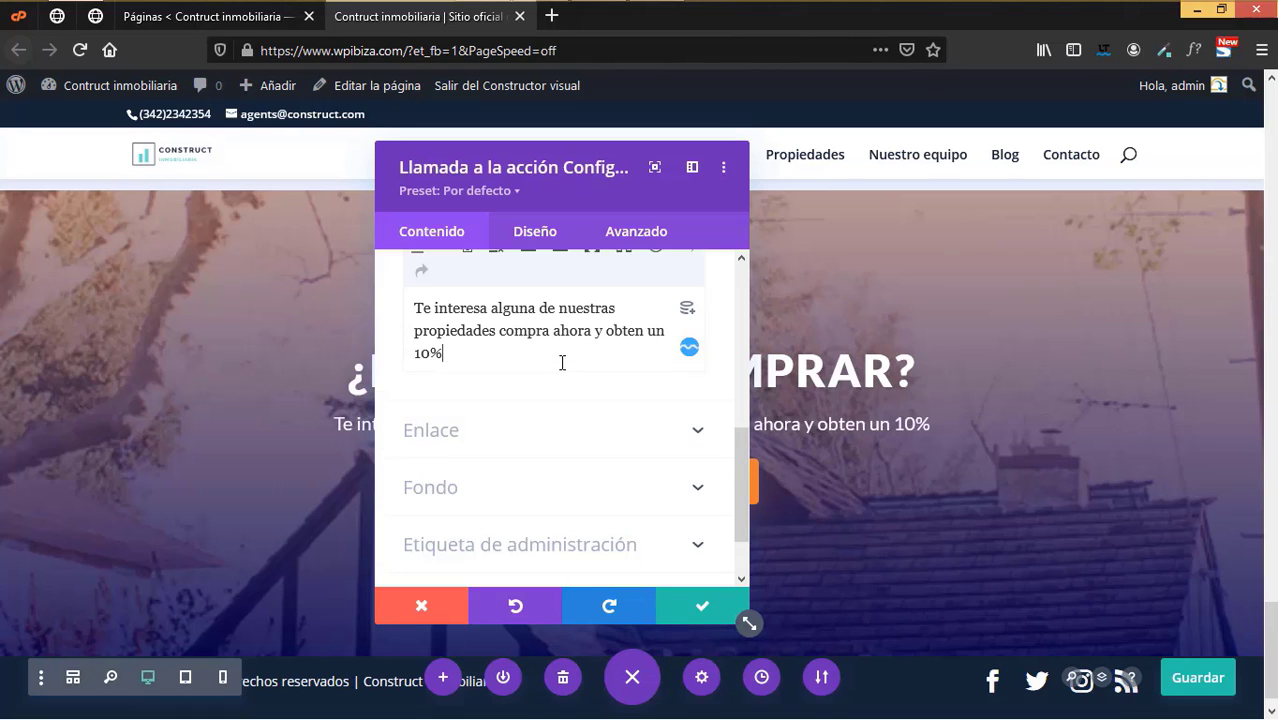
pyautogui.write(' de descuento')
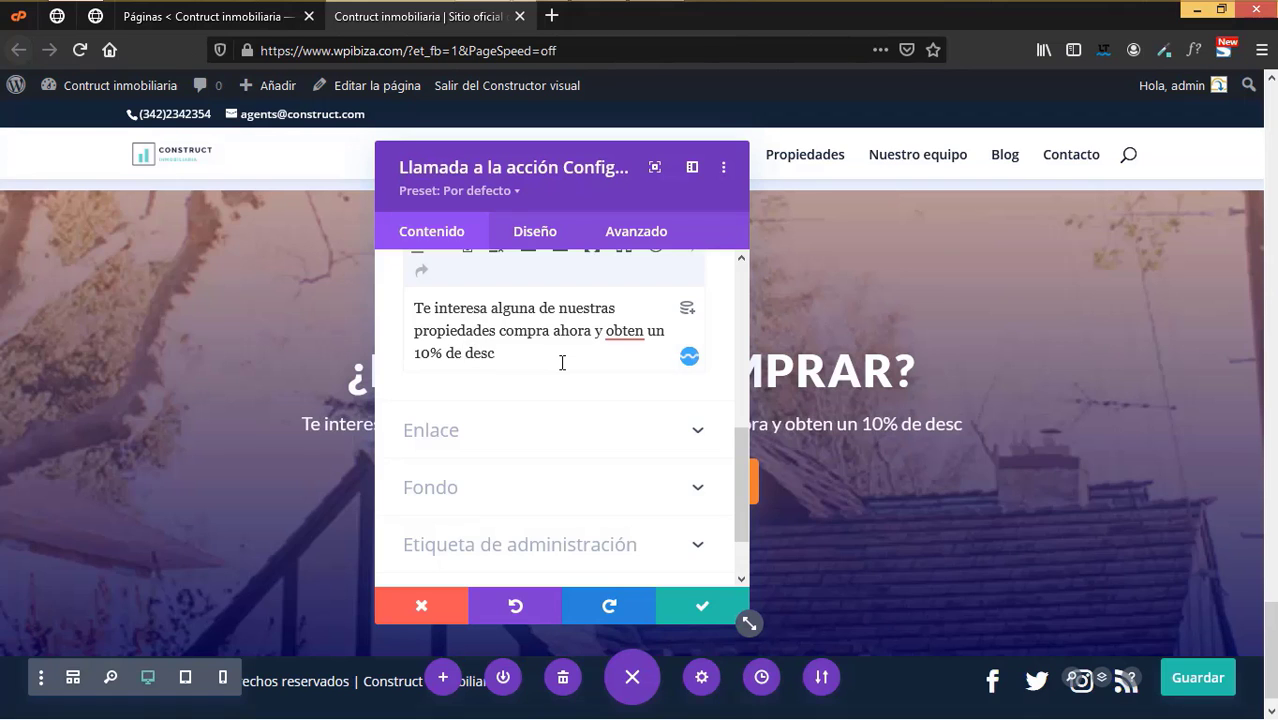
pyautogui.click(628, 332)
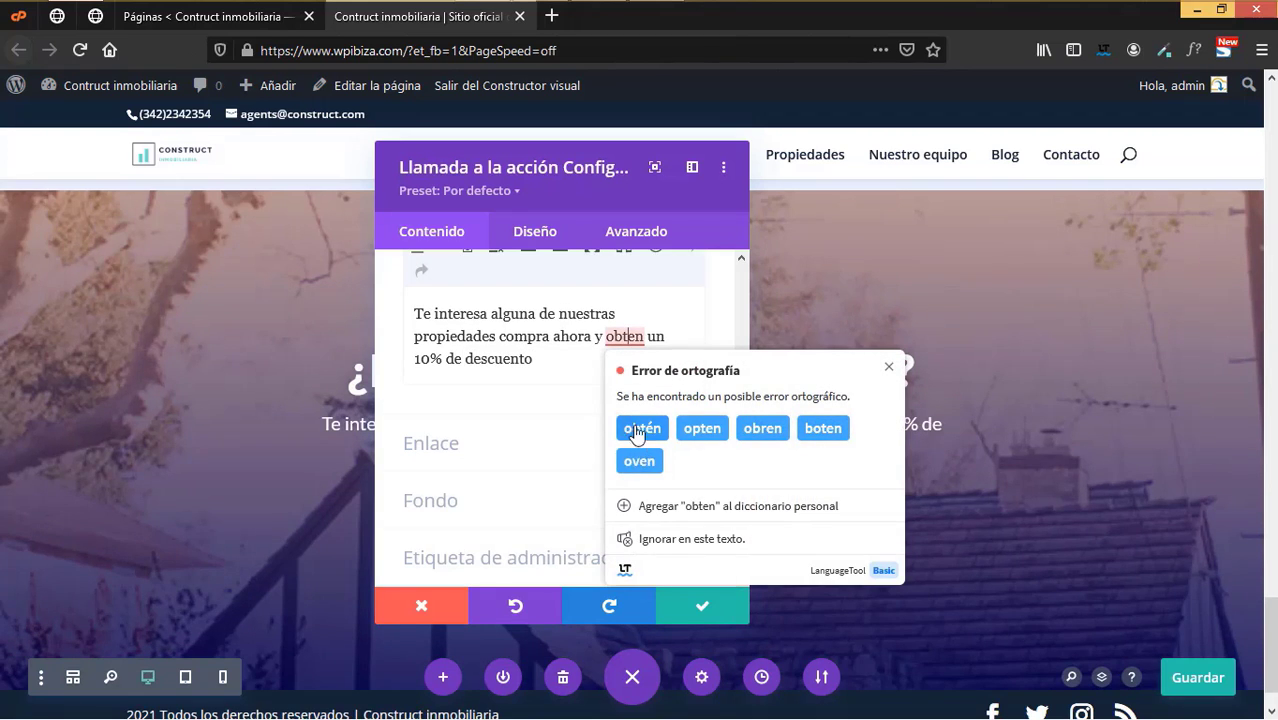
pyautogui.click(638, 428)
pyautogui.scroll(-2, 582, 438)
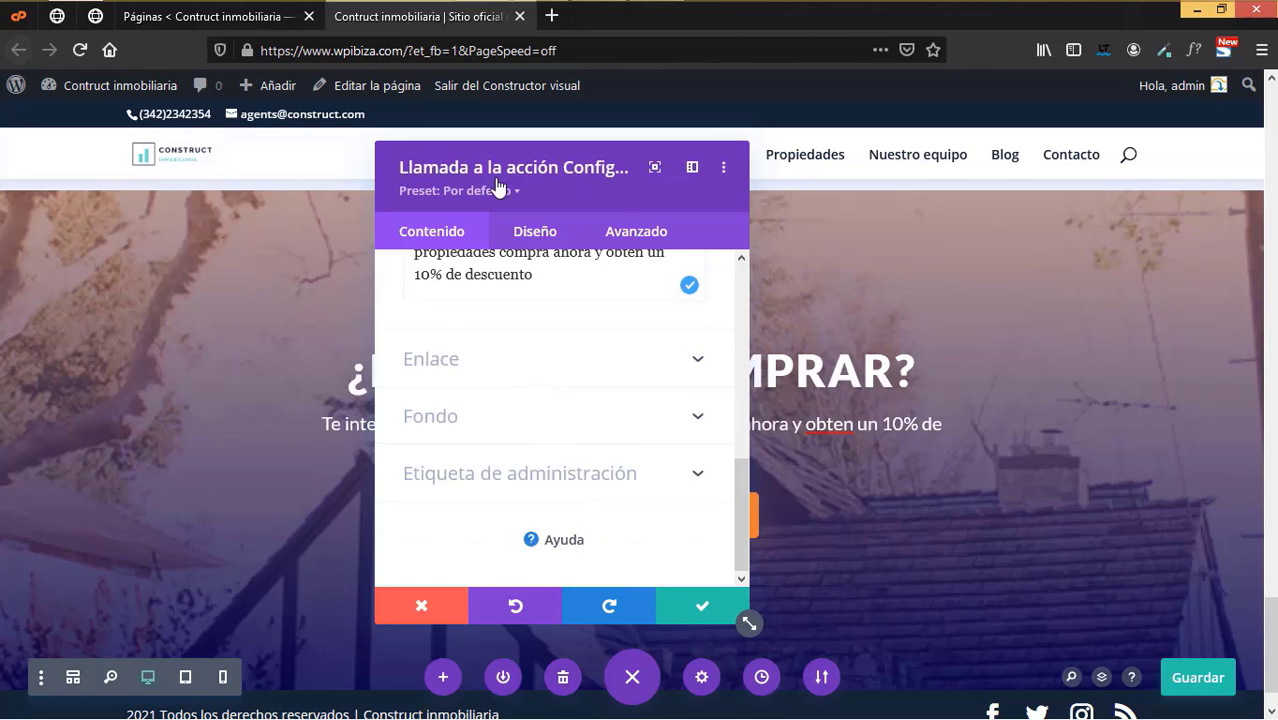
pyautogui.moveTo(495, 166); pyautogui.dragTo(1010, 168)
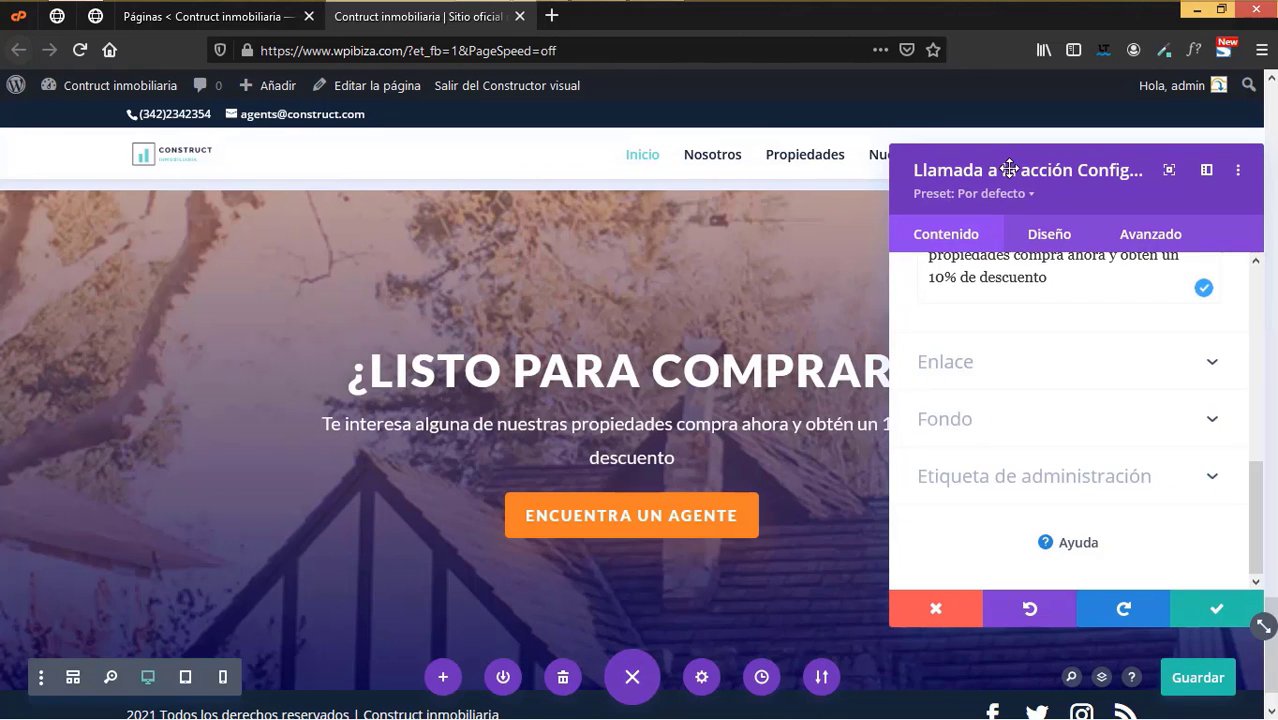
# - Link the 'ENCUENTRA UN AGENTE' button URL to the Contacto page using a dynamic Página Enlace
pyautogui.click(975, 374)
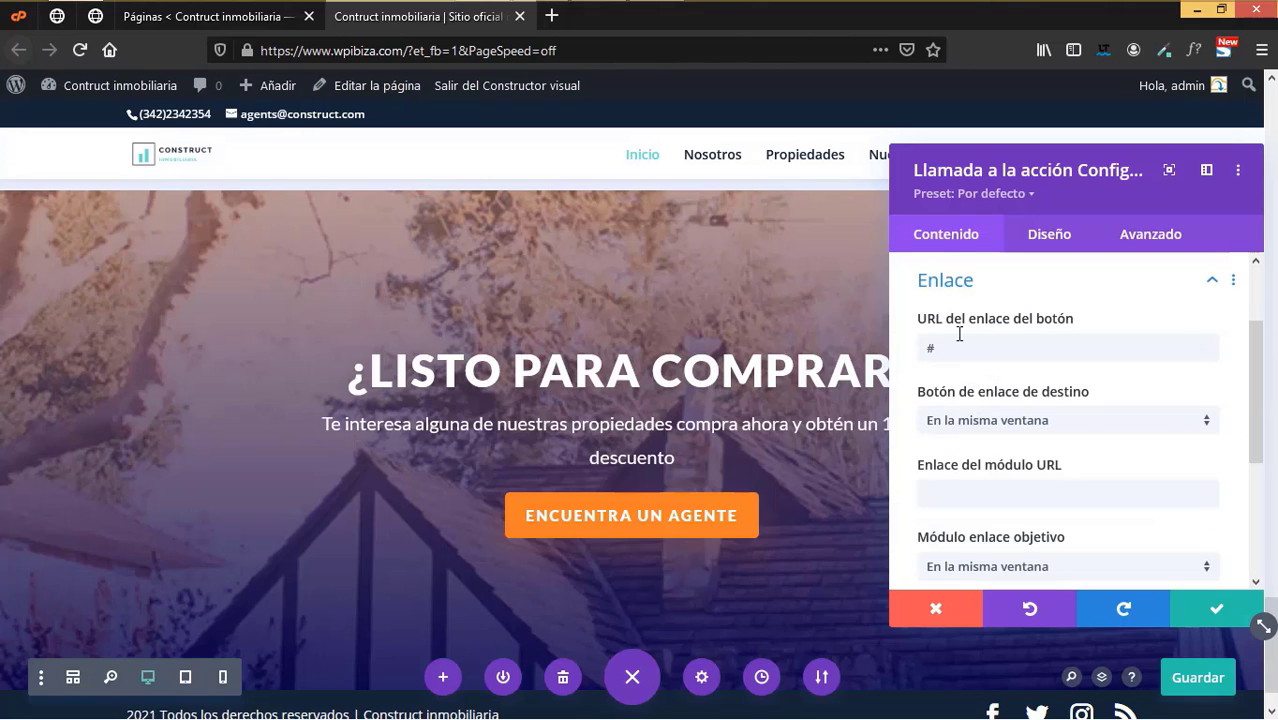
pyautogui.click(1201, 350)
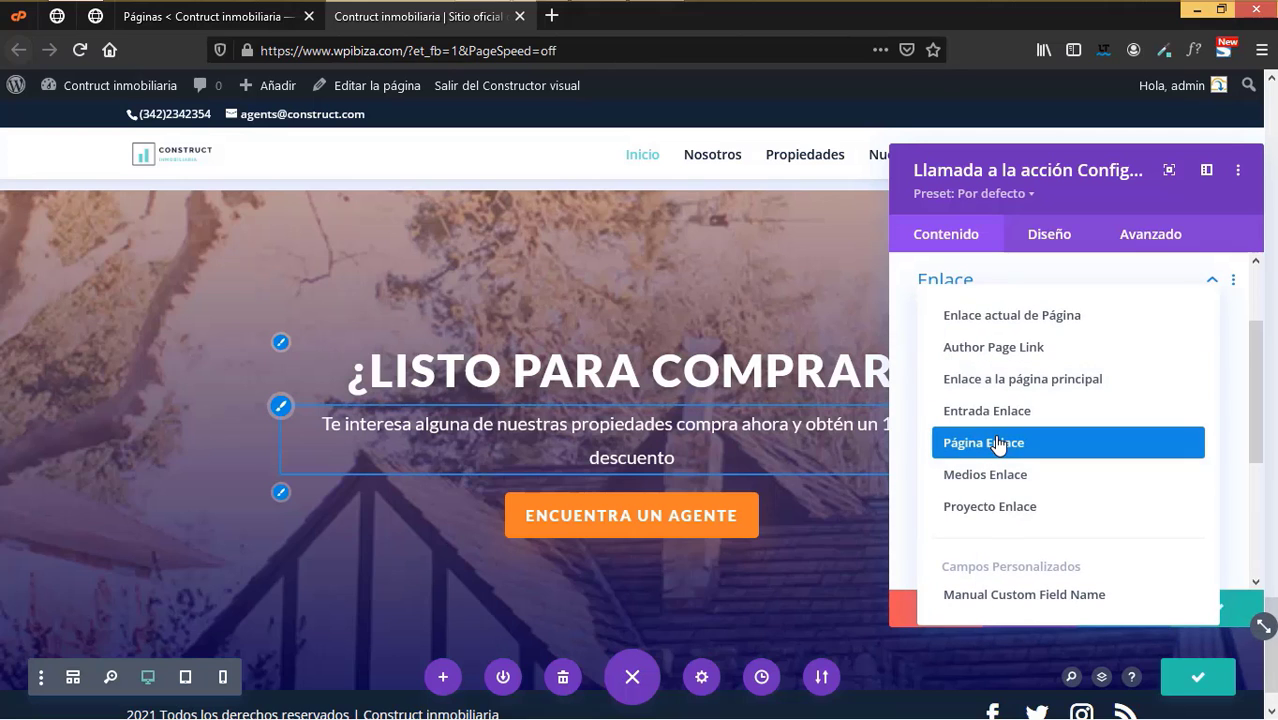
pyautogui.click(997, 443)
pyautogui.click(997, 446)
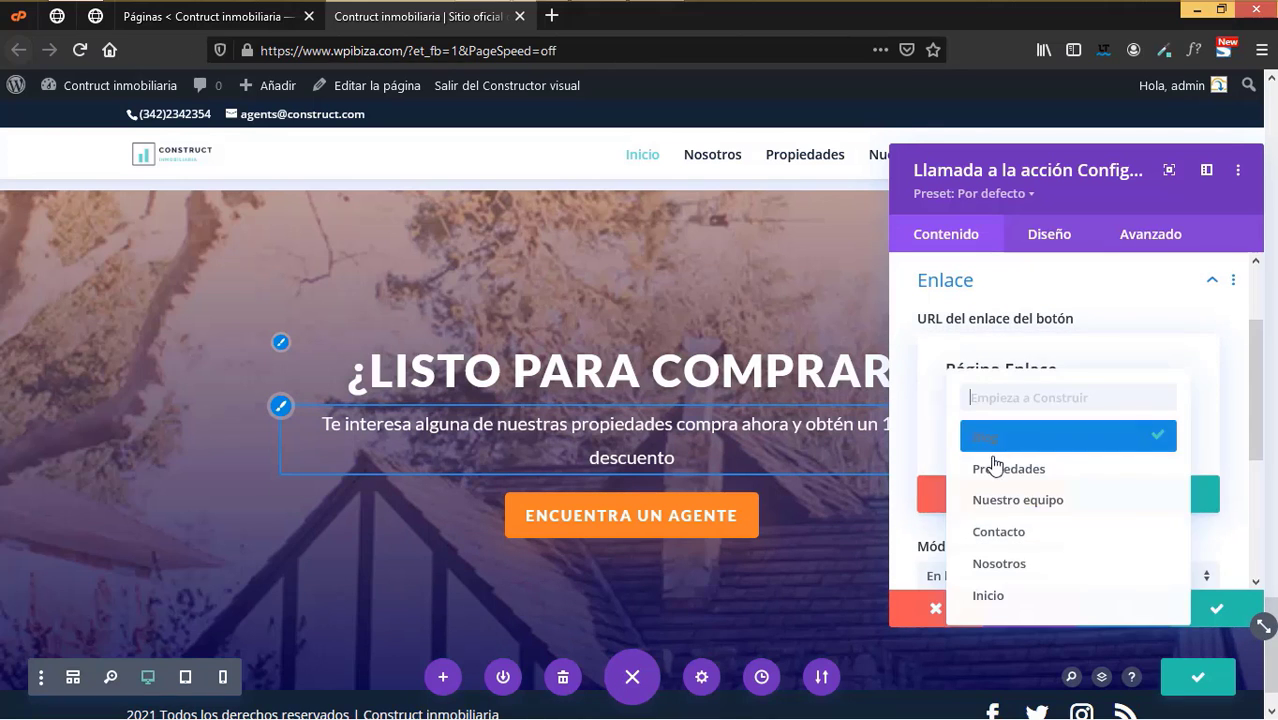
pyautogui.press('Return')
pyautogui.click(1190, 495)
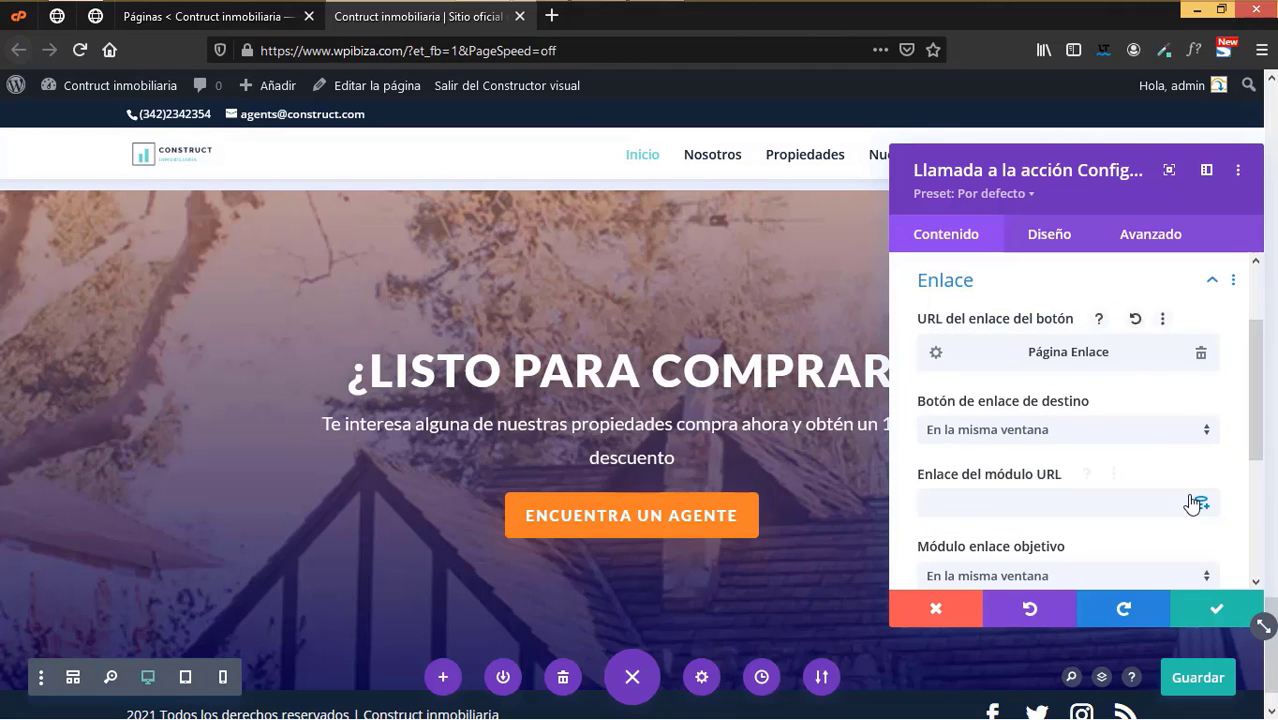
pyautogui.click(1052, 234)
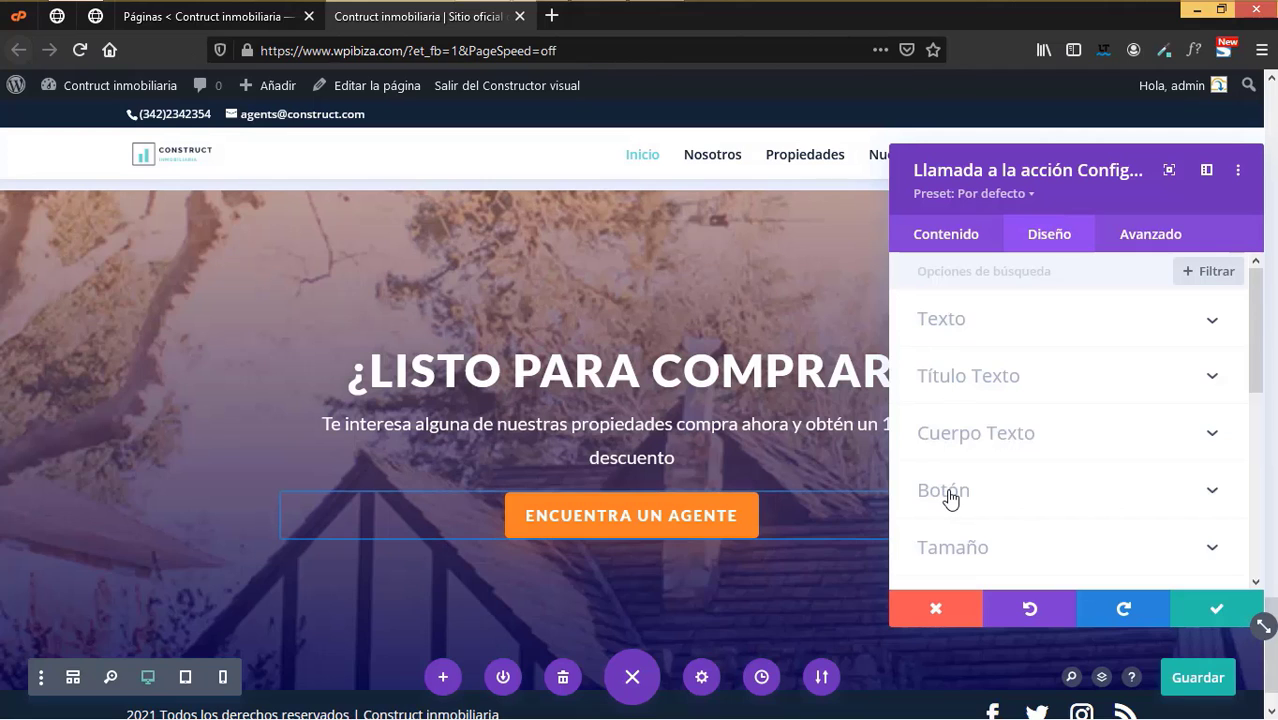
# - Give the button white text, a #152537 background and a #152537 border, then apply the changes
pyautogui.click(988, 468)
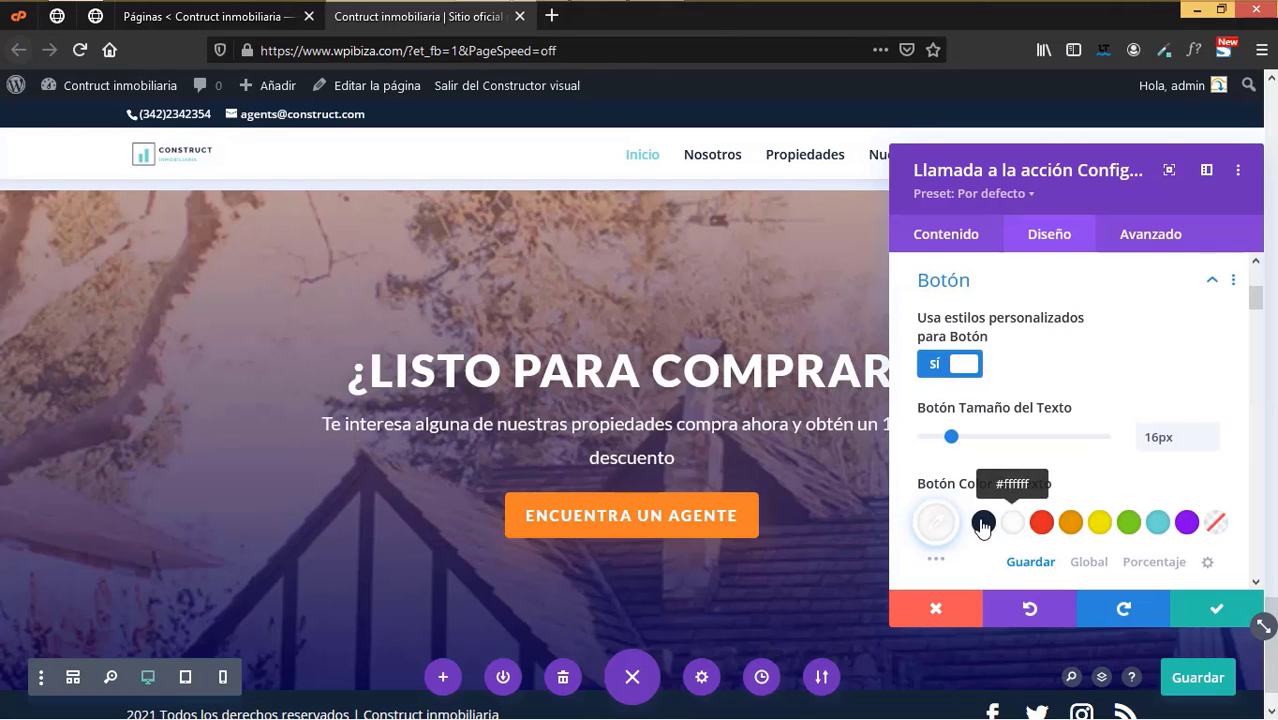
pyautogui.click(982, 524)
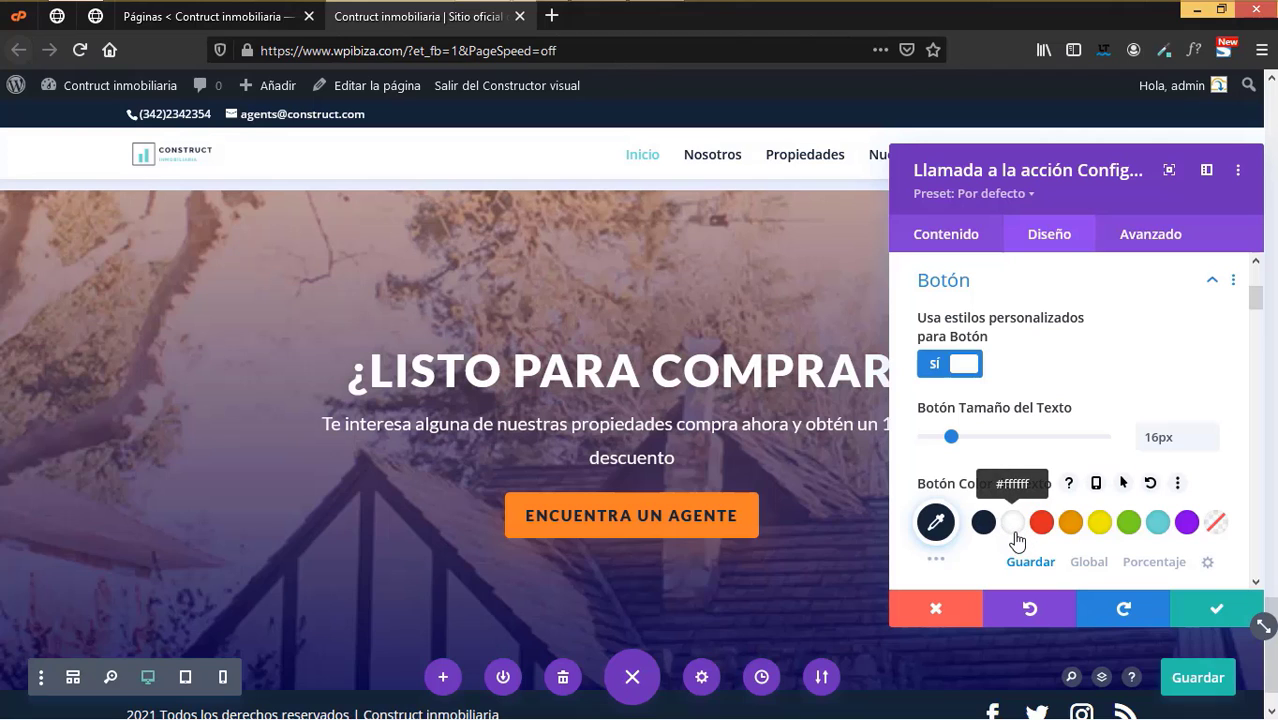
pyautogui.click(1015, 538)
pyautogui.scroll(-3, 1013, 536)
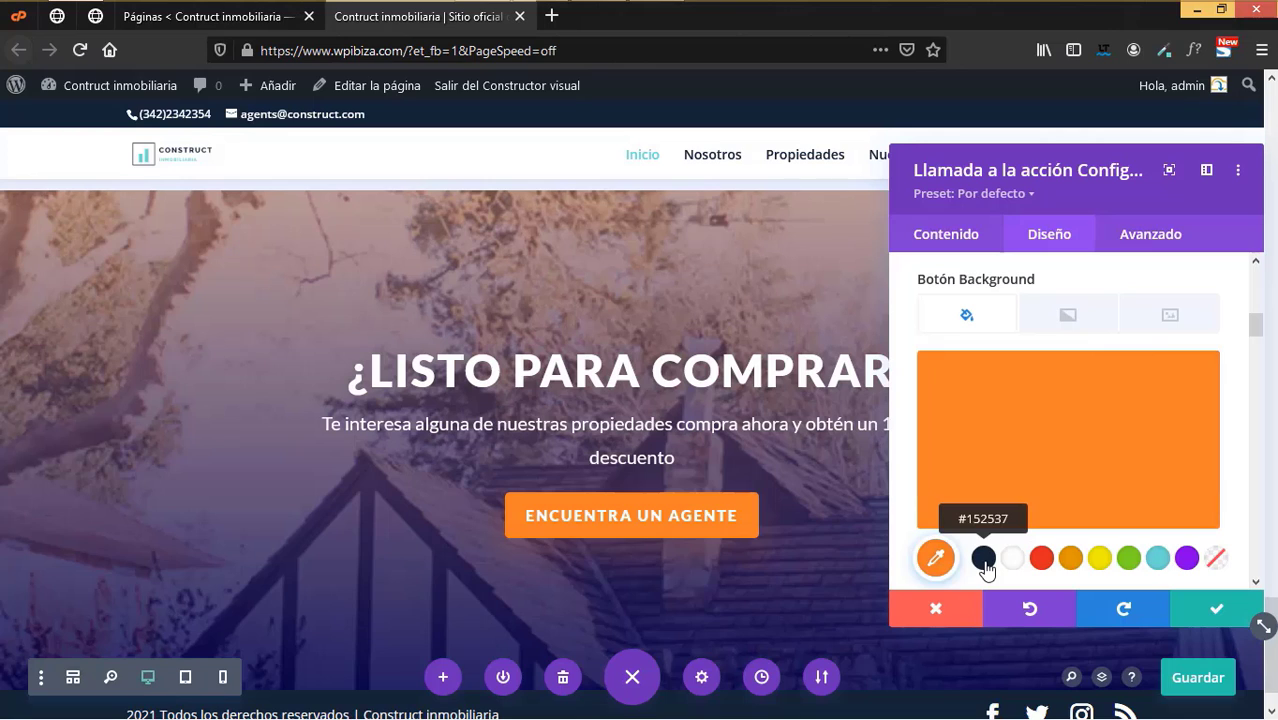
pyautogui.click(984, 566)
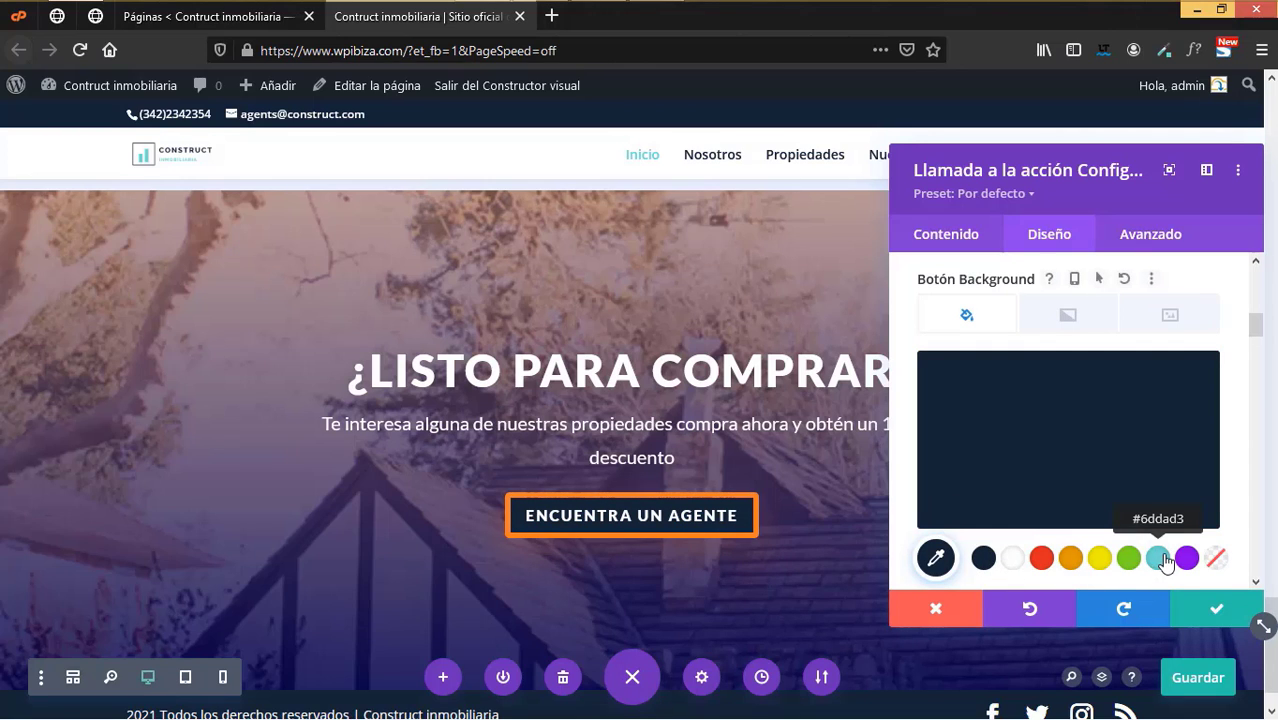
pyautogui.click(1162, 560)
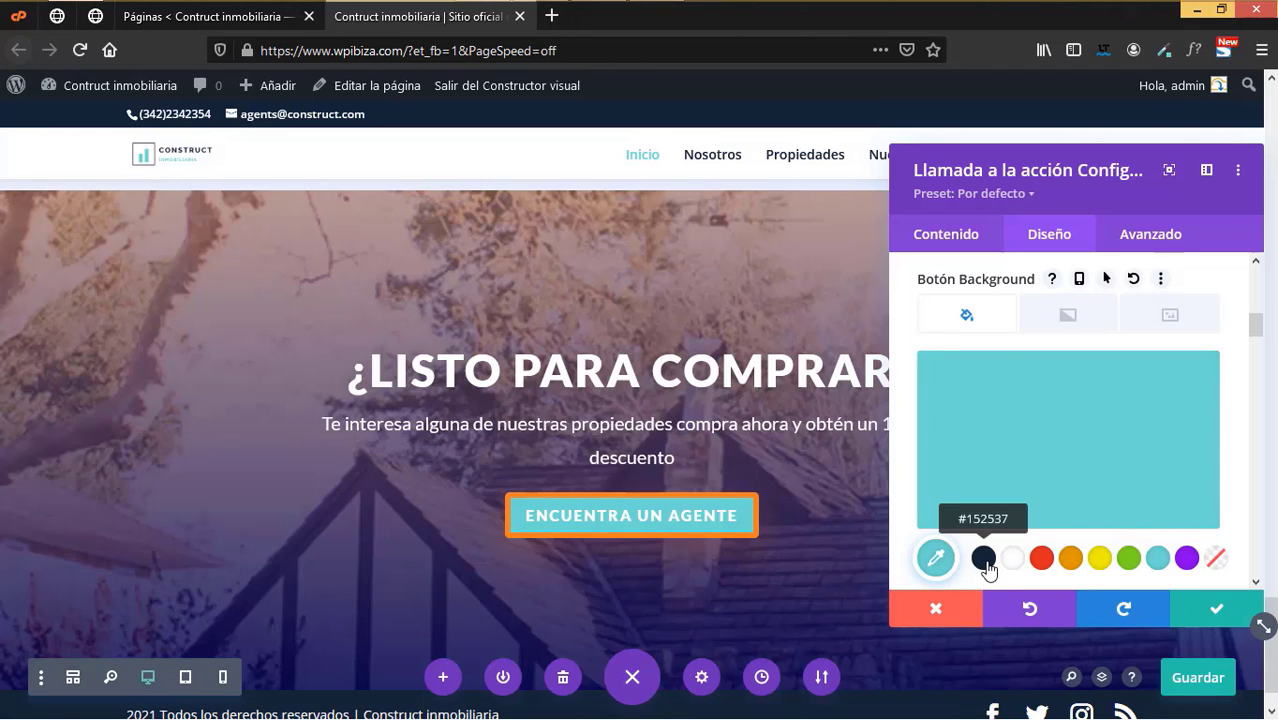
pyautogui.click(985, 560)
pyautogui.scroll(-5, 998, 485)
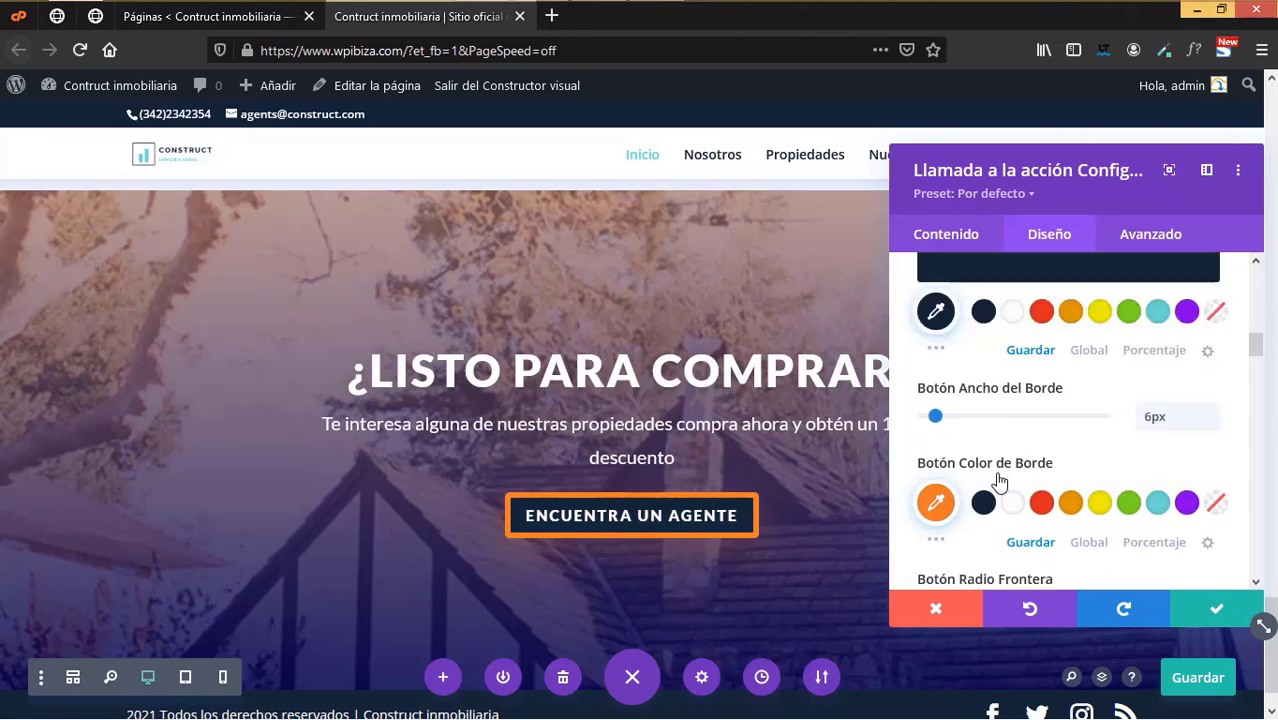
pyautogui.scroll(3, 1000, 470)
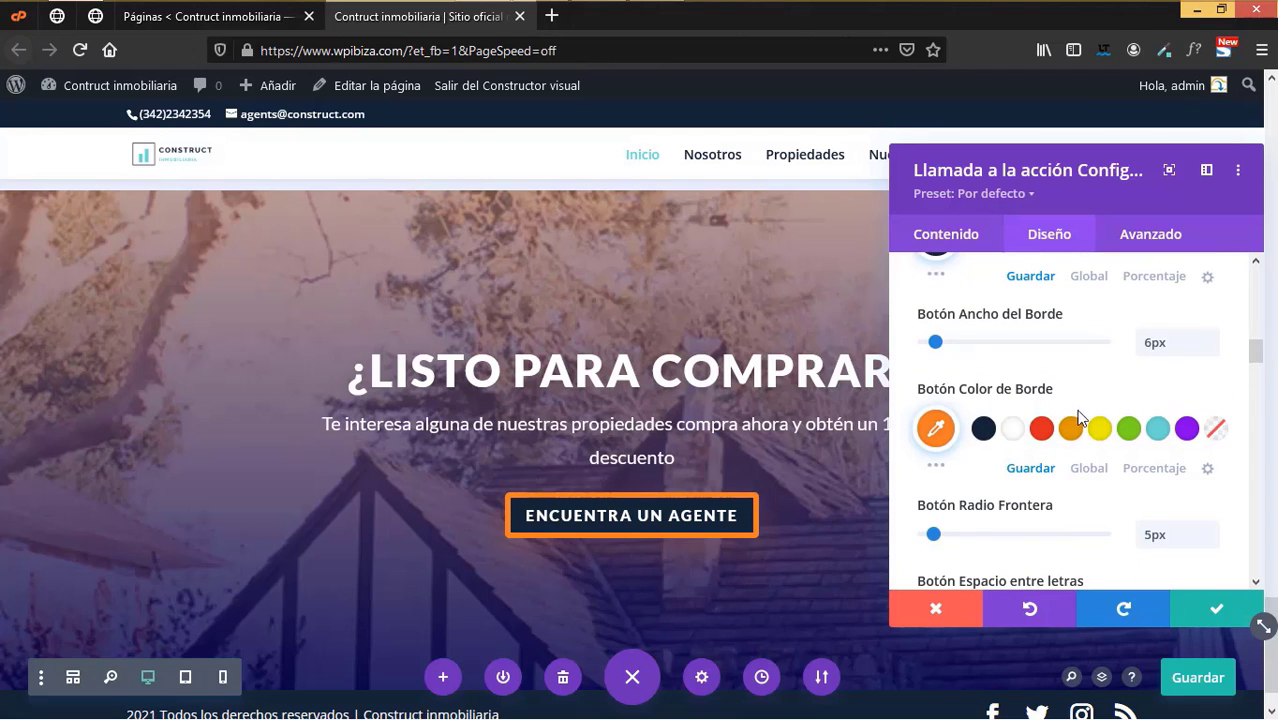
pyautogui.click(981, 432)
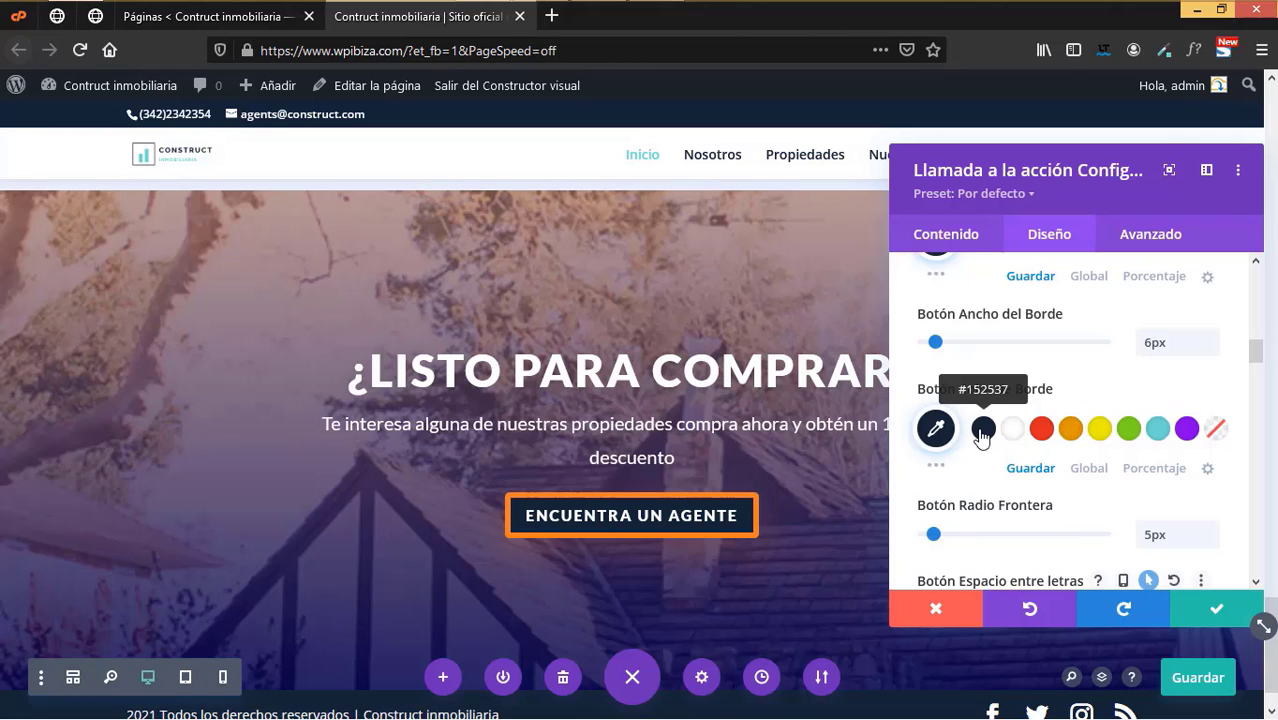
pyautogui.scroll(-1, 756, 513)
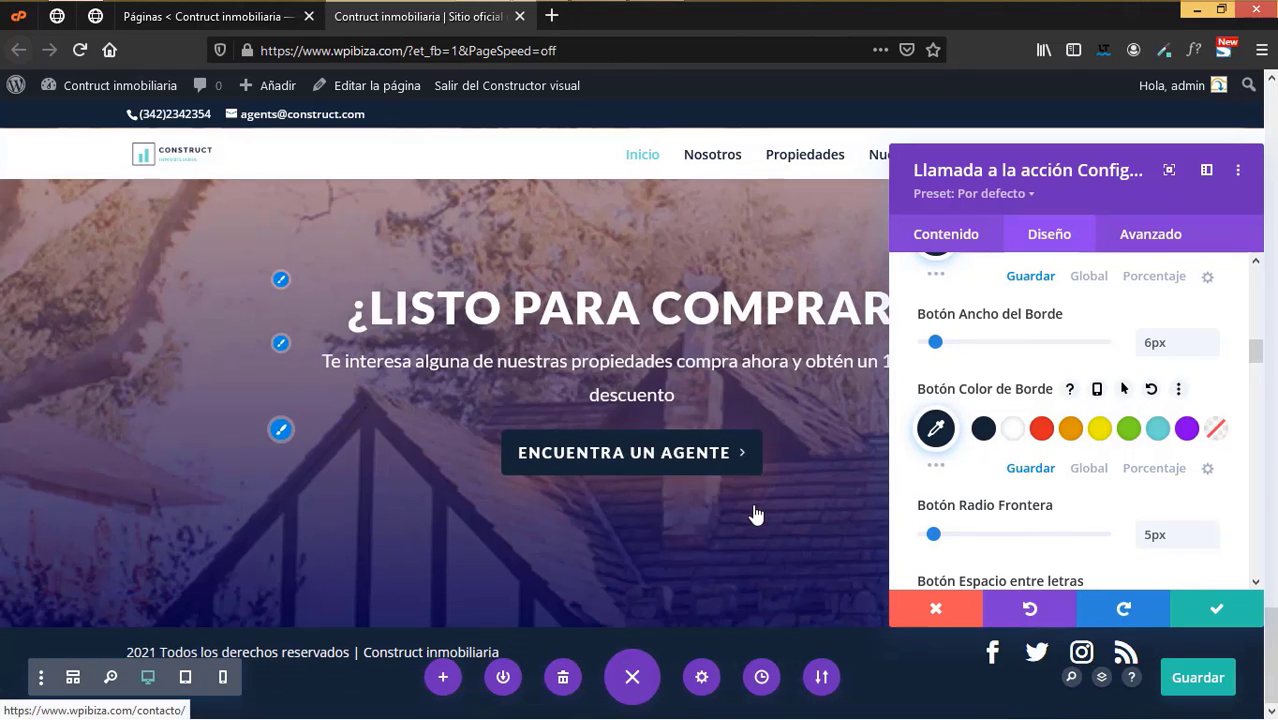
pyautogui.click(1202, 610)
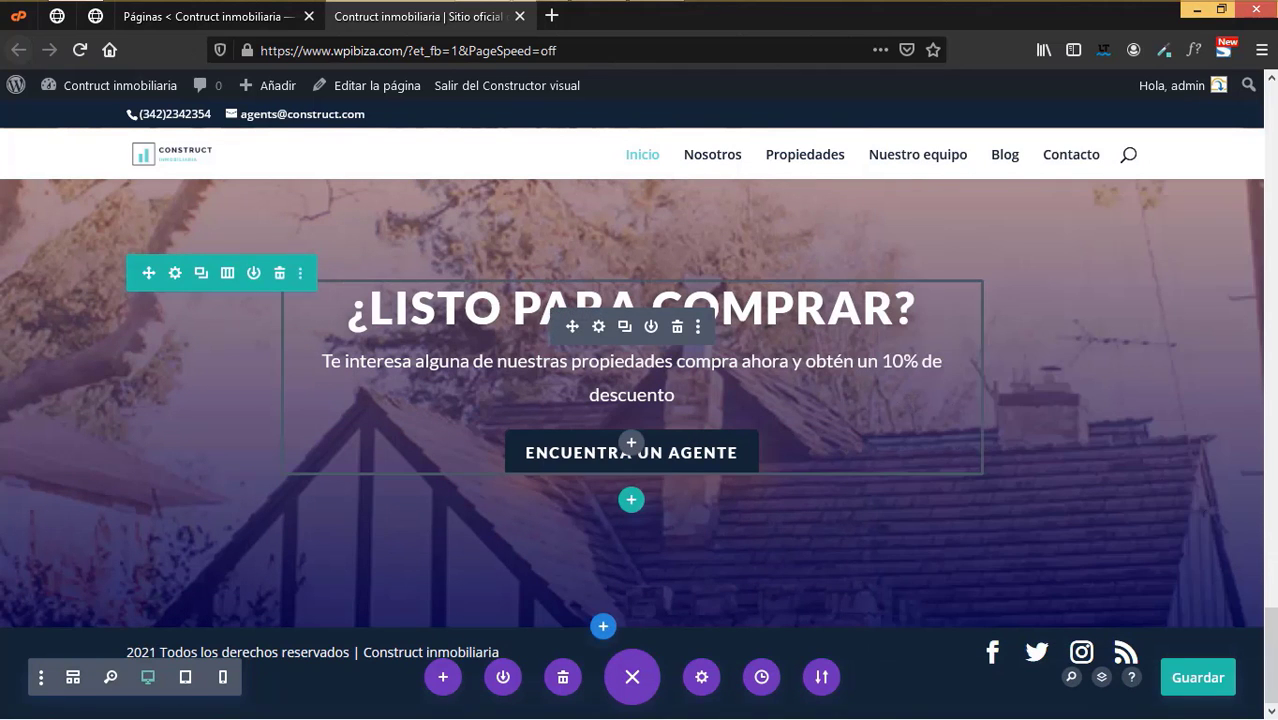
# - Save the ¿LISTO PARA COMPRAR? section to the library as the global layout 'llamado a la acción'
pyautogui.scroll(3, 946, 448)
pyautogui.scroll(-3, 1272, 553)
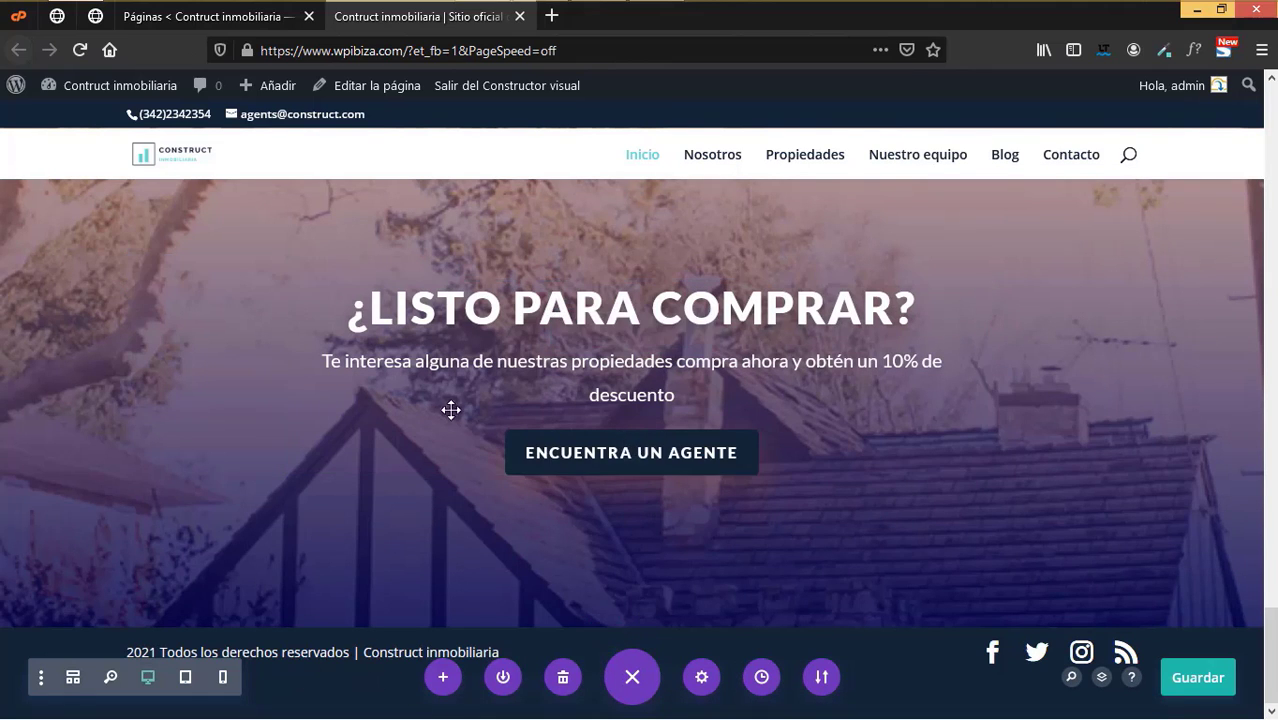
pyautogui.scroll(4, 385, 445)
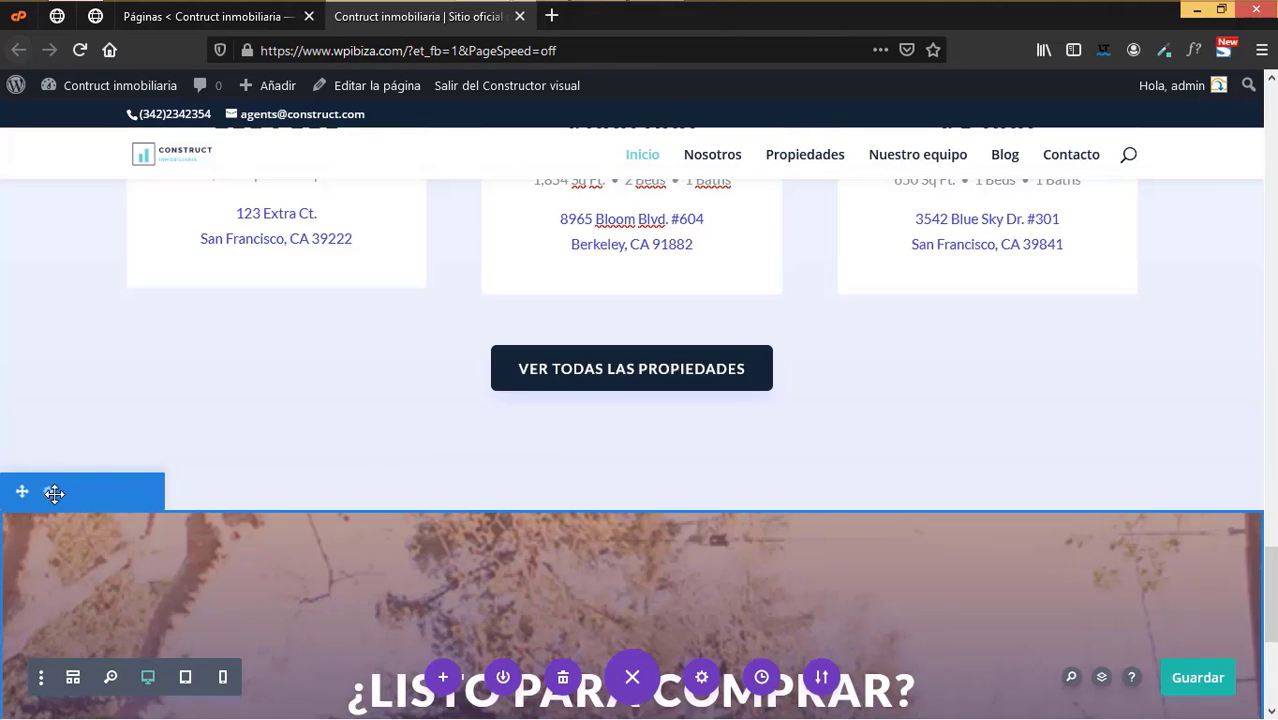
pyautogui.rightClick(78, 492)
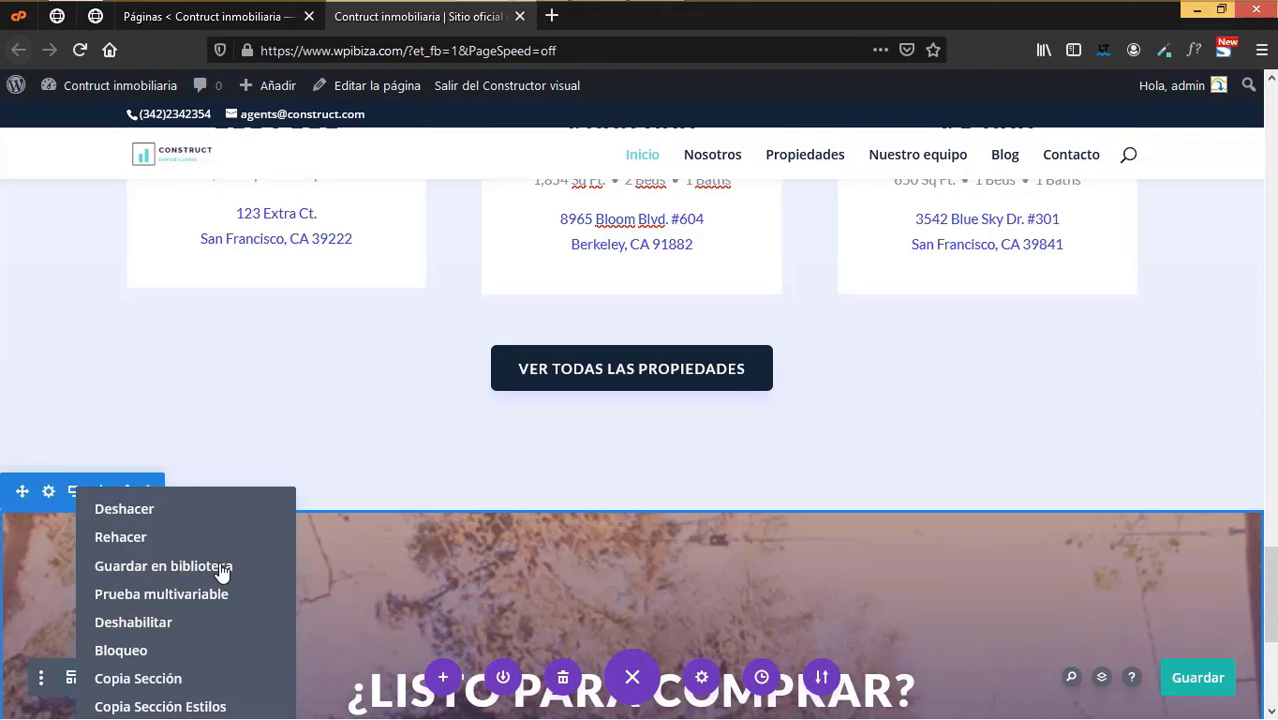
pyautogui.click(163, 565)
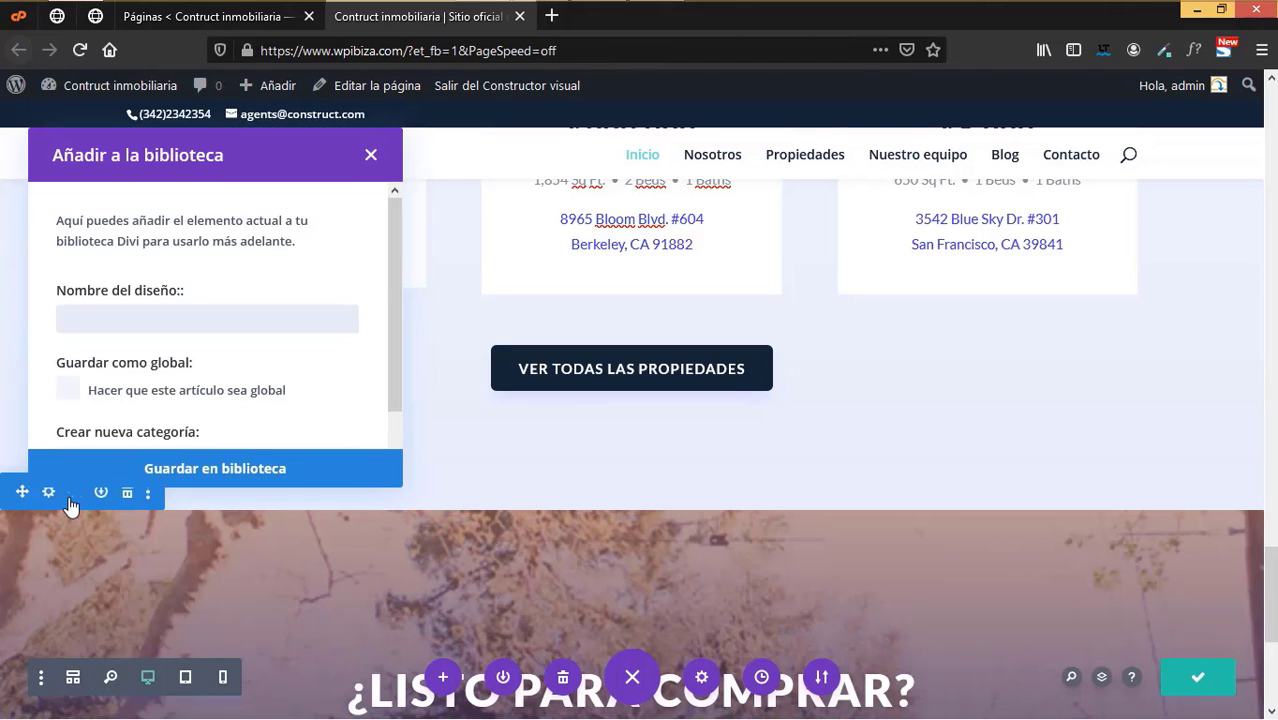
pyautogui.click(145, 331)
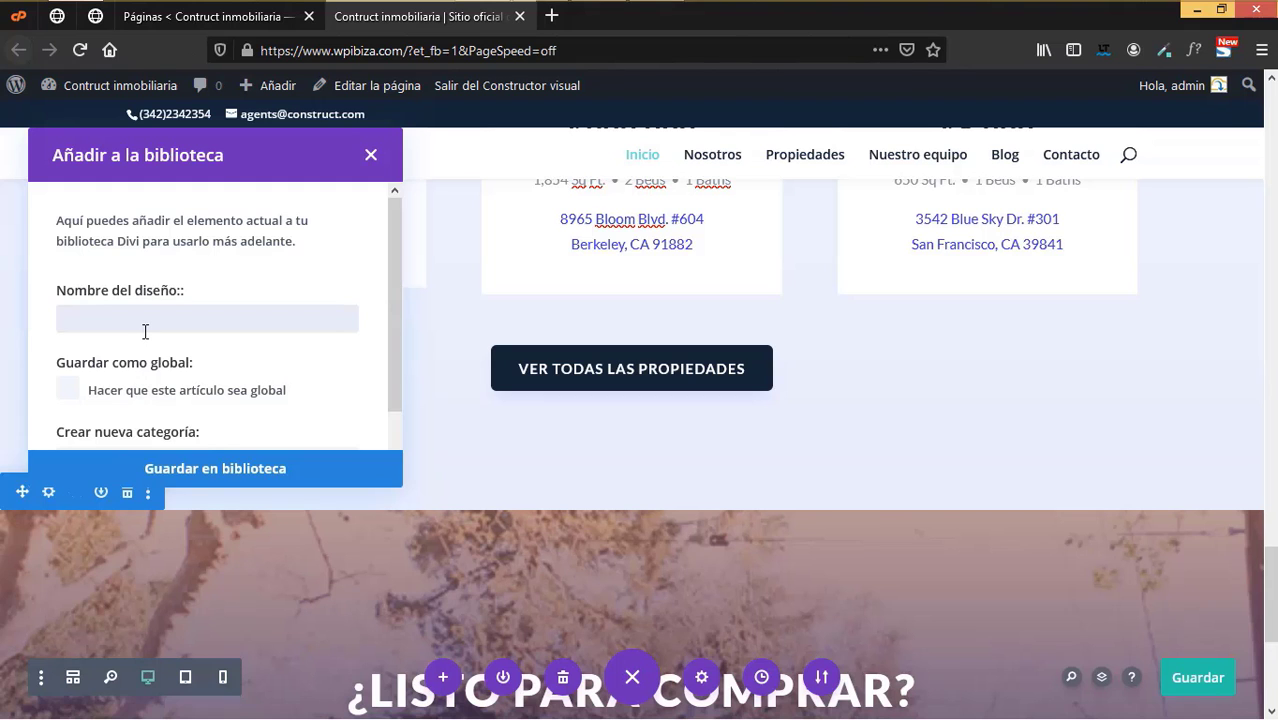
pyautogui.write('llamado a la acción')
pyautogui.scroll(-2, 668, 580)
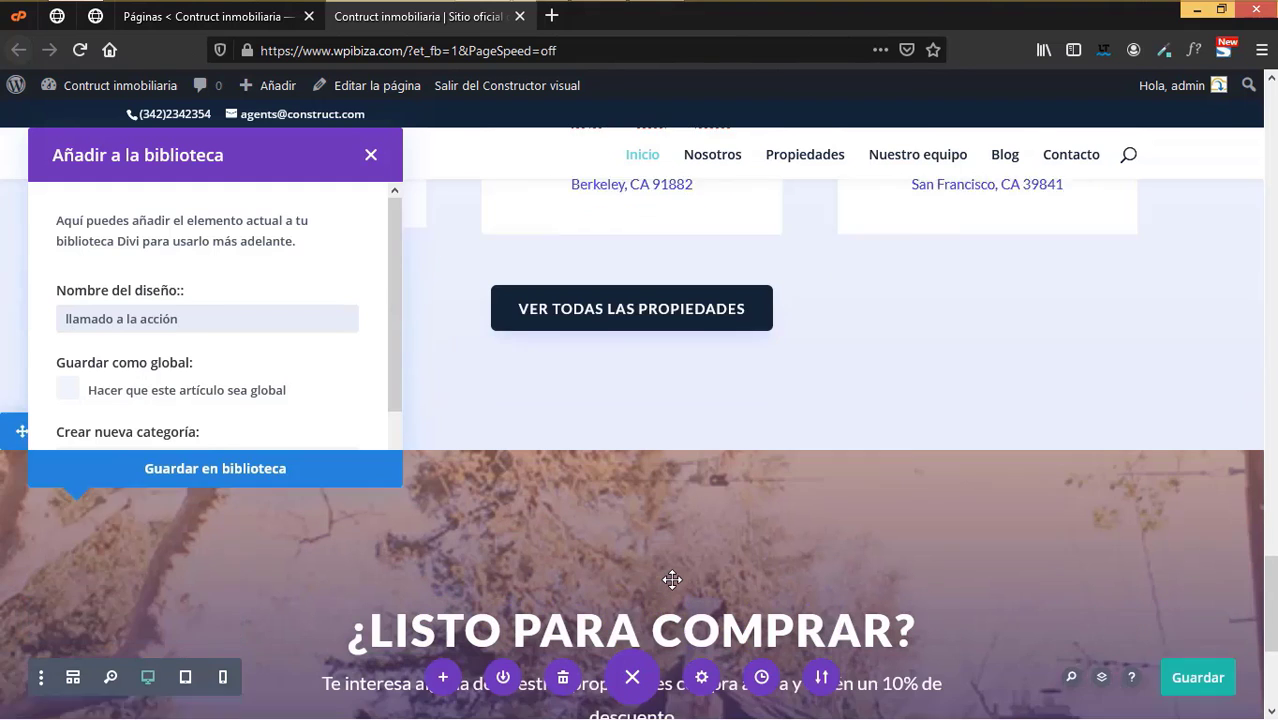
pyautogui.scroll(-1, 668, 575)
pyautogui.scroll(-2, 260, 250)
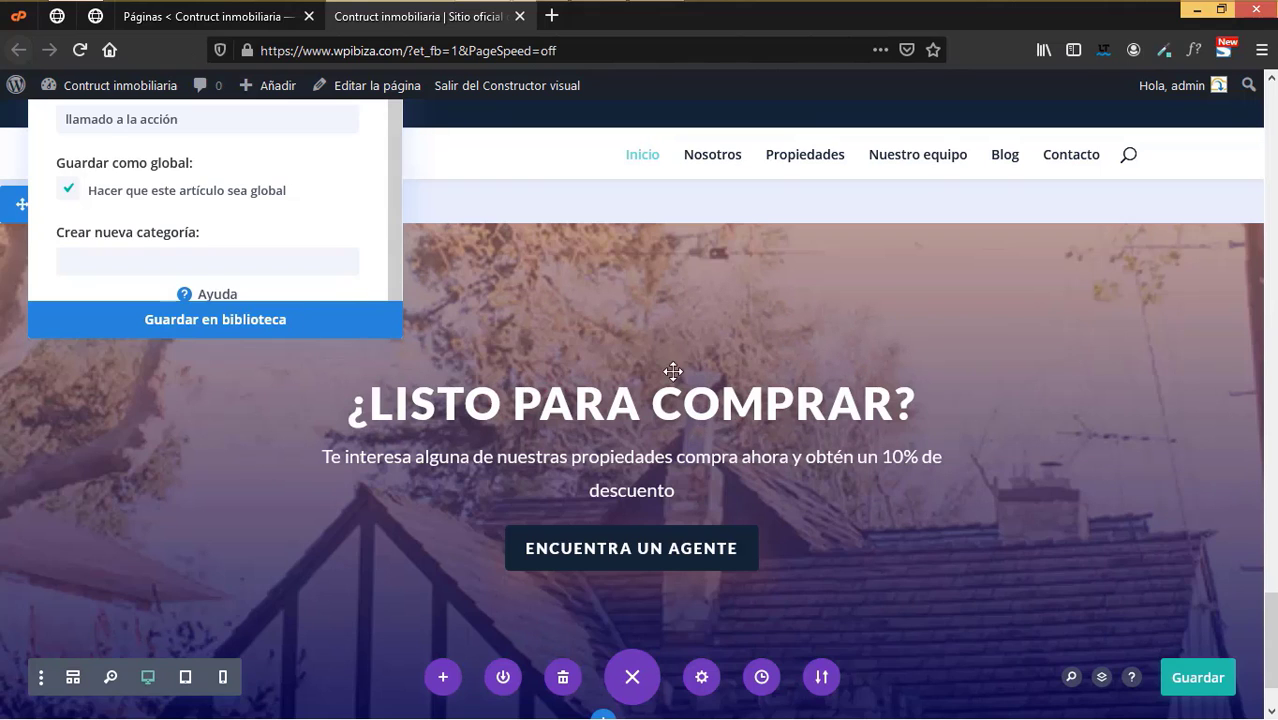
pyautogui.click(183, 320)
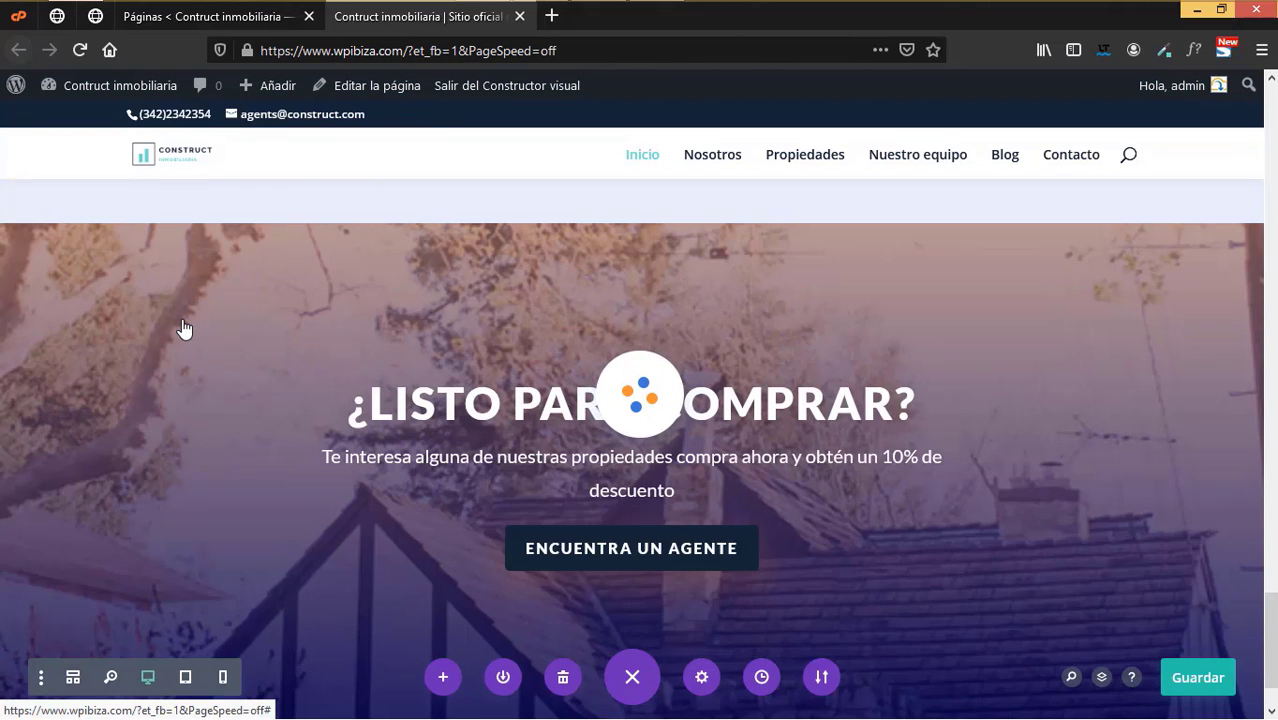
pyautogui.scroll(-2, 1098, 524)
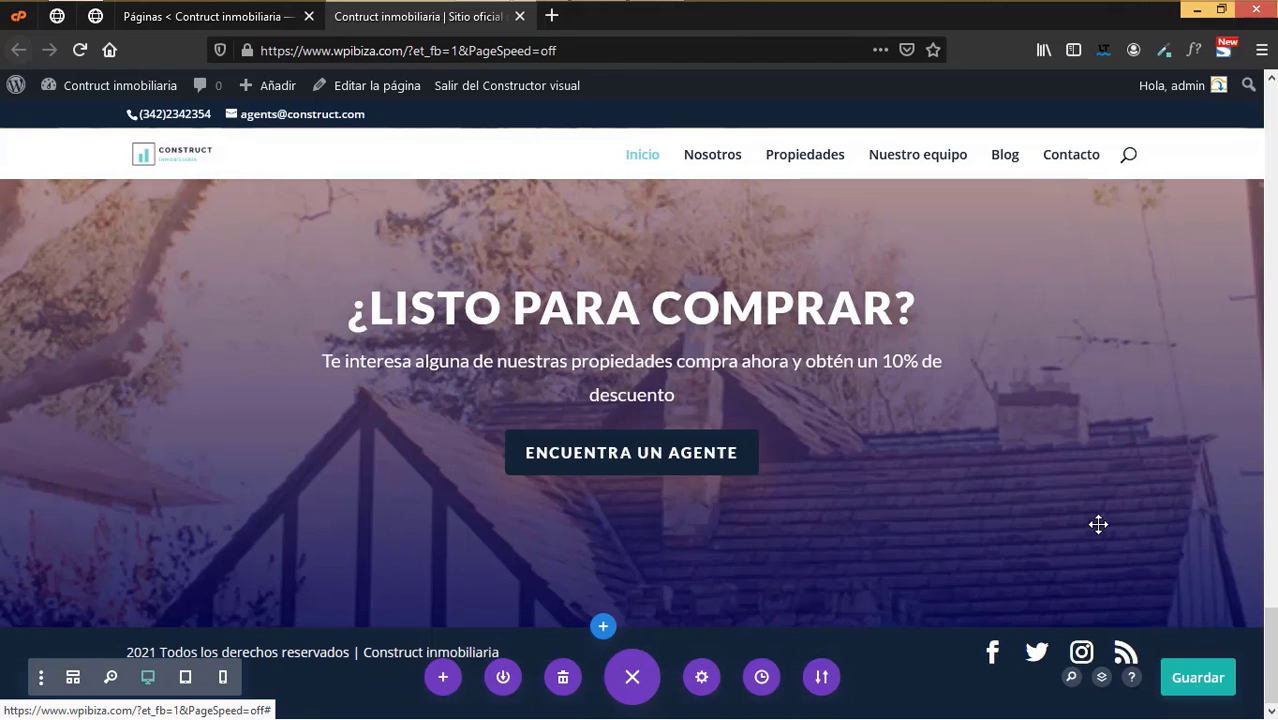
# - Save the homepage, exit the visual builder and scroll down to the ¿LISTO PARA COMPRAR? banner
pyautogui.click(1196, 682)
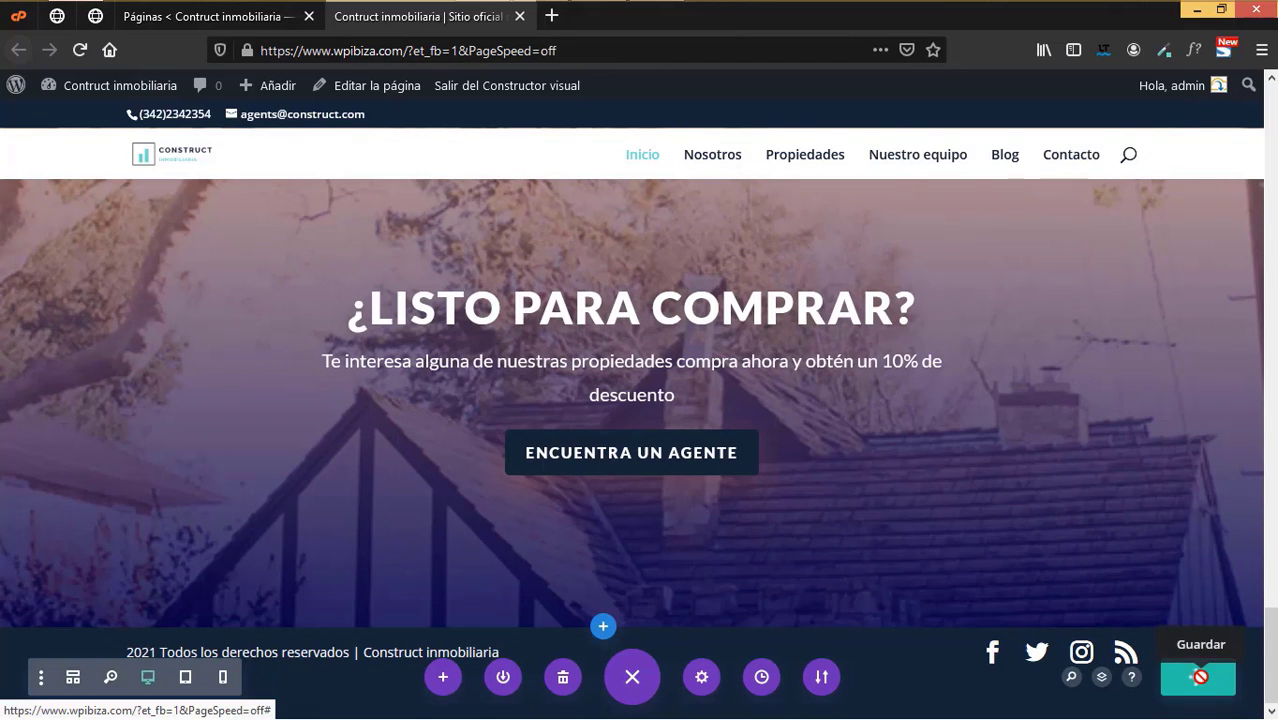
pyautogui.click(507, 86)
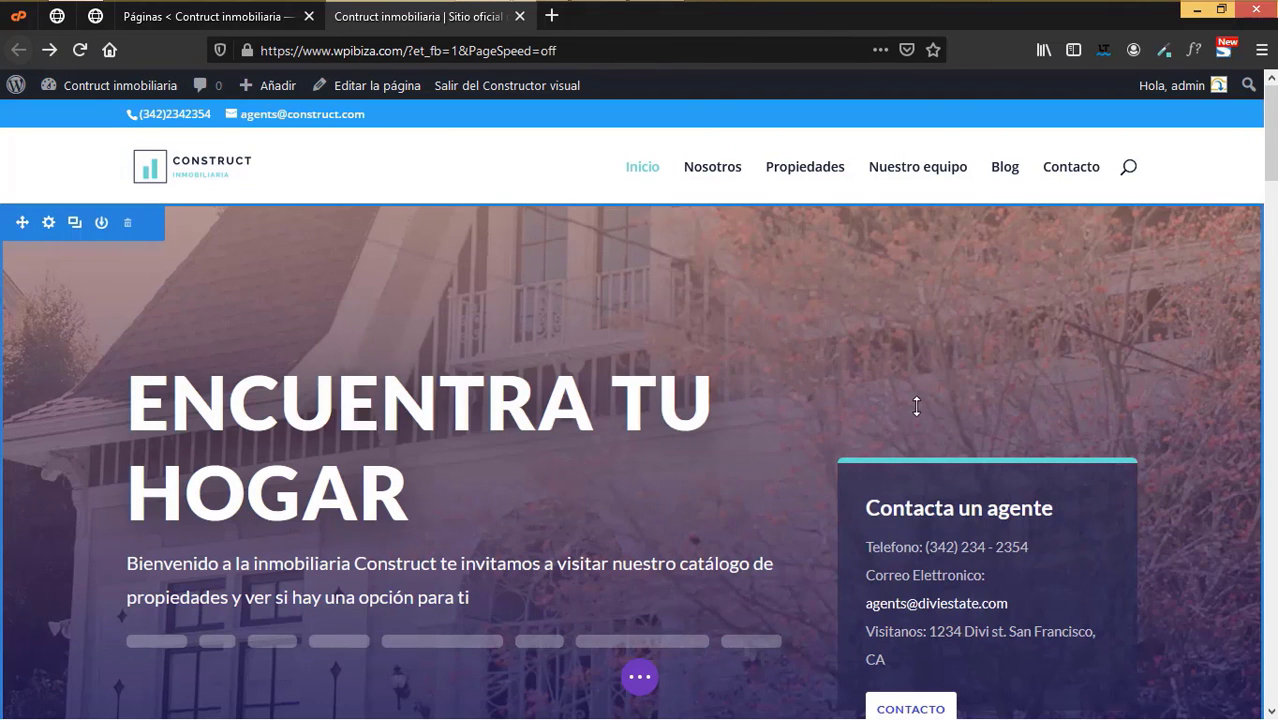
pyautogui.scroll(-10, 916, 405)
pyautogui.scroll(-5, 916, 405)
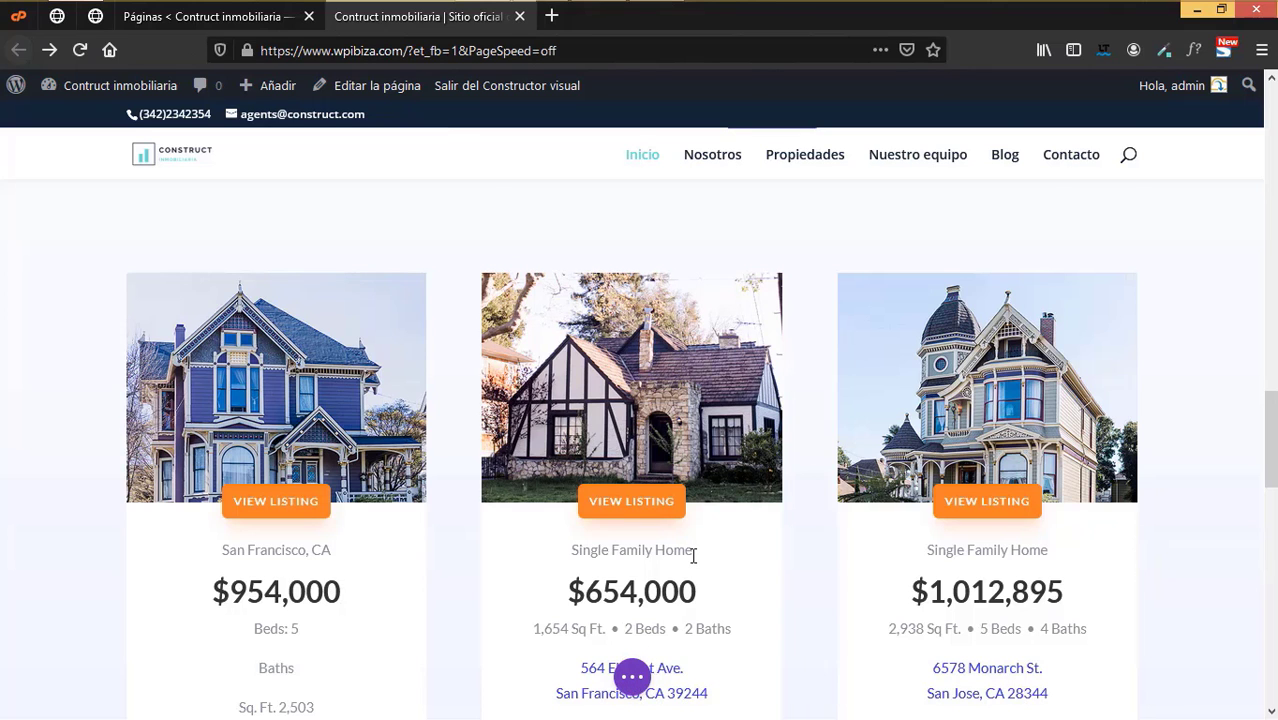
pyautogui.scroll(-10, 873, 571)
pyautogui.scroll(-2, 875, 572)
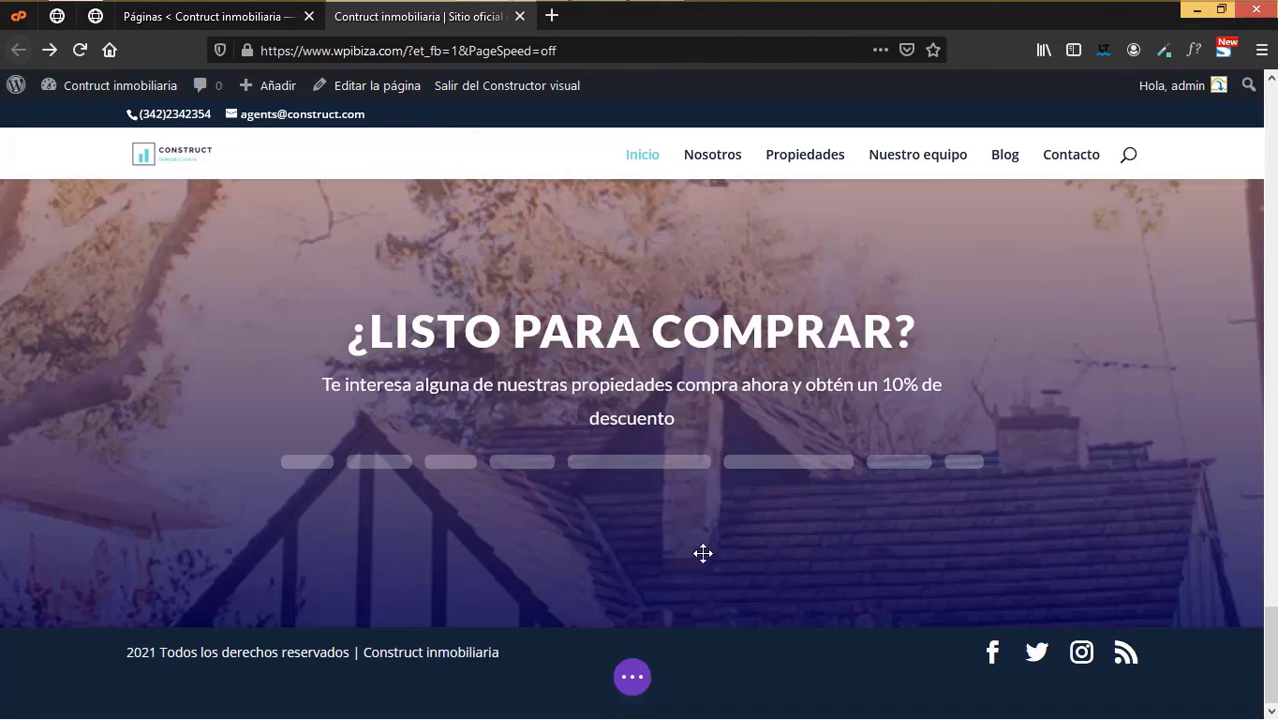
# - Open the Contacto page in the visual builder and bring up the map pin's settings
pyautogui.click(519, 16)
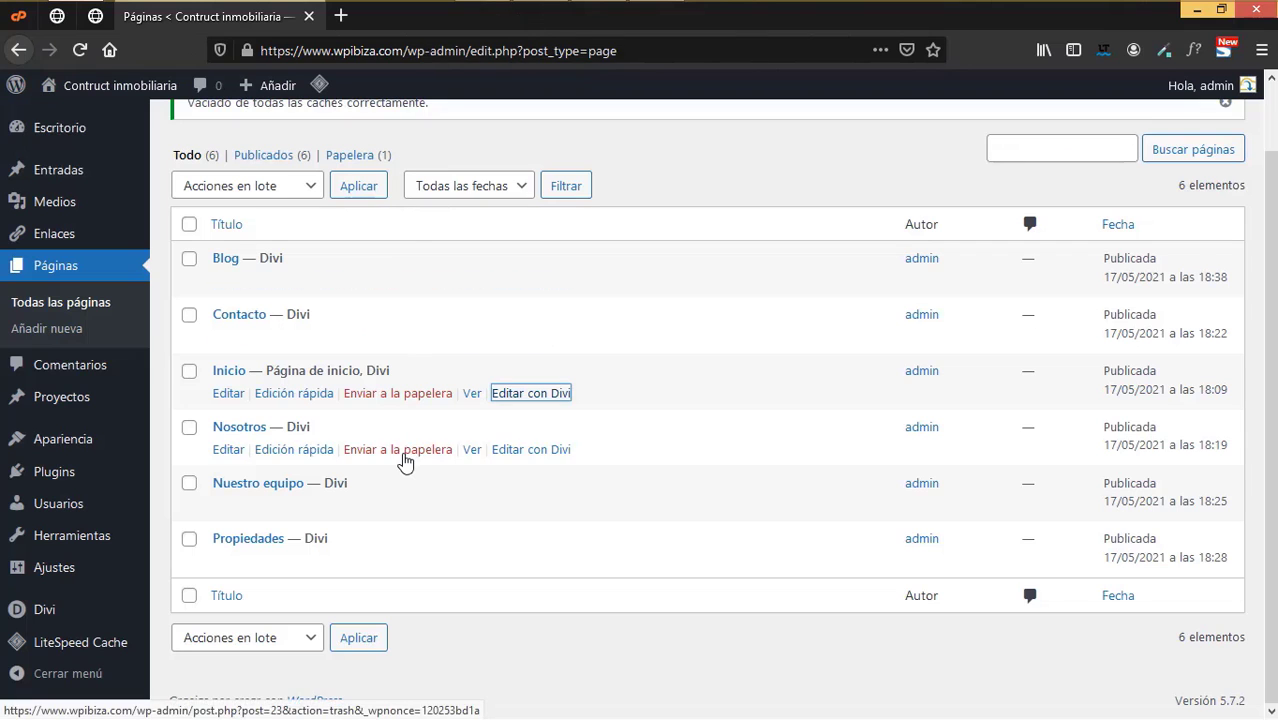
pyautogui.click(540, 338)
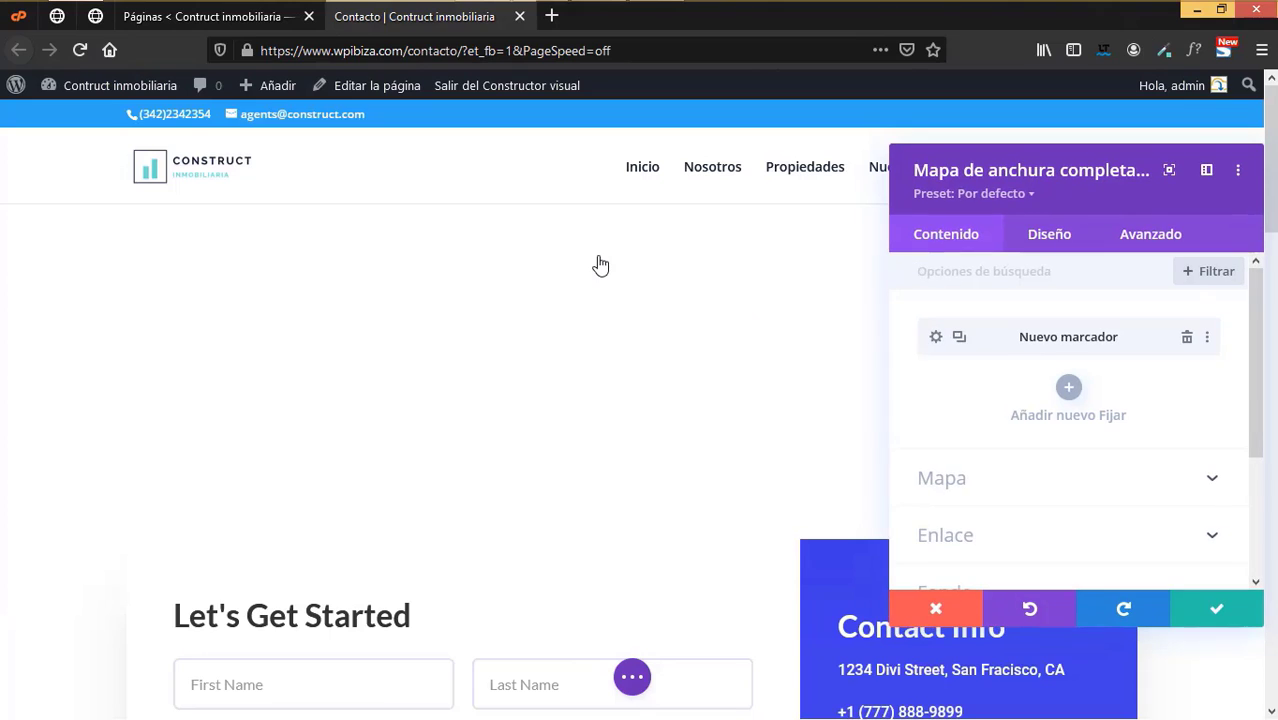
pyautogui.click(935, 342)
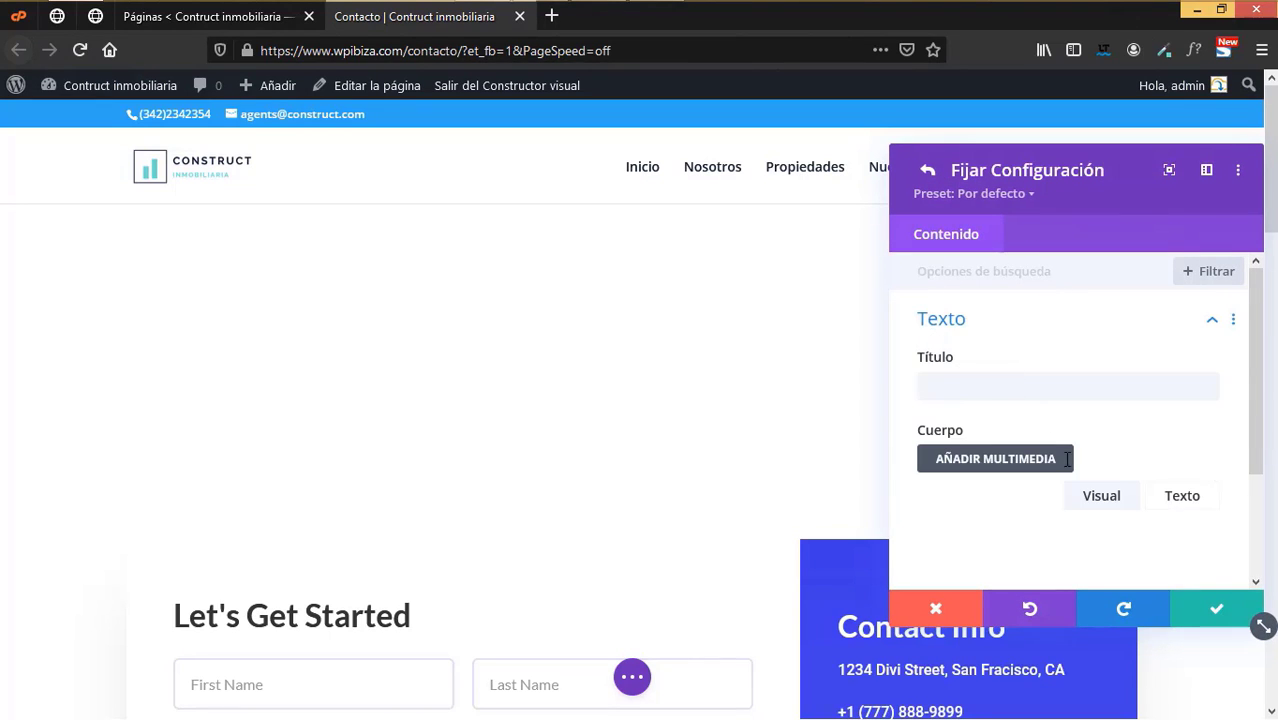
pyautogui.scroll(-2, 1066, 457)
pyautogui.scroll(-2, 1064, 457)
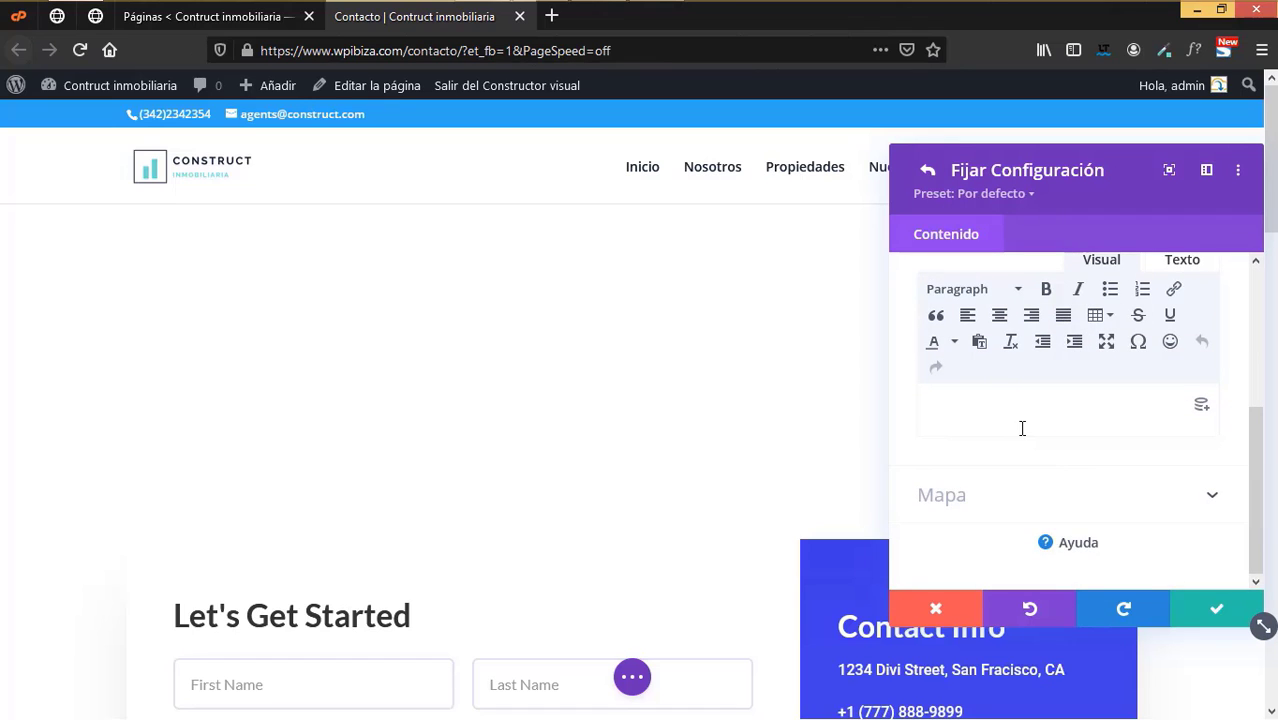
pyautogui.scroll(3, 1022, 428)
pyautogui.click(970, 362)
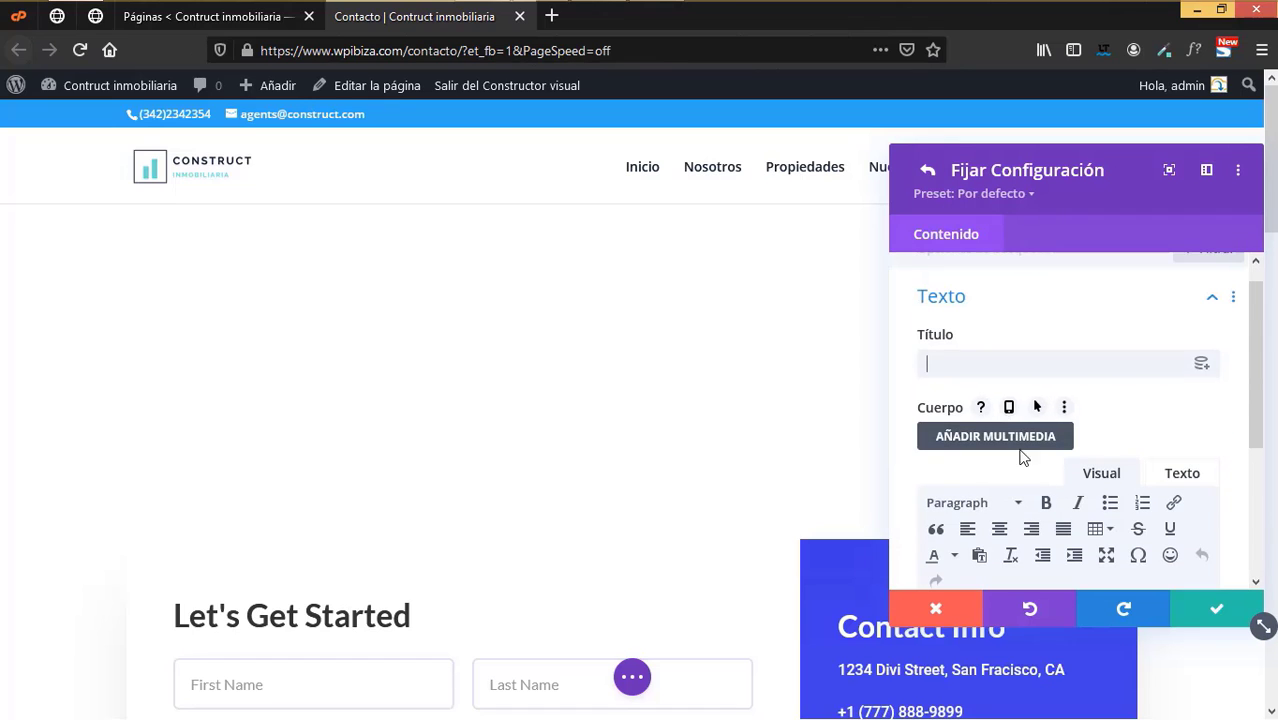
pyautogui.scroll(-3, 1021, 451)
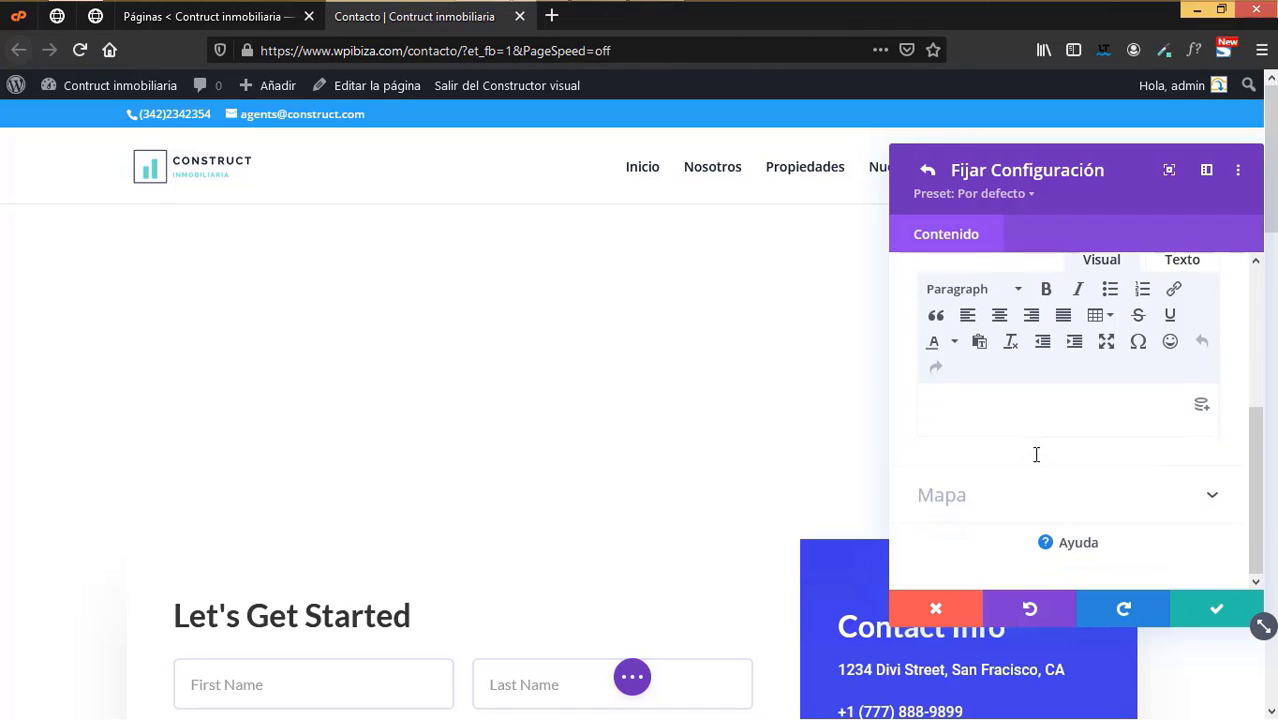
# - Copy the pin's address 'San Francisco, CA, USA' and return to the WordPress Pages list
pyautogui.click(954, 515)
pyautogui.scroll(-3, 1189, 486)
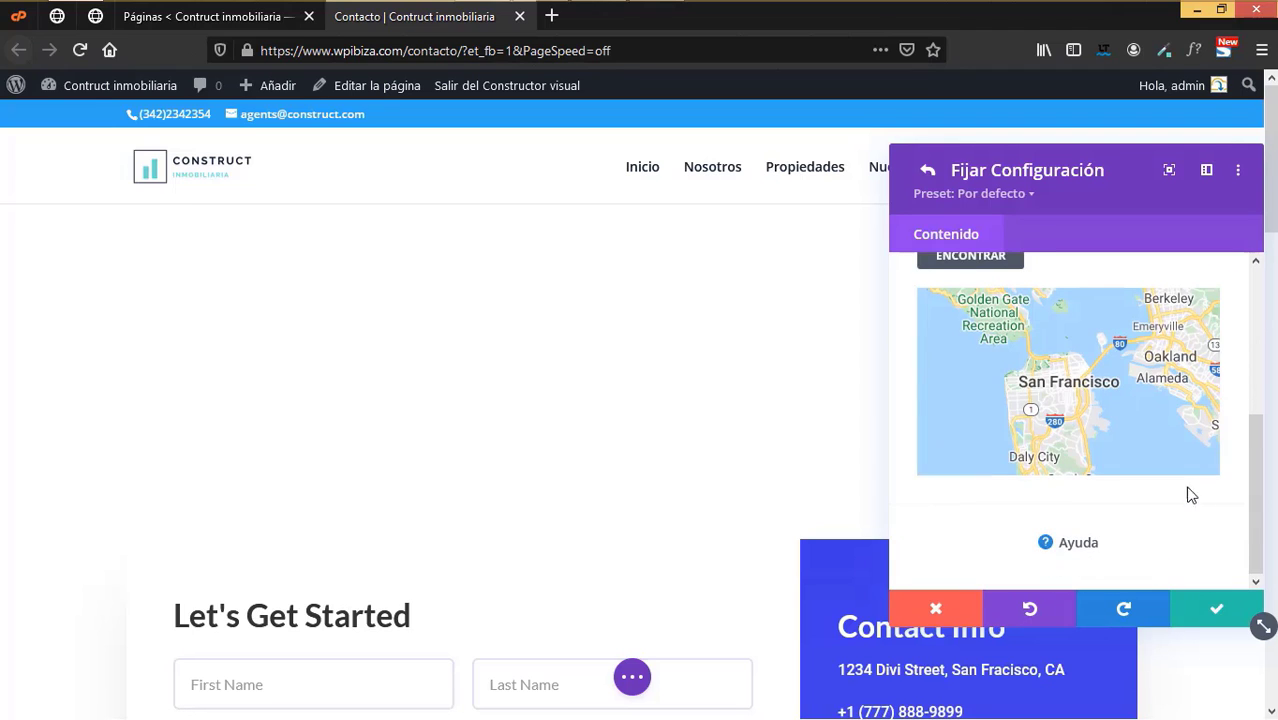
pyautogui.scroll(2, 1167, 488)
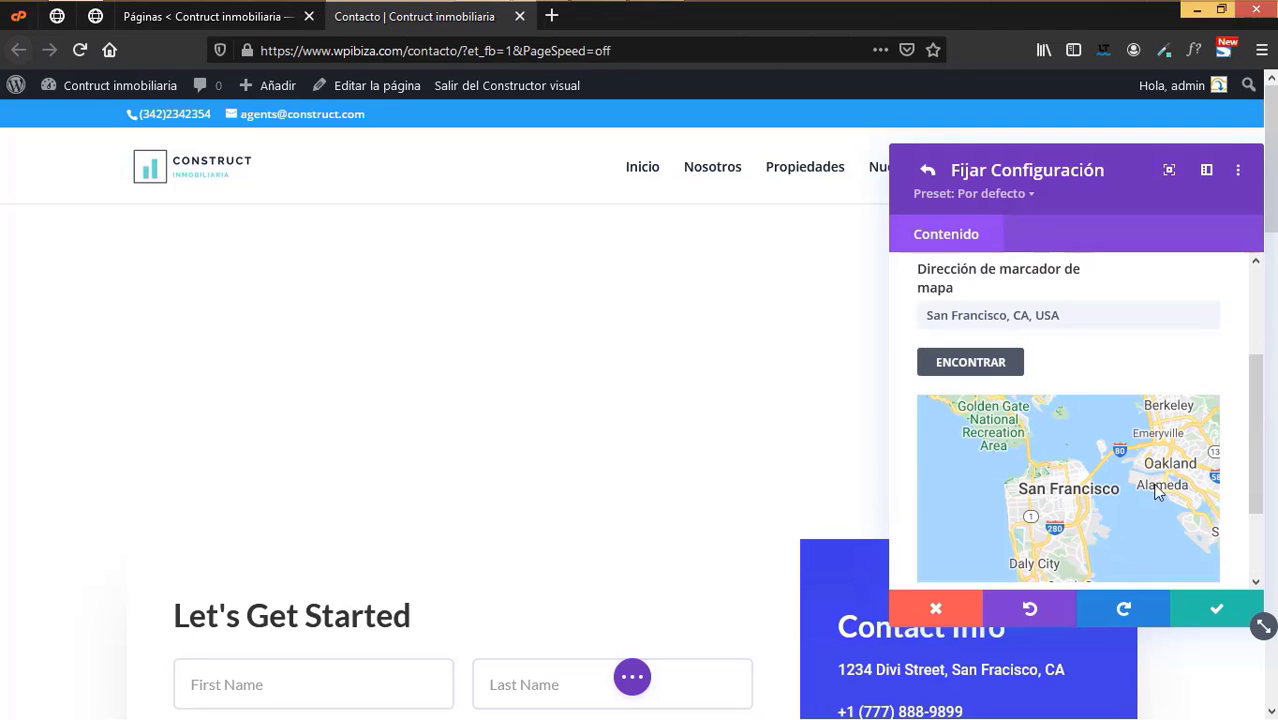
pyautogui.click(983, 318)
pyautogui.moveTo(918, 315); pyautogui.dragTo(1056, 318)
pyautogui.rightClick(1056, 318)
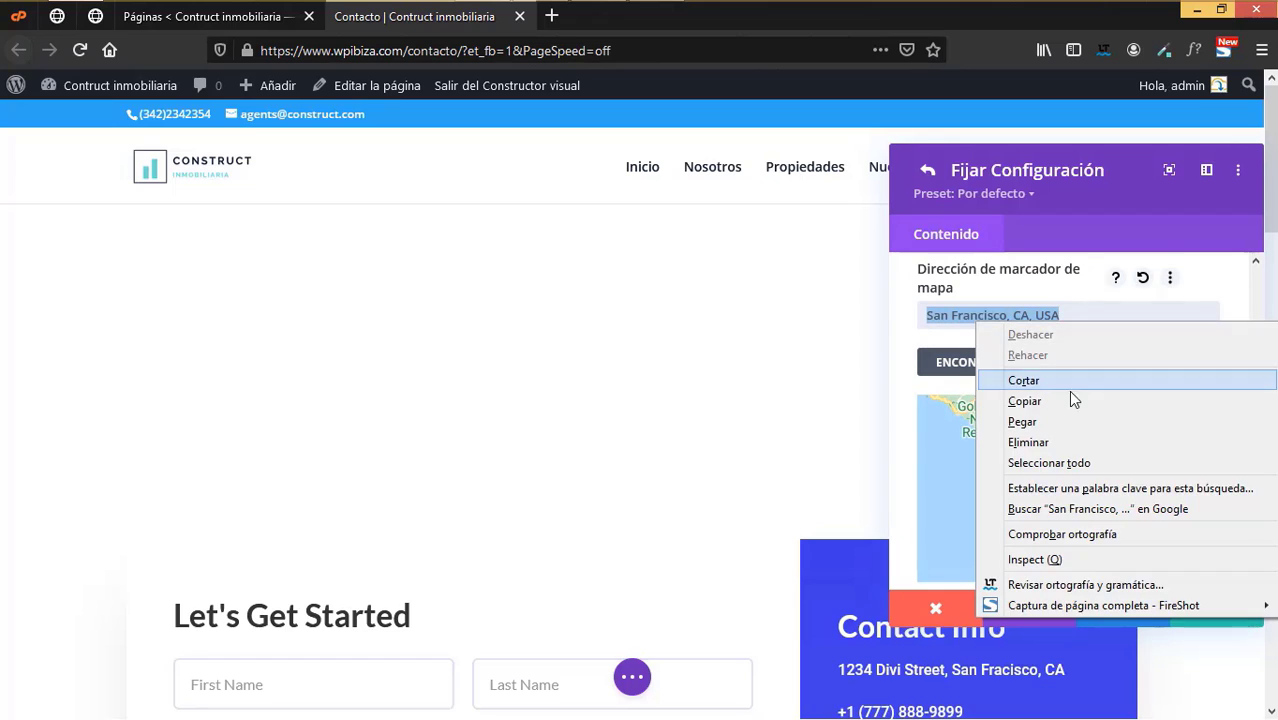
pyautogui.click(1064, 400)
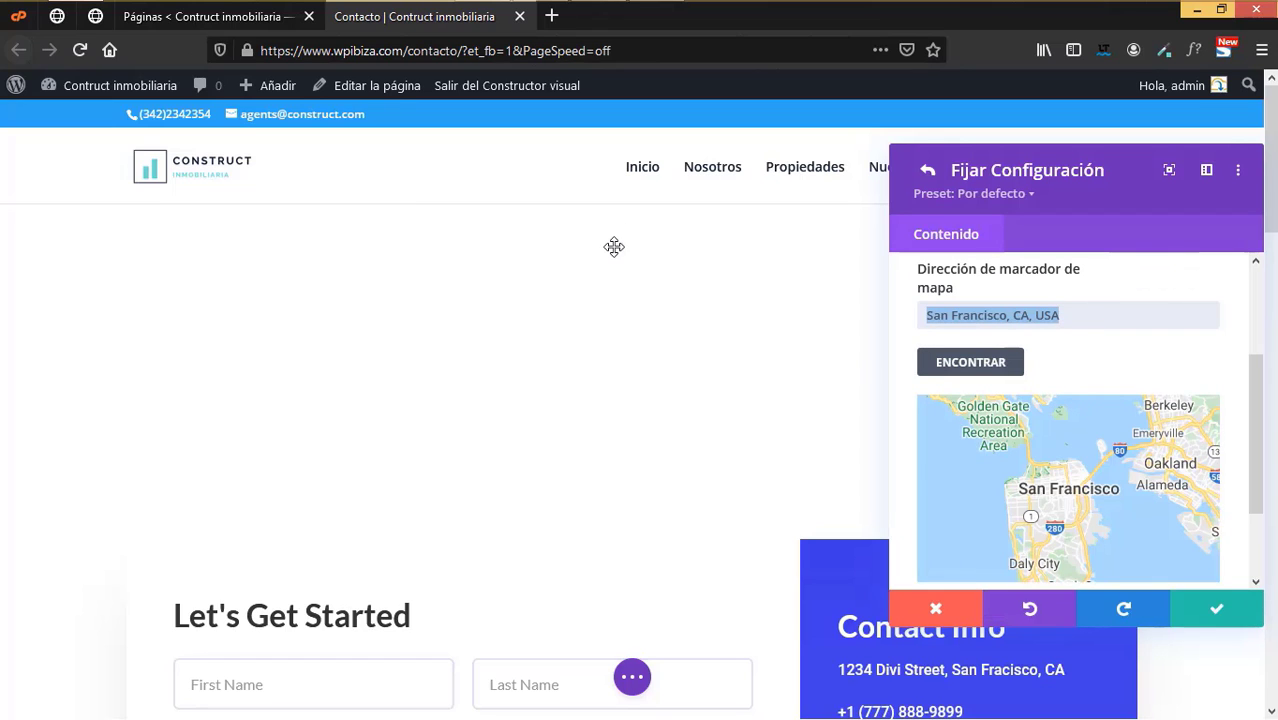
pyautogui.click(248, 27)
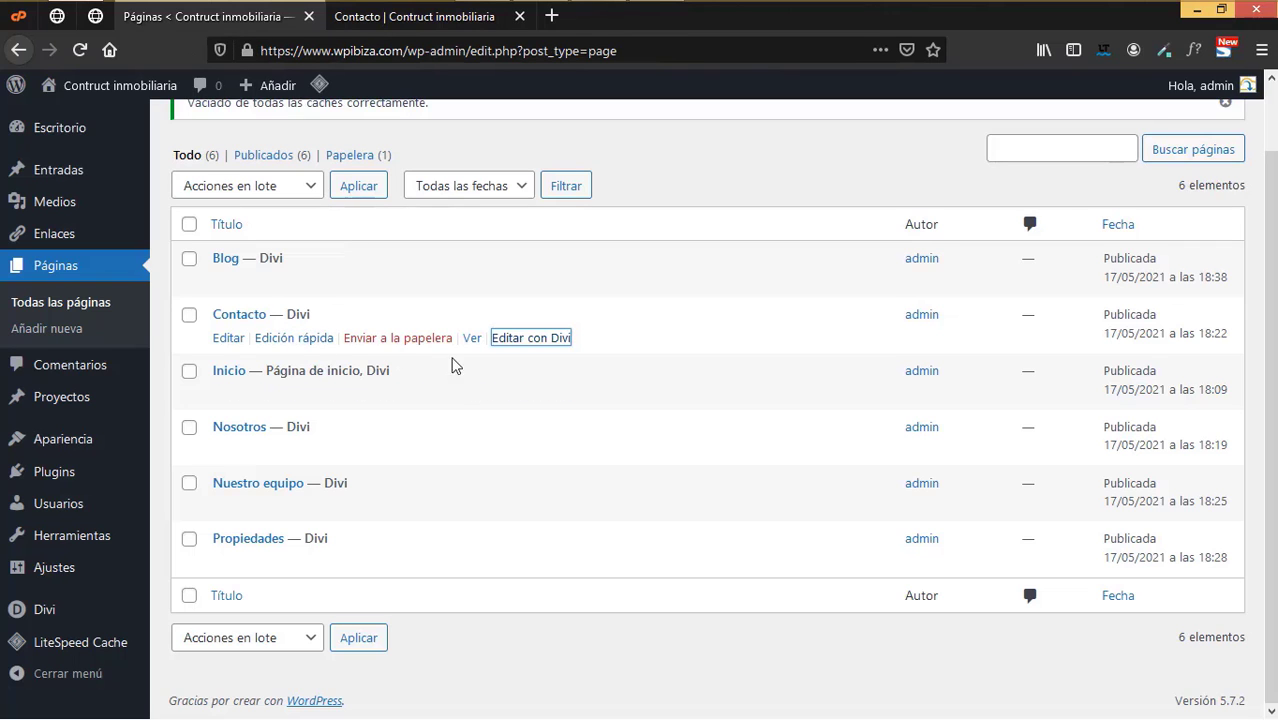
# - Preview the live Contacto page in a new tab, close it, and open a Google search tab
pyautogui.rightClick(473, 340)
pyautogui.click(560, 354)
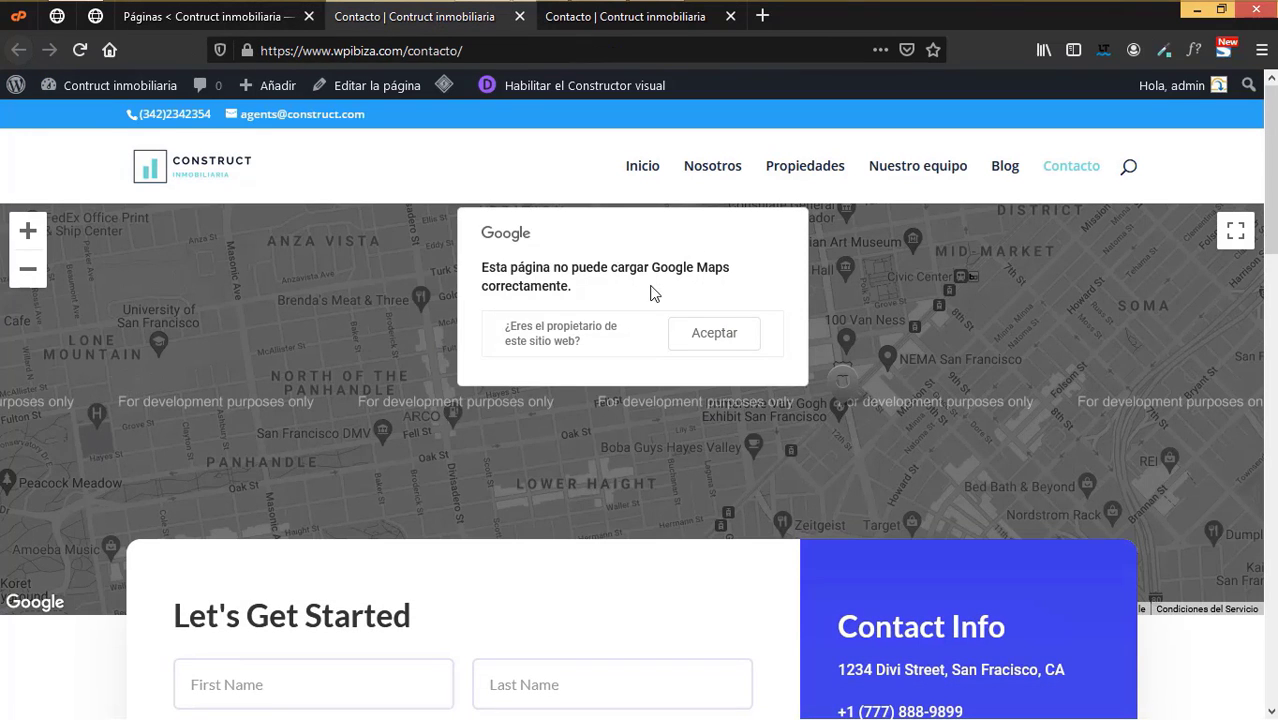
pyautogui.click(518, 17)
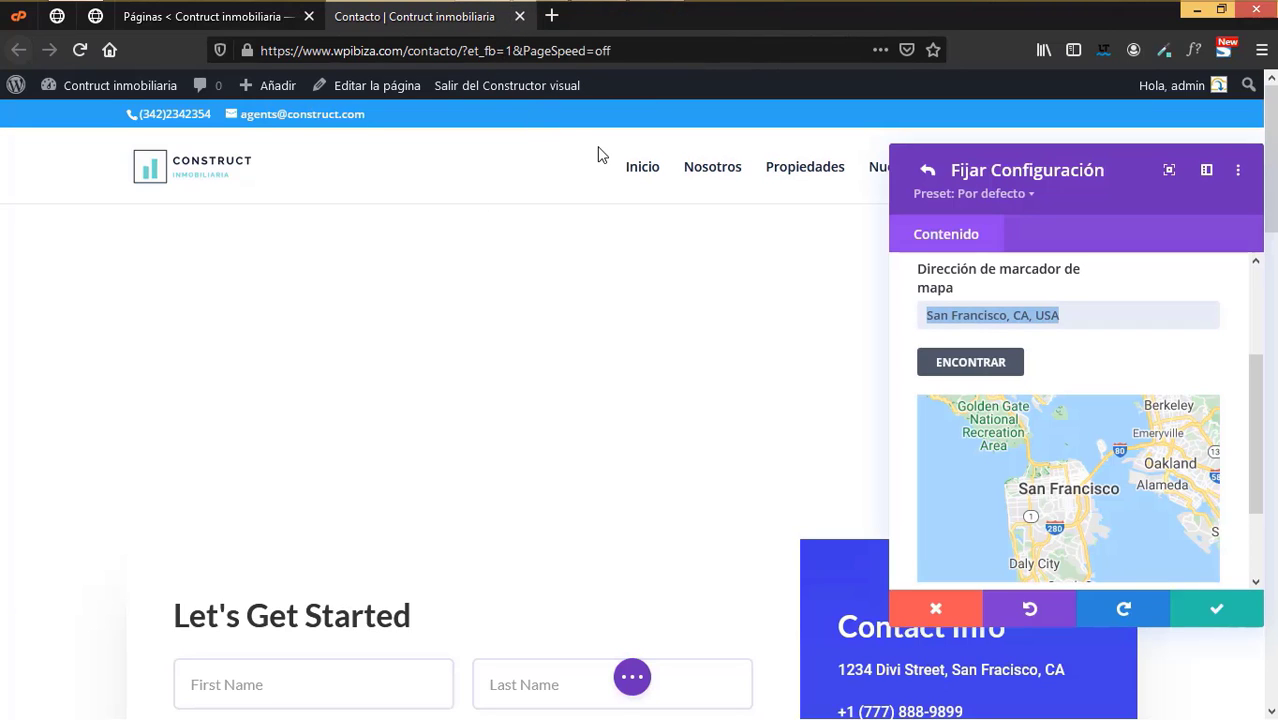
pyautogui.click(551, 16)
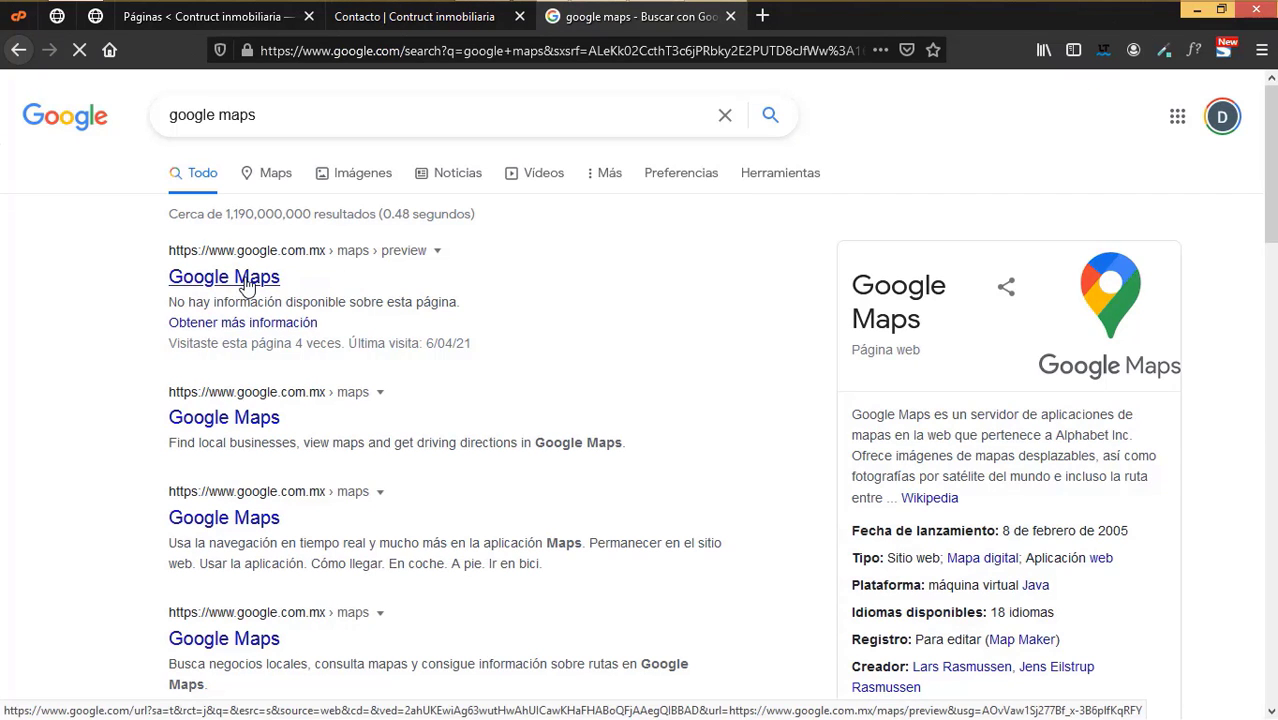
# - Copy the Google Maps embed HTML for the San Francisco map, then close the Maps tab
pyautogui.click(245, 283)
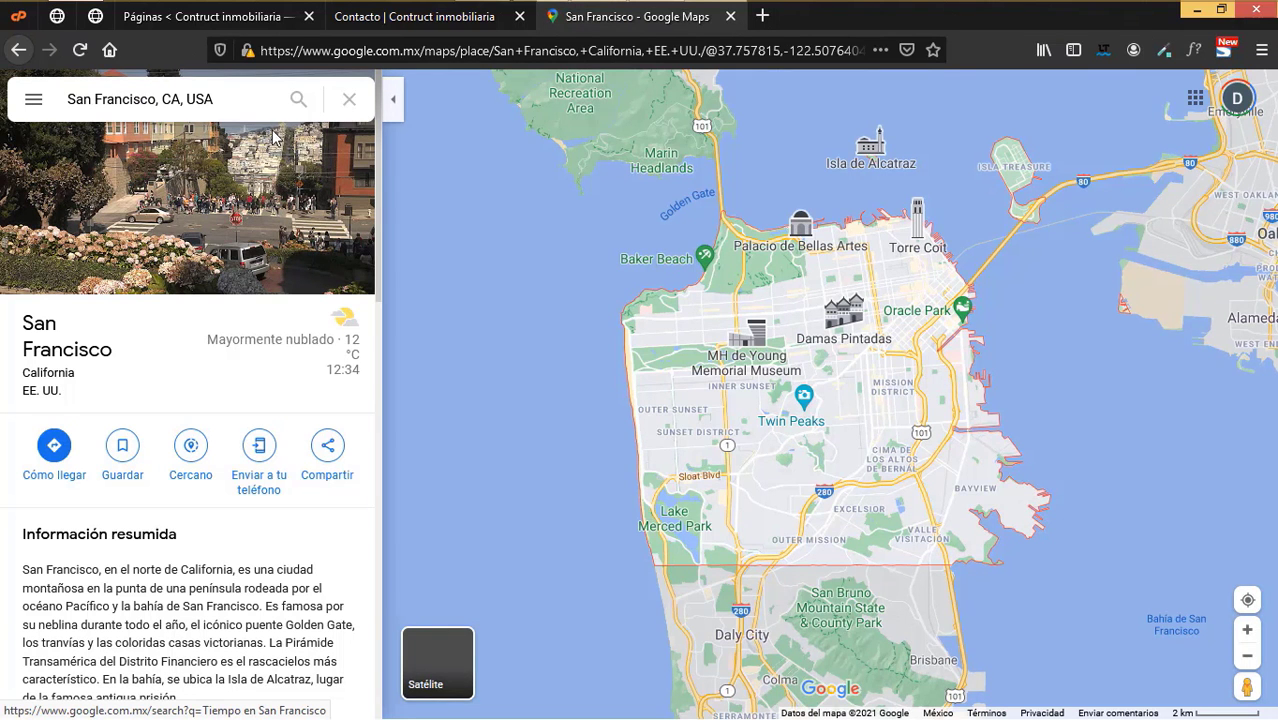
pyautogui.click(328, 447)
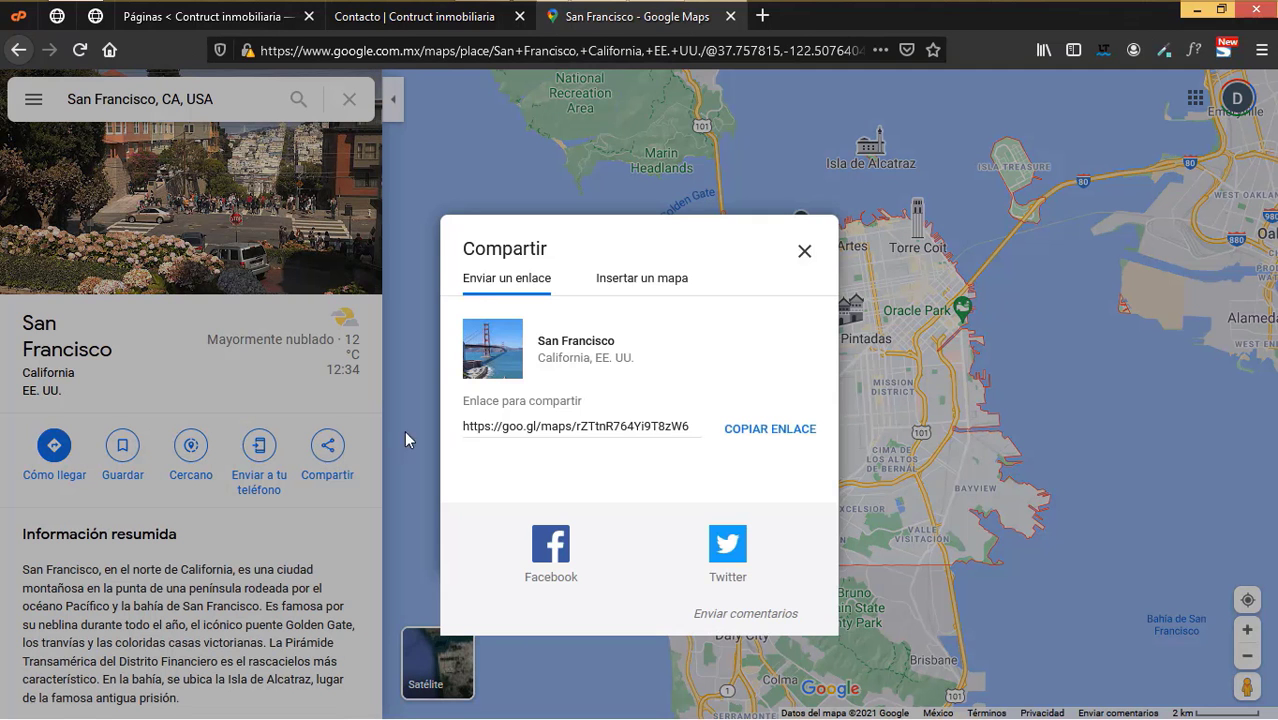
pyautogui.click(645, 280)
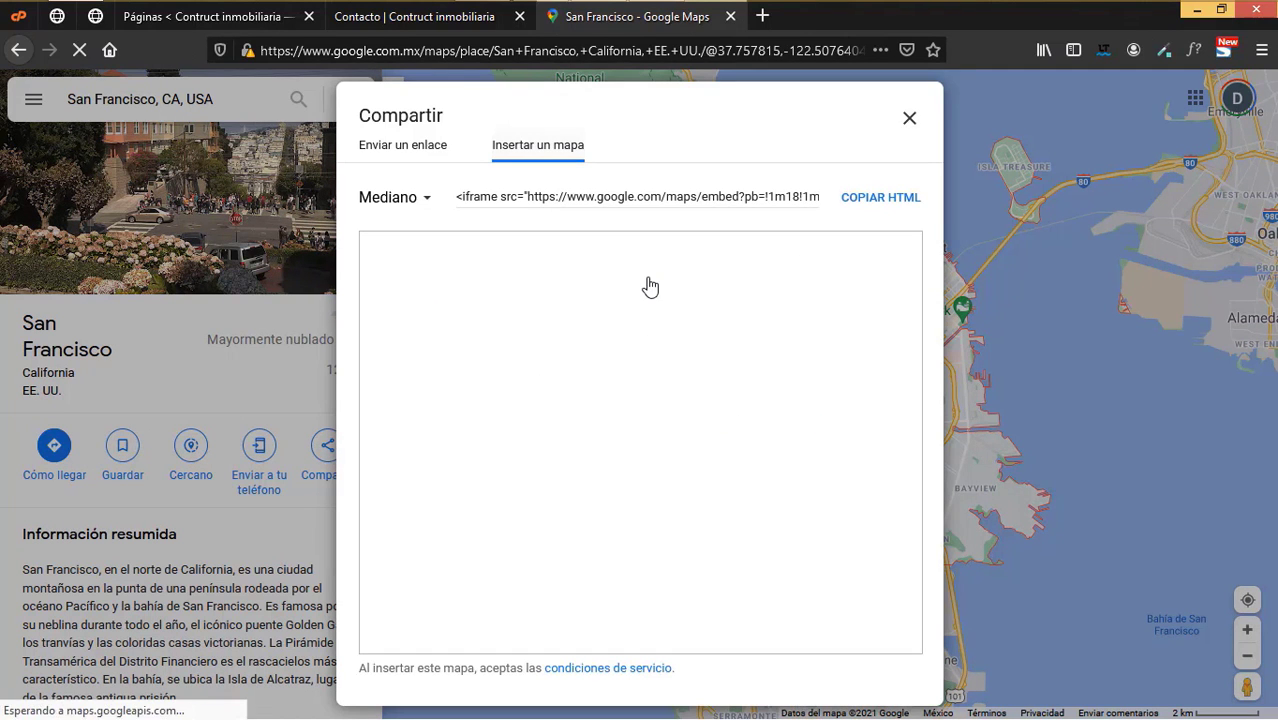
pyautogui.click(884, 199)
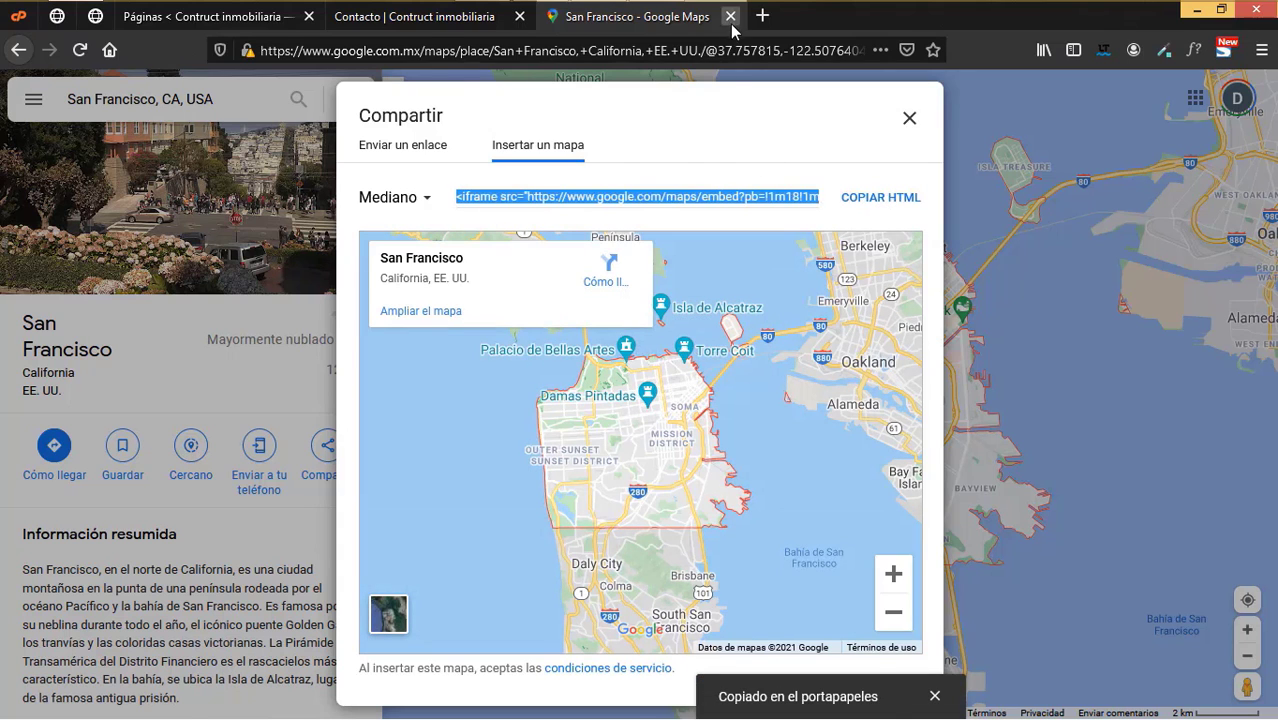
pyautogui.click(729, 17)
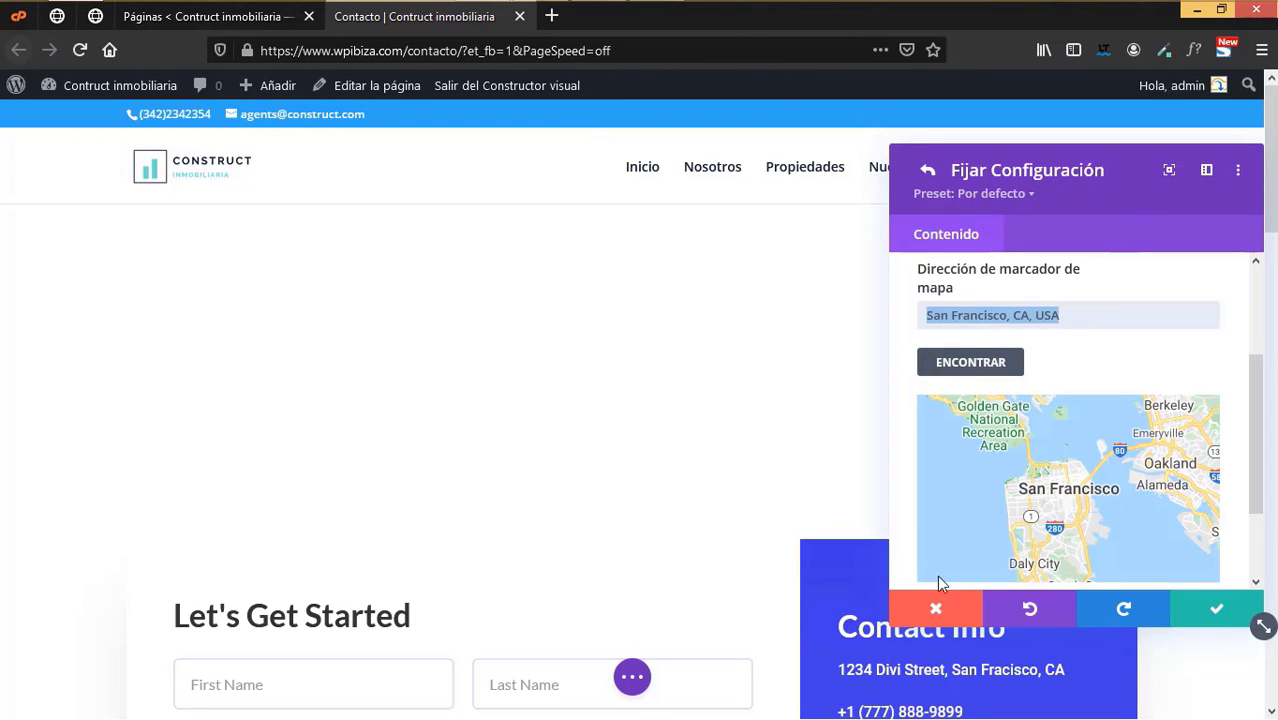
# - Close the pin settings and delete the empty map module from the Contacto page
pyautogui.click(936, 609)
pyautogui.moveTo(653, 277)
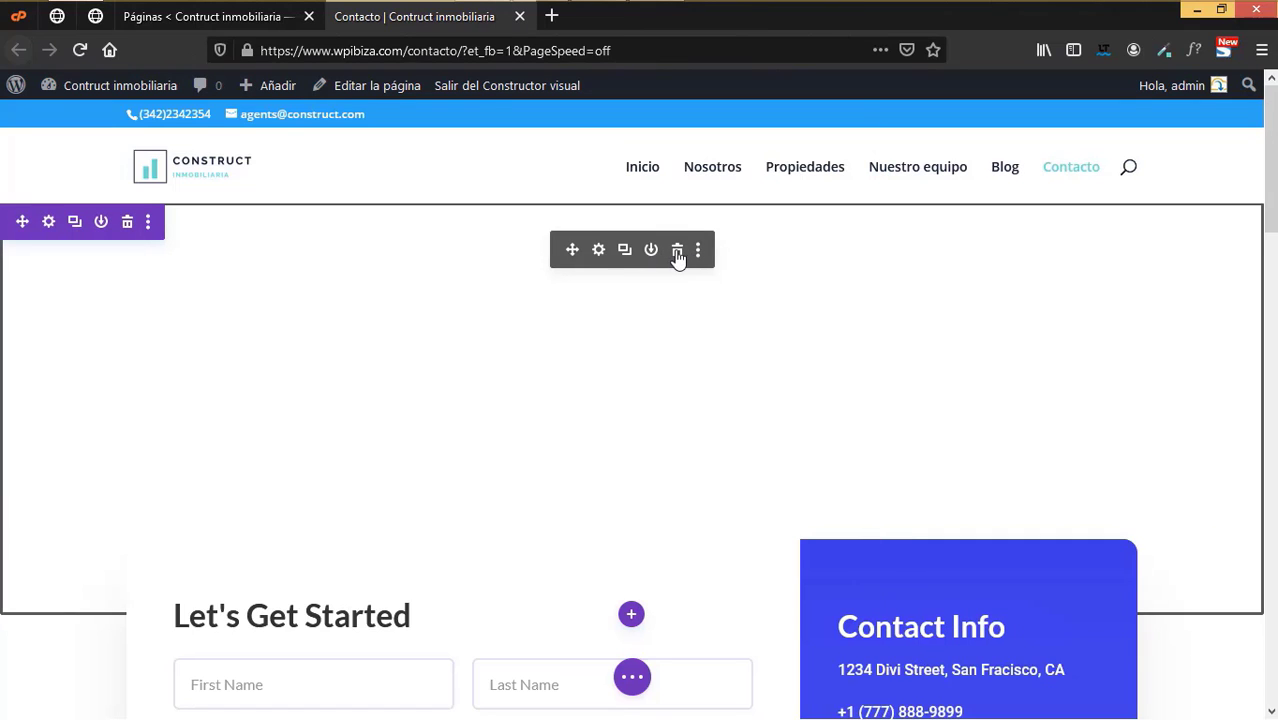
pyautogui.click(679, 252)
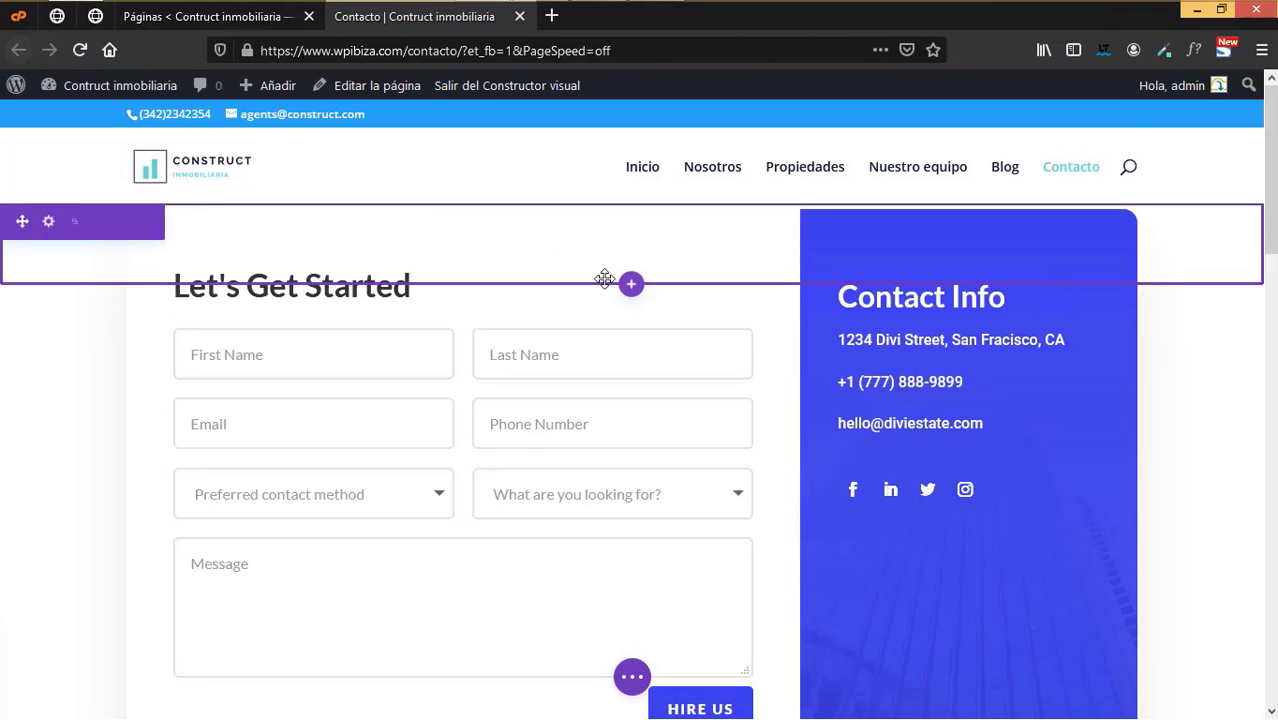
pyautogui.scroll(-3, 605, 277)
pyautogui.scroll(3, 177, 331)
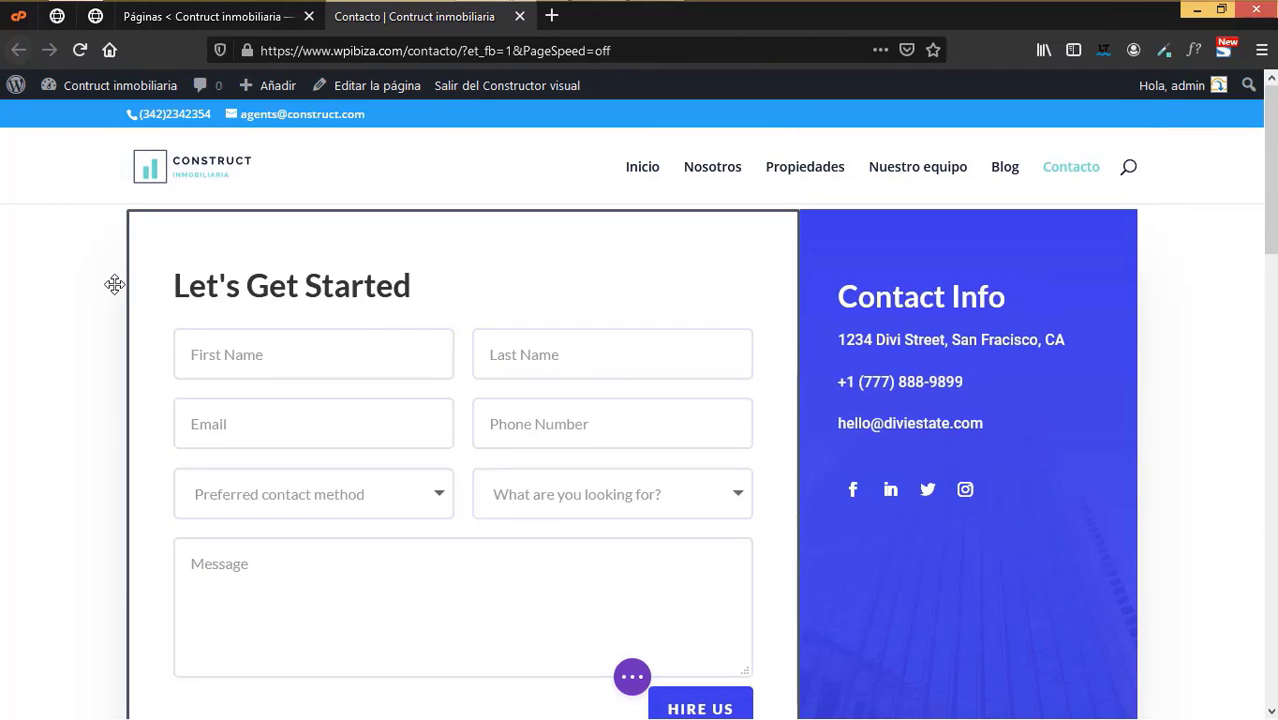
pyautogui.scroll(-1, 767, 573)
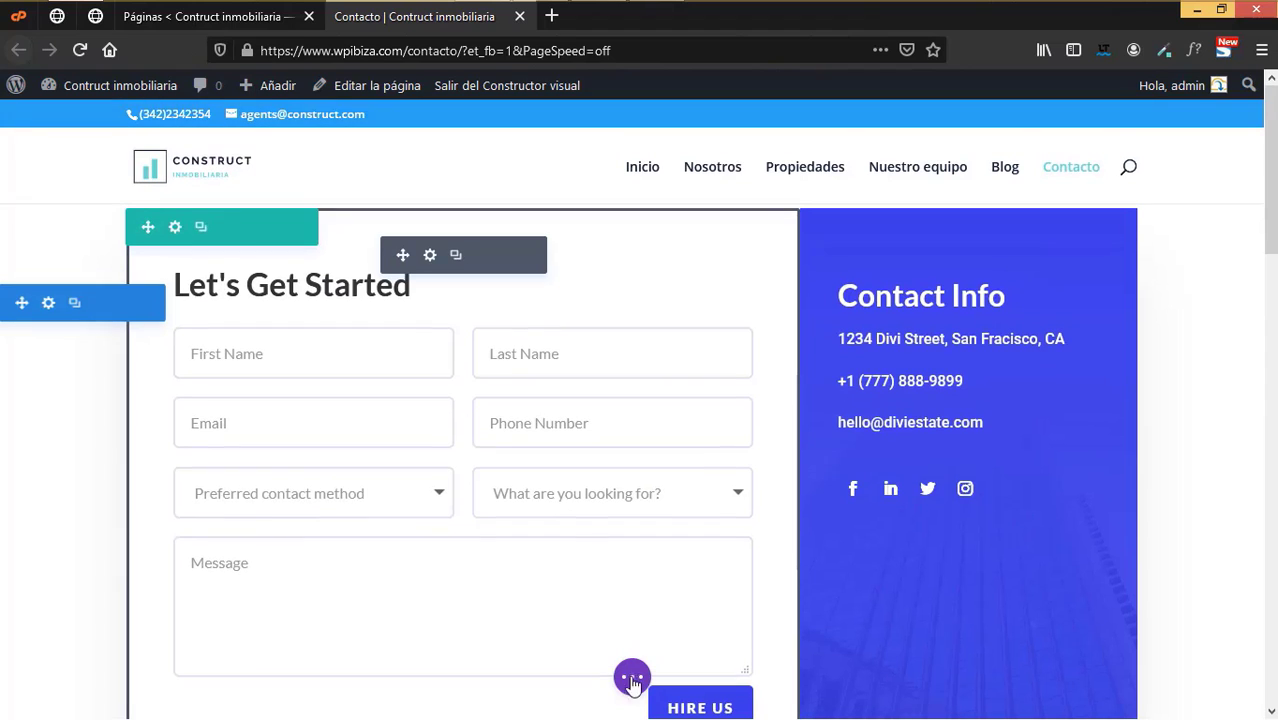
pyautogui.scroll(1, 767, 573)
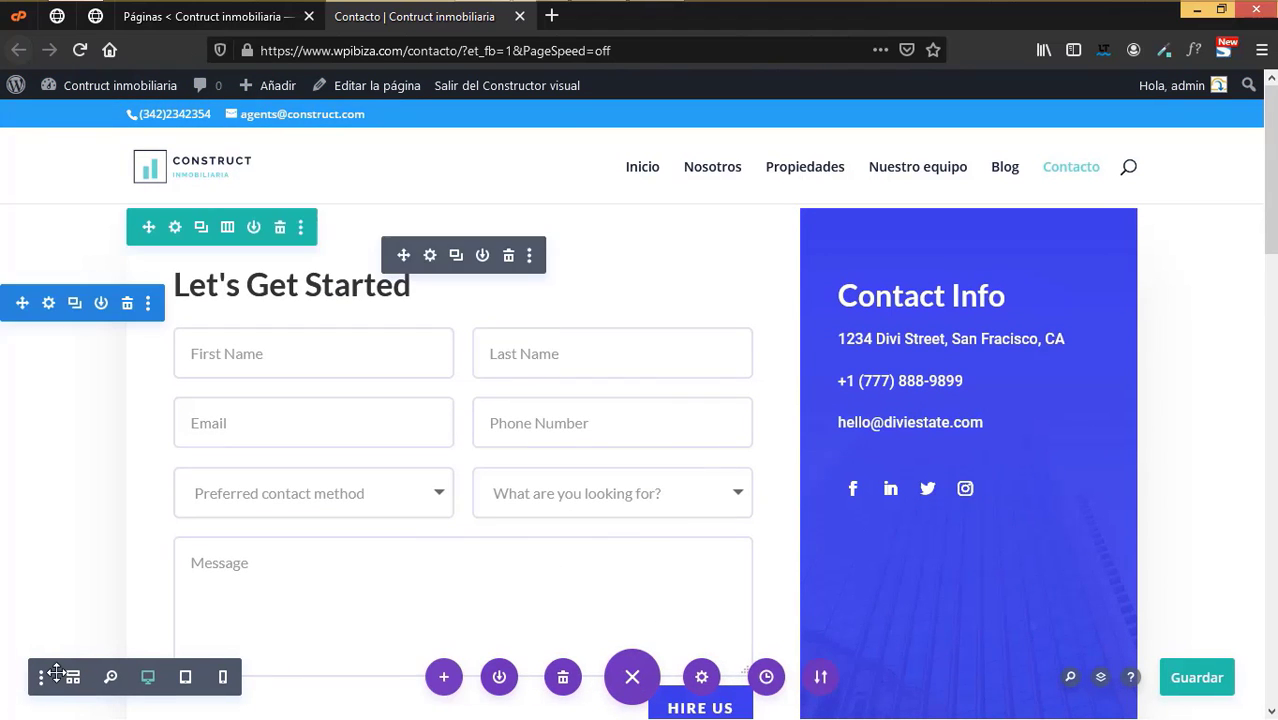
# - In wireframe view, add a full-width Código module to the top section and paste the Maps embed code
pyautogui.click(72, 678)
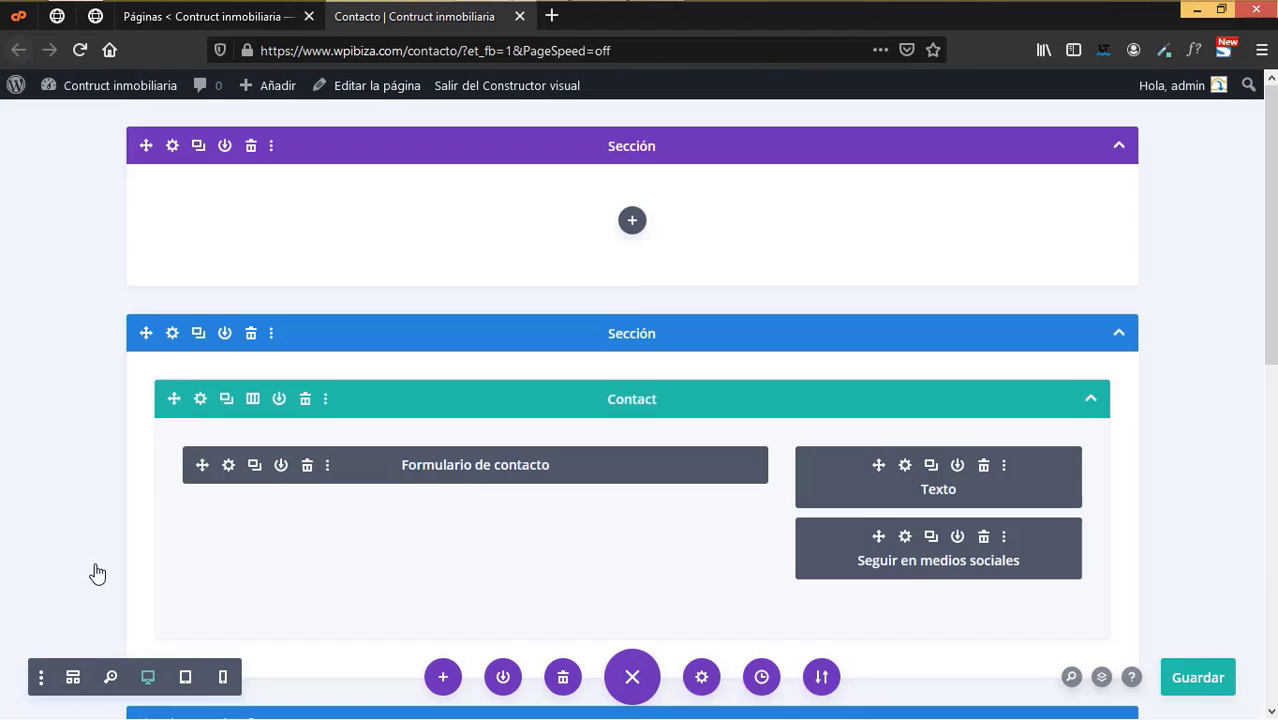
pyautogui.click(633, 224)
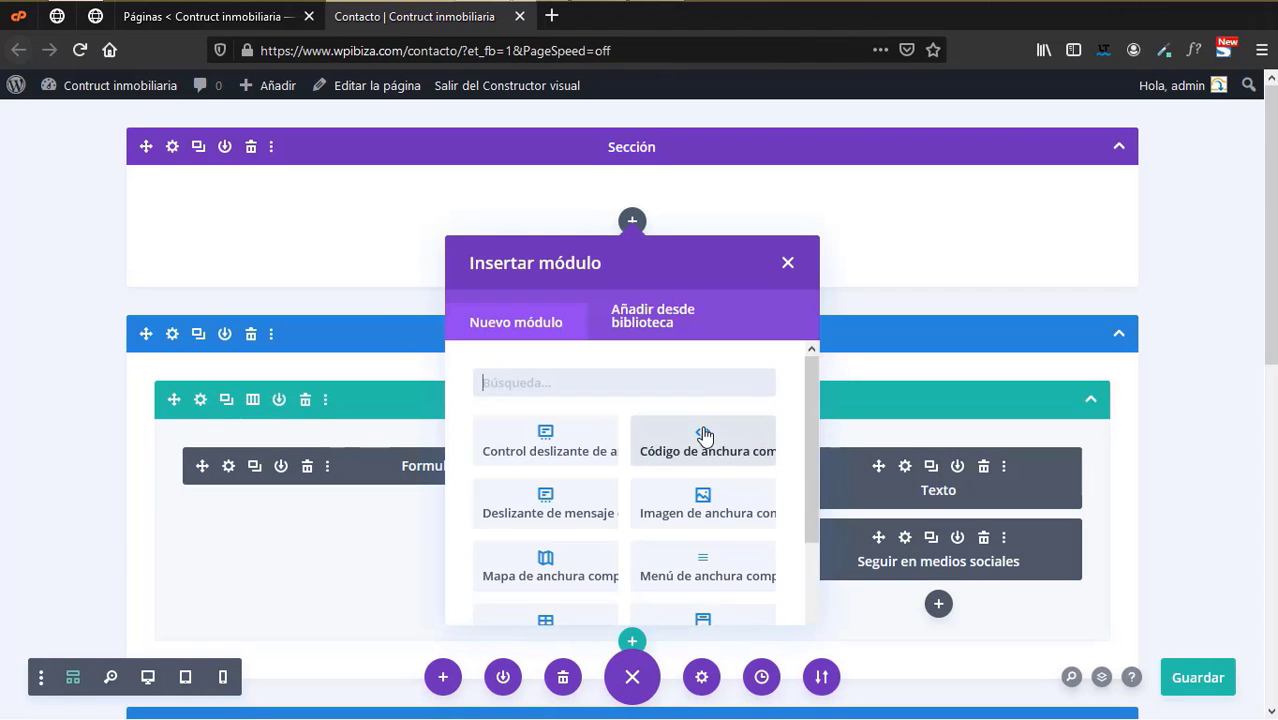
pyautogui.click(704, 436)
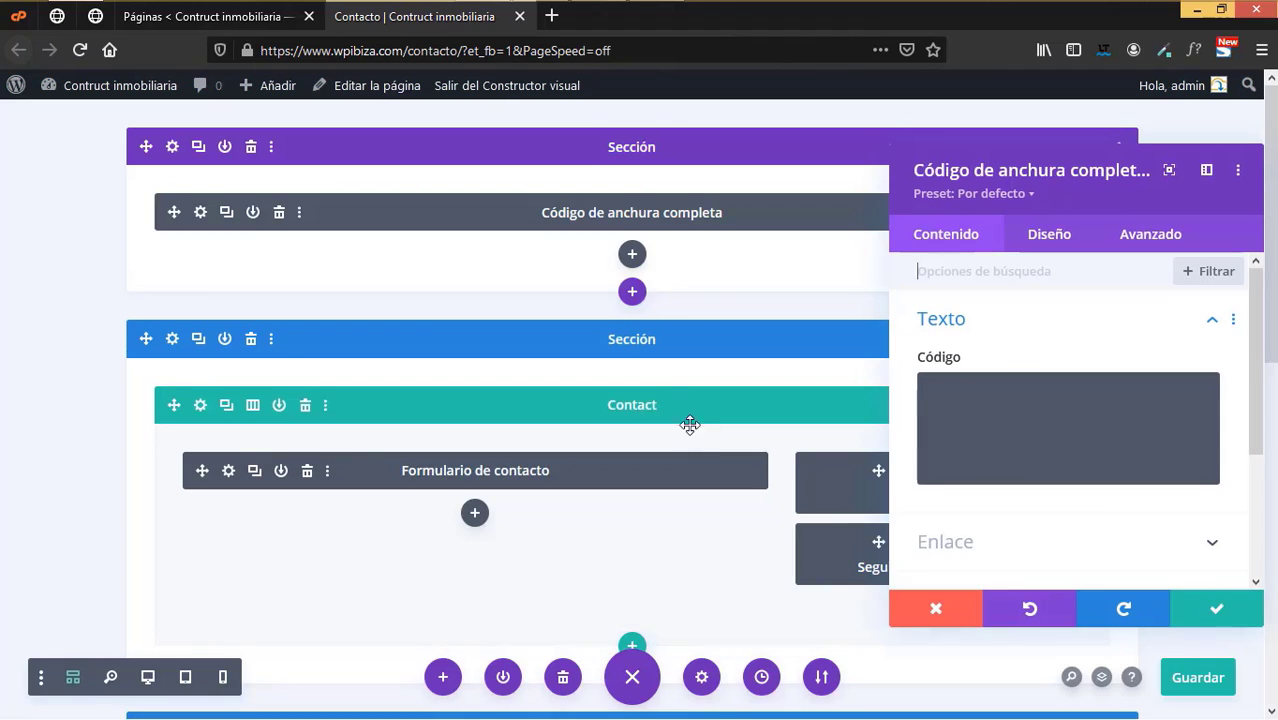
pyautogui.click(989, 401)
pyautogui.rightClick(989, 401)
pyautogui.click(1008, 500)
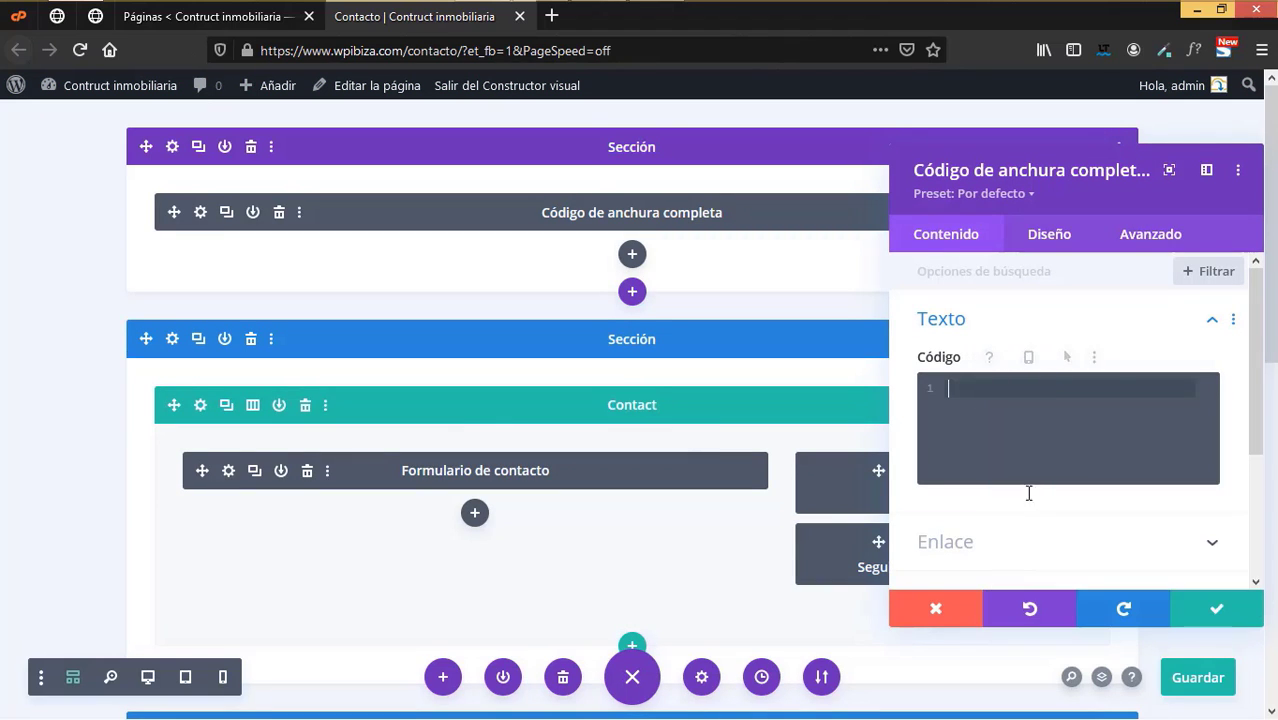
pyautogui.scroll(-2, 1126, 515)
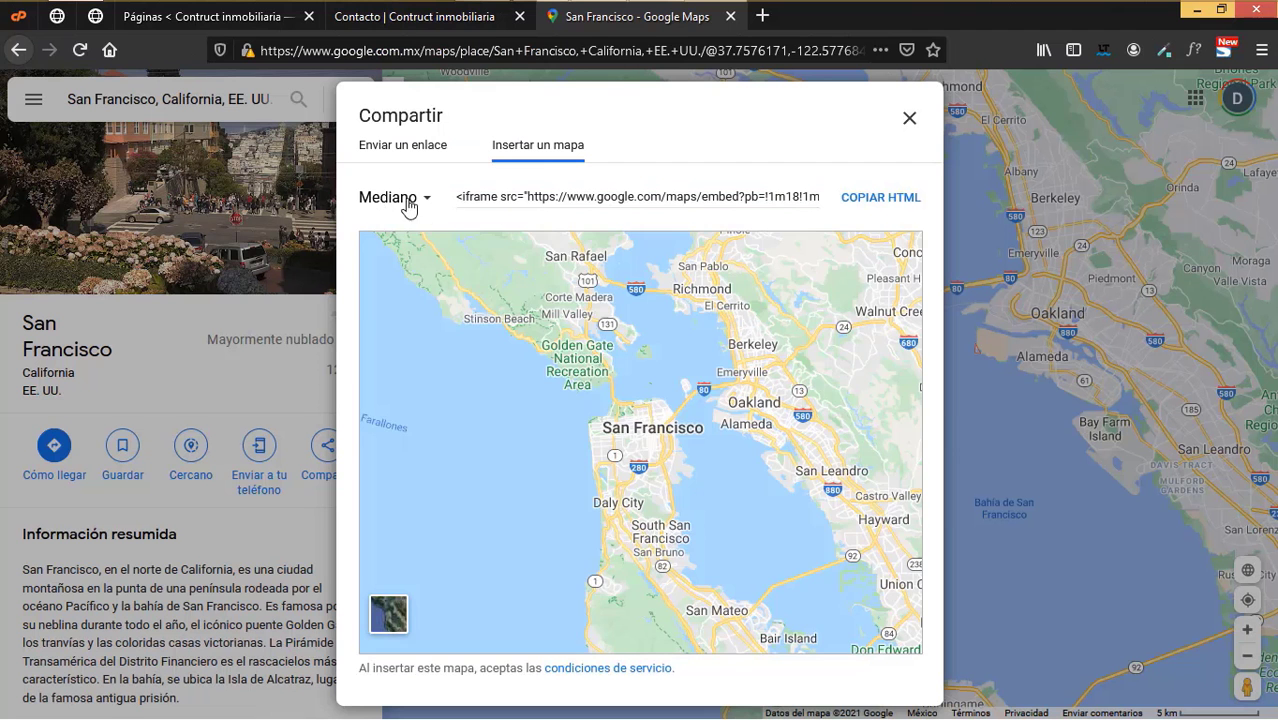
# - Copy a custom 1200 × 350 San Francisco embed and paste it into the Contacto Code module, saving it
pyautogui.click(420, 200)
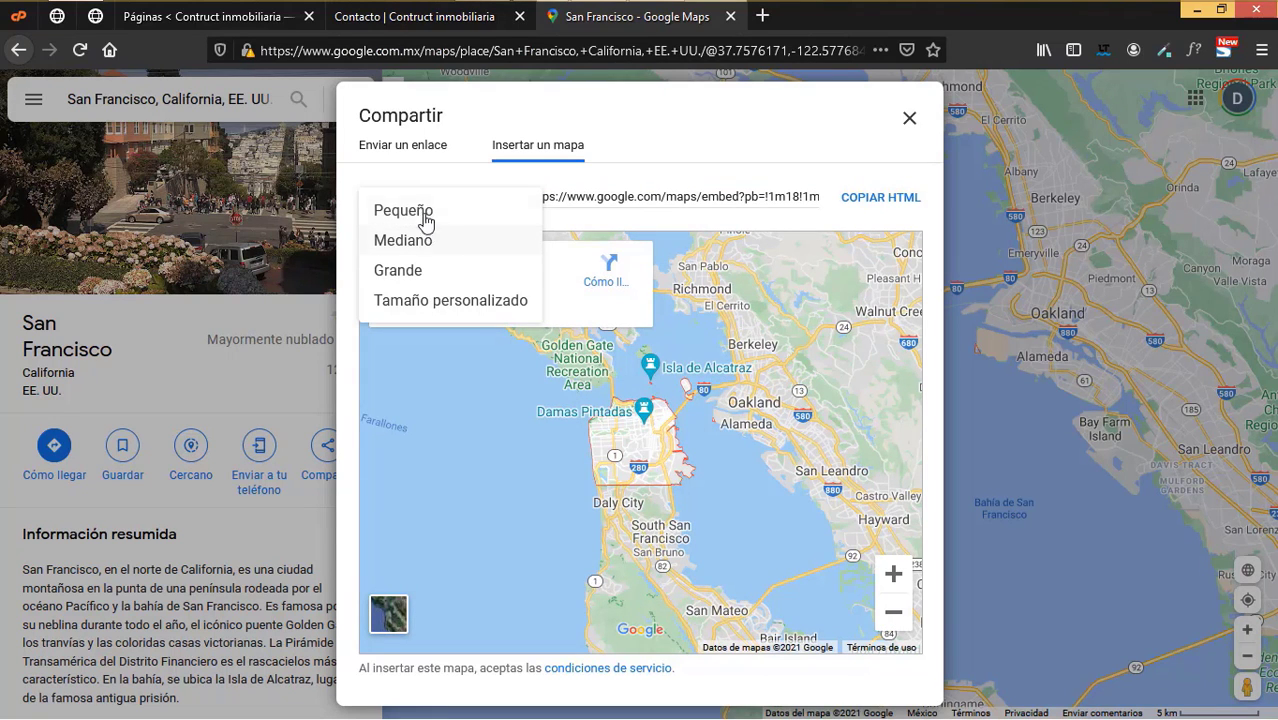
pyautogui.click(437, 301)
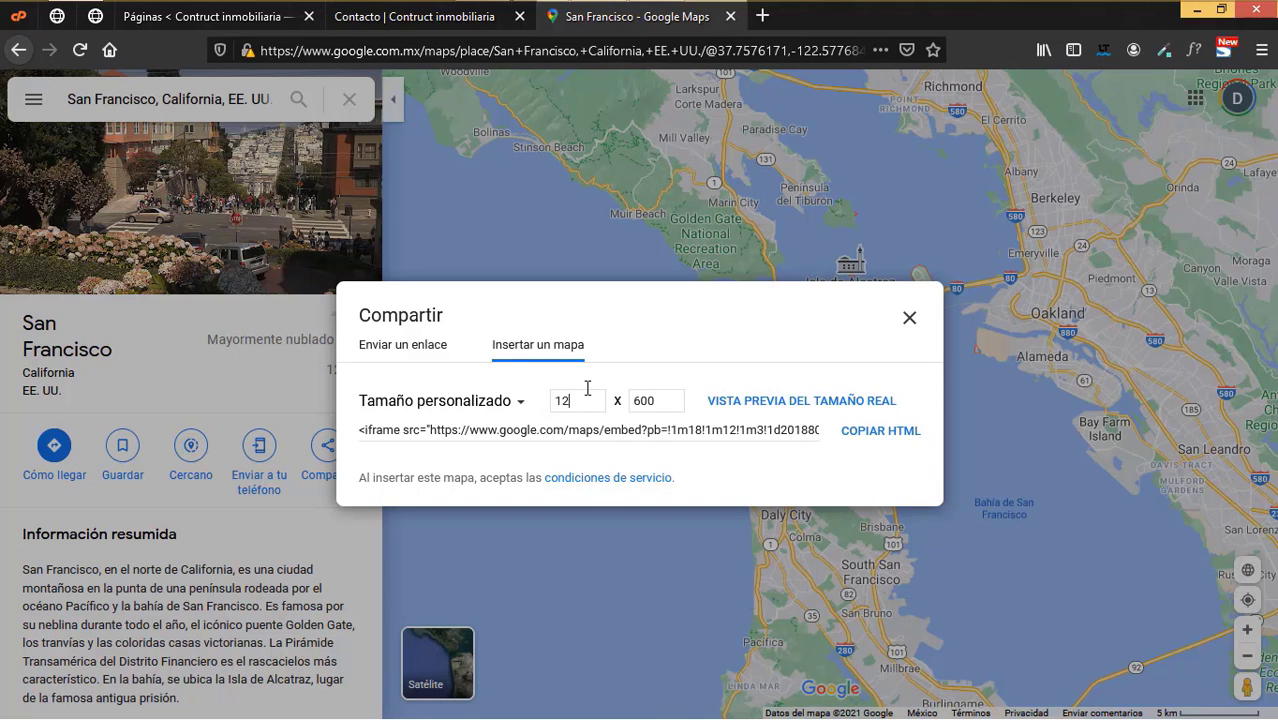
pyautogui.moveTo(662, 402); pyautogui.dragTo(625, 400)
pyautogui.write('350')
pyautogui.click(880, 431)
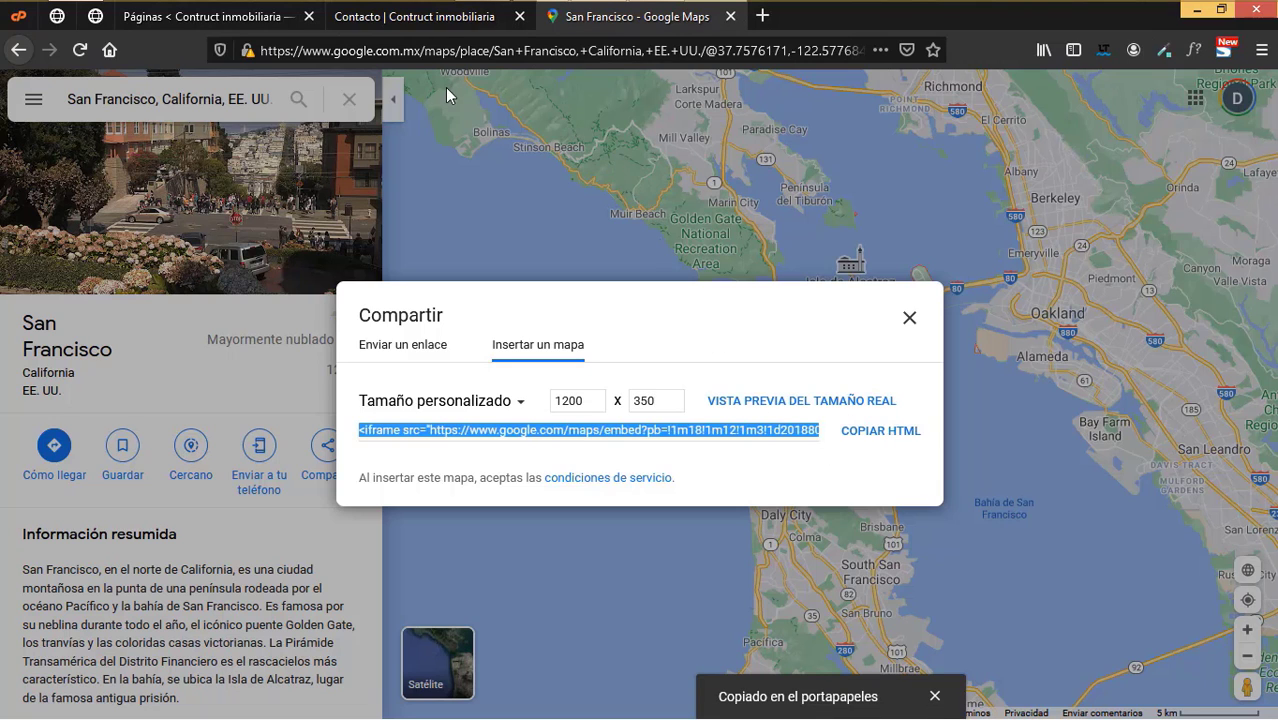
pyautogui.click(422, 18)
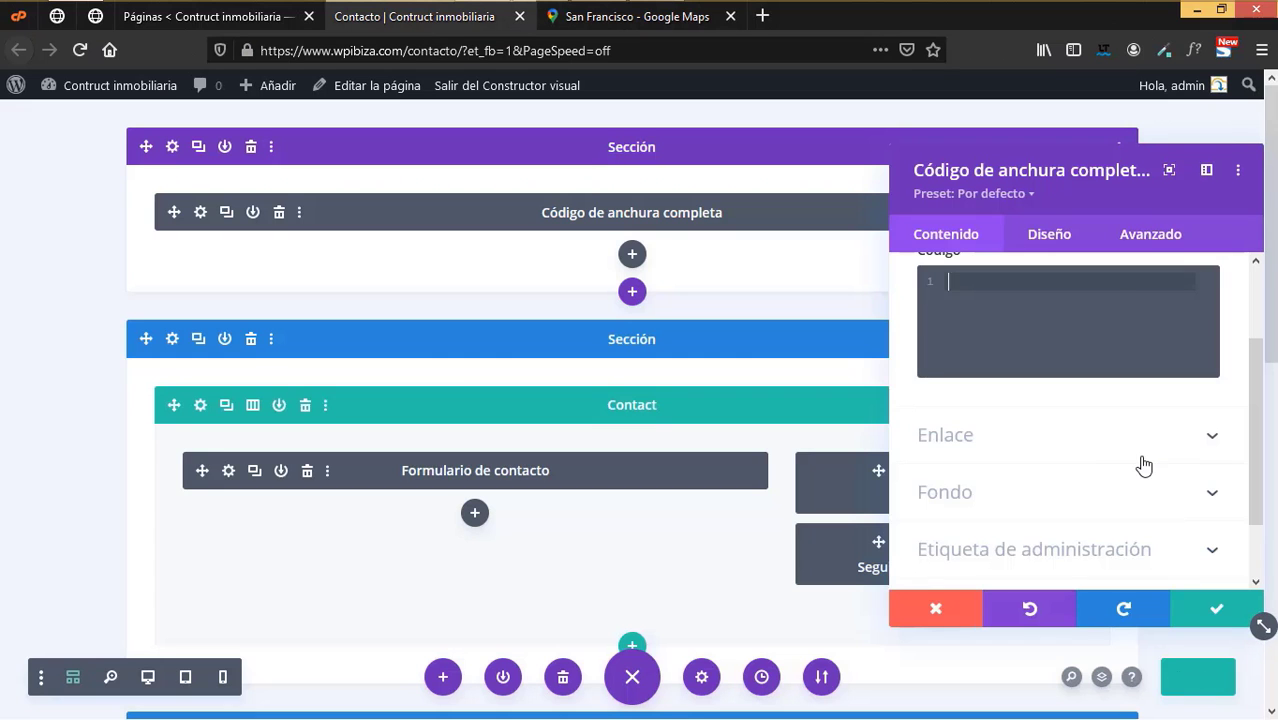
pyautogui.hotkey('ctrl', 'v')
pyautogui.click(1218, 613)
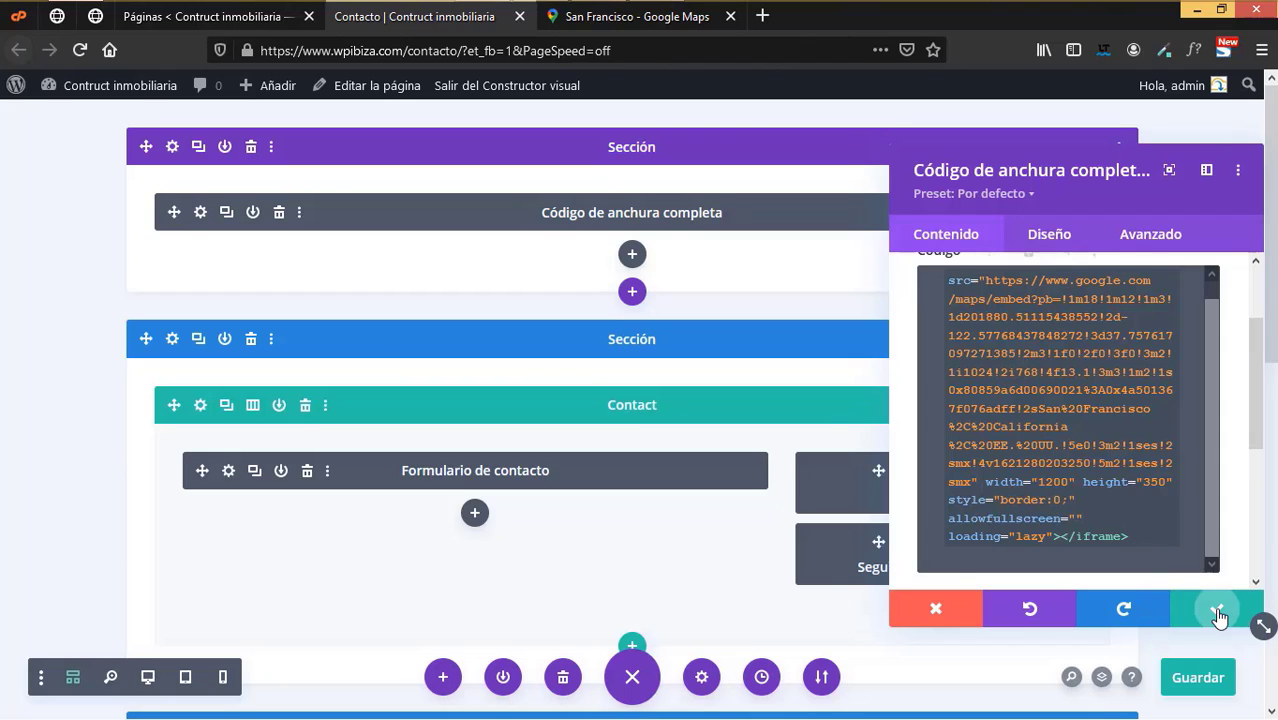
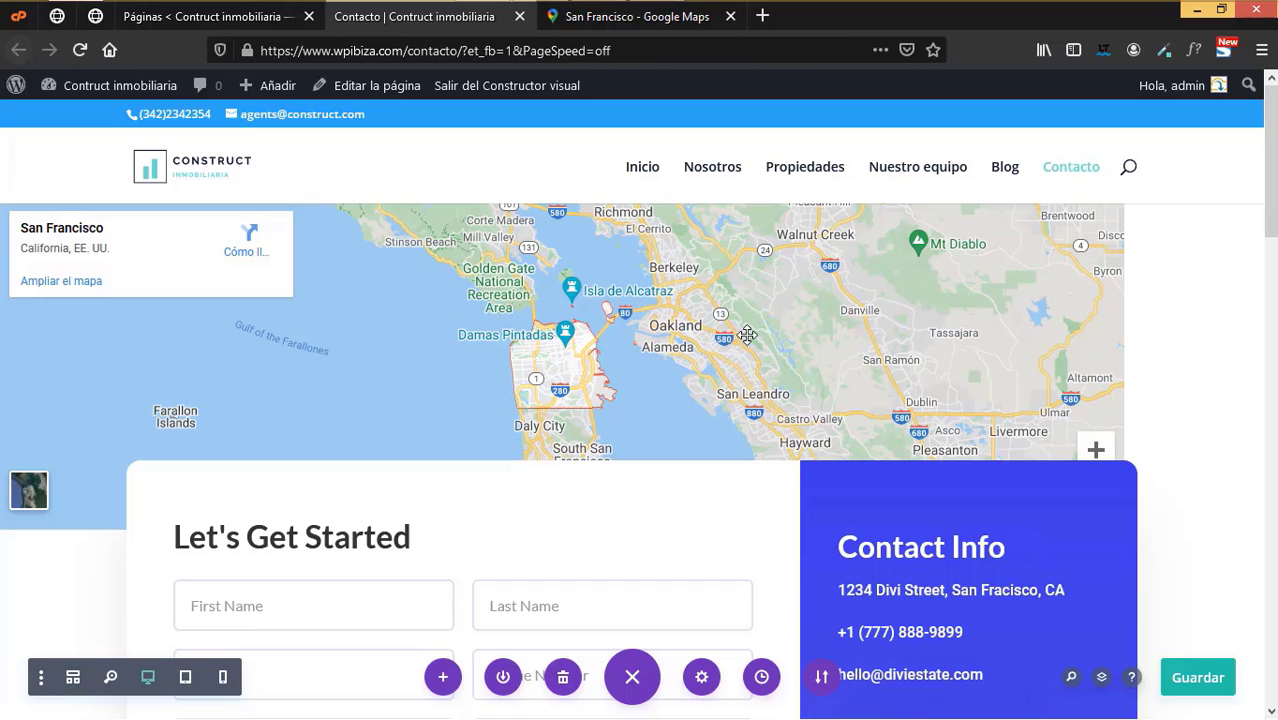
# - Change the contact info block's heading to Contacto
pyautogui.scroll(-3, 710, 420)
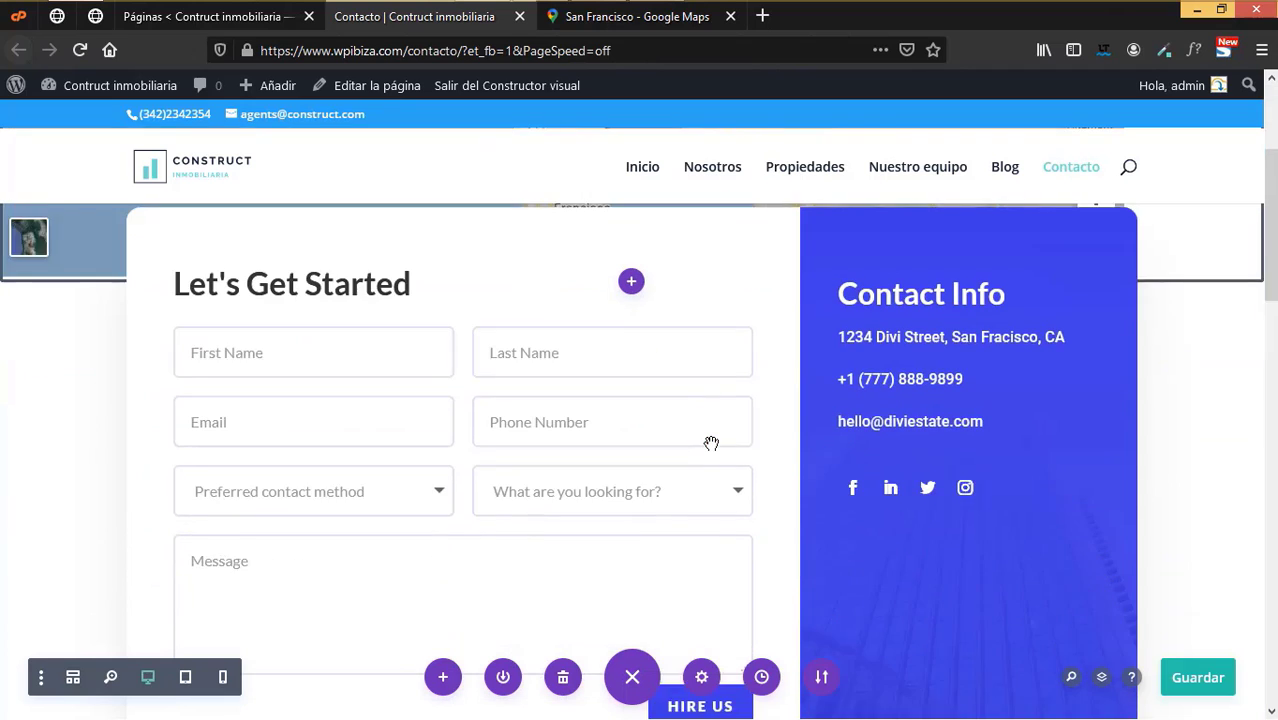
pyautogui.scroll(1, 689, 441)
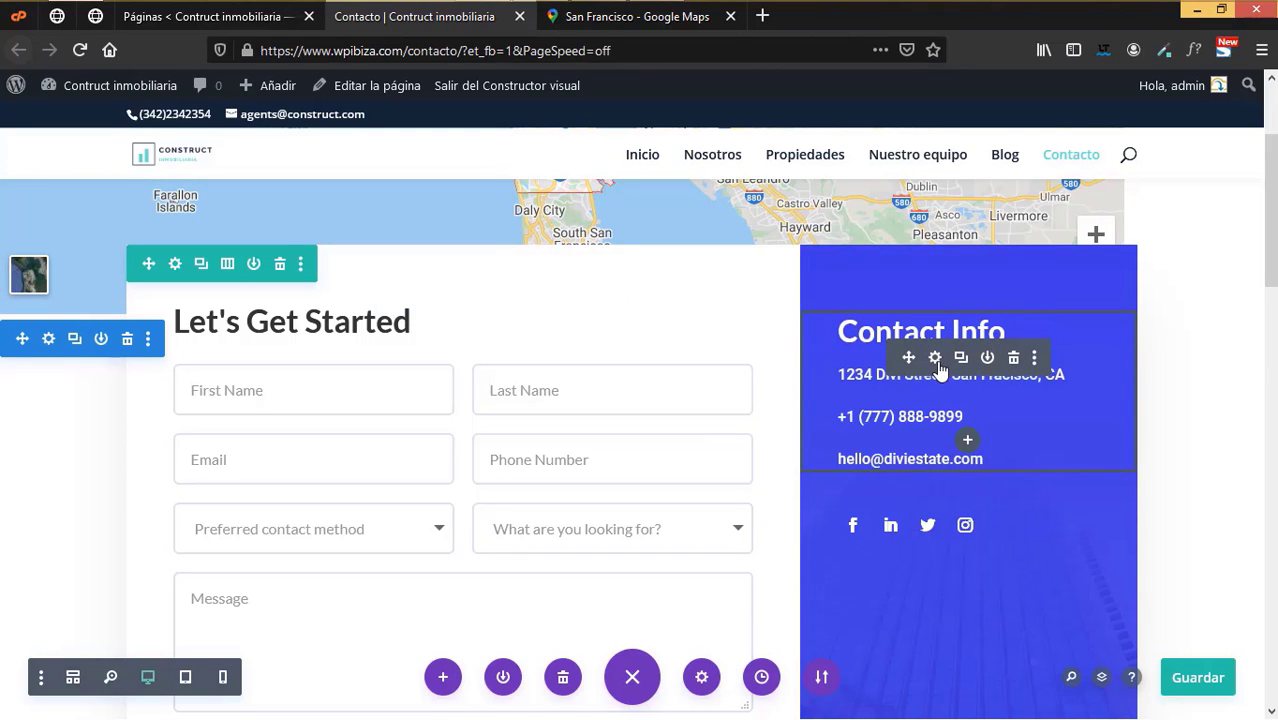
pyautogui.click(935, 358)
pyautogui.doubleClick(1045, 476)
pyautogui.write('ontacto')
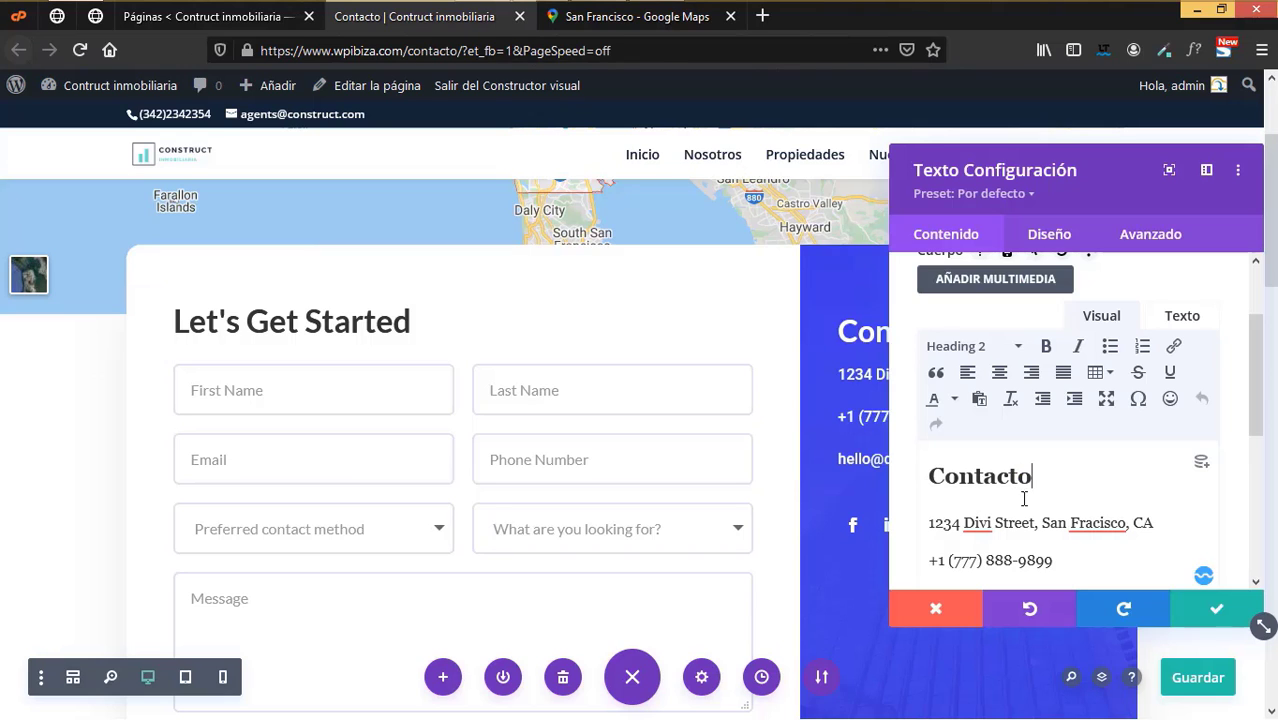
# - Replace the sample phone number with the agency's own phone number
pyautogui.scroll(-2, 1062, 525)
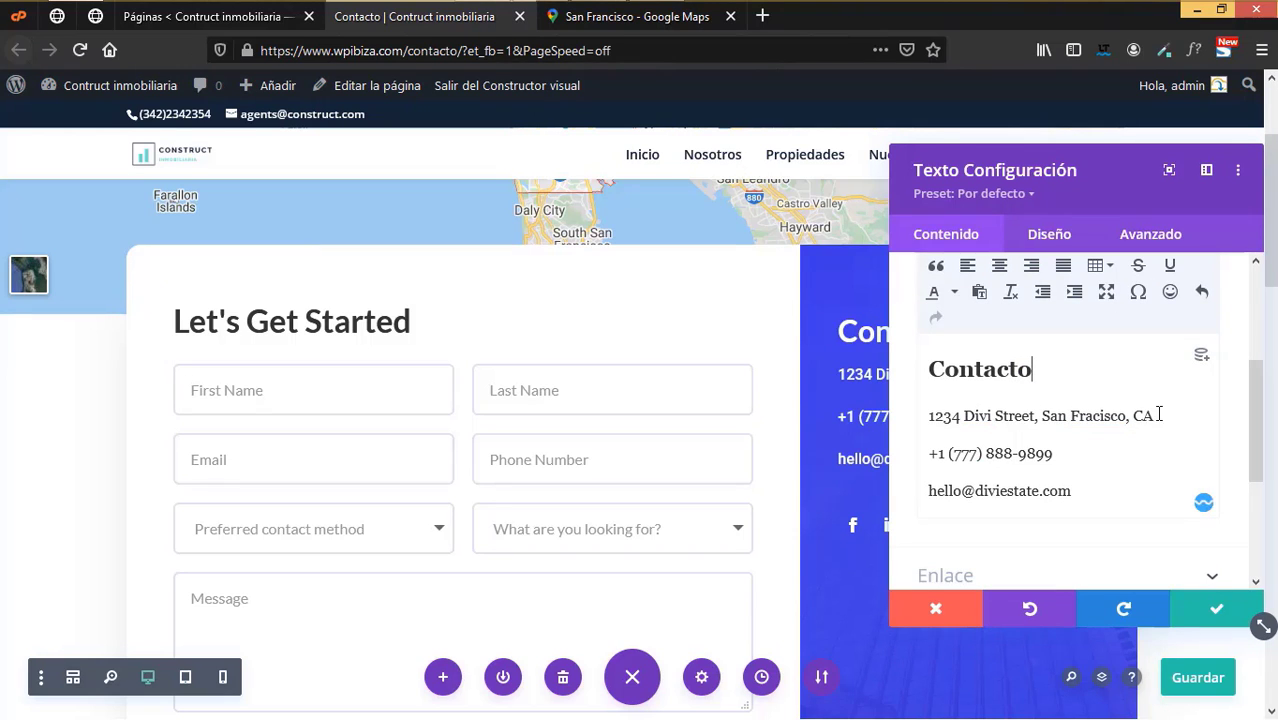
pyautogui.moveTo(1159, 414); pyautogui.dragTo(933, 415)
pyautogui.moveTo(1077, 463); pyautogui.dragTo(928, 457)
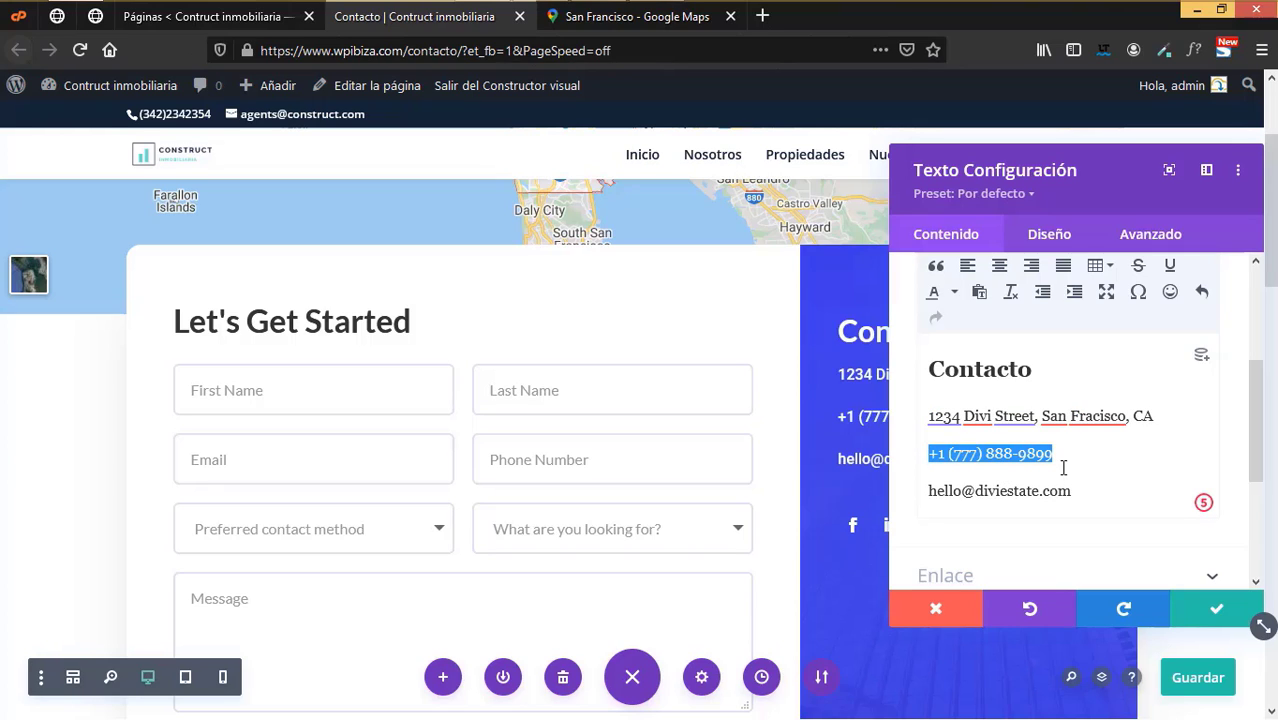
pyautogui.write('342')
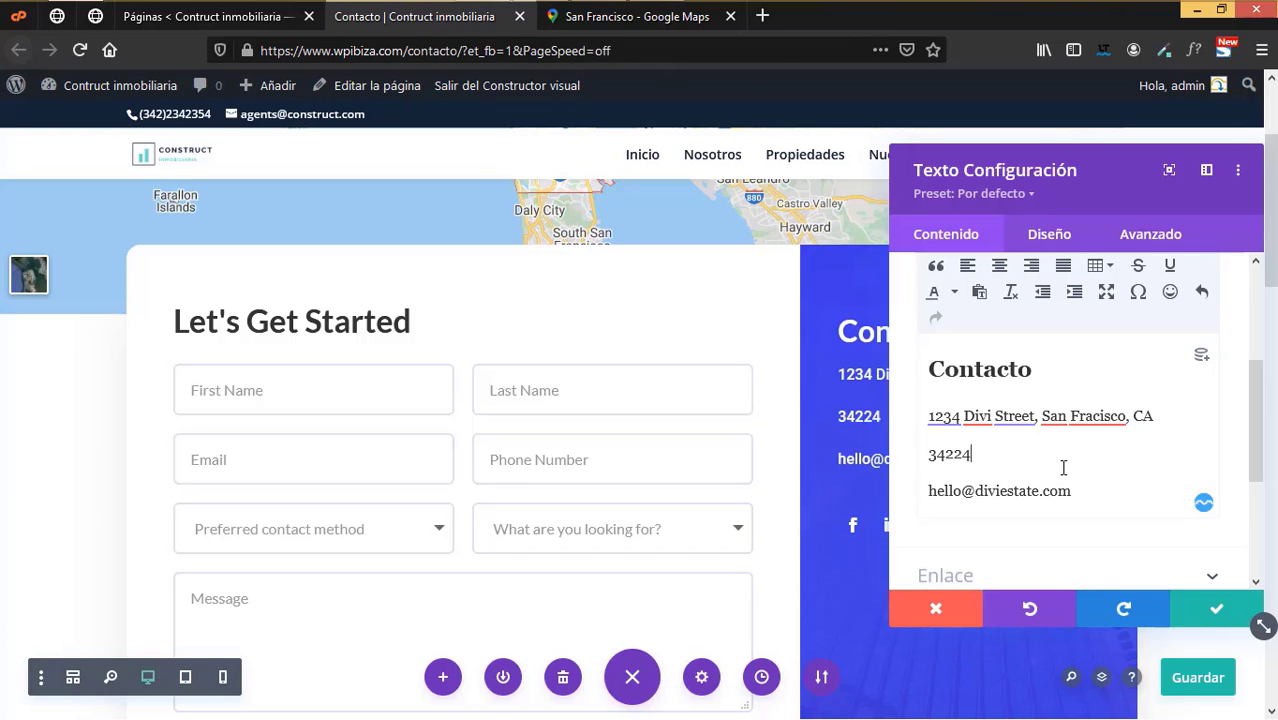
pyautogui.write('2234')
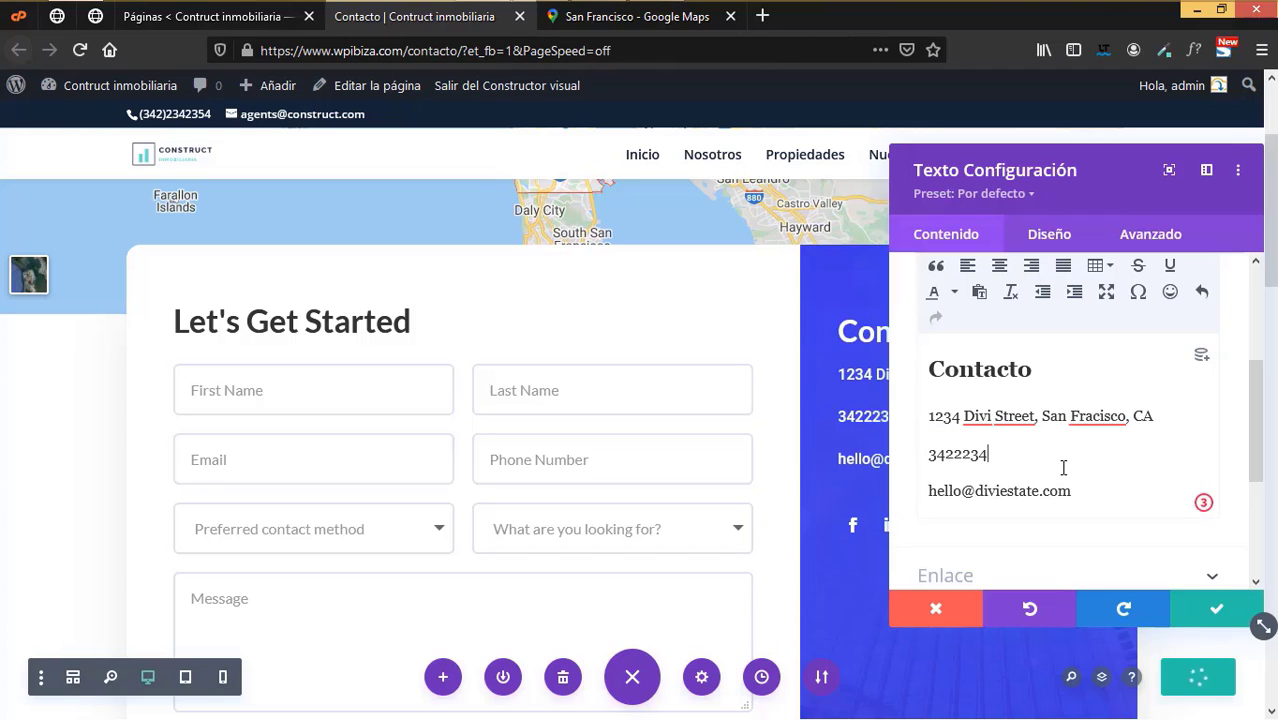
pyautogui.press('BackSpace')
pyautogui.press('BackSpace')
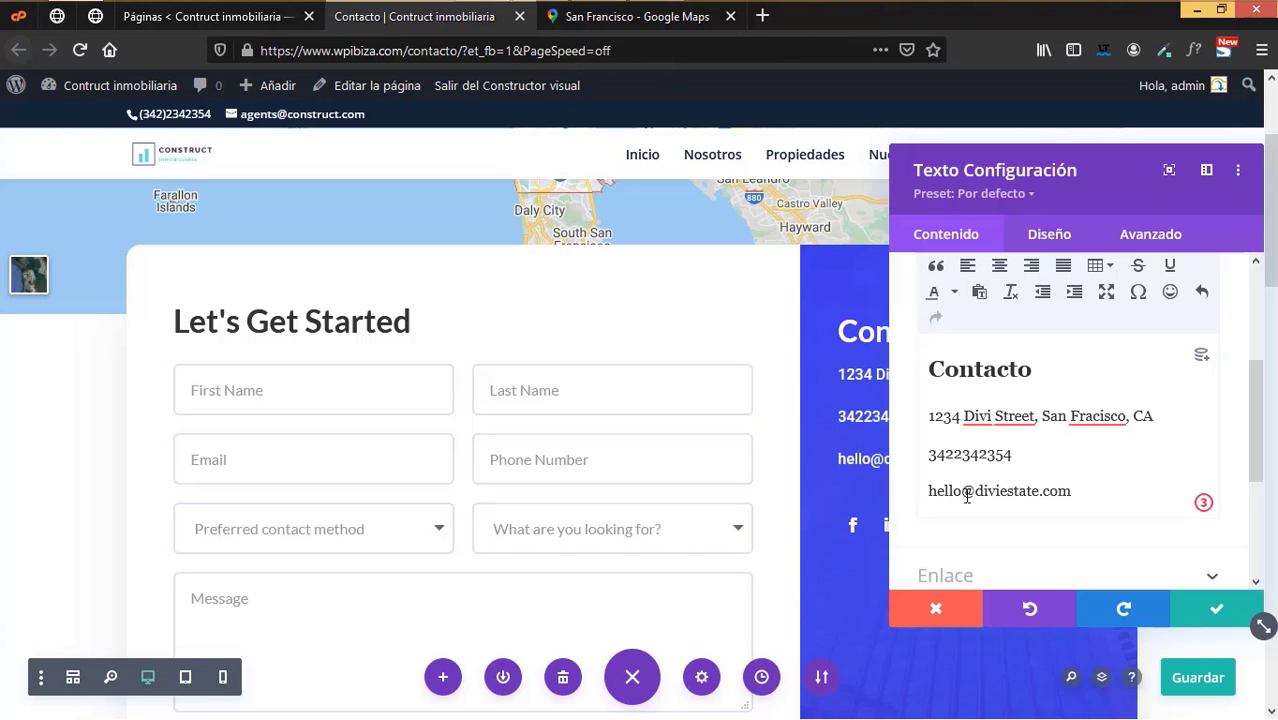
# - Replace the sample e-mail with the agency's address and confirm the block edits
pyautogui.moveTo(967, 496); pyautogui.dragTo(925, 498)
pyautogui.write('agent')
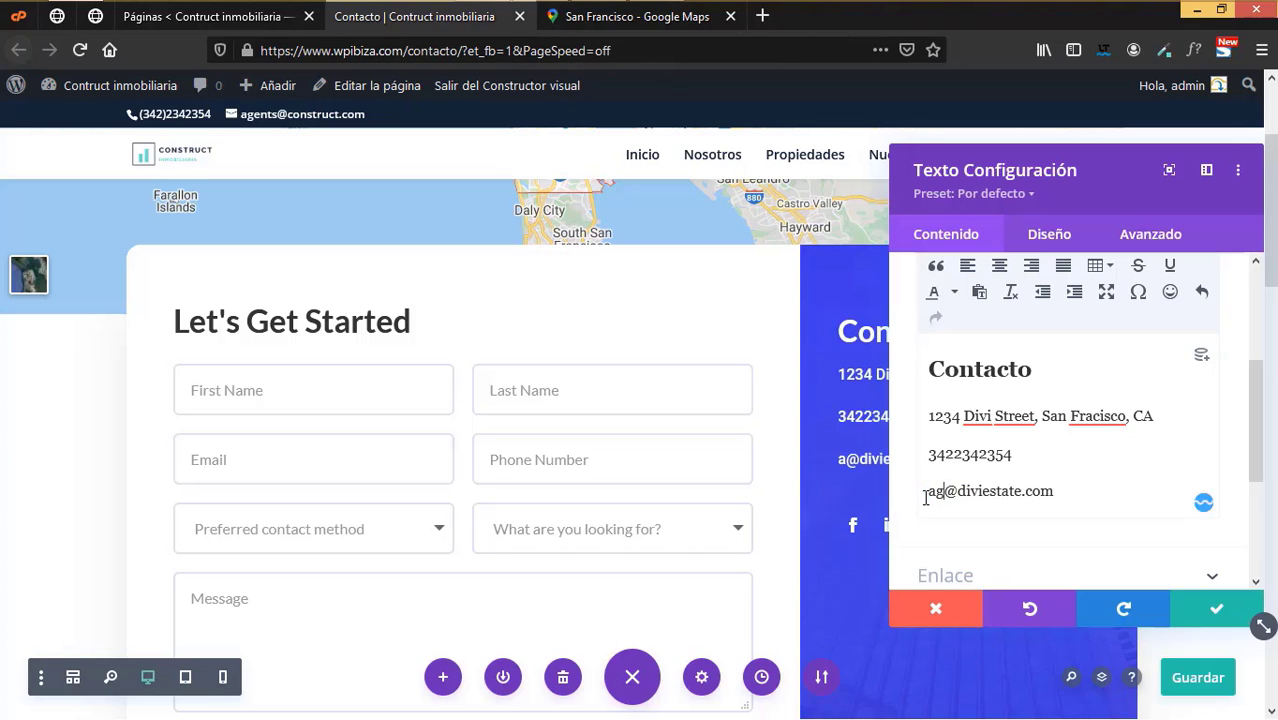
pyautogui.write('s')
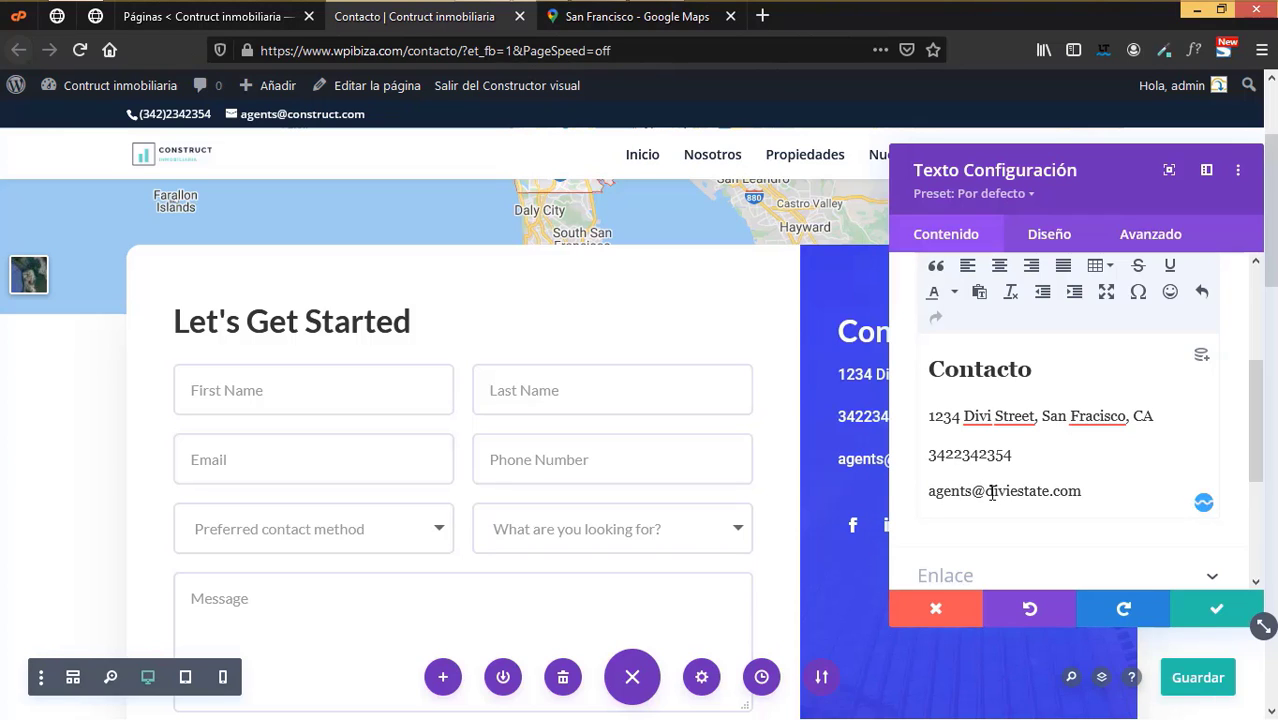
pyautogui.moveTo(986, 491); pyautogui.dragTo(1043, 490)
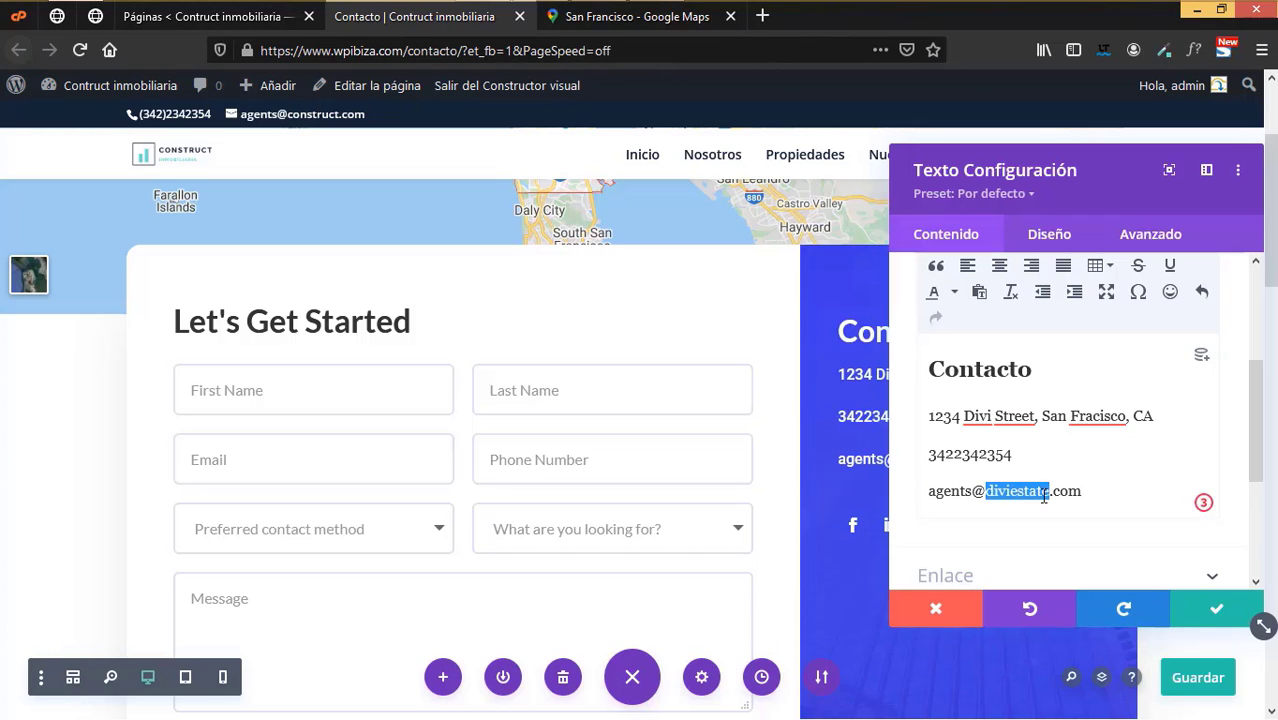
pyautogui.write('constru')
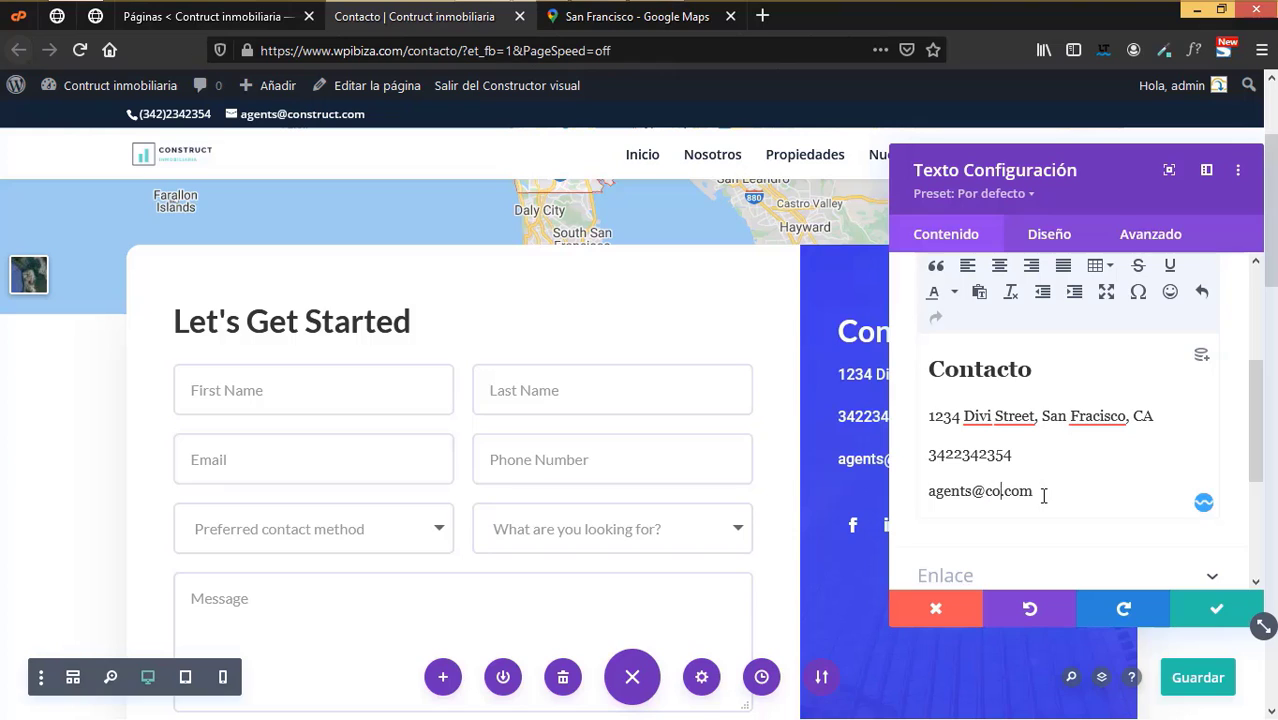
pyautogui.write('ct')
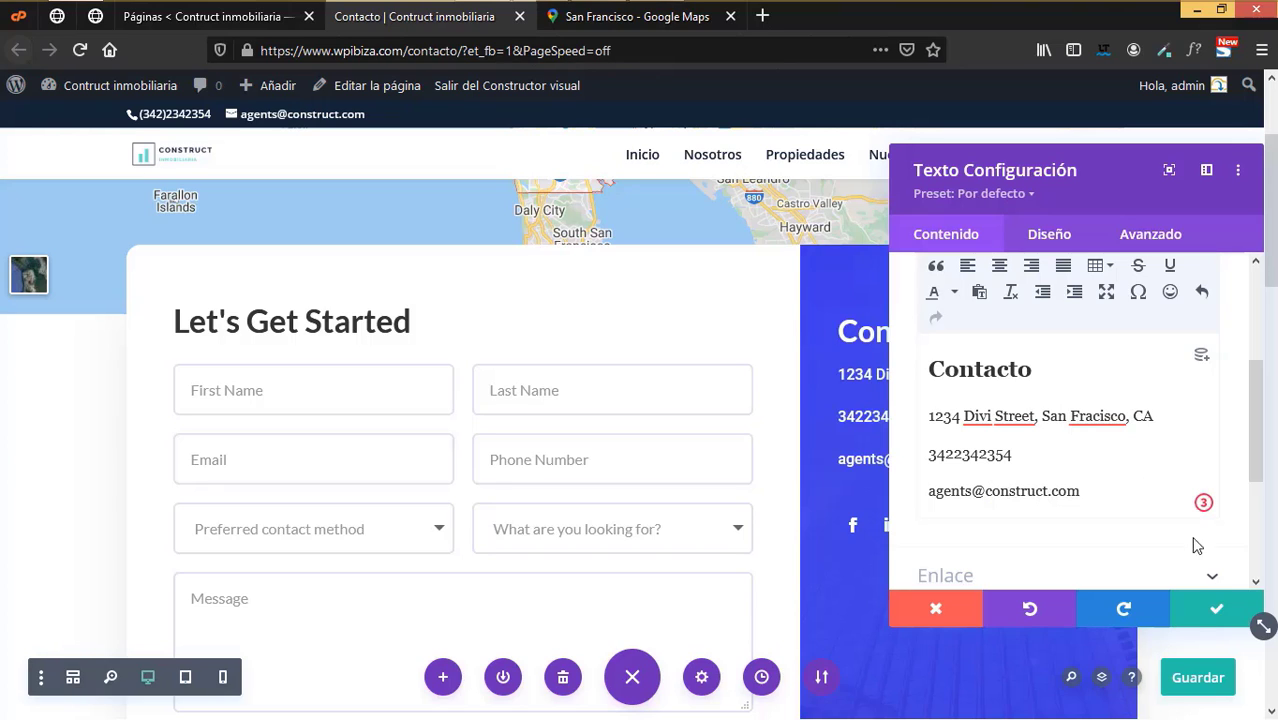
pyautogui.click(1213, 608)
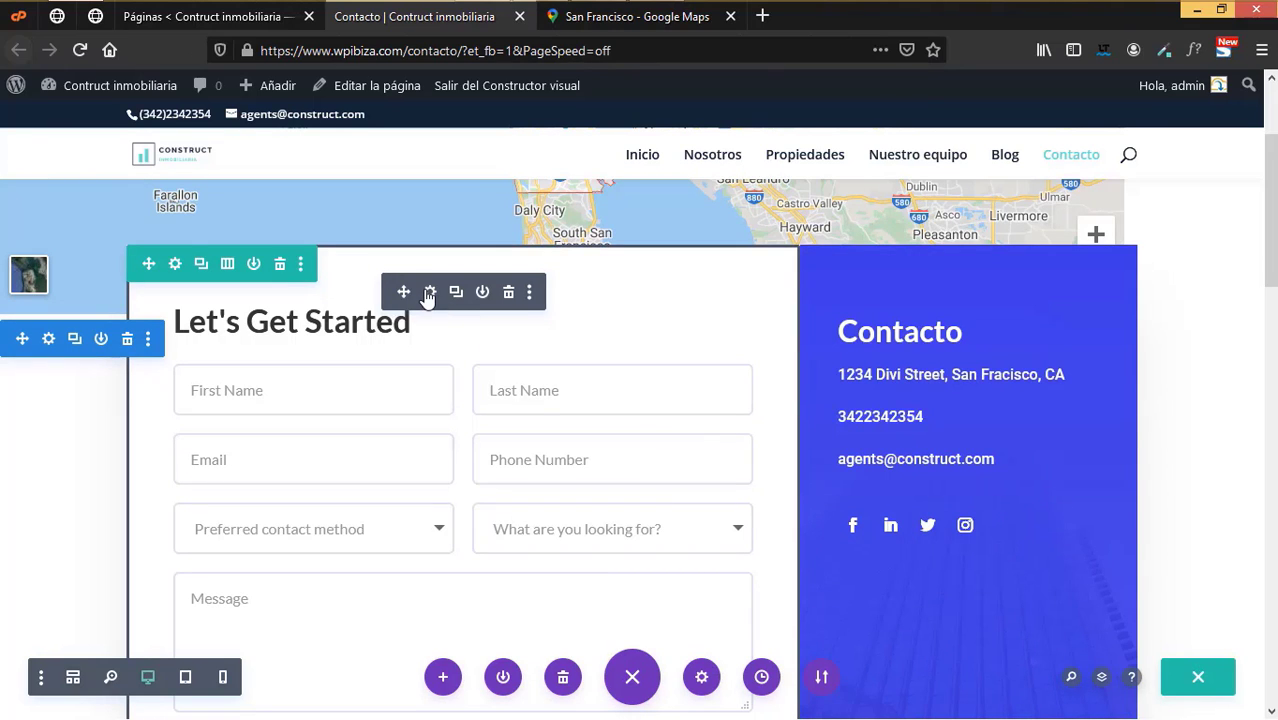
# - Retitle the contact form 'Escribenos'
pyautogui.click(429, 292)
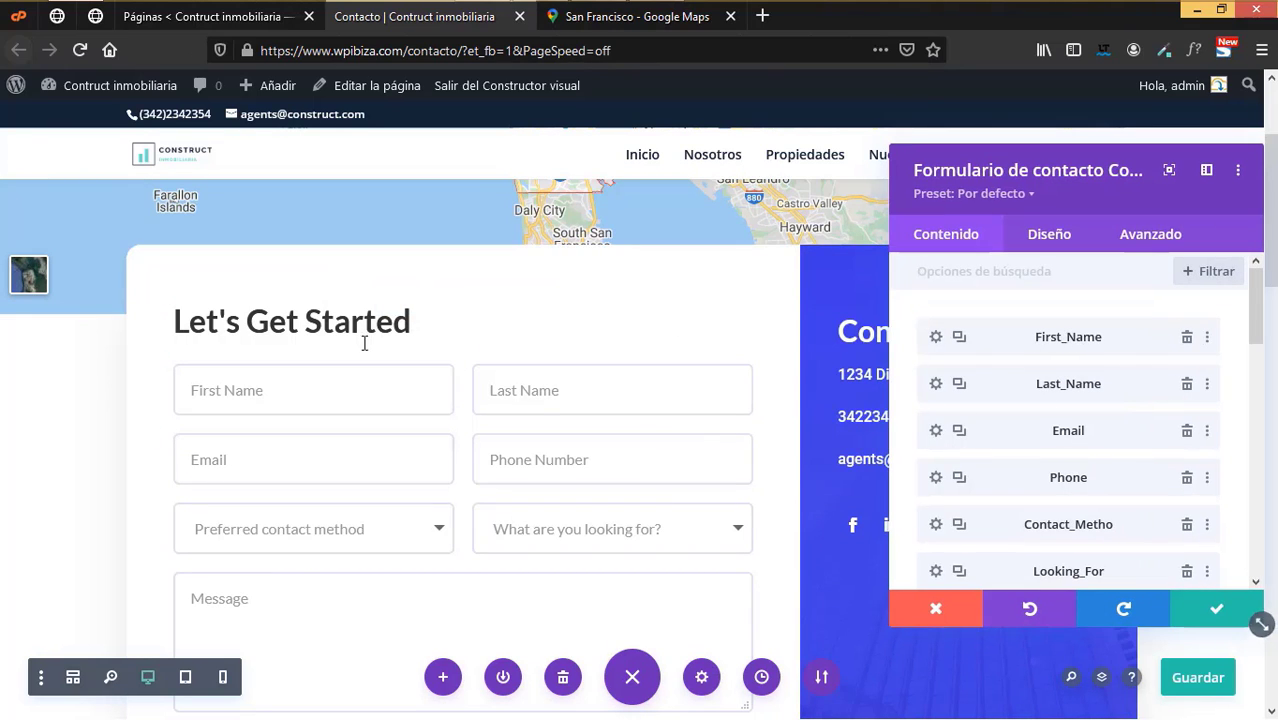
pyautogui.scroll(-5, 1087, 456)
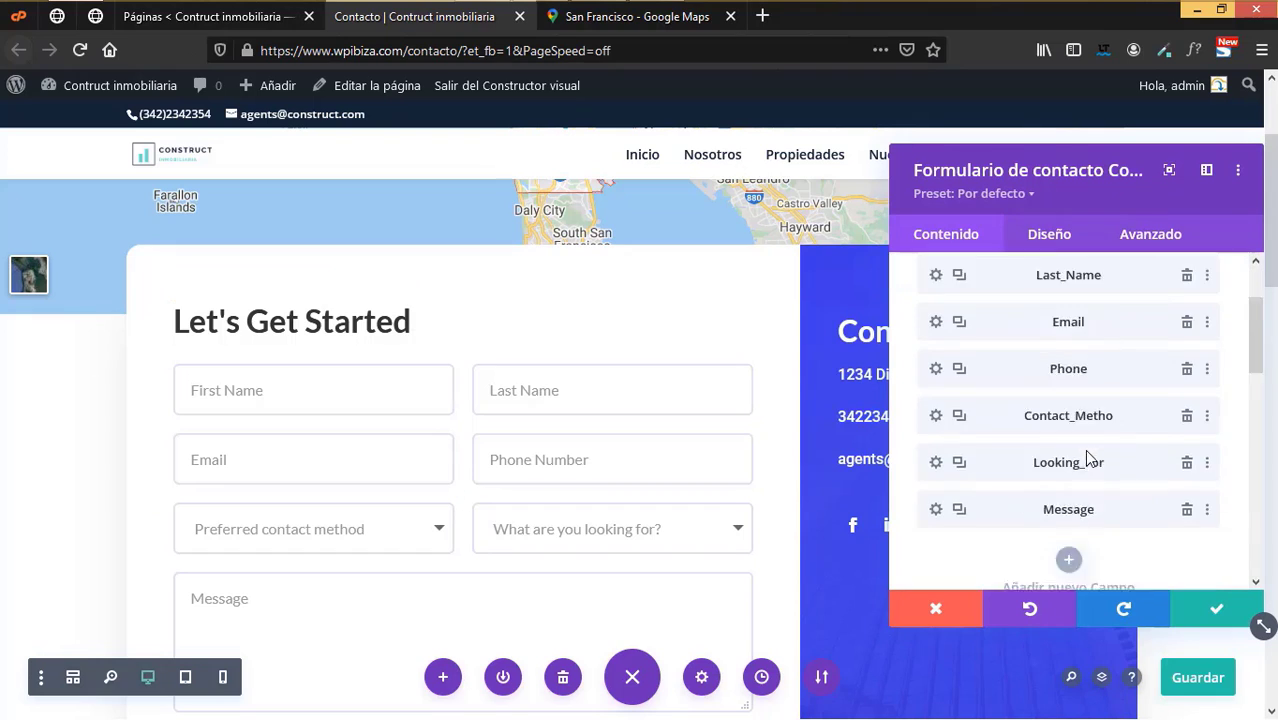
pyautogui.click(994, 402)
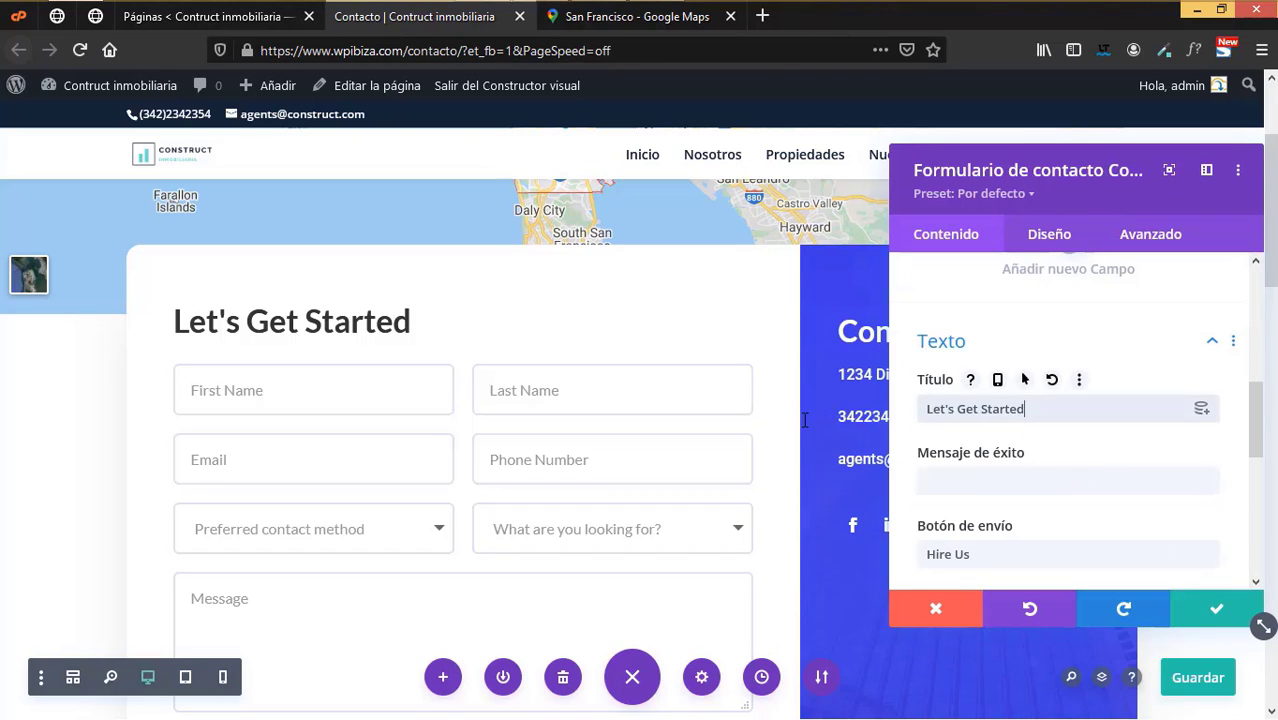
pyautogui.hotkey('ctrl', 'a')
pyautogui.write('Escribenos')
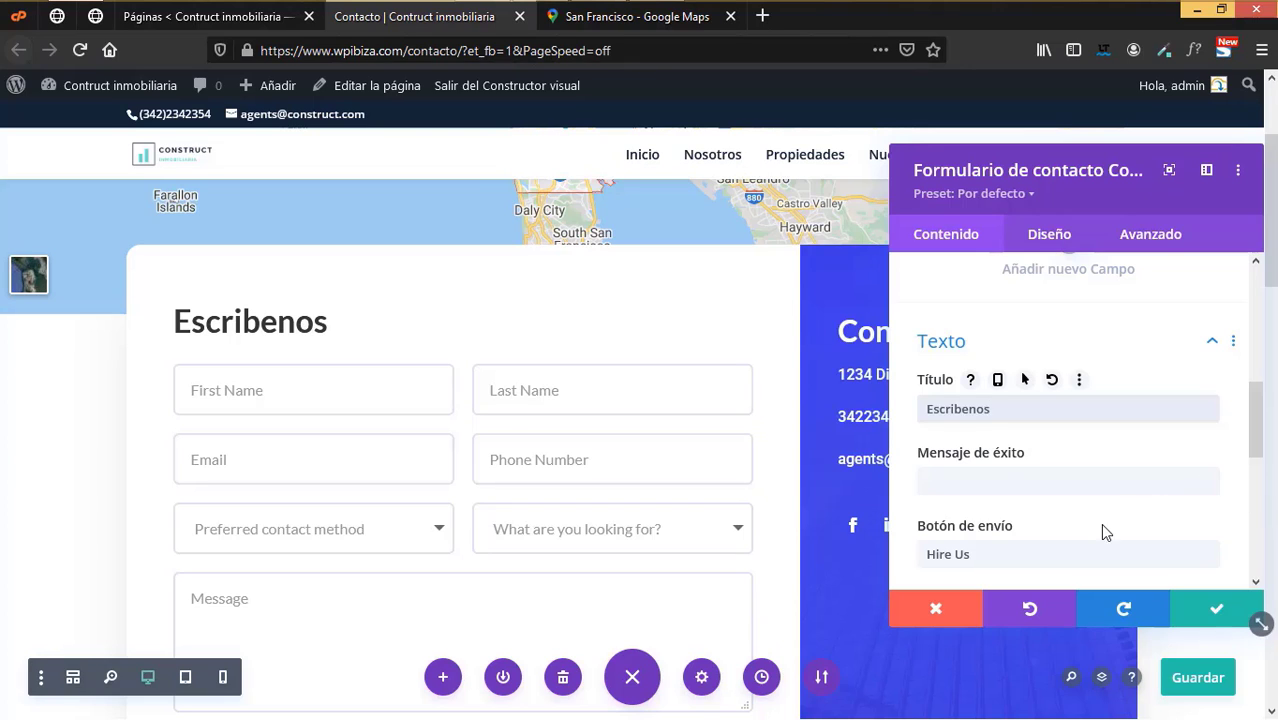
# - Relabel the form's submit button from Hire Us to Enviar
pyautogui.click(926, 555)
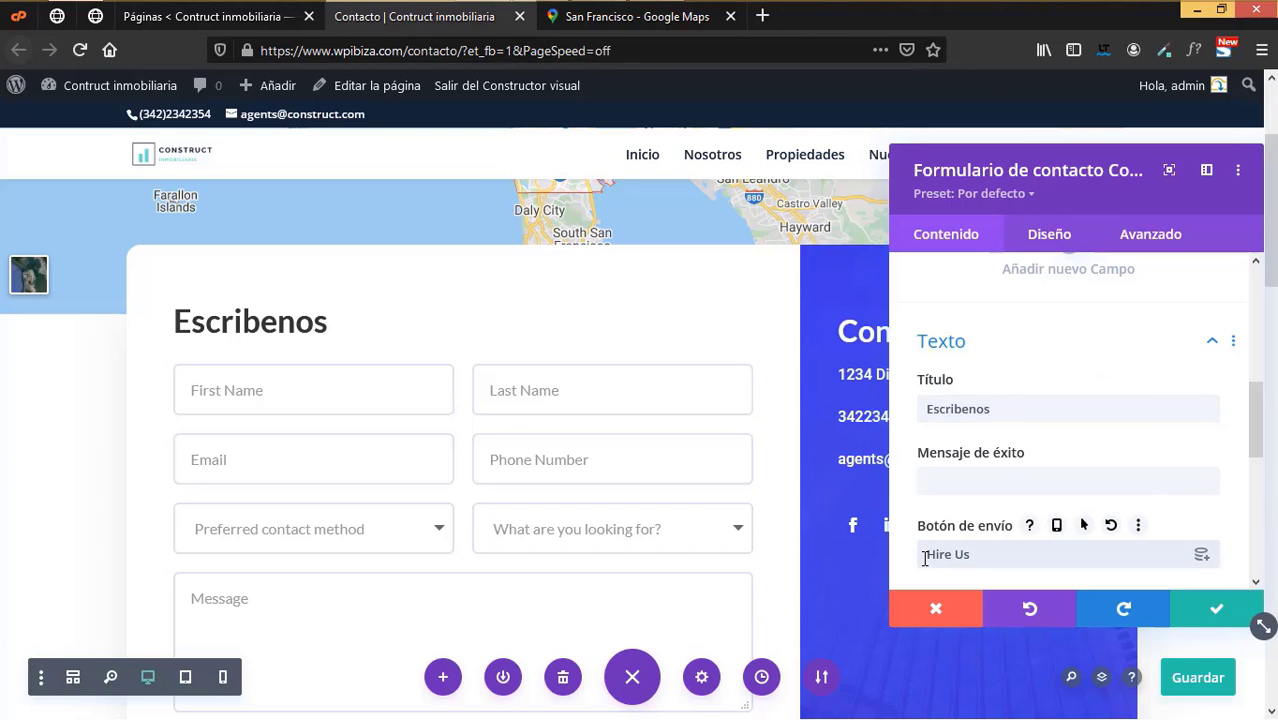
pyautogui.press('BackSpace')
pyautogui.press('BackSpace')
pyautogui.press('BackSpace')
pyautogui.press('BackSpace')
pyautogui.press('BackSpace')
pyautogui.write('Envia')
pyautogui.scroll(-3, 1085, 450)
pyautogui.scroll(1, 1062, 450)
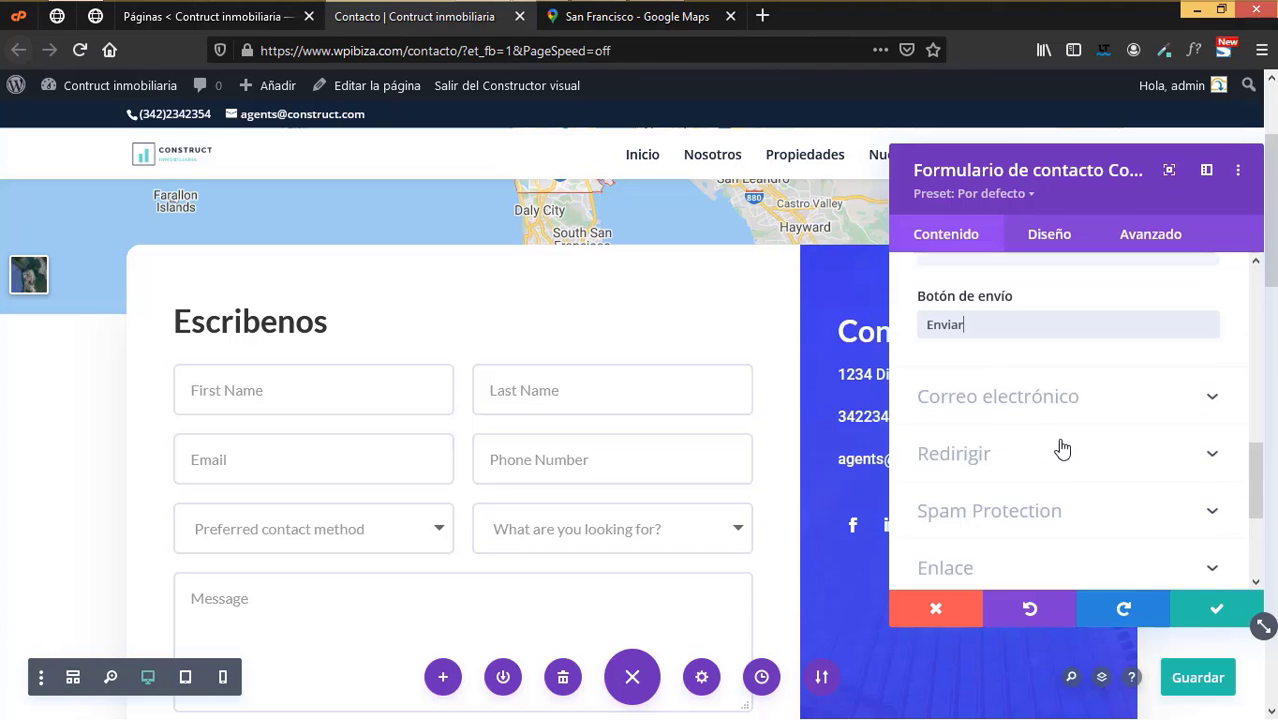
# - Set the form's notification recipient to the agency's e-mail address
pyautogui.click(1043, 422)
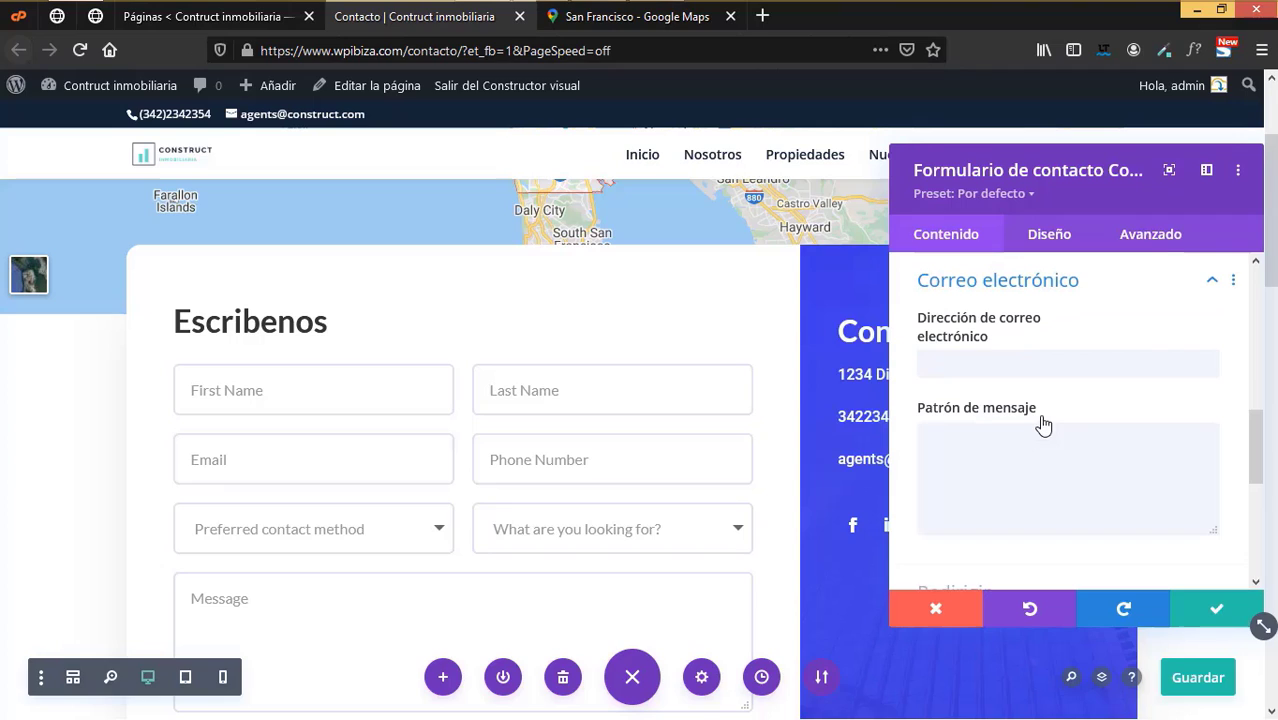
pyautogui.click(996, 364)
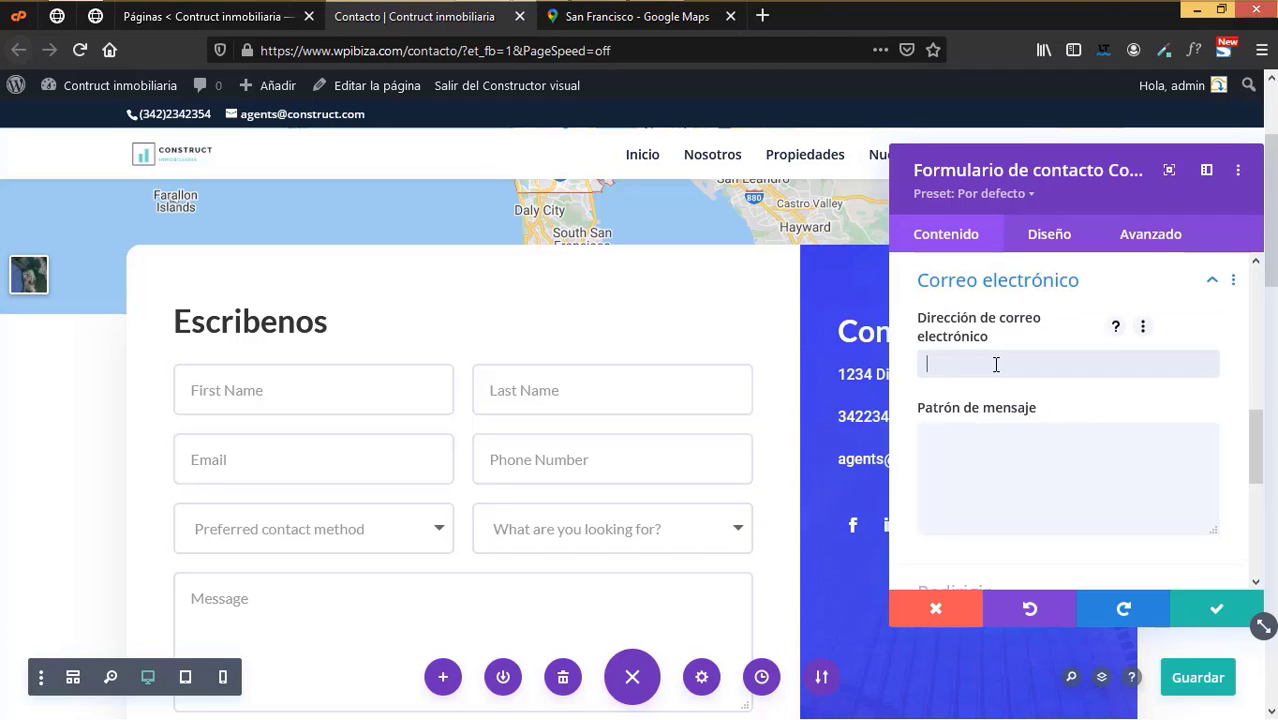
pyautogui.write('l')
pyautogui.press('BackSpace')
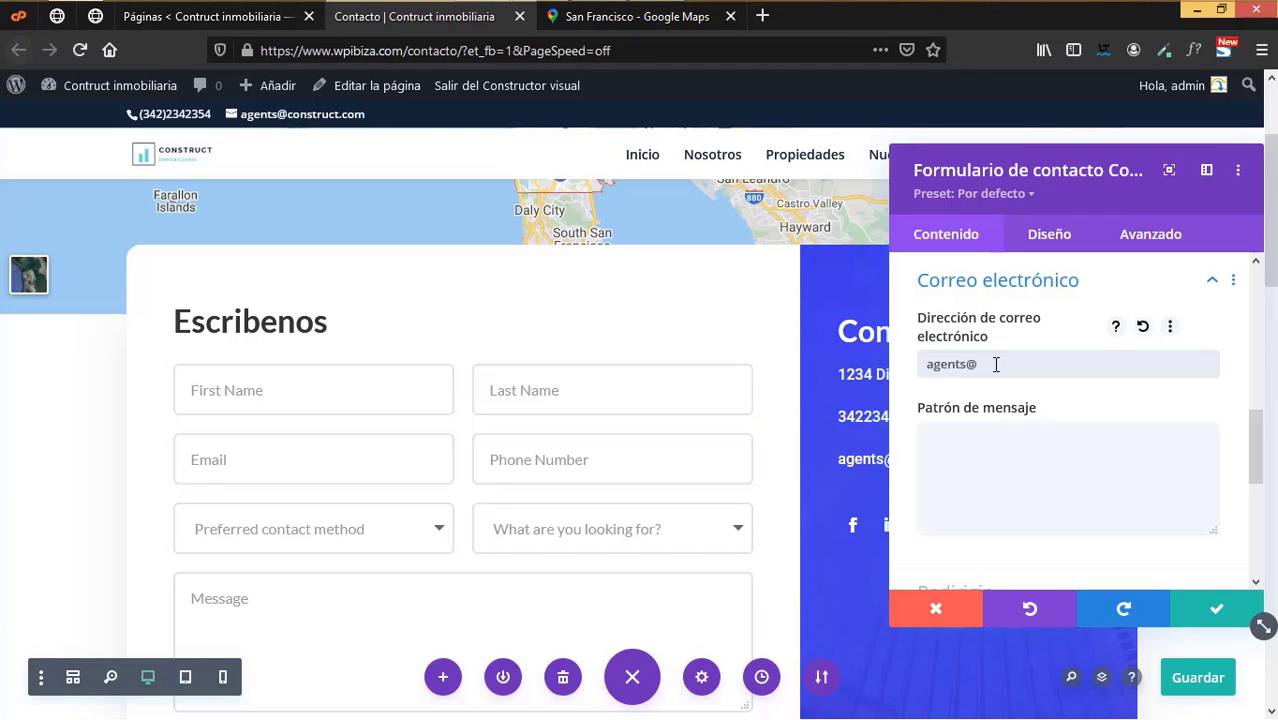
pyautogui.scroll(-4, 1012, 453)
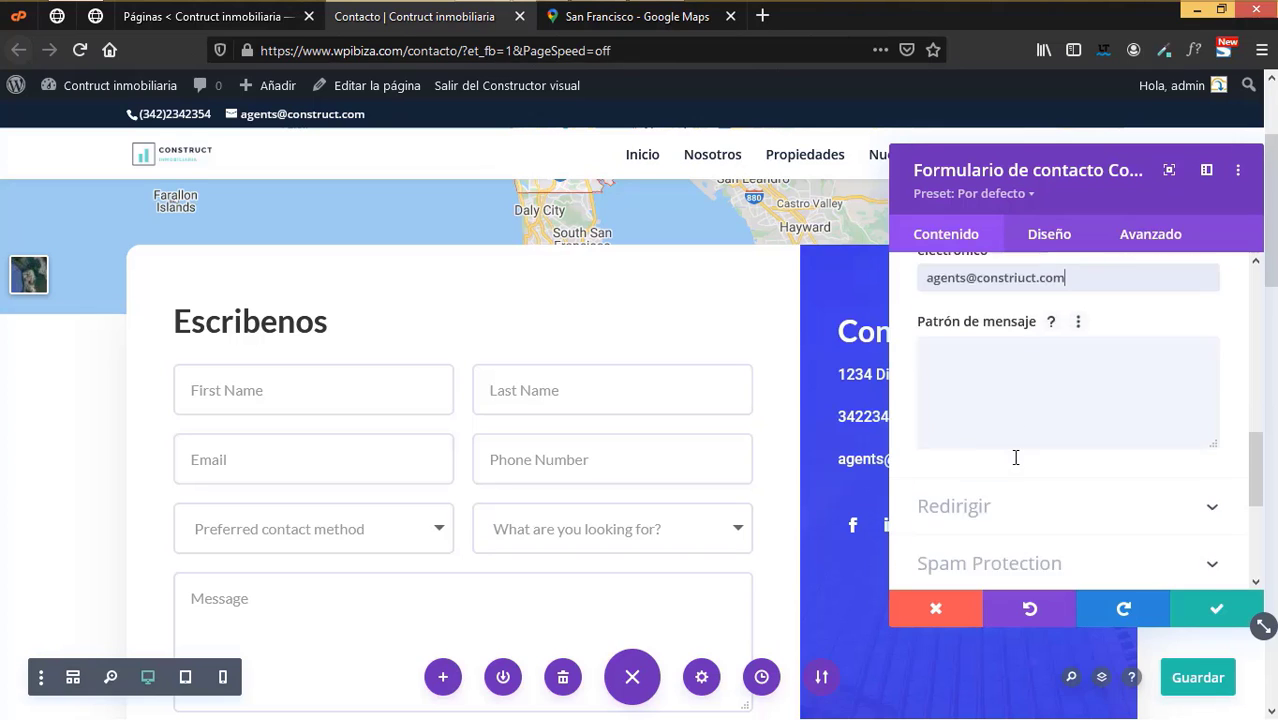
pyautogui.scroll(4, 946, 422)
# - Review the message pattern field's help text, leaving it unchanged
pyautogui.click(1033, 457)
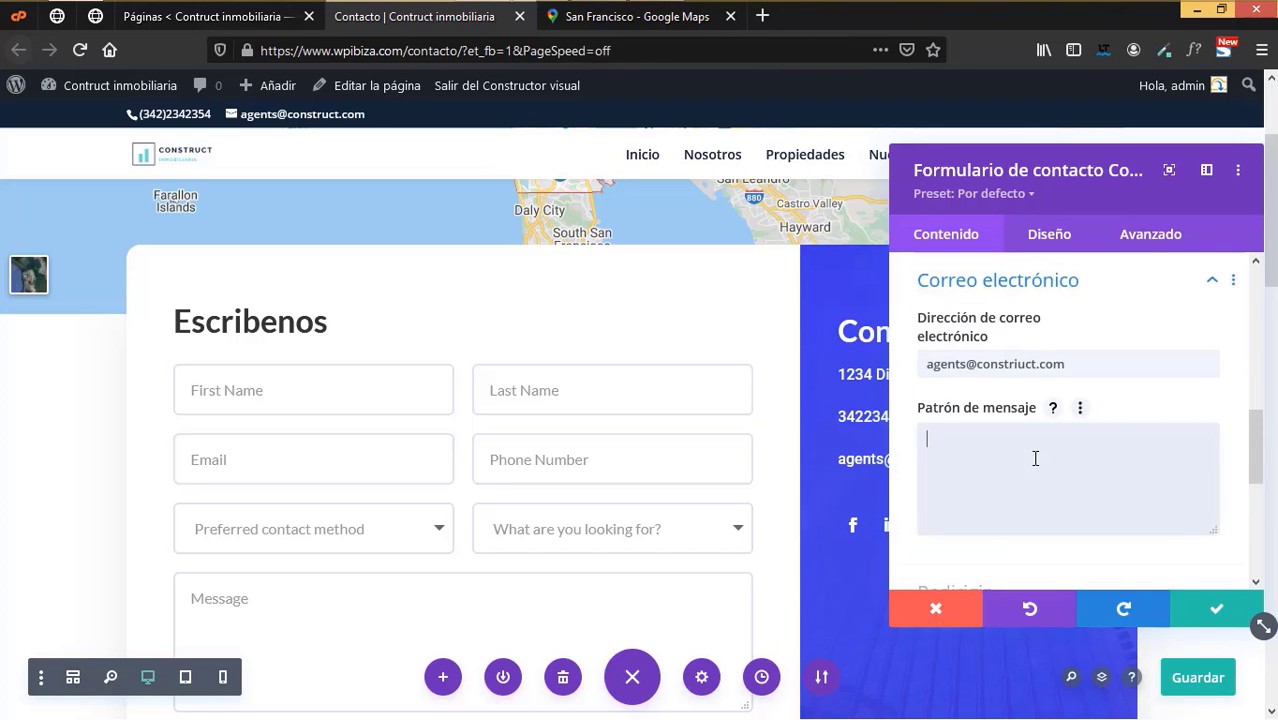
pyautogui.click(1055, 409)
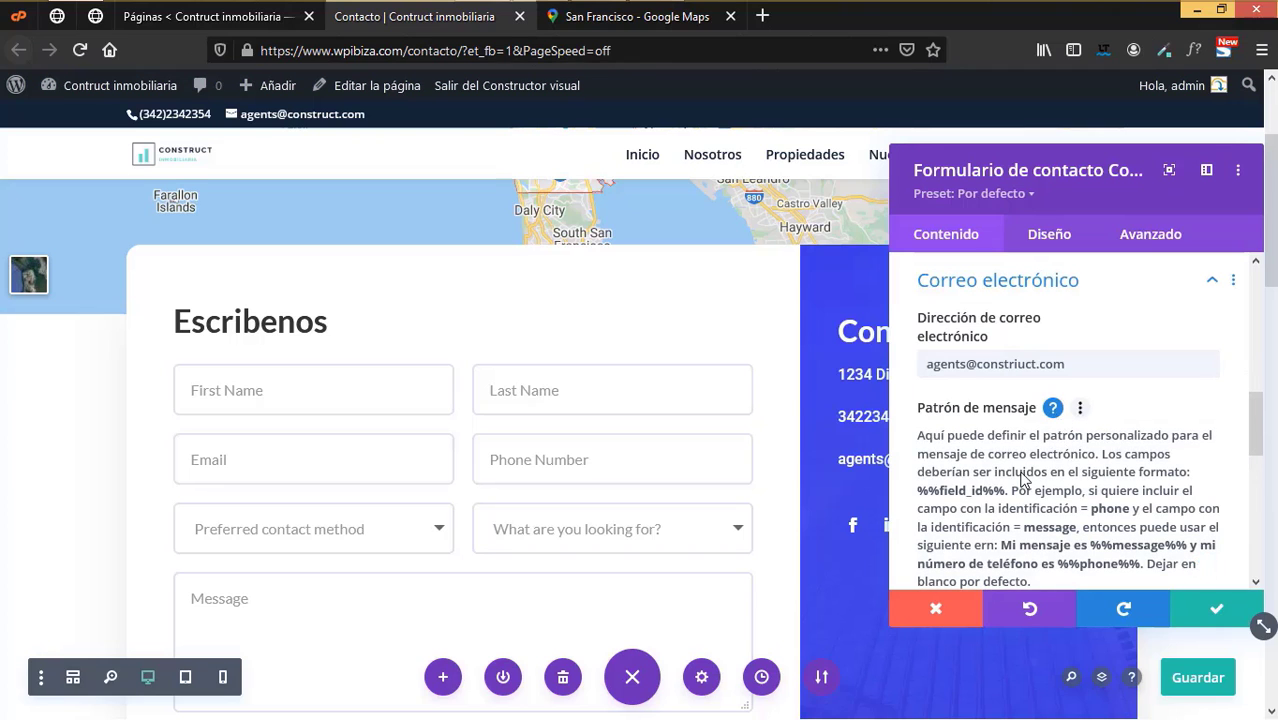
pyautogui.click(1055, 407)
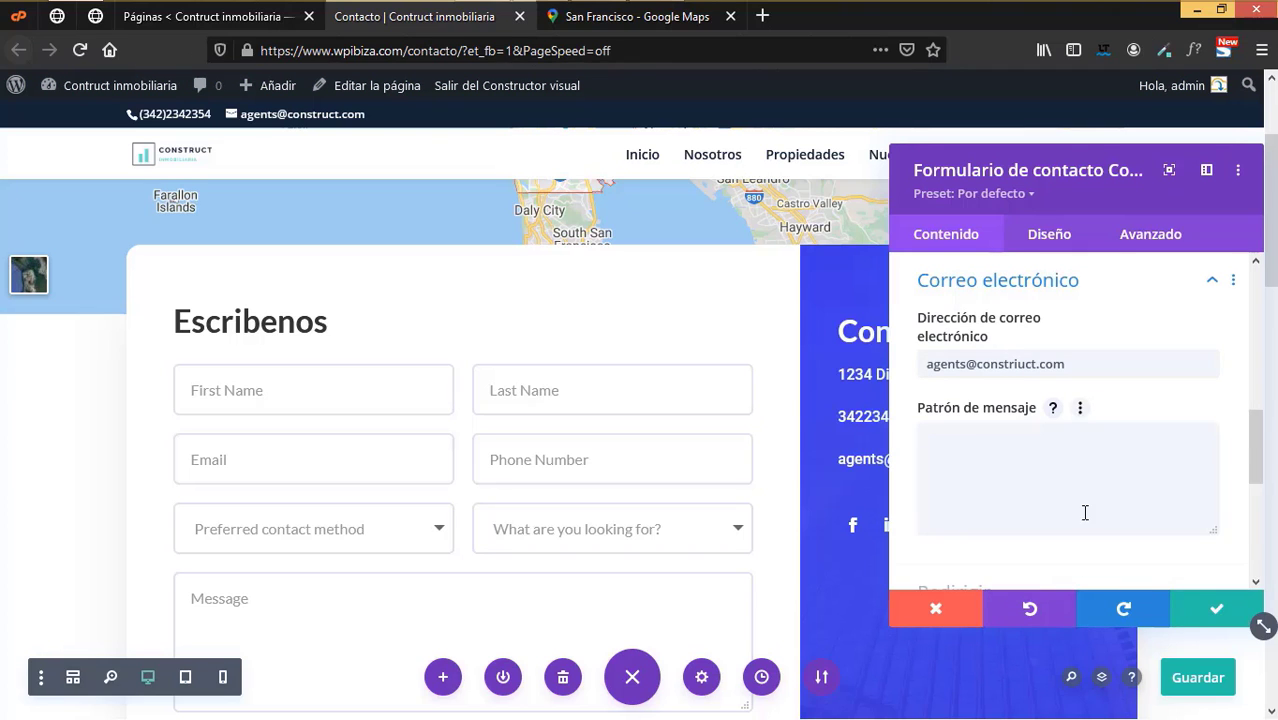
pyautogui.scroll(-4, 1084, 515)
pyautogui.scroll(10, 1082, 520)
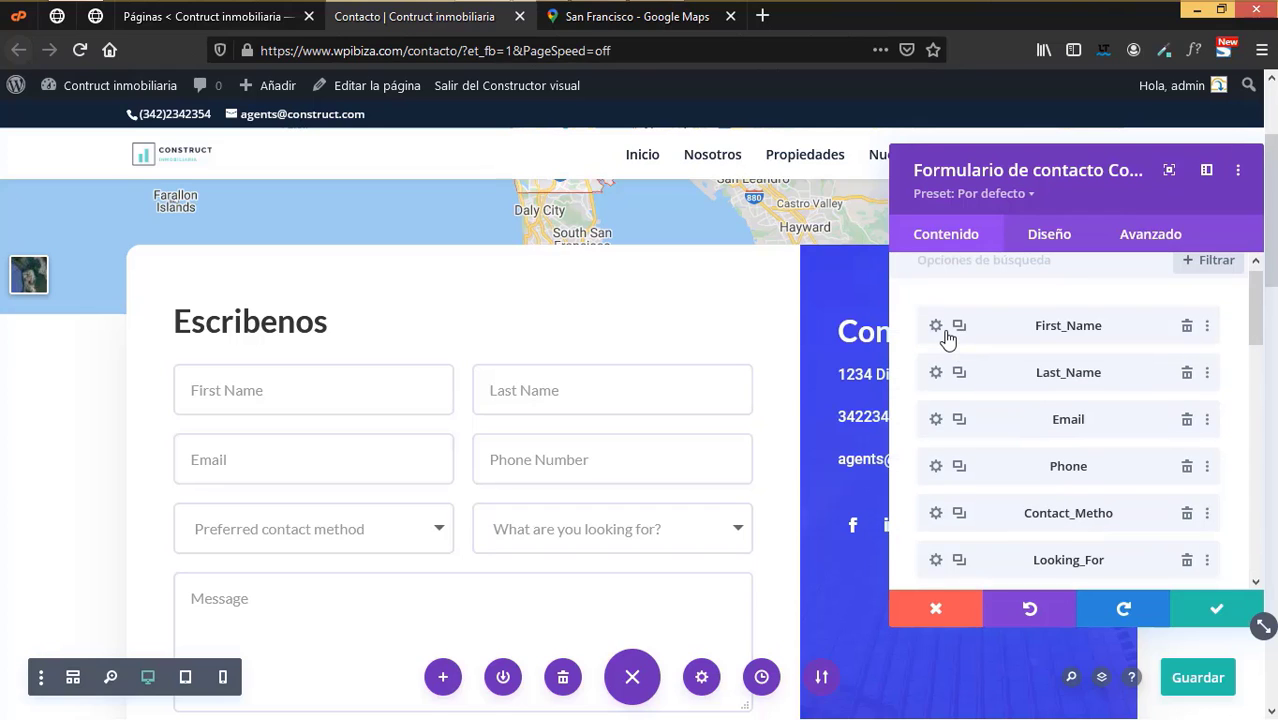
# - Rename the First_Name field's identifier and title to Nombre
pyautogui.click(936, 328)
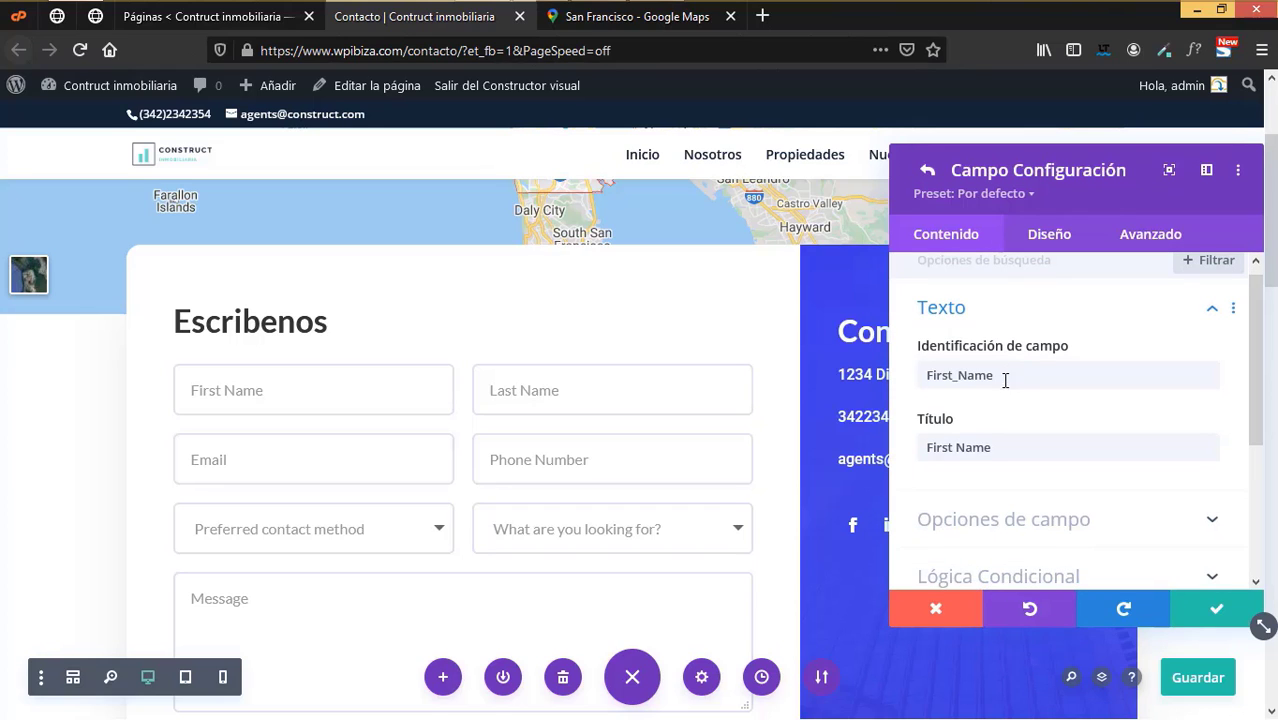
pyautogui.click(957, 374)
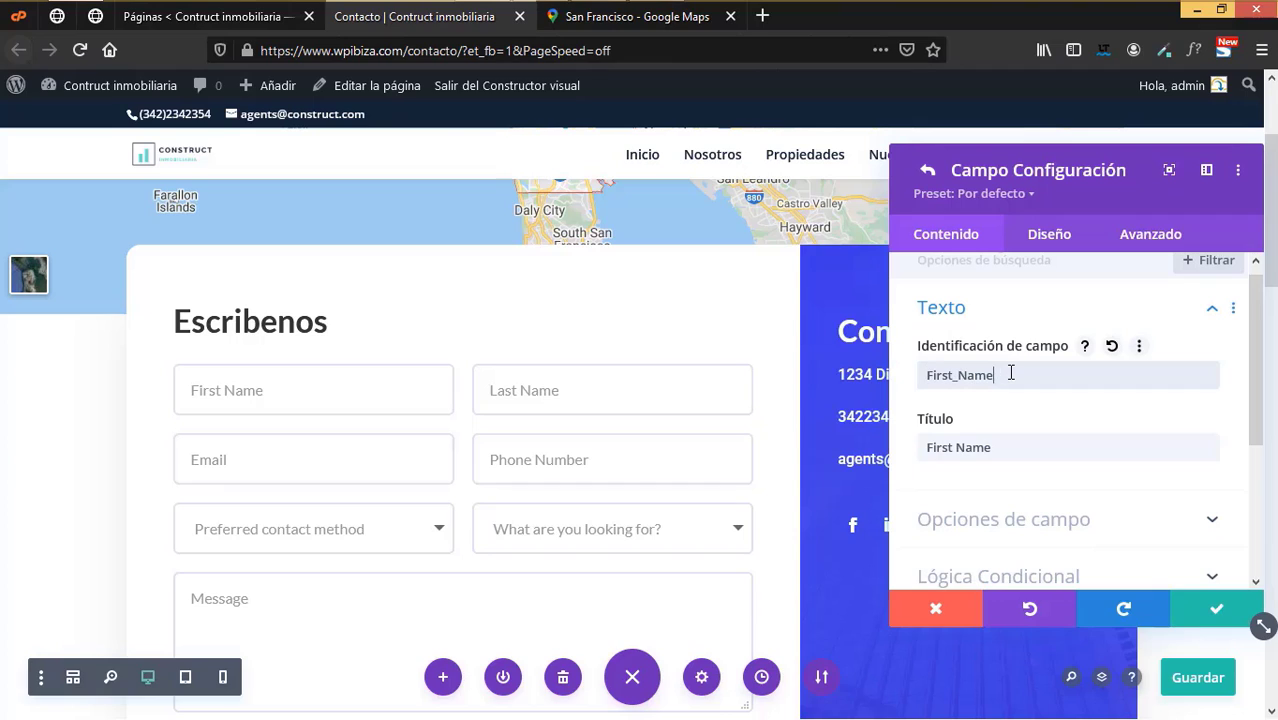
pyautogui.hotkey('ctrl', 'a')
pyautogui.write('Nombre')
pyautogui.click(1010, 447)
pyautogui.hotkey('ctrl', 'a')
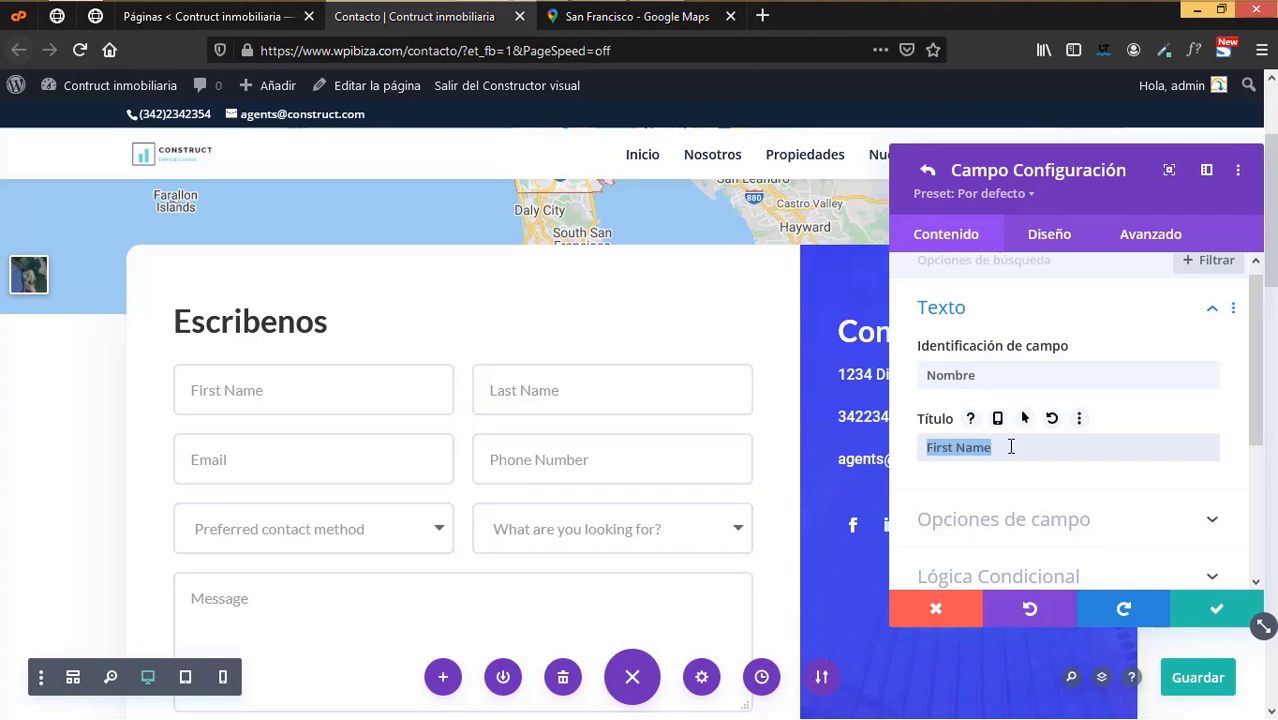
pyautogui.press('BackSpace')
pyautogui.write('Nombre')
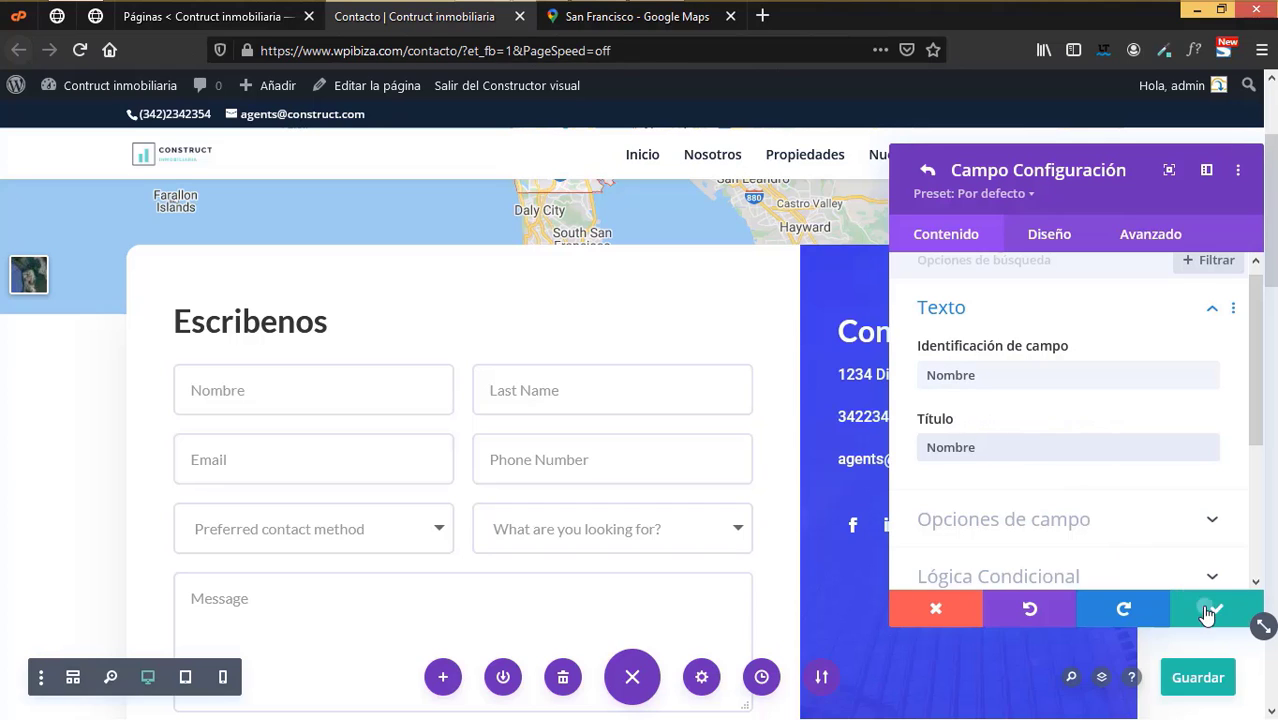
pyautogui.click(1213, 609)
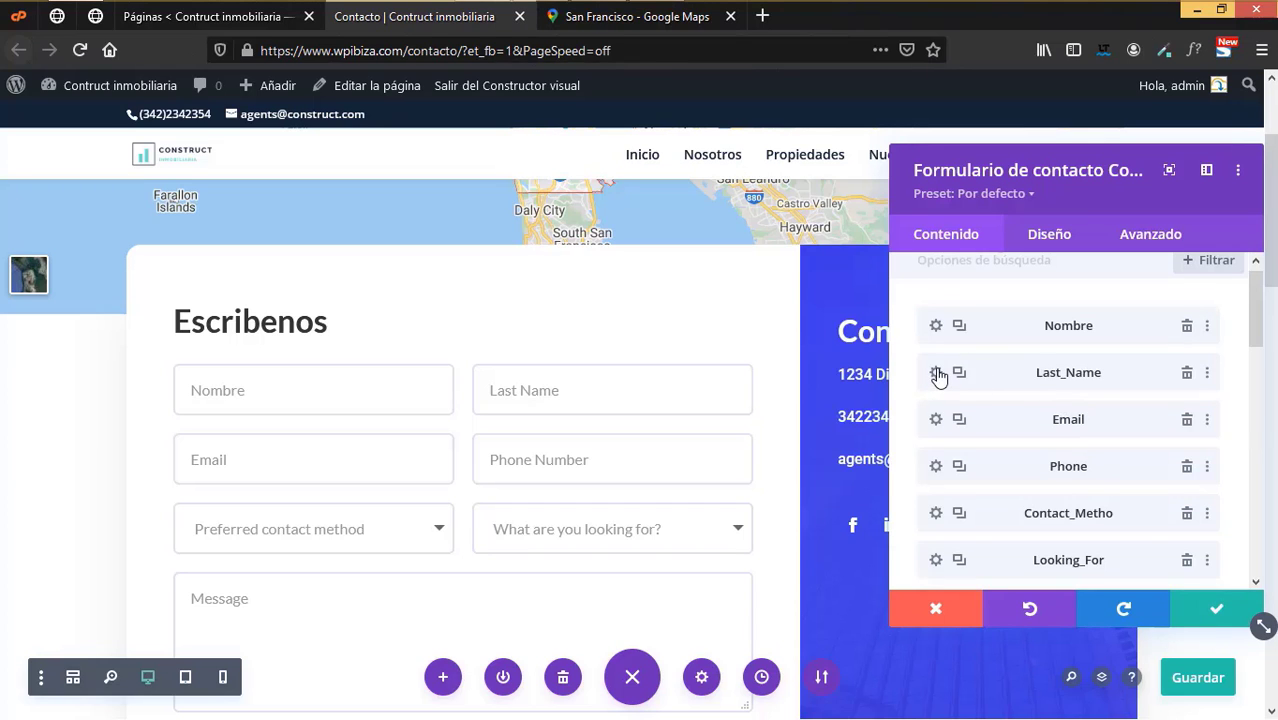
# - Rename the Last_Name field's identifier and title to Apellido
pyautogui.click(936, 372)
pyautogui.click(1012, 376)
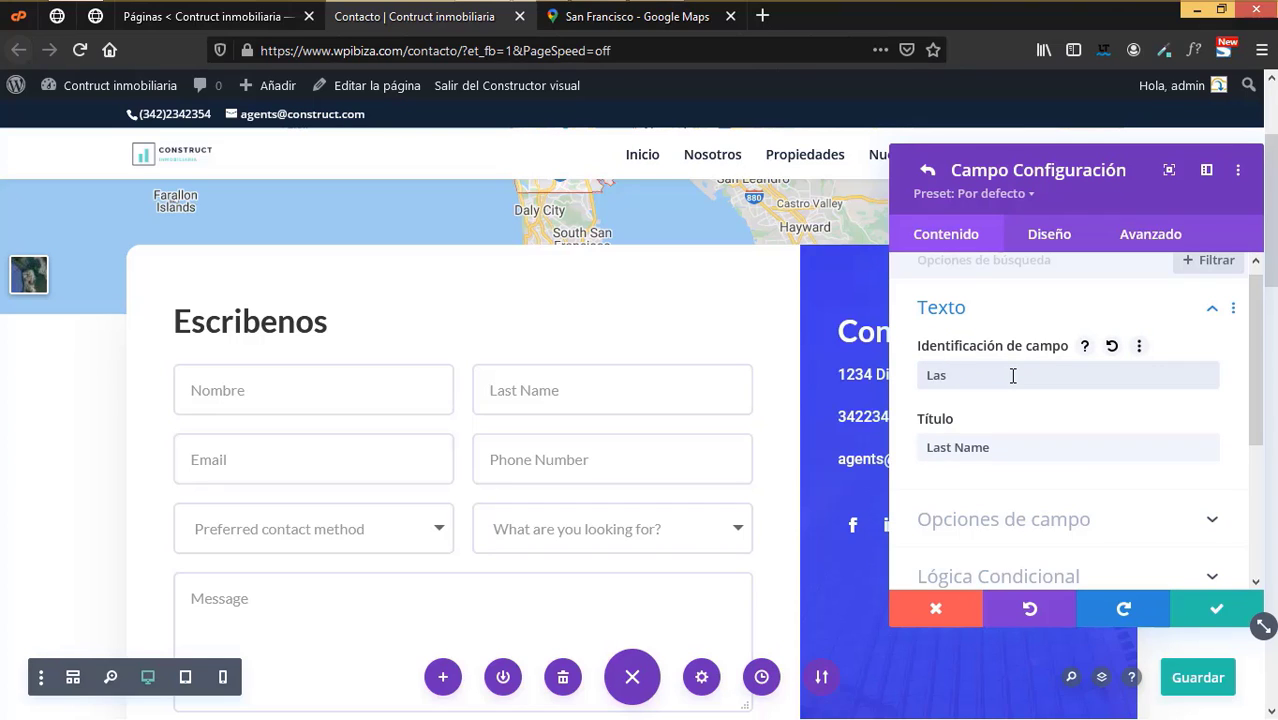
pyautogui.press('BackSpace')
pyautogui.write('APELLIDO')
pyautogui.press('BackSpace')
pyautogui.press('BackSpace')
pyautogui.press('BackSpace')
pyautogui.press('BackSpace')
pyautogui.press('BackSpace')
pyautogui.press('BackSpace')
pyautogui.write('pellido')
pyautogui.hotkey('ctrl', 'a')
pyautogui.hotkey('ctrl', 'c')
pyautogui.click(1013, 447)
pyautogui.hotkey('ctrl', 'a')
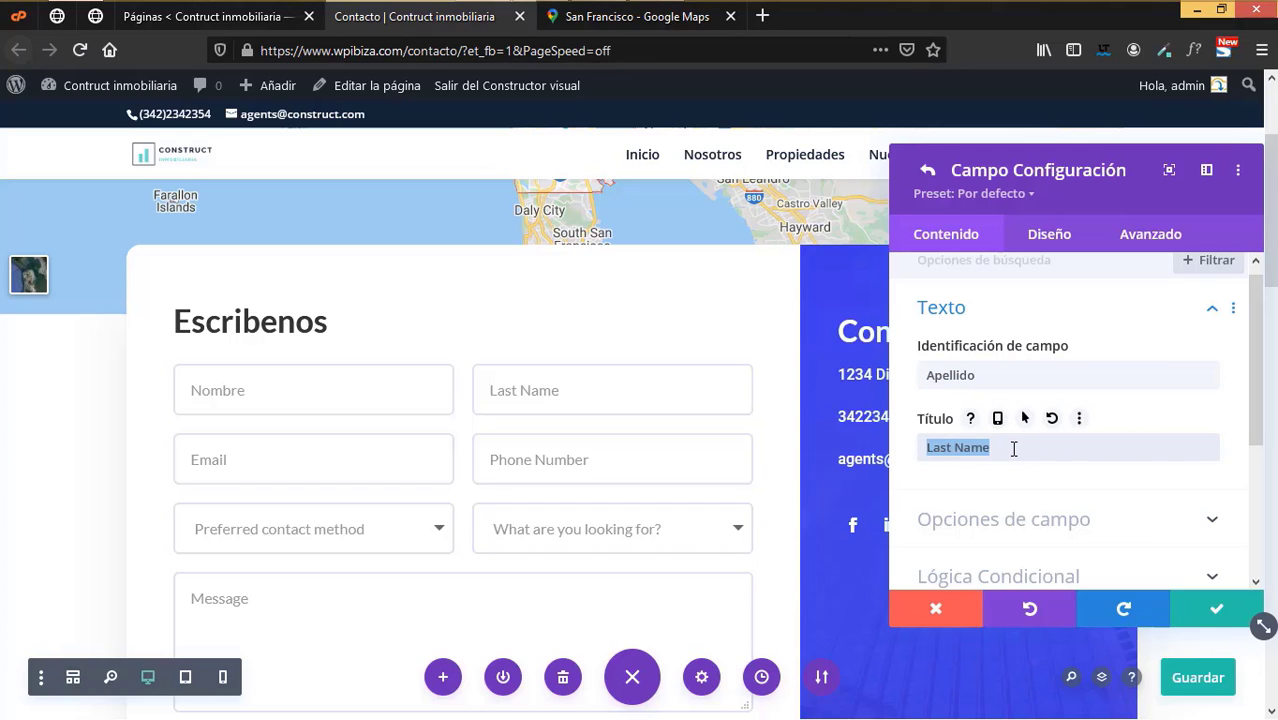
pyautogui.hotkey('ctrl', 'v')
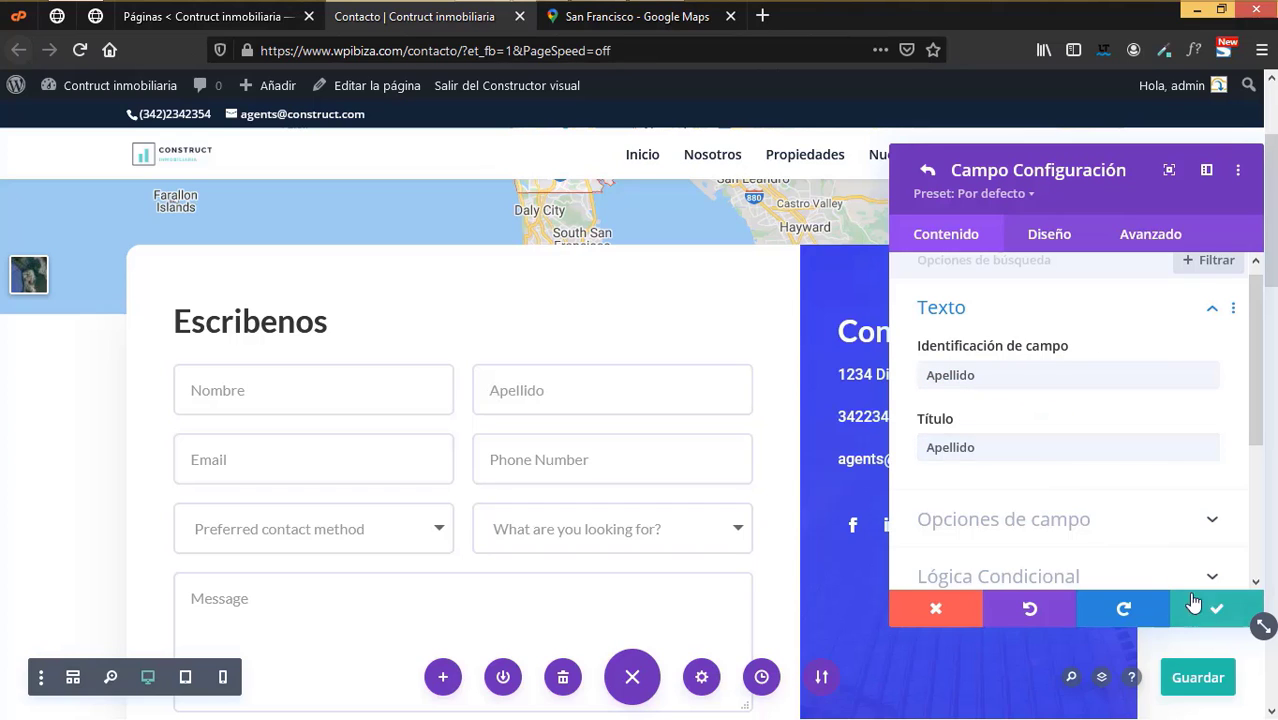
pyautogui.click(1194, 604)
# - Set the Email field's identifier to Correoelectronico and its title to Correo electronico
pyautogui.click(937, 422)
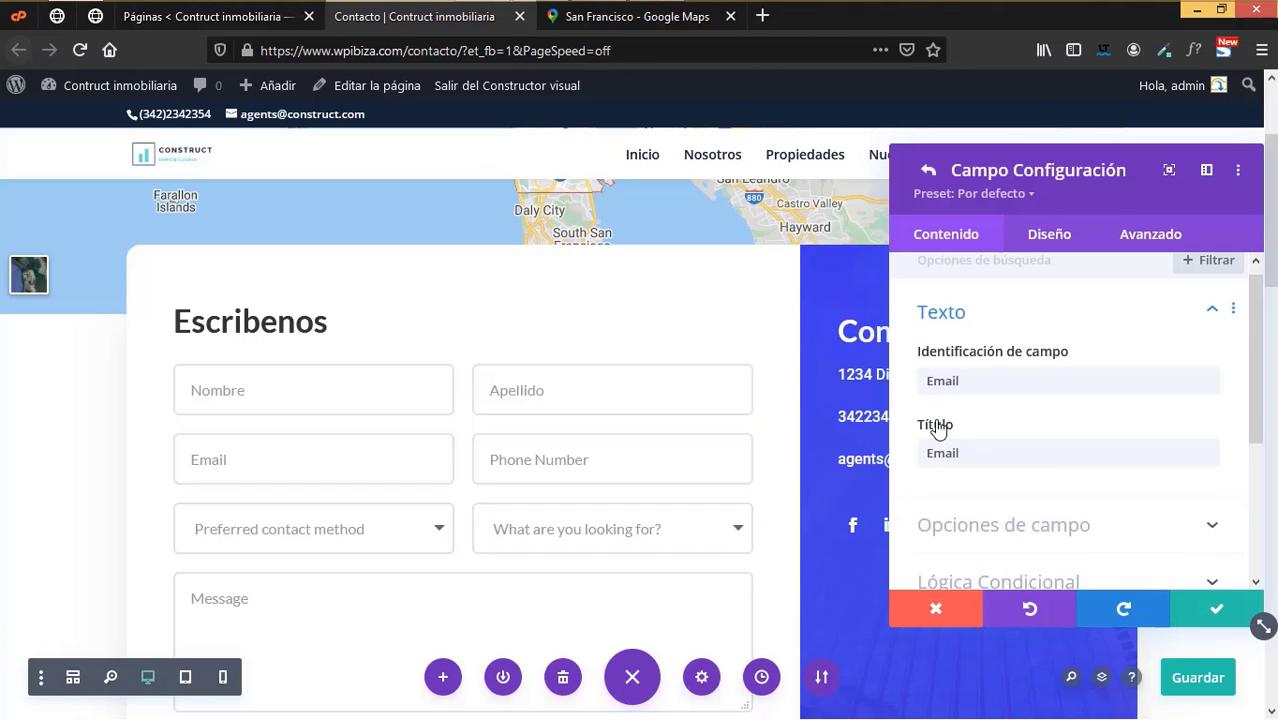
pyautogui.click(993, 376)
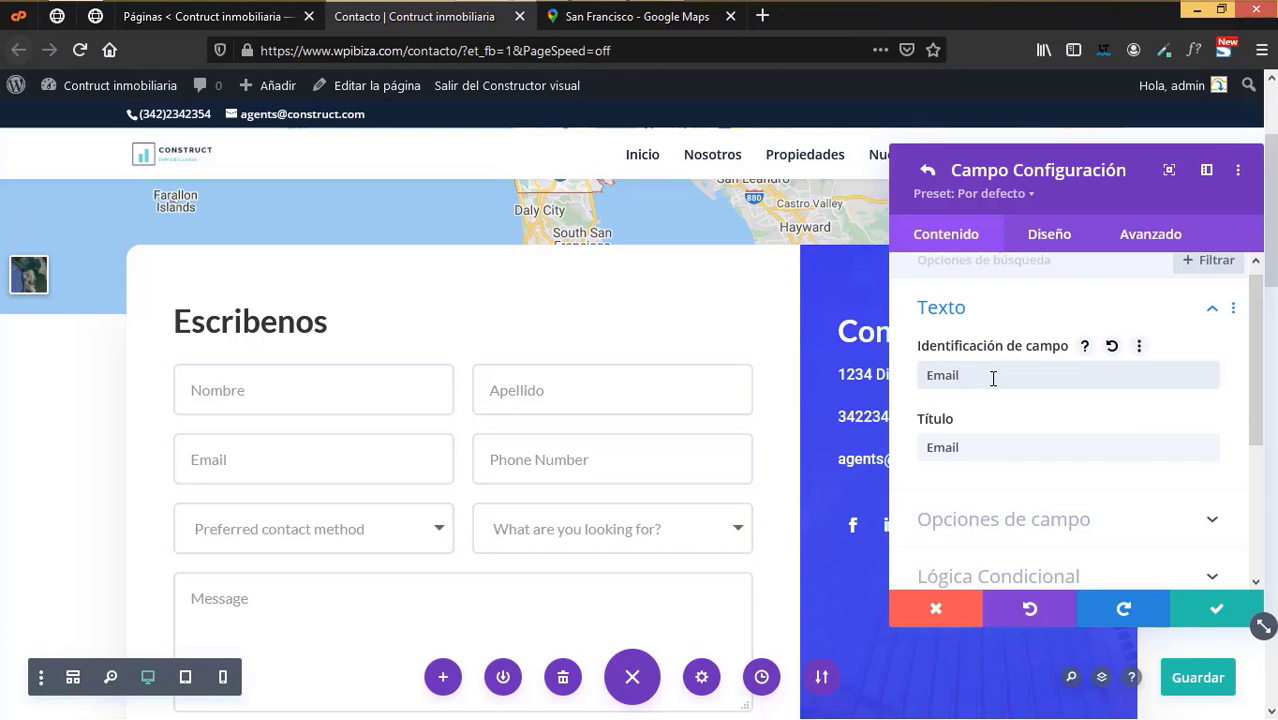
pyautogui.write('Correoelectronico')
pyautogui.click(967, 375)
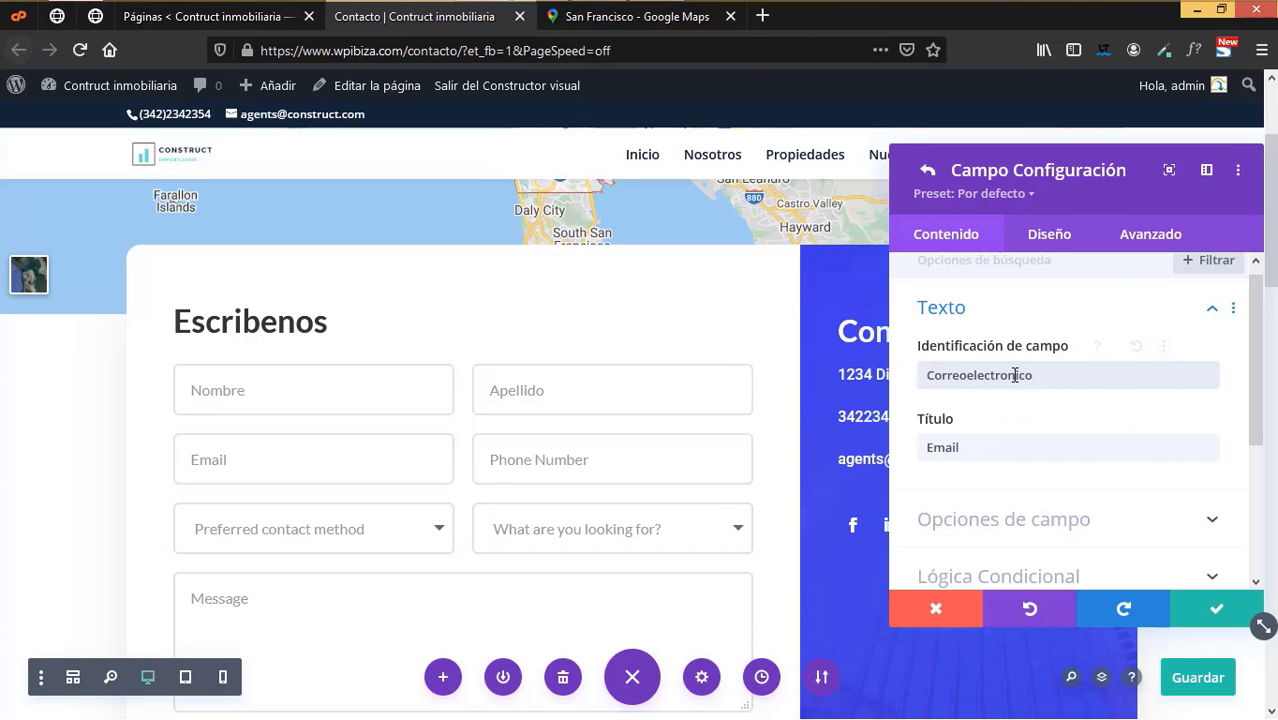
pyautogui.press('Home')
pyautogui.hotkey('shift', 'End')
pyautogui.hotkey('ctrl', 'c')
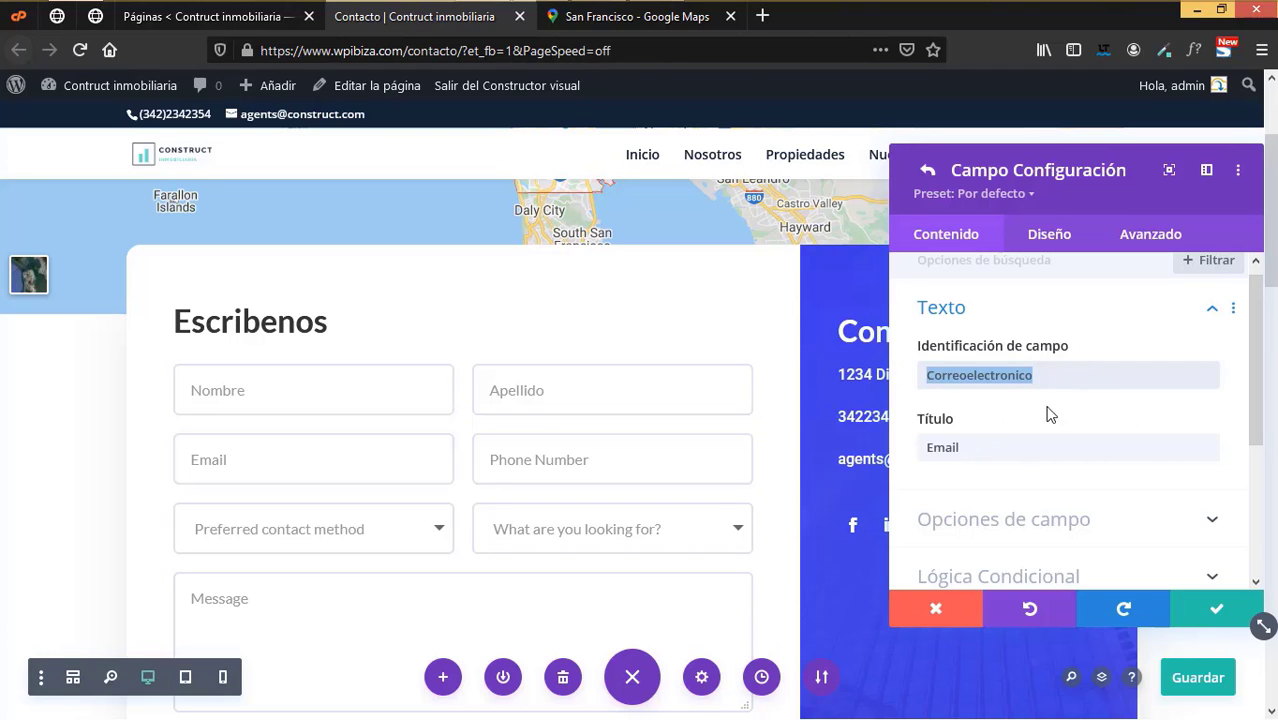
pyautogui.click(952, 448)
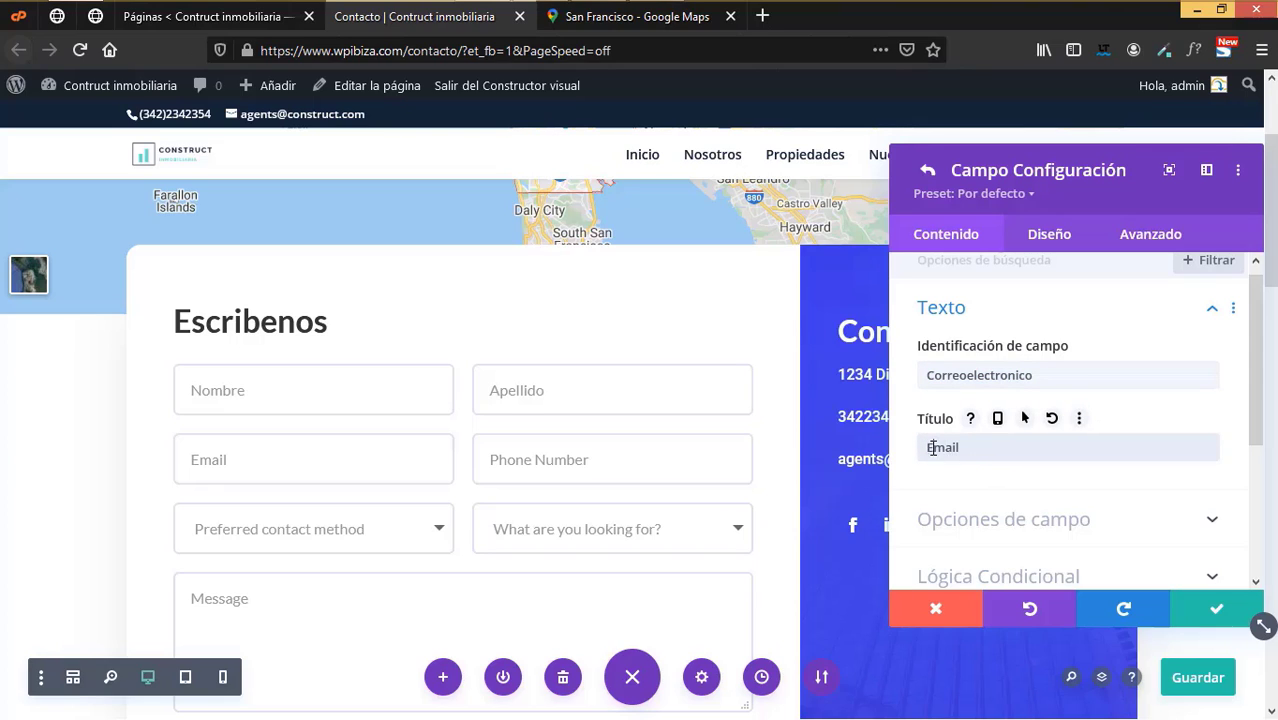
pyautogui.moveTo(929, 447); pyautogui.dragTo(986, 441)
pyautogui.press('BackSpace')
pyautogui.hotkey('ctrl', 'v')
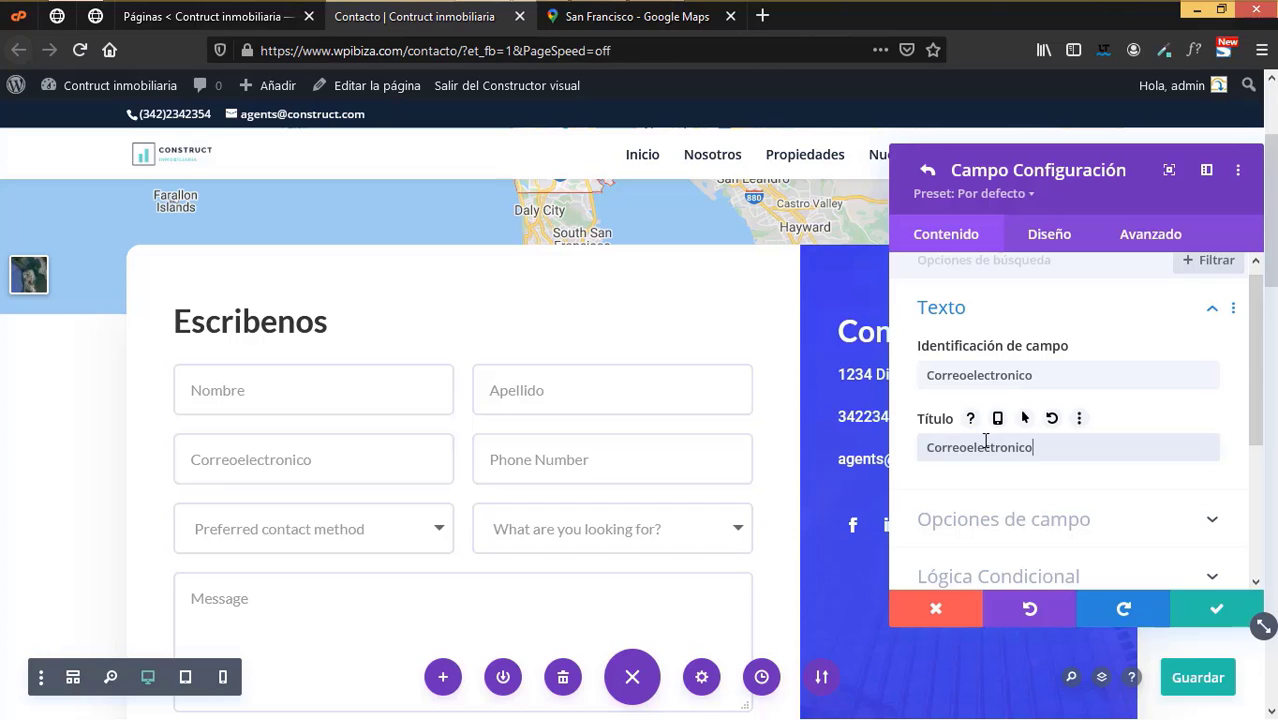
pyautogui.click(966, 447)
pyautogui.click(1216, 611)
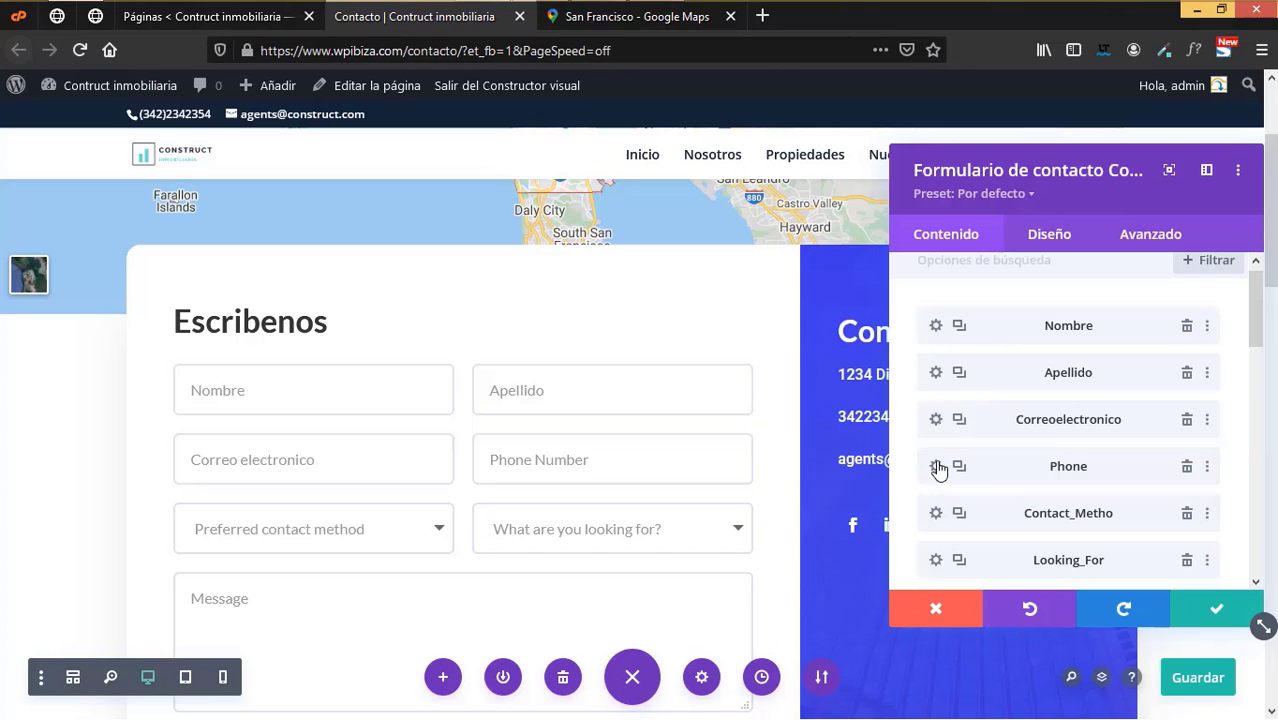
# - Rename the Phone field's identifier and title to Telefono
pyautogui.click(936, 466)
pyautogui.click(930, 374)
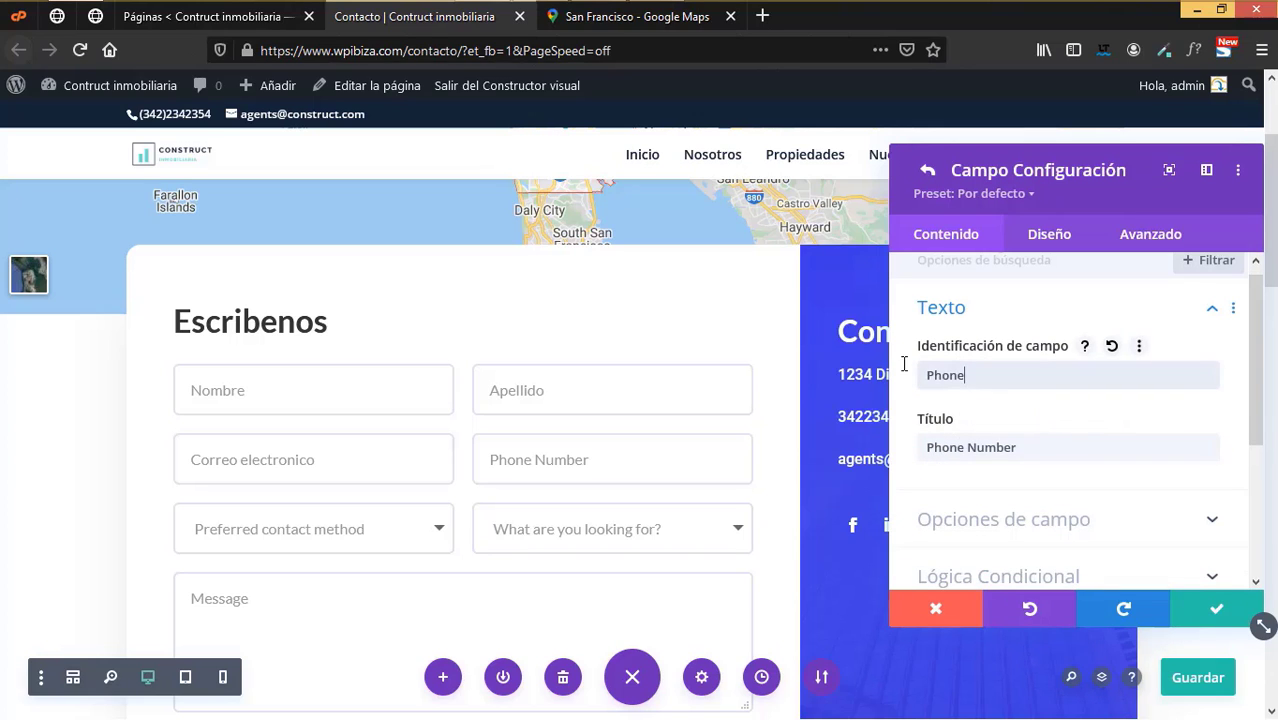
pyautogui.hotkey('ctrl', 'a')
pyautogui.press('BackSpace')
pyautogui.write('Telefono')
pyautogui.click(1029, 449)
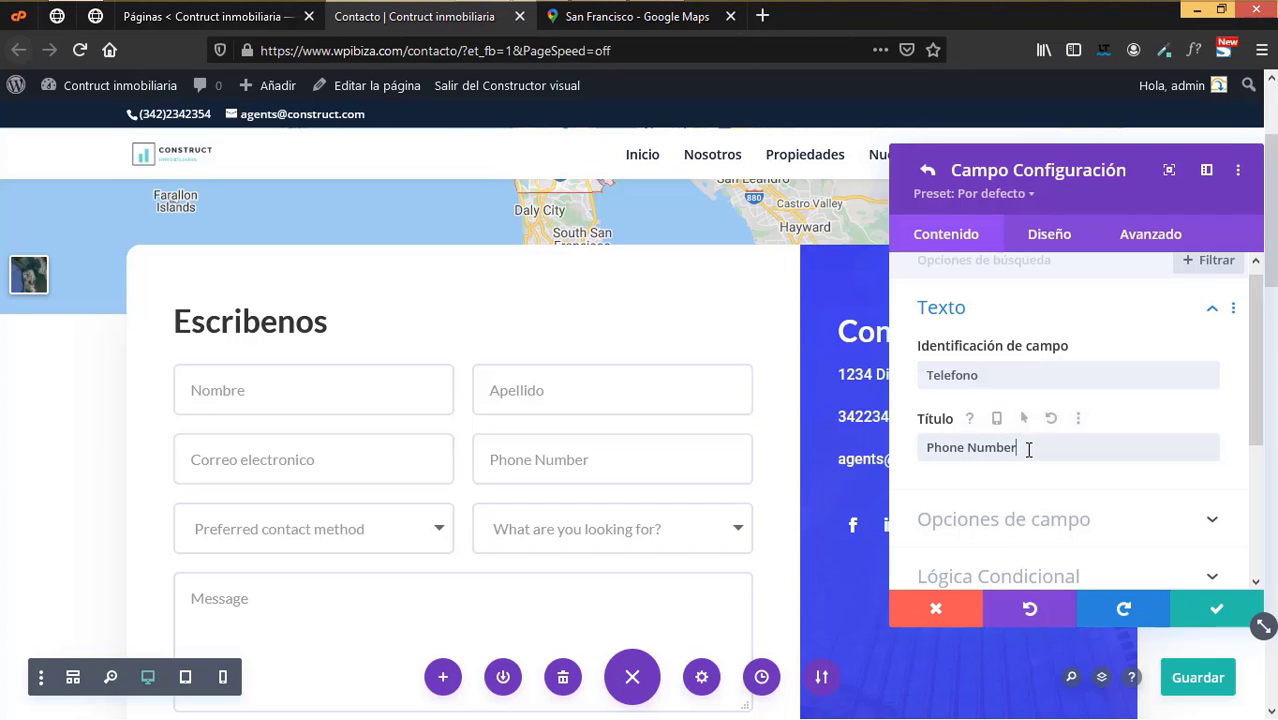
pyautogui.doubleClick(940, 374)
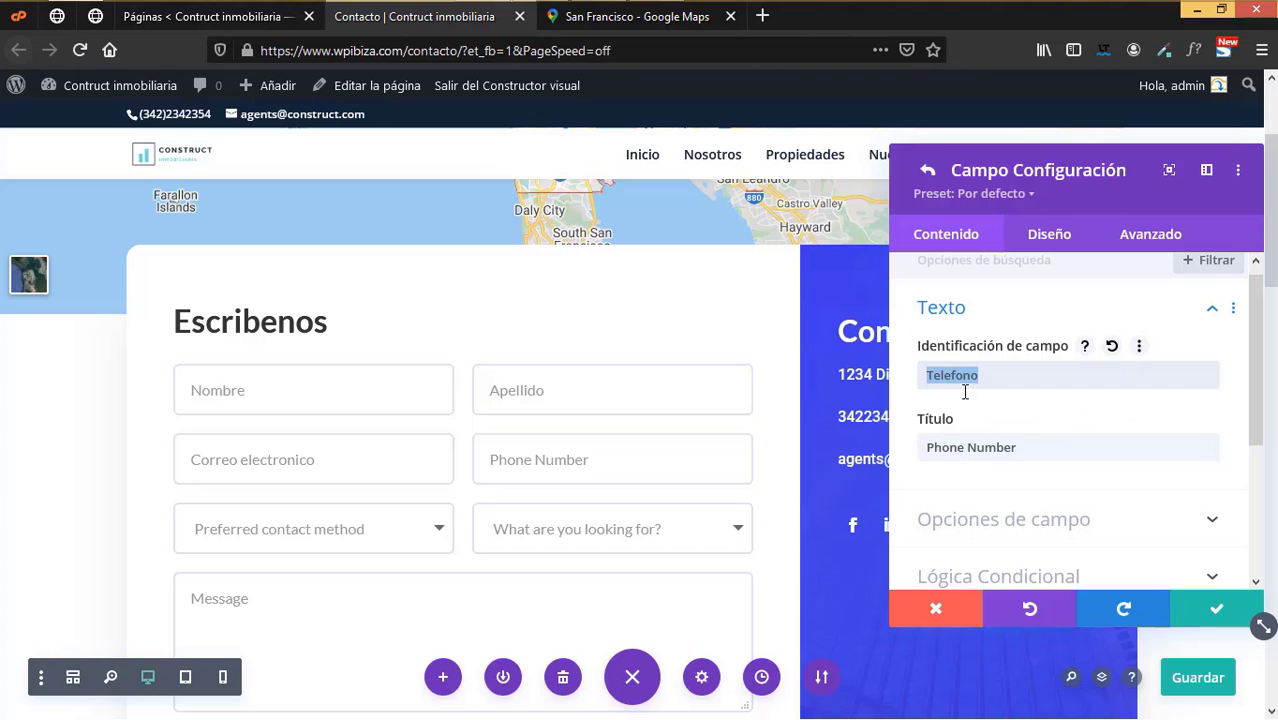
pyautogui.hotkey('ctrl', 'c')
pyautogui.moveTo(1016, 447); pyautogui.dragTo(926, 447)
pyautogui.hotkey('ctrl', 'v')
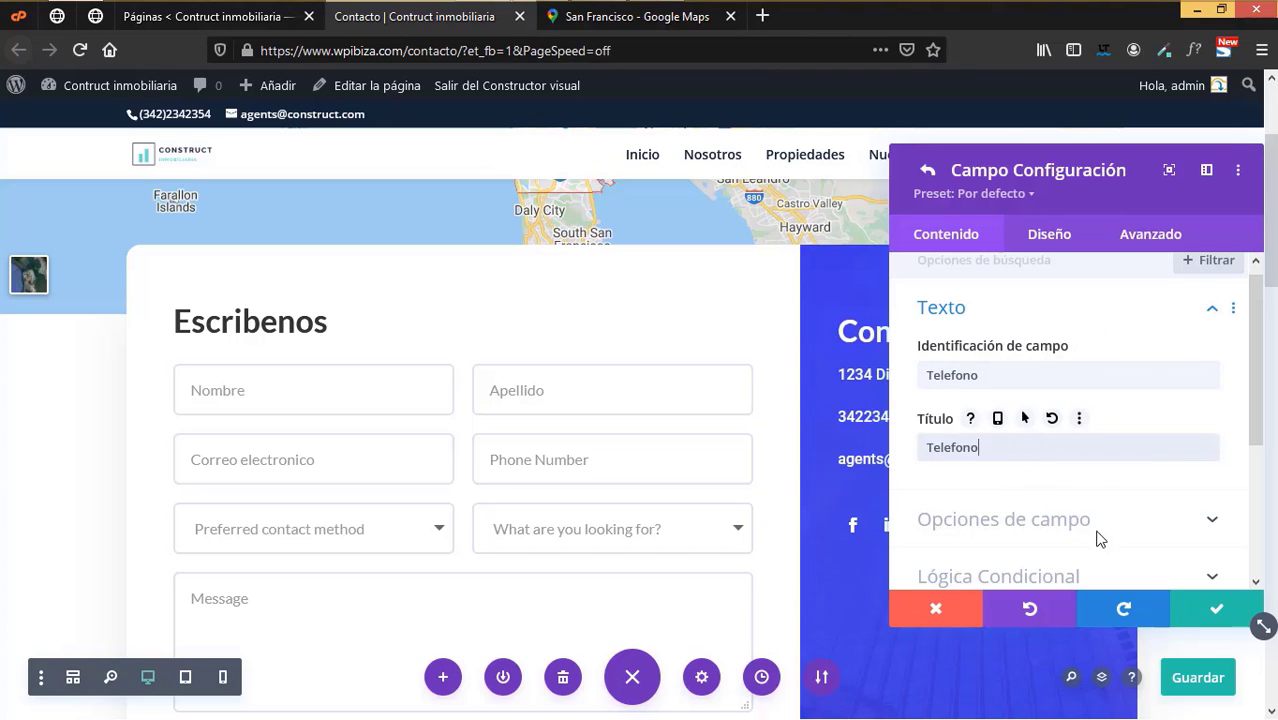
pyautogui.click(1216, 609)
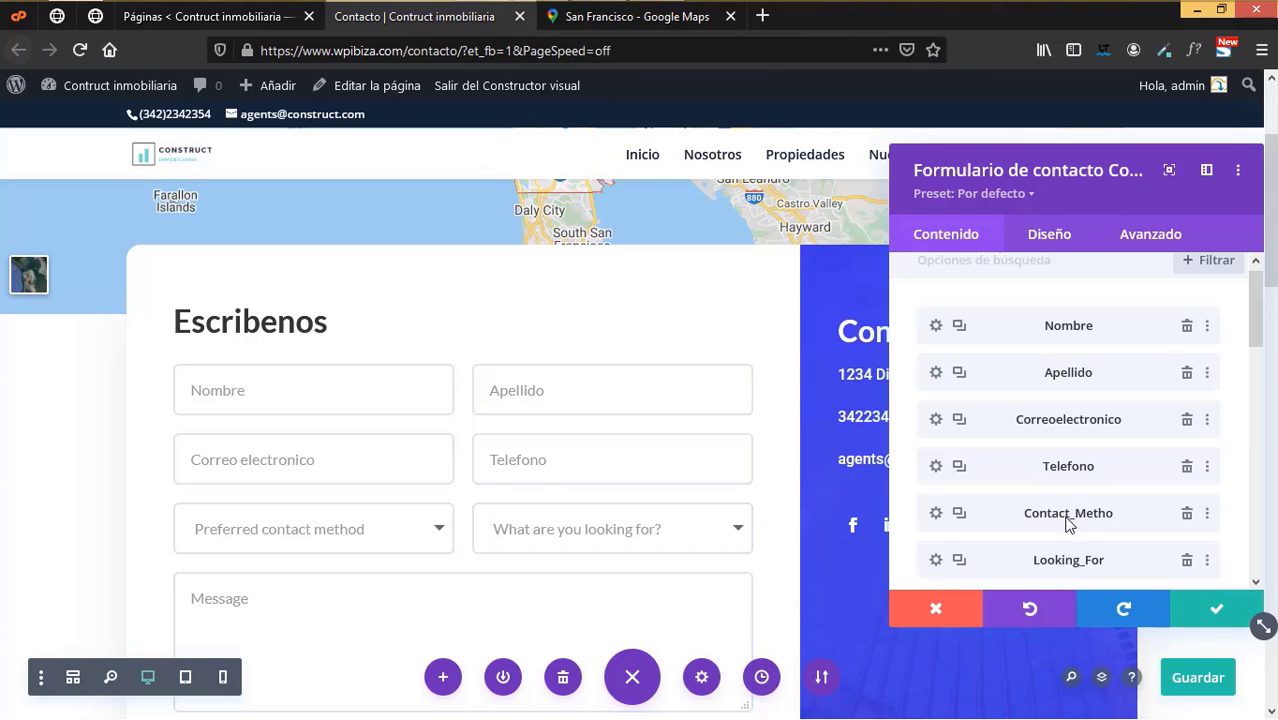
pyautogui.scroll(-2, 1068, 525)
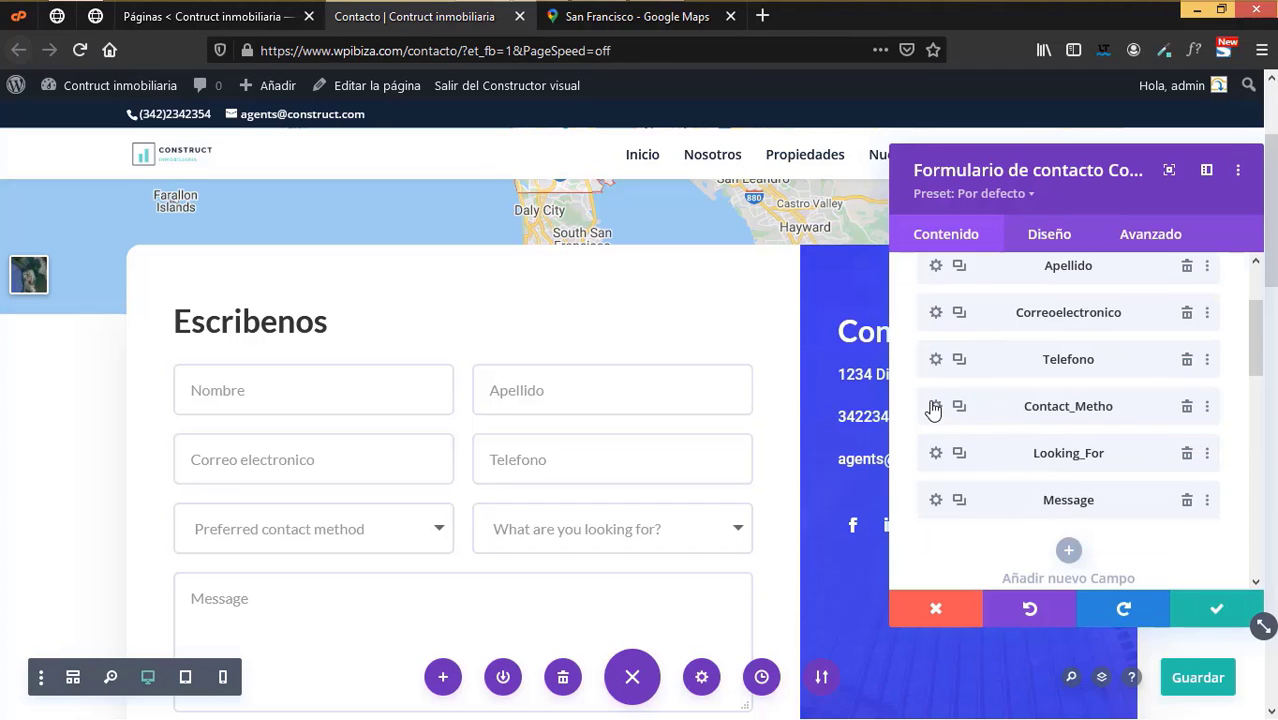
# - Change the contact method field's identifier to Metododecontacto
pyautogui.click(934, 407)
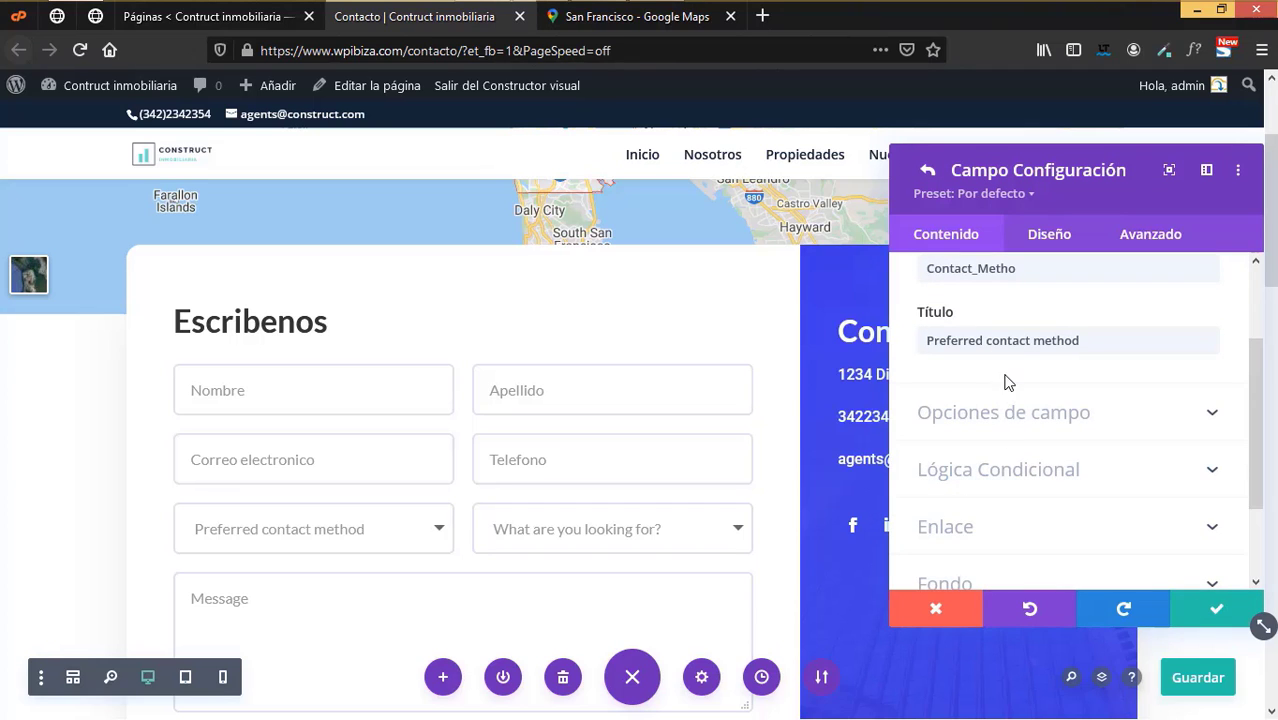
pyautogui.scroll(2, 1005, 345)
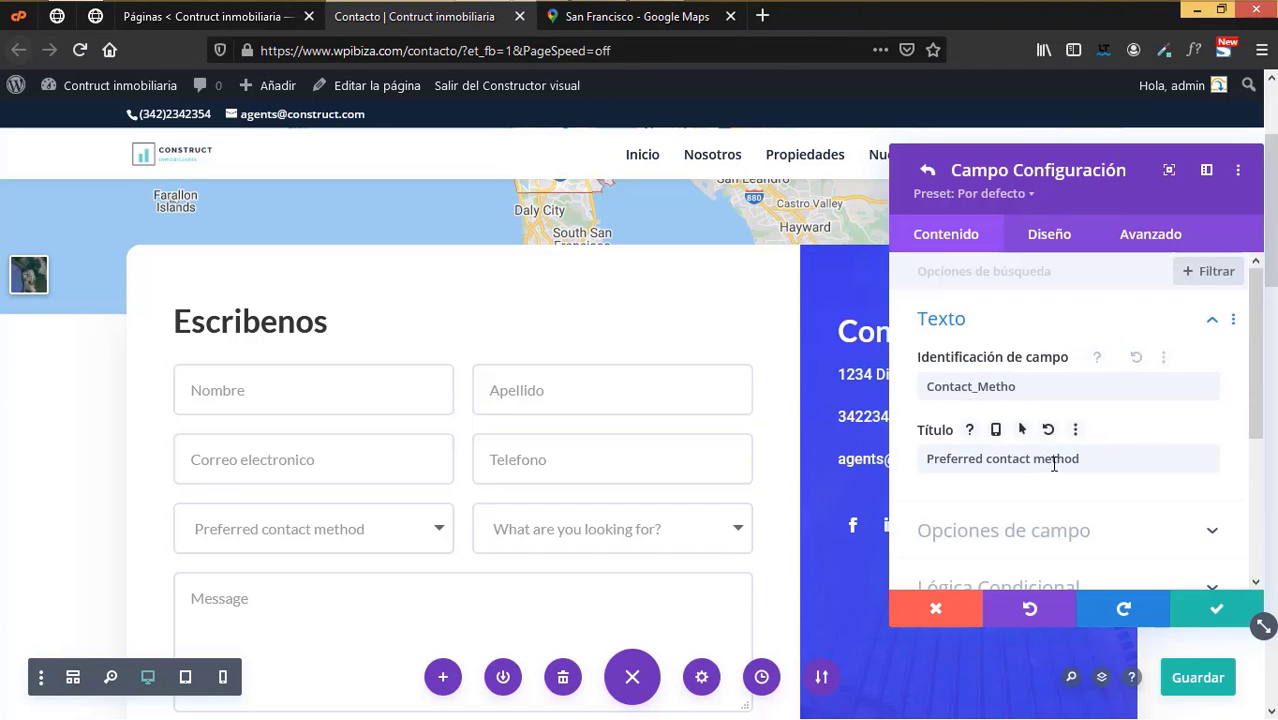
pyautogui.click(1031, 388)
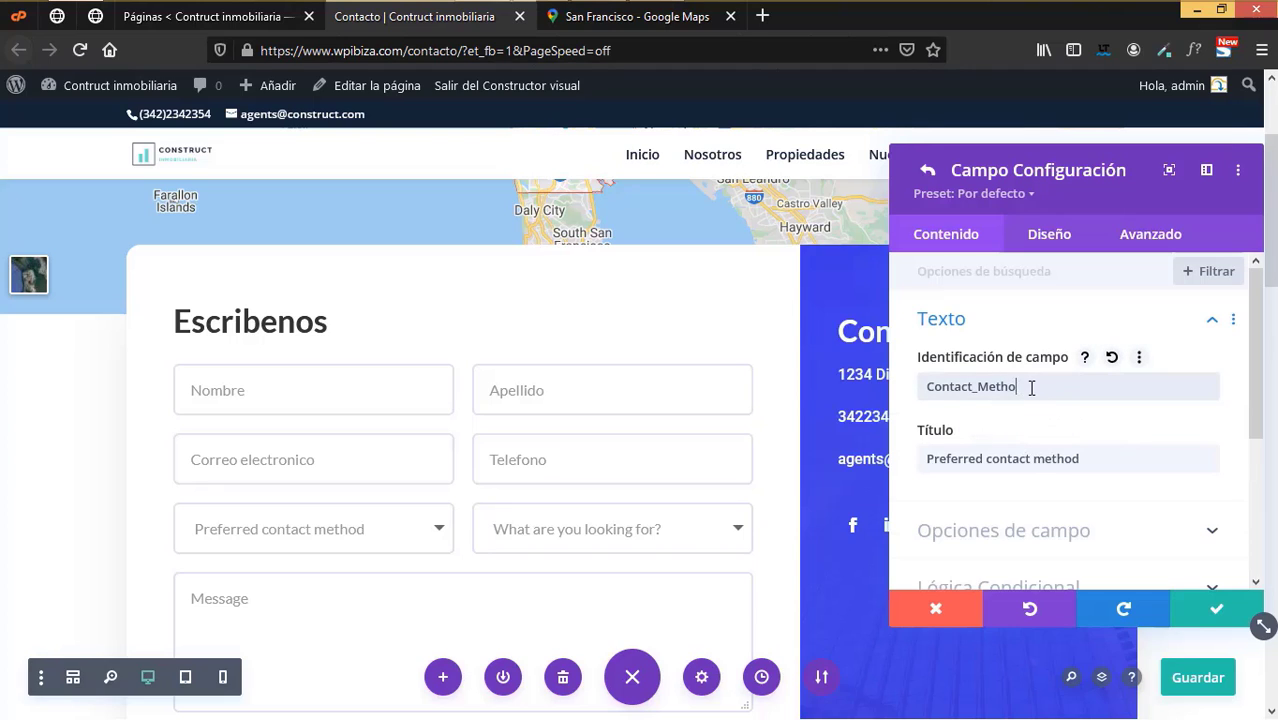
pyautogui.moveTo(1031, 388); pyautogui.dragTo(926, 387)
pyautogui.click(1044, 389)
pyautogui.doubleClick(1044, 389)
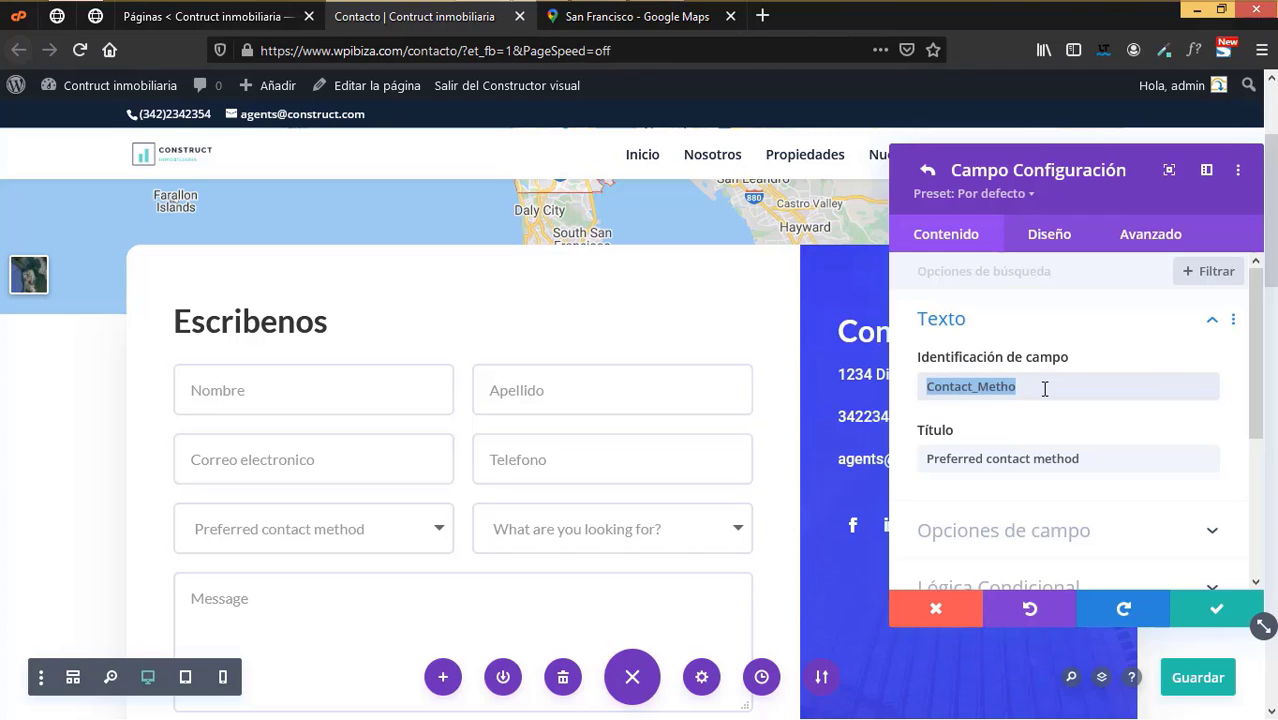
pyautogui.write('Meyd')
pyautogui.press('BackSpace')
pyautogui.press('BackSpace')
pyautogui.press('BackSpace')
pyautogui.press('BackSpace')
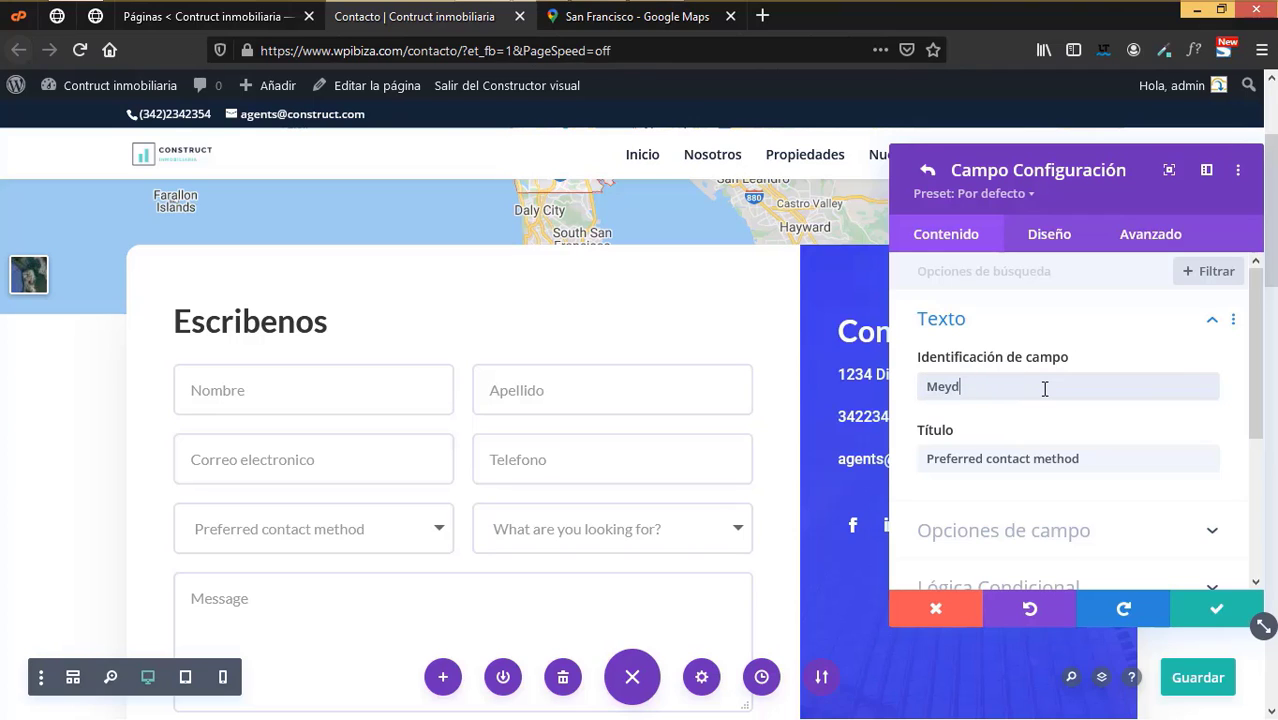
pyautogui.write('tododecontacto')
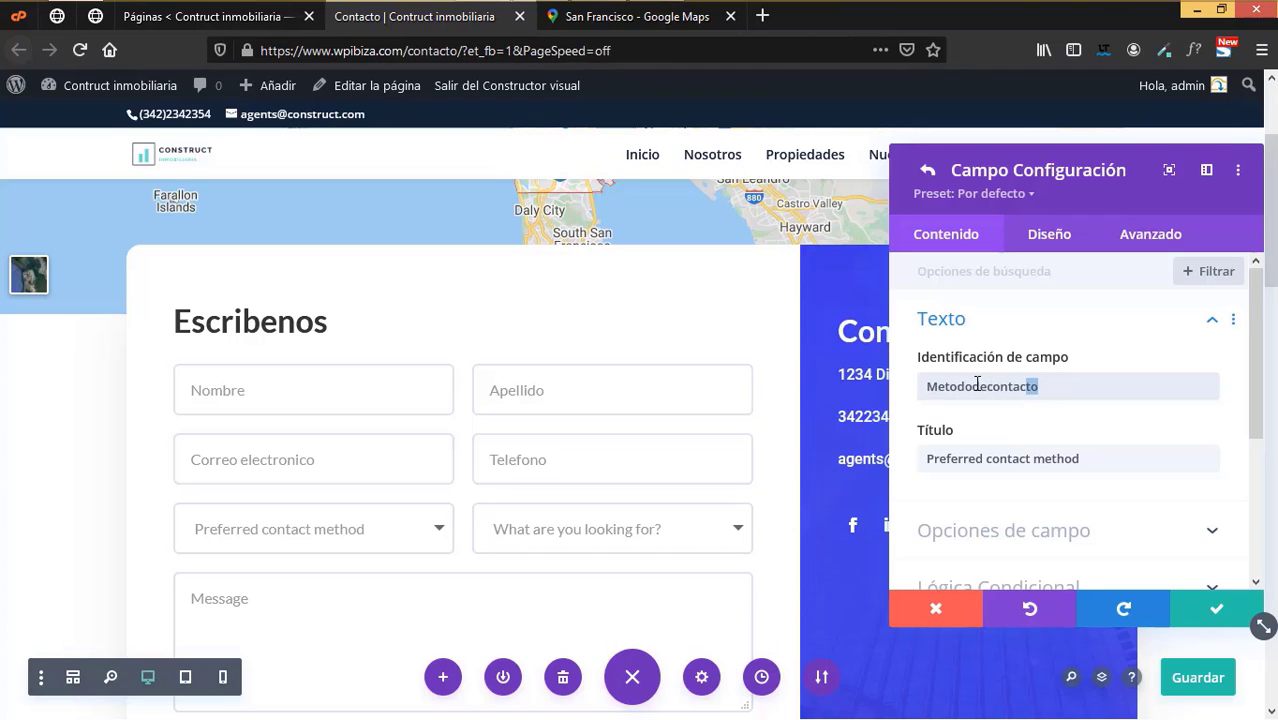
# - Replace the Preferred contact method title with Metodo de contacto
pyautogui.doubleClick(978, 386)
pyautogui.rightClick(985, 391)
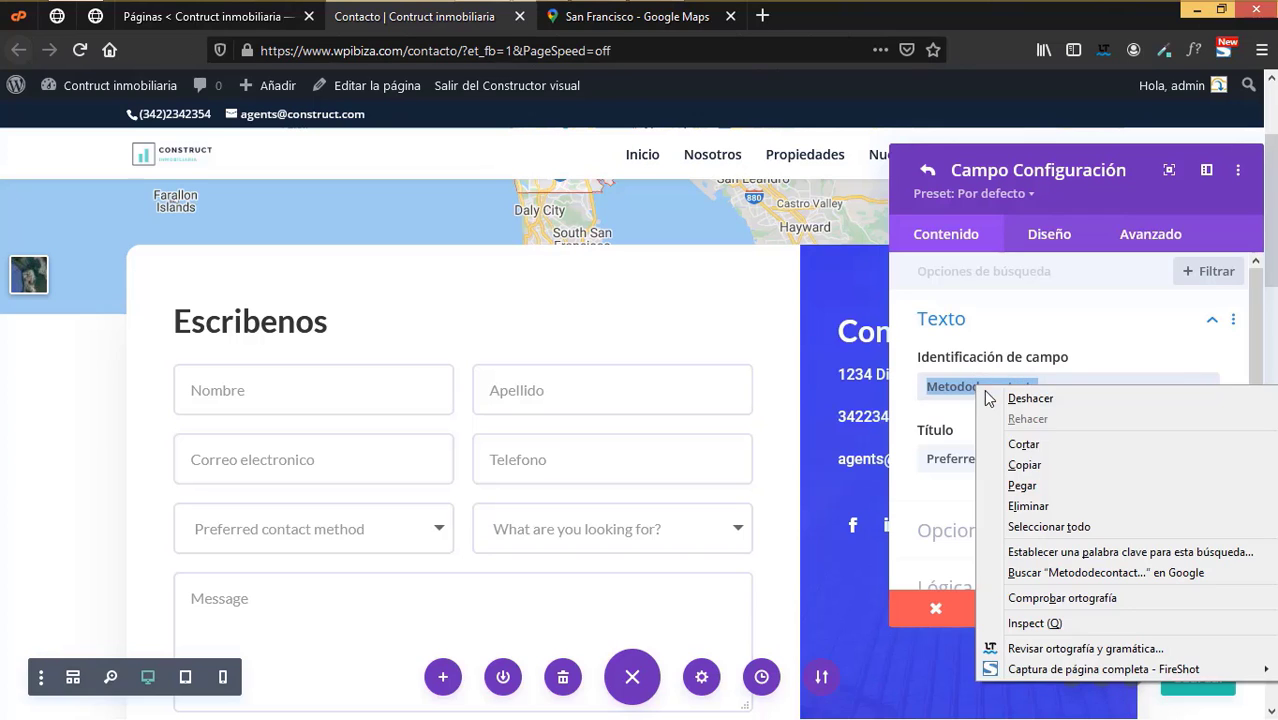
pyautogui.click(1024, 465)
pyautogui.tripleClick(1086, 458)
pyautogui.tripleClick(1086, 458)
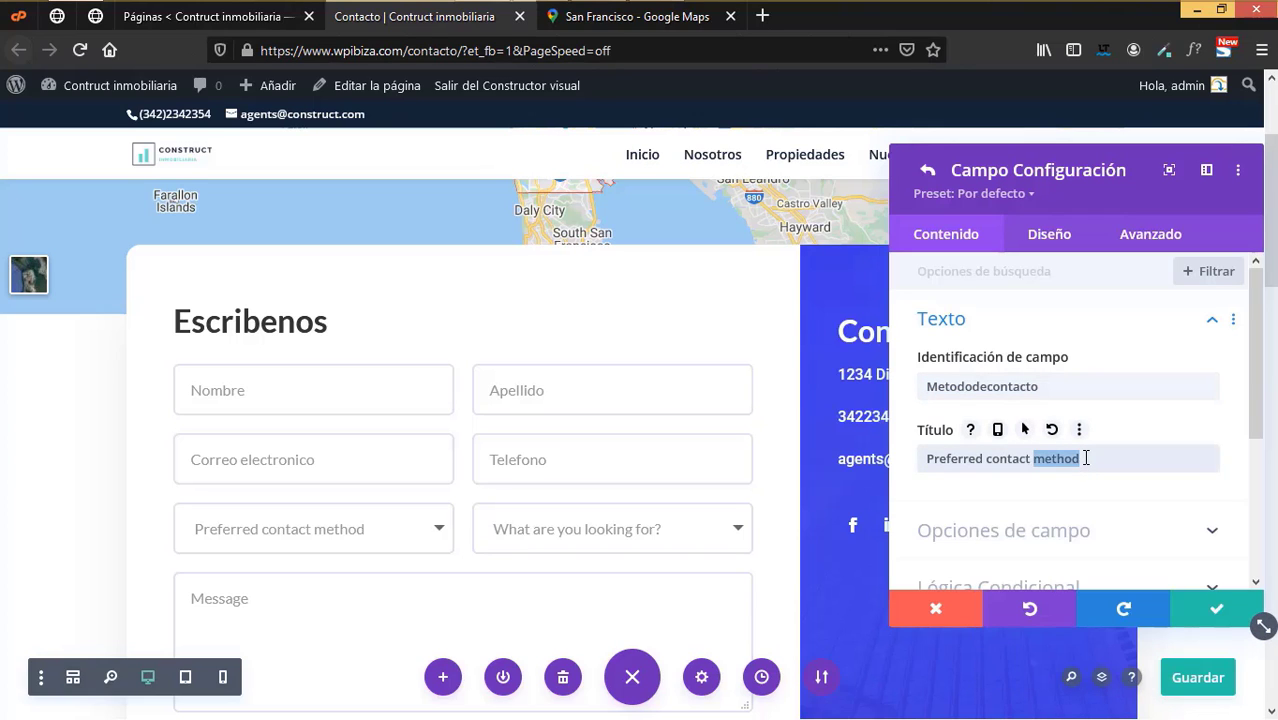
pyautogui.hotkey('ctrl', 'v')
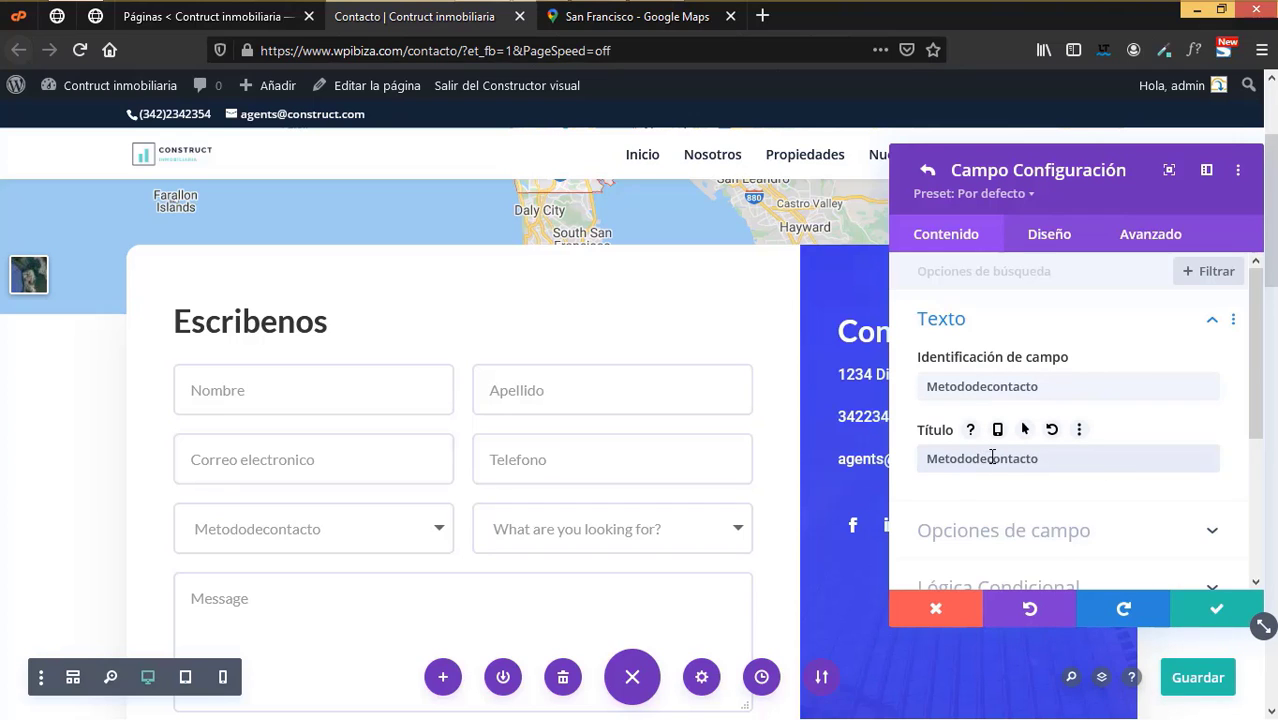
pyautogui.click(991, 457)
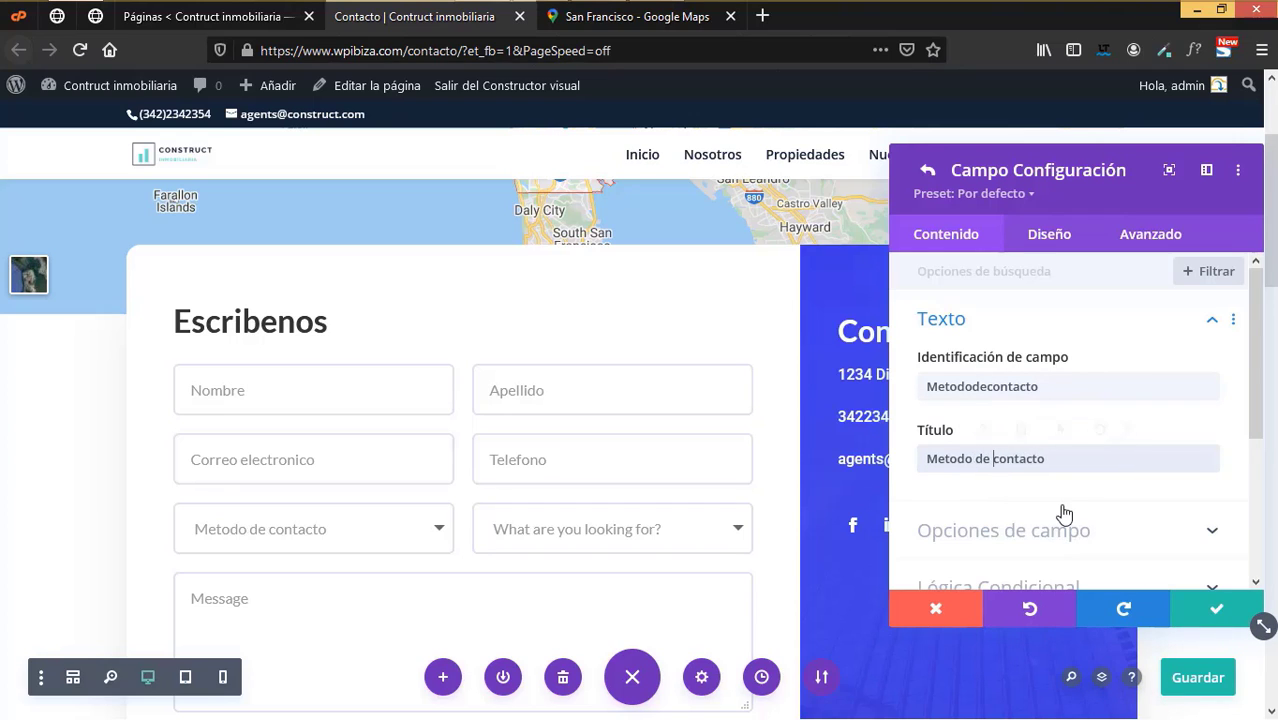
pyautogui.scroll(-3, 1064, 513)
# - Translate the Phone and Email dropdown options to Telefono and Correo electronico
pyautogui.click(1044, 431)
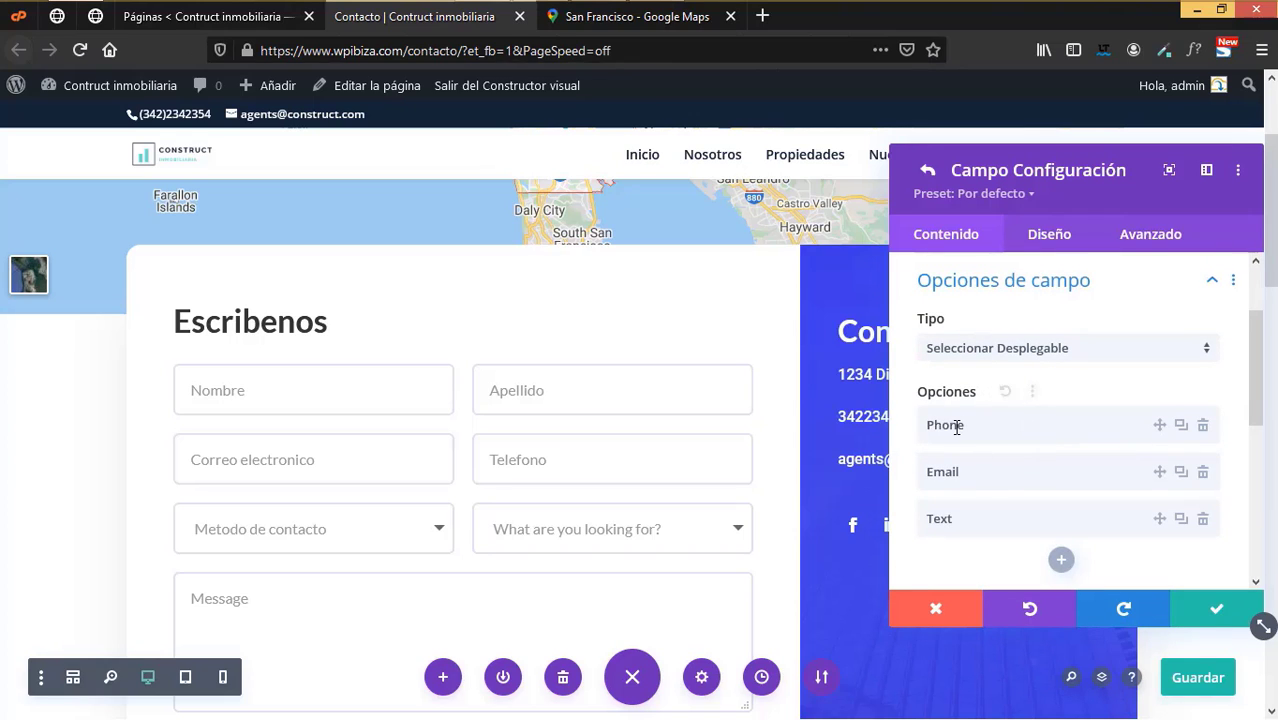
pyautogui.moveTo(972, 425)
pyautogui.mouseDown()
pyautogui.moveTo(939, 422)
pyautogui.moveTo(977, 430)
pyautogui.mouseUp()
pyautogui.press('BackSpace')
pyautogui.press('BackSpace')
pyautogui.press('BackSpace')
pyautogui.press('BackSpace')
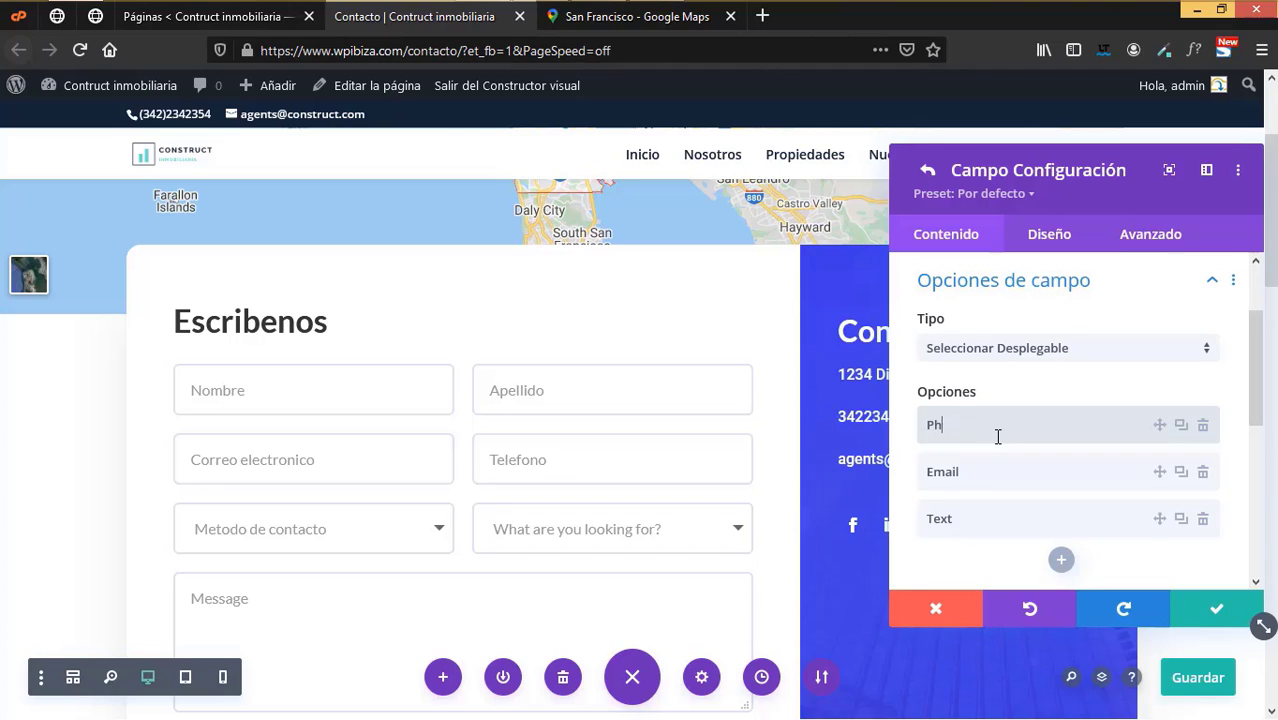
pyautogui.write('Telefono')
pyautogui.click(971, 477)
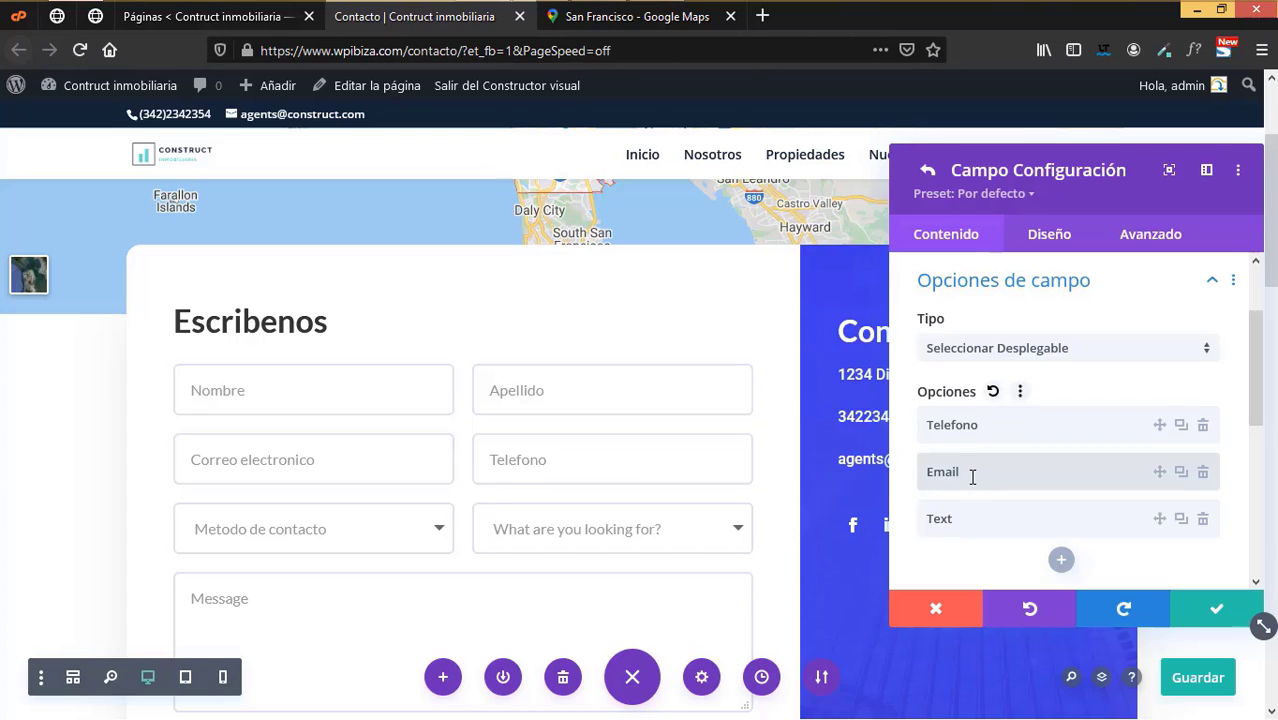
pyautogui.press('BackSpace')
pyautogui.press('BackSpace')
pyautogui.press('BackSpace')
pyautogui.press('BackSpace')
pyautogui.write('Correo electronic')
# - Set the third dropdown option to Facebook and save the field
pyautogui.click(968, 525)
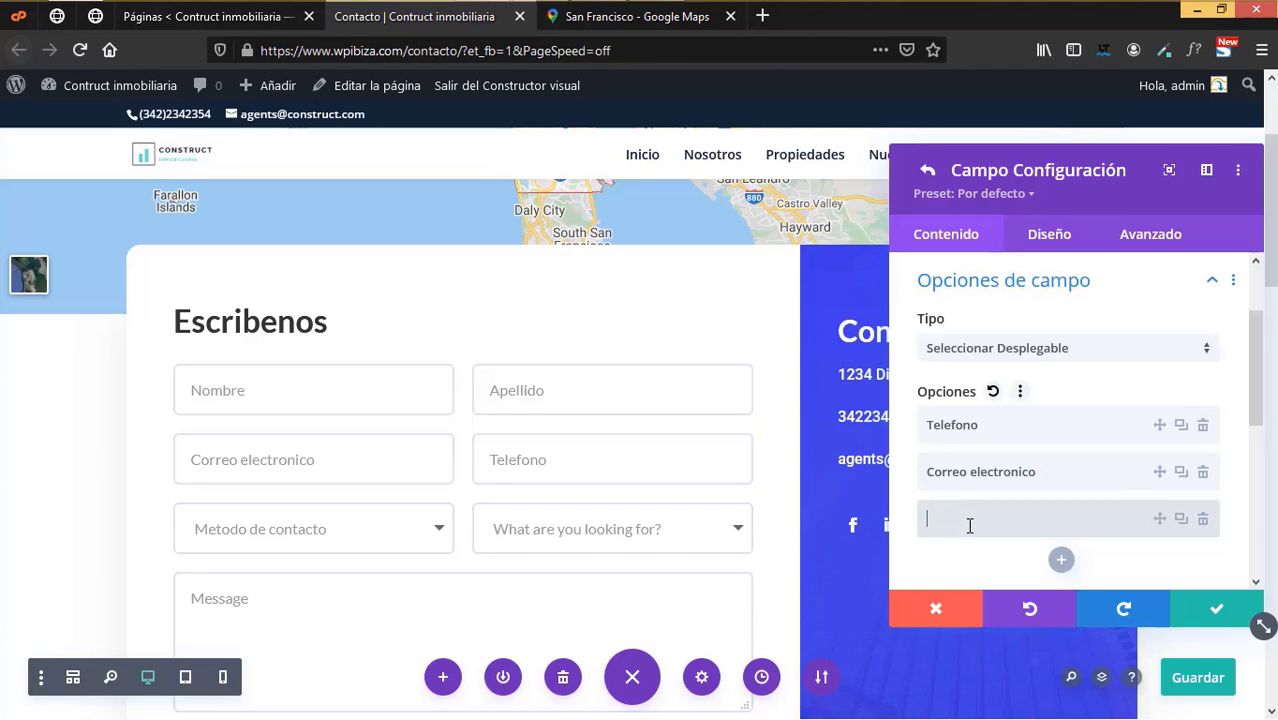
pyautogui.write('Redes socia')
pyautogui.press('BackSpace')
pyautogui.press('BackSpace')
pyautogui.press('BackSpace')
pyautogui.press('BackSpace')
pyautogui.press('BackSpace')
pyautogui.press('BackSpace')
pyautogui.press('BackSpace')
pyautogui.press('BackSpace')
pyautogui.press('BackSpace')
pyautogui.press('BackSpace')
pyautogui.write('Facebook')
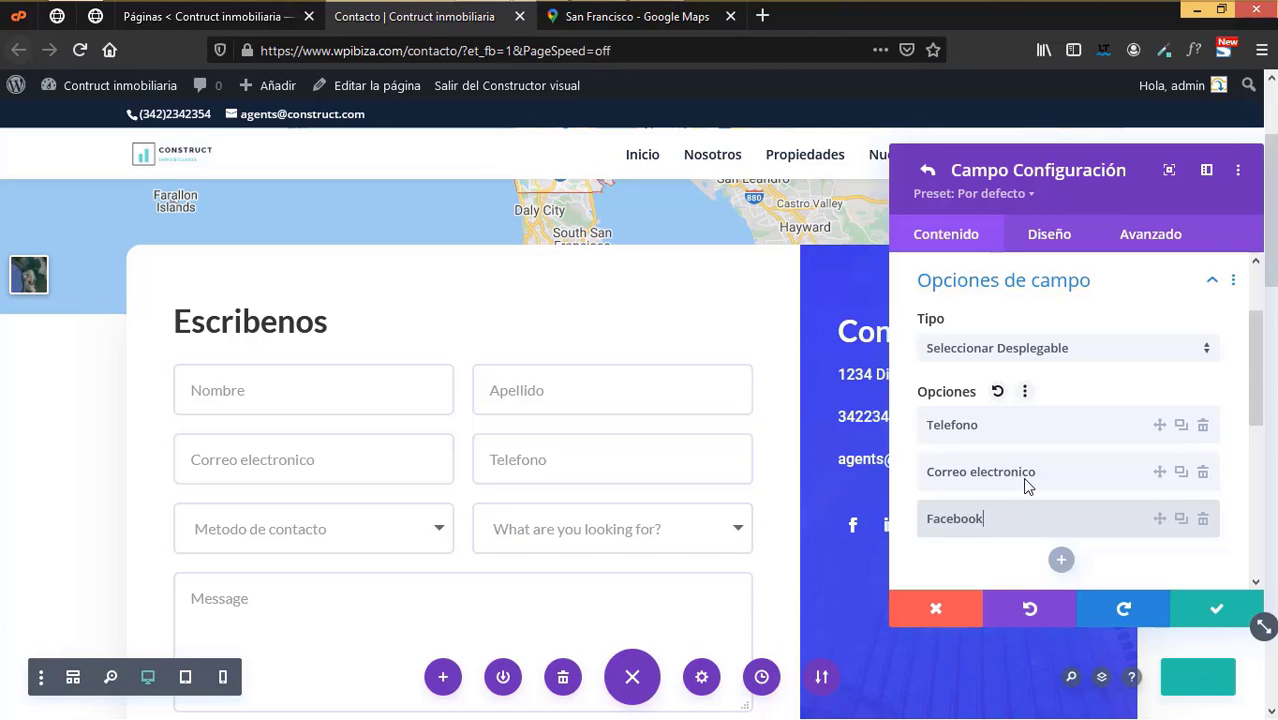
pyautogui.click(1216, 607)
pyautogui.click(1216, 607)
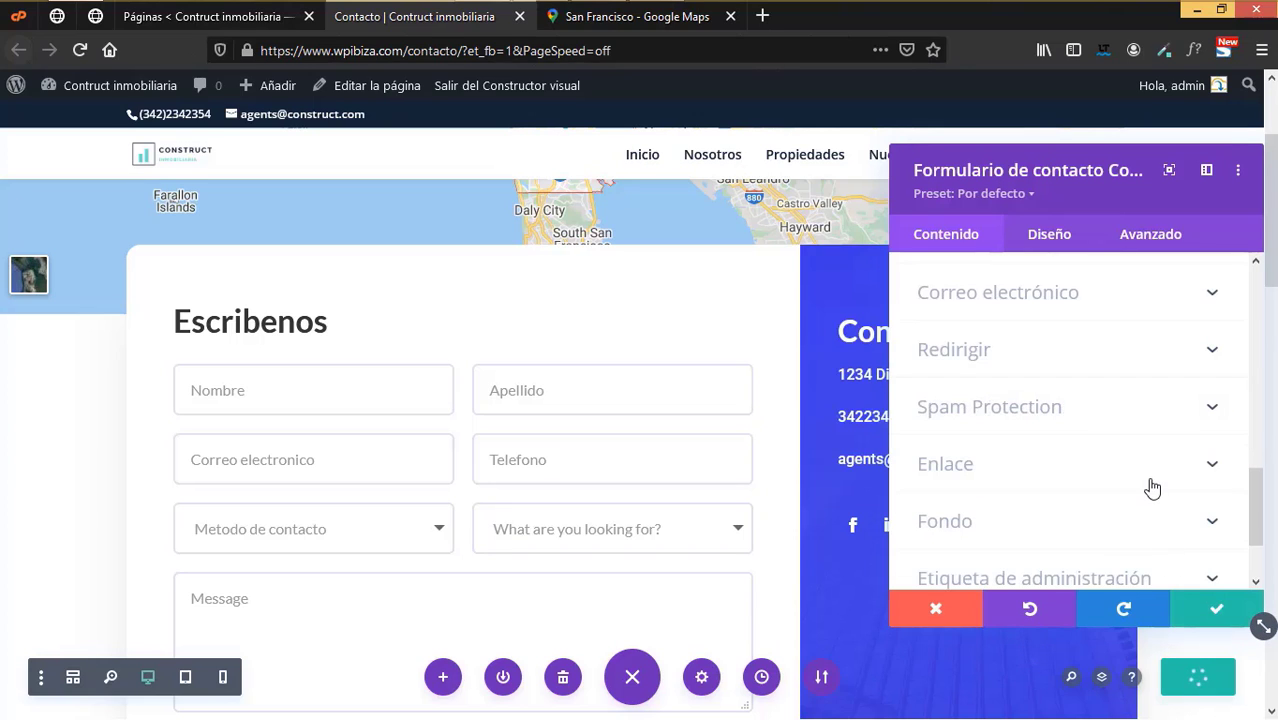
pyautogui.scroll(6, 1121, 519)
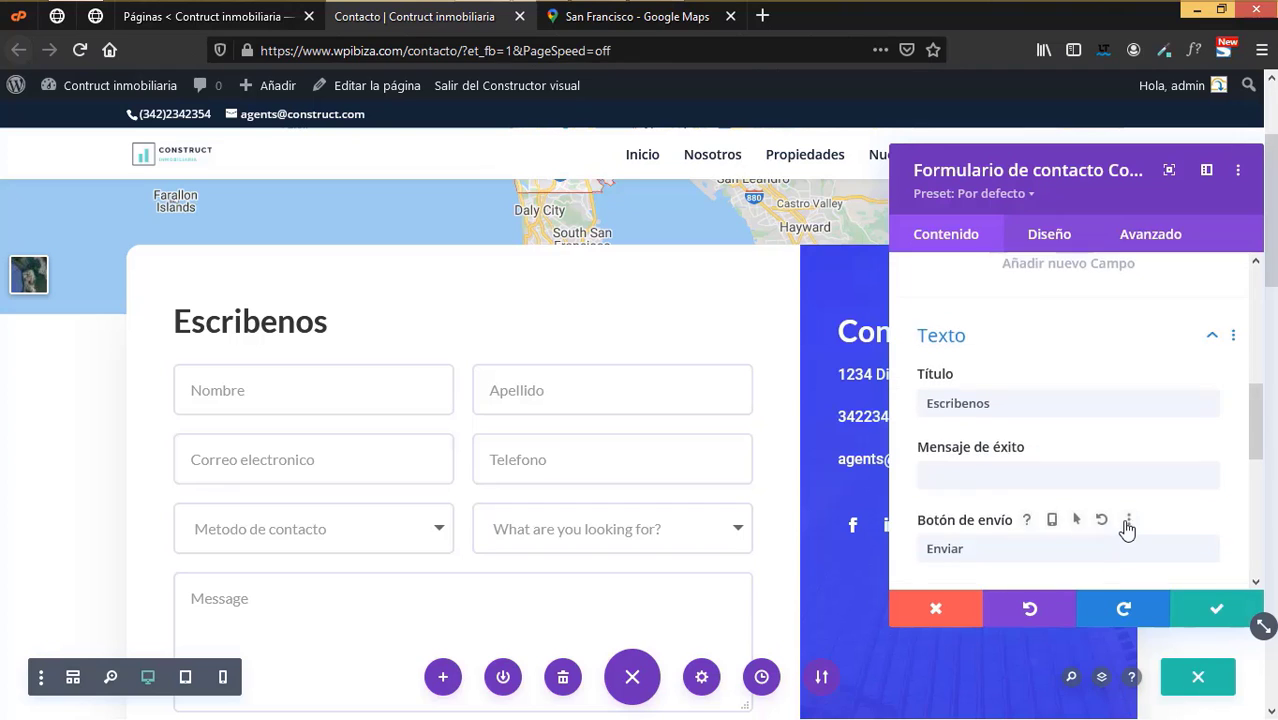
pyautogui.scroll(2, 1127, 530)
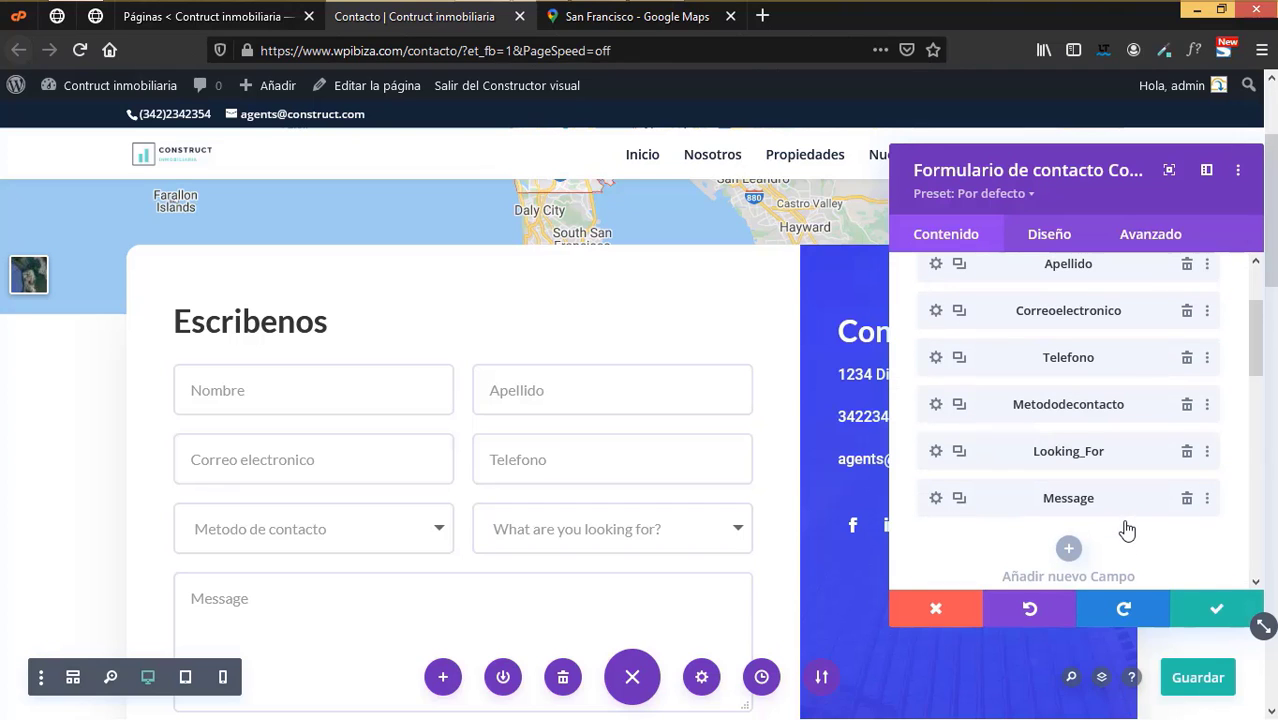
# - Set the Looking_For field's identifier and title to Asunto
pyautogui.click(935, 451)
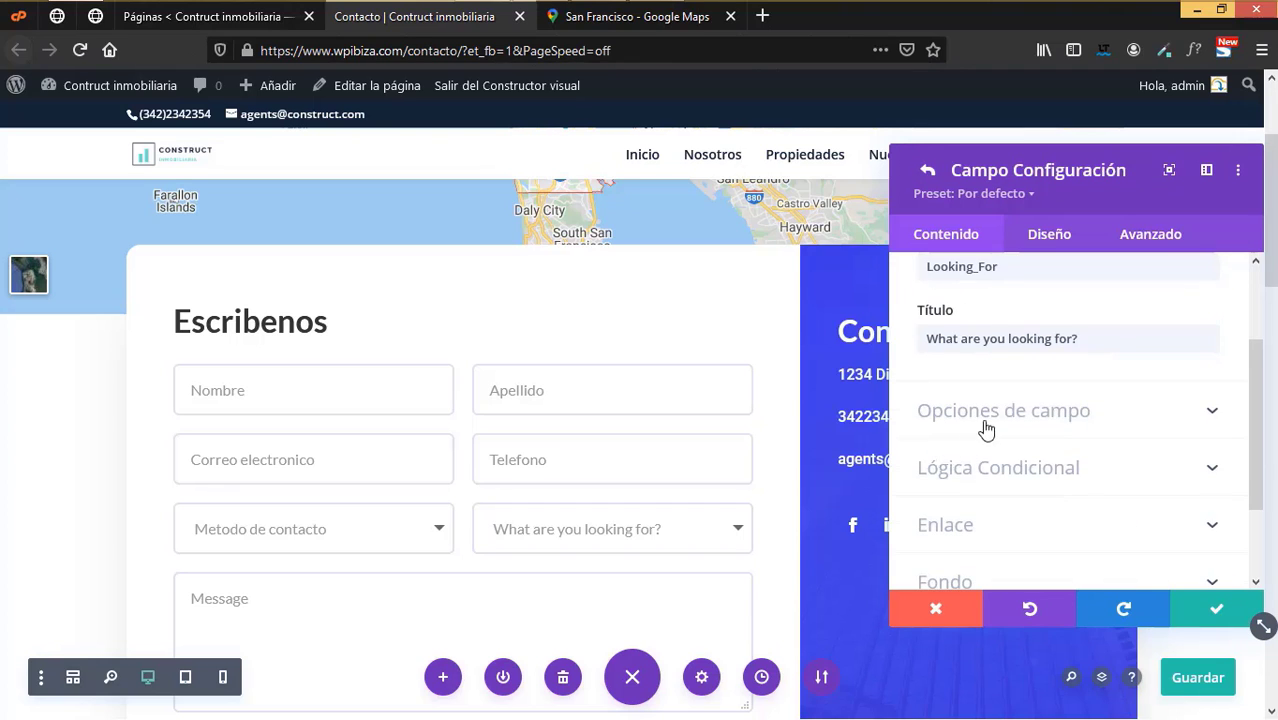
pyautogui.scroll(1, 1031, 510)
pyautogui.moveTo(1002, 373); pyautogui.dragTo(990, 373)
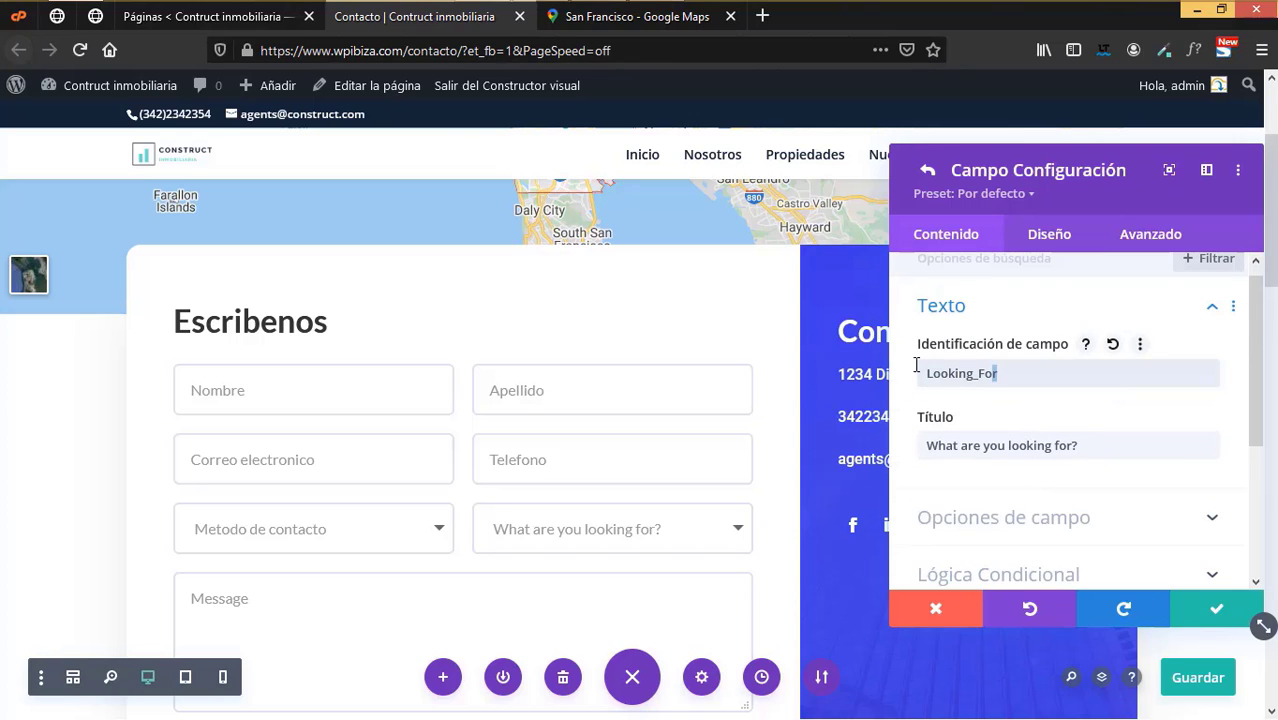
pyautogui.press('BackSpace')
pyautogui.press('BackSpace')
pyautogui.press('BackSpace')
pyautogui.press('BackSpace')
pyautogui.press('BackSpace')
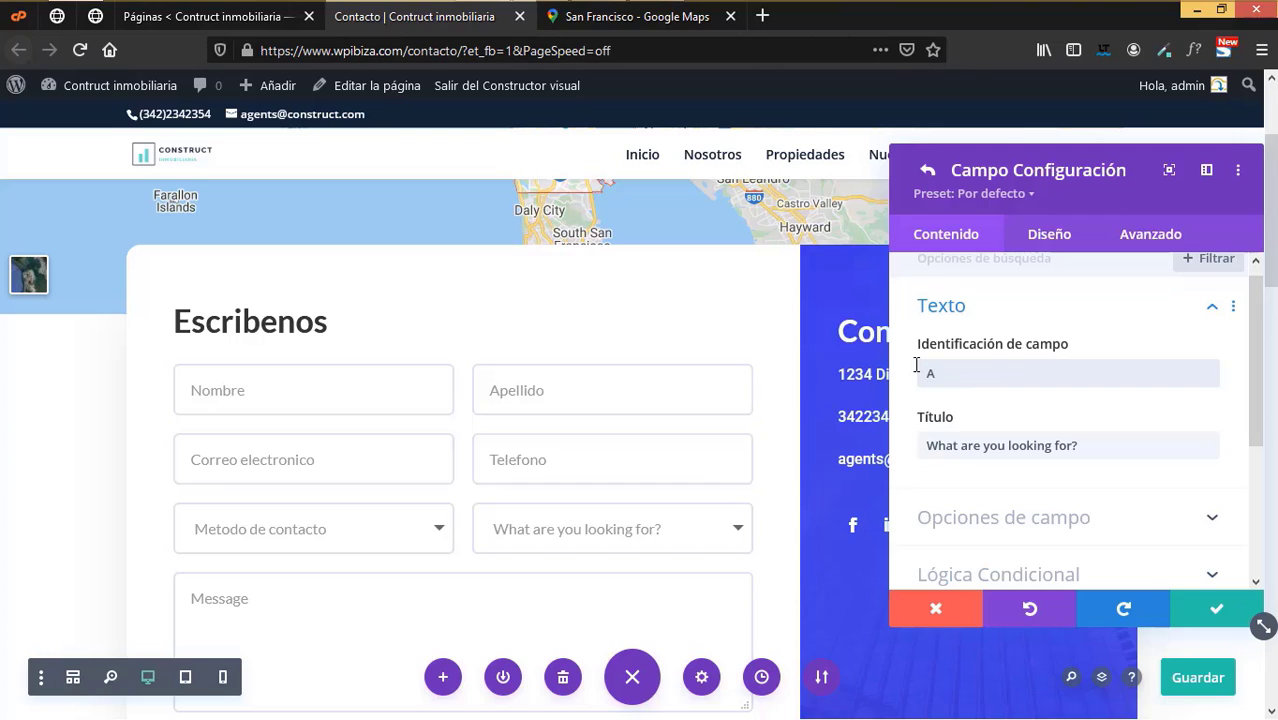
pyautogui.write('Asunto')
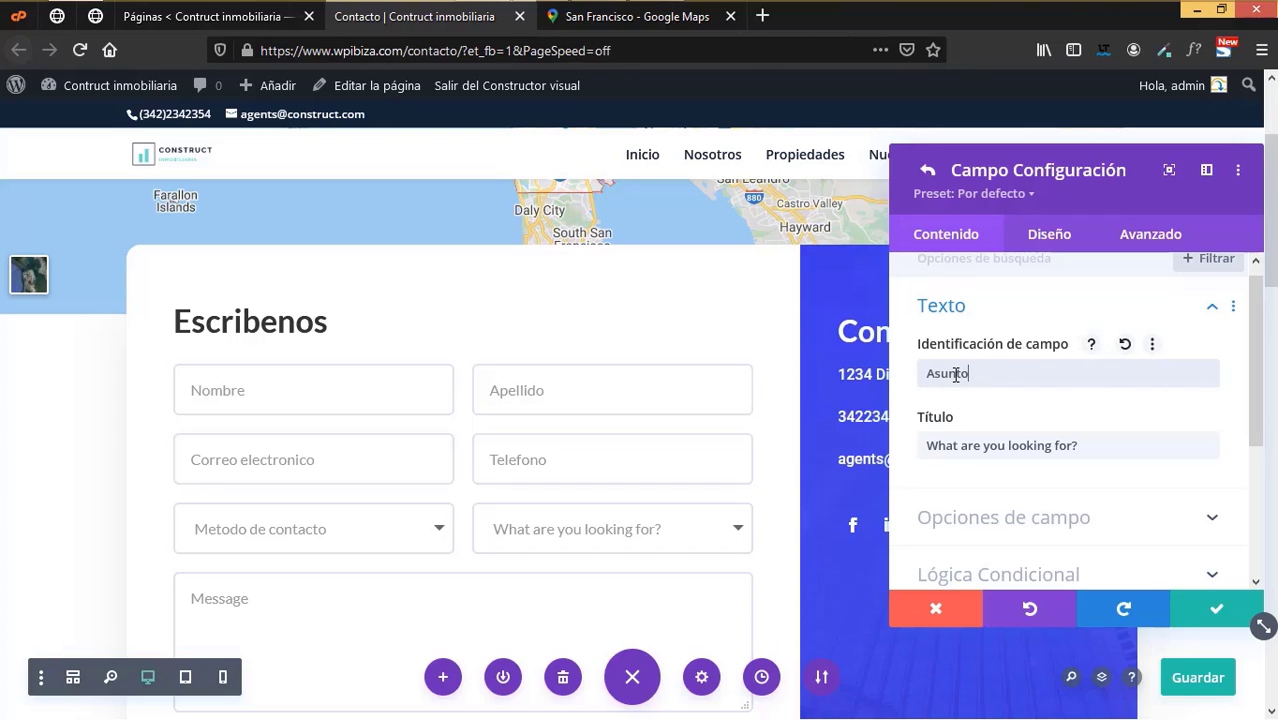
pyautogui.doubleClick(955, 375)
pyautogui.tripleClick(1109, 449)
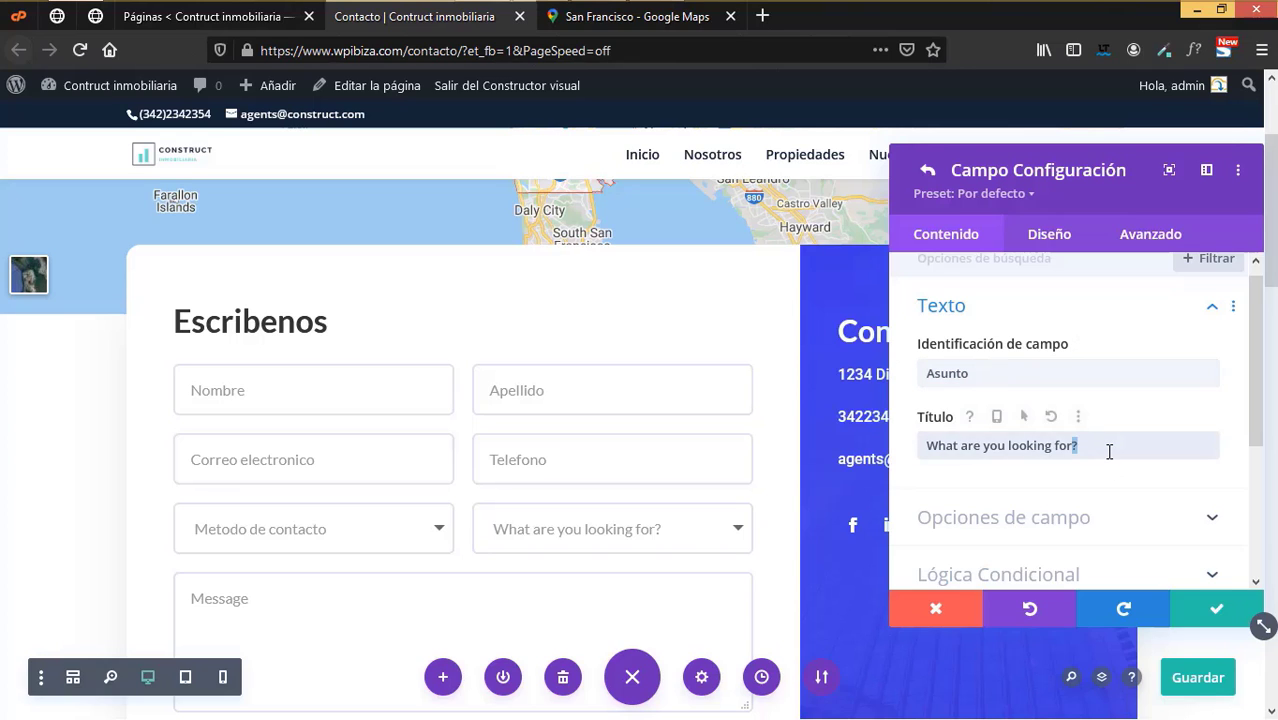
pyautogui.hotkey('ctrl', 'v')
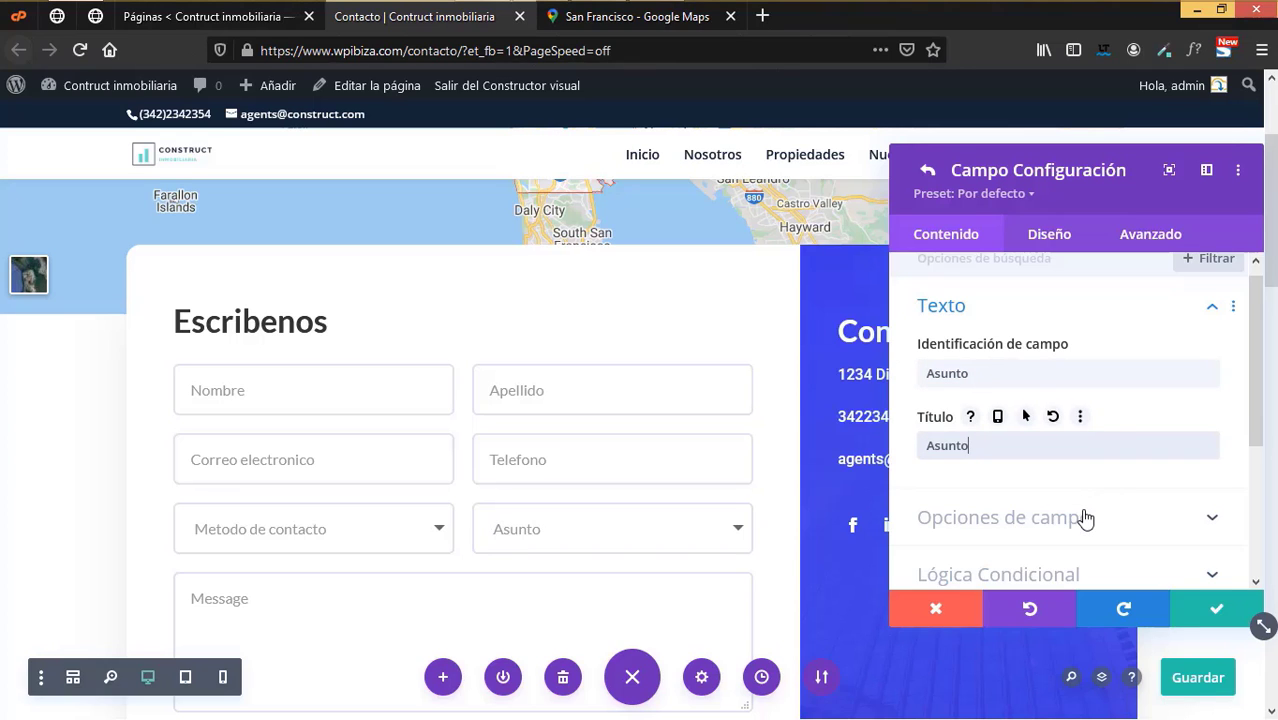
# - Retype the dropdown options as Busco comprar, Busco vender and Busco rentar
pyautogui.click(1084, 517)
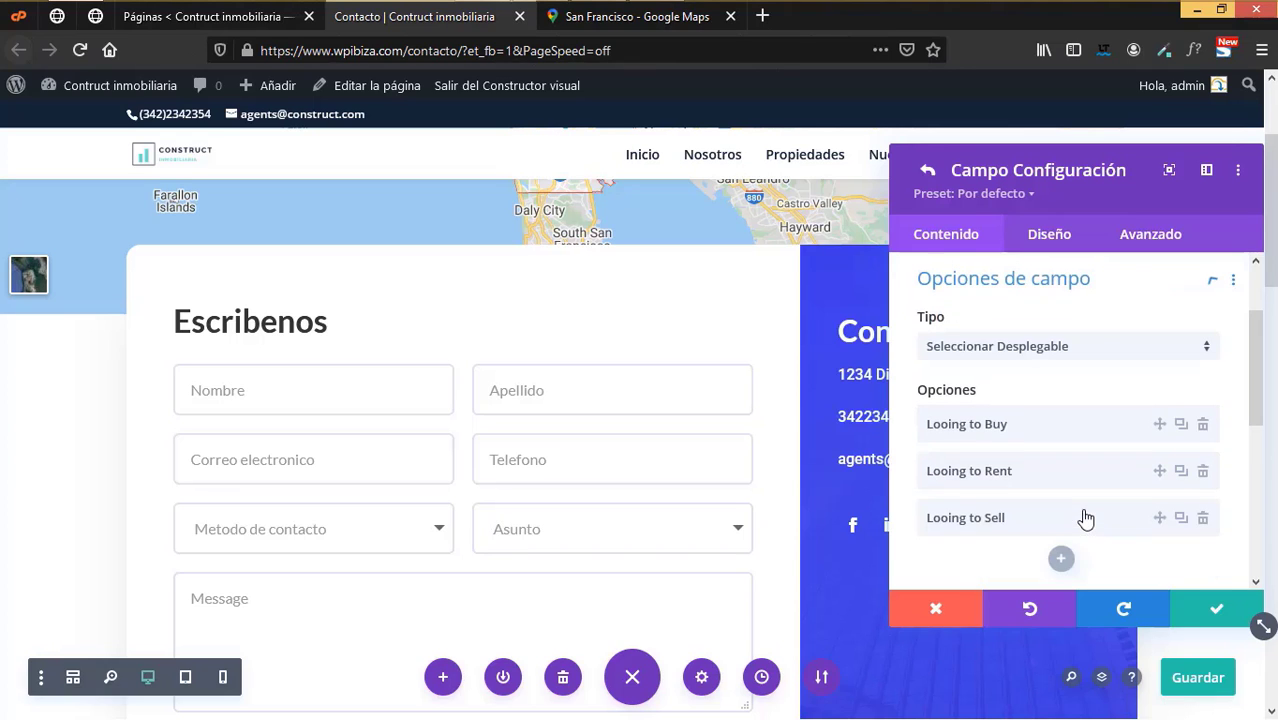
pyautogui.click(1032, 424)
pyautogui.press('BackSpace')
pyautogui.press('BackSpace')
pyautogui.press('BackSpace')
pyautogui.press('BackSpace')
pyautogui.press('BackSpace')
pyautogui.press('BackSpace')
pyautogui.press('BackSpace')
pyautogui.press('BackSpace')
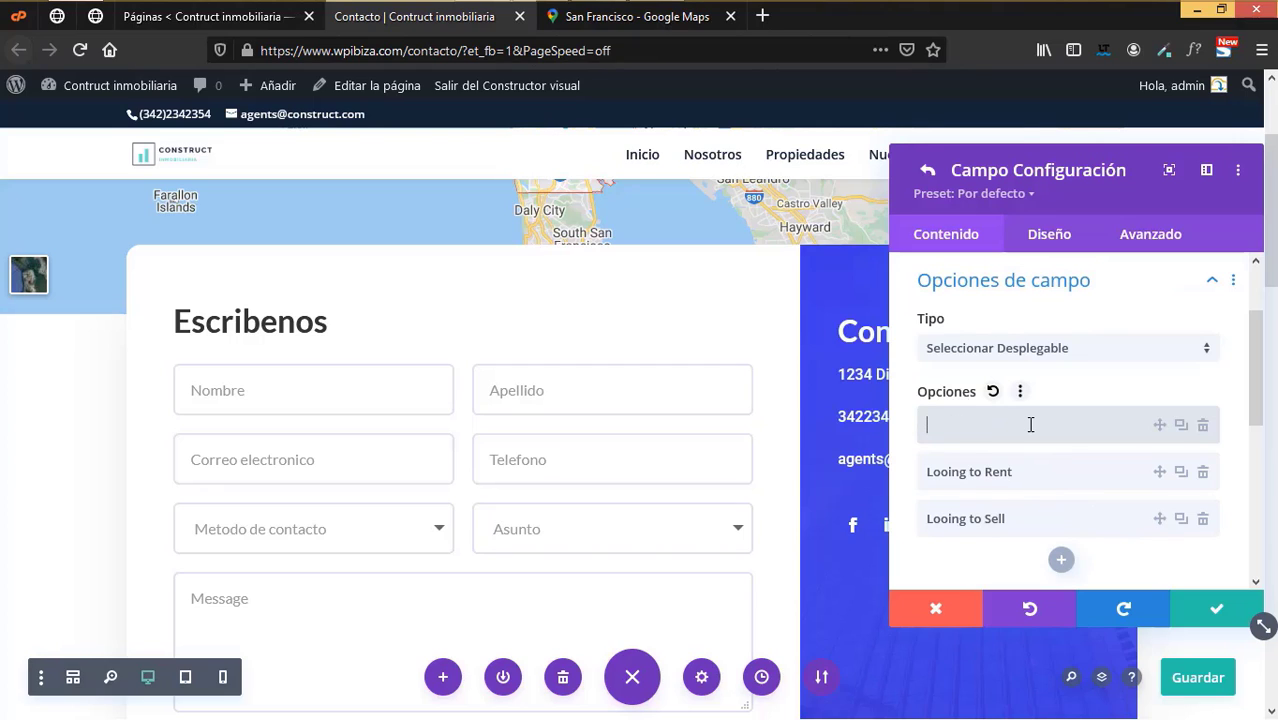
pyautogui.write('Busco comprar')
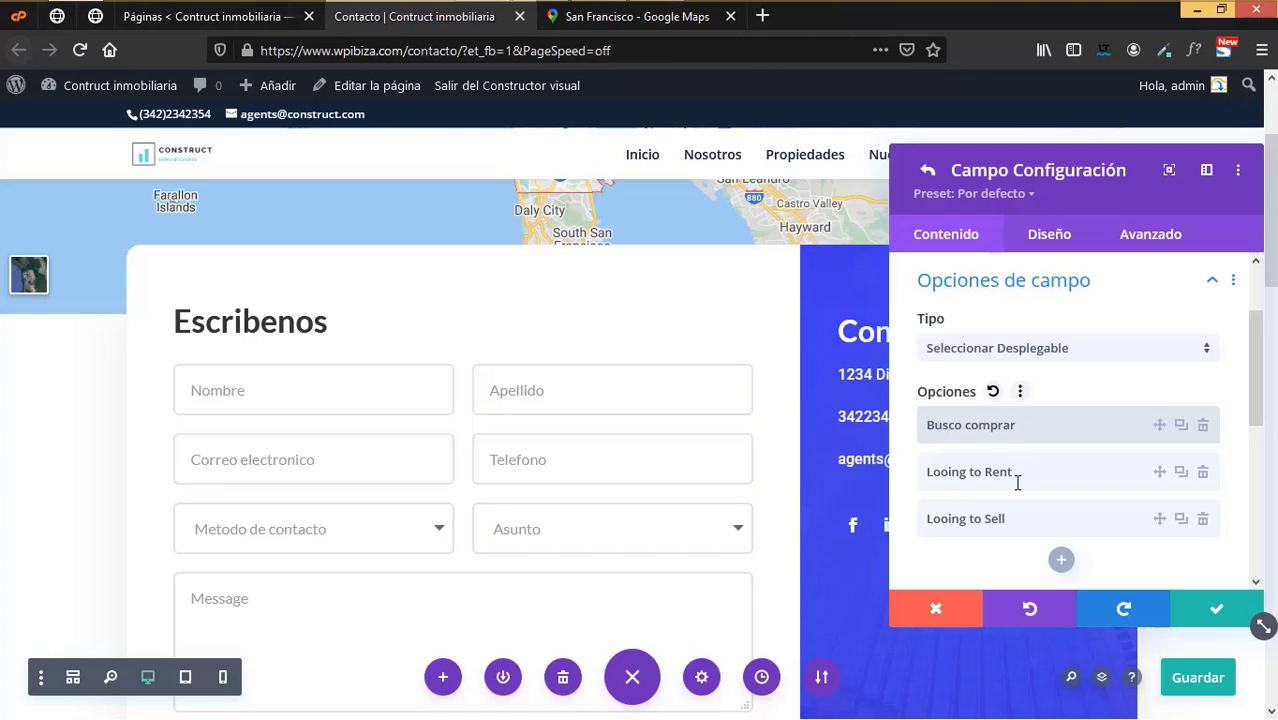
pyautogui.click(1018, 471)
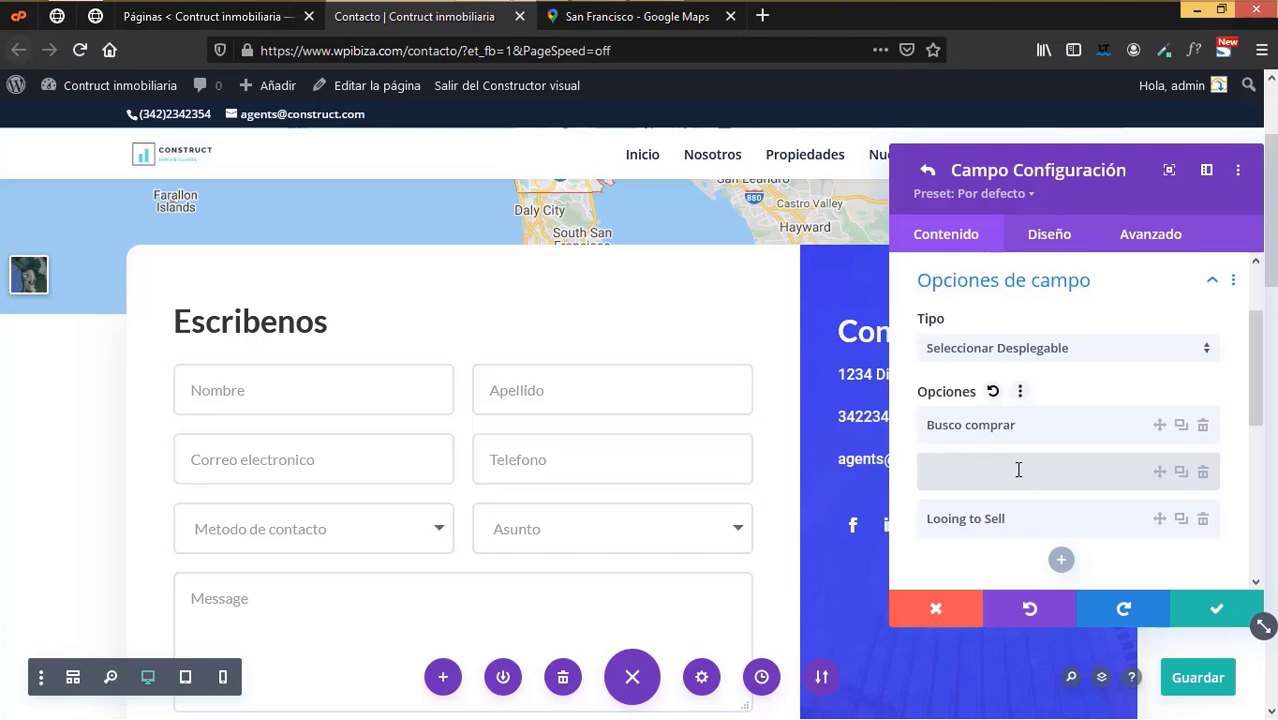
pyautogui.write('Busco vender')
pyautogui.click(1015, 518)
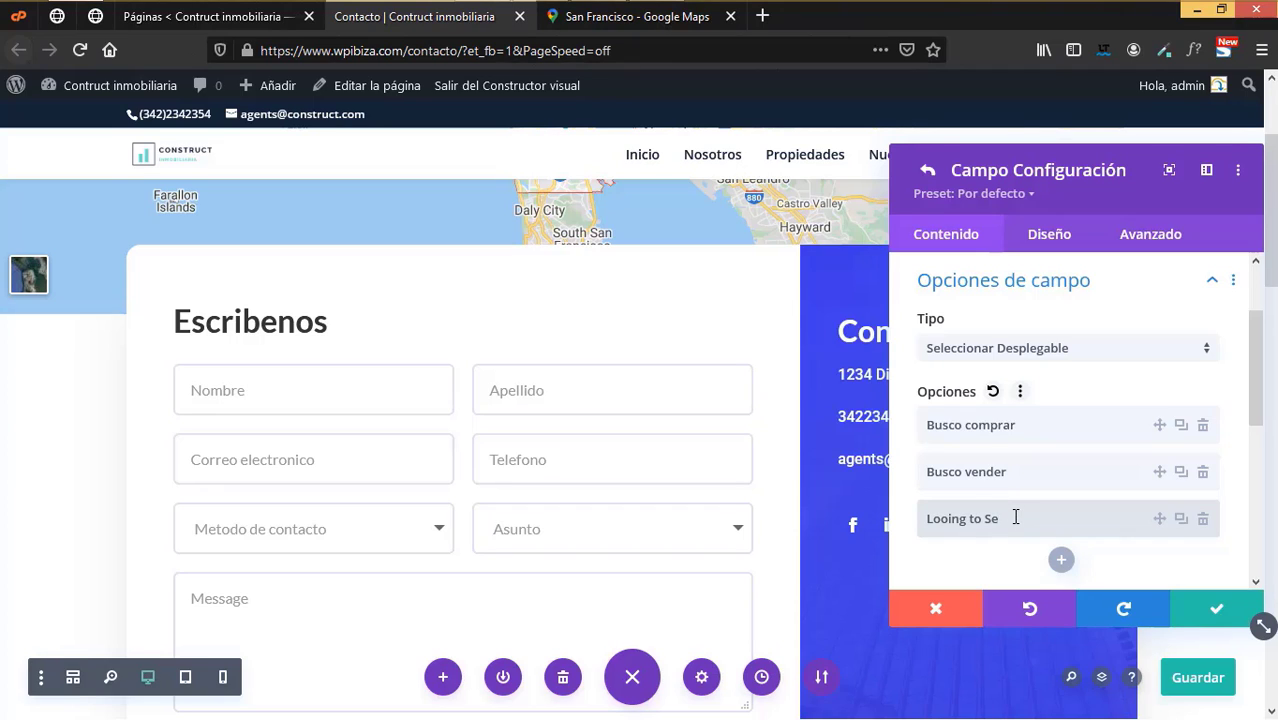
pyautogui.press('BackSpace')
pyautogui.press('BackSpace')
pyautogui.write('Busco retar')
pyautogui.press('Left')
pyautogui.press('Left')
pyautogui.press('Left')
pyautogui.write('n')
# - Change the first option to Busco un agente and save the Asunto field
pyautogui.click(1021, 420)
pyautogui.hotkey('ctrl', 's')
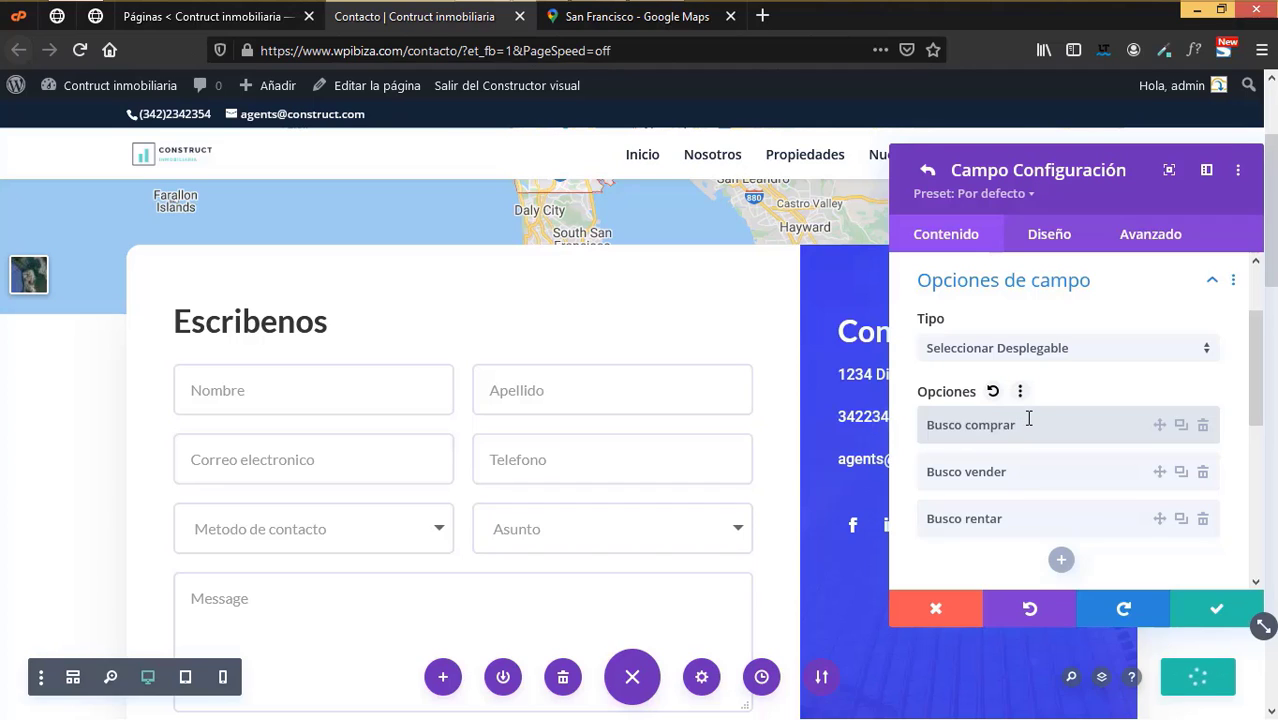
pyautogui.press('BackSpace')
pyautogui.press('BackSpace')
pyautogui.press('BackSpace')
pyautogui.press('BackSpace')
pyautogui.press('BackSpace')
pyautogui.press('BackSpace')
pyautogui.press('BackSpace')
pyautogui.press('BackSpace')
pyautogui.write('un agente')
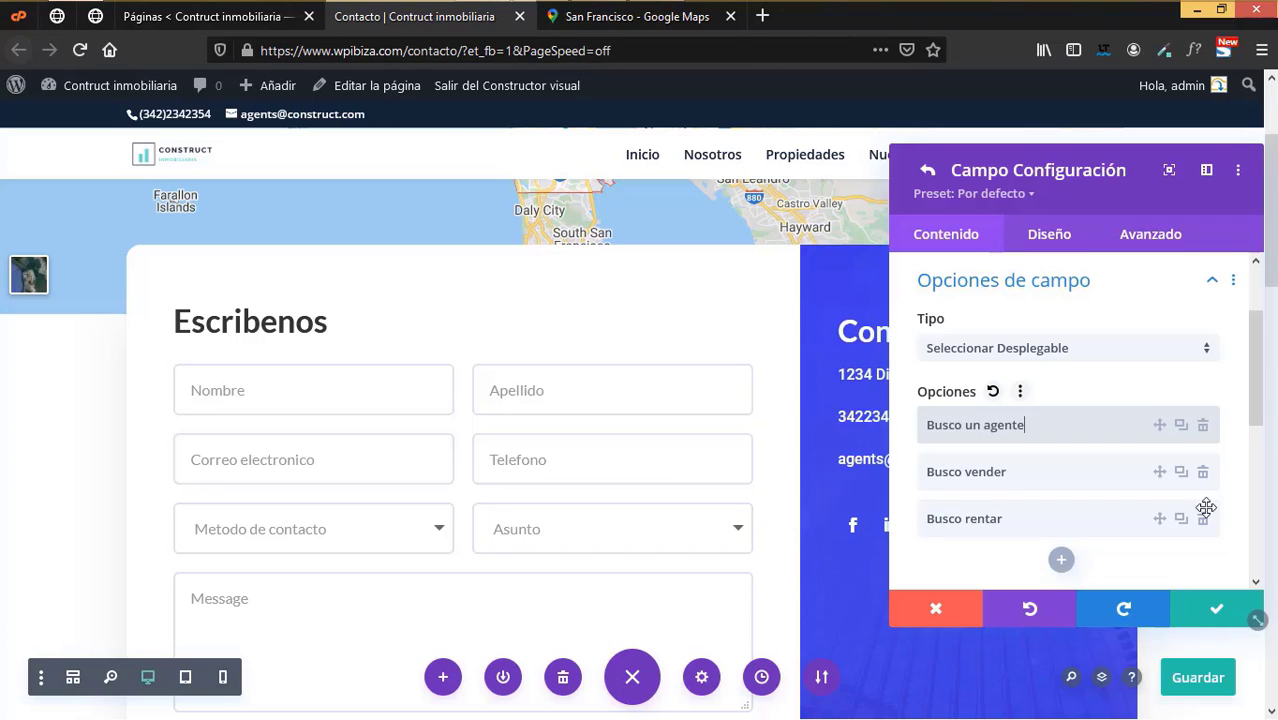
pyautogui.click(1217, 615)
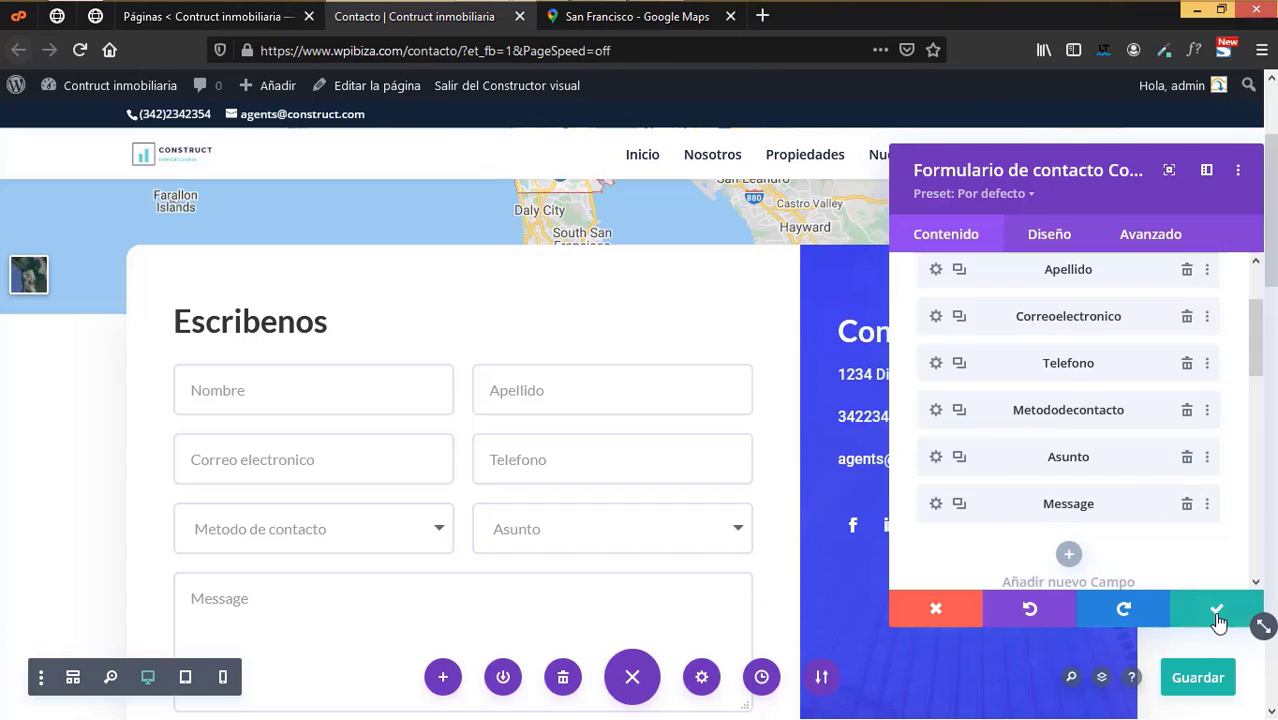
# - Change the Message field's Identificación de campo and Título both to Mensaje
pyautogui.click(936, 505)
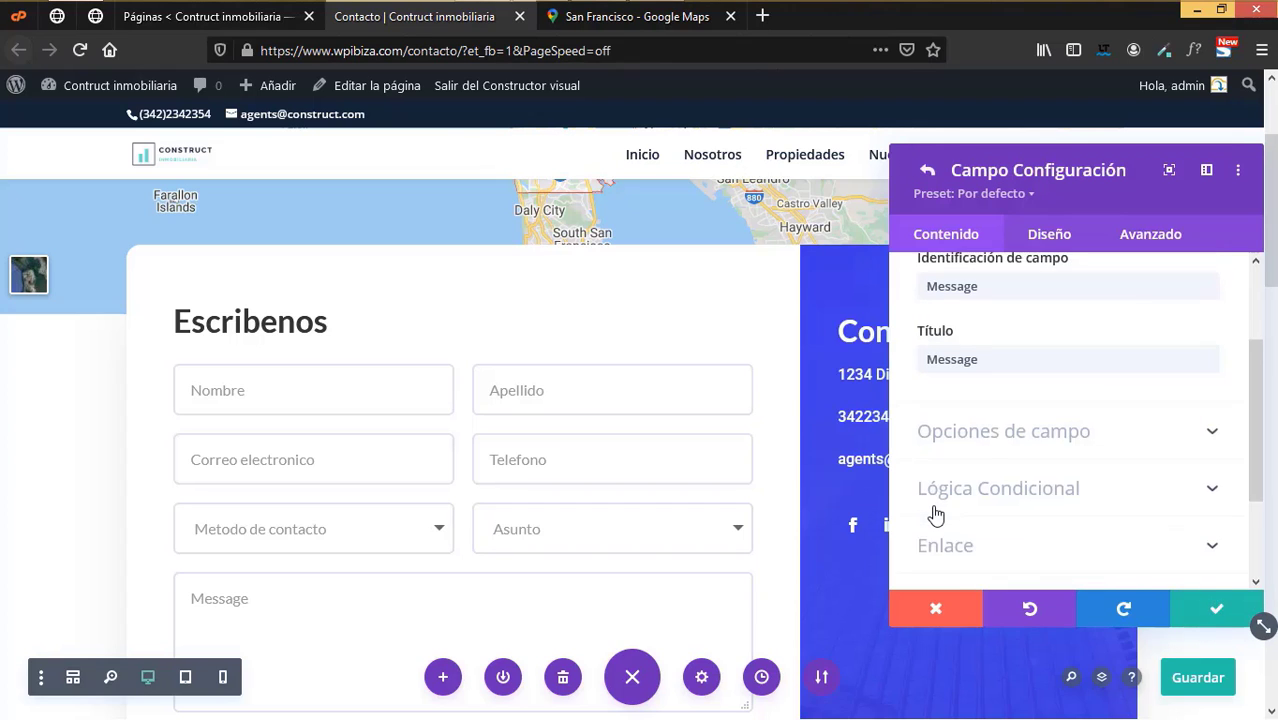
pyautogui.click(987, 337)
pyautogui.scroll(1, 998, 379)
pyautogui.moveTo(948, 373); pyautogui.dragTo(1027, 369)
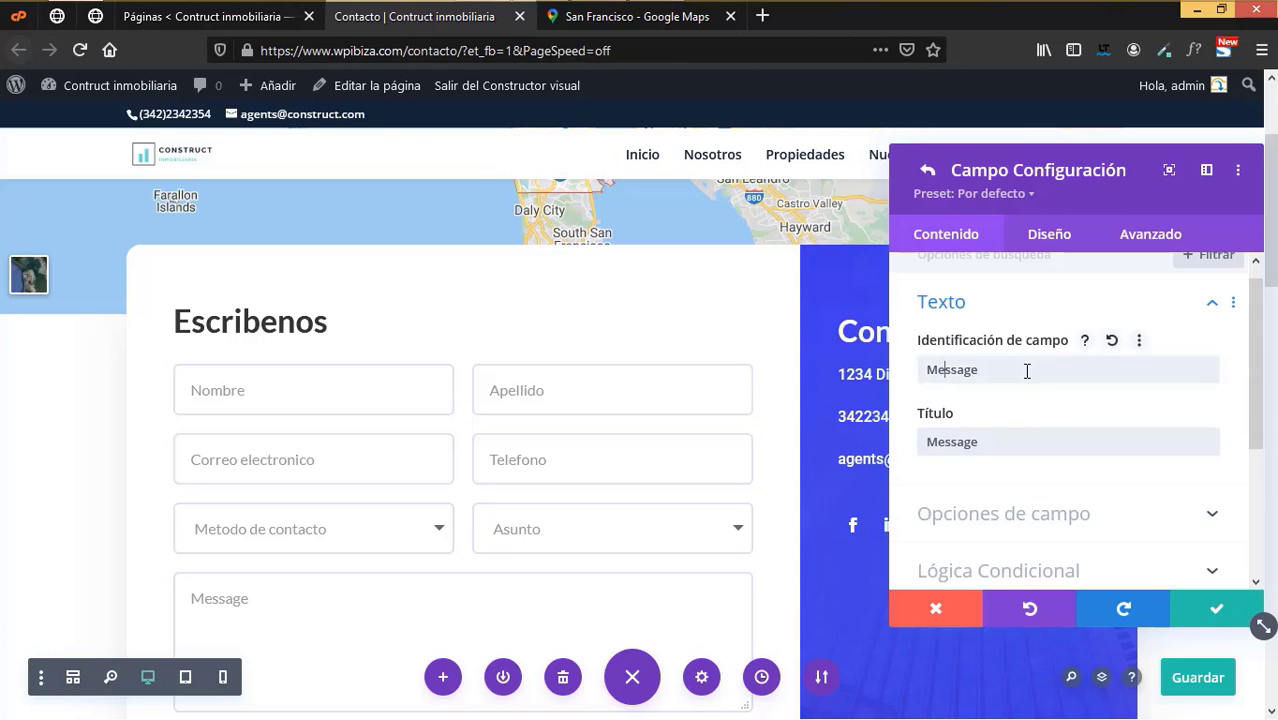
pyautogui.write('ensaj')
pyautogui.doubleClick(1005, 367)
pyautogui.hotkey('ctrl', 'c')
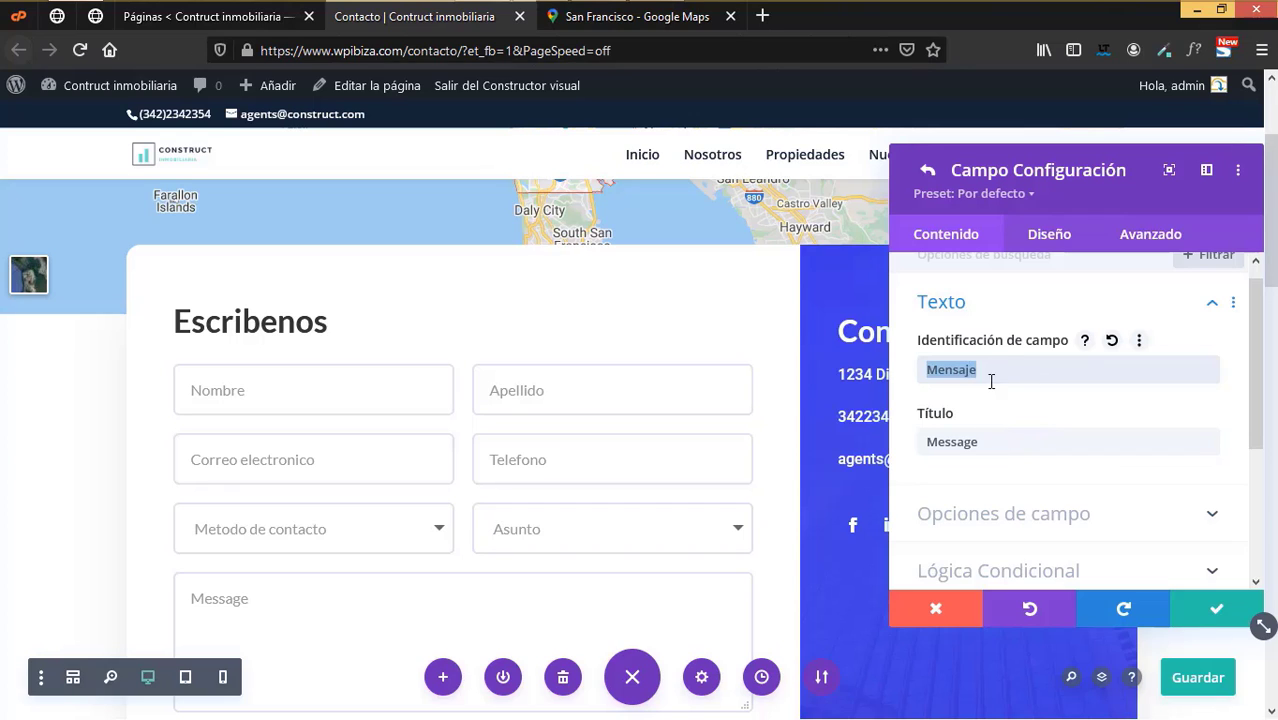
pyautogui.click(980, 445)
pyautogui.doubleClick(980, 445)
pyautogui.hotkey('ctrl', 'v')
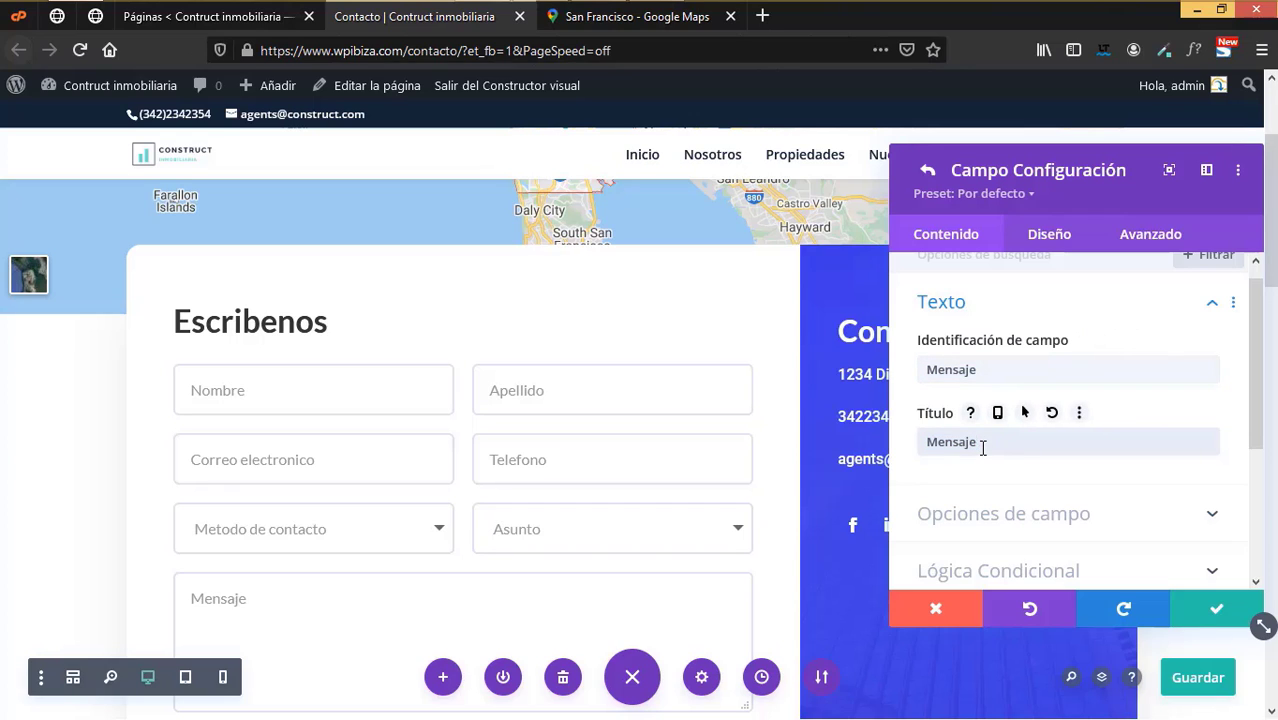
pyautogui.scroll(-2, 1063, 490)
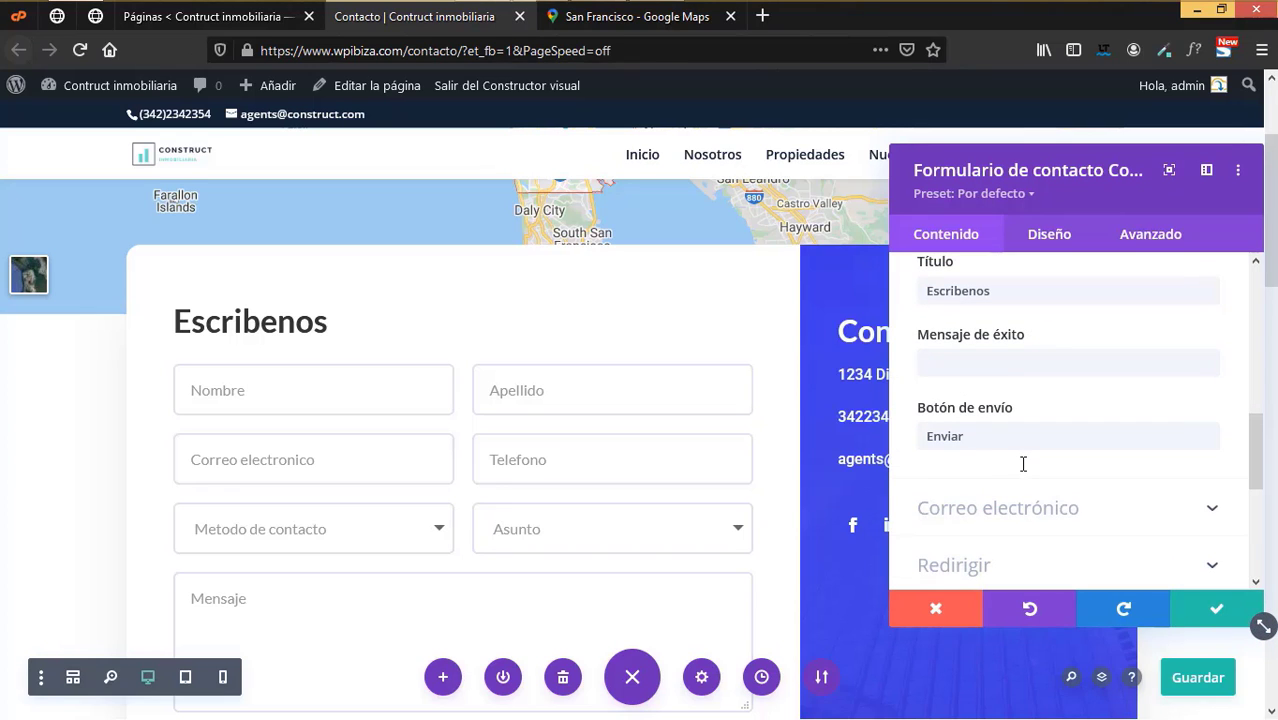
# - Enter 'Gracias por escribirnos, en breve te responderemos' as the form's Mensaje de éxito
pyautogui.click(975, 365)
pyautogui.write('Grac')
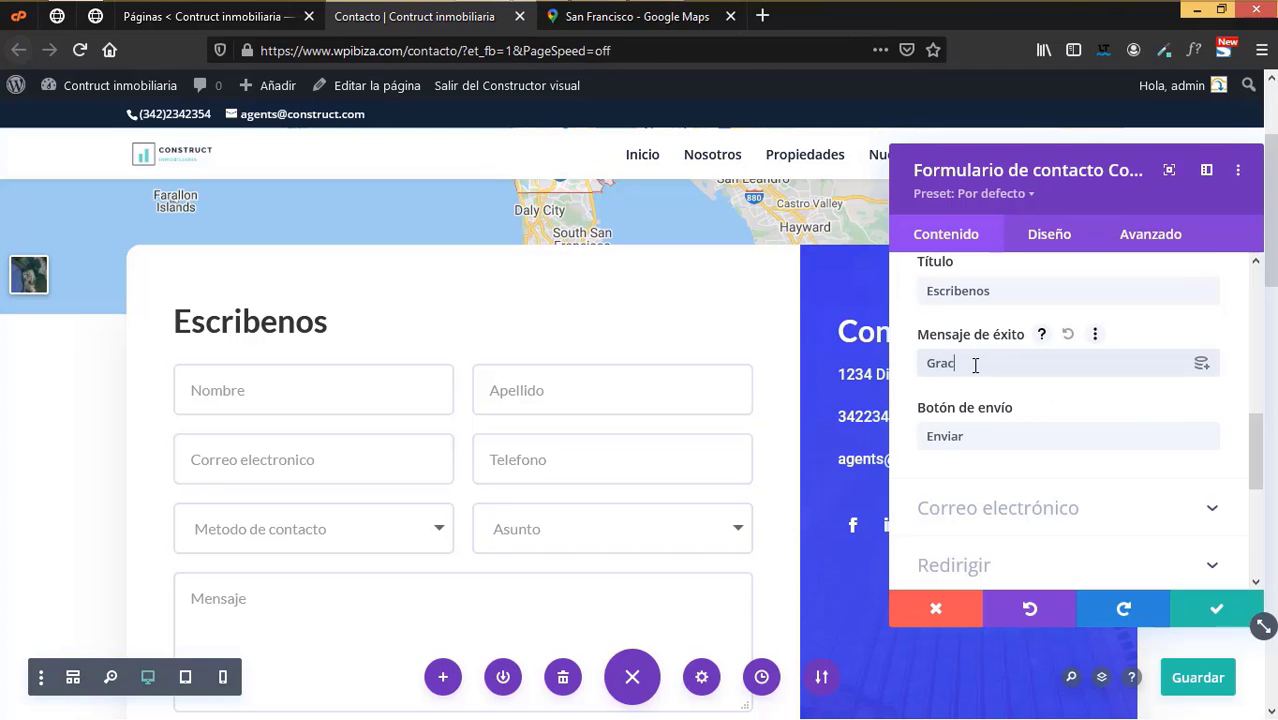
pyautogui.write('ias por escribirnos, en breve te re')
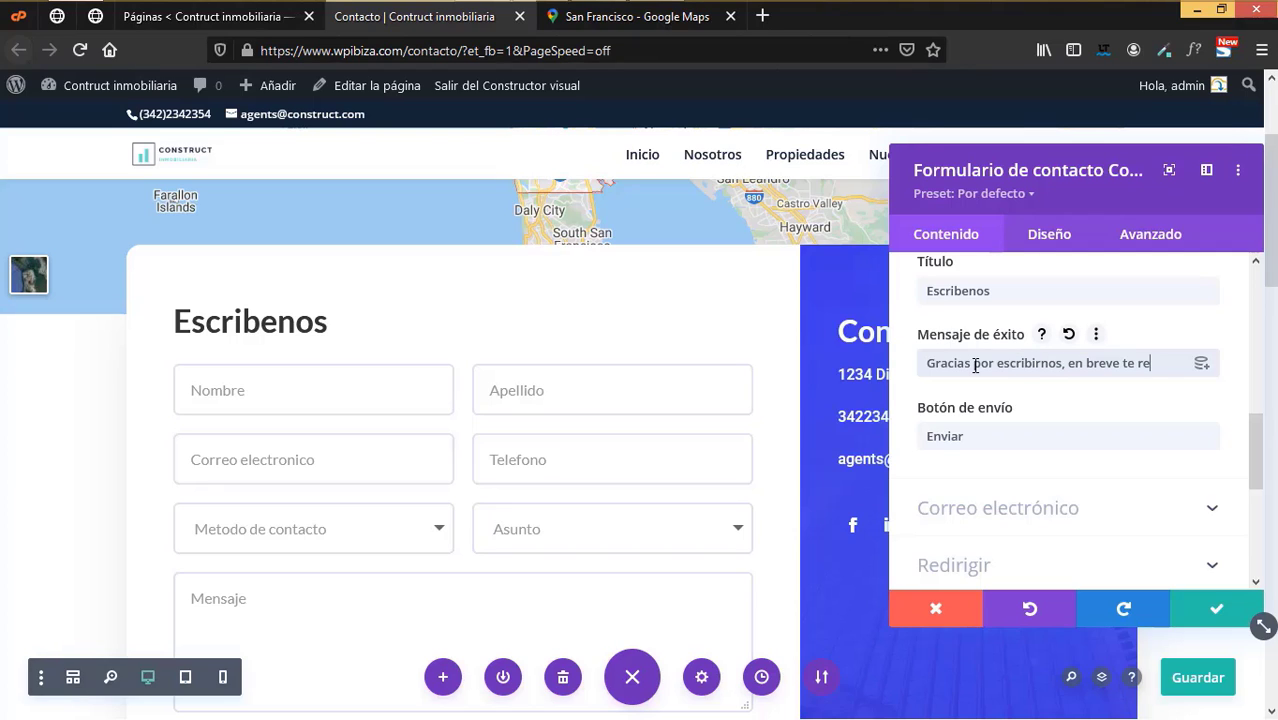
pyautogui.write('sponderemos')
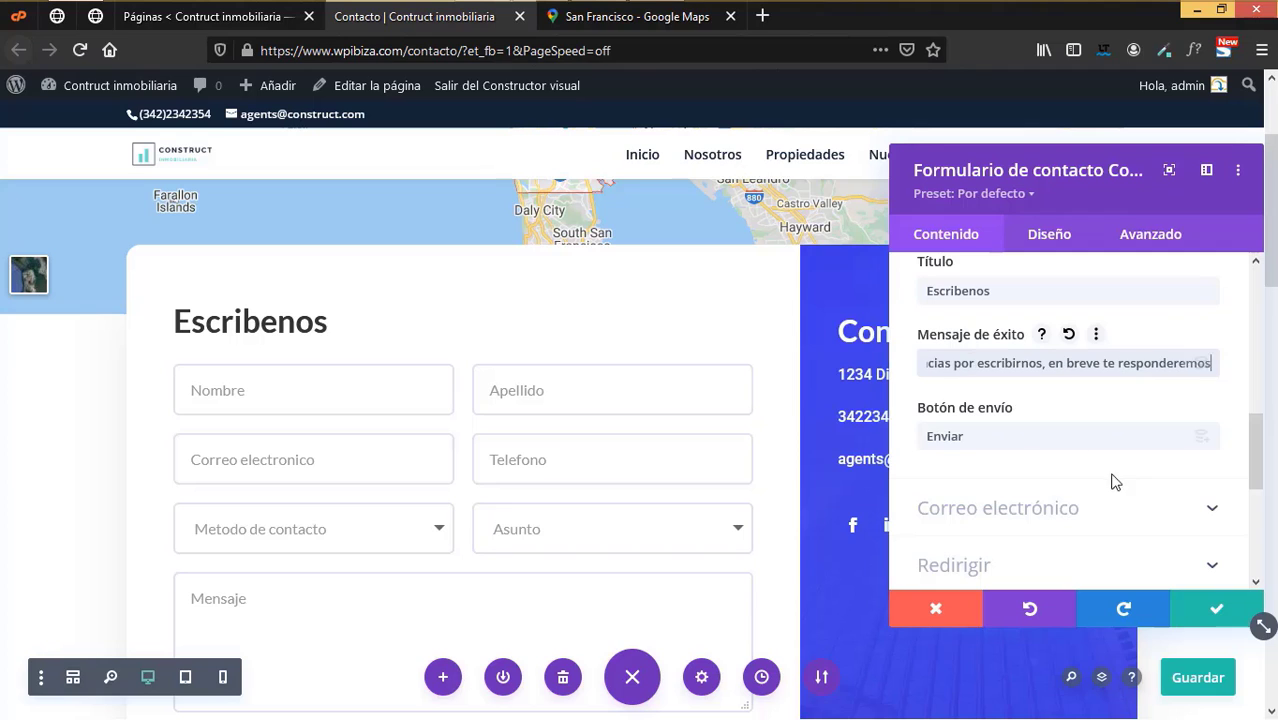
pyautogui.scroll(-3, 1075, 500)
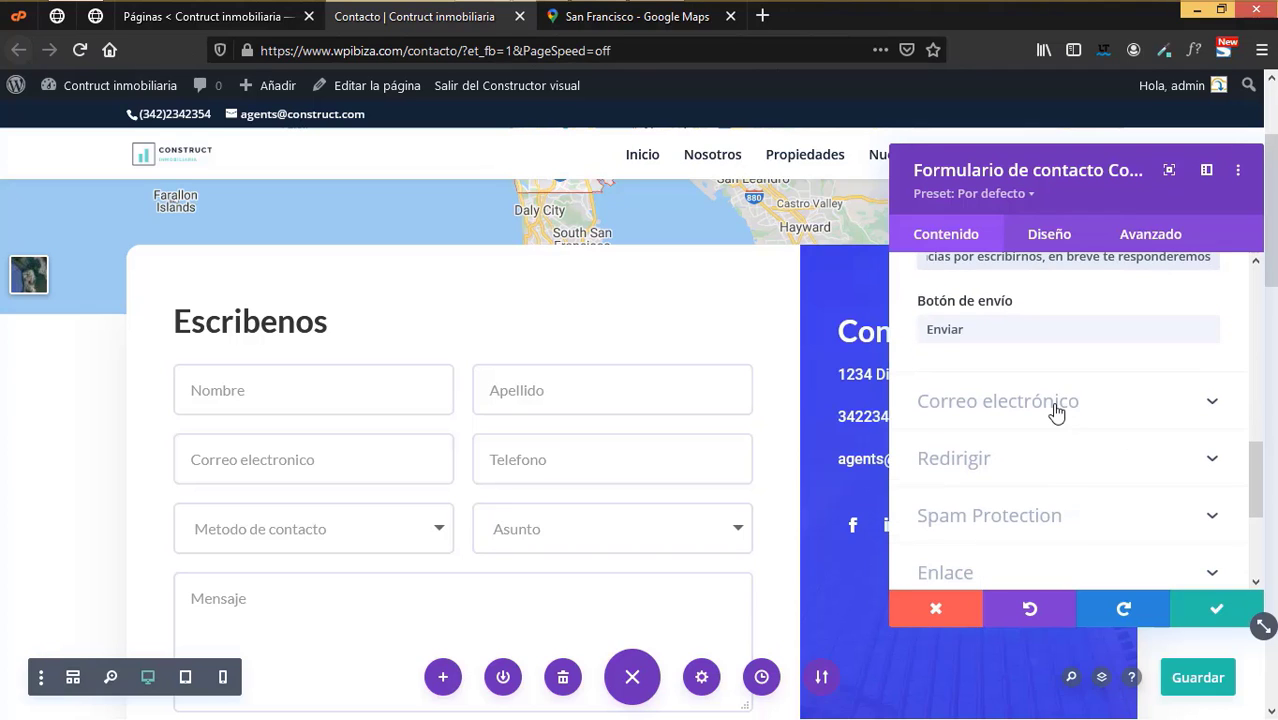
# - In the e-mail settings, start the message pattern with 'Hola mi nombre es %%'
pyautogui.click(1055, 408)
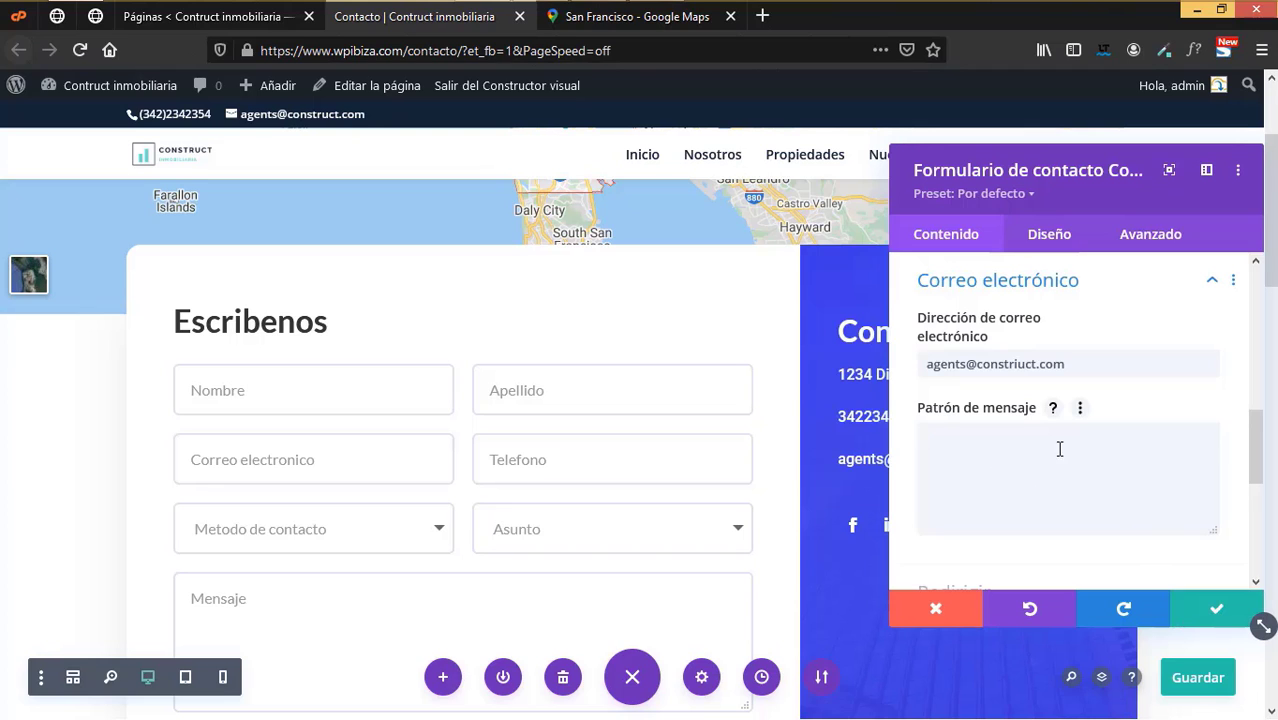
pyautogui.click(1054, 408)
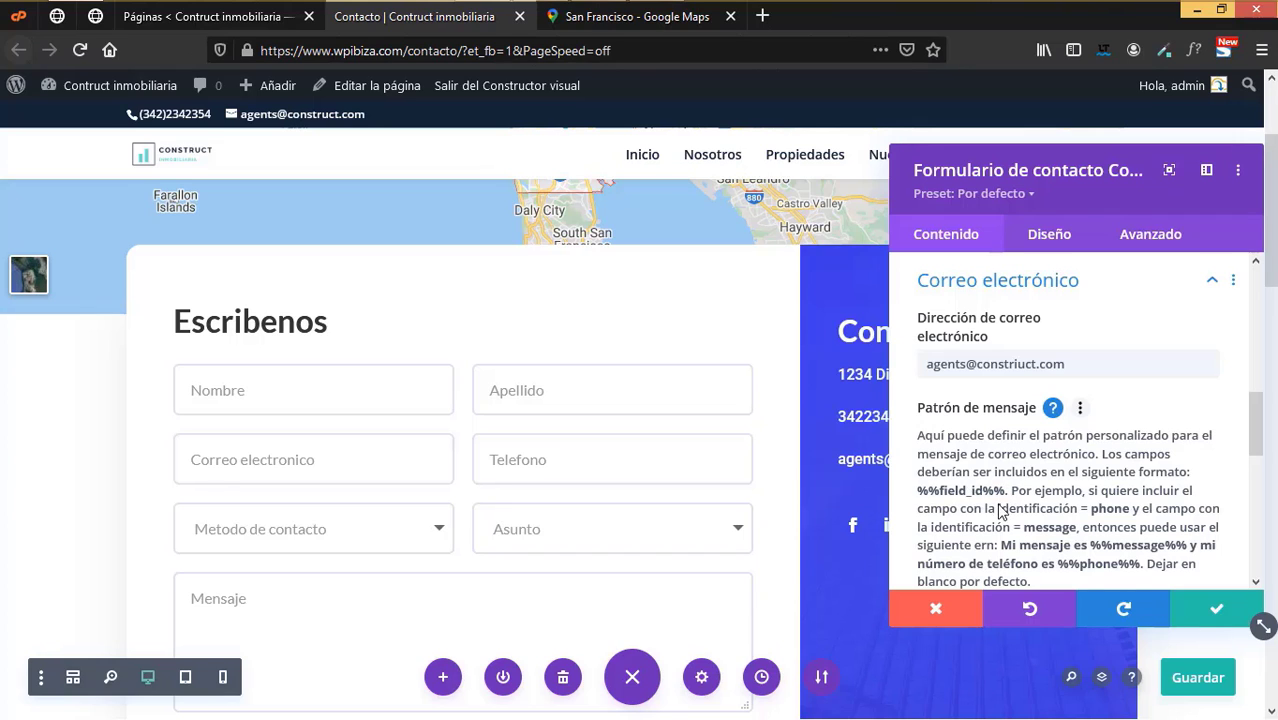
pyautogui.scroll(5, 1000, 512)
pyautogui.scroll(-4, 998, 504)
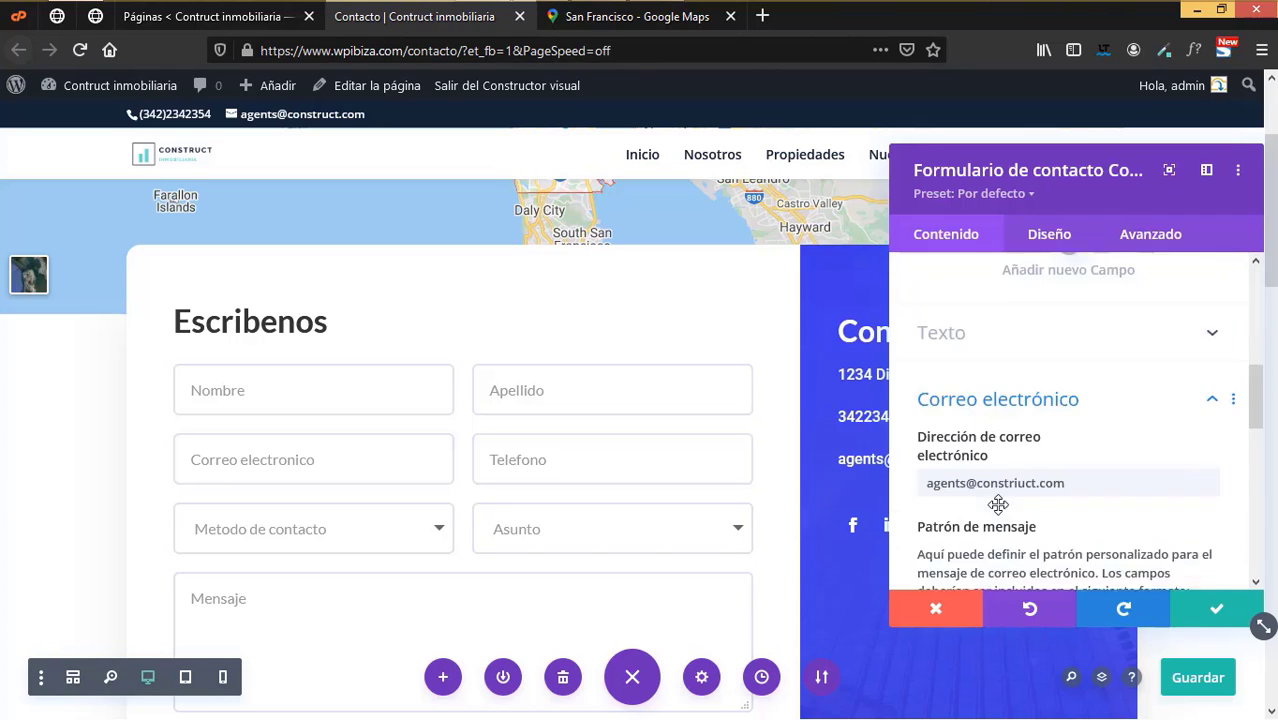
pyautogui.scroll(-3, 998, 504)
pyautogui.click(1006, 516)
pyautogui.write('H')
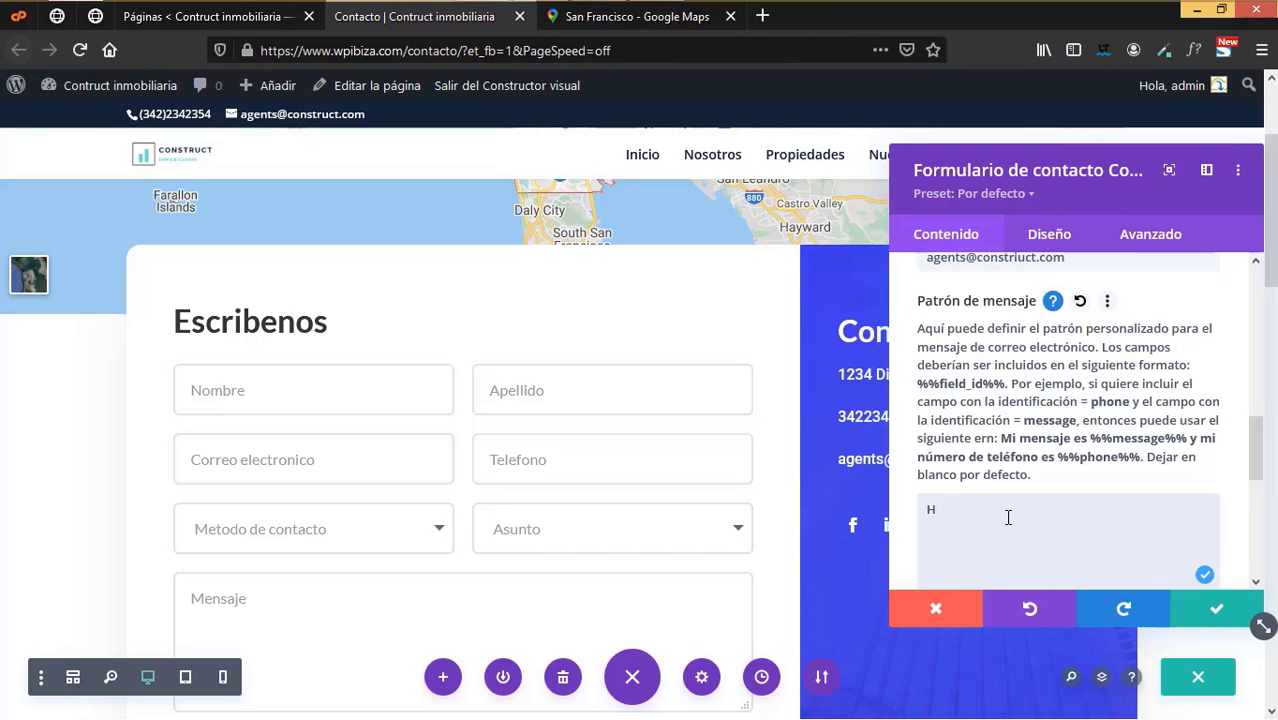
pyautogui.write('ola mi nombre es')
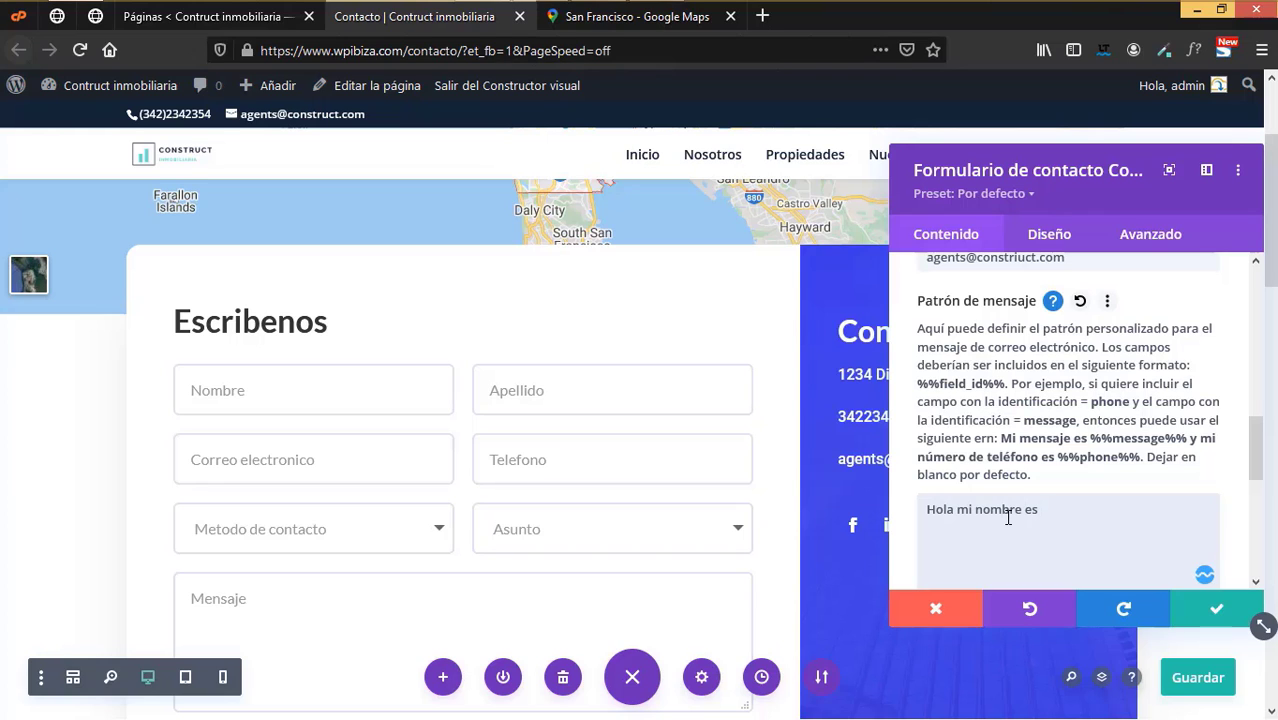
pyautogui.write(' %%')
pyautogui.scroll(6, 1160, 490)
pyautogui.scroll(3, 1159, 478)
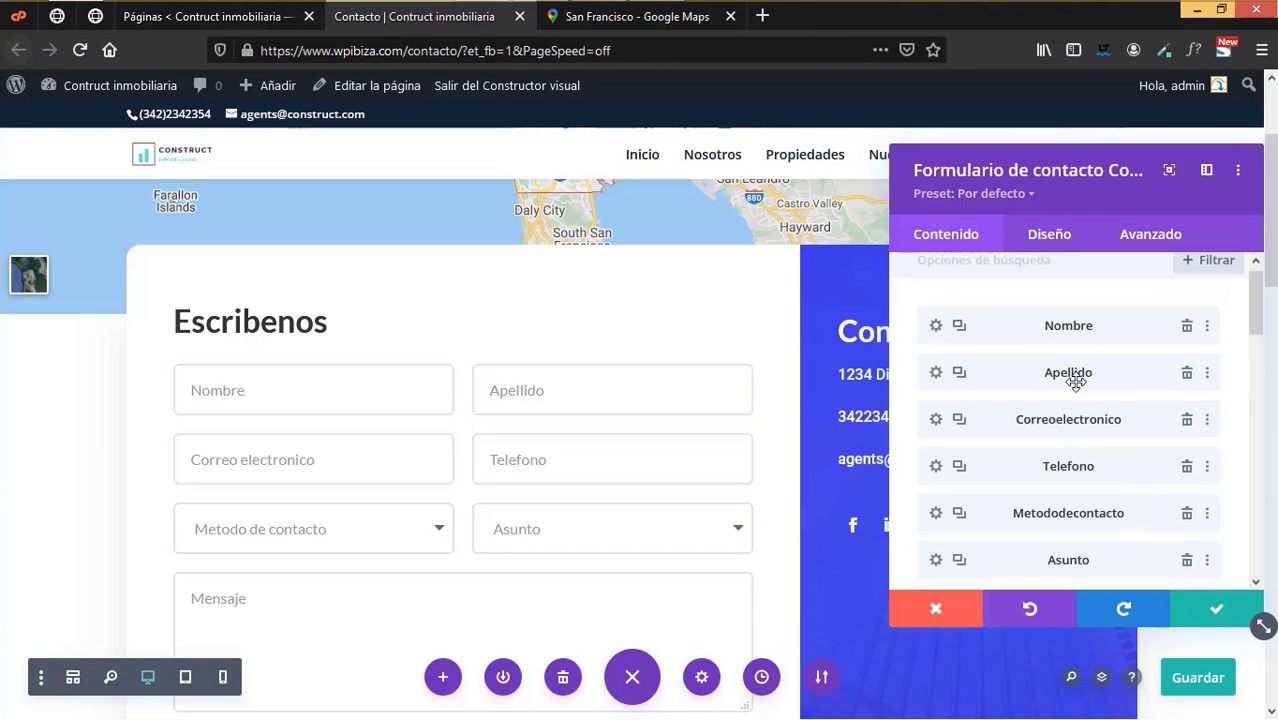
pyautogui.scroll(-6, 1104, 471)
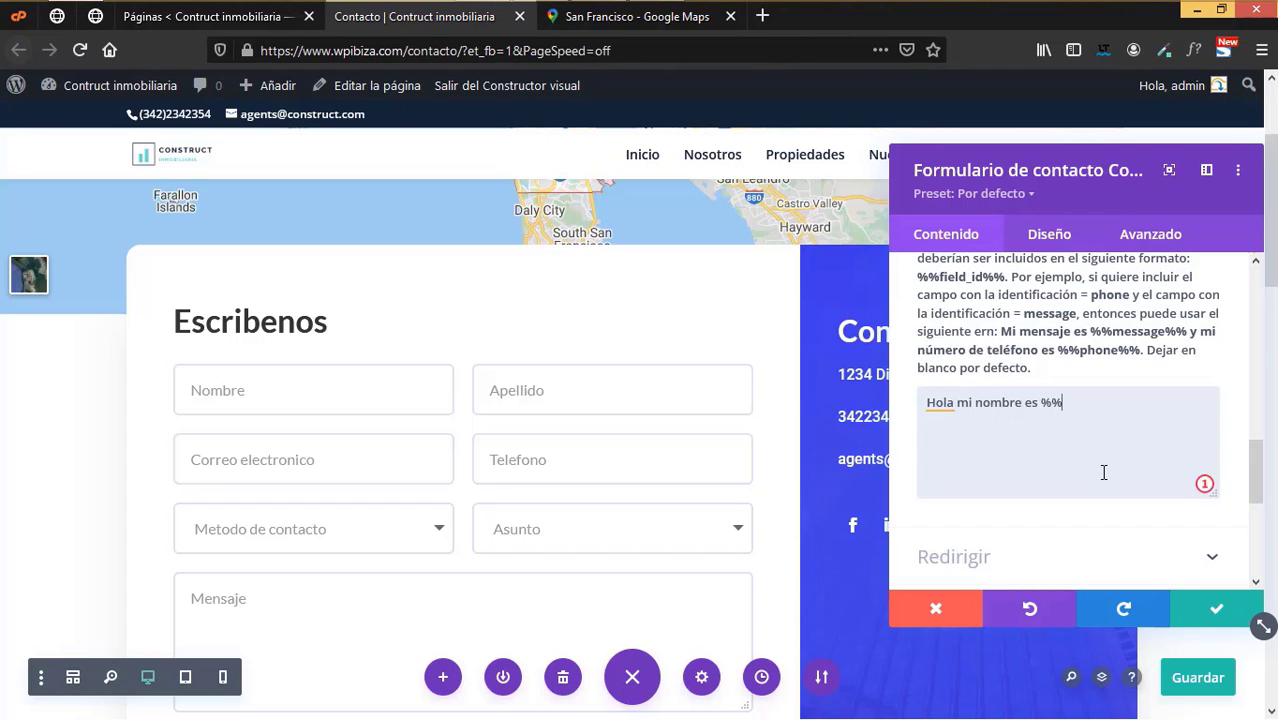
# - Continue the pattern with %%Nombre%%, 'te escribo por que deseo', %%Asunto%% and %%Mensaje%%
pyautogui.write('Nobmbre%%')
pyautogui.scroll(3, 1106, 478)
pyautogui.scroll(10, 1110, 485)
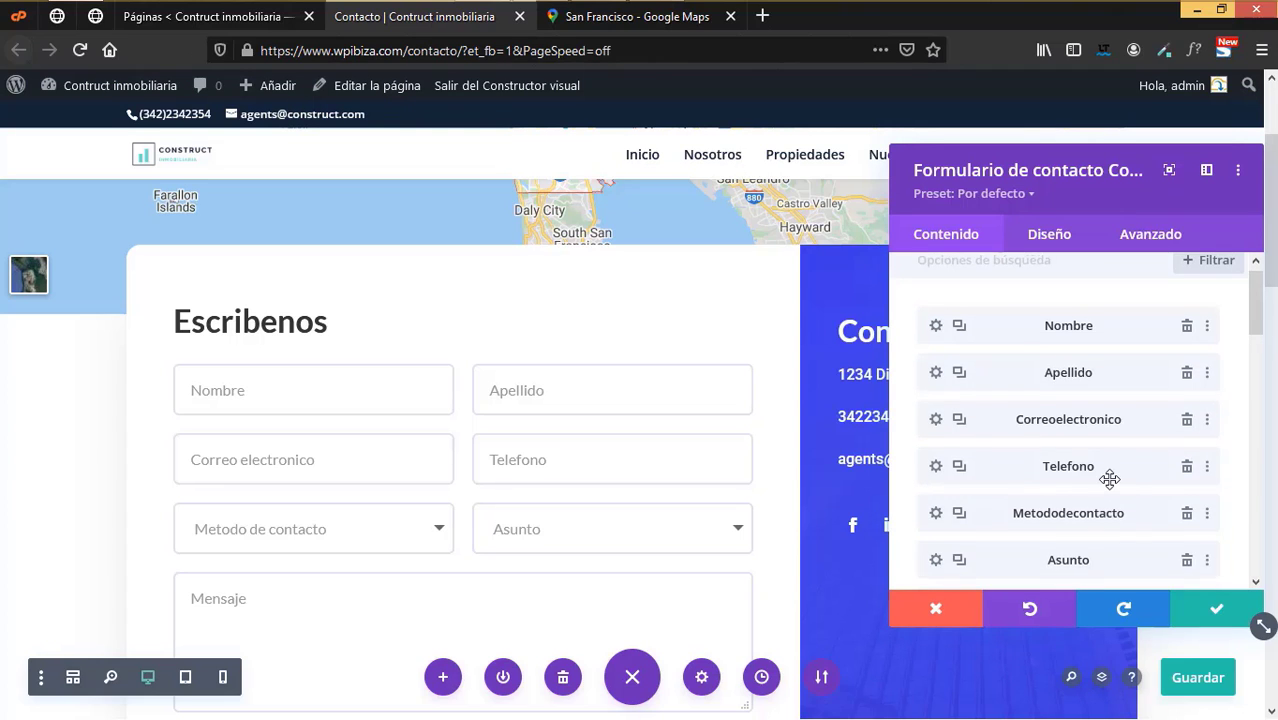
pyautogui.scroll(-2, 1110, 480)
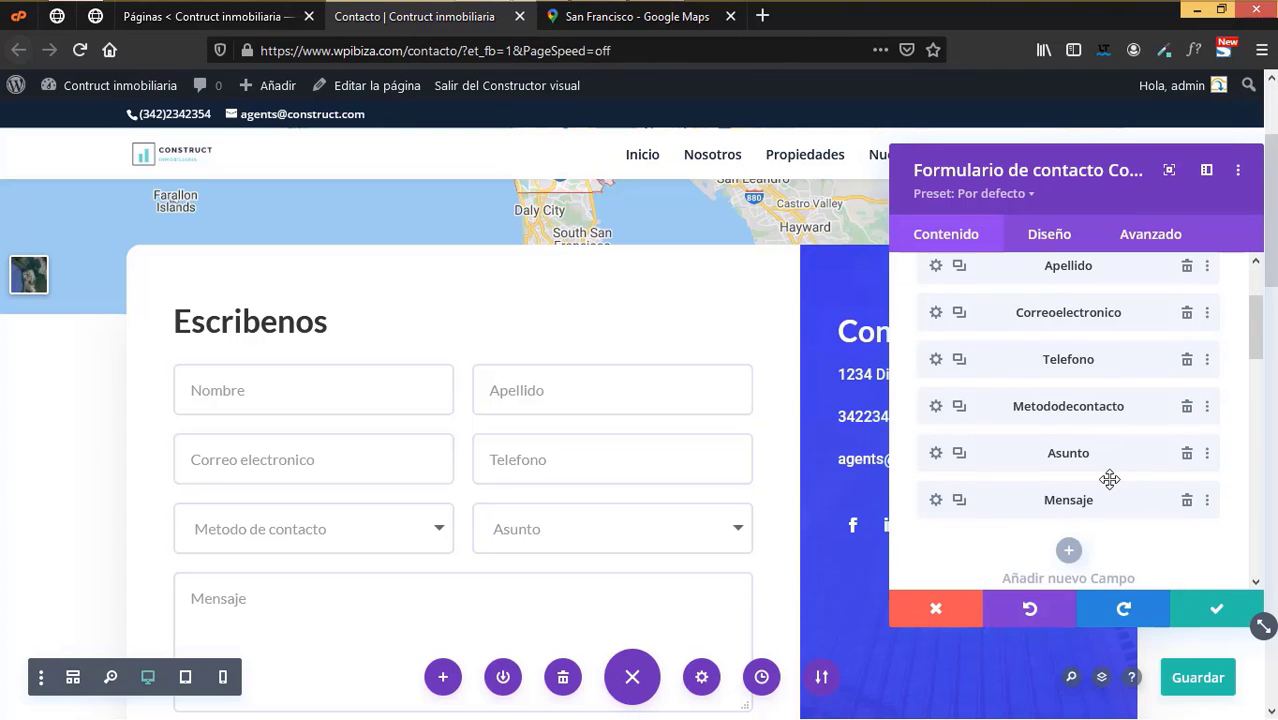
pyautogui.scroll(-10, 1110, 480)
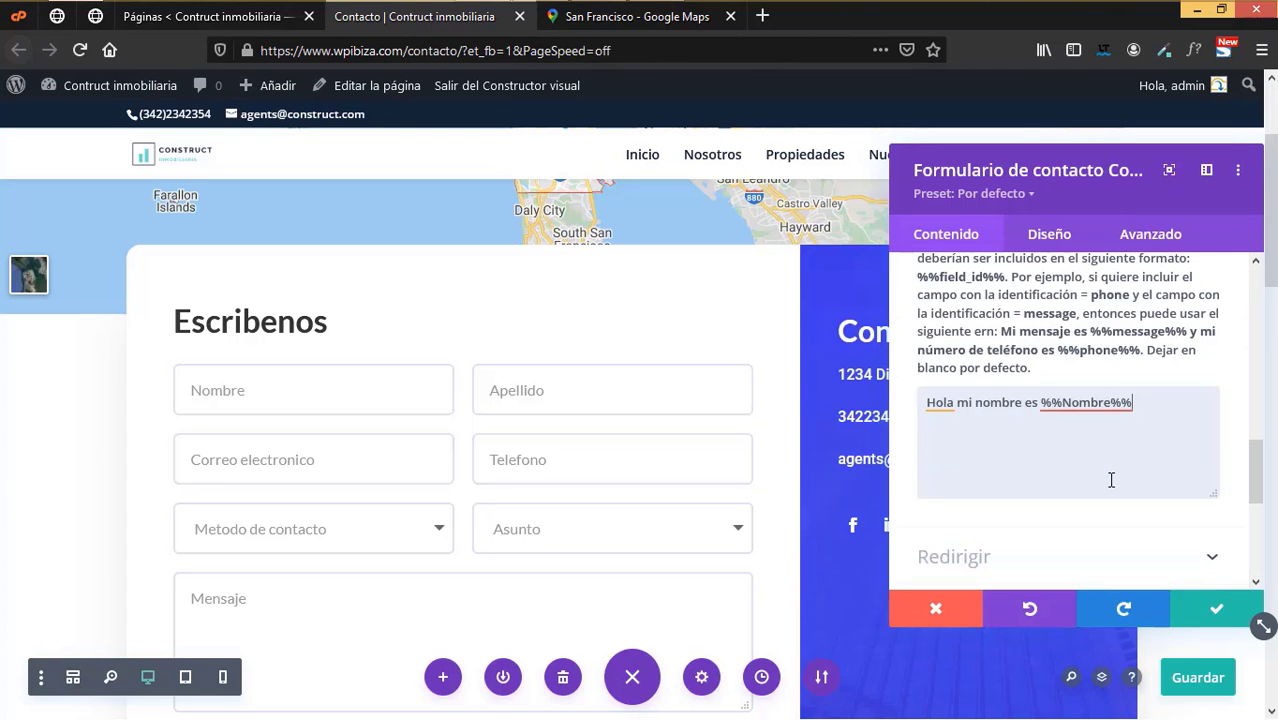
pyautogui.write('te esc')
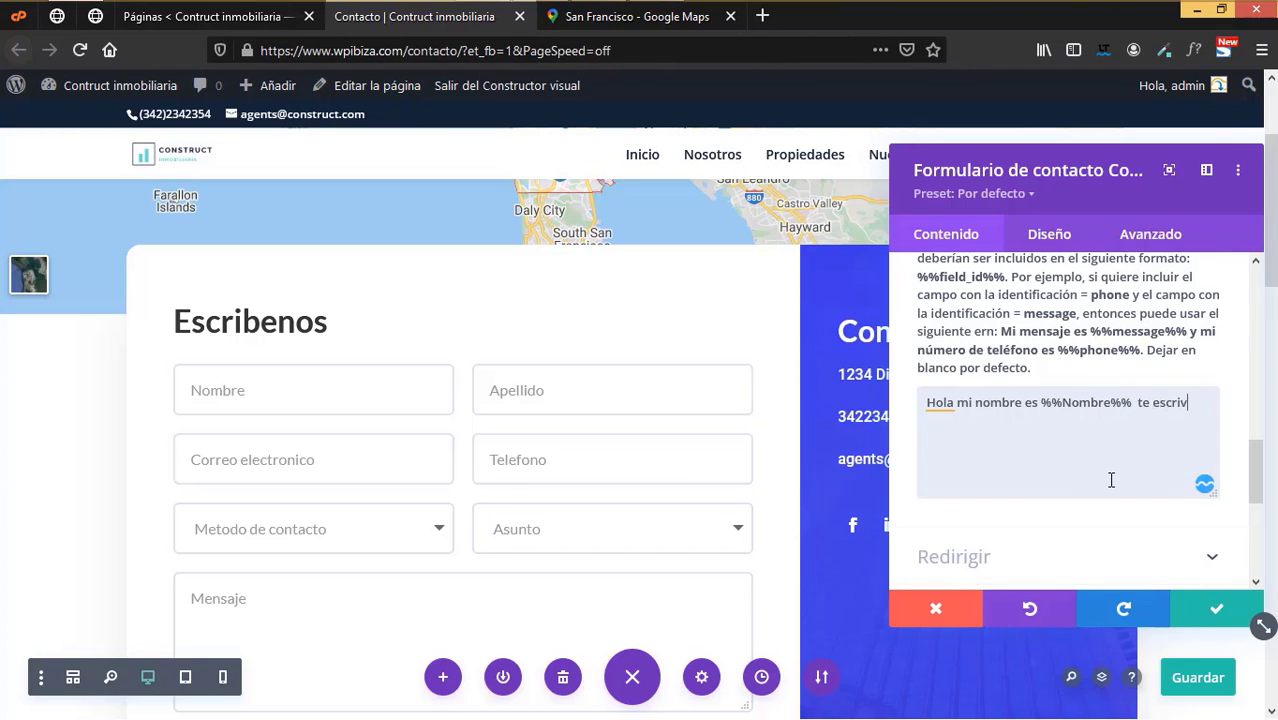
pyautogui.write('ribo por que deseo %%')
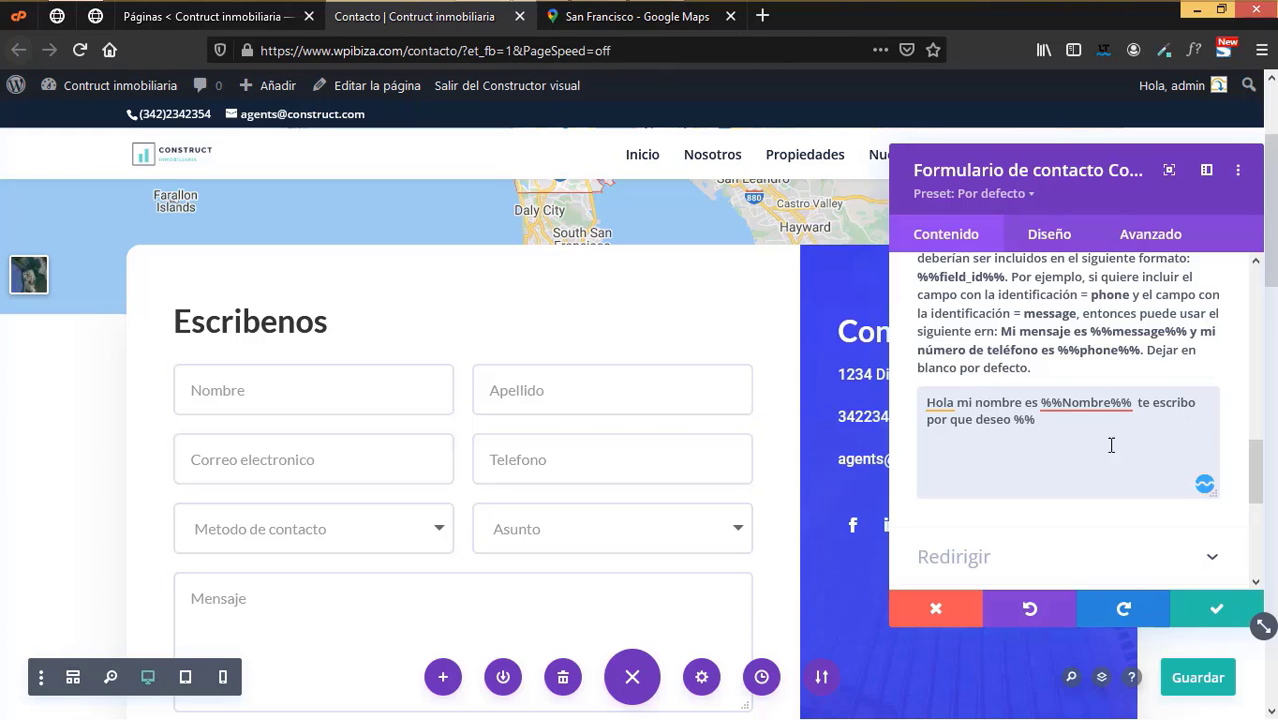
pyautogui.scroll(5, 1067, 422)
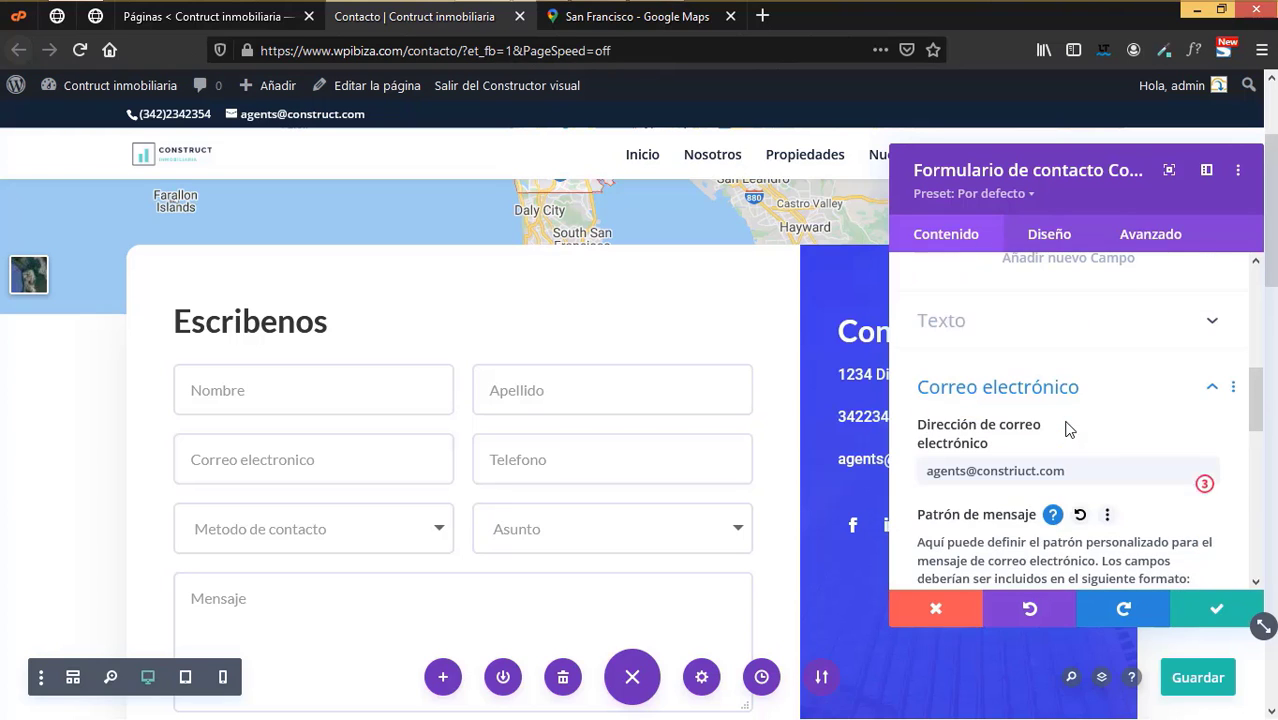
pyautogui.scroll(3, 1068, 428)
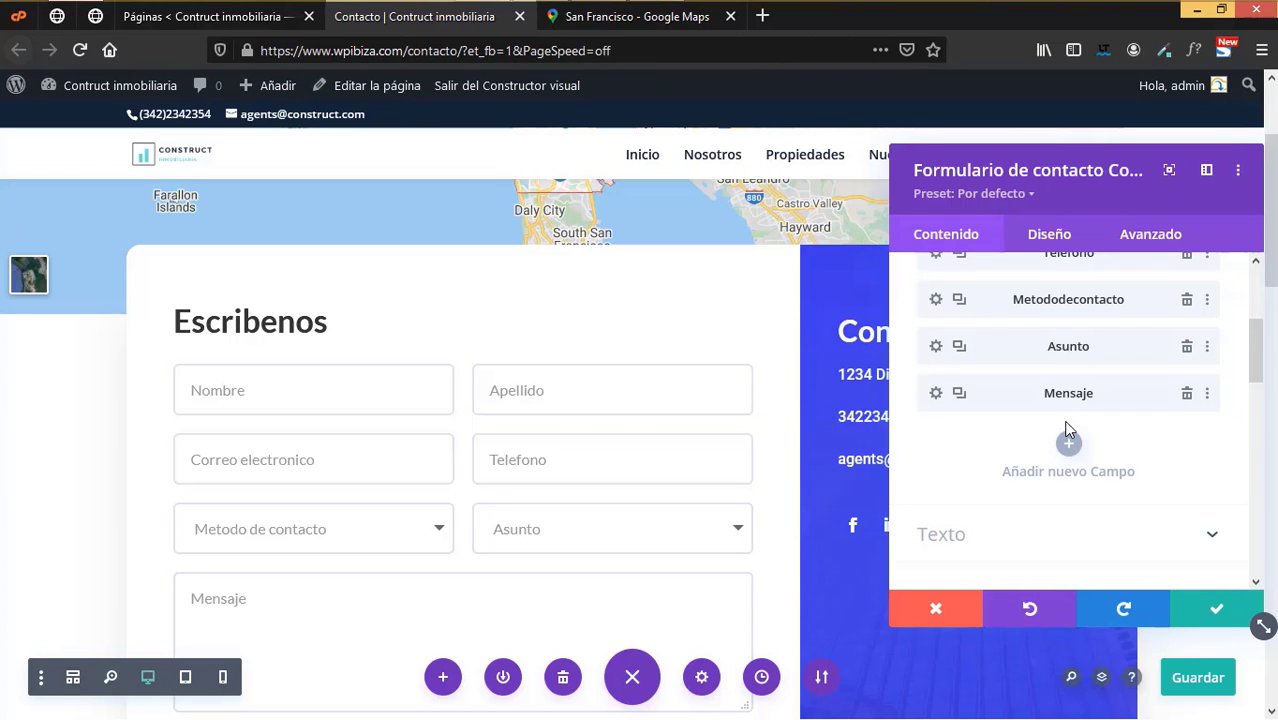
pyautogui.scroll(-5, 1067, 428)
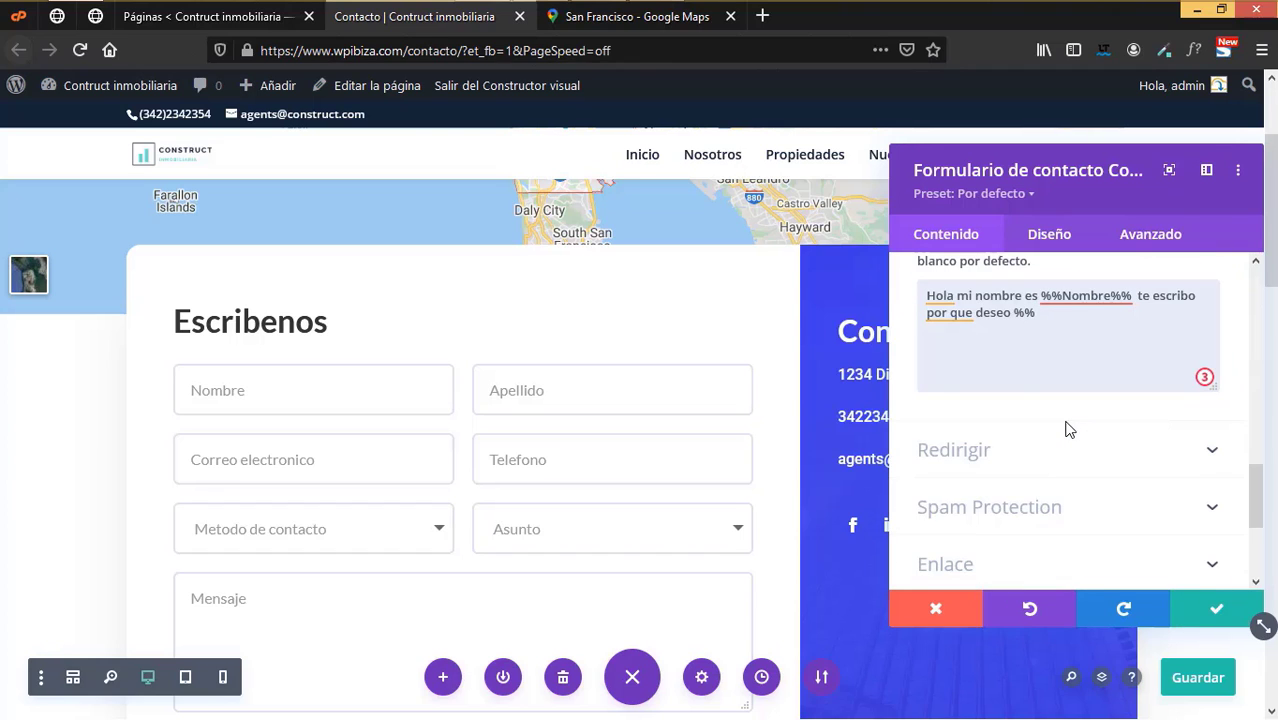
pyautogui.write('sunto%%')
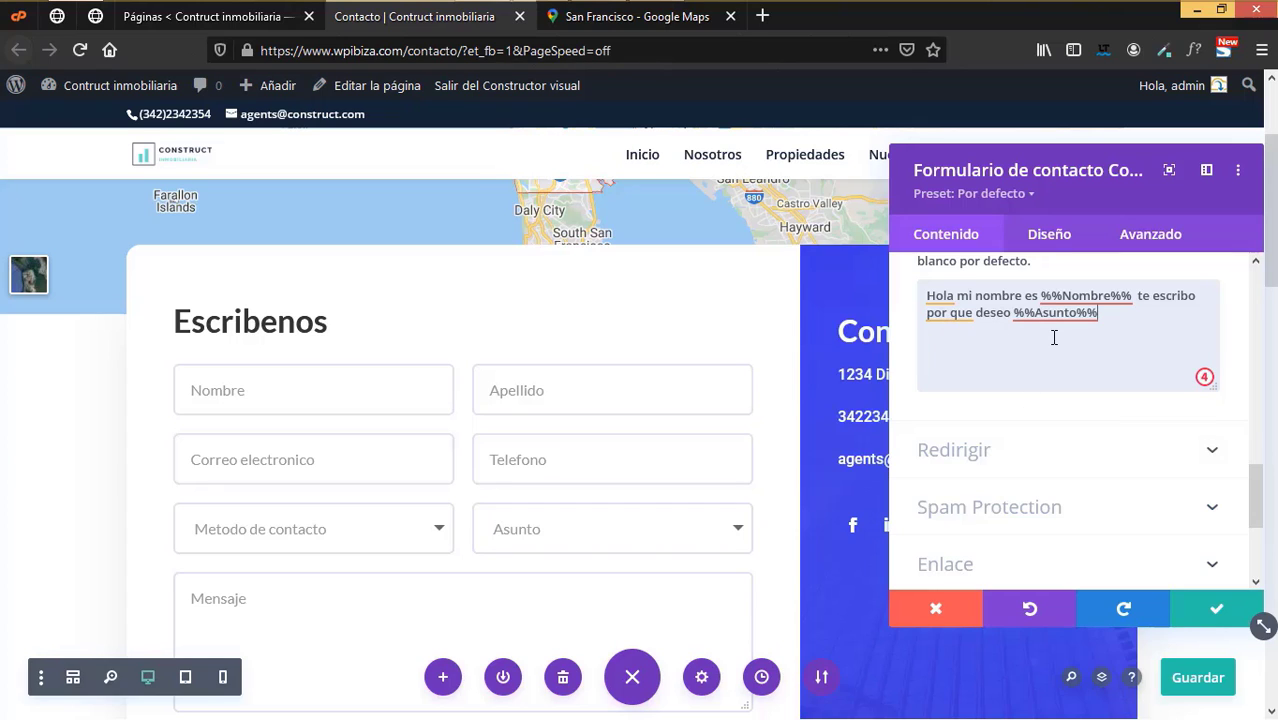
pyautogui.press('Return')
pyautogui.press('Return')
pyautogui.write('%%Mensaje%%')
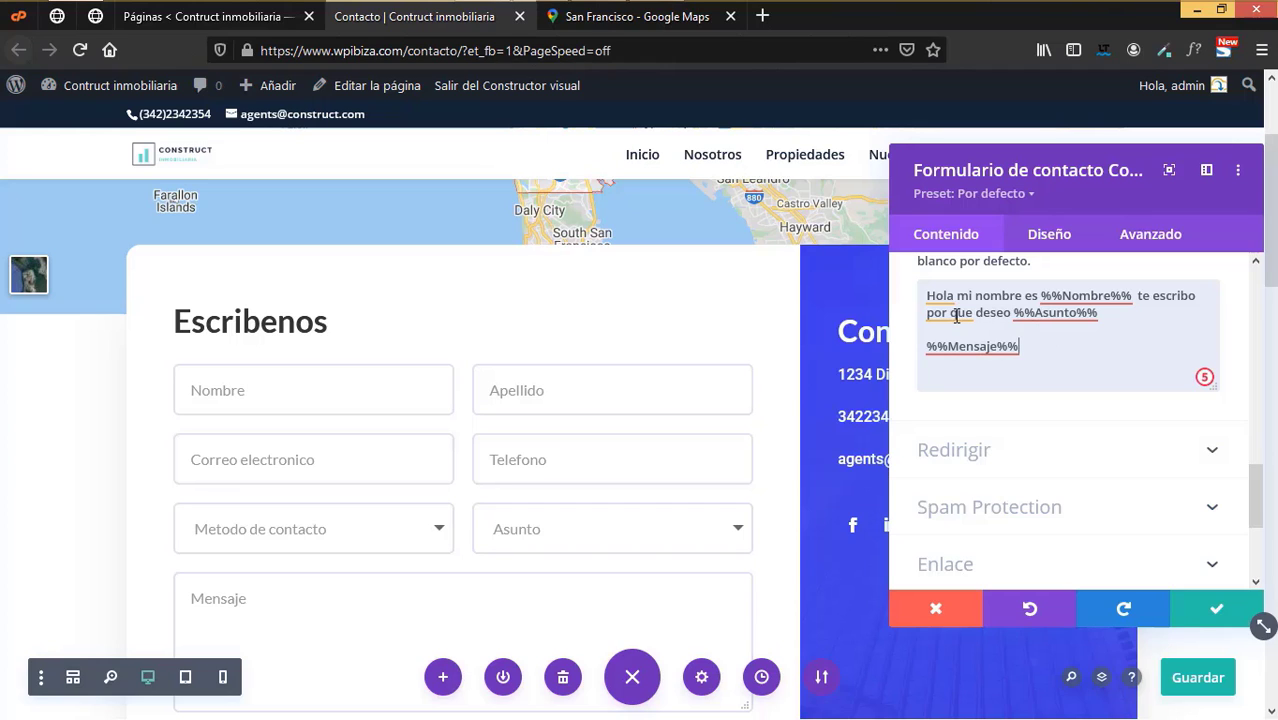
# - Apply the grammar fixes 'porque' and 'Hola,' and save the page
pyautogui.click(956, 315)
pyautogui.click(967, 422)
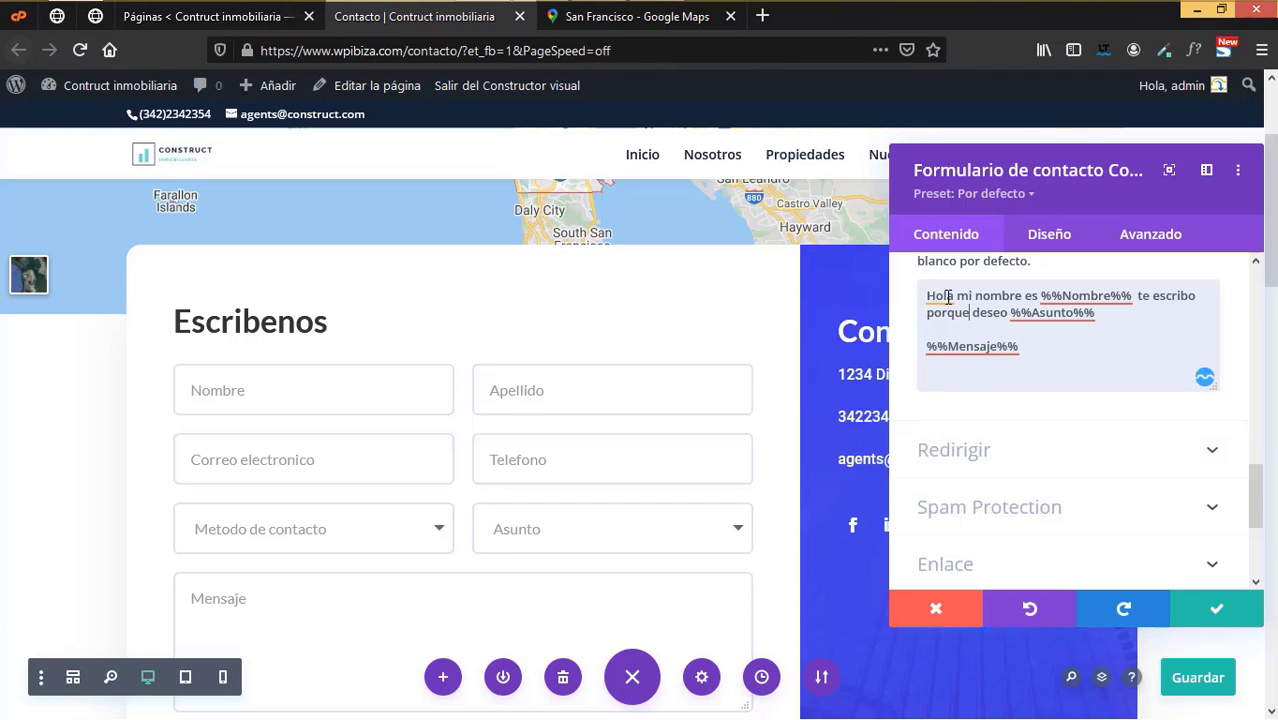
pyautogui.click(943, 297)
pyautogui.click(958, 403)
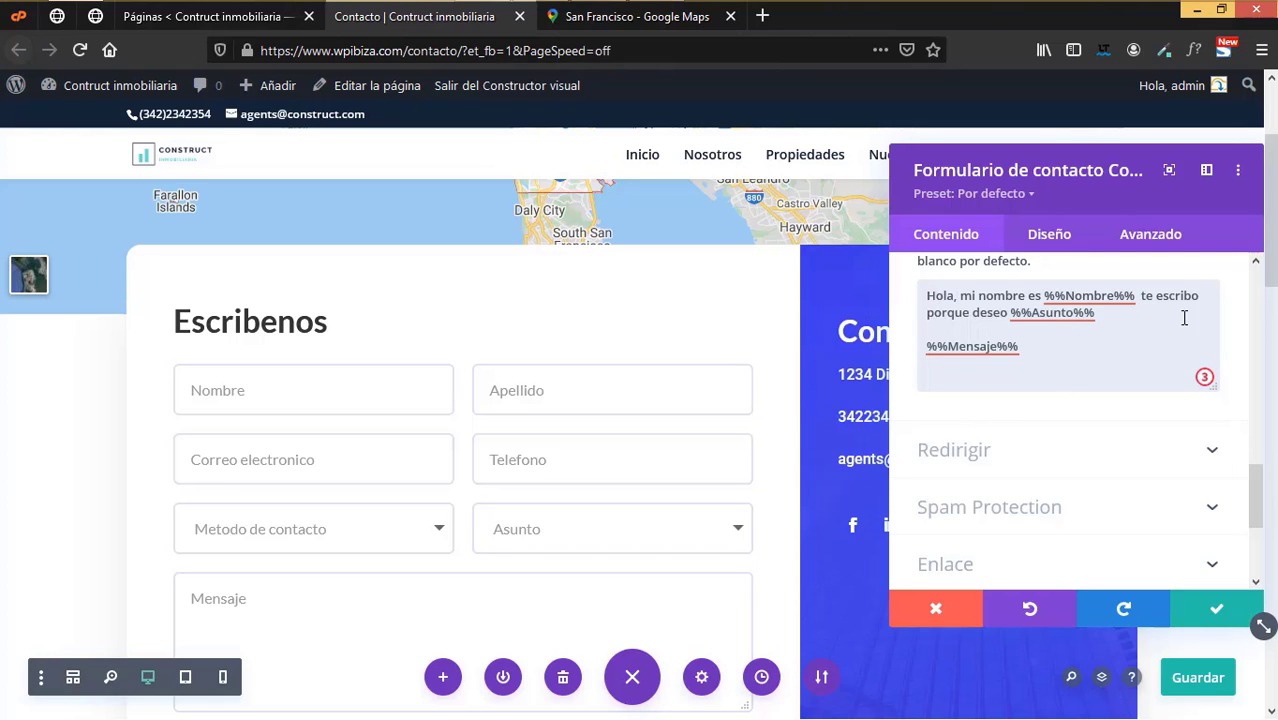
pyautogui.hotkey('ctrl', 's')
# - Switch on Basic Captcha under Spam Protection so a 12 + 2 check shows beside Enviar
pyautogui.scroll(-3, 1011, 394)
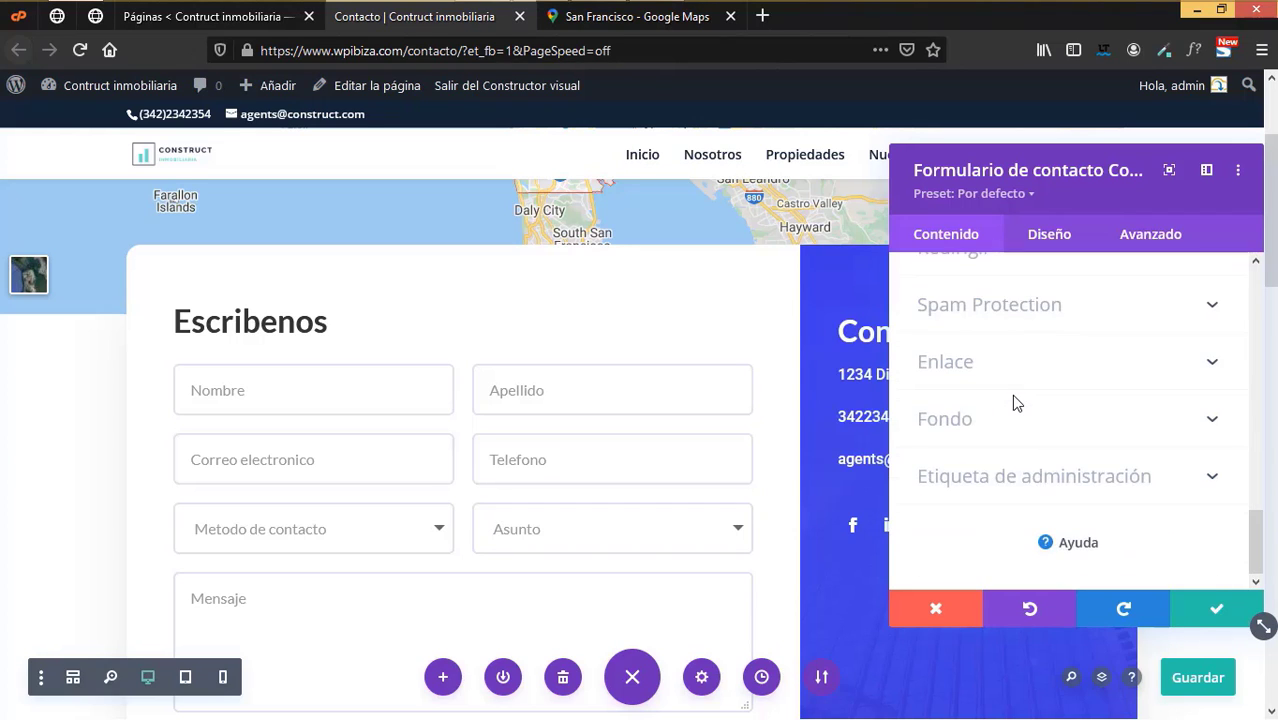
pyautogui.scroll(2, 1010, 390)
pyautogui.click(966, 364)
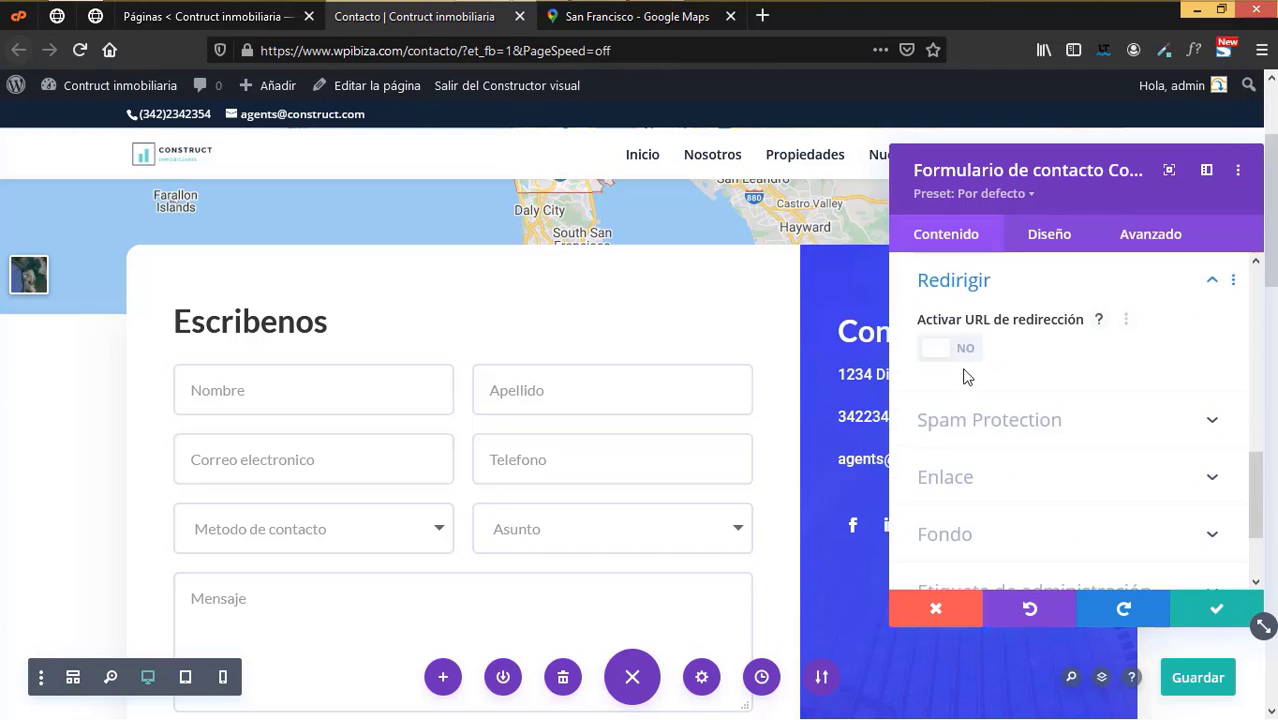
pyautogui.scroll(-2, 1047, 436)
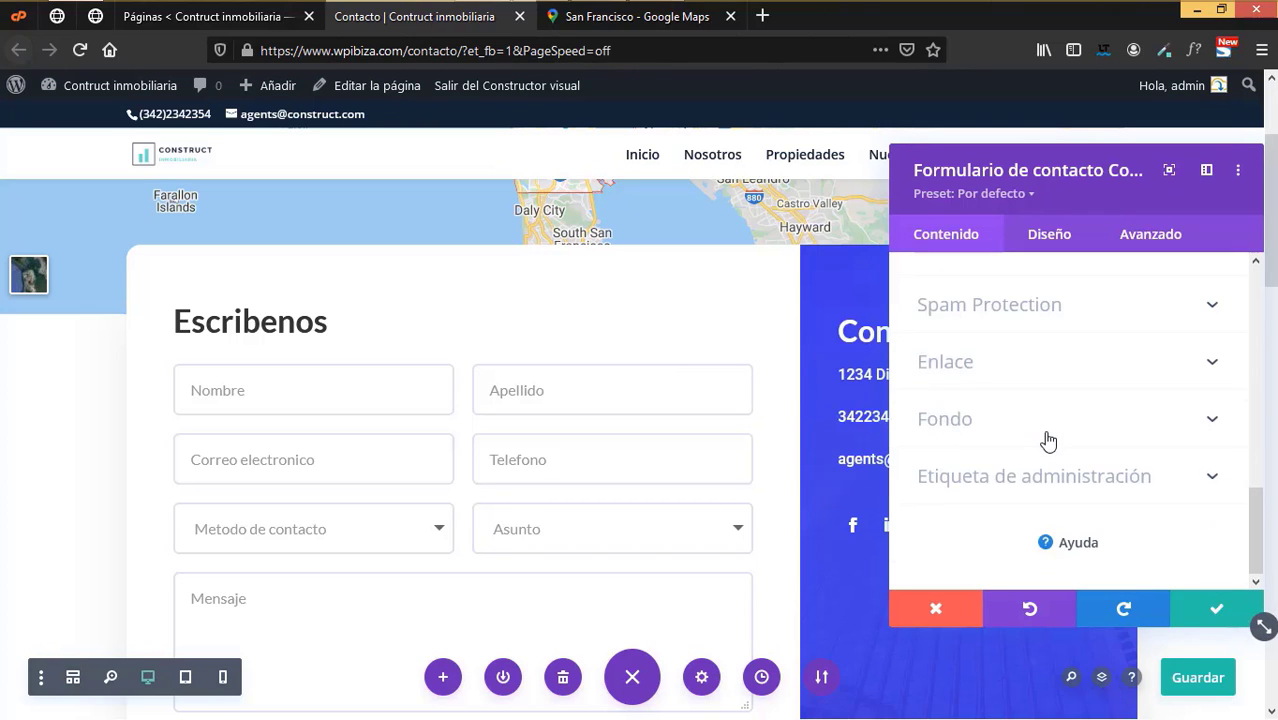
pyautogui.click(1012, 298)
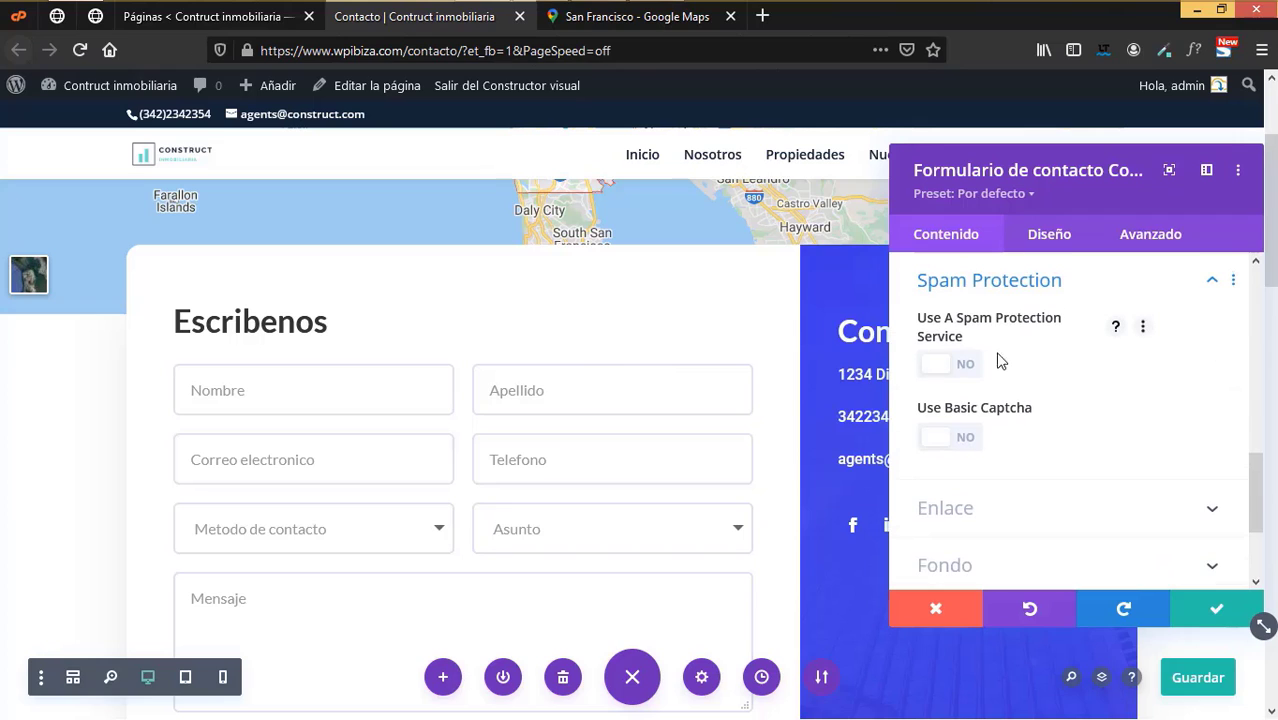
pyautogui.click(940, 440)
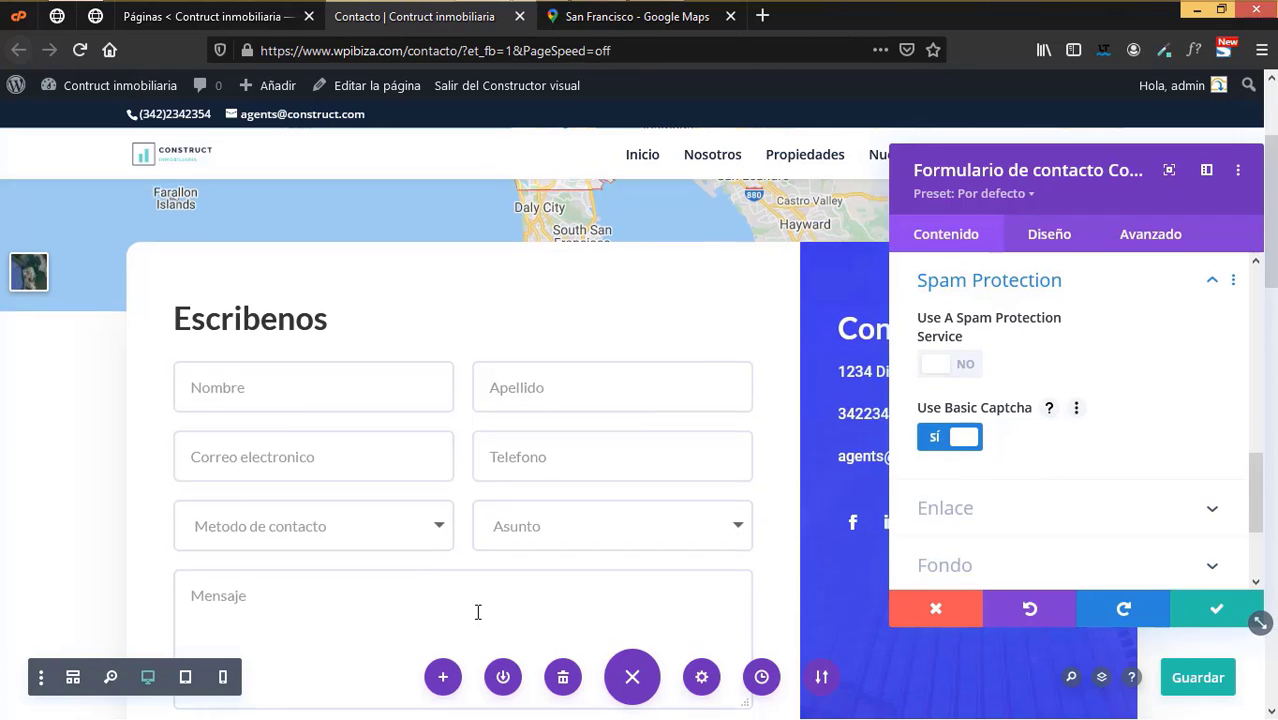
pyautogui.scroll(-1, 479, 610)
pyautogui.scroll(-2, 479, 610)
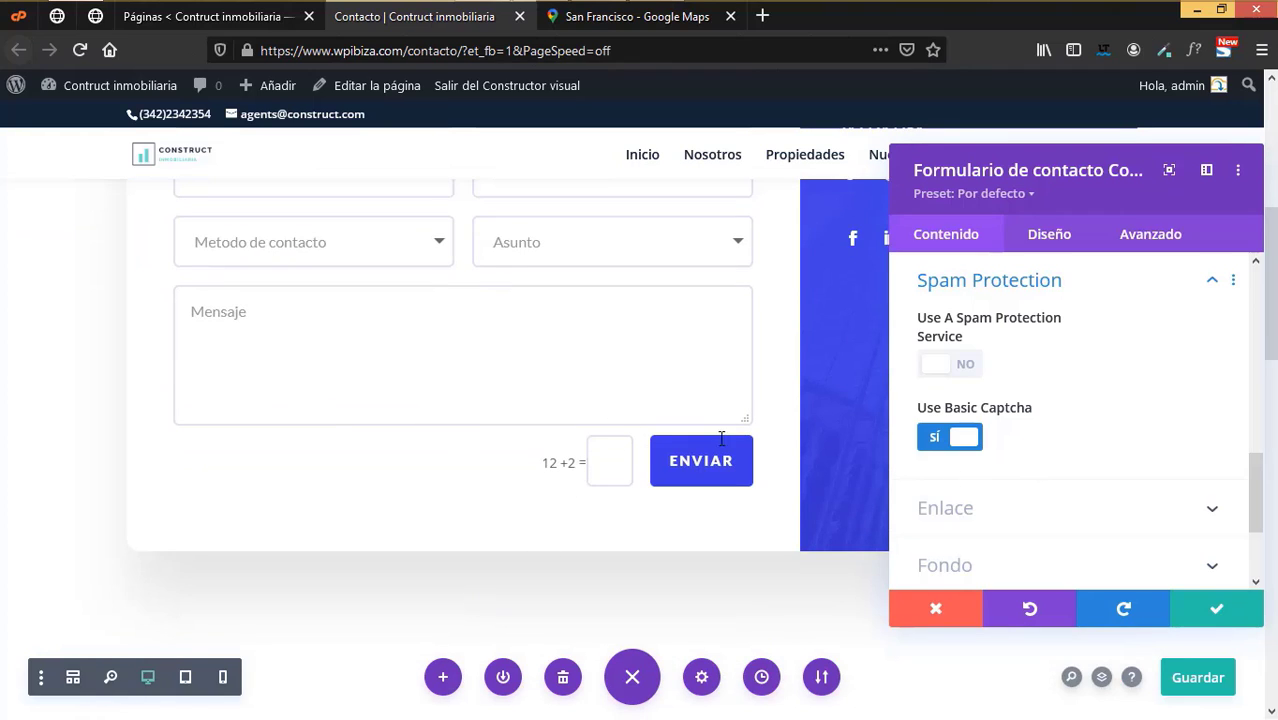
pyautogui.scroll(-2, 1084, 500)
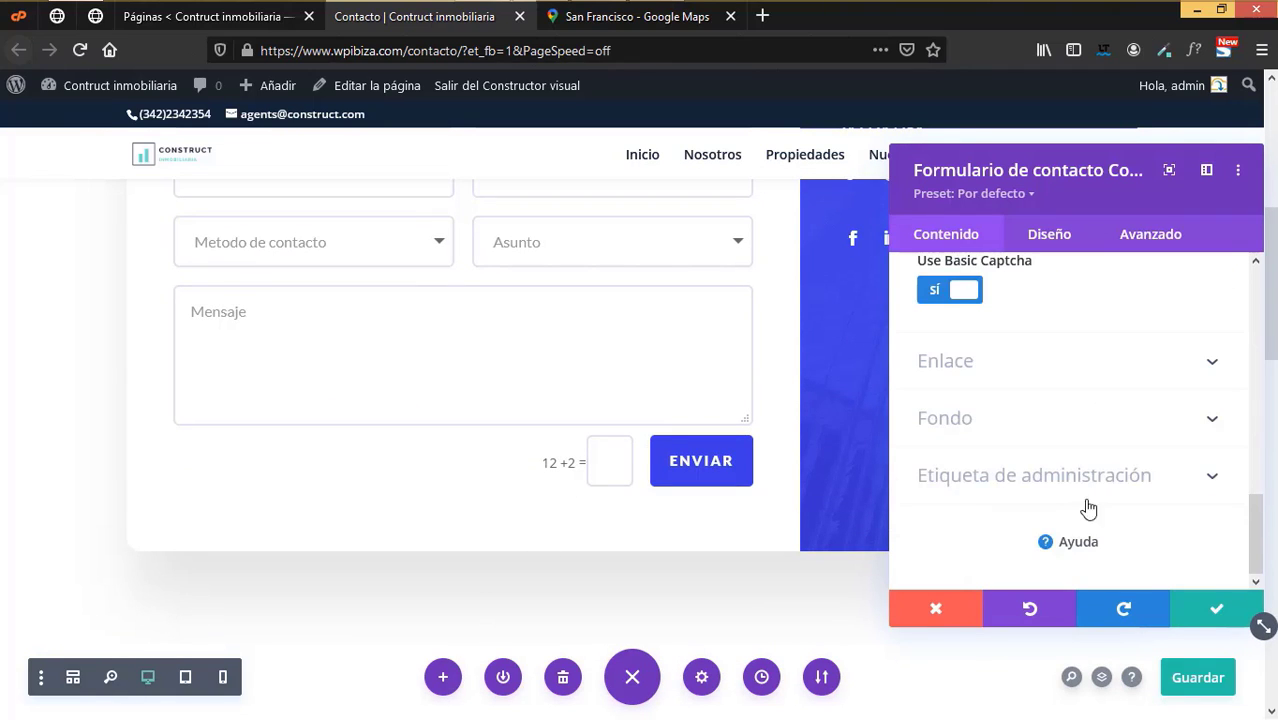
# - Confirm the contact form settings and scroll to the Real Esstate Agents photo section
pyautogui.click(1215, 610)
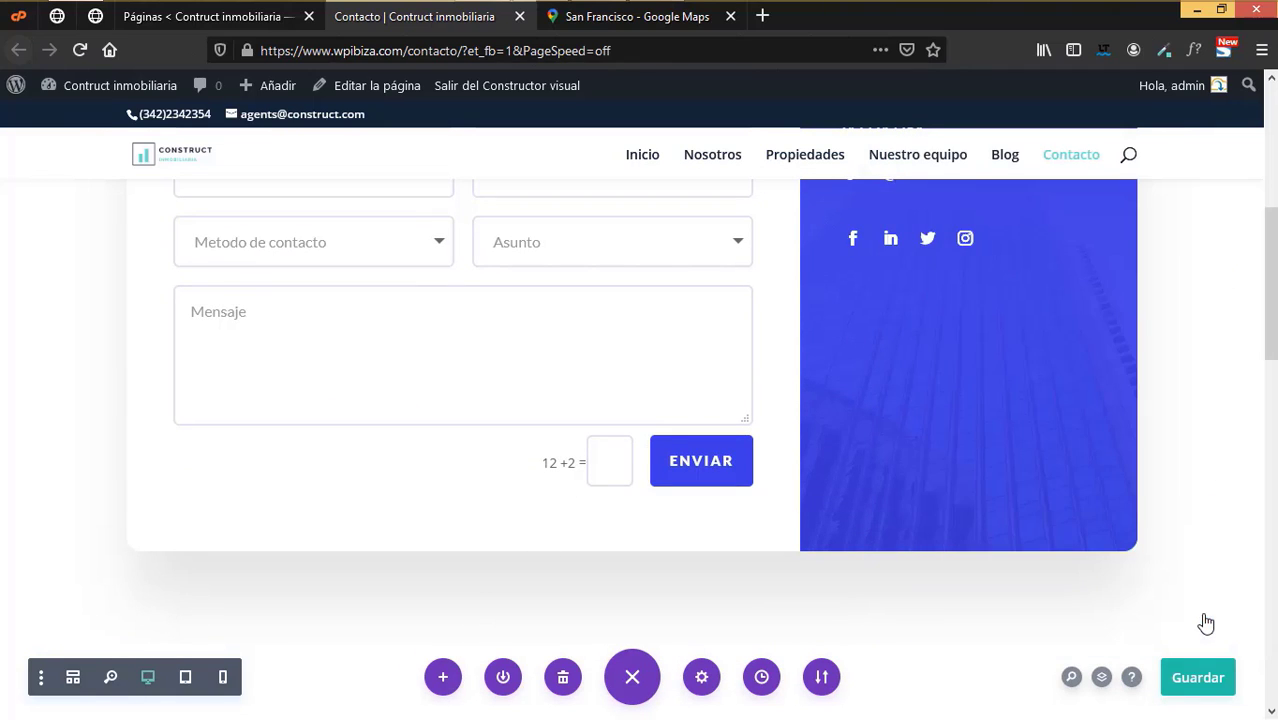
pyautogui.scroll(-6, 840, 472)
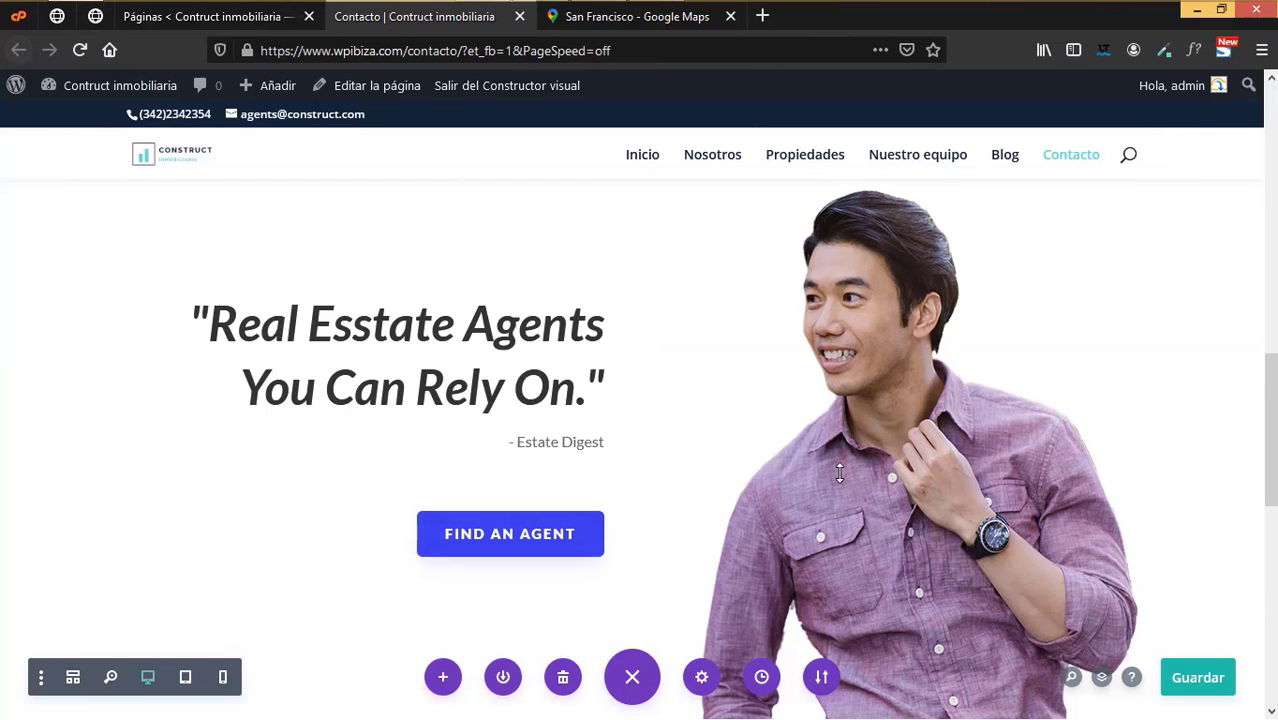
pyautogui.scroll(-8, 840, 472)
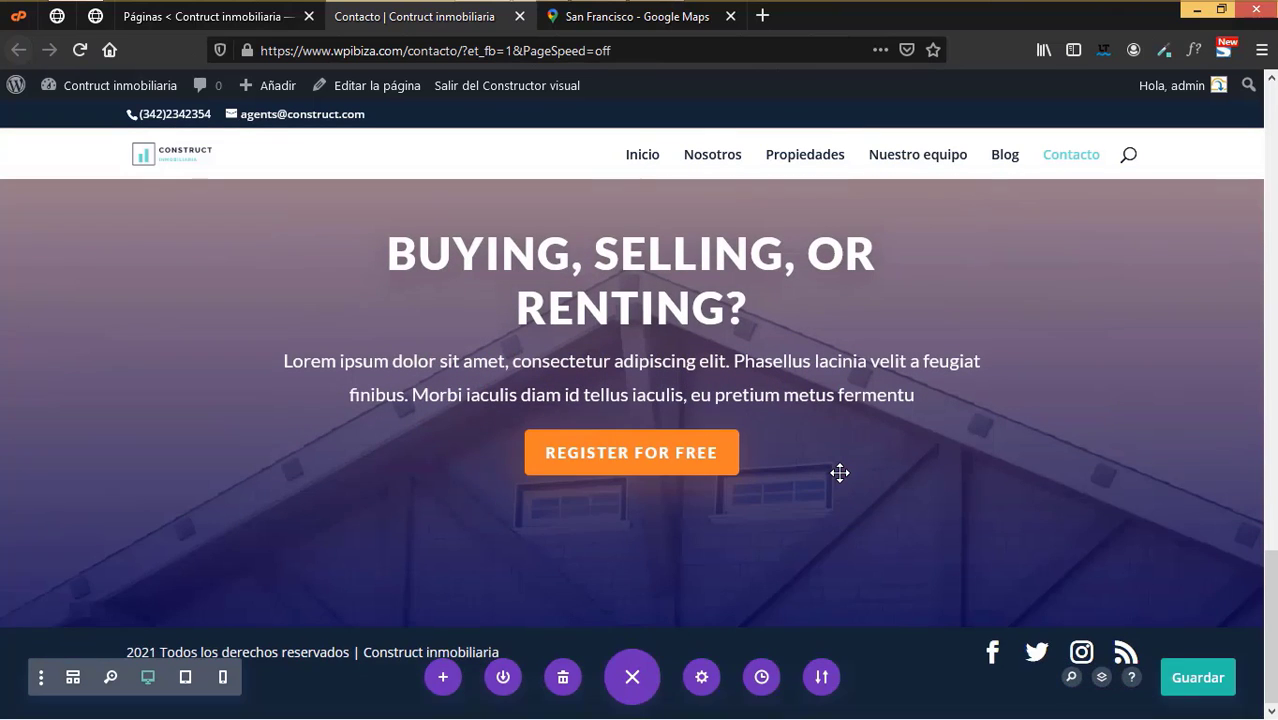
pyautogui.scroll(5, 612, 392)
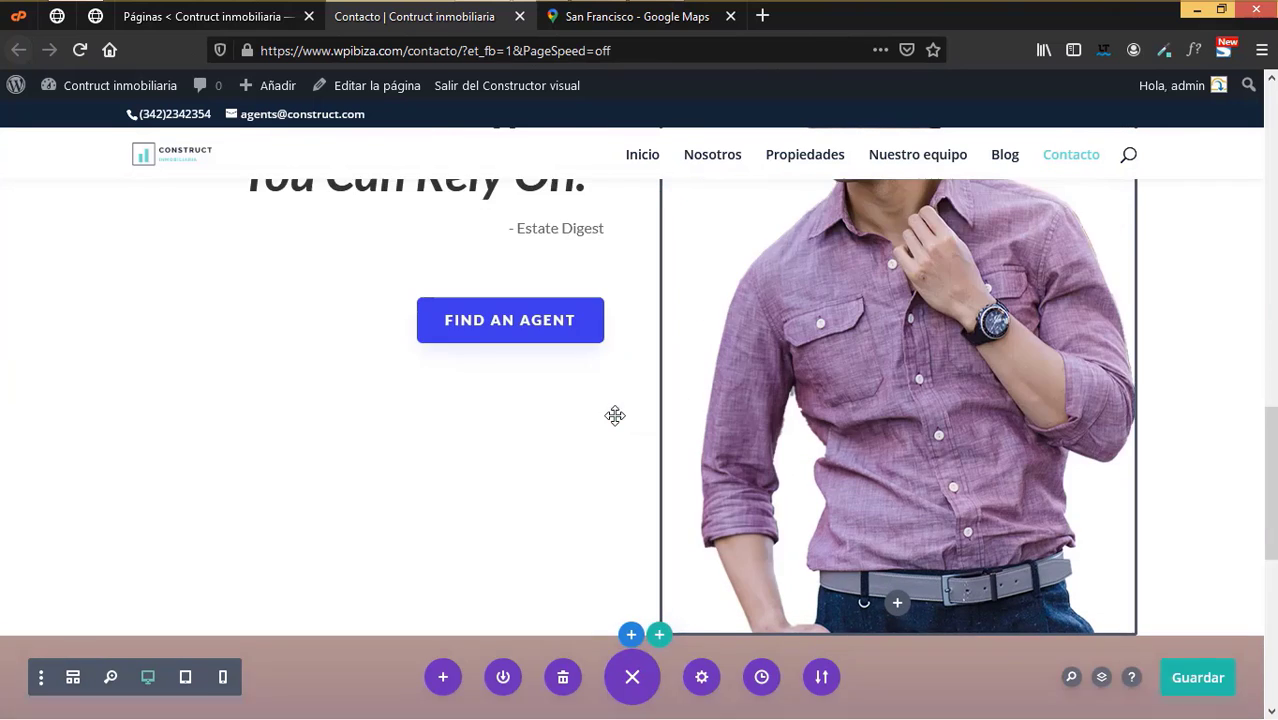
pyautogui.scroll(3, 616, 416)
pyautogui.scroll(2, 616, 416)
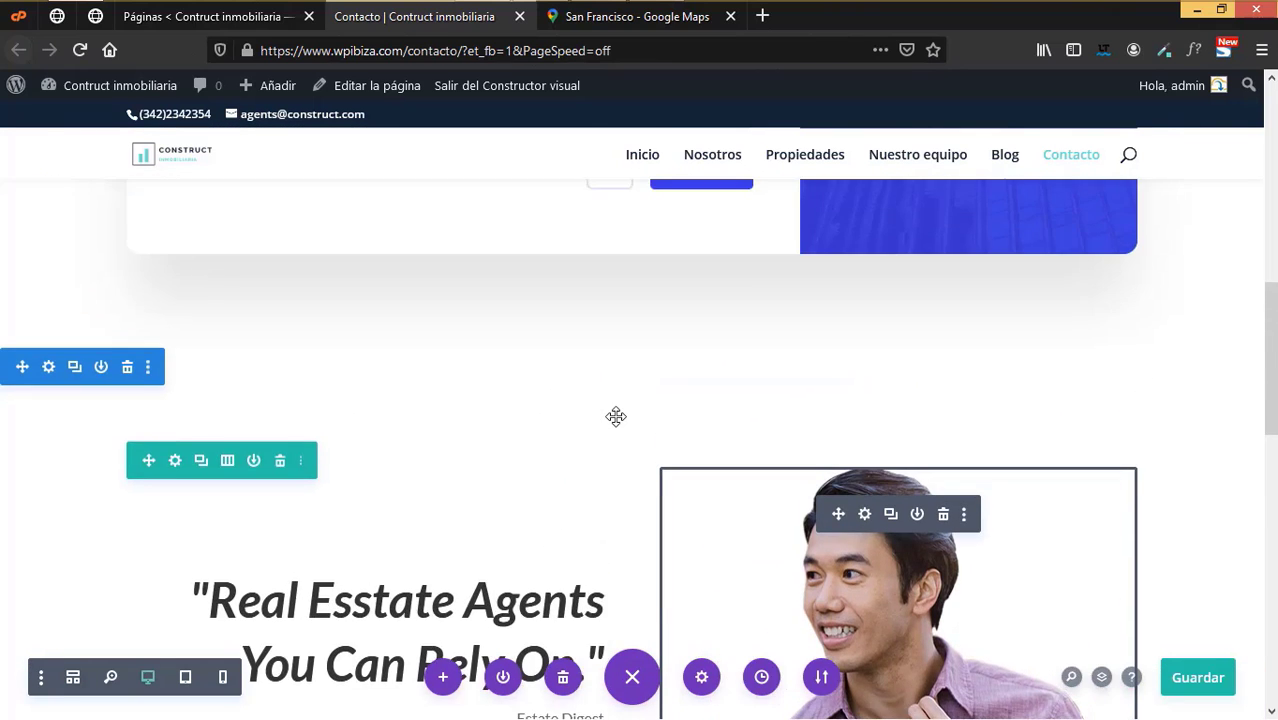
pyautogui.scroll(-2, 616, 416)
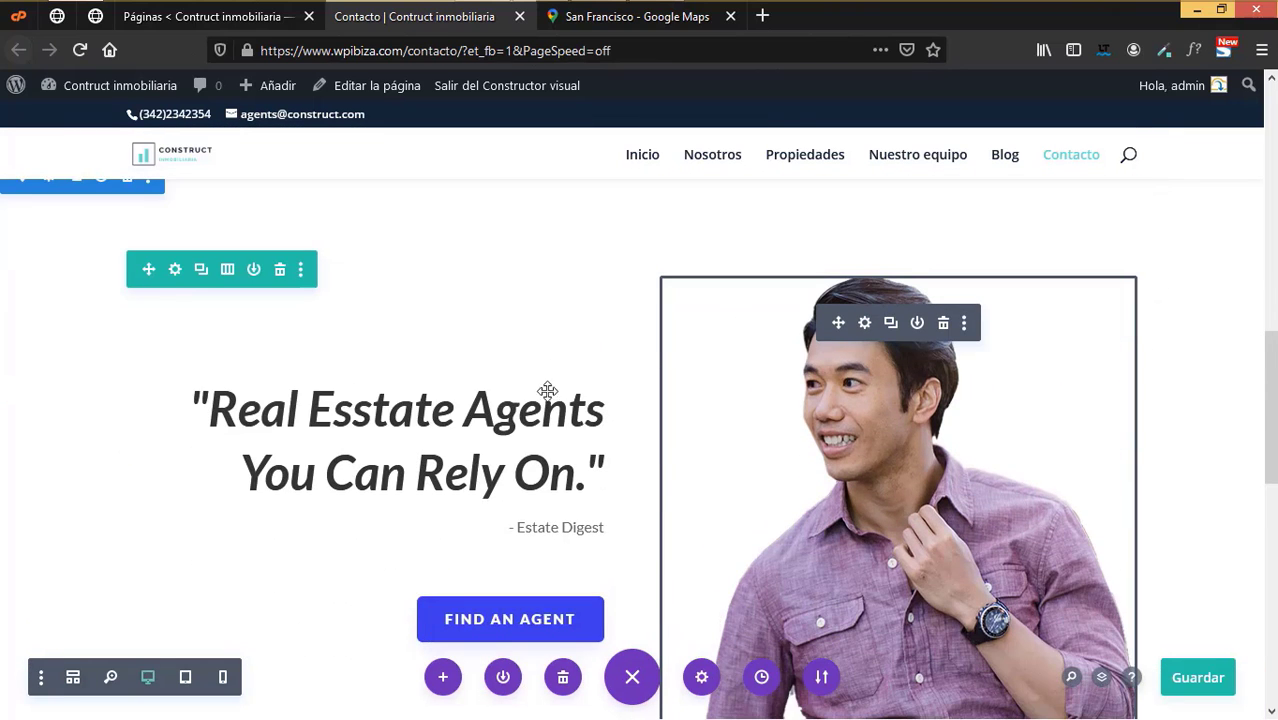
pyautogui.scroll(-2, 549, 426)
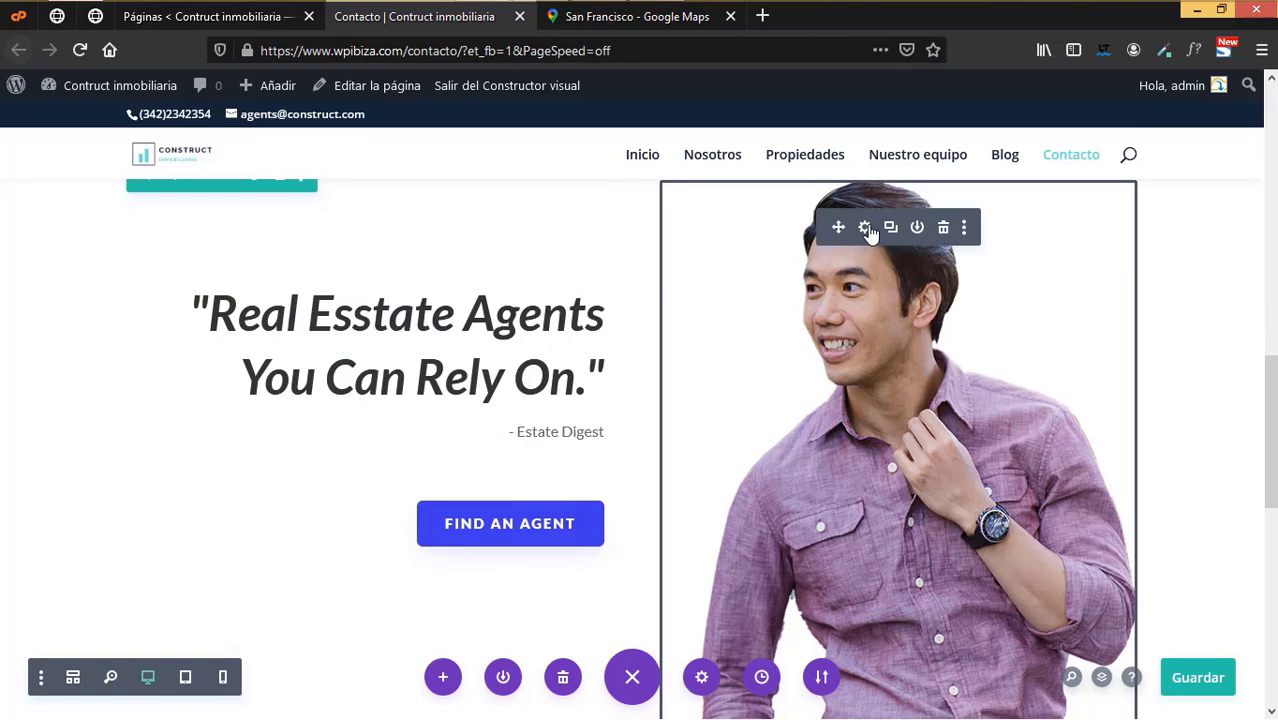
# - Open the agent photo's settings and media chooser, then close them without replacing the image
pyautogui.click(866, 228)
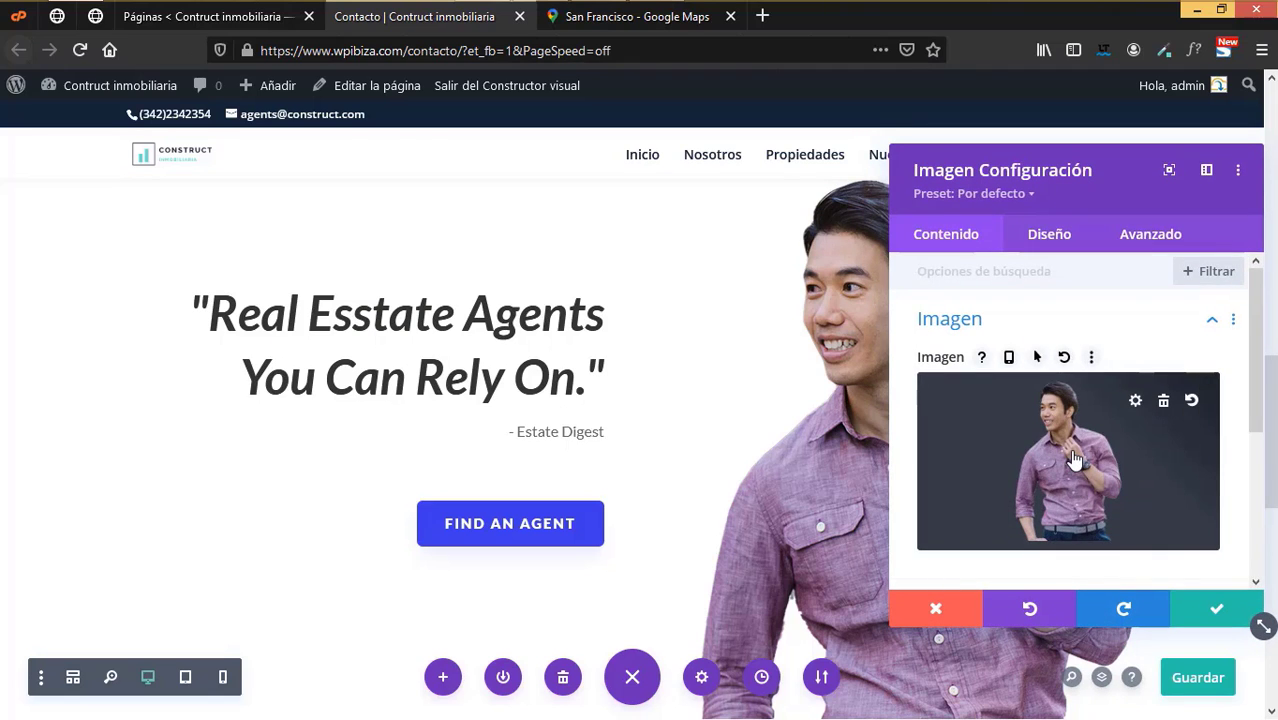
pyautogui.click(1074, 459)
pyautogui.click(268, 170)
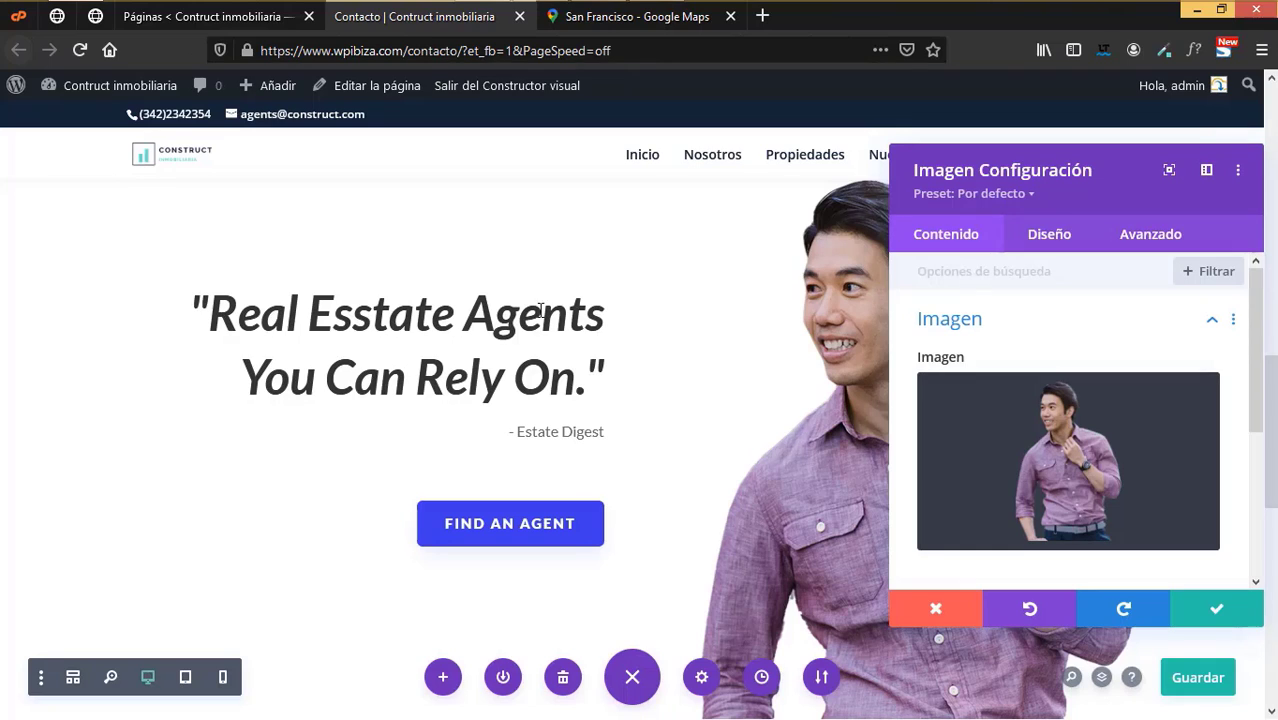
pyautogui.click(918, 618)
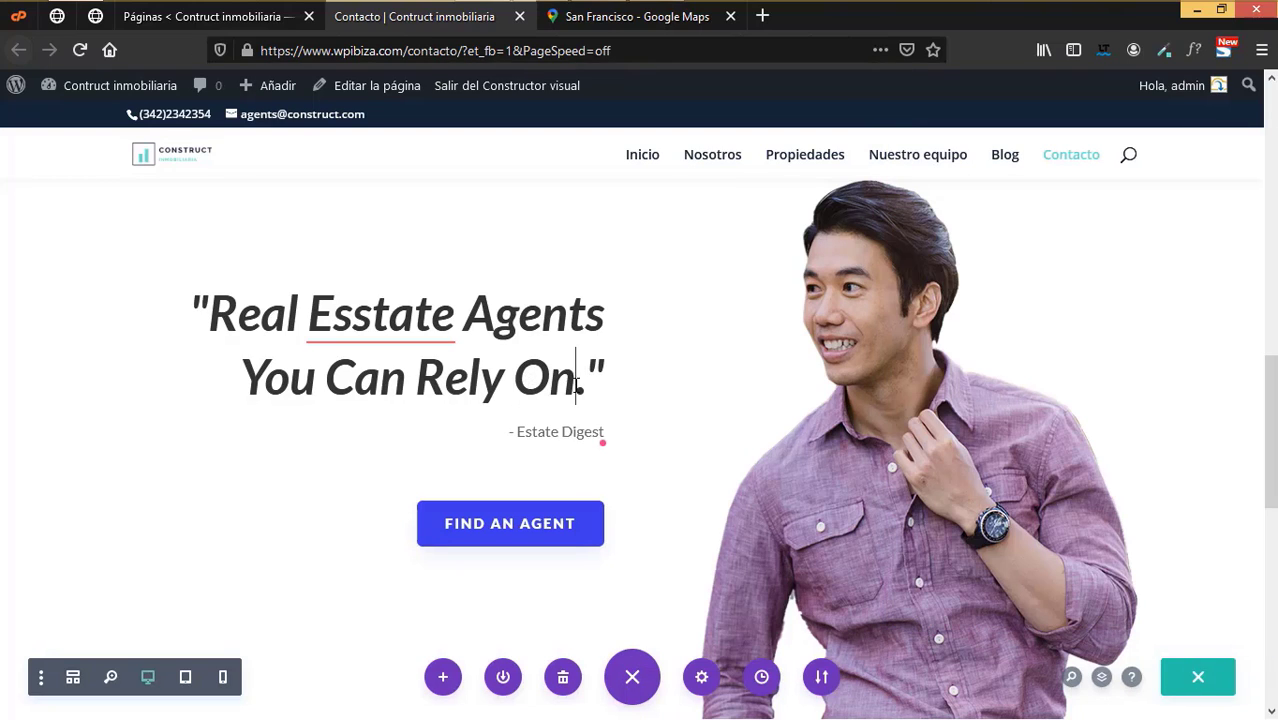
# - Replace the English quote with 'Gracias a ellos ya tengo nueva casa'
pyautogui.press('BackSpace')
pyautogui.press('BackSpace')
pyautogui.press('BackSpace')
pyautogui.press('BackSpace')
pyautogui.press('BackSpace')
pyautogui.press('BackSpace')
pyautogui.press('BackSpace')
pyautogui.press('BackSpace')
pyautogui.press('BackSpace')
pyautogui.press('BackSpace')
pyautogui.press('BackSpace')
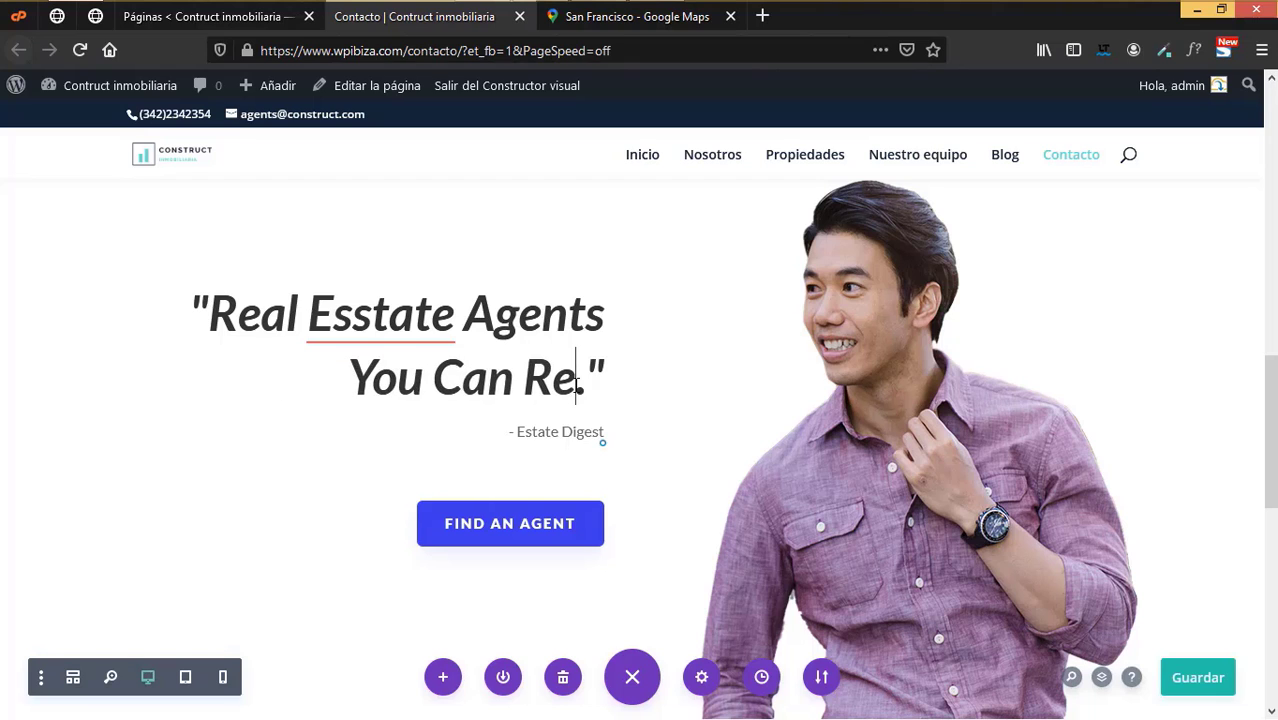
pyautogui.press('BackSpace')
pyautogui.press('BackSpace')
pyautogui.press('BackSpace')
pyautogui.press('BackSpace')
pyautogui.press('BackSpace')
pyautogui.press('BackSpace')
pyautogui.press('BackSpace')
pyautogui.press('BackSpace')
pyautogui.press('BackSpace')
pyautogui.press('BackSpace')
pyautogui.press('BackSpace')
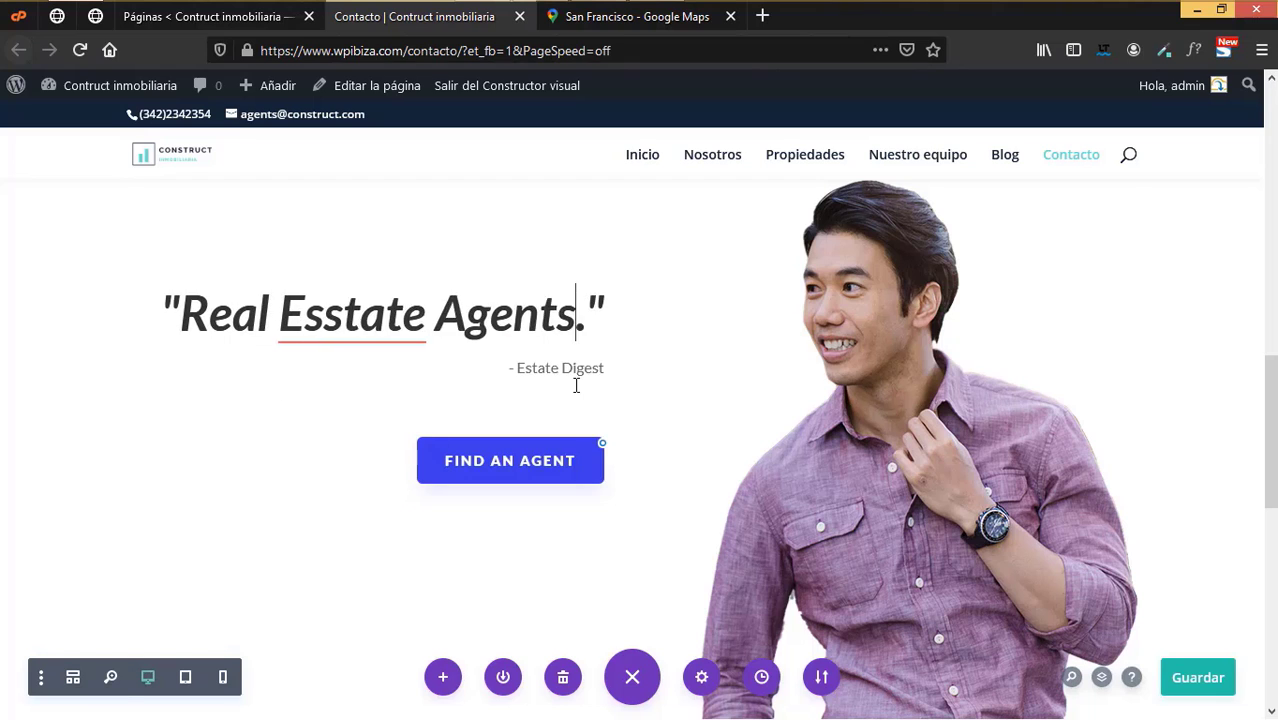
pyautogui.press('BackSpace')
pyautogui.press('BackSpace')
pyautogui.press('BackSpace')
pyautogui.press('BackSpace')
pyautogui.press('BackSpace')
pyautogui.press('BackSpace')
pyautogui.press('BackSpace')
pyautogui.press('BackSpace')
pyautogui.press('BackSpace')
pyautogui.press('BackSpace')
pyautogui.press('BackSpace')
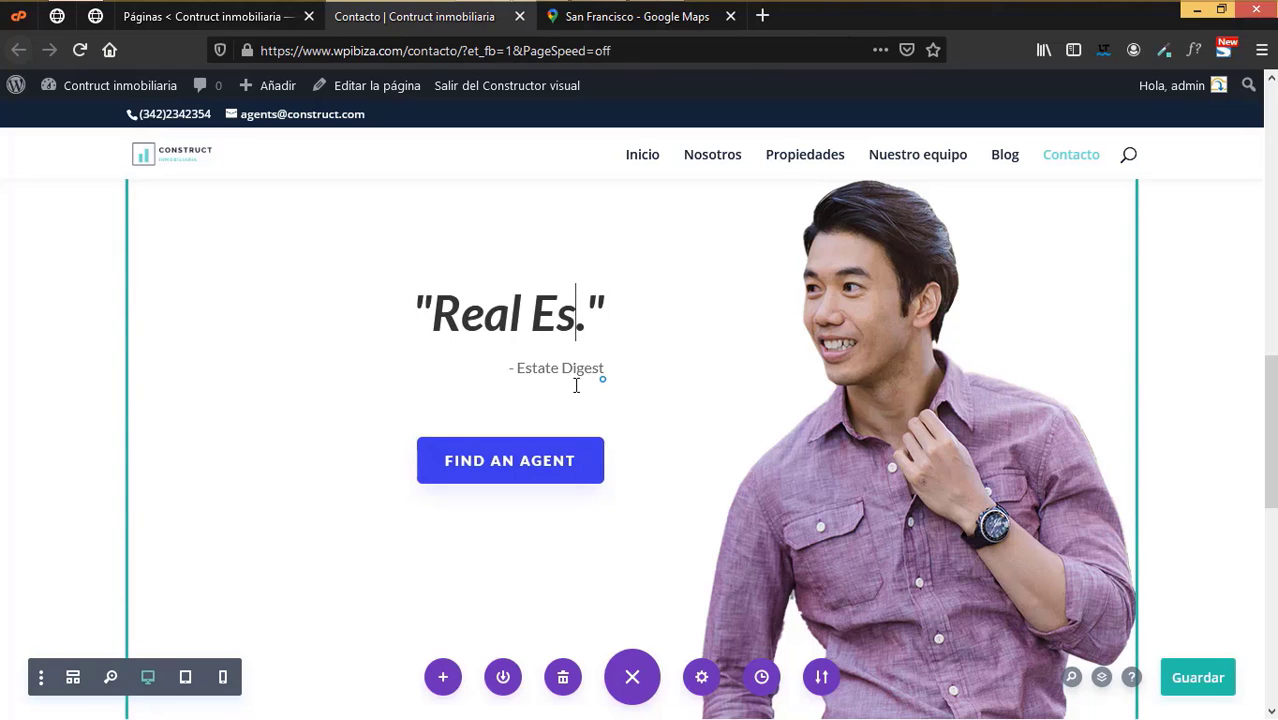
pyautogui.press('BackSpace')
pyautogui.press('BackSpace')
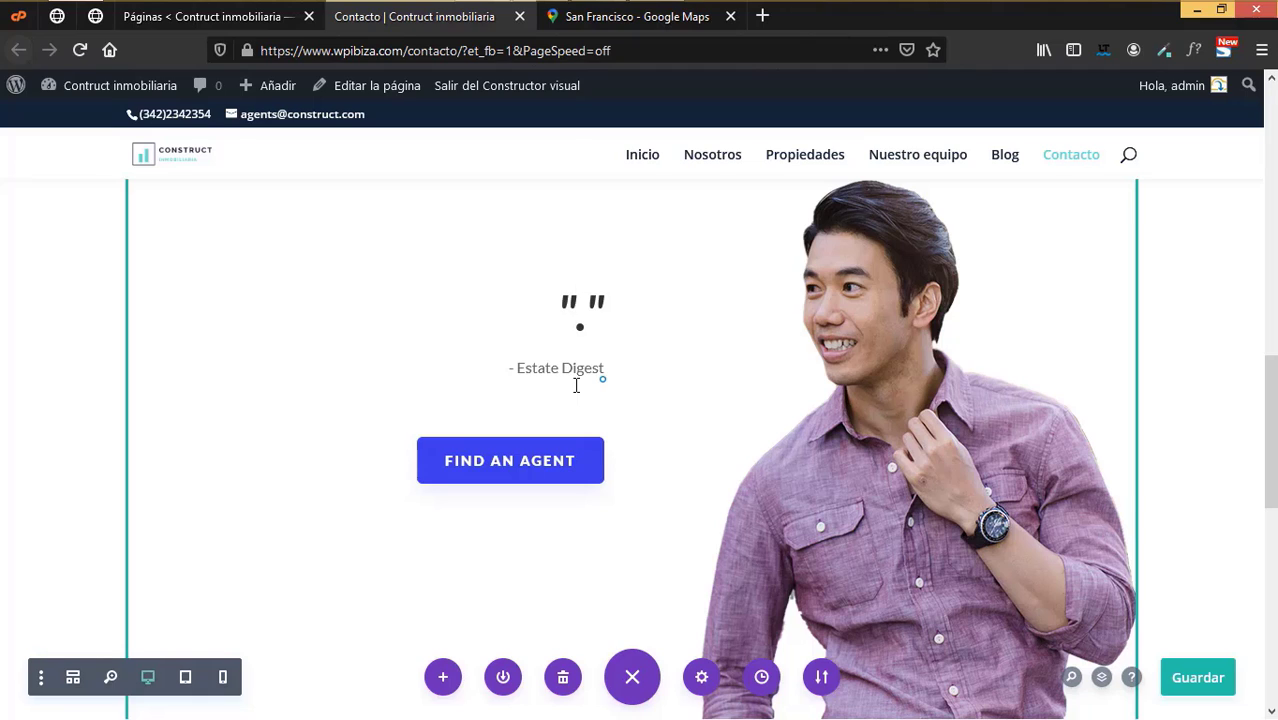
pyautogui.write('Gracias a e')
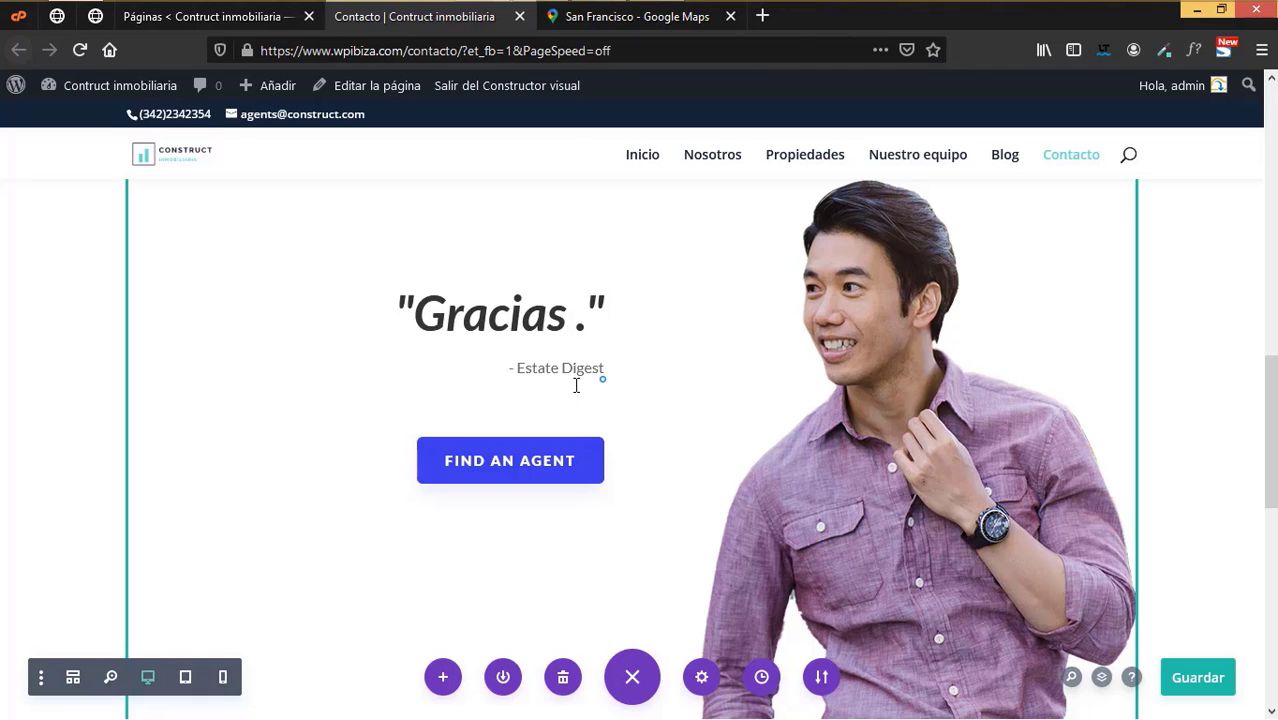
pyautogui.write('llos ta')
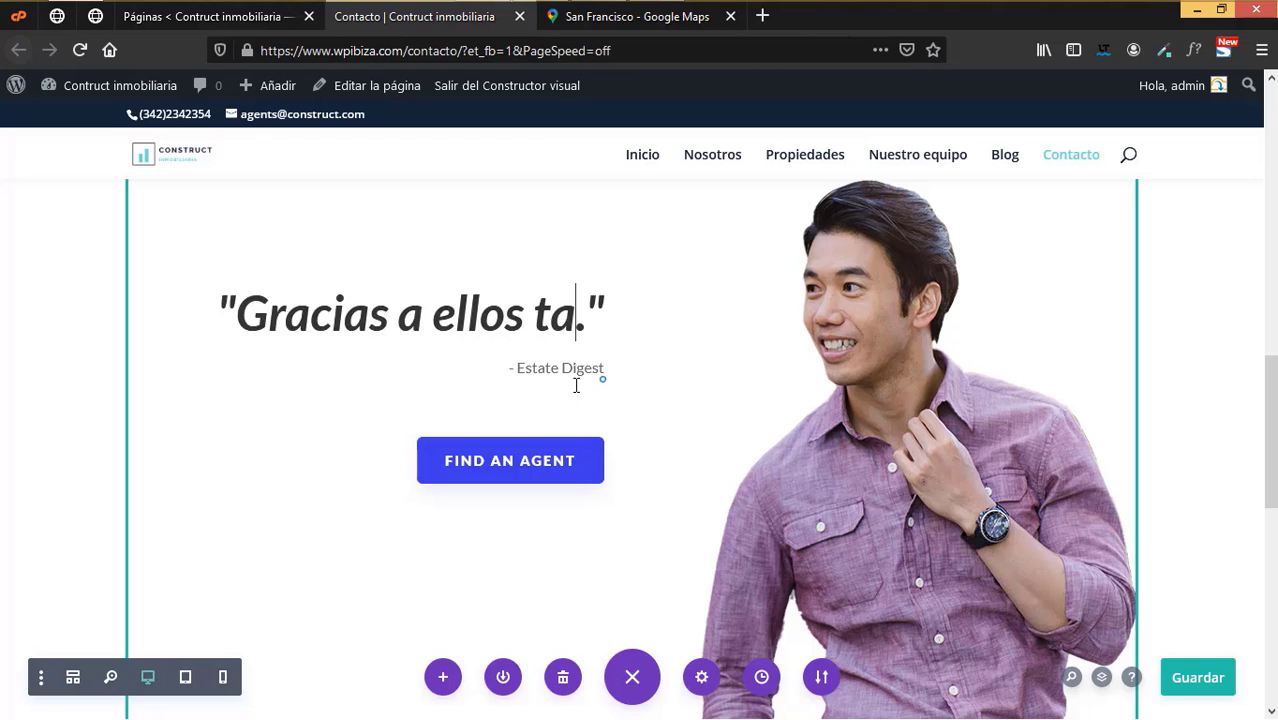
pyautogui.press('BackSpace')
pyautogui.press('BackSpace')
pyautogui.write('ya tengo ')
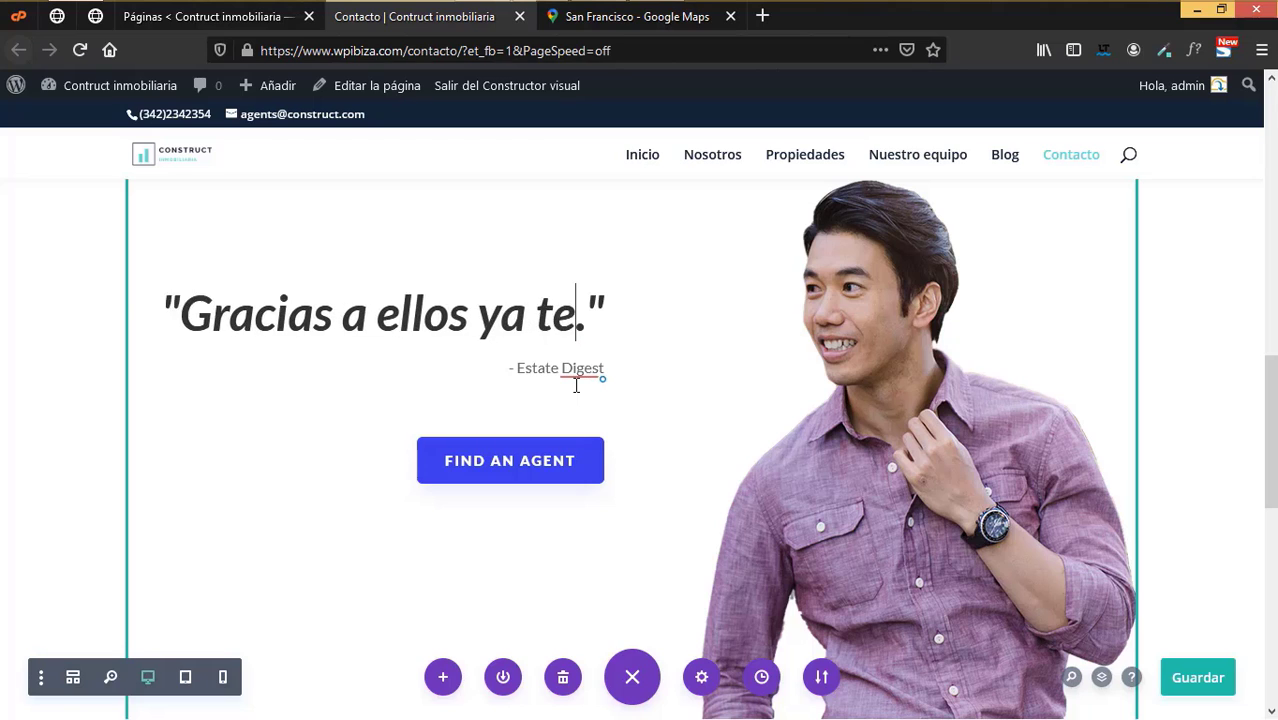
pyautogui.write('u')
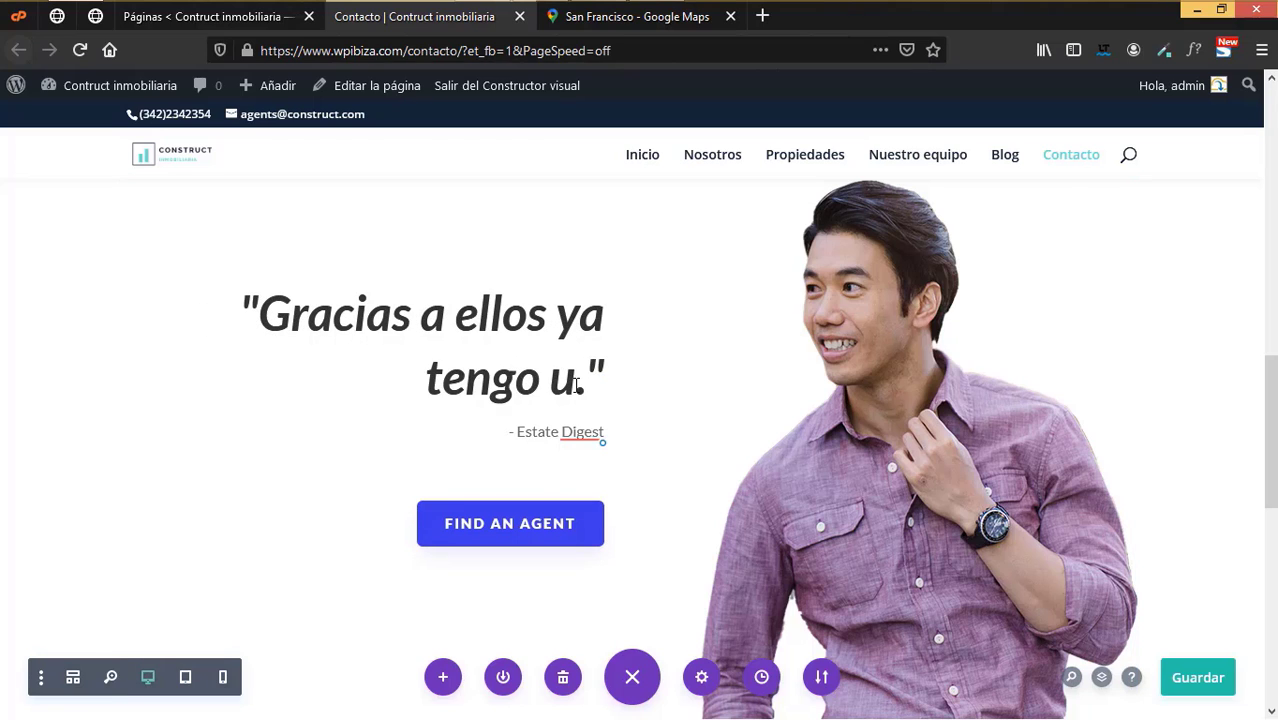
pyautogui.press('BackSpace')
pyautogui.write('nueba')
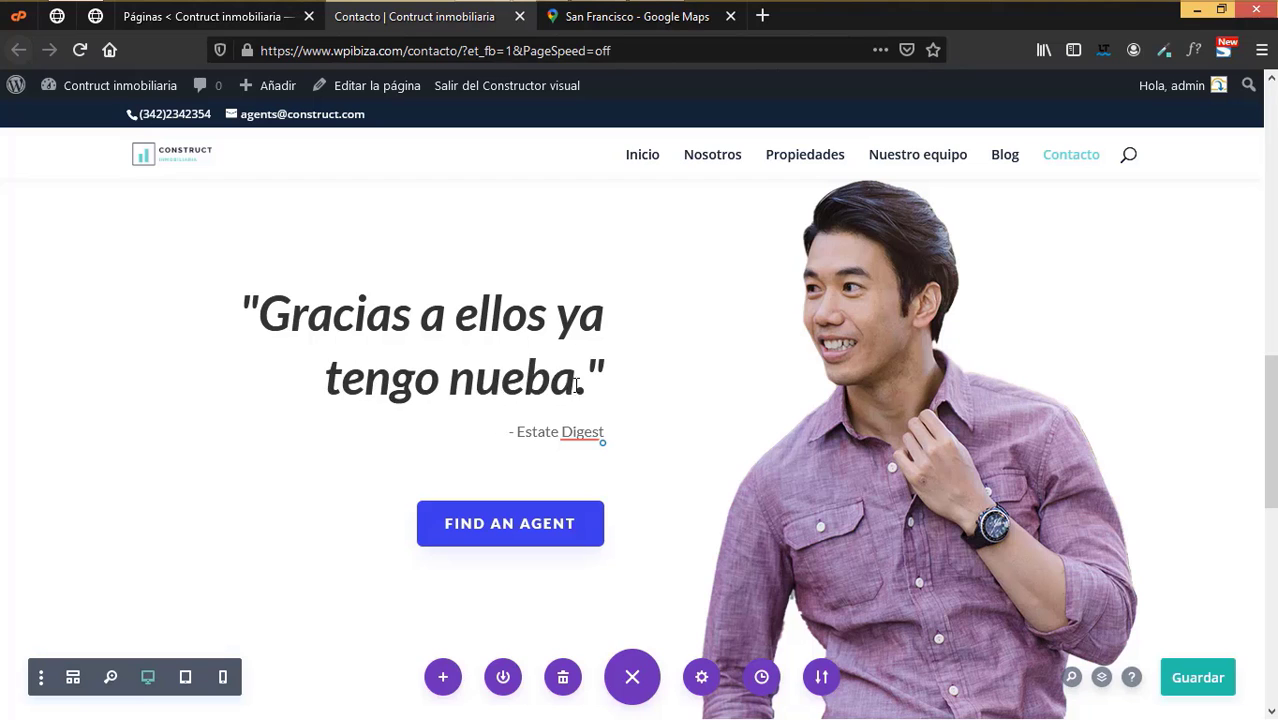
pyautogui.press('BackSpace')
pyautogui.press('BackSpace')
pyautogui.write('va casa')
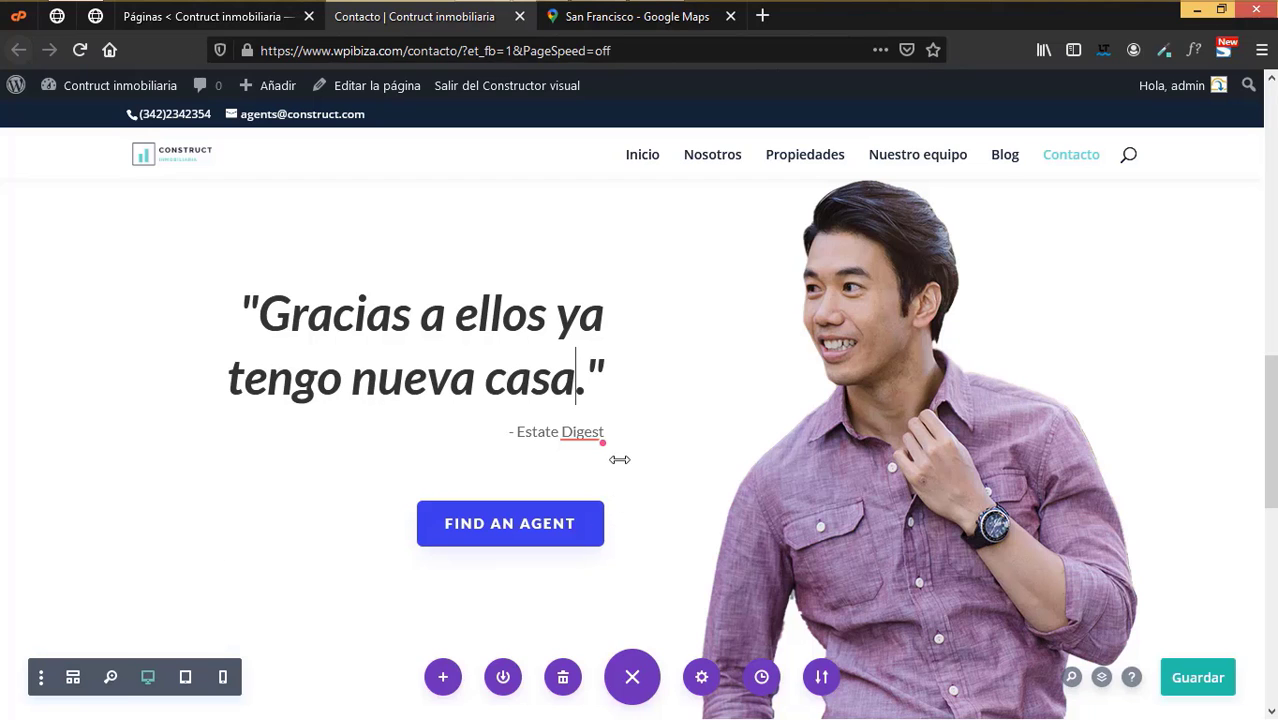
# - Replace the Estate Digest attribution with a client's name
pyautogui.moveTo(517, 432); pyautogui.dragTo(604, 433)
pyautogui.write('J')
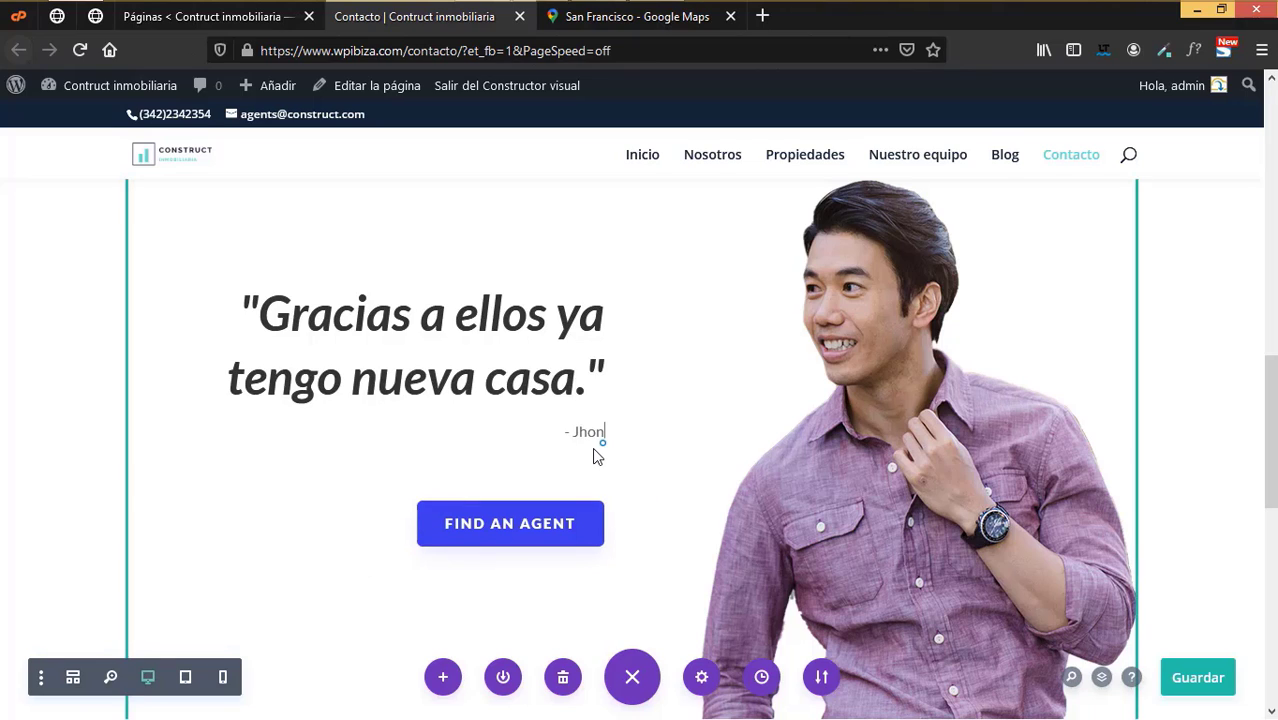
pyautogui.write('hon')
pyautogui.press('BackSpace')
pyautogui.moveTo(368, 512)
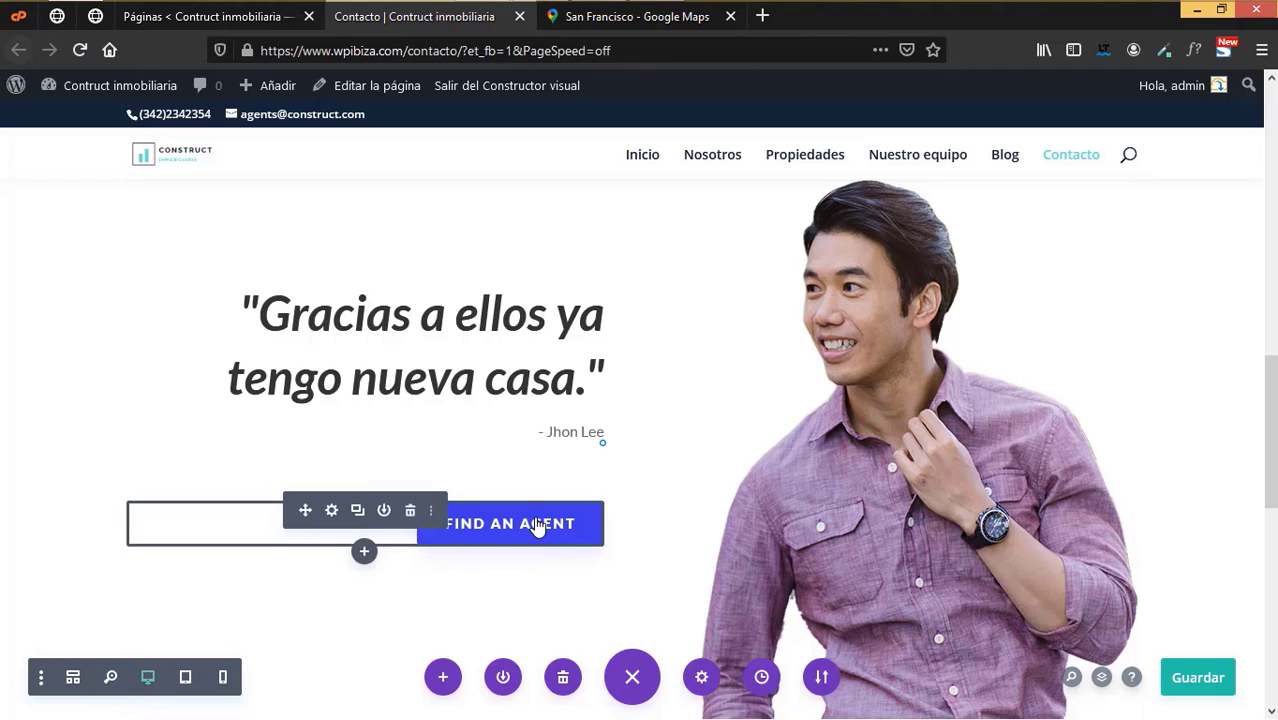
# - Discard a trial relabel of the FIND AN AGENT button, then delete the button
pyautogui.click(333, 511)
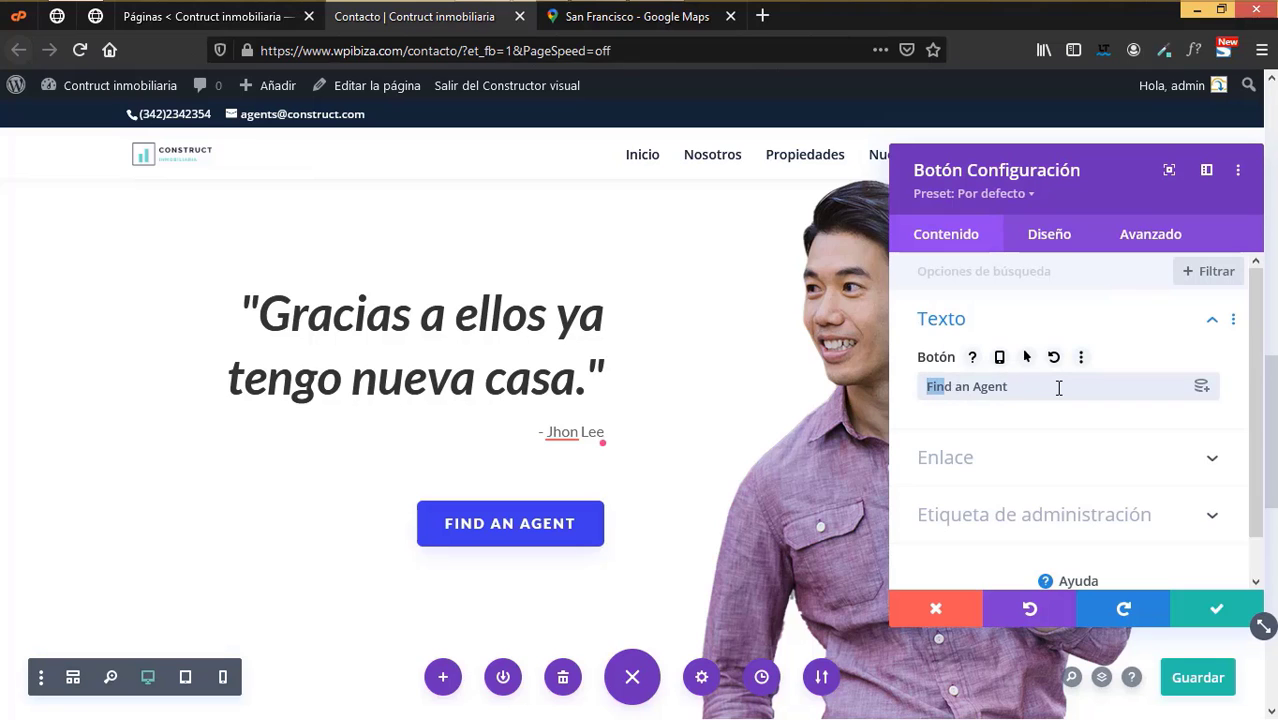
pyautogui.moveTo(1059, 388); pyautogui.dragTo(1058, 386)
pyautogui.write('Encio')
pyautogui.press('BackSpace')
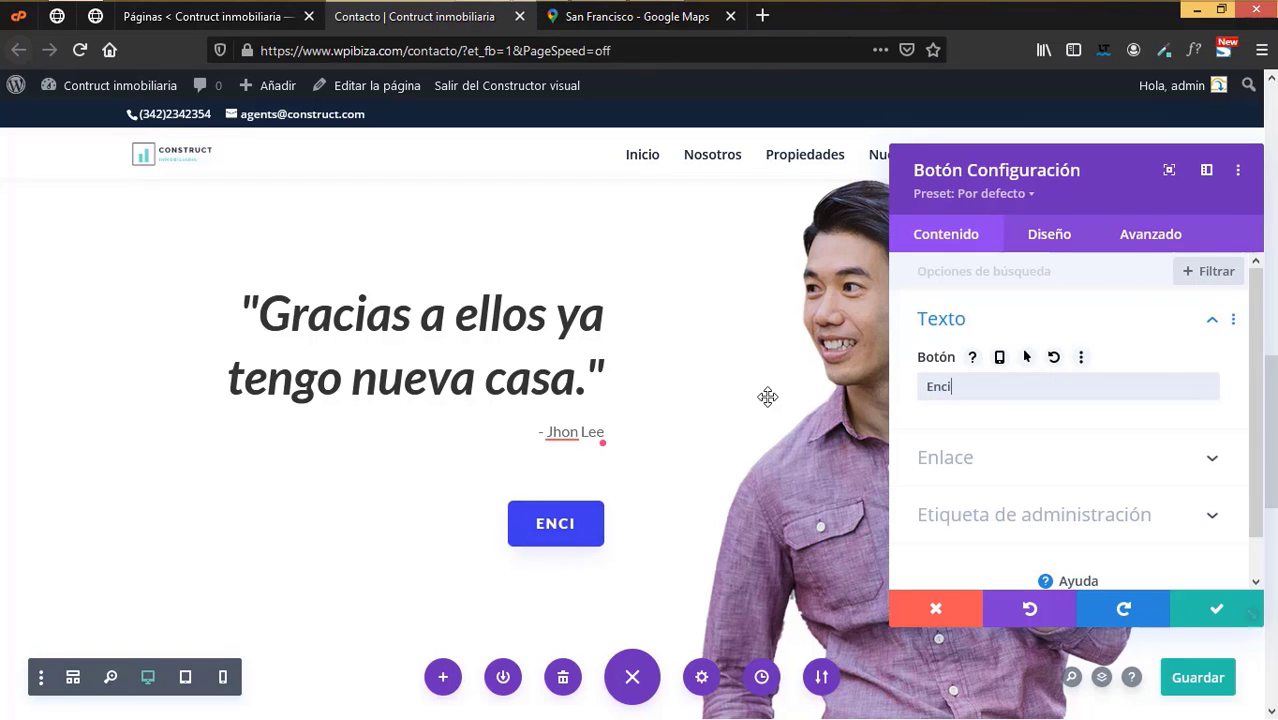
pyautogui.click(945, 608)
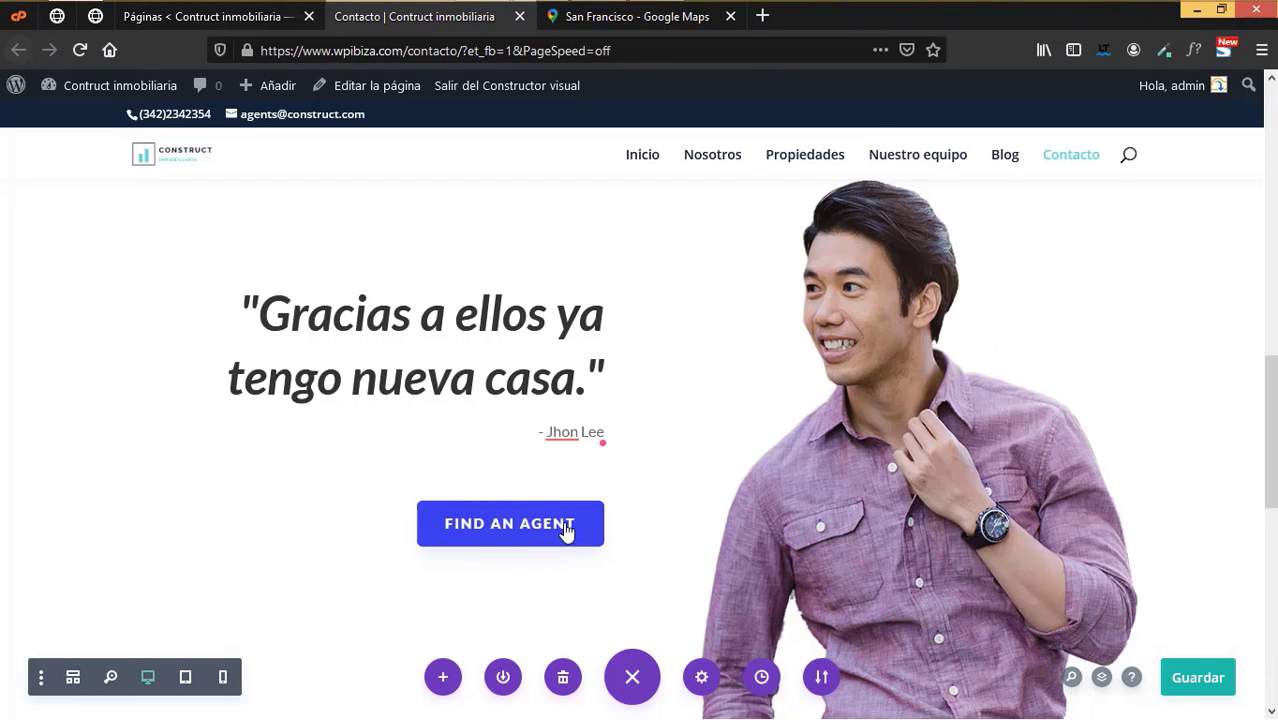
pyautogui.moveTo(559, 533)
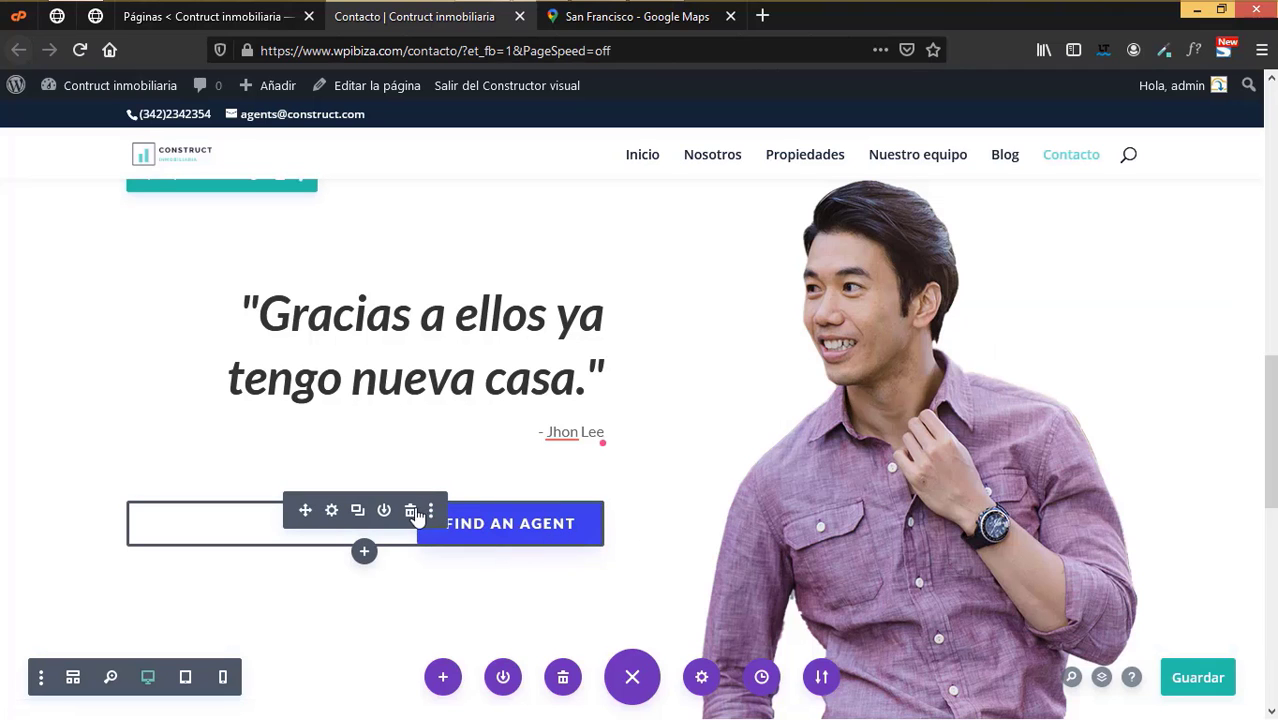
pyautogui.click(411, 513)
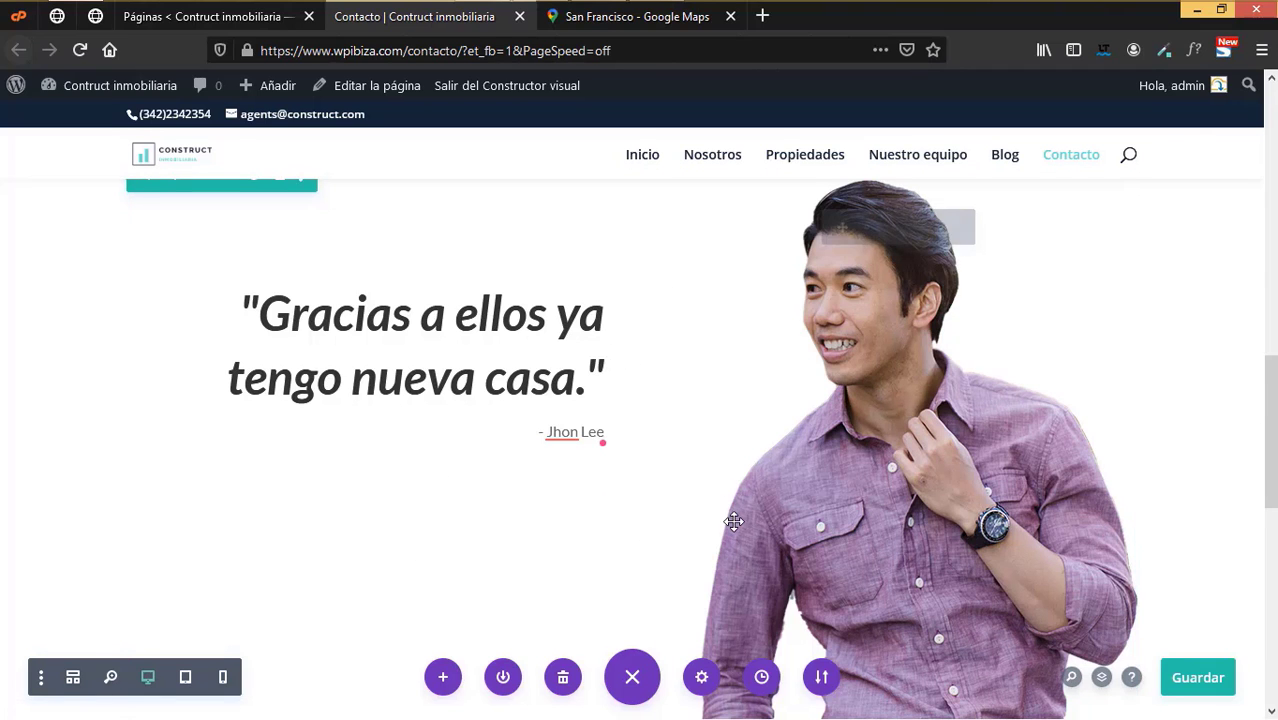
# - Delete both copies of the Buying, selling, or renting section above the footer
pyautogui.scroll(-5, 740, 510)
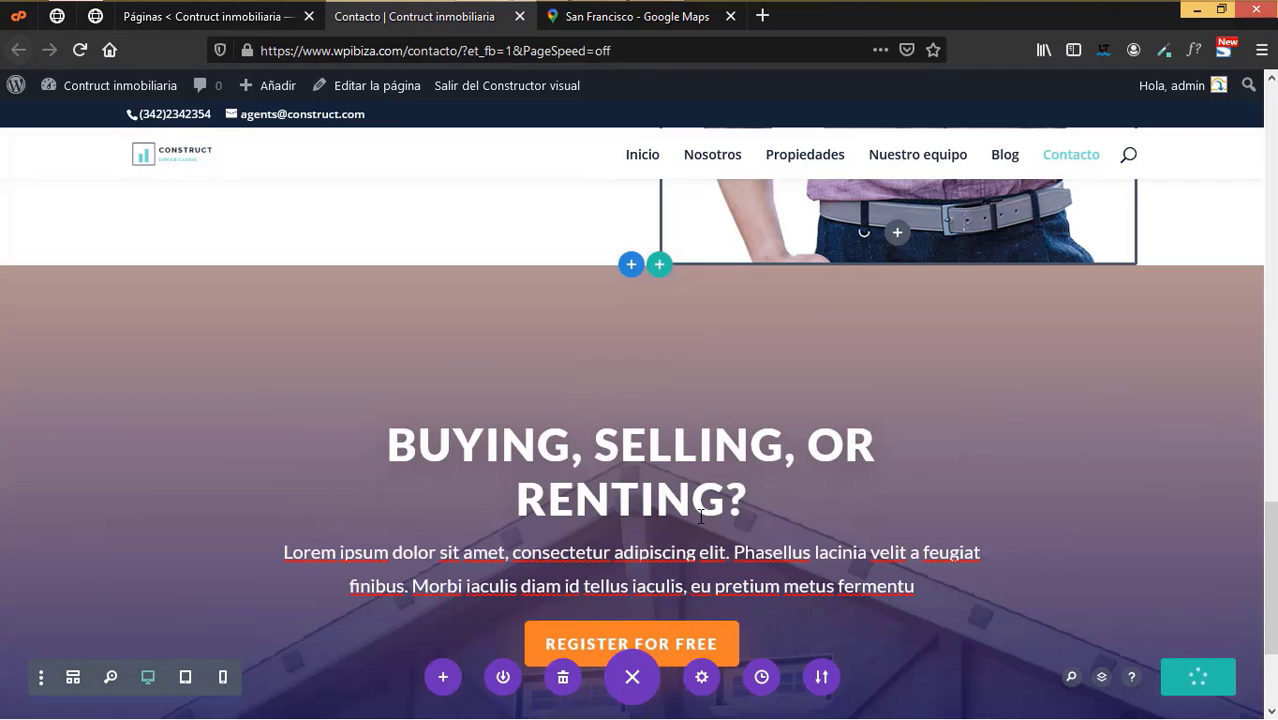
pyautogui.scroll(-2, 703, 500)
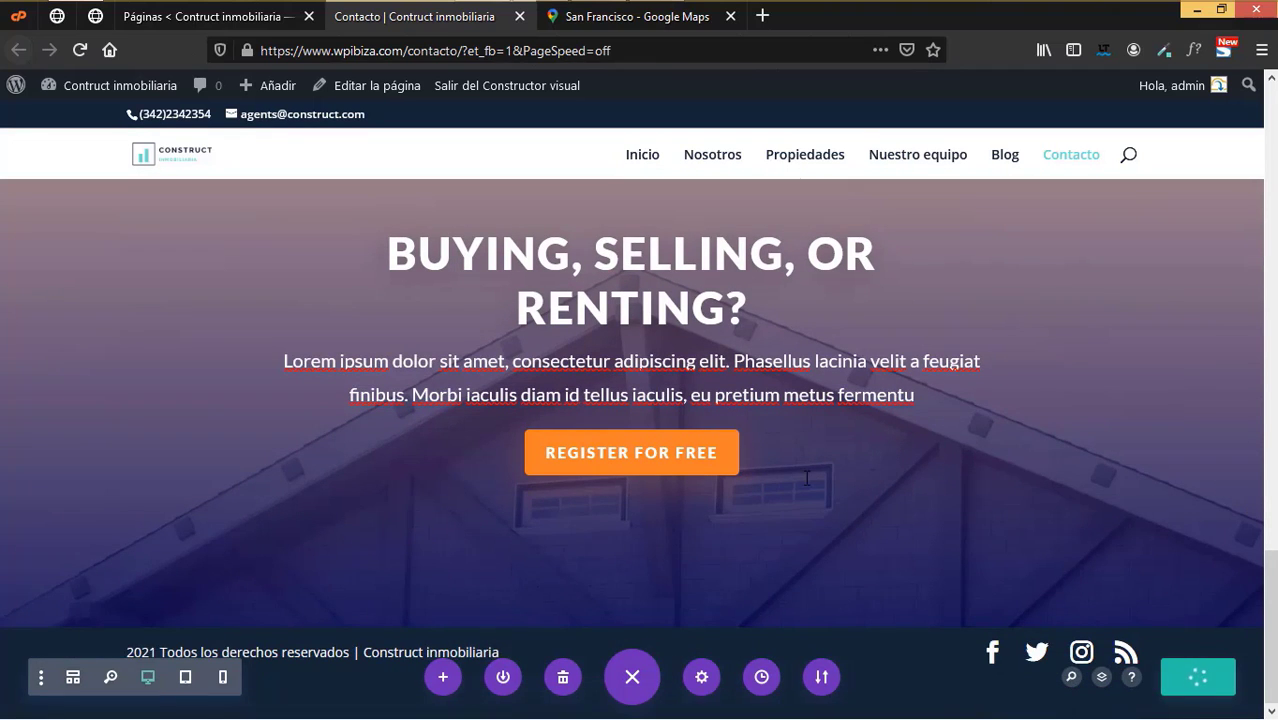
pyautogui.scroll(2, 806, 479)
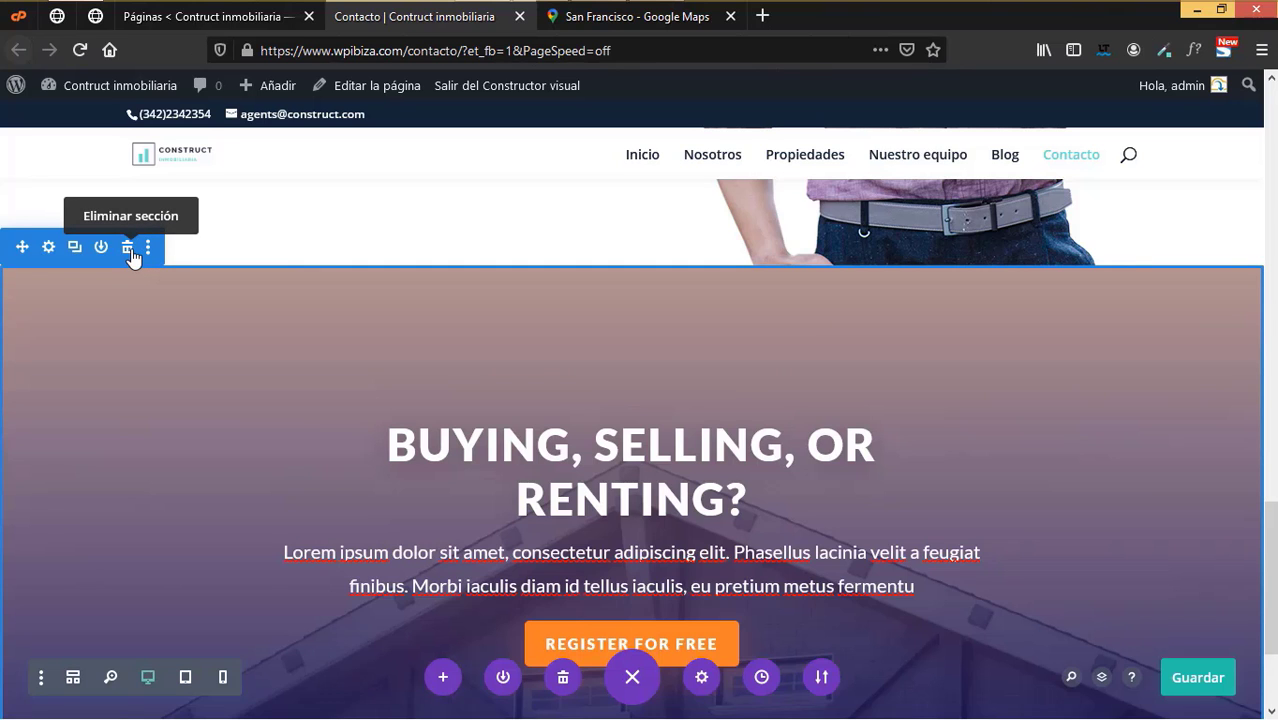
pyautogui.click(131, 252)
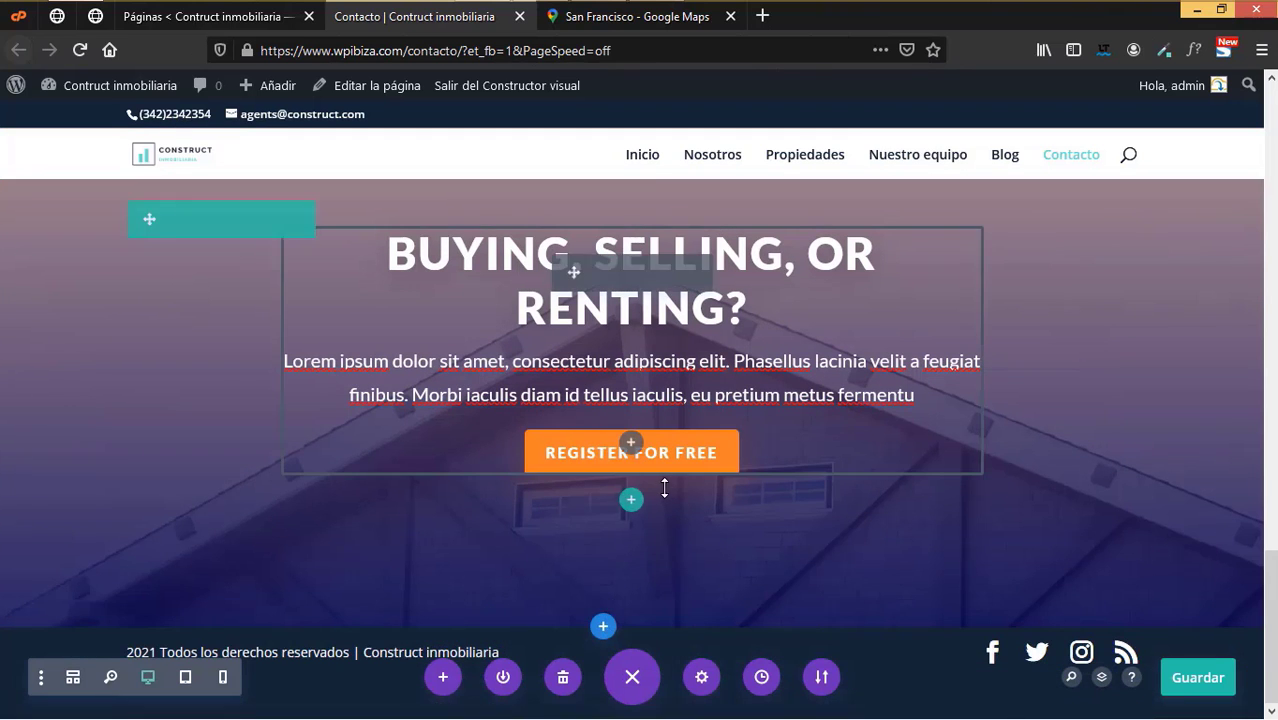
pyautogui.scroll(3, 399, 318)
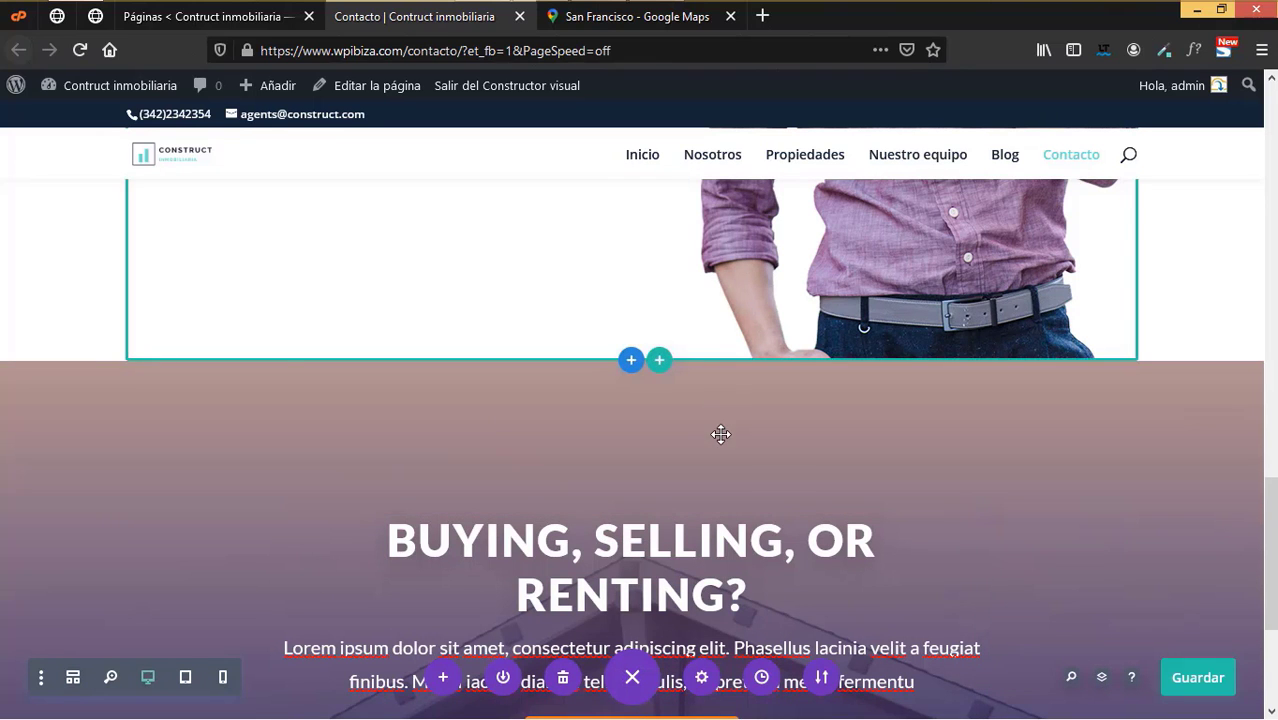
pyautogui.scroll(-3, 790, 463)
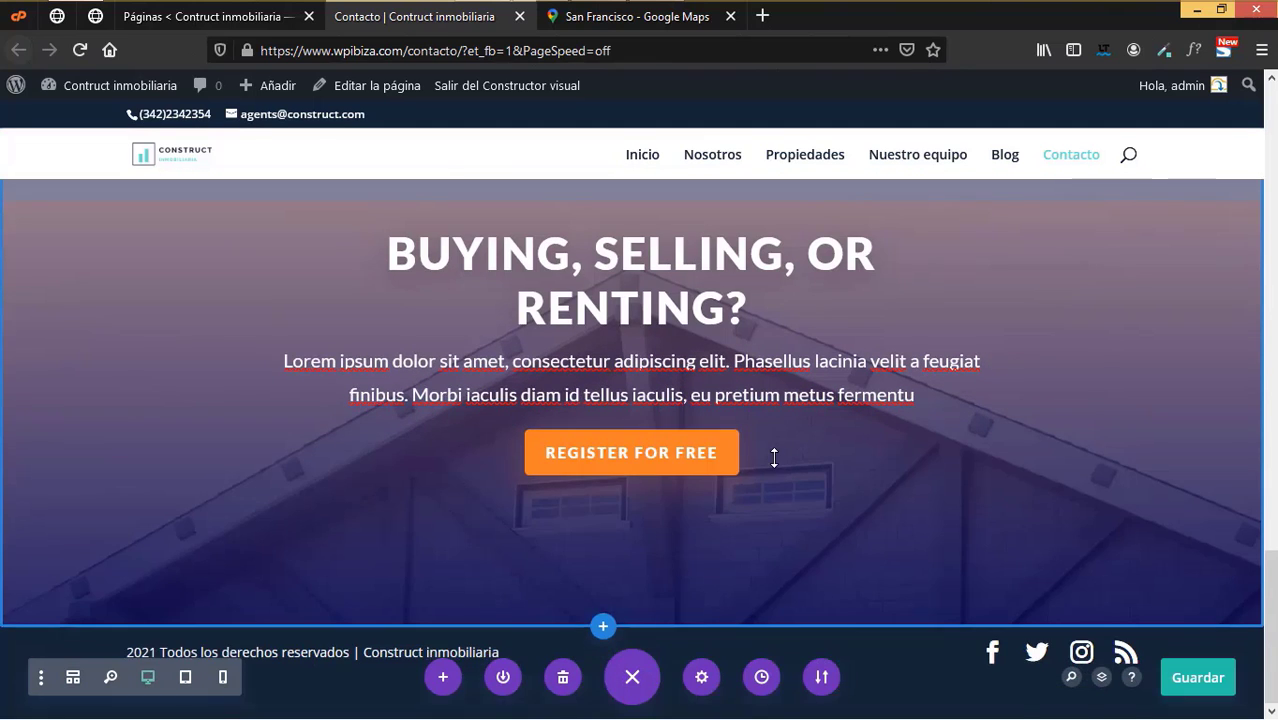
pyautogui.scroll(4, 774, 457)
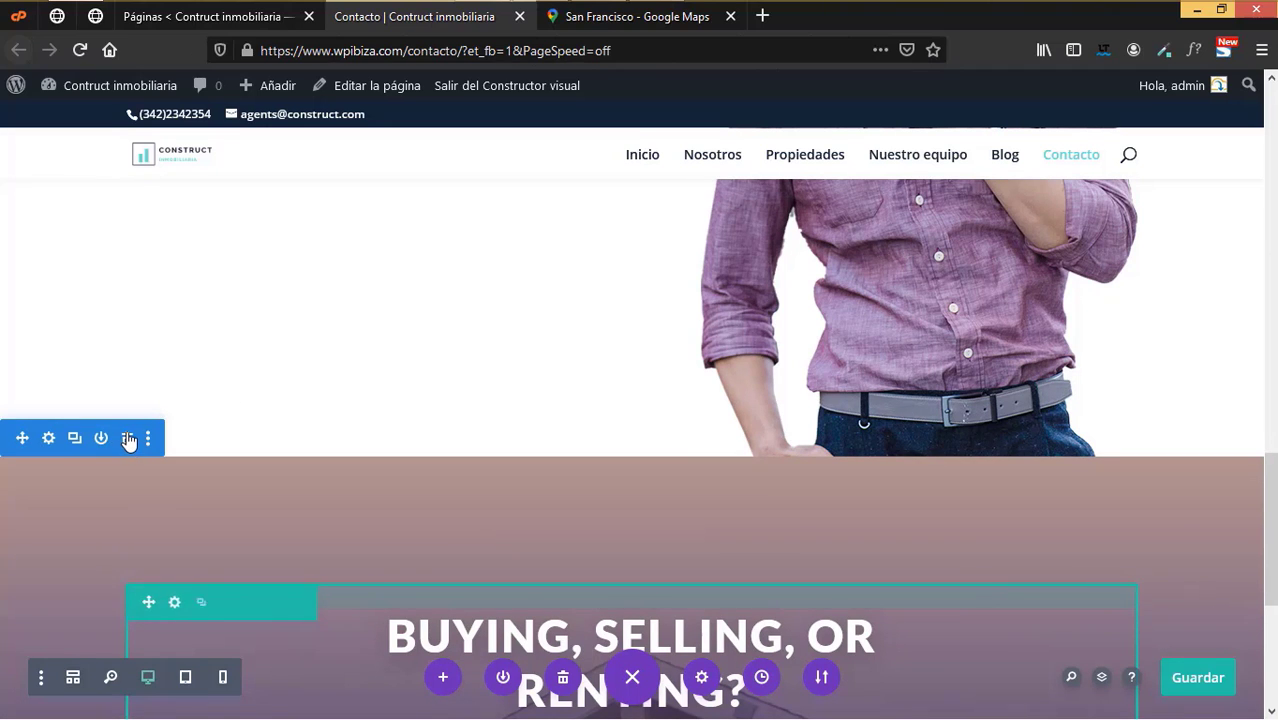
pyautogui.click(128, 440)
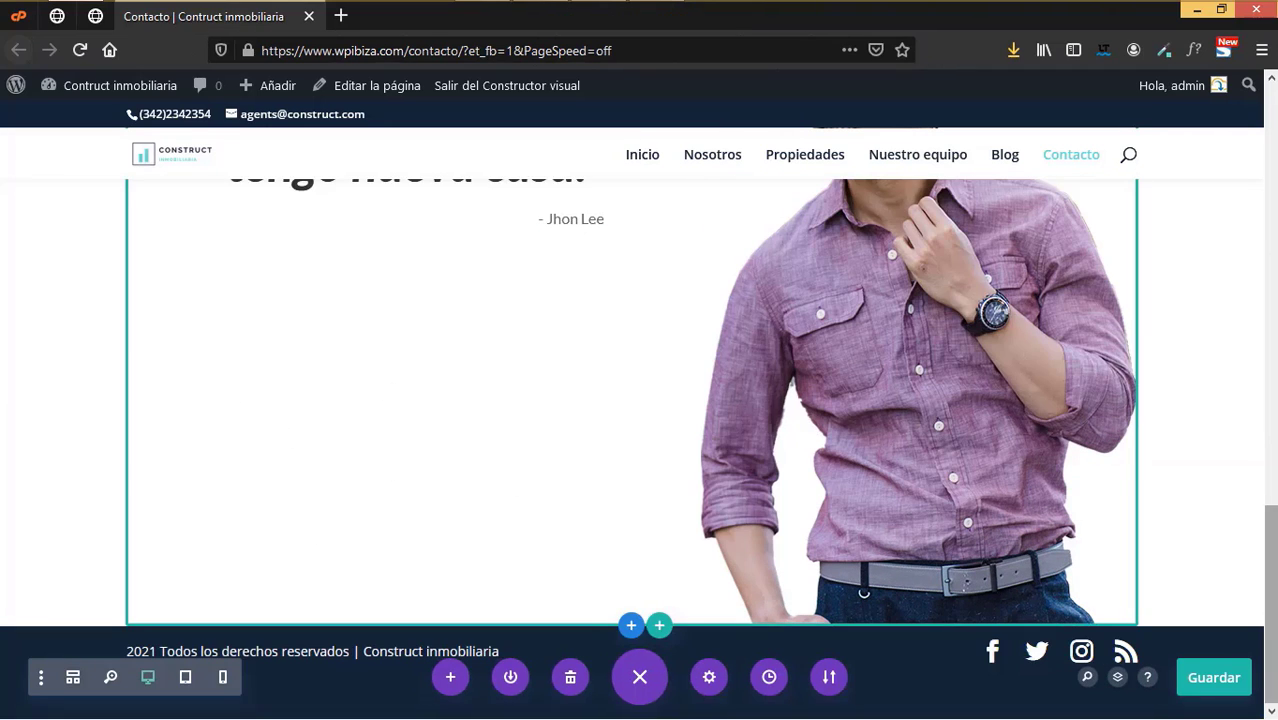
pyautogui.scroll(4, 1270, 600)
pyautogui.scroll(-4, 1270, 600)
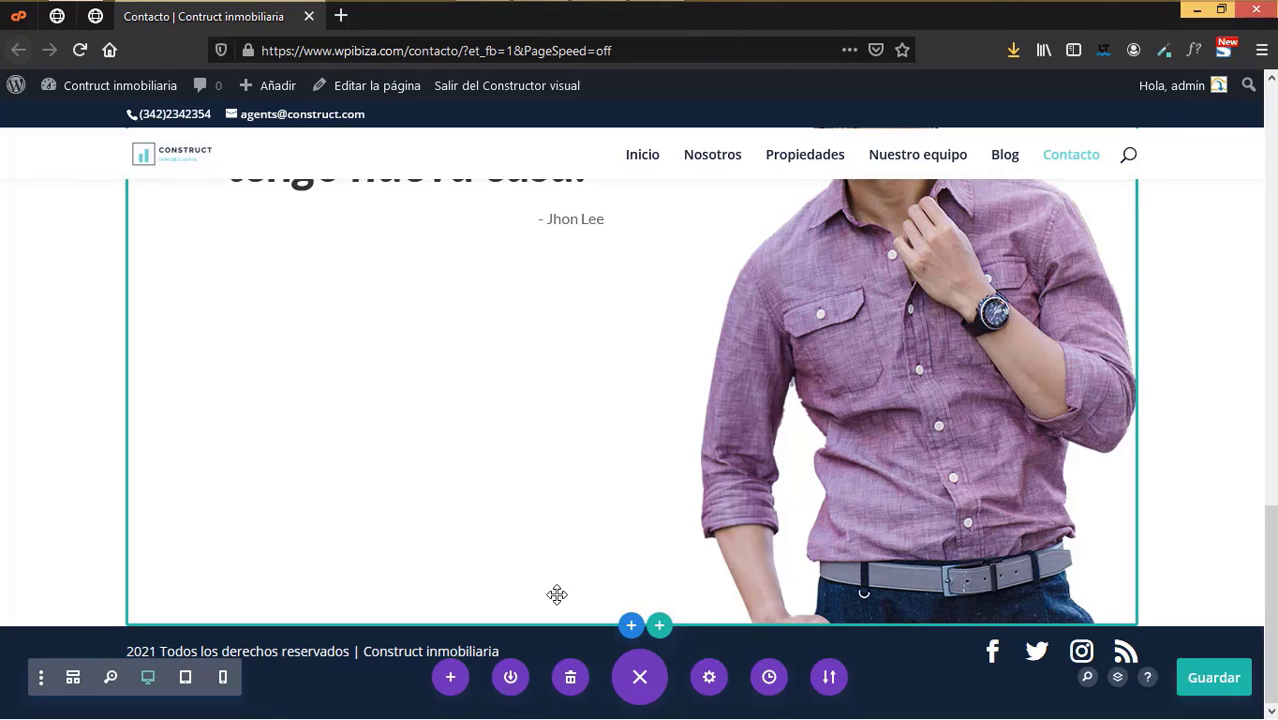
# - Insert the llamado a la acción library section, save Contacto, and return to Escritorio
pyautogui.click(629, 625)
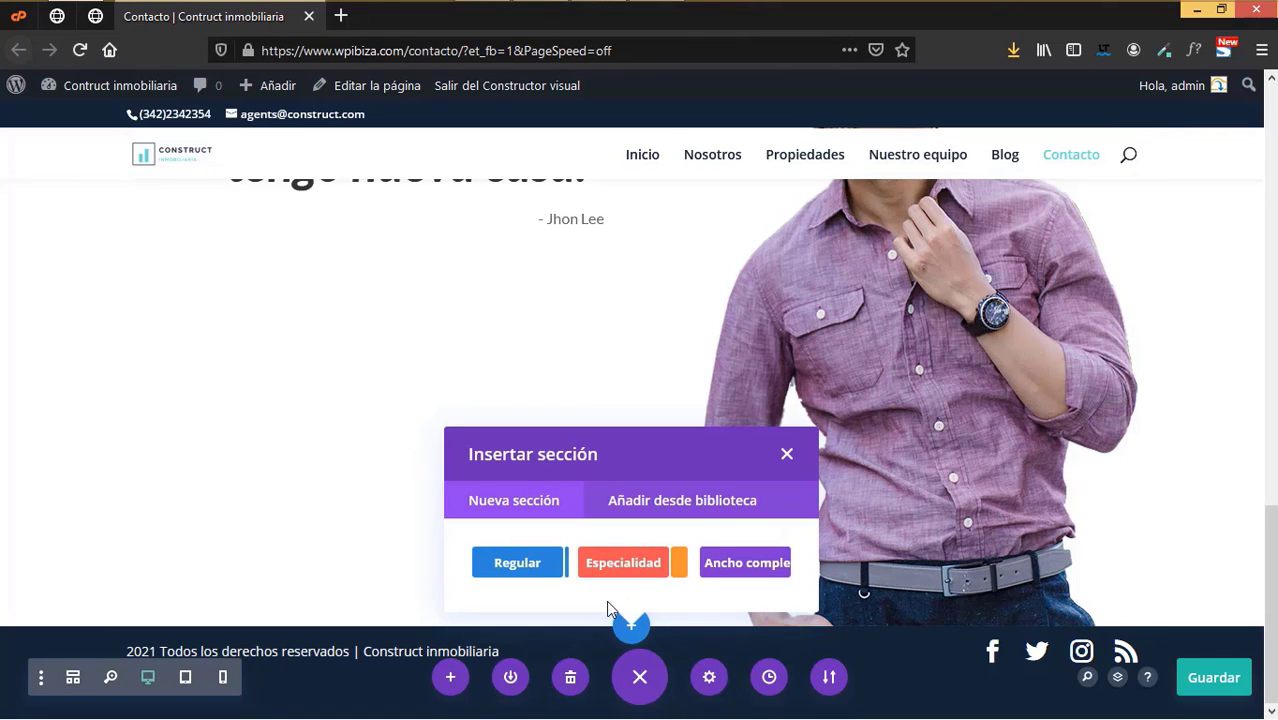
pyautogui.click(666, 500)
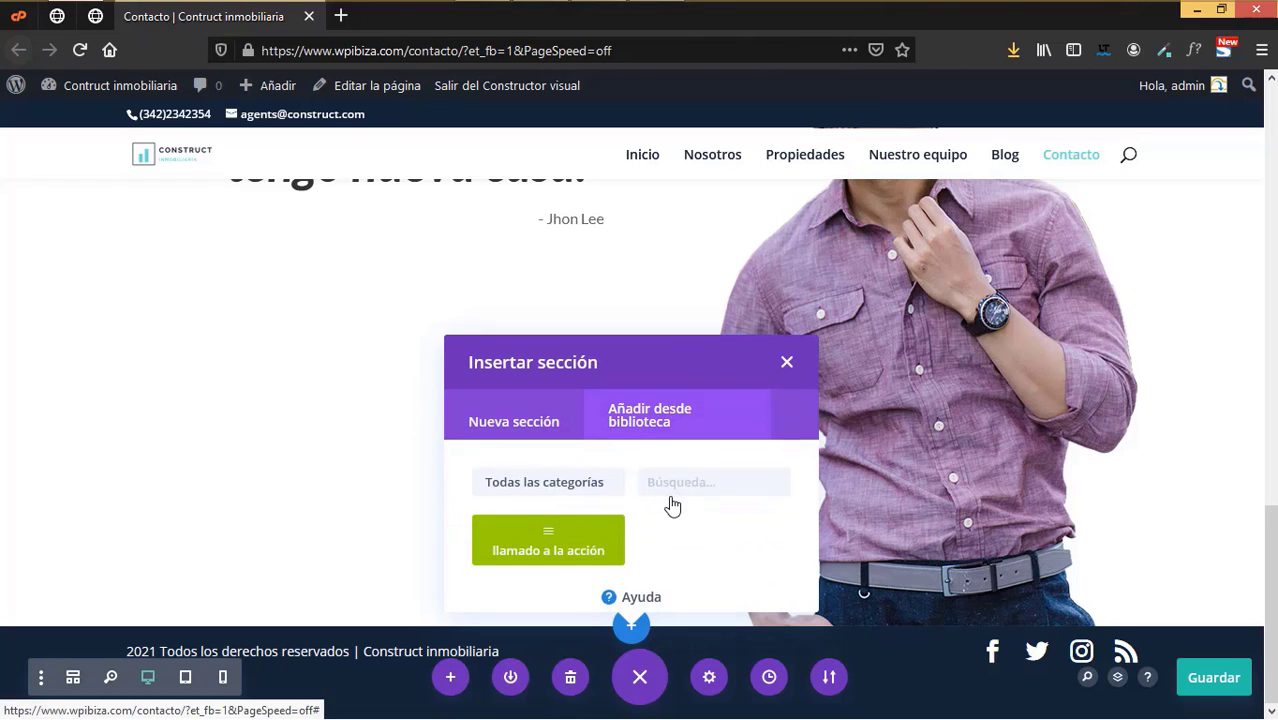
pyautogui.click(553, 560)
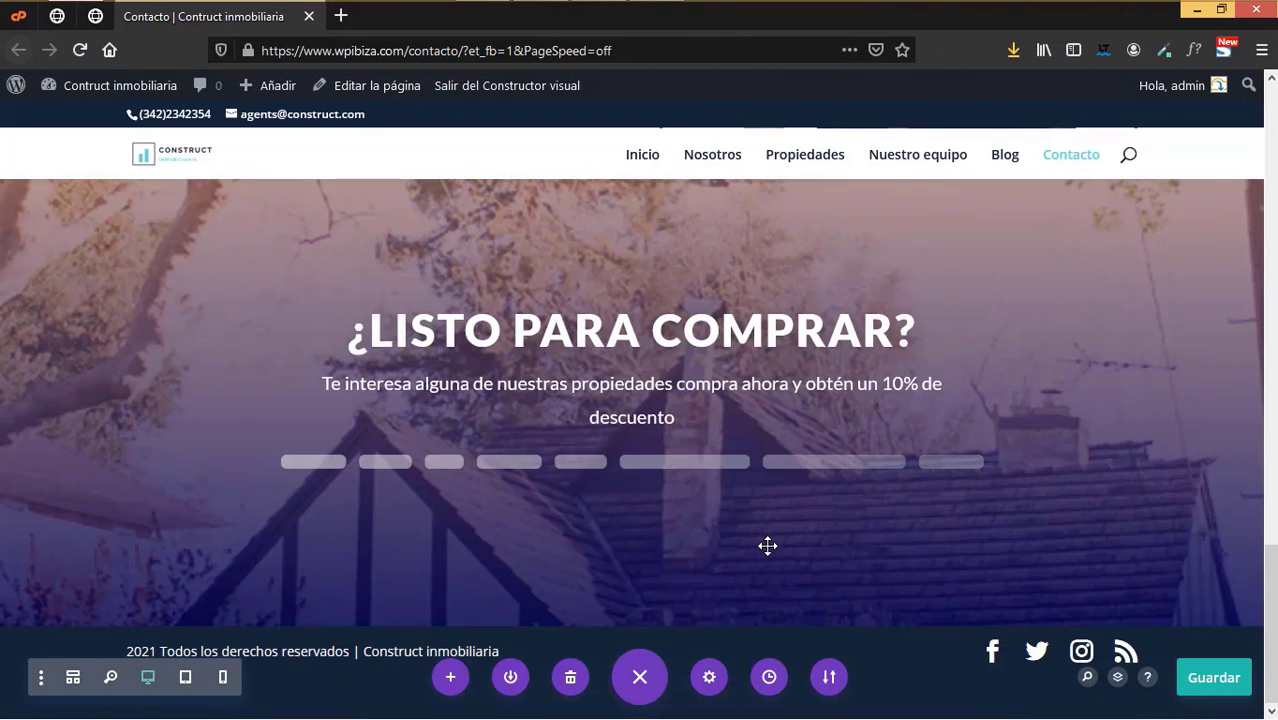
pyautogui.click(1212, 686)
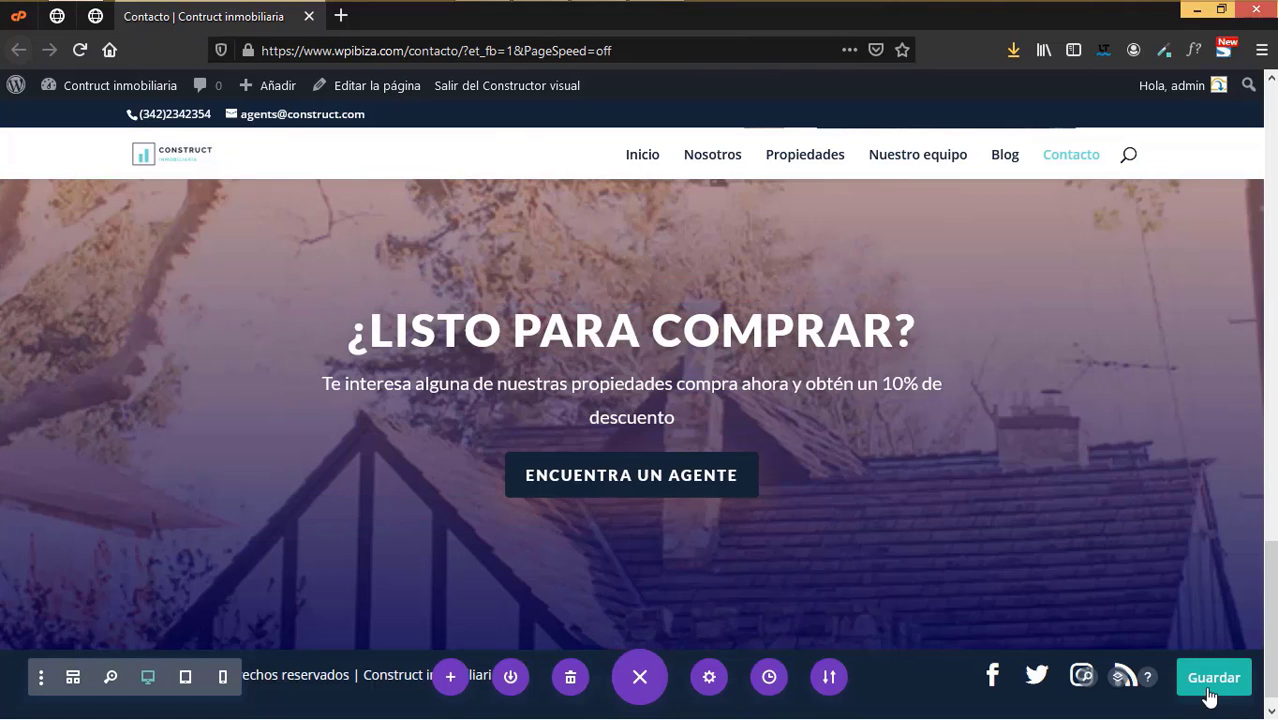
pyautogui.click(100, 86)
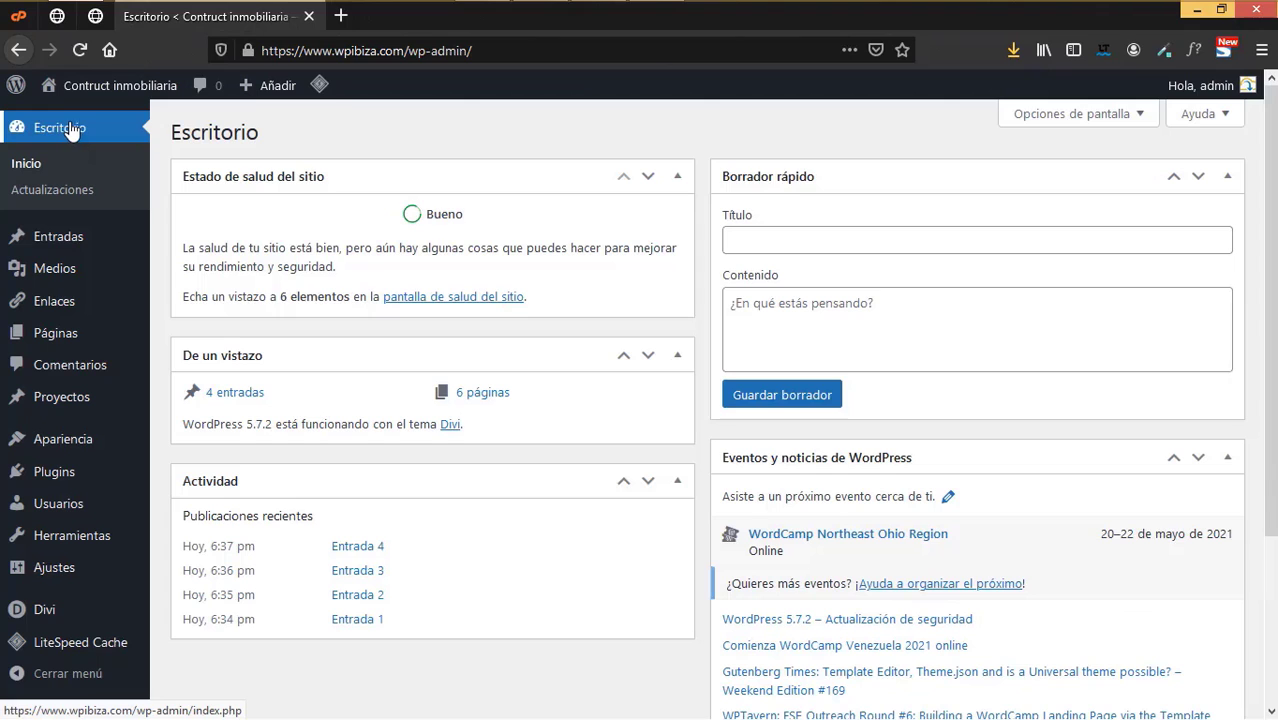
# - Open Blog's 'Editar con Divi' link from the Pages list in a new browser tab
pyautogui.moveTo(68, 340)
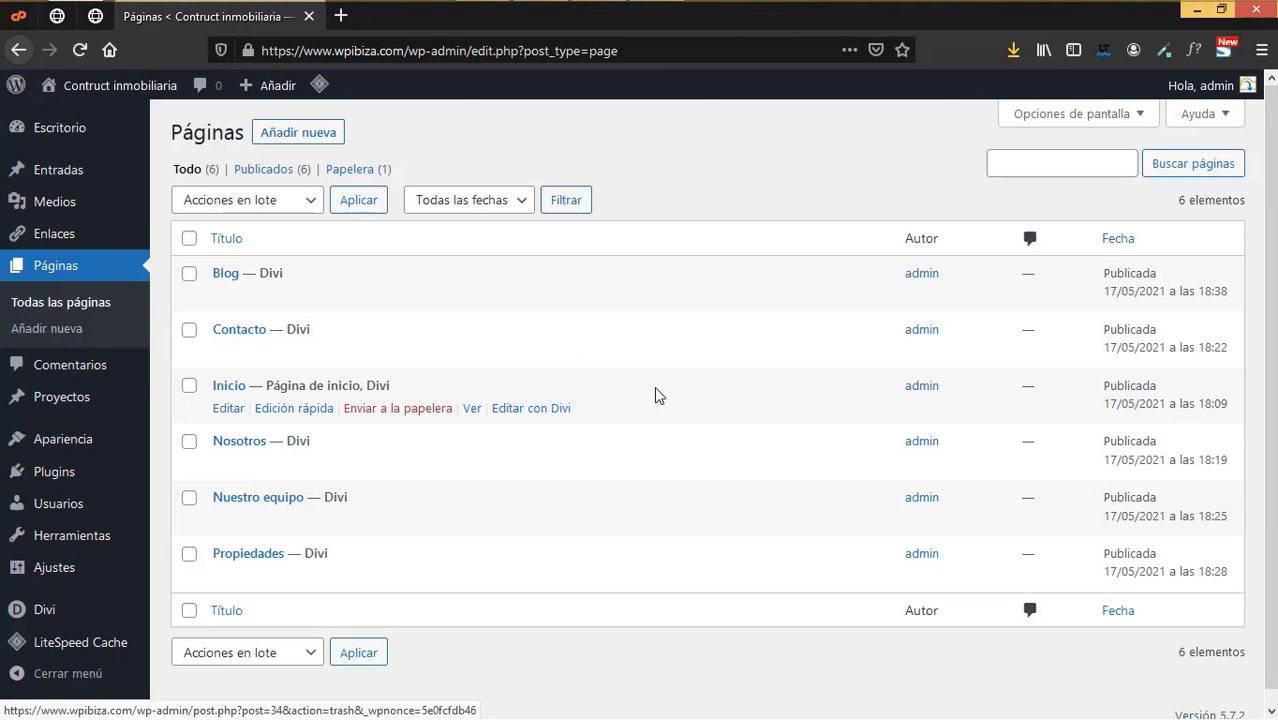
pyautogui.scroll(-1, 515, 440)
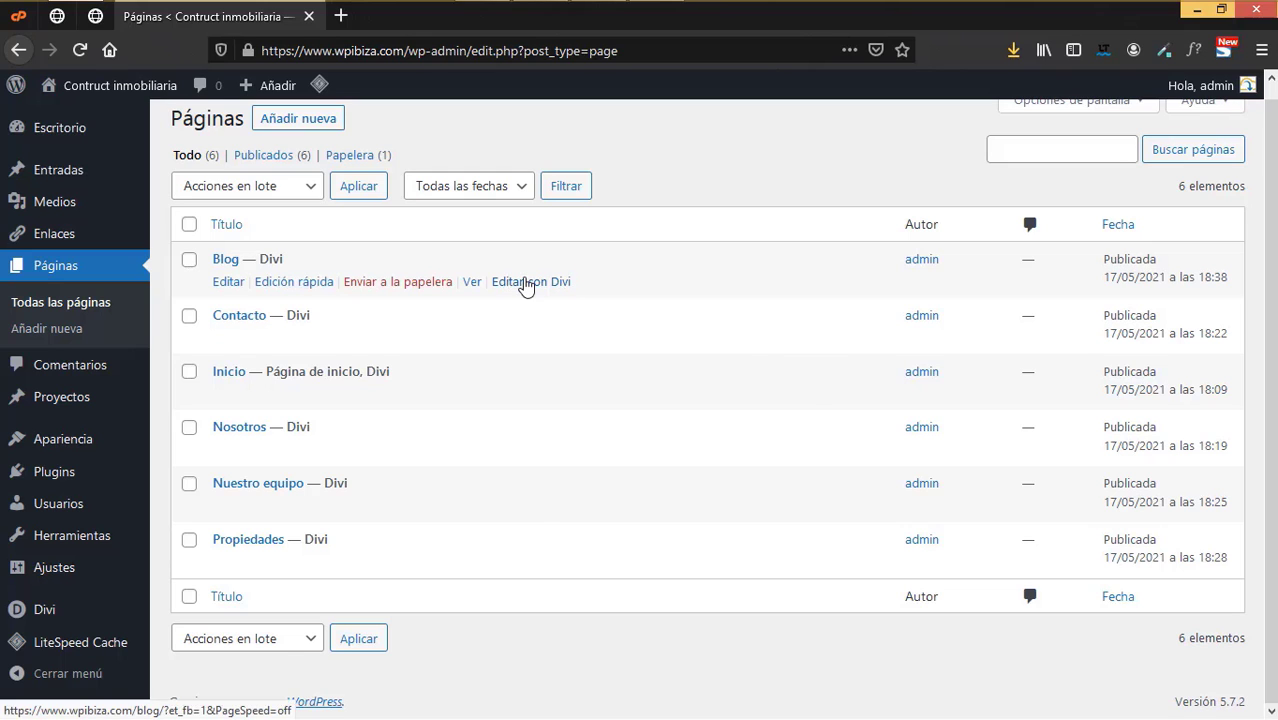
pyautogui.rightClick(526, 286)
pyautogui.click(570, 291)
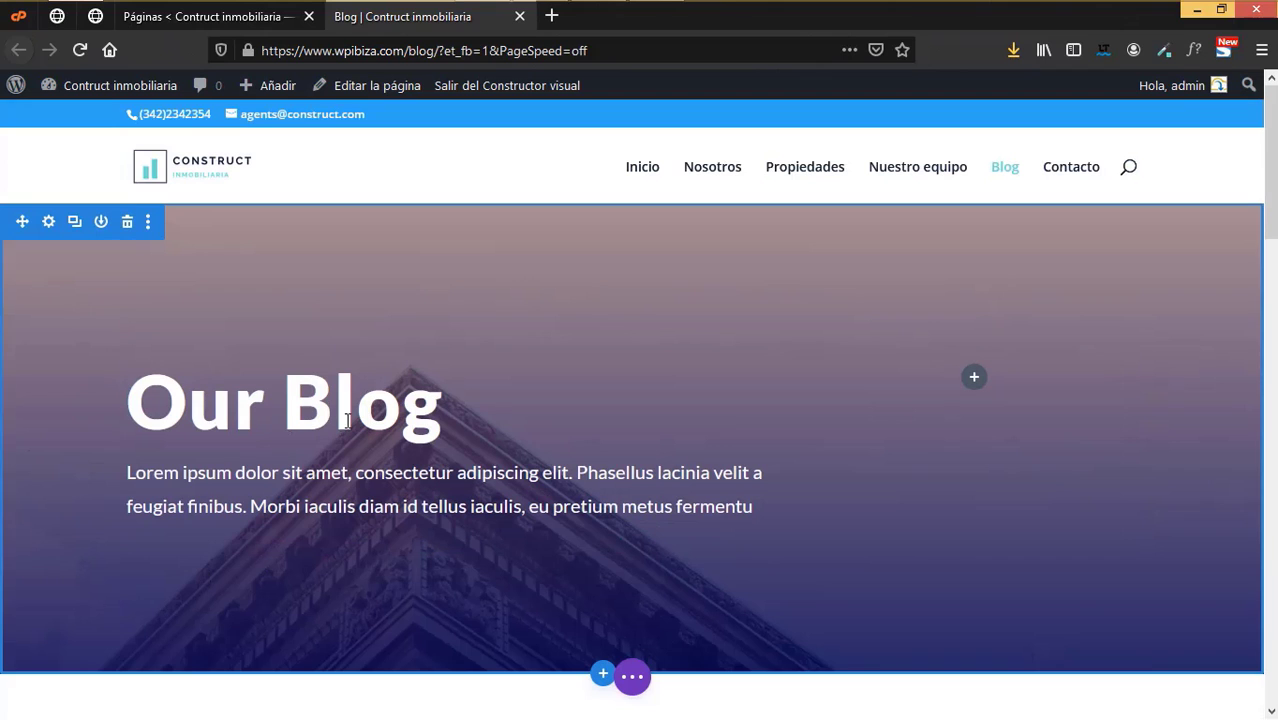
# - Delete 'Our' from the hero heading so it reads just 'Blog'
pyautogui.moveTo(410, 405)
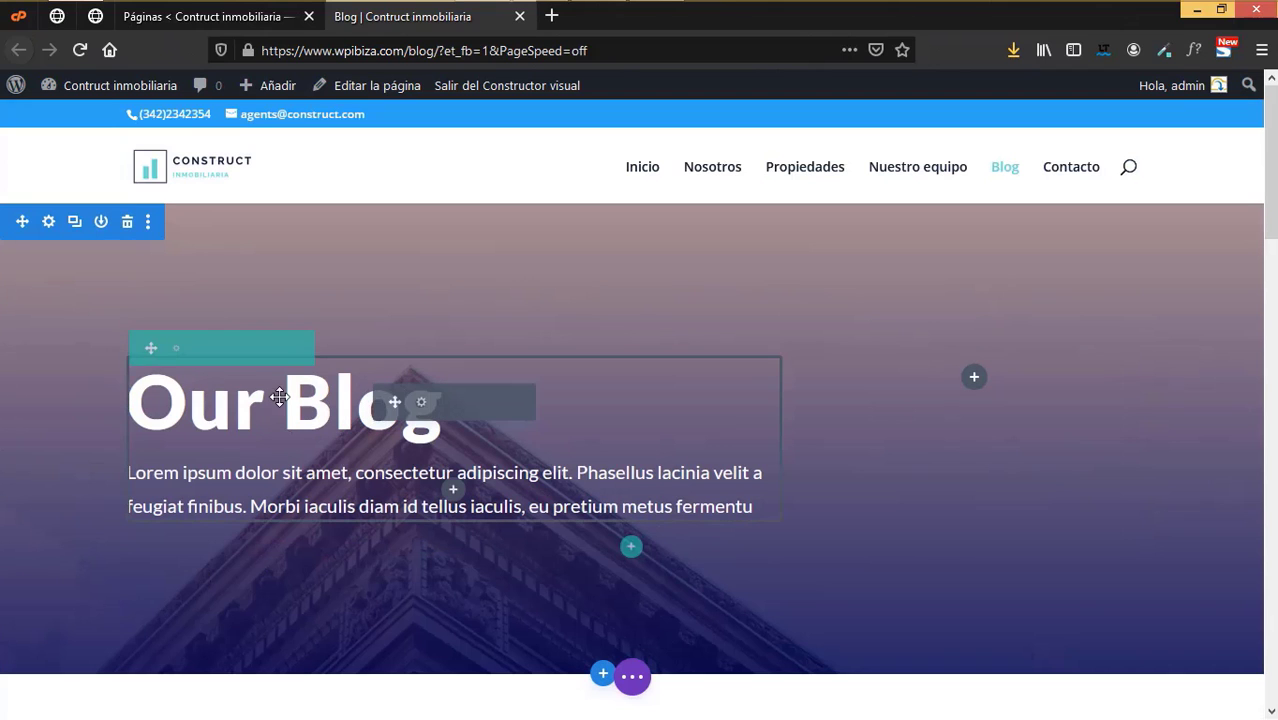
pyautogui.click(424, 408)
pyautogui.click(272, 417)
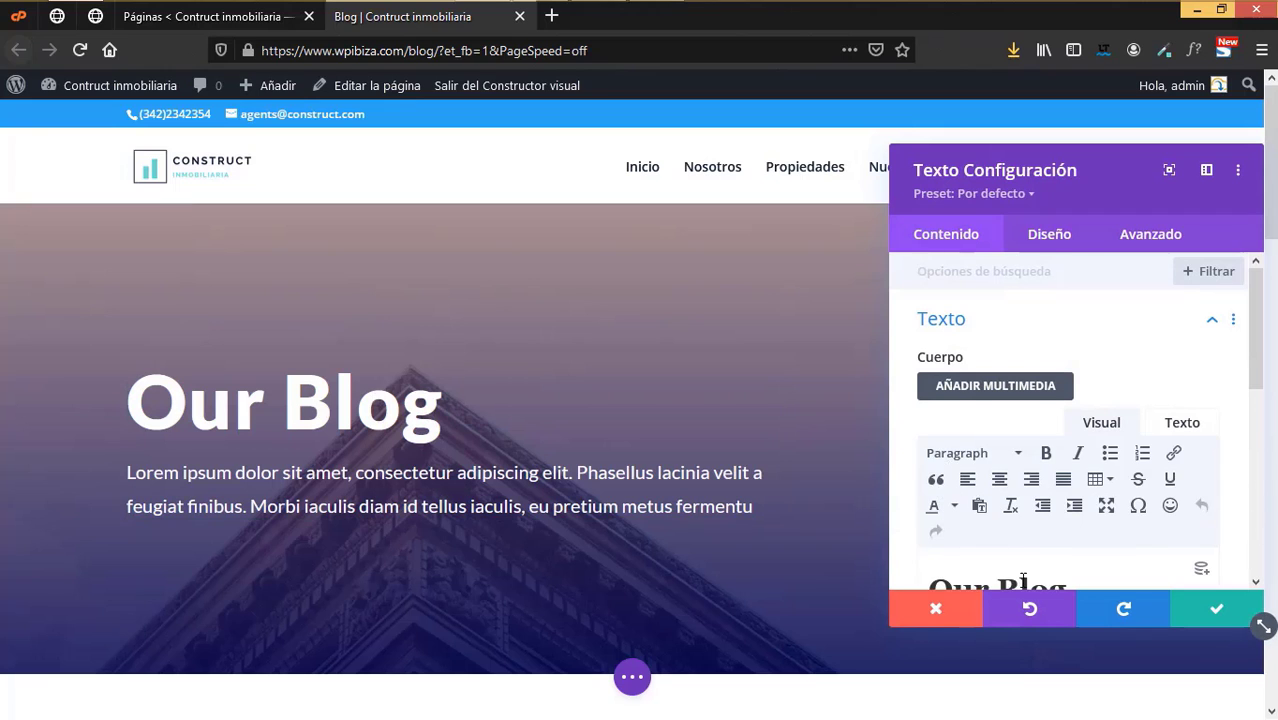
pyautogui.scroll(-2, 1013, 535)
pyautogui.moveTo(998, 378); pyautogui.dragTo(876, 394)
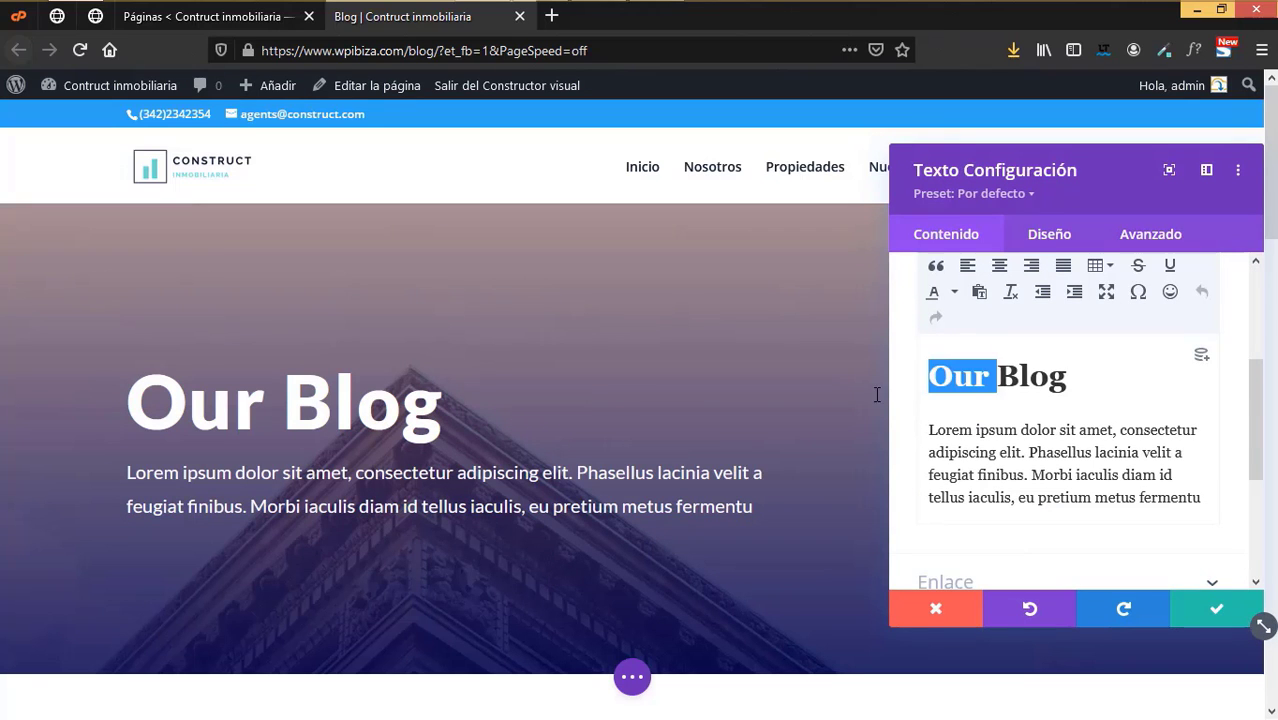
pyautogui.press('BackSpace')
pyautogui.press('Escape')
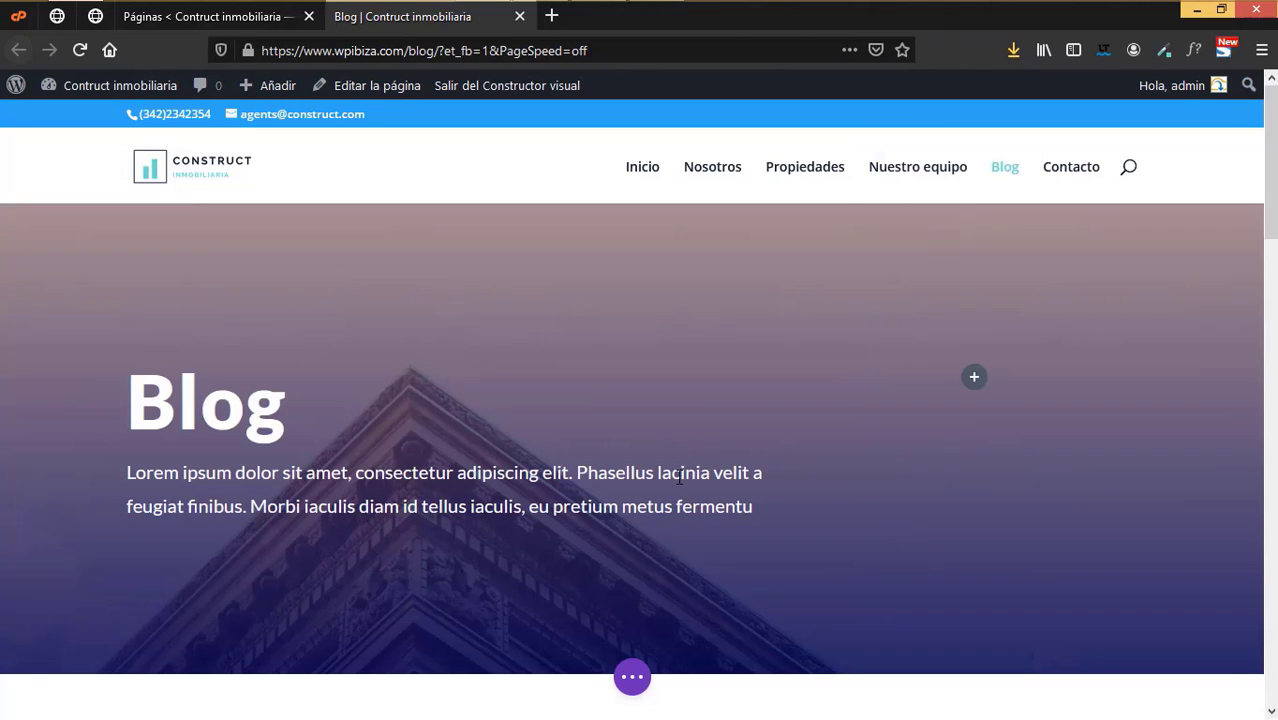
# - Open the settings of the blog posts module further down the page
pyautogui.scroll(-2, 406, 183)
pyautogui.scroll(-4, 742, 620)
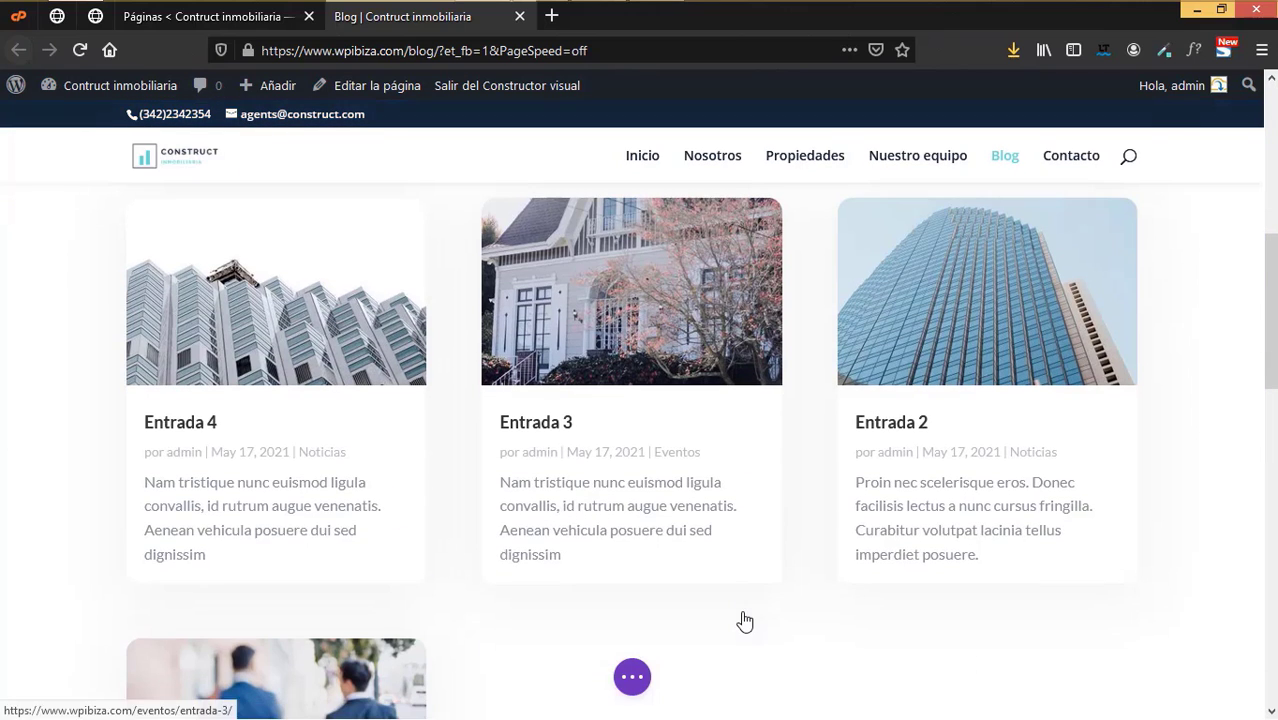
pyautogui.scroll(-2, 987, 469)
pyautogui.scroll(3, 694, 437)
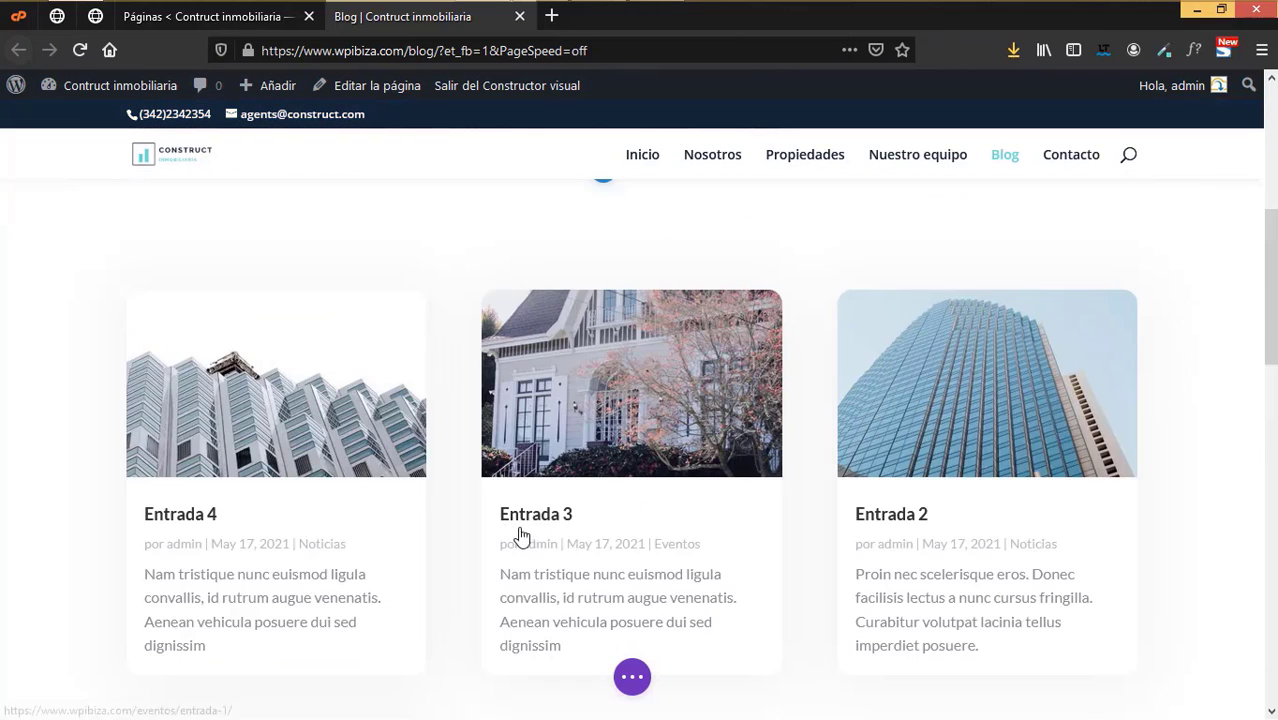
pyautogui.scroll(2, 637, 508)
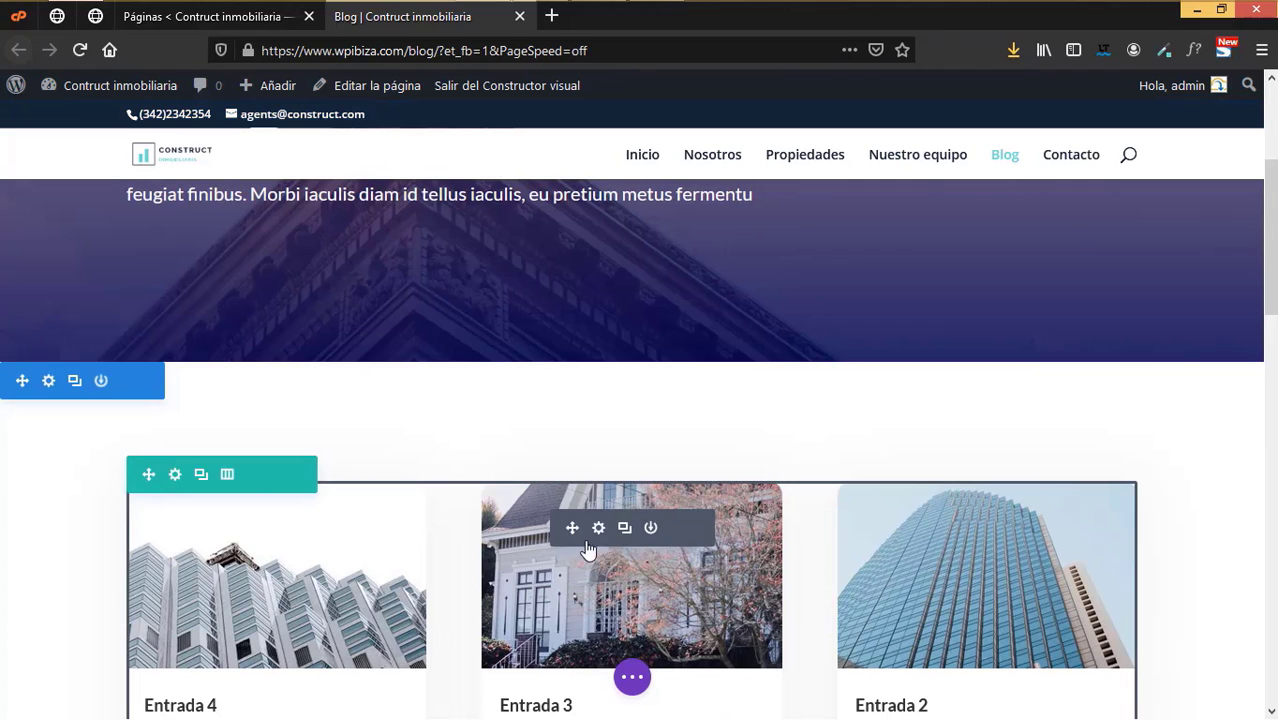
pyautogui.click(598, 529)
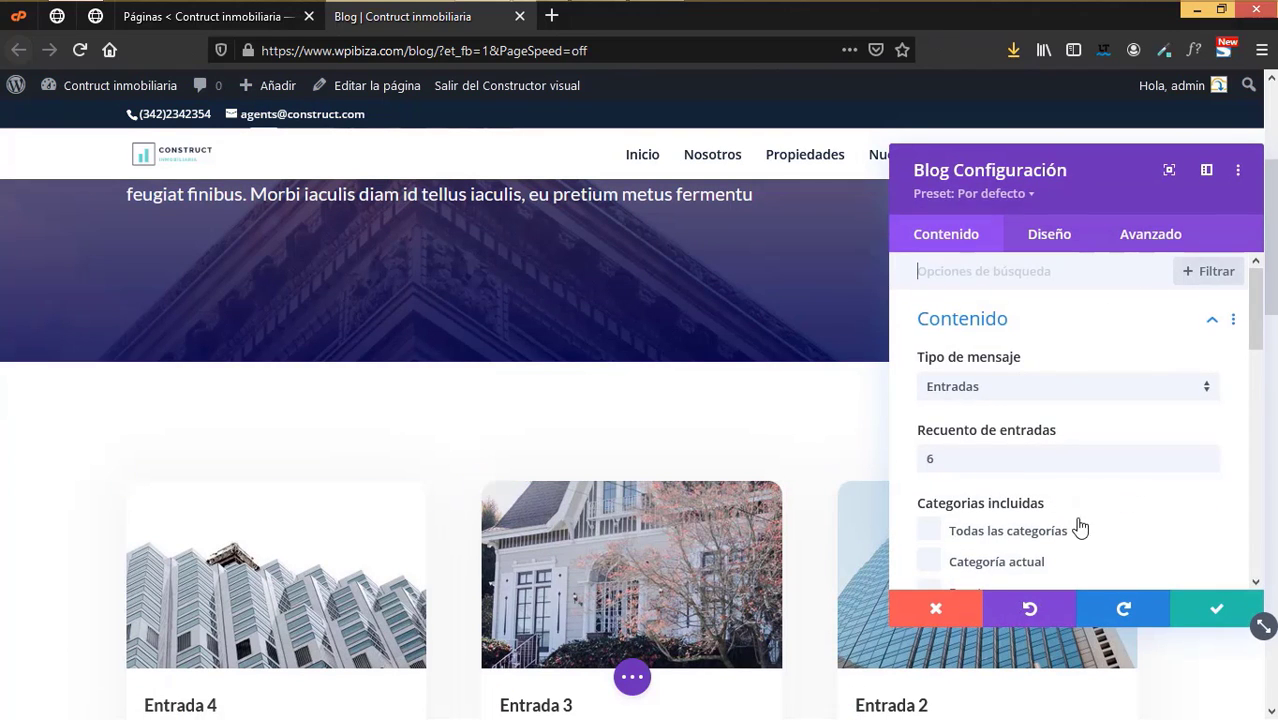
# - Review which post details the blog module displays, then close its settings
pyautogui.scroll(-5, 998, 528)
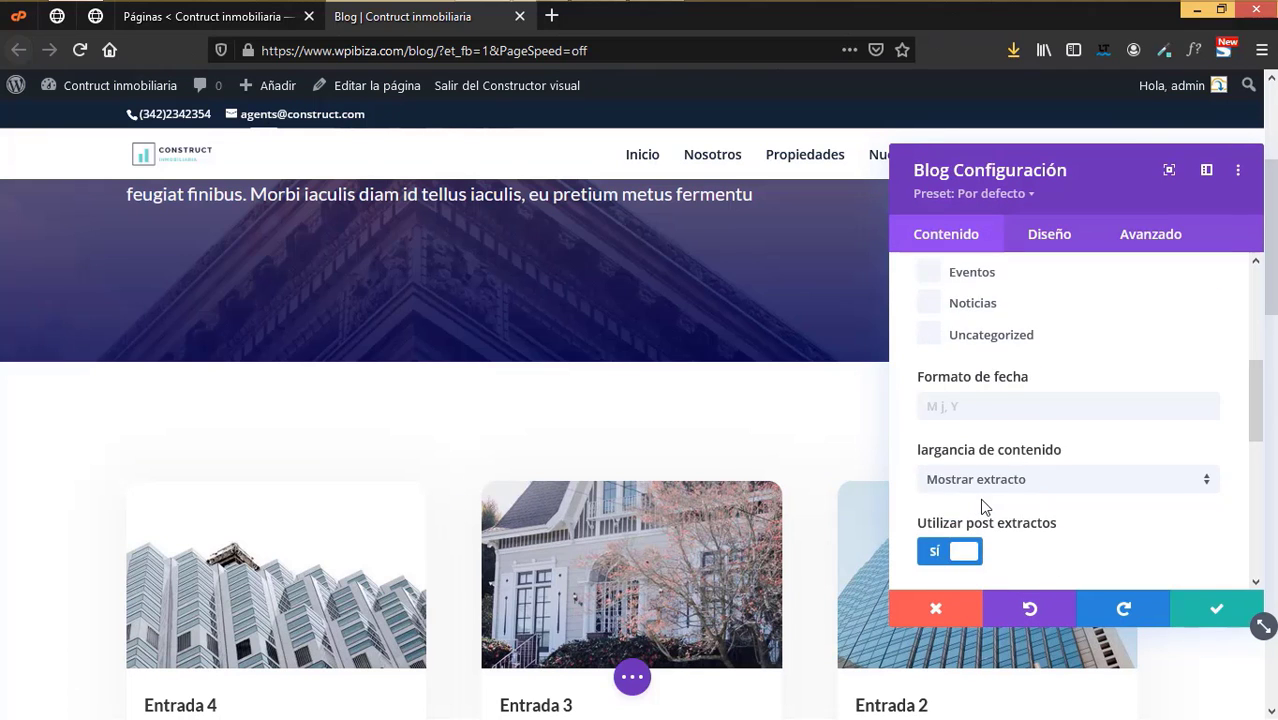
pyautogui.scroll(-1, 984, 507)
pyautogui.scroll(-2, 1094, 515)
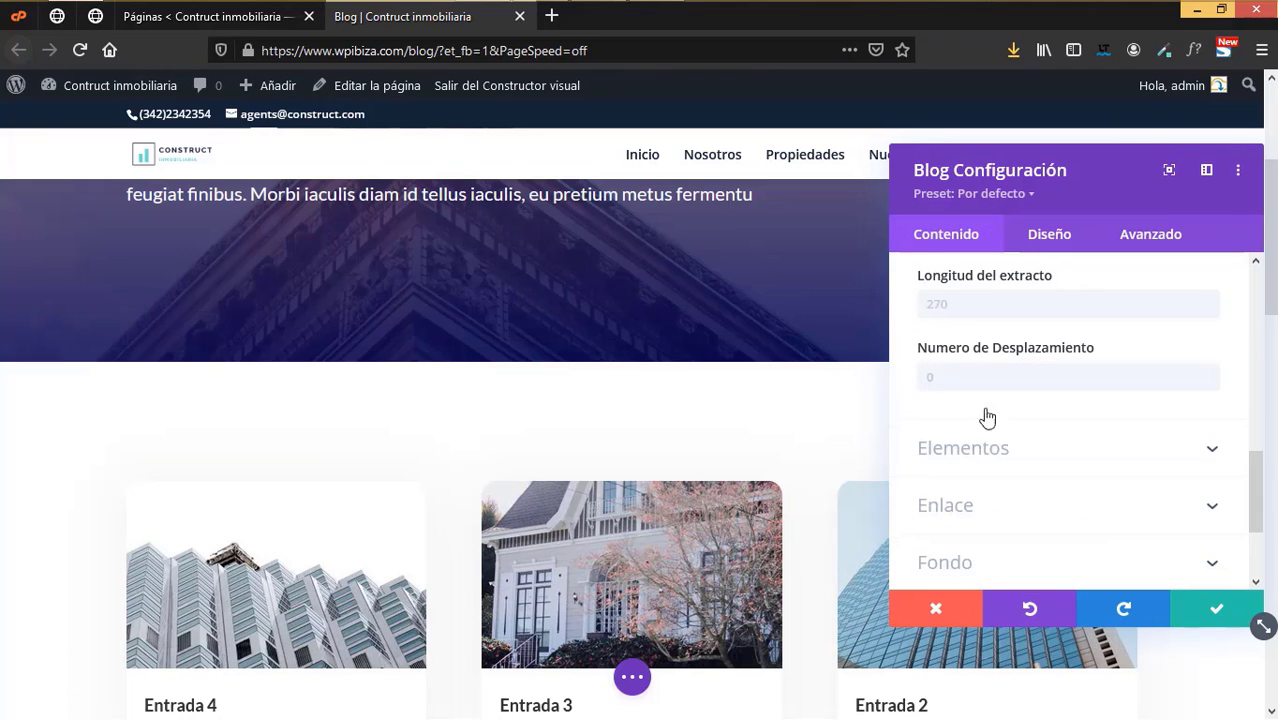
pyautogui.scroll(-2, 400, 636)
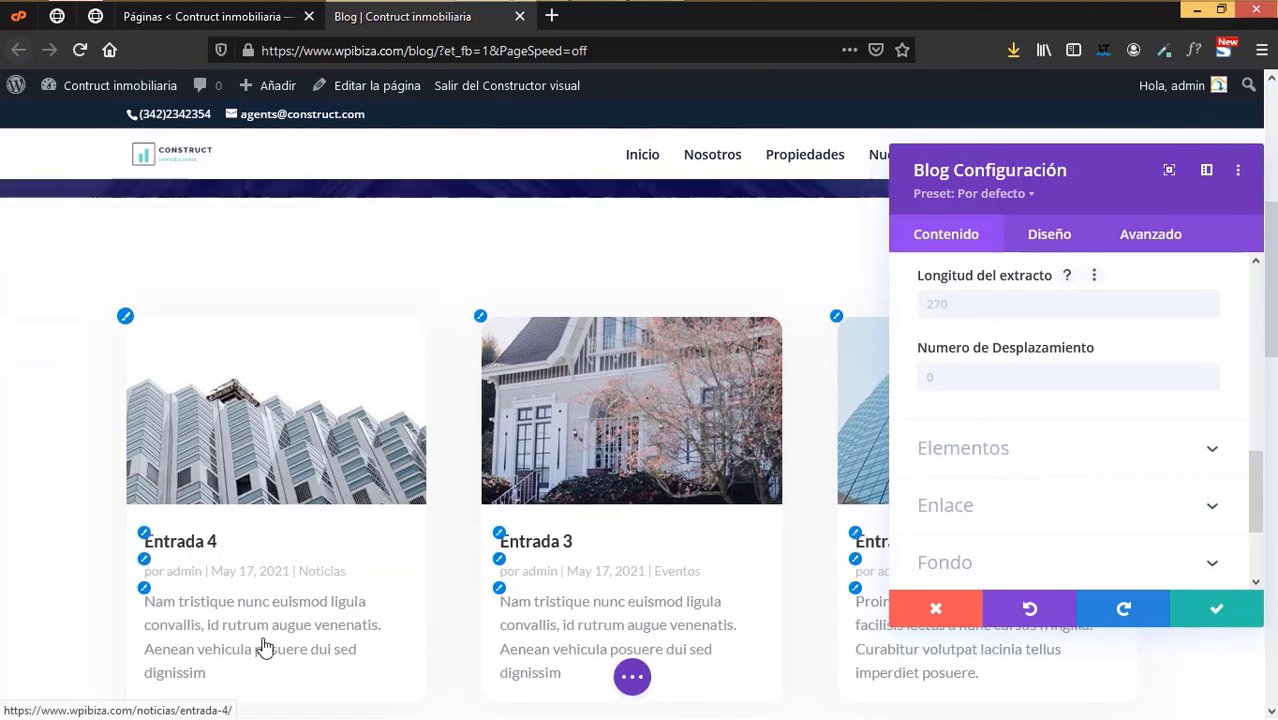
pyautogui.scroll(-1, 928, 424)
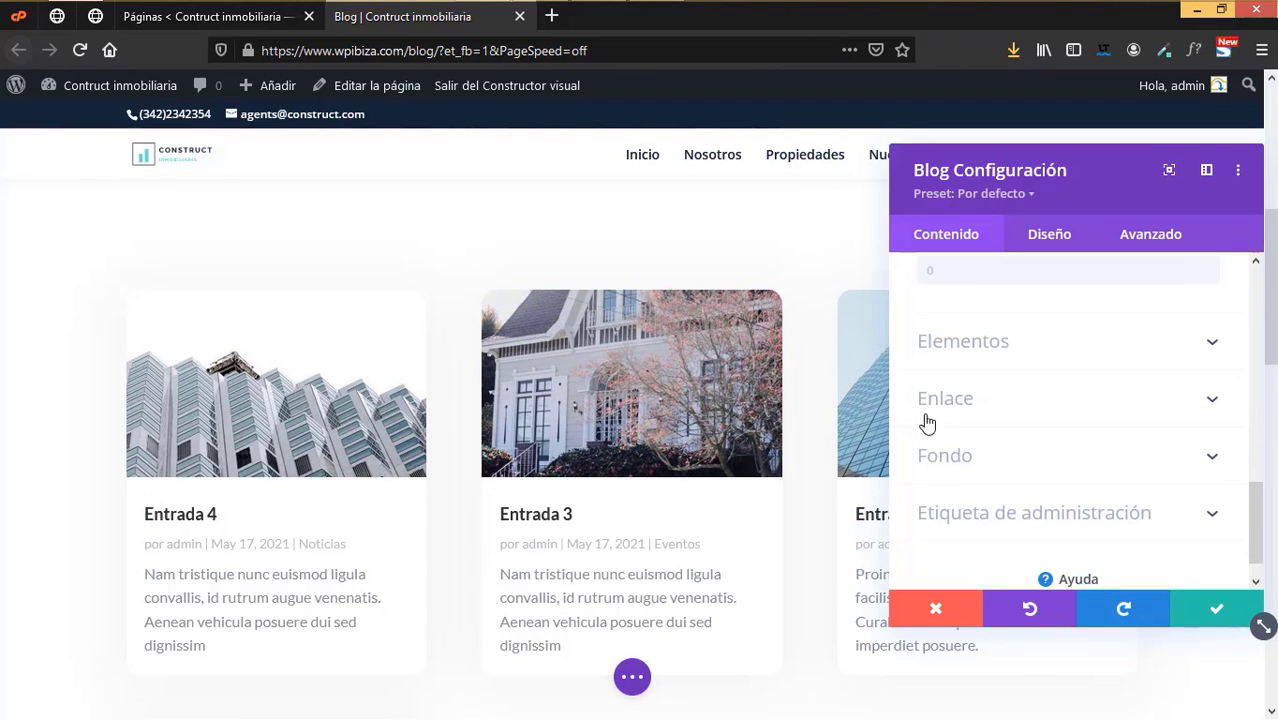
pyautogui.click(975, 343)
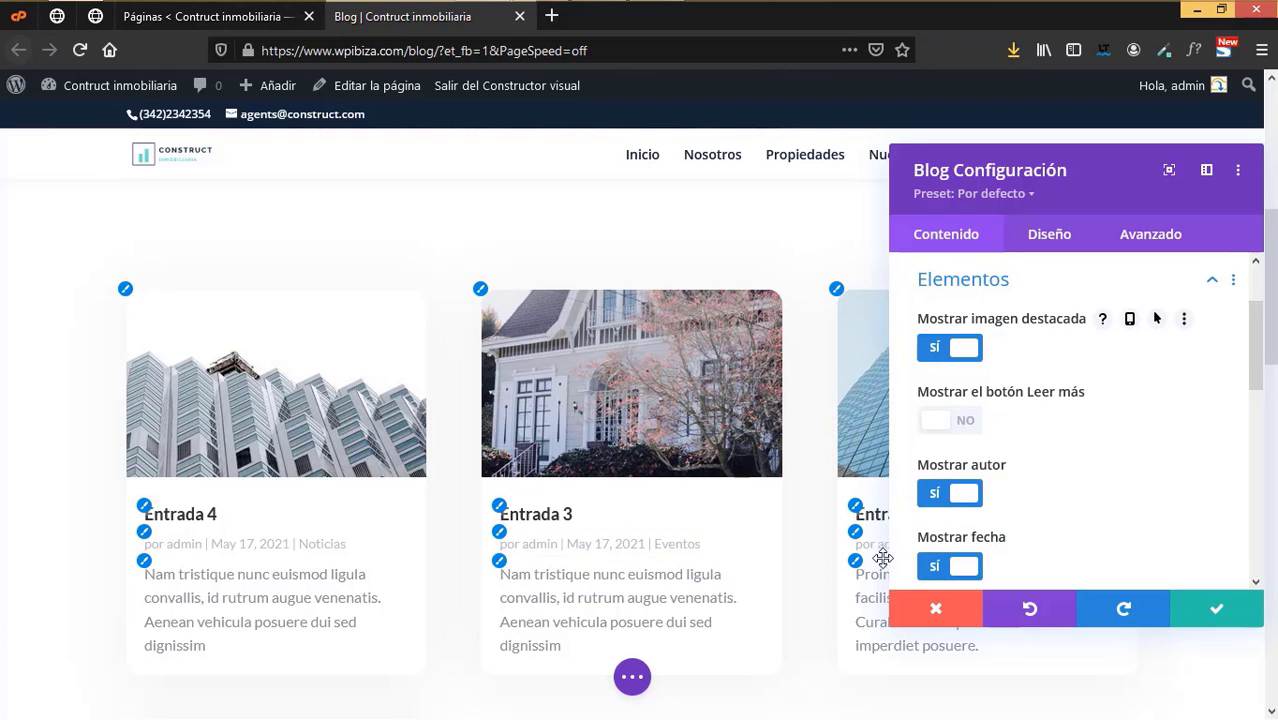
pyautogui.scroll(-5, 1170, 466)
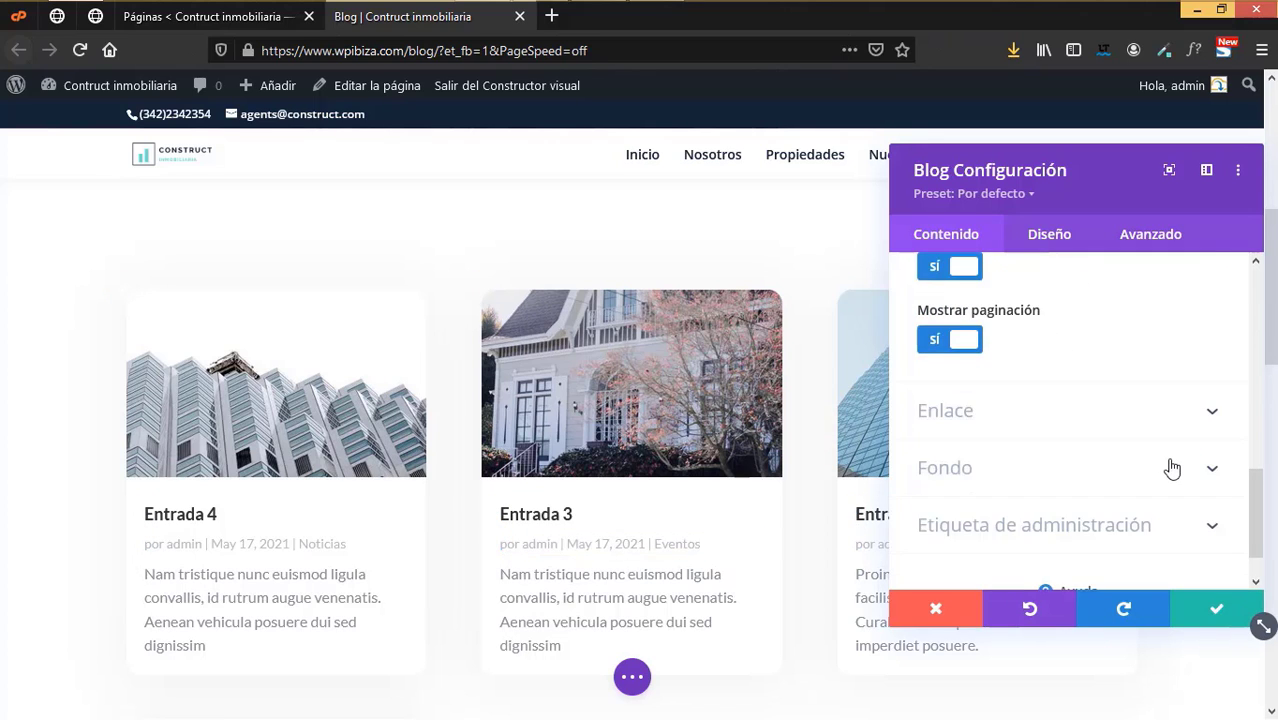
pyautogui.scroll(-1, 1165, 470)
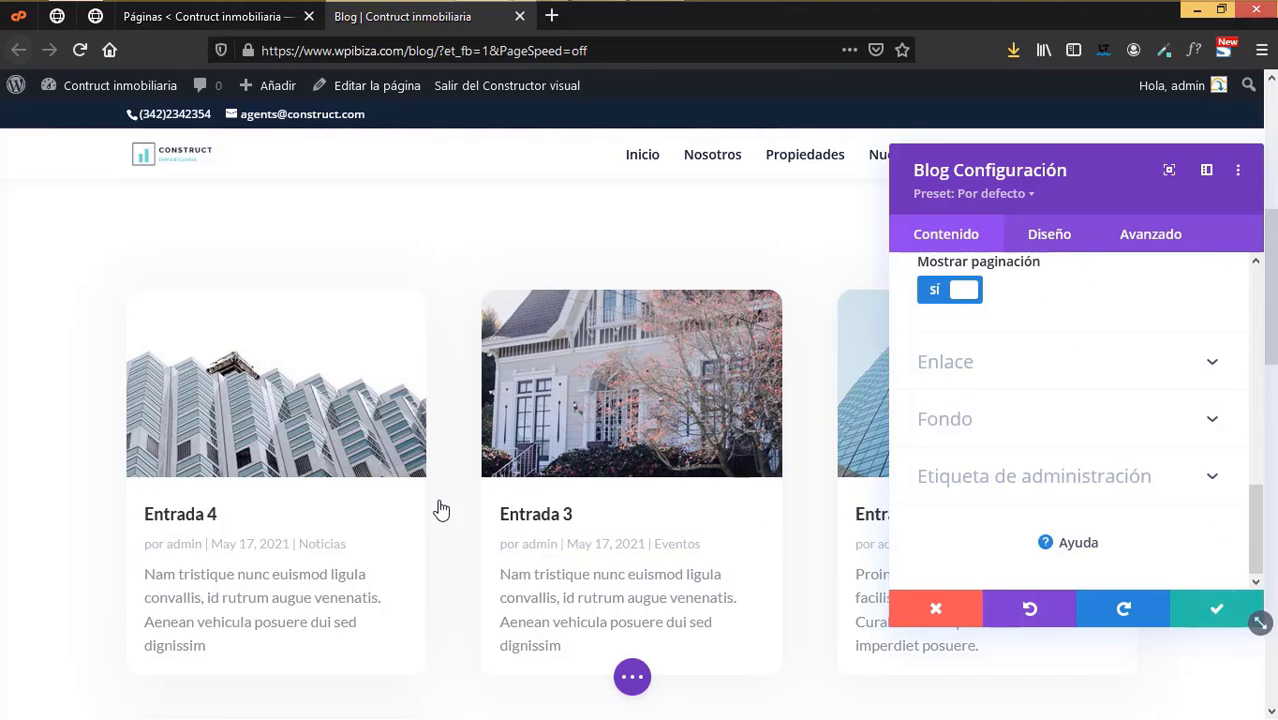
pyautogui.click(441, 510)
# - Save the Blog page with Guardar from the bottom bar and close its tab
pyautogui.click(632, 678)
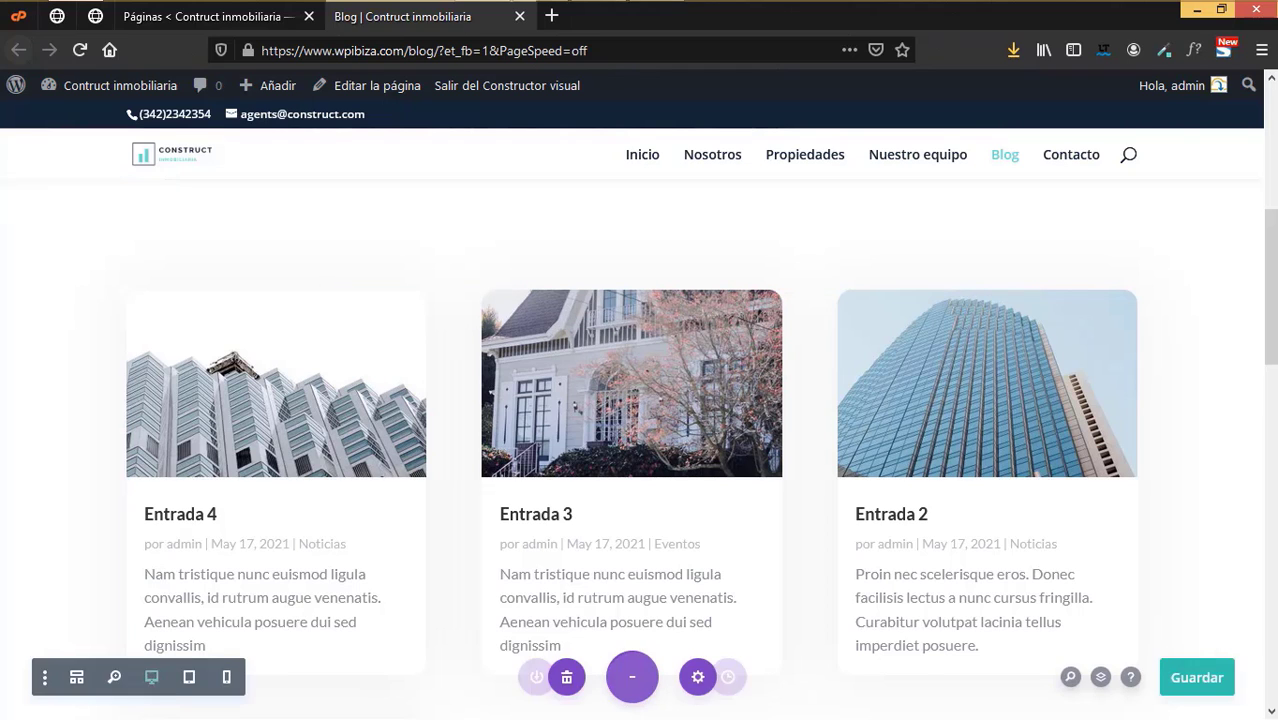
pyautogui.click(1188, 680)
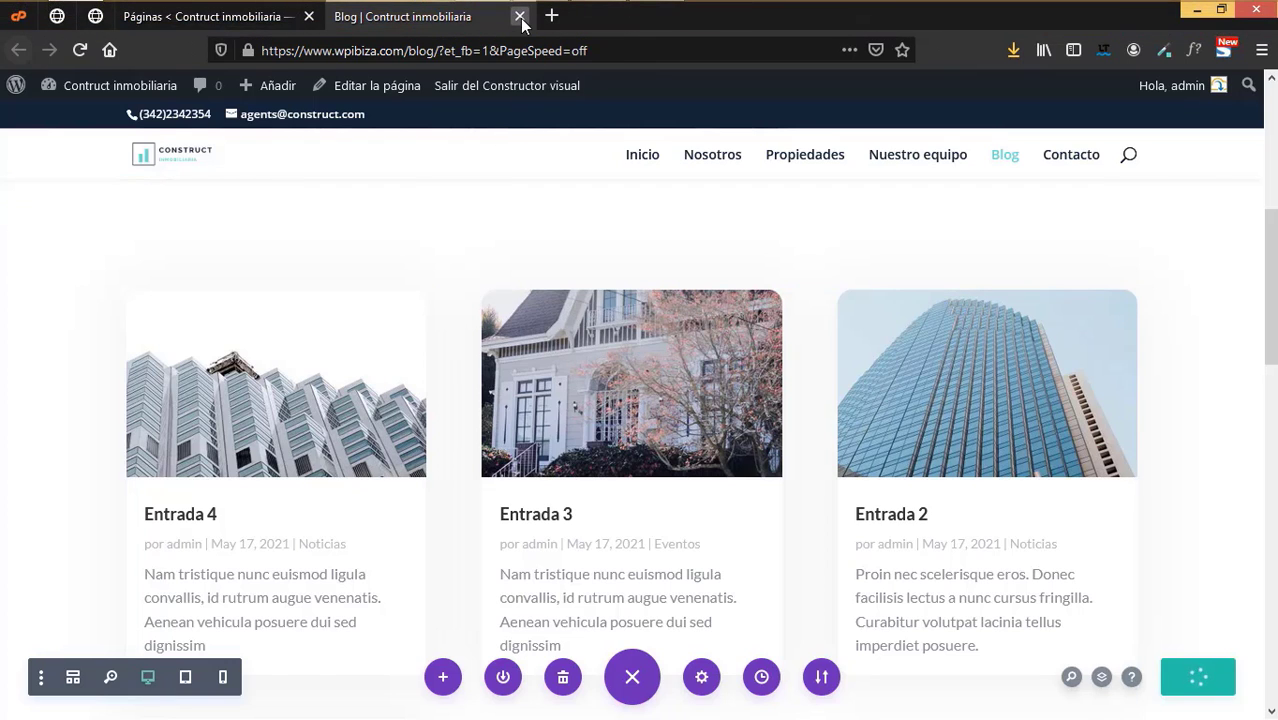
pyautogui.click(520, 17)
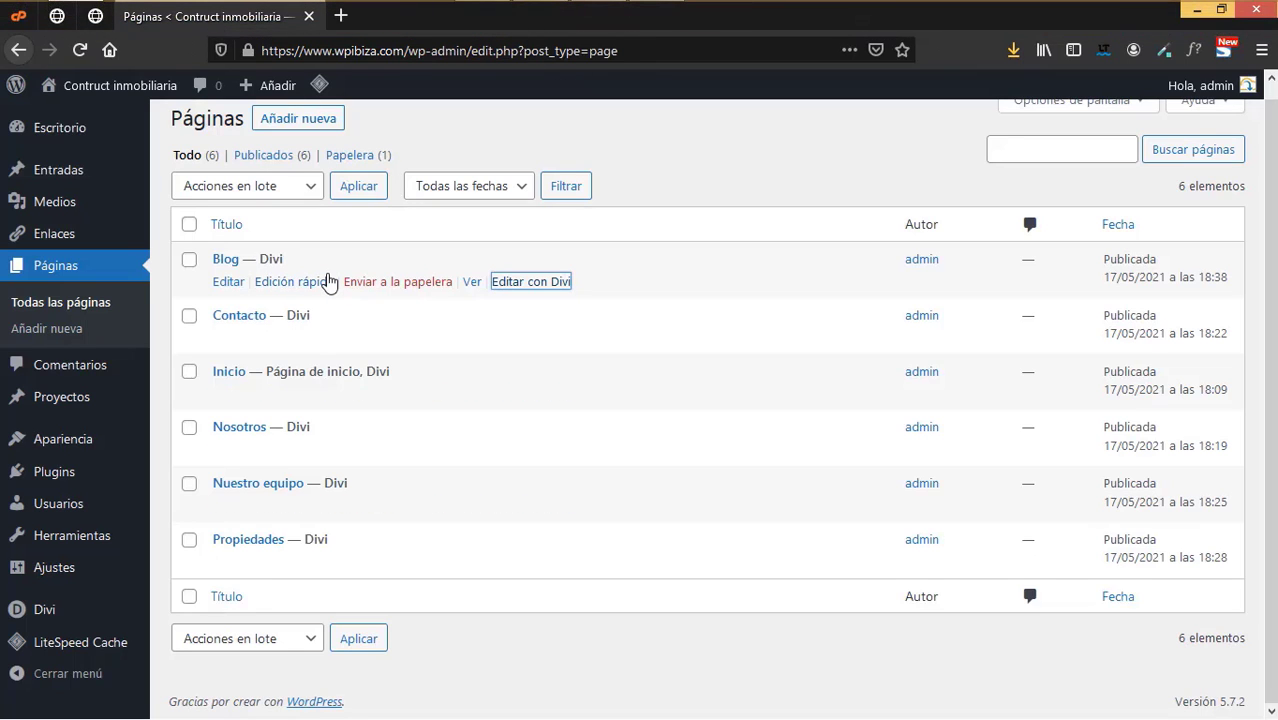
# - Open the Nosotros page in the Divi builder in a new tab
pyautogui.rightClick(565, 458)
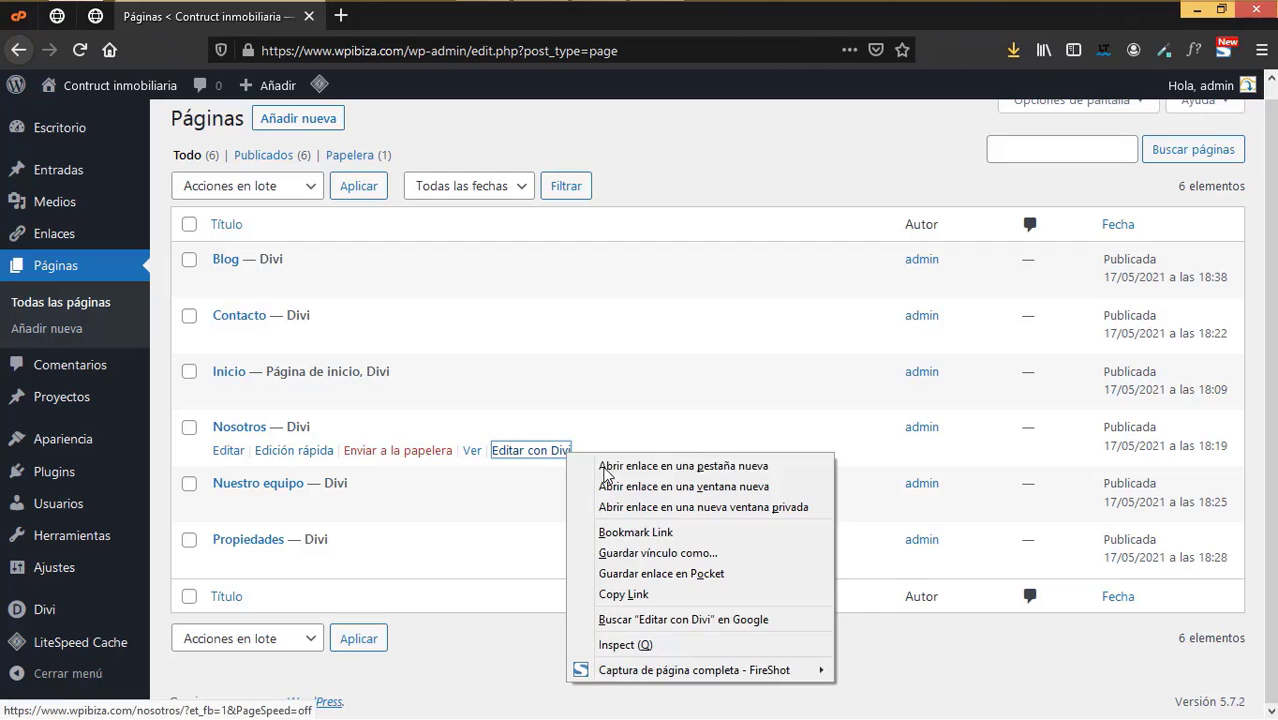
pyautogui.click(620, 467)
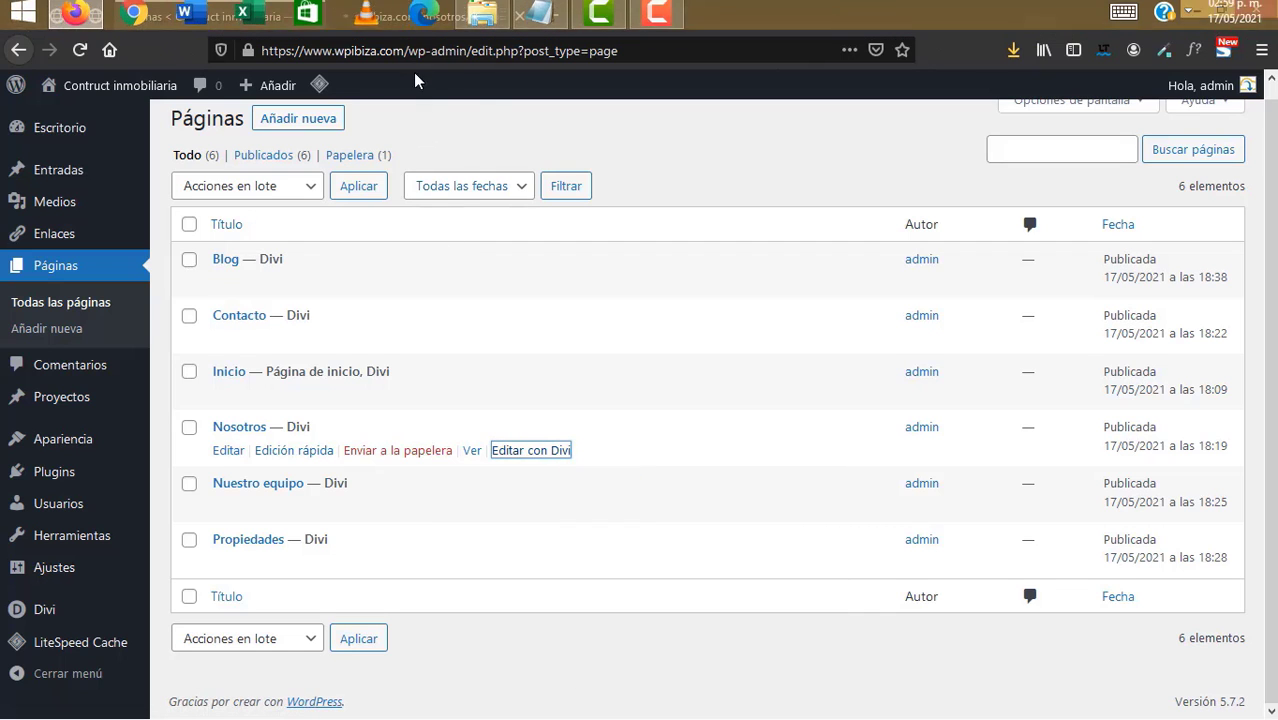
pyautogui.click(421, 16)
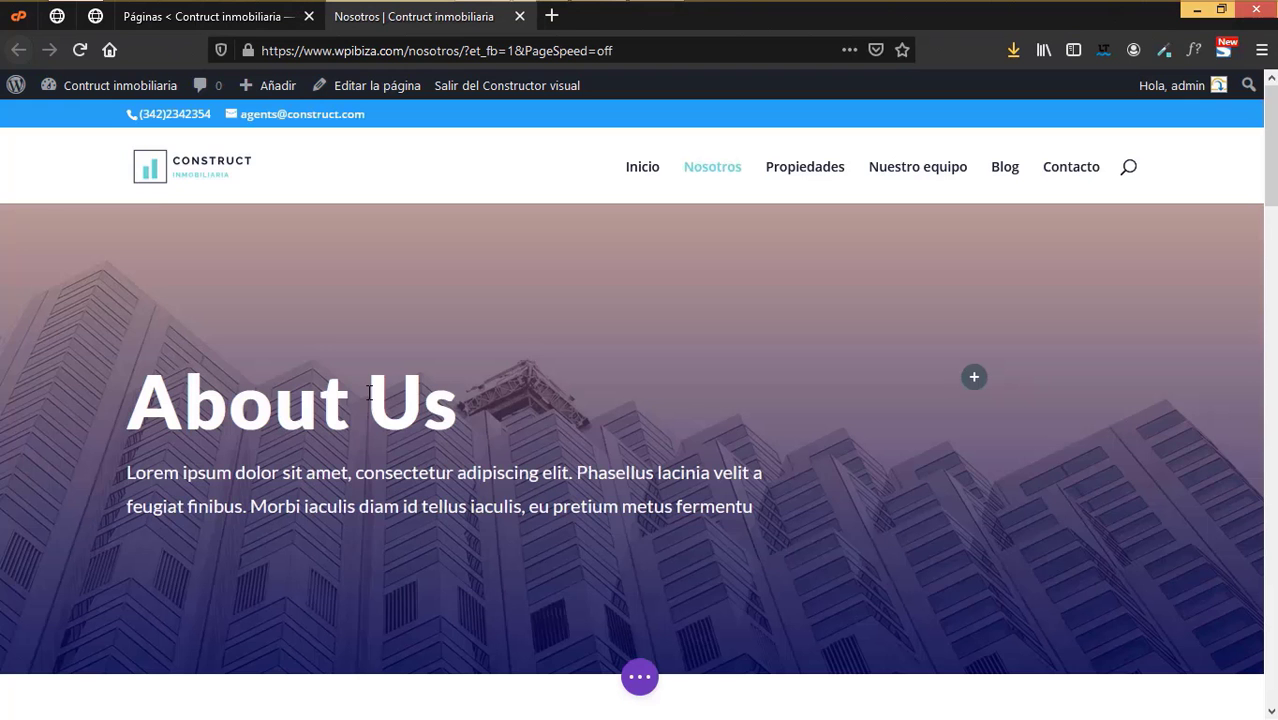
# - Replace the 'About Us' hero heading with 'Nosotros' and confirm the text settings
pyautogui.moveTo(421, 406)
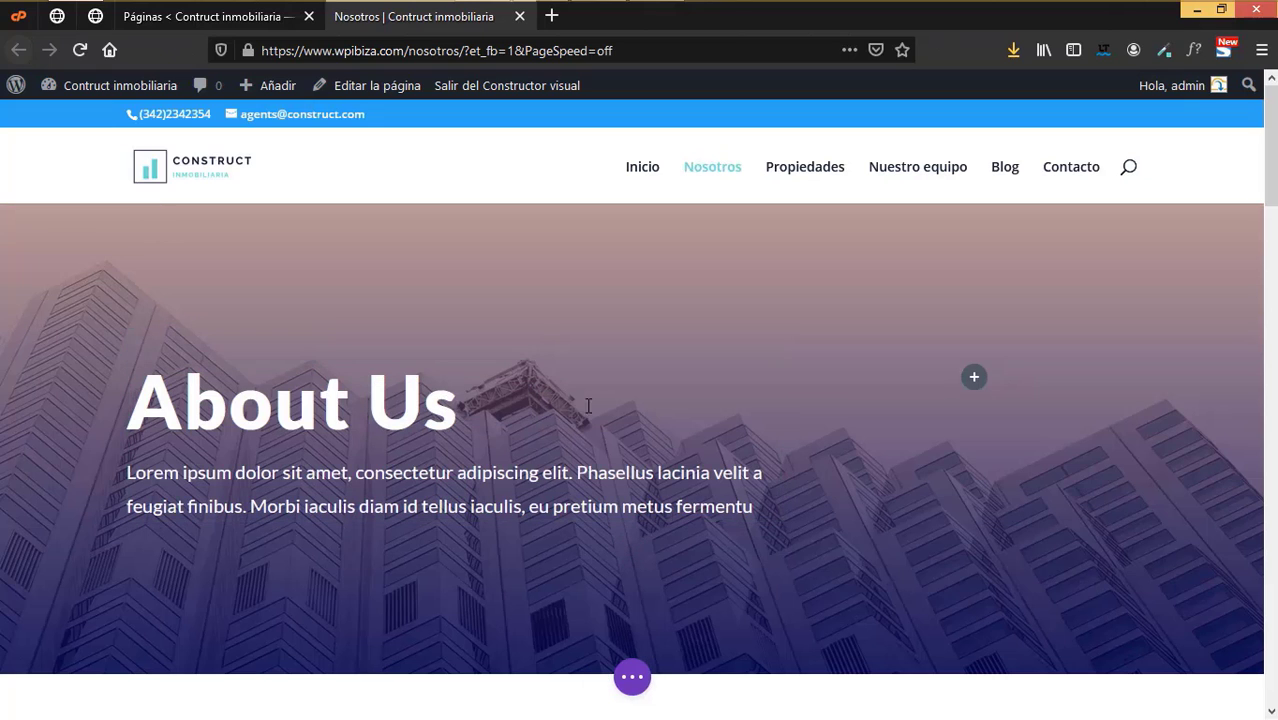
pyautogui.click(705, 406)
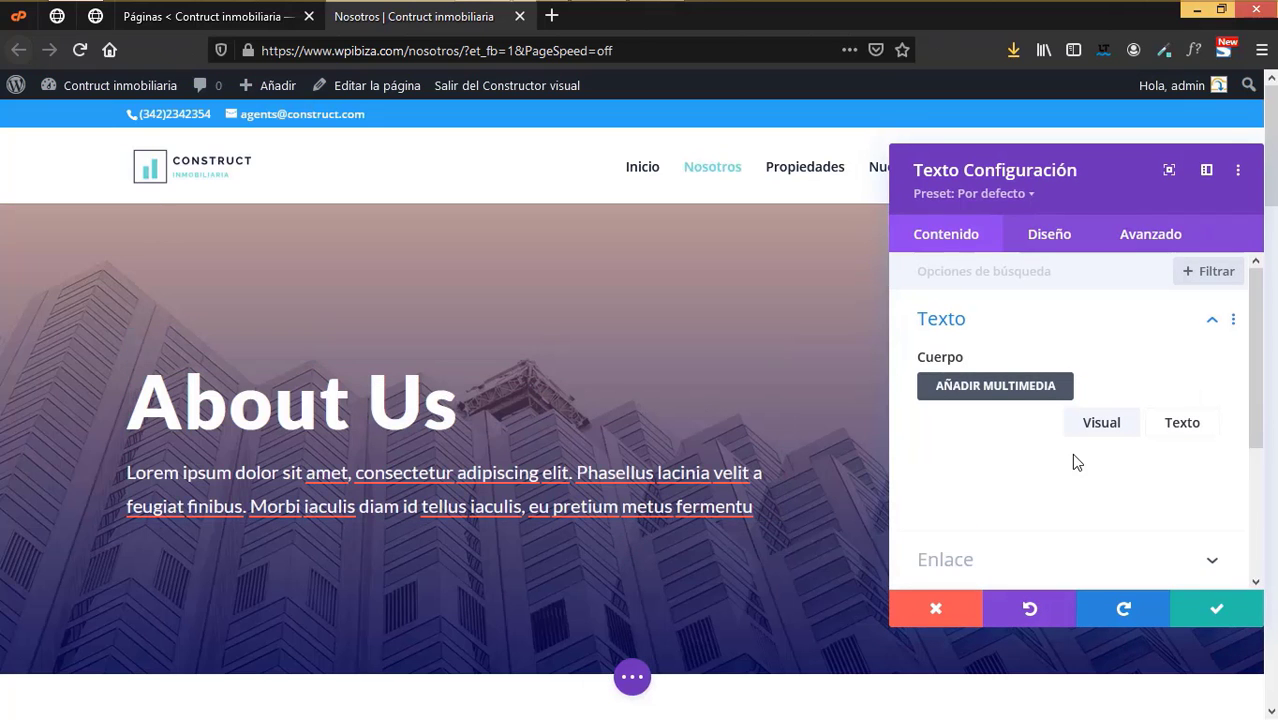
pyautogui.scroll(-2, 1080, 505)
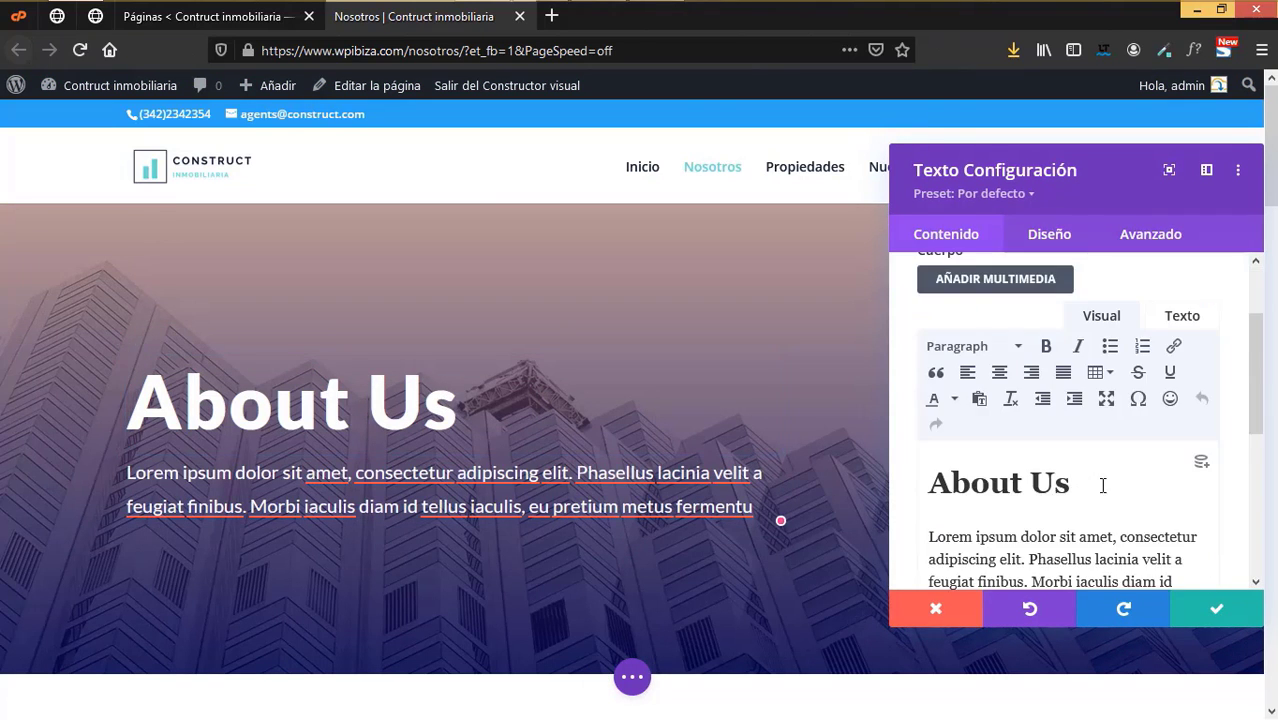
pyautogui.moveTo(1103, 485); pyautogui.dragTo(890, 489)
pyautogui.write('N')
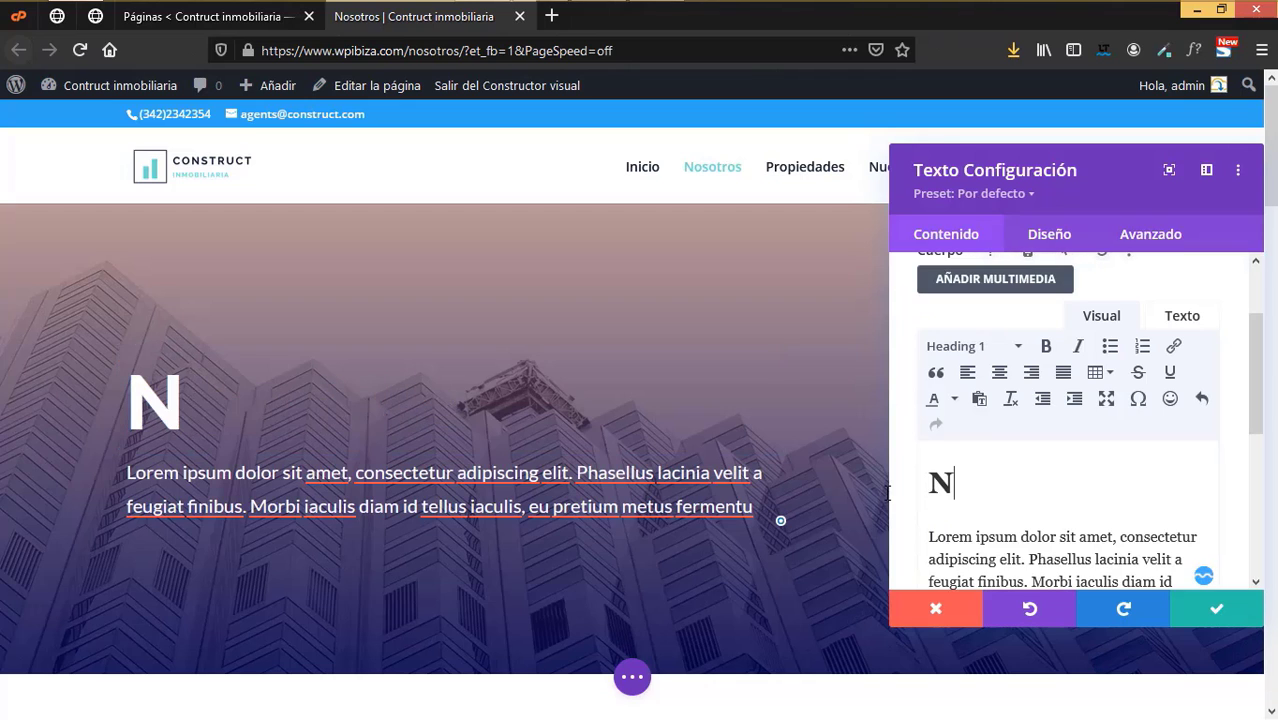
pyautogui.write('osotros')
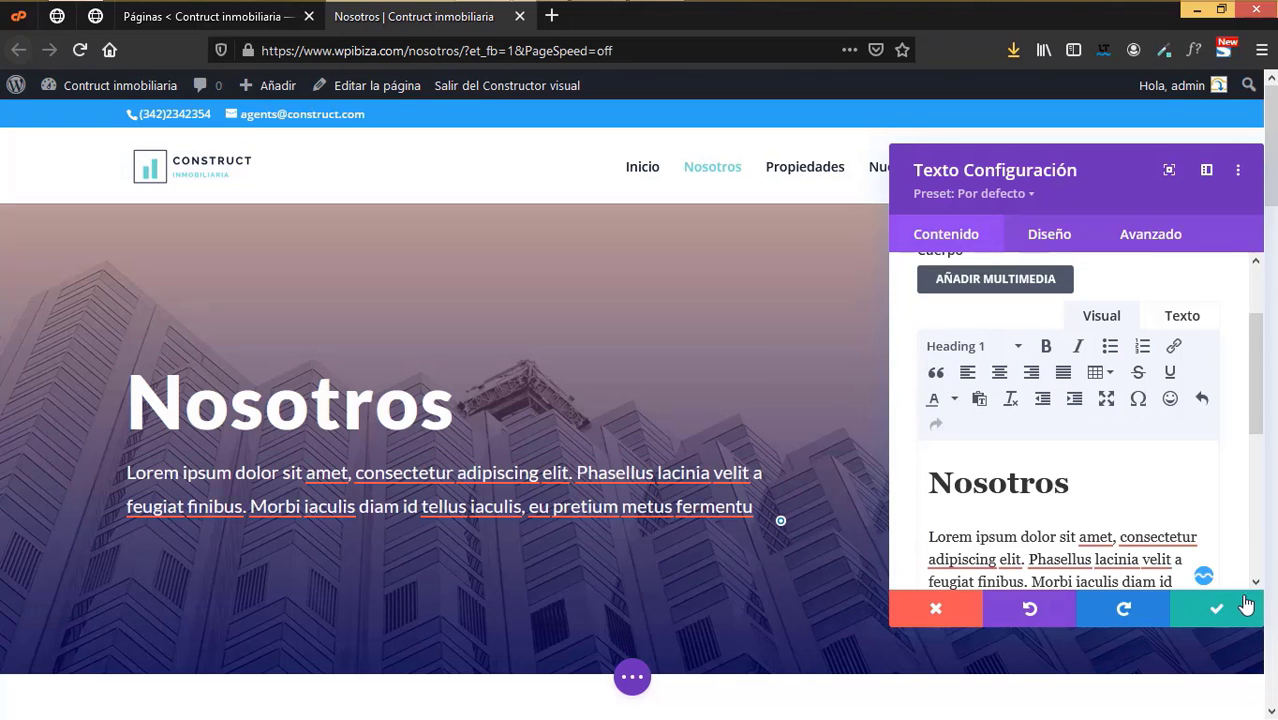
pyautogui.click(1219, 608)
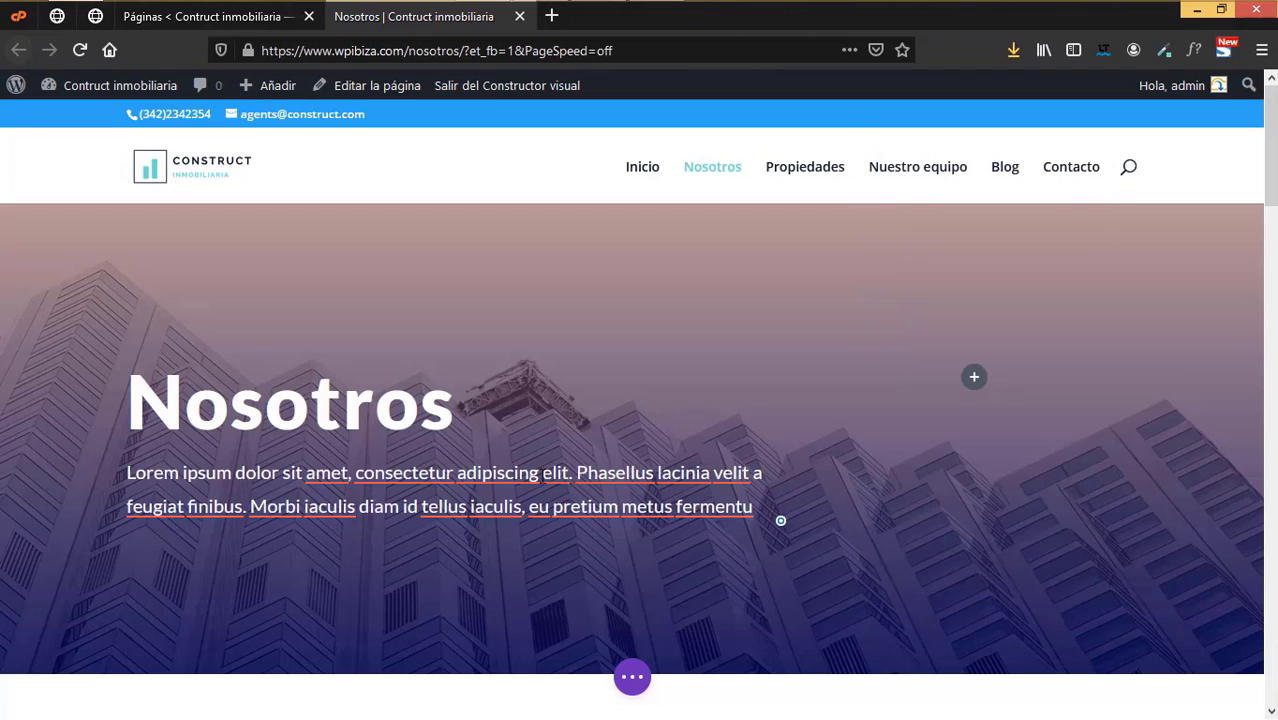
pyautogui.scroll(-6, 543, 480)
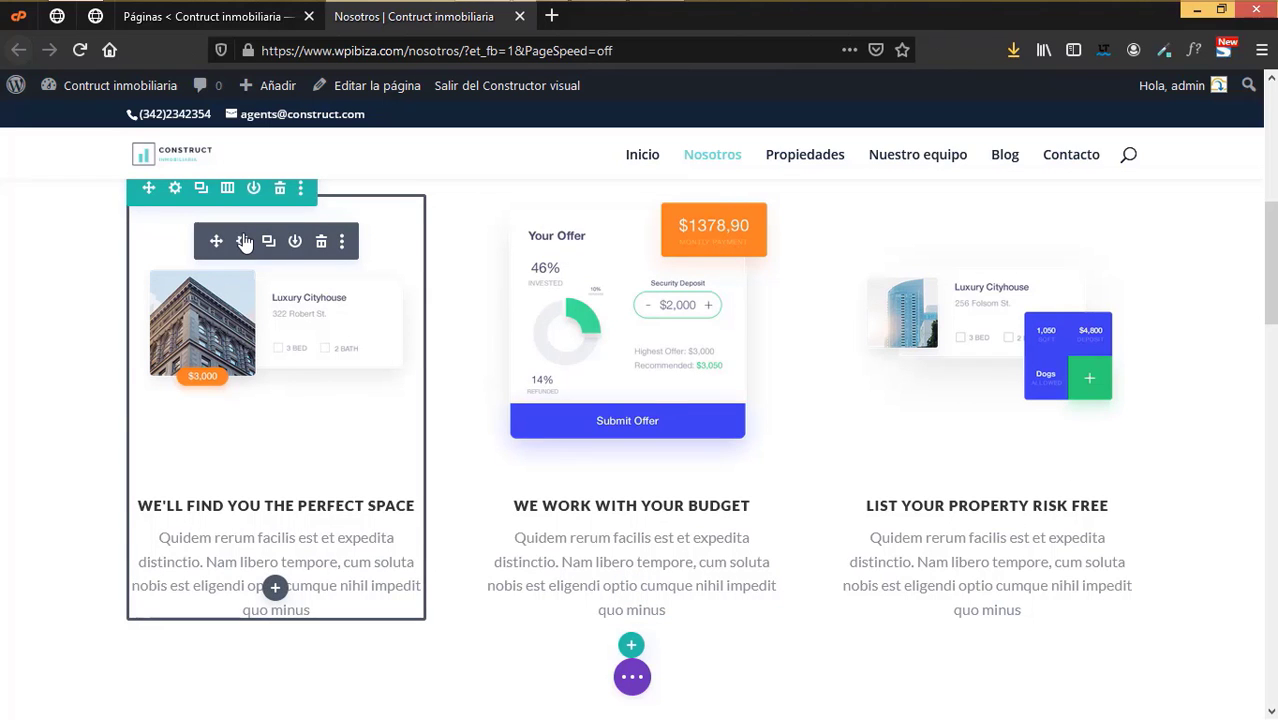
# - Review the first feature module's settings, including image and icon, without changes
pyautogui.click(244, 241)
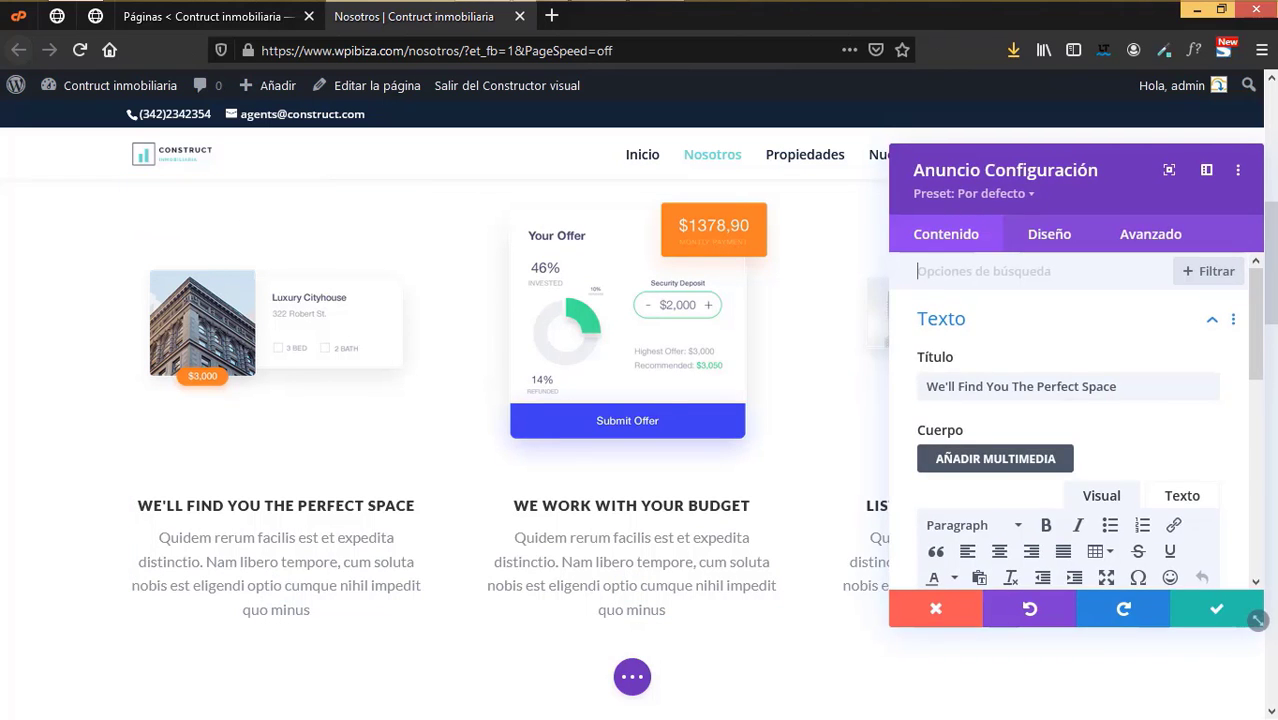
pyautogui.scroll(-2, 700, 400)
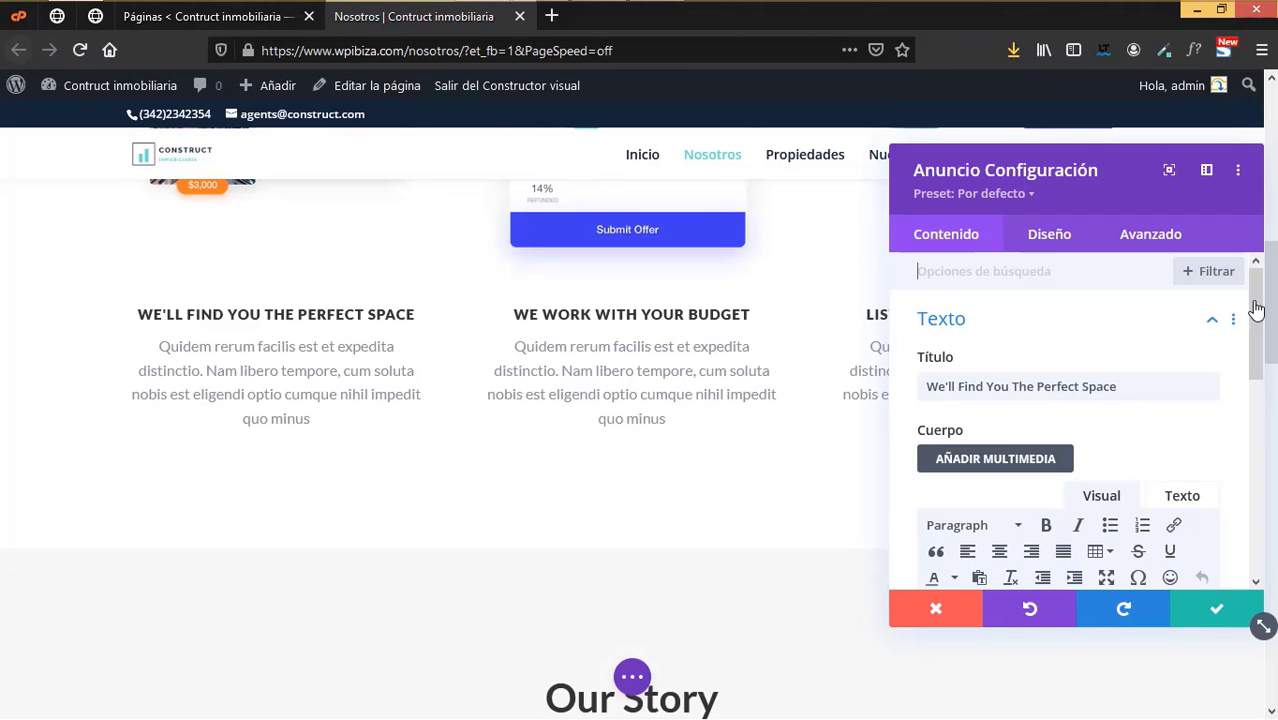
pyautogui.moveTo(1255, 312); pyautogui.dragTo(1275, 463)
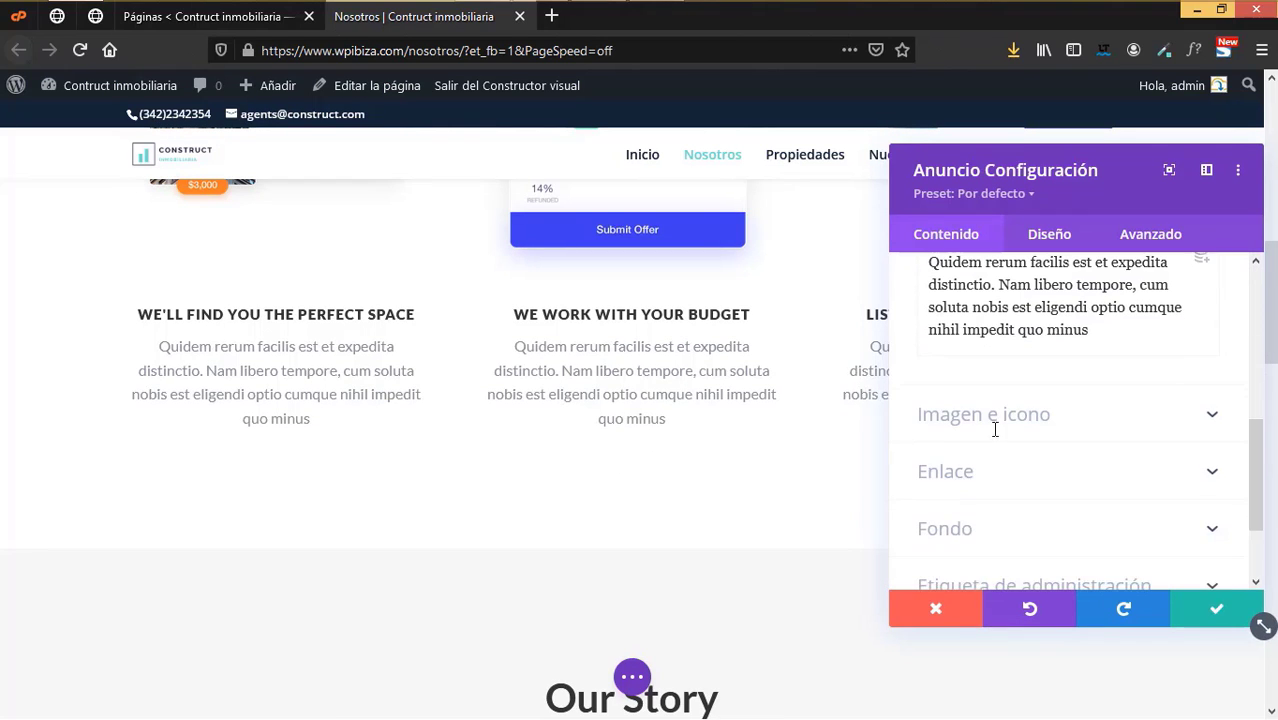
pyautogui.click(1004, 427)
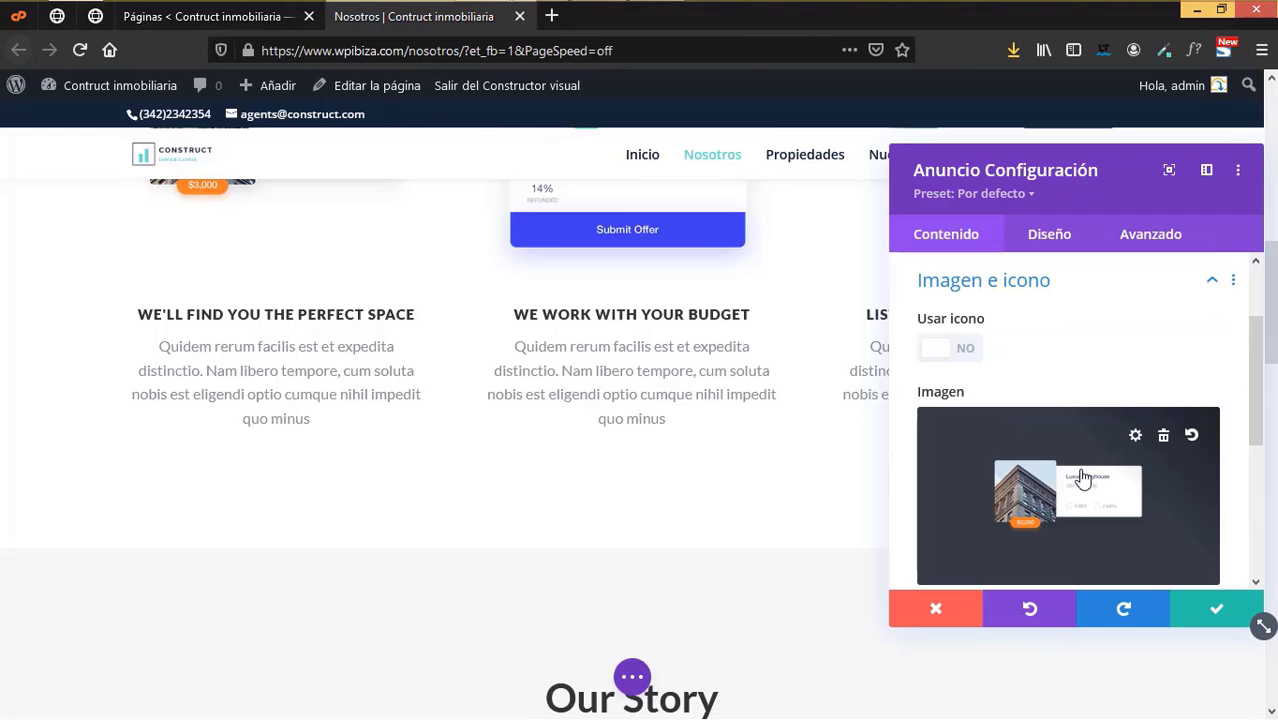
pyautogui.click(1216, 609)
# - Delete the Start Your Search Today section near the bottom of the page
pyautogui.scroll(-2, 630, 624)
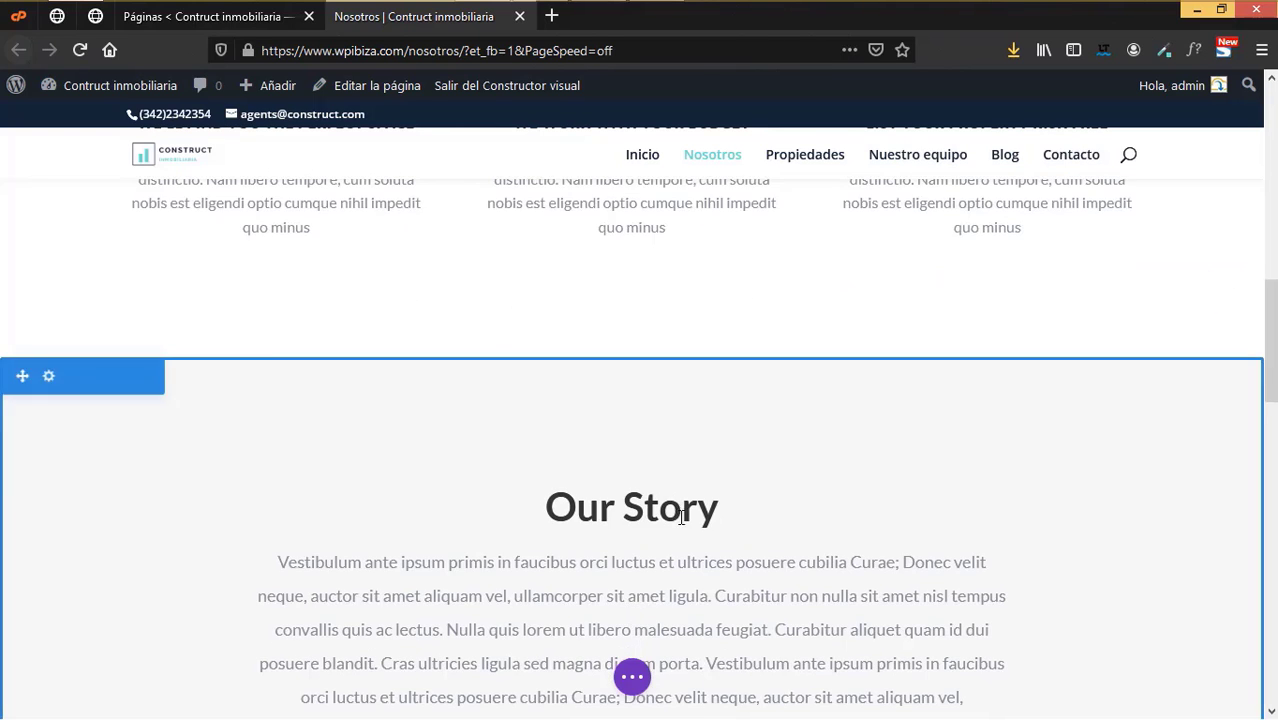
pyautogui.scroll(-6, 673, 476)
pyautogui.scroll(-3, 681, 517)
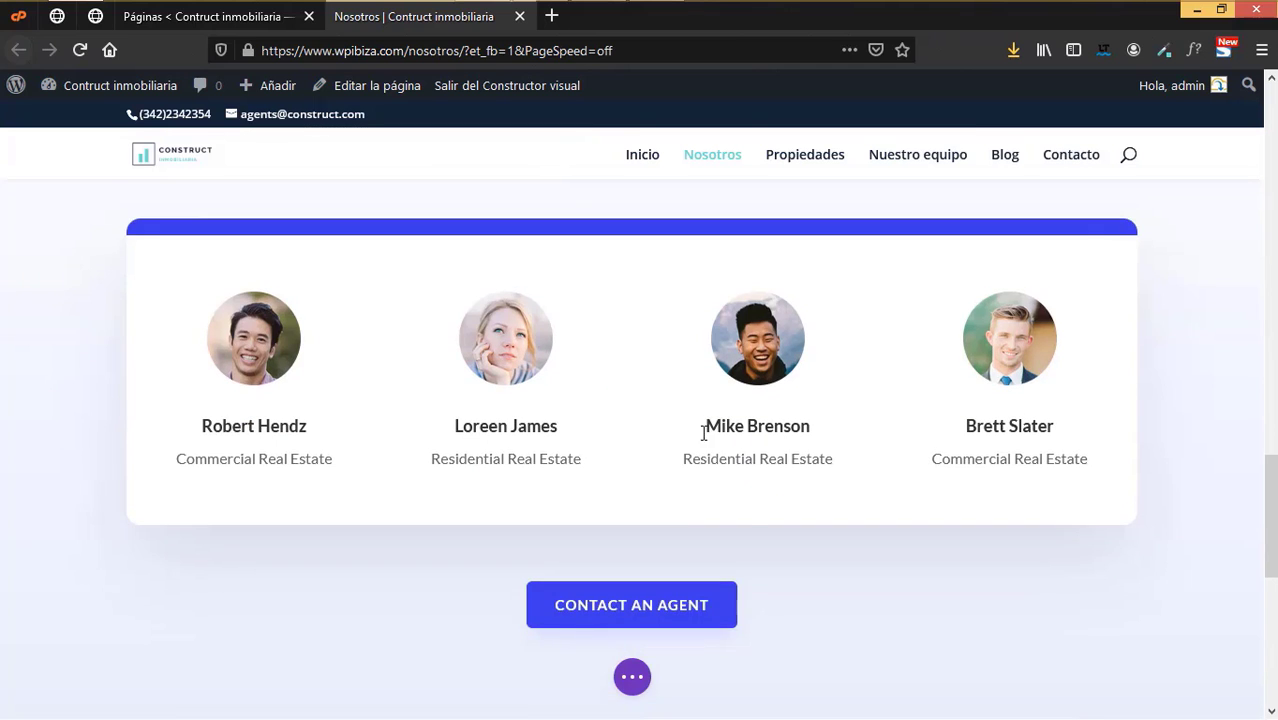
pyautogui.scroll(-6, 750, 523)
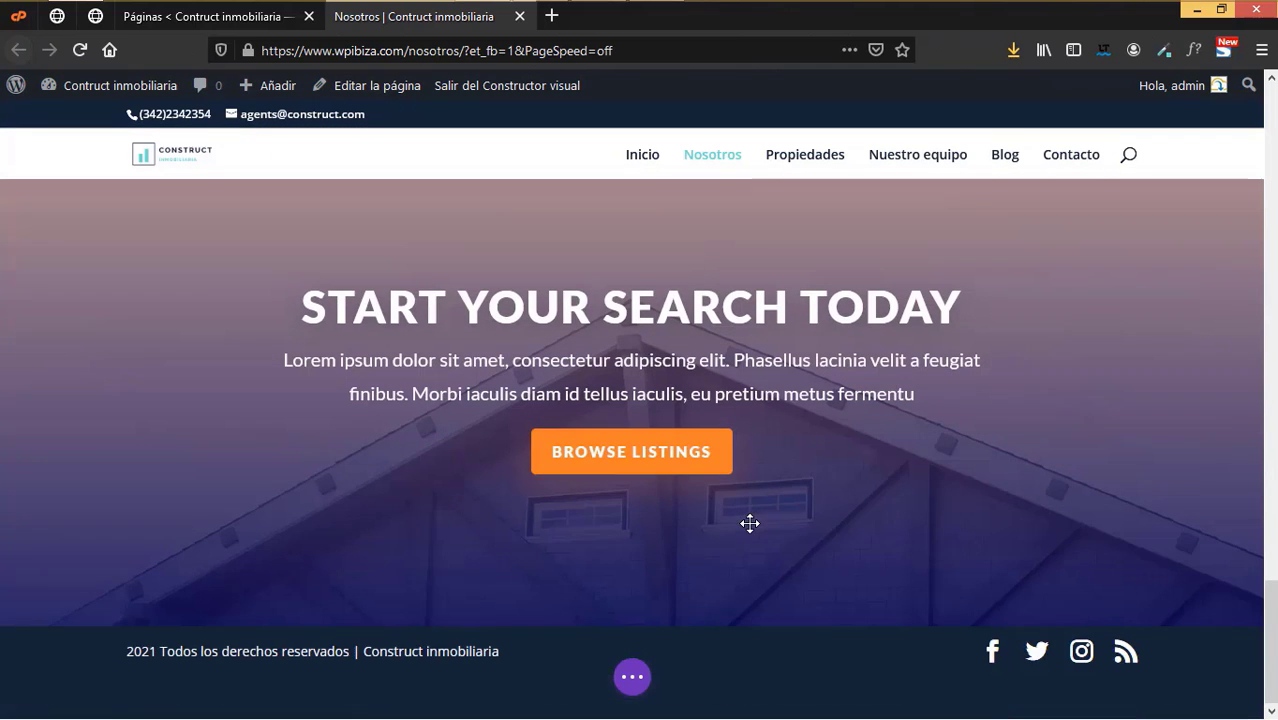
pyautogui.scroll(2, 699, 571)
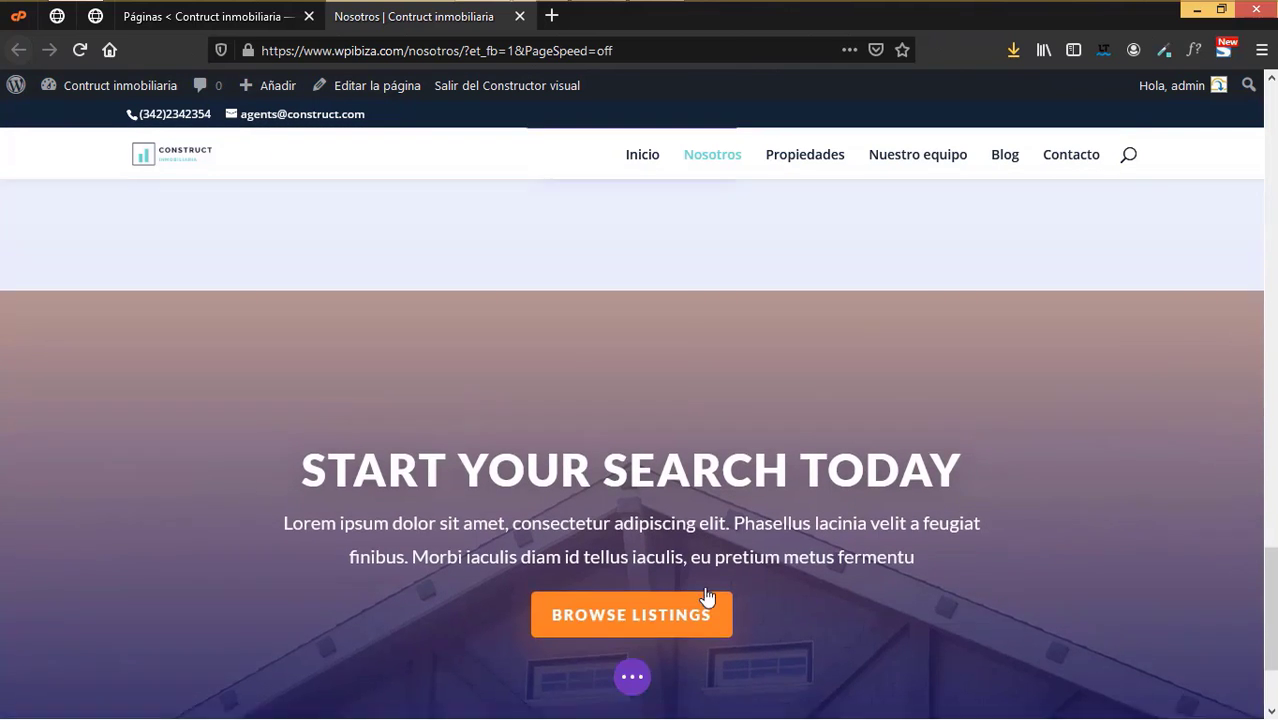
pyautogui.scroll(2, 707, 596)
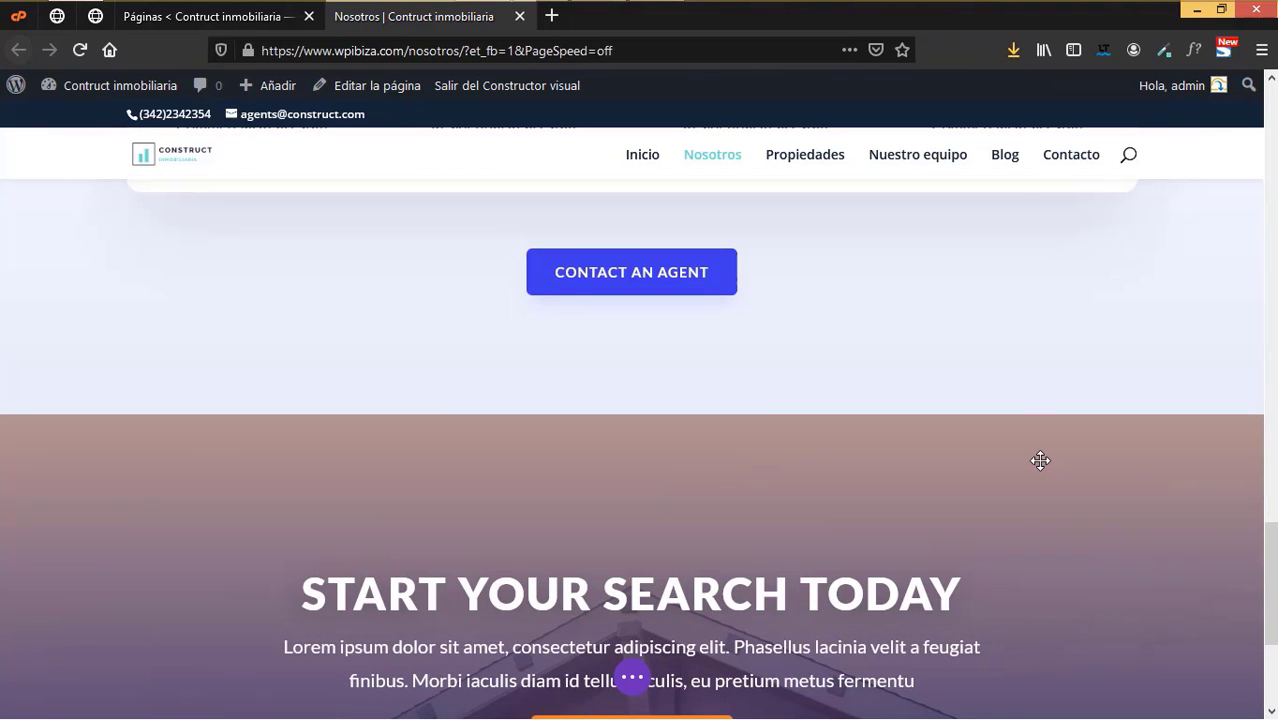
pyautogui.moveTo(277, 437)
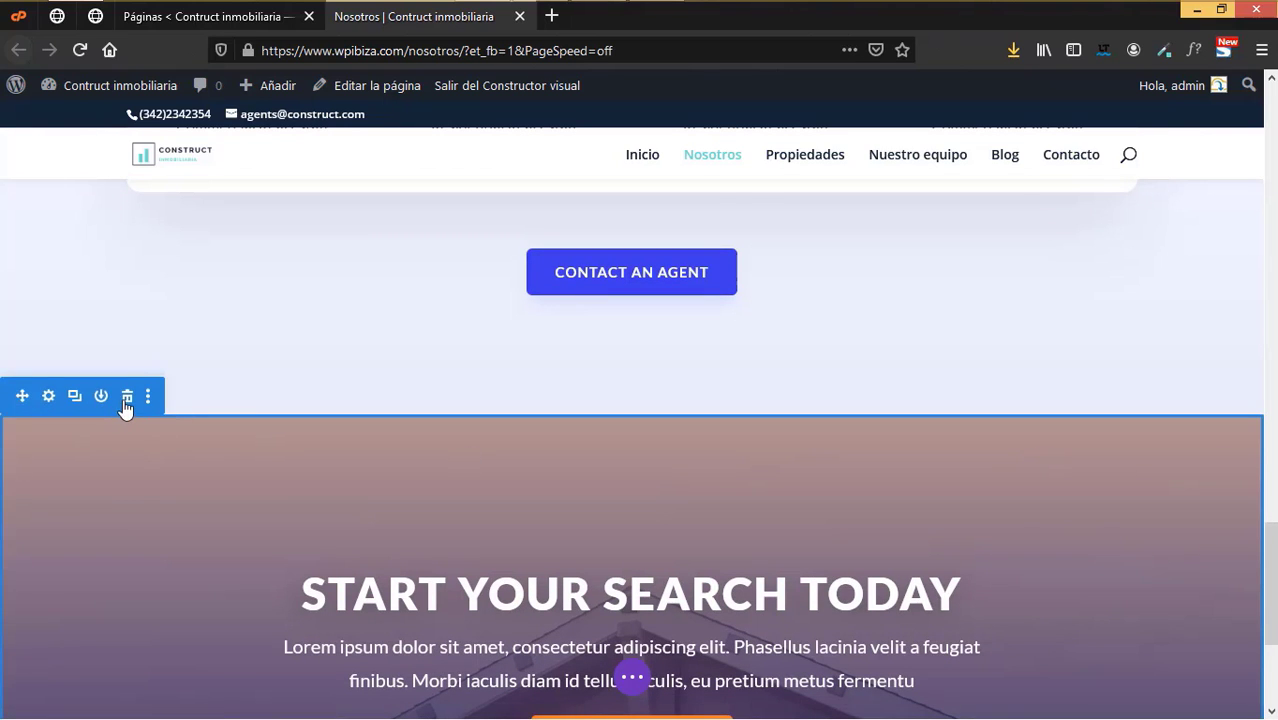
pyautogui.click(127, 397)
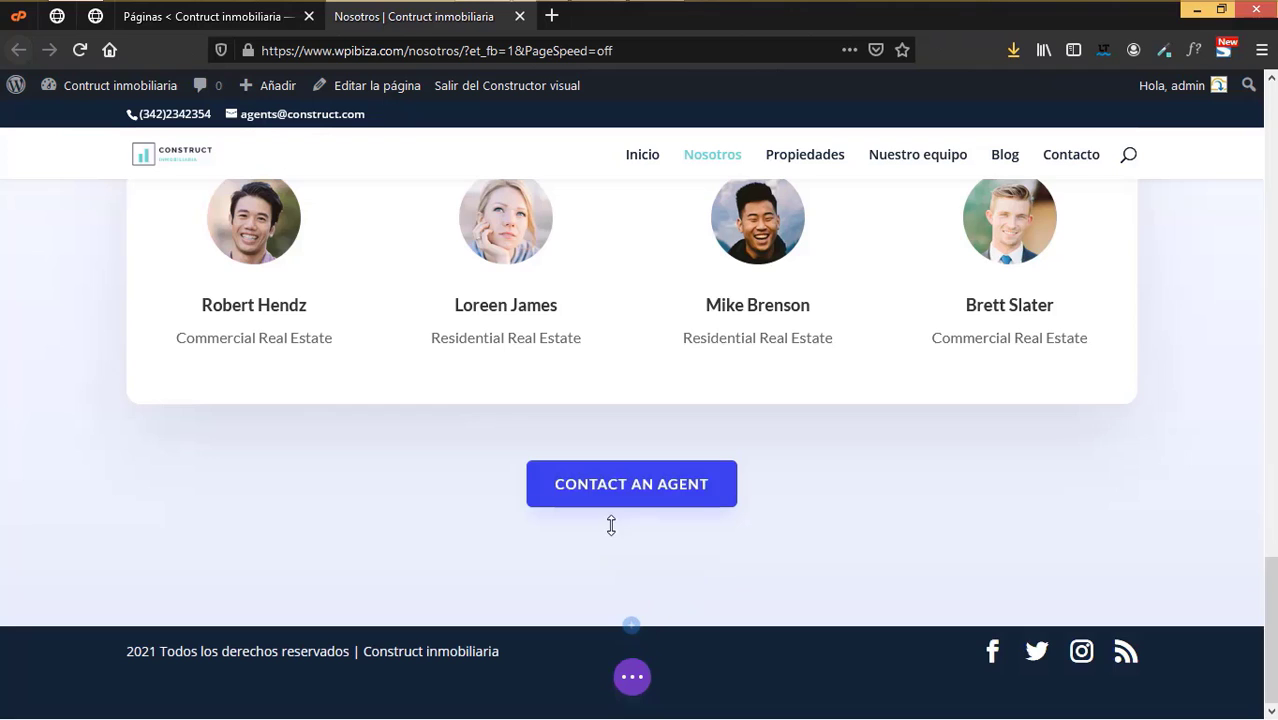
# - Insert the 'llamado a la acción' library section at the page bottom and save Nosotros
pyautogui.click(630, 626)
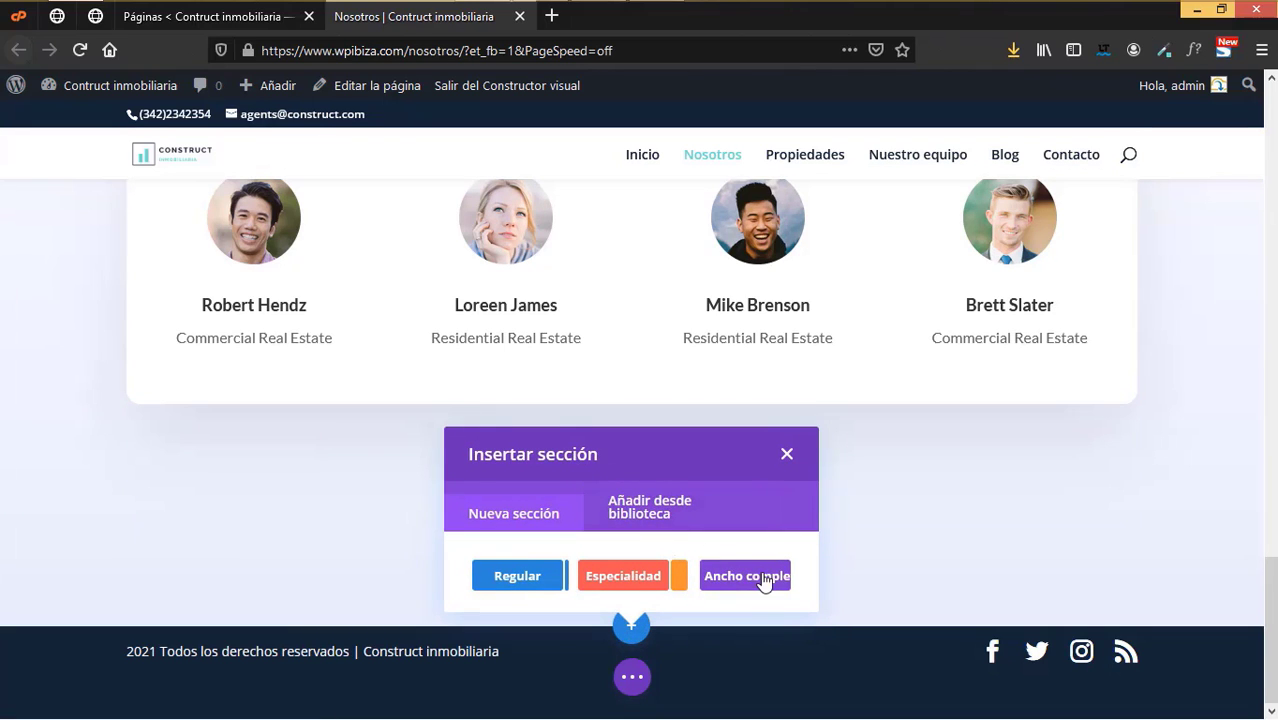
pyautogui.click(633, 508)
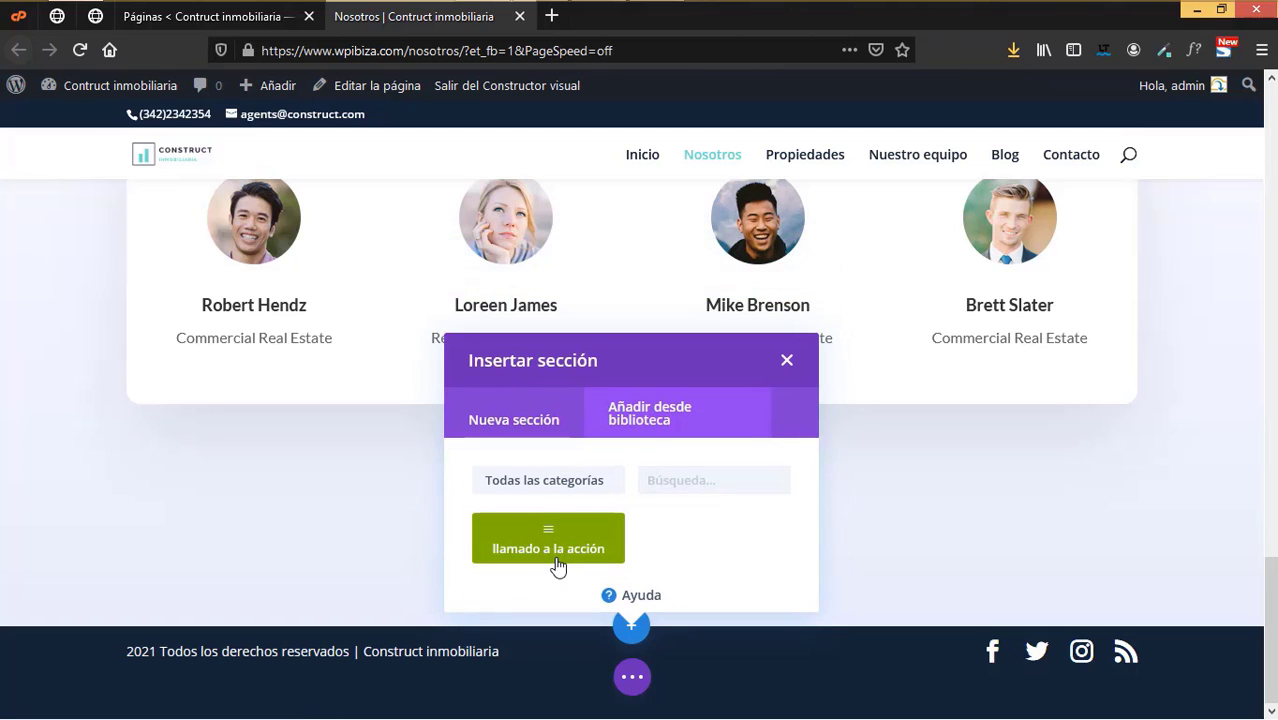
pyautogui.click(556, 549)
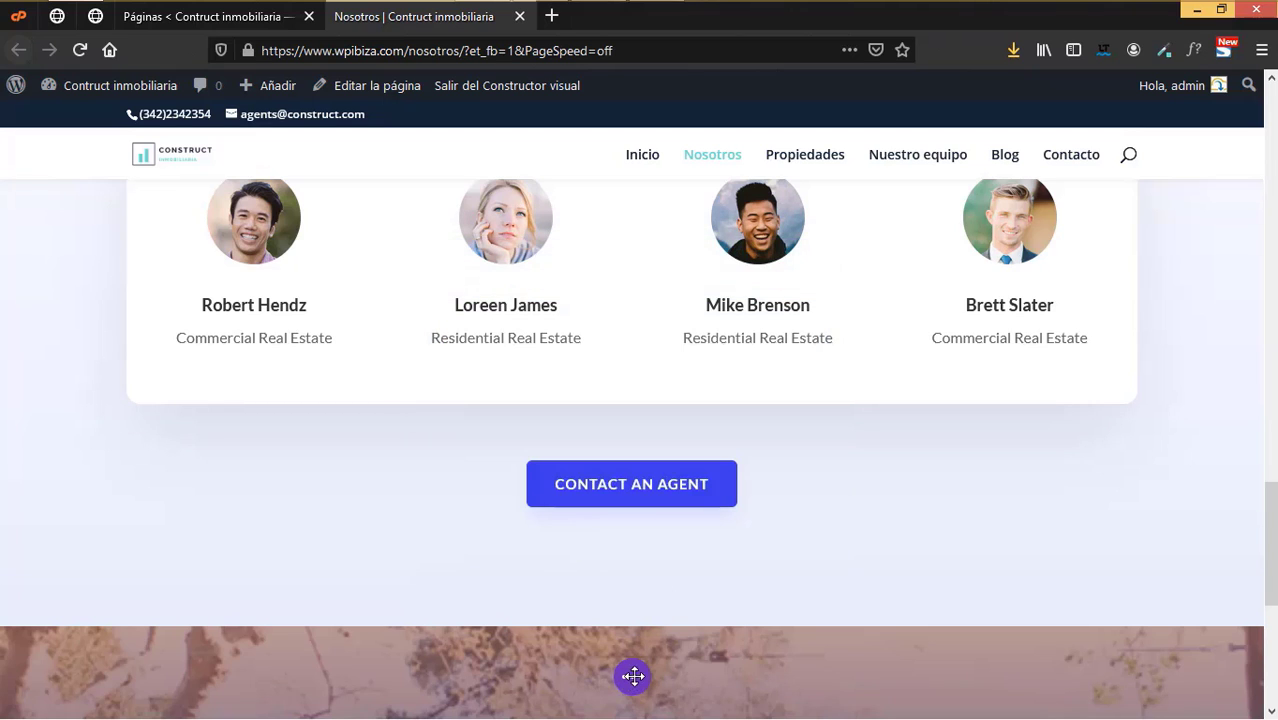
pyautogui.click(634, 676)
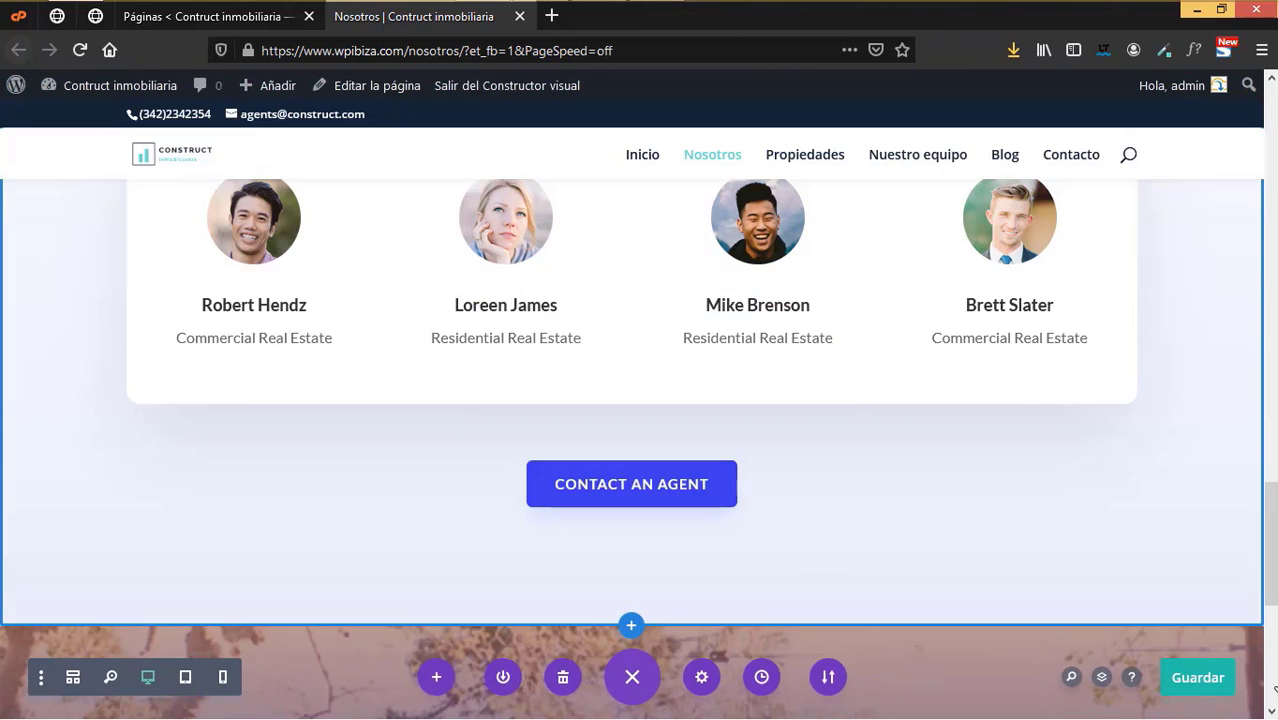
pyautogui.click(1205, 685)
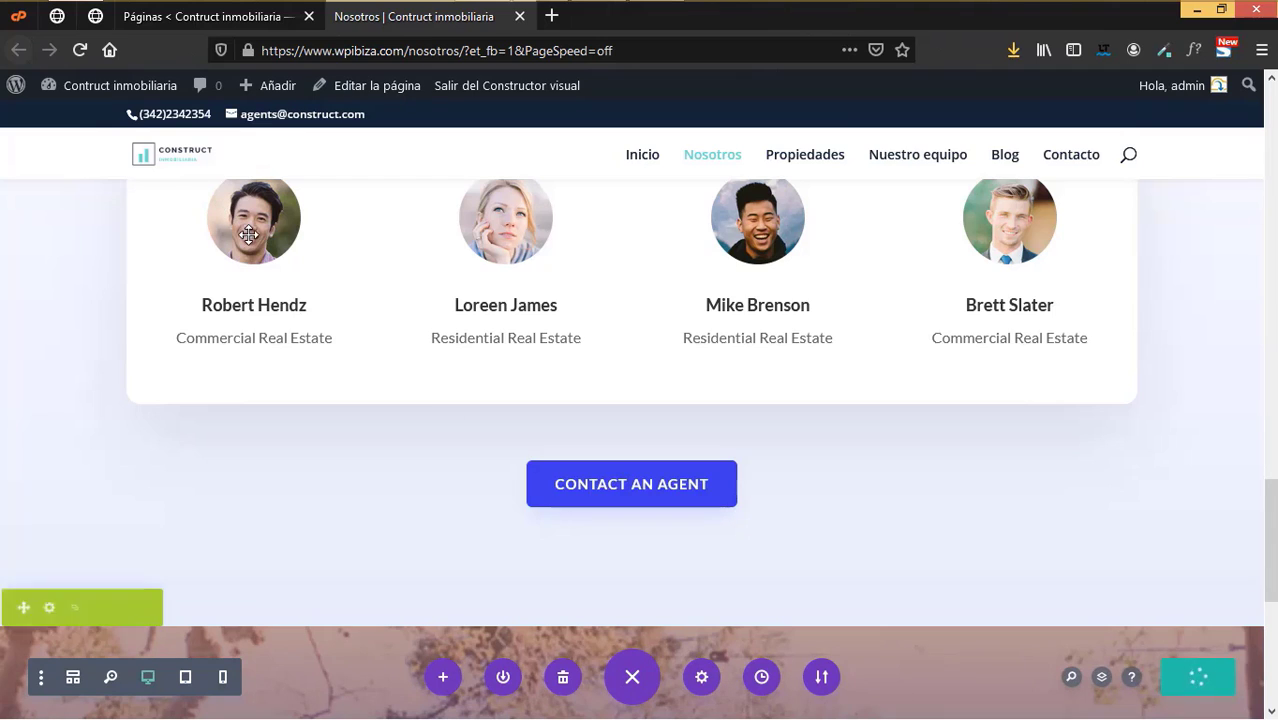
# - Close the Nosotros tab and open Propiedades in the Divi builder in a new tab
pyautogui.click(519, 17)
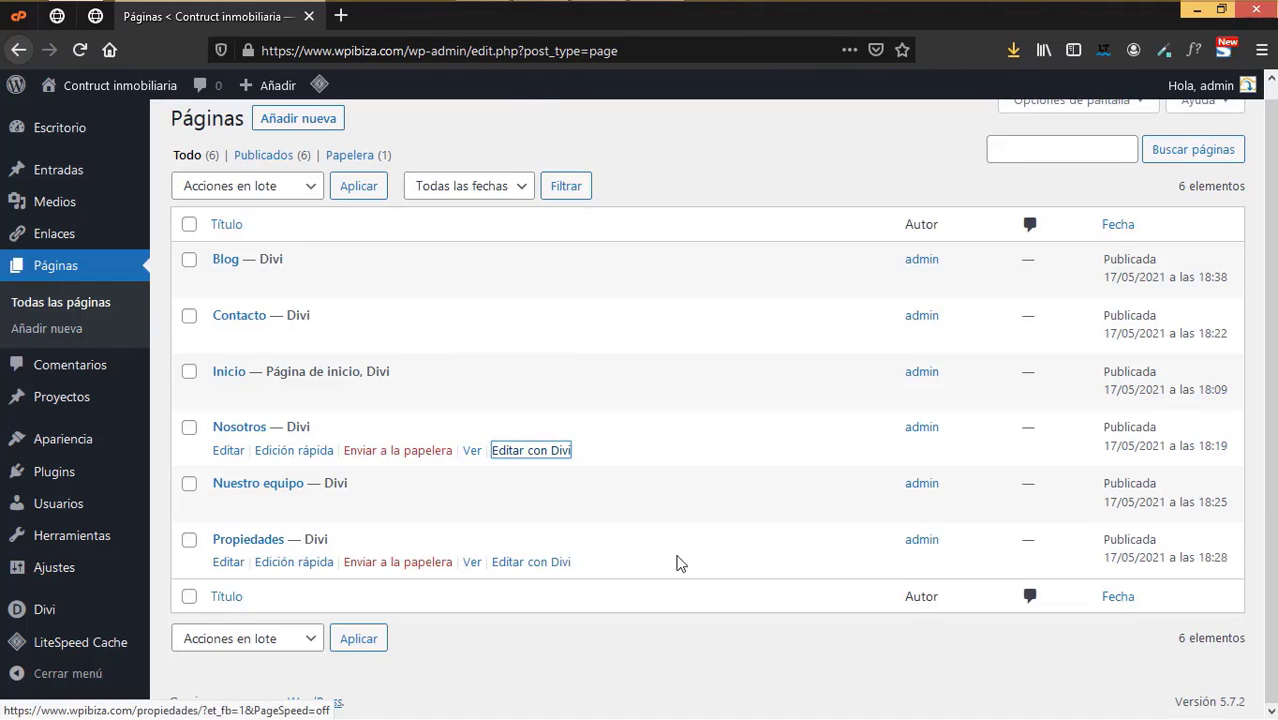
pyautogui.click(528, 562)
pyautogui.click(650, 334)
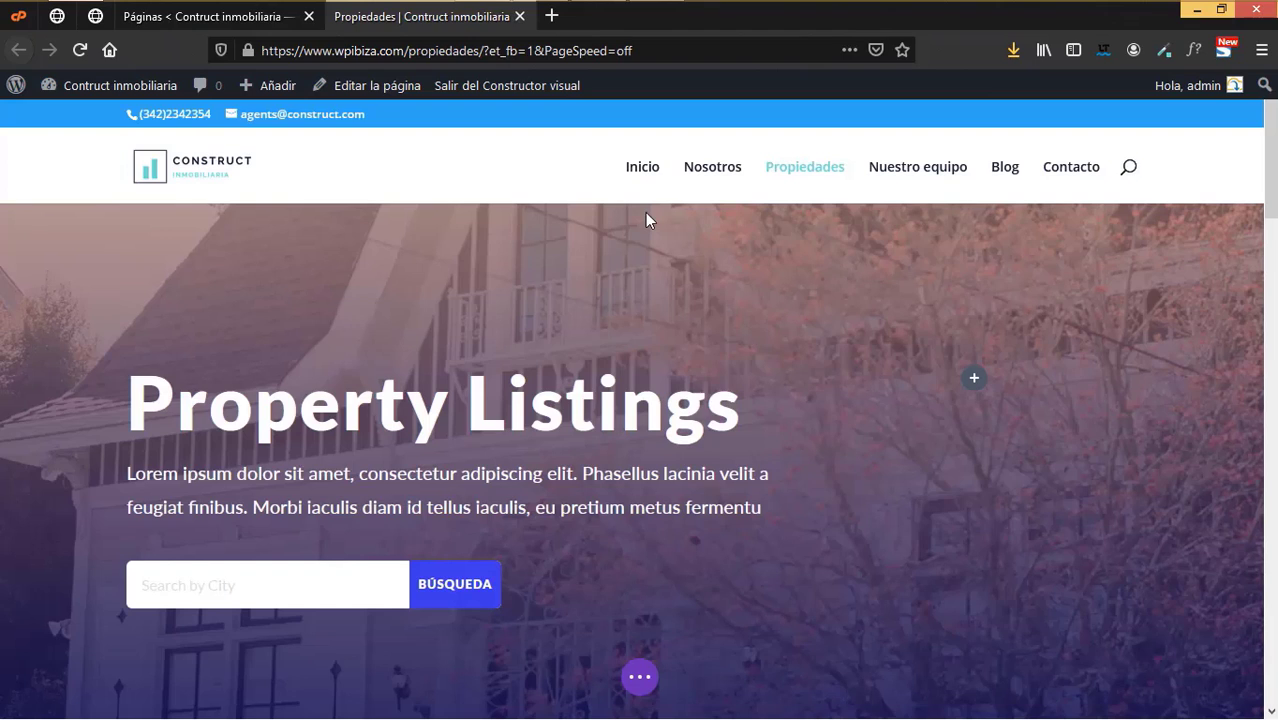
# - Retitle the 'Property Listings' heading to 'Propiedades'
pyautogui.click(621, 402)
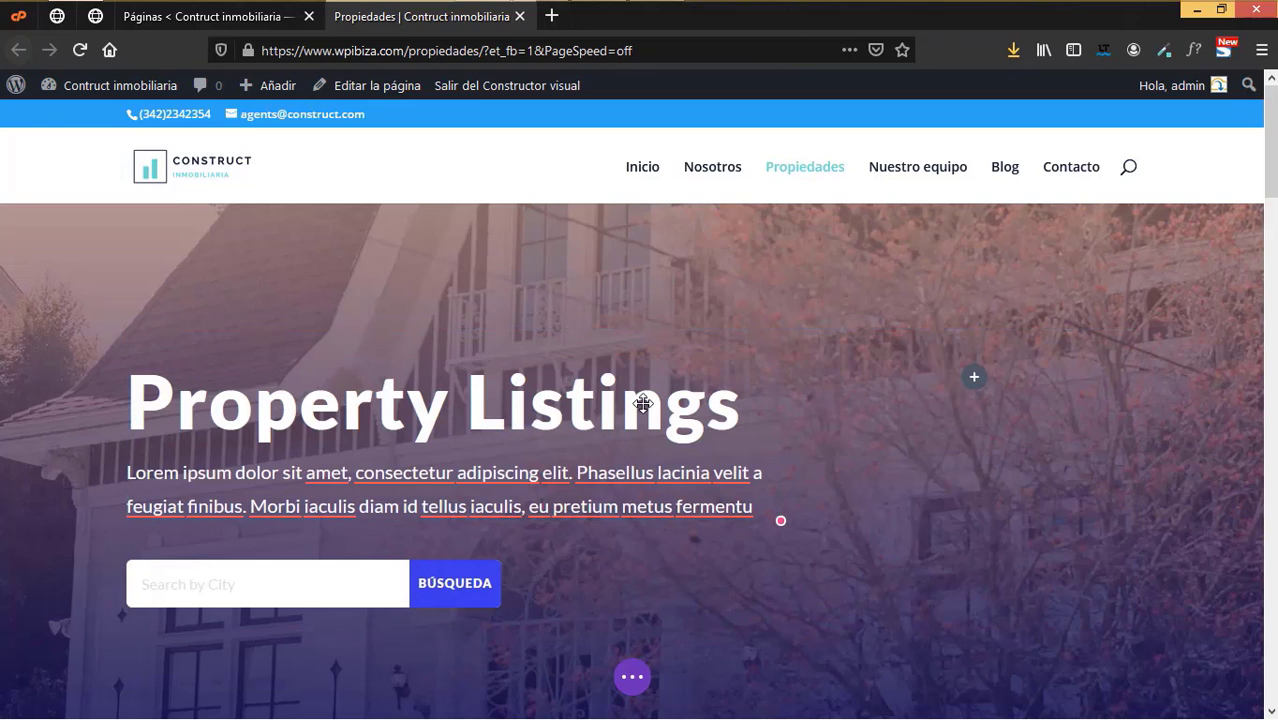
pyautogui.click(729, 406)
pyautogui.press('BackSpace')
pyautogui.press('BackSpace')
pyautogui.press('BackSpace')
pyautogui.press('BackSpace')
pyautogui.press('BackSpace')
pyautogui.press('BackSpace')
pyautogui.press('BackSpace')
pyautogui.press('BackSpace')
pyautogui.press('BackSpace')
pyautogui.press('BackSpace')
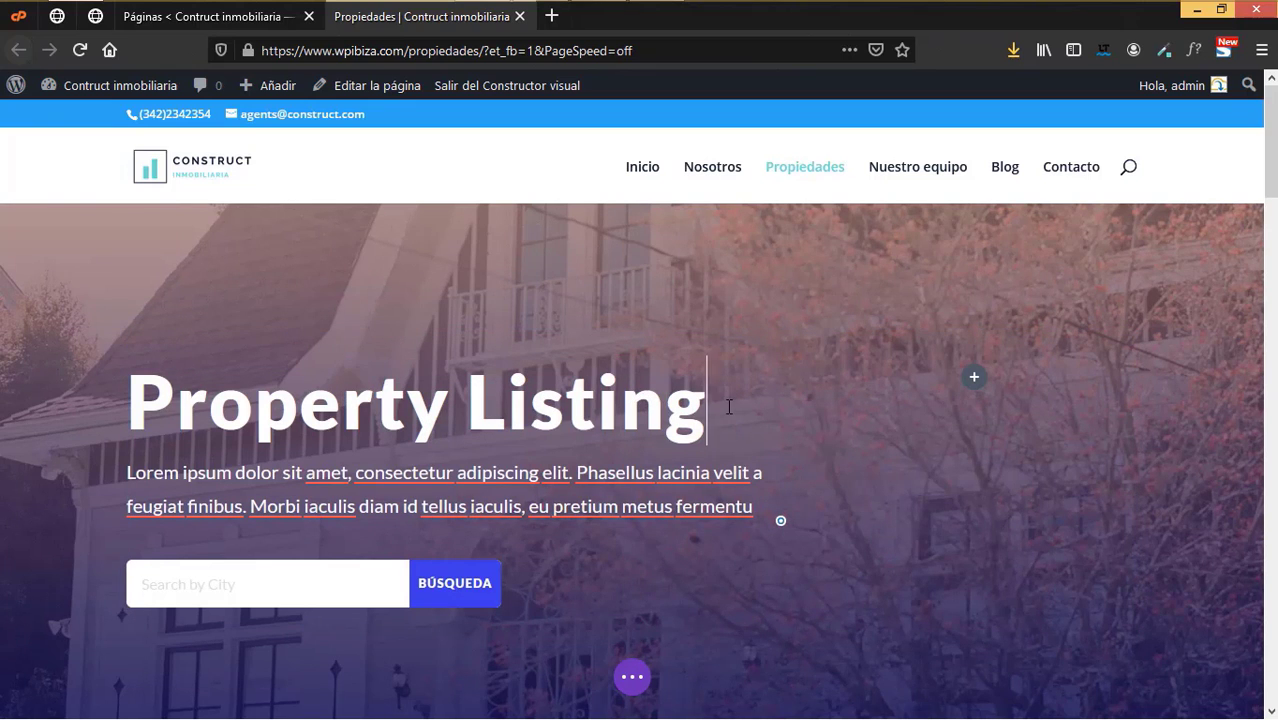
pyautogui.press('BackSpace')
pyautogui.press('BackSpace')
pyautogui.press('BackSpace')
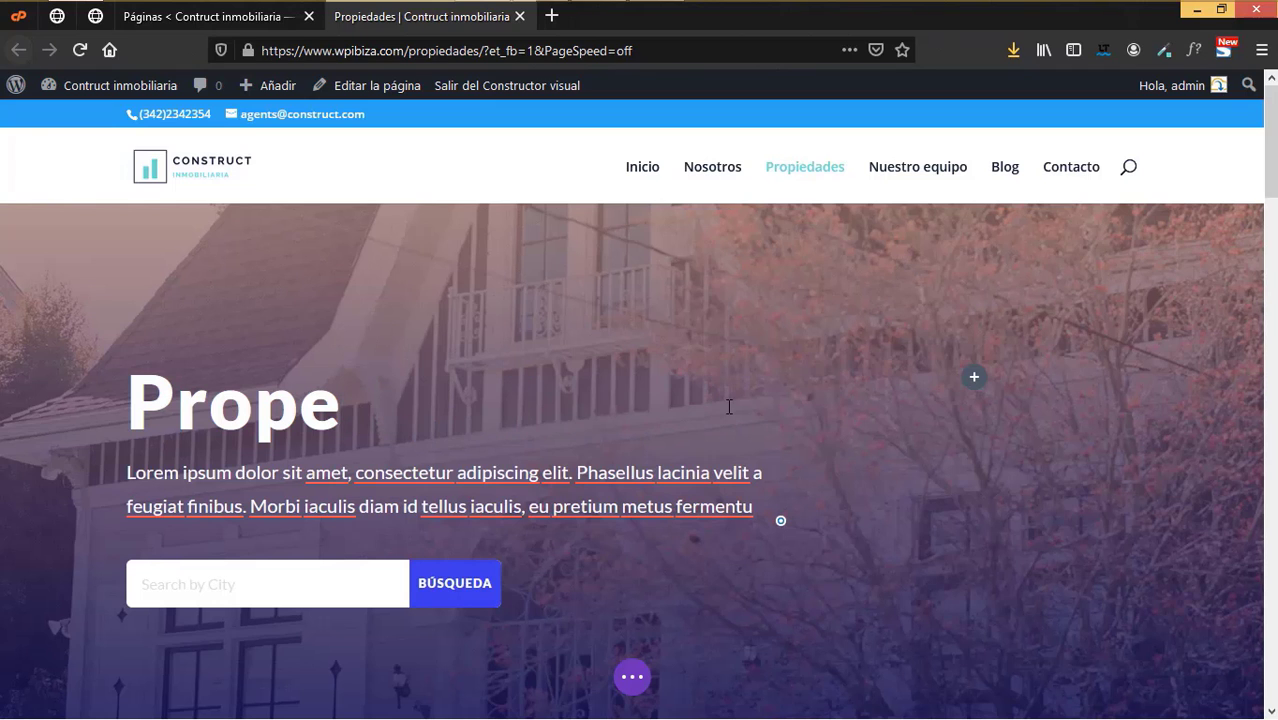
pyautogui.write('iedades')
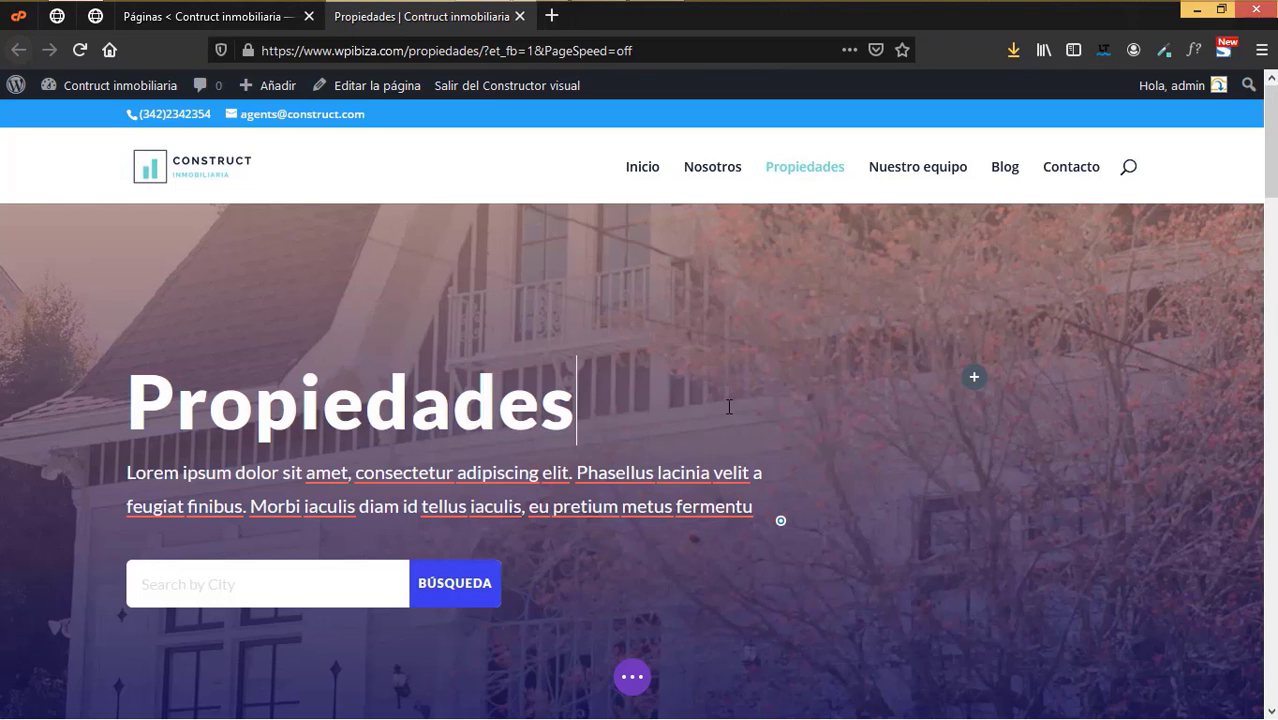
# - Delete the English READY TO BUY? section below the listings
pyautogui.scroll(-5, 679, 576)
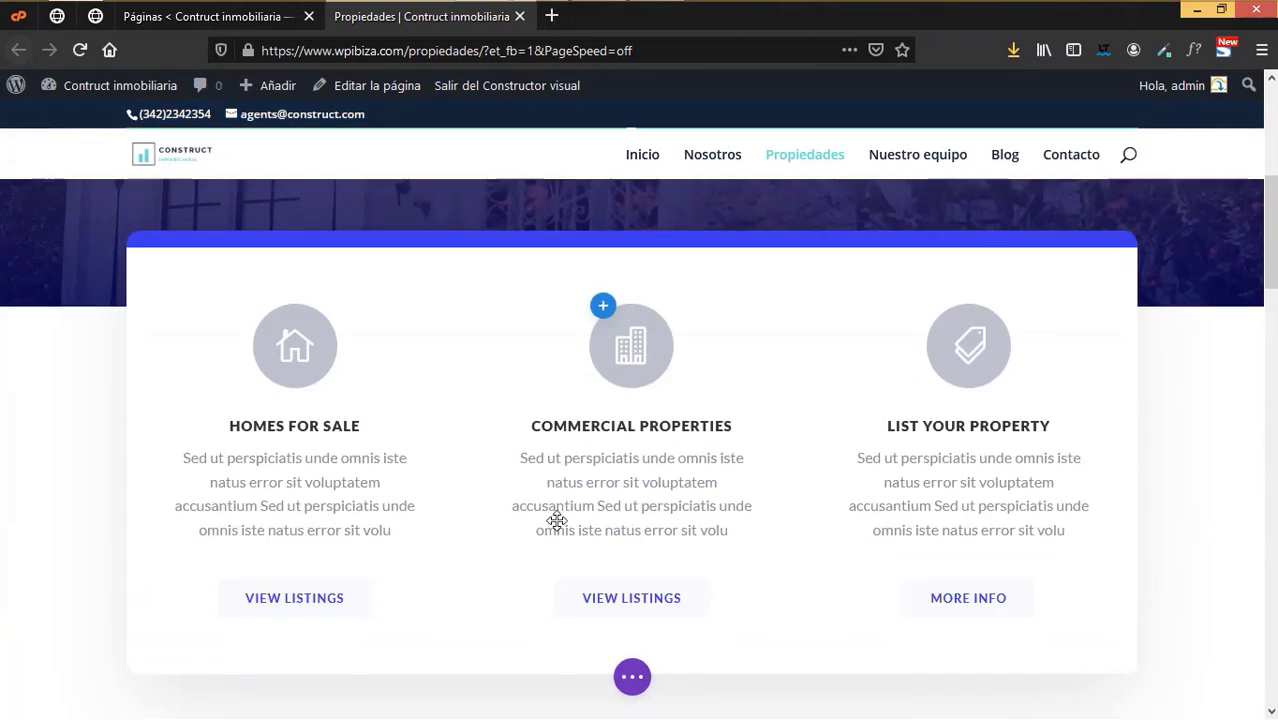
pyautogui.scroll(-10, 895, 493)
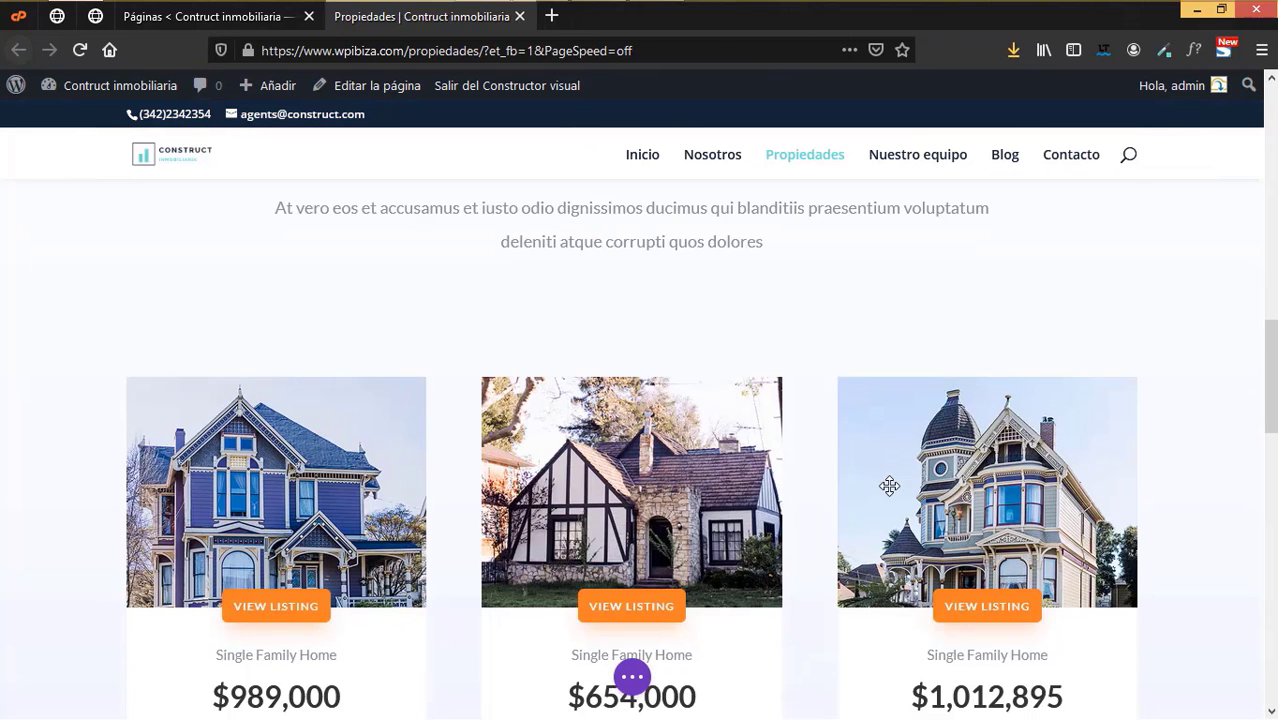
pyautogui.scroll(-10, 889, 487)
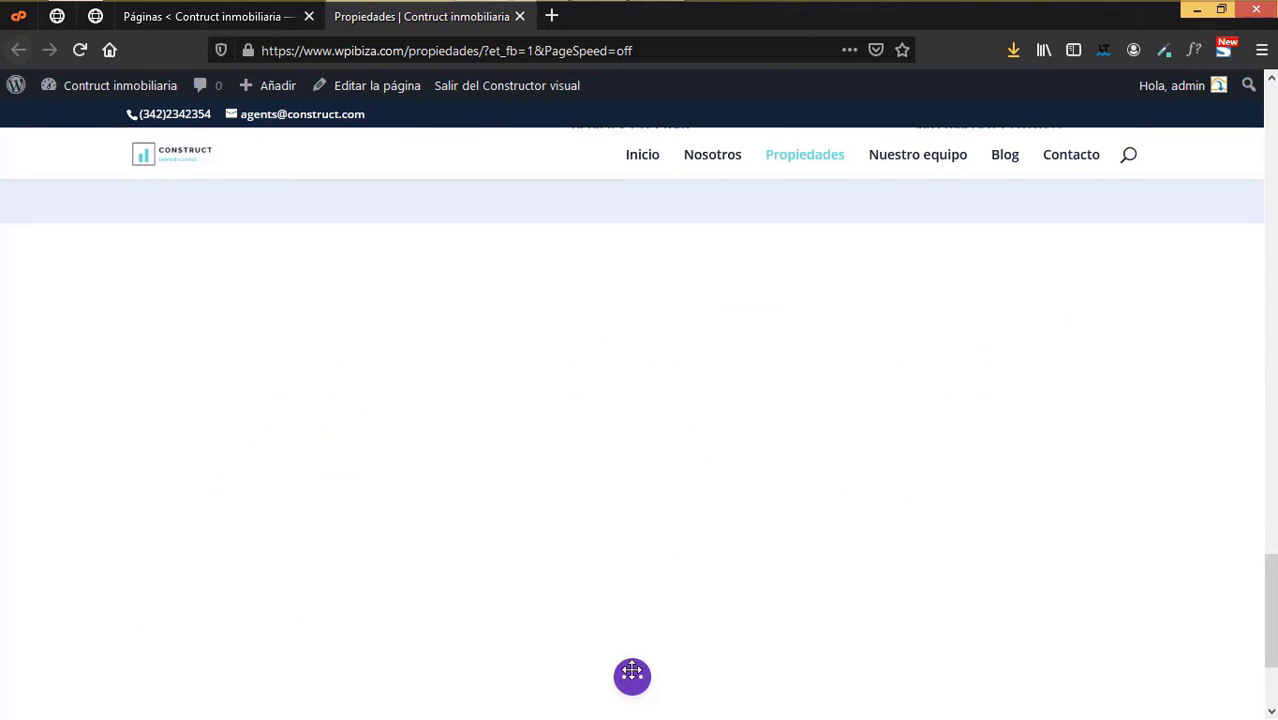
pyautogui.scroll(-3, 684, 389)
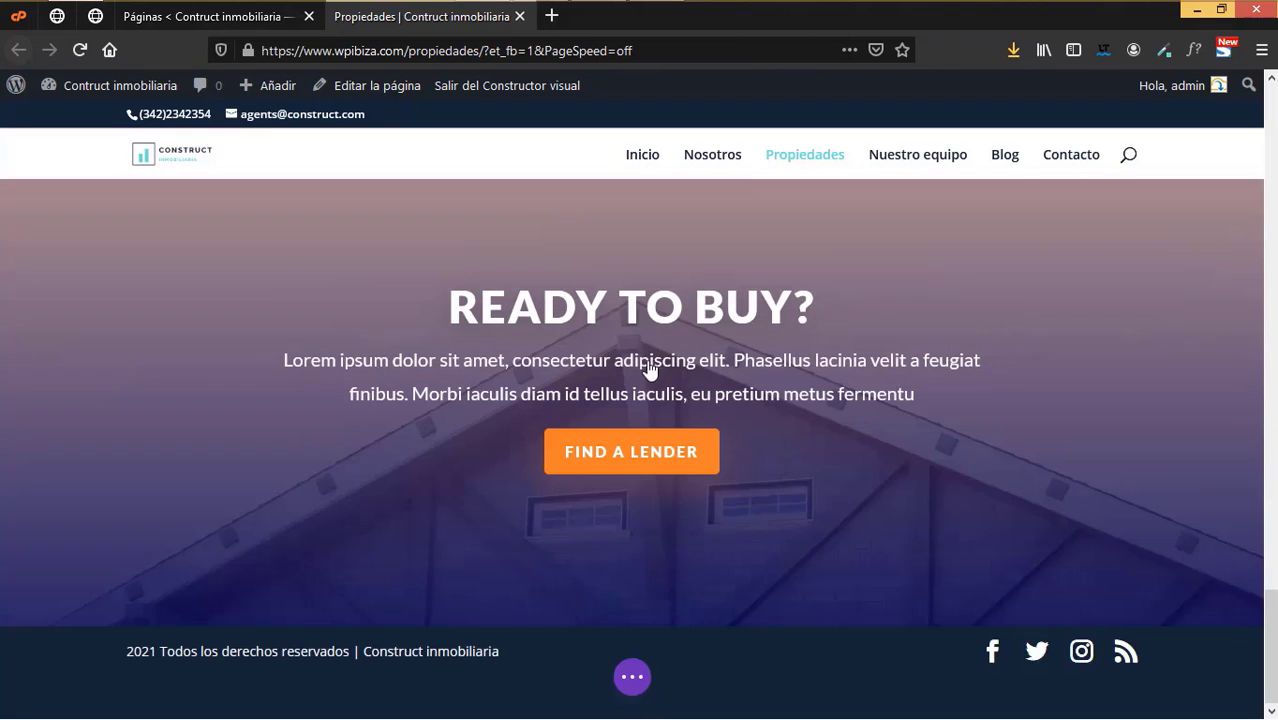
pyautogui.scroll(4, 480, 427)
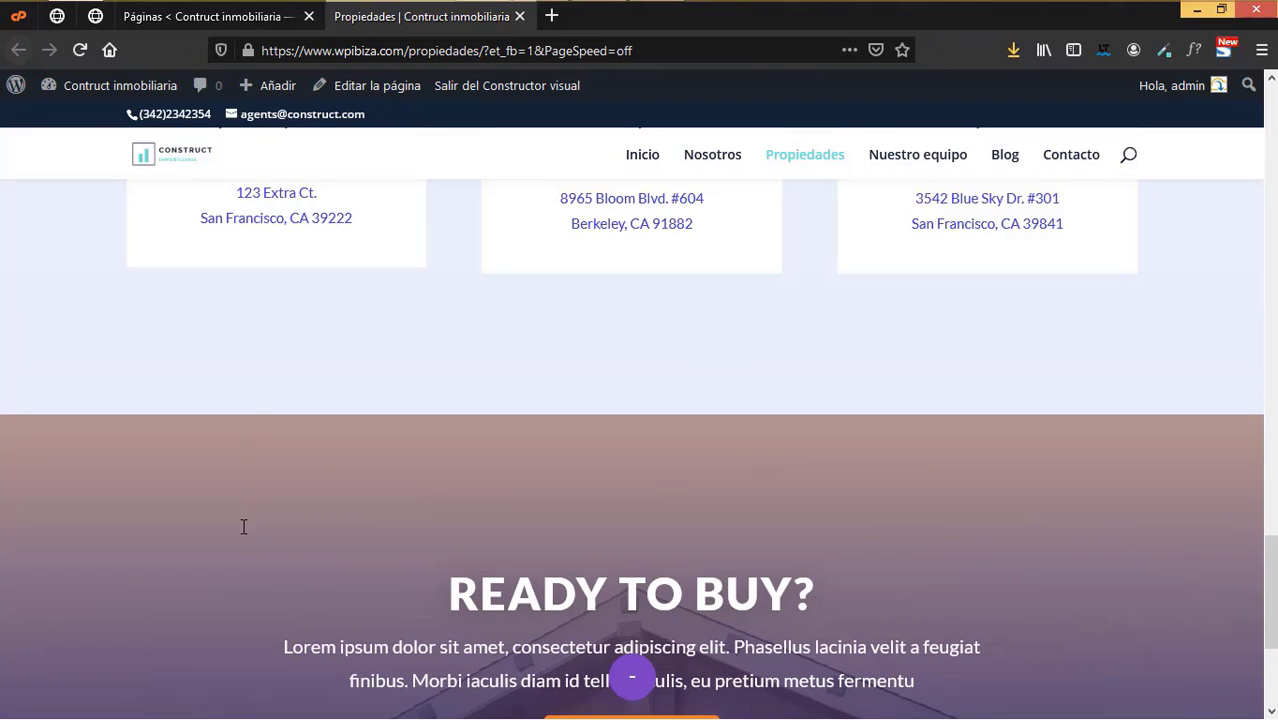
pyautogui.scroll(-2, 243, 526)
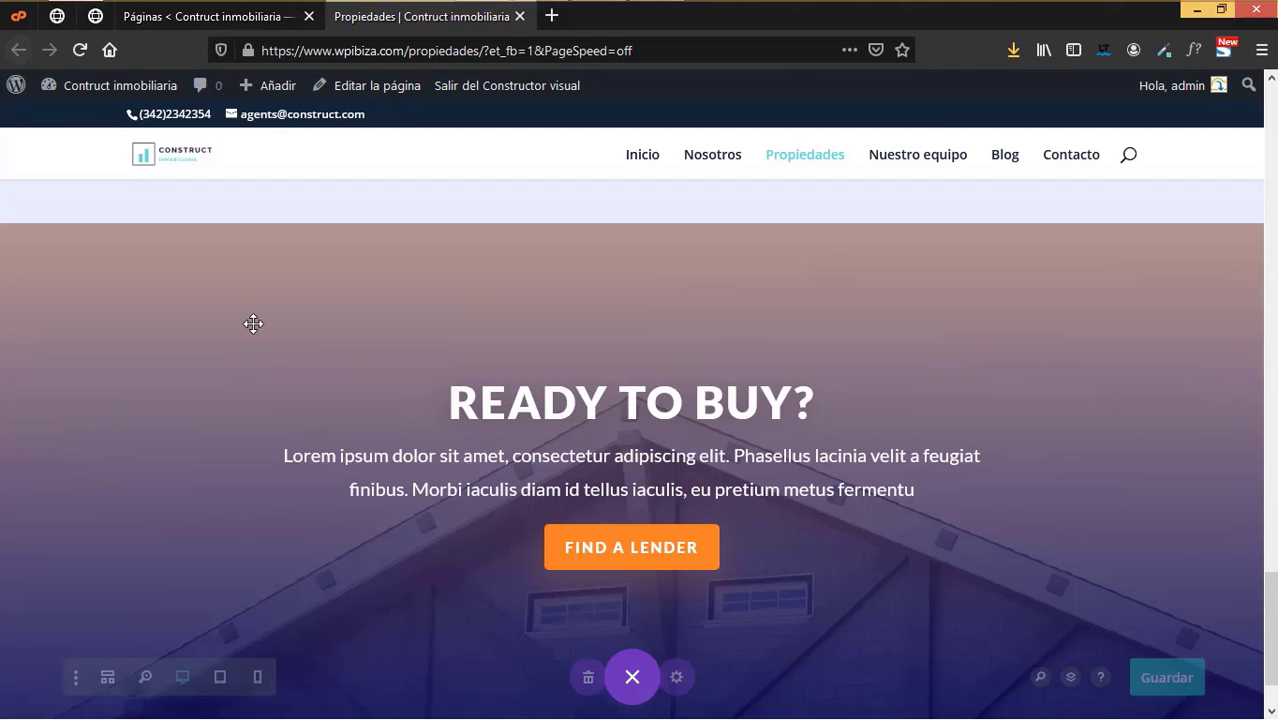
pyautogui.scroll(1, 277, 411)
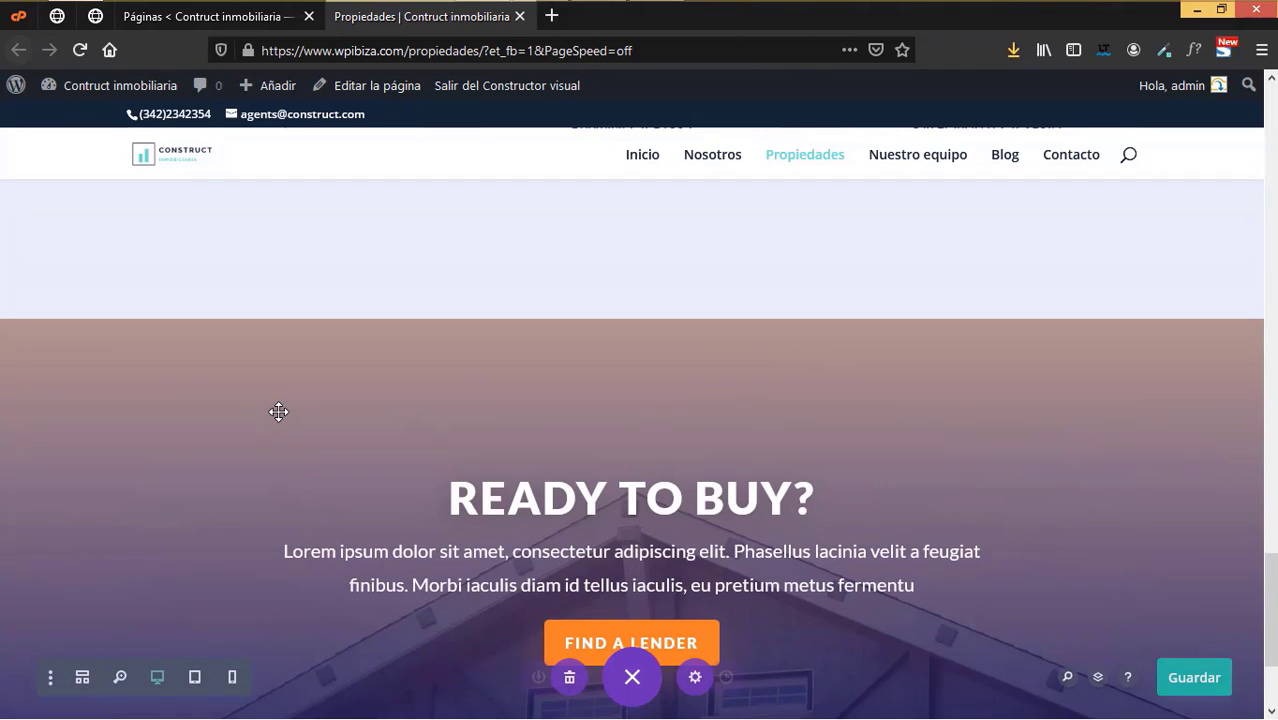
pyautogui.scroll(1, 271, 442)
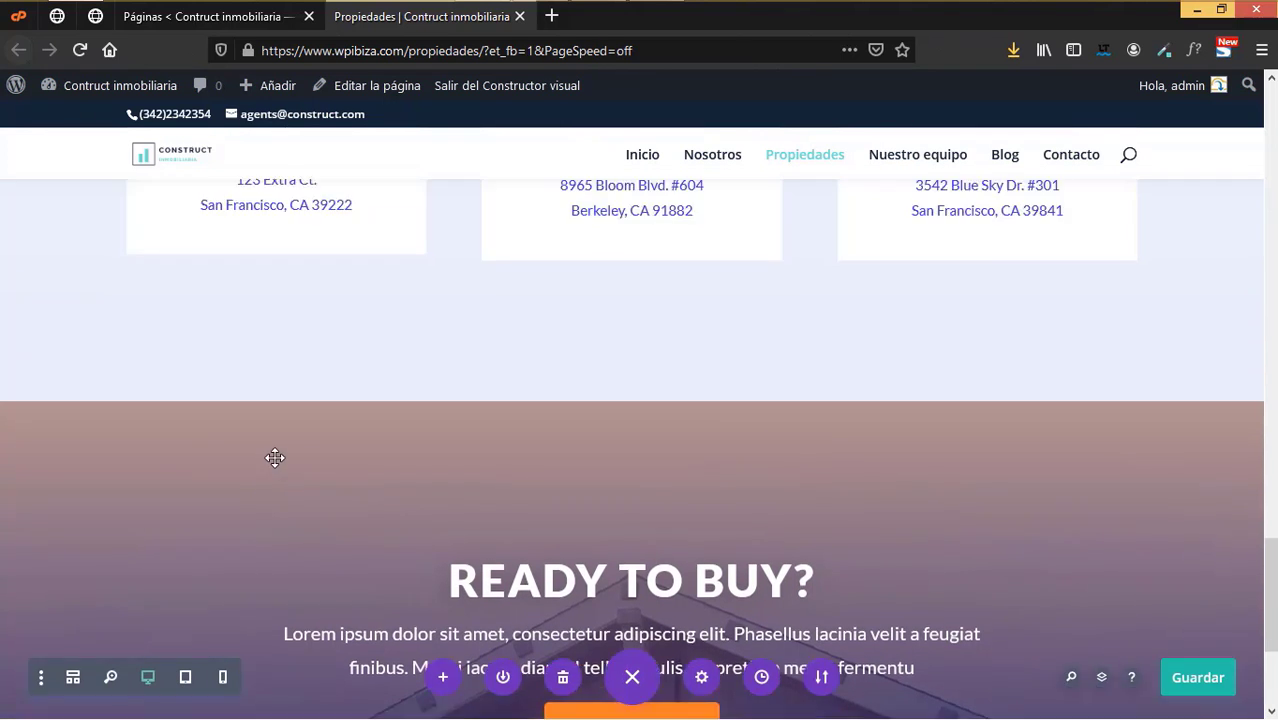
pyautogui.click(127, 397)
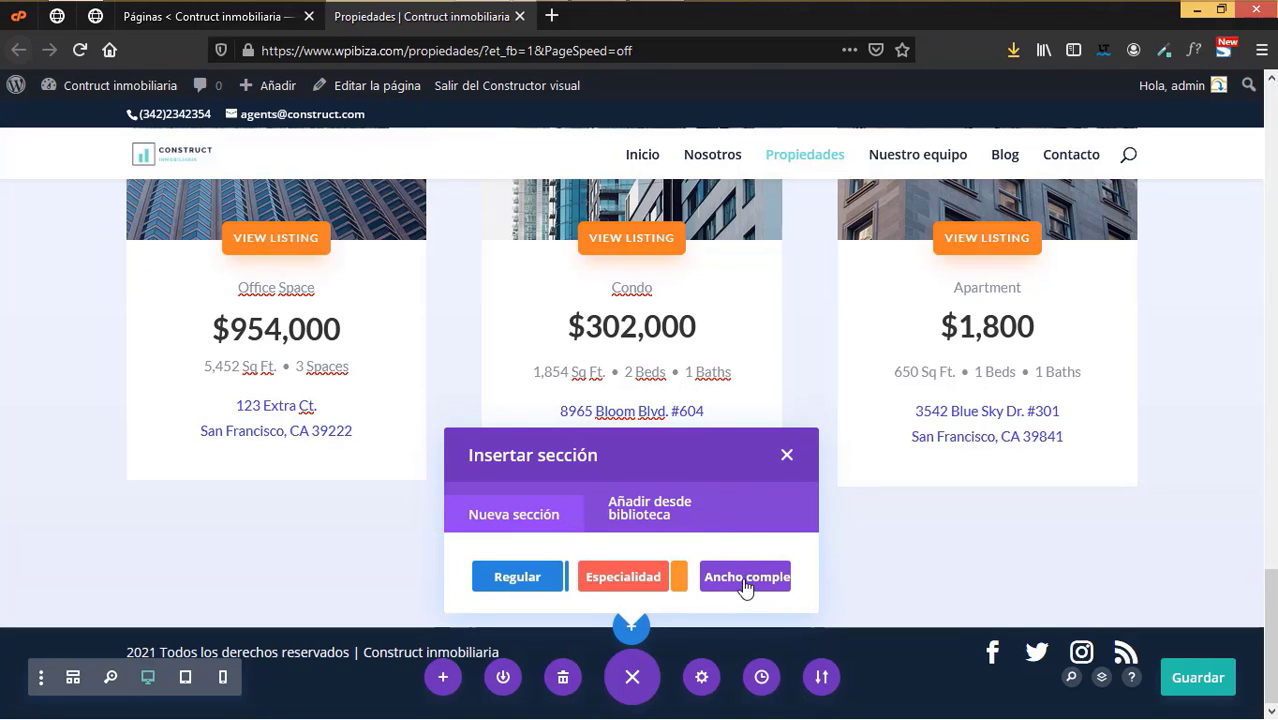
# - Insert the 'llamado a la acción' library section below the listings, save, and close the tab
pyautogui.click(650, 515)
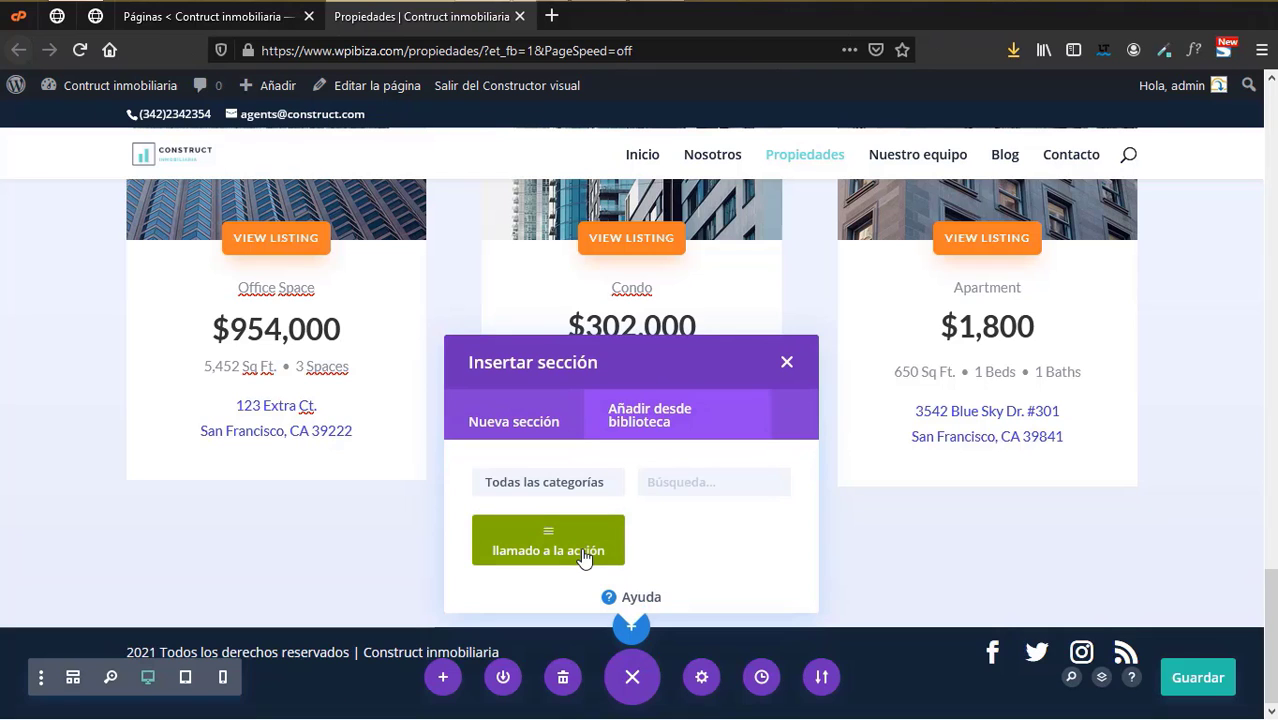
pyautogui.click(585, 555)
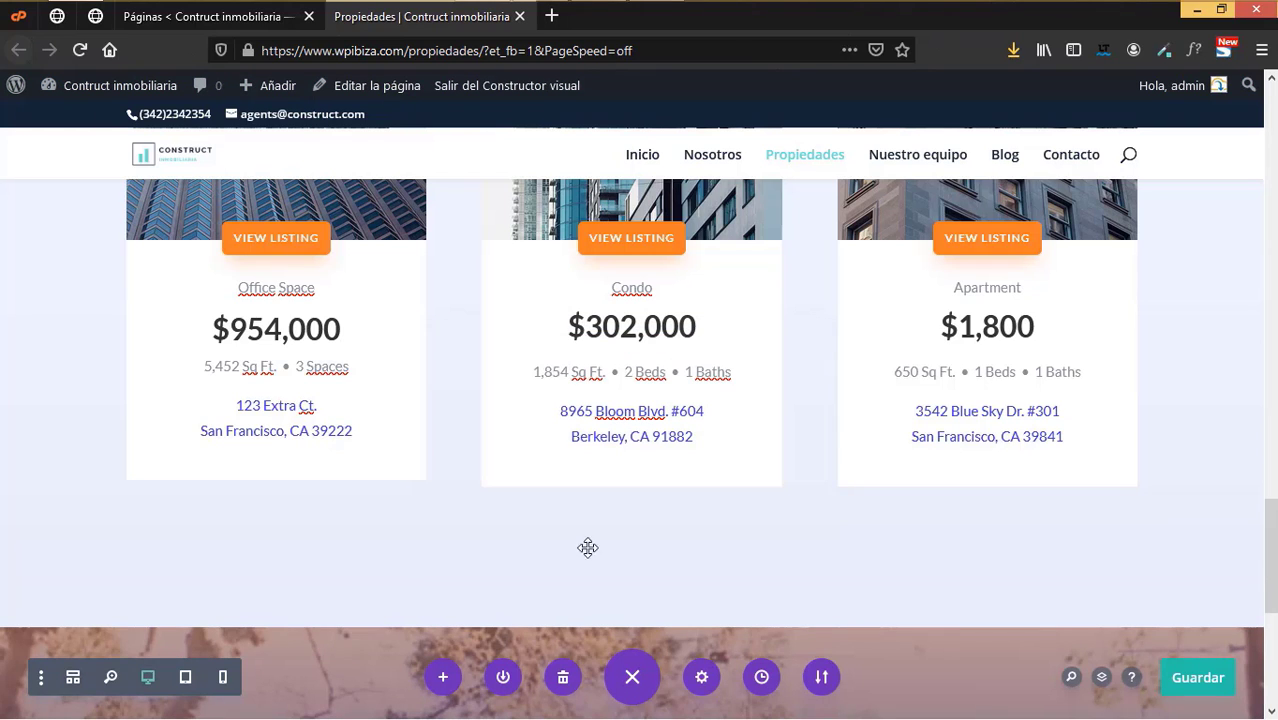
pyautogui.click(1209, 678)
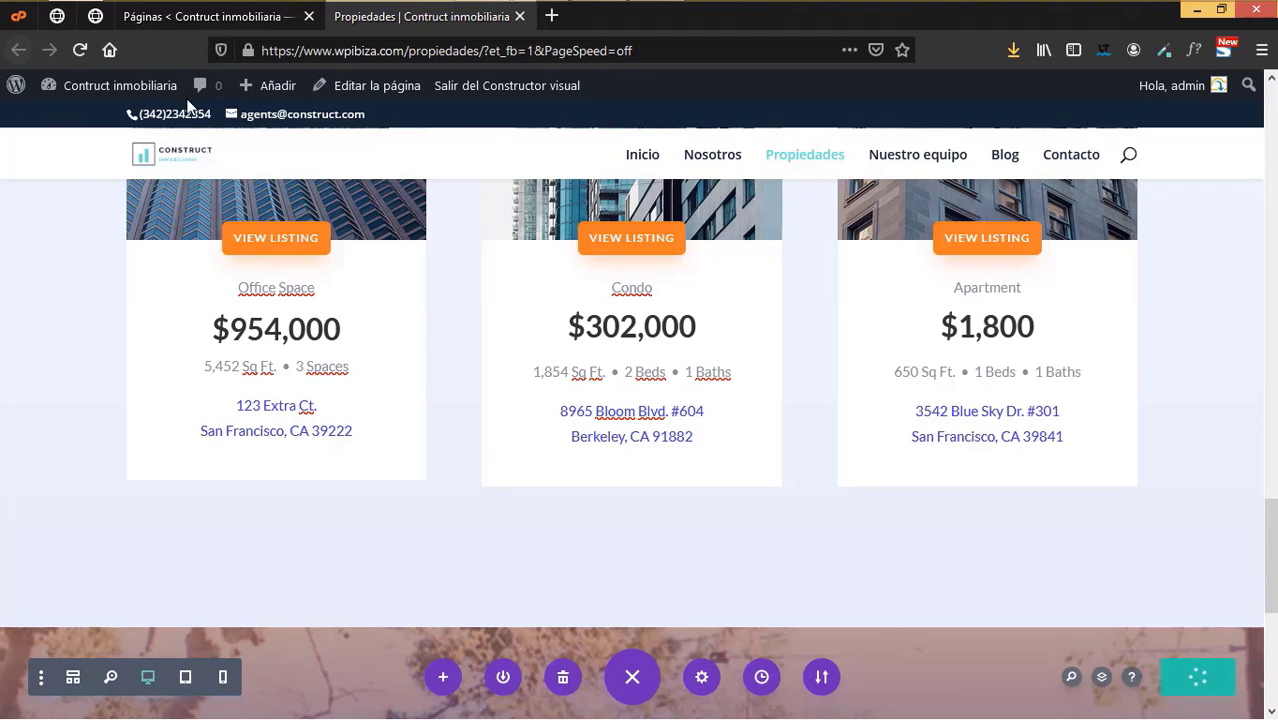
pyautogui.click(519, 16)
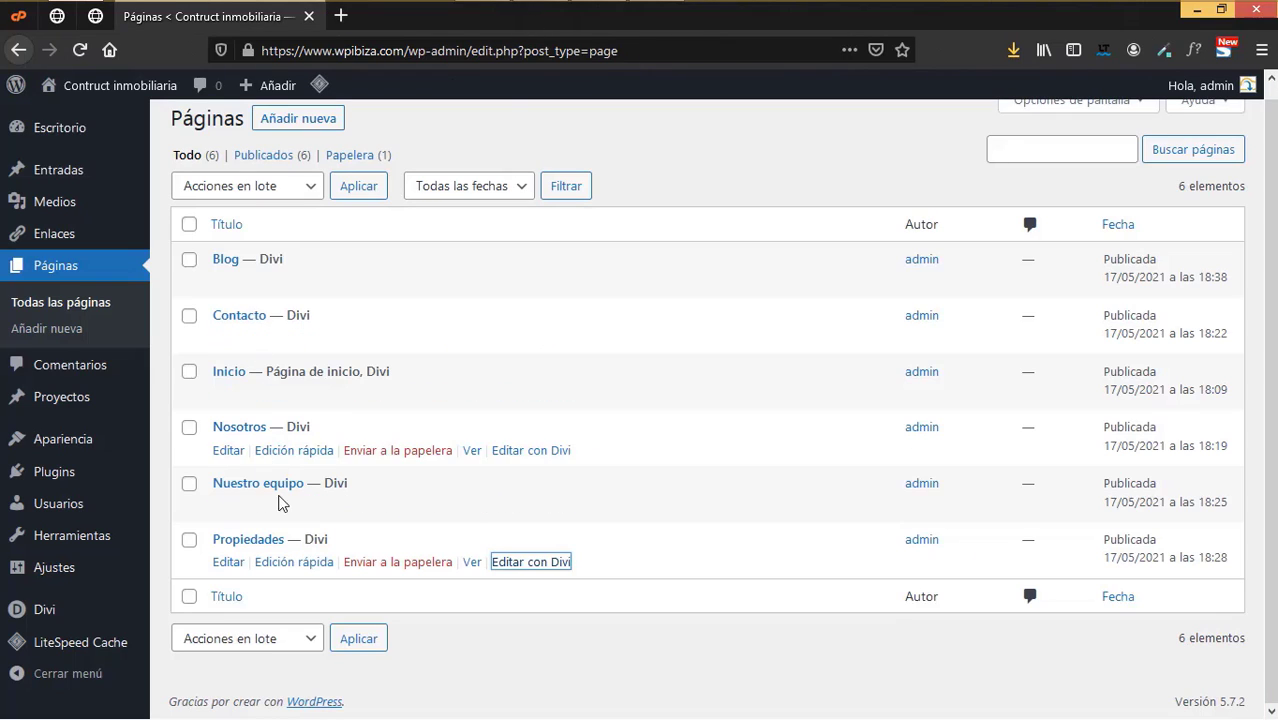
# - Open Nuestro equipo in the Divi builder in a new tab and switch to it
pyautogui.rightClick(533, 505)
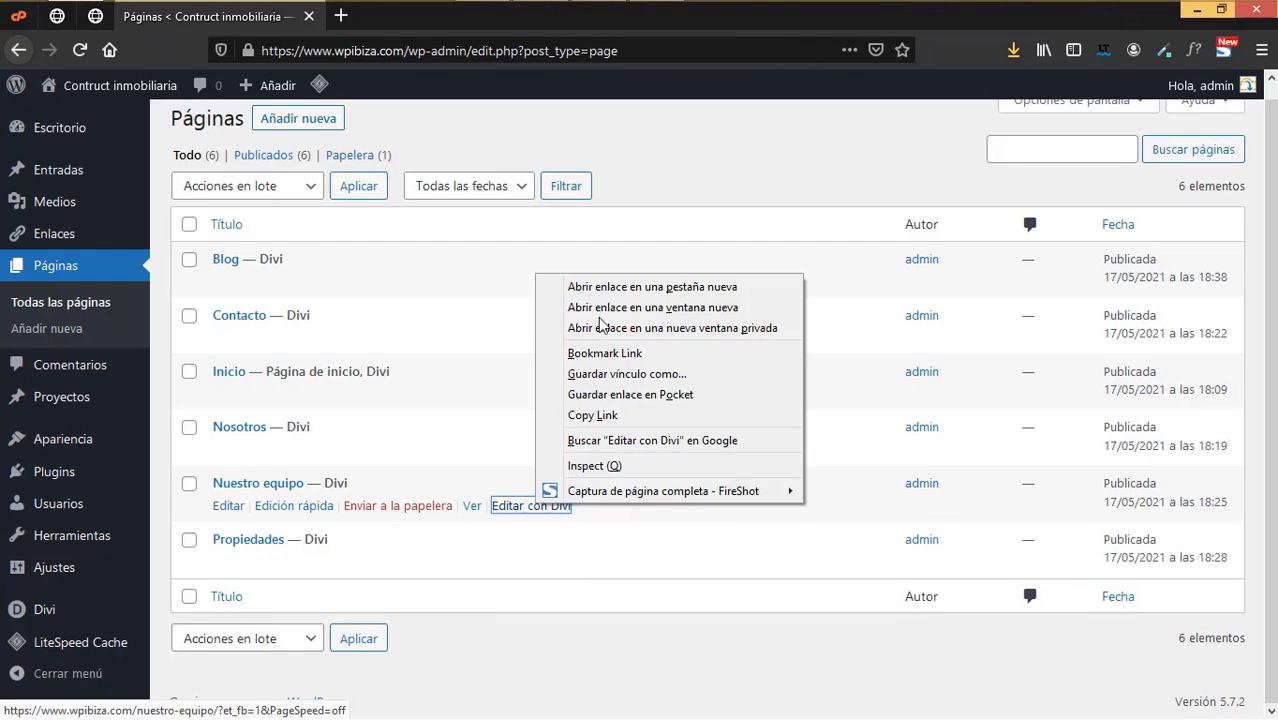
pyautogui.click(612, 287)
pyautogui.hotkey('ctrl', 'Tab')
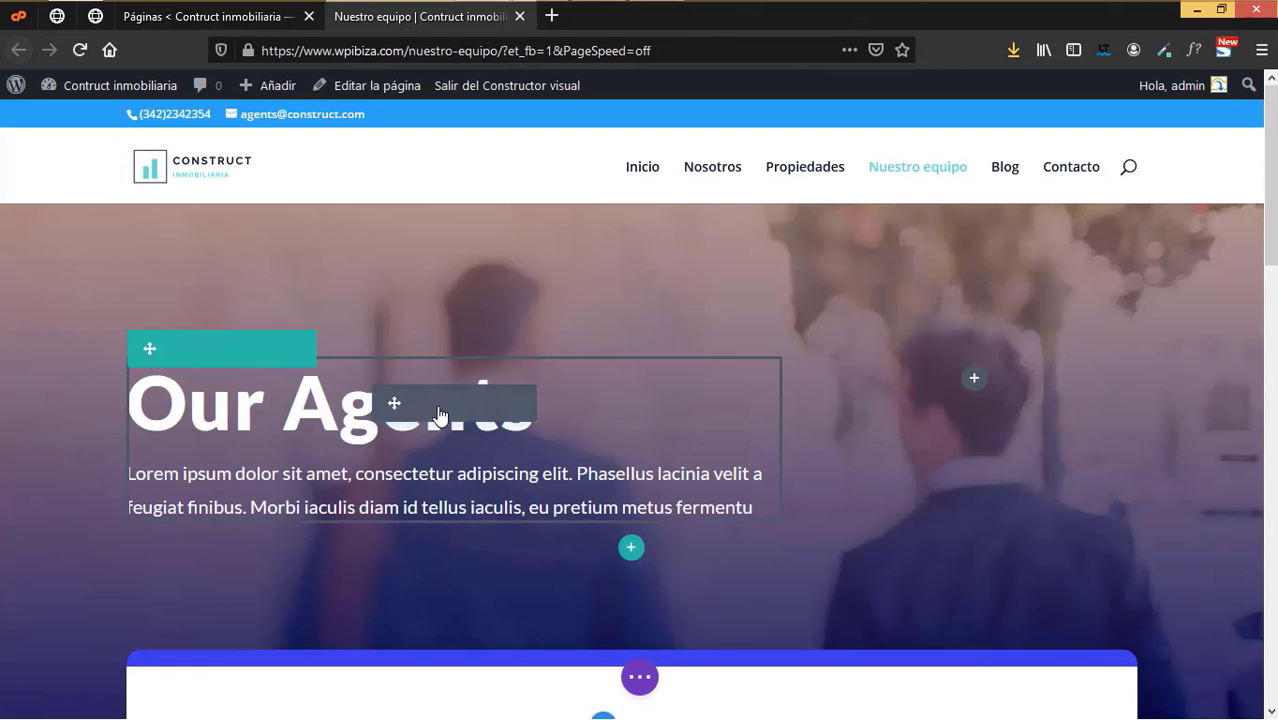
# - Duplicate the 'Our Agents' hero text and change the copy's heading to 'Nuestro equipo'
pyautogui.click(445, 404)
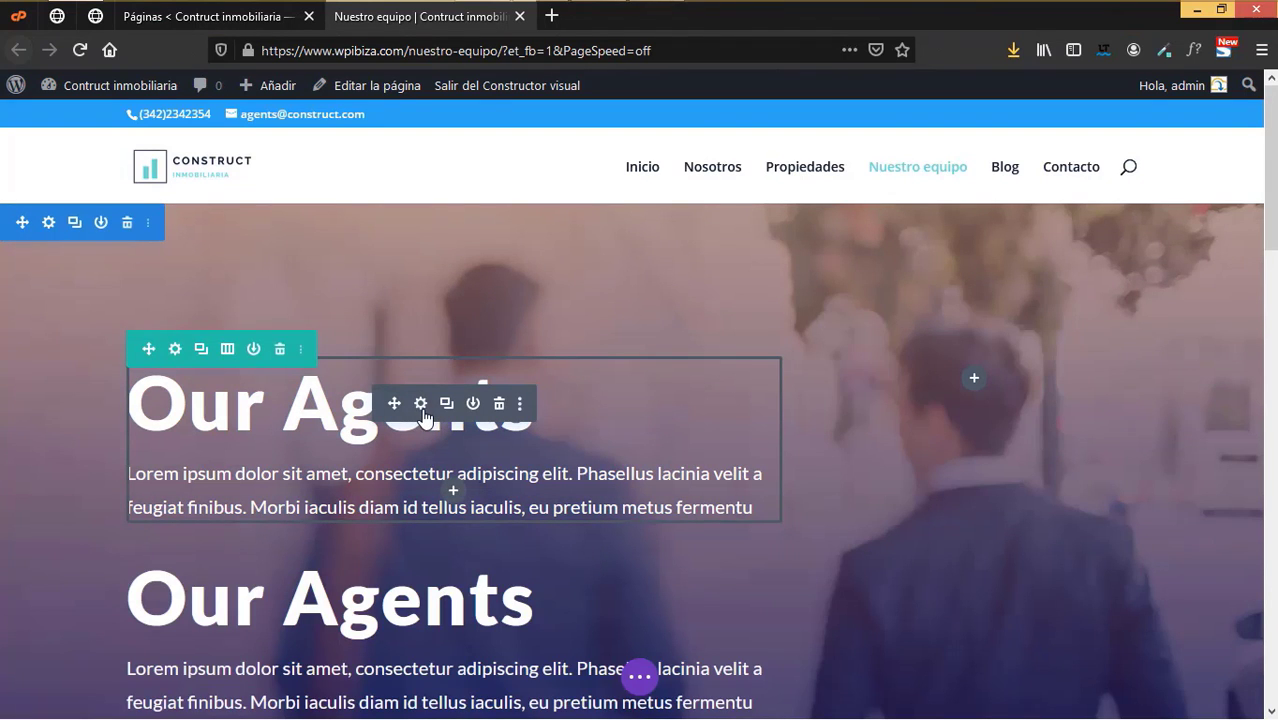
pyautogui.click(533, 497)
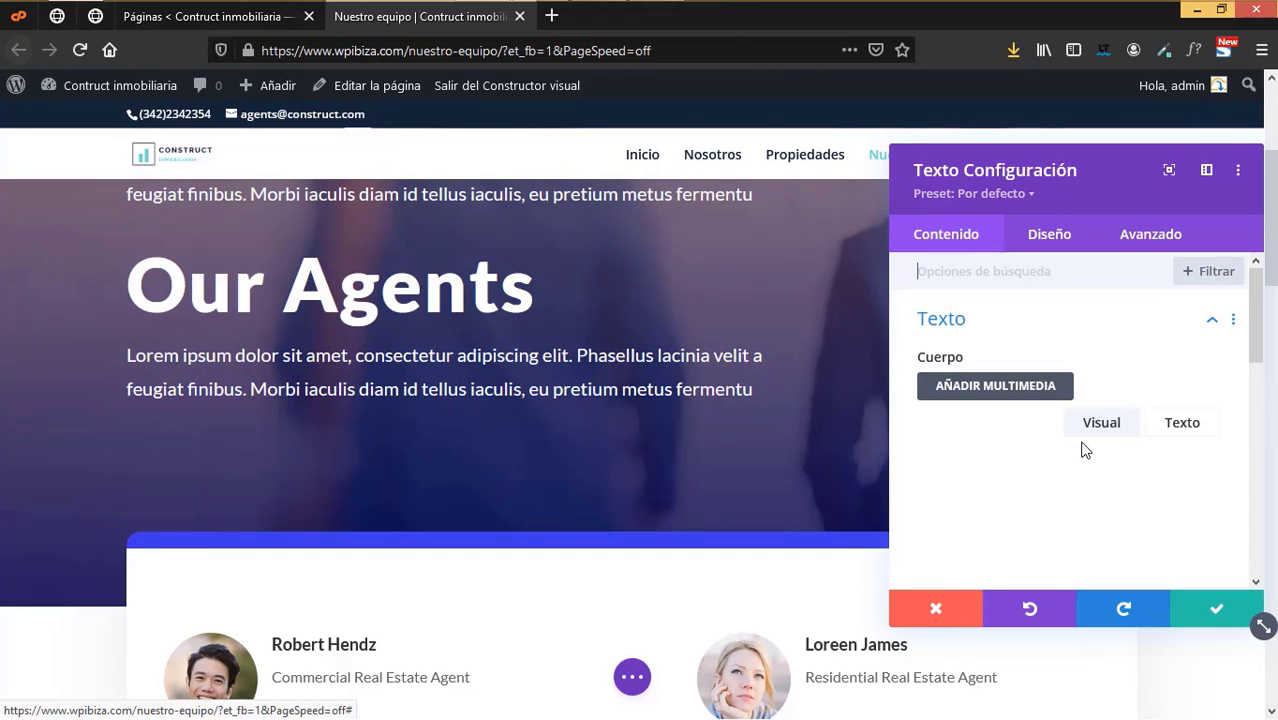
pyautogui.tripleClick(1000, 585)
pyautogui.write('Nuestro equipo')
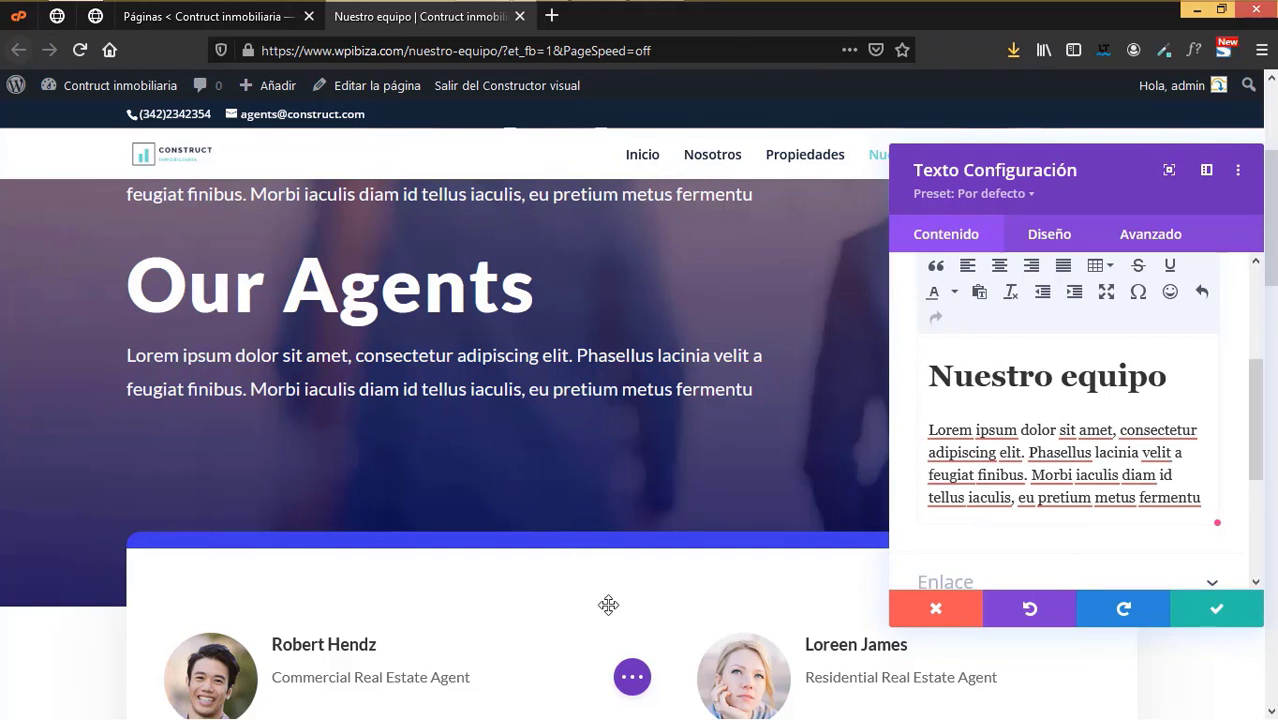
pyautogui.scroll(-2, 608, 604)
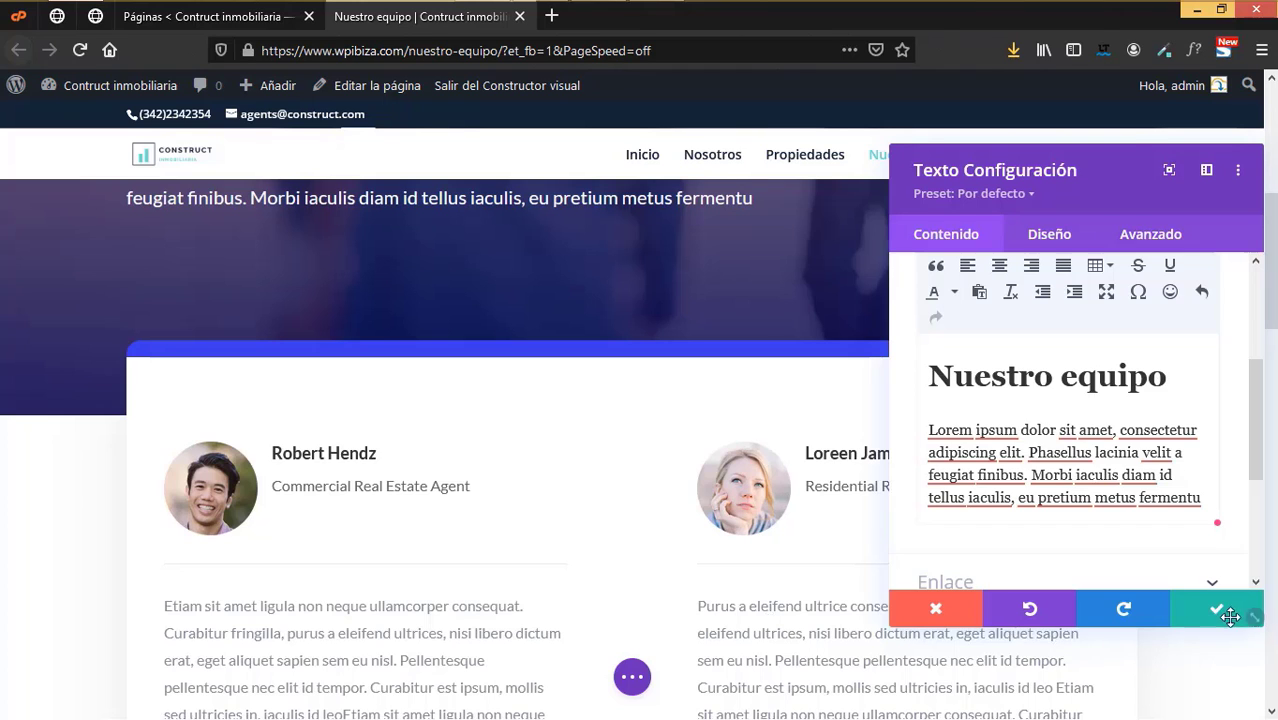
pyautogui.click(1218, 609)
pyautogui.scroll(-1, 161, 431)
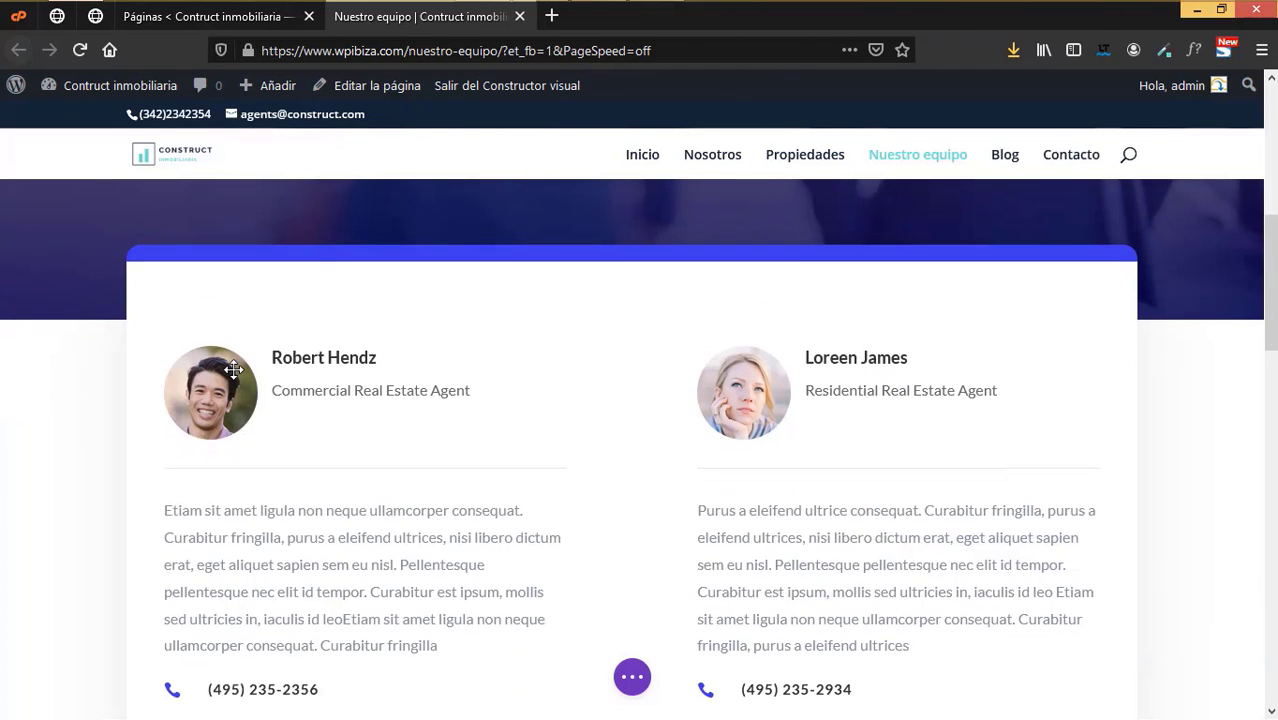
pyautogui.moveTo(334, 366)
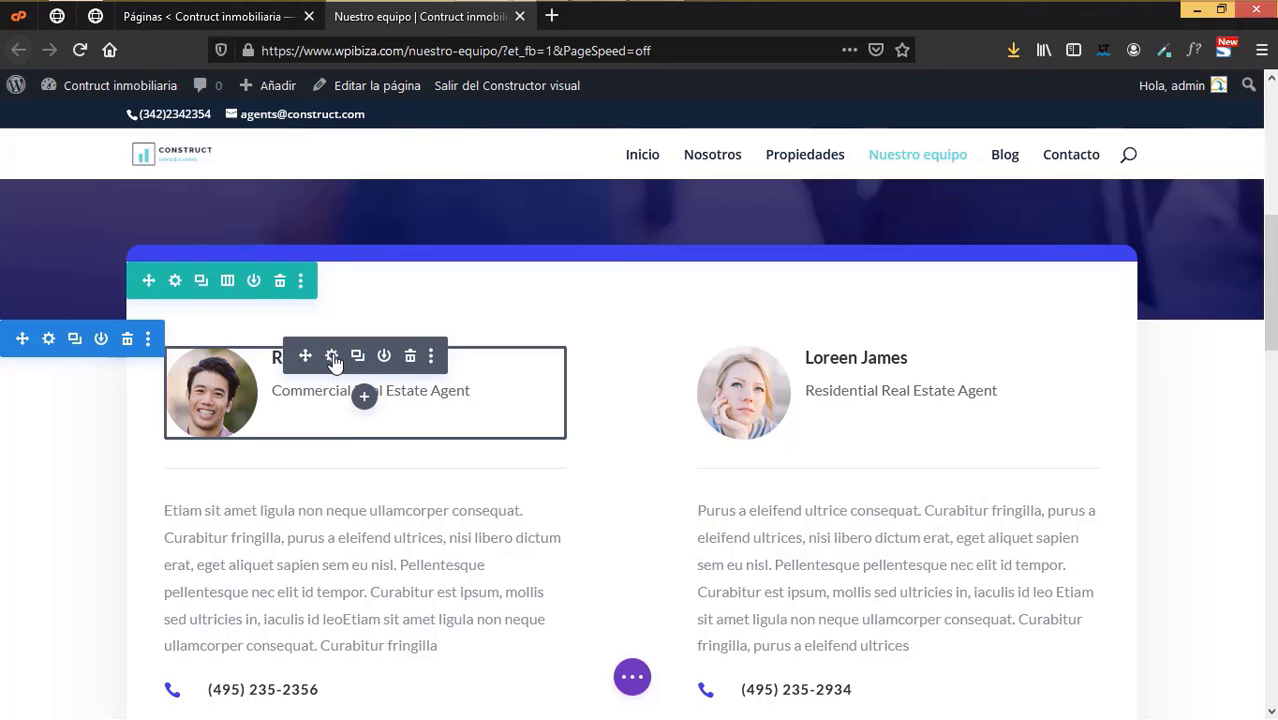
# - Inspect the first agent card's title and image settings unchanged, then reveal the page-wide builder bar
pyautogui.click(332, 357)
pyautogui.click(932, 397)
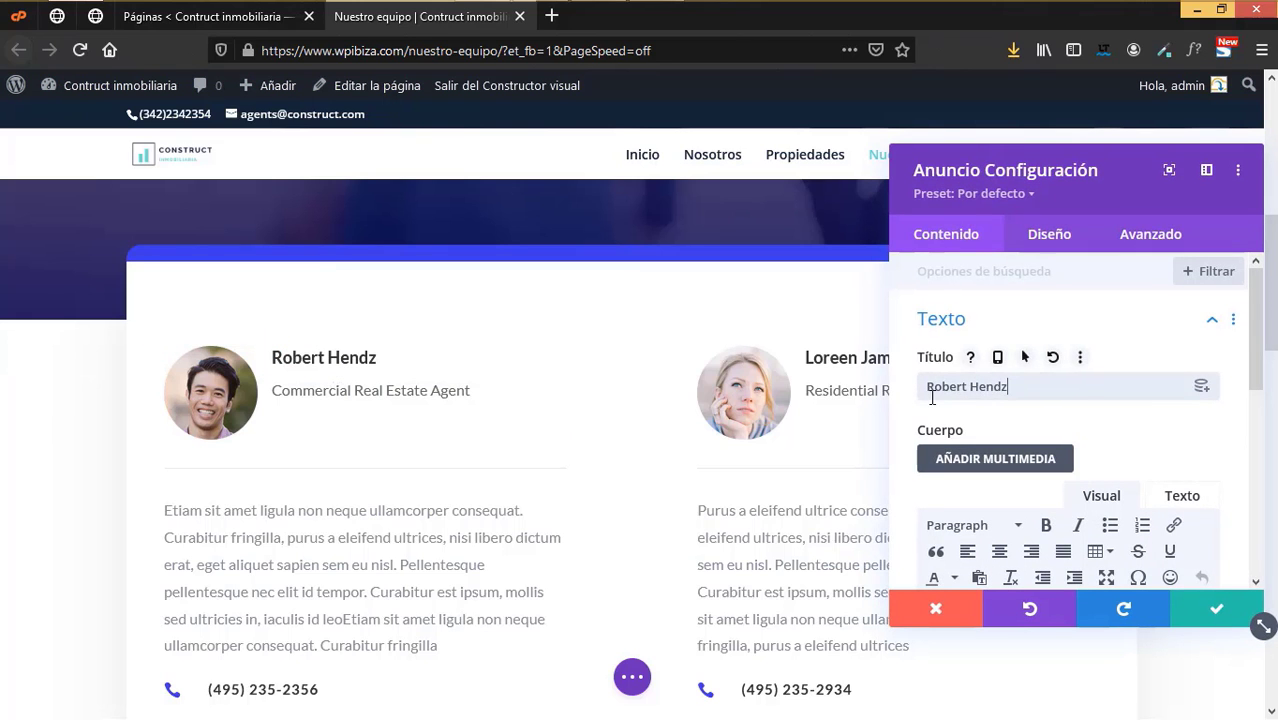
pyautogui.scroll(-4, 990, 560)
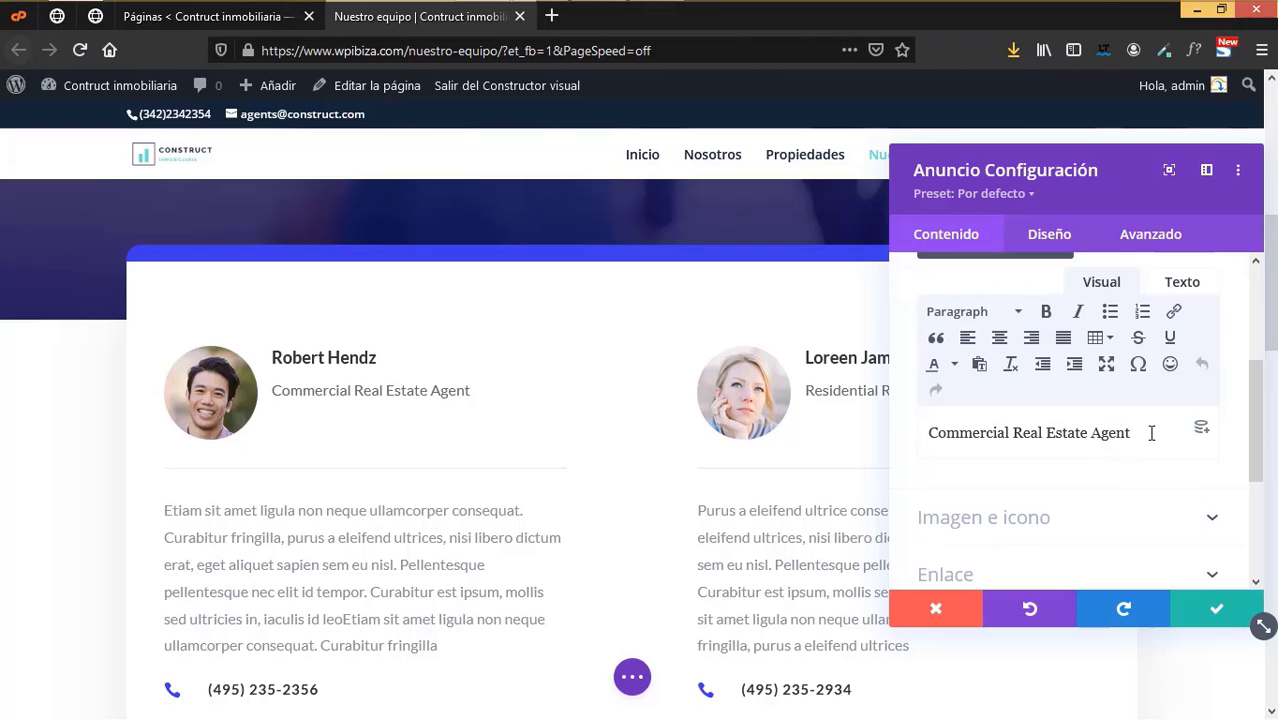
pyautogui.scroll(-2, 1150, 445)
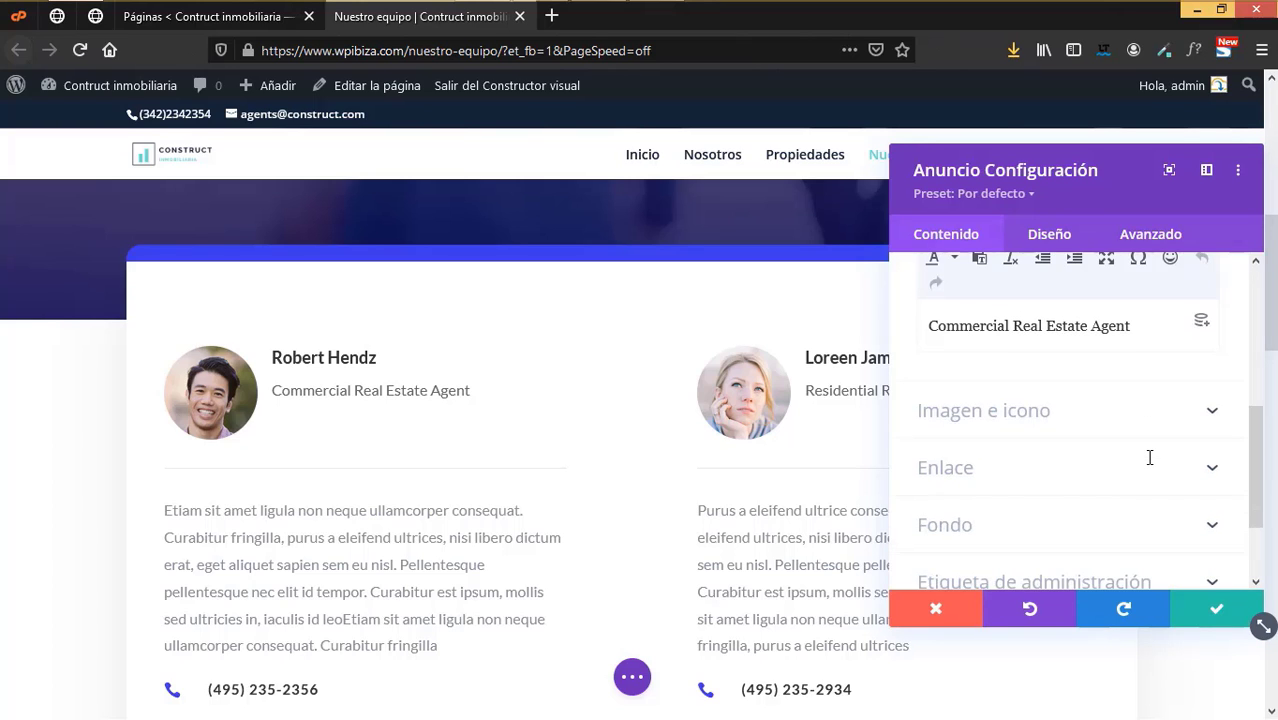
pyautogui.click(1043, 419)
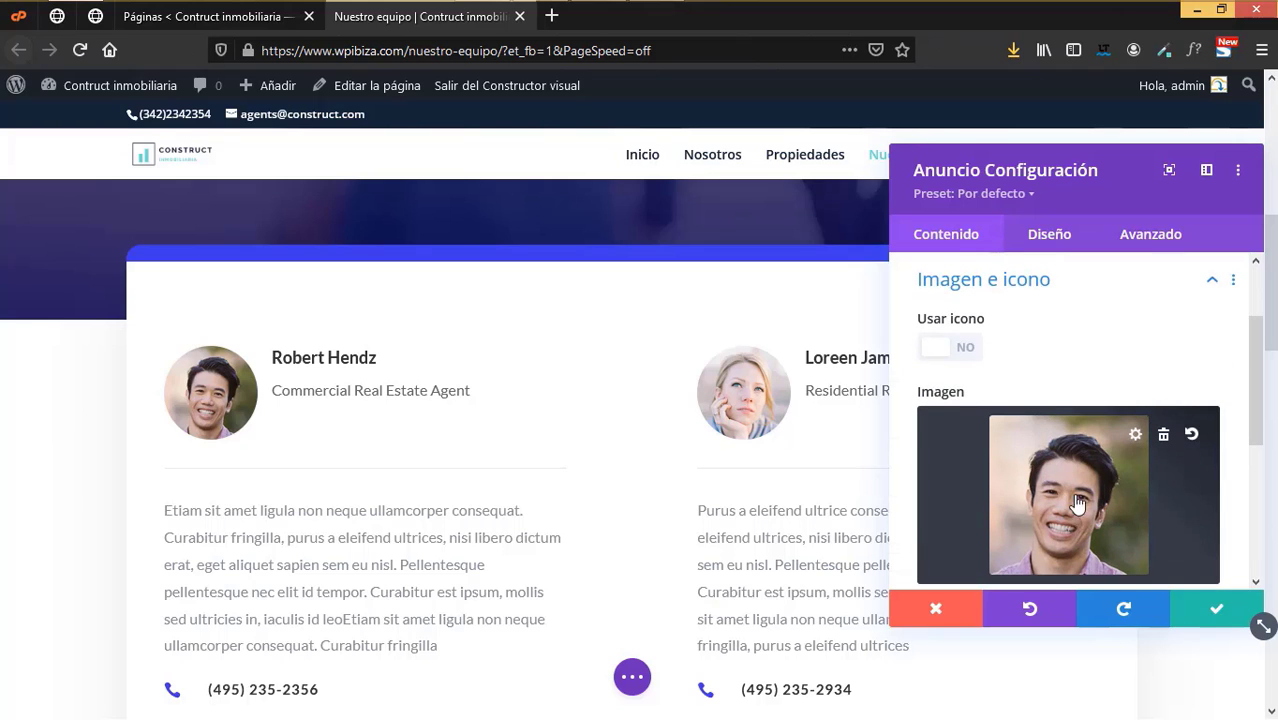
pyautogui.scroll(-5, 1078, 520)
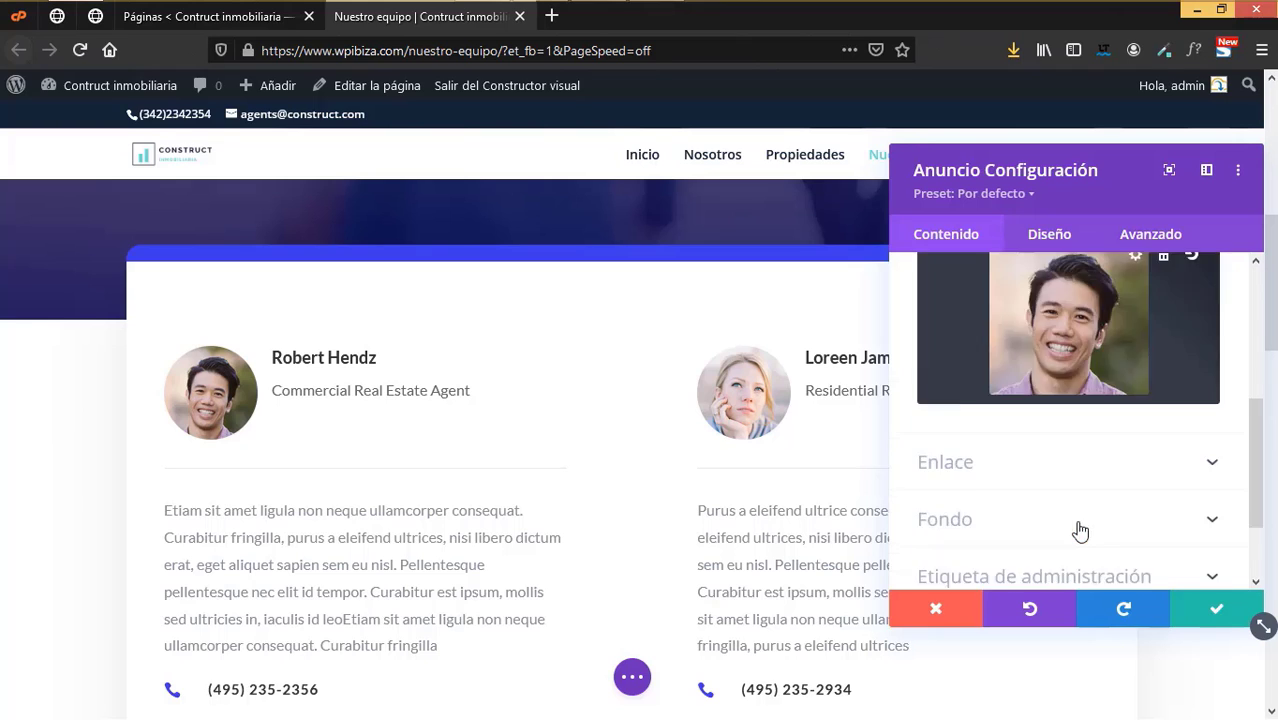
pyautogui.click(1214, 618)
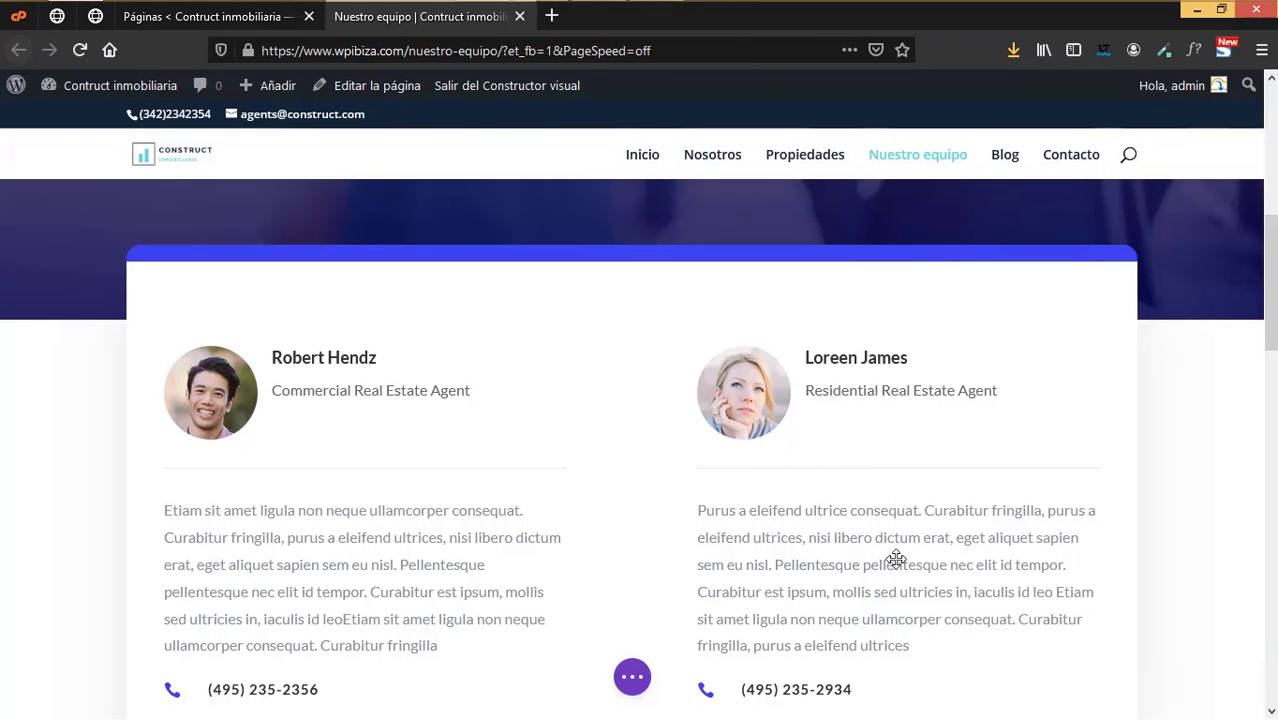
pyautogui.scroll(-3, 896, 560)
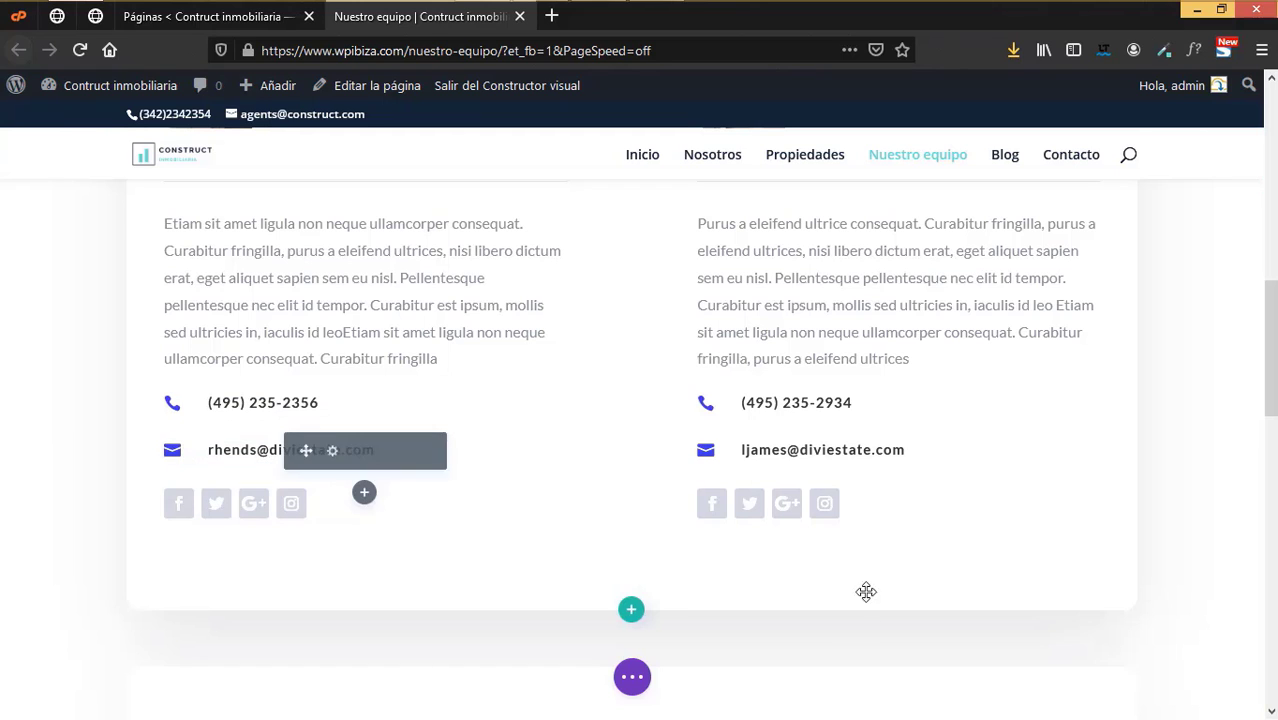
pyautogui.click(632, 677)
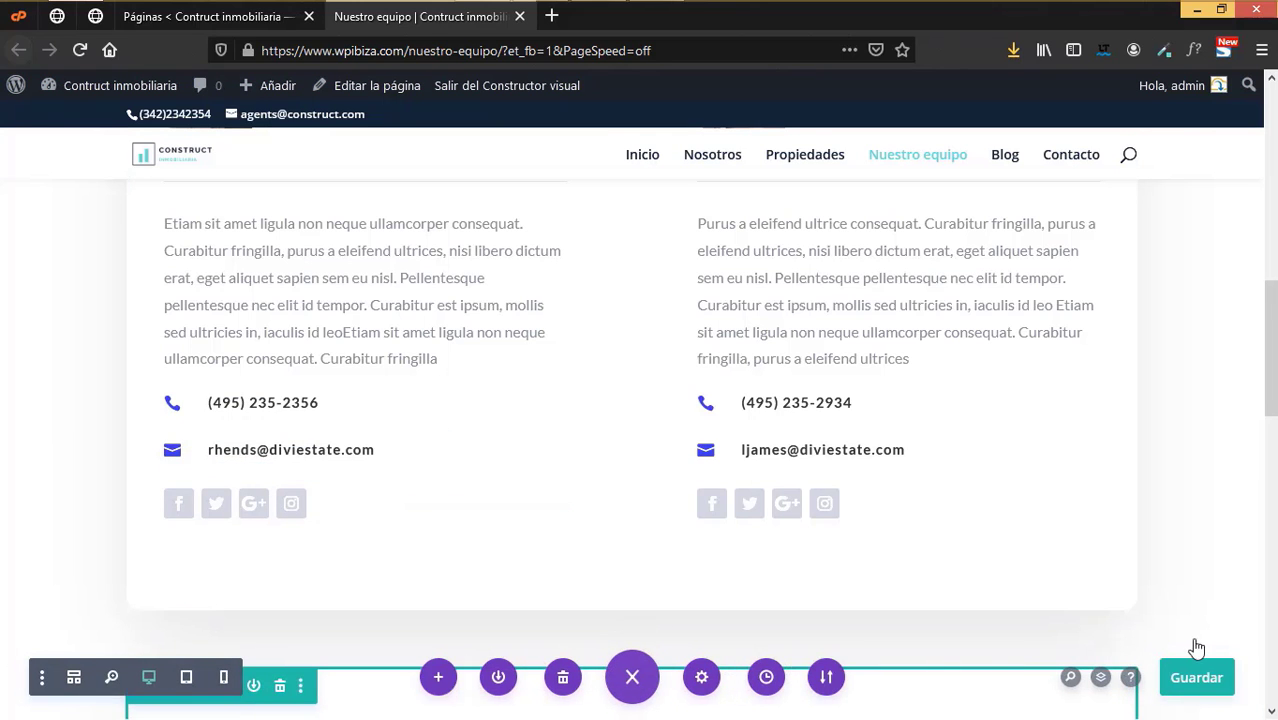
# - Save the Nuestro equipo page in Divi and close its browser tab
pyautogui.click(1184, 677)
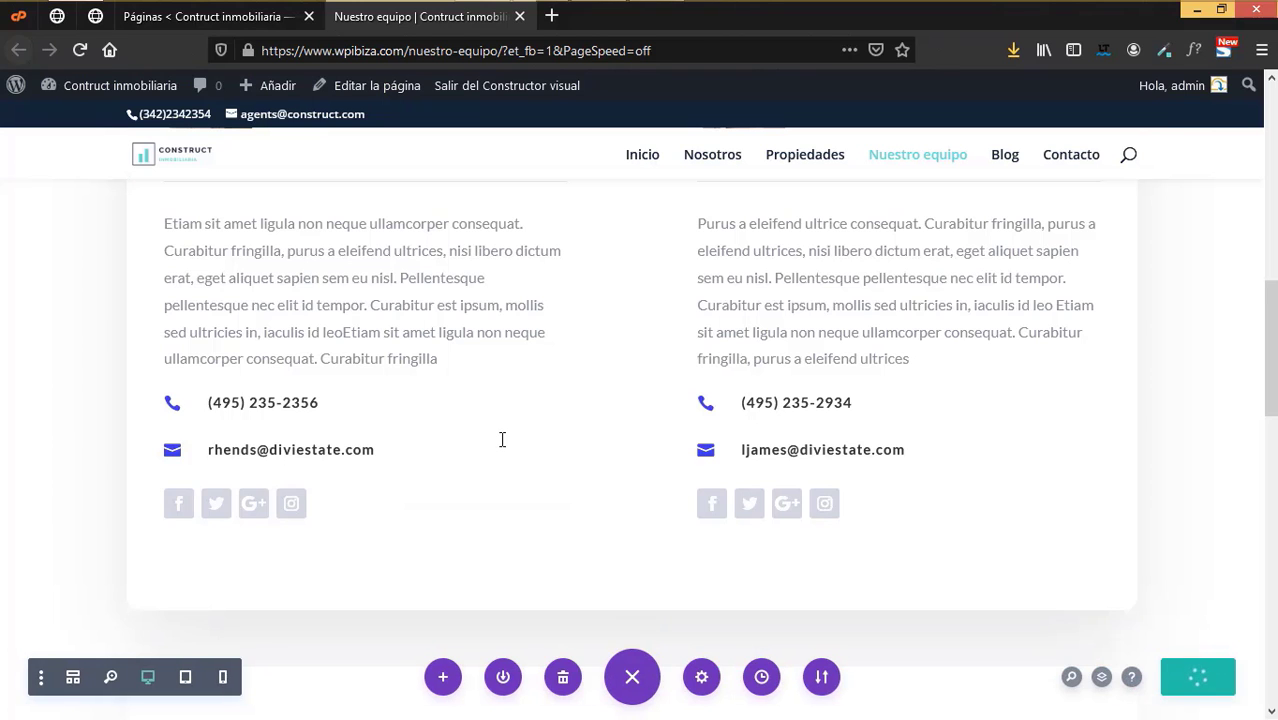
pyautogui.scroll(10, 502, 440)
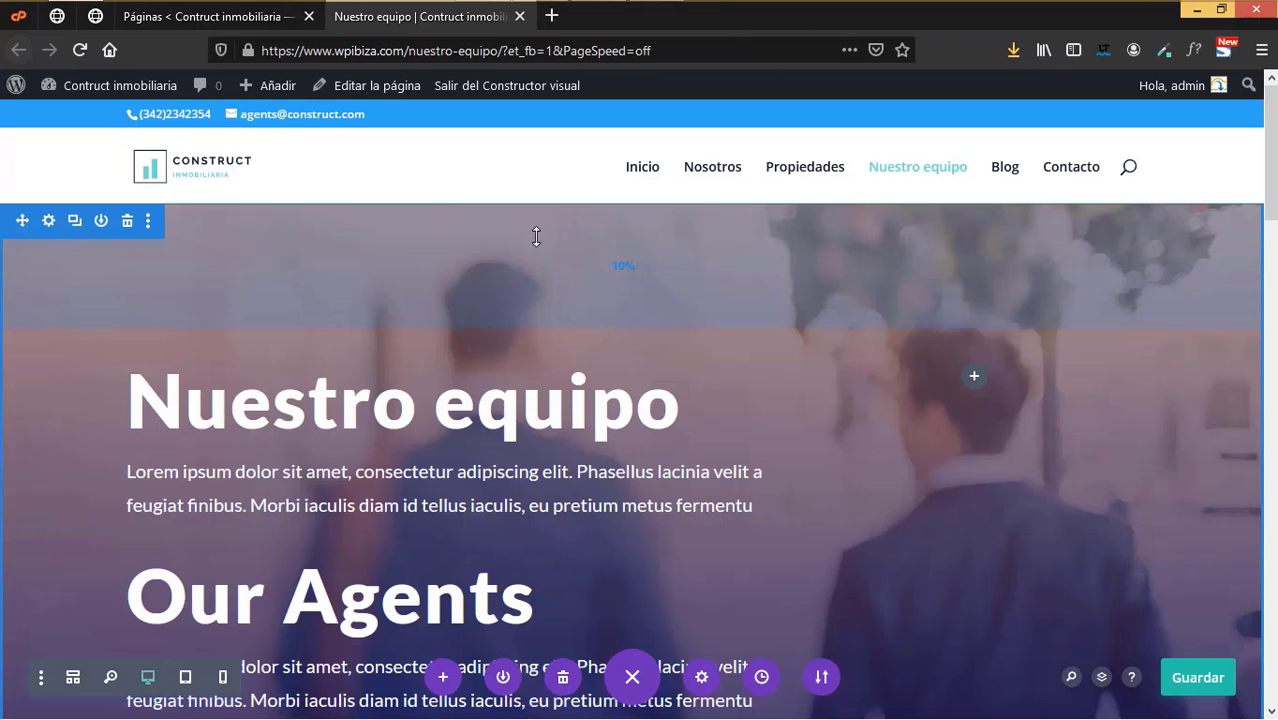
pyautogui.click(519, 17)
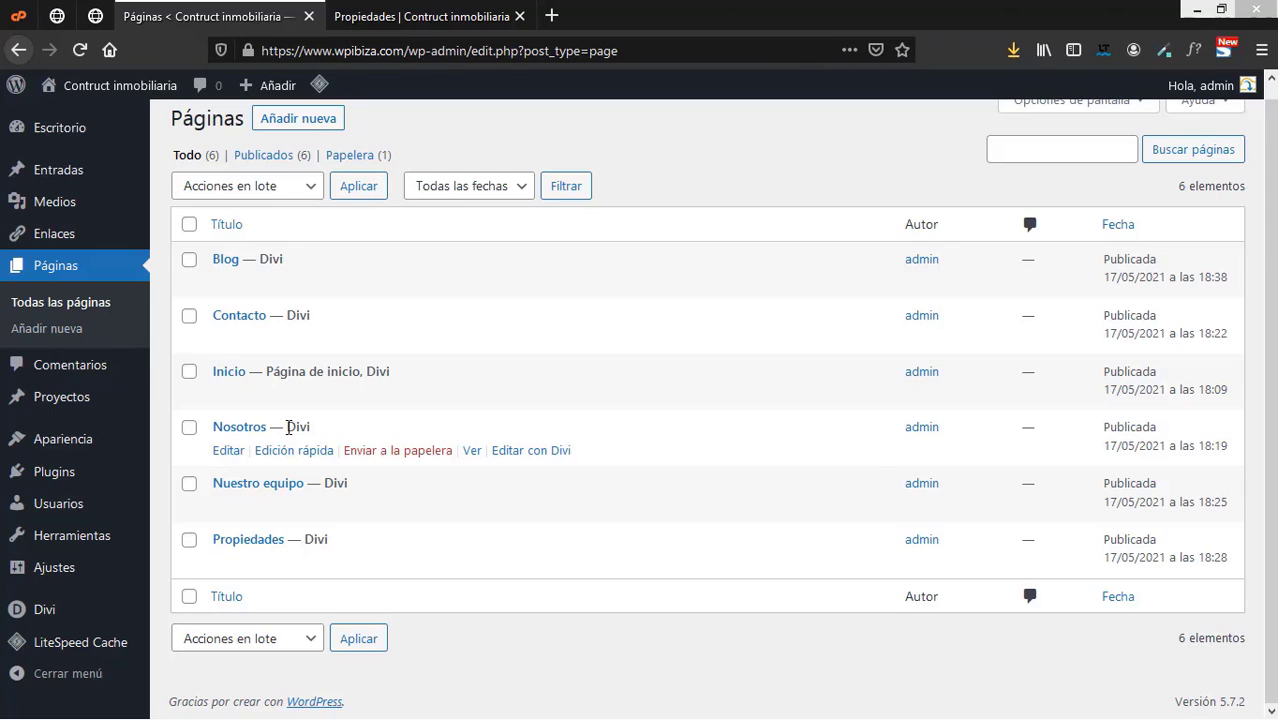
# - Switch to the live Propiedades page and open the middle home's listing among the $989,000–$1,012,895 homes
pyautogui.hotkey('ctrl', 'Tab')
pyautogui.scroll(-8, 709, 427)
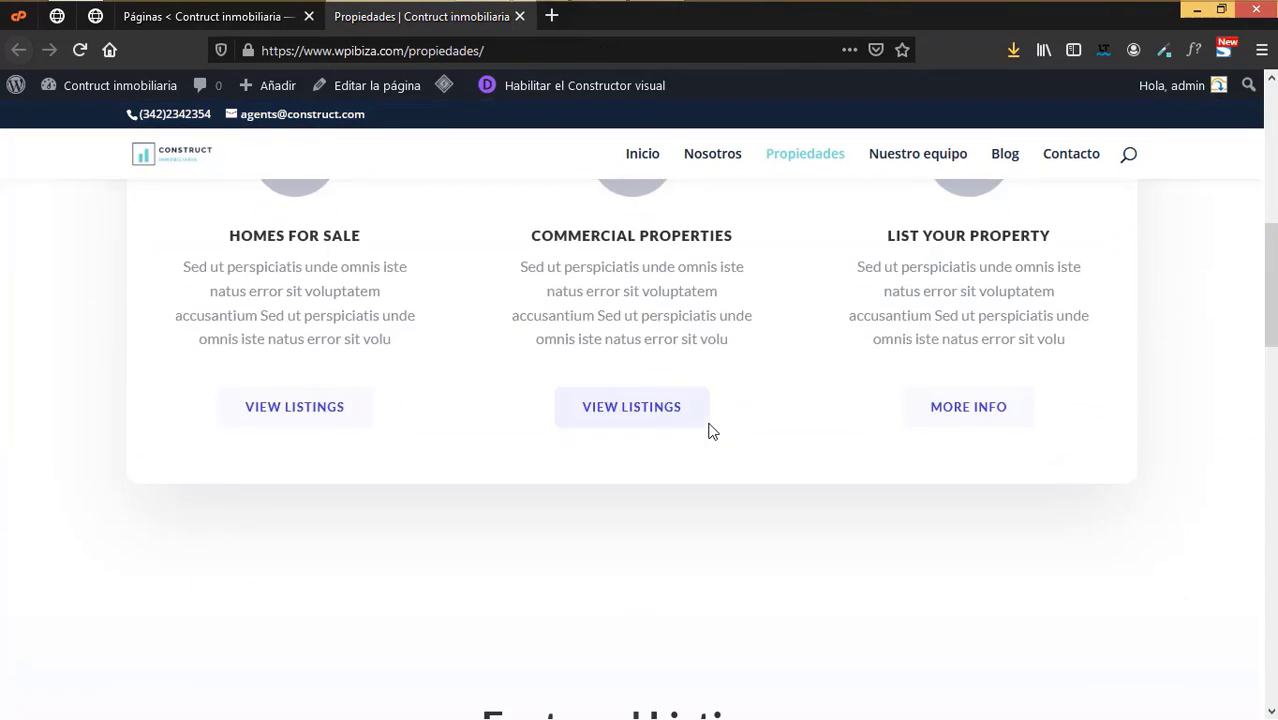
pyautogui.scroll(-7, 709, 427)
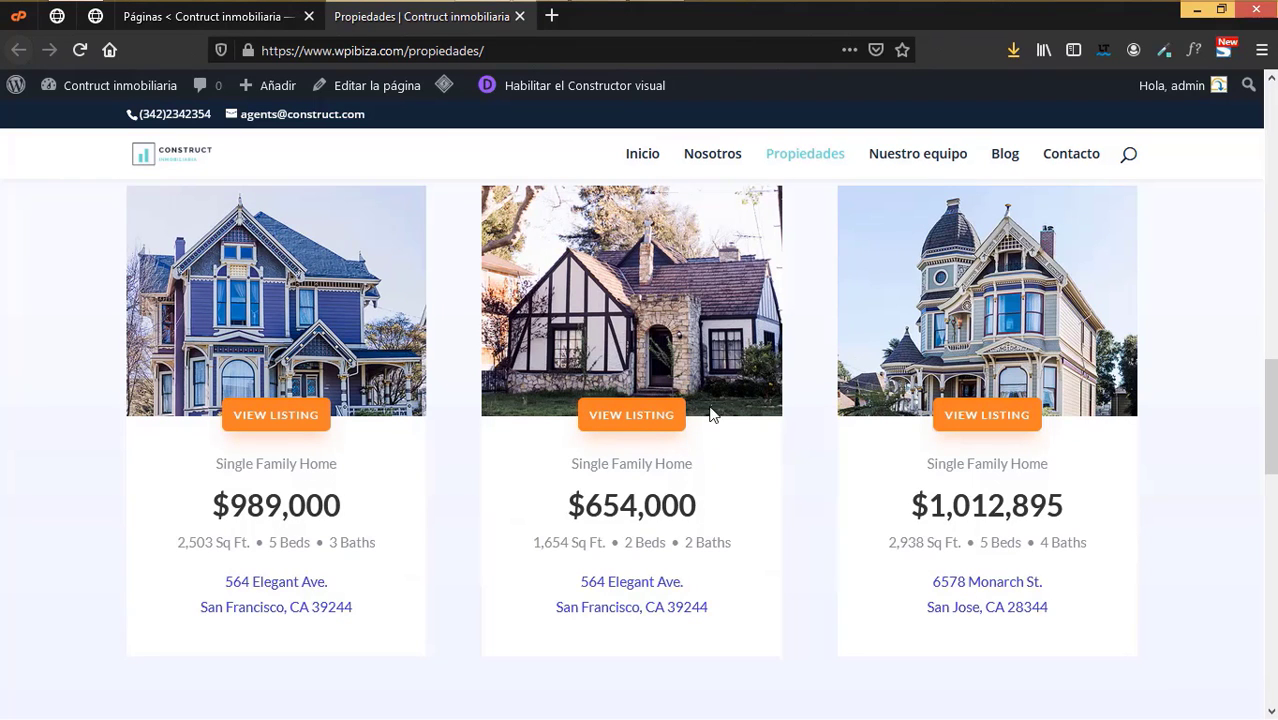
pyautogui.click(612, 426)
pyautogui.scroll(-2, 578, 471)
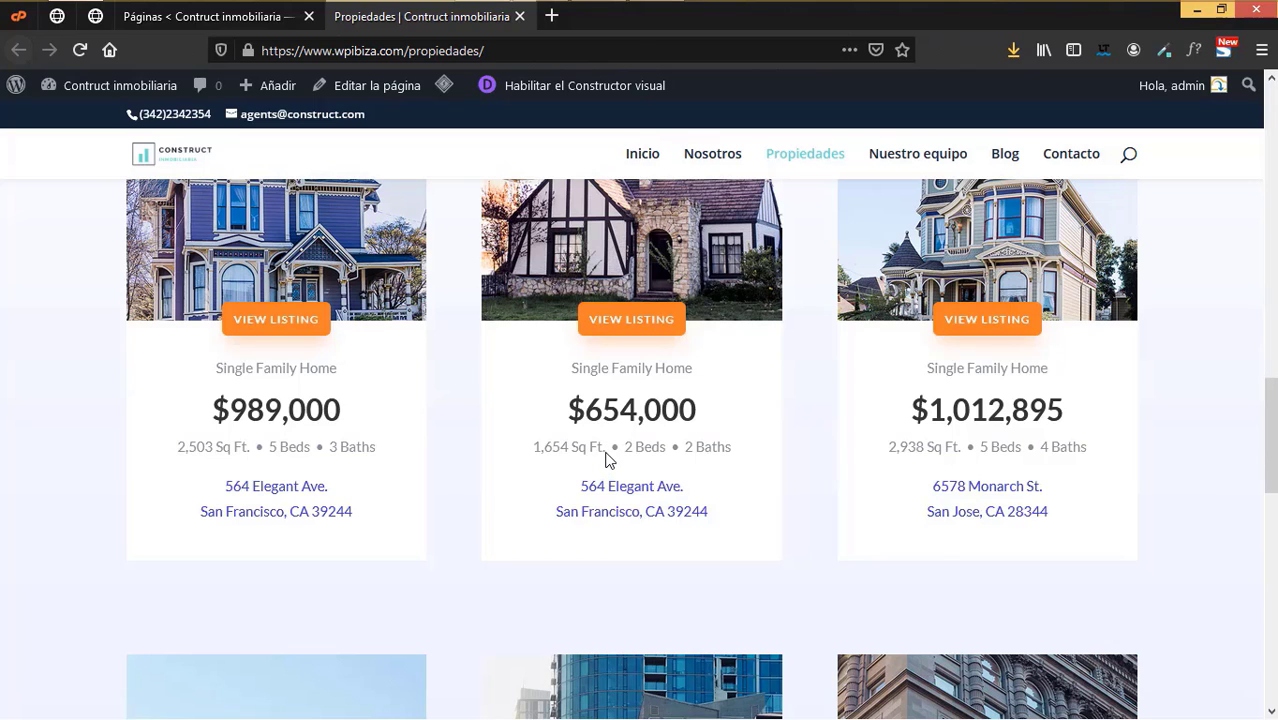
pyautogui.scroll(2, 610, 487)
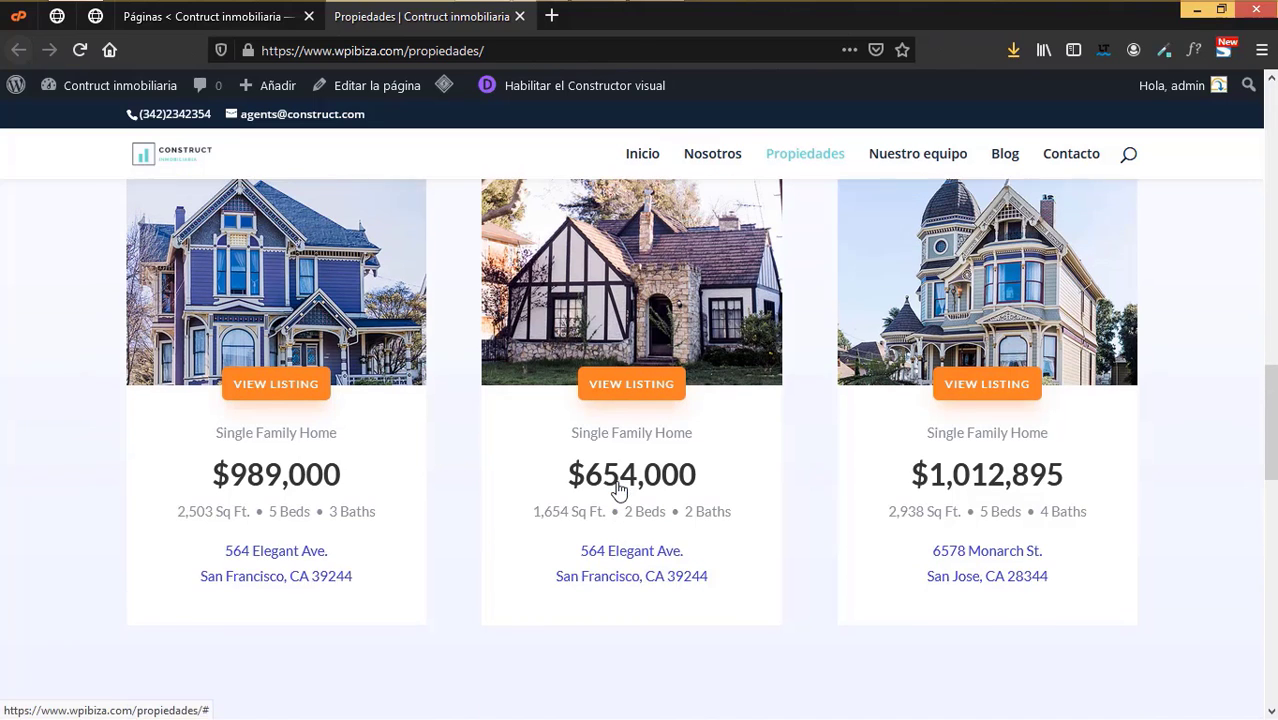
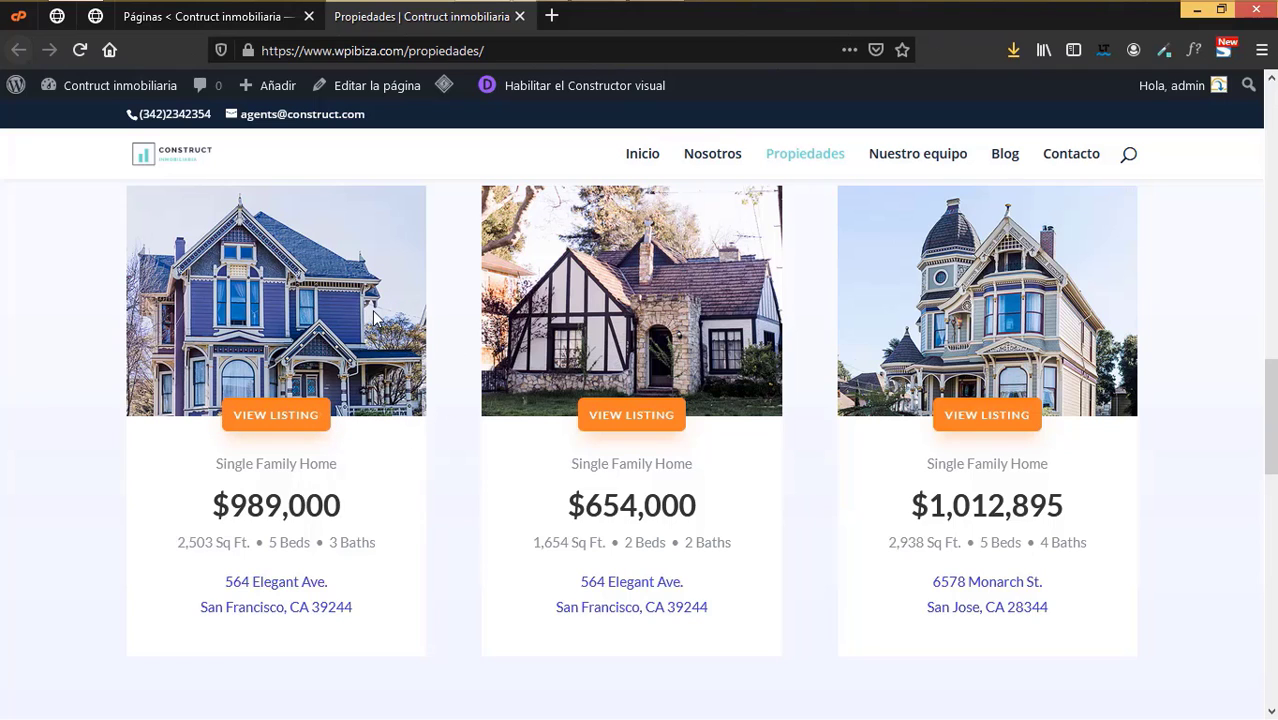
# - Open the empty Todos Los Proyectos list, briefly starting a new project and returning
pyautogui.click(235, 24)
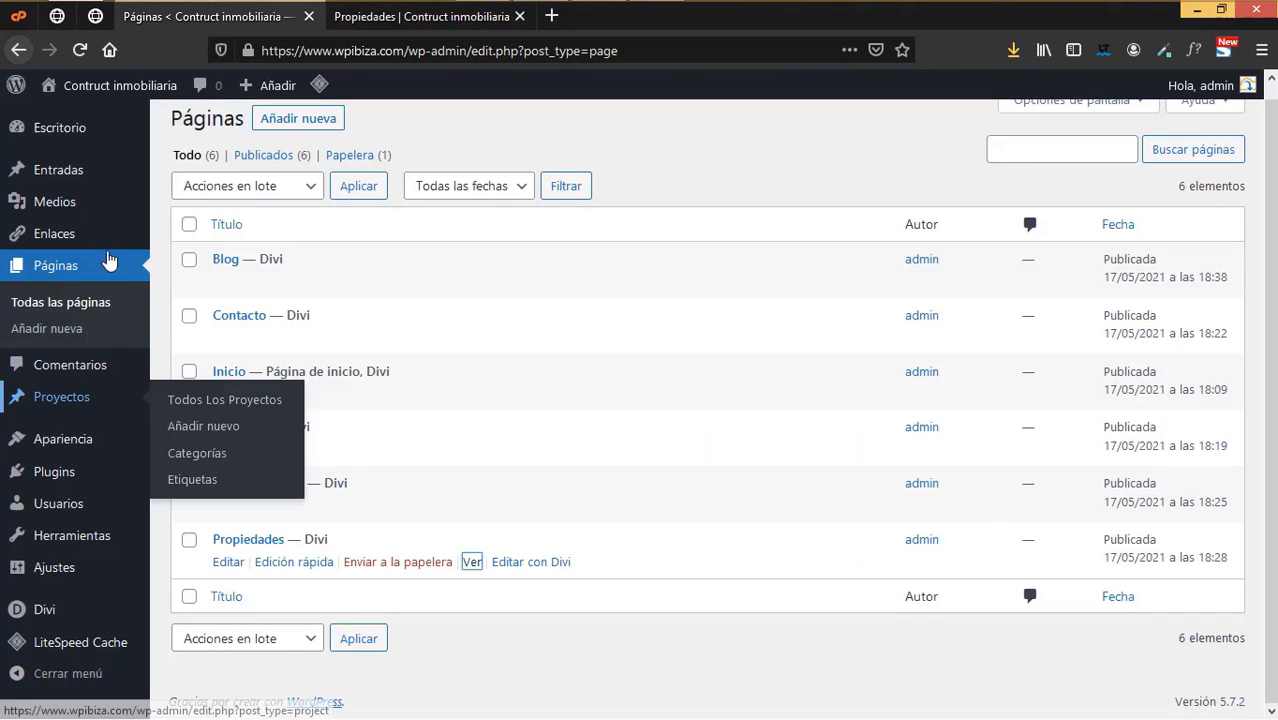
pyautogui.moveTo(43, 528)
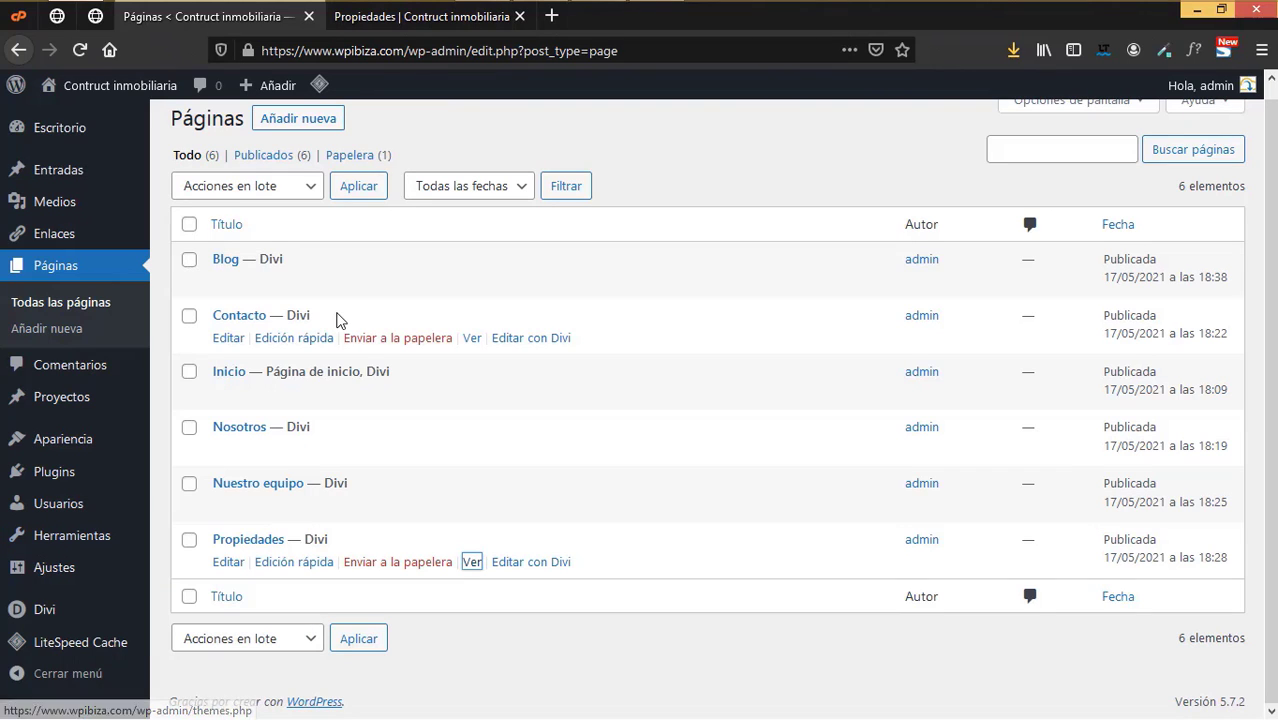
pyautogui.moveTo(68, 410)
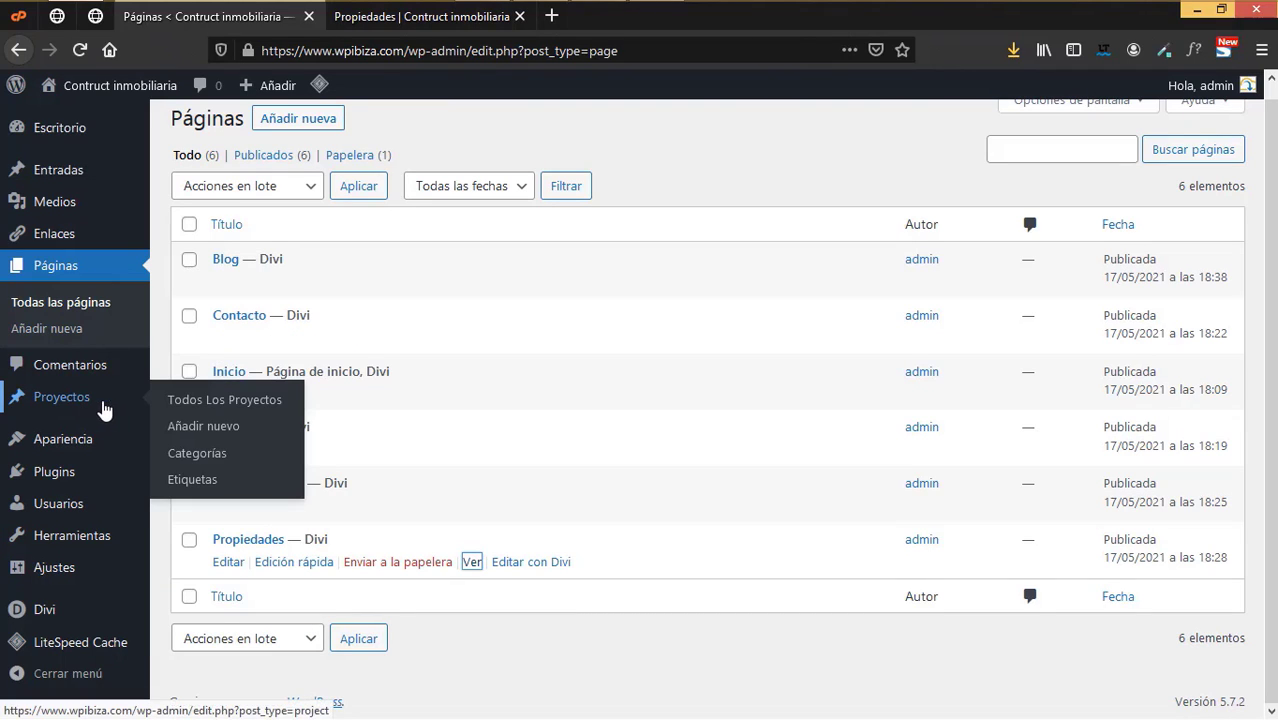
pyautogui.click(198, 404)
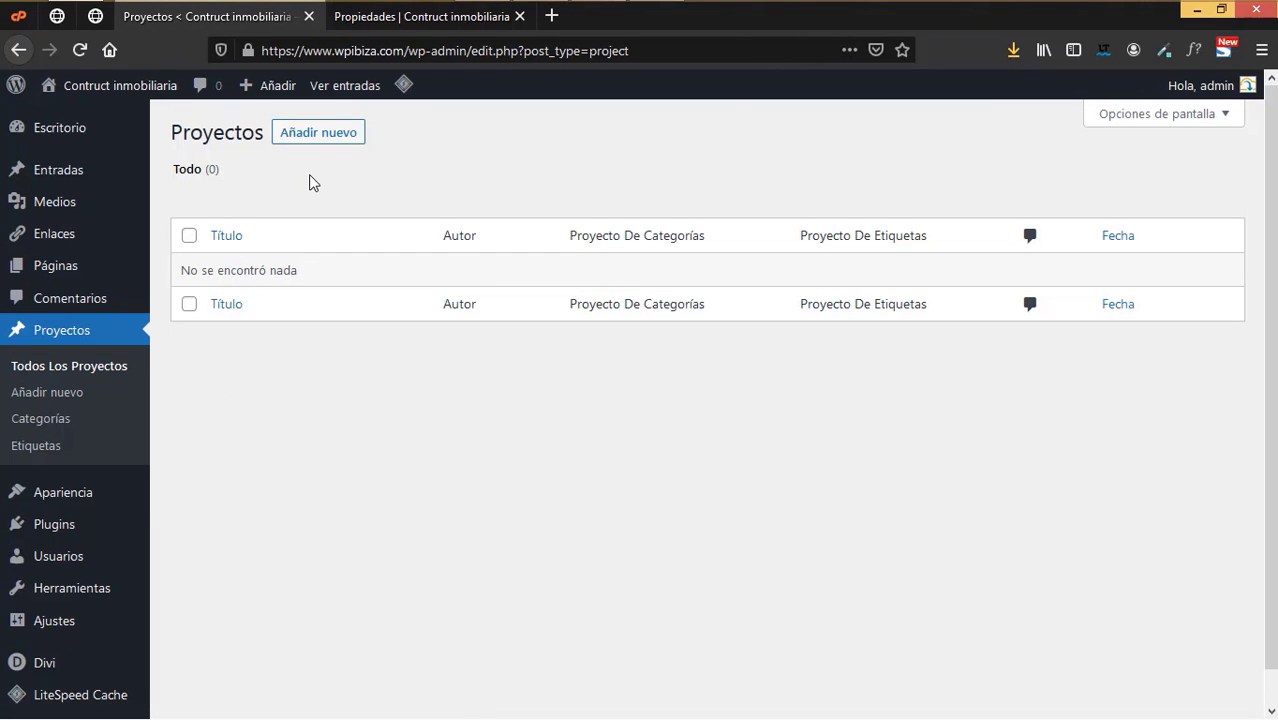
pyautogui.click(314, 147)
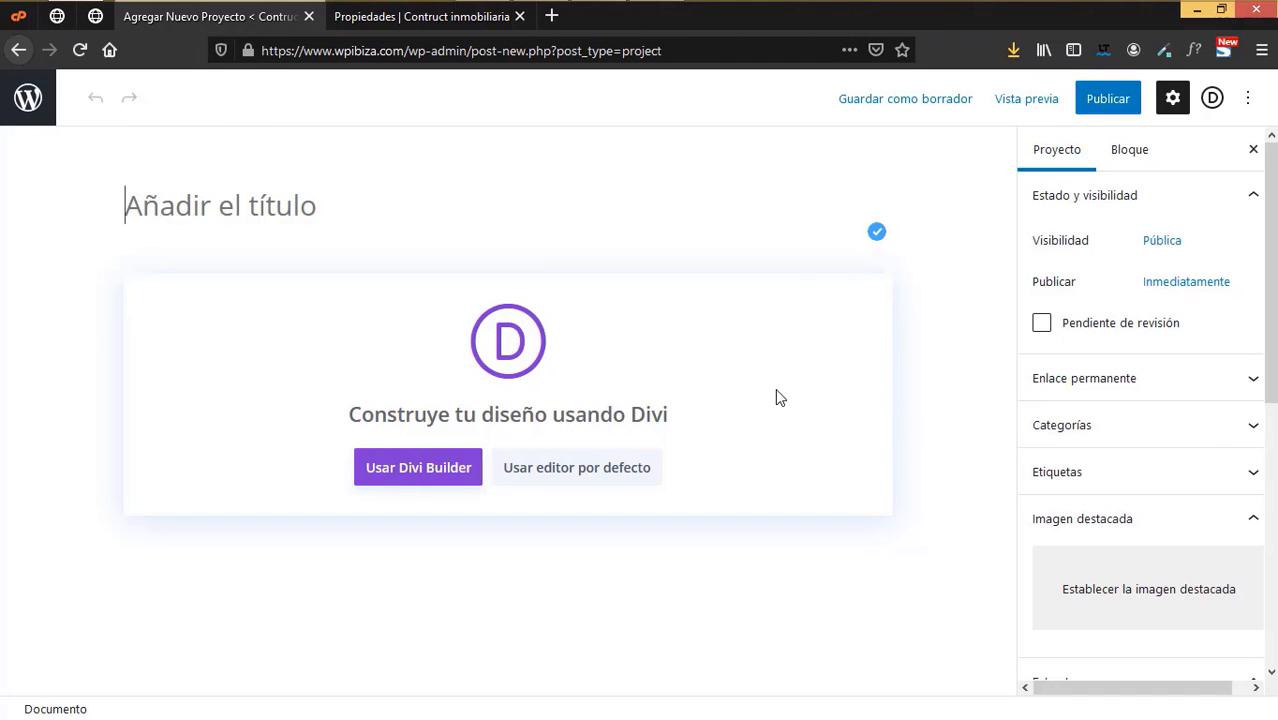
pyautogui.click(14, 115)
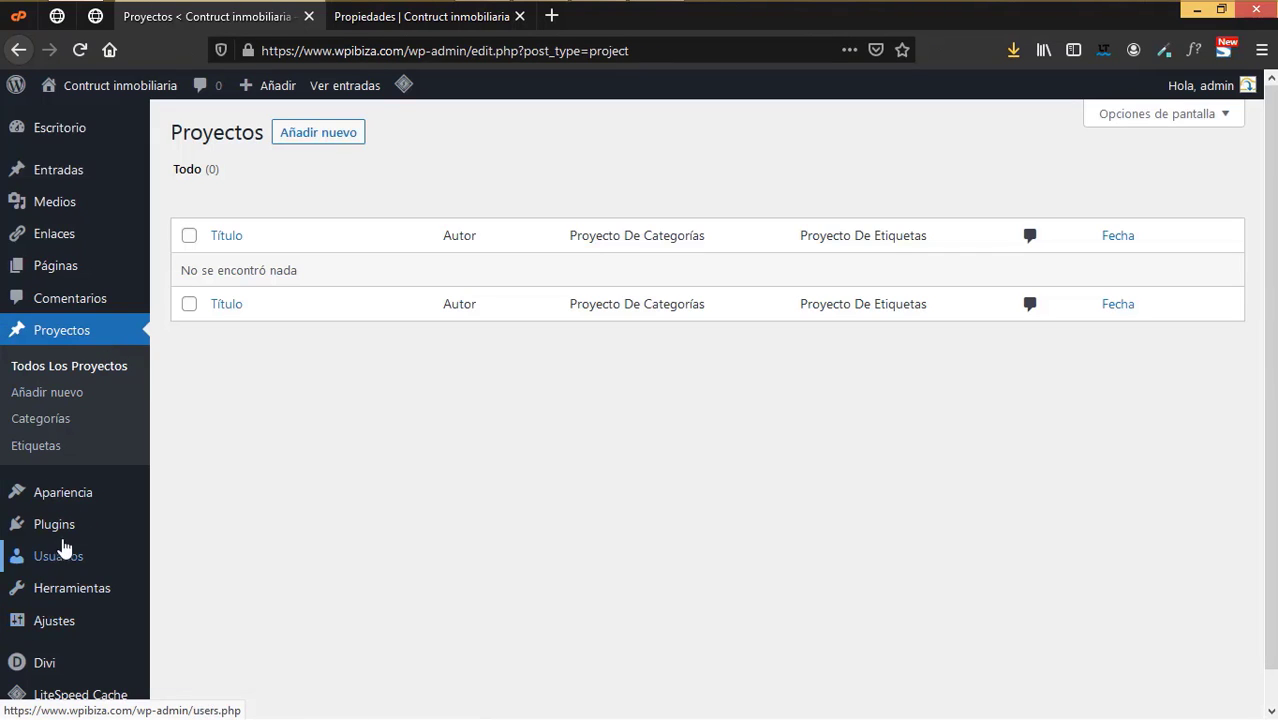
# - Find the Pods plugin with a 'pod' search, install and activate it, and start a new pod
pyautogui.click(197, 555)
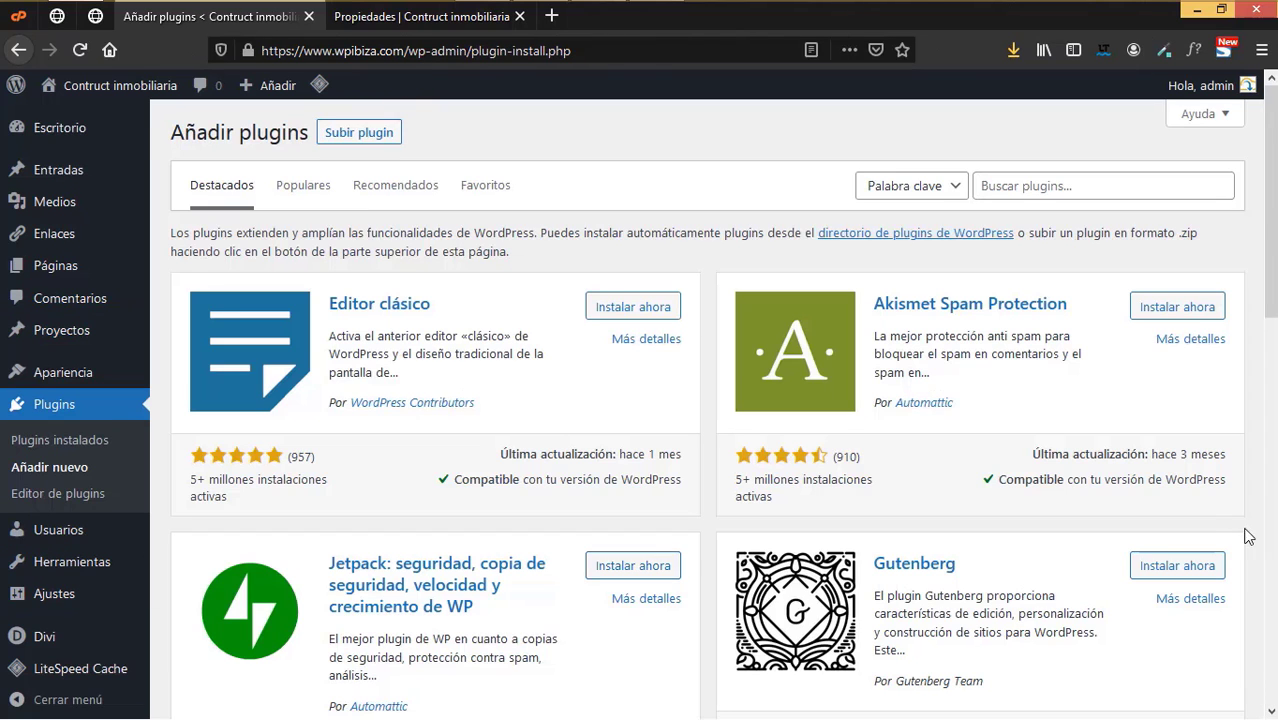
pyautogui.click(1058, 175)
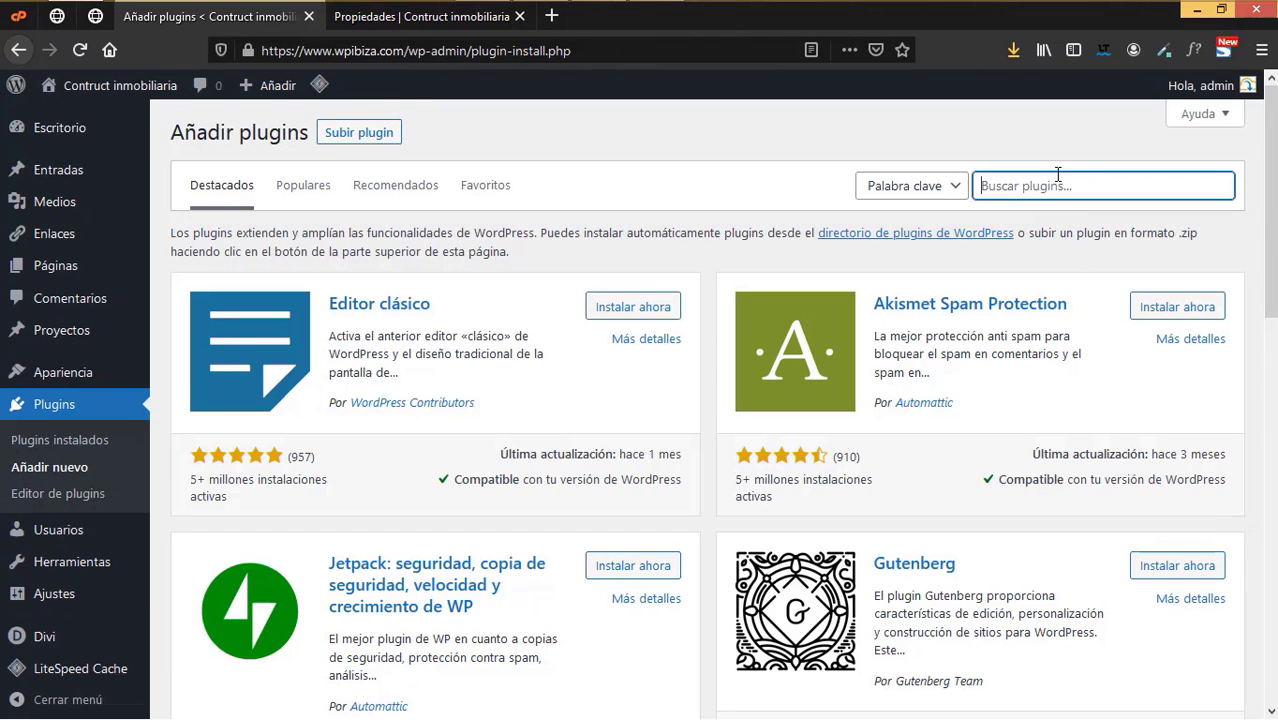
pyautogui.write('pods')
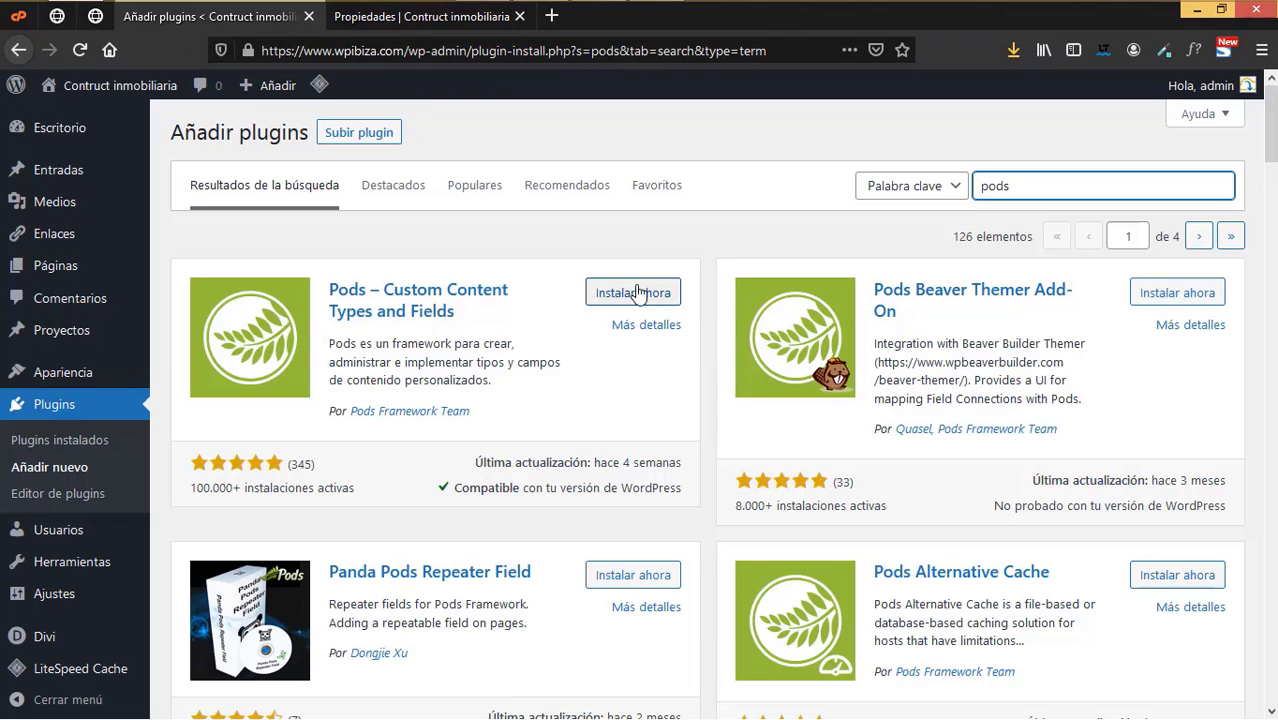
pyautogui.click(637, 292)
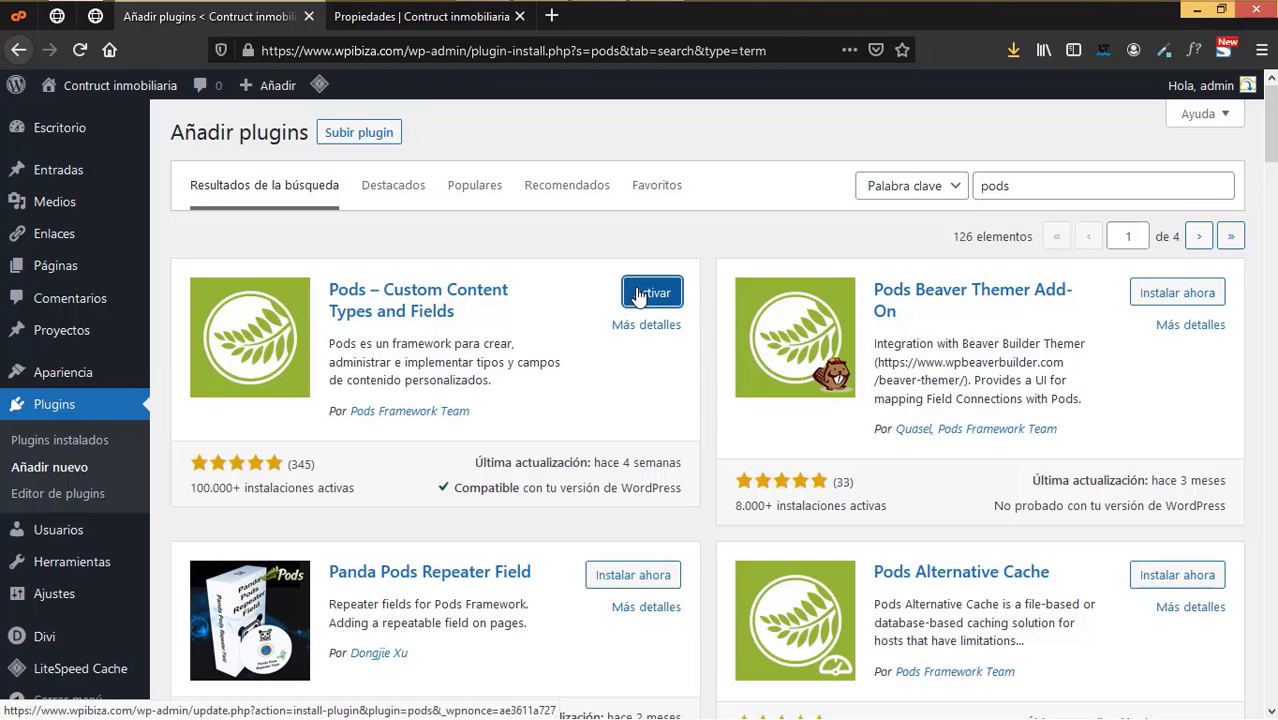
pyautogui.click(637, 292)
pyautogui.scroll(-1, 44, 608)
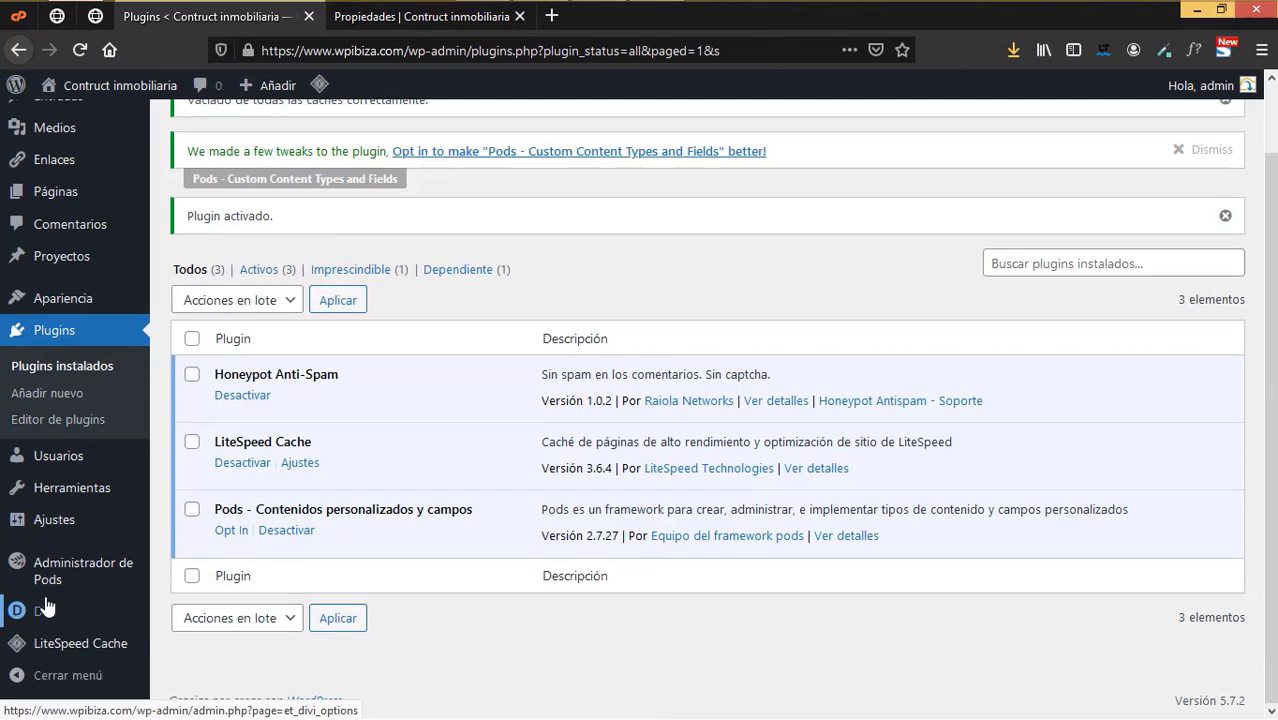
pyautogui.moveTo(62, 587)
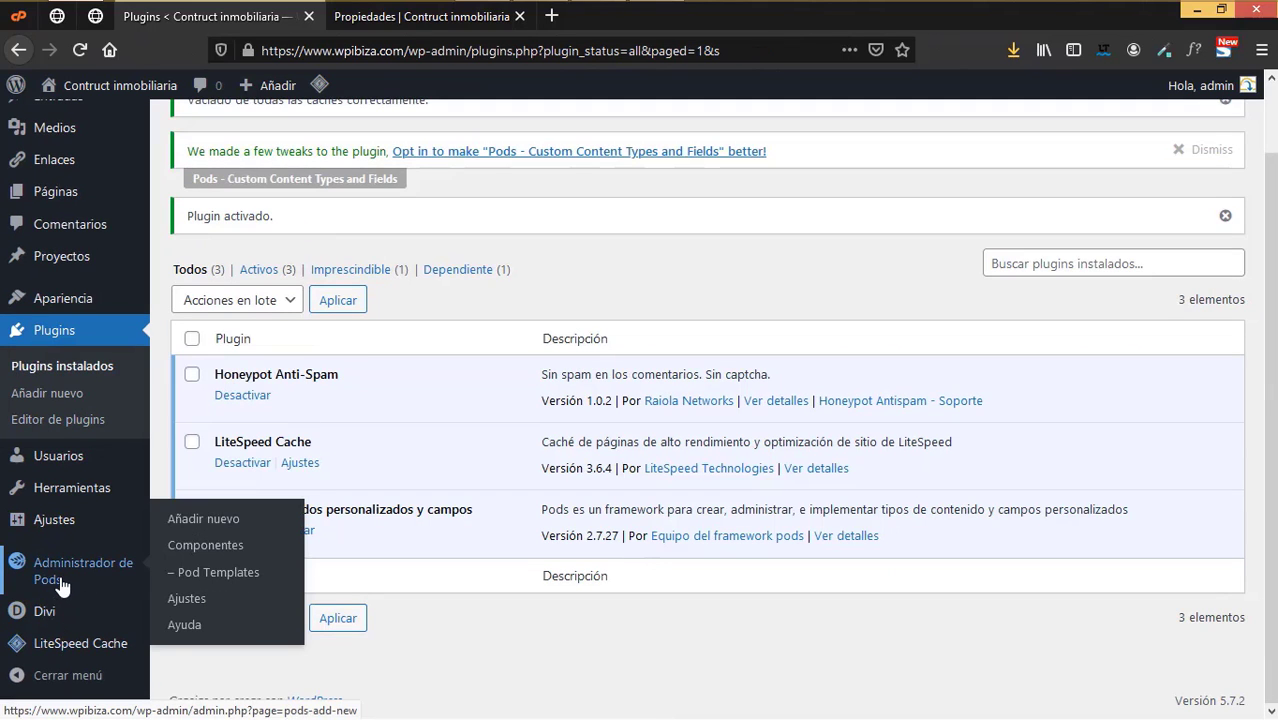
pyautogui.click(186, 521)
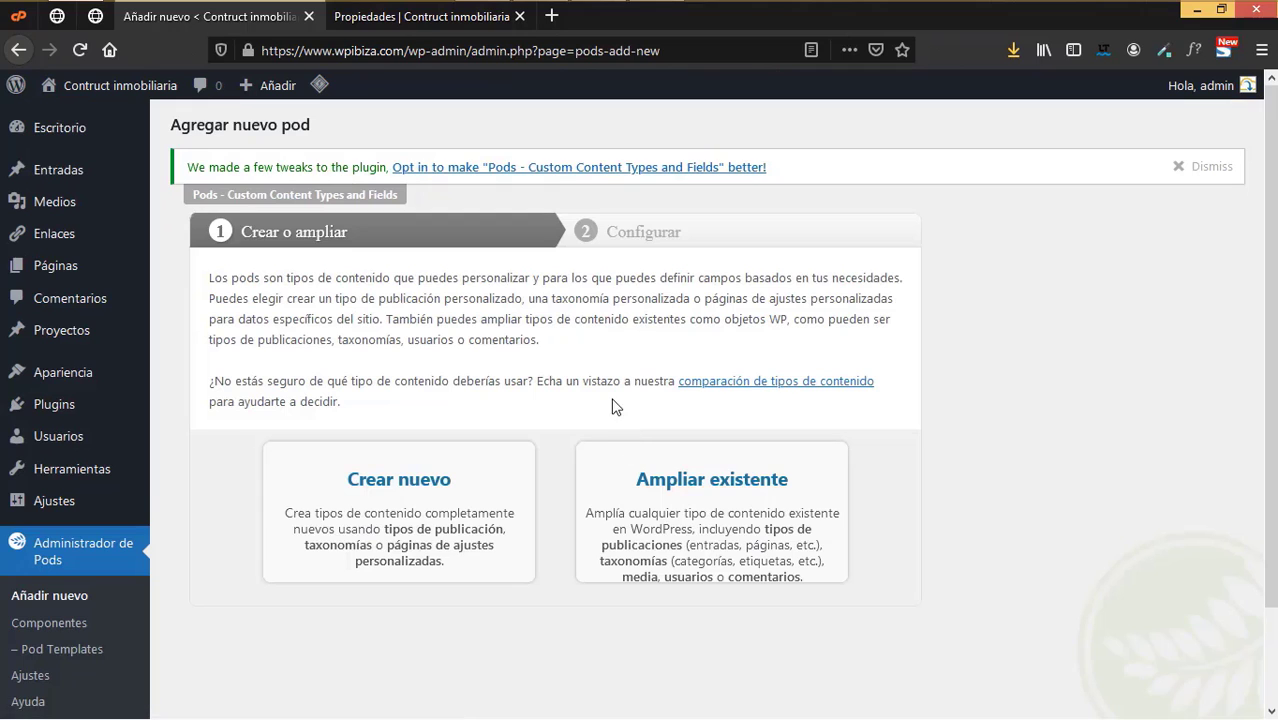
# - Create a custom taxonomy pod labelled 'Tipo de propiedad', plural 'Tipos de propiedad'
pyautogui.scroll(-2, 536, 422)
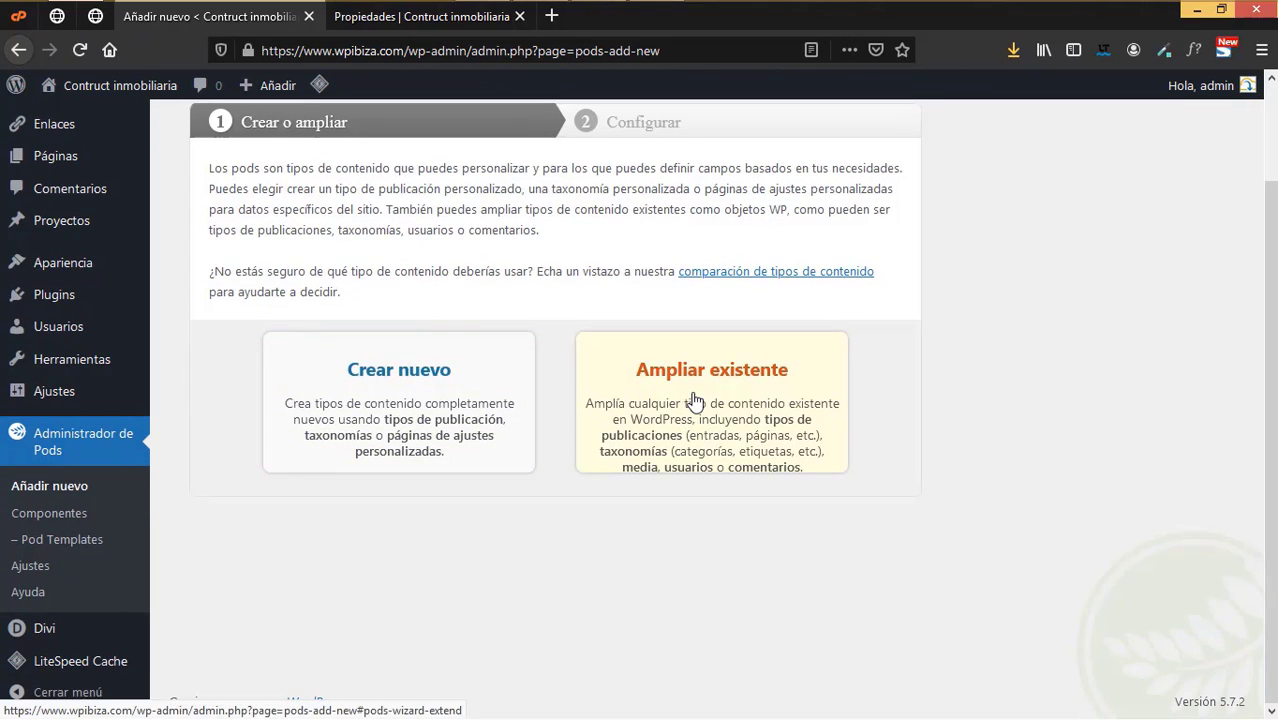
pyautogui.click(438, 379)
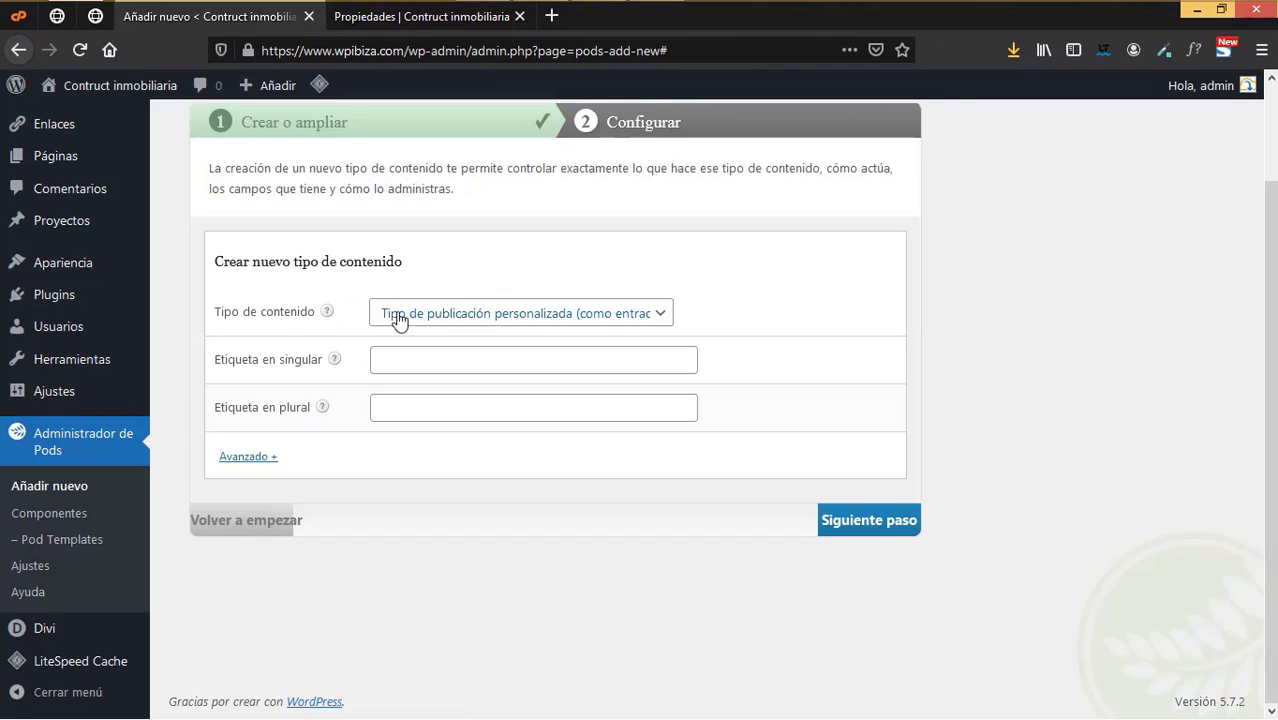
pyautogui.click(398, 316)
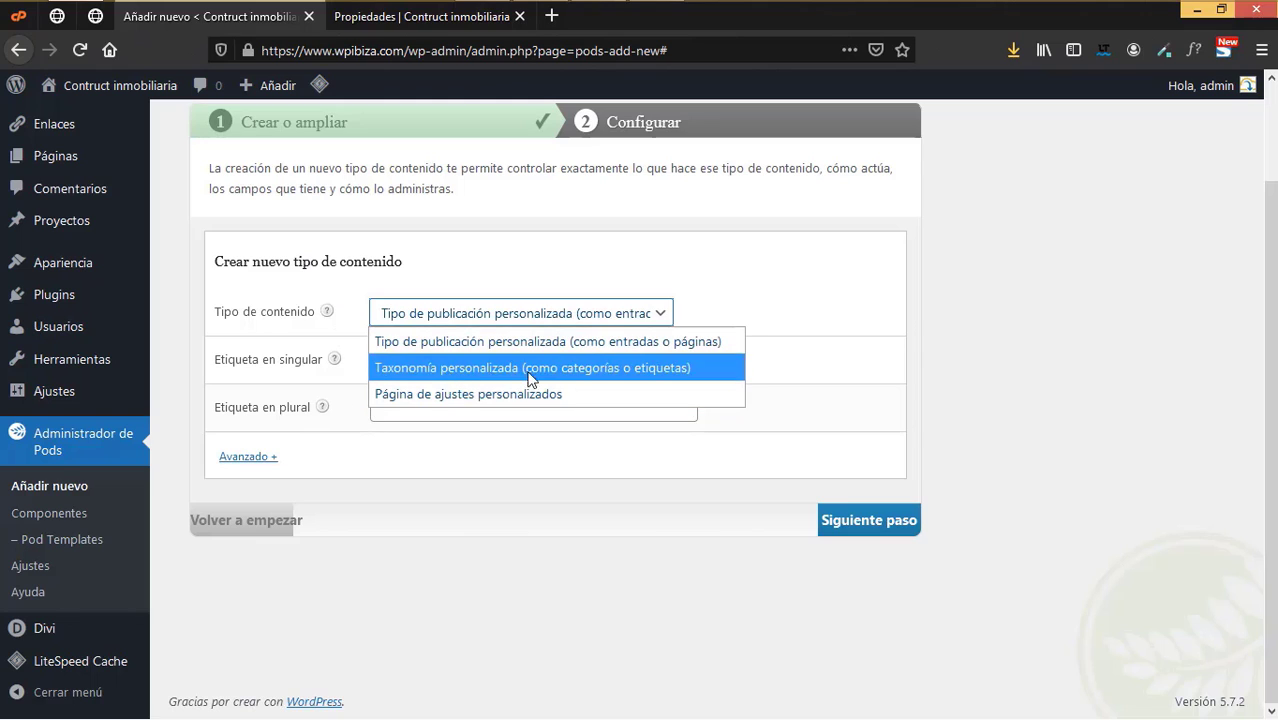
pyautogui.click(445, 366)
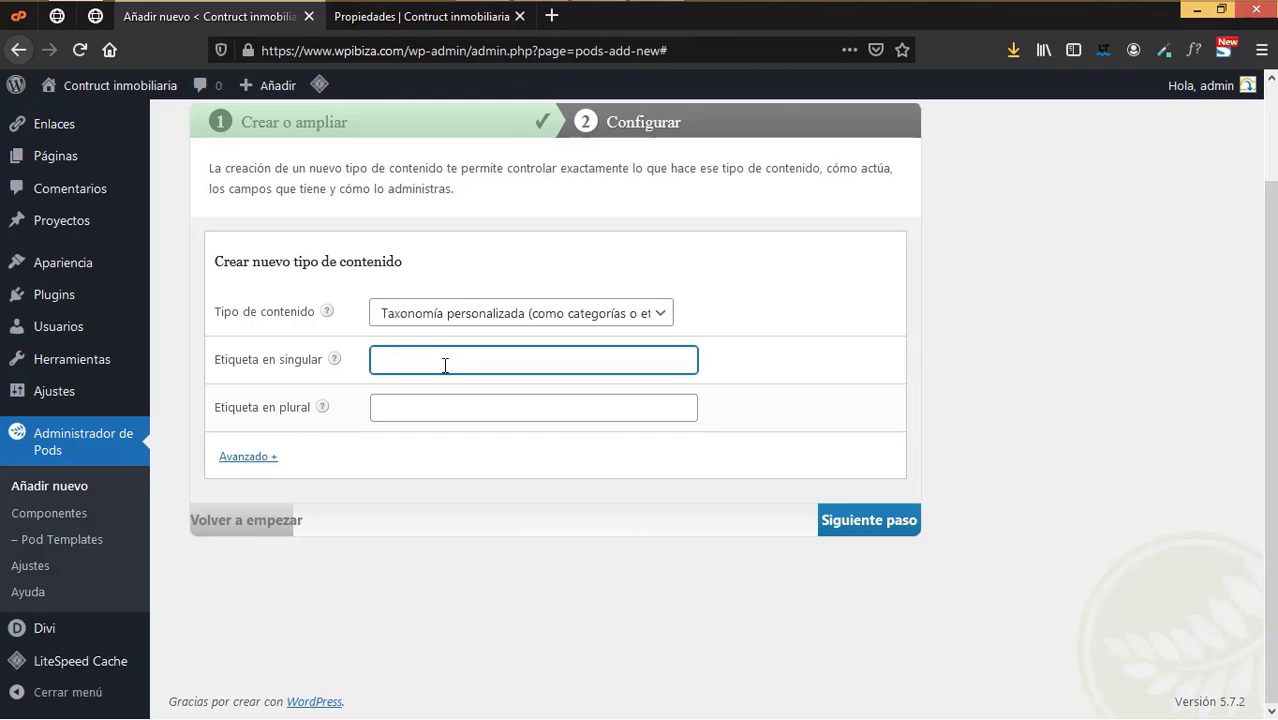
pyautogui.write('Tipo de propiedad')
pyautogui.click(422, 403)
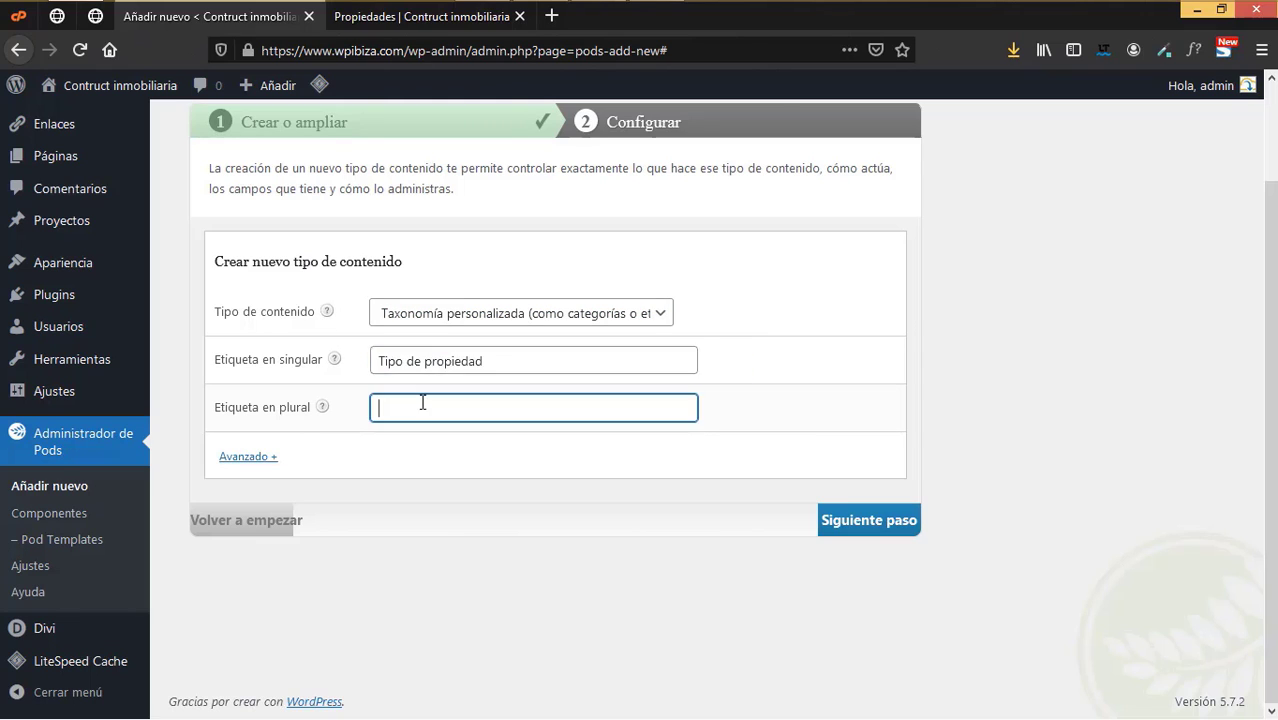
pyautogui.write('Tipos de propiueda')
pyautogui.press('BackSpace')
pyautogui.press('BackSpace')
pyautogui.press('BackSpace')
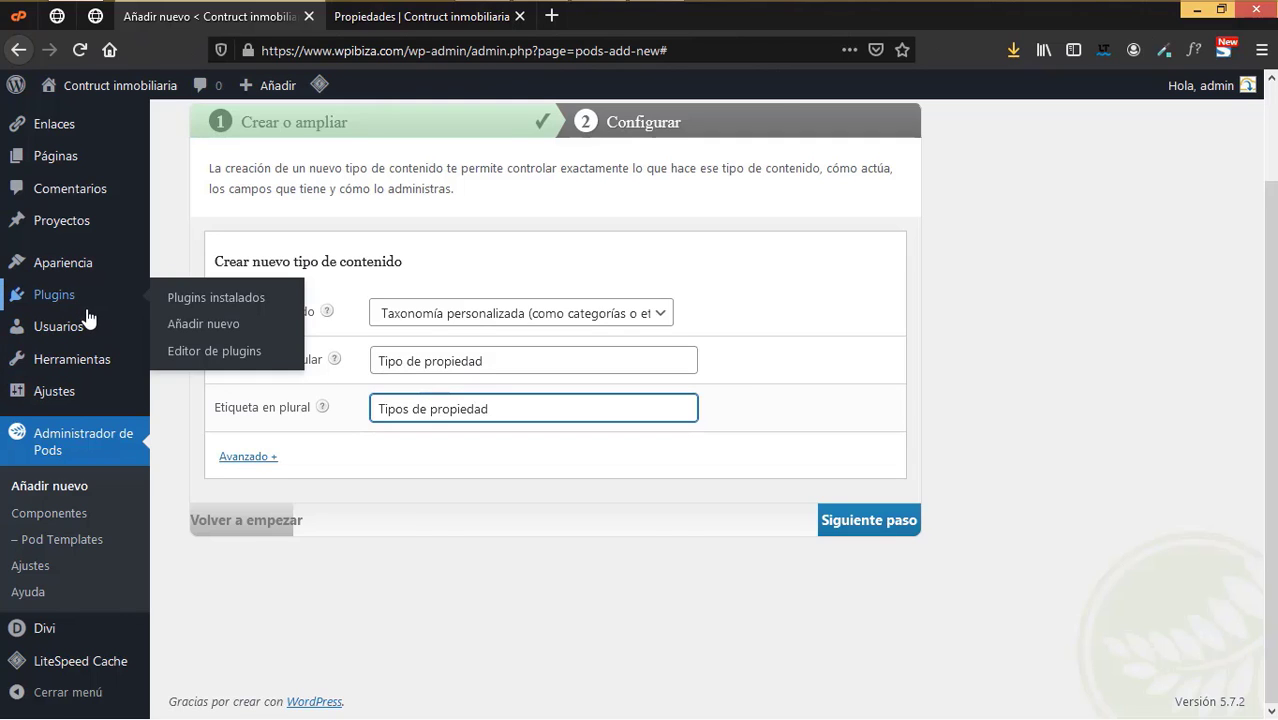
pyautogui.moveTo(90, 355)
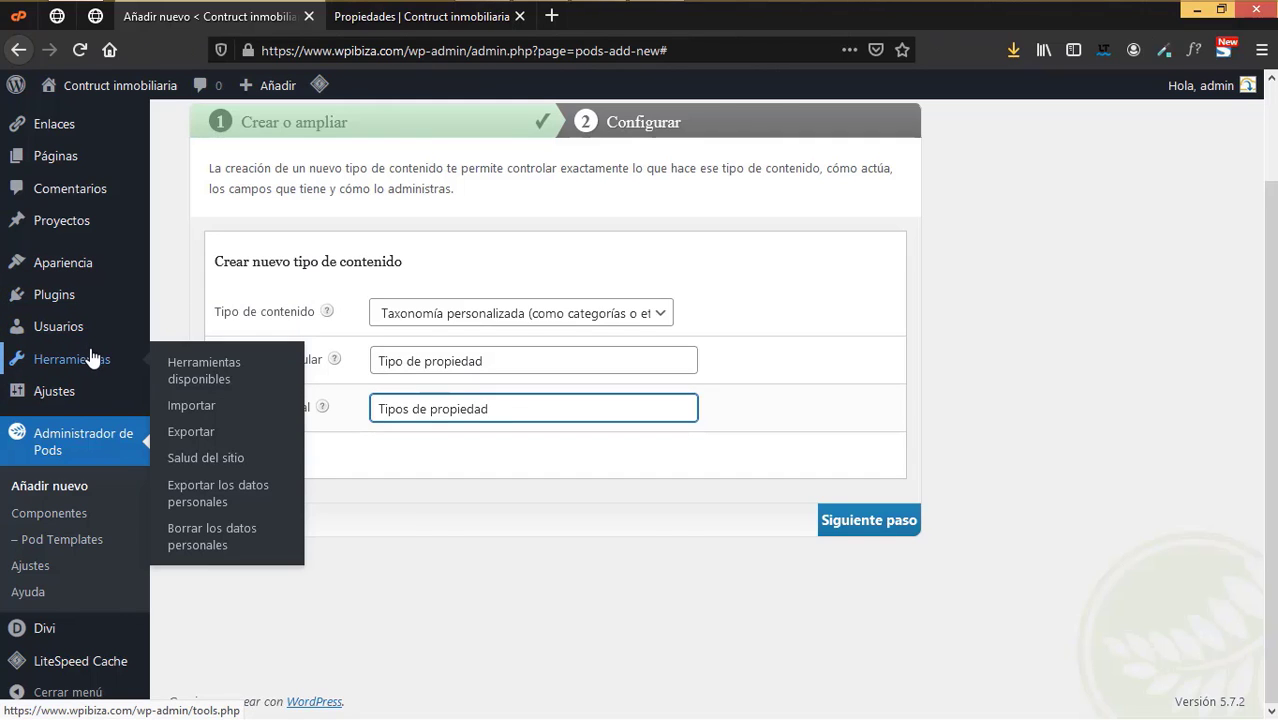
pyautogui.click(877, 522)
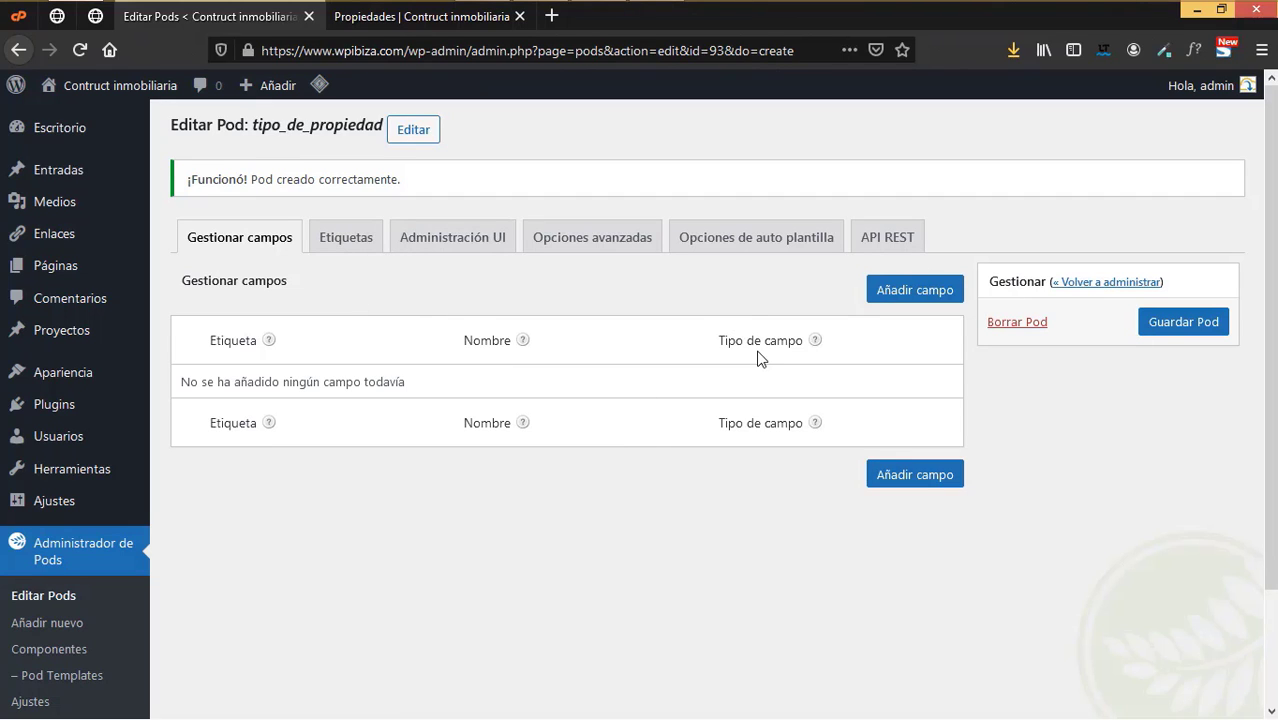
# - Enter 'Tipo de propiedad' as the taxonomy description and menu name
pyautogui.click(360, 248)
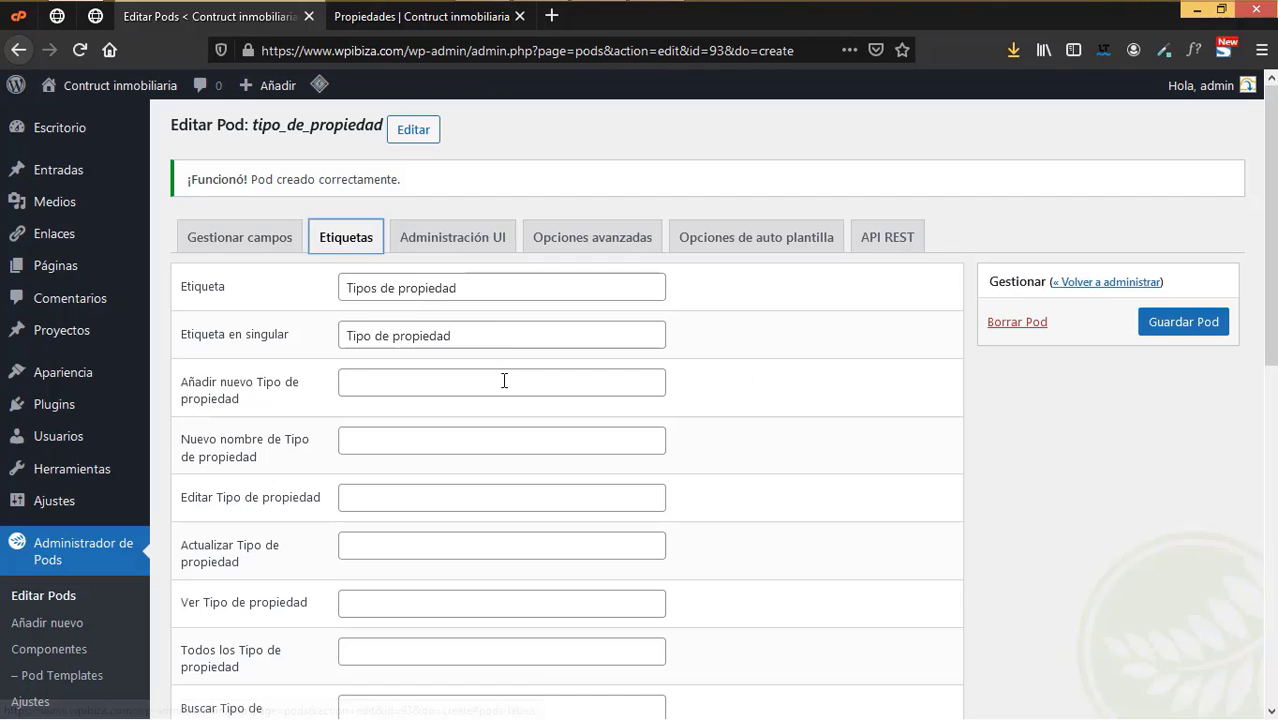
pyautogui.scroll(-2, 504, 380)
pyautogui.scroll(-8, 380, 404)
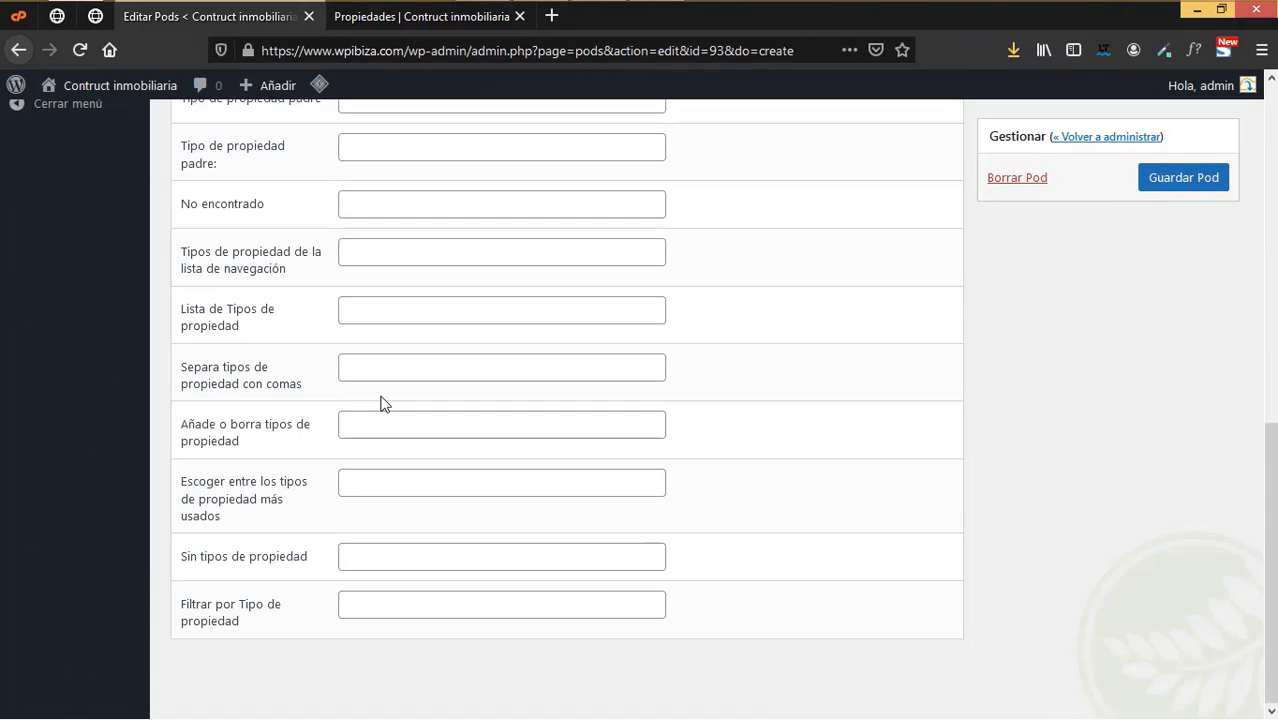
pyautogui.scroll(5, 382, 403)
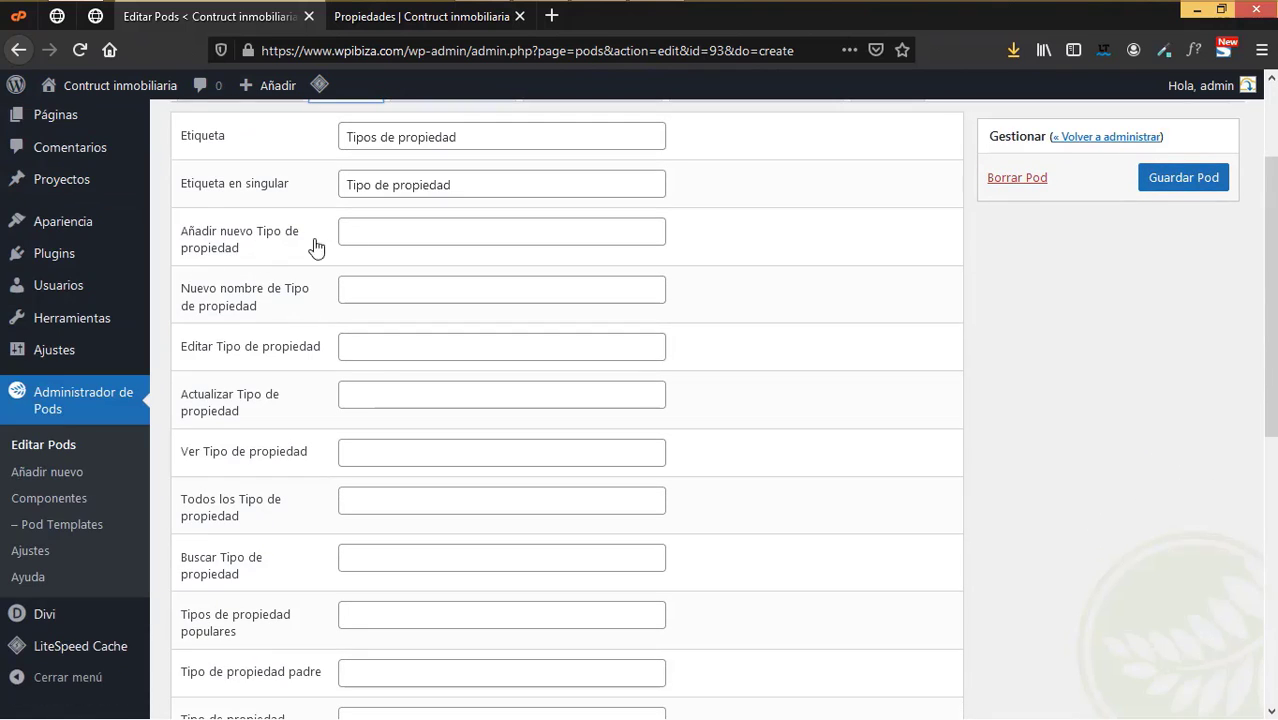
pyautogui.scroll(3, 382, 380)
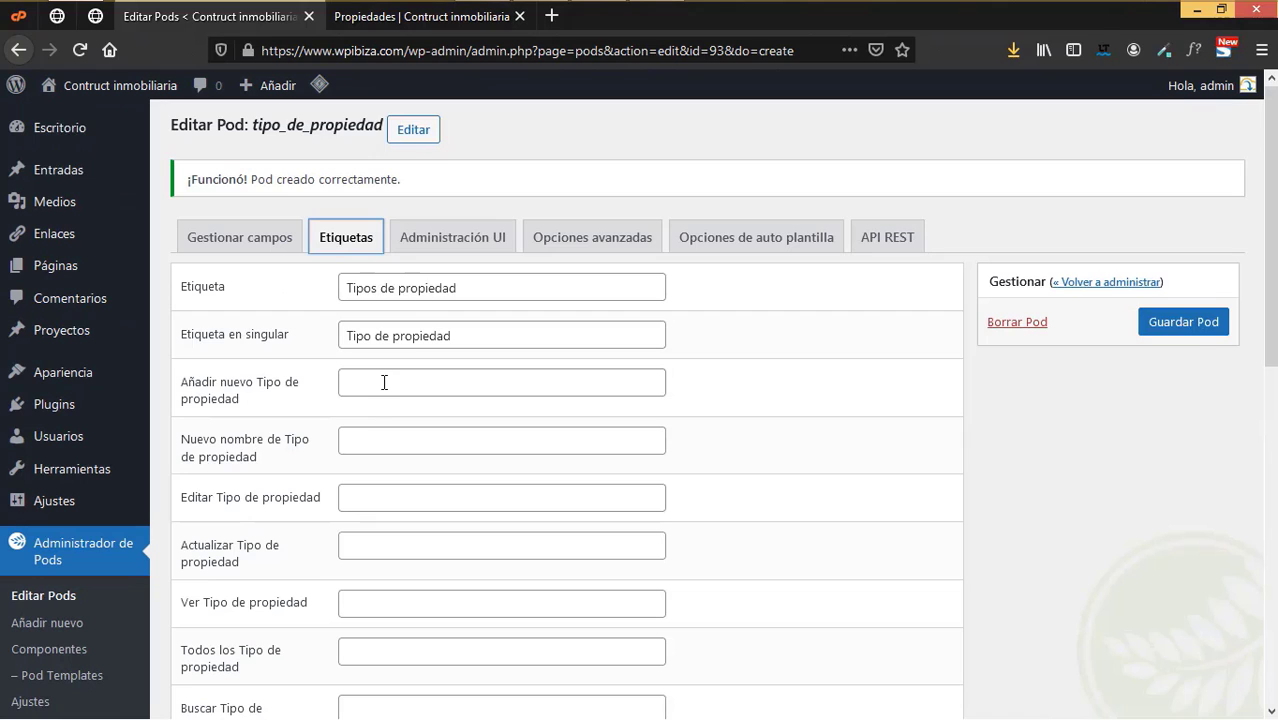
pyautogui.click(453, 245)
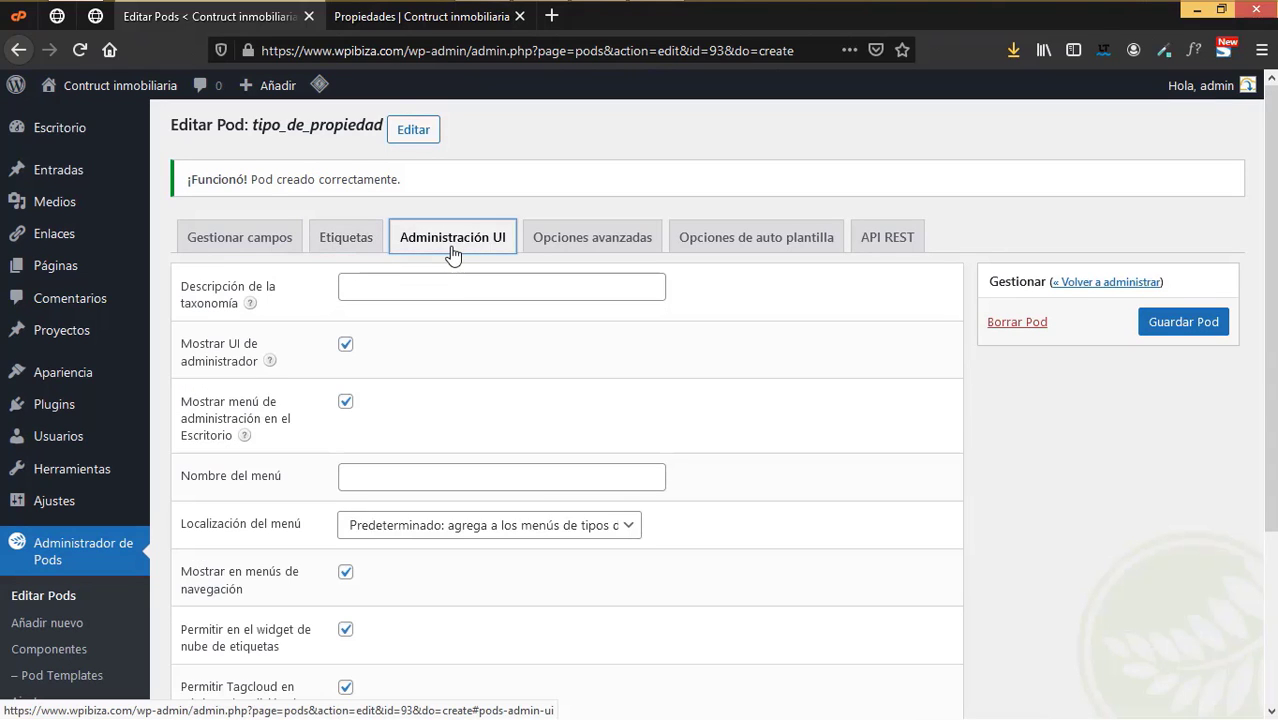
pyautogui.click(381, 281)
pyautogui.write('Tipo de pro')
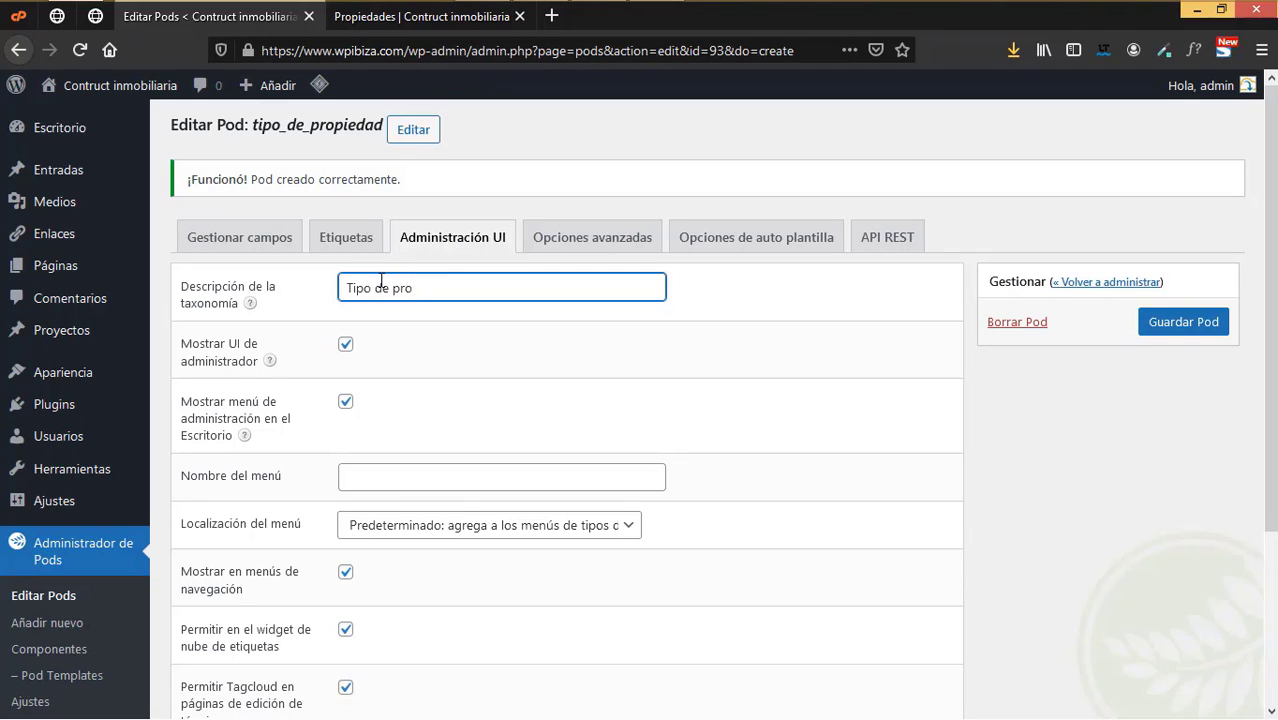
pyautogui.write('oiedad')
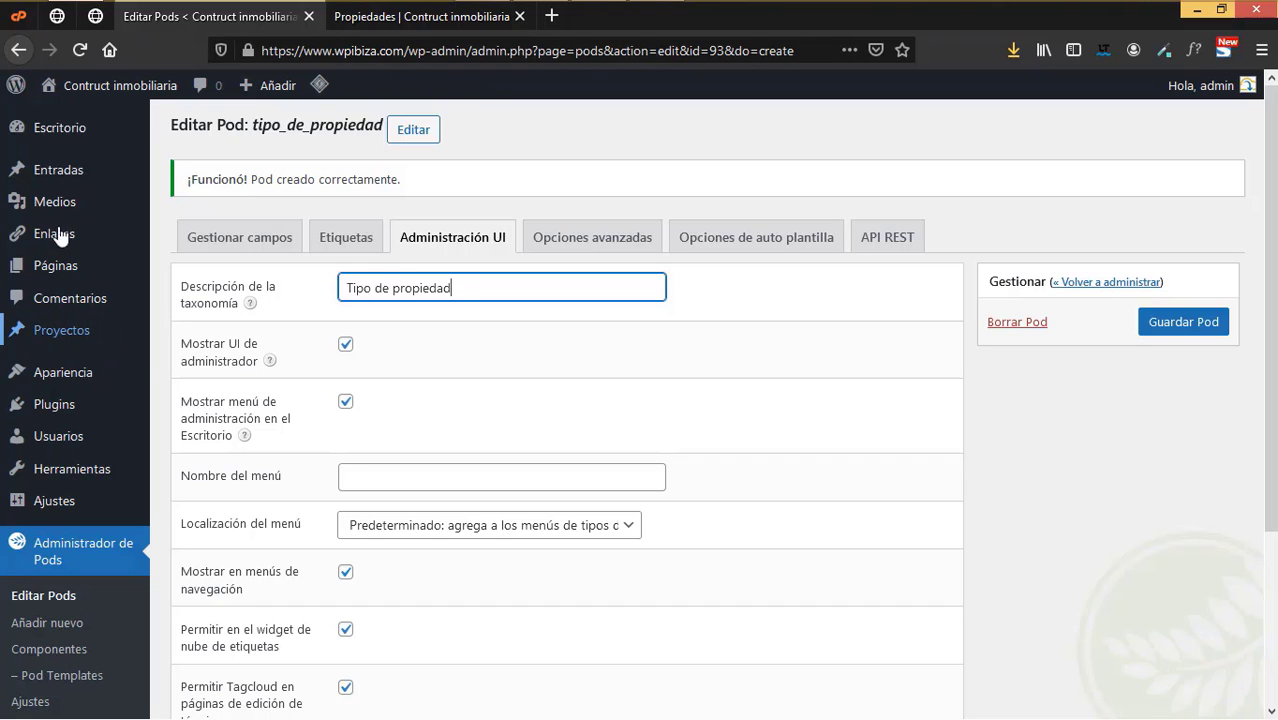
pyautogui.scroll(-3, 345, 395)
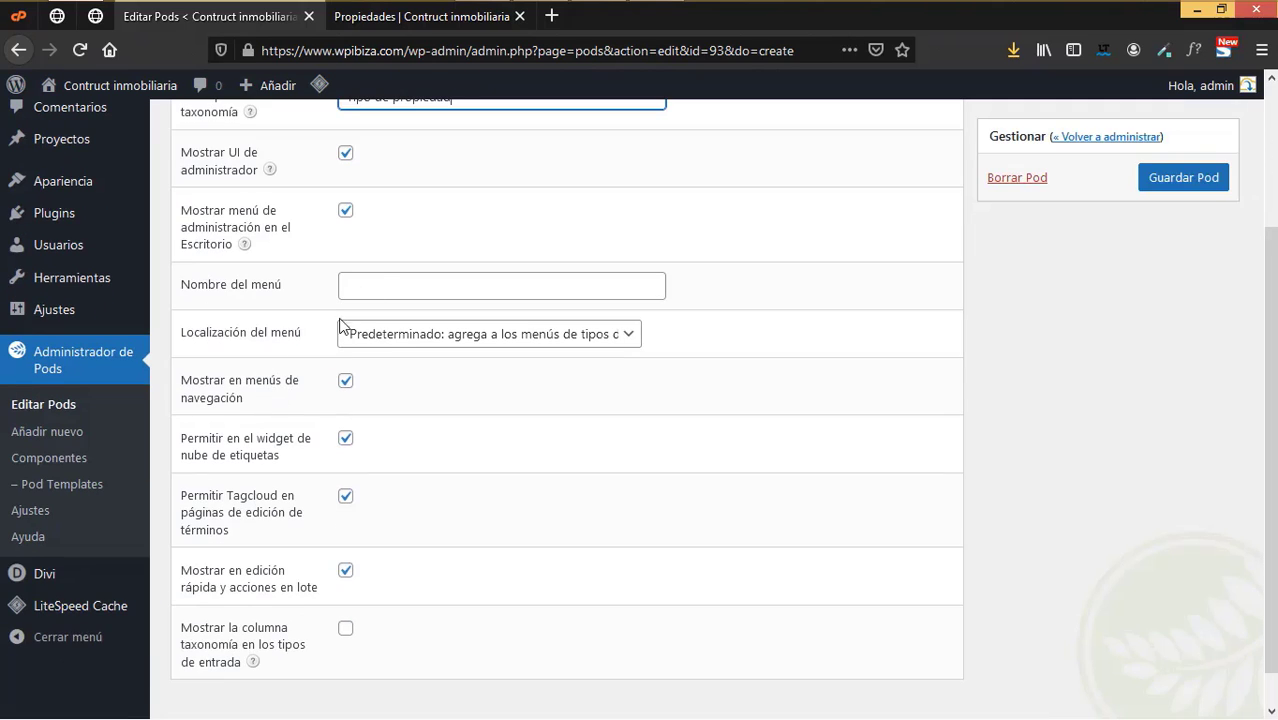
pyautogui.click(379, 288)
pyautogui.write('Tipo de p')
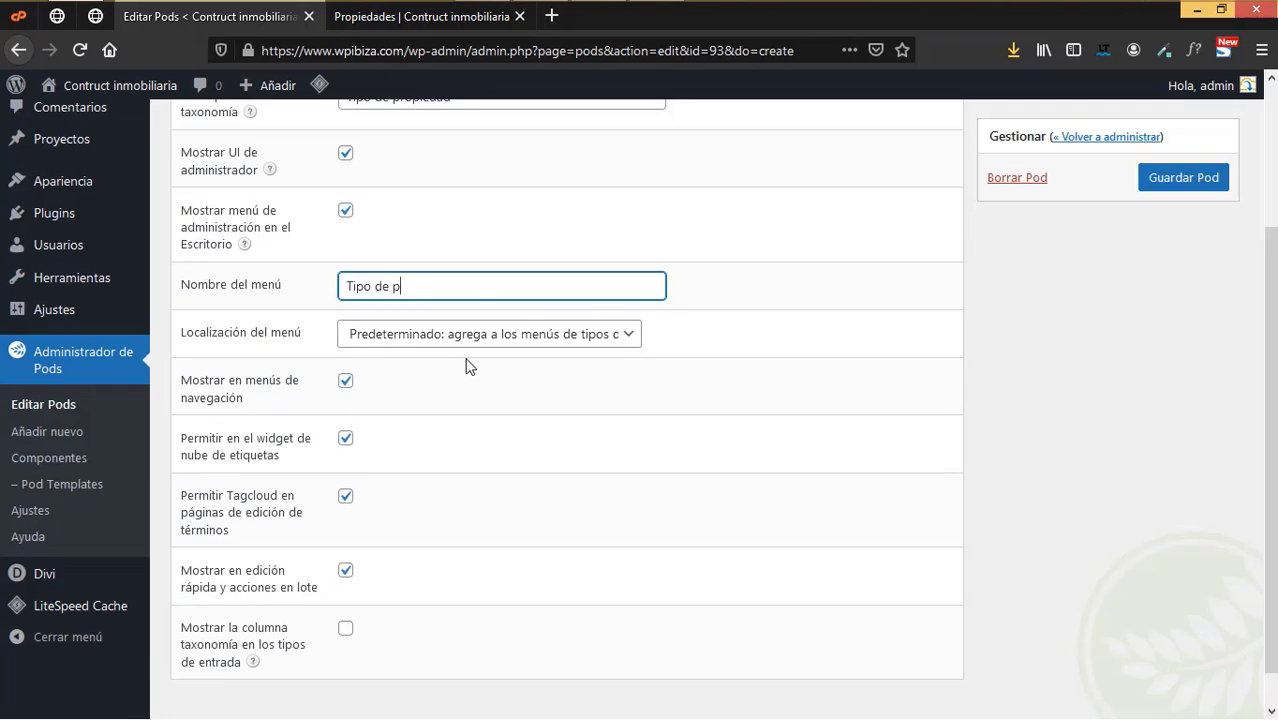
pyautogui.write('ropiedad')
# - Enable the taxonomy column in post type listings and save the pod
pyautogui.scroll(-1, 290, 575)
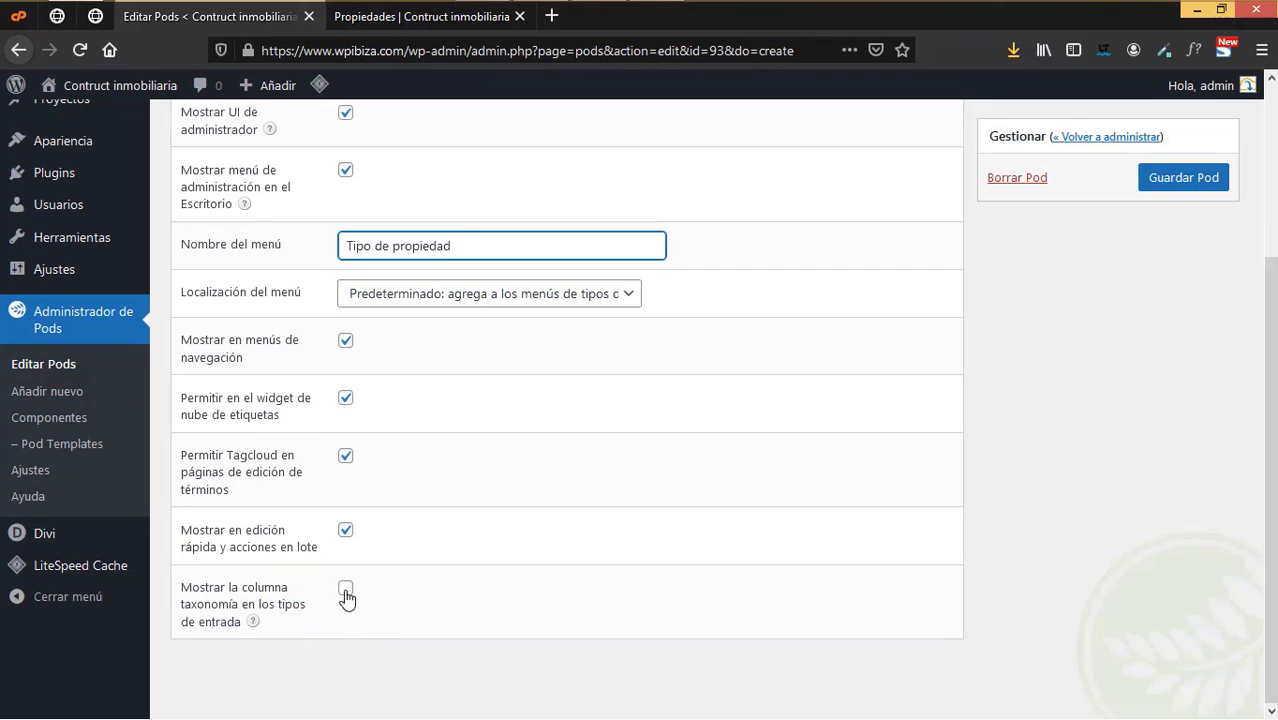
pyautogui.click(345, 590)
pyautogui.scroll(3, 406, 550)
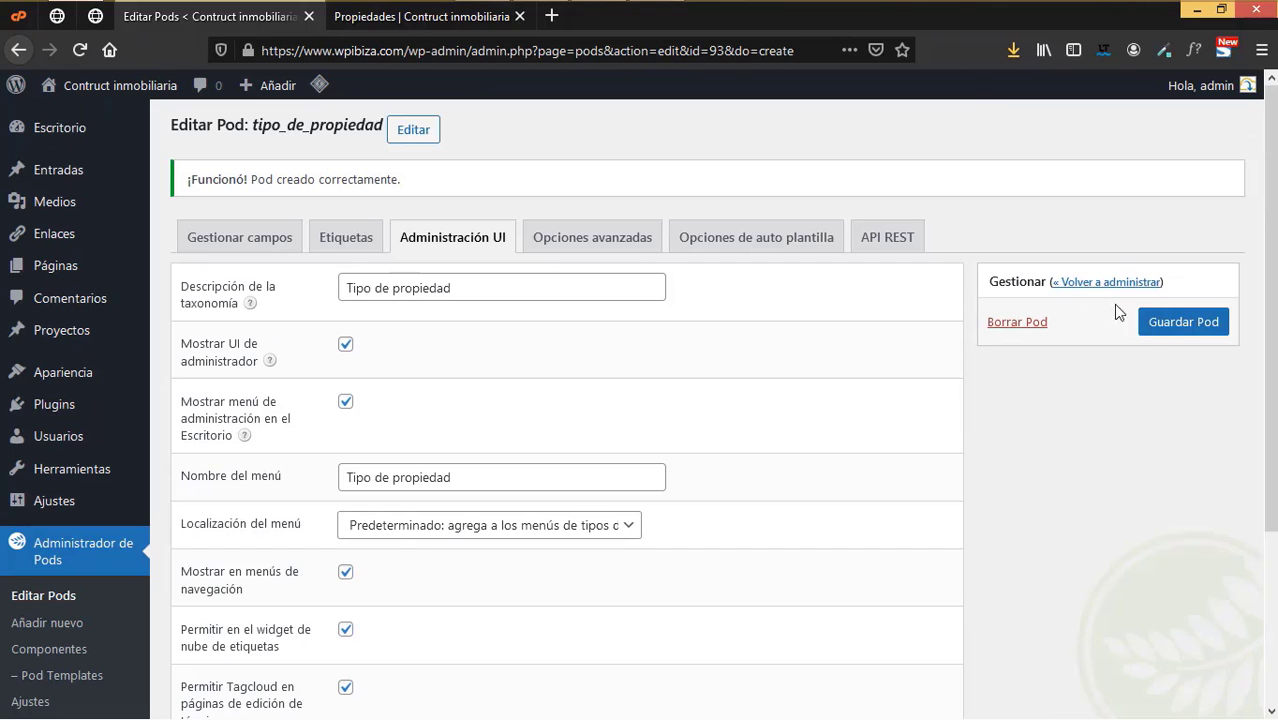
pyautogui.click(1165, 330)
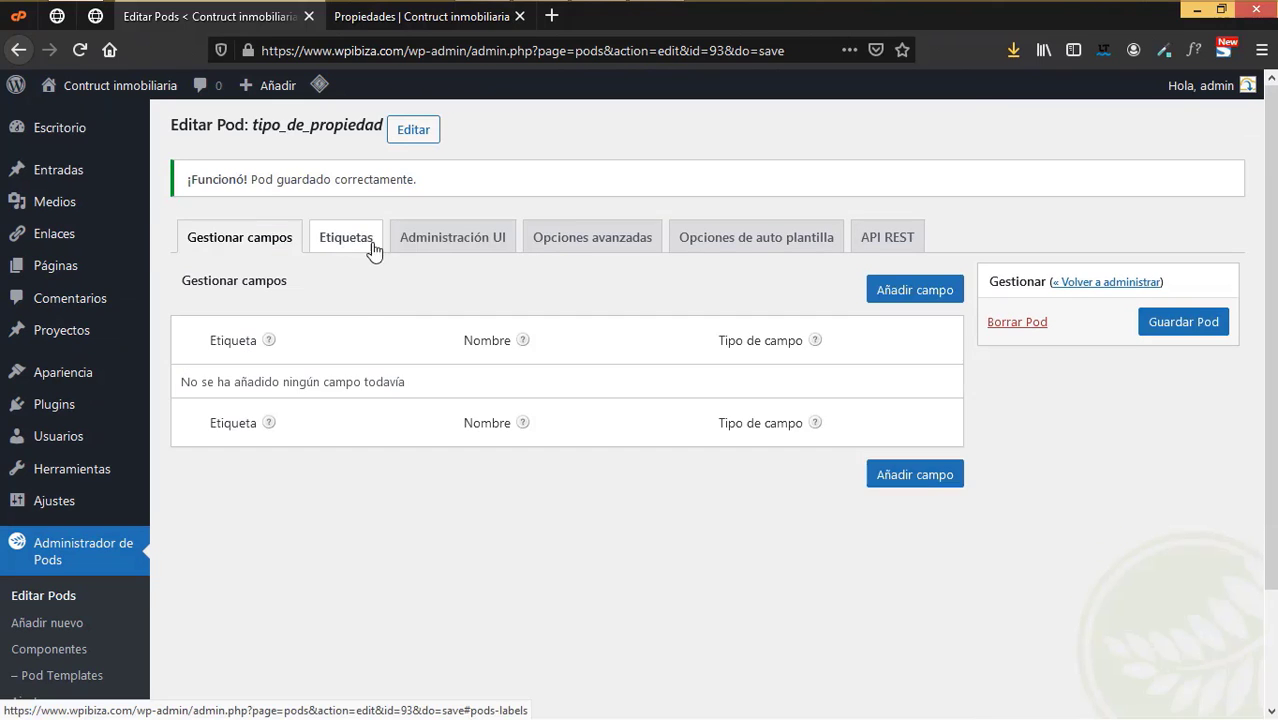
pyautogui.click(357, 240)
pyautogui.click(512, 242)
pyautogui.click(558, 244)
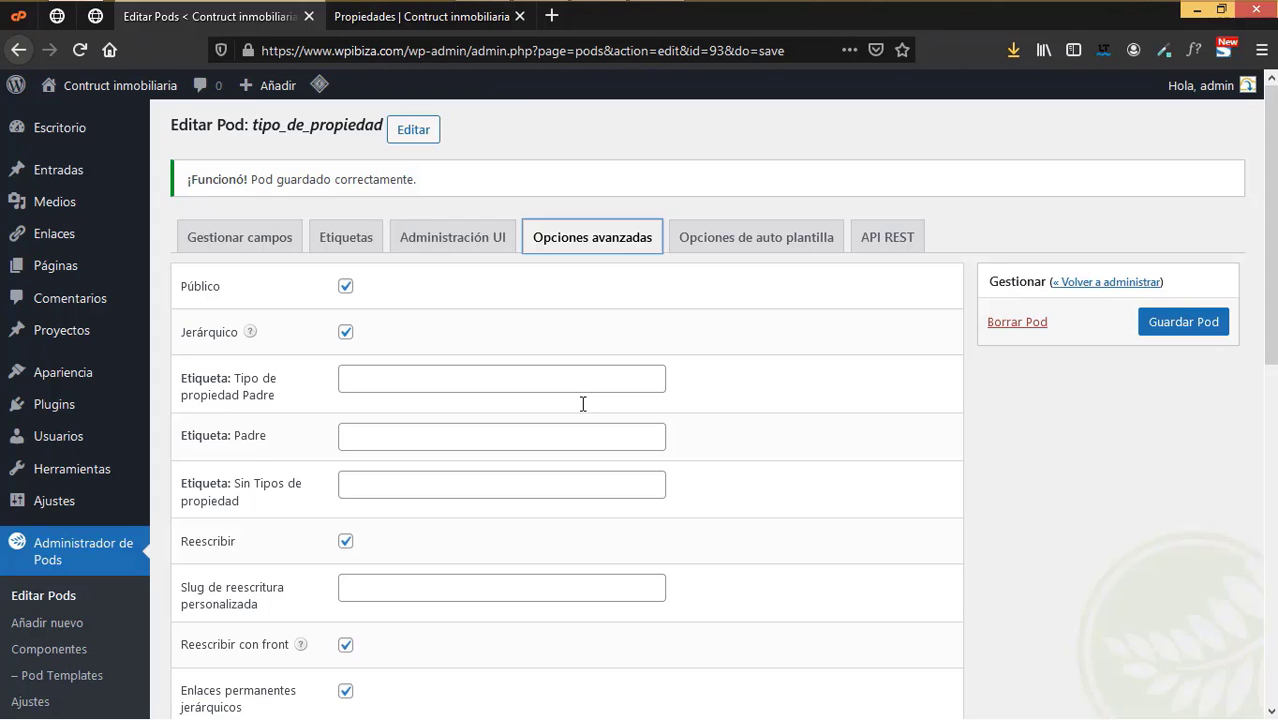
pyautogui.moveTo(64, 175)
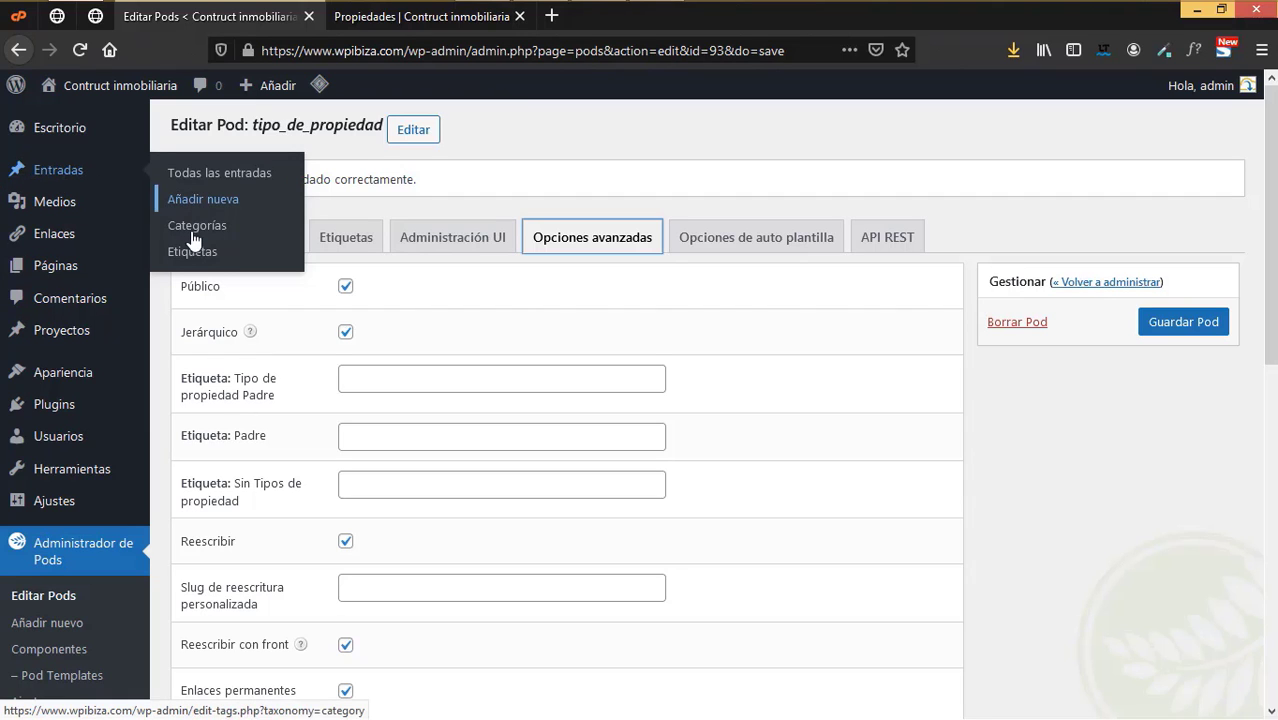
pyautogui.scroll(-5, 516, 328)
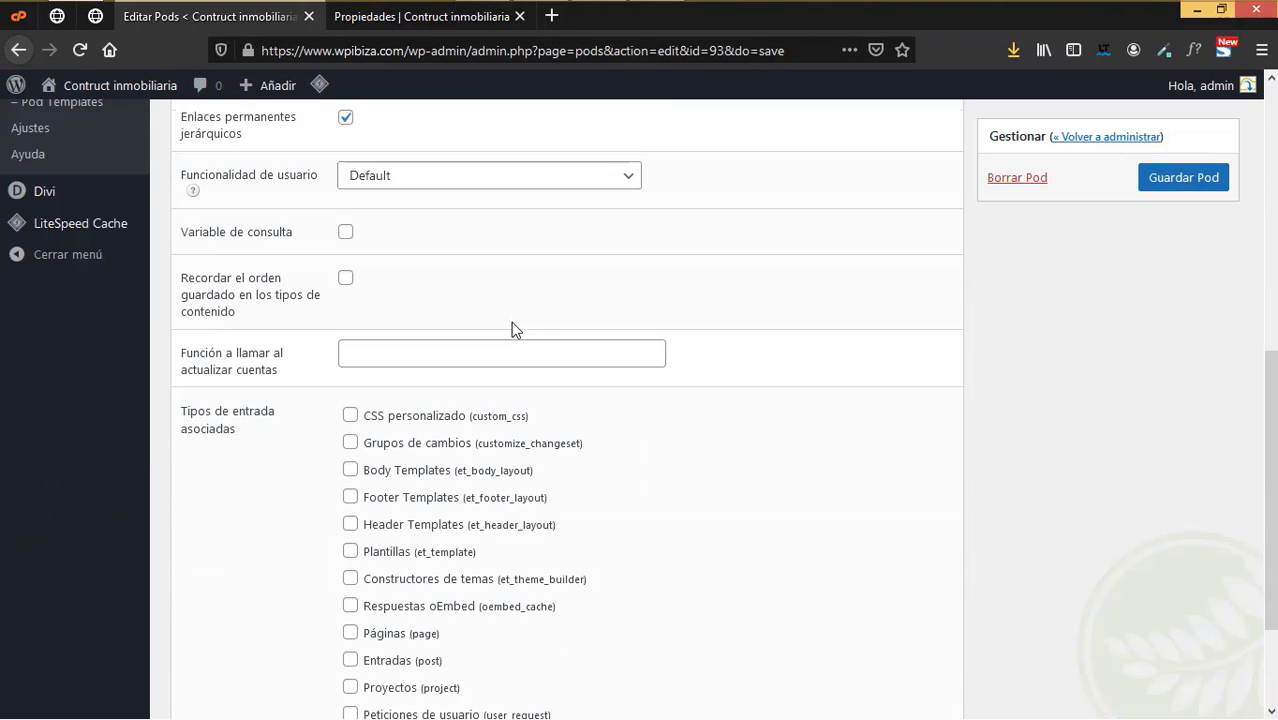
pyautogui.scroll(3, 516, 328)
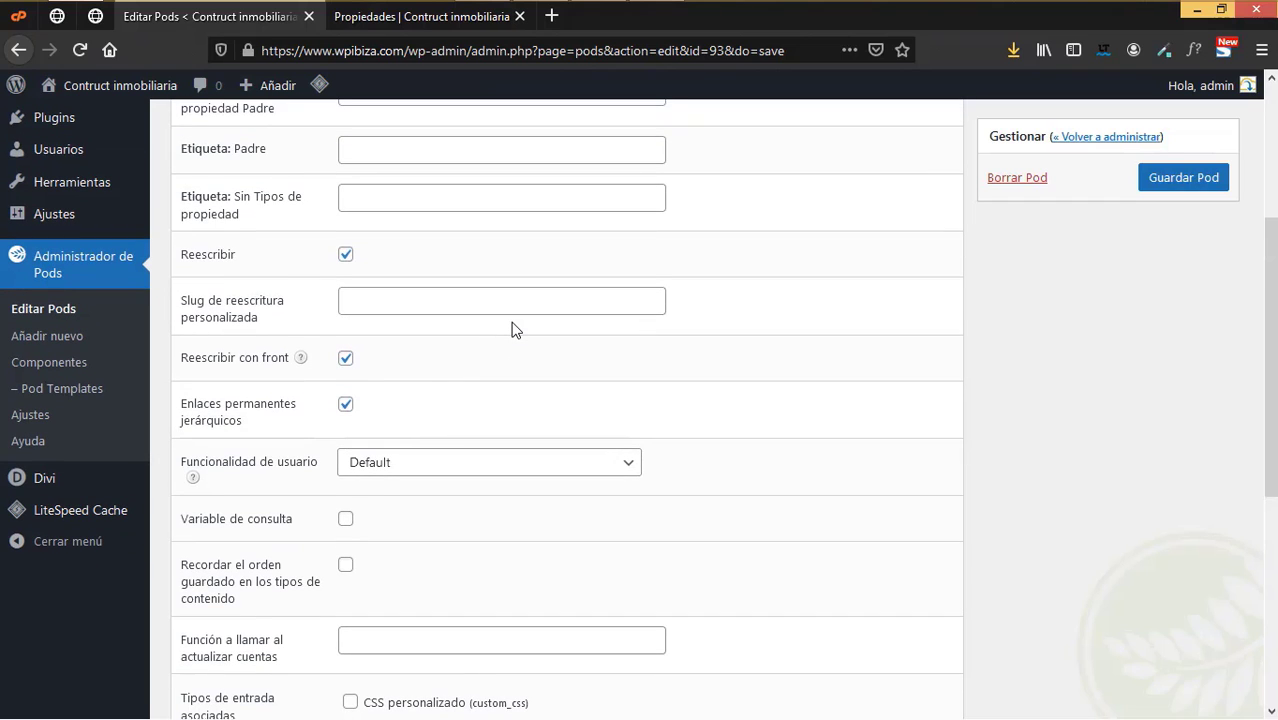
pyautogui.scroll(-4, 512, 326)
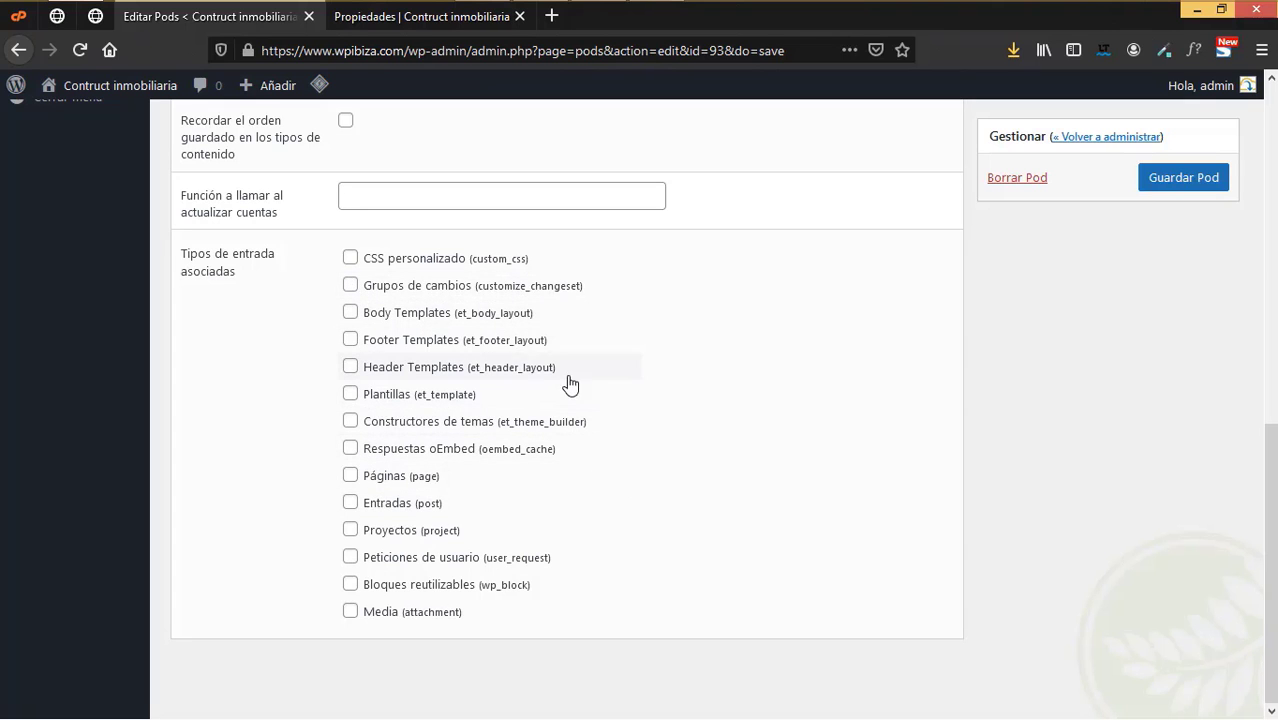
pyautogui.scroll(7, 747, 434)
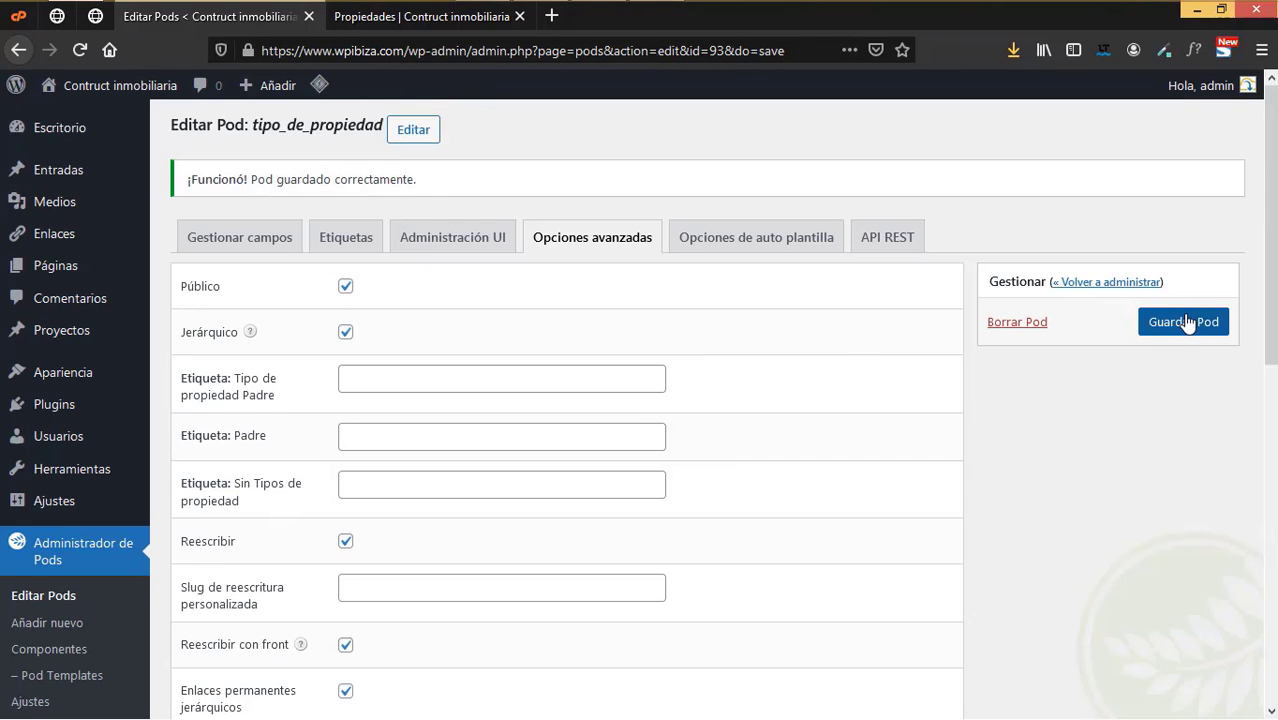
pyautogui.click(1180, 321)
pyautogui.click(743, 240)
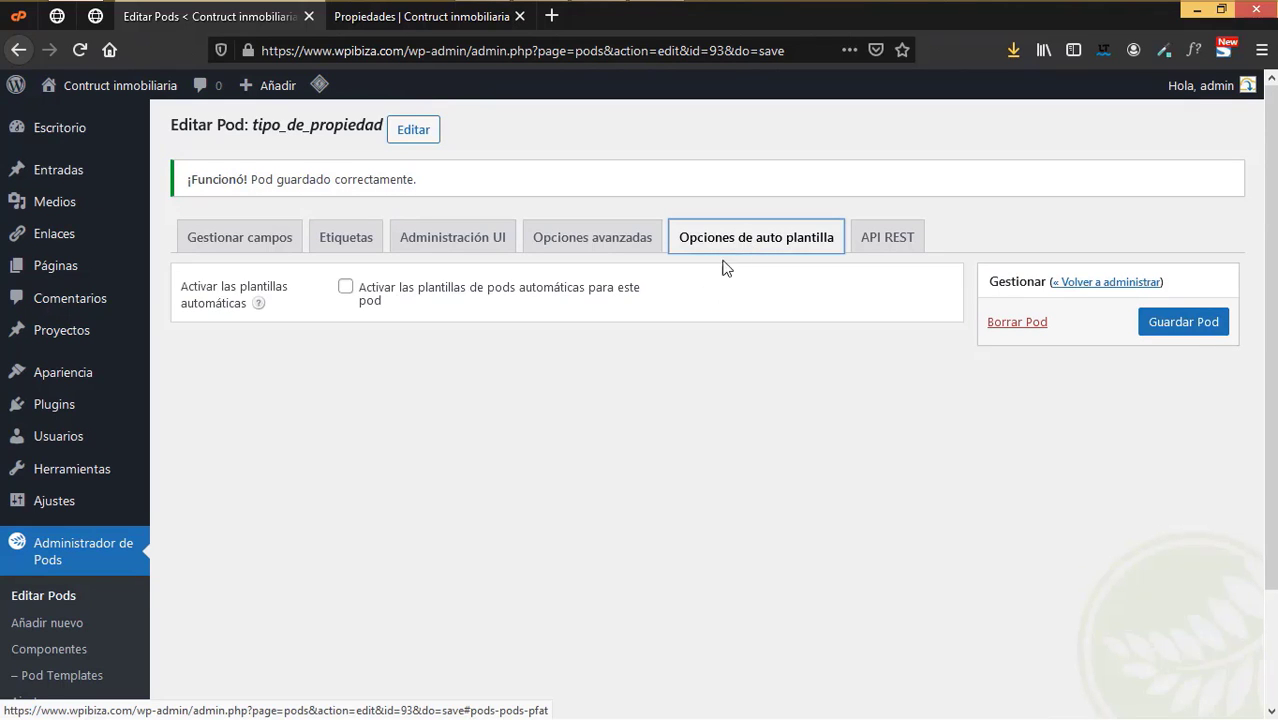
pyautogui.click(887, 250)
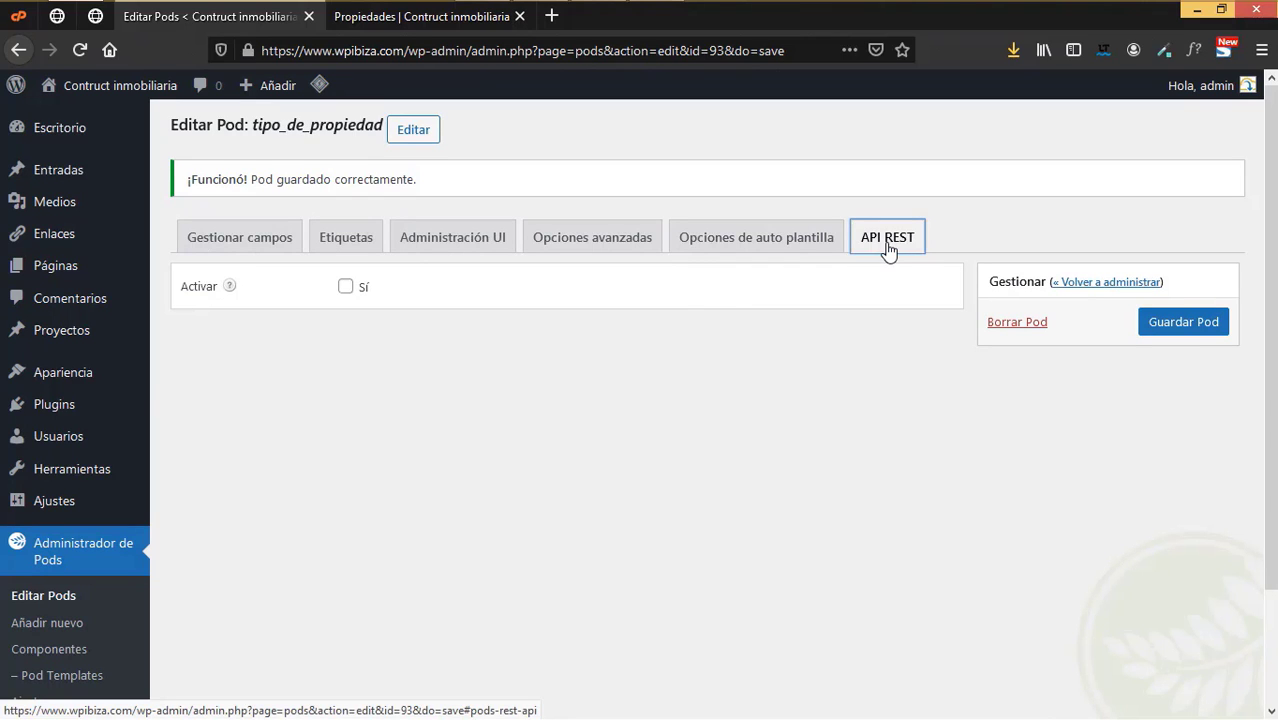
pyautogui.scroll(-2, 105, 484)
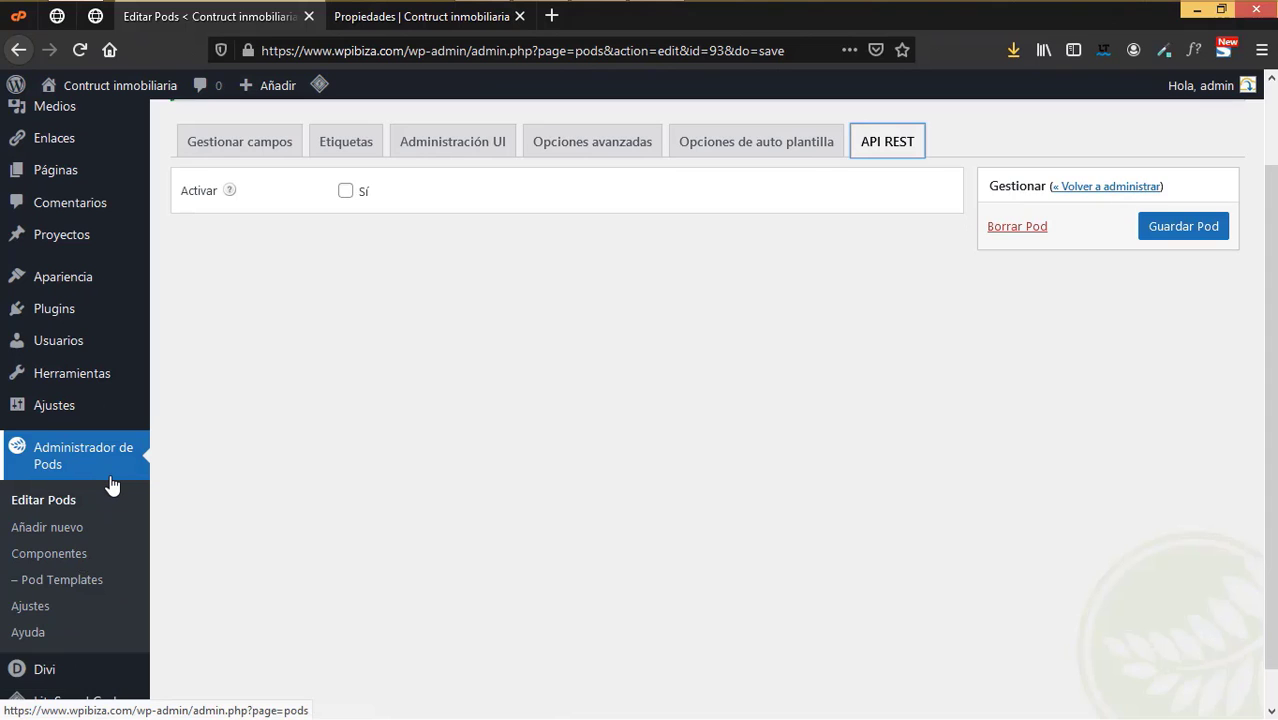
pyautogui.click(53, 537)
pyautogui.click(860, 348)
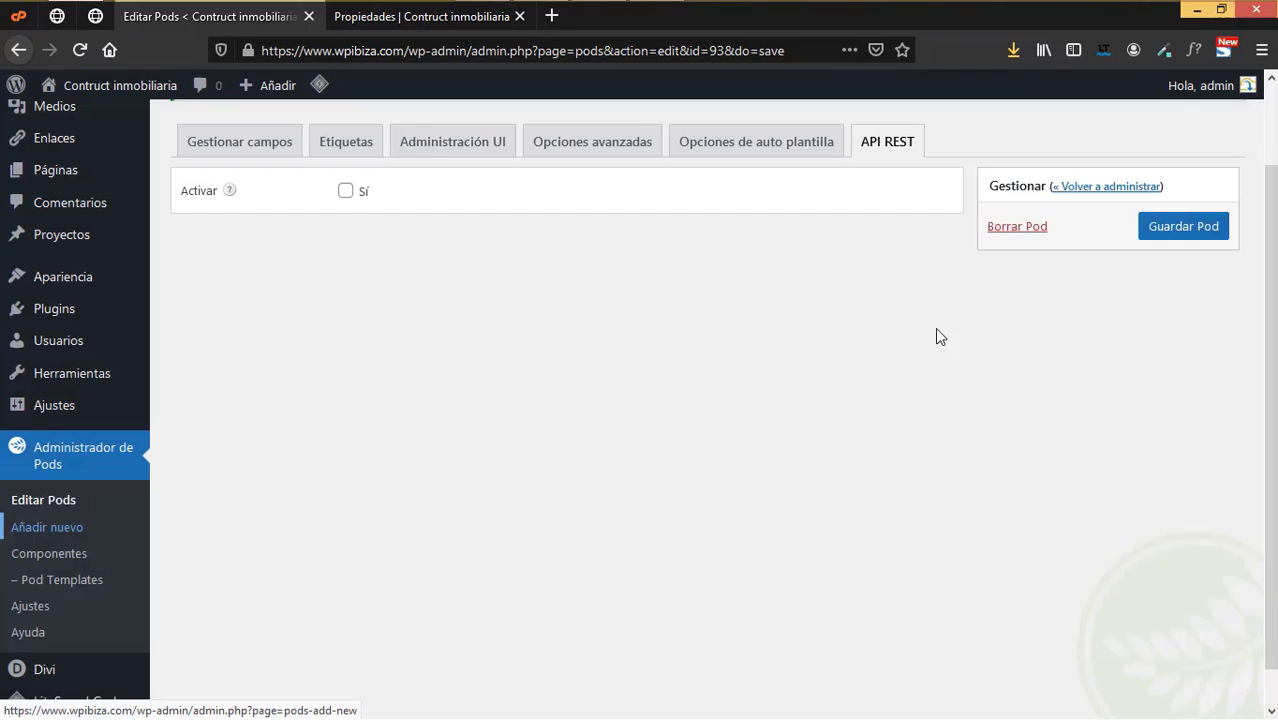
pyautogui.click(1160, 228)
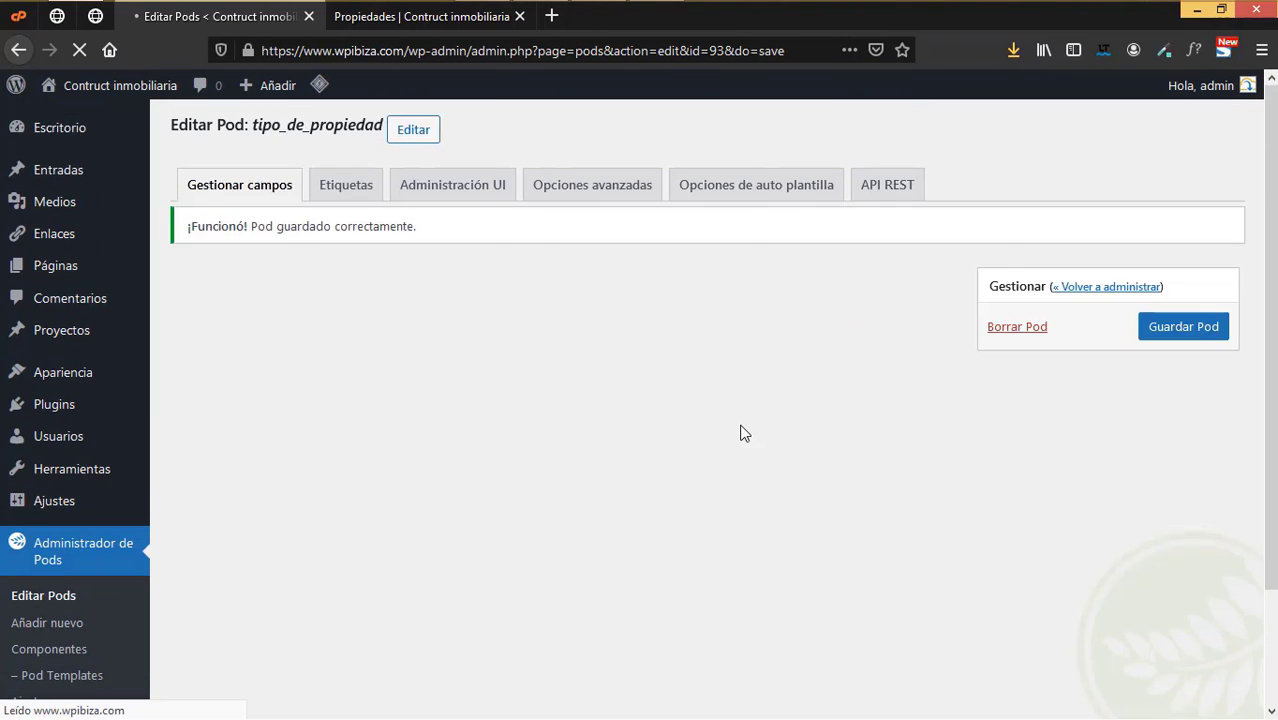
# - Create a custom post type pod labelled Propiedad, plural Propiedades
pyautogui.click(55, 487)
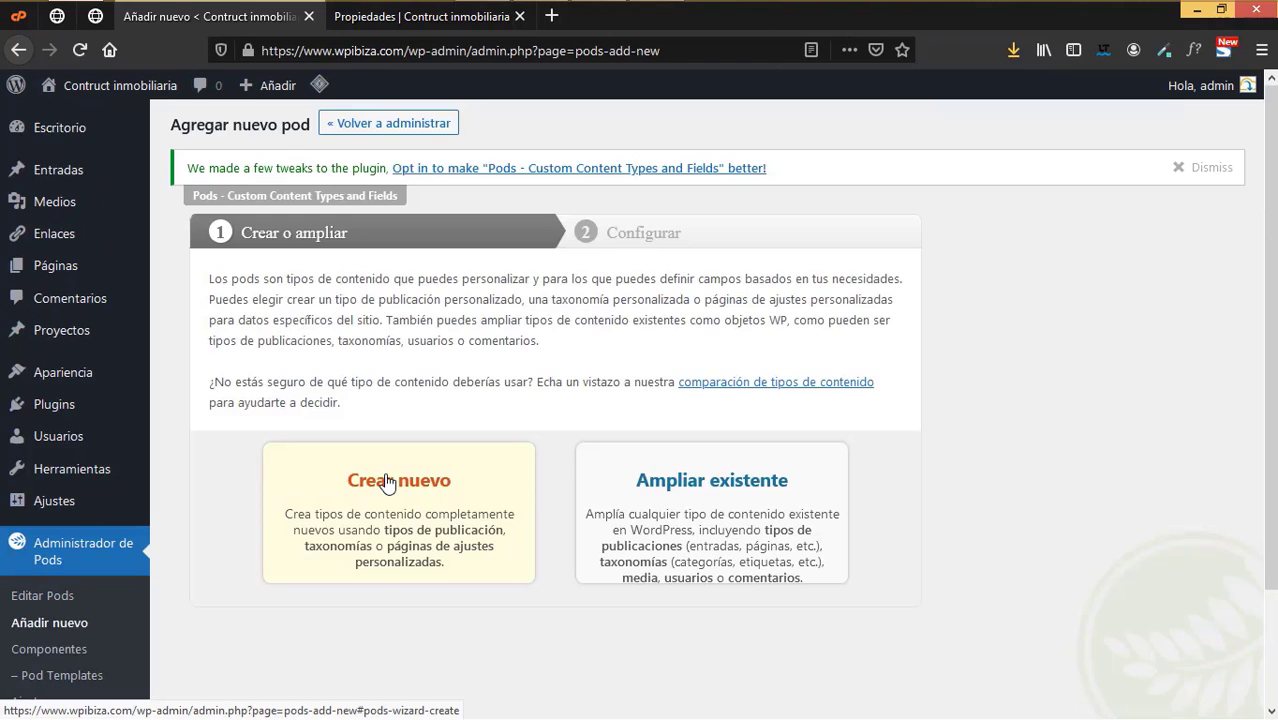
pyautogui.click(388, 483)
pyautogui.click(468, 428)
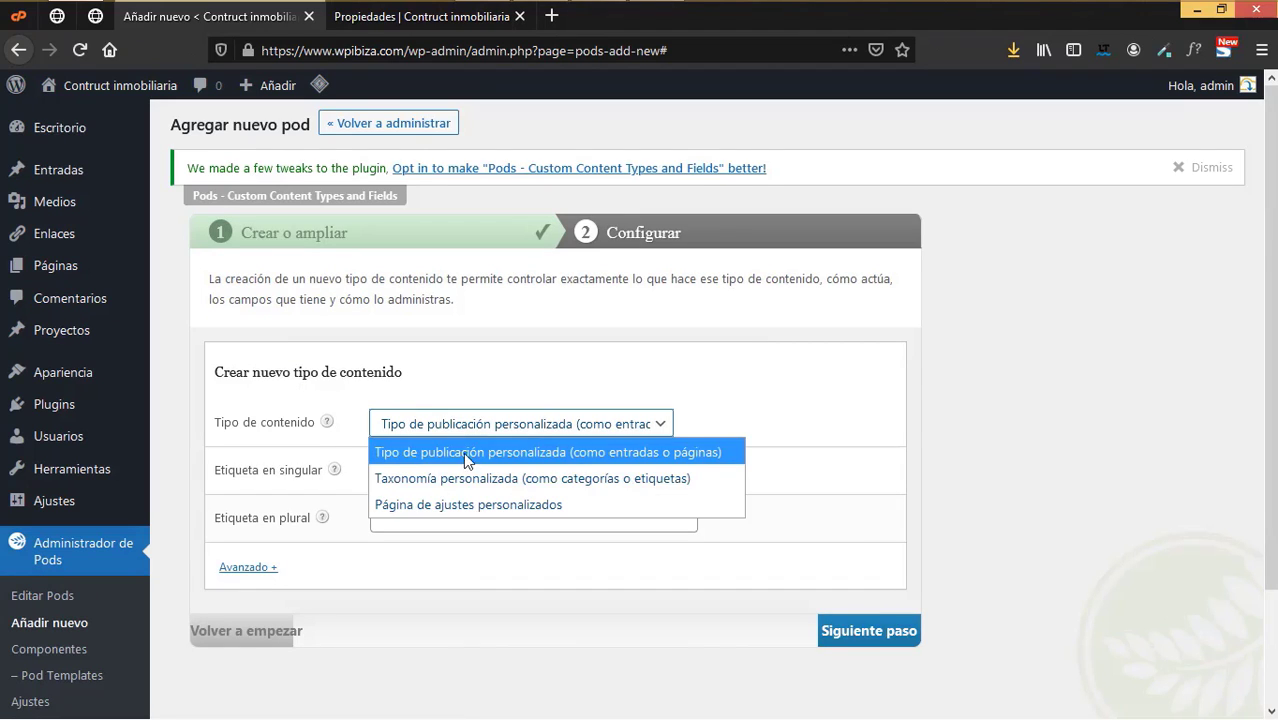
pyautogui.click(464, 451)
pyautogui.click(405, 465)
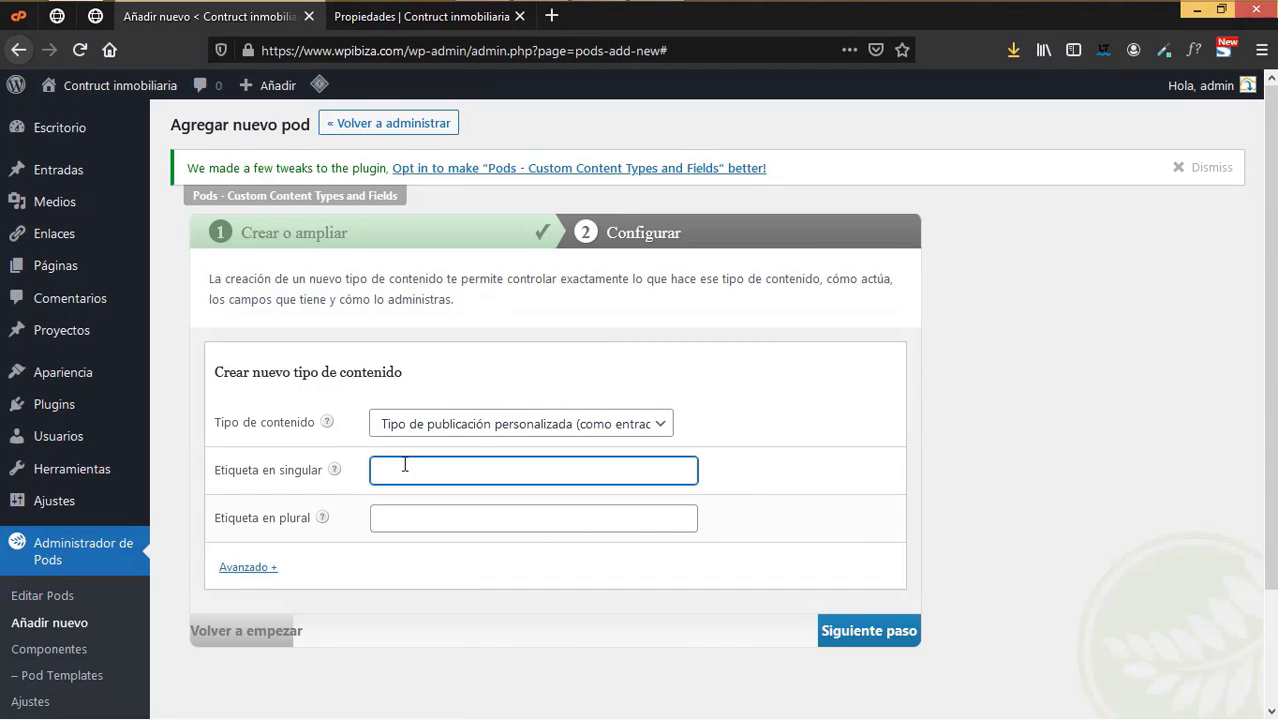
pyautogui.write('Propiedad')
pyautogui.click(438, 515)
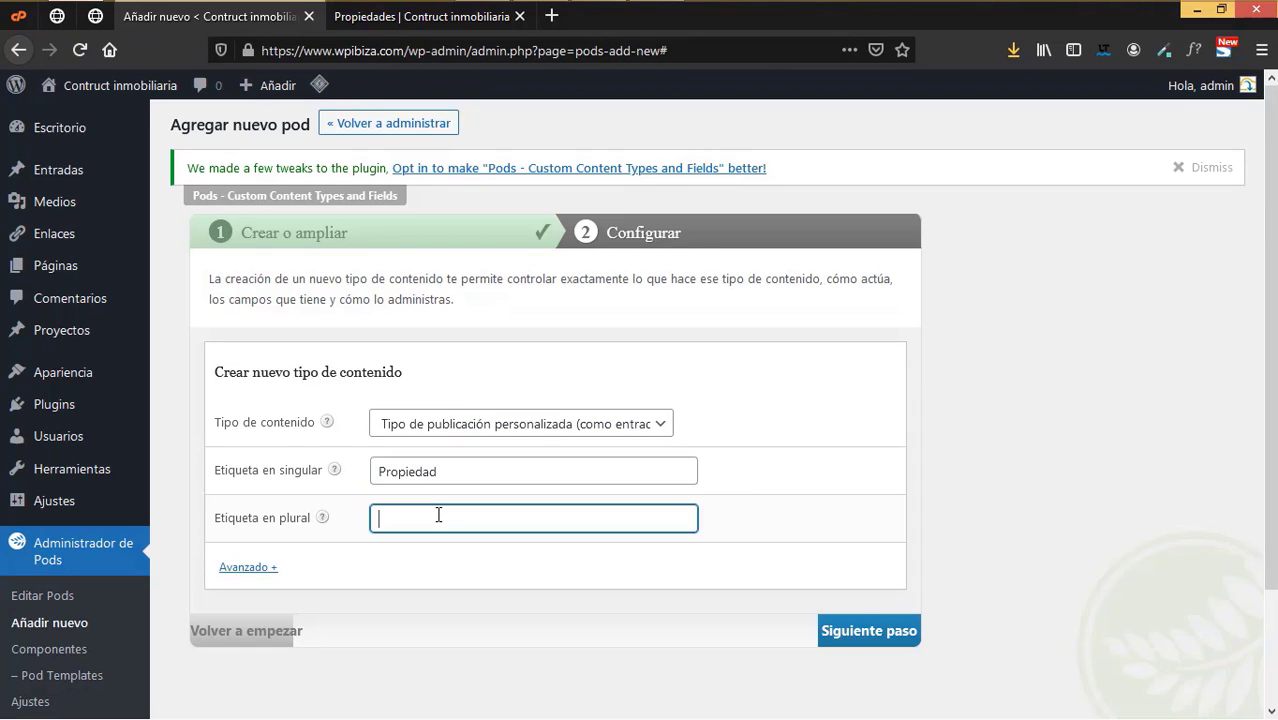
pyautogui.write('Propiedades')
pyautogui.click(872, 633)
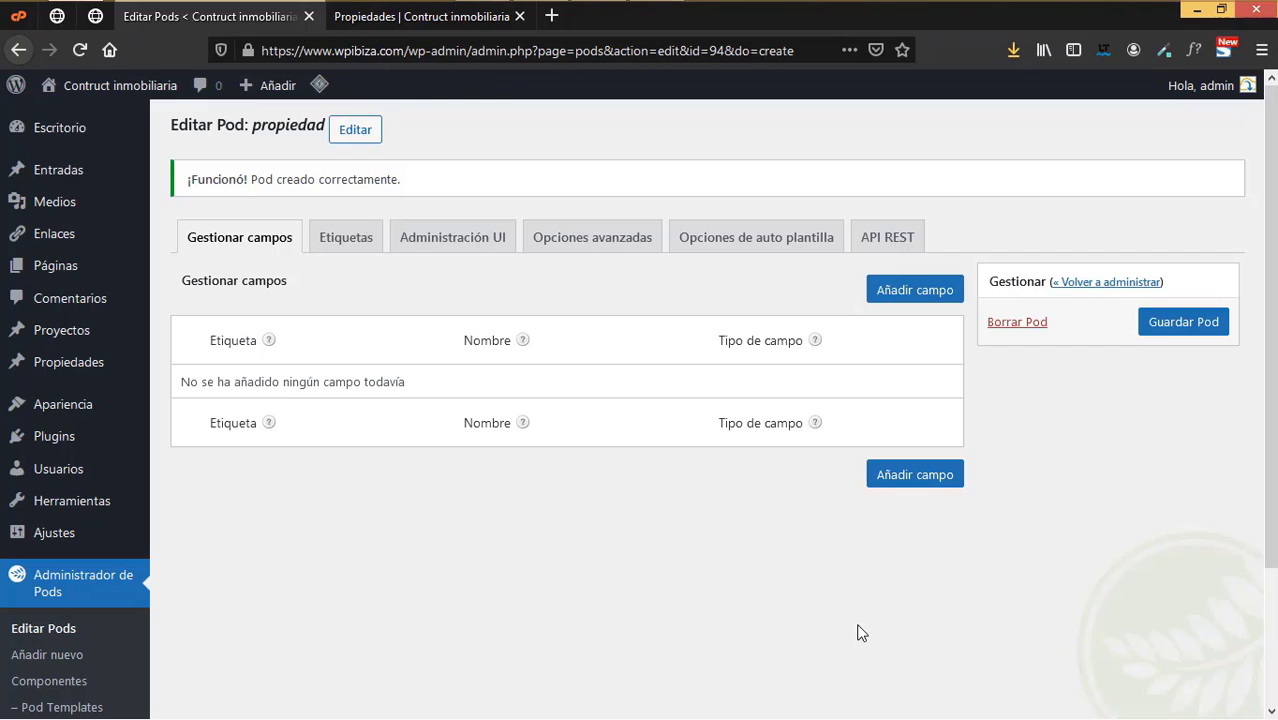
# - Add a field labelled Domicilio (domicilio) described 'Domicilio de la propiedad'
pyautogui.click(909, 293)
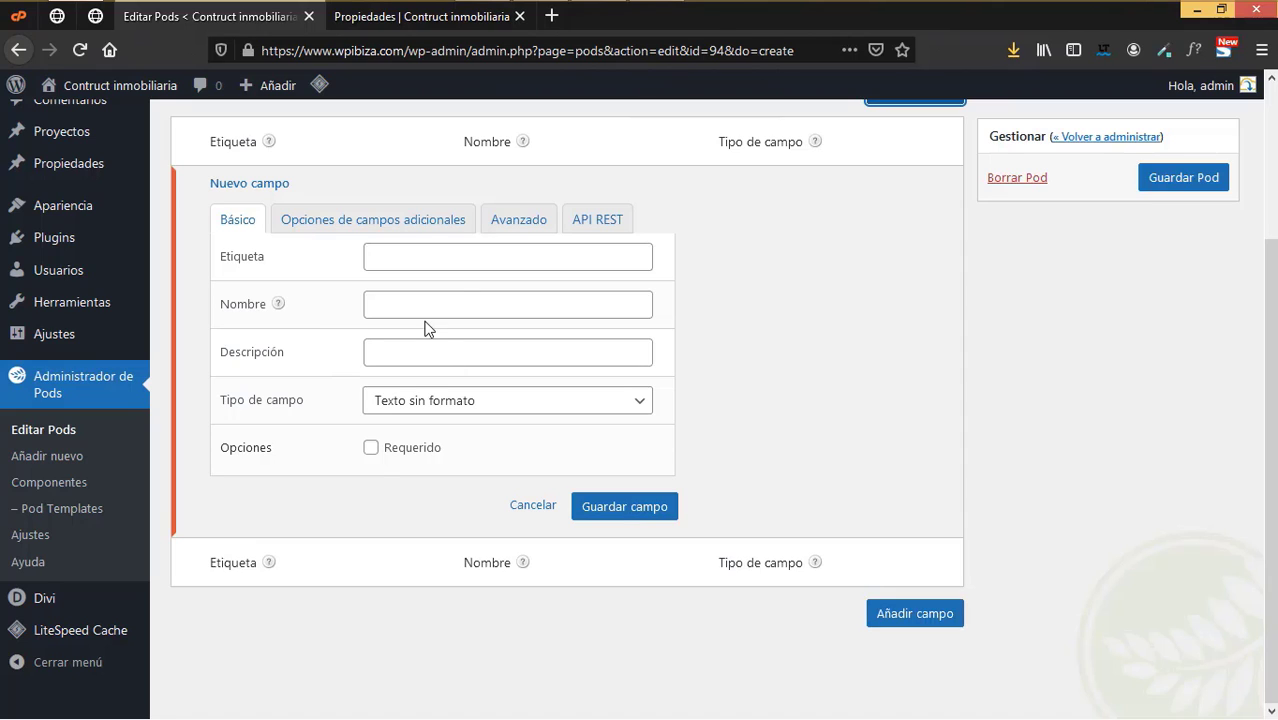
pyautogui.click(431, 259)
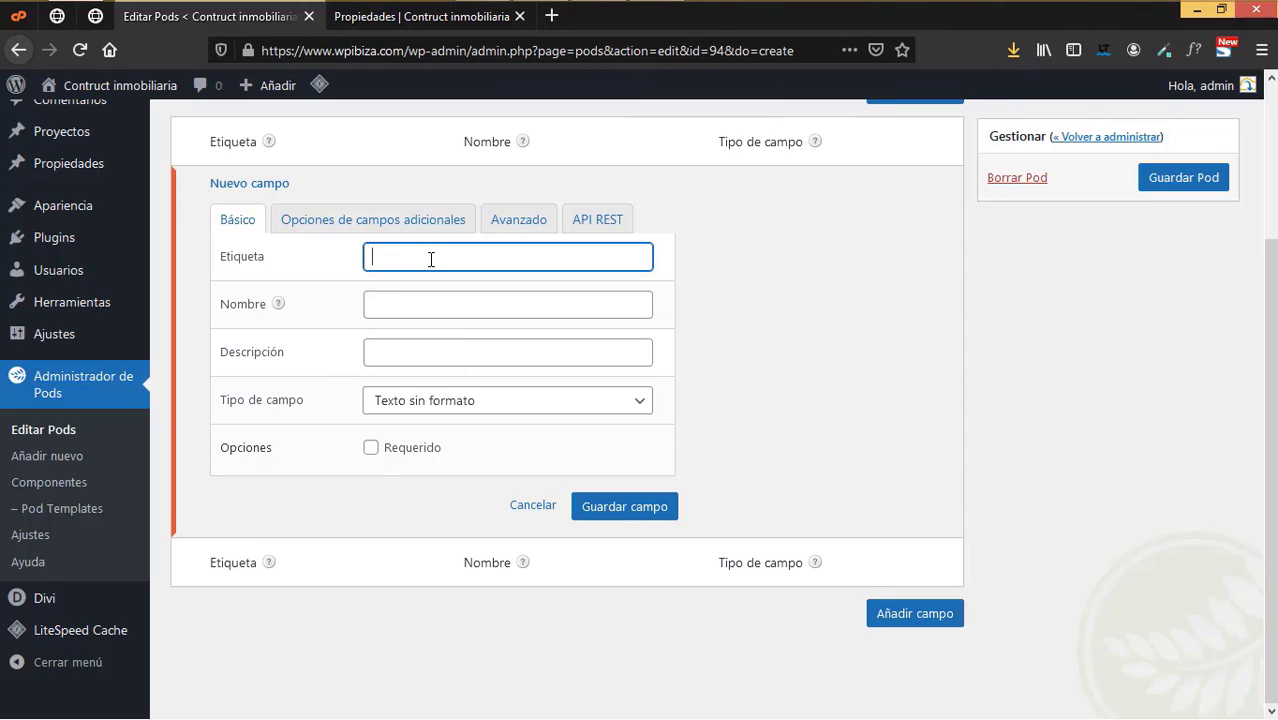
pyautogui.write('Domicilio')
pyautogui.click(445, 304)
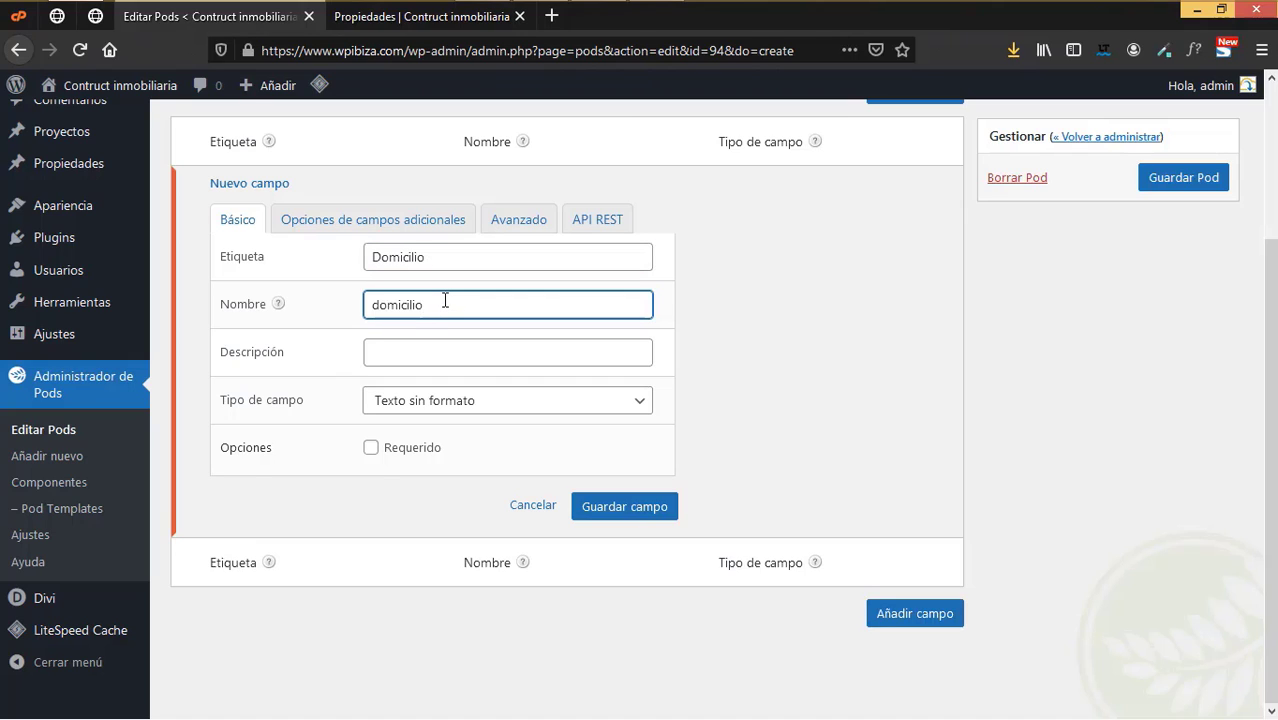
pyautogui.click(418, 352)
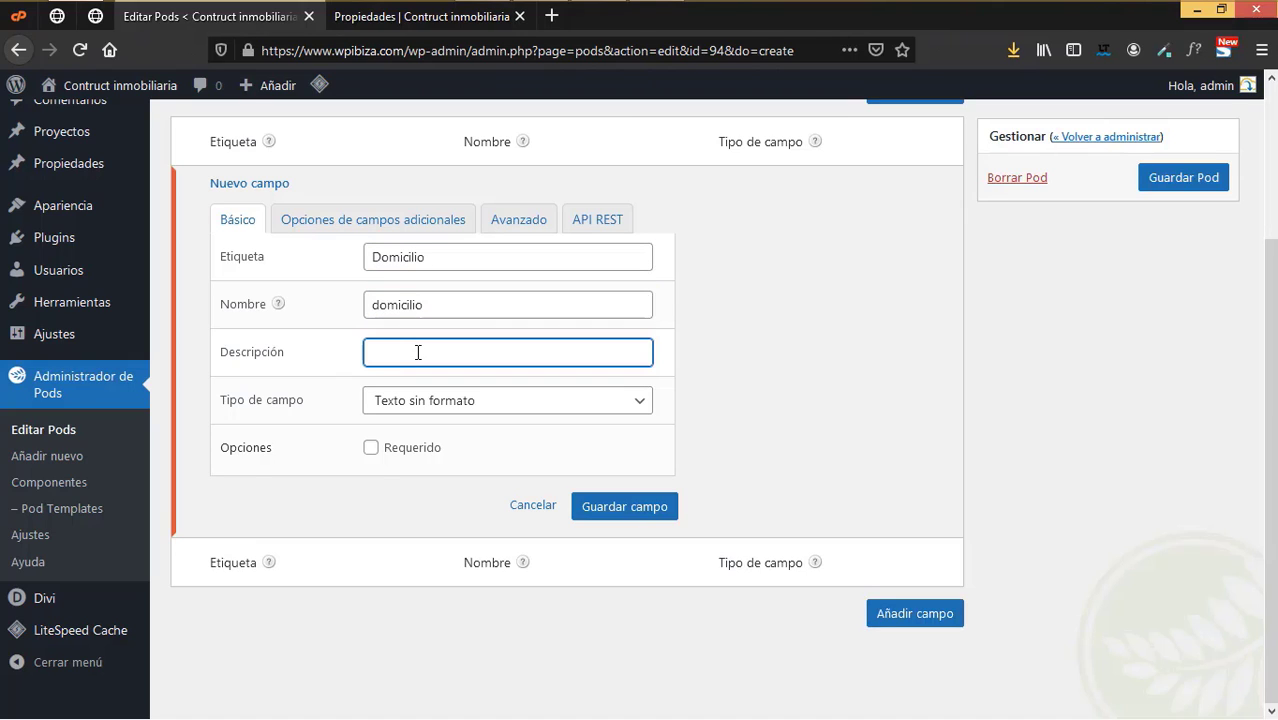
pyautogui.write('Domicili')
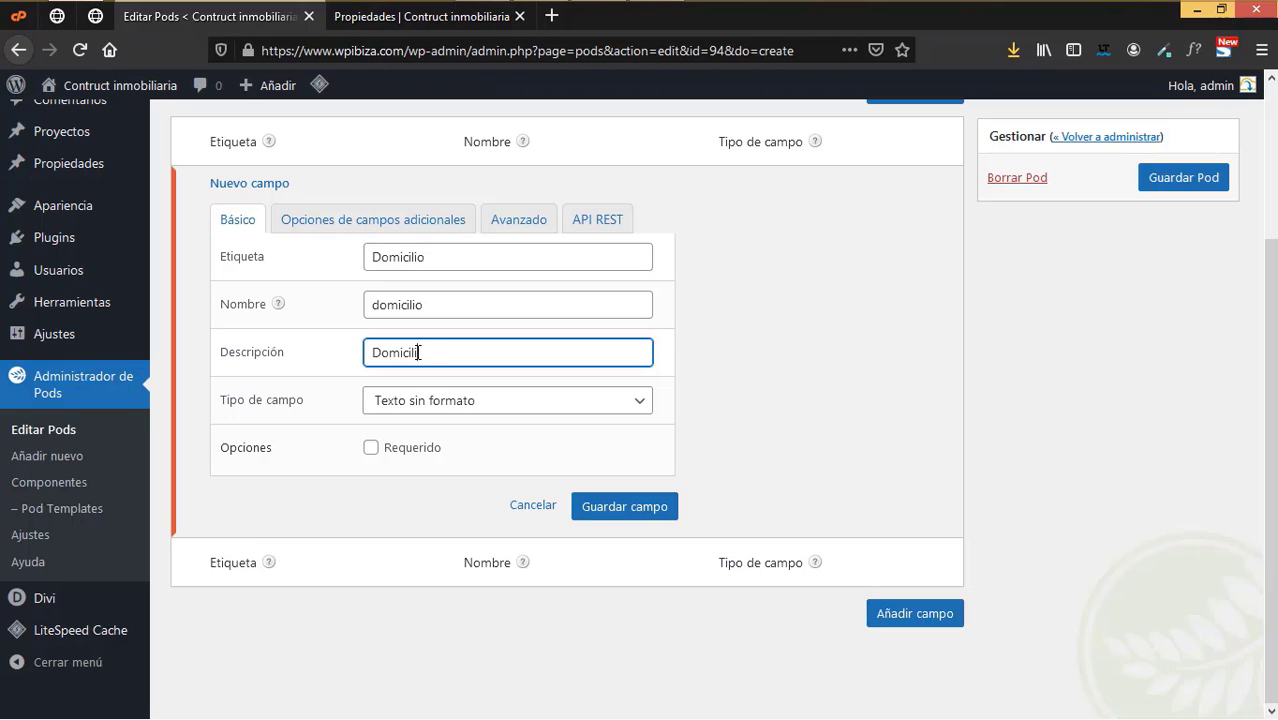
pyautogui.write('o de la propiedad')
# - Make Domicilio a required plain paragraph text field
pyautogui.click(471, 406)
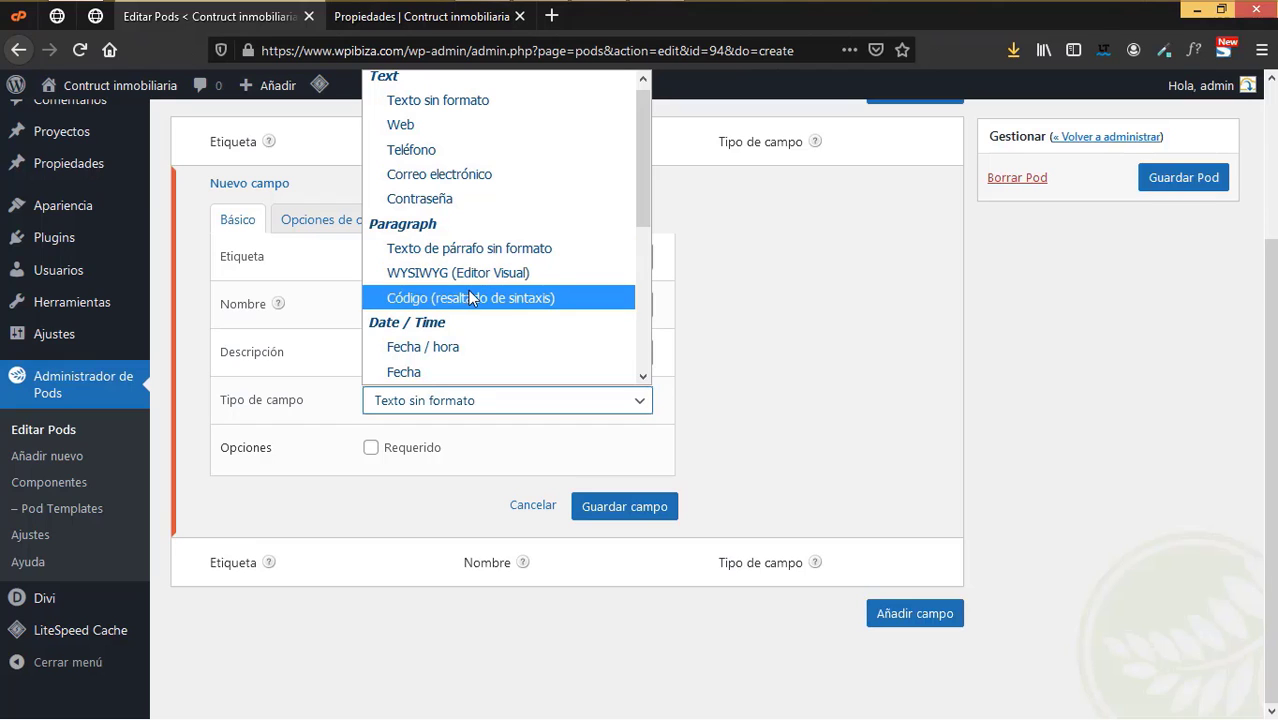
pyautogui.scroll(-2, 485, 292)
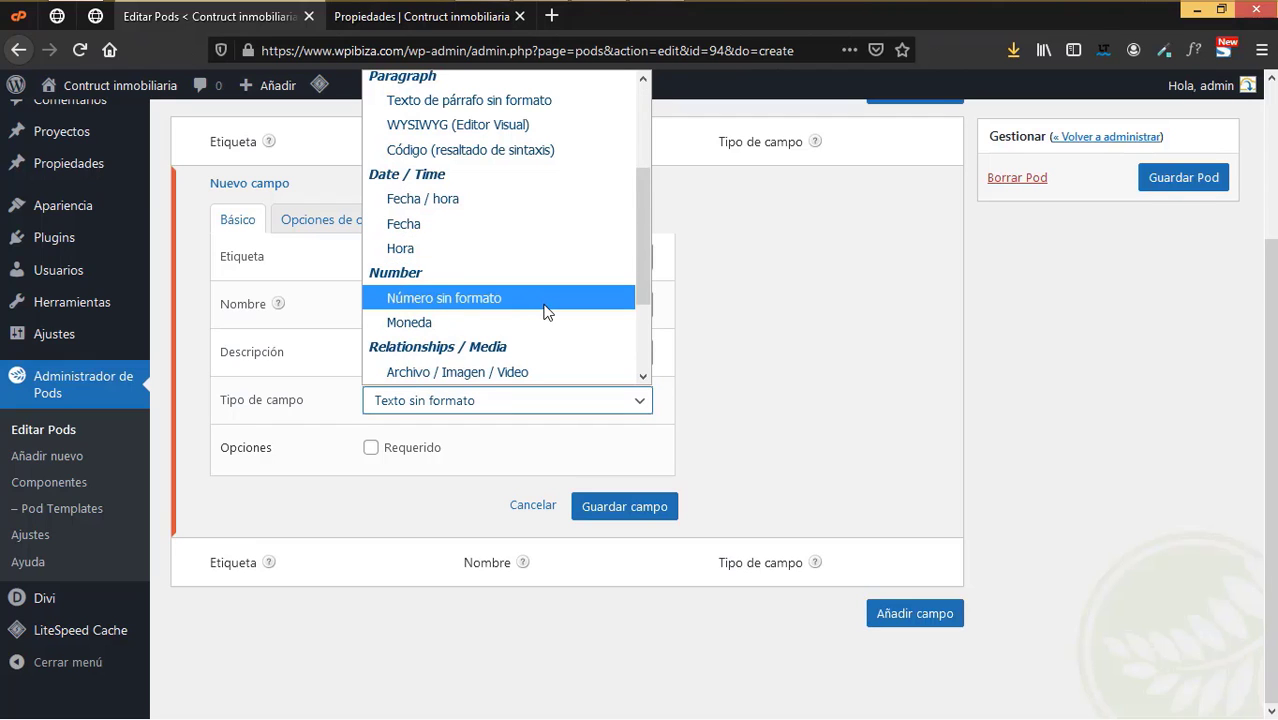
pyautogui.scroll(-1, 547, 312)
pyautogui.scroll(-1, 551, 312)
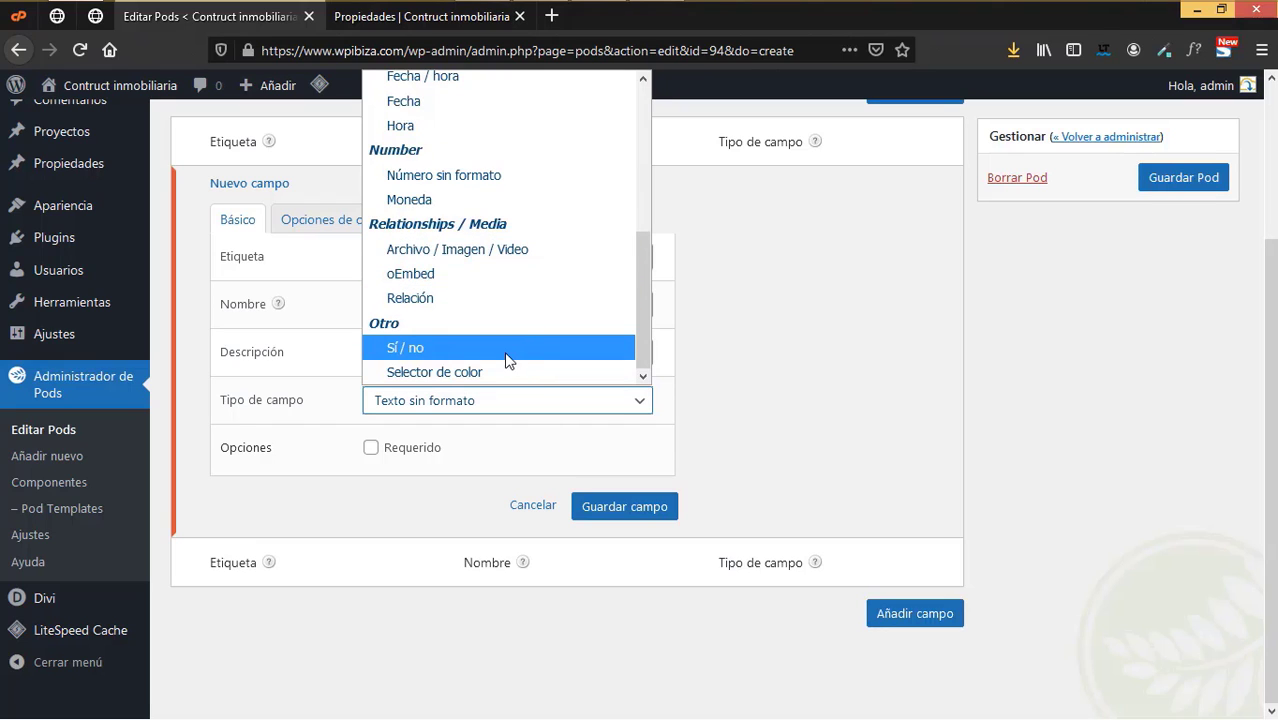
pyautogui.scroll(2, 502, 333)
pyautogui.scroll(3, 502, 333)
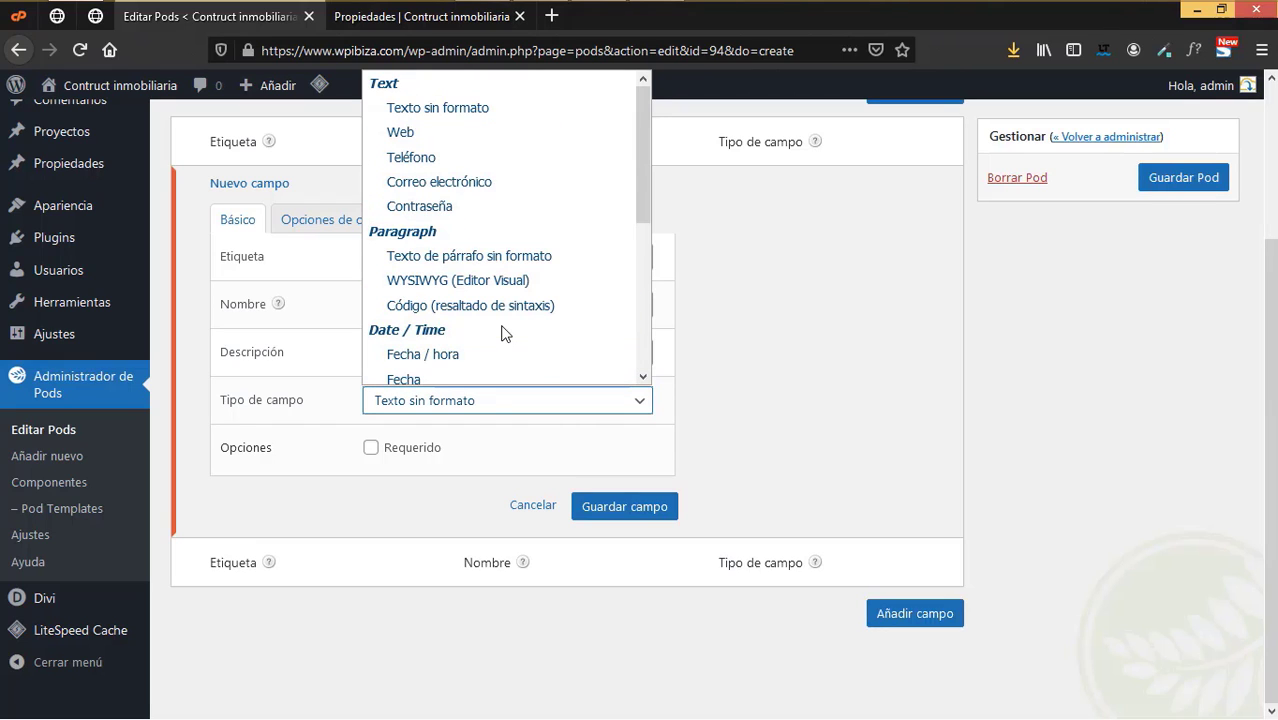
pyautogui.click(431, 259)
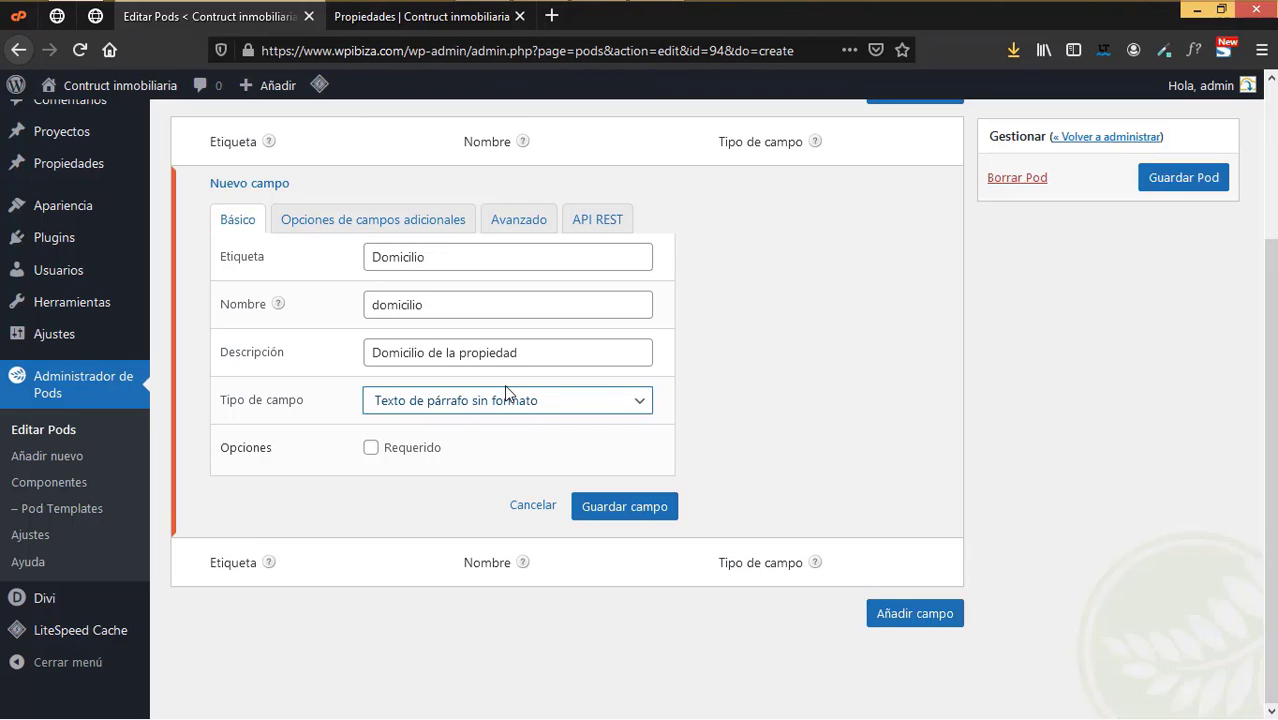
pyautogui.click(416, 459)
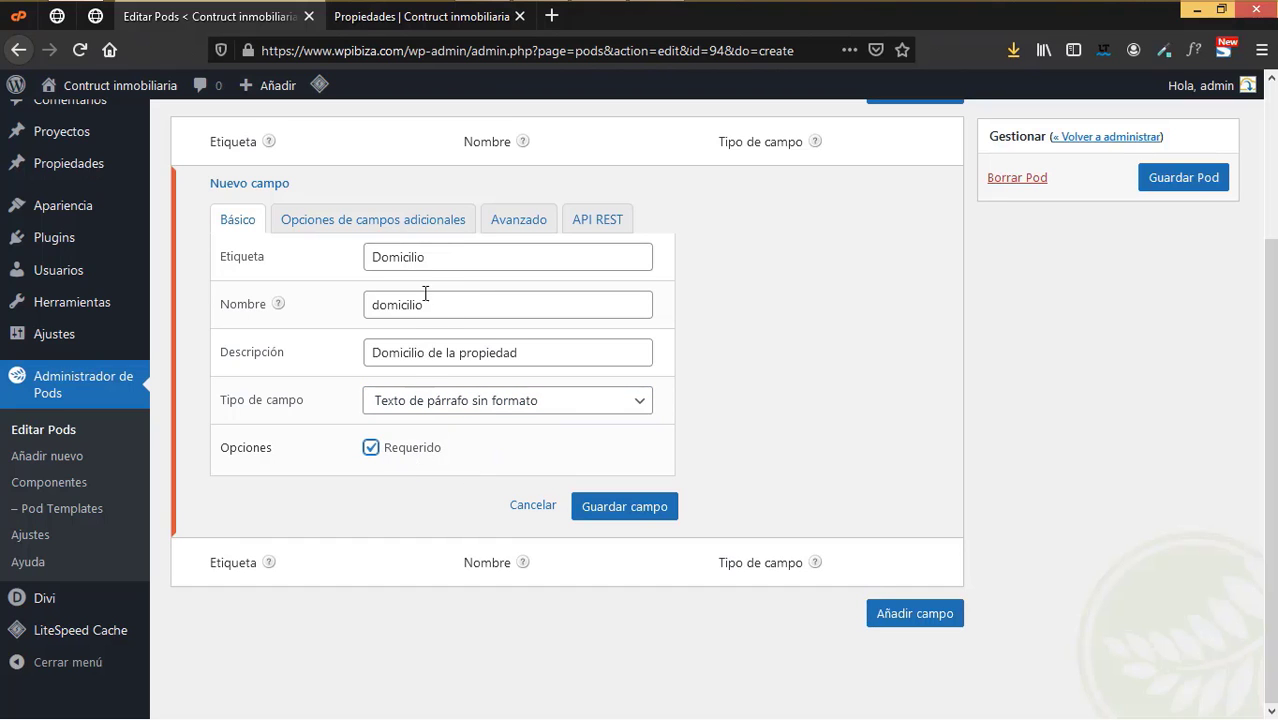
# - Review the field's additional options, Avanzado and Básico tabs, then save Domicilio
pyautogui.click(404, 222)
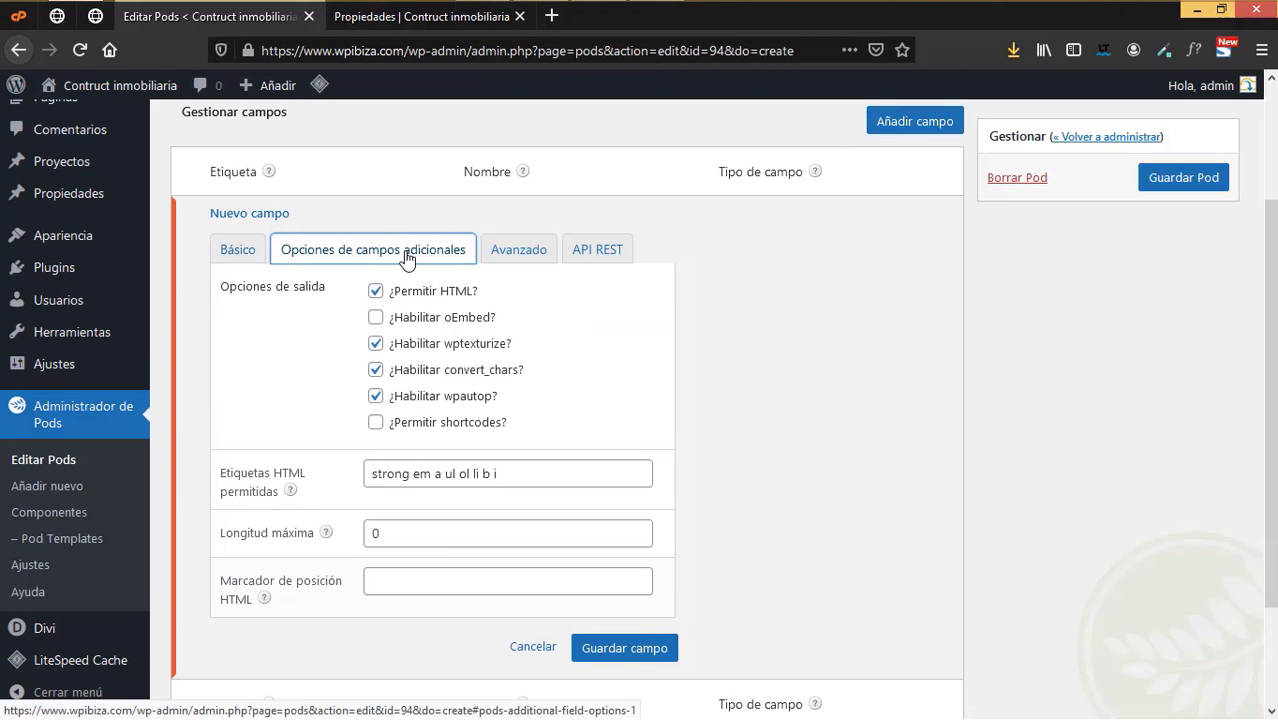
pyautogui.click(384, 316)
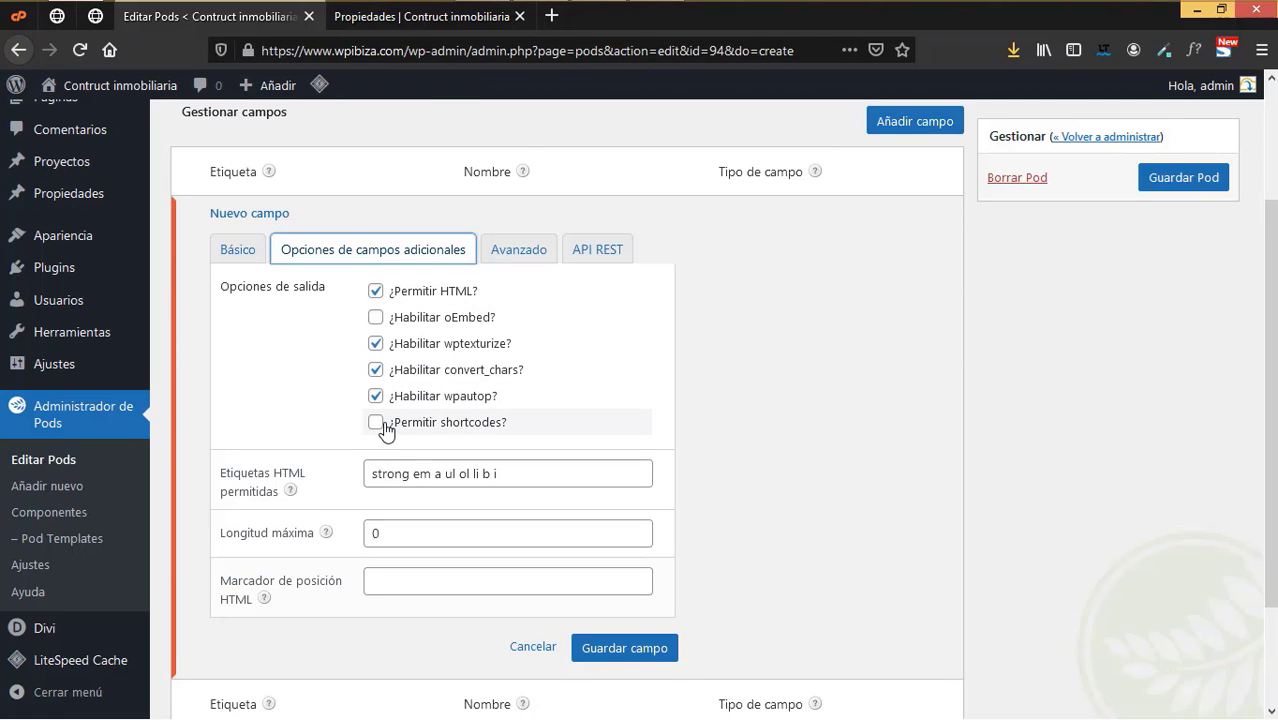
pyautogui.click(518, 250)
pyautogui.click(244, 256)
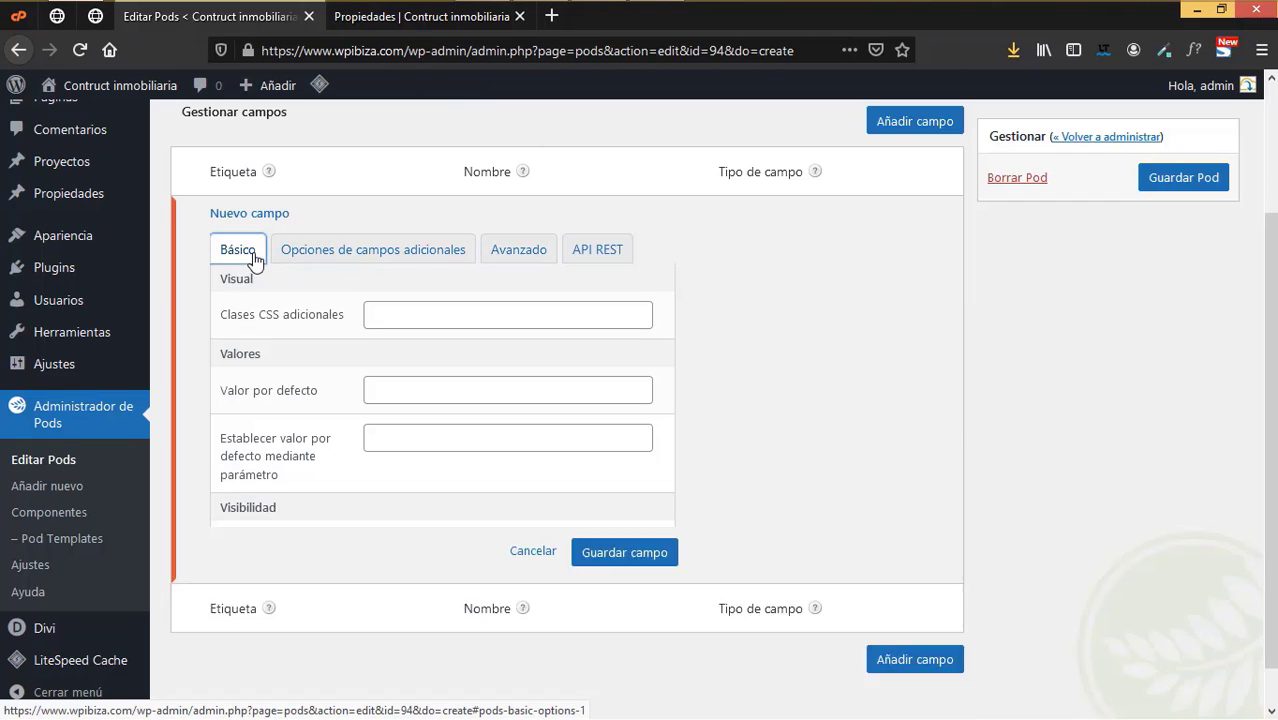
pyautogui.click(622, 536)
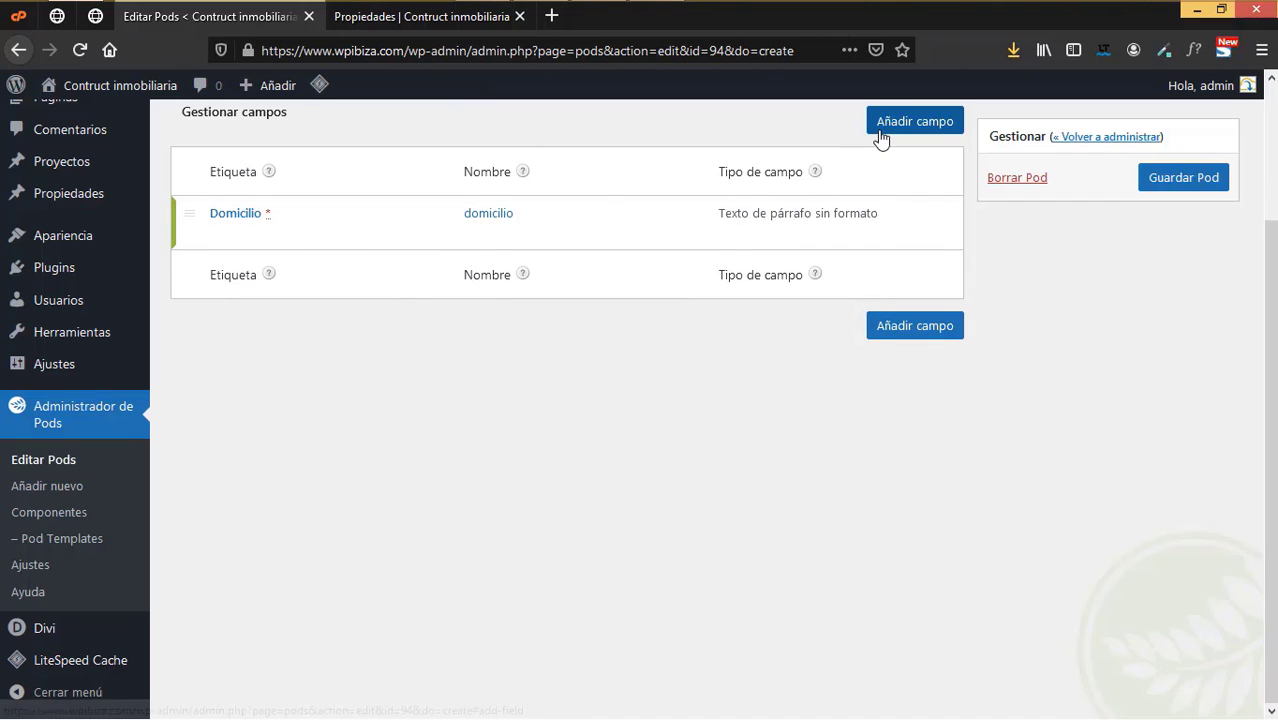
# - Add a field labelled Ciudad (ciudad) described 'Ciudad donde se encuentra la propiedad'
pyautogui.click(880, 325)
pyautogui.click(465, 246)
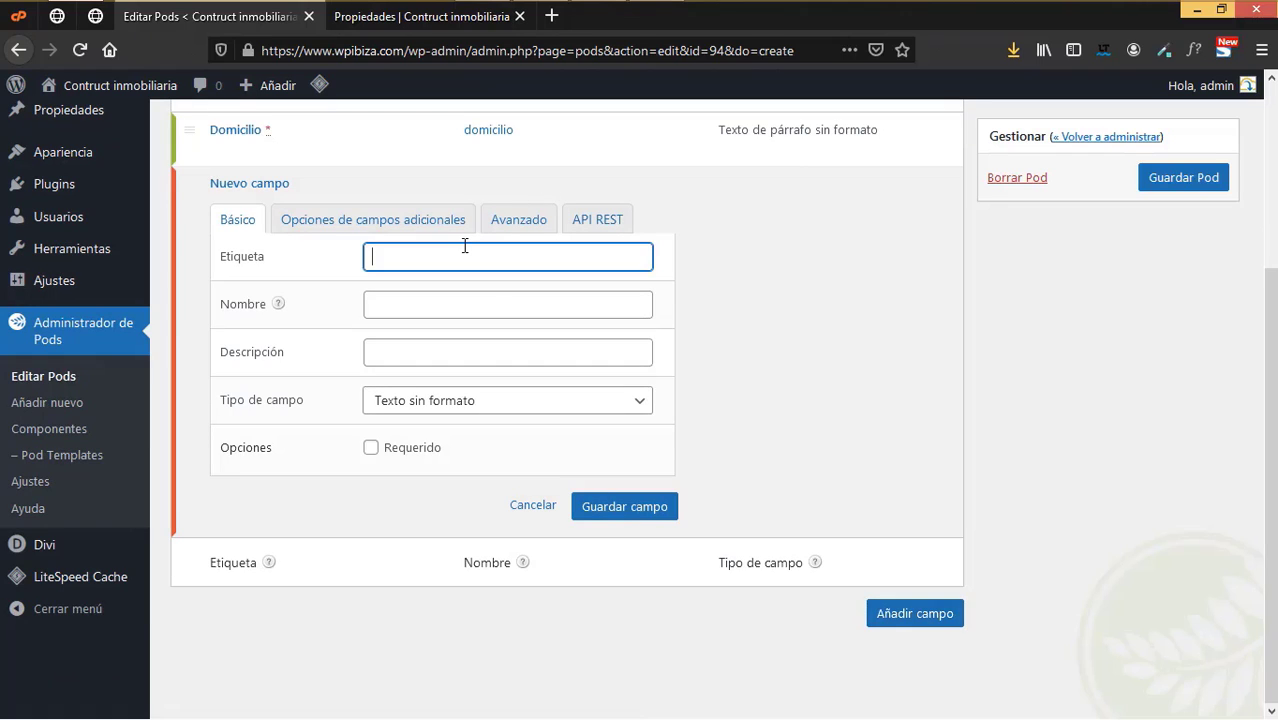
pyautogui.write('Ciudad')
pyautogui.click(455, 302)
pyautogui.click(398, 359)
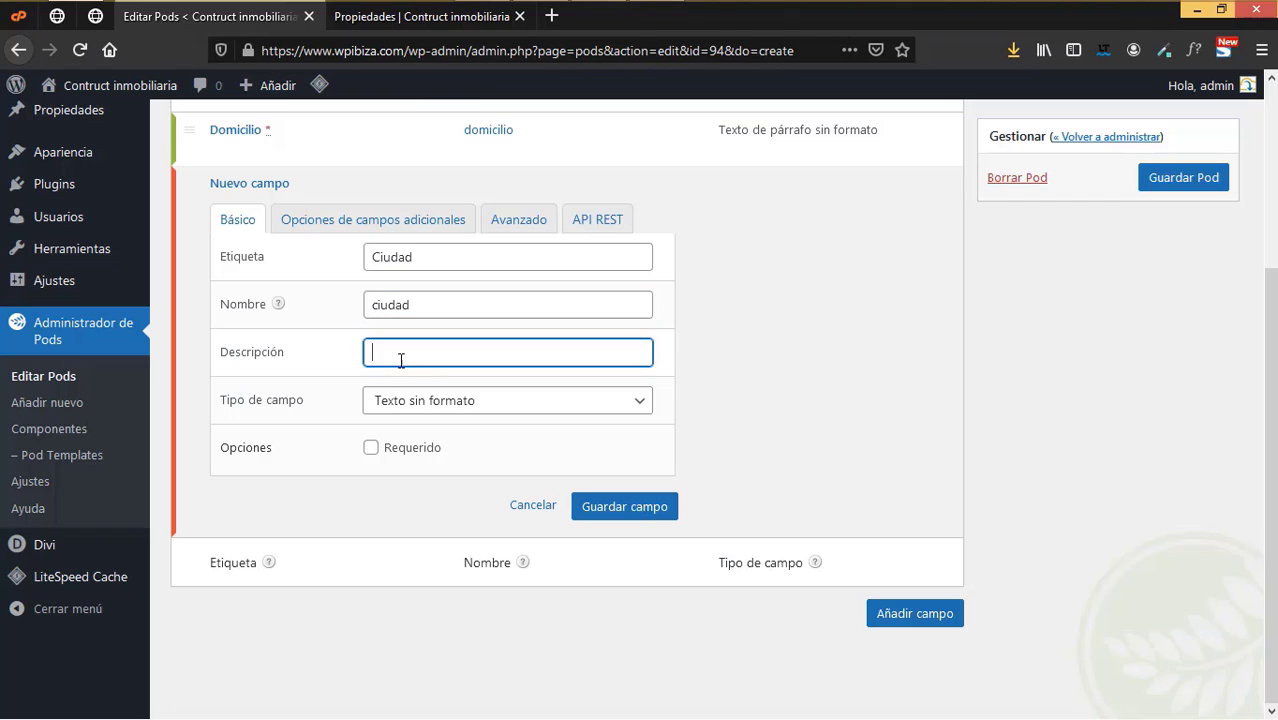
pyautogui.write('Ciudad dond ')
pyautogui.write('de se e')
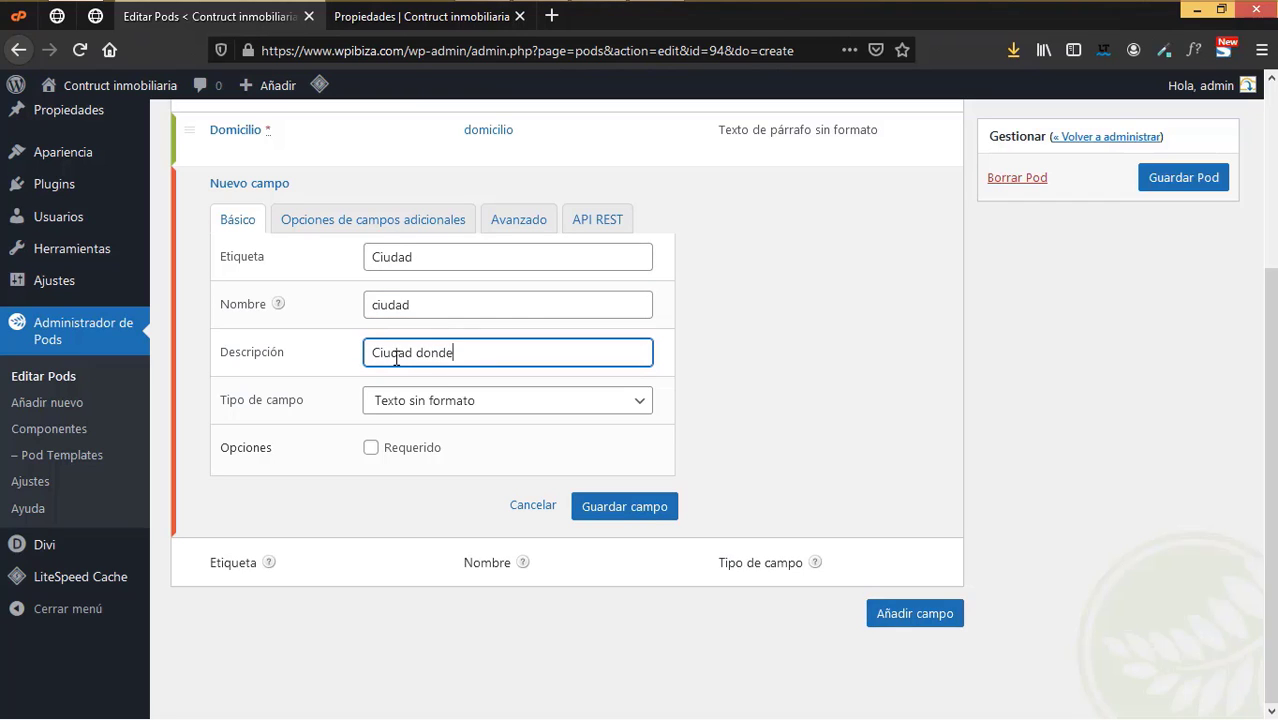
pyautogui.press('BackSpace')
pyautogui.press('BackSpace')
pyautogui.write('ncuentra la propiedad')
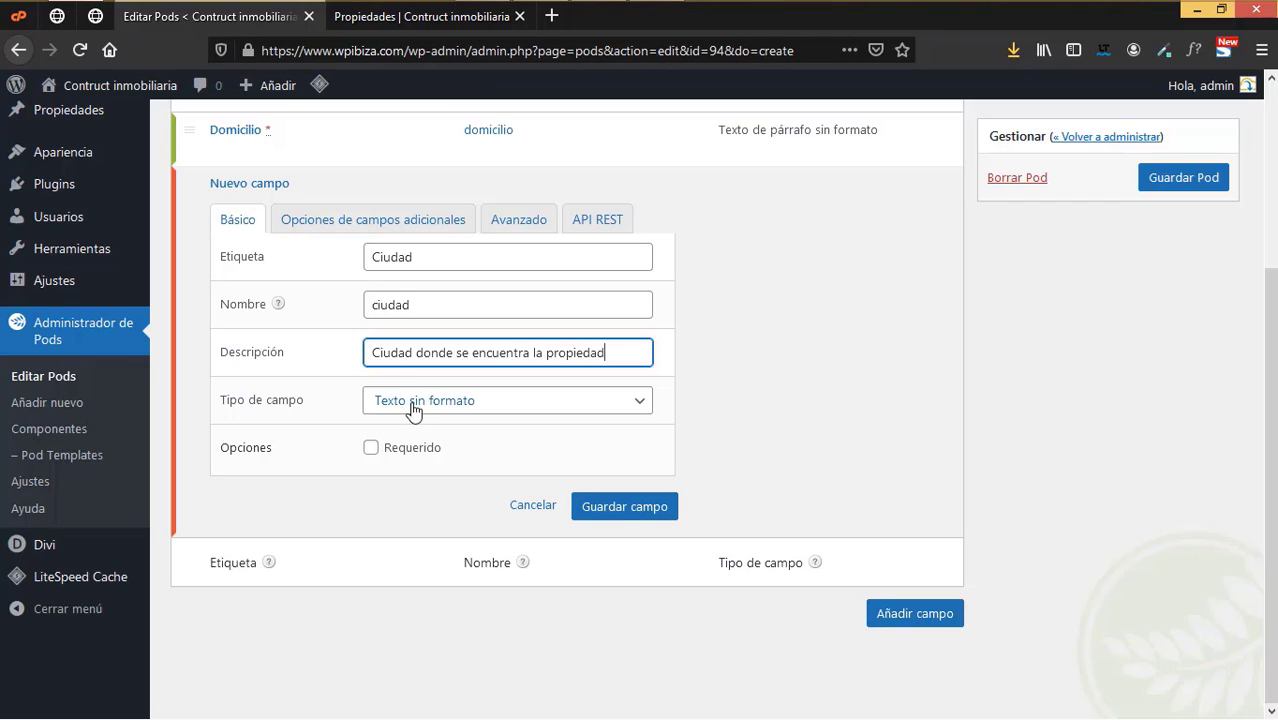
# - Keep Ciudad as required plain text with maximum length 150 and save it
pyautogui.click(420, 401)
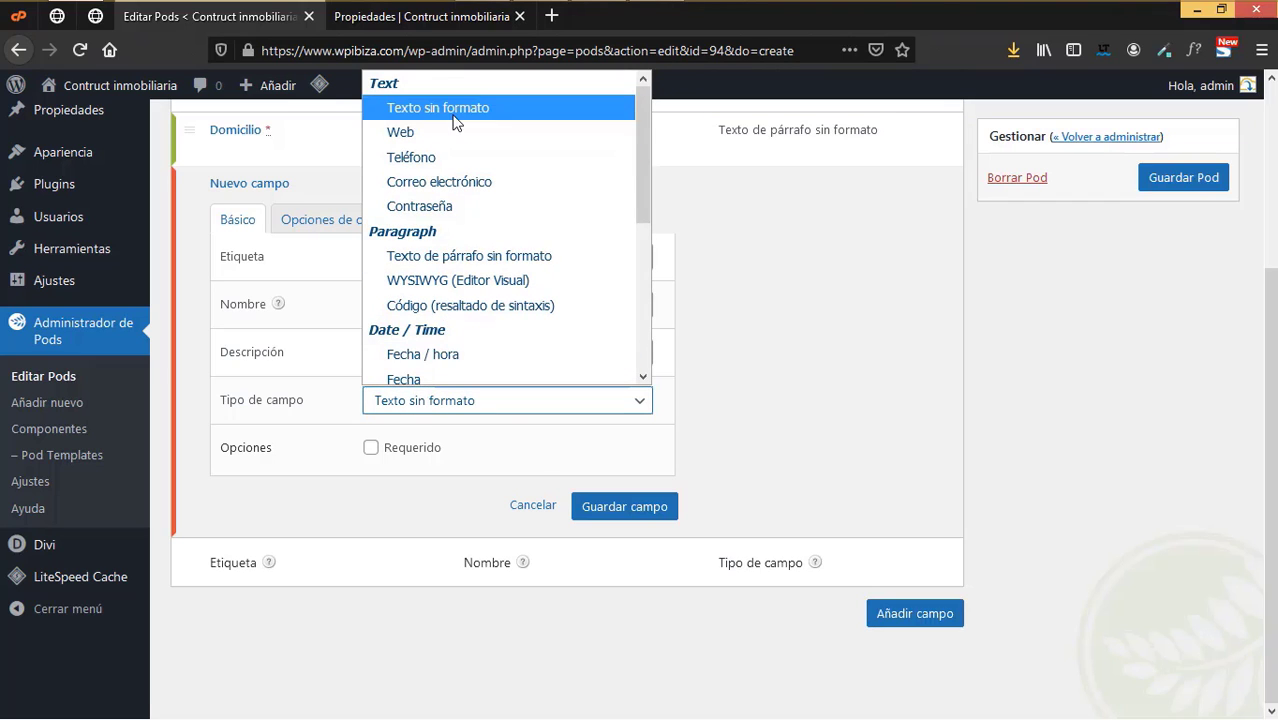
pyautogui.click(437, 100)
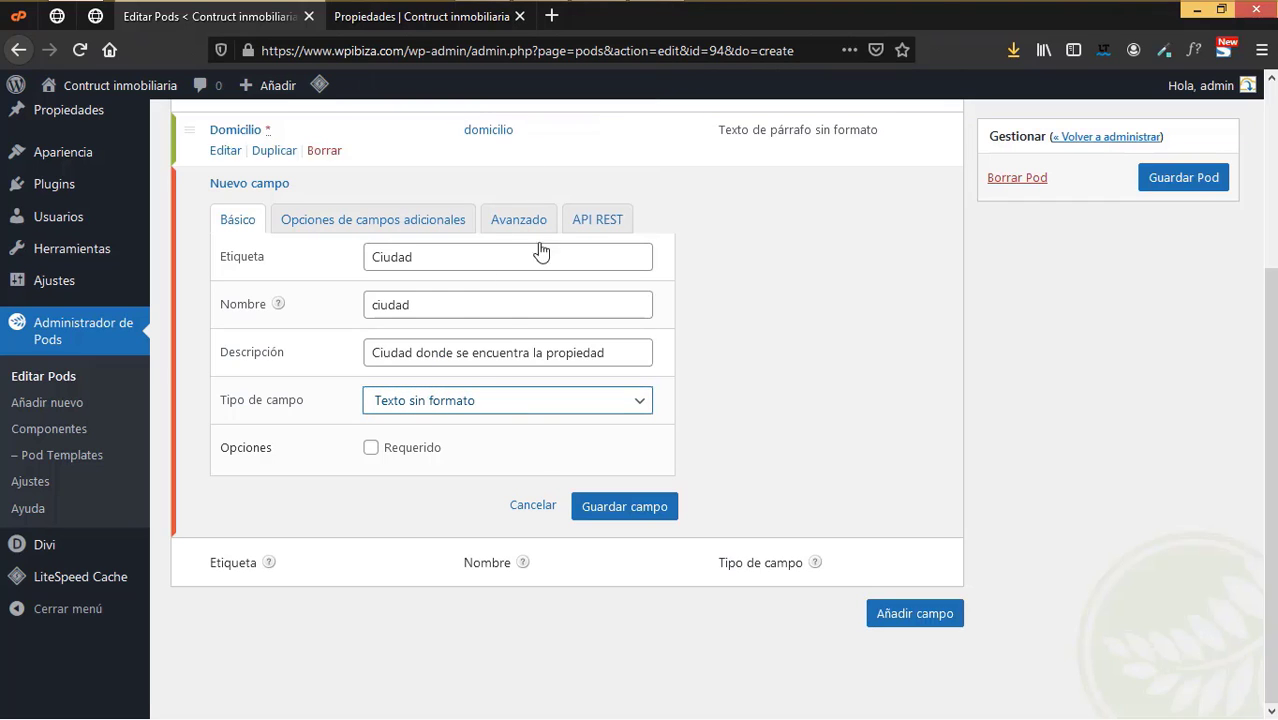
pyautogui.click(414, 455)
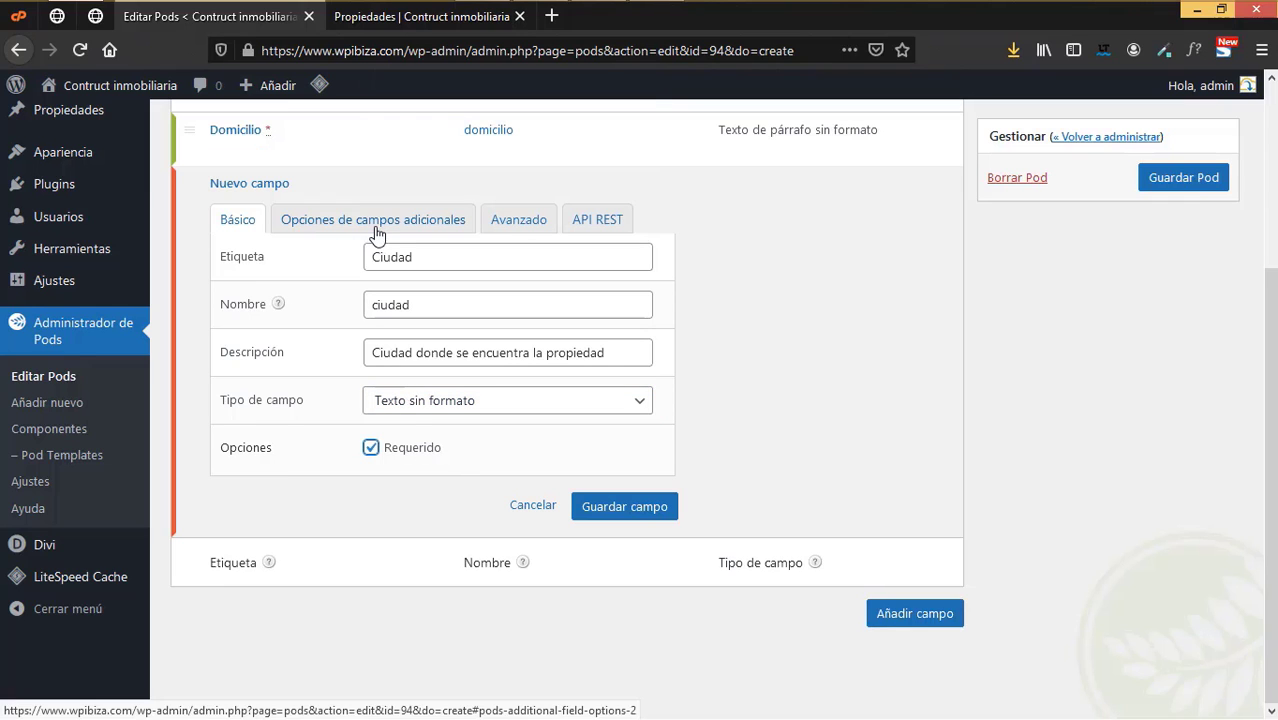
pyautogui.click(374, 224)
pyautogui.moveTo(431, 422); pyautogui.dragTo(353, 424)
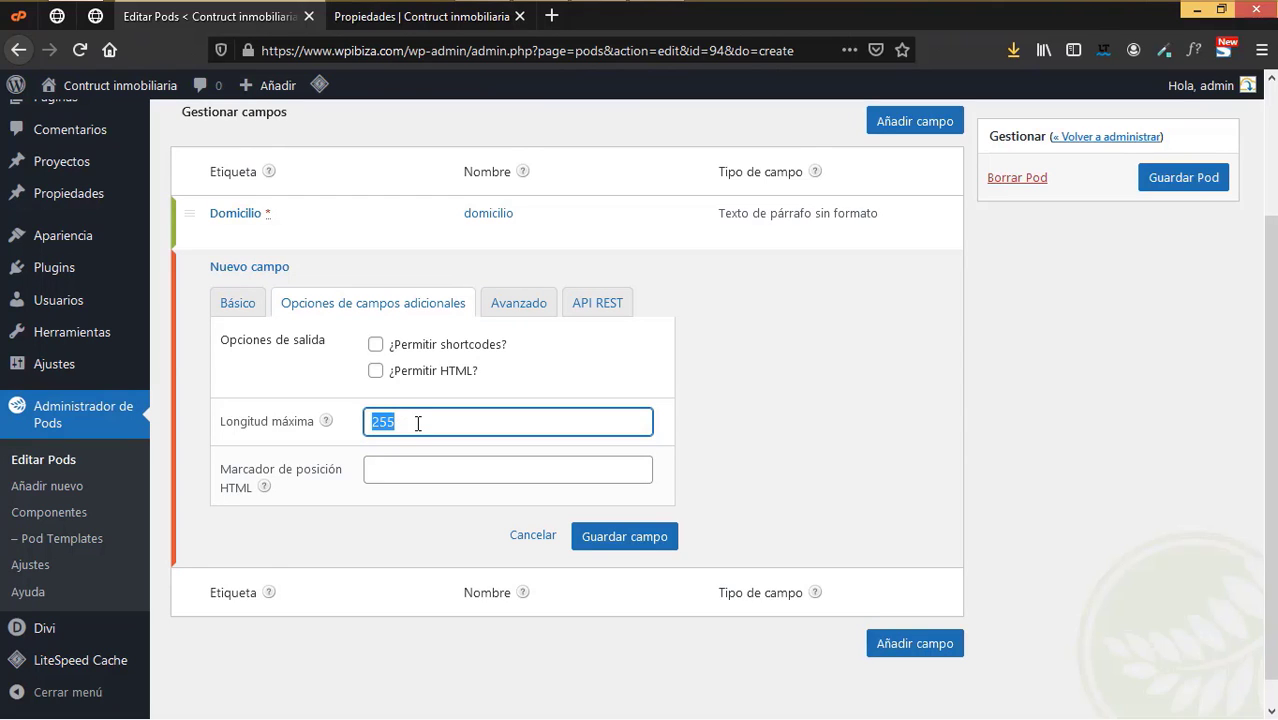
pyautogui.write('150')
pyautogui.click(617, 540)
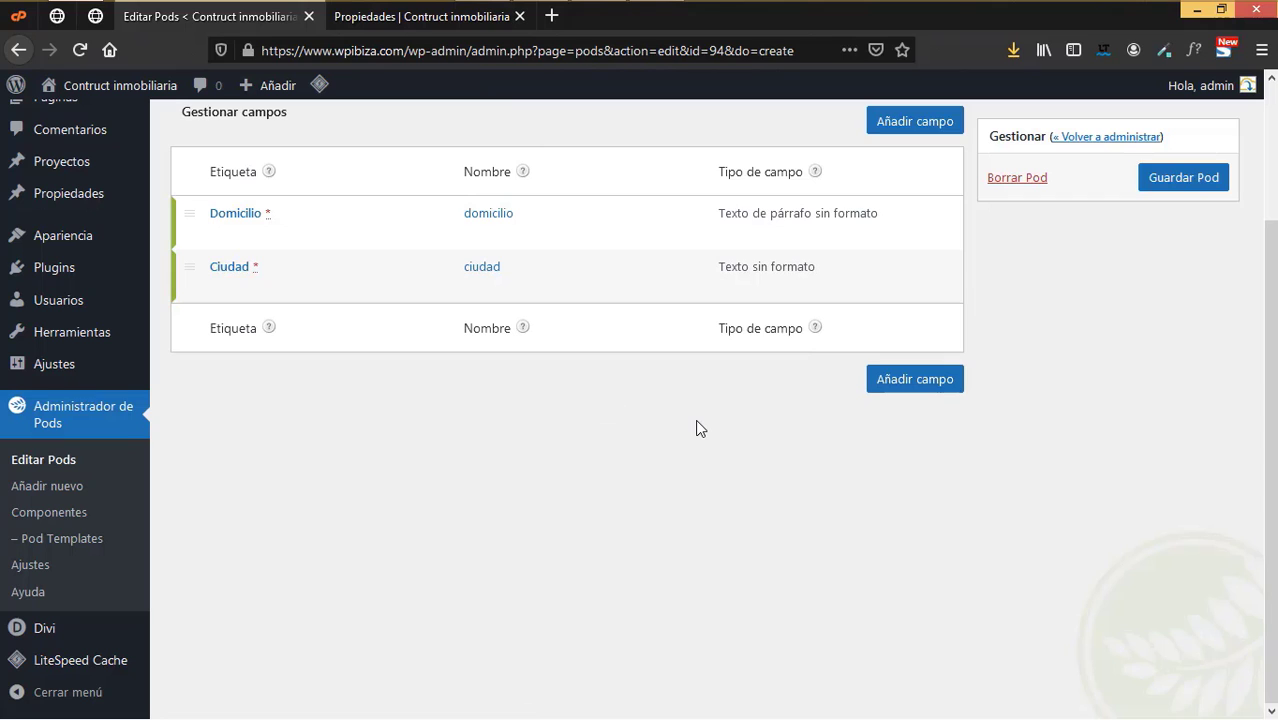
# - Add a required Moneda field labelled Precio (precio) with a price description
pyautogui.click(884, 379)
pyautogui.click(428, 259)
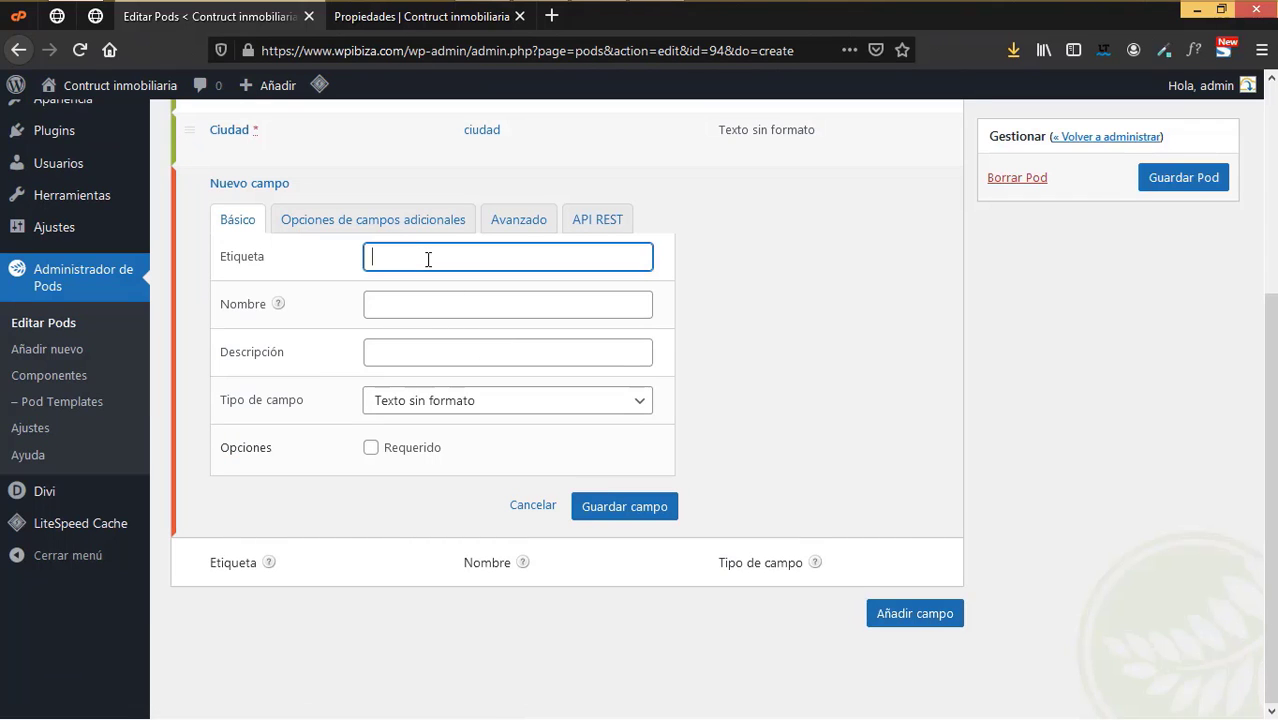
pyautogui.write('Precio')
pyautogui.click(436, 305)
pyautogui.click(436, 354)
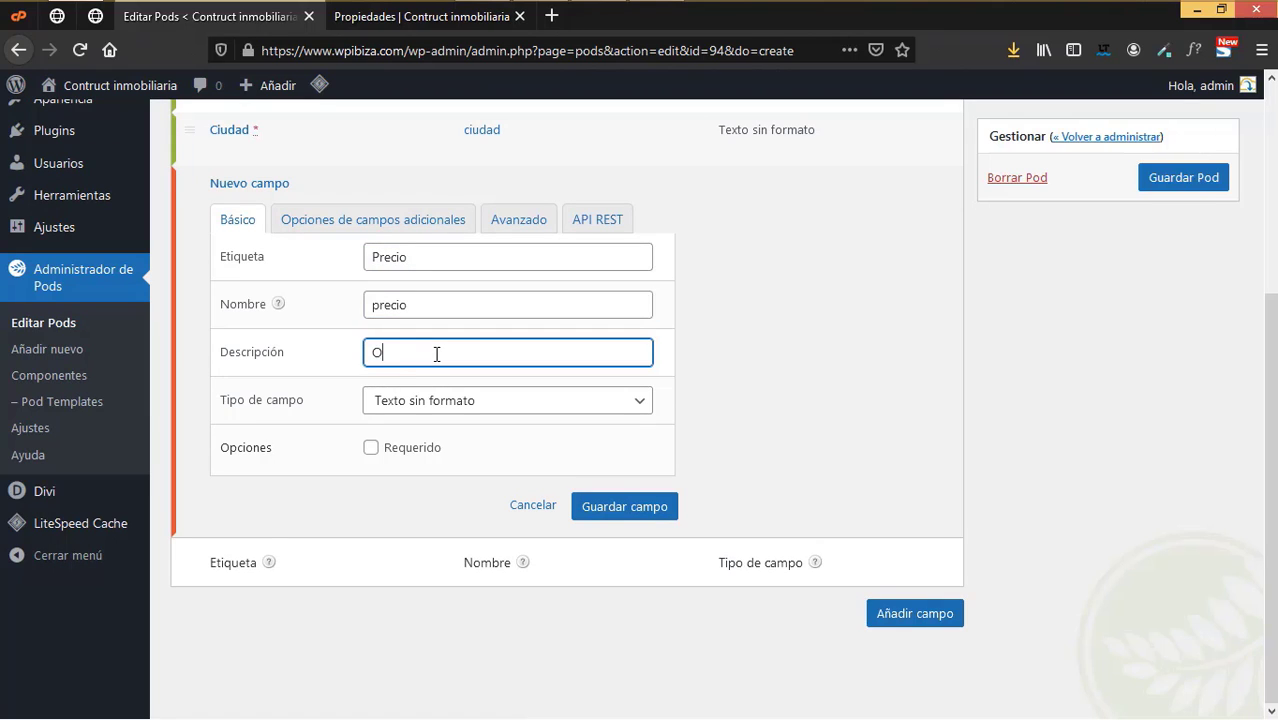
pyautogui.press('BackSpace')
pyautogui.press('BackSpace')
pyautogui.write('Precio de la propiedad')
pyautogui.click(465, 400)
pyautogui.scroll(-2, 543, 260)
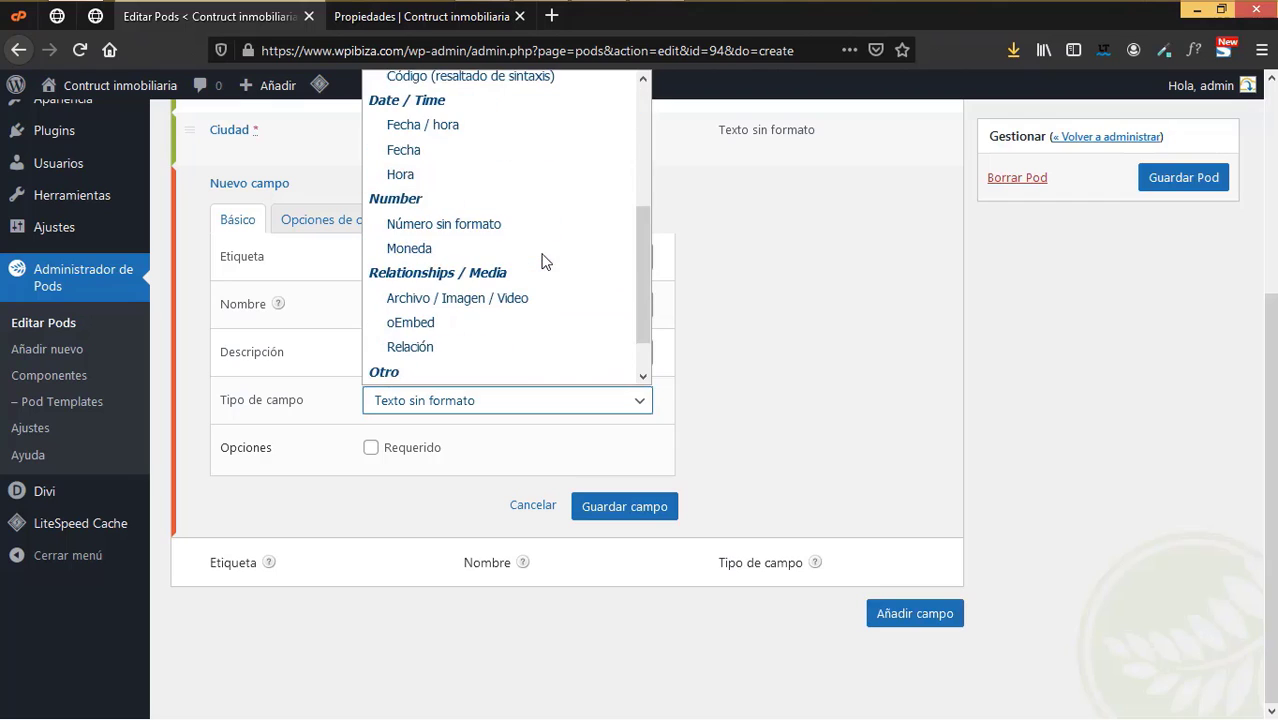
pyautogui.click(504, 249)
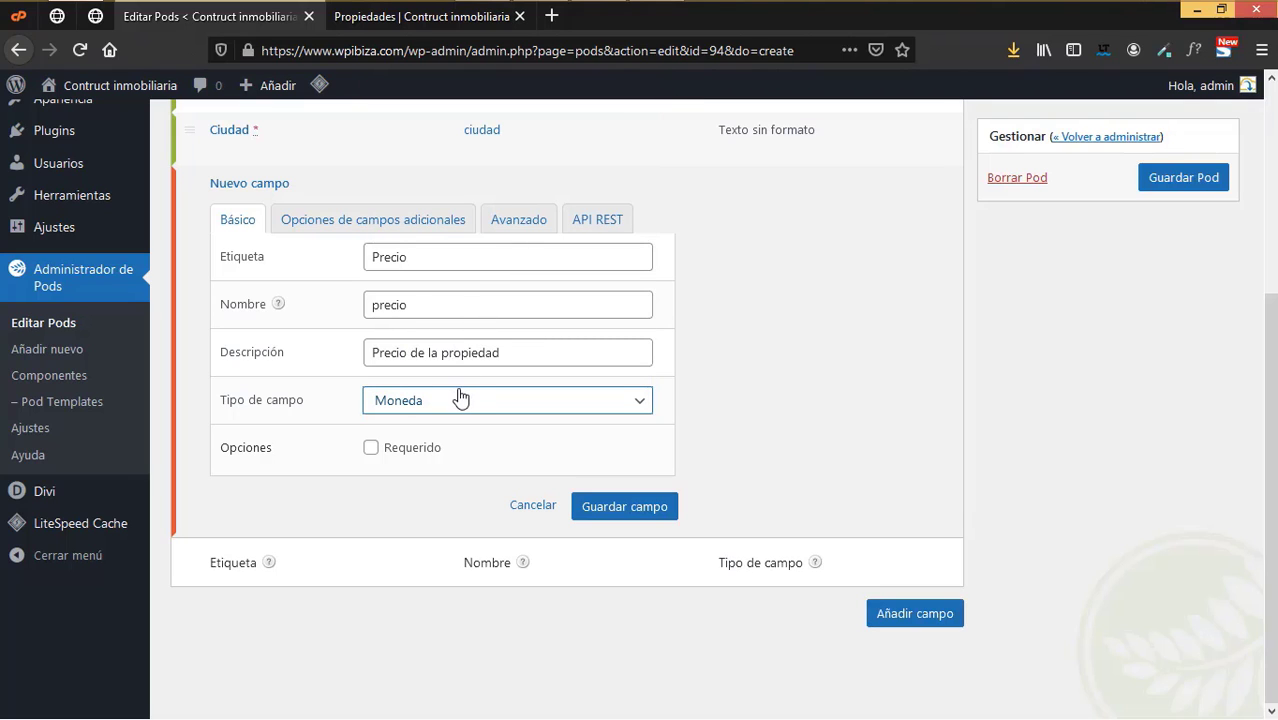
pyautogui.click(419, 450)
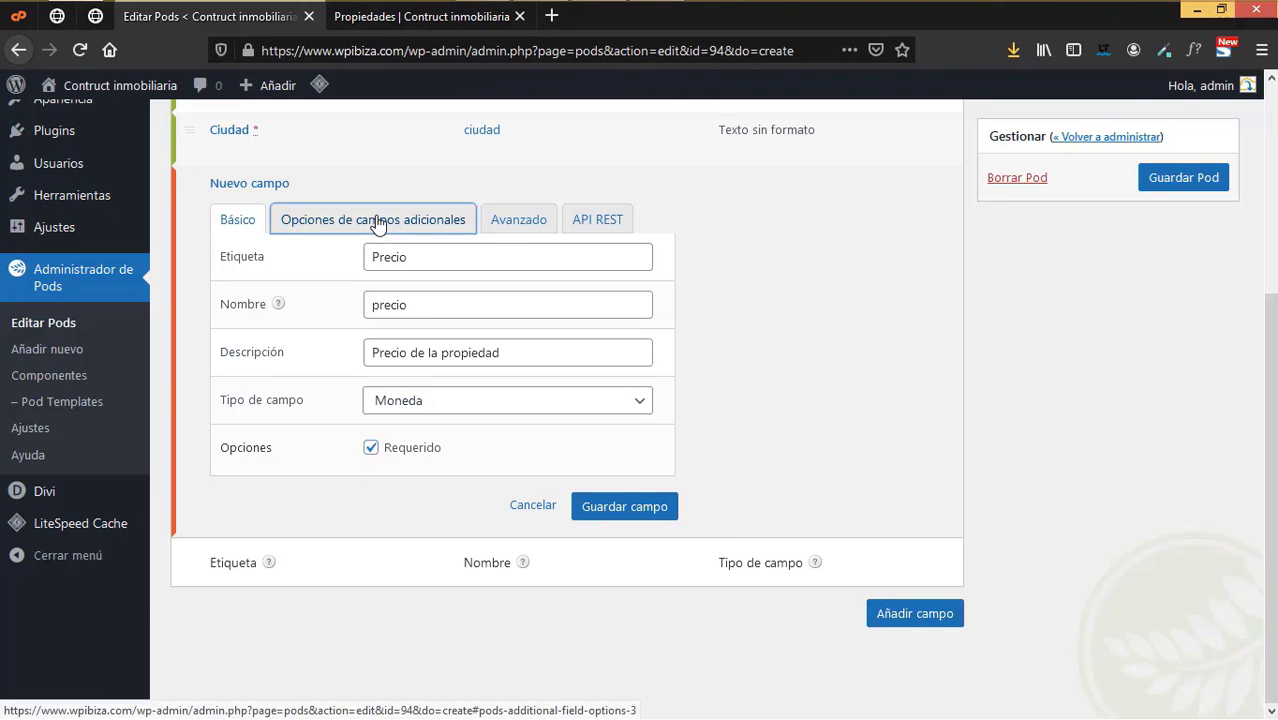
# - Set Precio's currency to EUR: Euro (€) with free number entry
pyautogui.click(379, 228)
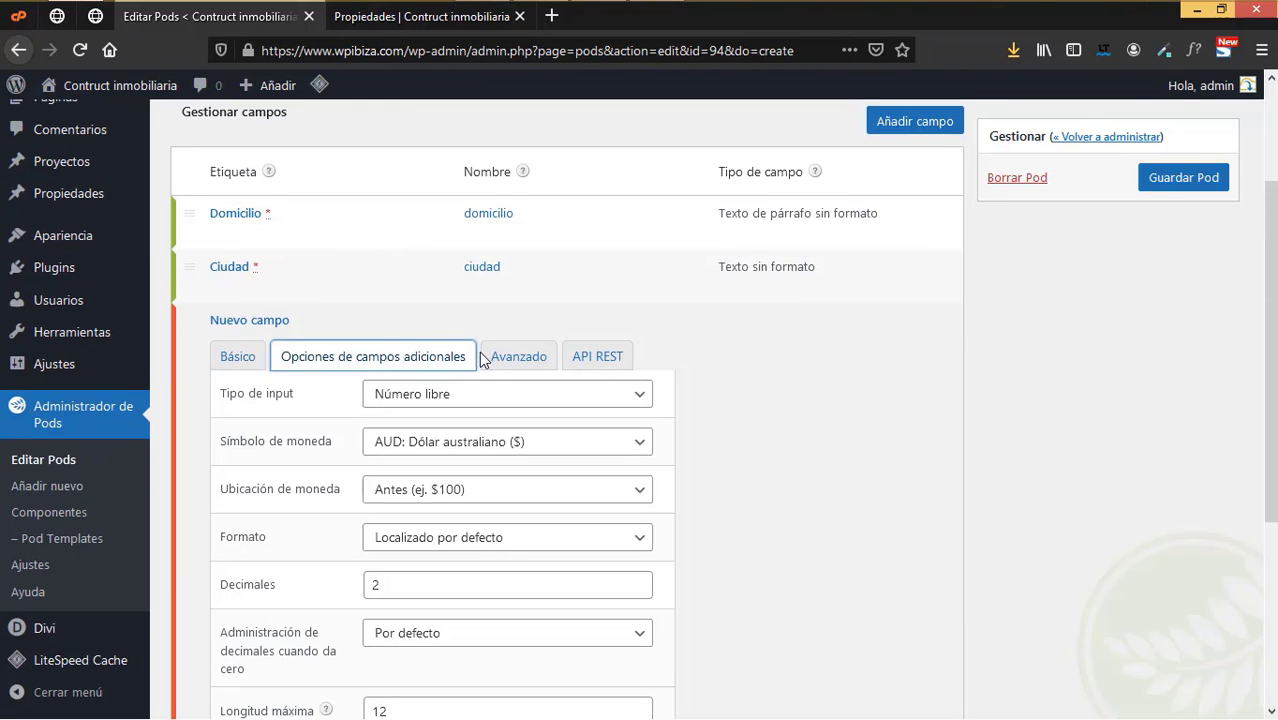
pyautogui.scroll(-2, 577, 378)
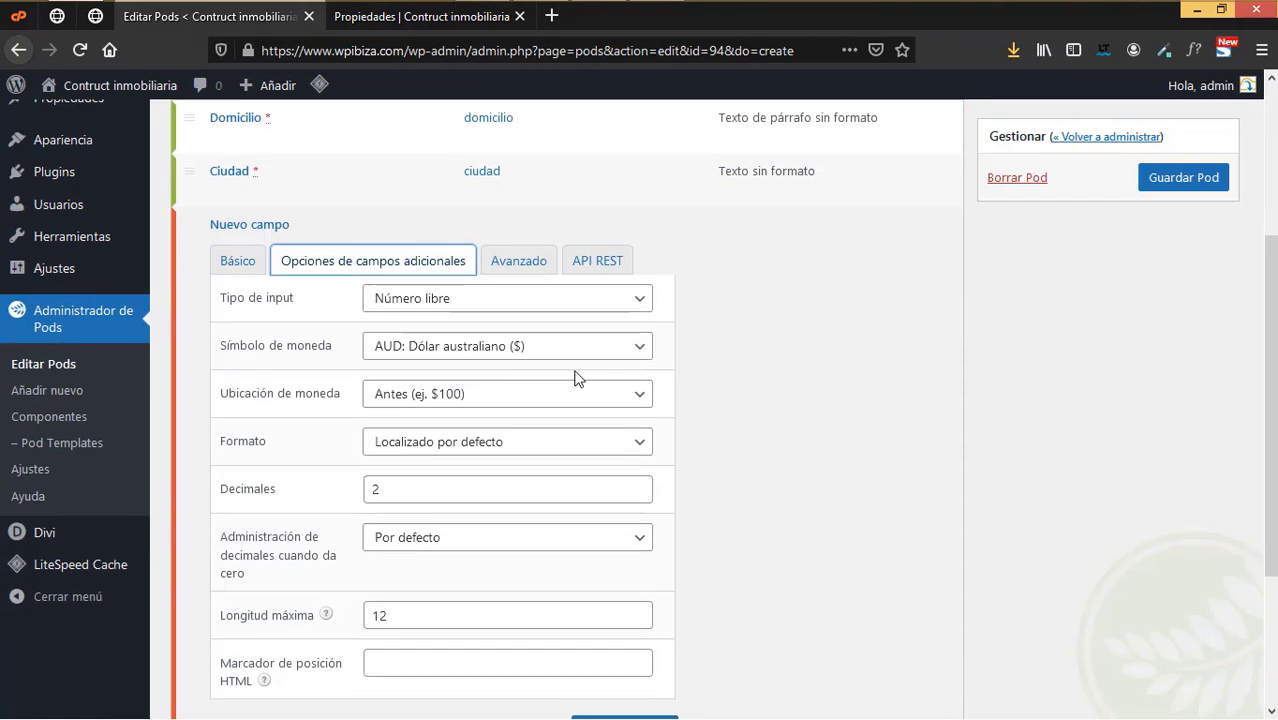
pyautogui.click(628, 305)
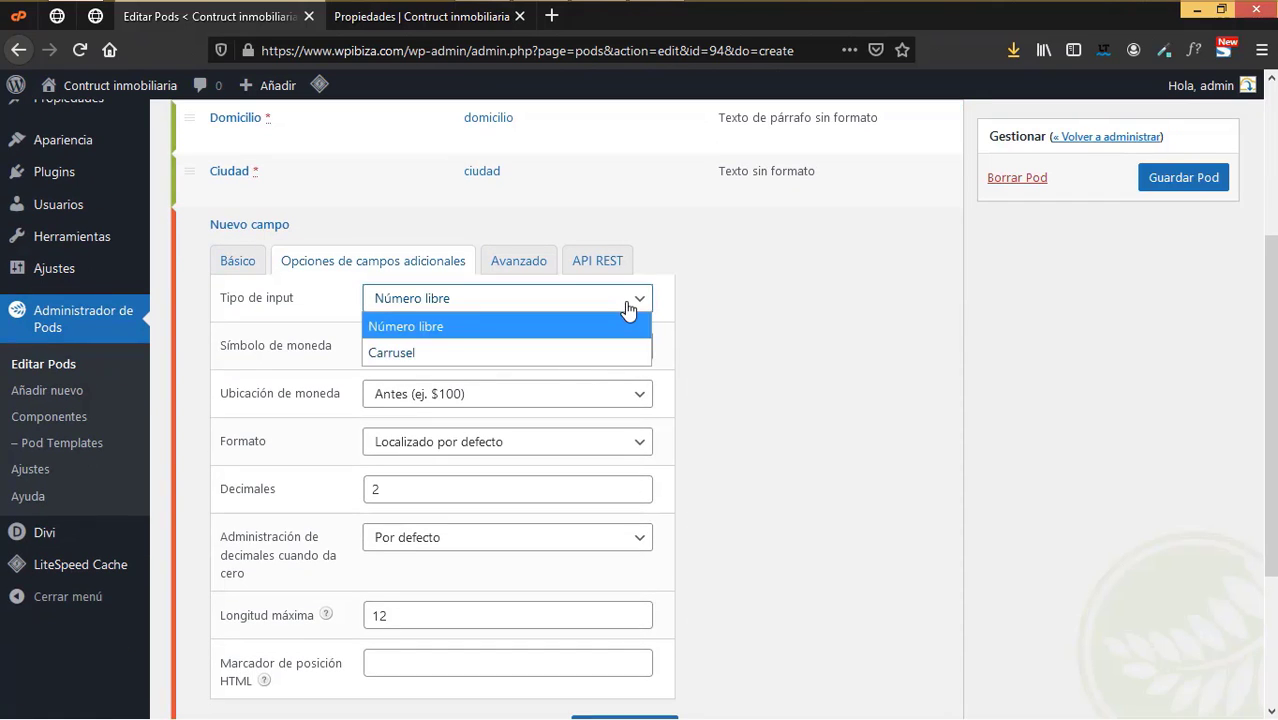
pyautogui.click(432, 329)
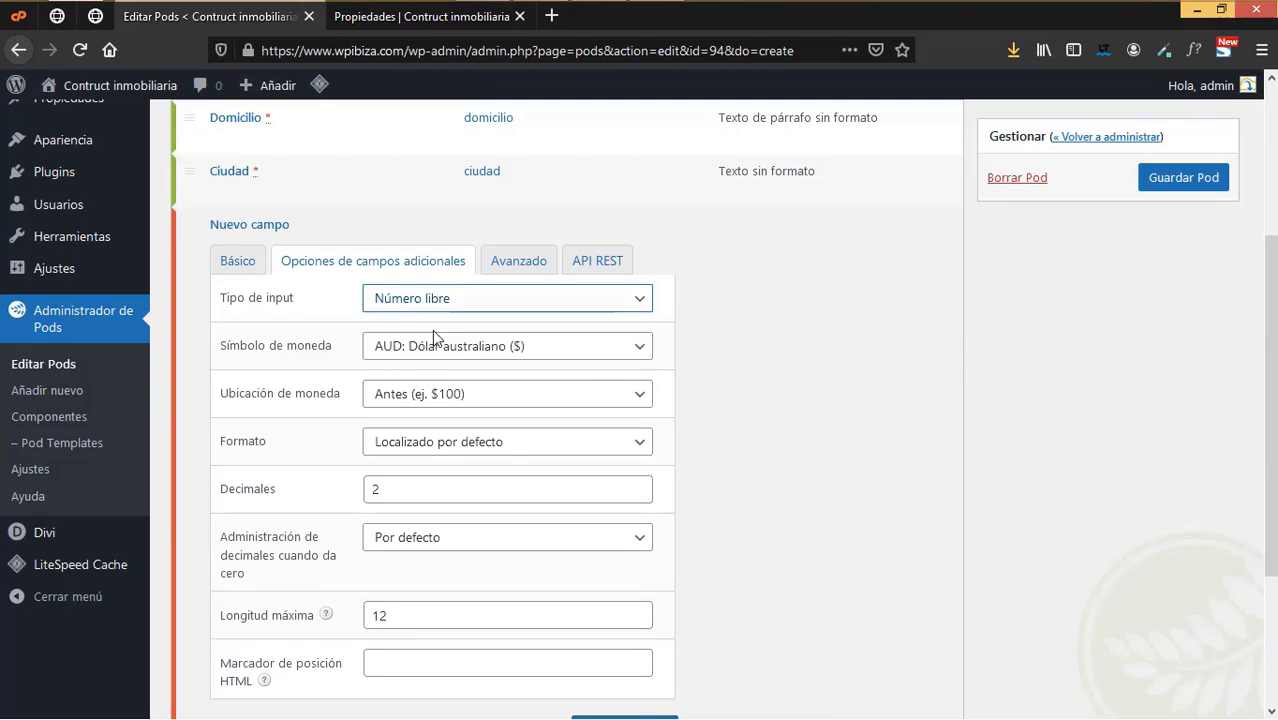
pyautogui.click(606, 352)
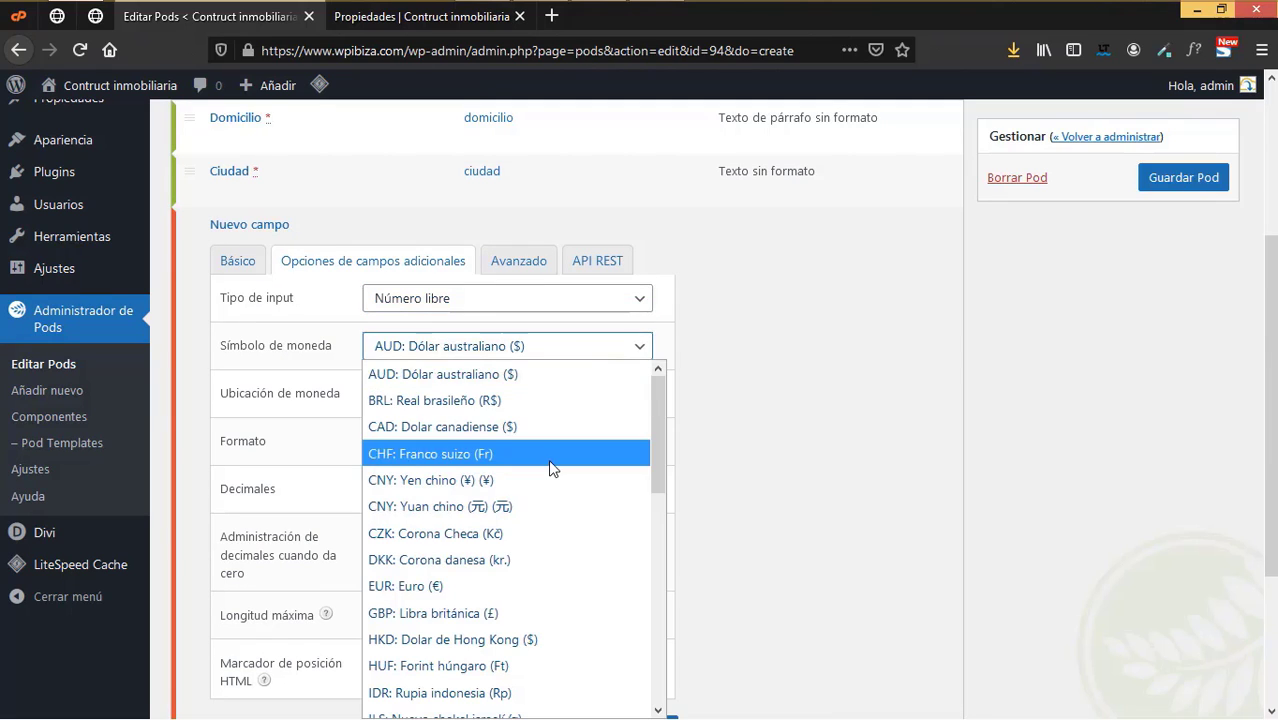
pyautogui.scroll(-4, 548, 462)
pyautogui.scroll(-1, 548, 462)
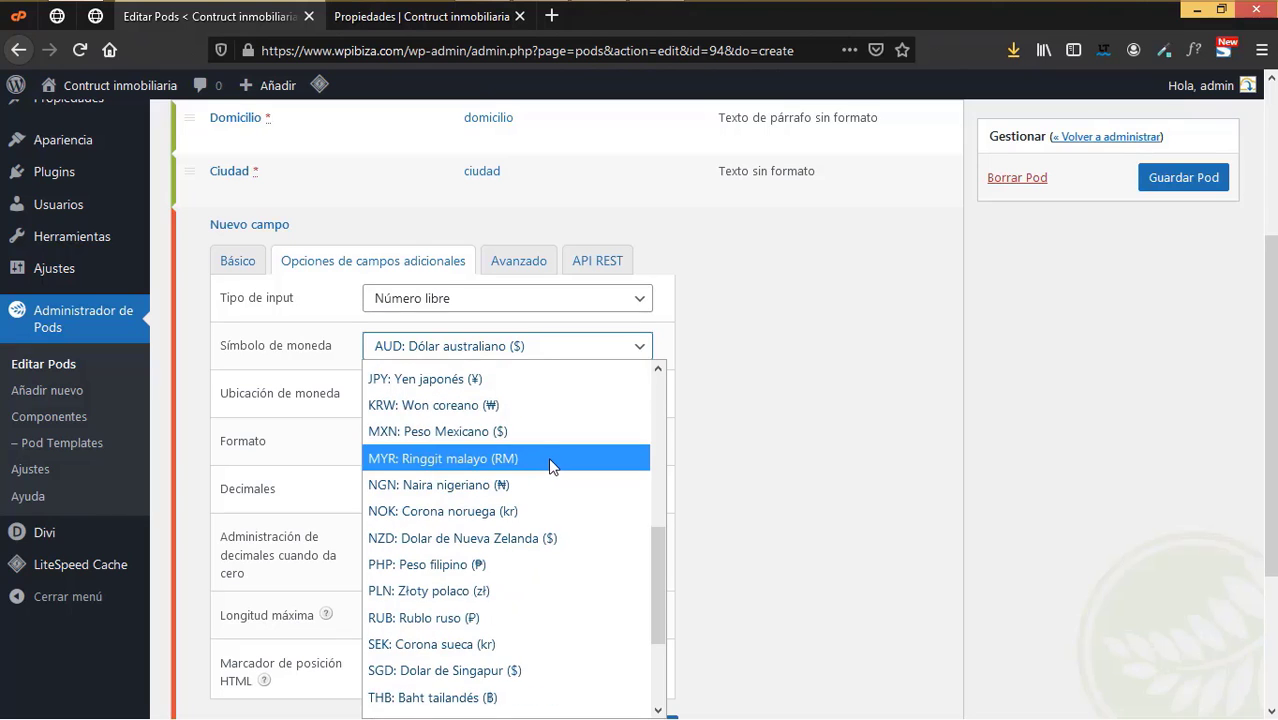
pyautogui.scroll(-2, 548, 462)
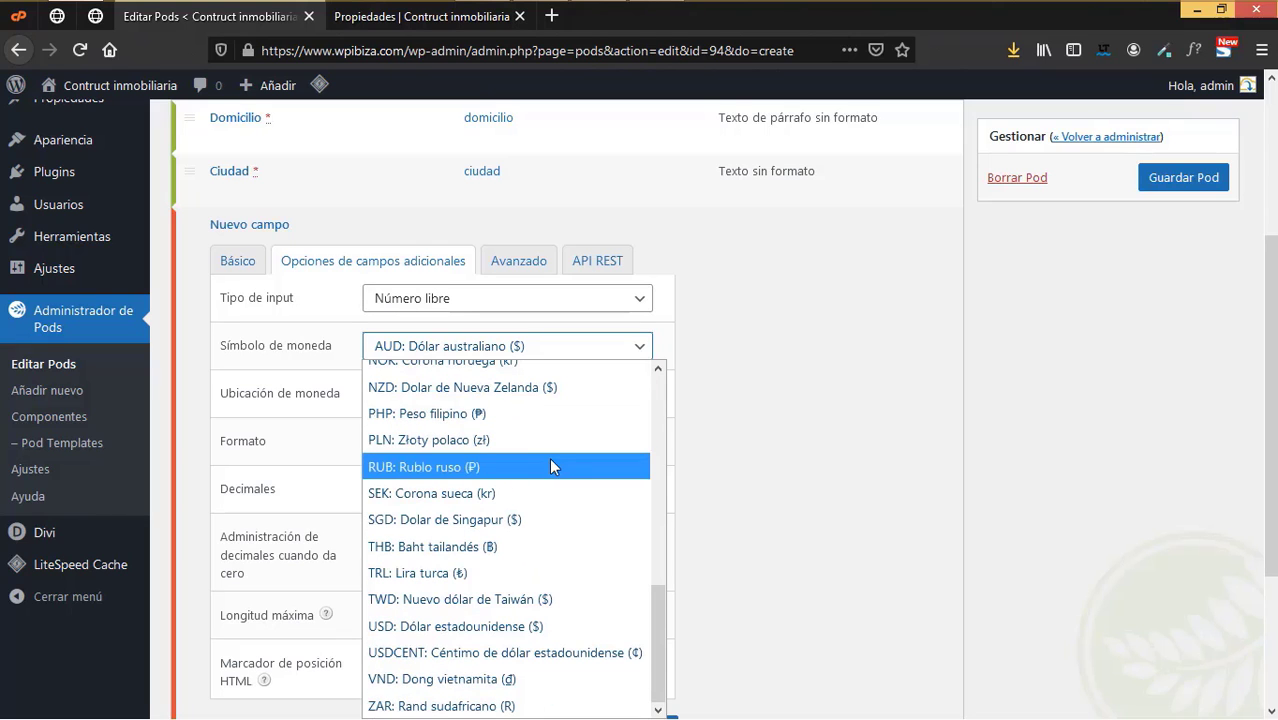
pyautogui.scroll(3, 551, 462)
pyautogui.scroll(4, 555, 462)
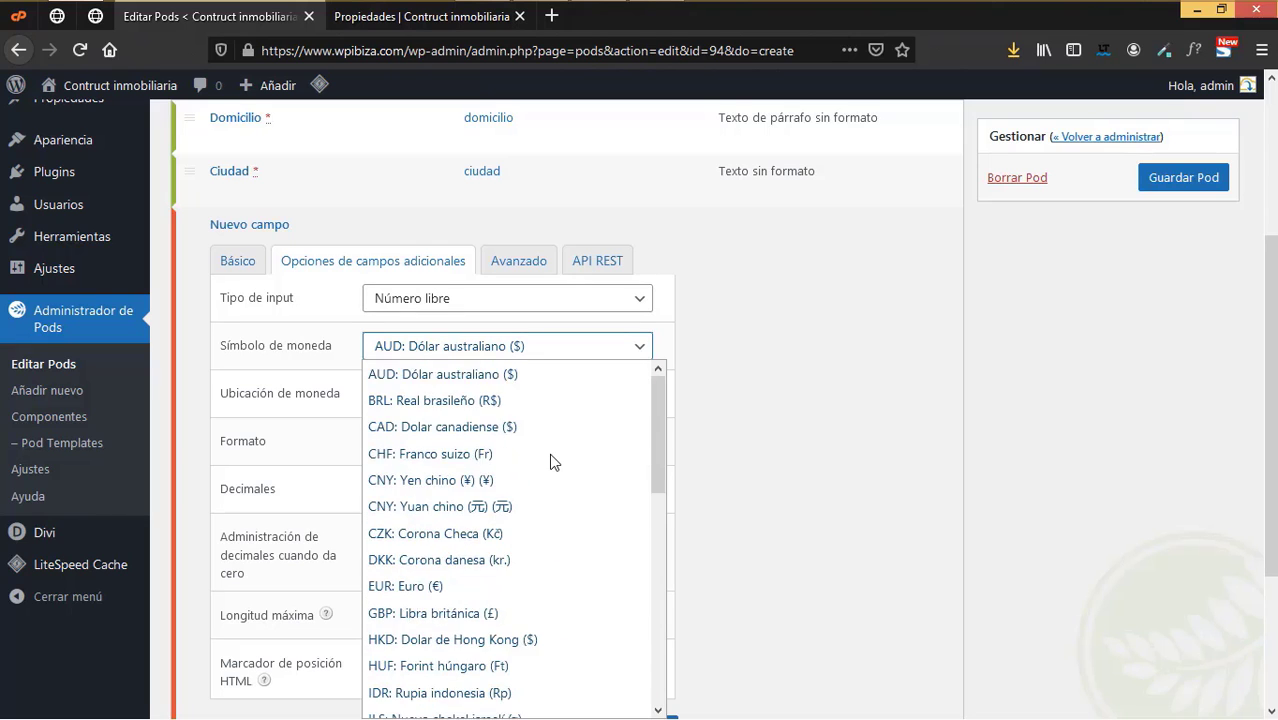
pyautogui.scroll(-2, 551, 461)
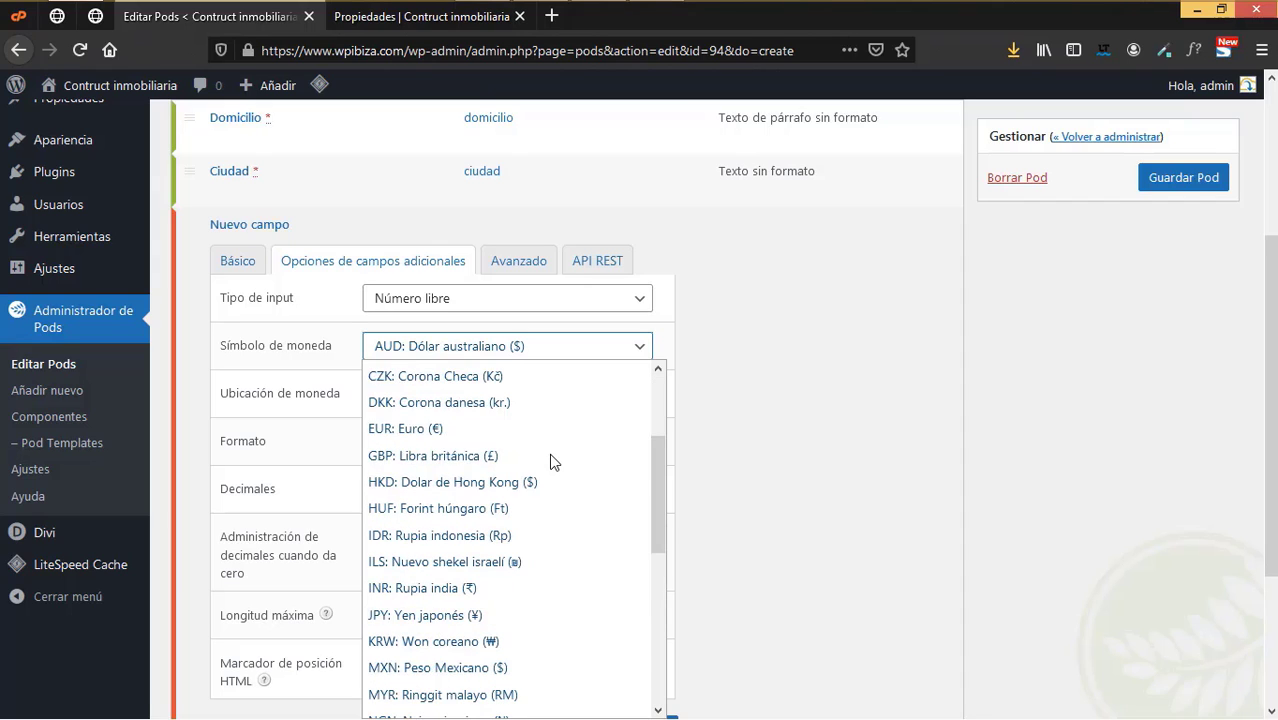
pyautogui.click(479, 433)
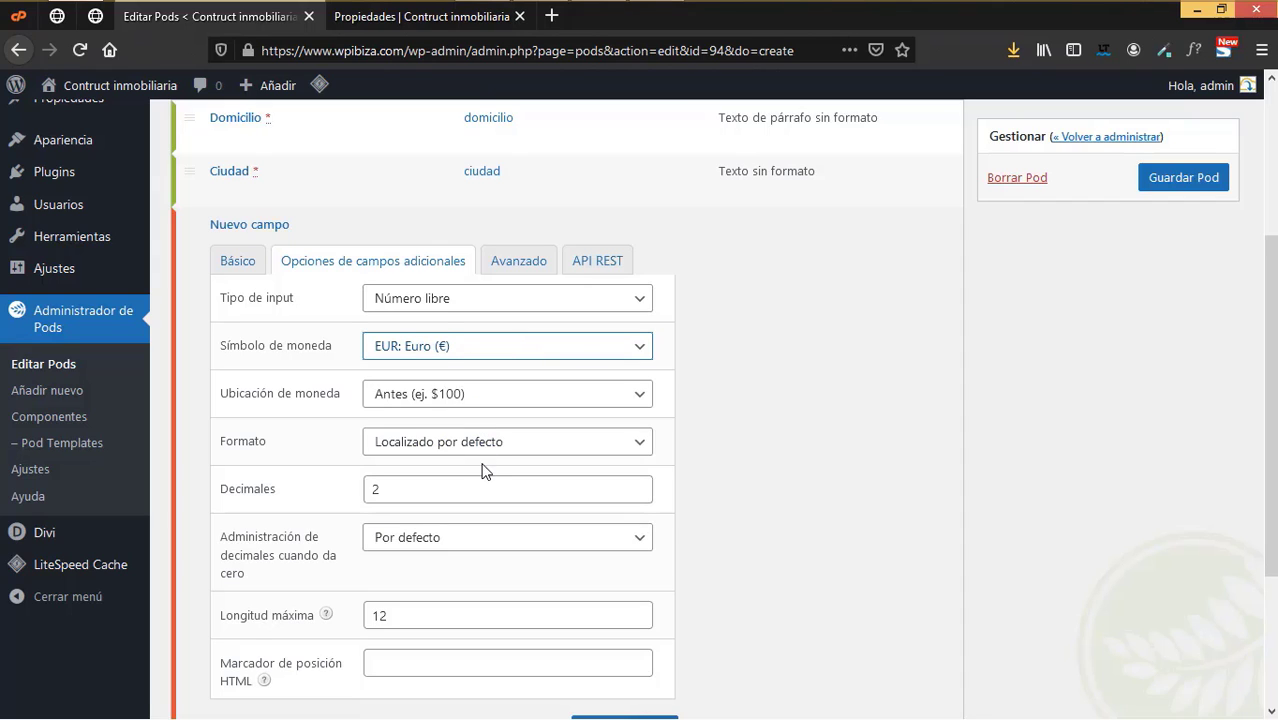
# - Place the currency symbol after the amount and use the 1.234,00 number format
pyautogui.click(429, 398)
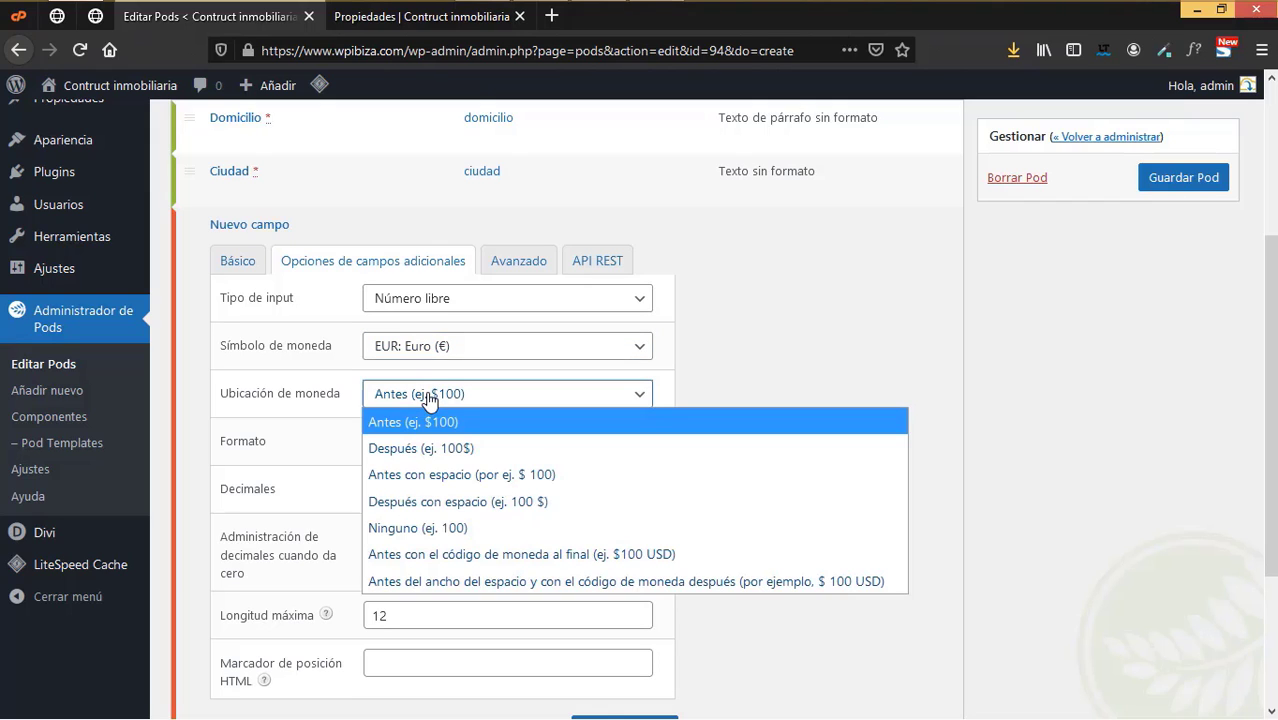
pyautogui.click(429, 398)
pyautogui.click(429, 398)
pyautogui.click(429, 398)
pyautogui.click(436, 398)
pyautogui.click(448, 448)
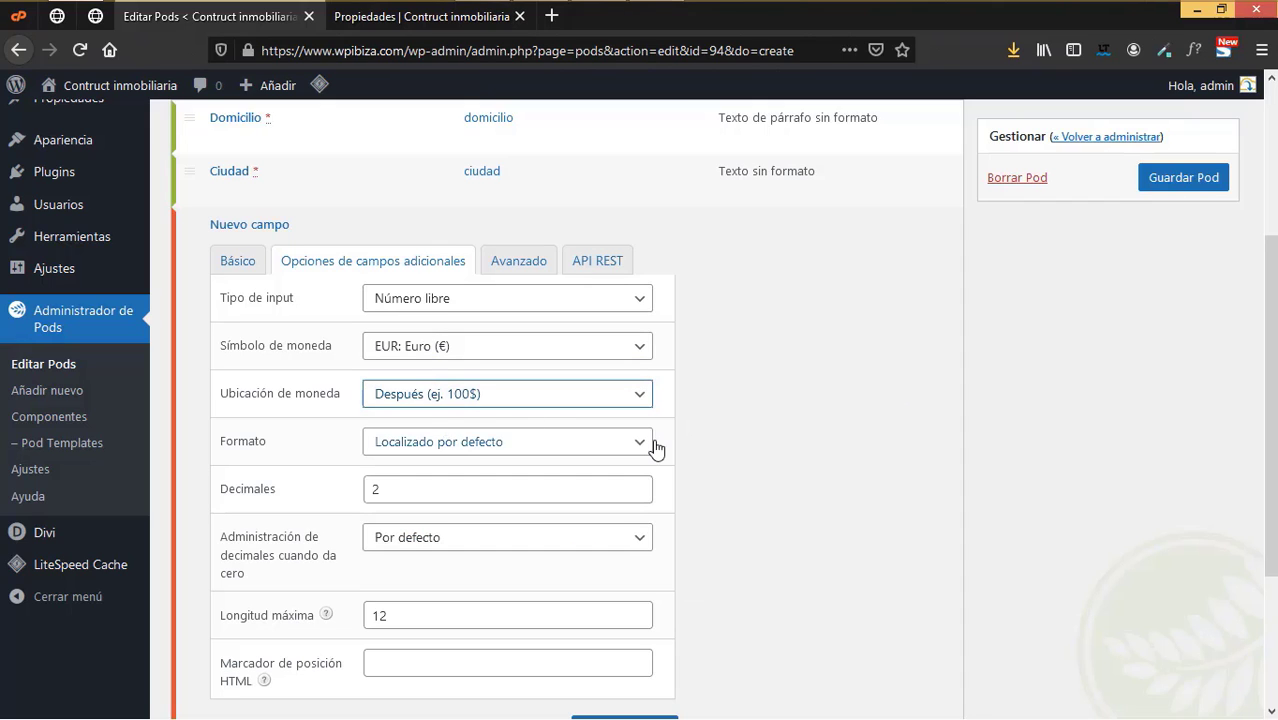
pyautogui.click(536, 455)
pyautogui.click(536, 452)
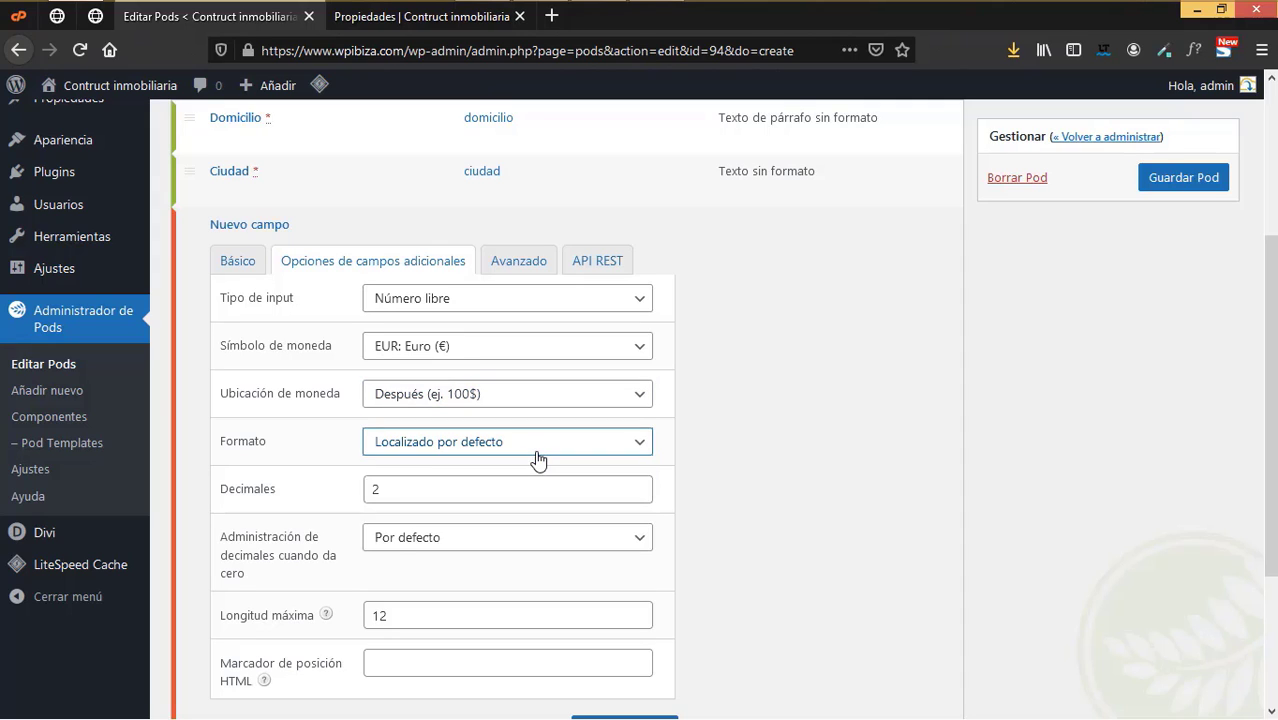
pyautogui.click(536, 452)
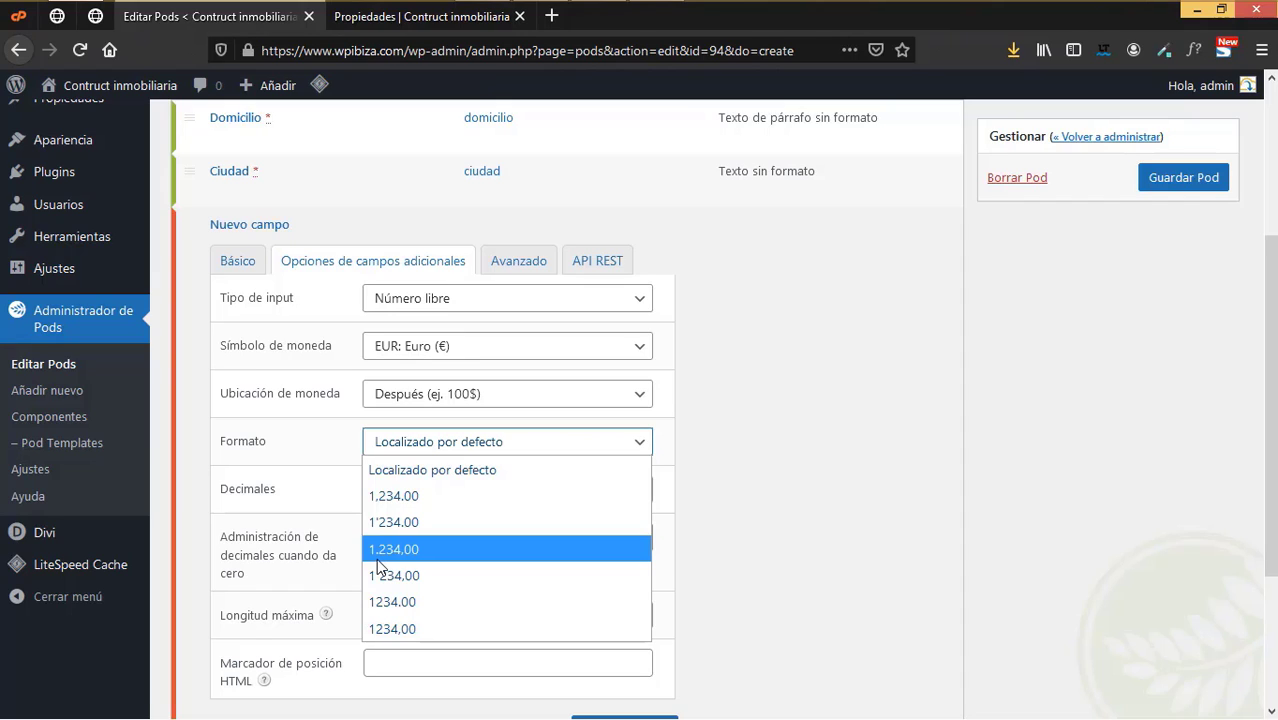
pyautogui.click(389, 552)
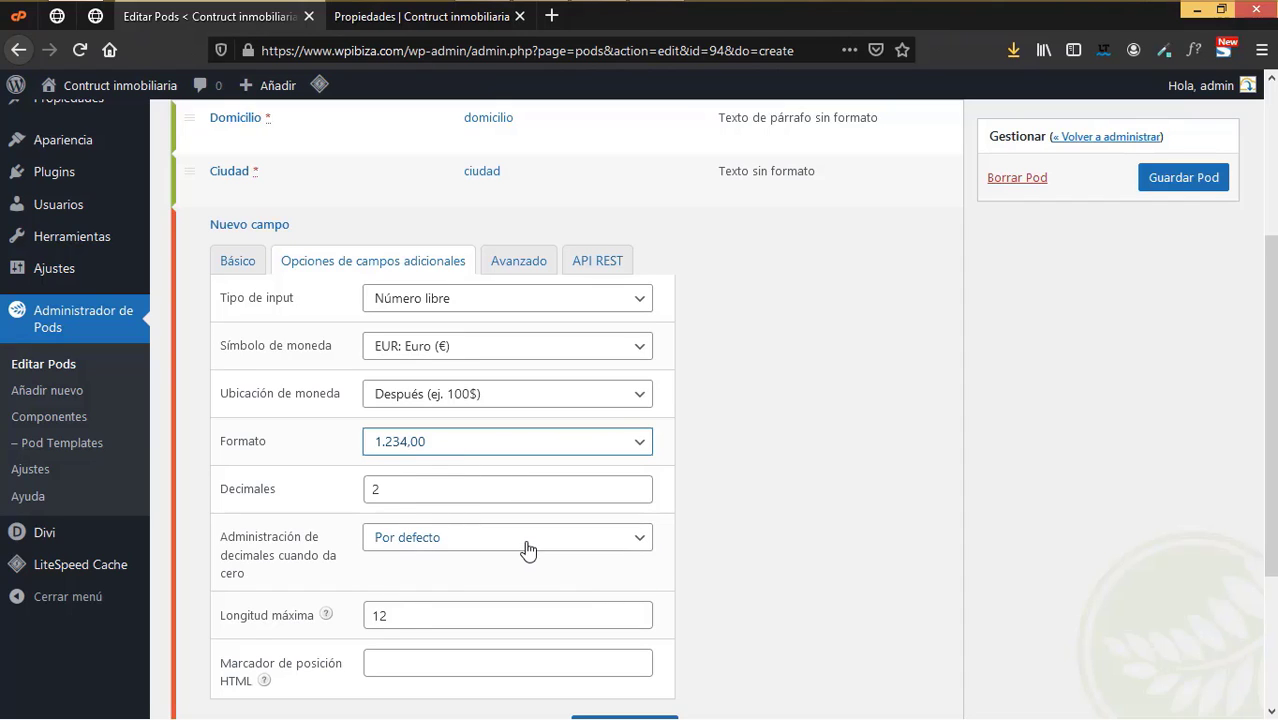
# - Review the Avanzado and Básico tabs, then save the Precio field
pyautogui.scroll(-2, 527, 550)
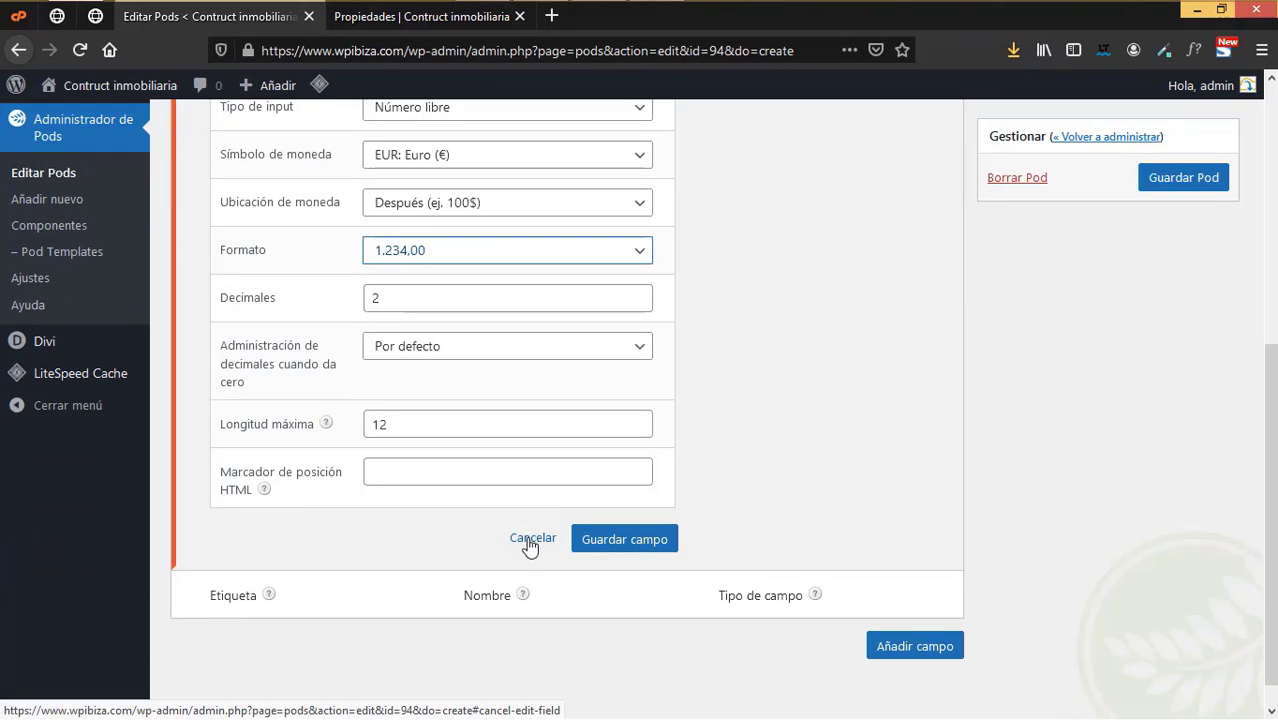
pyautogui.scroll(4, 525, 515)
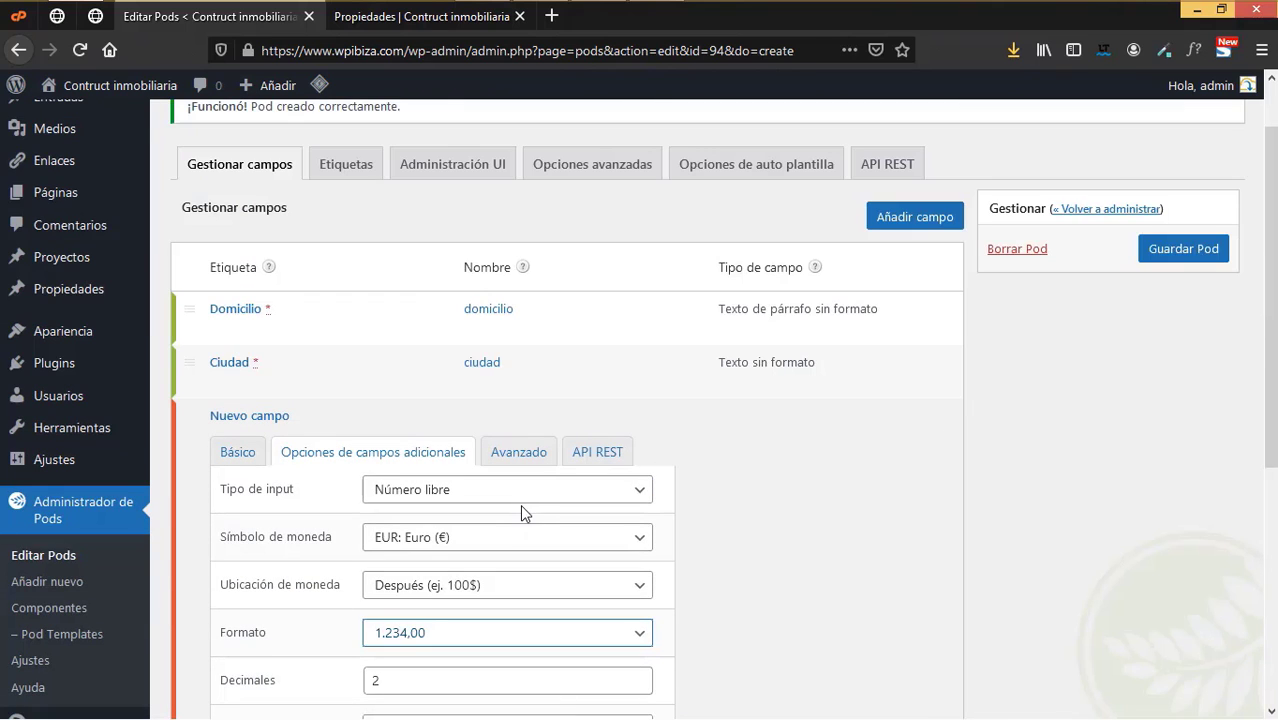
pyautogui.scroll(-2, 520, 504)
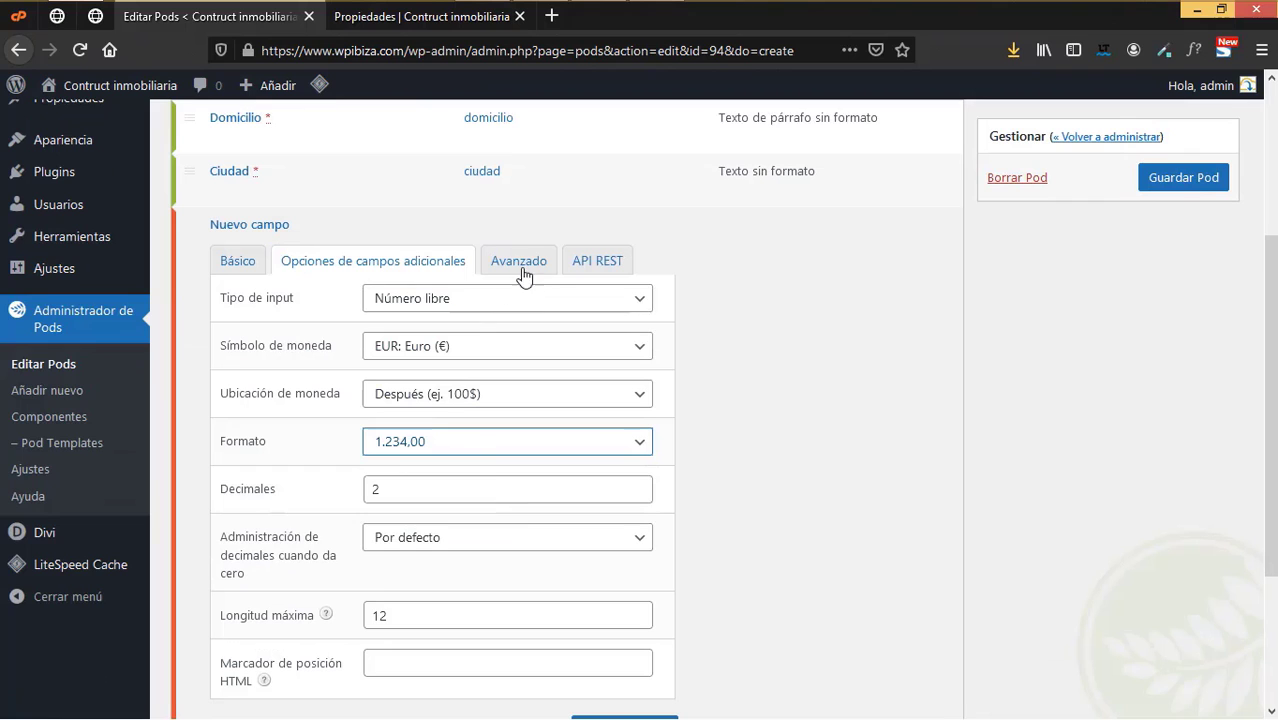
pyautogui.click(523, 270)
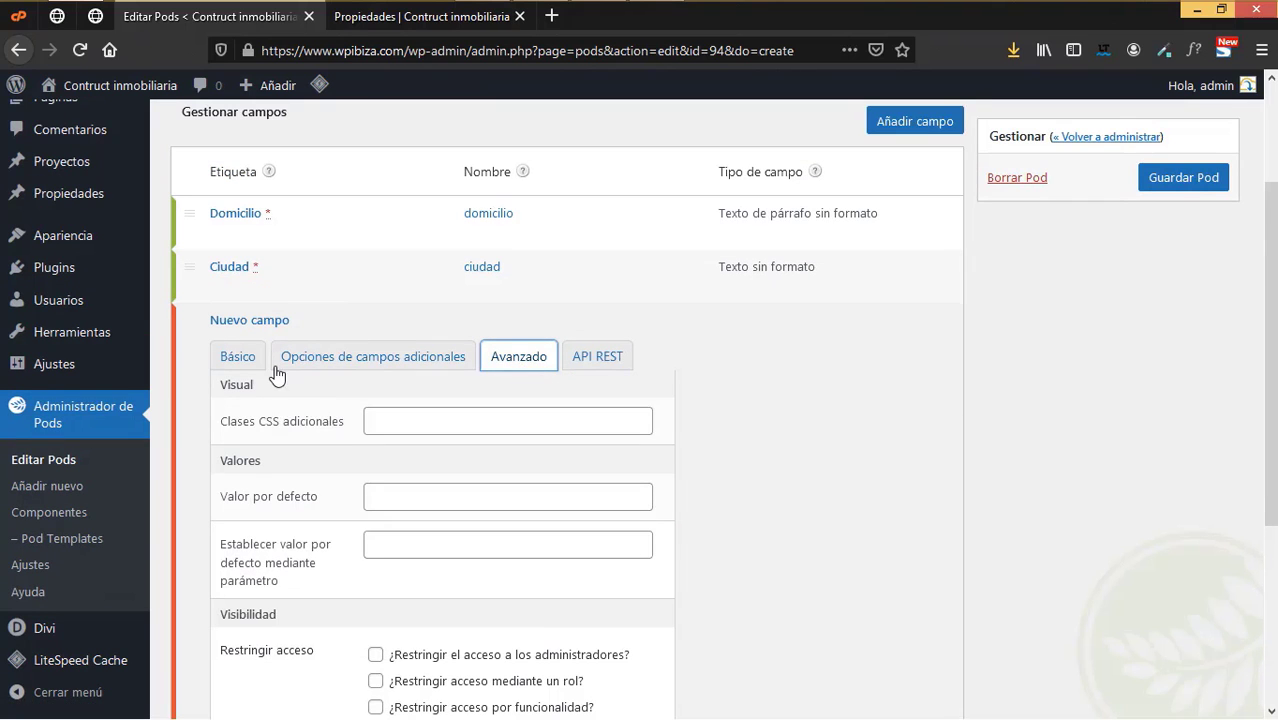
pyautogui.click(248, 359)
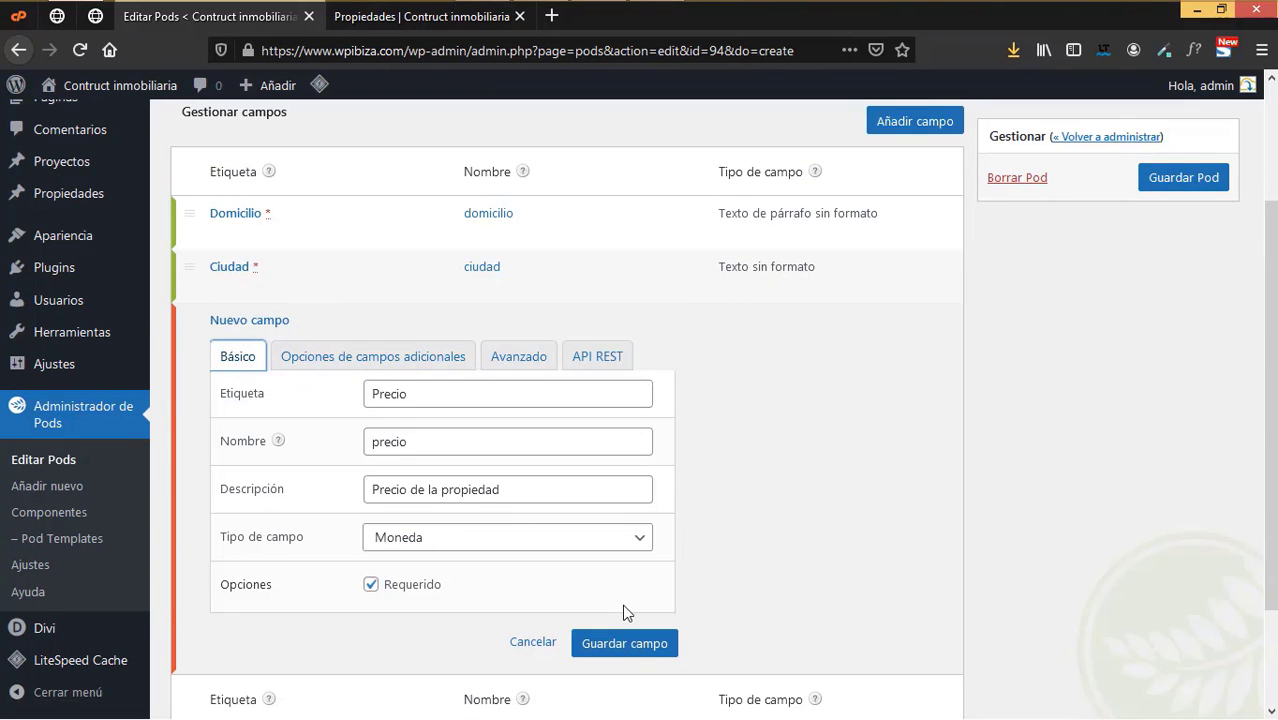
pyautogui.click(624, 643)
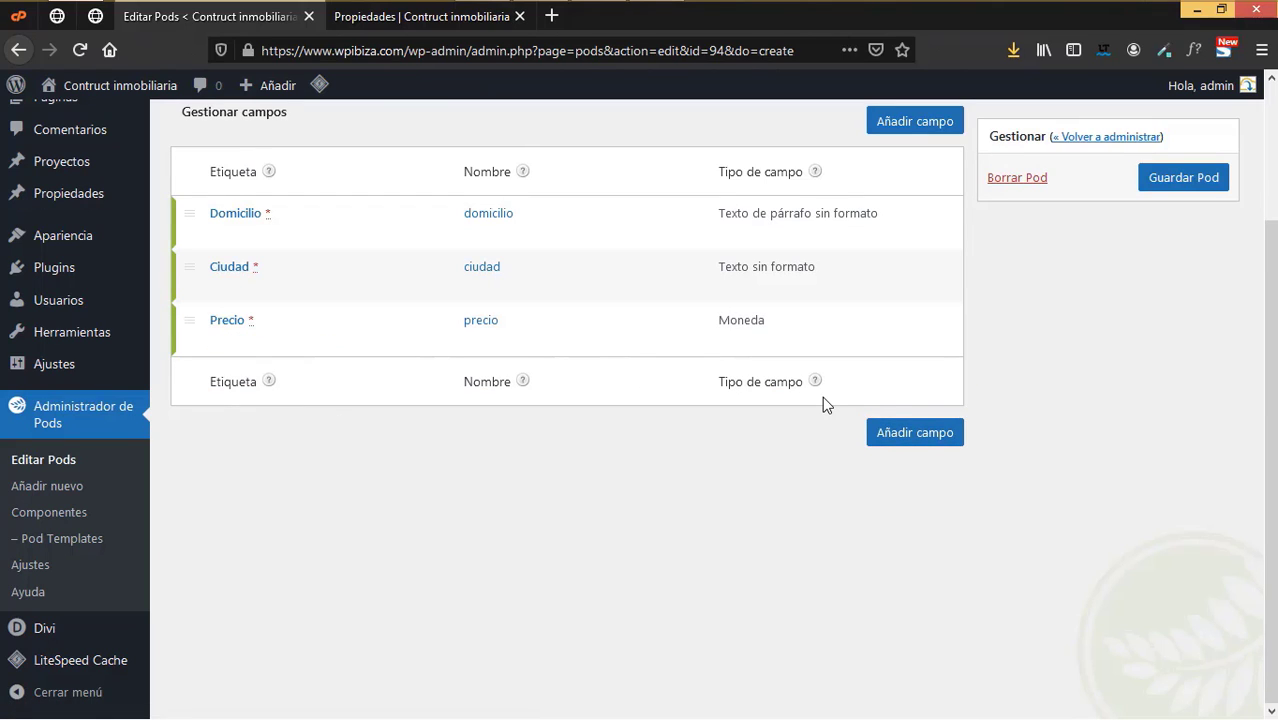
# - Add a Número sin formato field labelled Camas, described 'Camas que tiene la propiedad'
pyautogui.click(884, 438)
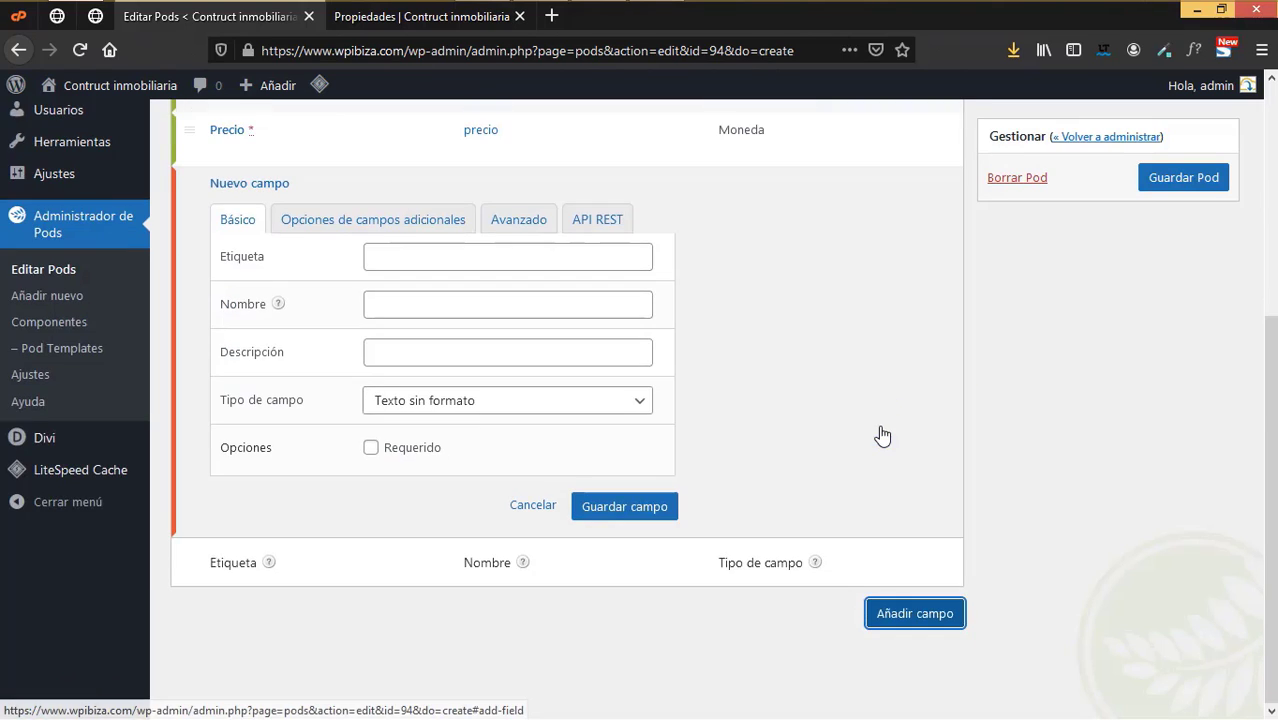
pyautogui.click(548, 262)
pyautogui.write('C')
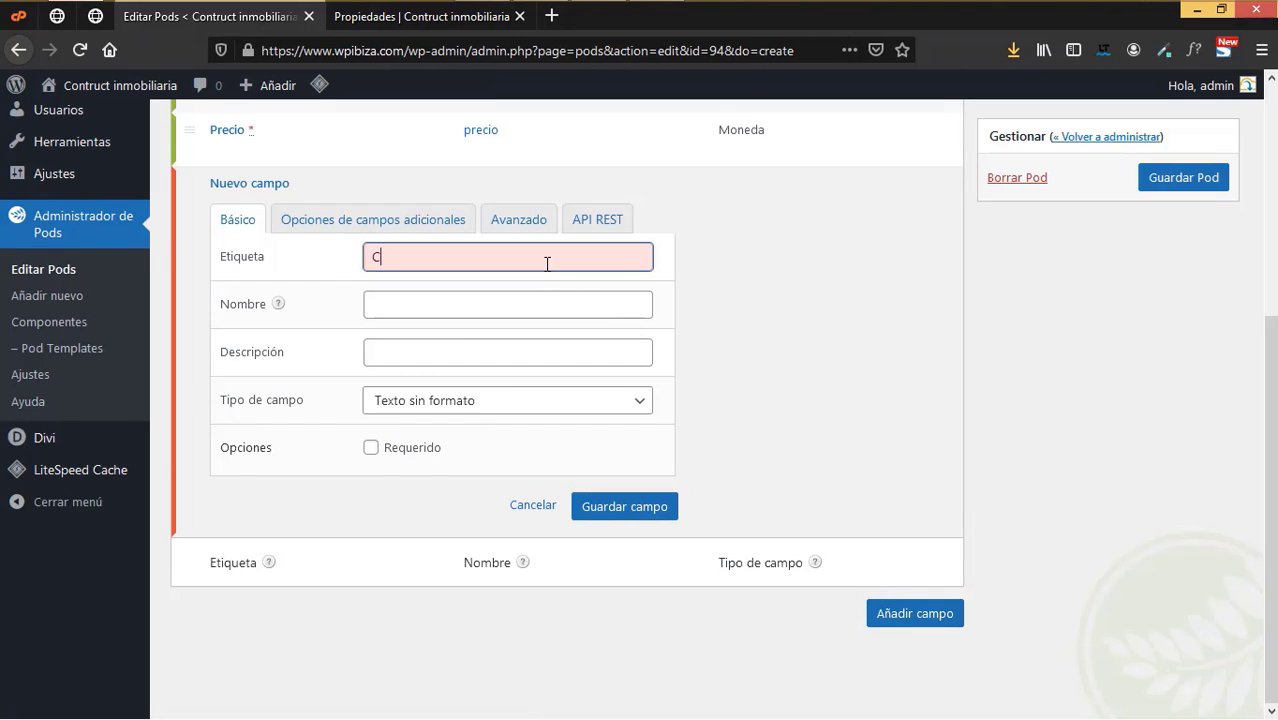
pyautogui.write('amas')
pyautogui.click(531, 307)
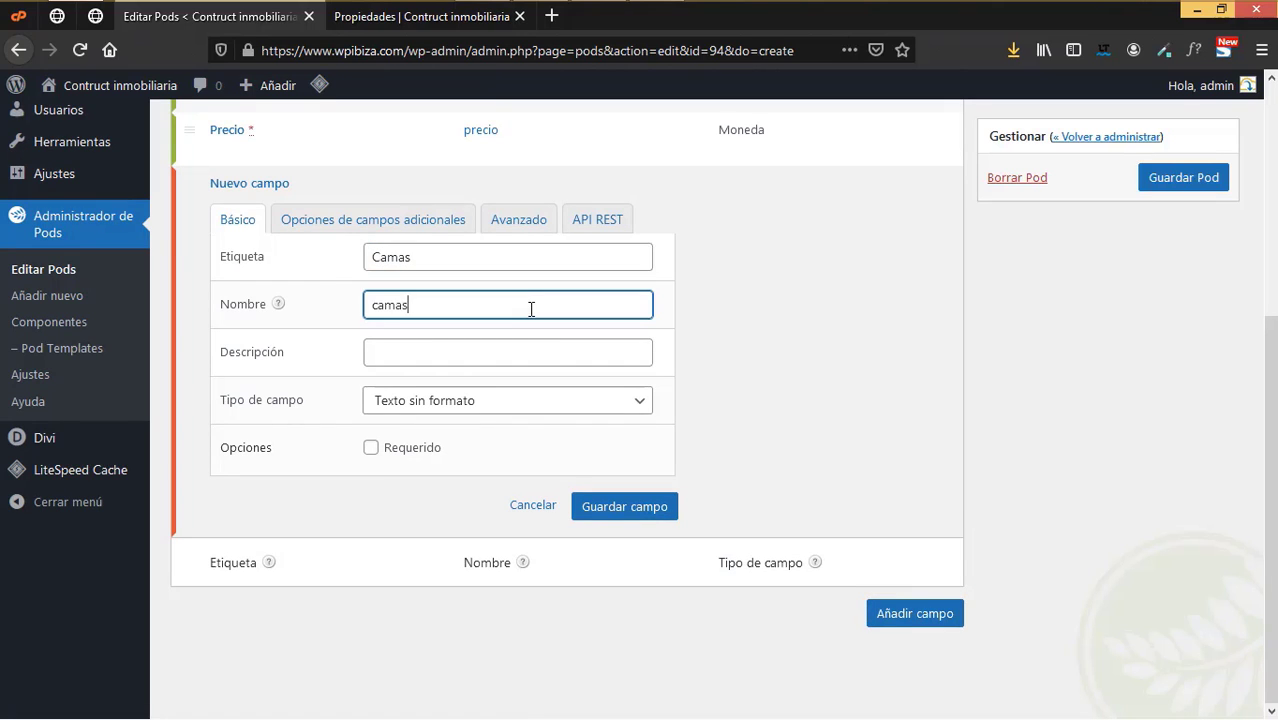
pyautogui.click(491, 355)
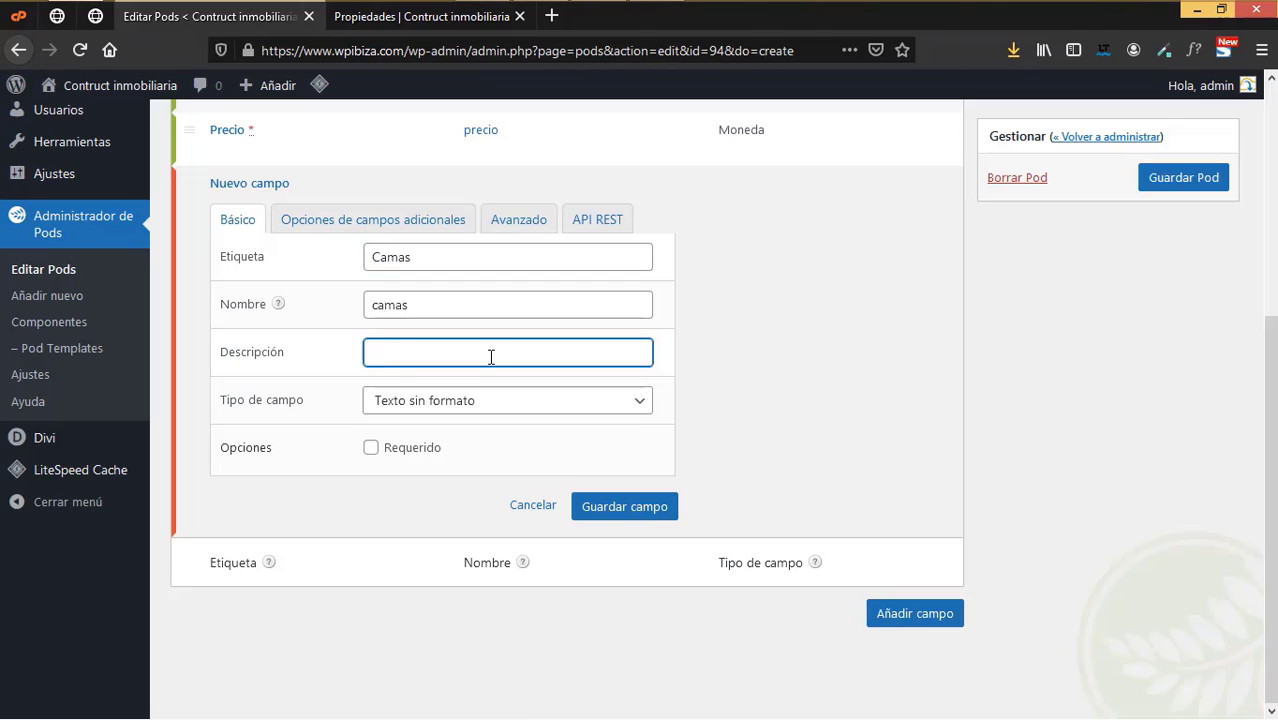
pyautogui.write('Camas que tiene')
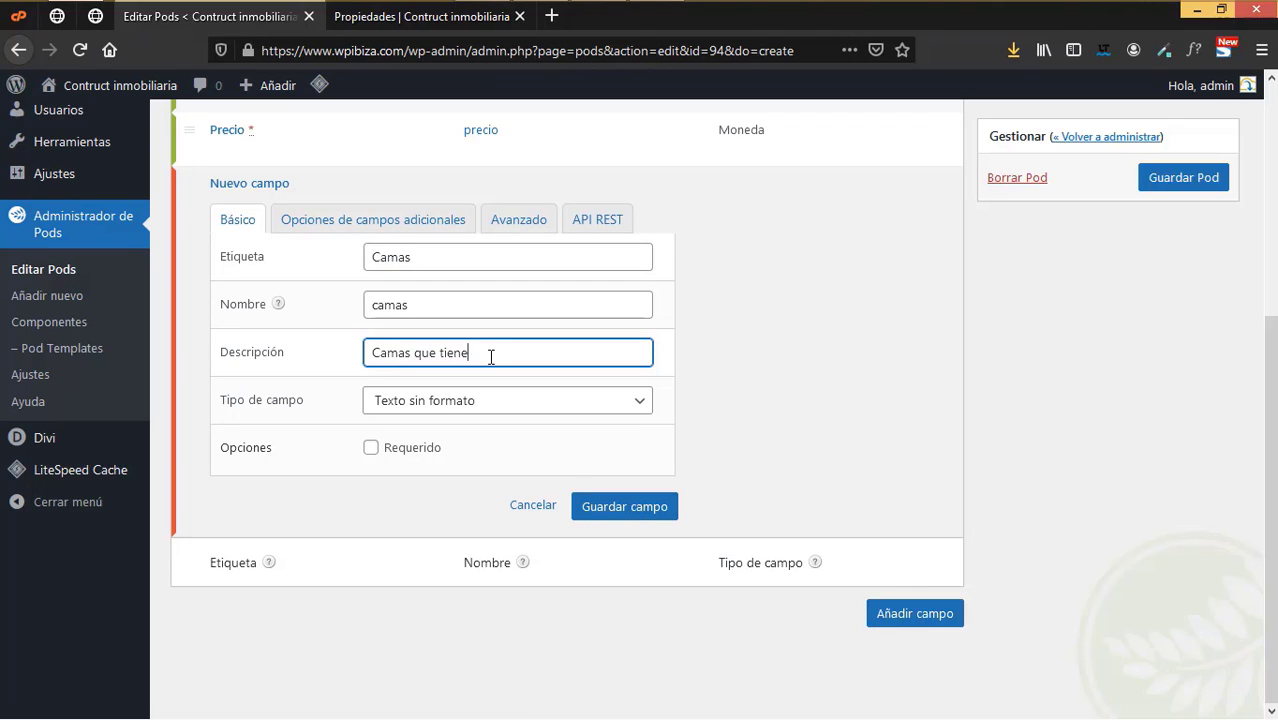
pyautogui.write(' la propiedad')
pyautogui.click(472, 410)
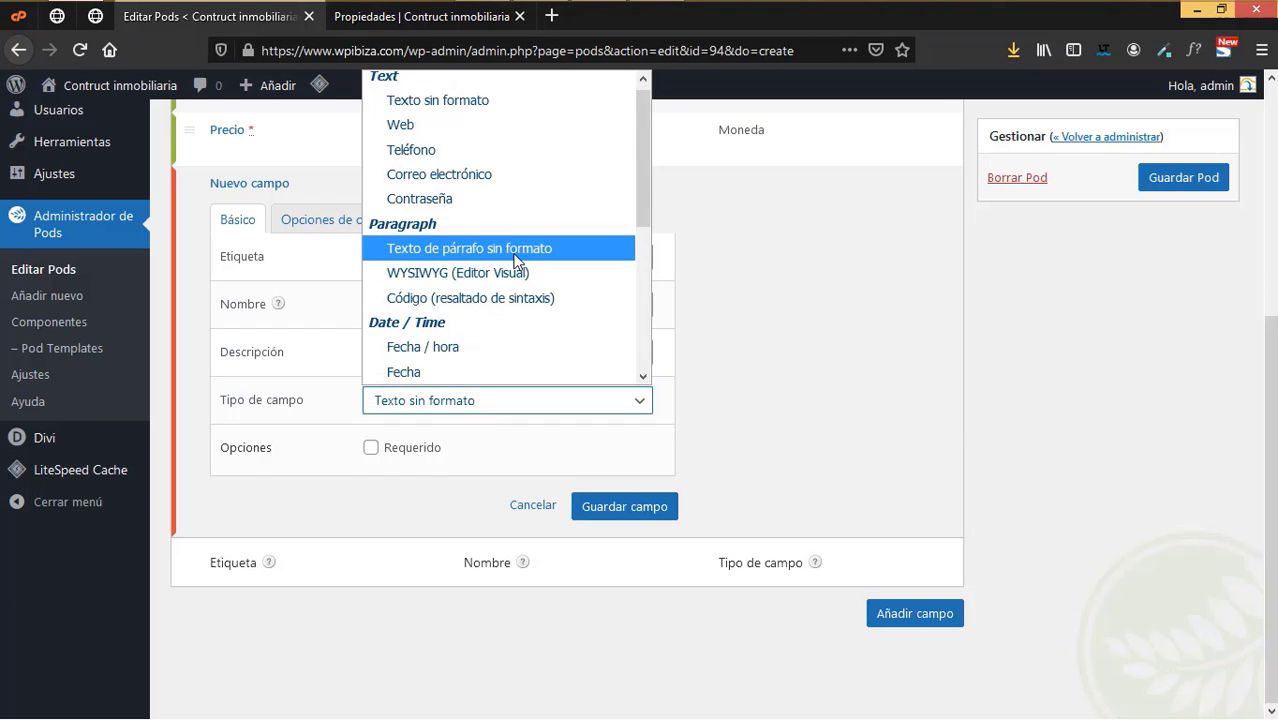
pyautogui.scroll(-2, 516, 260)
pyautogui.click(479, 245)
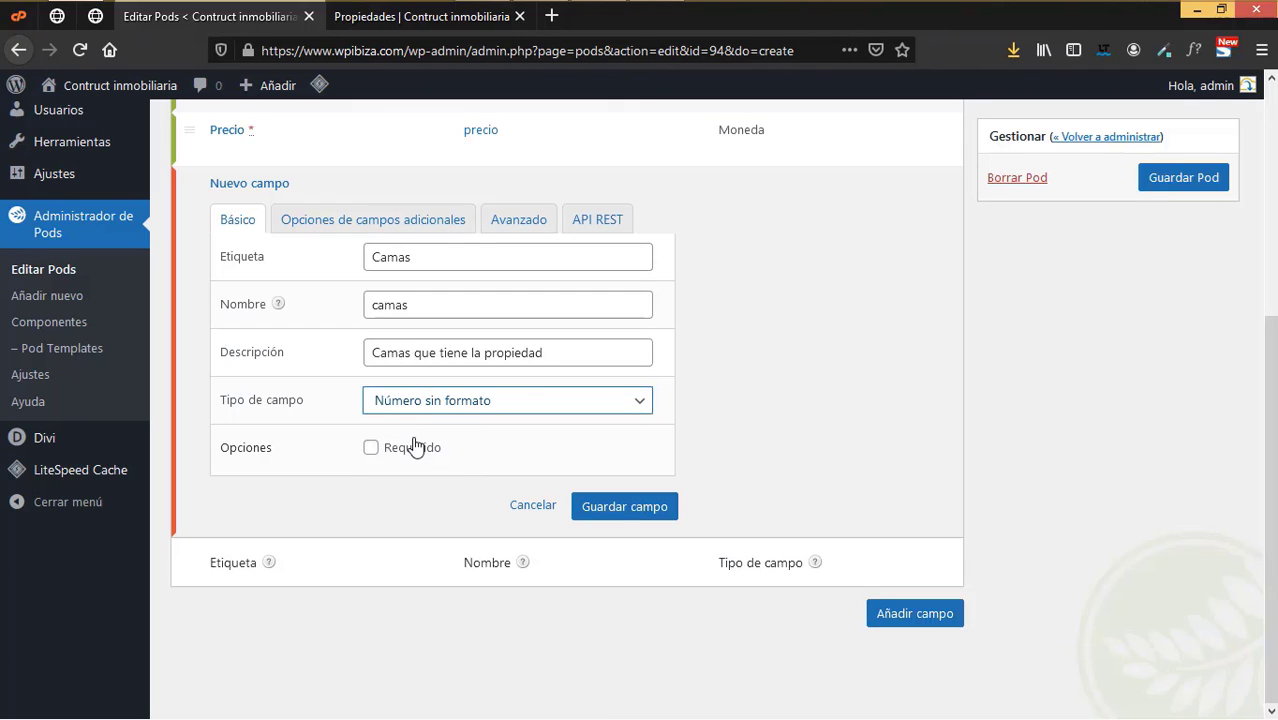
# - Show Camas as a Carrusel slider with 1234,00 format and minimum 1, then save the field
pyautogui.click(369, 230)
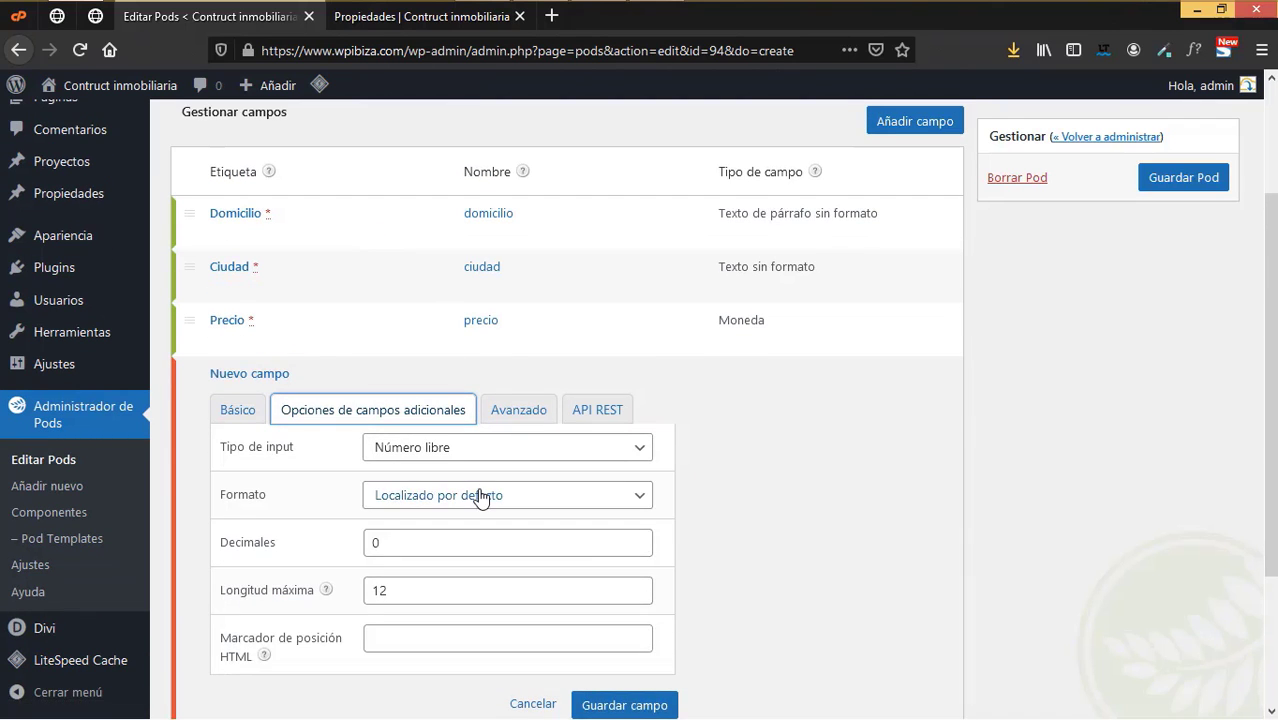
pyautogui.scroll(-1, 483, 500)
pyautogui.click(465, 260)
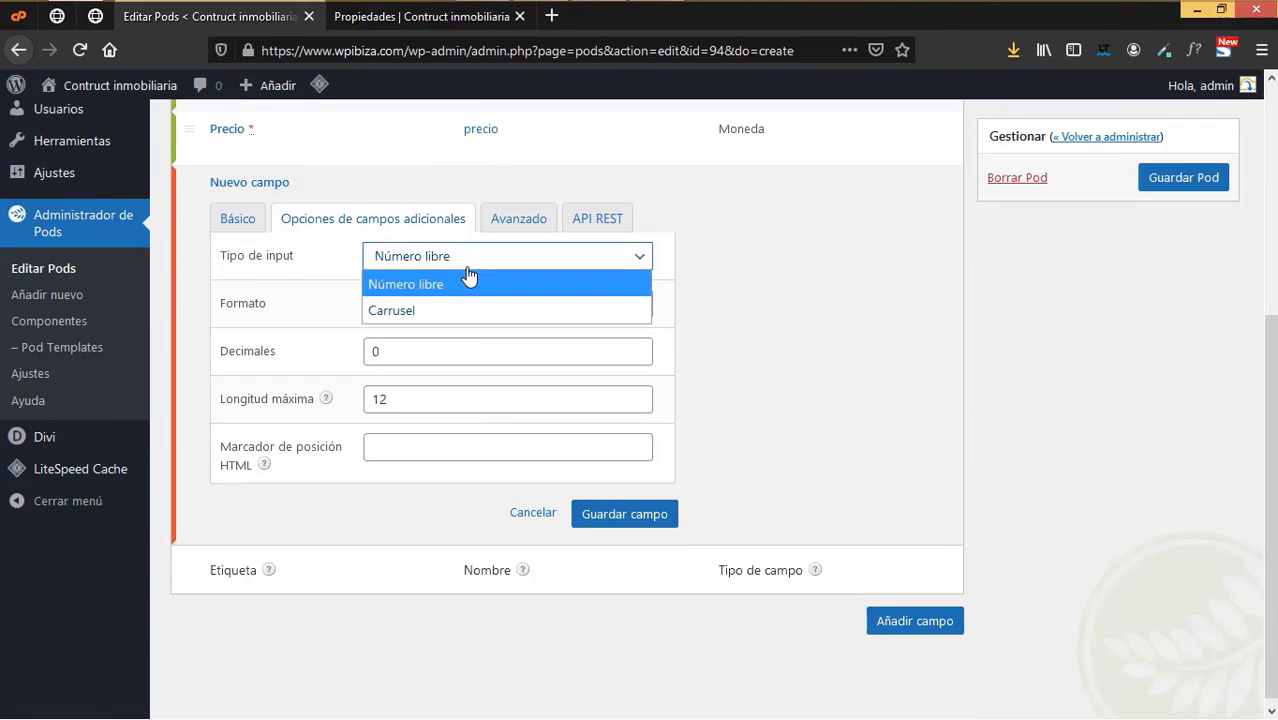
pyautogui.click(444, 314)
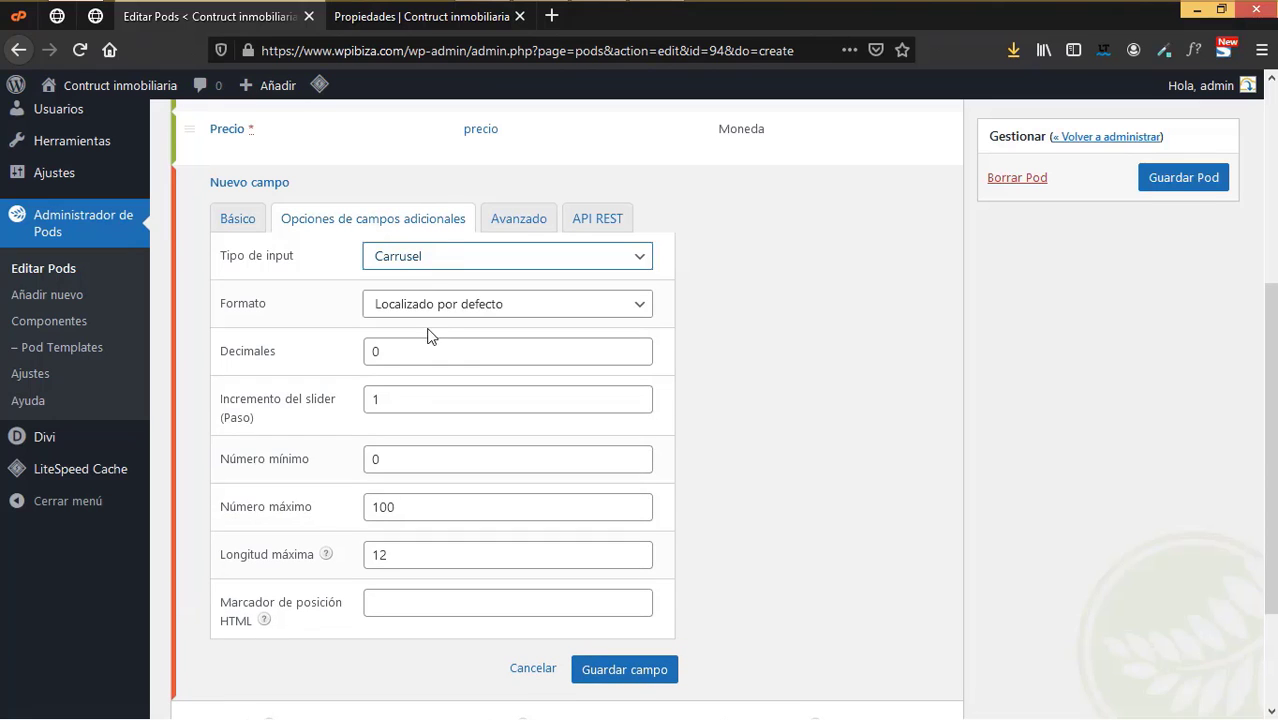
pyautogui.click(428, 310)
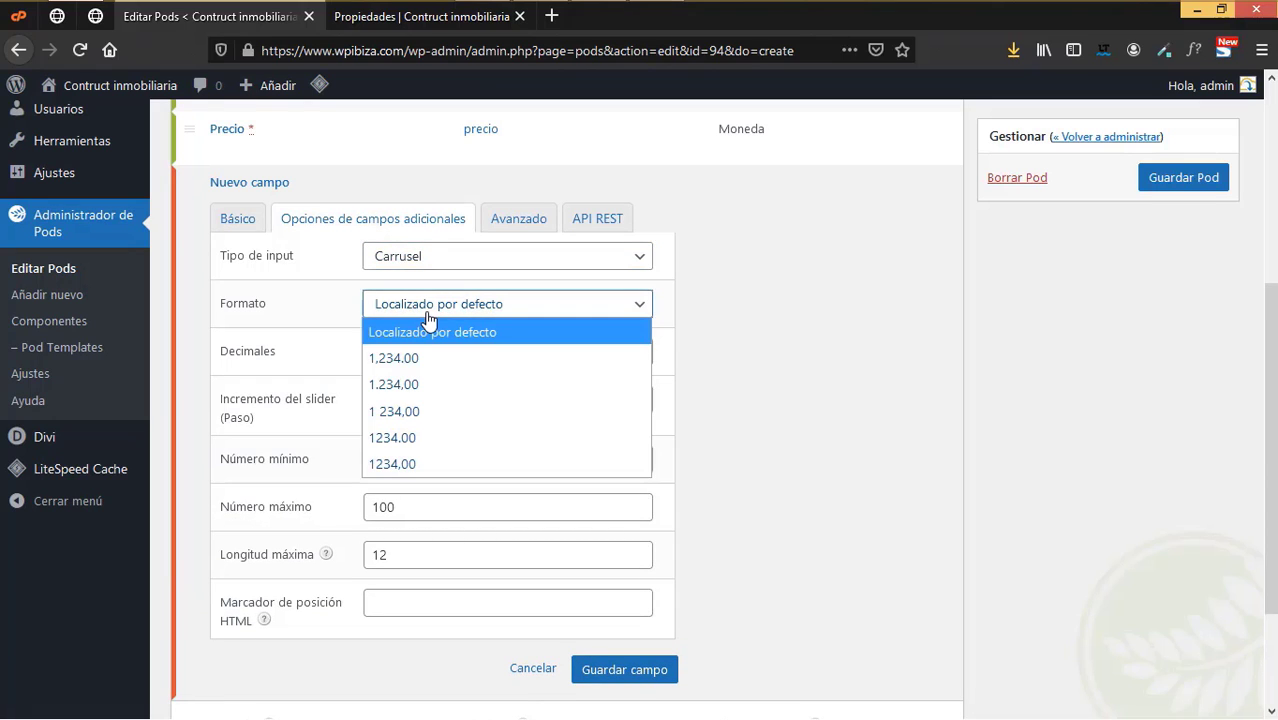
pyautogui.click(430, 464)
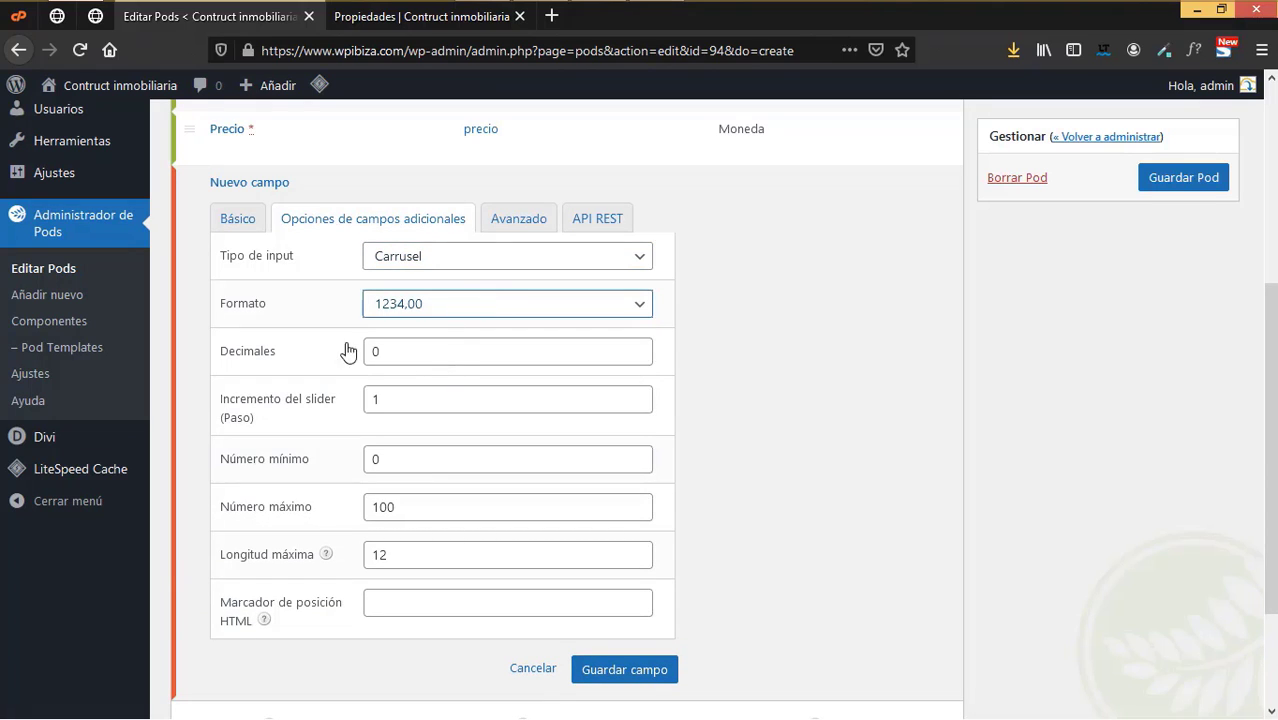
pyautogui.scroll(-2, 476, 488)
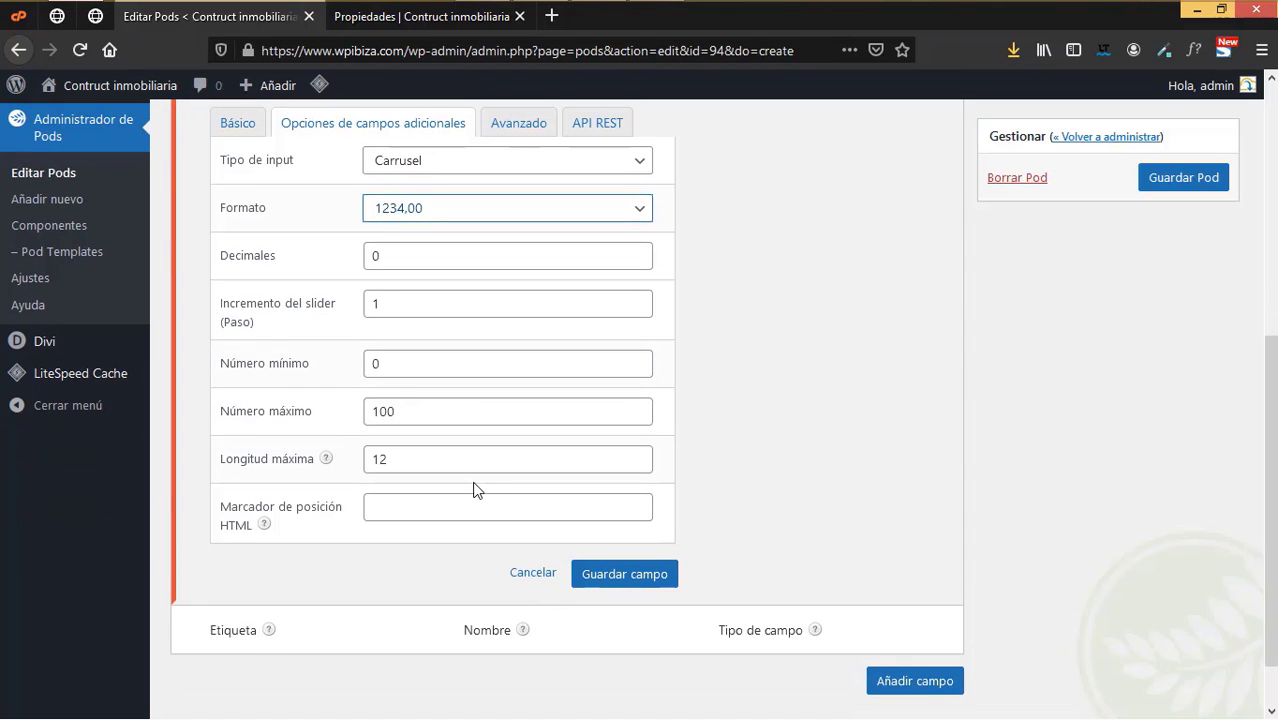
pyautogui.moveTo(392, 363); pyautogui.dragTo(366, 362)
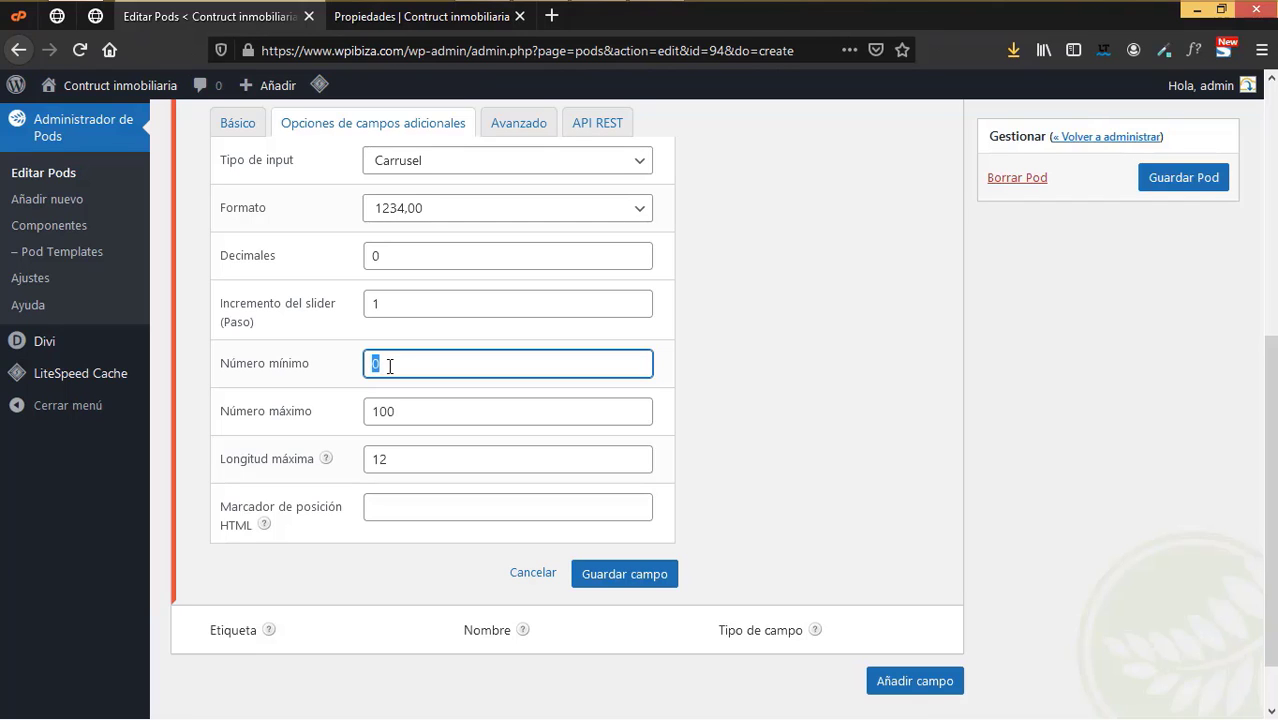
pyautogui.write('1')
pyautogui.scroll(3, 443, 558)
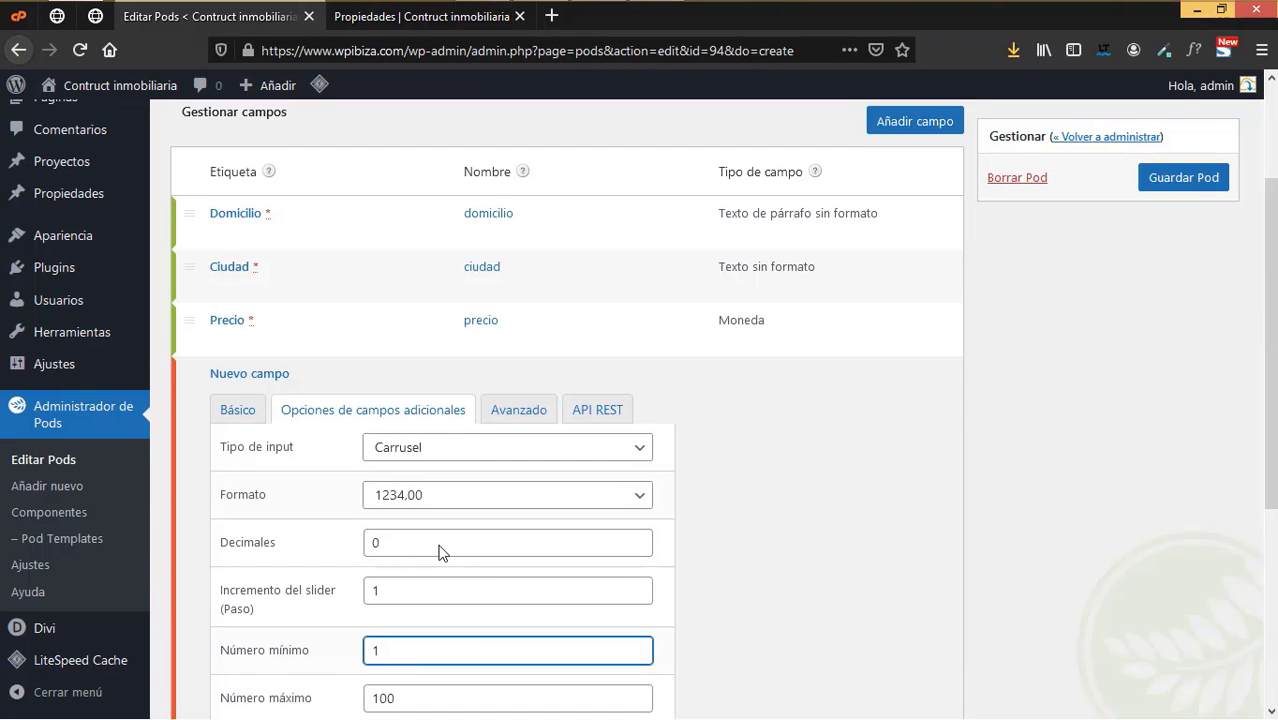
pyautogui.scroll(-3, 440, 550)
pyautogui.click(622, 575)
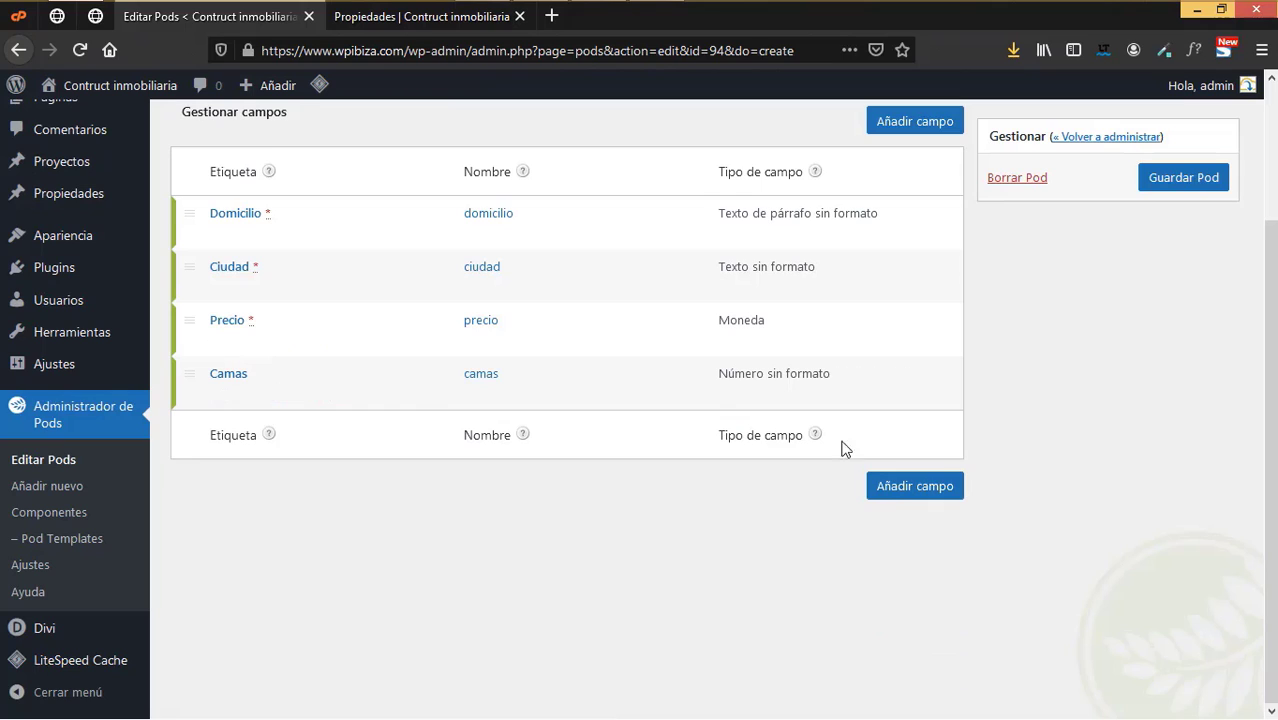
# - Add a field labelled Baños, named banos, described 'Baños con que cuenta la propiedad'
pyautogui.click(897, 491)
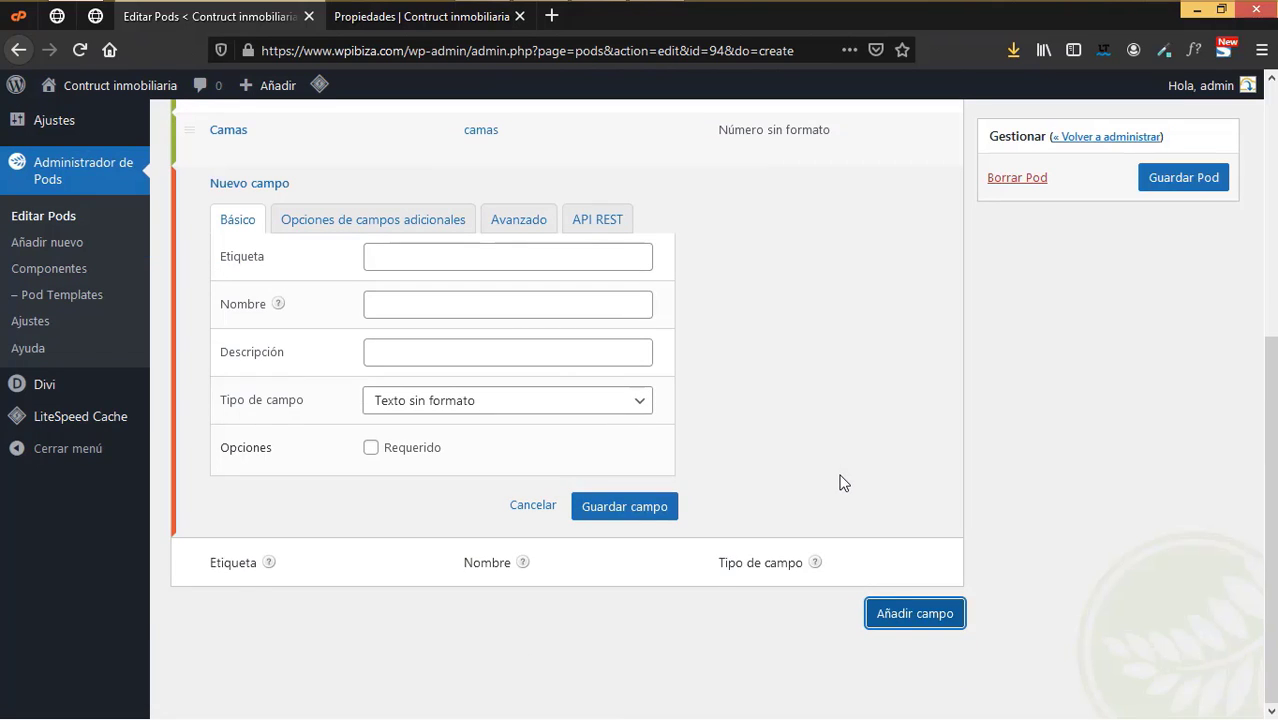
pyautogui.click(475, 265)
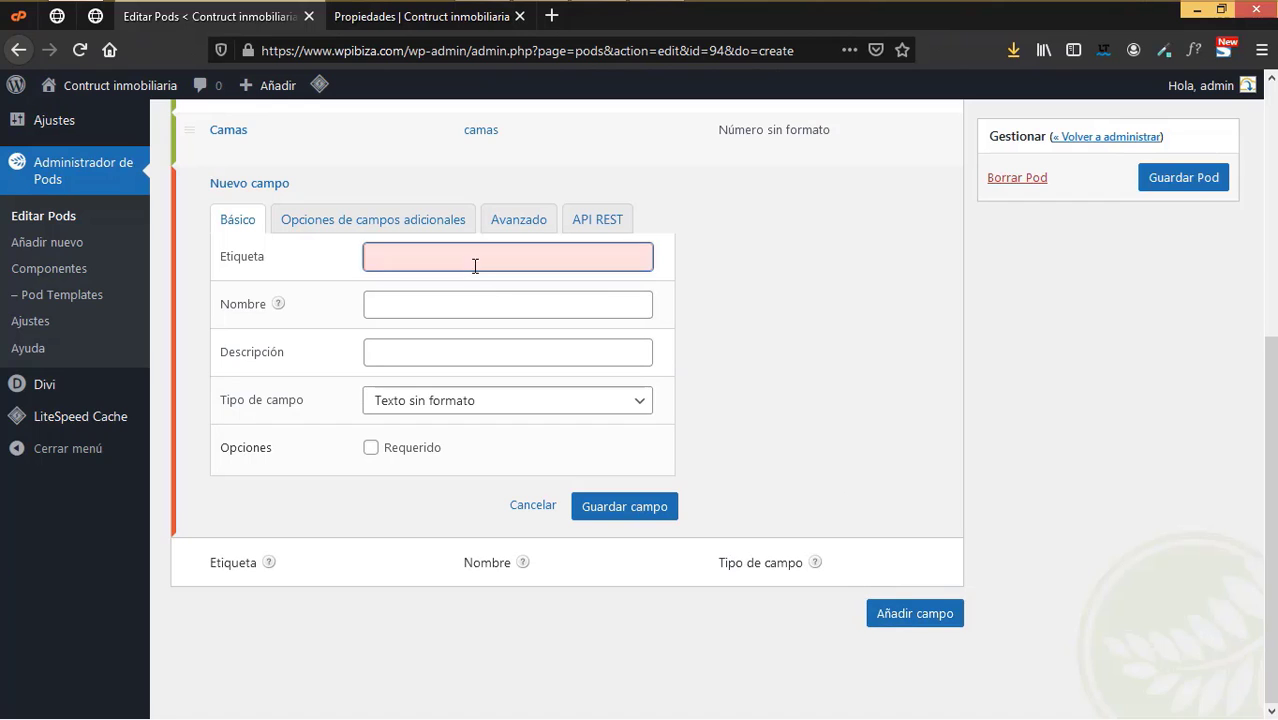
pyautogui.write('Baños')
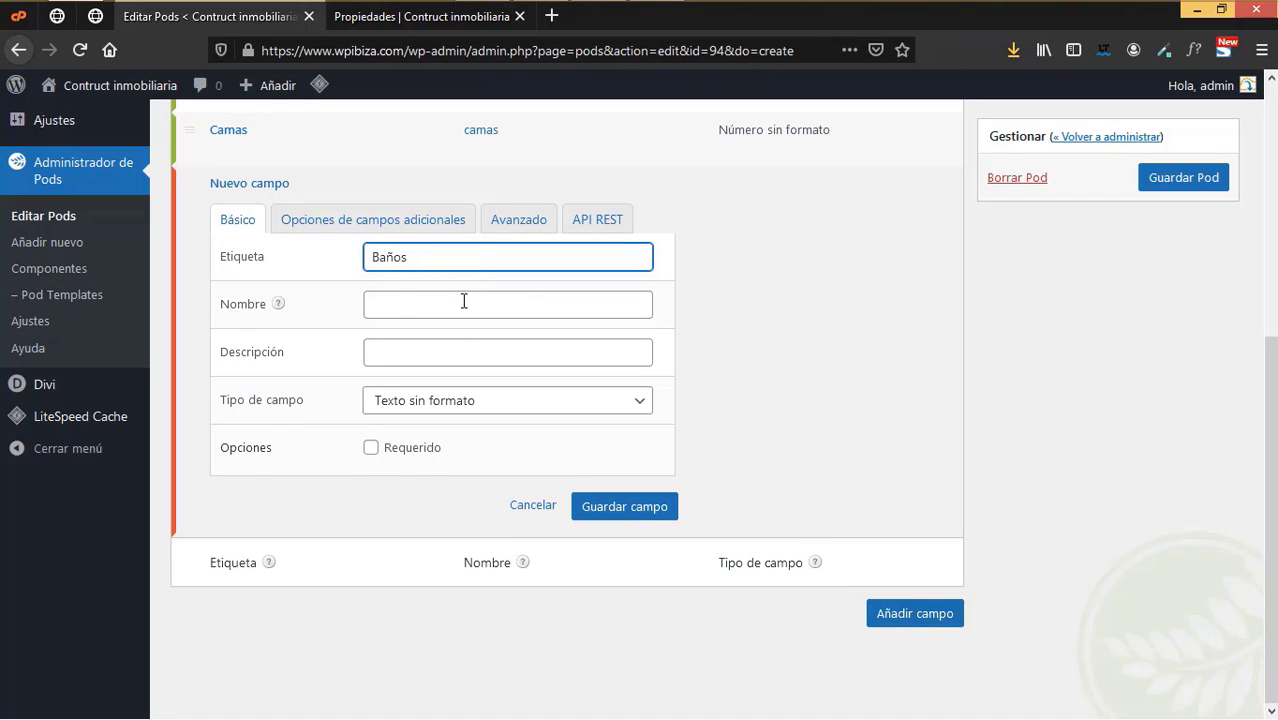
pyautogui.click(463, 302)
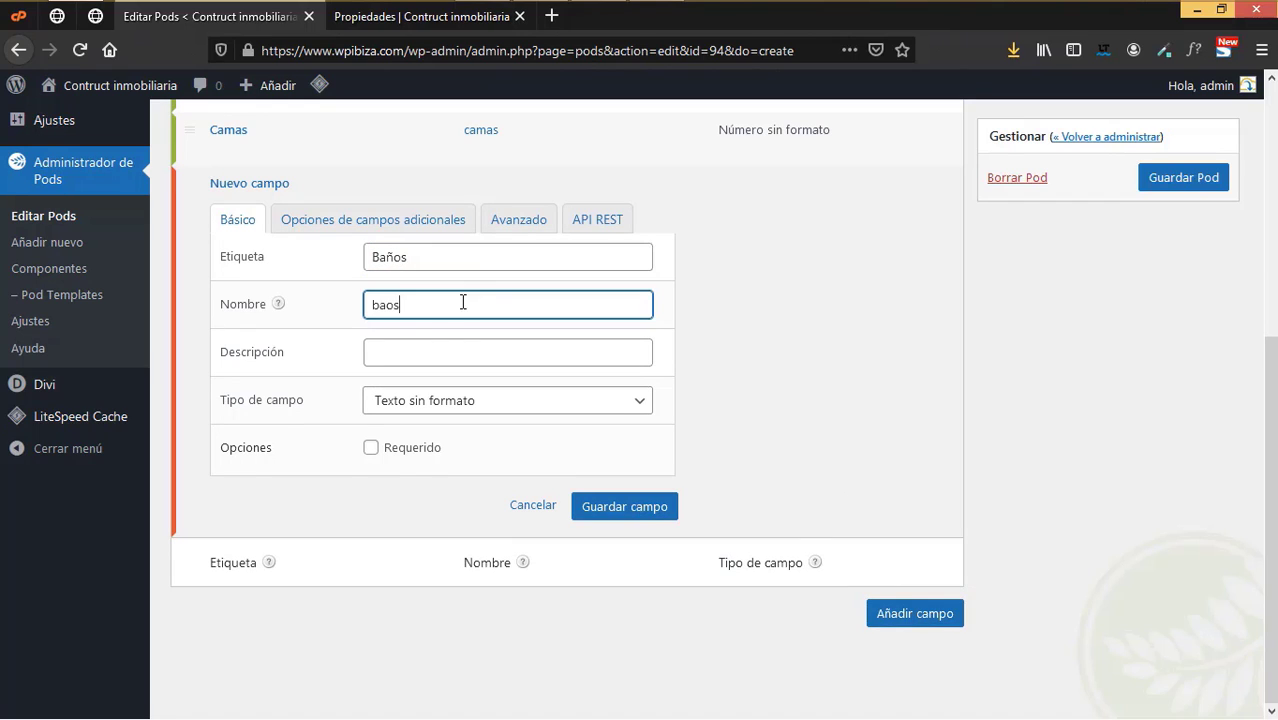
pyautogui.click(387, 305)
pyautogui.write('n')
pyautogui.click(412, 355)
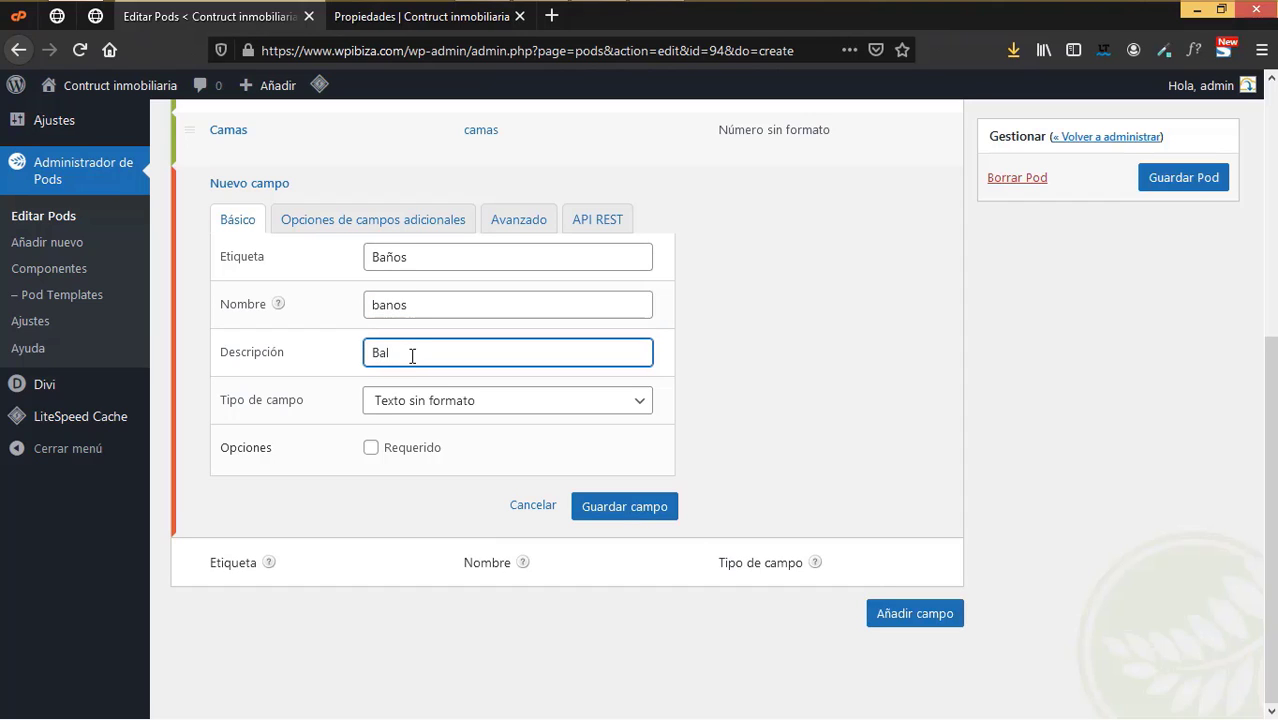
pyautogui.write('Baños con que cuenta')
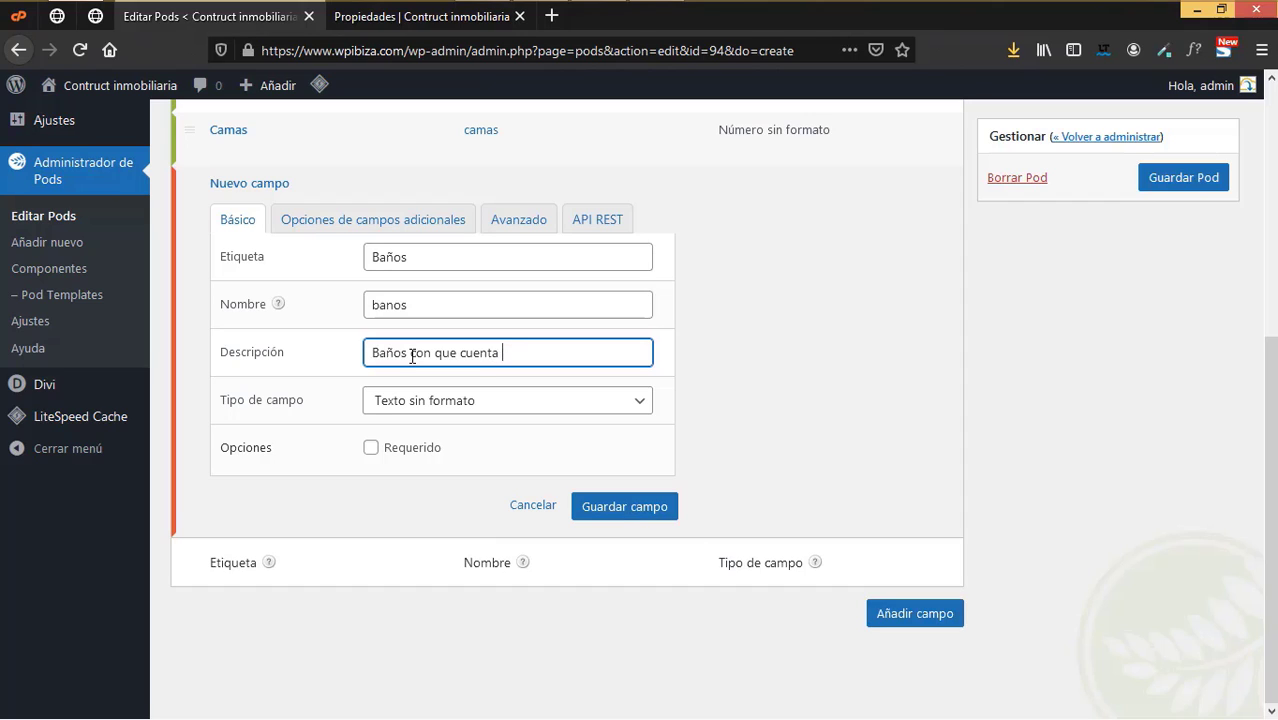
pyautogui.write(' la propiedd')
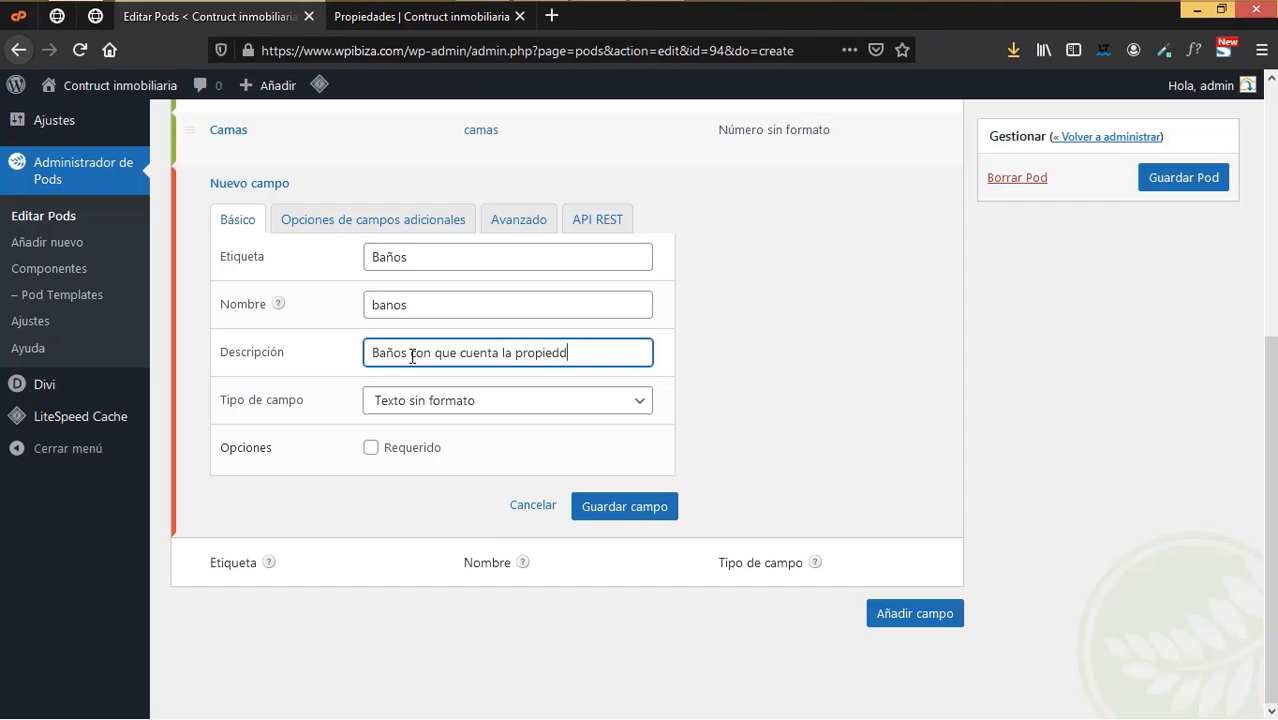
pyautogui.press('BackSpace')
pyautogui.write('ad')
# - Make Baños a Número sin formato field entered by Carrusel slider in 1,234.00 format
pyautogui.click(445, 410)
pyautogui.scroll(-3, 475, 271)
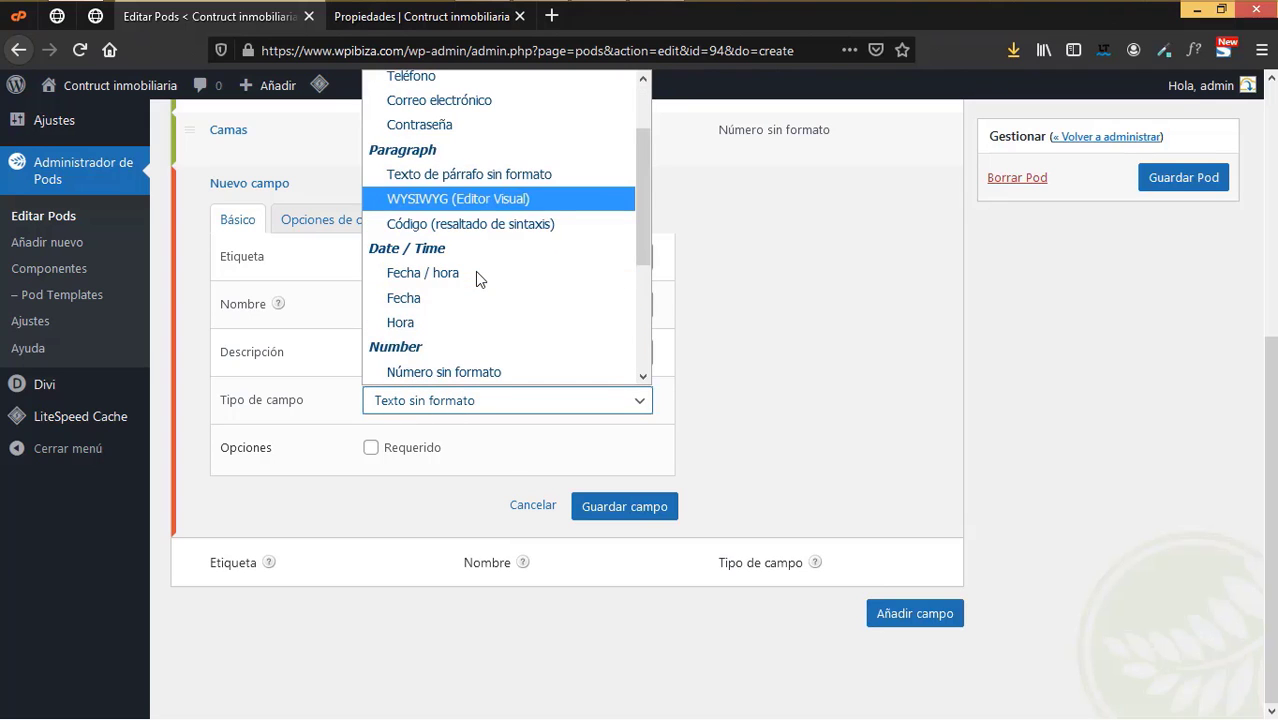
pyautogui.click(443, 300)
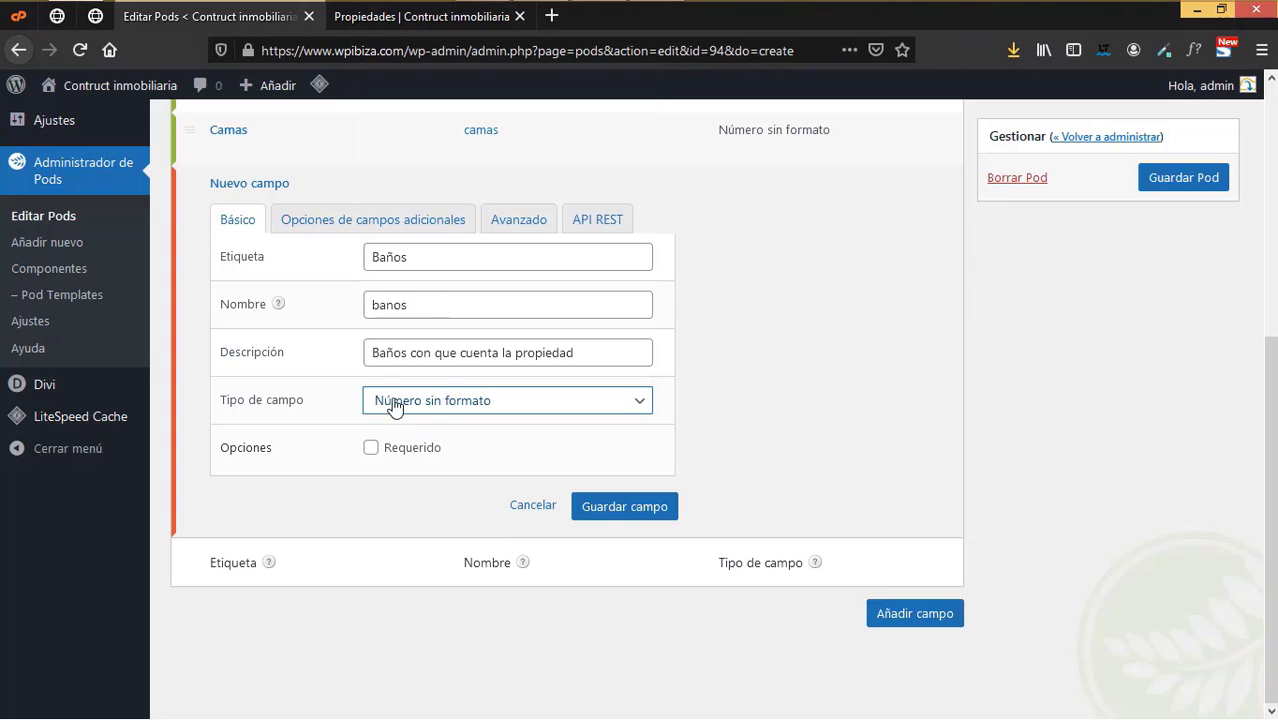
pyautogui.click(343, 228)
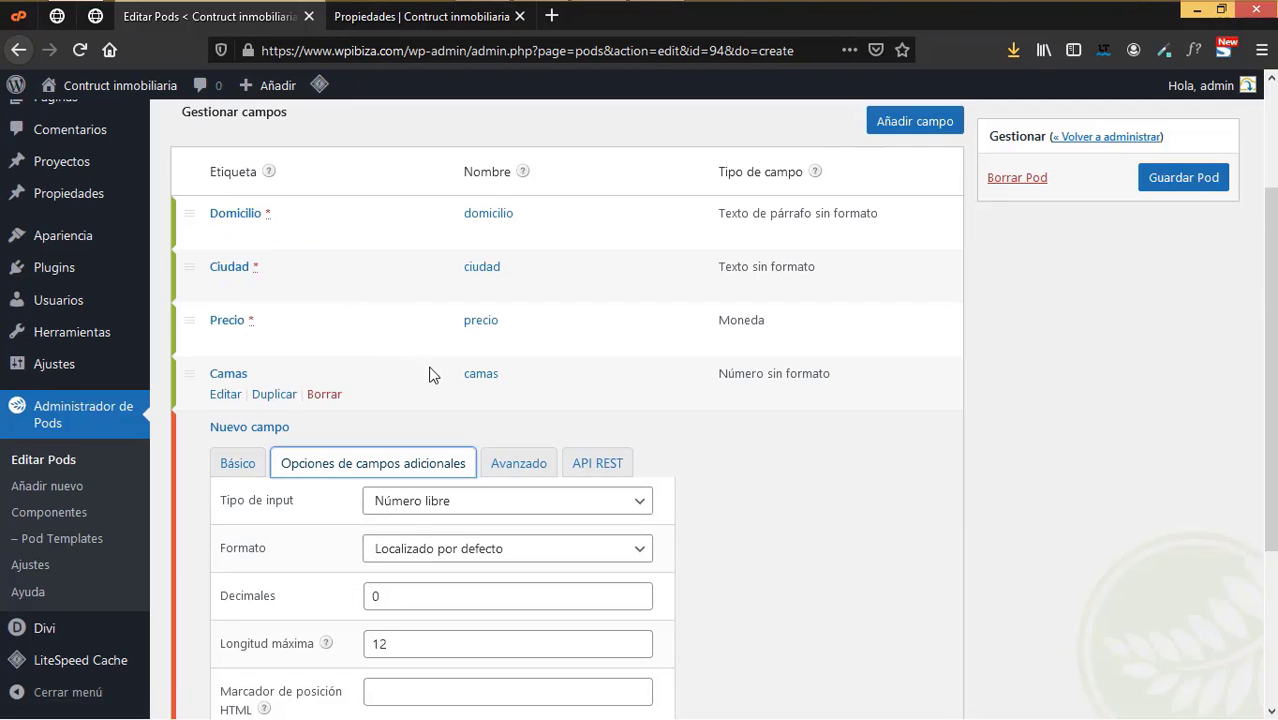
pyautogui.scroll(-3, 452, 451)
pyautogui.click(430, 250)
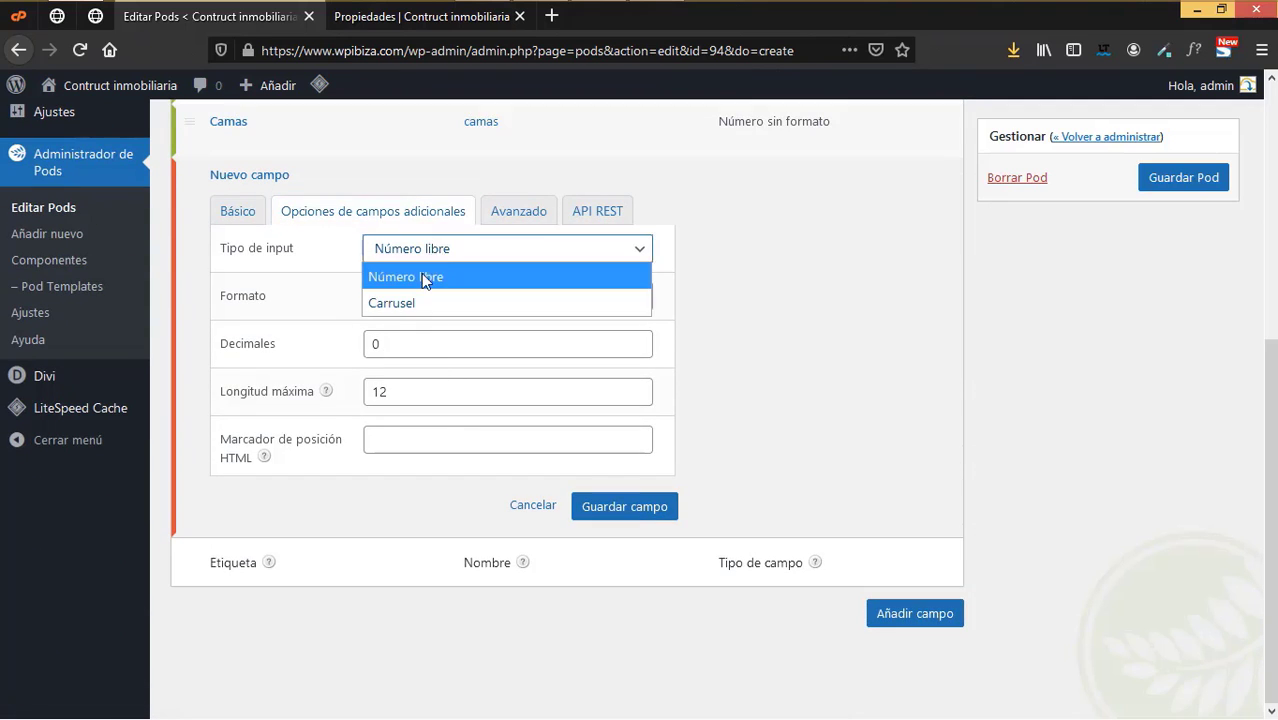
pyautogui.click(415, 304)
pyautogui.scroll(-1, 468, 377)
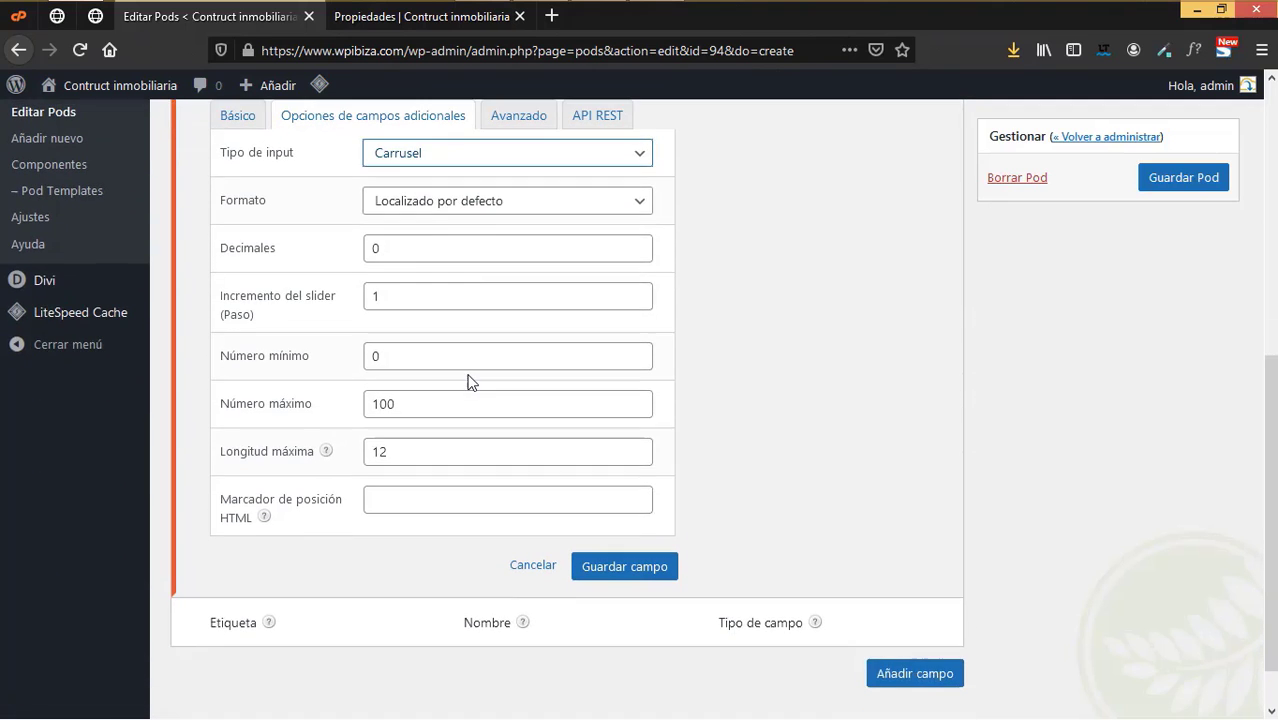
pyautogui.click(425, 203)
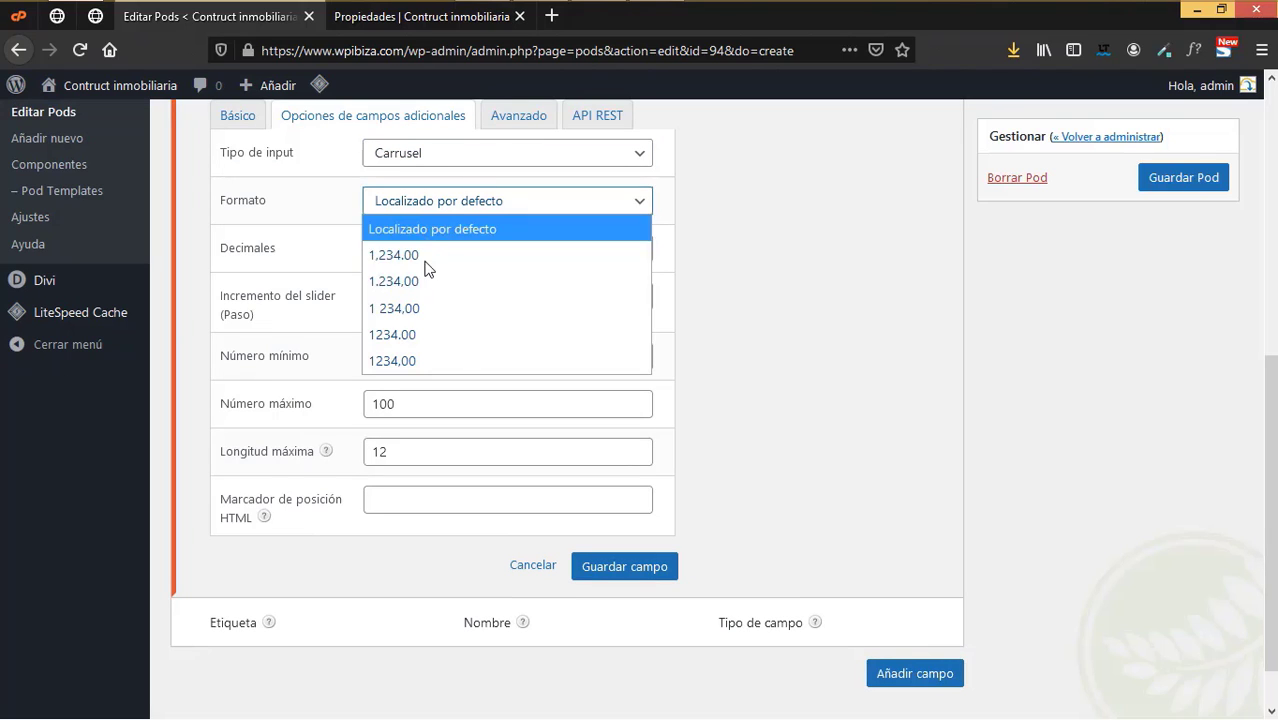
pyautogui.click(415, 254)
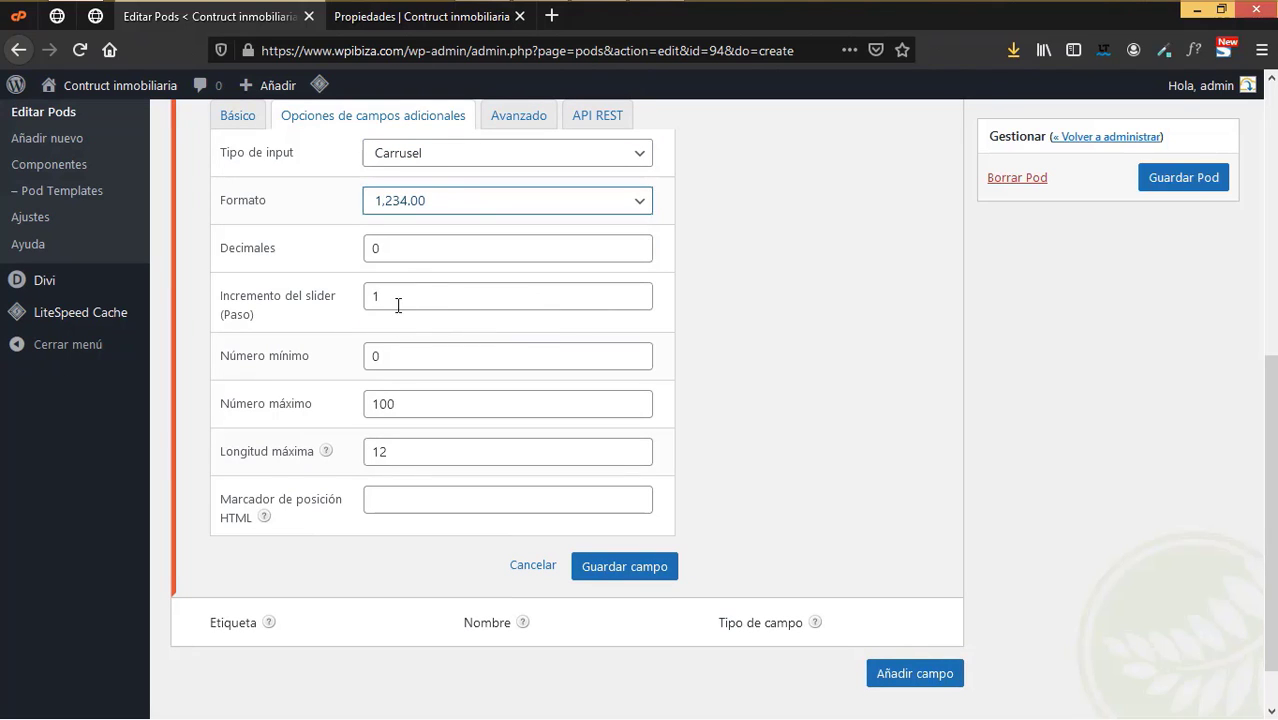
# - Set the Baños minimum to 1, keep maximum 100, and save the field
pyautogui.click(397, 355)
pyautogui.doubleClick(373, 355)
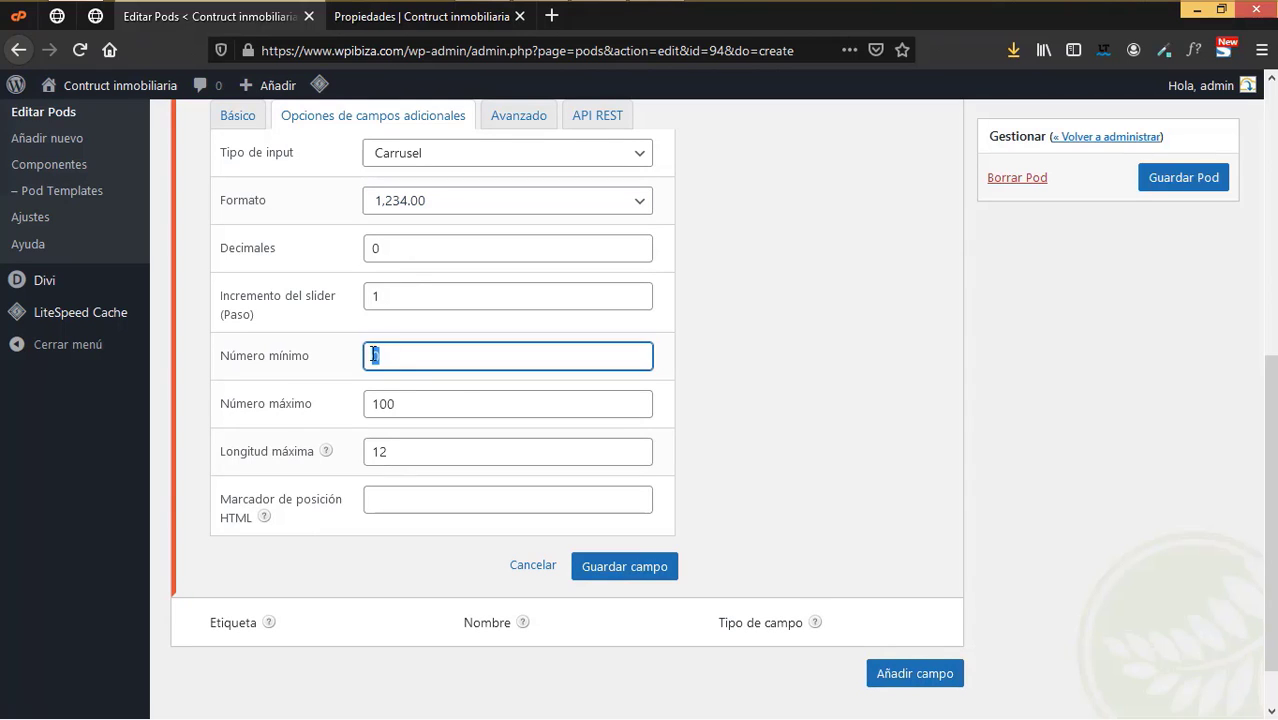
pyautogui.write('1')
pyautogui.click(770, 405)
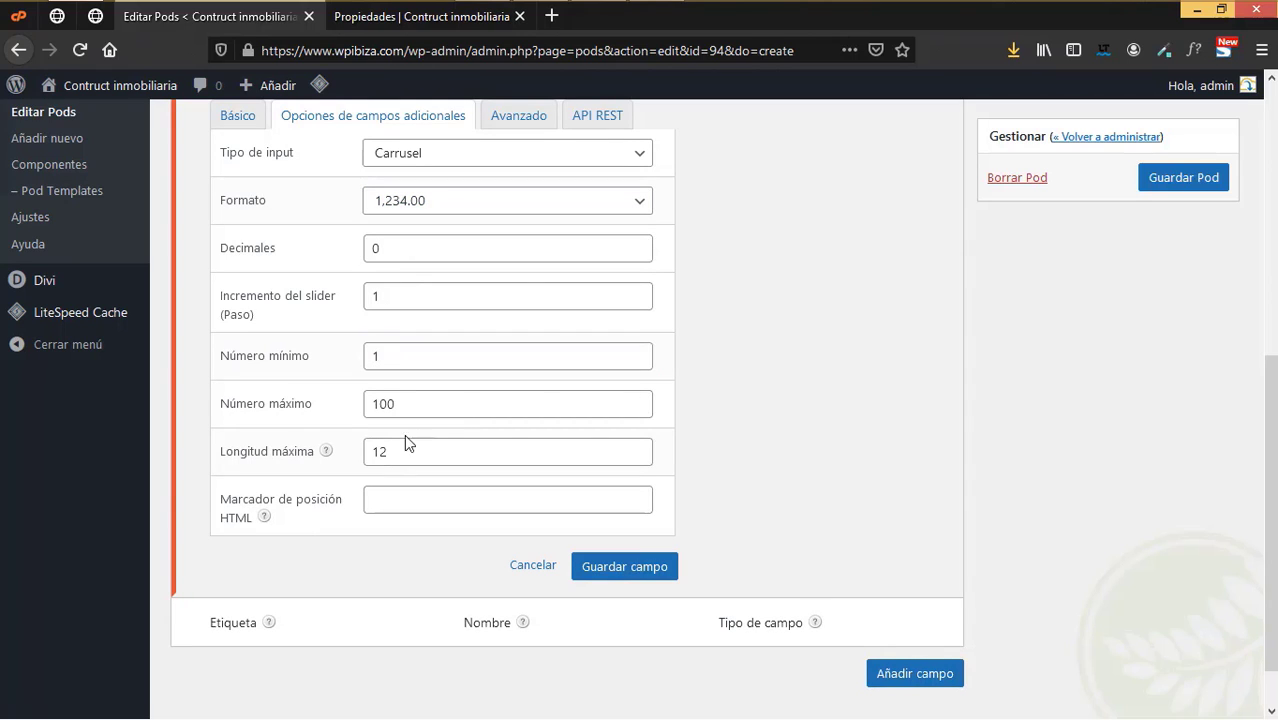
pyautogui.click(425, 407)
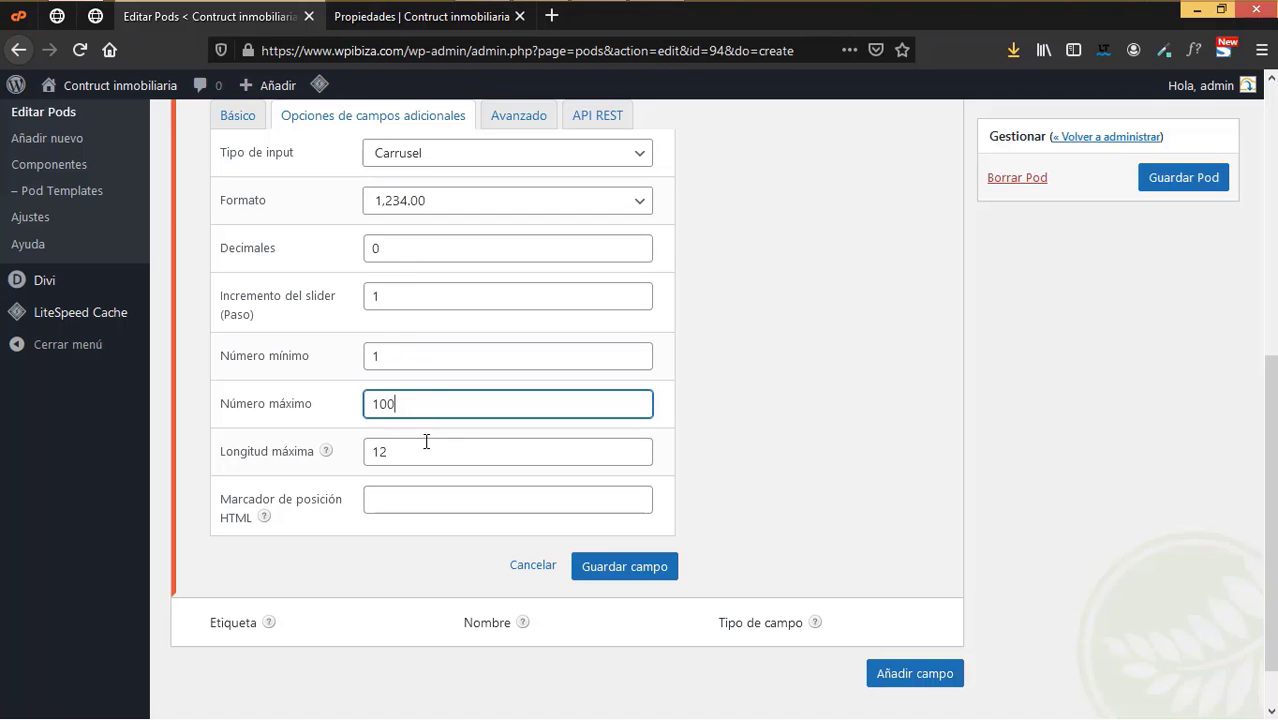
pyautogui.click(626, 567)
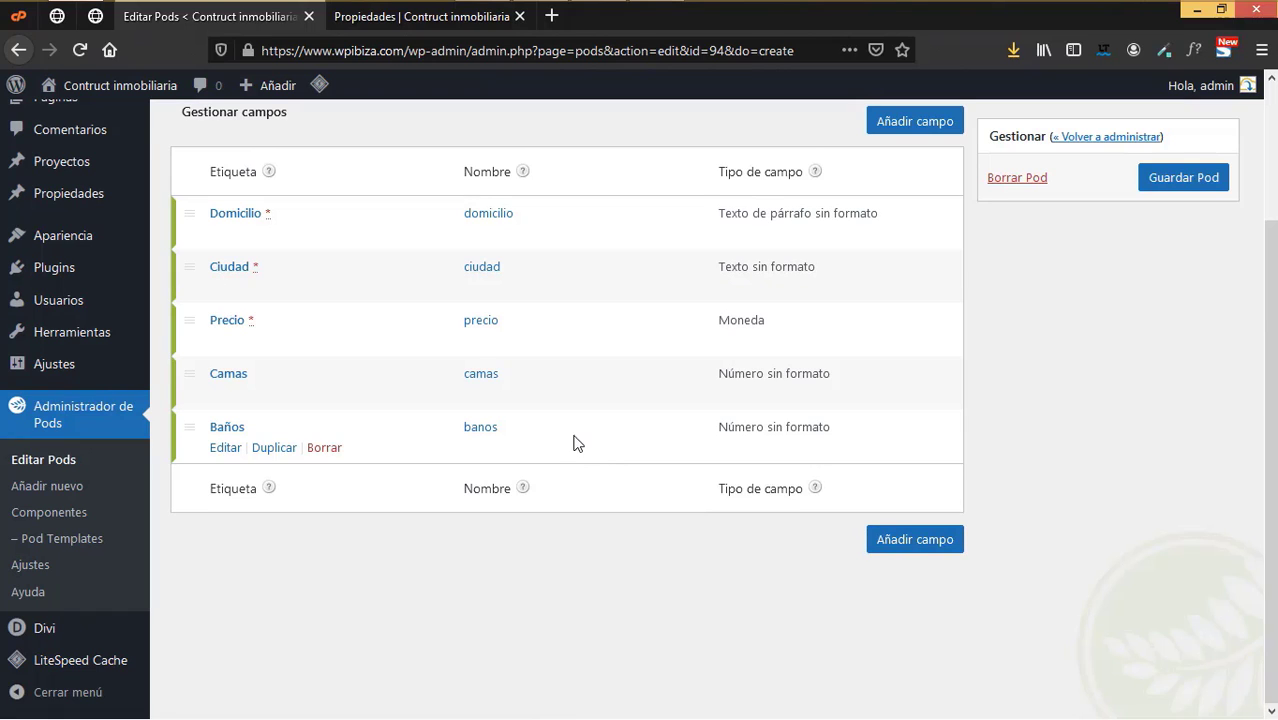
pyautogui.click(912, 541)
# - Label the new field Tamaño, named tamano, described as the property size in square metres
pyautogui.click(522, 260)
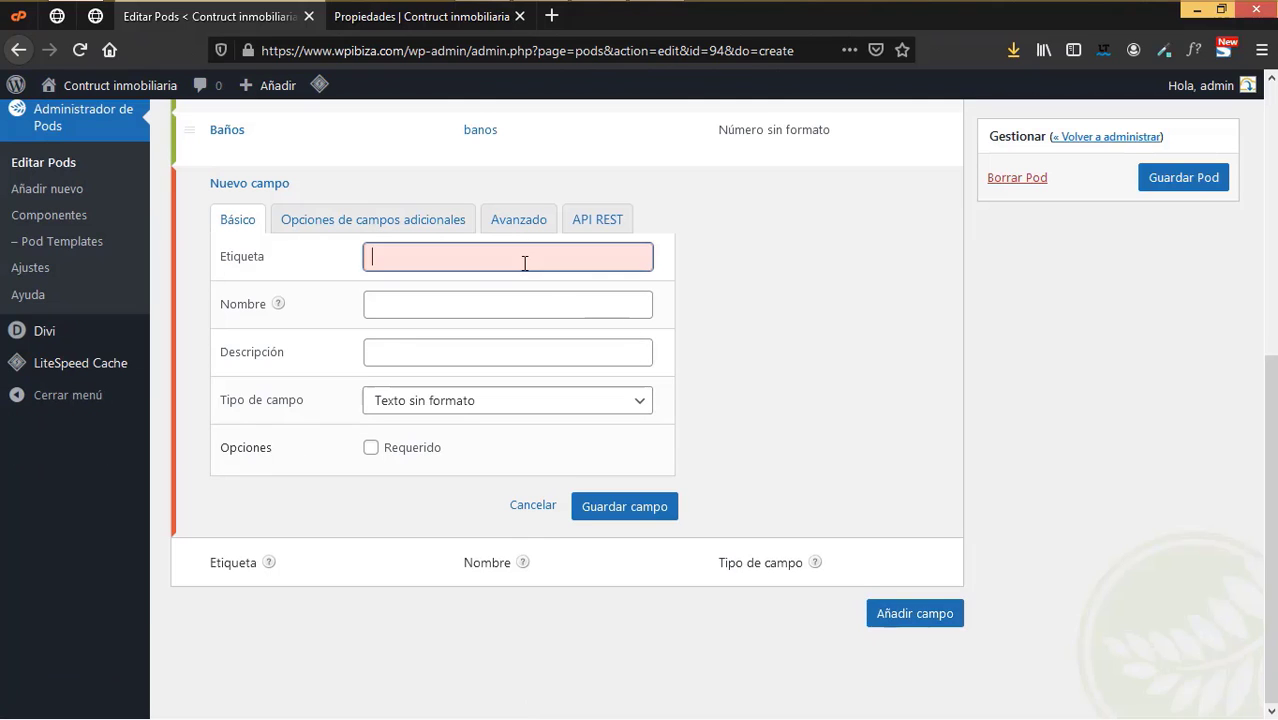
pyautogui.write('Tamaño')
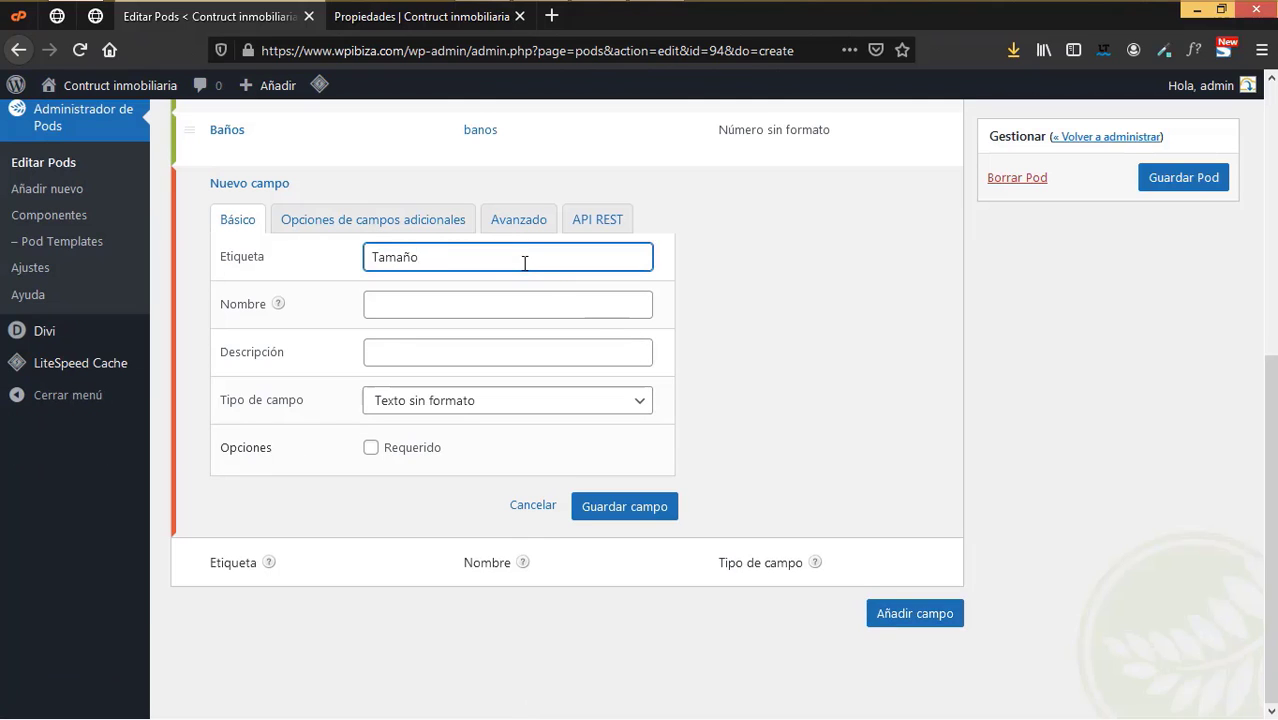
pyautogui.click(514, 309)
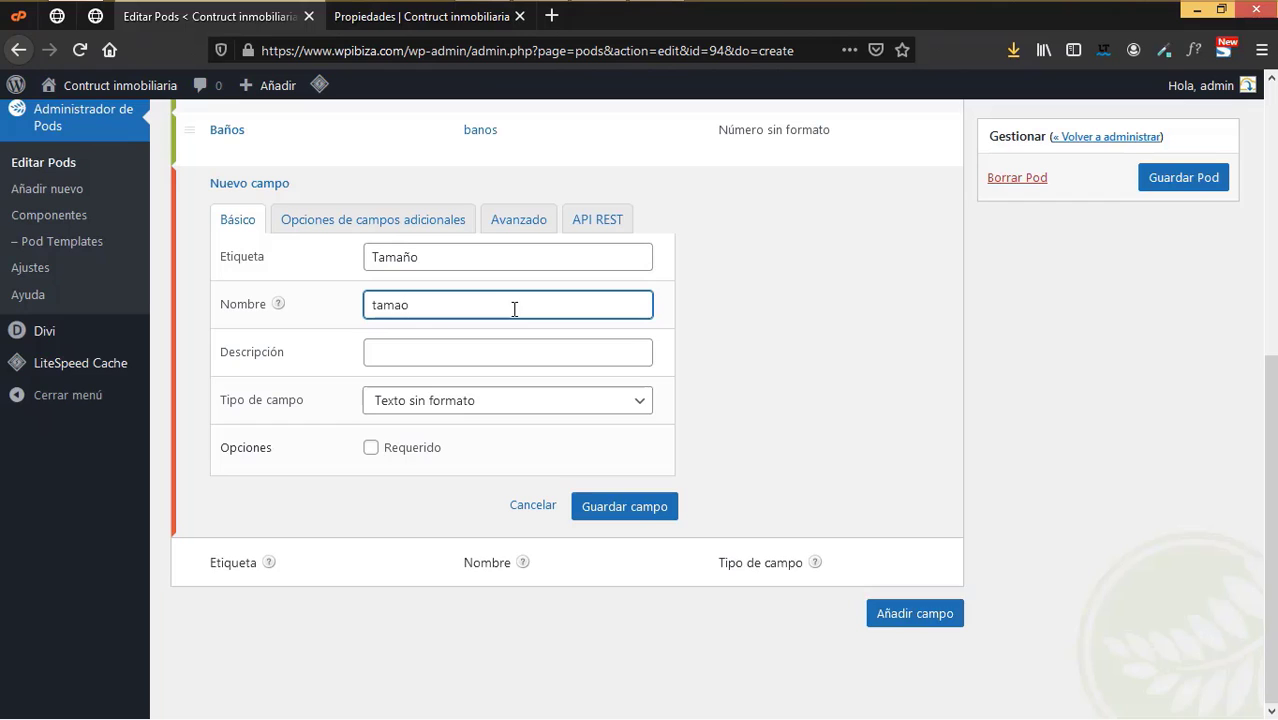
pyautogui.click(401, 311)
pyautogui.write('n')
pyautogui.click(394, 349)
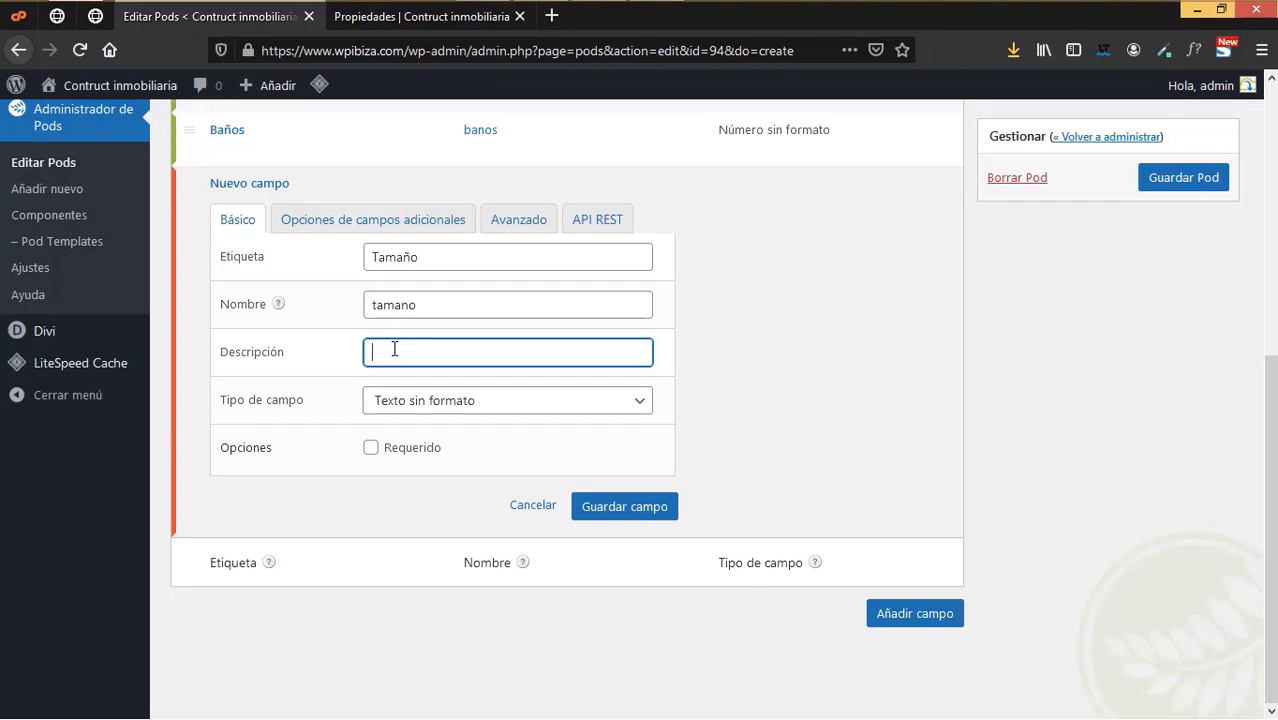
pyautogui.write('Tamaño de la propiedad en')
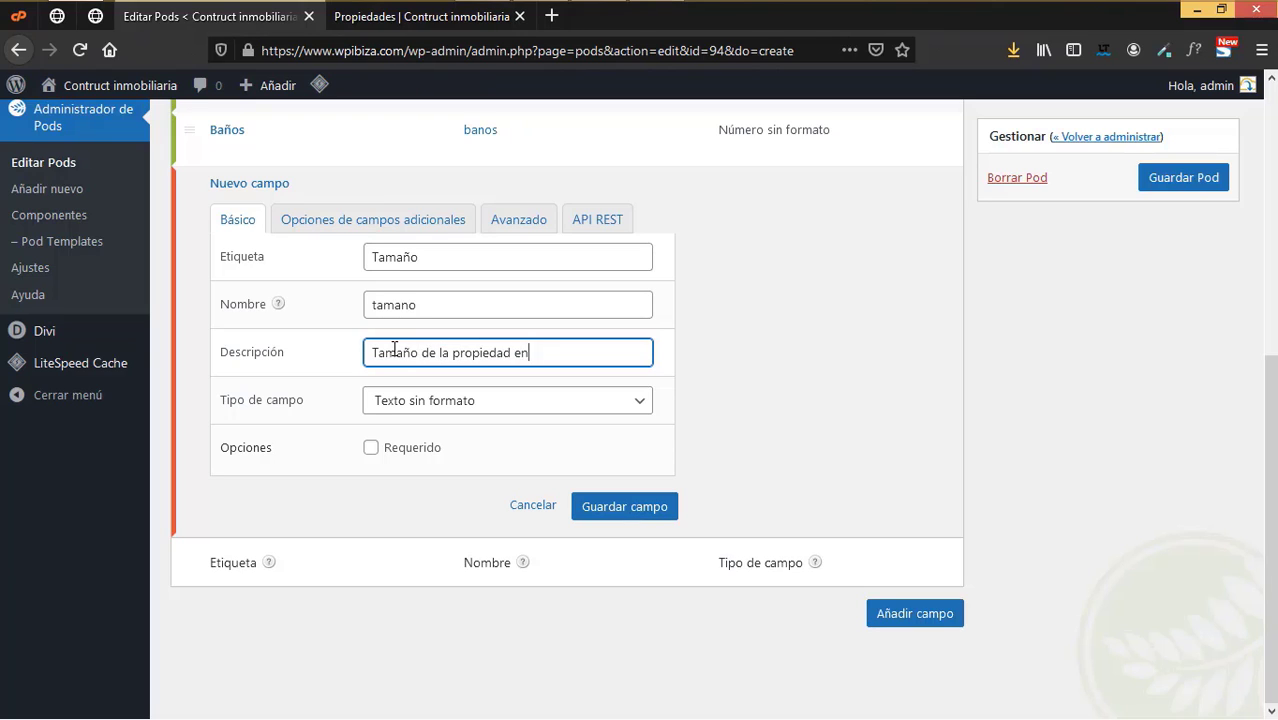
pyautogui.write(' metros cuadrados')
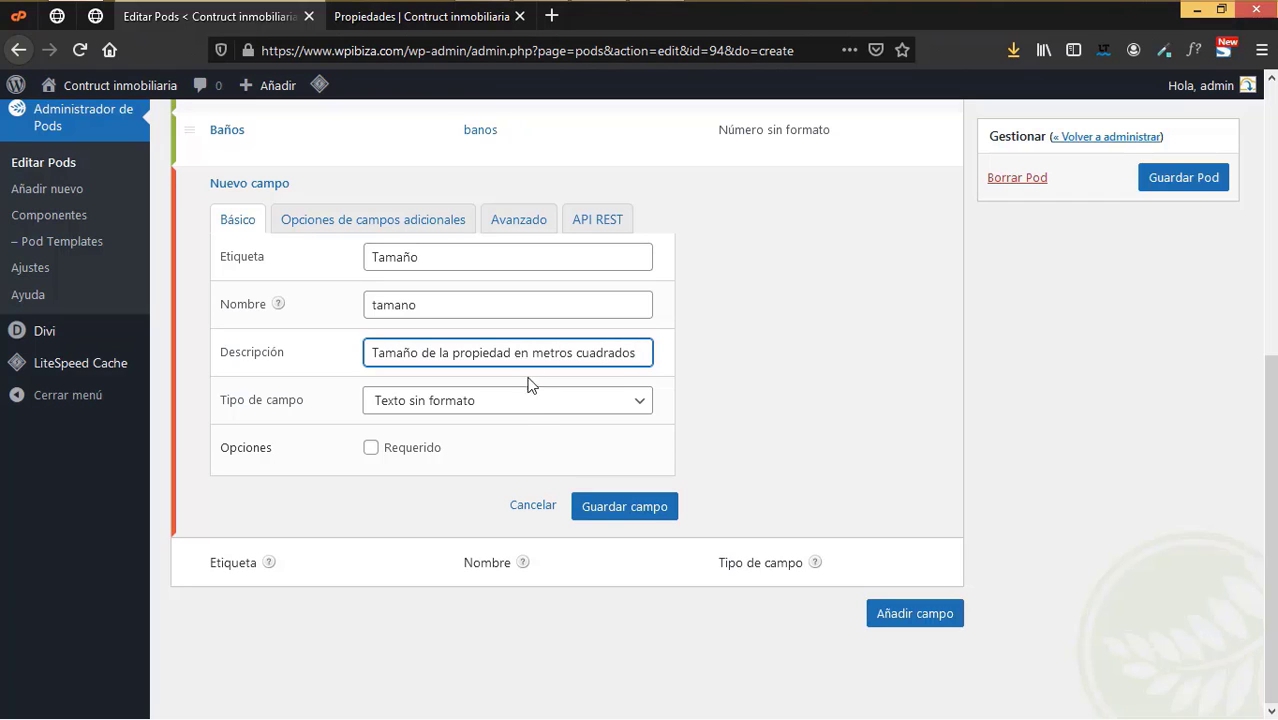
# - Make Tamaño a required Número sin formato field in 1.234,00 format, save it and the Pod
pyautogui.click(516, 405)
pyautogui.scroll(-3, 515, 270)
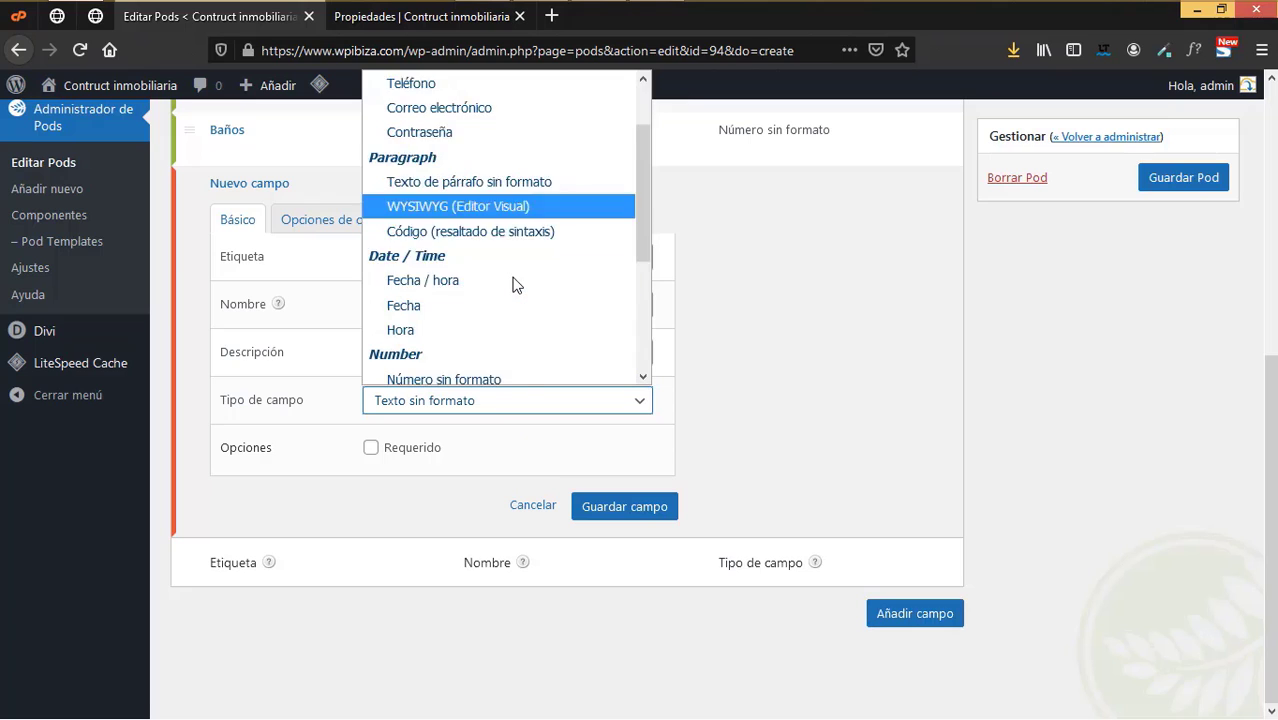
pyautogui.click(478, 306)
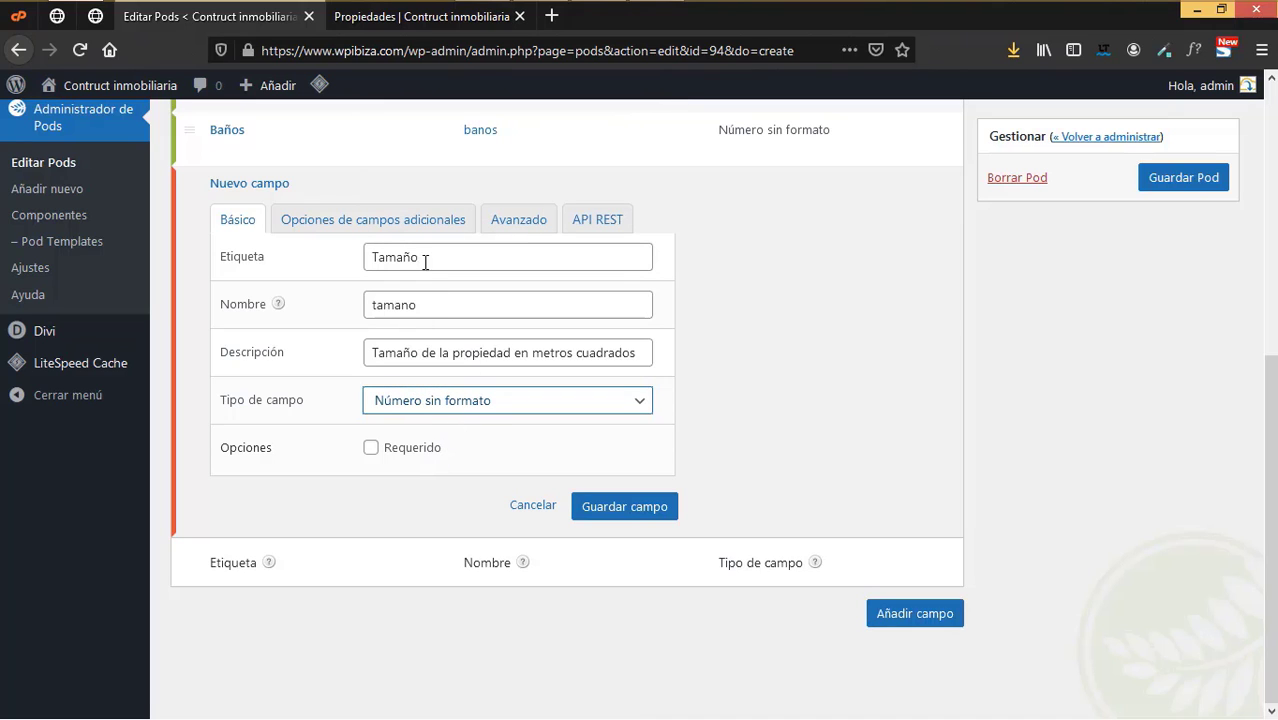
pyautogui.click(371, 449)
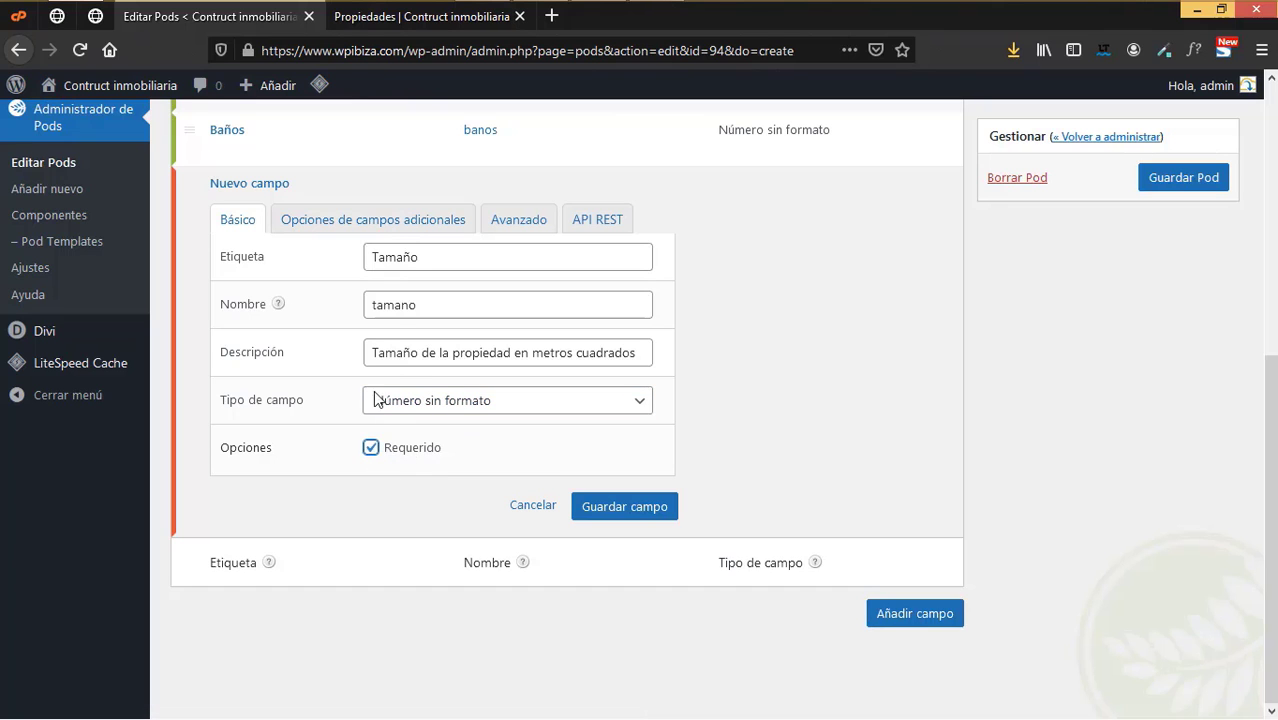
pyautogui.click(386, 228)
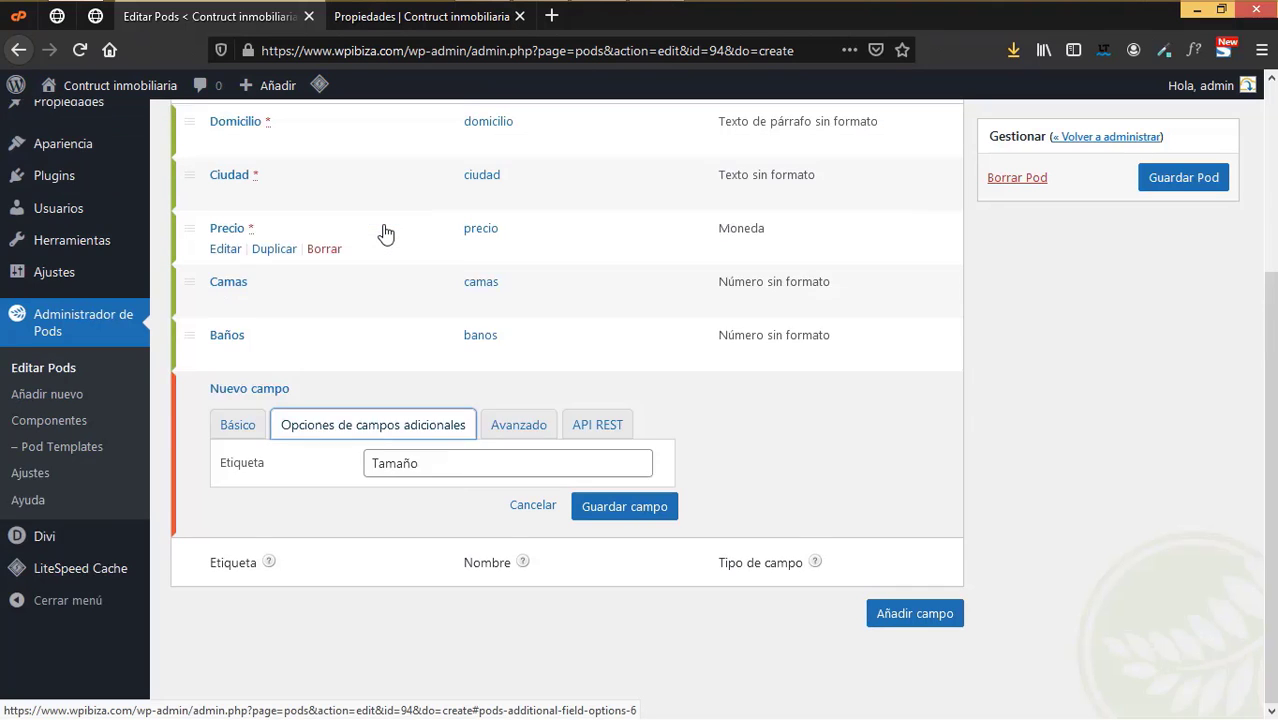
pyautogui.scroll(-2, 394, 280)
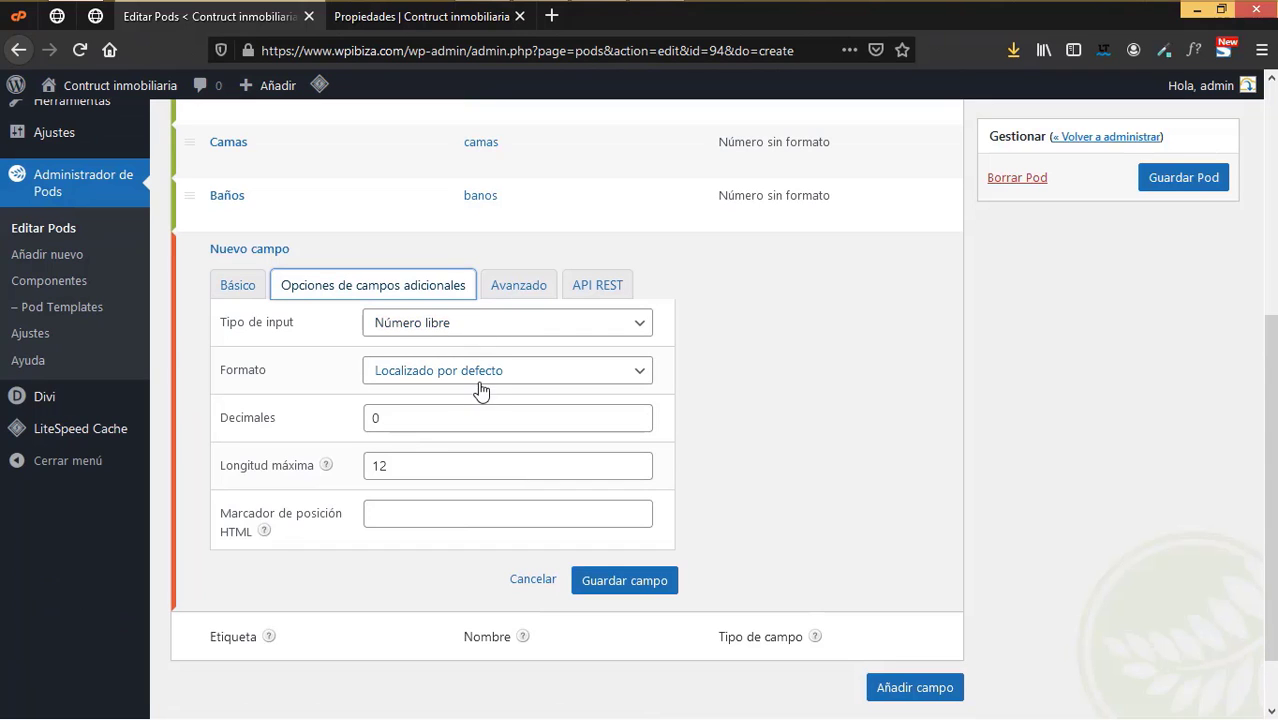
pyautogui.scroll(-1, 479, 385)
pyautogui.click(443, 307)
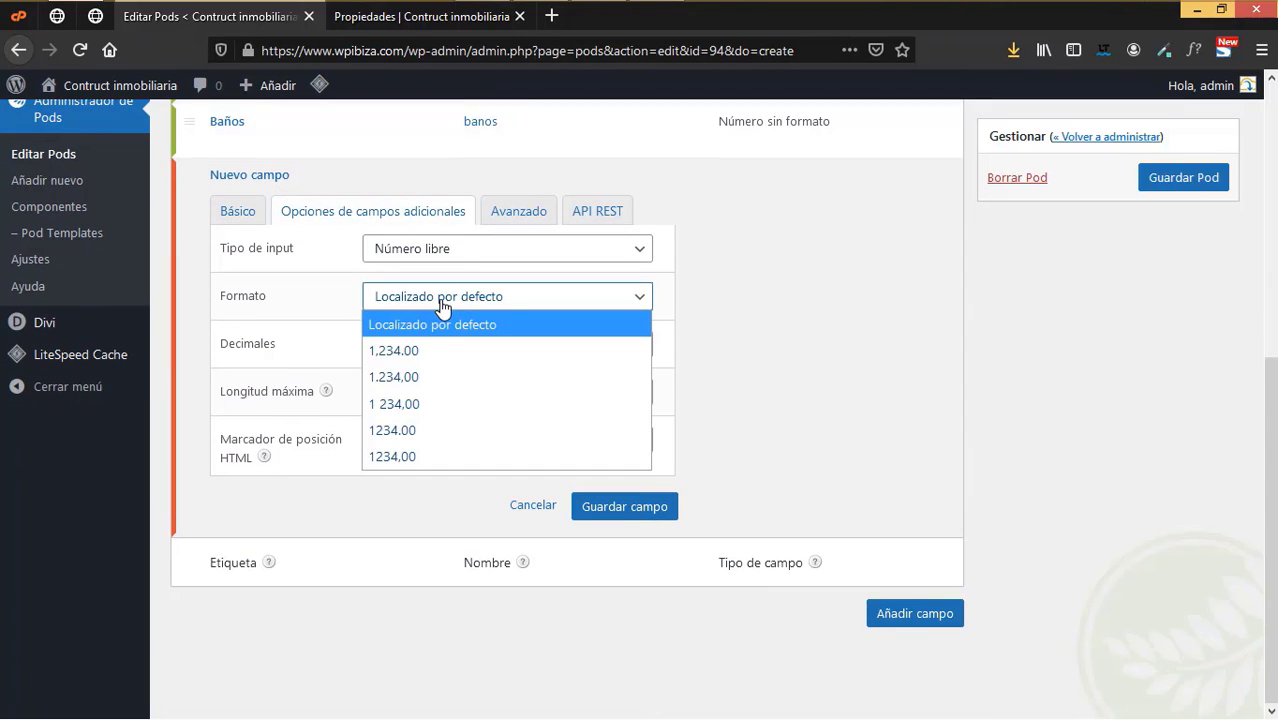
pyautogui.click(408, 377)
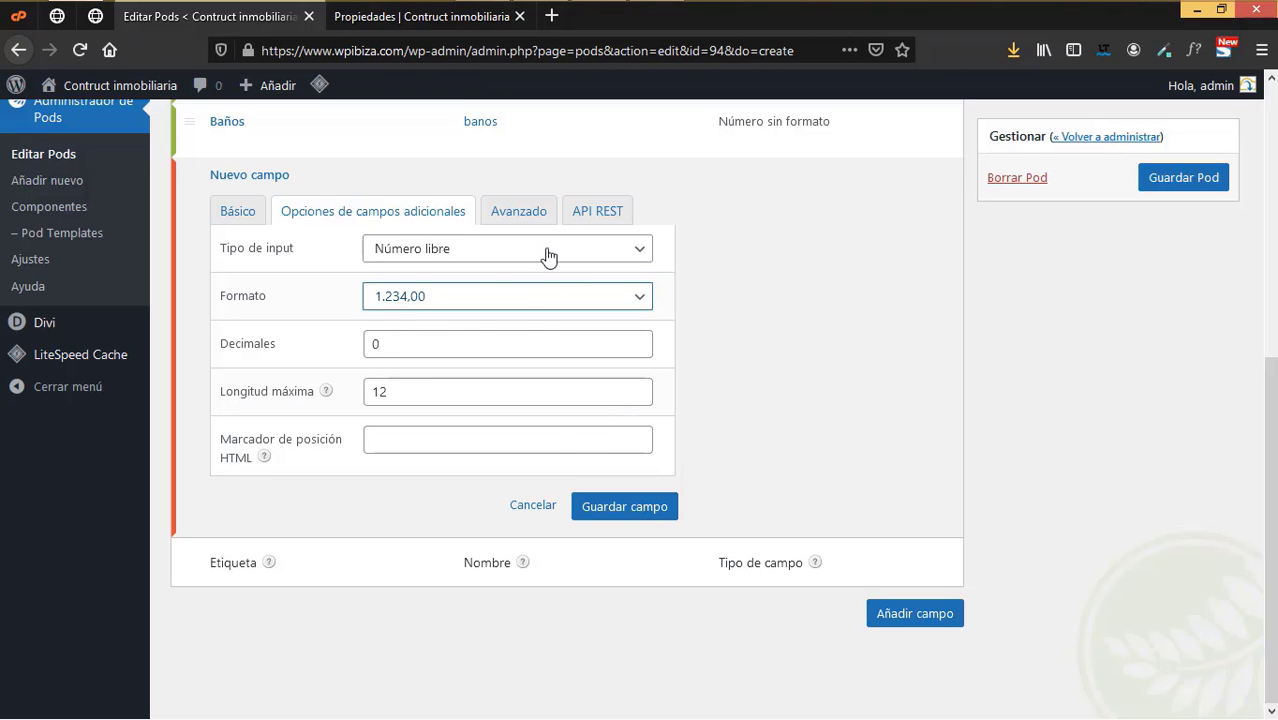
pyautogui.click(631, 511)
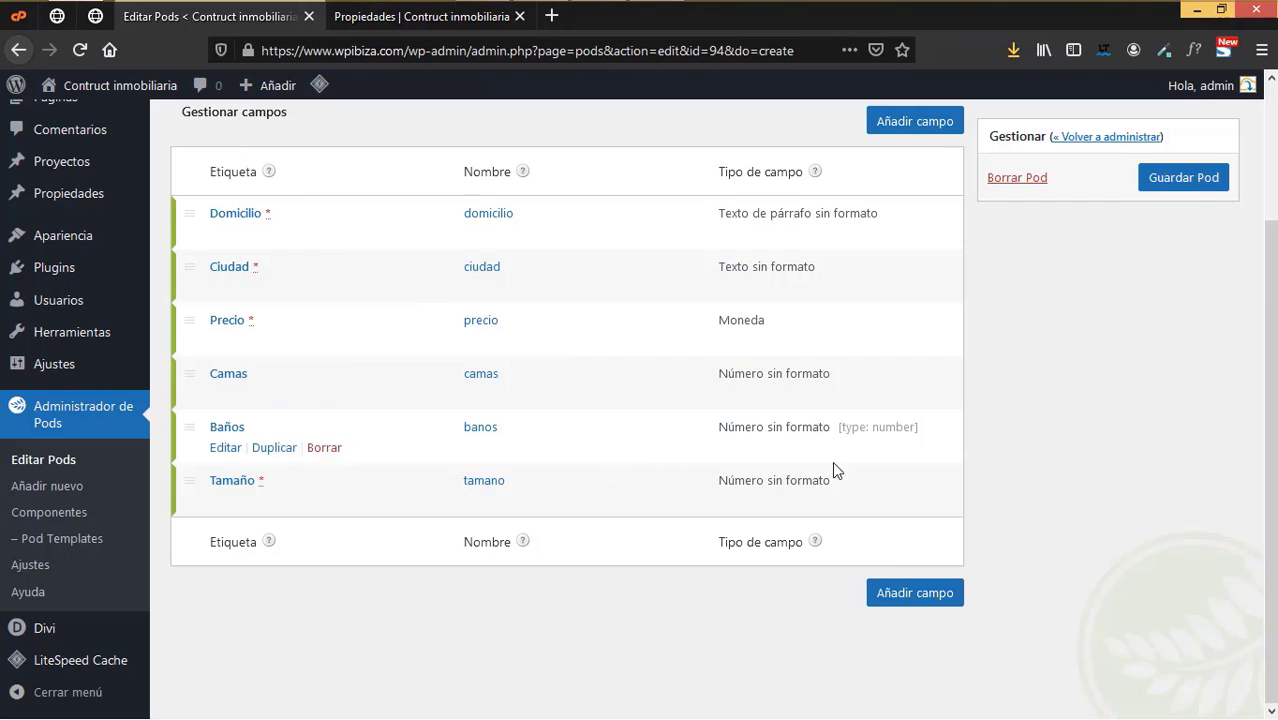
pyautogui.click(1176, 190)
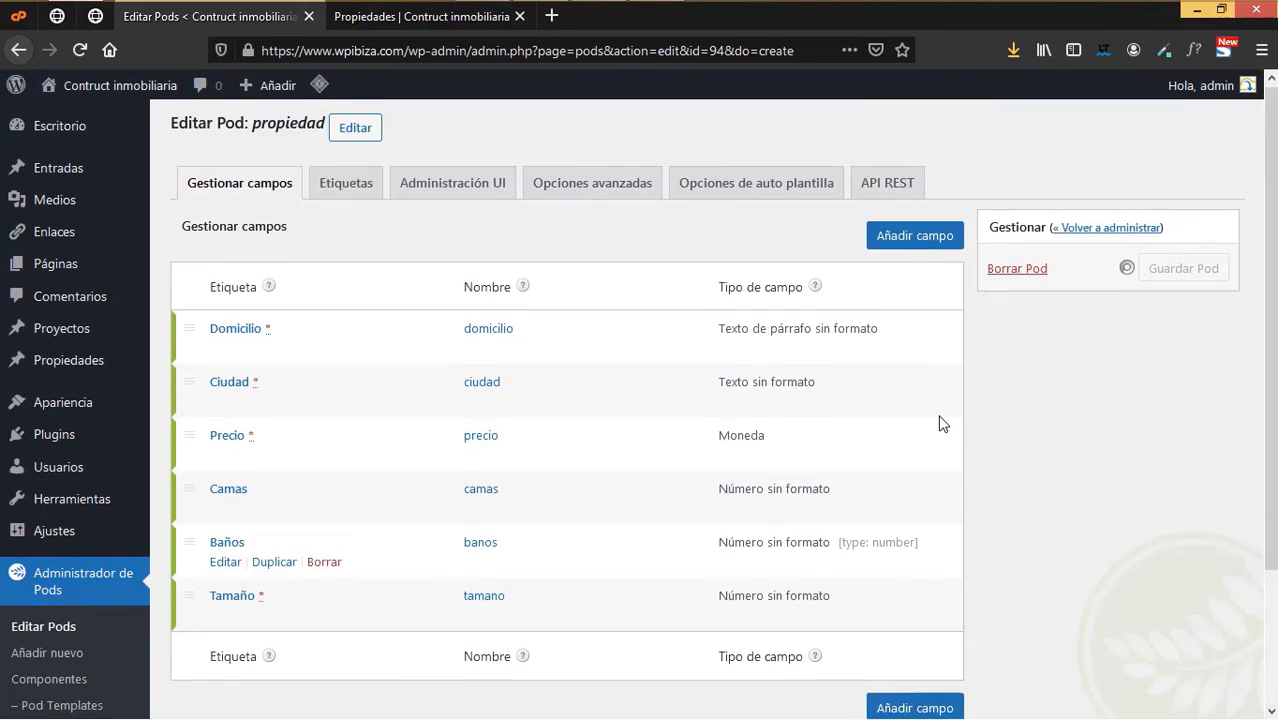
# - Set the Añadir nuevo and Nuevo labels to 'Añadir propiedad' and 'Nueva propiedad'
pyautogui.click(358, 248)
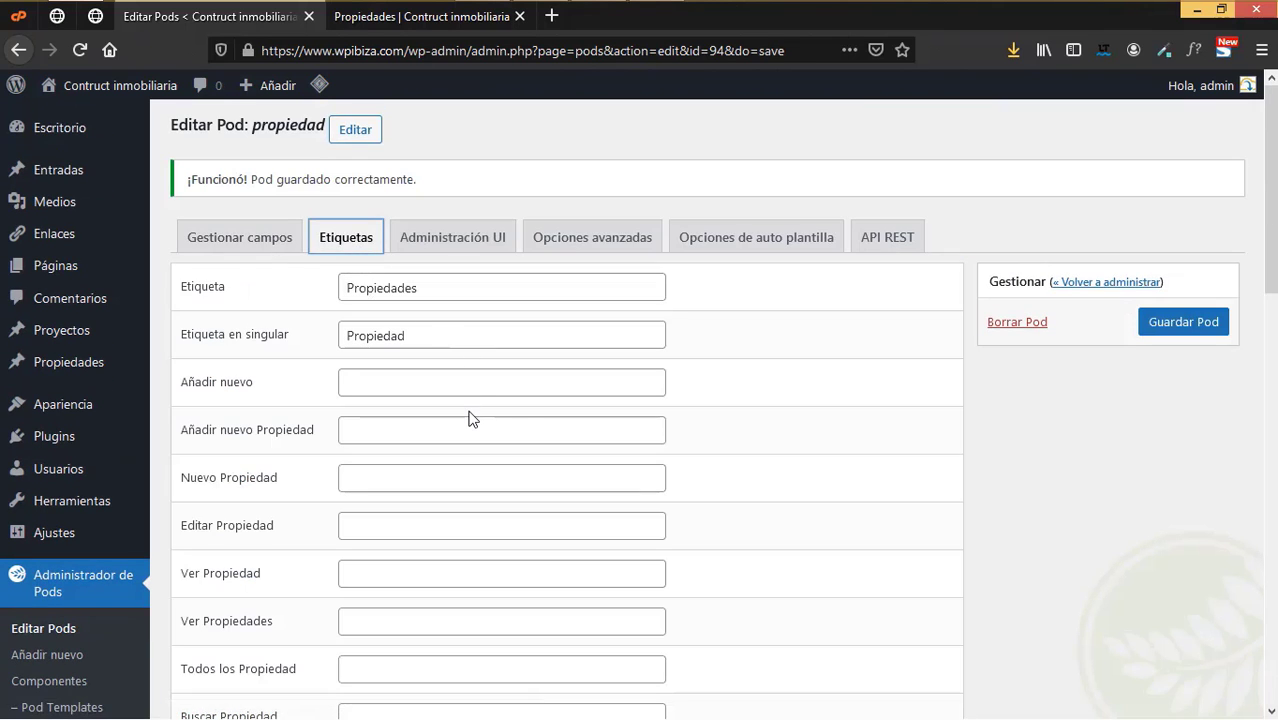
pyautogui.scroll(-3, 470, 380)
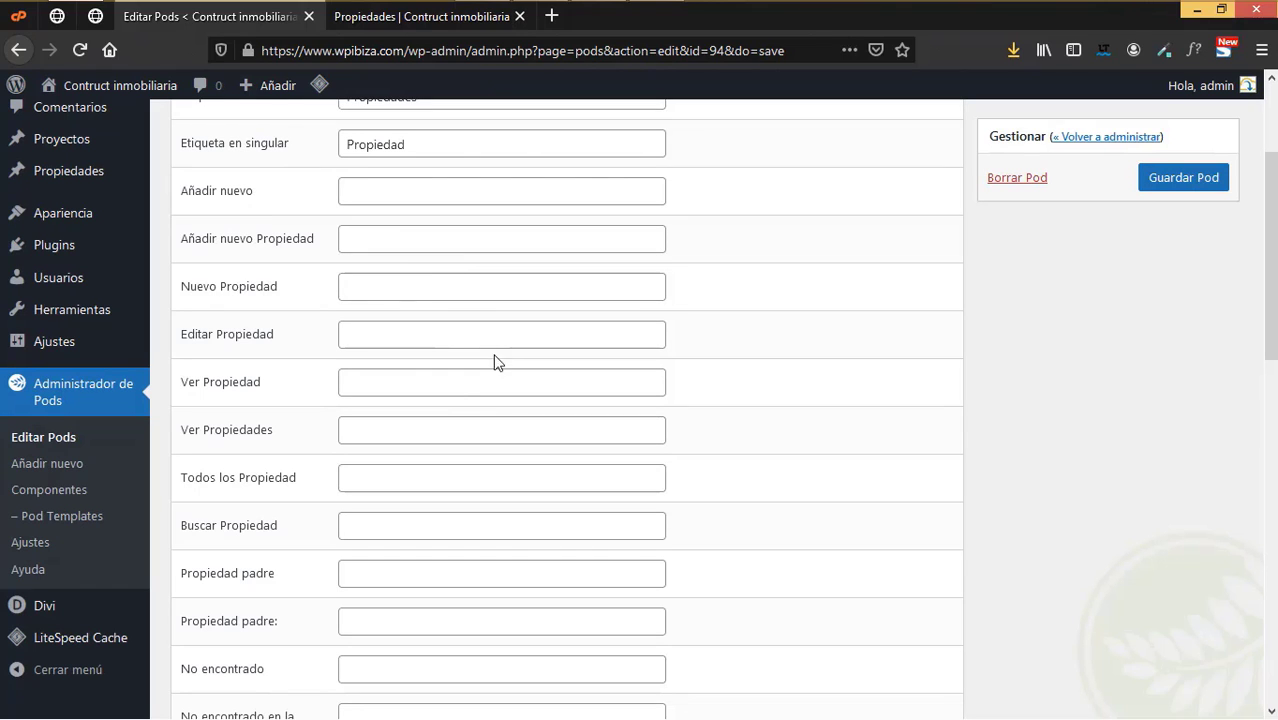
pyautogui.scroll(2, 497, 410)
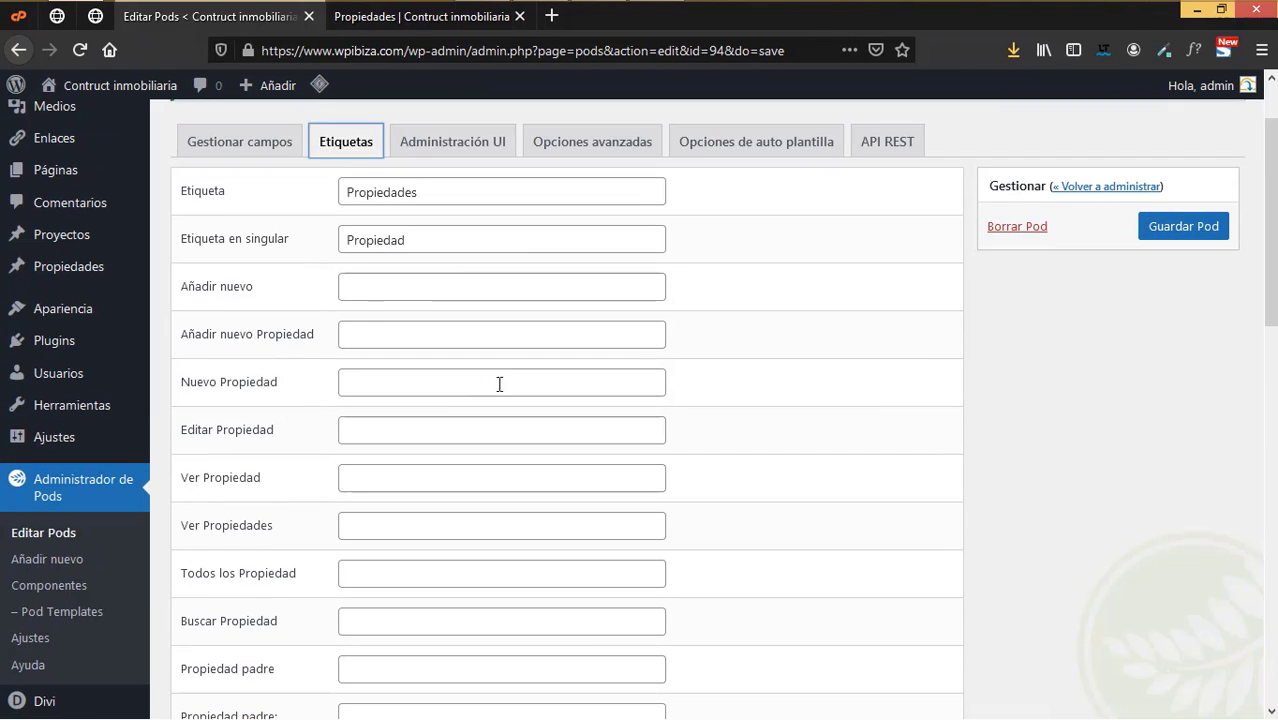
pyautogui.click(392, 287)
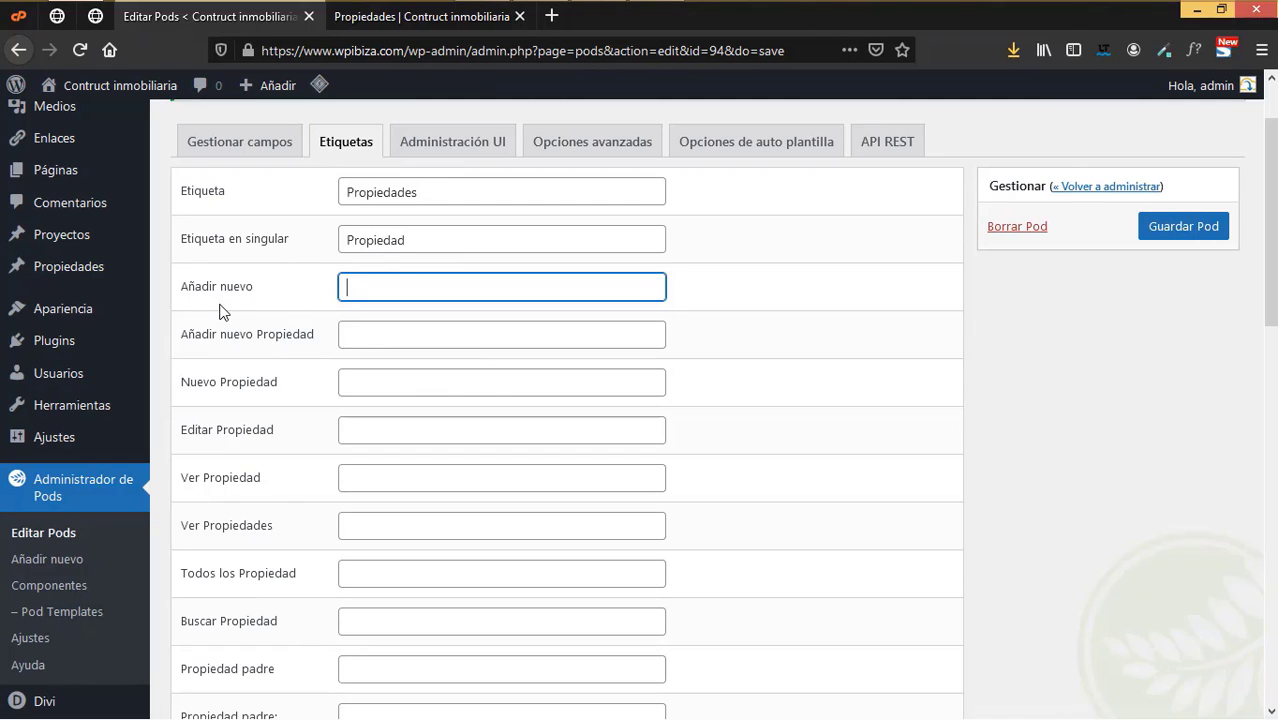
pyautogui.write('Añadir')
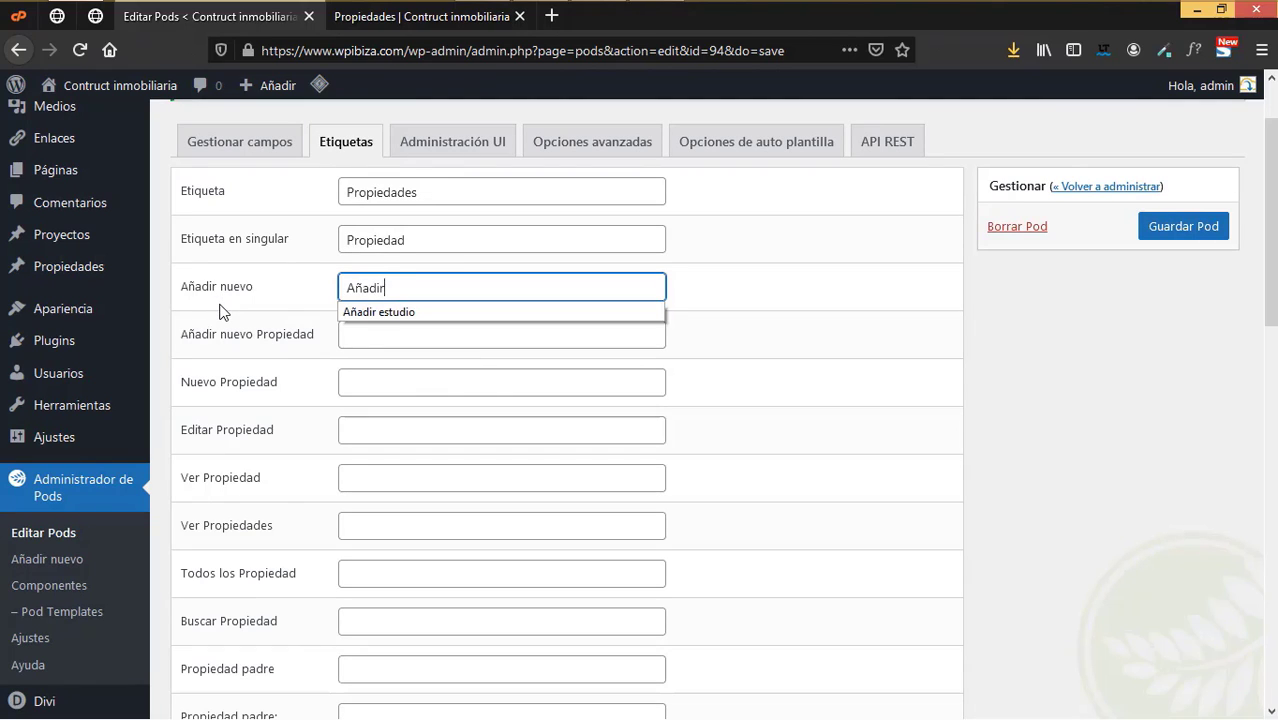
pyautogui.write(' propiedad')
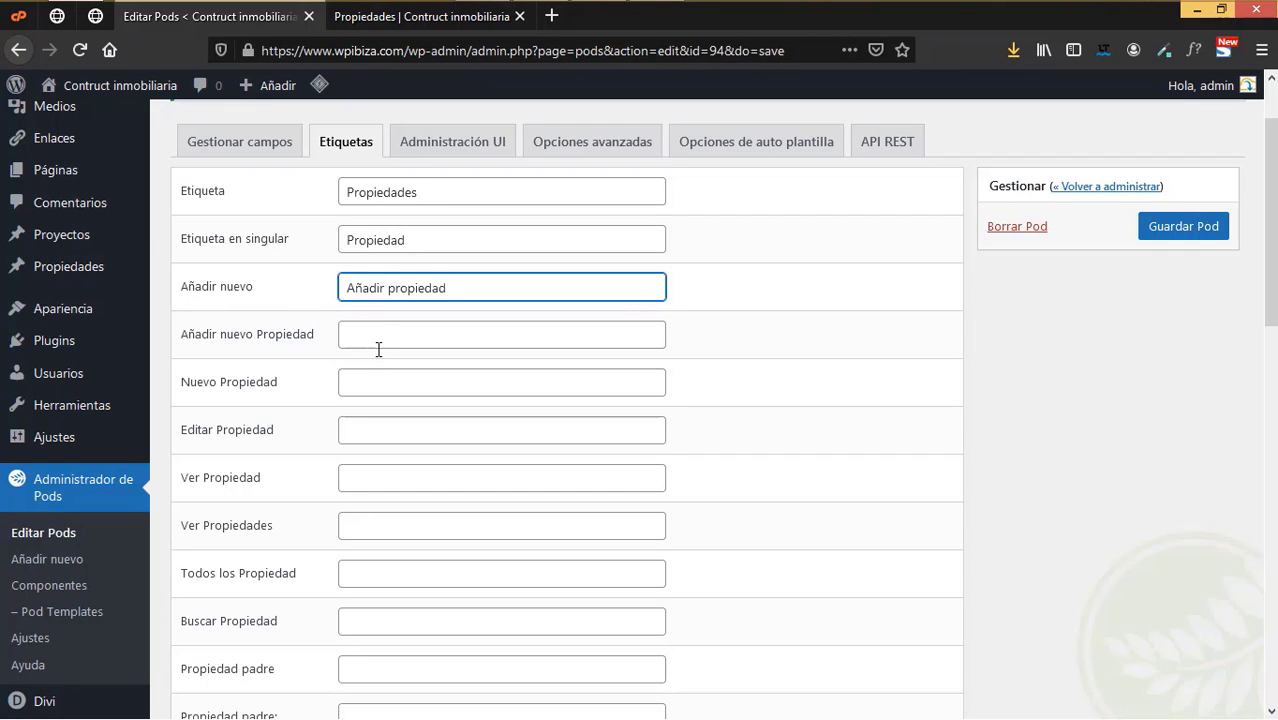
pyautogui.scroll(-2, 401, 413)
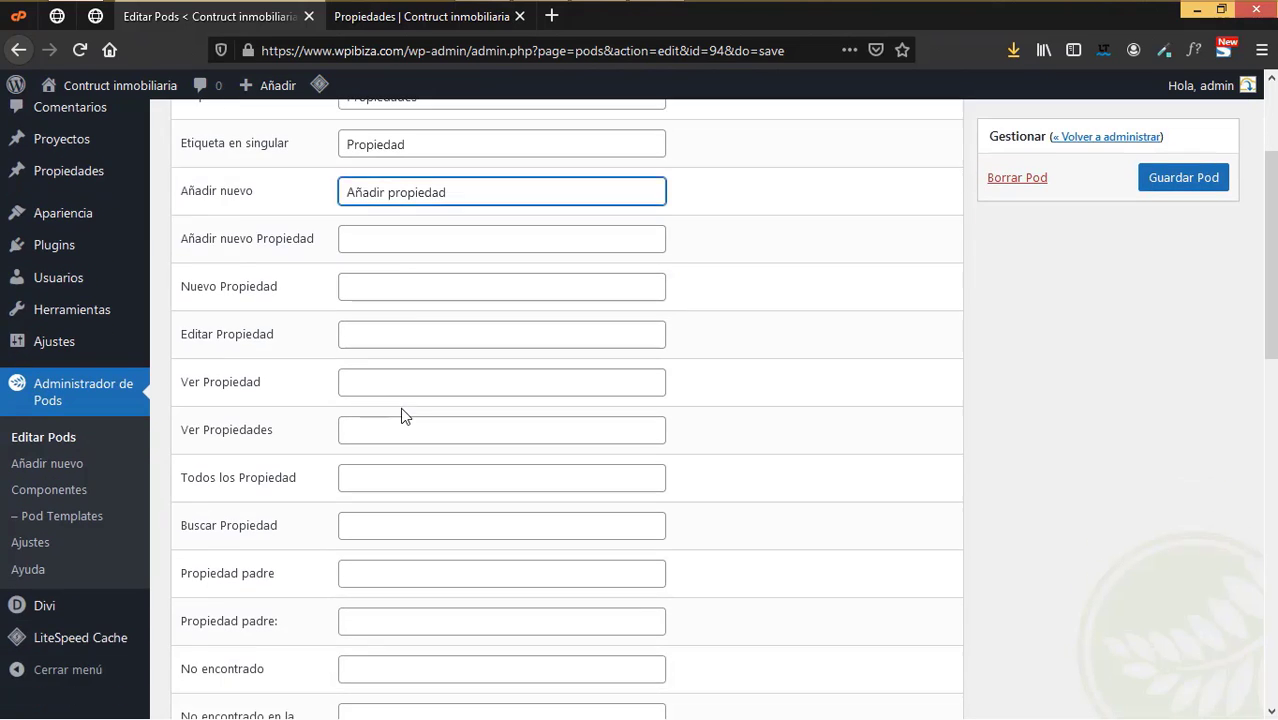
pyautogui.click(403, 293)
pyautogui.write('Nueva proppieda')
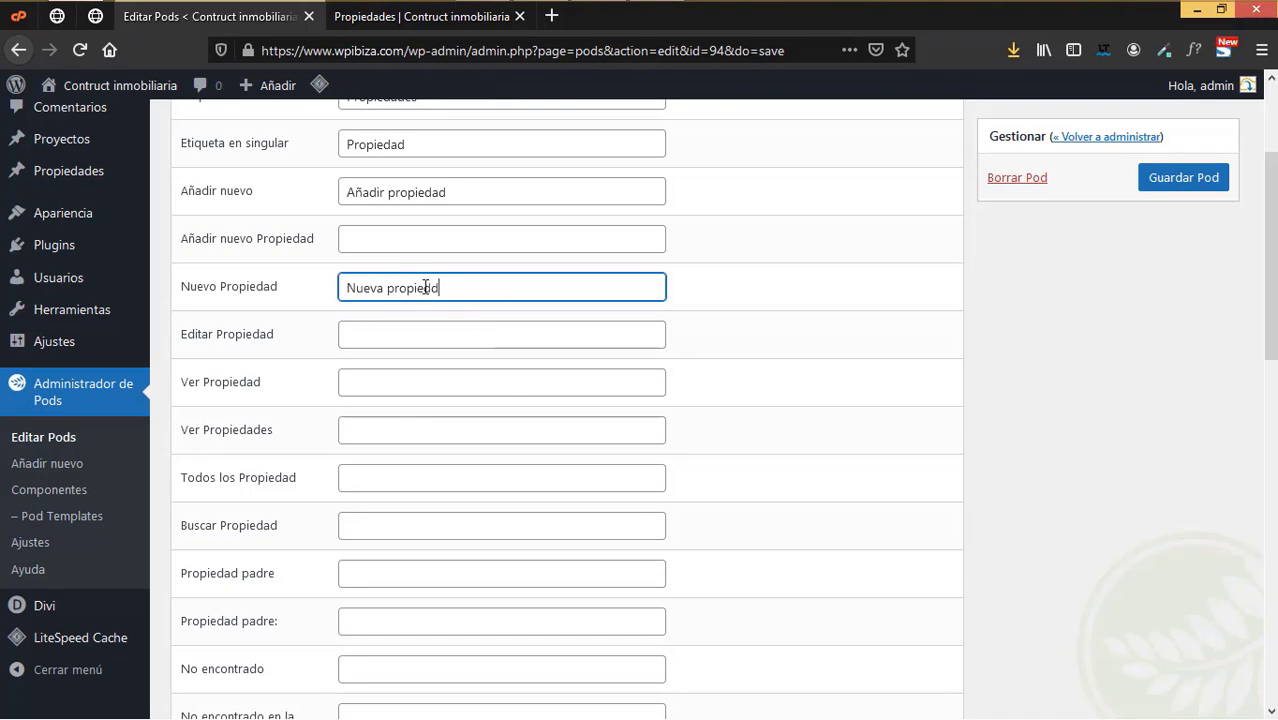
pyautogui.write('d')
pyautogui.write('d')
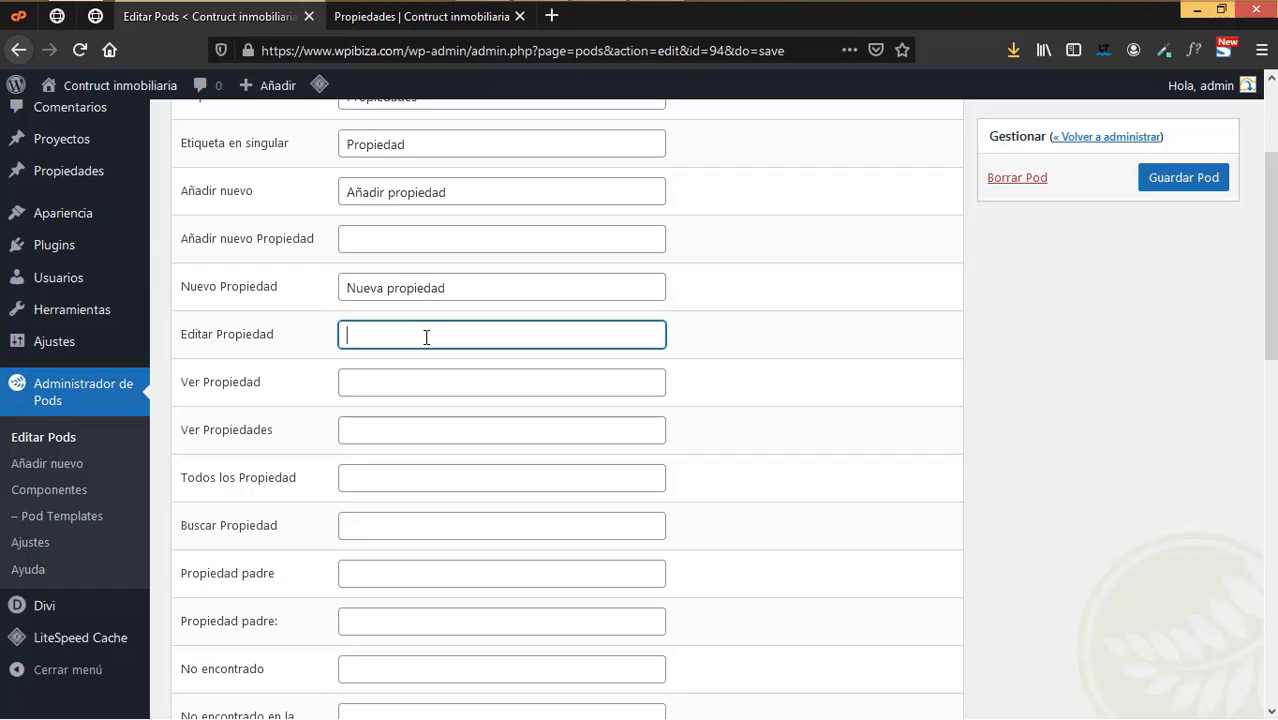
pyautogui.click(428, 336)
# - Set Todos to 'Todas las propiedades' and the trash and not-found messages to 'No hay propiedades…'
pyautogui.click(360, 481)
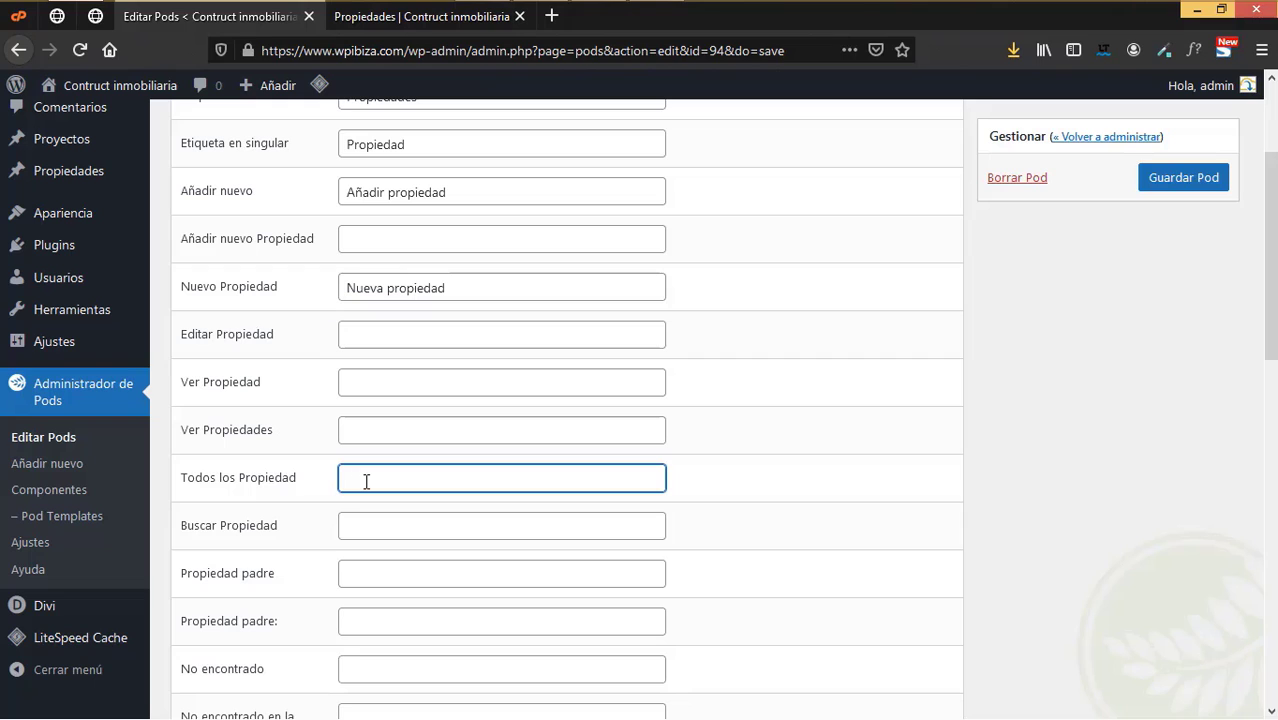
pyautogui.write('Todas las propiedades')
pyautogui.scroll(-1, 371, 481)
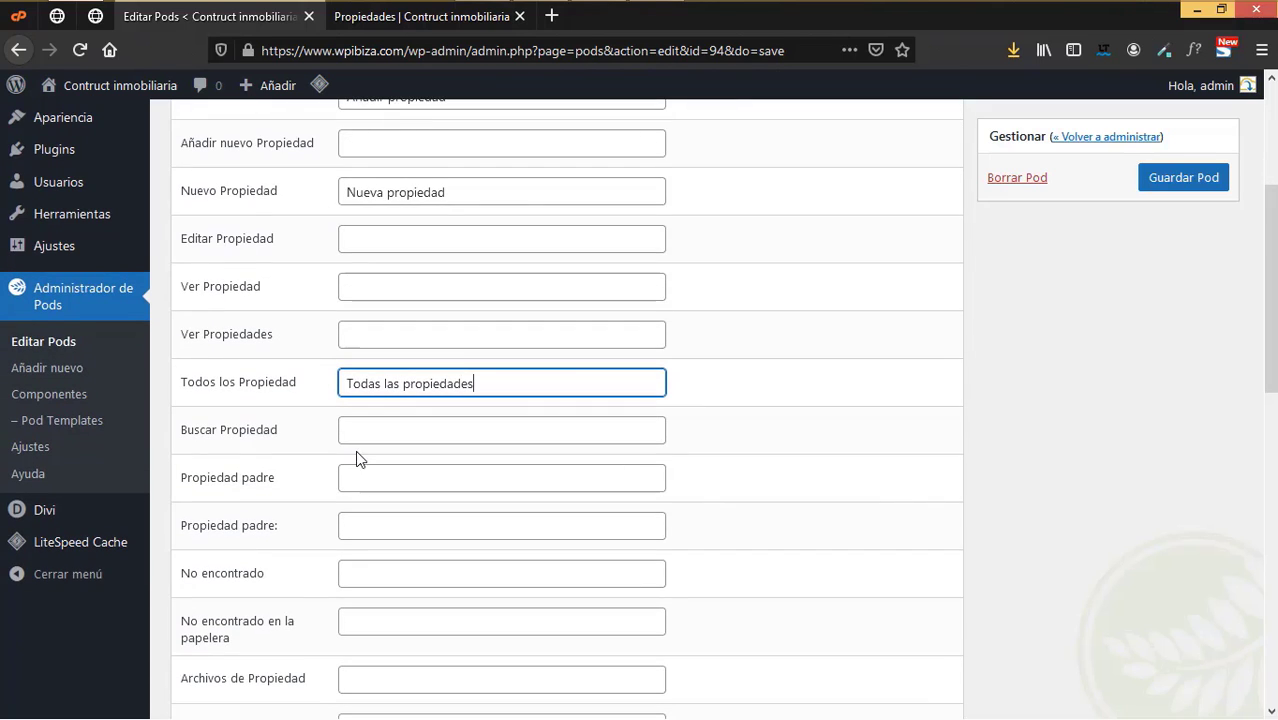
pyautogui.scroll(-2, 368, 476)
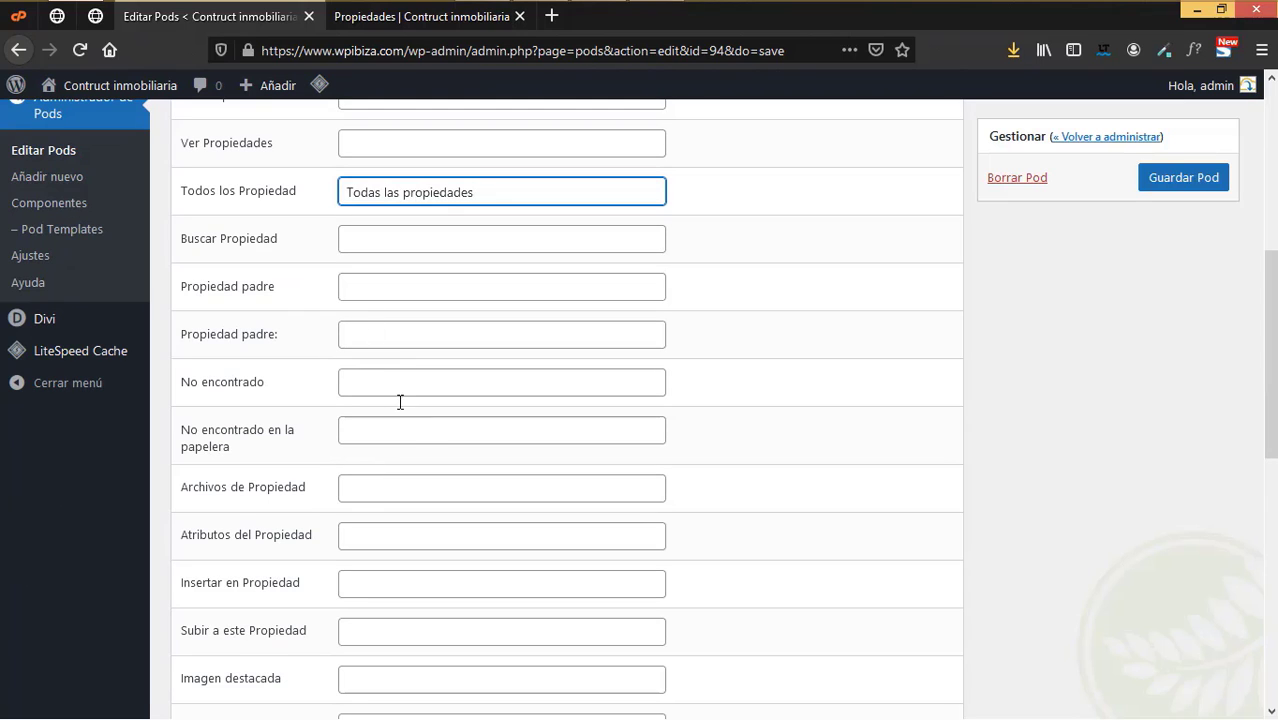
pyautogui.scroll(-2, 415, 442)
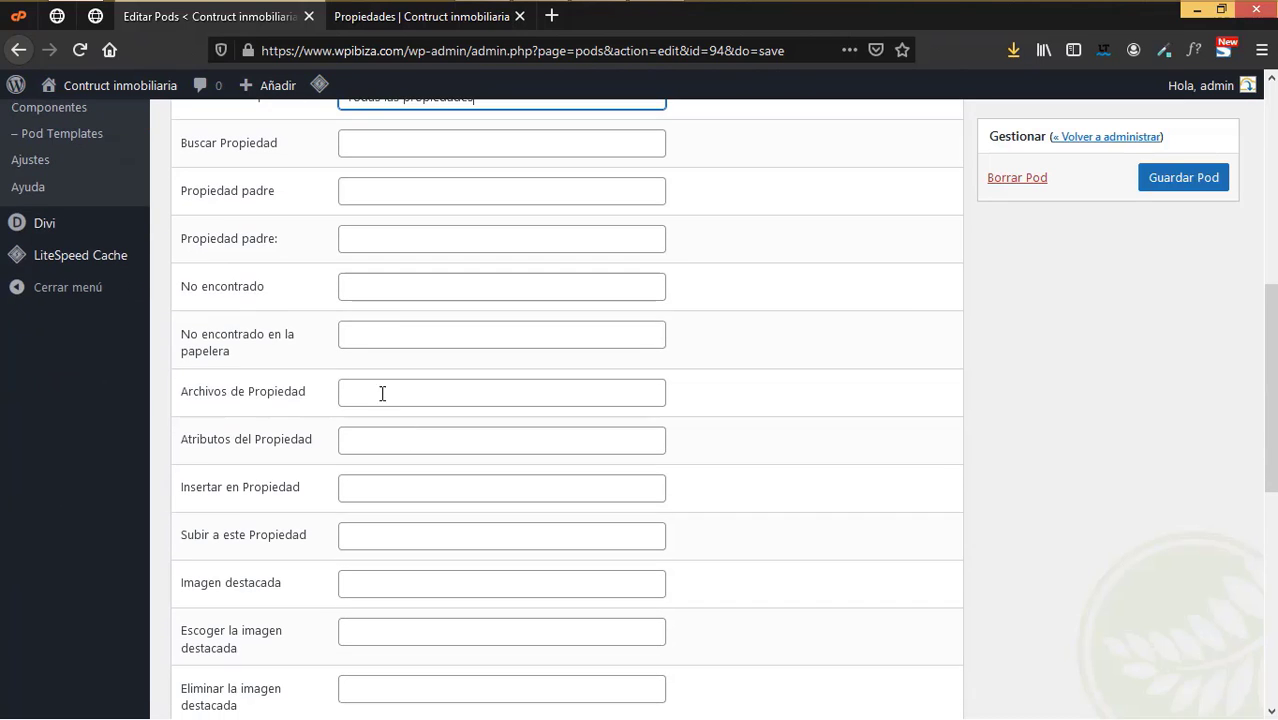
pyautogui.click(369, 334)
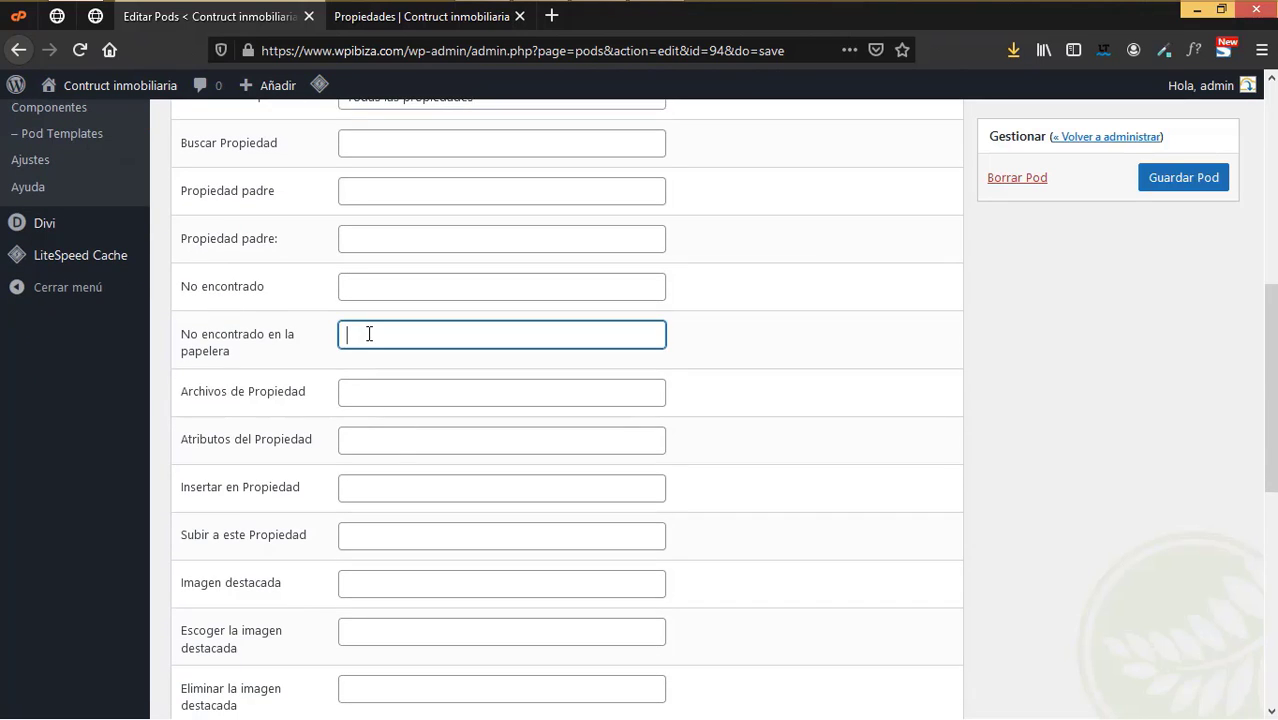
pyautogui.write('No hay pro')
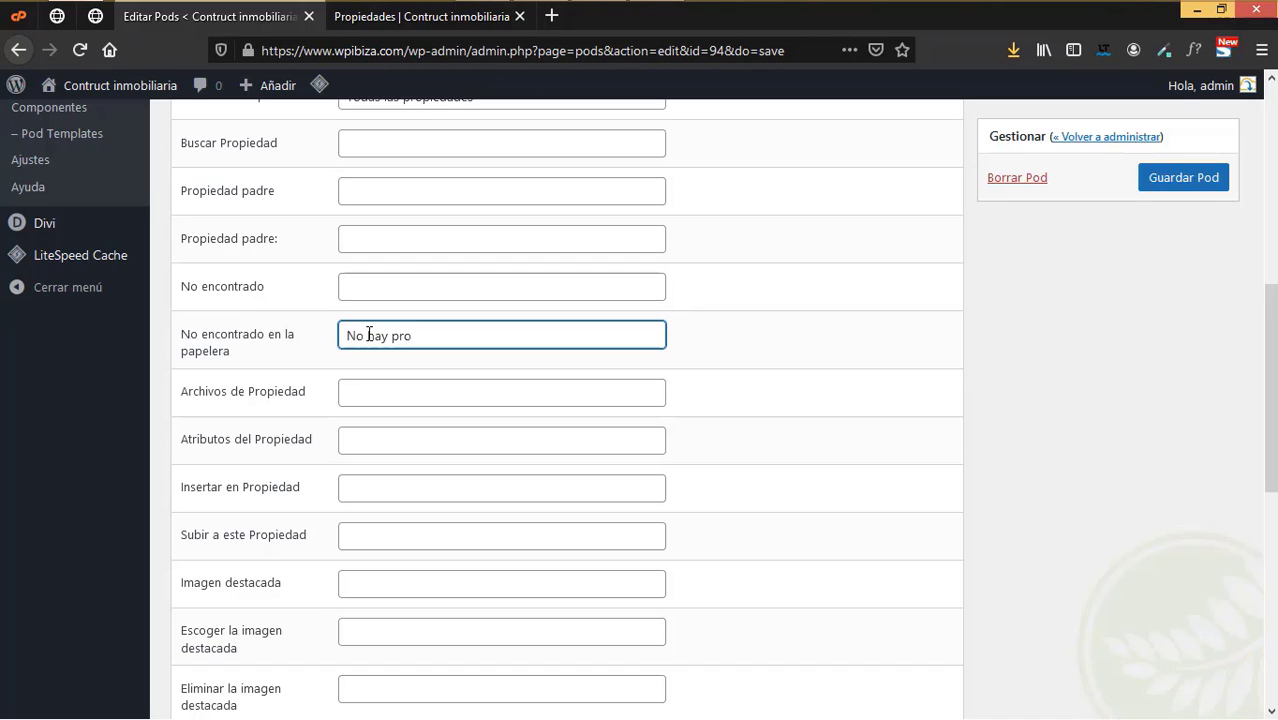
pyautogui.write('eidades en la papelera')
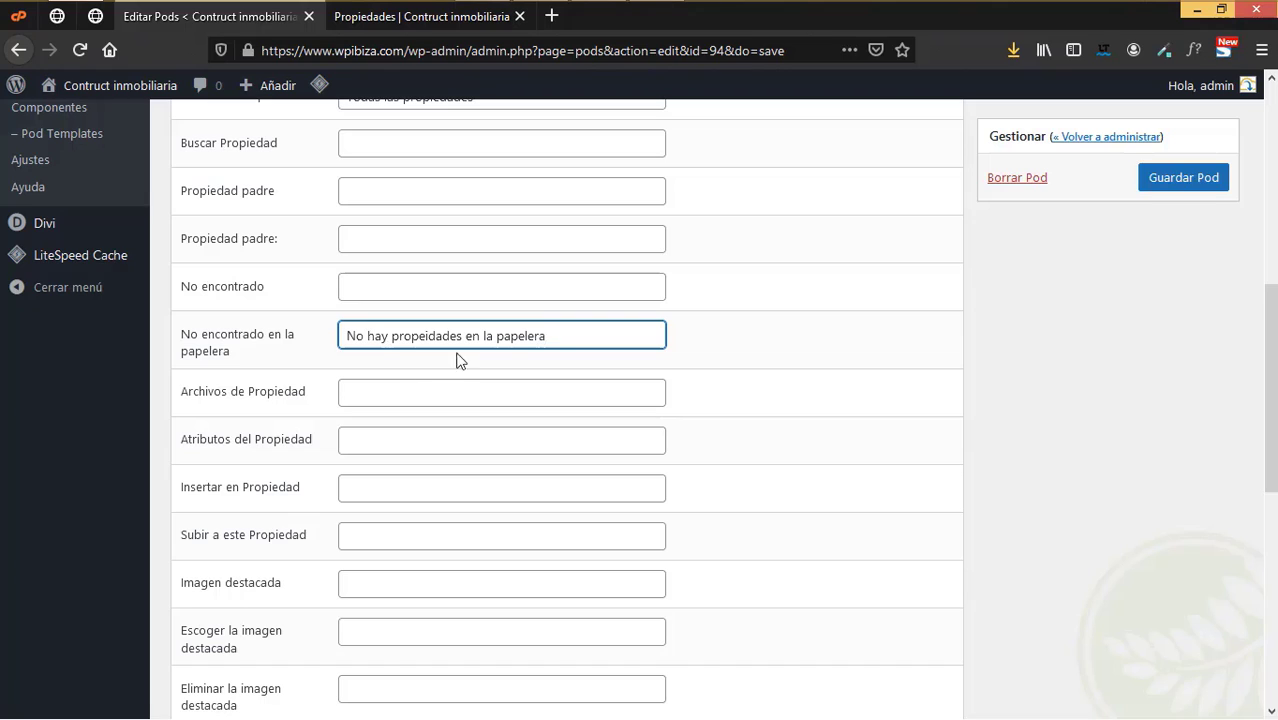
pyautogui.moveTo(463, 336); pyautogui.dragTo(322, 334)
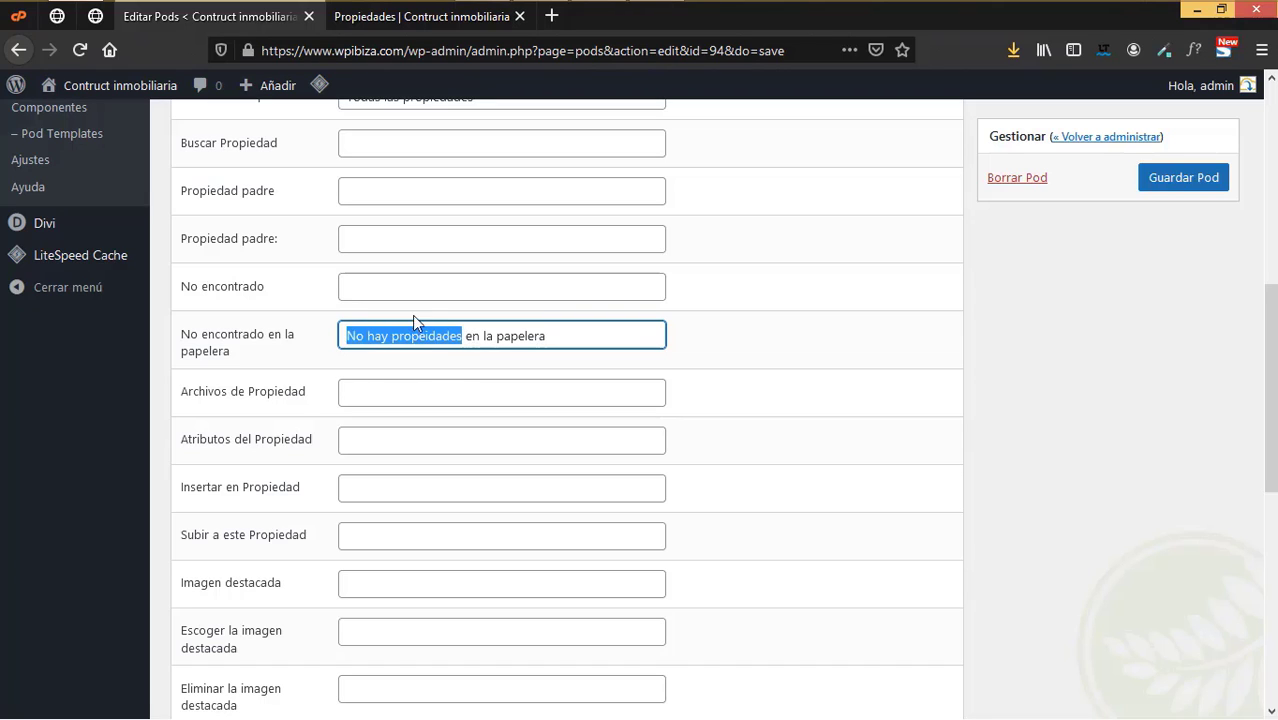
pyautogui.click(416, 286)
pyautogui.write('No hay propiedades')
pyautogui.click(367, 381)
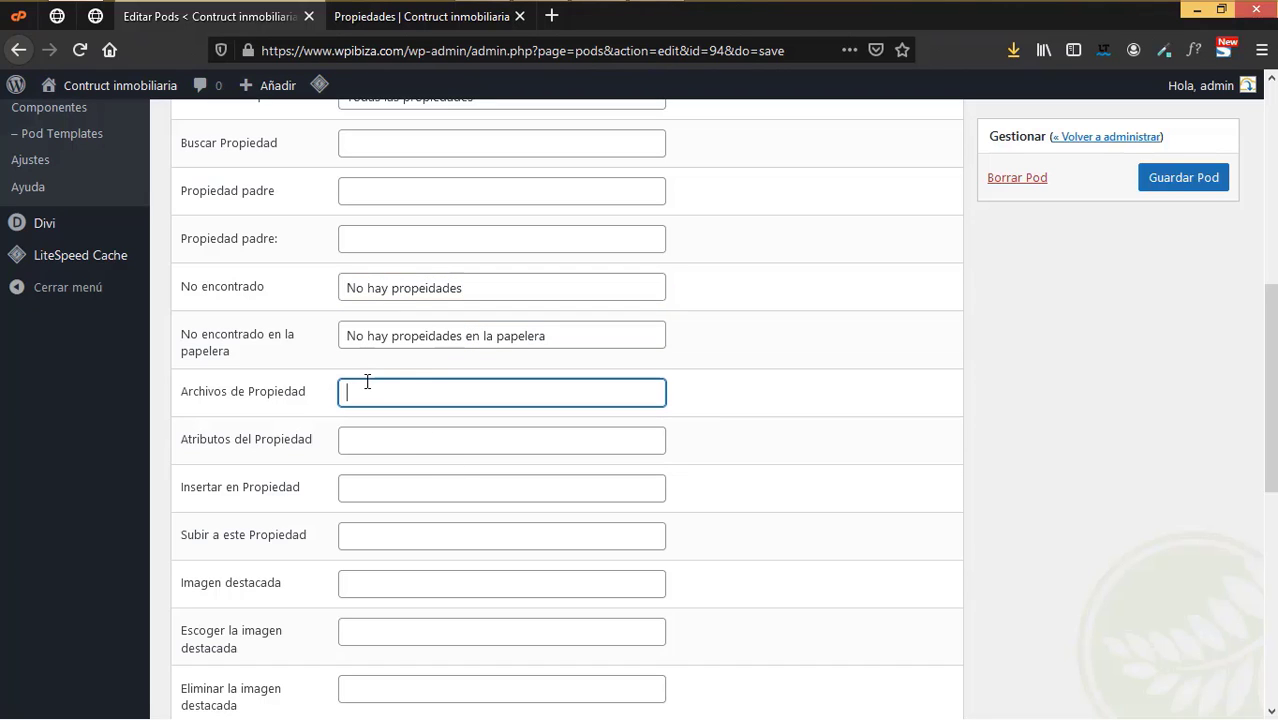
# - Review the remaining labels and save the pod
pyautogui.scroll(-2, 372, 390)
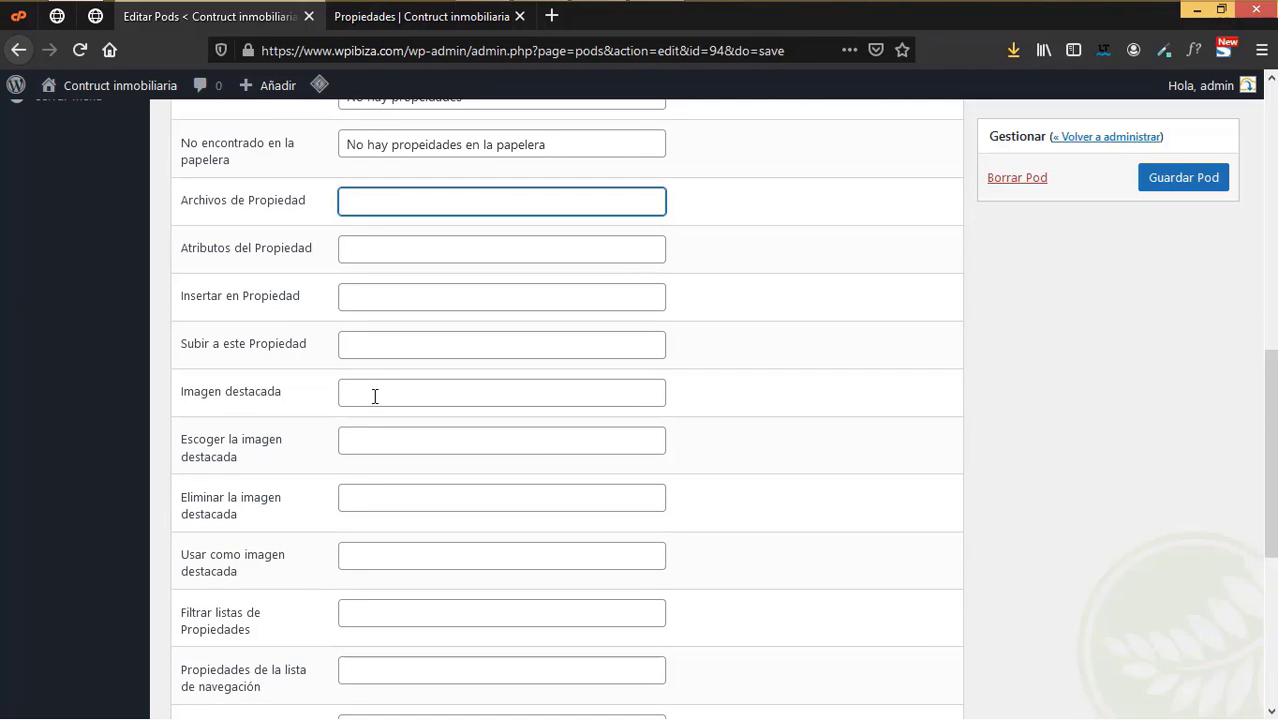
pyautogui.scroll(-2, 375, 396)
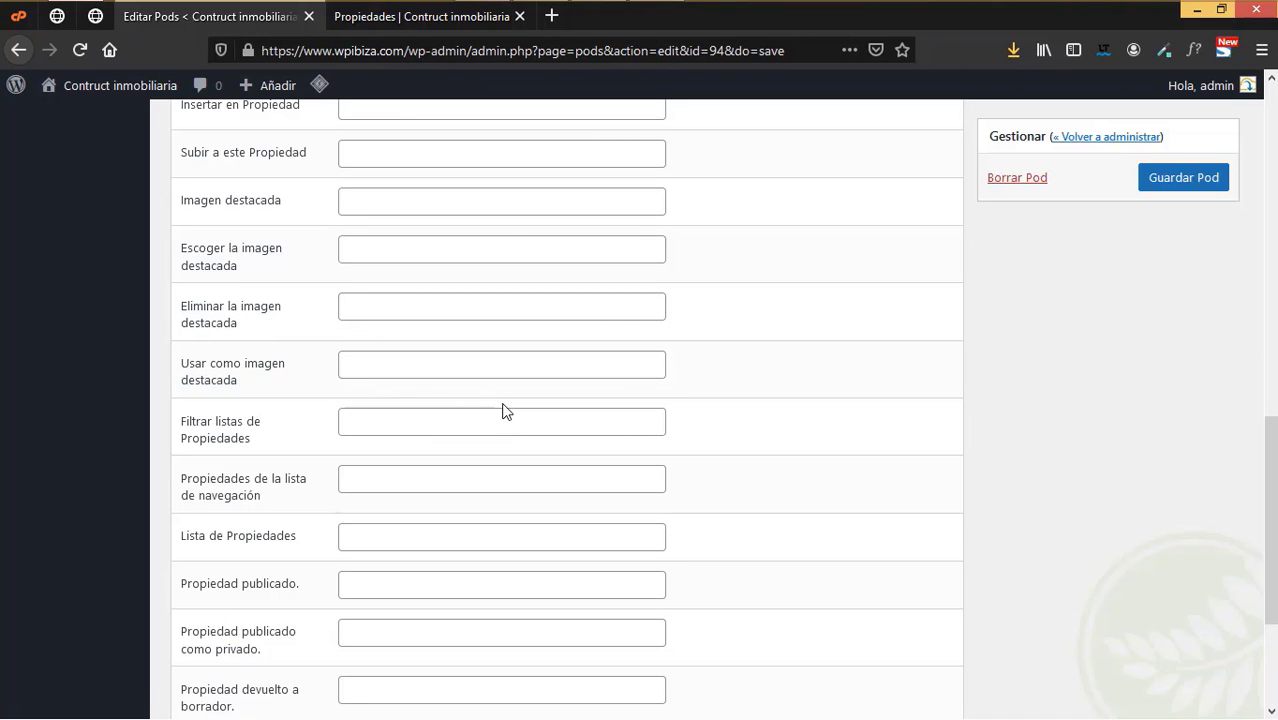
pyautogui.scroll(-2, 505, 412)
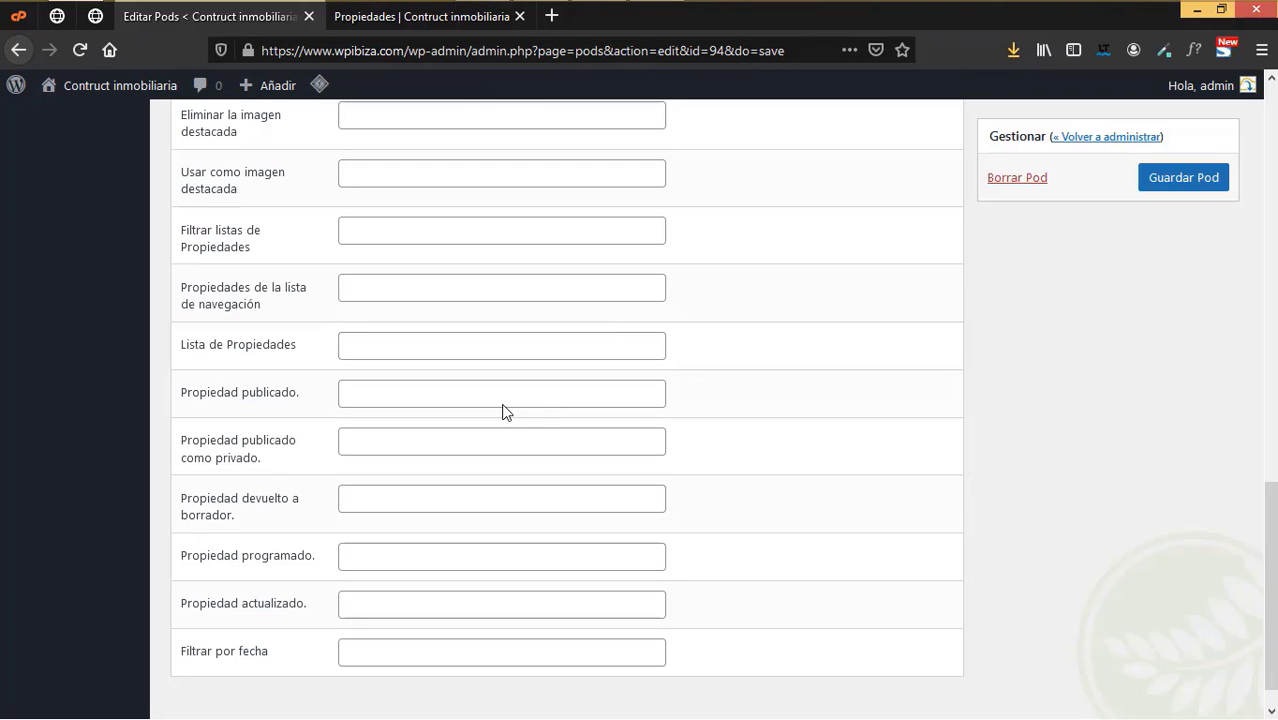
pyautogui.scroll(-1, 505, 410)
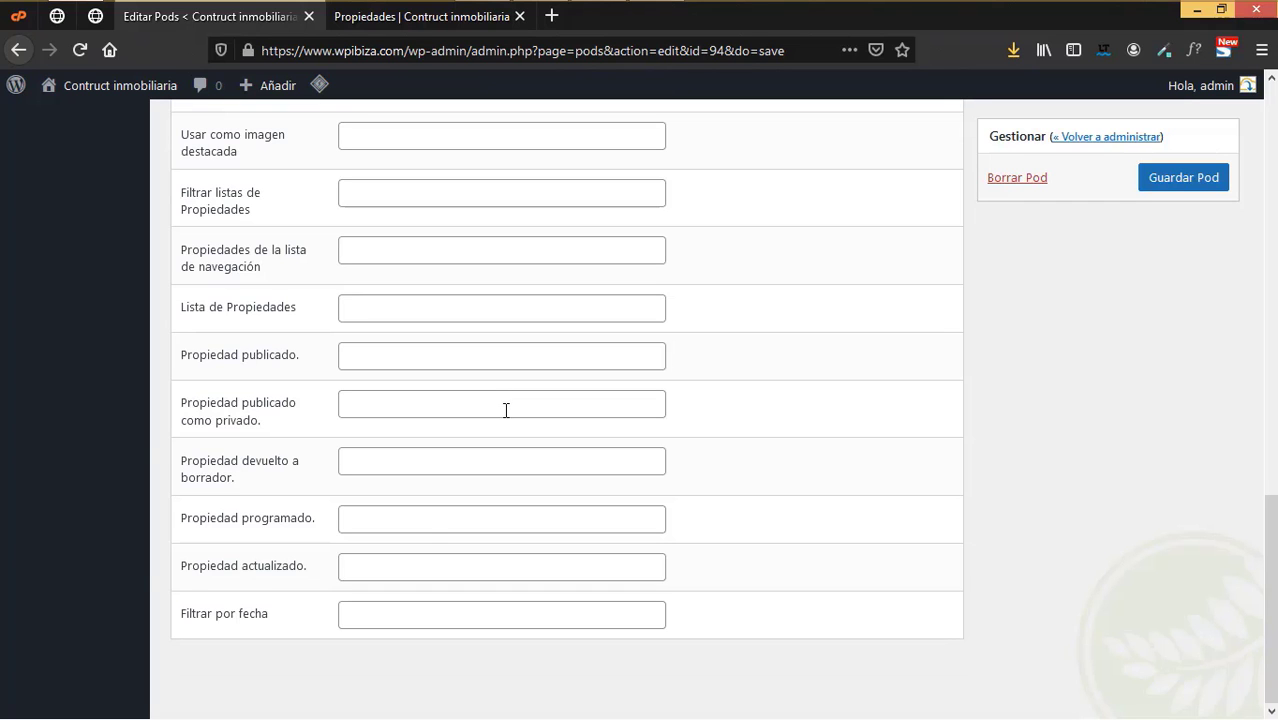
pyautogui.scroll(4, 411, 513)
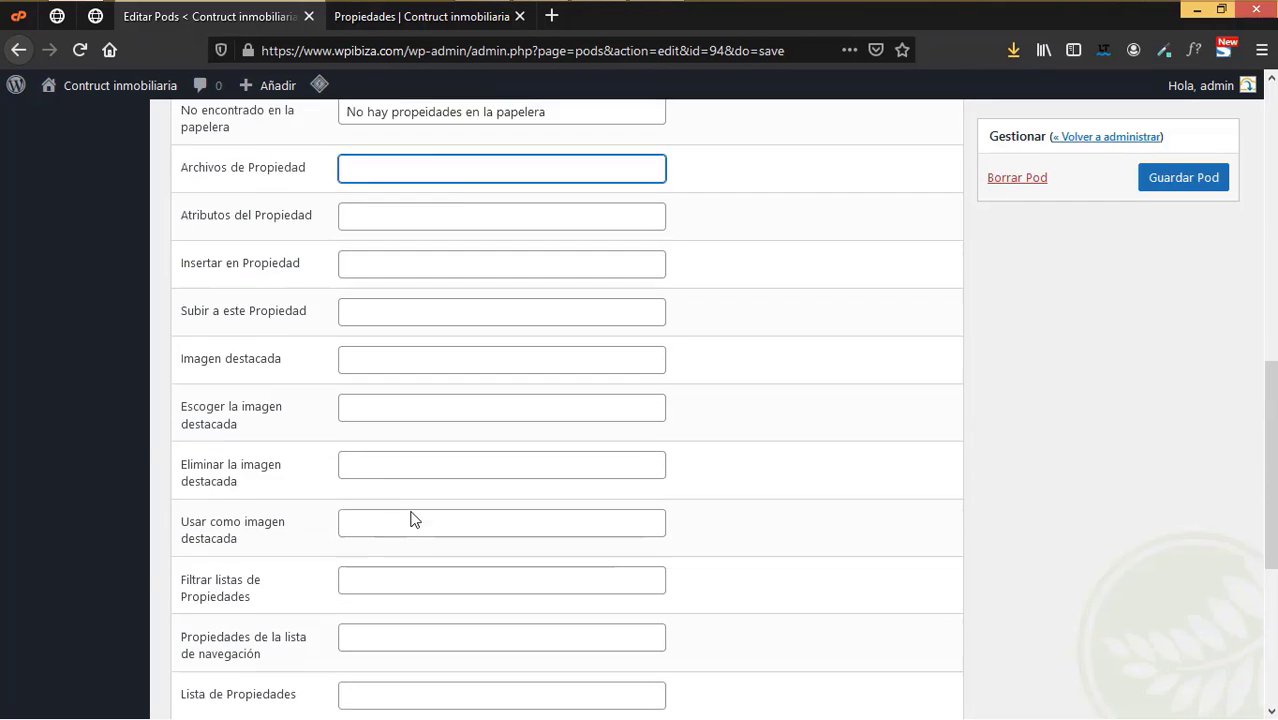
pyautogui.scroll(5, 411, 517)
pyautogui.scroll(-5, 412, 514)
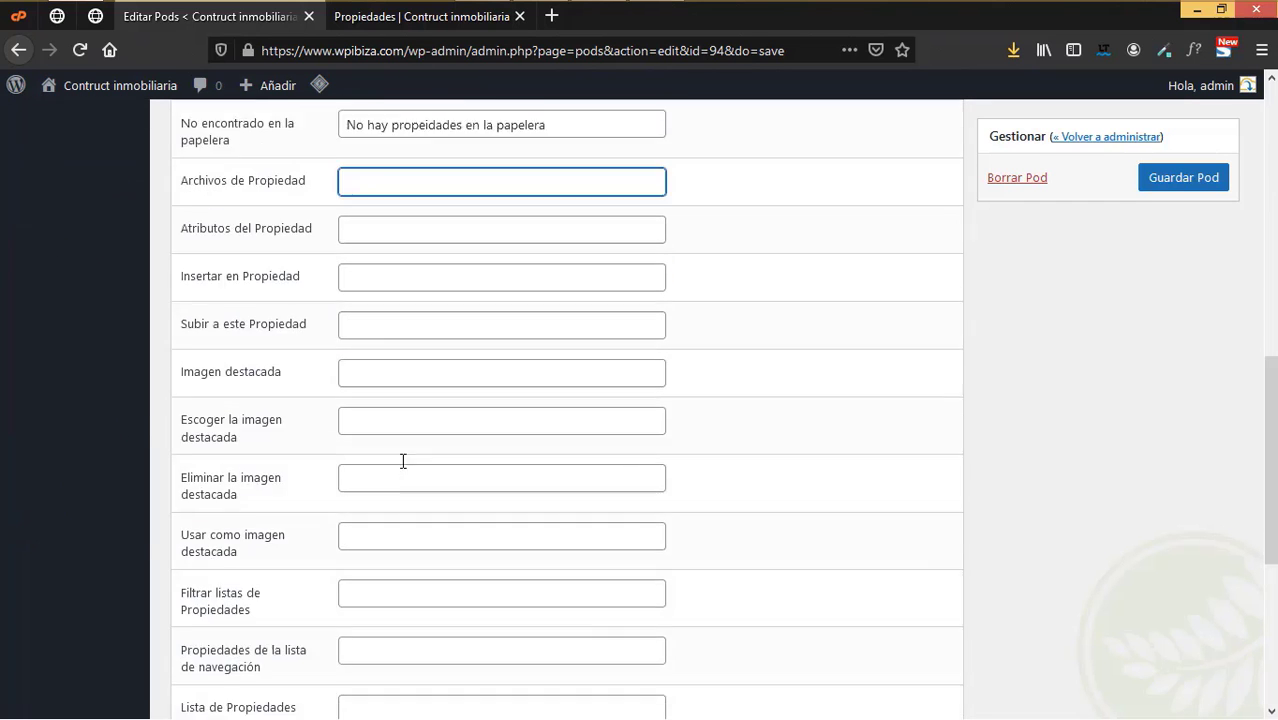
pyautogui.scroll(-1, 403, 461)
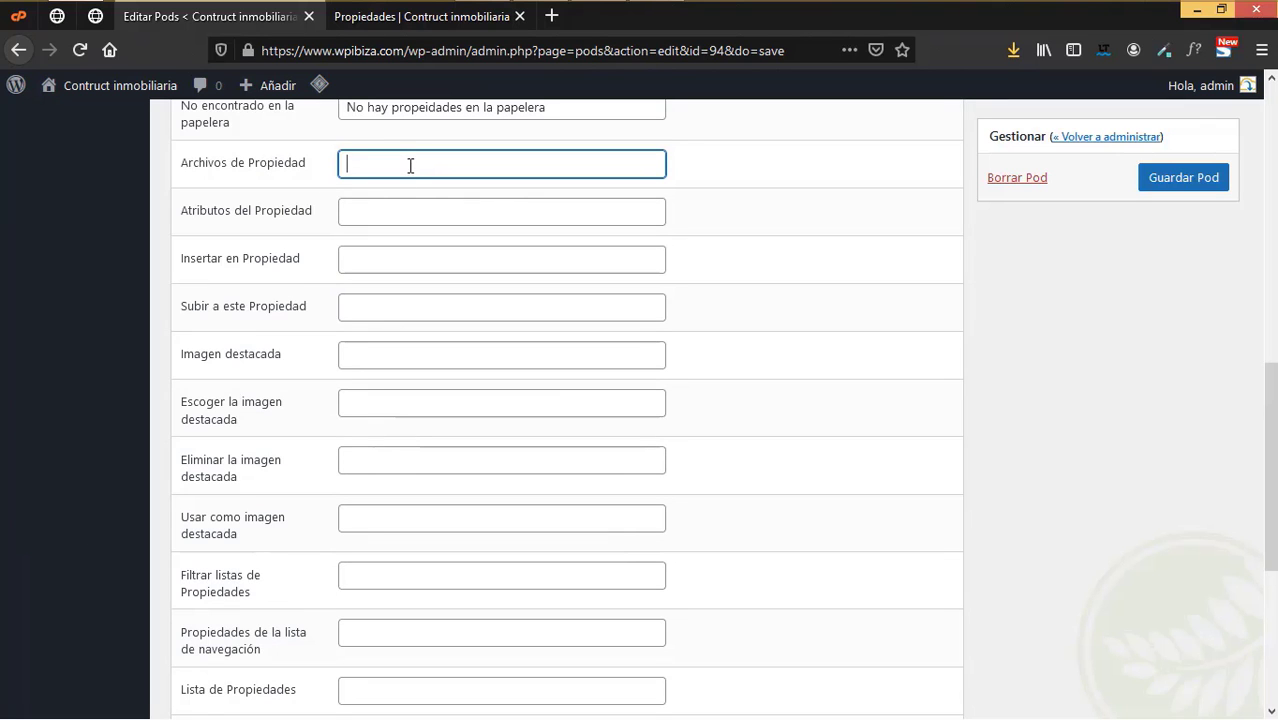
pyautogui.scroll(8, 745, 350)
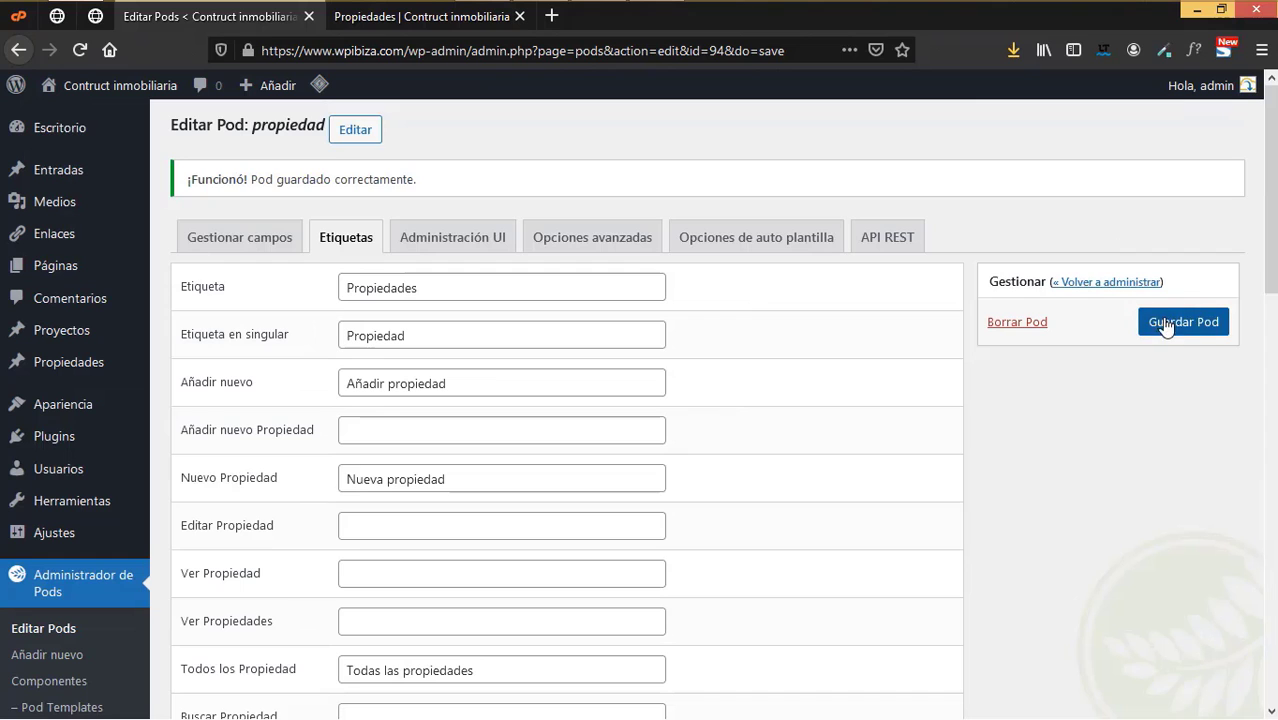
pyautogui.click(1170, 330)
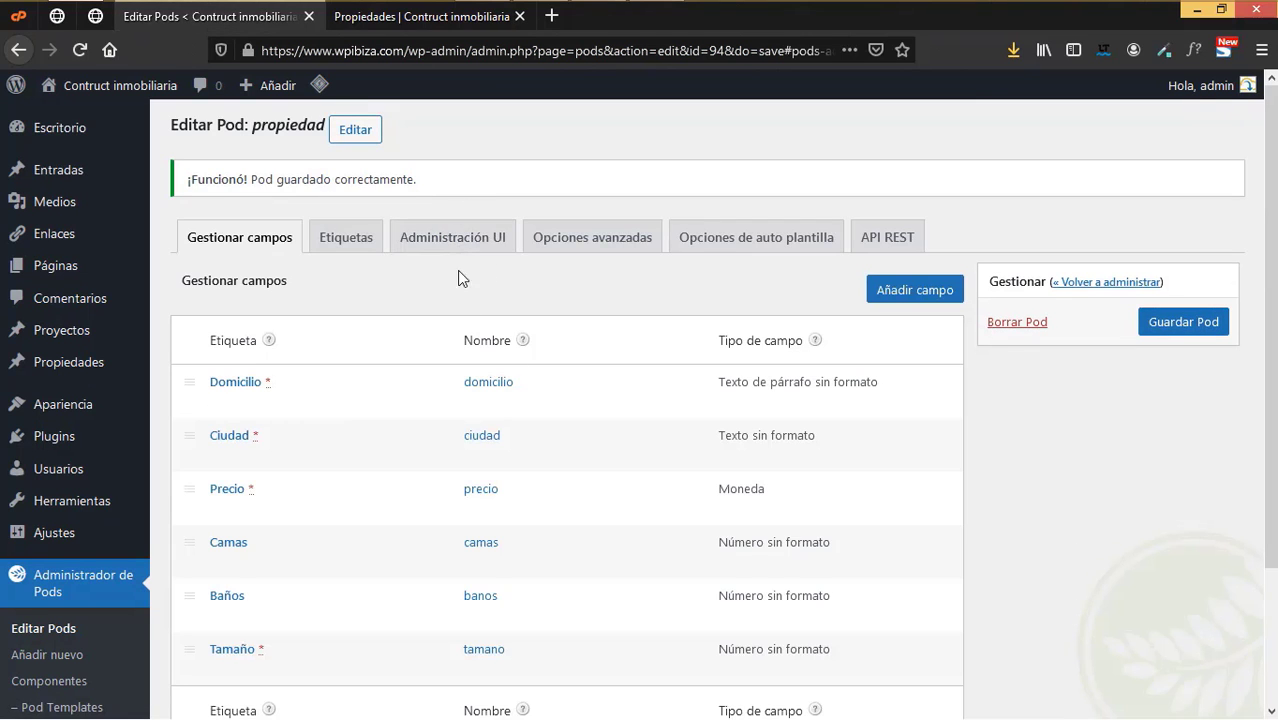
# - In the admin interface settings, describe the post type as 'Propiedades de la inmobiliaria'
pyautogui.click(453, 242)
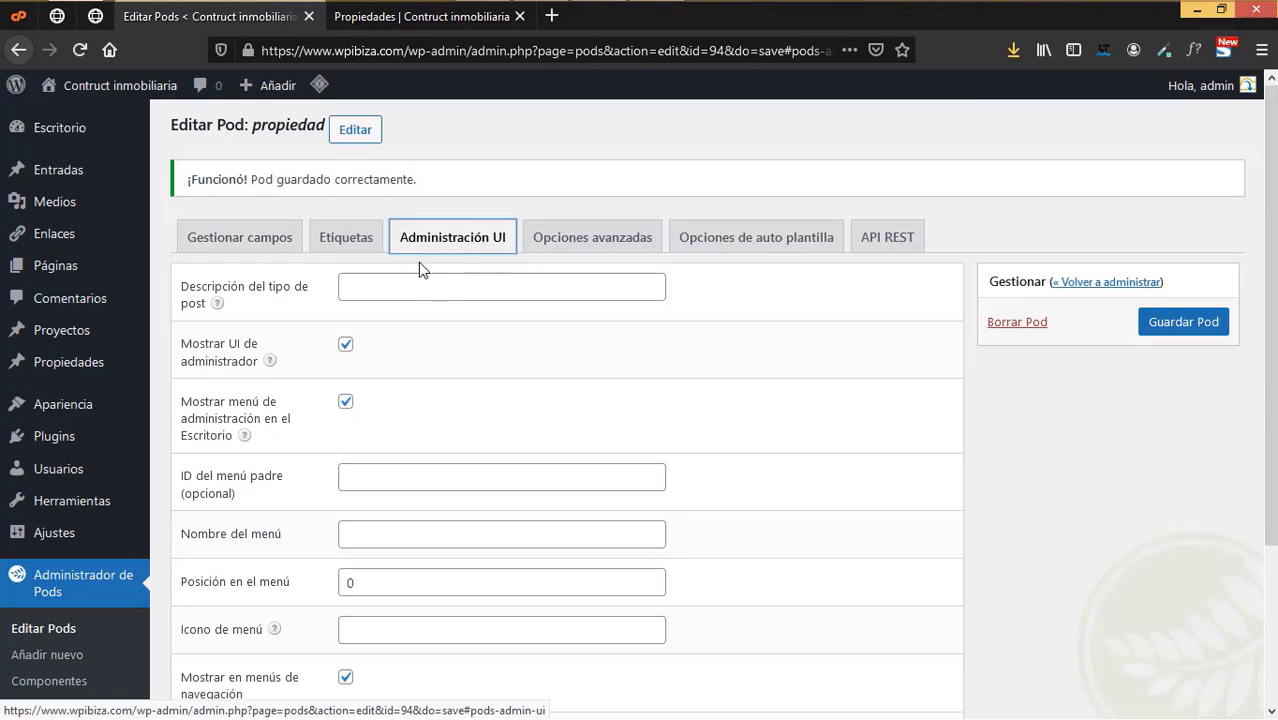
pyautogui.click(394, 281)
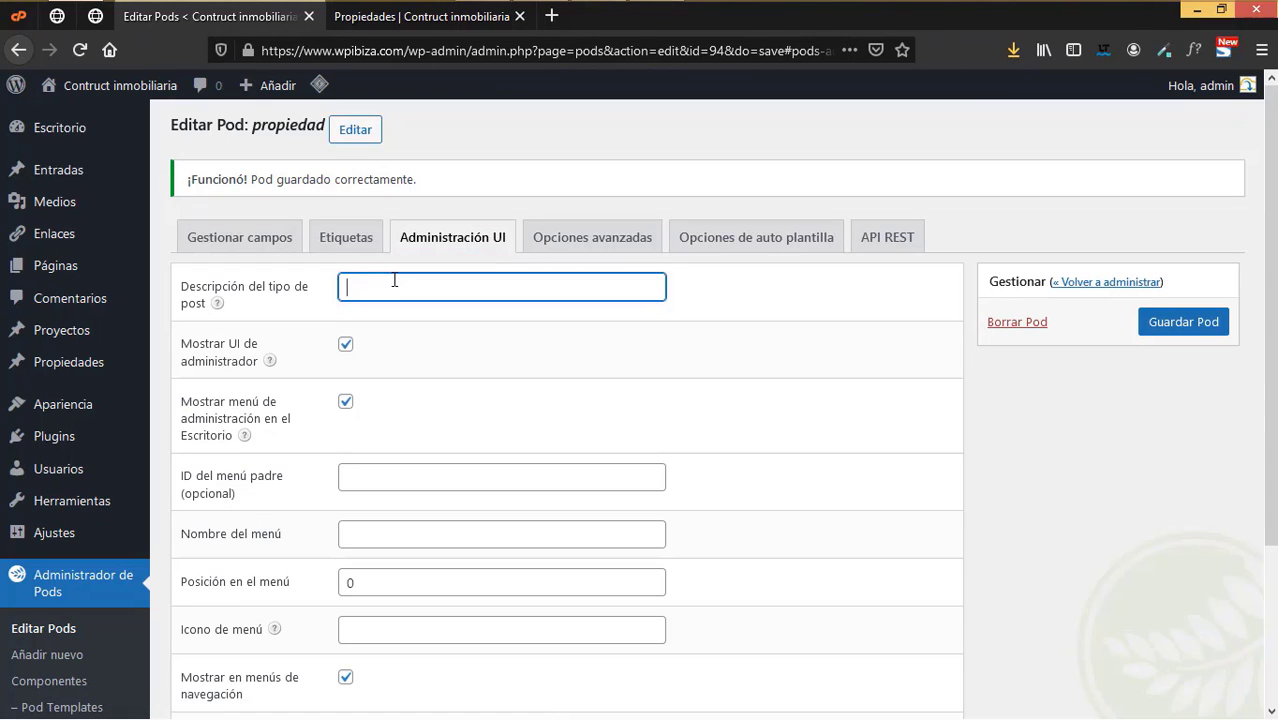
pyautogui.write('Tipo de propiedad')
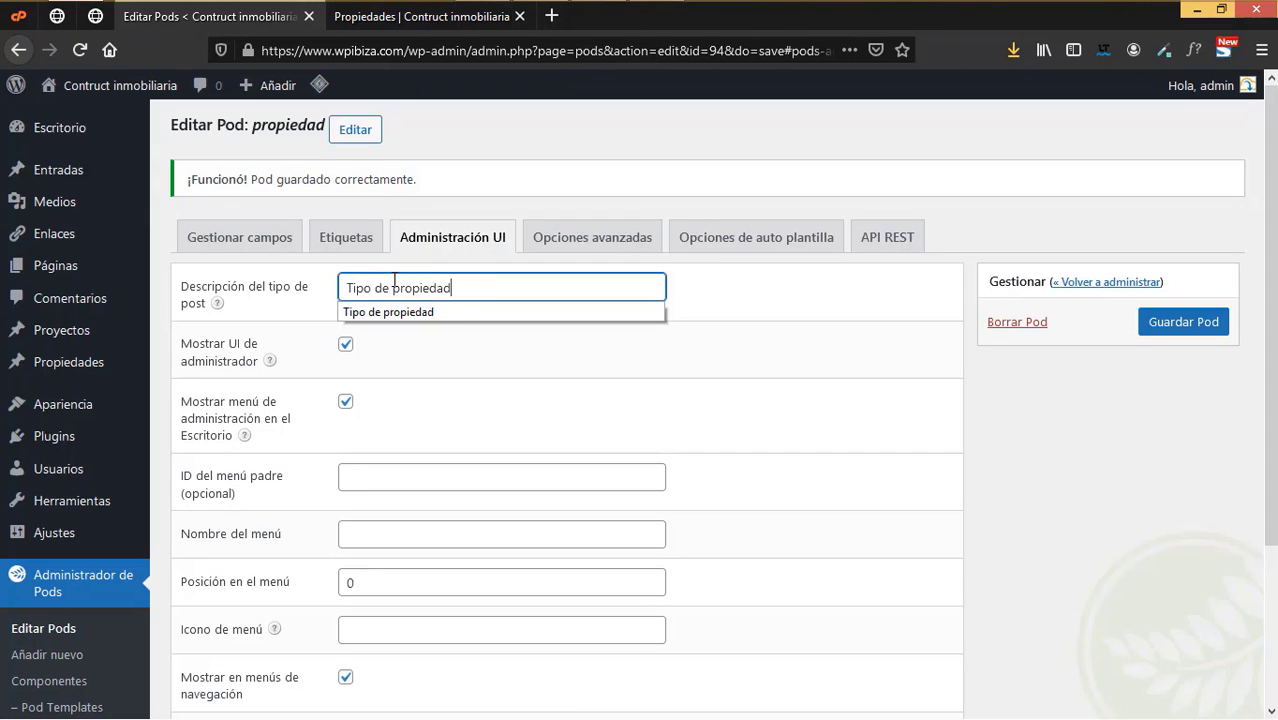
pyautogui.moveTo(462, 288); pyautogui.dragTo(288, 291)
pyautogui.write('Prop')
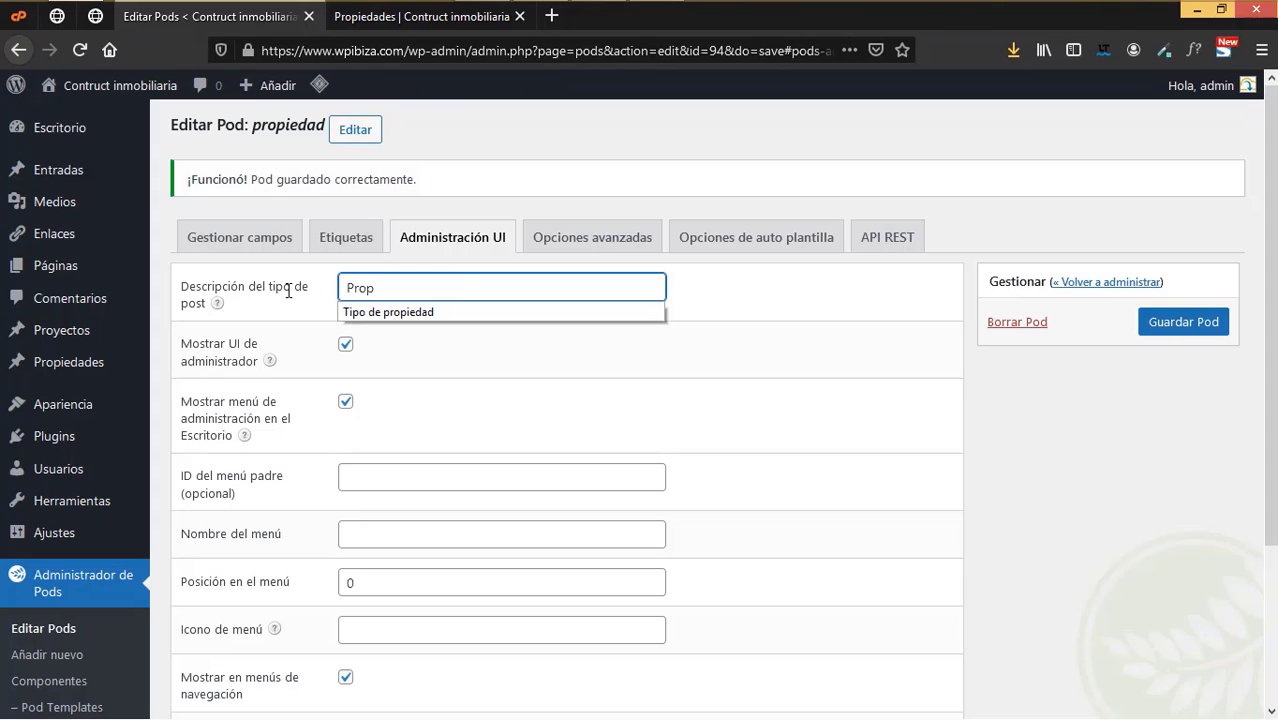
pyautogui.write('iedades')
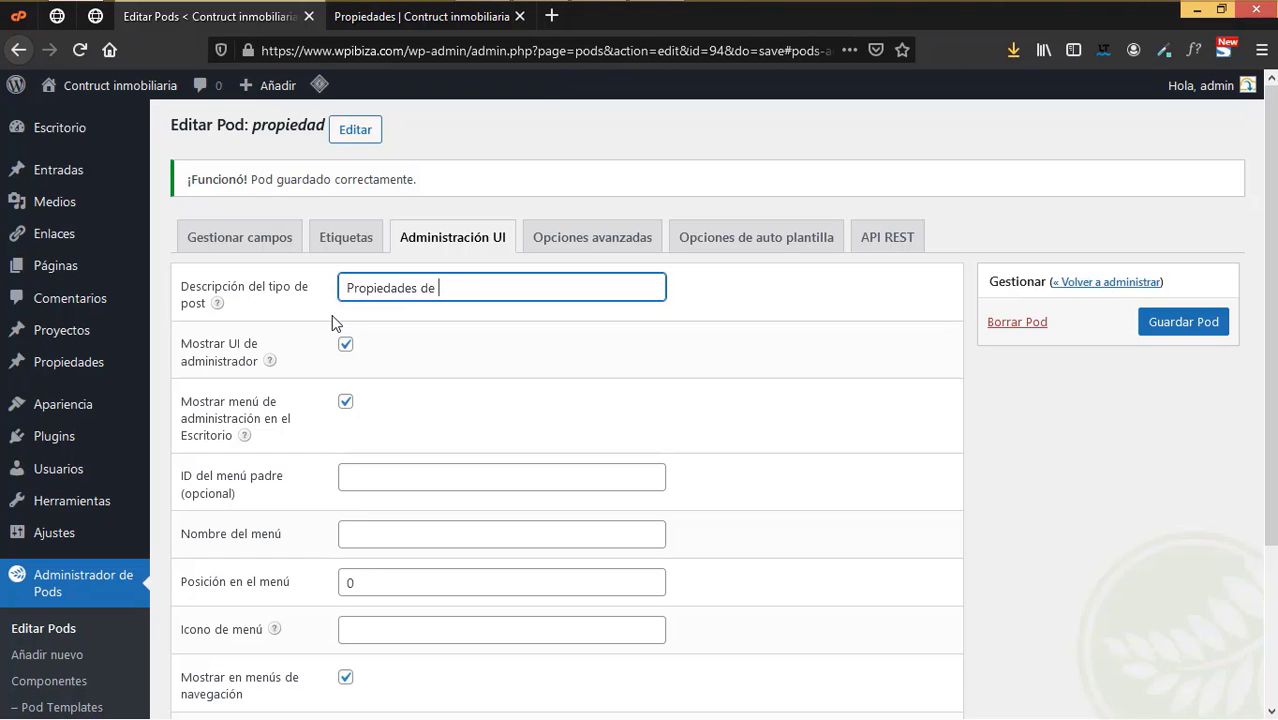
pyautogui.write('de la inmobiliaria')
# - Name the admin menu Propiedades, leaving the menu position at 0
pyautogui.scroll(-1, 443, 382)
pyautogui.scroll(-1, 443, 382)
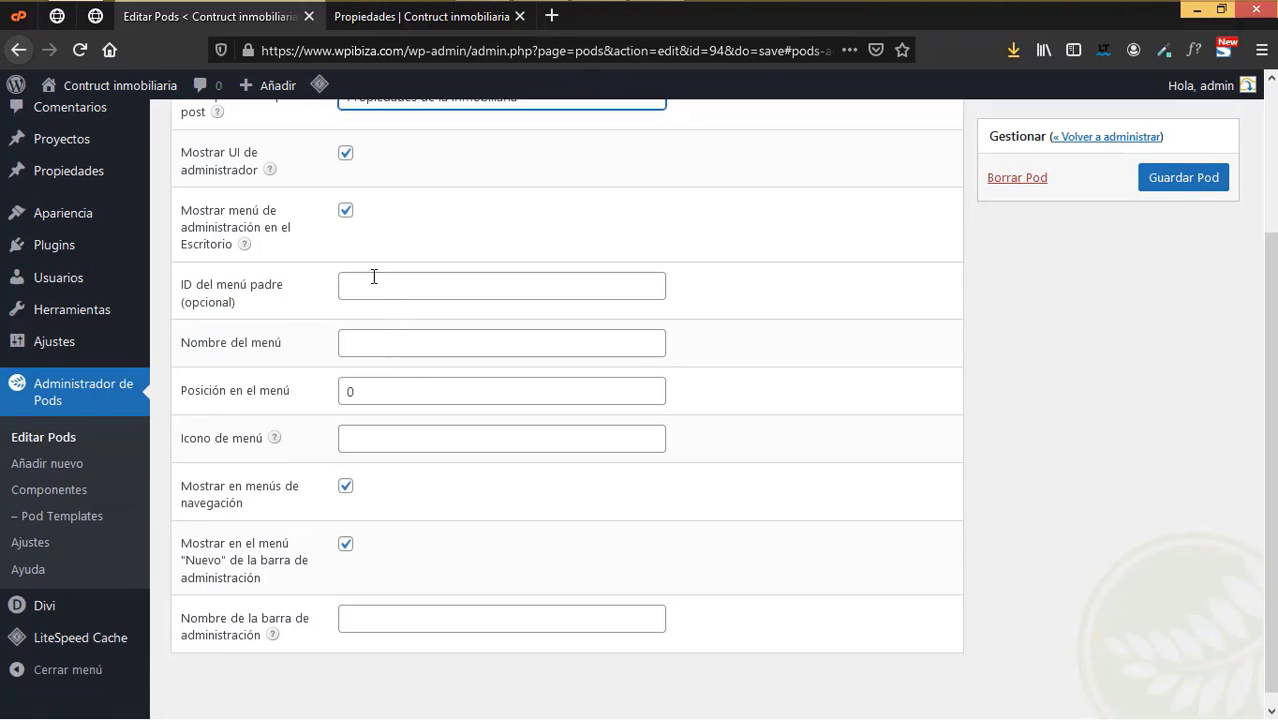
pyautogui.click(374, 285)
pyautogui.click(373, 350)
pyautogui.write('Propiedades')
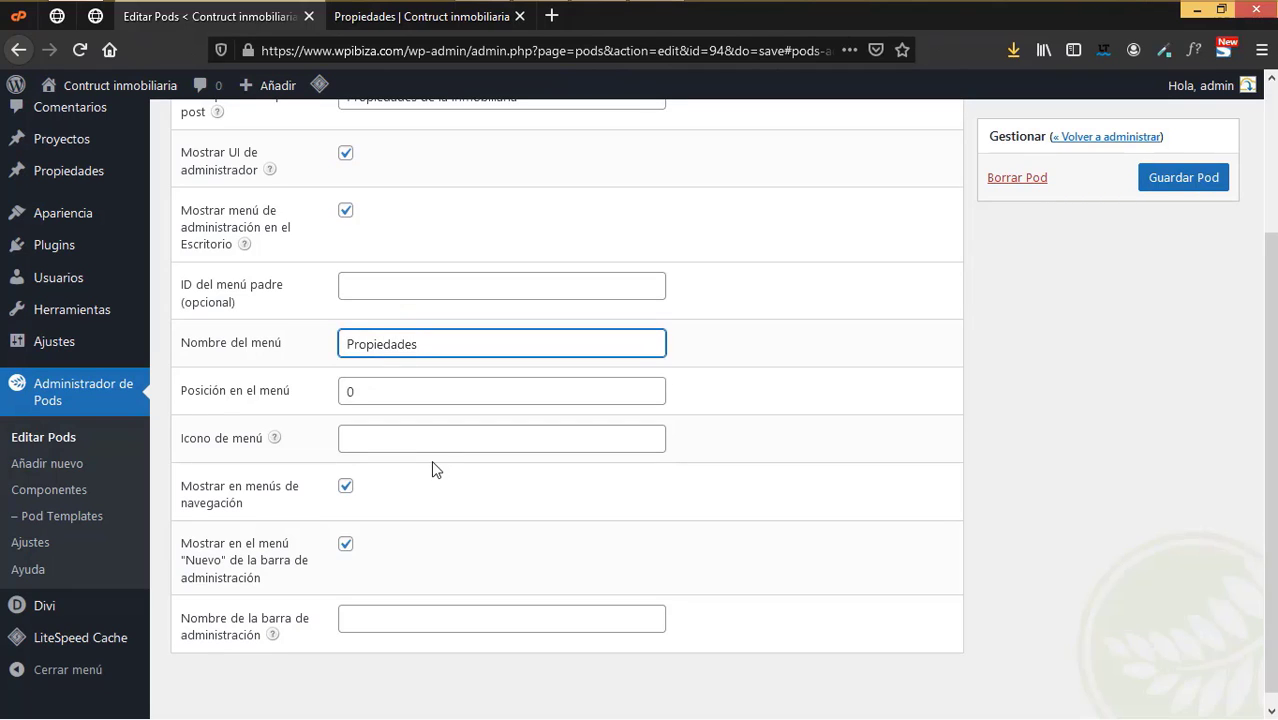
pyautogui.click(373, 440)
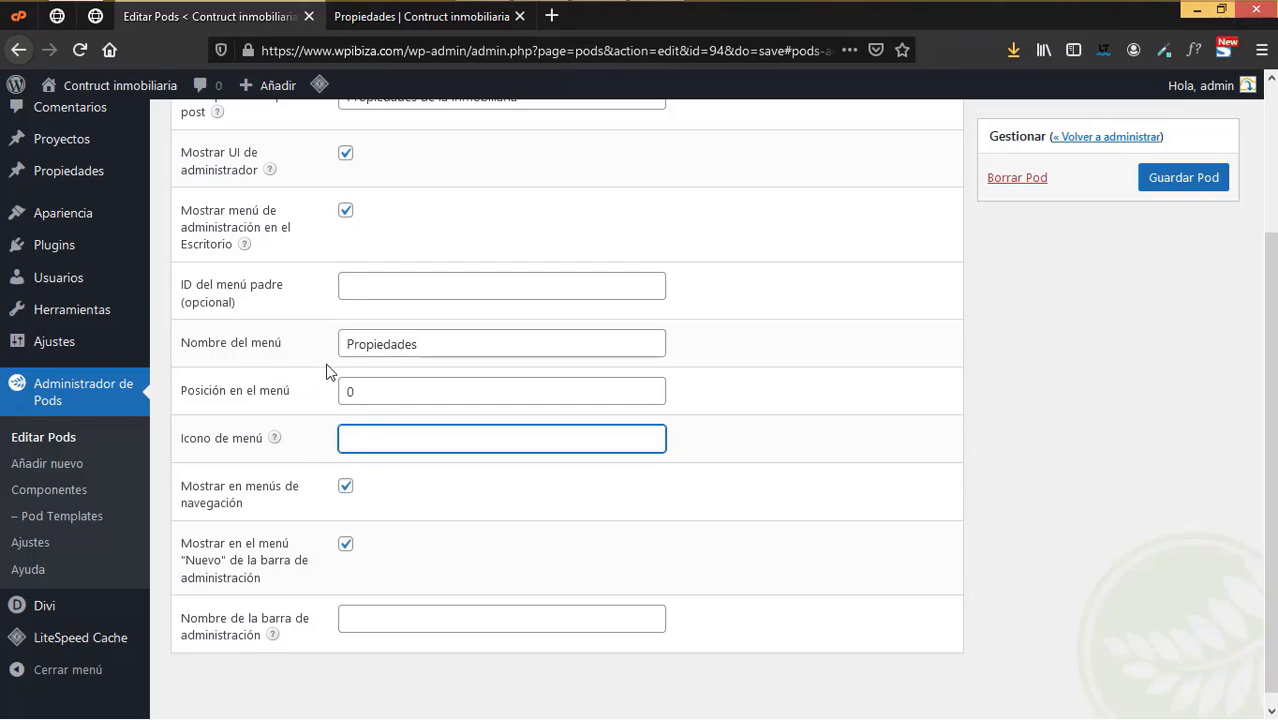
pyautogui.hotkey('shift', 'Tab')
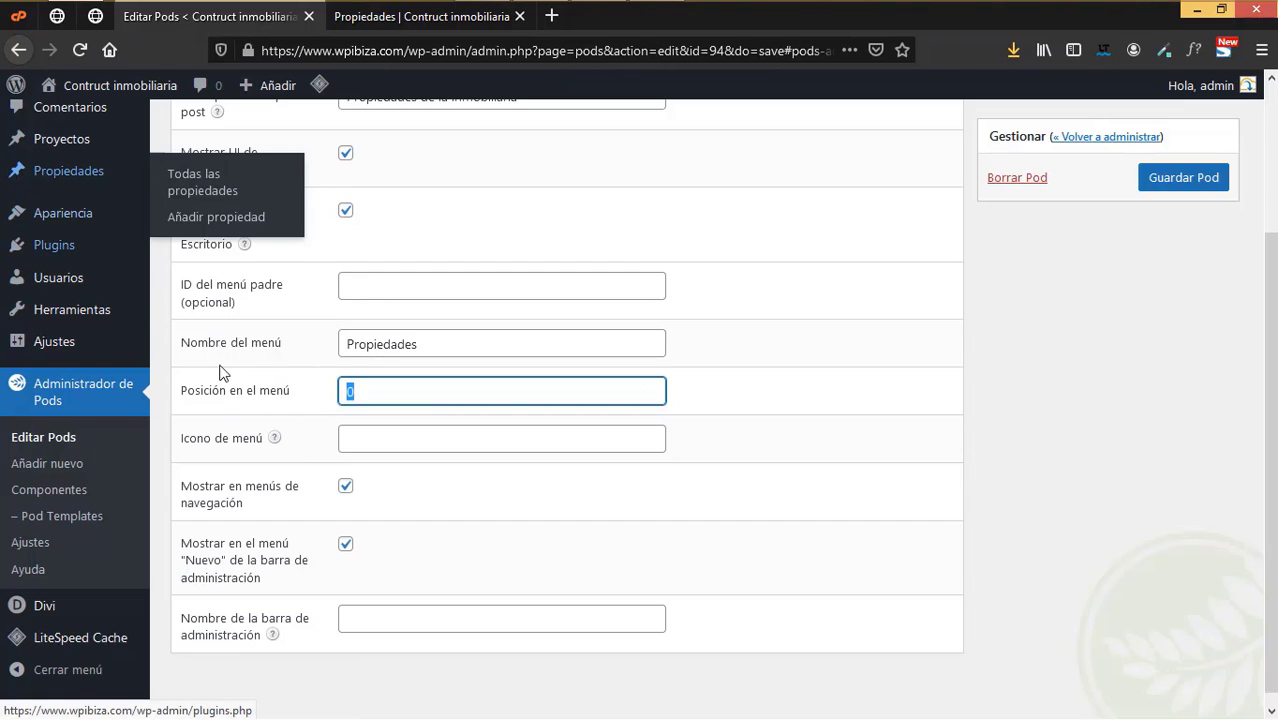
# - Open the dashicon link from the Icono de menú help in a new tab
pyautogui.rightClick(276, 443)
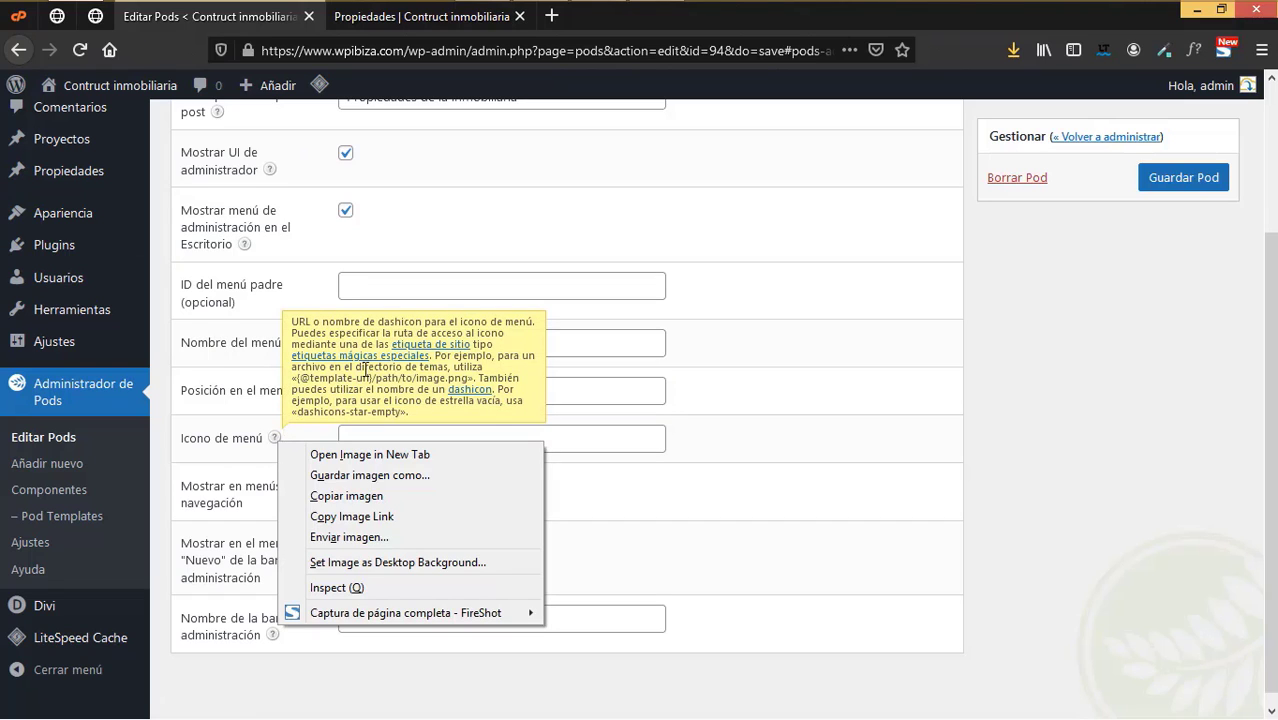
pyautogui.rightClick(456, 388)
pyautogui.press('Escape')
pyautogui.rightClick(463, 393)
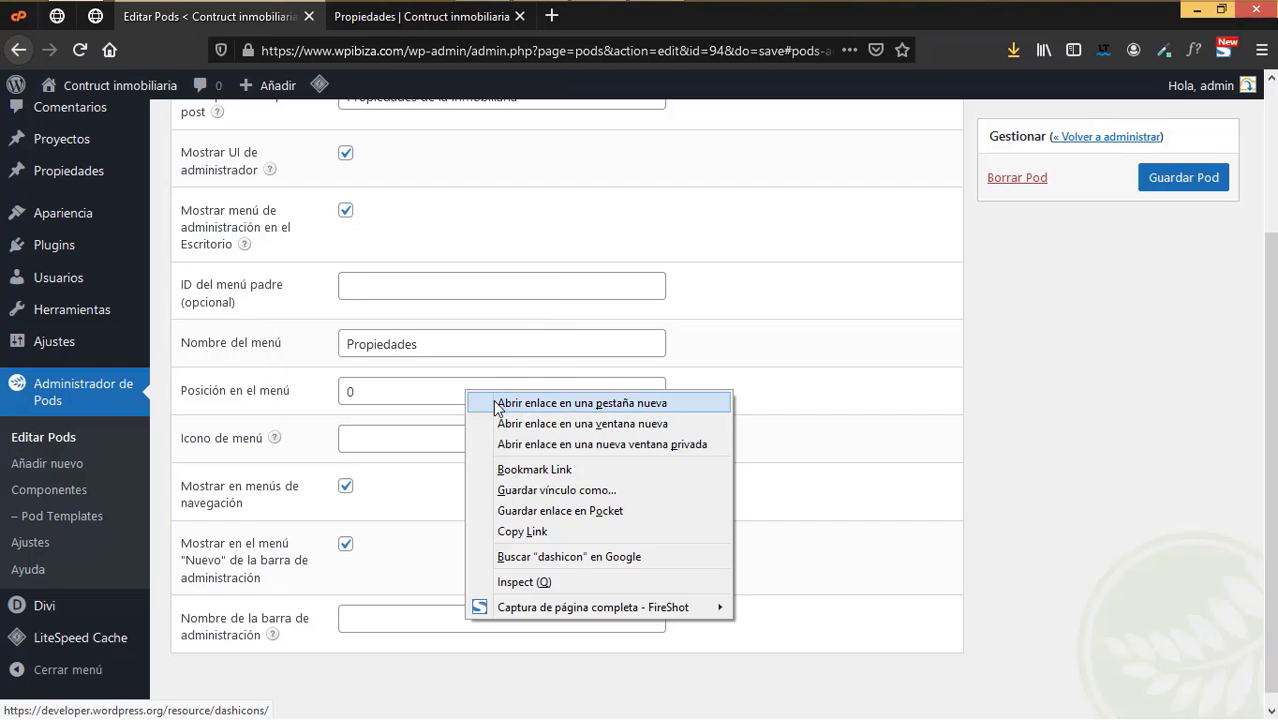
pyautogui.click(500, 403)
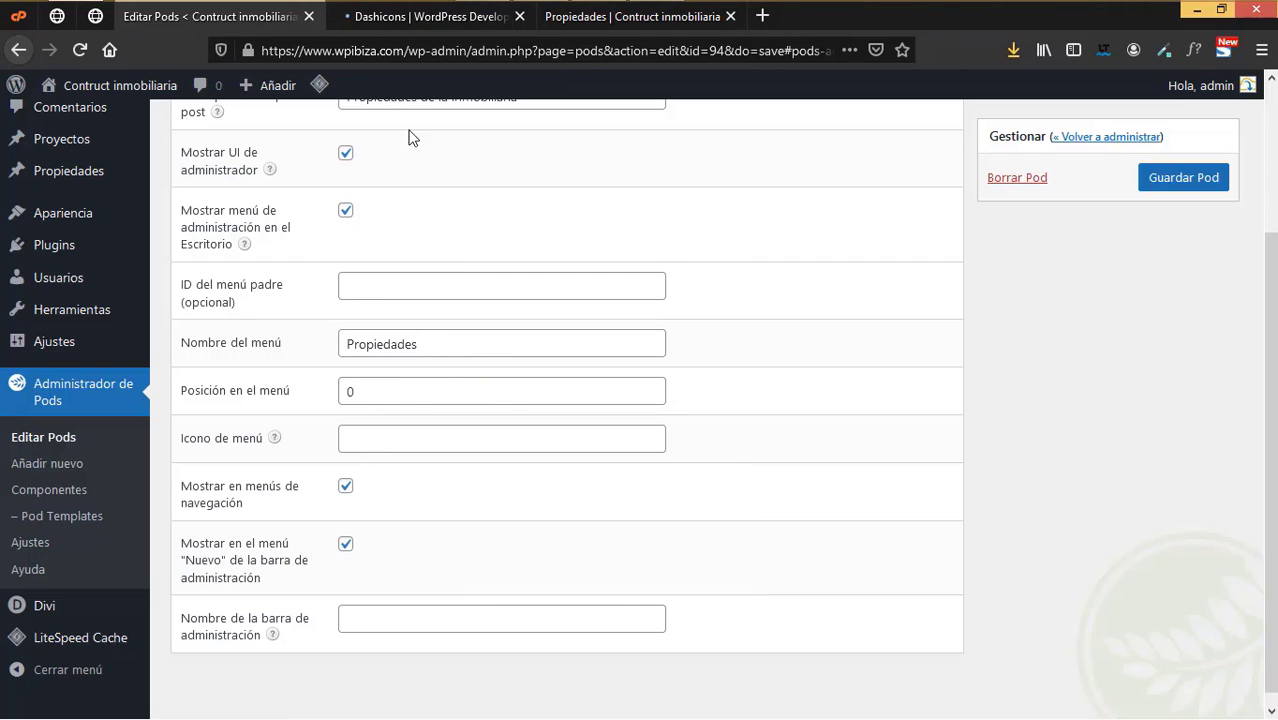
# - Browse the Dashicons reference page and inspect the home icon
pyautogui.click(442, 28)
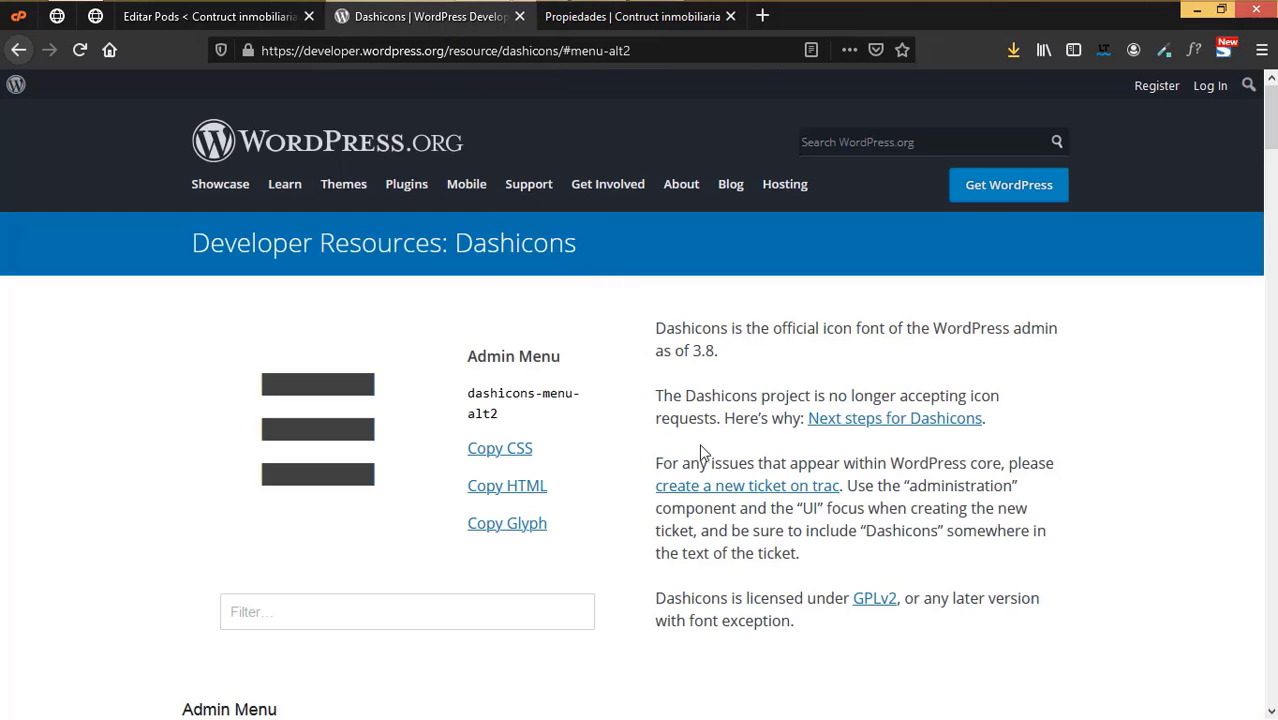
pyautogui.scroll(-3, 822, 492)
pyautogui.scroll(-3, 822, 492)
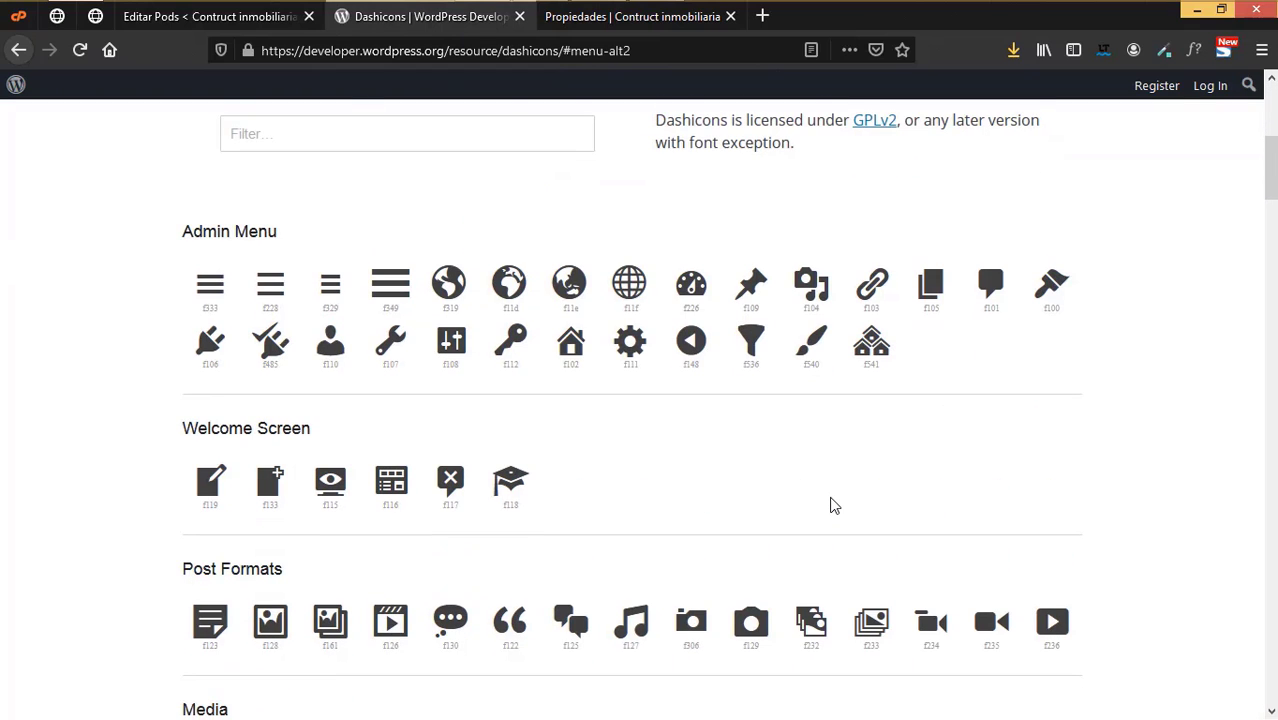
pyautogui.scroll(-5, 835, 505)
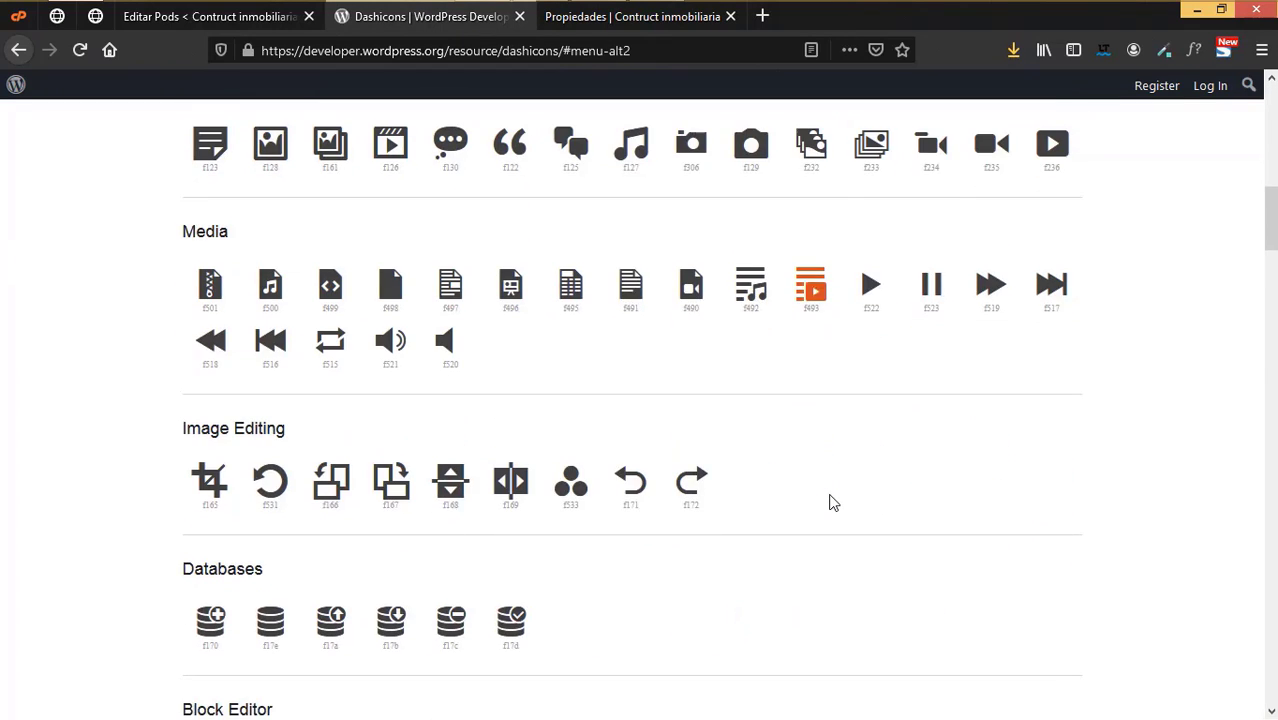
pyautogui.scroll(4, 827, 500)
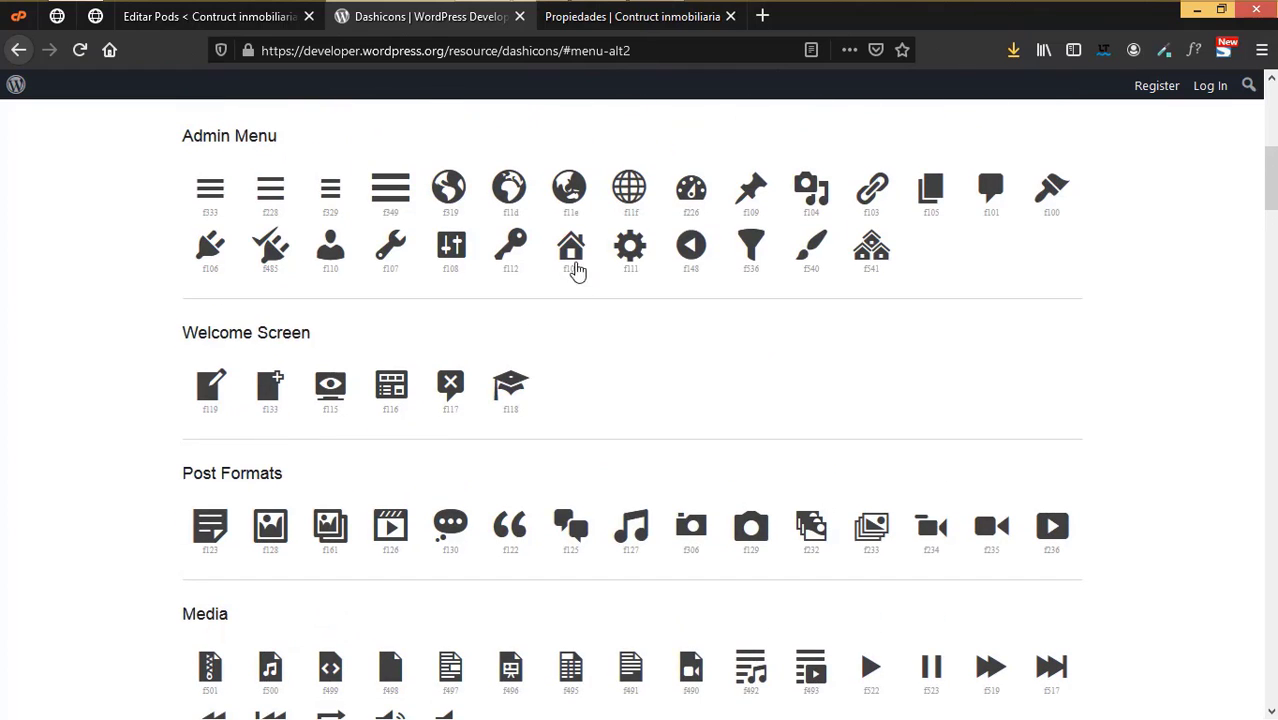
pyautogui.click(573, 252)
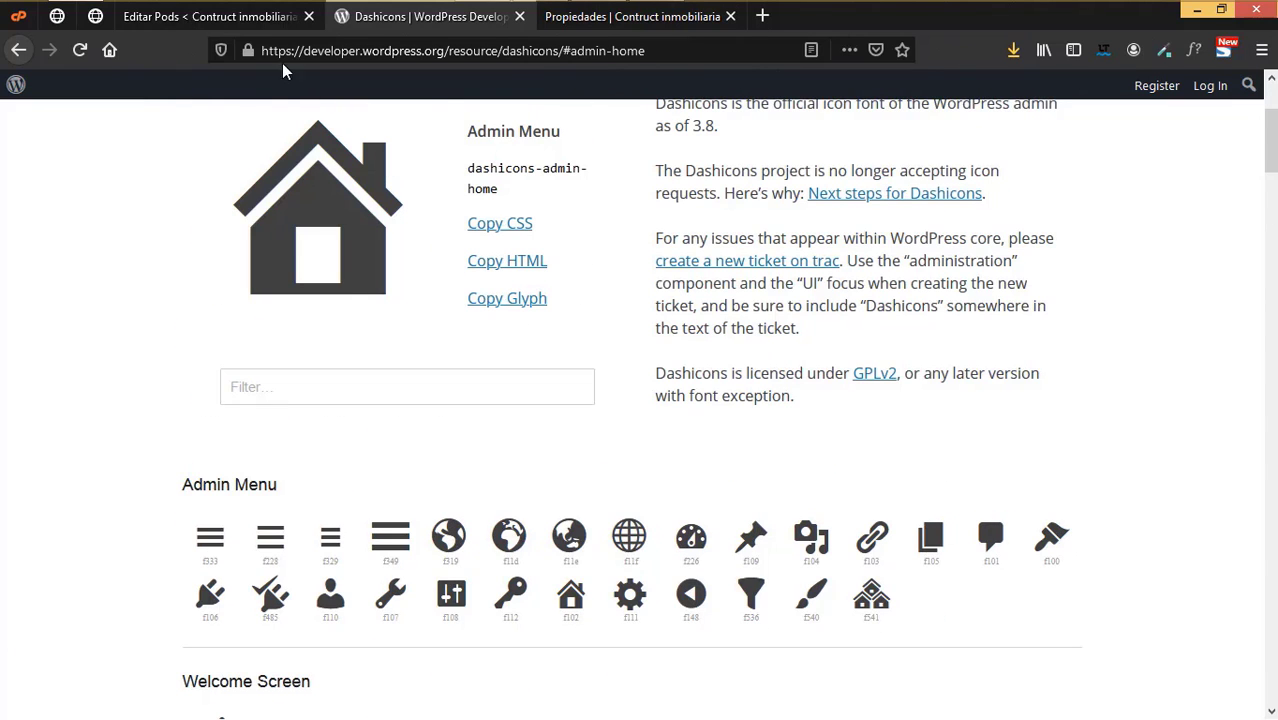
pyautogui.click(270, 20)
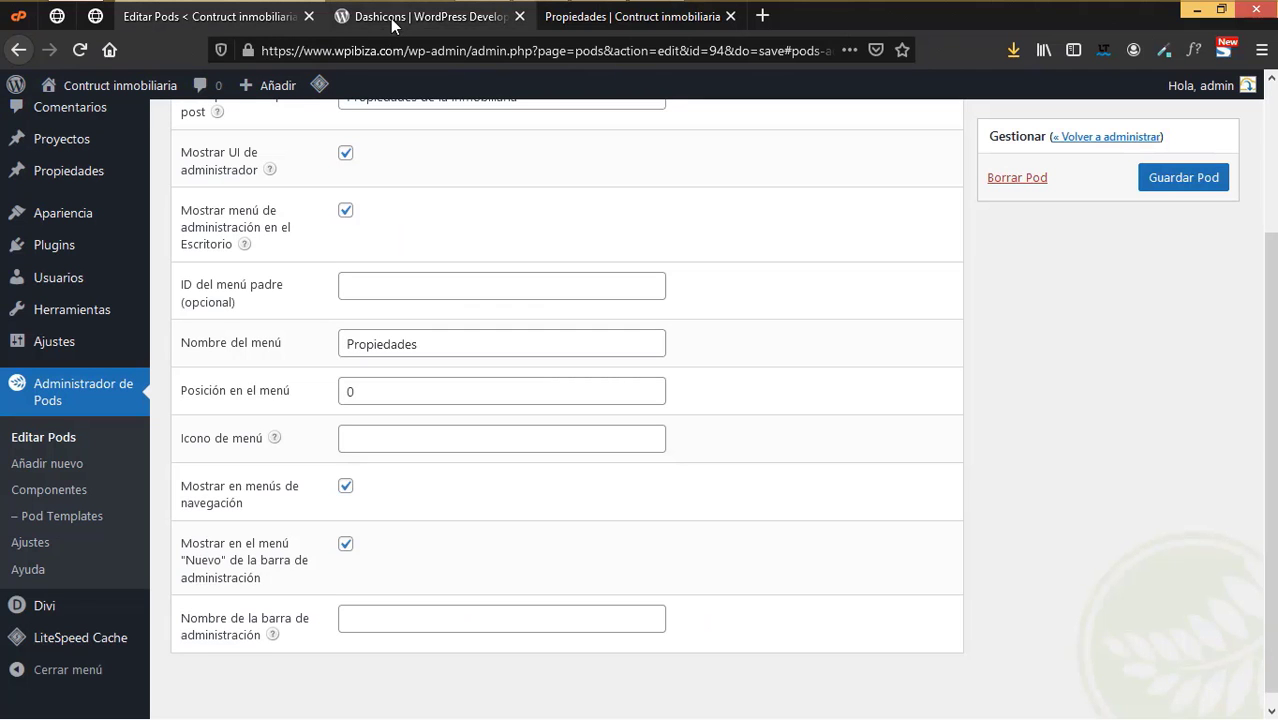
pyautogui.click(432, 17)
# - Copy the building icon's name dashicons-building and go back to the Pods edit form
pyautogui.scroll(-2, 883, 496)
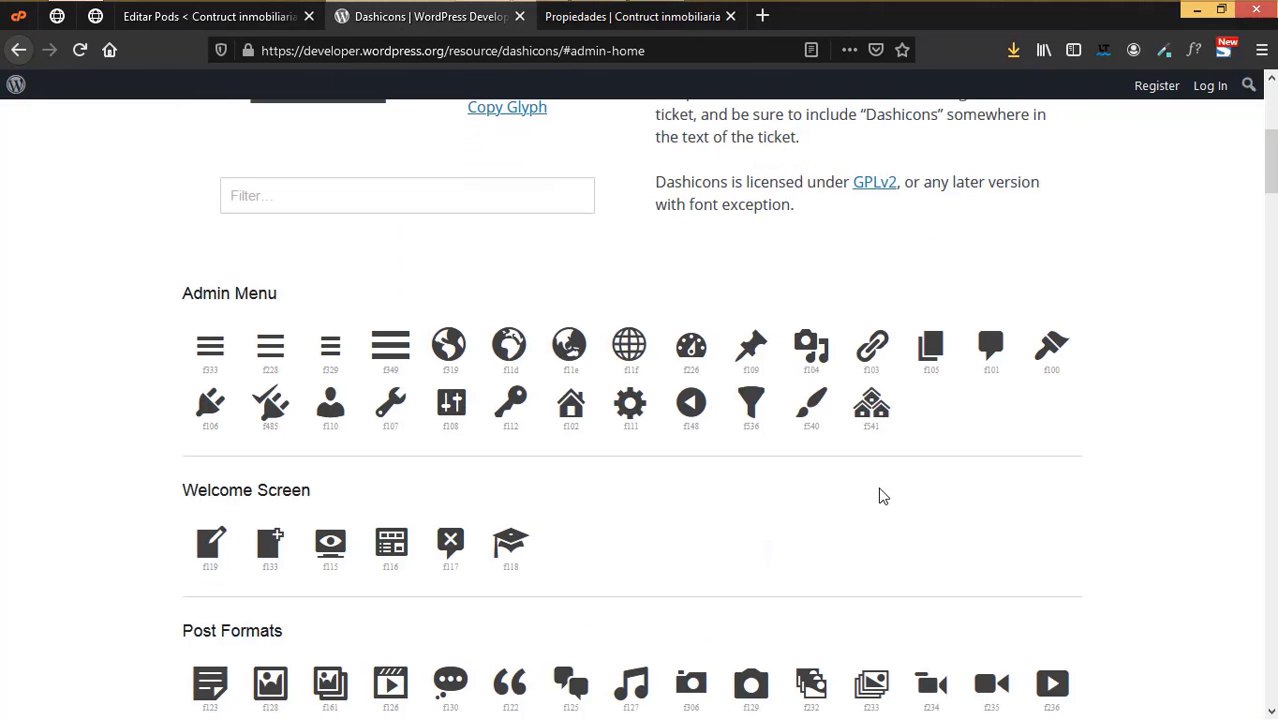
pyautogui.scroll(-20, 883, 496)
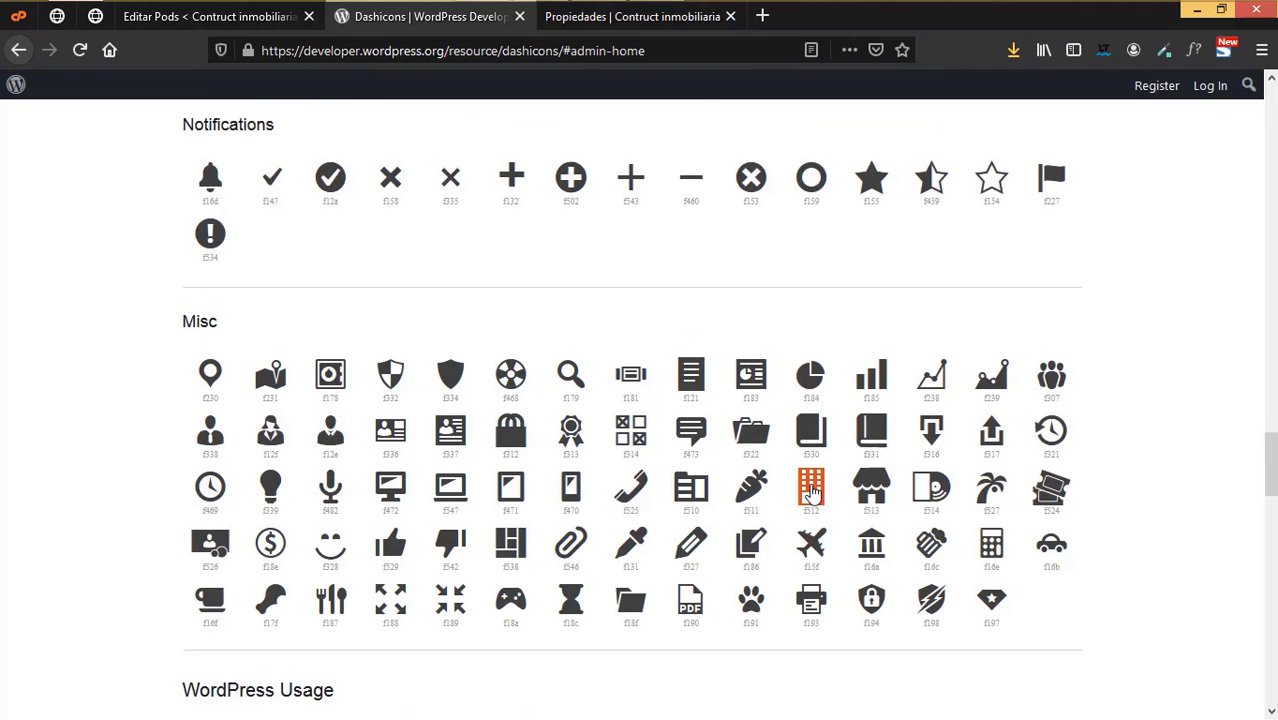
pyautogui.click(811, 490)
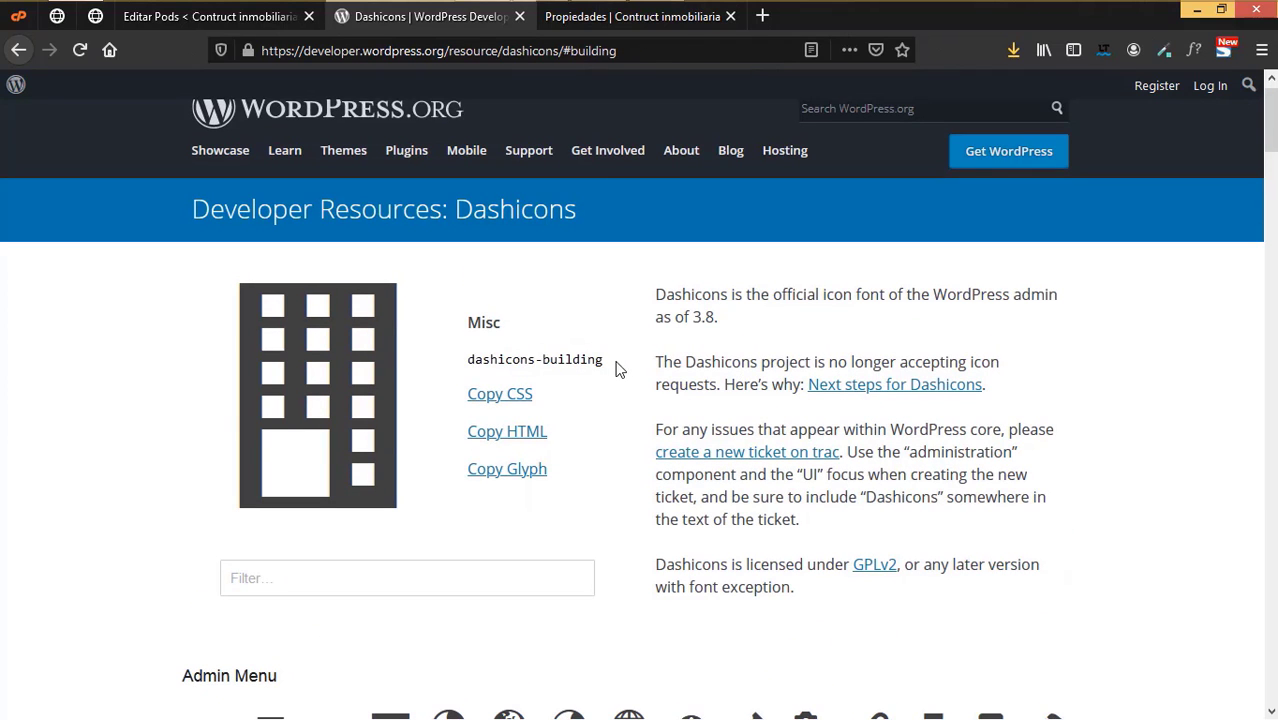
pyautogui.moveTo(616, 369); pyautogui.dragTo(468, 360)
pyautogui.hotkey('ctrl', 'c')
pyautogui.click(473, 362)
pyautogui.click(606, 360)
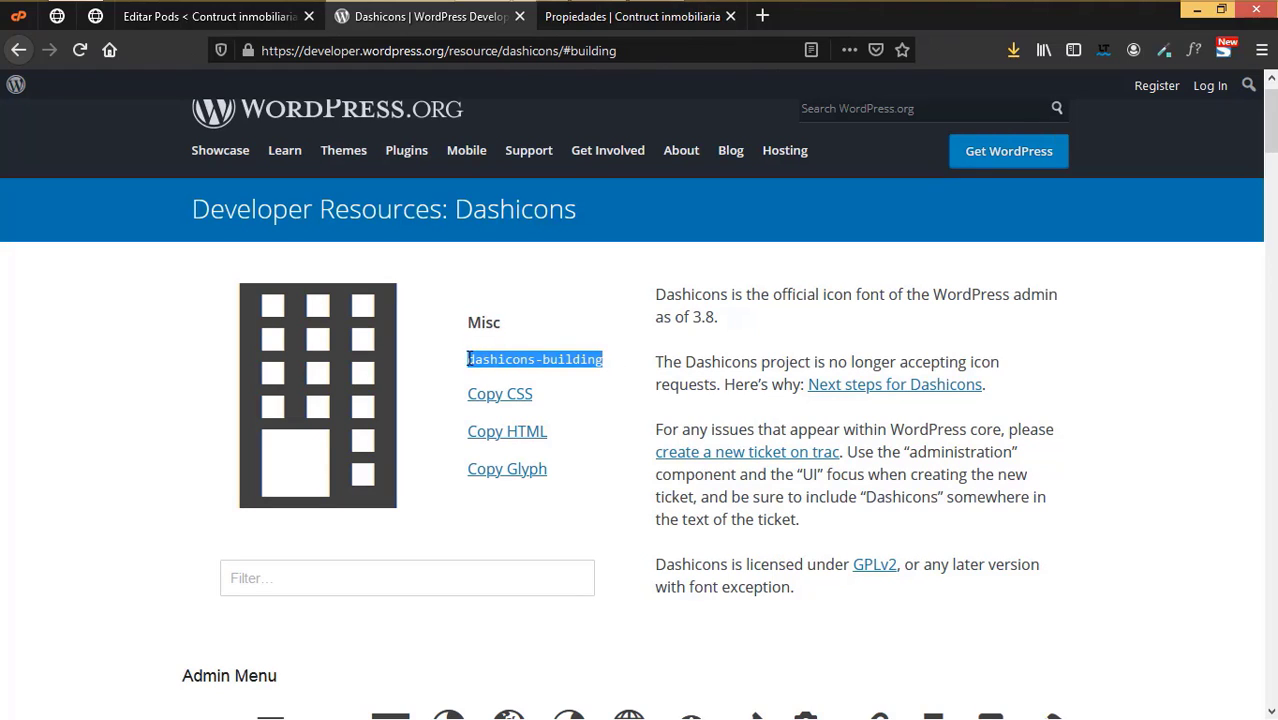
pyautogui.rightClick(492, 368)
pyautogui.click(510, 377)
pyautogui.click(269, 20)
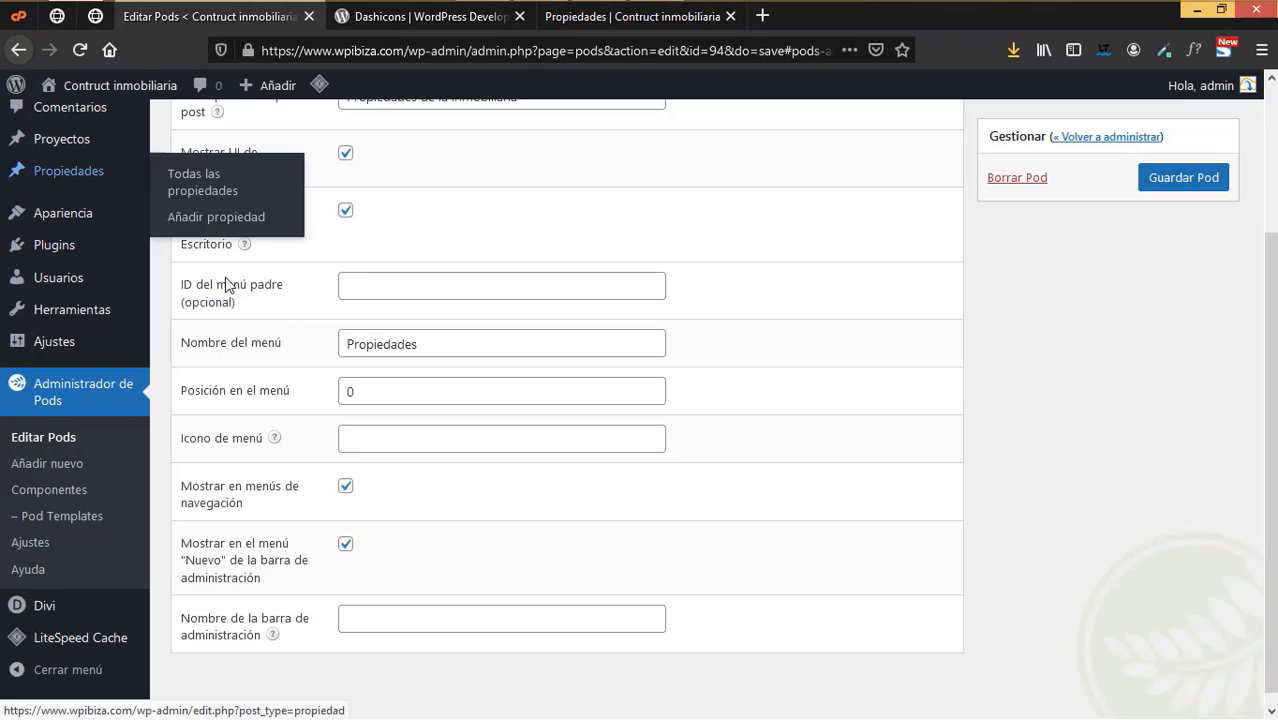
# - Paste dashicons-building as the Propiedad pod's menu icon and save the pod
pyautogui.click(362, 440)
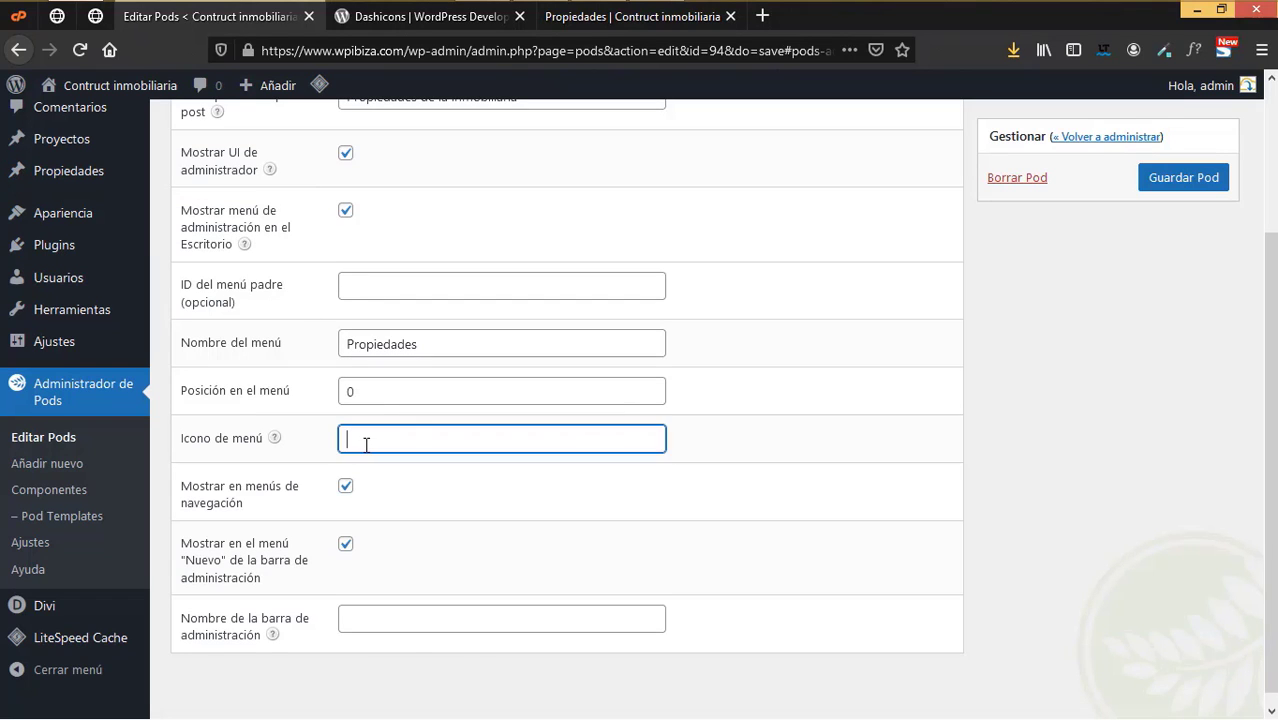
pyautogui.rightClick(367, 449)
pyautogui.click(412, 547)
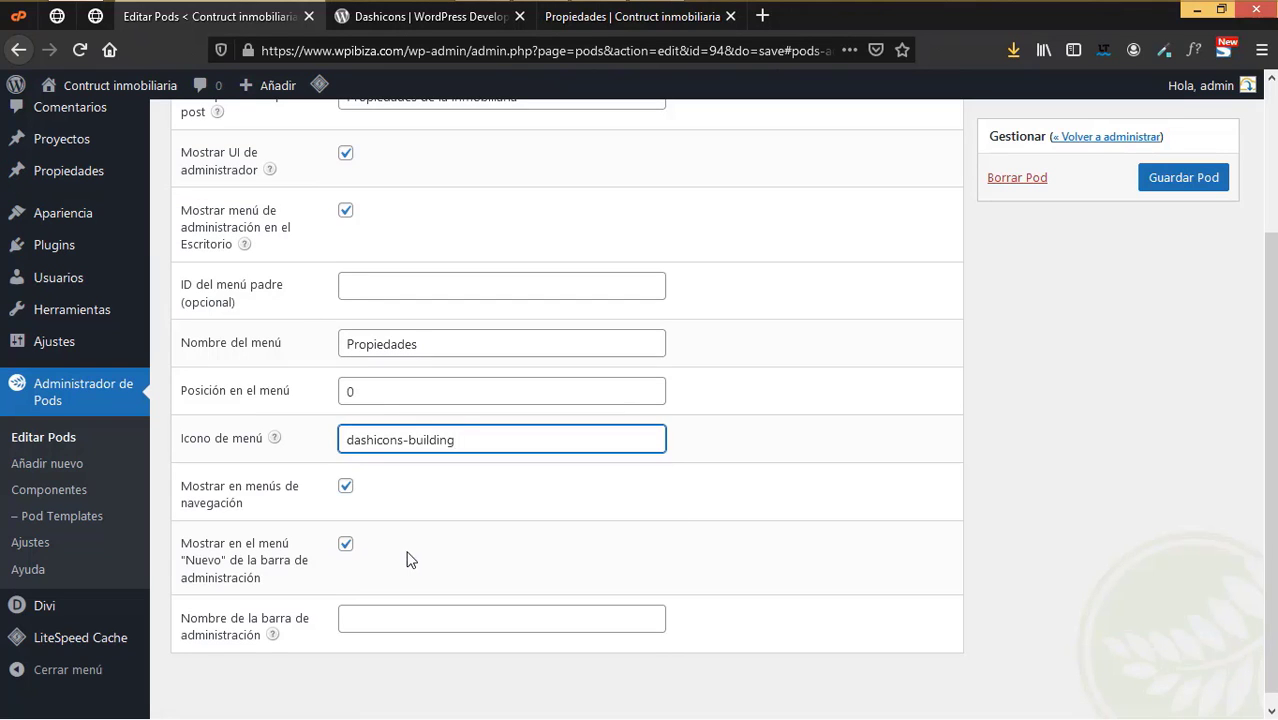
pyautogui.click(1178, 178)
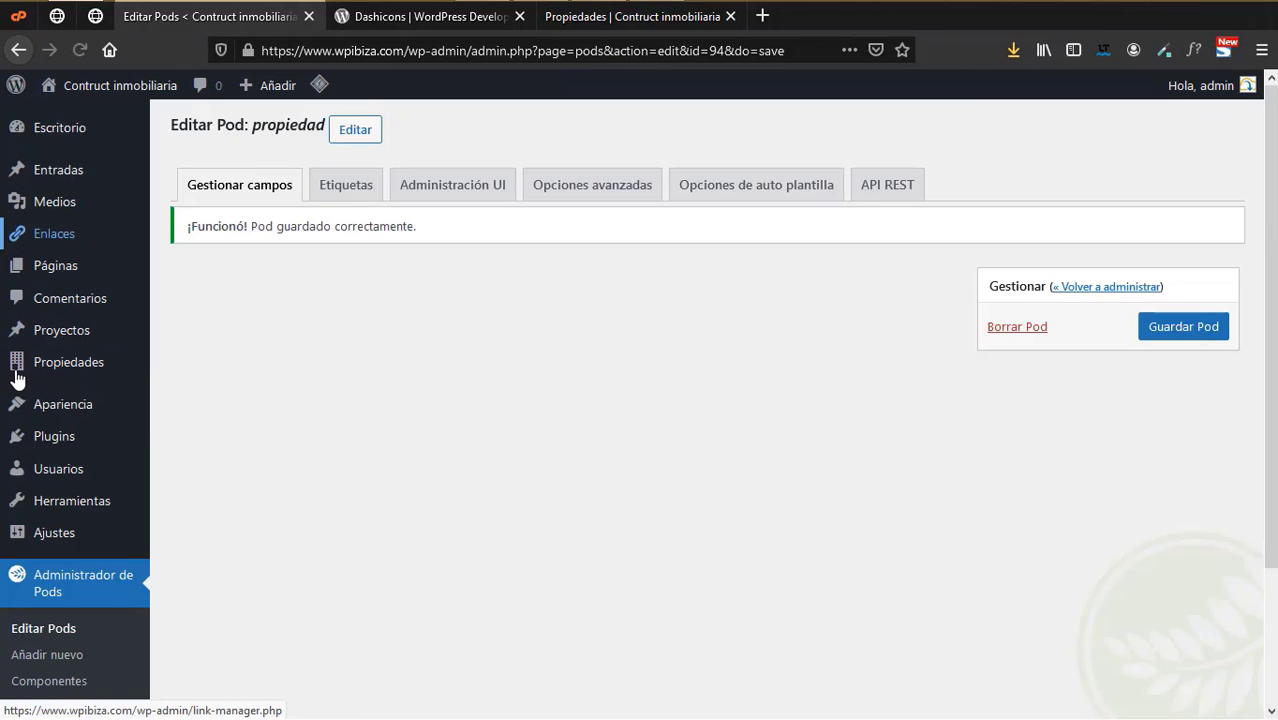
# - Recheck the saved Administración UI settings, then move on to the pod's advanced options
pyautogui.moveTo(22, 372)
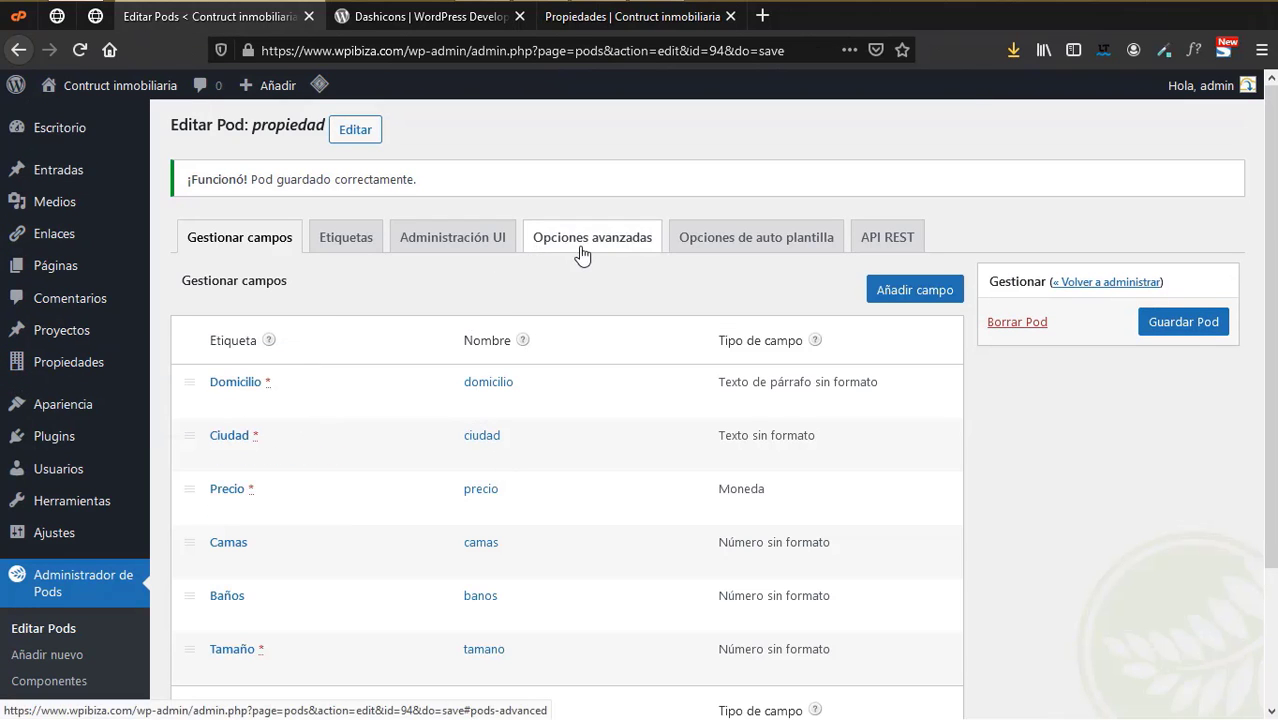
pyautogui.click(470, 248)
pyautogui.scroll(-3, 470, 480)
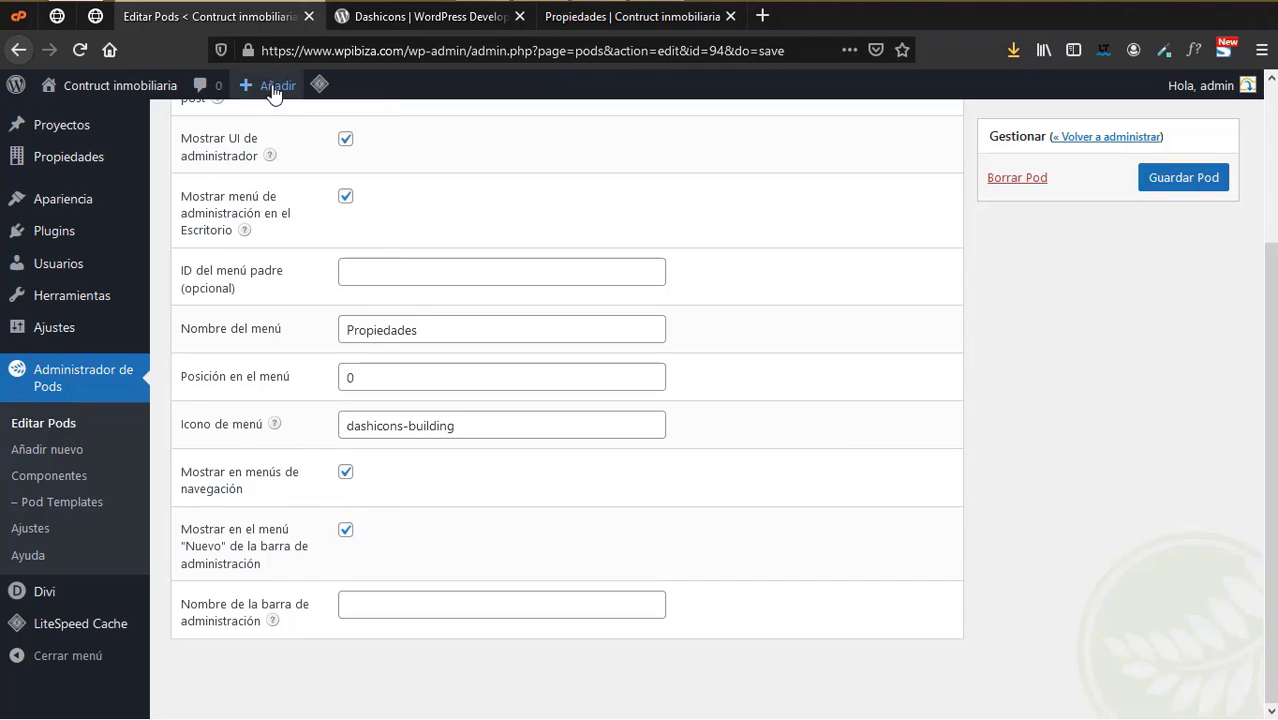
pyautogui.moveTo(274, 92)
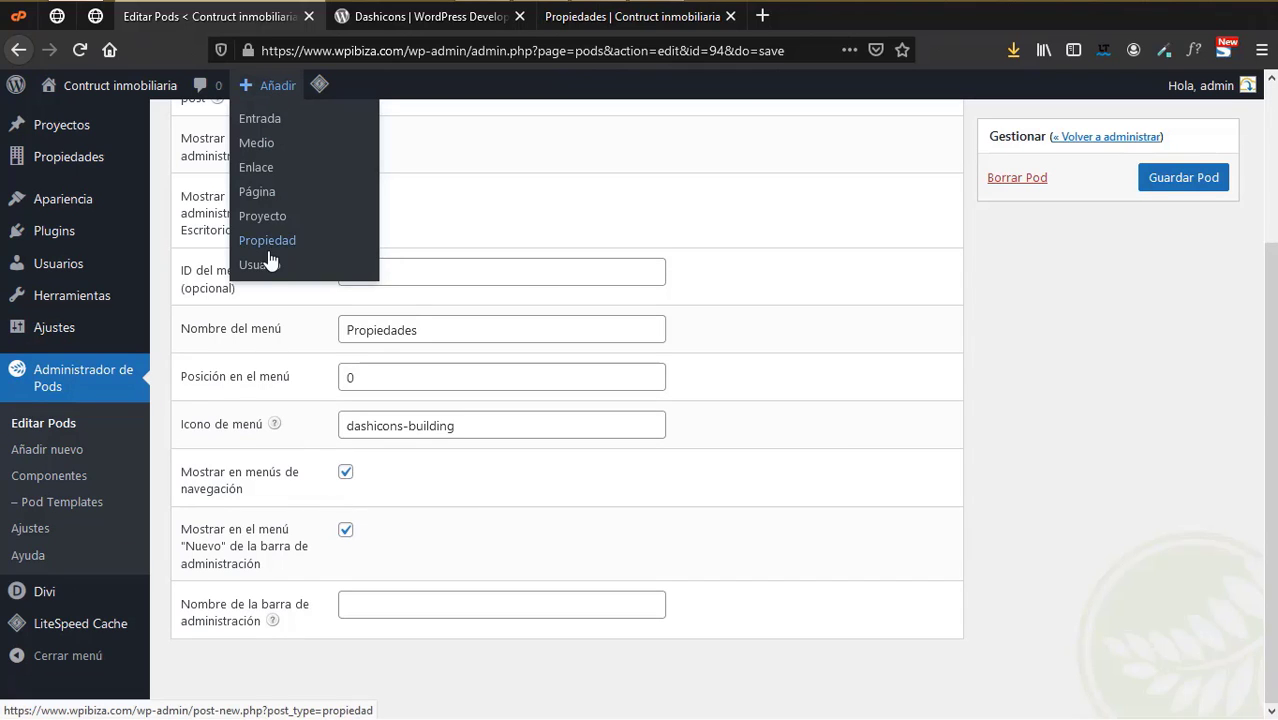
pyautogui.scroll(4, 840, 420)
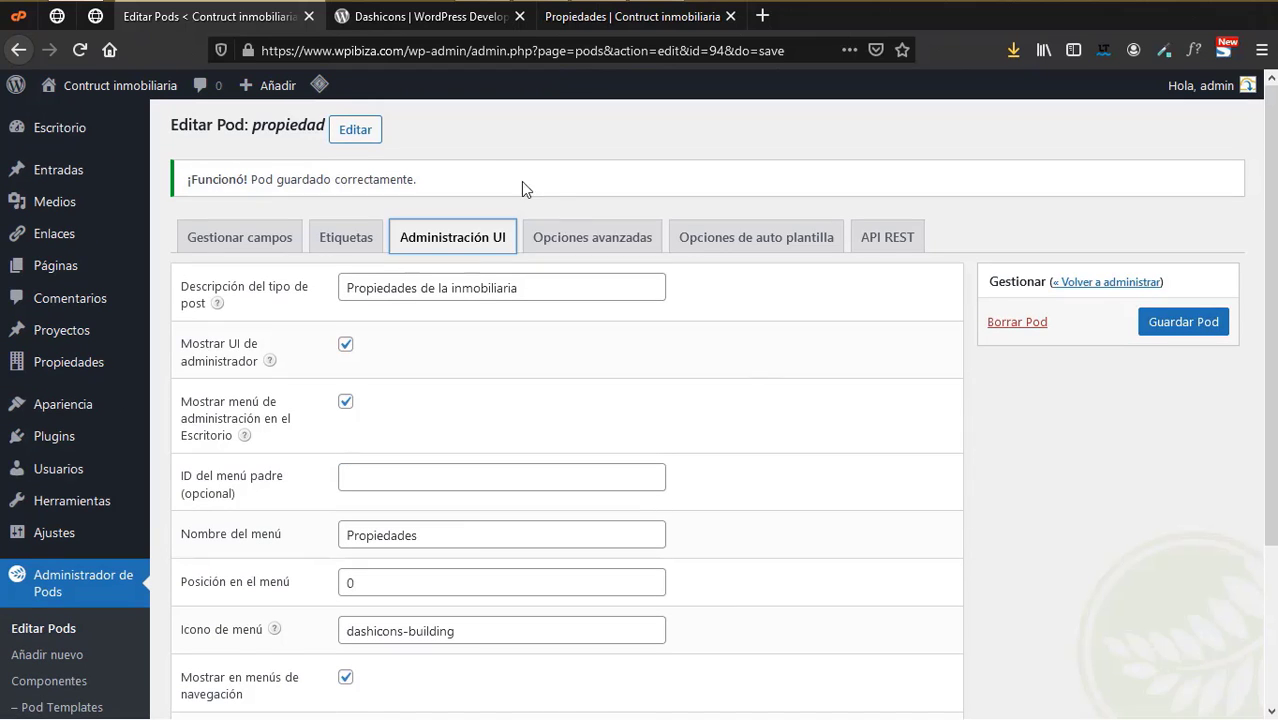
pyautogui.click(577, 237)
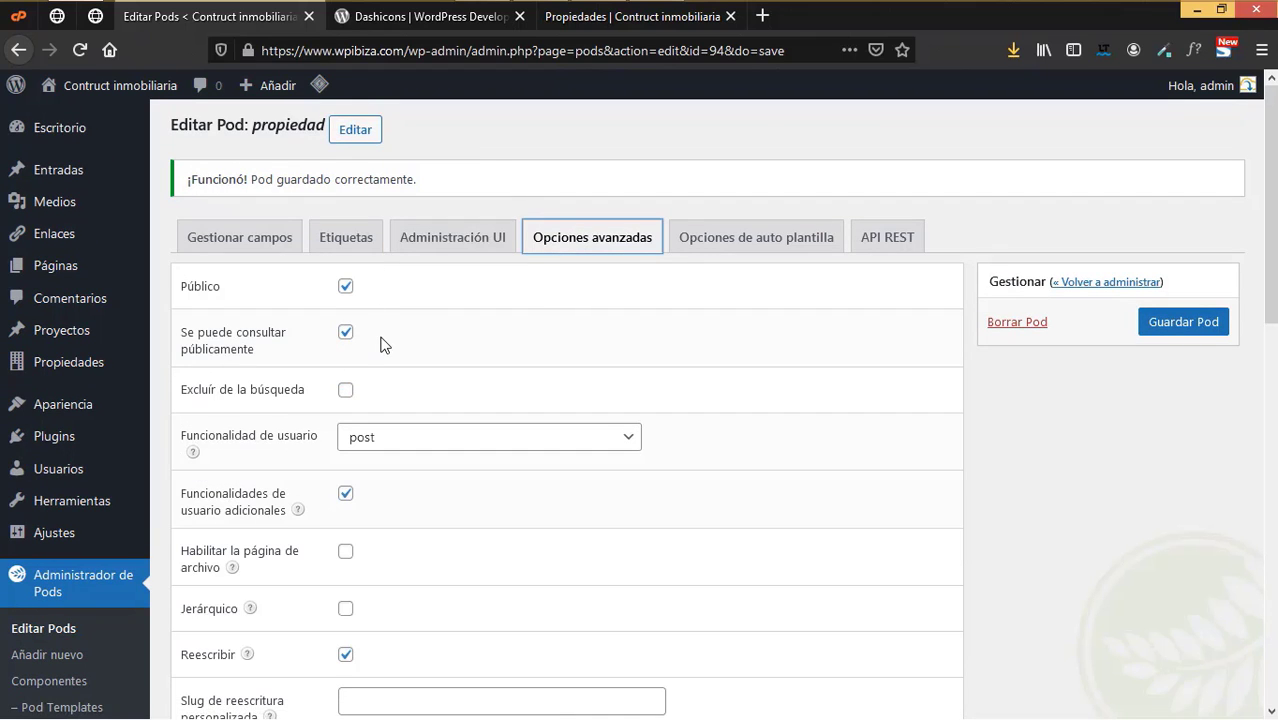
# - Scroll through the advanced options down to the Soporta and Taxonomías incorporadas sections
pyautogui.scroll(-2, 401, 330)
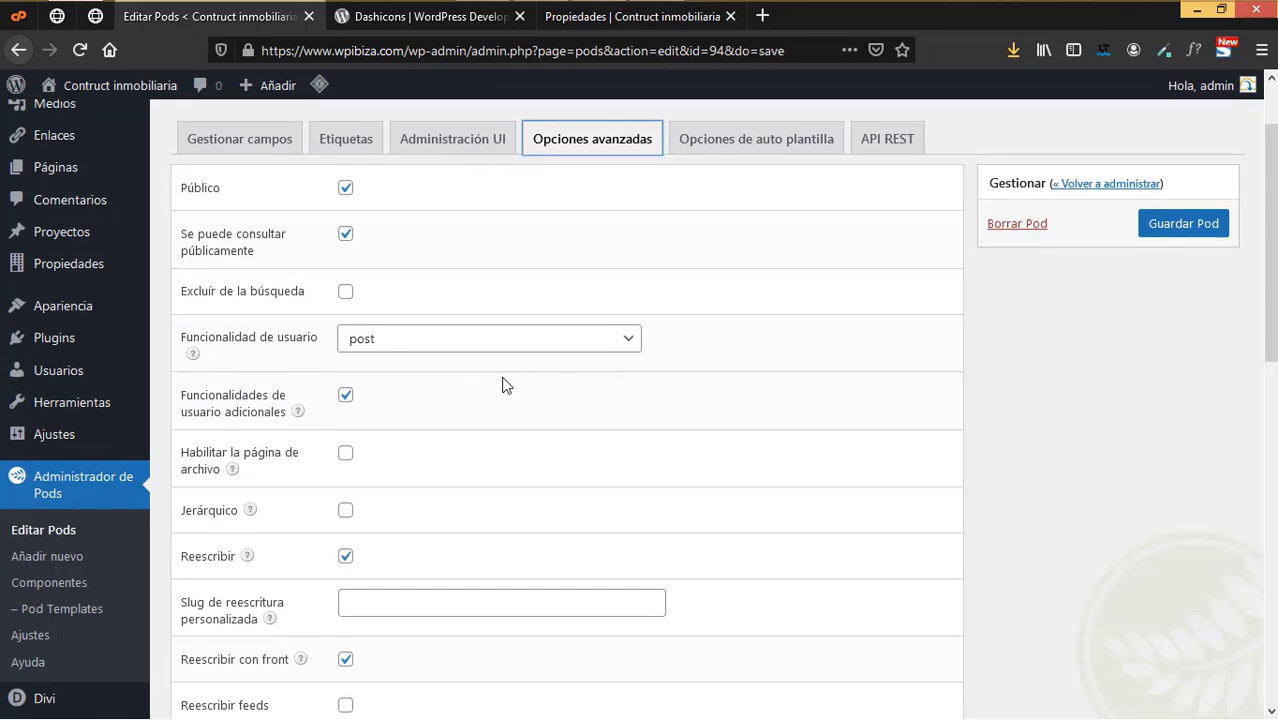
pyautogui.scroll(-3, 505, 384)
pyautogui.scroll(1, 505, 384)
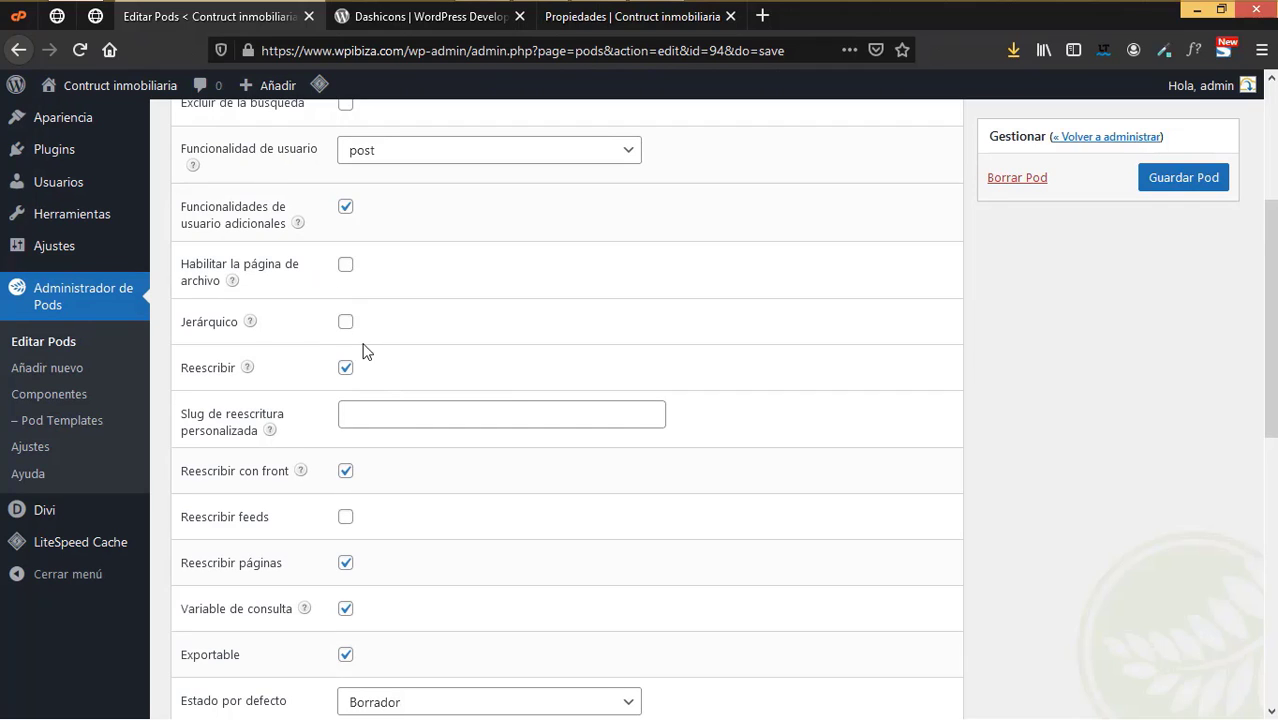
pyautogui.scroll(-2, 365, 348)
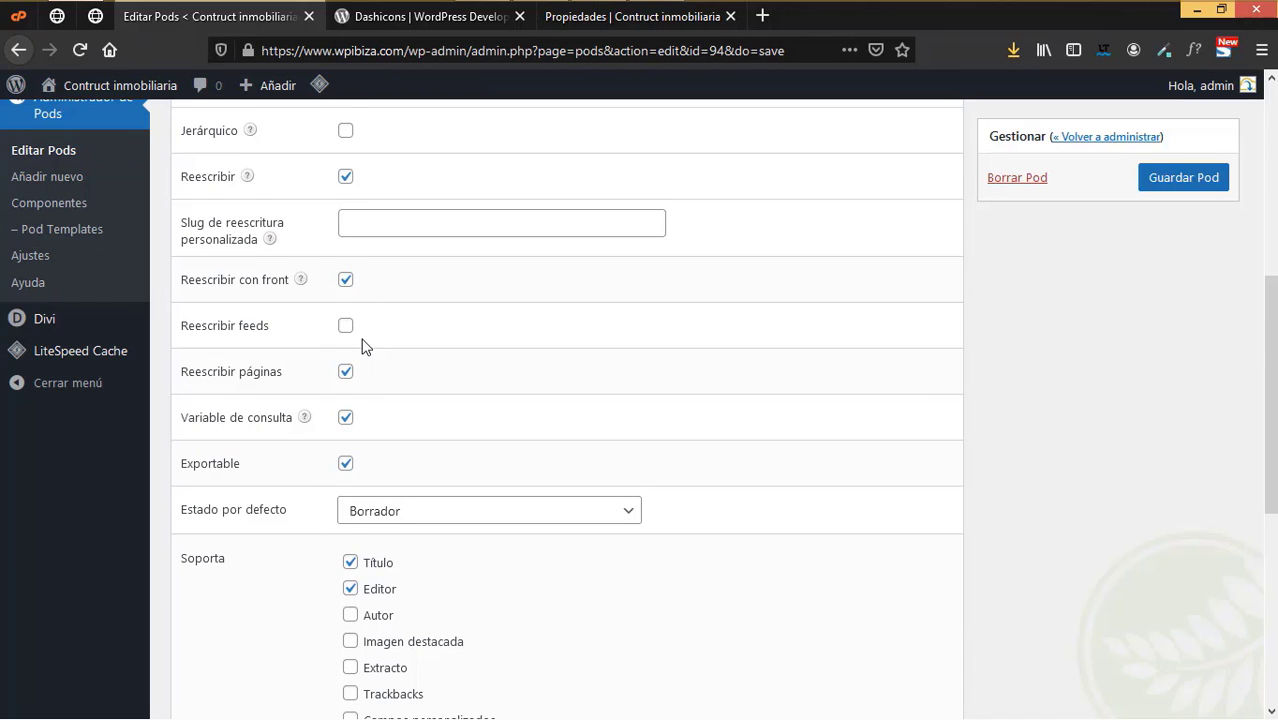
pyautogui.scroll(-2, 362, 345)
pyautogui.scroll(-2, 362, 345)
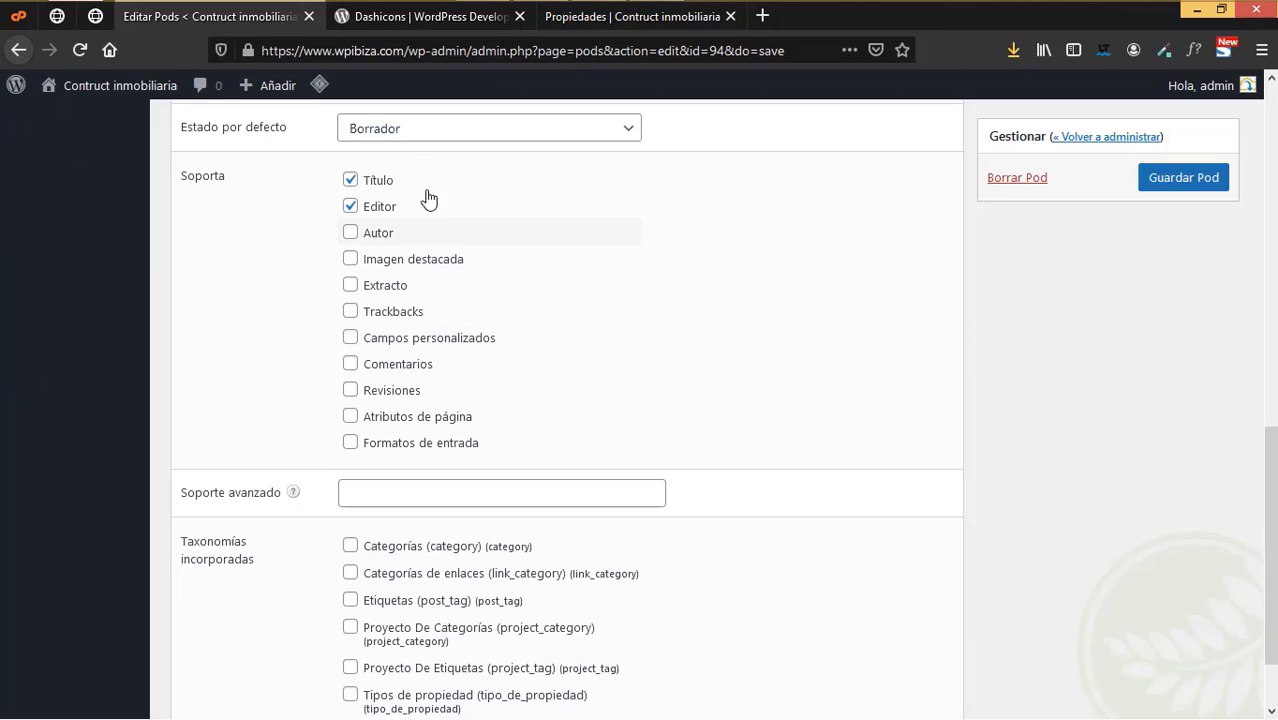
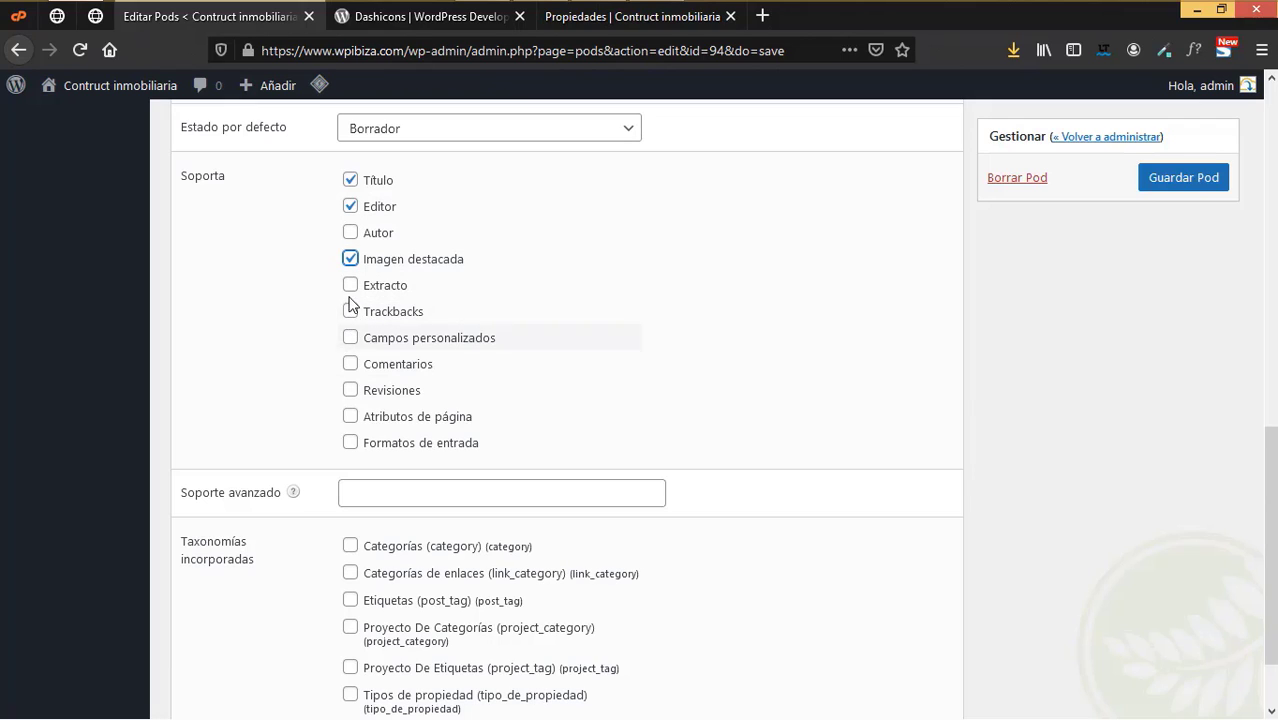
# - Tick Tipos de propiedad under Taxonomías incorporadas and save the propiedad pod
pyautogui.doubleClick(350, 417)
pyautogui.scroll(-2, 645, 444)
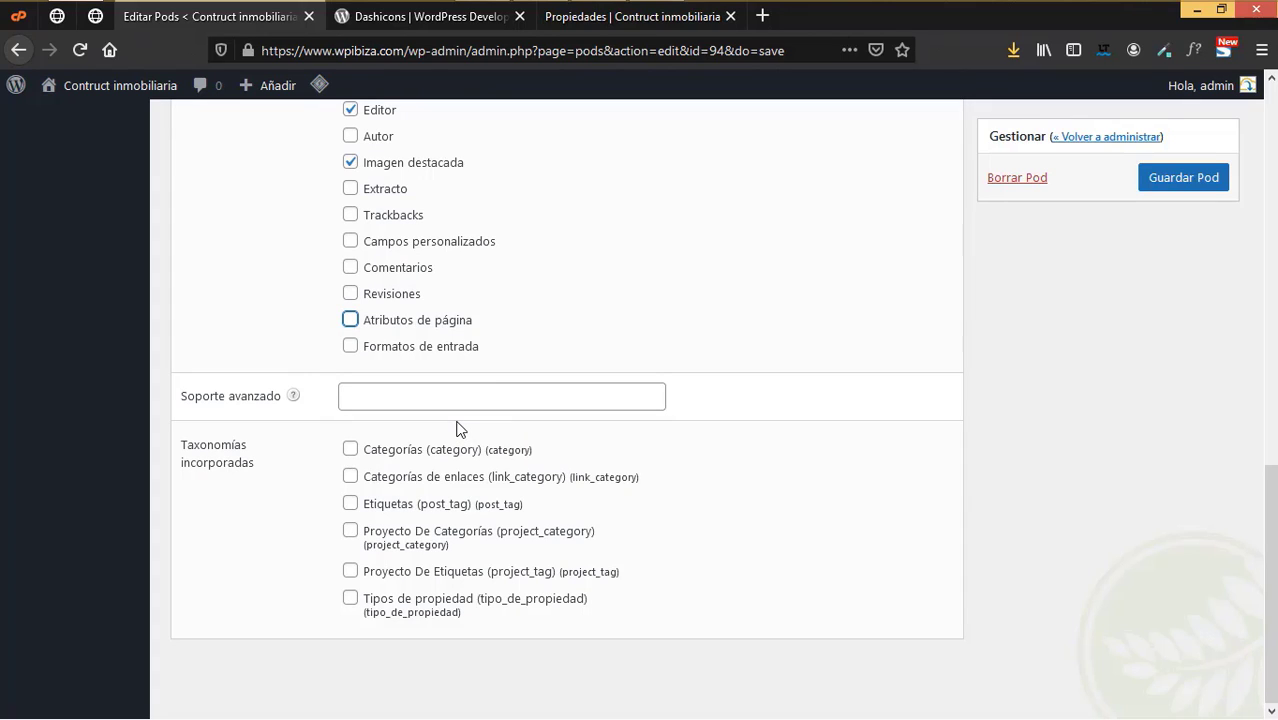
pyautogui.click(350, 598)
pyautogui.click(1175, 179)
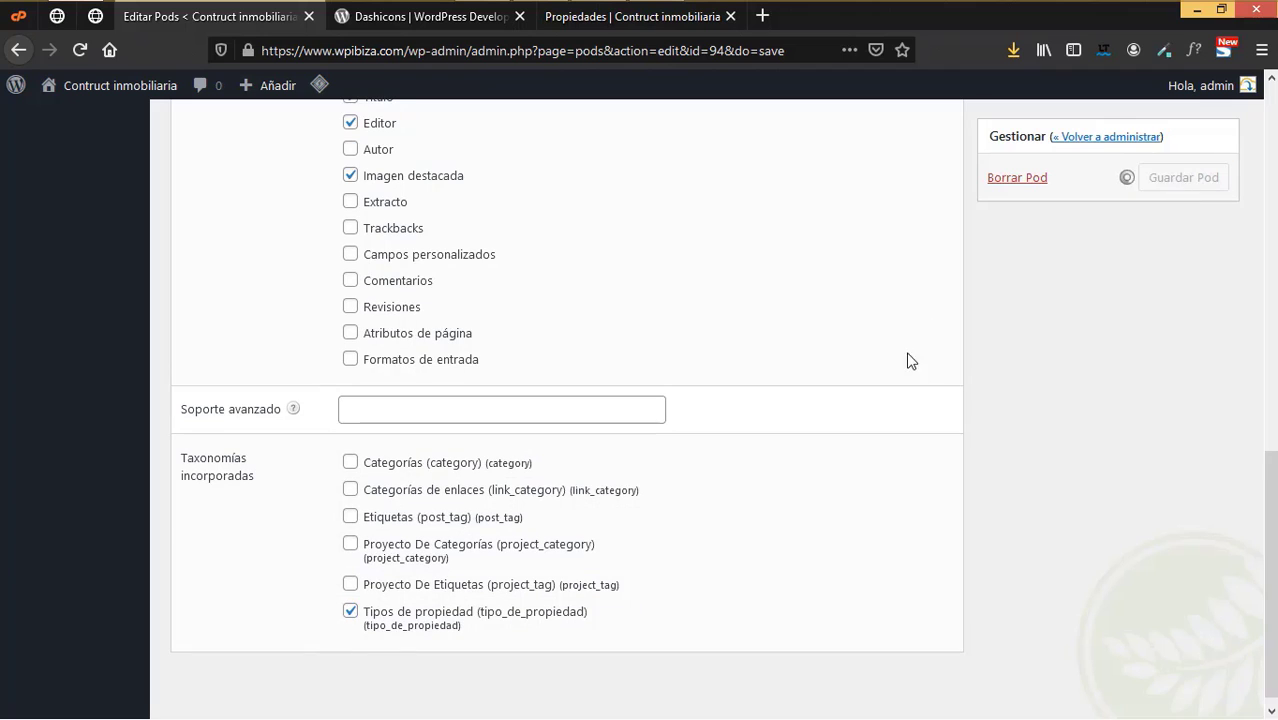
pyautogui.click(648, 249)
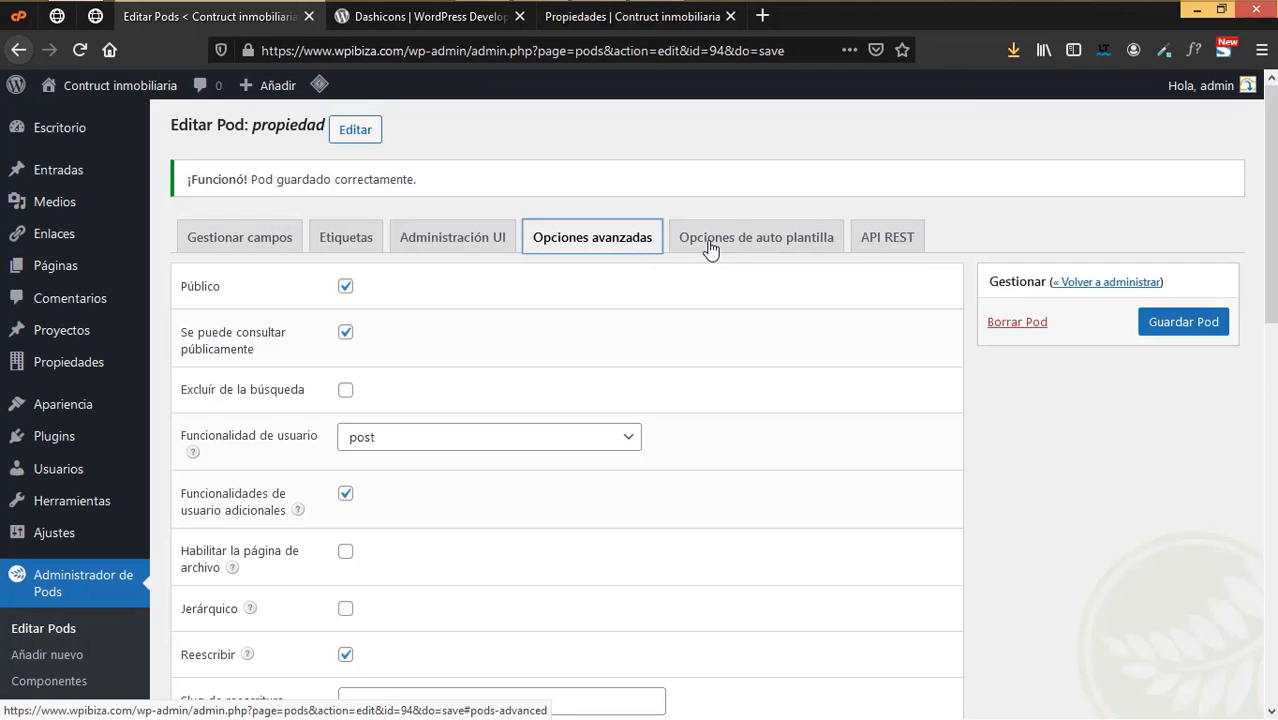
# - Review the auto template and REST API options, then save the propiedad pod again
pyautogui.click(737, 244)
pyautogui.click(882, 240)
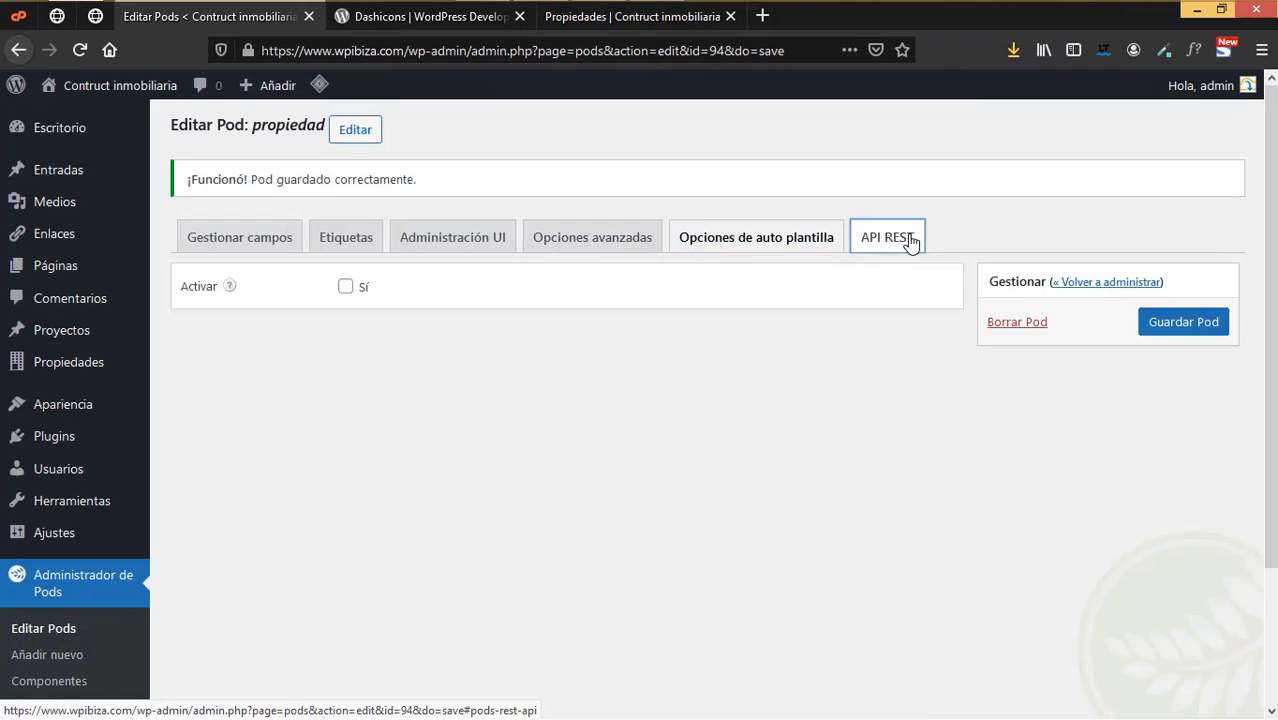
pyautogui.click(1162, 322)
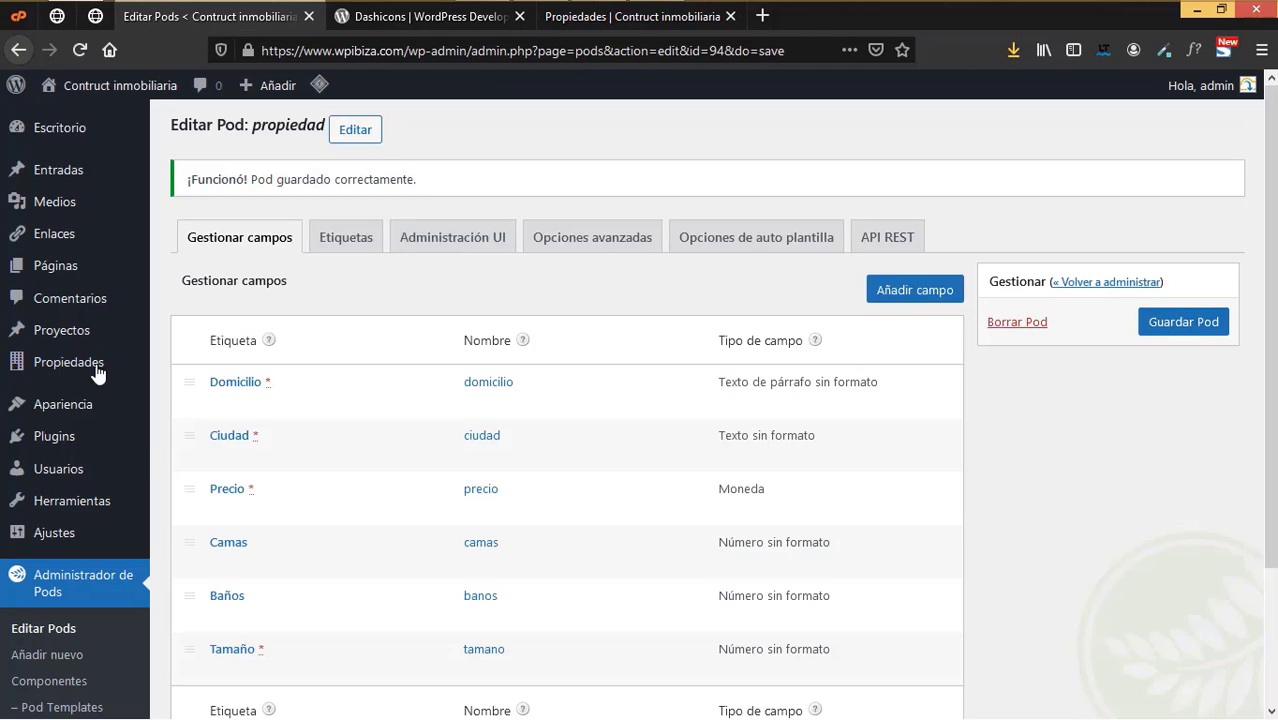
# - Return to the Editar Pods list of all pods
pyautogui.moveTo(97, 373)
pyautogui.scroll(-3, 70, 520)
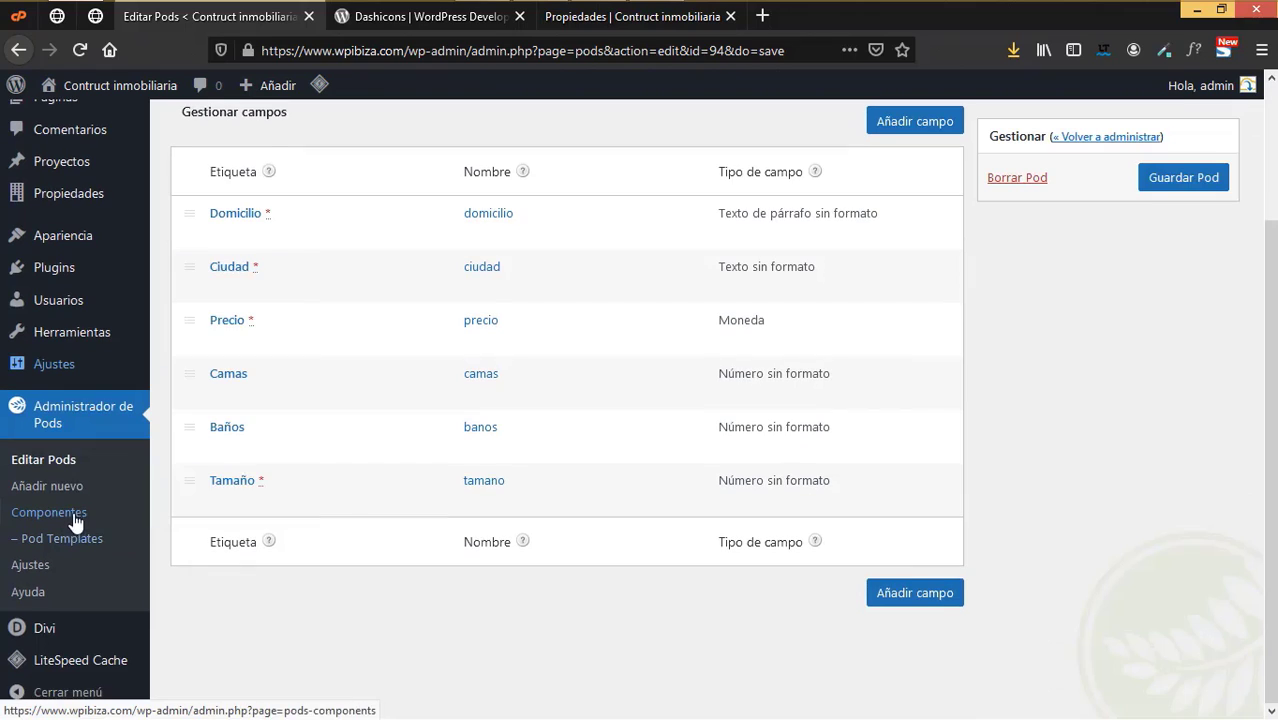
pyautogui.click(62, 462)
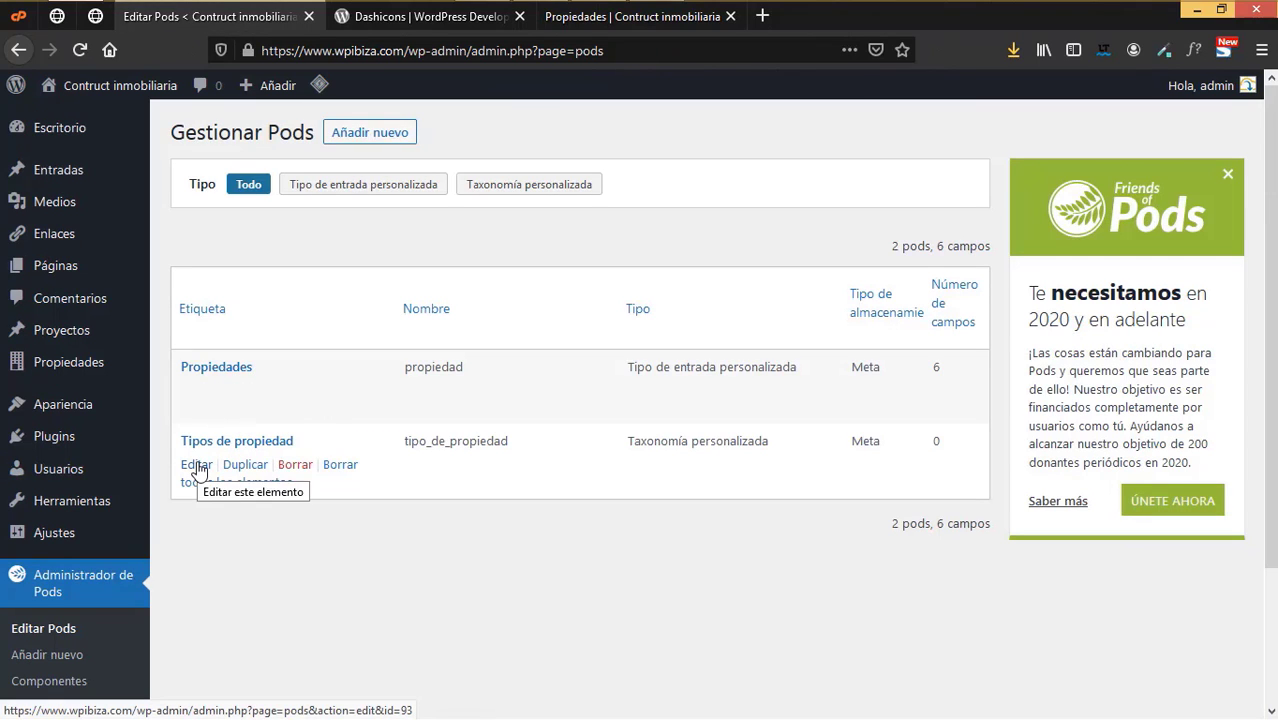
# - Open the Tipos de propiedad taxonomy pod and review its Opciones avanzadas
pyautogui.click(197, 466)
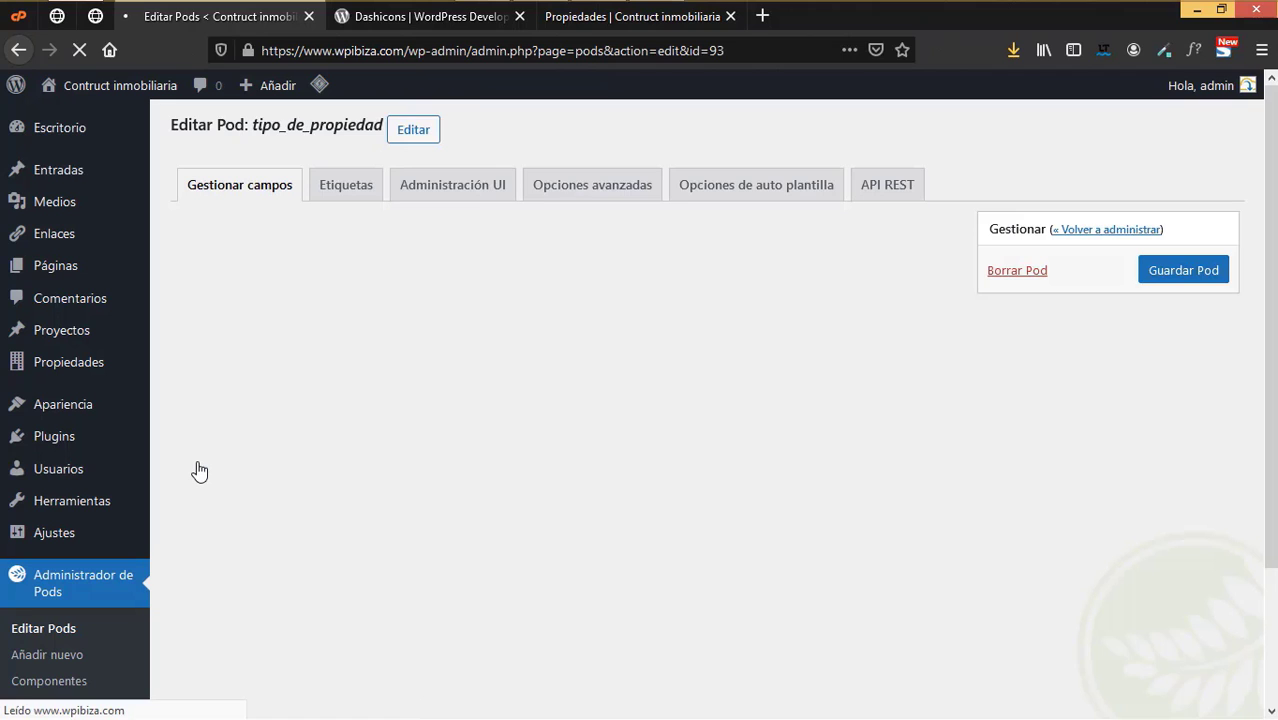
pyautogui.click(543, 195)
pyautogui.scroll(-6, 573, 440)
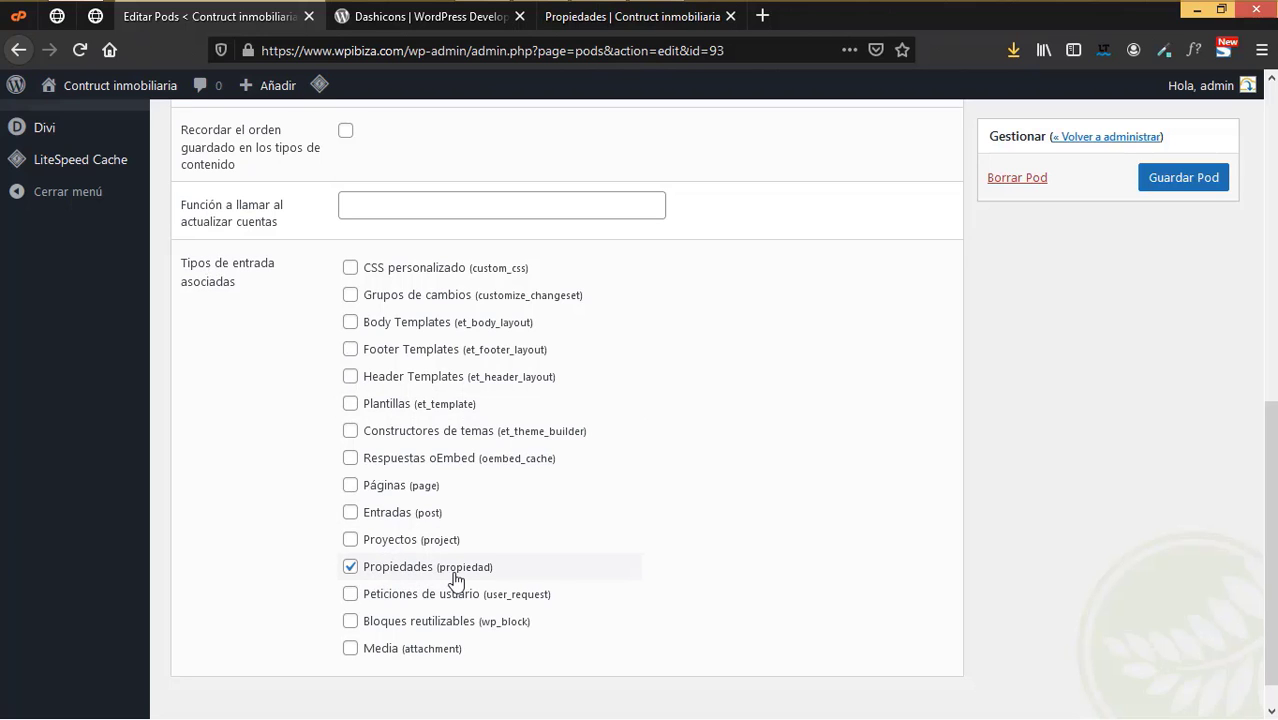
pyautogui.scroll(7, 465, 570)
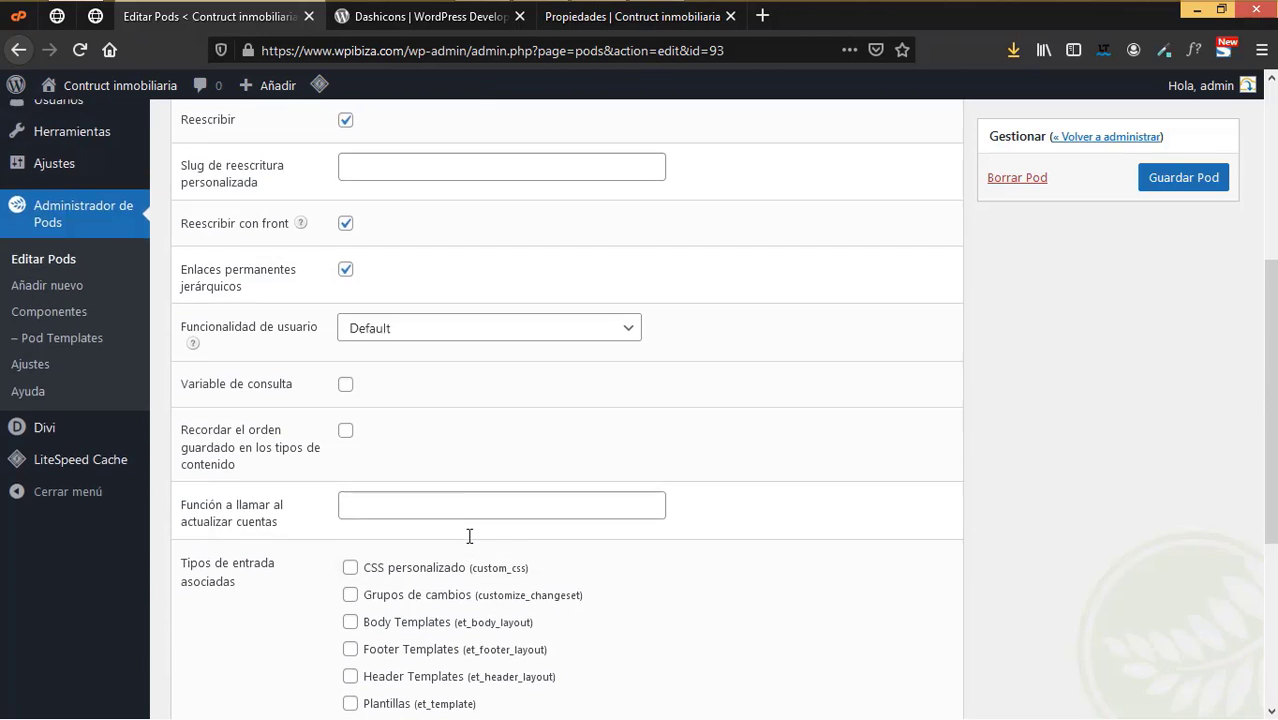
pyautogui.scroll(-3, 70, 510)
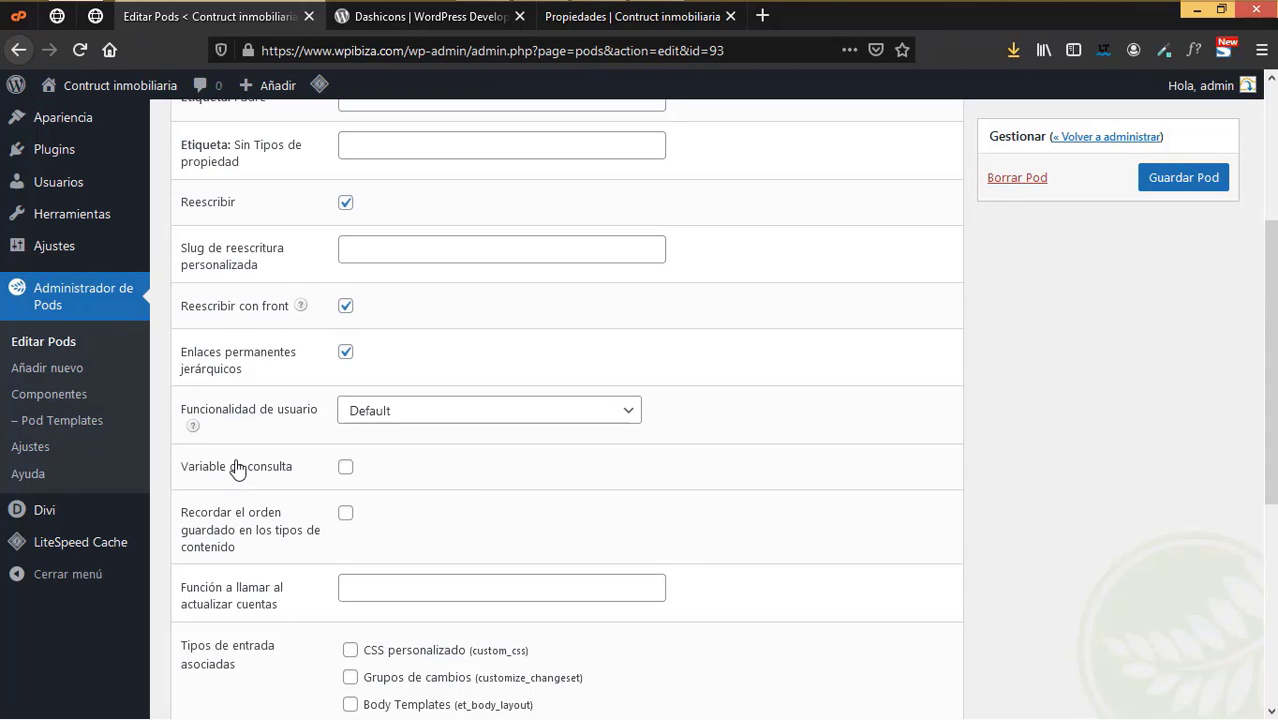
pyautogui.scroll(3, 57, 420)
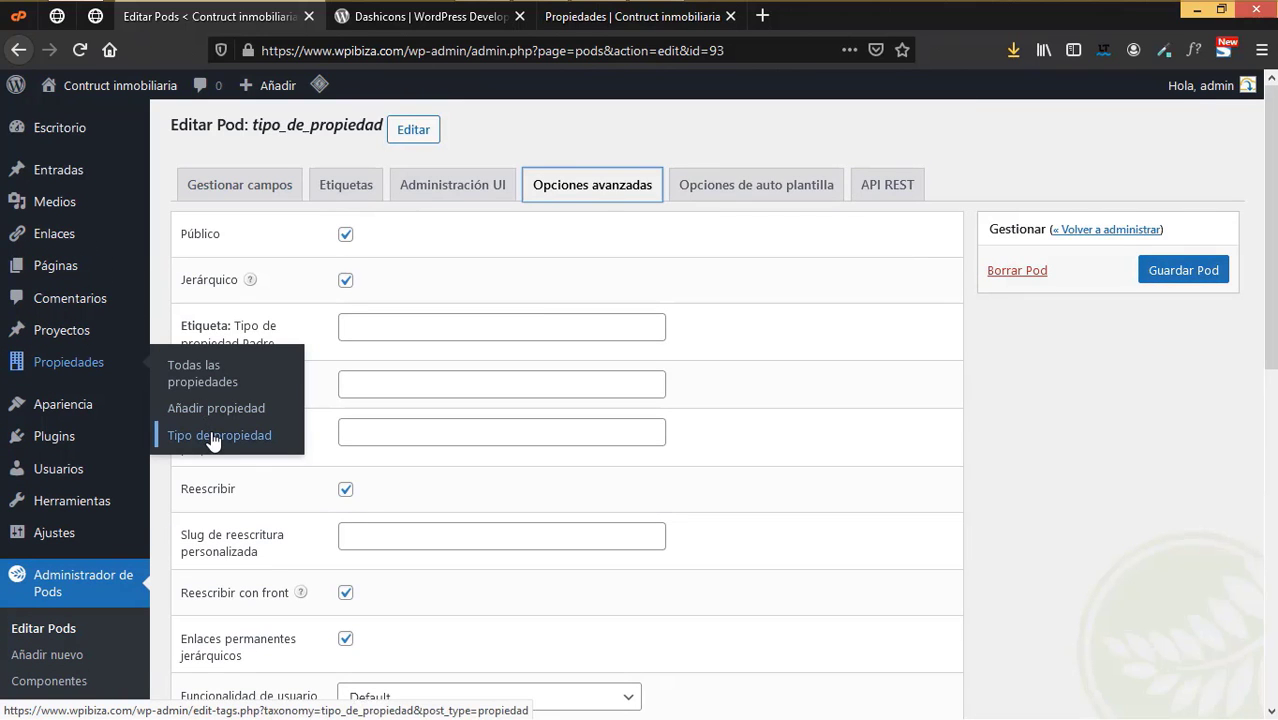
# - Save the Tipos de propiedad pod and open its Tipo de propiedad terms page
pyautogui.click(213, 439)
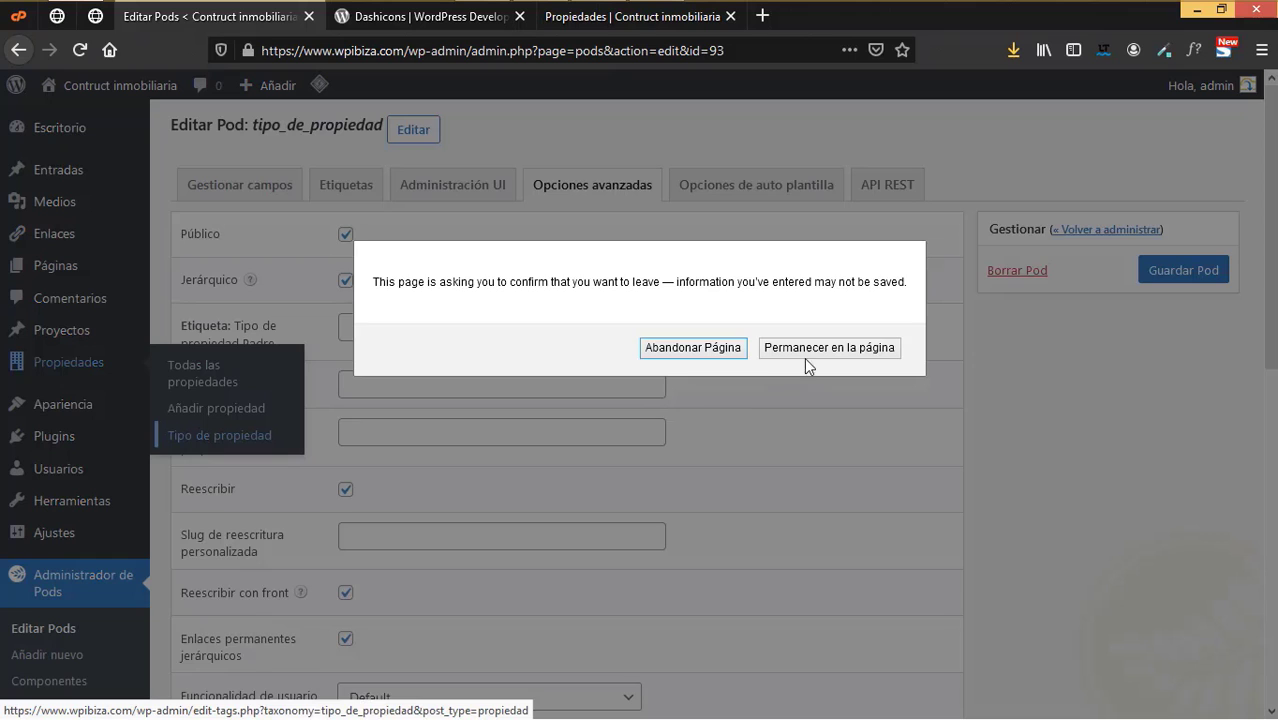
pyautogui.click(804, 357)
pyautogui.click(1171, 277)
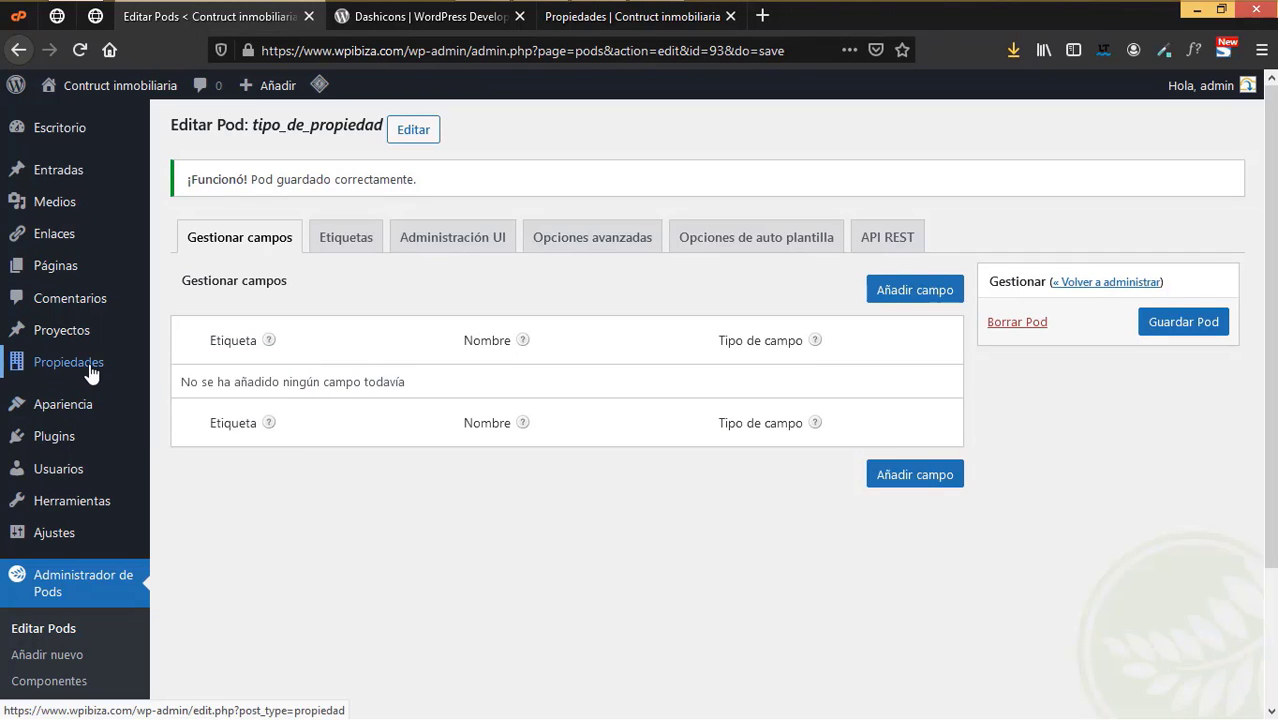
pyautogui.moveTo(68, 362)
pyautogui.click(199, 440)
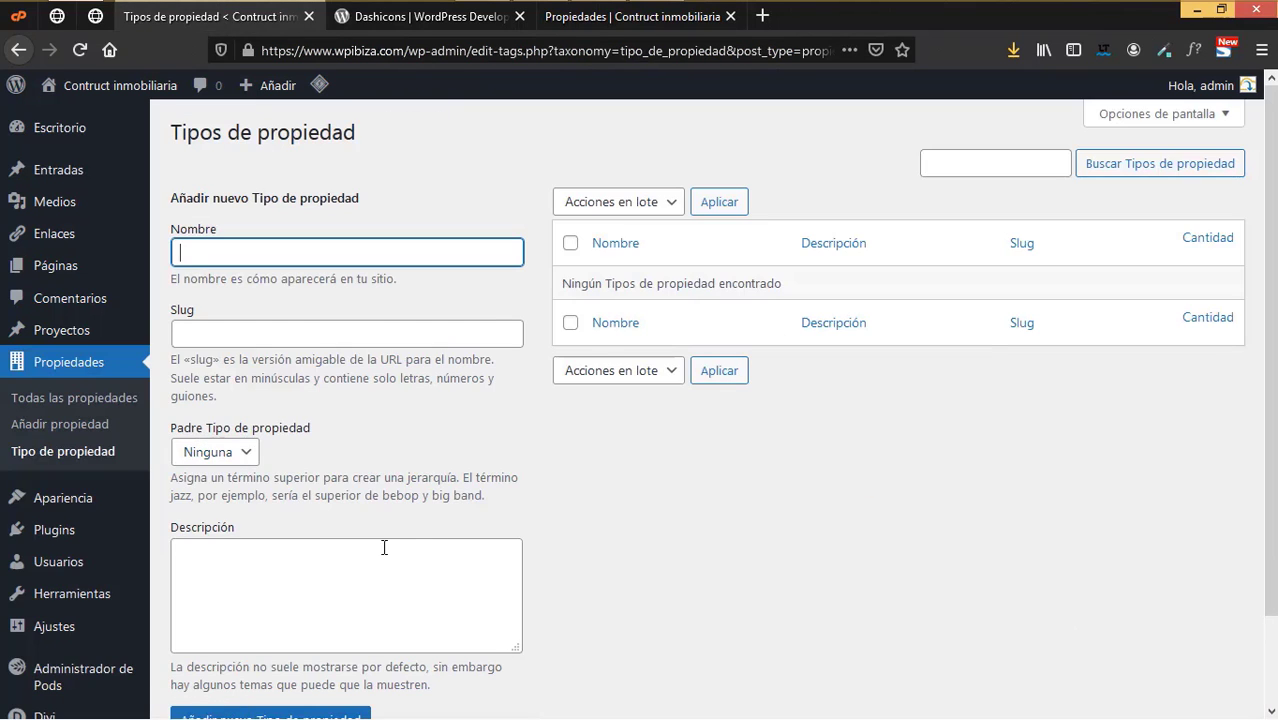
# - Check the live listings, then add Casa para una familia as a property type
pyautogui.click(520, 17)
pyautogui.click(479, 26)
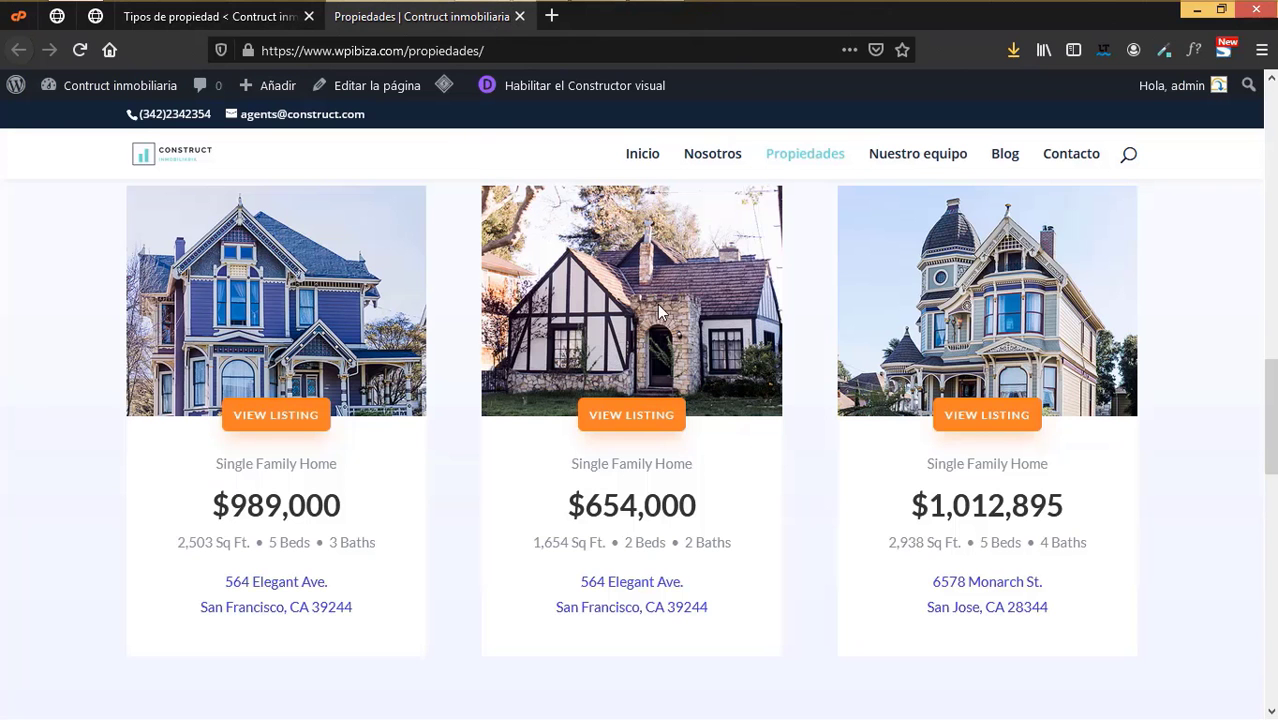
pyautogui.scroll(-5, 842, 457)
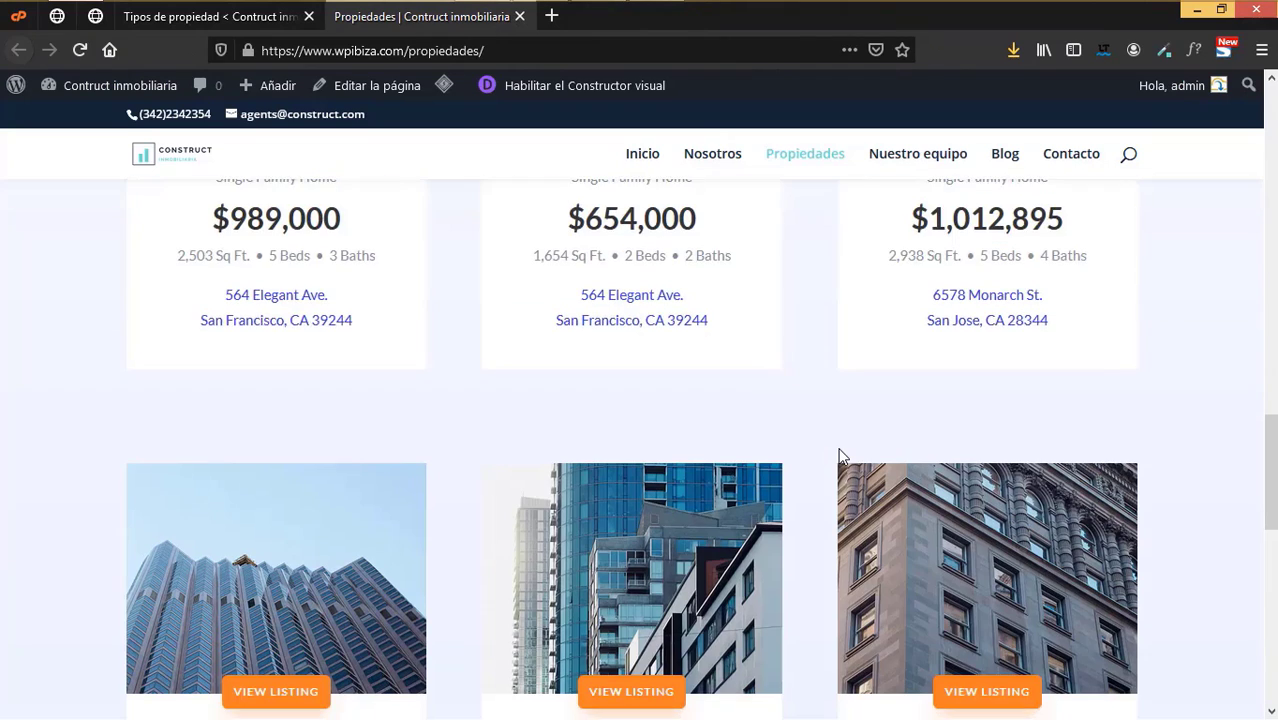
pyautogui.scroll(-1, 842, 457)
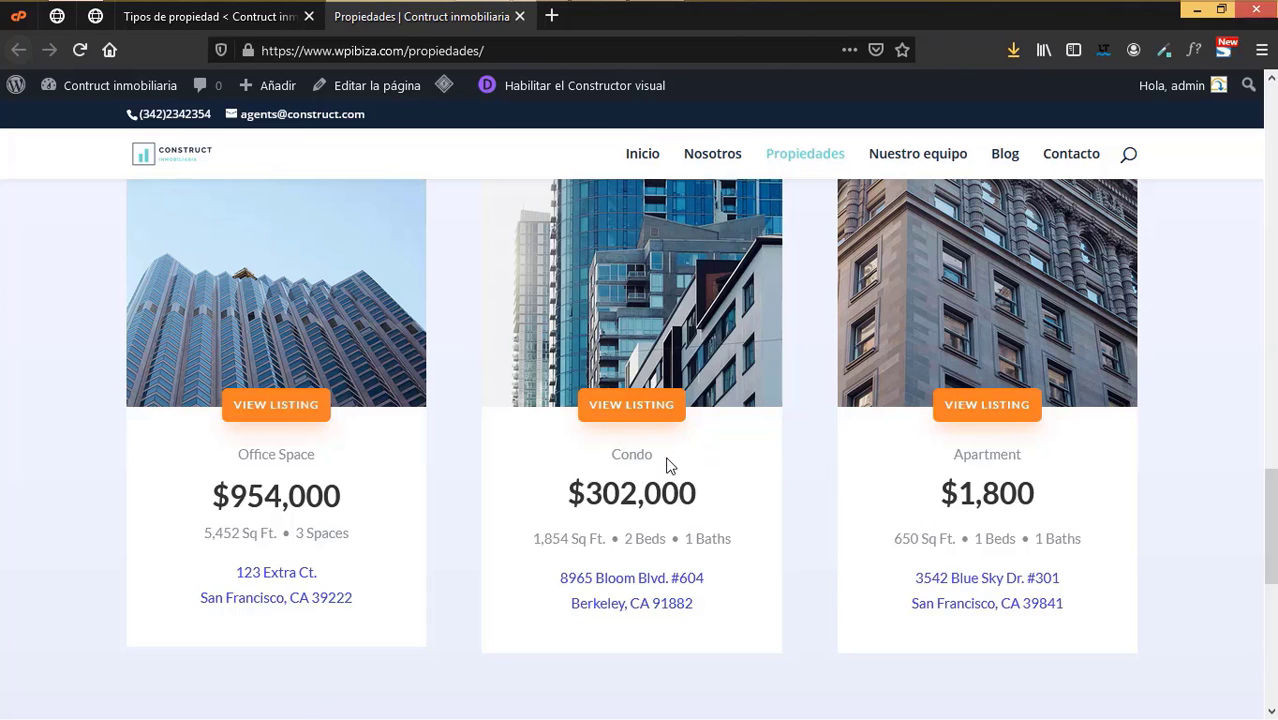
pyautogui.scroll(5, 668, 462)
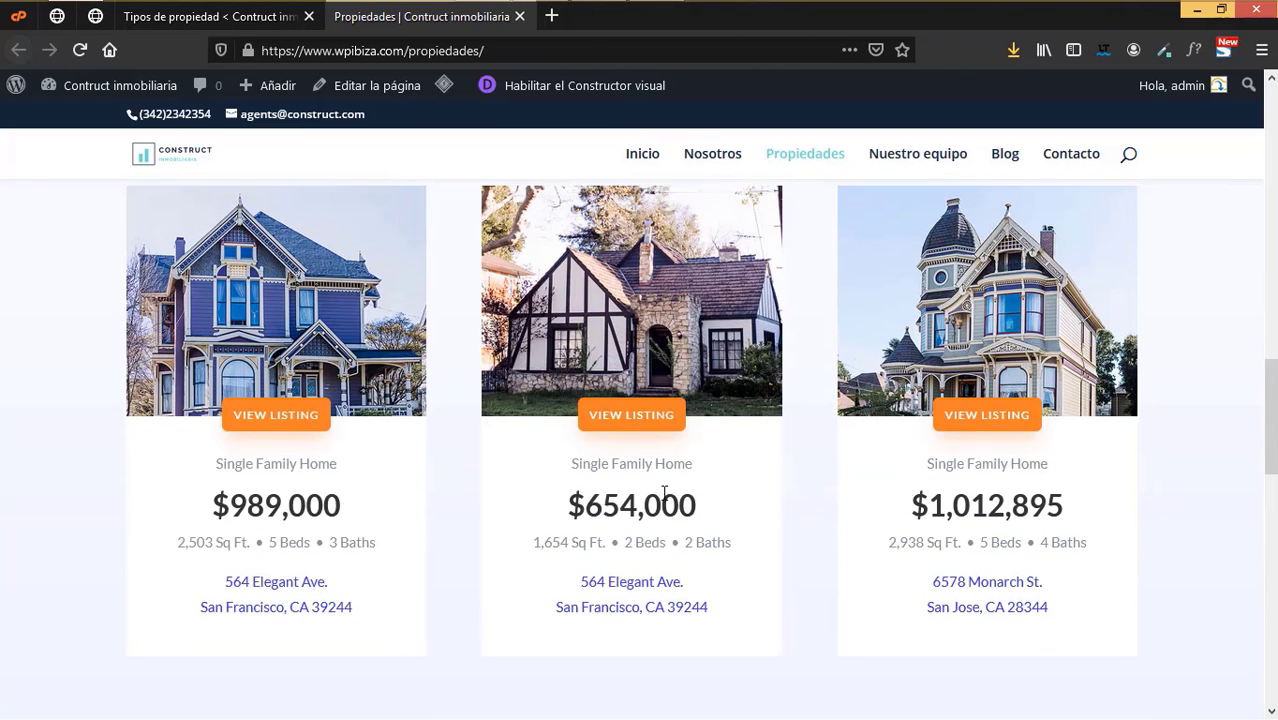
pyautogui.click(248, 22)
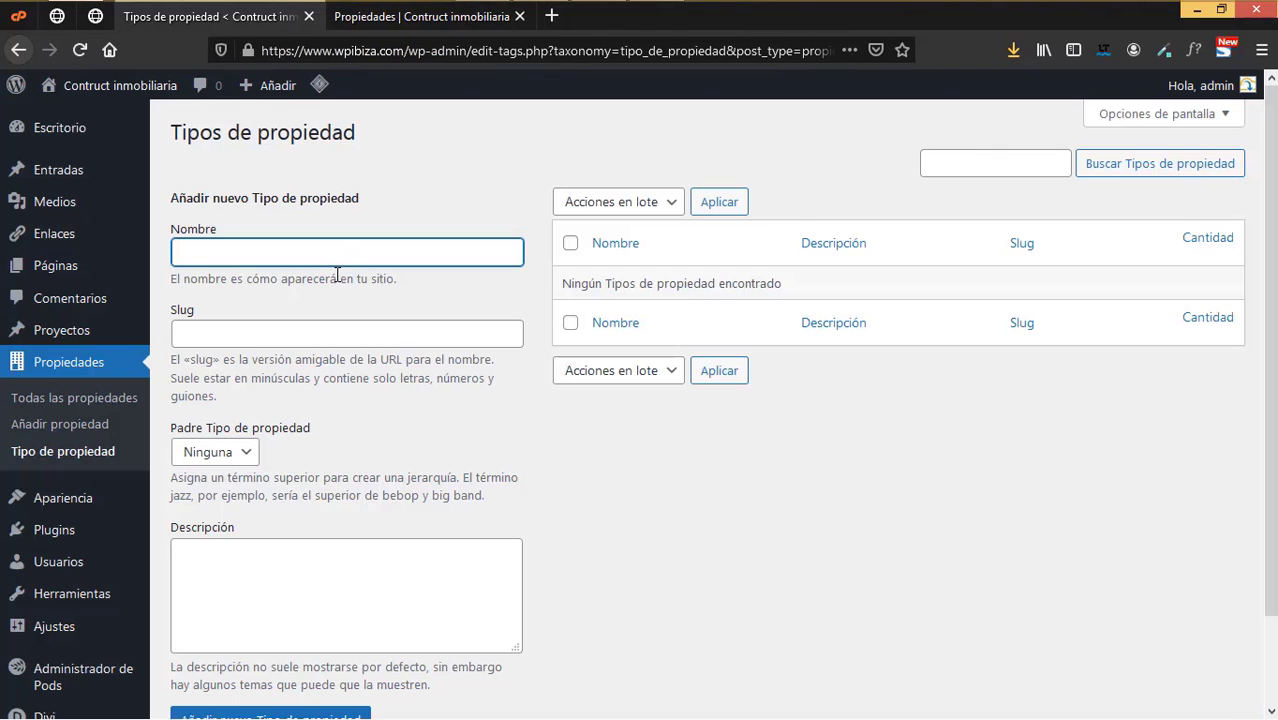
pyautogui.press('Down')
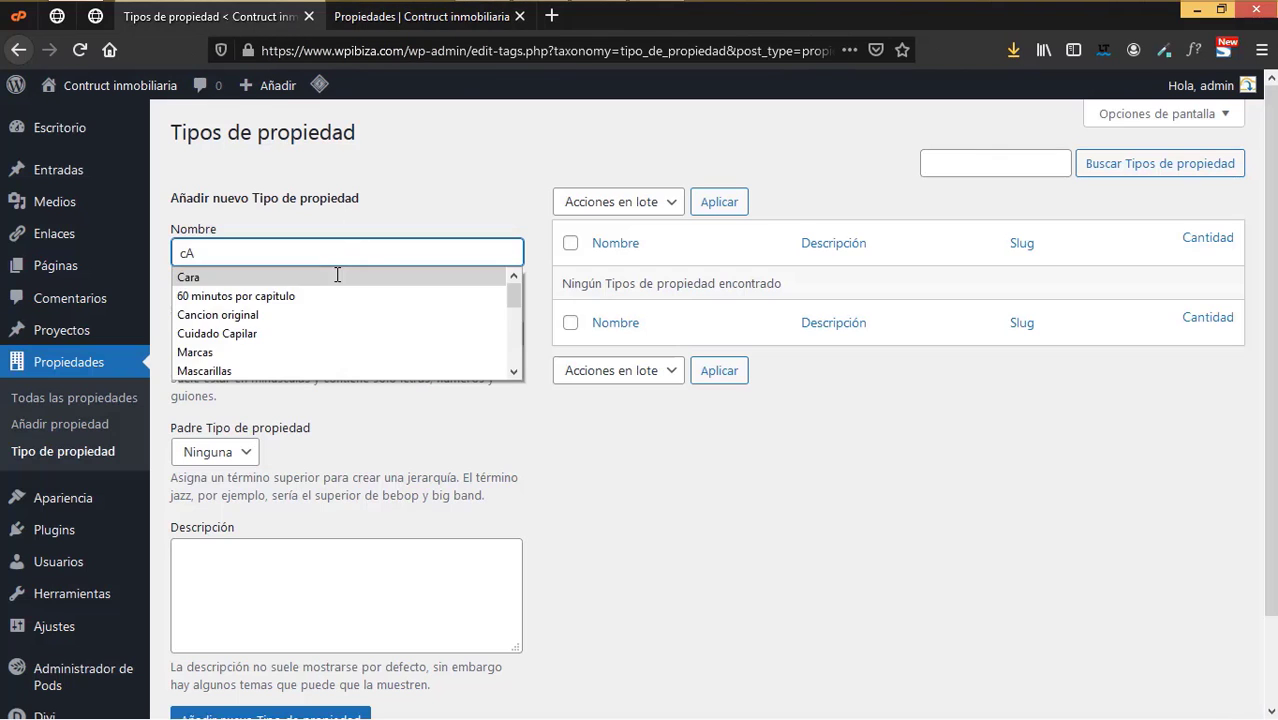
pyautogui.press('Escape')
pyautogui.write('Casa para una familia')
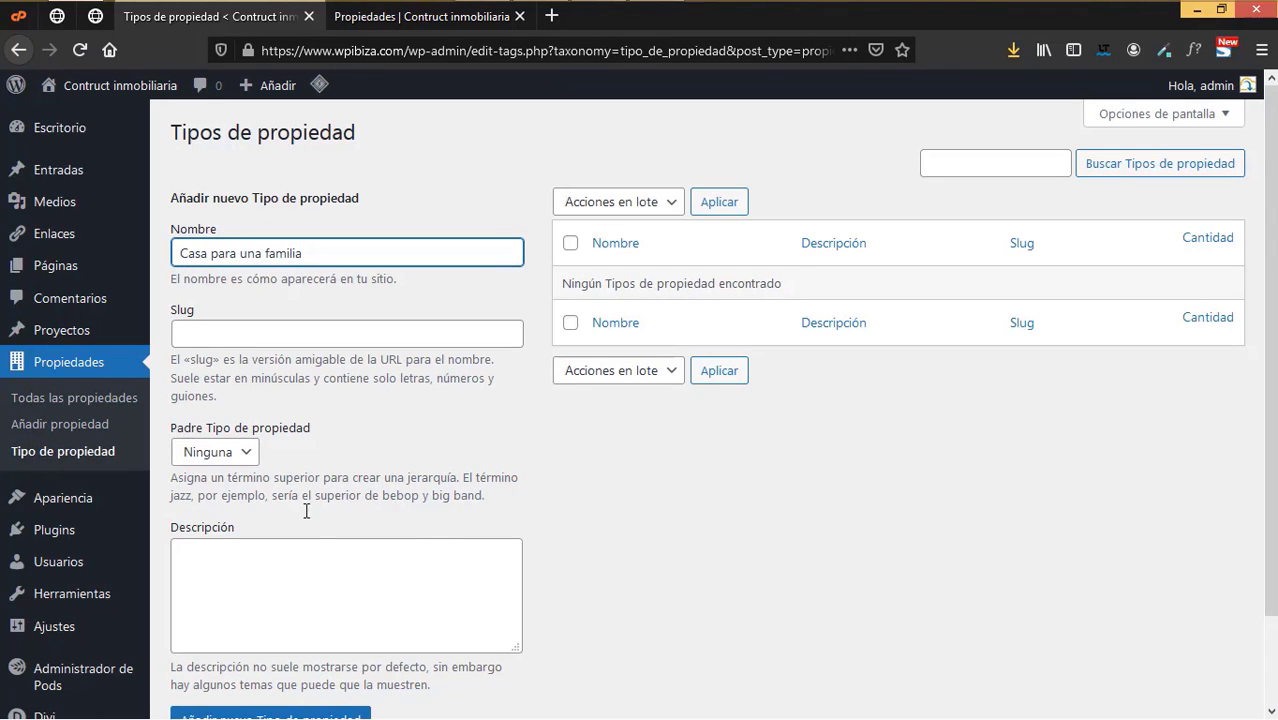
pyautogui.scroll(-2, 306, 511)
pyautogui.click(332, 622)
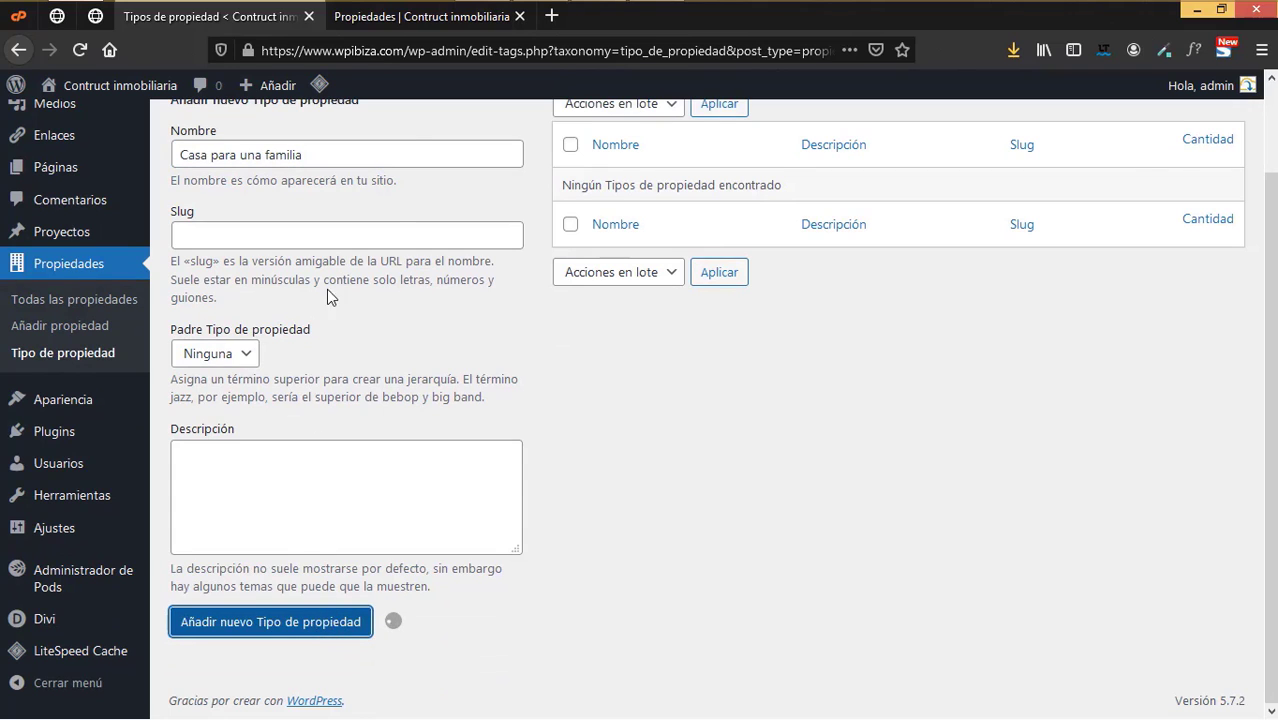
# - Add Oficinas as a new property type
pyautogui.hotkey('ctrl', 'Tab')
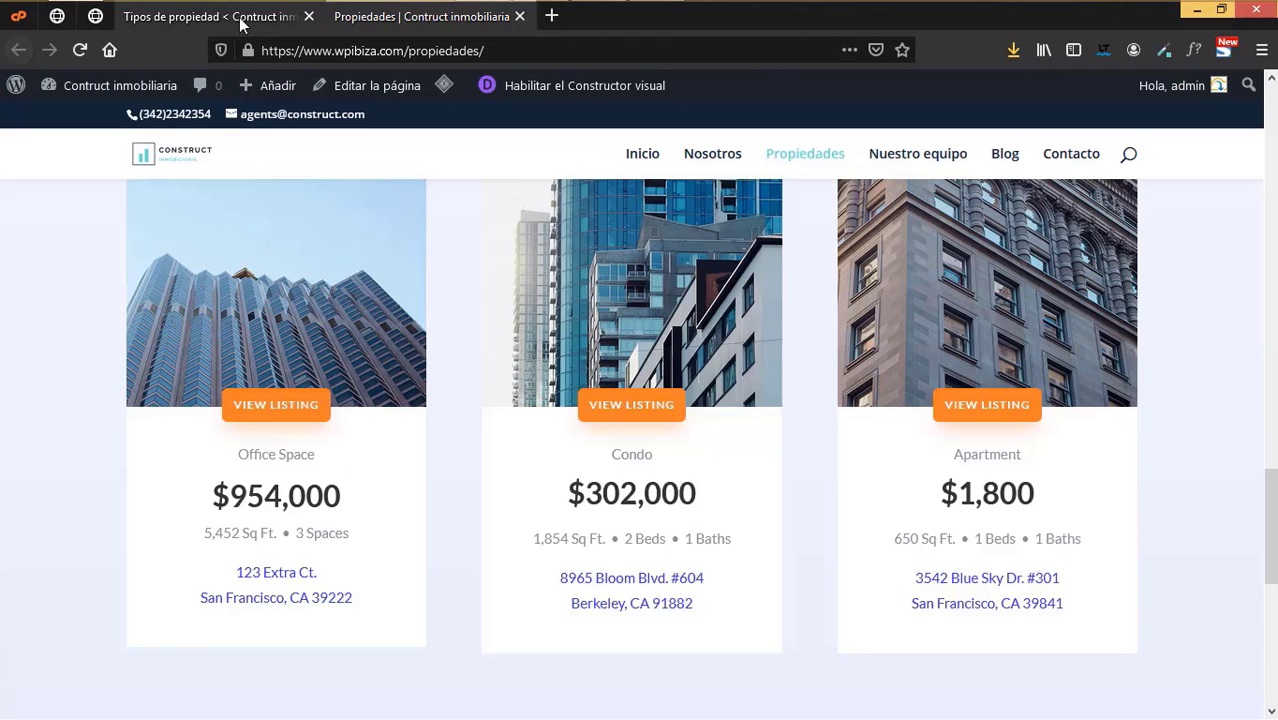
pyautogui.click(240, 24)
pyautogui.scroll(2, 342, 271)
pyautogui.click(214, 251)
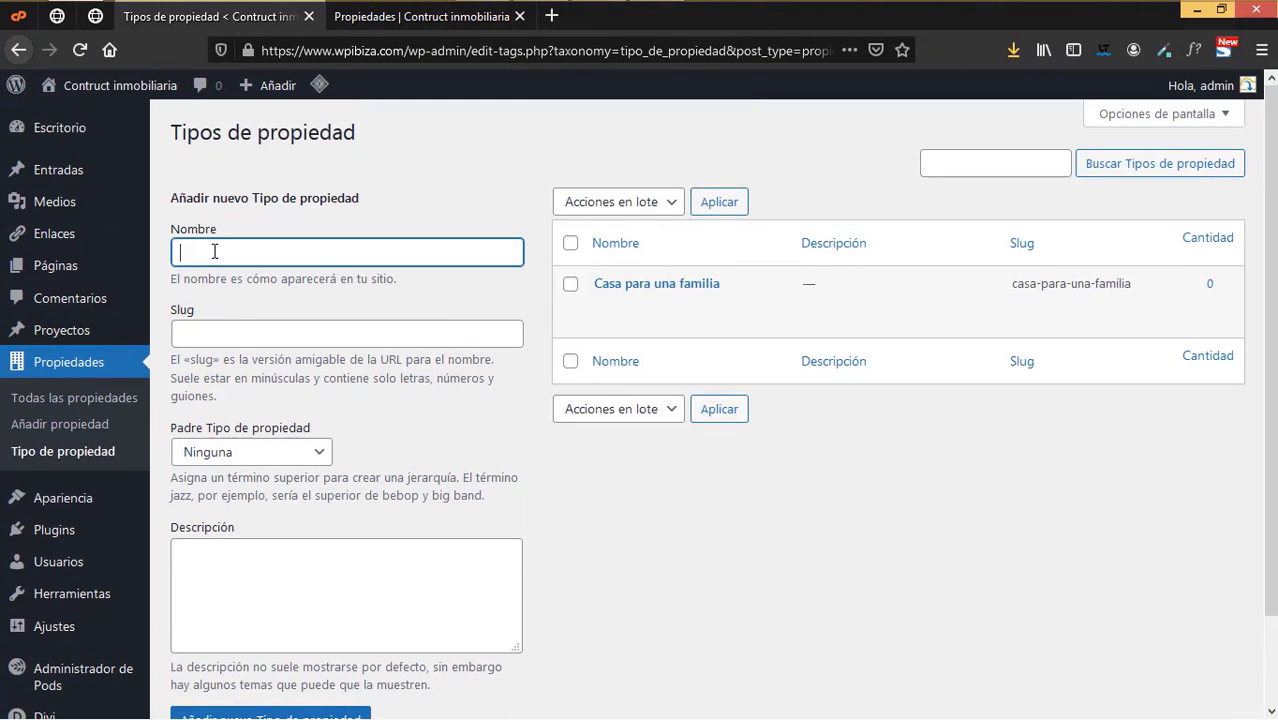
pyautogui.write('Oficinas')
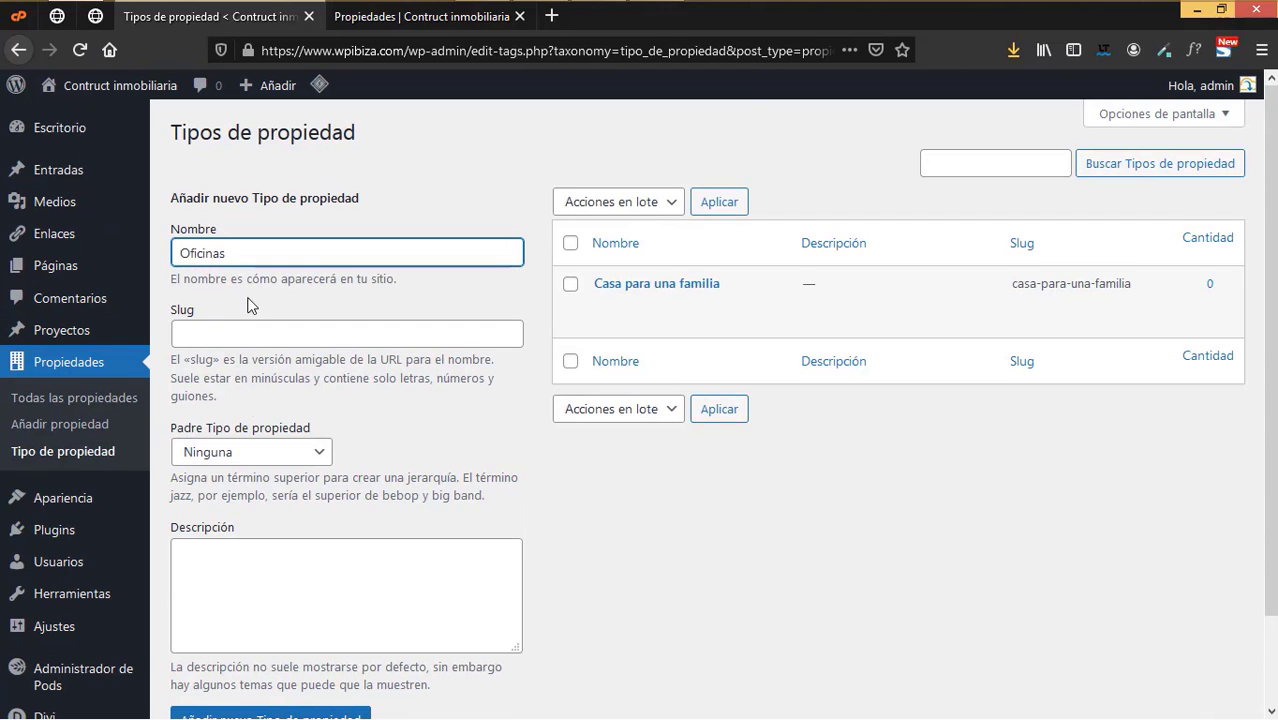
pyautogui.scroll(-2, 252, 400)
pyautogui.click(266, 622)
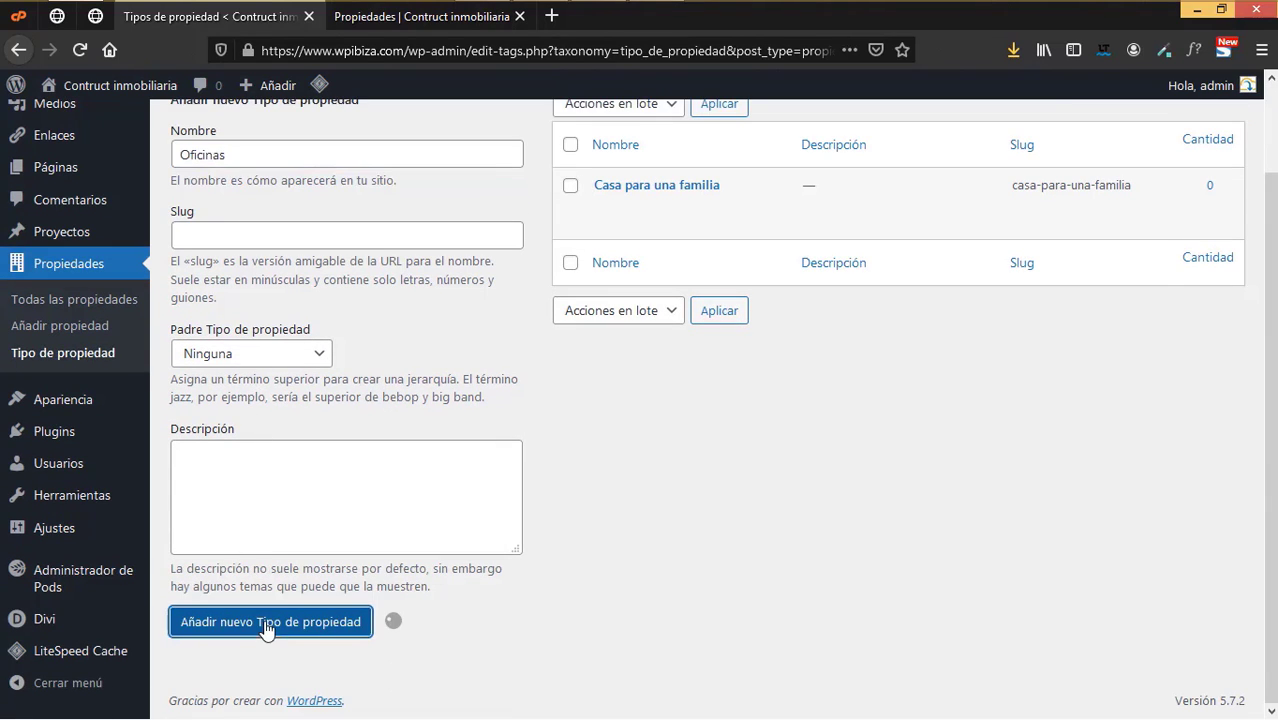
# - Add Apartamentos as a property type, then open Todas las propiedades
pyautogui.hotkey('ctrl', 'Tab')
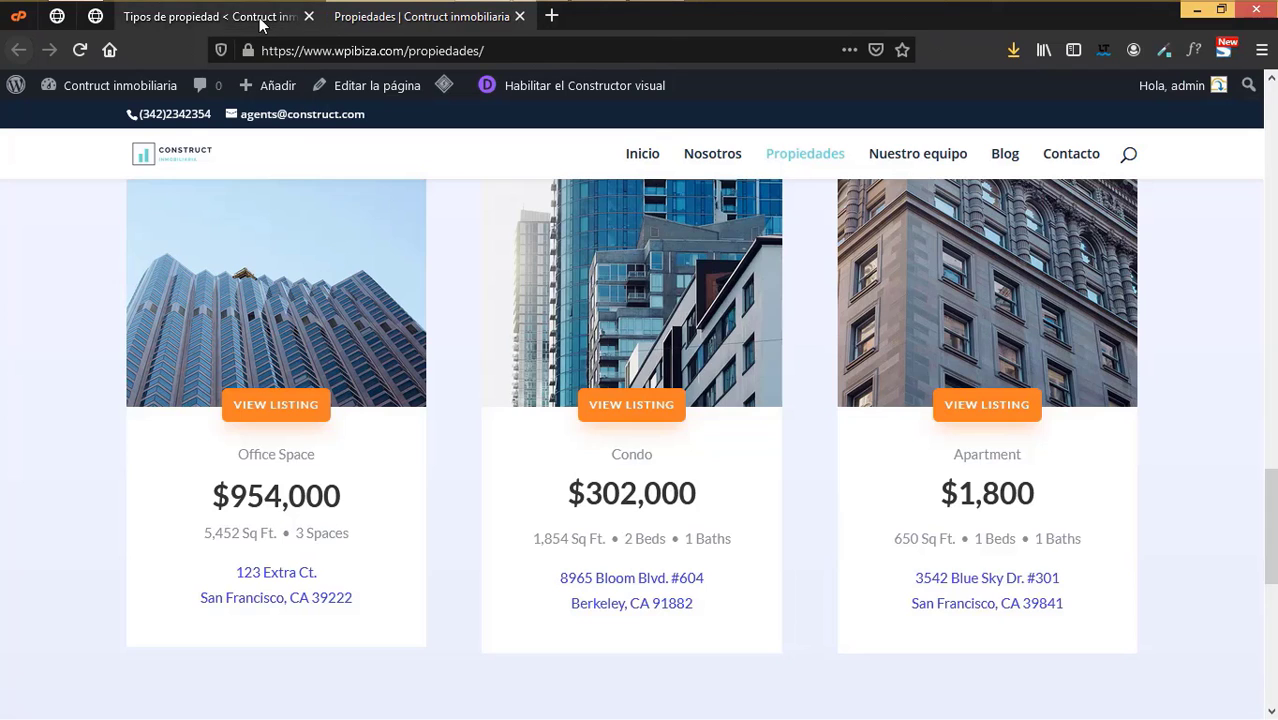
pyautogui.click(280, 16)
pyautogui.hotkey('ctrl', 'Tab')
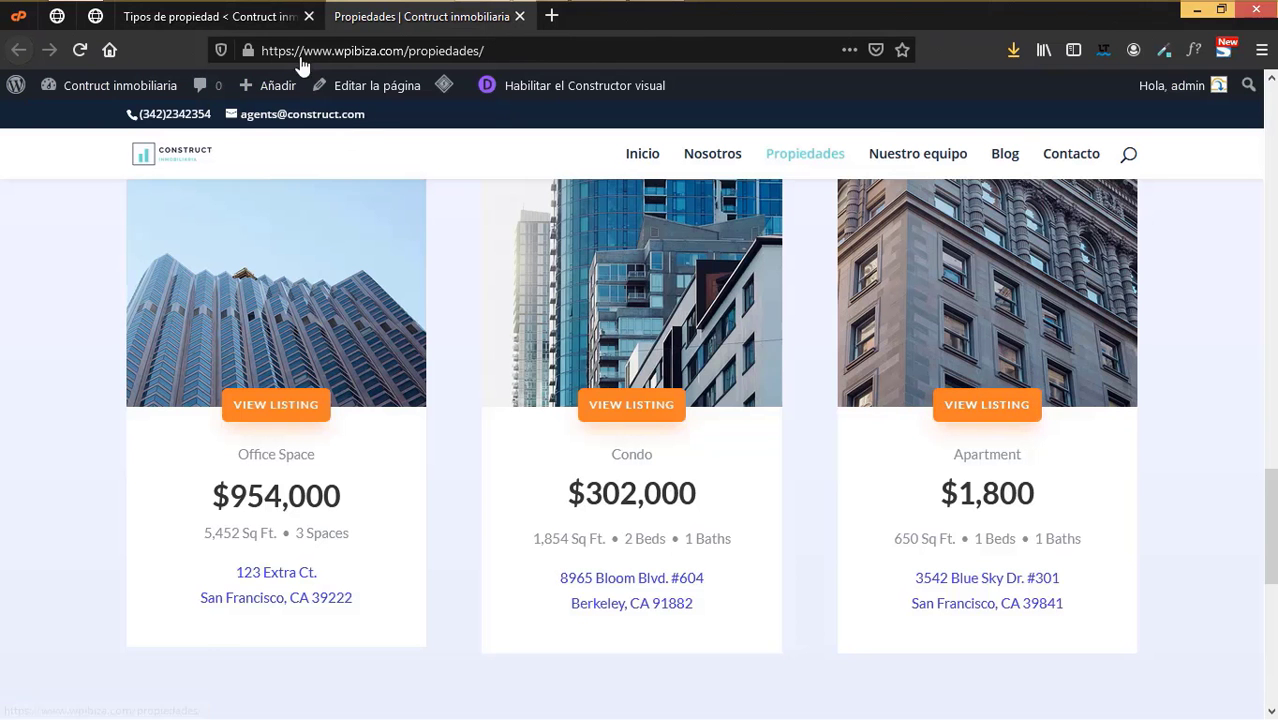
pyautogui.click(288, 16)
pyautogui.click(289, 155)
pyautogui.write('Apartamentos')
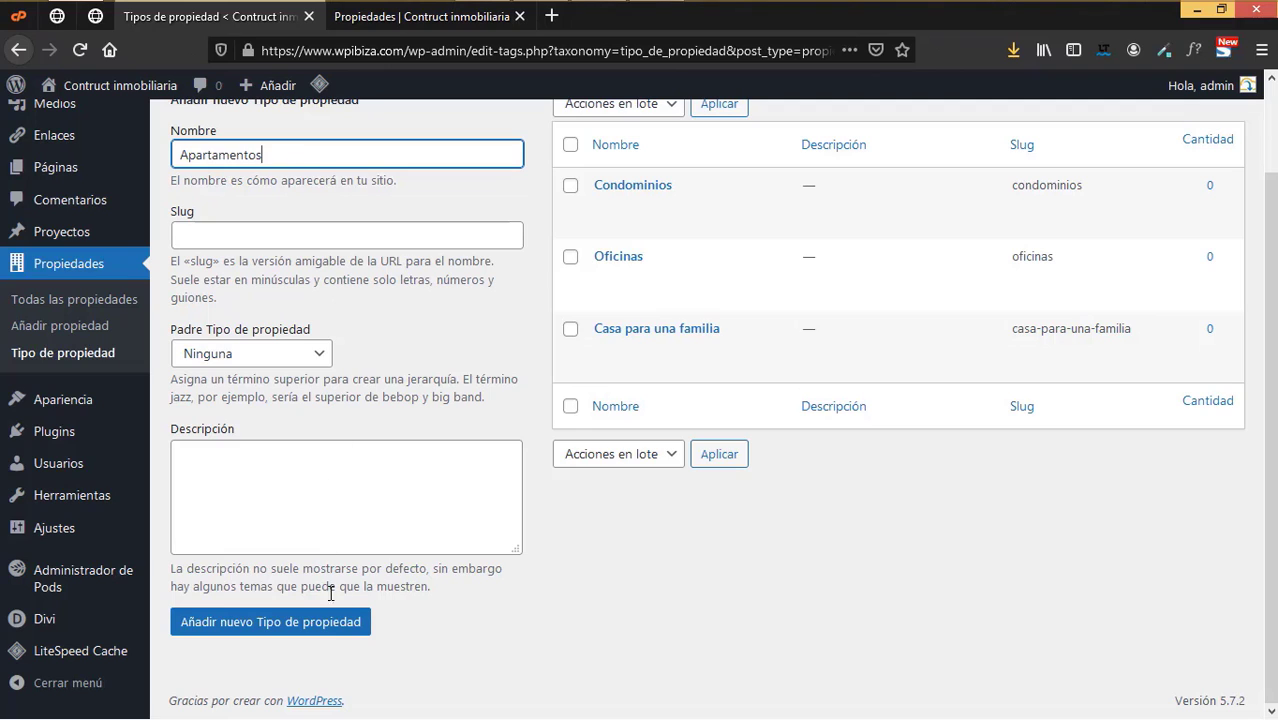
pyautogui.click(335, 624)
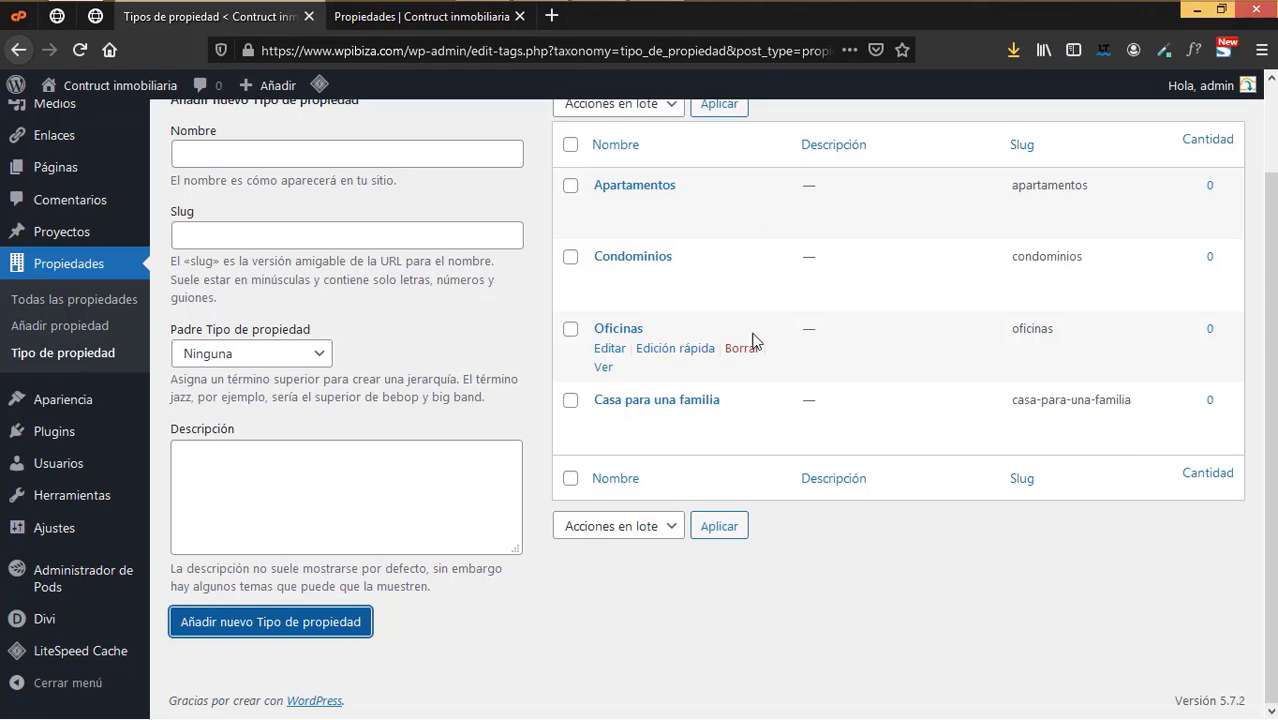
pyautogui.click(86, 306)
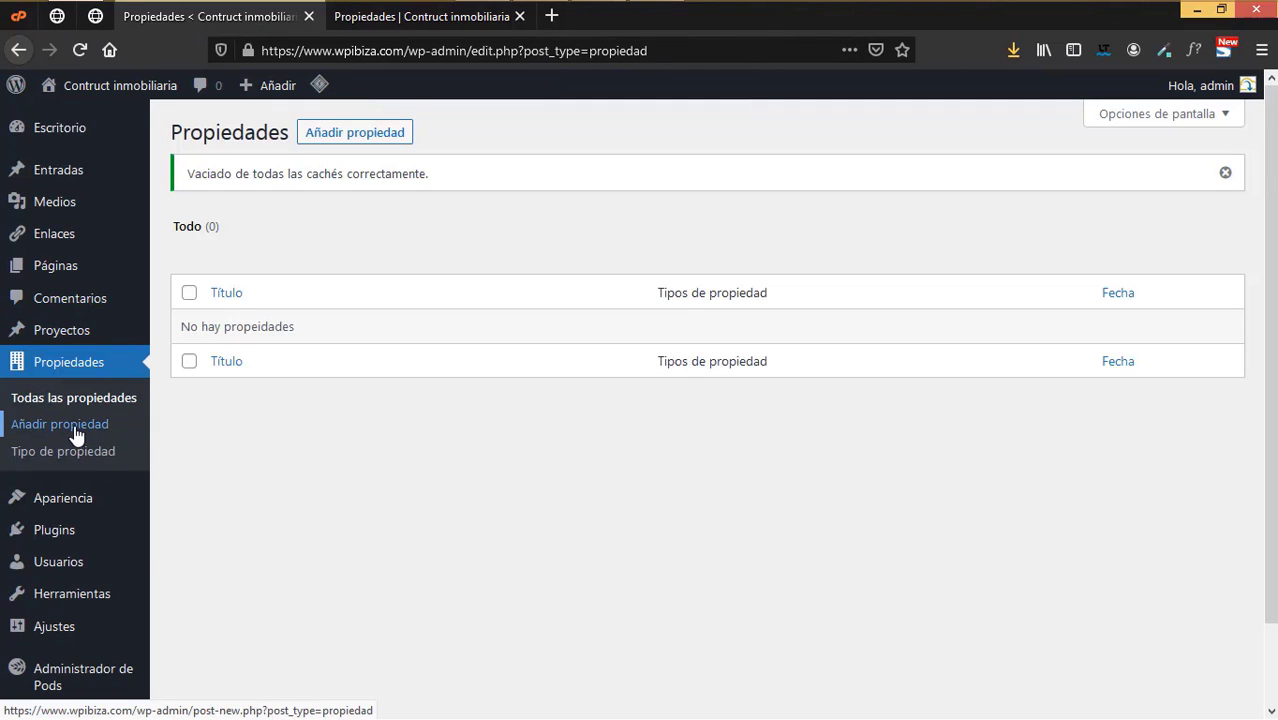
# - Start a new property titled 'Residencia familiar' and place the caret in its body
pyautogui.click(76, 433)
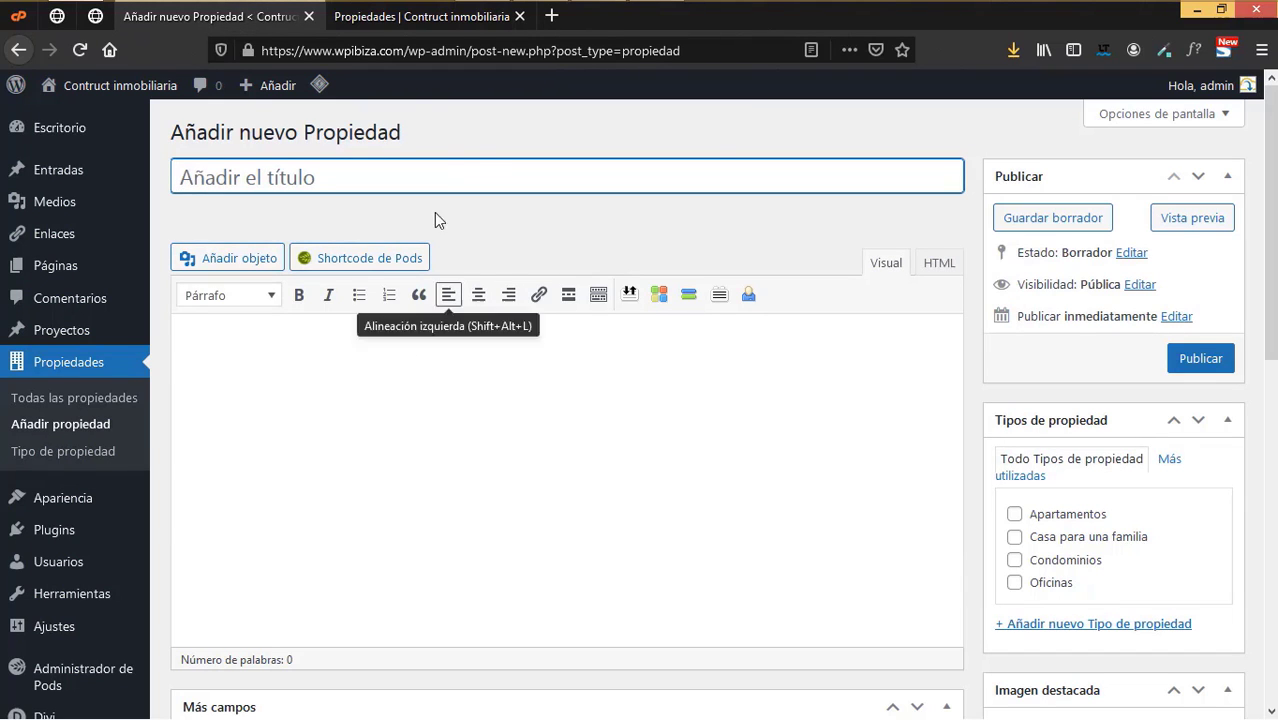
pyautogui.click(469, 26)
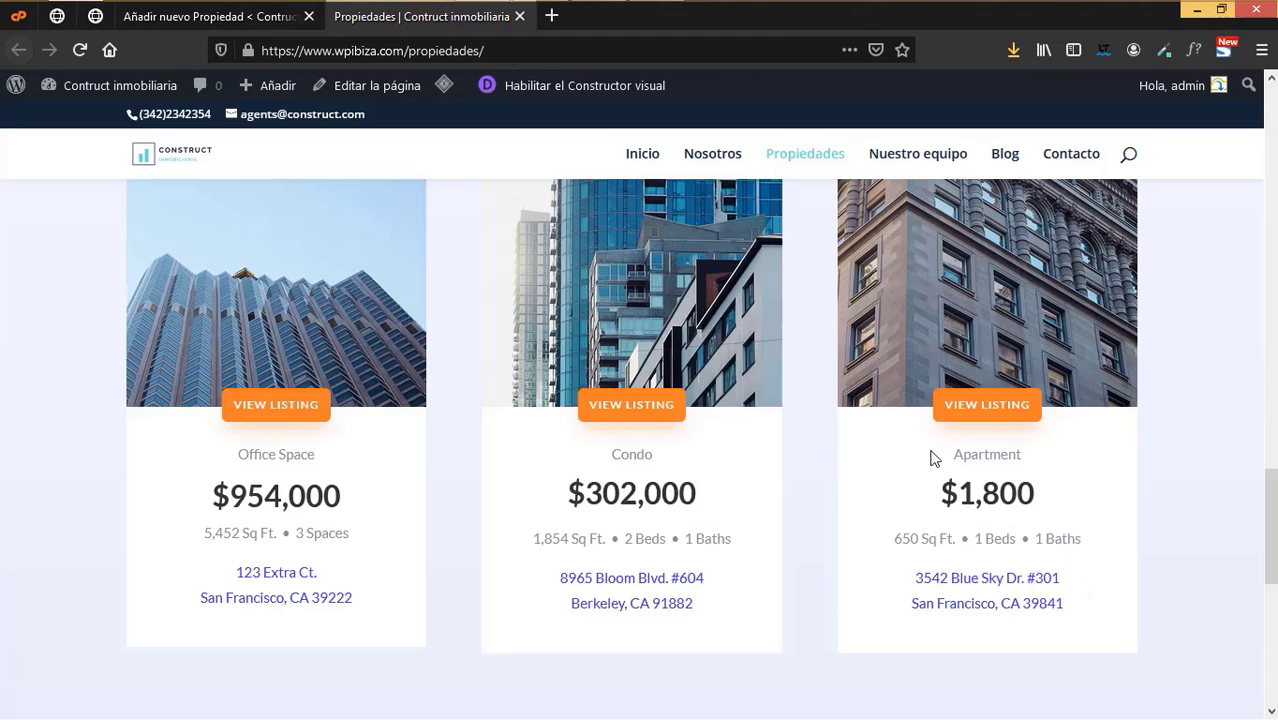
pyautogui.scroll(6, 969, 492)
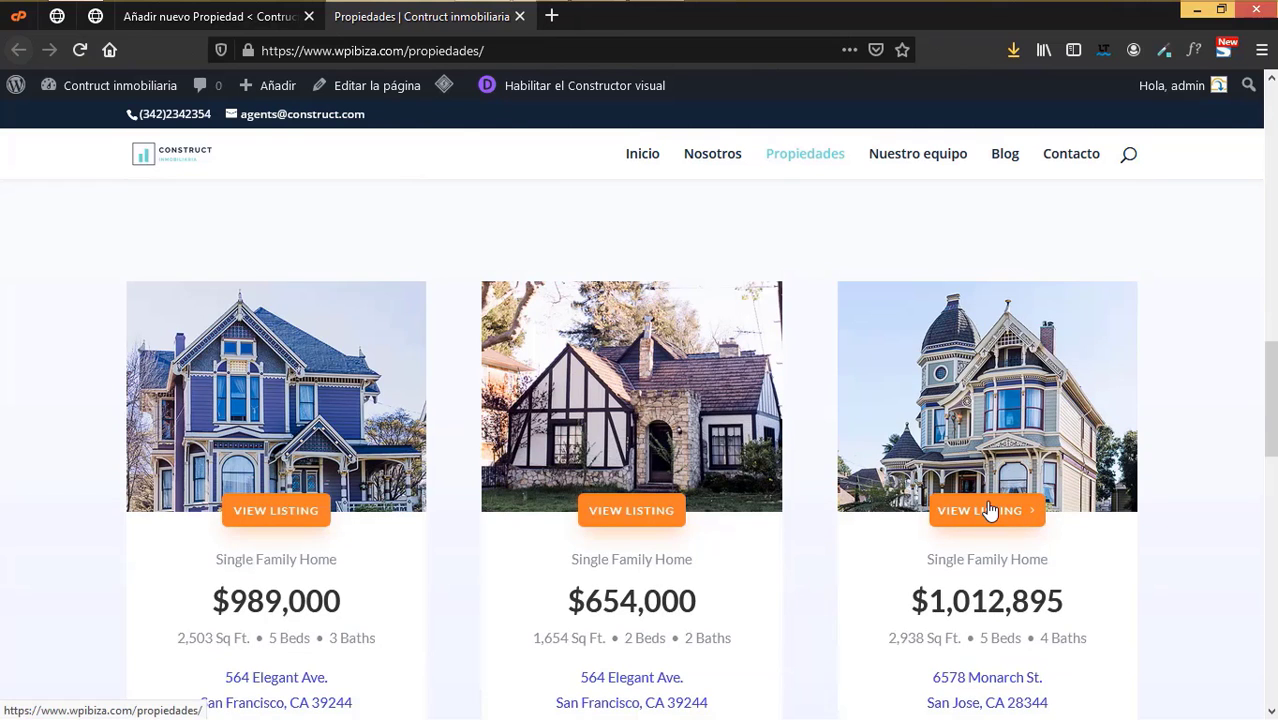
pyautogui.scroll(-2, 988, 511)
pyautogui.click(210, 16)
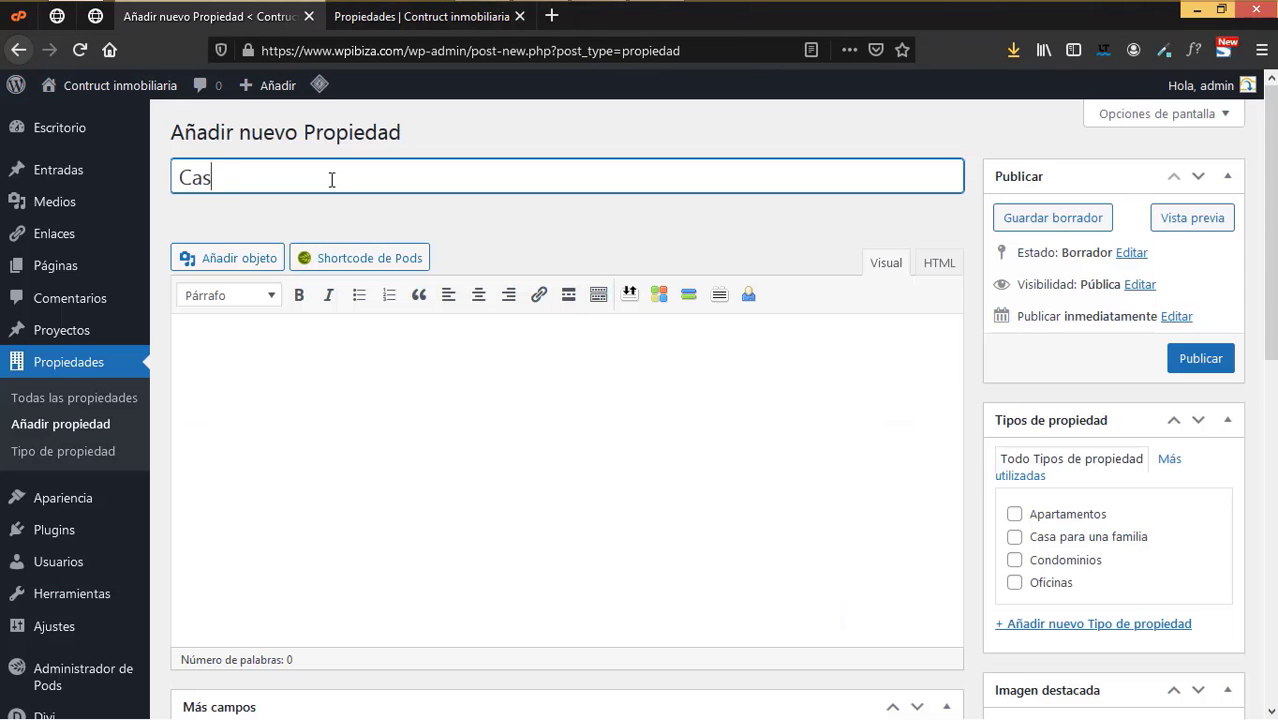
pyautogui.press('BackSpace')
pyautogui.press('BackSpace')
pyautogui.press('BackSpace')
pyautogui.write('Residencia familiar')
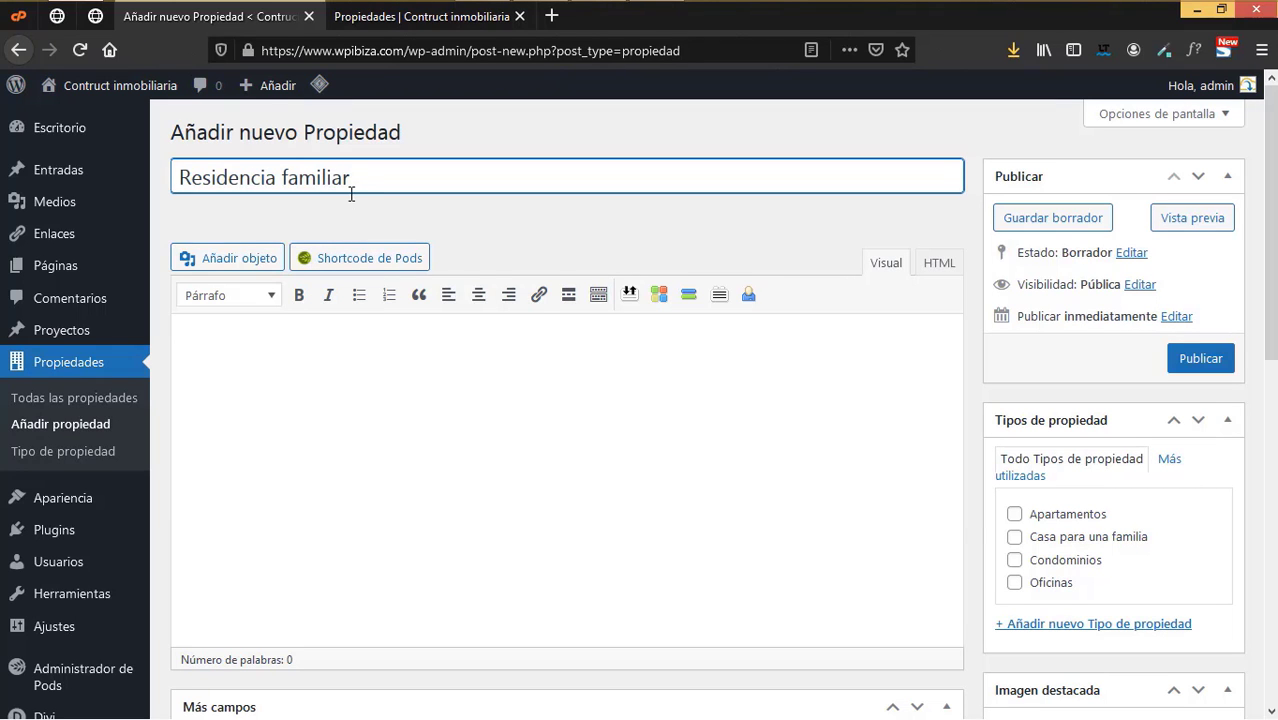
pyautogui.click(453, 23)
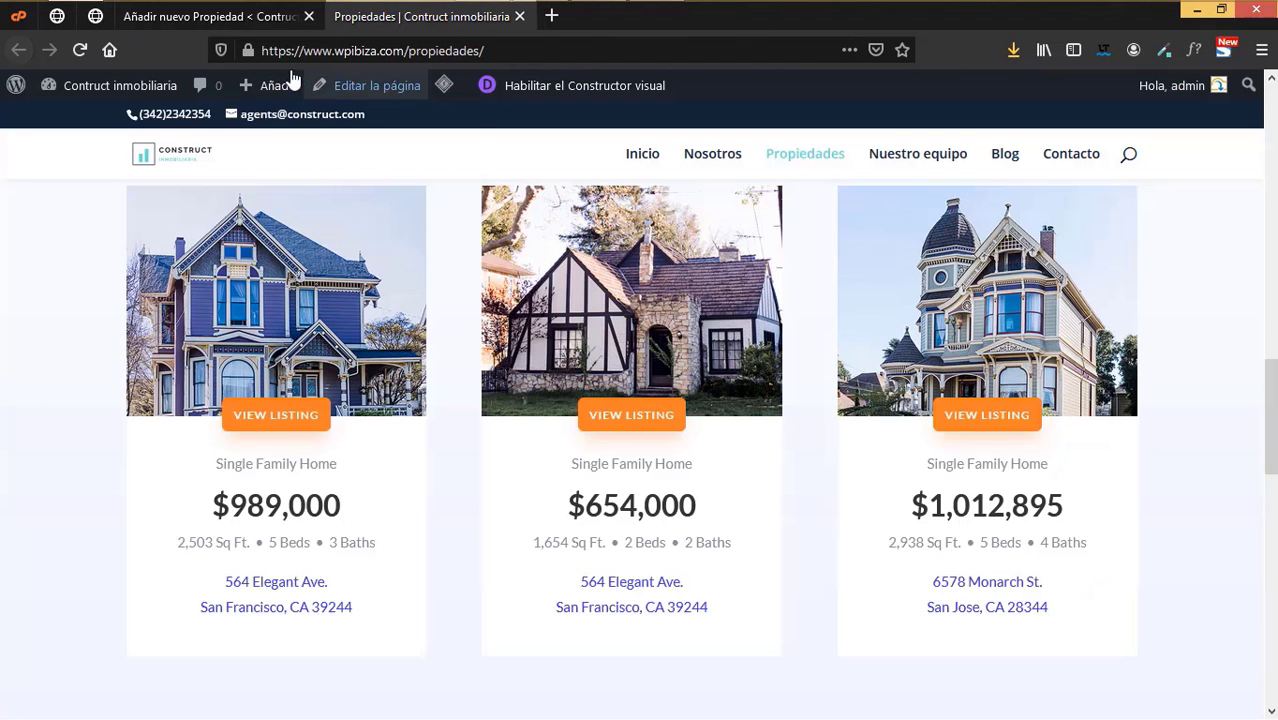
pyautogui.click(265, 24)
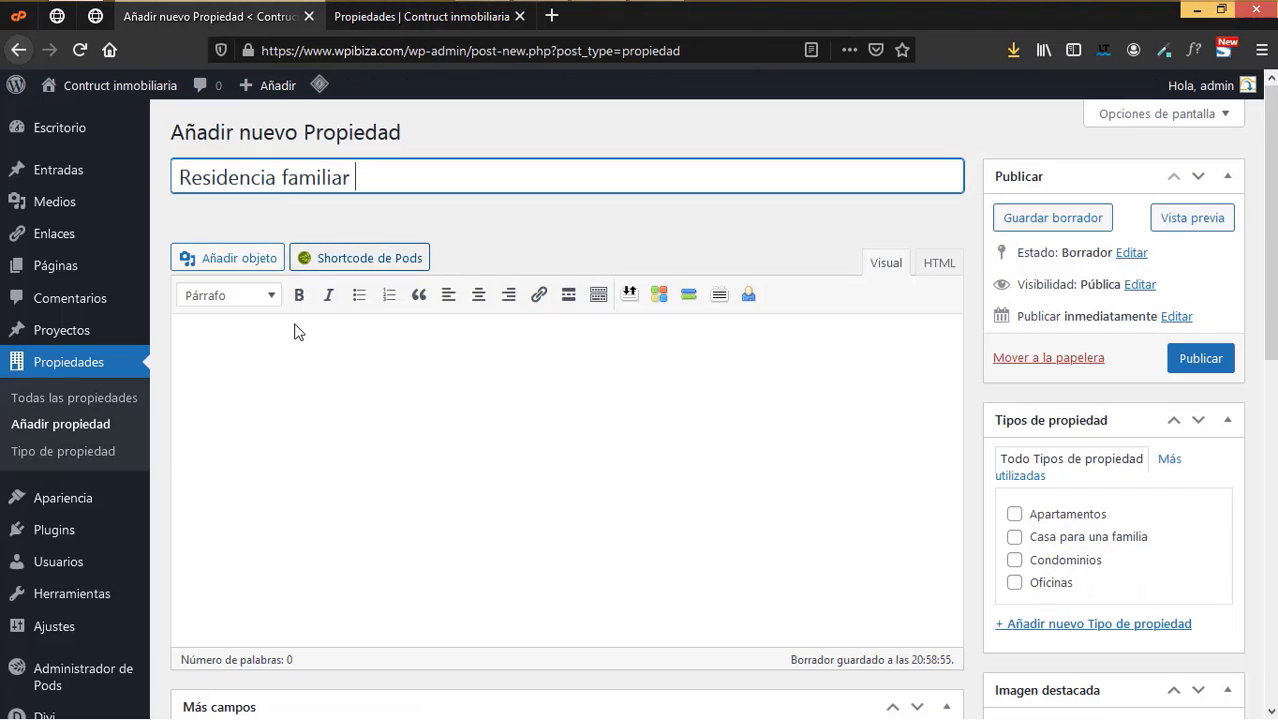
pyautogui.click(302, 362)
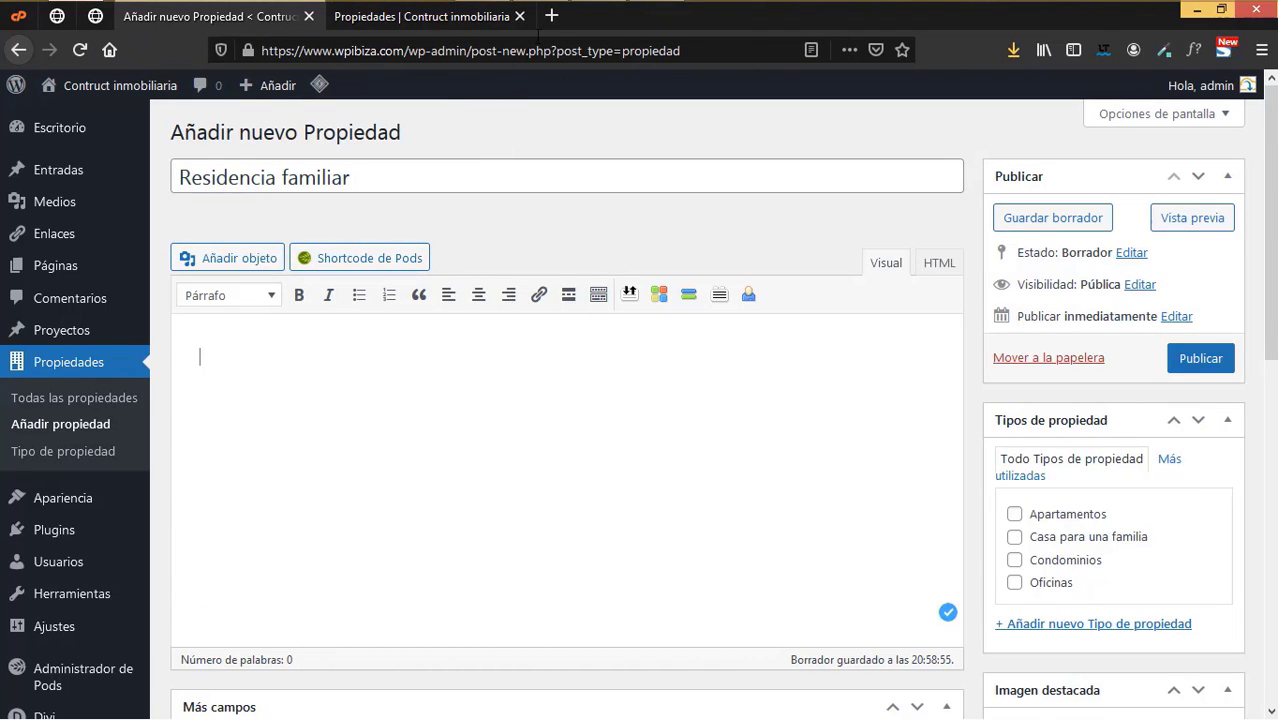
# - Search Google for 'lorep ipsum' in a new tab
pyautogui.hotkey('ctrl', 't')
pyautogui.write('lorep ipsum')
pyautogui.press('Return')
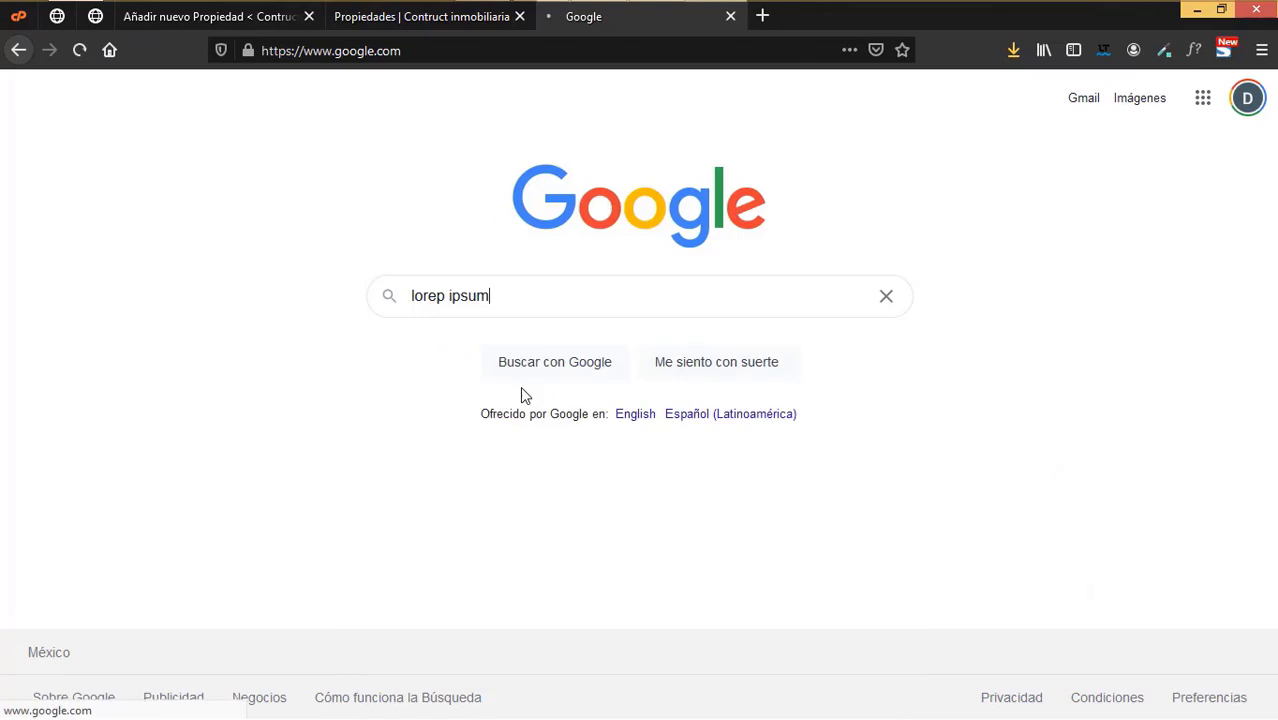
# - Generate 3 Lorem Ipsum paragraphs on lipsum.com and copy the first two
pyautogui.click(453, 358)
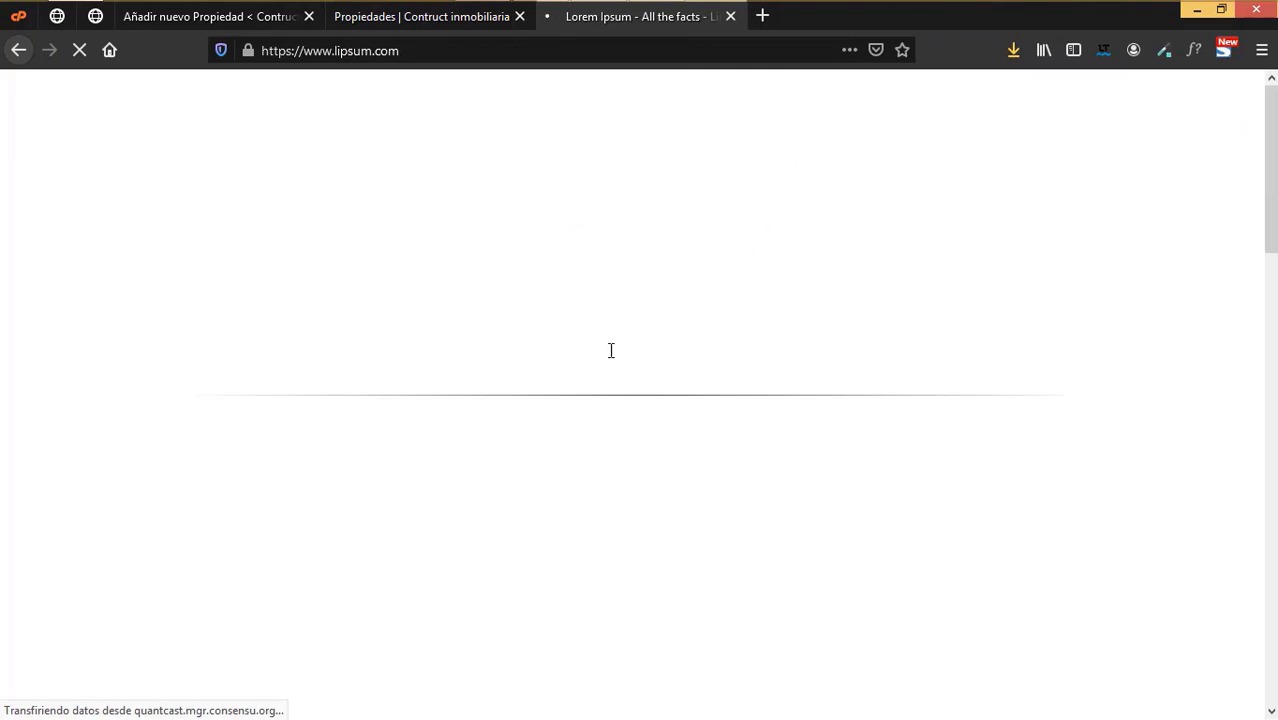
pyautogui.scroll(-7, 700, 340)
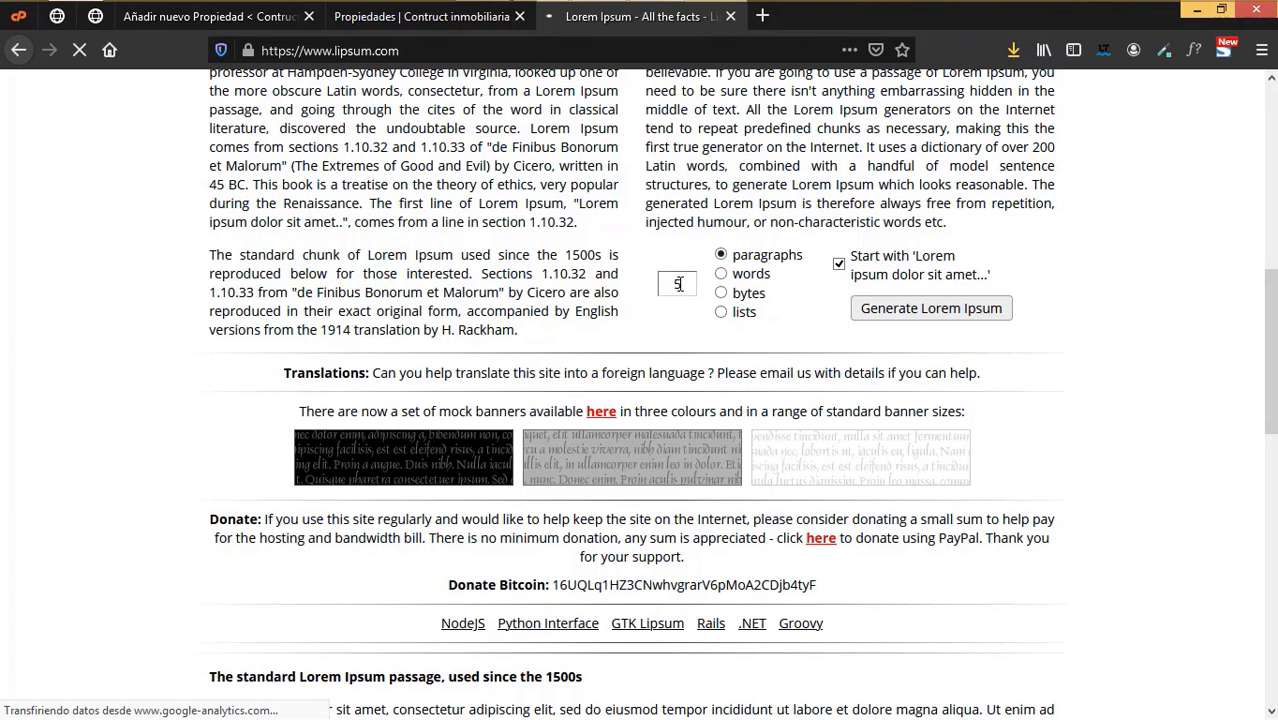
pyautogui.press('BackSpace')
pyautogui.write('3')
pyautogui.press('Return')
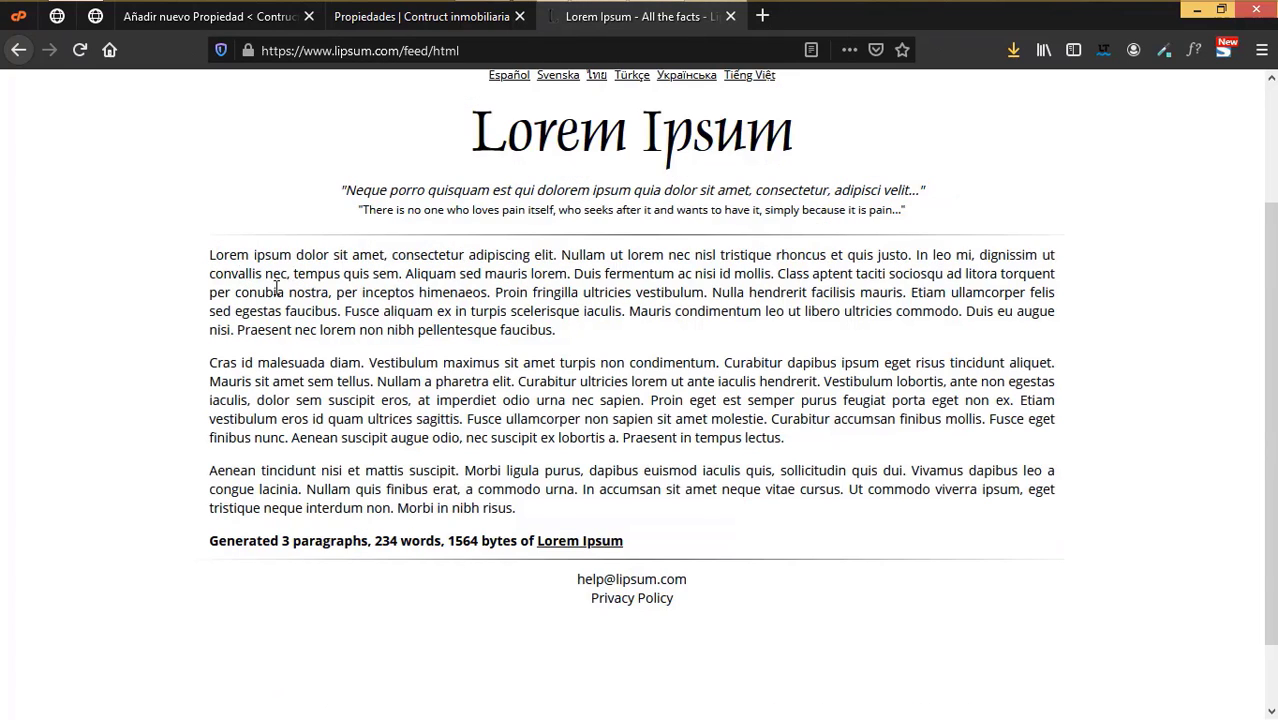
pyautogui.moveTo(209, 254); pyautogui.dragTo(790, 442)
pyautogui.hotkey('ctrl', 'c')
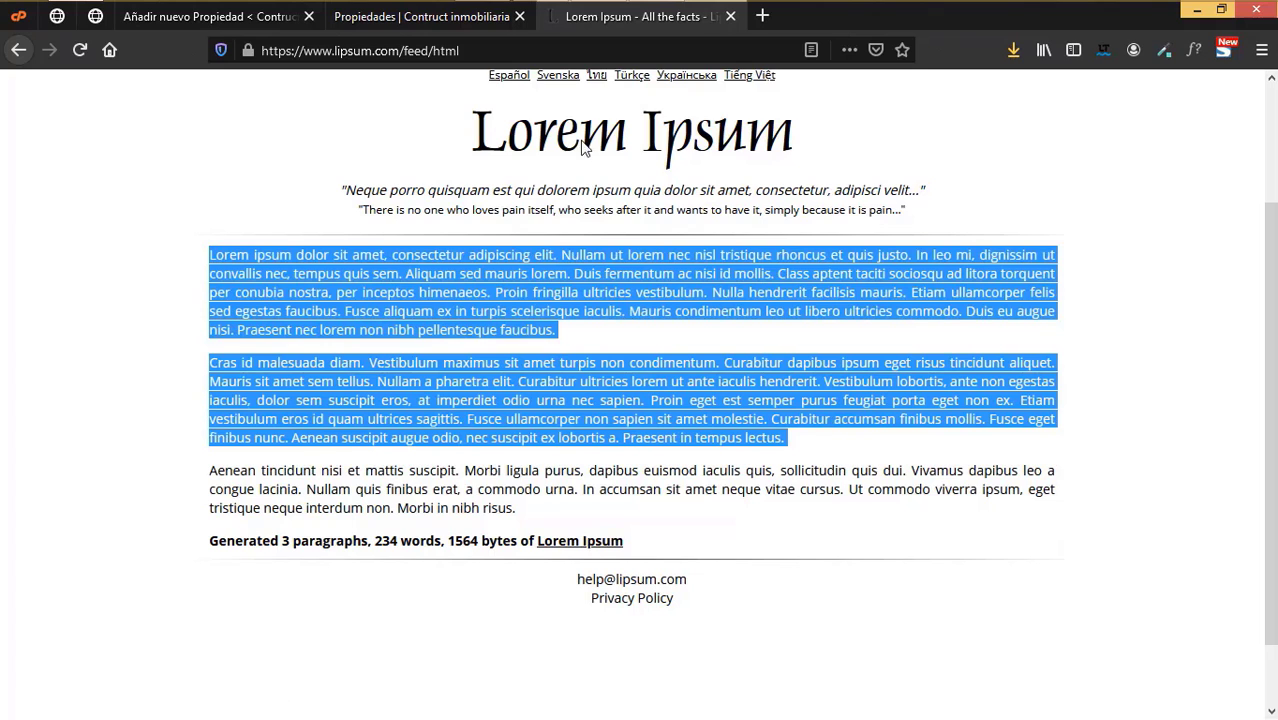
pyautogui.click(461, 18)
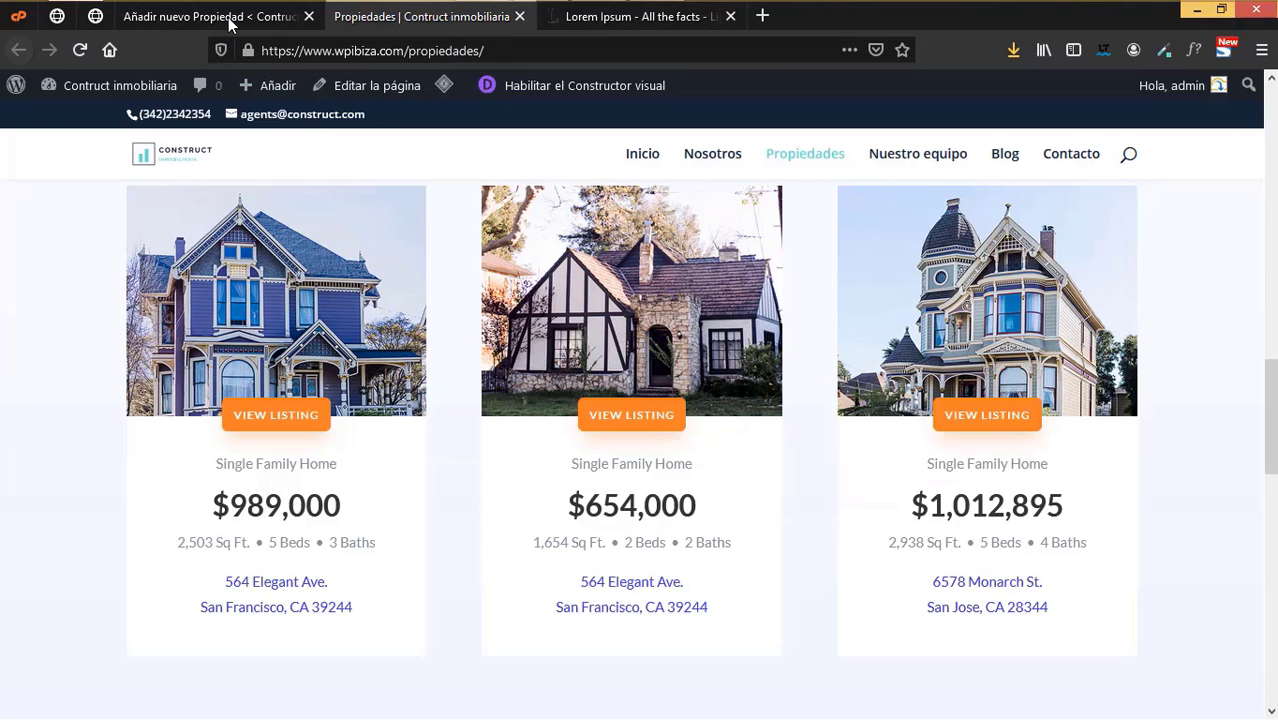
# - Paste the two Lorem Ipsum paragraphs into the property's body text
pyautogui.click(229, 18)
pyautogui.click(306, 390)
pyautogui.hotkey('ctrl', 'v')
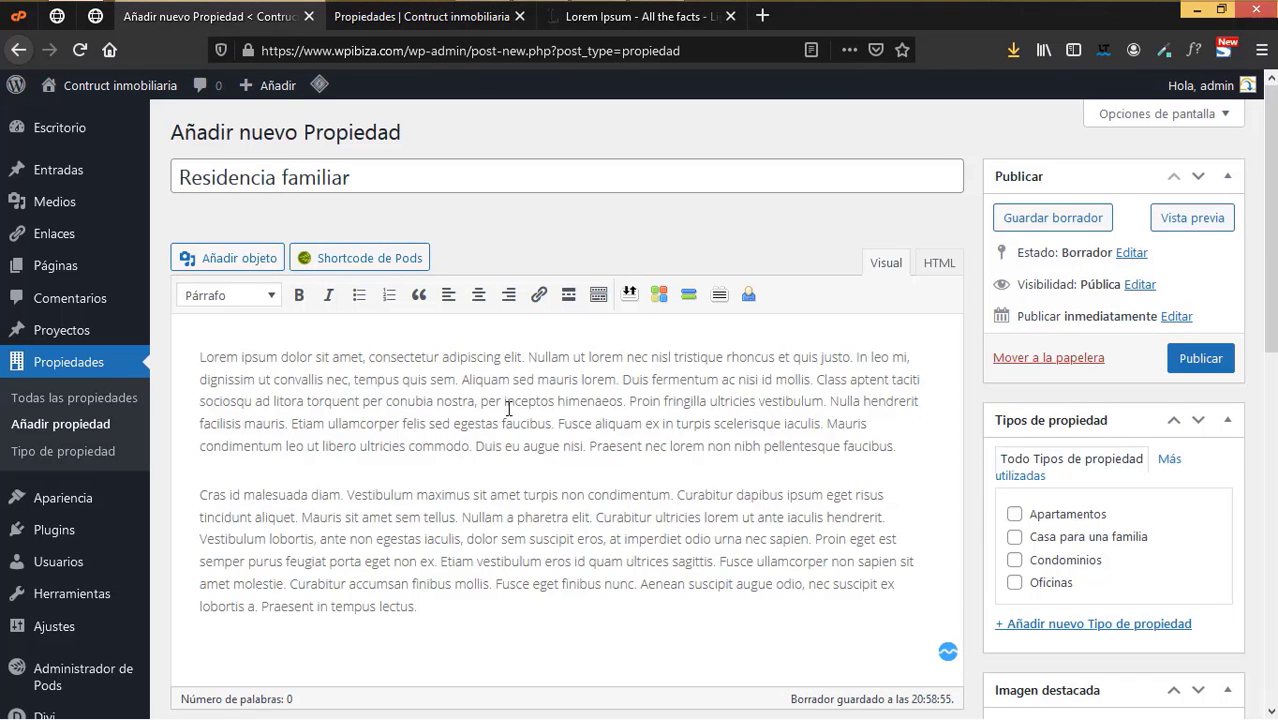
pyautogui.scroll(-3, 728, 477)
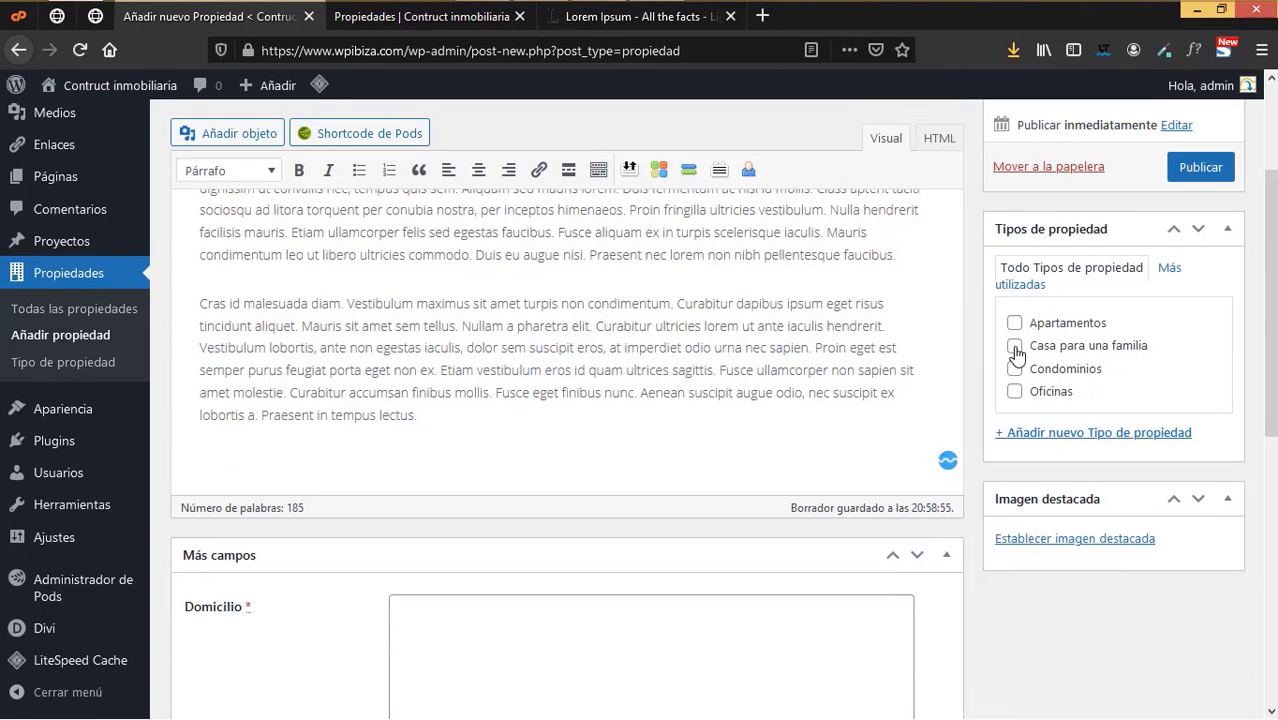
# - Tick Casa para una familia as the property's Tipo de propiedad
pyautogui.click(1015, 347)
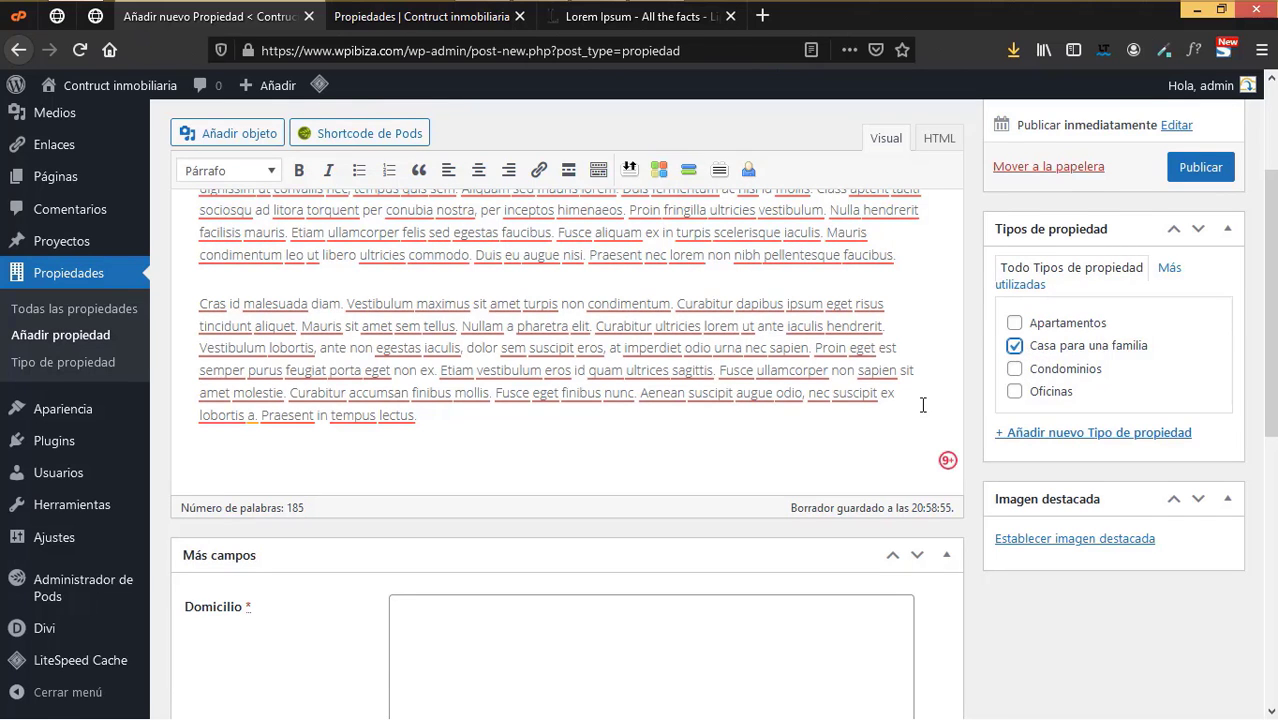
pyautogui.scroll(3, 922, 404)
pyautogui.scroll(-3, 922, 404)
pyautogui.scroll(-3, 922, 404)
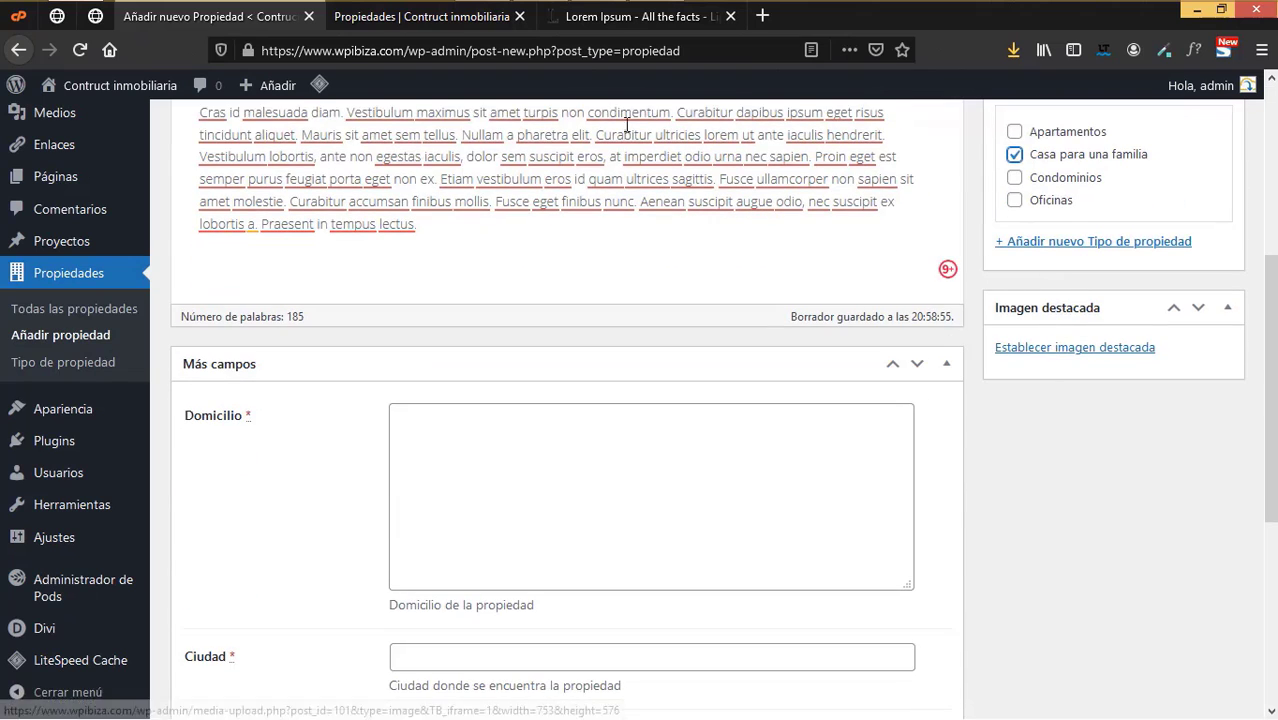
pyautogui.click(473, 28)
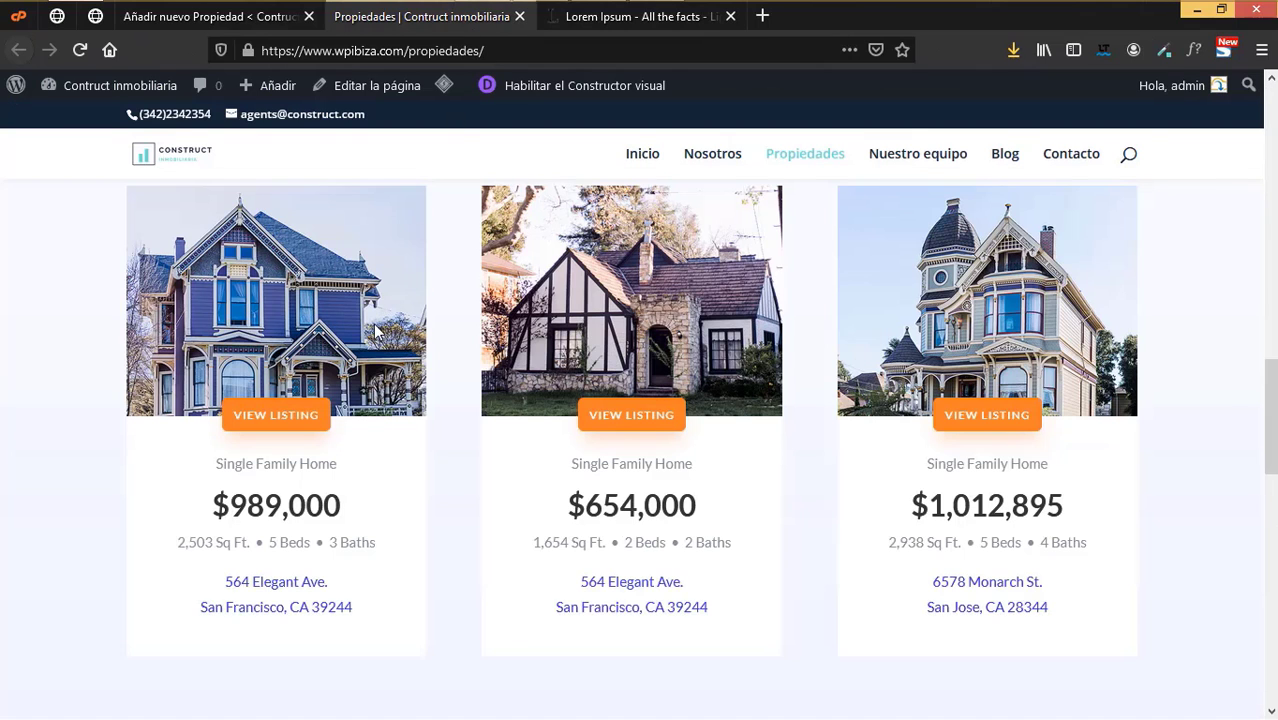
# - Set real-estate-11.jpg, the Victorian house photo, as the featured image
pyautogui.click(258, 19)
pyautogui.click(232, 166)
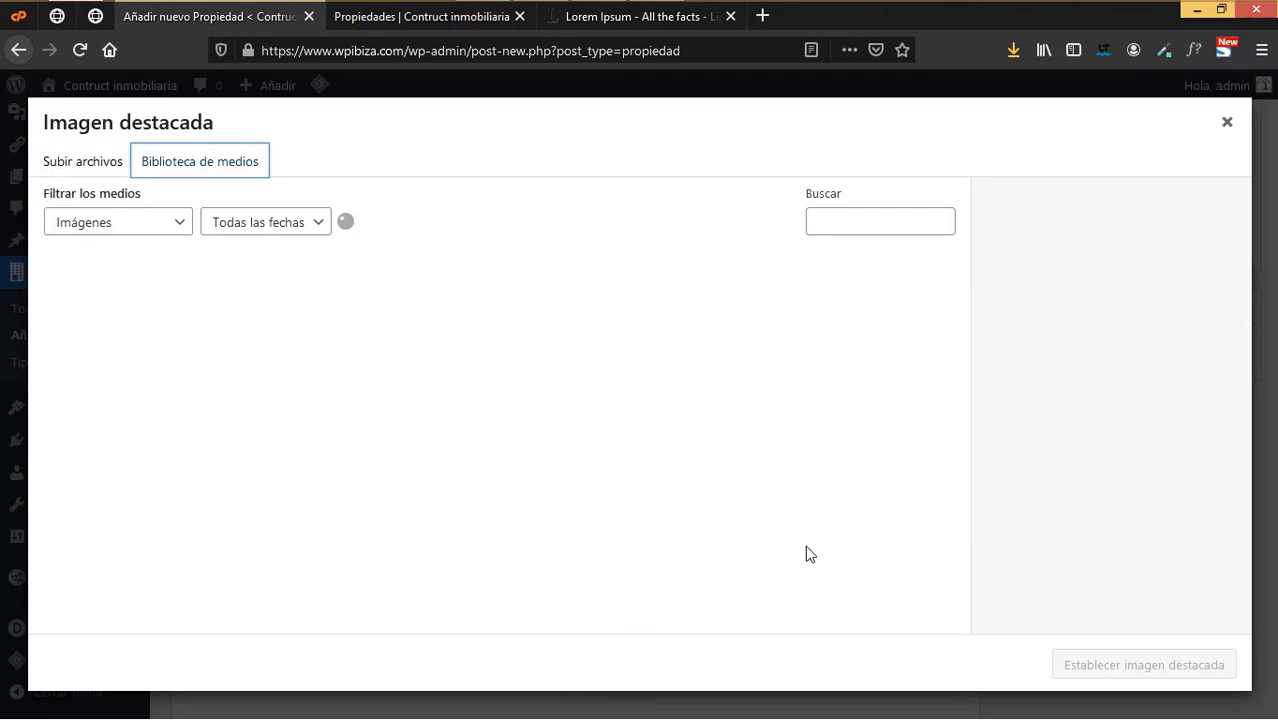
pyautogui.scroll(-3, 781, 535)
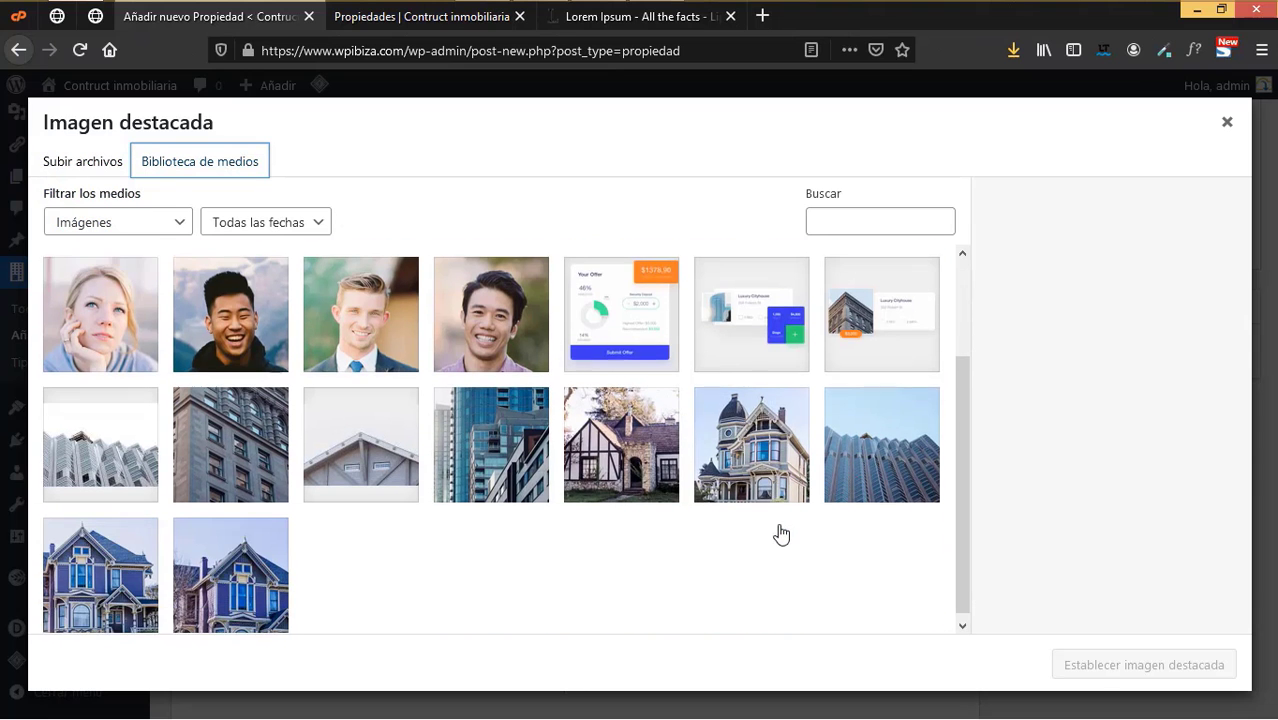
pyautogui.click(436, 18)
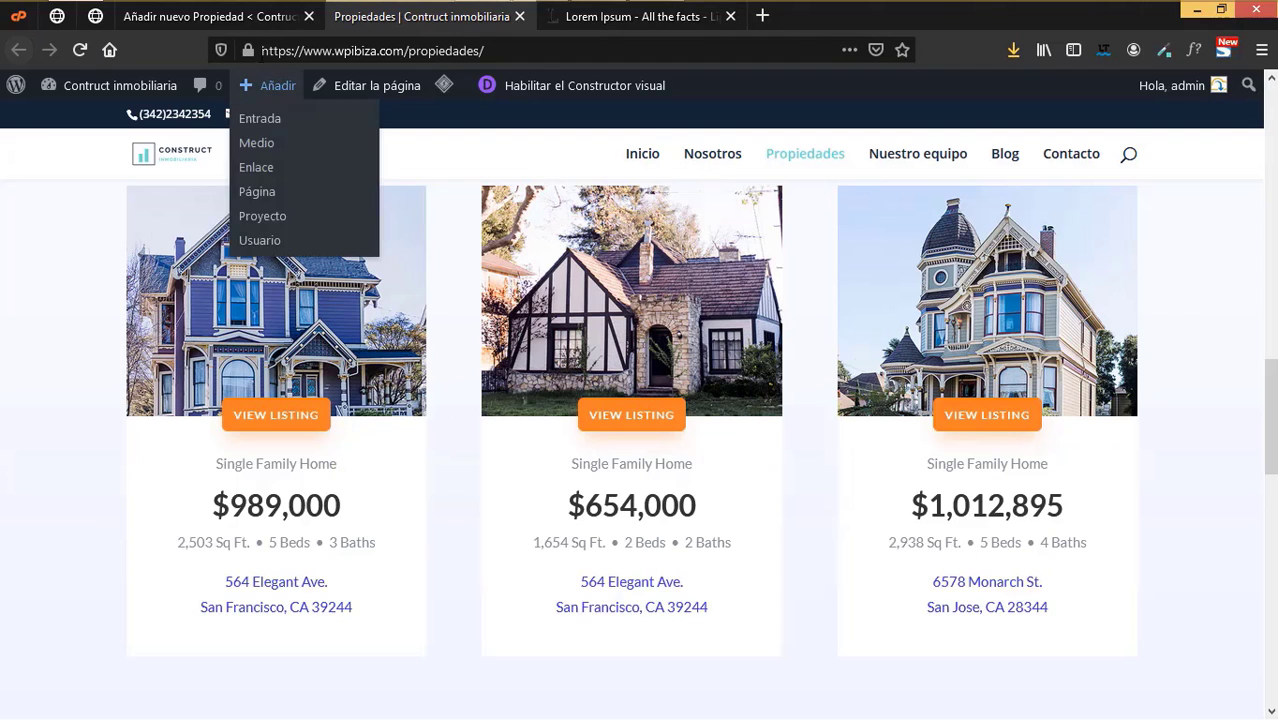
pyautogui.click(250, 18)
pyautogui.click(120, 584)
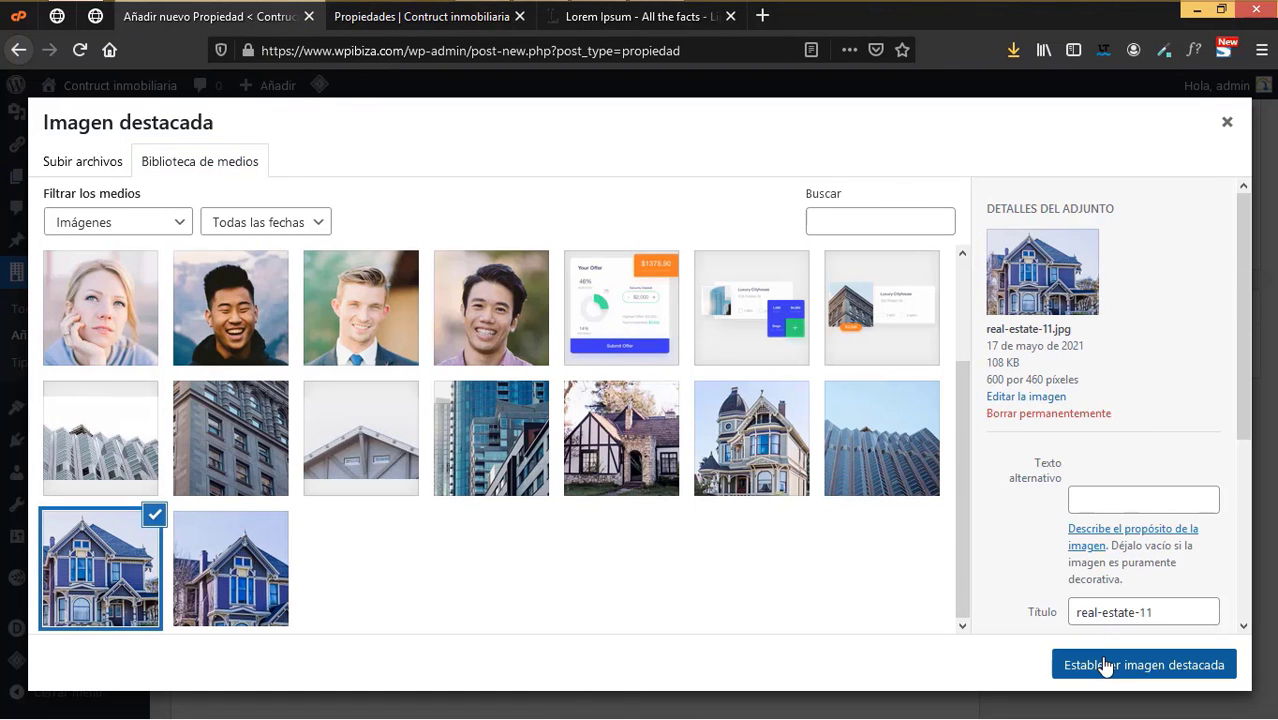
pyautogui.click(1101, 665)
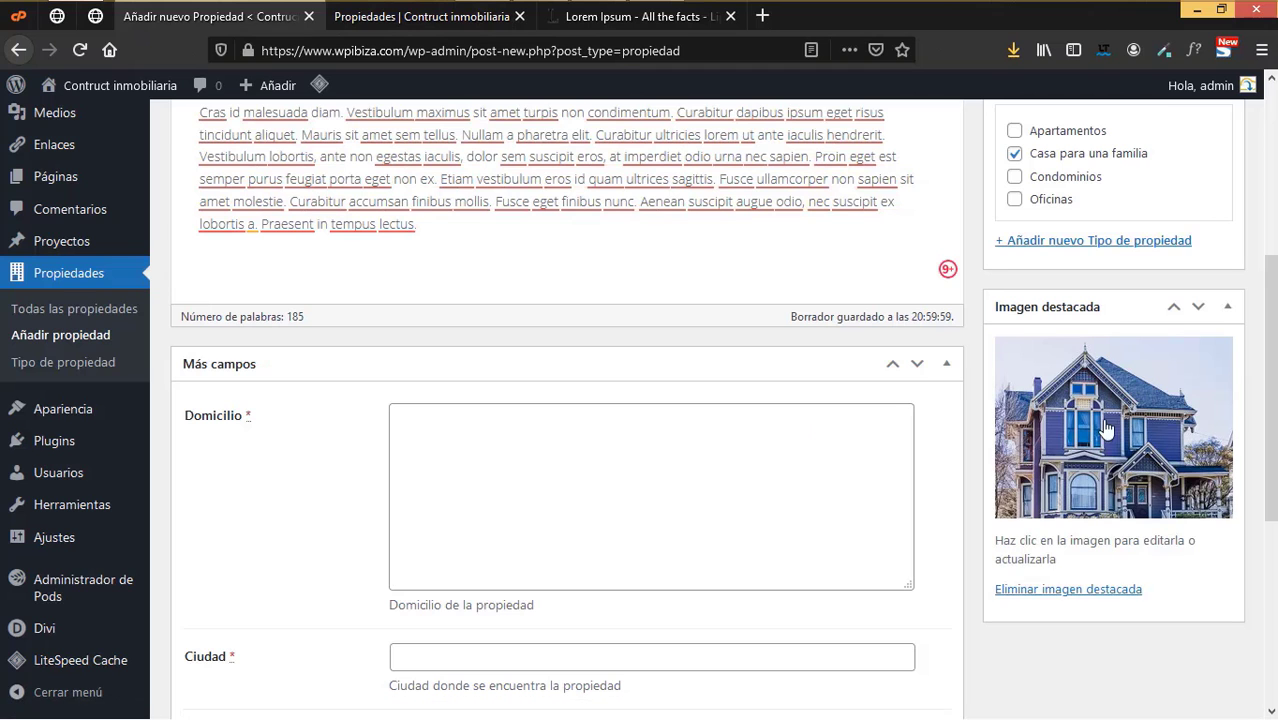
pyautogui.scroll(3, 1105, 430)
pyautogui.scroll(3, 1105, 430)
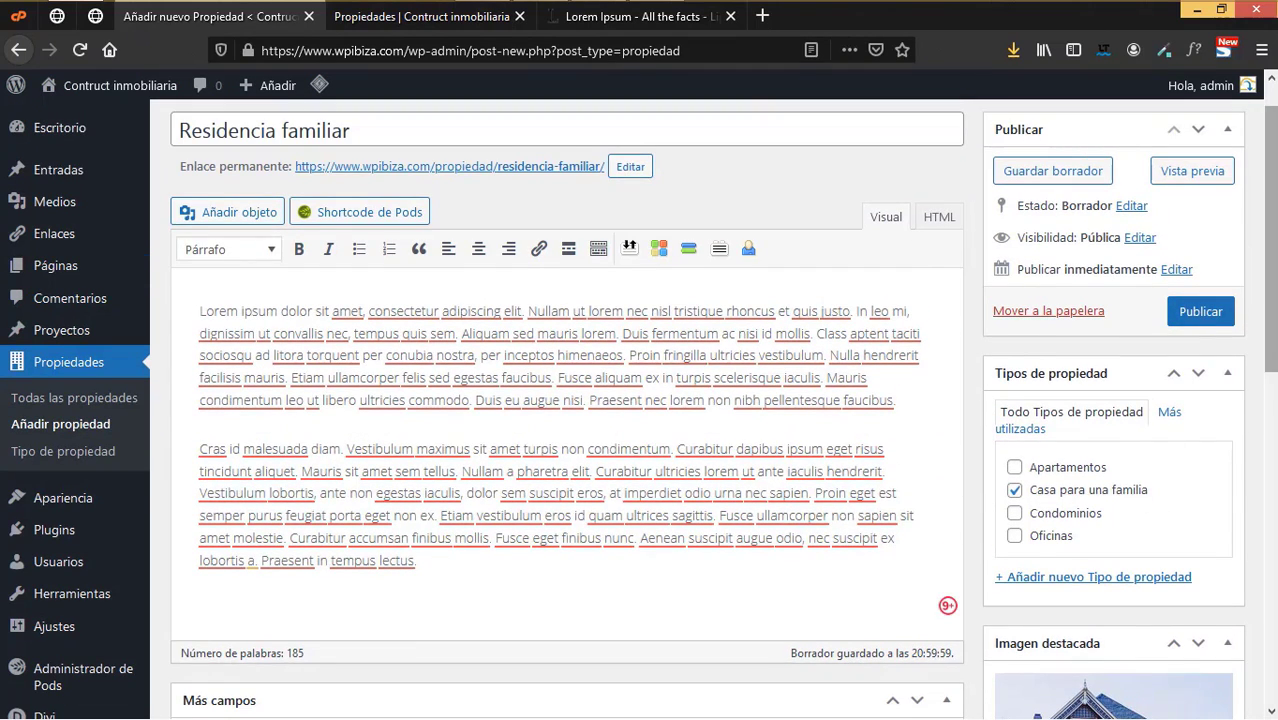
# - Copy the first listing's street address and paste it into Domicilio
pyautogui.scroll(-6, 1138, 497)
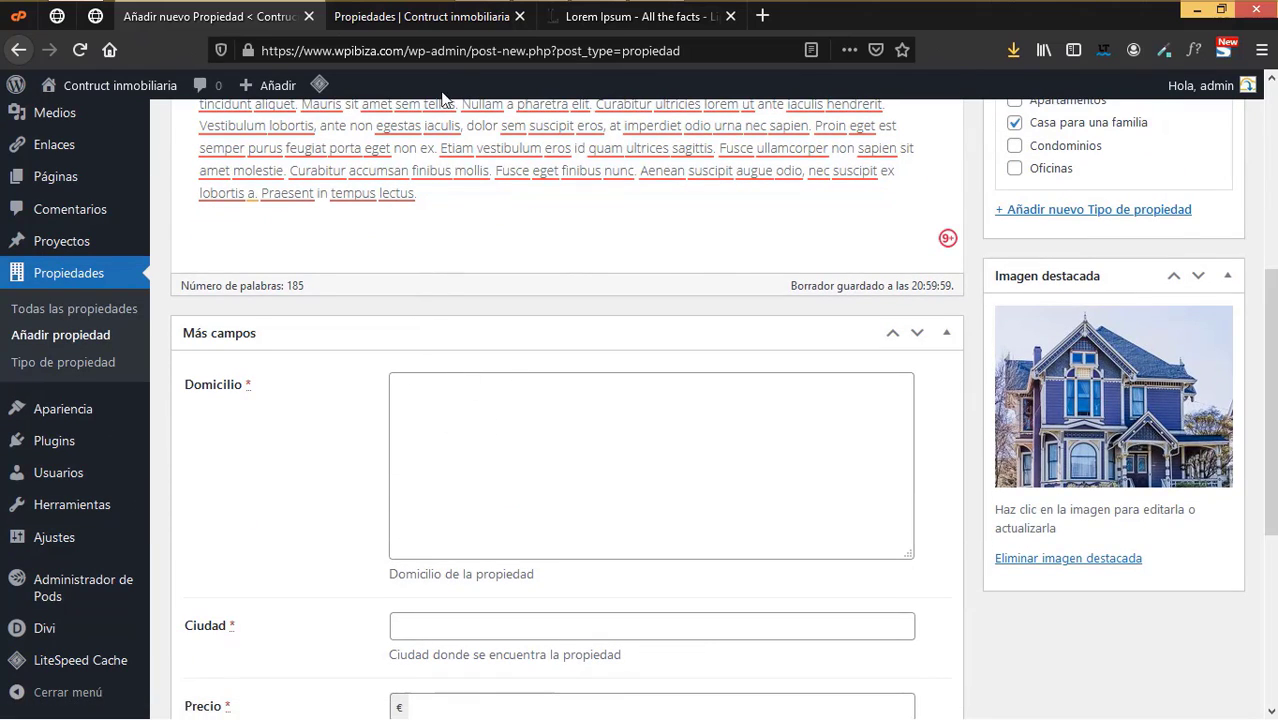
pyautogui.click(606, 23)
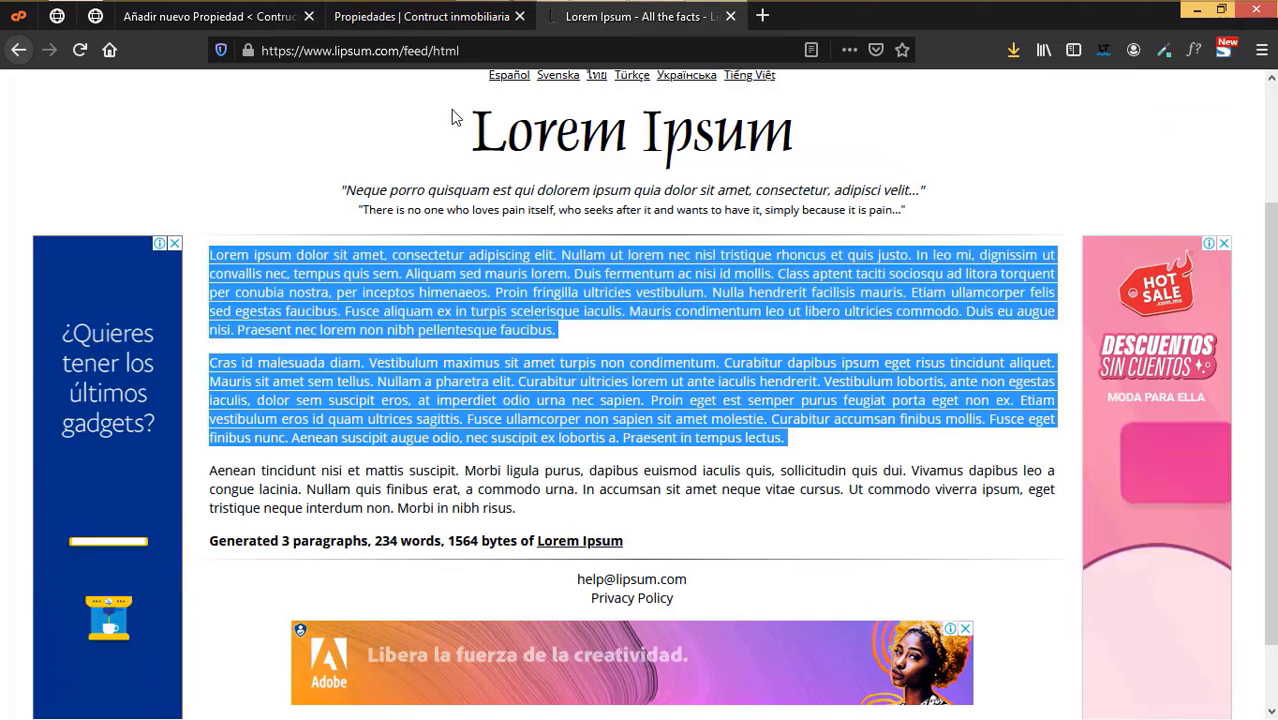
pyautogui.click(421, 16)
pyautogui.scroll(-2, 417, 437)
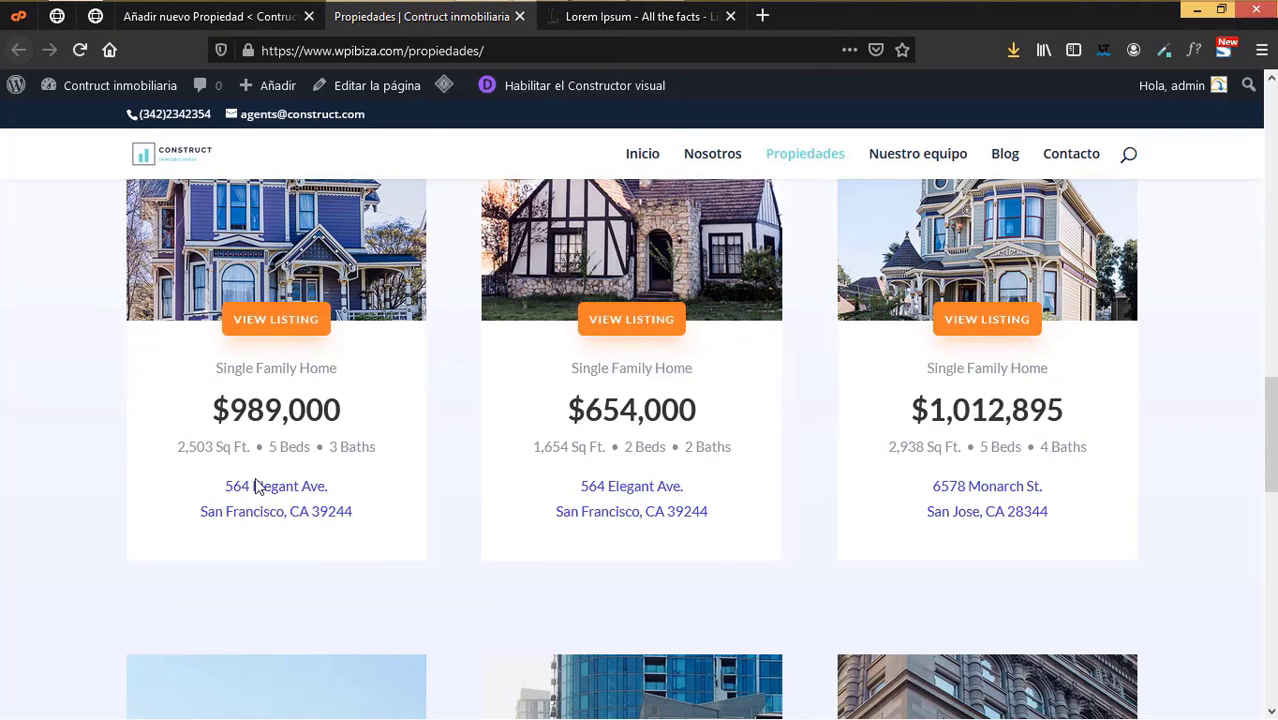
pyautogui.moveTo(365, 516); pyautogui.dragTo(257, 500)
pyautogui.tripleClick(295, 506)
pyautogui.hotkey('ctrl', 'c')
pyautogui.click(255, 17)
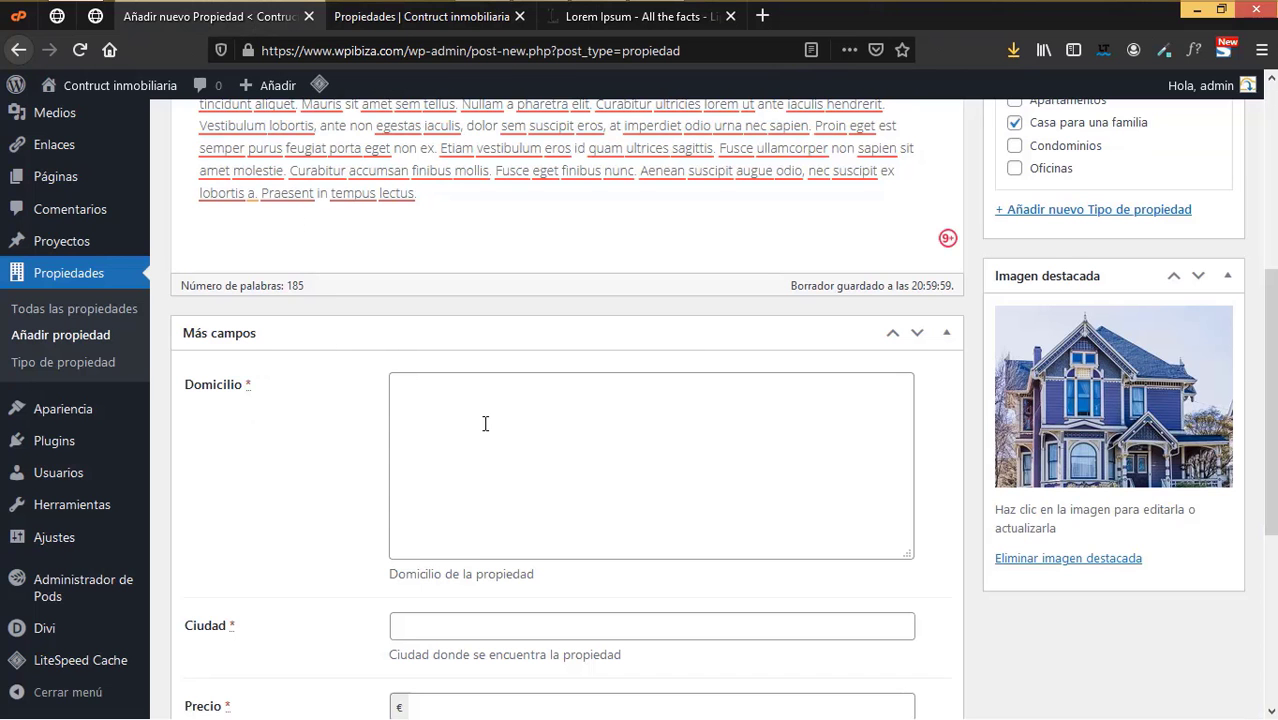
pyautogui.click(485, 423)
pyautogui.hotkey('ctrl', 'v')
pyautogui.scroll(-4, 550, 575)
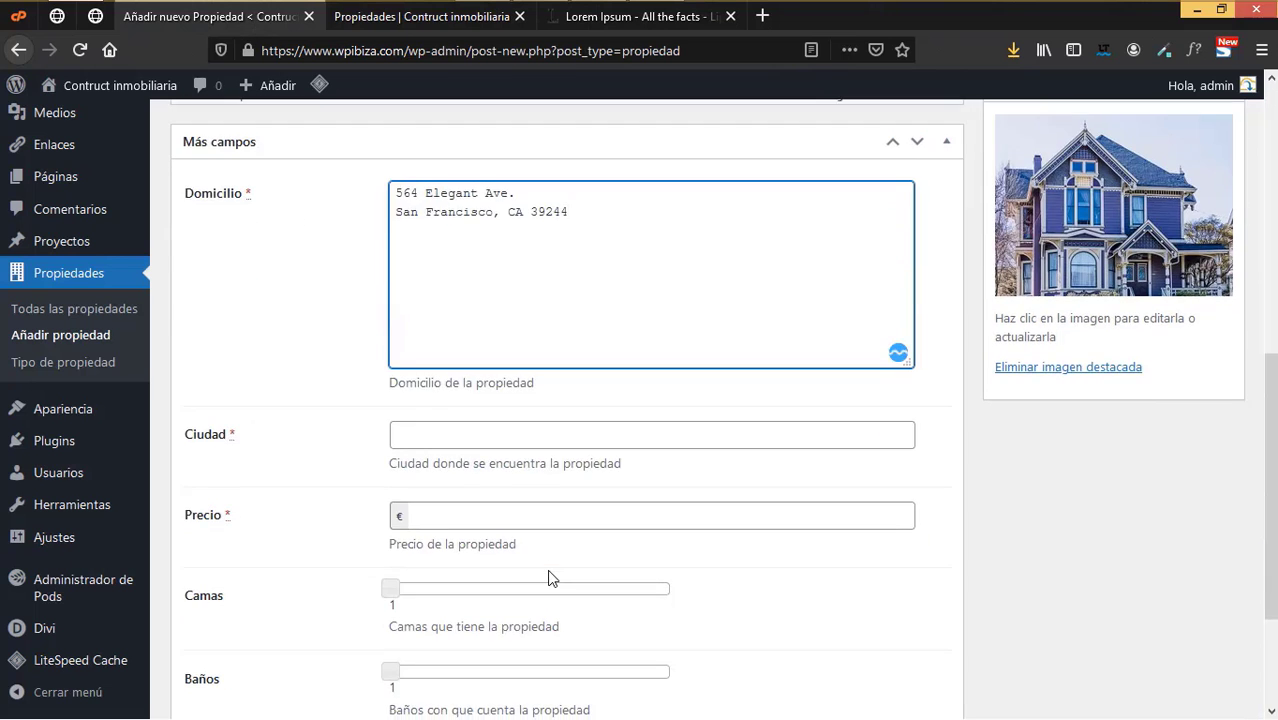
# - Move 'San Francisco, CA' out of Domicilio into the Ciudad field
pyautogui.click(585, 17)
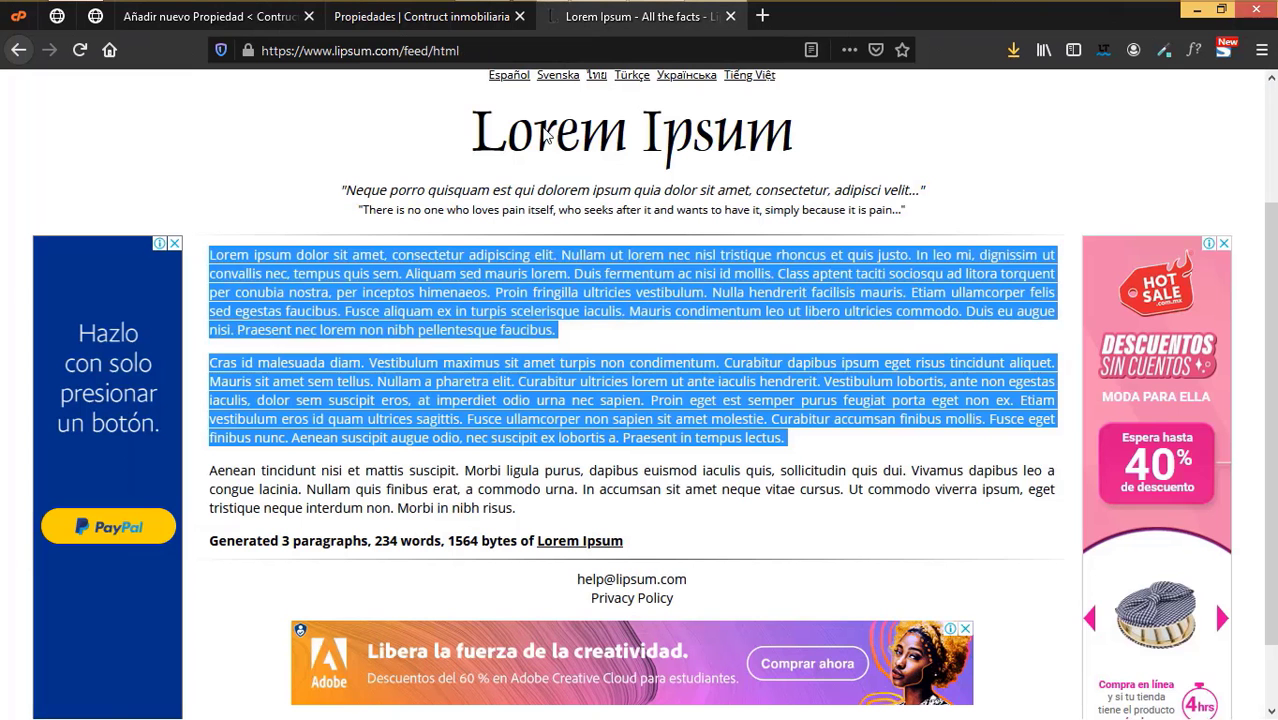
pyautogui.click(430, 17)
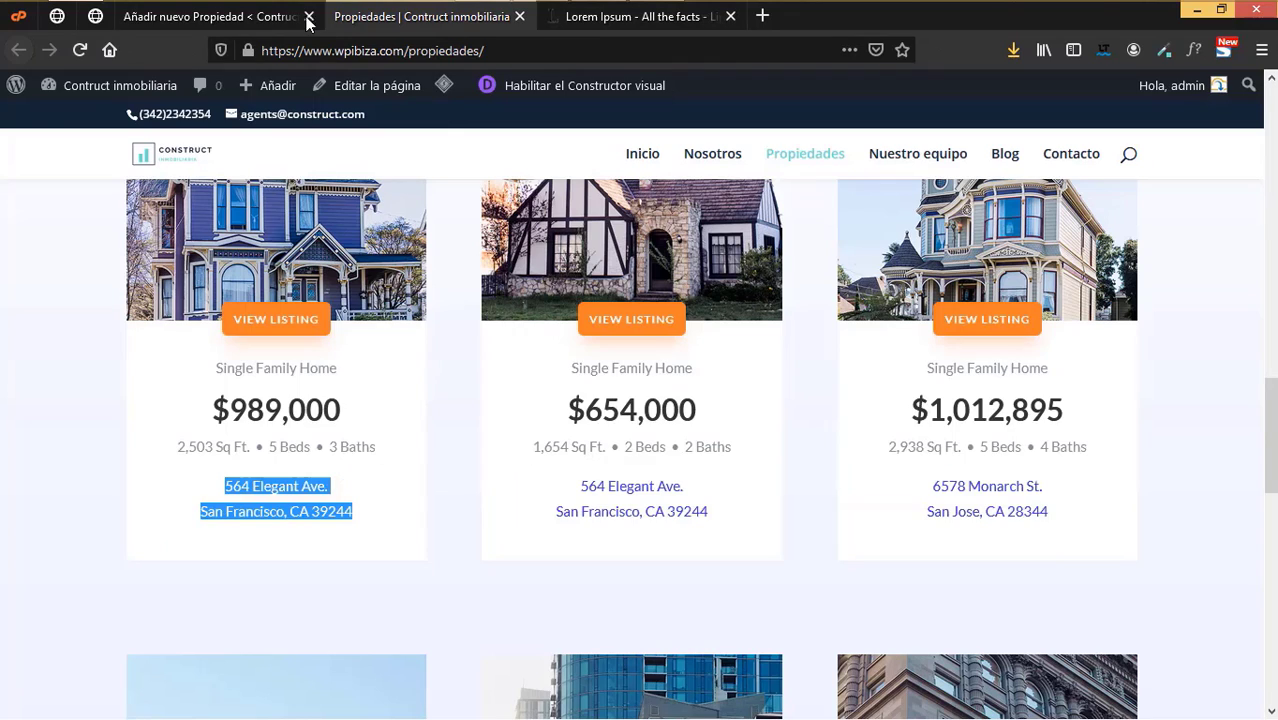
pyautogui.click(240, 18)
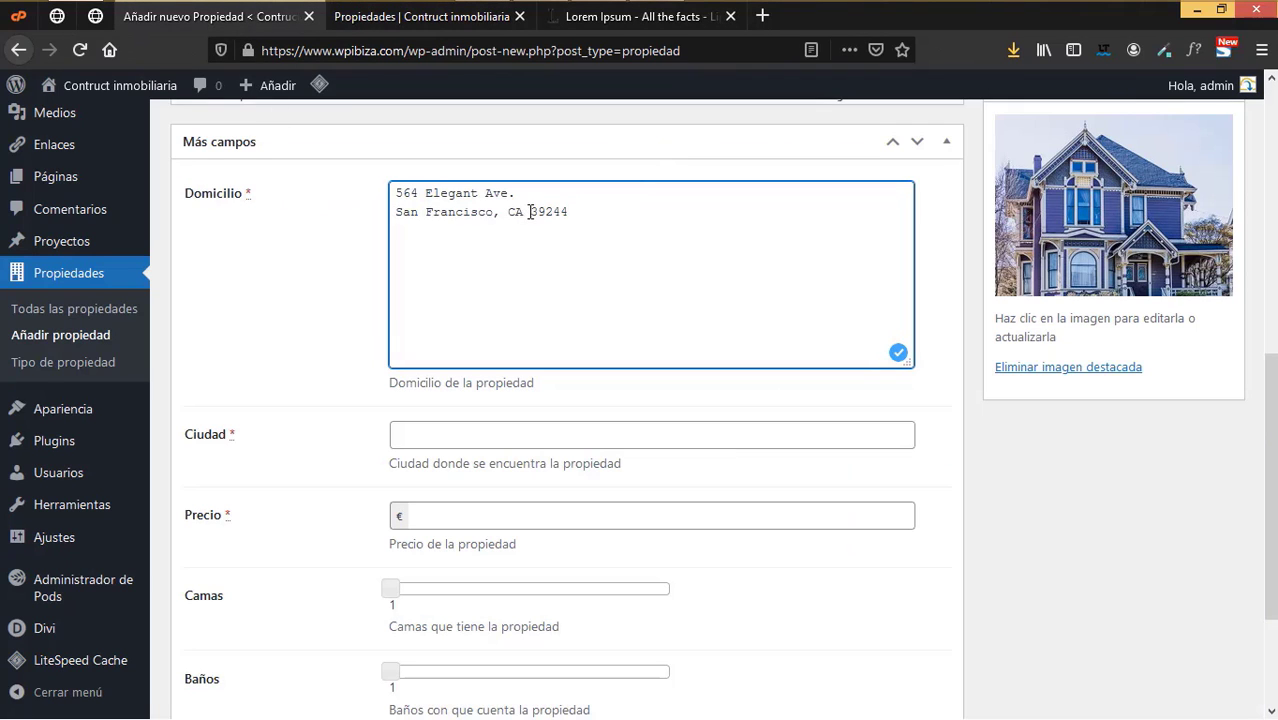
pyautogui.moveTo(530, 211); pyautogui.dragTo(366, 211)
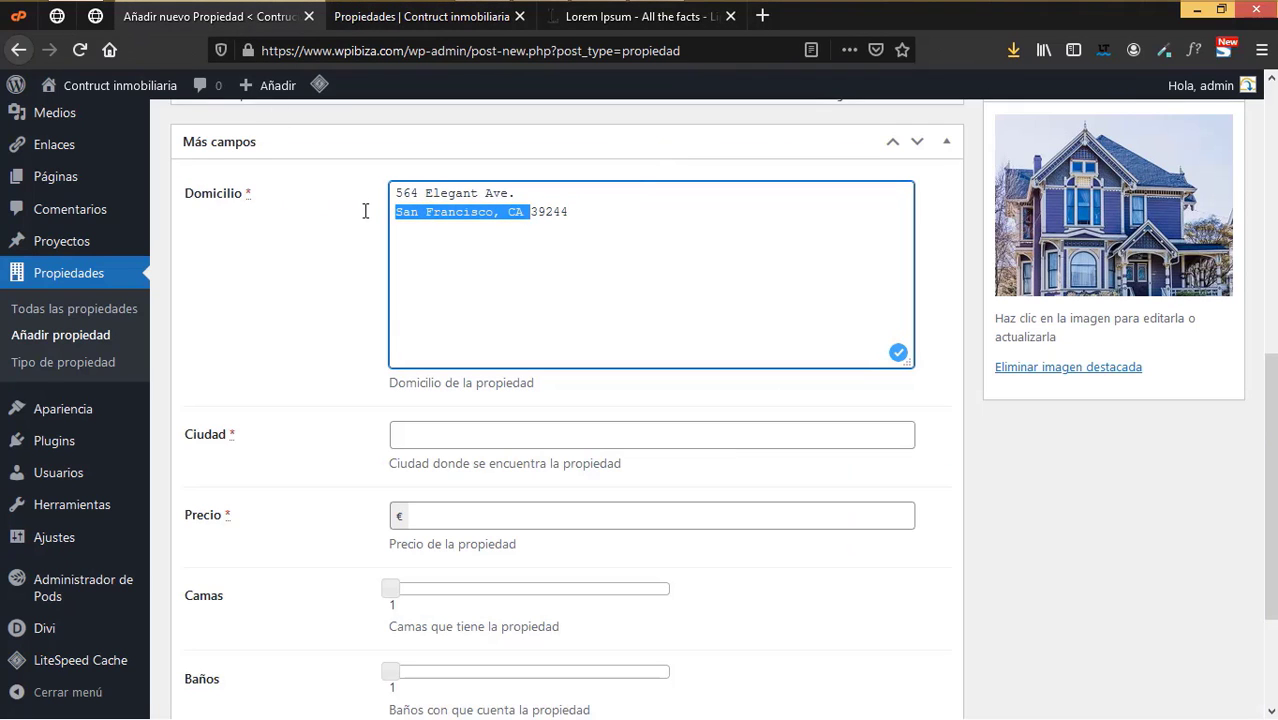
pyautogui.hotkey('ctrl', 'x')
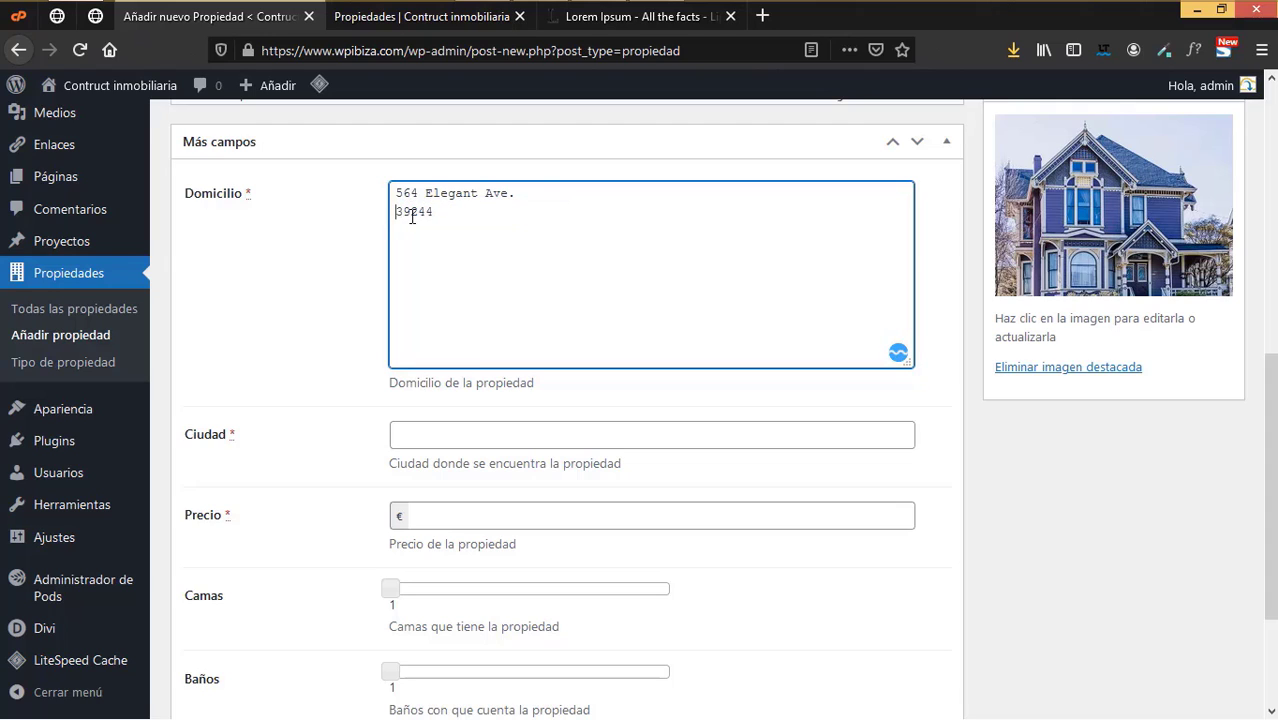
pyautogui.press('BackSpace')
pyautogui.click(448, 438)
pyautogui.hotkey('ctrl', 'v')
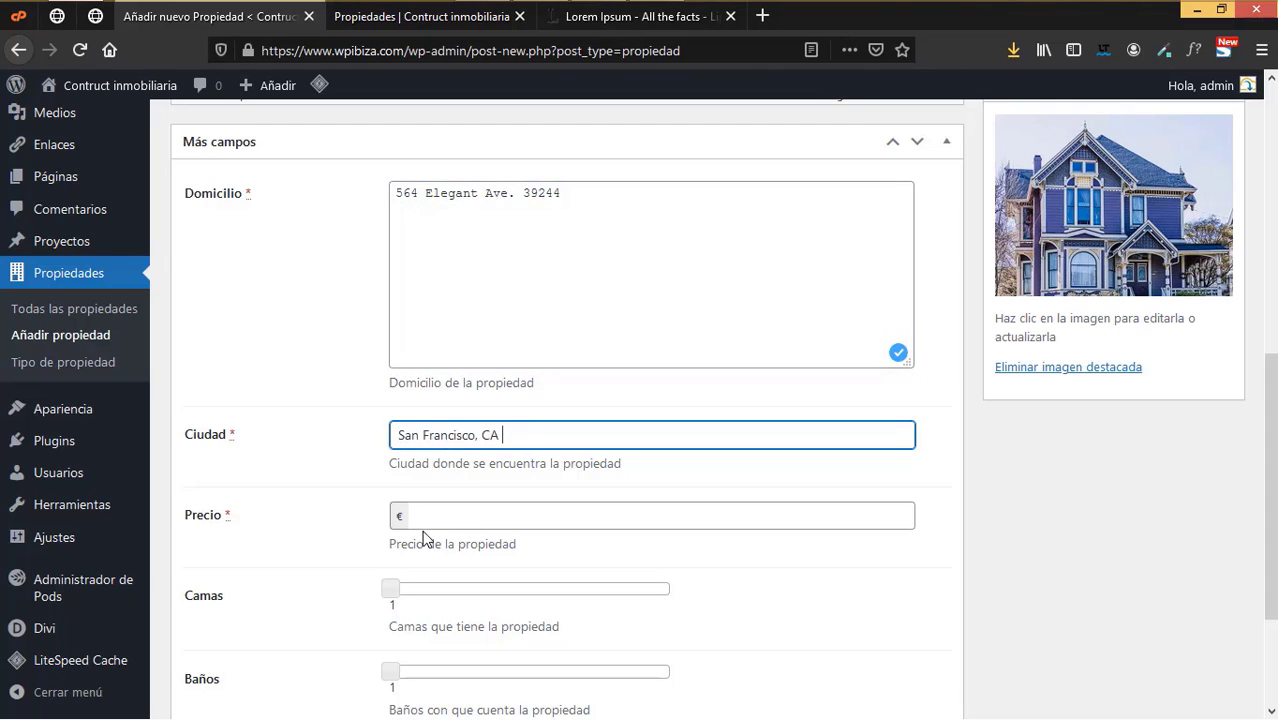
pyautogui.click(421, 22)
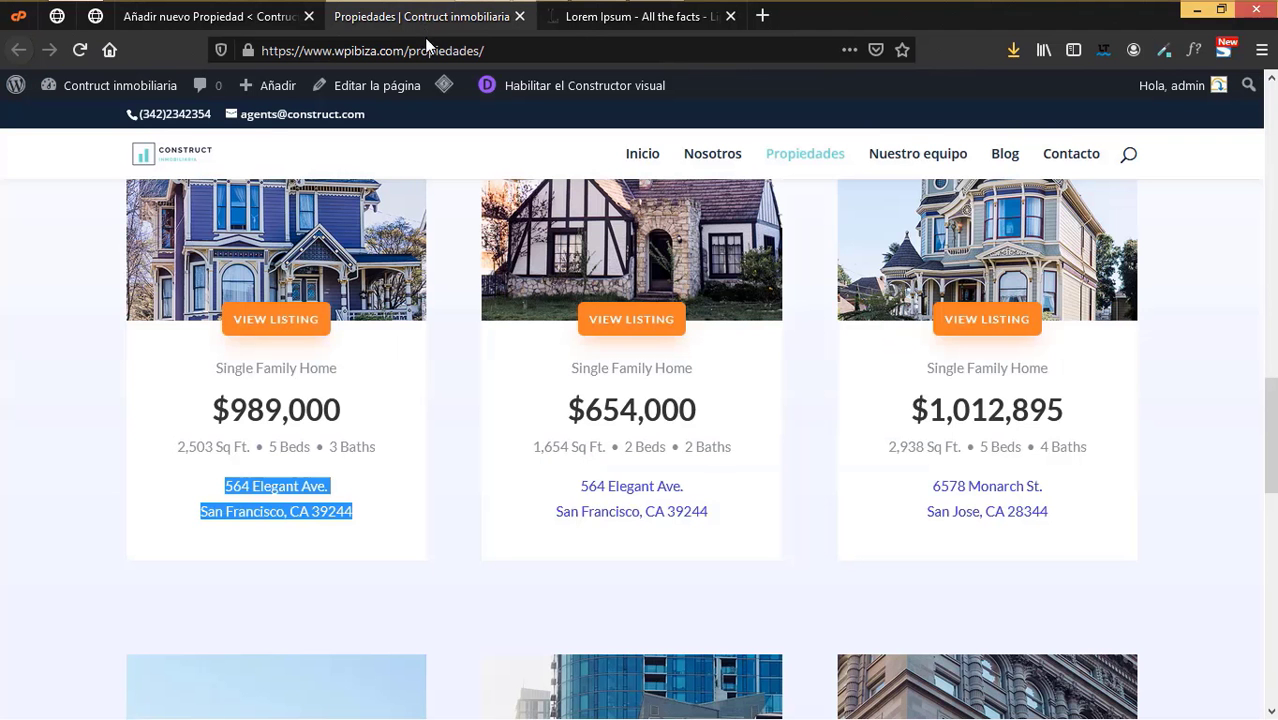
pyautogui.click(238, 20)
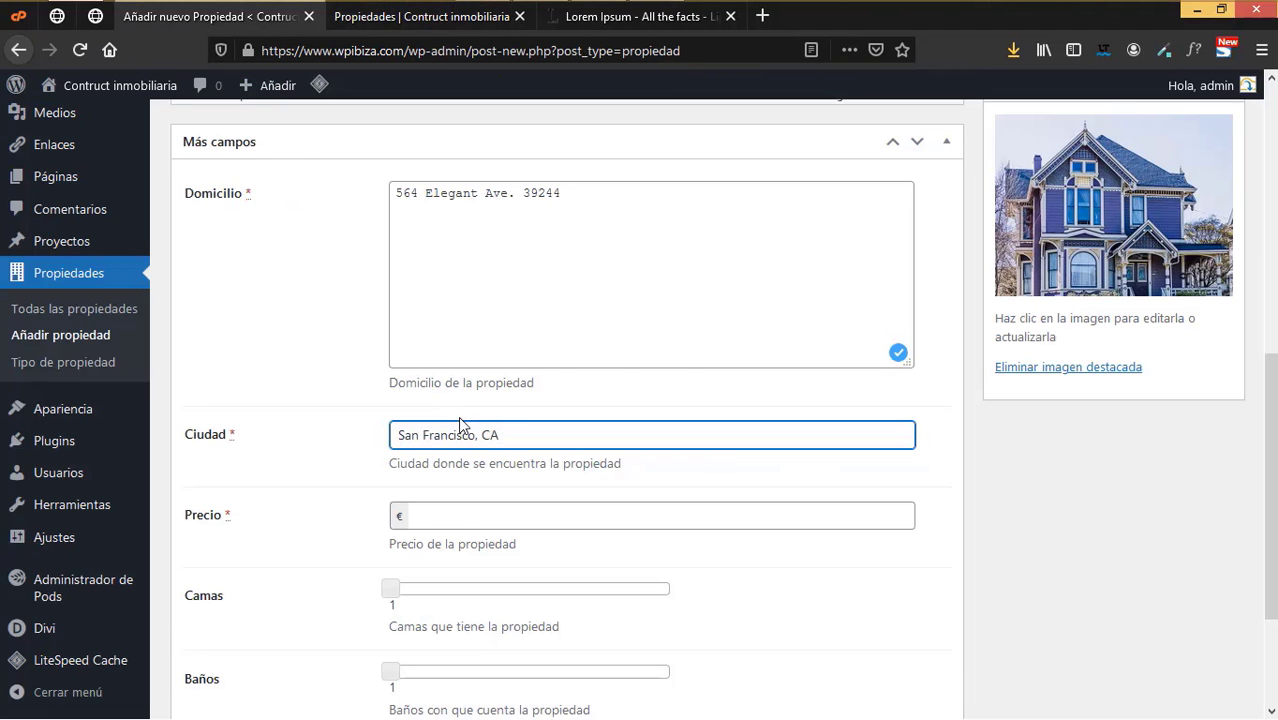
pyautogui.click(448, 520)
# - Enter a price of 989000 and set the Camas slider to 5
pyautogui.write('989000')
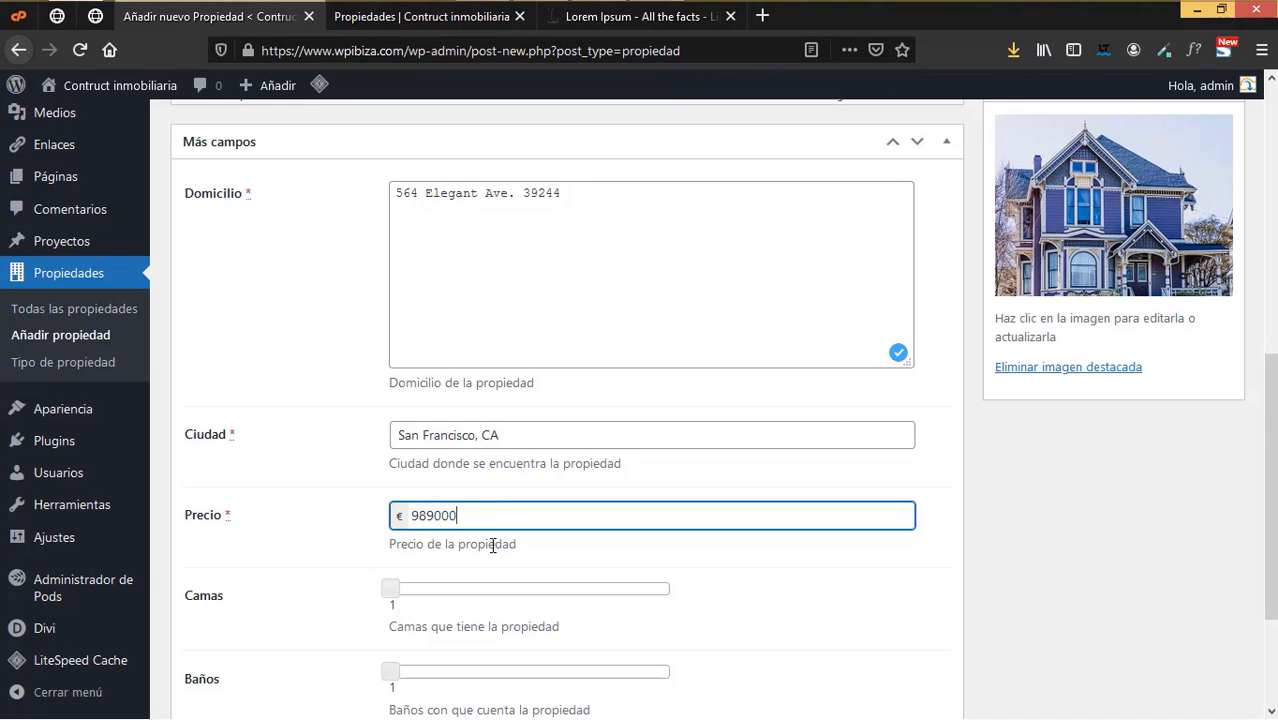
pyautogui.scroll(-3, 490, 539)
pyautogui.click(431, 424)
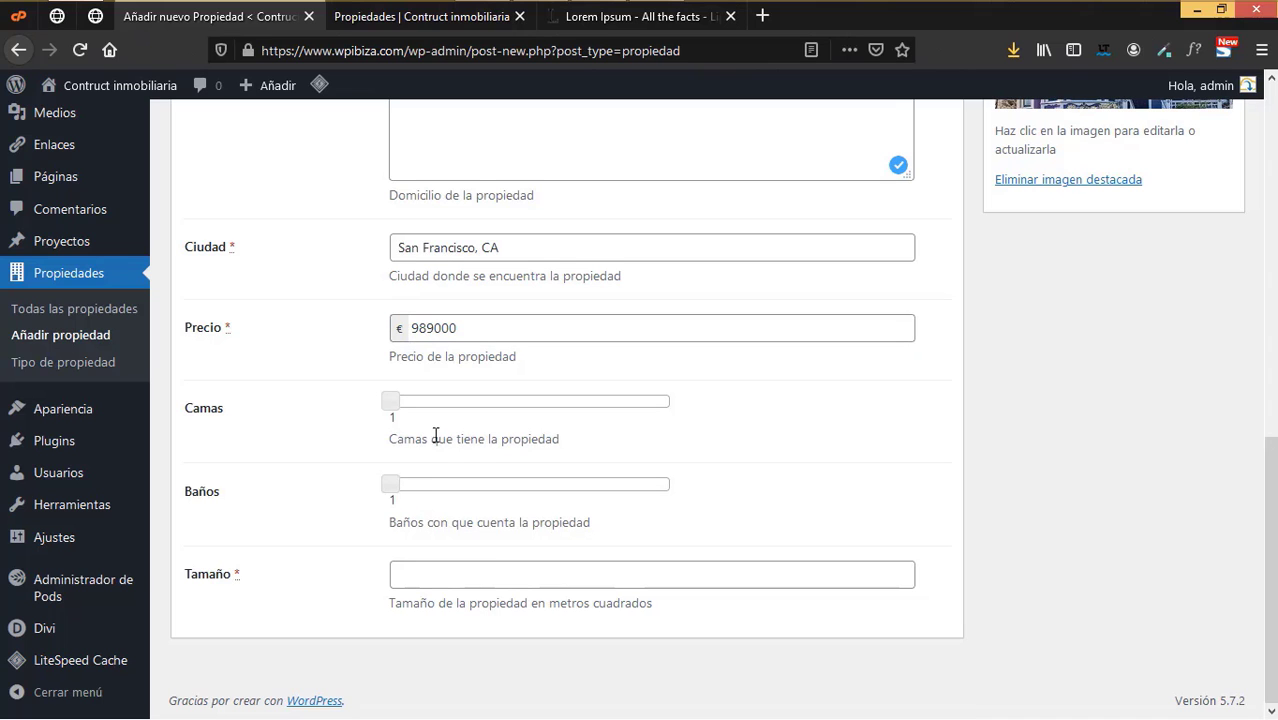
pyautogui.moveTo(390, 405); pyautogui.dragTo(407, 407)
pyautogui.click(415, 18)
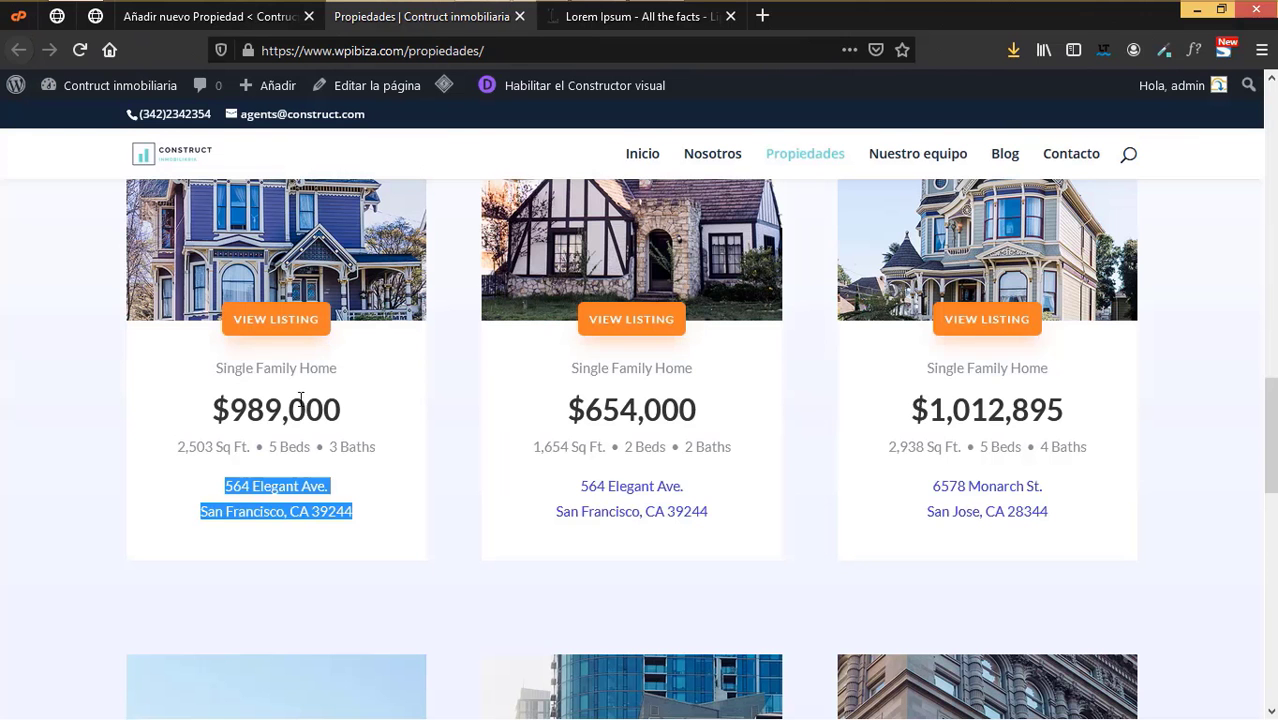
pyautogui.click(272, 21)
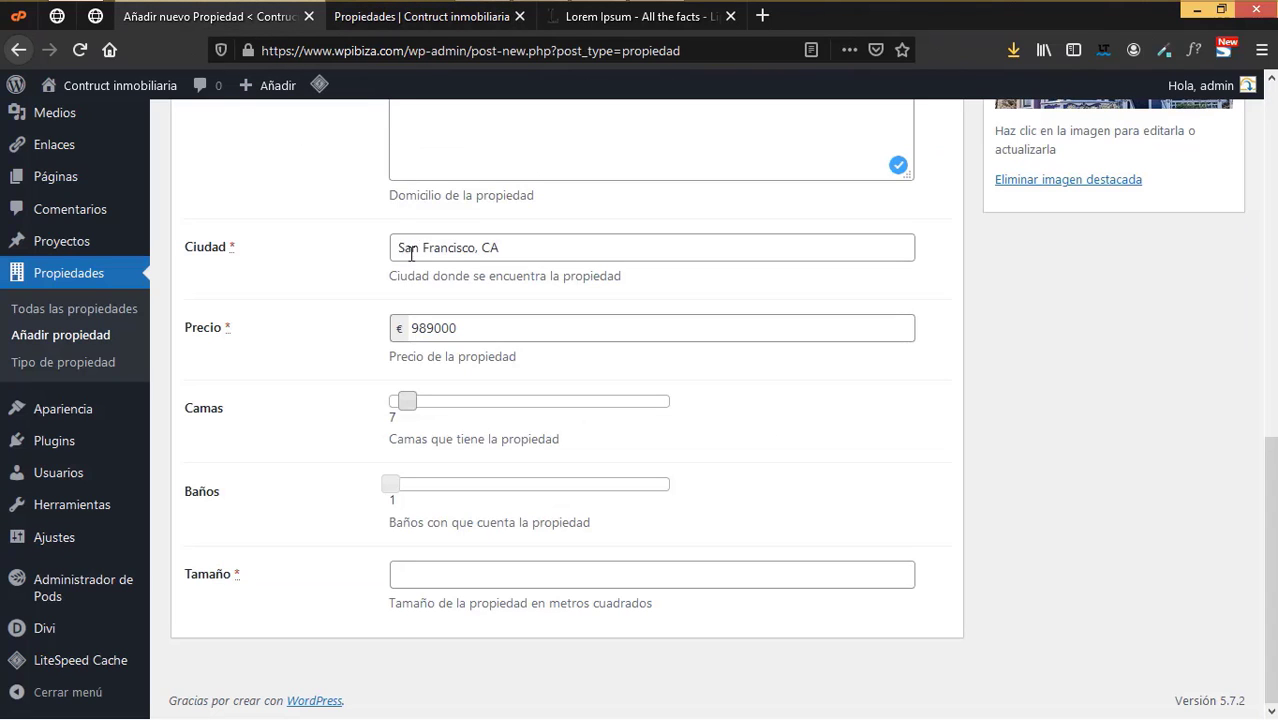
pyautogui.moveTo(416, 399); pyautogui.dragTo(405, 411)
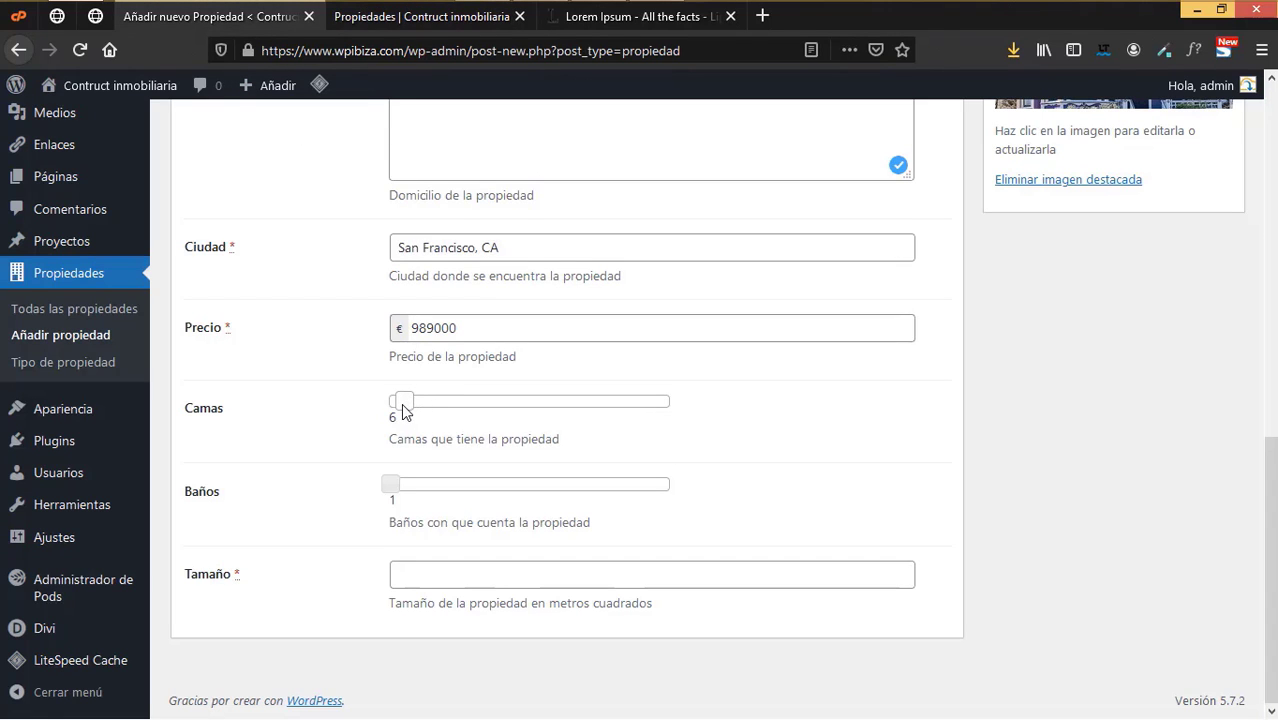
pyautogui.click(410, 16)
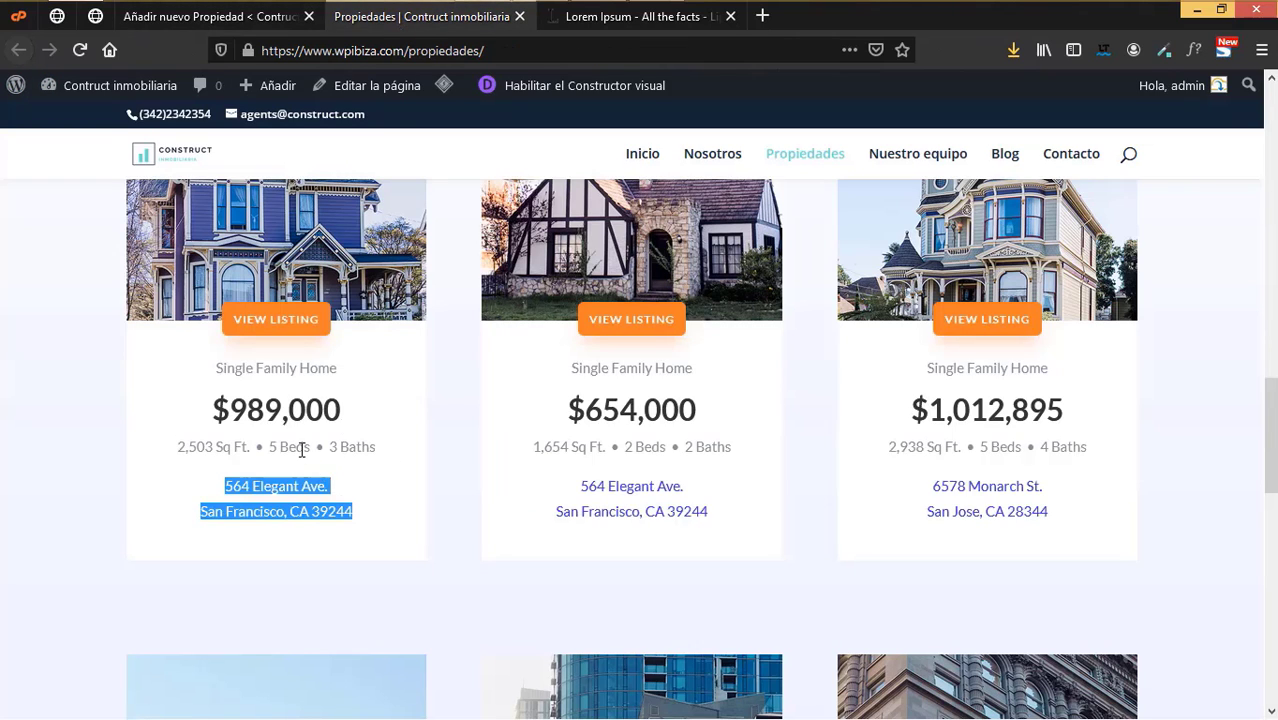
pyautogui.click(279, 27)
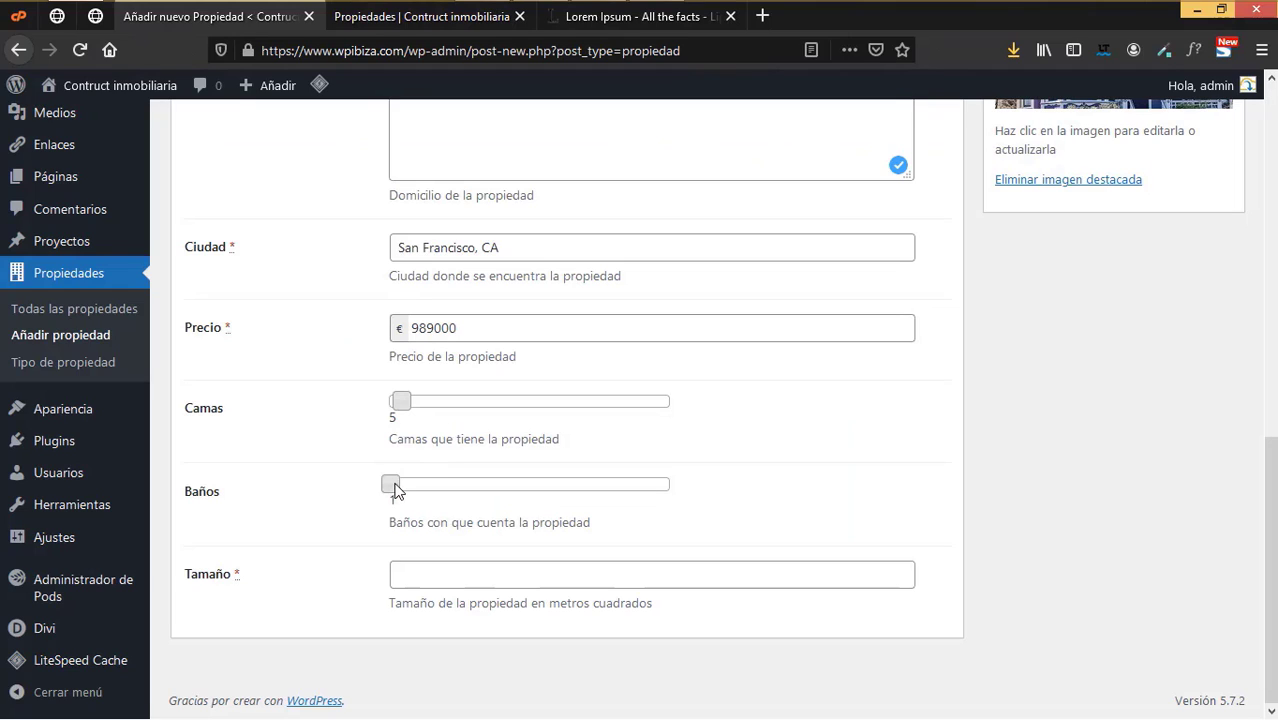
# - Set Baños to 3 and Tamaño to 2500
pyautogui.moveTo(395, 489); pyautogui.dragTo(399, 488)
pyautogui.click(446, 16)
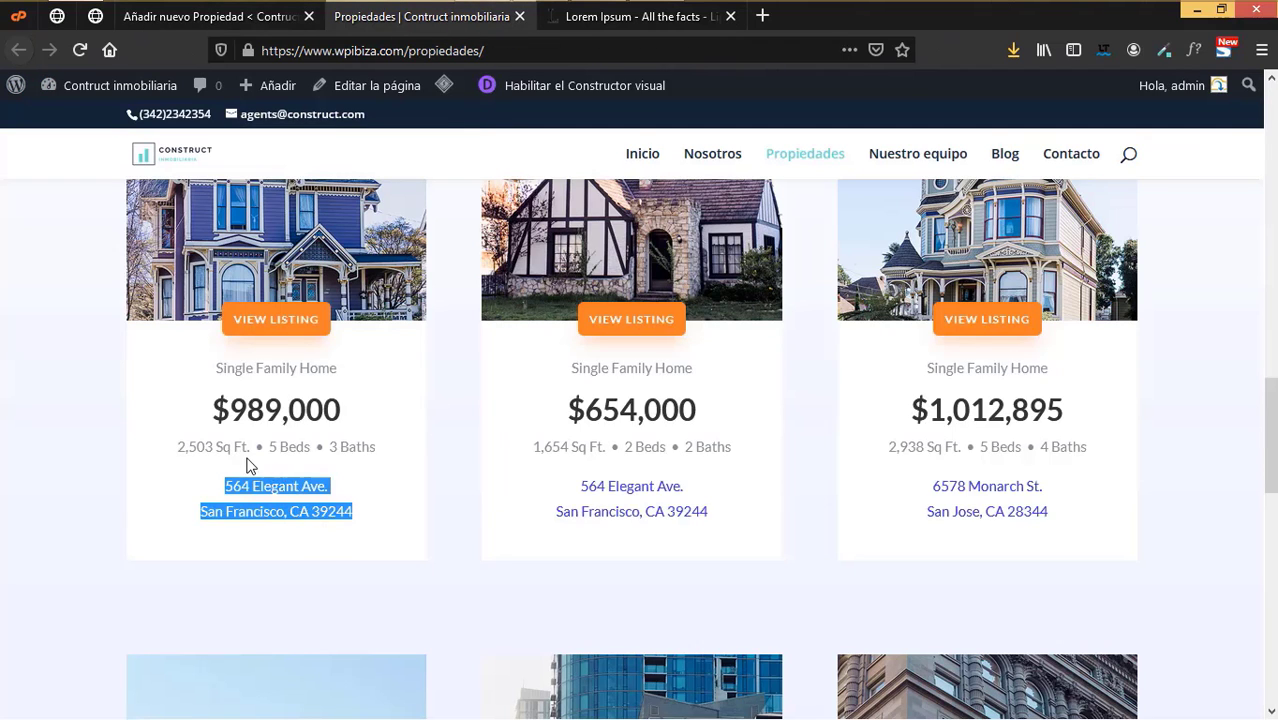
pyautogui.click(270, 22)
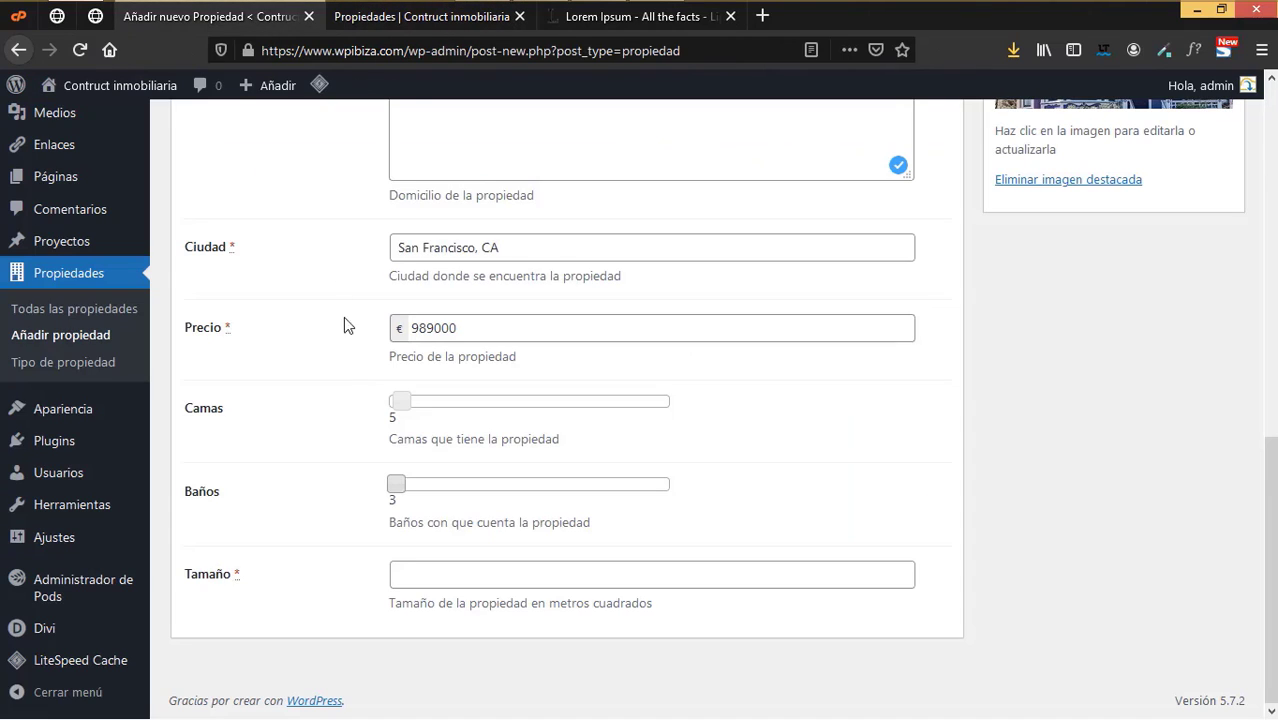
pyautogui.click(423, 584)
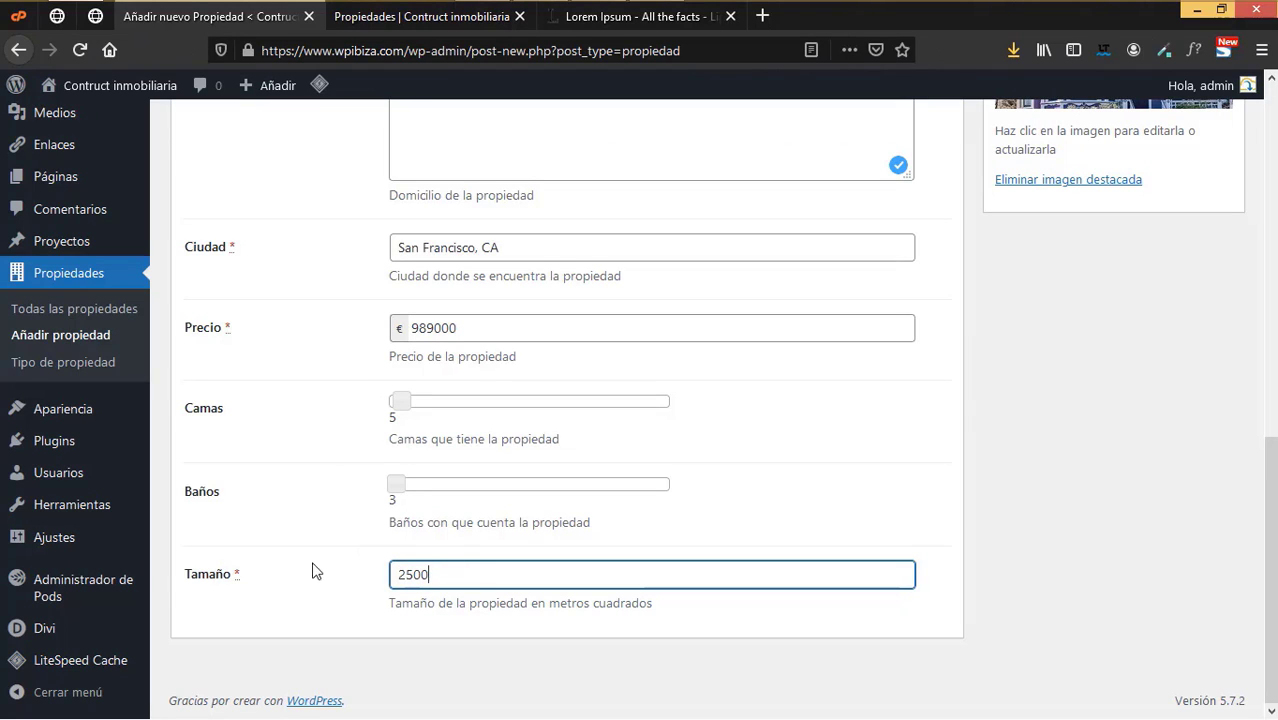
pyautogui.click(303, 603)
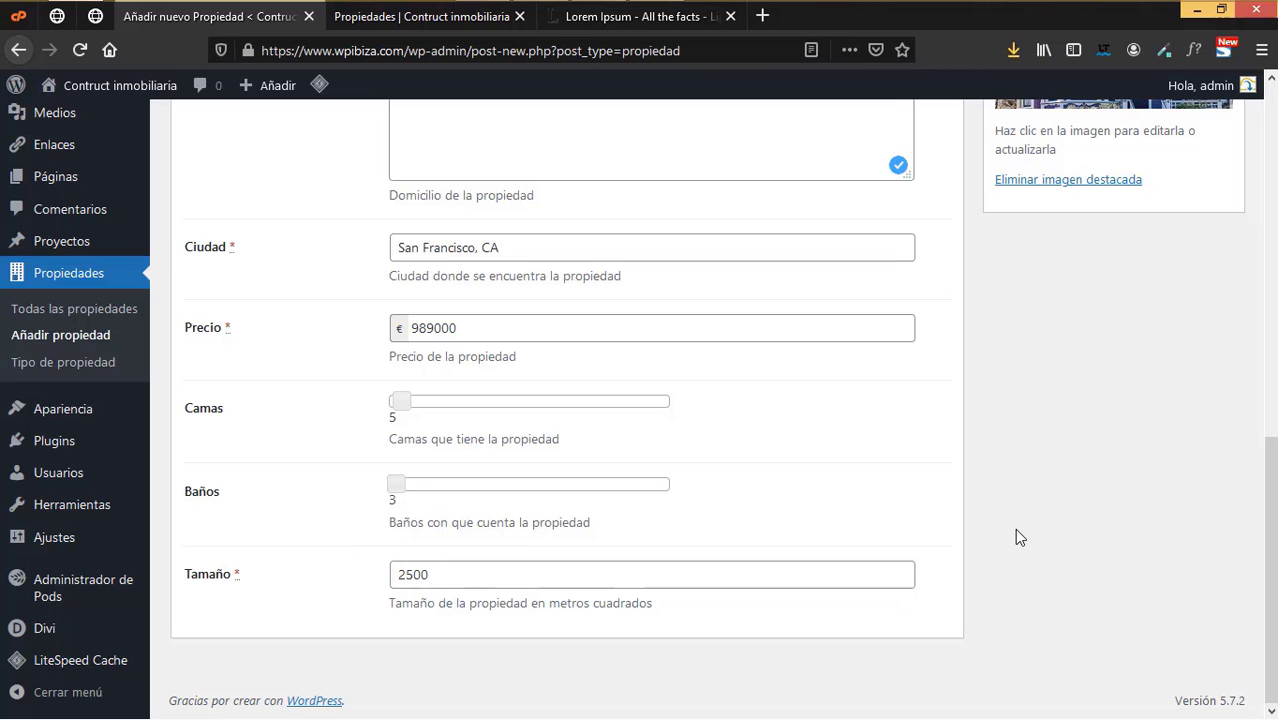
# - Review the Más campos values and publish the Residencia familiar listing
pyautogui.scroll(5, 1015, 530)
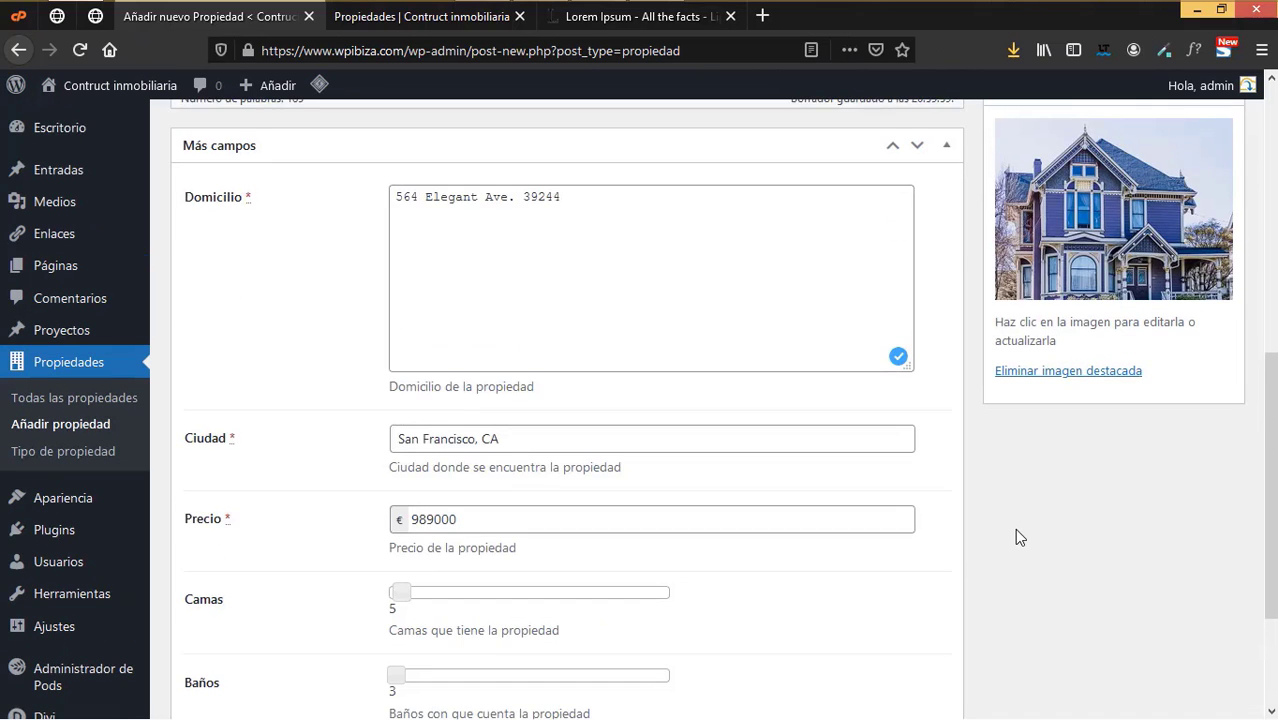
pyautogui.scroll(3, 1018, 538)
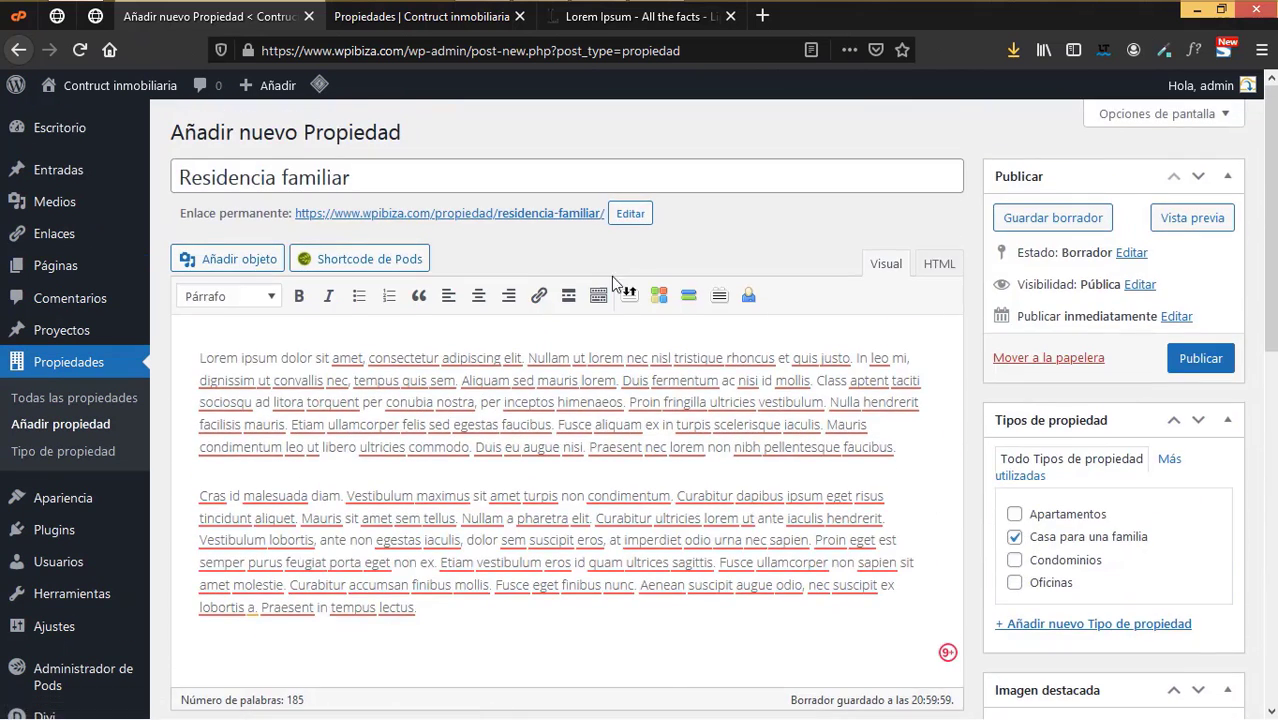
pyautogui.scroll(-2, 506, 326)
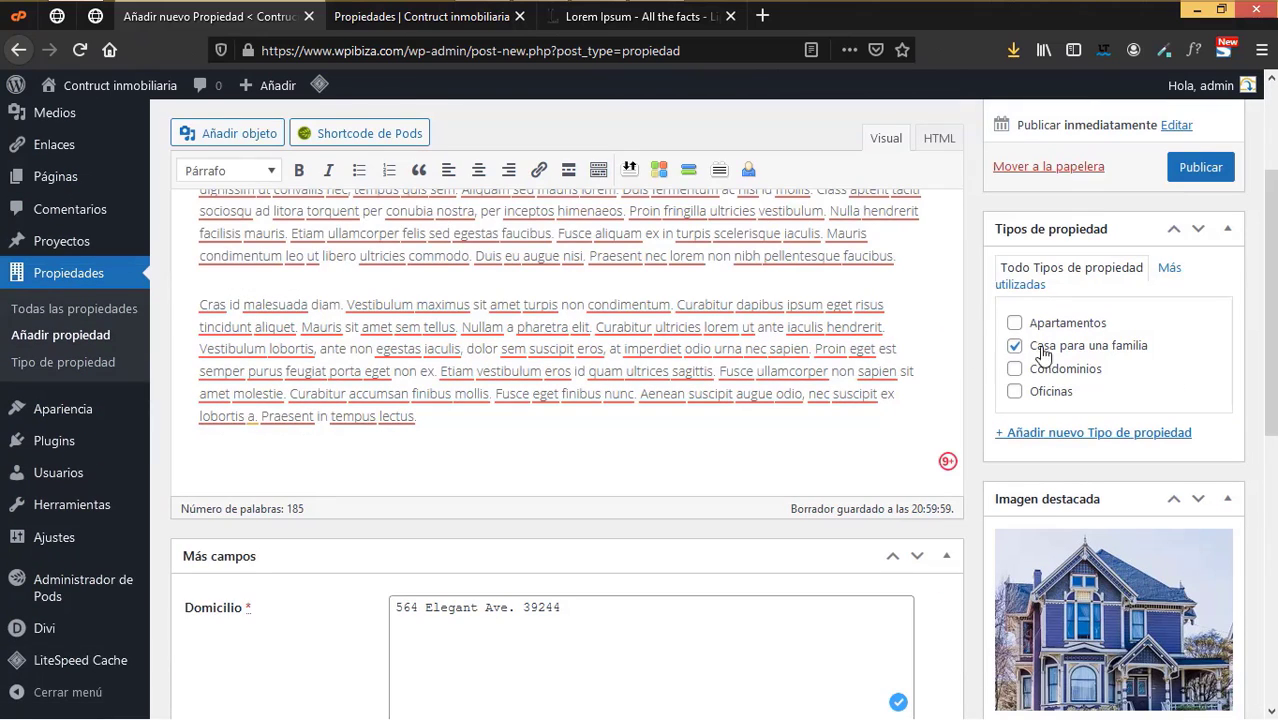
pyautogui.scroll(-3, 1098, 380)
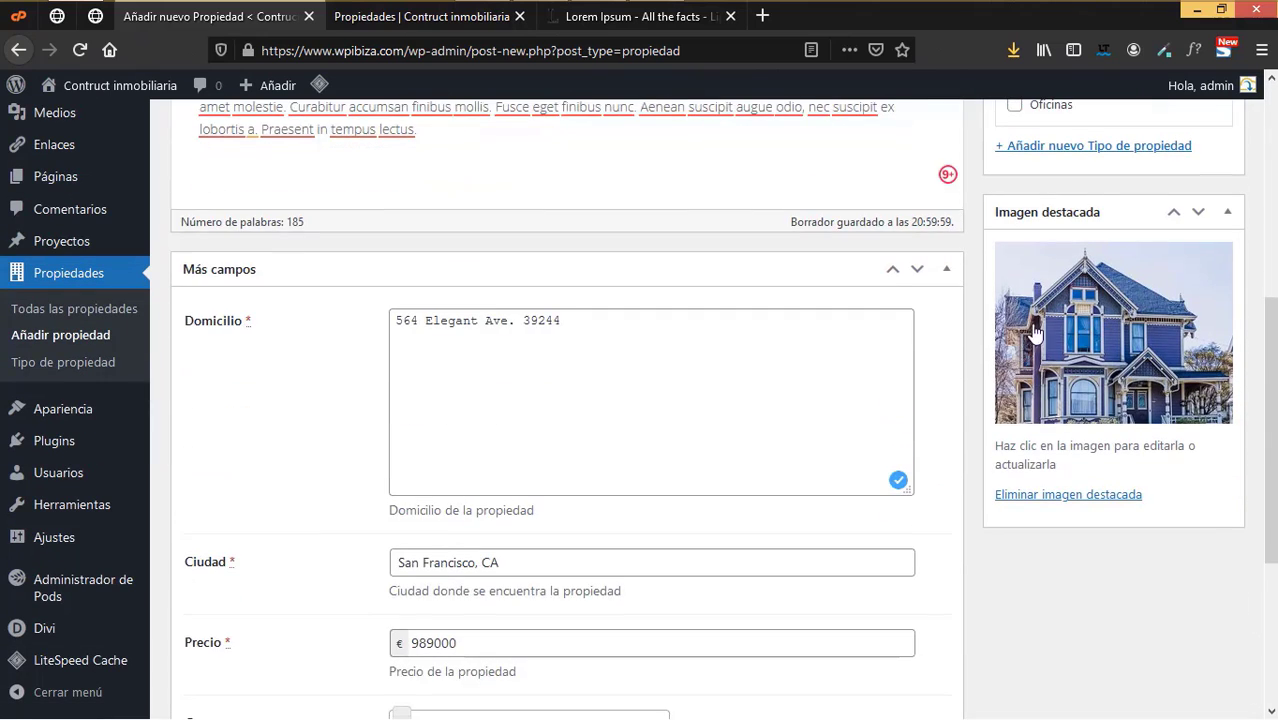
pyautogui.scroll(-2, 819, 399)
pyautogui.scroll(1, 480, 252)
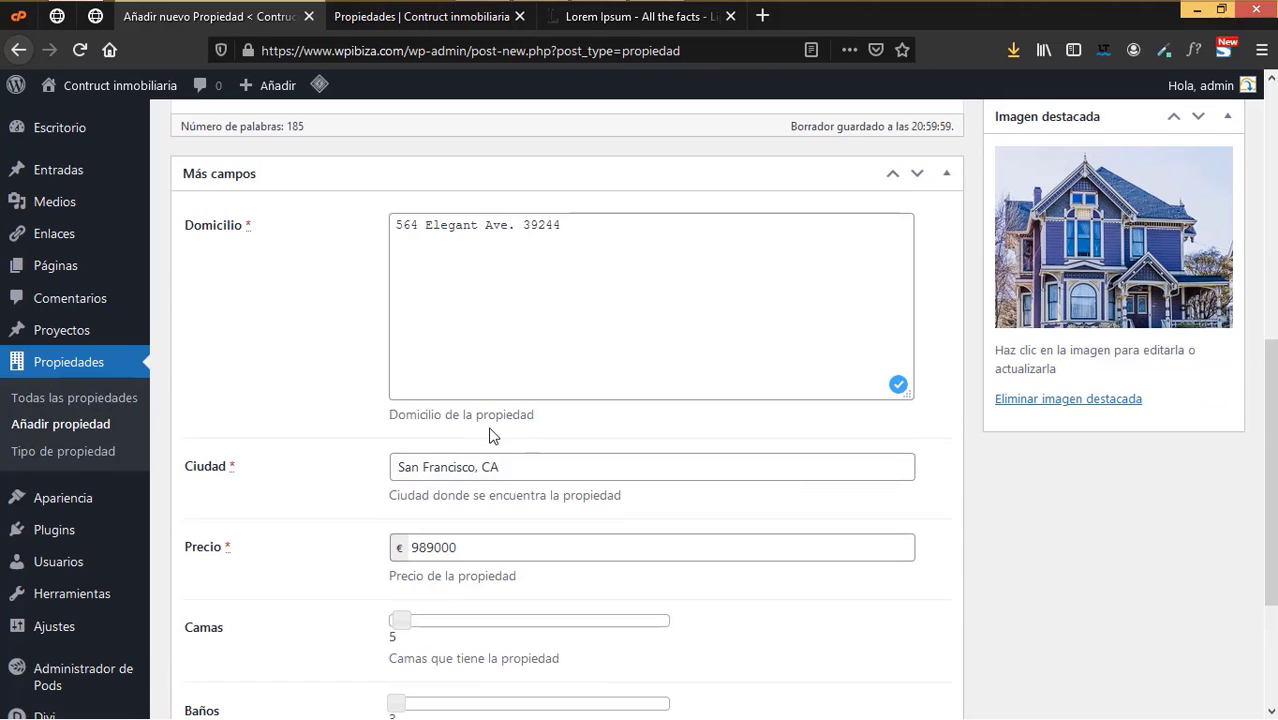
pyautogui.scroll(-1, 489, 436)
pyautogui.scroll(-1, 486, 462)
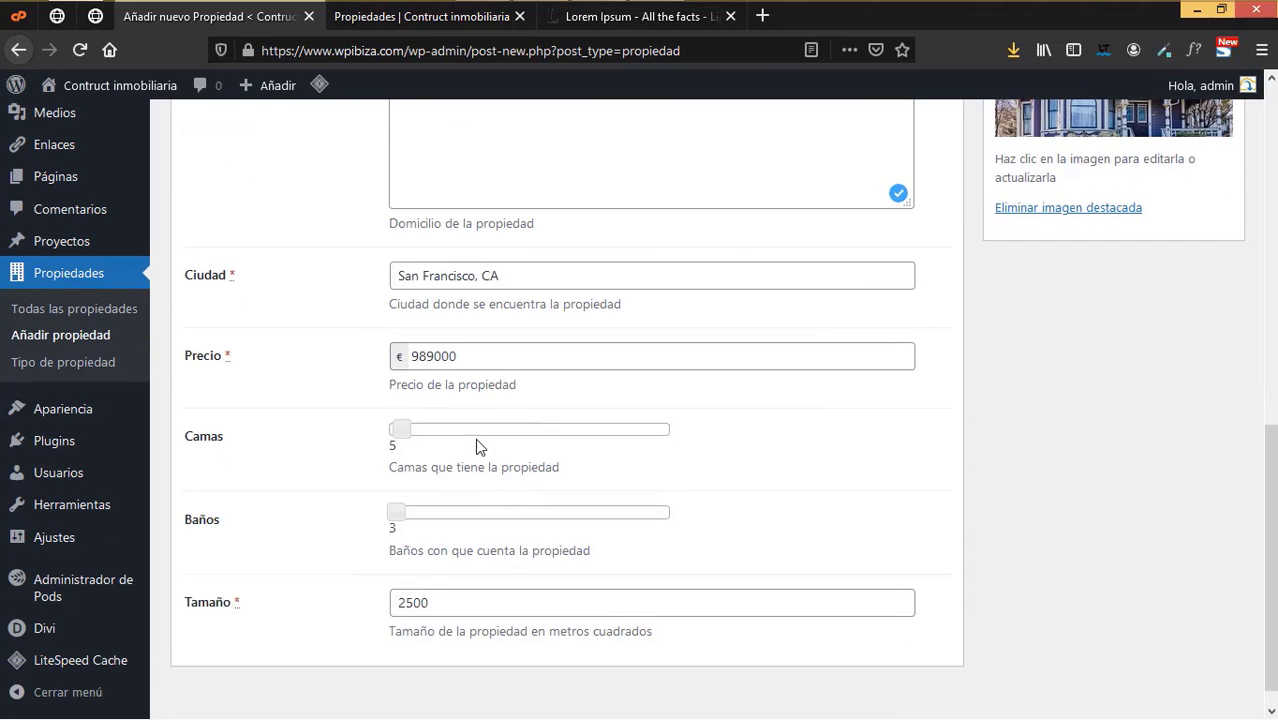
pyautogui.scroll(-1, 491, 499)
pyautogui.scroll(8, 950, 414)
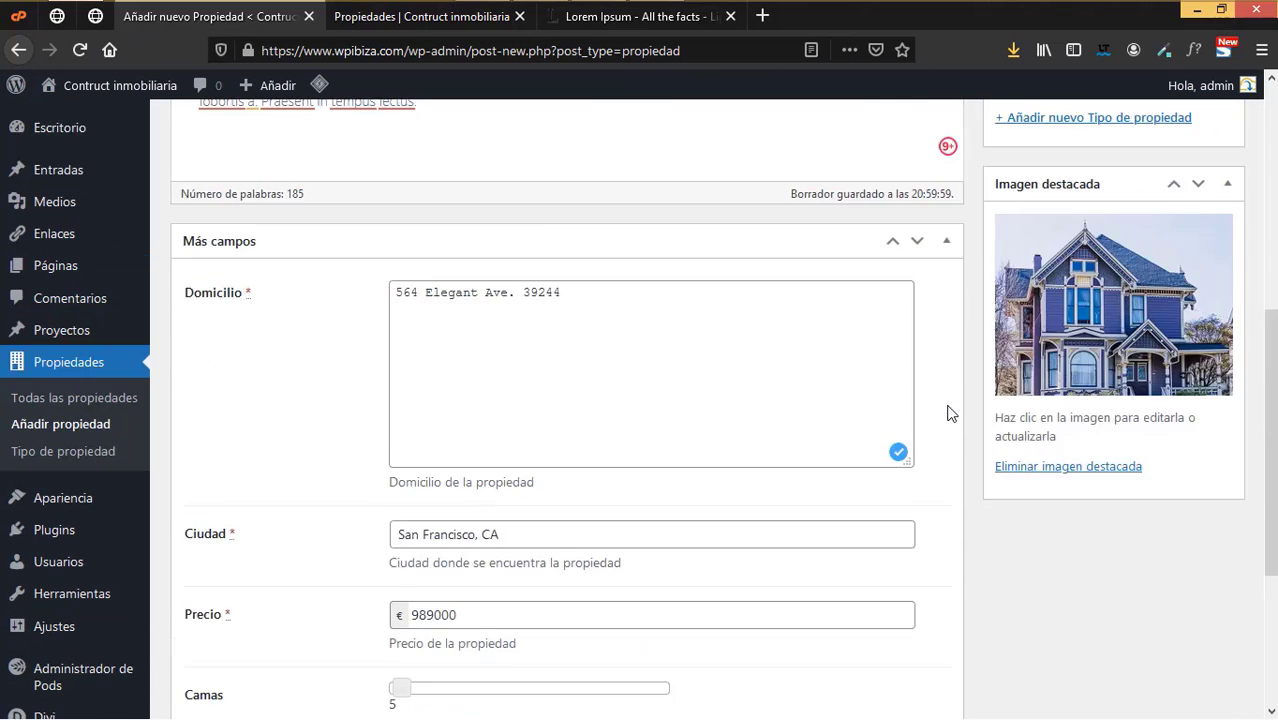
pyautogui.click(1202, 236)
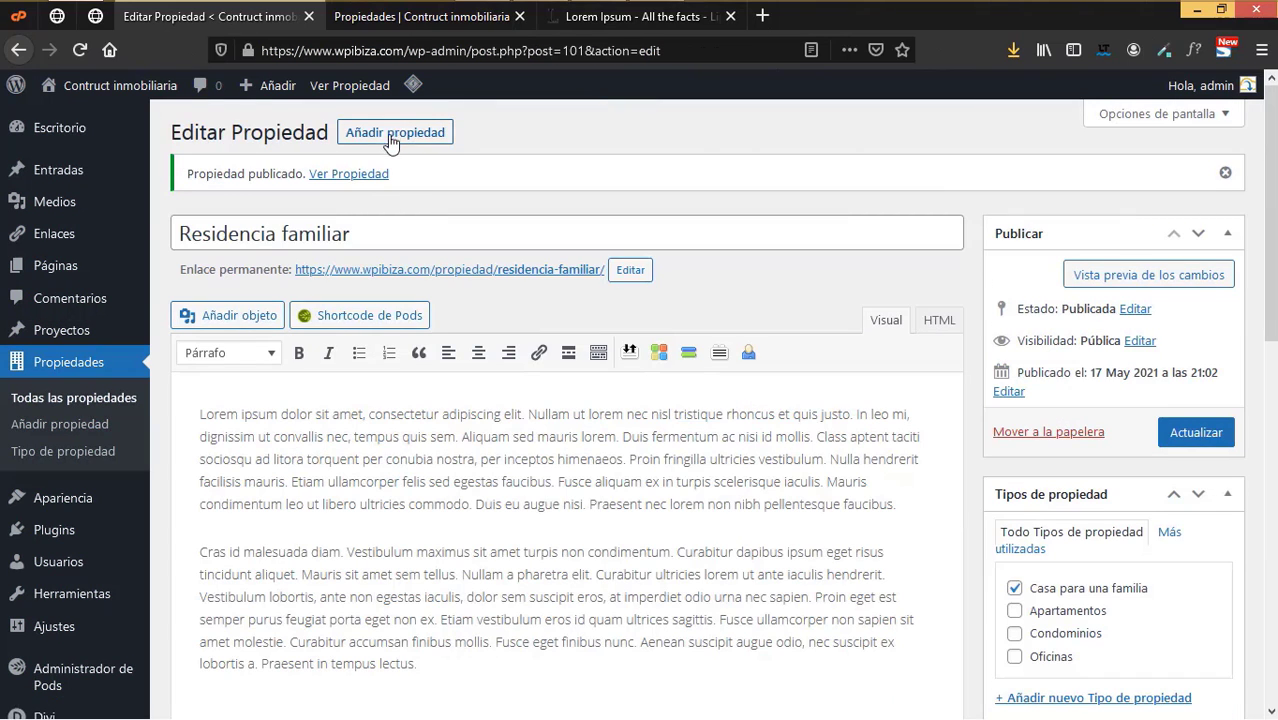
# - Start a blank Añadir nuevo Propiedad entry after browsing the public property listings
pyautogui.click(391, 134)
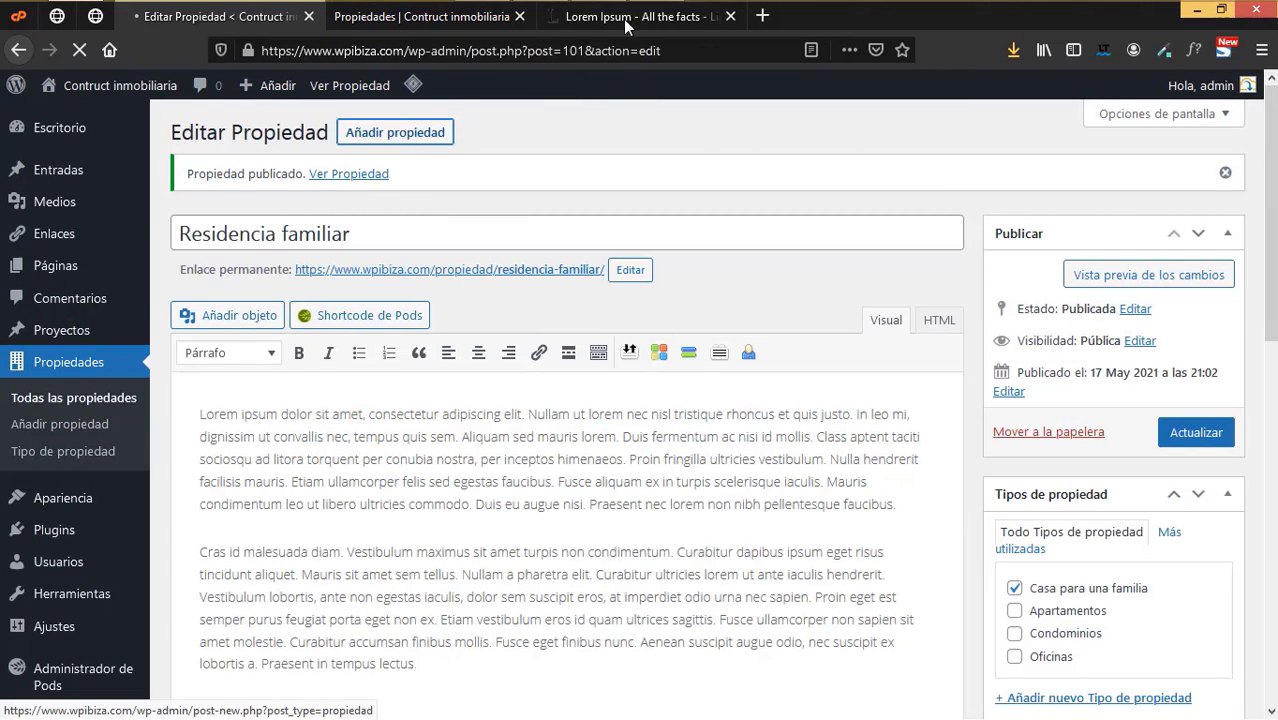
pyautogui.click(453, 15)
pyautogui.scroll(2, 435, 372)
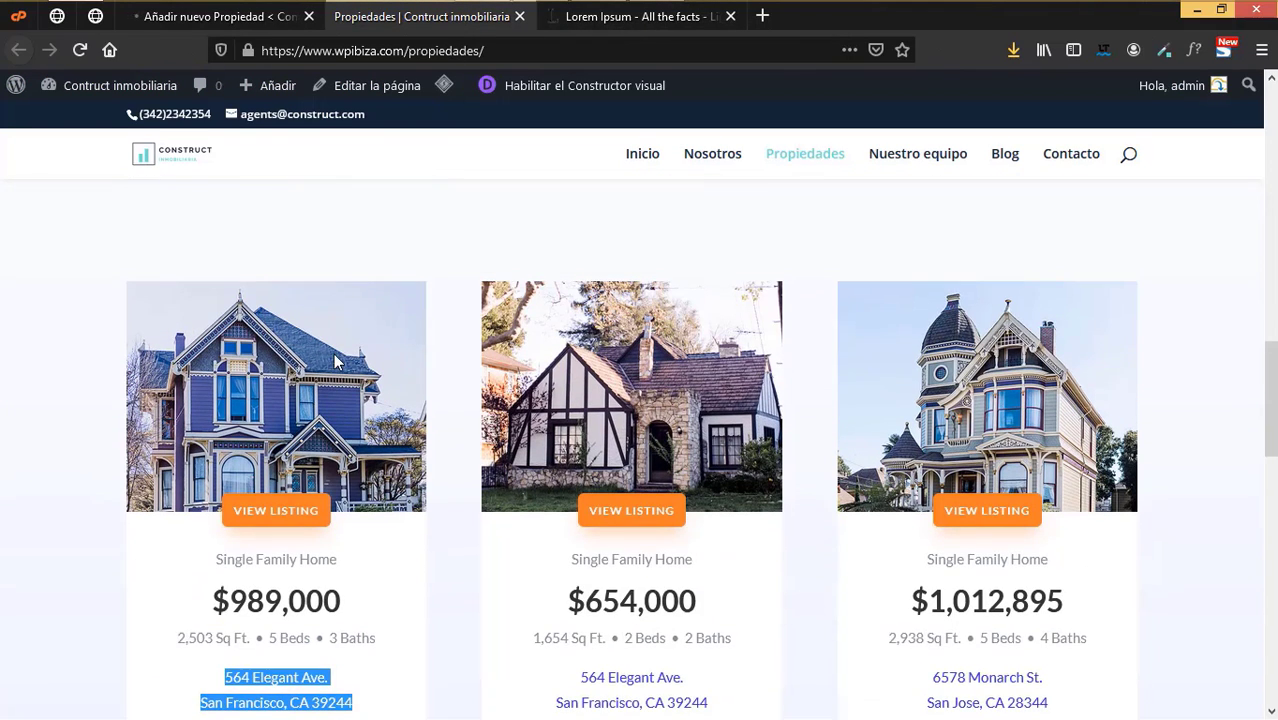
pyautogui.scroll(-6, 860, 415)
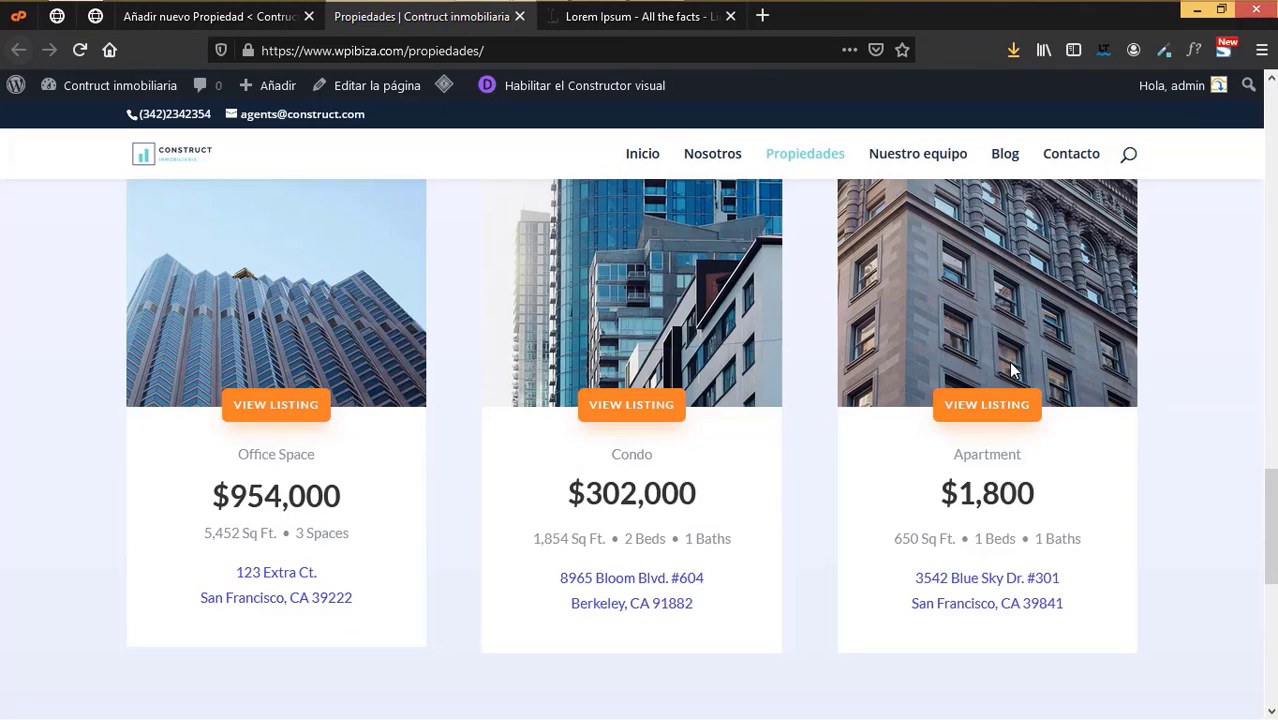
pyautogui.scroll(2, 1006, 365)
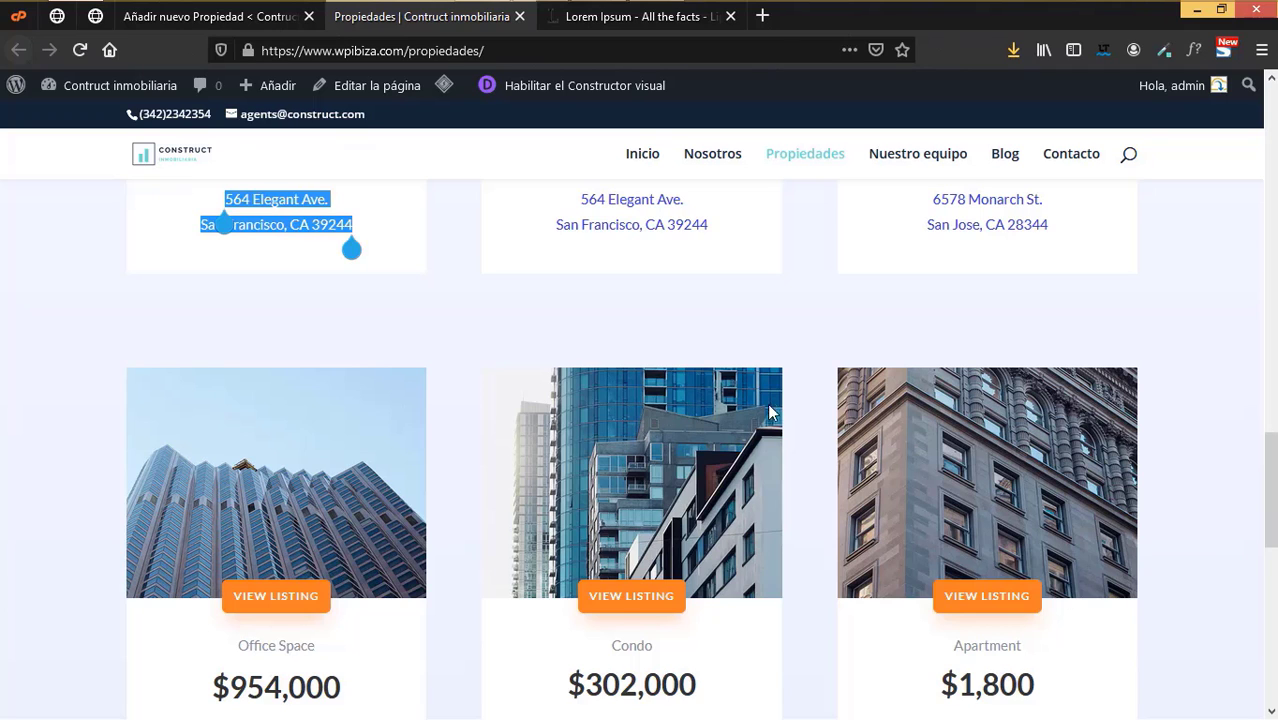
pyautogui.scroll(-2, 1053, 484)
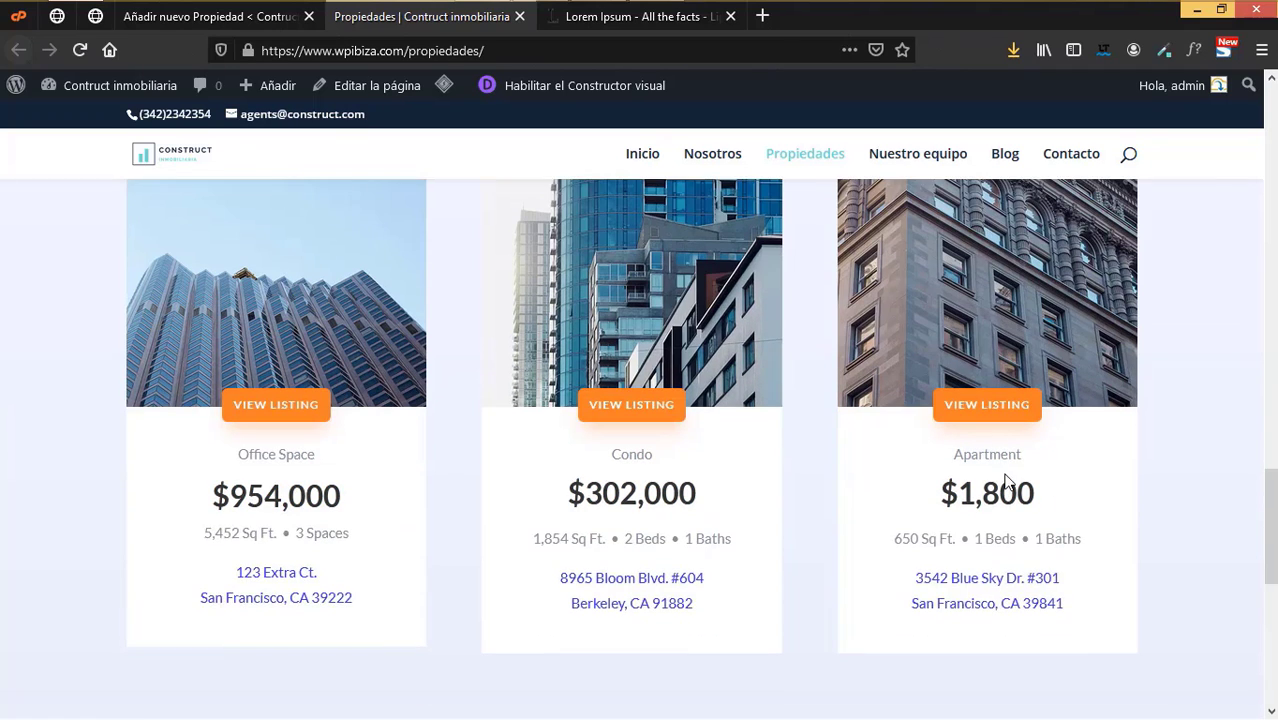
pyautogui.click(243, 17)
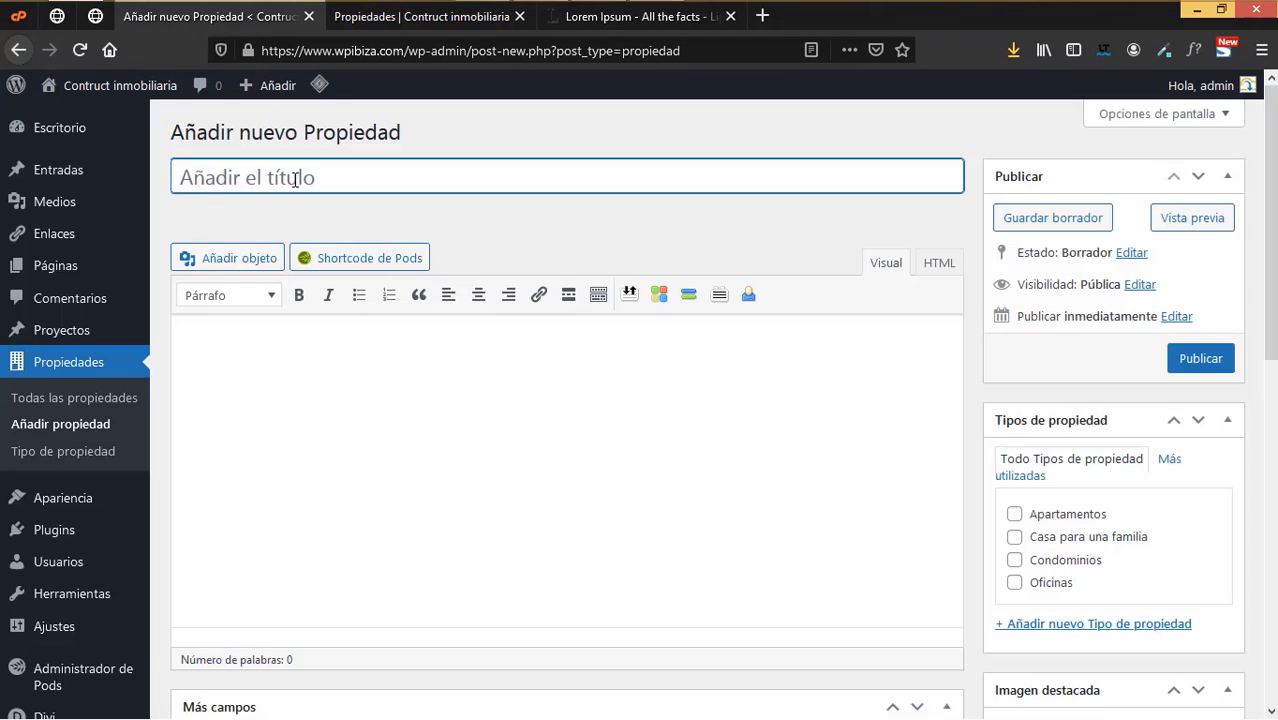
# - Title the property 'Apartamentos céntricos' and copy the second and third Lorem Ipsum paragraphs
pyautogui.click(295, 178)
pyautogui.write('Apartatmen')
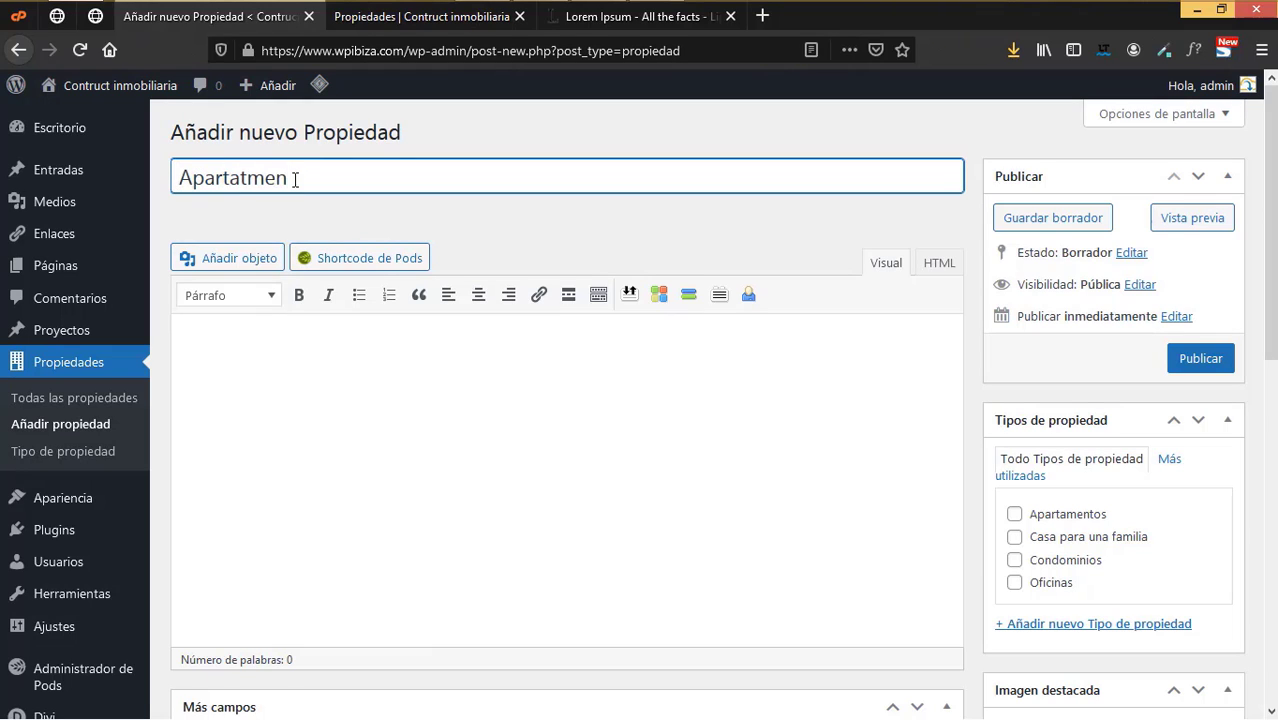
pyautogui.write('tos ceb')
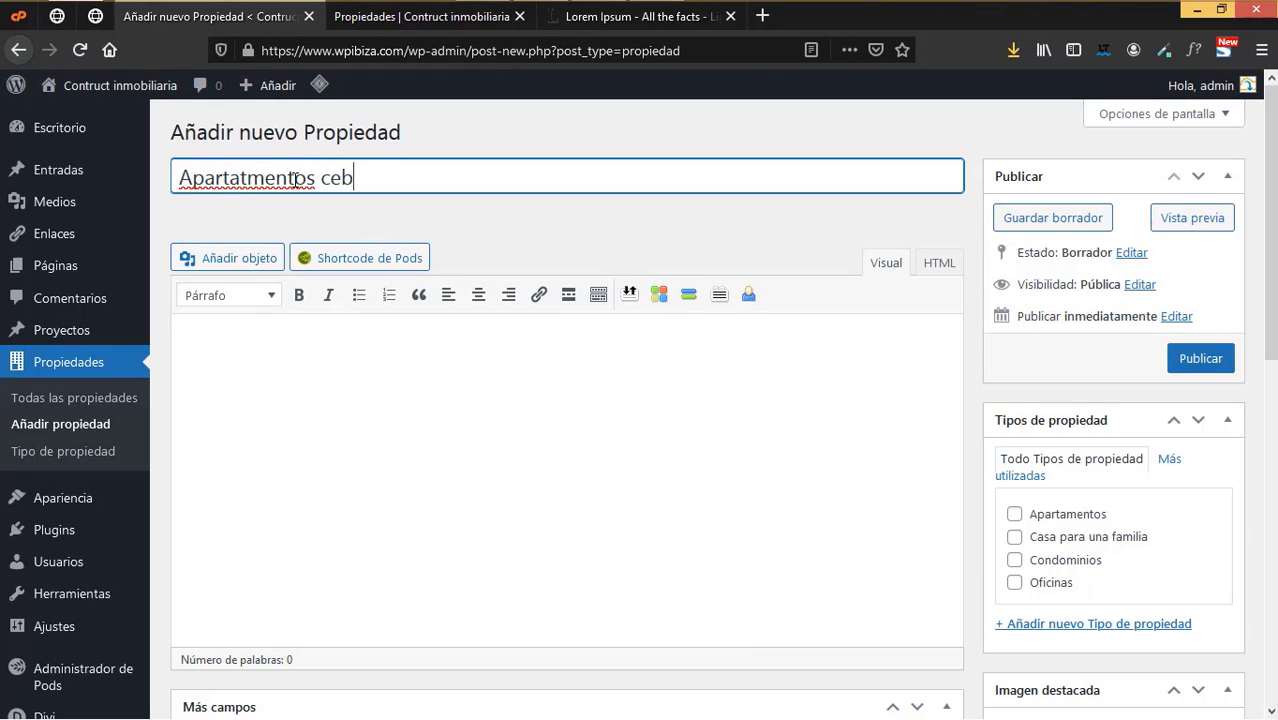
pyautogui.write('tricos')
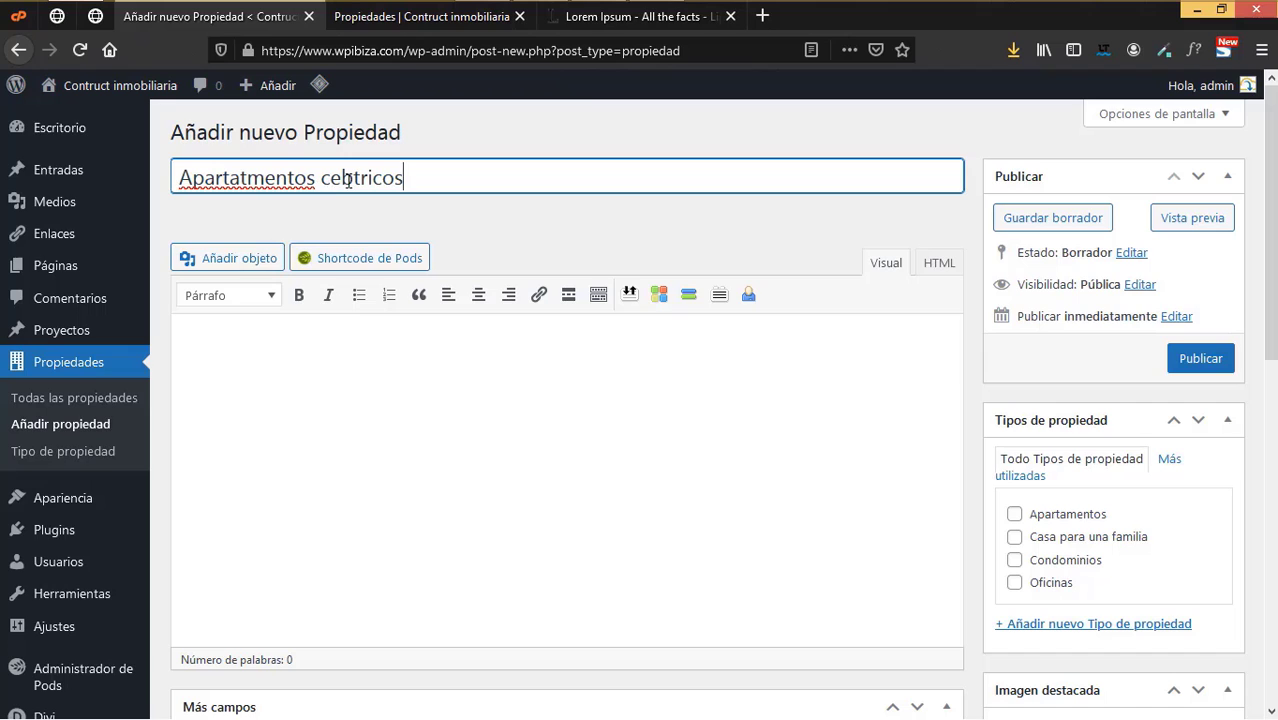
pyautogui.click(640, 16)
pyautogui.click(268, 415)
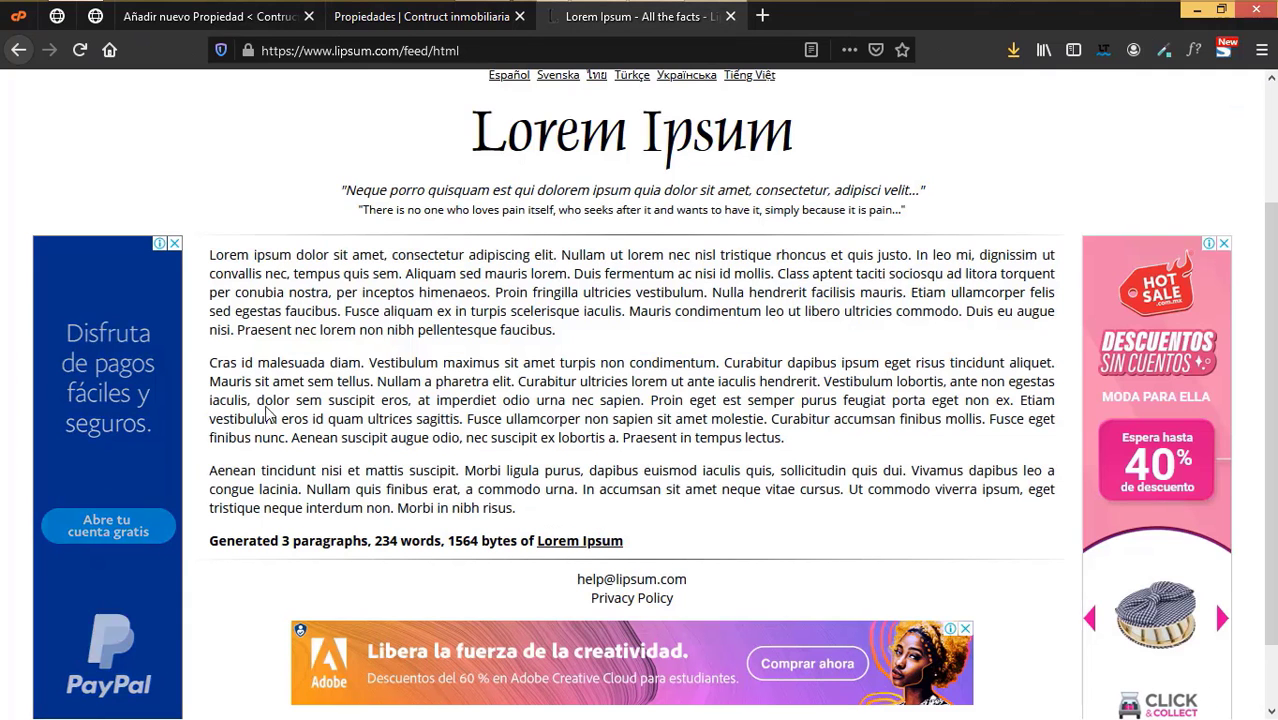
pyautogui.moveTo(516, 508); pyautogui.dragTo(205, 363)
pyautogui.hotkey('ctrl', 'c')
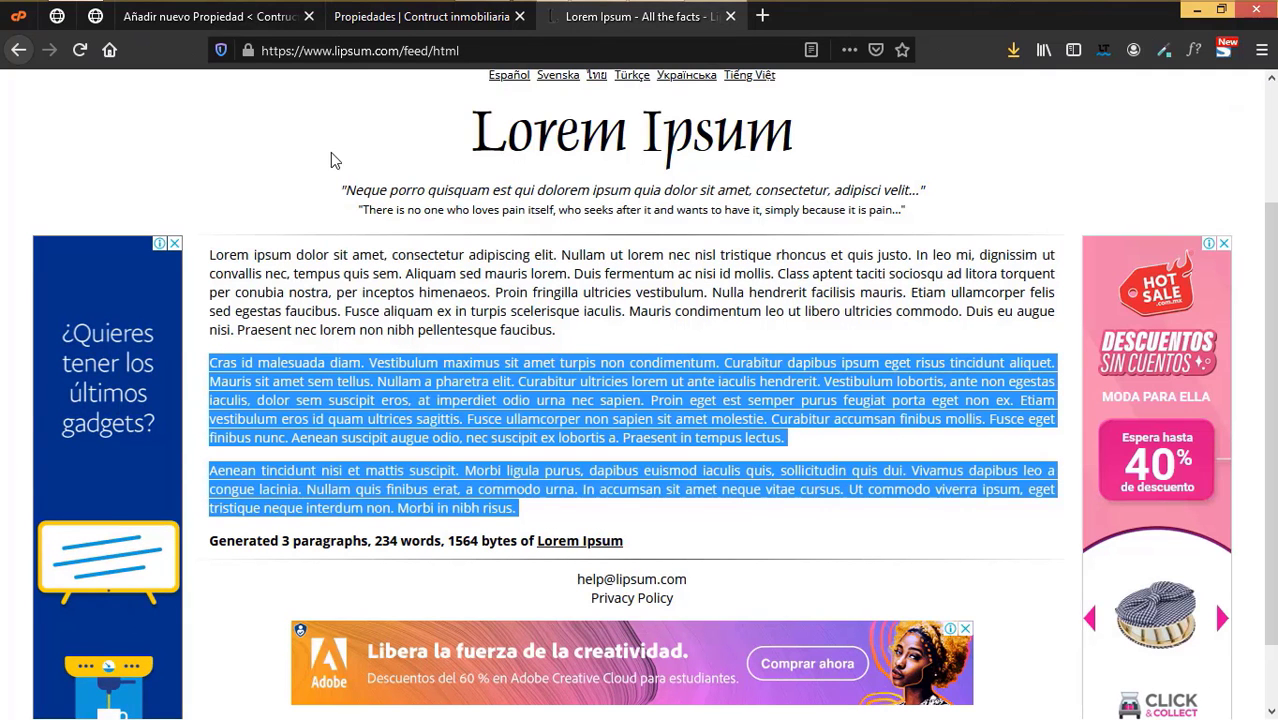
pyautogui.click(399, 131)
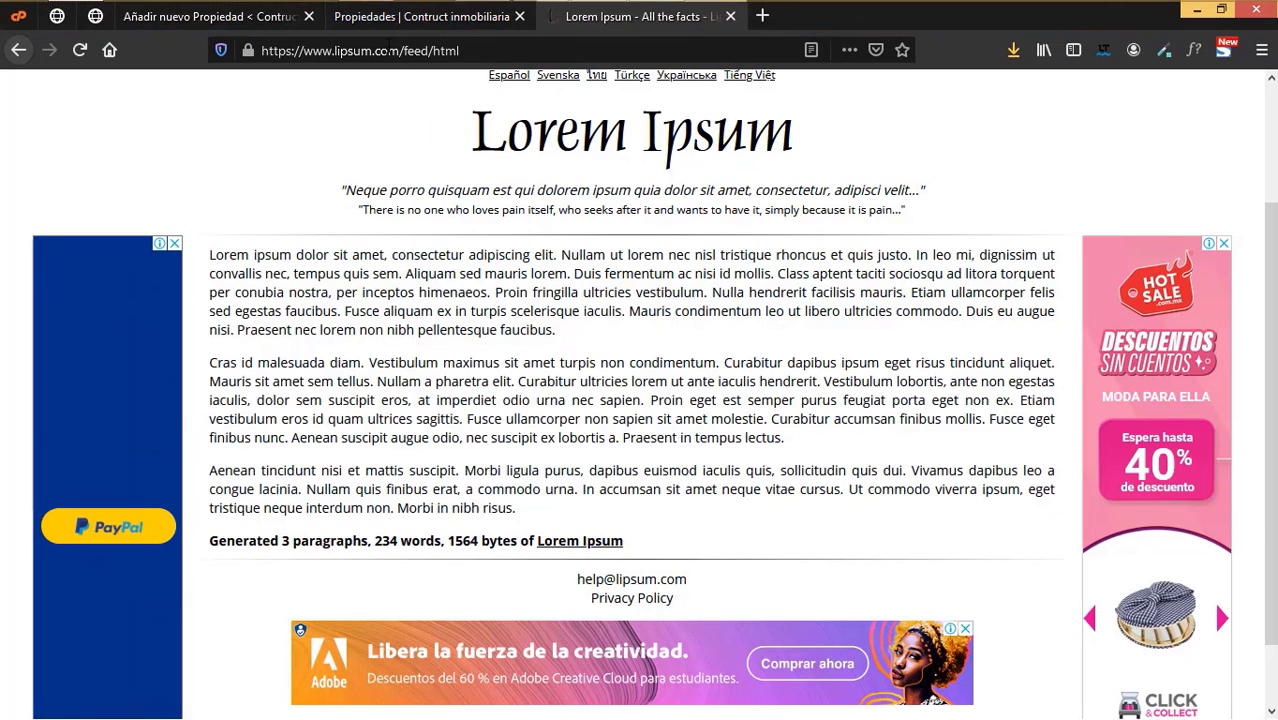
# - Paste the two copied Lorem Ipsum paragraphs into the property's description body
pyautogui.click(440, 16)
pyautogui.click(268, 18)
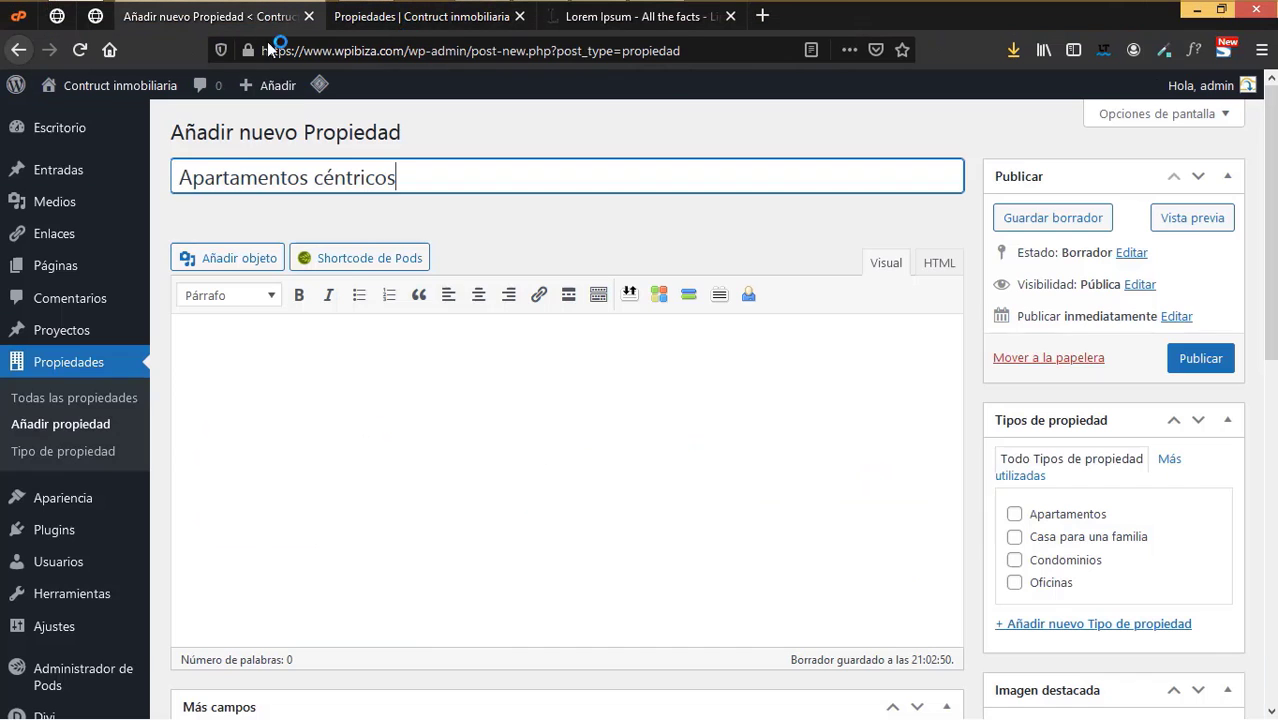
pyautogui.click(331, 360)
pyautogui.hotkey('ctrl', 'v')
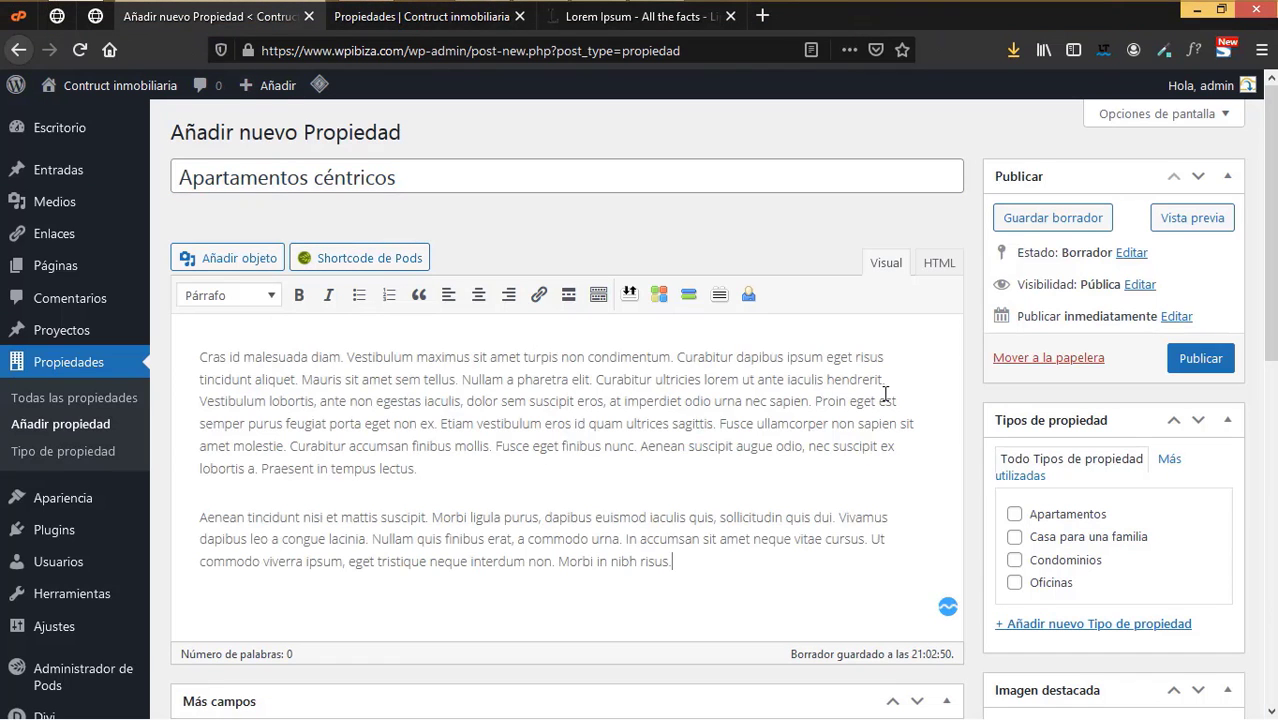
pyautogui.scroll(-2, 885, 393)
# - Tick Apartamentos as the property type under Tipos de propiedad
pyautogui.click(1014, 418)
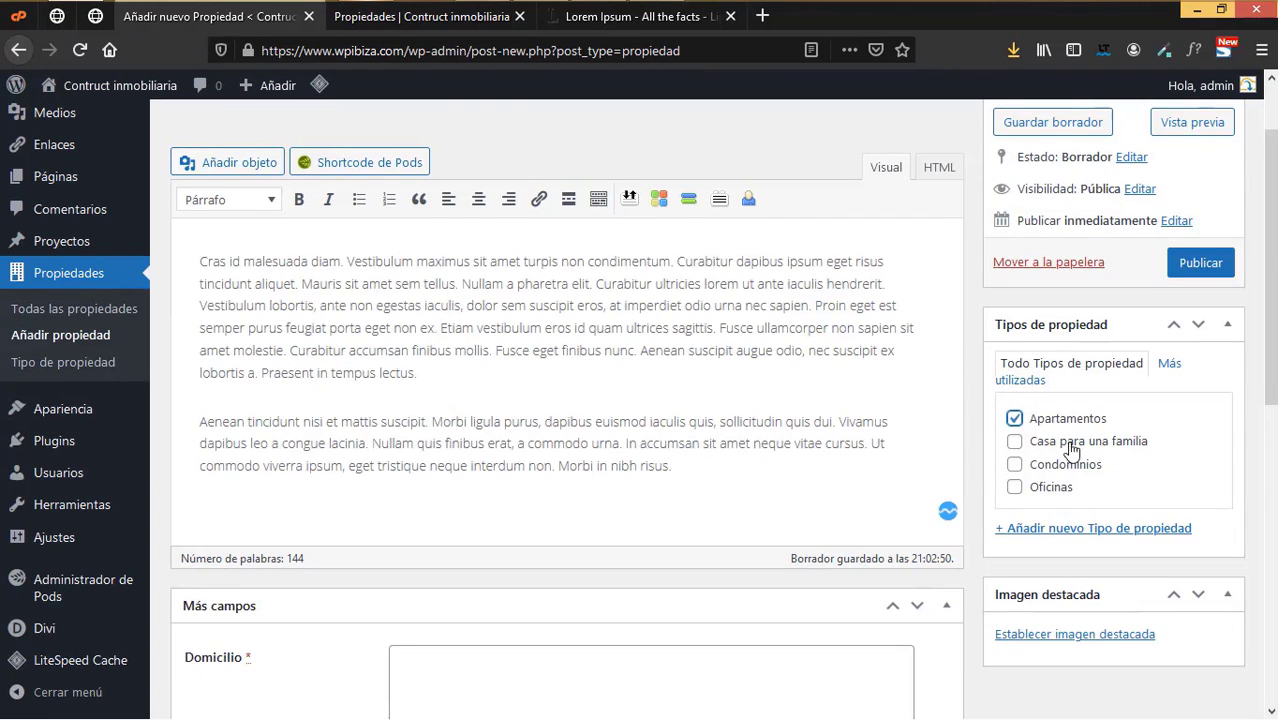
pyautogui.scroll(-3, 1072, 447)
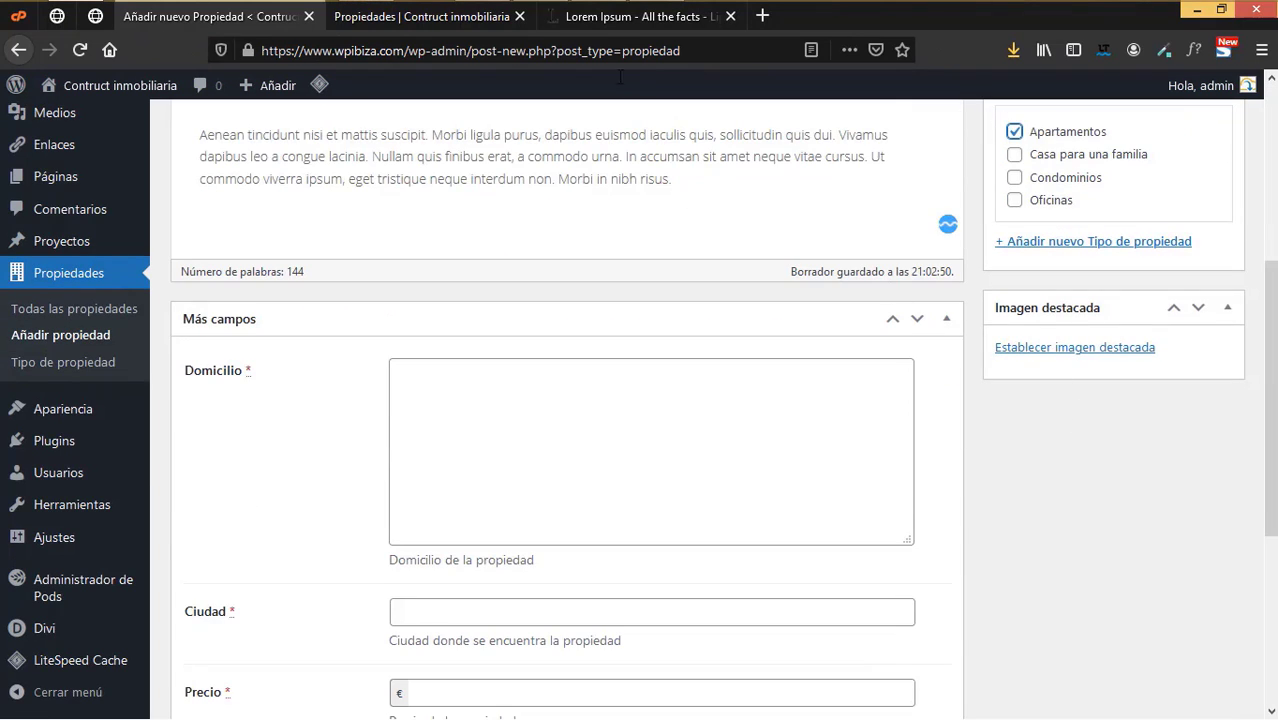
pyautogui.click(337, 22)
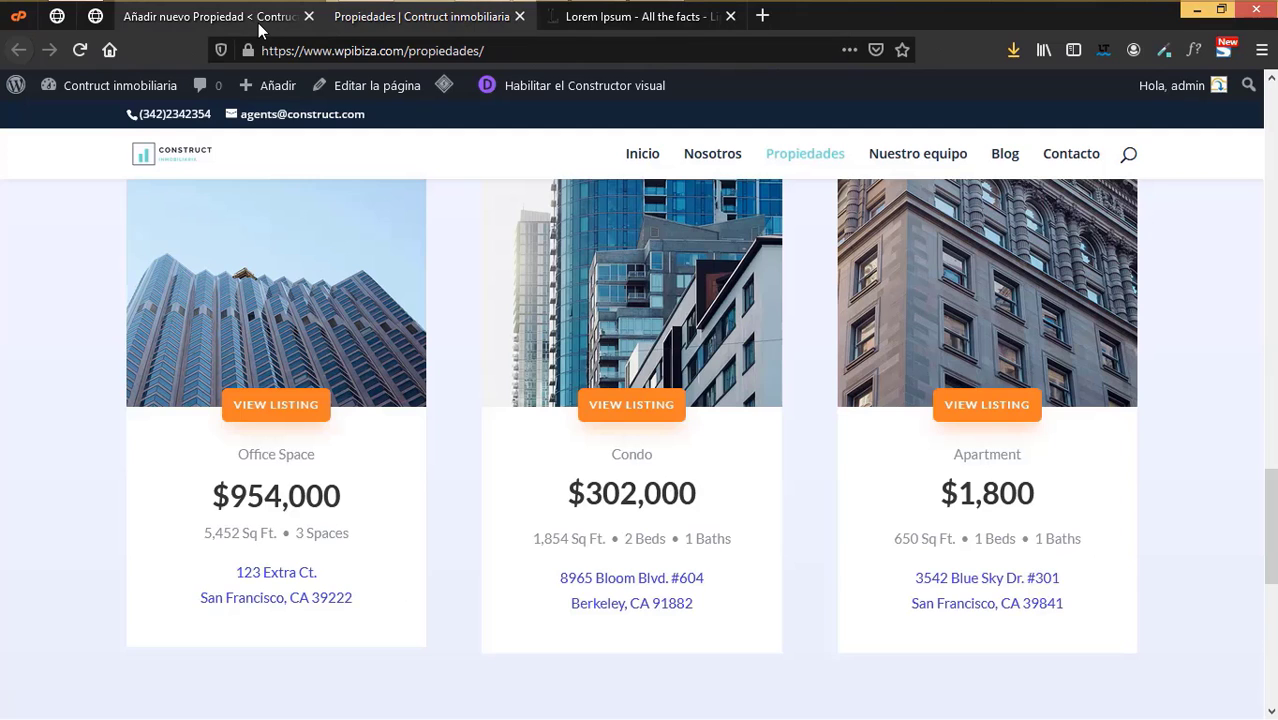
pyautogui.click(258, 27)
# - Set the stone office-building photo real-estate-10-1-1.jpg as the featured image
pyautogui.click(979, 346)
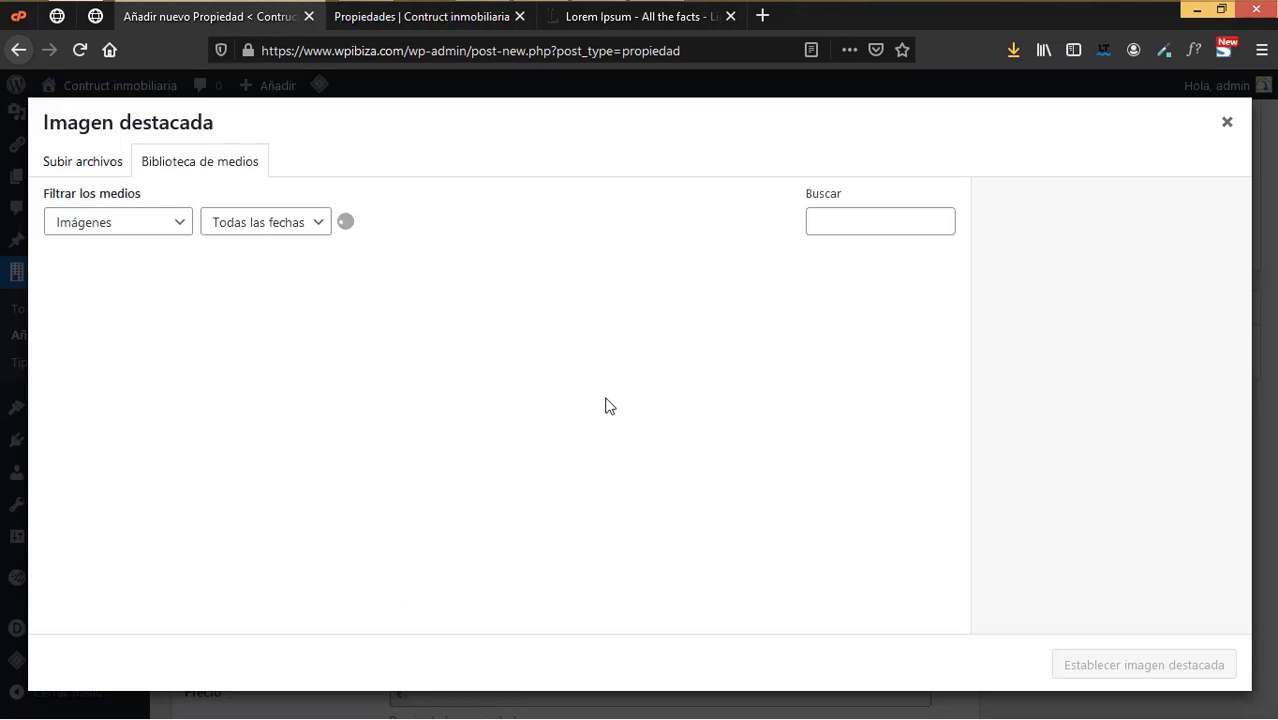
pyautogui.scroll(-2, 841, 485)
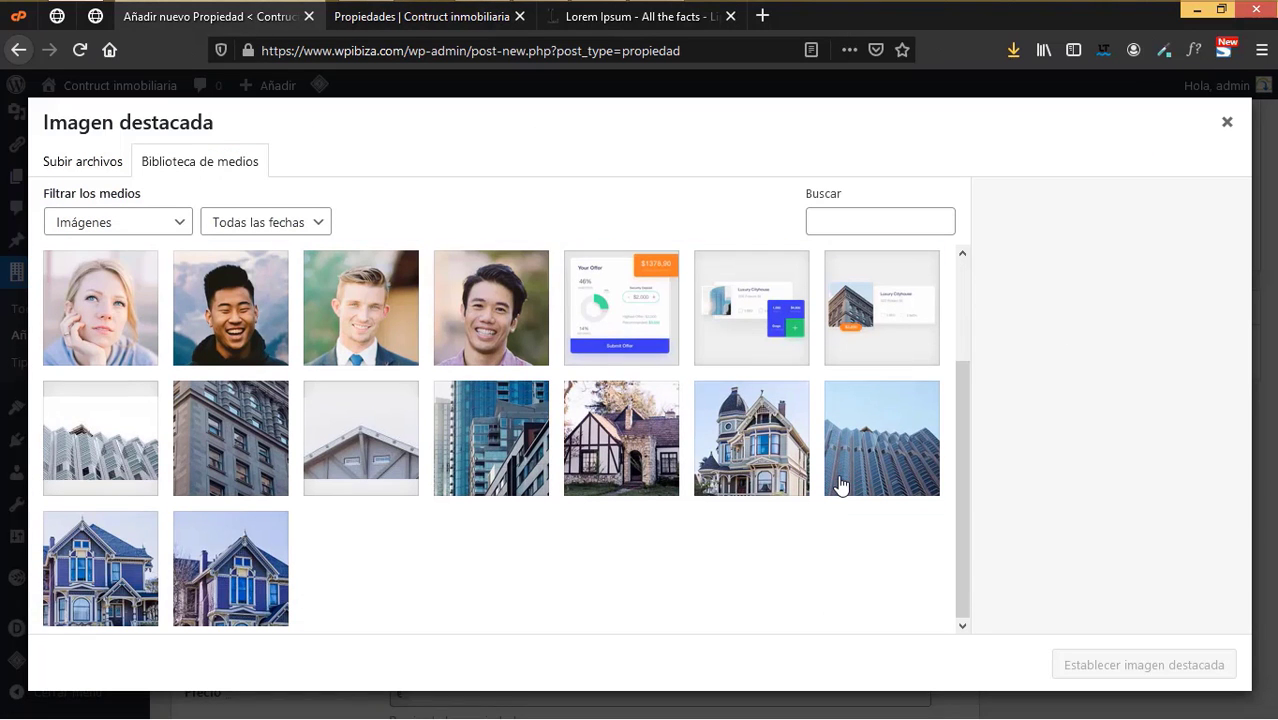
pyautogui.click(246, 453)
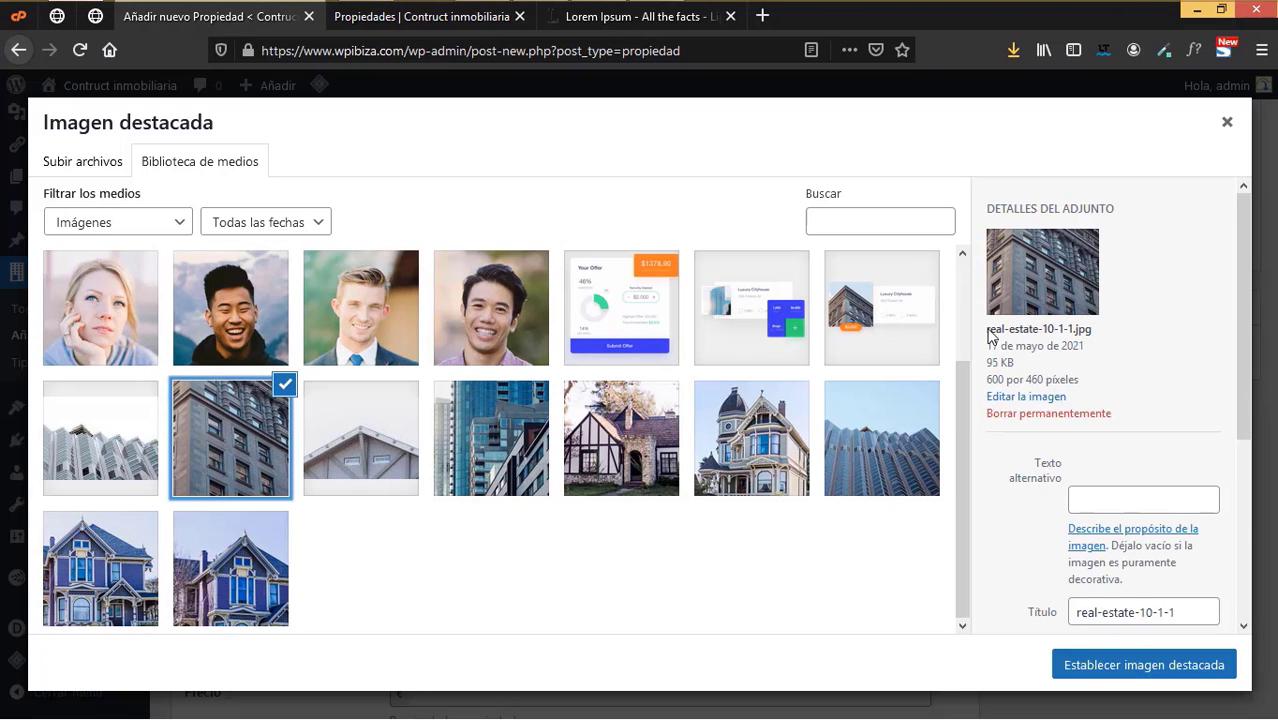
pyautogui.click(1104, 666)
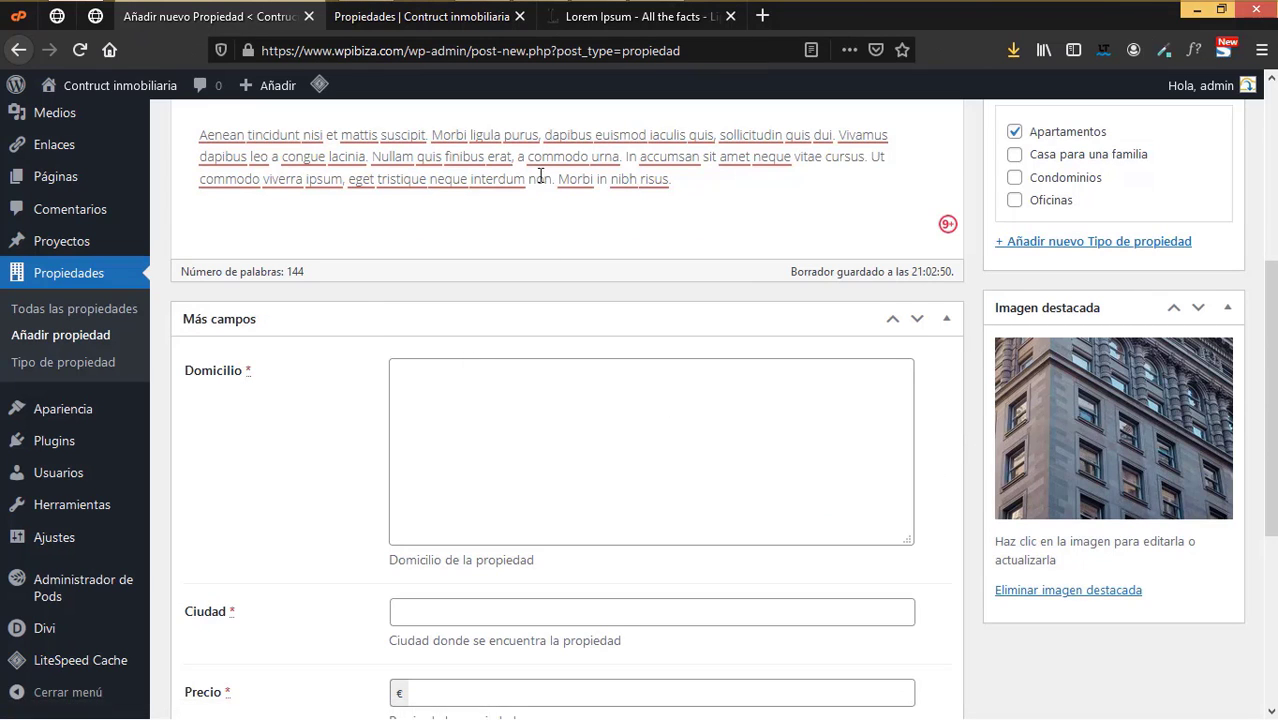
pyautogui.click(457, 20)
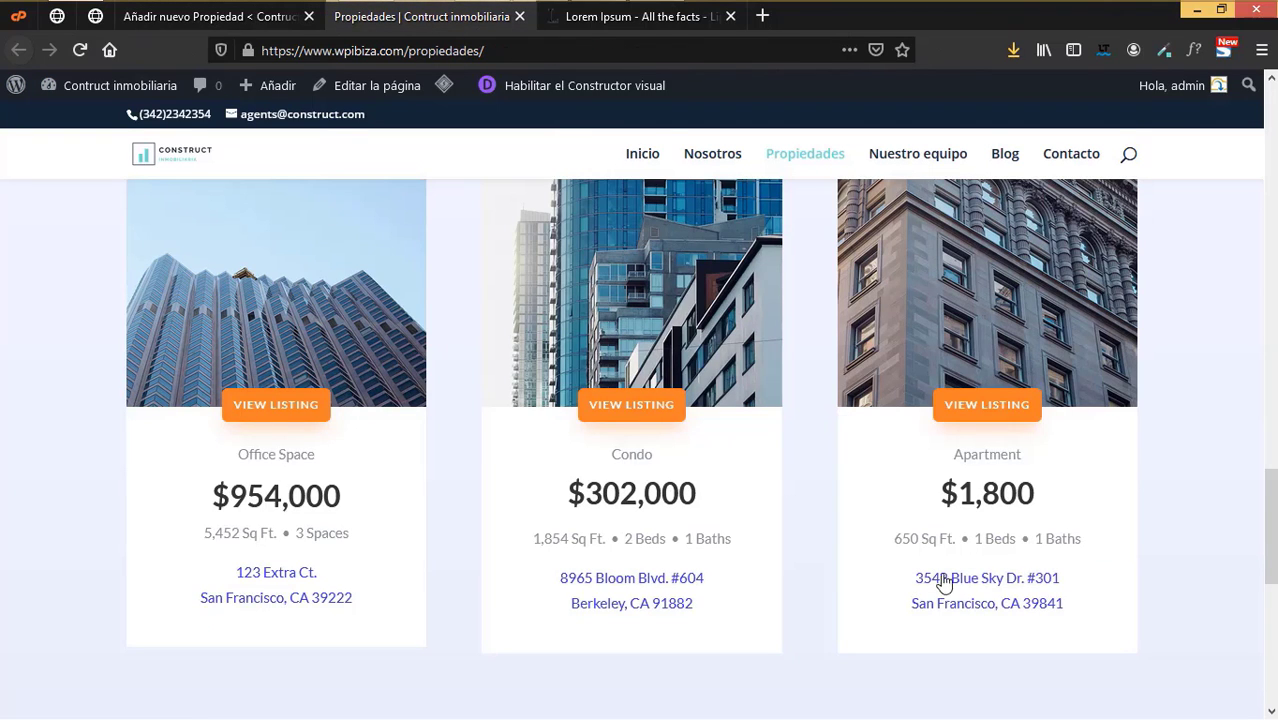
# - Paste the listing's address into Domicilio, keep ZIP 39841 on line one, move the city into Ciudad
pyautogui.moveTo(931, 578); pyautogui.dragTo(915, 578)
pyautogui.moveTo(1072, 584); pyautogui.dragTo(1066, 606)
pyautogui.hotkey('ctrl', 'c')
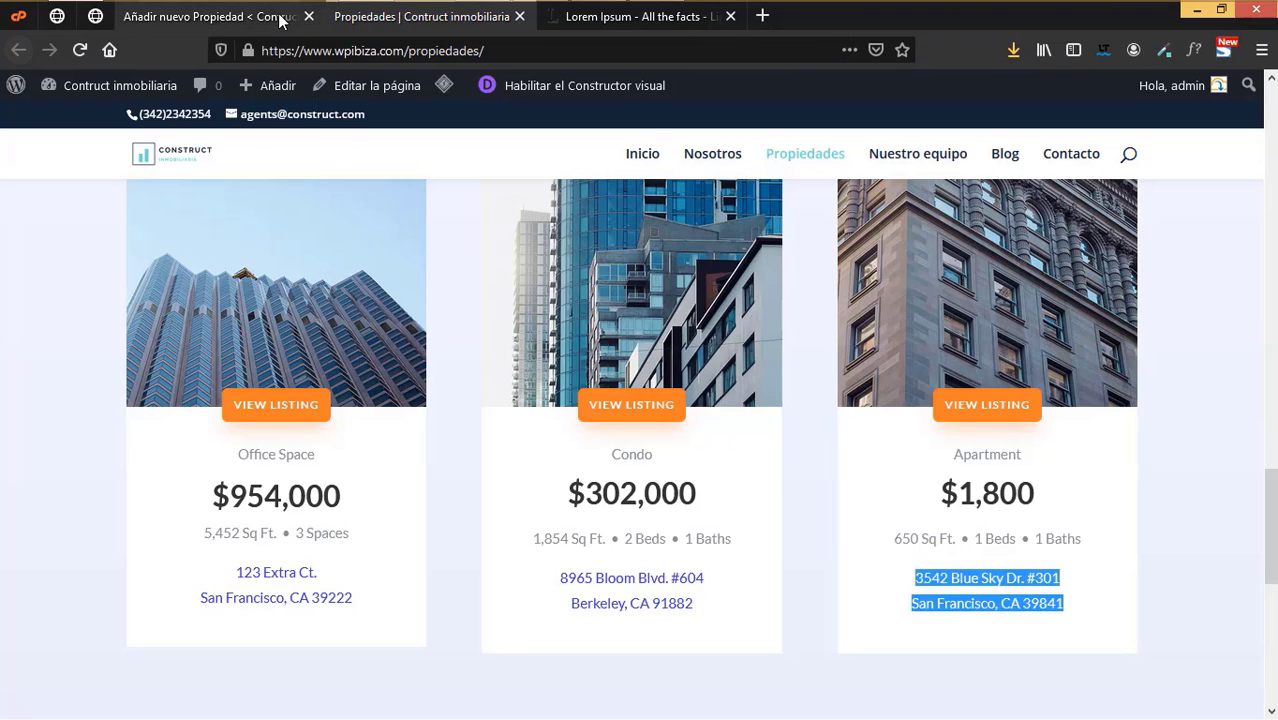
pyautogui.click(282, 16)
pyautogui.click(472, 417)
pyautogui.hotkey('ctrl', 'v')
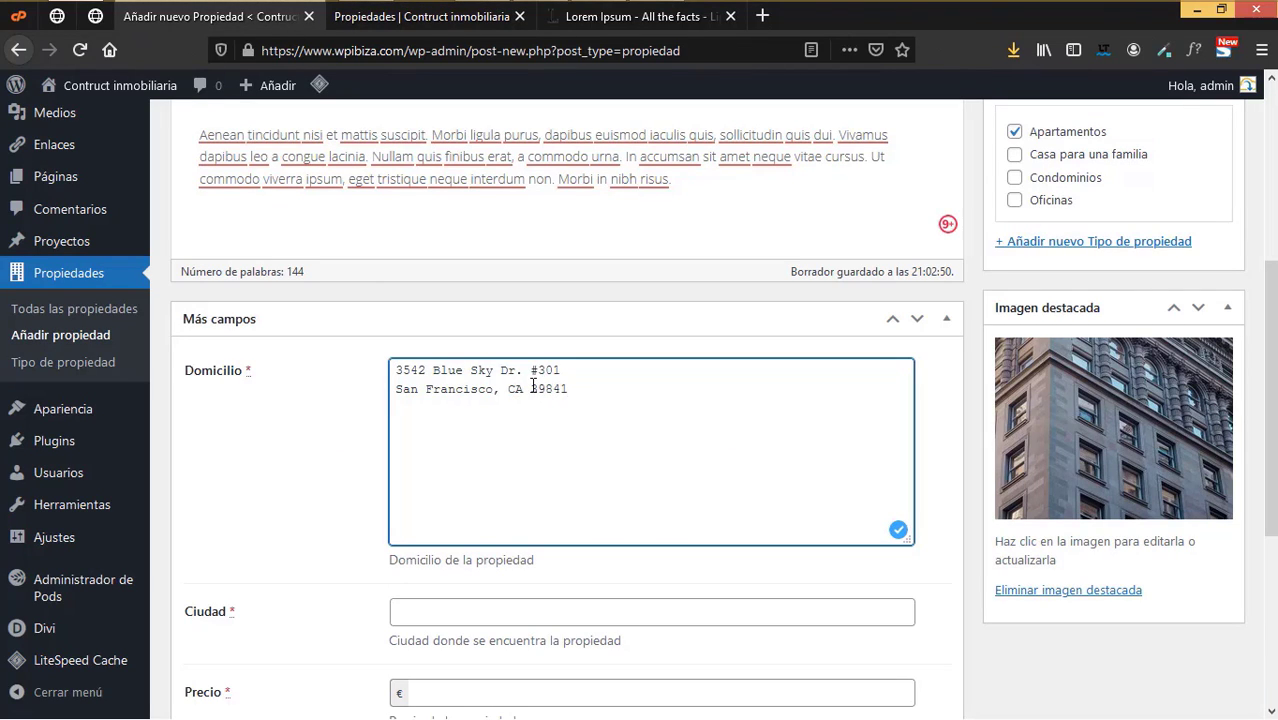
pyautogui.moveTo(533, 386); pyautogui.dragTo(612, 370)
pyautogui.moveTo(528, 389); pyautogui.dragTo(379, 391)
pyautogui.hotkey('ctrl', 'c')
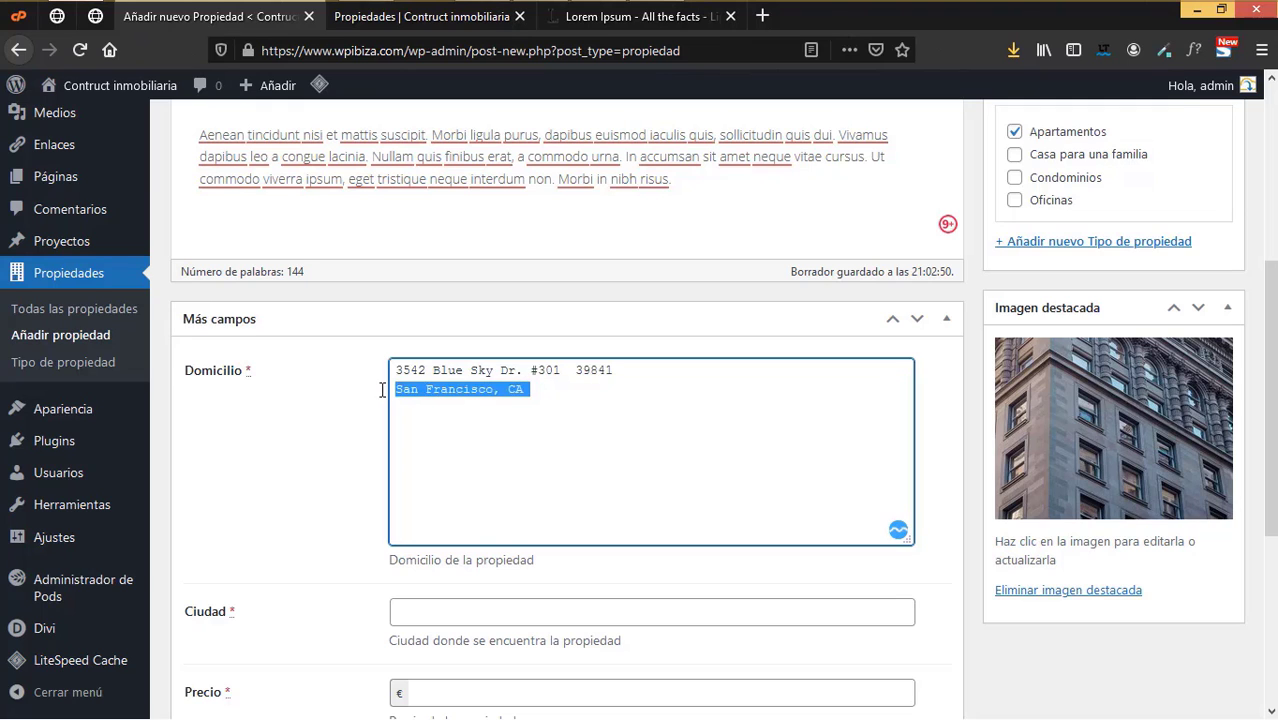
pyautogui.press('BackSpace')
pyautogui.click(472, 608)
pyautogui.hotkey('ctrl', 'v')
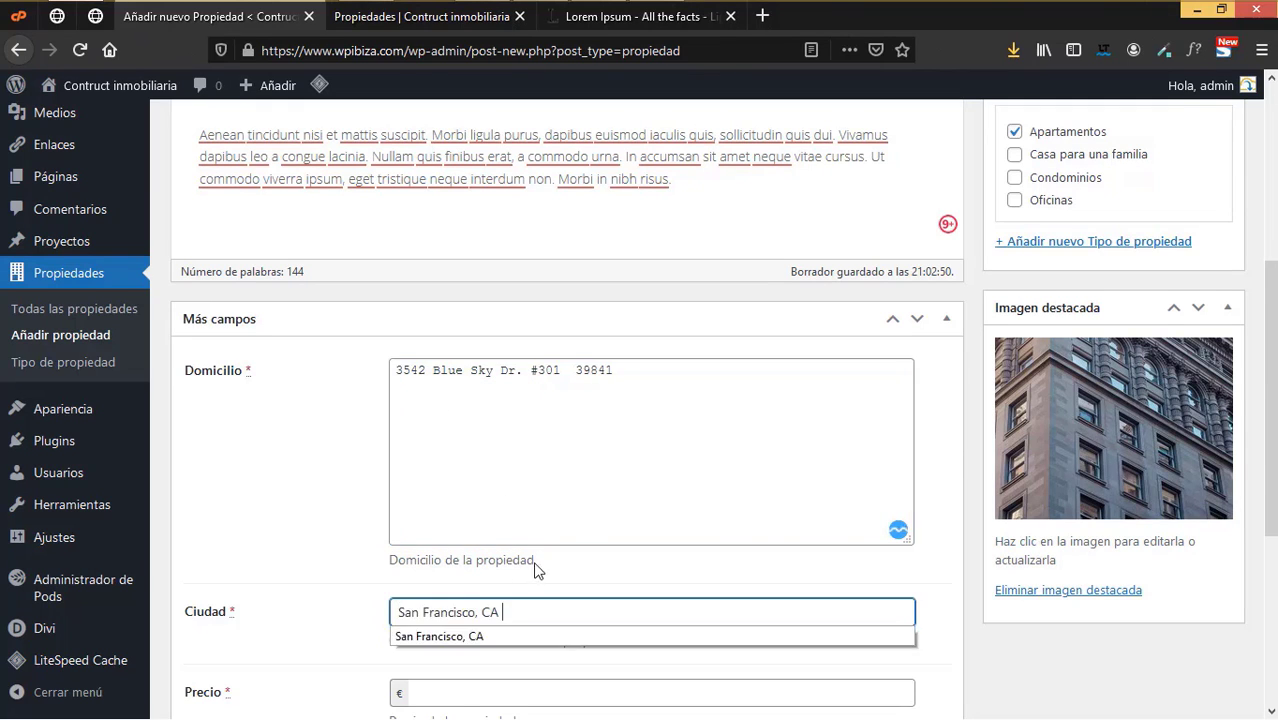
pyautogui.scroll(-3, 536, 565)
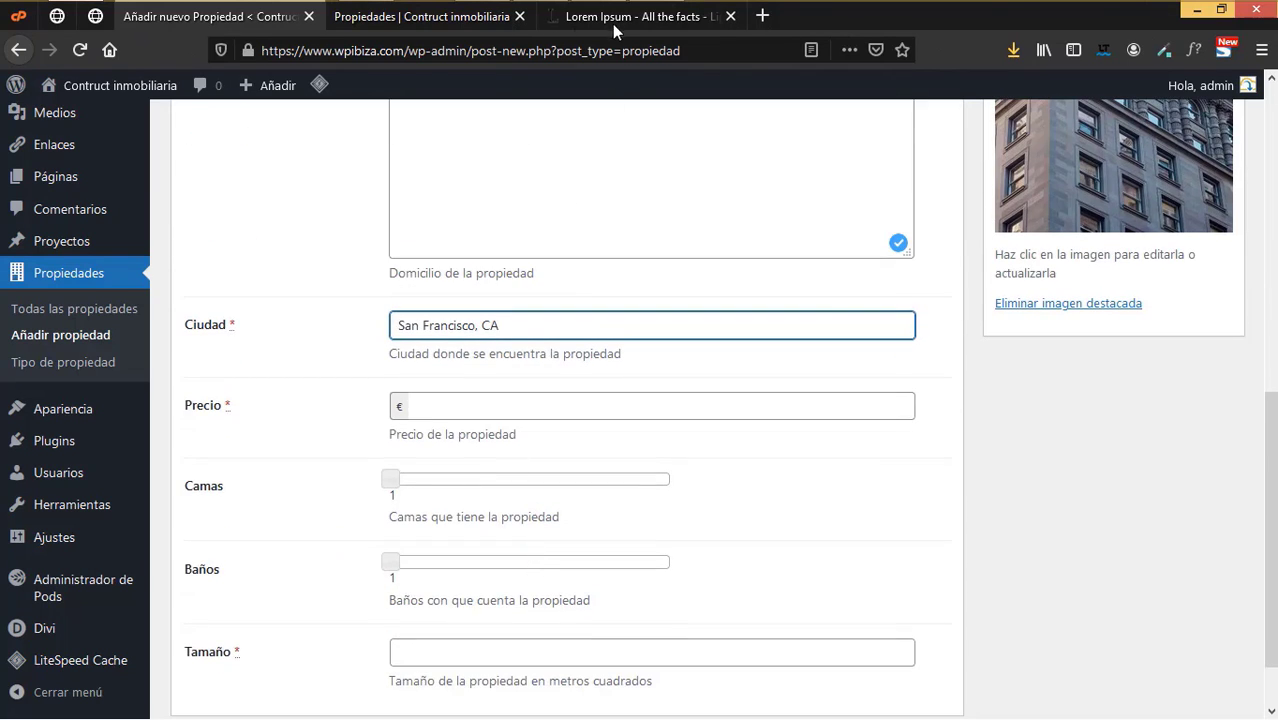
# - Enter Precio 1800 and Tamaño 650, checking each value against the public listing
pyautogui.click(612, 18)
pyautogui.click(430, 16)
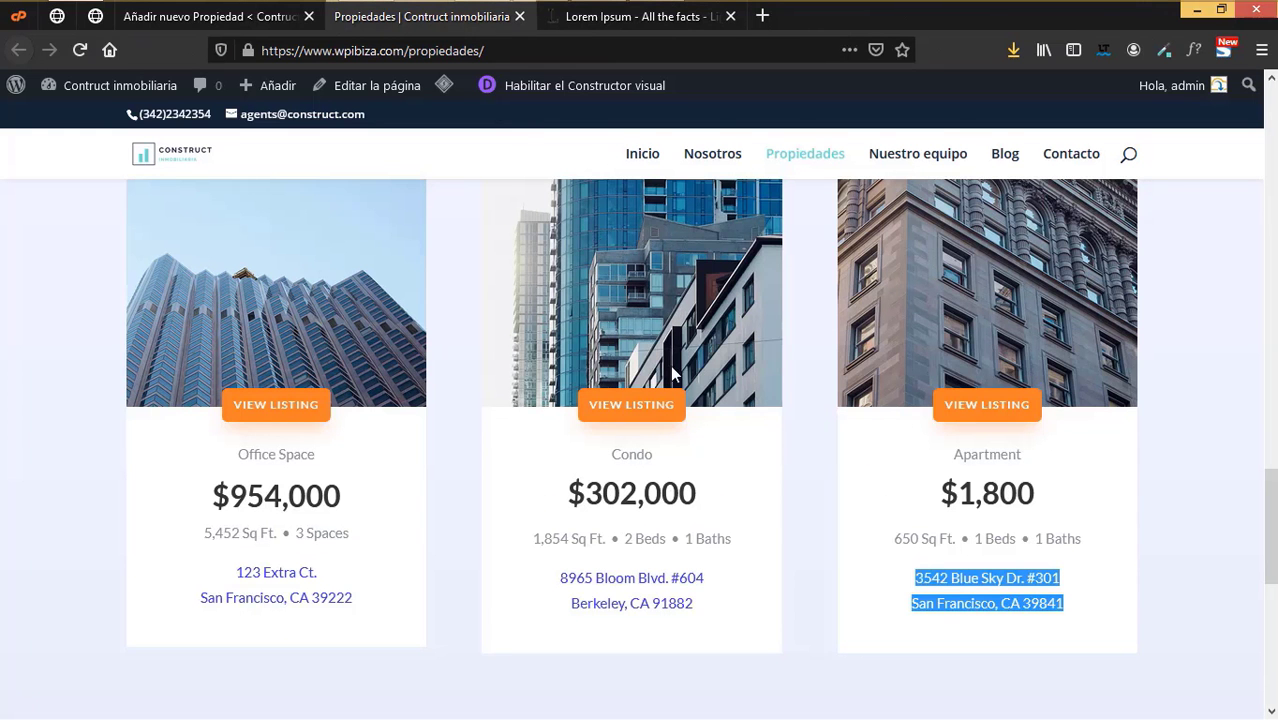
pyautogui.click(210, 16)
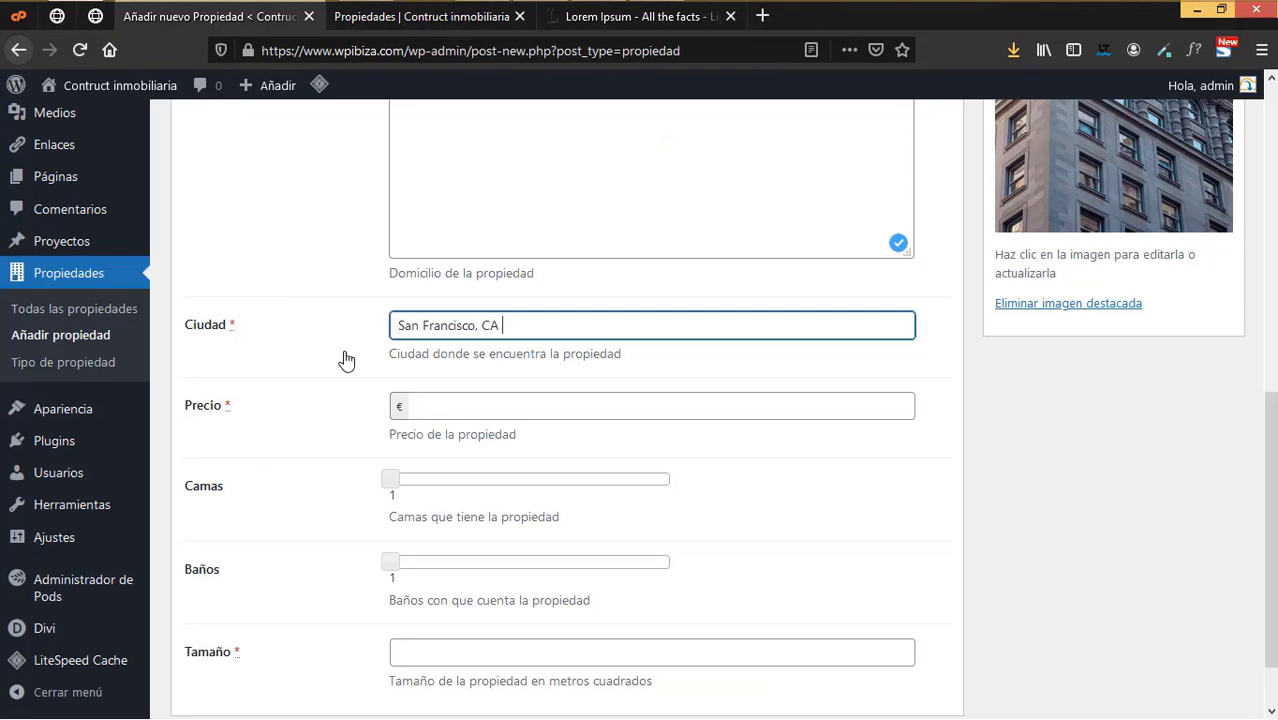
pyautogui.click(435, 401)
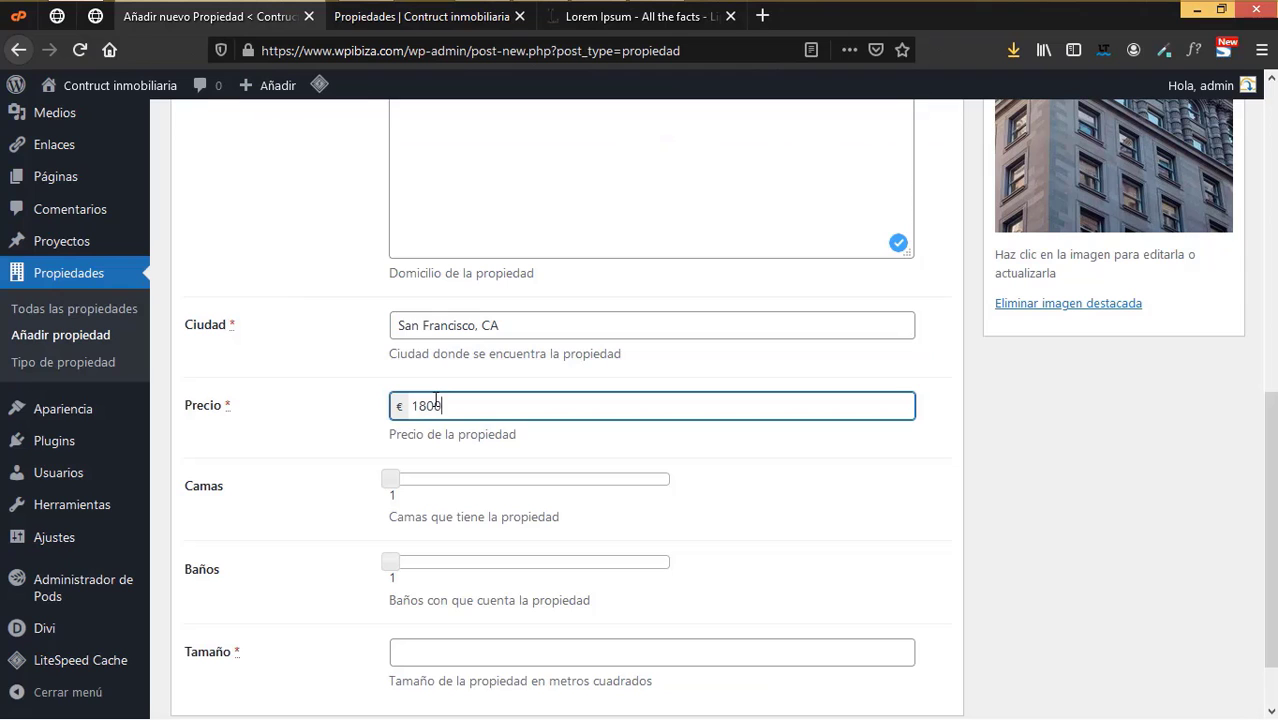
pyautogui.click(436, 21)
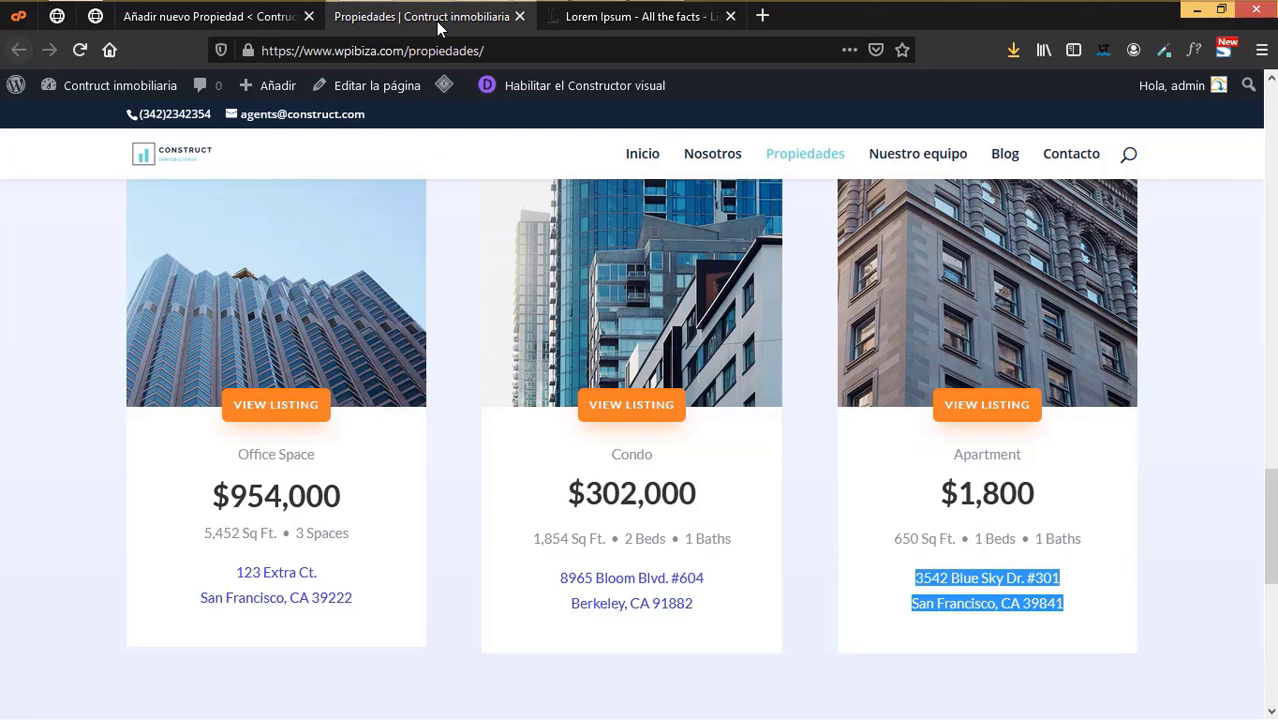
pyautogui.click(265, 16)
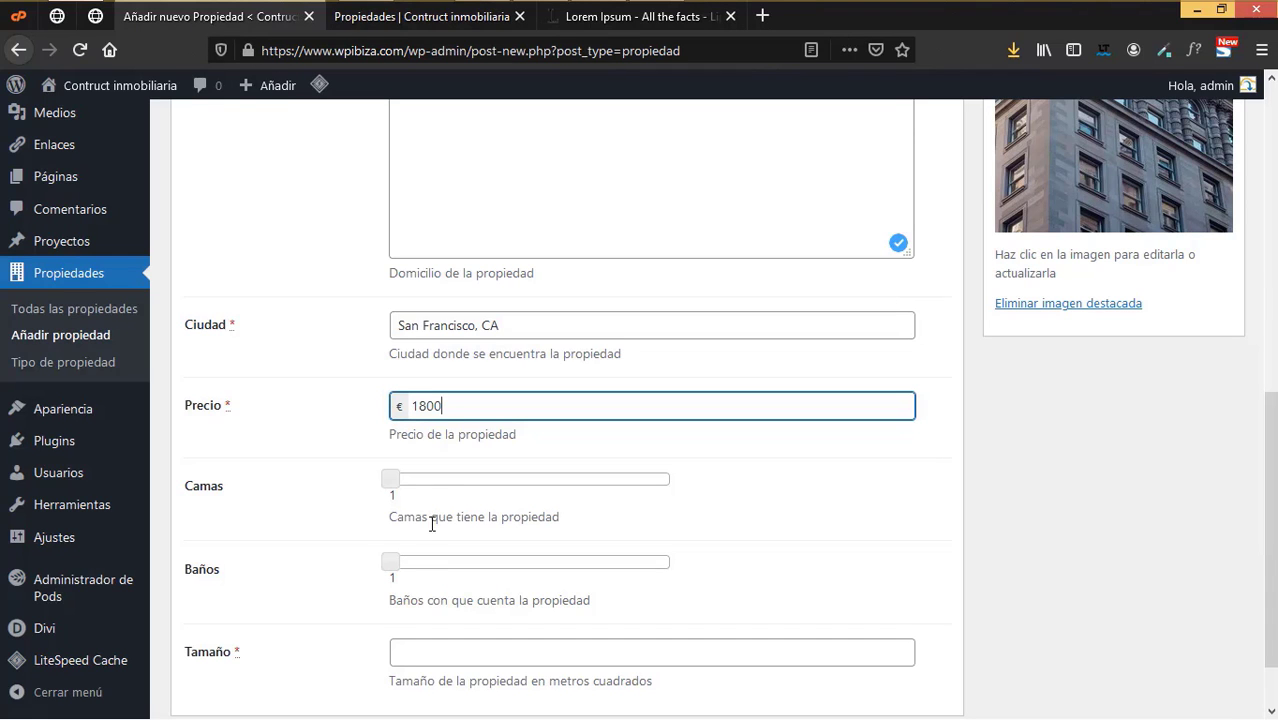
pyautogui.scroll(-2, 416, 579)
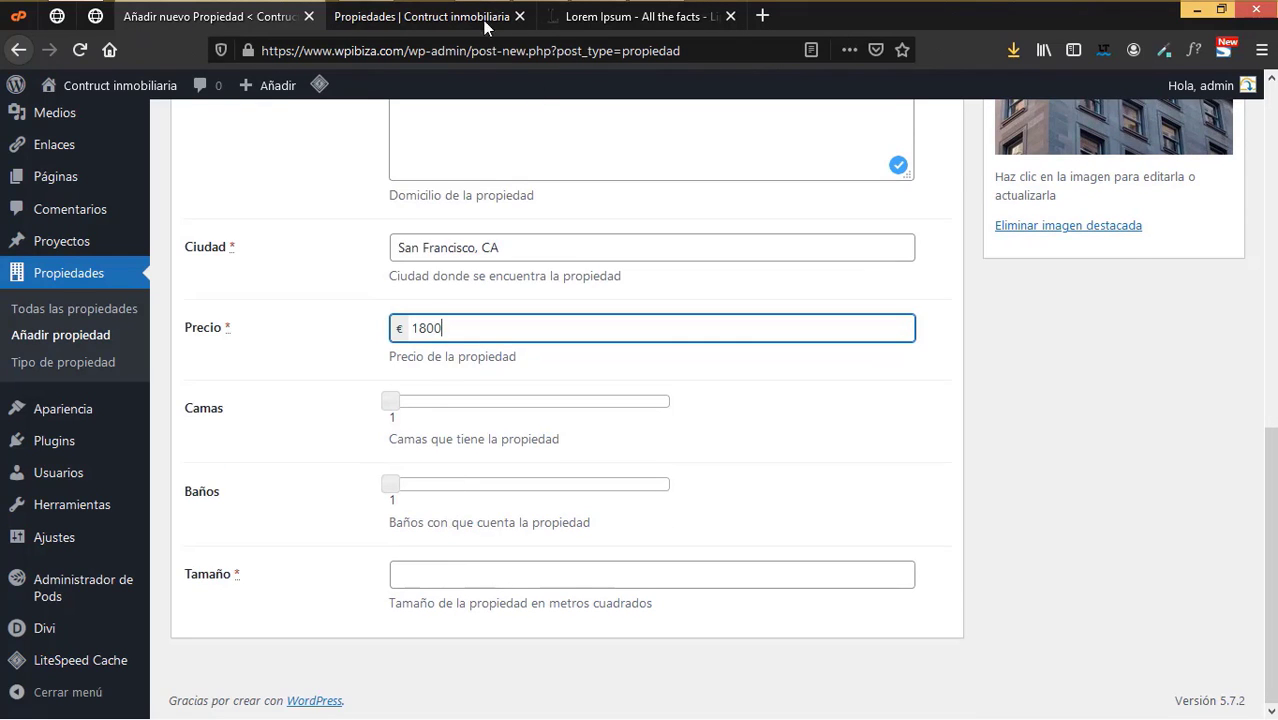
pyautogui.click(467, 20)
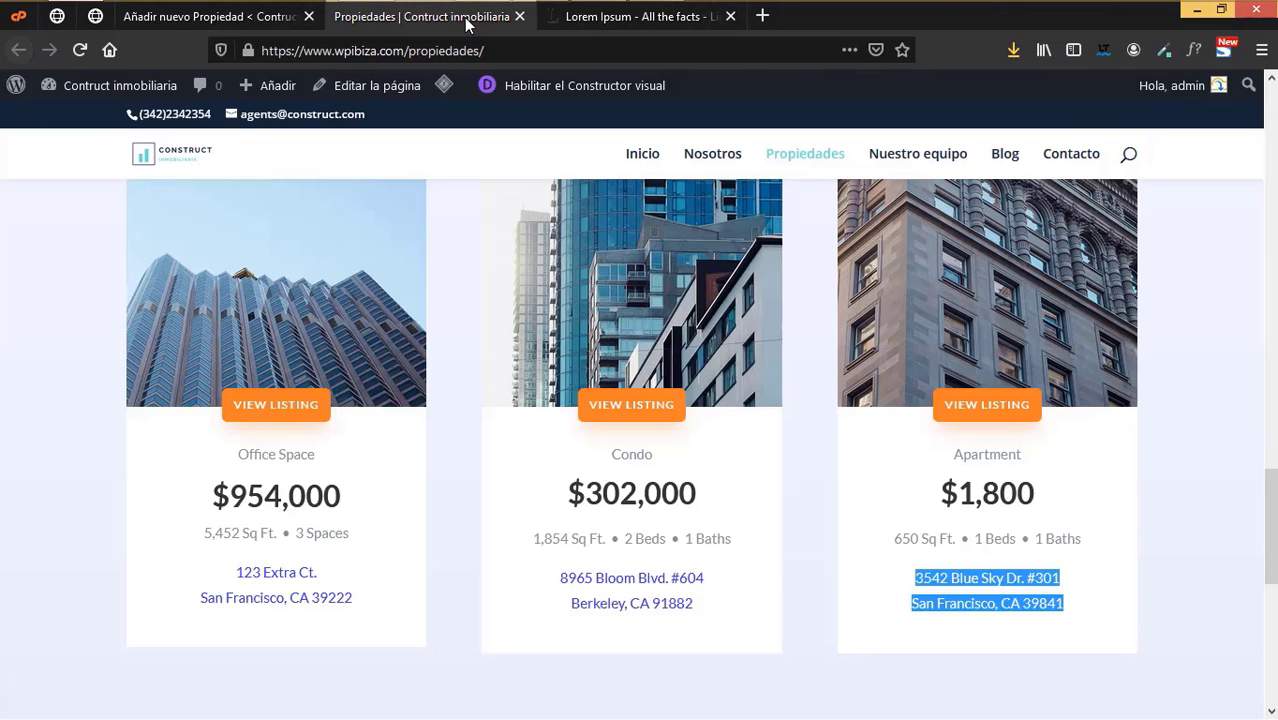
pyautogui.click(258, 16)
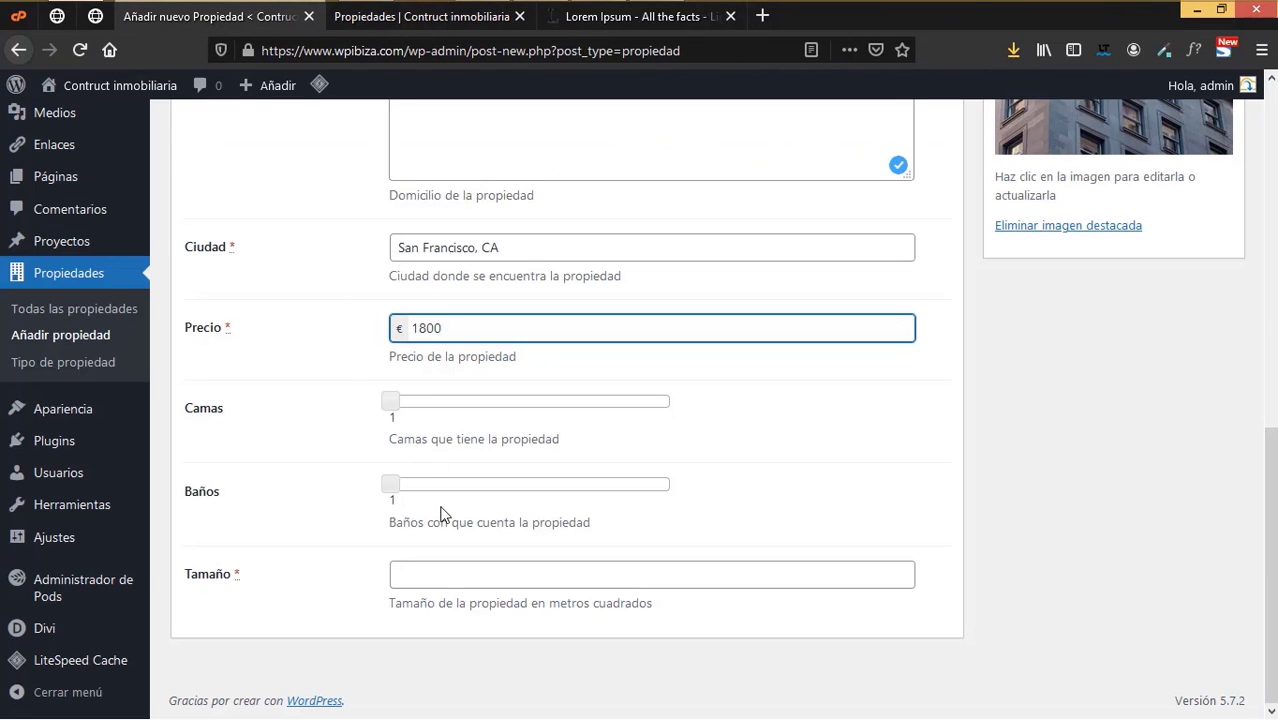
pyautogui.click(435, 574)
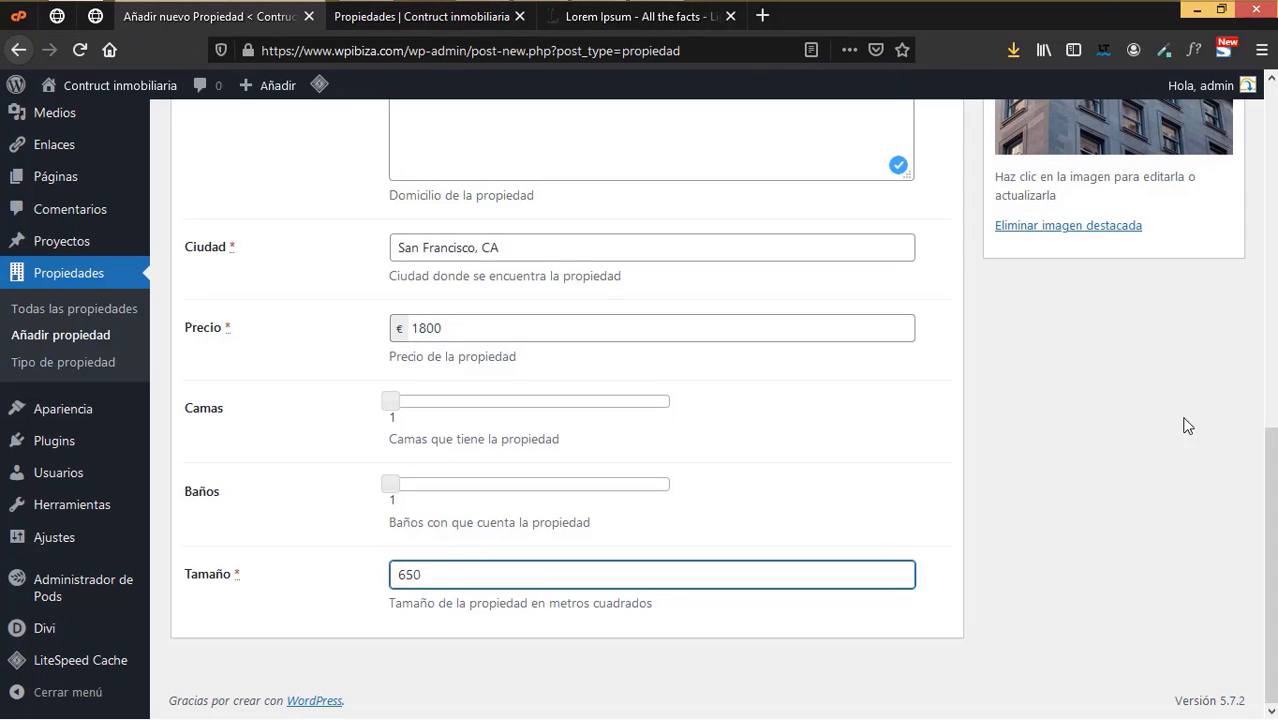
pyautogui.click(1119, 453)
pyautogui.scroll(10, 1119, 470)
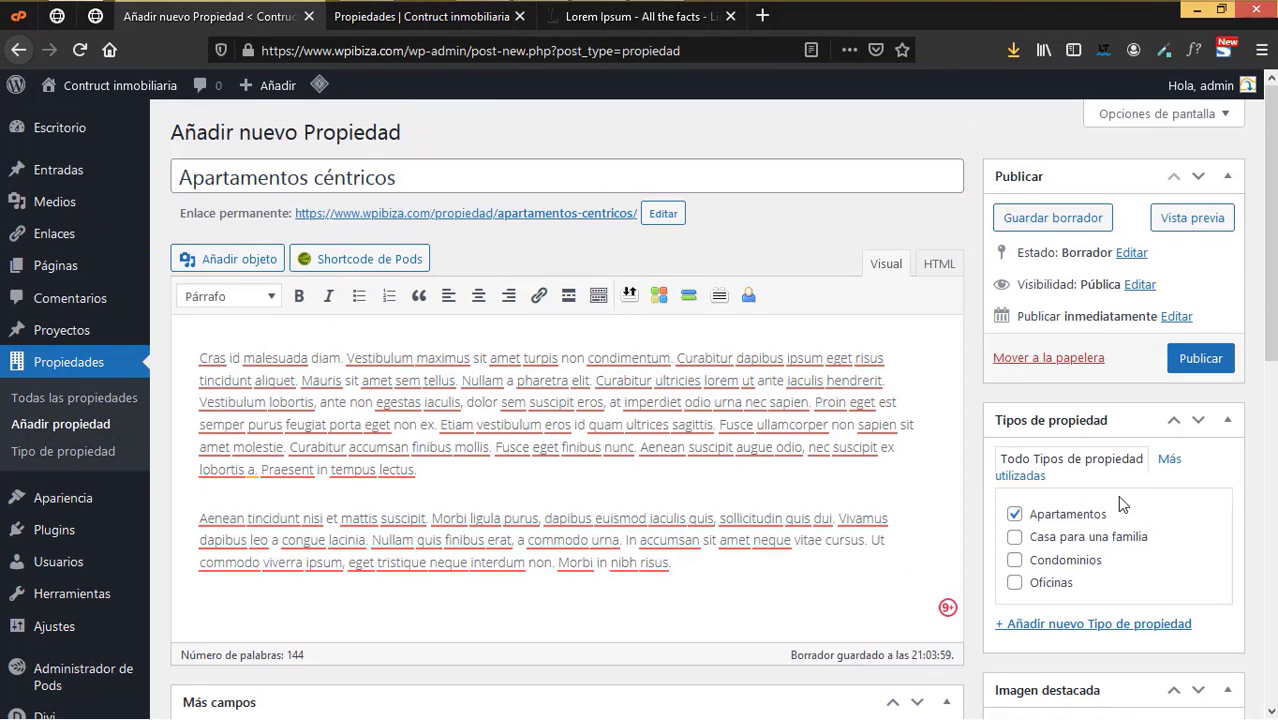
# - Publish Apartamentos céntricos and go to the Todas las propiedades list
pyautogui.click(1195, 368)
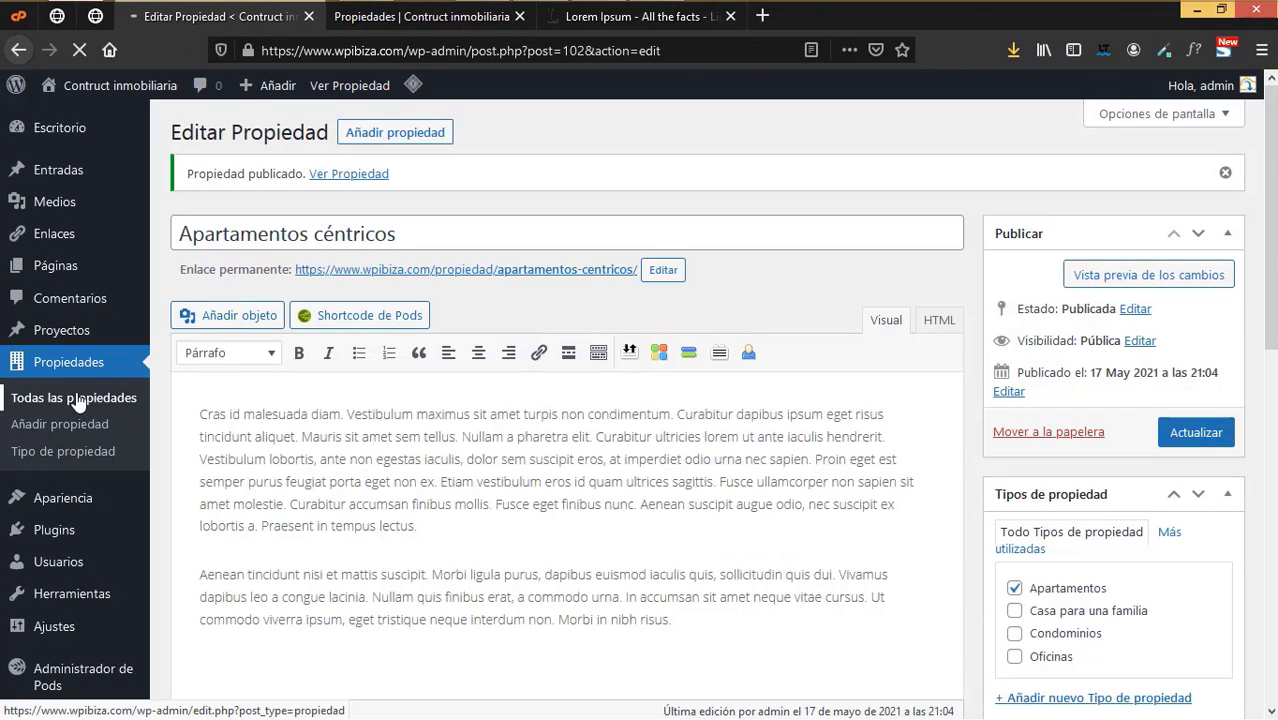
pyautogui.click(78, 399)
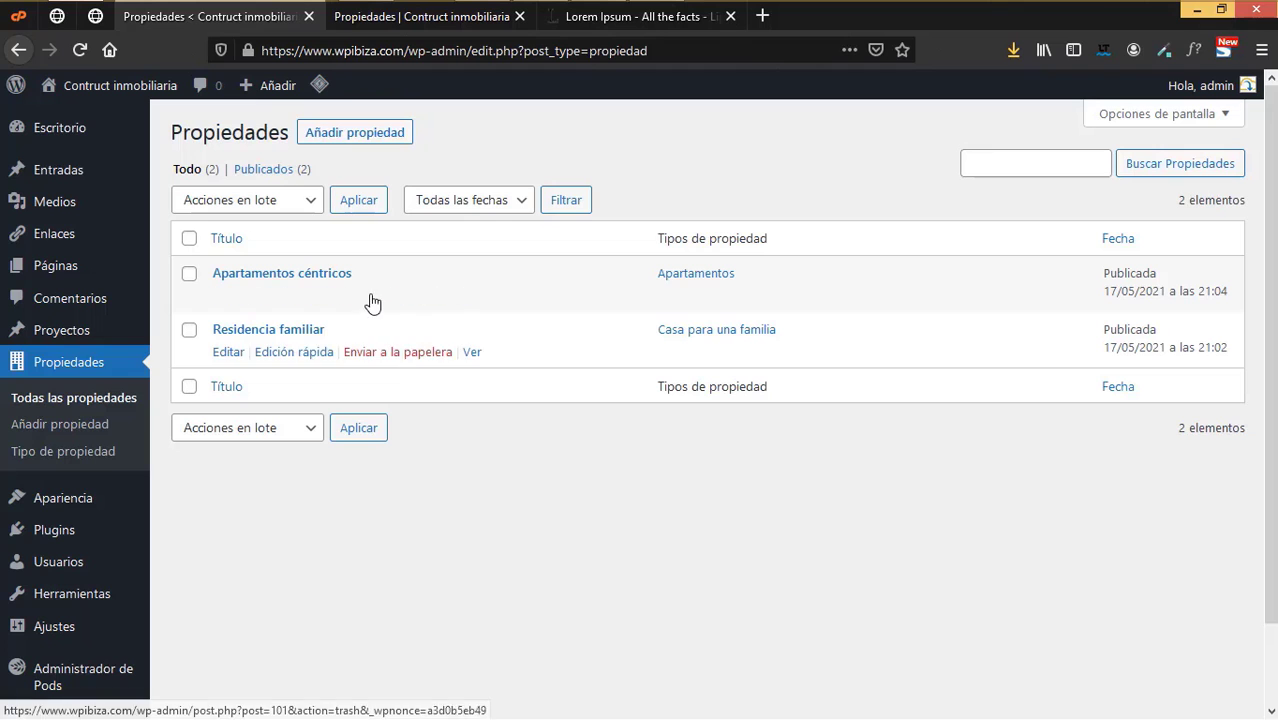
# - Glance over the public listings page, then come back to the admin Propiedades list
pyautogui.hotkey('ctrl', 'Tab')
pyautogui.scroll(3, 310, 380)
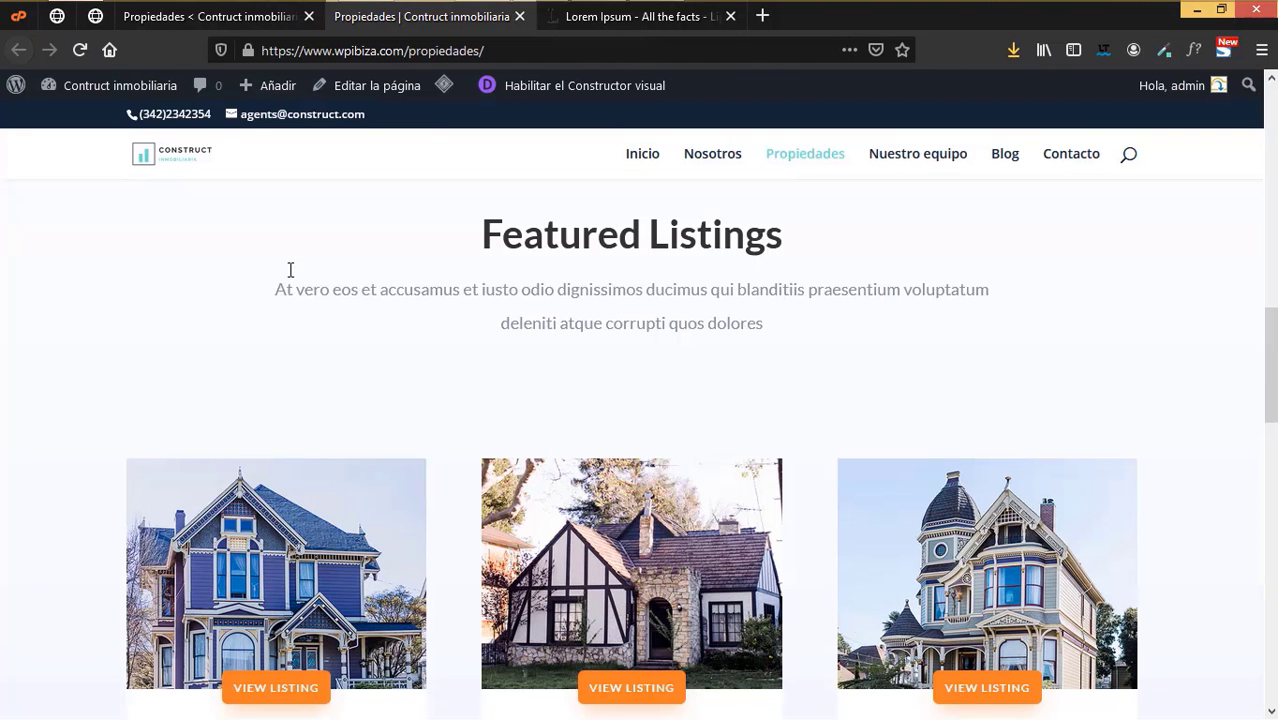
pyautogui.click(185, 17)
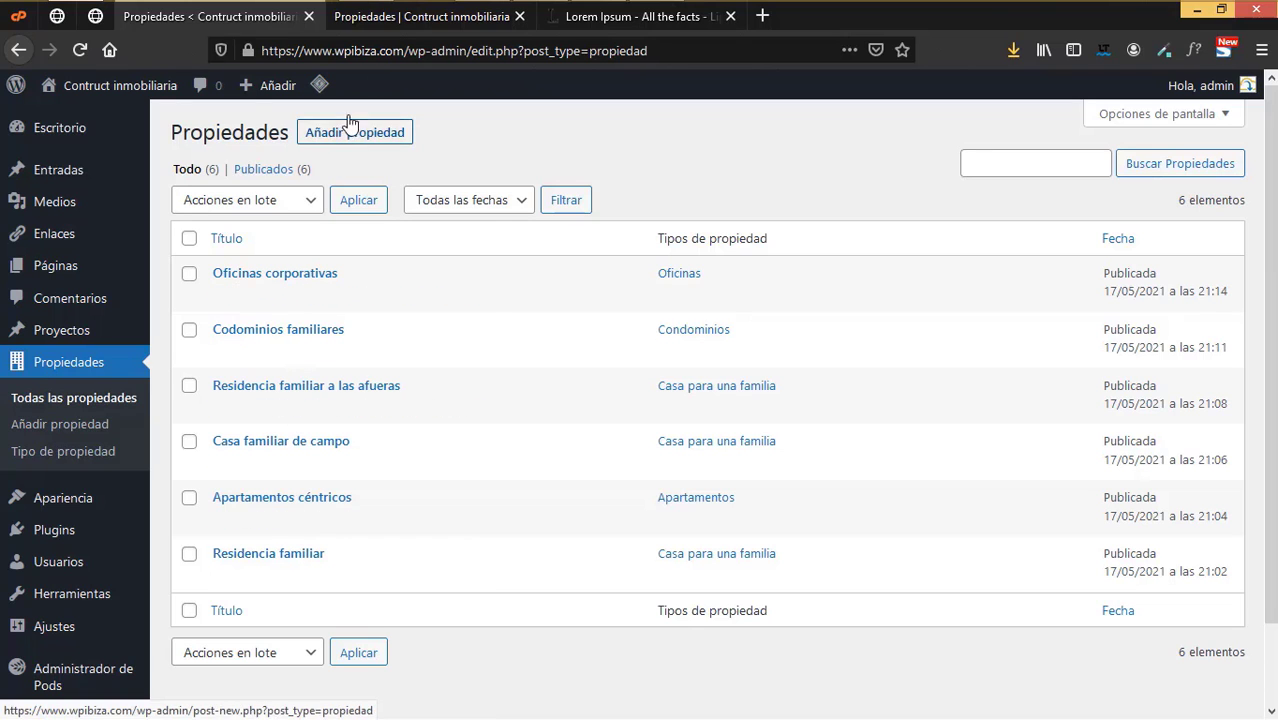
# - Compare the admin Propiedades list against the frontend property listings
pyautogui.click(390, 20)
pyautogui.scroll(-6, 507, 405)
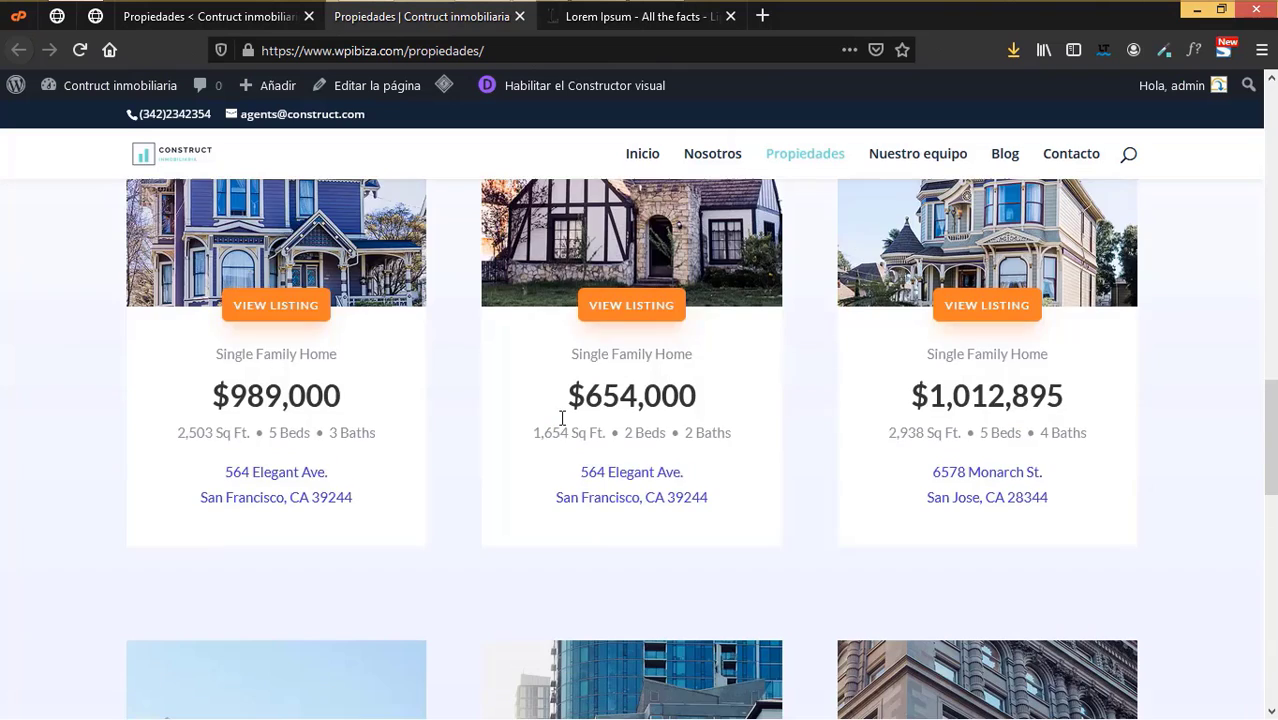
pyautogui.click(252, 20)
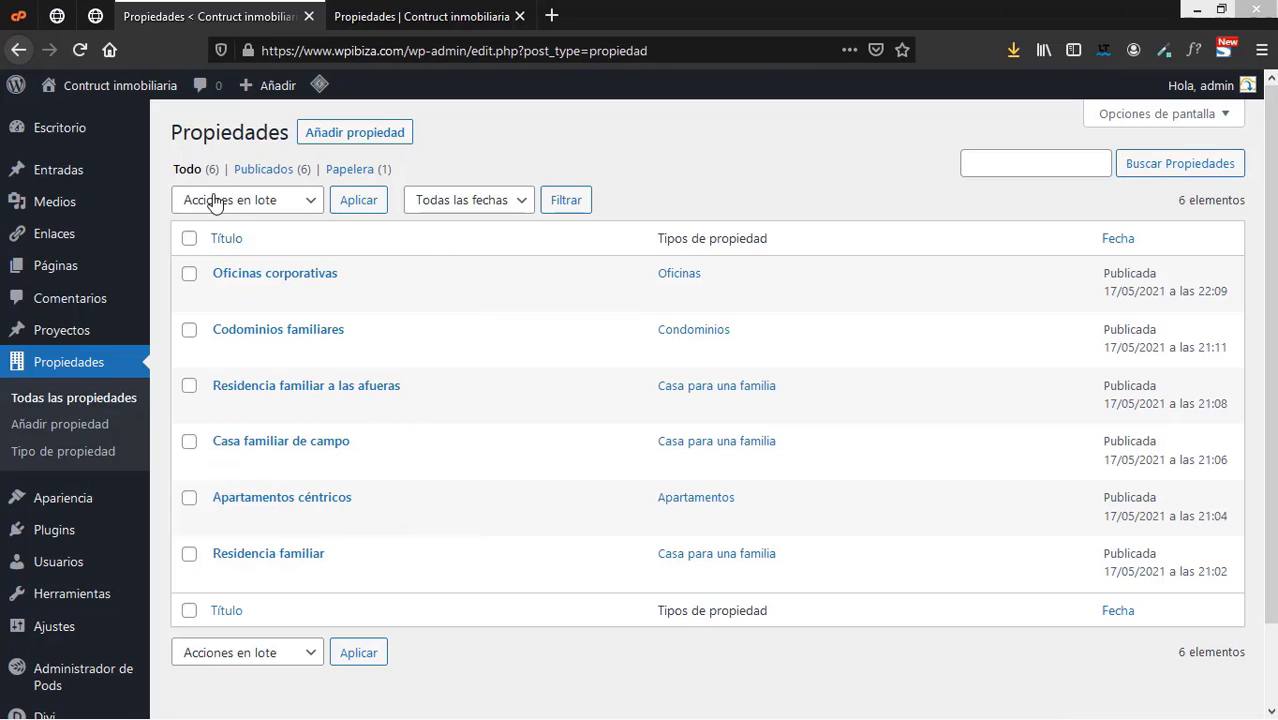
pyautogui.moveTo(115, 352)
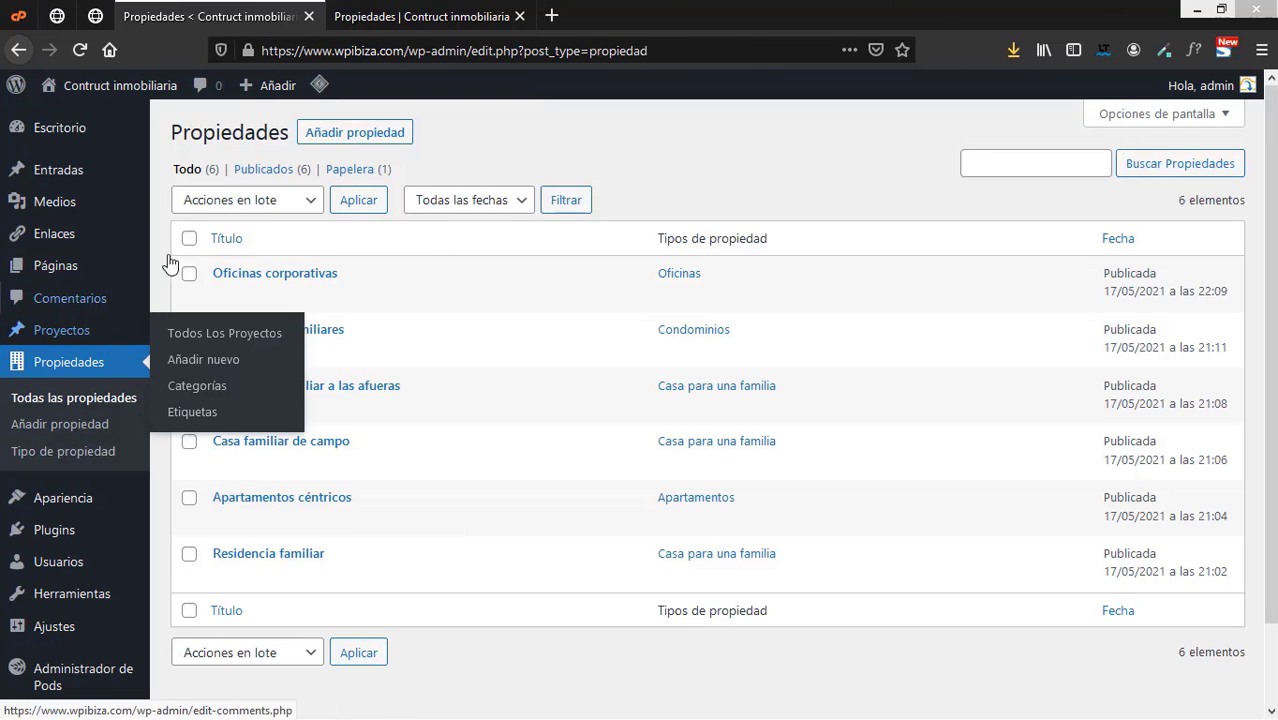
pyautogui.moveTo(300, 284)
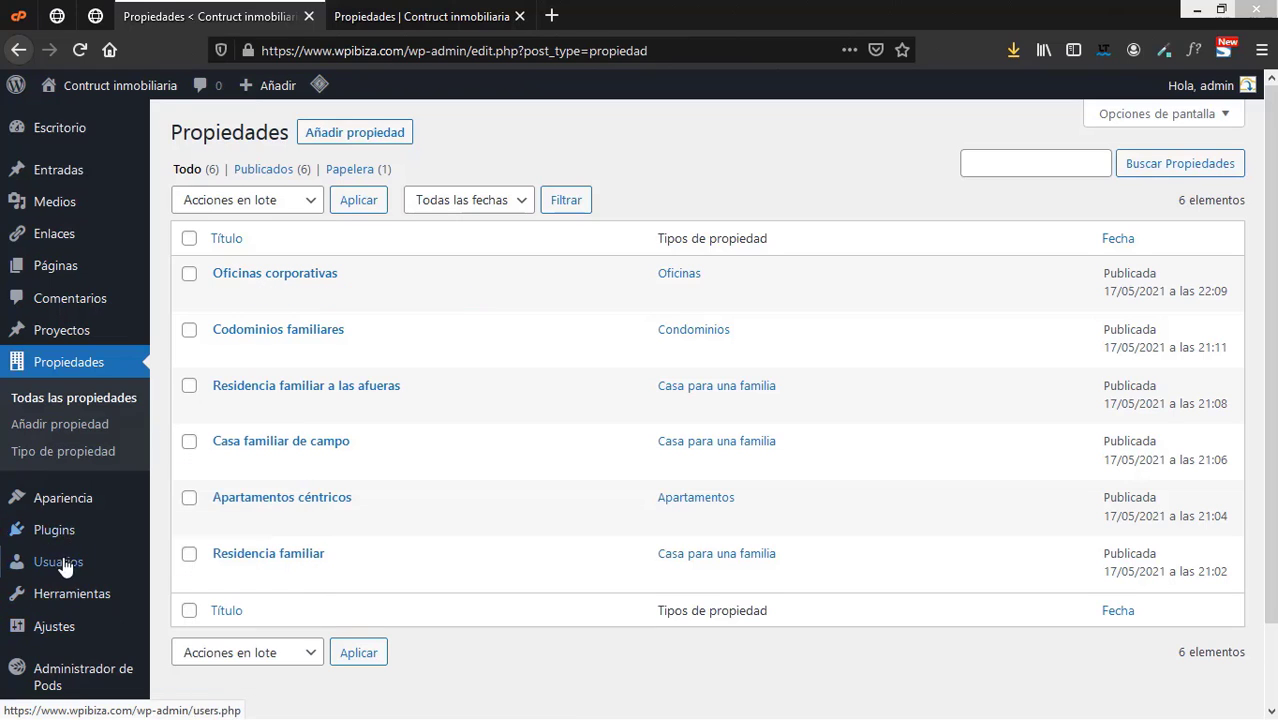
# - Upload divi_module_pods.zip through Subir plugin, install it and activate the DIVI Pods Module
pyautogui.moveTo(60, 538)
pyautogui.click(218, 566)
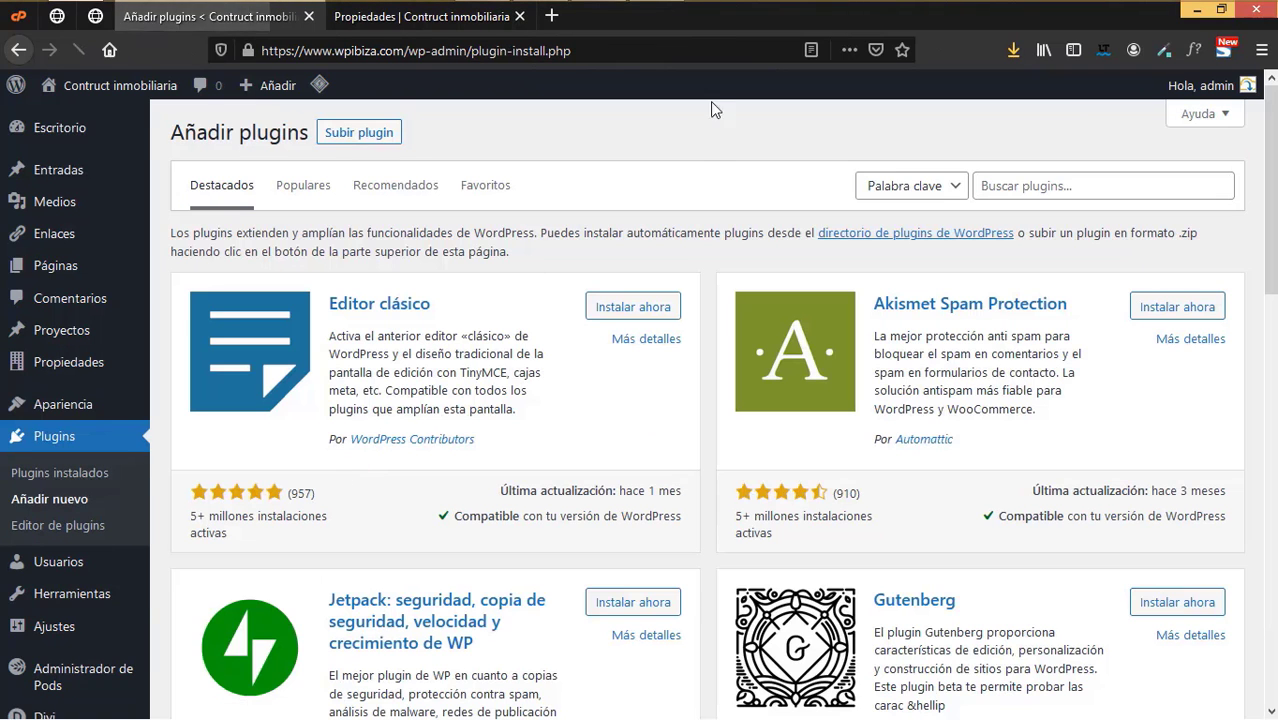
pyautogui.click(376, 141)
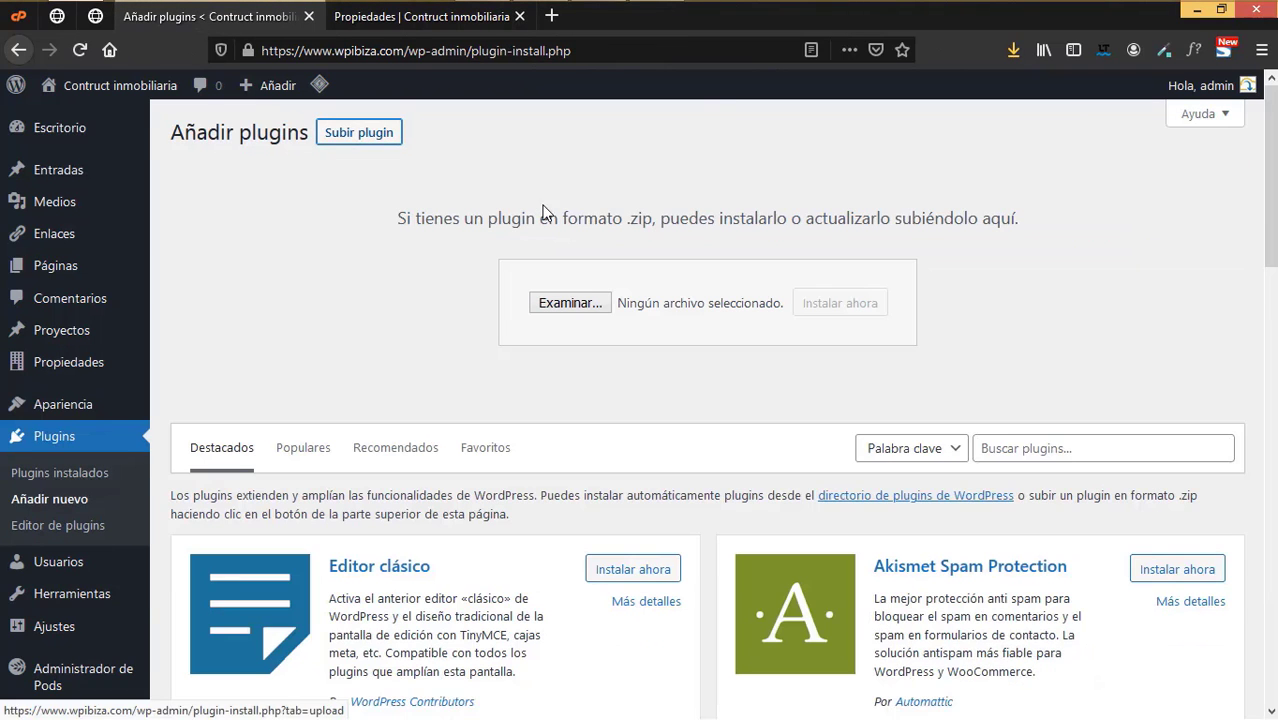
pyautogui.click(571, 305)
pyautogui.click(245, 137)
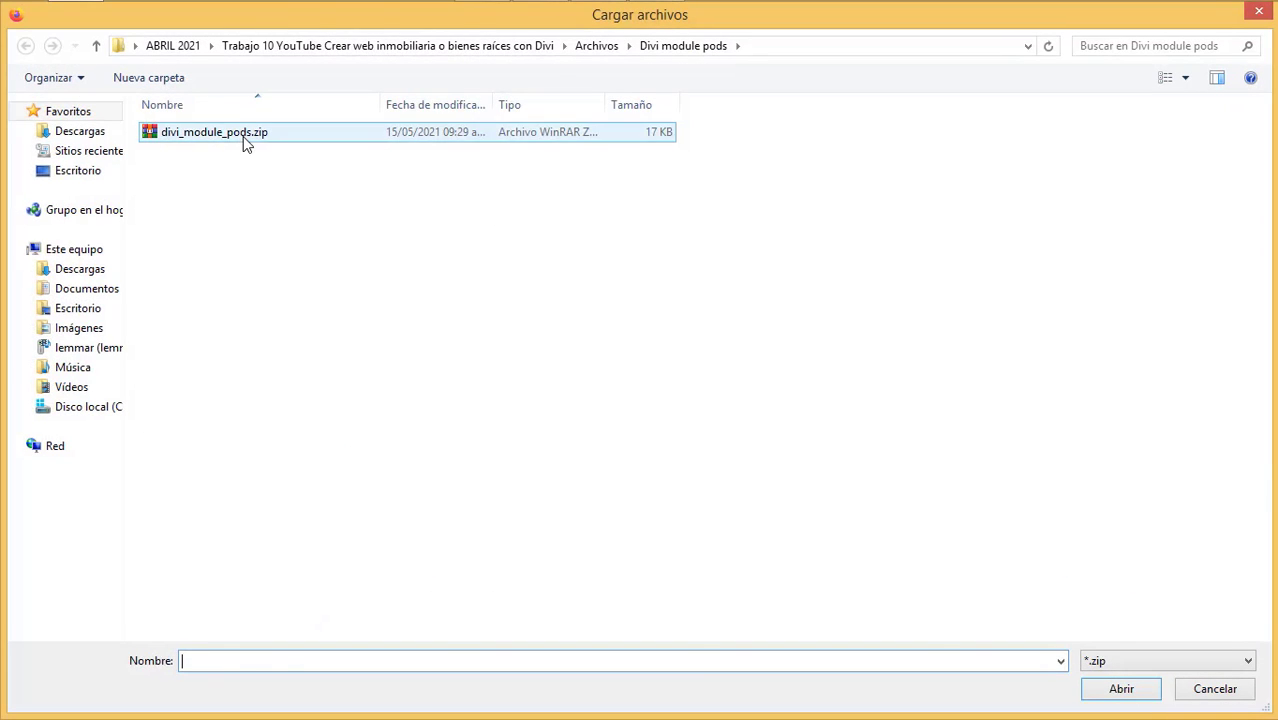
pyautogui.click(1140, 690)
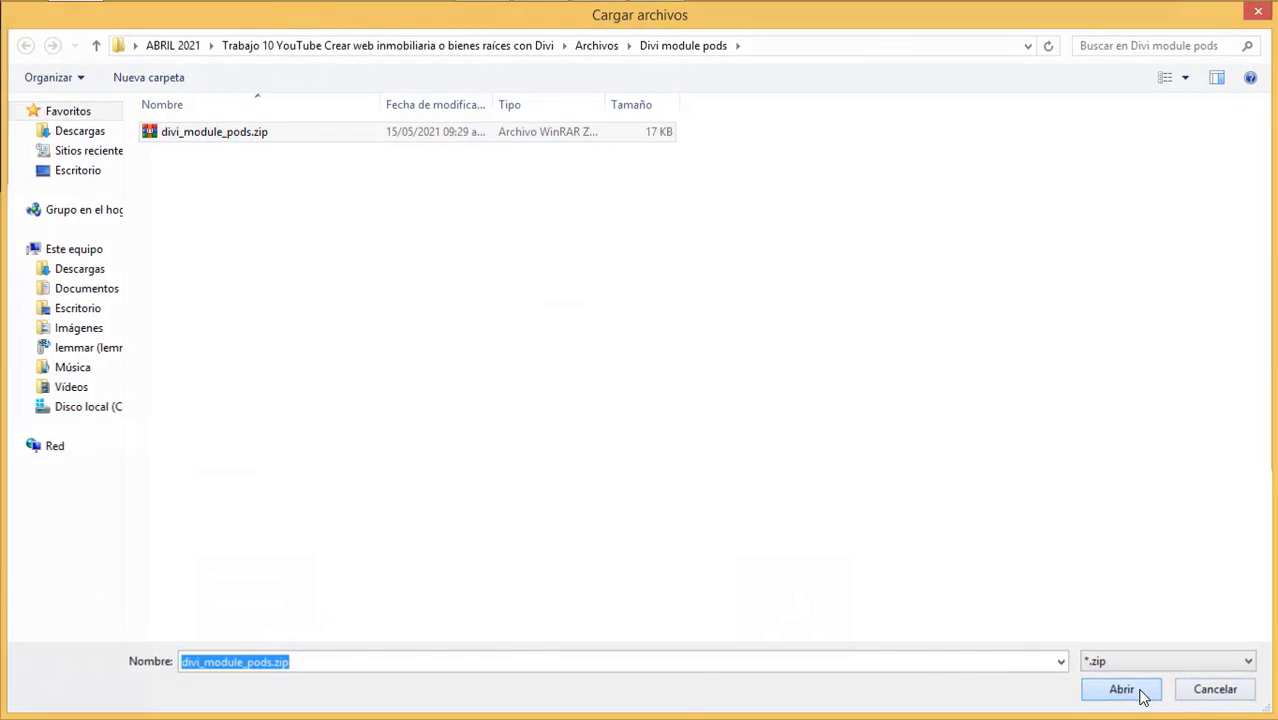
pyautogui.click(857, 303)
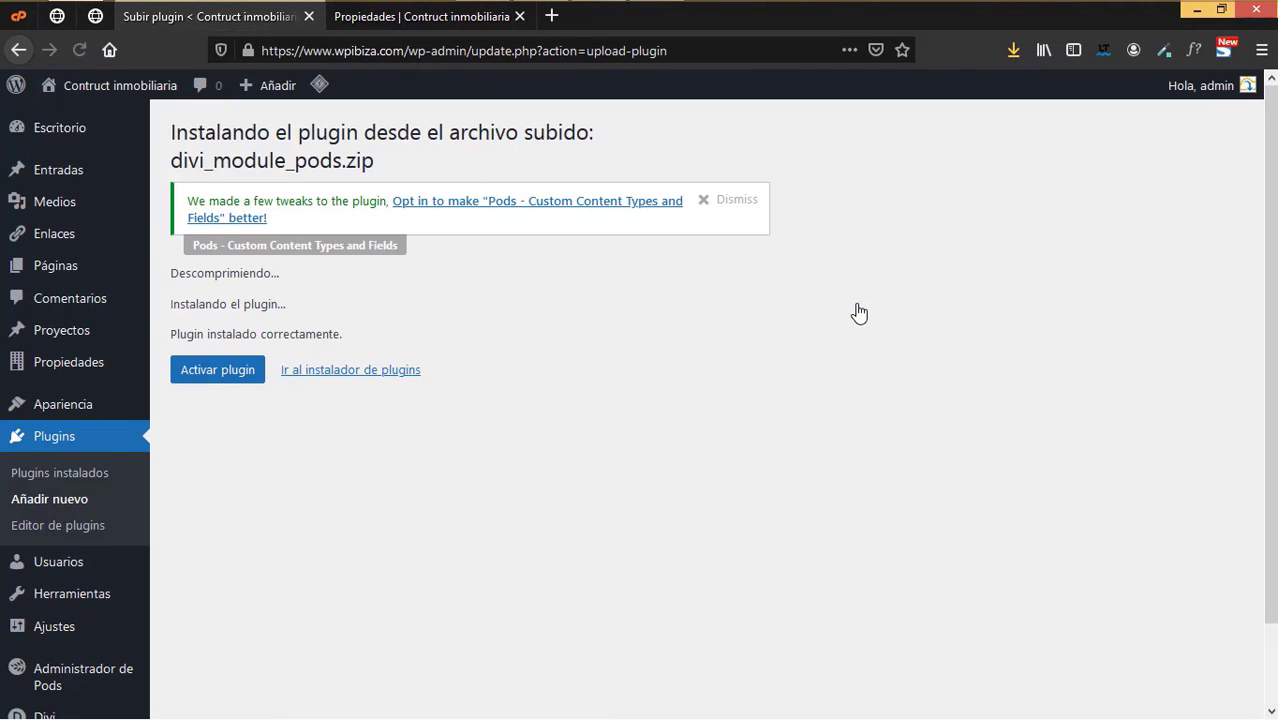
pyautogui.click(236, 380)
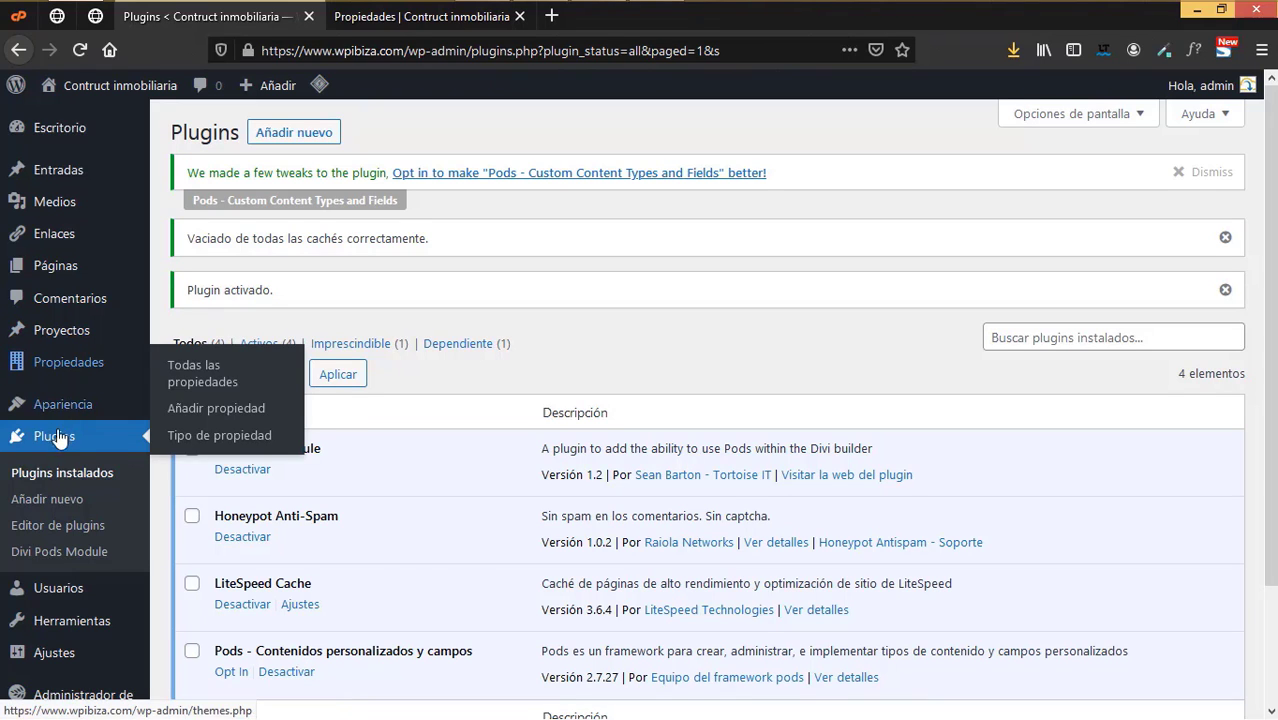
# - Enable the Divi Builder for Propiedades in Theme Options' Builder tab and save
pyautogui.scroll(-3, 70, 490)
pyautogui.moveTo(70, 480)
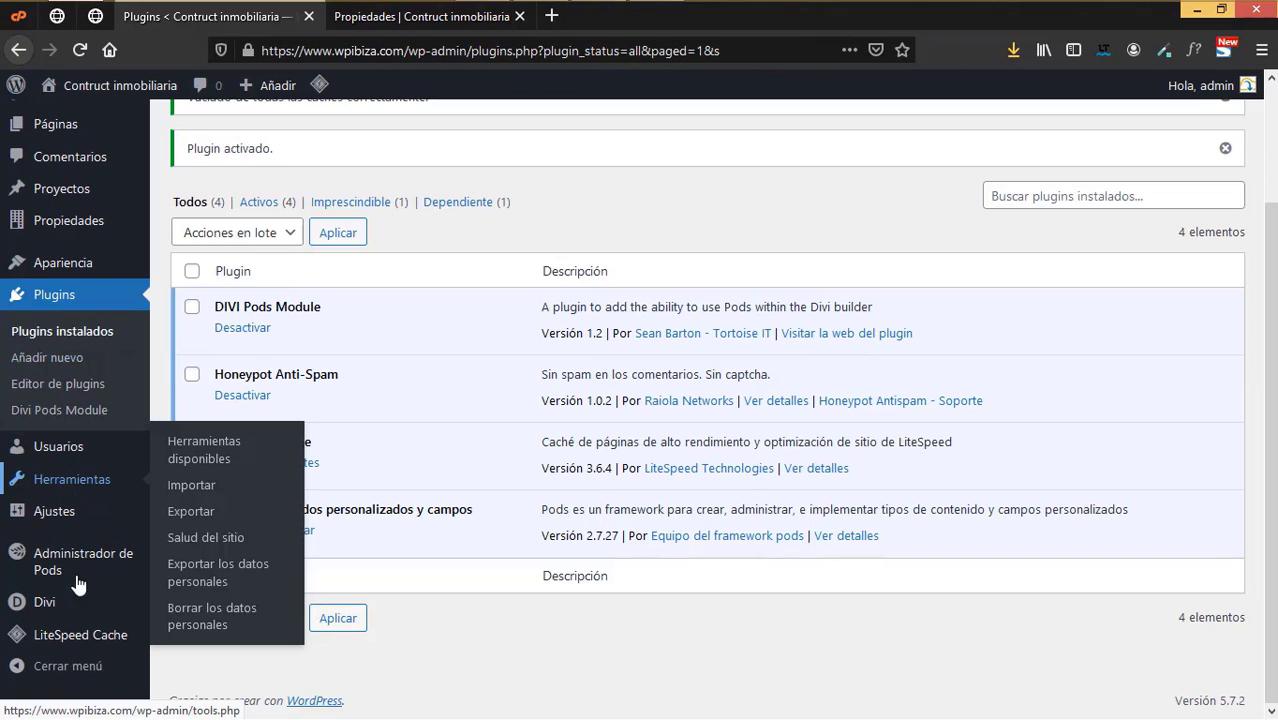
pyautogui.moveTo(48, 610)
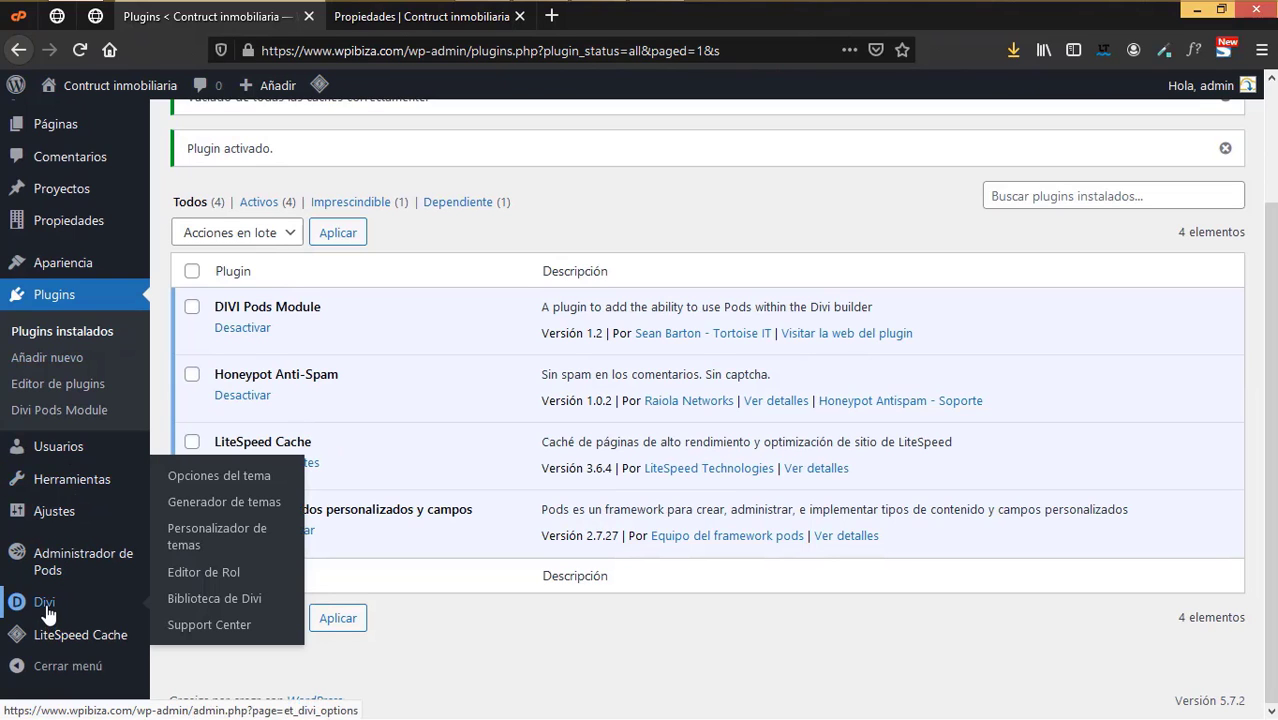
pyautogui.click(232, 478)
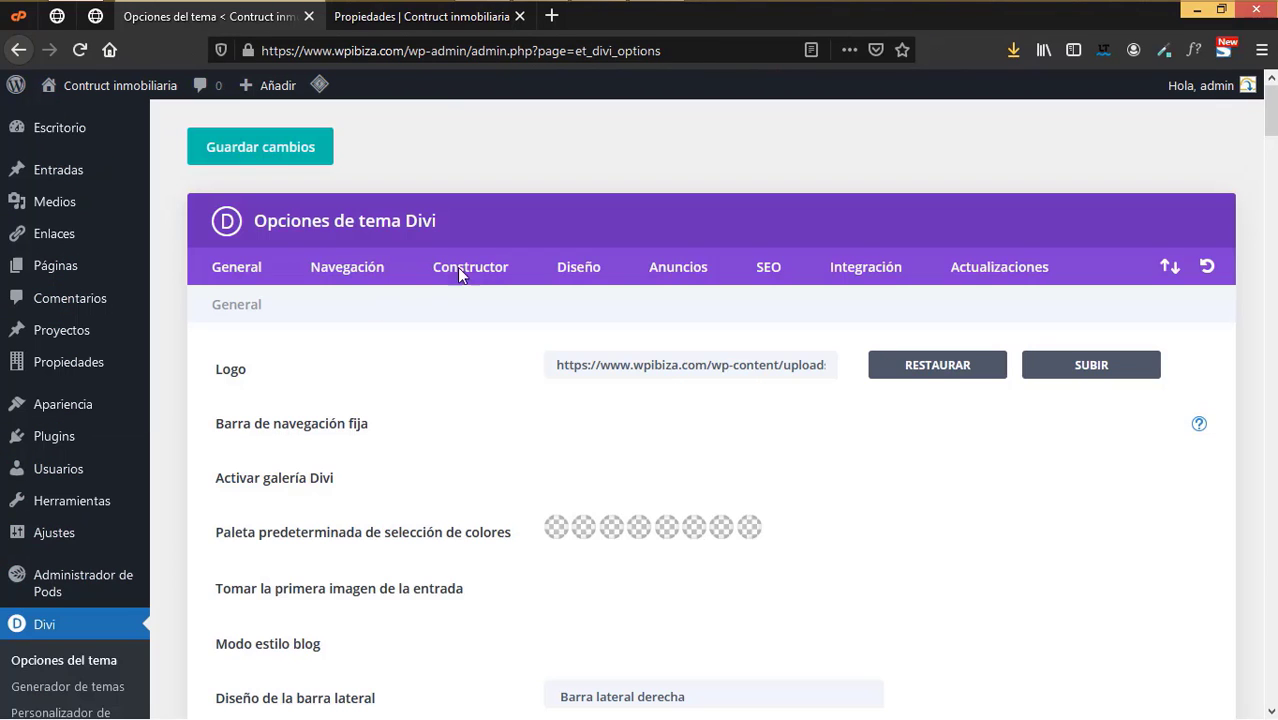
pyautogui.click(460, 267)
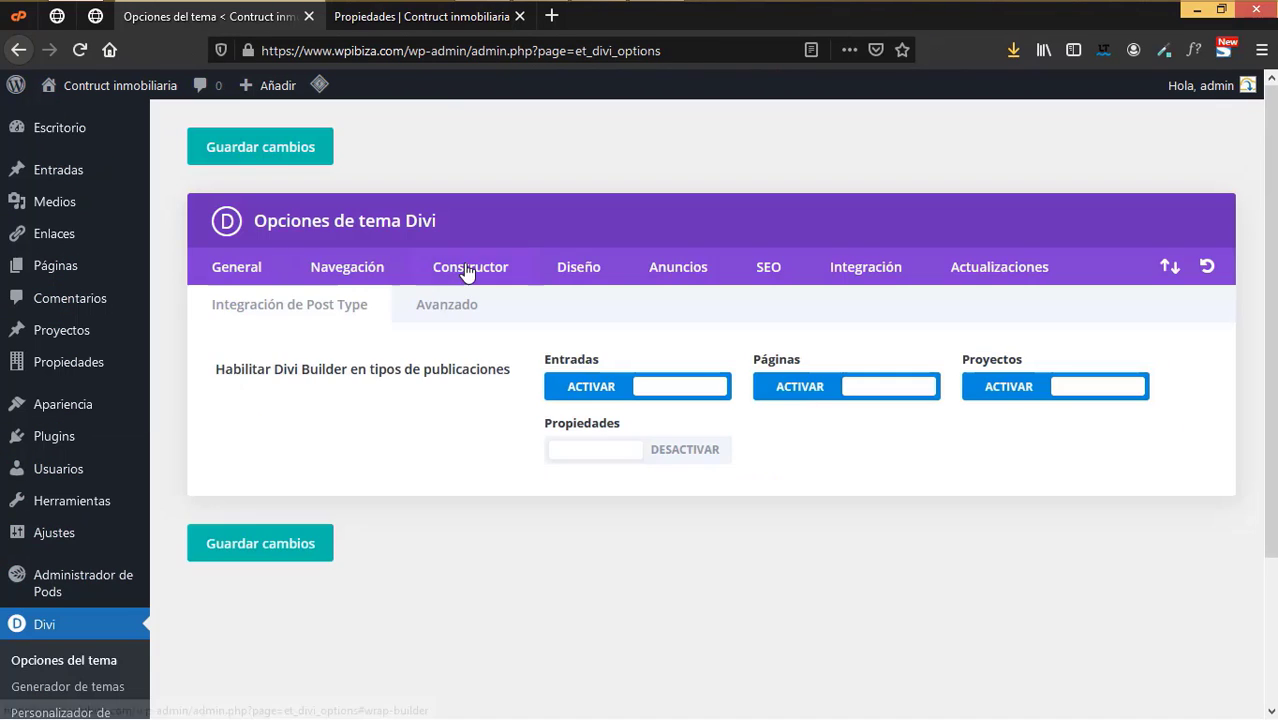
pyautogui.click(595, 453)
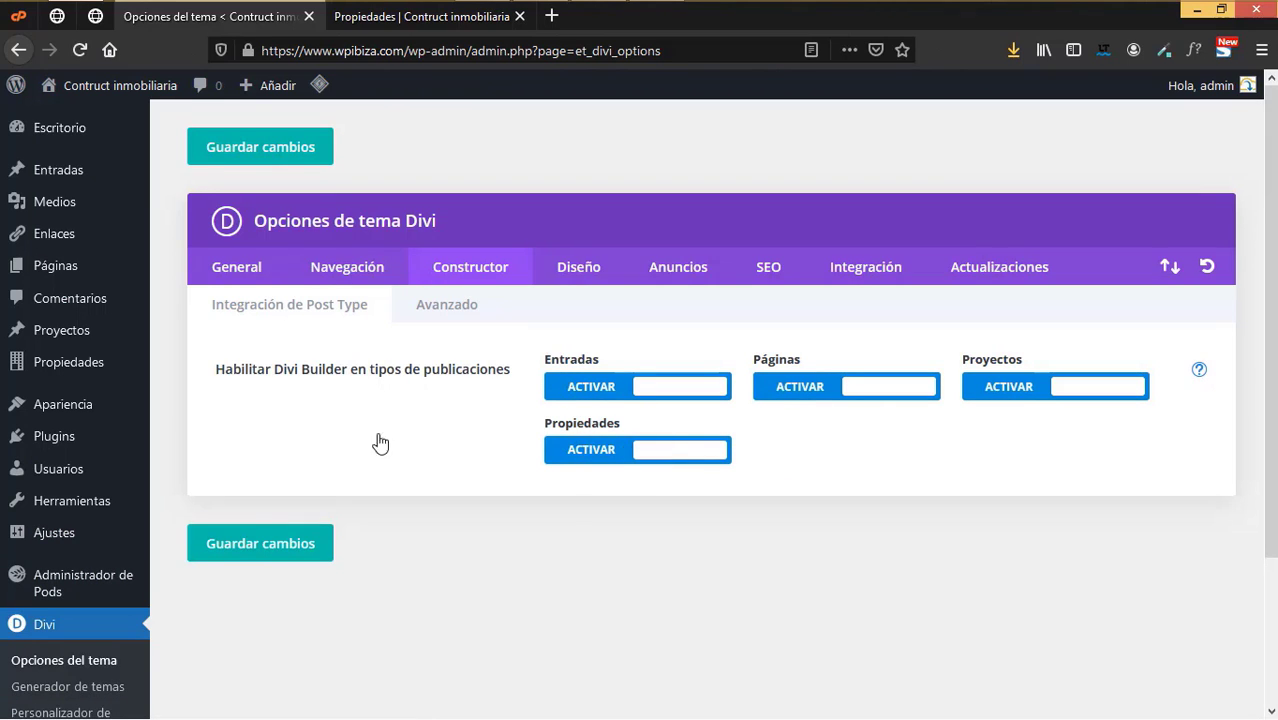
pyautogui.click(260, 550)
# - Check the public listings page, then open the list of all properties
pyautogui.click(455, 18)
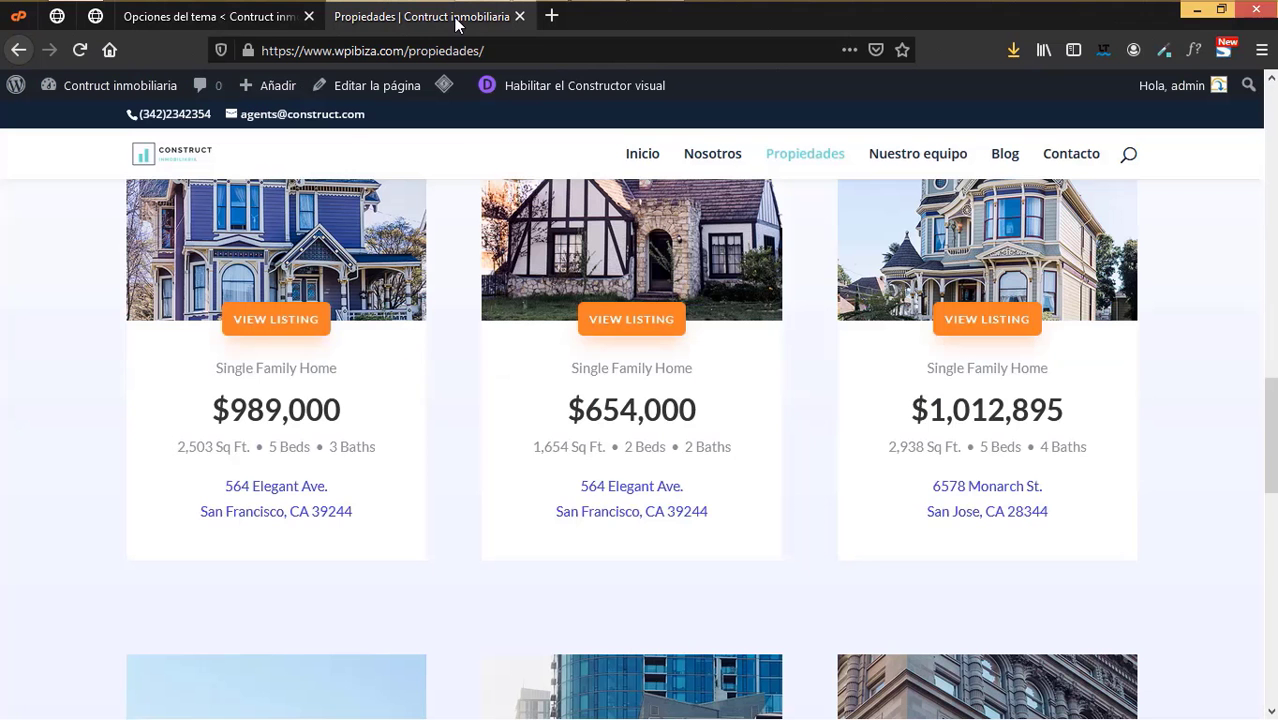
pyautogui.click(224, 20)
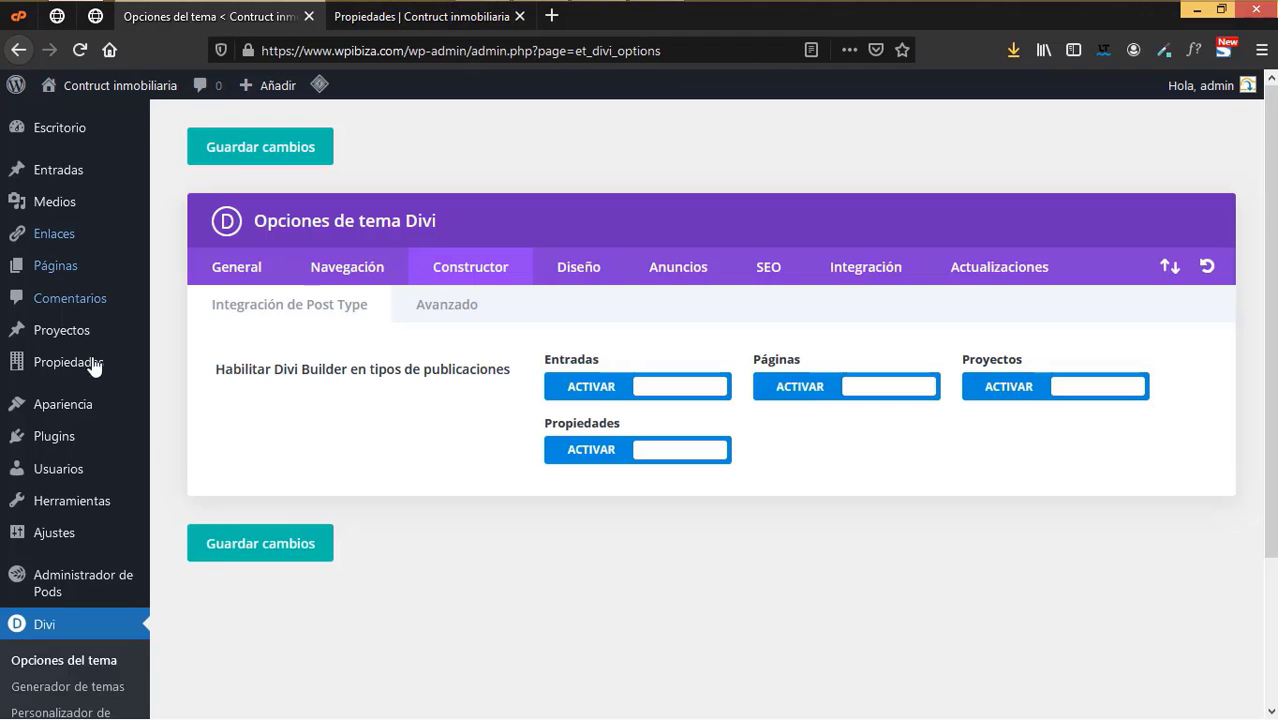
pyautogui.moveTo(80, 398)
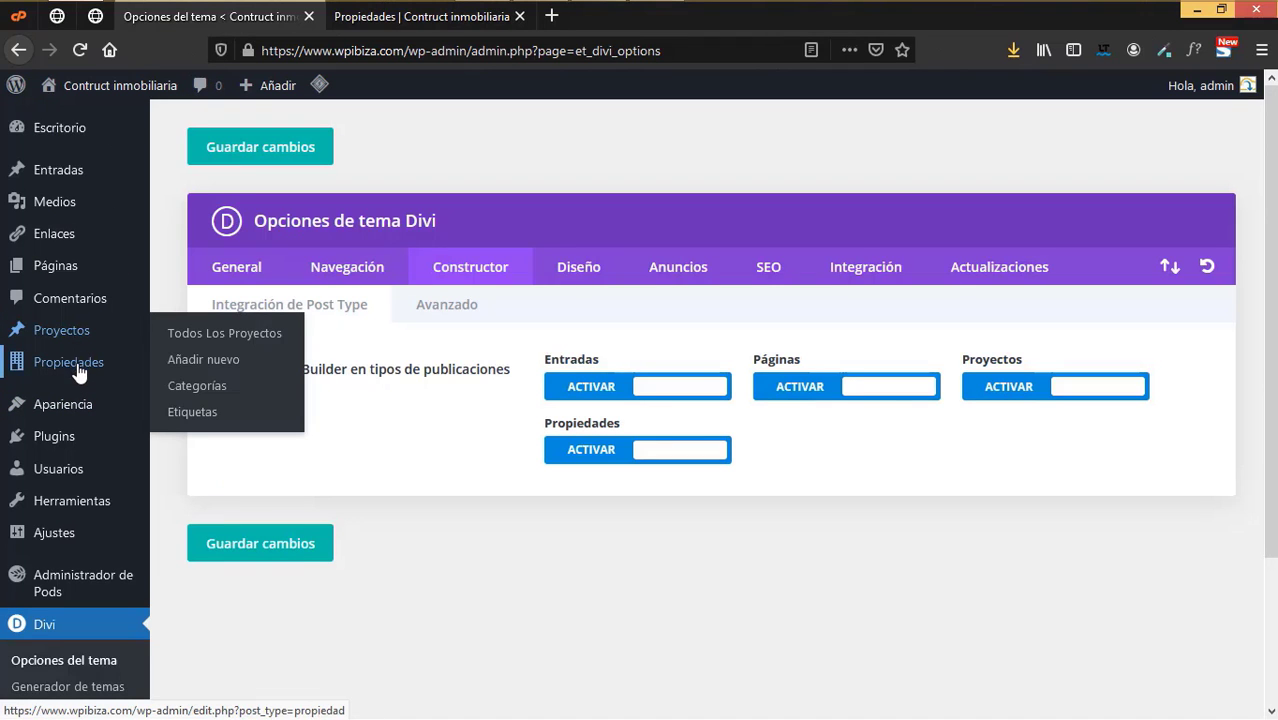
pyautogui.click(80, 362)
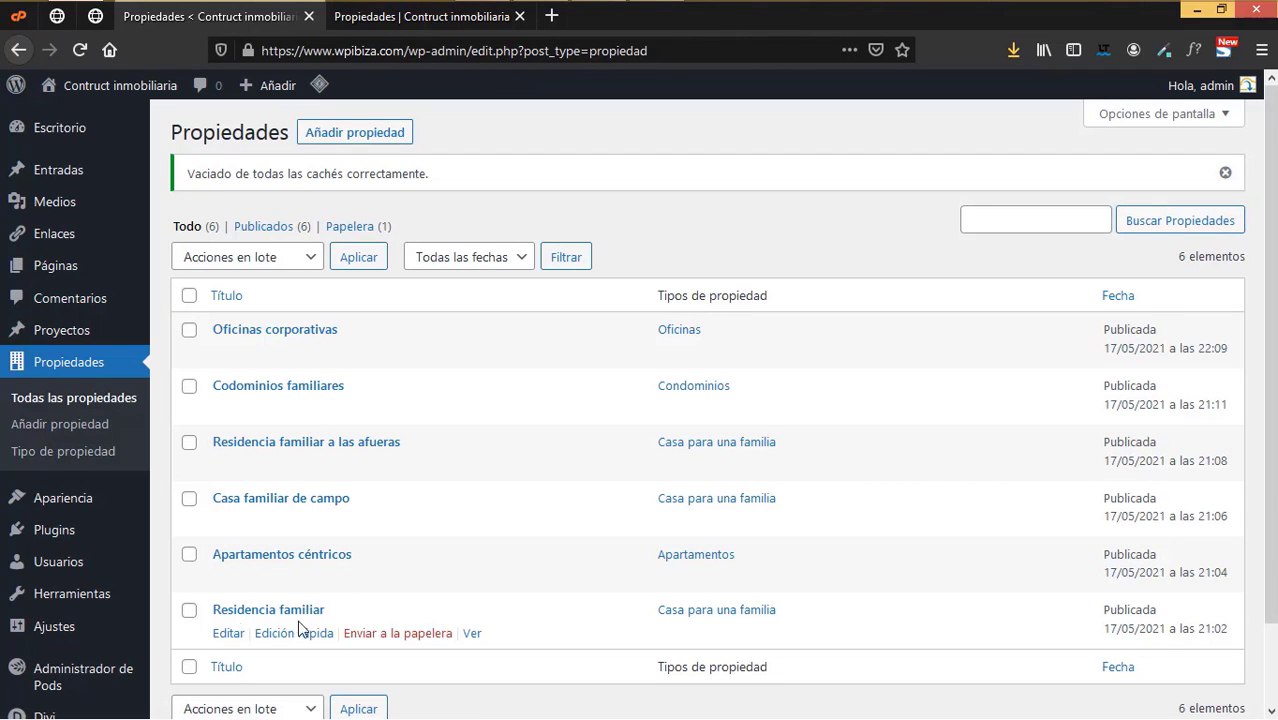
# - Open Divi's Theme Builder in a new browser tab
pyautogui.scroll(-2, 82, 580)
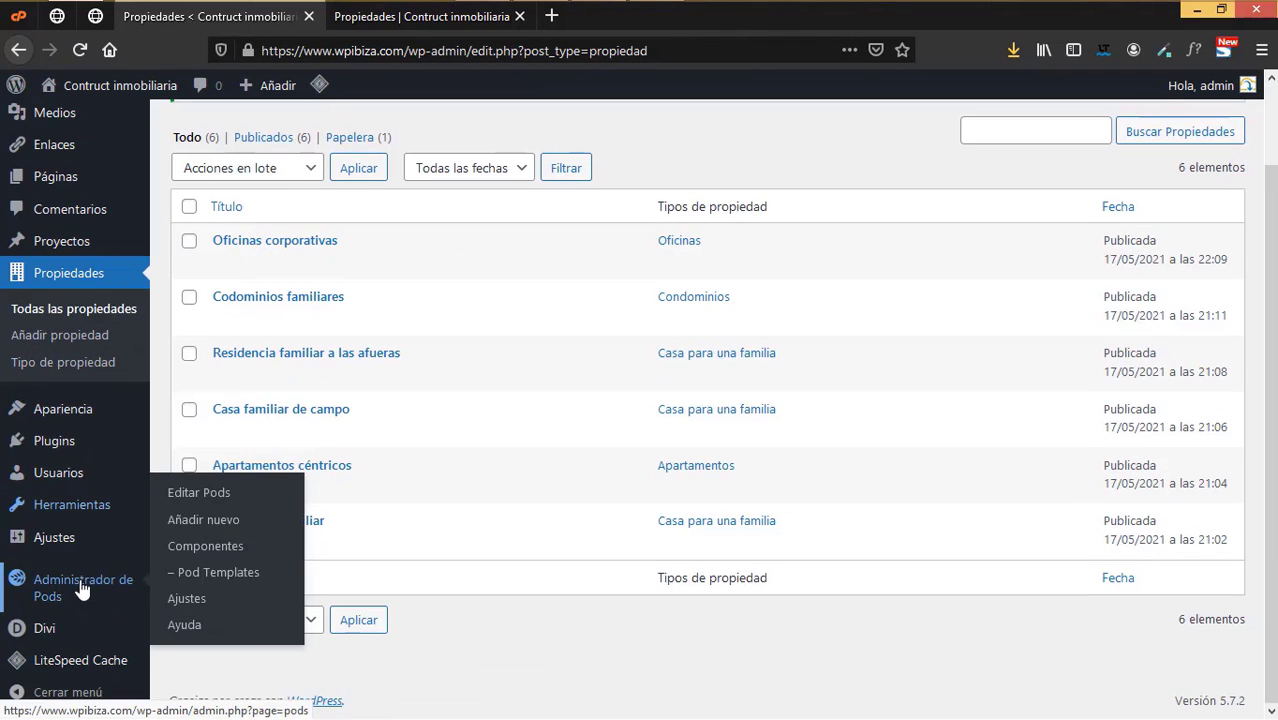
pyautogui.moveTo(68, 634)
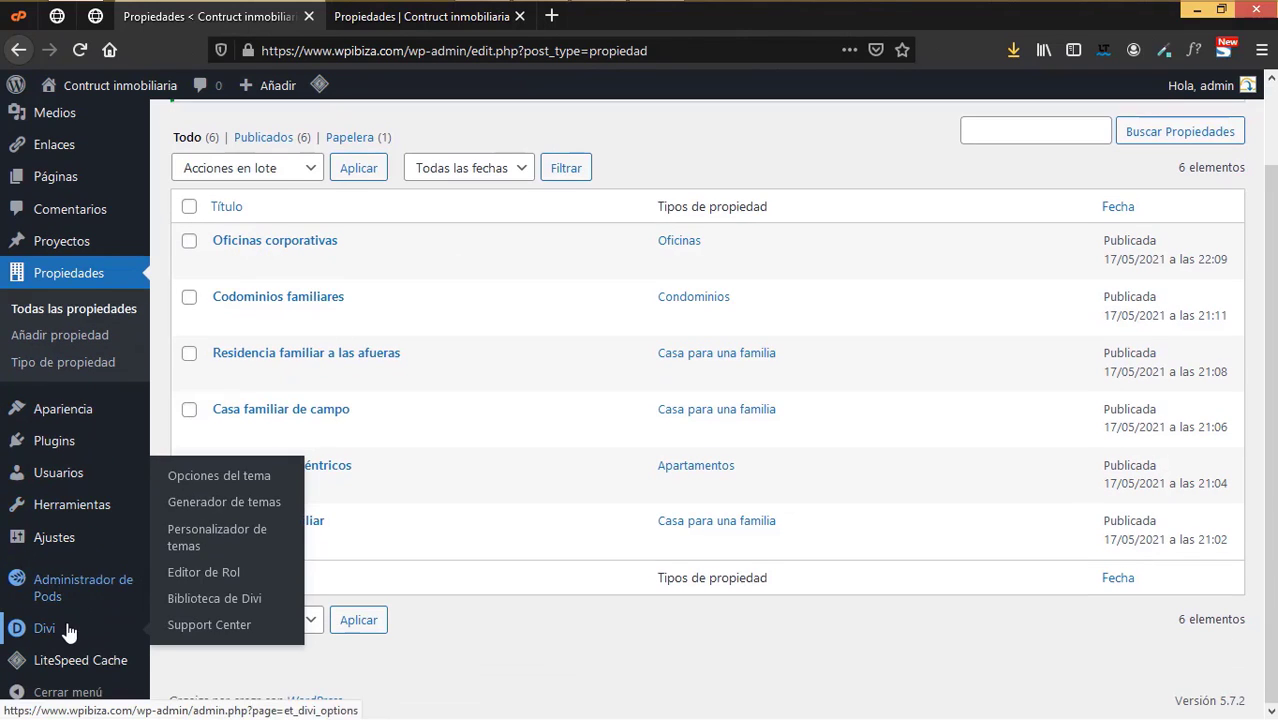
pyautogui.rightClick(212, 504)
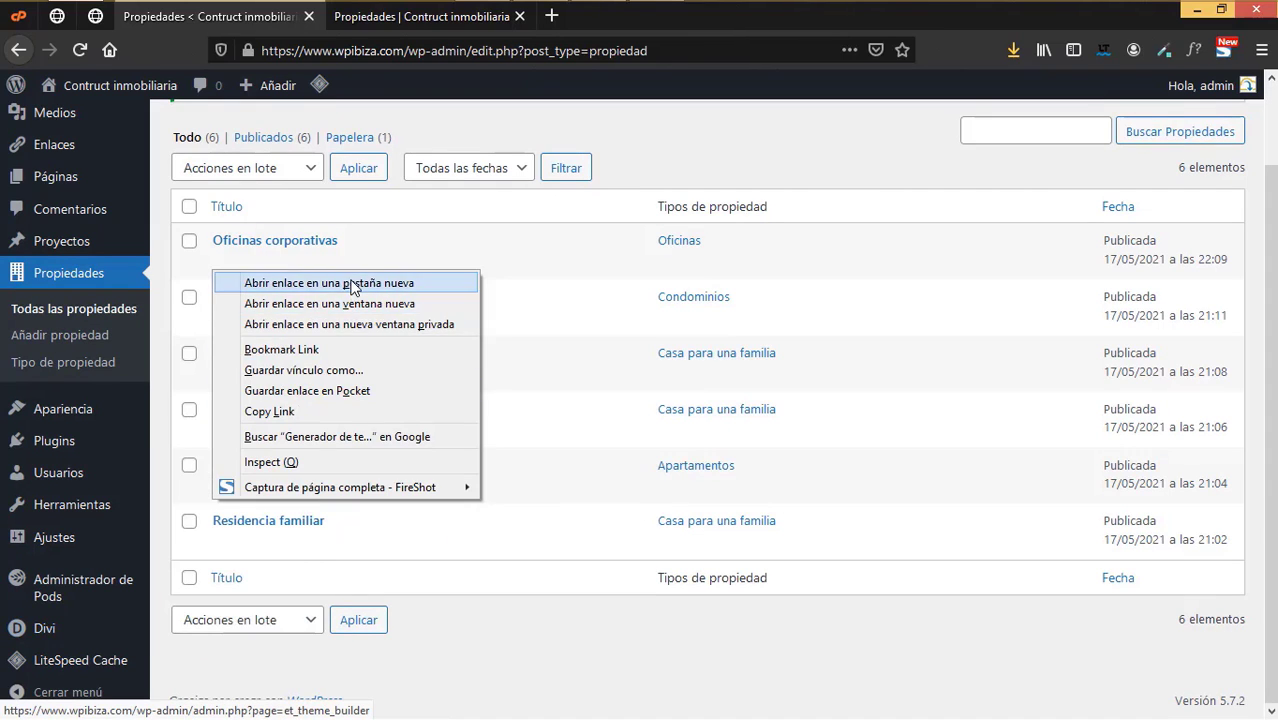
pyautogui.click(350, 284)
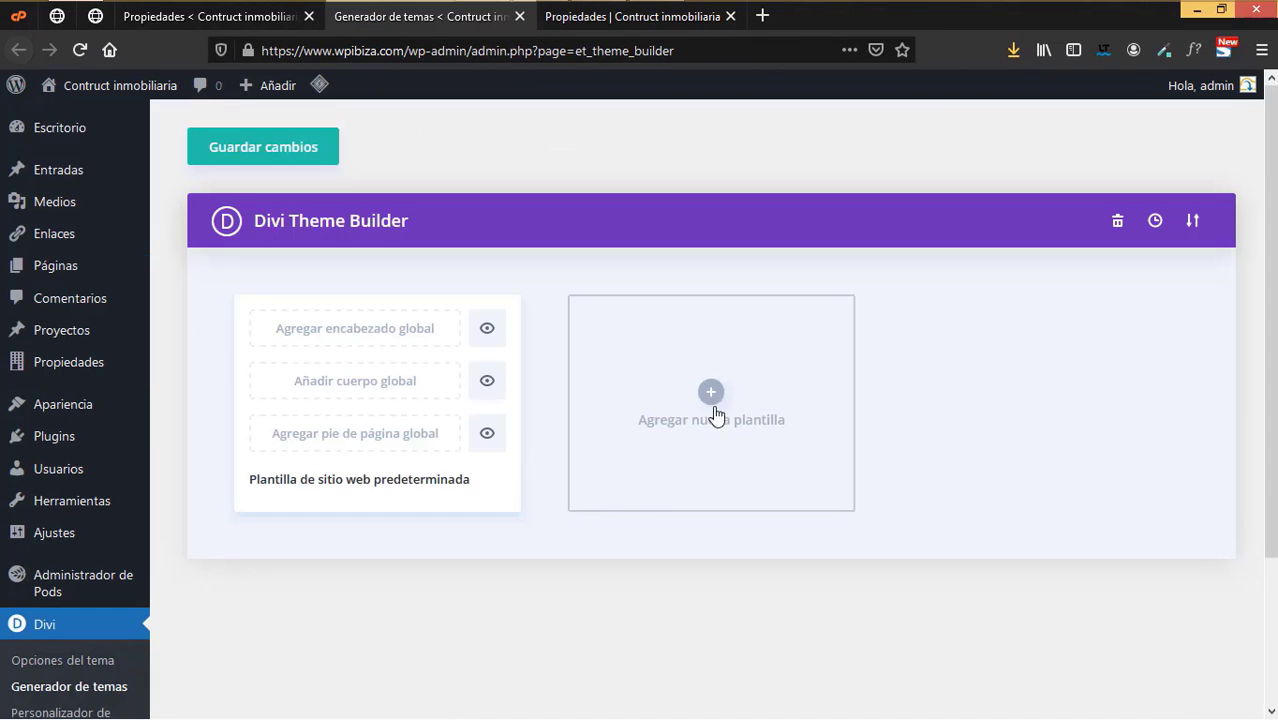
# - Create a template assigned to All Propiedades and start building its custom body
pyautogui.click(712, 392)
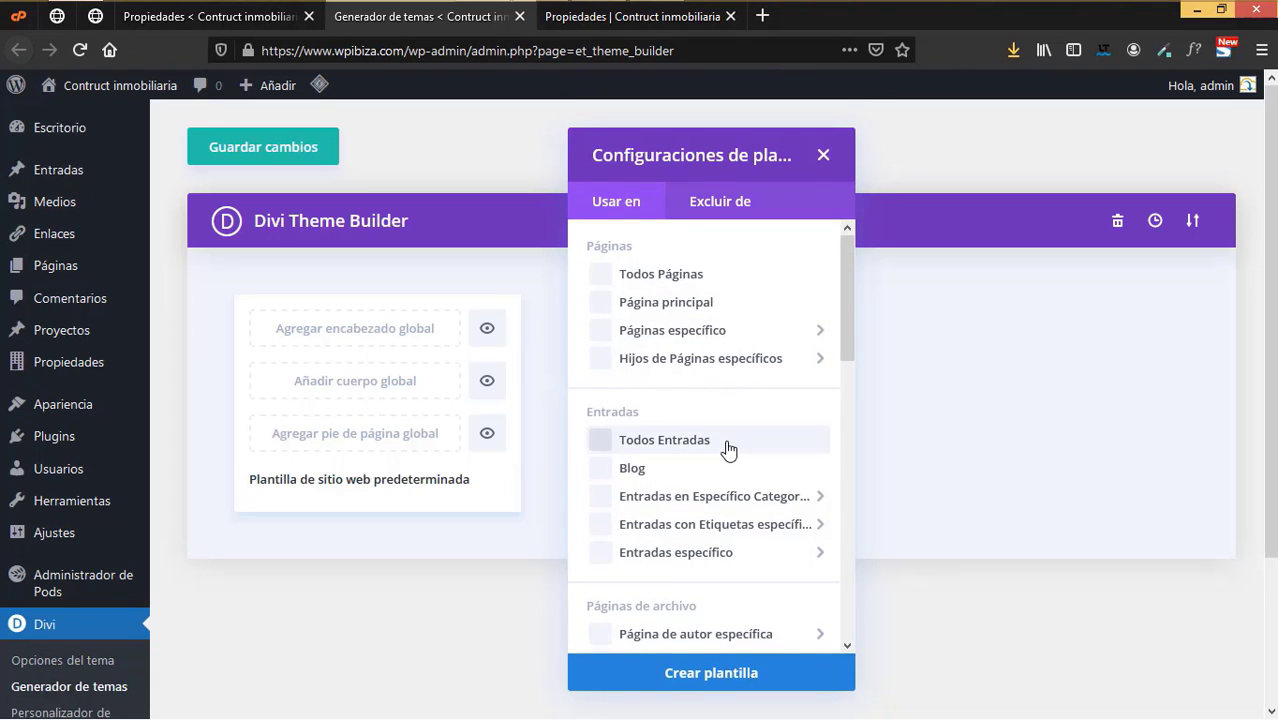
pyautogui.scroll(-3, 728, 448)
pyautogui.moveTo(727, 447)
pyautogui.scroll(-10, 727, 447)
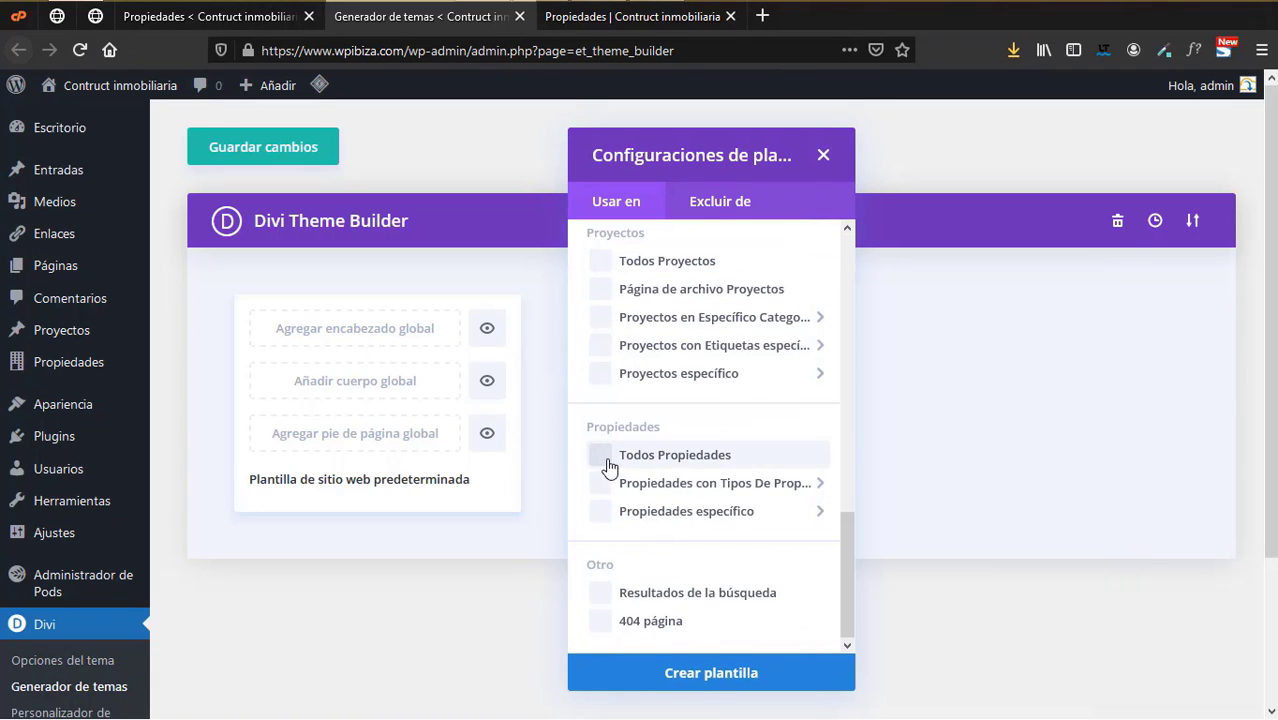
pyautogui.click(697, 672)
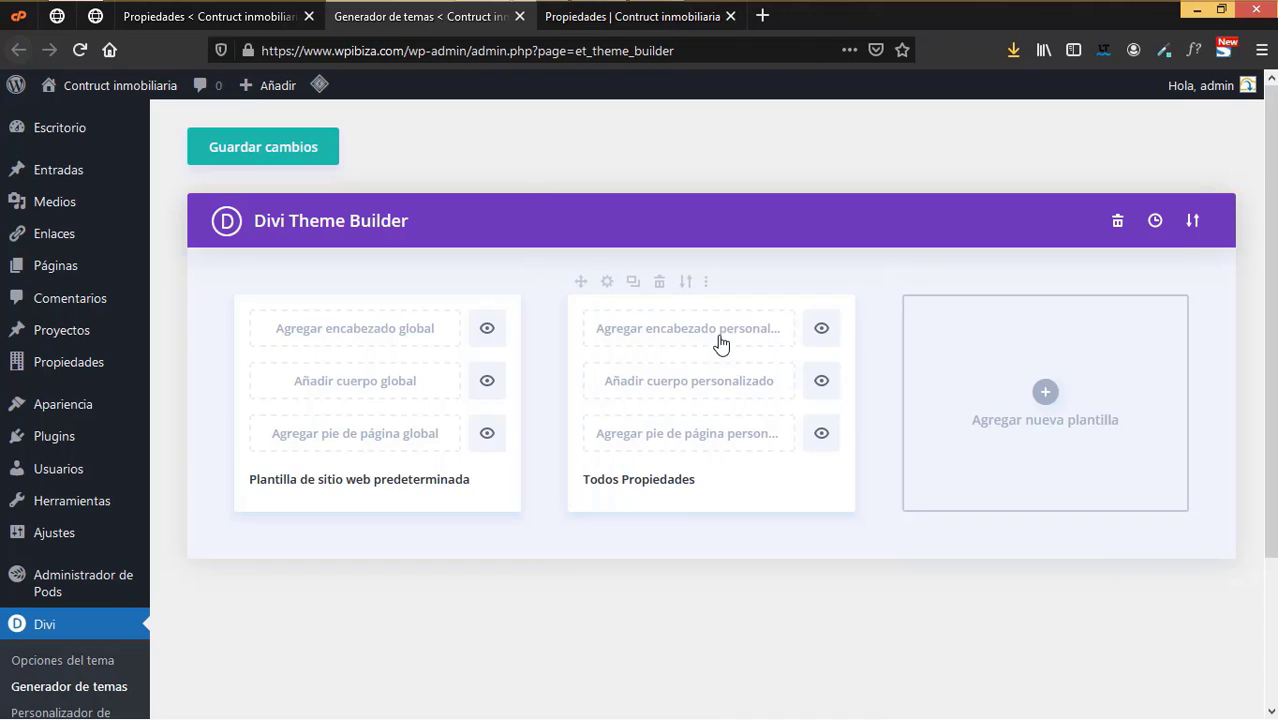
pyautogui.click(688, 390)
pyautogui.click(667, 404)
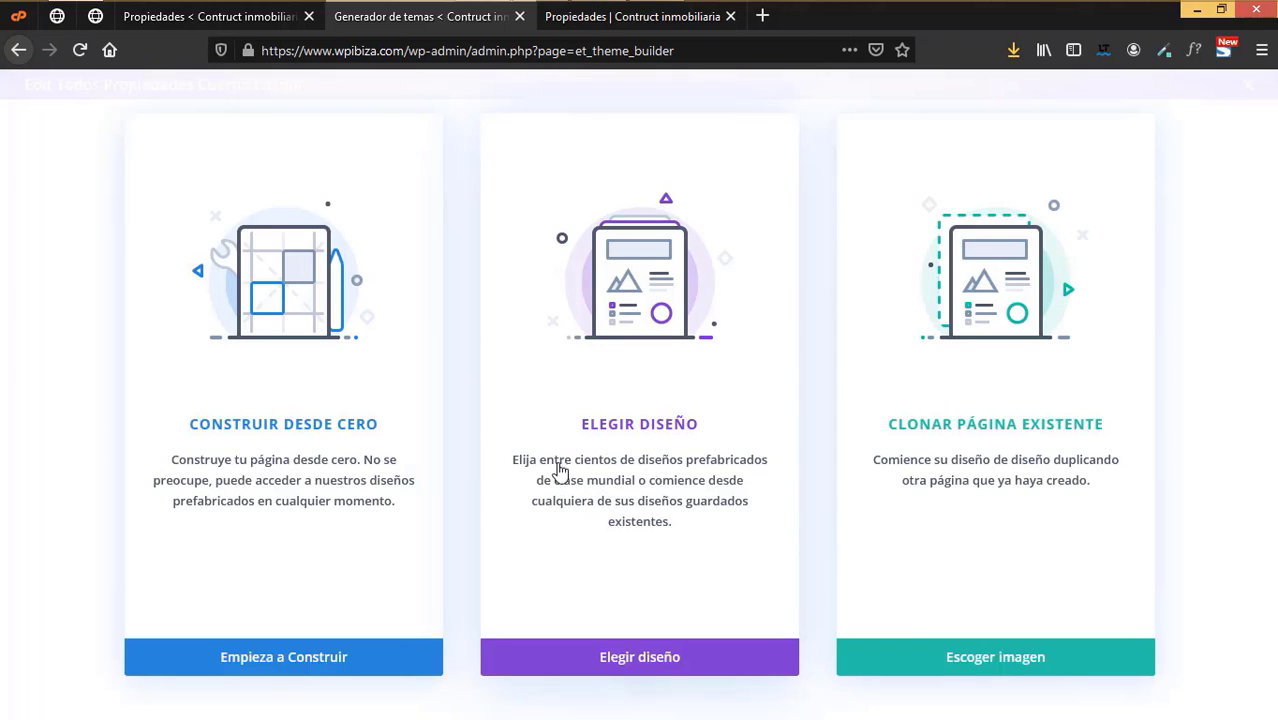
# - Start from scratch with a one-column row and add a Text module found by searching 'text'
pyautogui.click(365, 667)
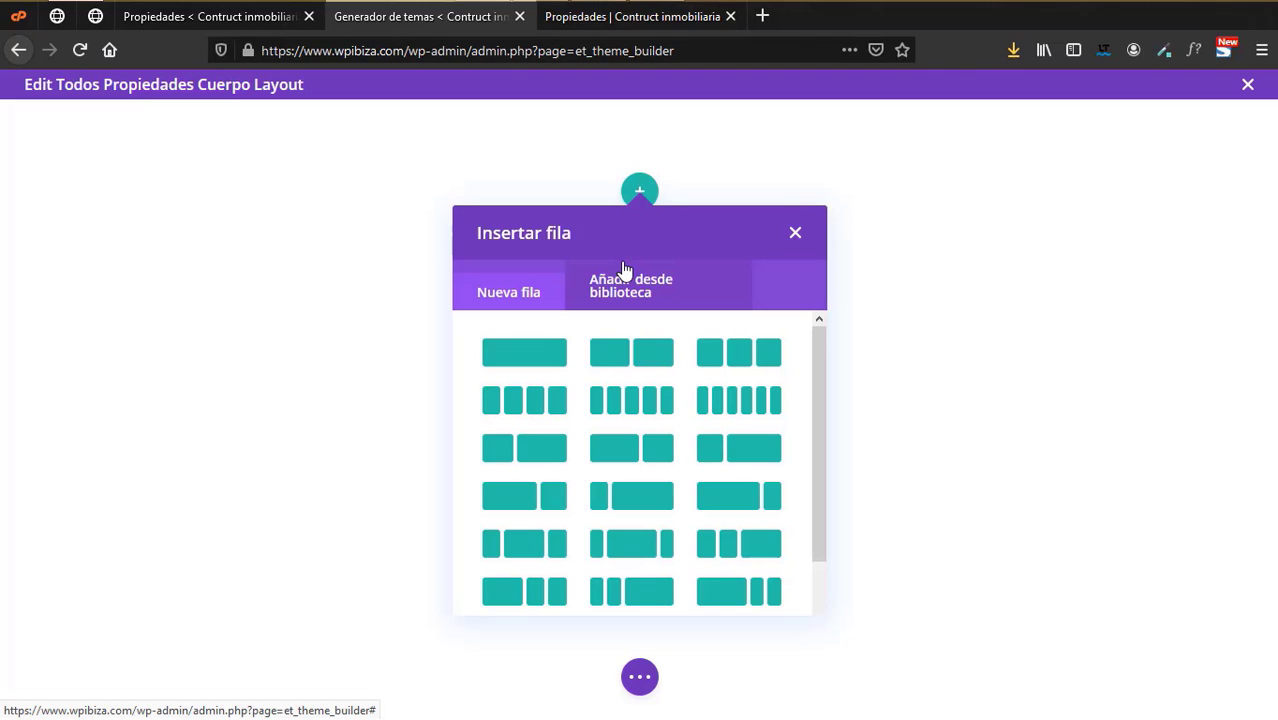
pyautogui.click(540, 358)
pyautogui.click(640, 196)
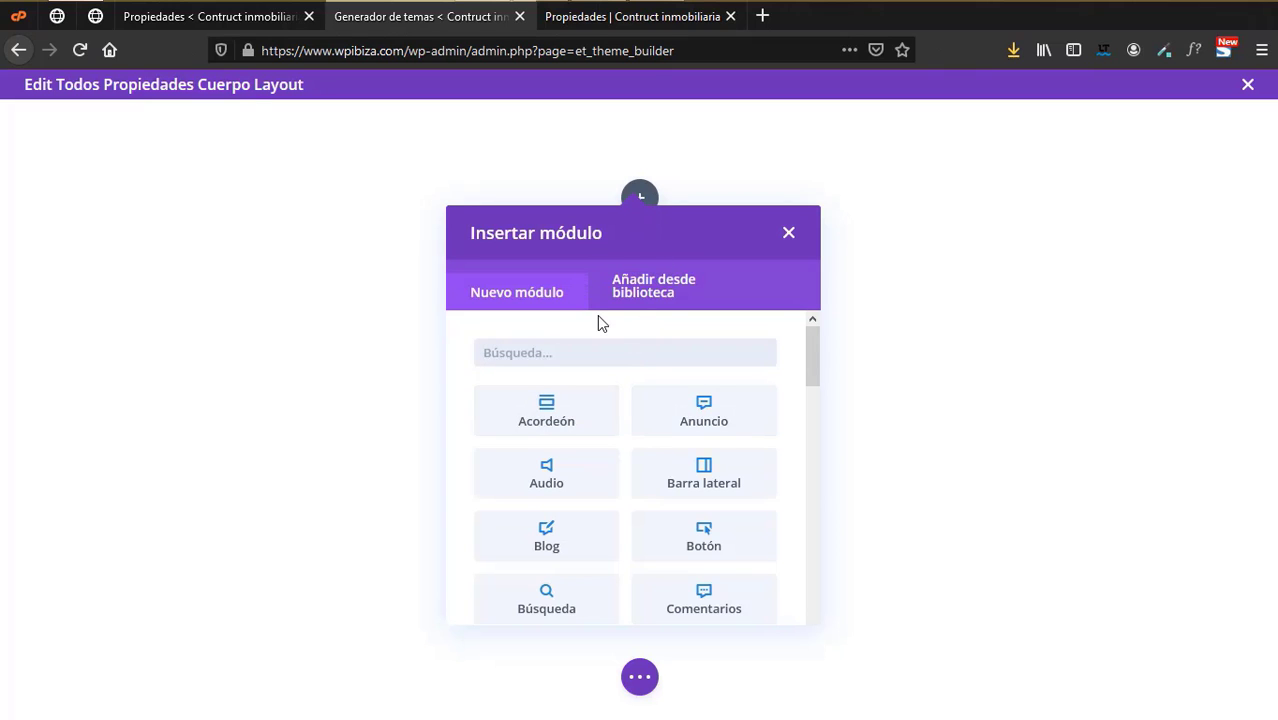
pyautogui.write('text')
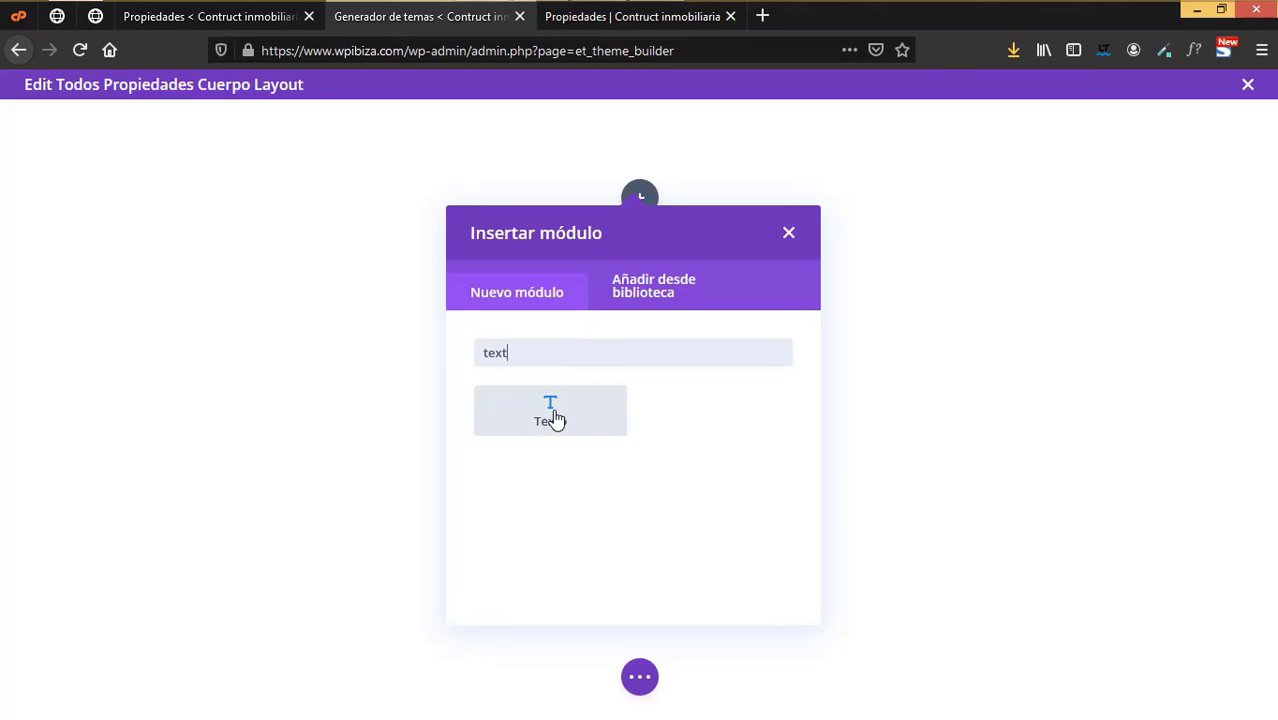
pyautogui.click(552, 410)
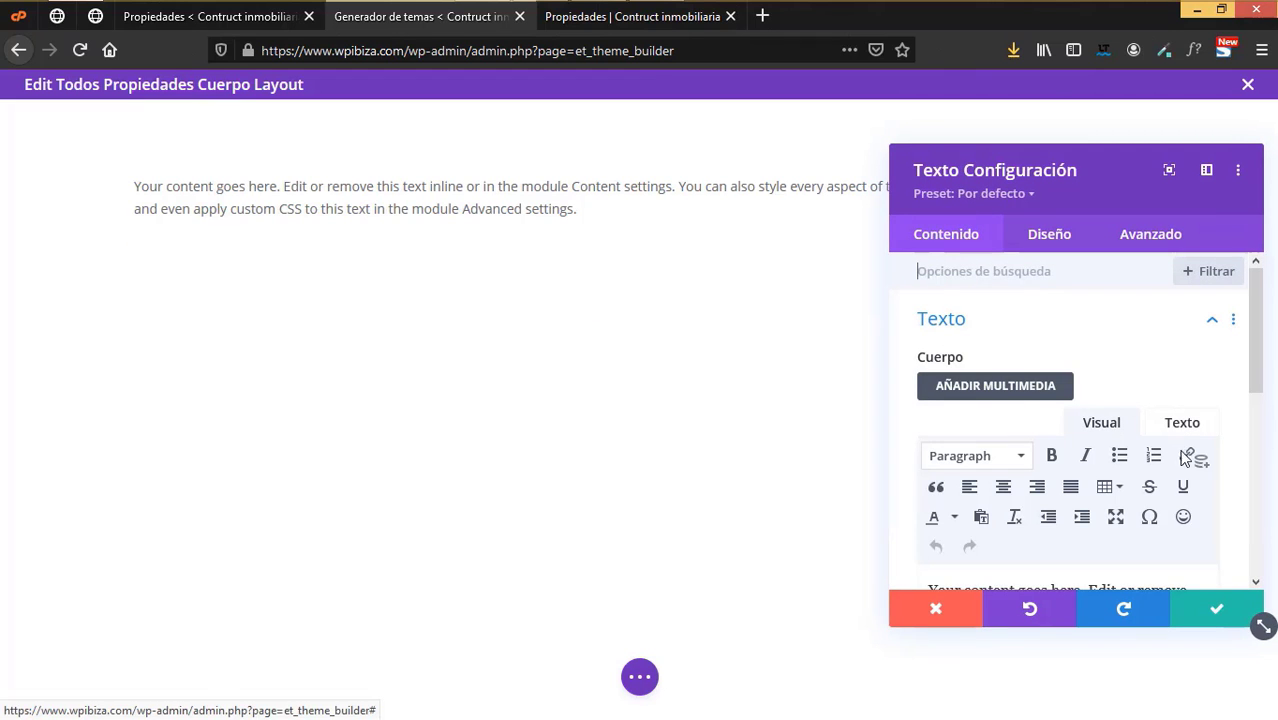
# - Fill the Text module with the dynamic post title, styled bold, uppercase and dark
pyautogui.scroll(-2, 1150, 430)
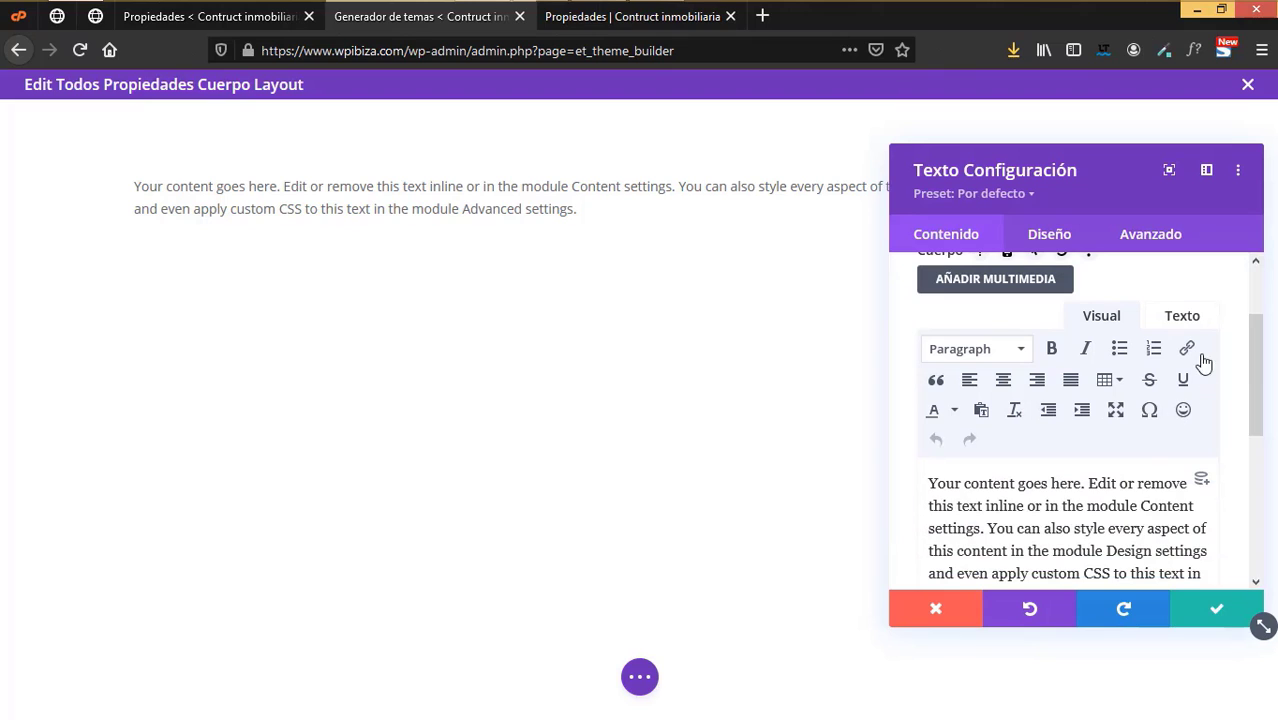
pyautogui.click(1202, 483)
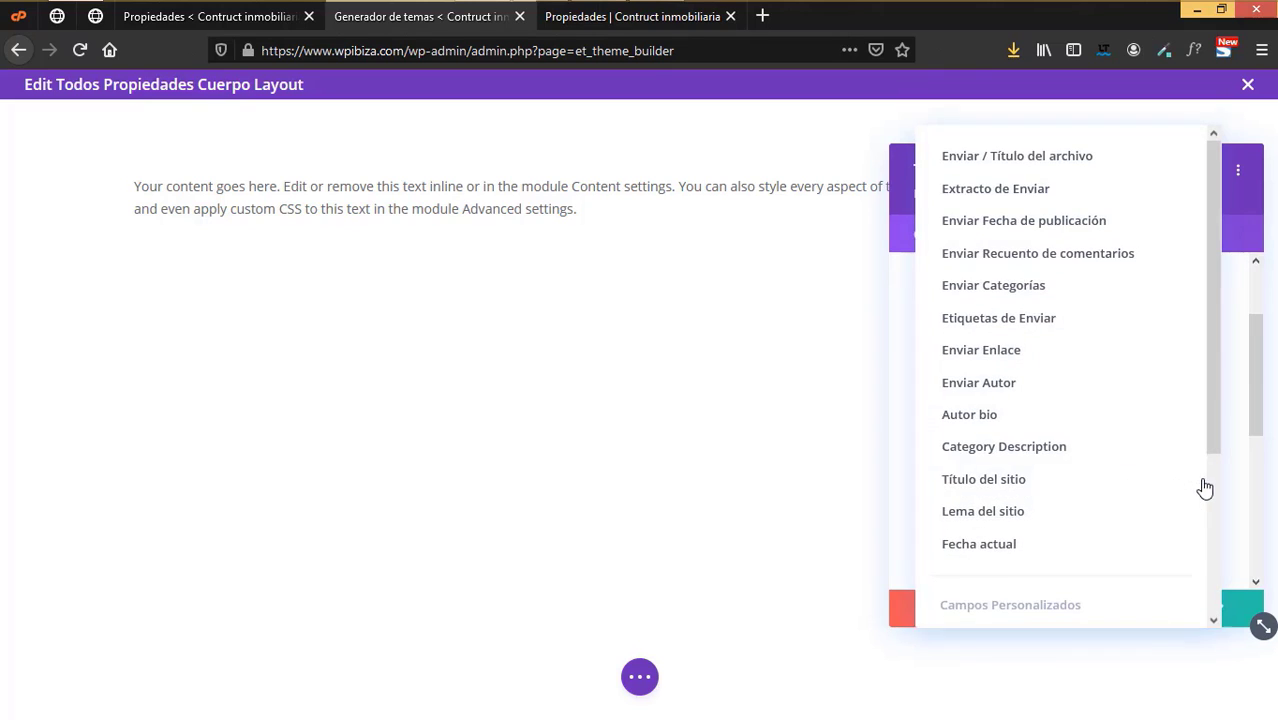
pyautogui.click(1041, 160)
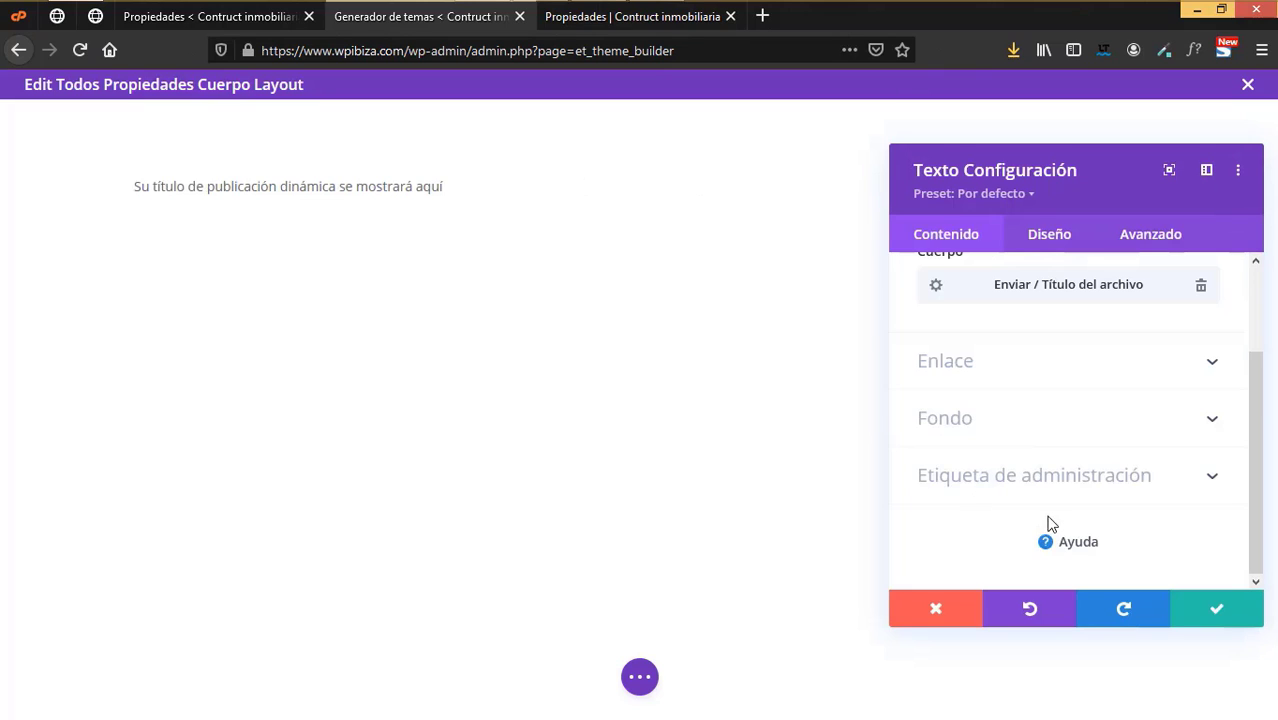
pyautogui.click(1059, 243)
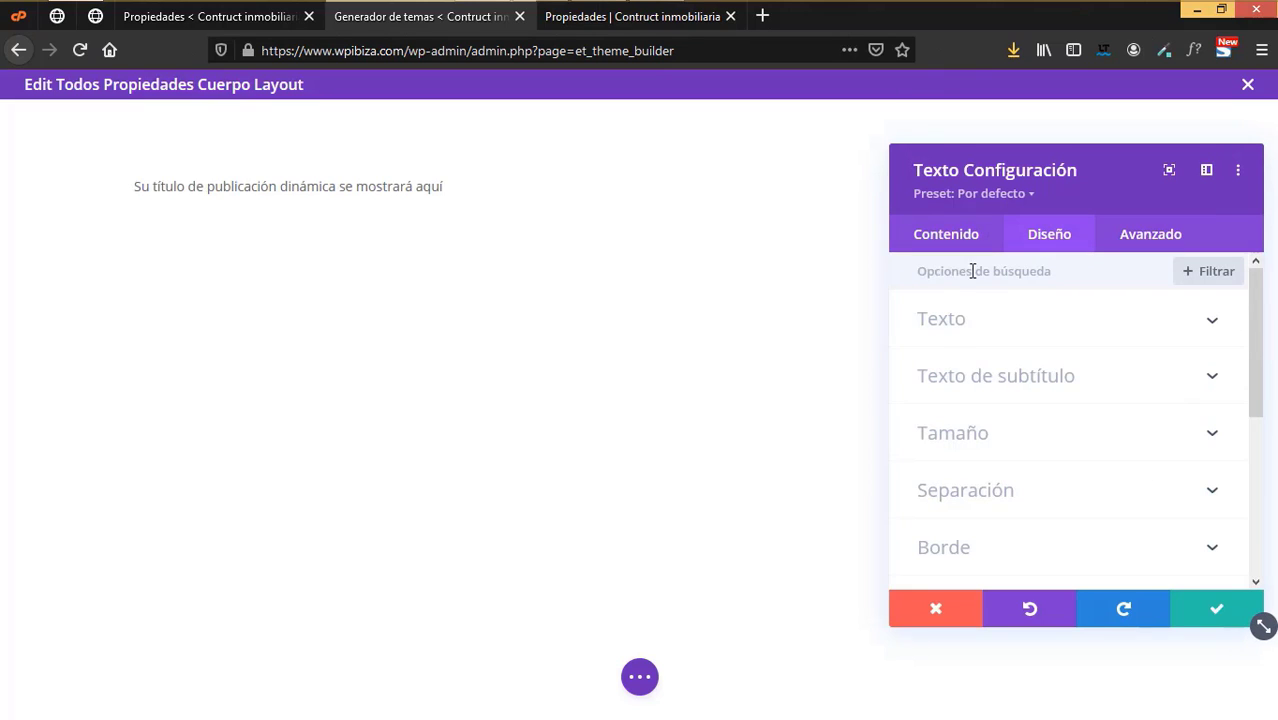
pyautogui.click(959, 322)
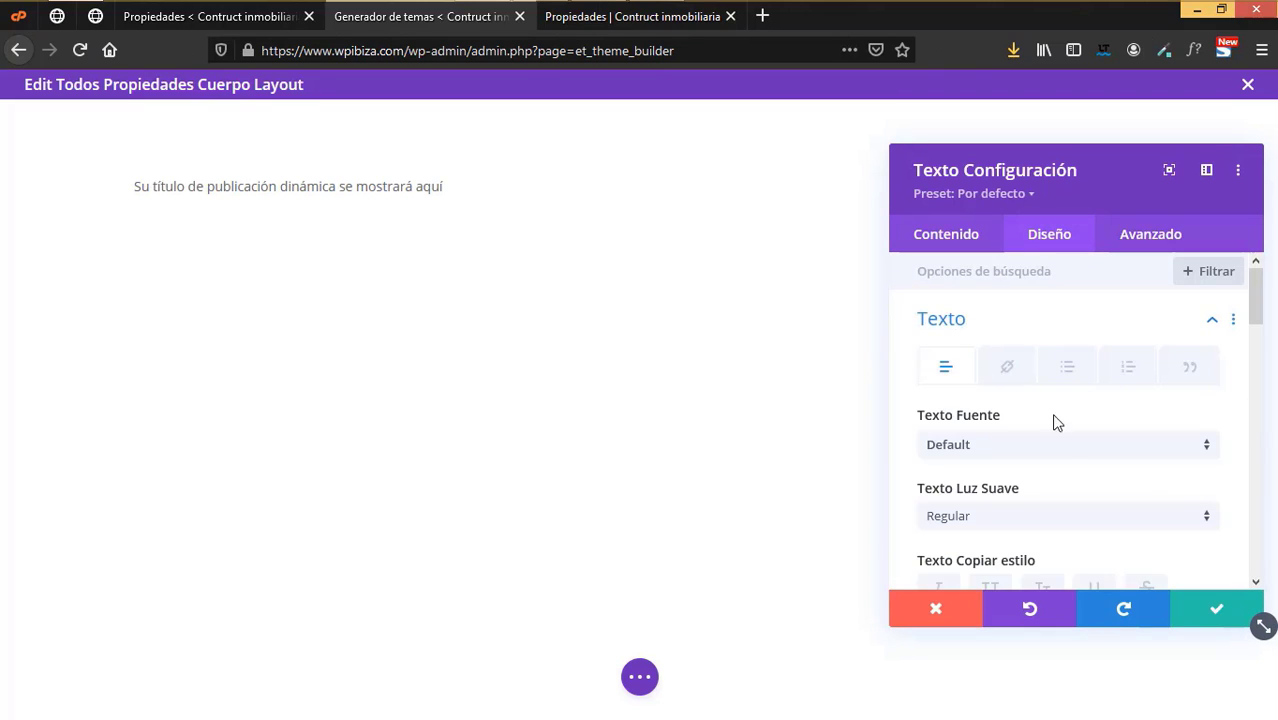
pyautogui.scroll(-3, 1070, 466)
pyautogui.click(968, 305)
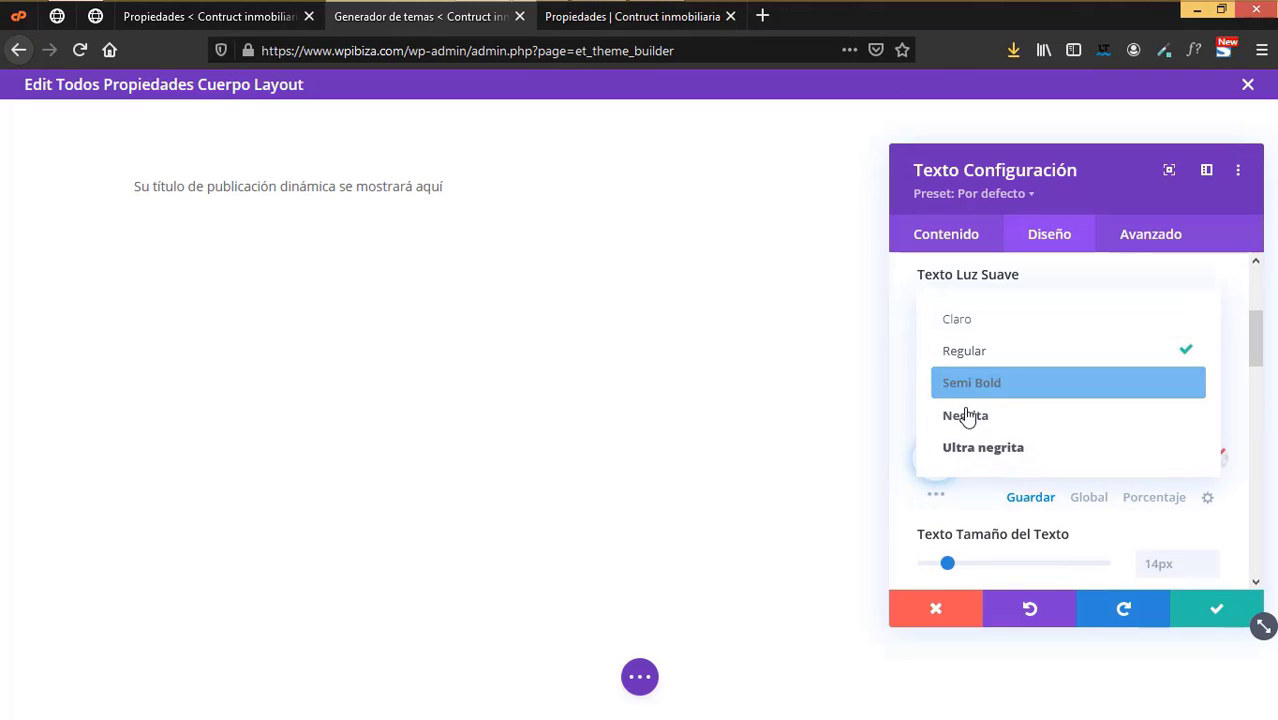
pyautogui.click(964, 414)
pyautogui.click(990, 377)
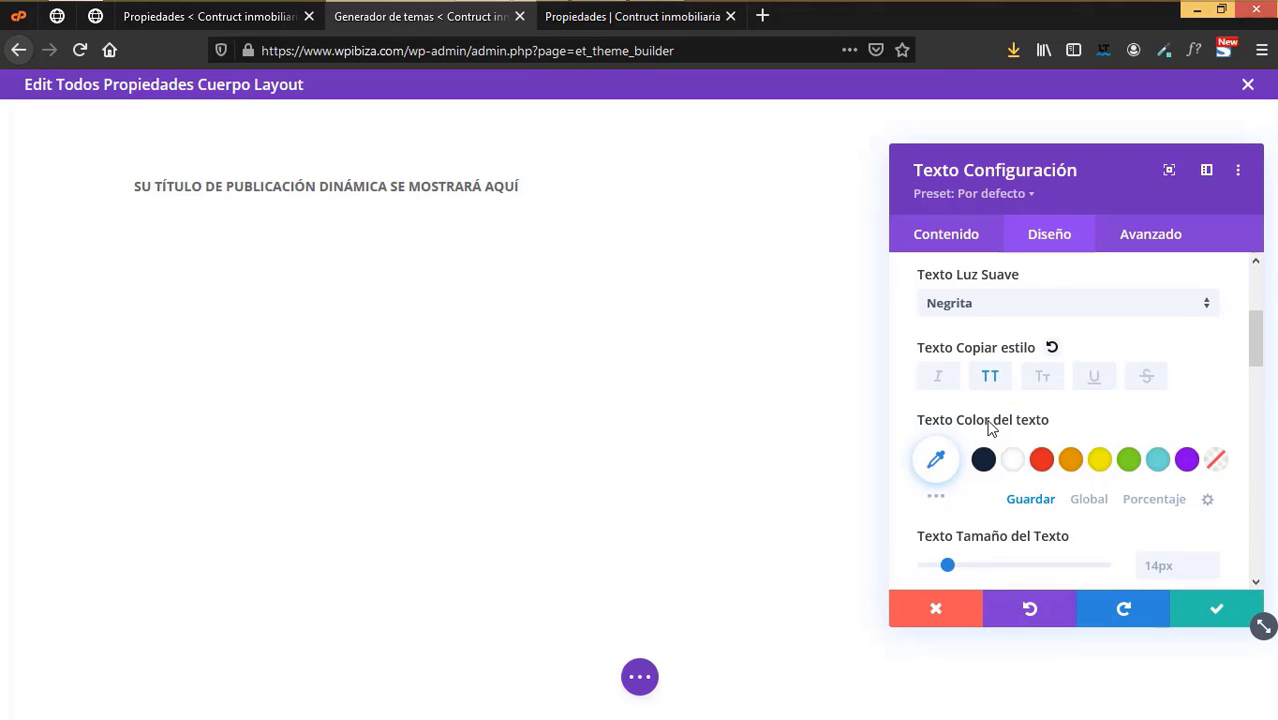
pyautogui.click(983, 462)
# - Center the title text, enlarge it to 26px and save the module
pyautogui.scroll(-3, 1000, 514)
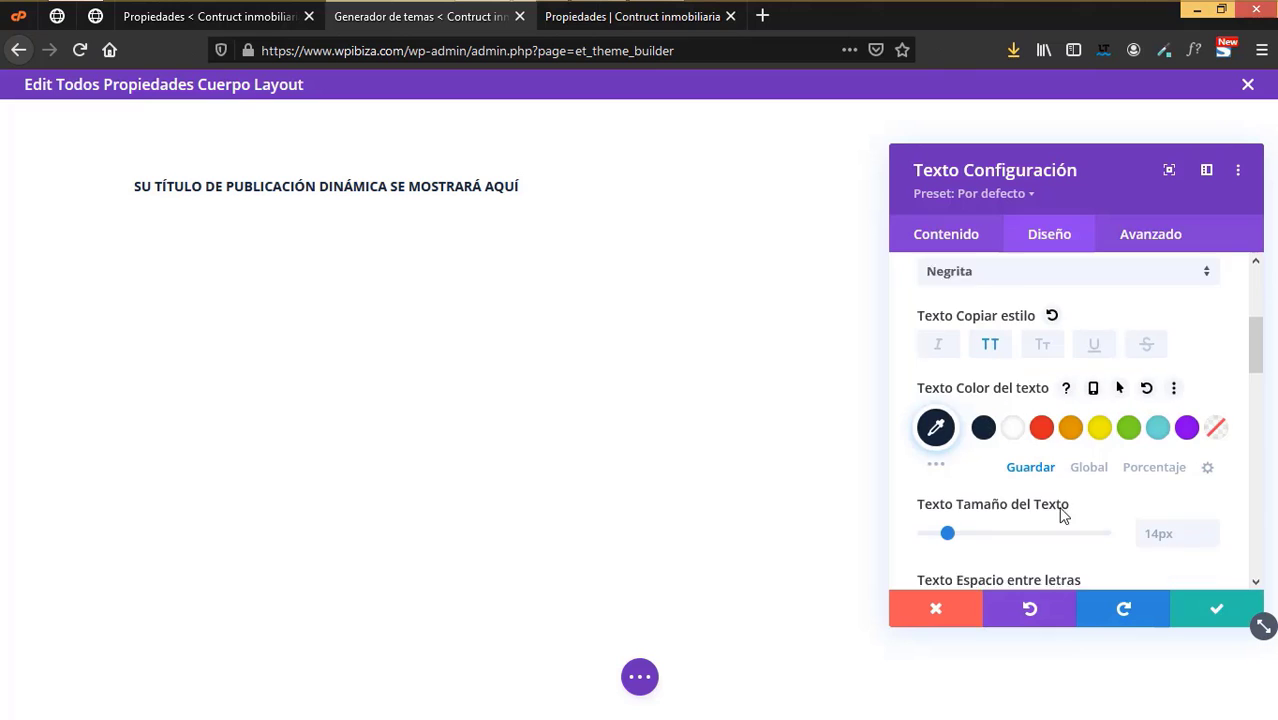
pyautogui.scroll(-3, 1062, 515)
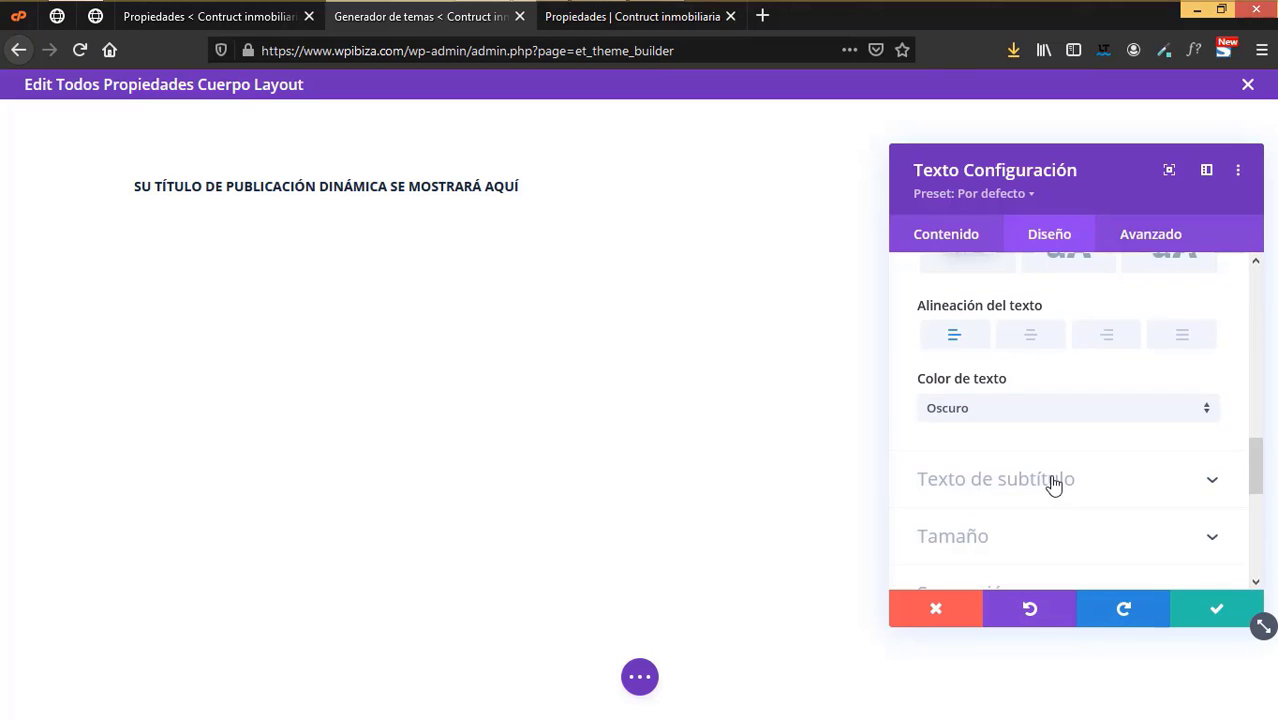
pyautogui.click(1053, 484)
pyautogui.scroll(2, 1016, 416)
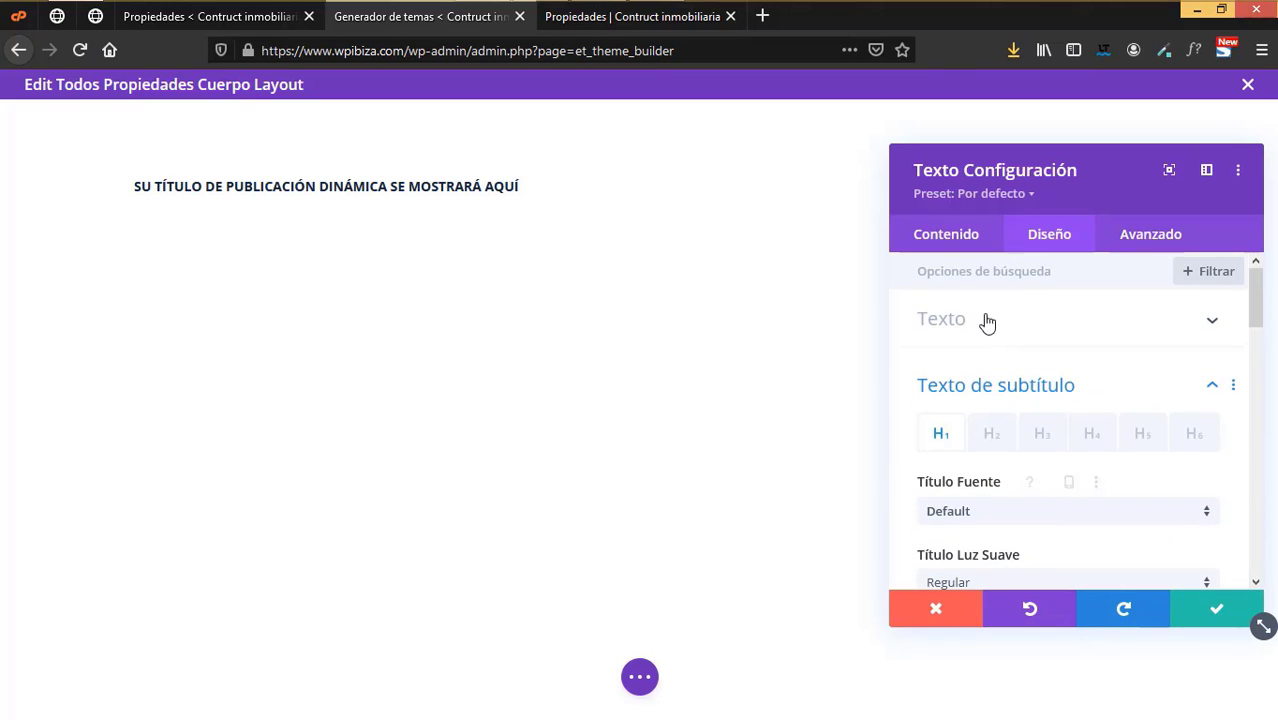
pyautogui.click(996, 355)
pyautogui.scroll(-3, 1033, 446)
pyautogui.click(1033, 443)
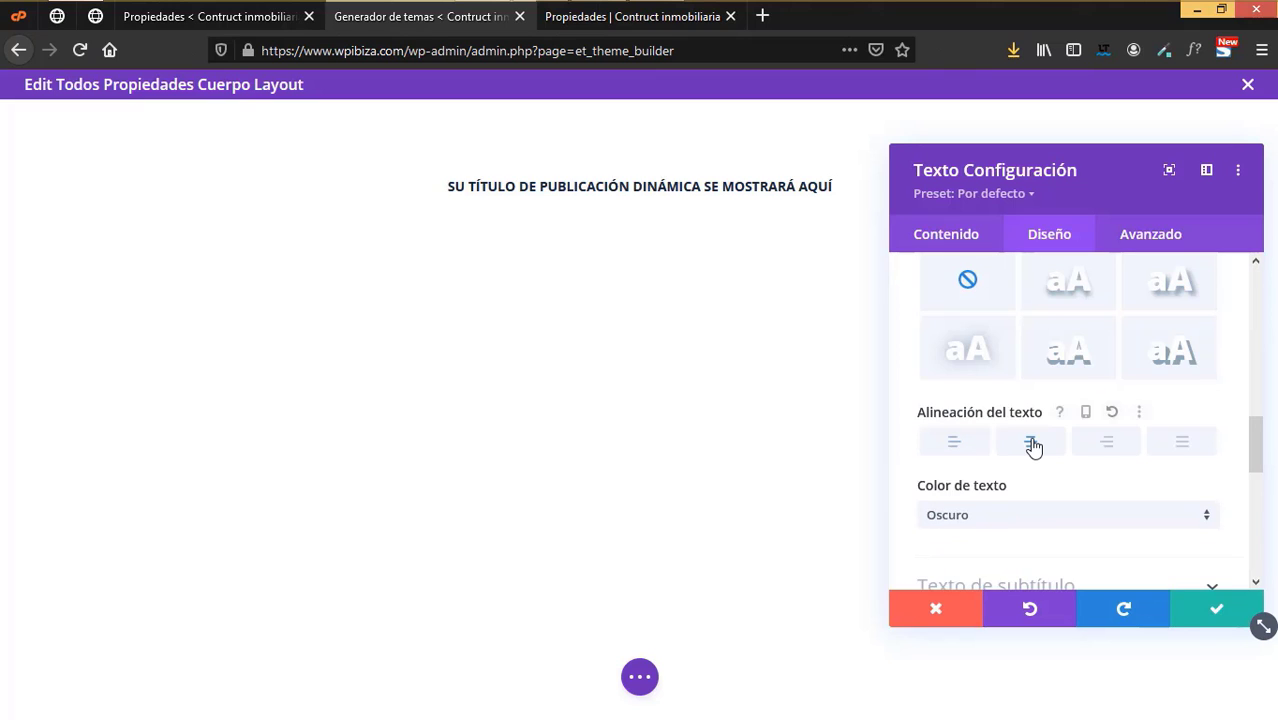
pyautogui.scroll(-3, 1038, 452)
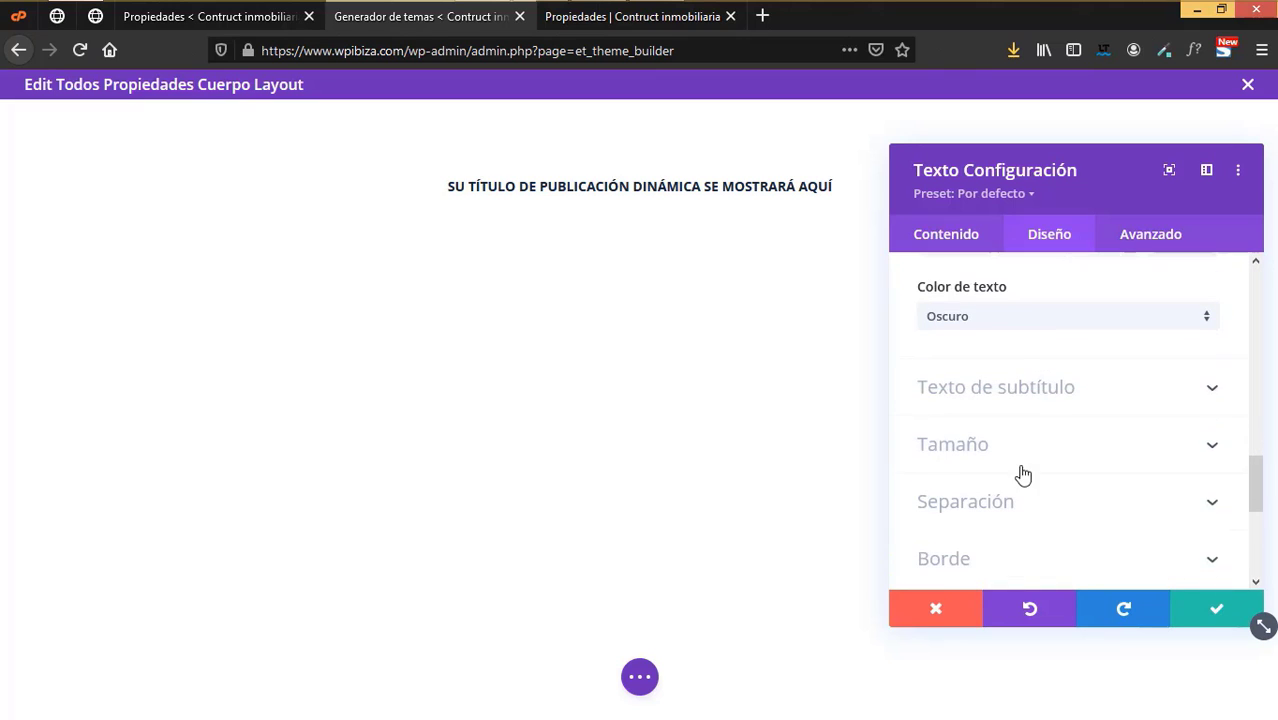
pyautogui.click(1025, 378)
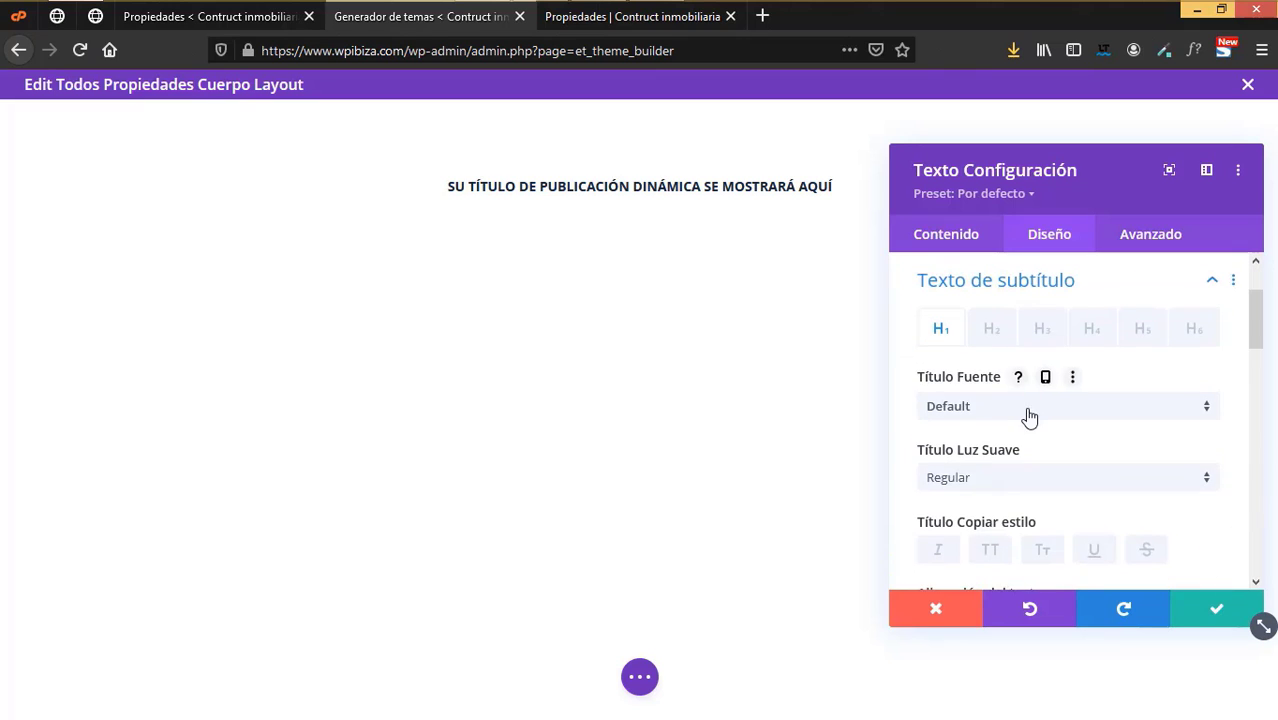
pyautogui.scroll(-3, 1025, 416)
pyautogui.scroll(-2, 1027, 416)
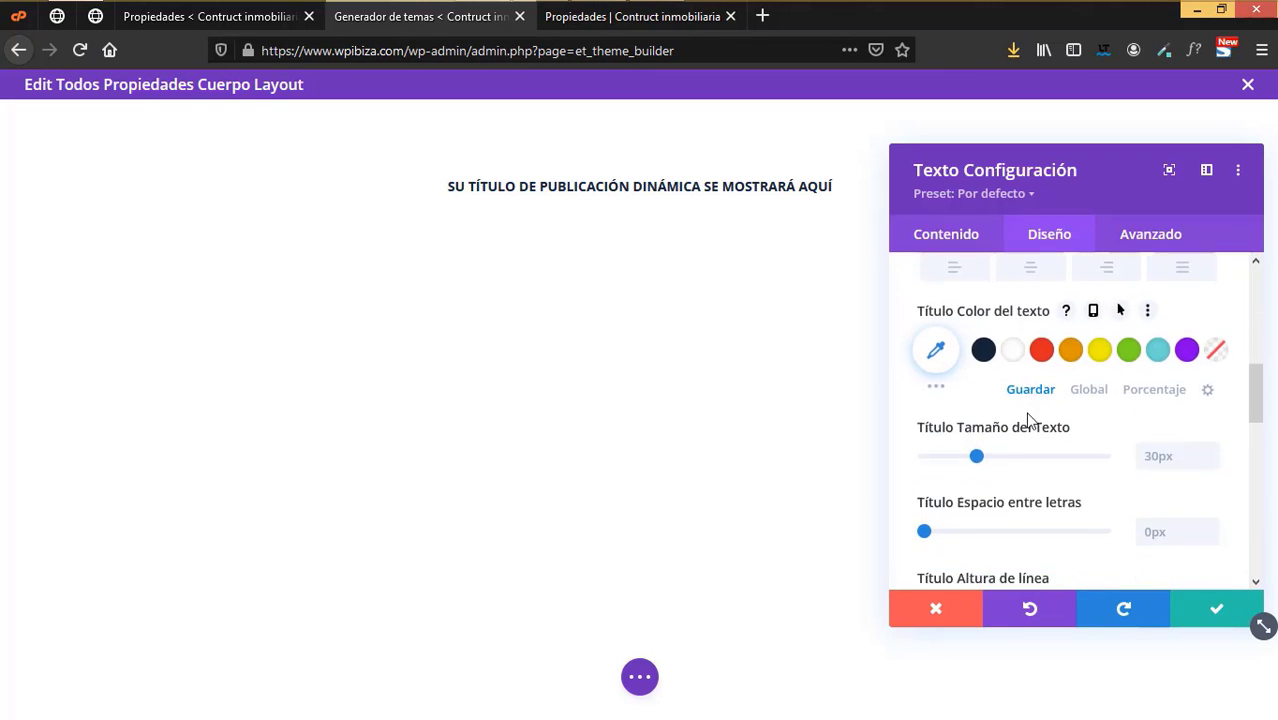
pyautogui.scroll(10, 955, 328)
pyautogui.click(955, 328)
pyautogui.click(955, 328)
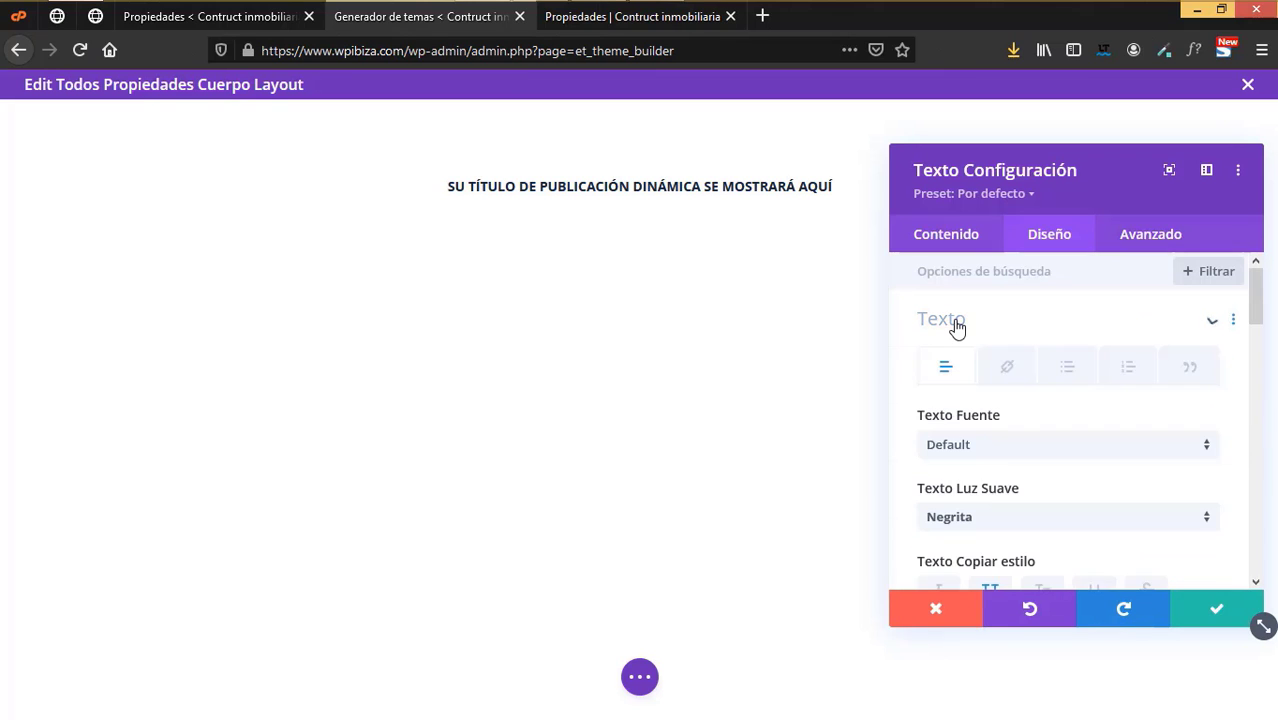
pyautogui.scroll(-1, 1003, 442)
pyautogui.scroll(-3, 1005, 442)
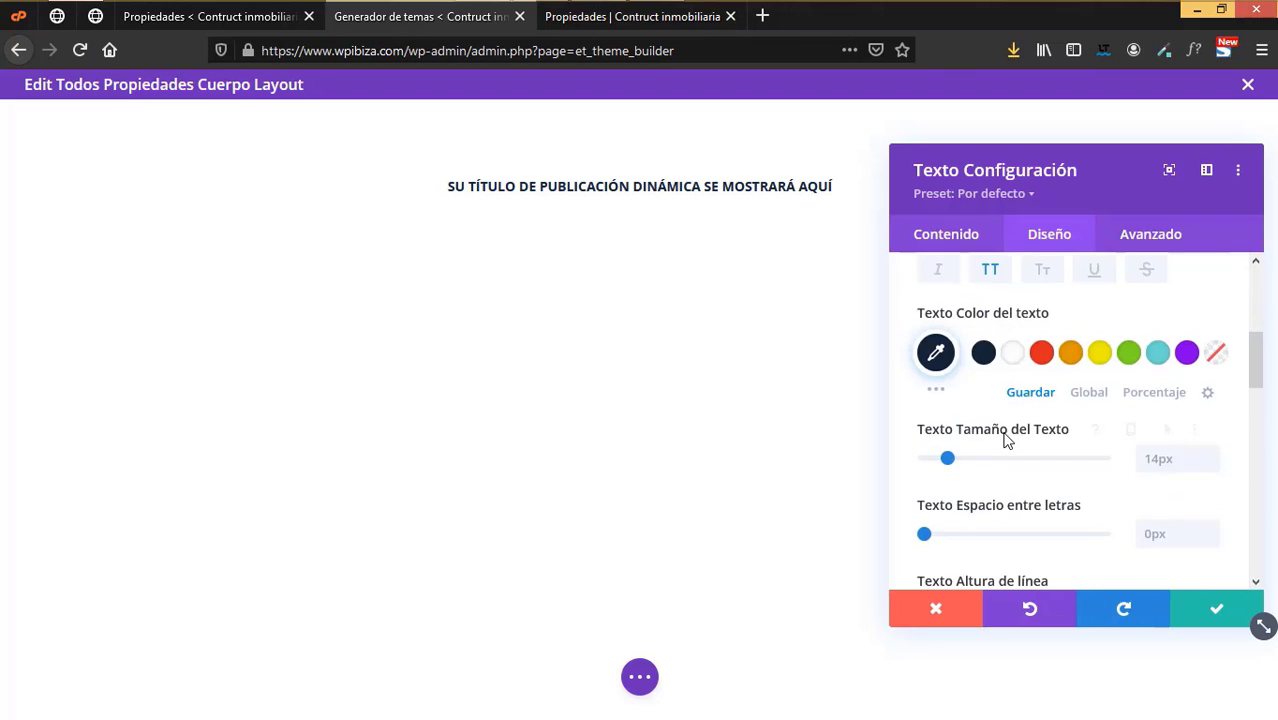
pyautogui.click(971, 465)
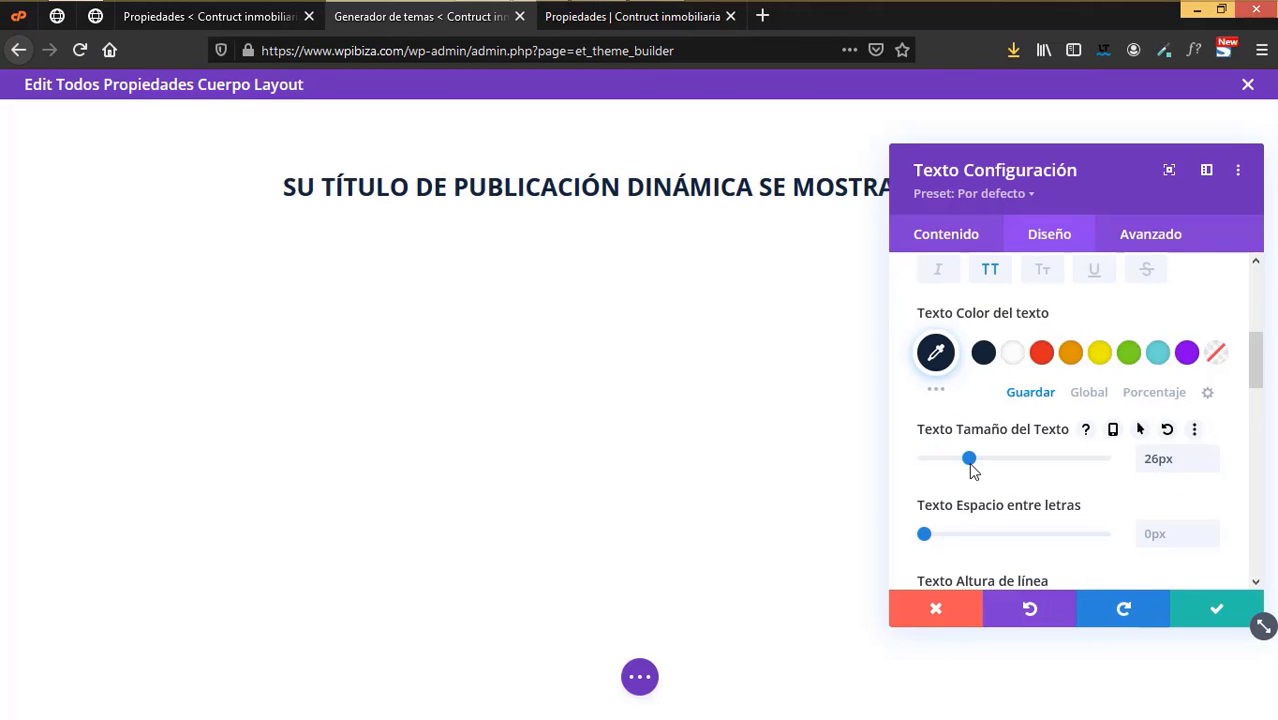
pyautogui.click(1216, 608)
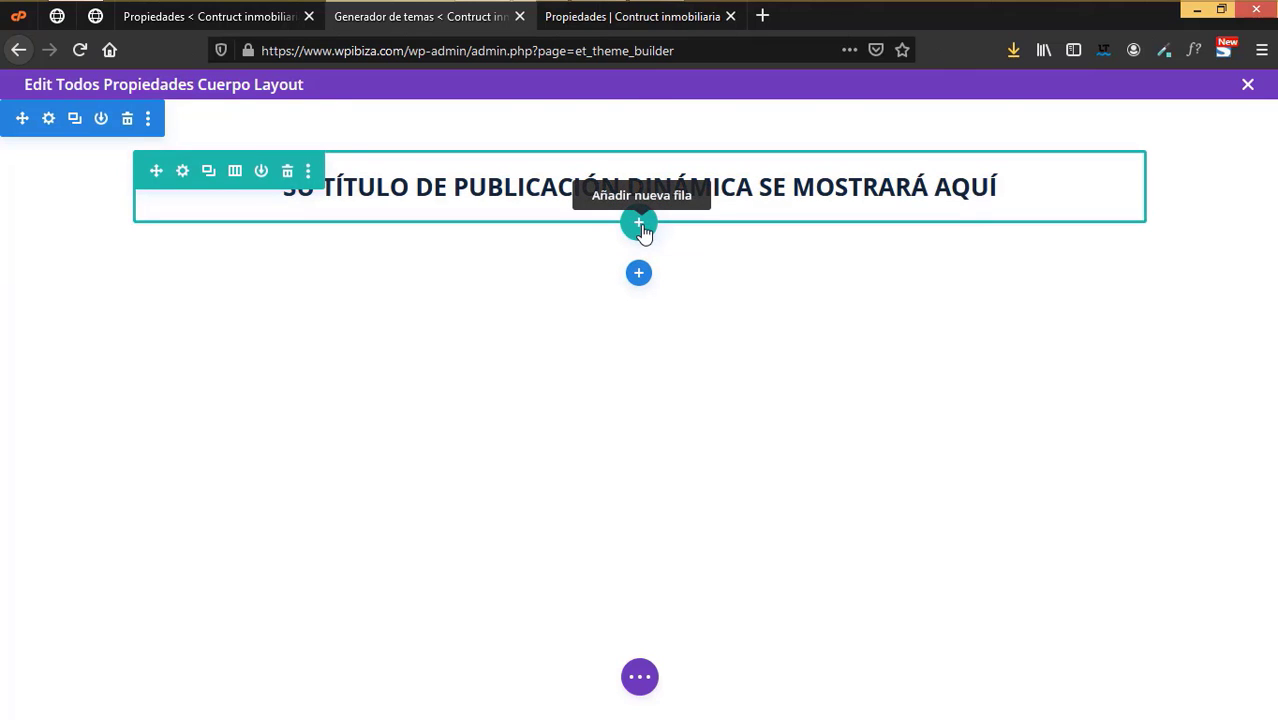
# - Add a two-column row below the title with an Image module in the right column
pyautogui.click(640, 226)
pyautogui.click(640, 378)
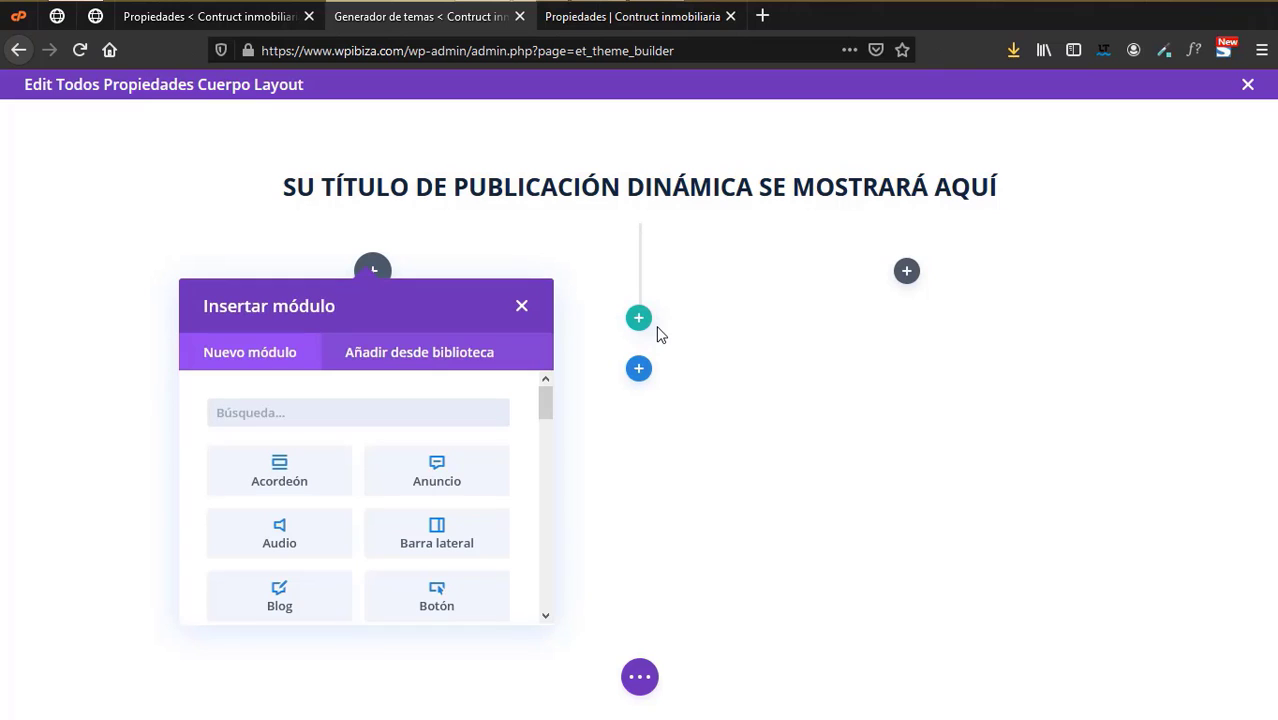
pyautogui.click(907, 272)
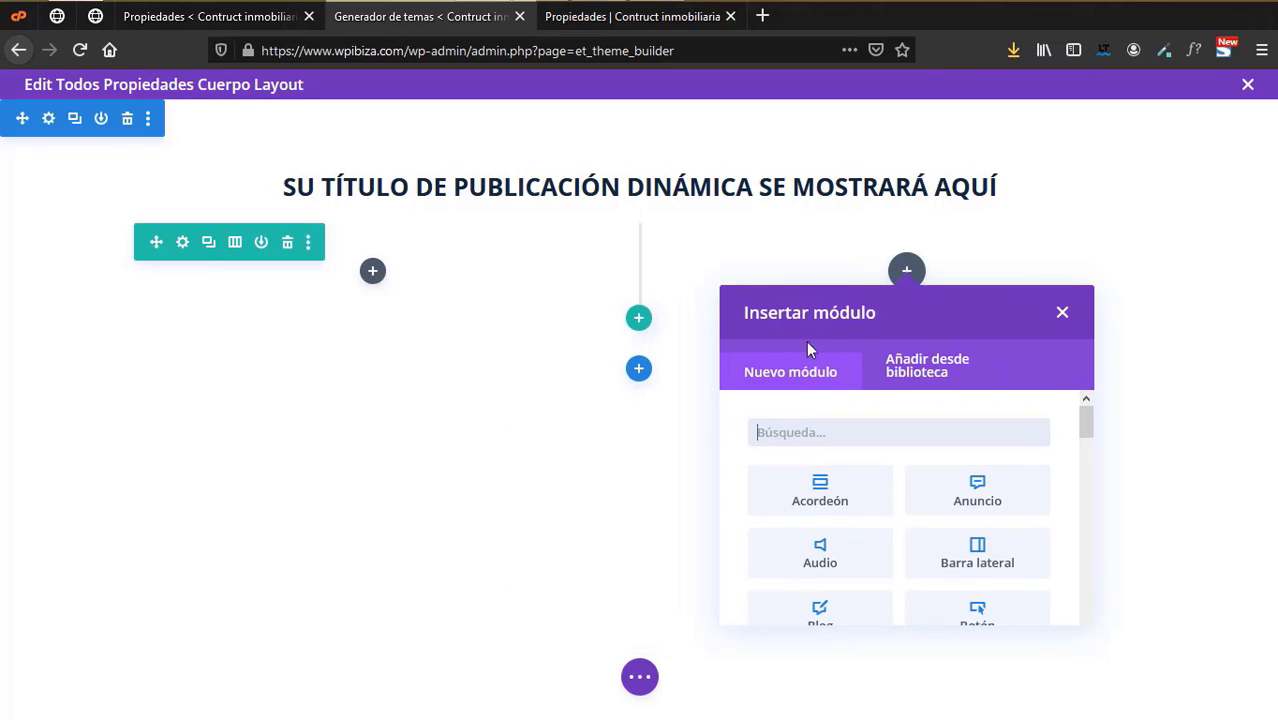
pyautogui.write('ima')
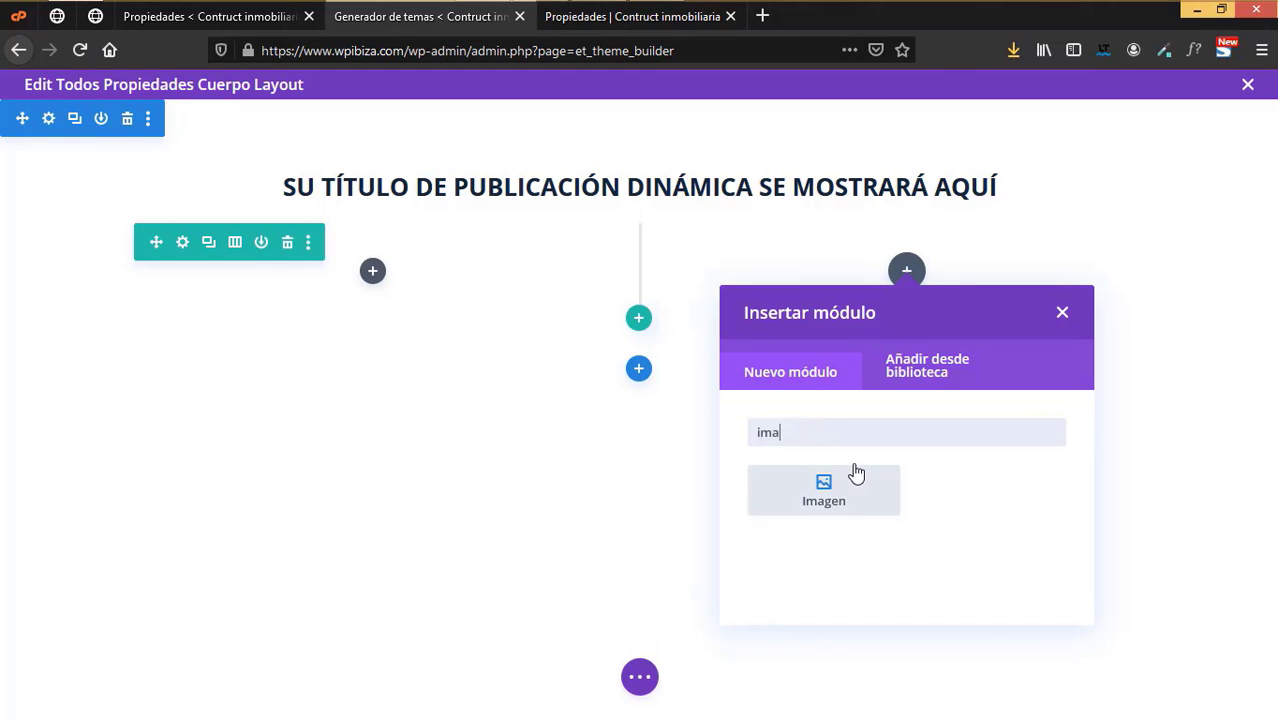
pyautogui.click(828, 493)
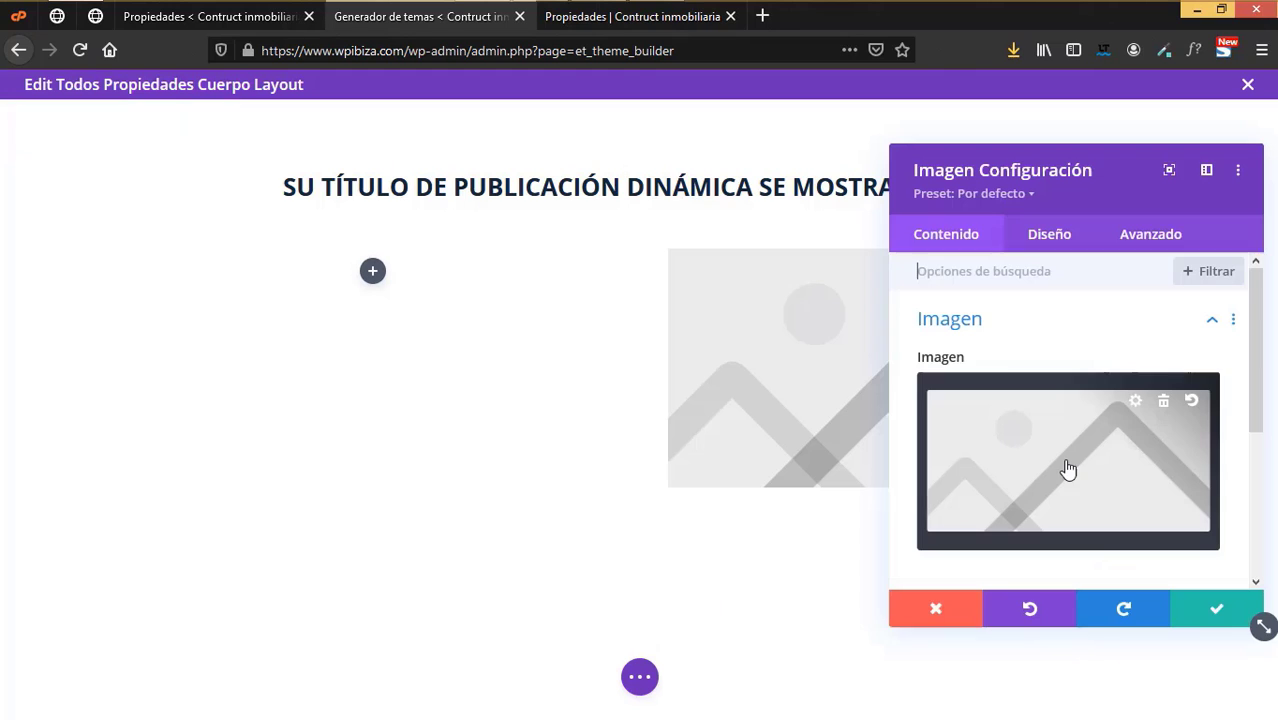
# - Replace the placeholder image with the dynamic featured image (Imagen principal)
pyautogui.click(1163, 401)
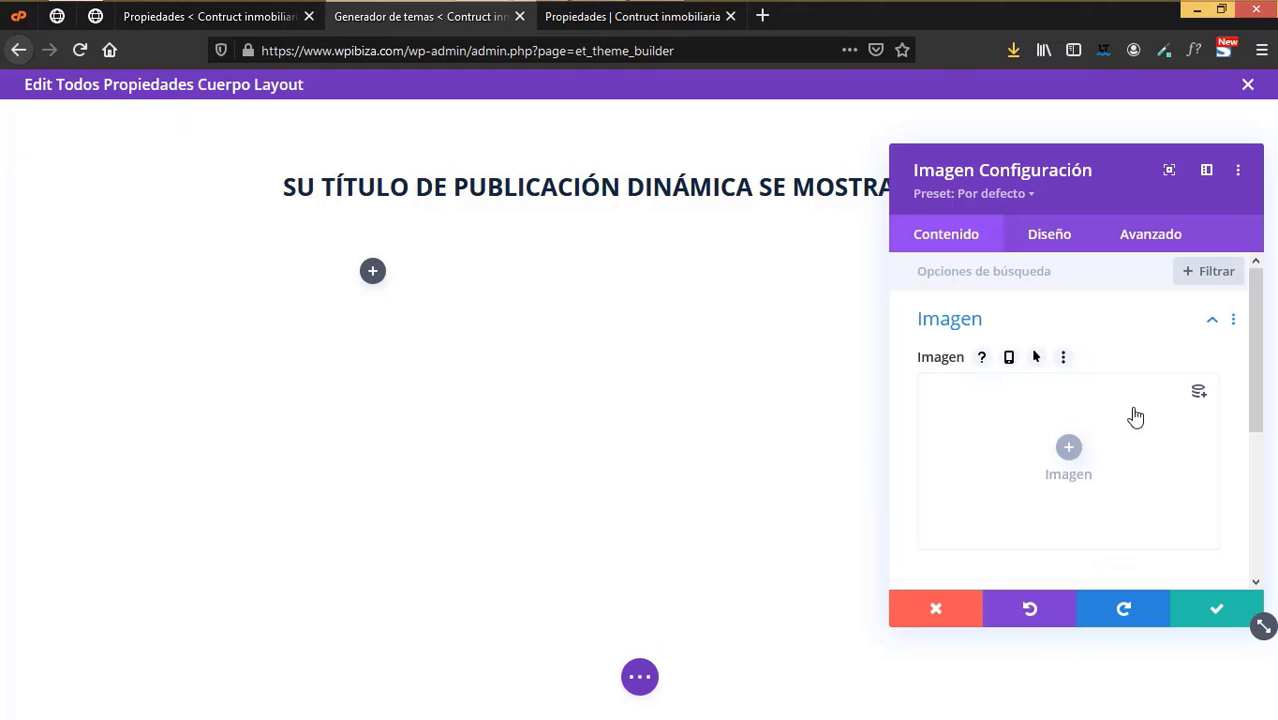
pyautogui.click(1199, 396)
pyautogui.click(1013, 258)
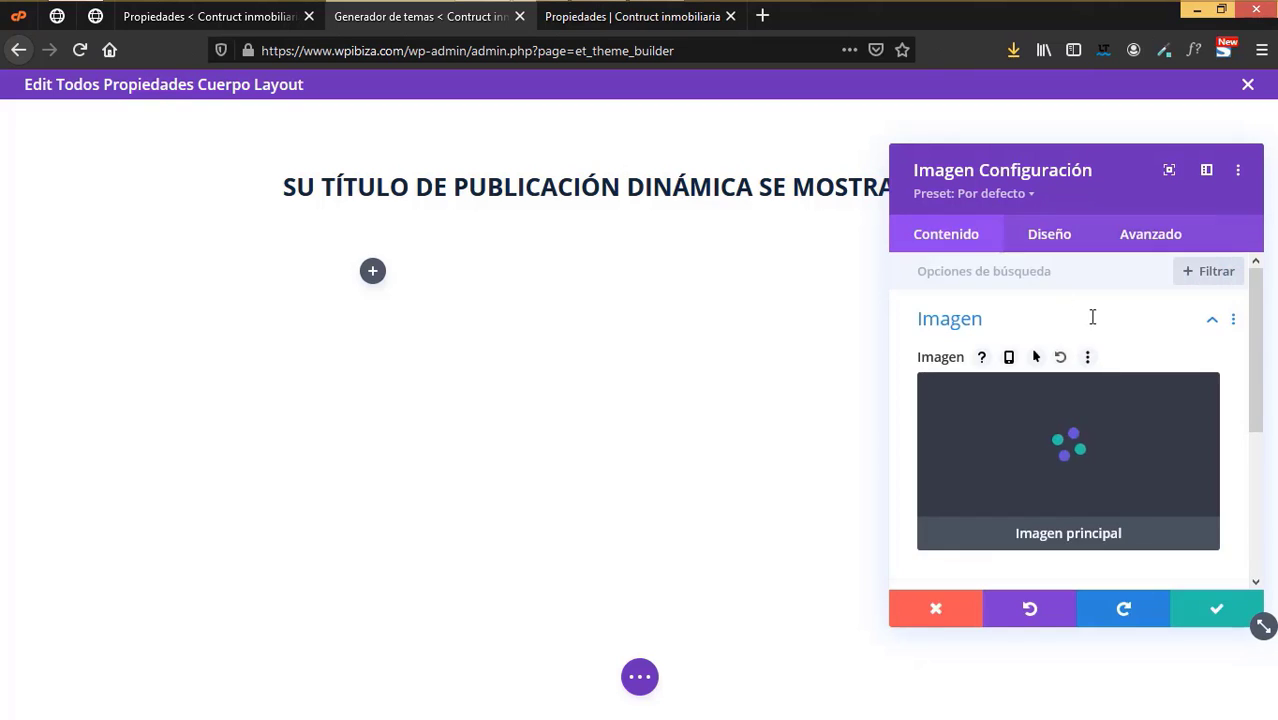
pyautogui.press('Escape')
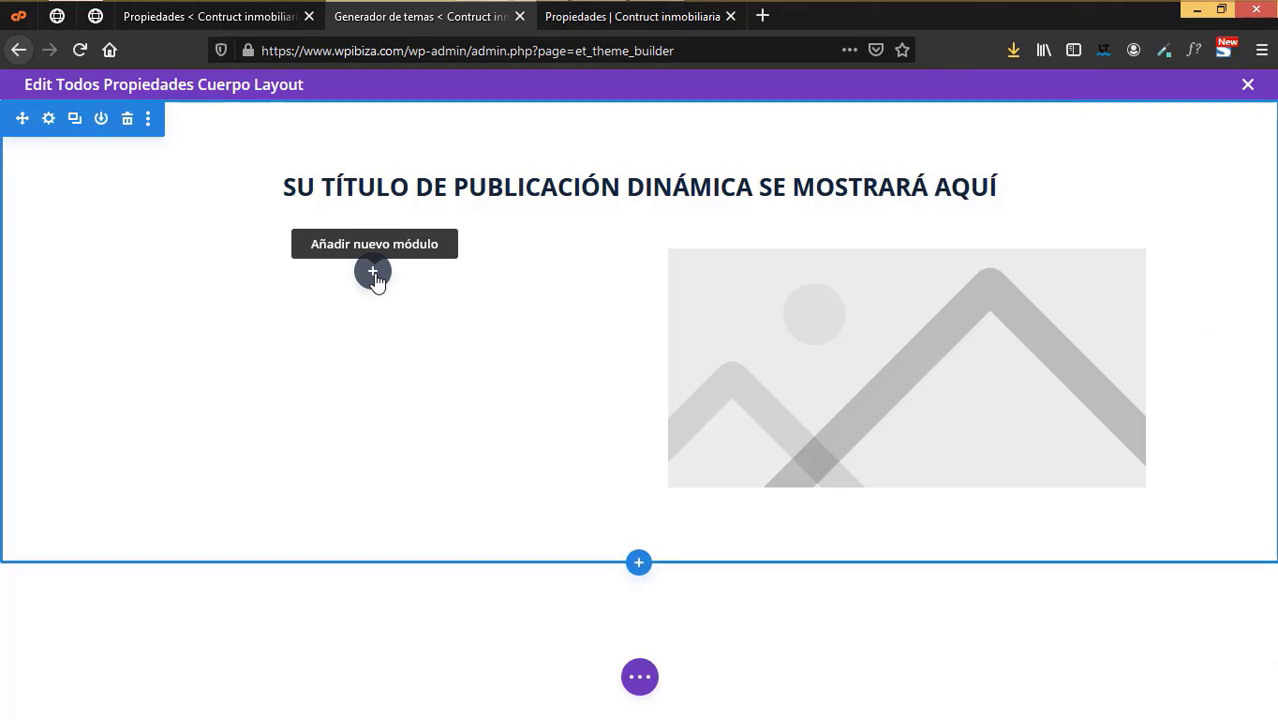
# - Add a Pods Single Item module to the left column showing Domicilio, titled 'Domicilio'
pyautogui.click(373, 274)
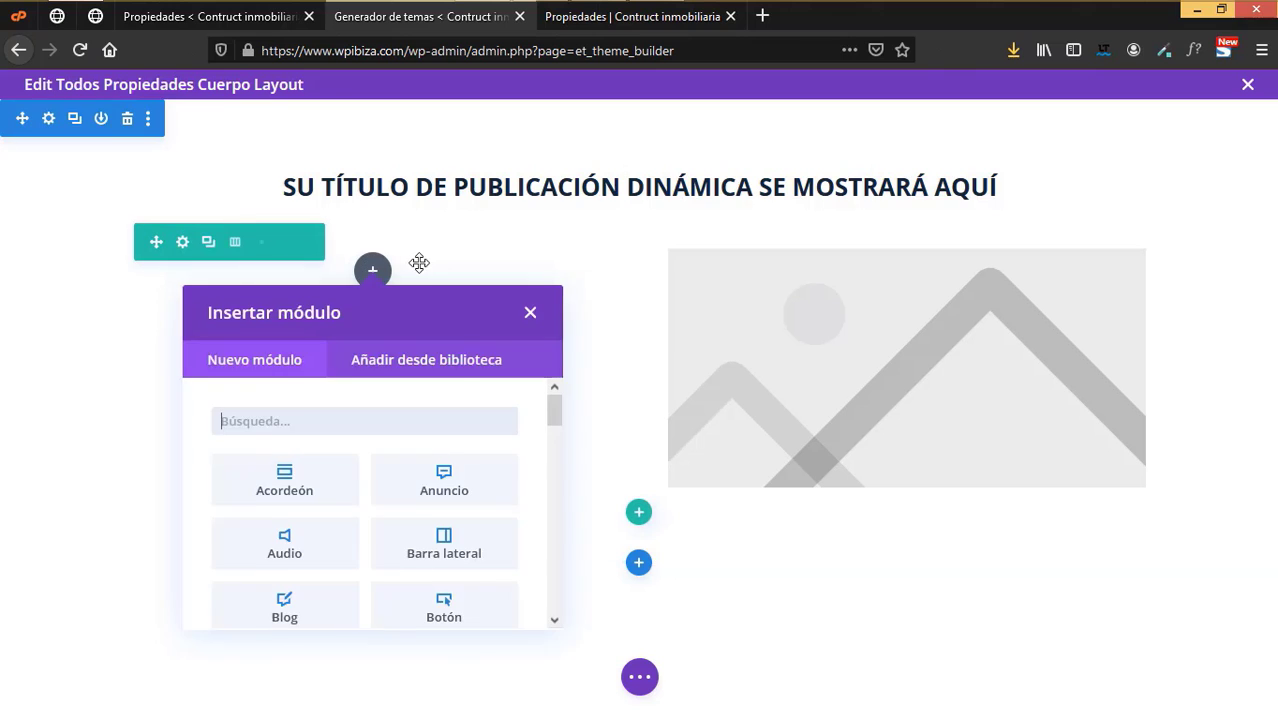
pyautogui.write('pods')
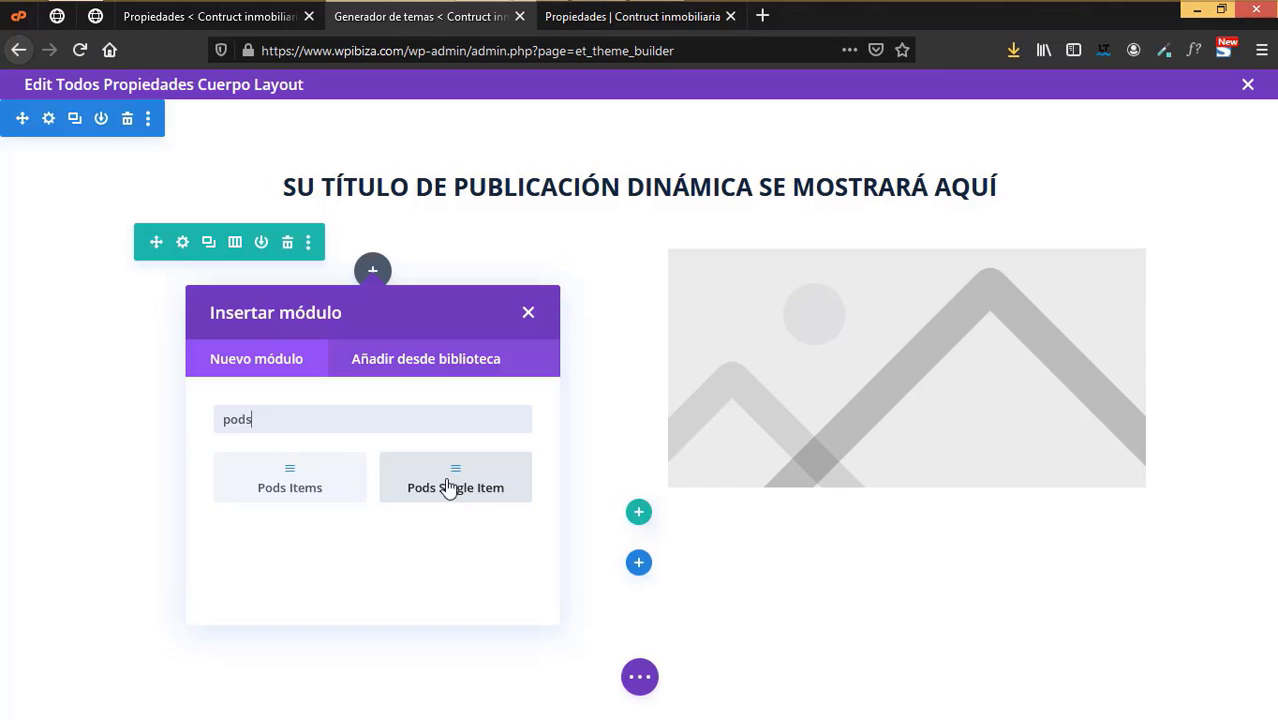
pyautogui.click(448, 487)
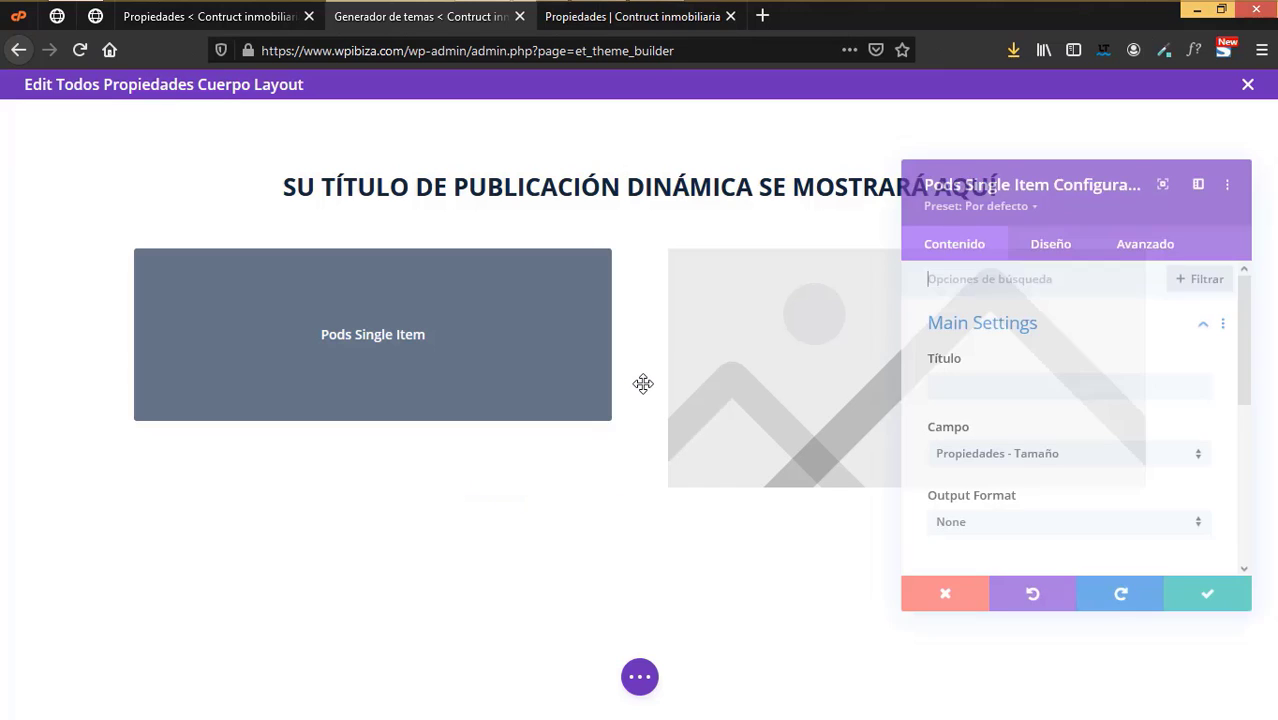
pyautogui.click(1008, 467)
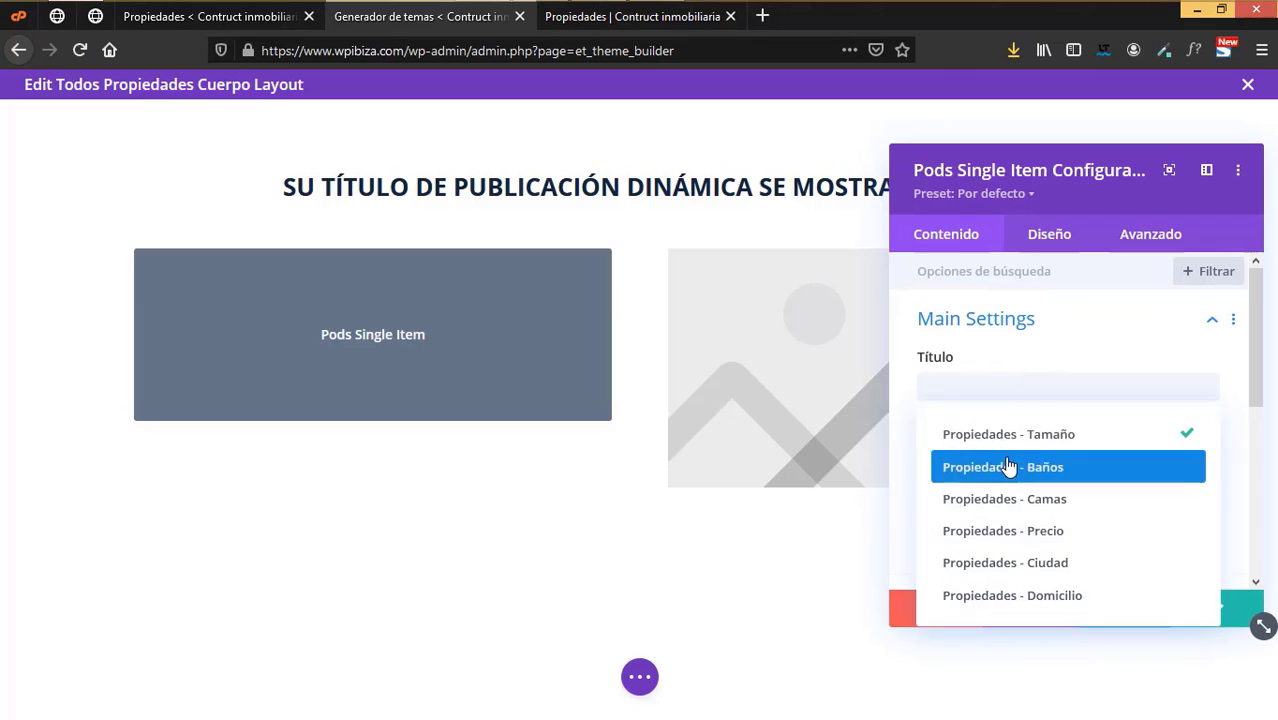
pyautogui.click(1069, 596)
pyautogui.click(982, 381)
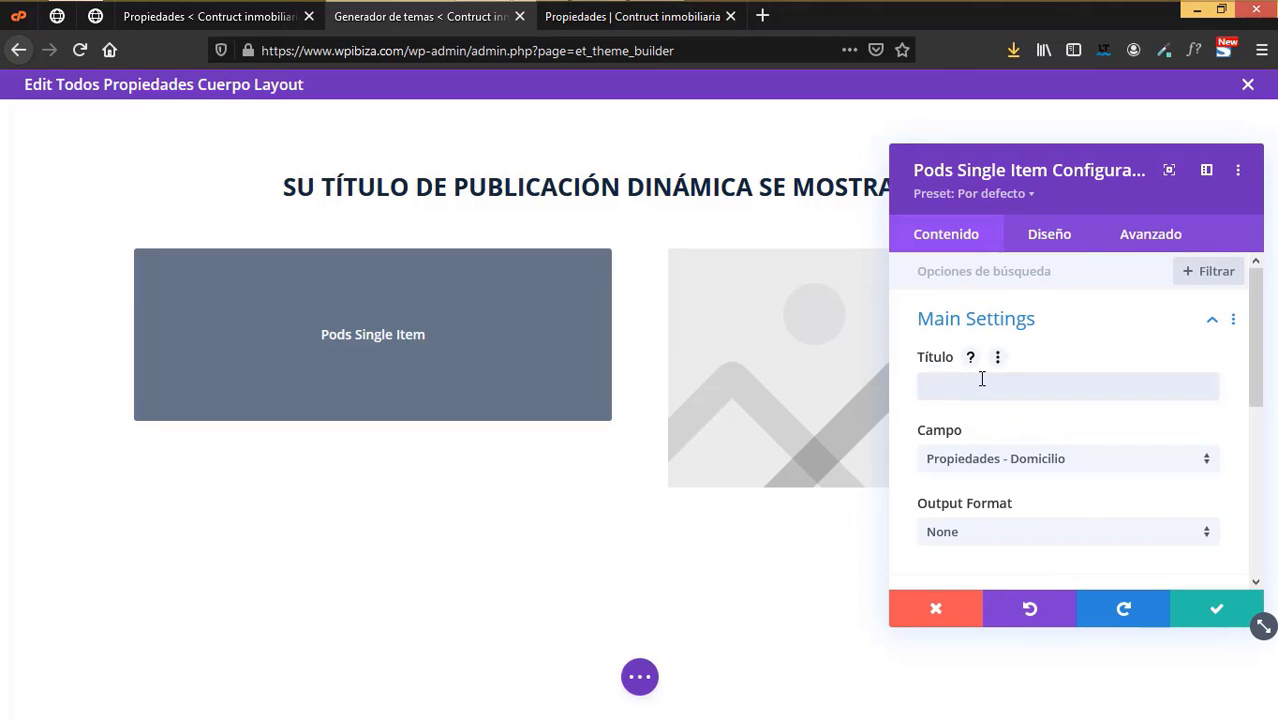
pyautogui.write('Domicilio')
pyautogui.scroll(-4, 1020, 479)
pyautogui.scroll(2, 1020, 479)
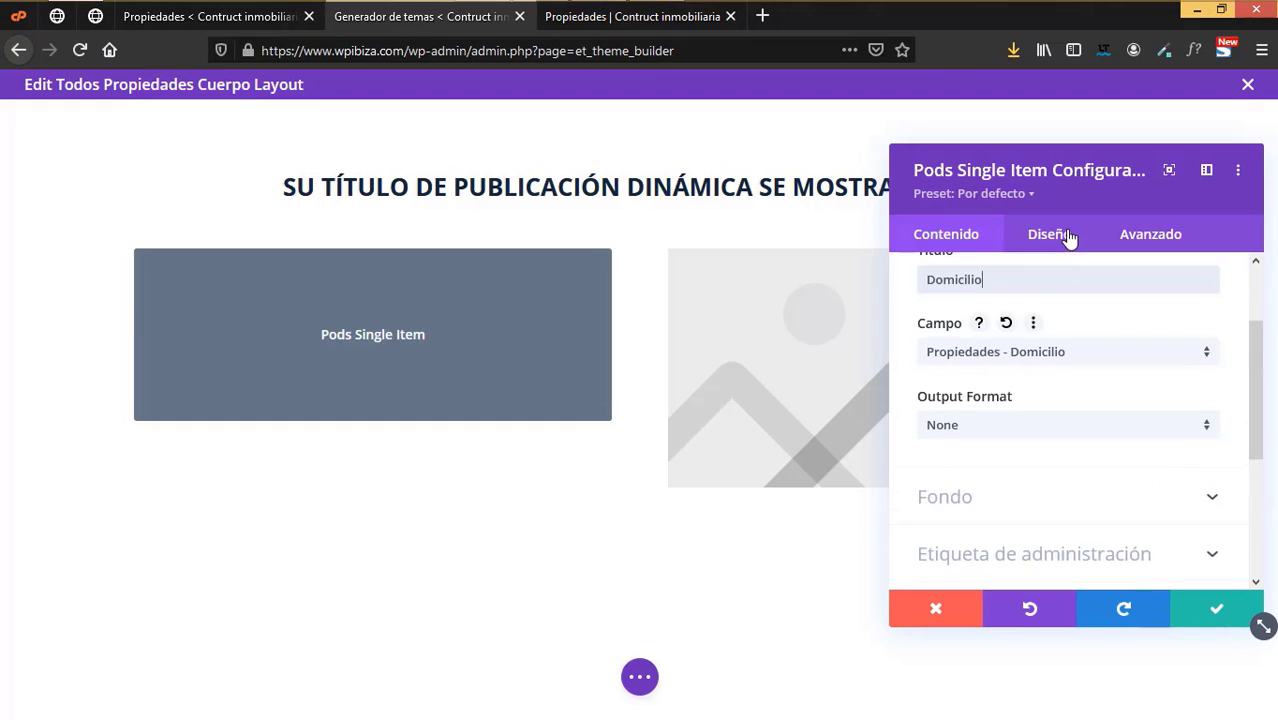
pyautogui.click(1068, 237)
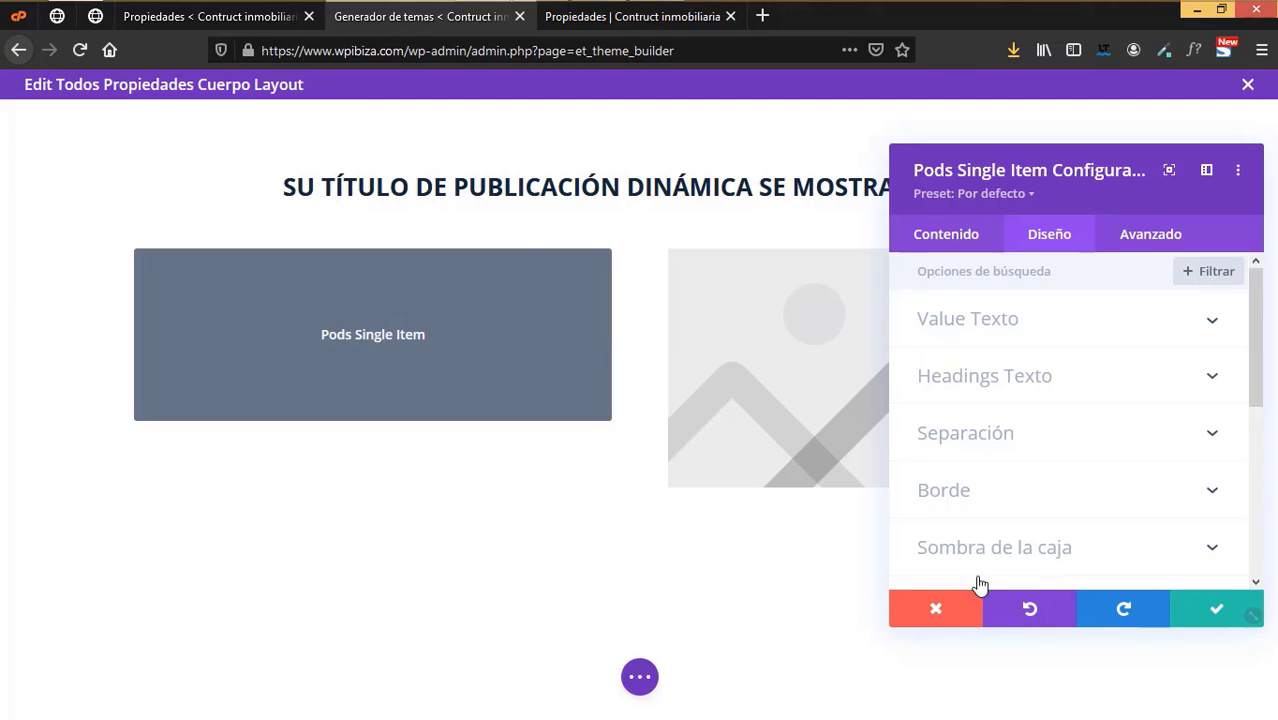
# - Discard and delete the Pods Single Item module, then reopen the left column's module choices
pyautogui.click(933, 606)
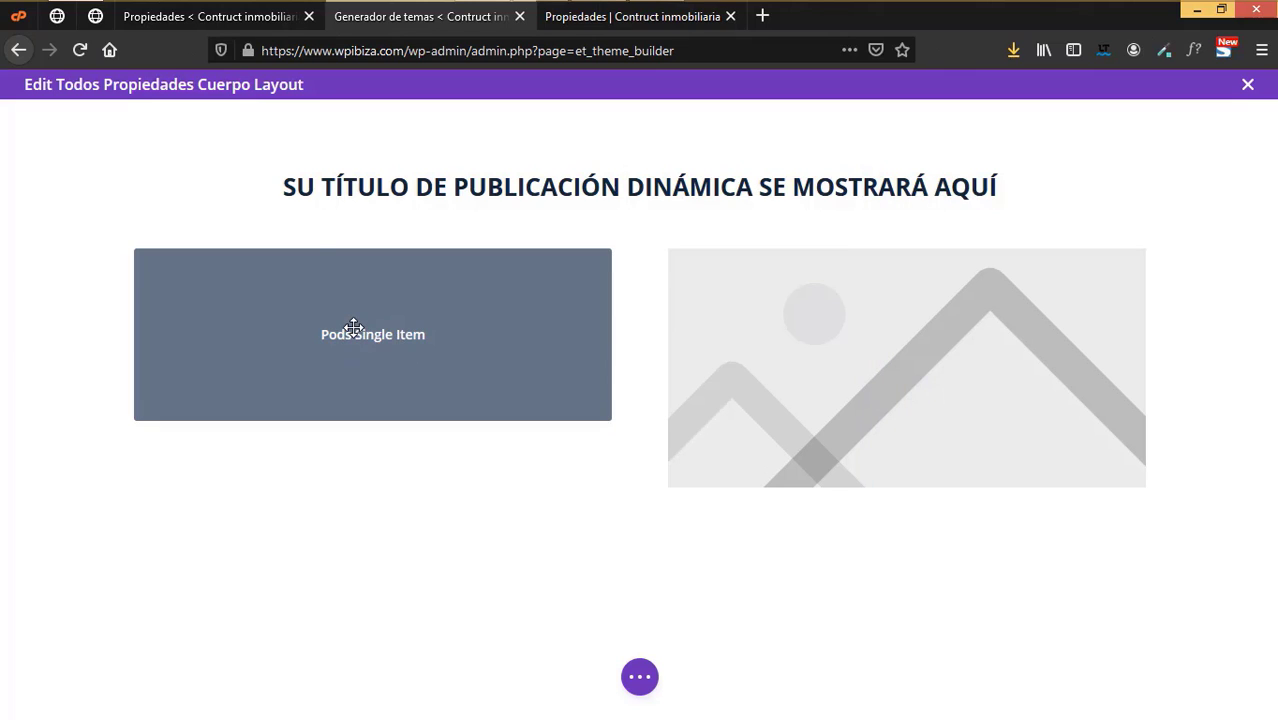
pyautogui.moveTo(351, 328)
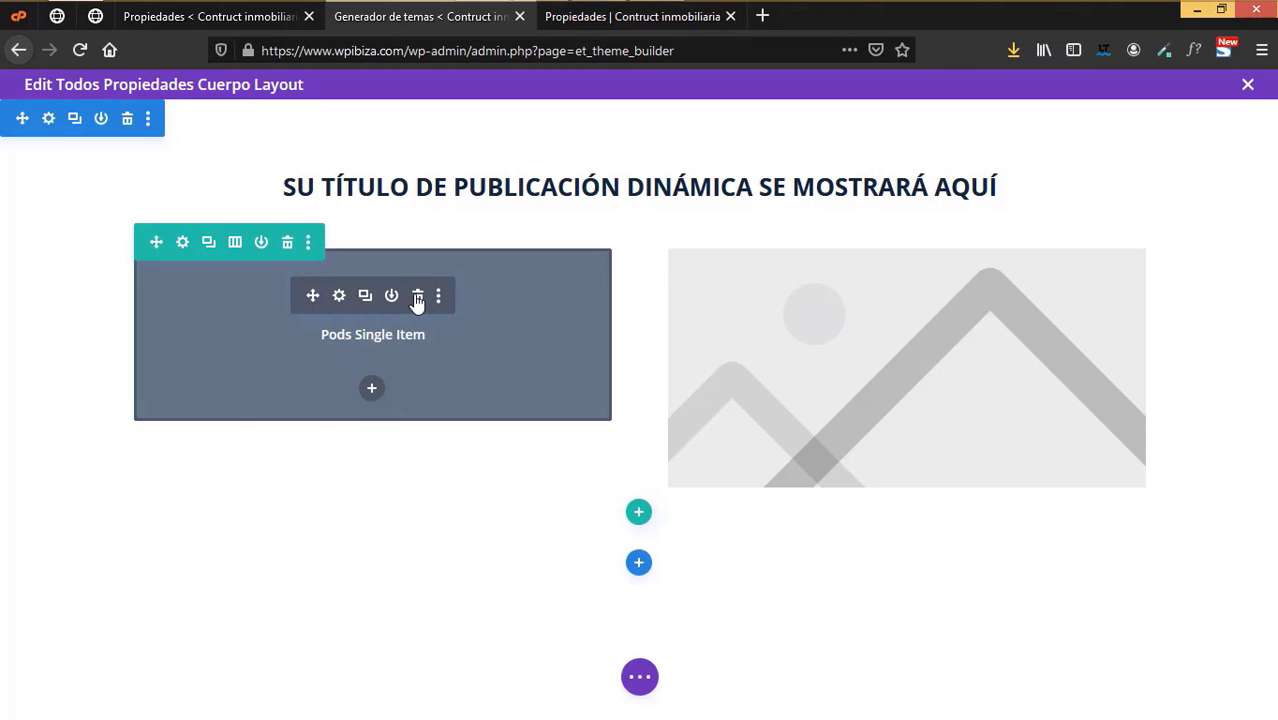
pyautogui.click(417, 296)
pyautogui.click(372, 273)
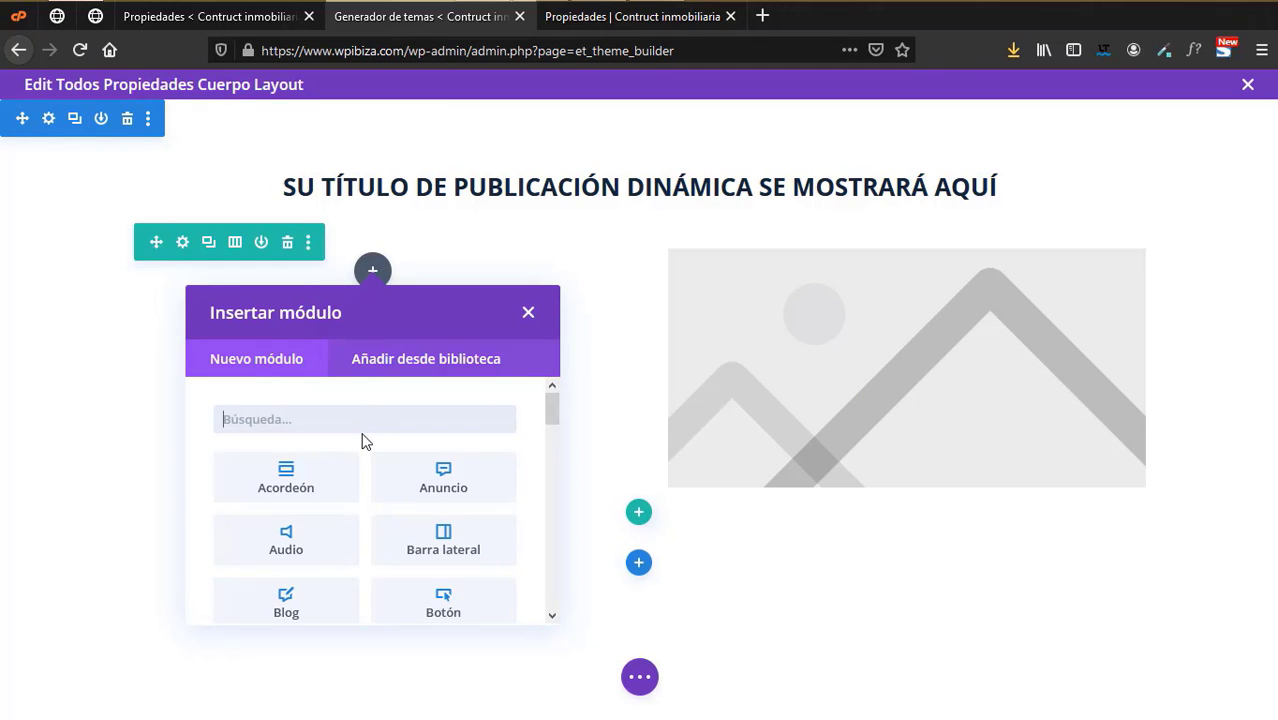
# - Insert a Pods Items module and add a Domicilio field item with a matching title
pyautogui.write('pods')
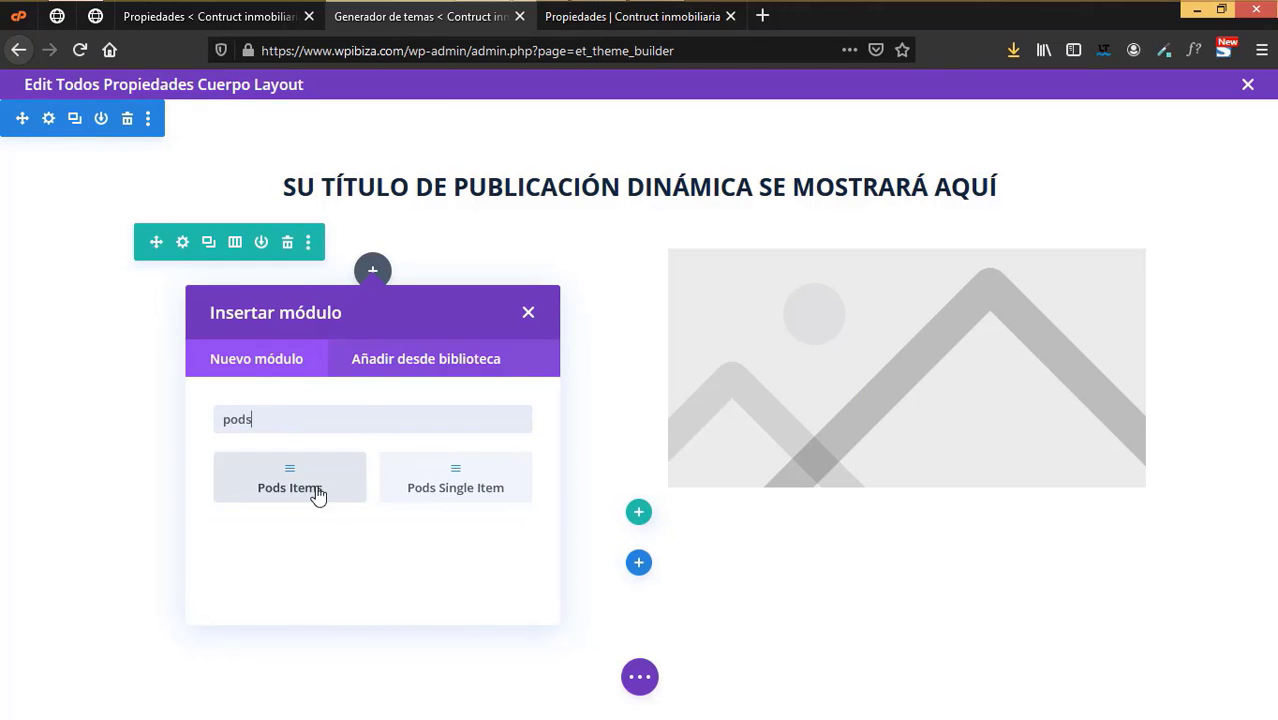
pyautogui.click(291, 487)
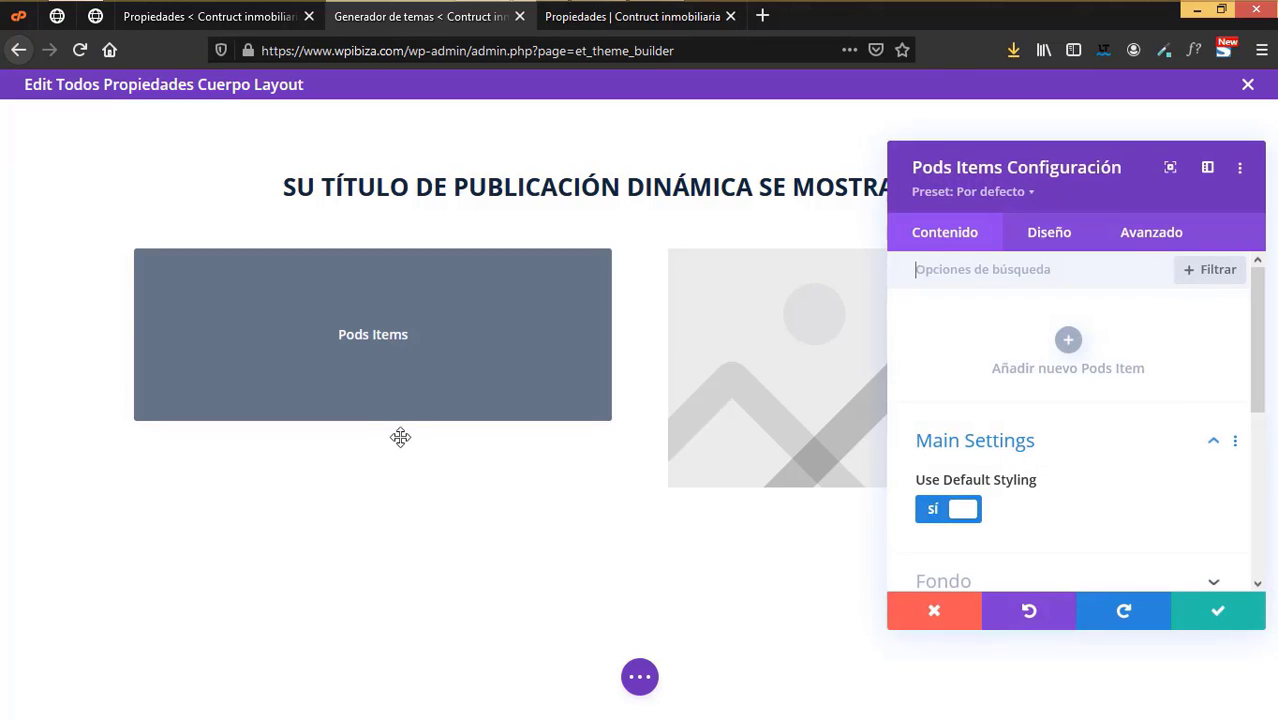
pyautogui.click(1070, 350)
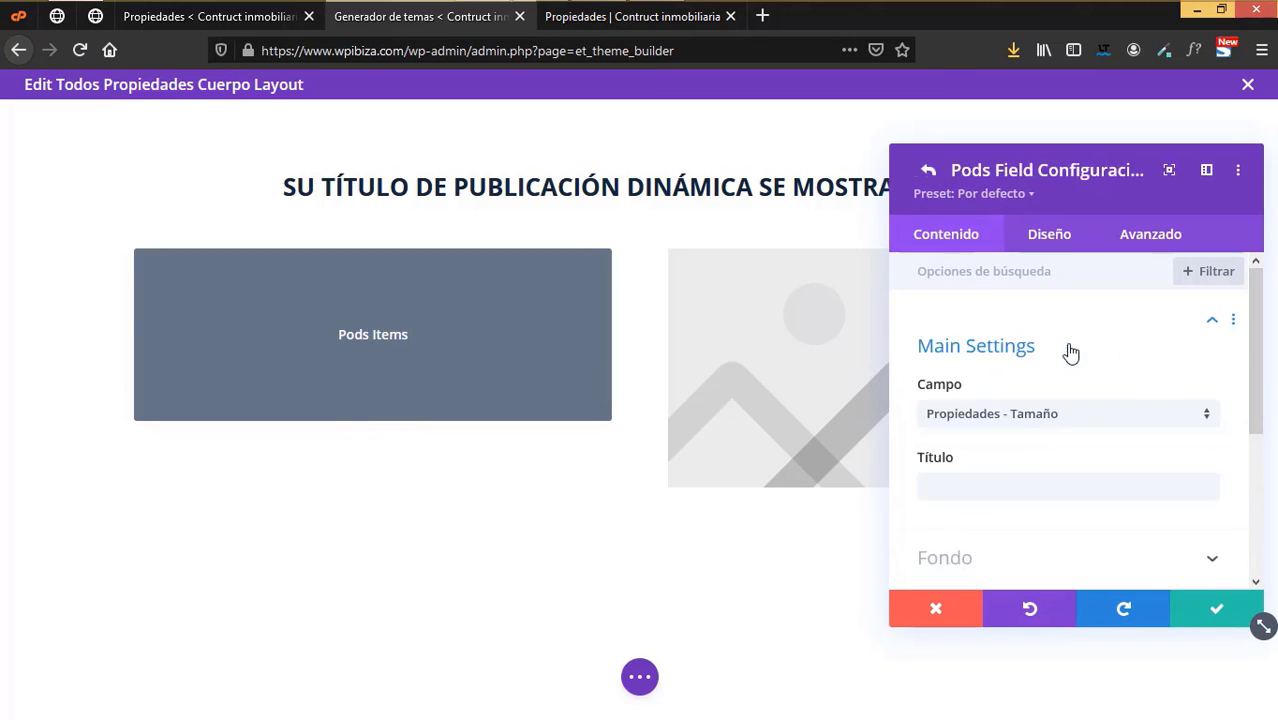
pyautogui.click(1018, 397)
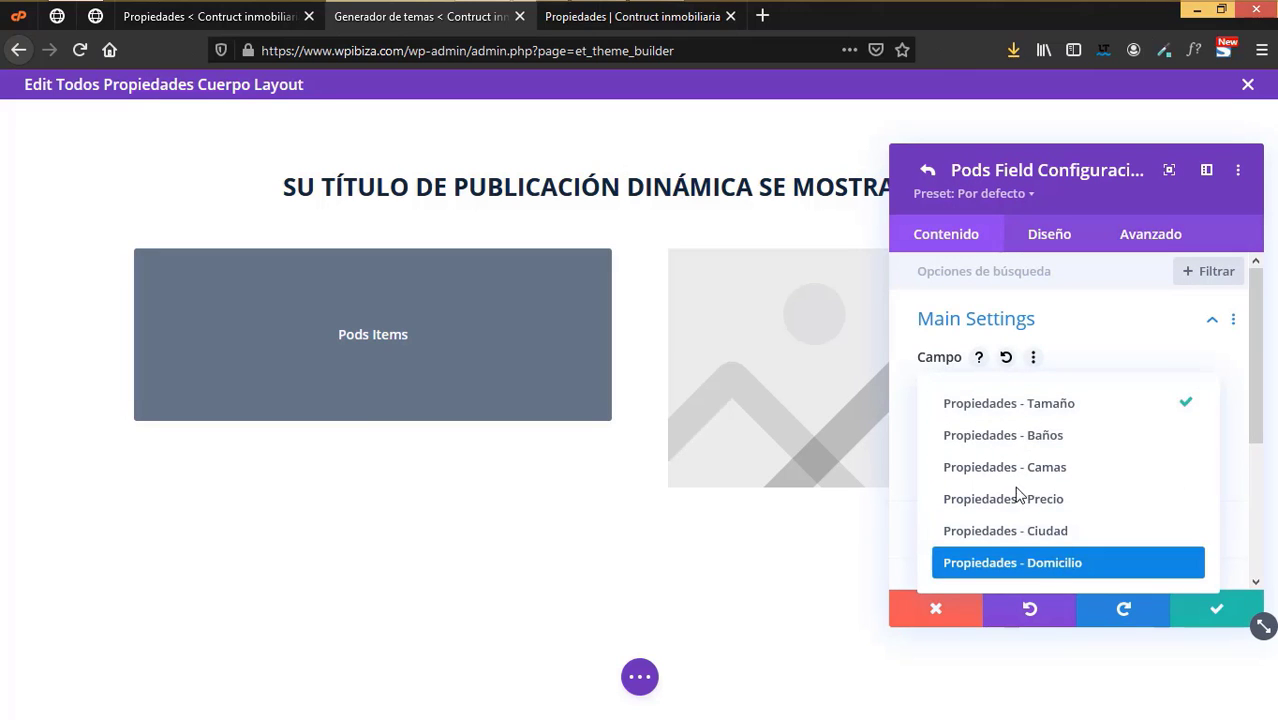
pyautogui.press('Return')
pyautogui.click(991, 457)
pyautogui.write('Domicilio')
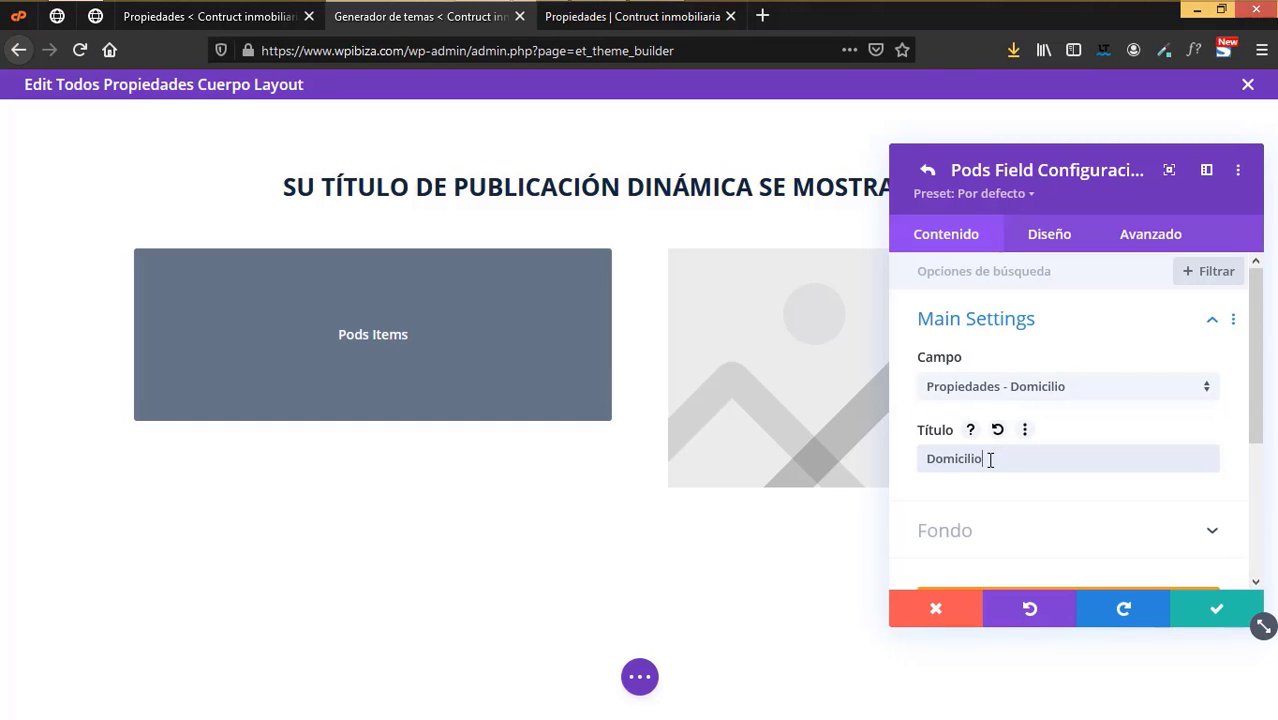
pyautogui.scroll(-3, 990, 458)
pyautogui.scroll(3, 990, 458)
pyautogui.click(1201, 600)
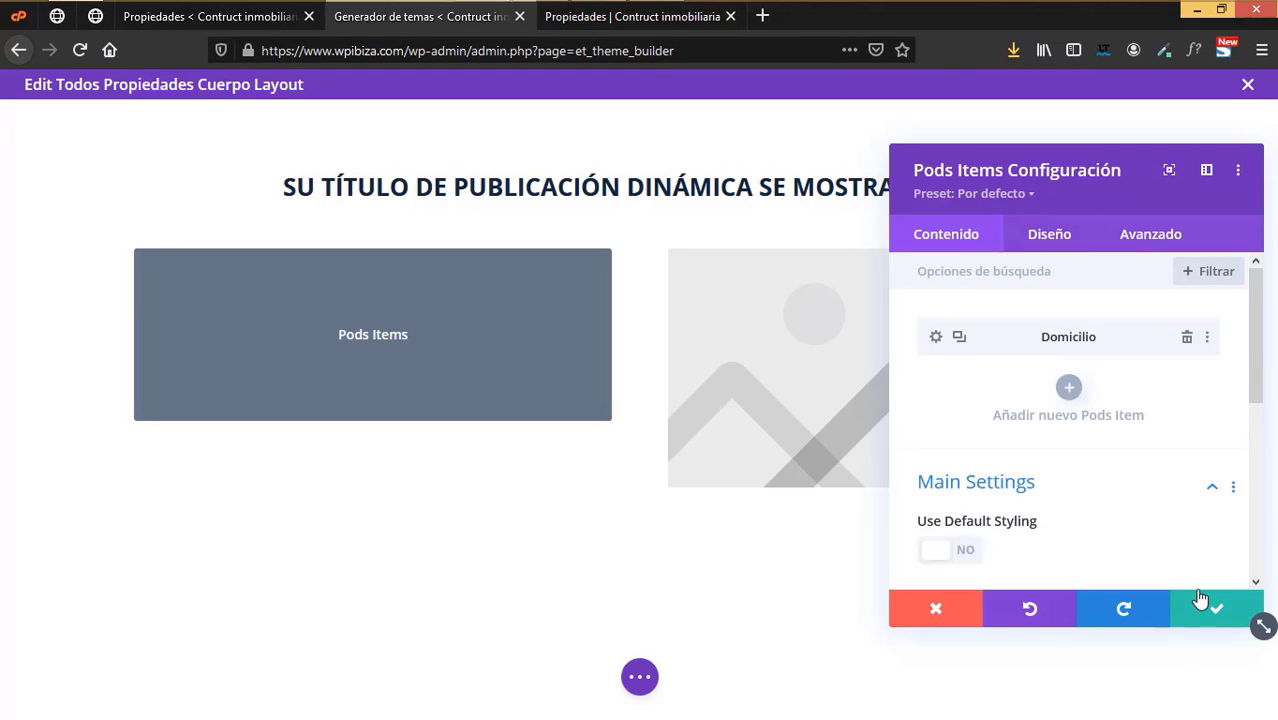
# - Add Ciudad and Precio field items to the list, each with a matching title
pyautogui.click(1069, 387)
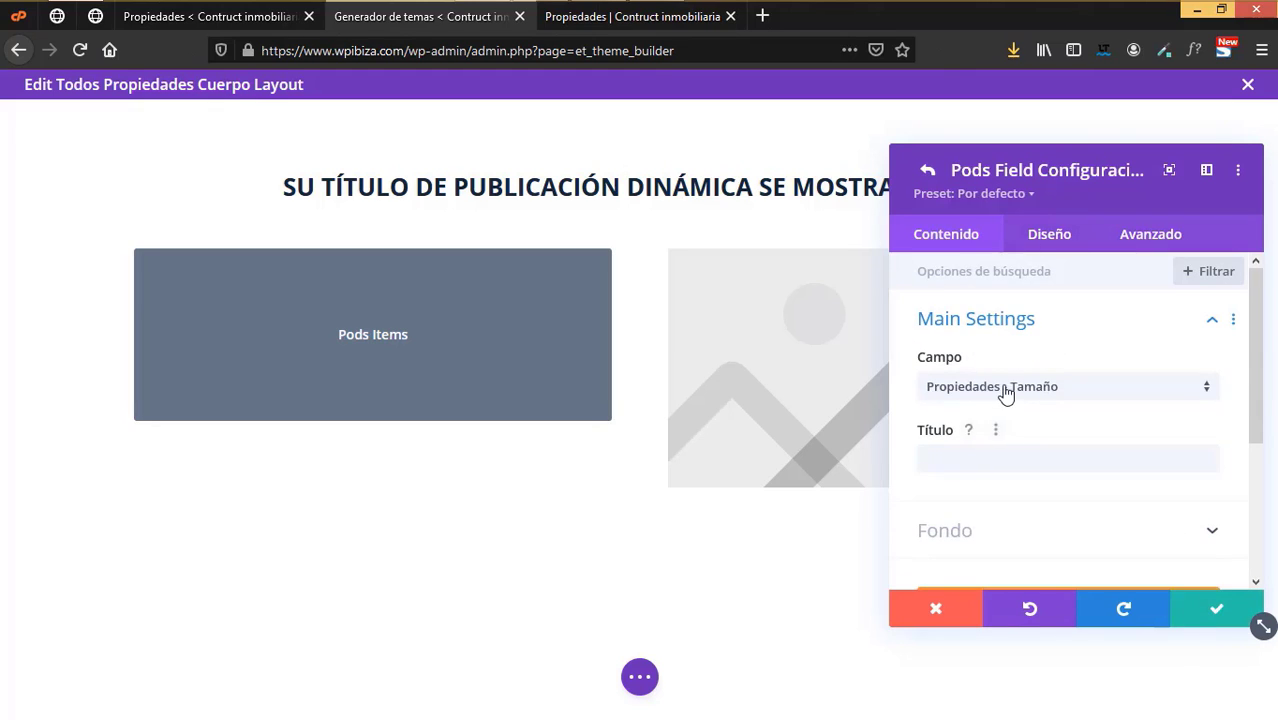
pyautogui.click(1004, 390)
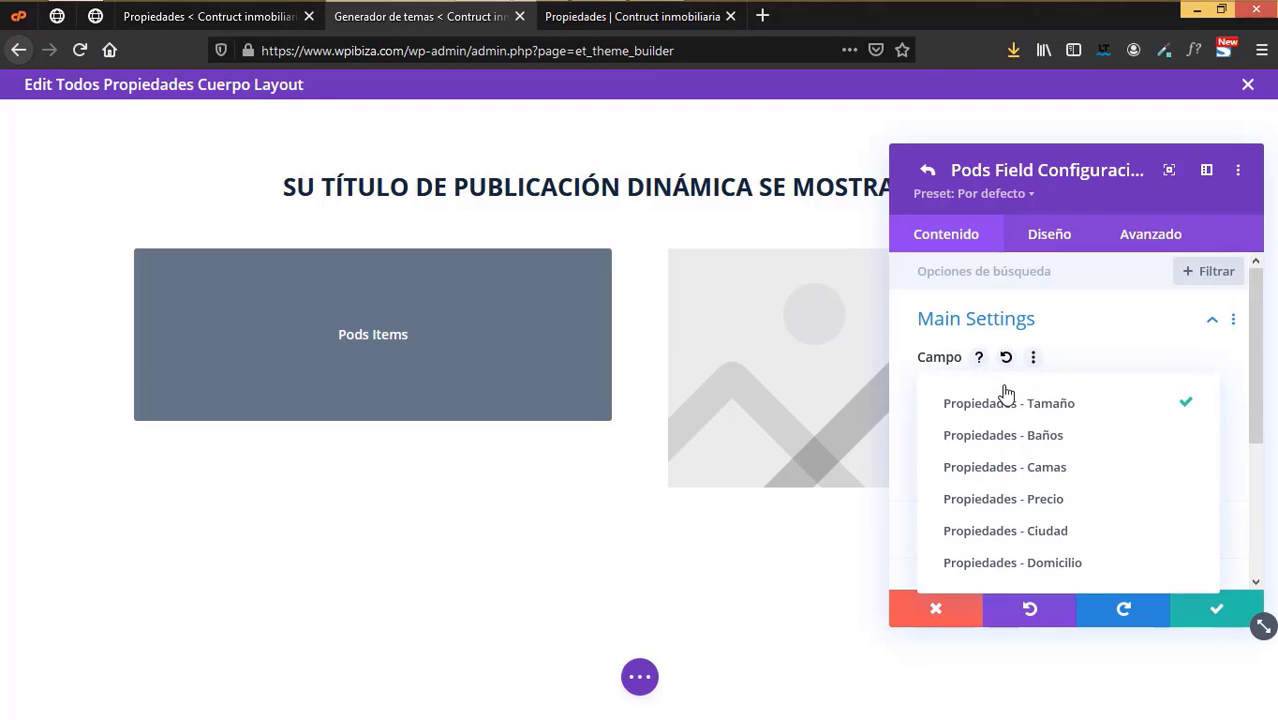
pyautogui.click(1027, 533)
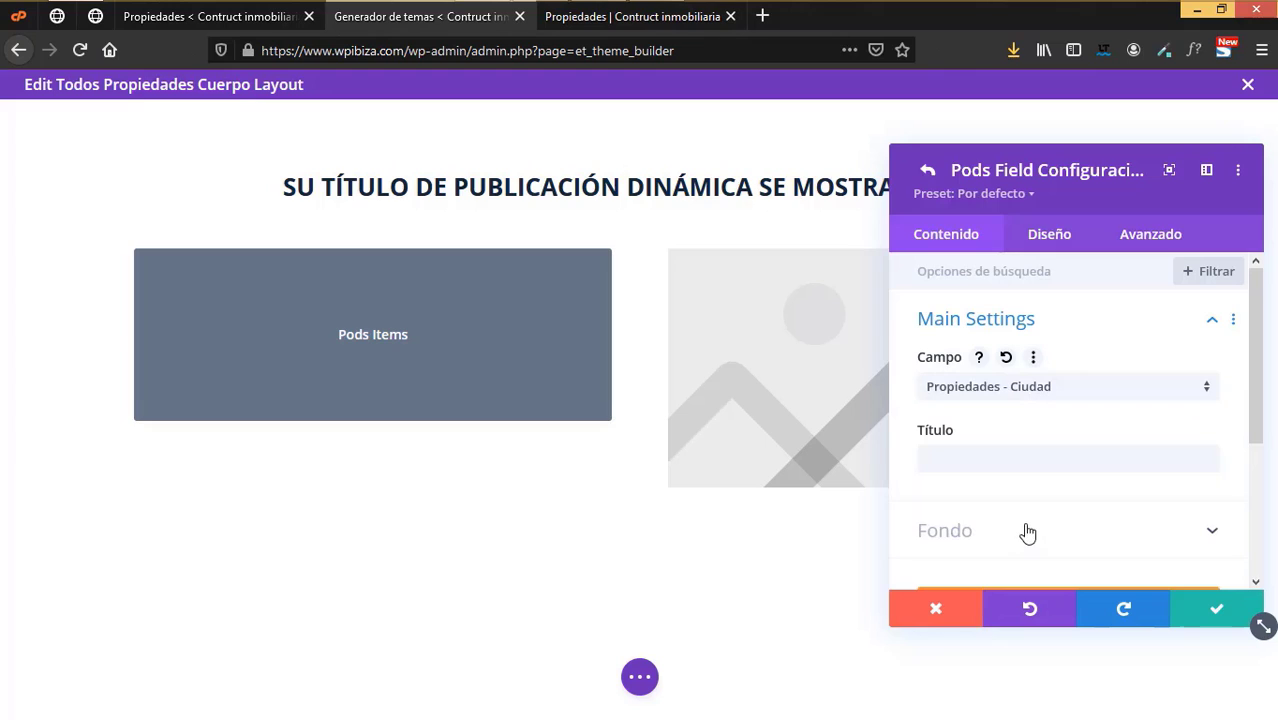
pyautogui.click(977, 466)
pyautogui.write('Ciudad')
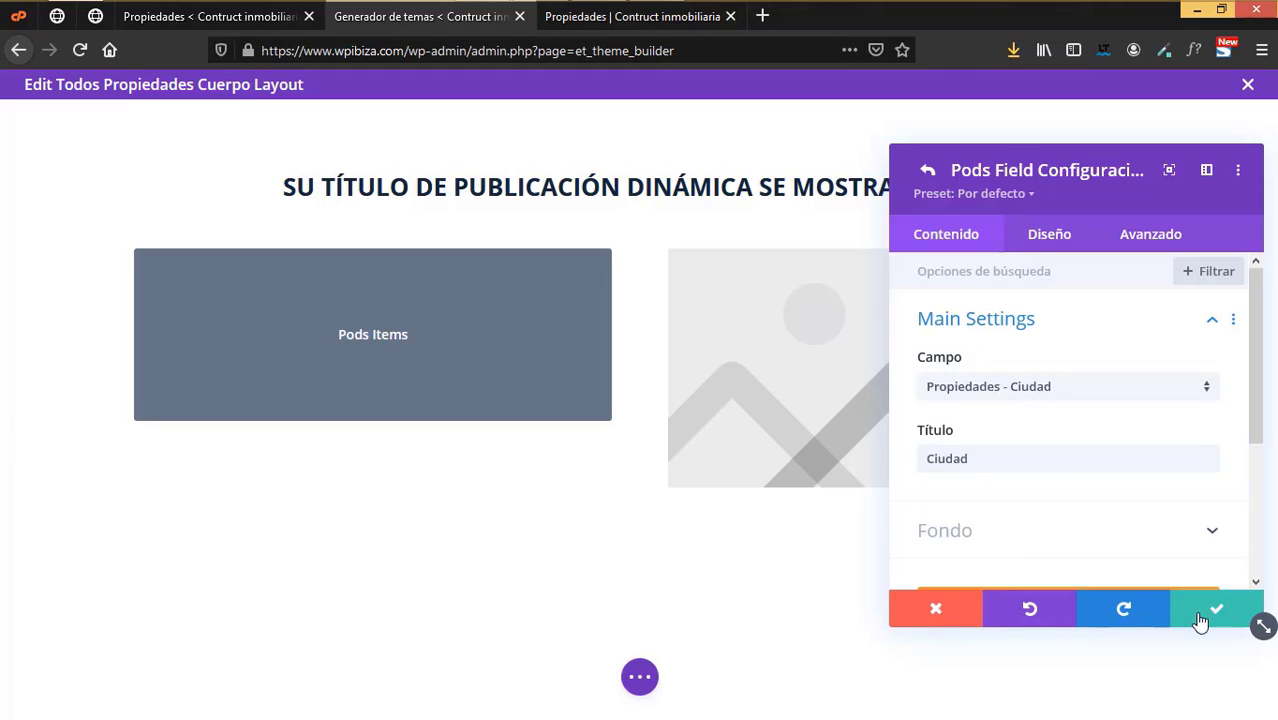
pyautogui.click(1215, 608)
pyautogui.click(1070, 433)
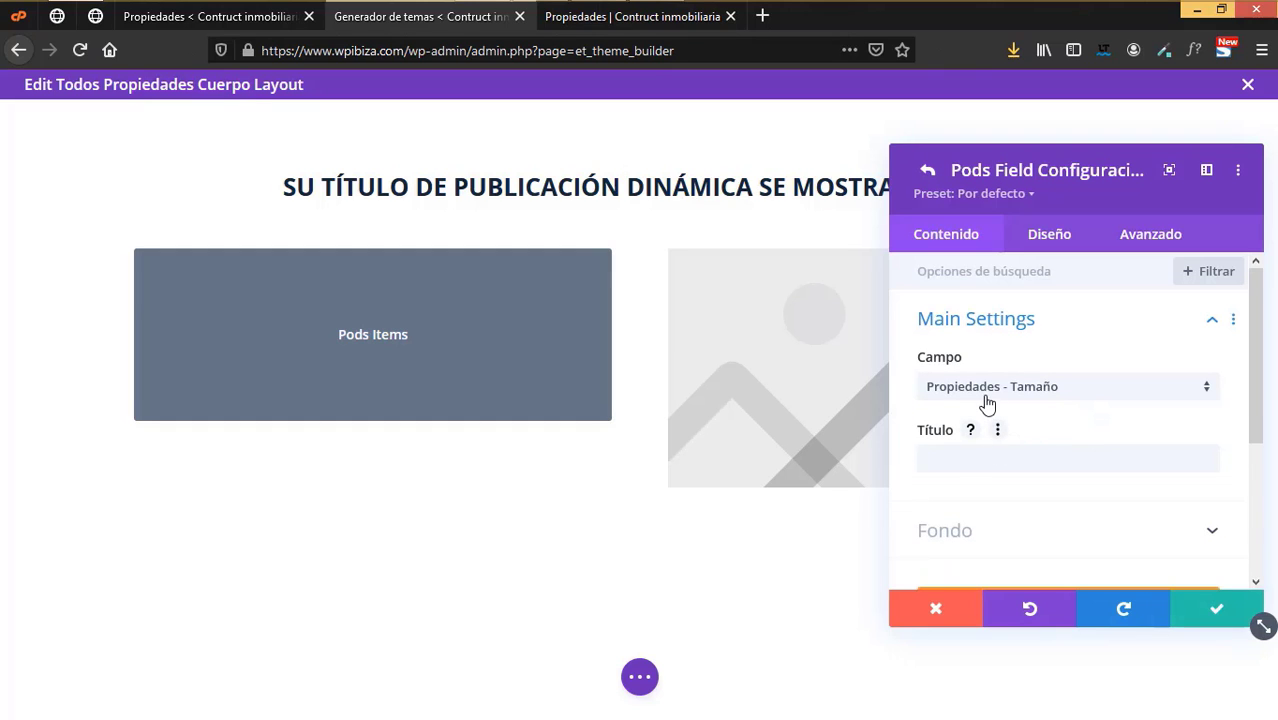
pyautogui.click(980, 395)
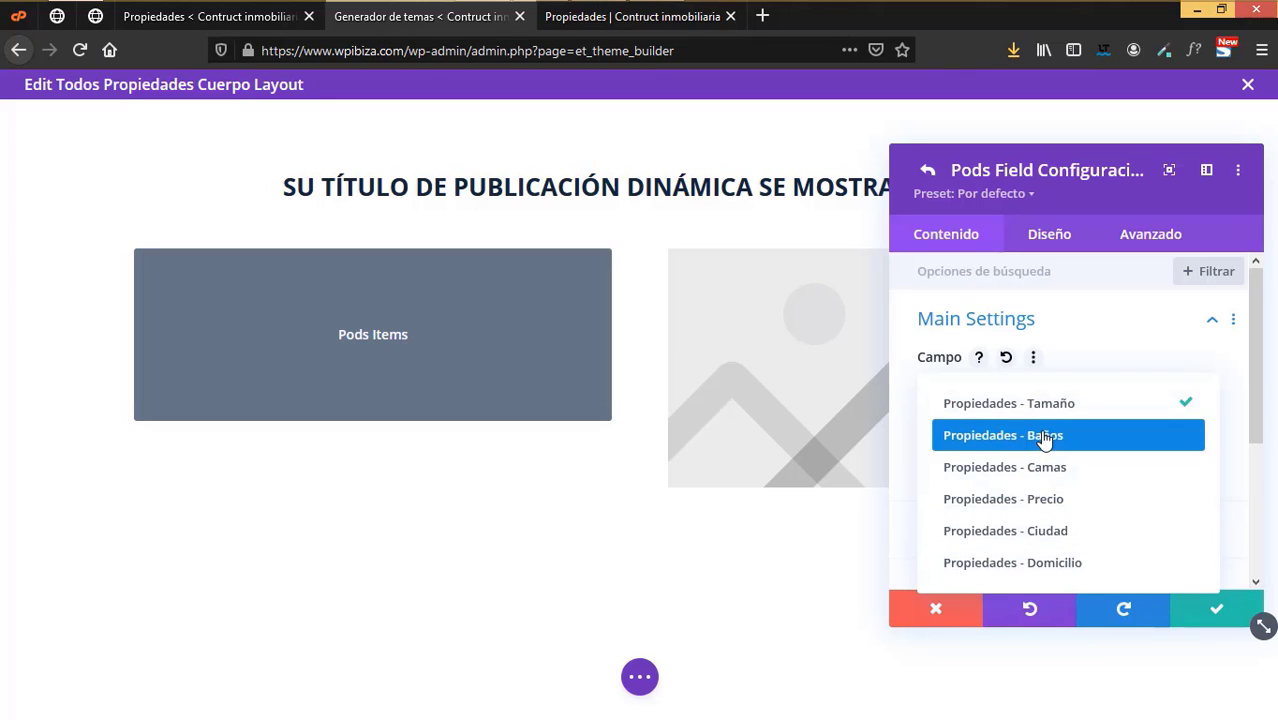
pyautogui.click(975, 497)
pyautogui.click(973, 464)
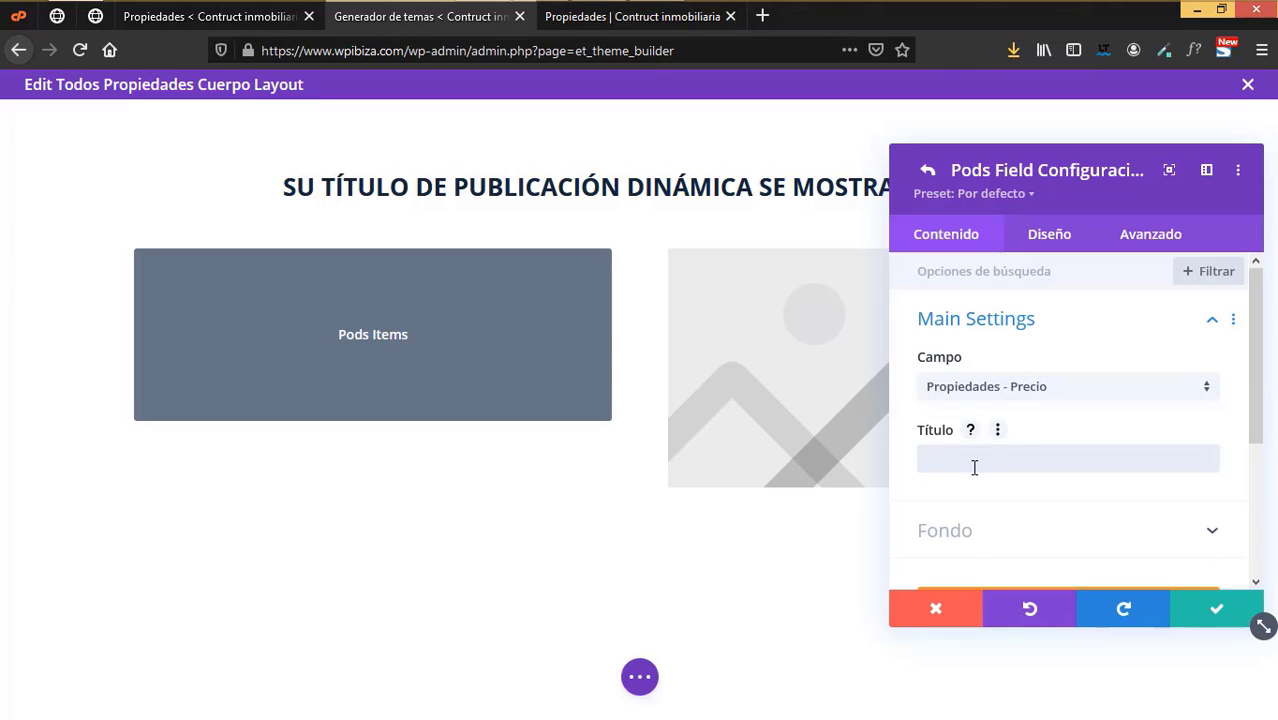
pyautogui.write('Precio')
pyautogui.click(1201, 617)
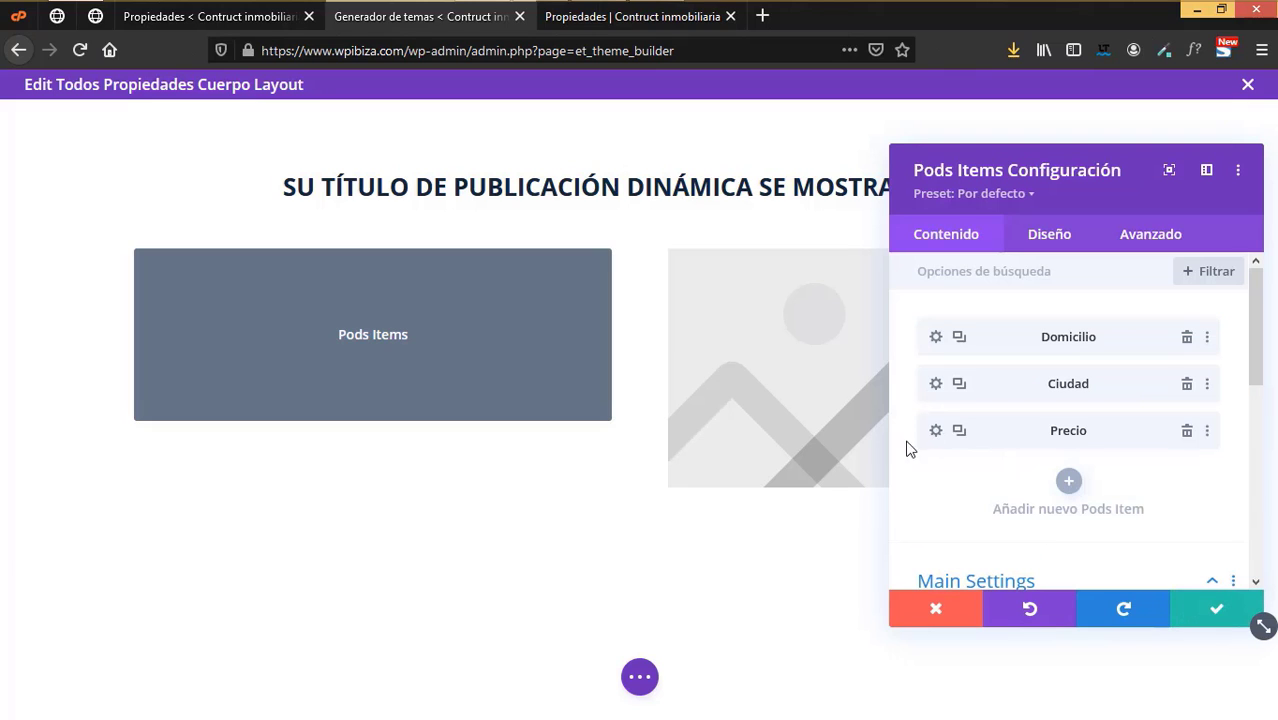
# - Add Camas and Baños field items to the Pods Items list, each with a matching title
pyautogui.click(1070, 482)
pyautogui.click(1010, 396)
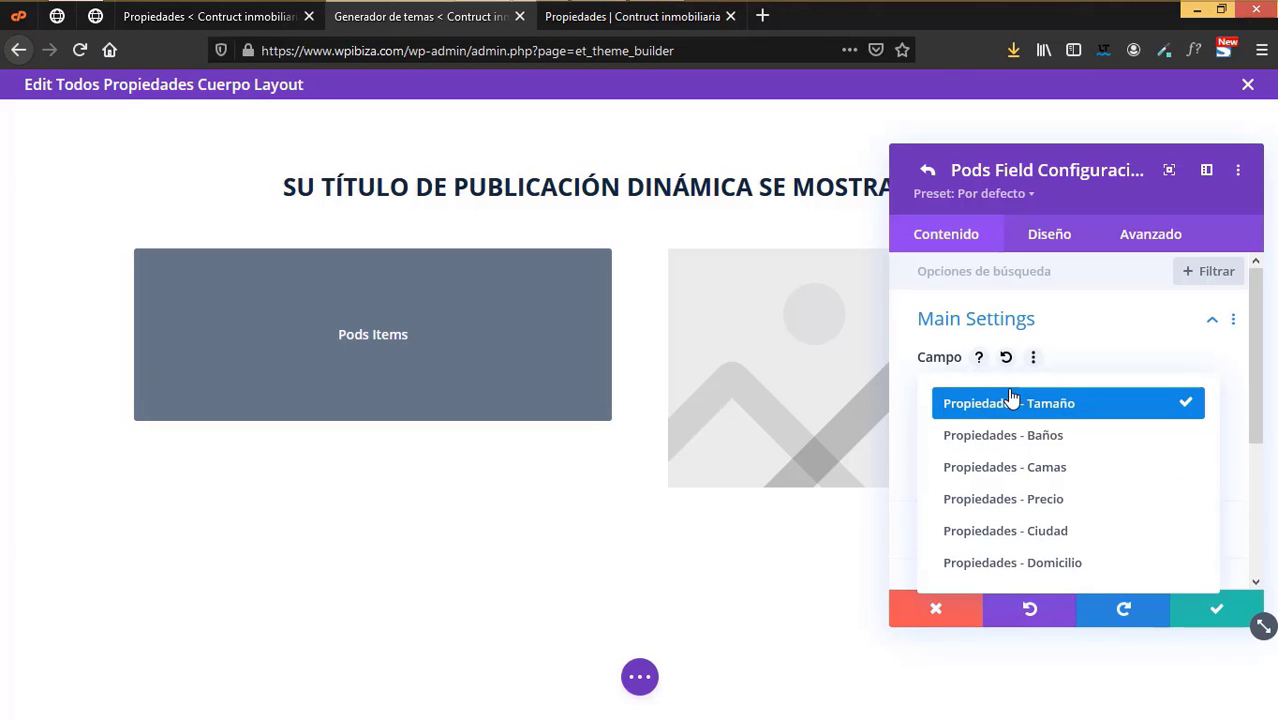
pyautogui.click(1057, 468)
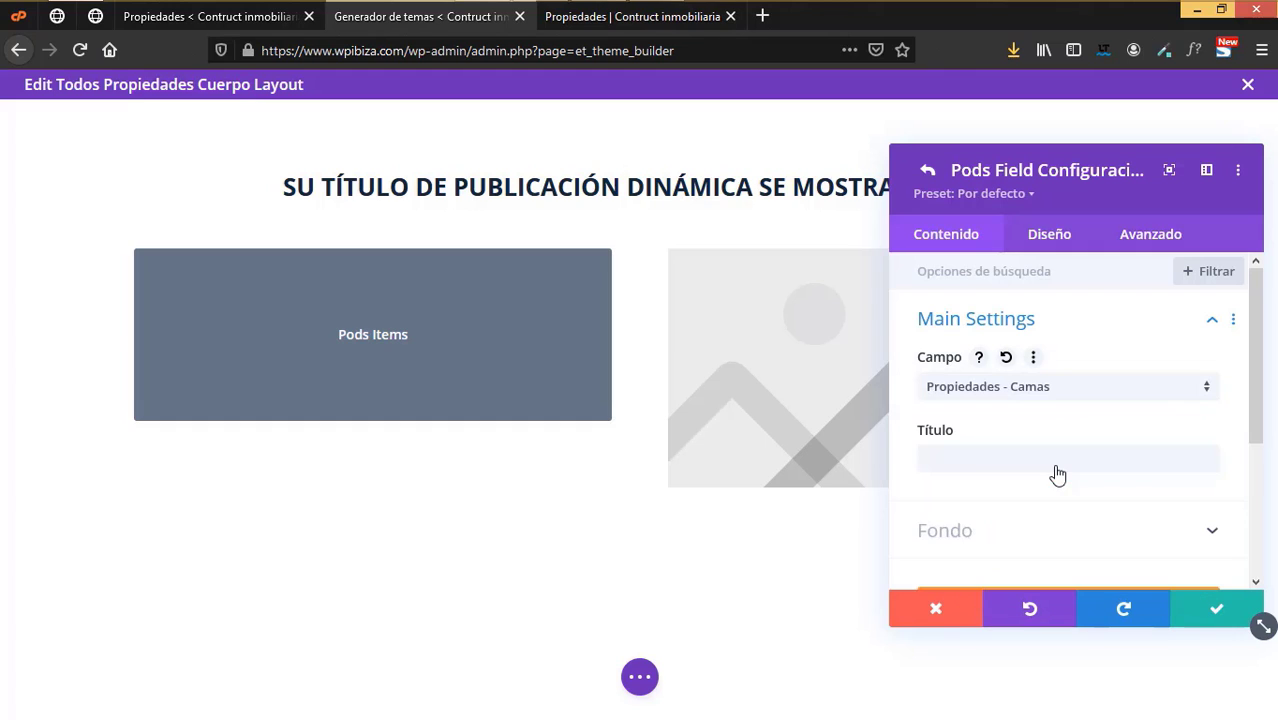
pyautogui.click(987, 469)
pyautogui.write('Camas')
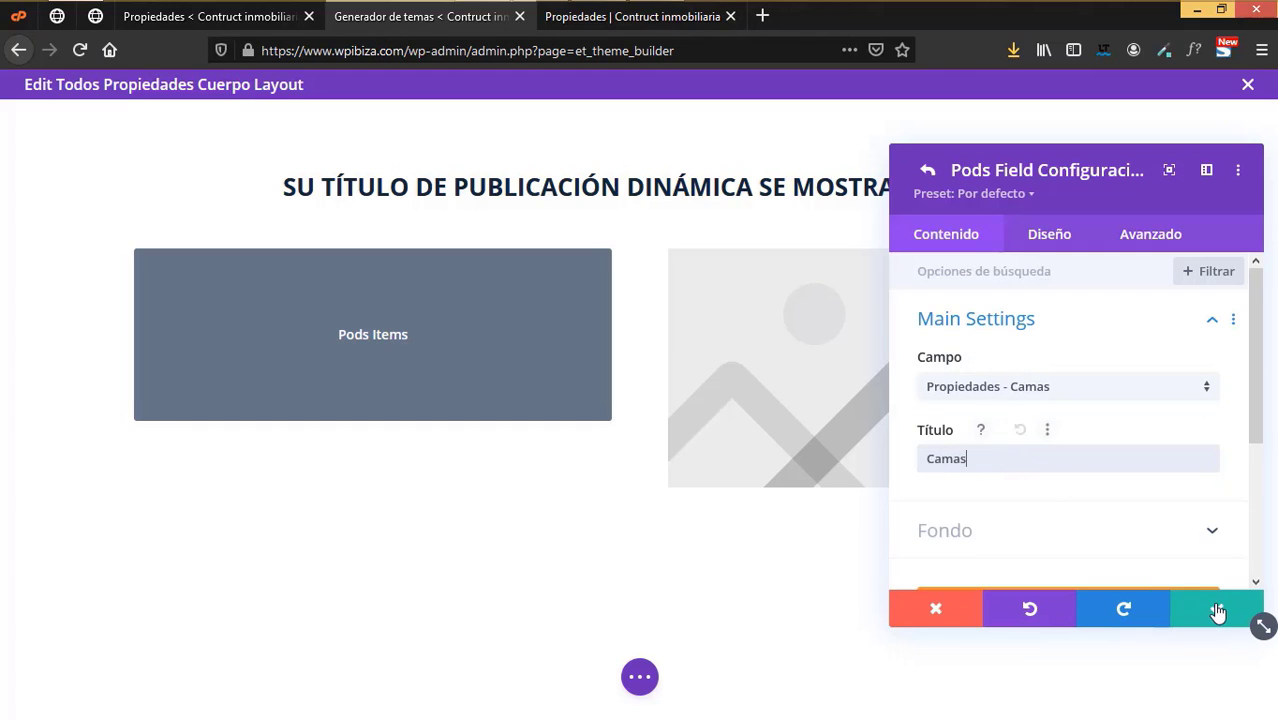
pyautogui.click(1216, 609)
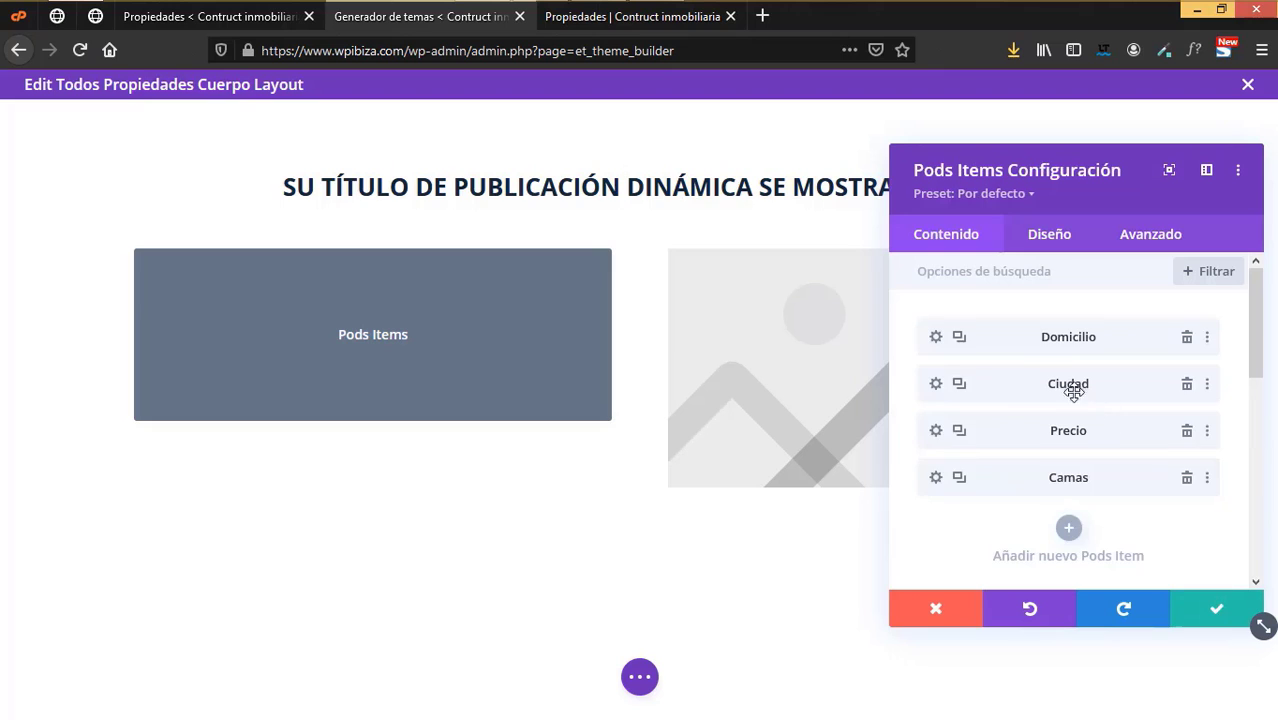
pyautogui.click(1069, 528)
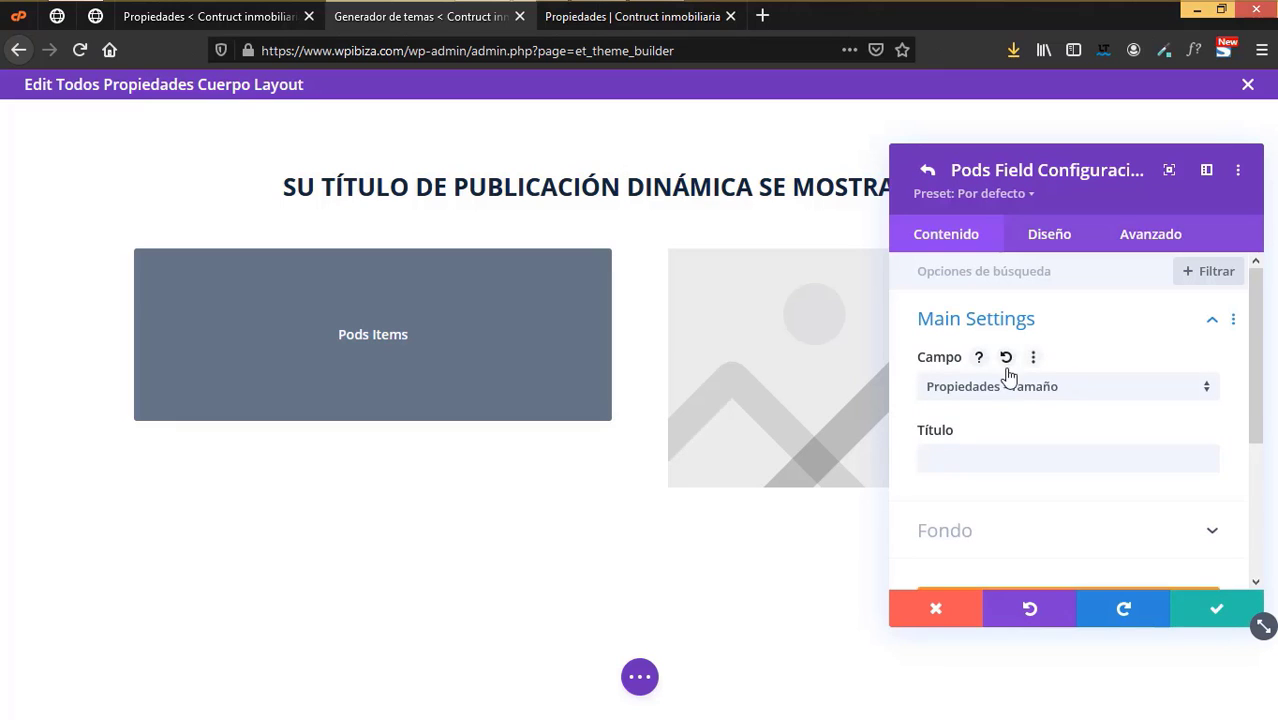
pyautogui.click(1009, 398)
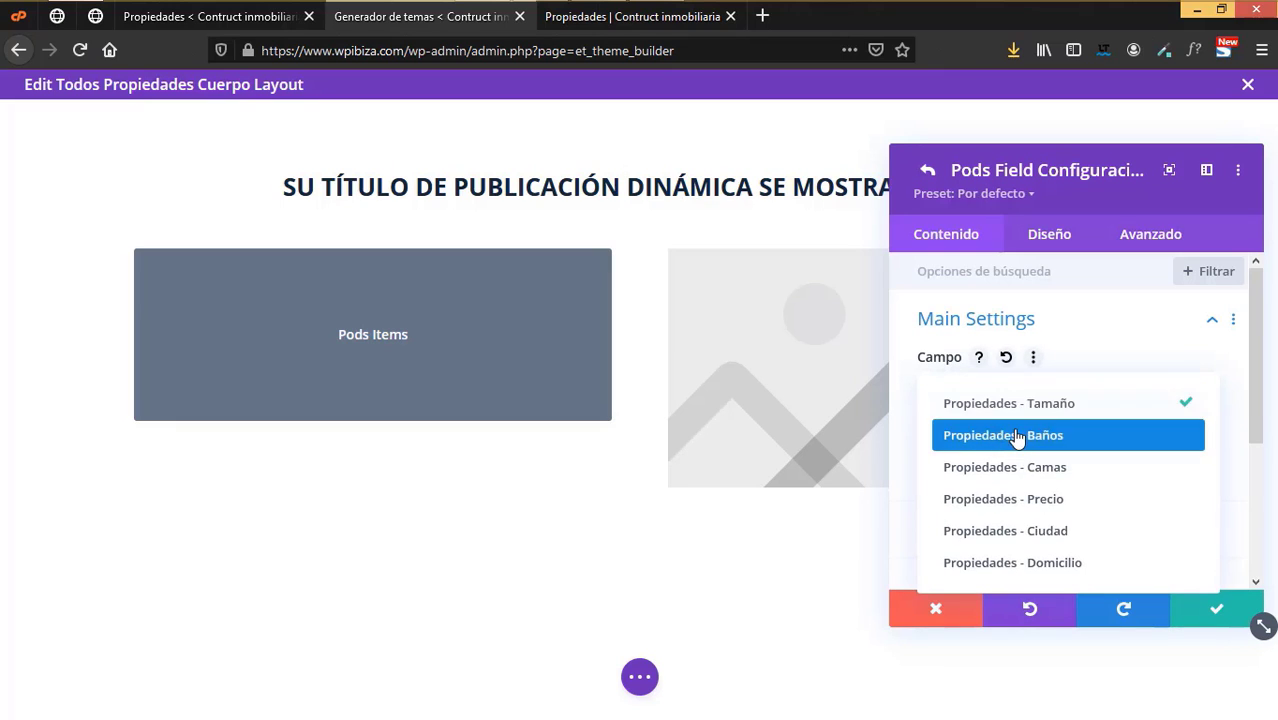
pyautogui.click(1013, 436)
pyautogui.click(962, 467)
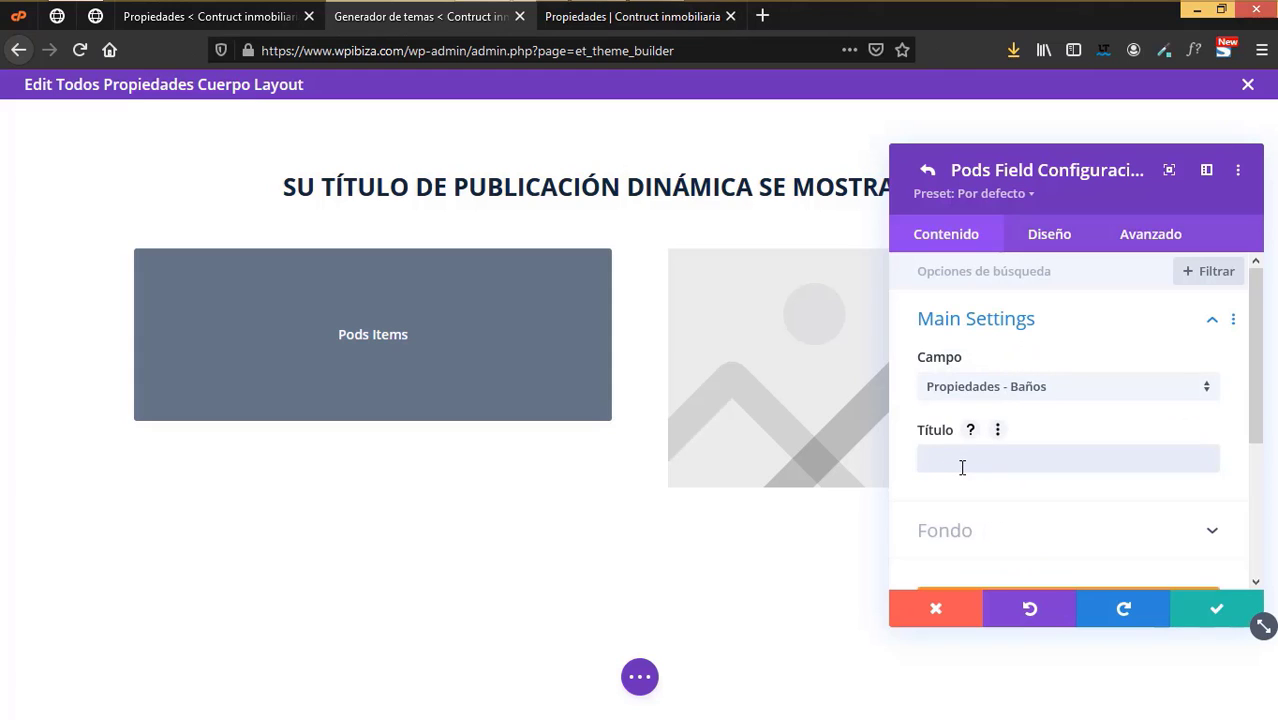
pyautogui.write('Baños')
pyautogui.click(1220, 607)
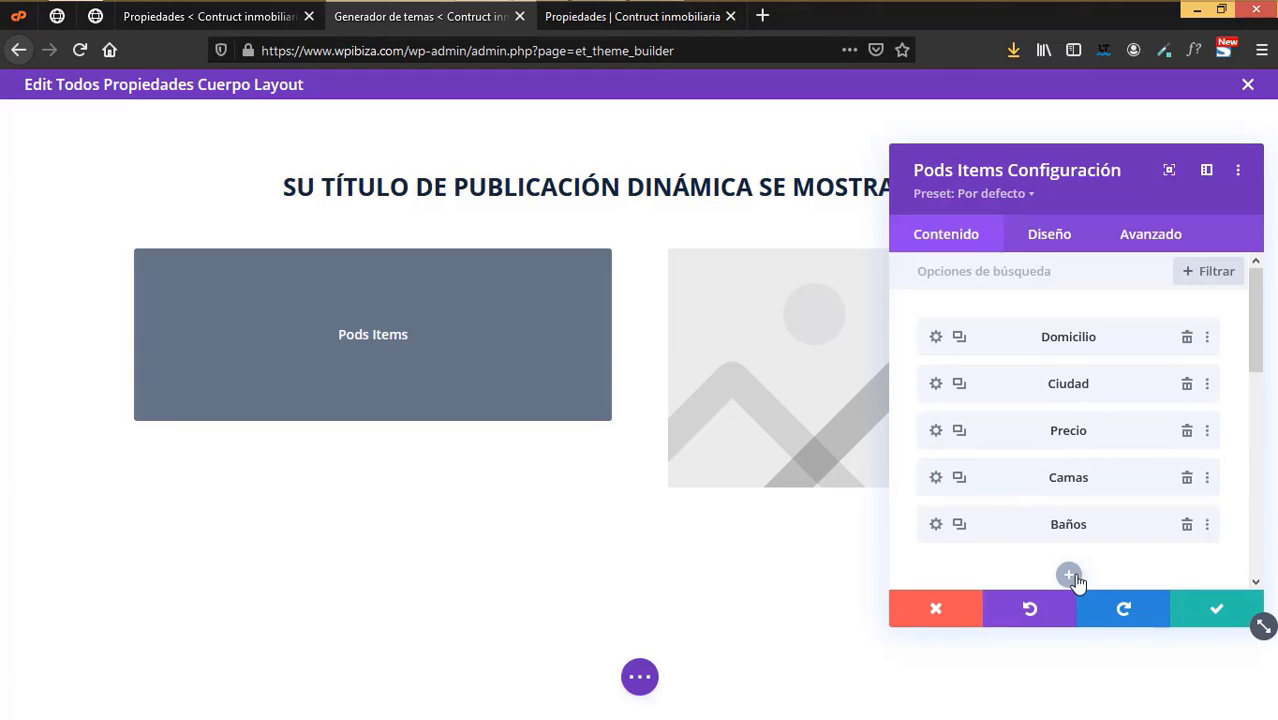
# - Add a sixth item using the Tamaño field and begin typing its title
pyautogui.click(1069, 576)
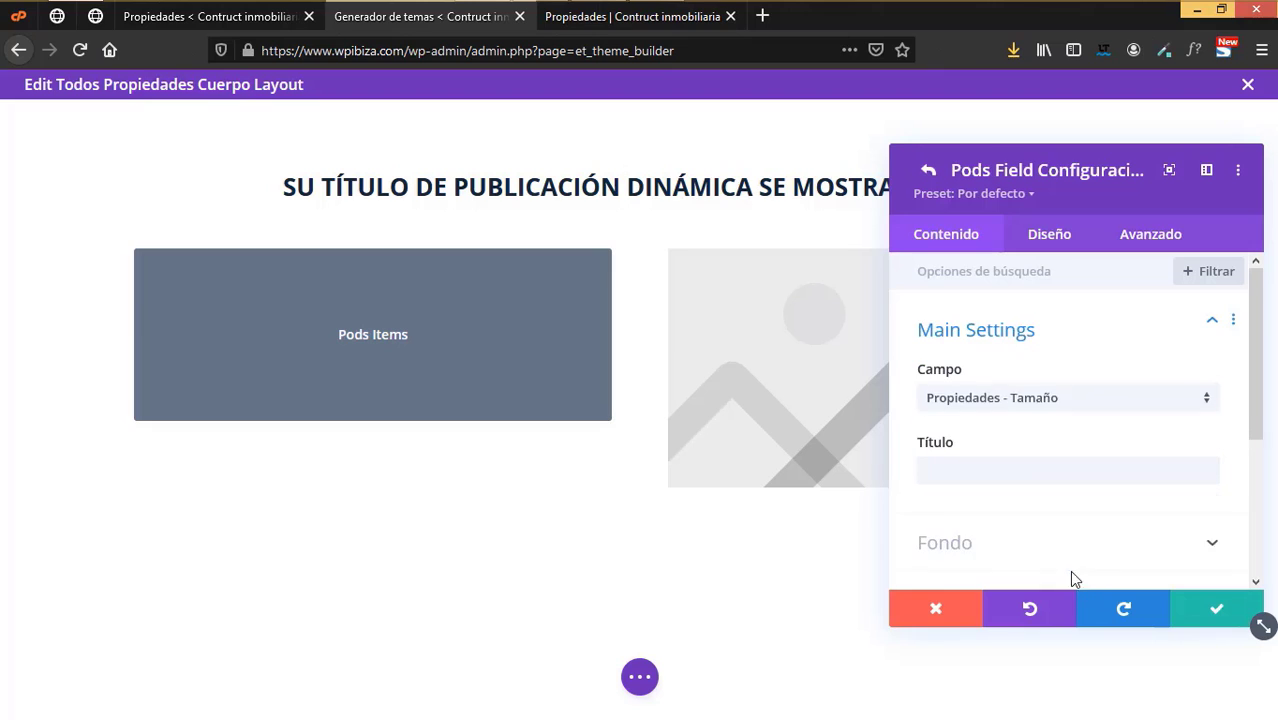
pyautogui.click(988, 391)
pyautogui.click(944, 408)
pyautogui.click(962, 468)
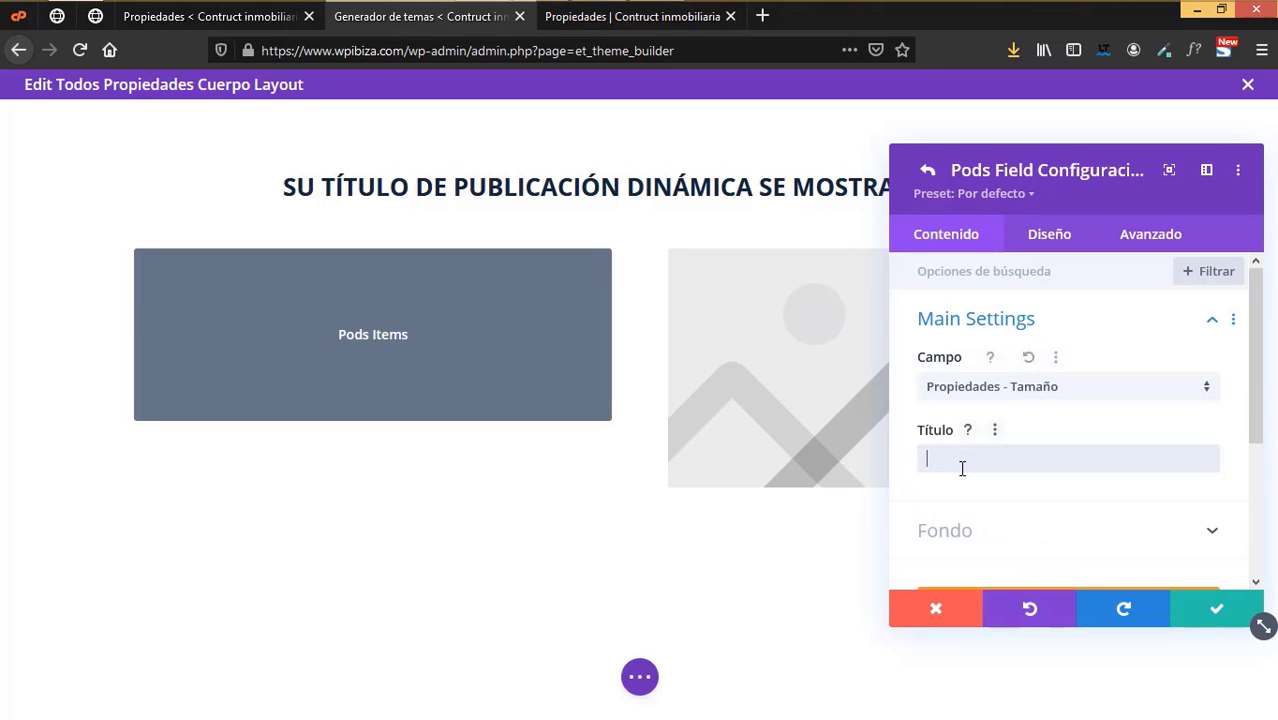
pyautogui.write('Tamaño en m2')
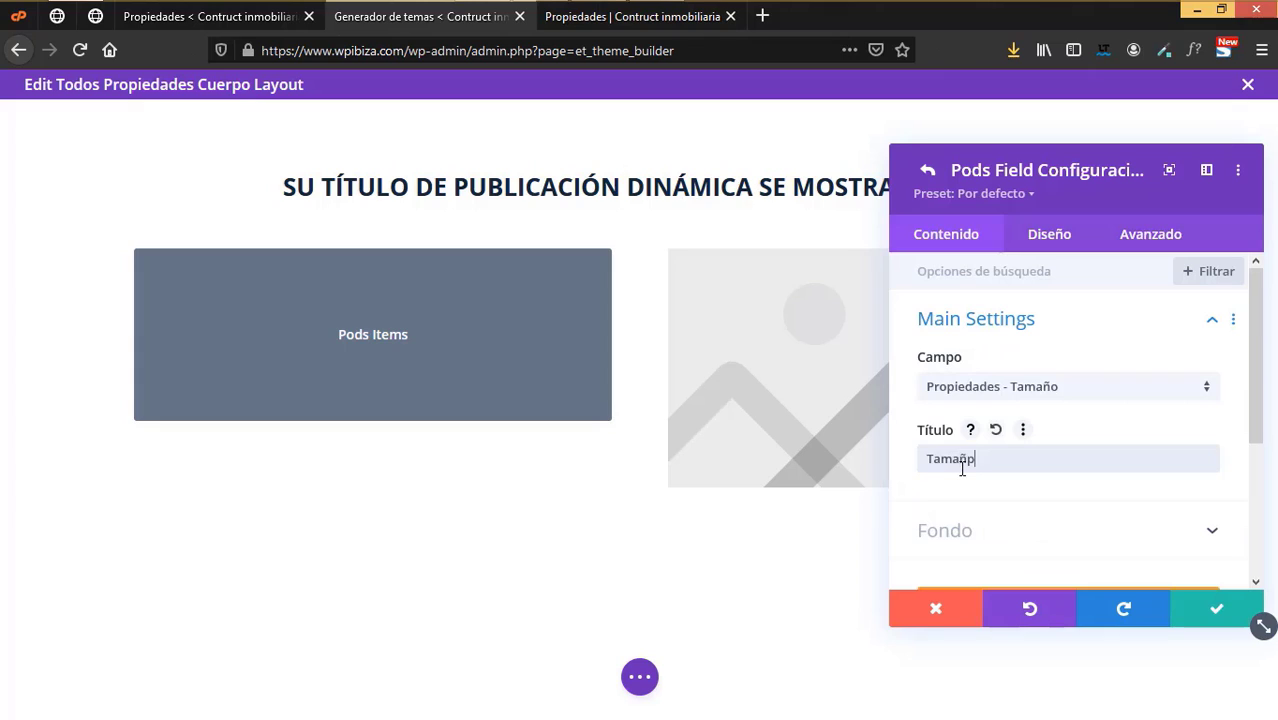
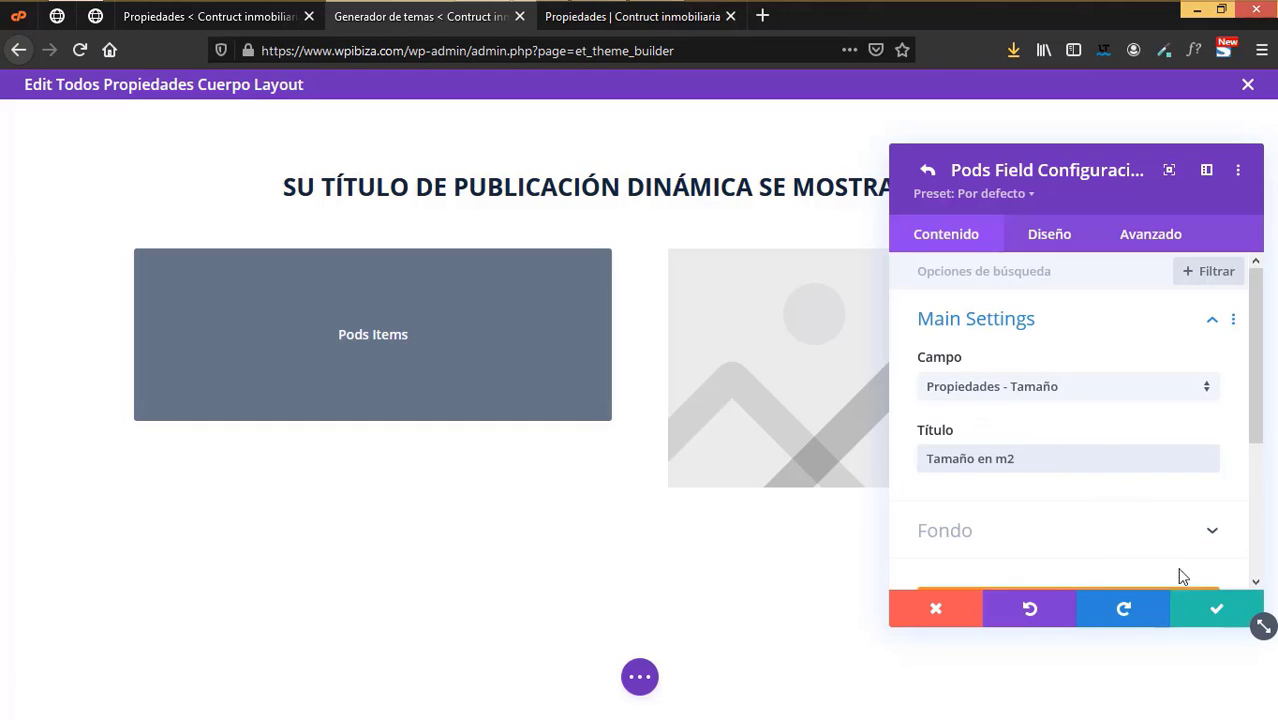
# - Save the Tamaño en m2 field and return to the Pods Items list
pyautogui.click(1218, 612)
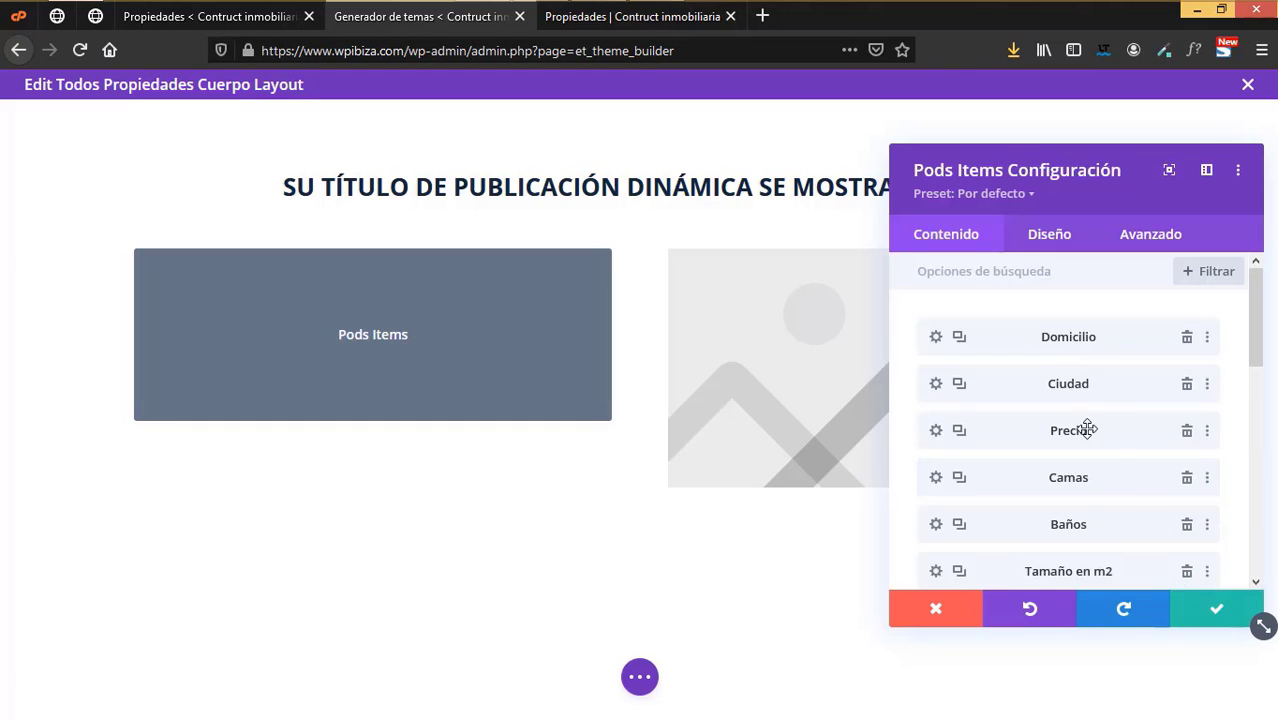
pyautogui.scroll(-1, 1084, 429)
pyautogui.scroll(-3, 1087, 430)
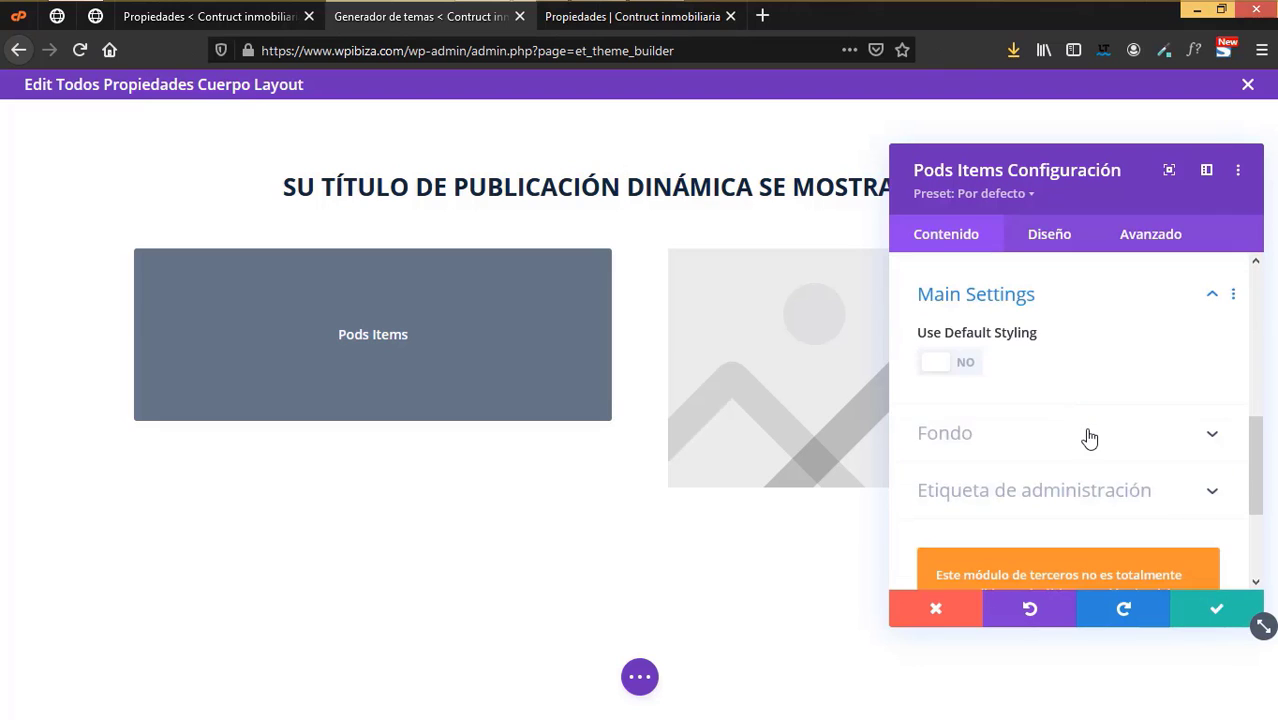
pyautogui.scroll(1, 1087, 430)
# - Left-align the Pods Items module's content text and colour it dark navy
pyautogui.click(1051, 238)
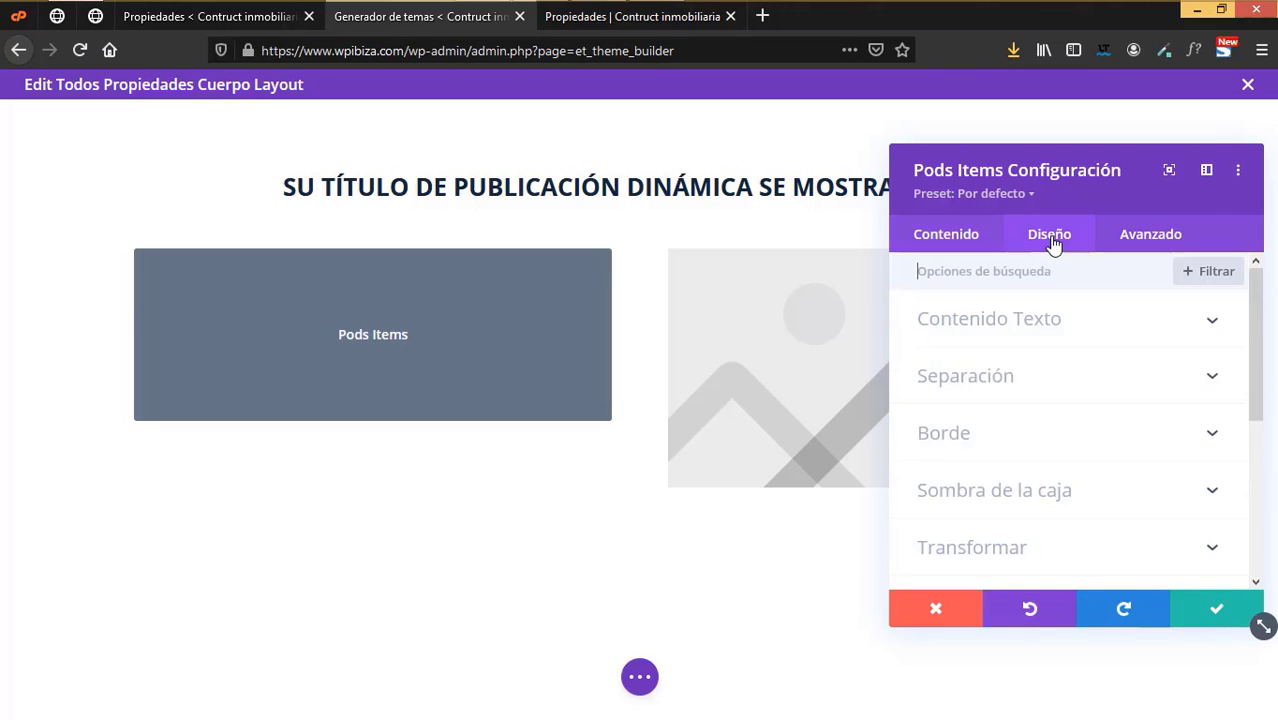
pyautogui.scroll(-3, 1127, 431)
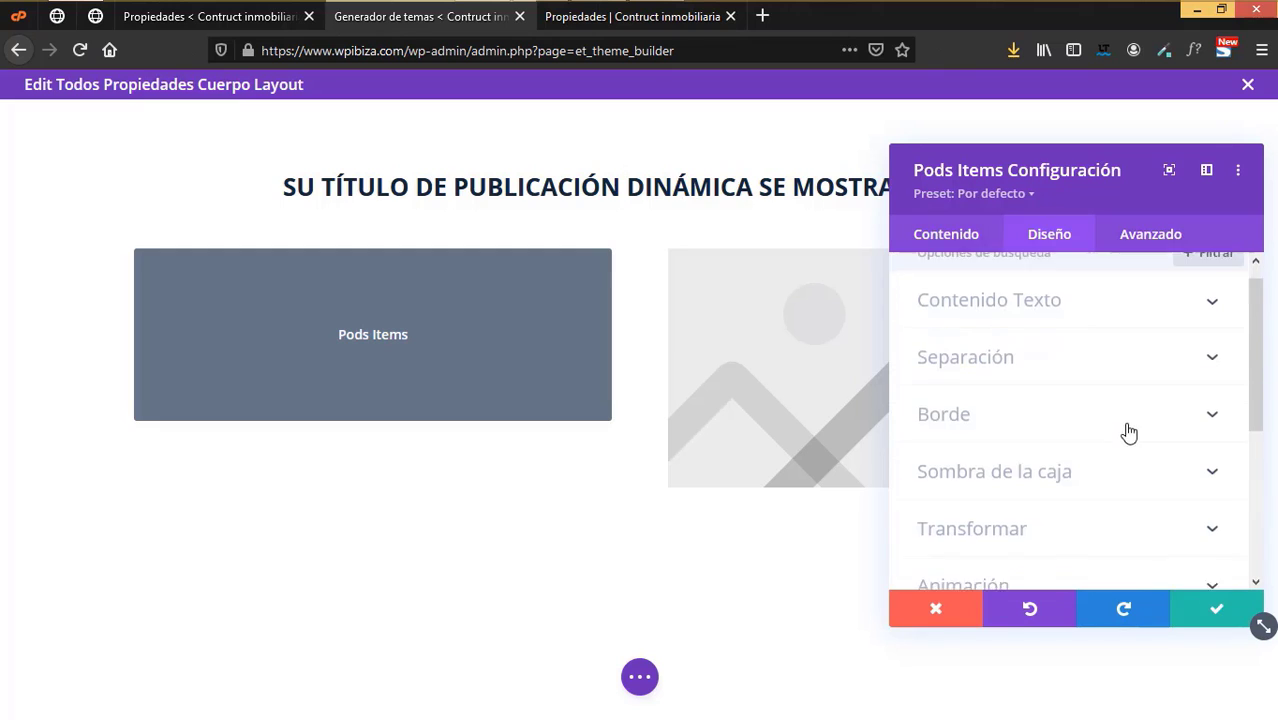
pyautogui.scroll(3, 1131, 432)
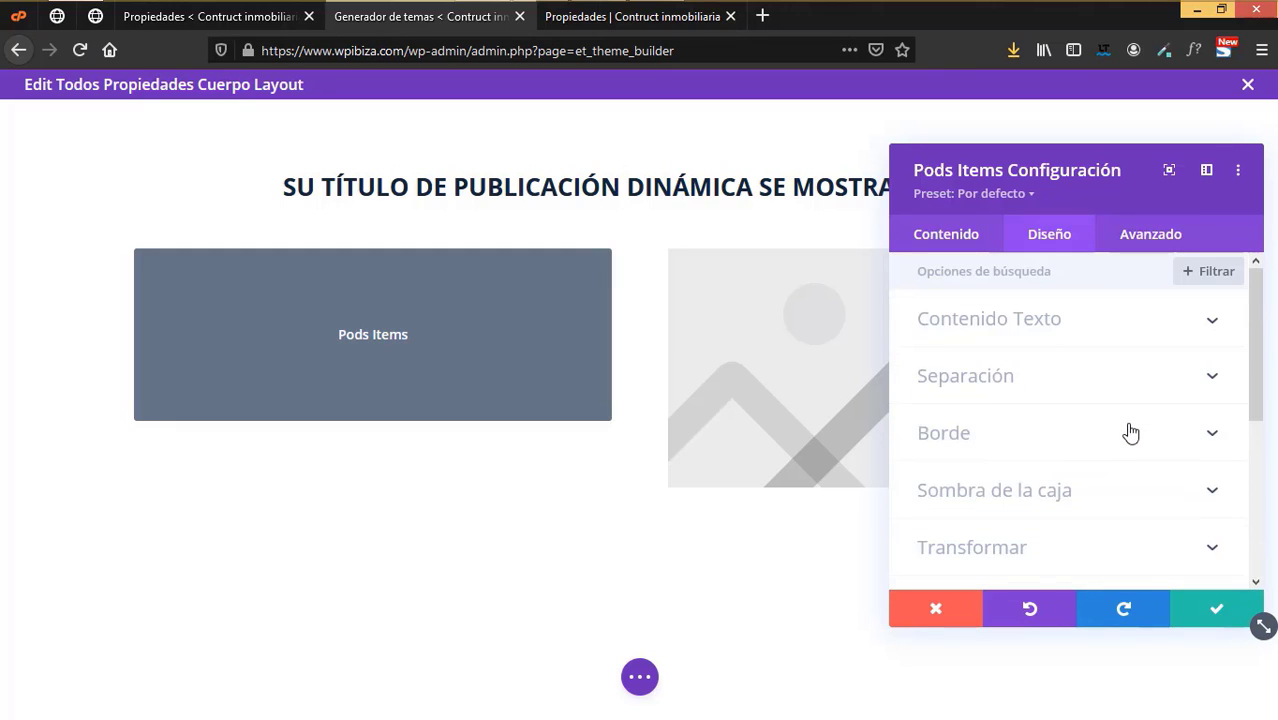
pyautogui.click(1061, 325)
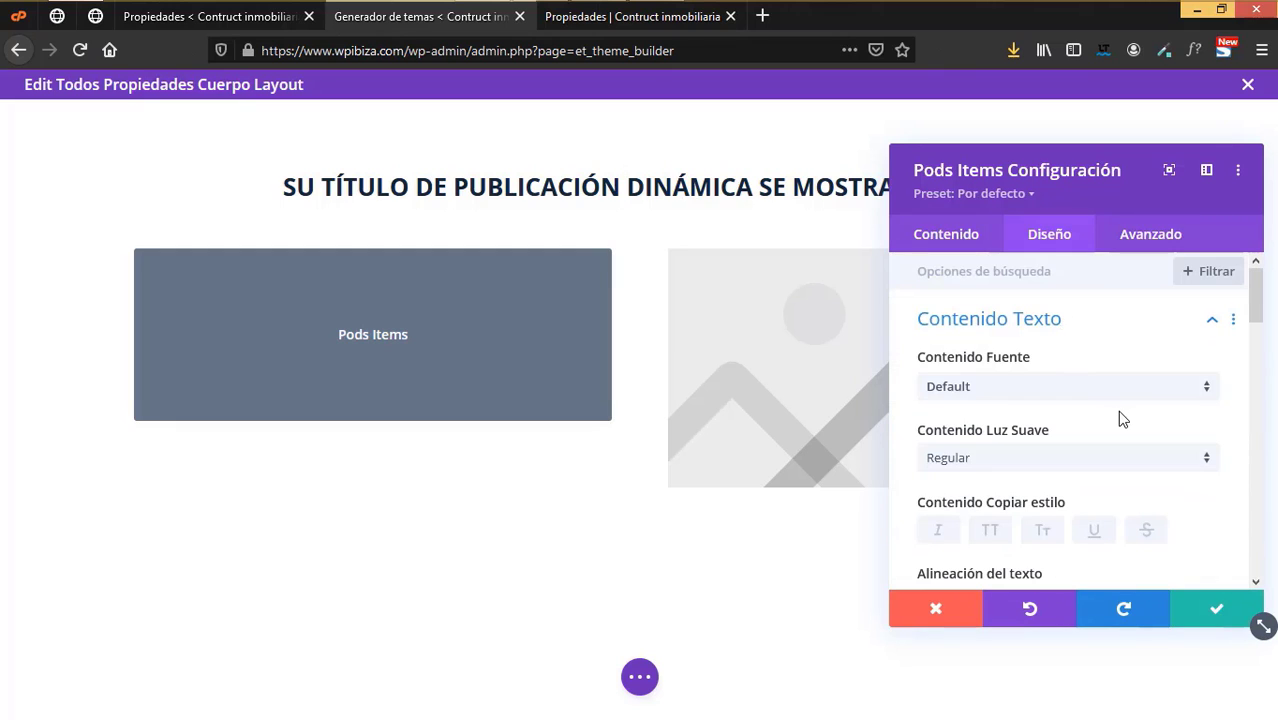
pyautogui.scroll(-3, 1120, 412)
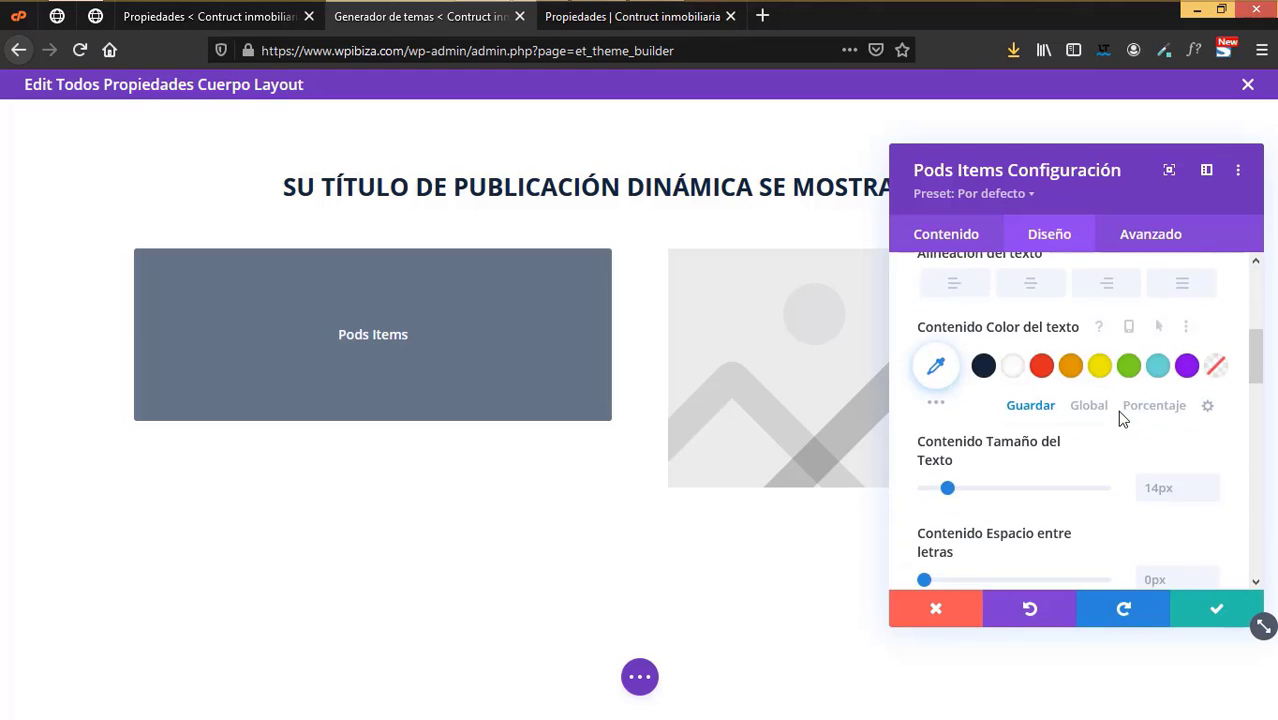
pyautogui.scroll(1, 1117, 410)
pyautogui.click(955, 397)
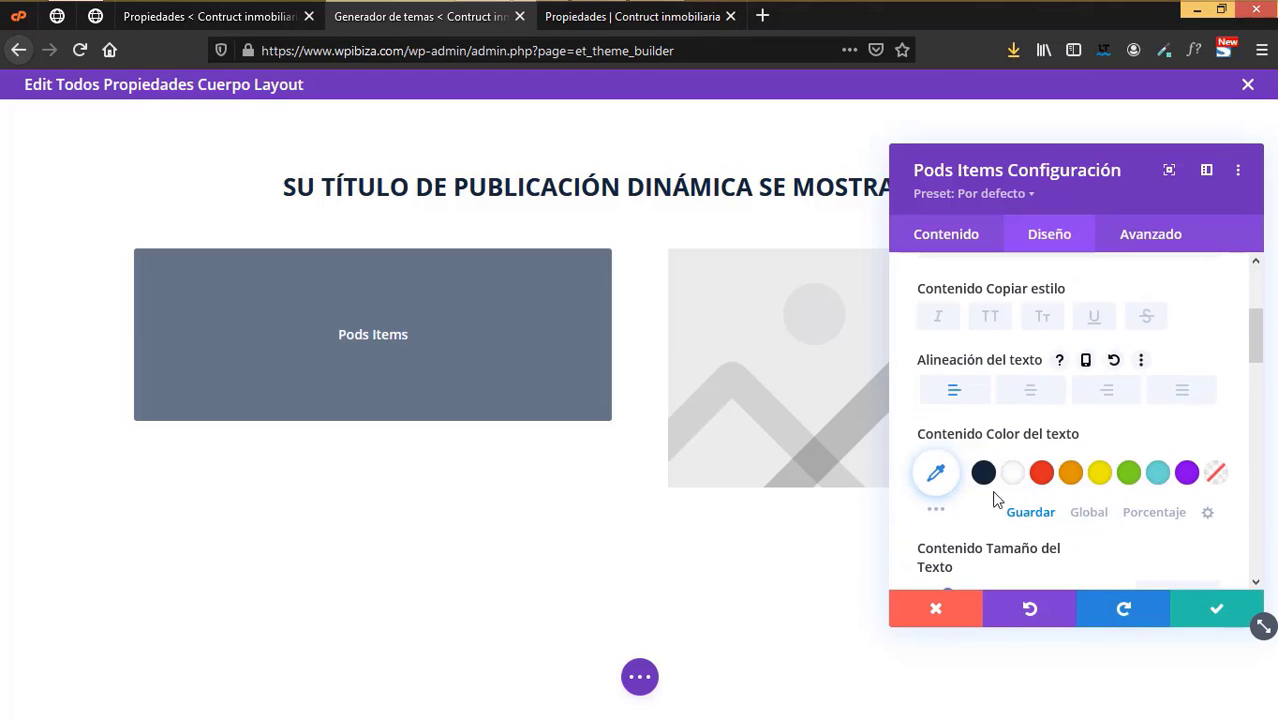
pyautogui.click(983, 472)
pyautogui.scroll(-1, 1086, 507)
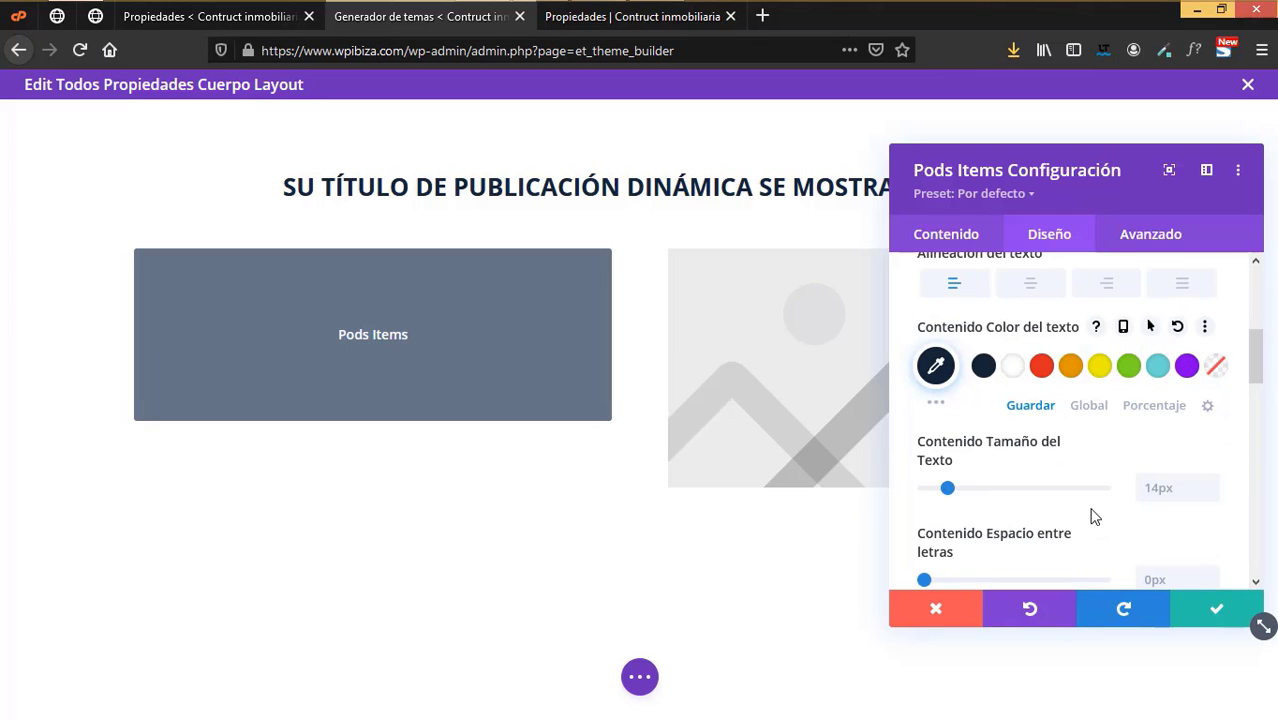
pyautogui.scroll(-2, 1040, 466)
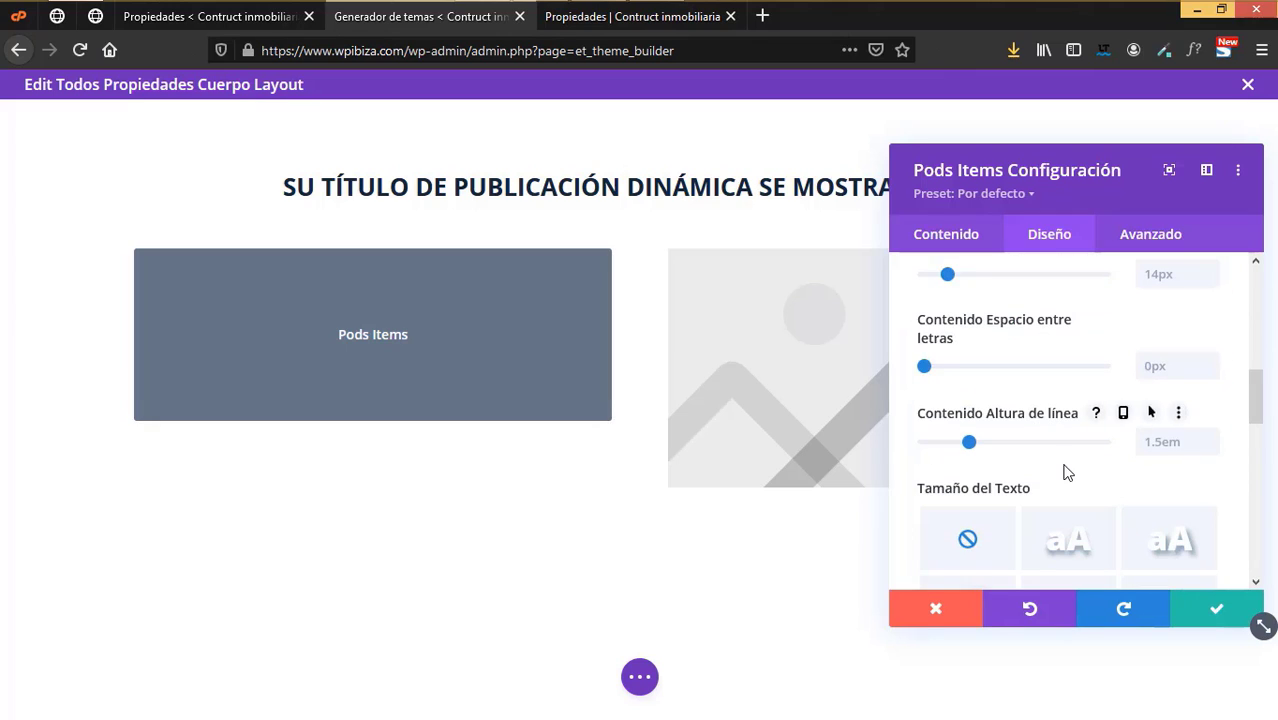
pyautogui.scroll(-5, 1067, 472)
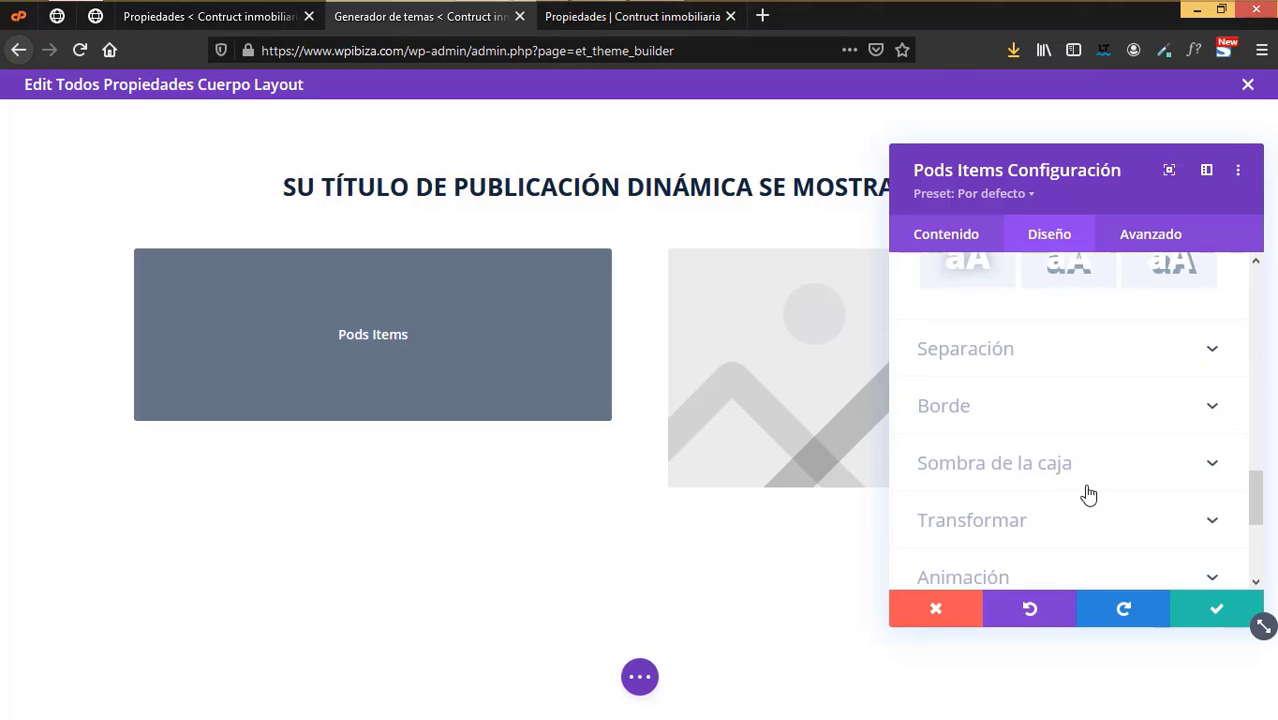
pyautogui.scroll(8, 1087, 491)
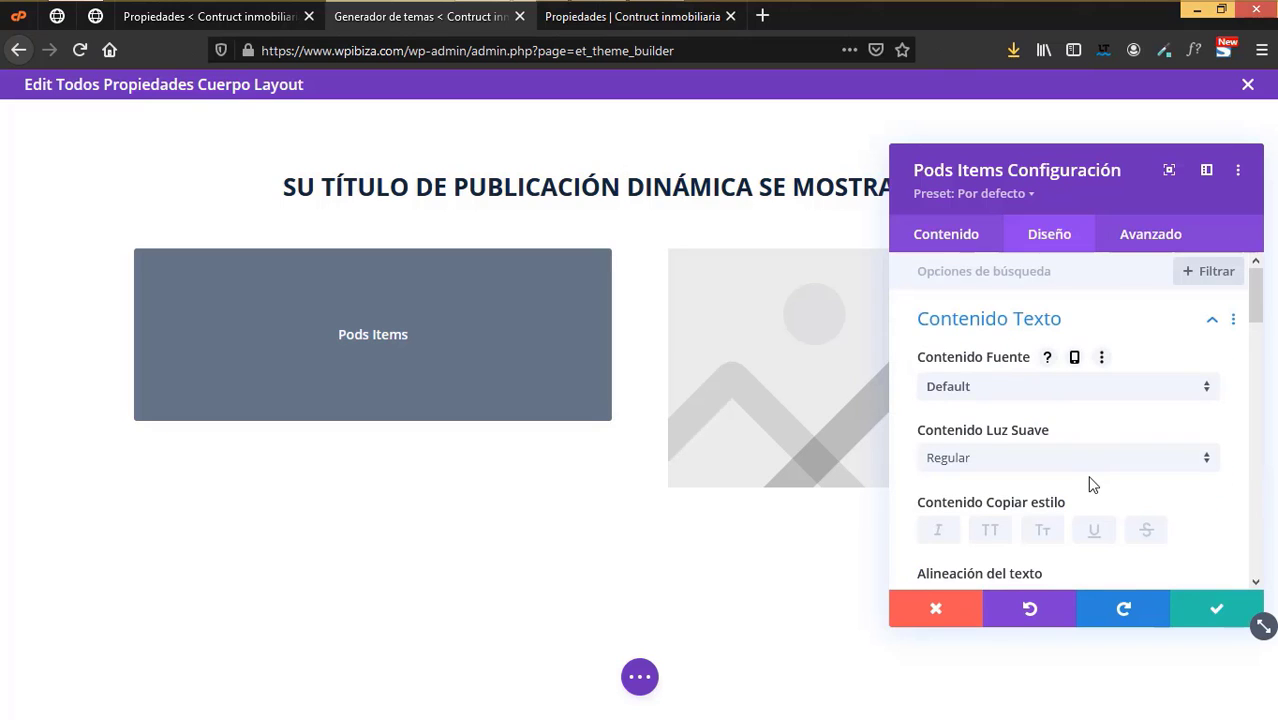
pyautogui.click(978, 246)
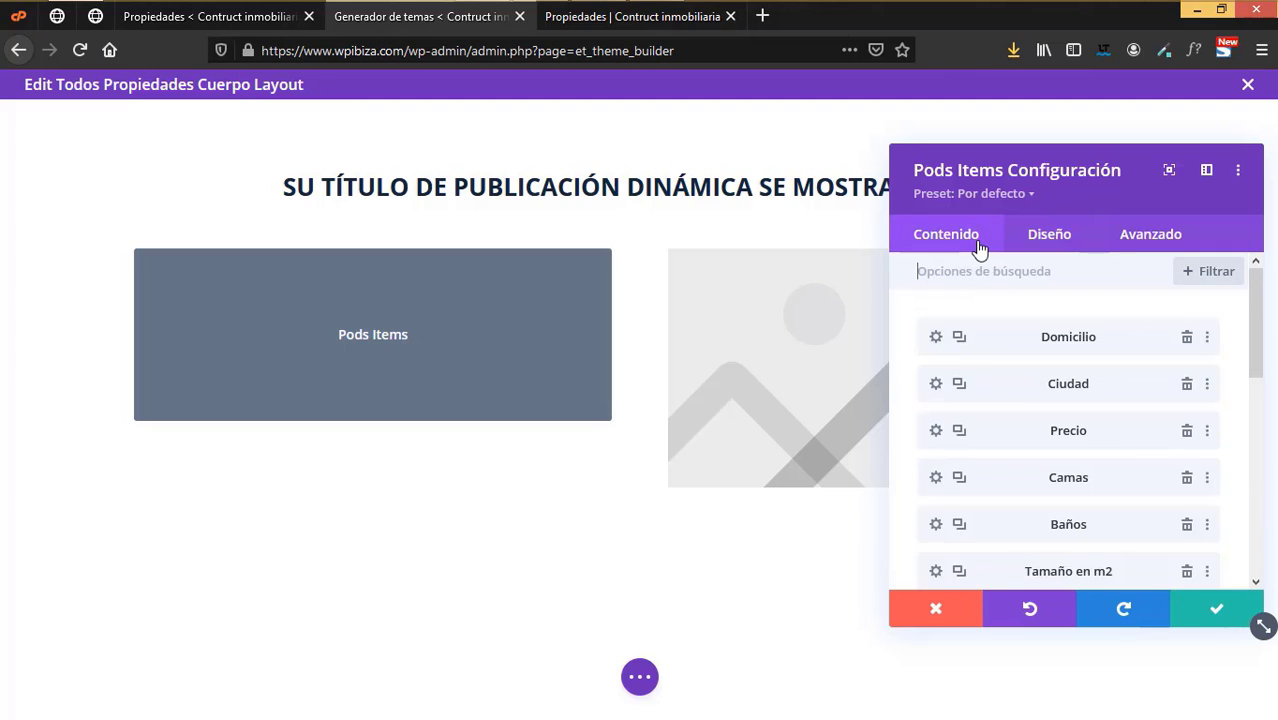
# - Colour the Domicilio field's label text dark navy #152537
pyautogui.click(936, 339)
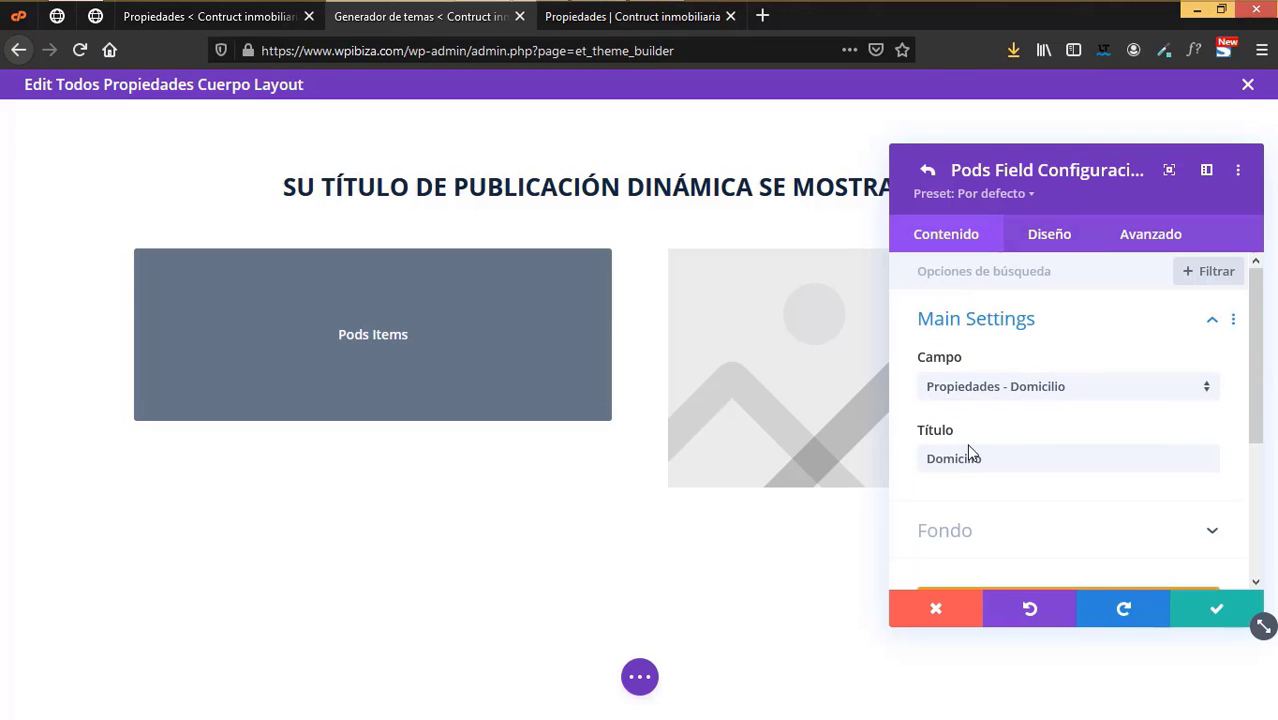
pyautogui.click(1057, 240)
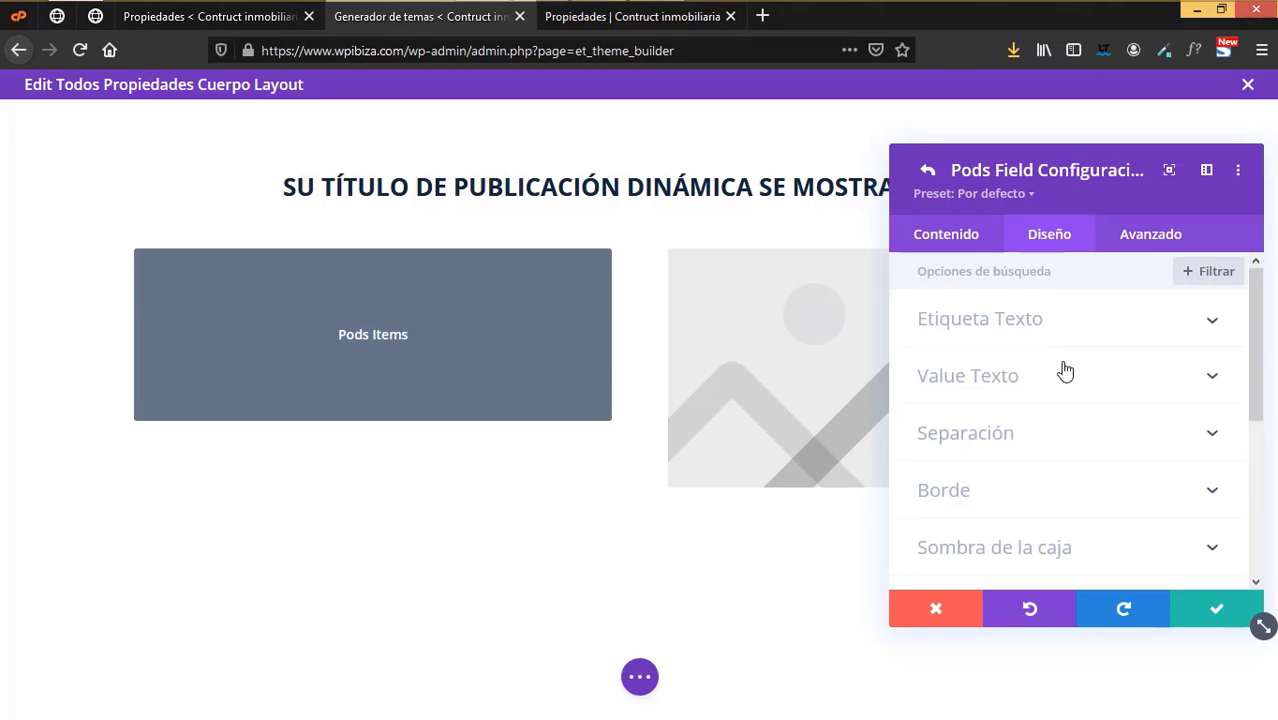
pyautogui.click(1006, 320)
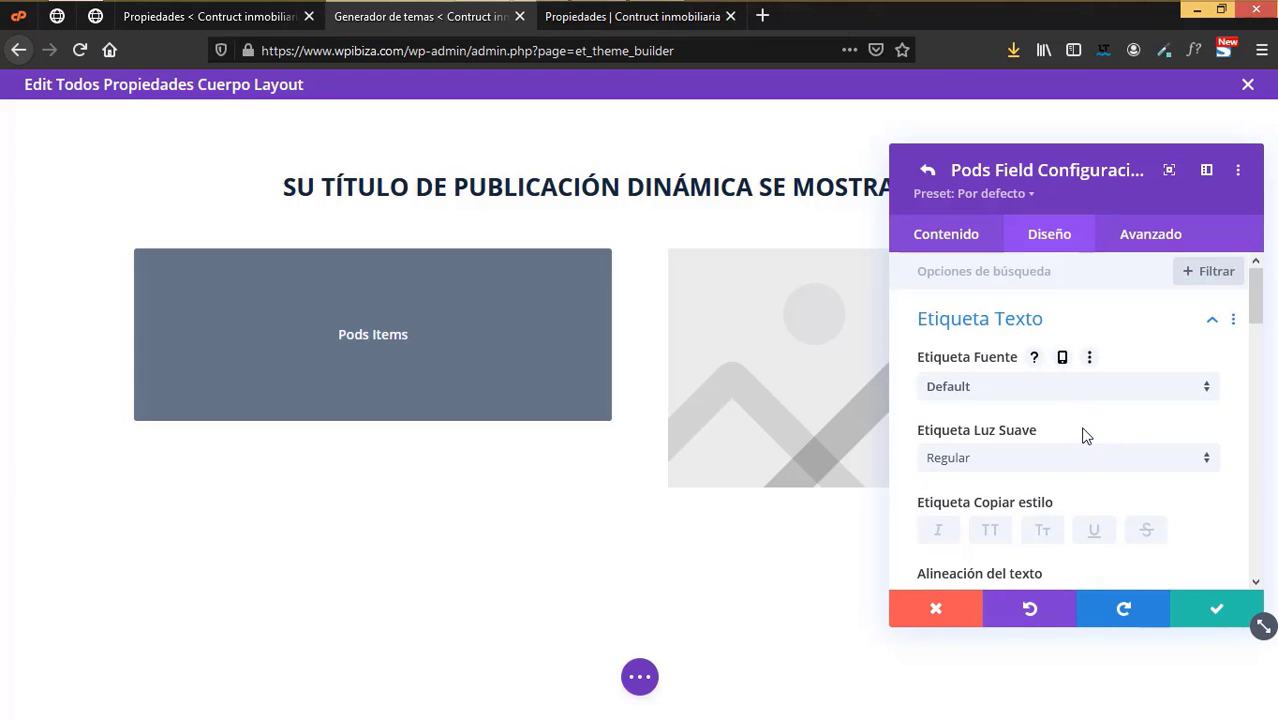
pyautogui.scroll(-2, 1088, 430)
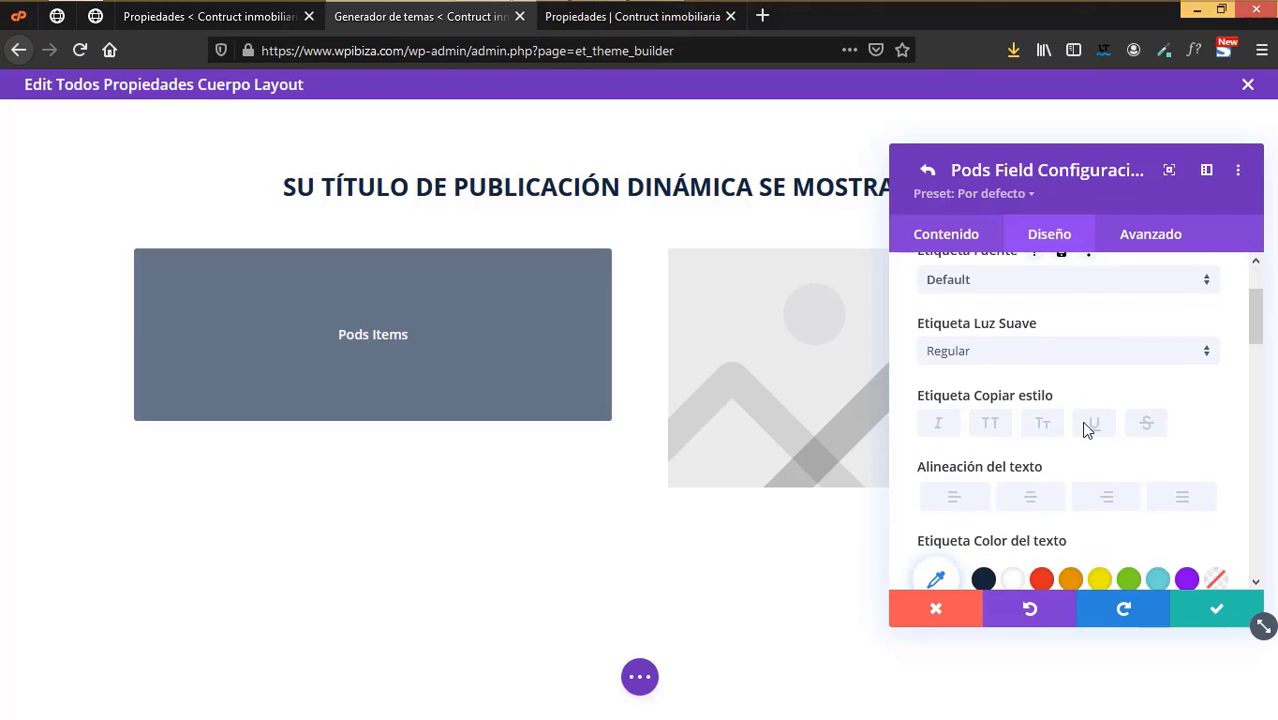
pyautogui.scroll(-4, 1088, 430)
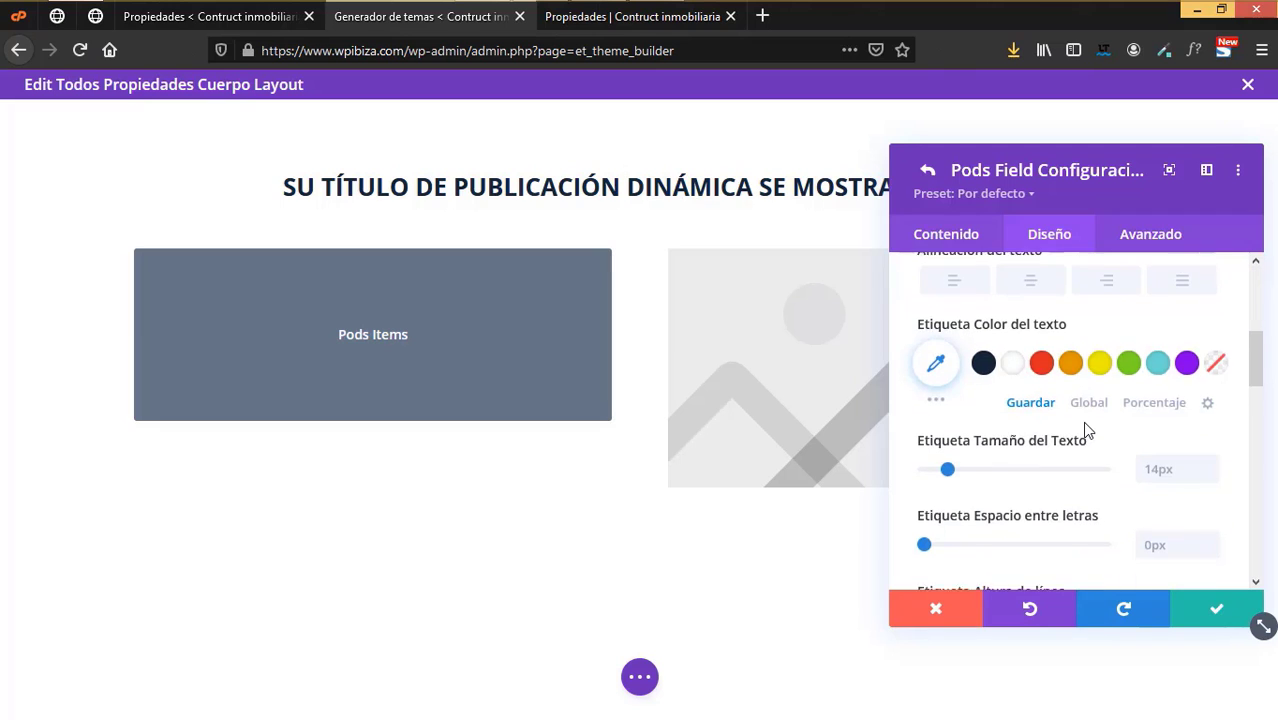
pyautogui.scroll(-2, 1088, 430)
pyautogui.scroll(7, 1088, 430)
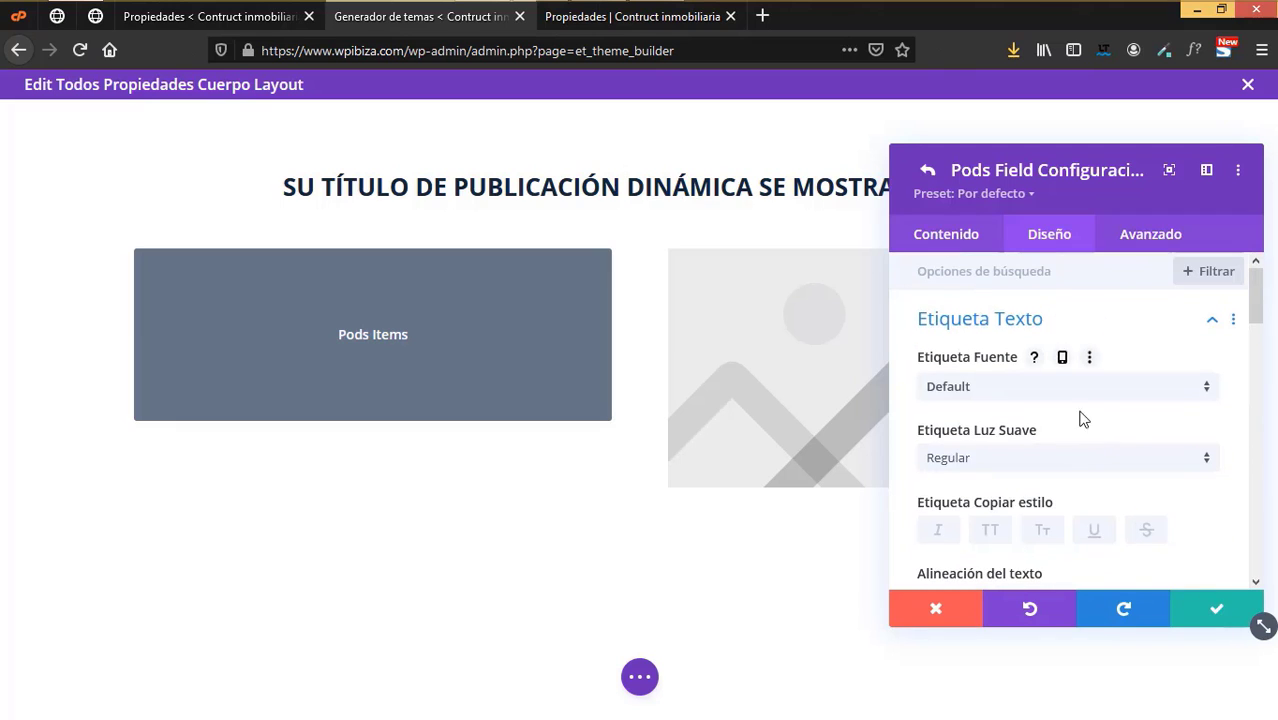
pyautogui.click(979, 321)
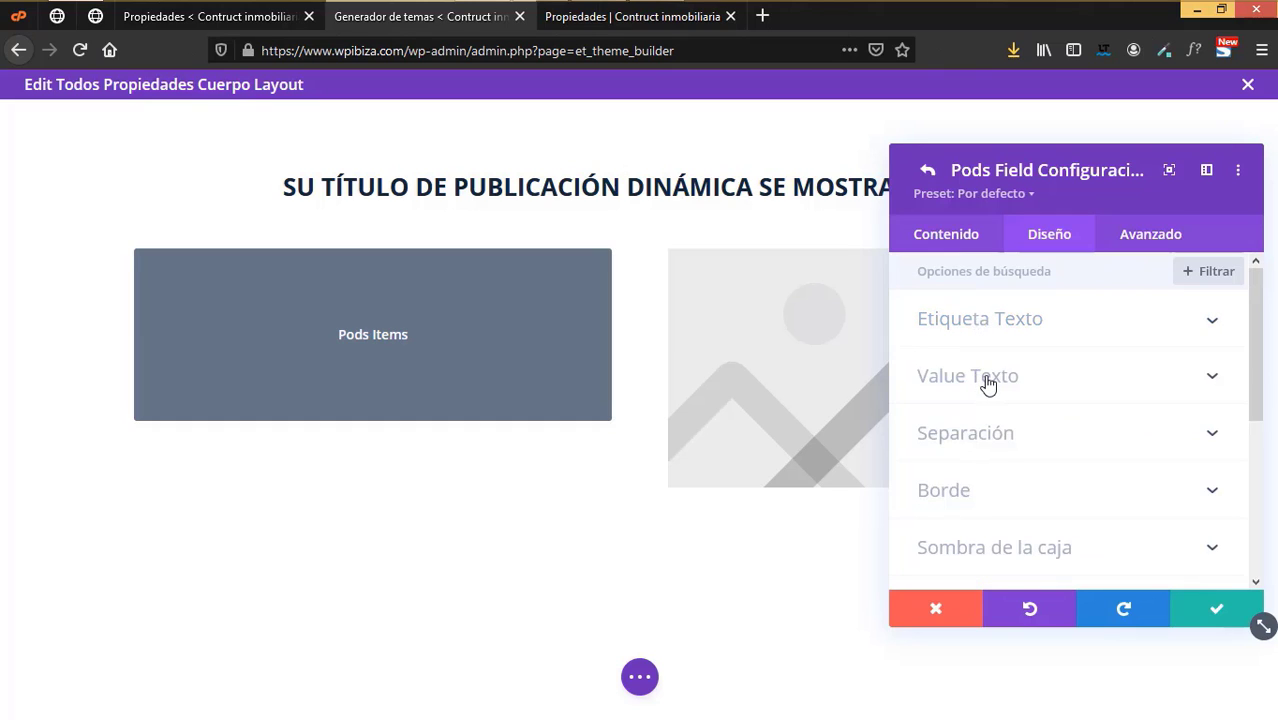
pyautogui.click(984, 378)
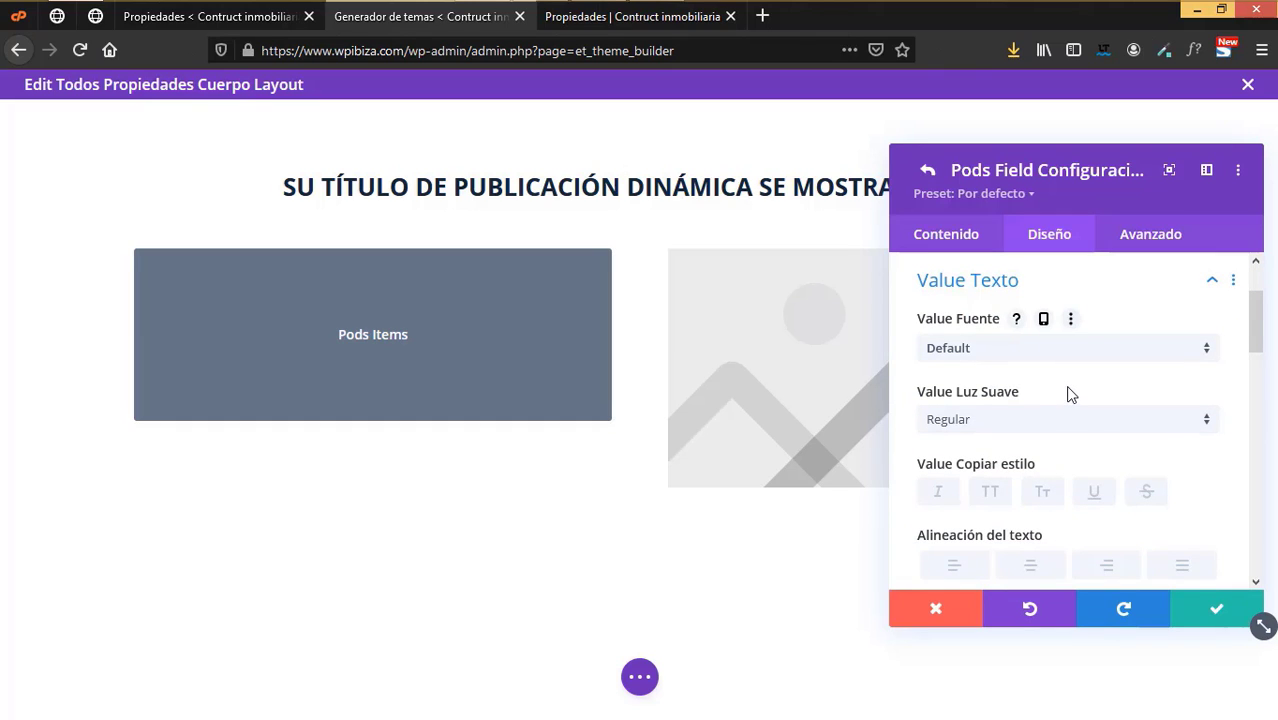
pyautogui.scroll(1, 1068, 395)
pyautogui.click(998, 325)
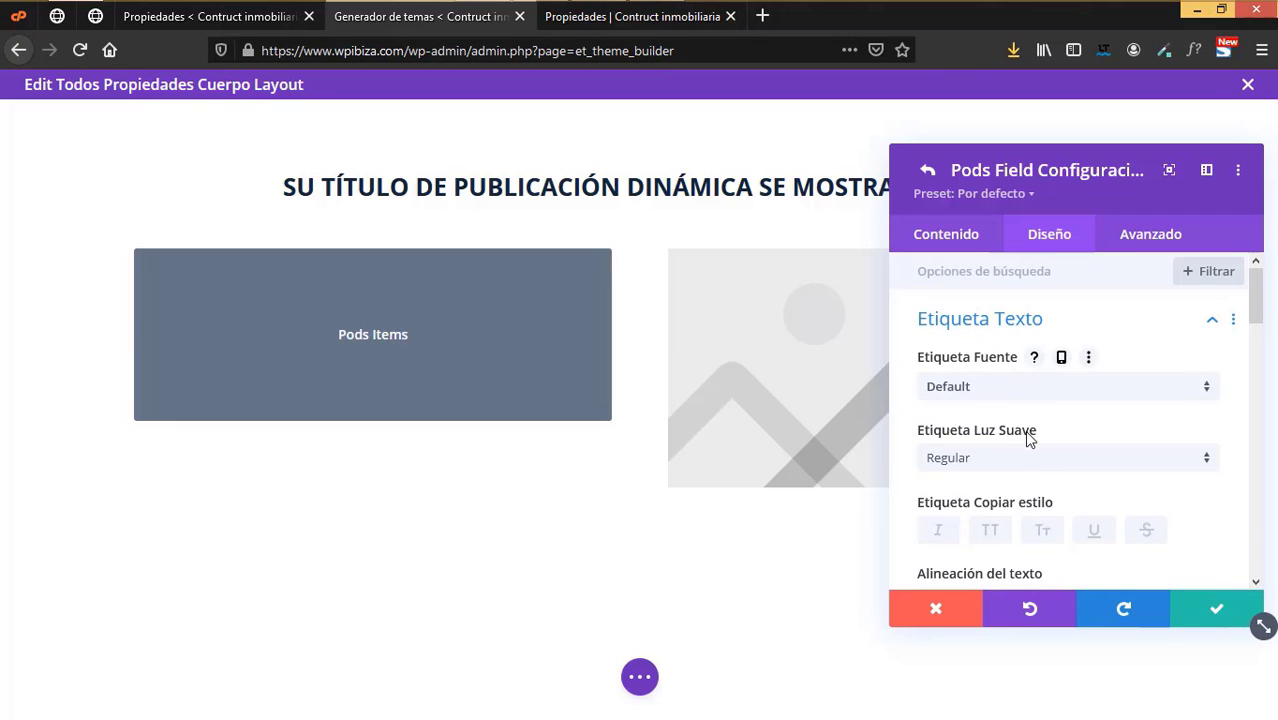
pyautogui.scroll(-2, 1048, 458)
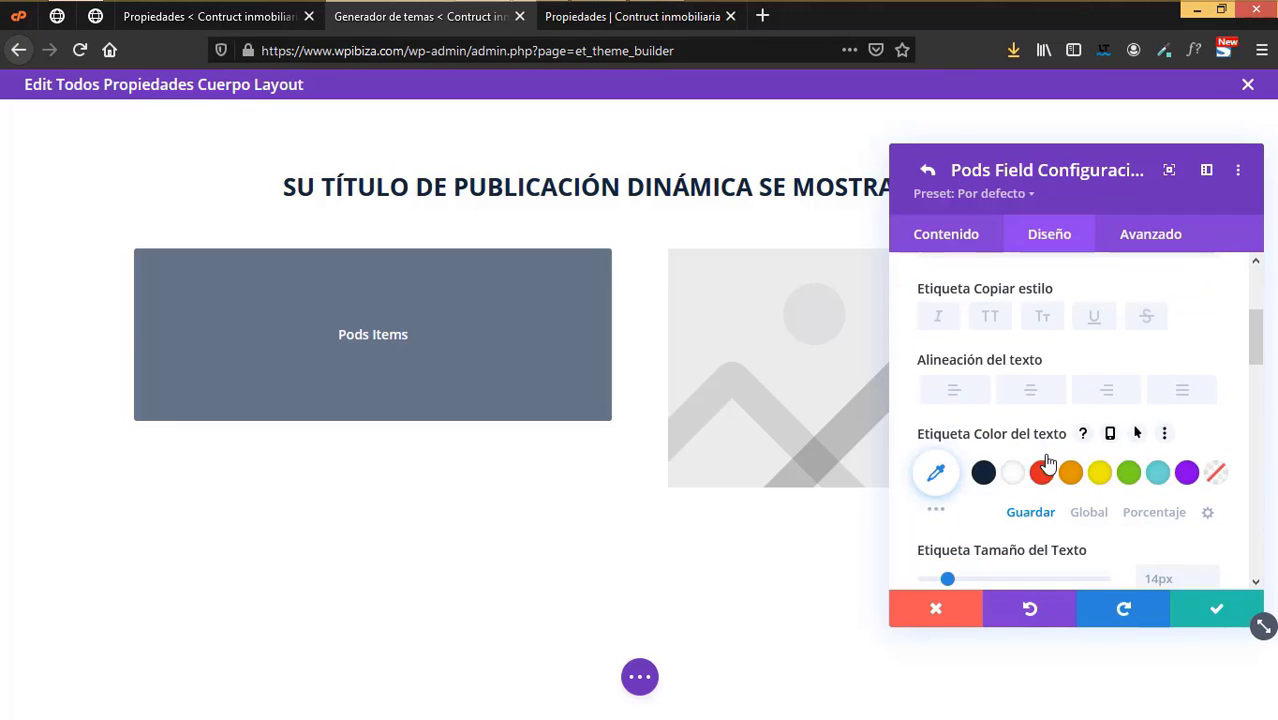
pyautogui.scroll(-1, 1080, 455)
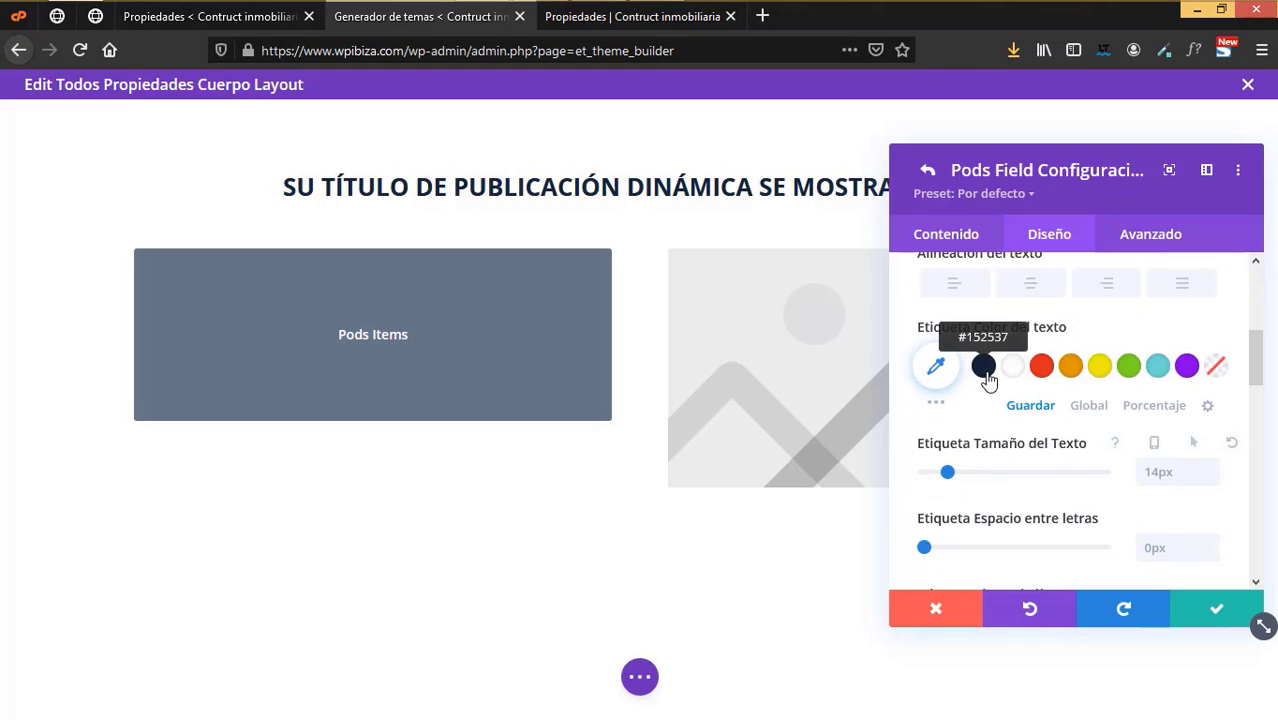
pyautogui.click(985, 372)
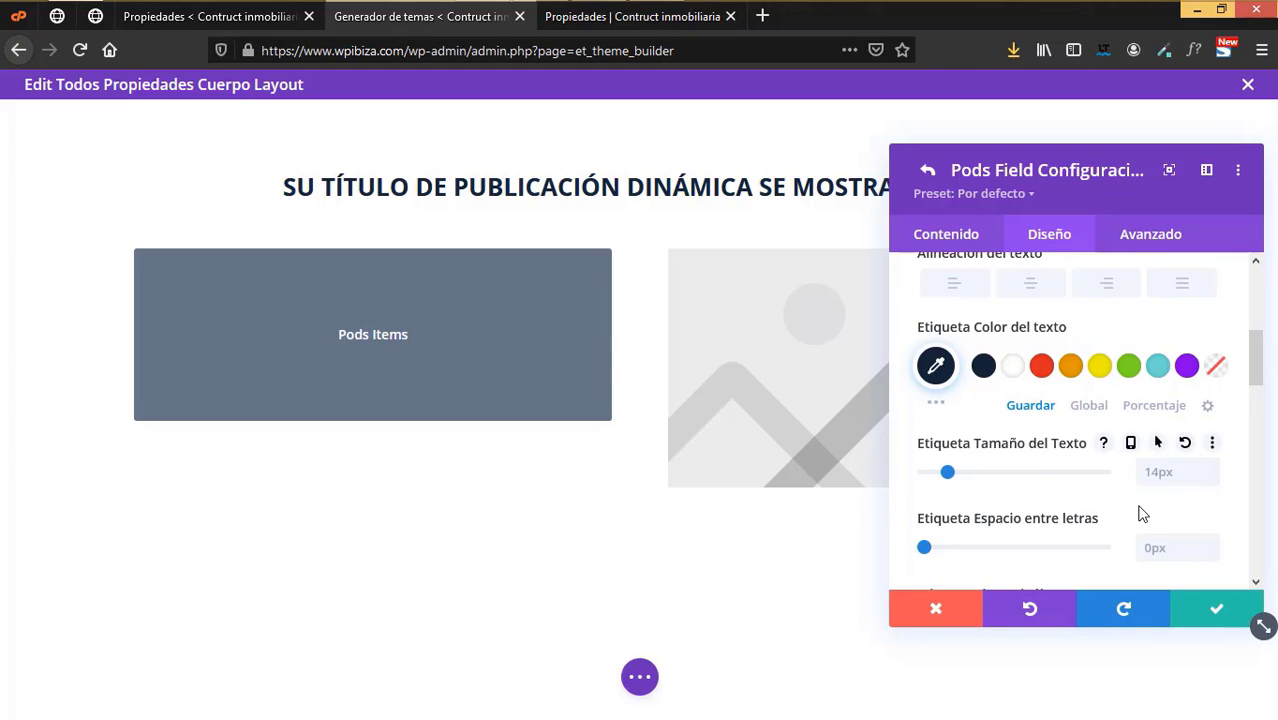
# - Review the Domicilio field's value text styling and confirm the field
pyautogui.scroll(3, 1143, 514)
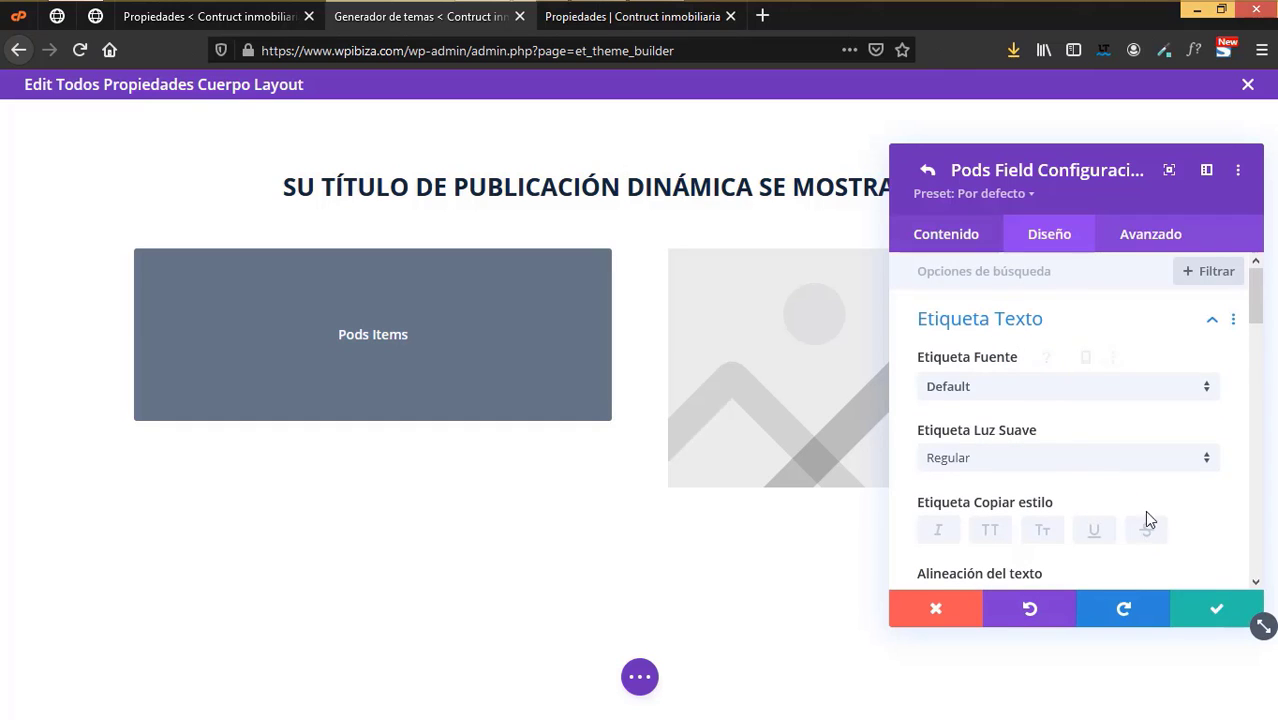
pyautogui.scroll(-10, 1037, 453)
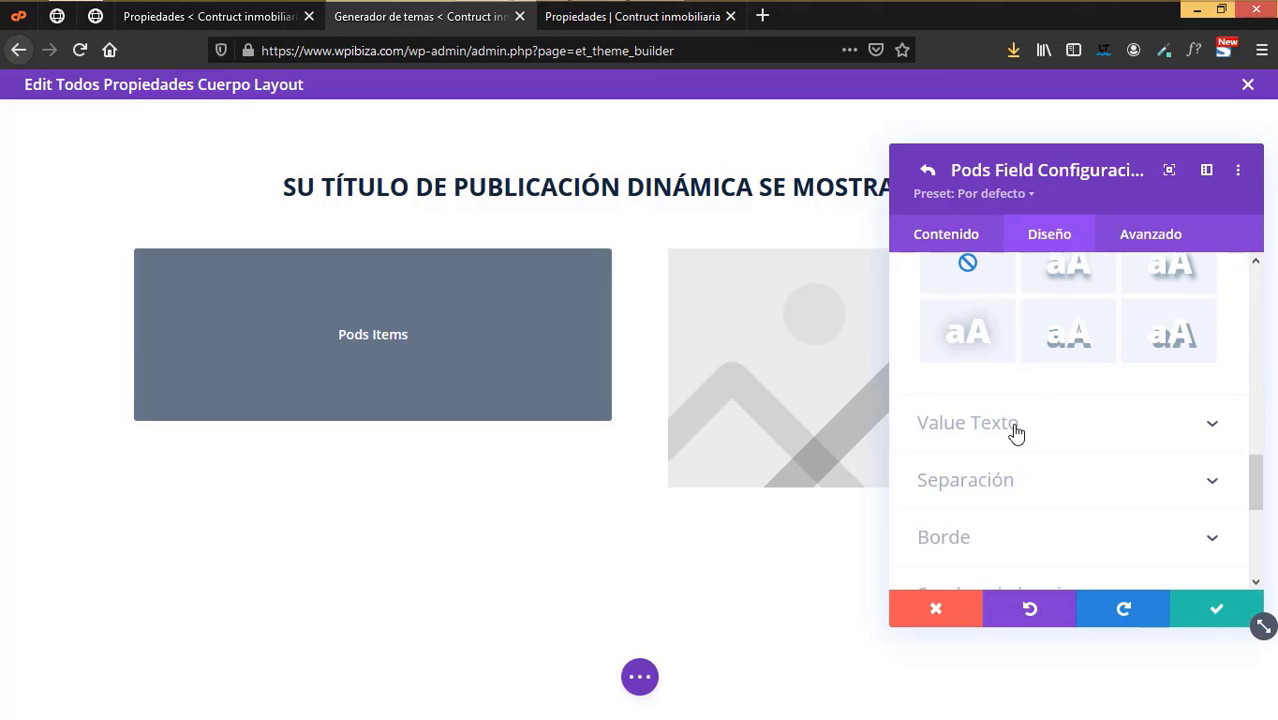
pyautogui.click(1013, 430)
pyautogui.scroll(-2, 1062, 442)
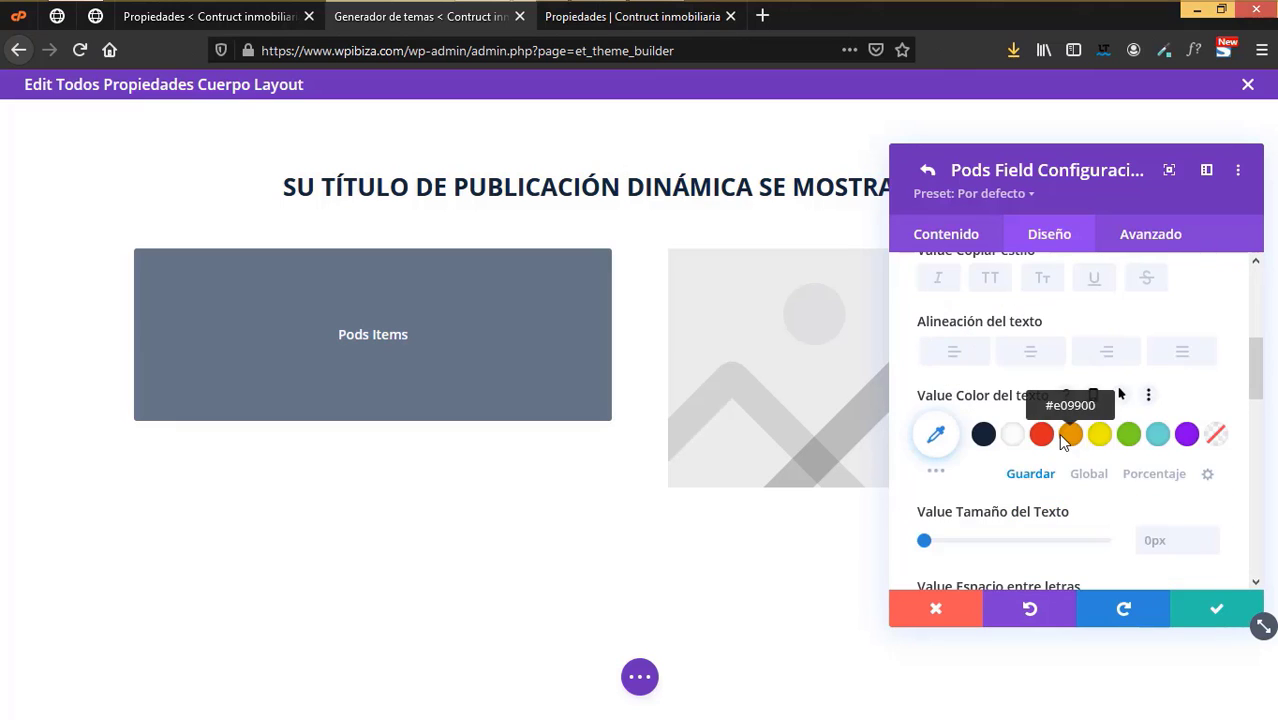
pyautogui.scroll(-2, 1062, 442)
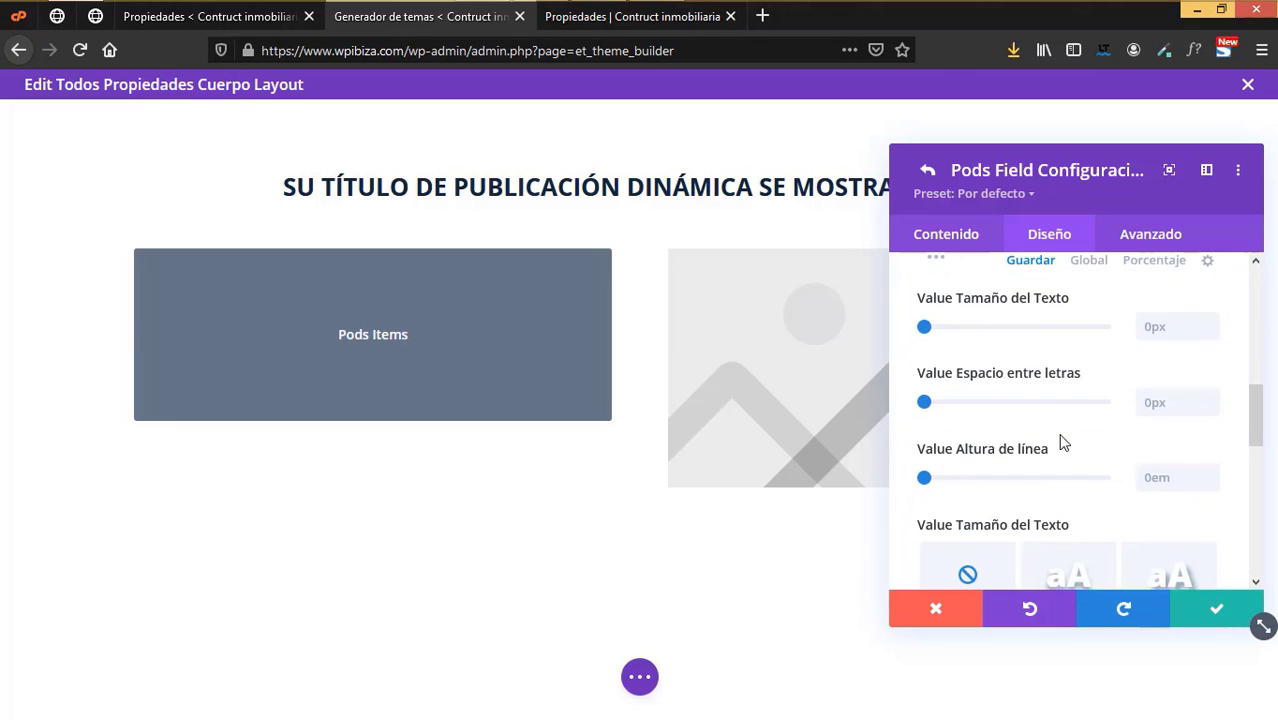
pyautogui.click(1200, 608)
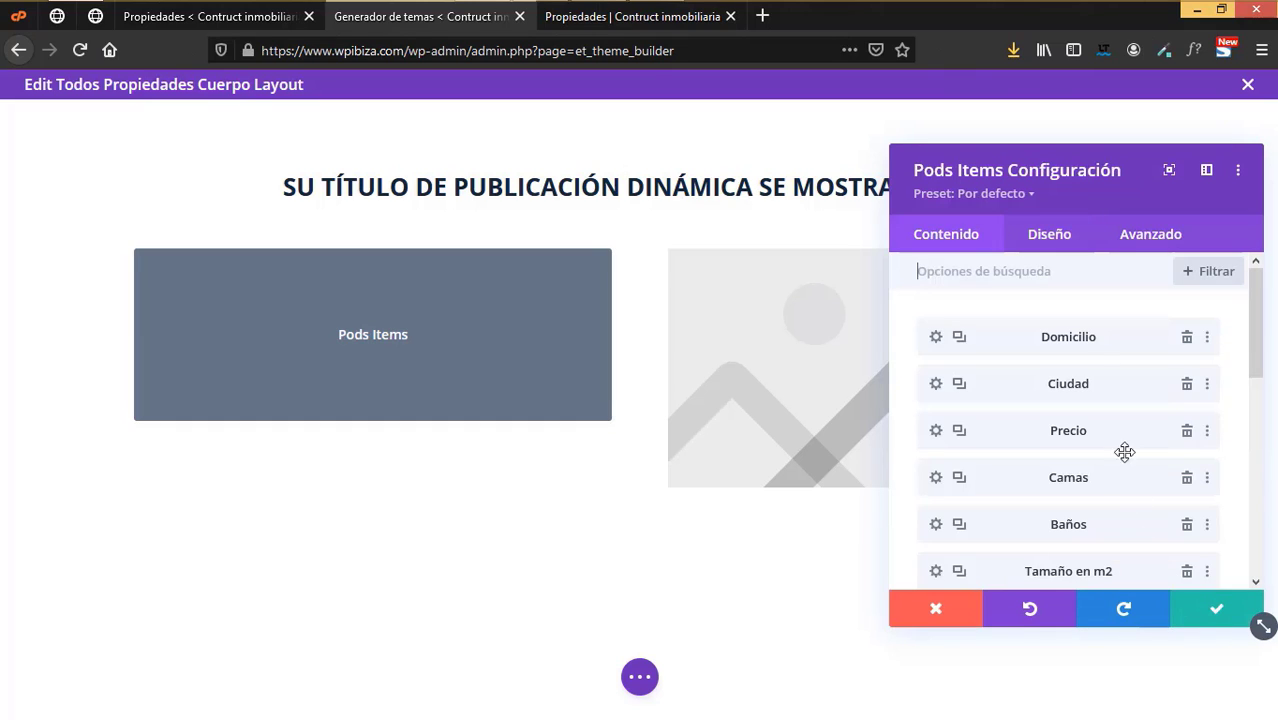
# - Check the content text font settings (14px, 0px spacing, 1.5em line height) and save Pods Items
pyautogui.click(1047, 233)
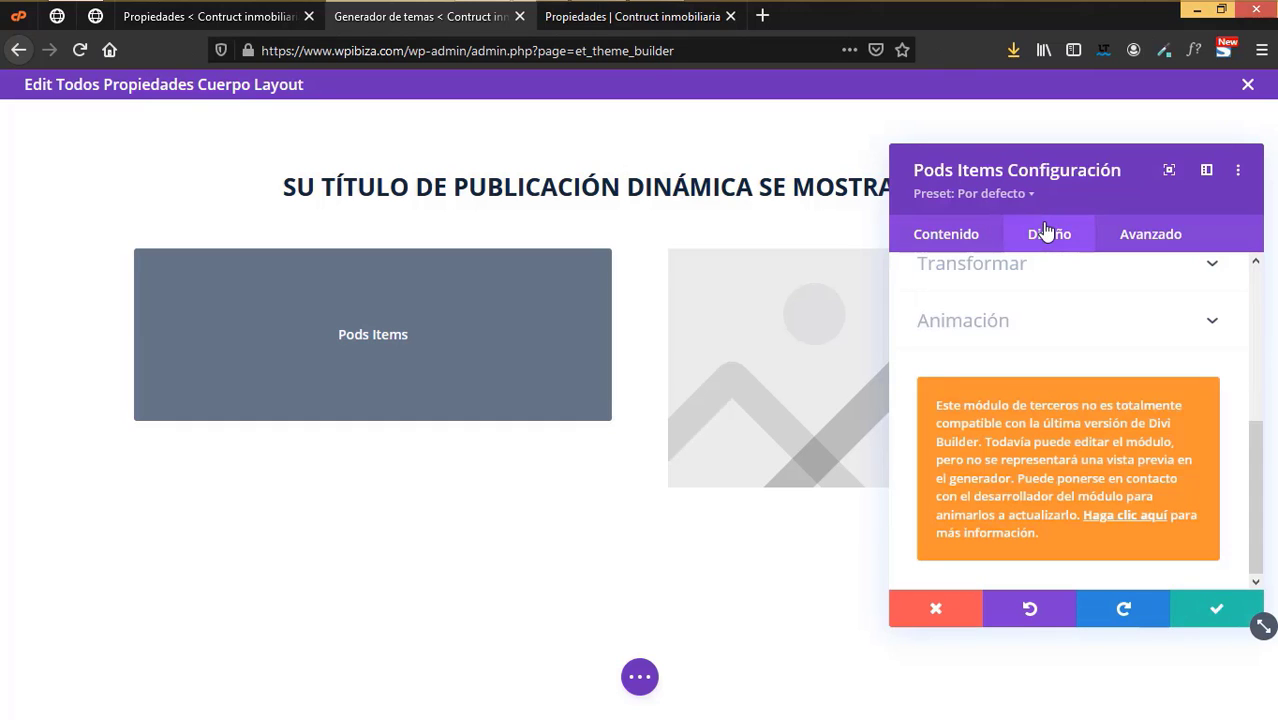
pyautogui.scroll(3, 1015, 385)
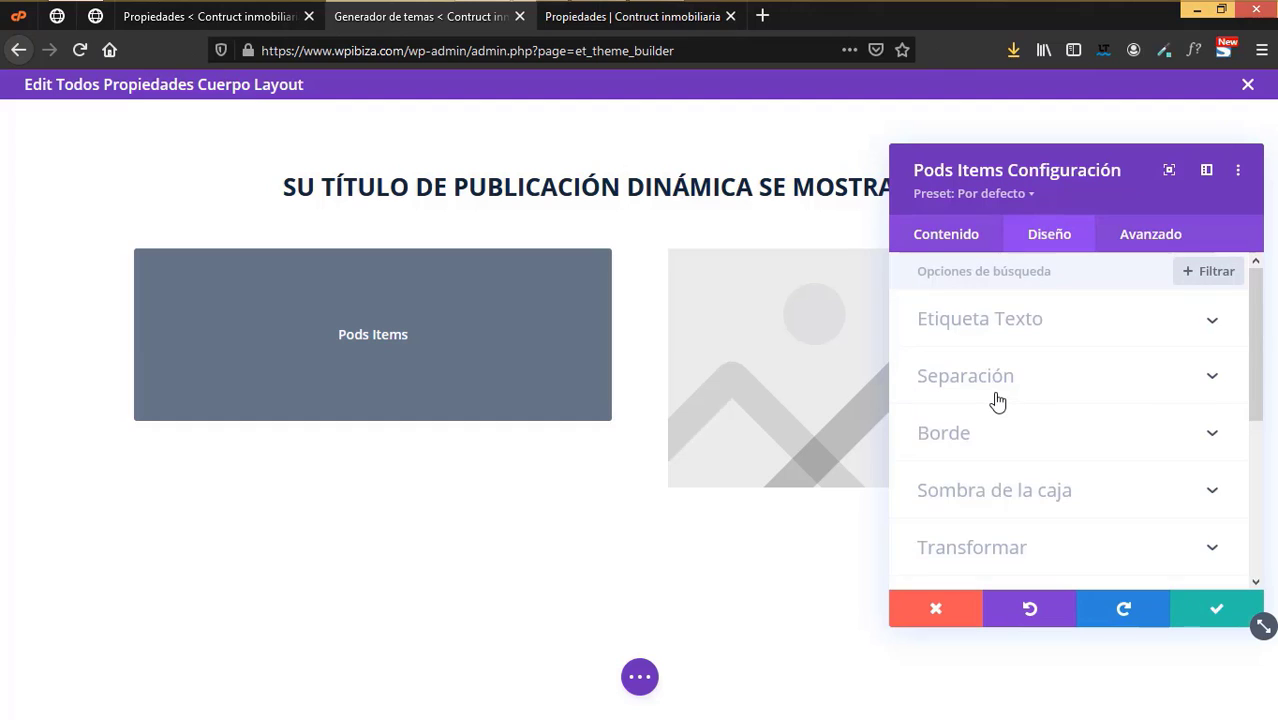
pyautogui.click(988, 318)
pyautogui.scroll(-1, 1170, 442)
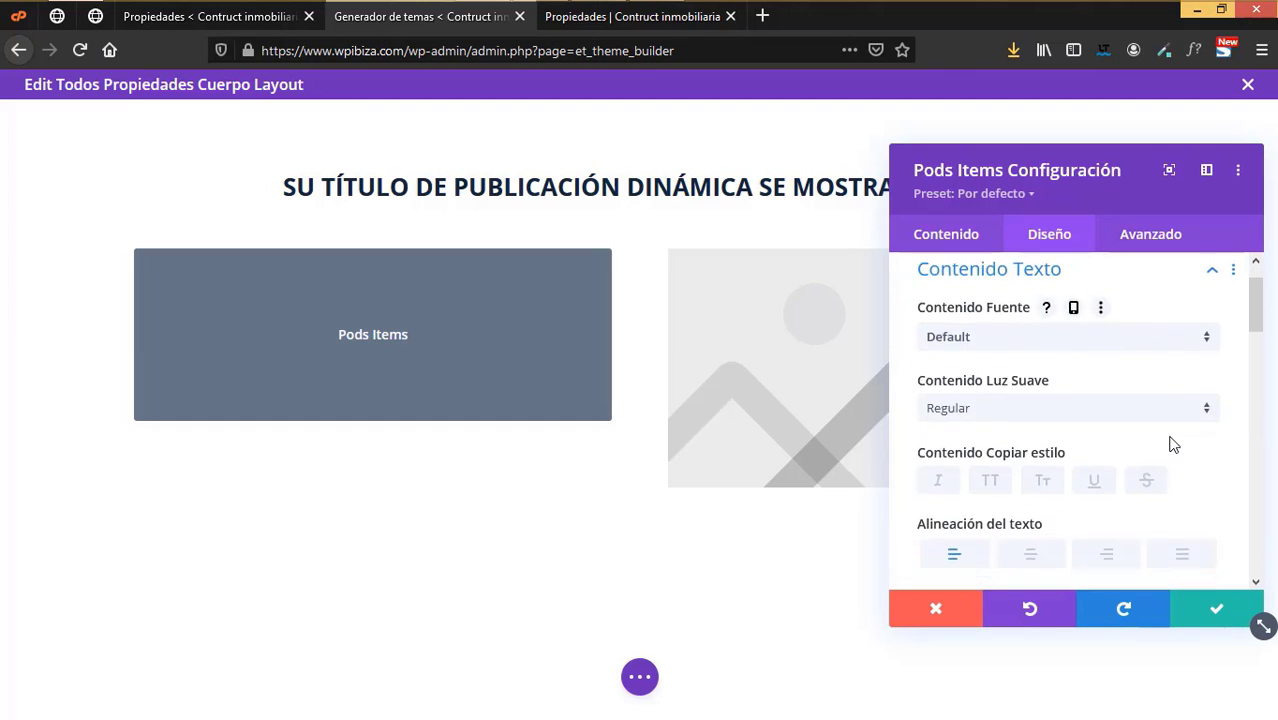
pyautogui.scroll(-1, 1173, 445)
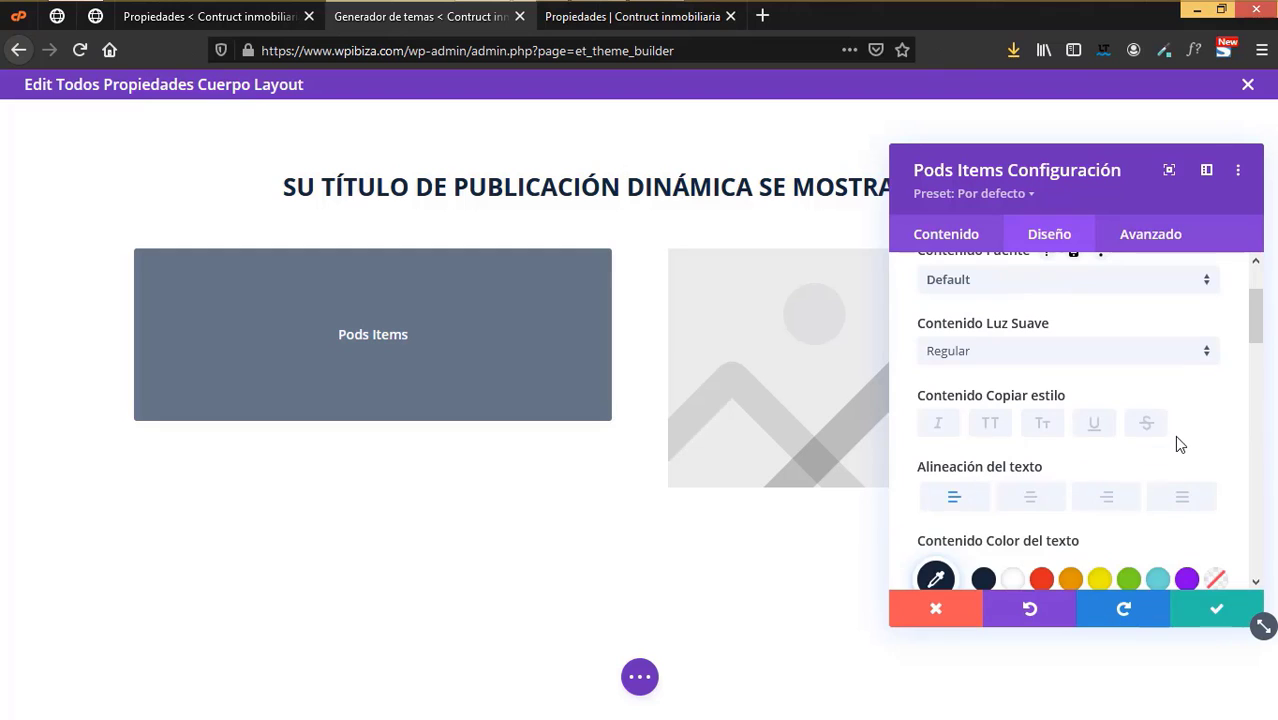
pyautogui.scroll(-4, 1174, 435)
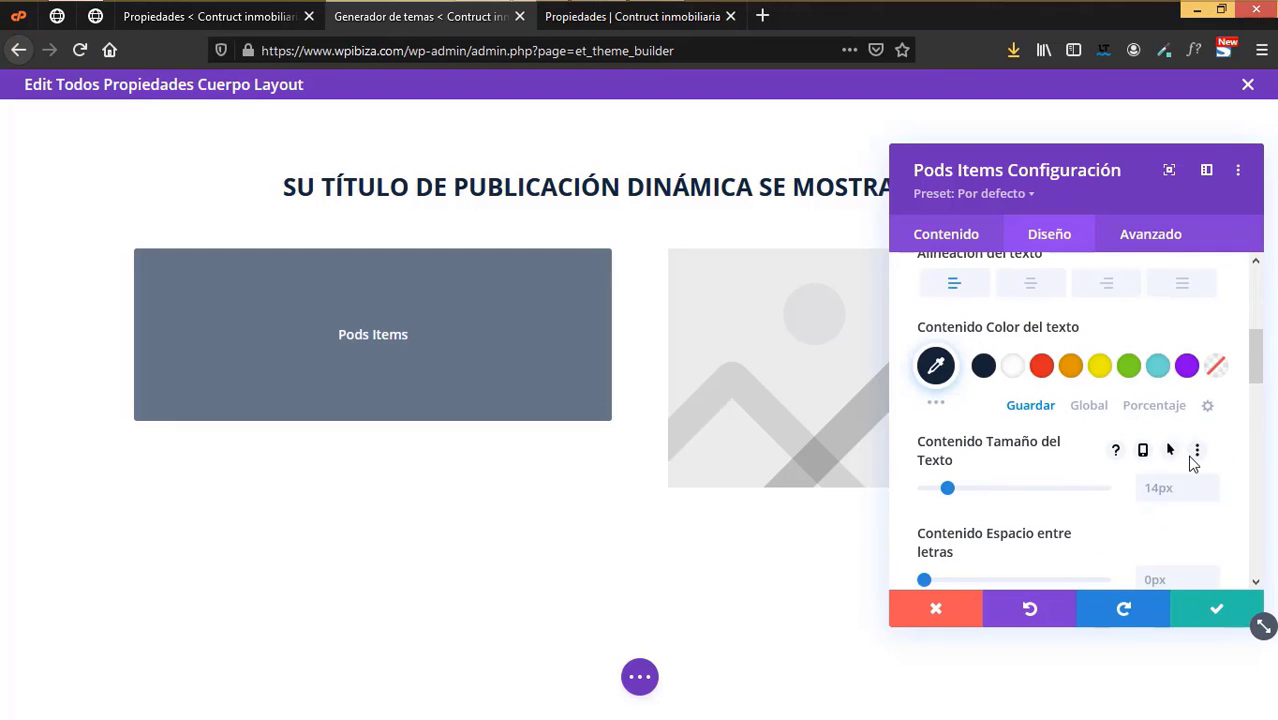
pyautogui.scroll(-2, 1191, 462)
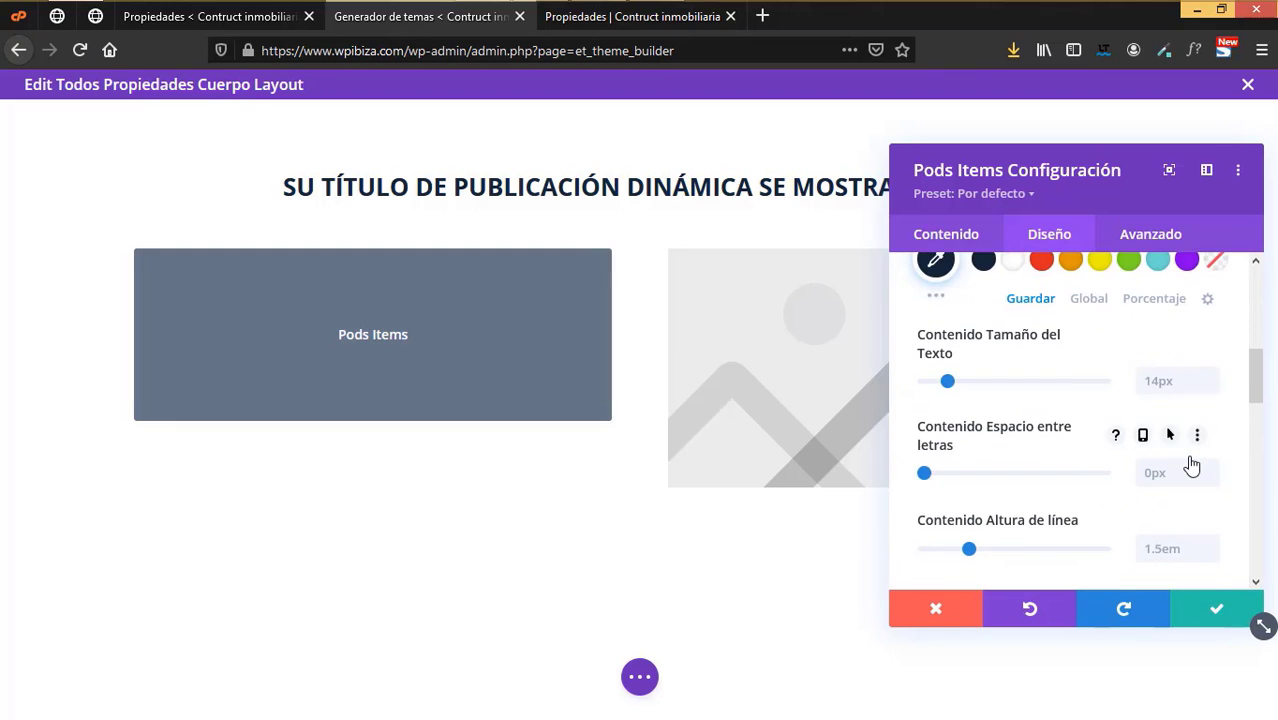
pyautogui.scroll(-2, 1191, 460)
pyautogui.scroll(-5, 1191, 457)
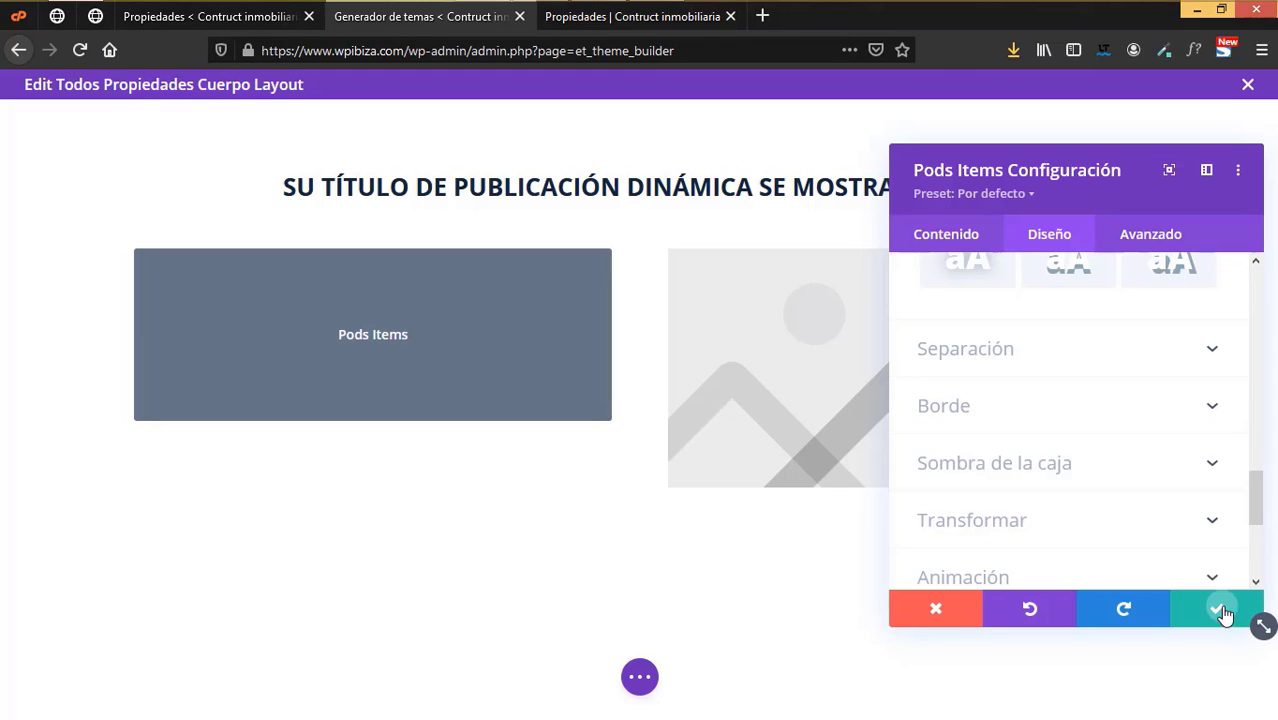
pyautogui.click(1218, 608)
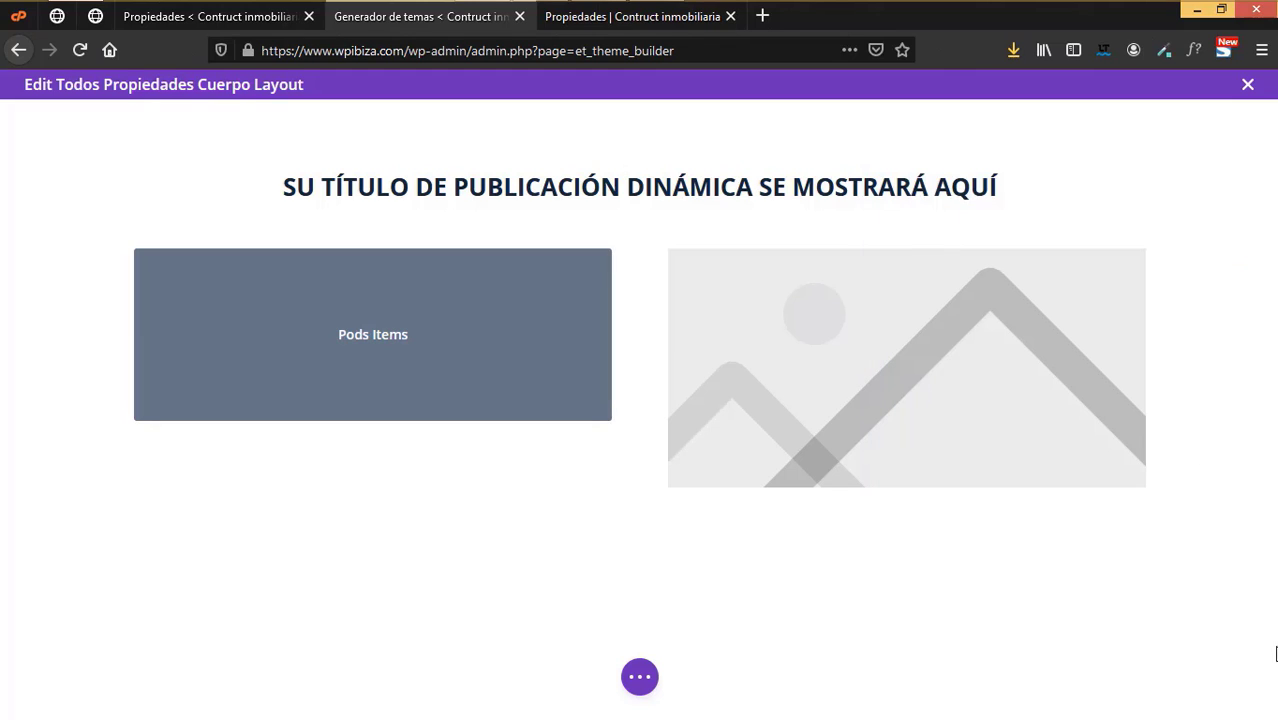
# - Save the Todos Propiedades body layout, close the editor and save the Theme Builder changes
pyautogui.click(642, 680)
pyautogui.click(1230, 684)
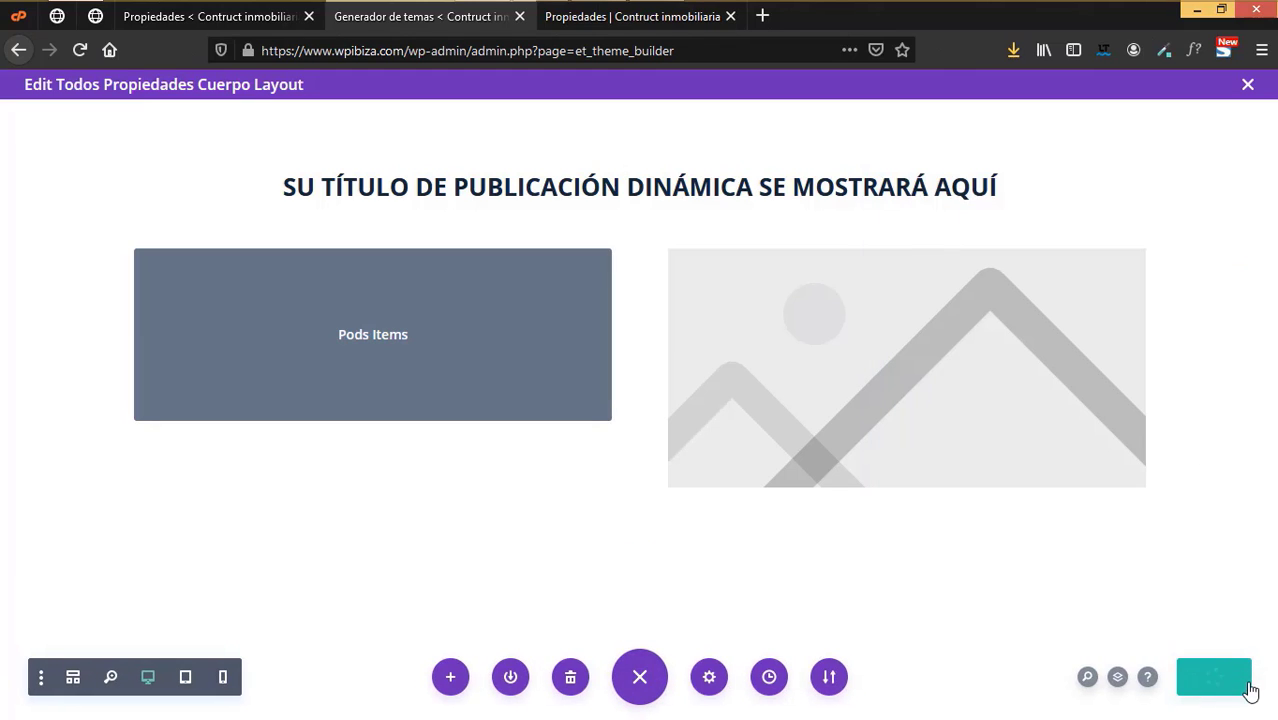
pyautogui.click(1248, 86)
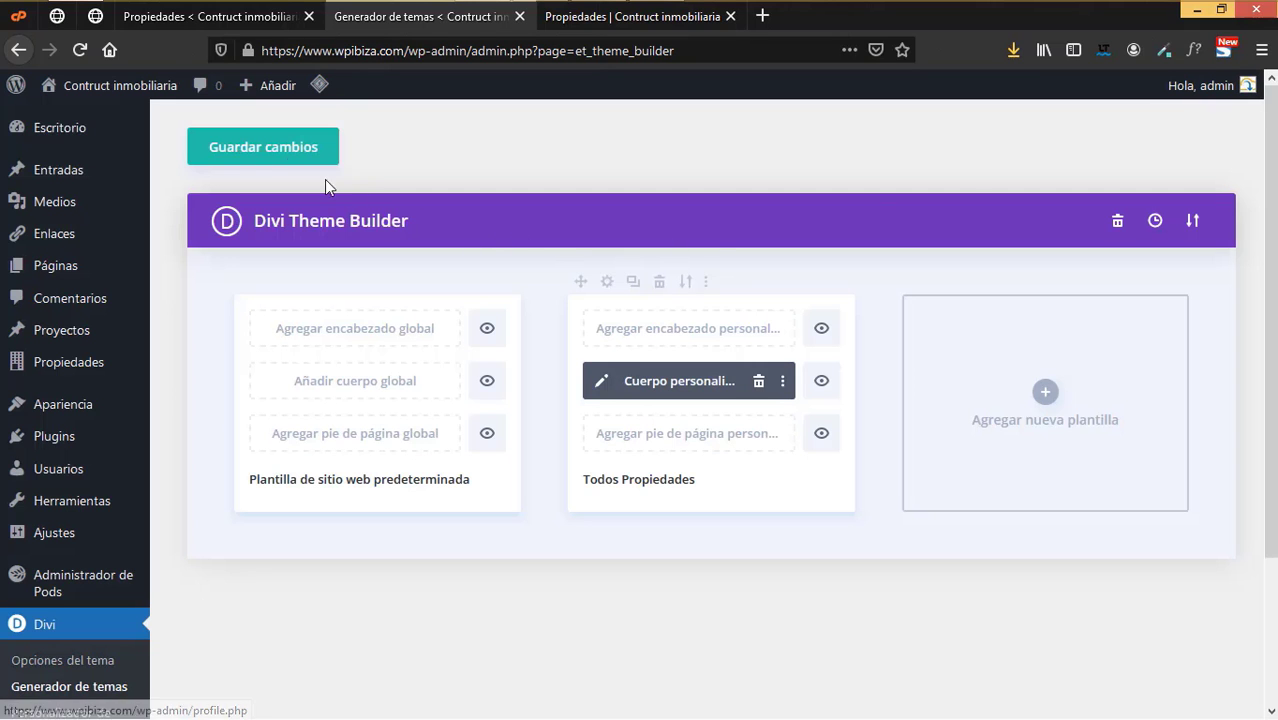
pyautogui.click(287, 150)
# - Open the Oficinas corporativas property page in a new tab from the properties list
pyautogui.click(210, 16)
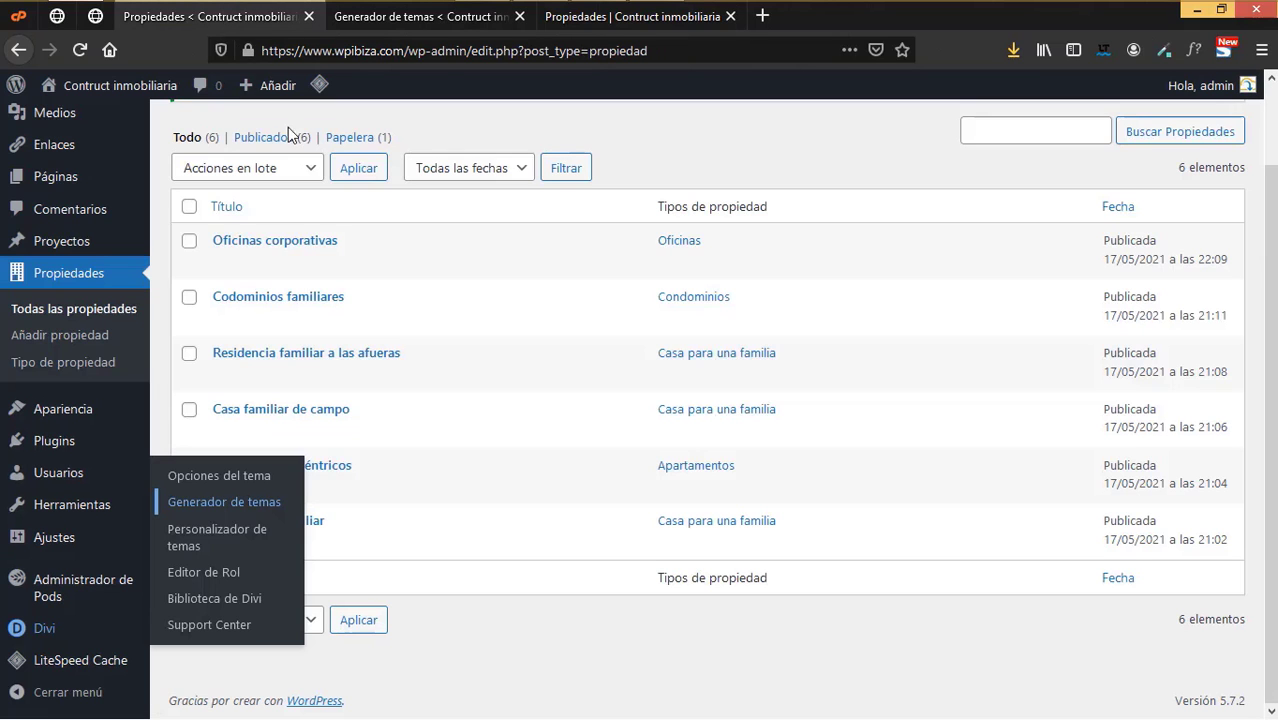
pyautogui.rightClick(474, 266)
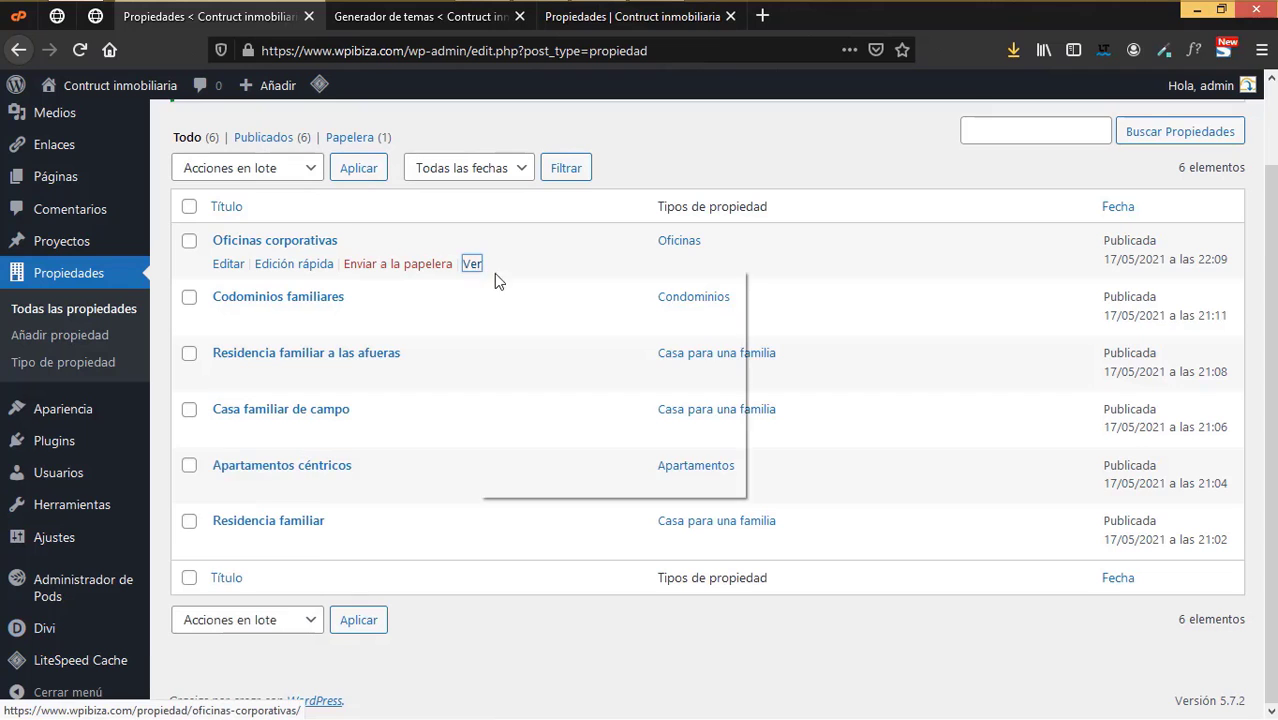
pyautogui.click(525, 283)
# - Scroll through the live Oficinas corporativas property page
pyautogui.click(420, 16)
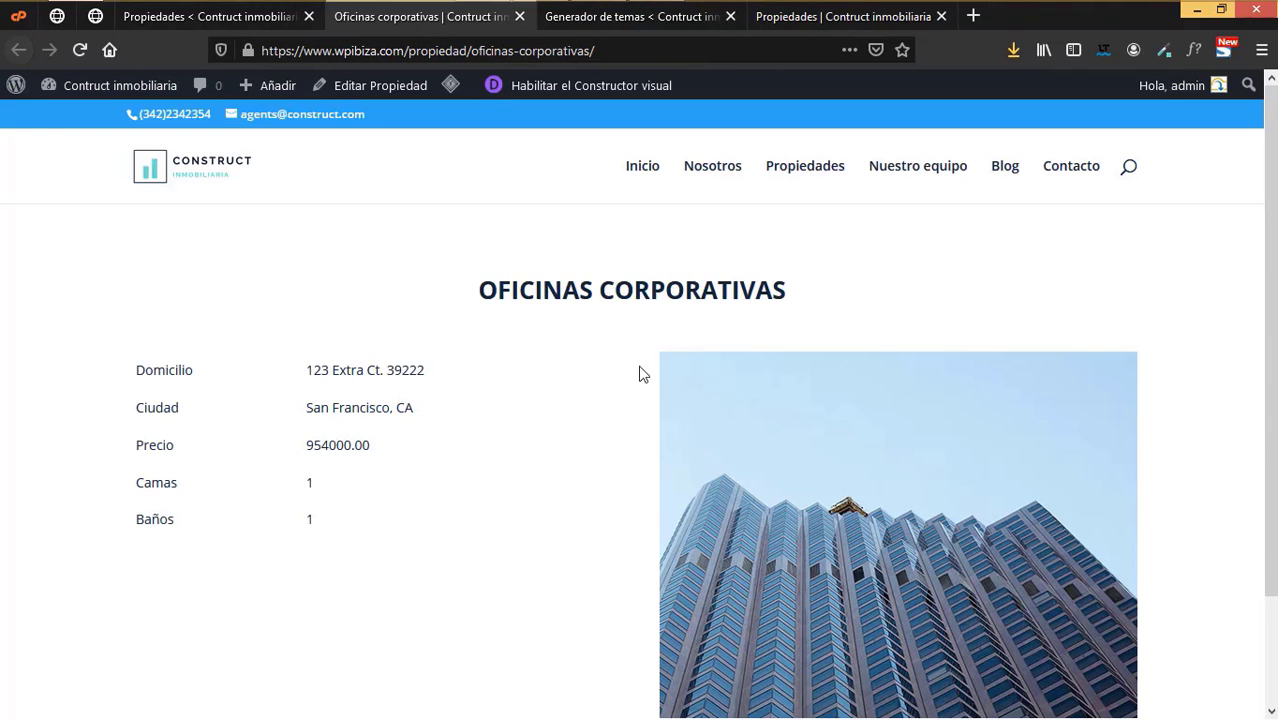
pyautogui.scroll(-3, 645, 380)
pyautogui.scroll(3, 551, 308)
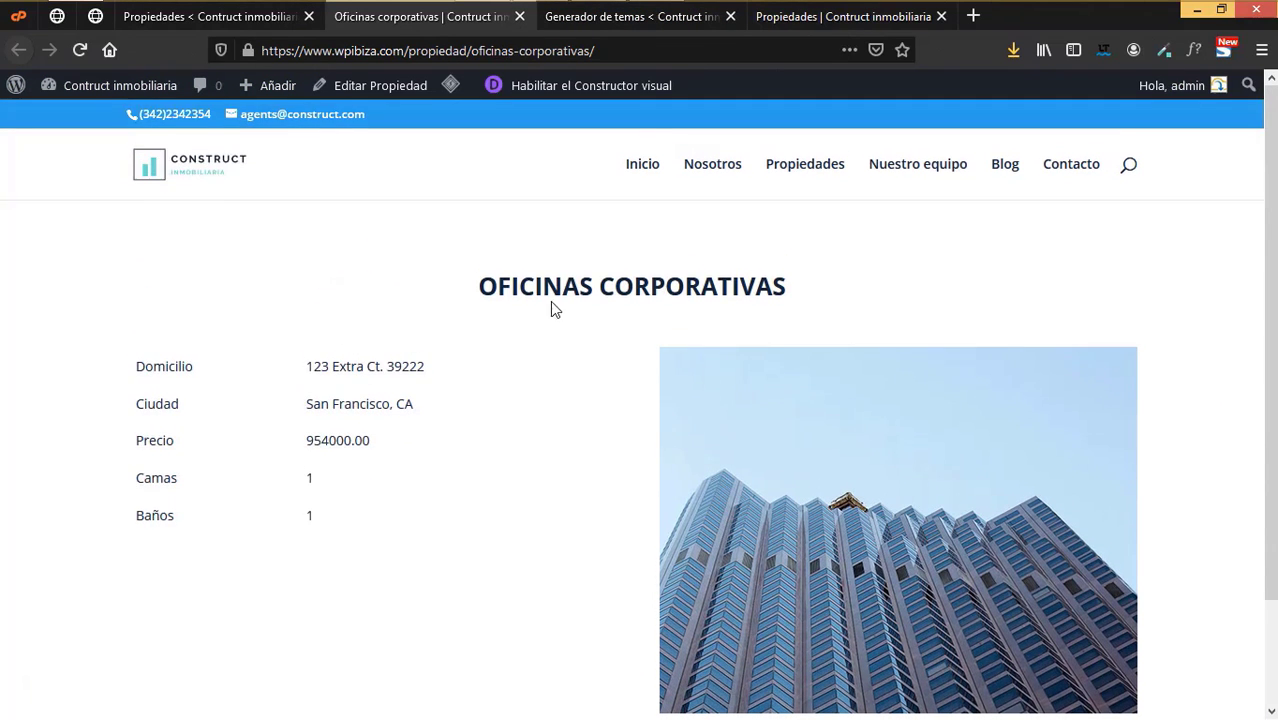
pyautogui.scroll(-3, 756, 322)
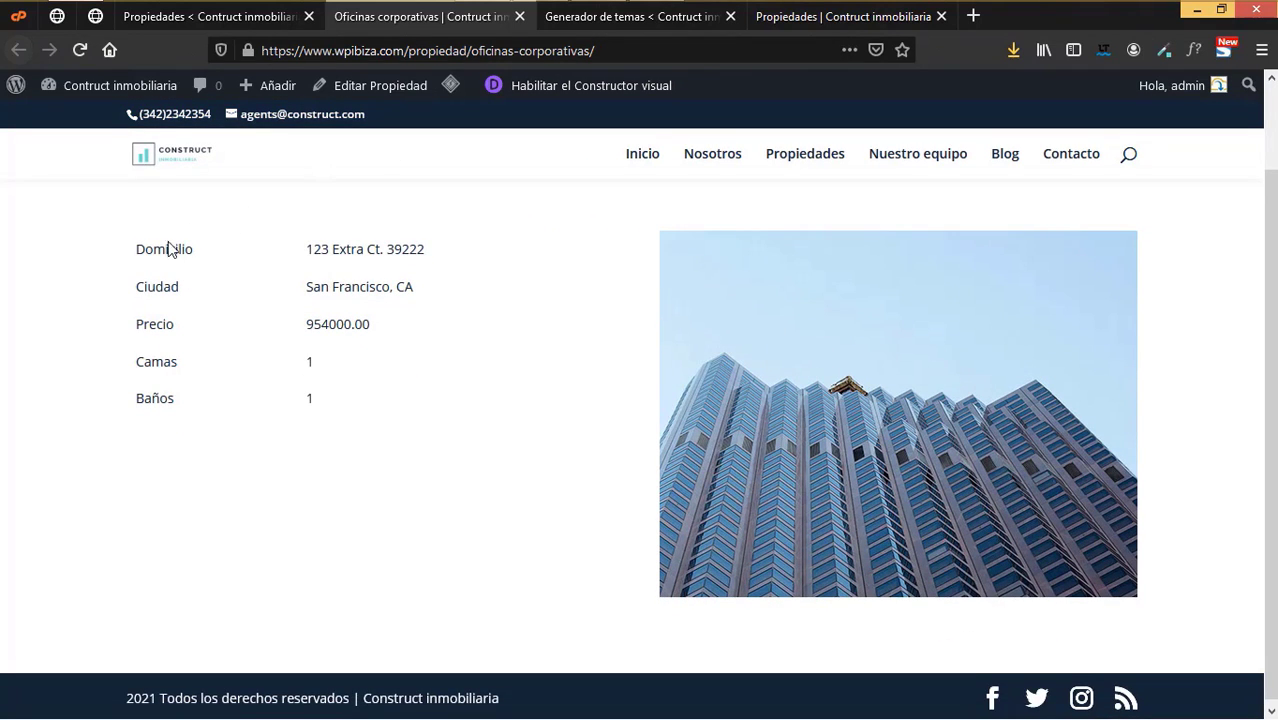
# - Reopen the Todos Propiedades body layout in the Divi editor from Theme Builder
pyautogui.click(578, 22)
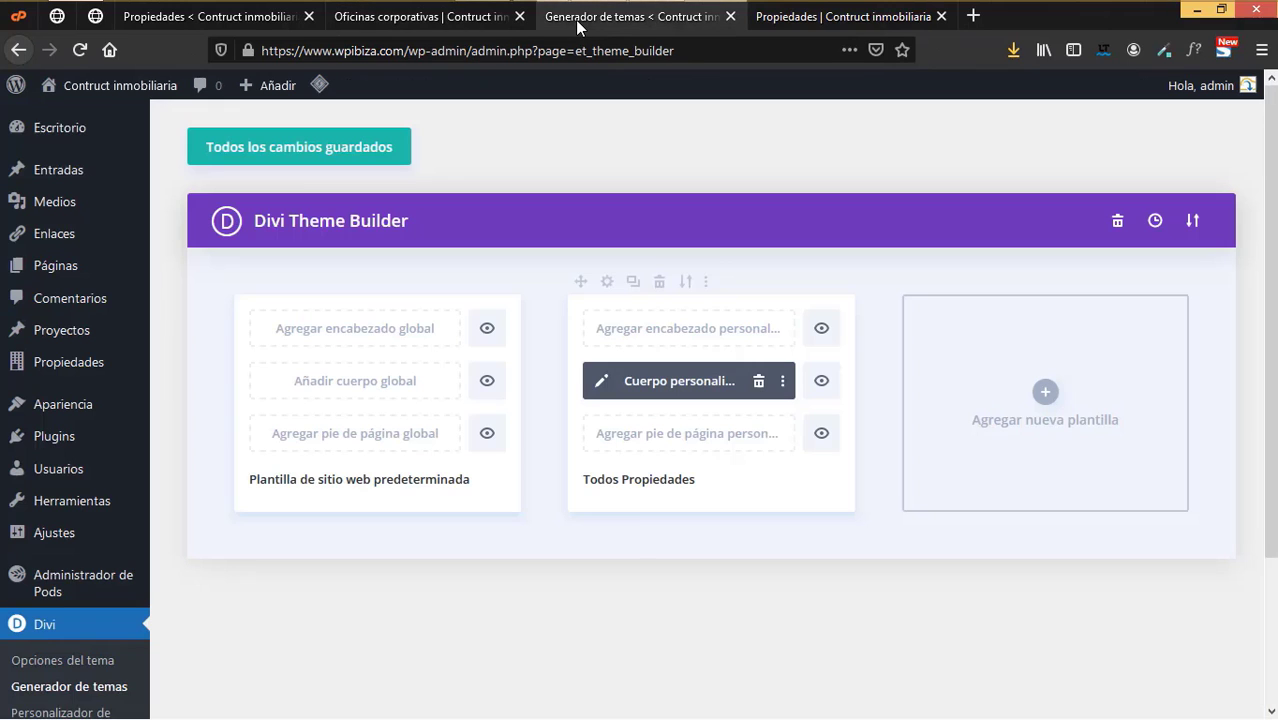
pyautogui.click(599, 382)
pyautogui.click(416, 17)
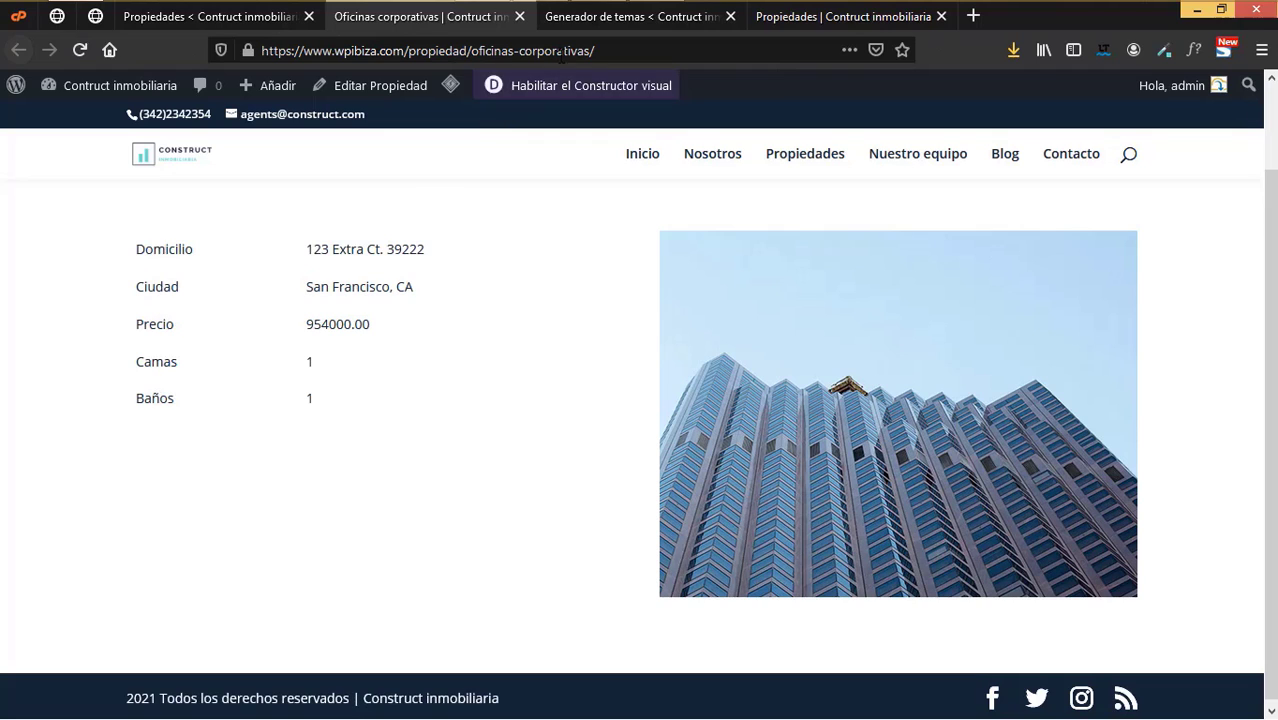
pyautogui.click(601, 26)
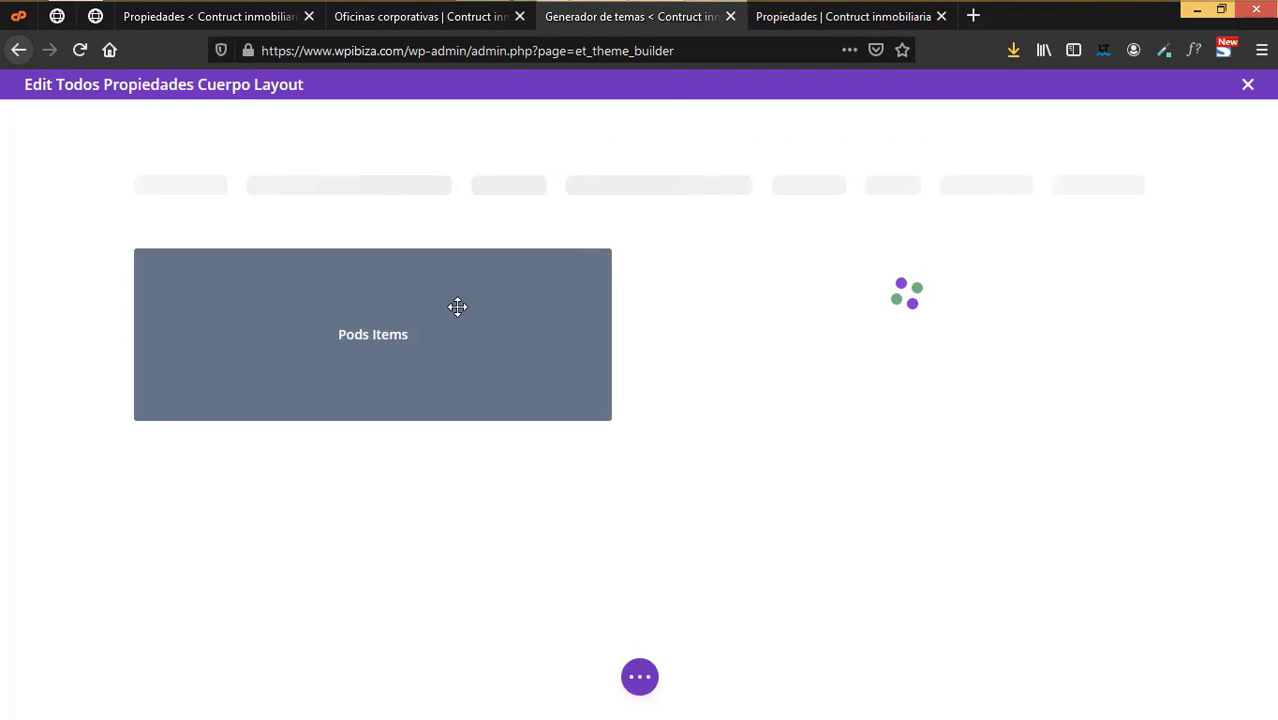
# - Open the Domicilio field's design settings in the Pods Items module
pyautogui.moveTo(428, 310)
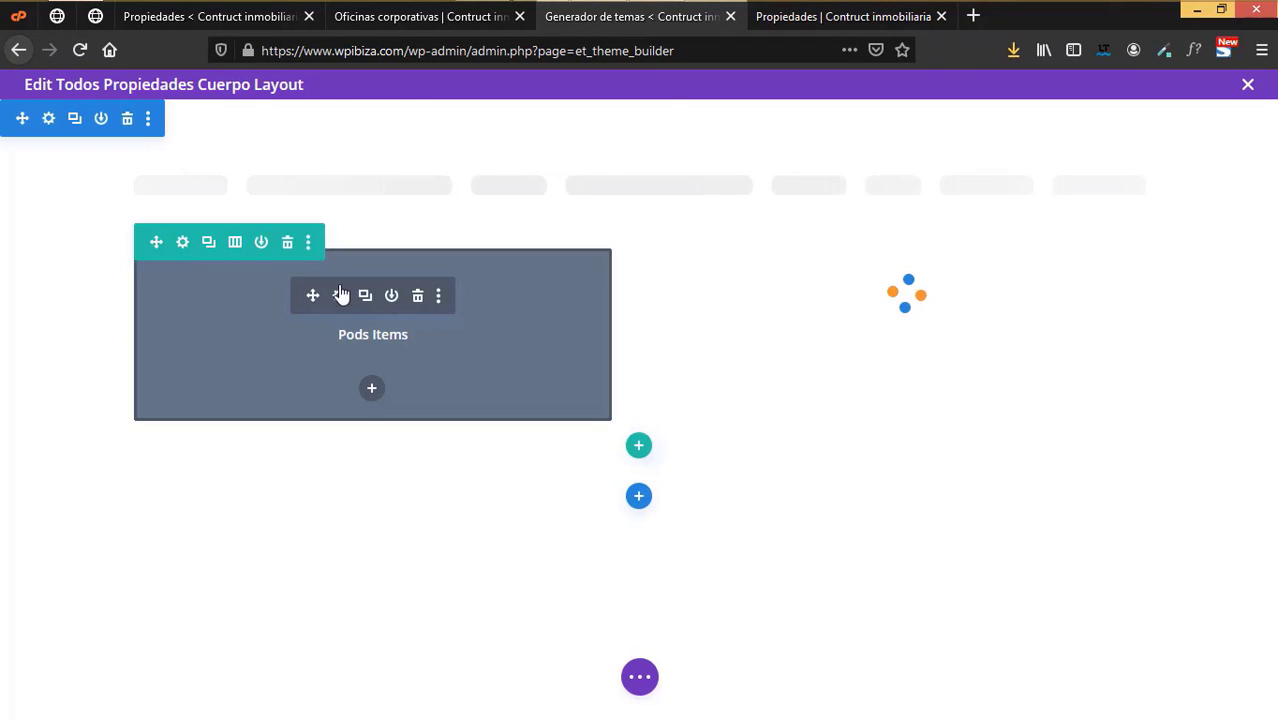
pyautogui.click(339, 294)
pyautogui.click(958, 244)
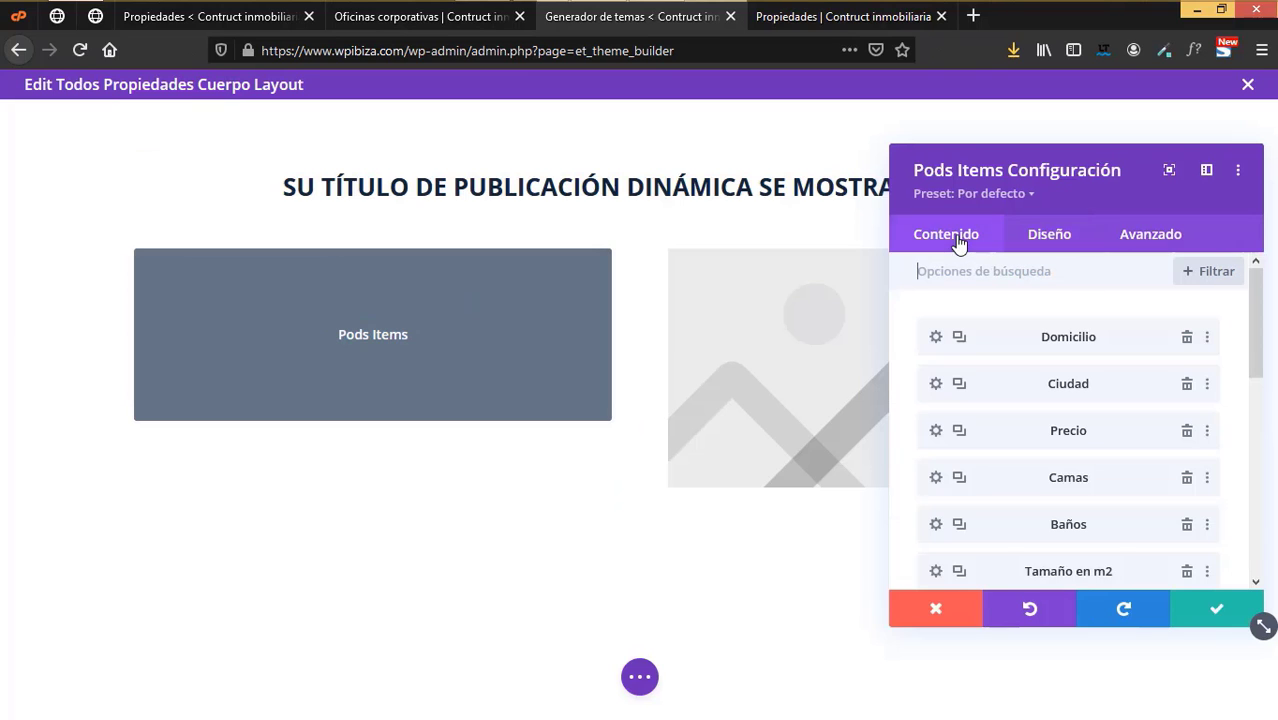
pyautogui.click(936, 338)
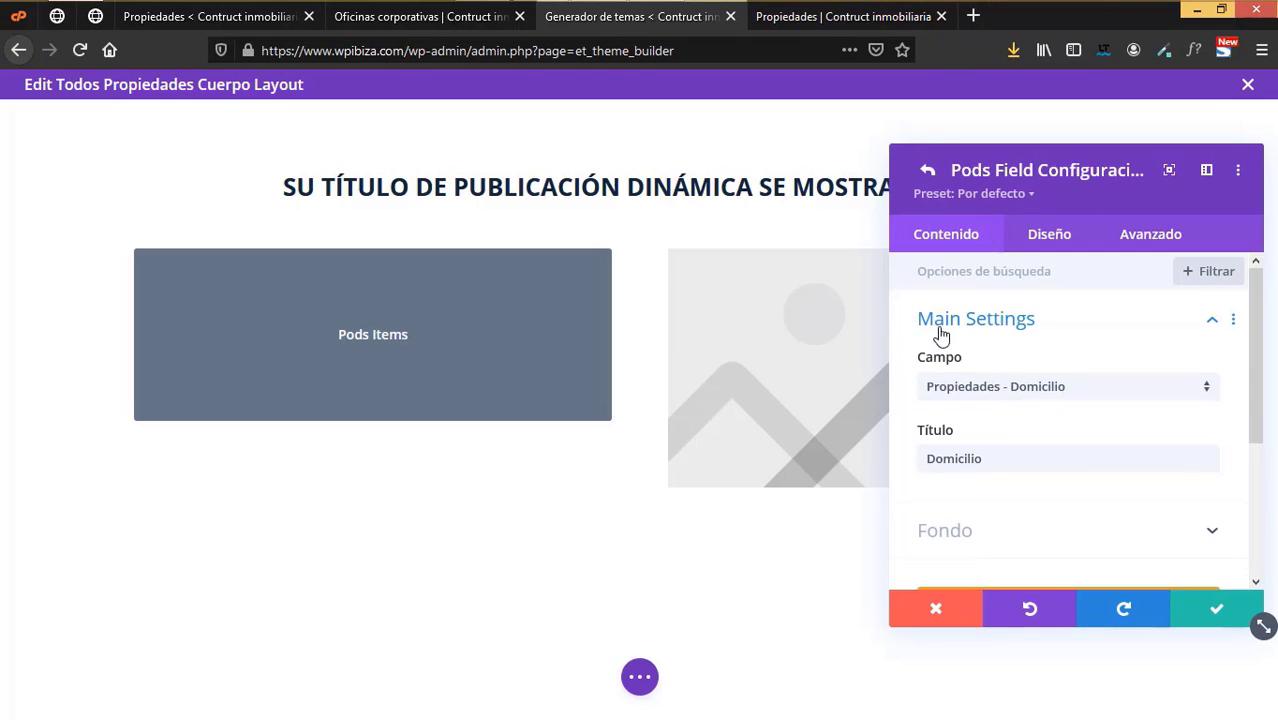
pyautogui.scroll(-3, 1070, 420)
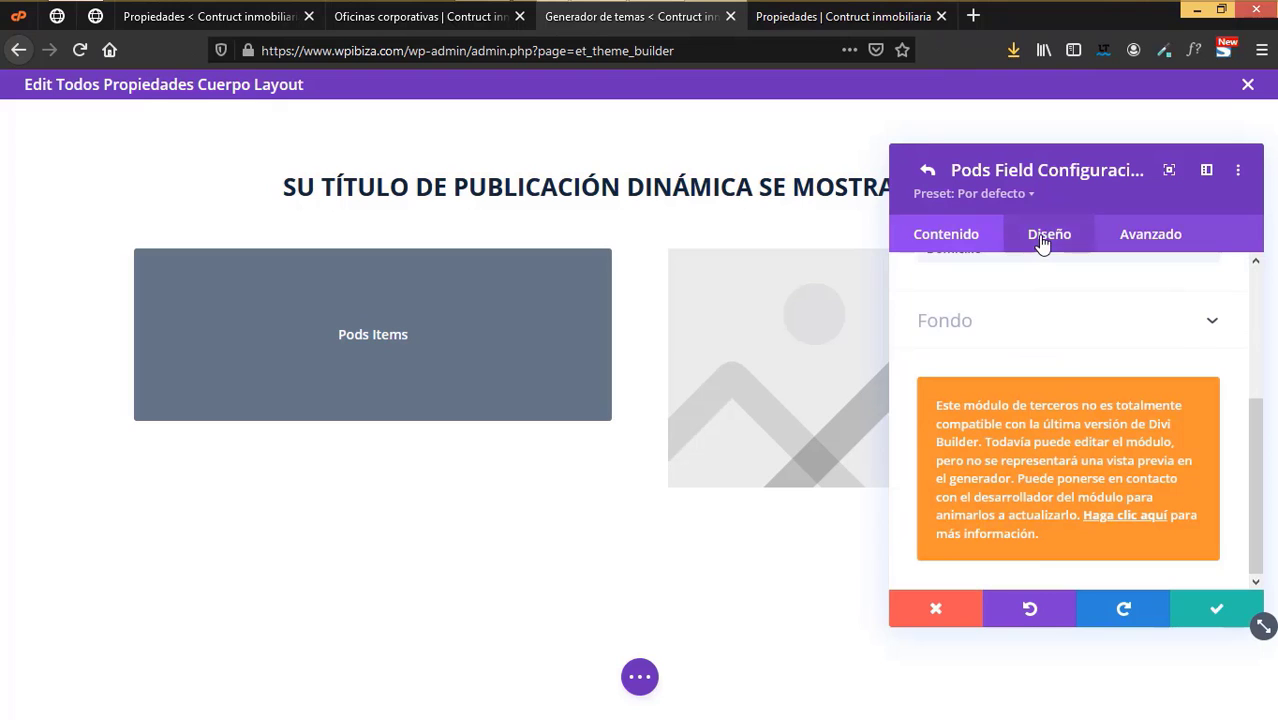
pyautogui.click(1041, 245)
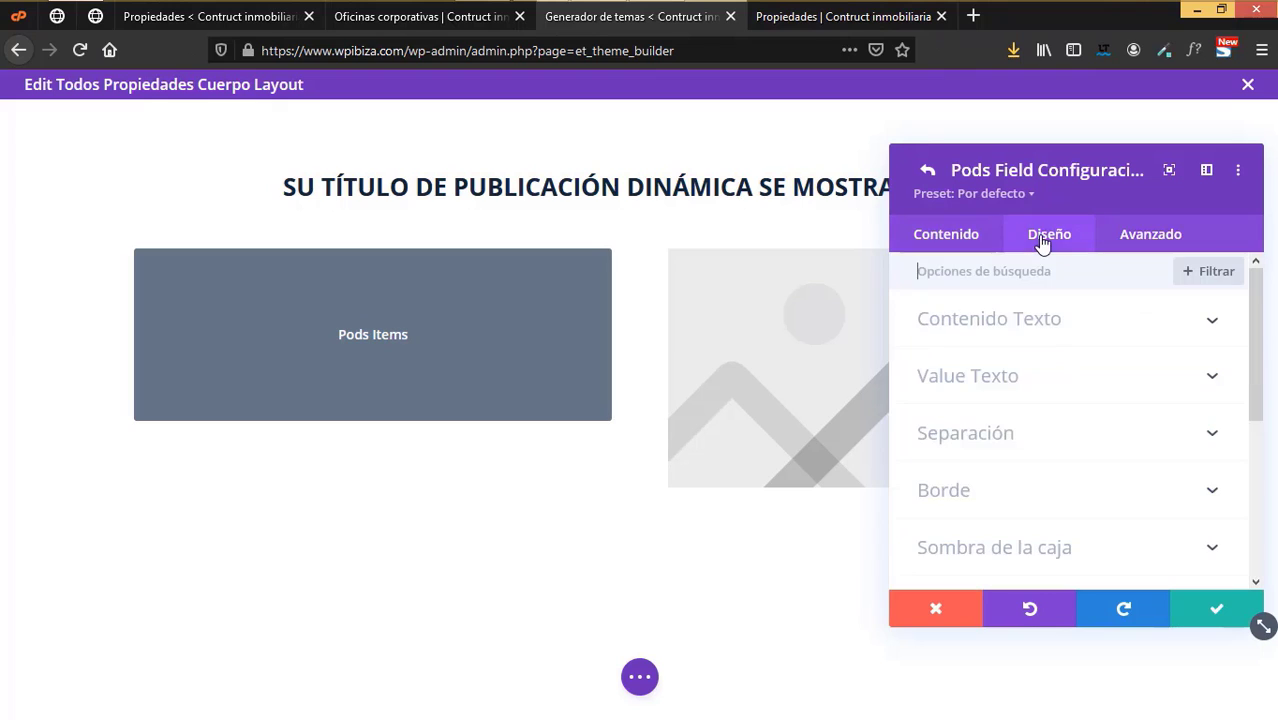
# - Make the Domicilio label Negrita with 20px text size and save the field
pyautogui.click(1094, 322)
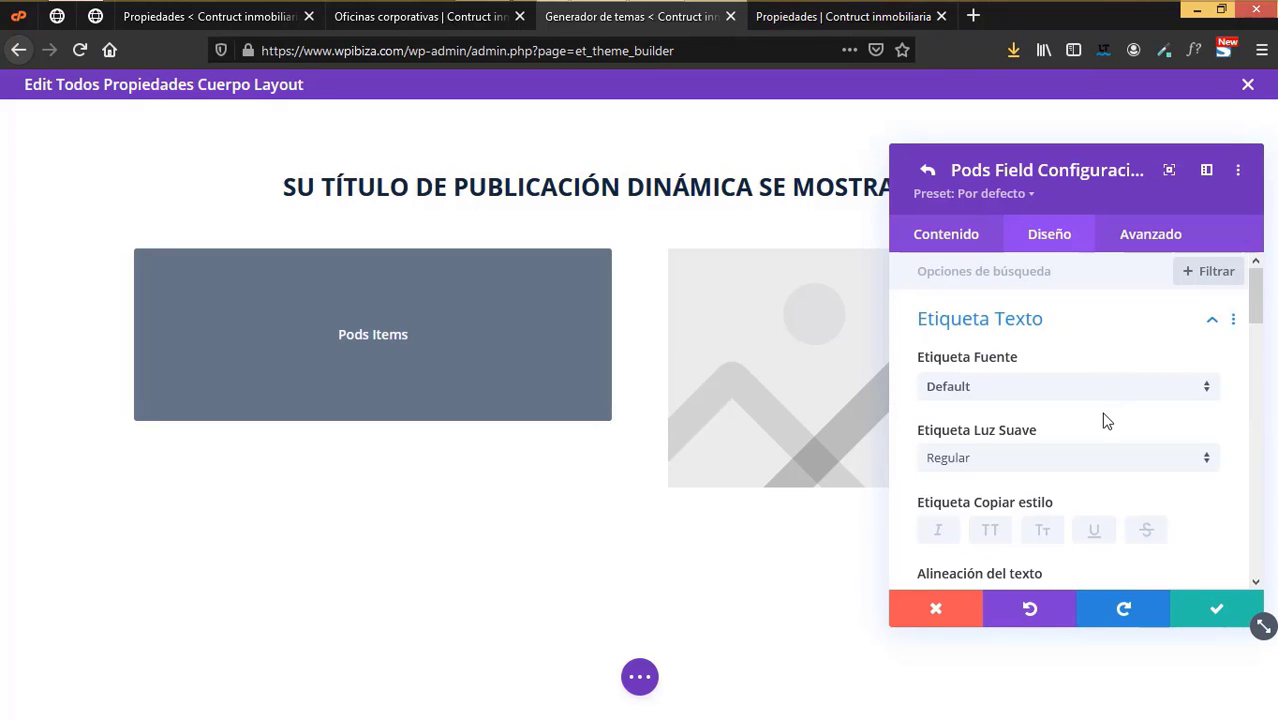
pyautogui.scroll(-2, 1104, 420)
pyautogui.click(997, 358)
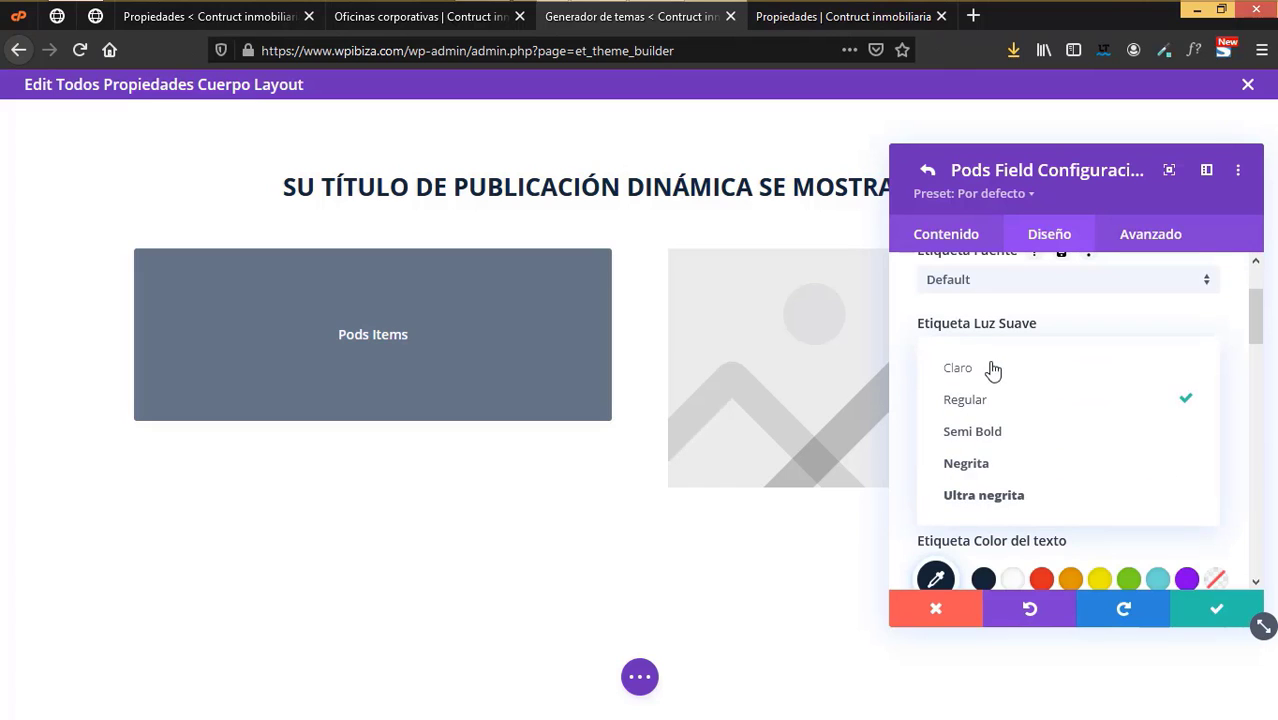
pyautogui.click(983, 466)
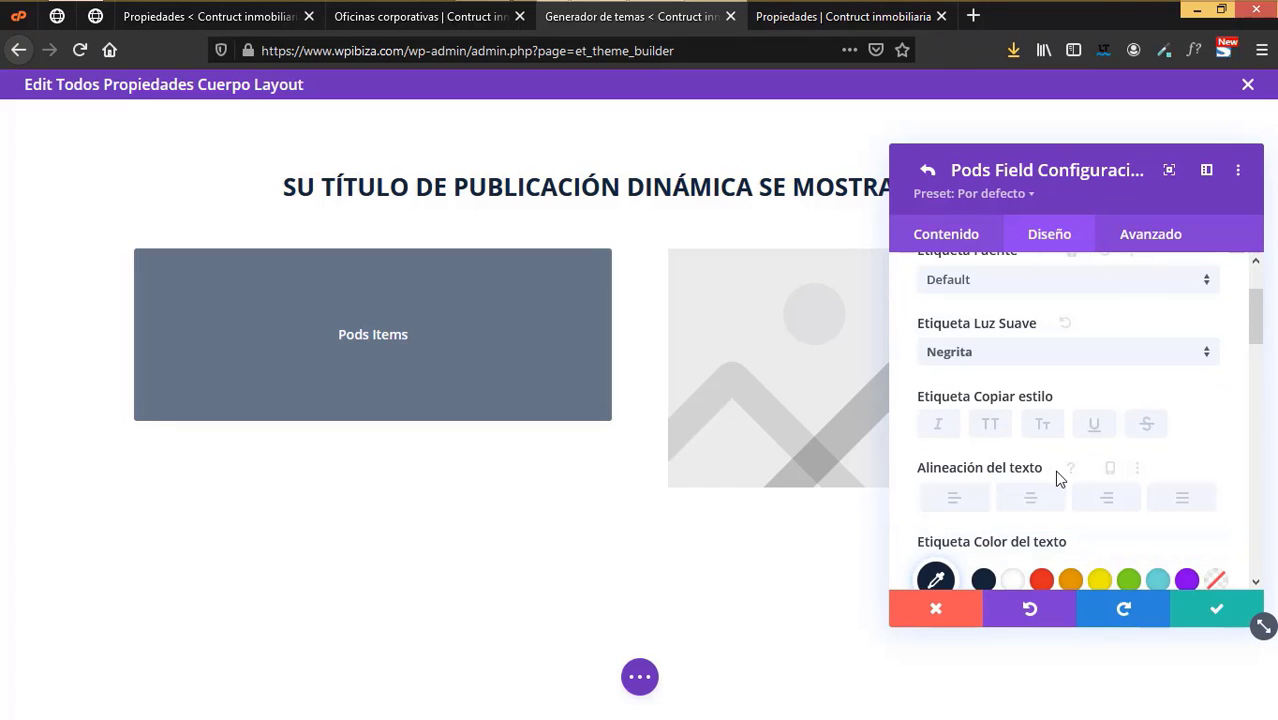
pyautogui.scroll(-4, 1060, 478)
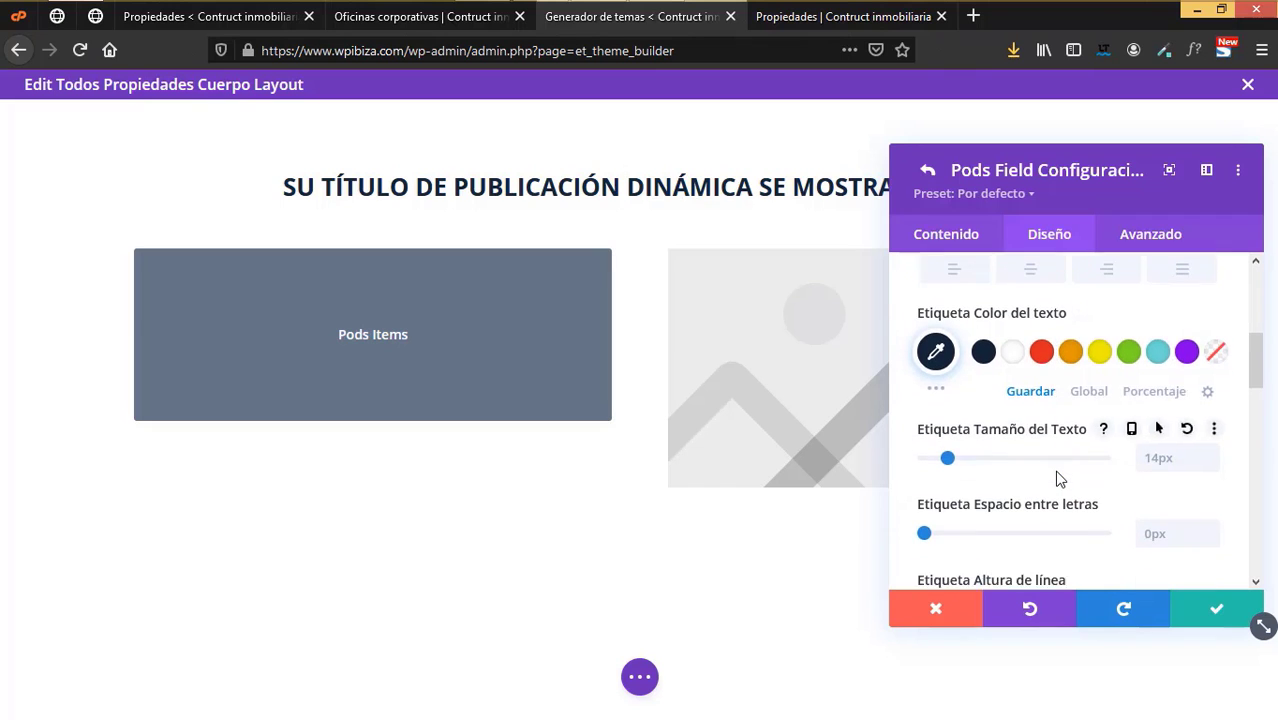
pyautogui.scroll(-4, 1060, 478)
pyautogui.scroll(2, 1060, 478)
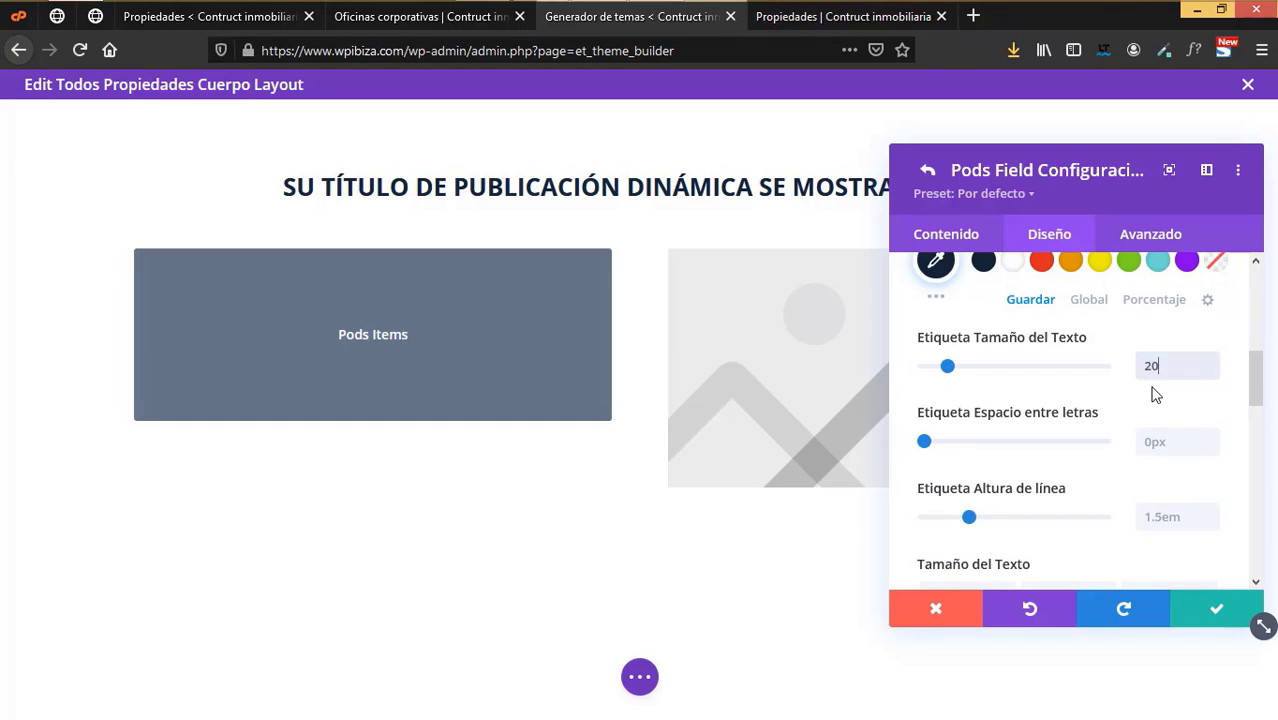
pyautogui.click(1216, 608)
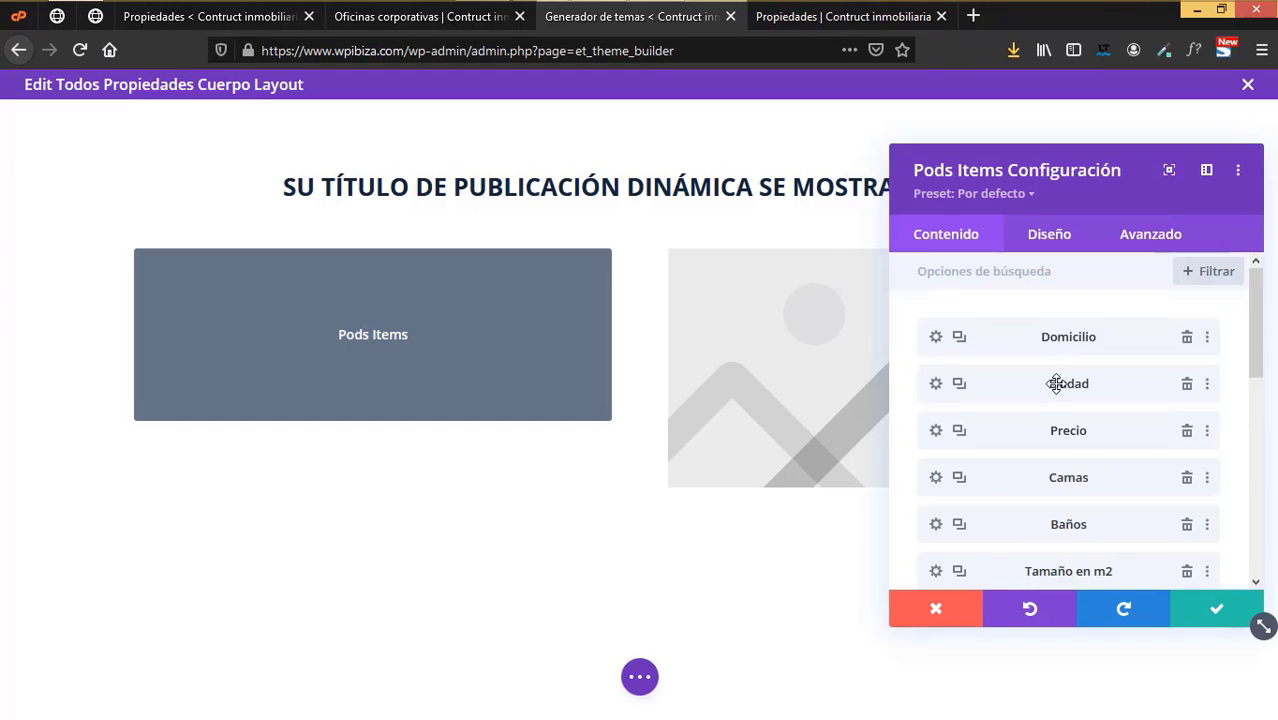
# - Set the Domicilio field's label font weight from Luz Suave to Negrita
pyautogui.click(982, 340)
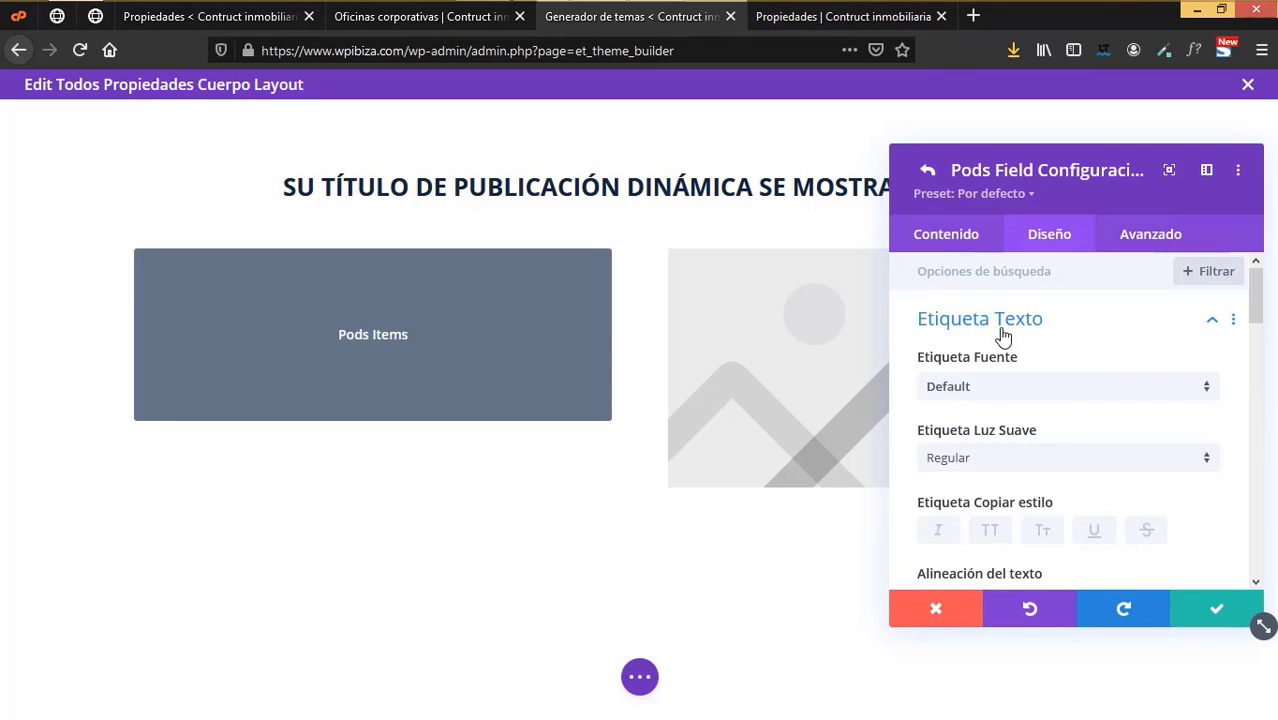
pyautogui.click(1000, 336)
pyautogui.click(1003, 338)
pyautogui.click(973, 462)
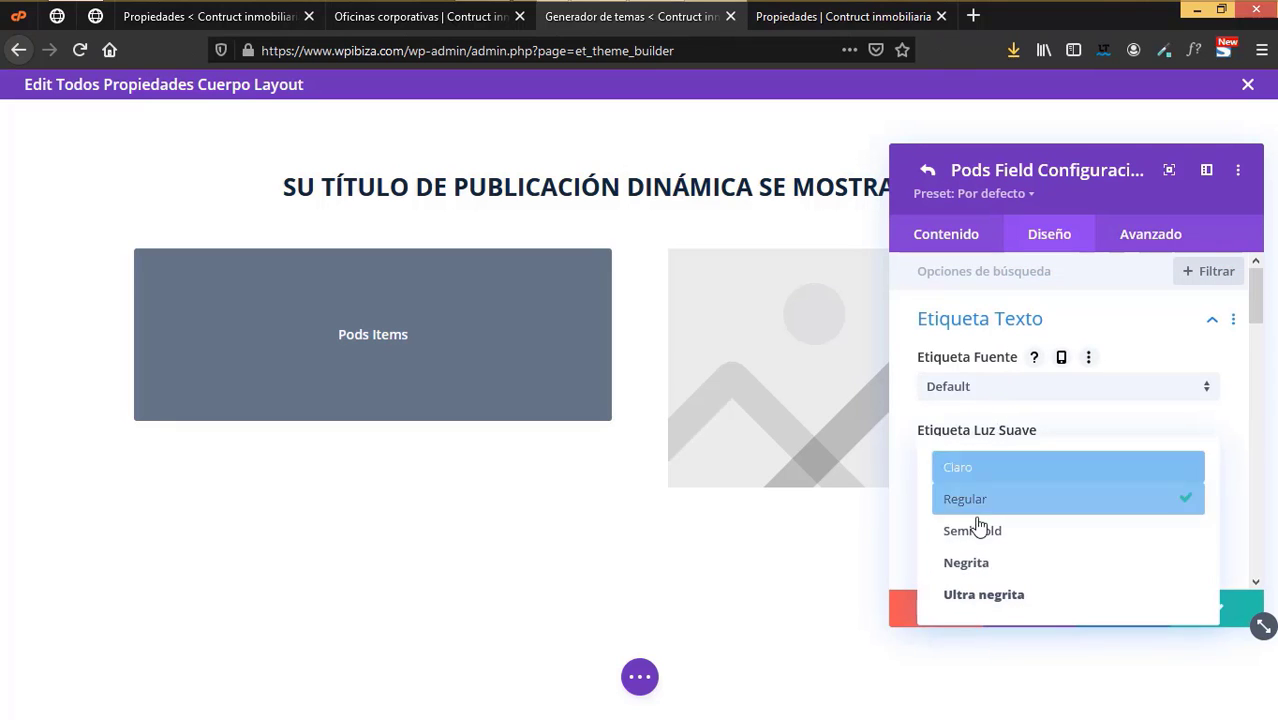
pyautogui.click(990, 562)
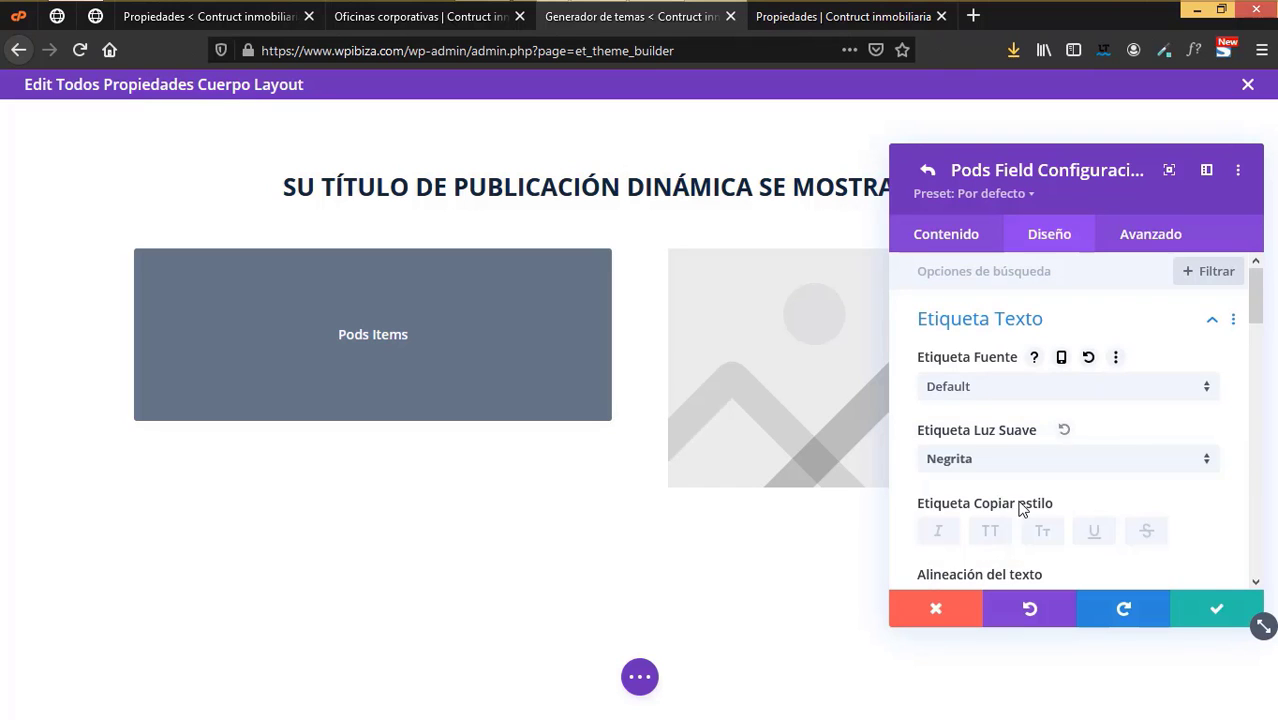
pyautogui.scroll(-5, 1022, 510)
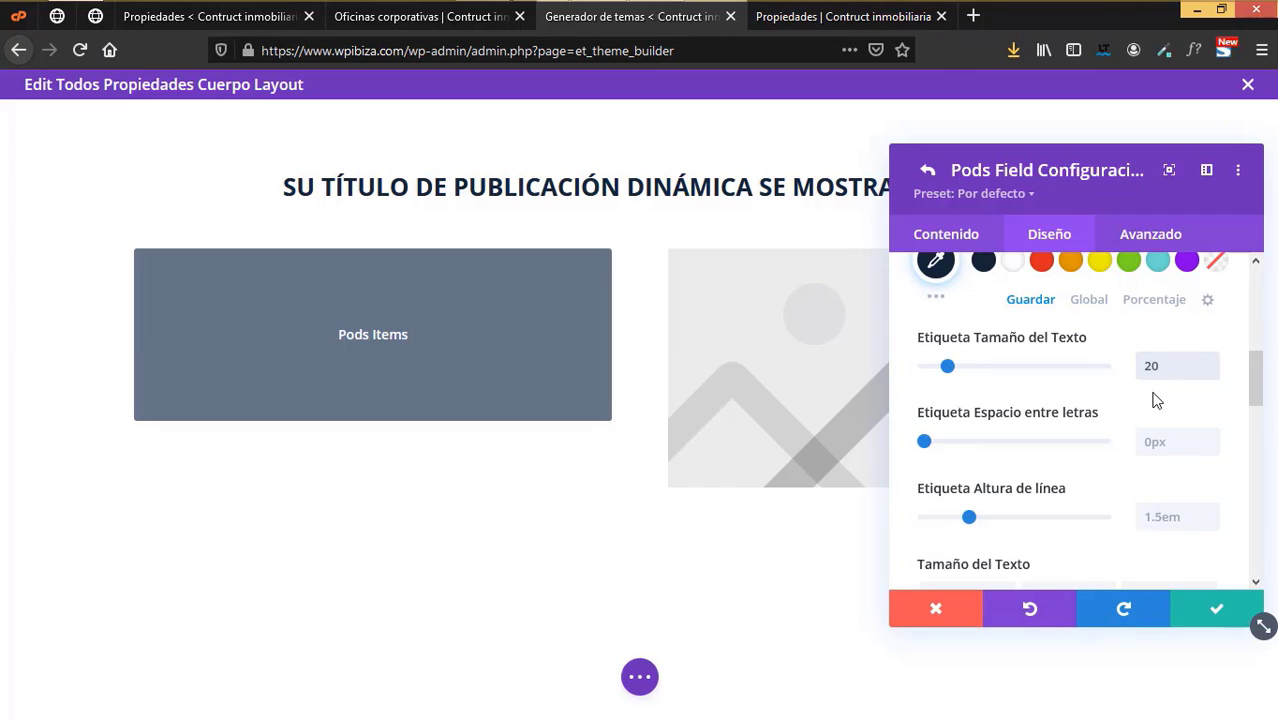
# - Recheck the Domicilio label styling and save the field with a 20px label
pyautogui.click(946, 234)
pyautogui.click(1047, 236)
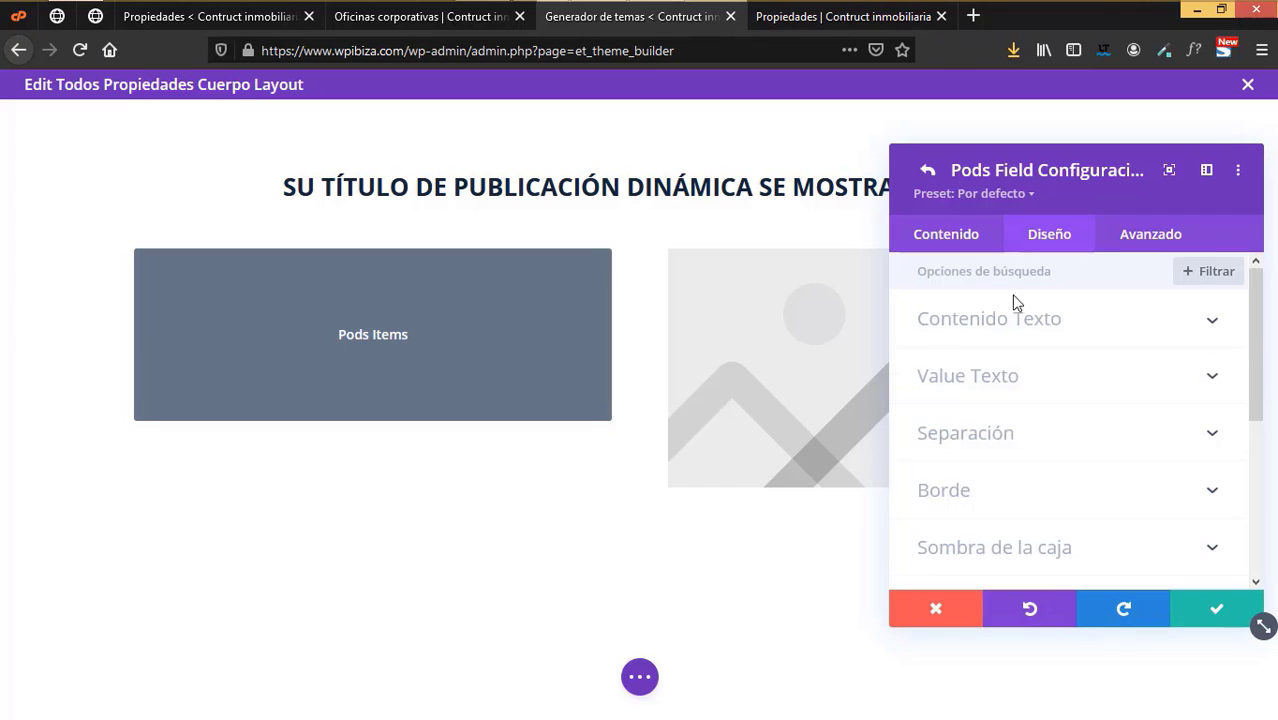
pyautogui.click(997, 319)
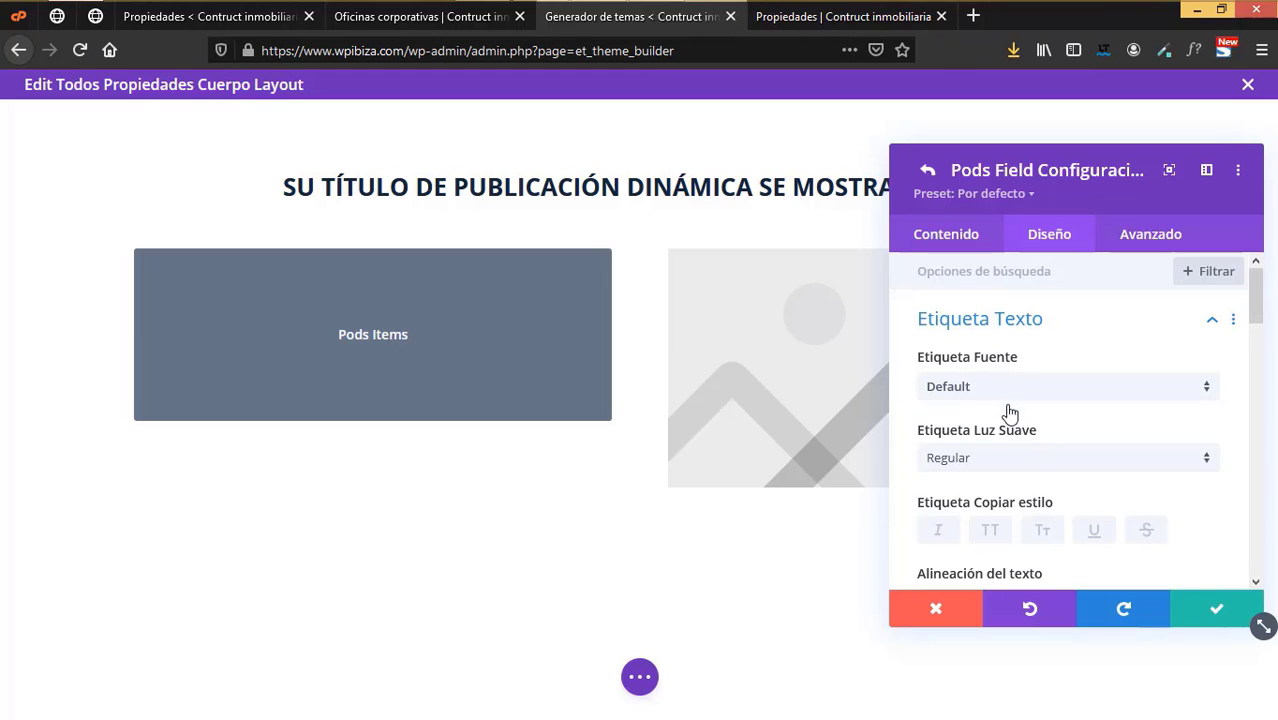
pyautogui.click(1030, 458)
pyautogui.scroll(-2, 1127, 530)
pyautogui.scroll(-1, 1141, 530)
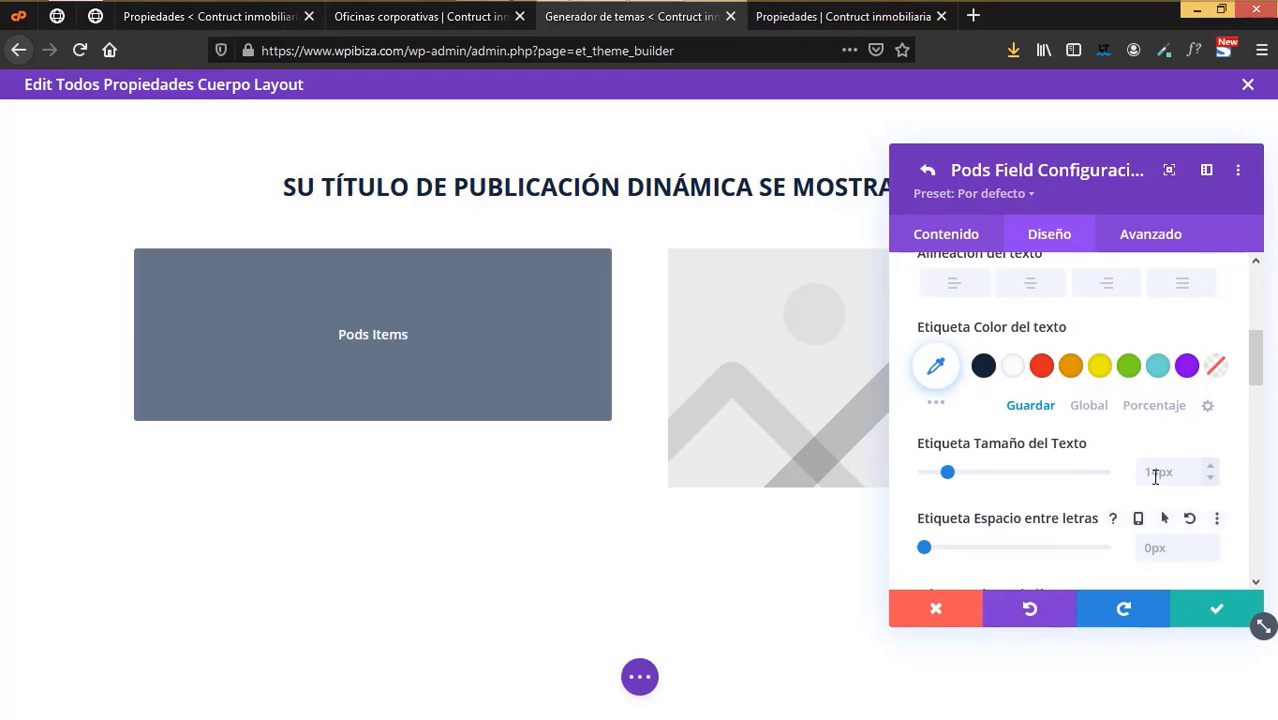
pyautogui.click(1220, 608)
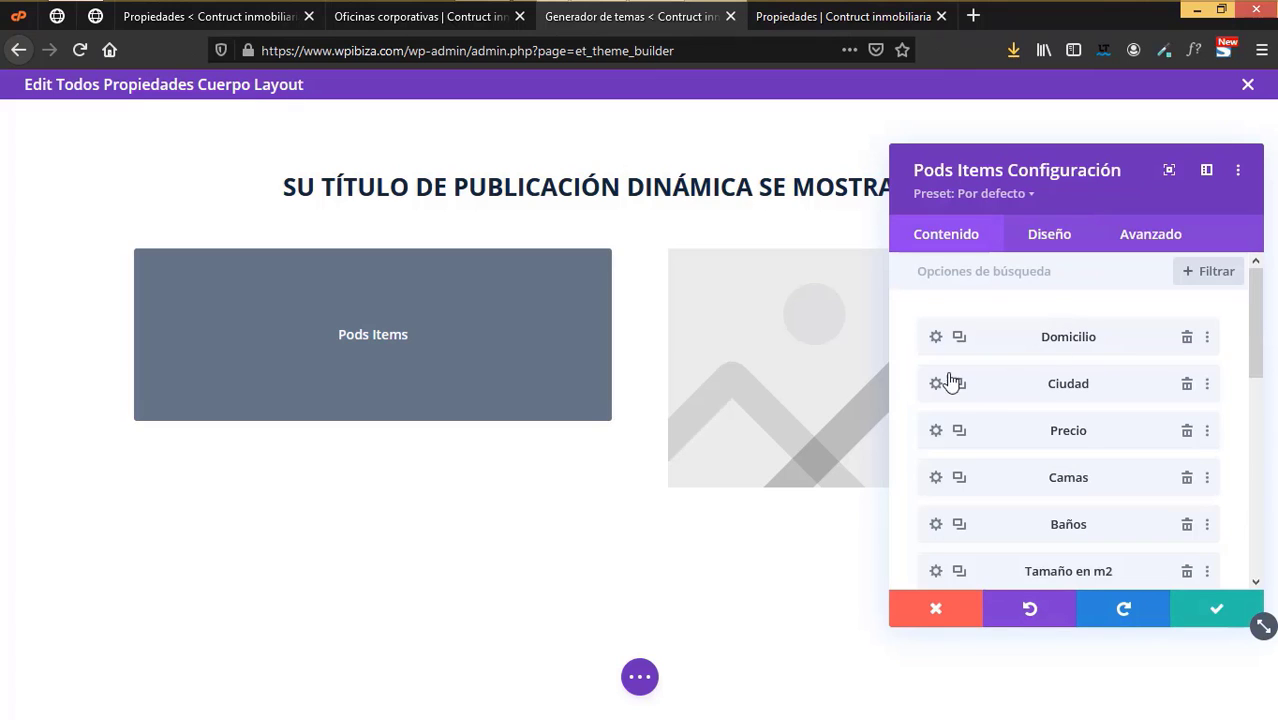
# - Make the Precio field's label Negrita and return to the field list
pyautogui.click(936, 431)
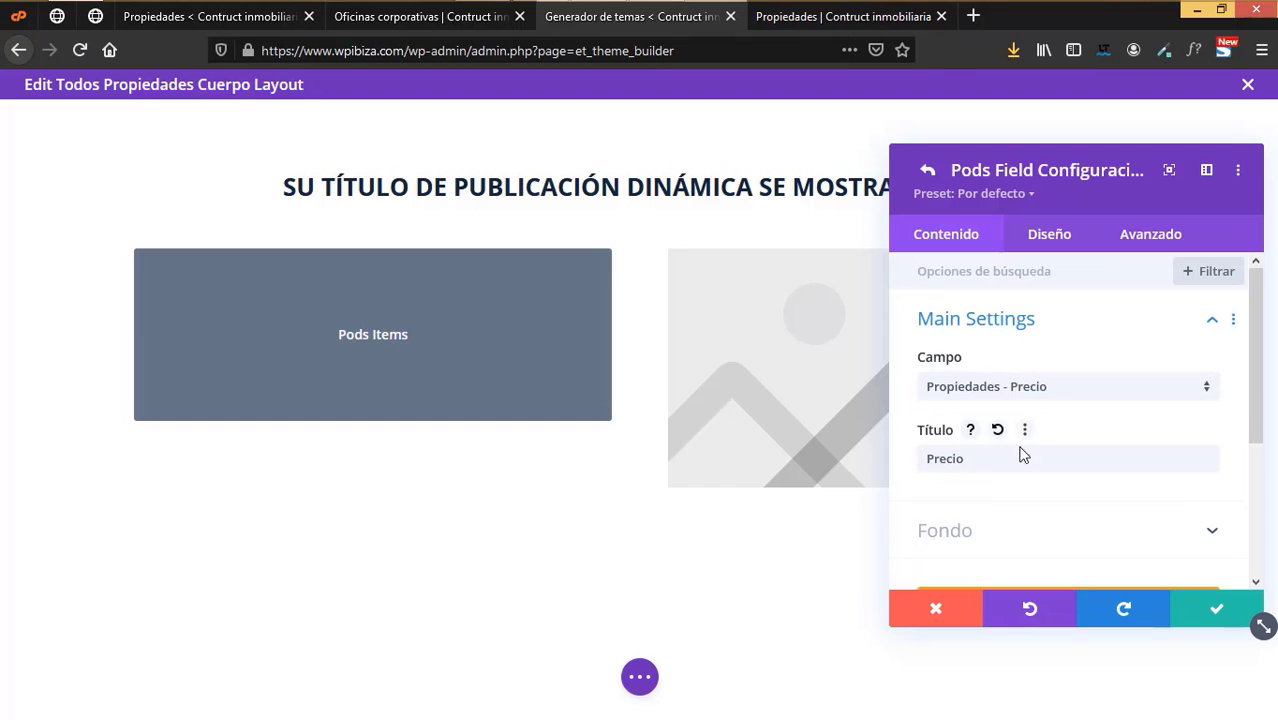
pyautogui.click(1064, 246)
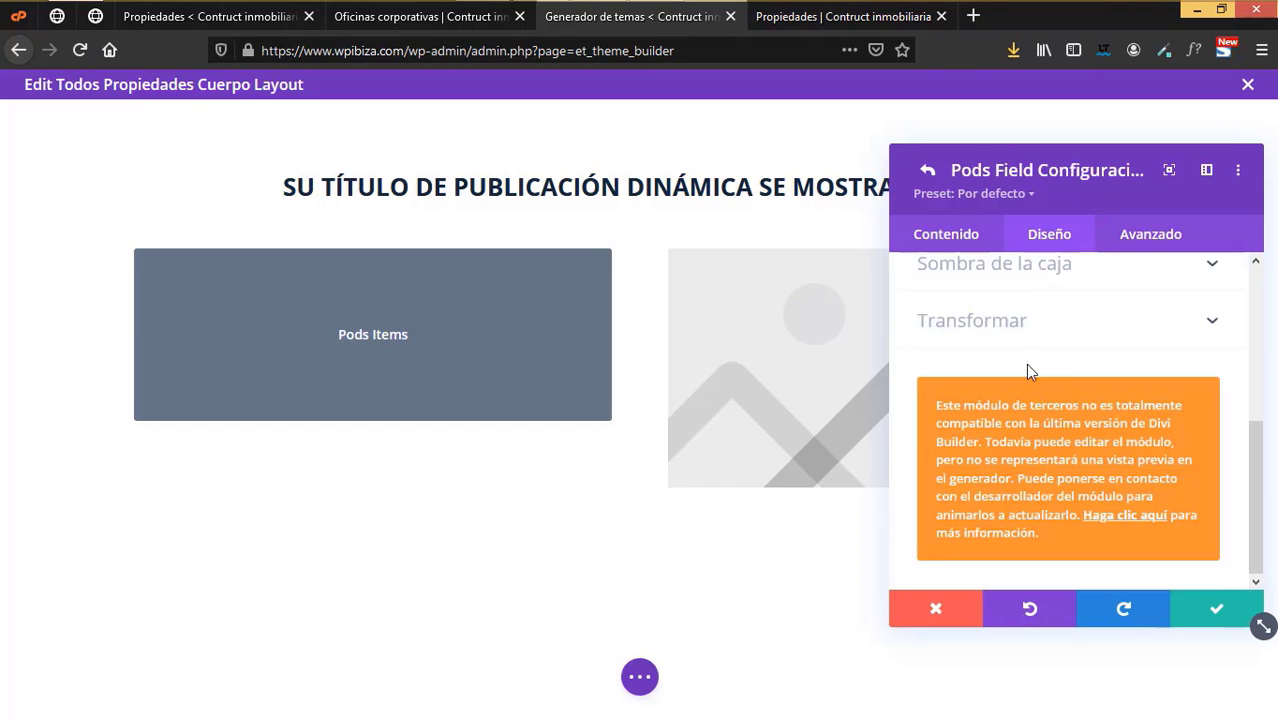
pyautogui.click(1012, 320)
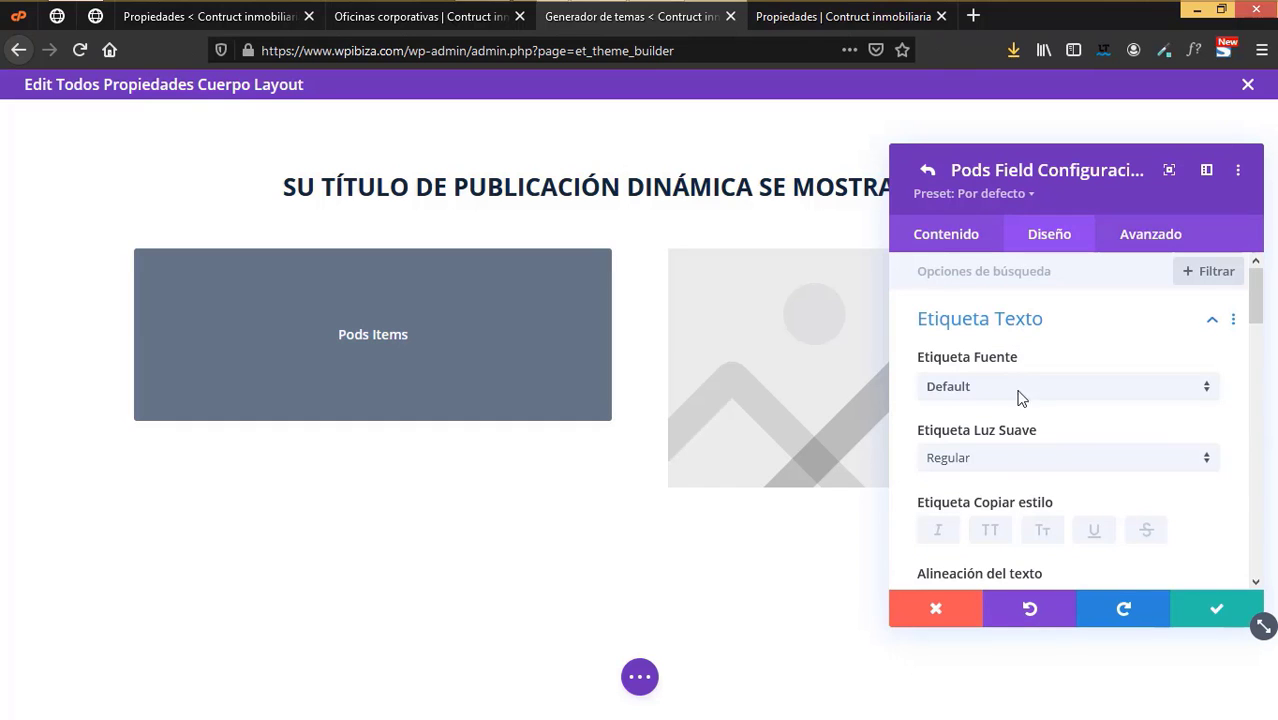
pyautogui.click(1010, 458)
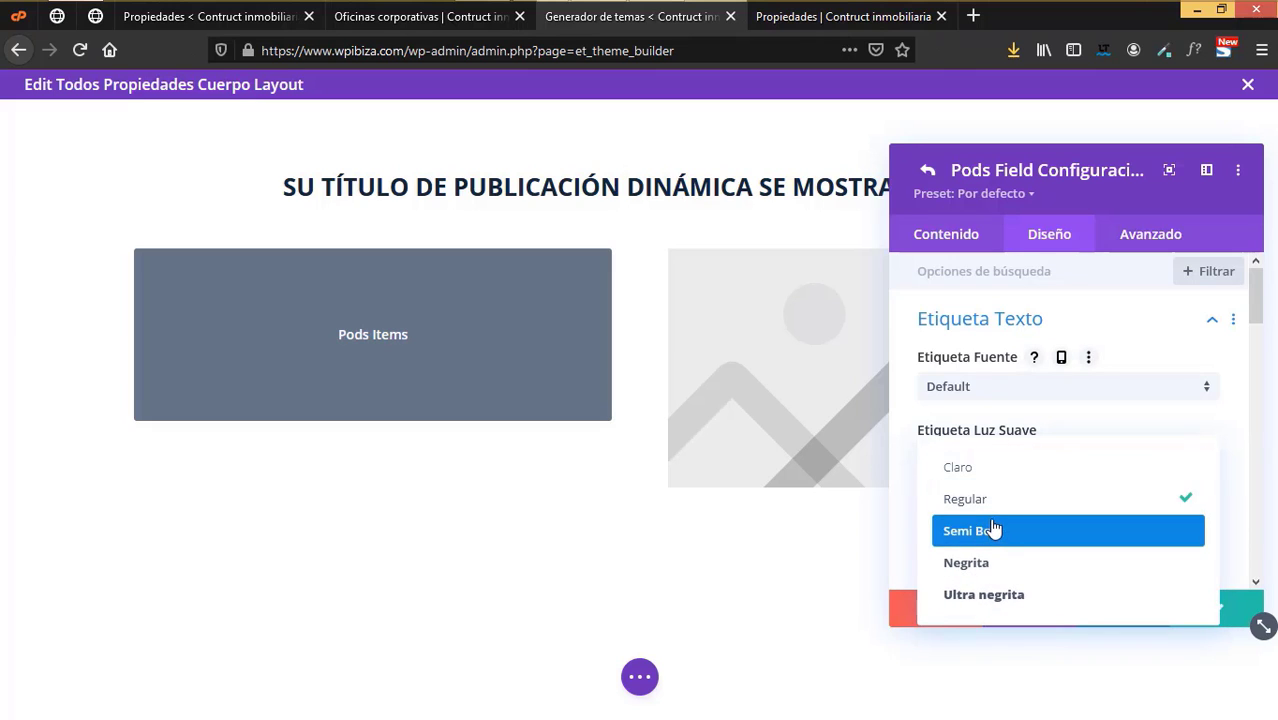
pyautogui.click(993, 561)
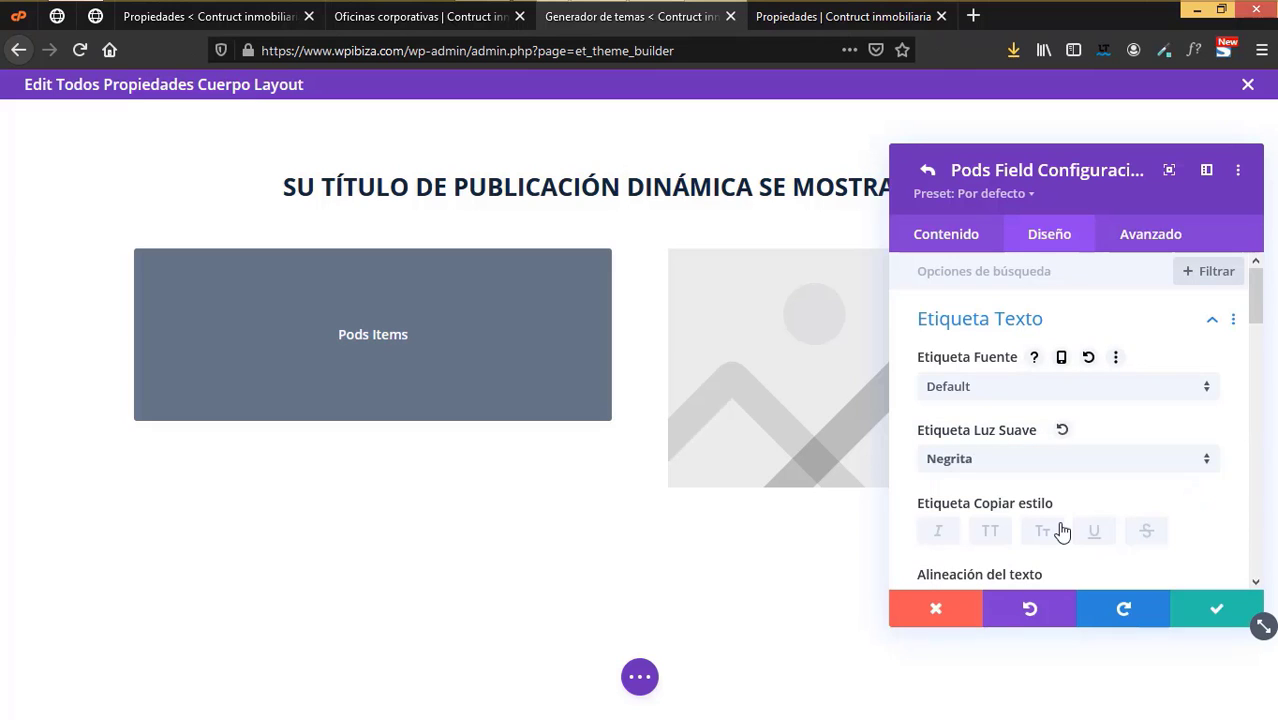
pyautogui.scroll(-1, 1064, 530)
pyautogui.scroll(-2, 1192, 485)
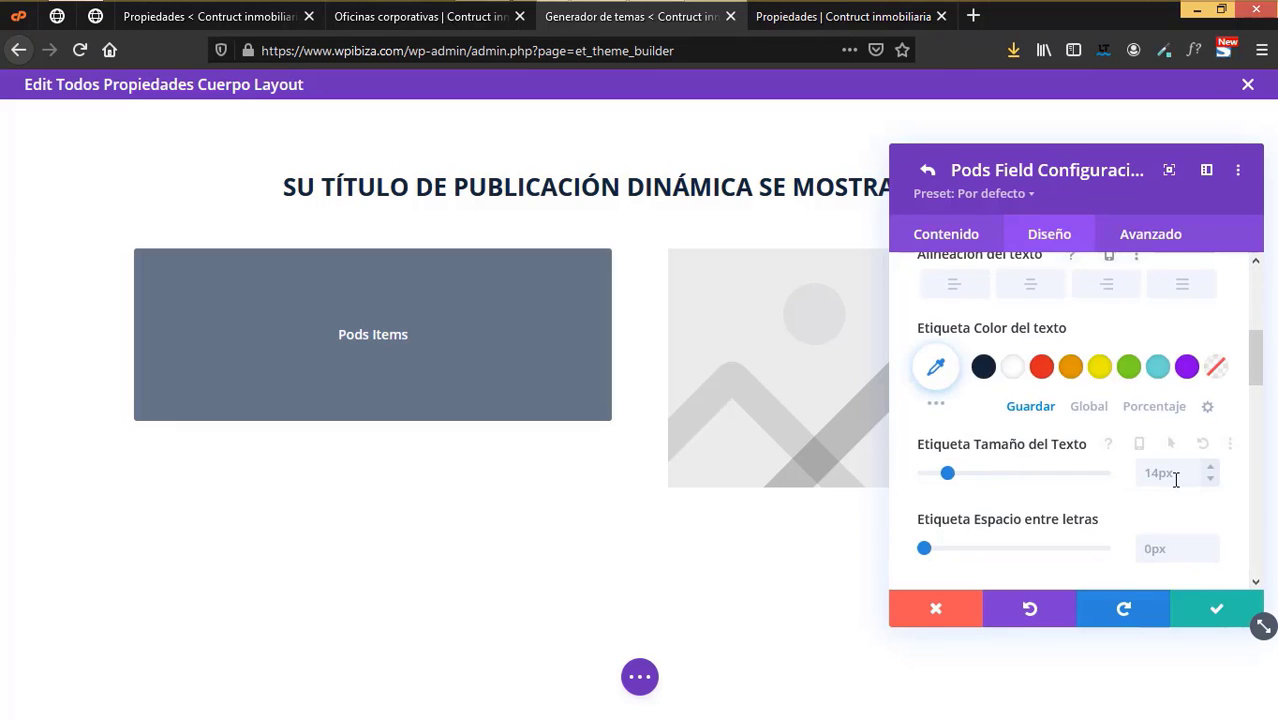
pyautogui.click(1203, 620)
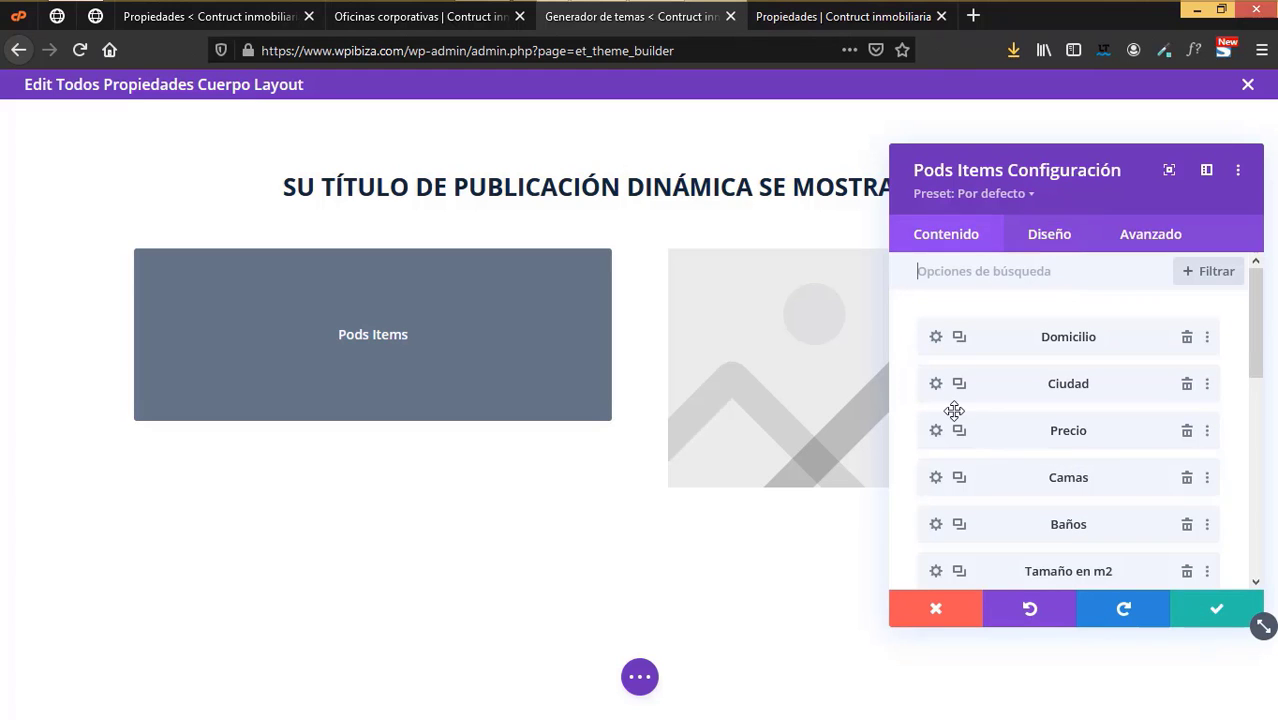
# - Reopen Precio's label styling to verify the bold weight, then save the field
pyautogui.click(936, 432)
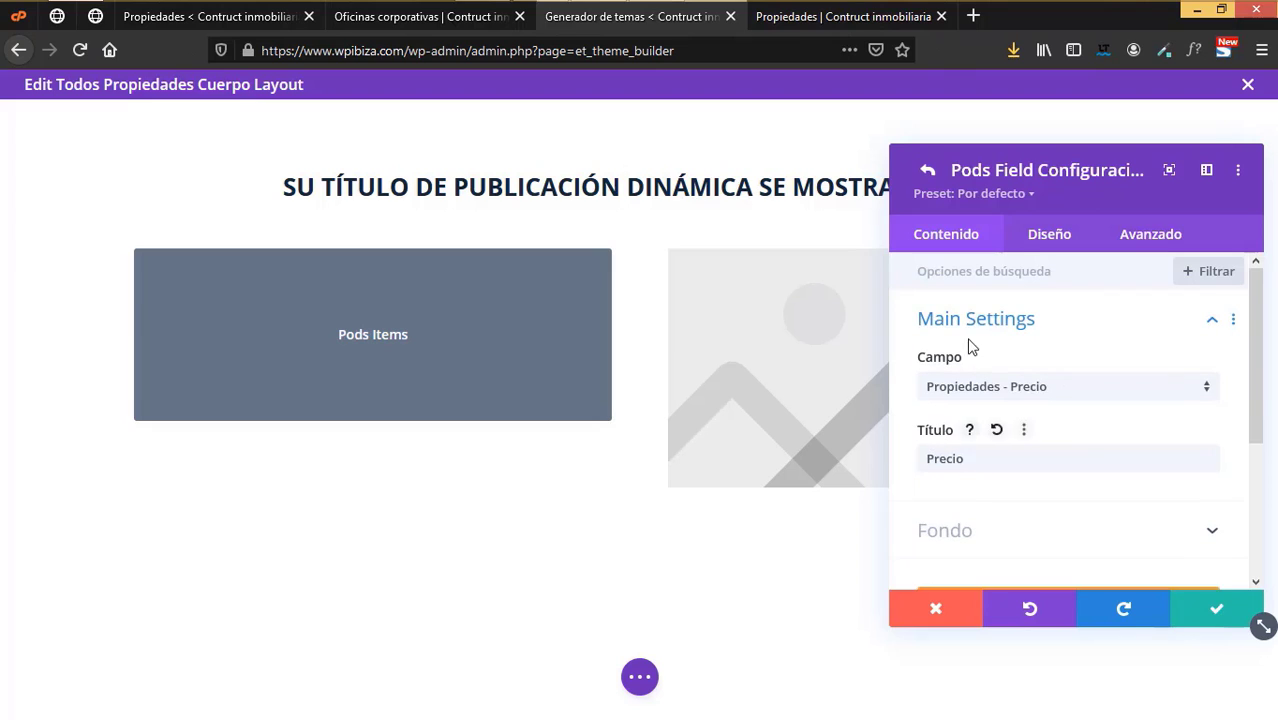
pyautogui.click(1023, 240)
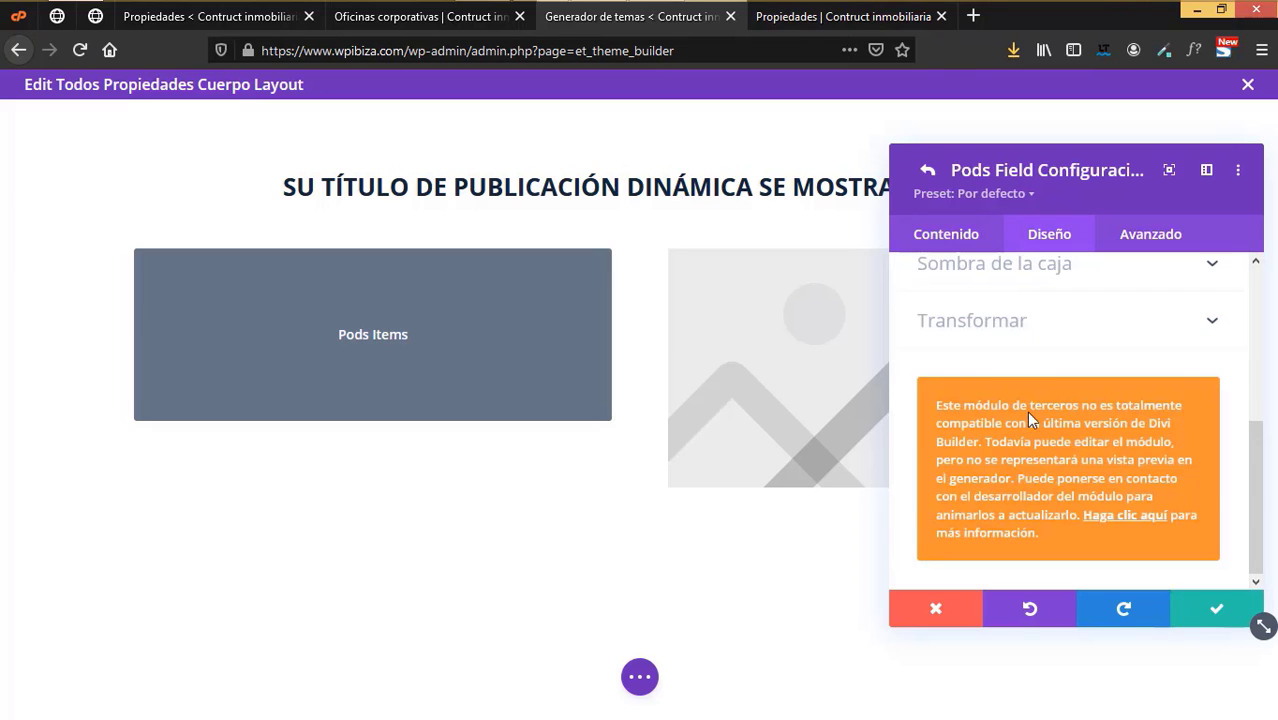
pyautogui.scroll(4, 1028, 400)
pyautogui.click(1019, 328)
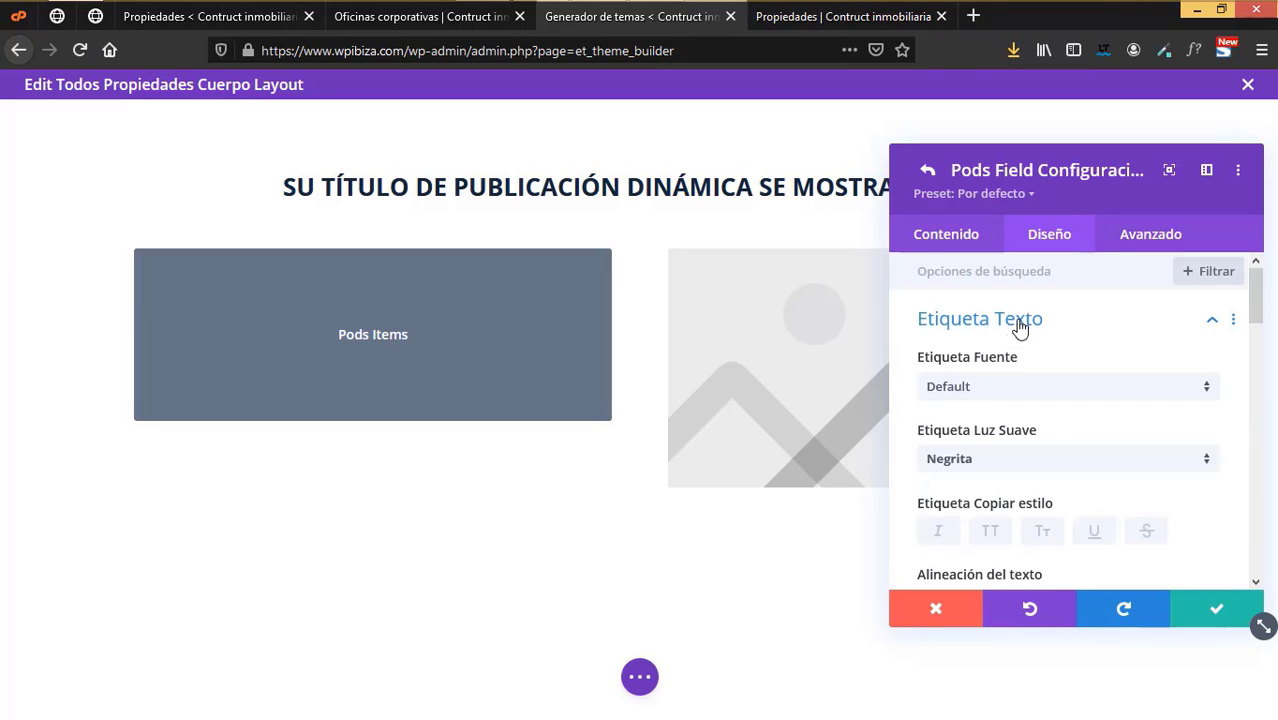
pyautogui.click(1207, 616)
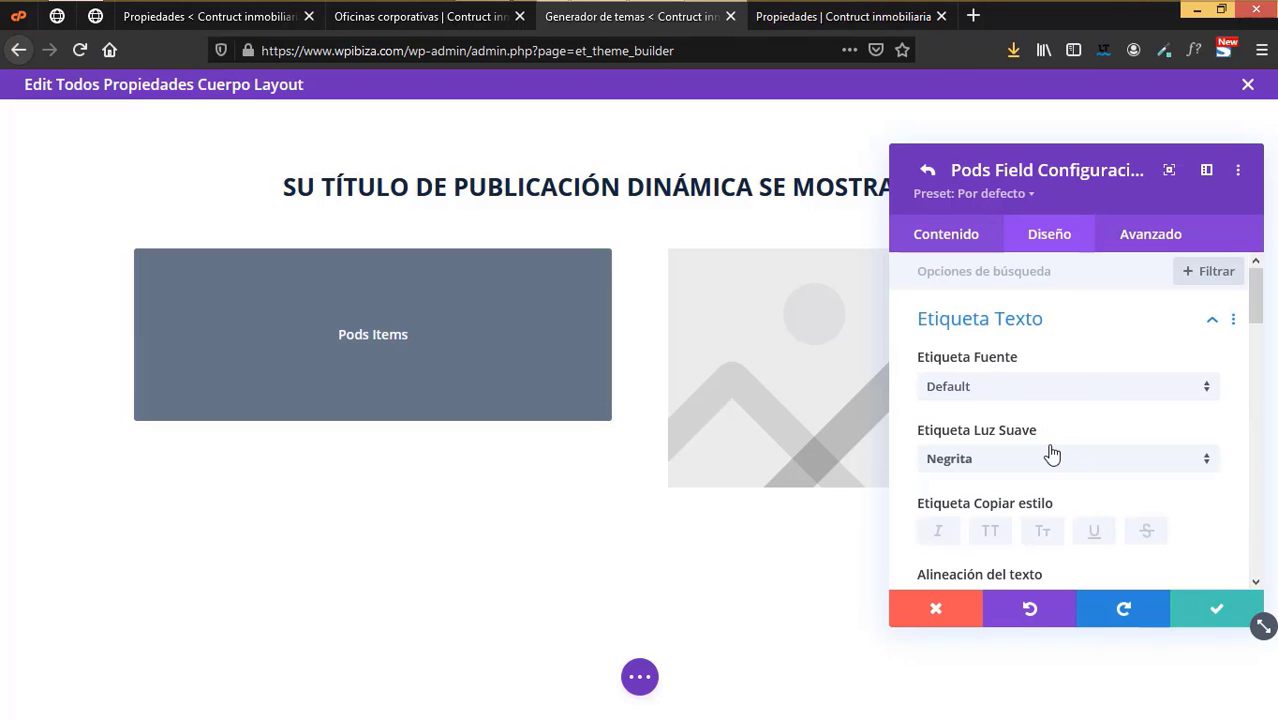
pyautogui.scroll(-2, 1047, 465)
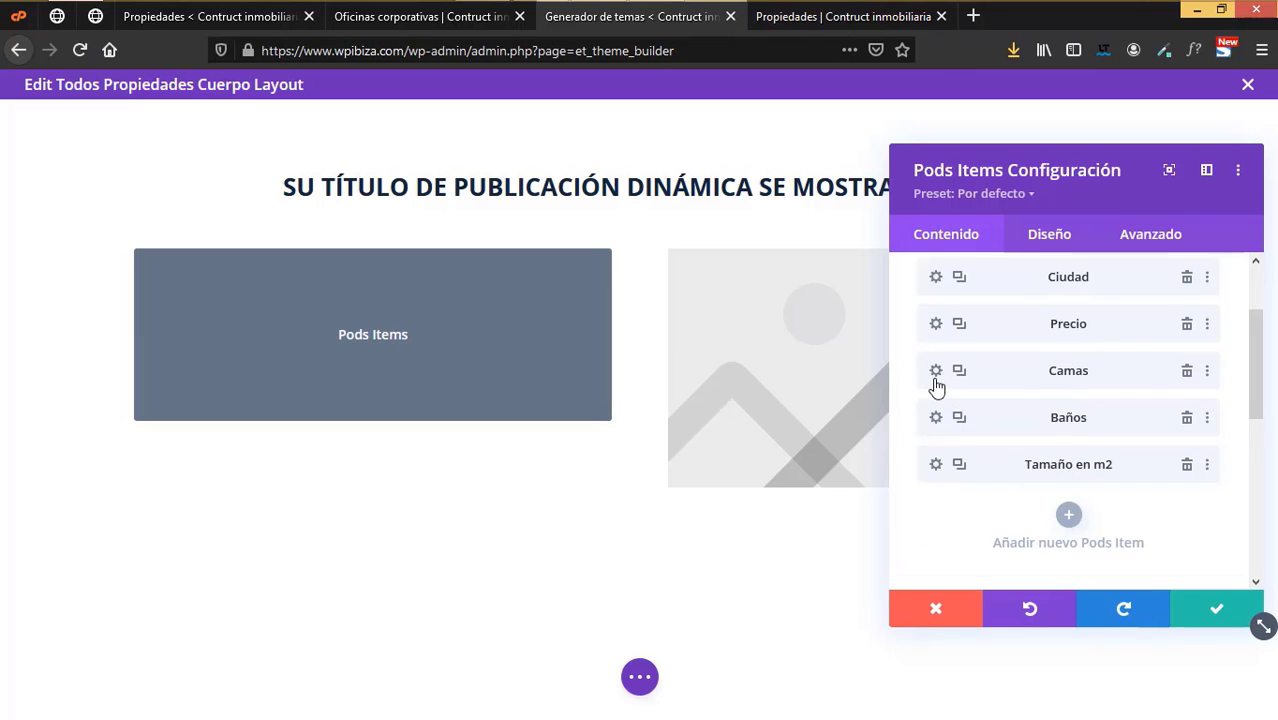
# - Make the Camas field's label Negrita at 20px and save it
pyautogui.click(934, 373)
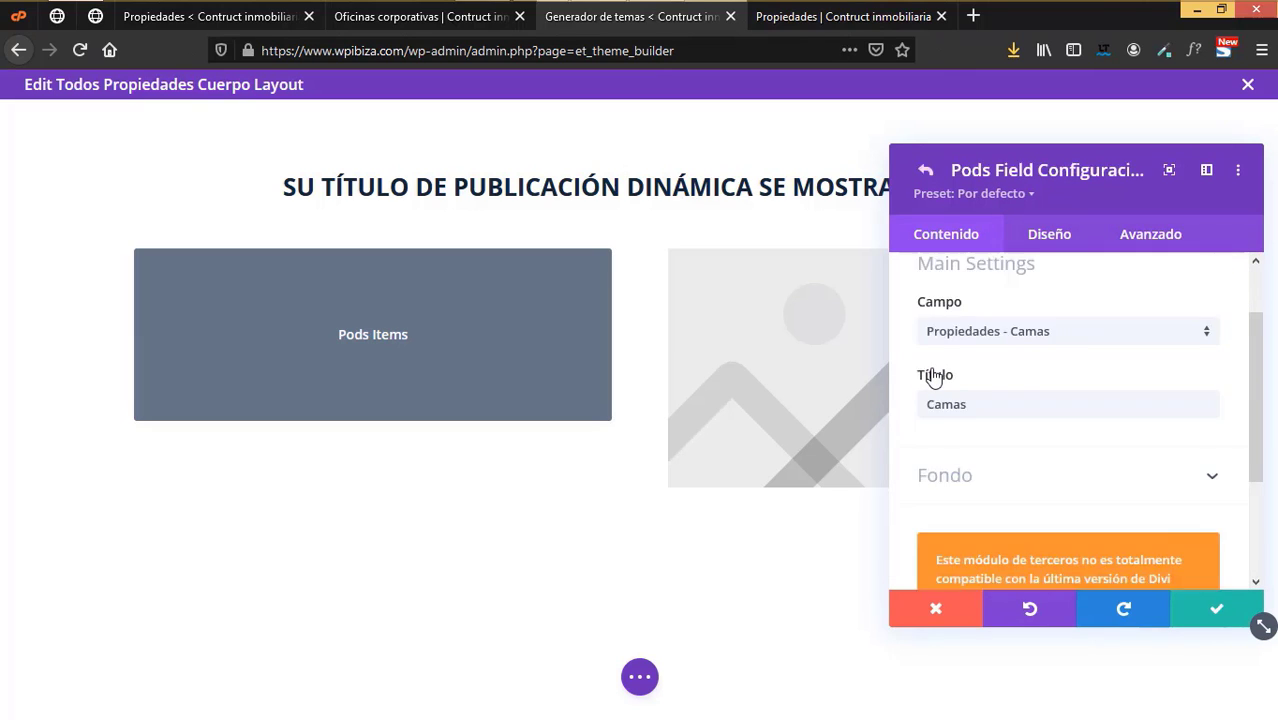
pyautogui.click(1035, 240)
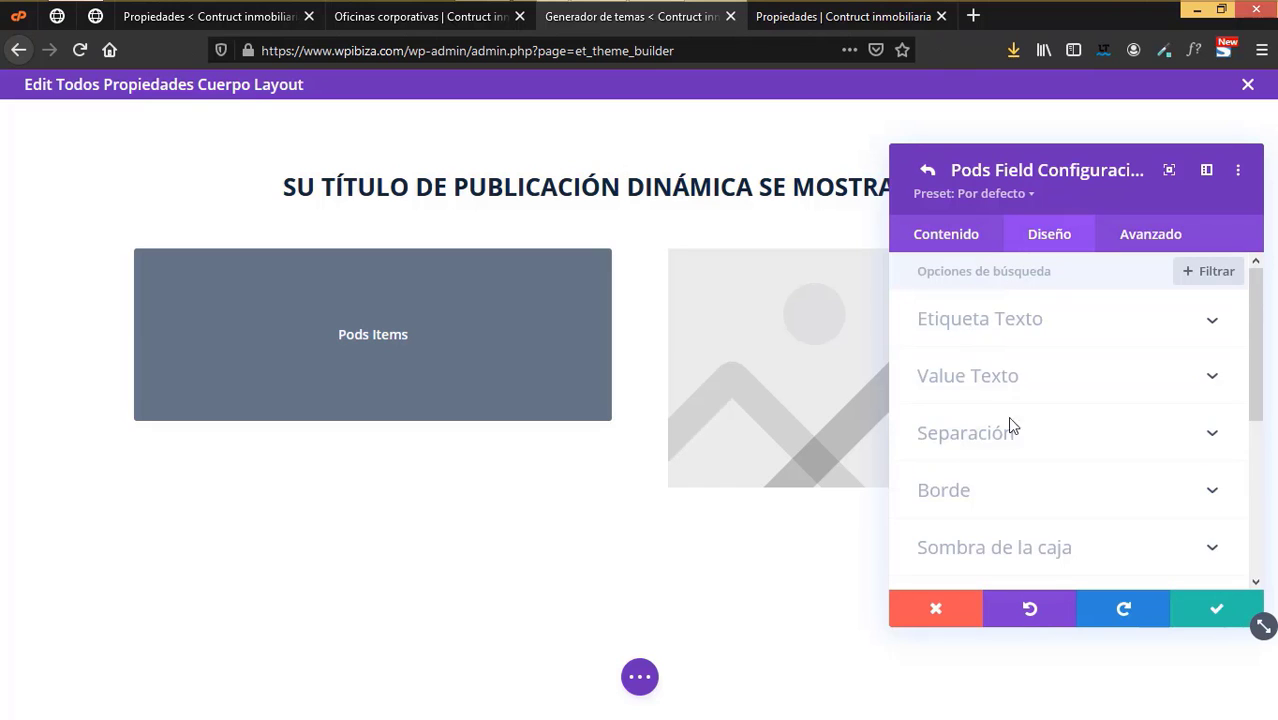
pyautogui.click(990, 318)
pyautogui.click(950, 458)
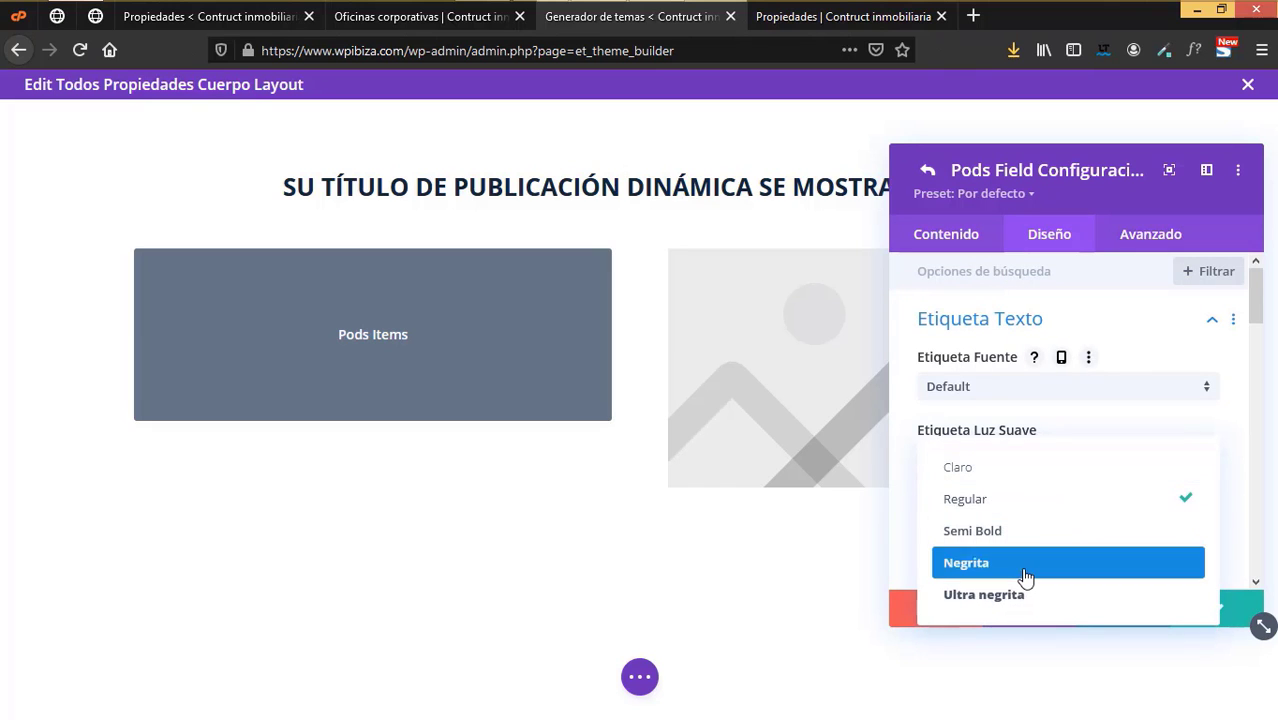
pyautogui.click(1025, 566)
pyautogui.scroll(-2, 995, 522)
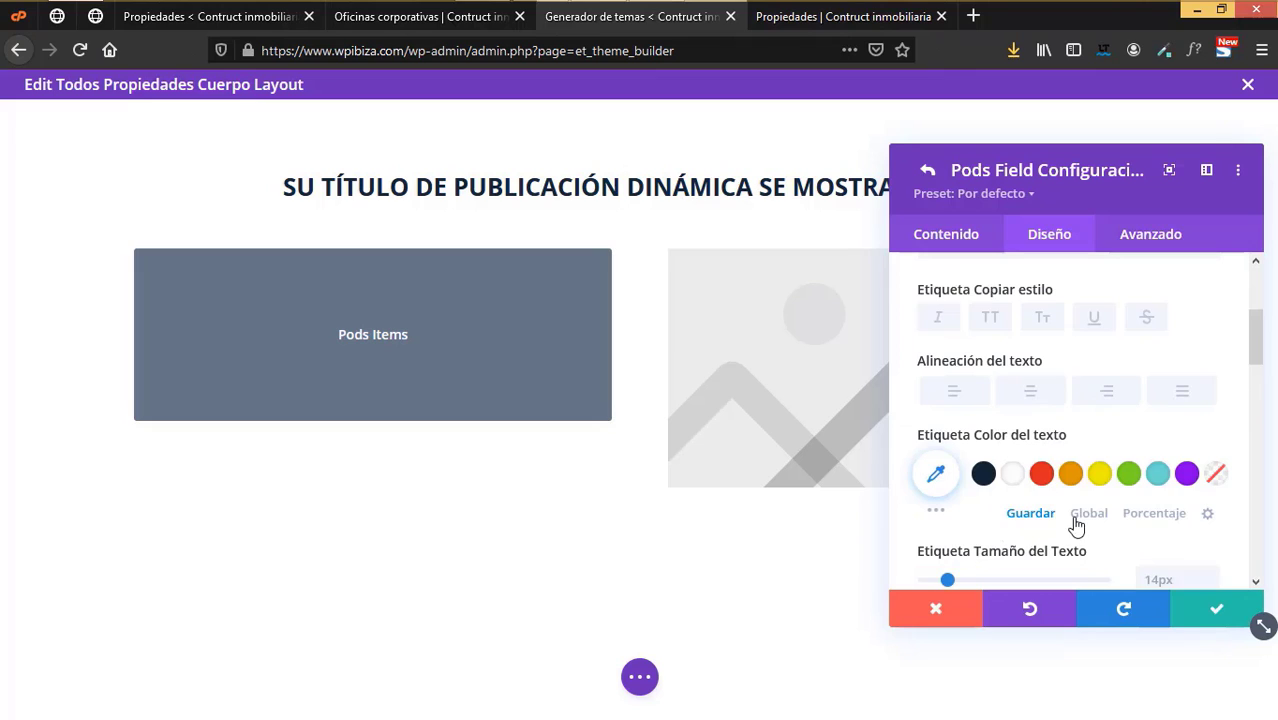
pyautogui.scroll(-1, 1075, 525)
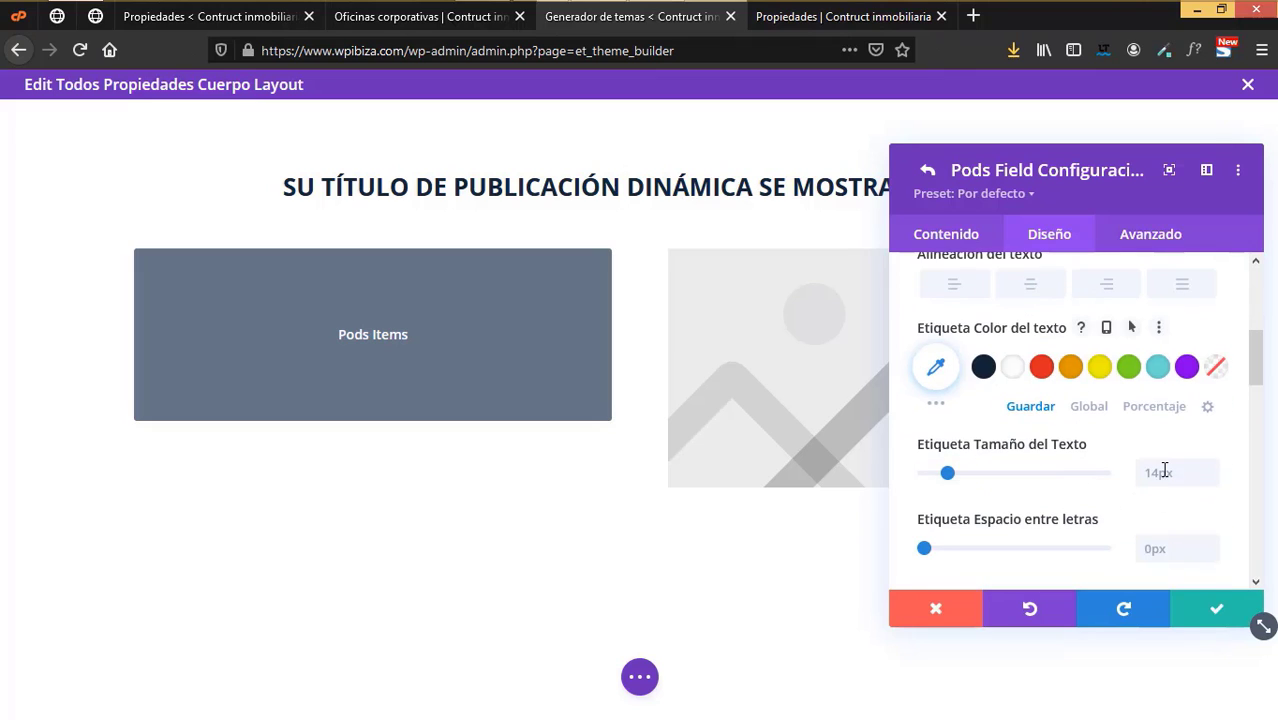
pyautogui.click(1208, 618)
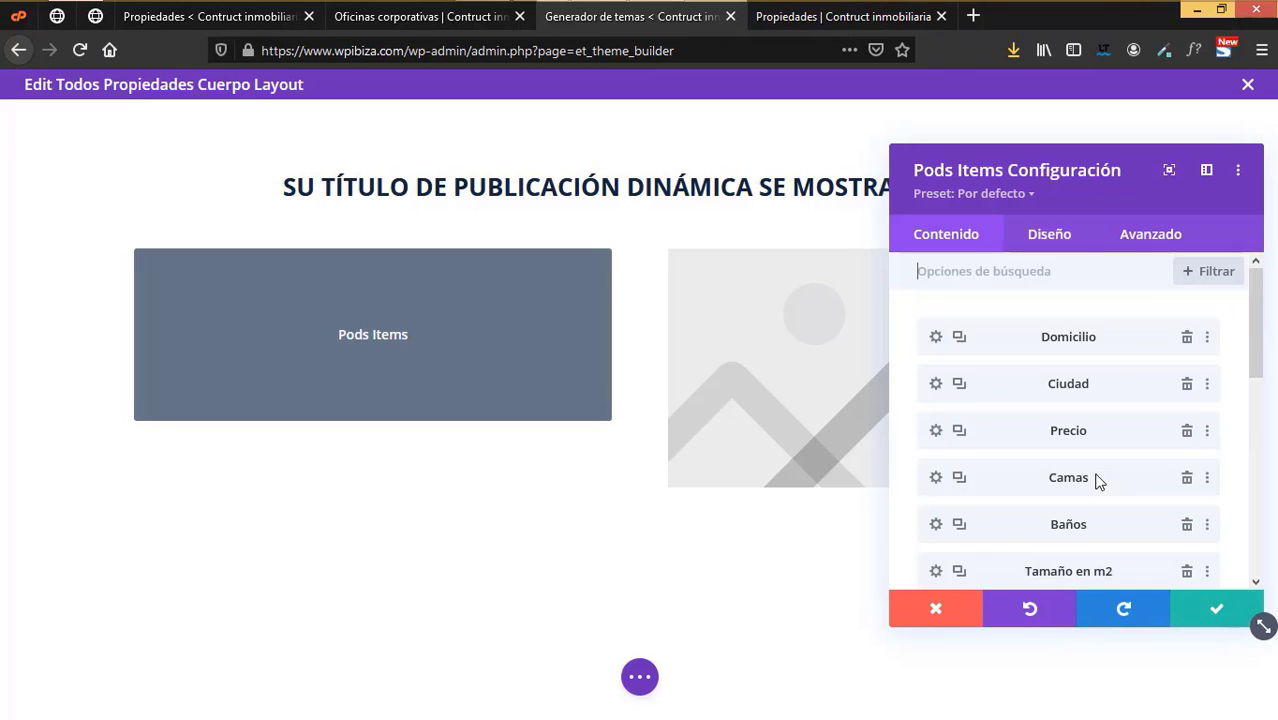
# - Make the Baños field's label Negrita at 20px and apply it
pyautogui.scroll(-3, 1127, 522)
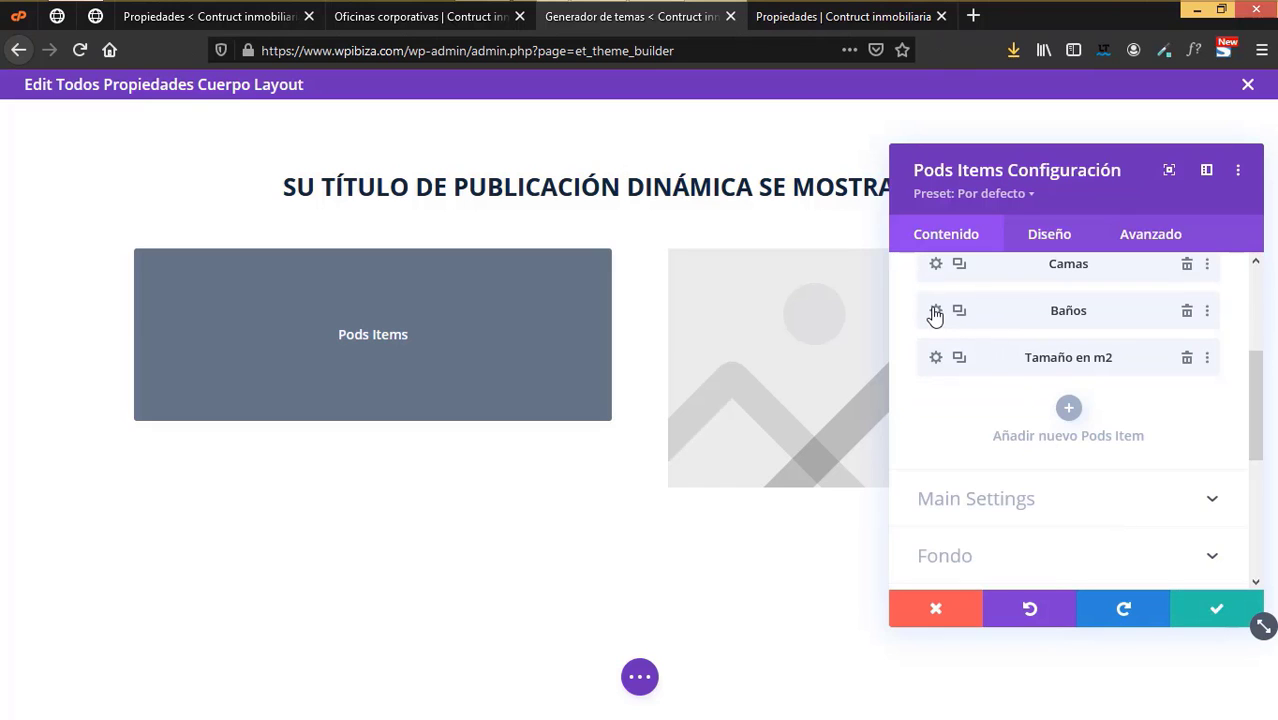
pyautogui.click(935, 312)
pyautogui.click(1050, 236)
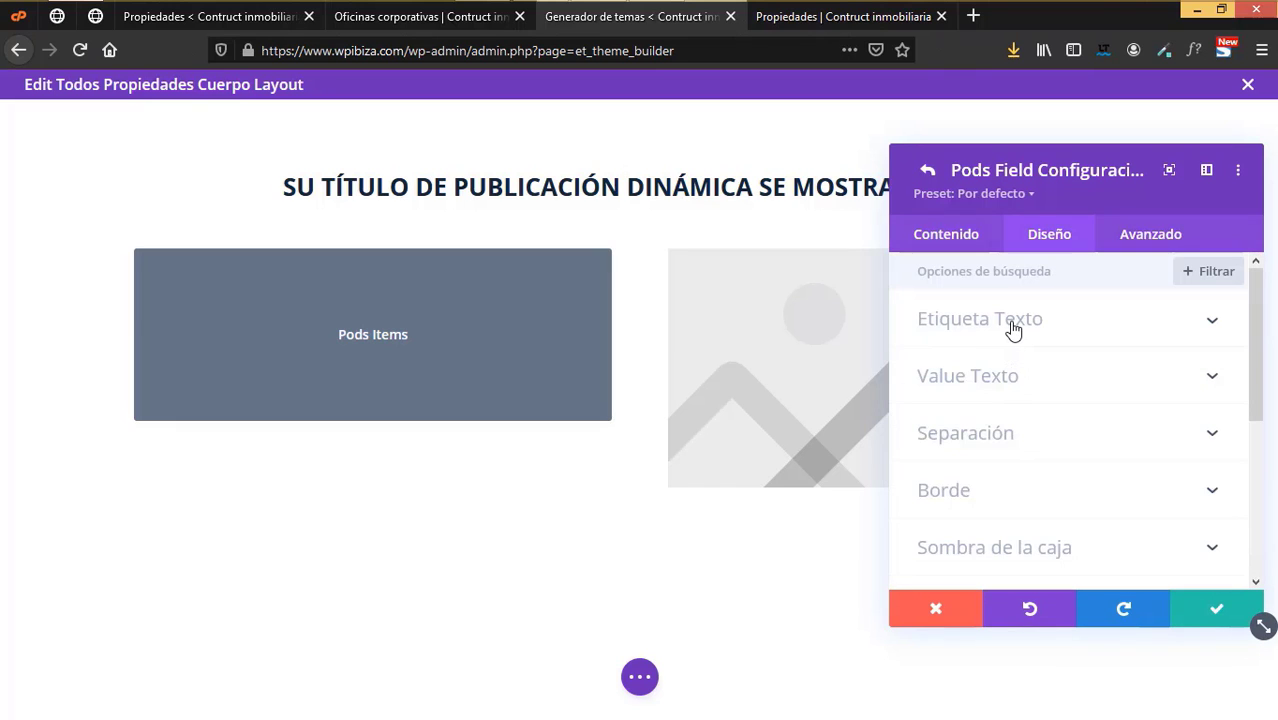
pyautogui.click(1014, 325)
pyautogui.click(983, 460)
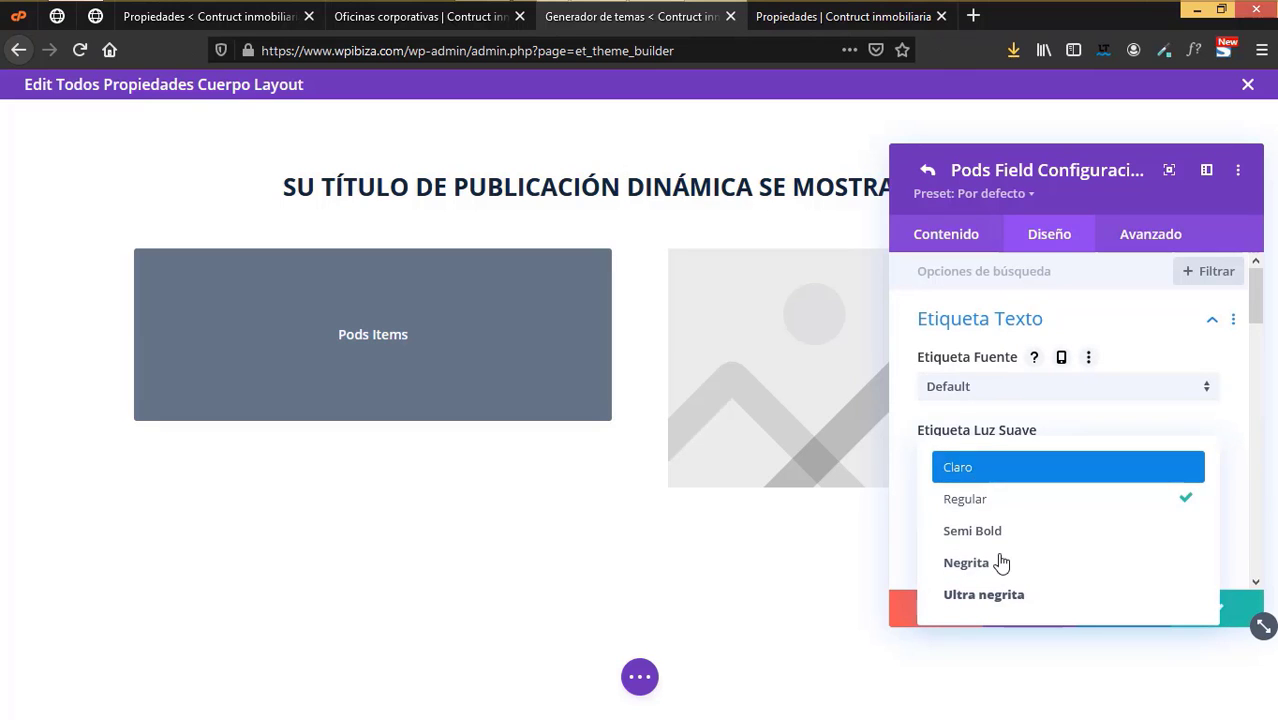
pyautogui.click(998, 566)
pyautogui.scroll(-2, 995, 565)
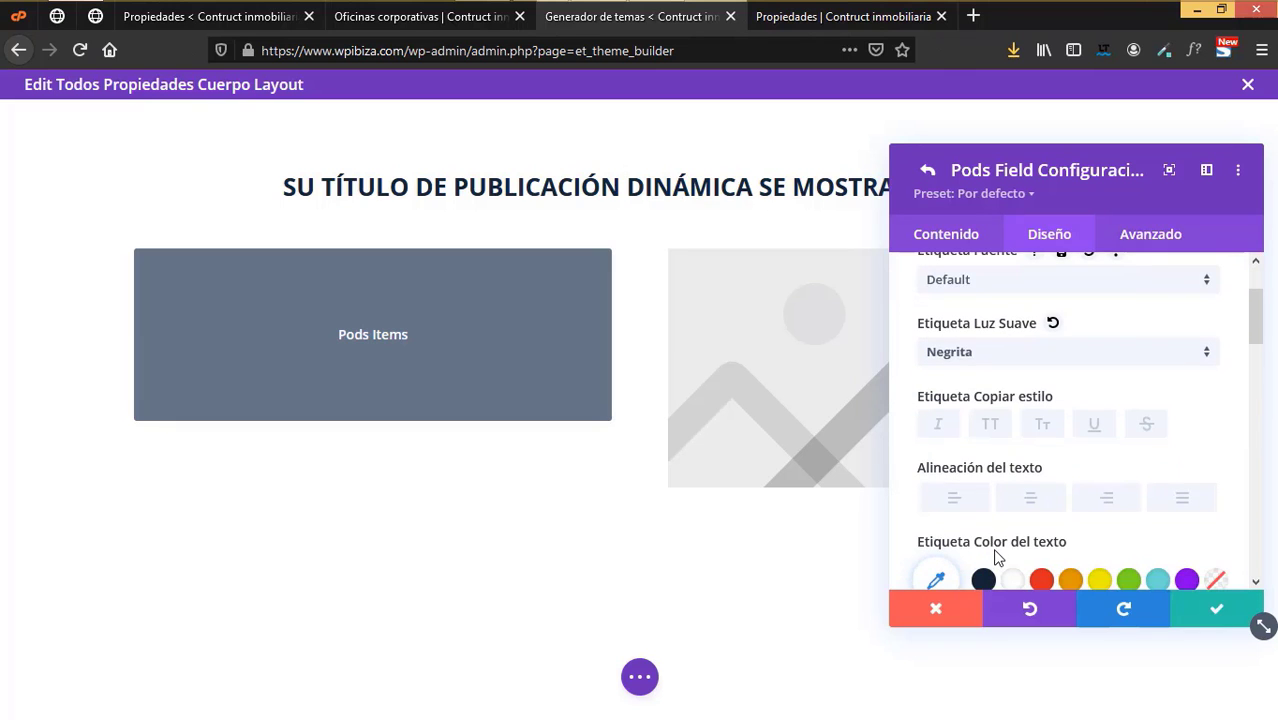
pyautogui.scroll(-2, 996, 542)
pyautogui.scroll(-1, 996, 544)
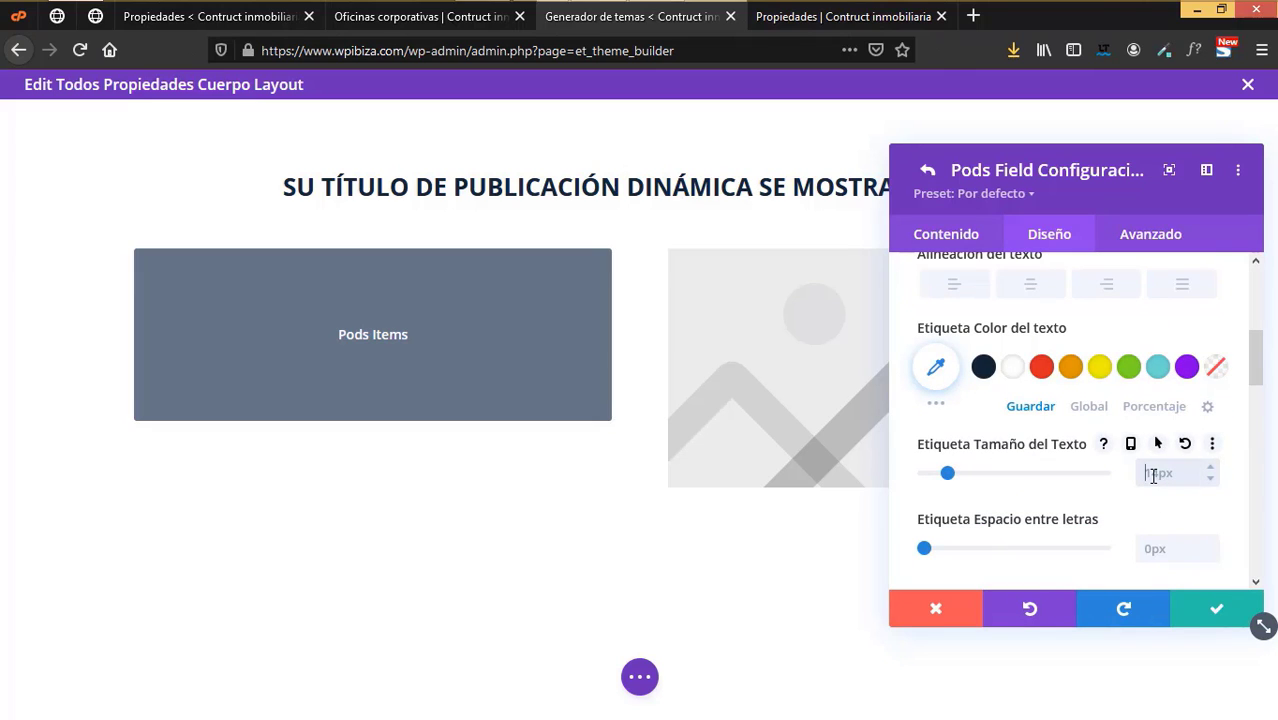
pyautogui.click(1210, 604)
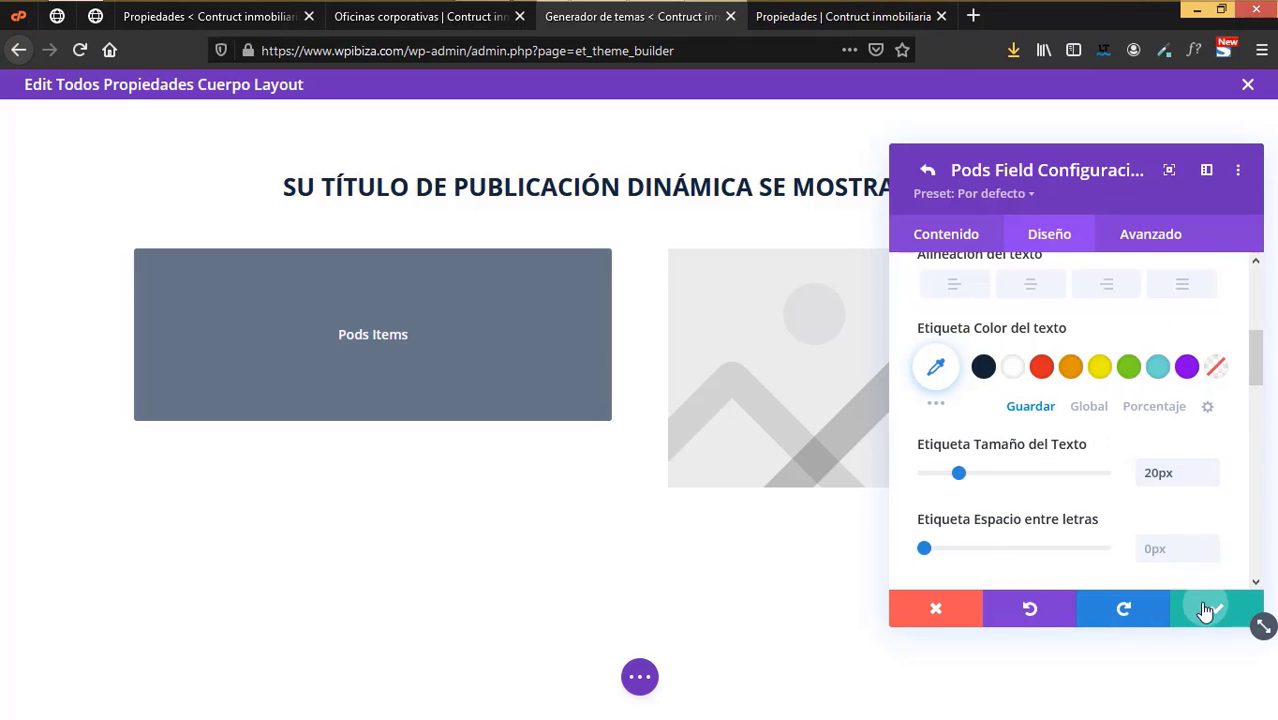
# - Make the Tamaño en m2 field's label Negrita at 20px and apply it
pyautogui.scroll(-1, 1113, 513)
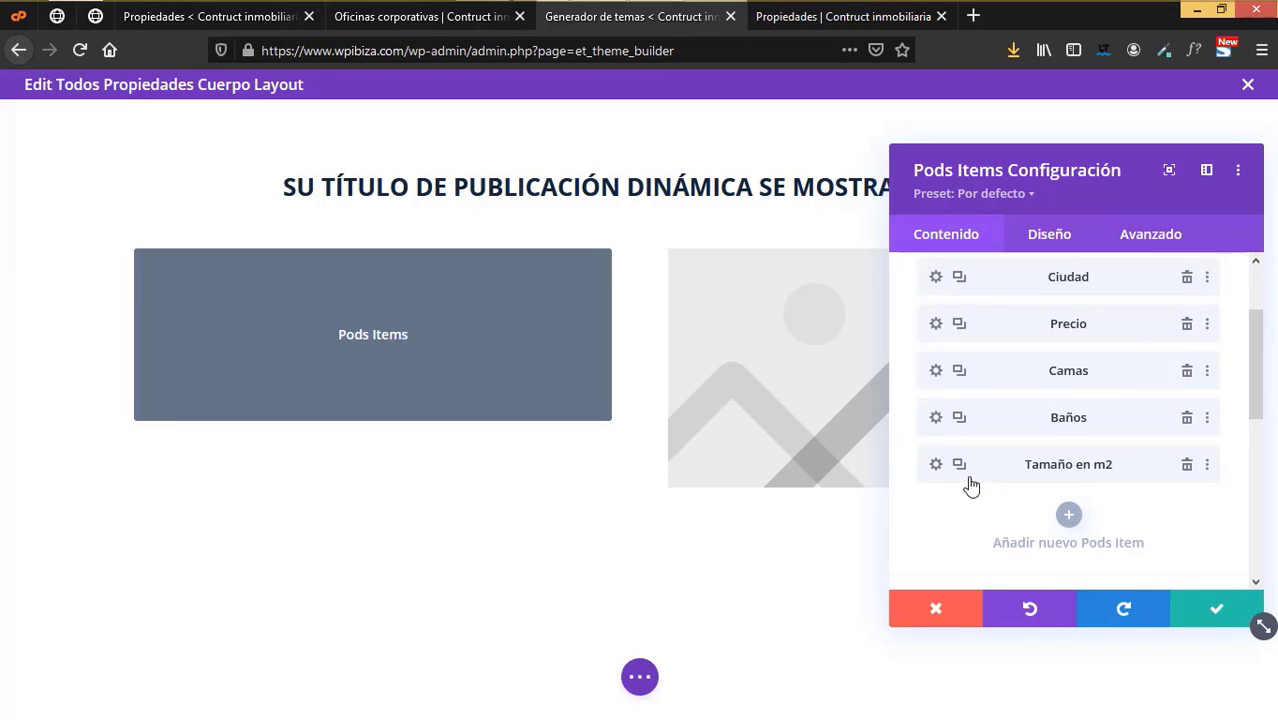
pyautogui.click(935, 468)
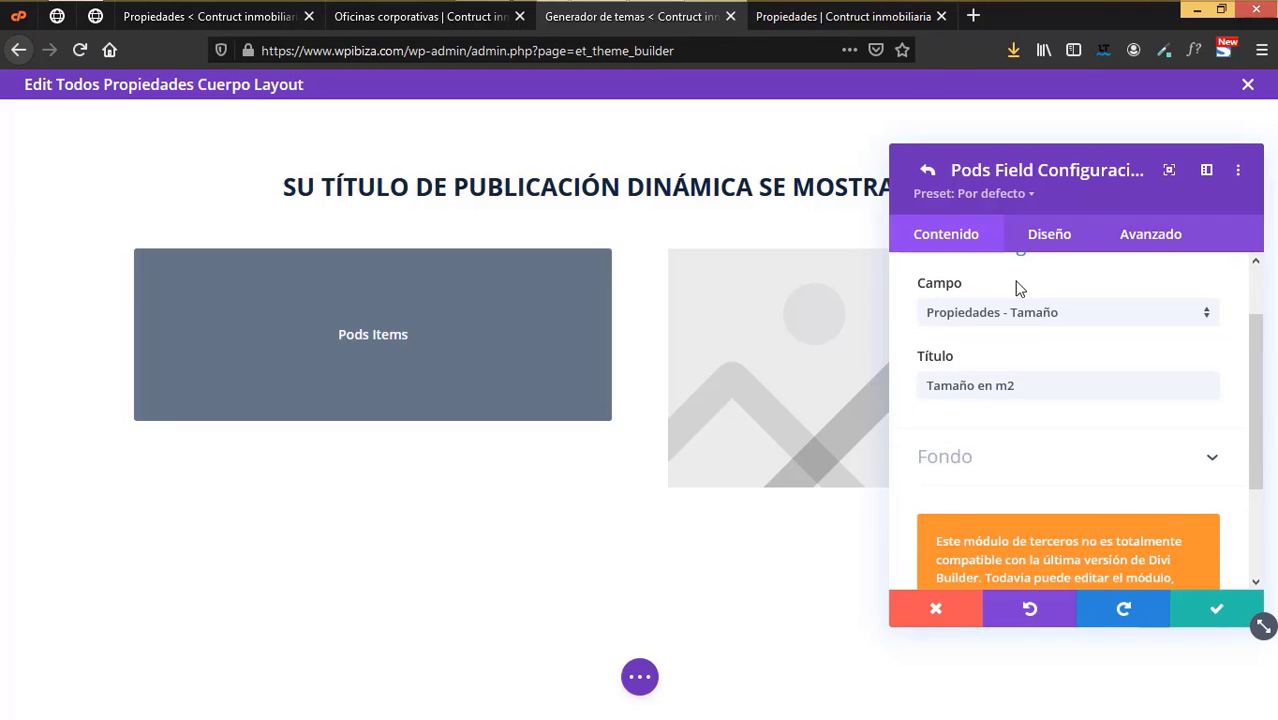
pyautogui.click(1050, 231)
pyautogui.scroll(3, 1030, 385)
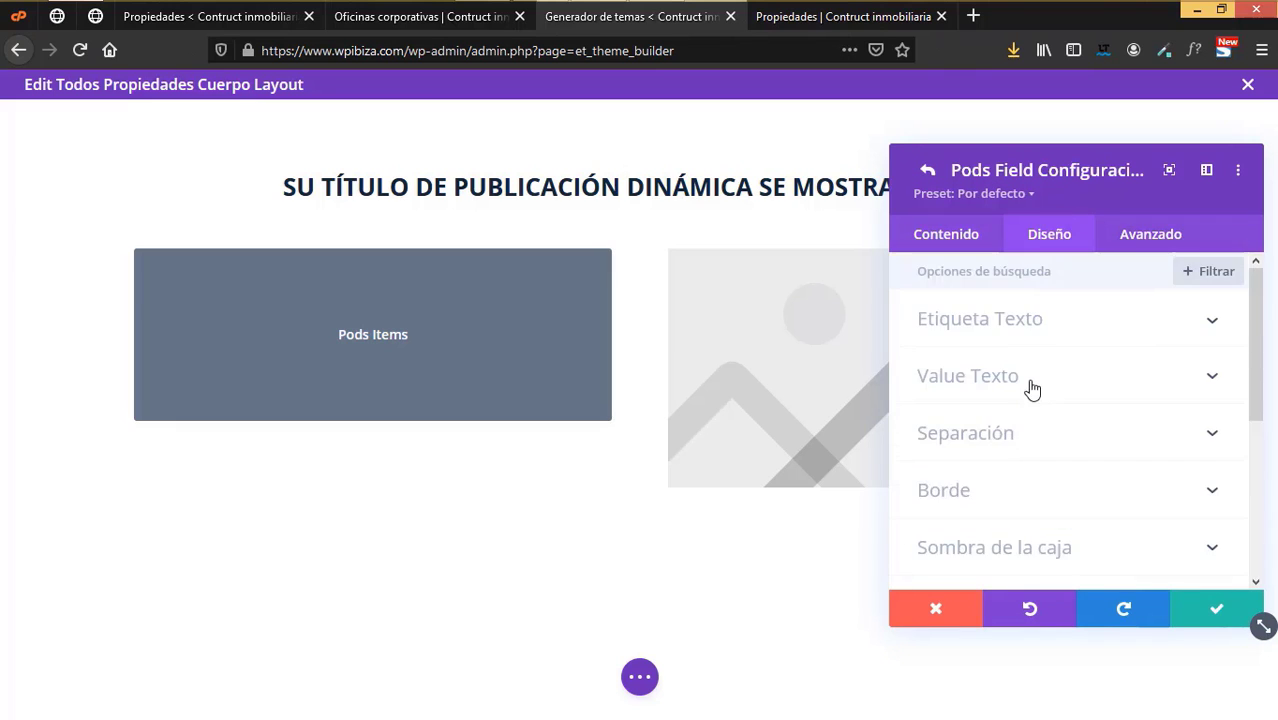
pyautogui.click(1025, 330)
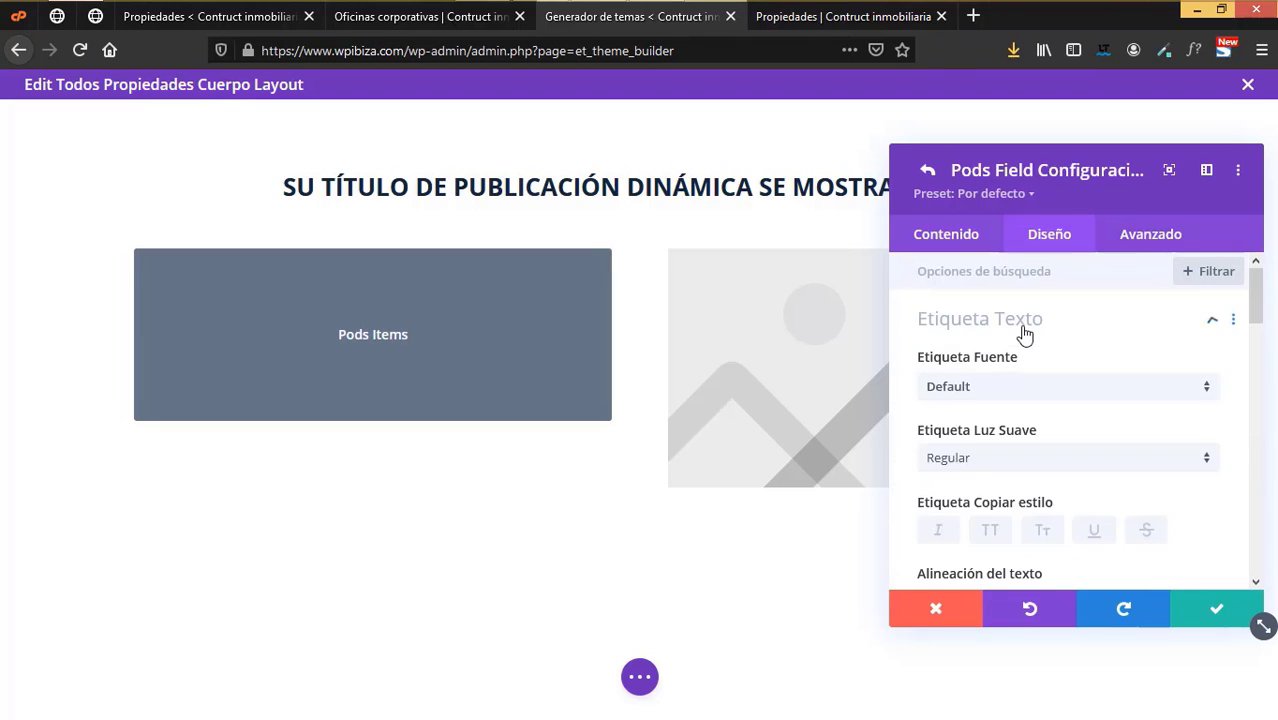
pyautogui.click(985, 460)
pyautogui.click(1002, 531)
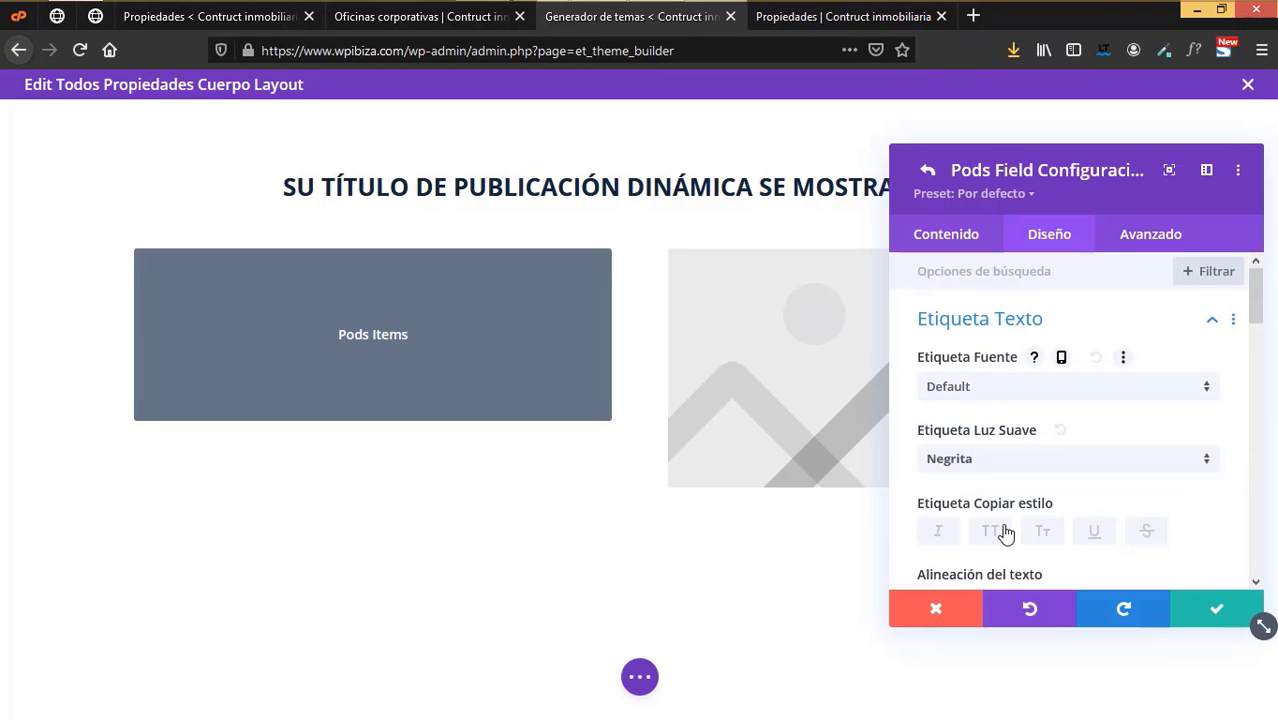
pyautogui.scroll(-4, 1004, 533)
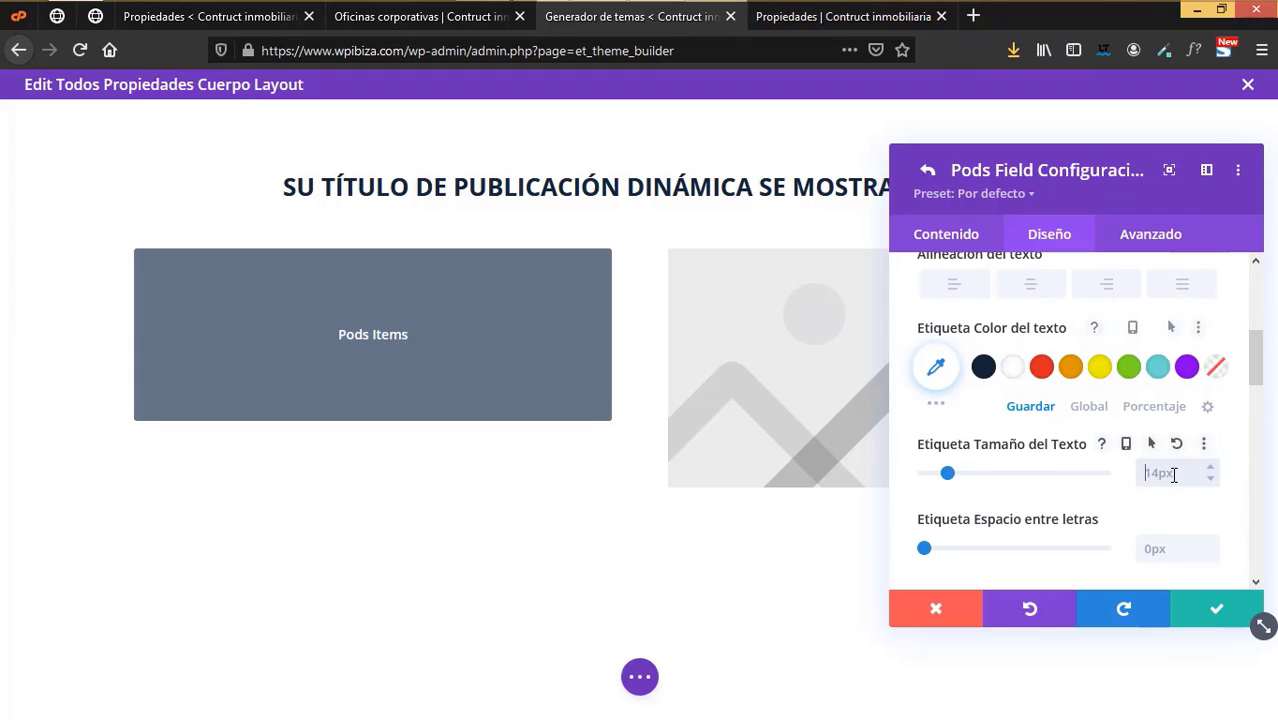
pyautogui.click(1211, 609)
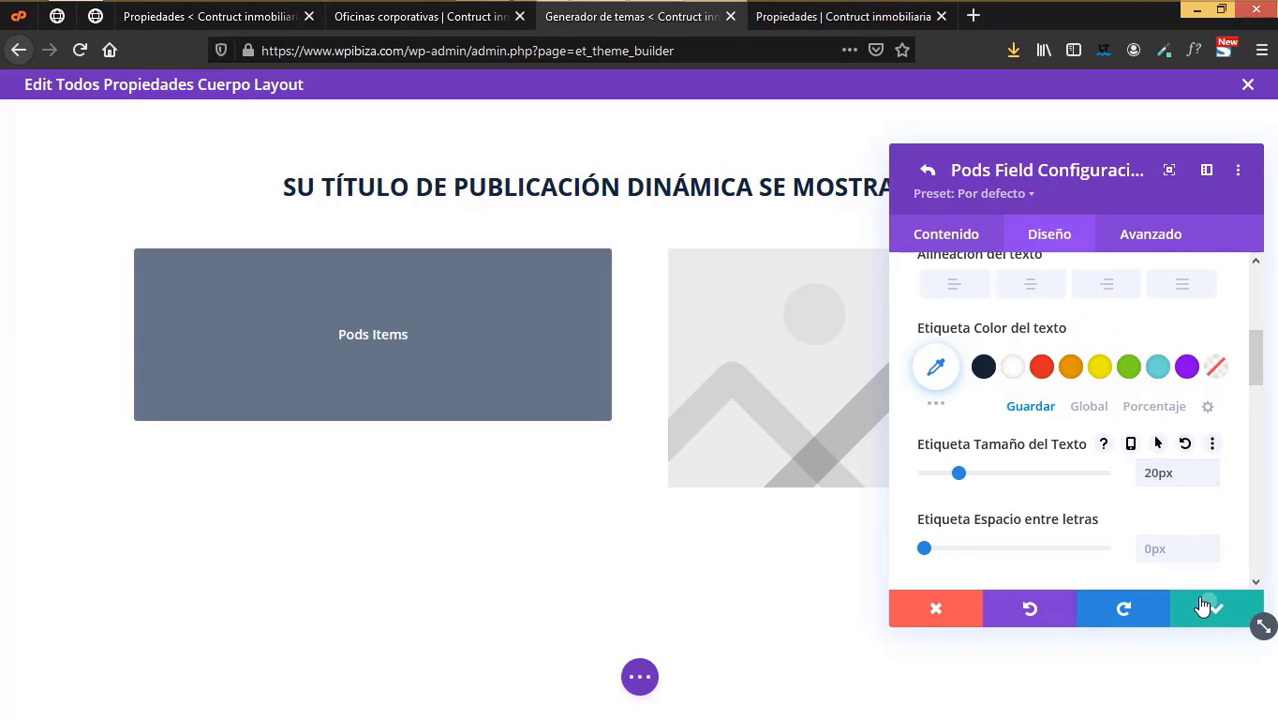
# - Close the Pods Items settings, save the layout and return to Theme Builder
pyautogui.click(1207, 608)
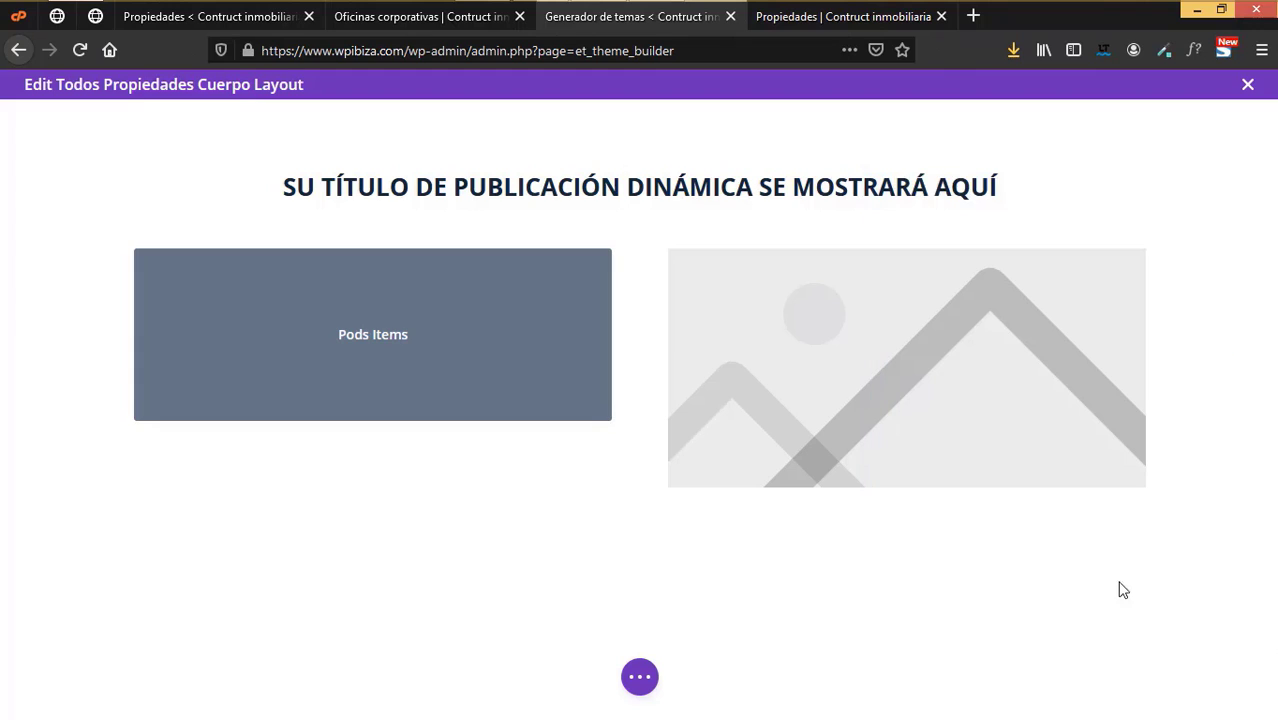
pyautogui.click(630, 678)
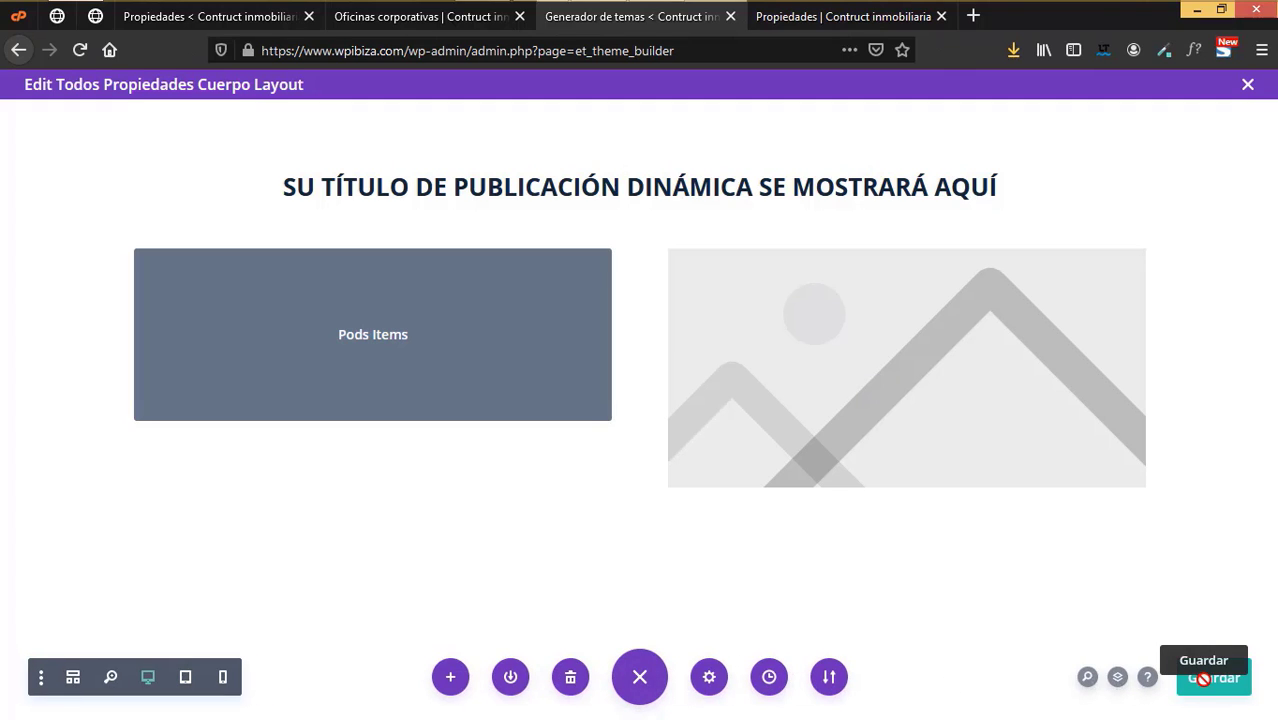
pyautogui.click(1207, 680)
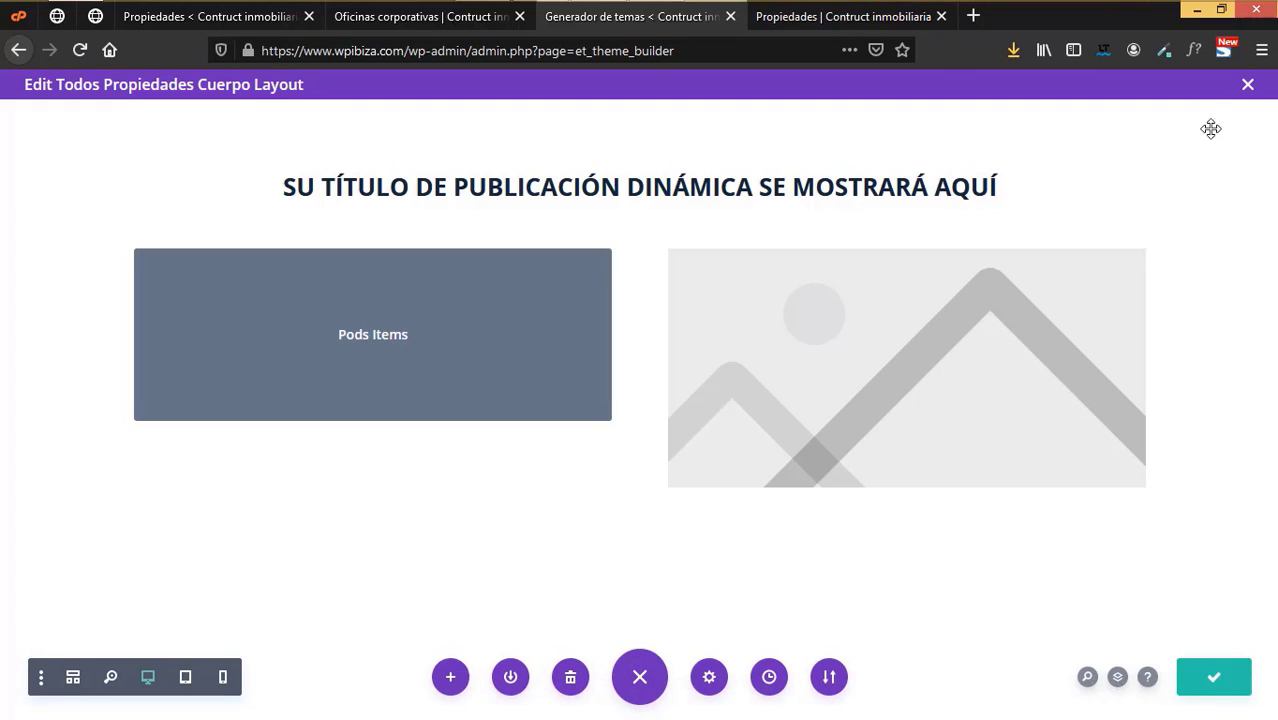
pyautogui.click(1248, 88)
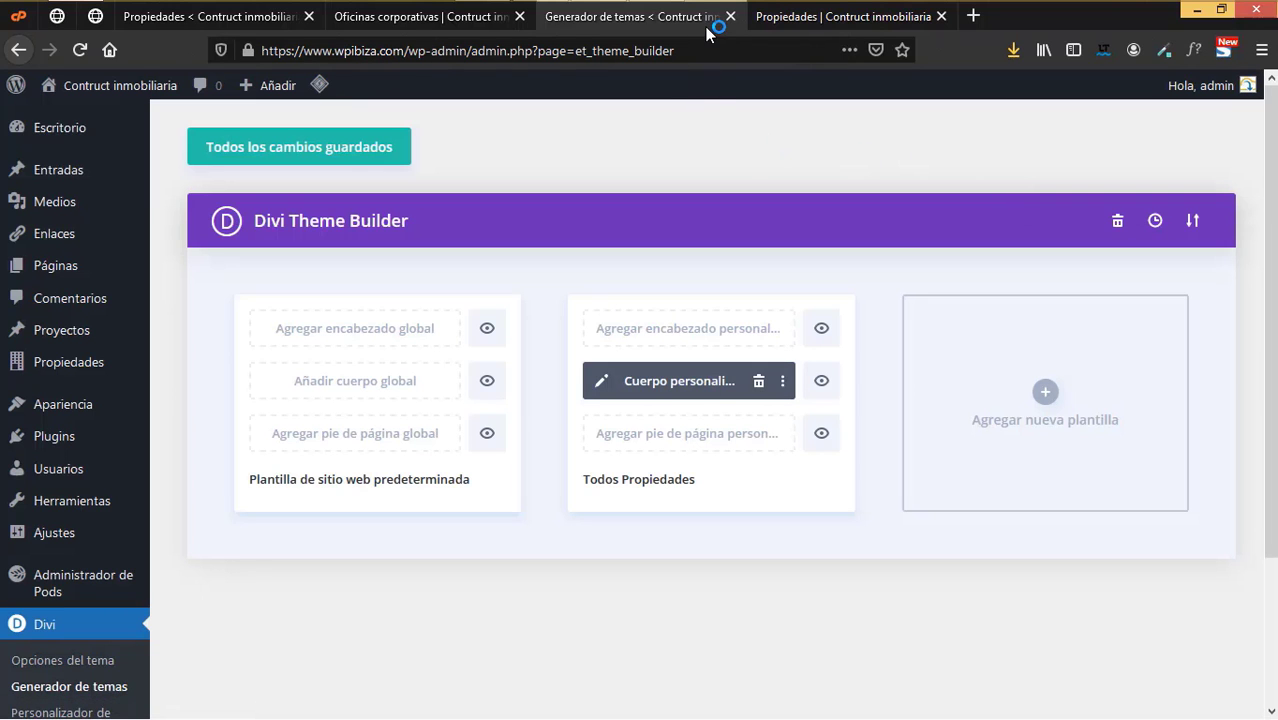
# - Close the Oficinas corporativas tab and preview the Codominios familiares property page in a new tab
pyautogui.click(519, 16)
pyautogui.click(227, 20)
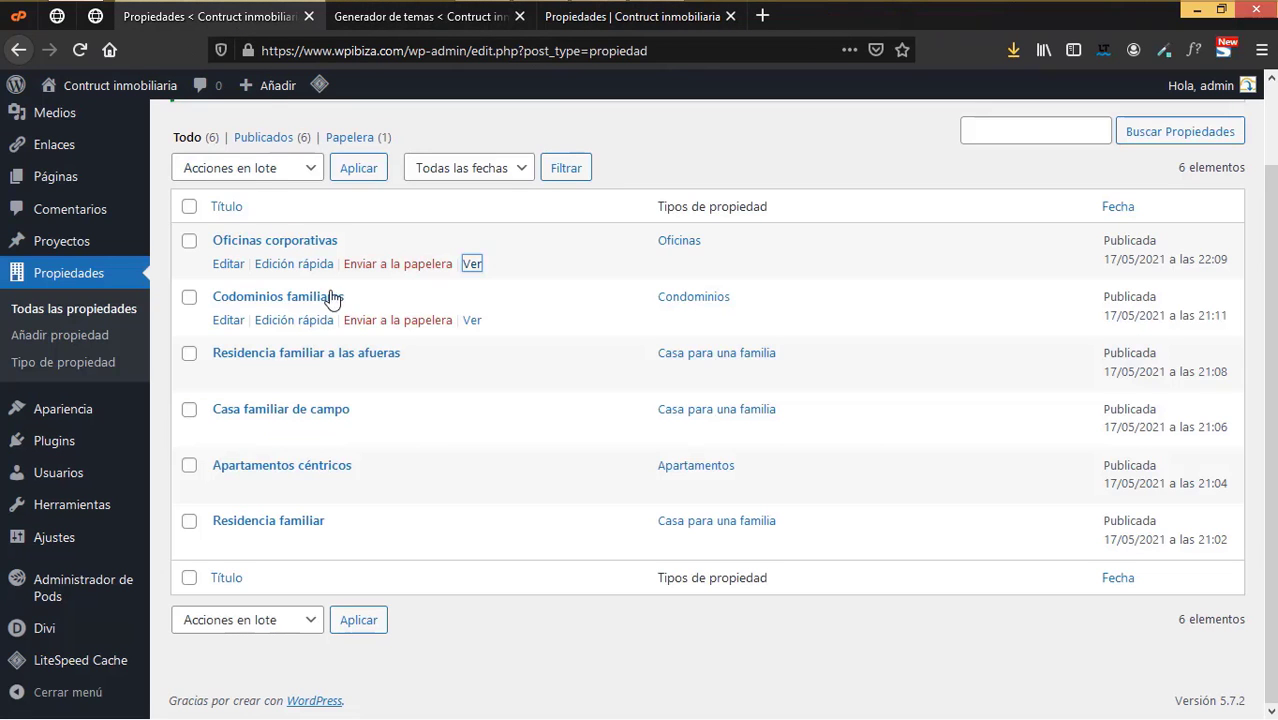
pyautogui.rightClick(471, 320)
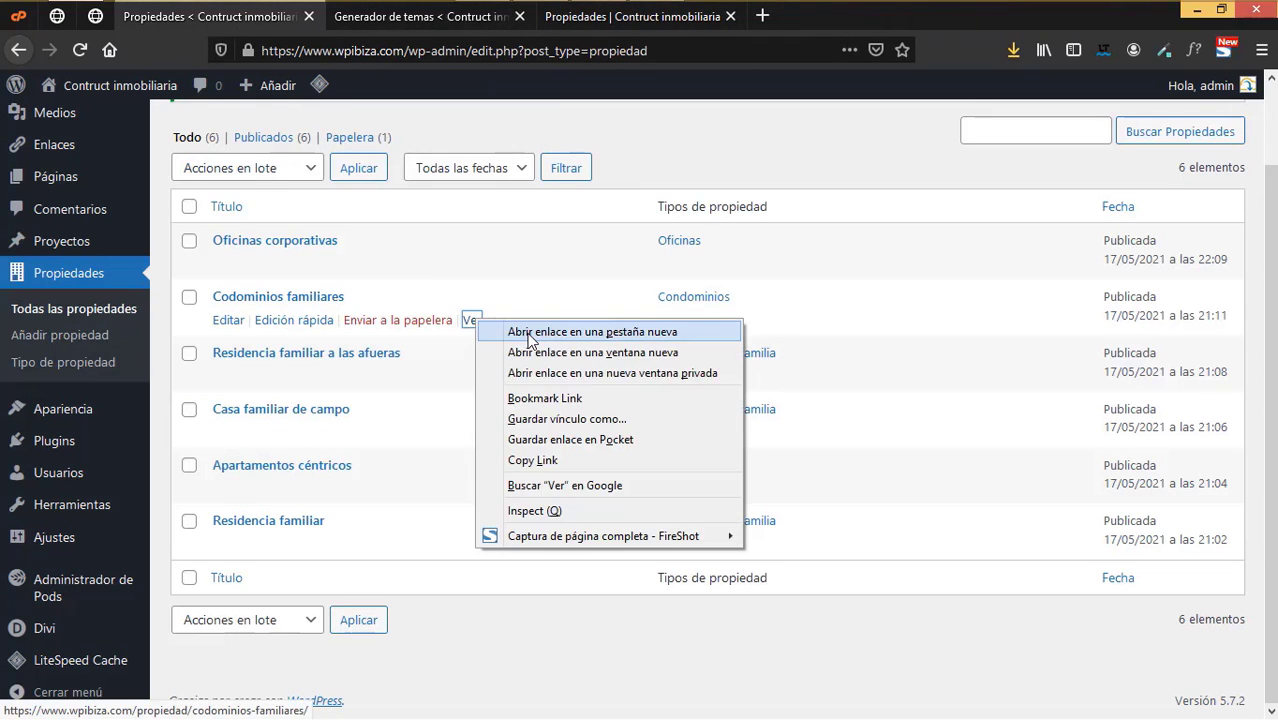
pyautogui.click(520, 331)
pyautogui.hotkey('ctrl', 'Tab')
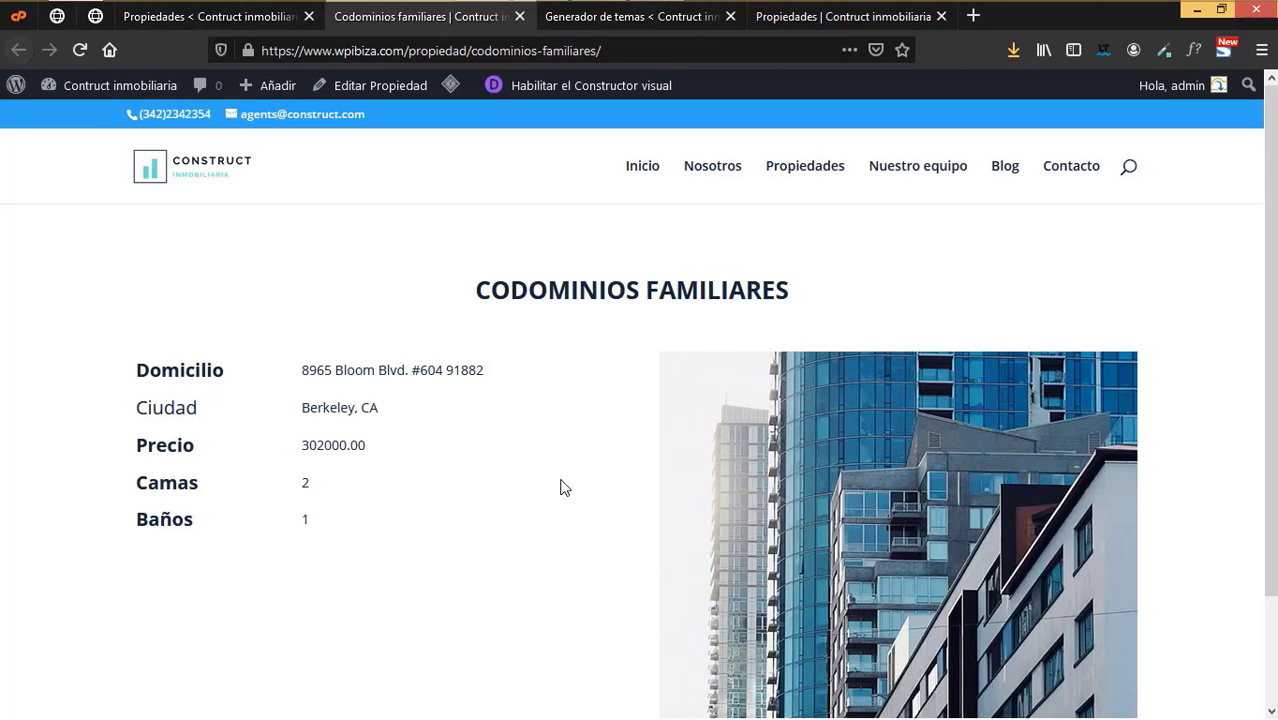
pyautogui.scroll(-2, 580, 488)
pyautogui.scroll(2, 587, 488)
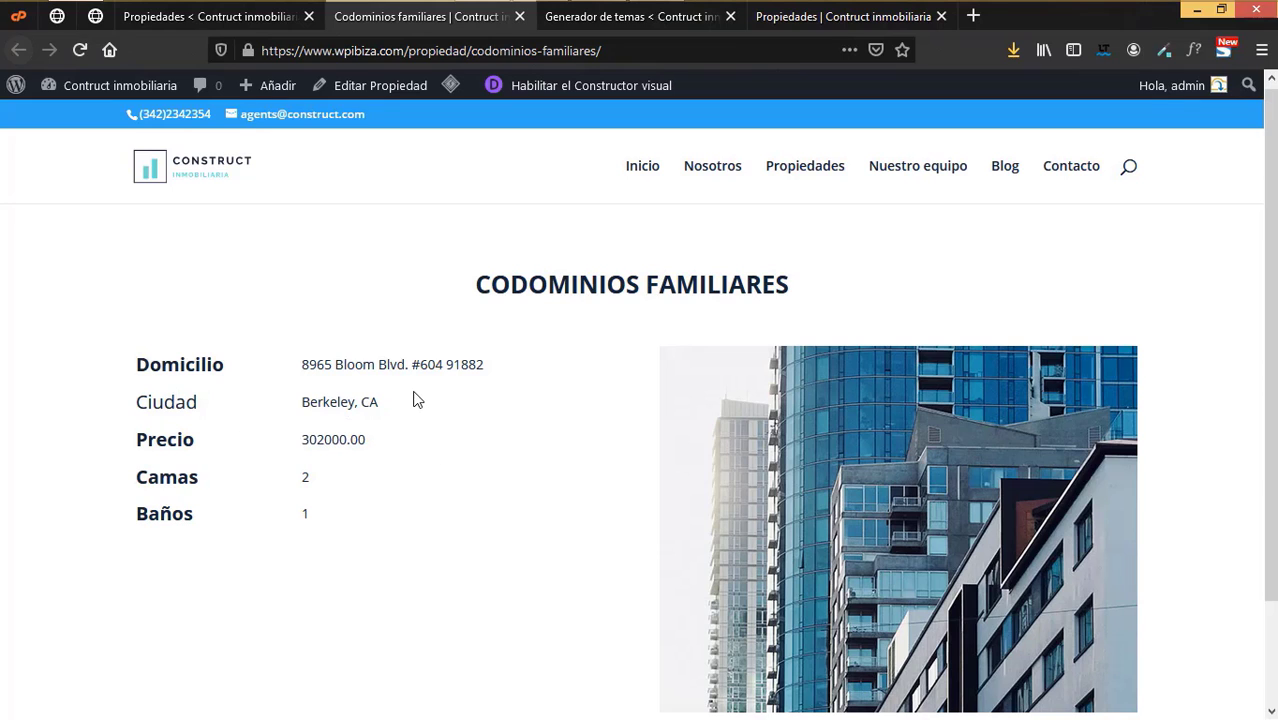
pyautogui.click(615, 18)
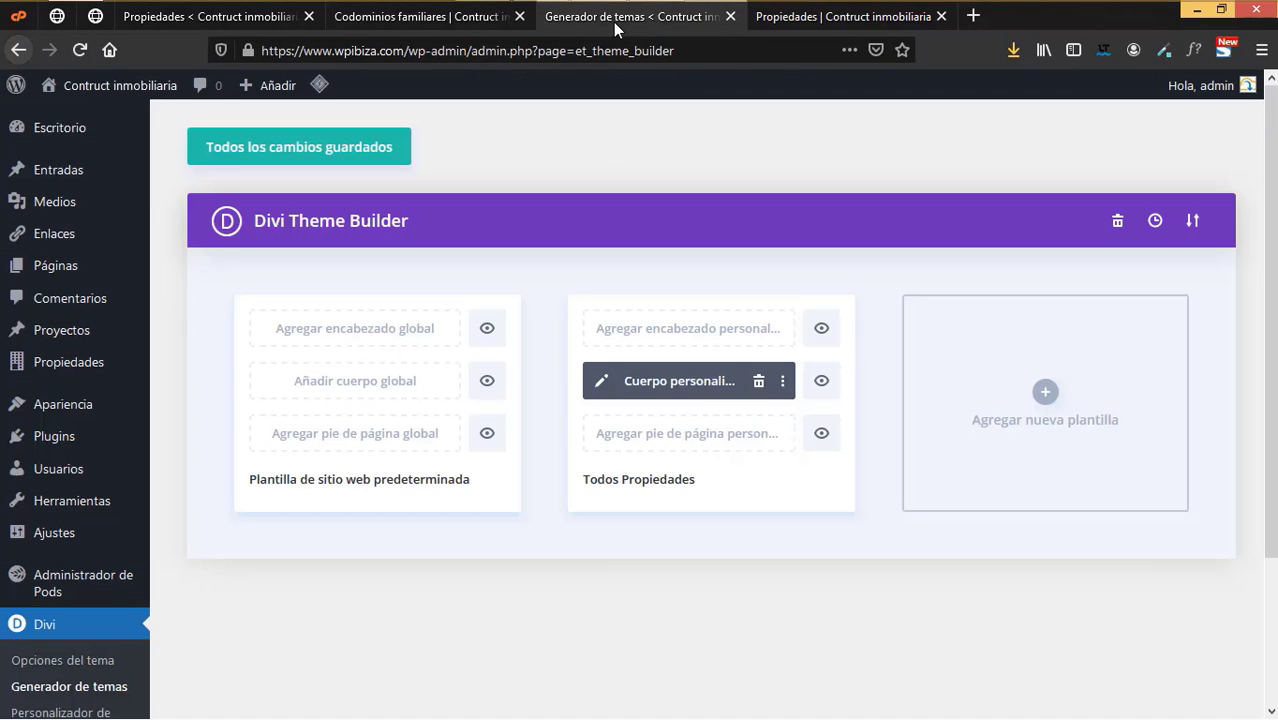
# - In the Todos Propiedades body layout's Pods Items module, make the Ciudad field label bold
pyautogui.click(601, 382)
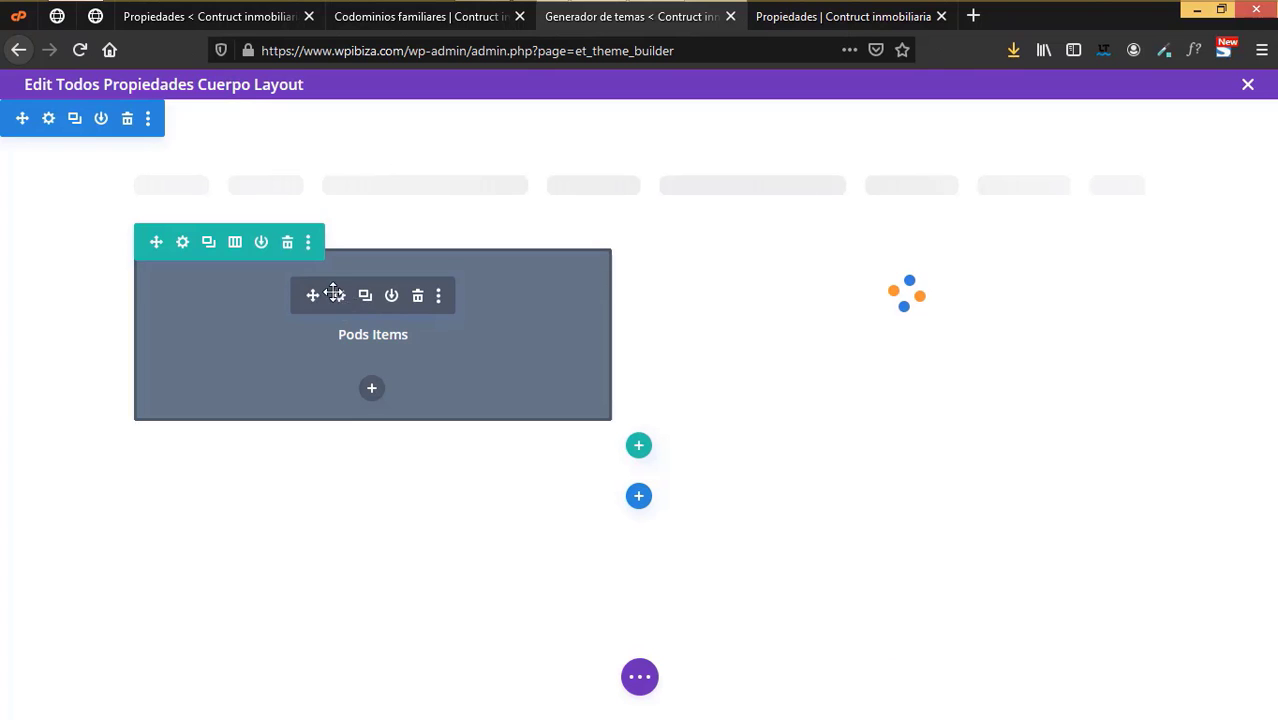
pyautogui.click(336, 294)
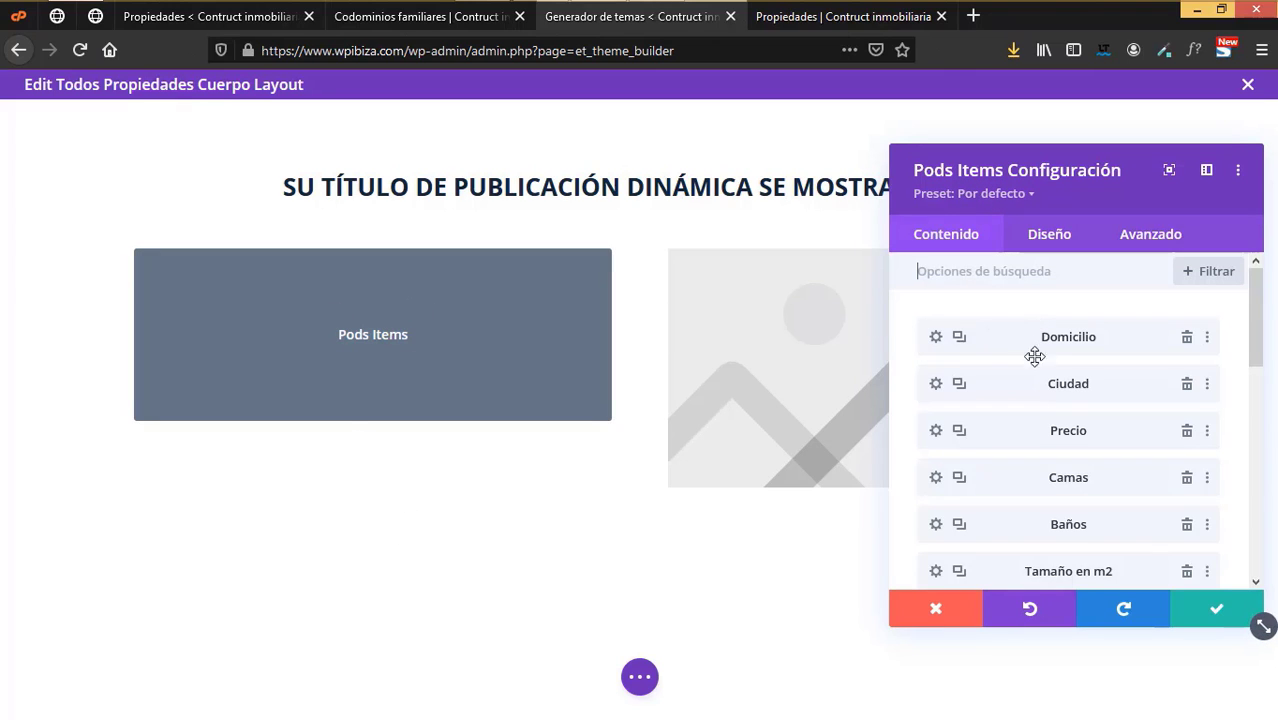
pyautogui.click(932, 385)
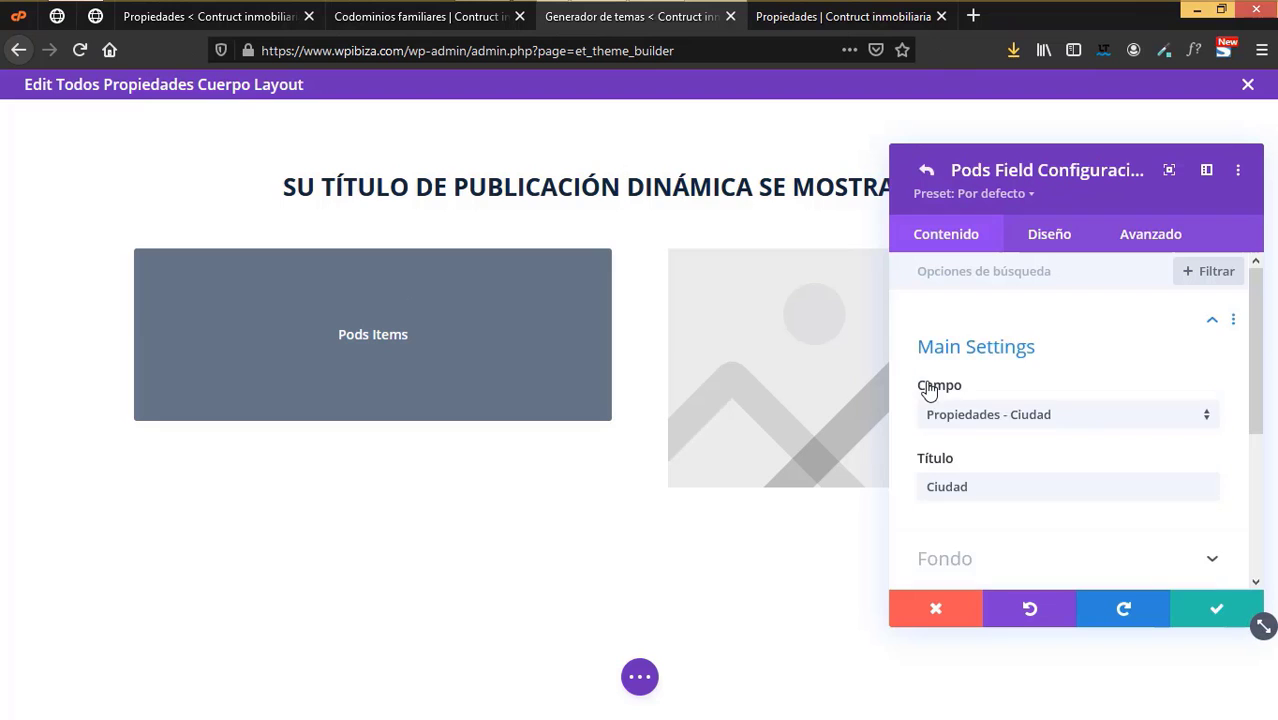
pyautogui.scroll(-3, 1035, 505)
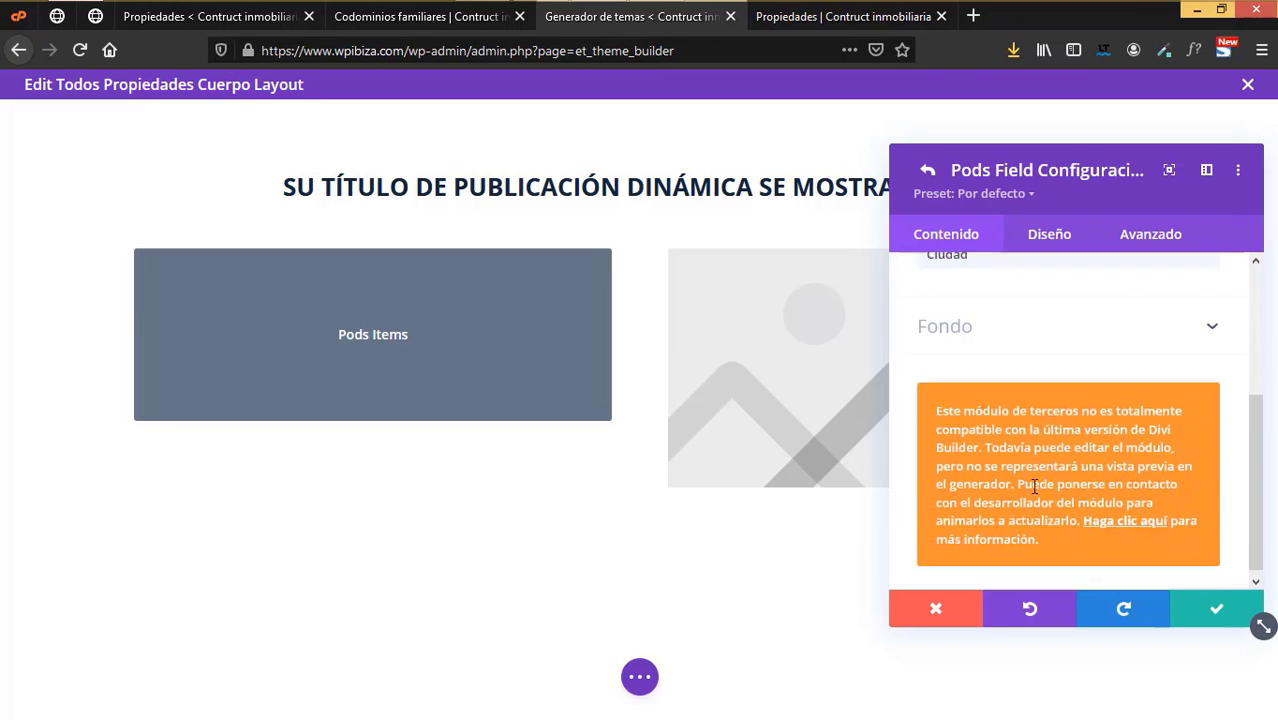
pyautogui.scroll(2, 1035, 450)
pyautogui.click(1040, 245)
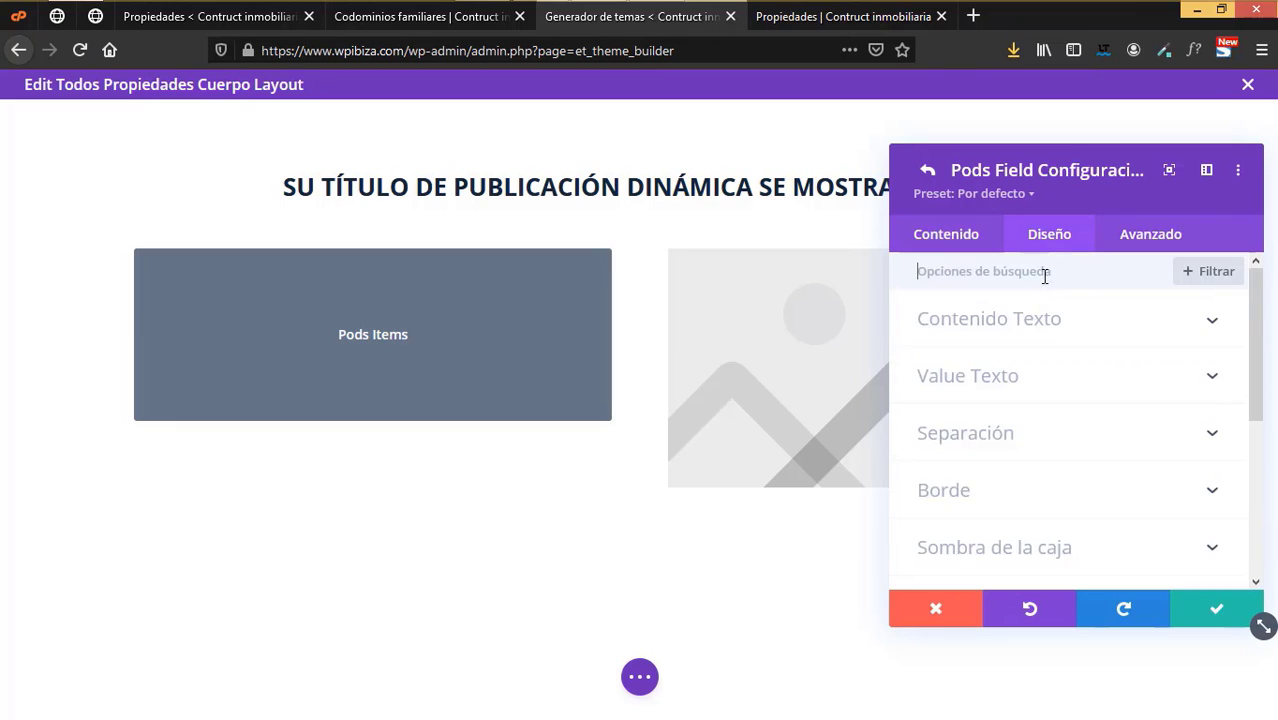
pyautogui.click(1000, 330)
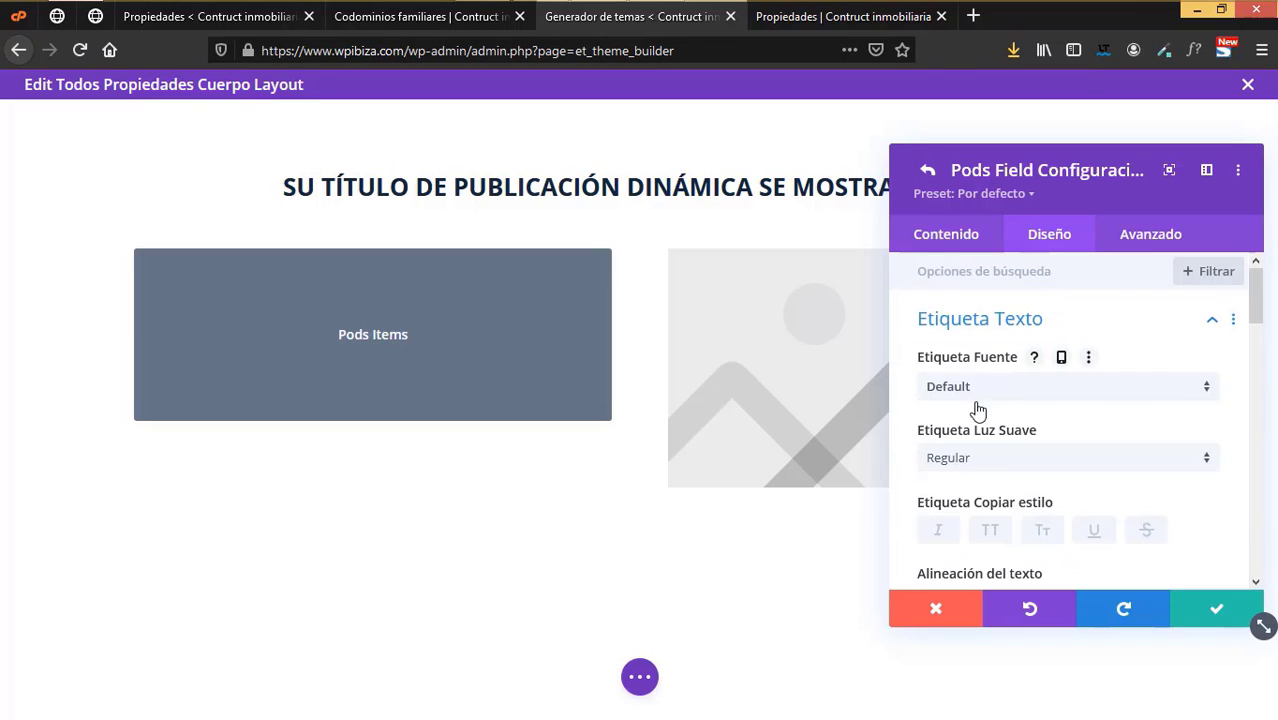
pyautogui.click(967, 462)
pyautogui.click(970, 562)
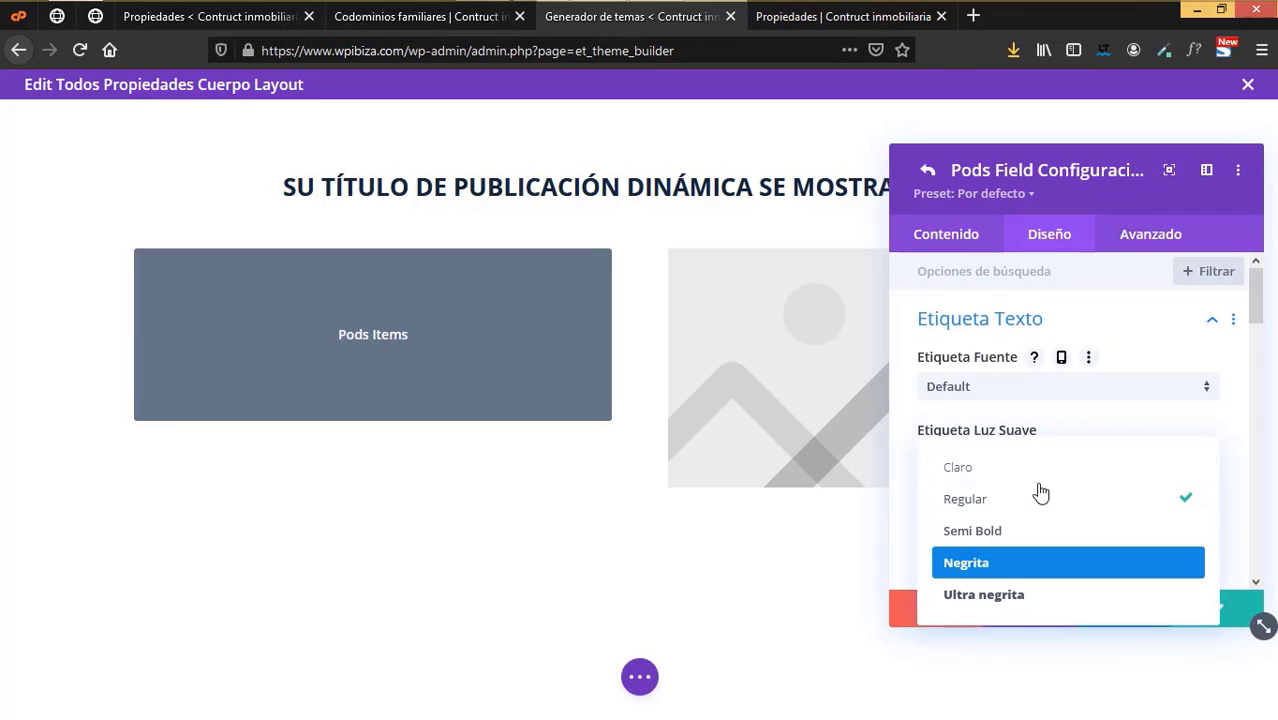
pyautogui.scroll(-1, 1040, 490)
pyautogui.scroll(-3, 1145, 488)
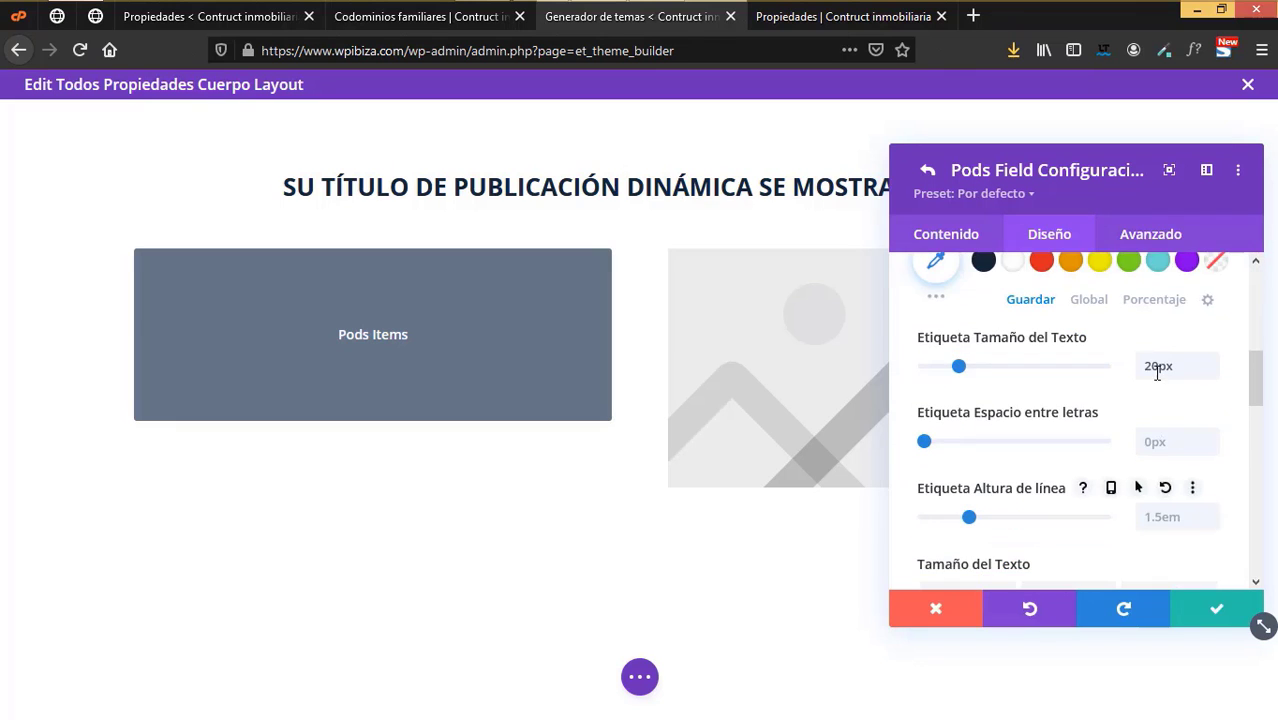
# - Confirm the Pods field and module settings and save the body layout
pyautogui.click(1216, 608)
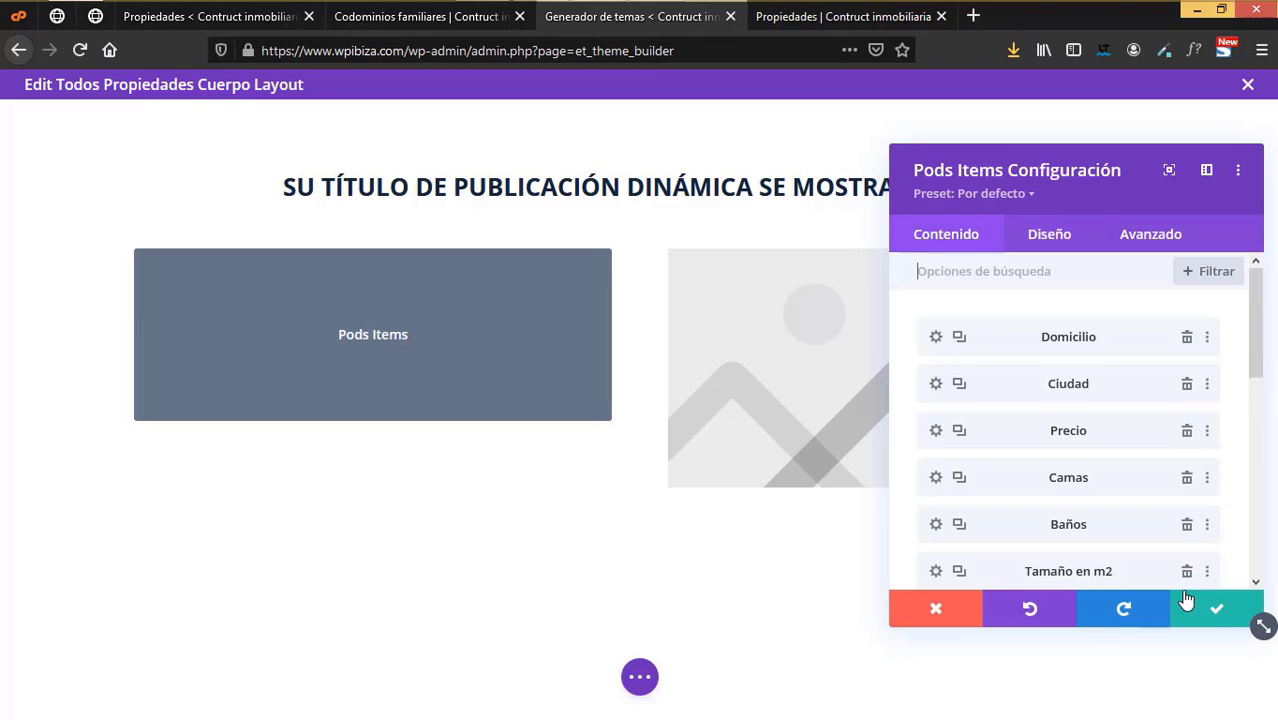
pyautogui.click(1216, 608)
pyautogui.click(641, 676)
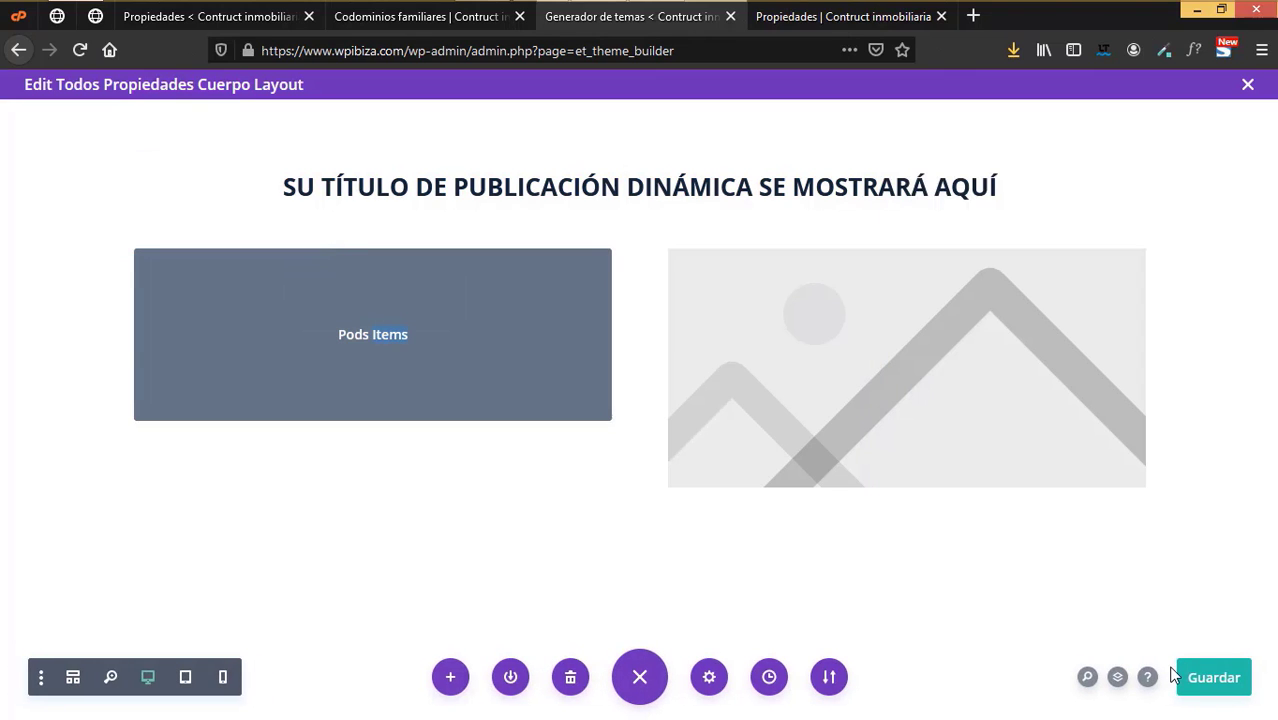
pyautogui.click(1208, 680)
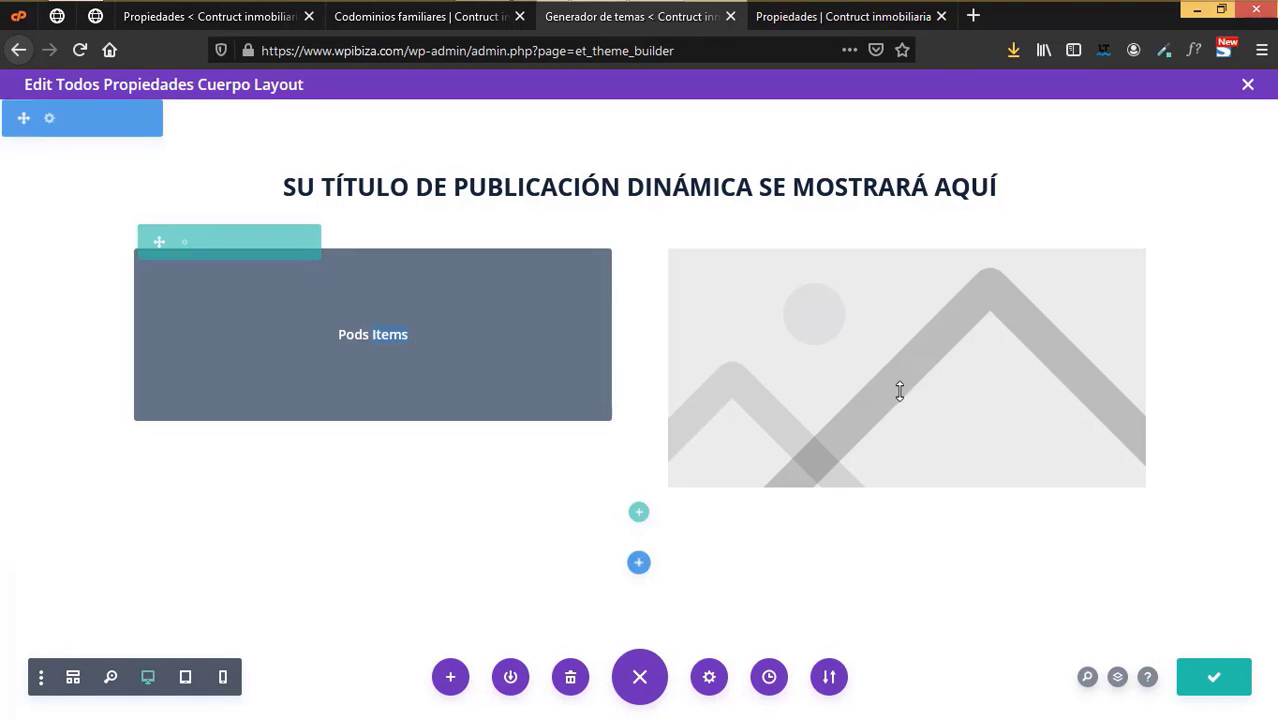
# - Close the layout editor and the Codominios familiares preview tab
pyautogui.click(1247, 88)
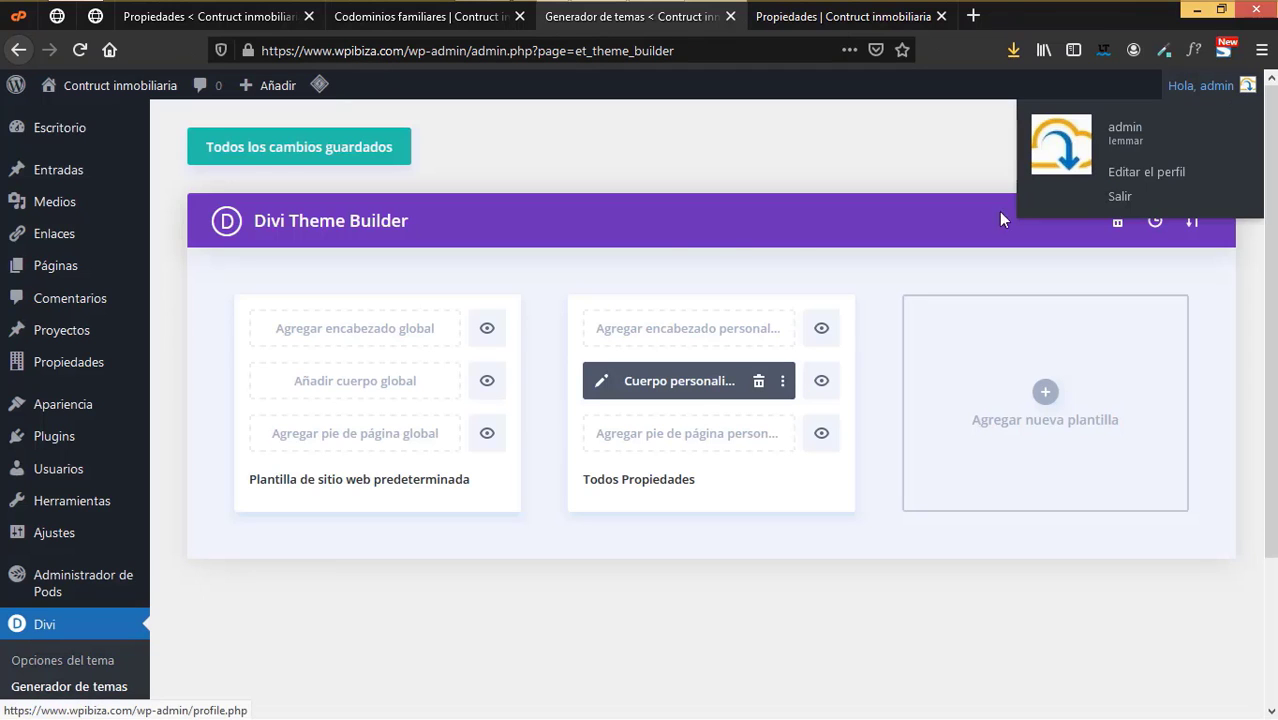
pyautogui.click(456, 31)
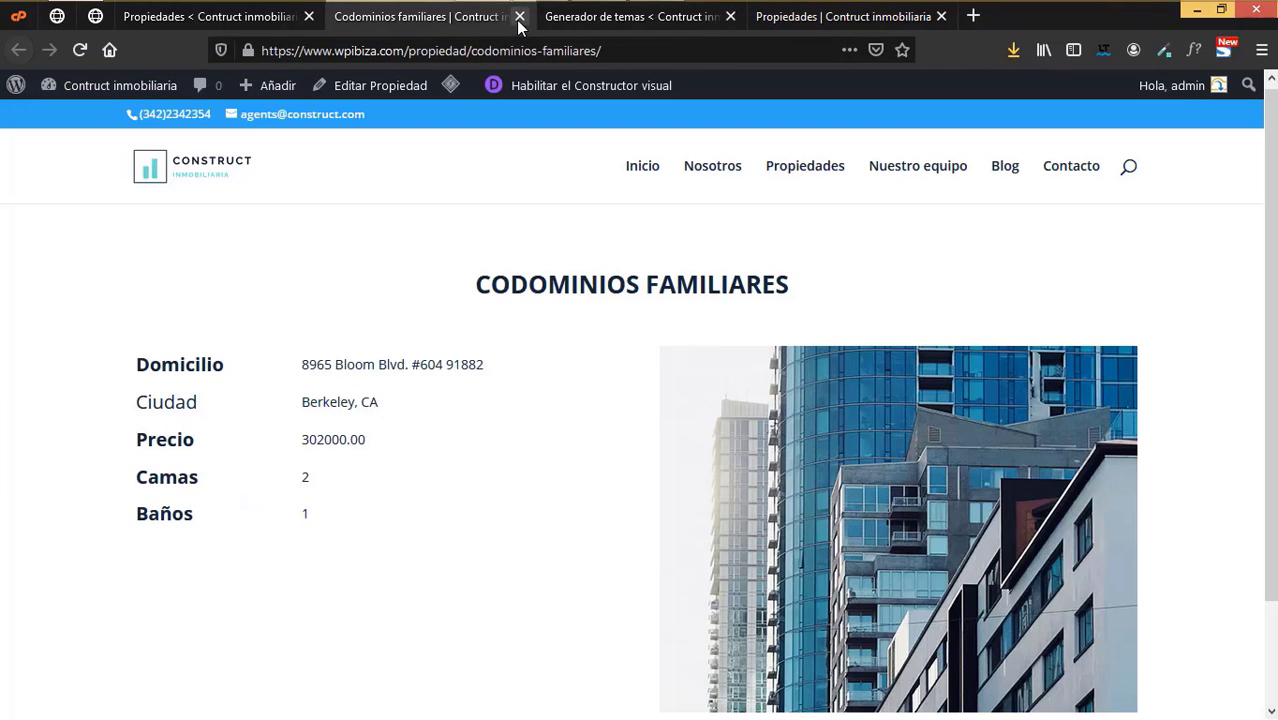
pyautogui.click(519, 17)
pyautogui.click(290, 17)
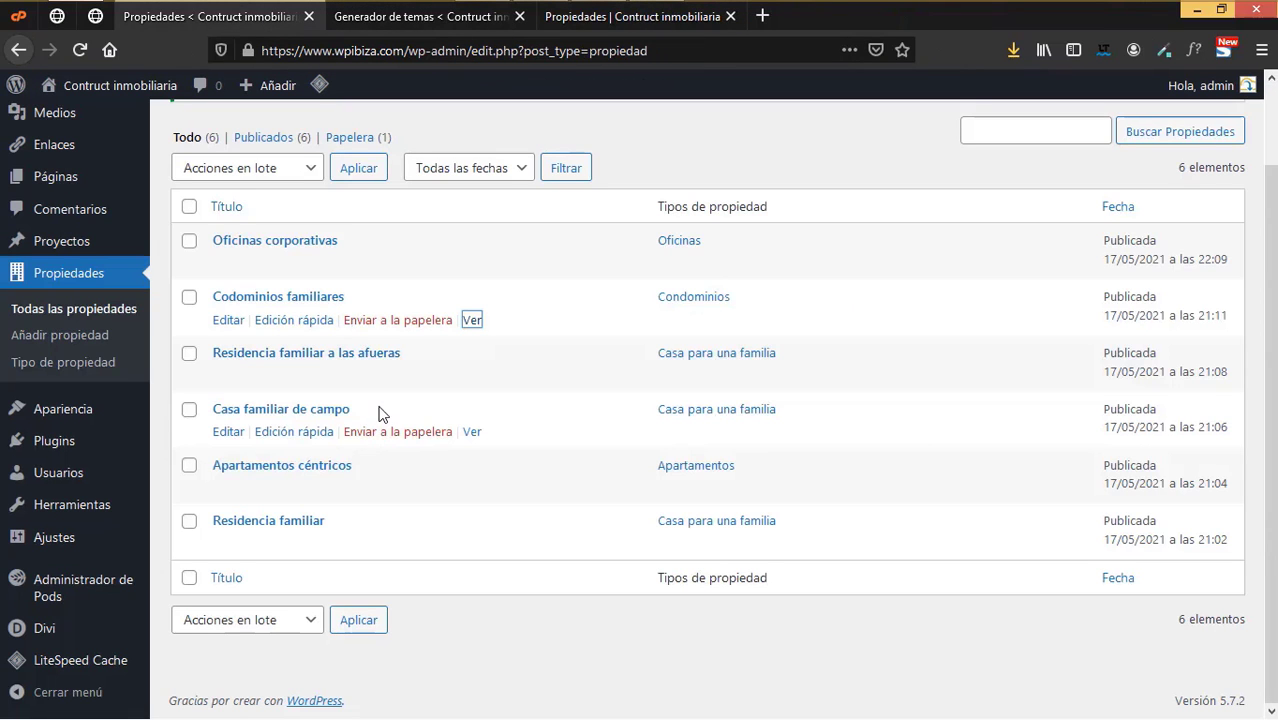
# - Review the Casa familiar de campo property page, then close its tab
pyautogui.click(560, 448)
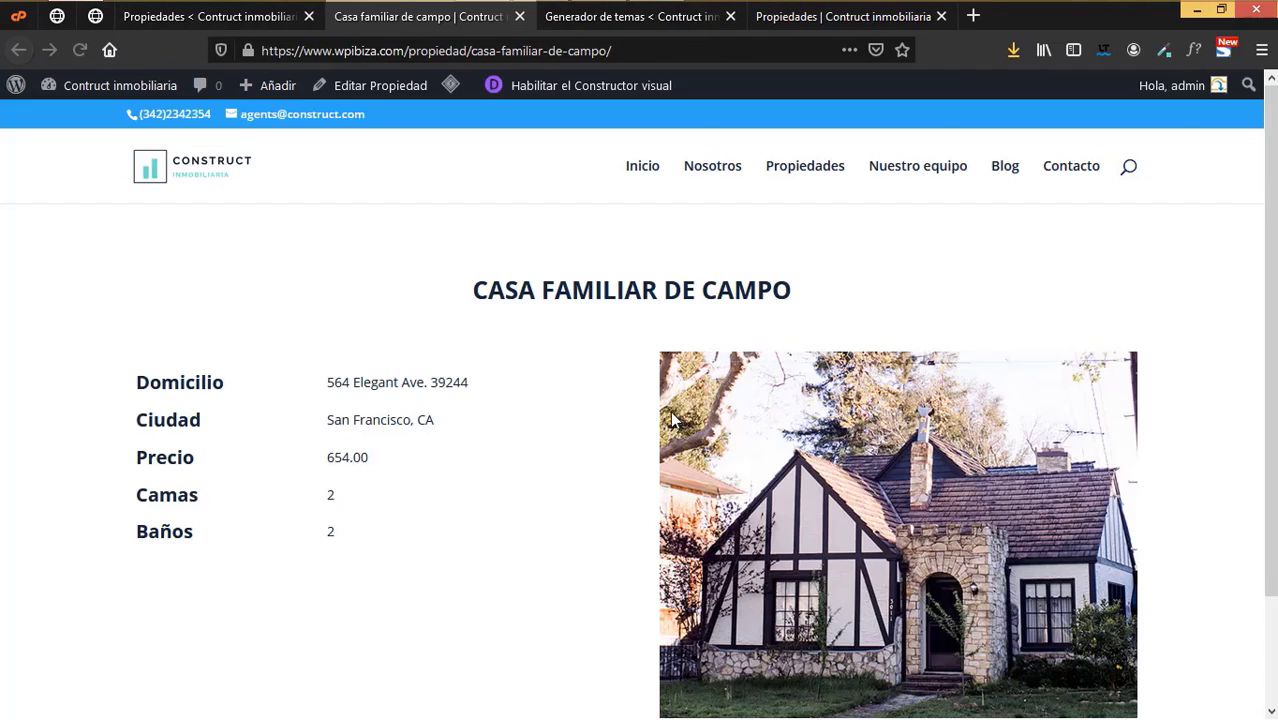
pyautogui.scroll(-2, 676, 424)
pyautogui.scroll(2, 676, 424)
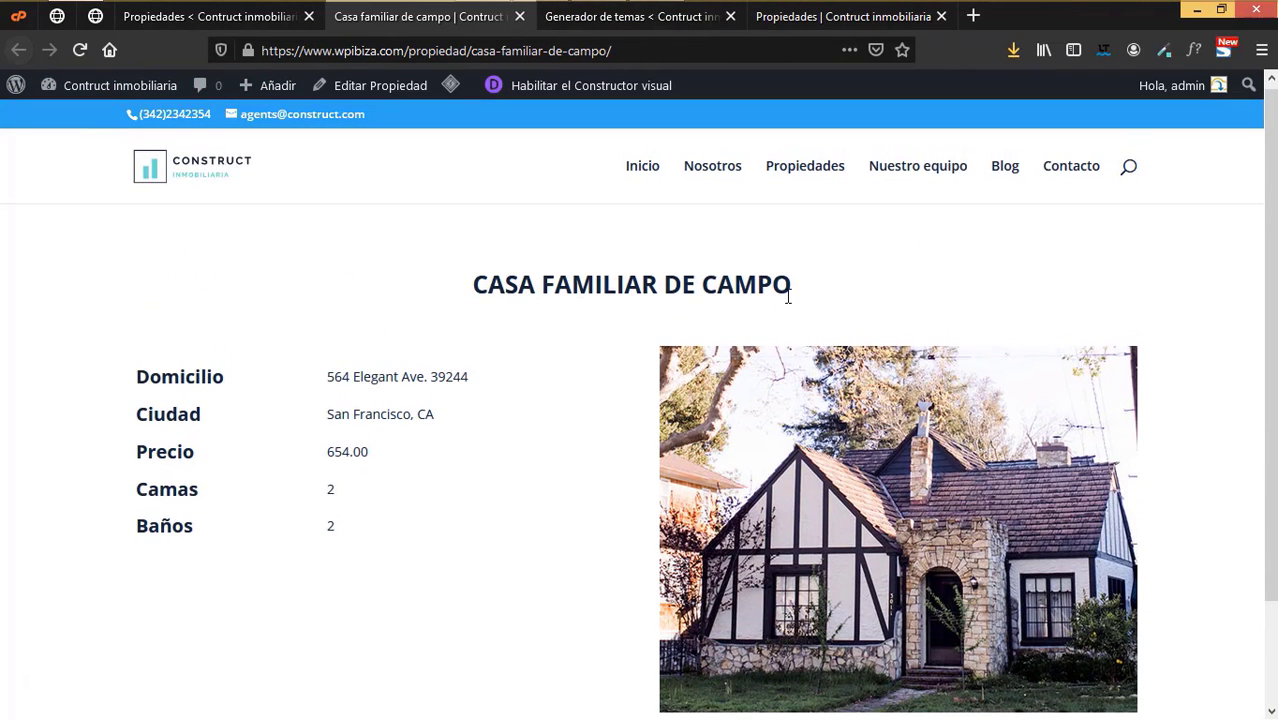
pyautogui.scroll(-2, 903, 525)
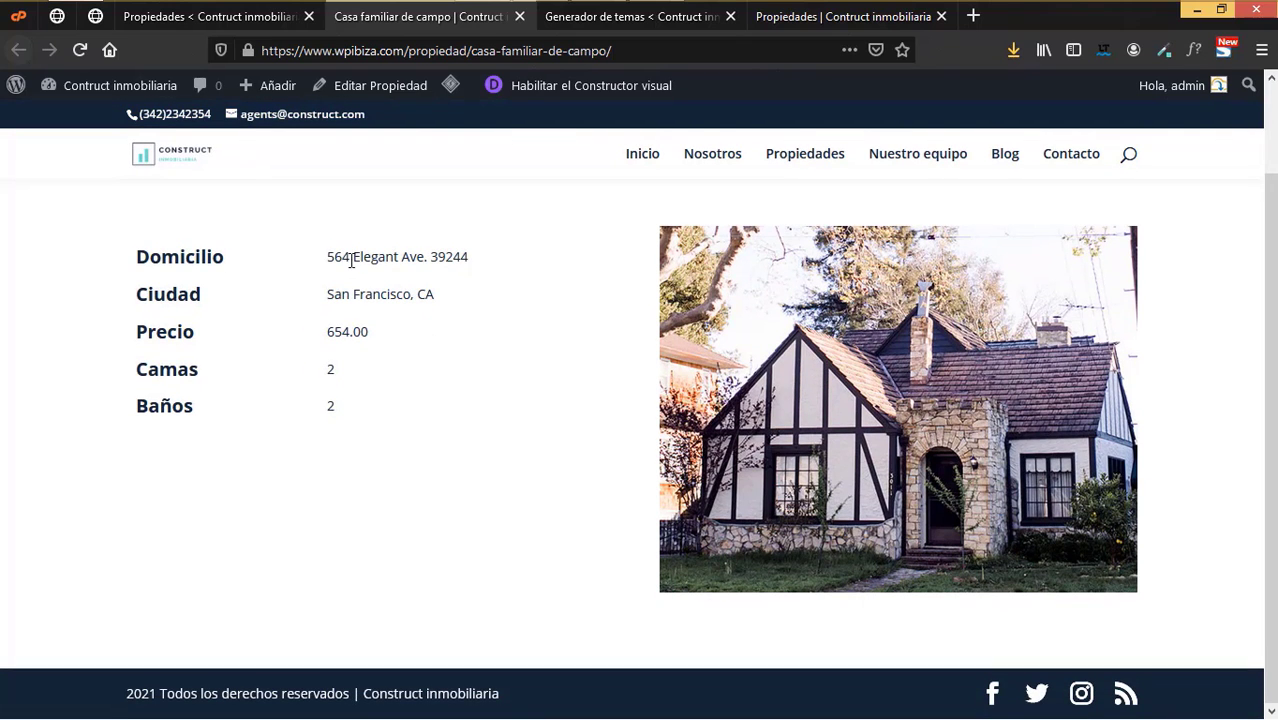
pyautogui.click(620, 16)
pyautogui.click(454, 20)
pyautogui.scroll(2, 450, 460)
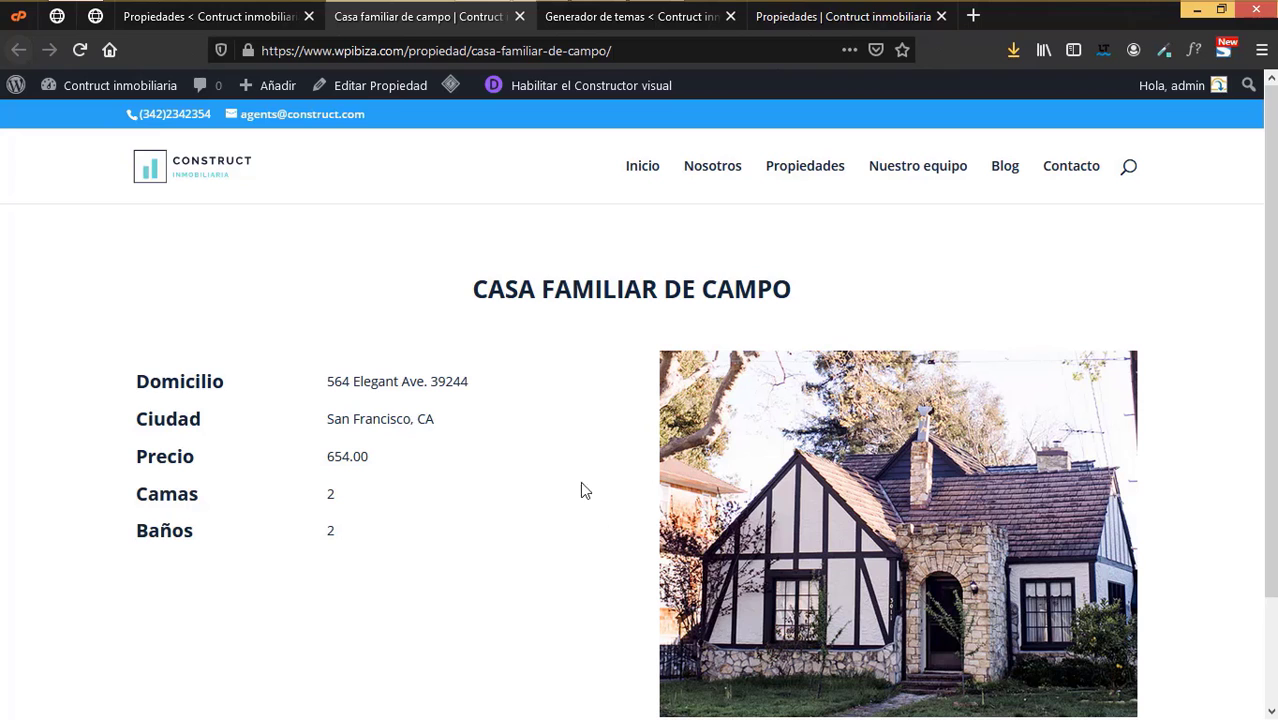
pyautogui.scroll(-2, 400, 460)
pyautogui.scroll(2, 613, 402)
pyautogui.click(519, 16)
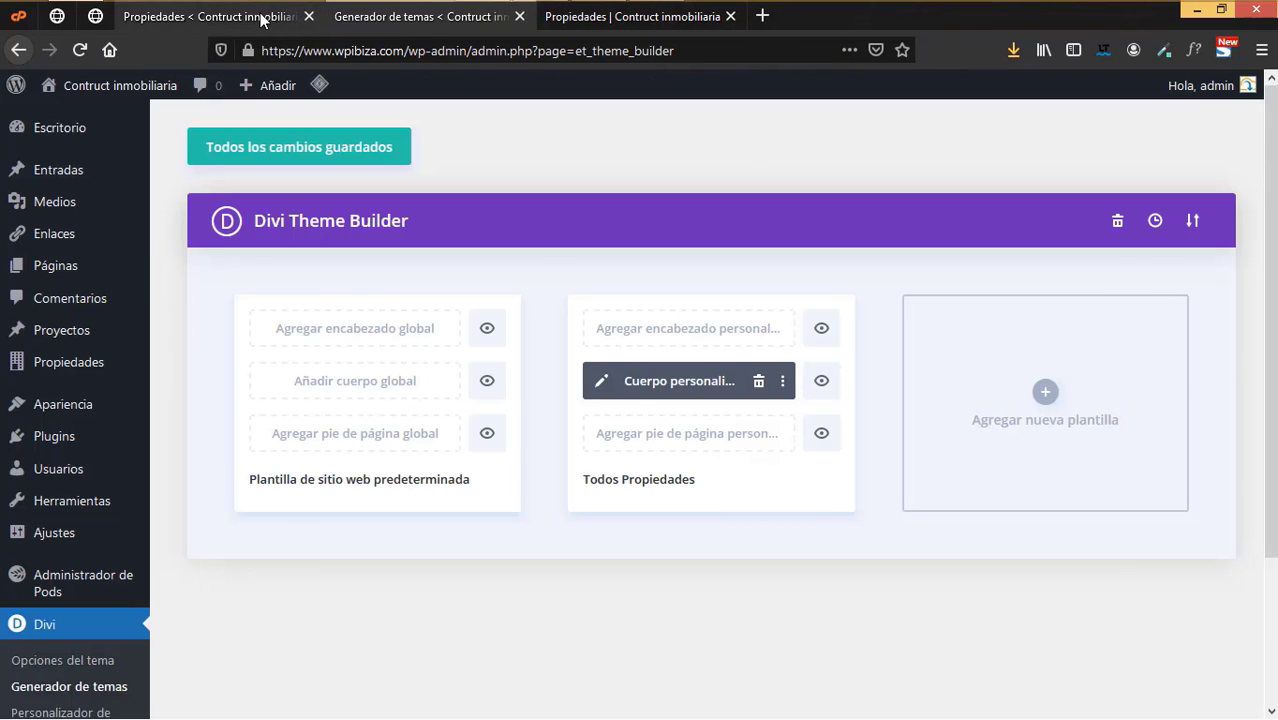
# - Open Residencia familiar in a new tab and save all Theme Builder changes
pyautogui.click(263, 18)
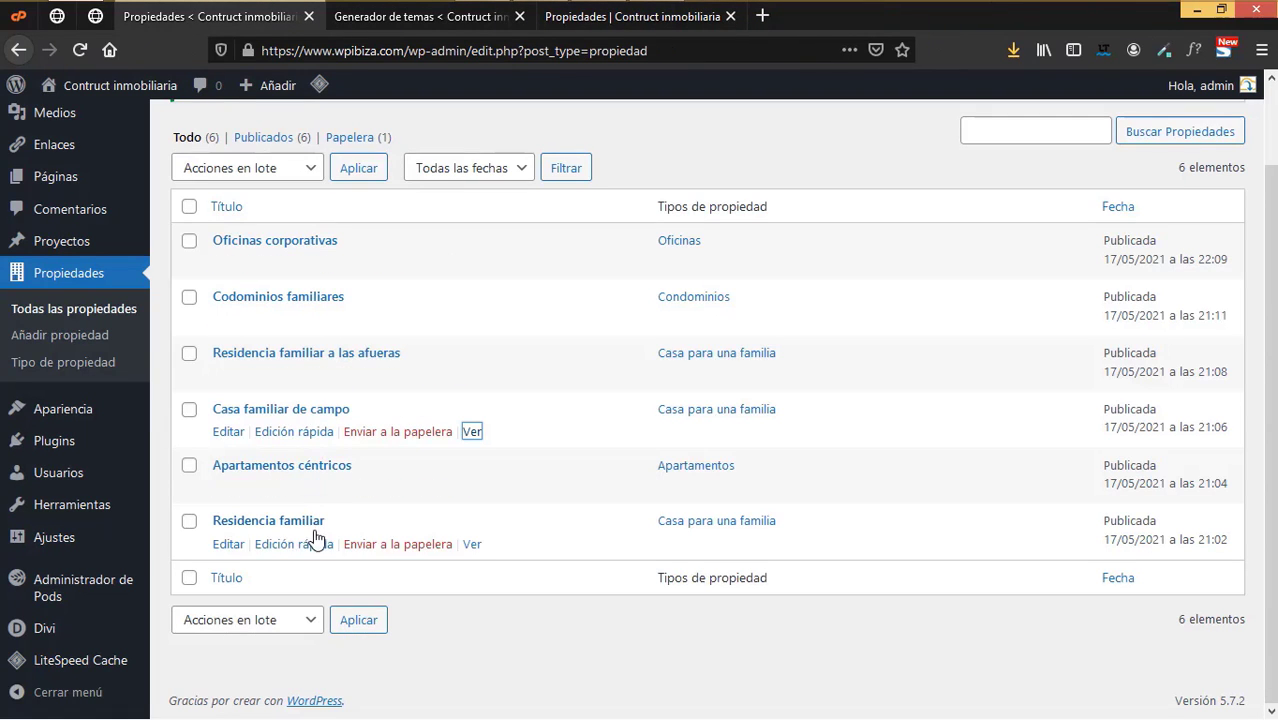
pyautogui.rightClick(472, 544)
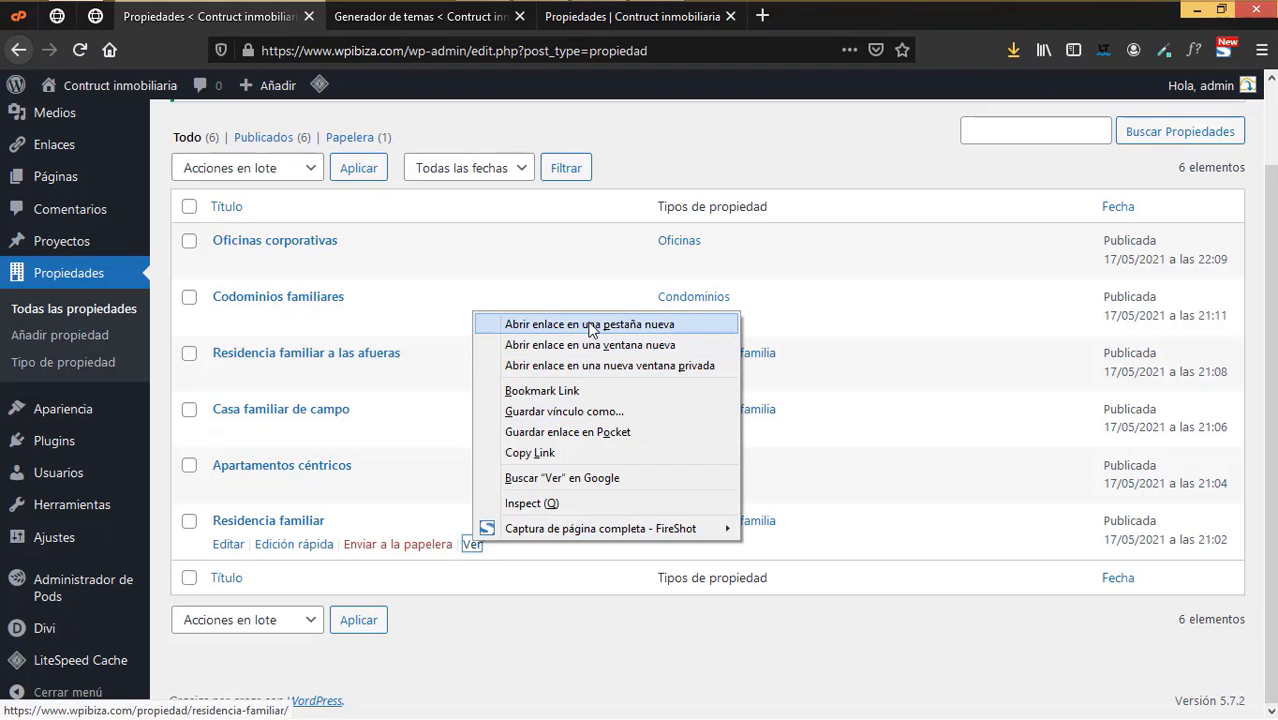
pyautogui.click(590, 325)
pyautogui.click(640, 20)
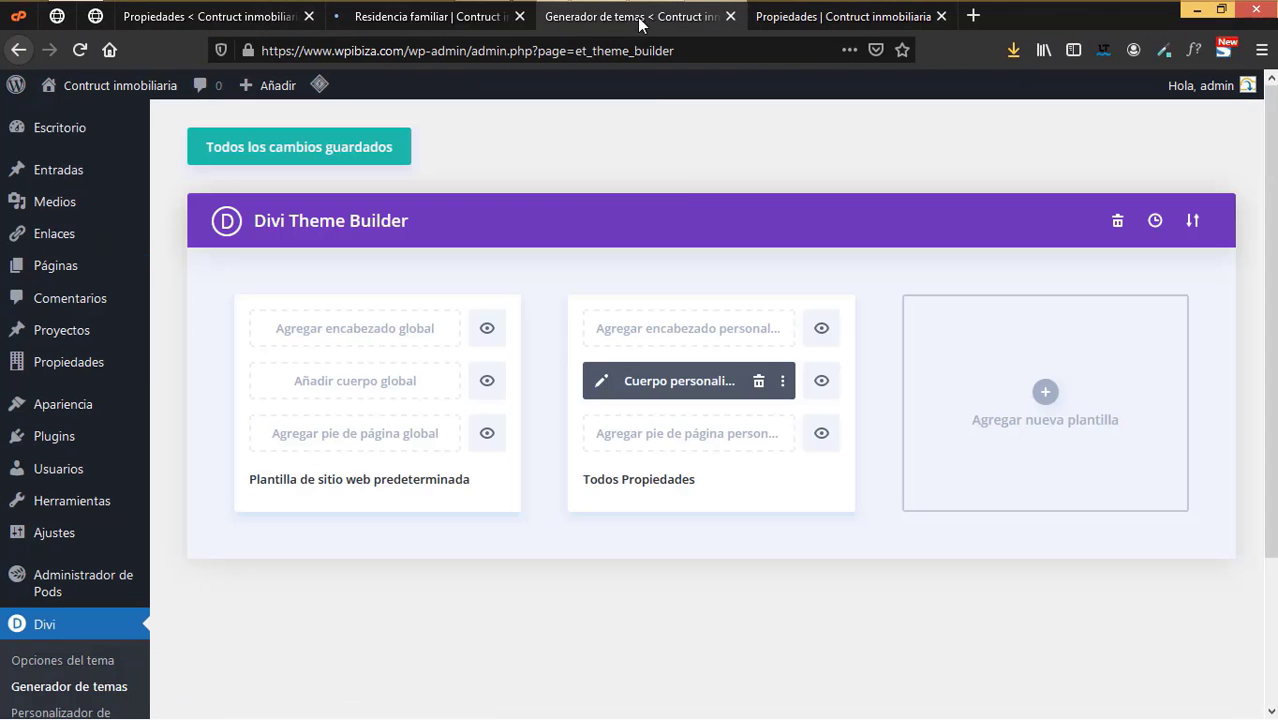
pyautogui.click(370, 158)
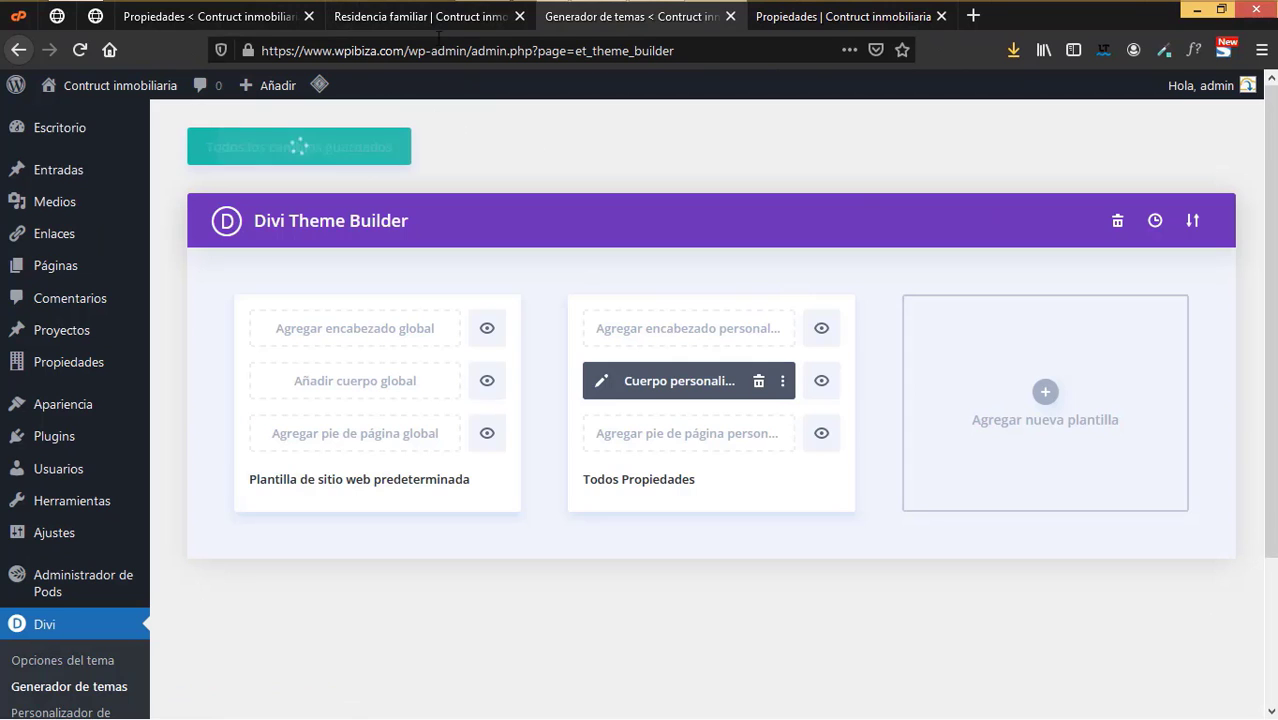
# - Review the Residencia familiar property page and close its tab
pyautogui.click(428, 20)
pyautogui.scroll(-3, 667, 507)
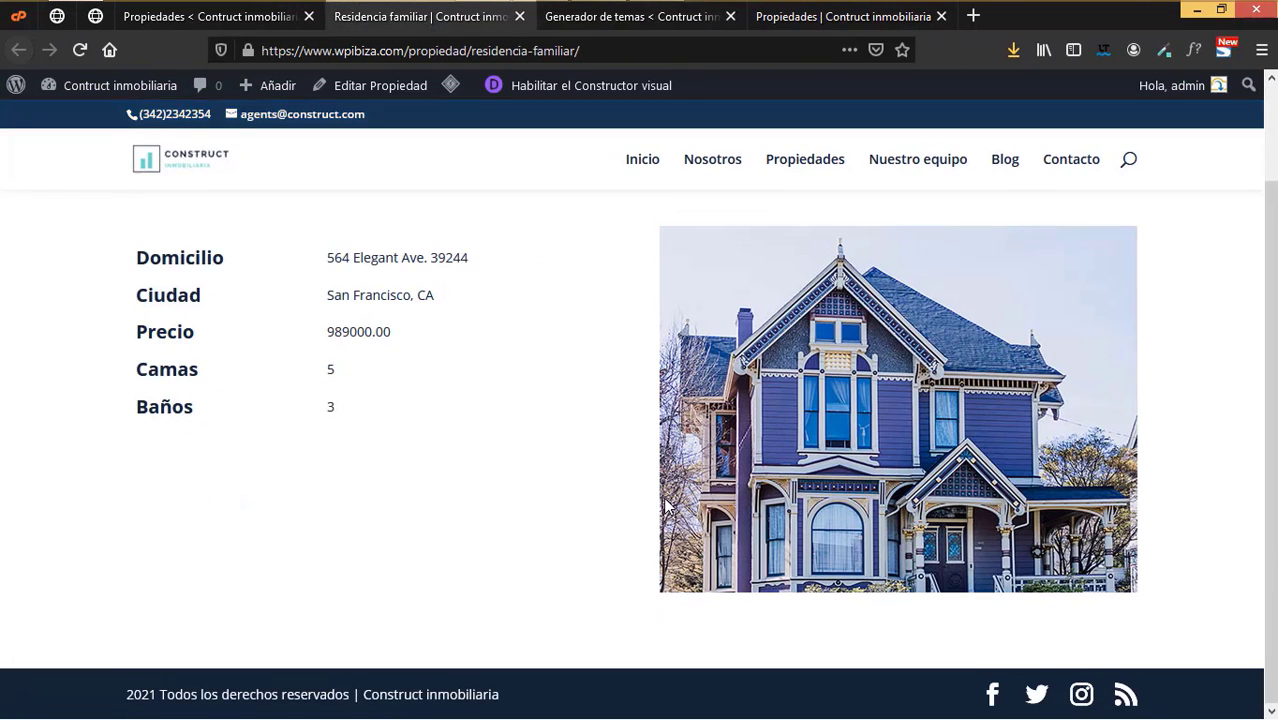
pyautogui.scroll(3, 650, 480)
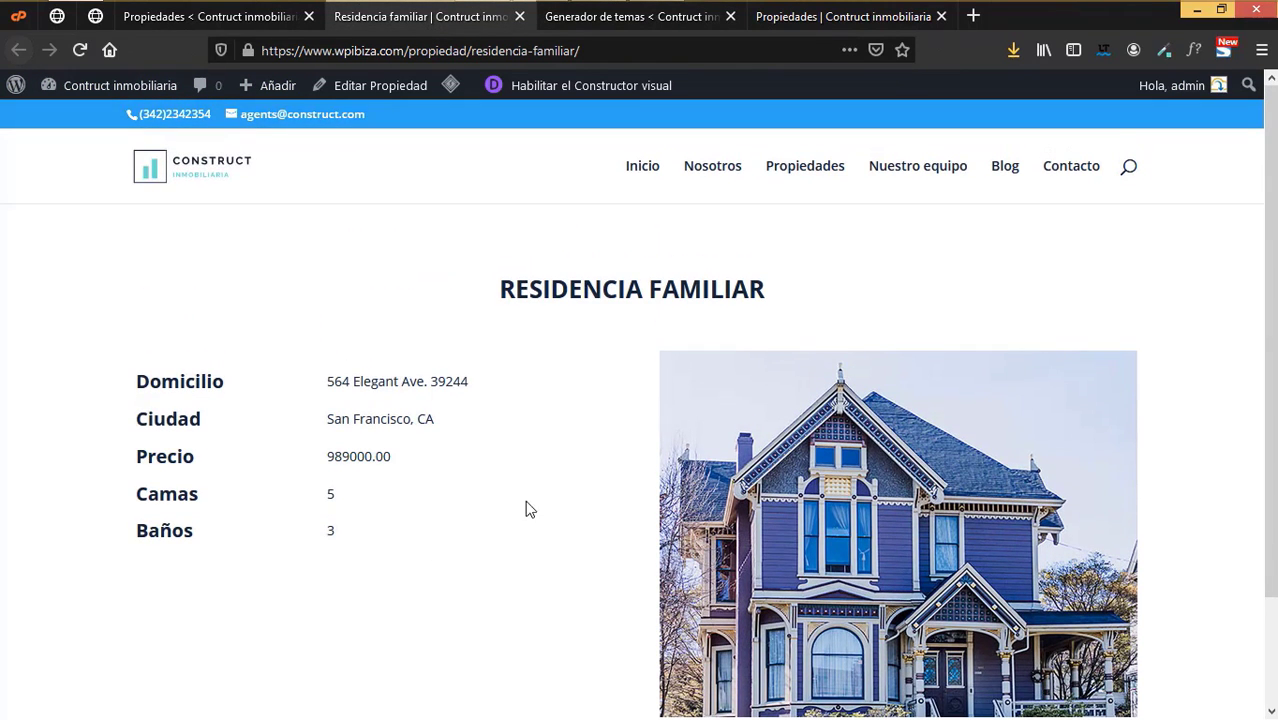
pyautogui.click(520, 17)
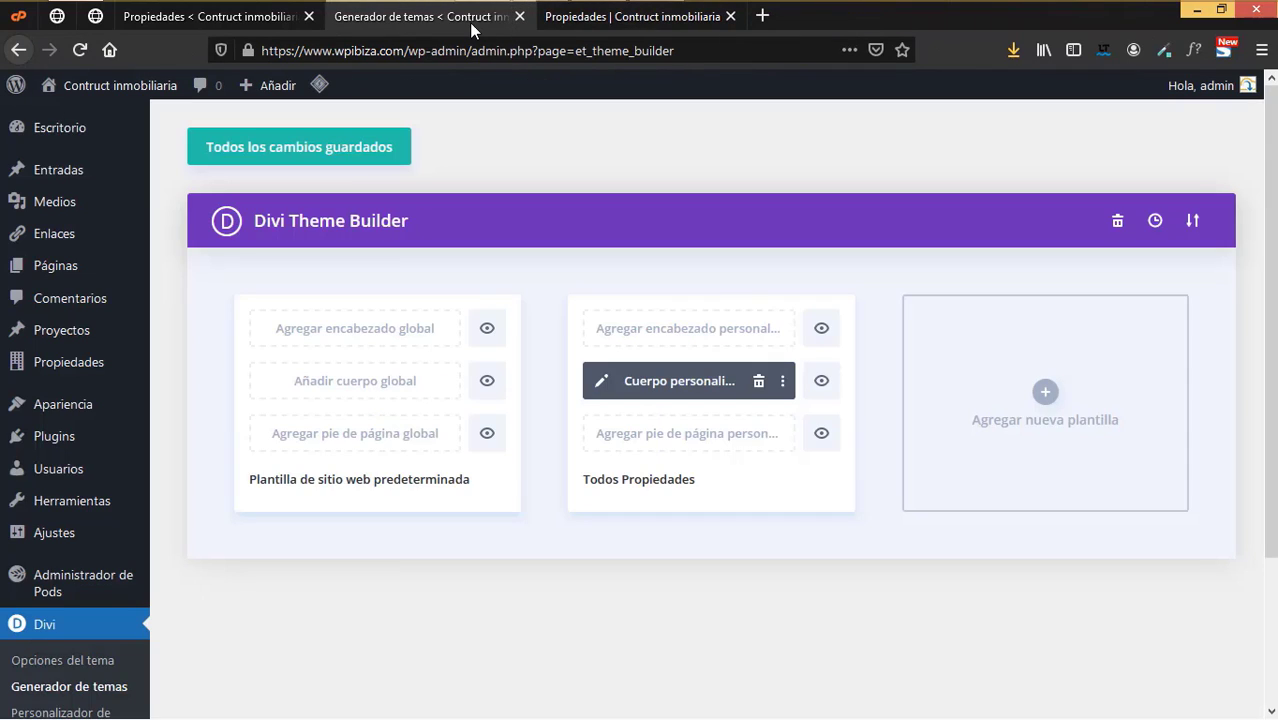
# - Close the Theme Builder tab and enable the visual builder on the Propiedades page
pyautogui.click(520, 17)
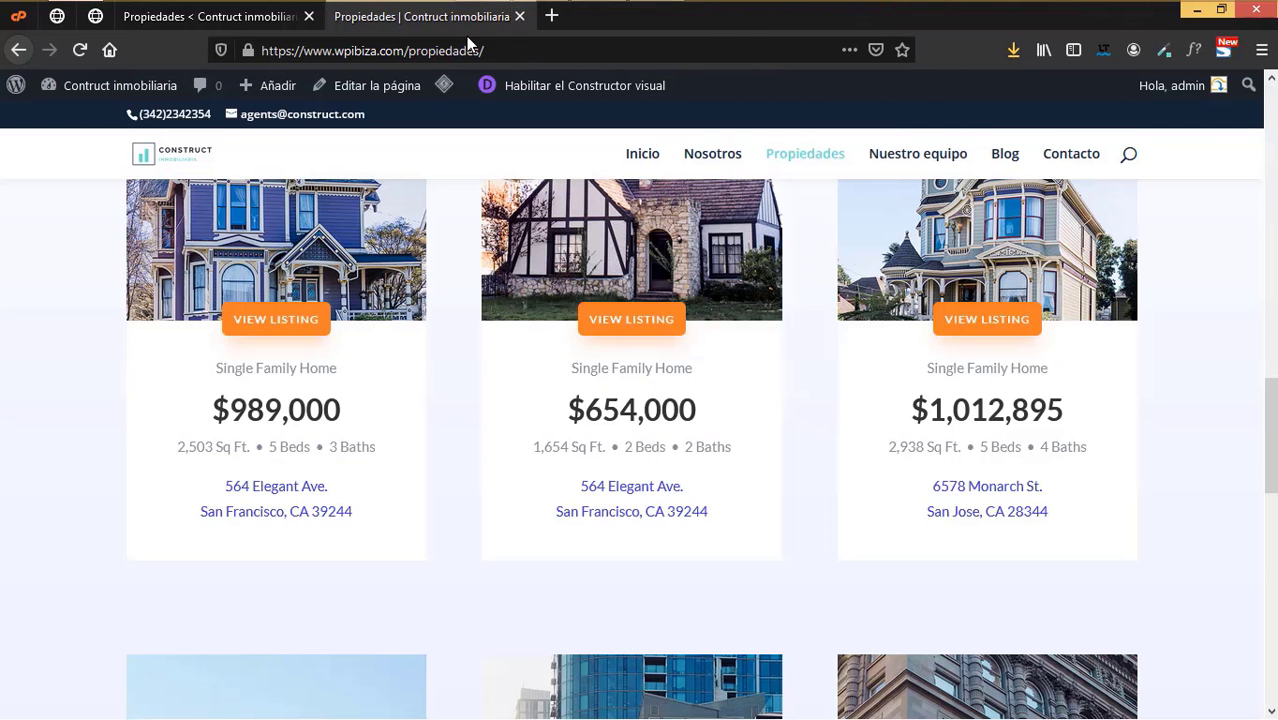
pyautogui.scroll(15, 732, 511)
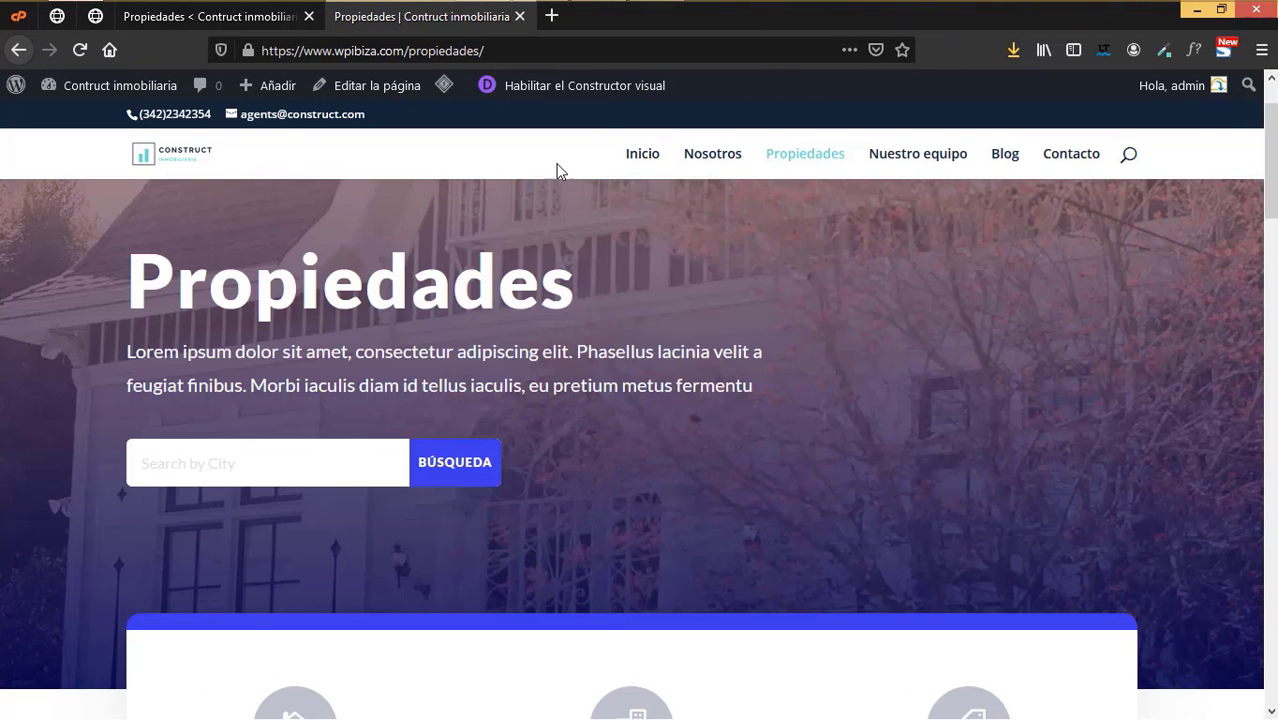
pyautogui.click(599, 86)
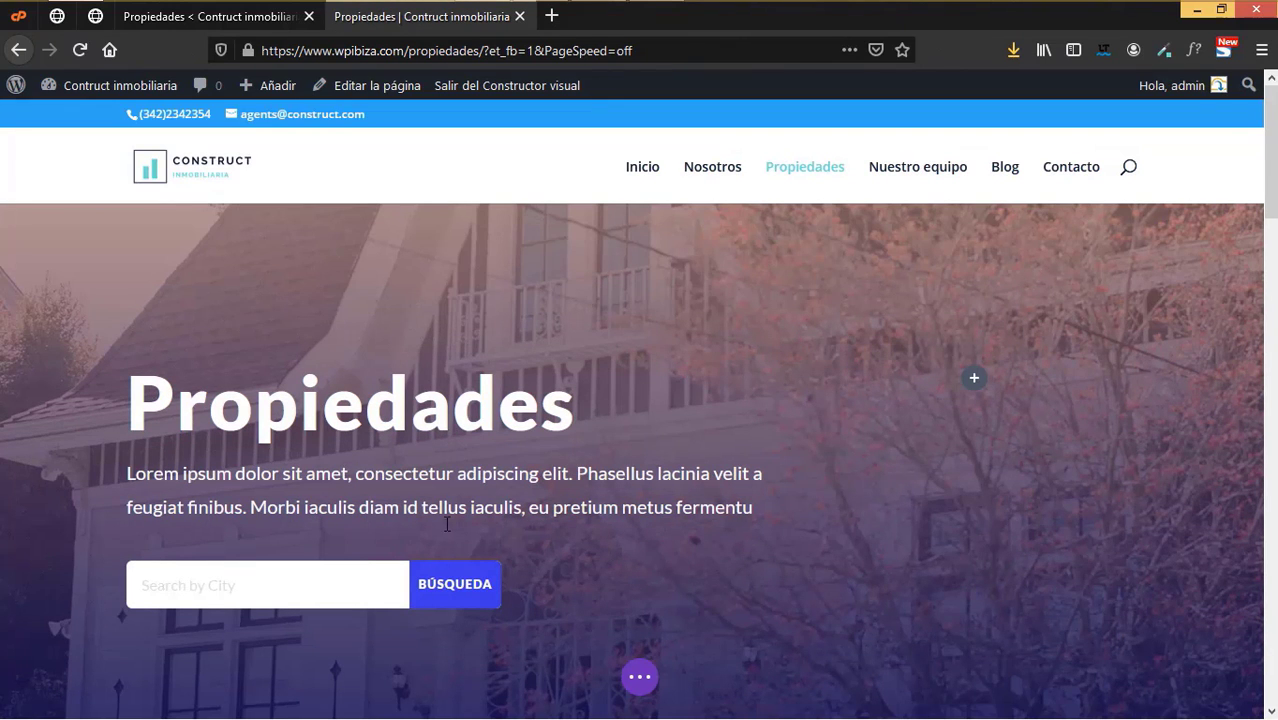
# - Inspect the Homes for Sale module's settings and close them unchanged
pyautogui.scroll(-2, 447, 523)
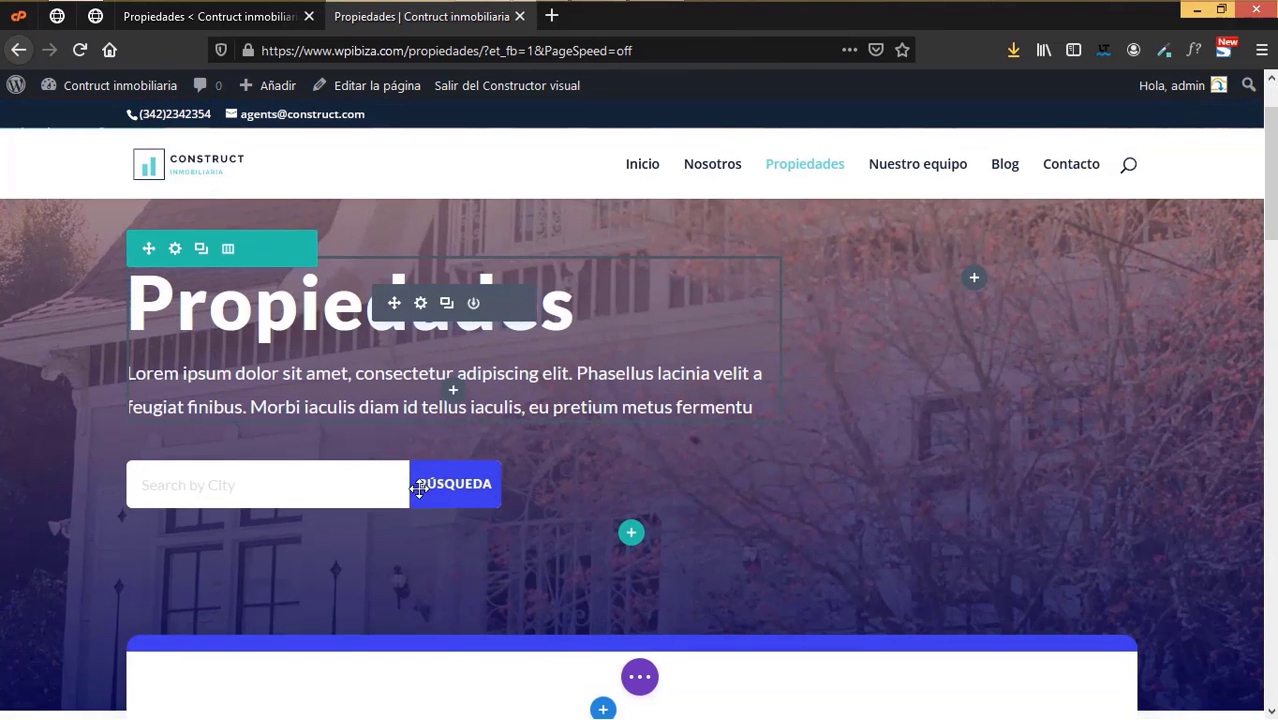
pyautogui.scroll(-5, 664, 522)
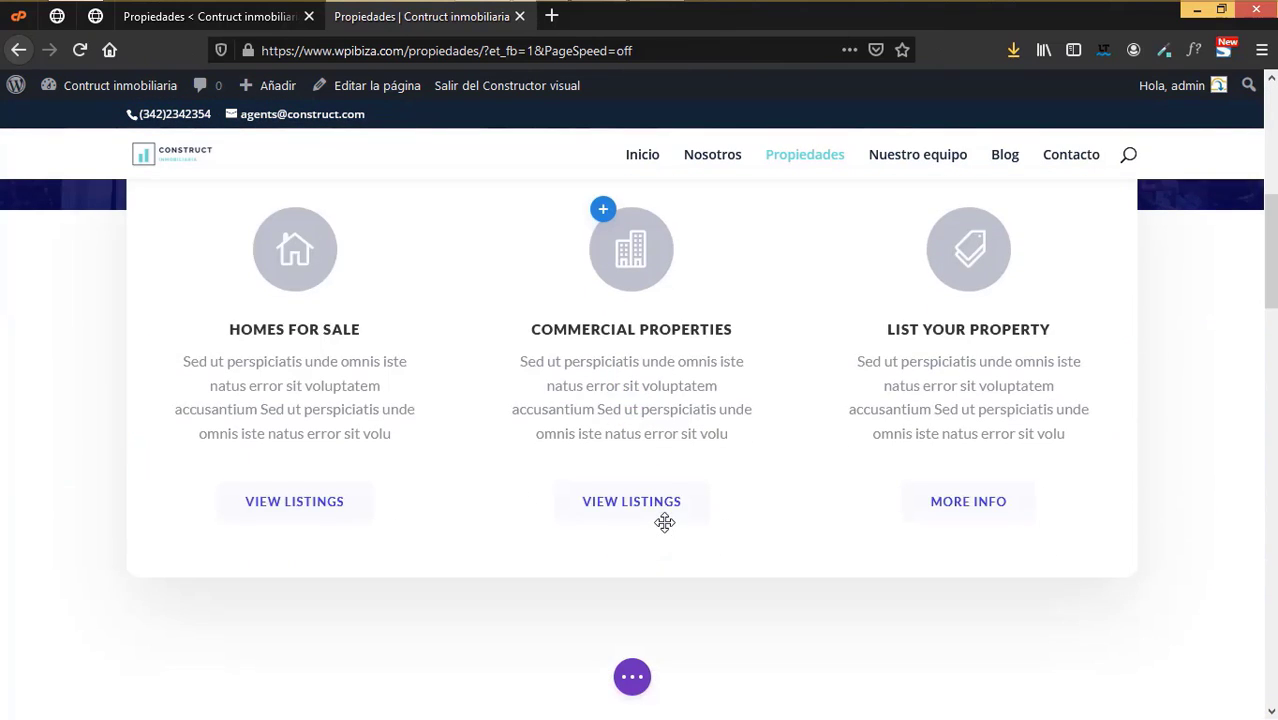
pyautogui.scroll(-2, 318, 410)
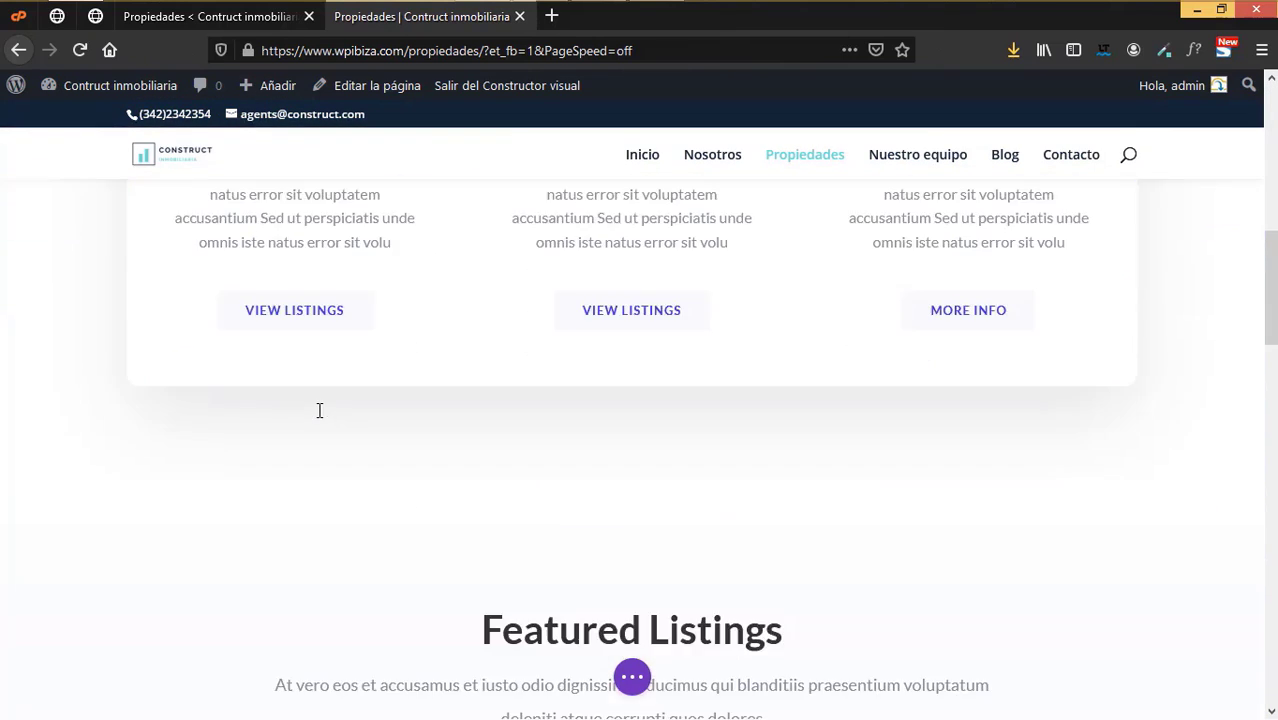
pyautogui.scroll(-1, 319, 410)
pyautogui.scroll(3, 316, 402)
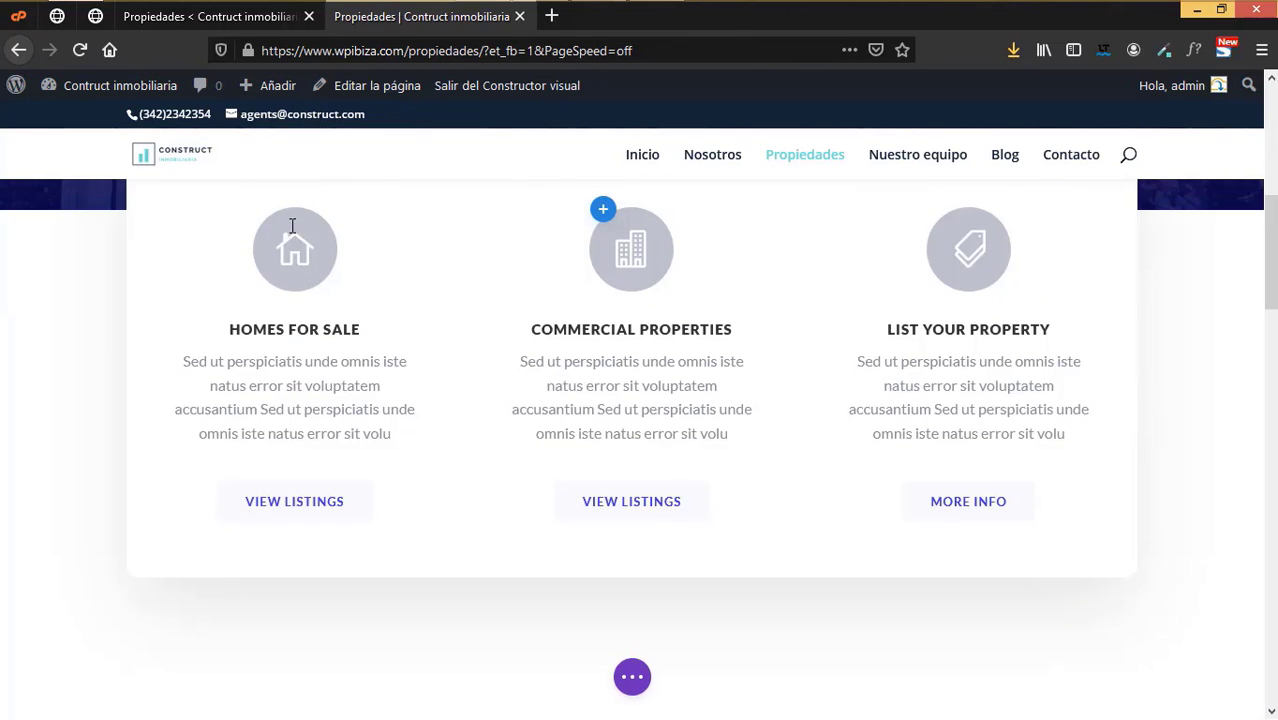
pyautogui.moveTo(286, 250)
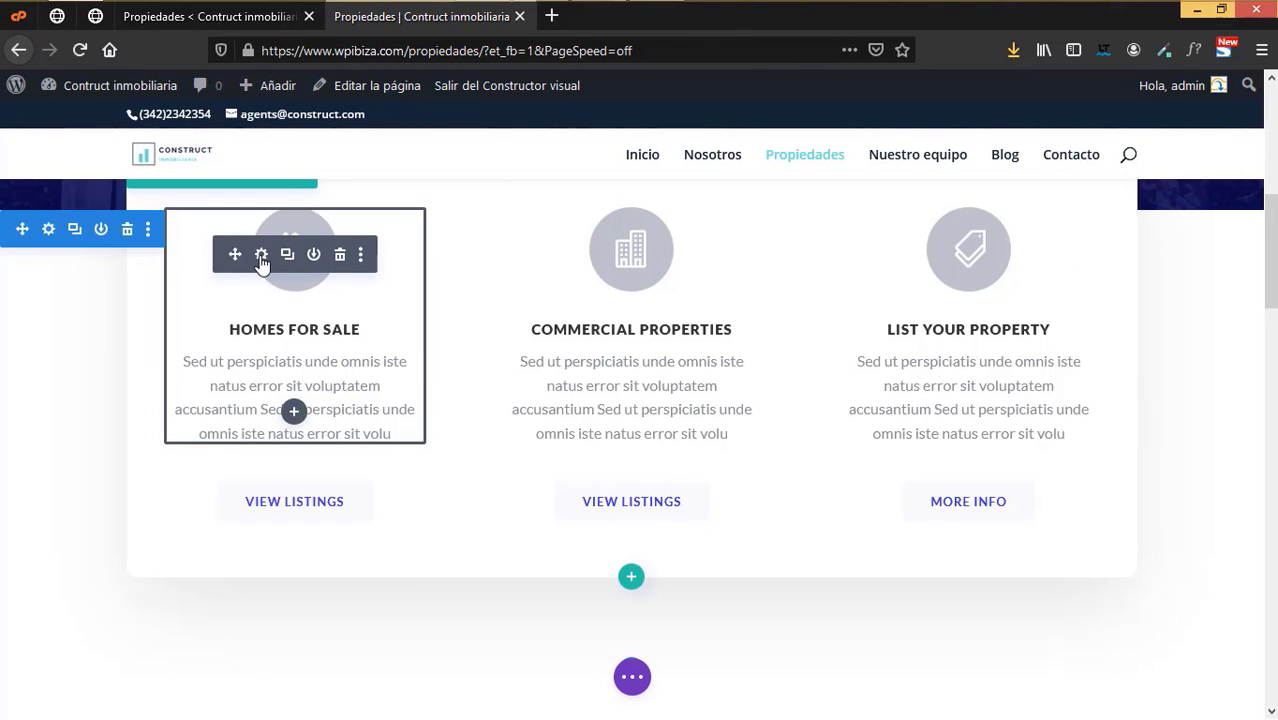
pyautogui.click(322, 328)
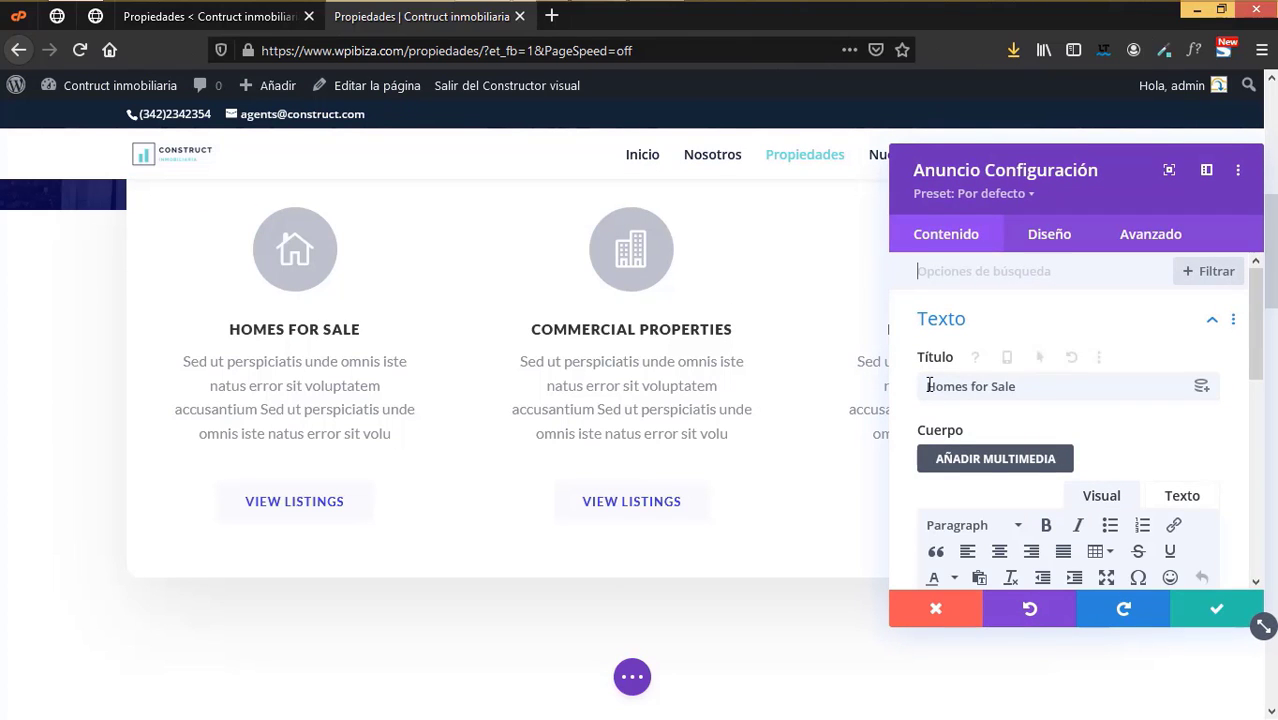
pyautogui.scroll(-3, 1041, 491)
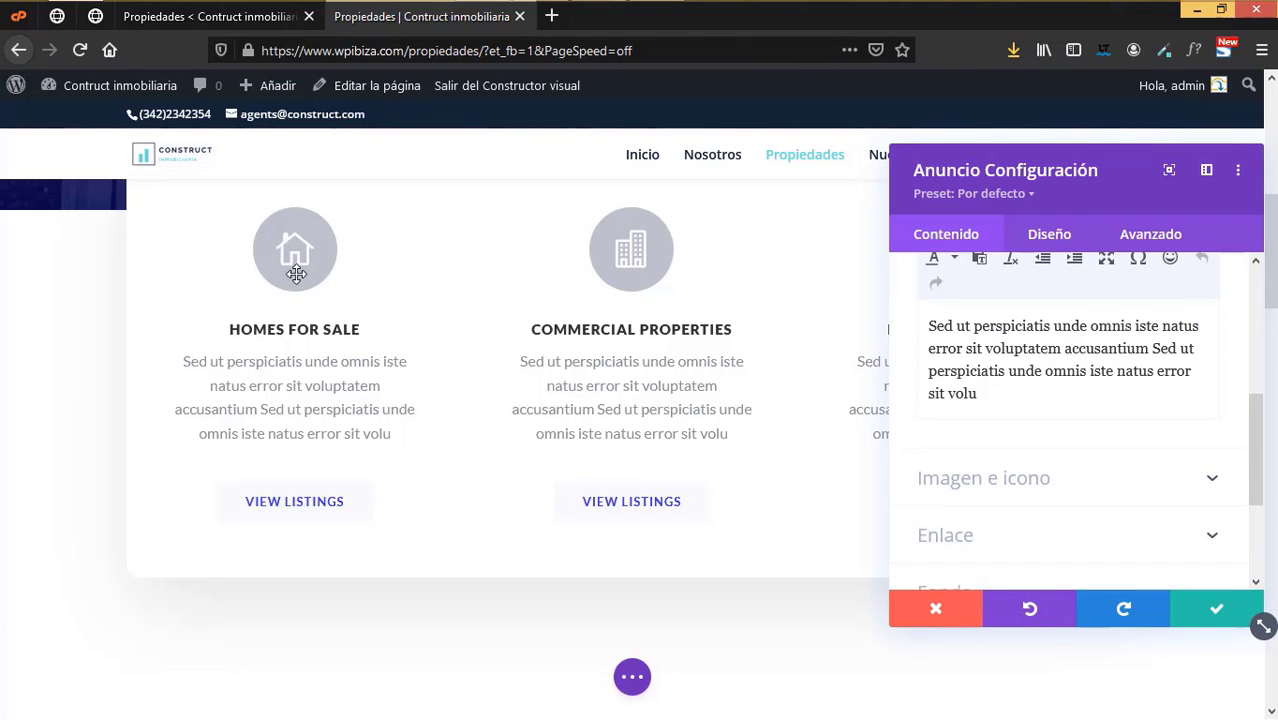
pyautogui.click(1219, 606)
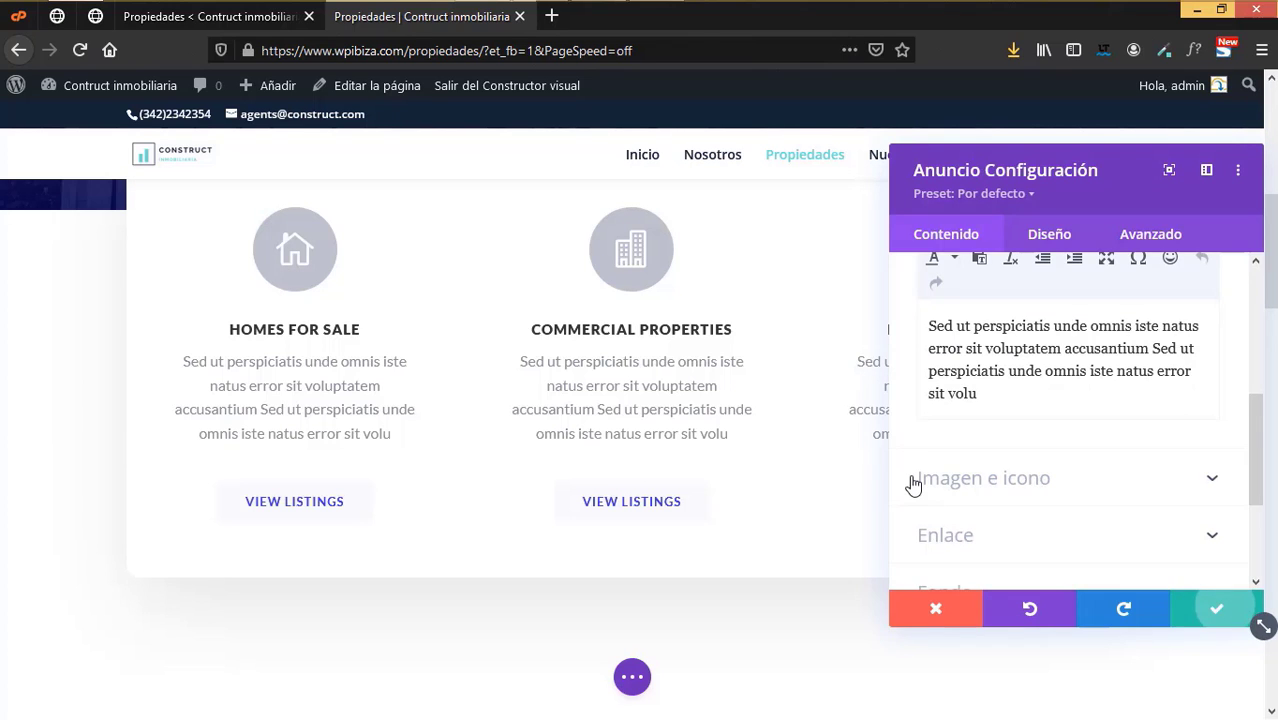
pyautogui.scroll(-5, 915, 510)
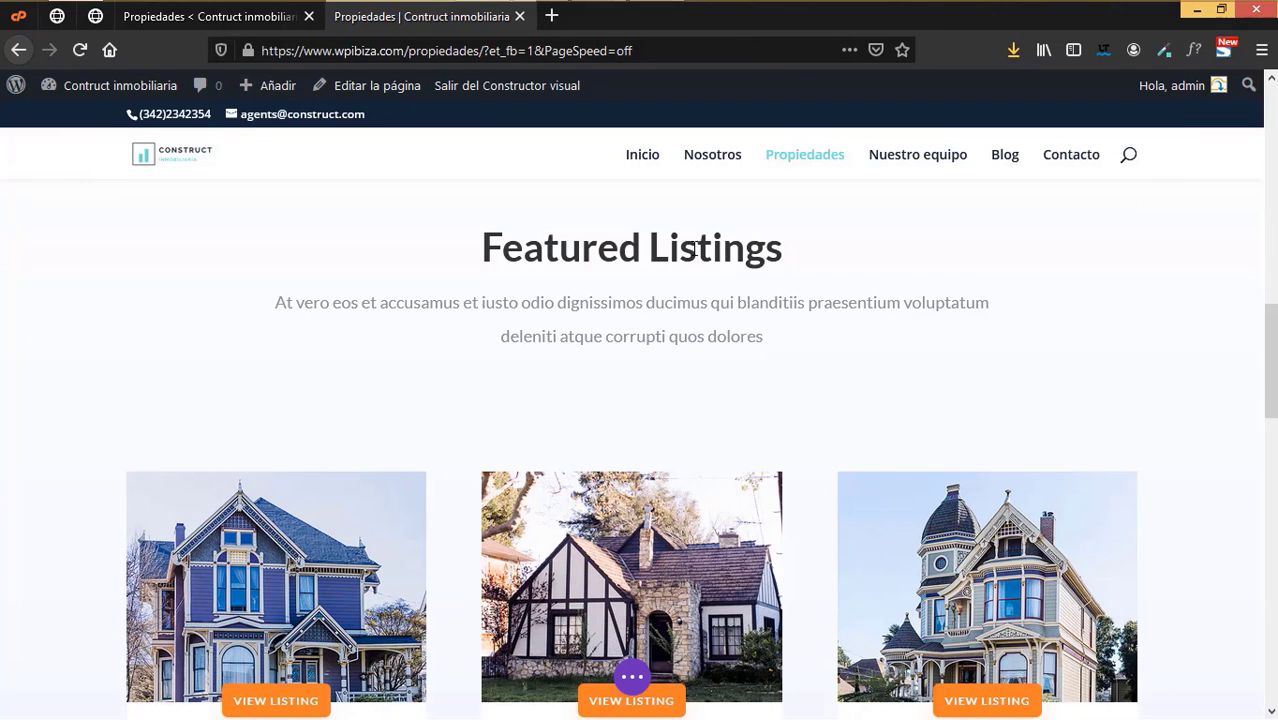
# - Retitle the Featured Listings heading to 'Propiedades destacadas'
pyautogui.tripleClick(769, 246)
pyautogui.press('BackSpace')
pyautogui.write('Pr')
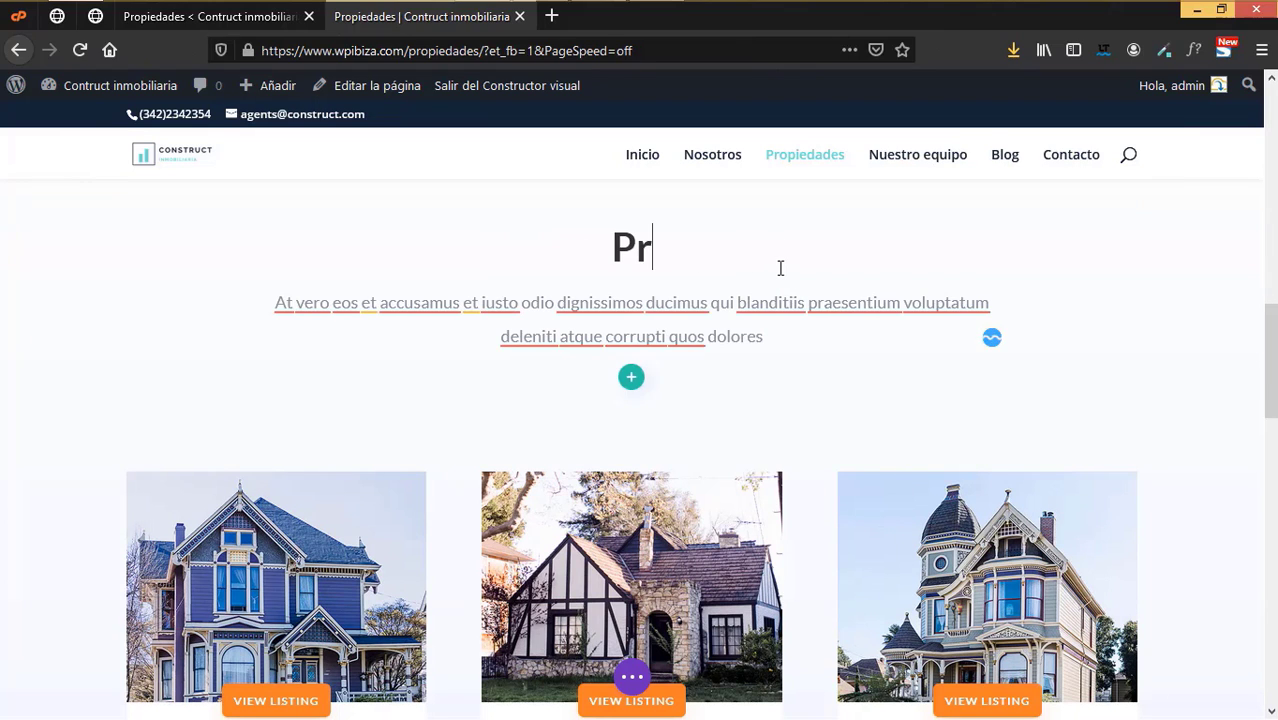
pyautogui.write('opiedades de')
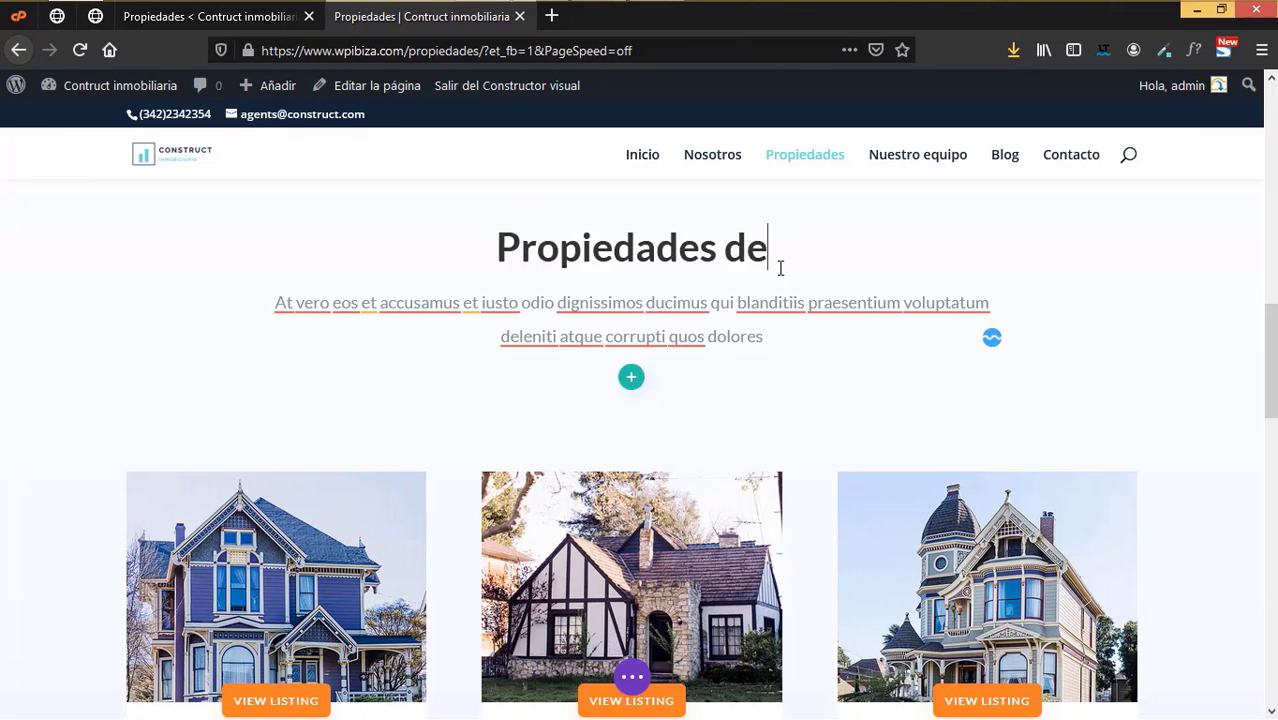
pyautogui.write('stacadas')
# - Delete both rows of sample listing cards beneath the heading
pyautogui.scroll(-3, 725, 365)
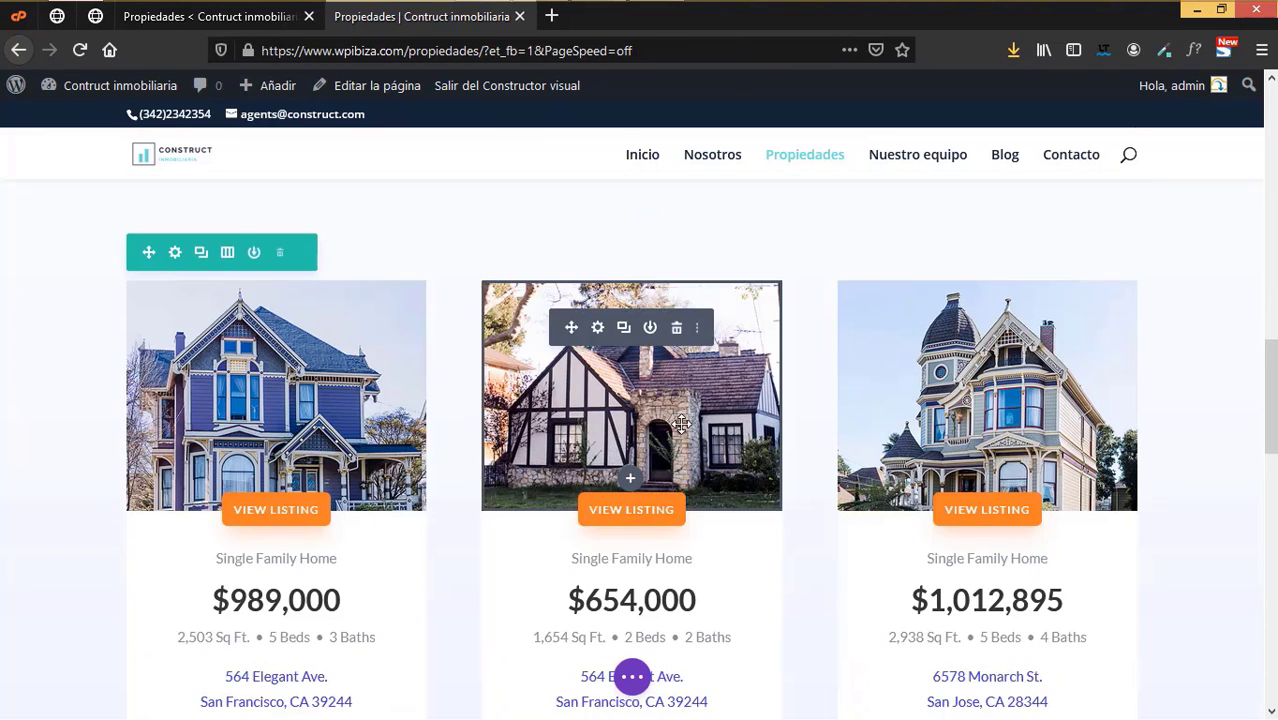
pyautogui.click(280, 256)
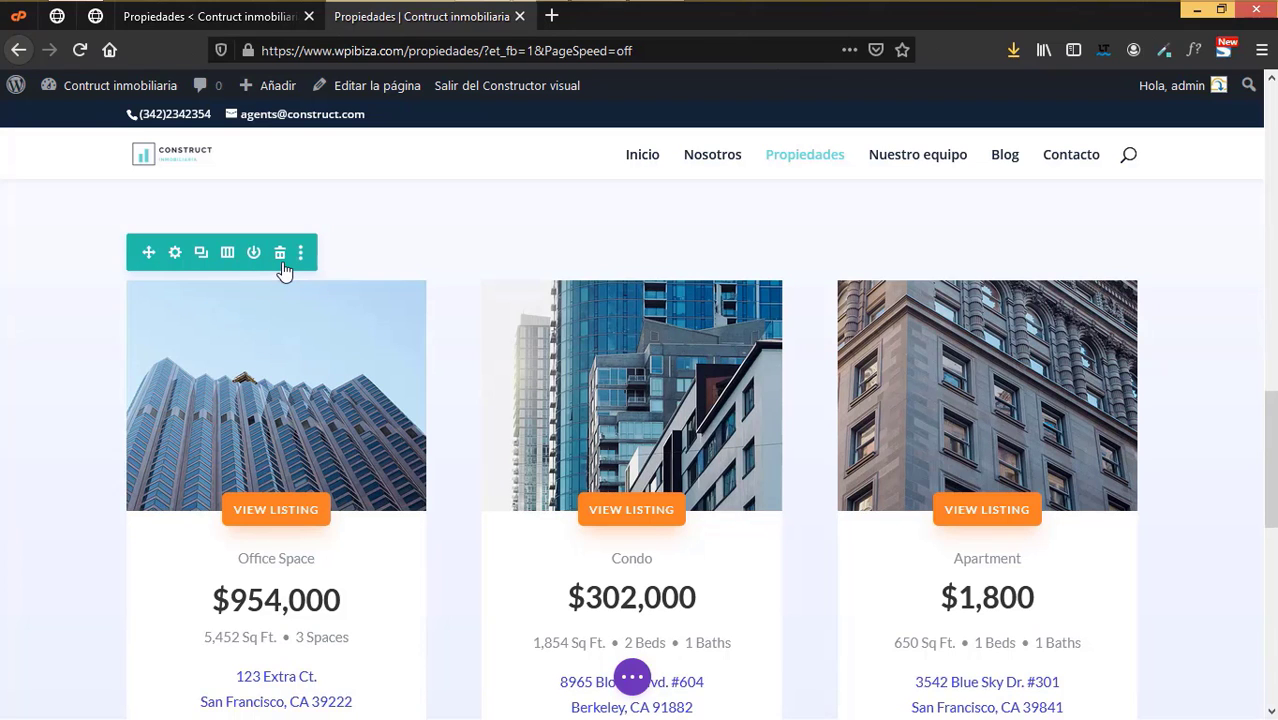
pyautogui.click(284, 268)
pyautogui.scroll(3, 479, 399)
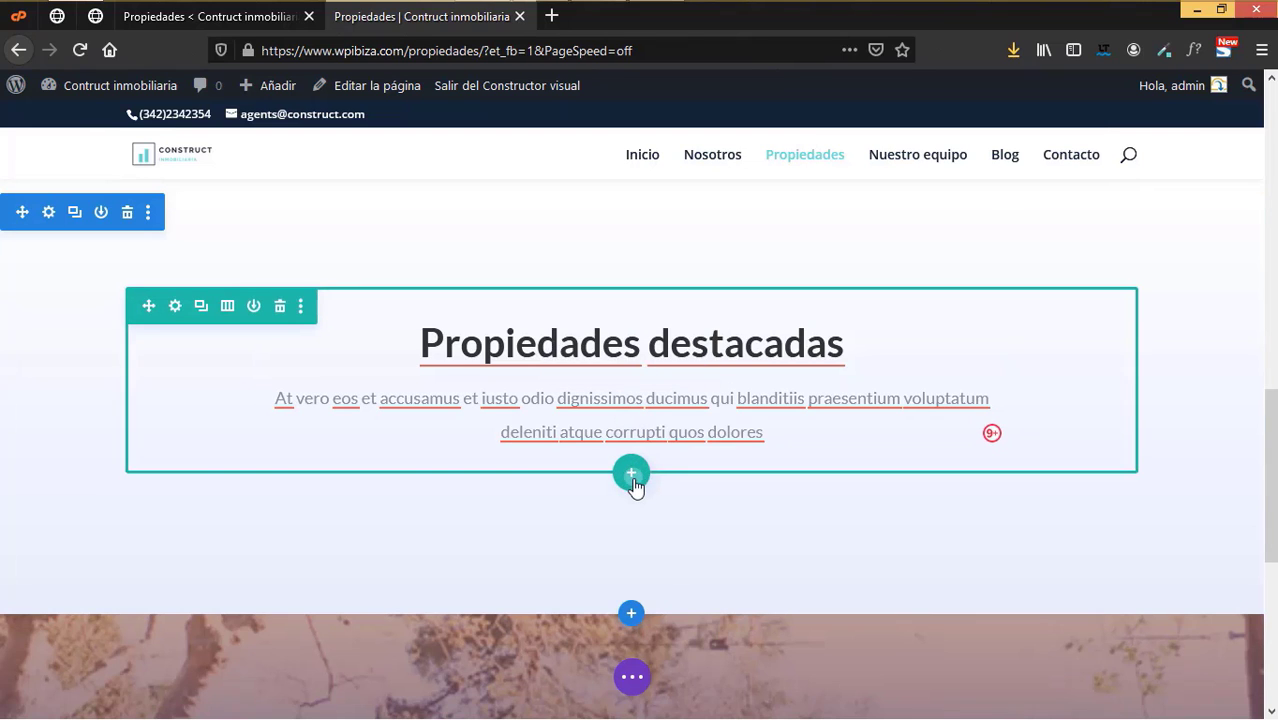
# - Add a one-column row with a Blog module listing Propiedades posts
pyautogui.click(632, 476)
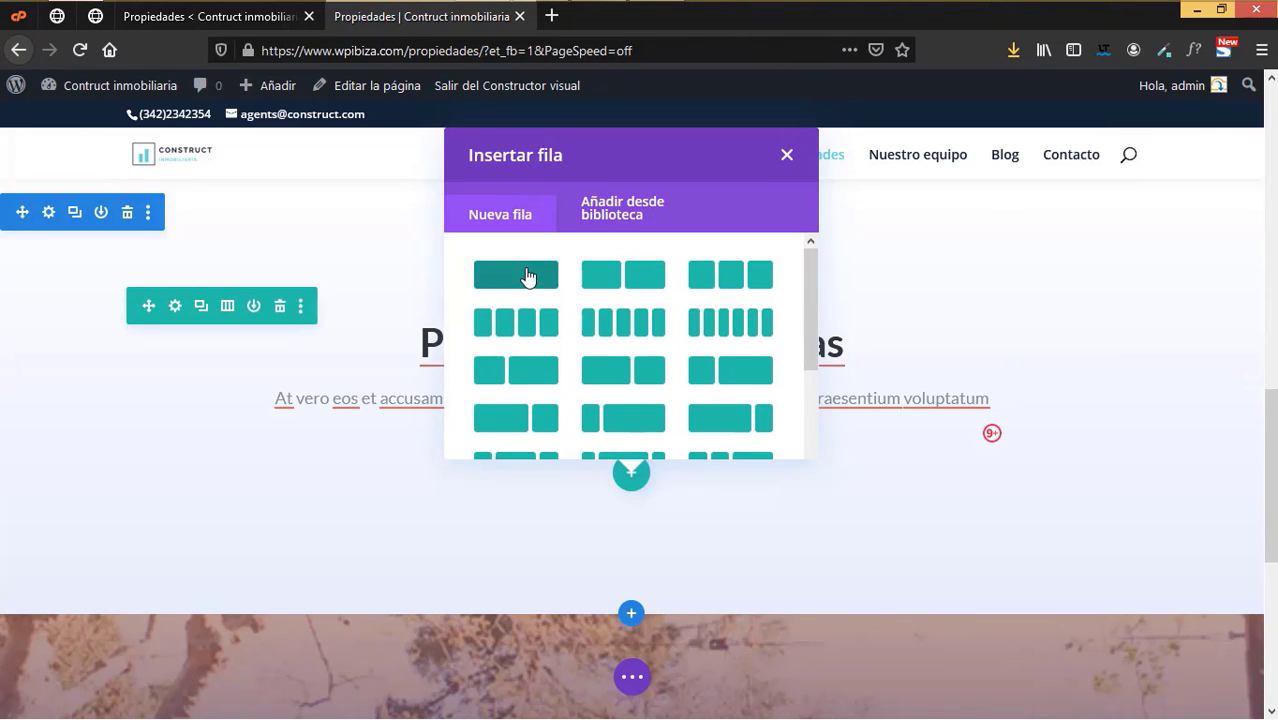
pyautogui.click(528, 276)
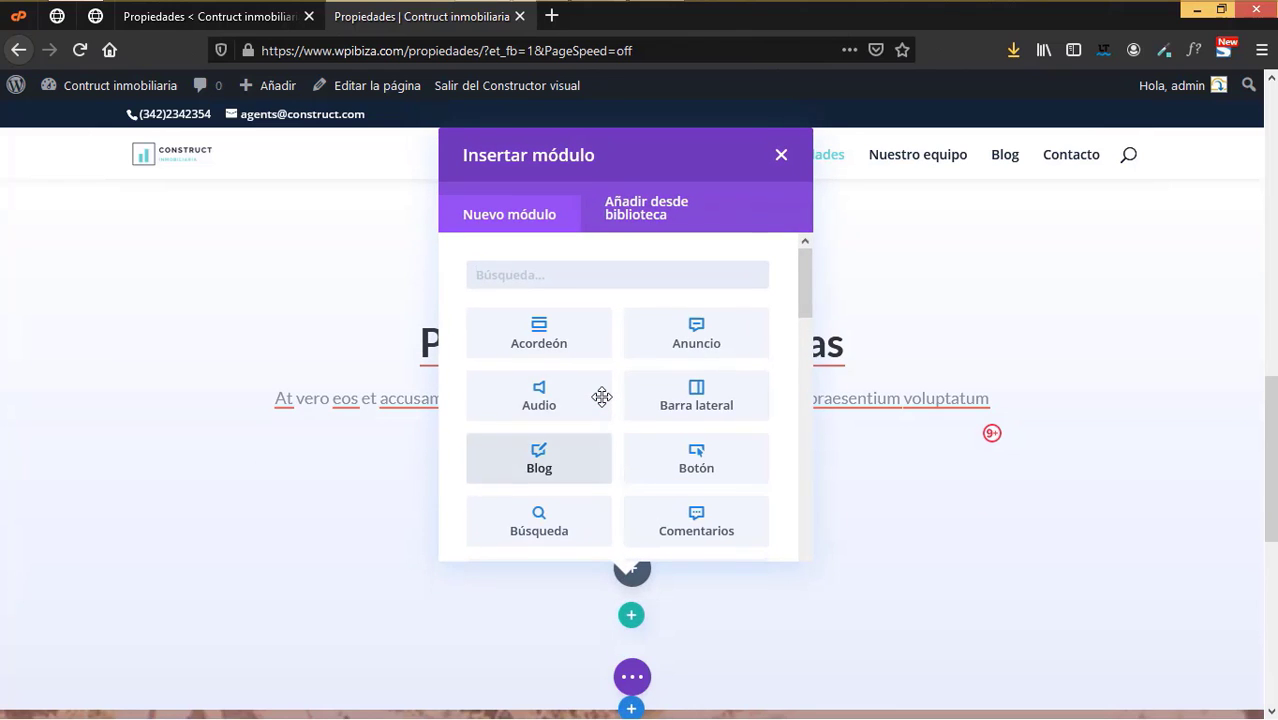
pyautogui.write('blog')
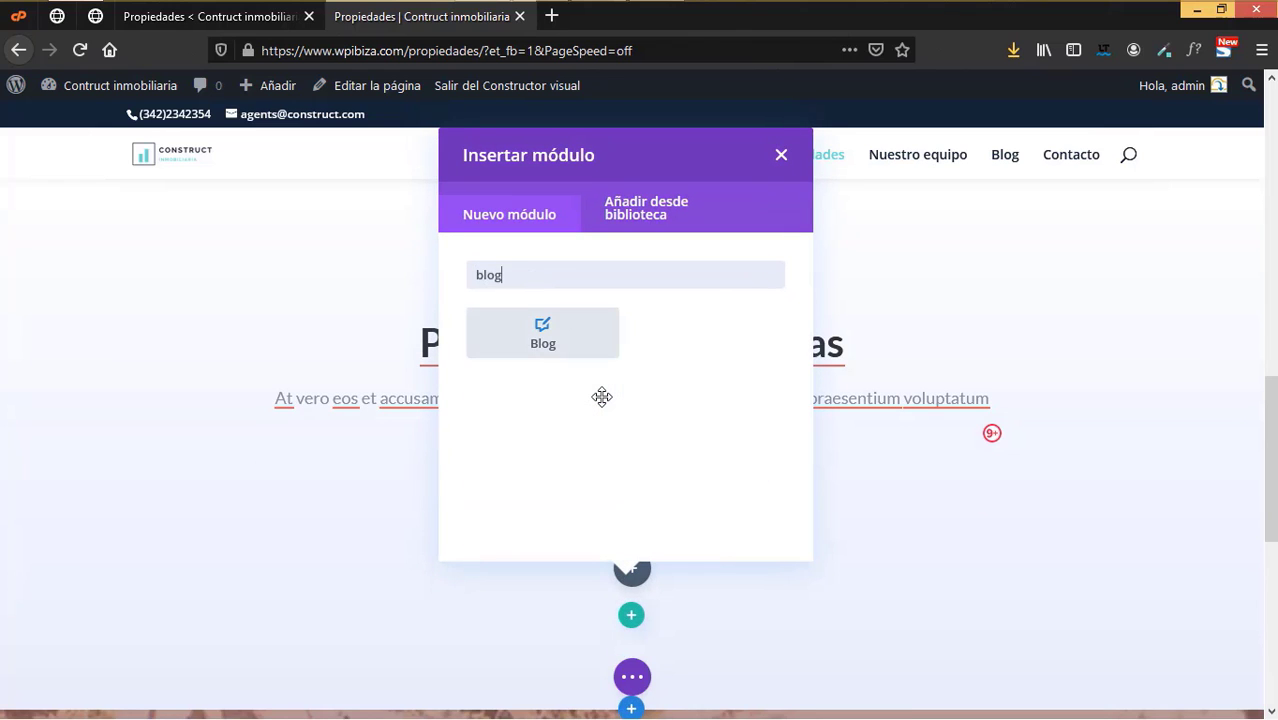
pyautogui.click(545, 344)
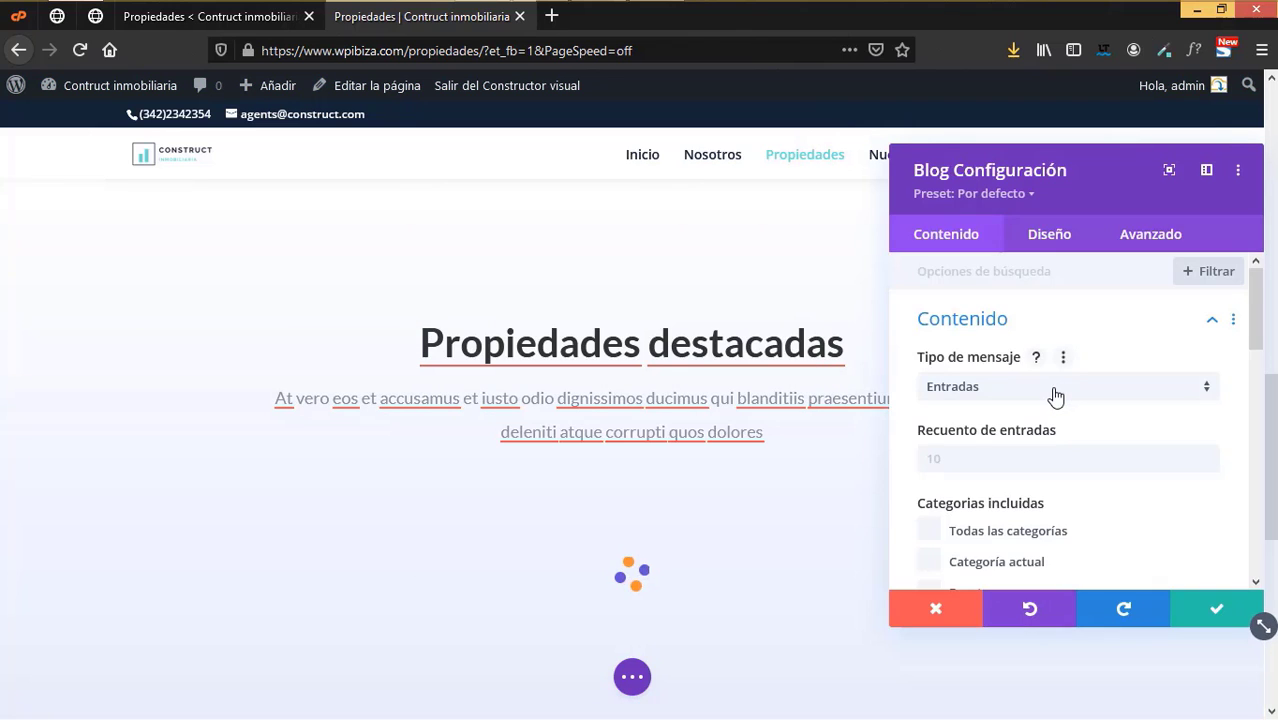
pyautogui.click(1055, 397)
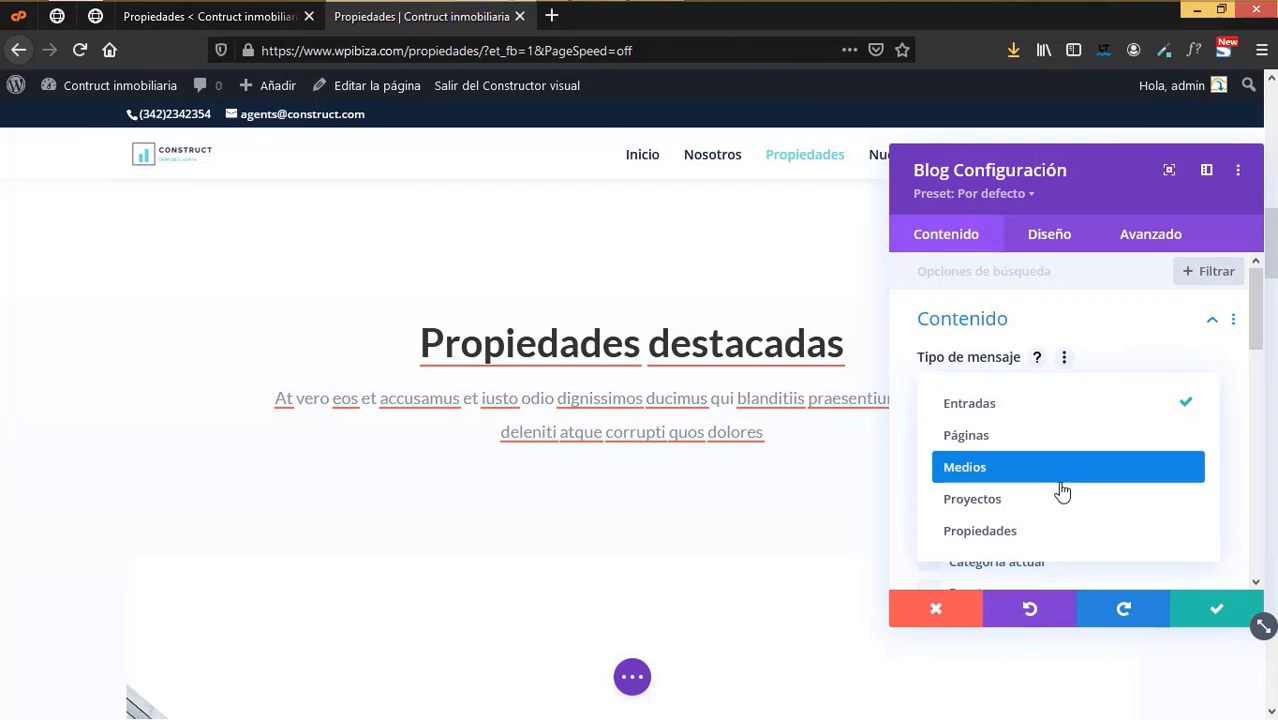
pyautogui.click(1008, 530)
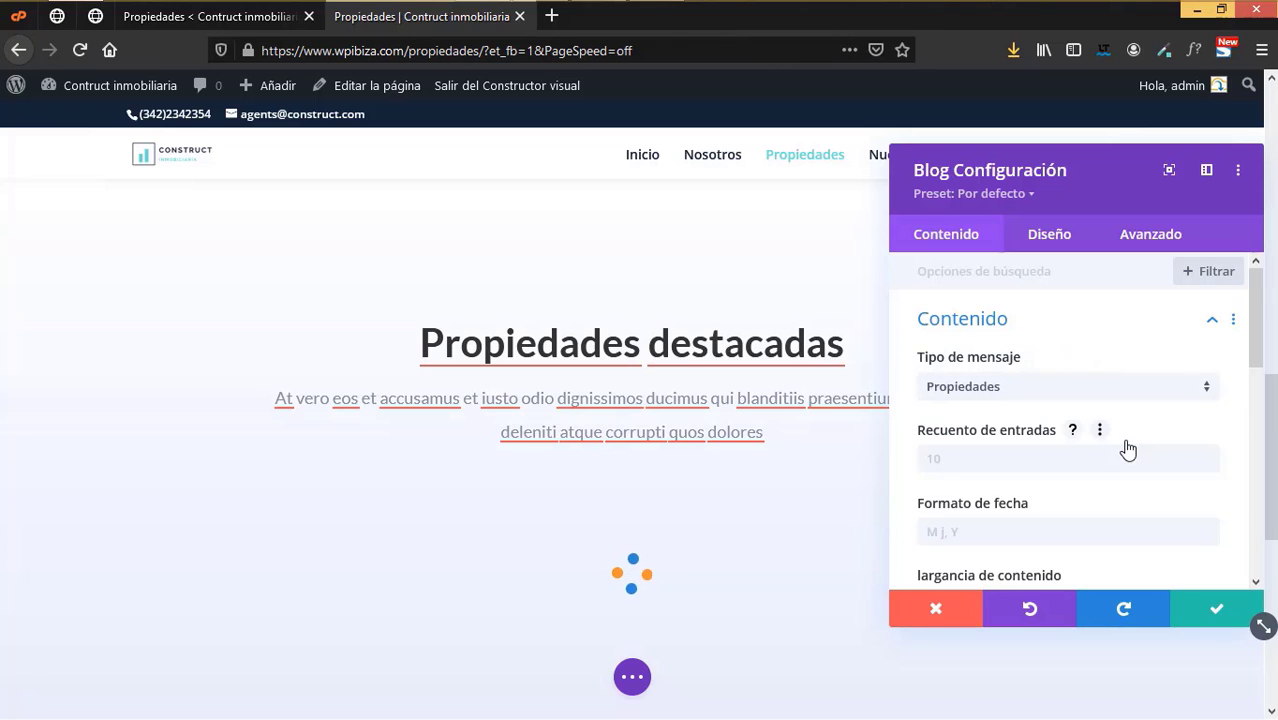
pyautogui.click(966, 462)
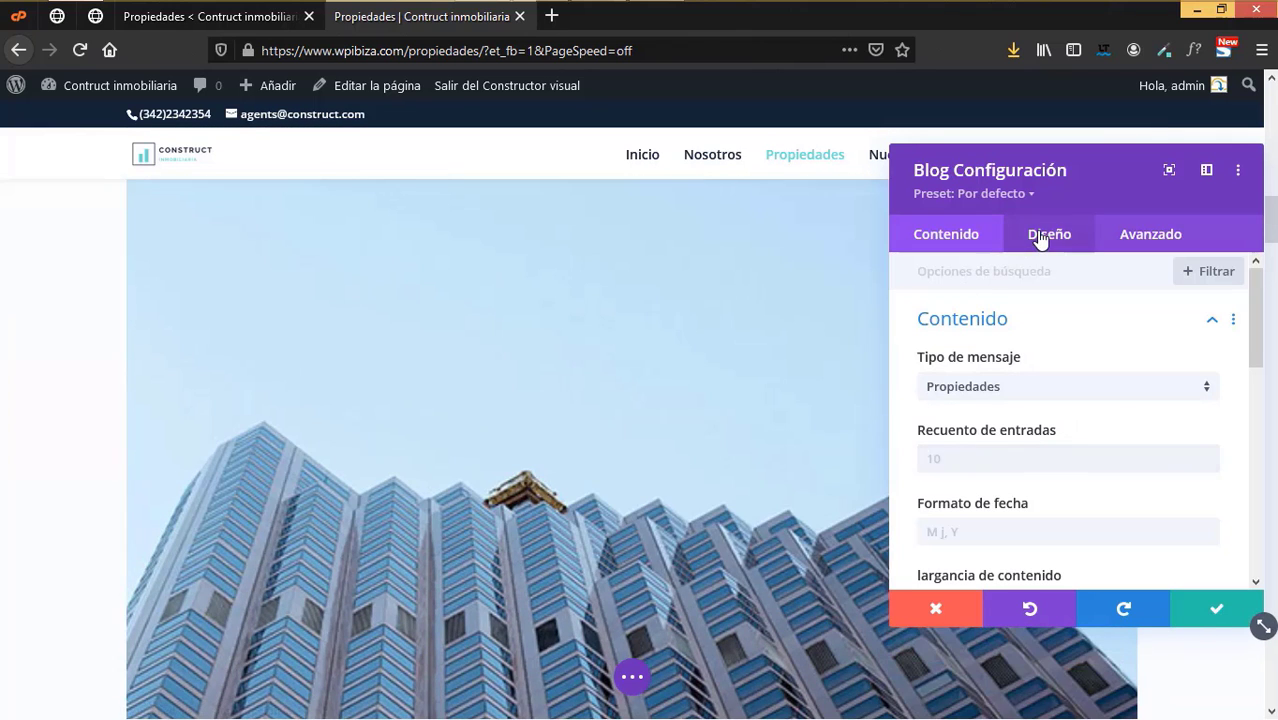
# - Set the Blog module's layout to Rejilla (grid)
pyautogui.click(1043, 238)
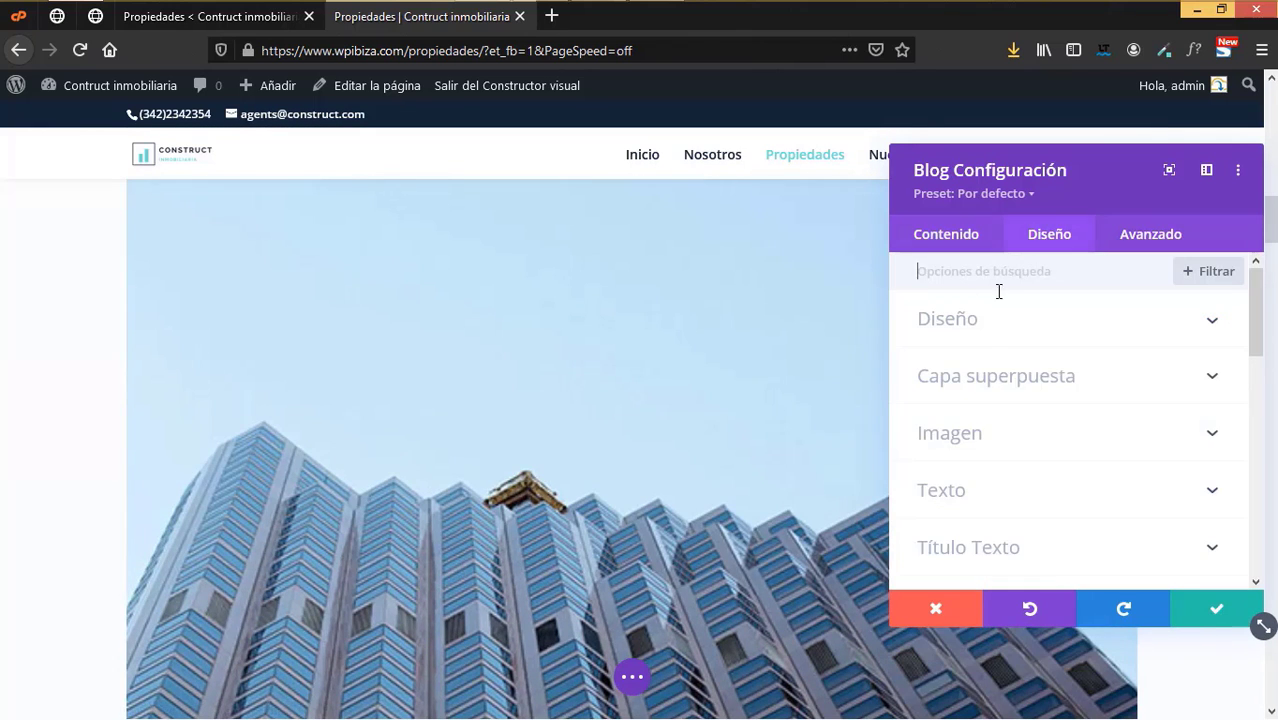
pyautogui.click(979, 320)
pyautogui.click(984, 396)
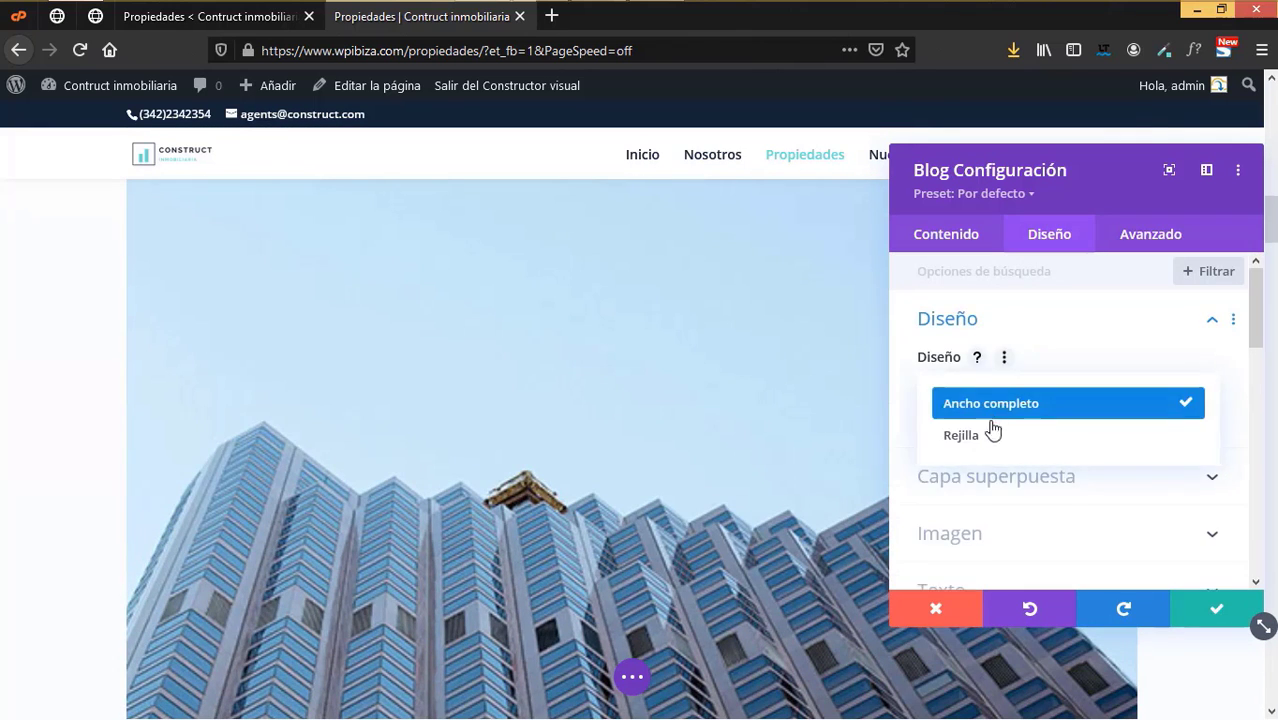
pyautogui.click(979, 437)
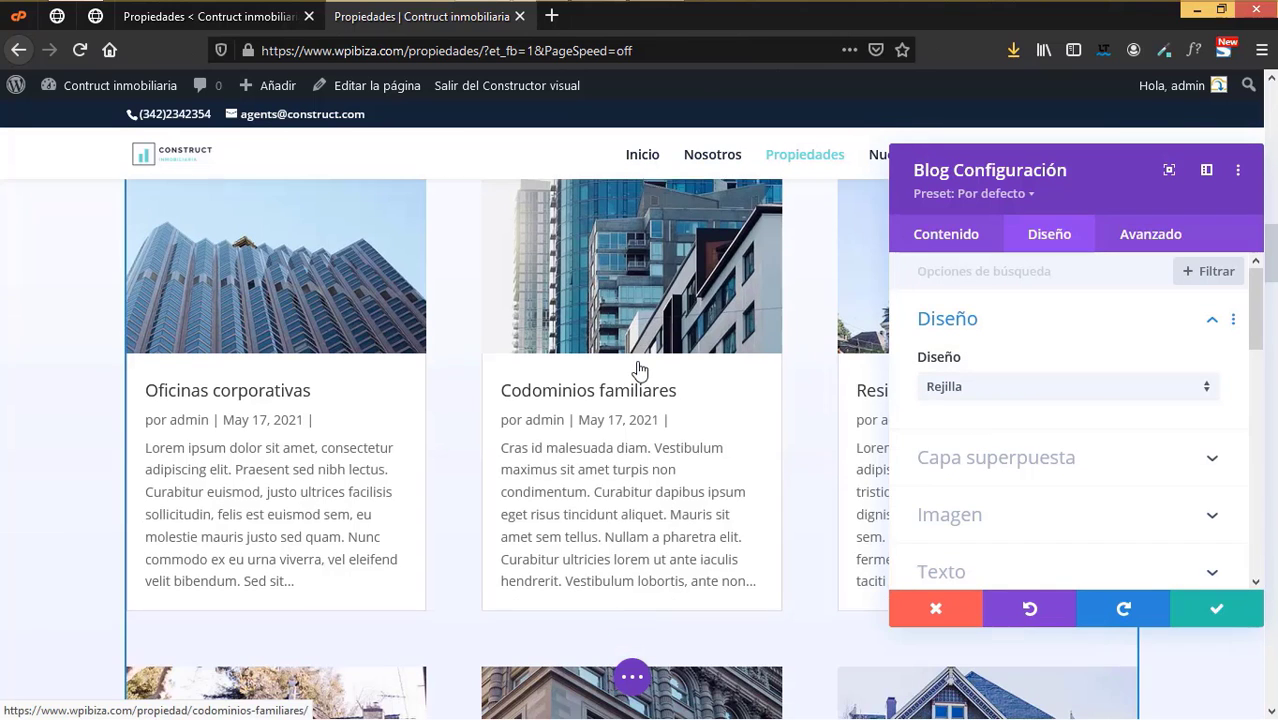
pyautogui.click(950, 238)
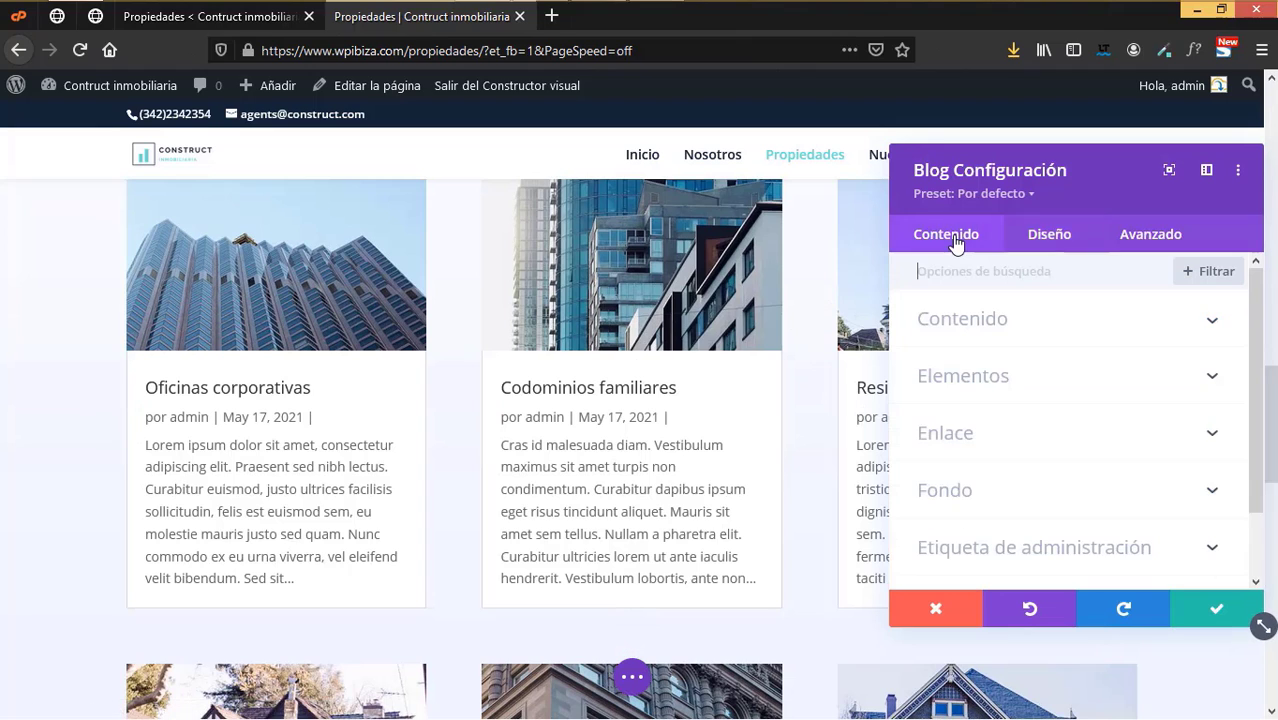
# - In the Blog content options, stop using post excerpts in the cards
pyautogui.click(972, 320)
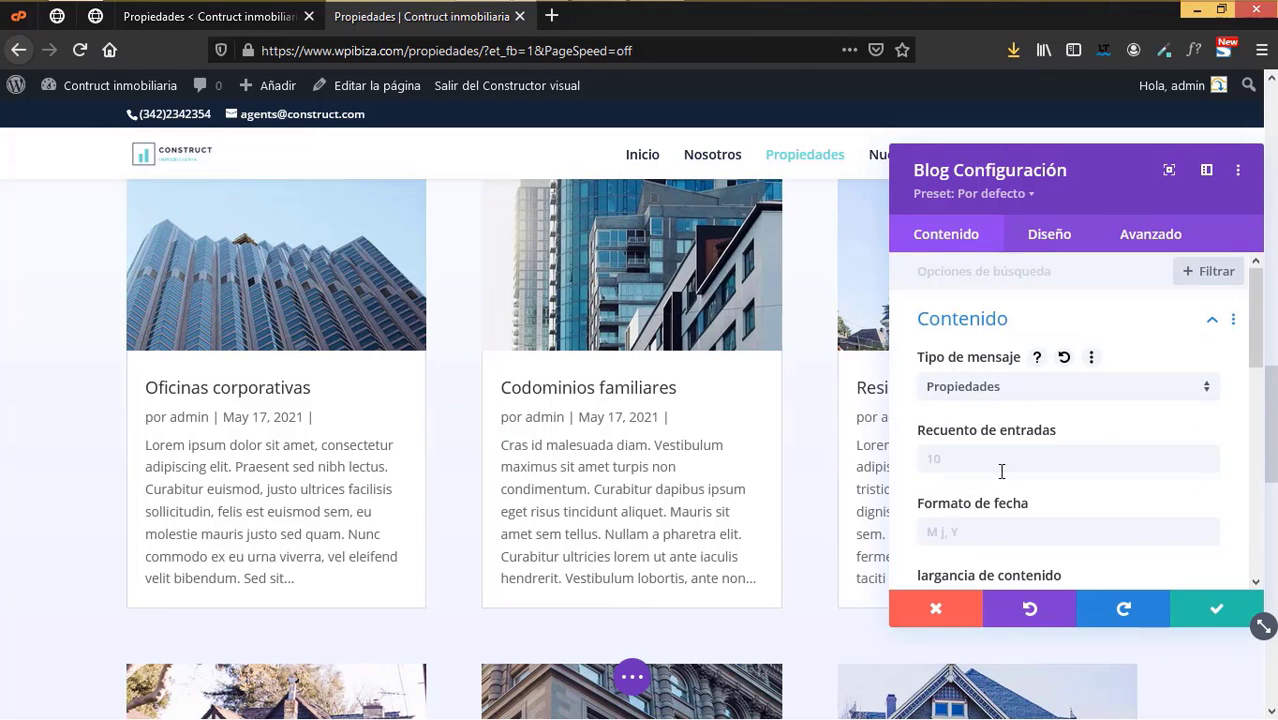
pyautogui.scroll(-3, 1001, 471)
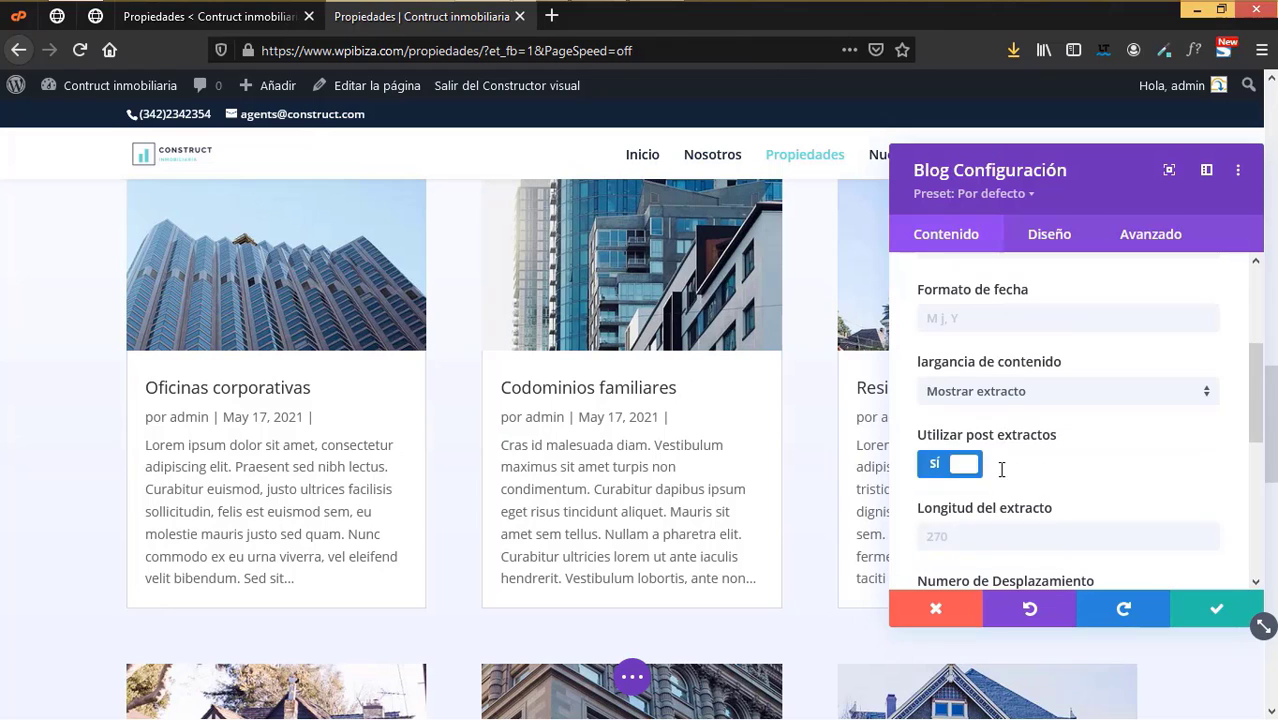
pyautogui.click(975, 324)
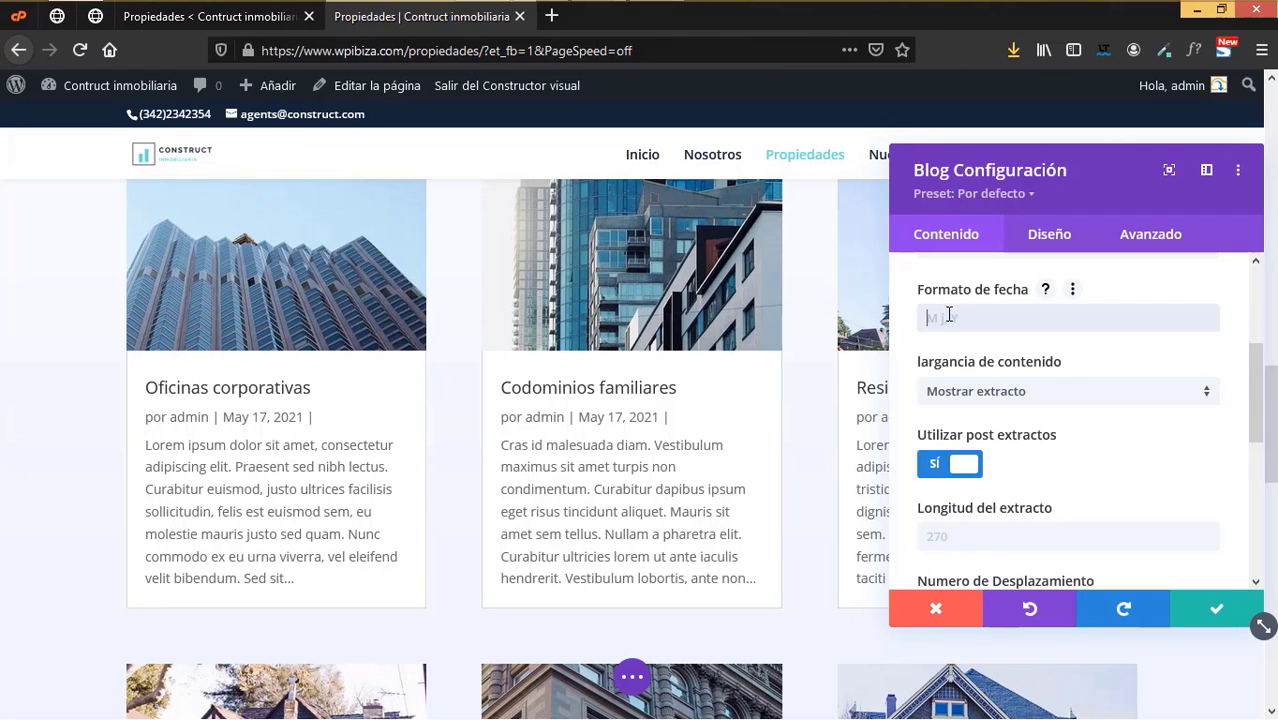
pyautogui.click(1045, 289)
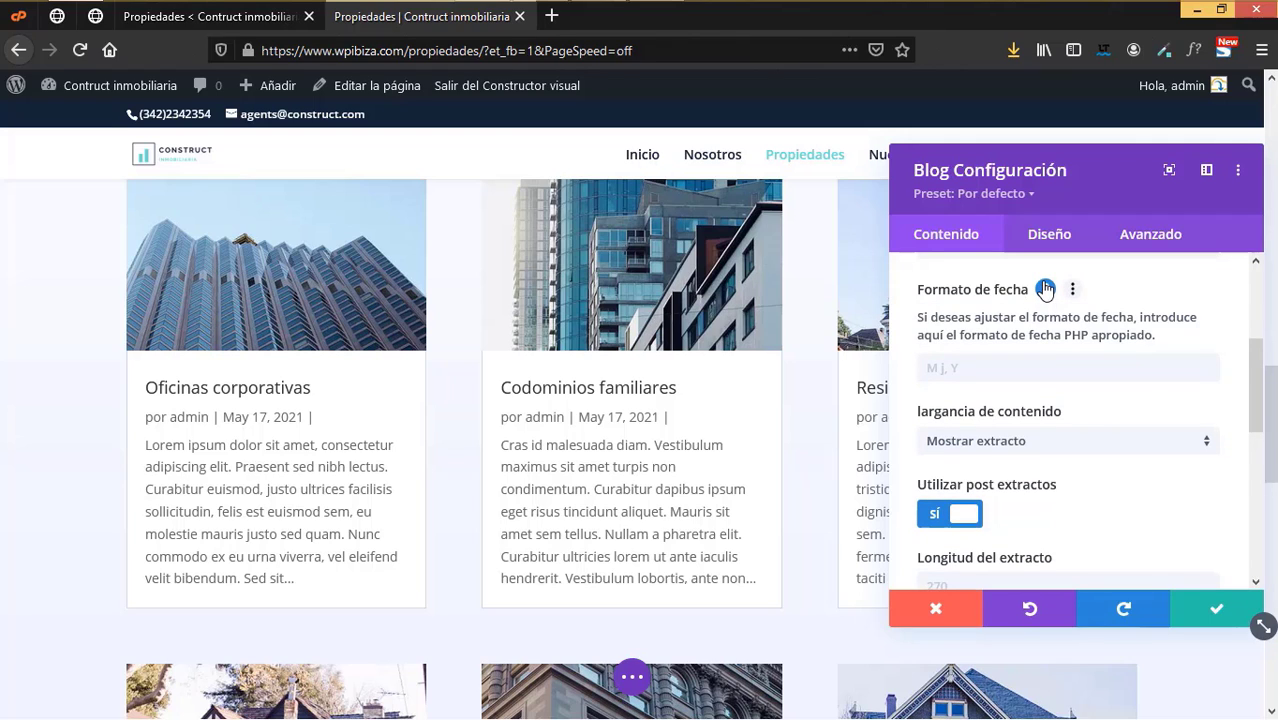
pyautogui.click(1042, 291)
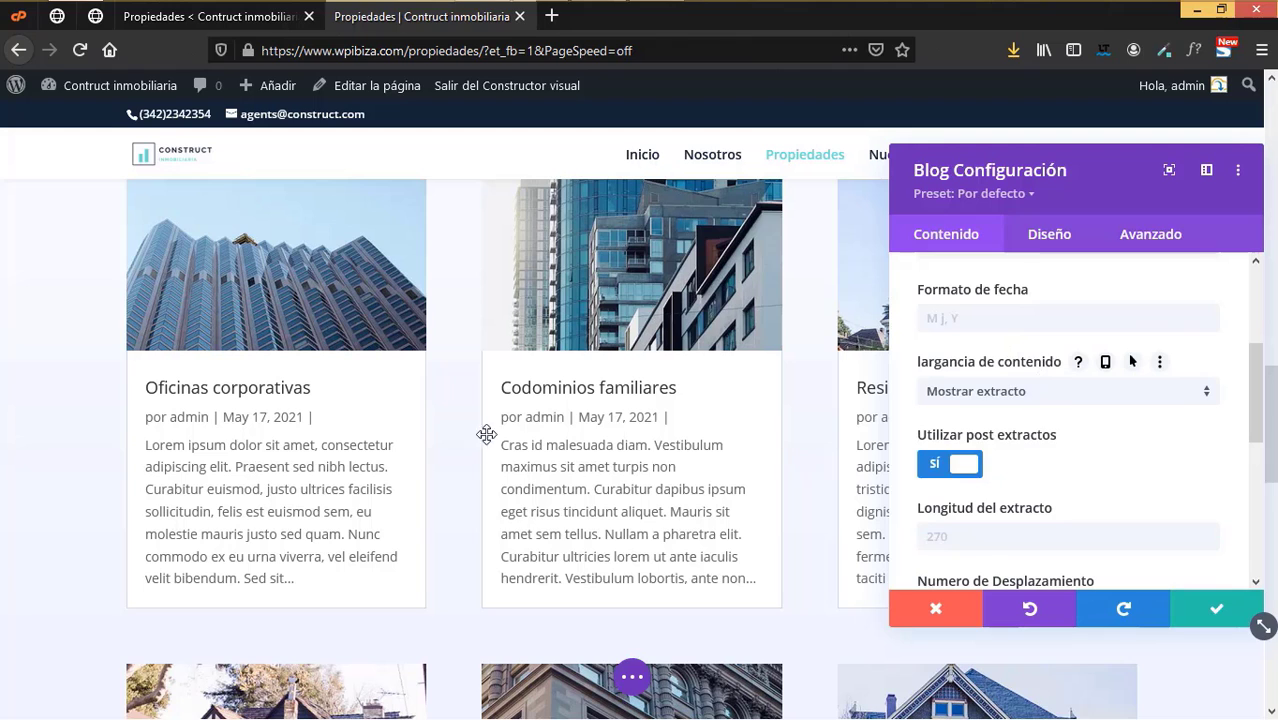
pyautogui.scroll(-2, 1073, 468)
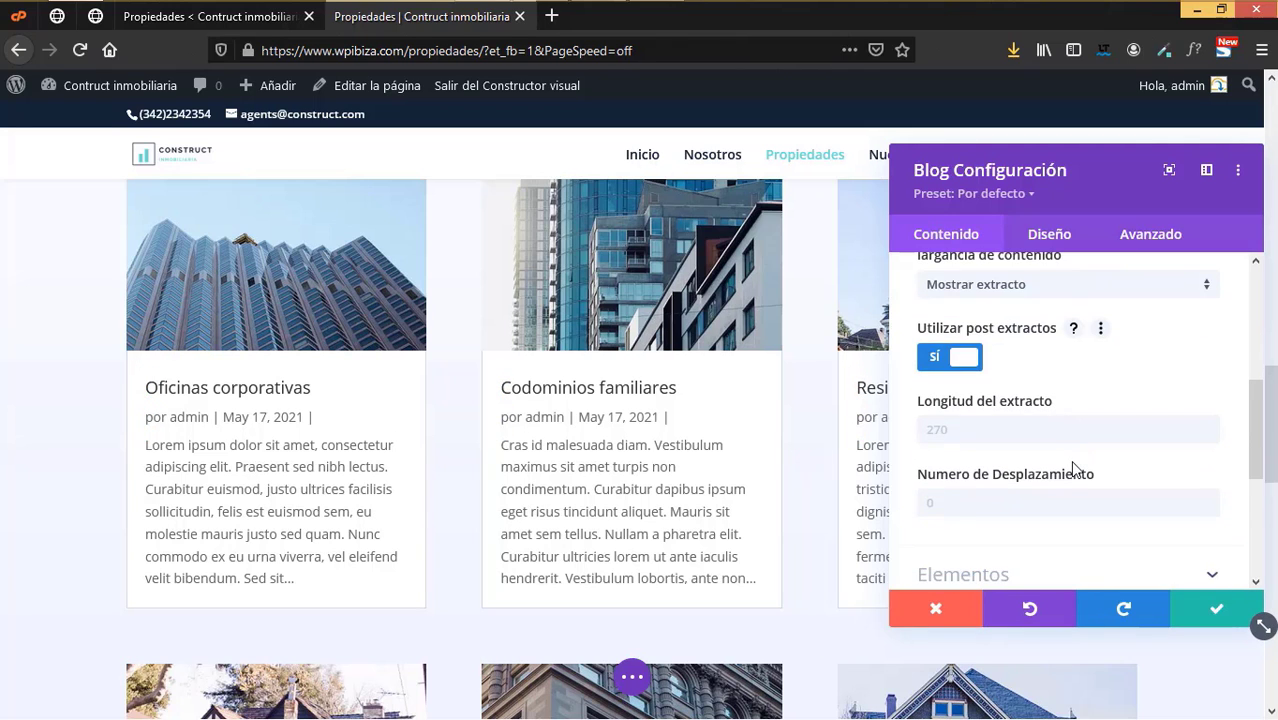
pyautogui.click(935, 360)
# - Show the Leer más link and hide excerpt text on the cards, keeping pagination on
pyautogui.scroll(-2, 933, 366)
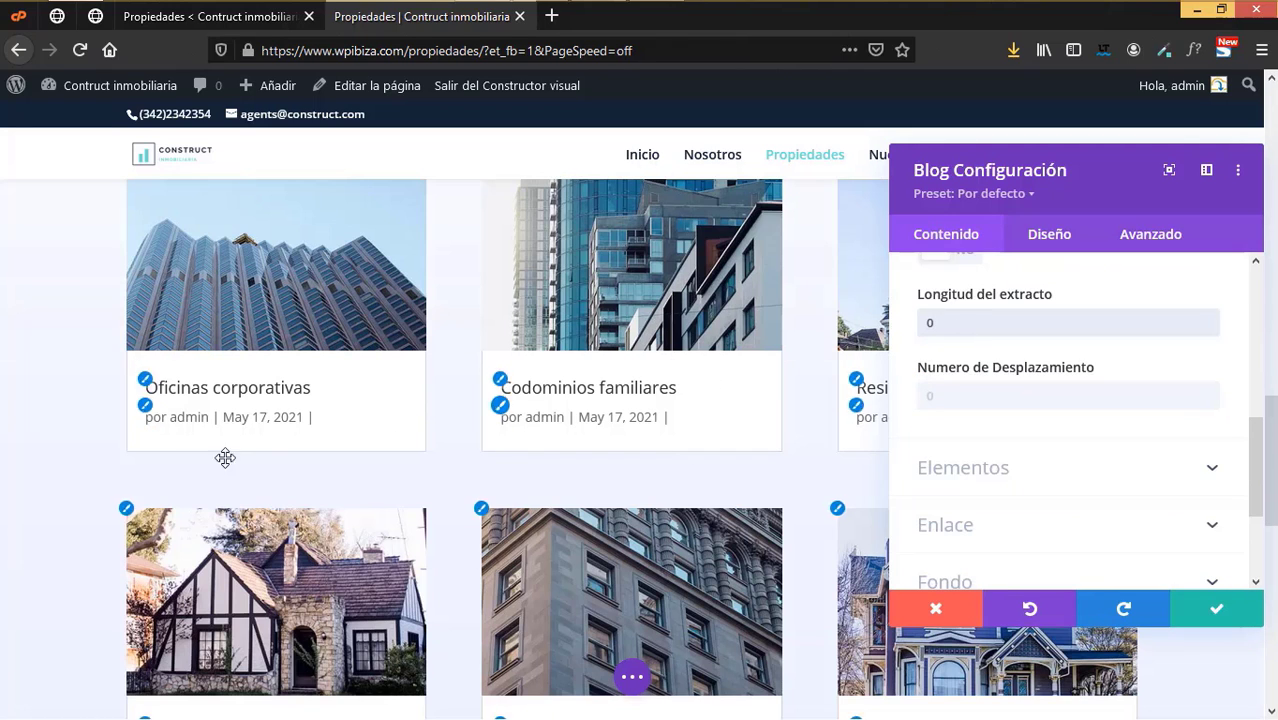
pyautogui.scroll(-3, 1138, 456)
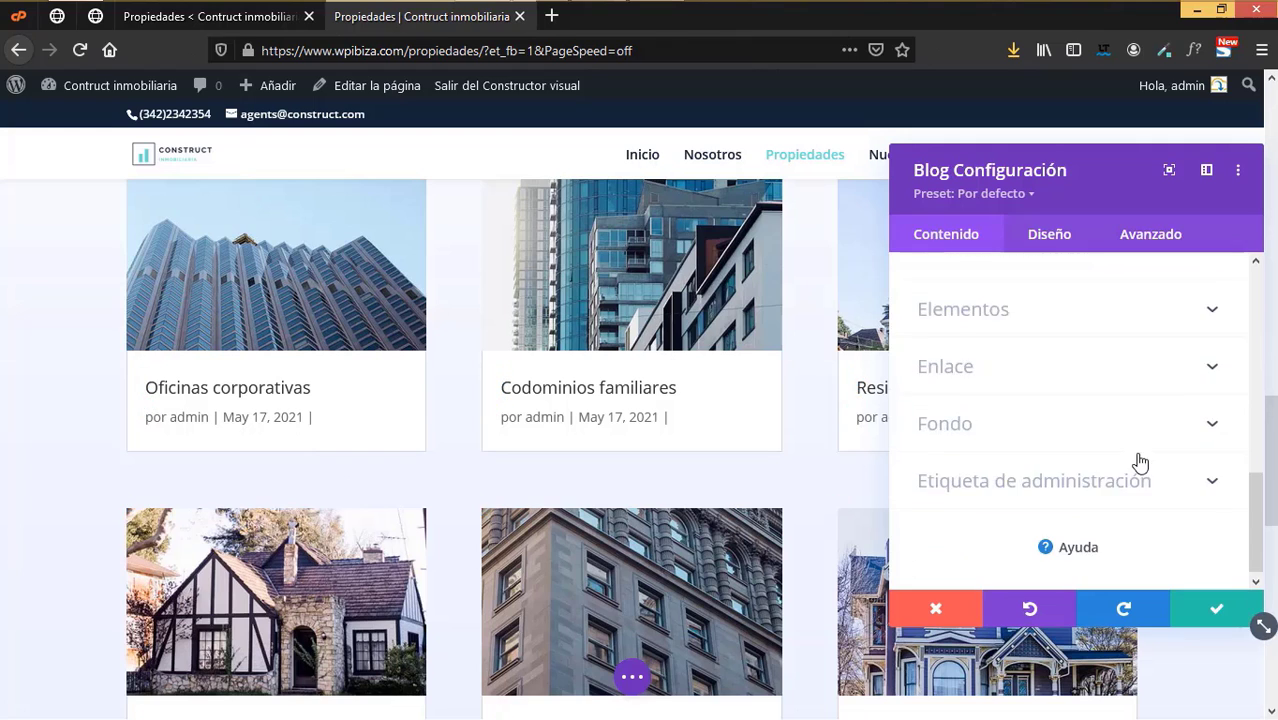
pyautogui.click(1006, 310)
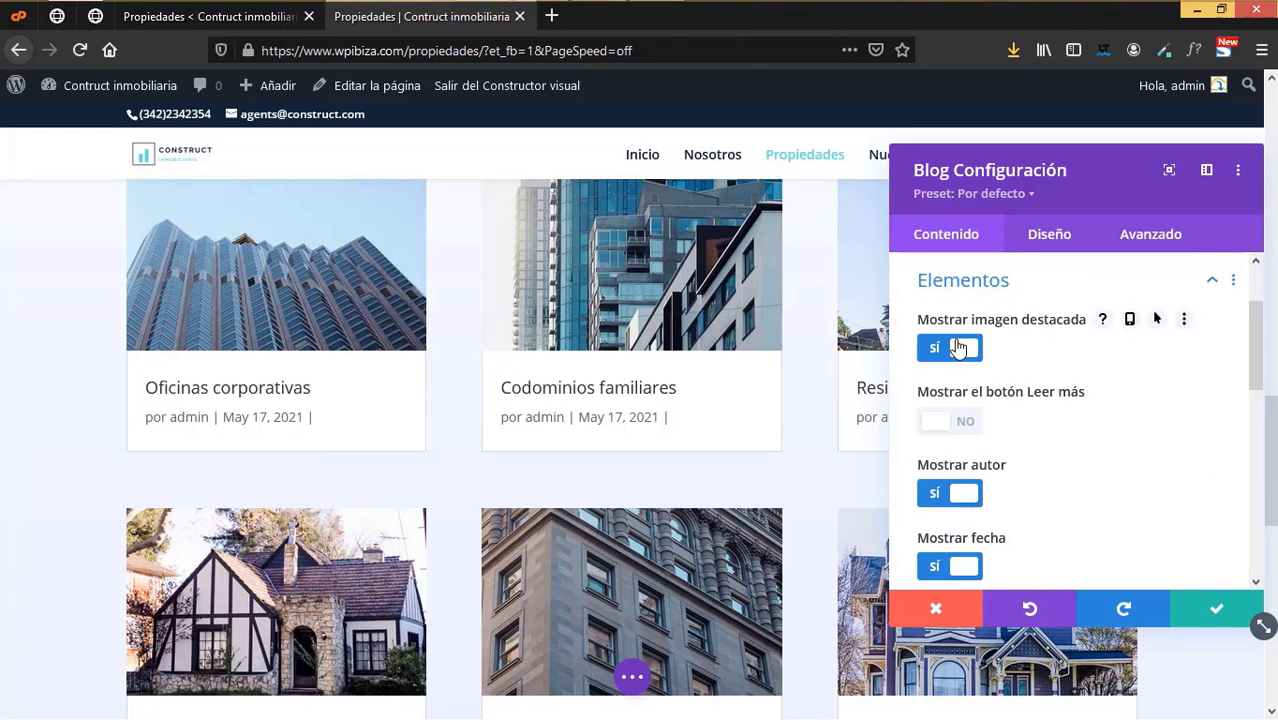
pyautogui.click(945, 422)
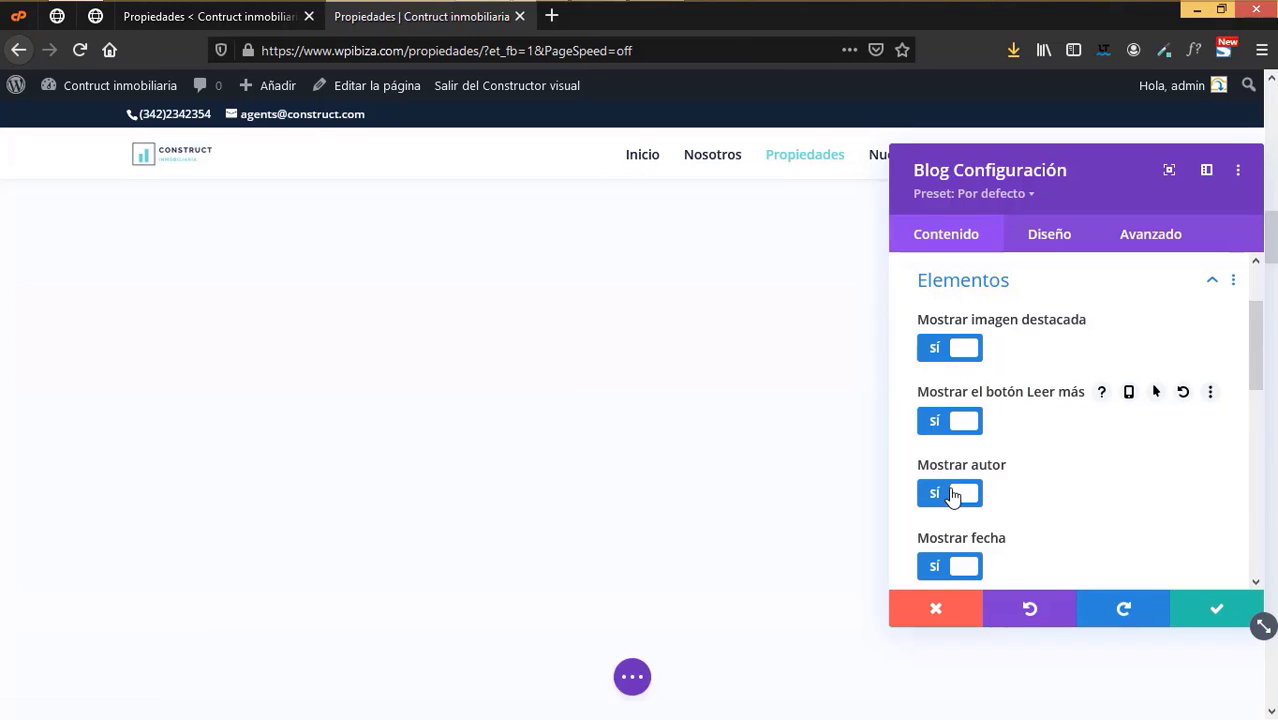
pyautogui.scroll(-1, 952, 500)
pyautogui.scroll(-1, 952, 497)
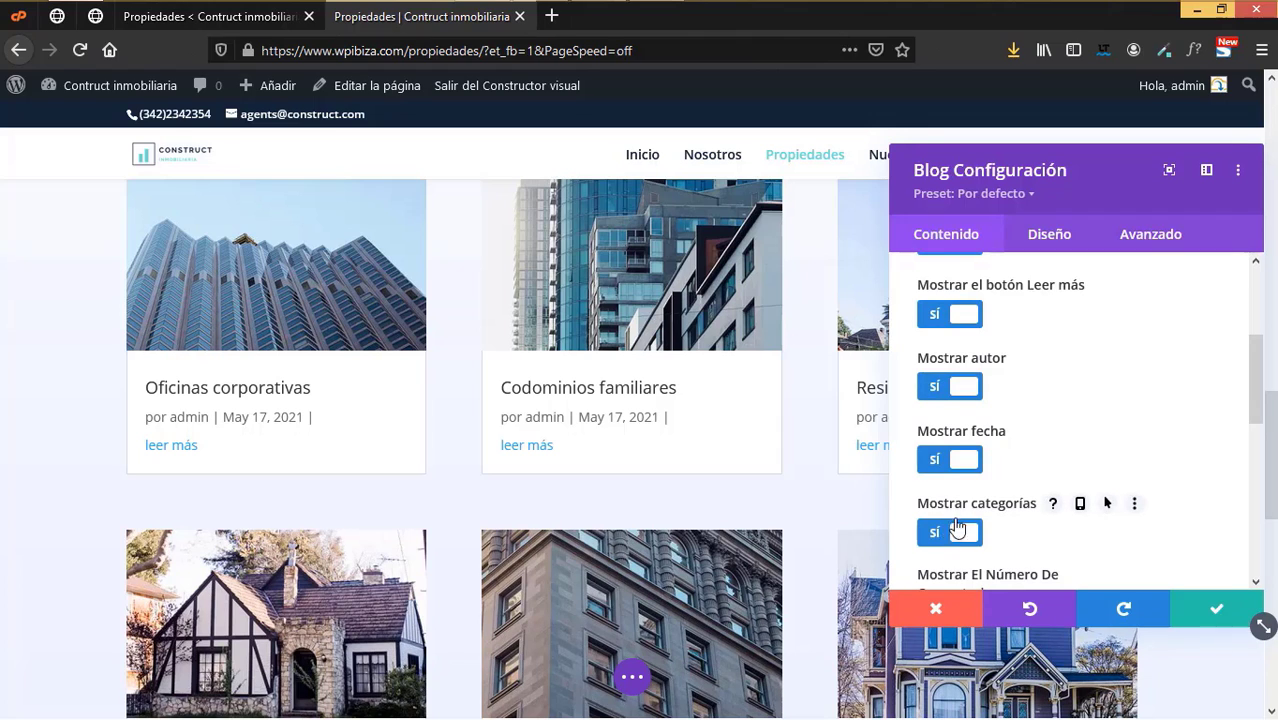
pyautogui.scroll(-2, 957, 527)
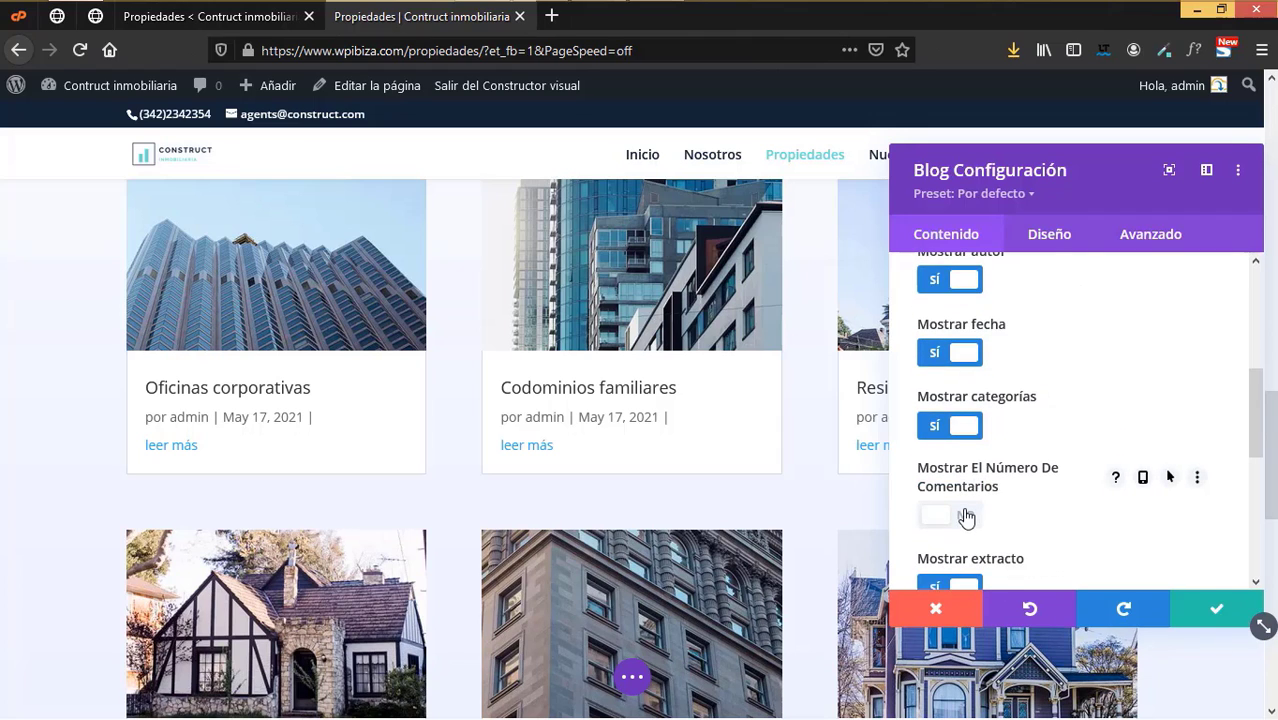
pyautogui.scroll(-4, 963, 516)
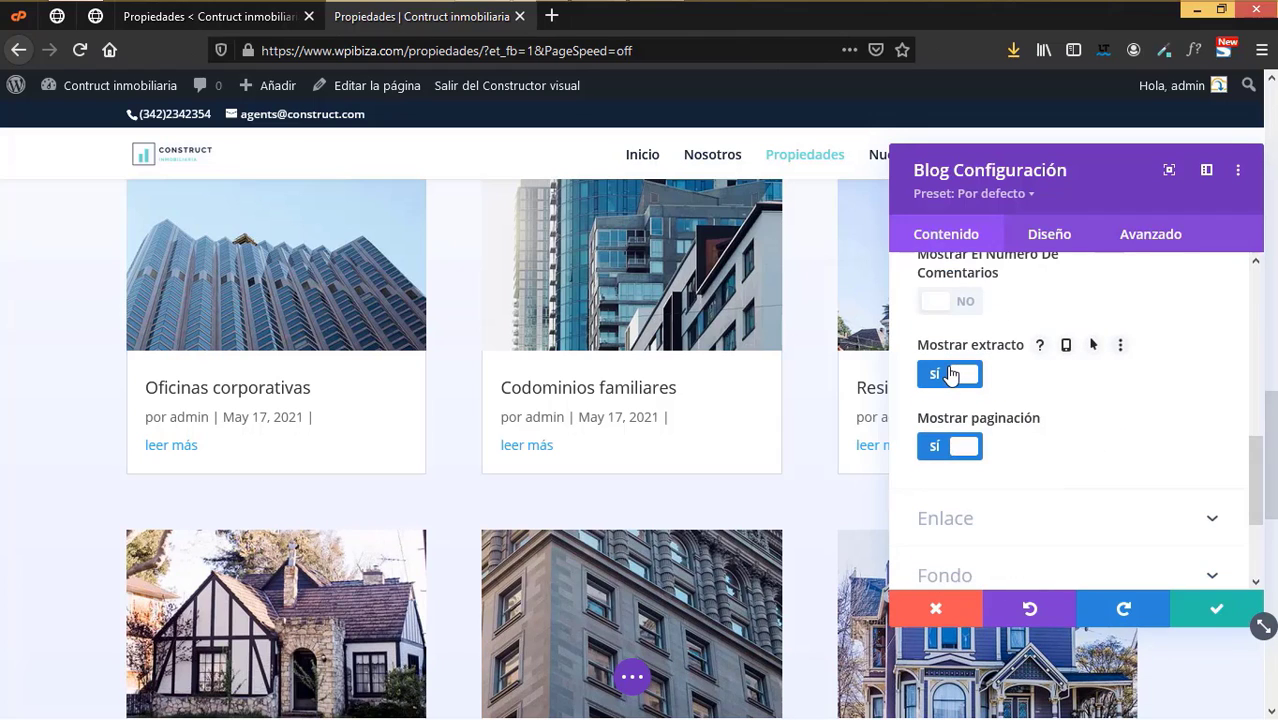
pyautogui.click(950, 374)
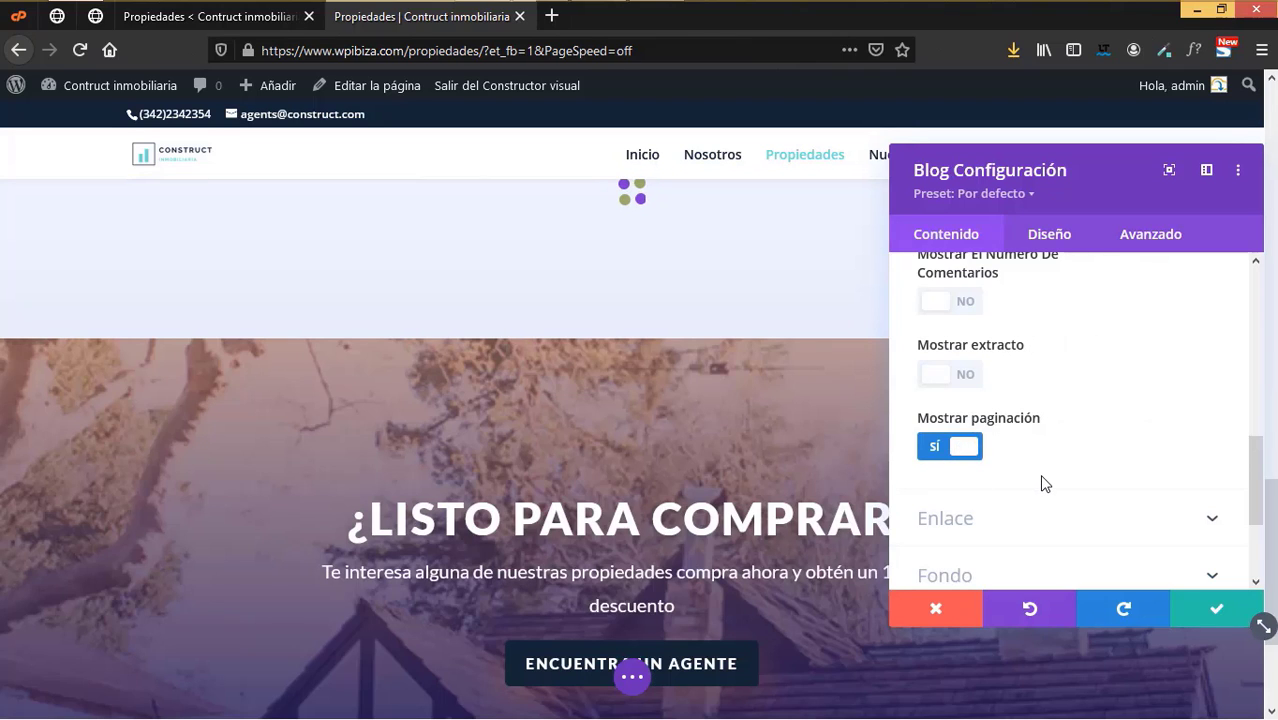
pyautogui.scroll(-2, 1043, 484)
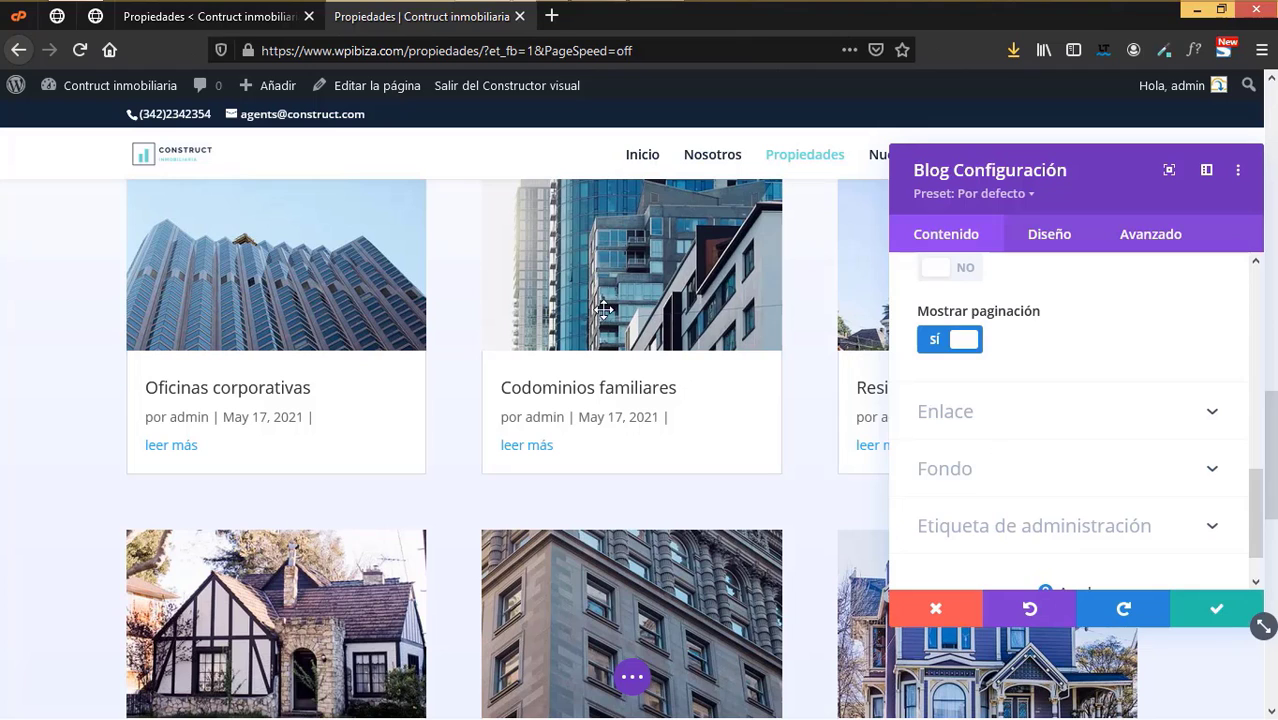
pyautogui.scroll(-1, 1060, 483)
pyautogui.scroll(10, 1060, 483)
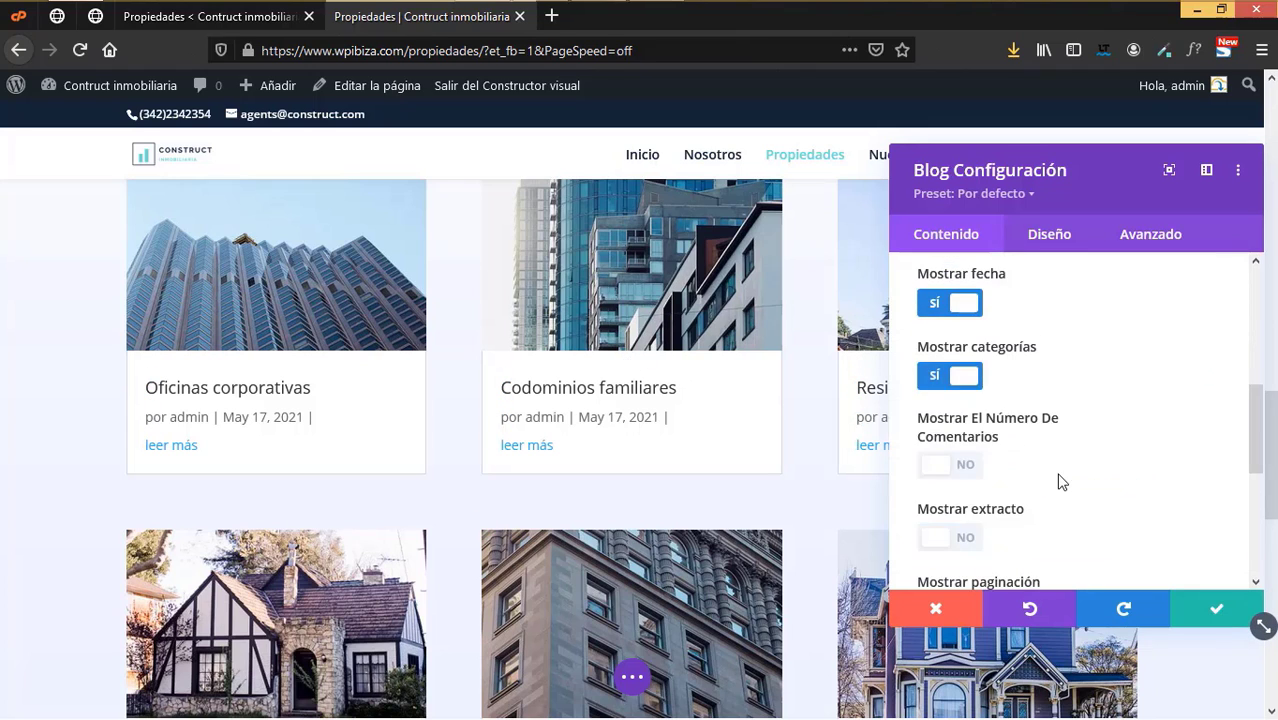
# - Make the Blog card titles bold and centred
pyautogui.click(1042, 249)
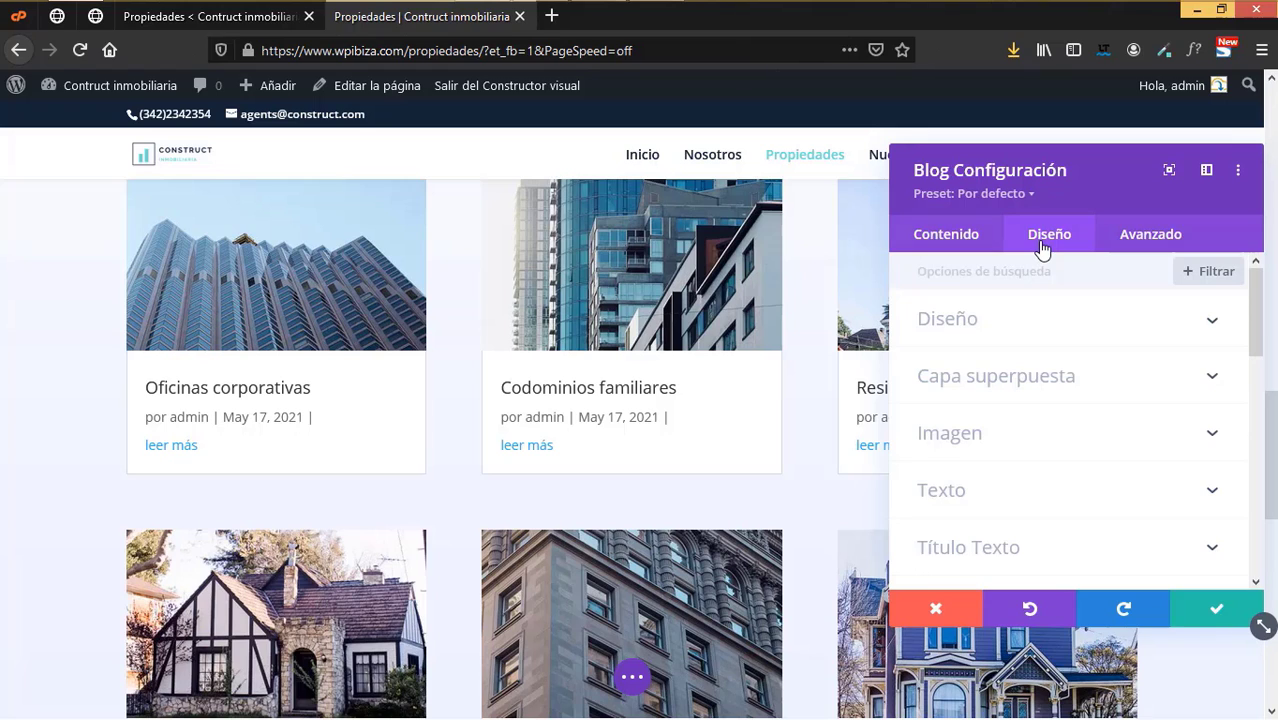
pyautogui.click(1002, 330)
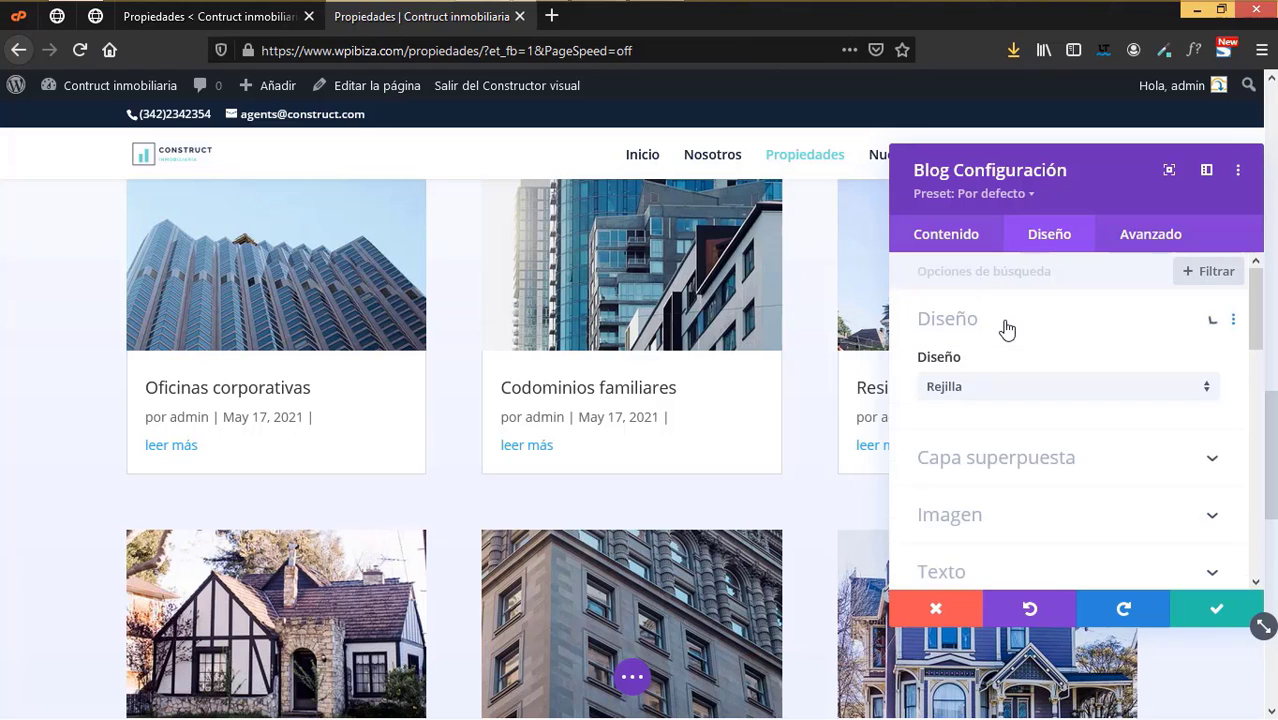
pyautogui.click(1033, 467)
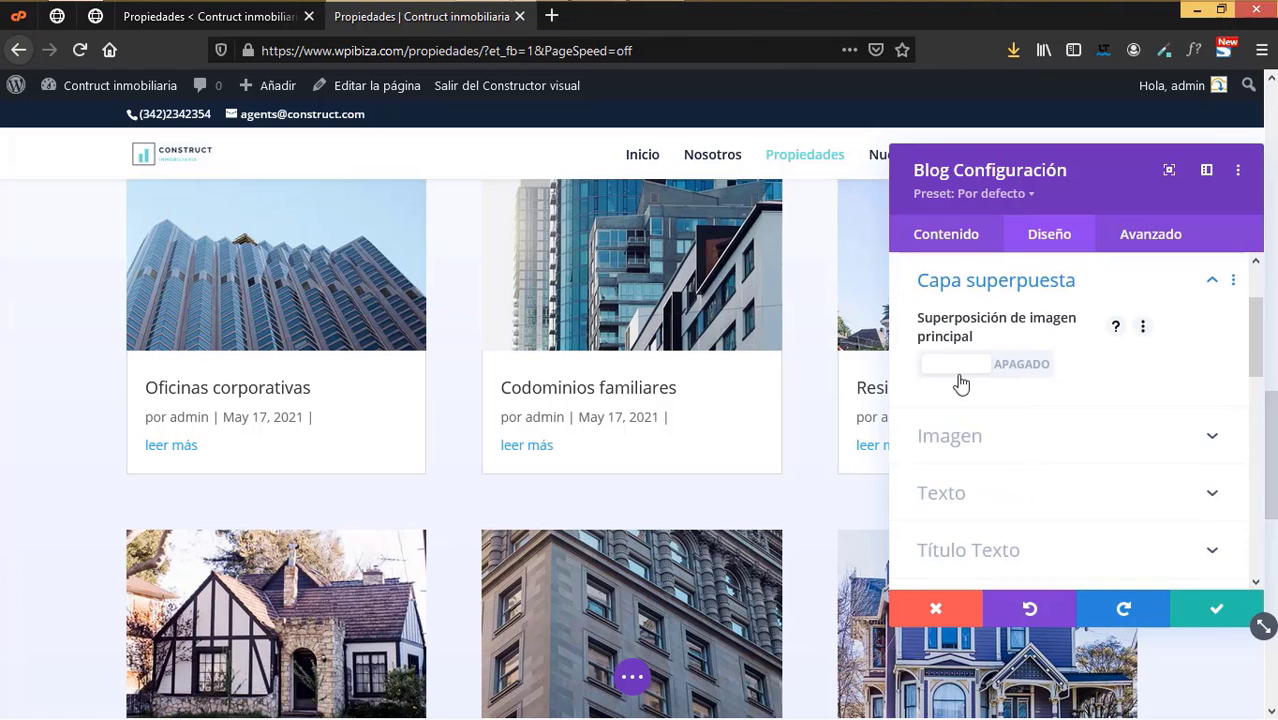
pyautogui.scroll(-2, 996, 452)
pyautogui.scroll(2, 996, 450)
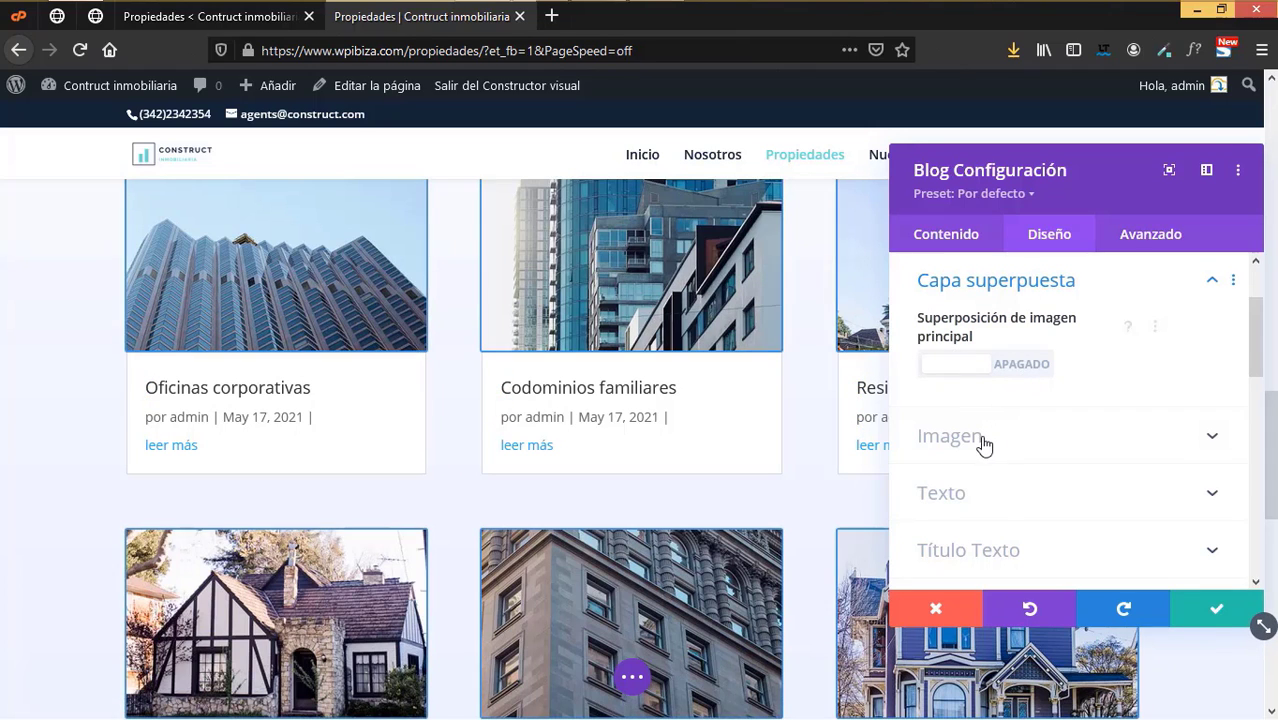
pyautogui.scroll(-1, 998, 502)
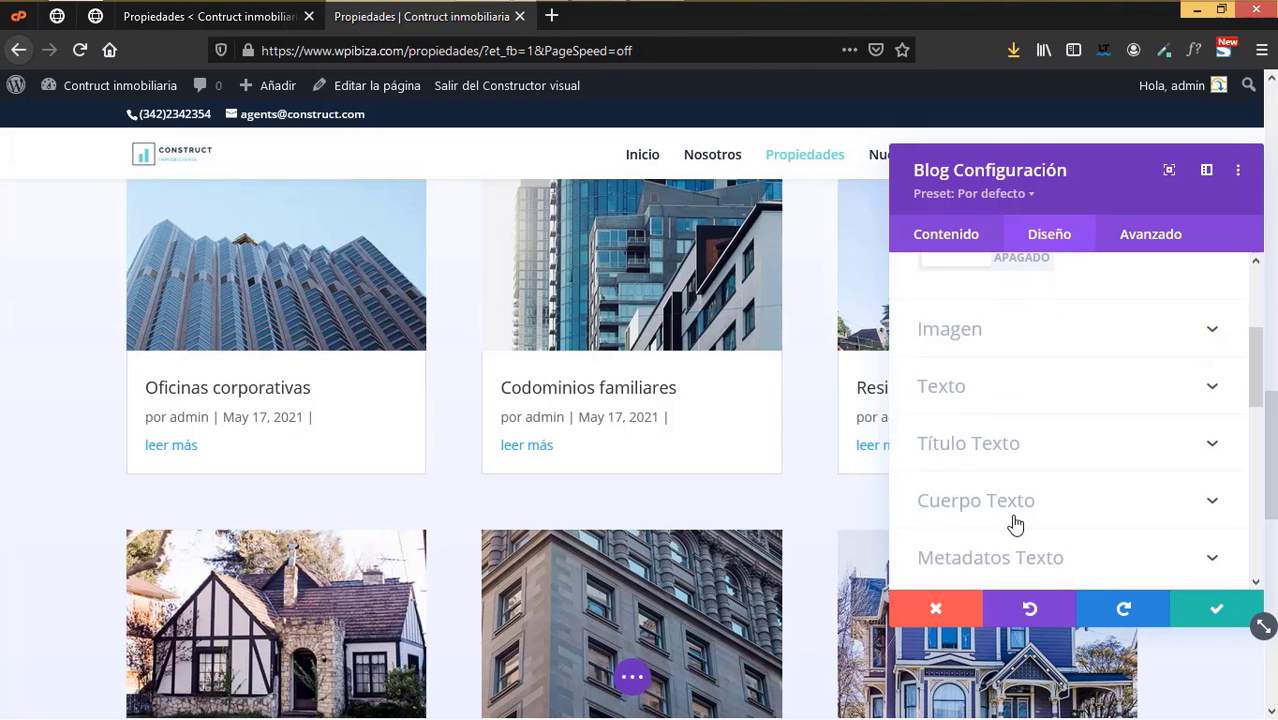
pyautogui.click(999, 446)
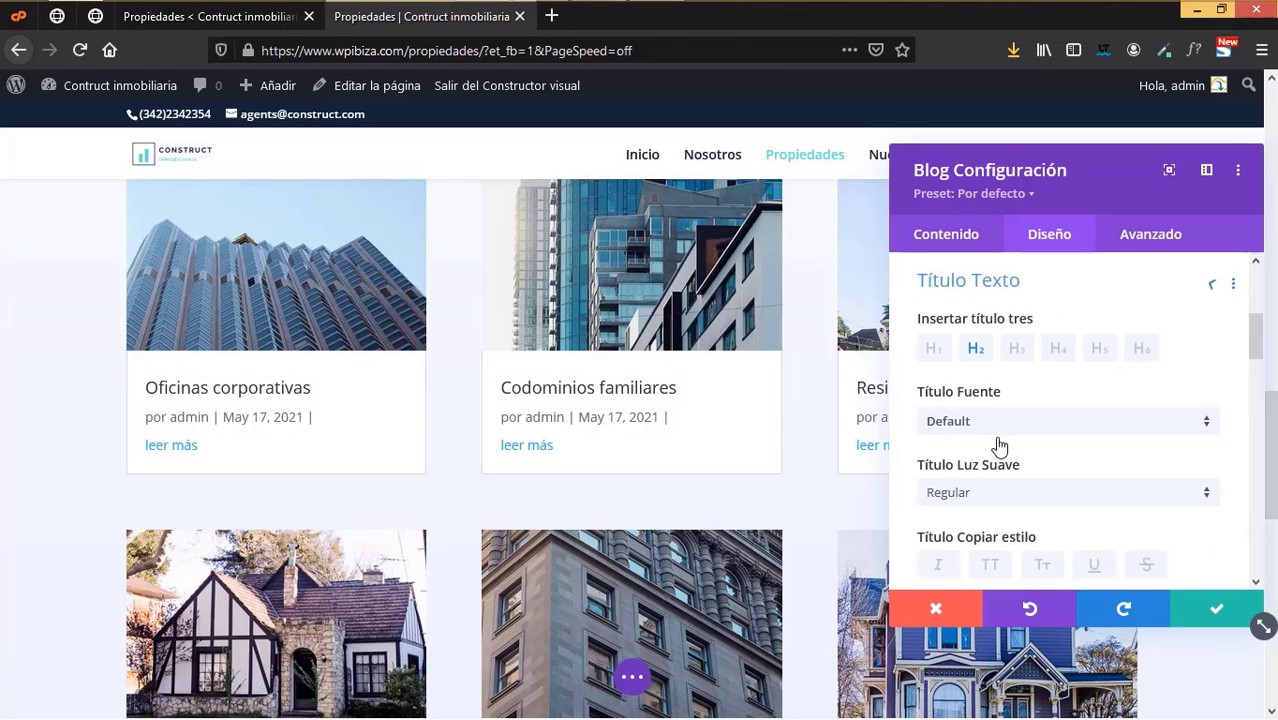
pyautogui.click(988, 496)
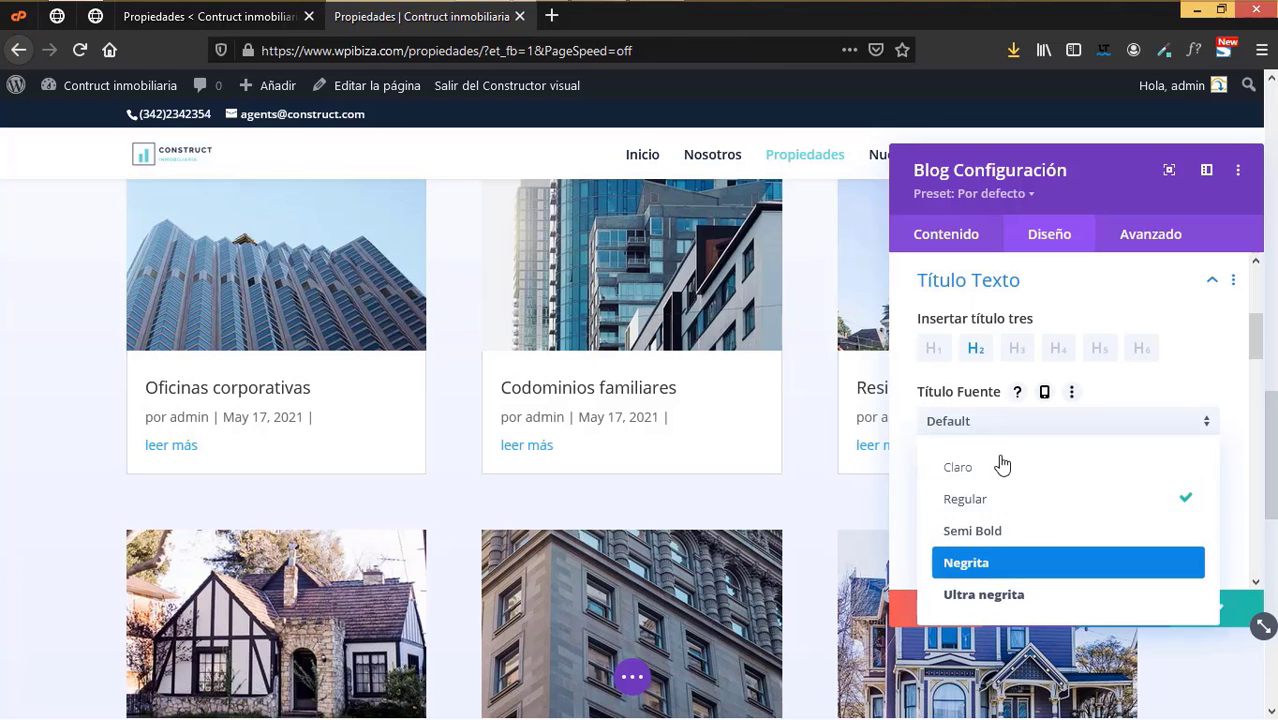
pyautogui.scroll(-1, 1003, 460)
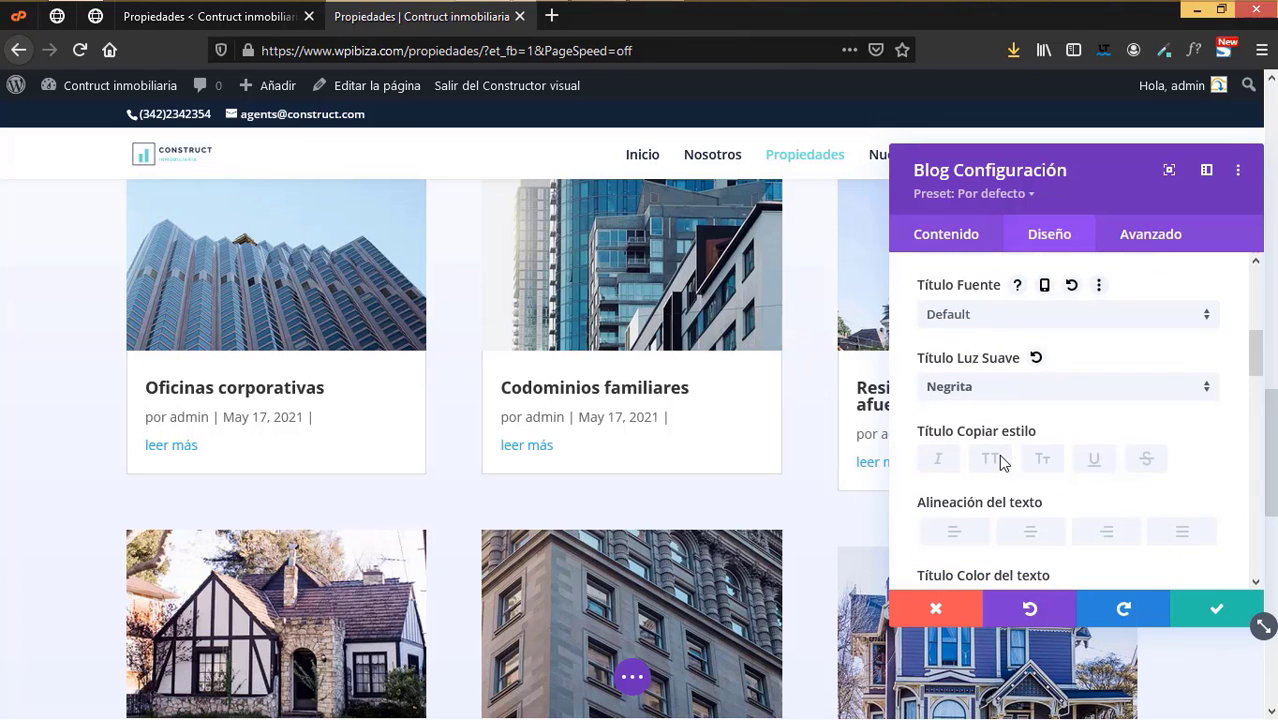
pyautogui.click(1036, 532)
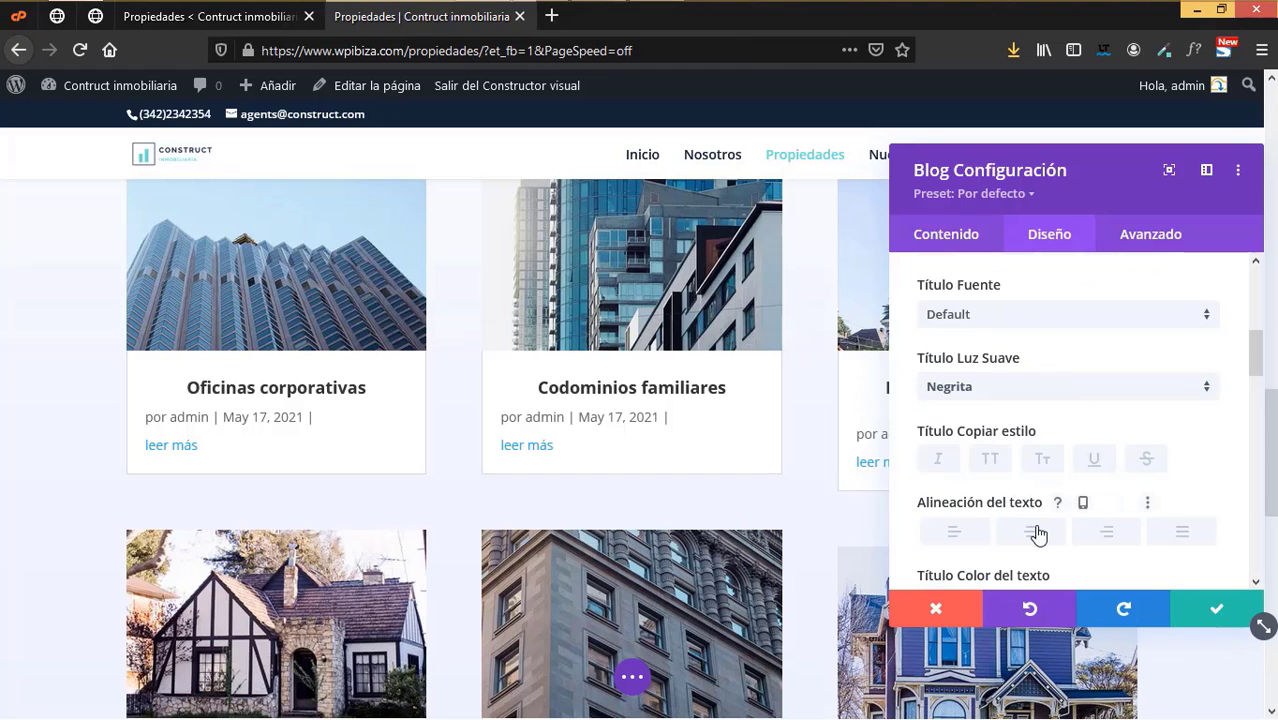
pyautogui.scroll(-6, 1036, 532)
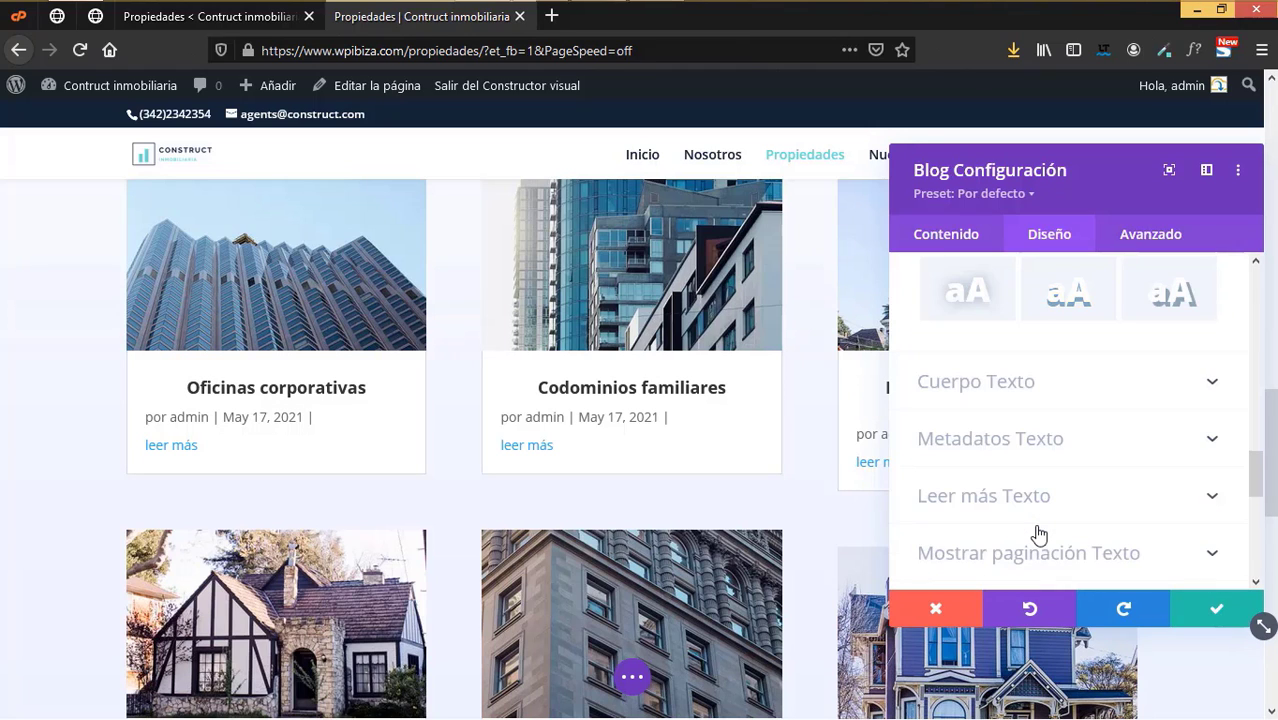
# - Centre the post meta lines and colour them navy #152537
pyautogui.click(995, 439)
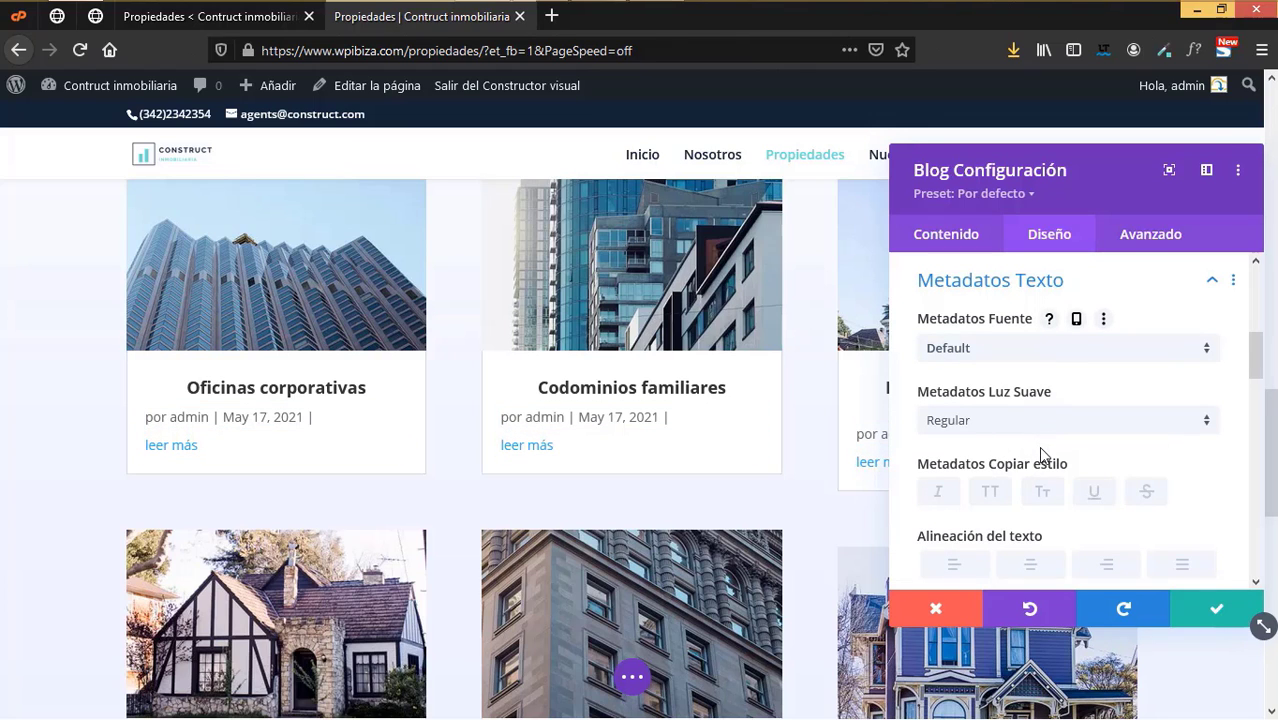
pyautogui.scroll(-2, 1046, 480)
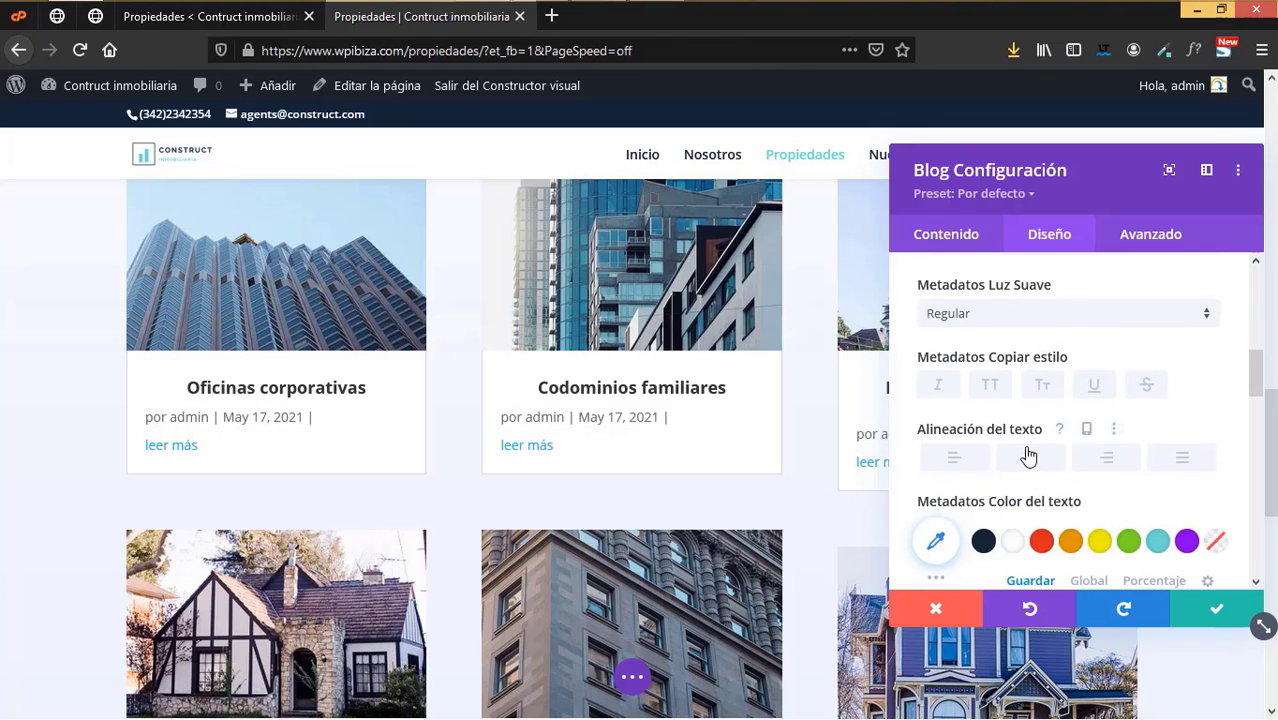
pyautogui.click(1029, 457)
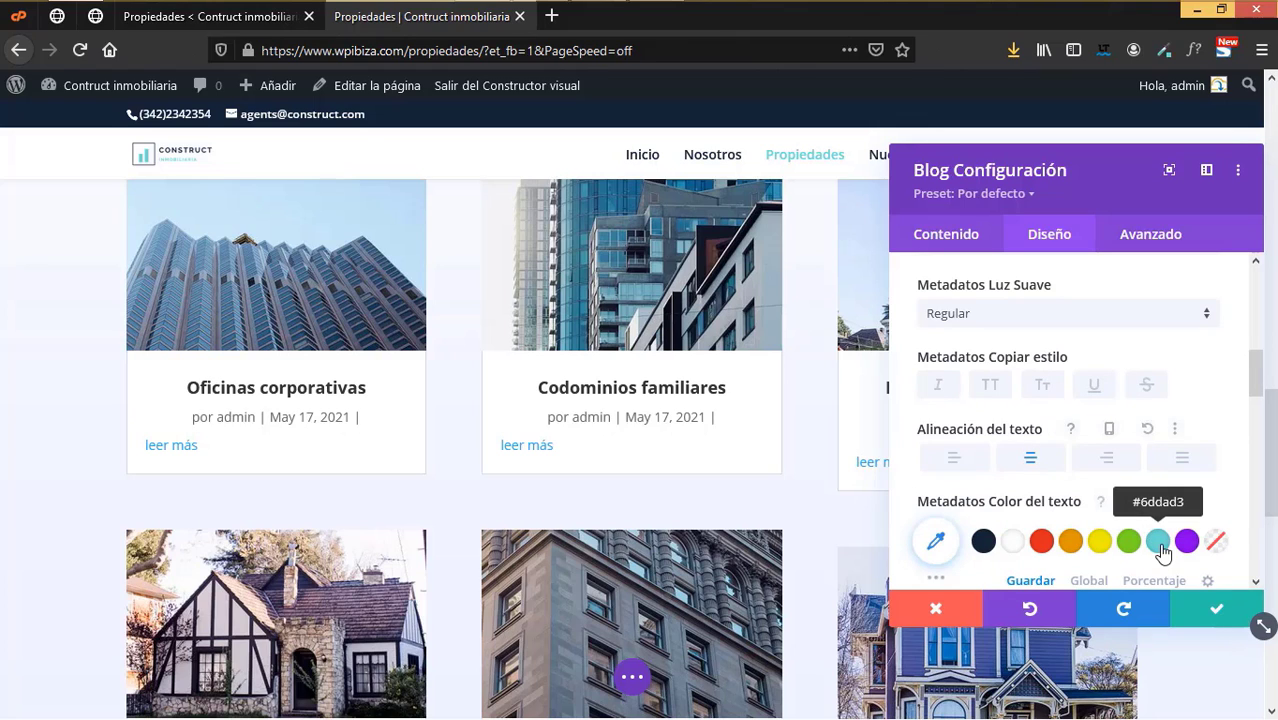
pyautogui.click(1158, 543)
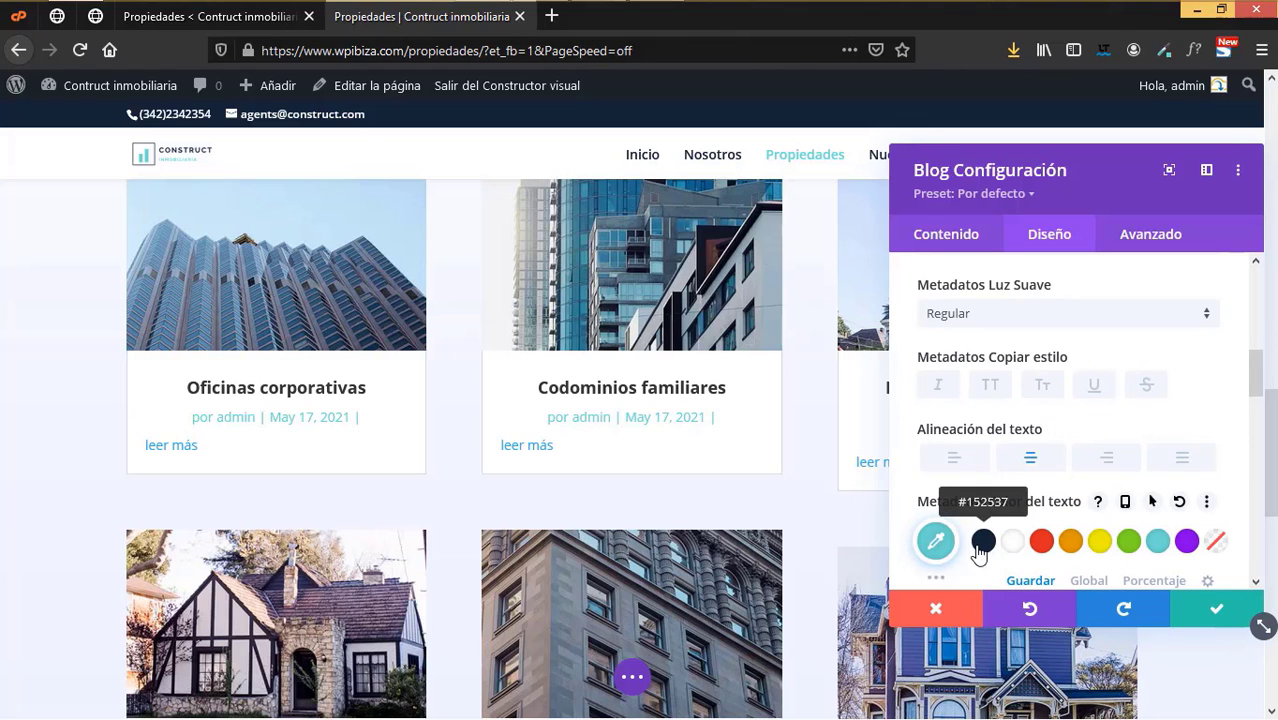
pyautogui.click(983, 543)
# - Colour the Leer más read-more links navy #152537
pyautogui.scroll(-3, 1058, 465)
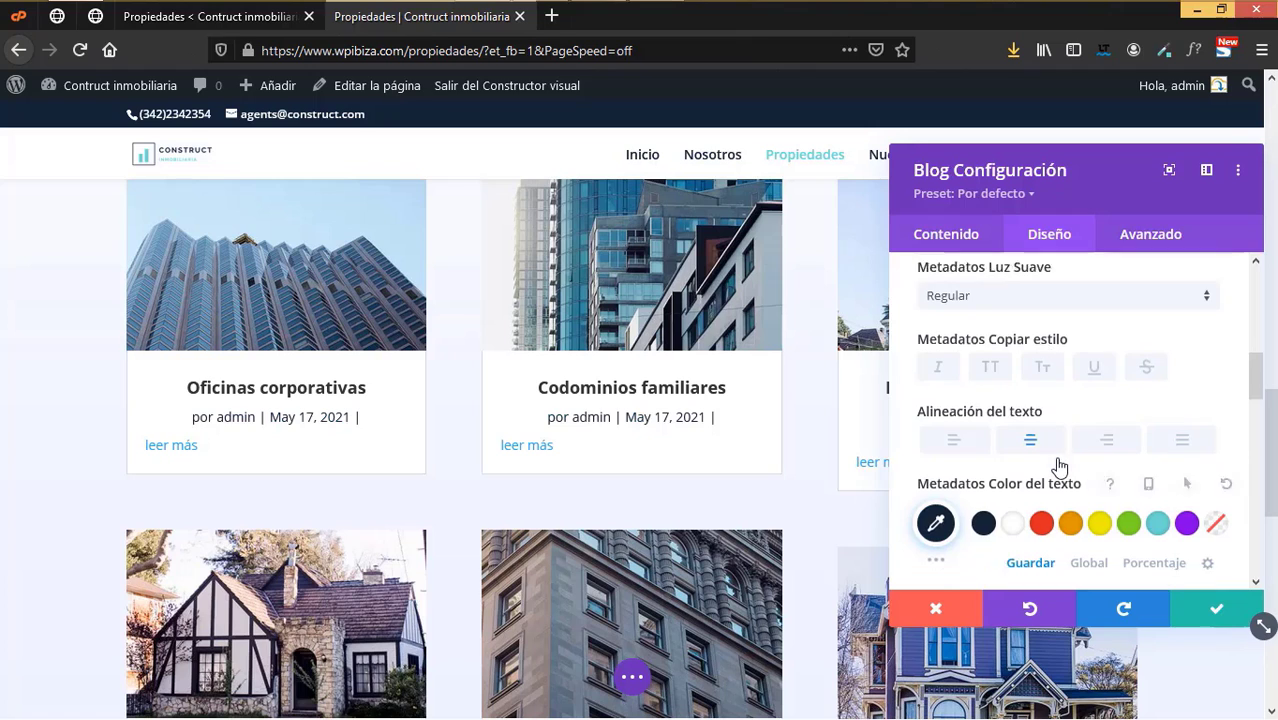
pyautogui.scroll(-5, 1058, 465)
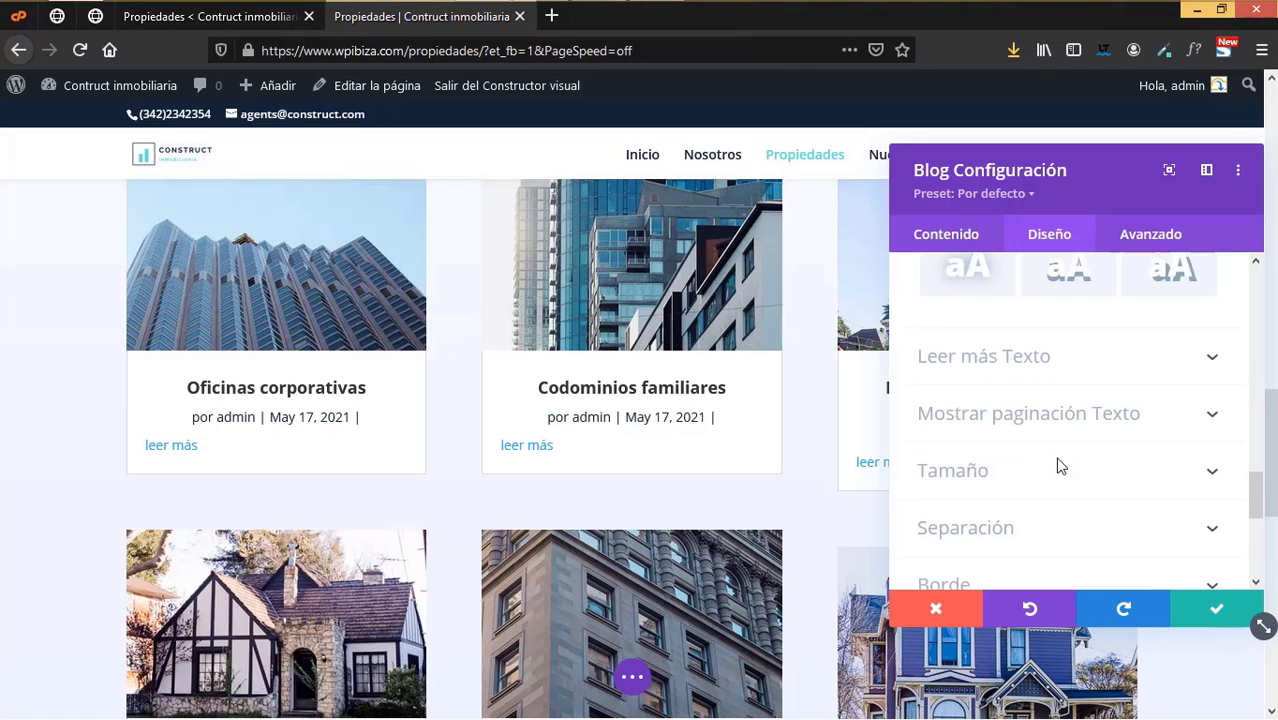
pyautogui.click(1006, 360)
pyautogui.scroll(-2, 1093, 451)
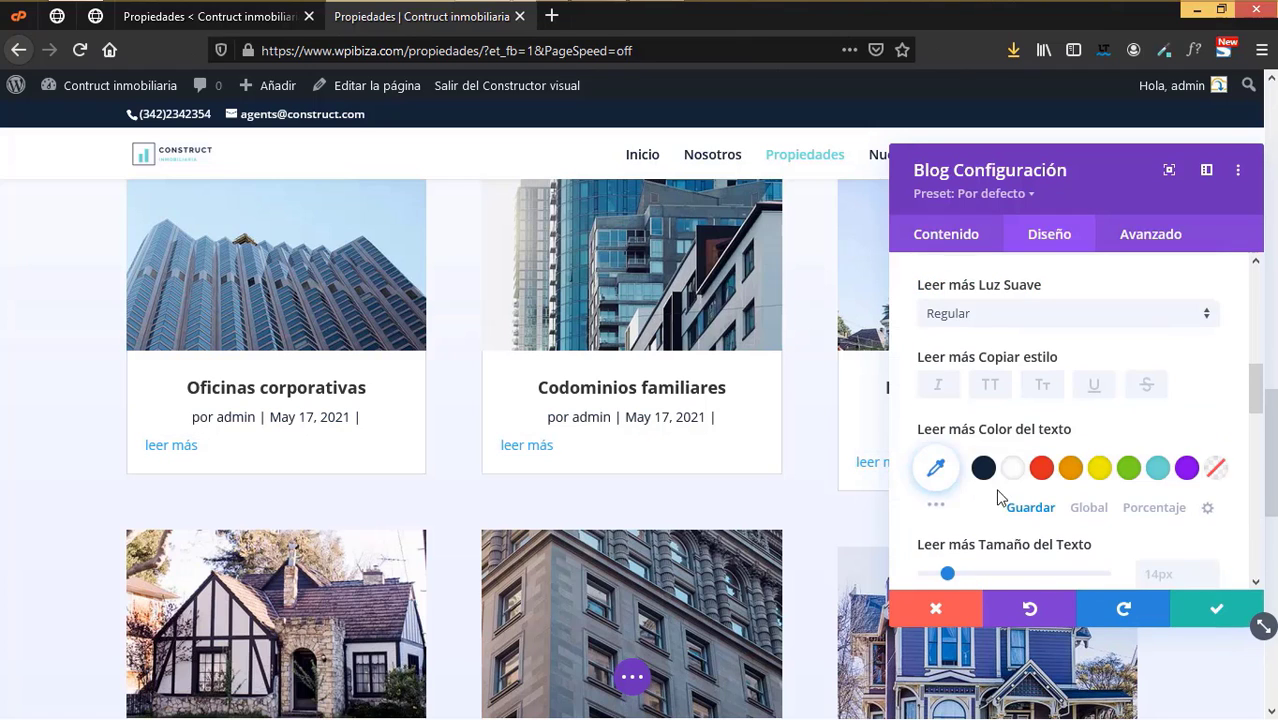
pyautogui.click(983, 467)
pyautogui.scroll(-5, 1093, 405)
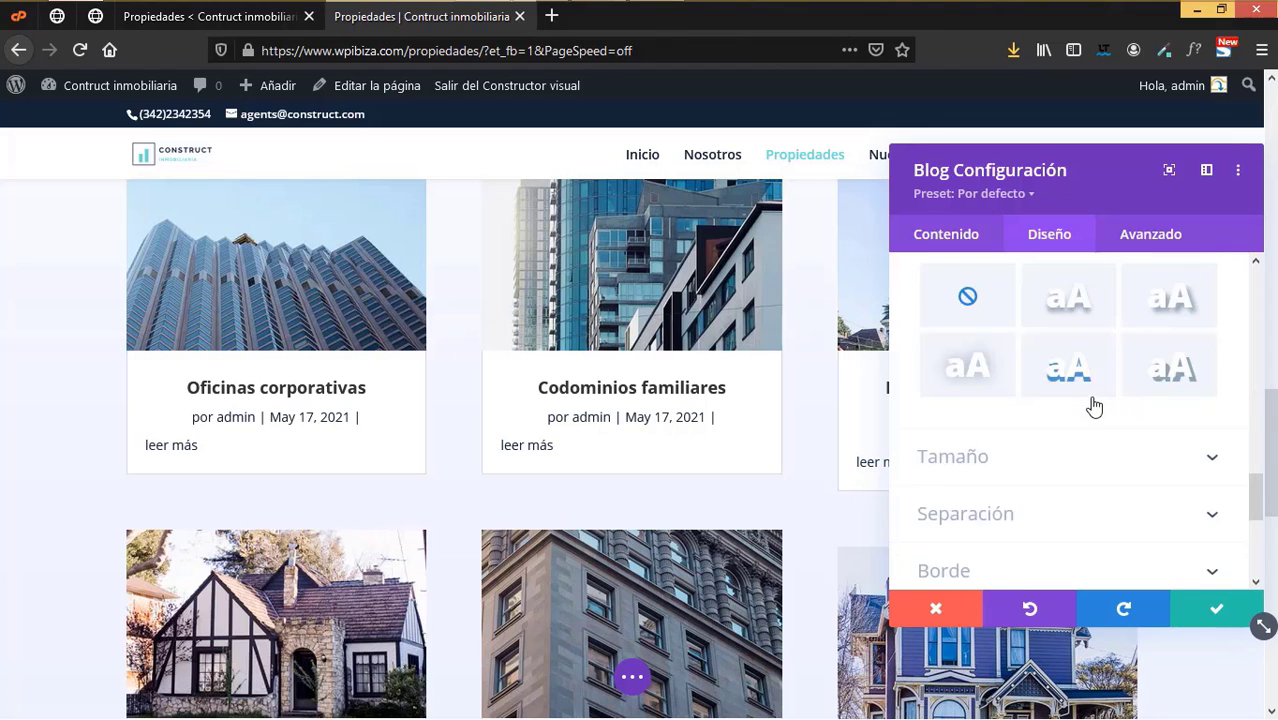
pyautogui.scroll(-5, 1093, 405)
pyautogui.click(955, 243)
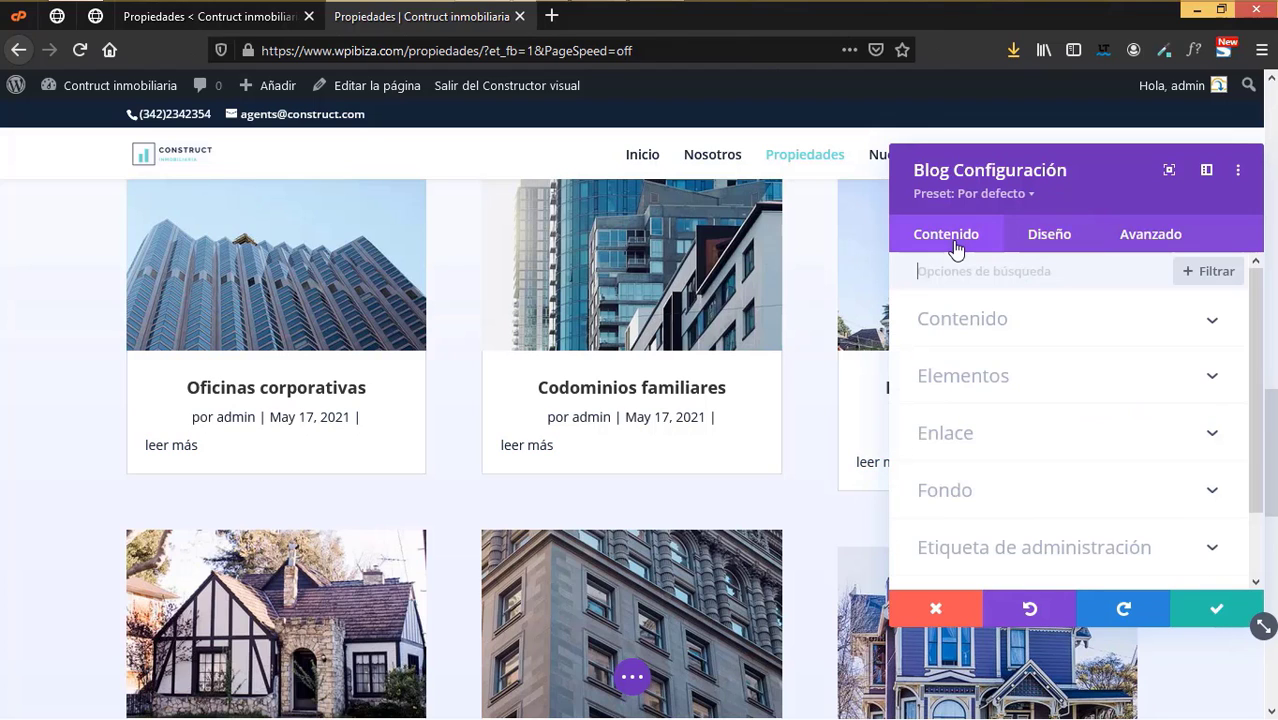
# - Recheck the Blog content options, keeping Propiedades as the listed post type
pyautogui.click(988, 327)
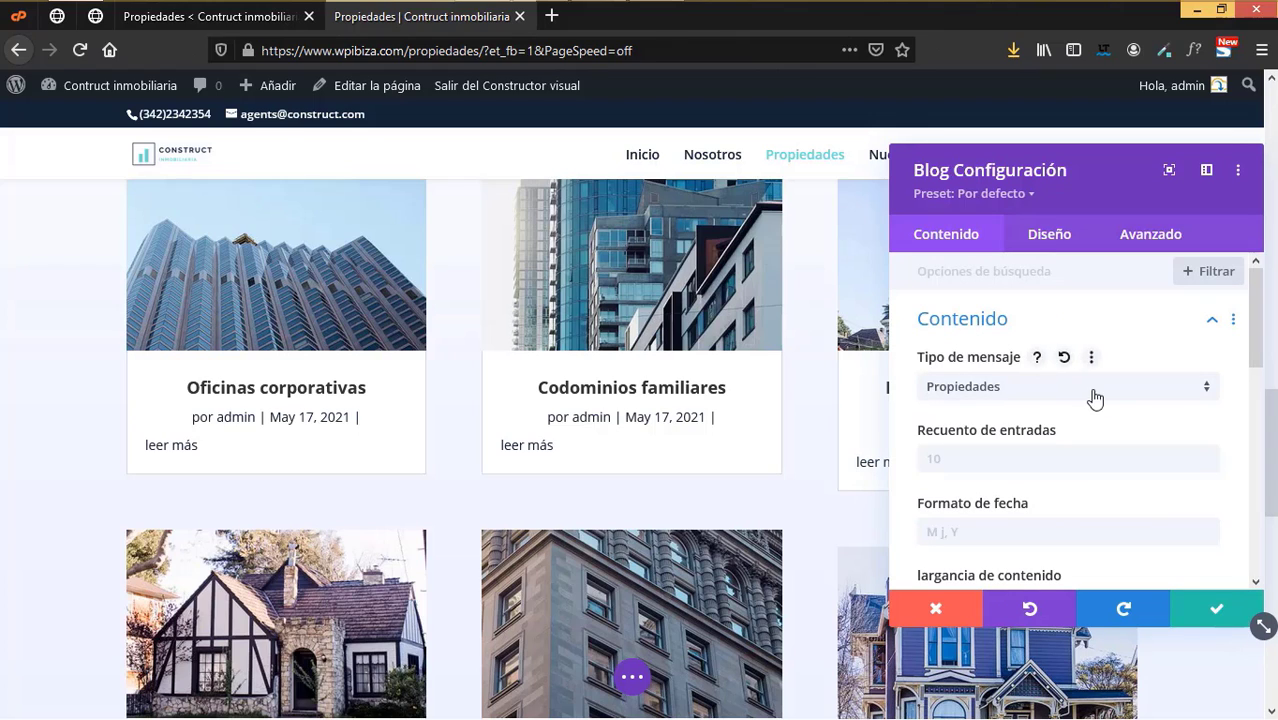
pyautogui.click(950, 460)
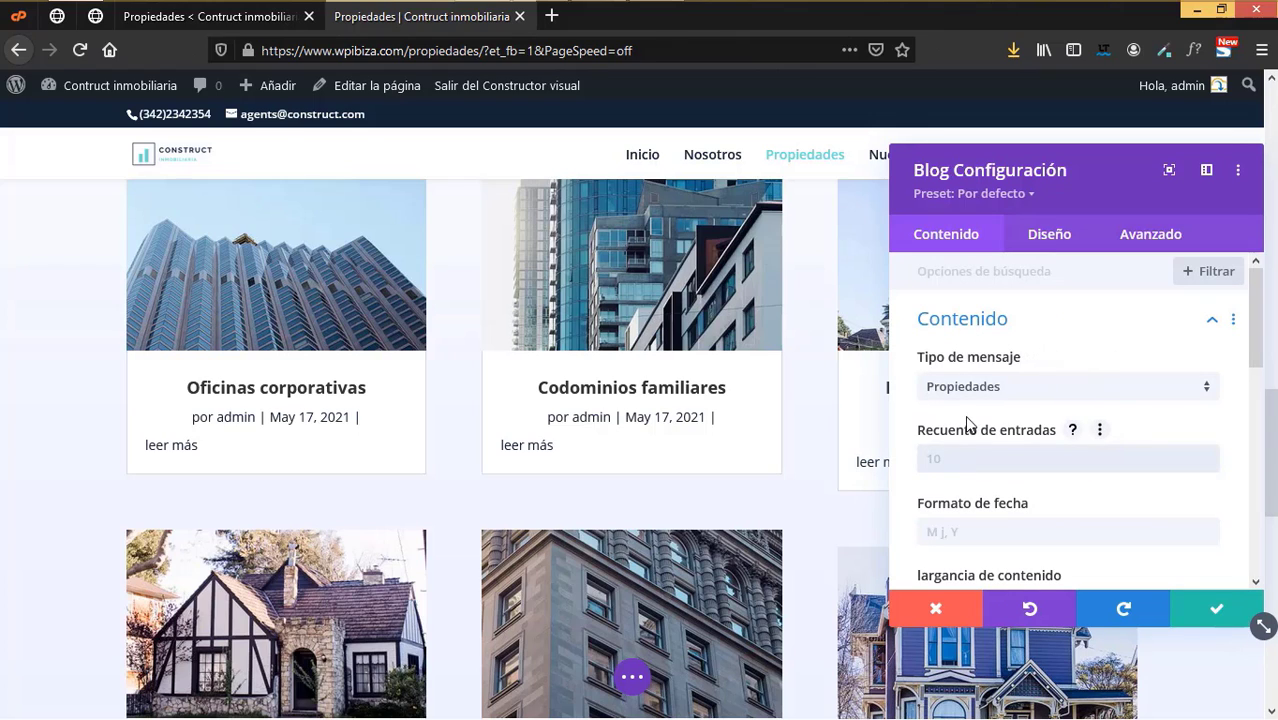
pyautogui.click(967, 390)
pyautogui.click(975, 528)
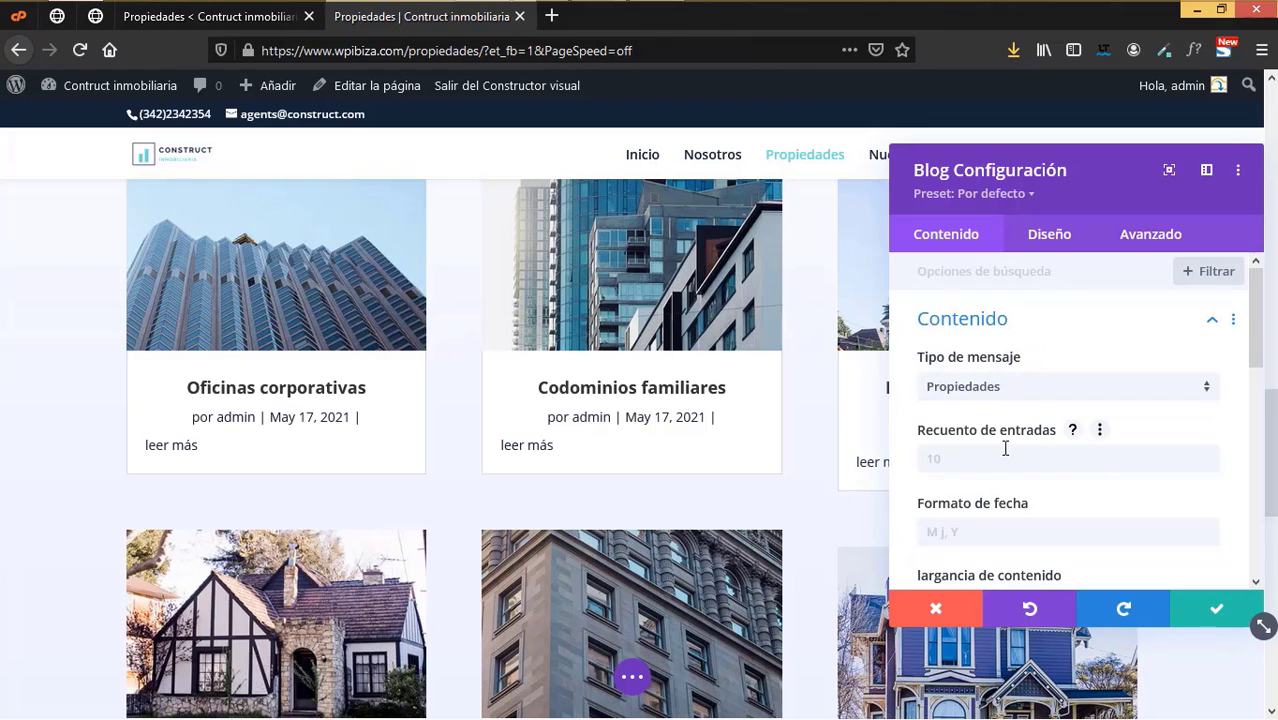
pyautogui.scroll(-2, 1003, 458)
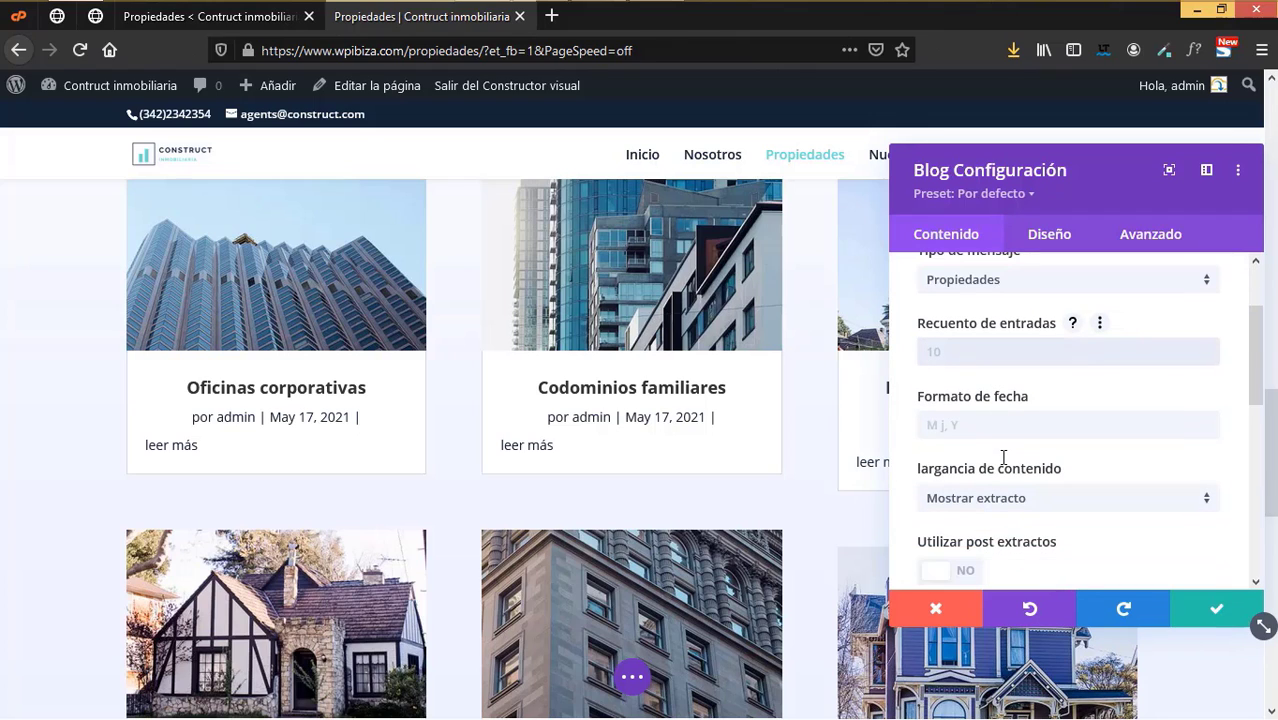
pyautogui.scroll(-2, 1003, 458)
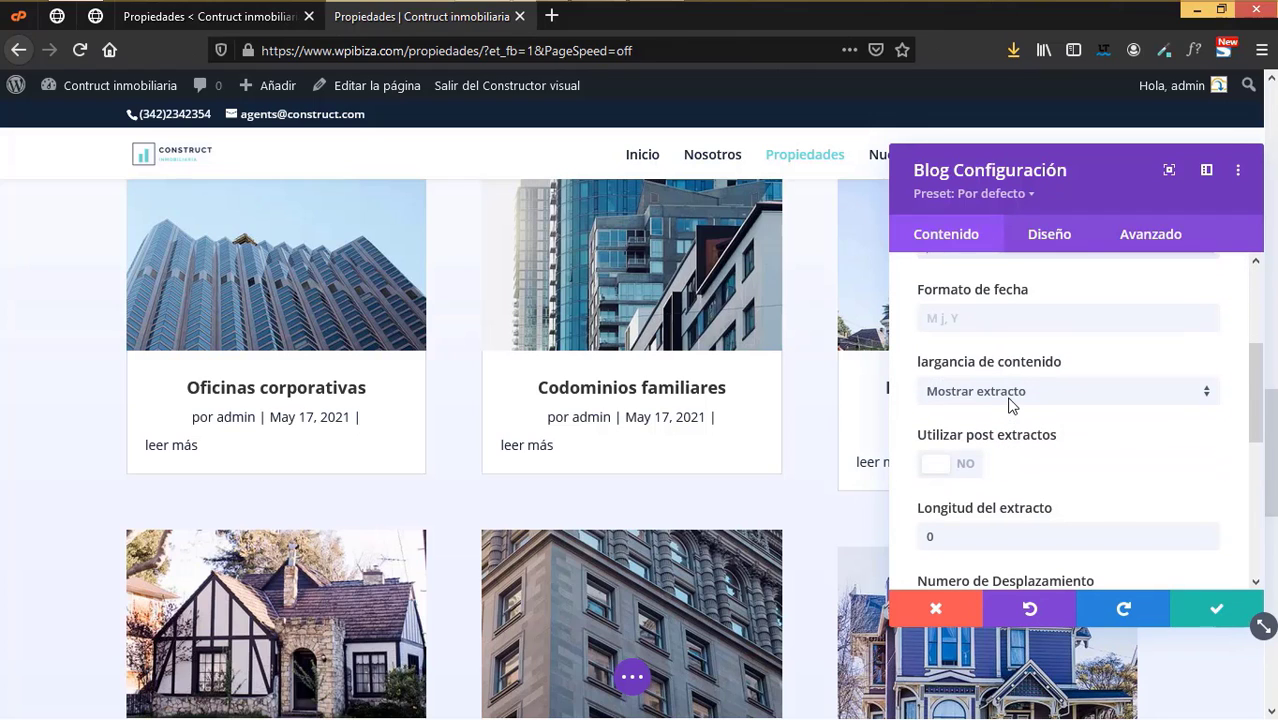
pyautogui.scroll(-4, 1000, 444)
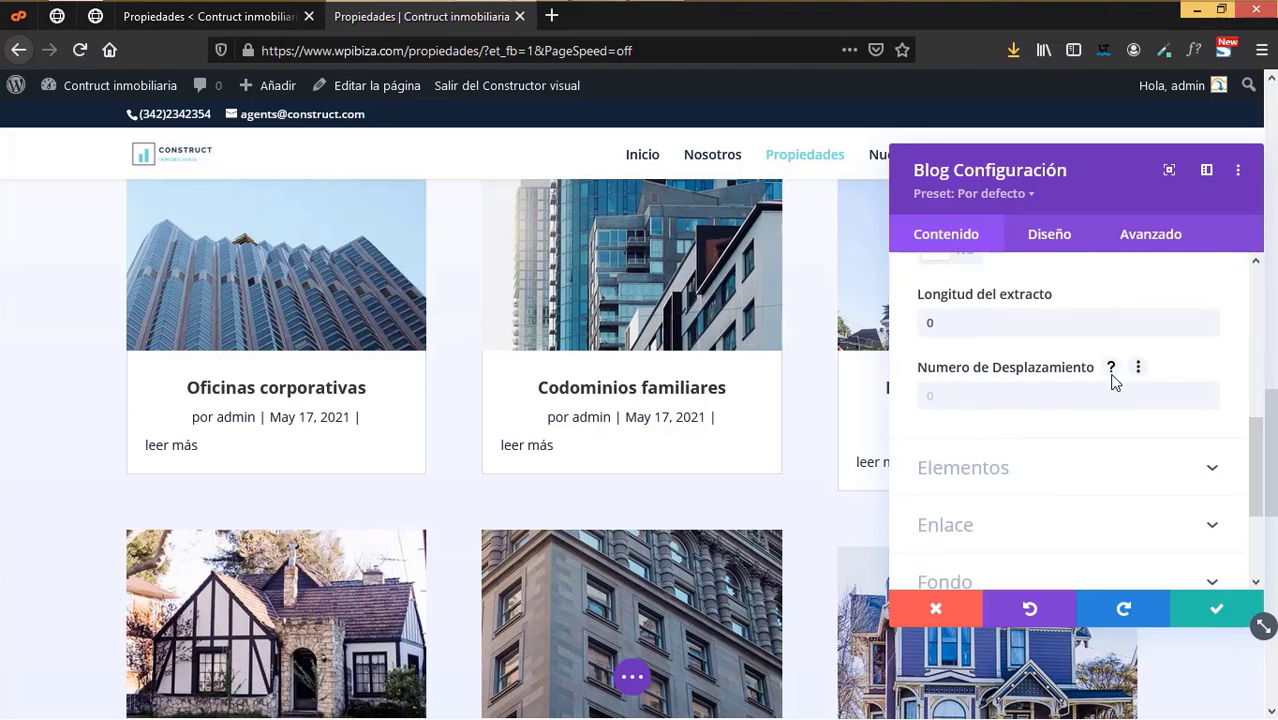
# - Review the card element toggles and the Enlace link settings
pyautogui.click(995, 469)
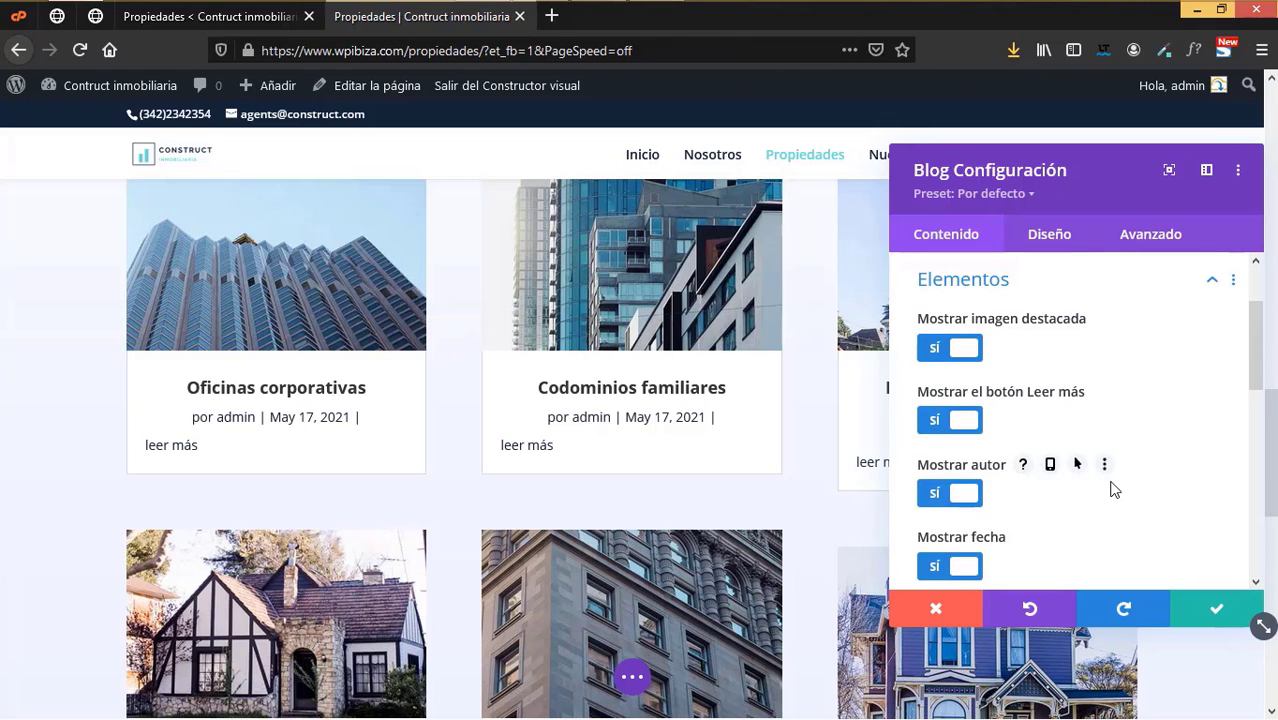
pyautogui.scroll(-4, 1113, 488)
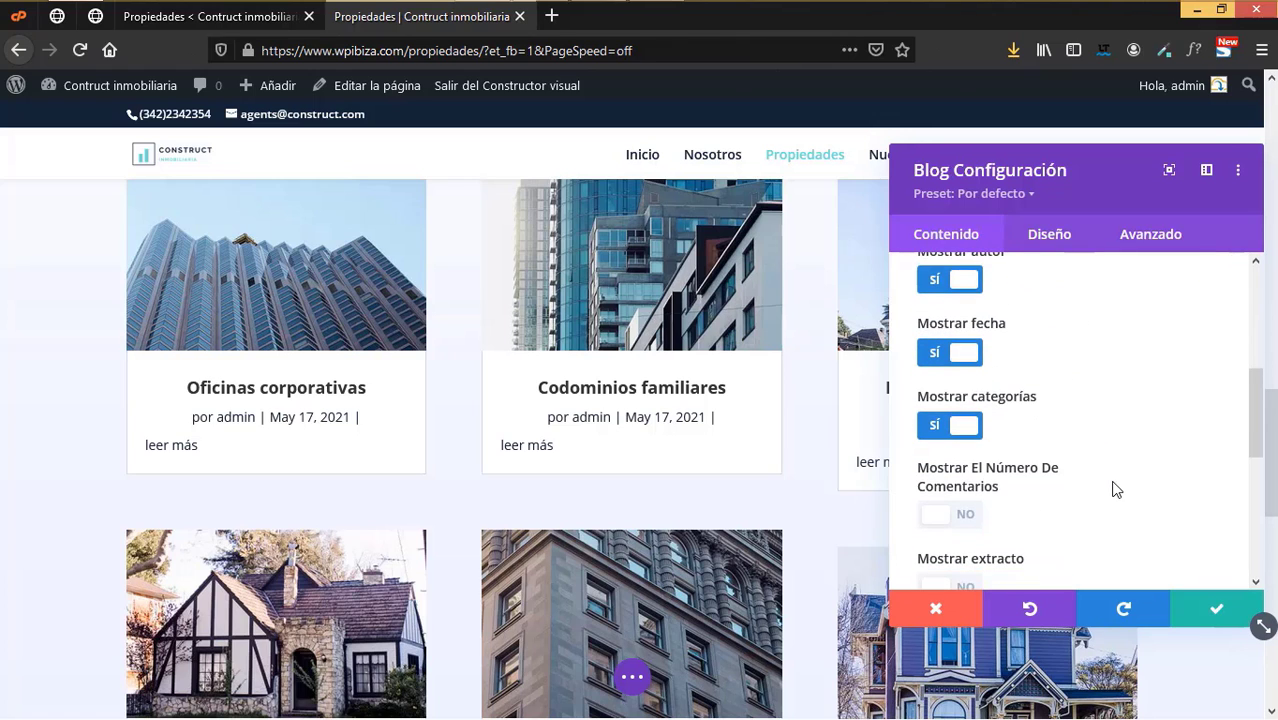
pyautogui.scroll(-5, 1113, 489)
pyautogui.click(1047, 426)
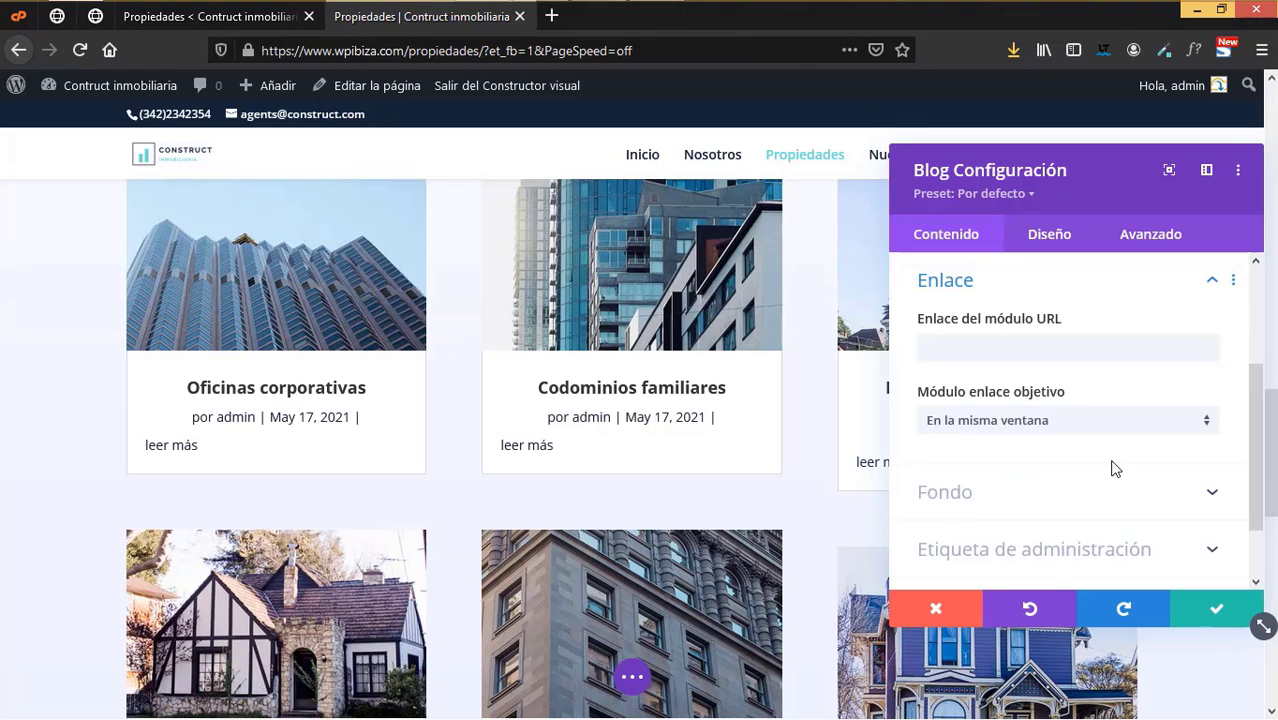
pyautogui.scroll(-2, 1115, 468)
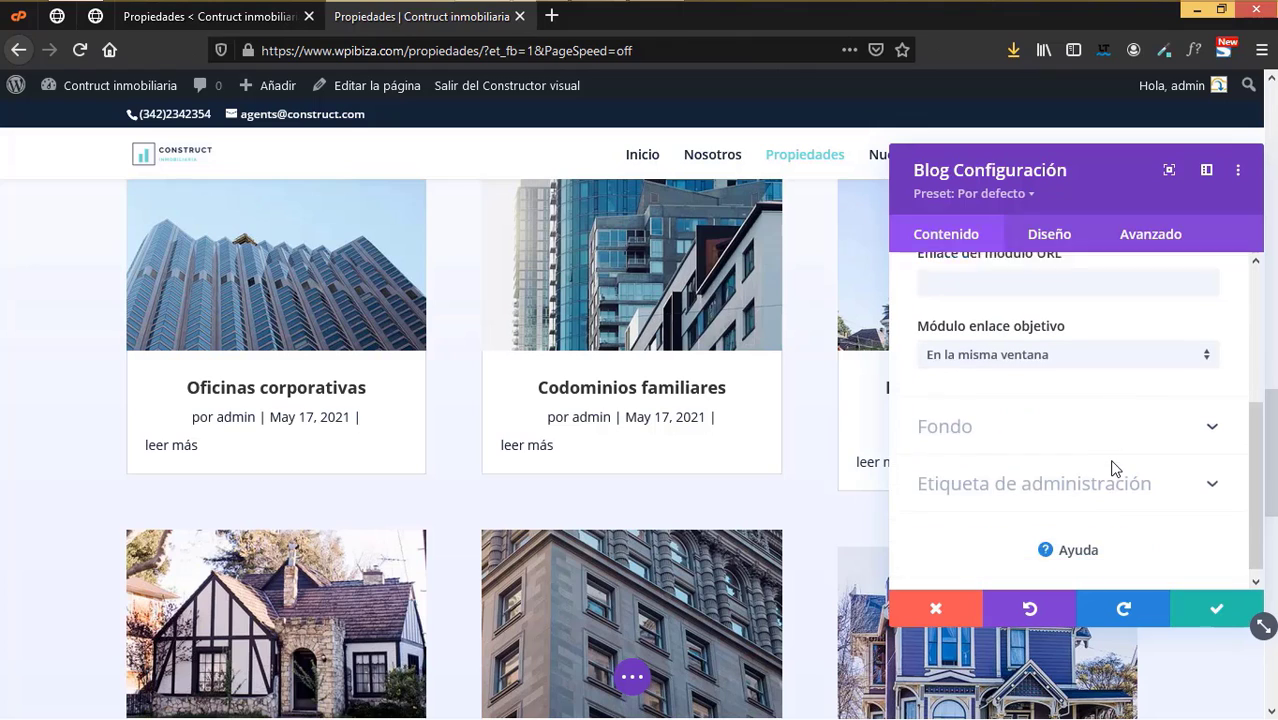
pyautogui.click(1050, 240)
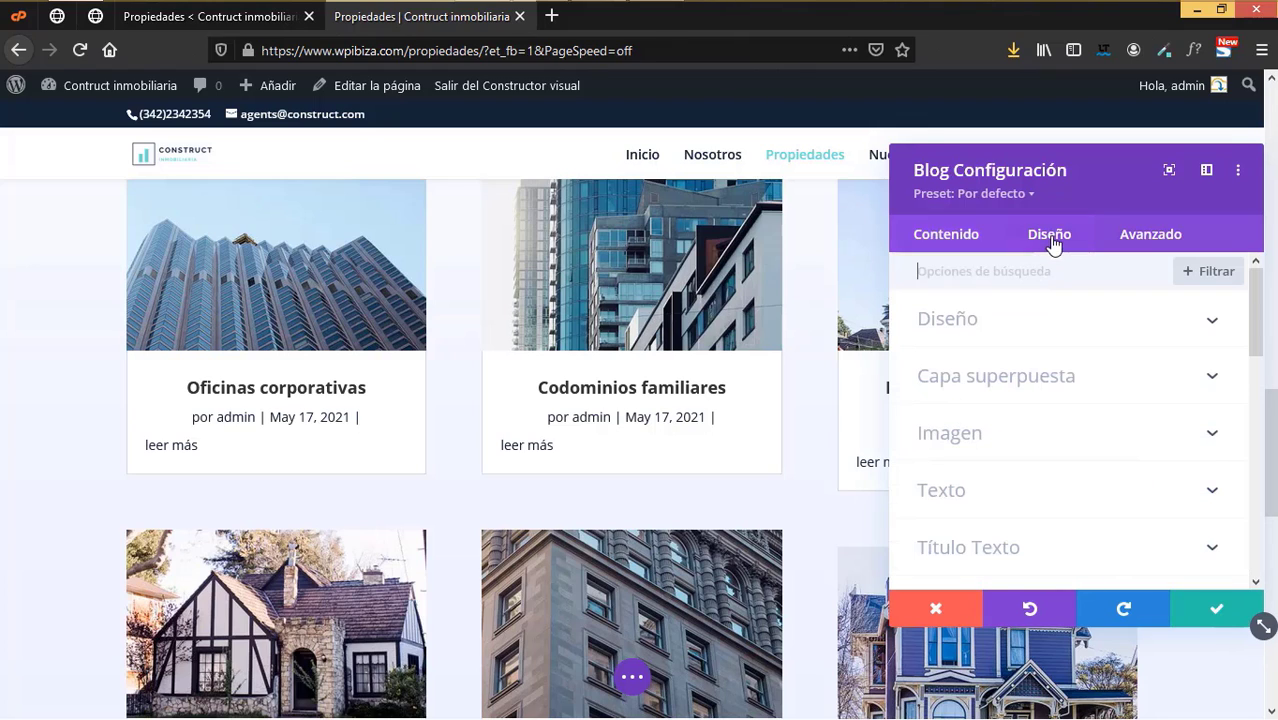
# - Apply the Blog module settings and save the Propiedades page
pyautogui.click(1216, 609)
pyautogui.scroll(-5, 1016, 569)
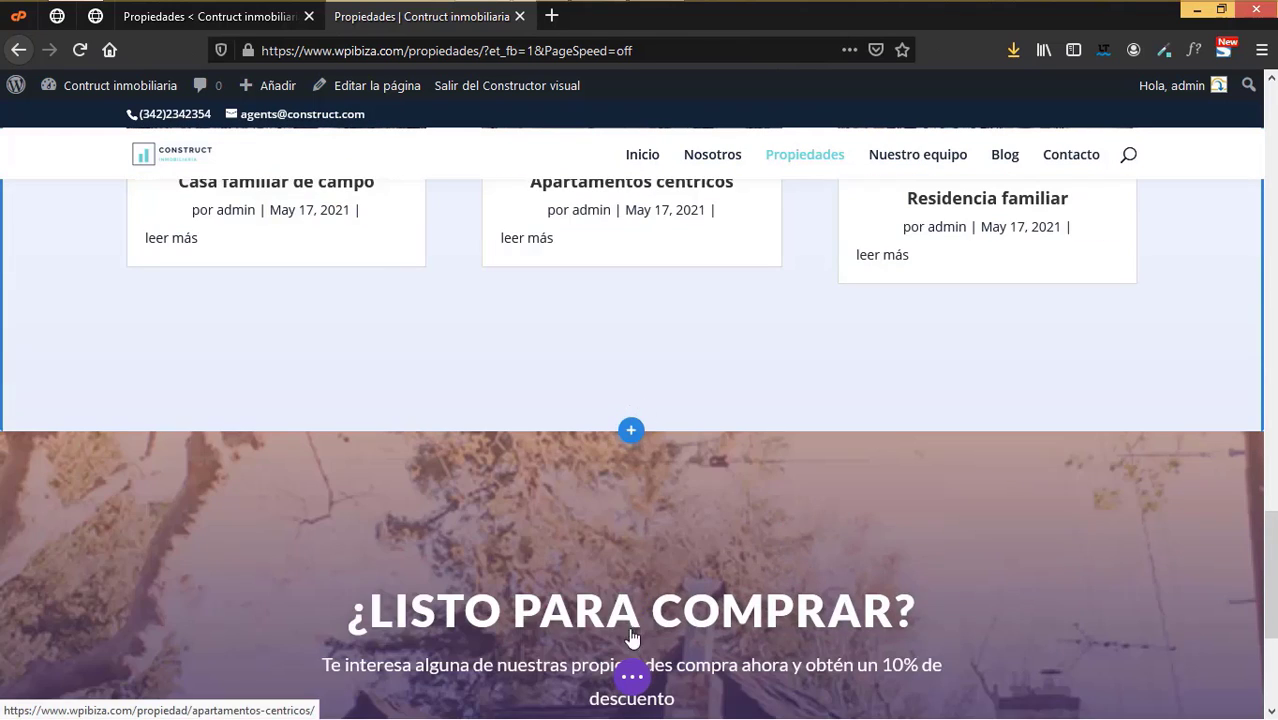
pyautogui.click(631, 677)
pyautogui.scroll(6, 1201, 419)
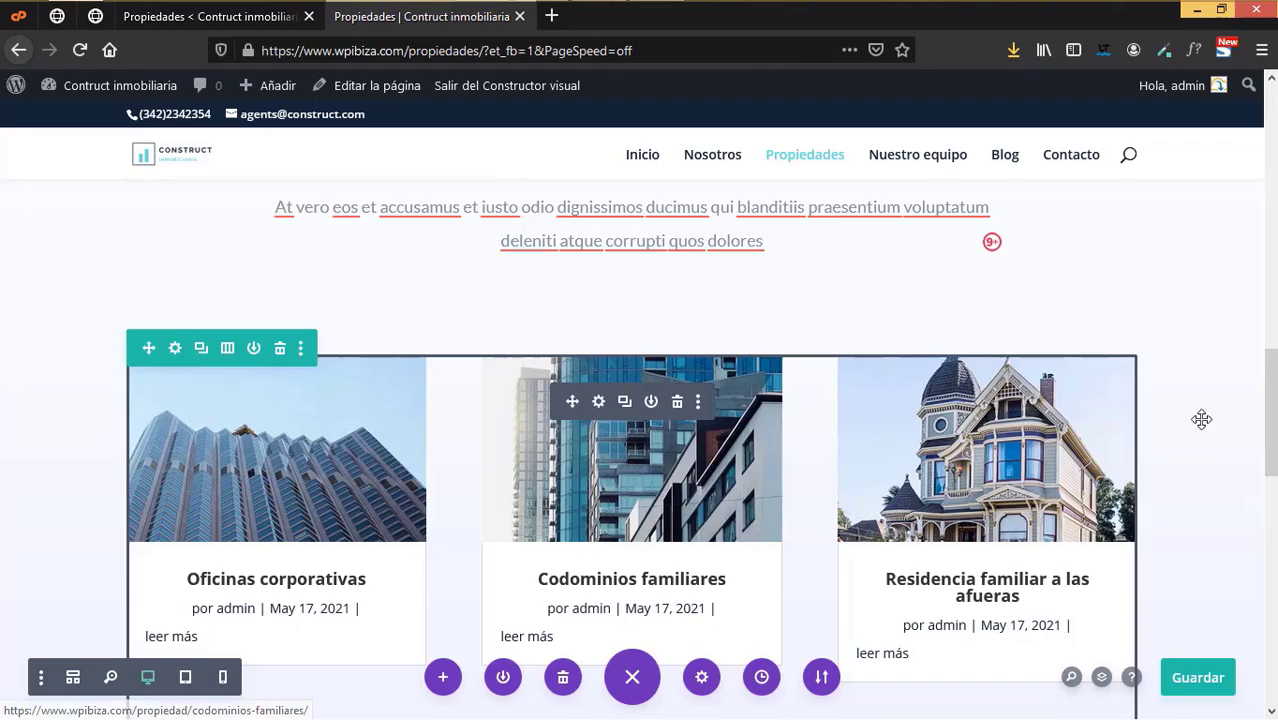
# - Exit the visual builder and check that 'leer más' opens the Codominios familiares page
pyautogui.click(516, 87)
pyautogui.scroll(-4, 844, 420)
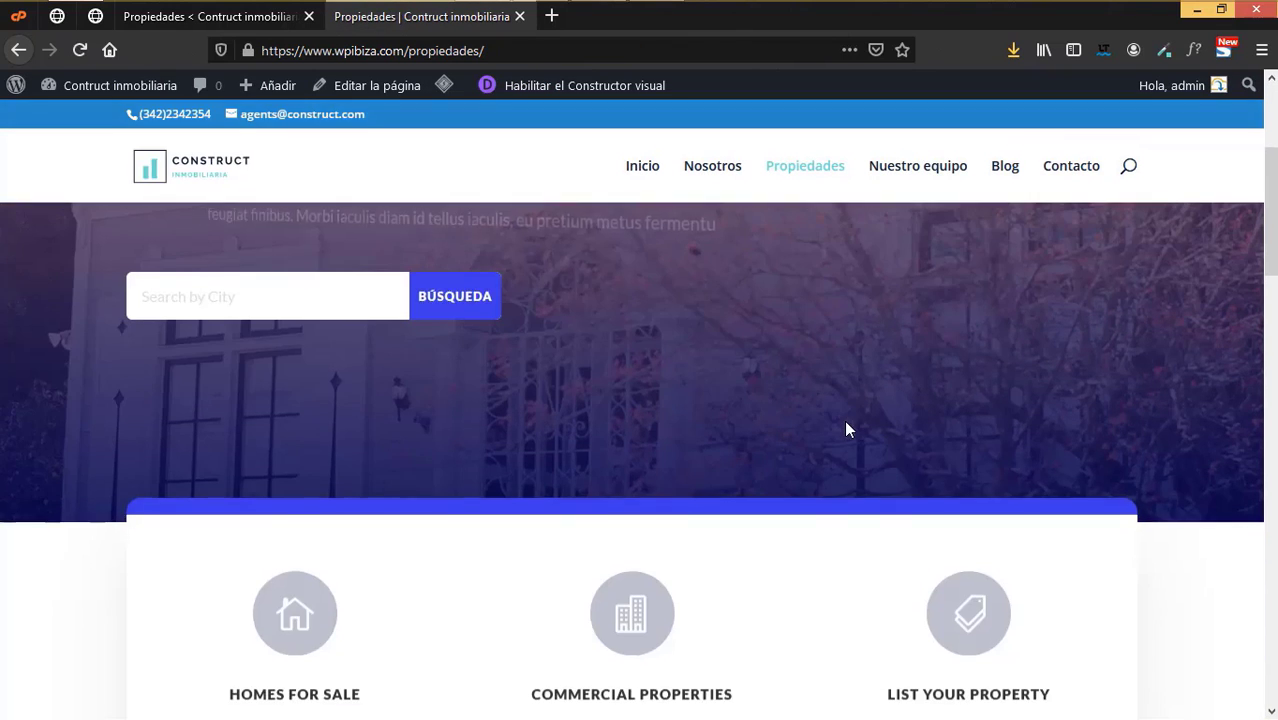
pyautogui.scroll(-10, 839, 418)
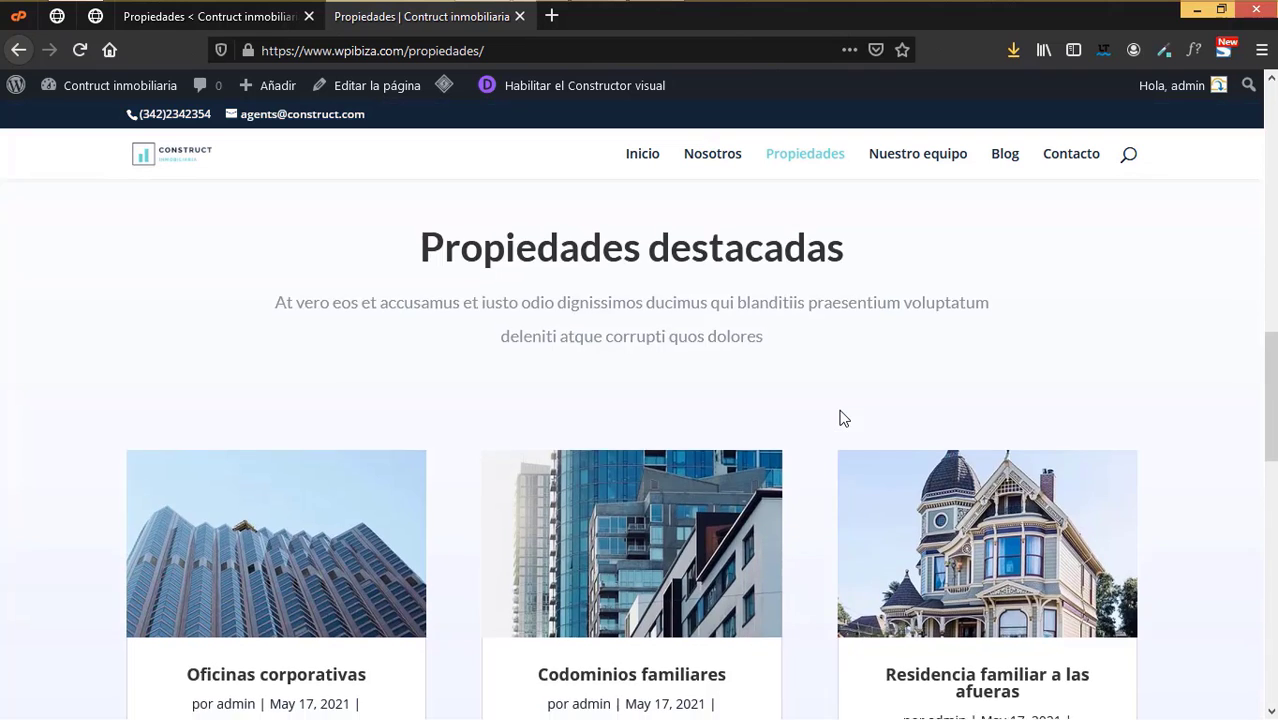
pyautogui.scroll(-2, 840, 418)
pyautogui.scroll(3, 853, 414)
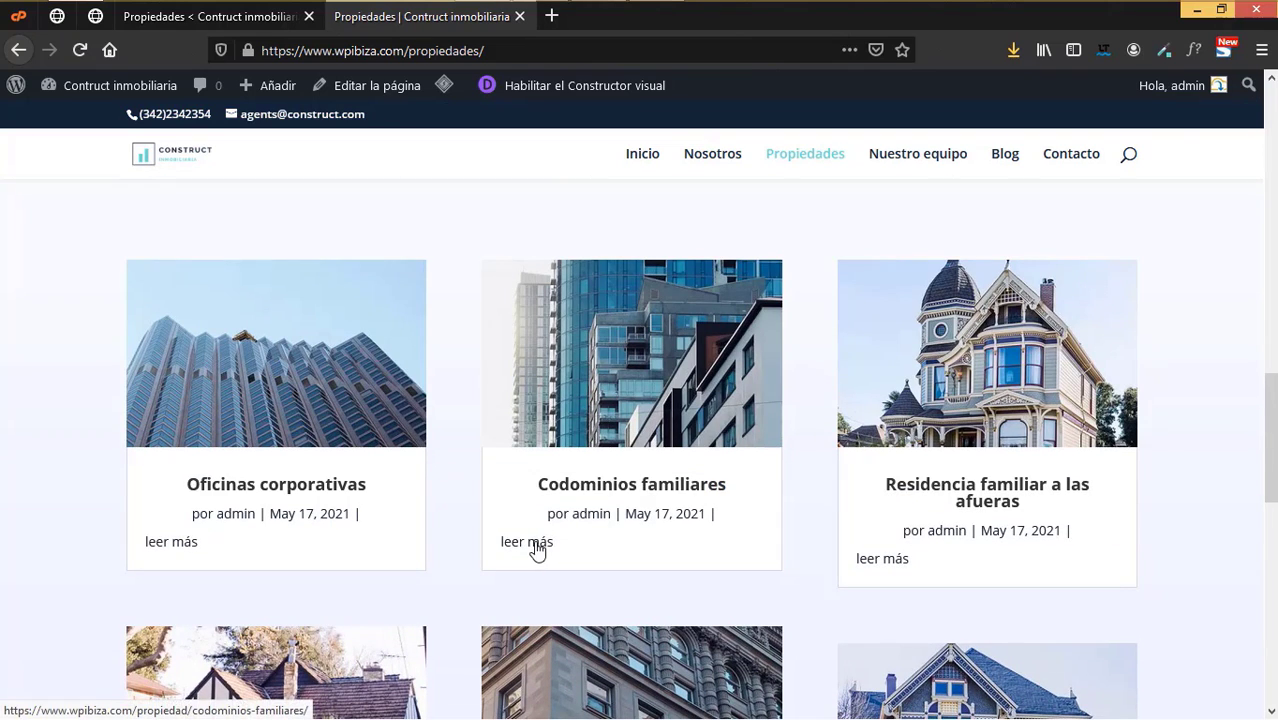
pyautogui.click(536, 546)
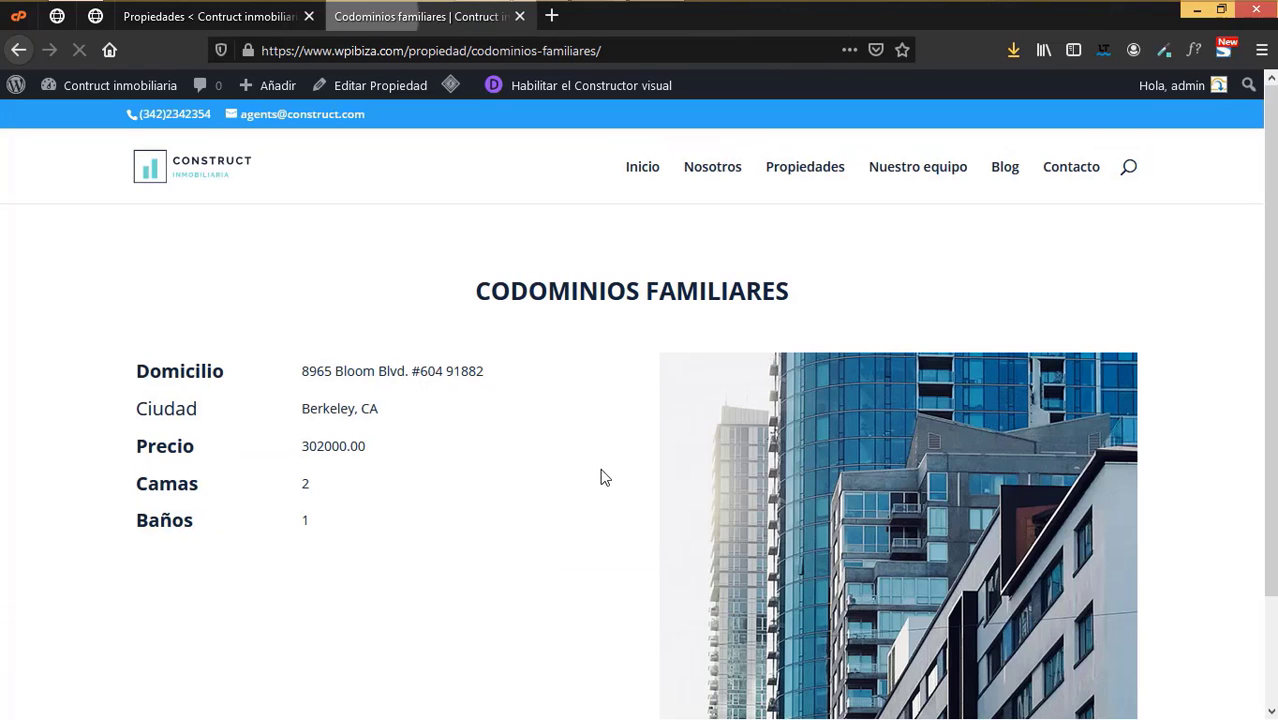
pyautogui.scroll(-2, 654, 298)
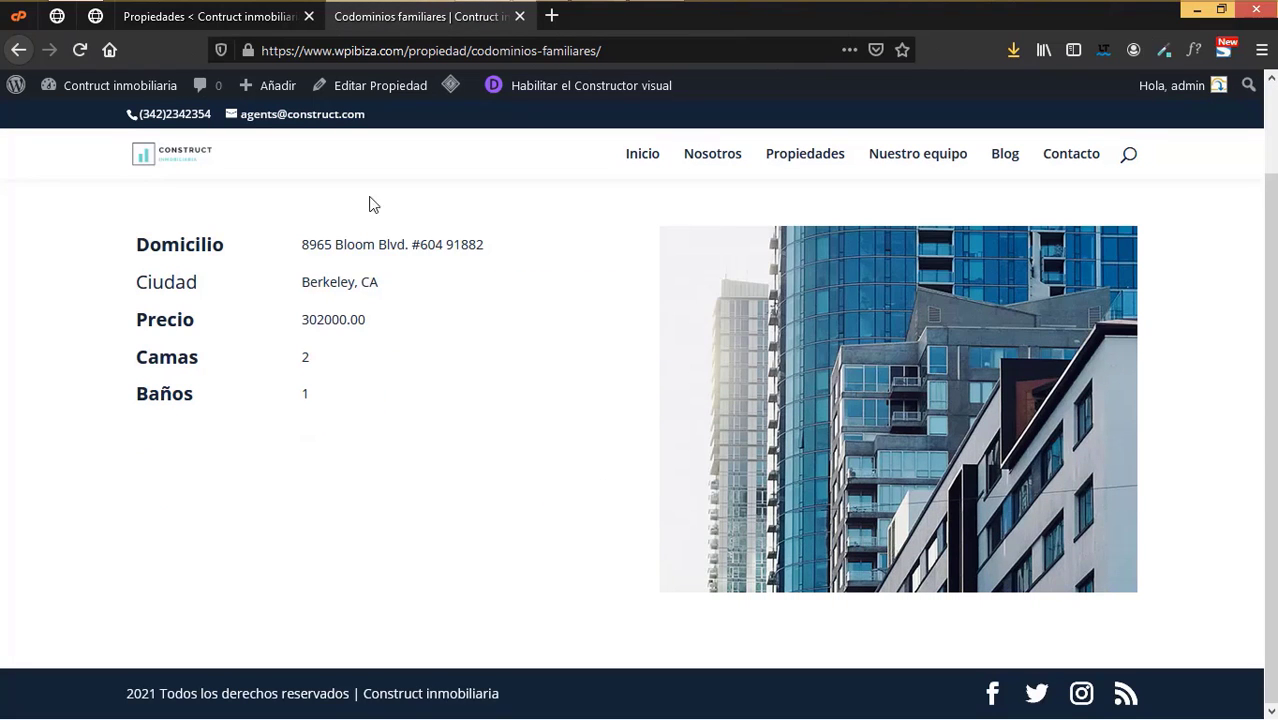
pyautogui.click(18, 49)
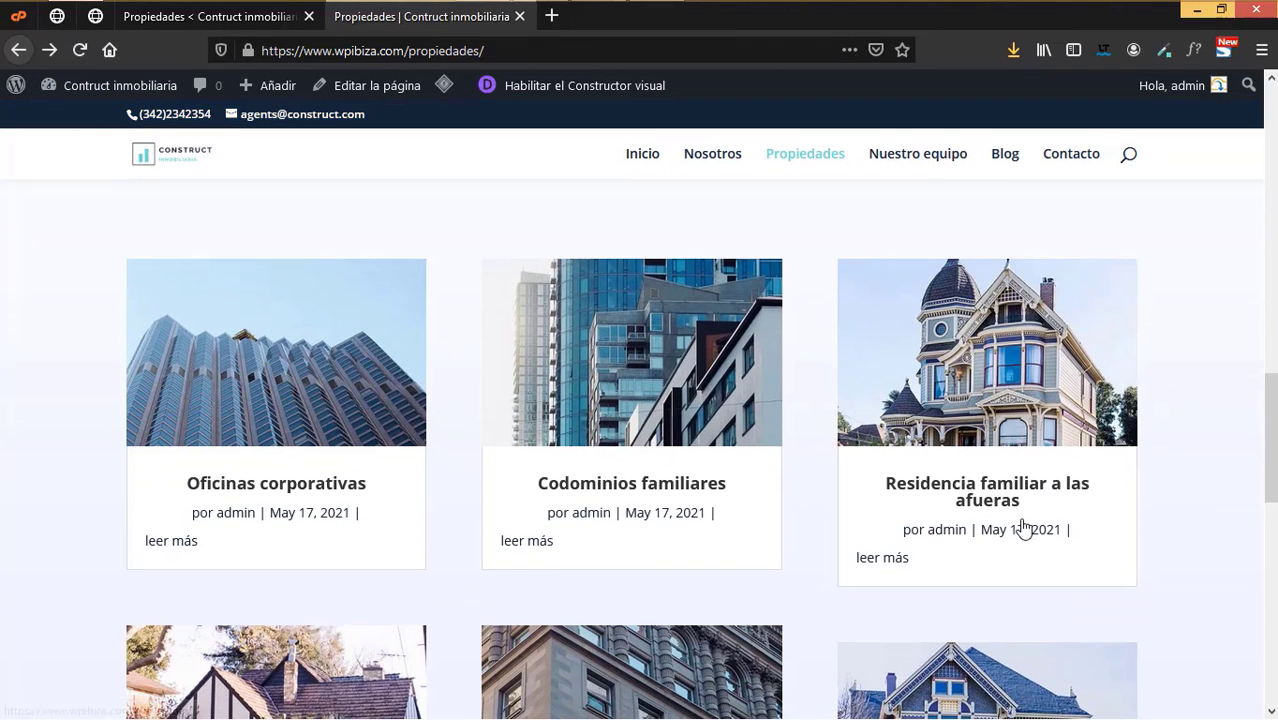
# - Check that 'leer más' opens the Residencia familiar a las afueras page, then return to the listing
pyautogui.click(893, 560)
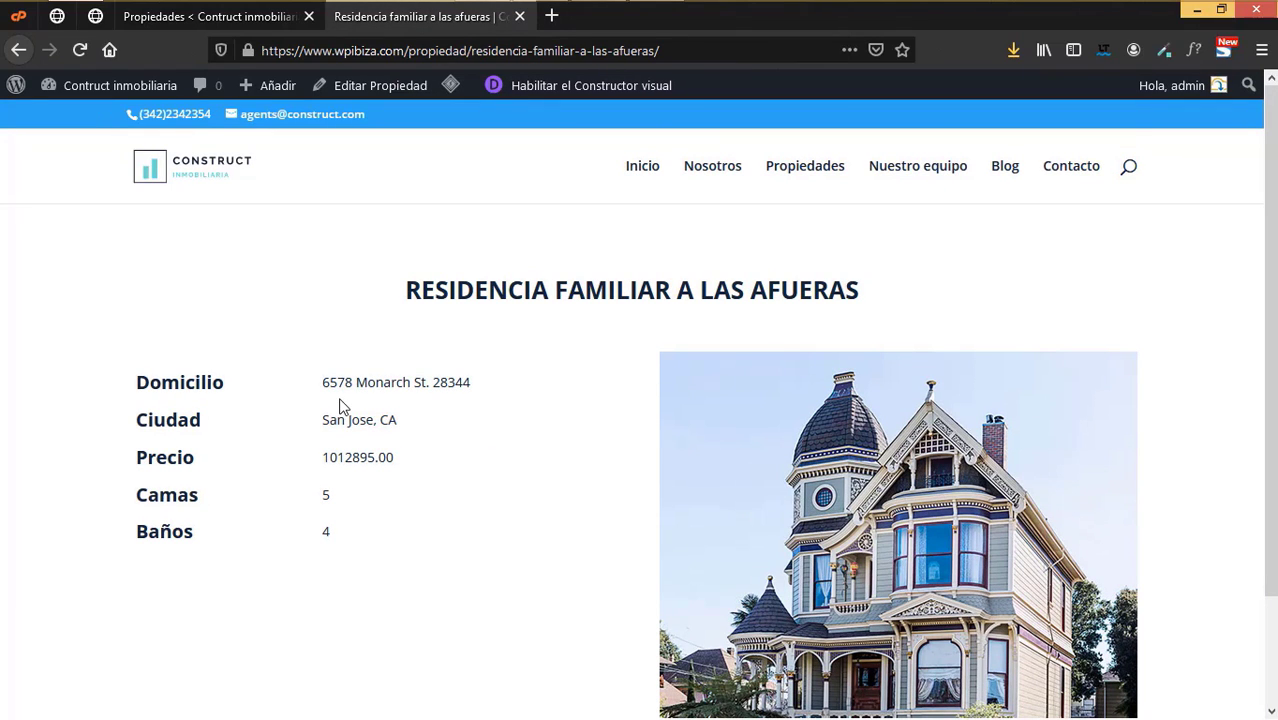
pyautogui.click(18, 50)
pyautogui.scroll(15, 779, 401)
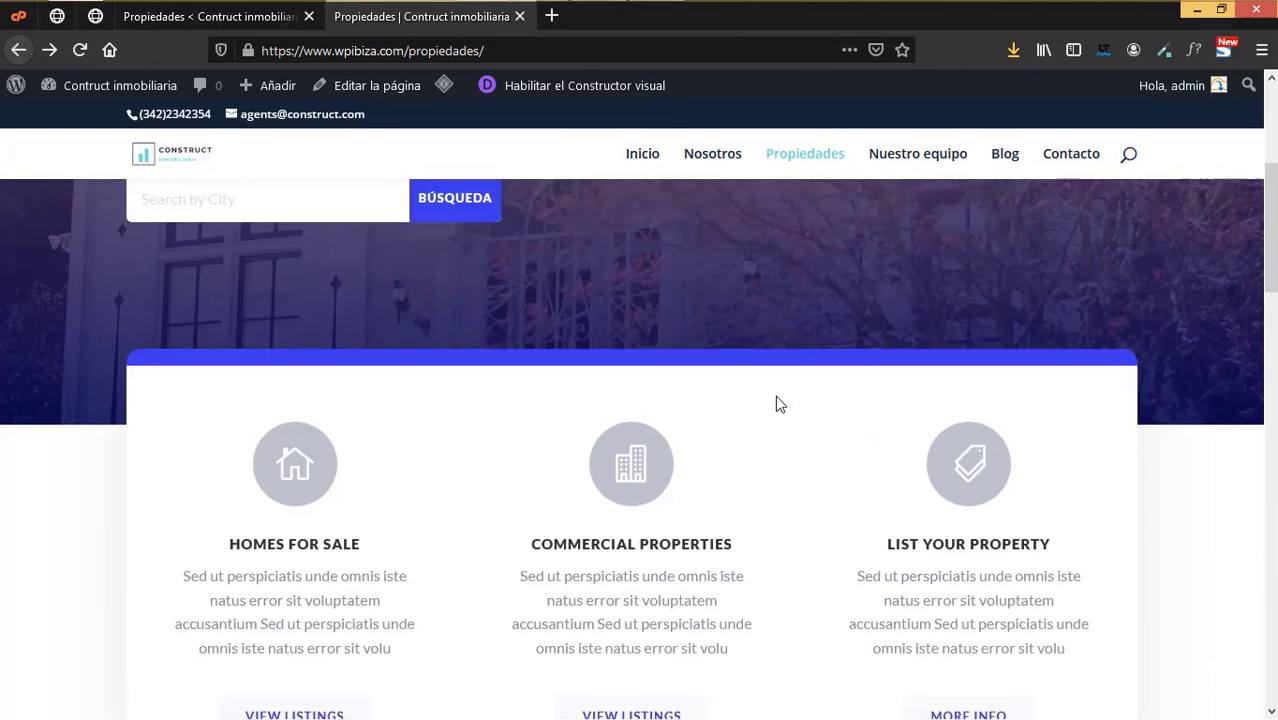
pyautogui.scroll(-8, 800, 450)
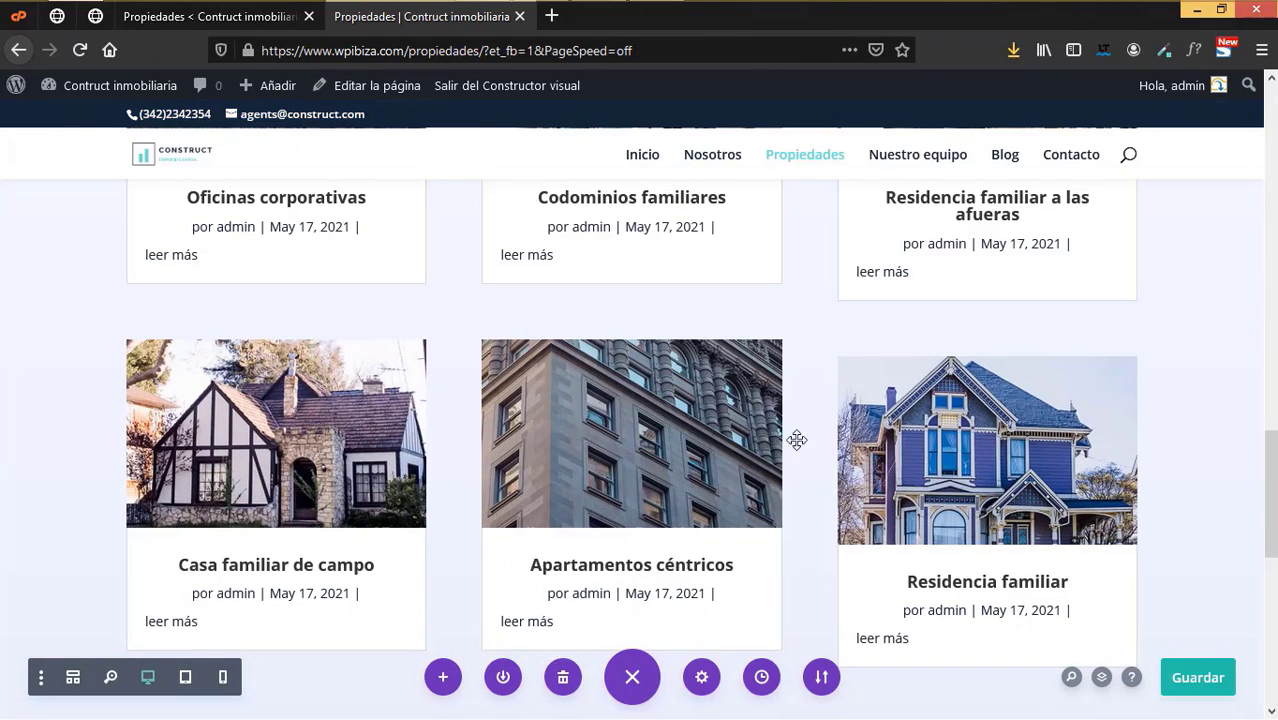
# - Open the city search module's settings in the hero and discard them unchanged
pyautogui.scroll(8, 820, 439)
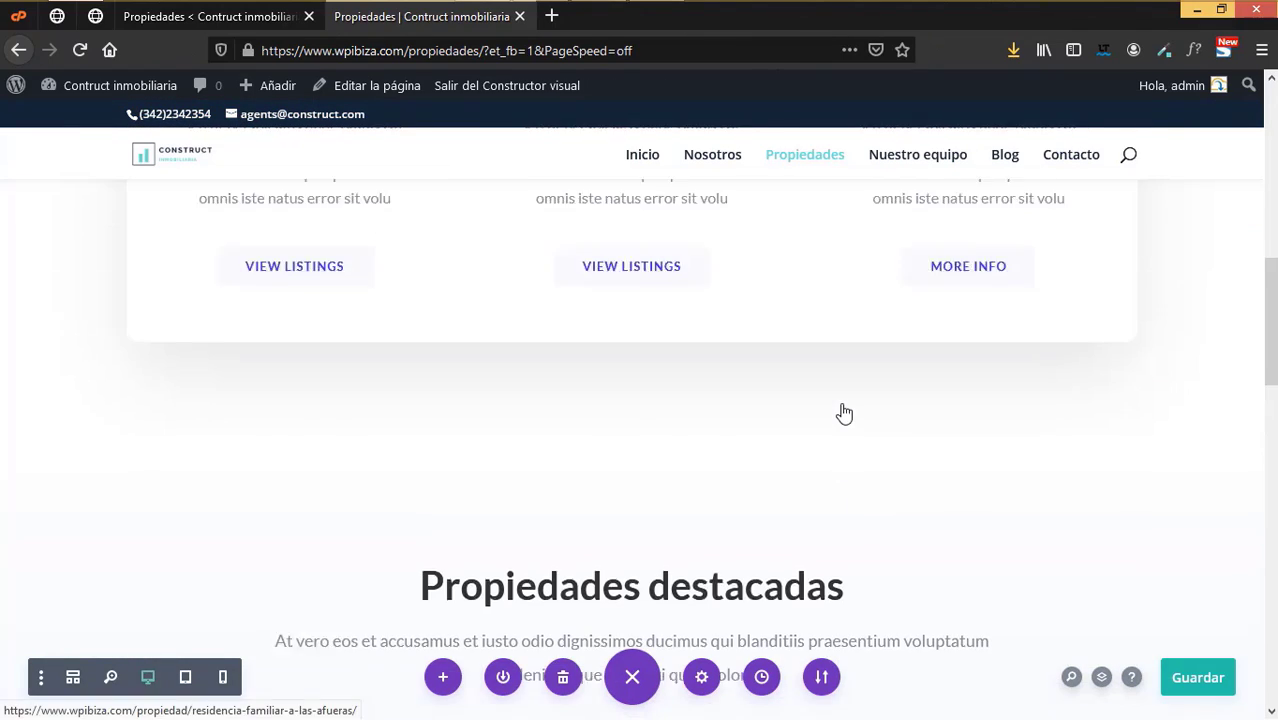
pyautogui.scroll(5, 837, 365)
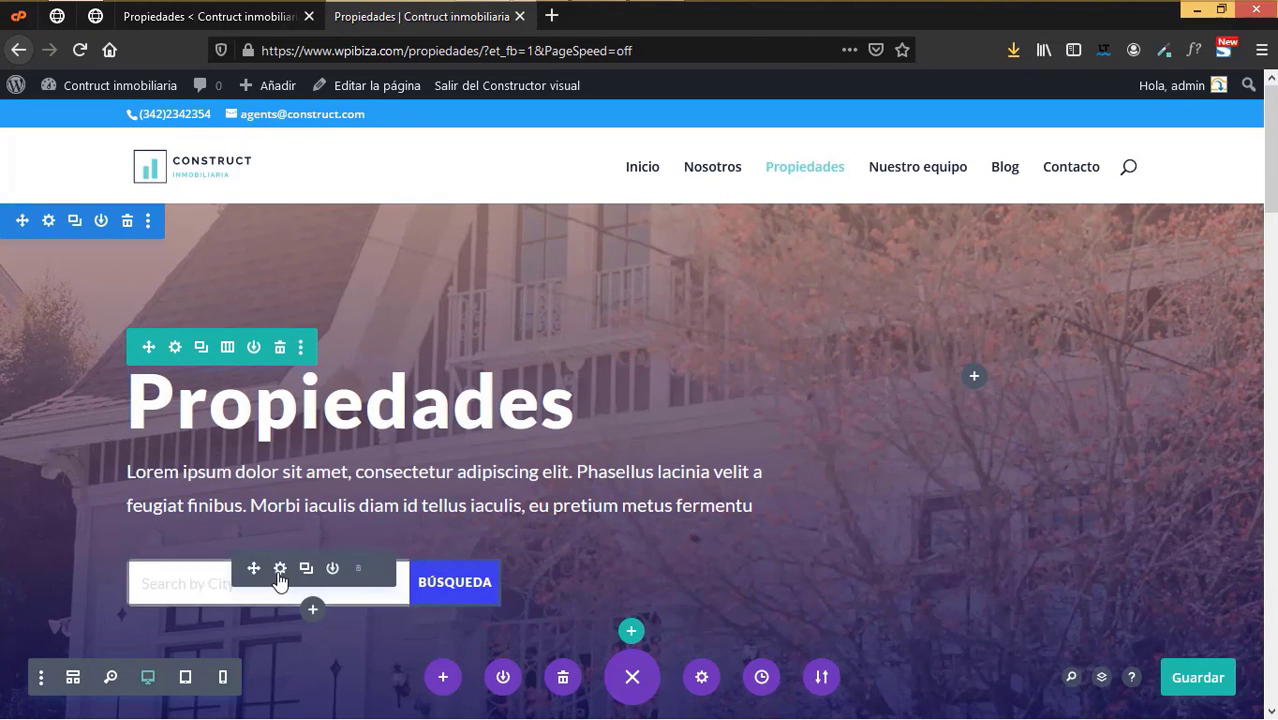
pyautogui.click(280, 569)
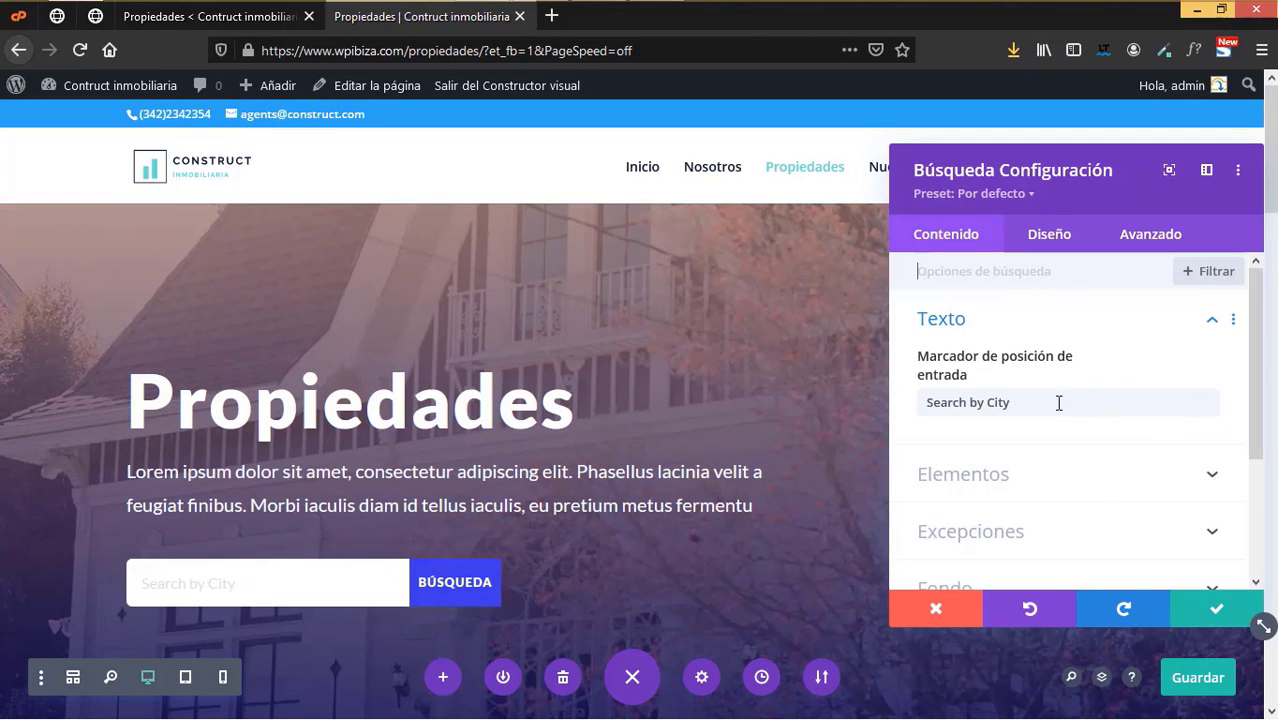
pyautogui.scroll(-2, 1033, 420)
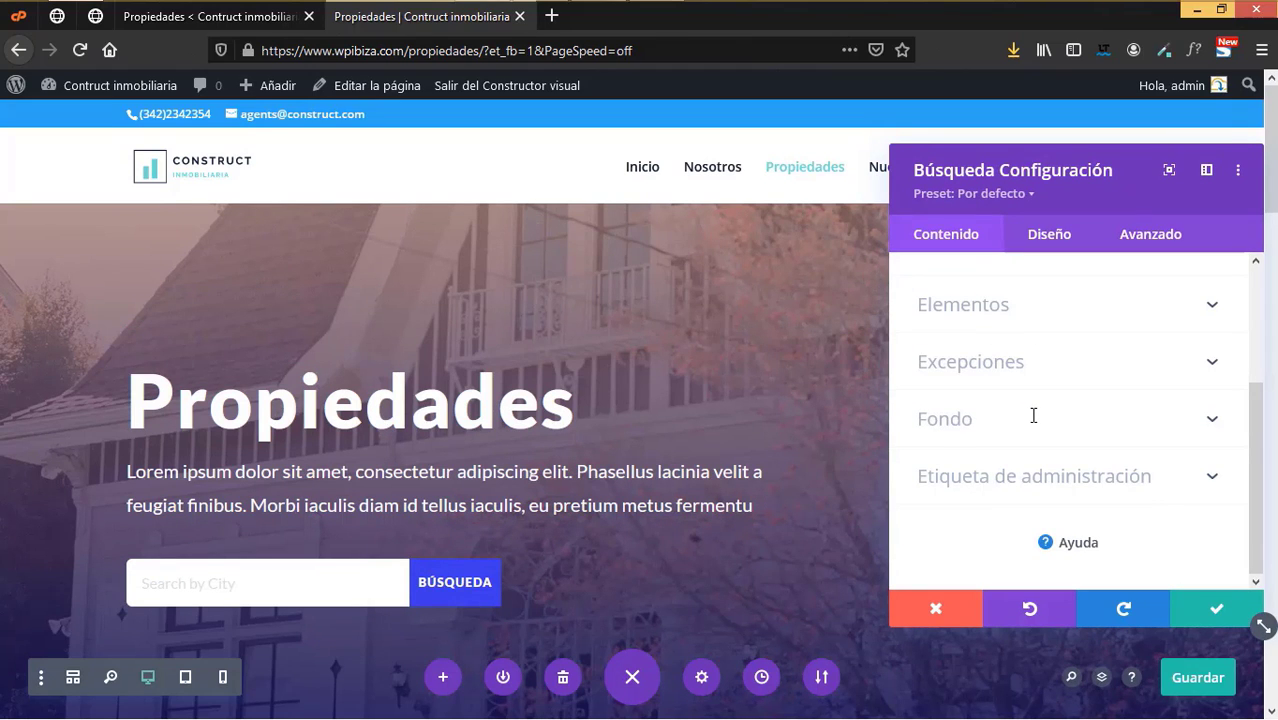
pyautogui.click(927, 608)
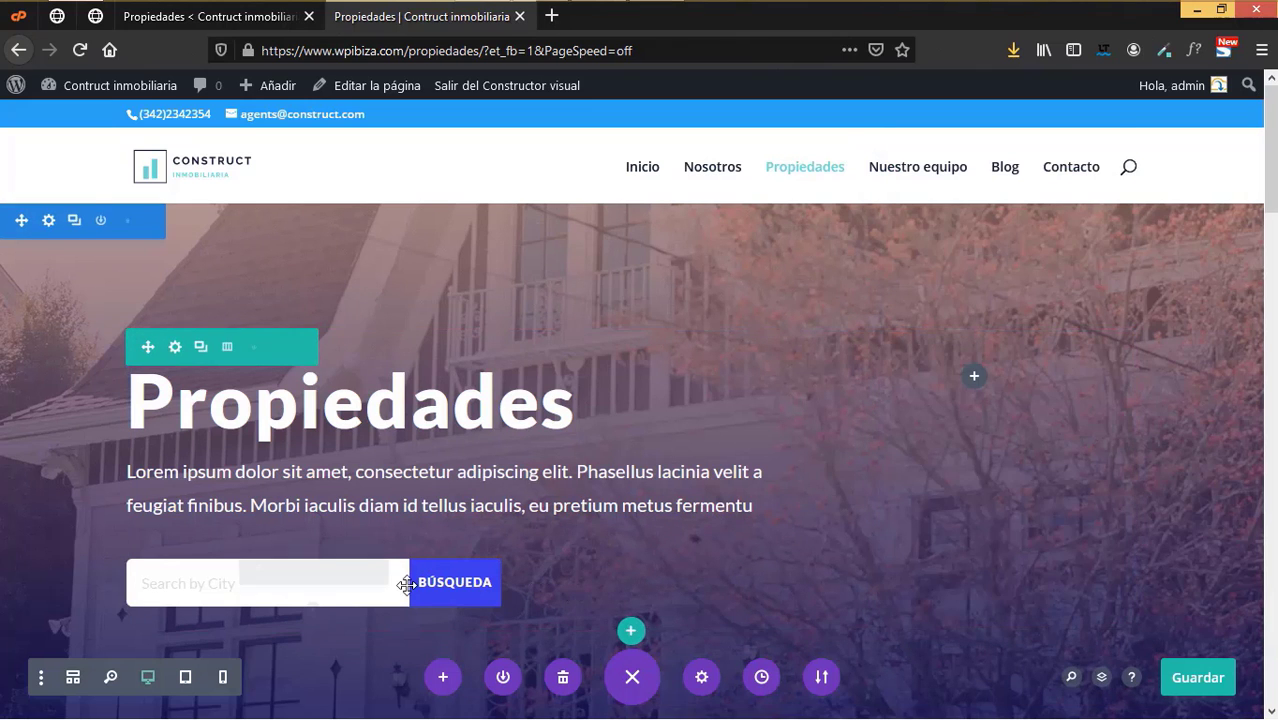
# - Delete the city search module, save the Propiedades page, and go to the admin property list
pyautogui.click(359, 568)
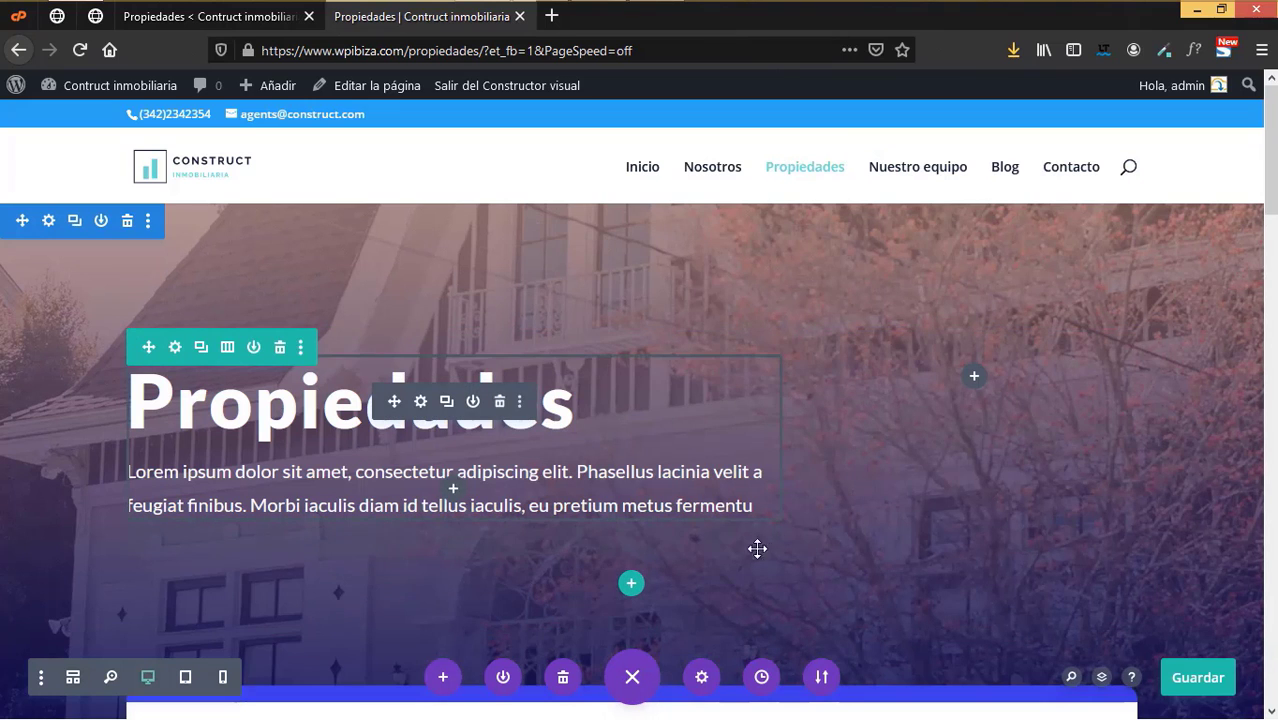
pyautogui.click(1200, 680)
pyautogui.click(230, 17)
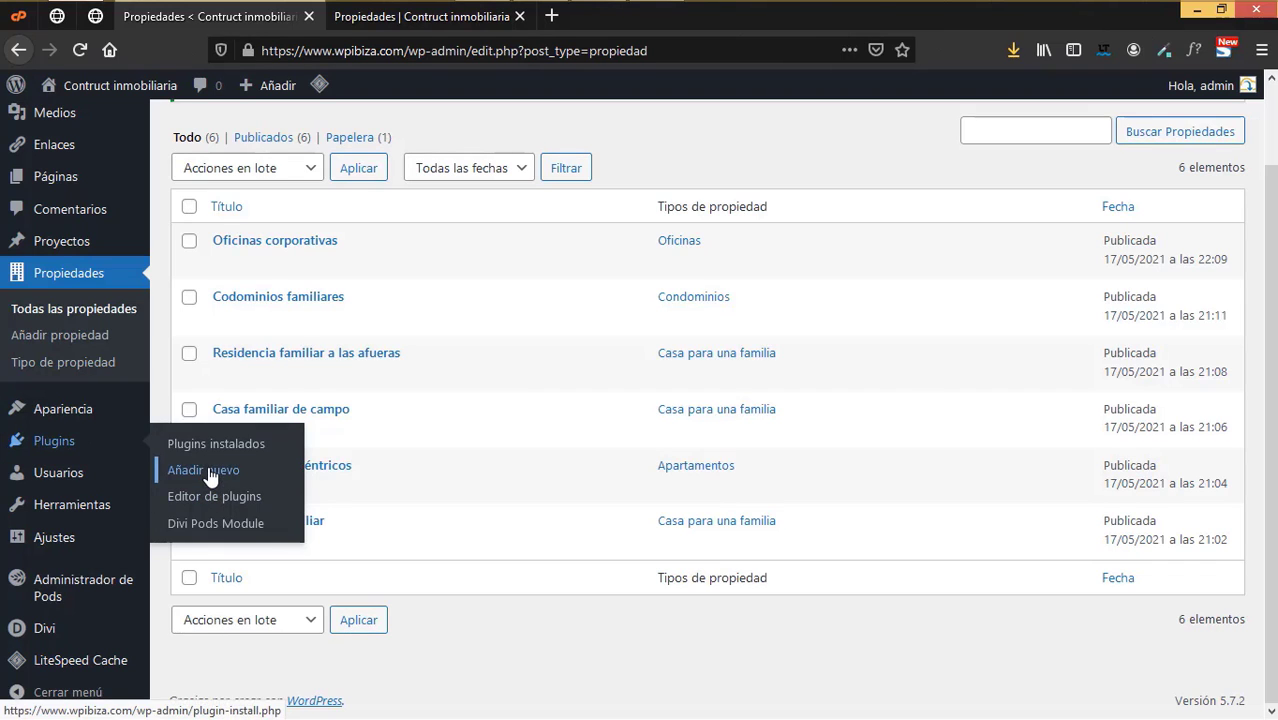
# - Search for 'Post Type Search Module For Divi' under Plugins > Añadir nuevo
pyautogui.click(210, 476)
pyautogui.click(1082, 182)
pyautogui.rightClick(1070, 192)
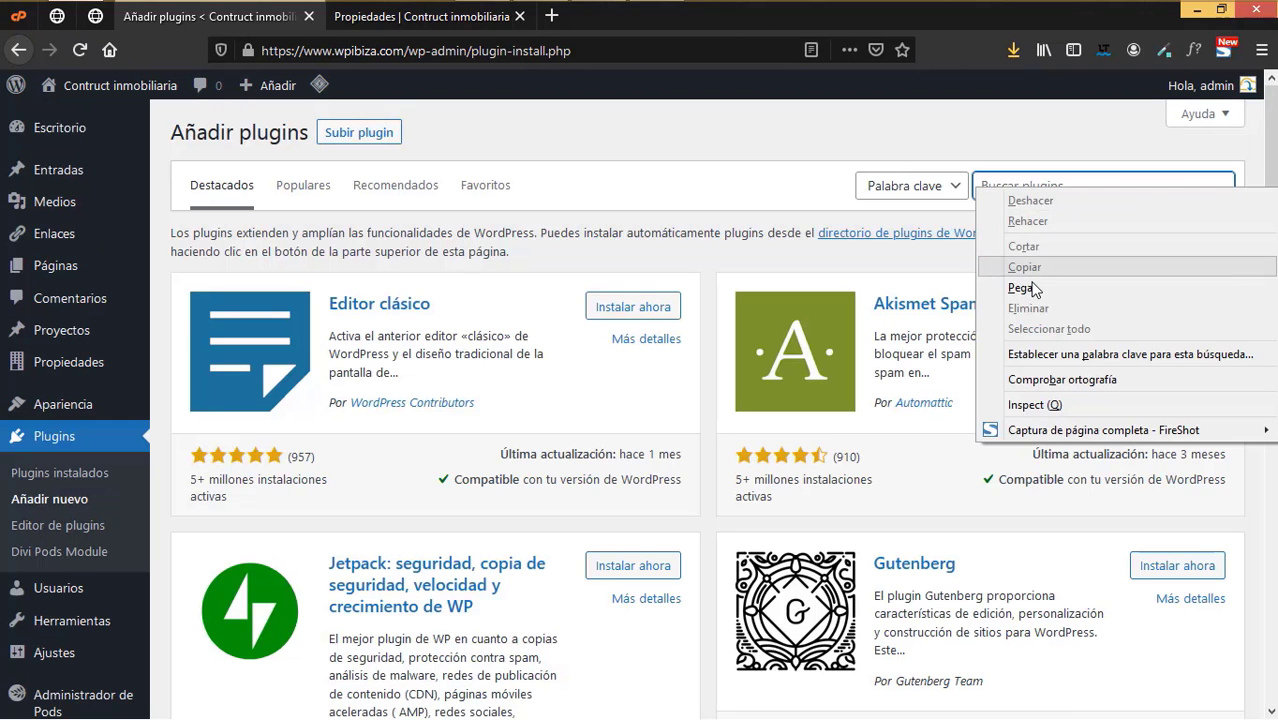
pyautogui.click(1037, 284)
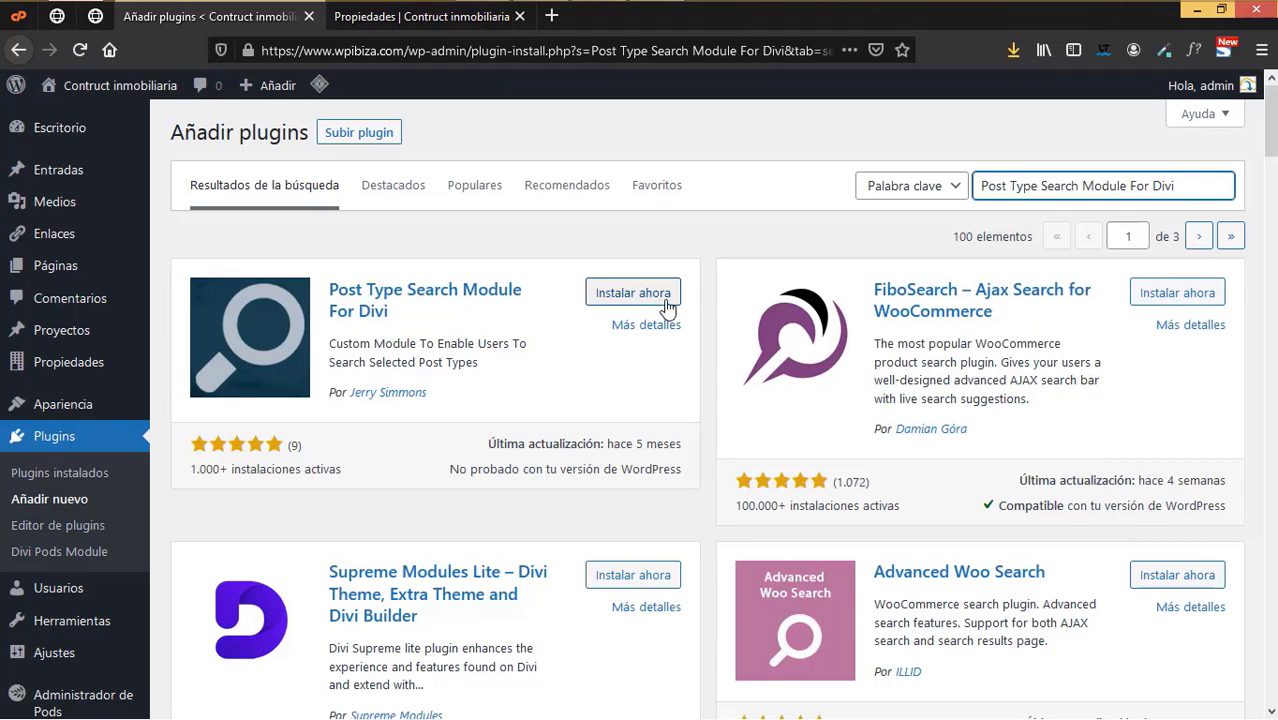
# - Install and activate the plugin, then reload the Propiedades page in the builder
pyautogui.click(651, 298)
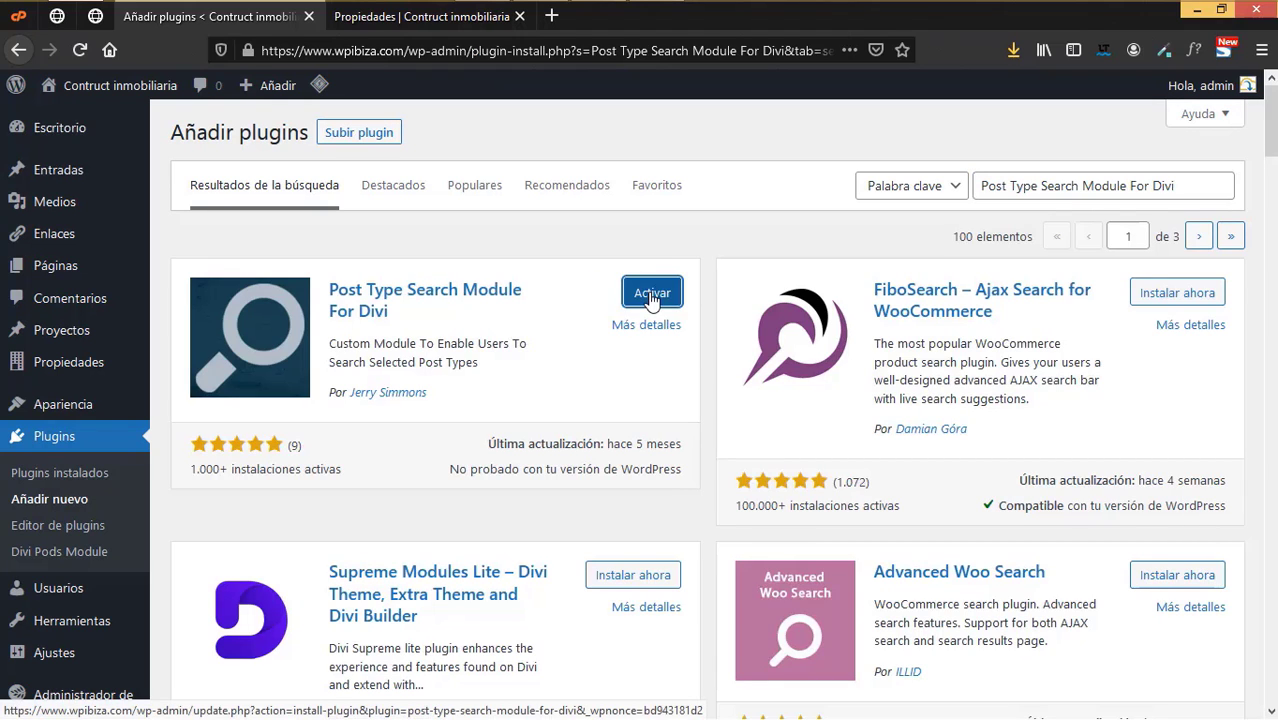
pyautogui.click(648, 297)
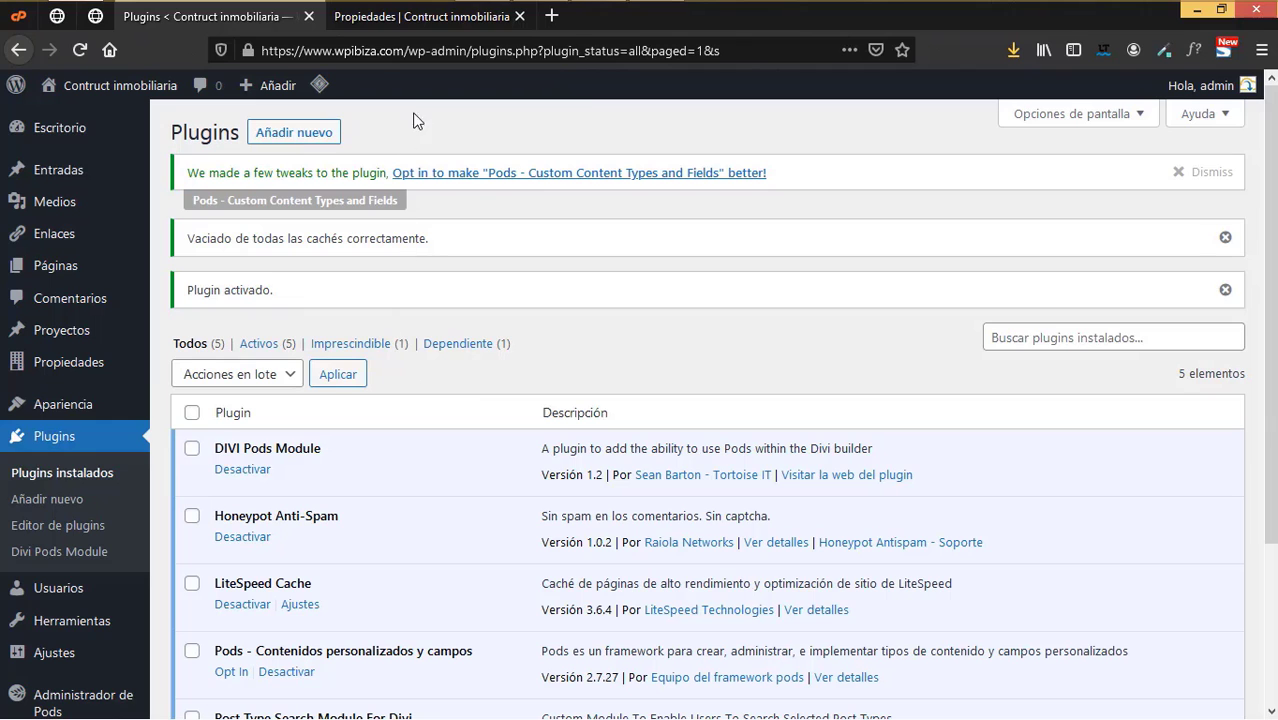
pyautogui.click(432, 16)
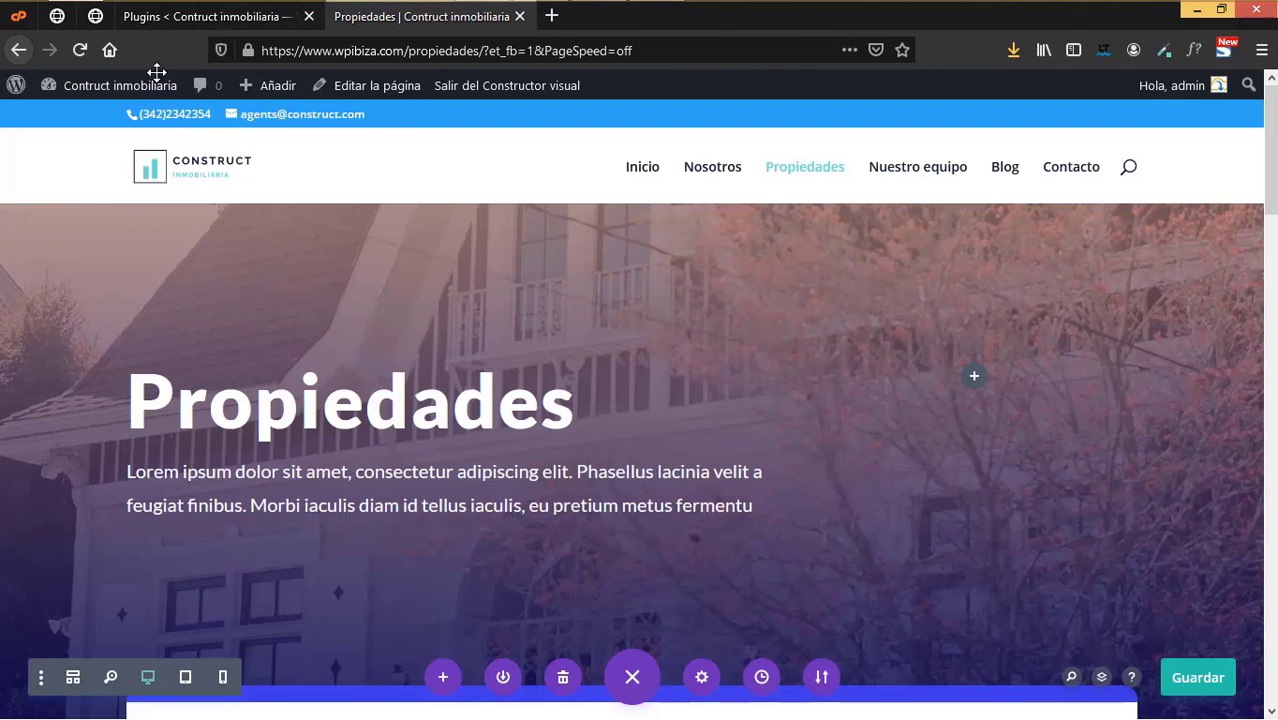
pyautogui.click(80, 50)
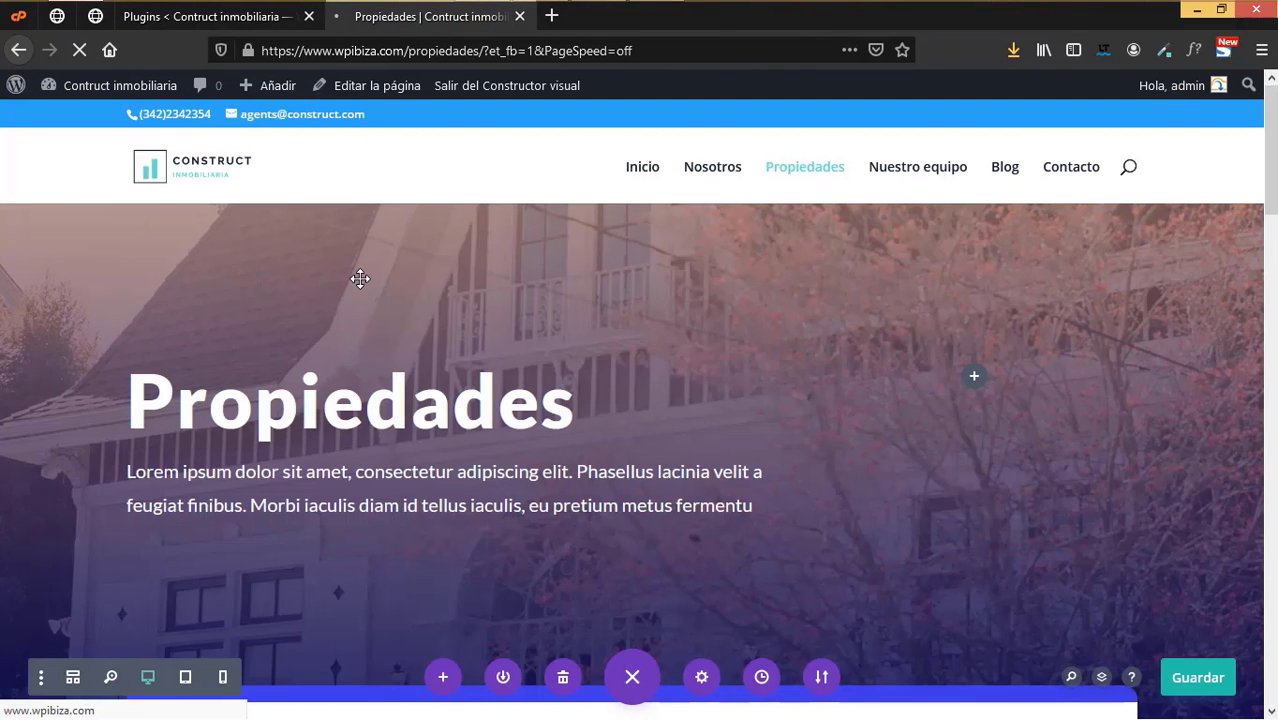
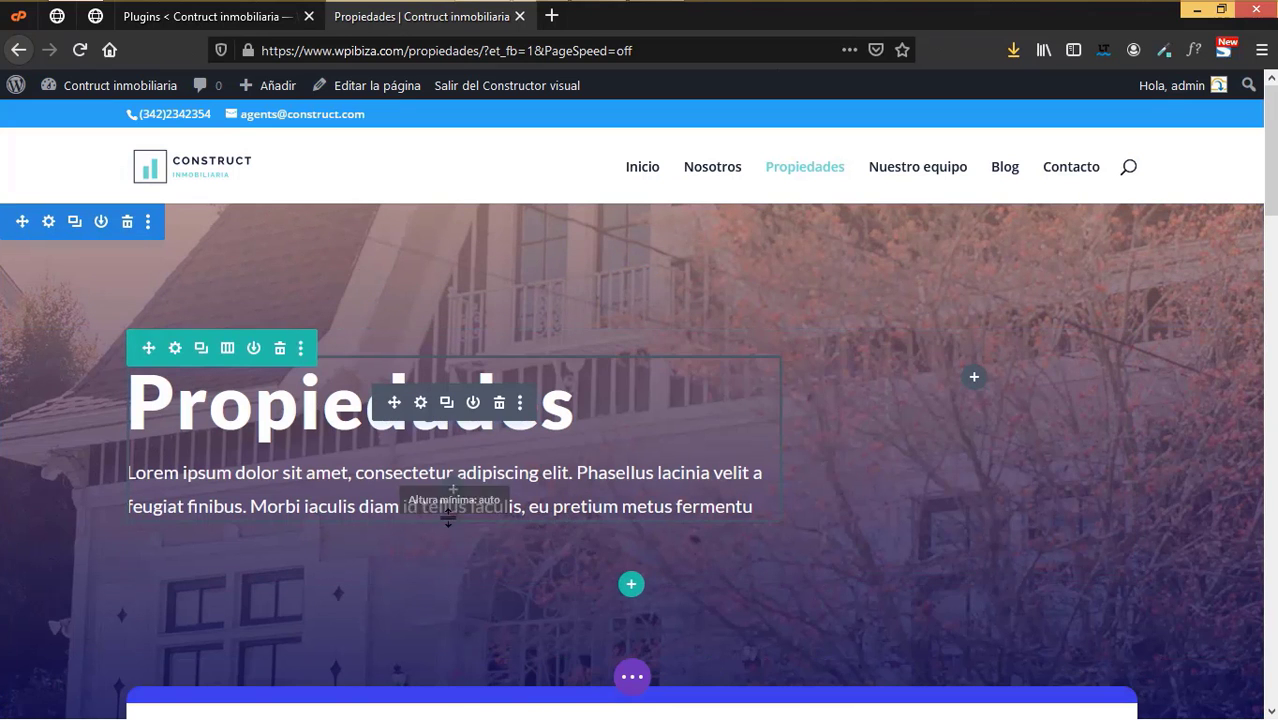
# - Add a one-column row under the hero text and insert a Post Type Search module
pyautogui.click(629, 586)
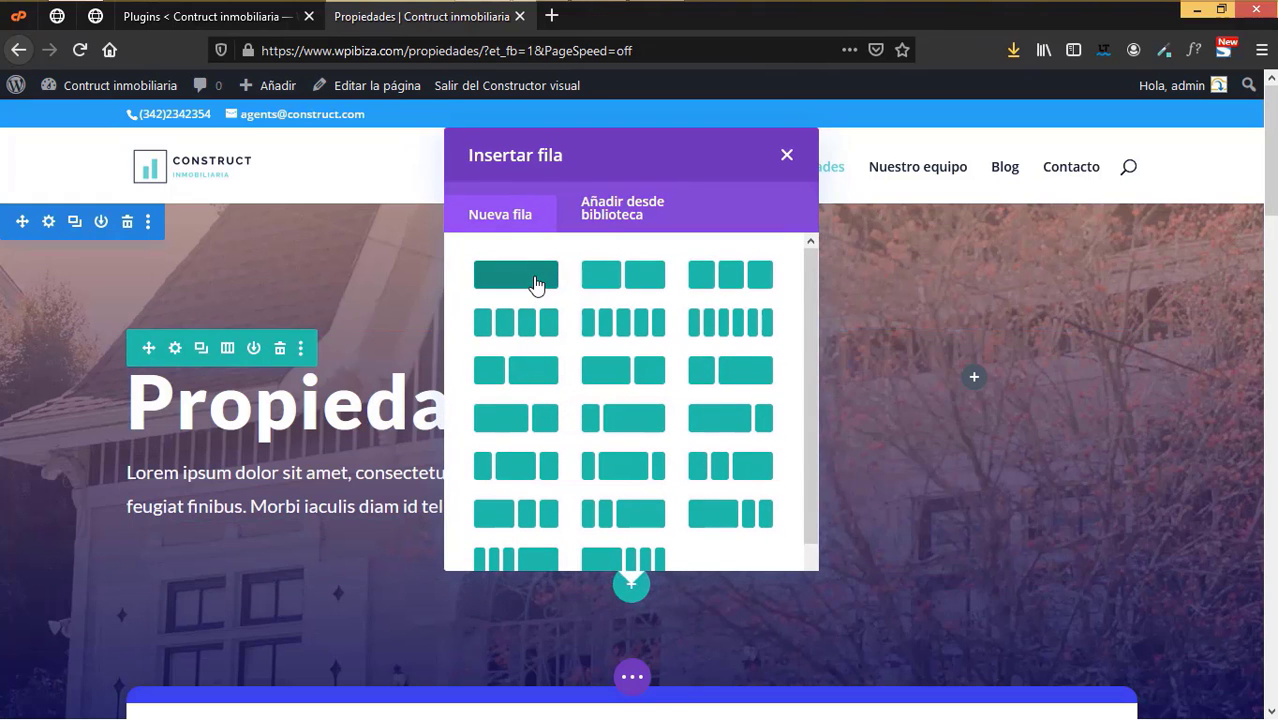
pyautogui.click(535, 285)
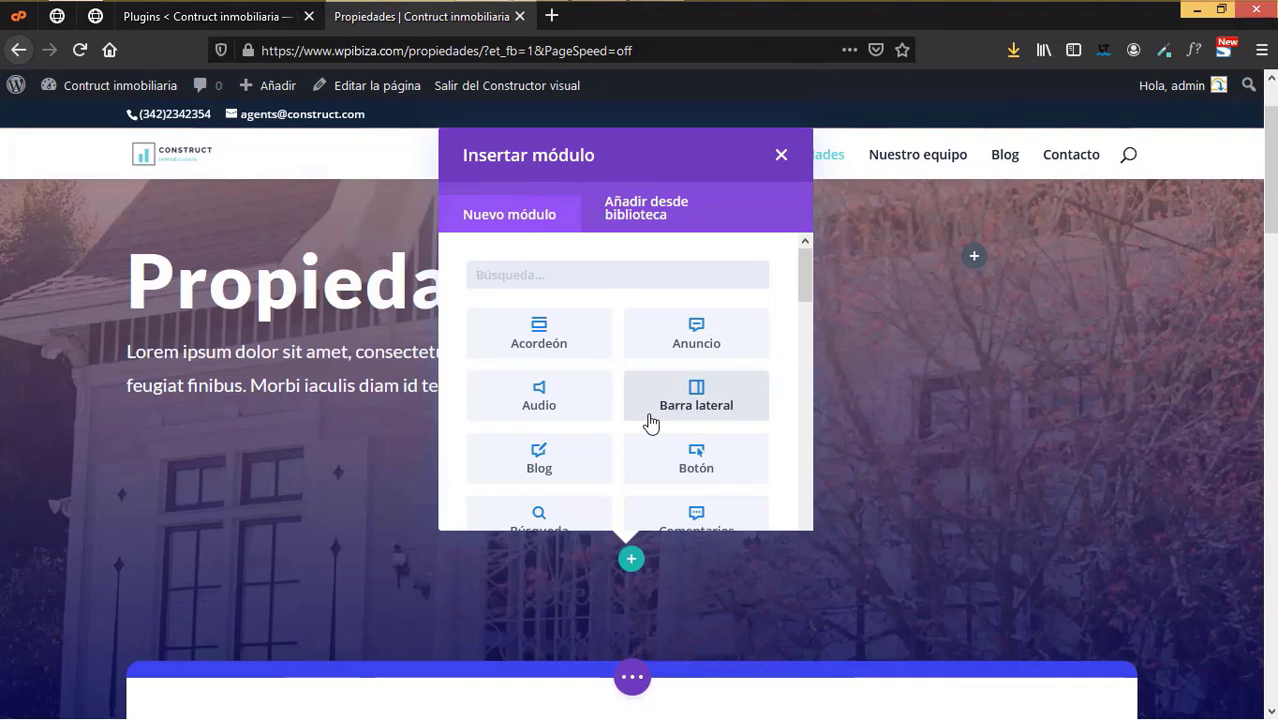
pyautogui.write('se')
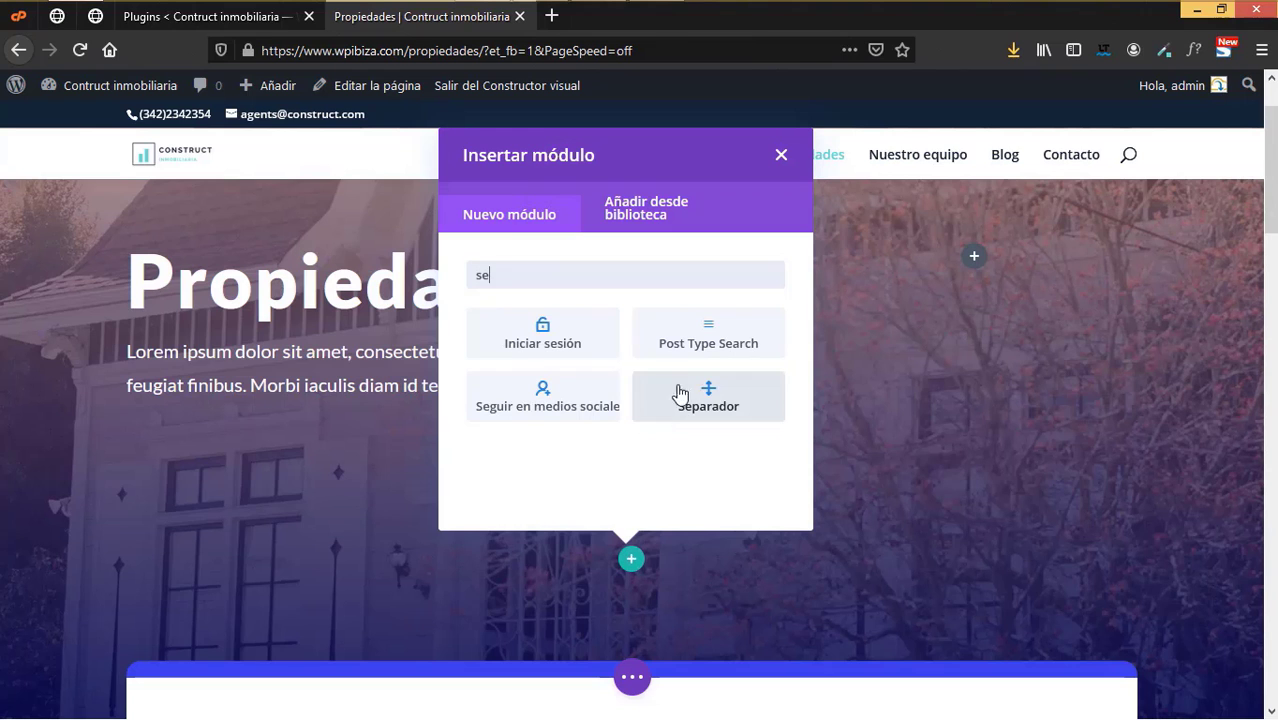
pyautogui.click(709, 334)
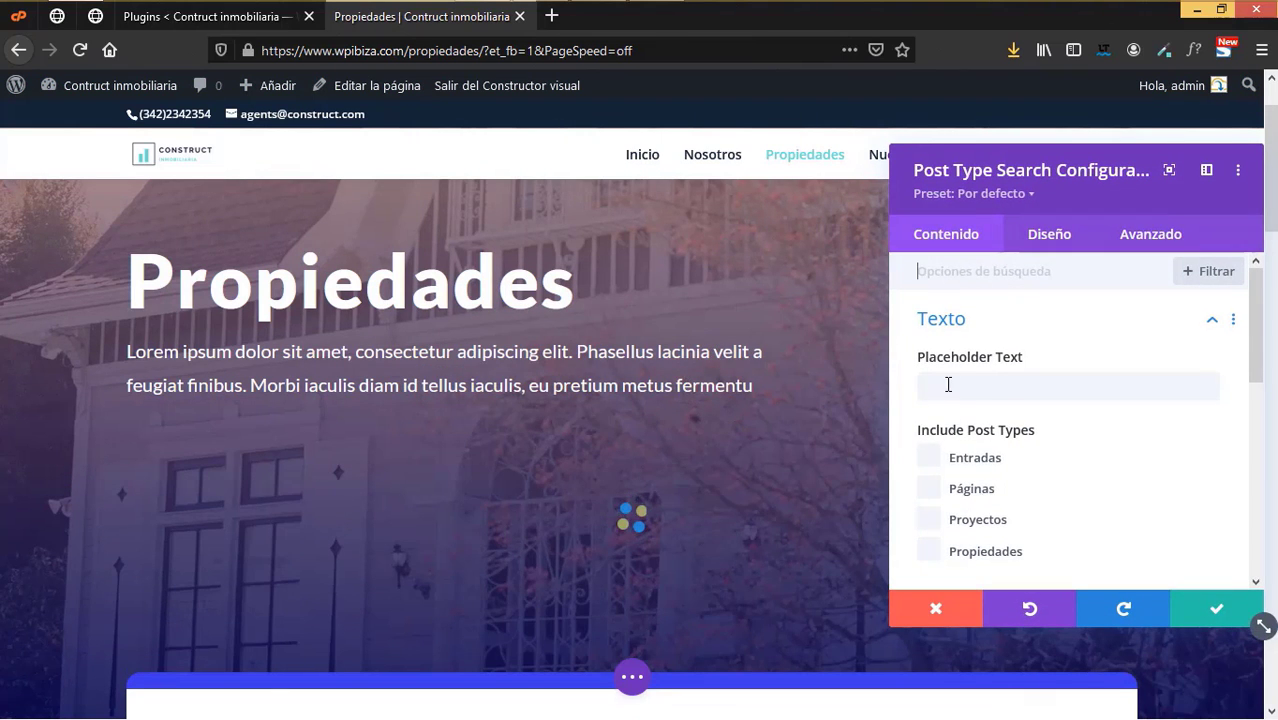
# - Set the placeholder to 'Buscar propiedades' and limit the search to Propiedades
pyautogui.click(957, 385)
pyautogui.write('Buscar')
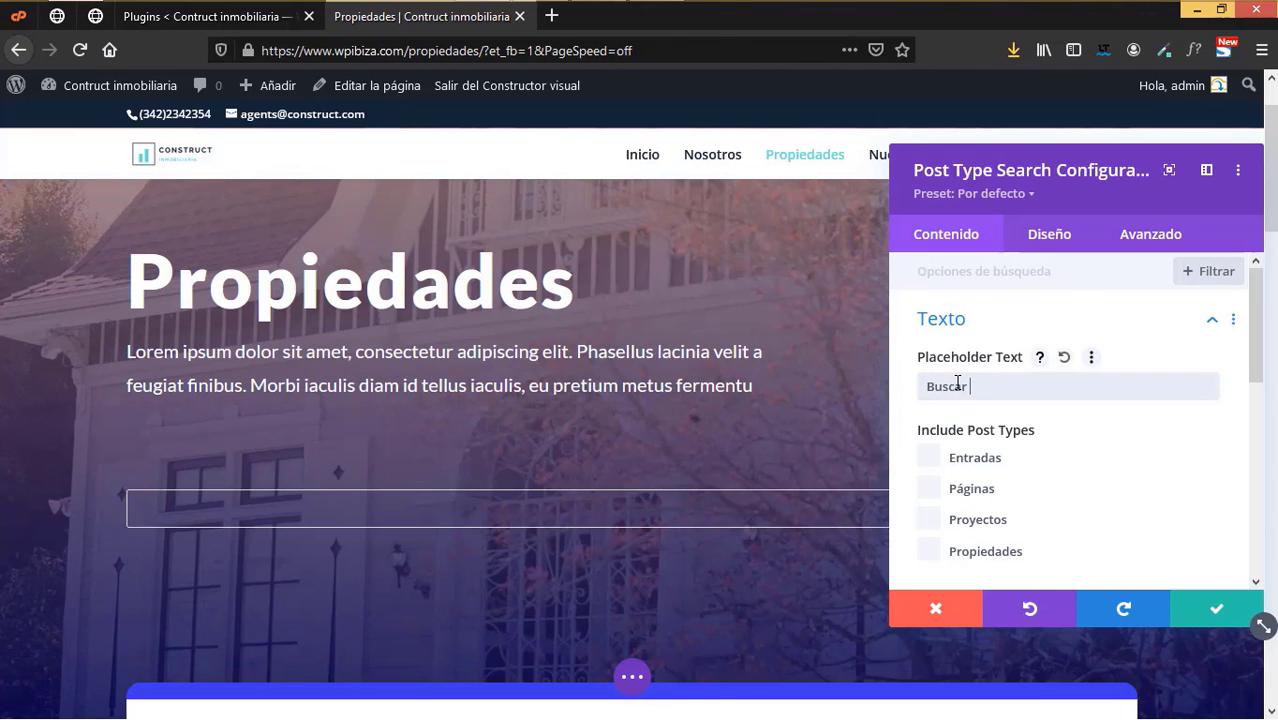
pyautogui.write(' propiedades')
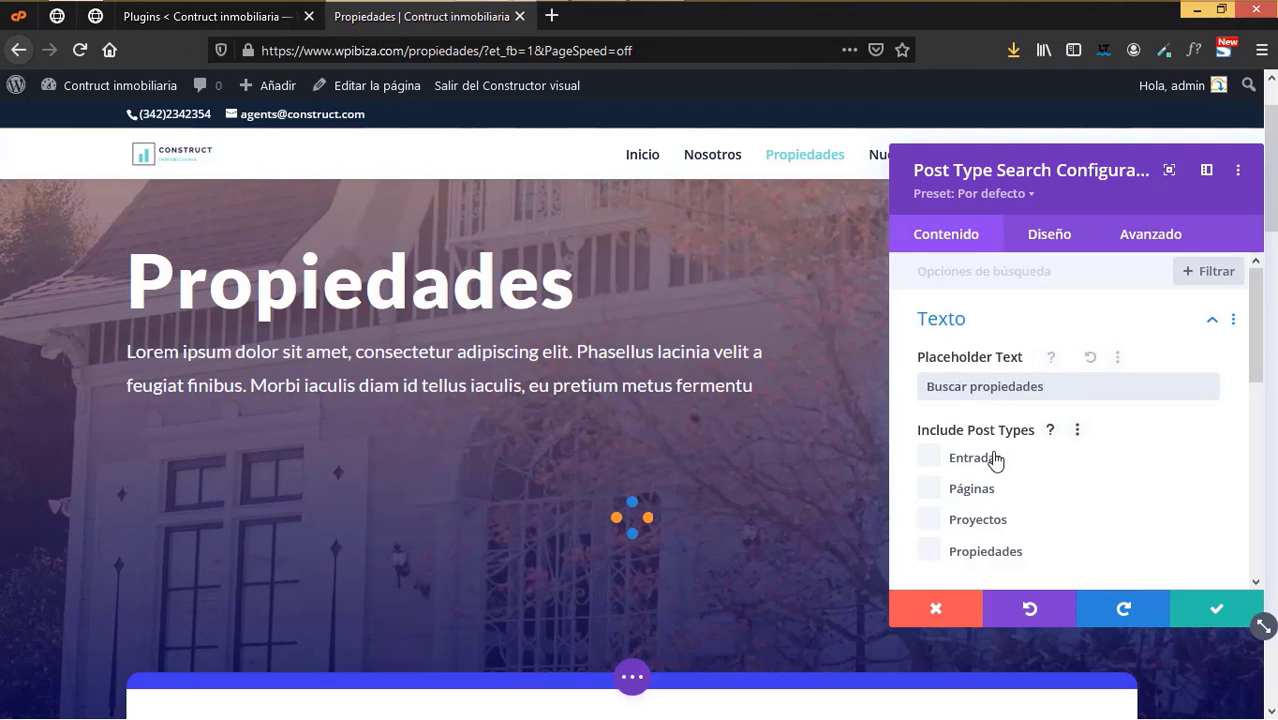
pyautogui.scroll(-3, 988, 500)
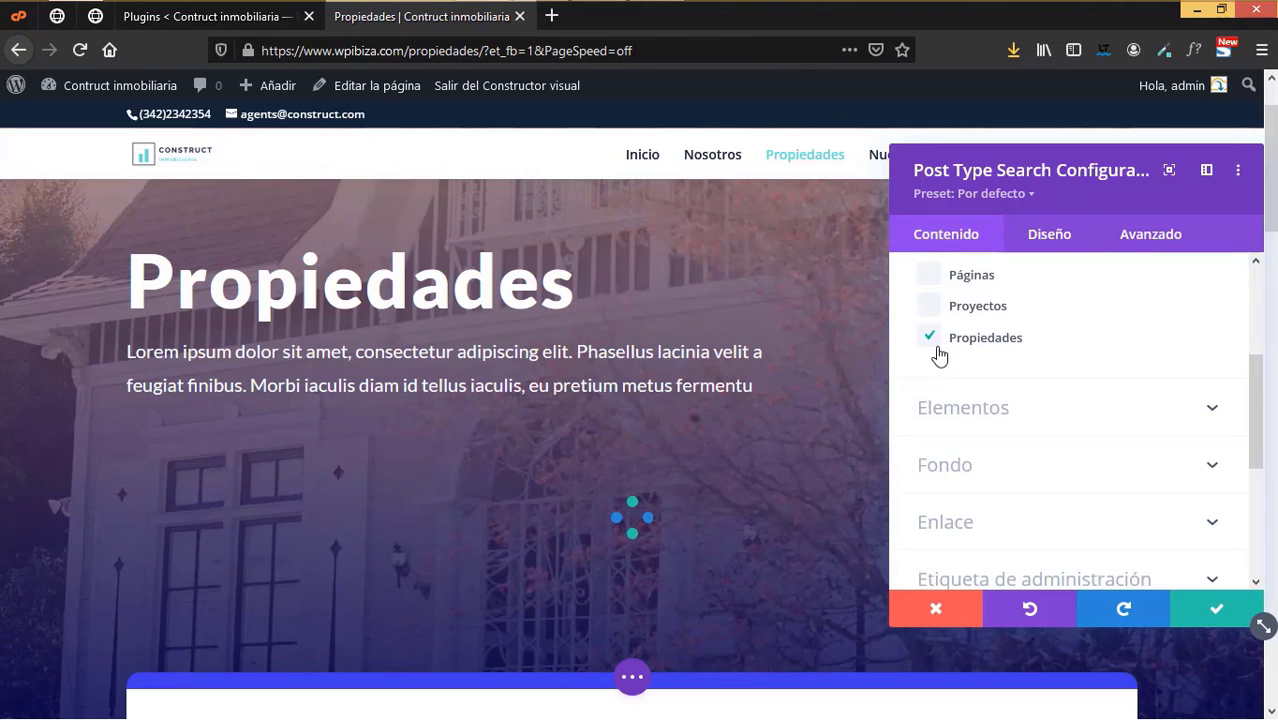
pyautogui.click(953, 410)
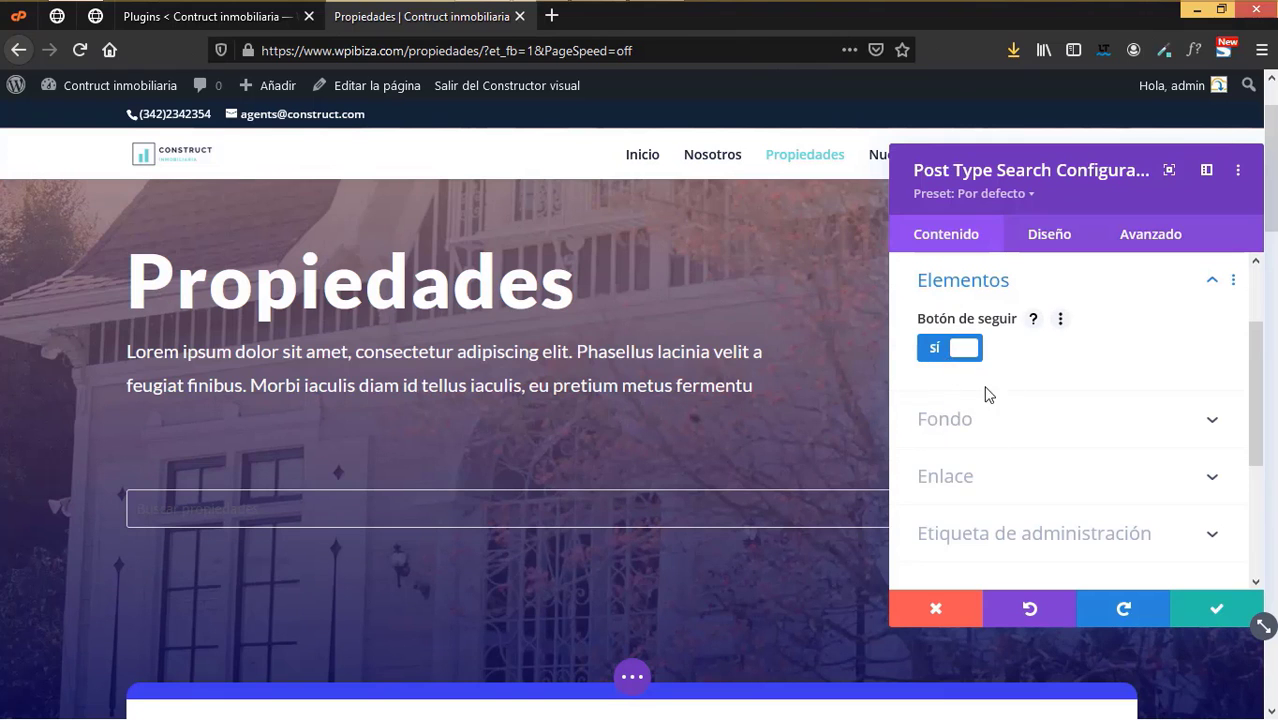
pyautogui.scroll(-2, 995, 458)
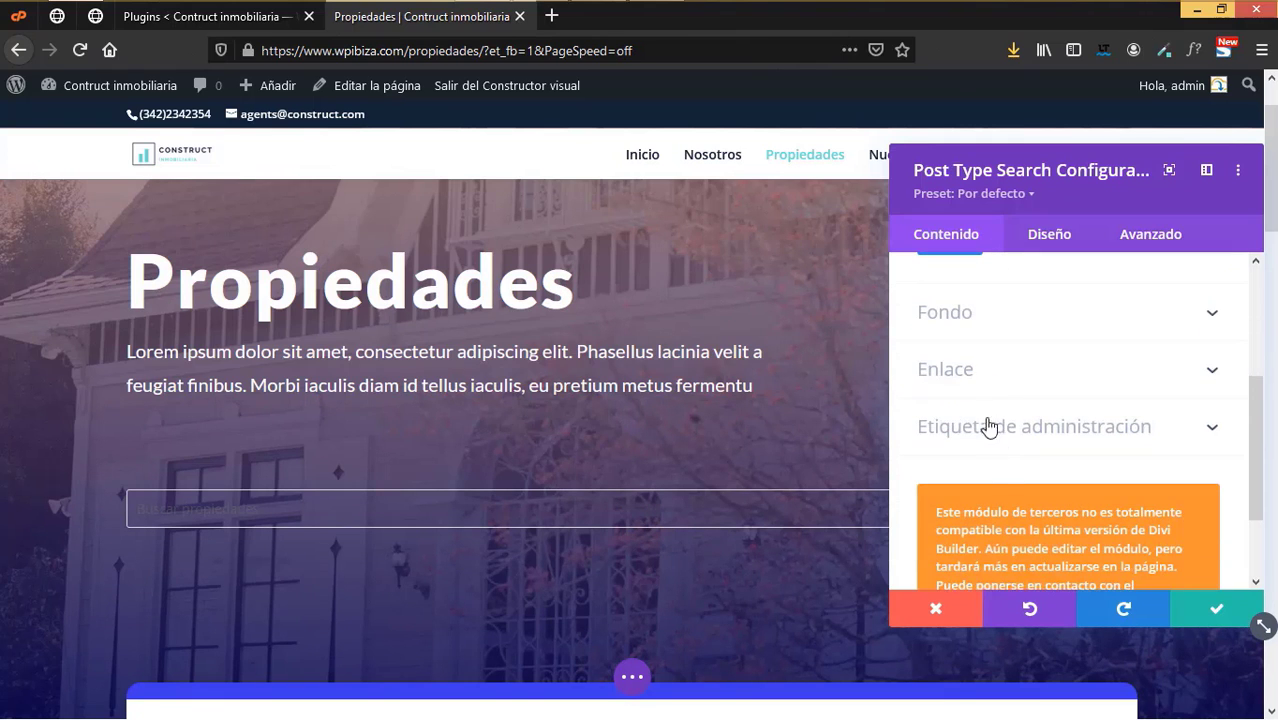
pyautogui.scroll(4, 1010, 459)
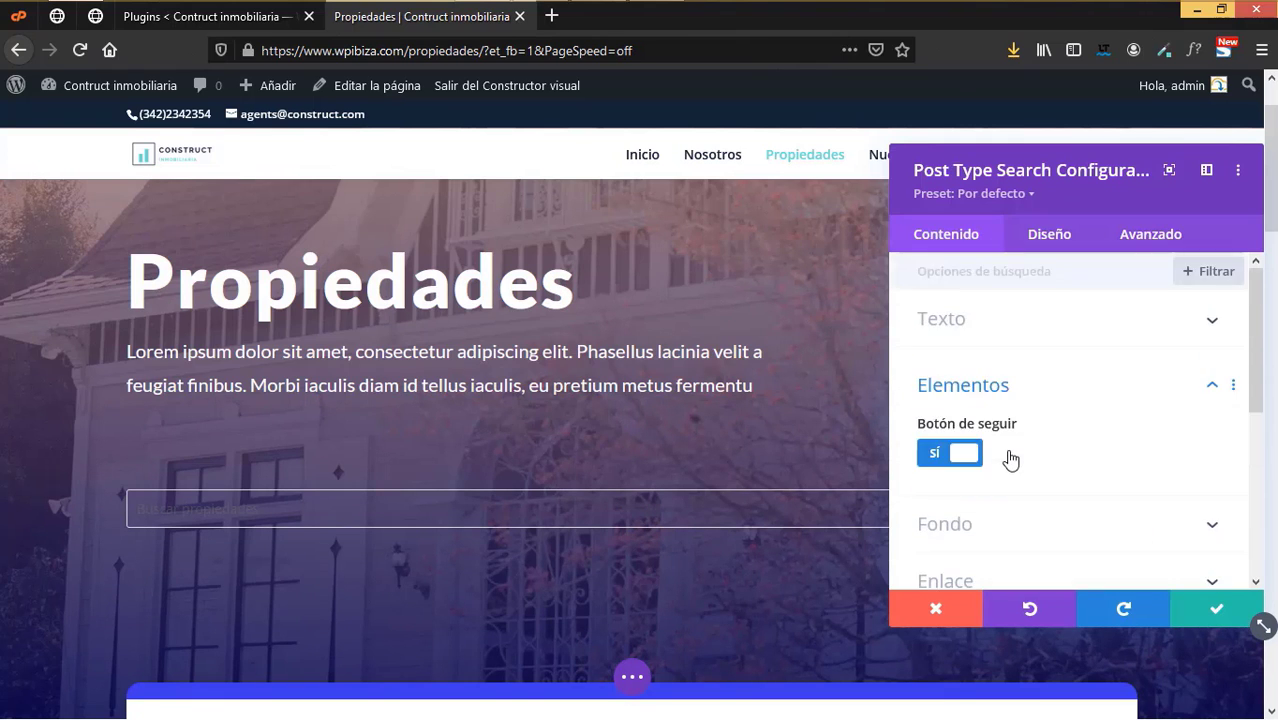
pyautogui.click(1048, 248)
# - Make the search placeholder white and the Búsqueda button text #6ddad3, then save
pyautogui.click(988, 330)
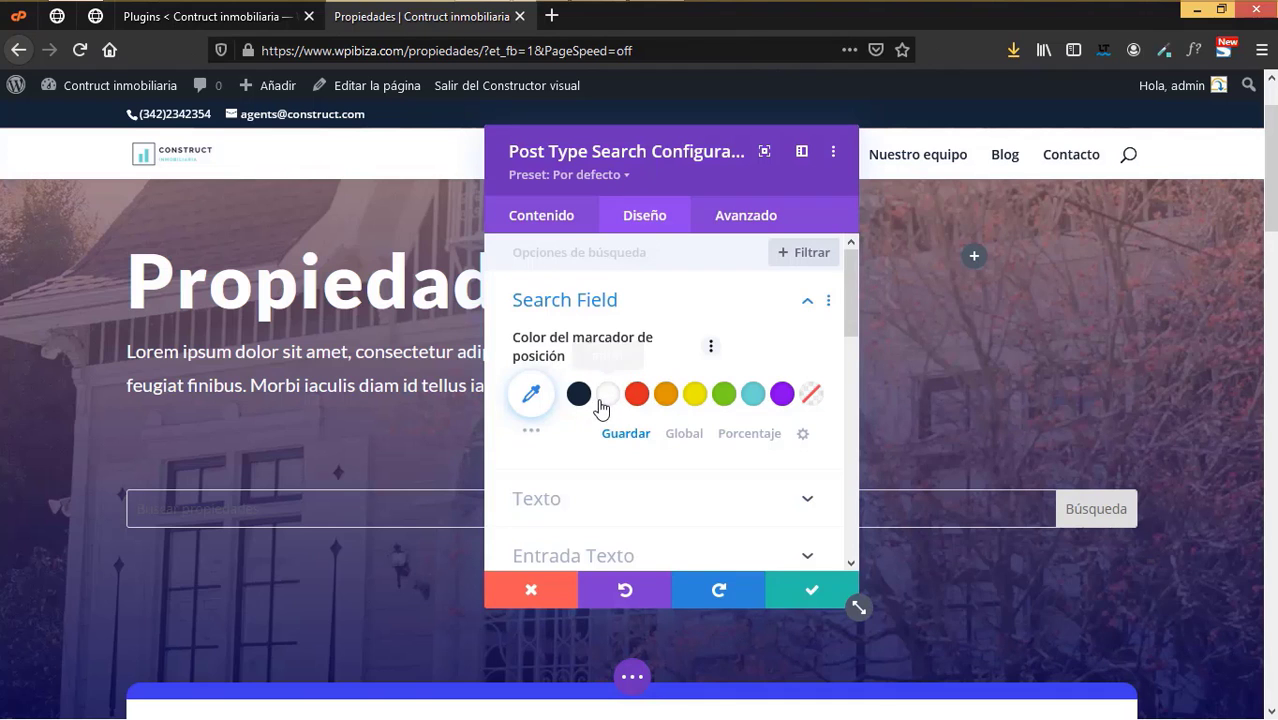
pyautogui.click(613, 394)
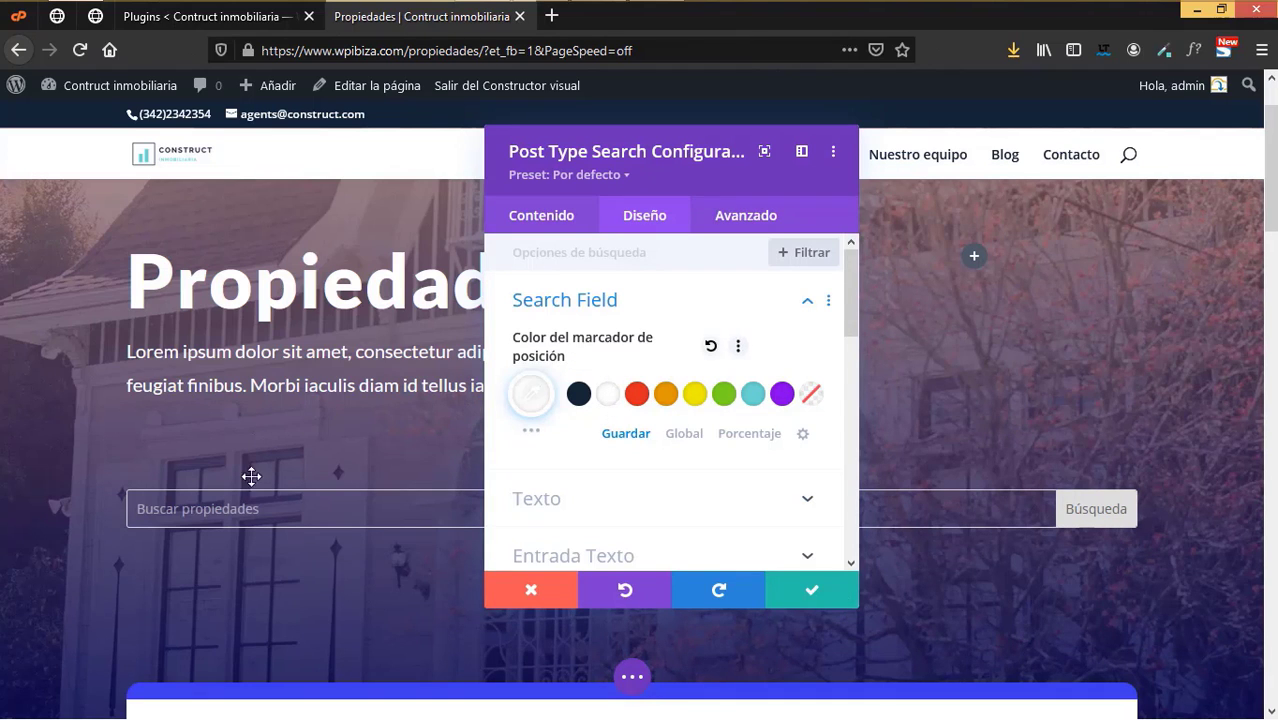
pyautogui.scroll(-2, 600, 410)
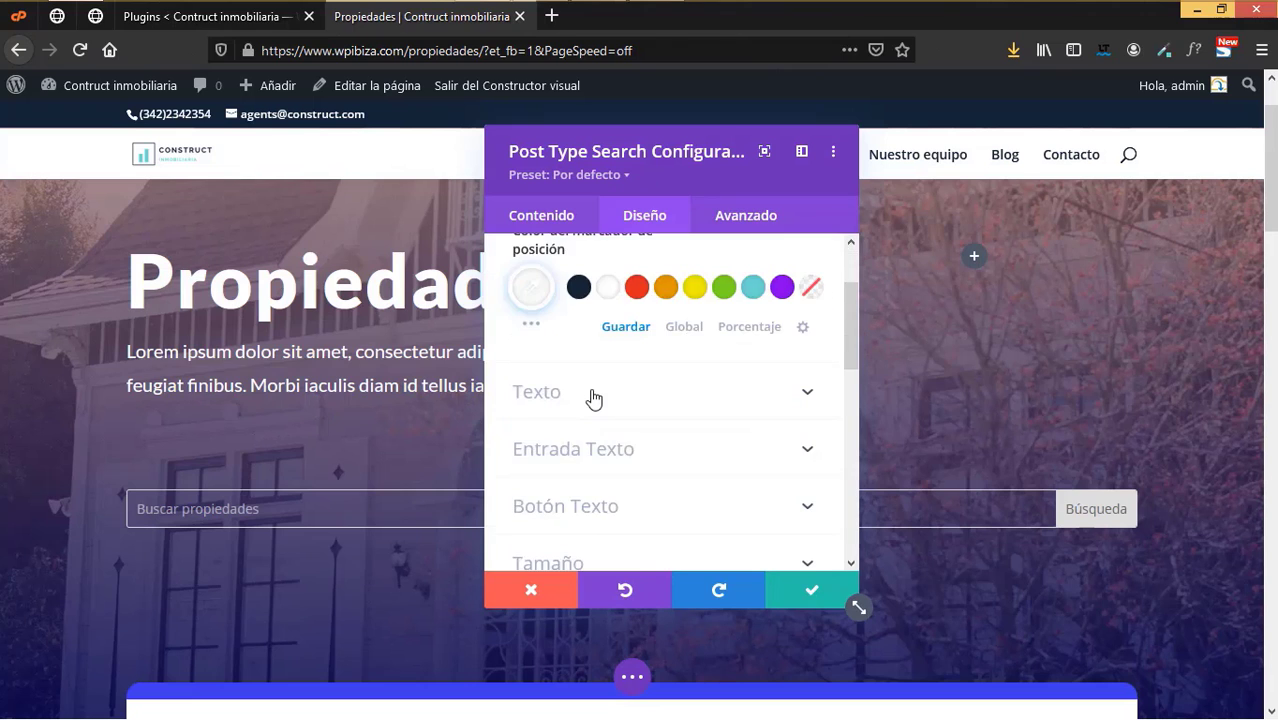
pyautogui.click(593, 397)
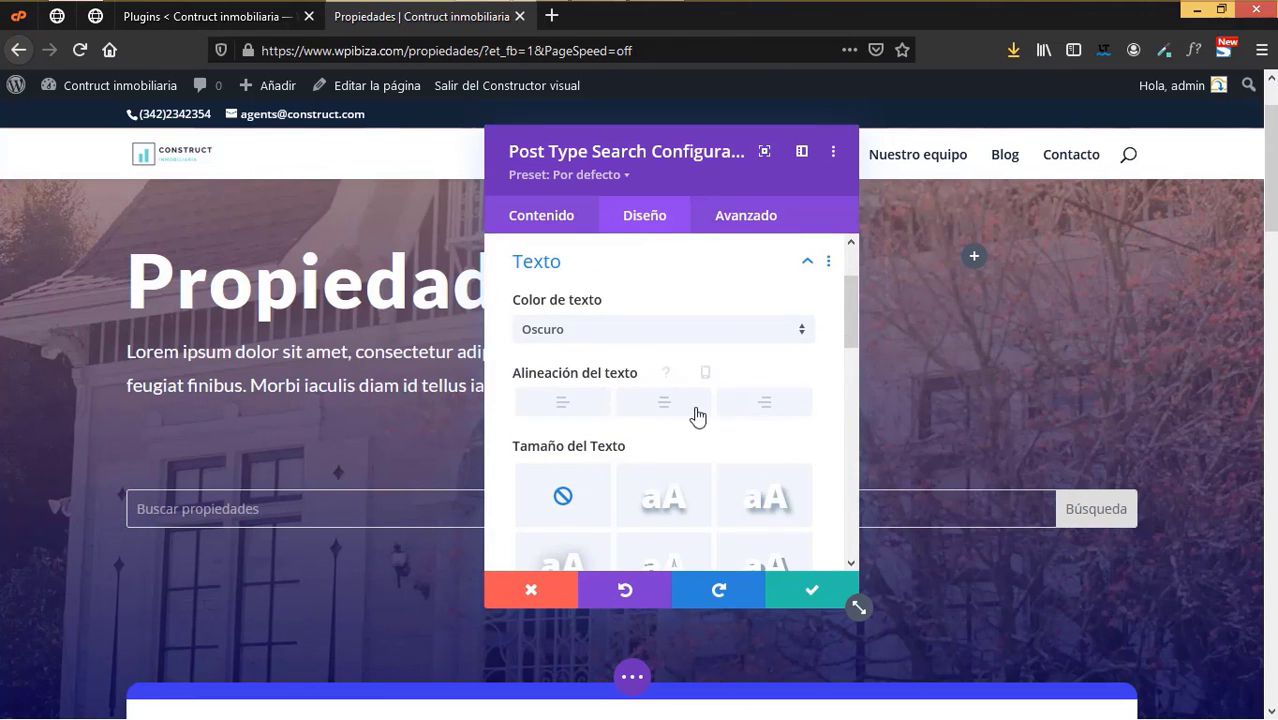
pyautogui.scroll(-2, 715, 415)
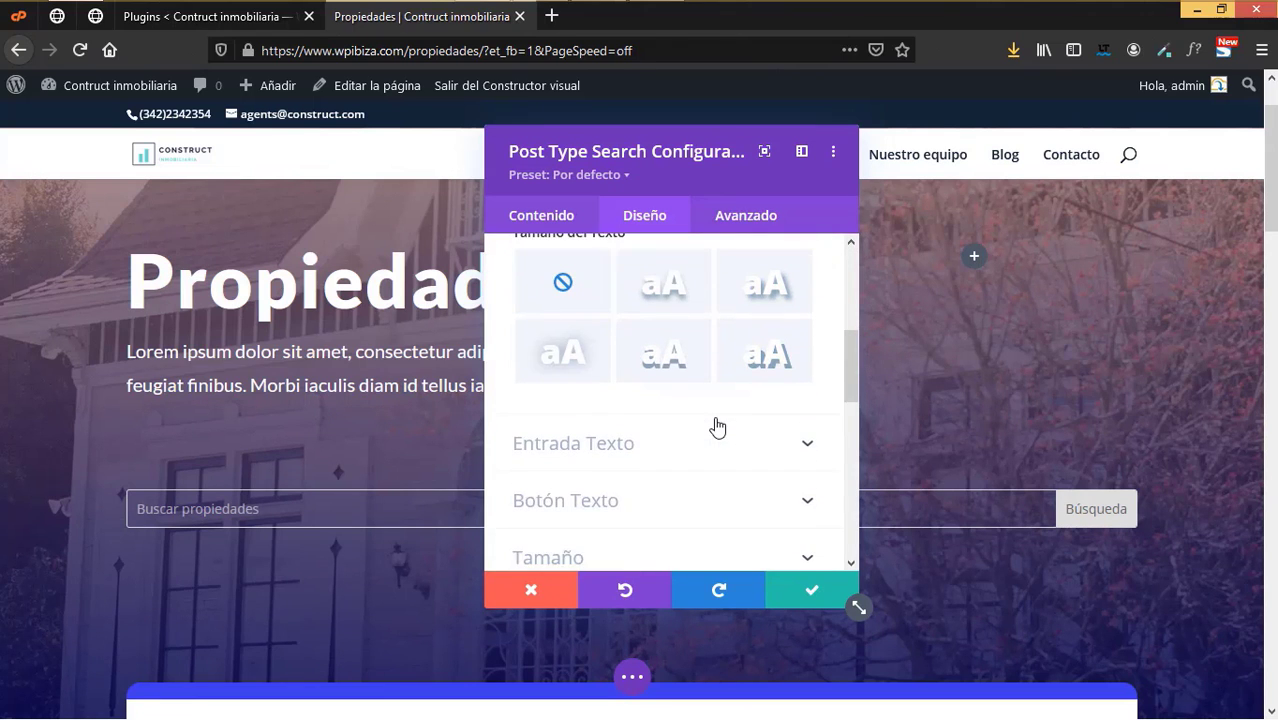
pyautogui.click(676, 444)
pyautogui.scroll(-6, 676, 448)
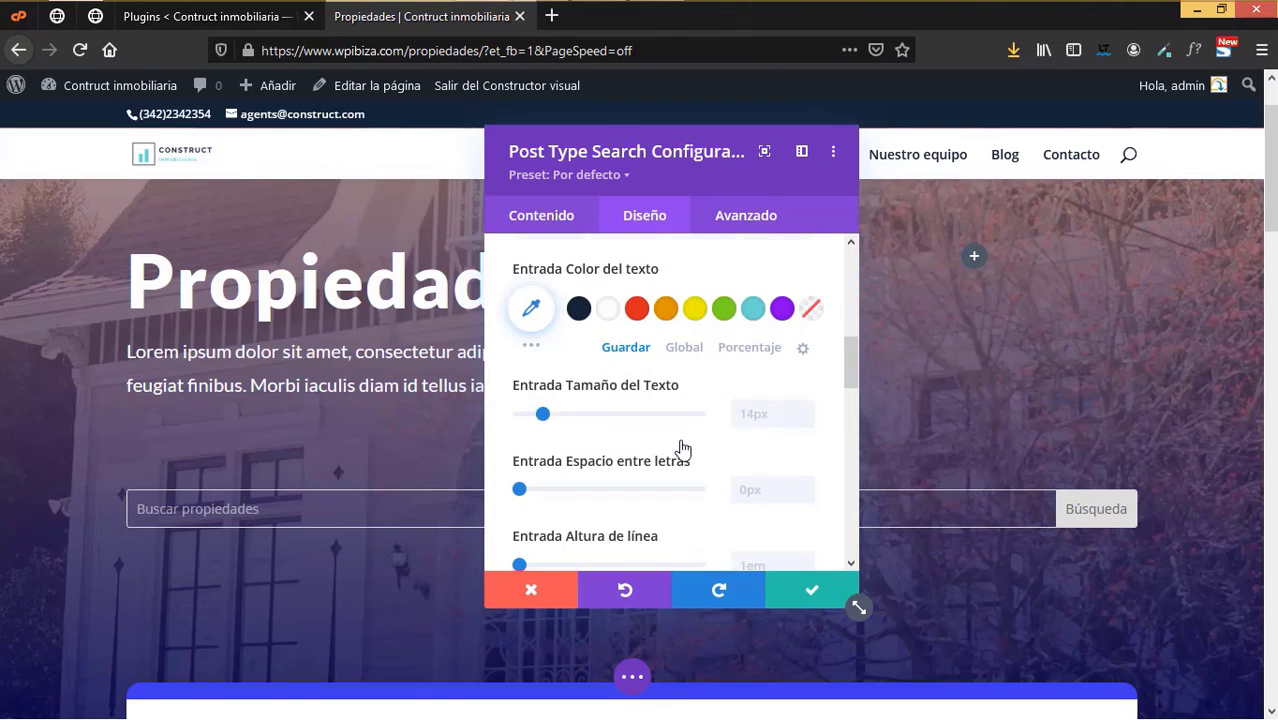
pyautogui.scroll(-2, 676, 447)
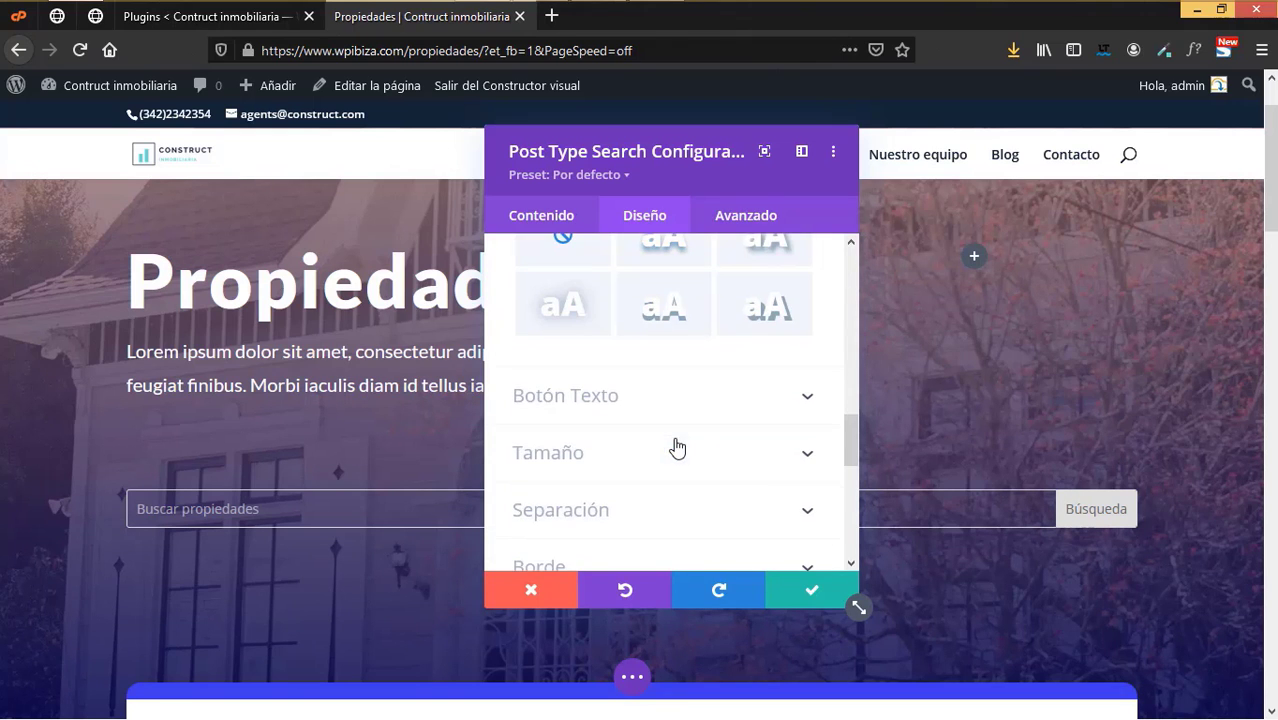
pyautogui.click(588, 400)
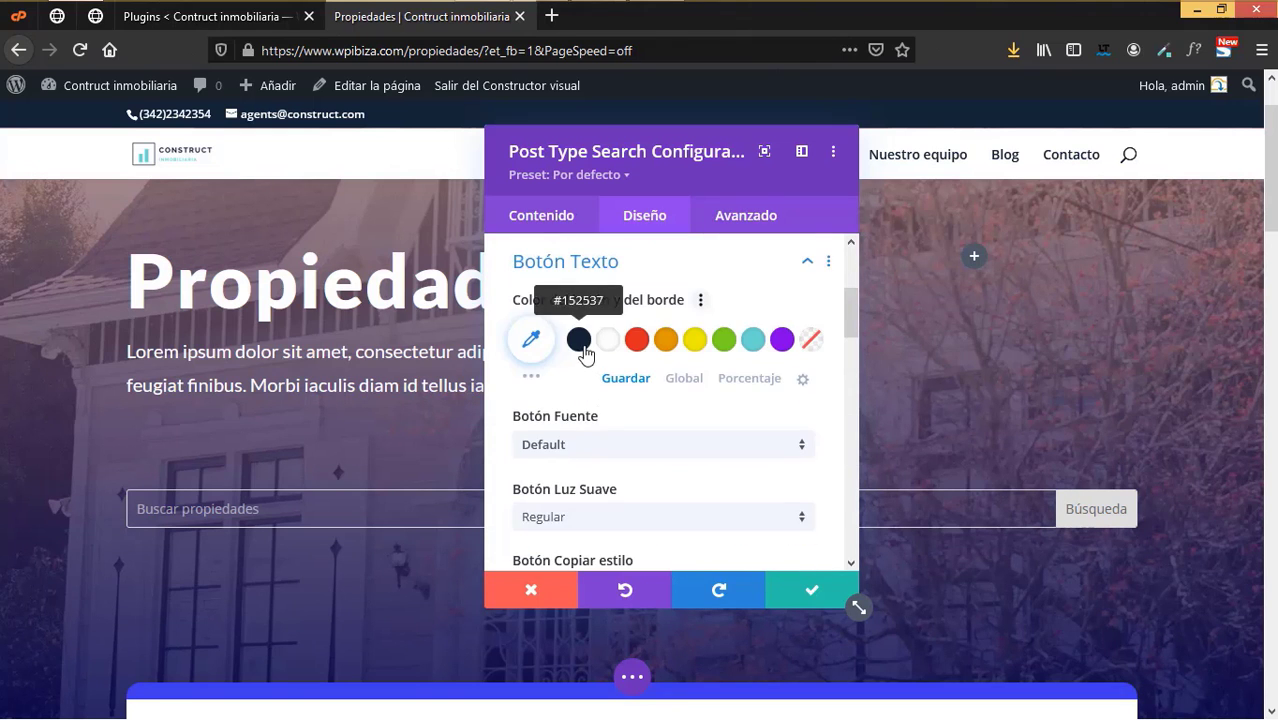
pyautogui.click(755, 347)
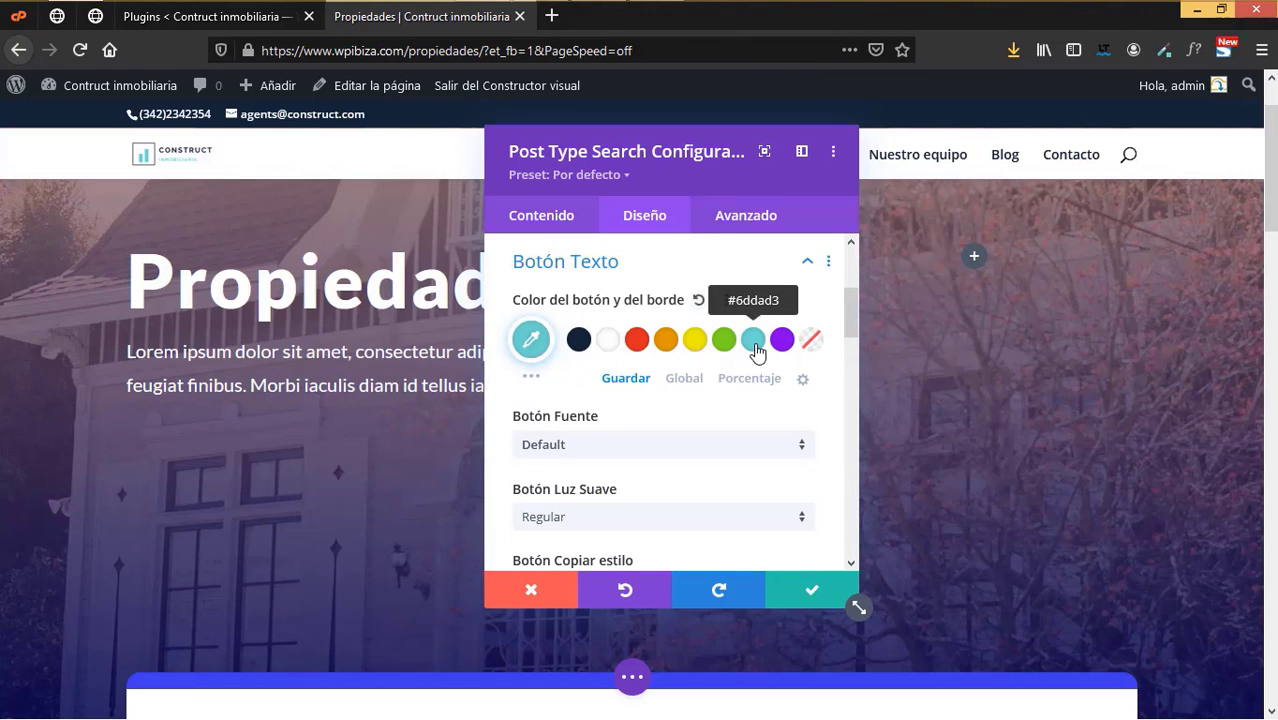
pyautogui.scroll(-4, 636, 459)
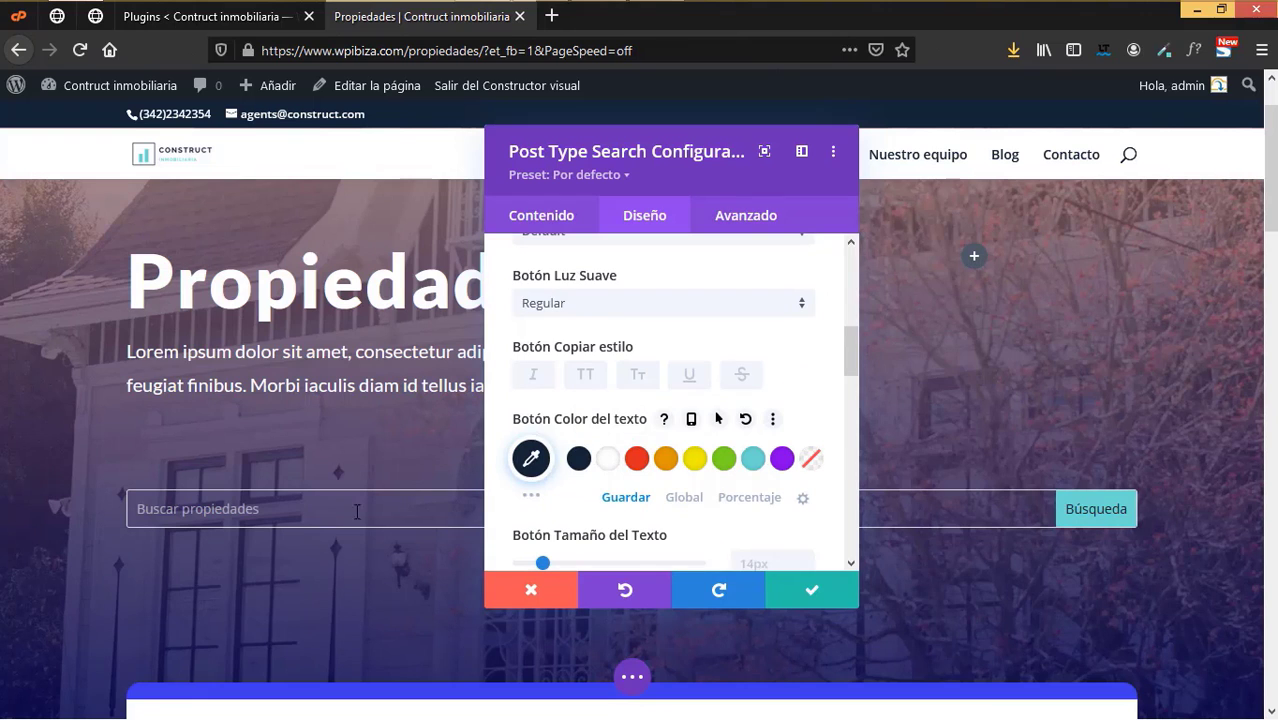
pyautogui.click(793, 592)
# - Switch the search row to two equal columns so the bar fills the left half
pyautogui.moveTo(297, 482)
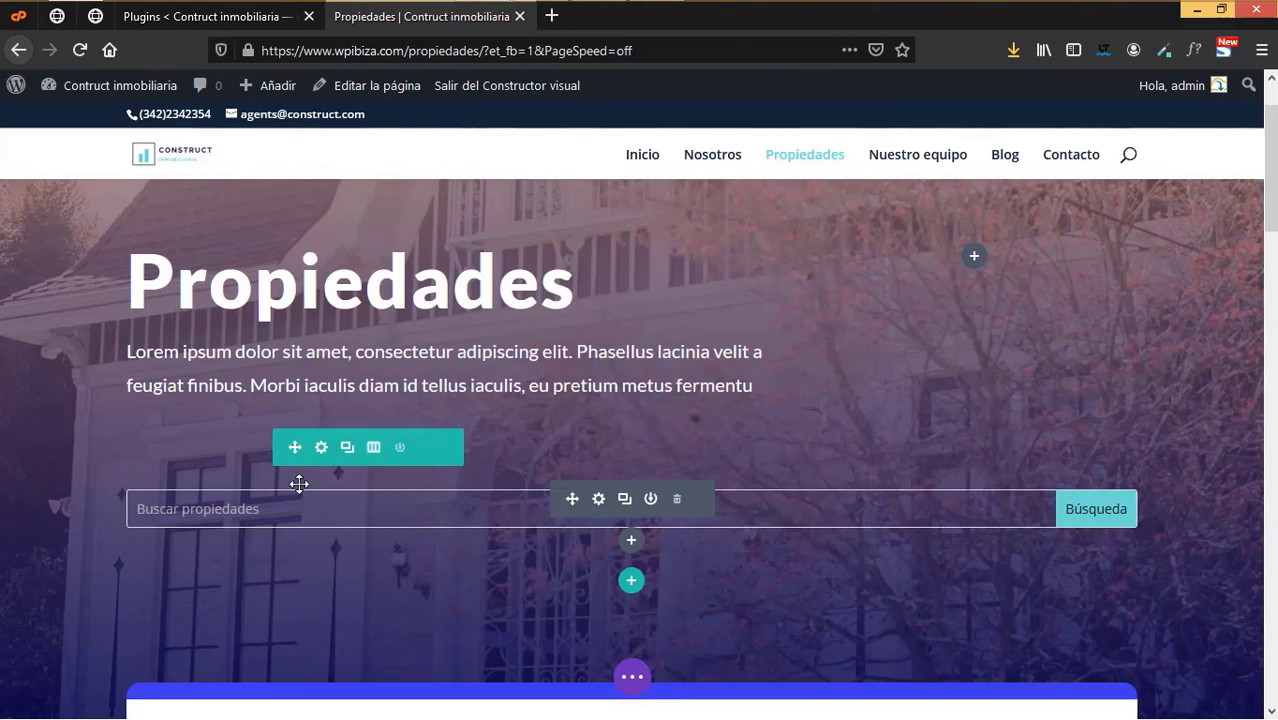
pyautogui.click(374, 450)
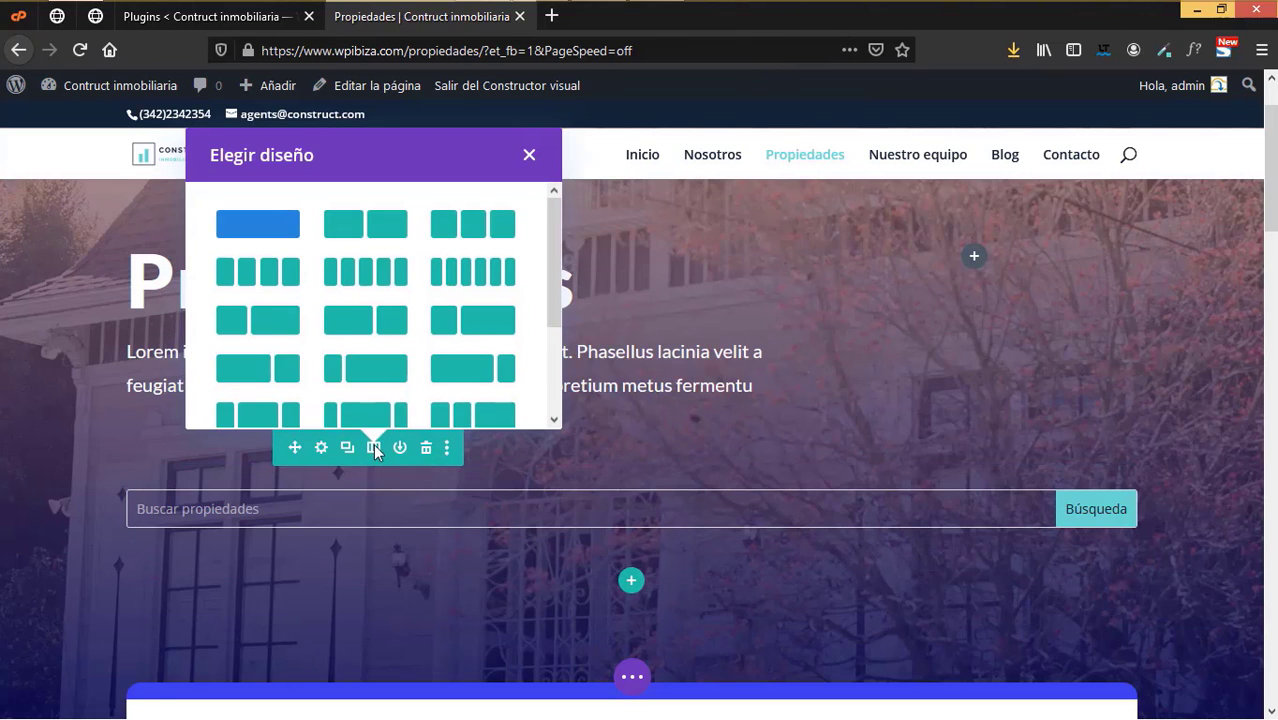
pyautogui.click(370, 330)
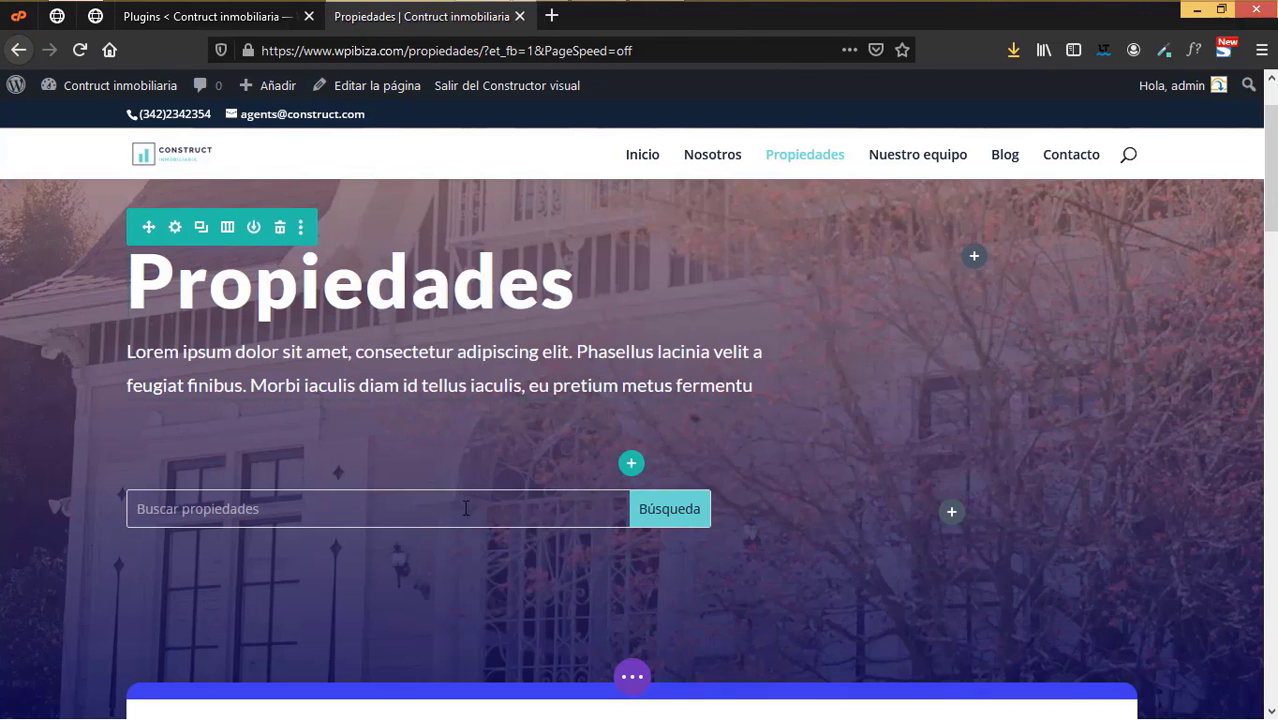
pyautogui.scroll(-3, 440, 528)
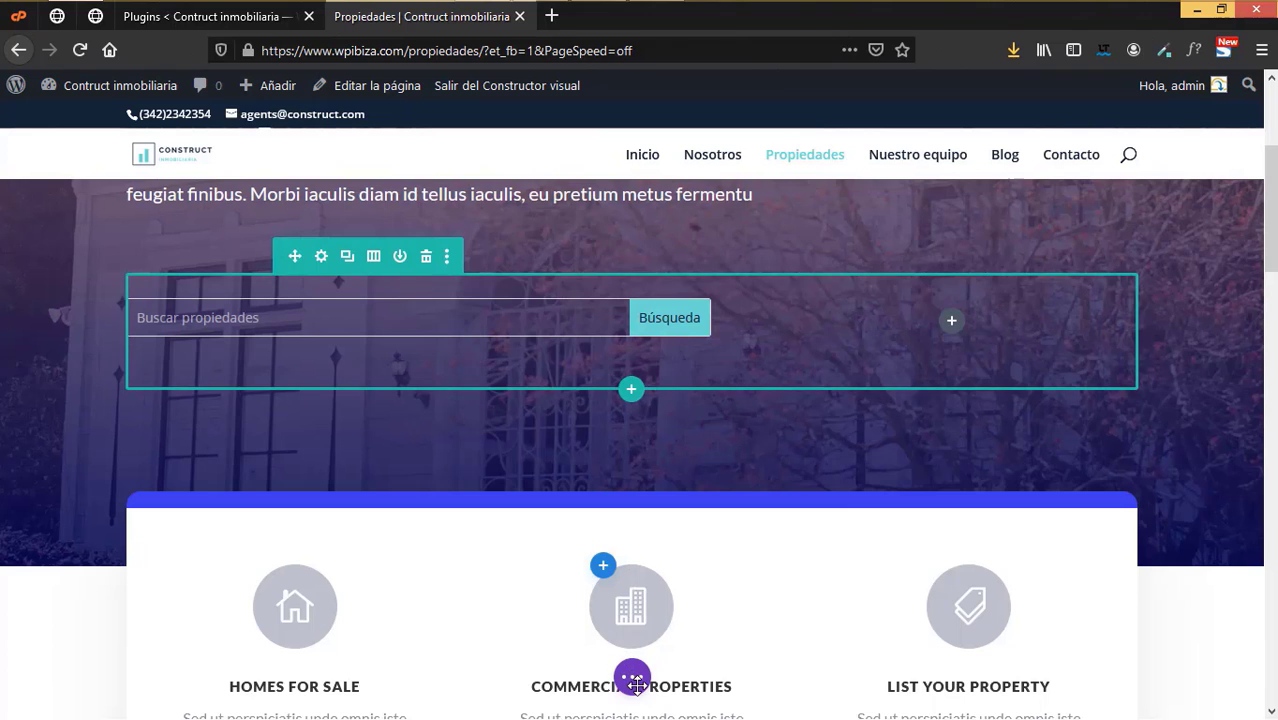
pyautogui.click(631, 677)
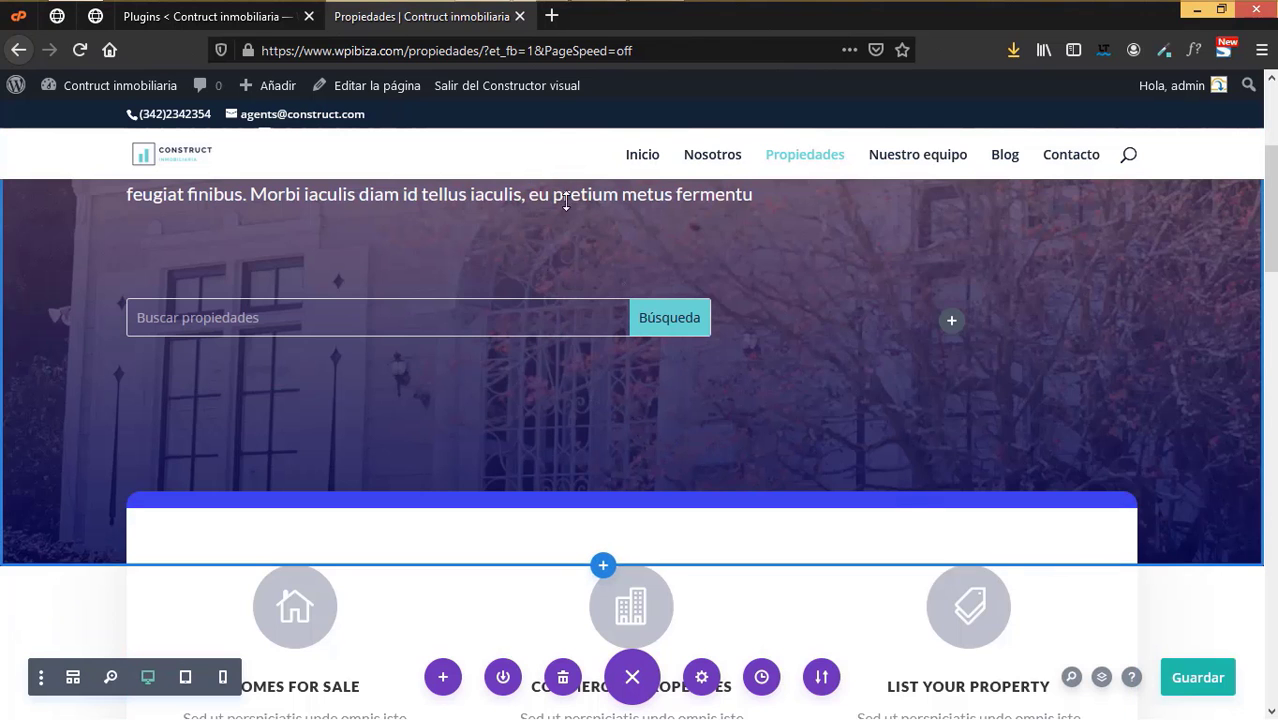
# - Exit the builder and view the live Propiedades page with its search bar
pyautogui.click(560, 88)
pyautogui.scroll(-5, 760, 445)
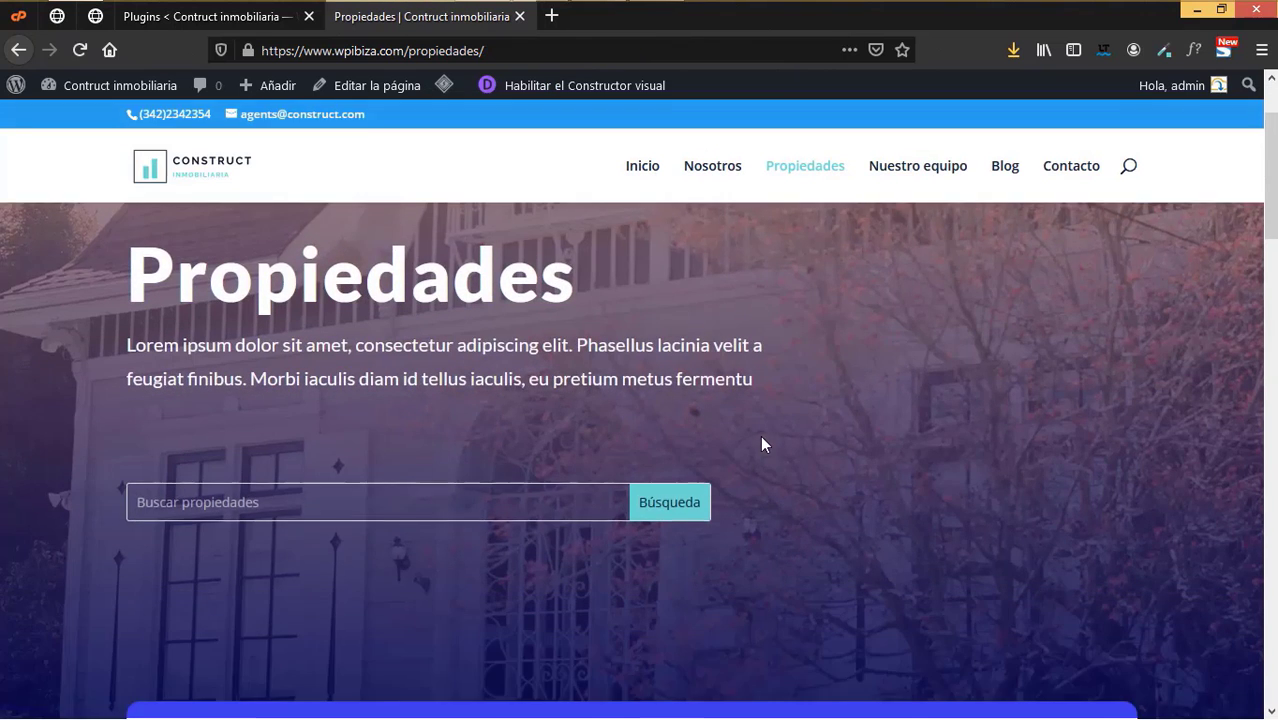
pyautogui.scroll(-8, 725, 453)
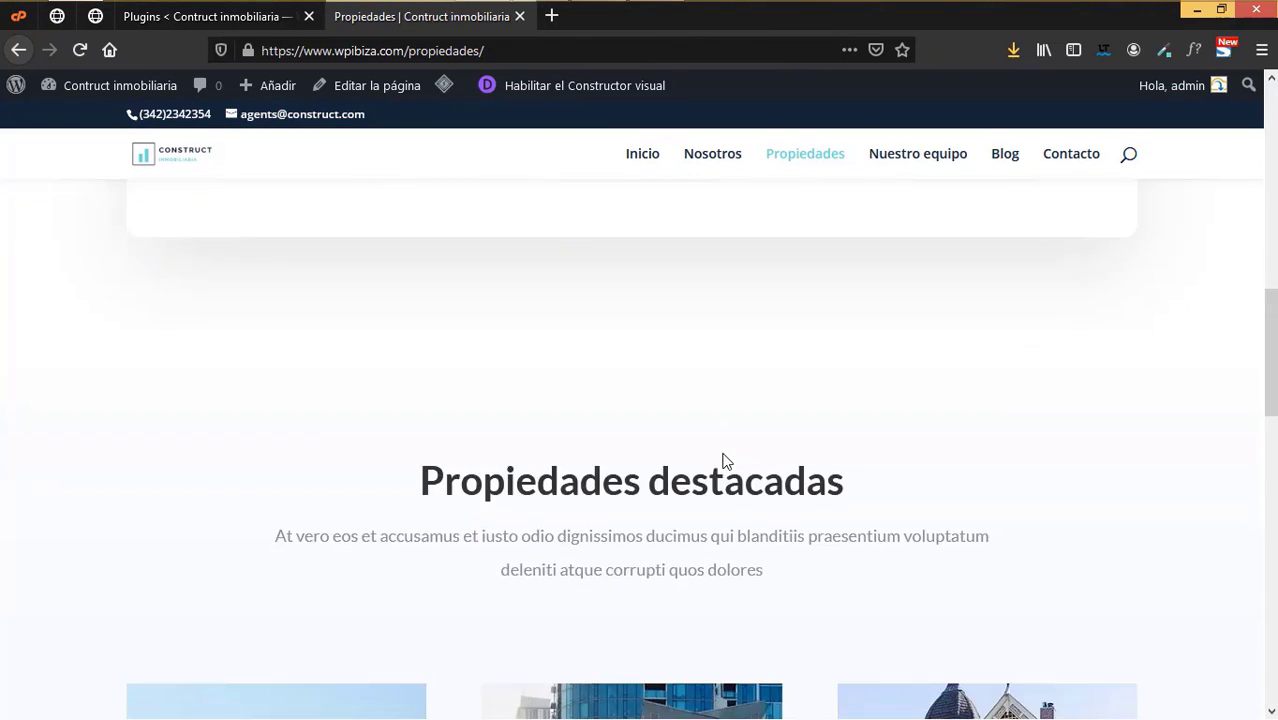
pyautogui.scroll(10, 476, 362)
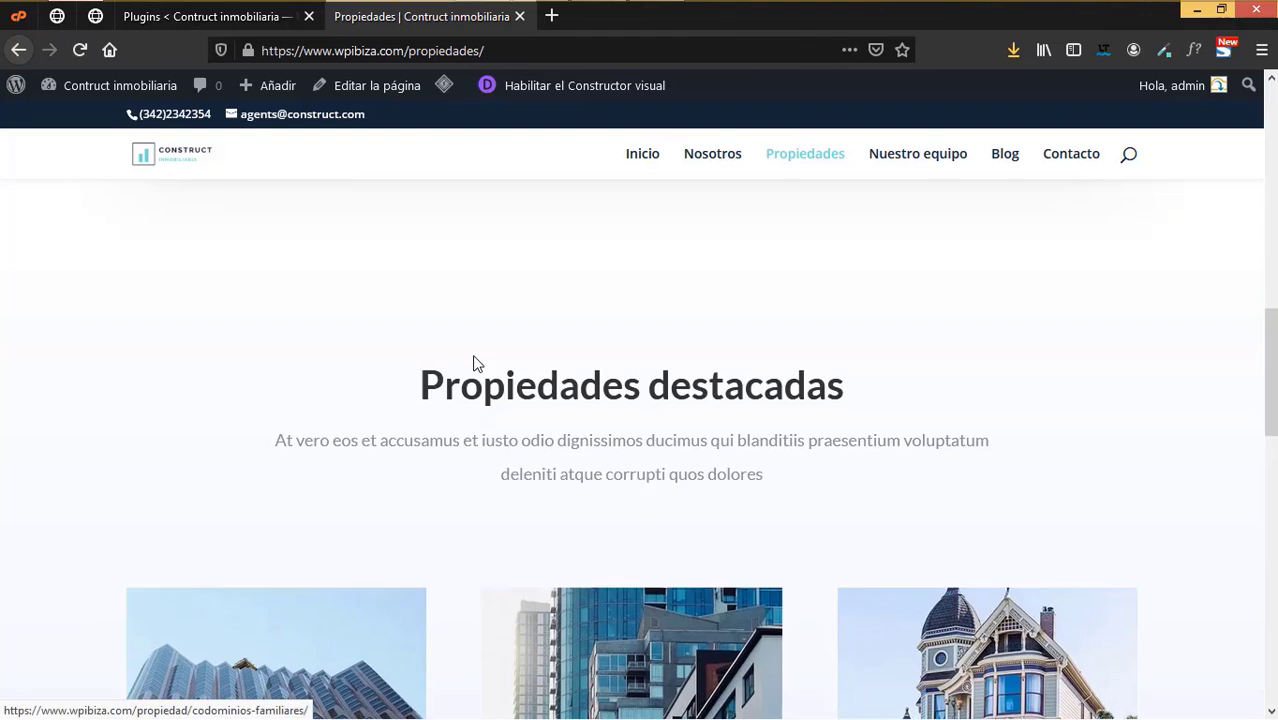
# - Search properties for 'Residen' and scroll through the Residencia results
pyautogui.click(300, 418)
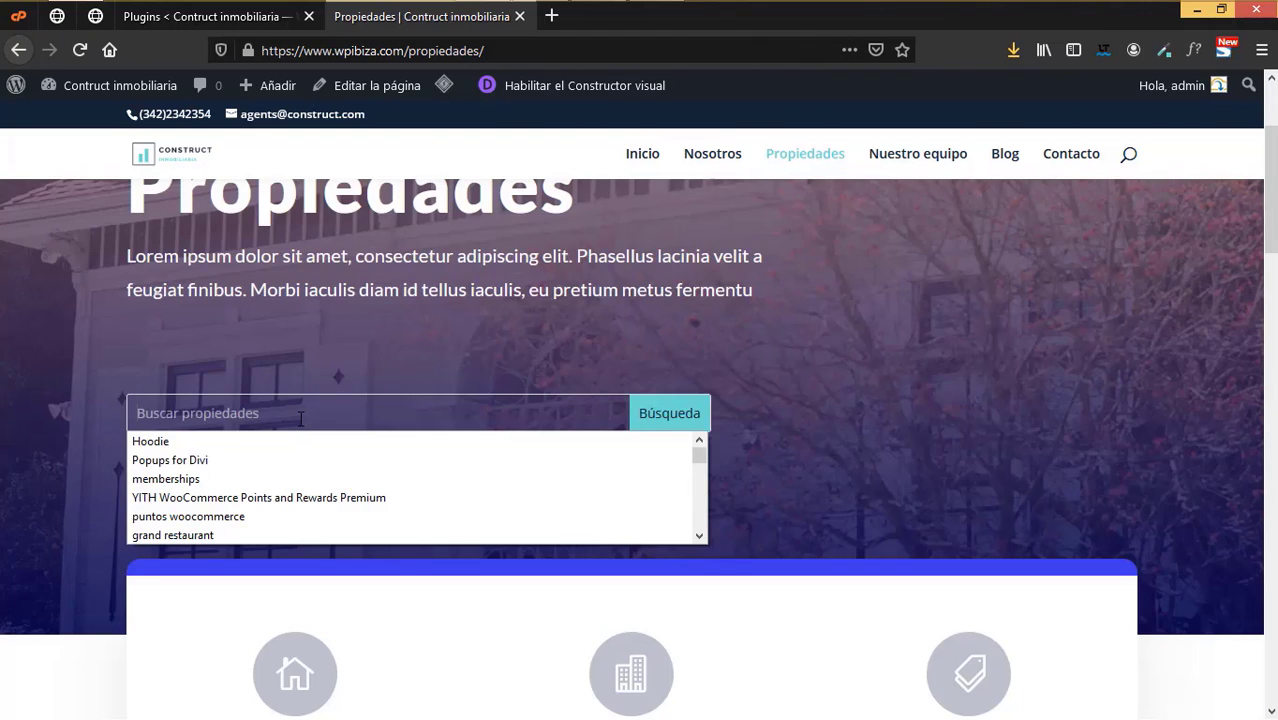
pyautogui.write('Residencia')
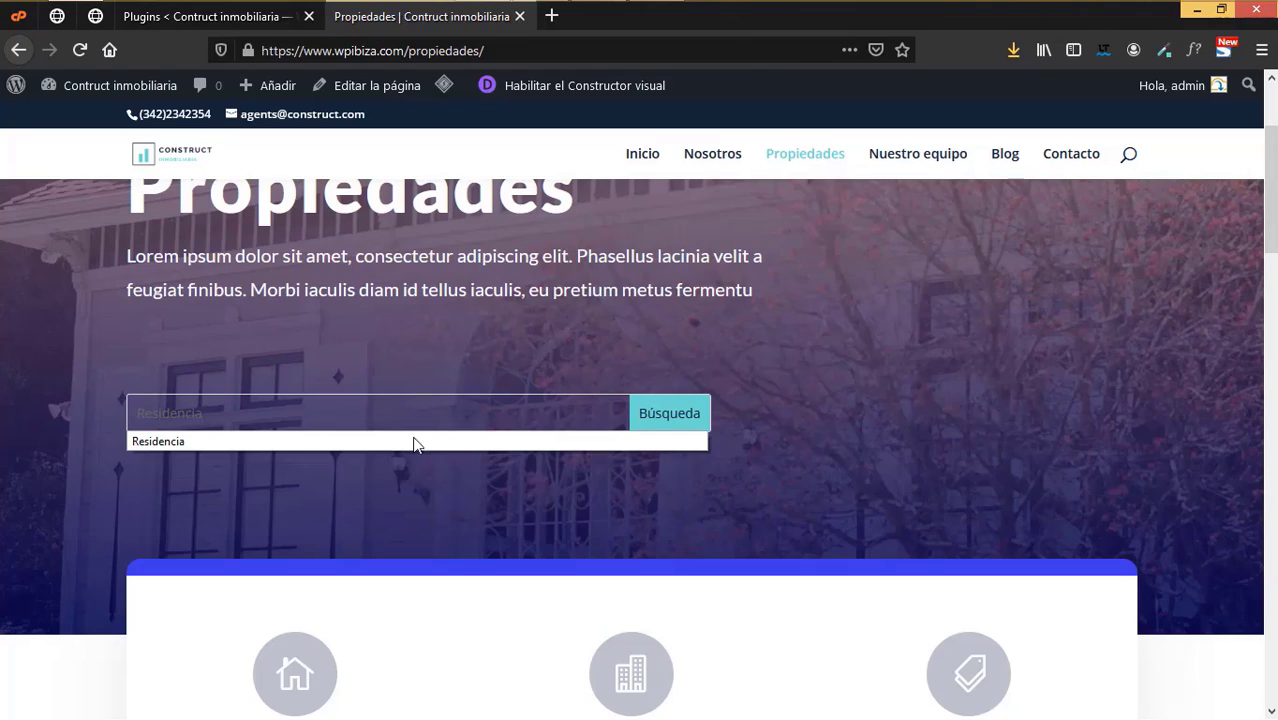
pyautogui.click(665, 413)
pyautogui.scroll(-4, 673, 438)
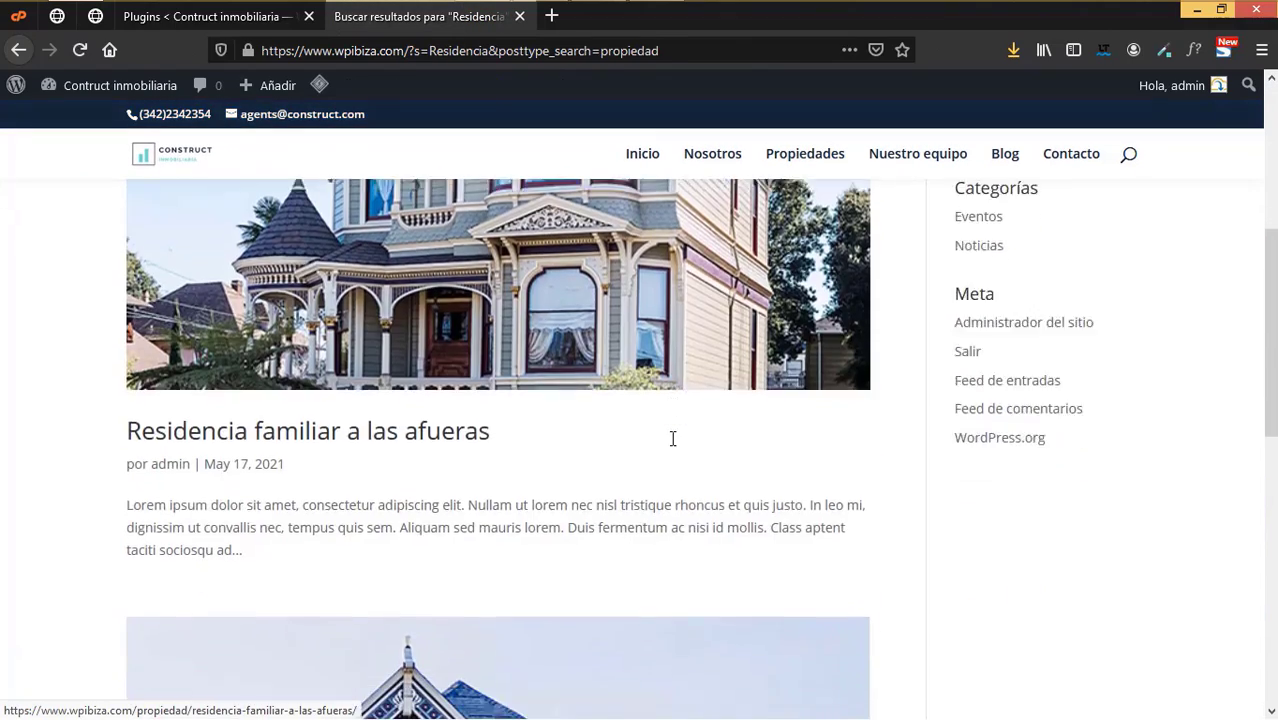
pyautogui.scroll(-6, 673, 438)
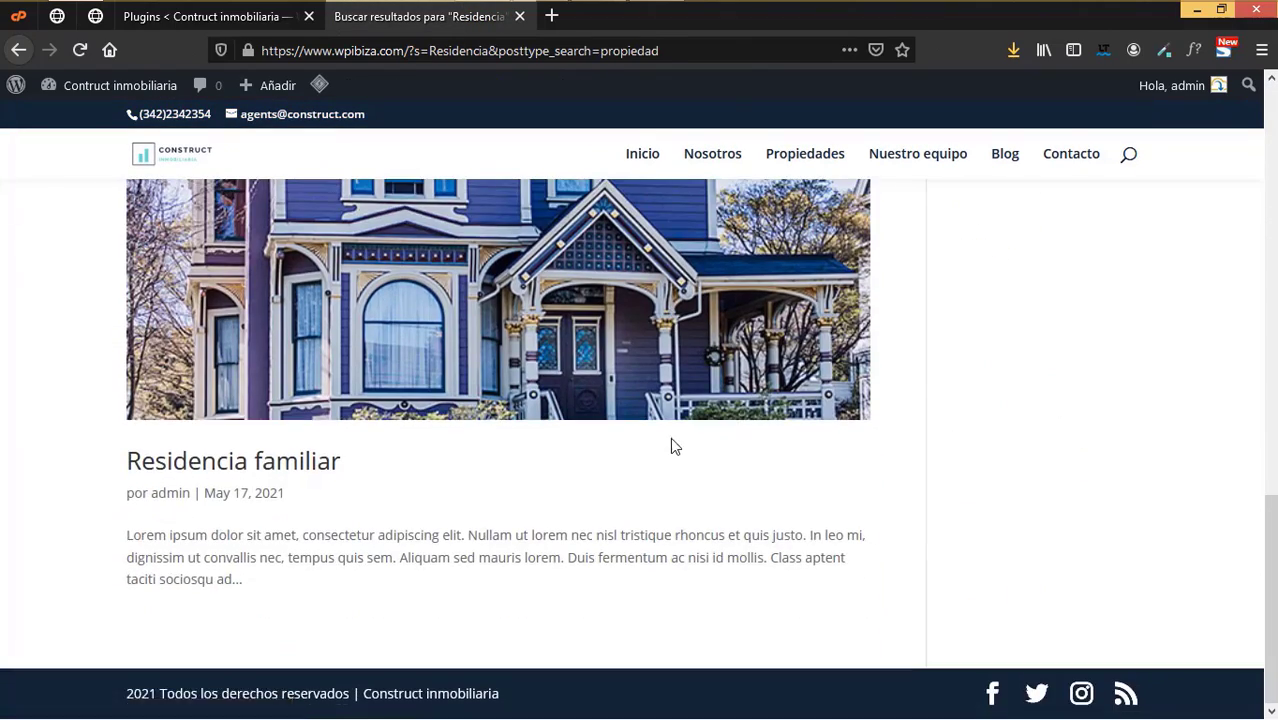
pyautogui.scroll(10, 672, 445)
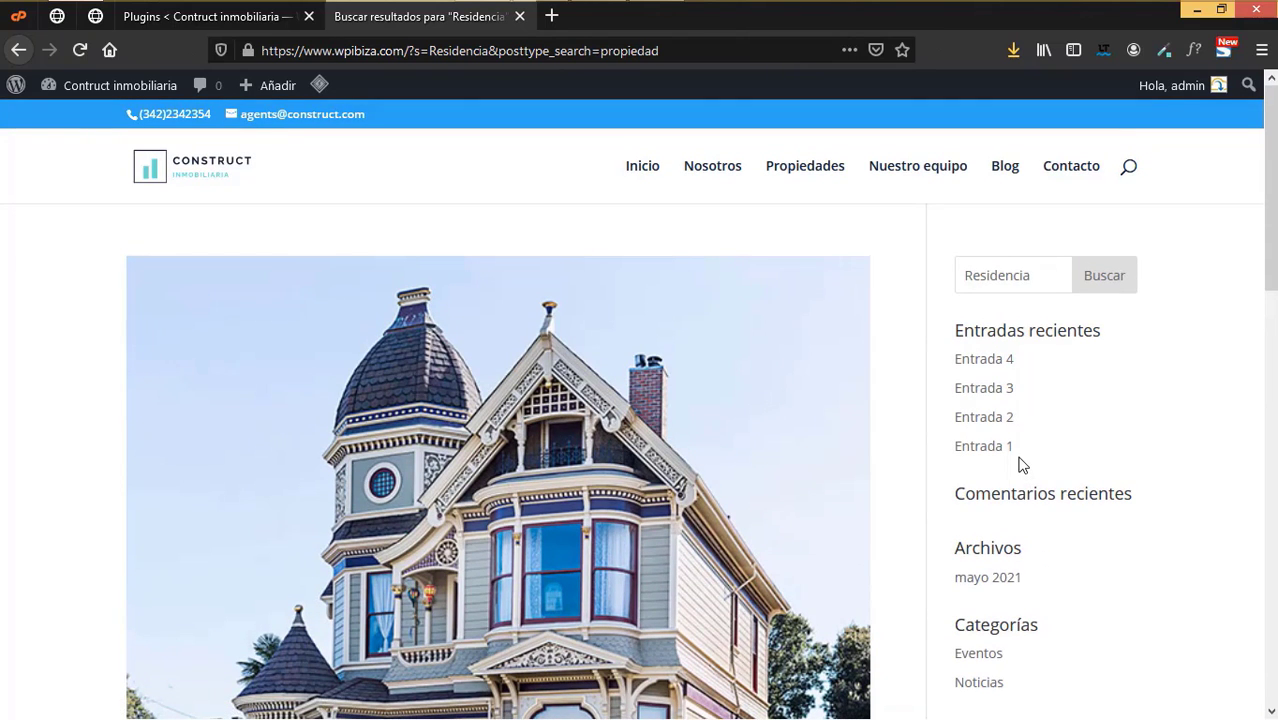
pyautogui.click(18, 50)
# - Open Divi's Generador de temas in a new browser tab
pyautogui.click(196, 18)
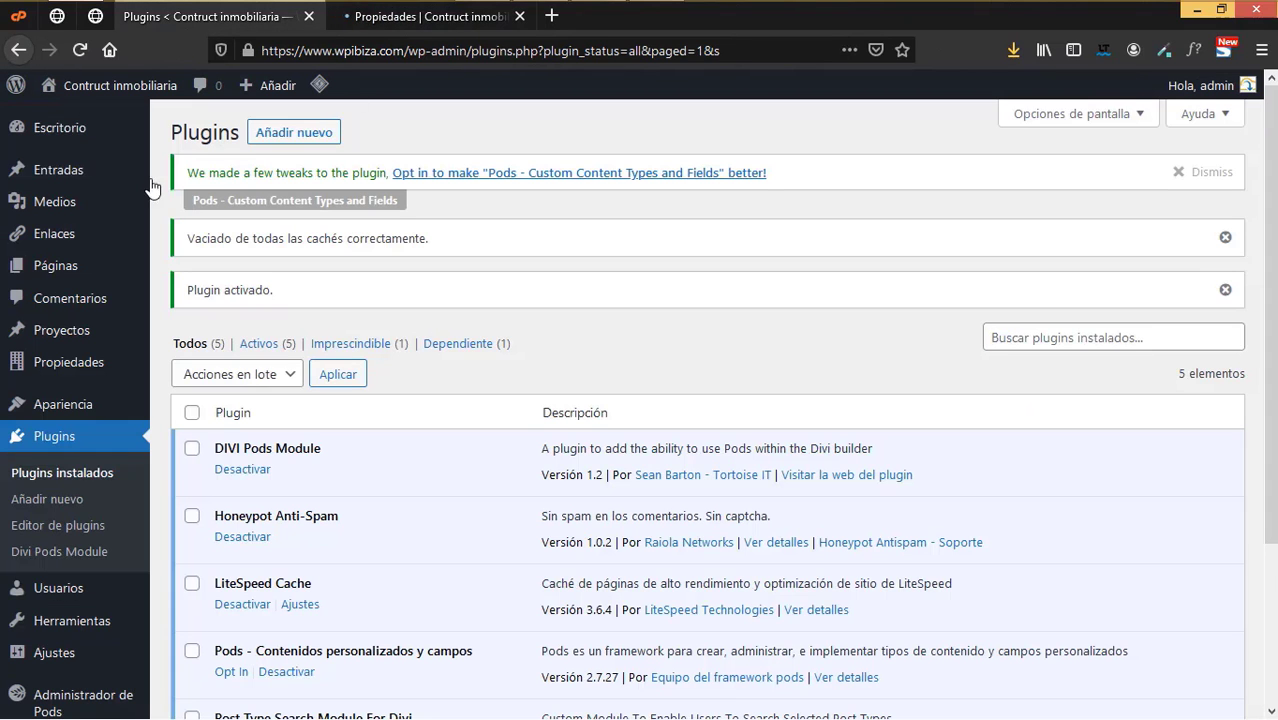
pyautogui.scroll(-3, 55, 550)
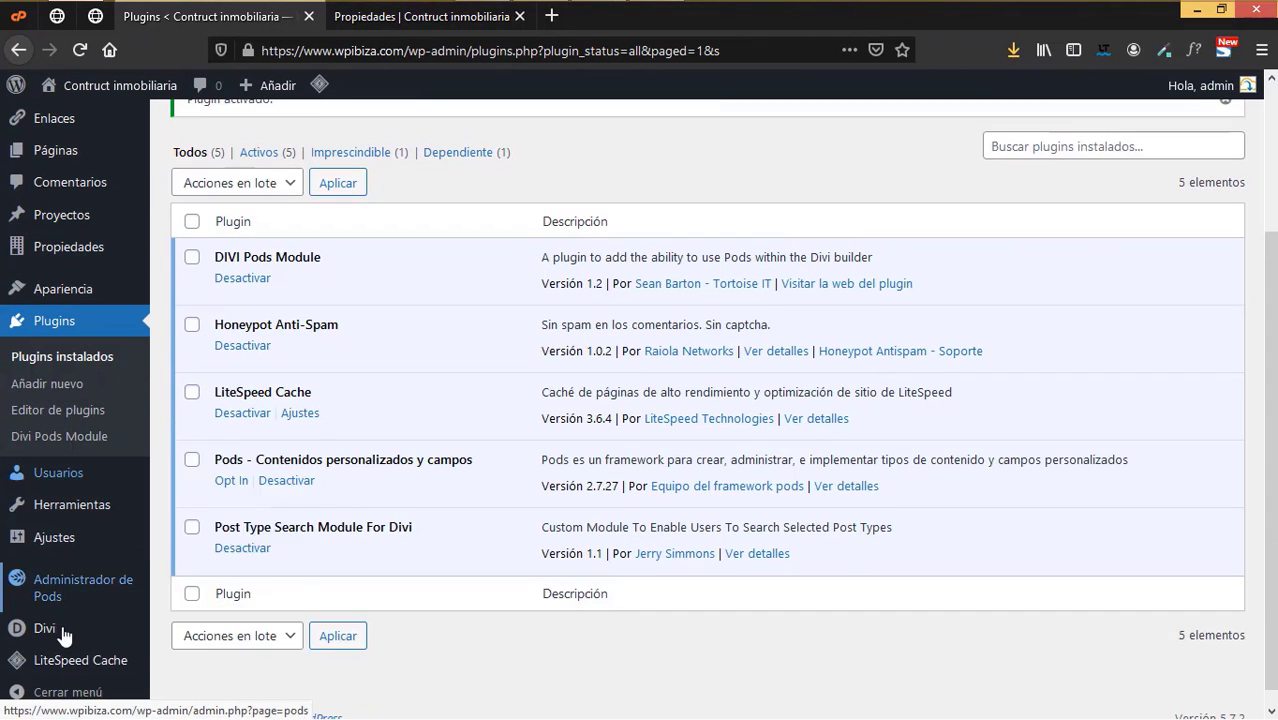
pyautogui.moveTo(62, 630)
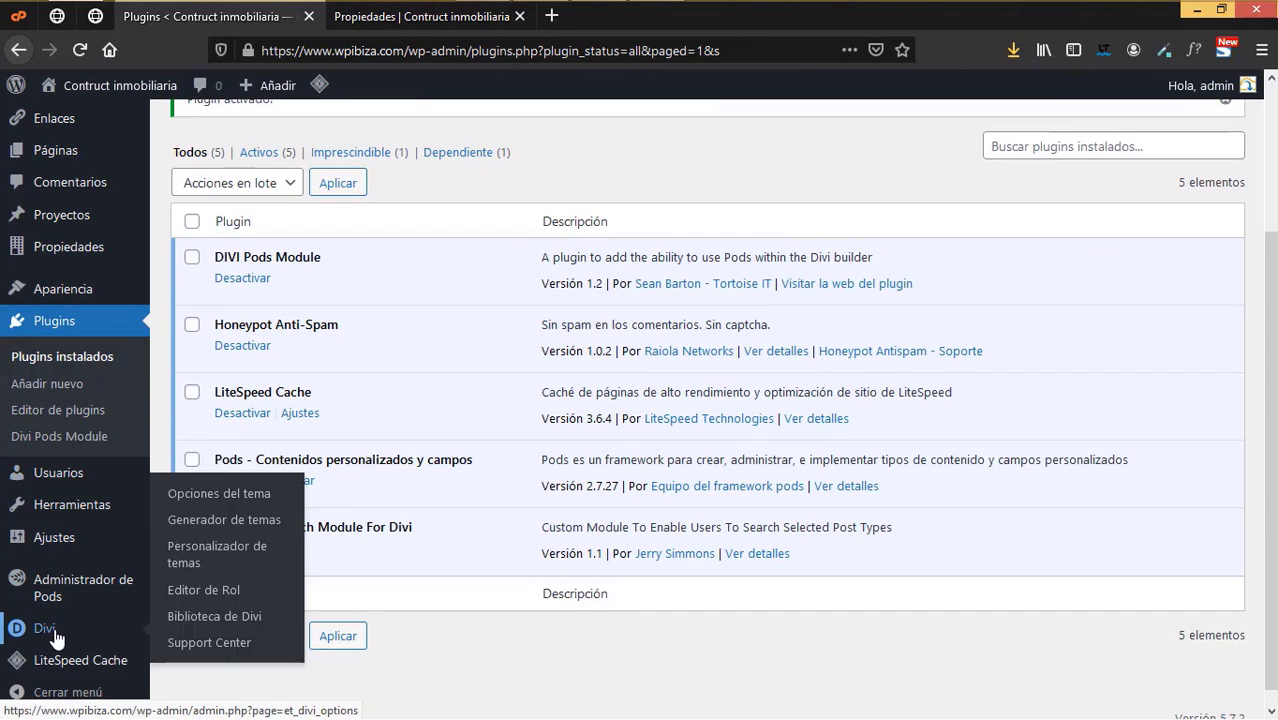
pyautogui.rightClick(228, 528)
pyautogui.click(403, 300)
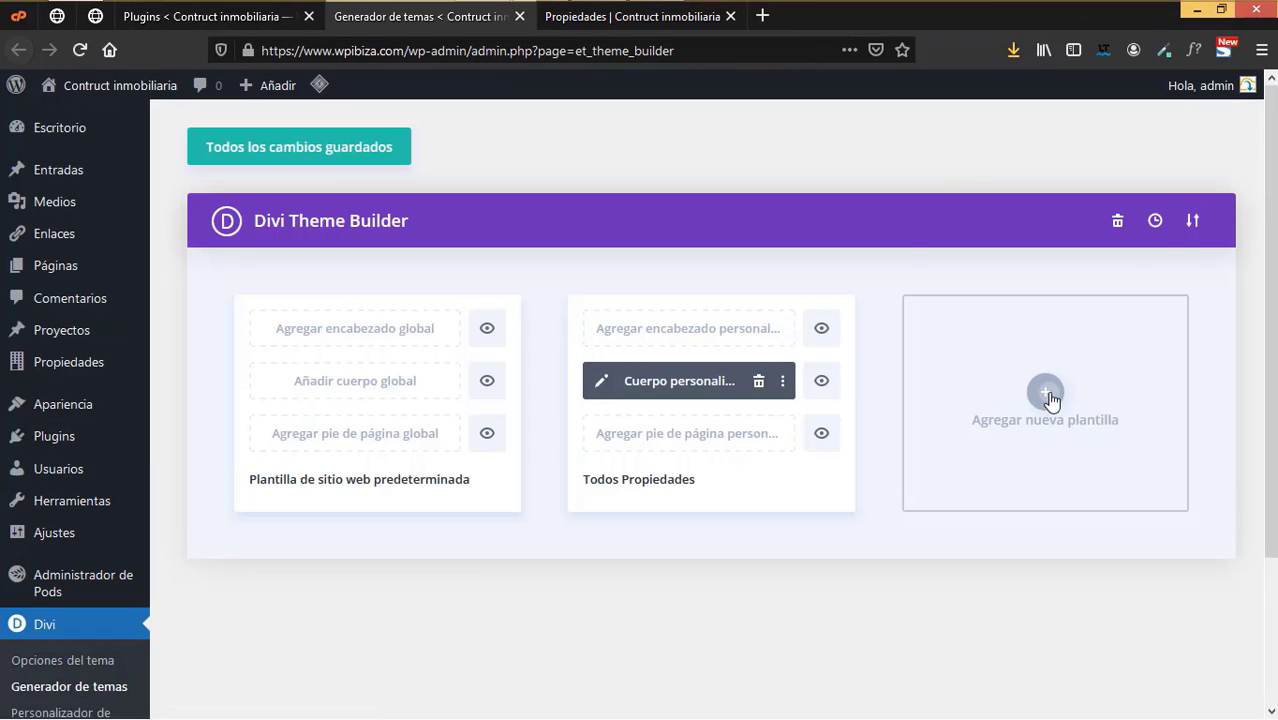
# - Create a new template assigned to Resultados de la búsqueda pages
pyautogui.click(1045, 393)
pyautogui.click(1077, 502)
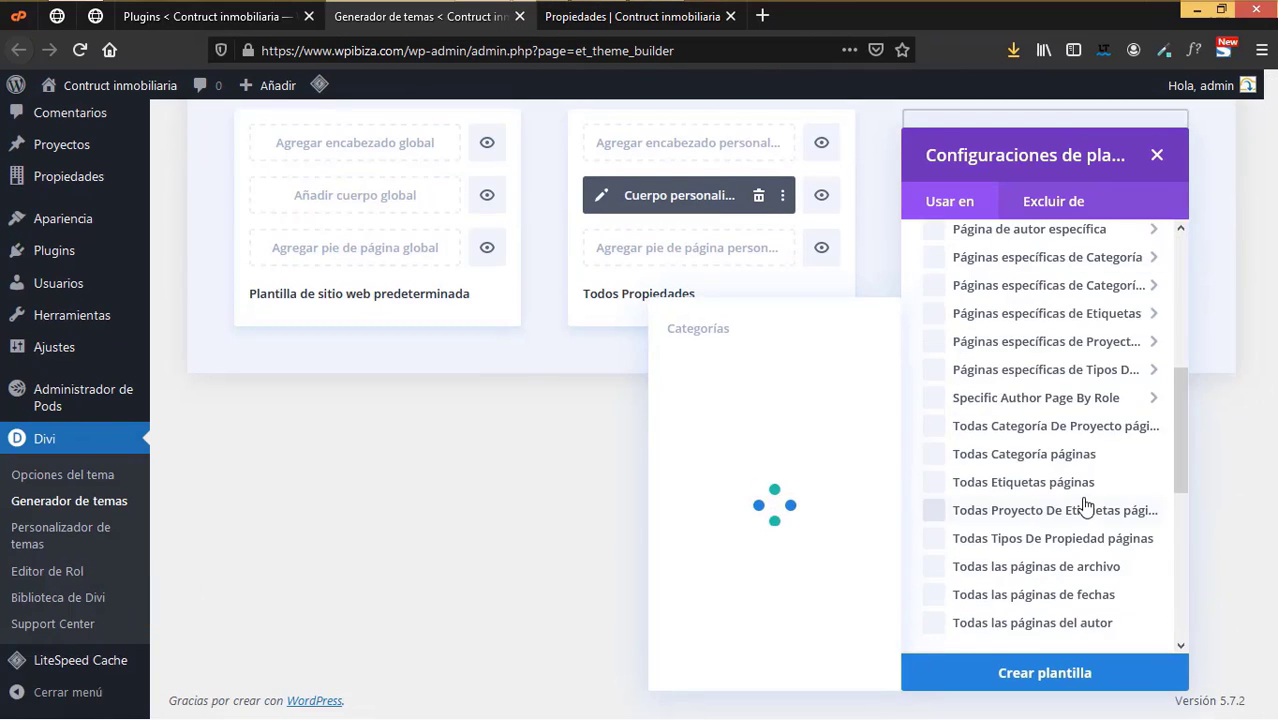
pyautogui.moveTo(1172, 294); pyautogui.dragTo(1202, 609)
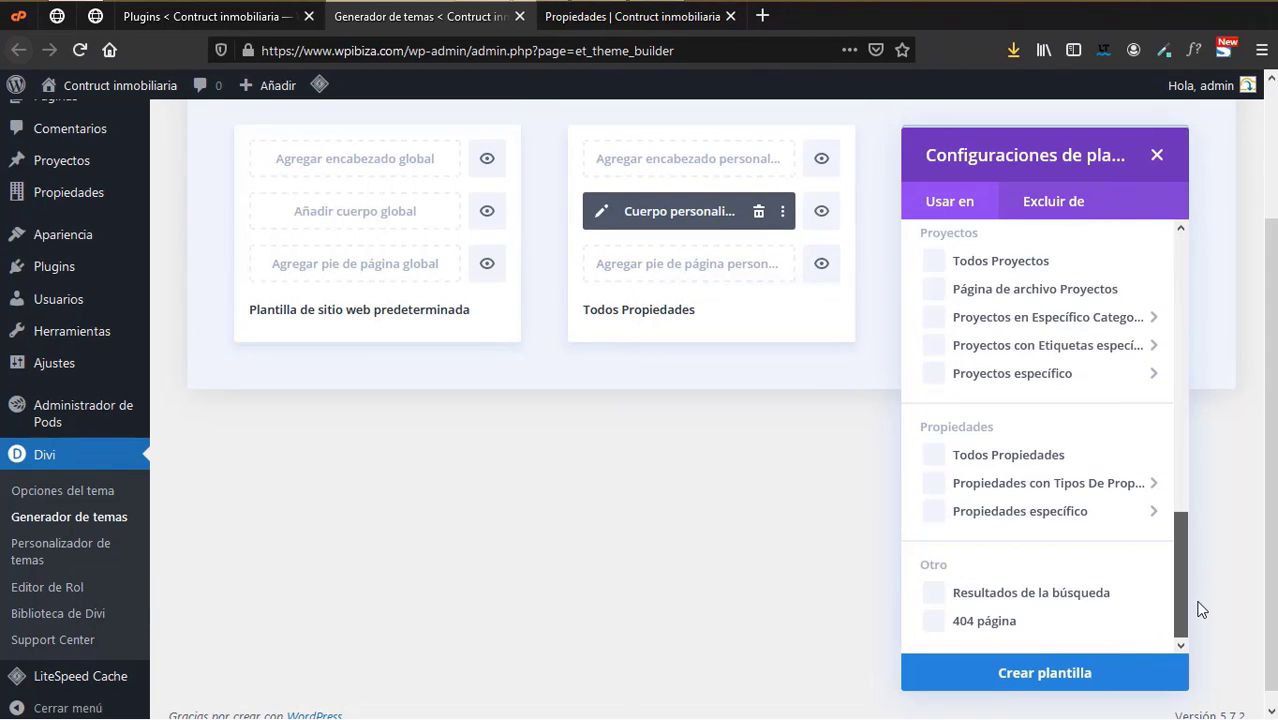
pyautogui.click(933, 596)
pyautogui.click(965, 672)
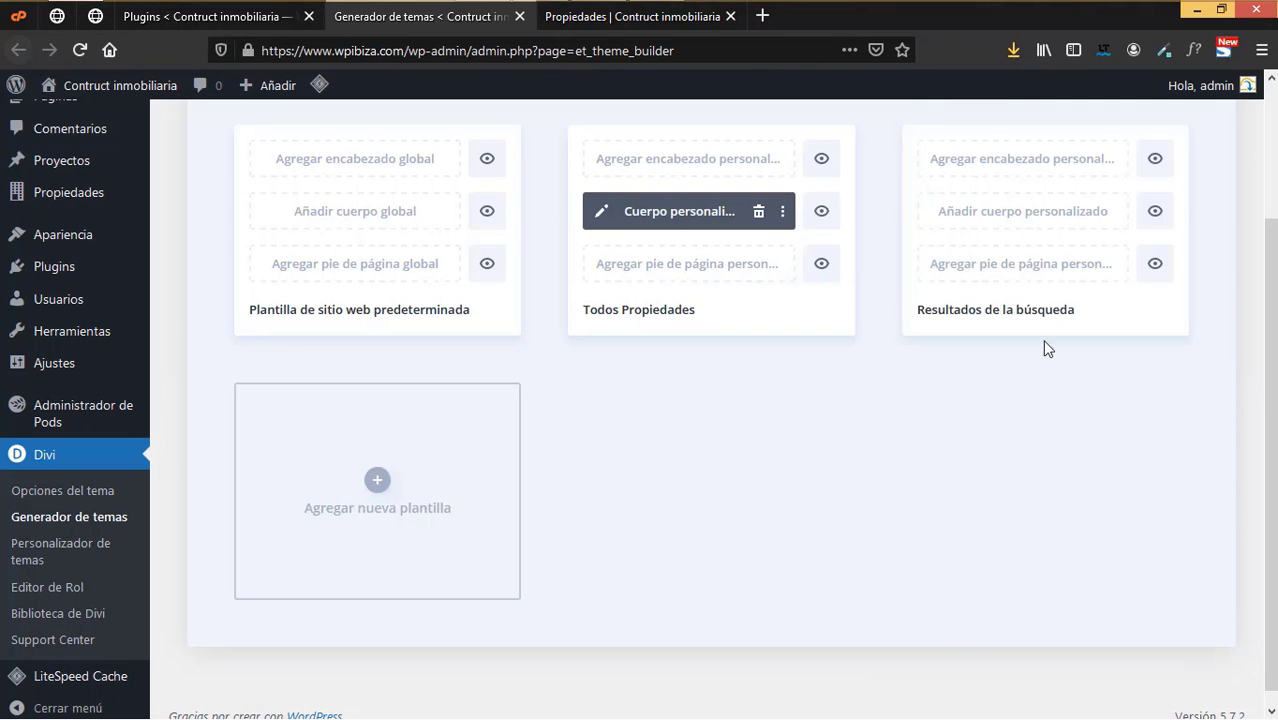
# - Build the template's custom body from scratch with a one-column row
pyautogui.click(1004, 211)
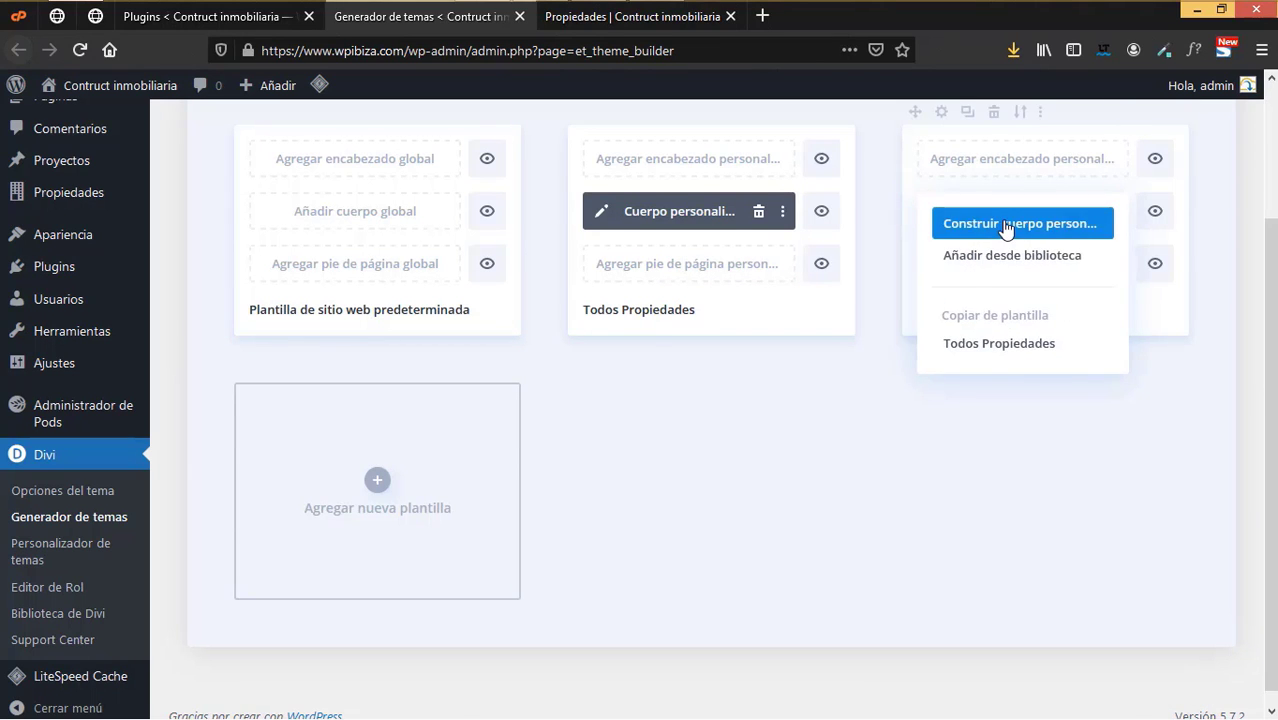
pyautogui.click(1006, 224)
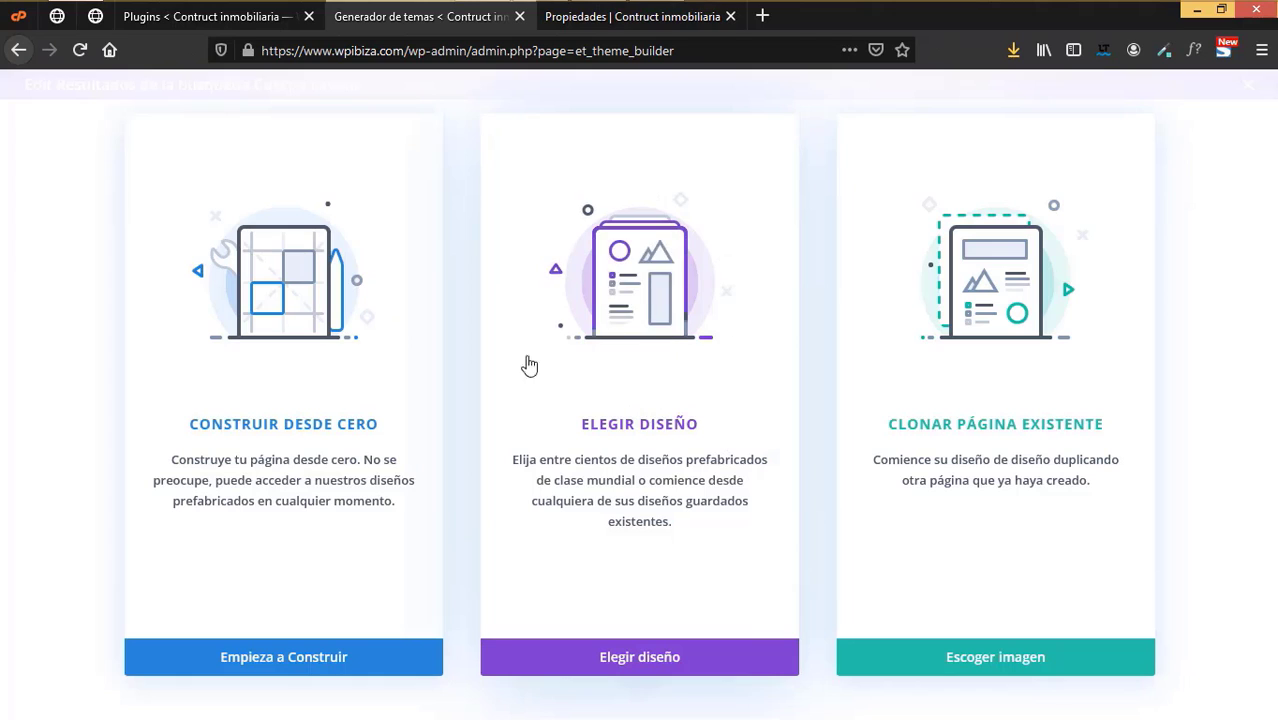
pyautogui.click(300, 650)
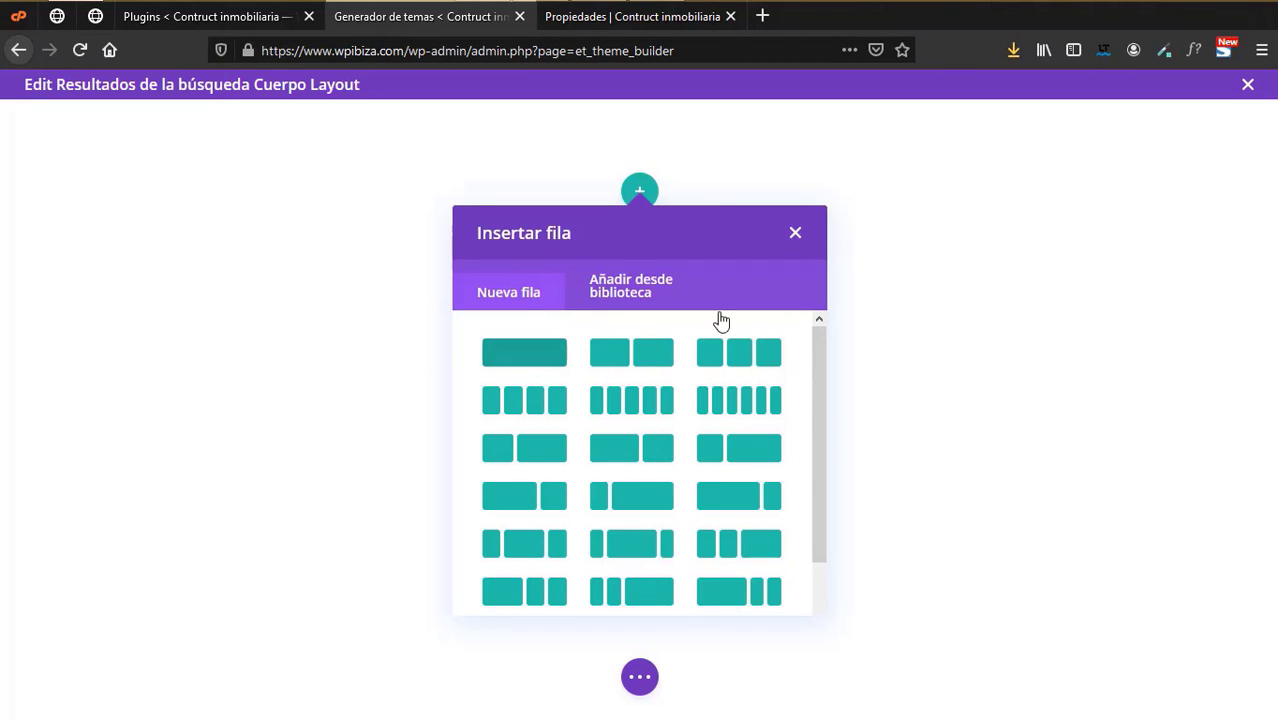
pyautogui.click(540, 345)
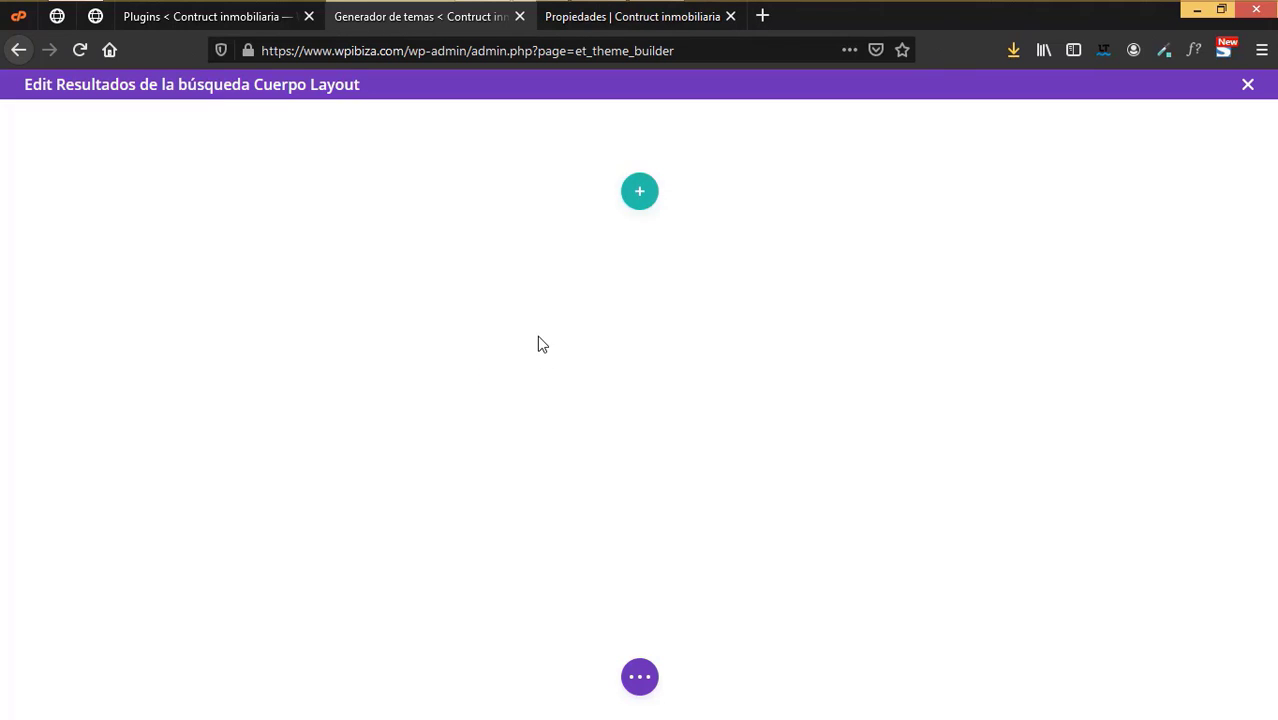
pyautogui.click(636, 240)
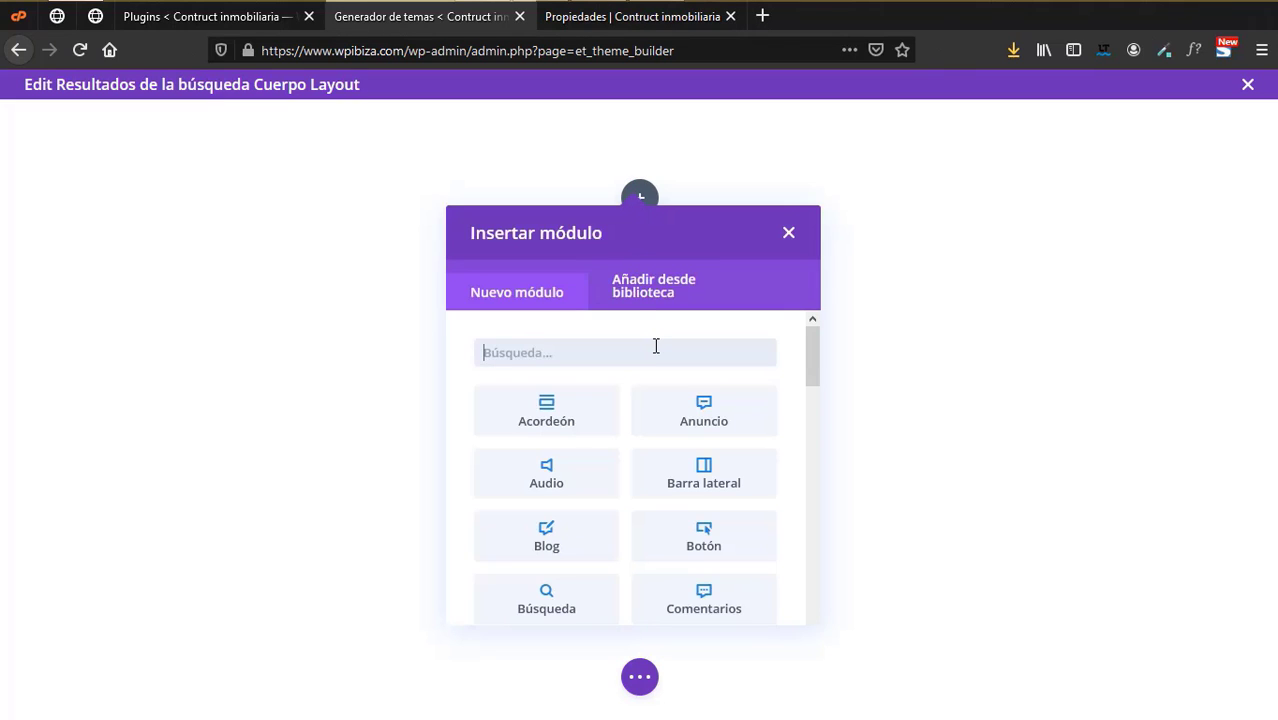
# - Insert a Texto module showing the dynamic archive title
pyautogui.write('text')
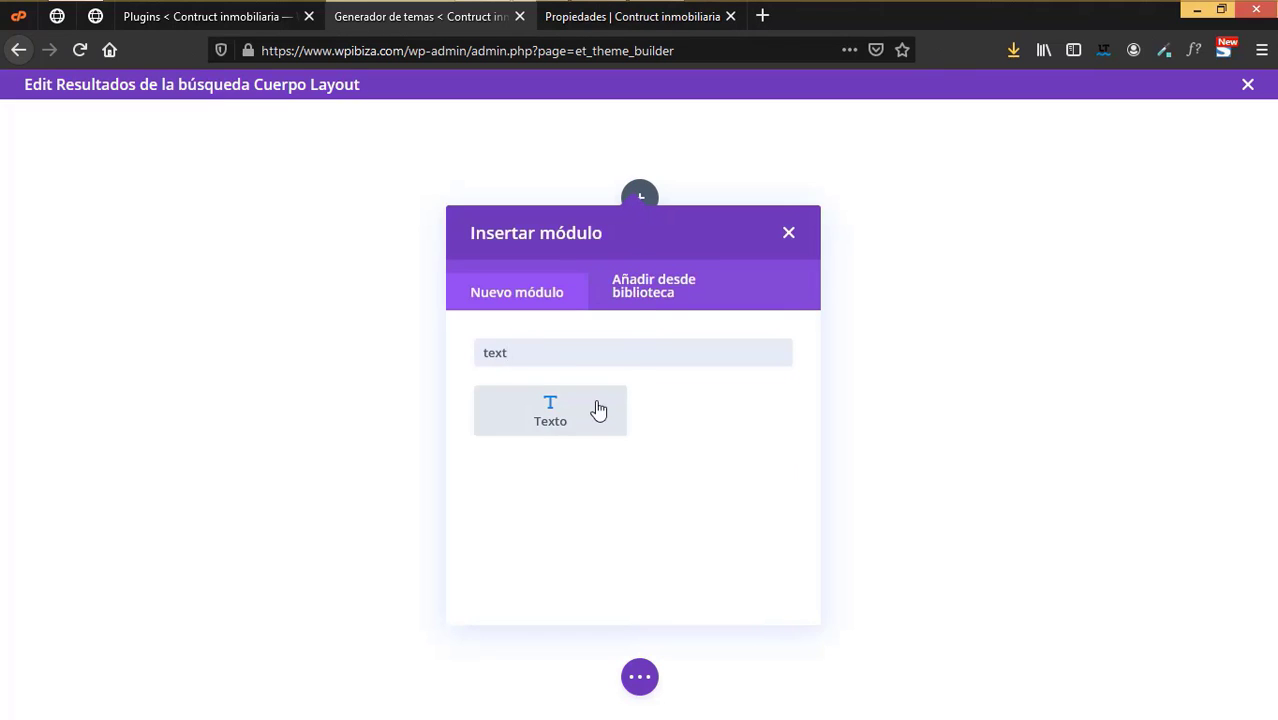
pyautogui.click(545, 408)
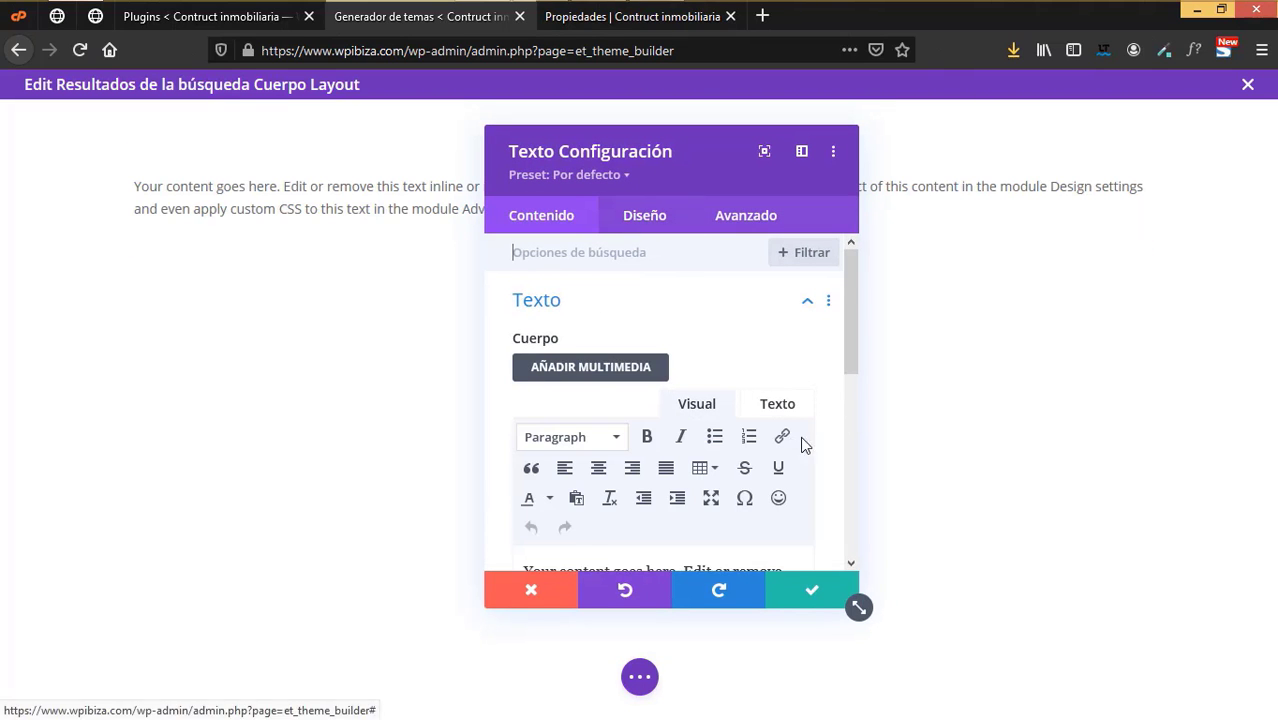
pyautogui.scroll(-2, 760, 432)
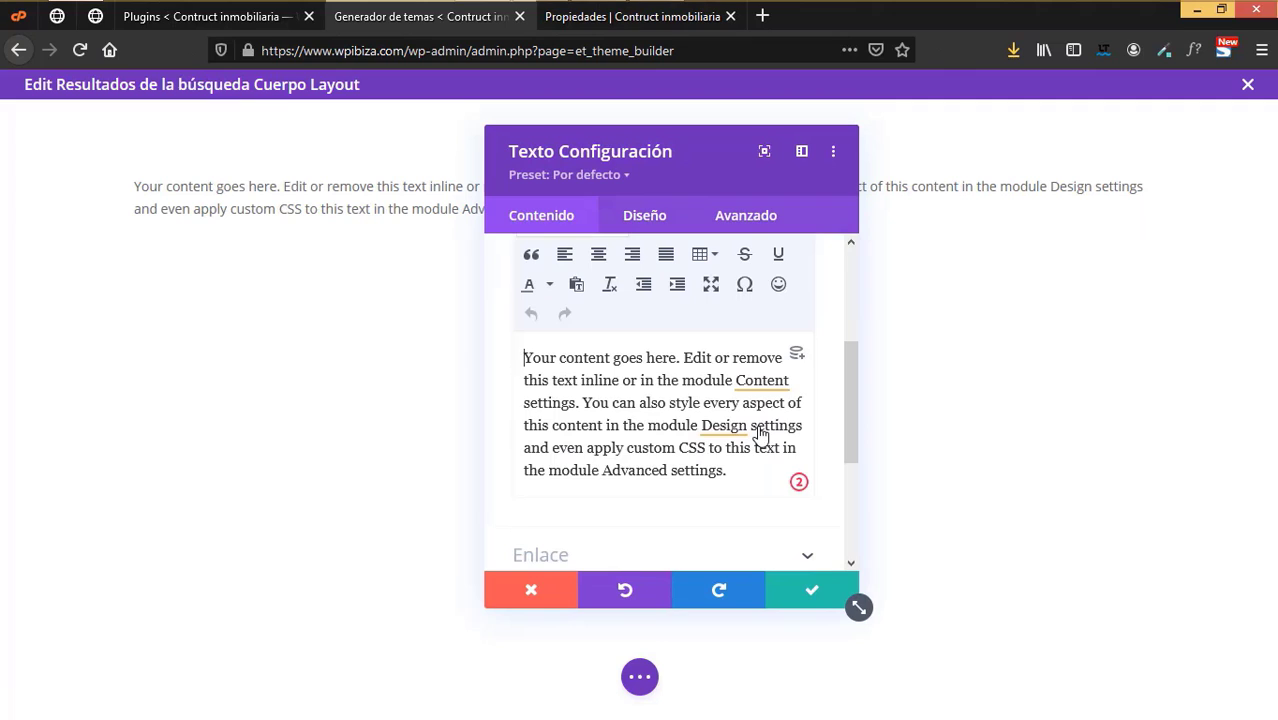
pyautogui.click(800, 362)
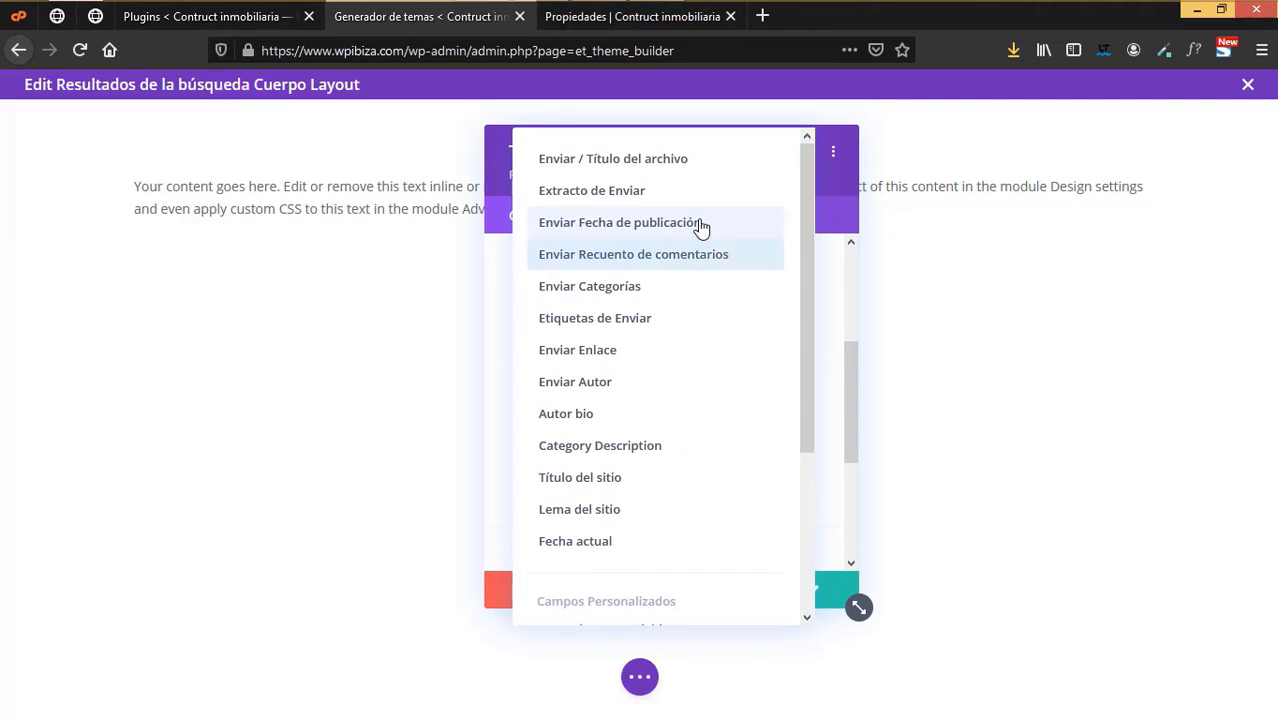
pyautogui.click(668, 160)
pyautogui.scroll(1, 688, 485)
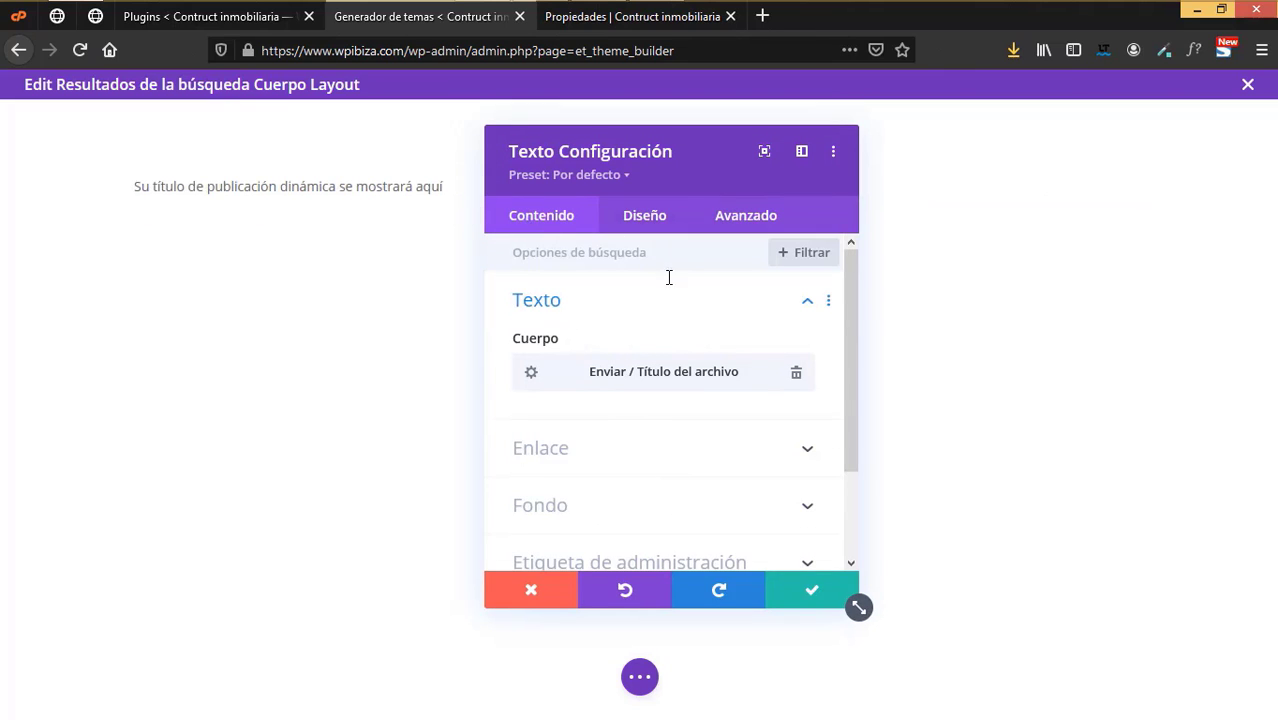
# - Style the title bold, dark and 31px, centre it, and save
pyautogui.click(645, 220)
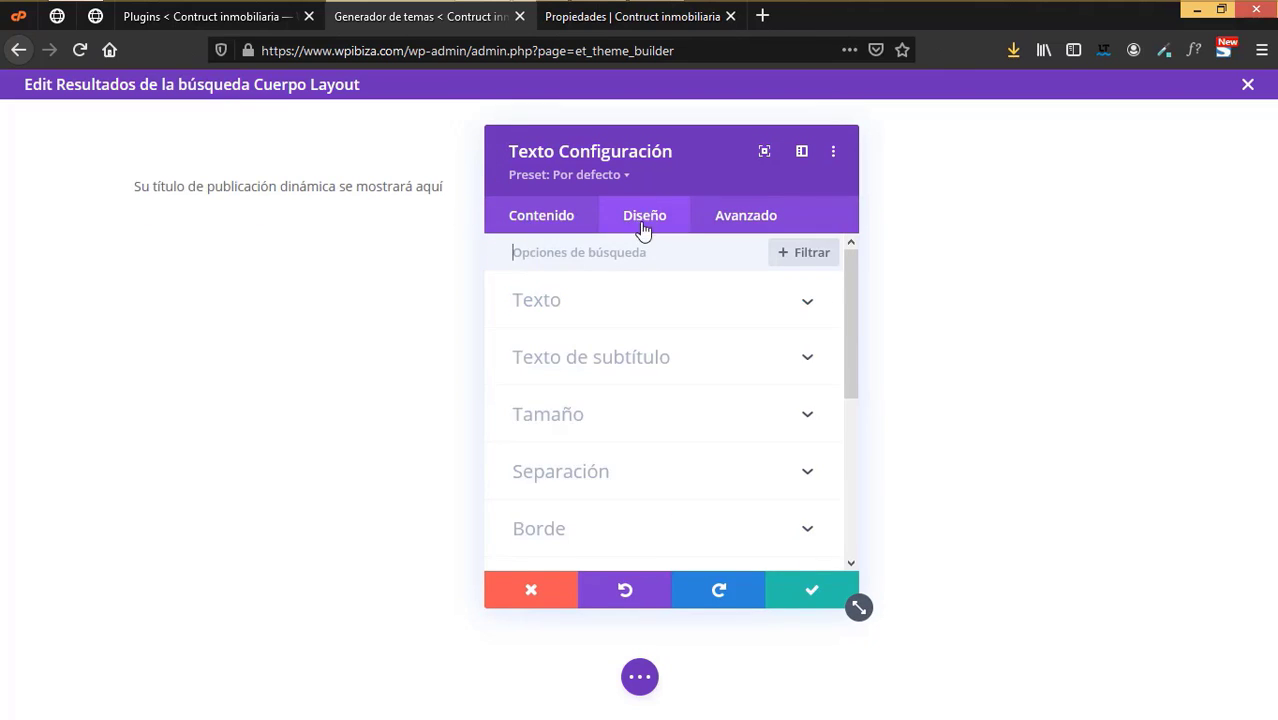
pyautogui.click(599, 316)
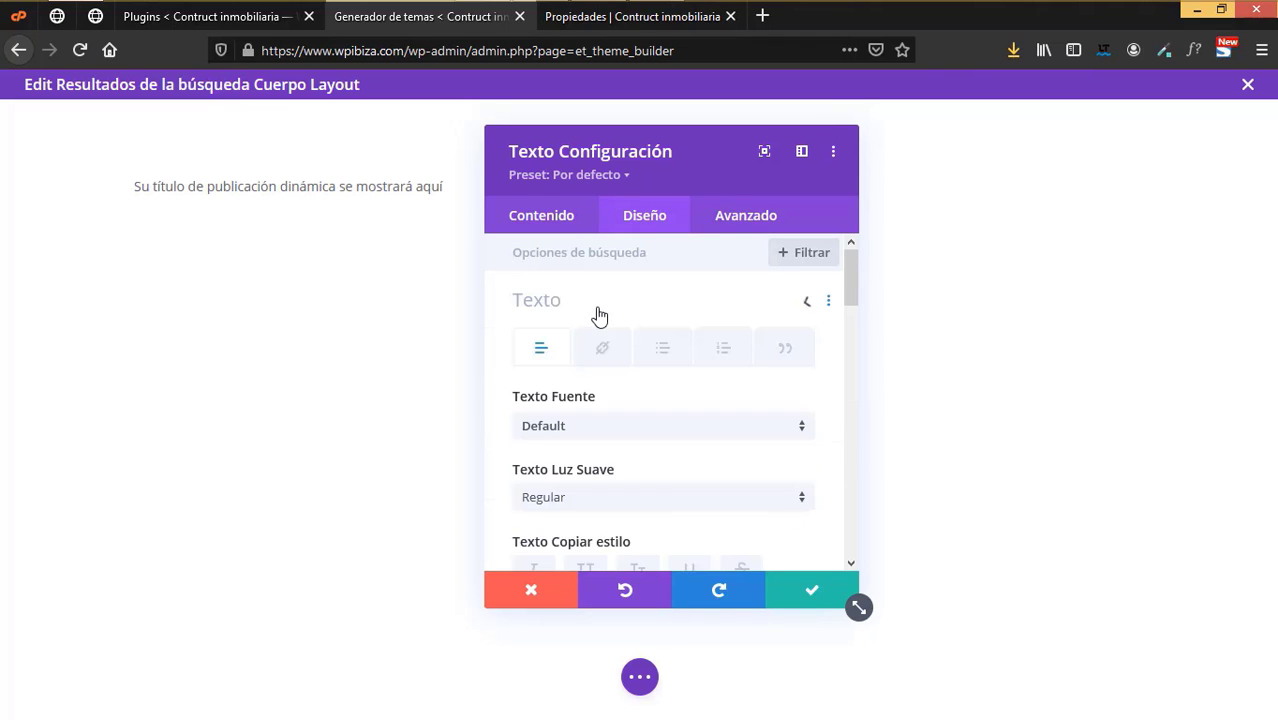
pyautogui.scroll(-2, 628, 451)
pyautogui.click(580, 398)
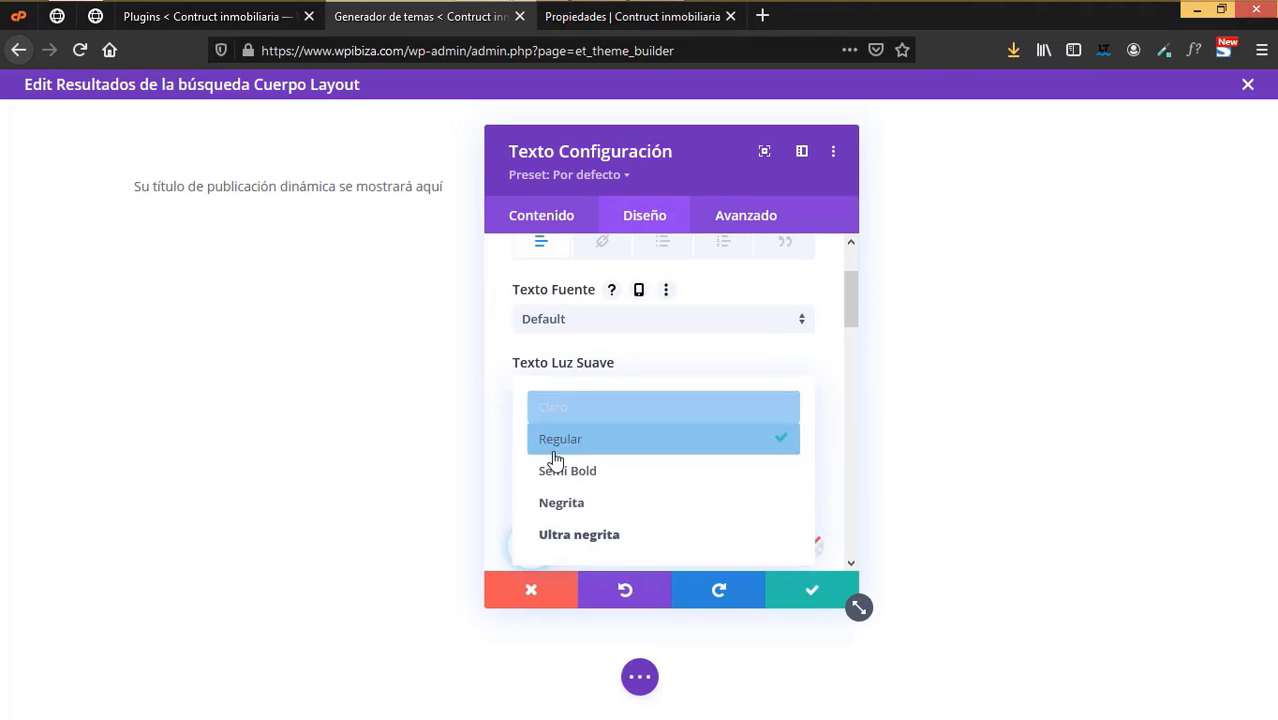
pyautogui.click(566, 503)
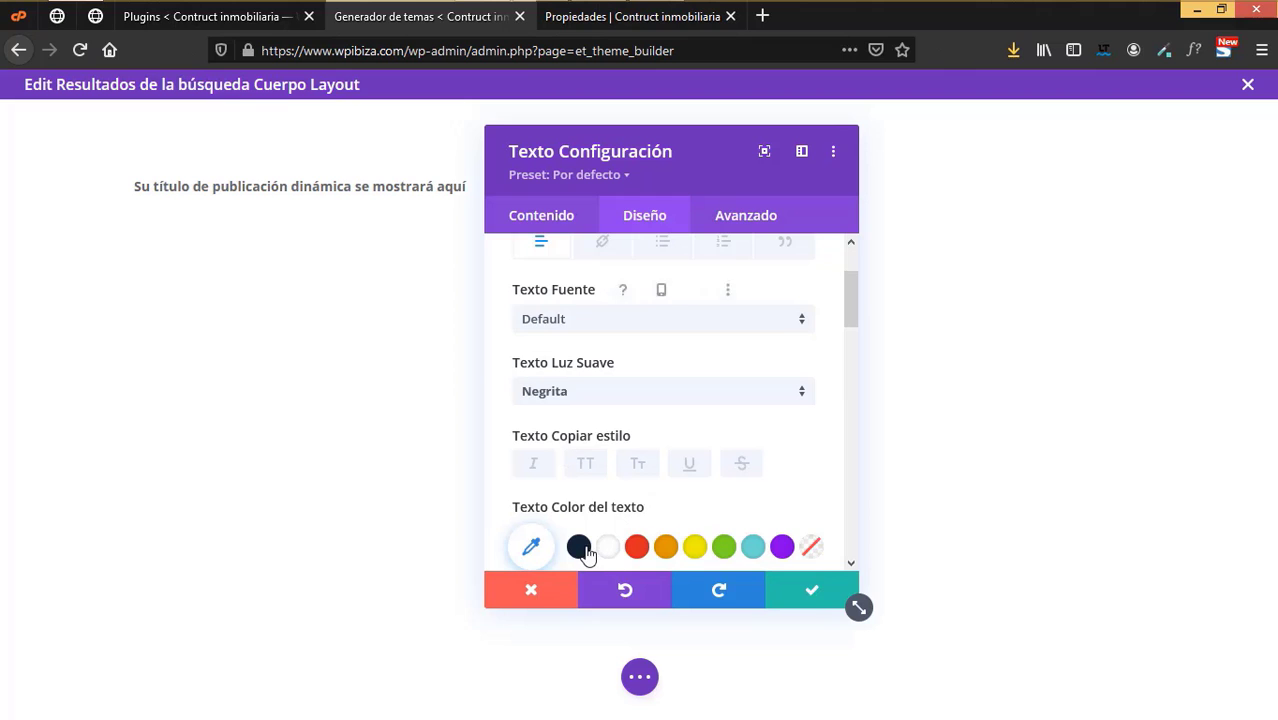
pyautogui.scroll(-8, 597, 480)
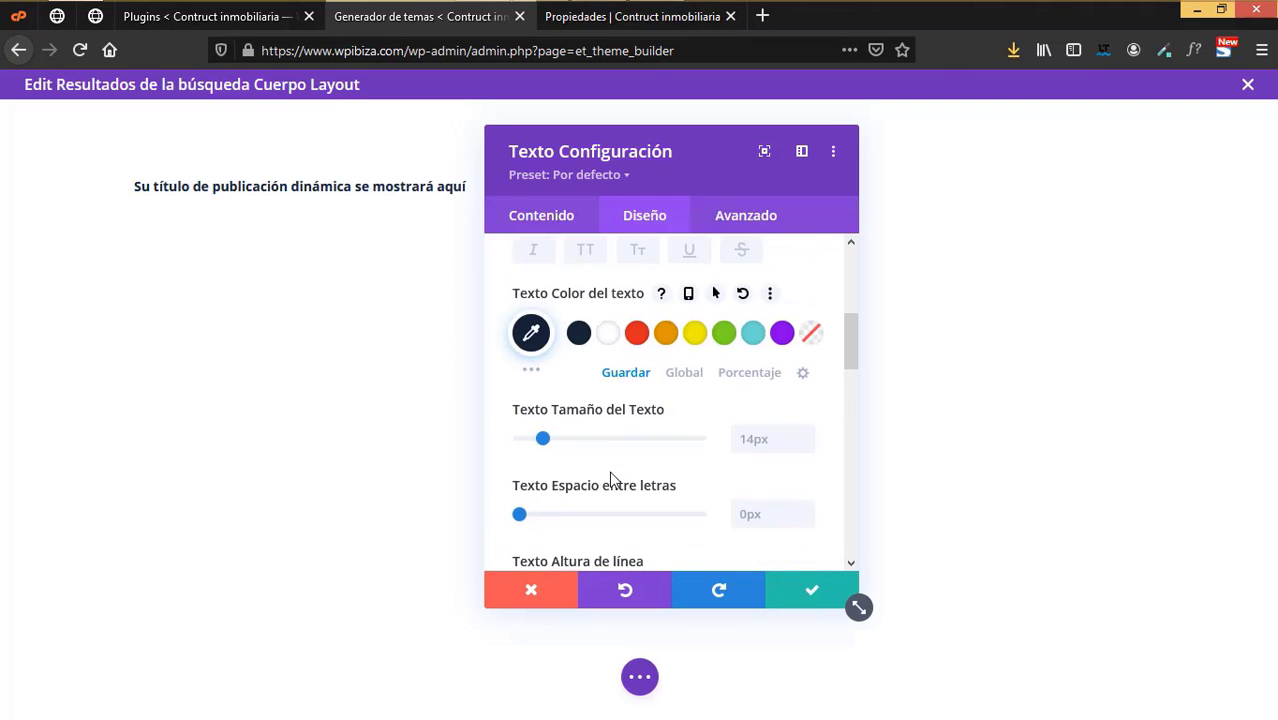
pyautogui.scroll(2, 594, 387)
pyautogui.click(576, 331)
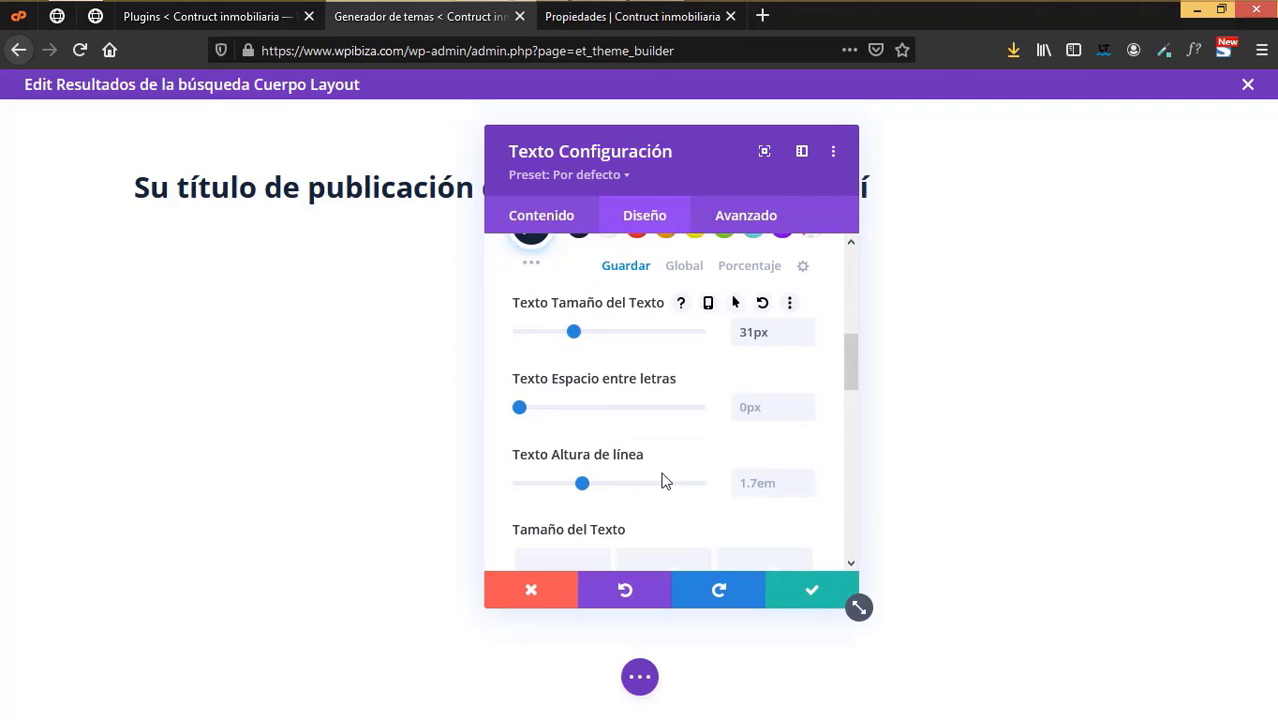
pyautogui.scroll(-6, 660, 478)
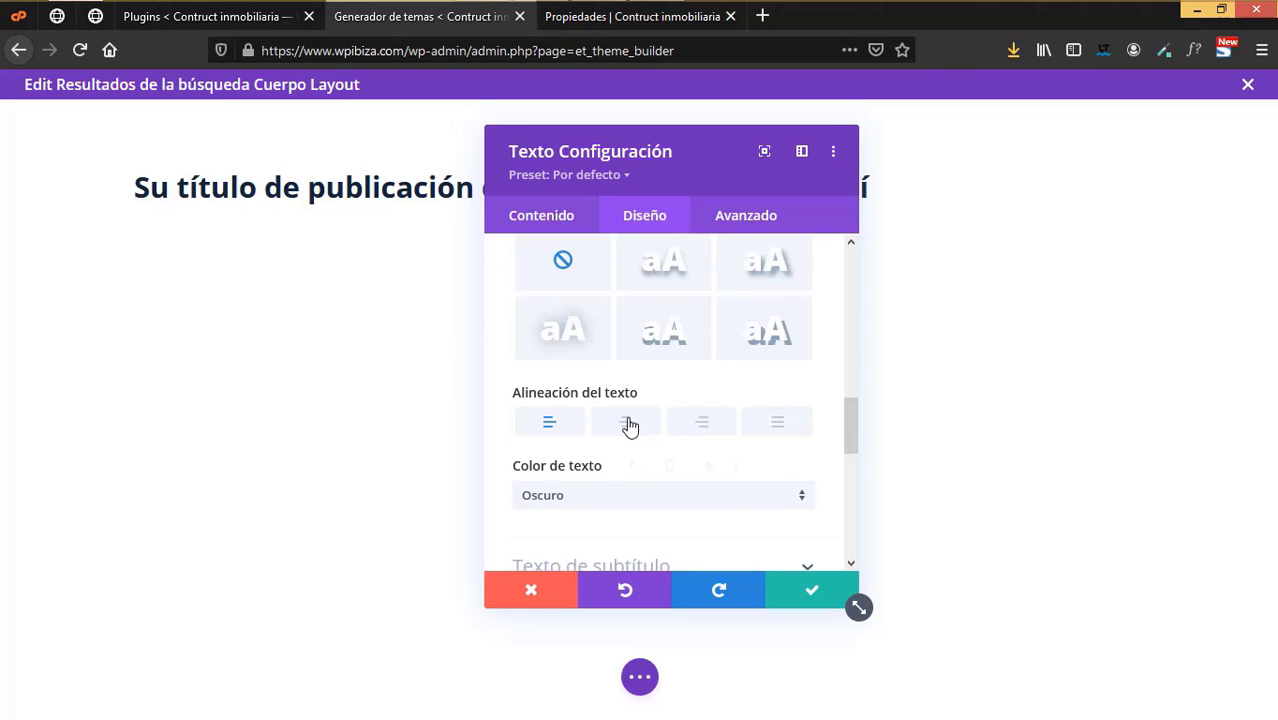
pyautogui.click(629, 424)
pyautogui.click(812, 589)
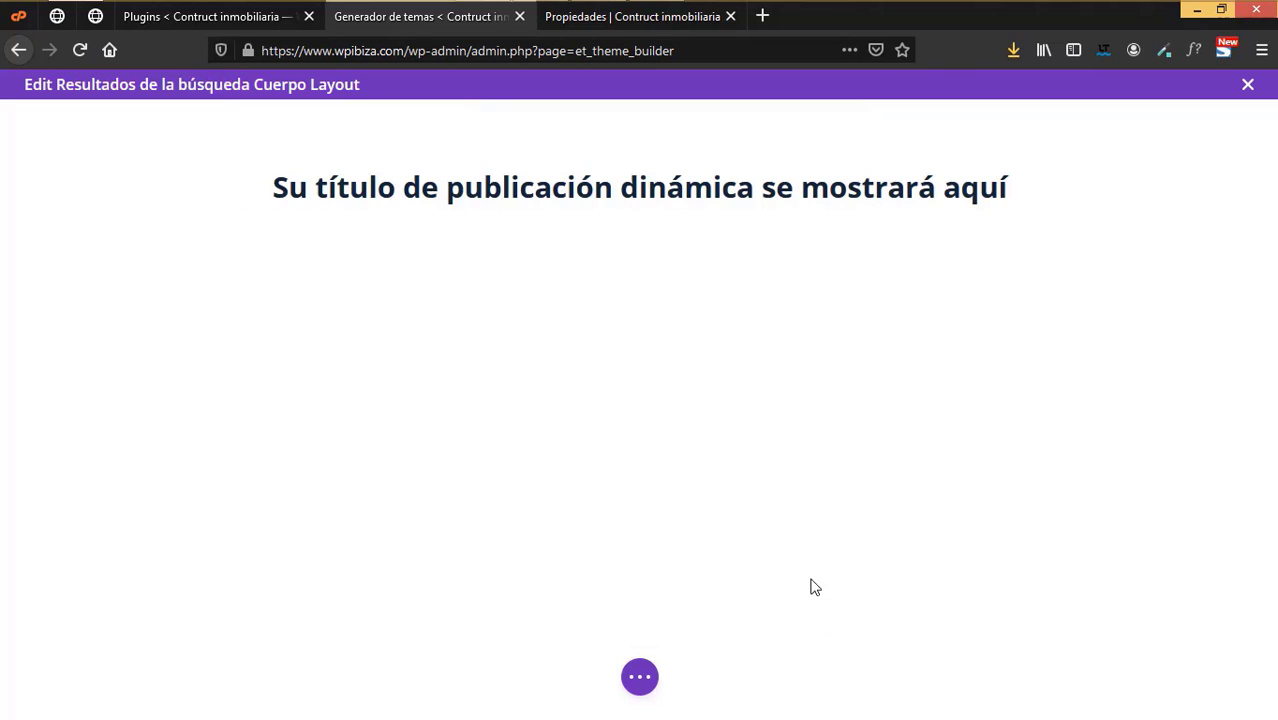
pyautogui.moveTo(622, 165)
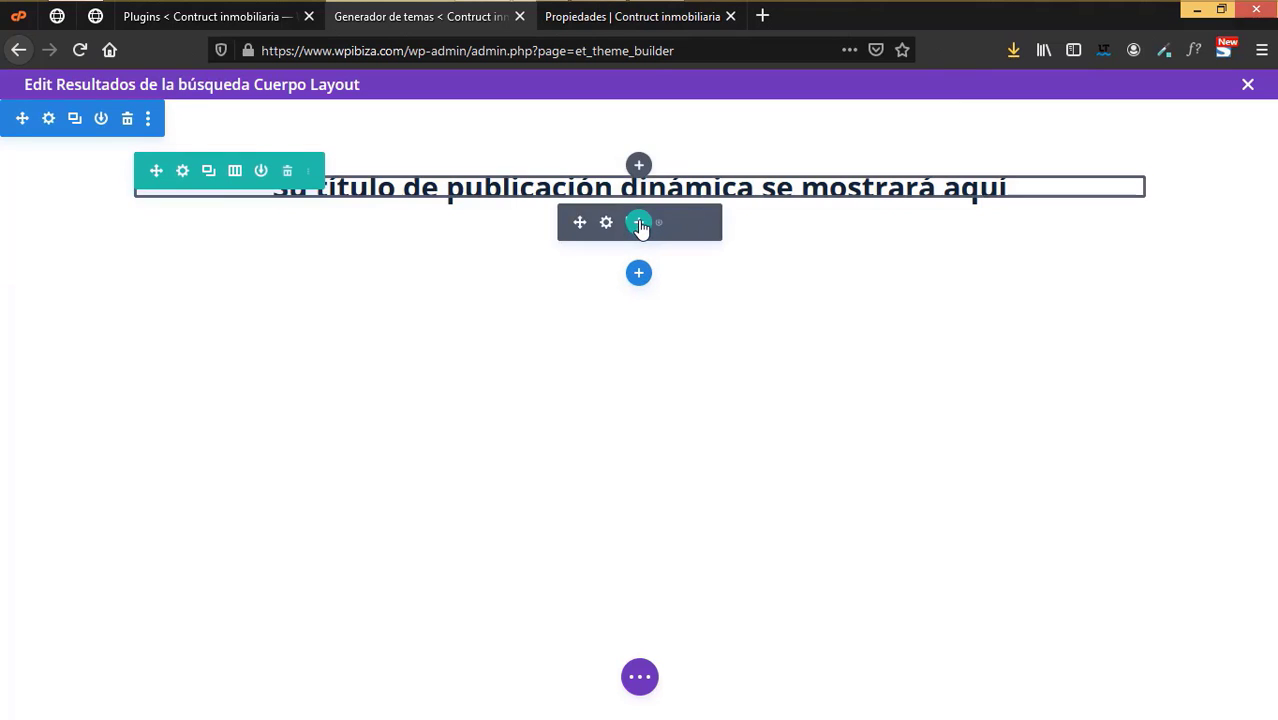
# - Add a one-column row with a Blog module showing the Propiedades post type
pyautogui.click(639, 222)
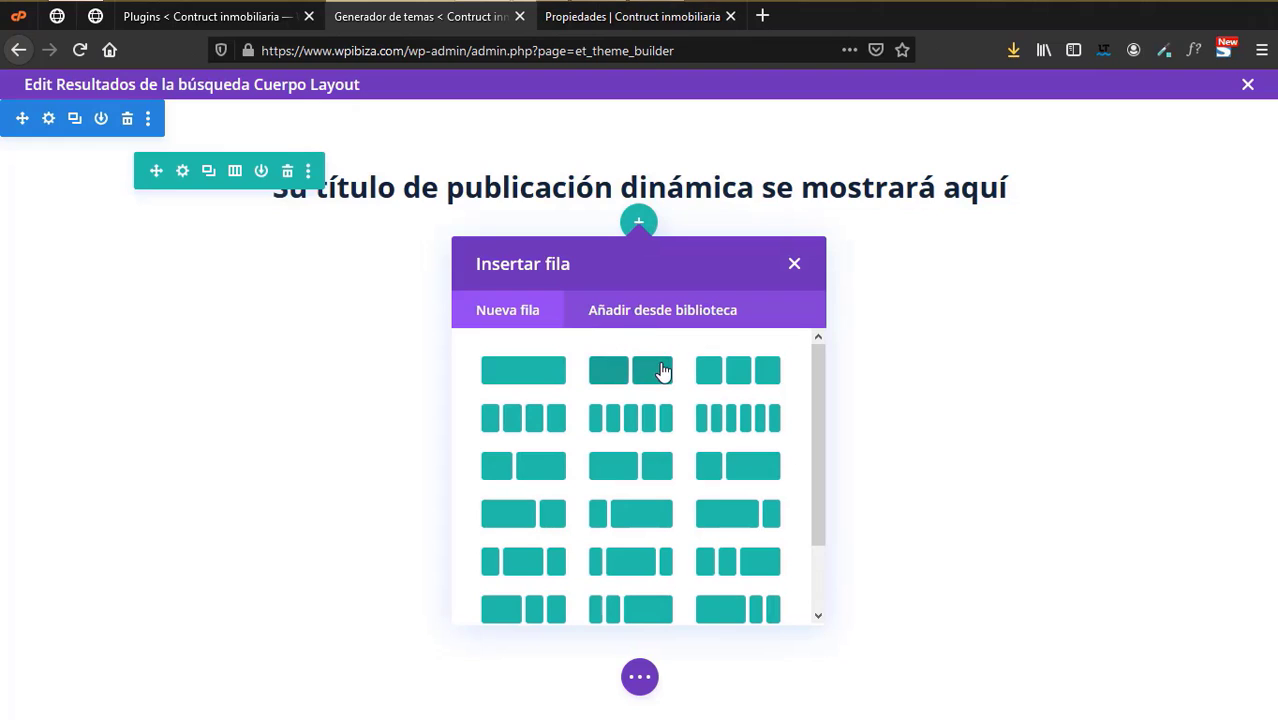
pyautogui.click(533, 368)
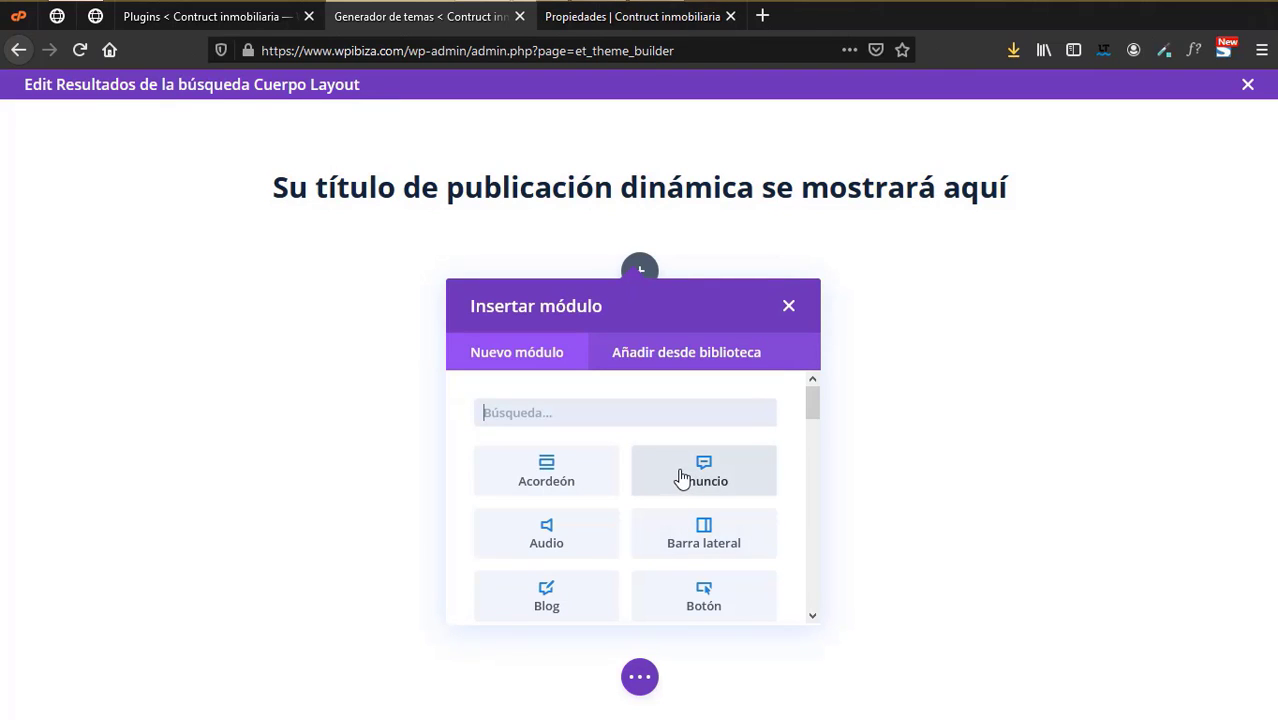
pyautogui.click(546, 595)
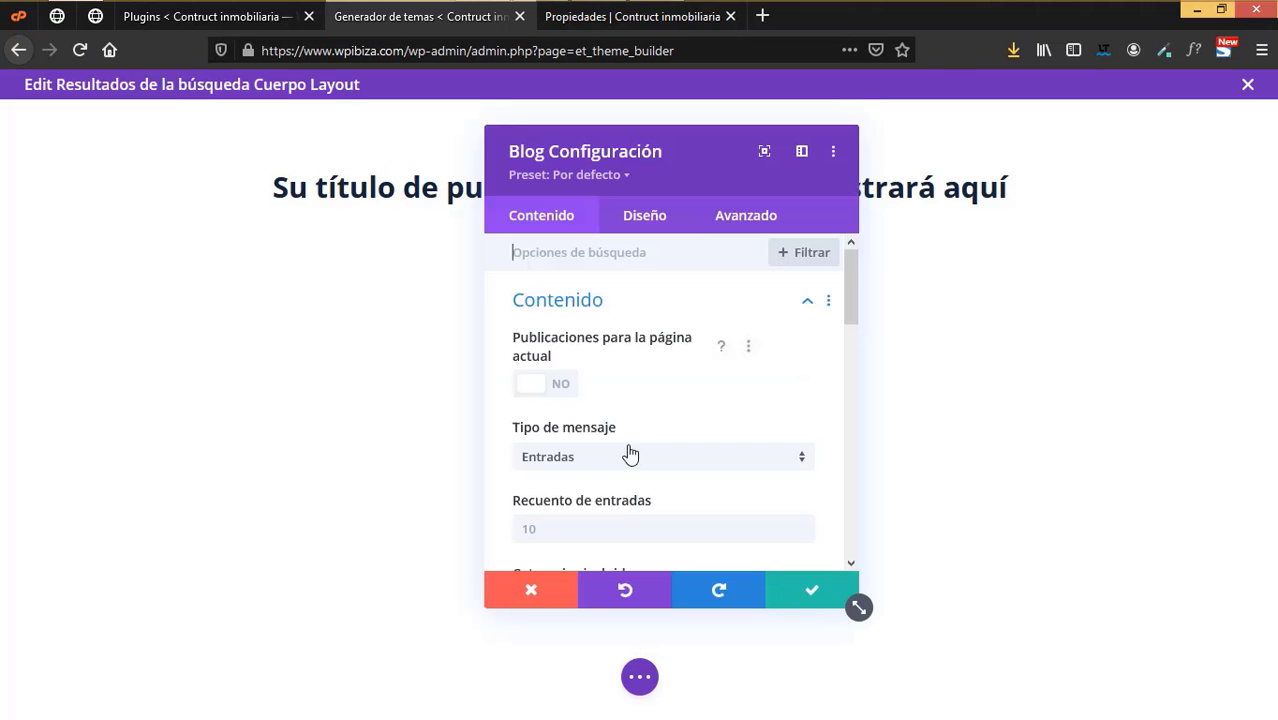
pyautogui.click(626, 460)
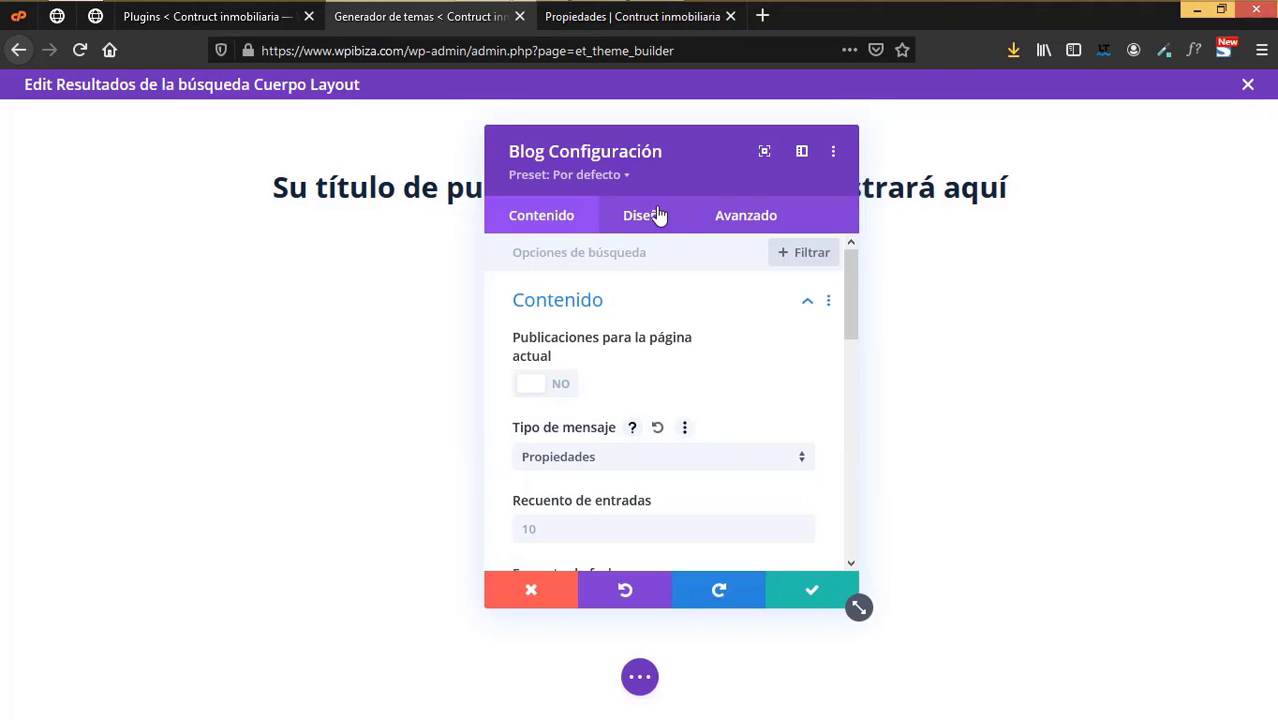
# - Set the blog module's layout to Rejilla
pyautogui.click(645, 217)
pyautogui.click(577, 310)
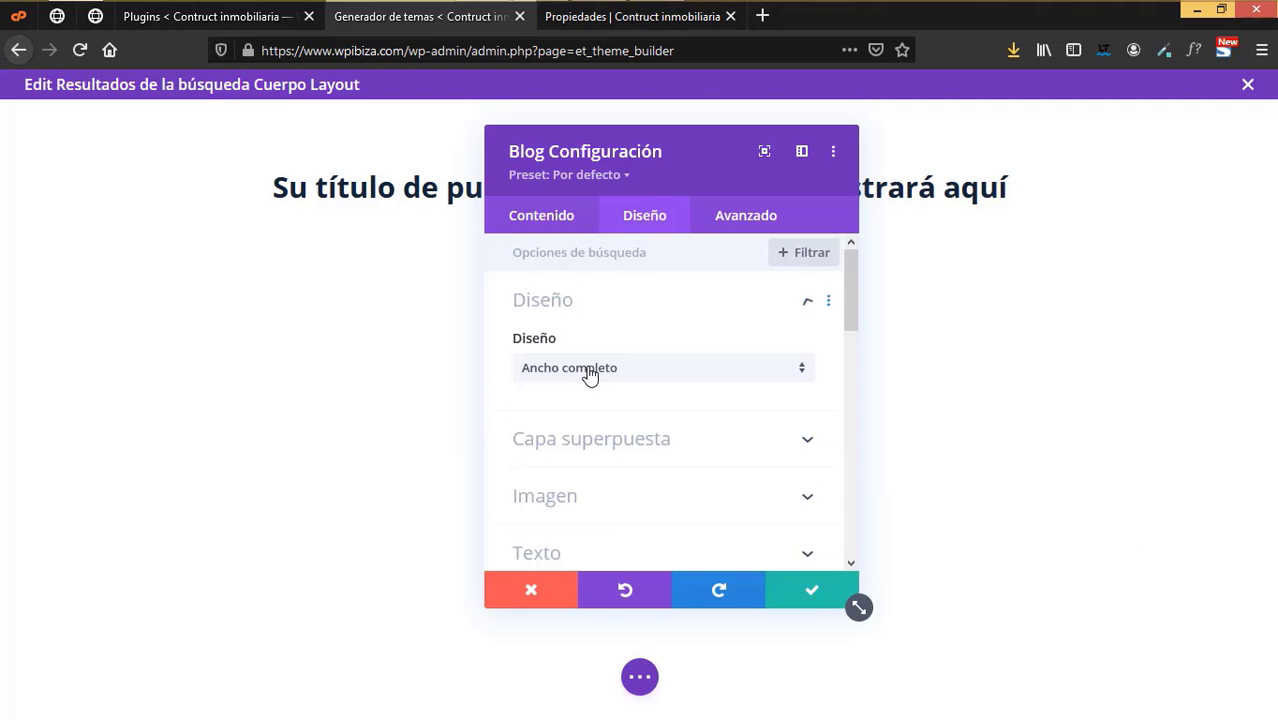
pyautogui.click(588, 370)
pyautogui.click(575, 418)
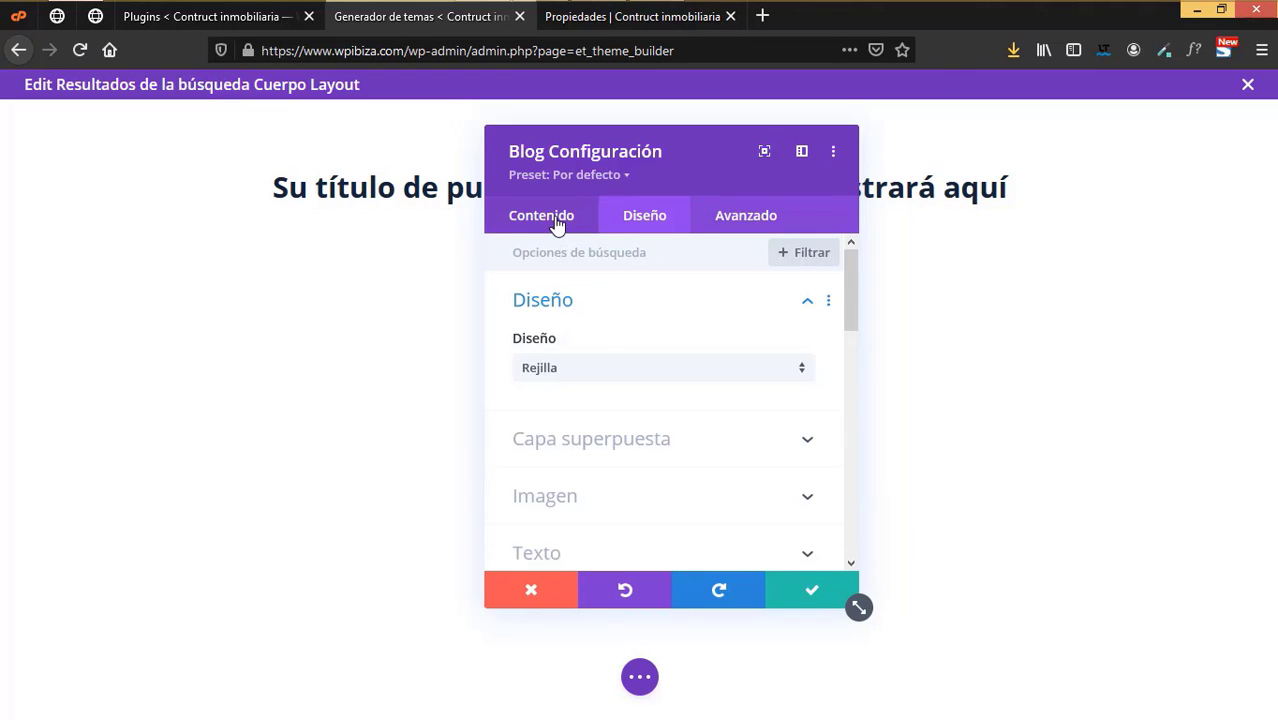
pyautogui.click(553, 222)
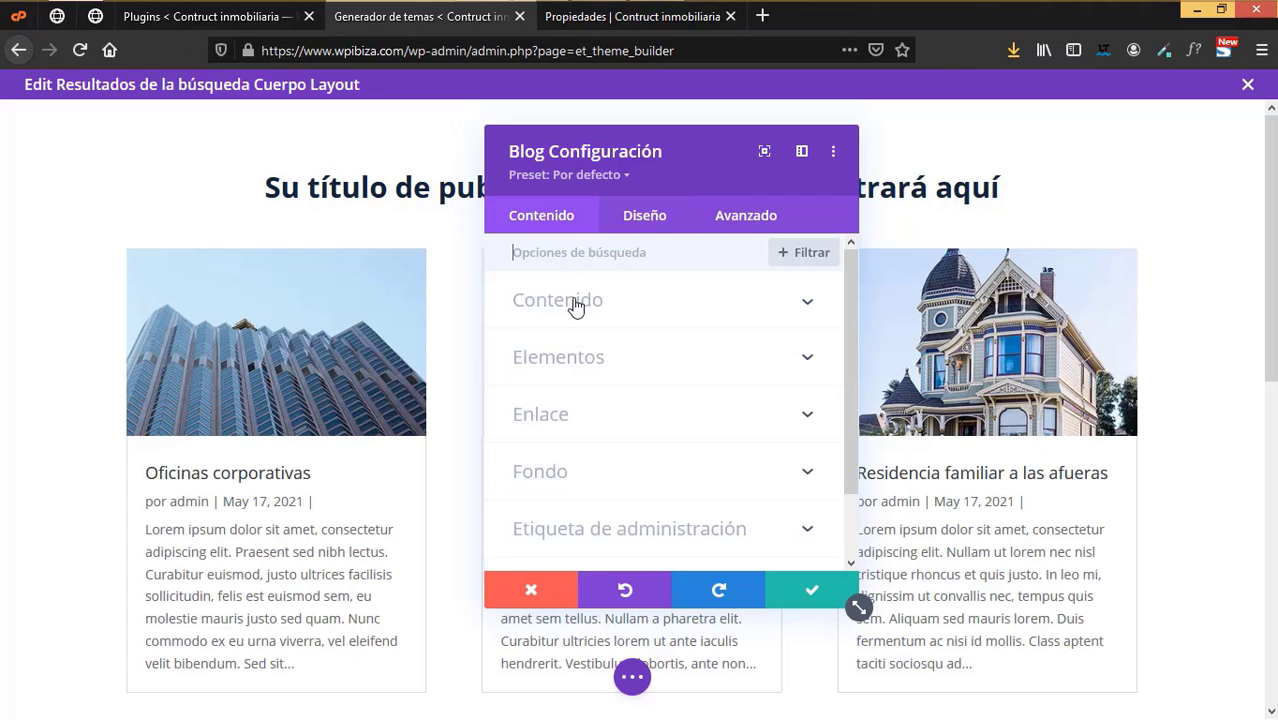
pyautogui.click(576, 306)
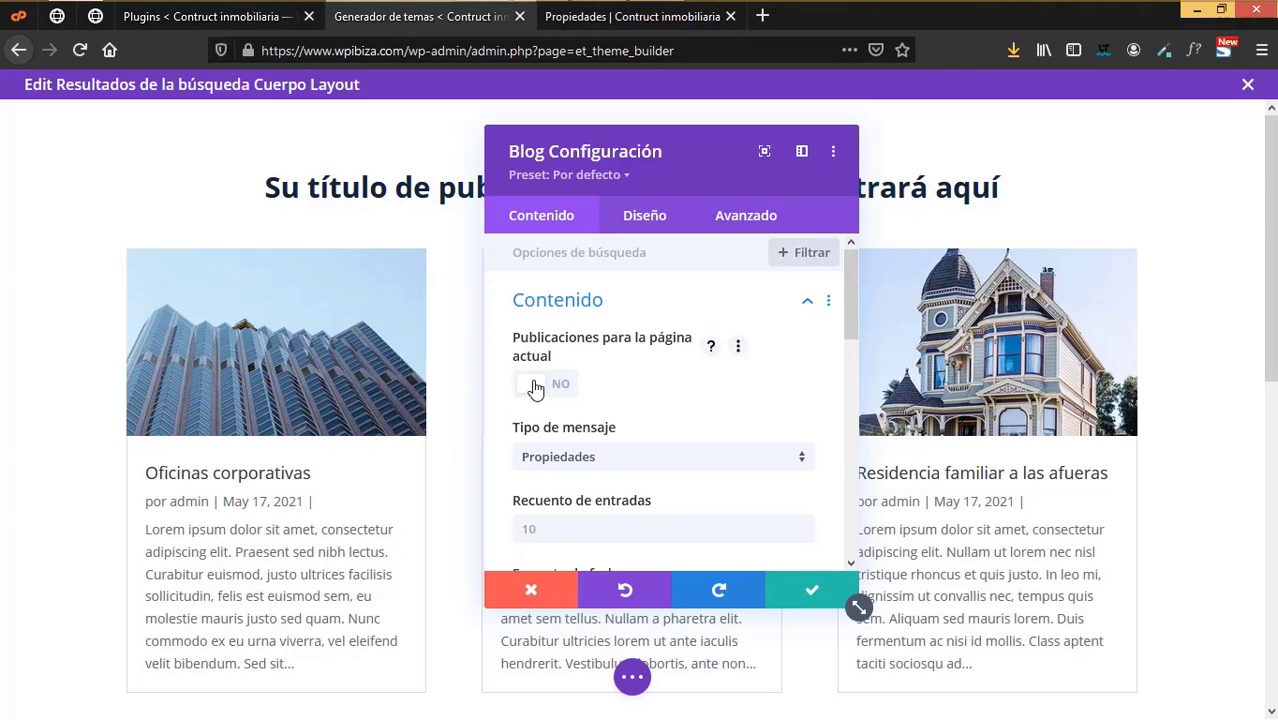
# - Turn on 'Publicaciones para la página actual' for the blog grid
pyautogui.click(536, 389)
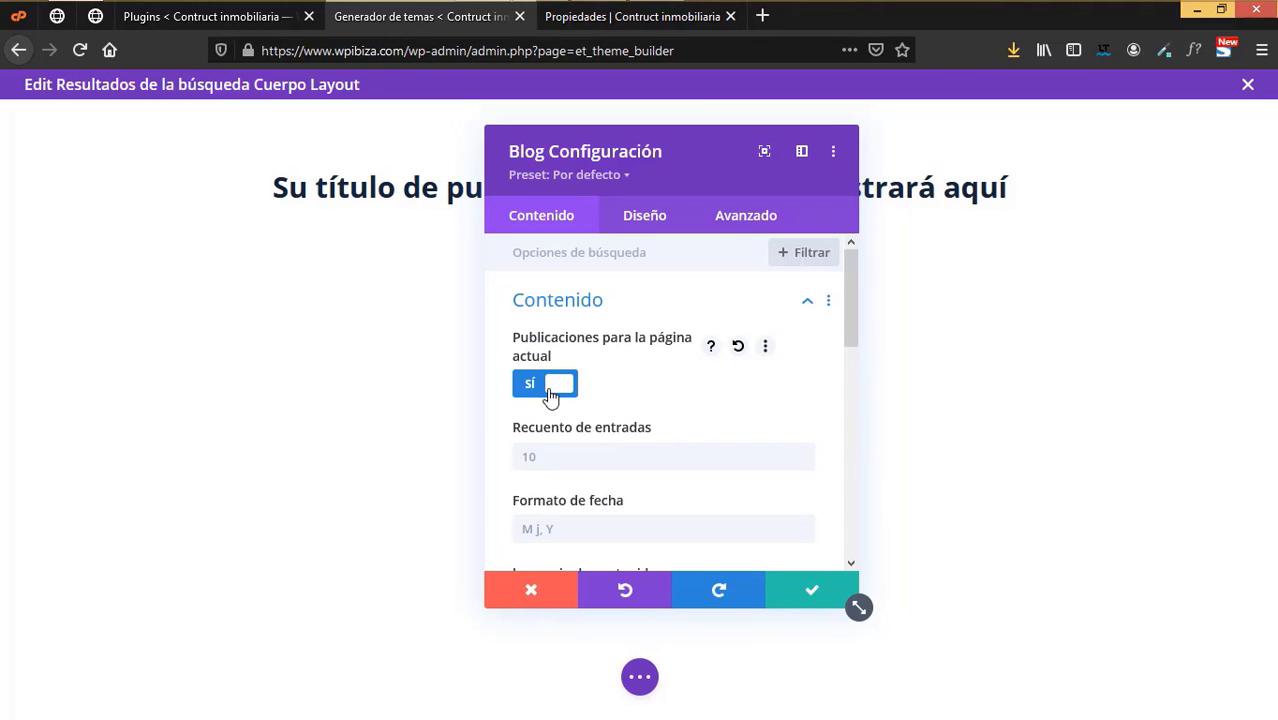
pyautogui.click(568, 458)
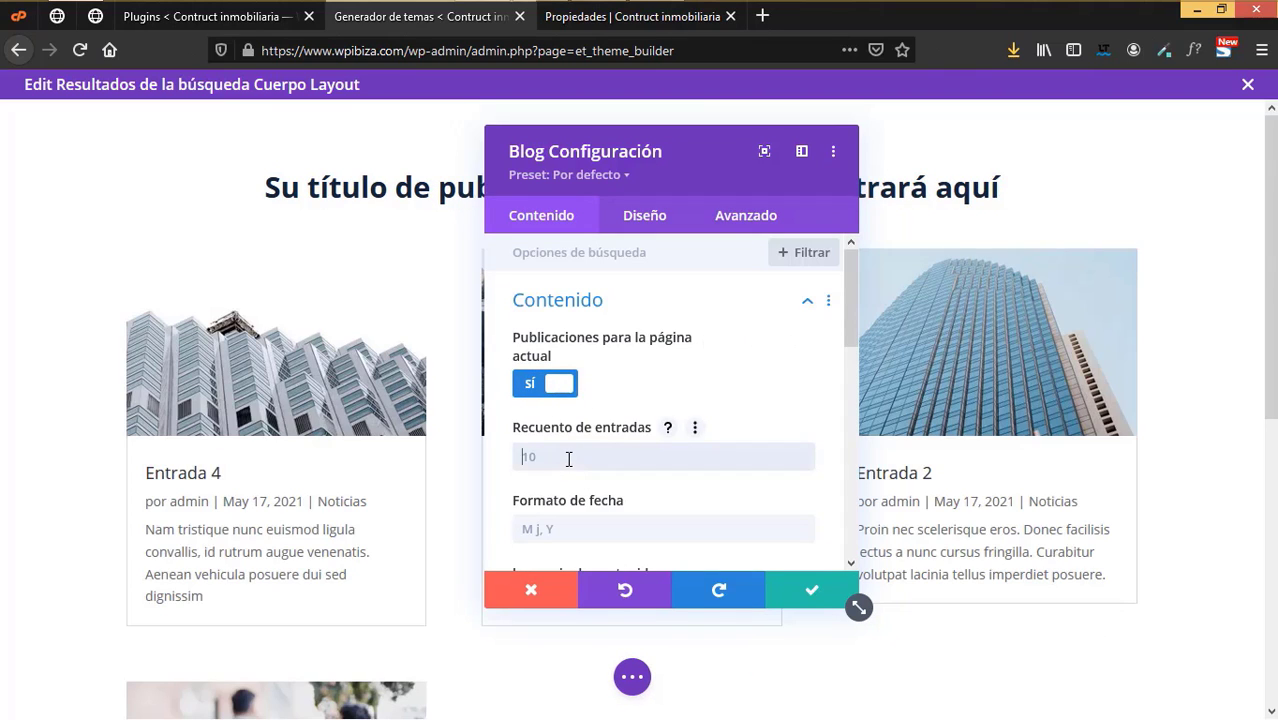
pyautogui.scroll(-3, 568, 458)
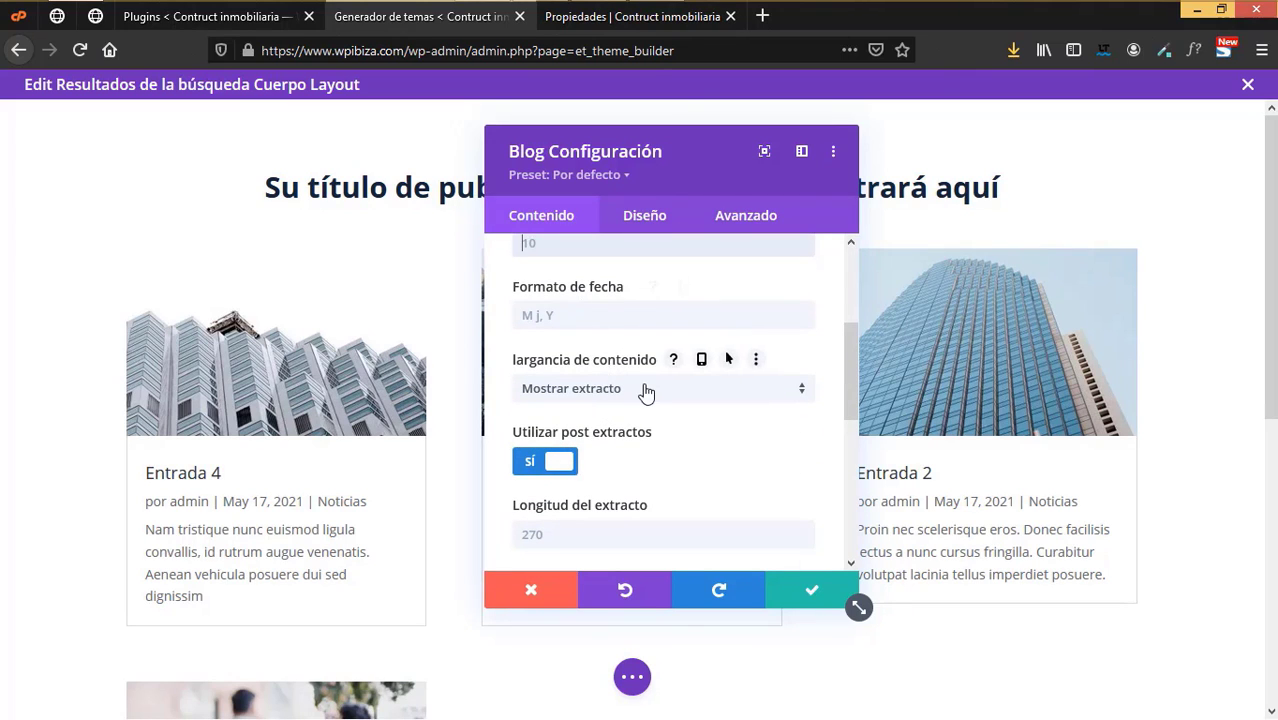
pyautogui.scroll(-2, 638, 456)
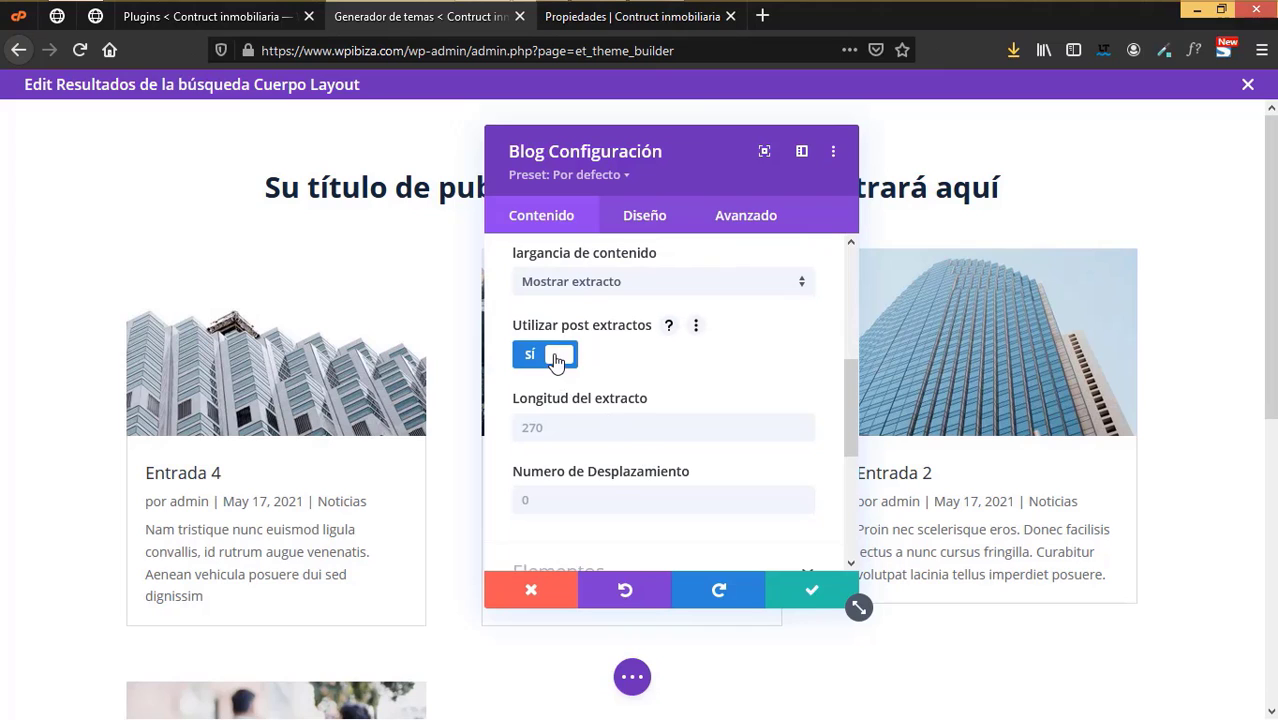
# - Turn off 'Utilizar post extractos' and 'Mostrar extracto' so cards show no excerpts
pyautogui.click(617, 375)
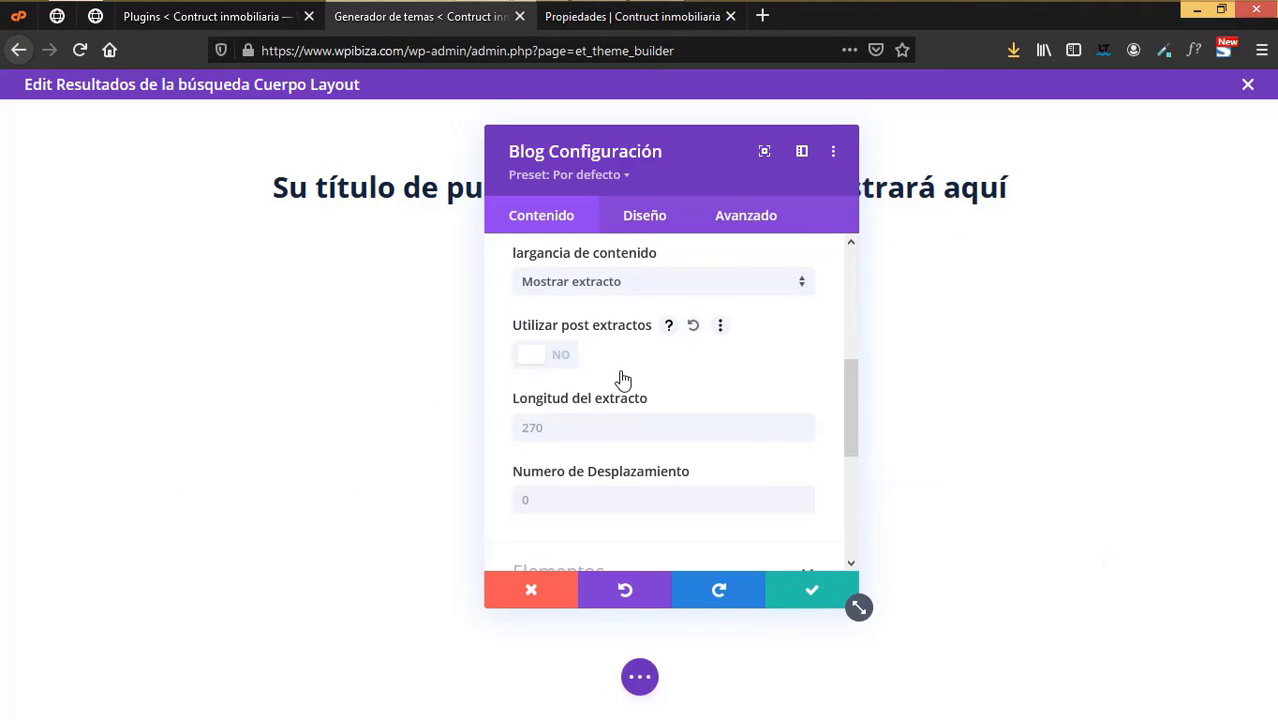
pyautogui.scroll(-2, 607, 452)
pyautogui.click(600, 468)
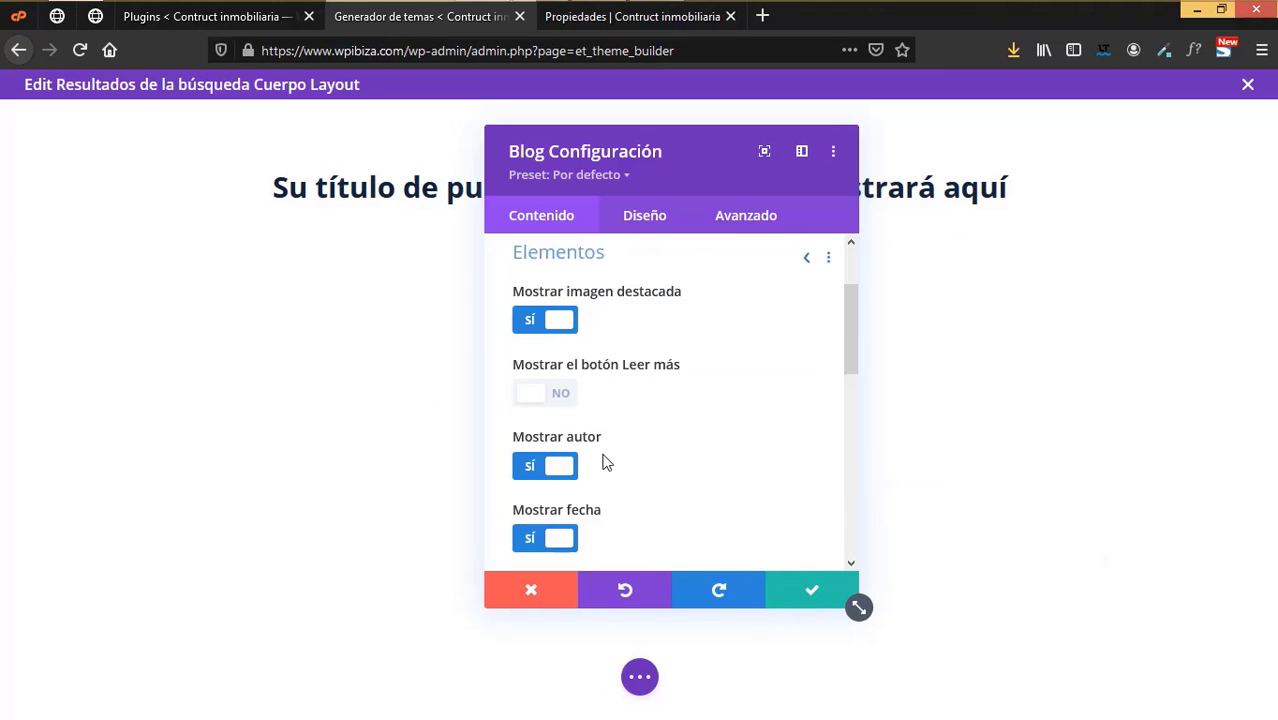
pyautogui.scroll(-7, 605, 460)
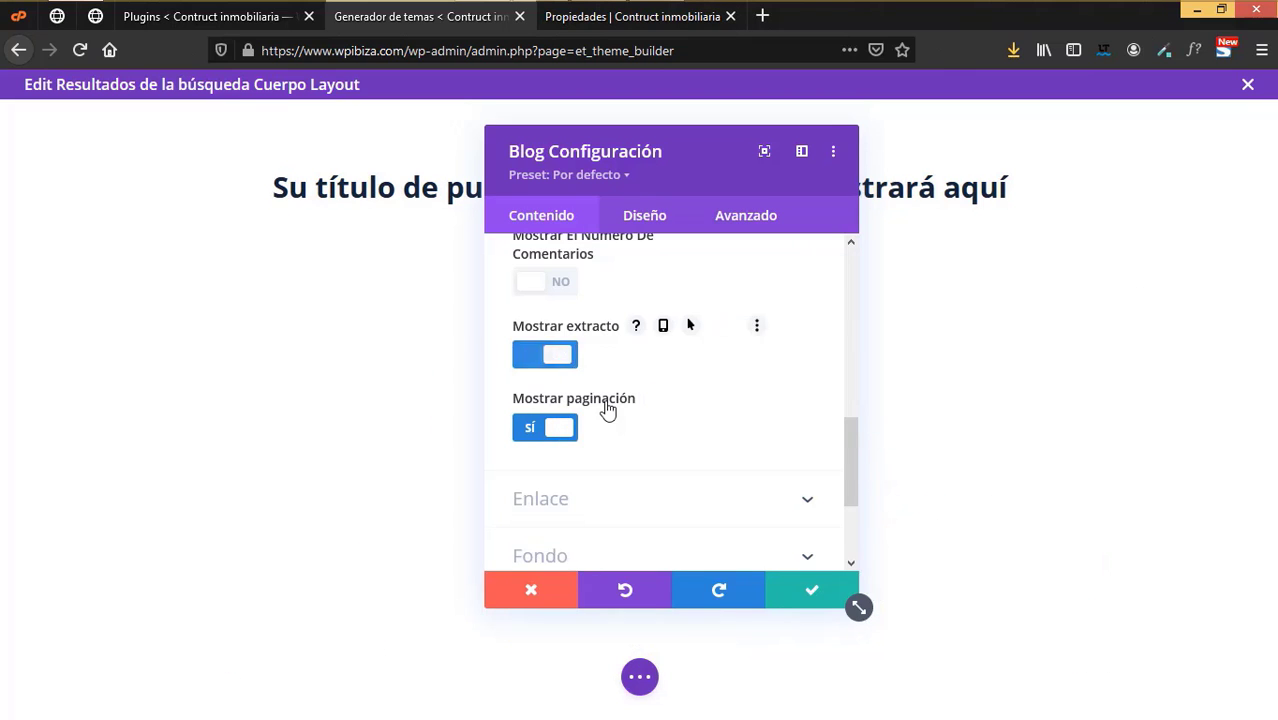
pyautogui.click(545, 354)
pyautogui.scroll(4, 656, 415)
pyautogui.scroll(2, 657, 410)
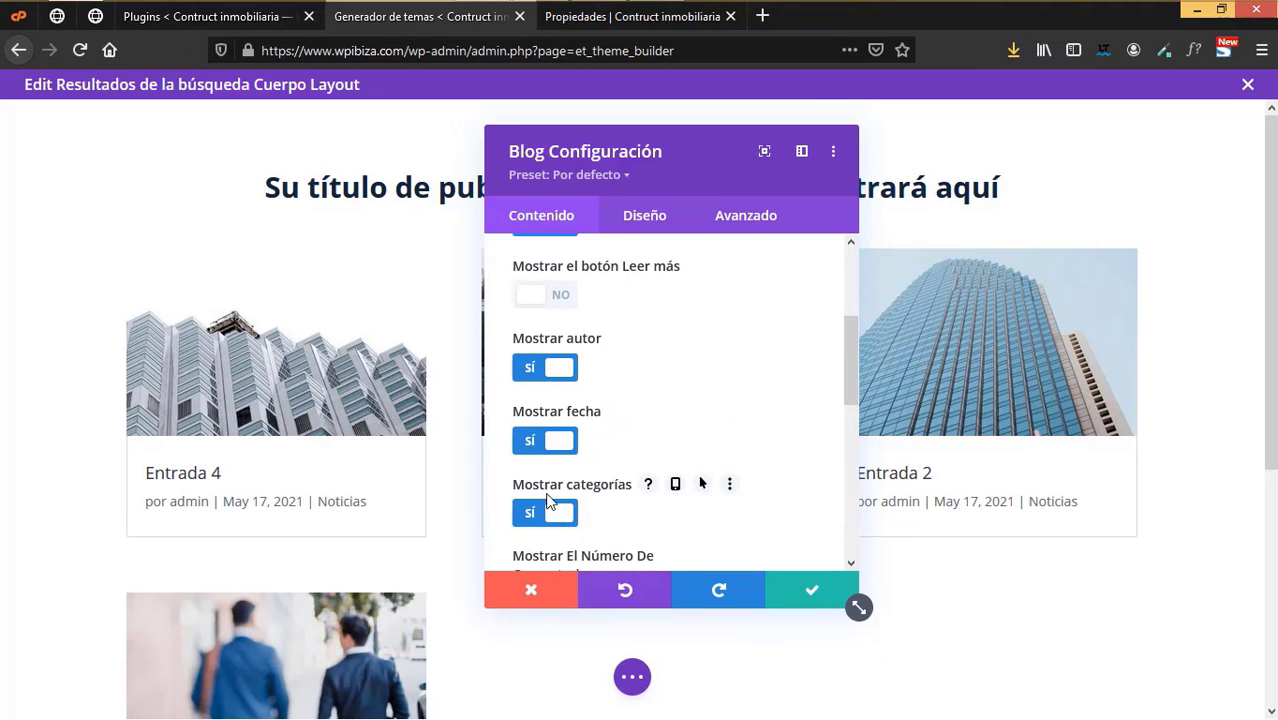
pyautogui.scroll(2, 652, 445)
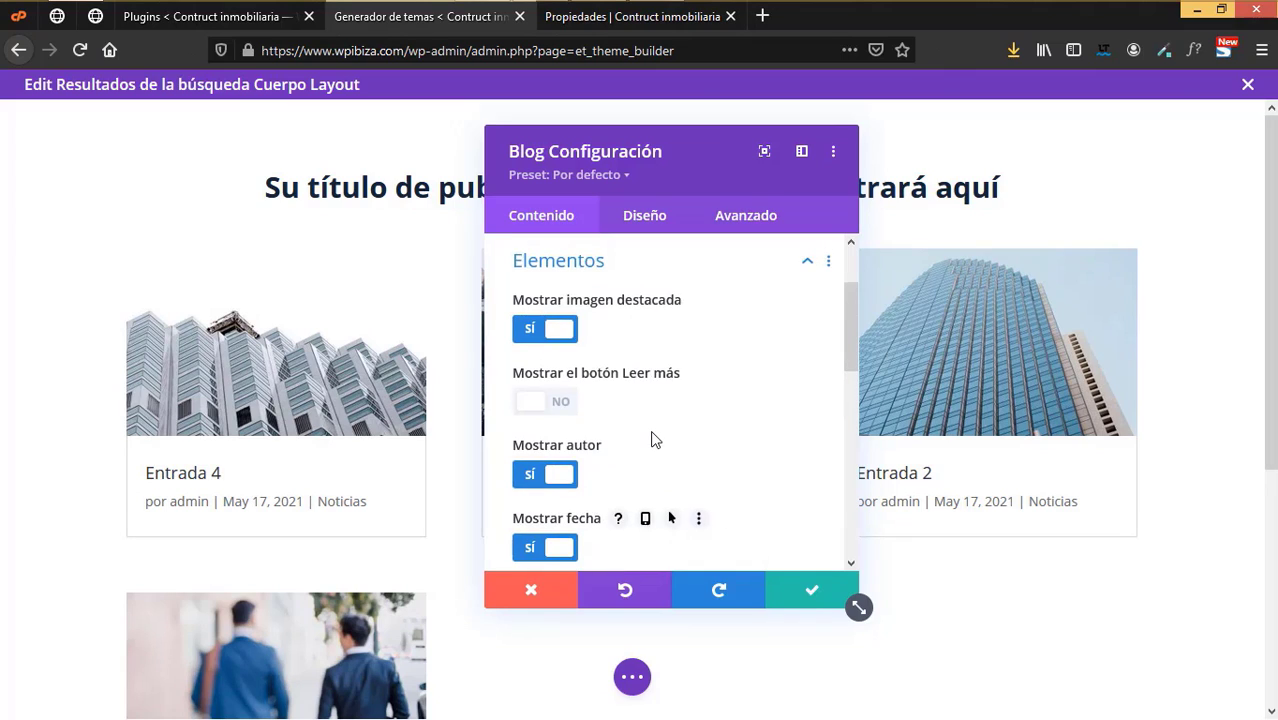
pyautogui.scroll(-5, 650, 437)
pyautogui.scroll(-3, 652, 437)
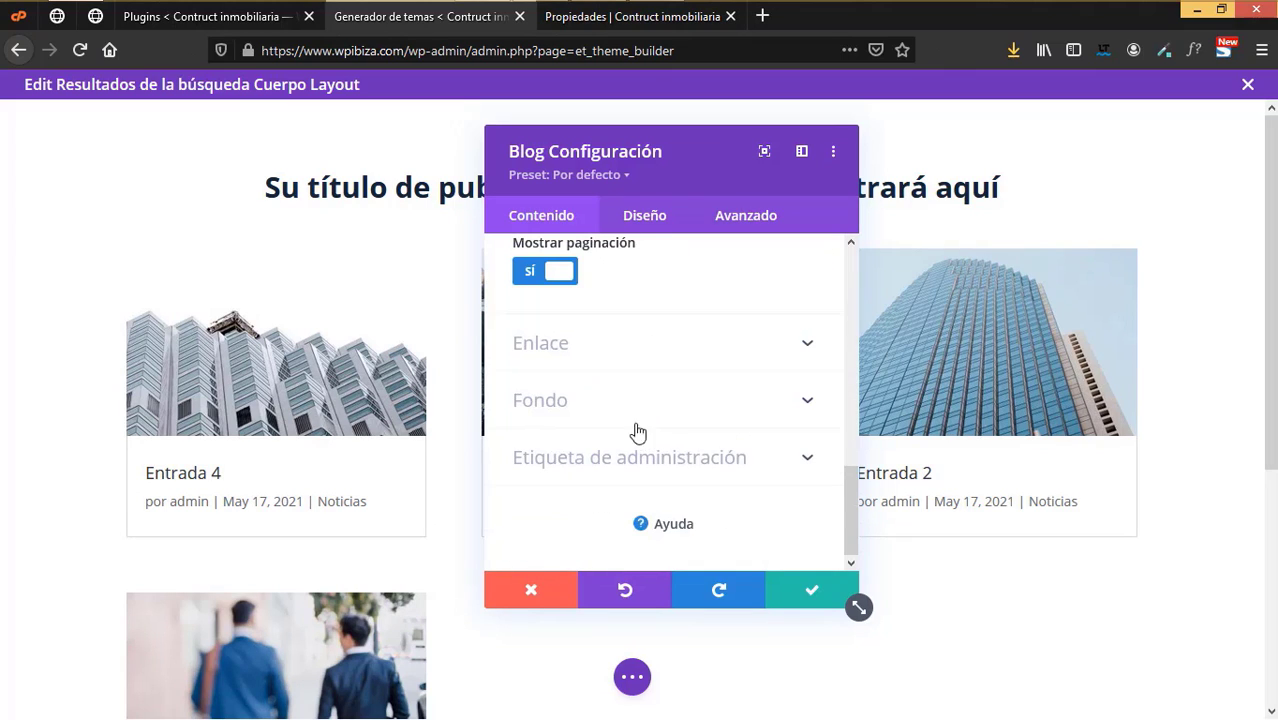
# - Make the blog grid's post titles bold and centred
pyautogui.click(648, 220)
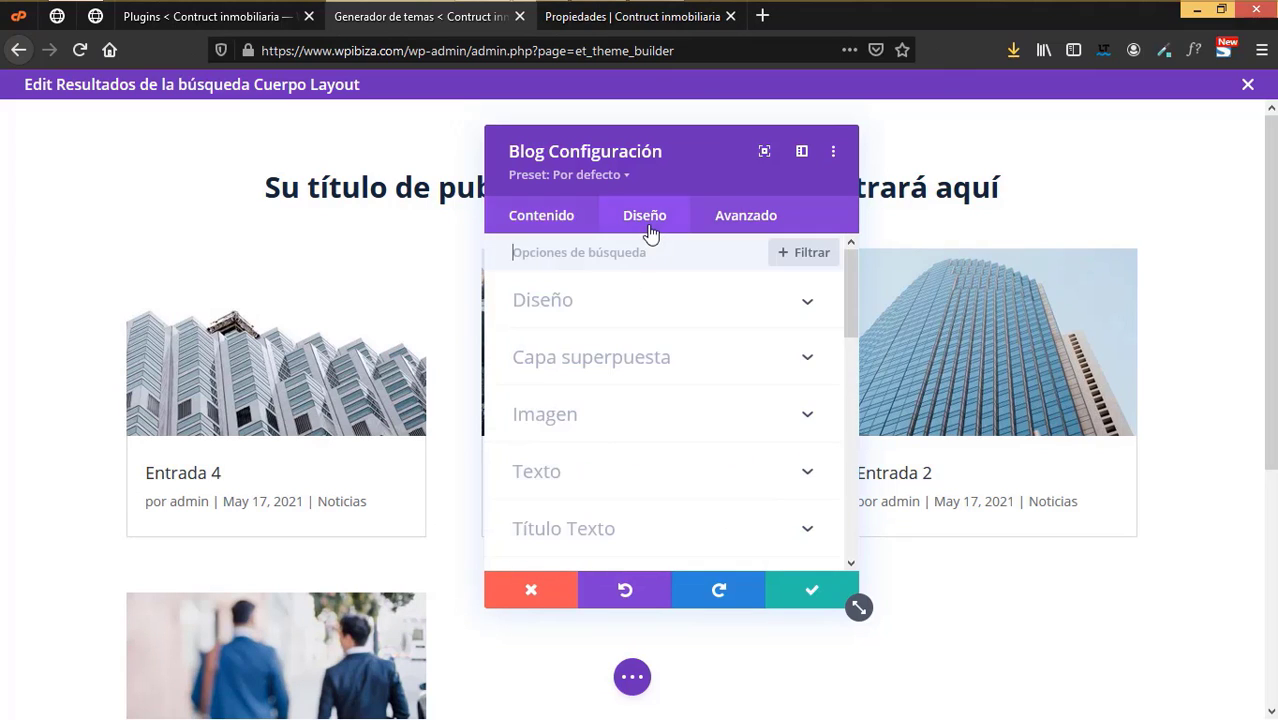
pyautogui.click(572, 315)
pyautogui.scroll(-2, 673, 457)
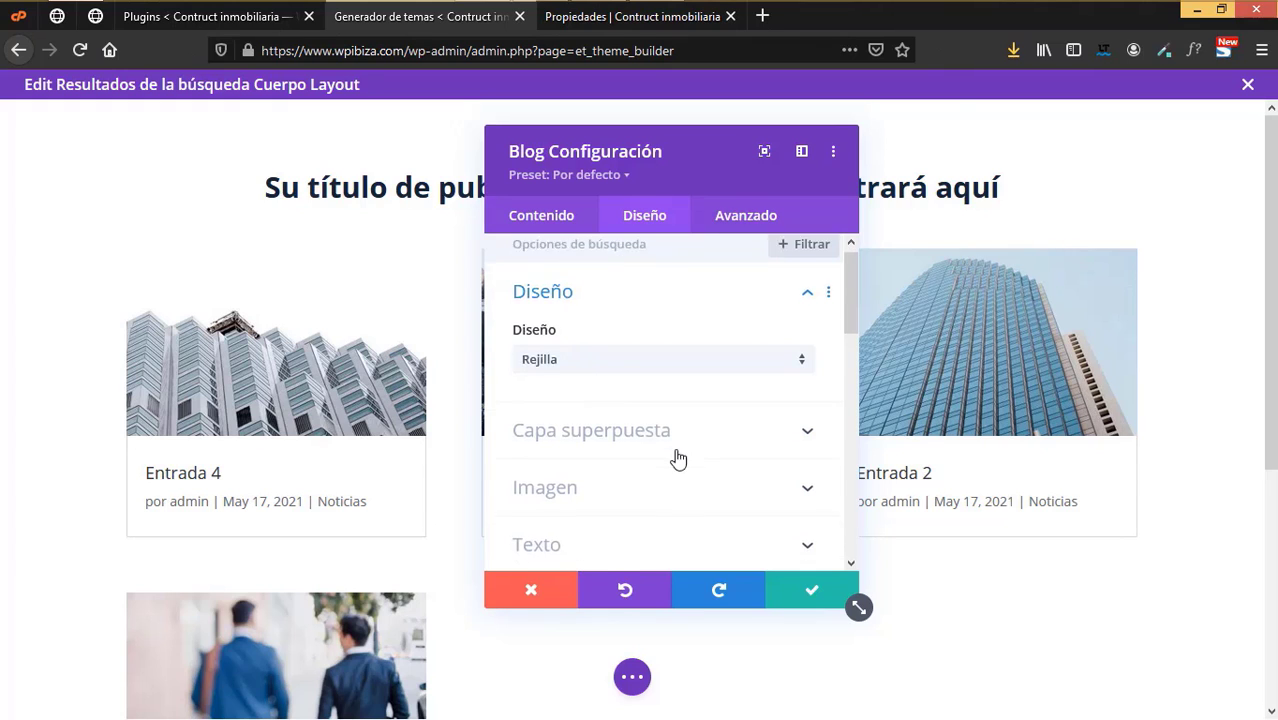
pyautogui.click(612, 399)
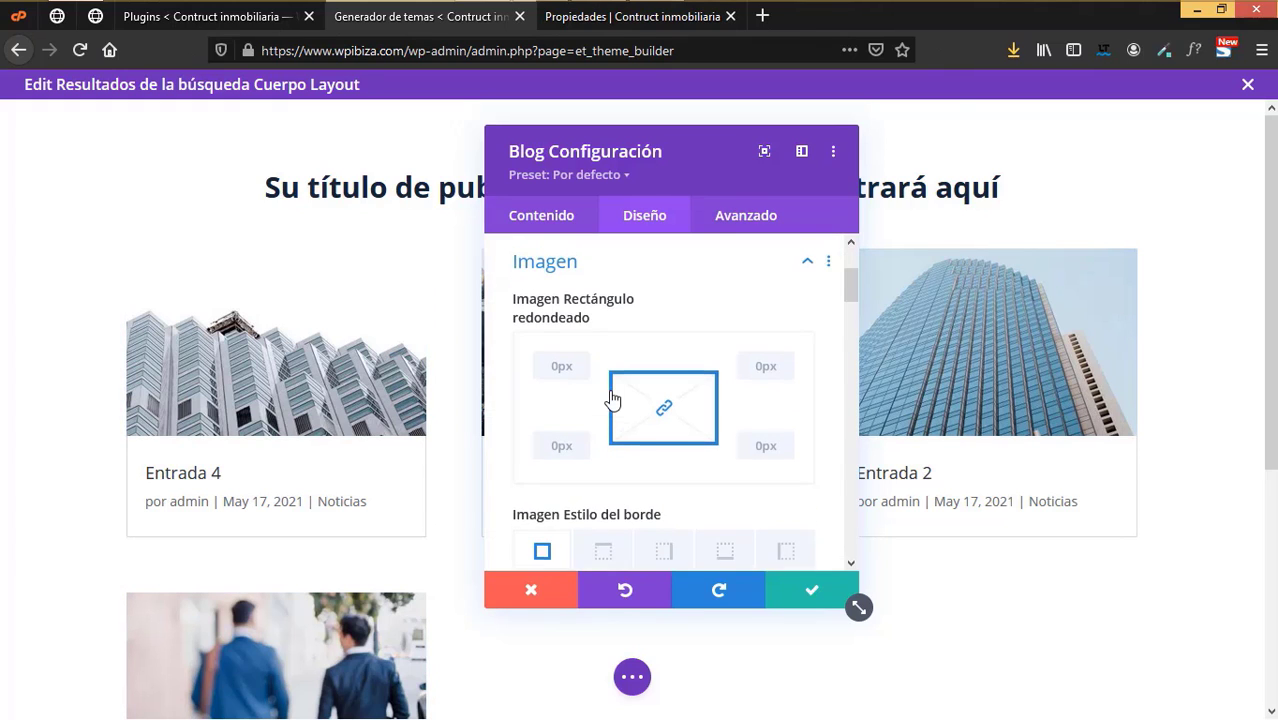
pyautogui.scroll(-5, 620, 415)
pyautogui.scroll(-4, 627, 455)
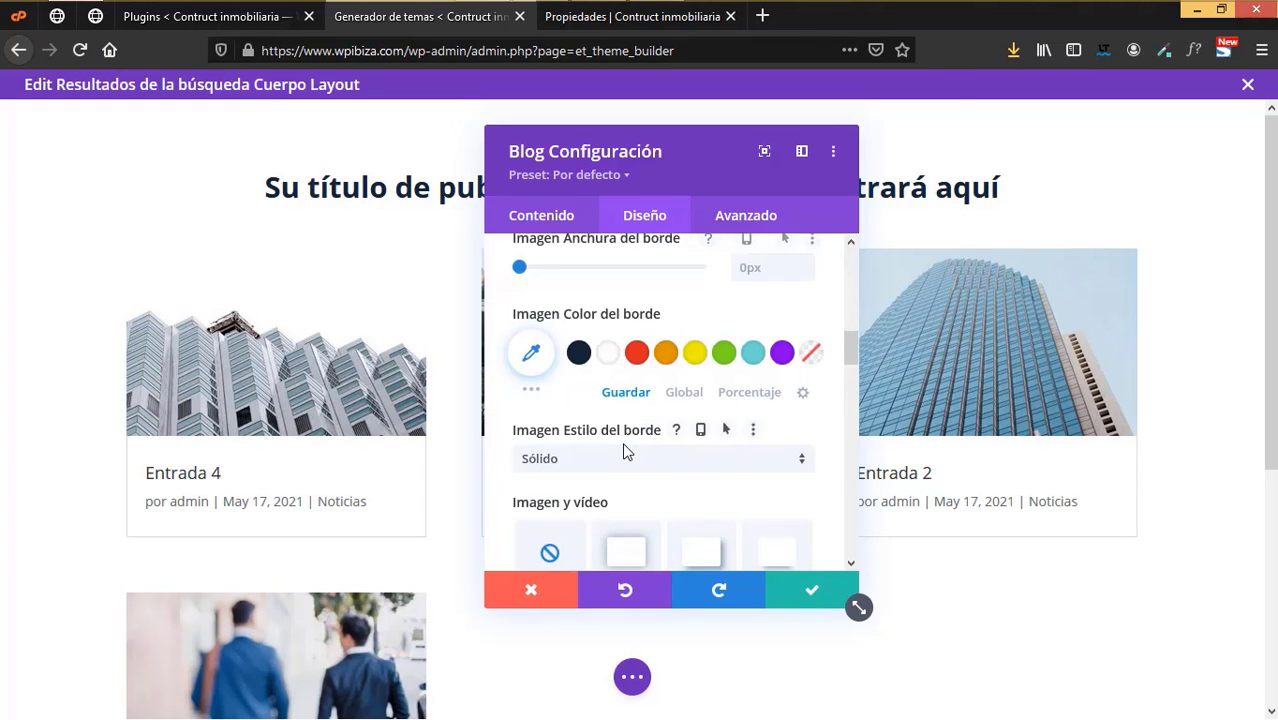
pyautogui.scroll(-5, 632, 452)
pyautogui.scroll(-10, 616, 357)
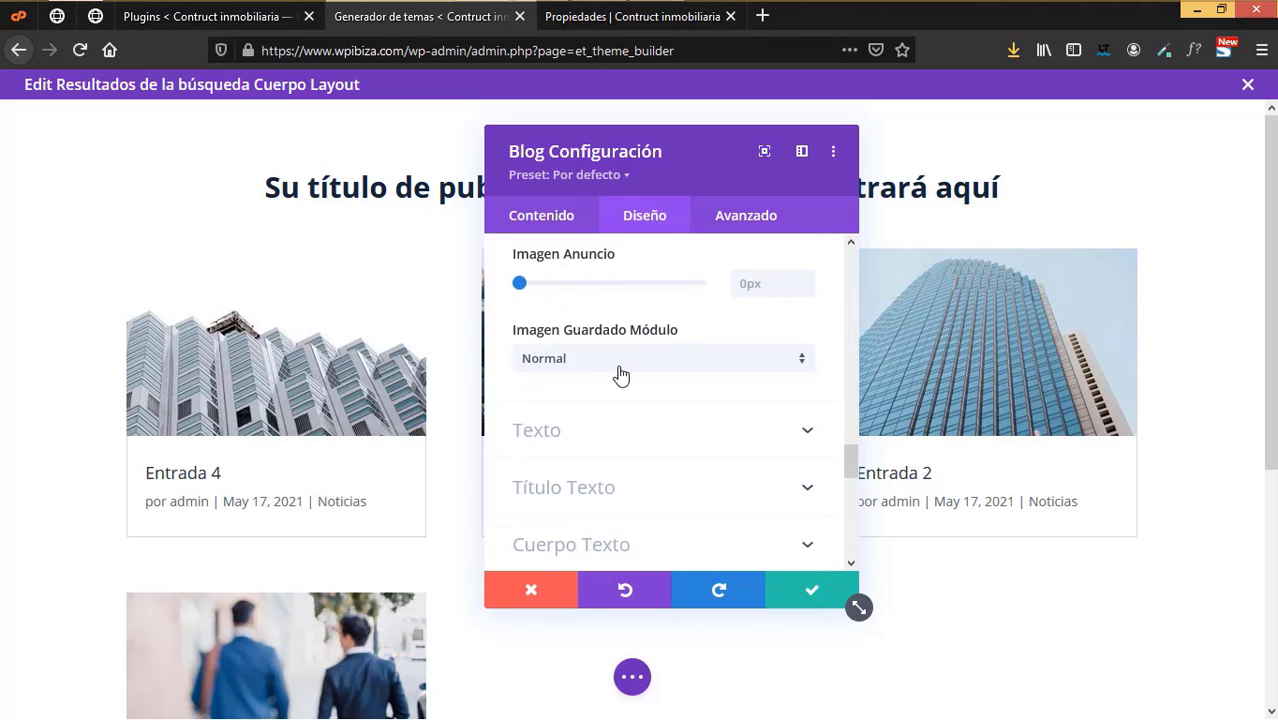
pyautogui.scroll(1, 594, 352)
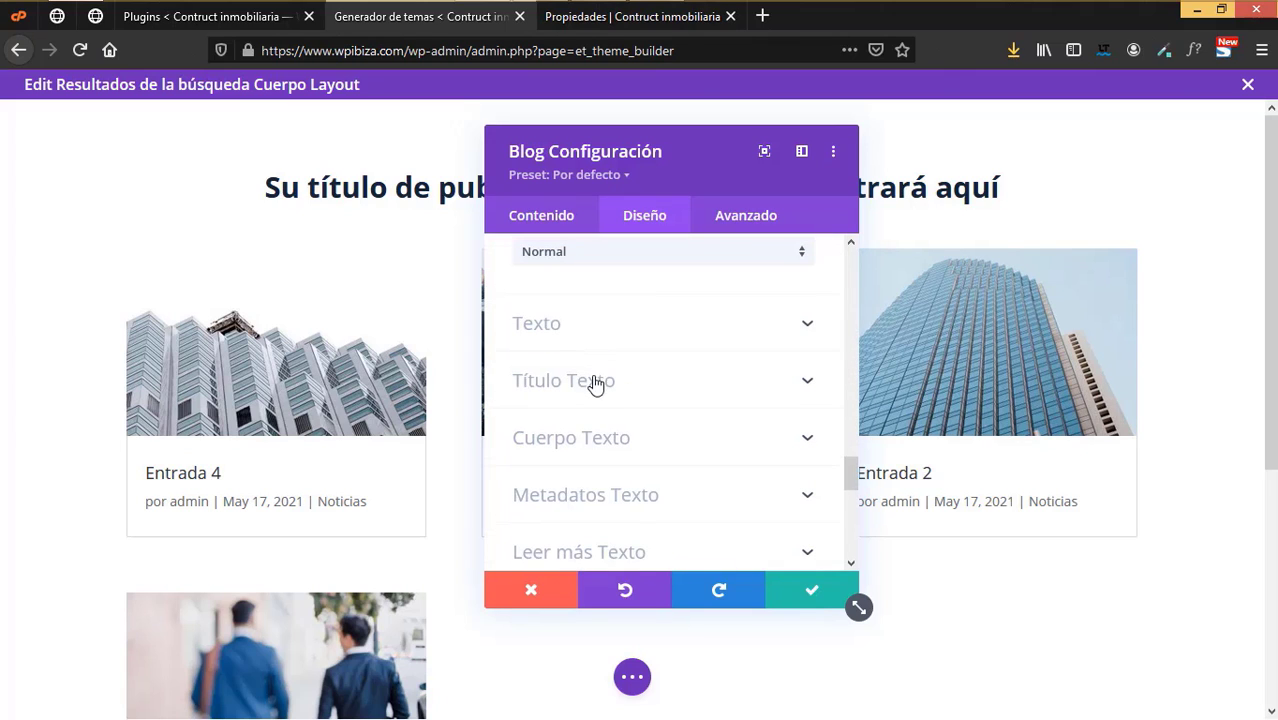
pyautogui.click(595, 386)
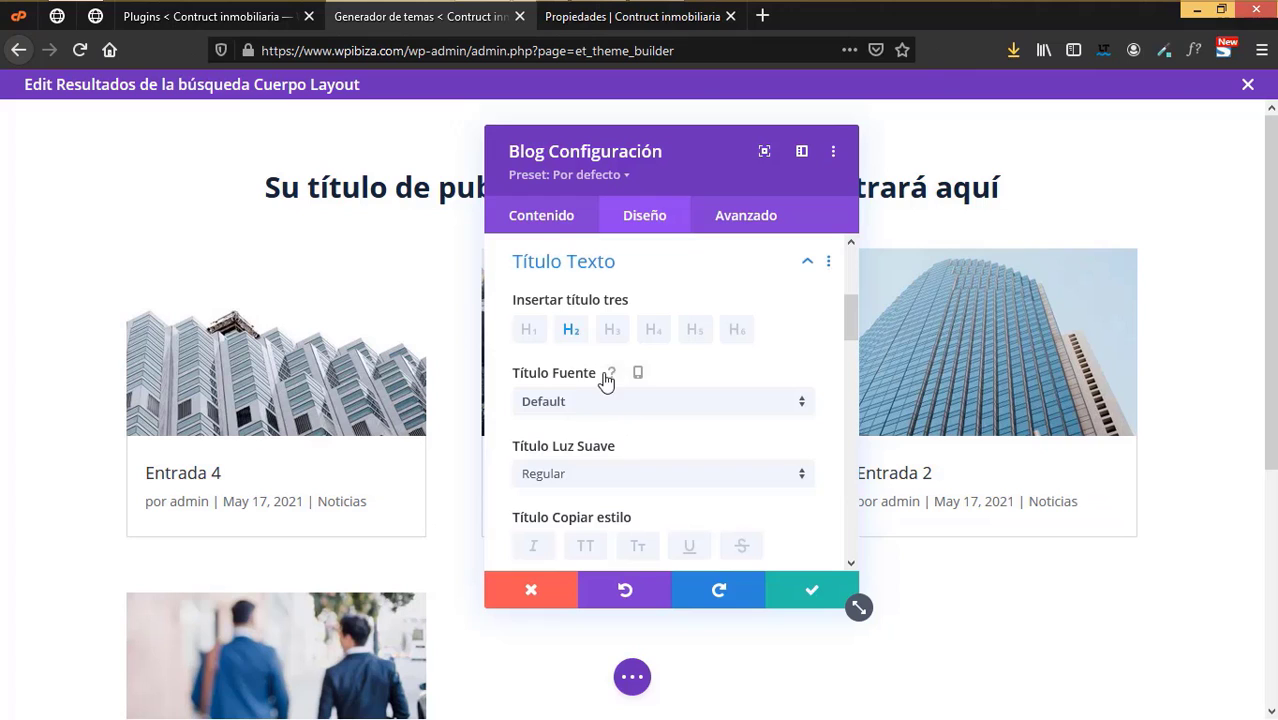
pyautogui.scroll(-2, 591, 462)
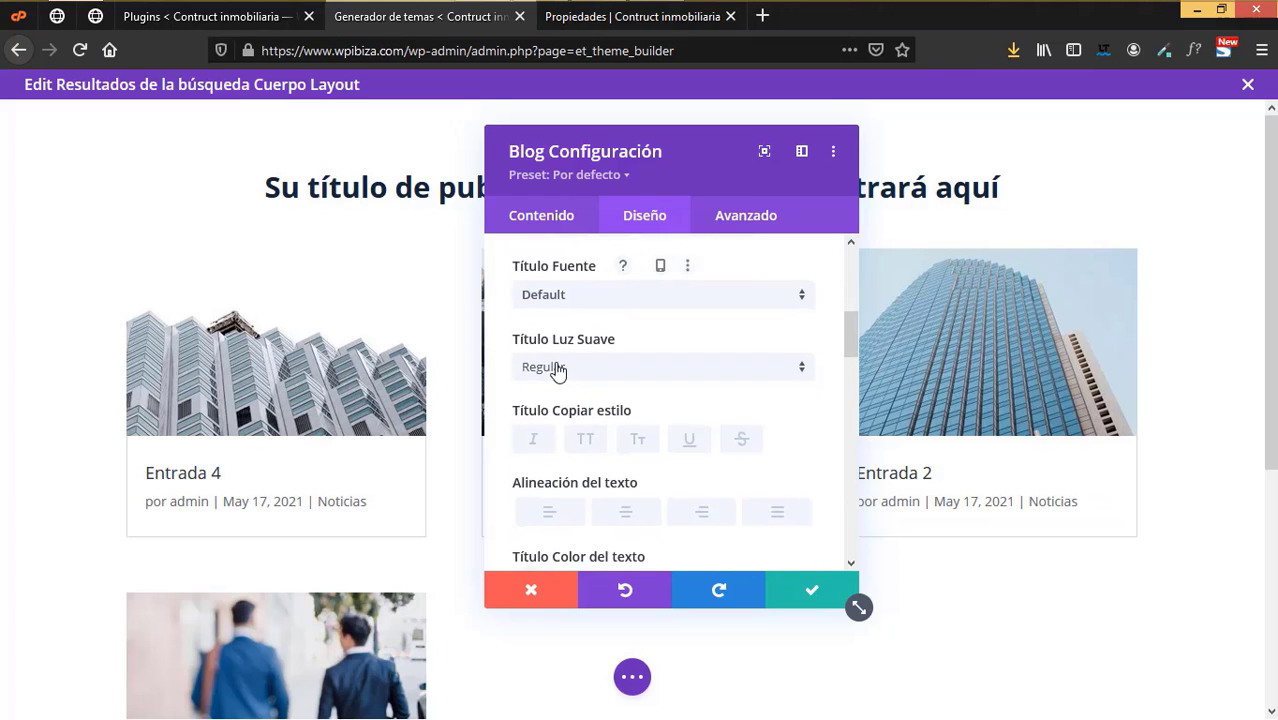
pyautogui.click(556, 368)
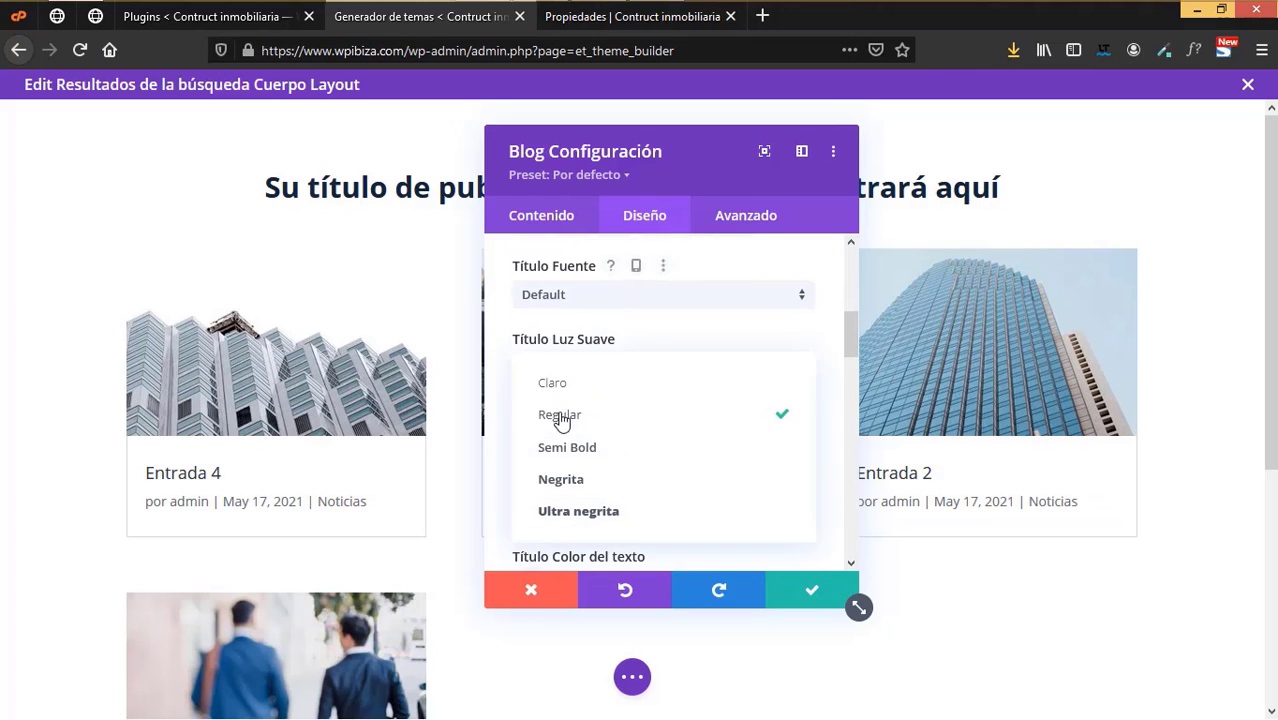
pyautogui.click(601, 477)
pyautogui.scroll(-2, 610, 450)
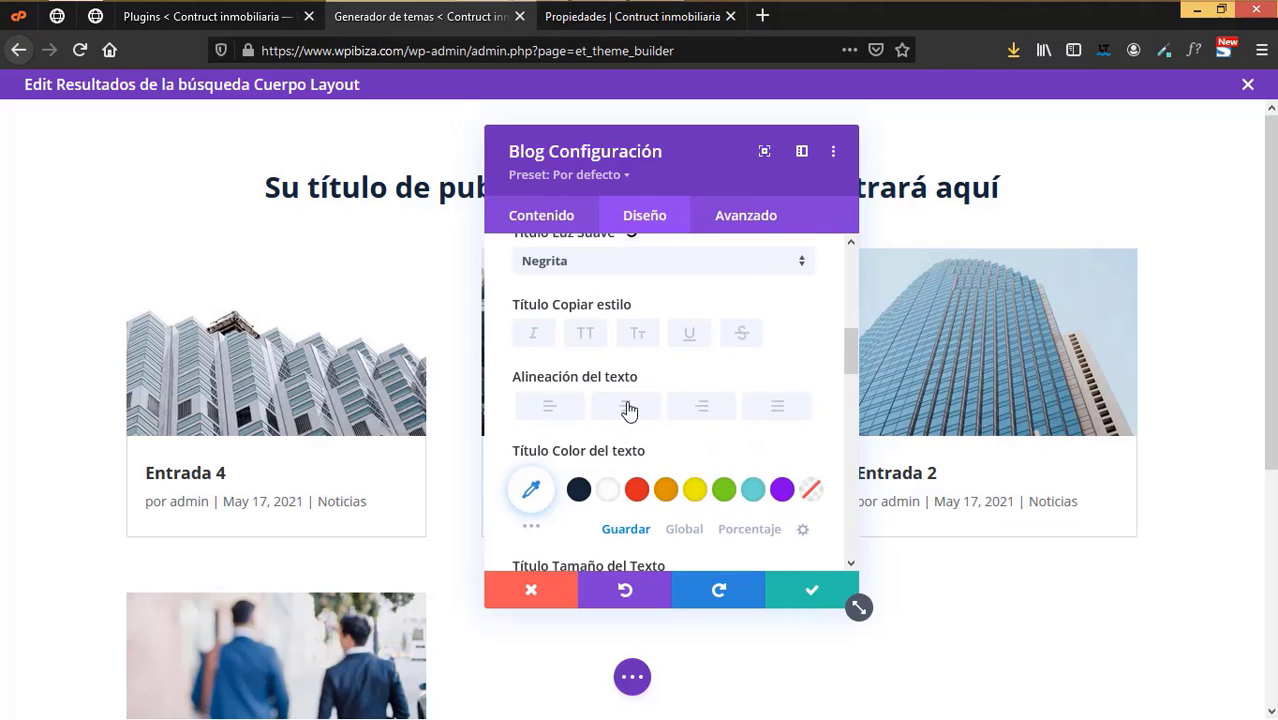
pyautogui.click(628, 410)
# - Centre the post meta lines and colour the meta text dark navy #152537
pyautogui.scroll(-5, 650, 418)
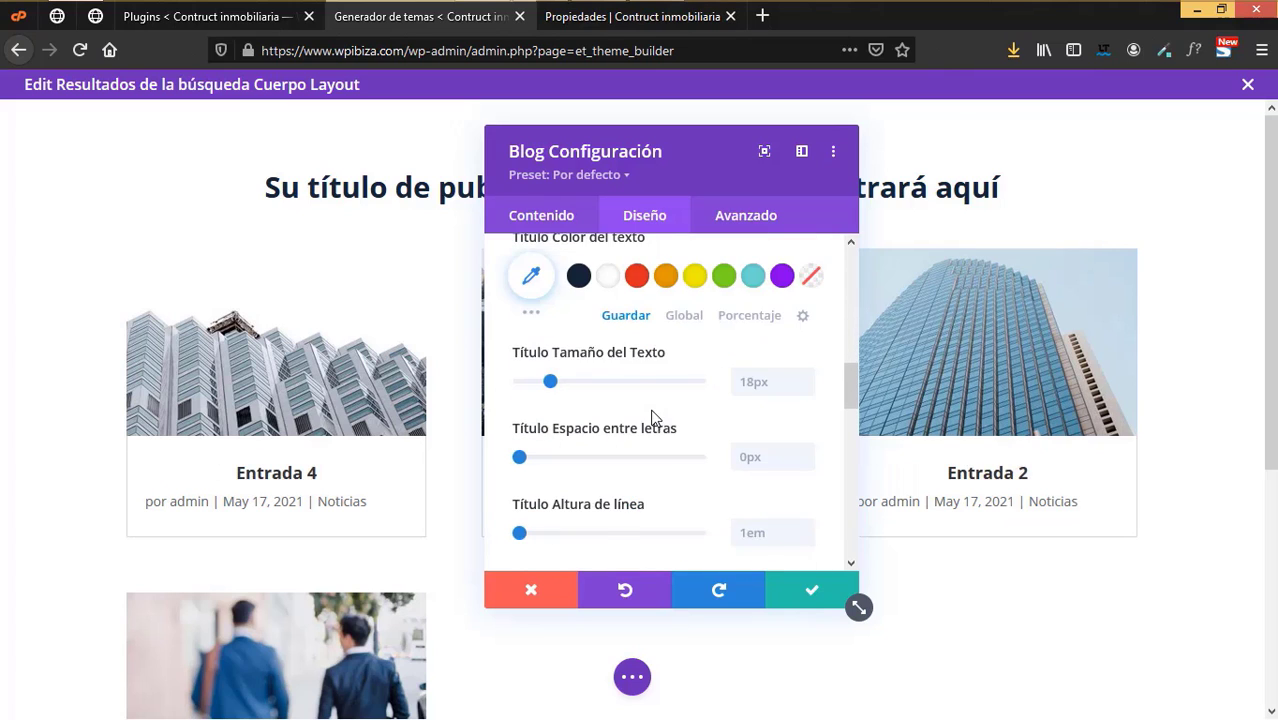
pyautogui.scroll(-3, 650, 420)
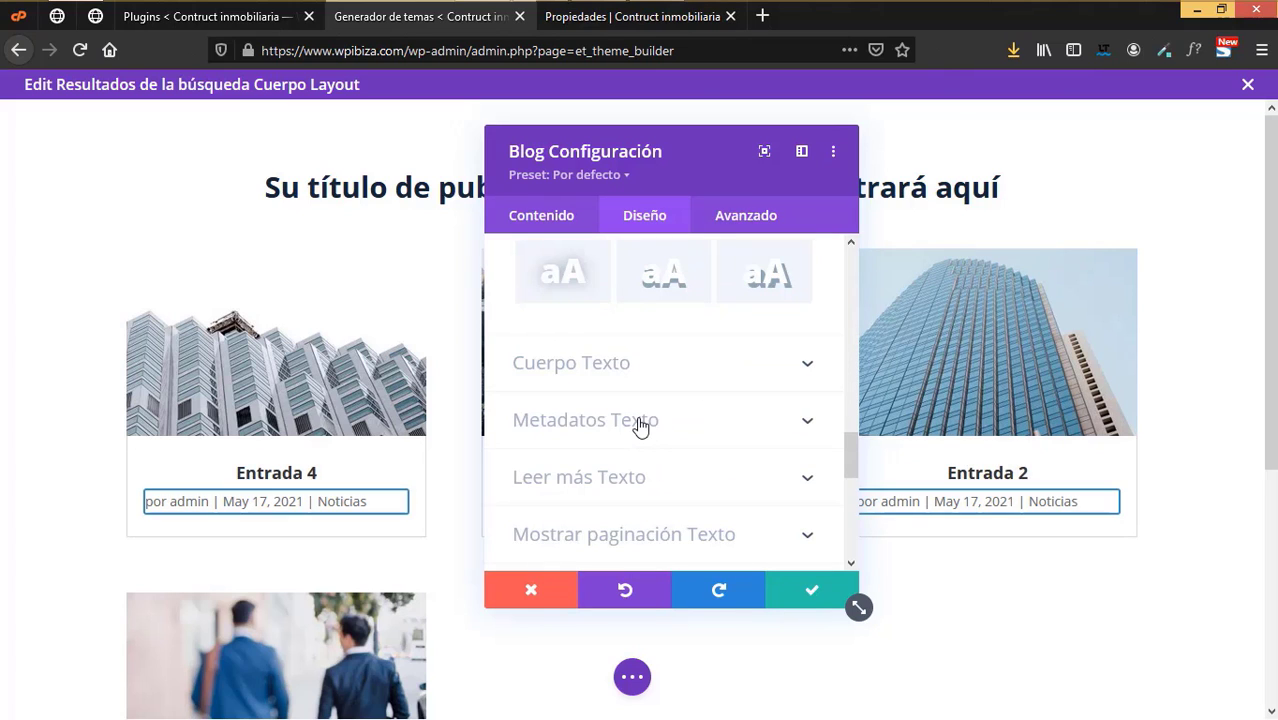
pyautogui.click(640, 426)
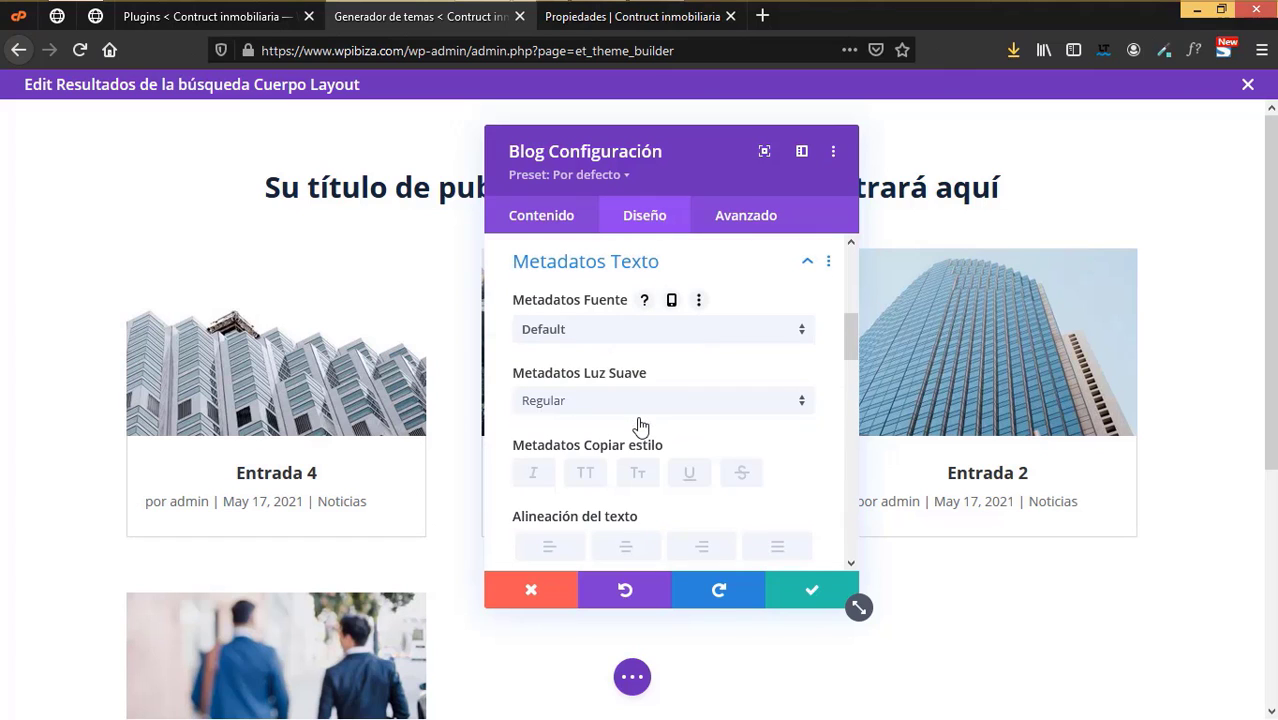
pyautogui.scroll(-1, 640, 426)
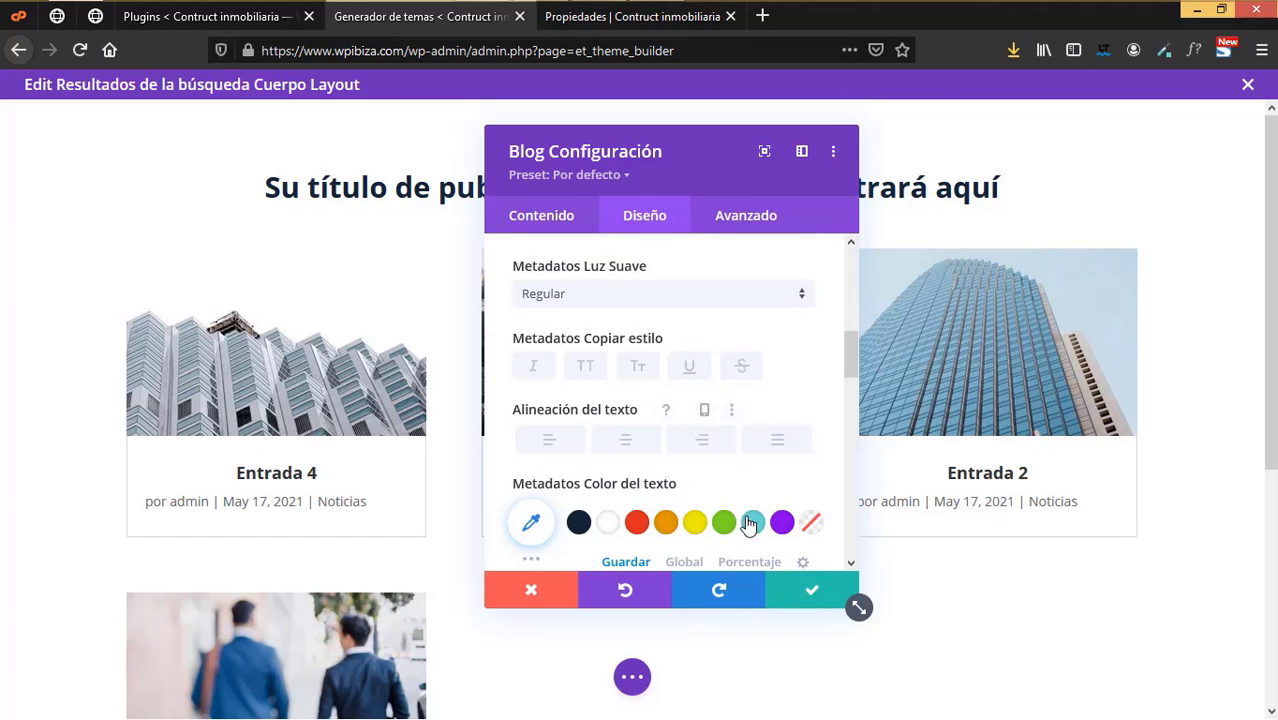
pyautogui.click(625, 439)
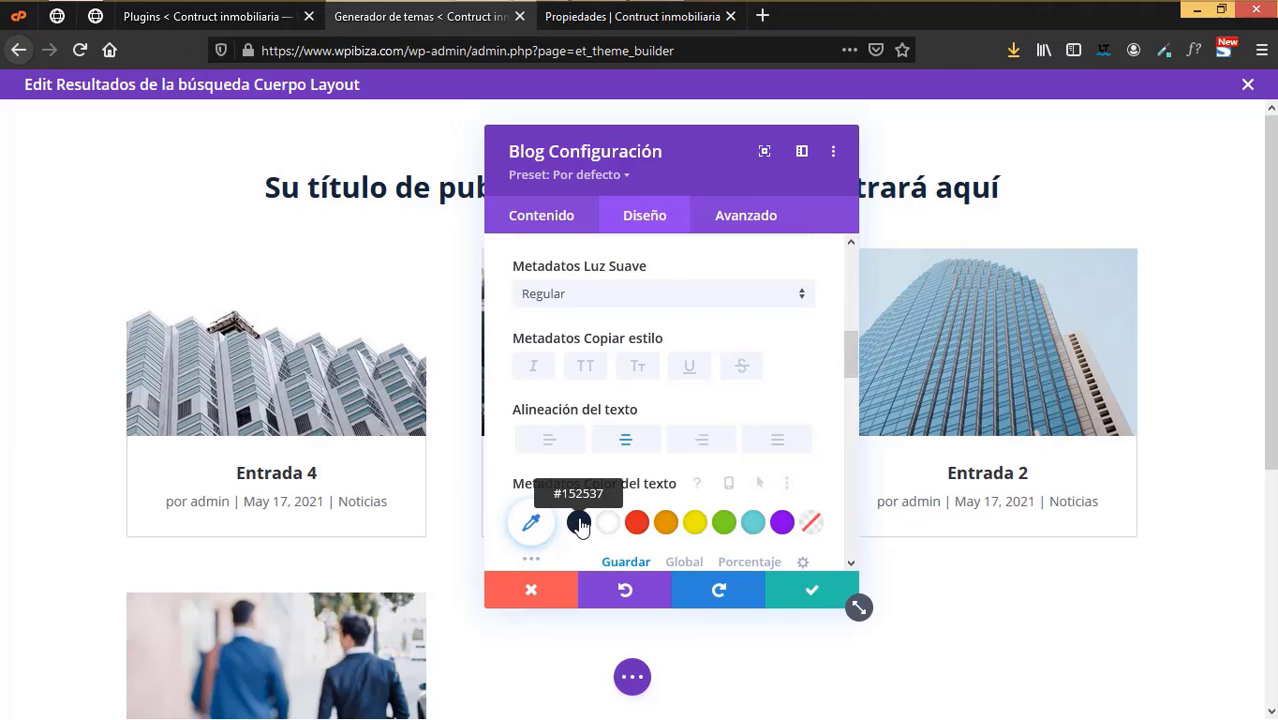
pyautogui.click(579, 522)
pyautogui.click(755, 522)
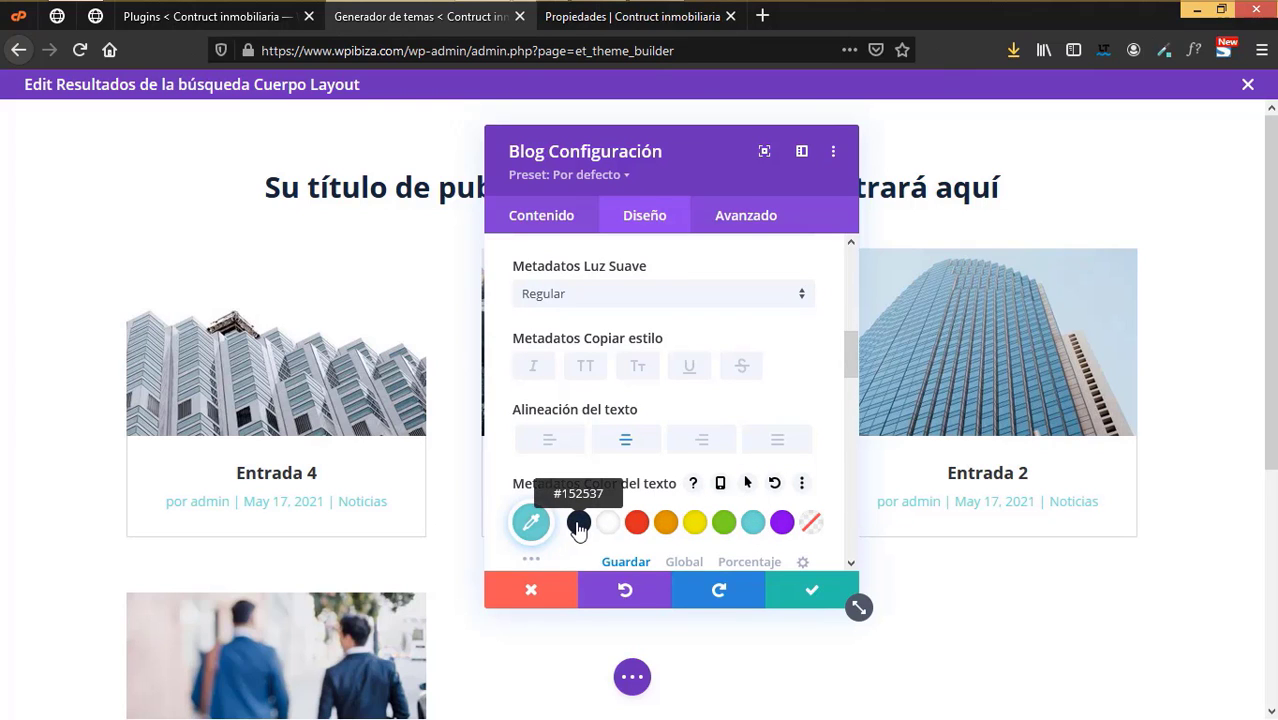
pyautogui.click(579, 522)
pyautogui.scroll(-10, 688, 417)
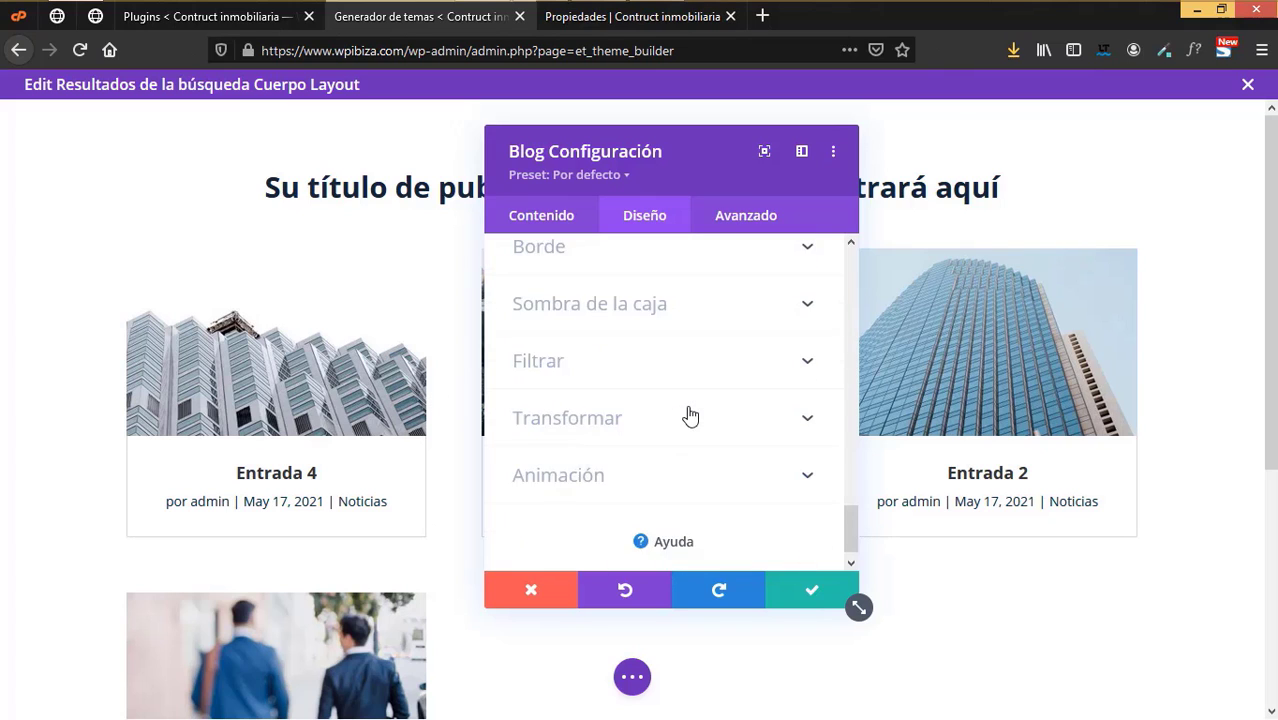
pyautogui.scroll(4, 688, 417)
pyautogui.scroll(1, 688, 415)
pyautogui.scroll(-2, 687, 410)
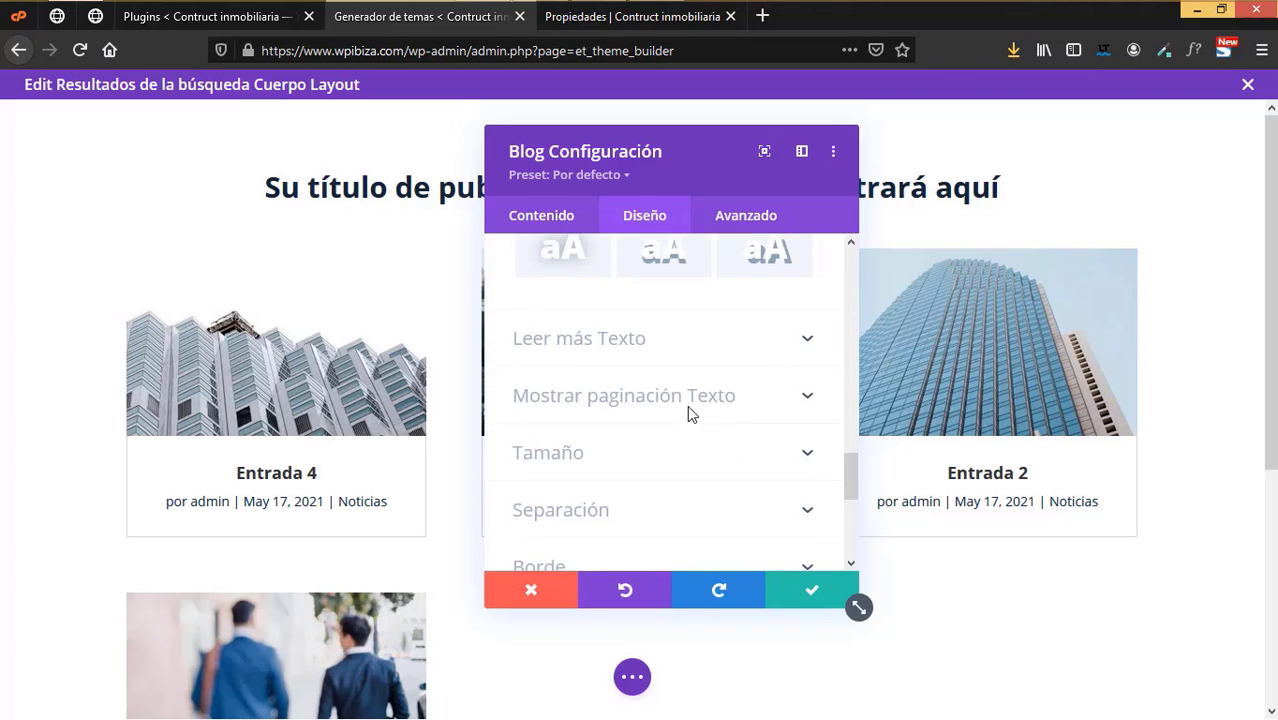
pyautogui.click(613, 337)
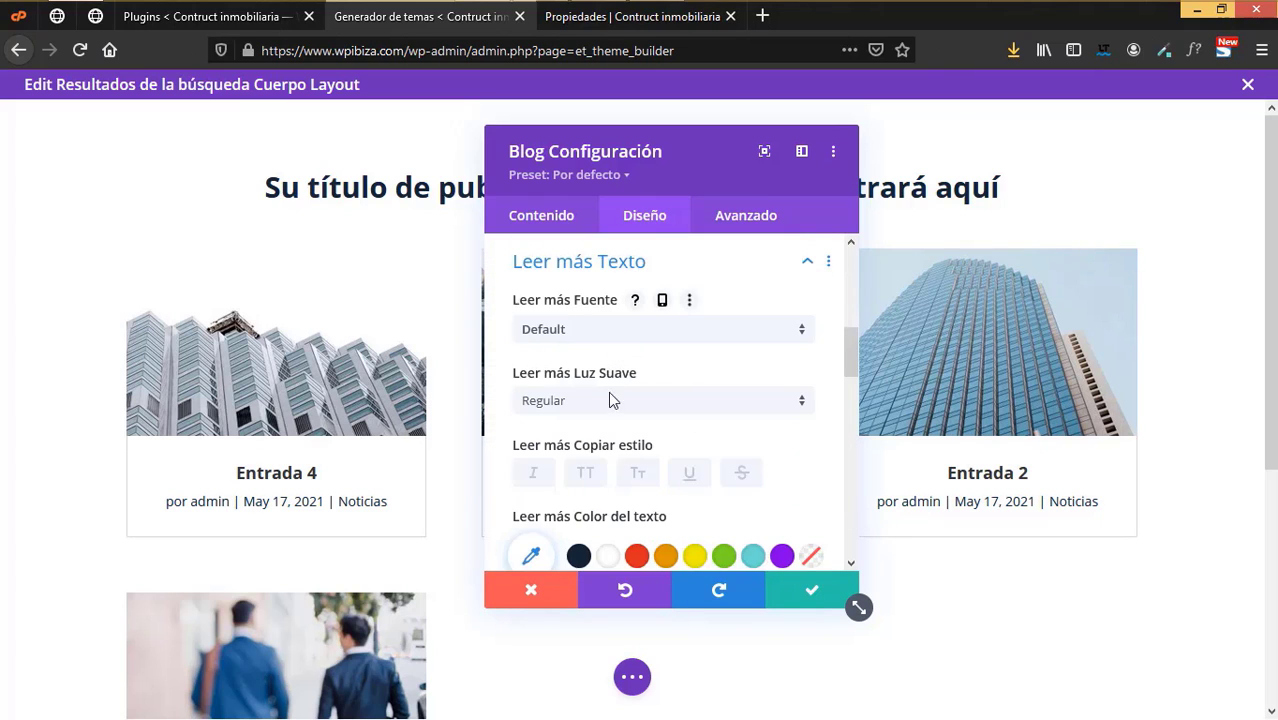
pyautogui.scroll(-2, 628, 426)
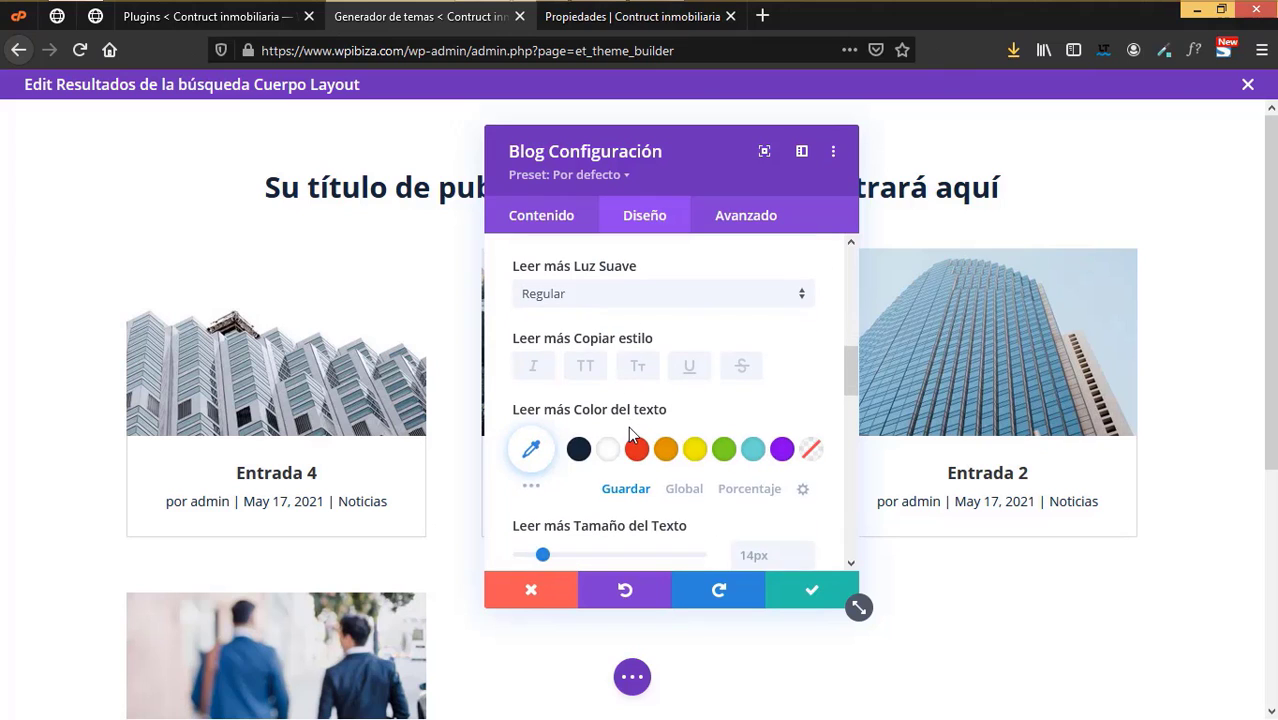
# - Turn on the Leer más button in the blog module's Elementos content options
pyautogui.click(558, 216)
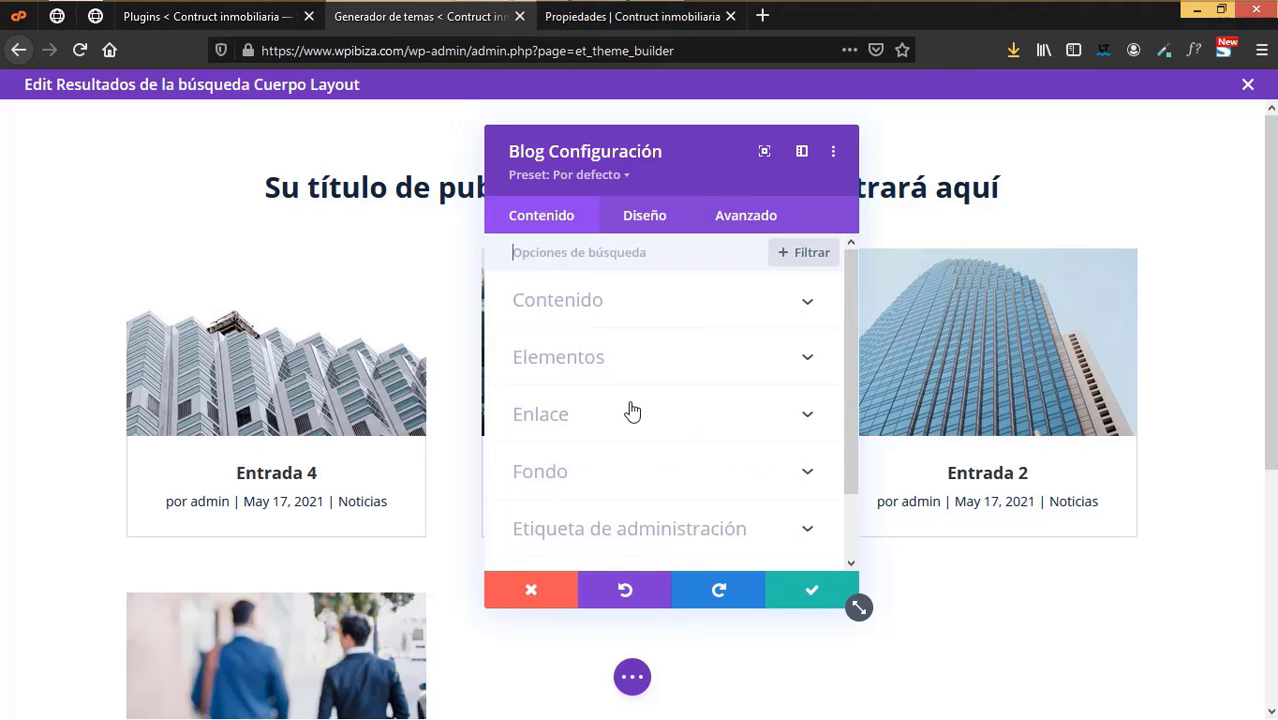
pyautogui.click(575, 362)
pyautogui.scroll(-5, 656, 425)
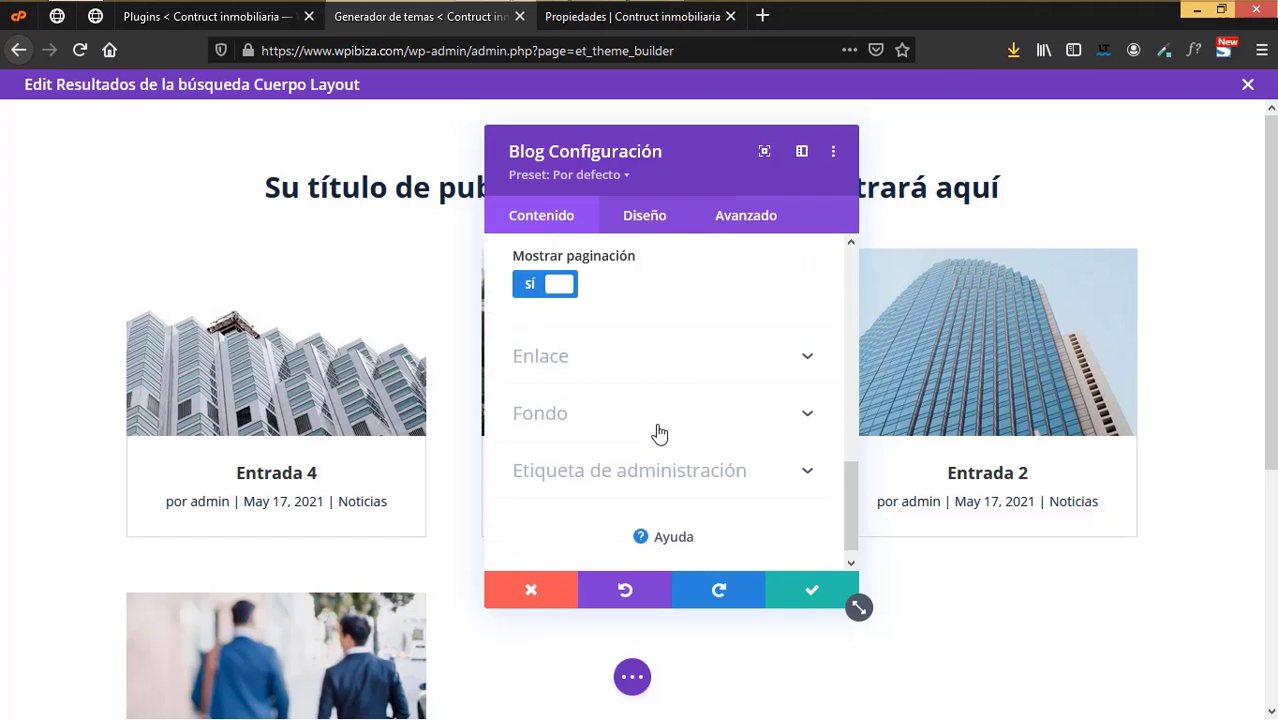
pyautogui.scroll(3, 658, 432)
pyautogui.scroll(-1, 658, 432)
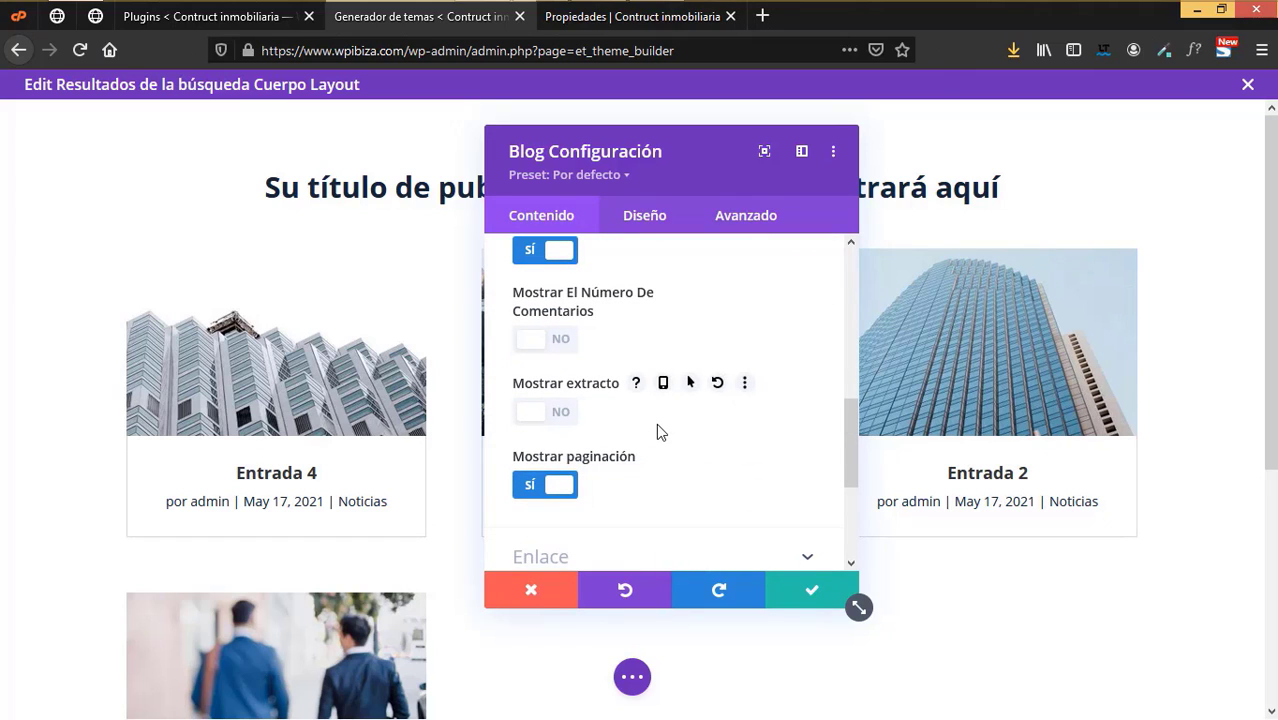
pyautogui.scroll(-3, 656, 430)
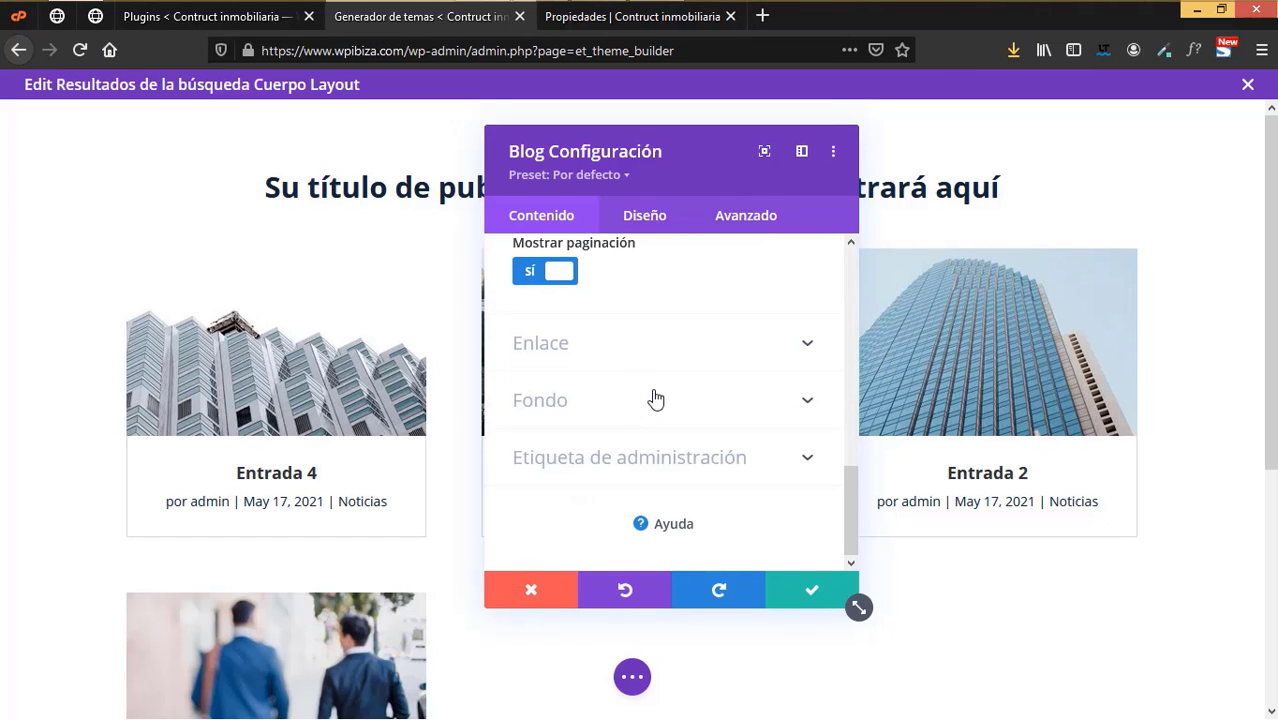
pyautogui.scroll(5, 655, 399)
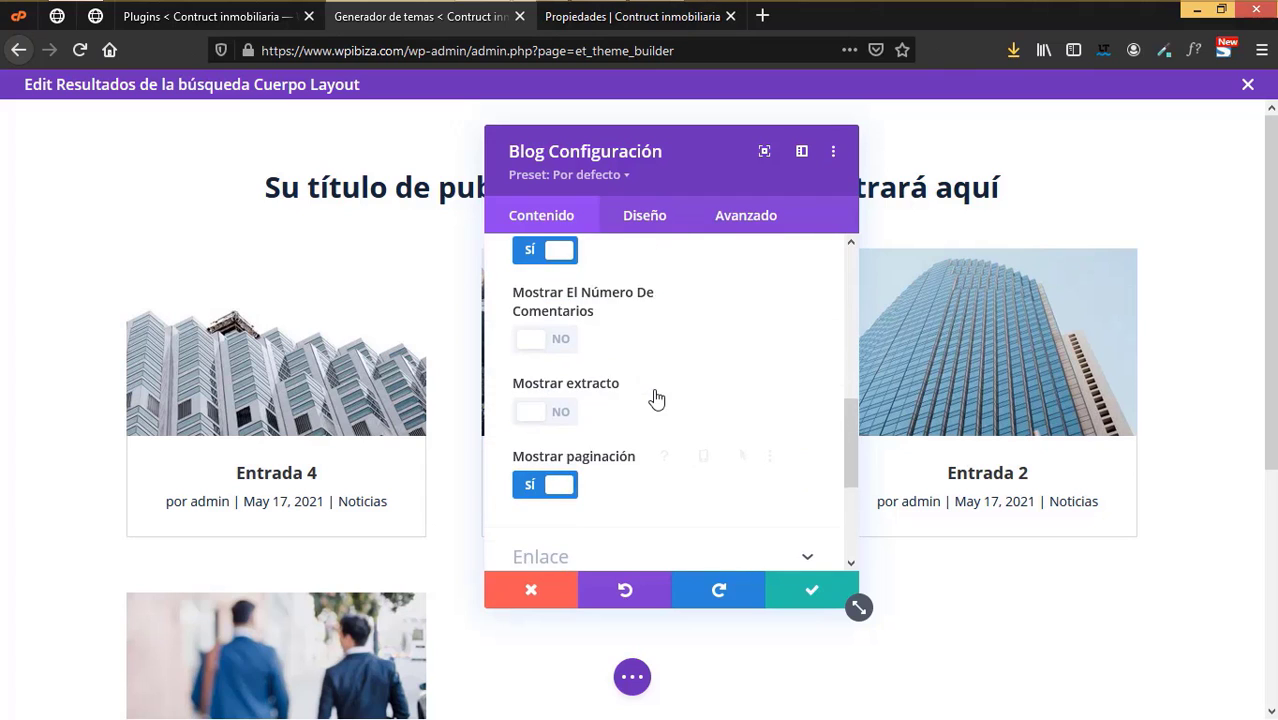
pyautogui.scroll(1, 656, 397)
pyautogui.scroll(2, 656, 397)
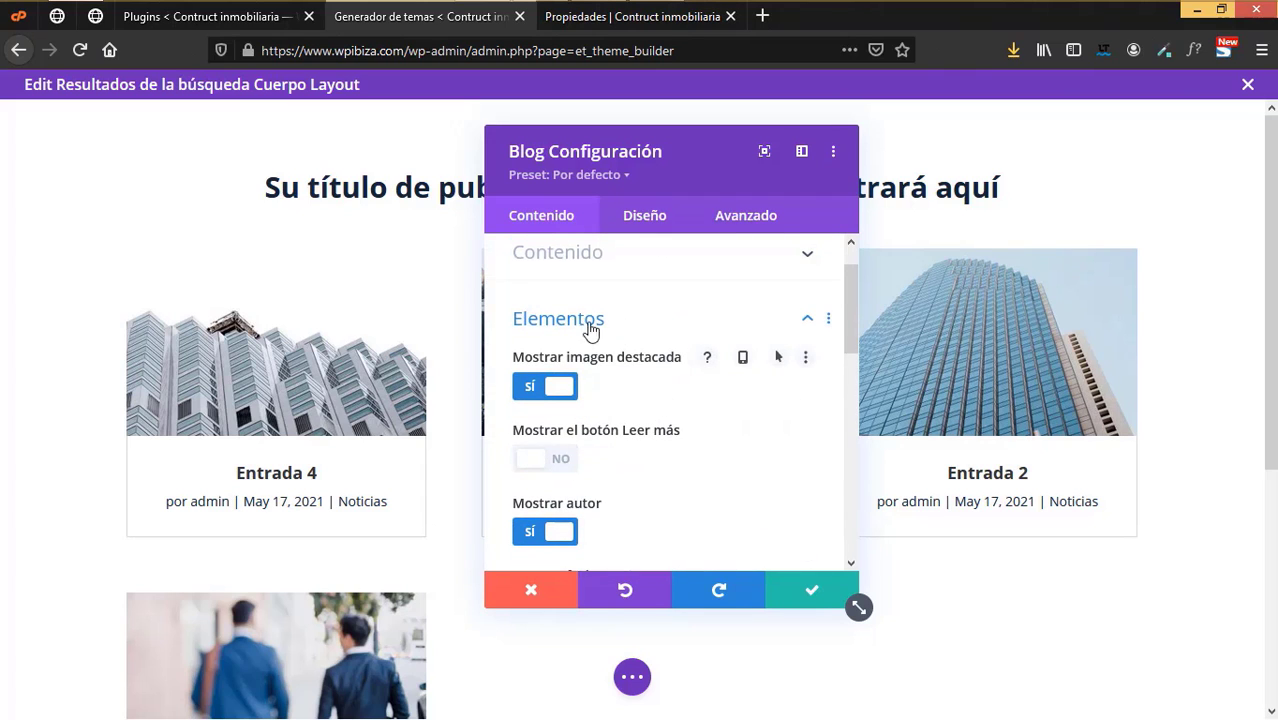
# - Color the Leer más link text dark navy instead of teal in the design settings
pyautogui.click(636, 228)
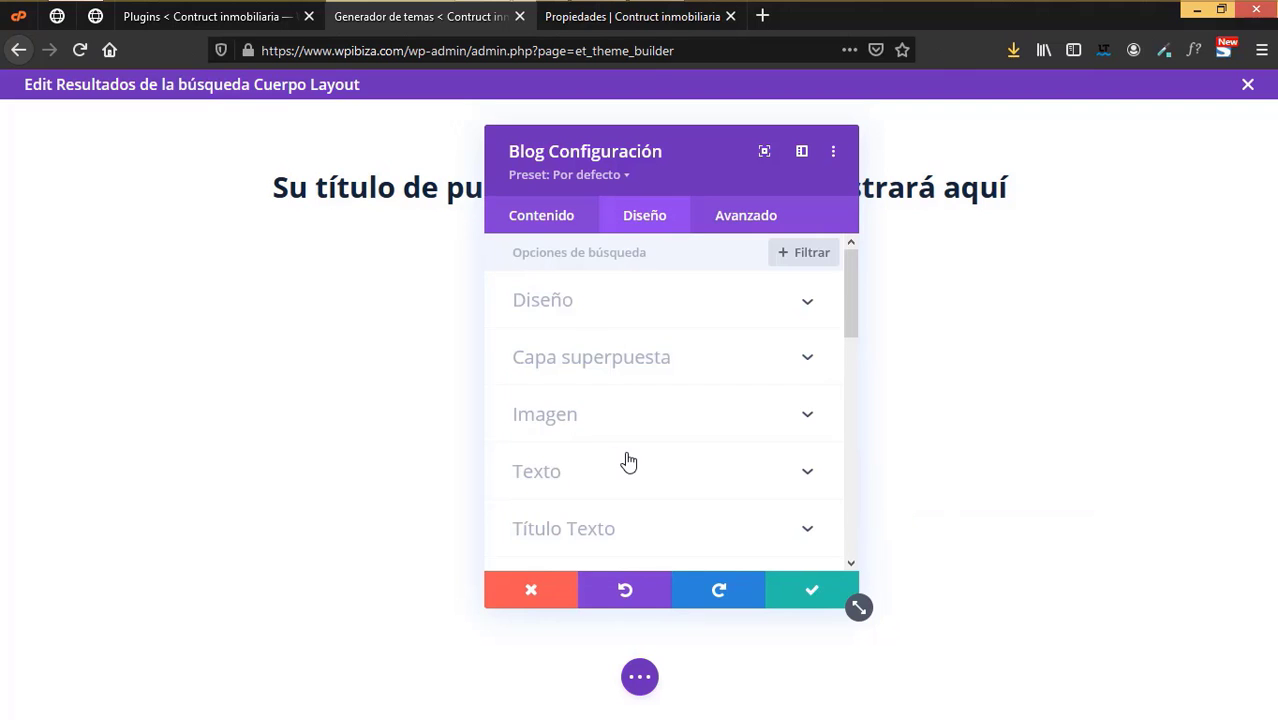
pyautogui.scroll(-3, 628, 461)
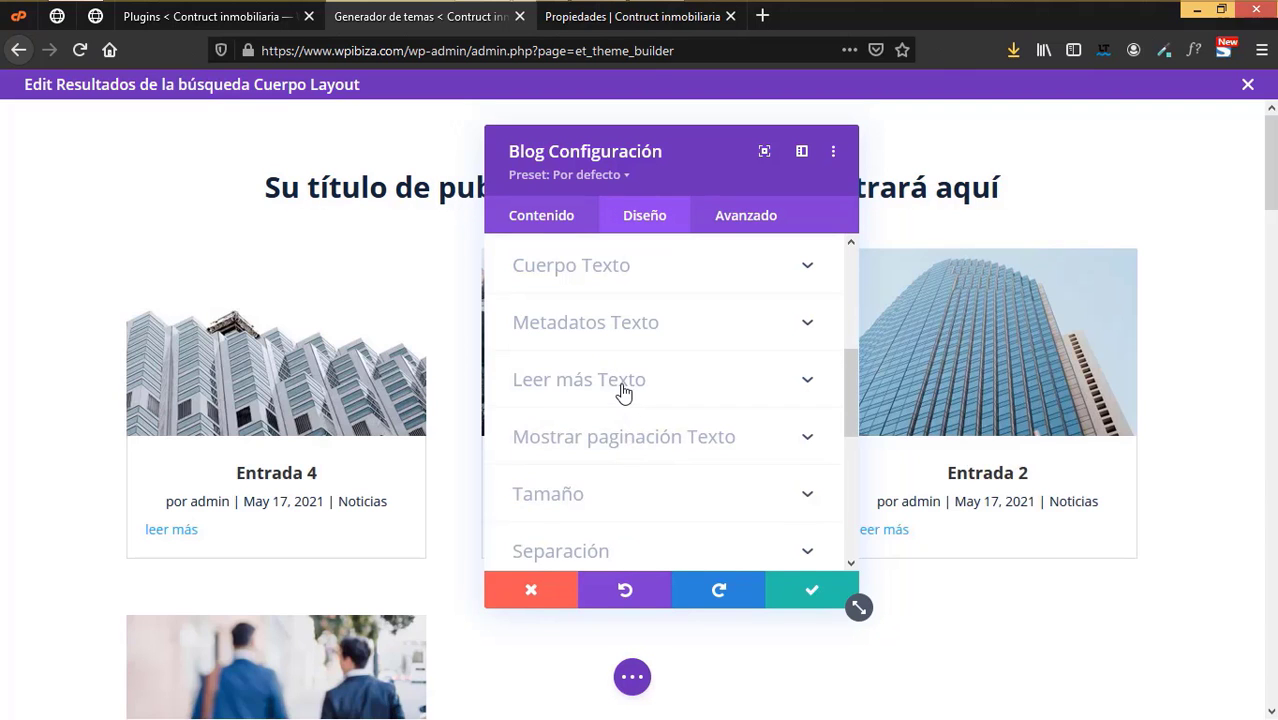
pyautogui.click(626, 390)
pyautogui.scroll(-2, 635, 415)
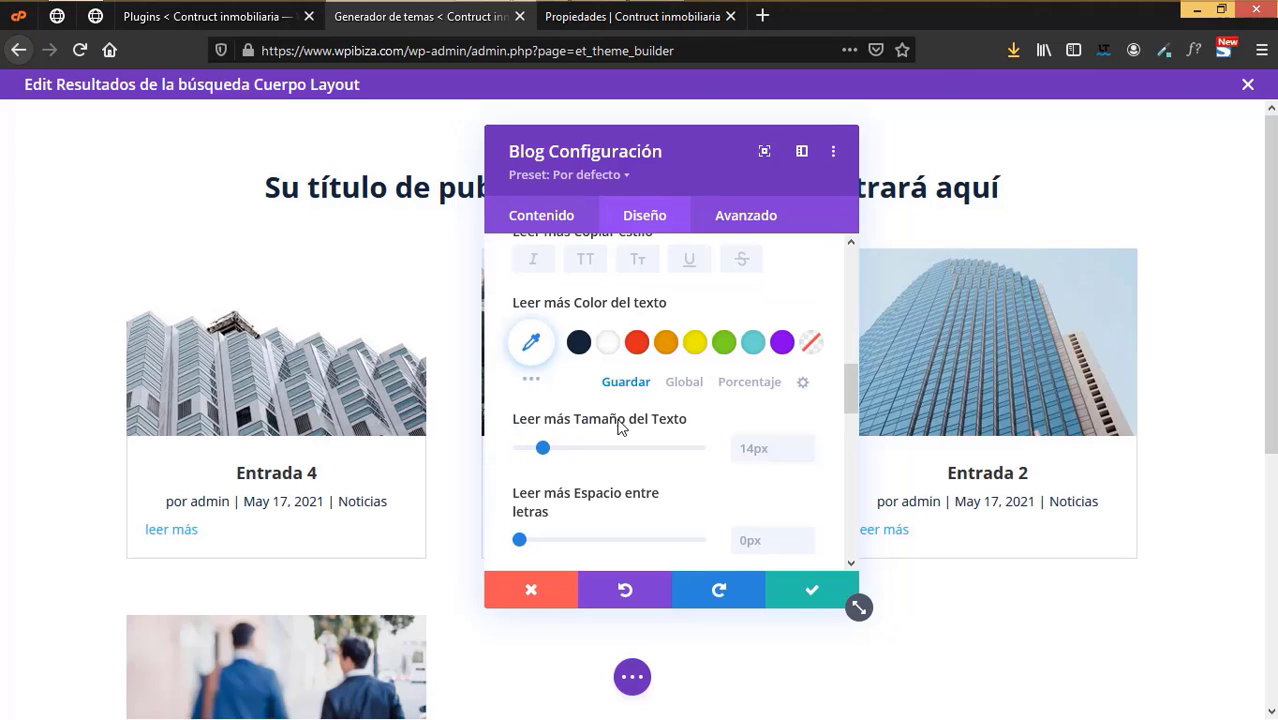
pyautogui.click(752, 345)
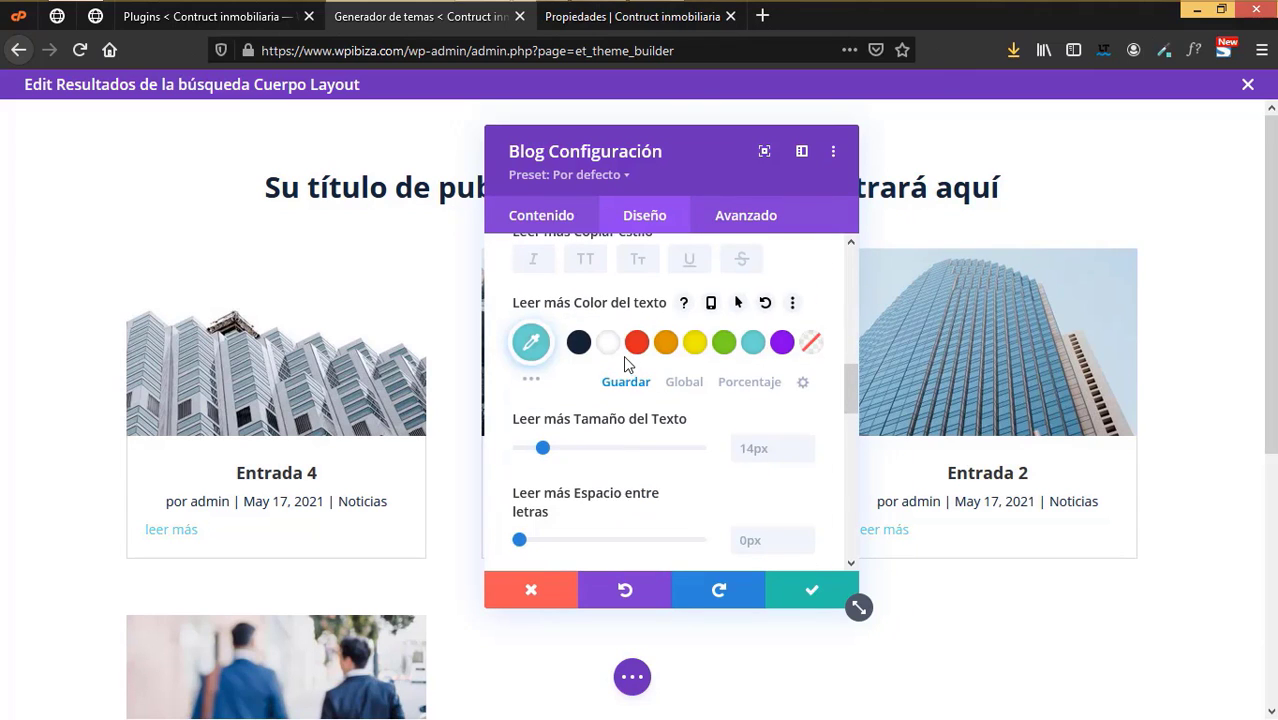
pyautogui.click(578, 342)
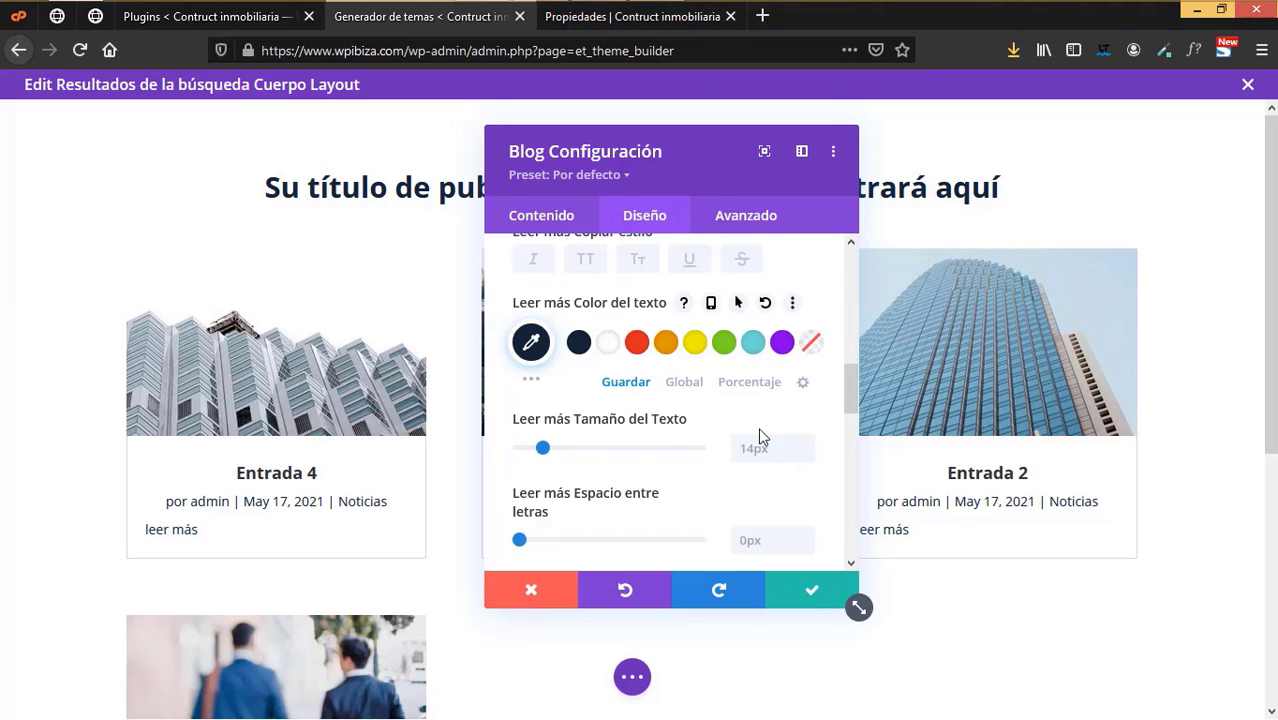
pyautogui.scroll(-5, 760, 437)
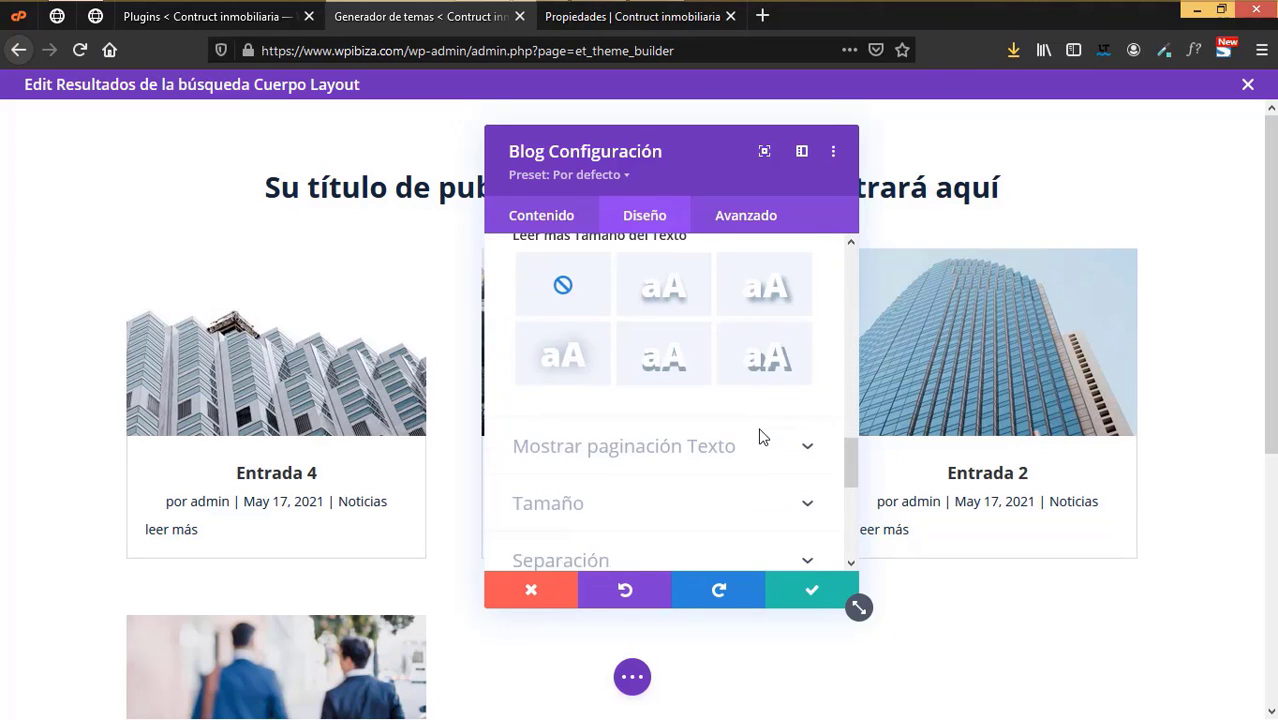
pyautogui.scroll(-2, 760, 437)
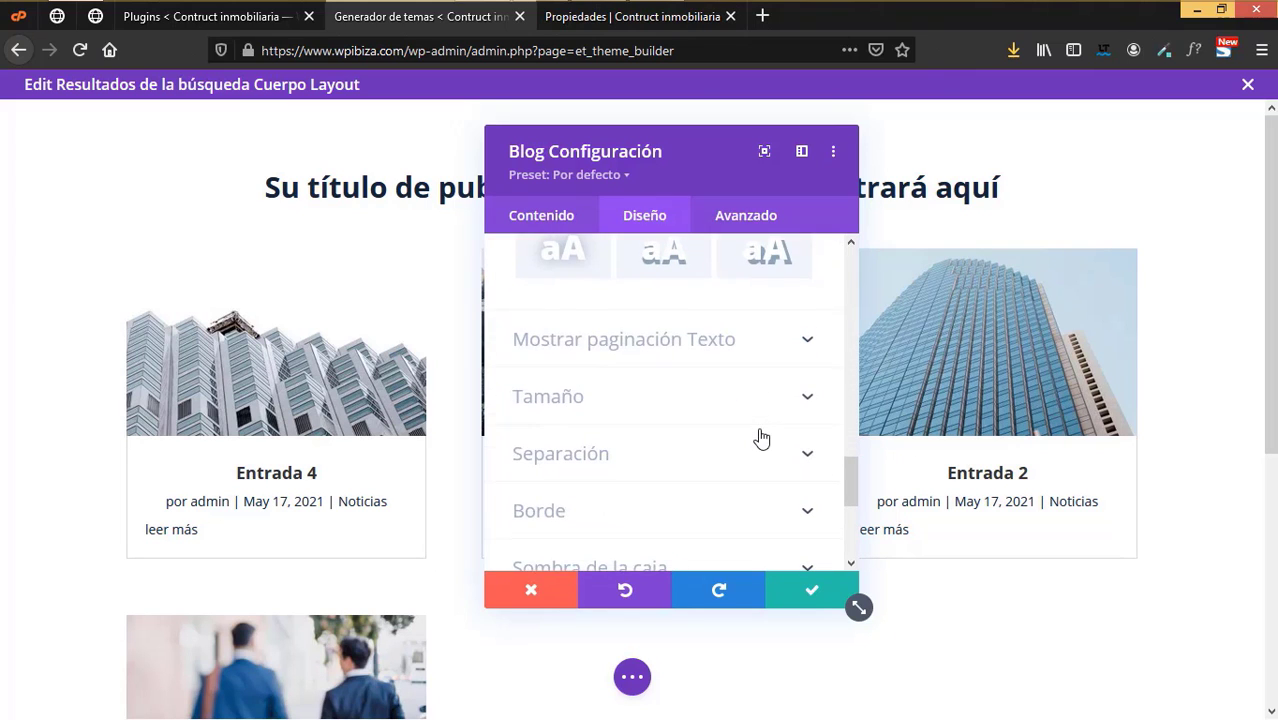
# - Expand and look through the blog module's pagination text styling options
pyautogui.click(633, 344)
pyautogui.scroll(-3, 725, 477)
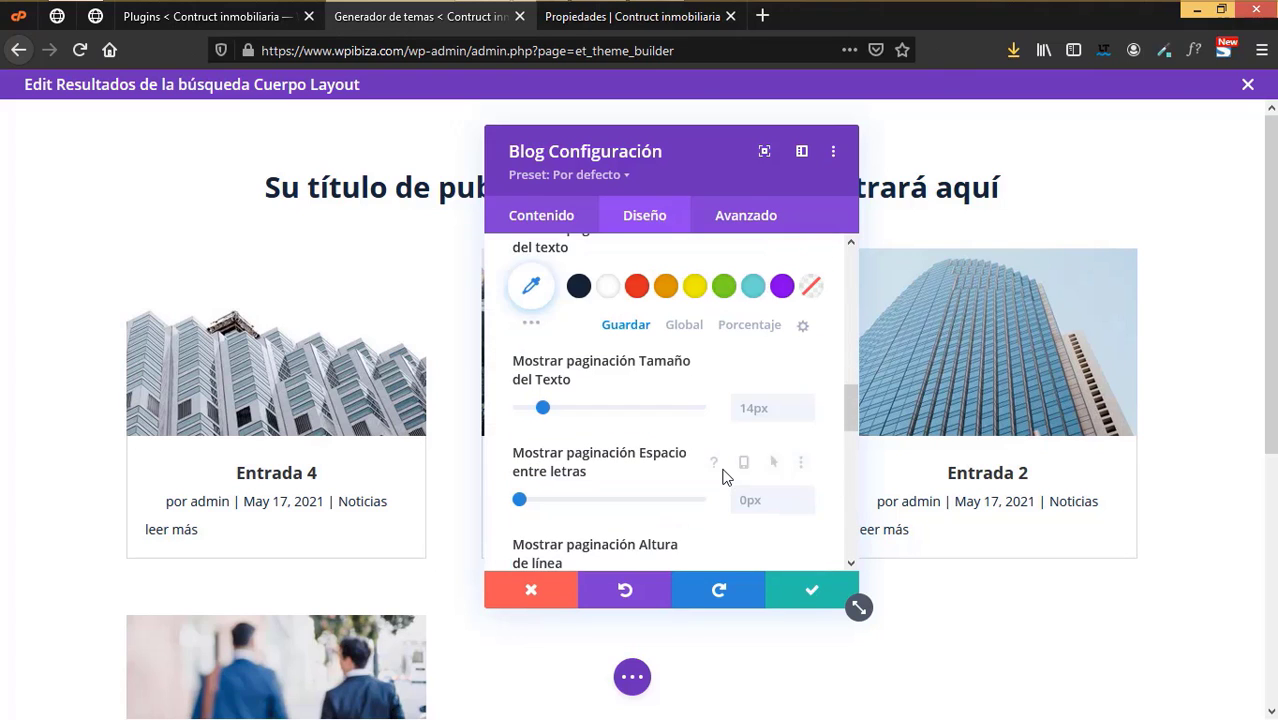
pyautogui.scroll(-5, 725, 477)
pyautogui.scroll(8, 725, 470)
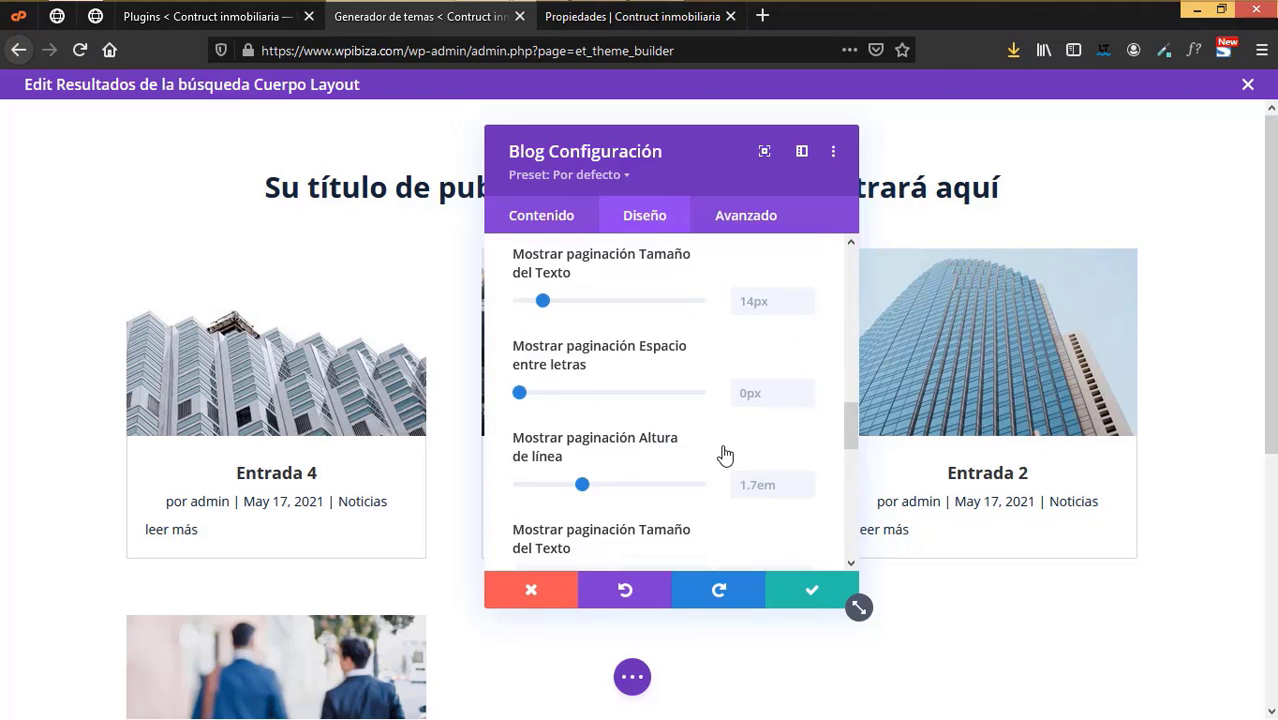
pyautogui.scroll(-2, 725, 452)
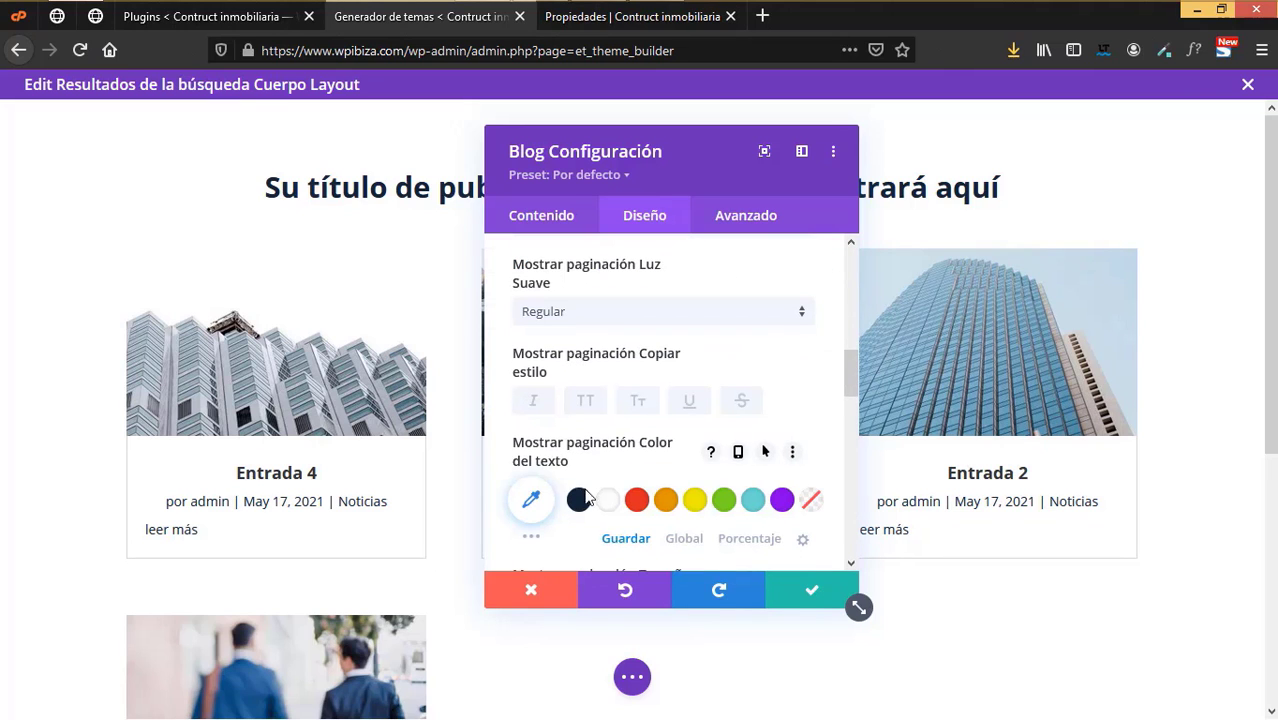
pyautogui.scroll(5, 690, 413)
pyautogui.scroll(2, 694, 416)
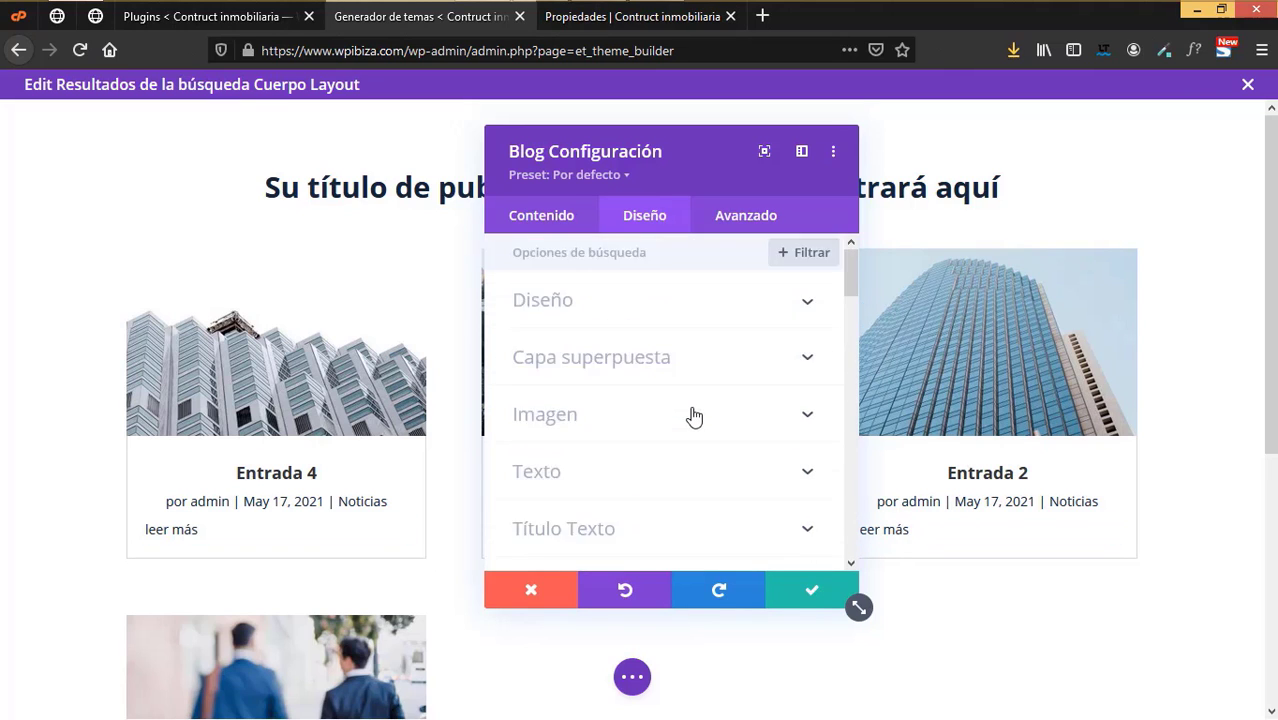
pyautogui.scroll(-8, 694, 416)
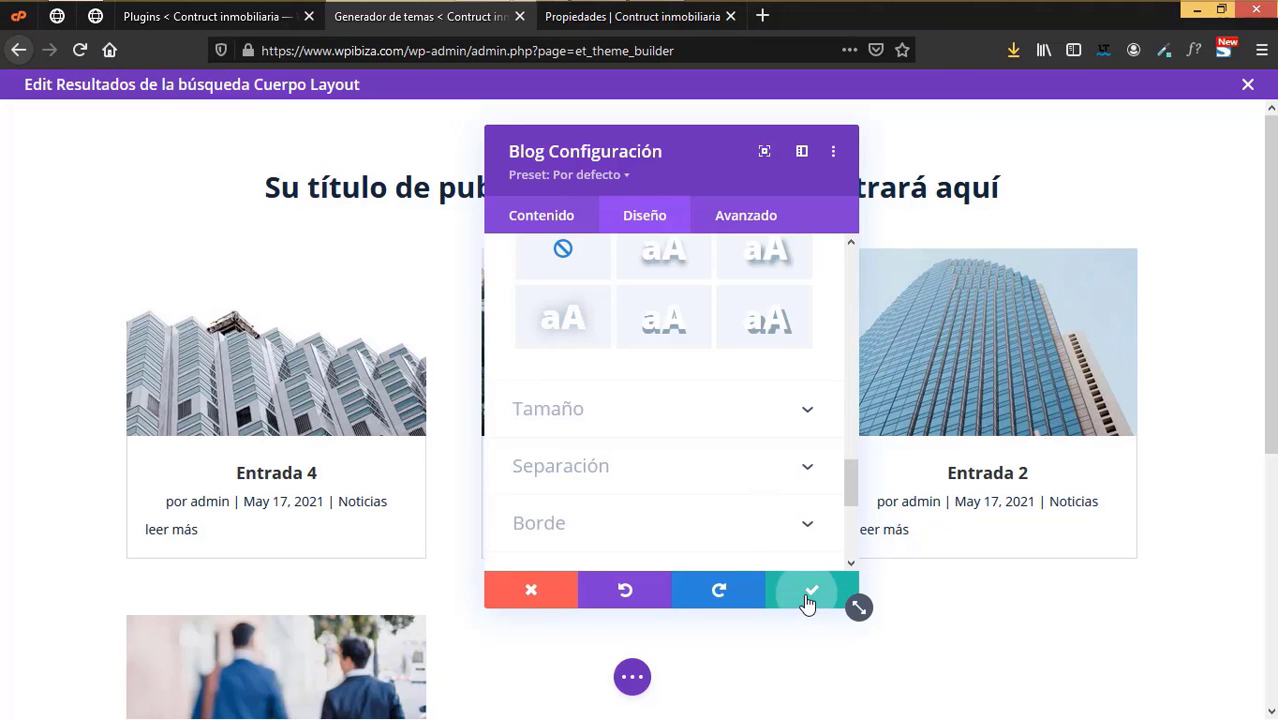
# - Save the blog module and add a regular one-column section below the grid
pyautogui.click(808, 598)
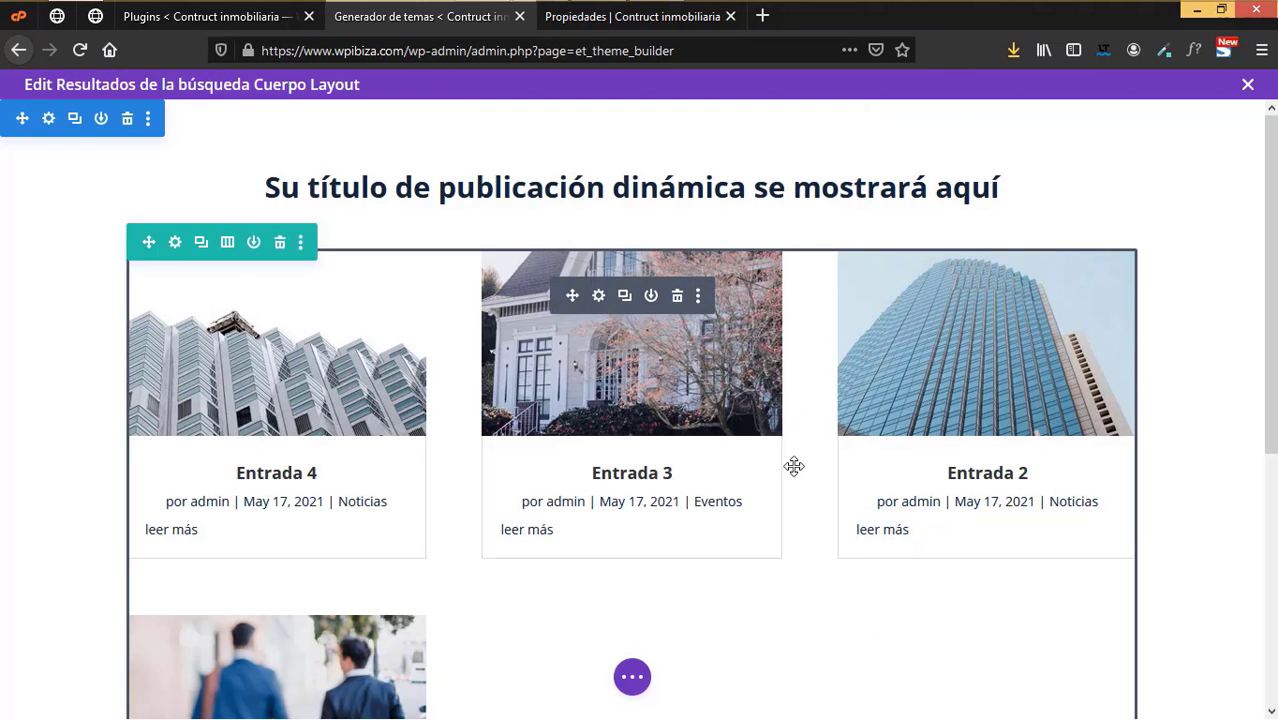
pyautogui.scroll(-3, 765, 478)
pyautogui.scroll(-1, 765, 490)
pyautogui.moveTo(642, 562)
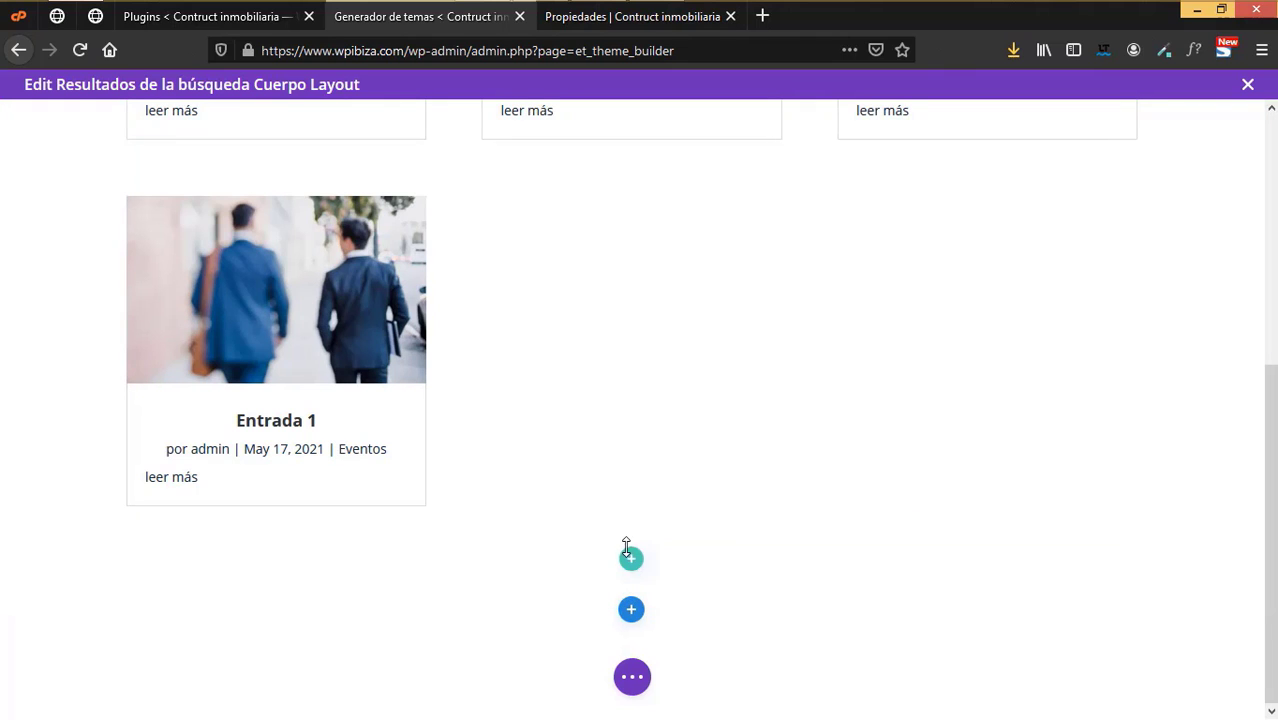
pyautogui.click(632, 612)
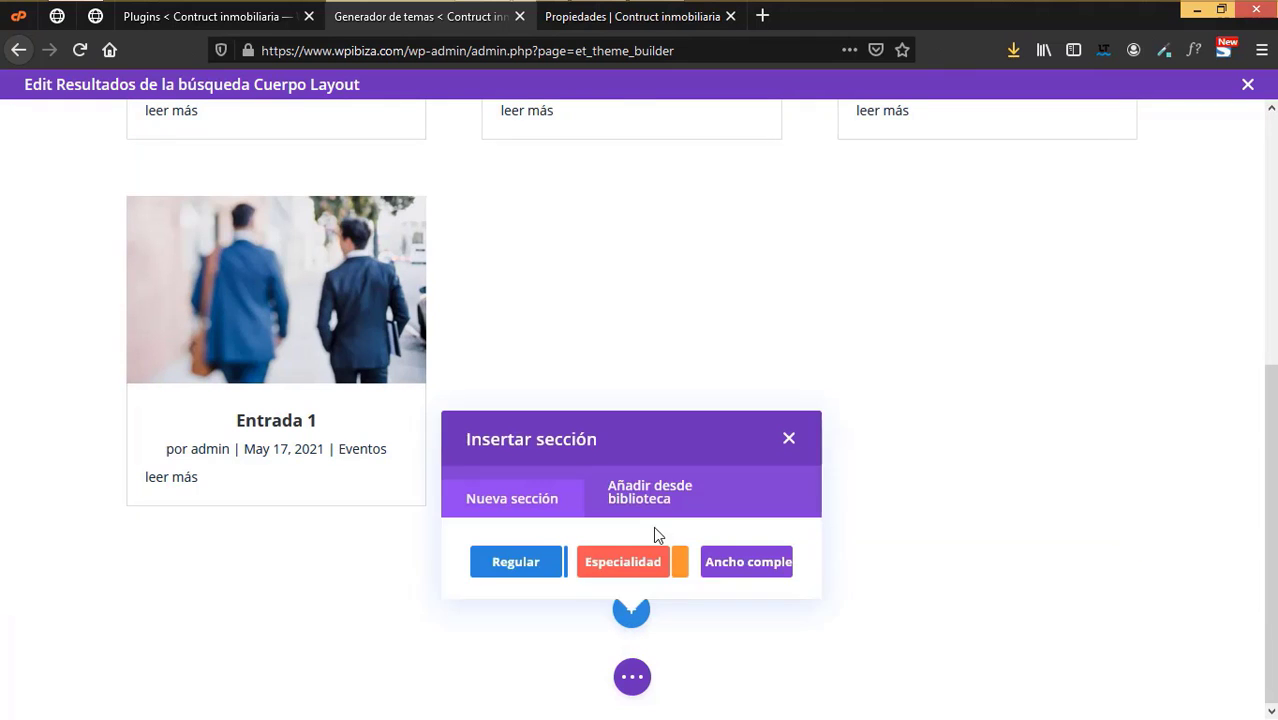
pyautogui.click(517, 562)
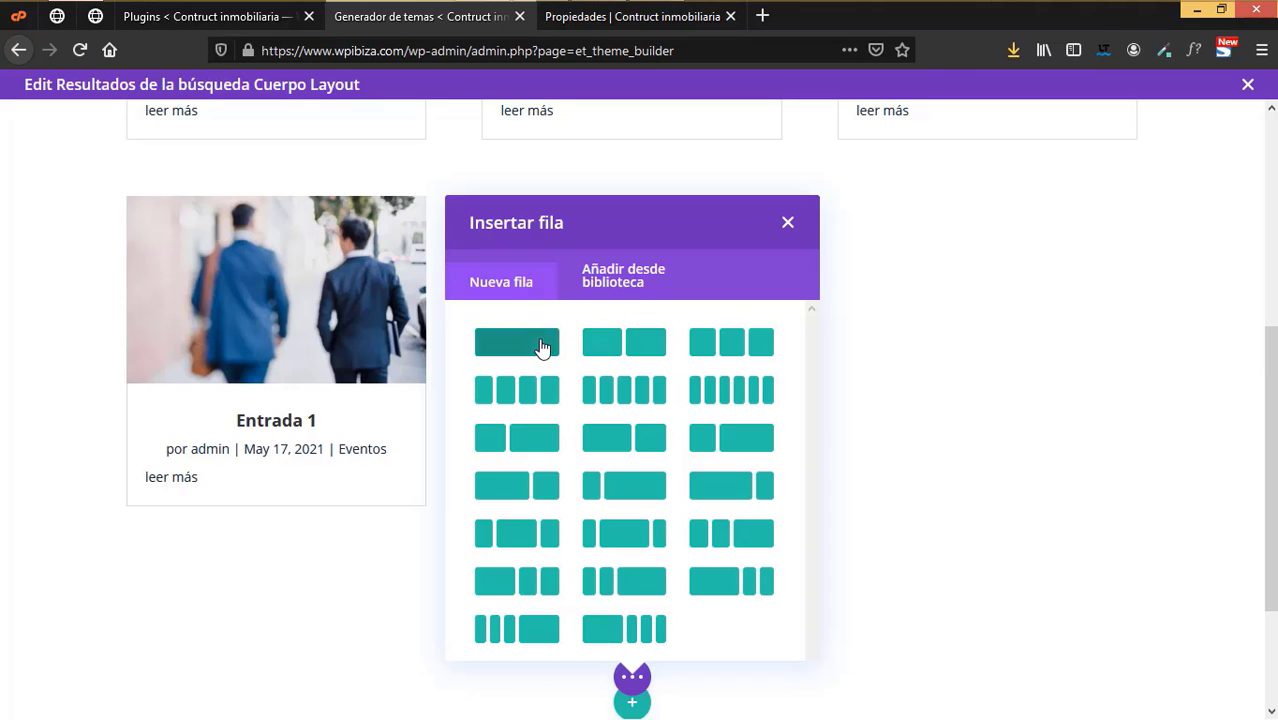
pyautogui.click(548, 343)
# - Insert a Text module reading 'Deseas reintentar la busqueda' into the new row
pyautogui.scroll(2, 620, 430)
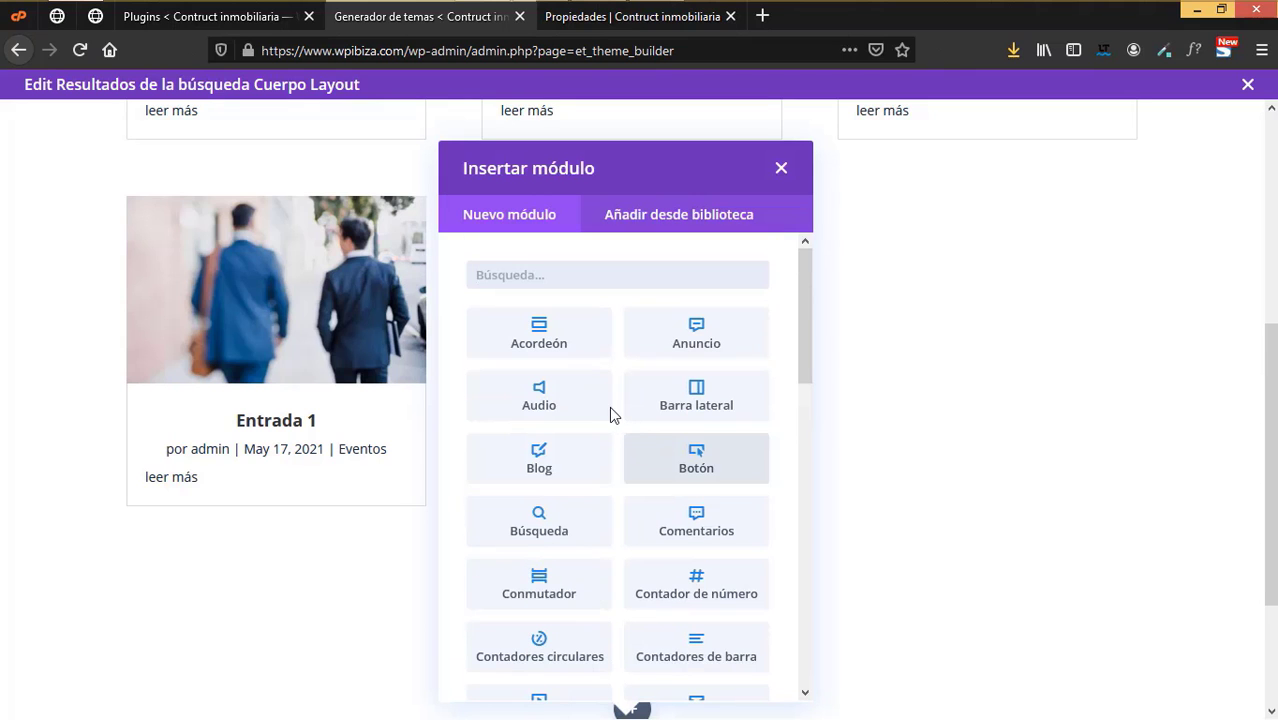
pyautogui.write('Te')
pyautogui.click(564, 345)
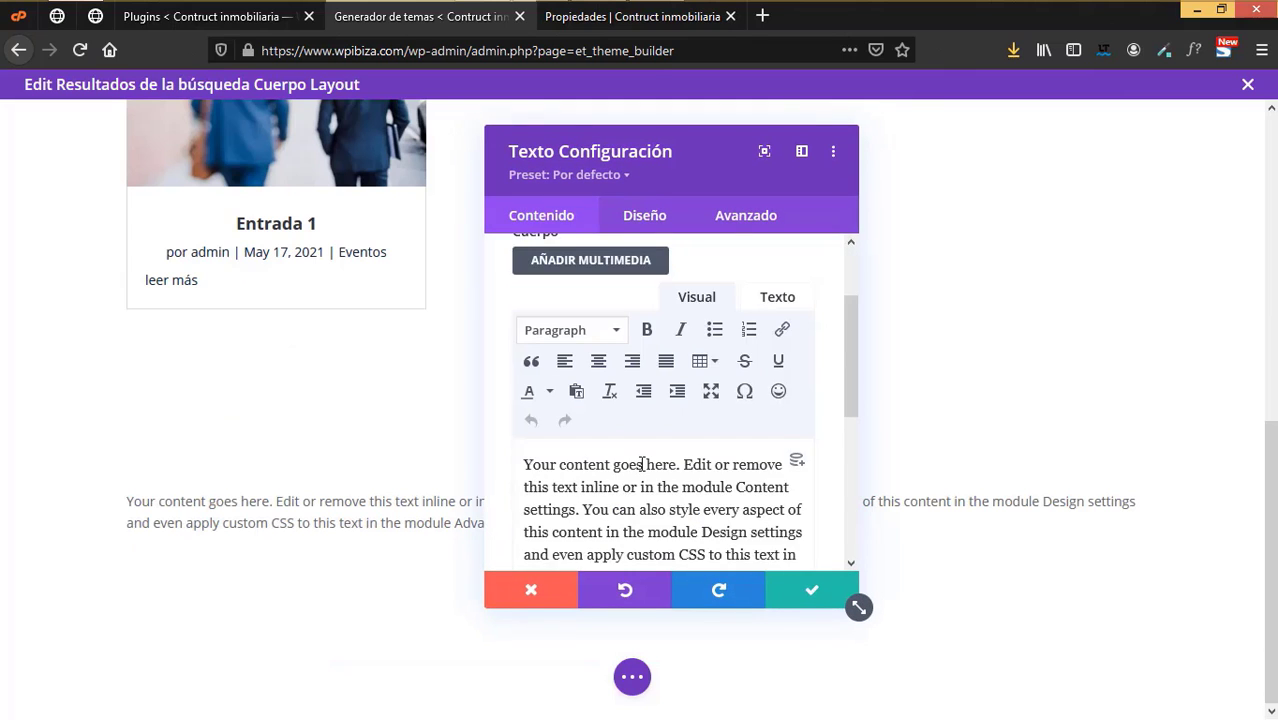
pyautogui.scroll(-2, 641, 464)
pyautogui.moveTo(738, 477); pyautogui.dragTo(468, 345)
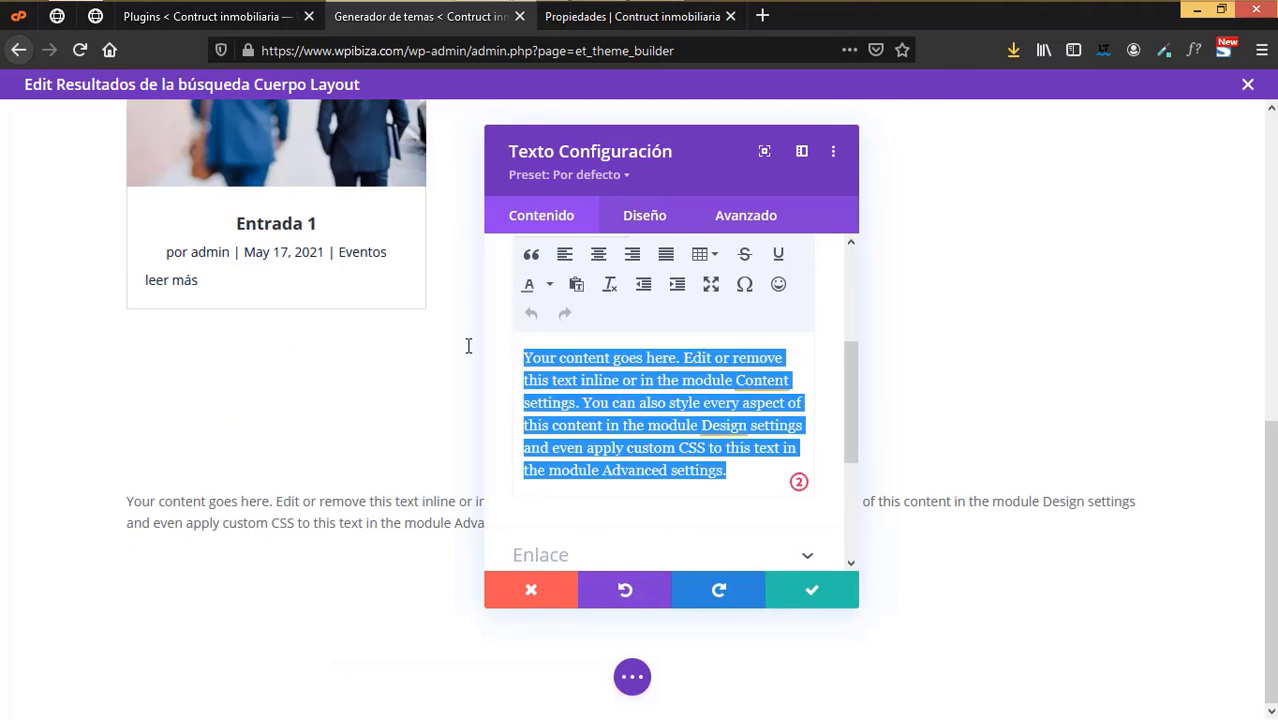
pyautogui.write('Deseas')
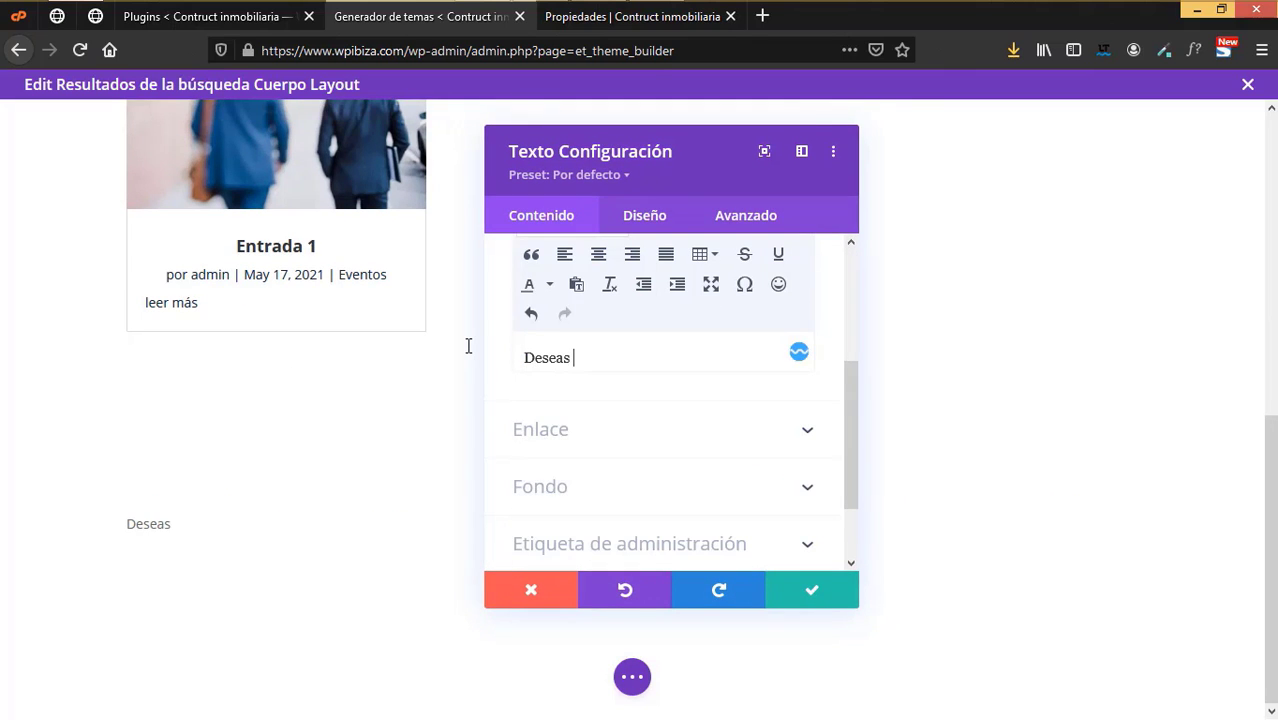
pyautogui.write(' reintentar la busqueda')
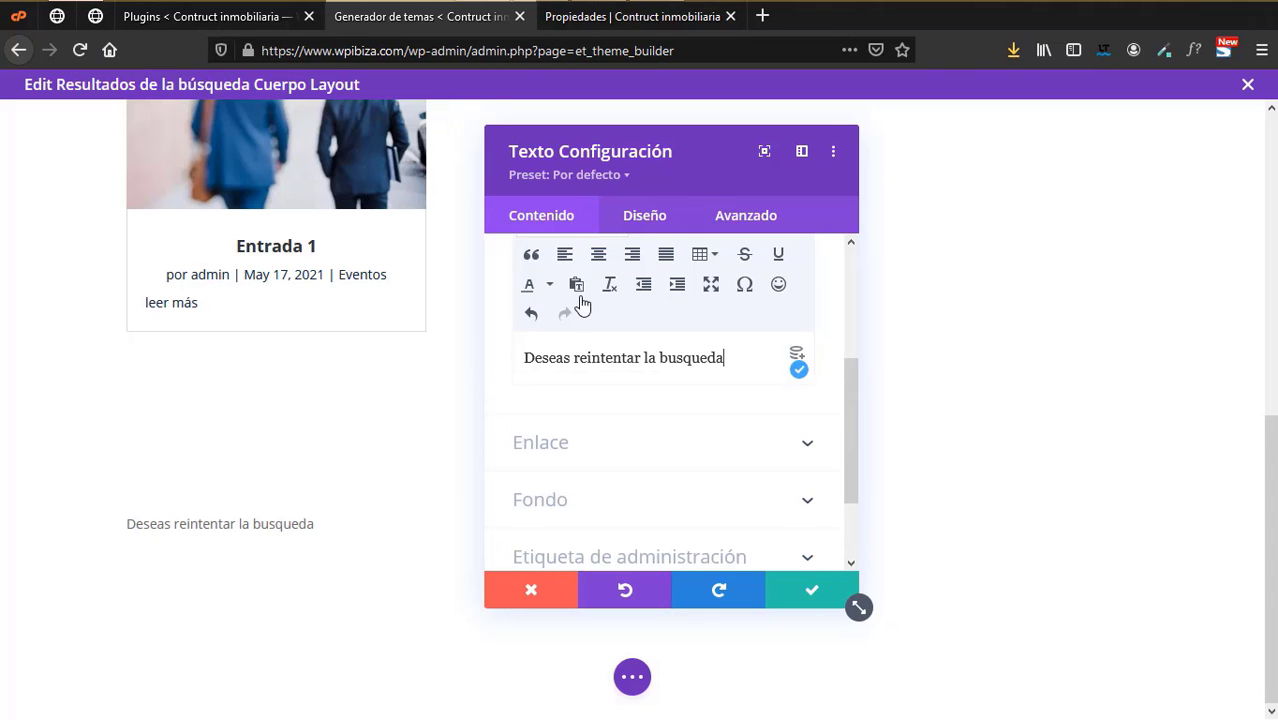
# - Style the retry text navy #152537 at 22px and save the module
pyautogui.click(648, 217)
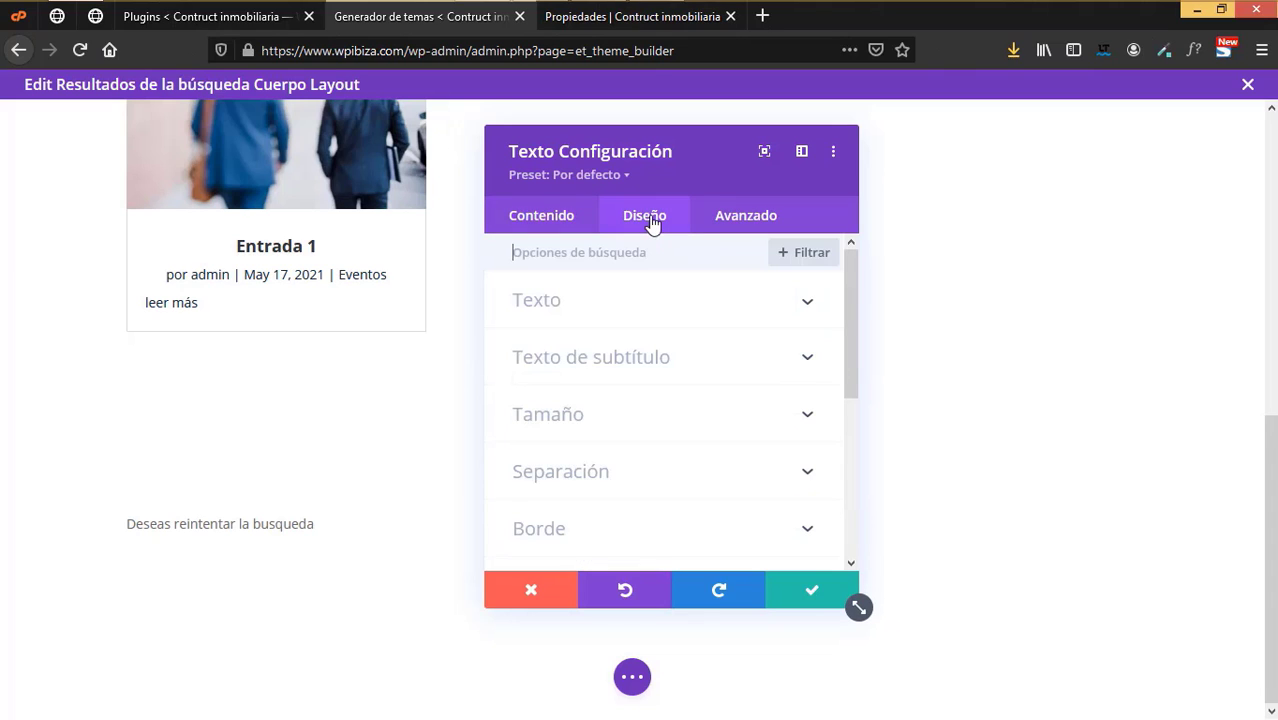
pyautogui.click(595, 342)
pyautogui.scroll(-2, 600, 380)
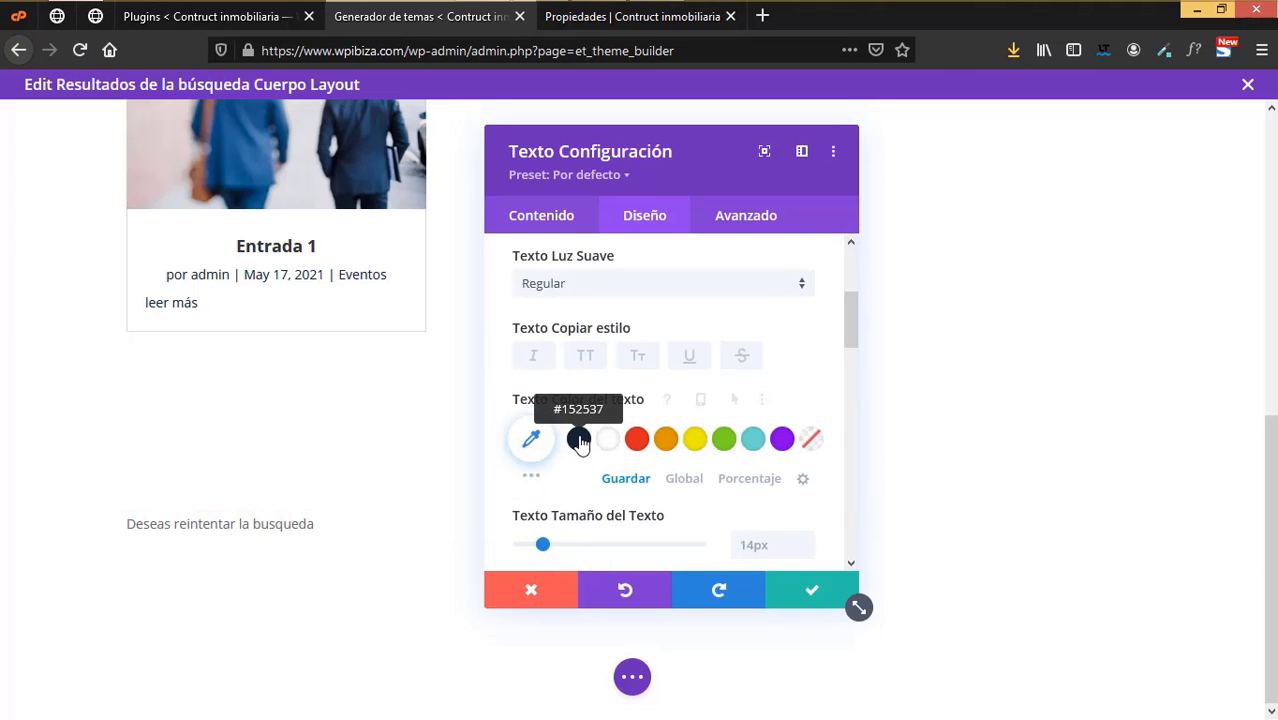
pyautogui.click(580, 443)
pyautogui.scroll(-2, 600, 482)
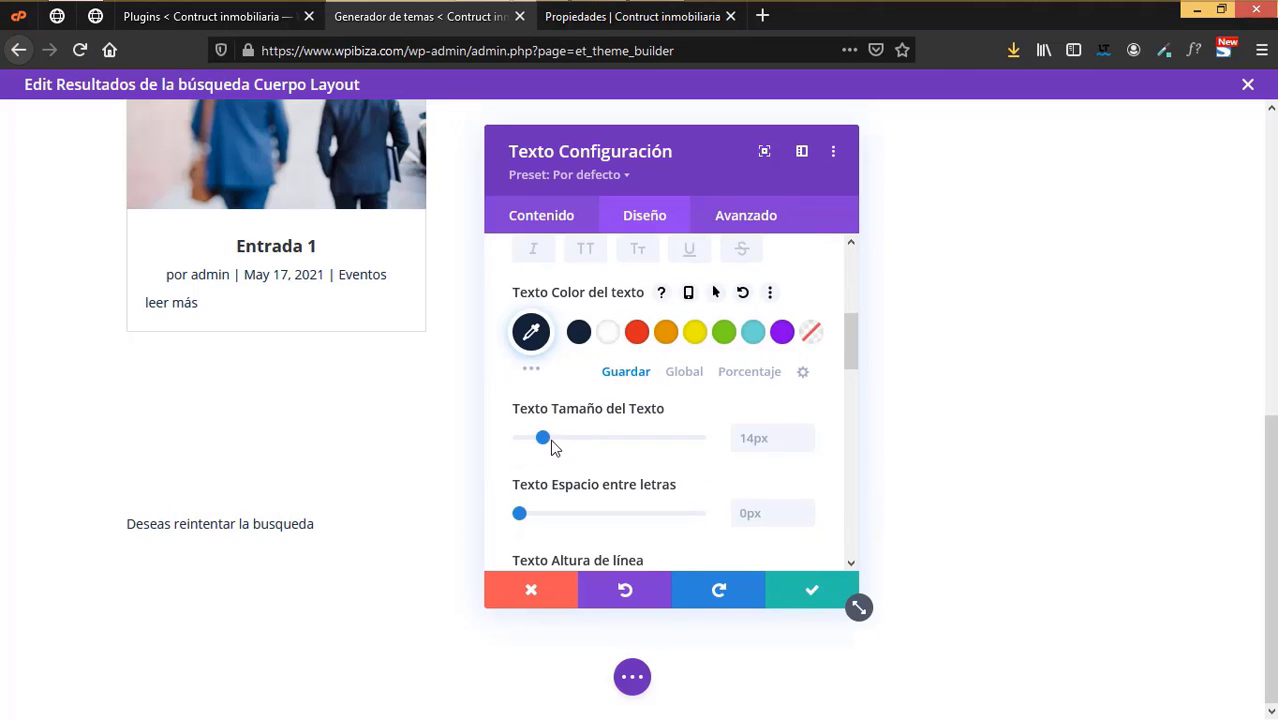
pyautogui.moveTo(556, 437); pyautogui.dragTo(557, 438)
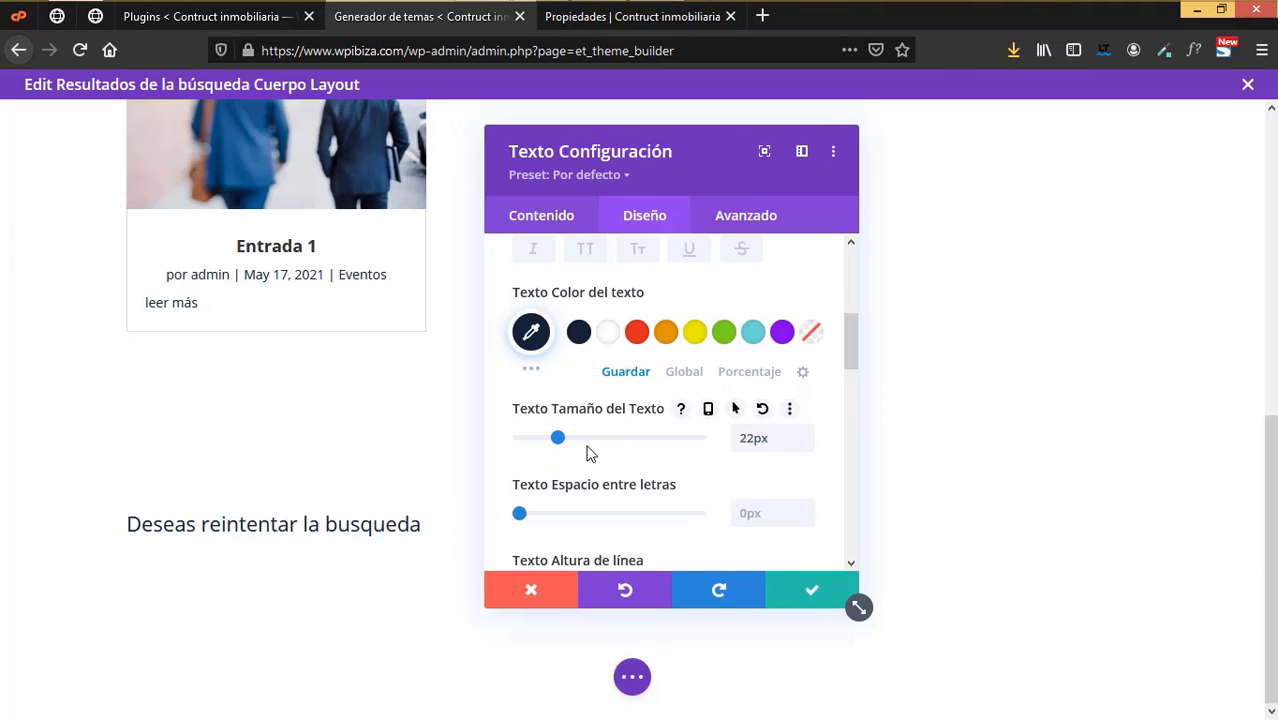
pyautogui.click(811, 590)
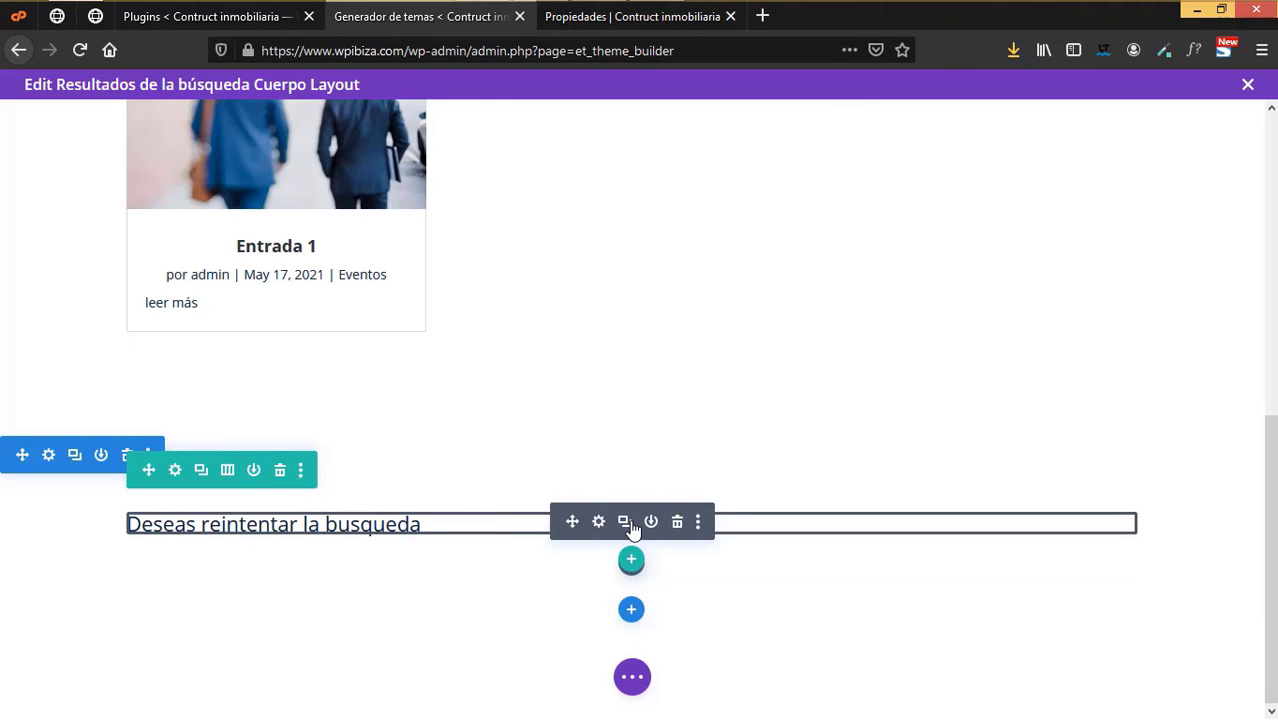
# - Insert a Post Type Search module under the retry text, previewing in desktop view
pyautogui.click(632, 677)
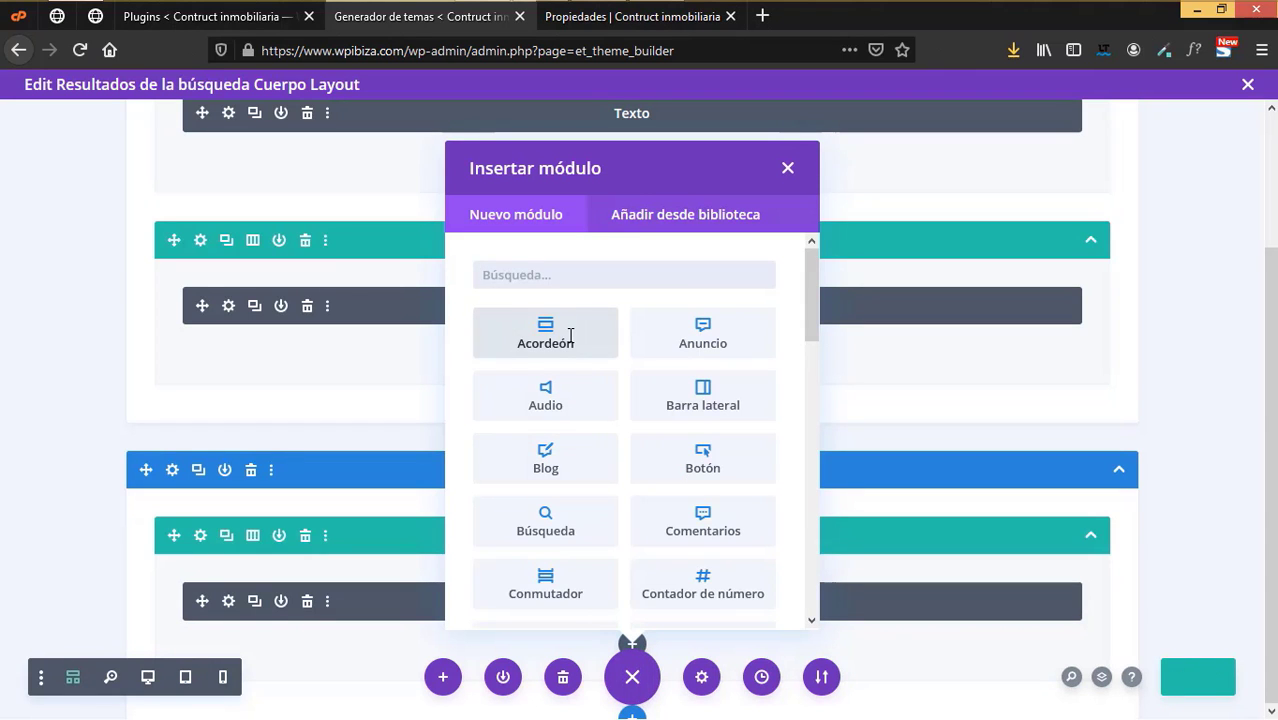
pyautogui.write('cust')
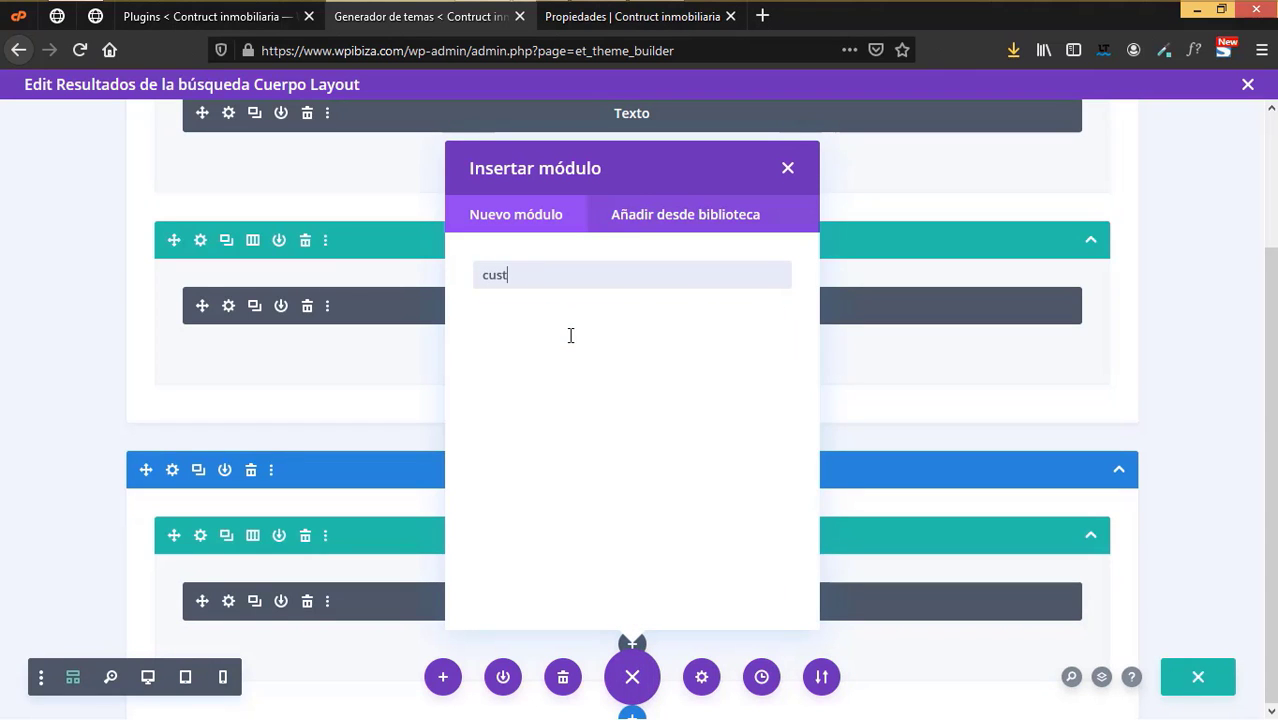
pyautogui.press('BackSpace')
pyautogui.press('BackSpace')
pyautogui.press('BackSpace')
pyautogui.write('sear')
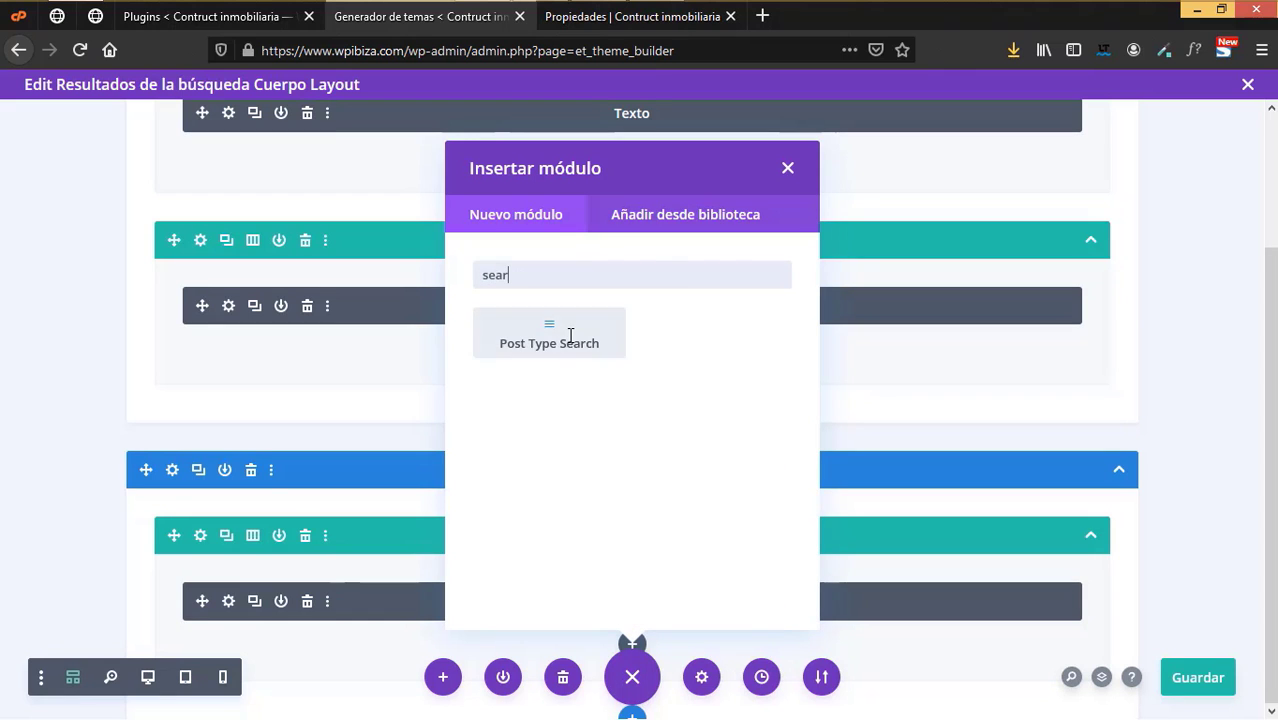
pyautogui.click(570, 335)
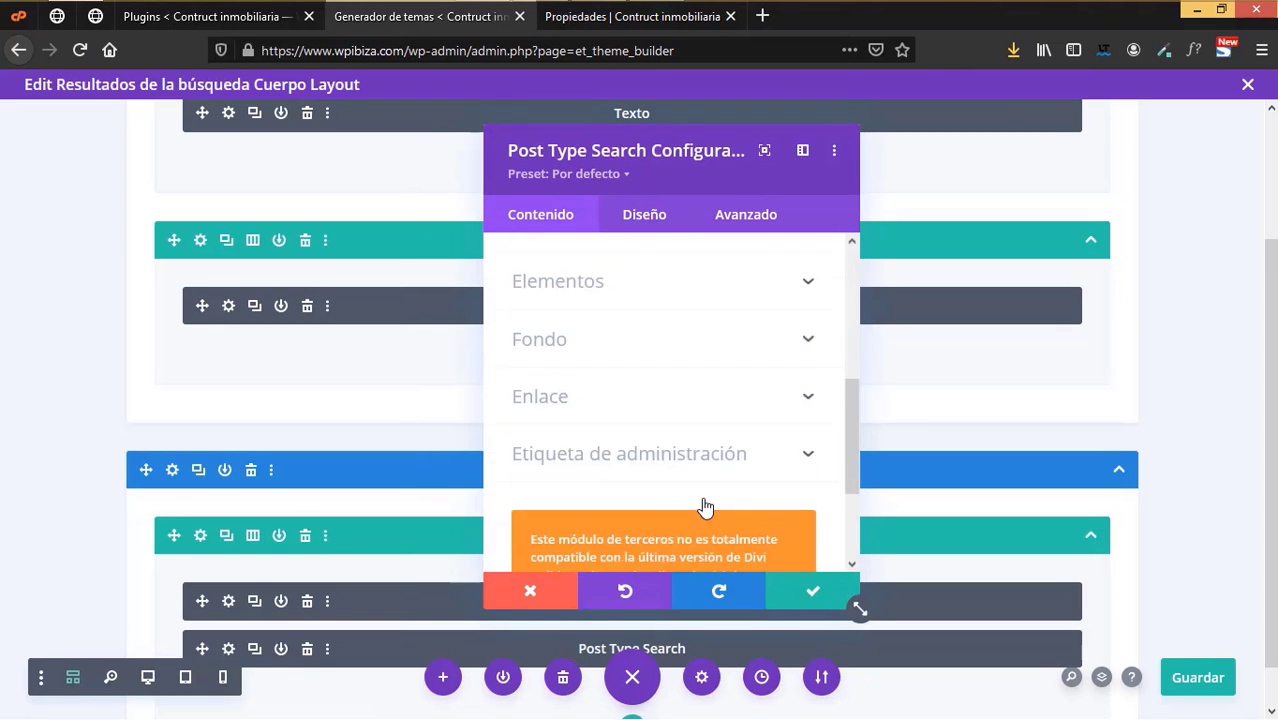
pyautogui.click(147, 680)
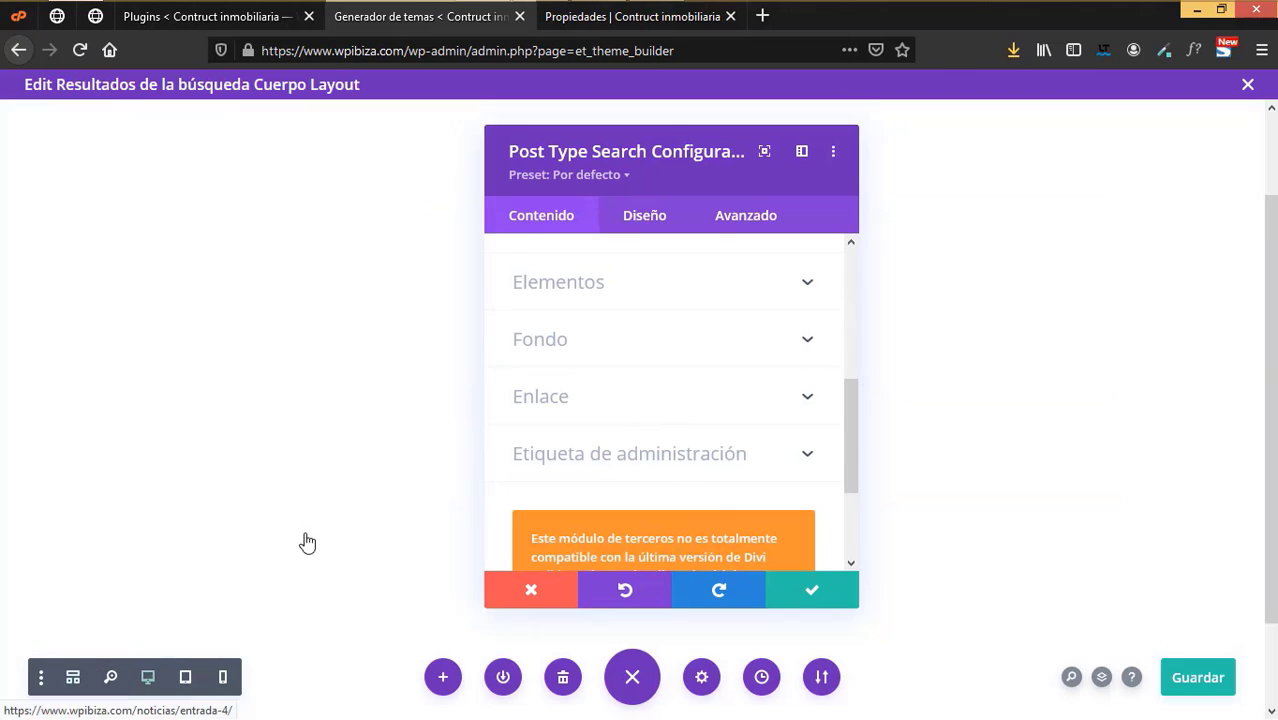
# - Set the search placeholder to 'Buscar propiedades' and include only the Propiedades post type
pyautogui.click(590, 285)
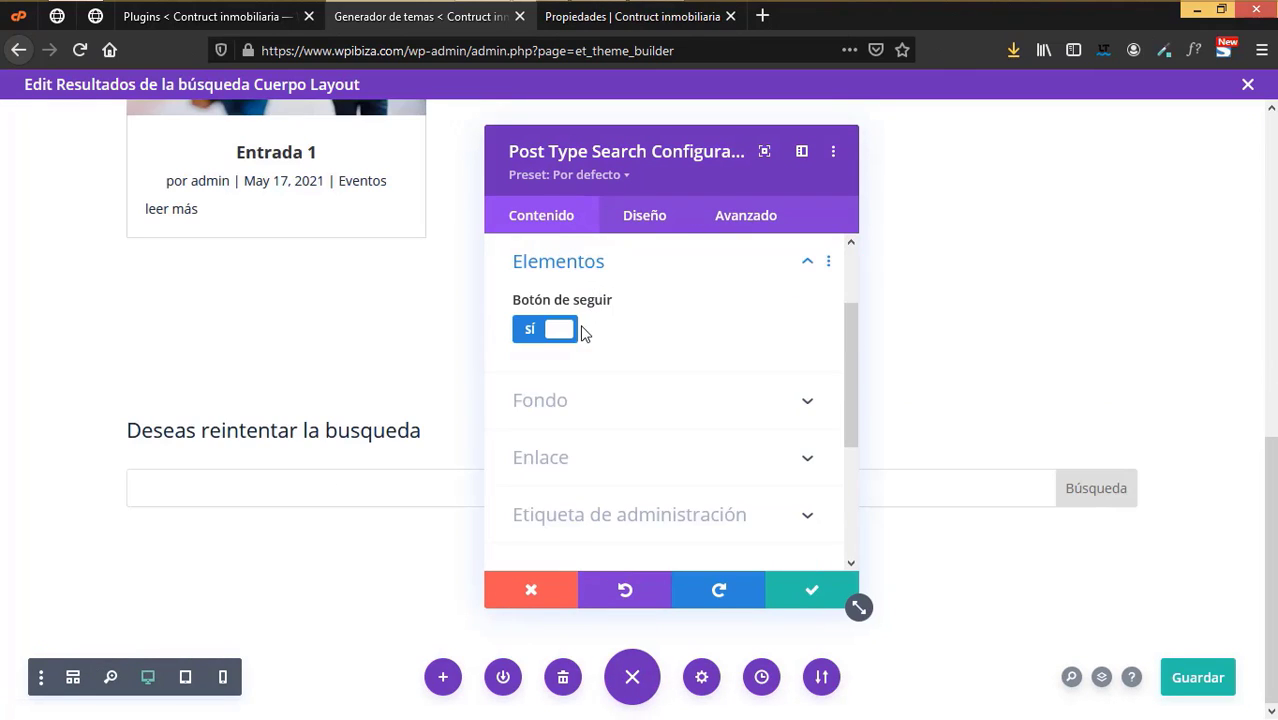
pyautogui.scroll(2, 590, 408)
pyautogui.click(559, 306)
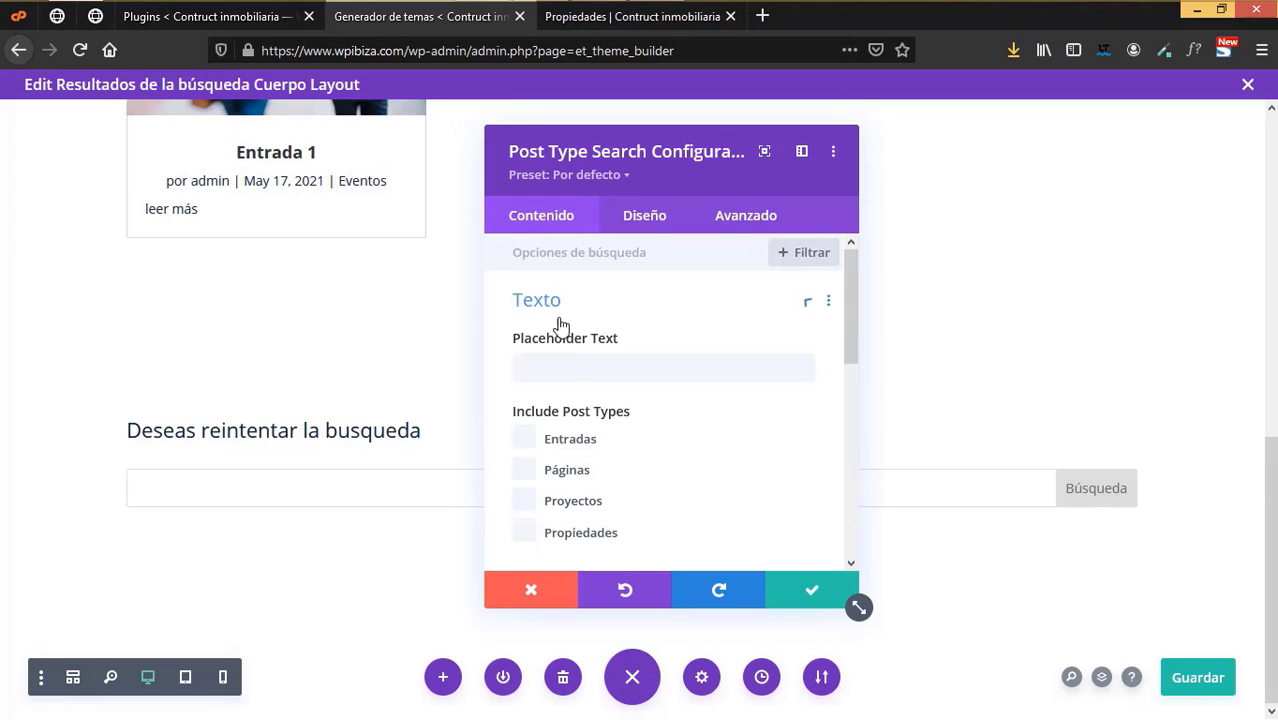
pyautogui.click(567, 368)
pyautogui.write('B')
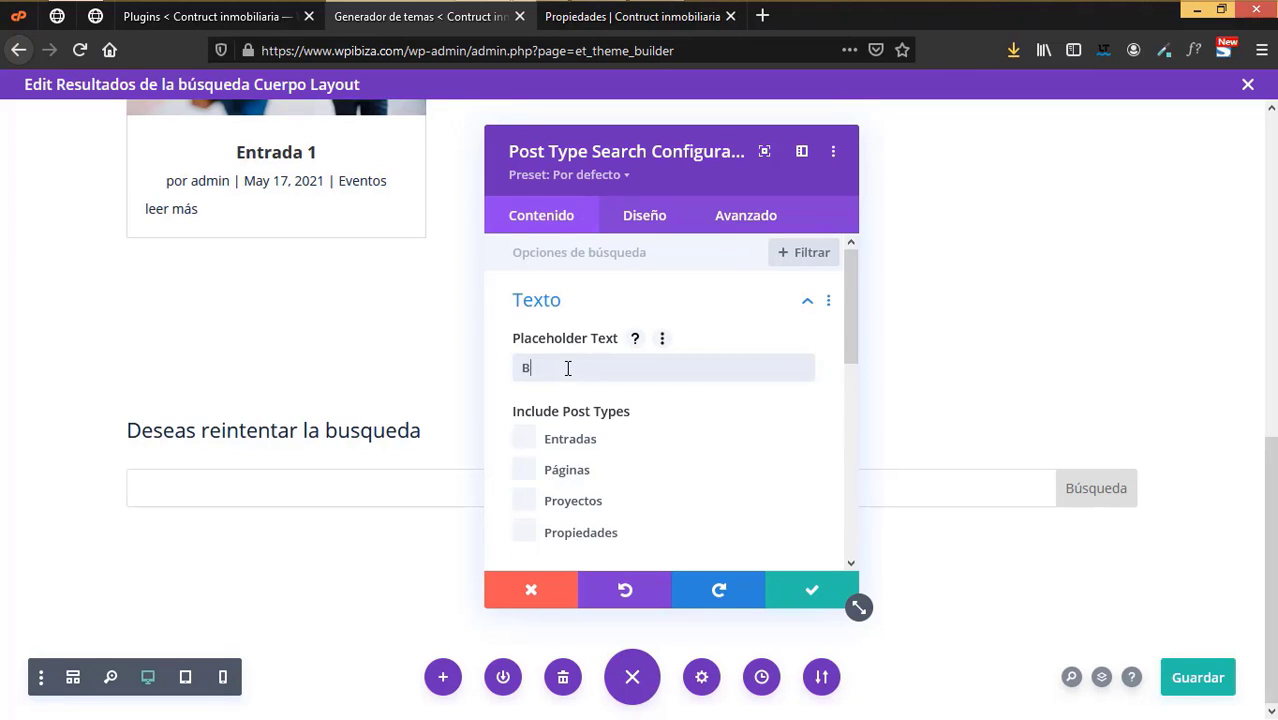
pyautogui.write('uscar')
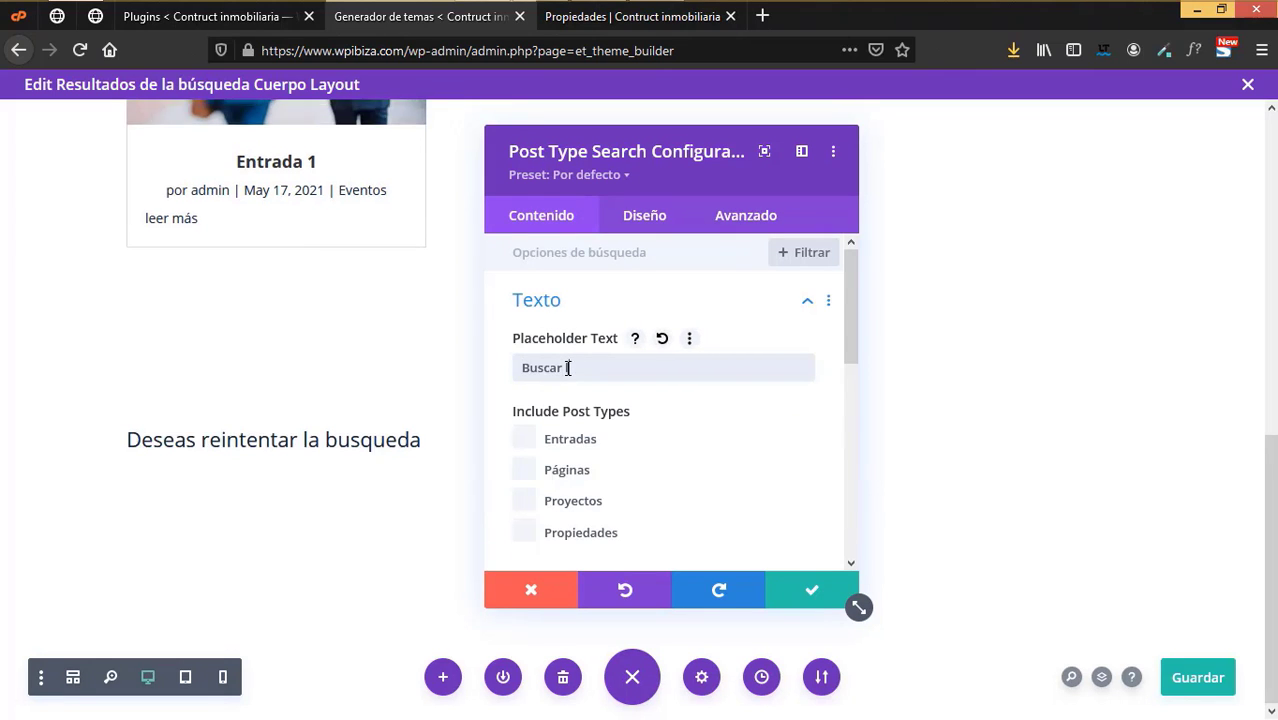
pyautogui.write(' propiedades')
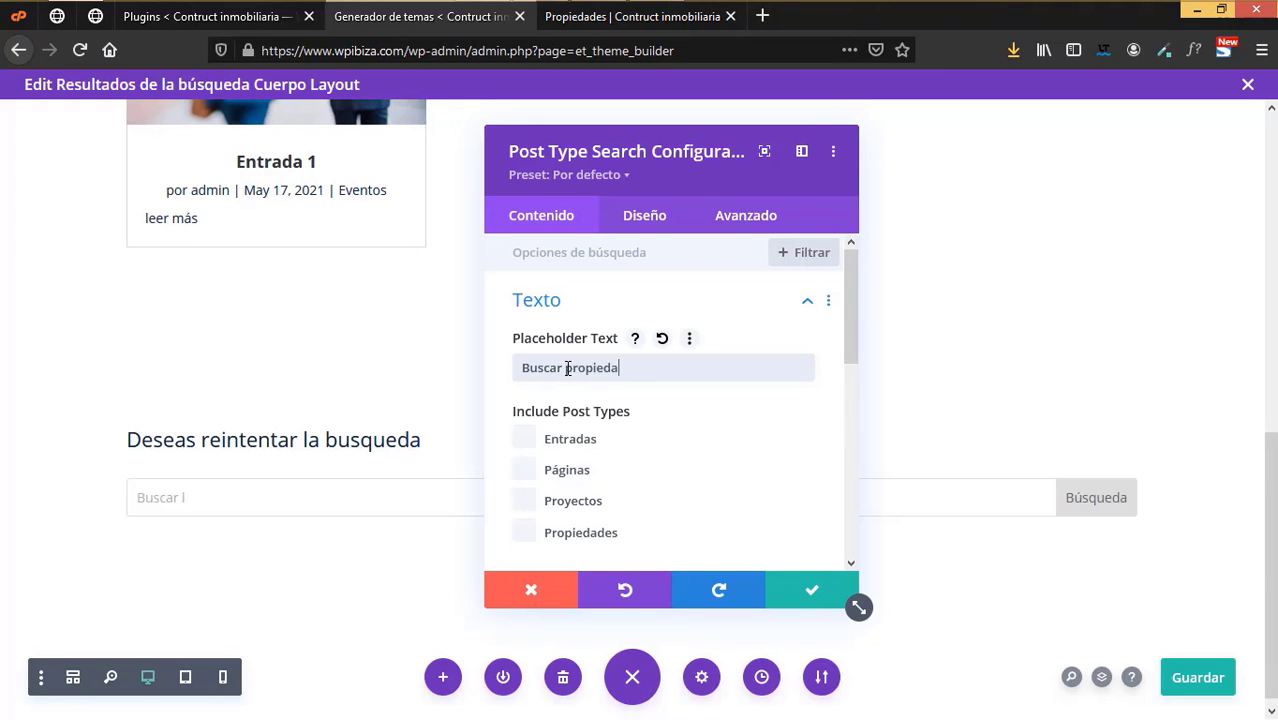
pyautogui.click(527, 538)
pyautogui.scroll(-2, 614, 484)
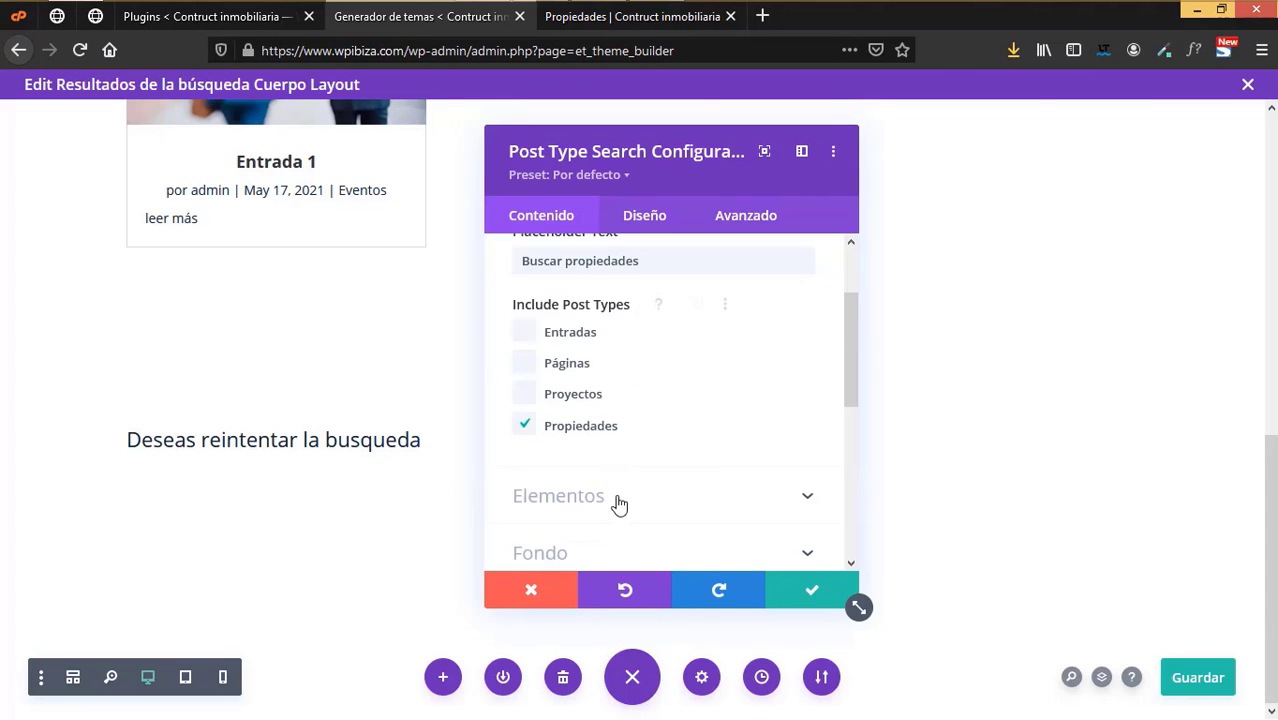
pyautogui.scroll(-4, 614, 490)
pyautogui.scroll(-3, 585, 297)
pyautogui.scroll(4, 585, 297)
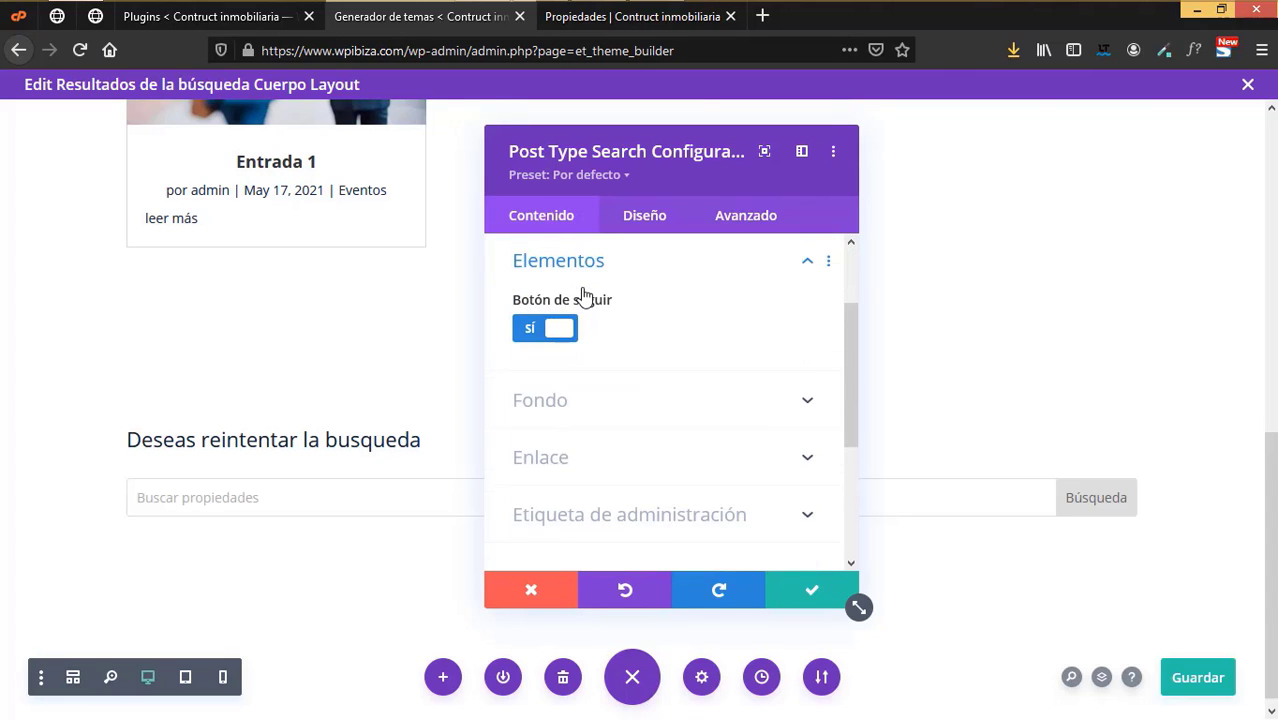
pyautogui.scroll(-4, 698, 456)
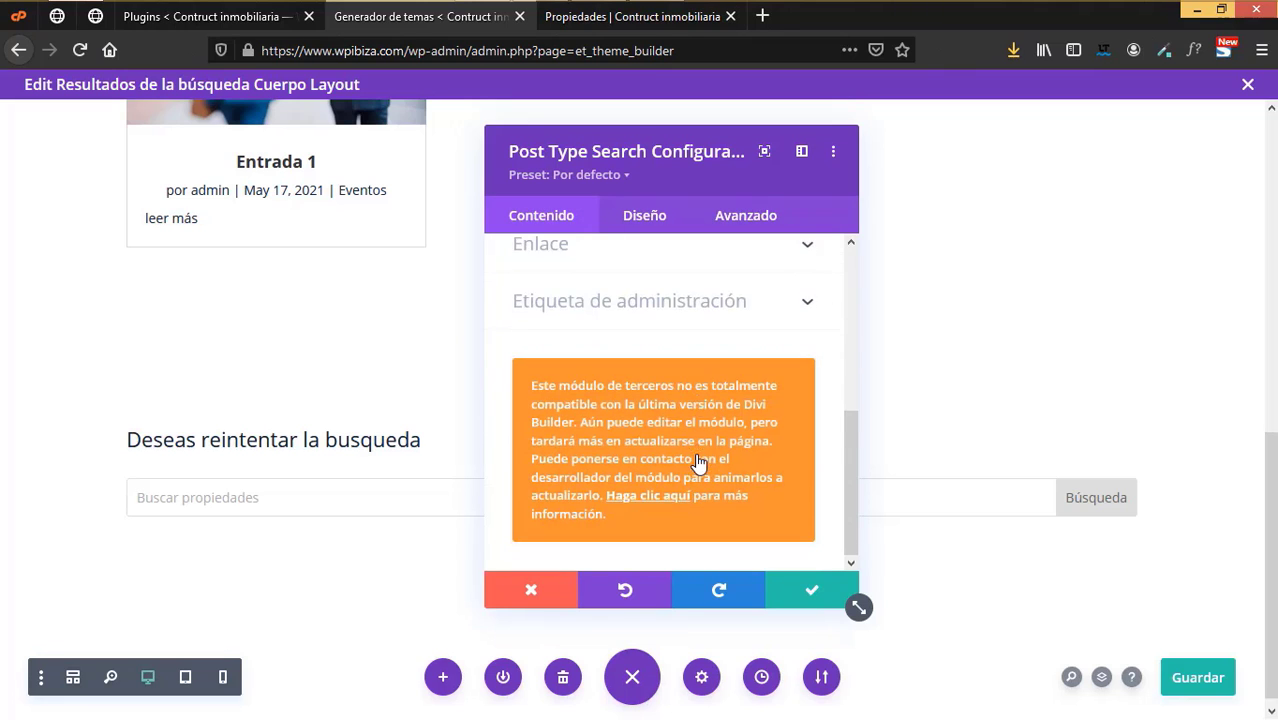
pyautogui.scroll(2, 698, 455)
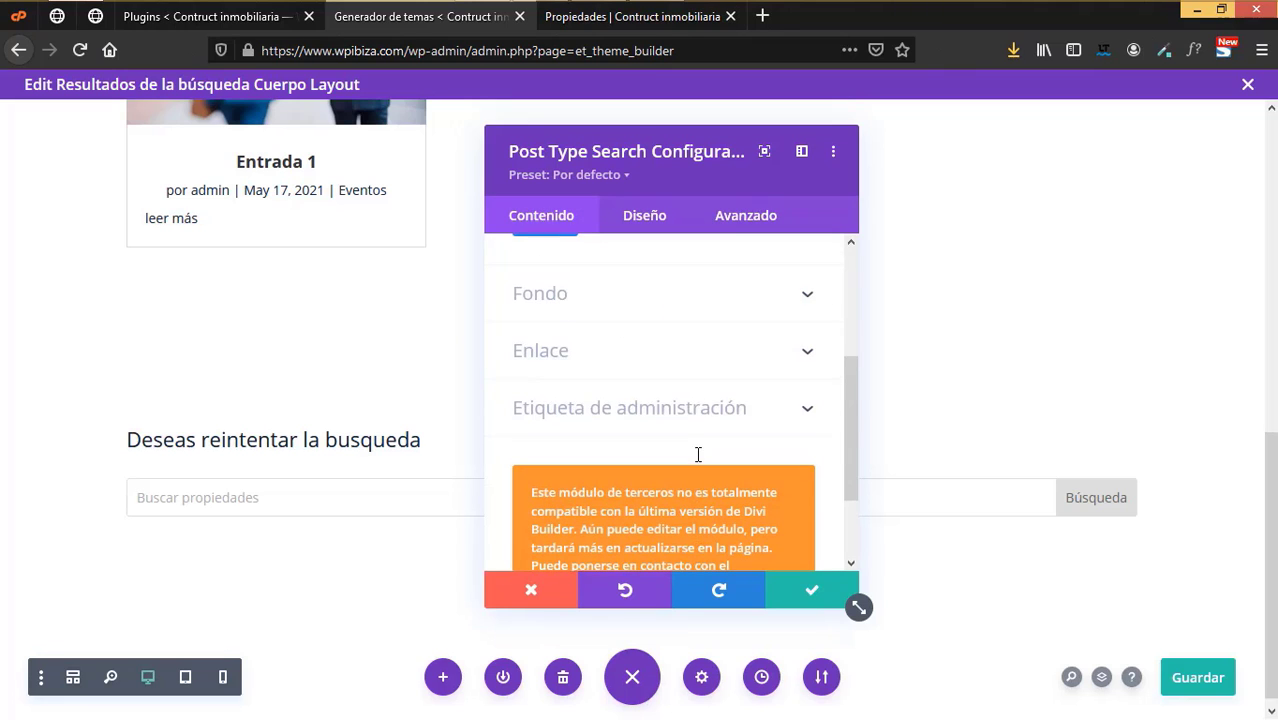
pyautogui.click(650, 218)
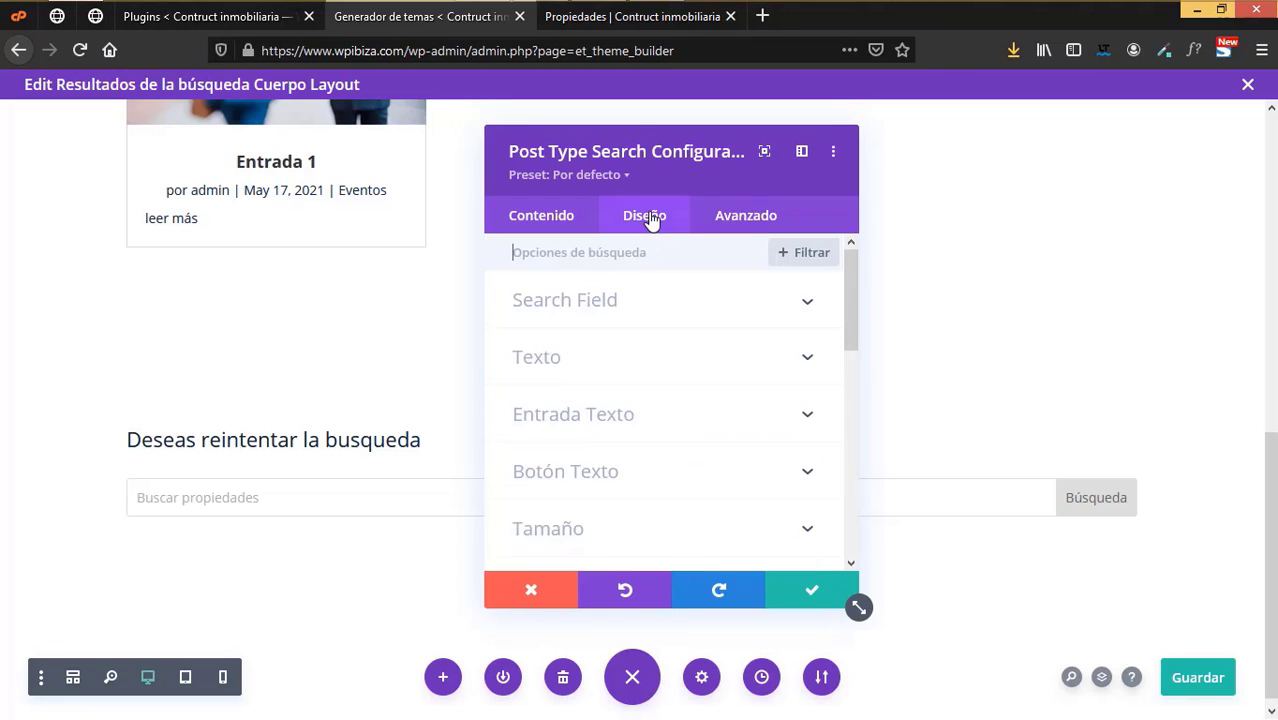
# - Make the search bar's input text dark navy #152537
pyautogui.click(577, 306)
pyautogui.moveTo(568, 157); pyautogui.dragTo(865, 210)
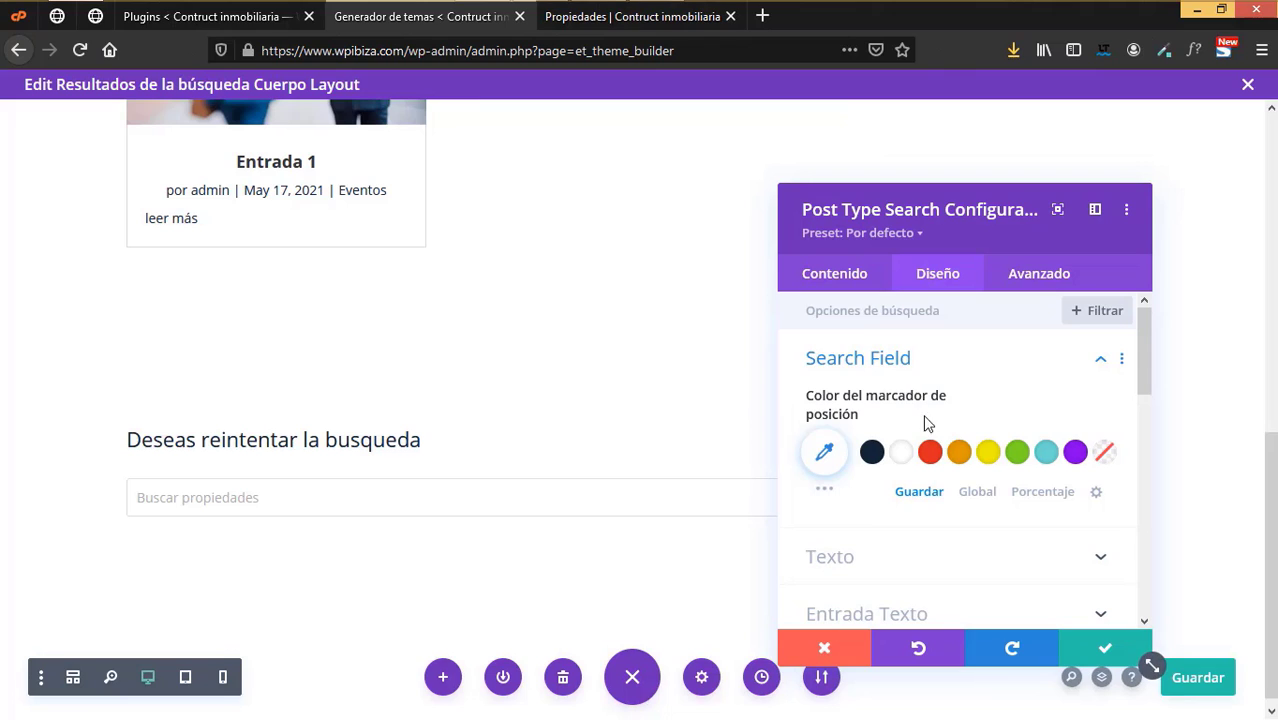
pyautogui.scroll(-2, 877, 440)
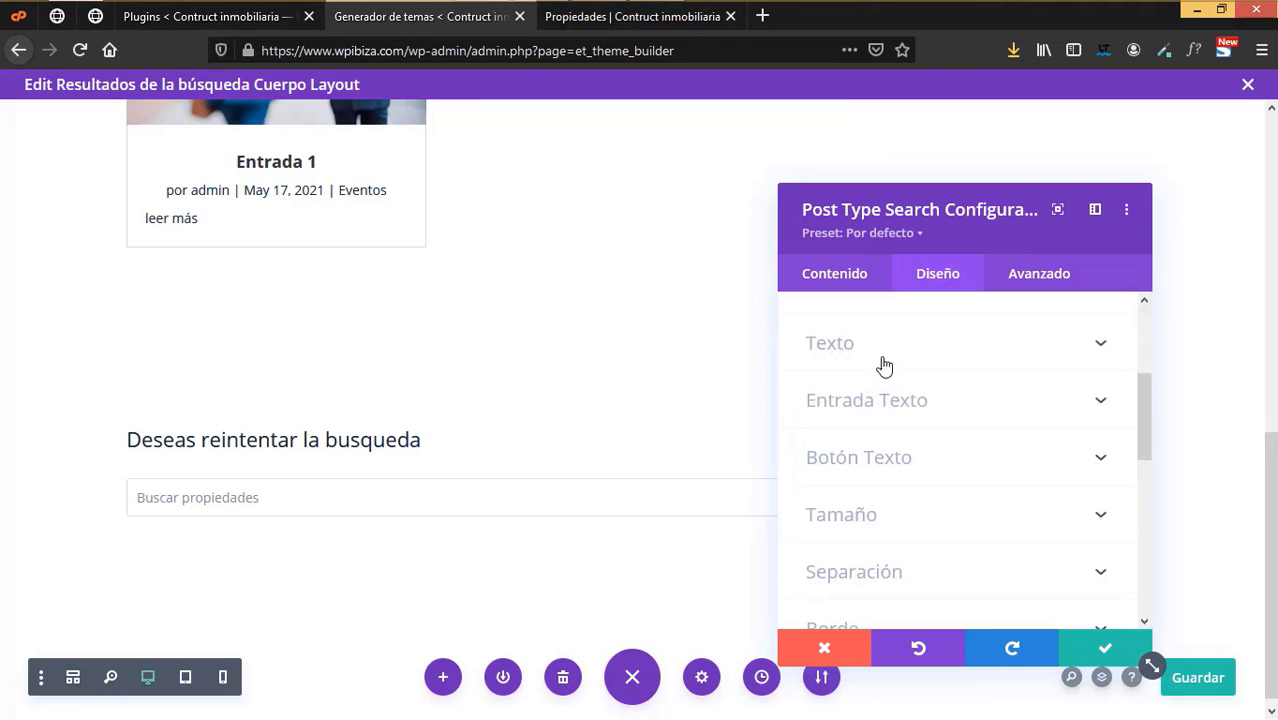
pyautogui.click(867, 349)
pyautogui.scroll(-5, 884, 485)
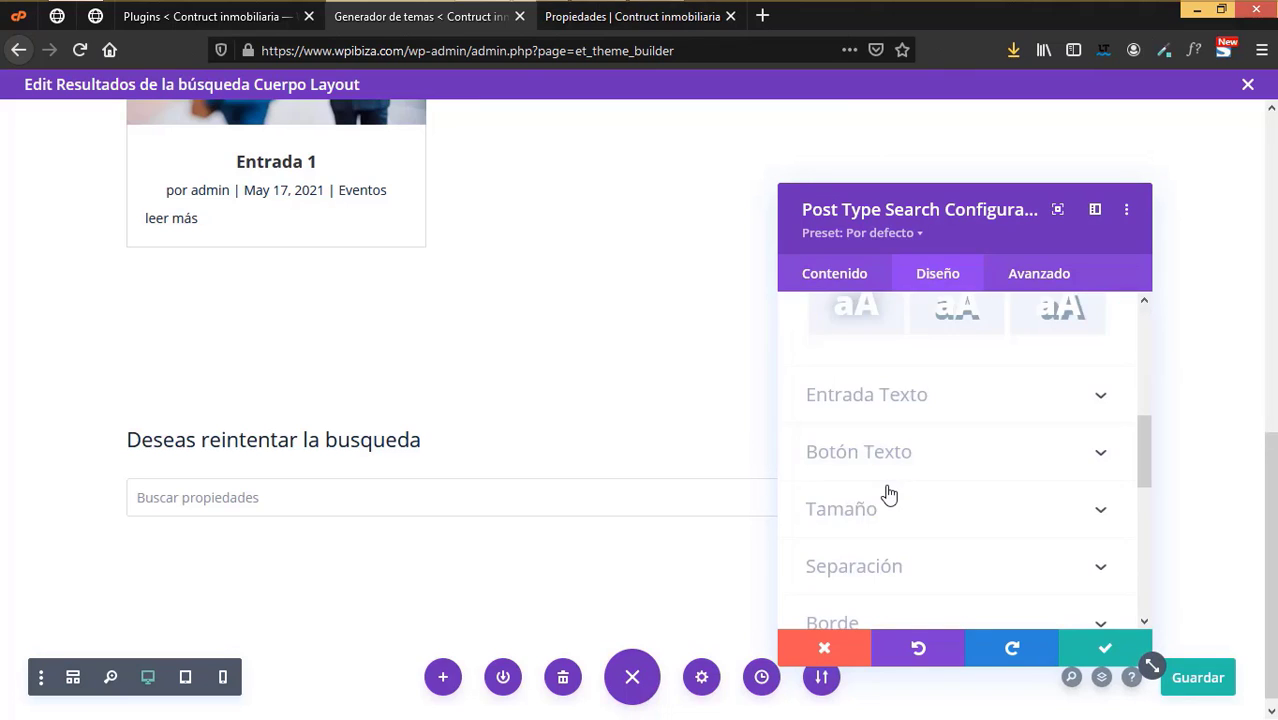
pyautogui.scroll(5, 888, 492)
pyautogui.scroll(-2, 888, 492)
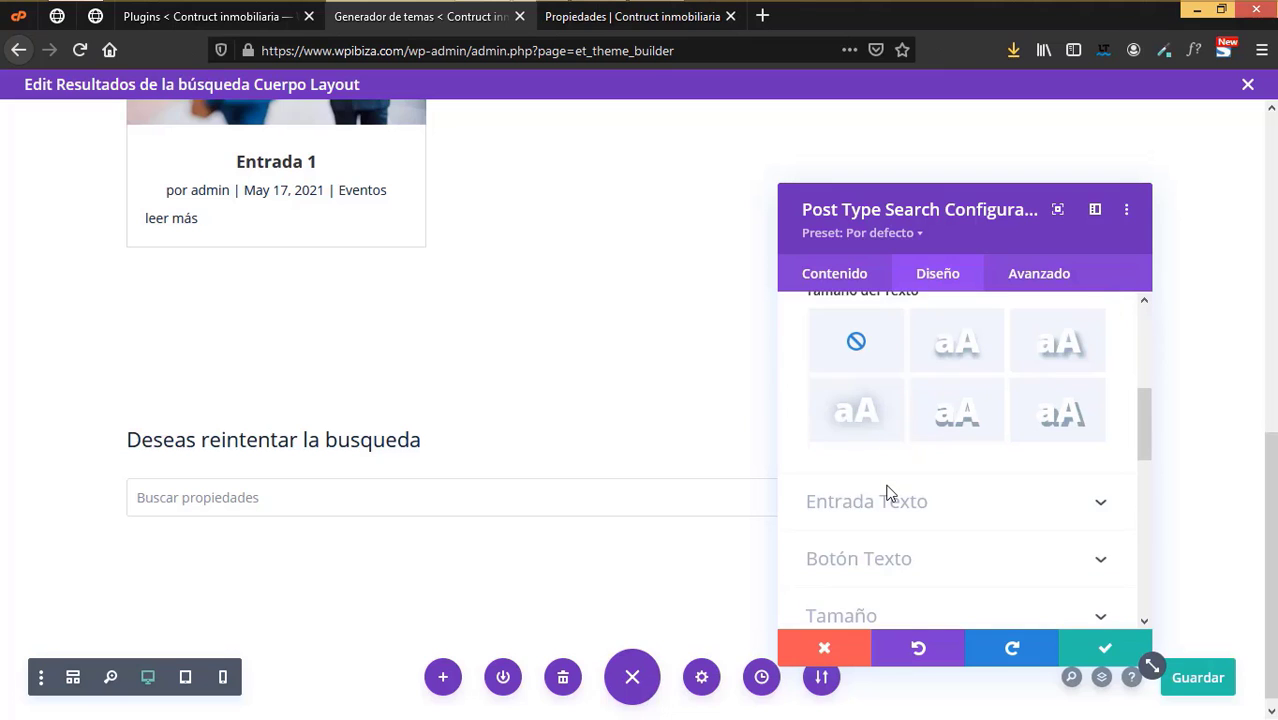
pyautogui.scroll(-1, 888, 494)
pyautogui.click(893, 401)
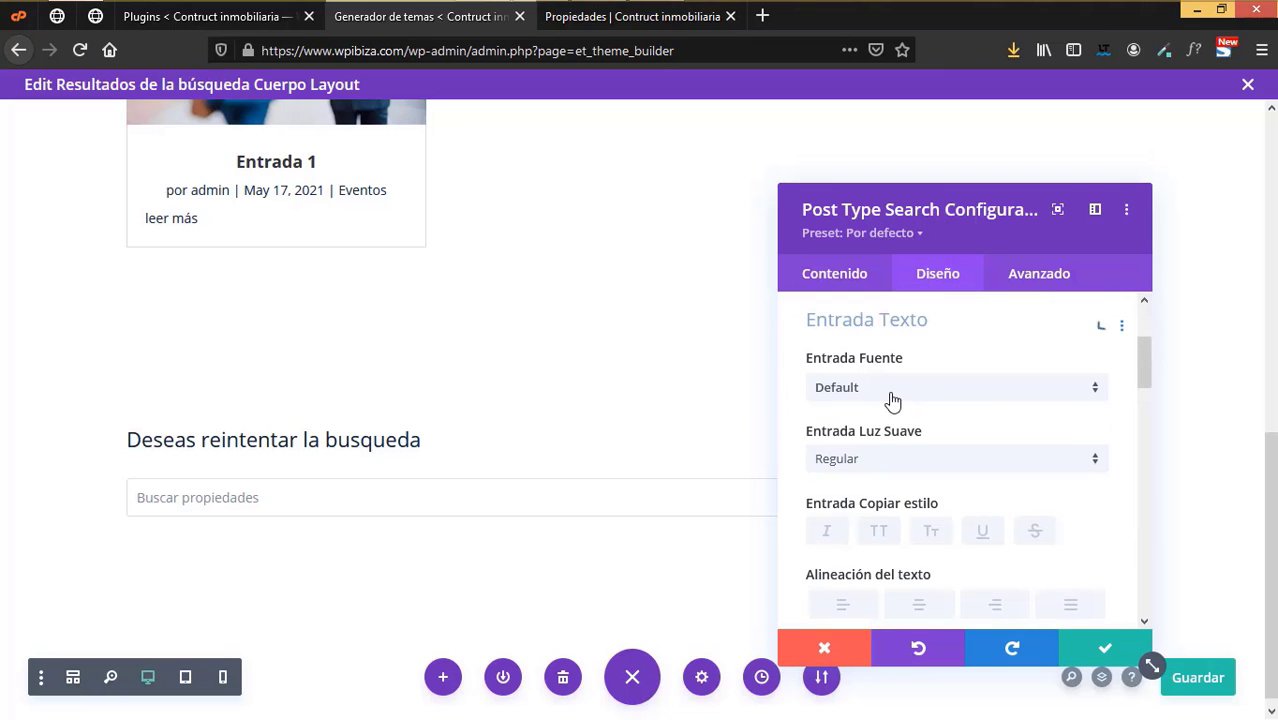
pyautogui.scroll(-3, 885, 440)
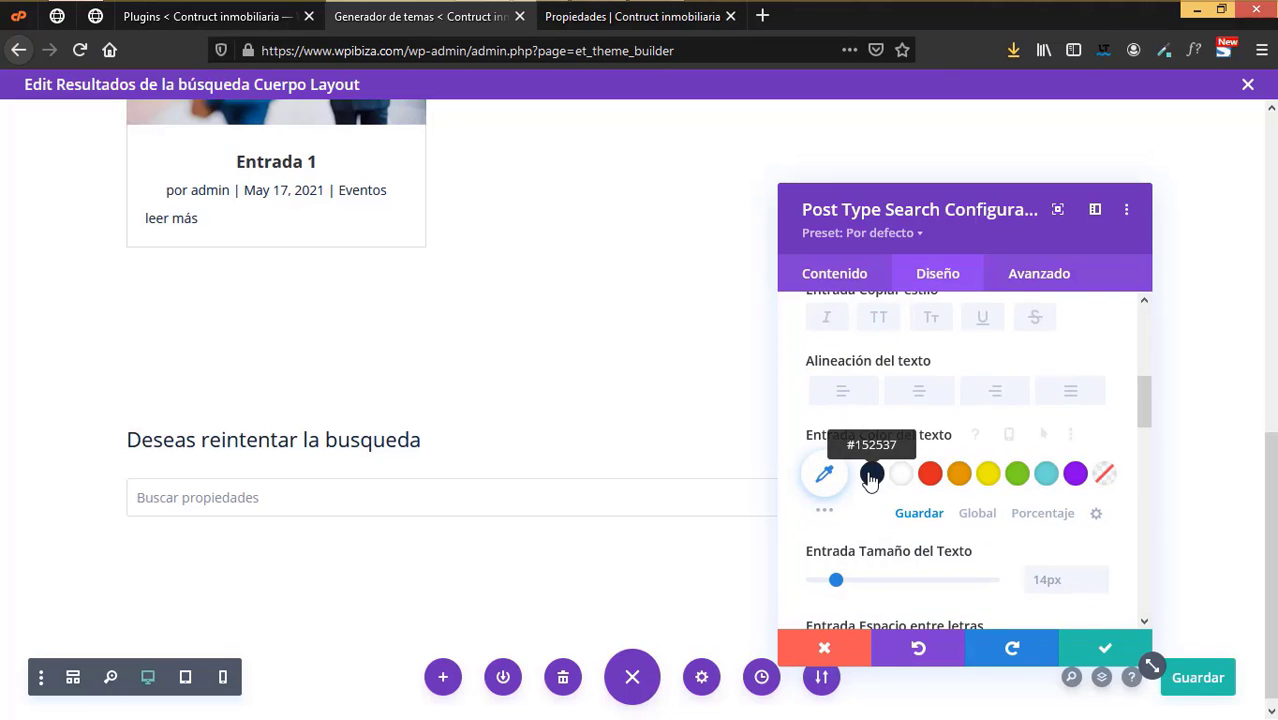
pyautogui.click(870, 476)
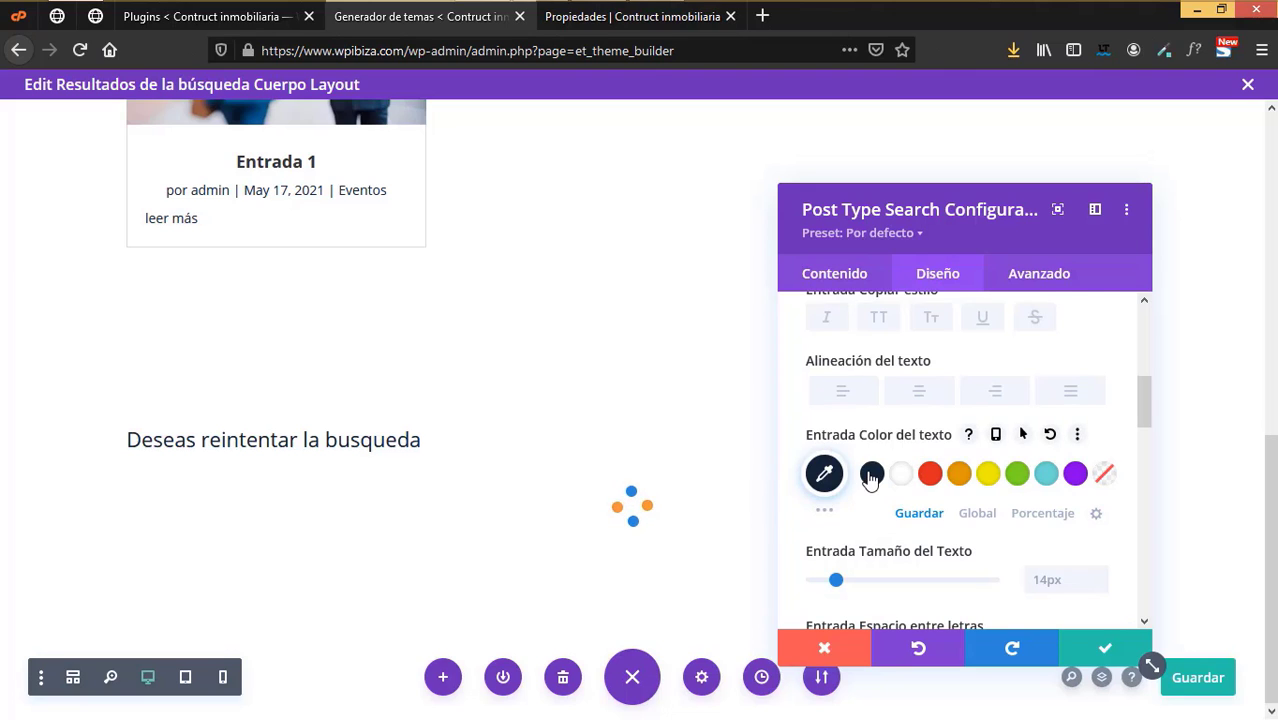
pyautogui.scroll(-5, 871, 473)
# - Give the search button a dark #152537 background with white text
pyautogui.click(871, 467)
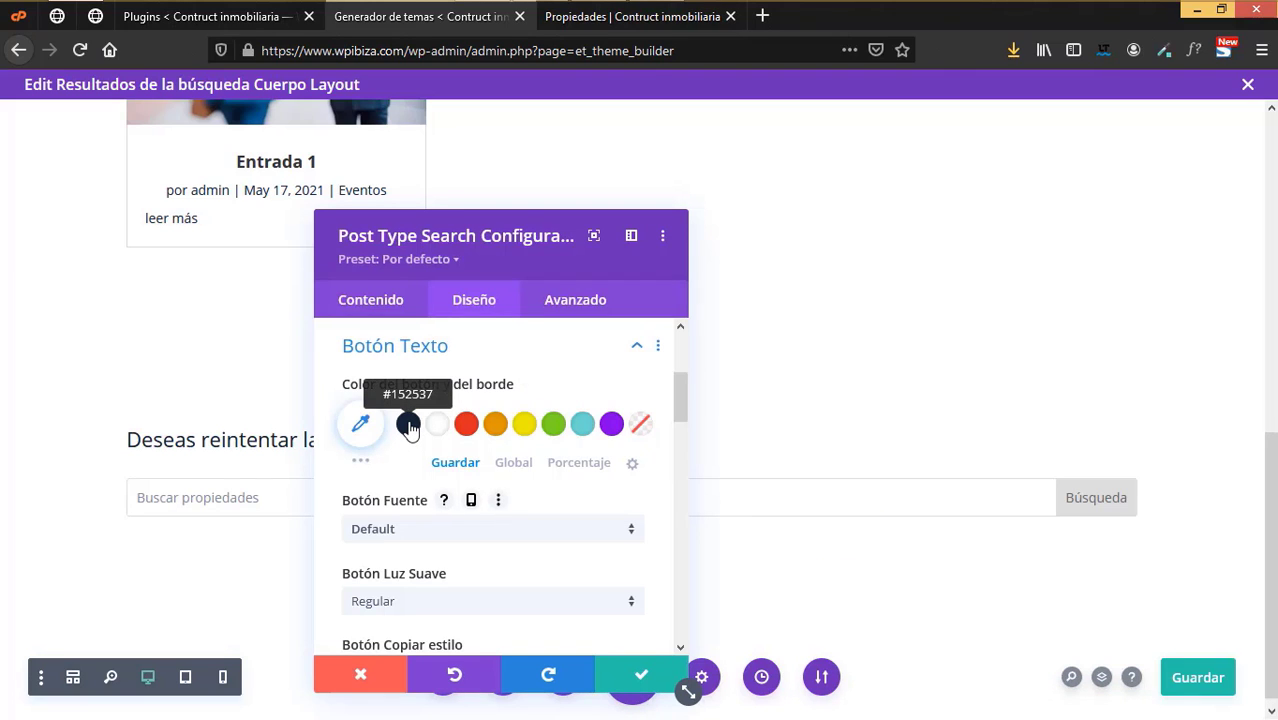
pyautogui.click(408, 425)
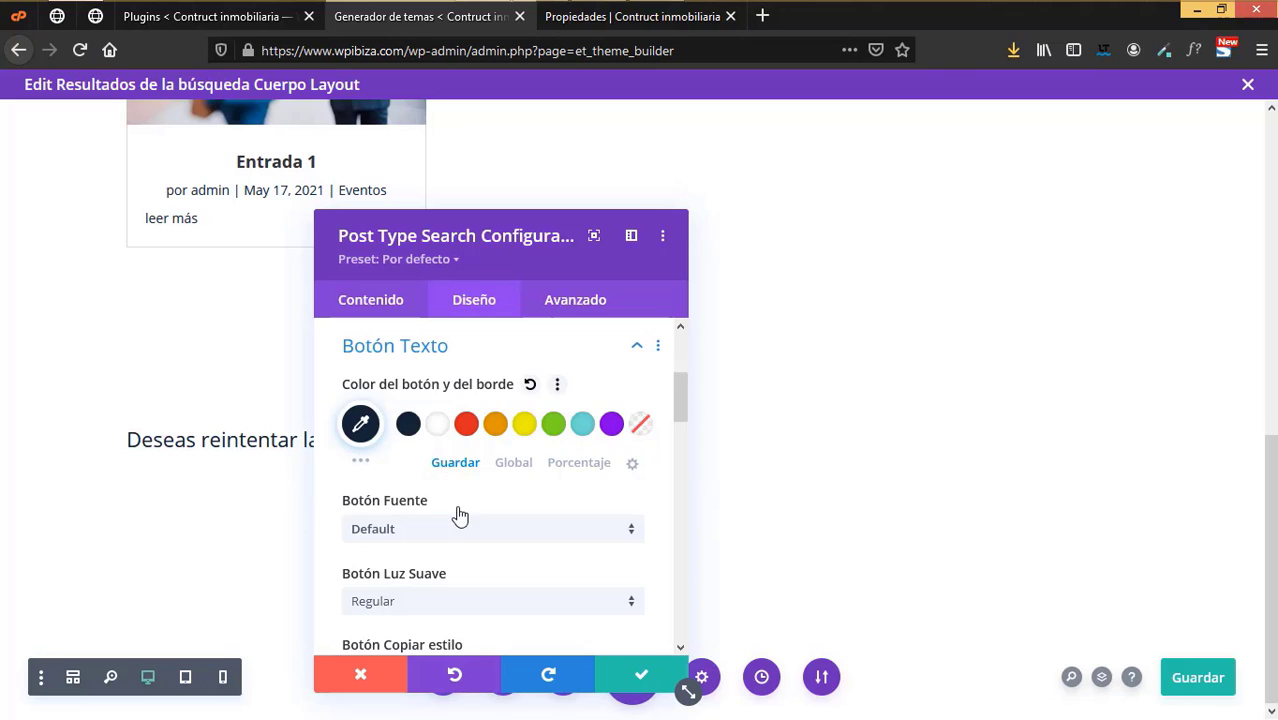
pyautogui.scroll(-4, 460, 515)
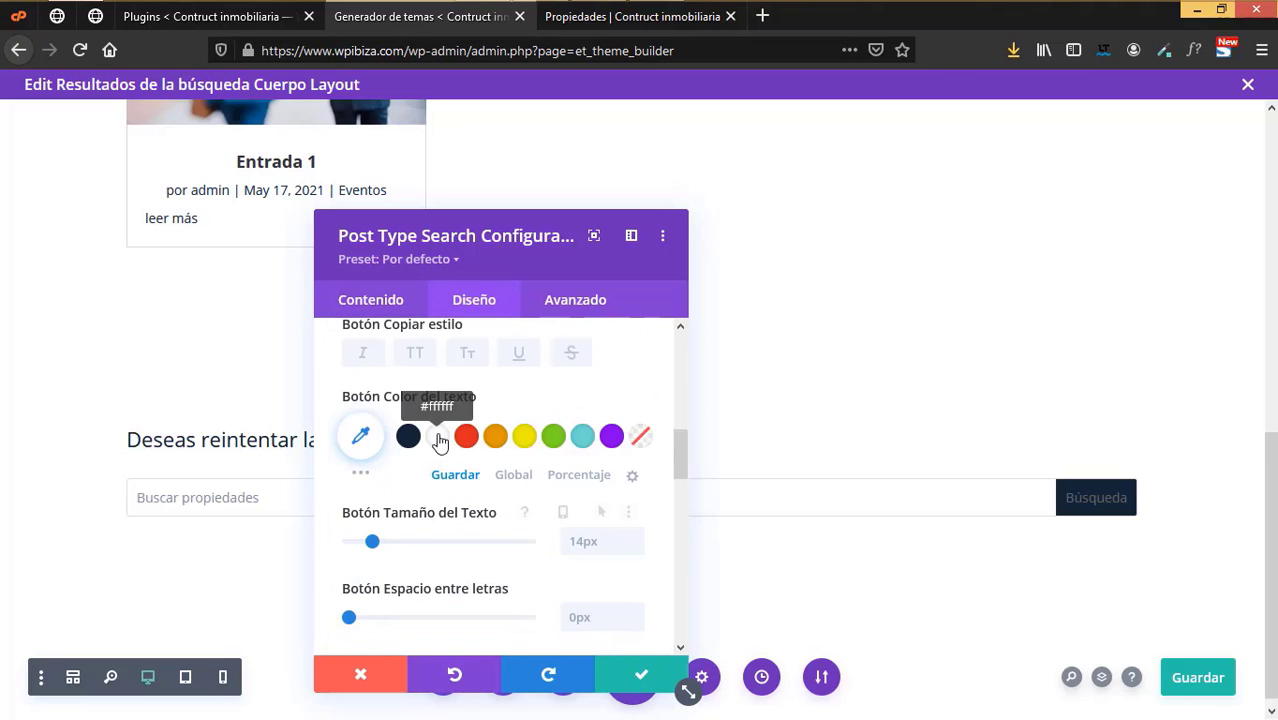
pyautogui.click(438, 437)
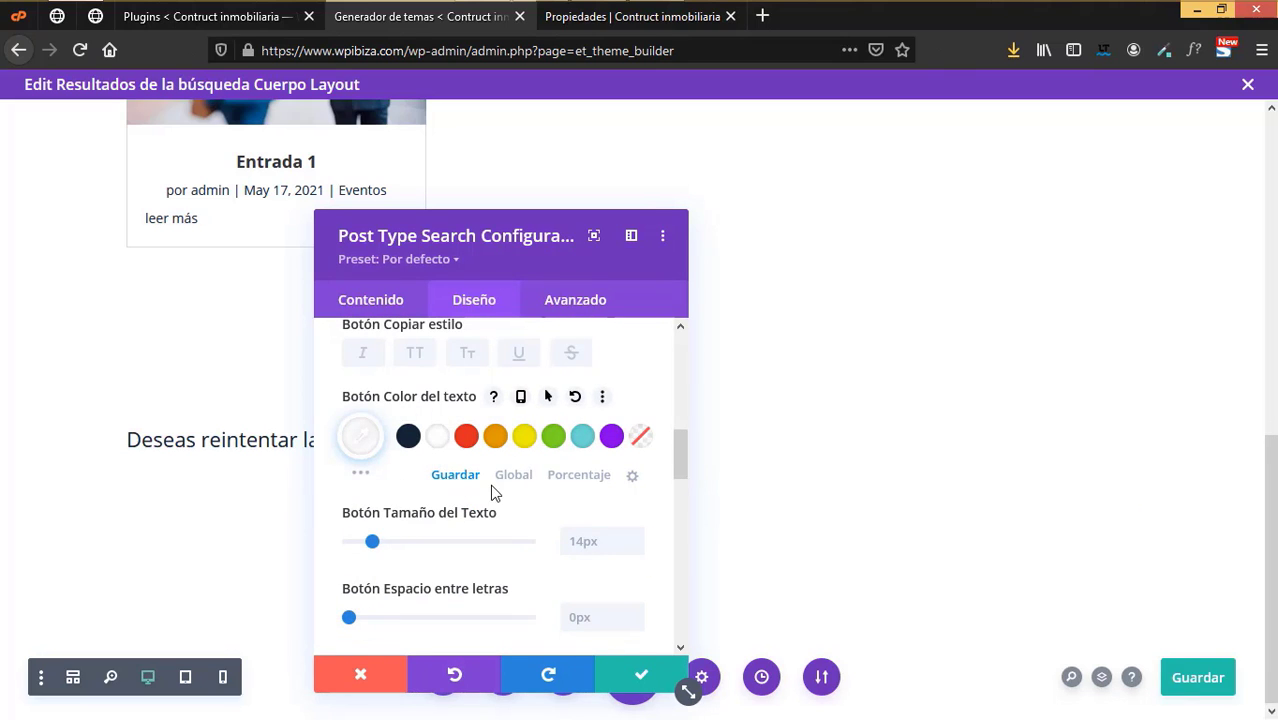
pyautogui.scroll(-2, 491, 492)
pyautogui.scroll(-2, 491, 492)
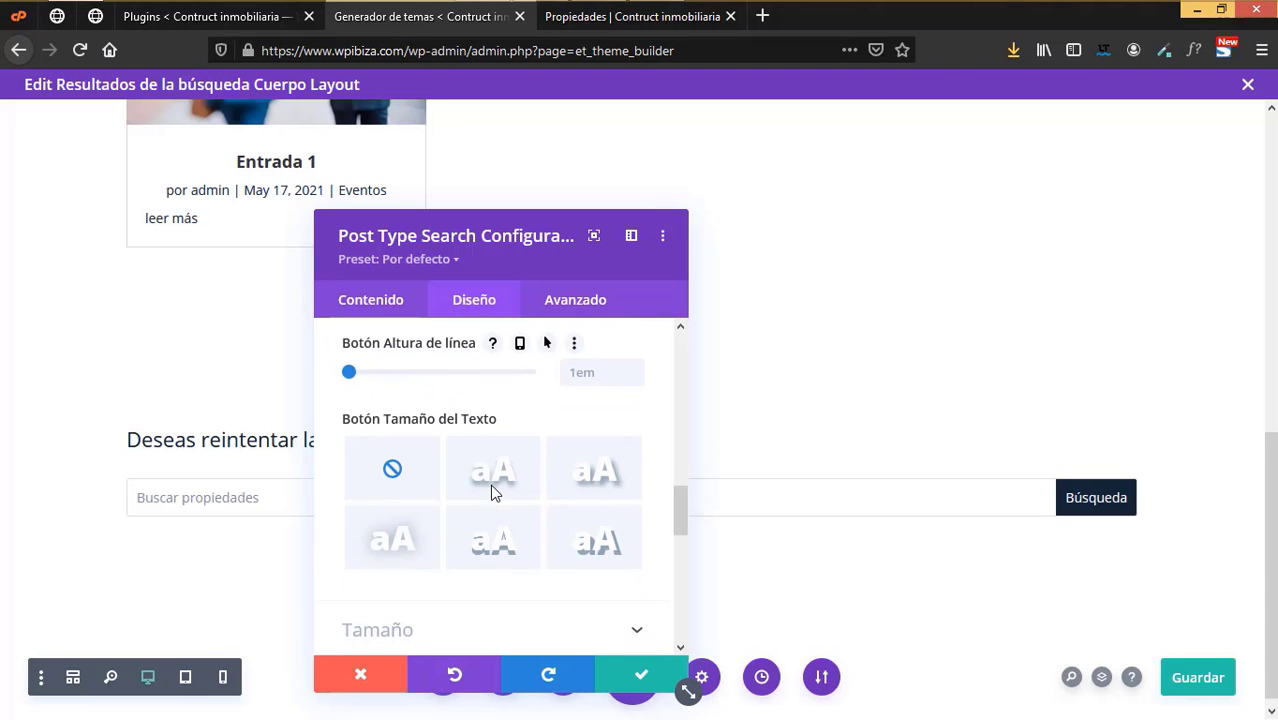
pyautogui.scroll(-1, 491, 492)
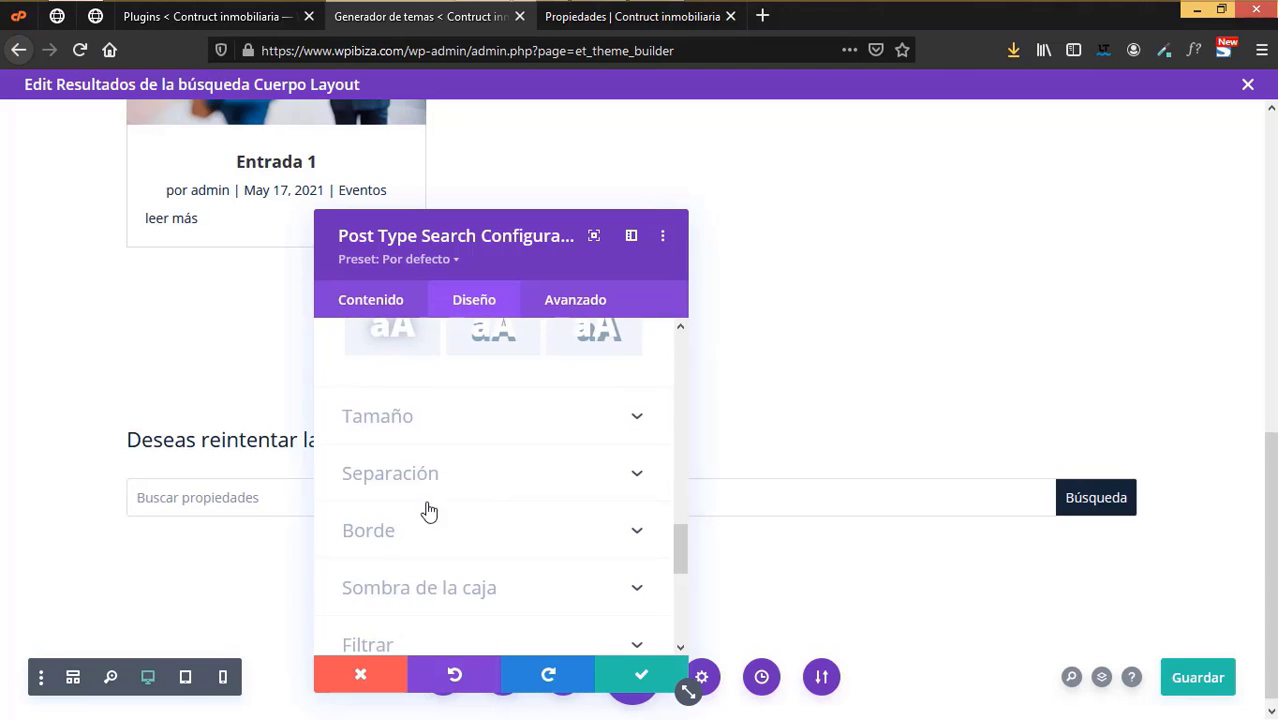
# - Give the search field a dark navy #152537 border
pyautogui.click(417, 529)
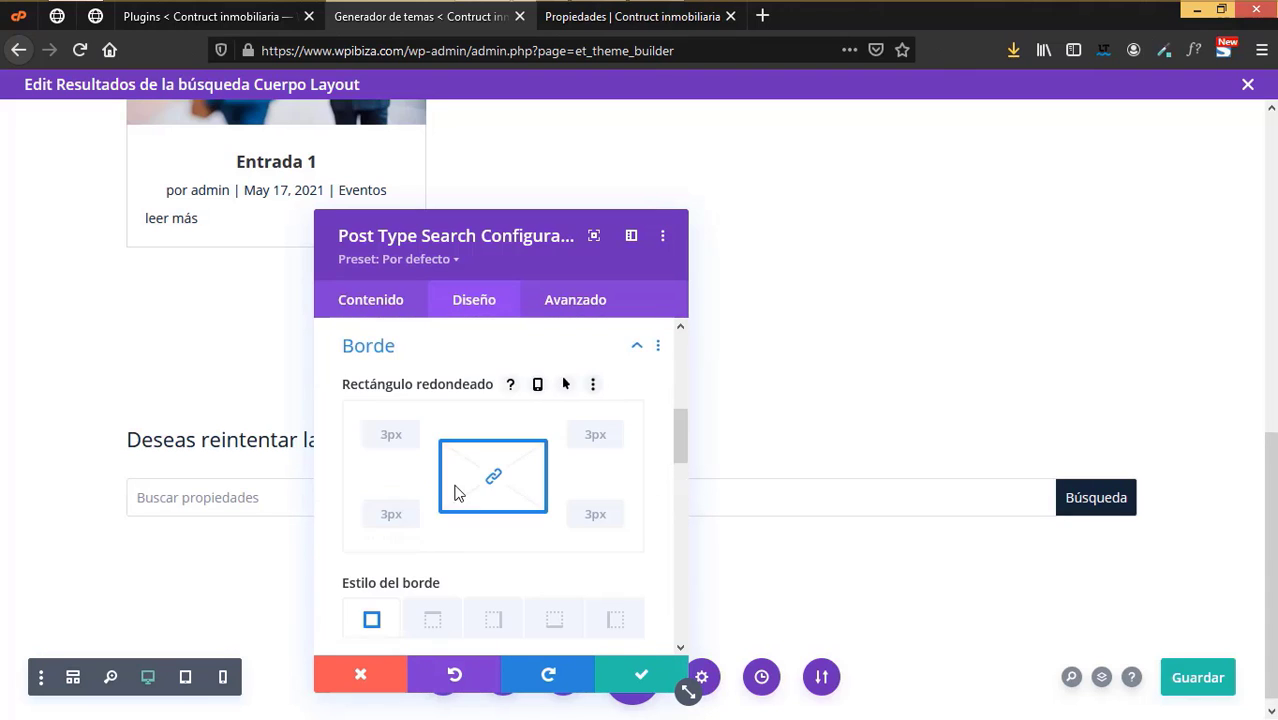
pyautogui.scroll(-2, 456, 491)
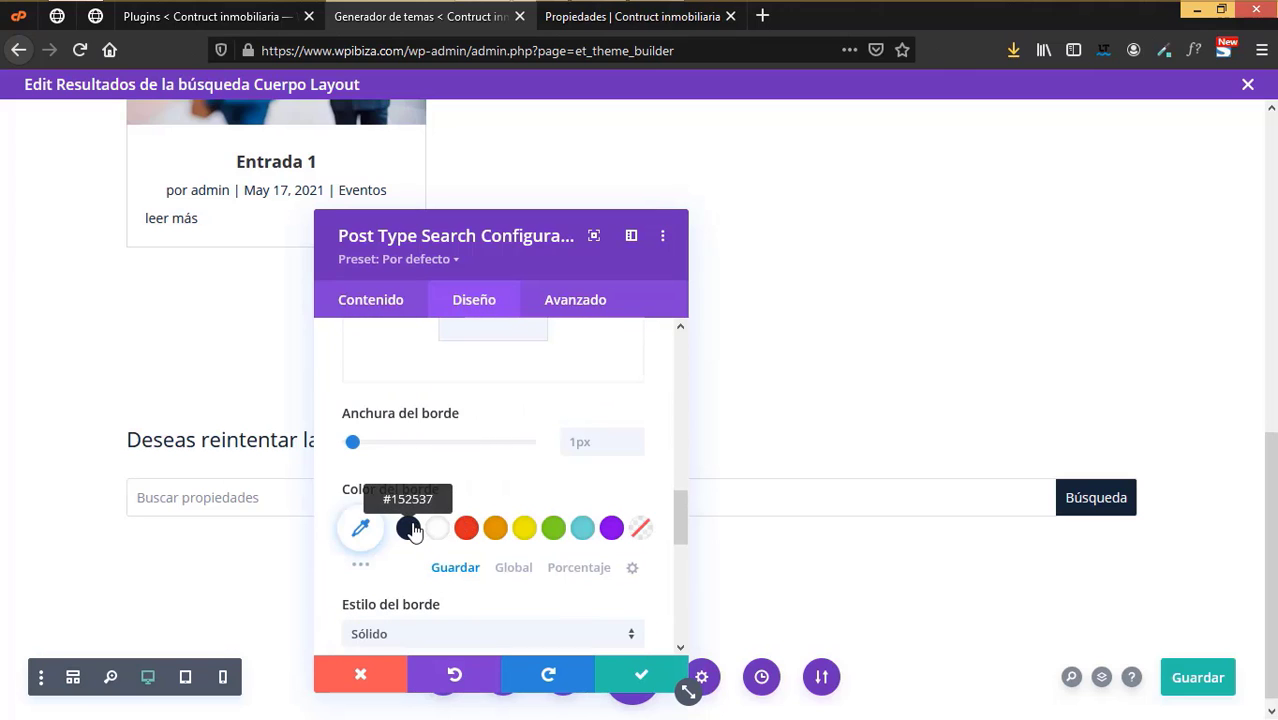
pyautogui.click(414, 530)
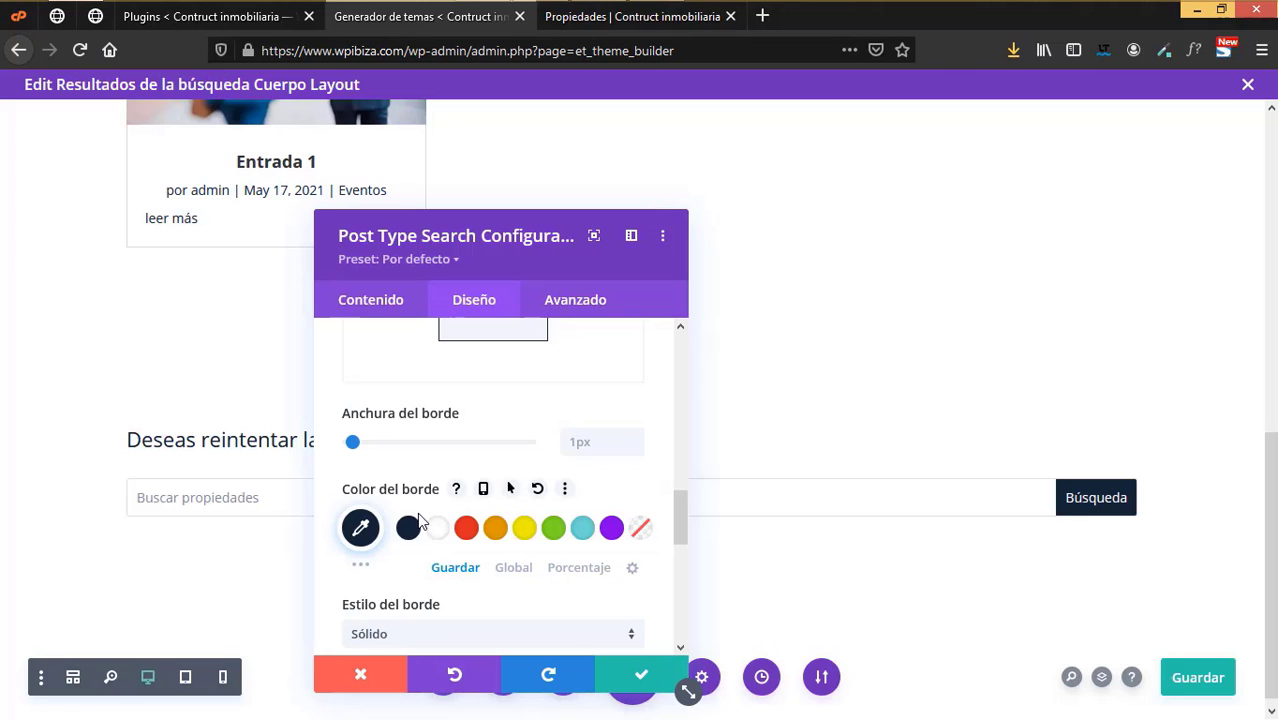
pyautogui.scroll(-5, 486, 503)
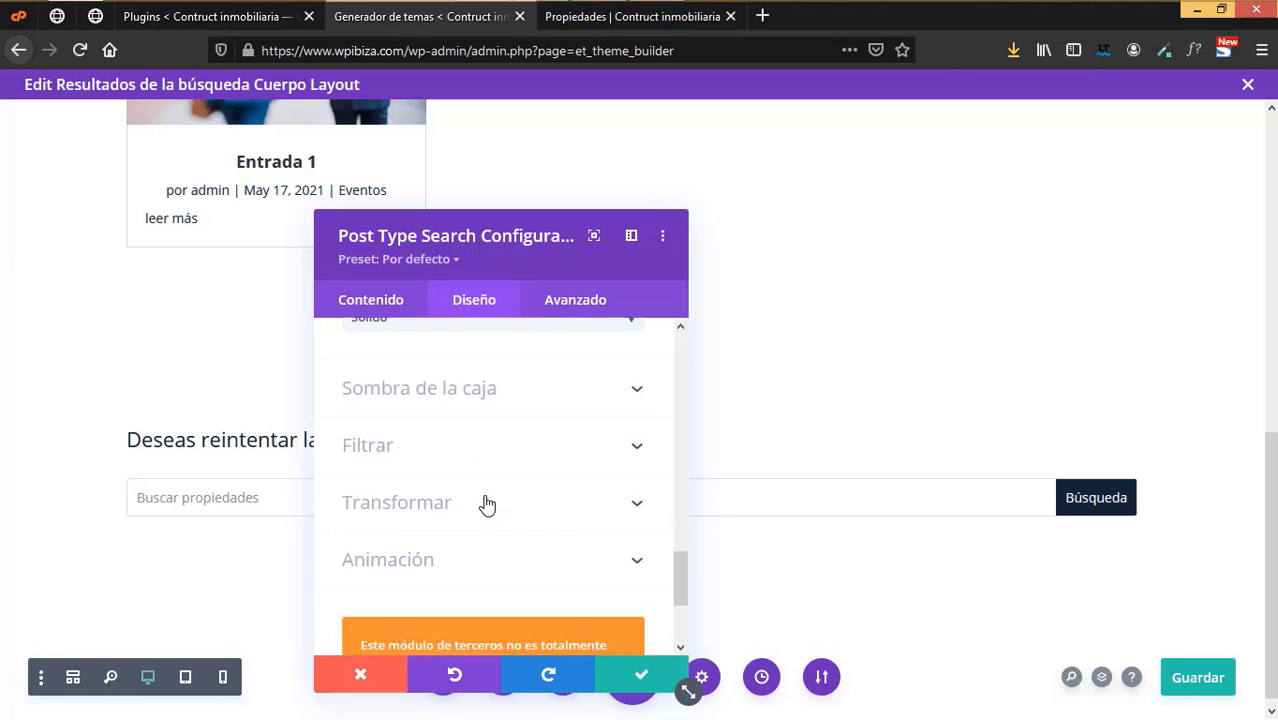
pyautogui.click(400, 305)
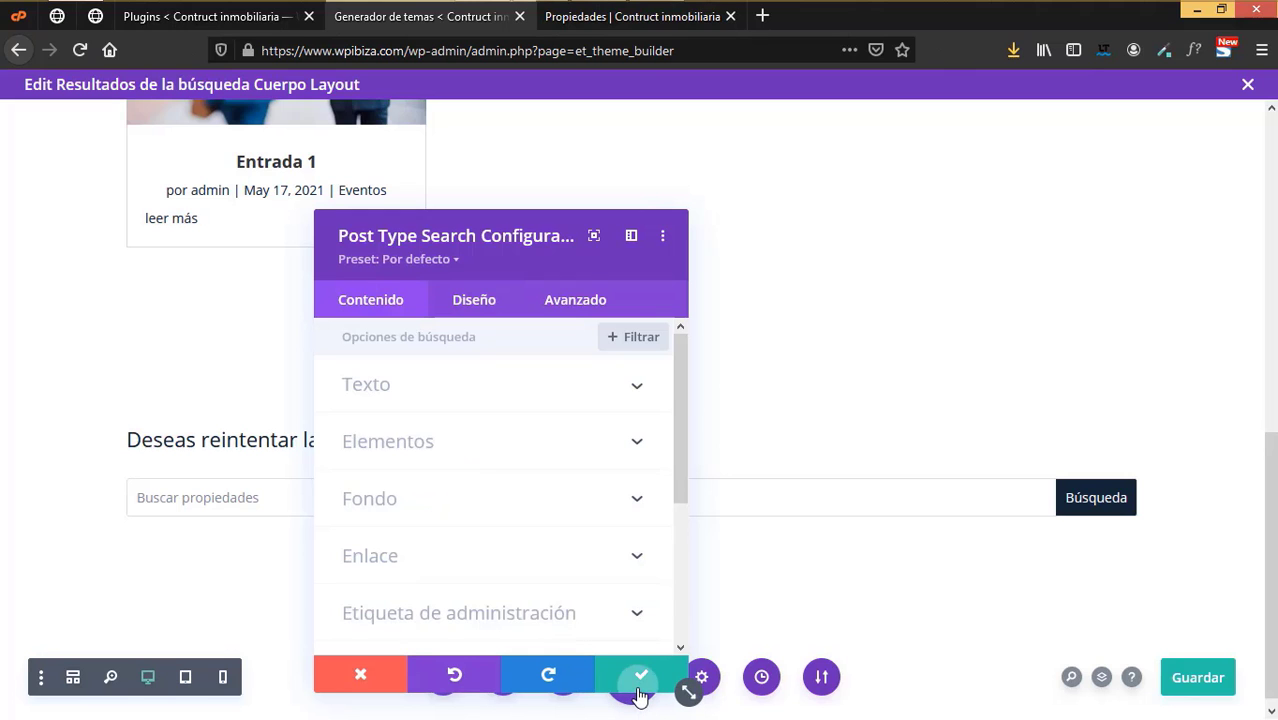
# - Close the search module settings and save the search results layout
pyautogui.click(637, 690)
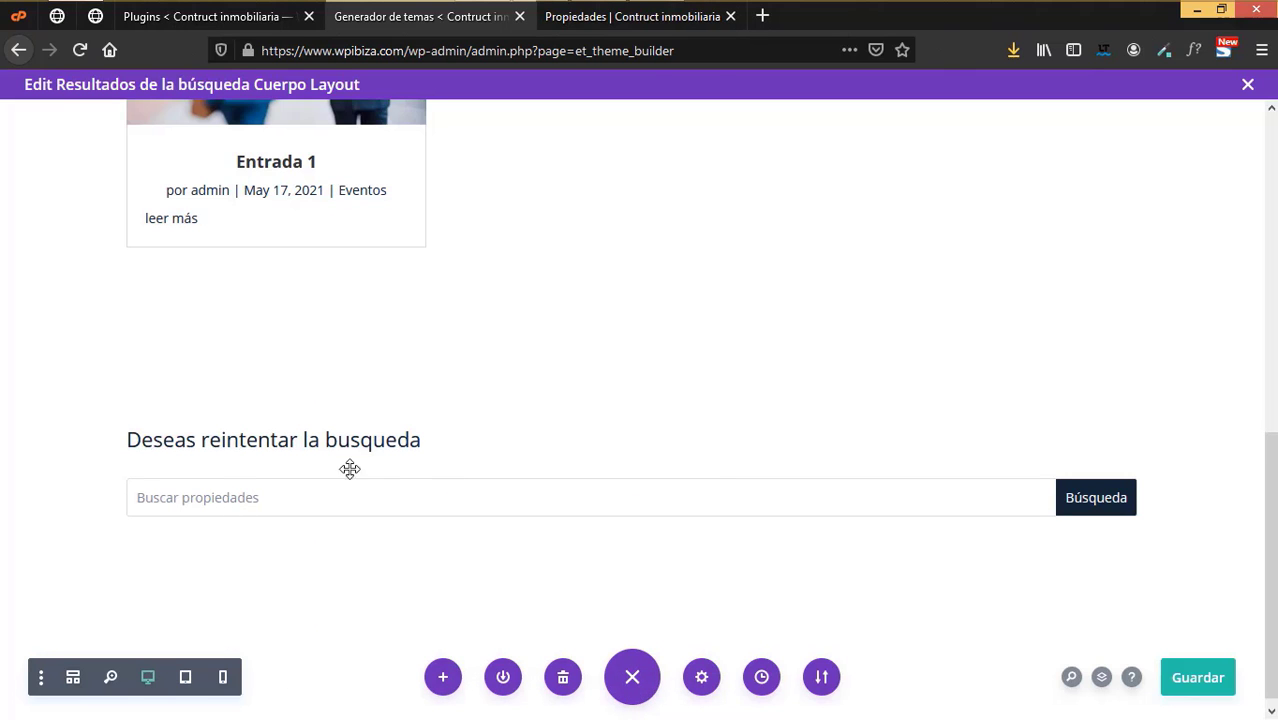
pyautogui.scroll(7, 511, 497)
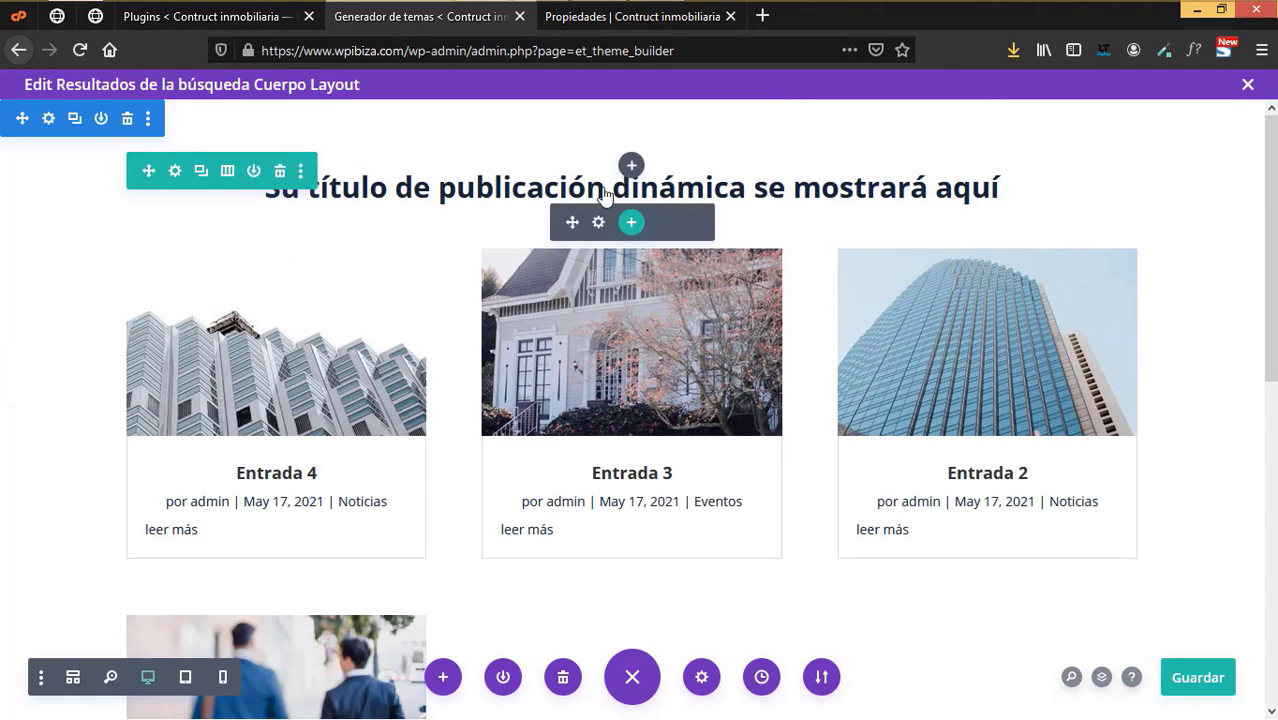
pyautogui.scroll(-4, 520, 412)
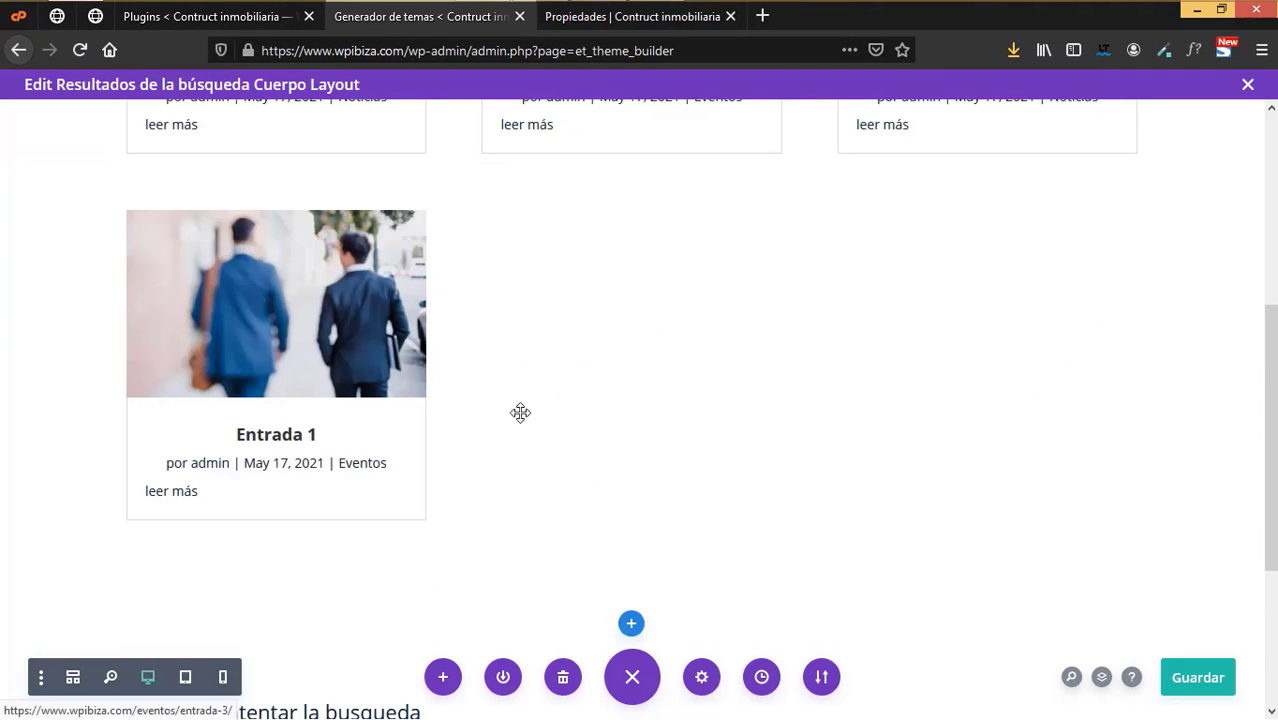
pyautogui.scroll(4, 339, 489)
pyautogui.scroll(-7, 394, 386)
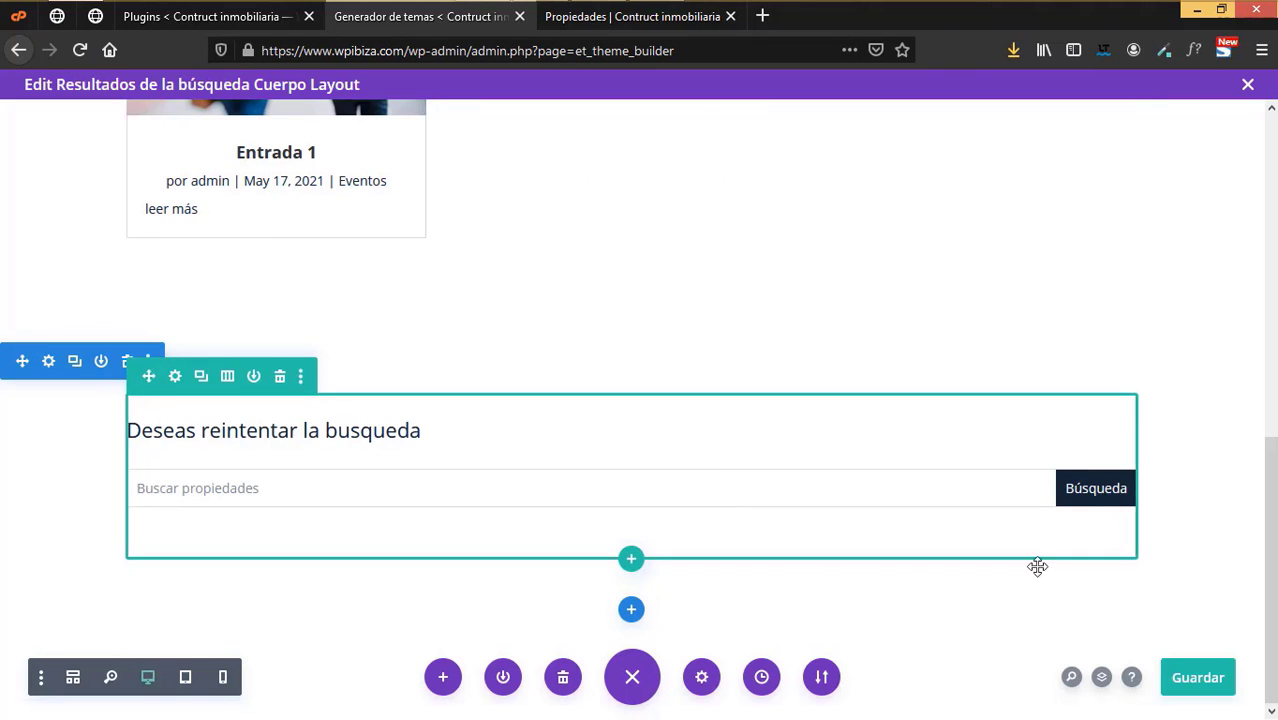
pyautogui.click(1208, 682)
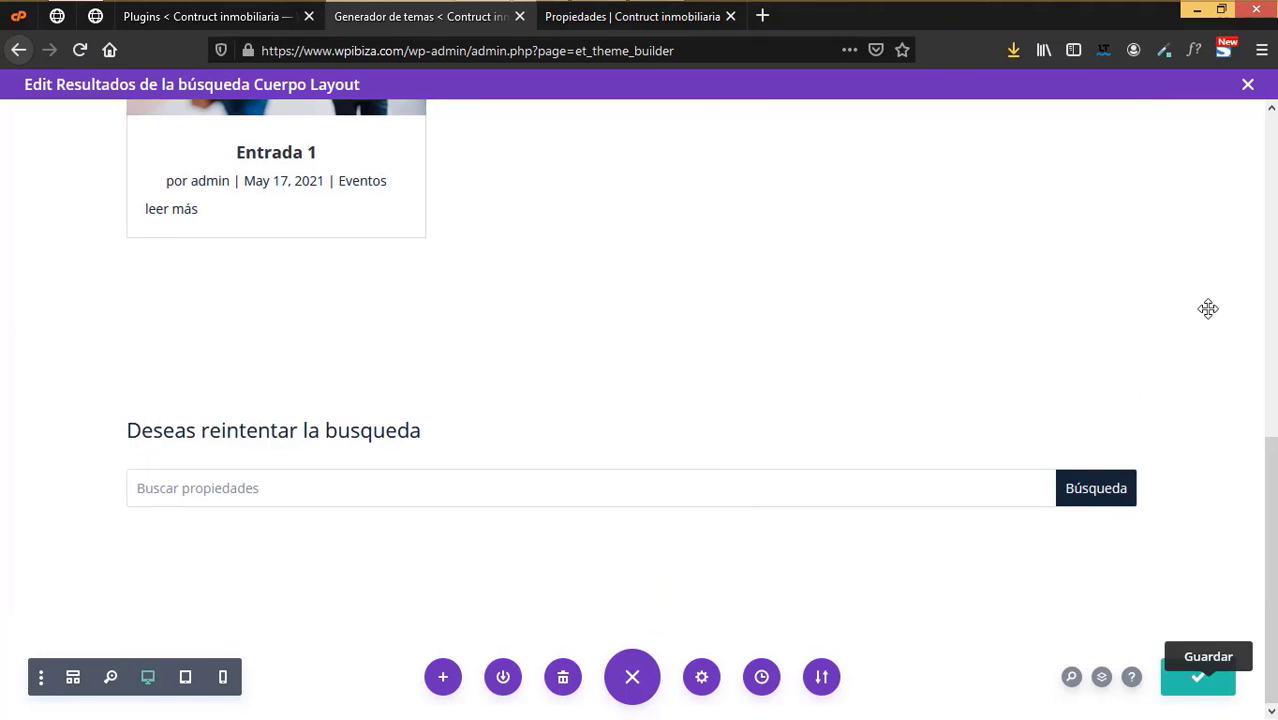
# - Exit to the Divi Theme Builder and save all its changes
pyautogui.click(1248, 84)
pyautogui.scroll(2, 428, 322)
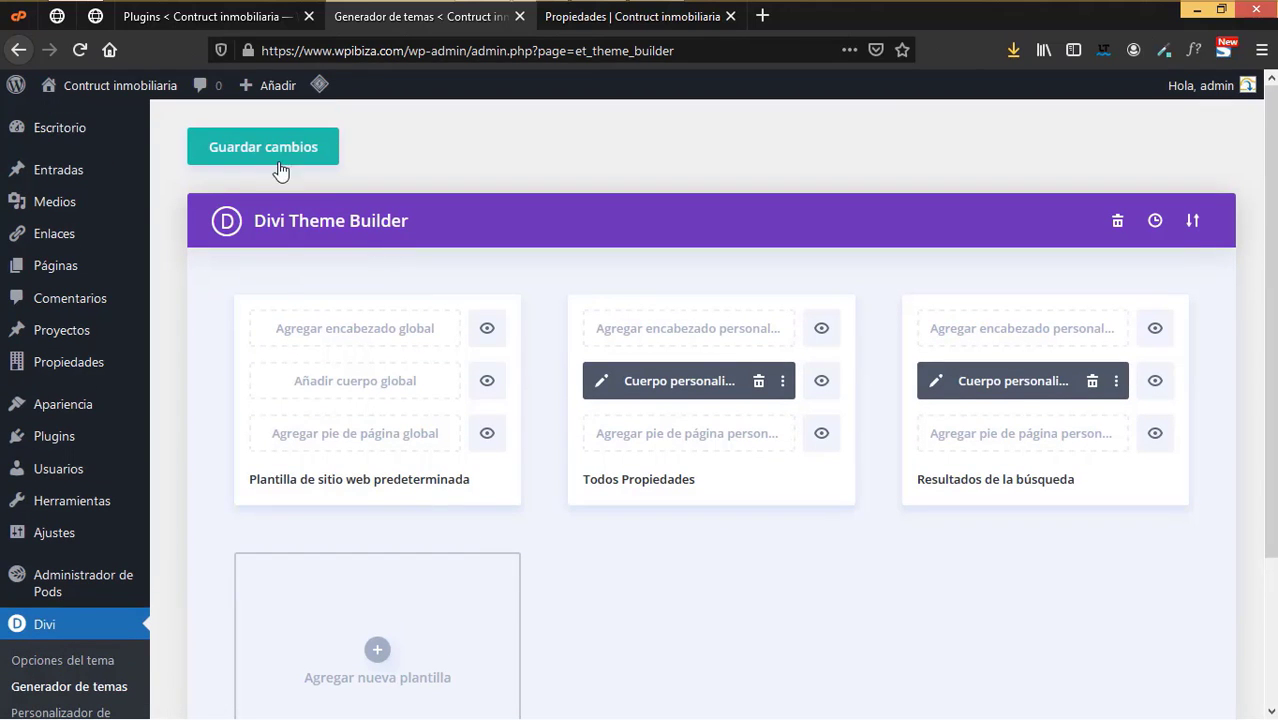
pyautogui.click(263, 150)
# - Run the property search for 'Residencia' on the open Propiedades tab and review results
pyautogui.click(598, 20)
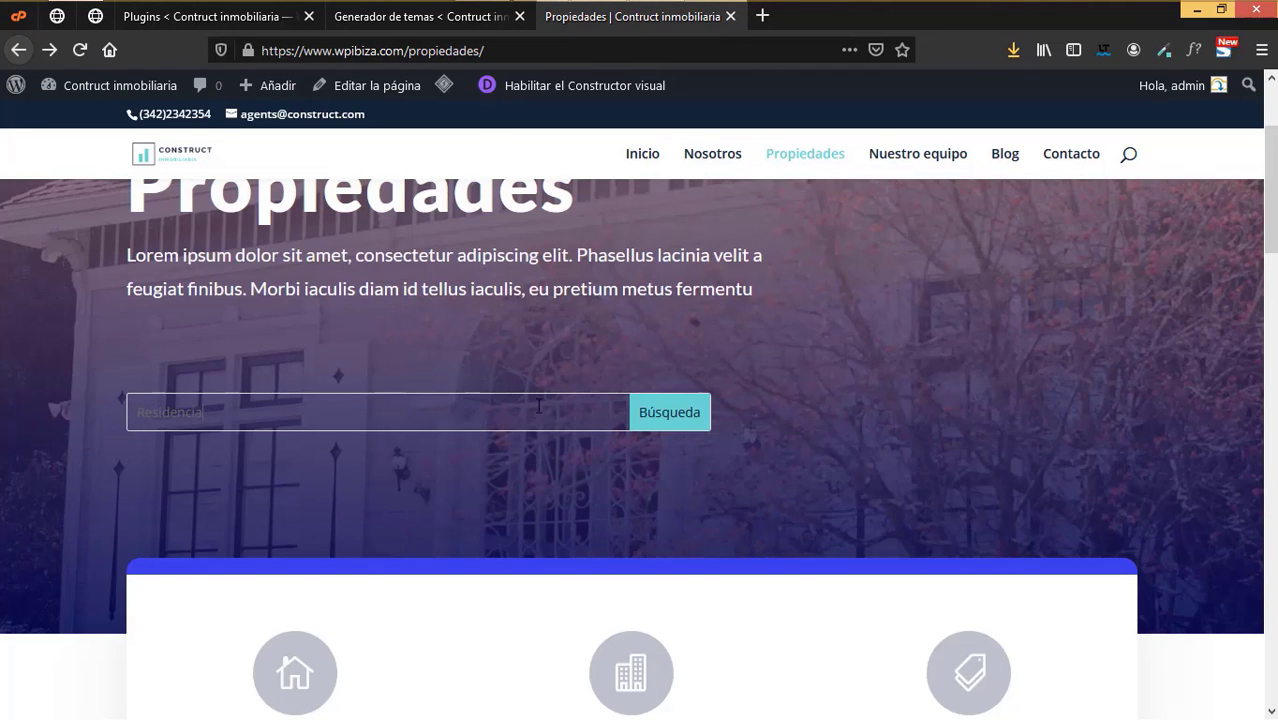
pyautogui.click(670, 416)
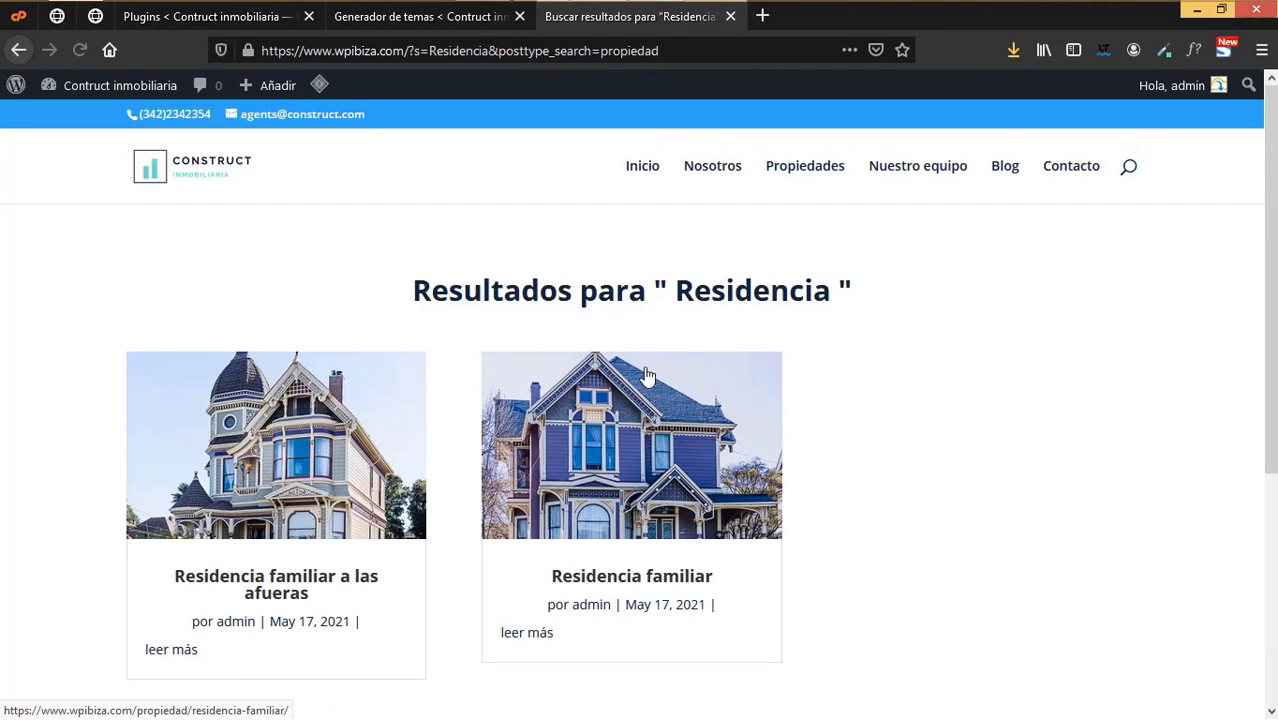
pyautogui.scroll(-5, 757, 347)
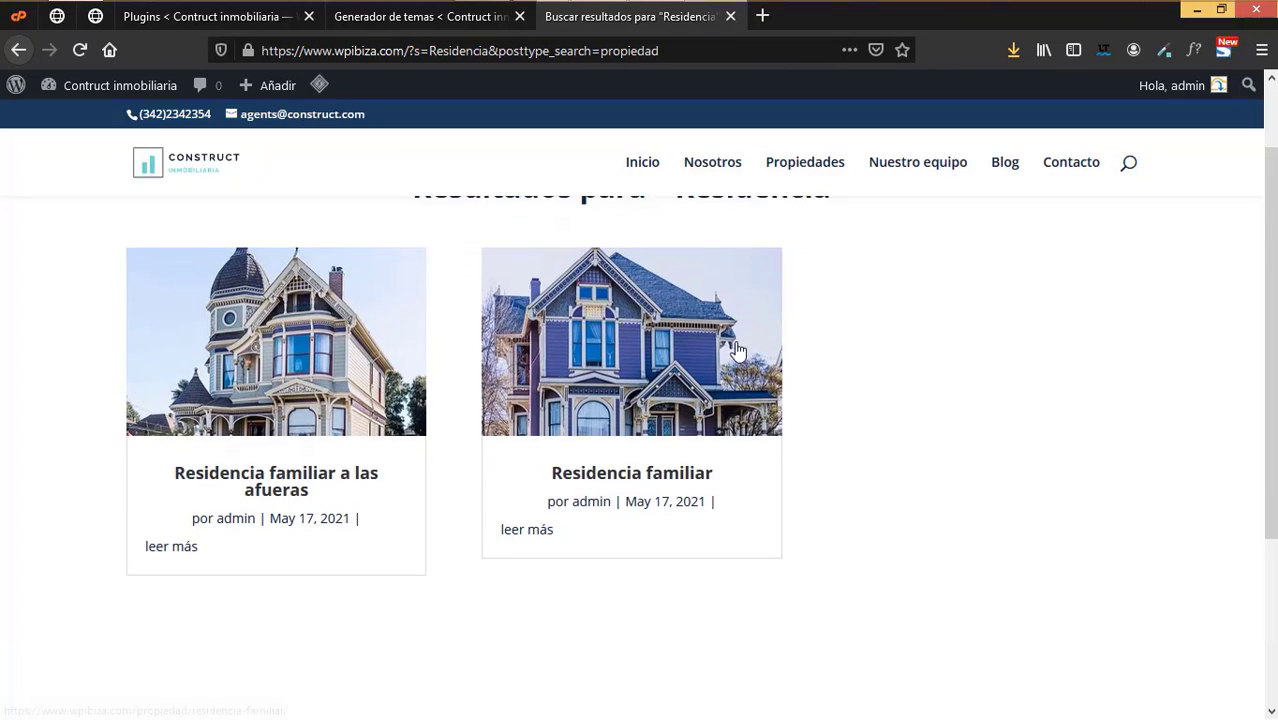
pyautogui.scroll(2, 685, 348)
pyautogui.scroll(3, 685, 348)
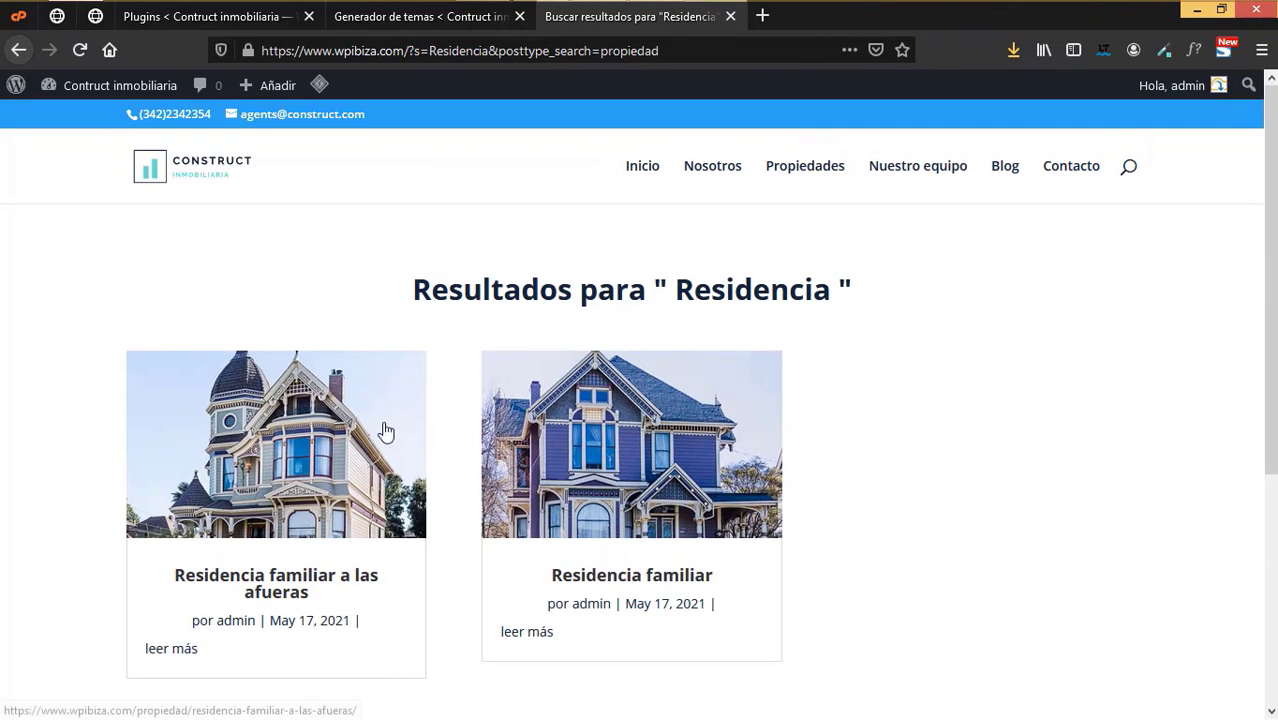
pyautogui.scroll(-2, 400, 525)
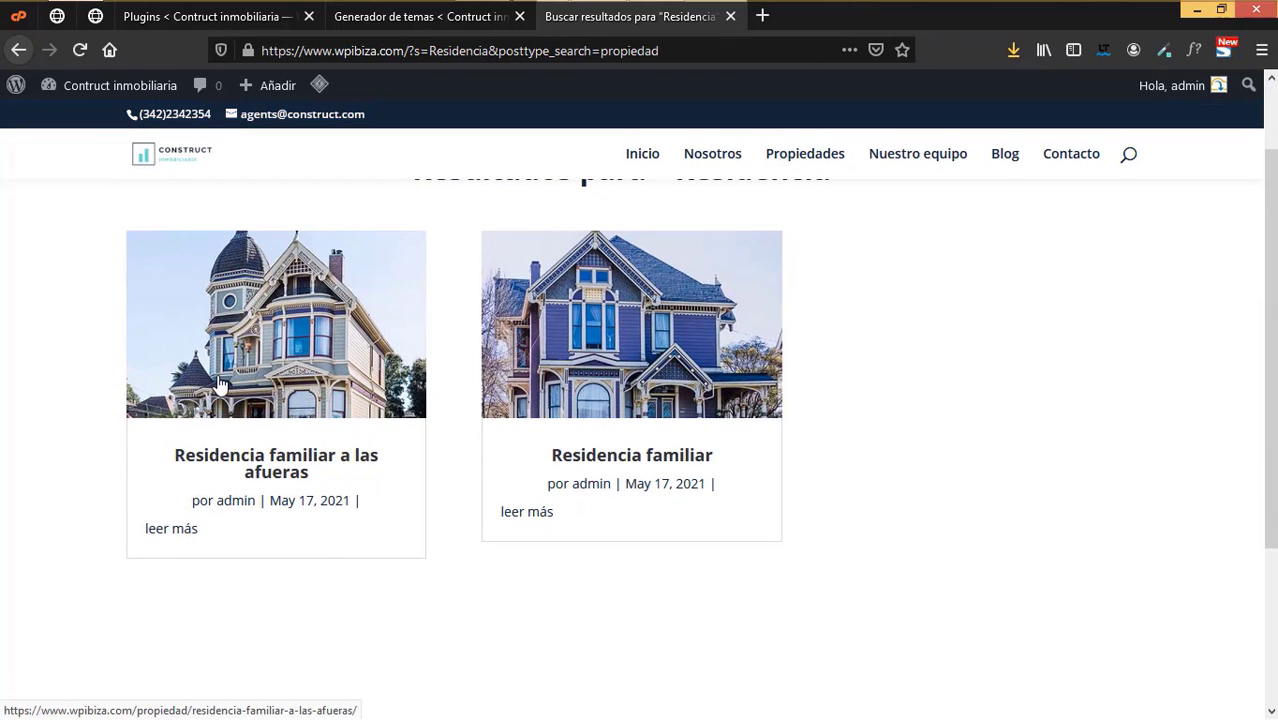
pyautogui.scroll(-3, 424, 488)
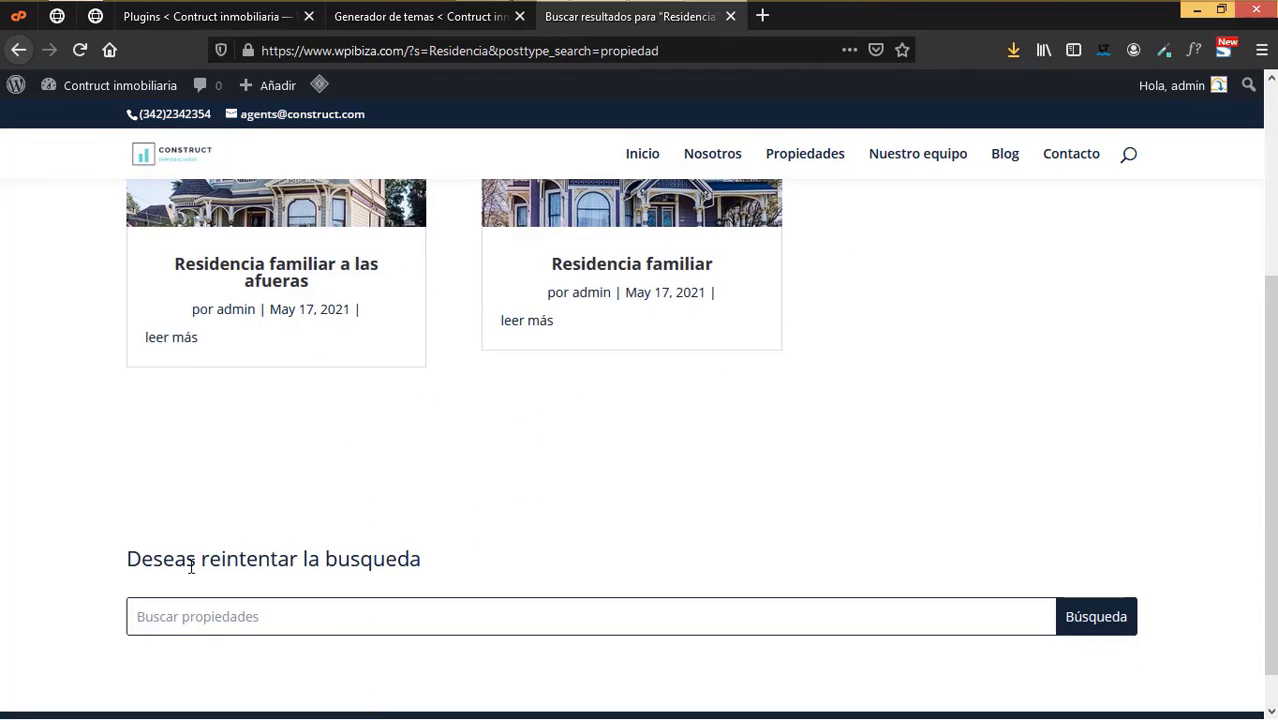
pyautogui.scroll(5, 890, 601)
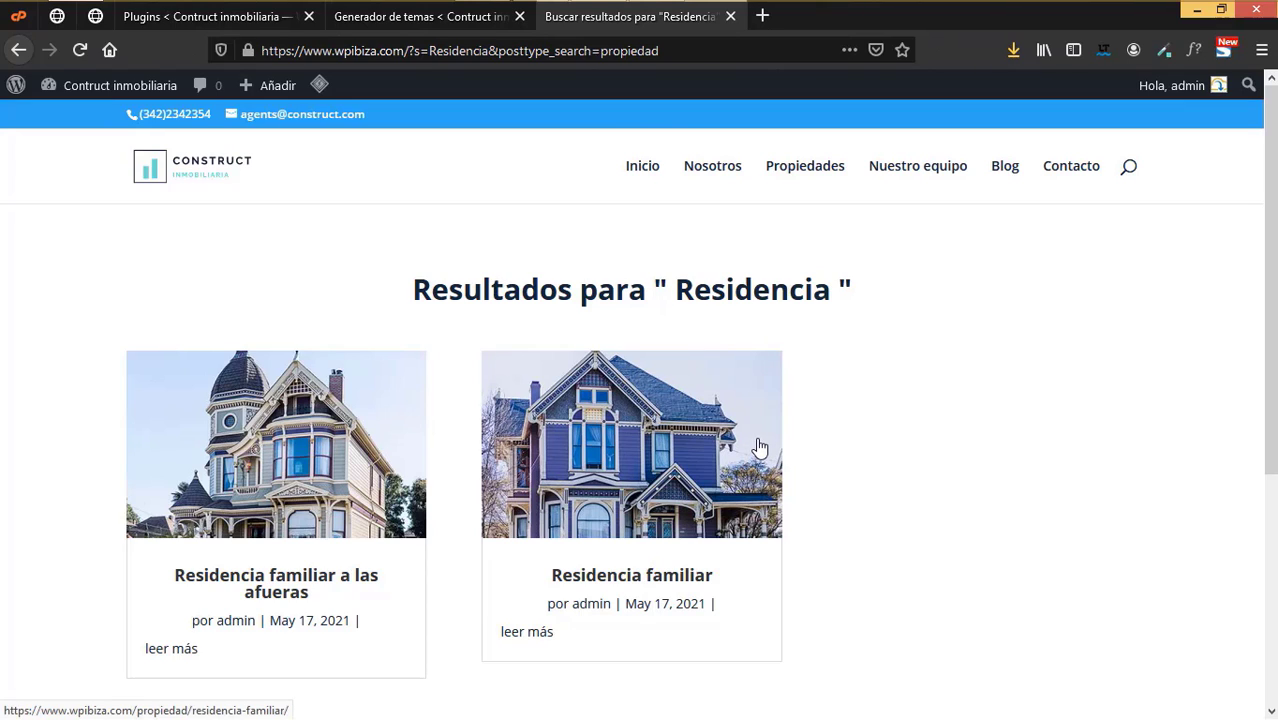
# - Open the site's Propiedades page and browse the property grid
pyautogui.click(818, 170)
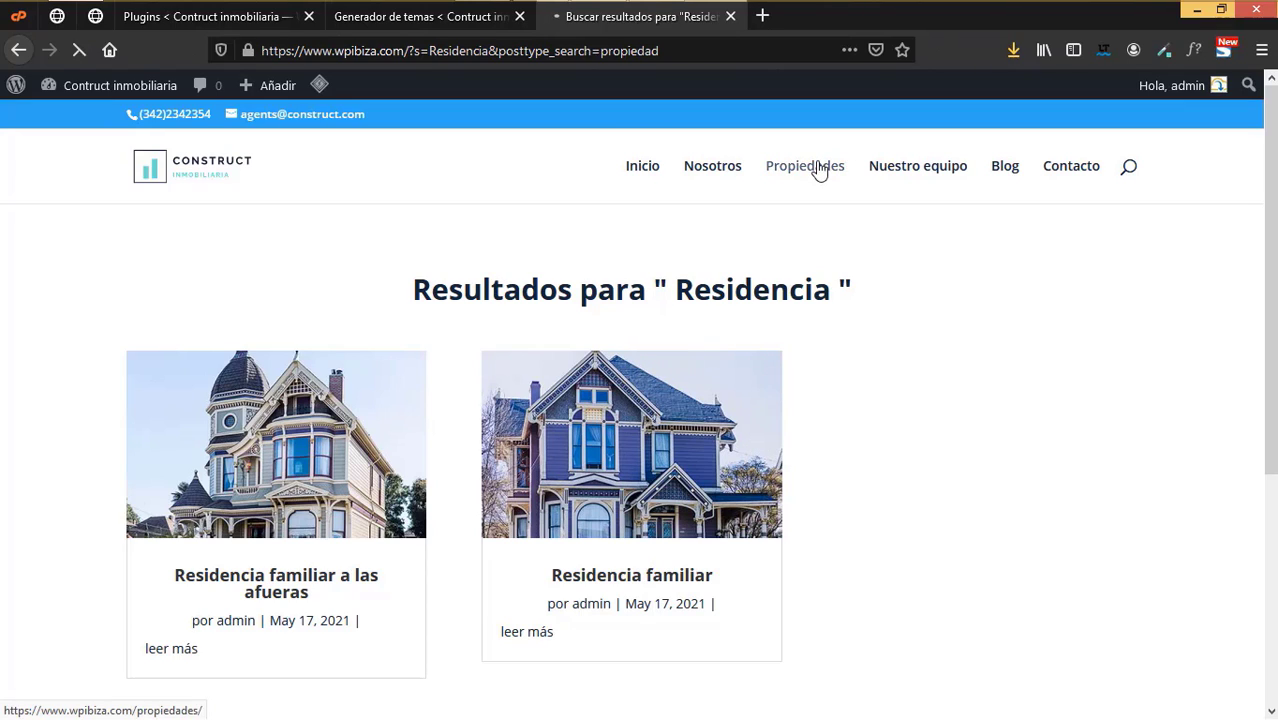
pyautogui.scroll(-5, 786, 446)
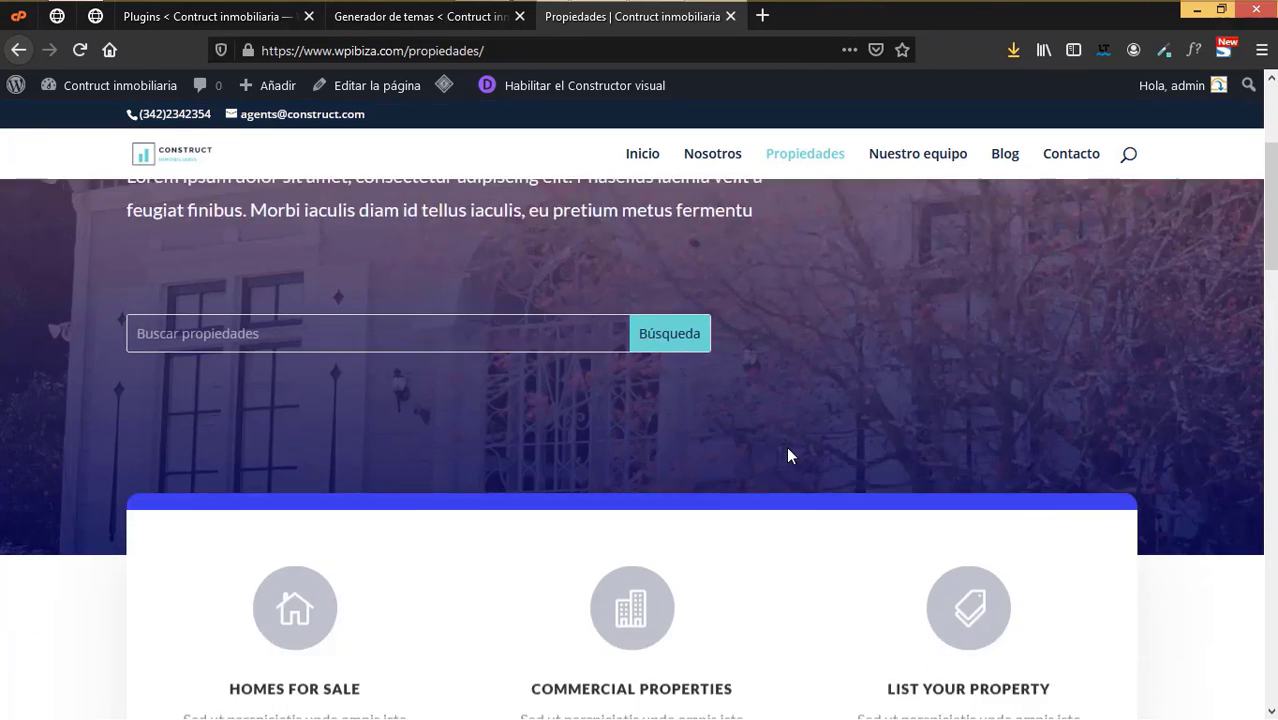
pyautogui.scroll(-2, 788, 455)
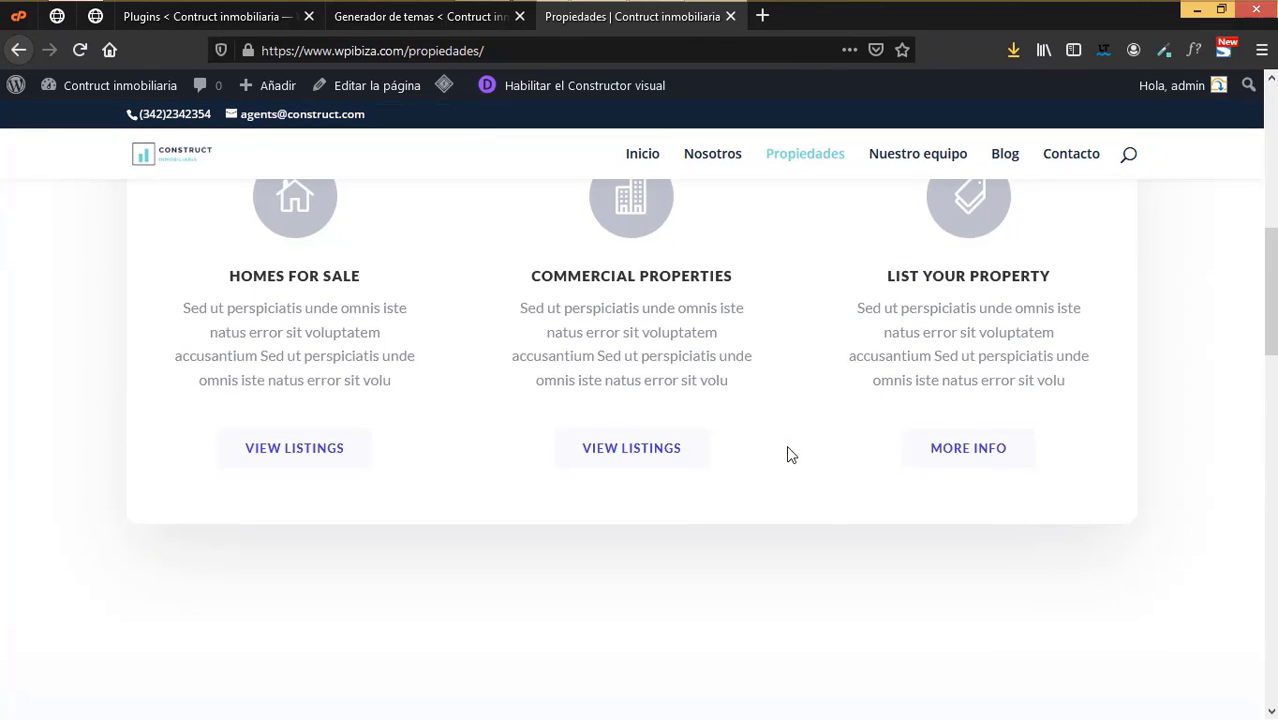
pyautogui.scroll(-8, 788, 455)
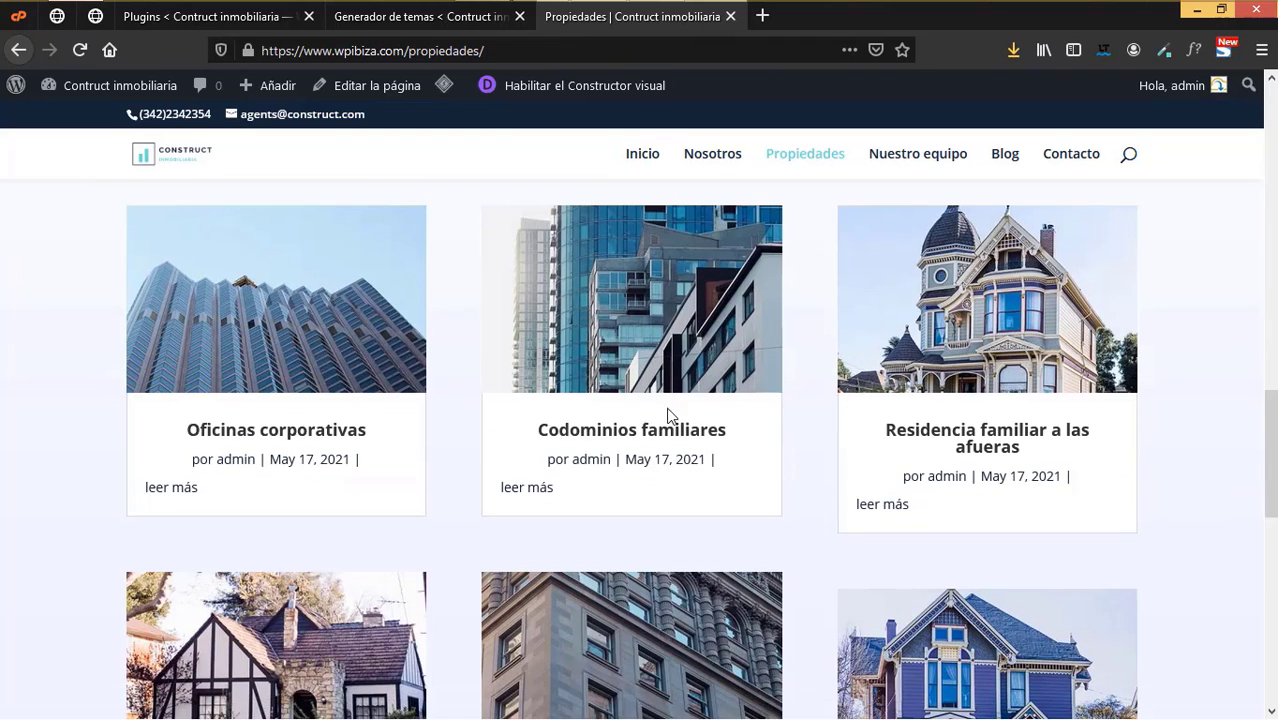
pyautogui.scroll(-2, 354, 328)
pyautogui.scroll(-2, 706, 381)
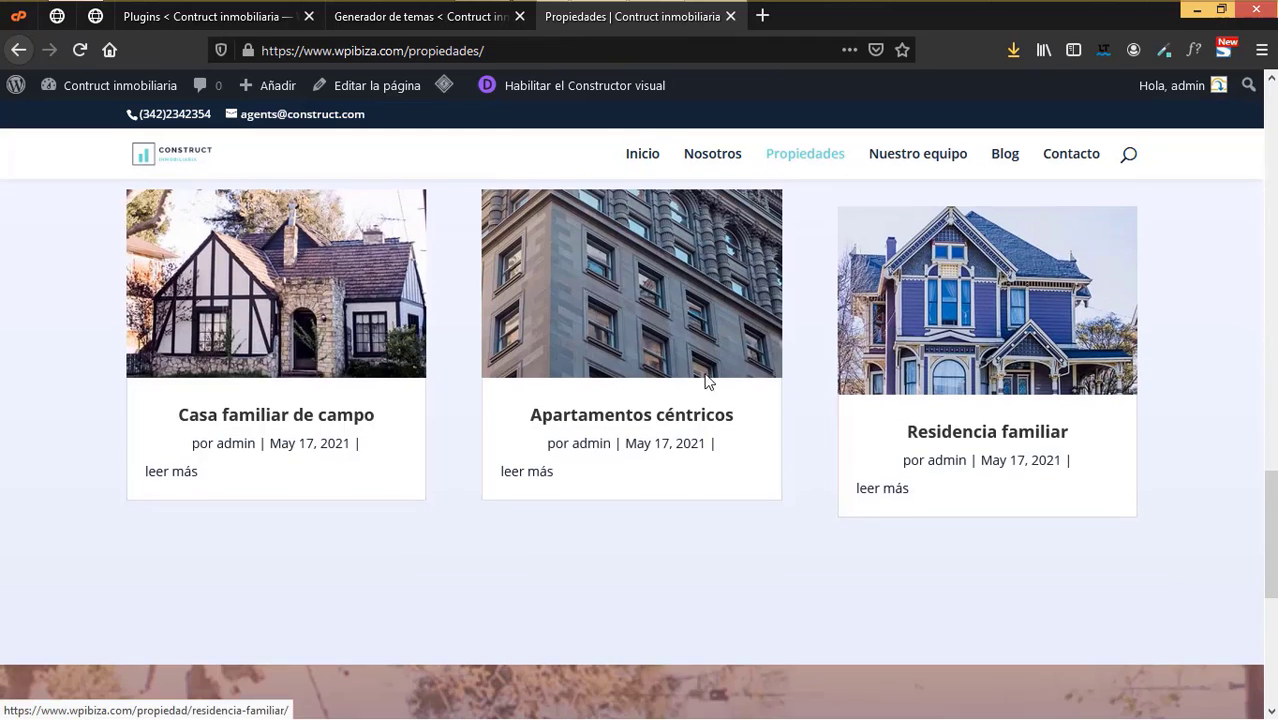
# - Open and review the Apartamentos céntricos property page
pyautogui.click(574, 334)
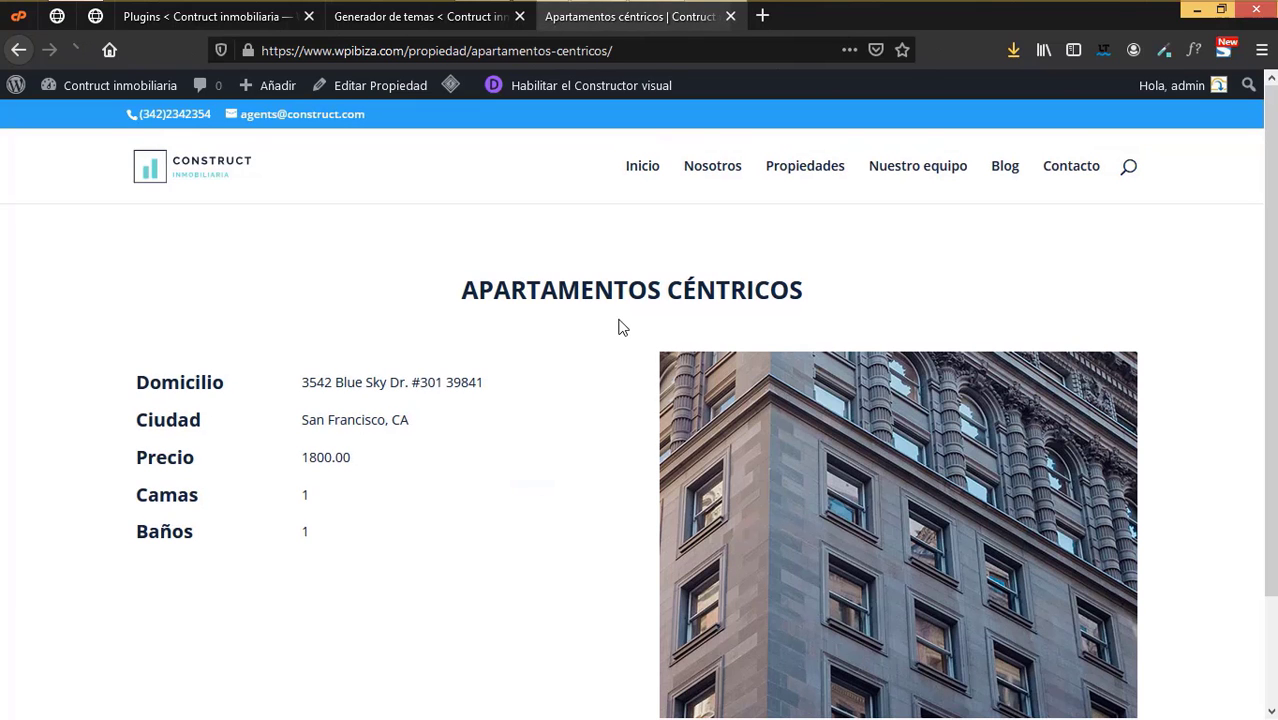
pyautogui.scroll(-2, 733, 345)
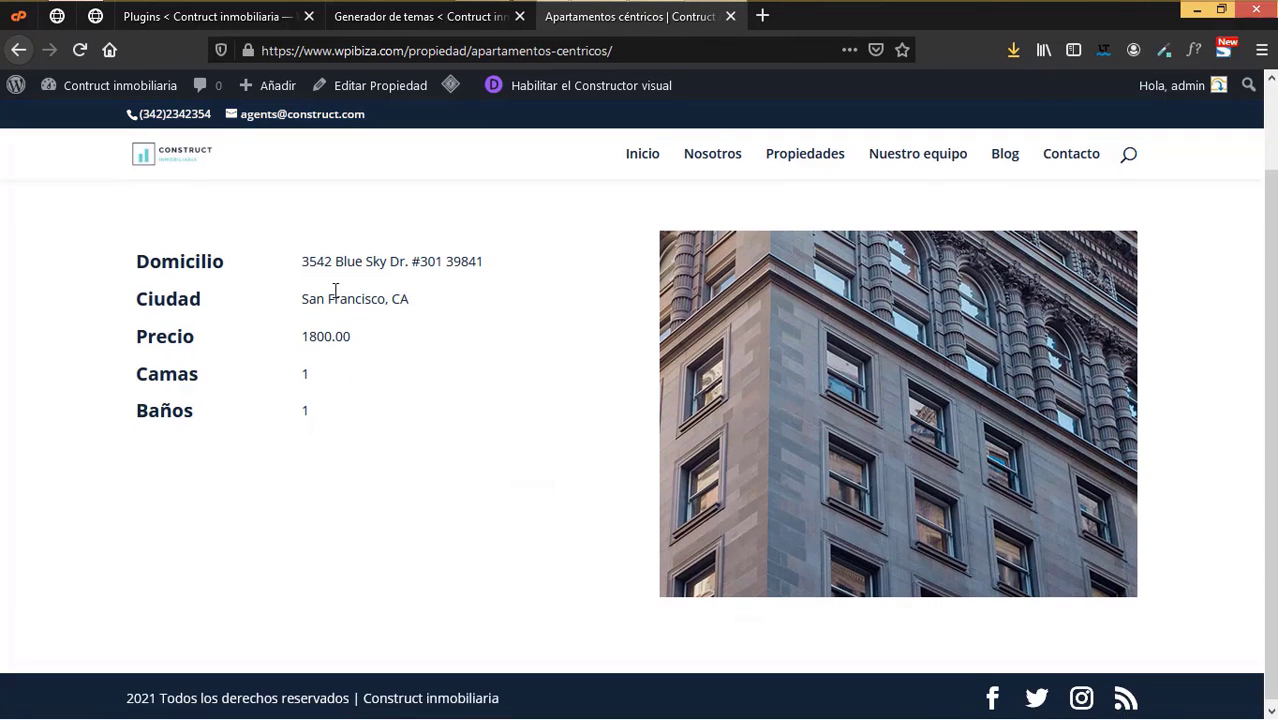
pyautogui.scroll(2, 843, 447)
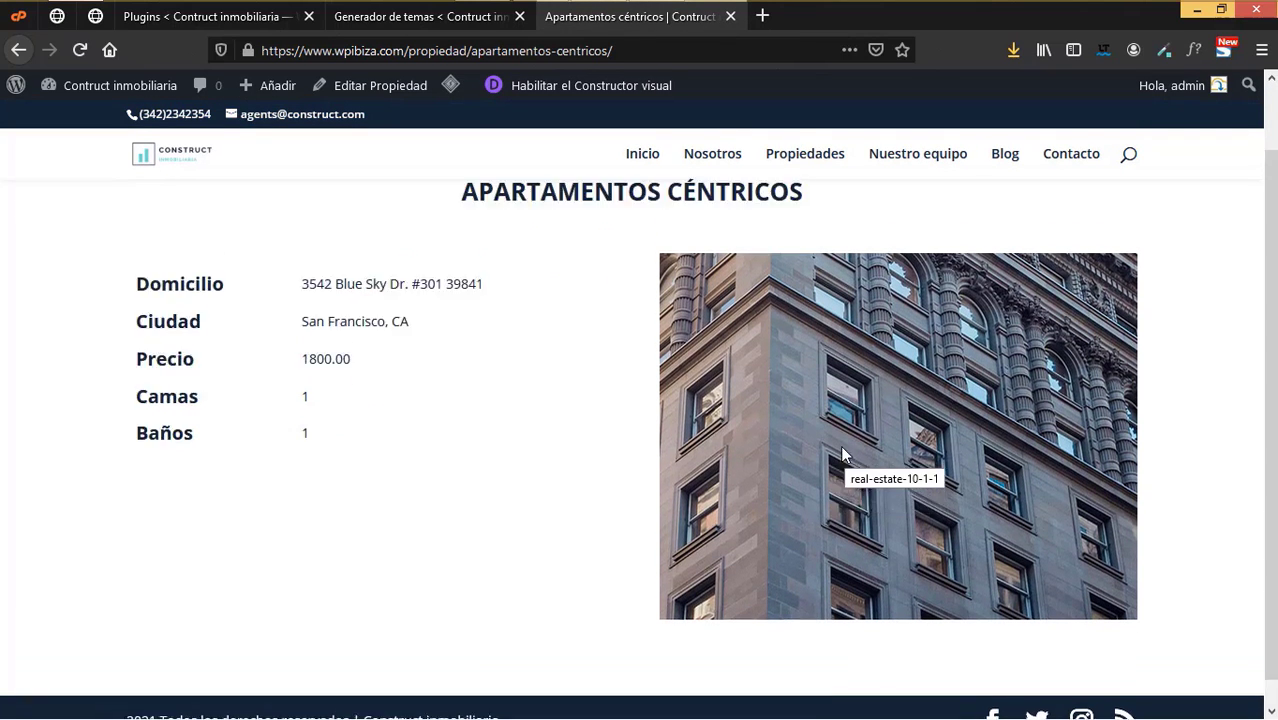
pyautogui.scroll(-2, 843, 455)
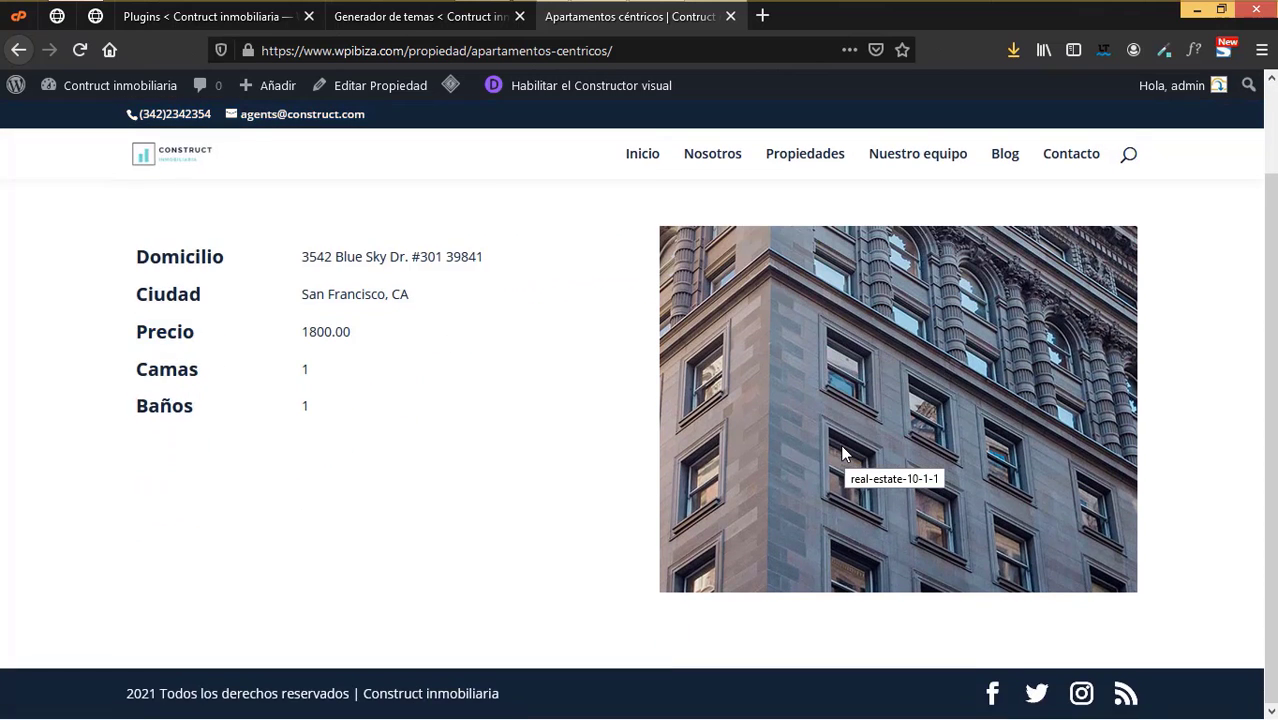
pyautogui.scroll(2, 843, 455)
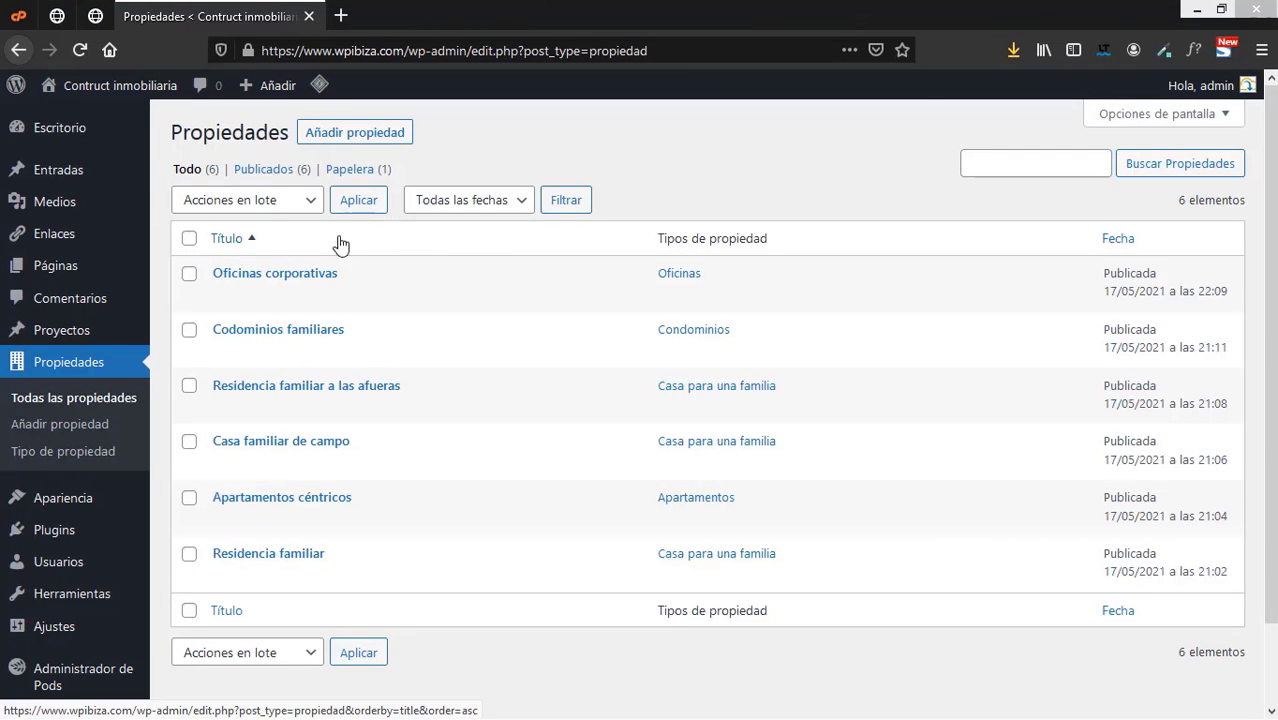
# - View the live Propiedades page from the admin Páginas list, then return to admin Propiedades
pyautogui.moveTo(145, 90)
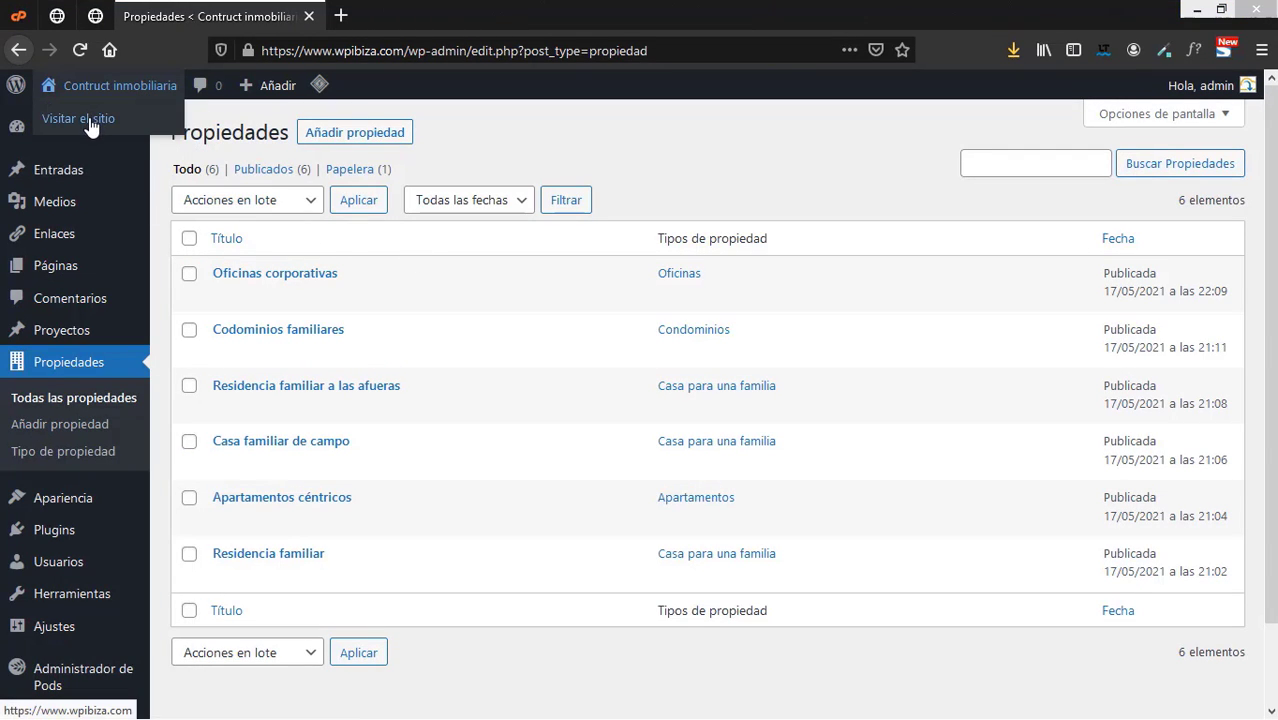
pyautogui.moveTo(88, 272)
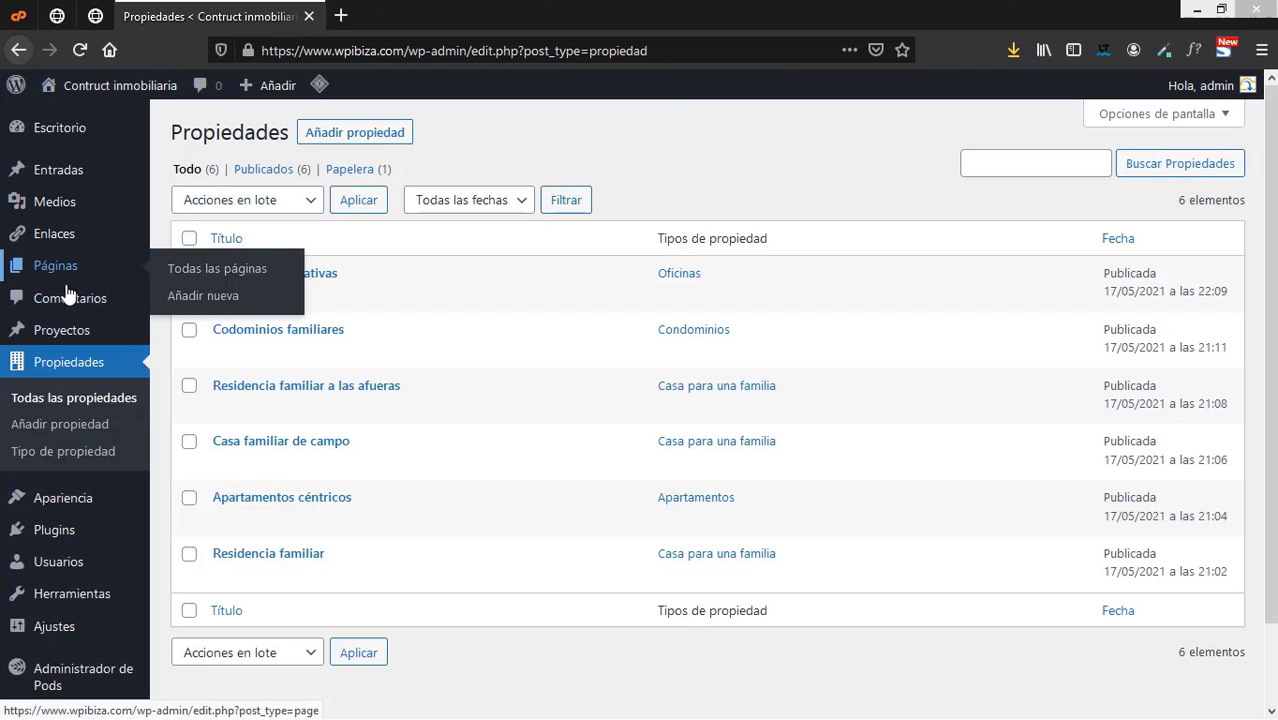
pyautogui.middleClick(219, 276)
pyautogui.click(440, 18)
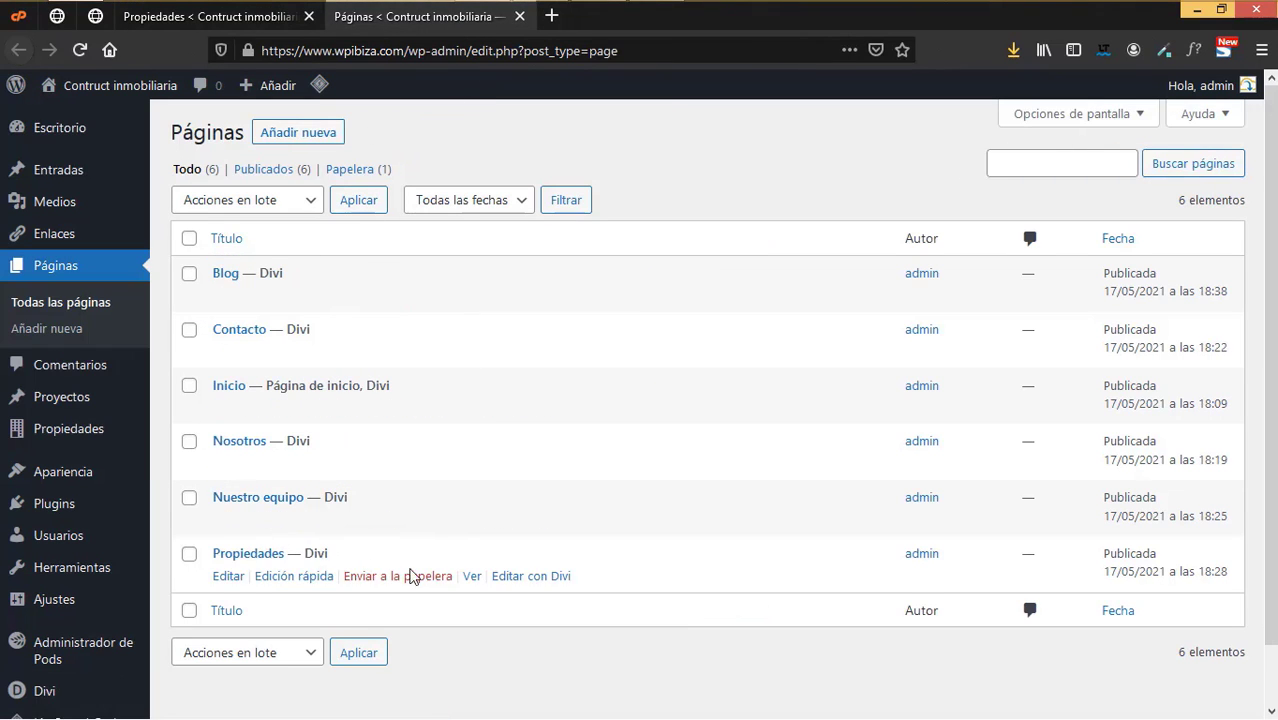
pyautogui.click(472, 576)
pyautogui.scroll(-5, 705, 462)
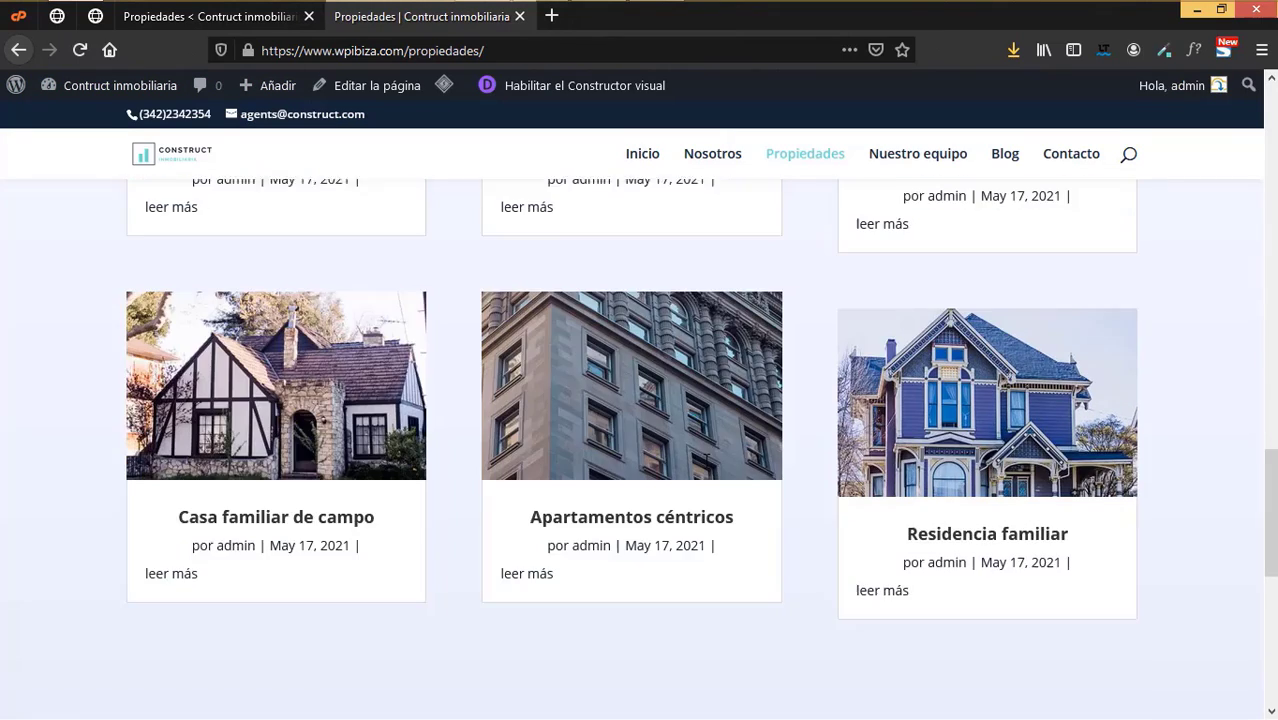
pyautogui.scroll(6, 705, 462)
pyautogui.scroll(-4, 708, 468)
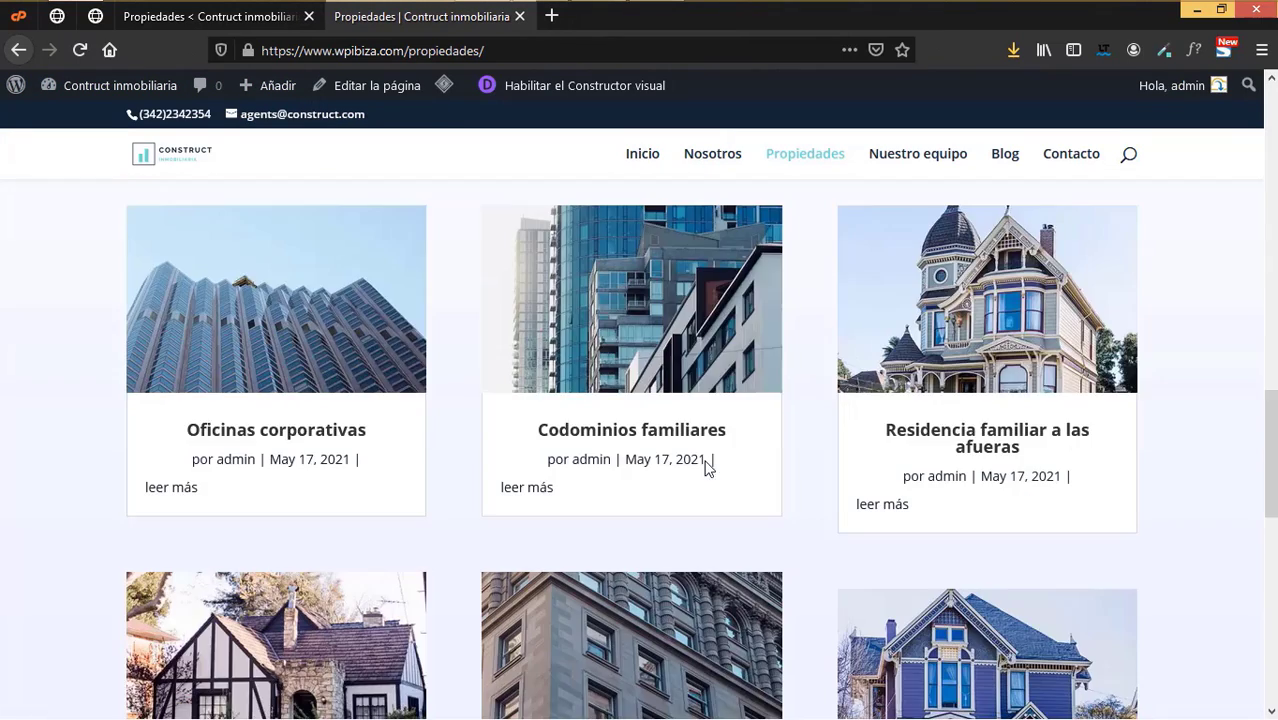
pyautogui.scroll(-3, 706, 466)
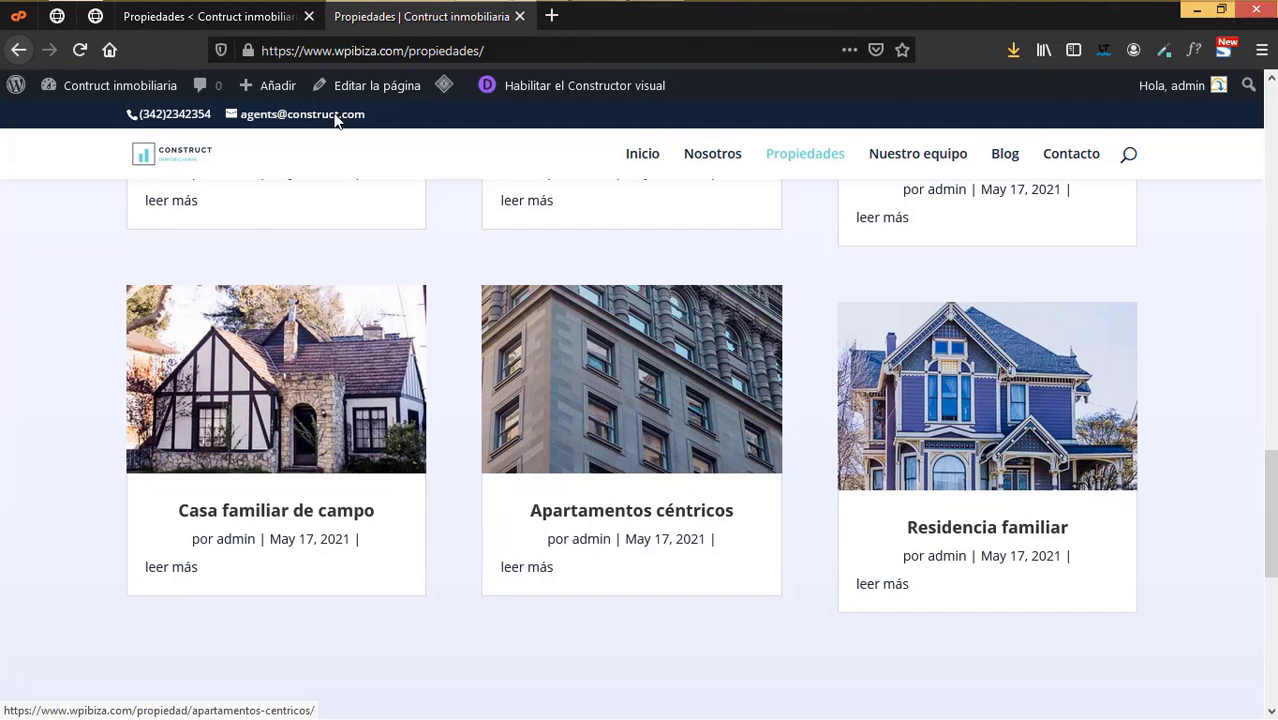
pyautogui.click(232, 16)
# - Add a new property titled 'Residencia de verano' with type Casa para una familia
pyautogui.moveTo(80, 348)
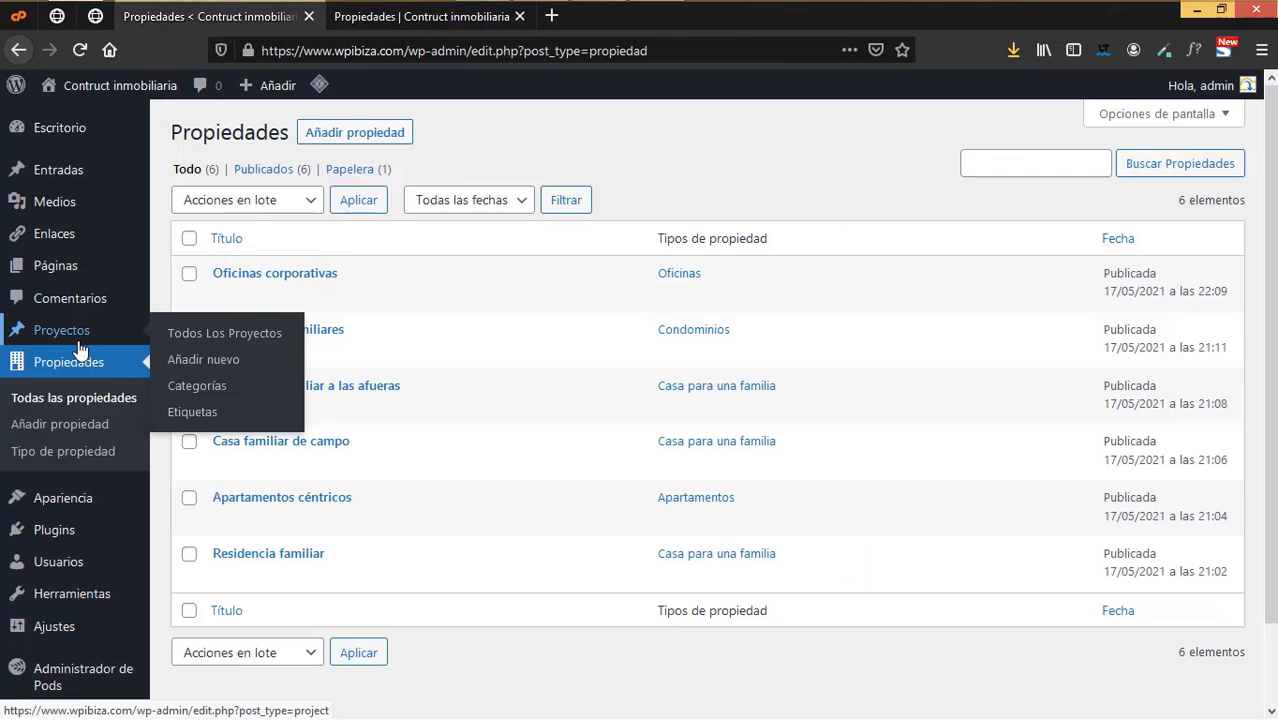
pyautogui.click(68, 424)
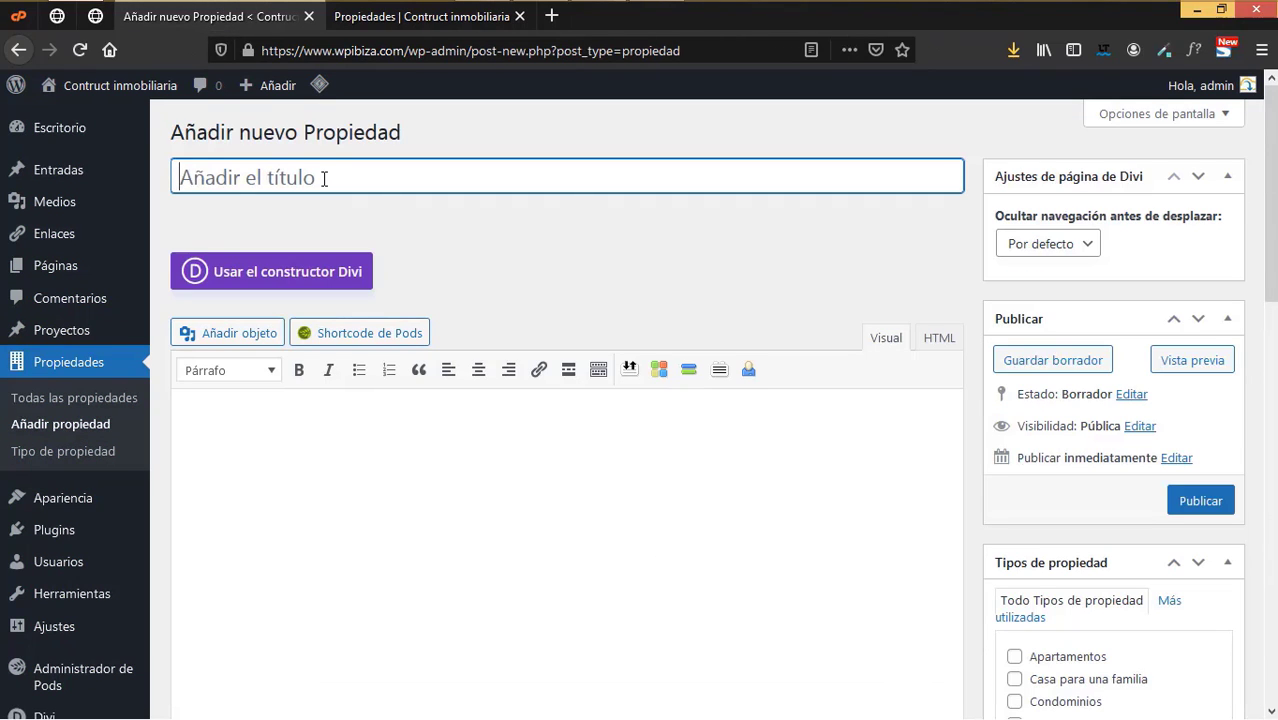
pyautogui.write('Residencia de')
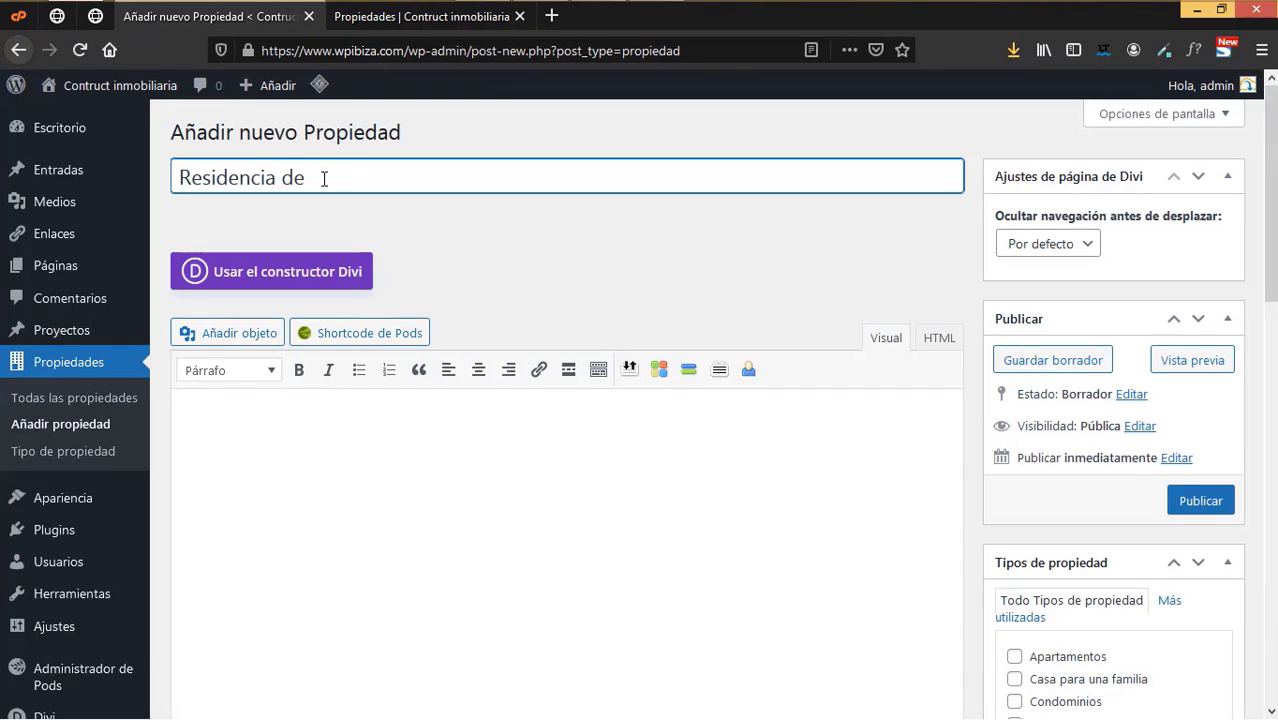
pyautogui.write(' verano')
pyautogui.click(286, 425)
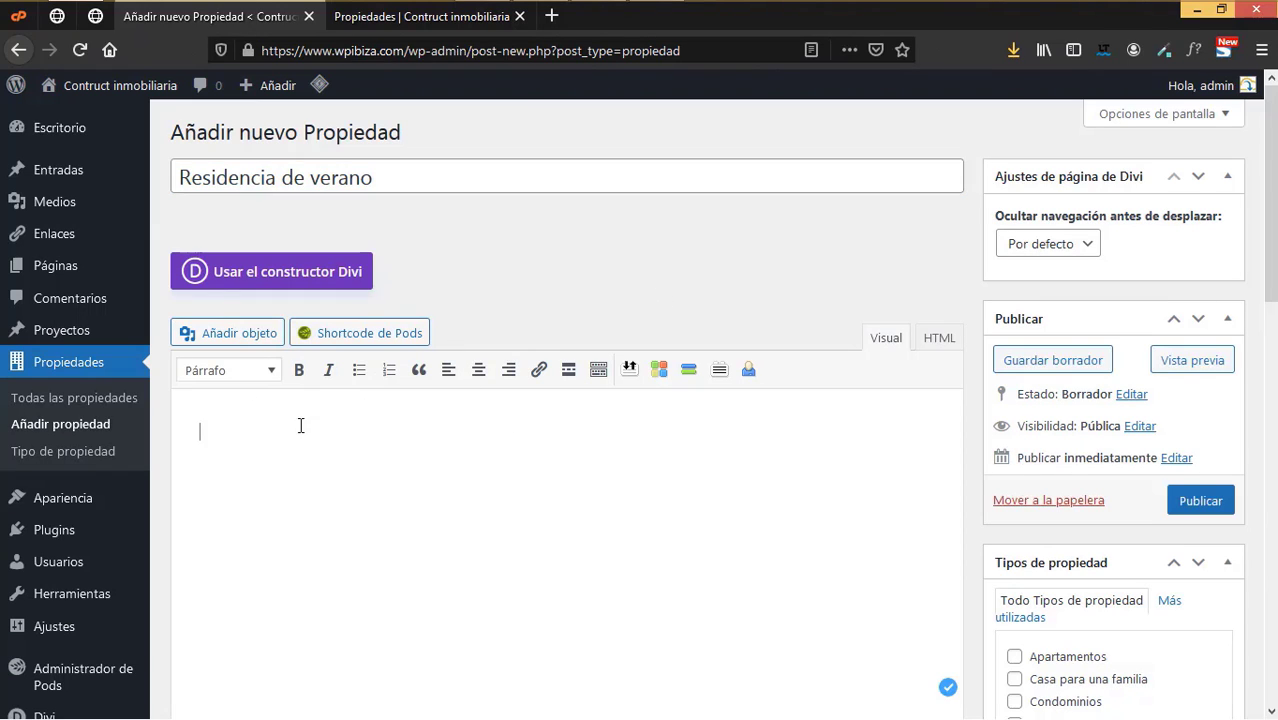
pyautogui.scroll(-3, 1051, 474)
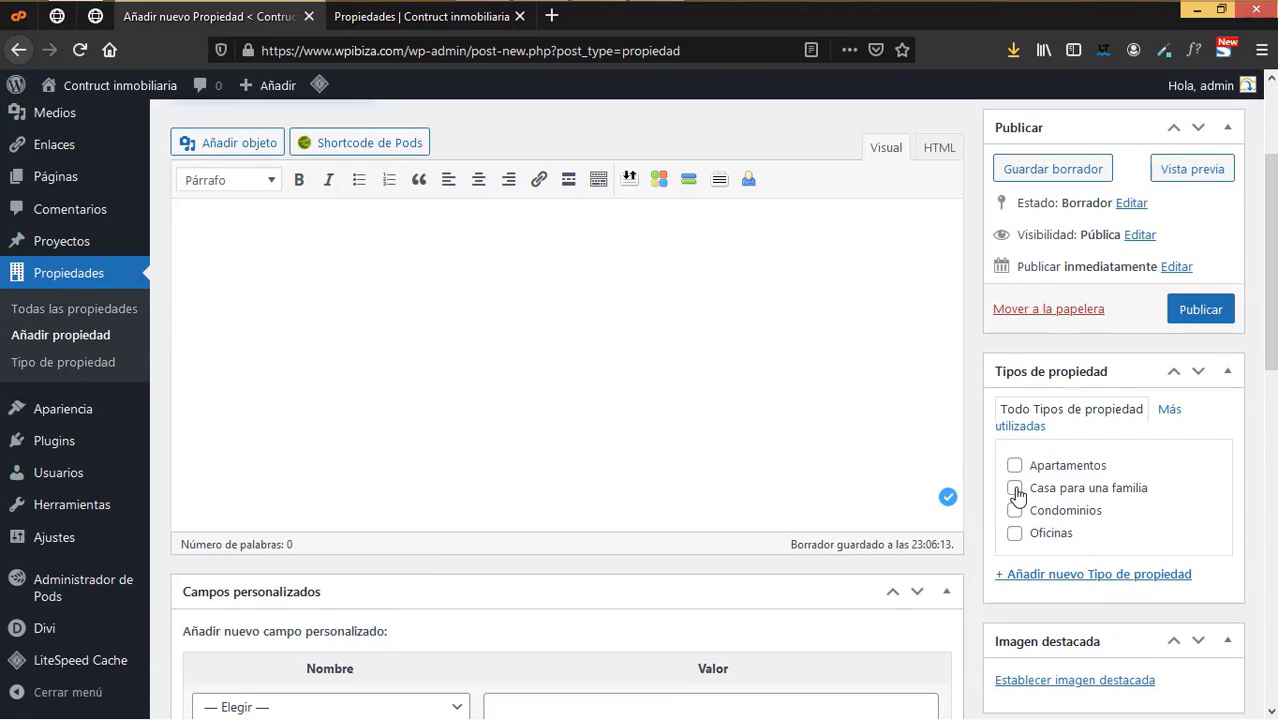
pyautogui.click(1015, 490)
pyautogui.scroll(-3, 1064, 491)
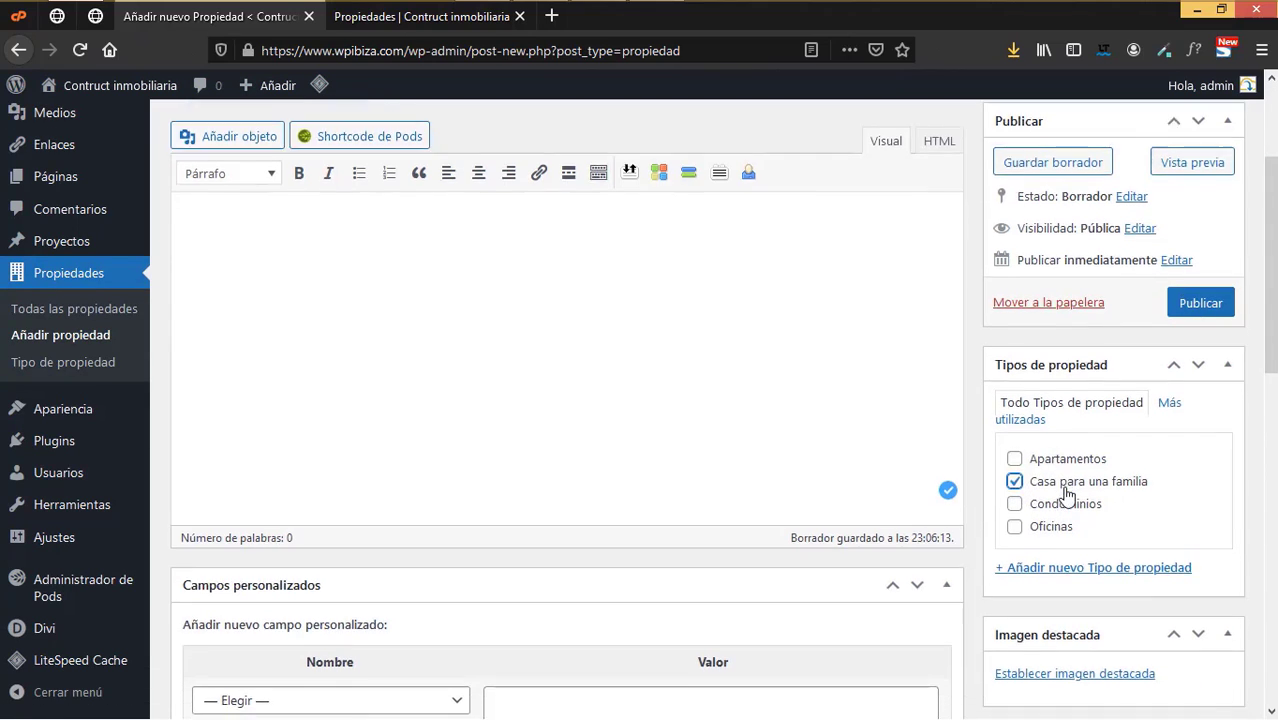
# - Set the purple house image real-estate-04 as the property's featured image
pyautogui.click(1067, 490)
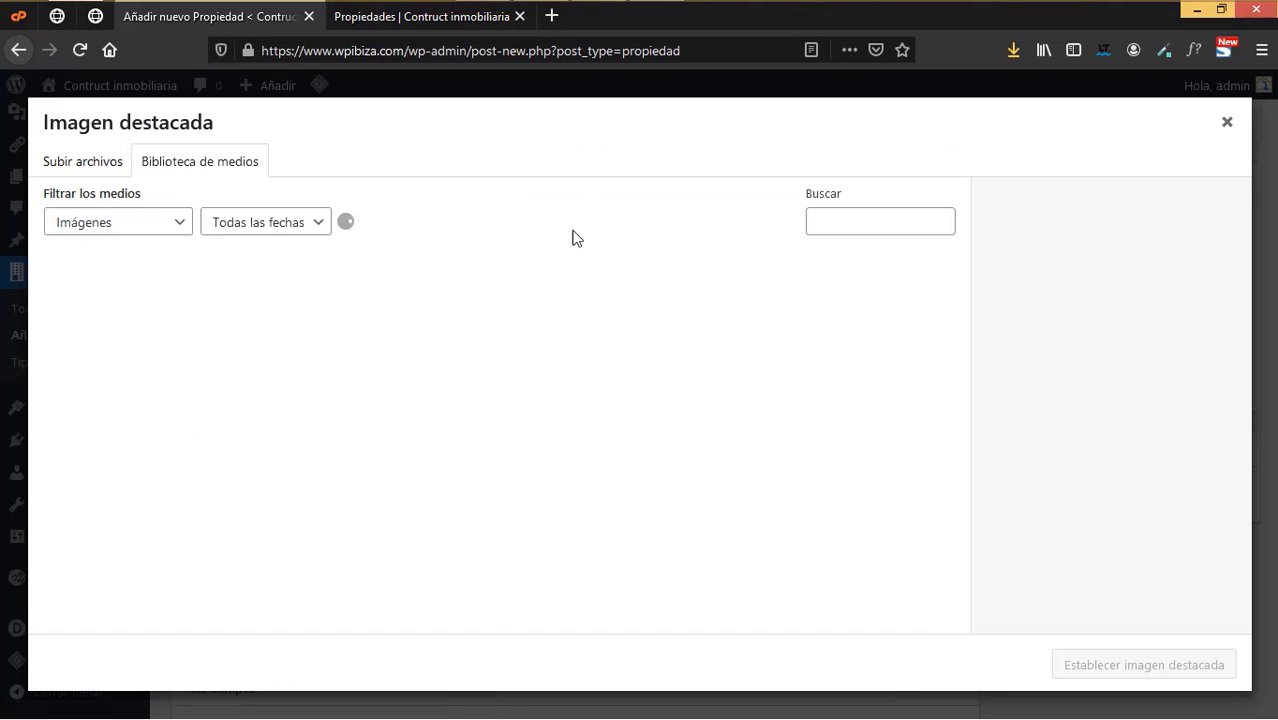
pyautogui.scroll(-2, 885, 520)
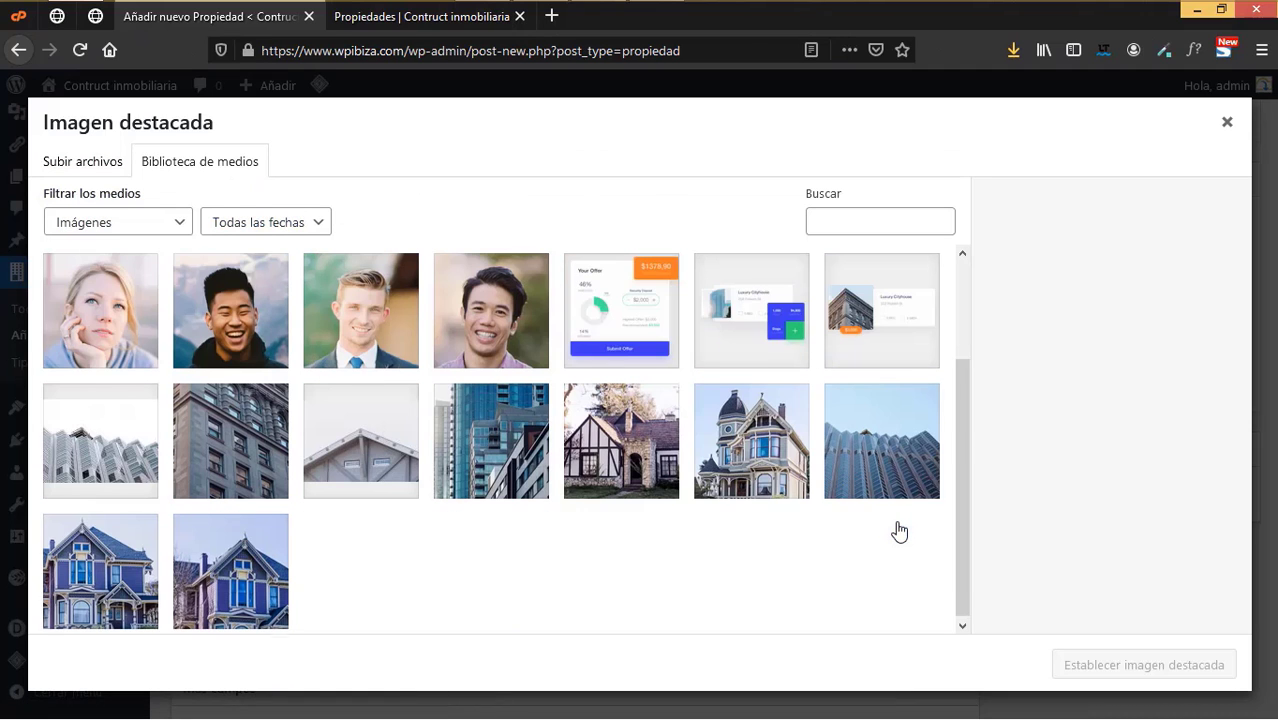
pyautogui.click(405, 420)
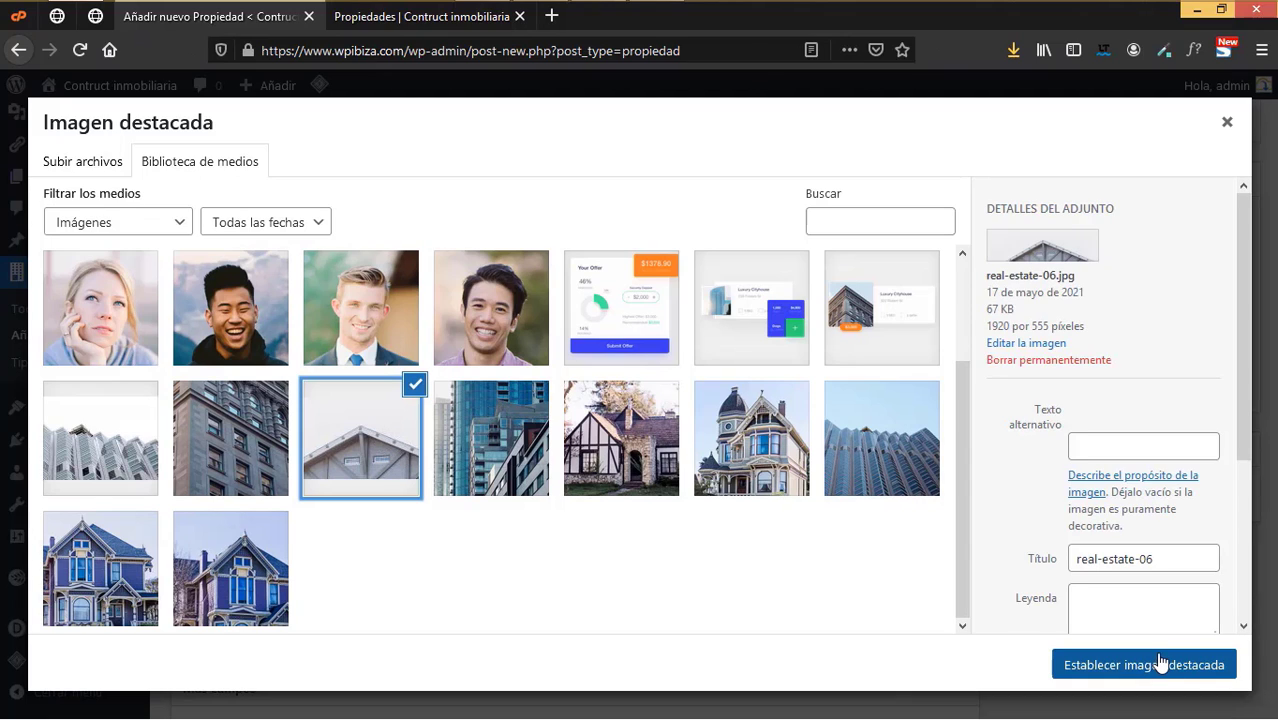
pyautogui.click(130, 458)
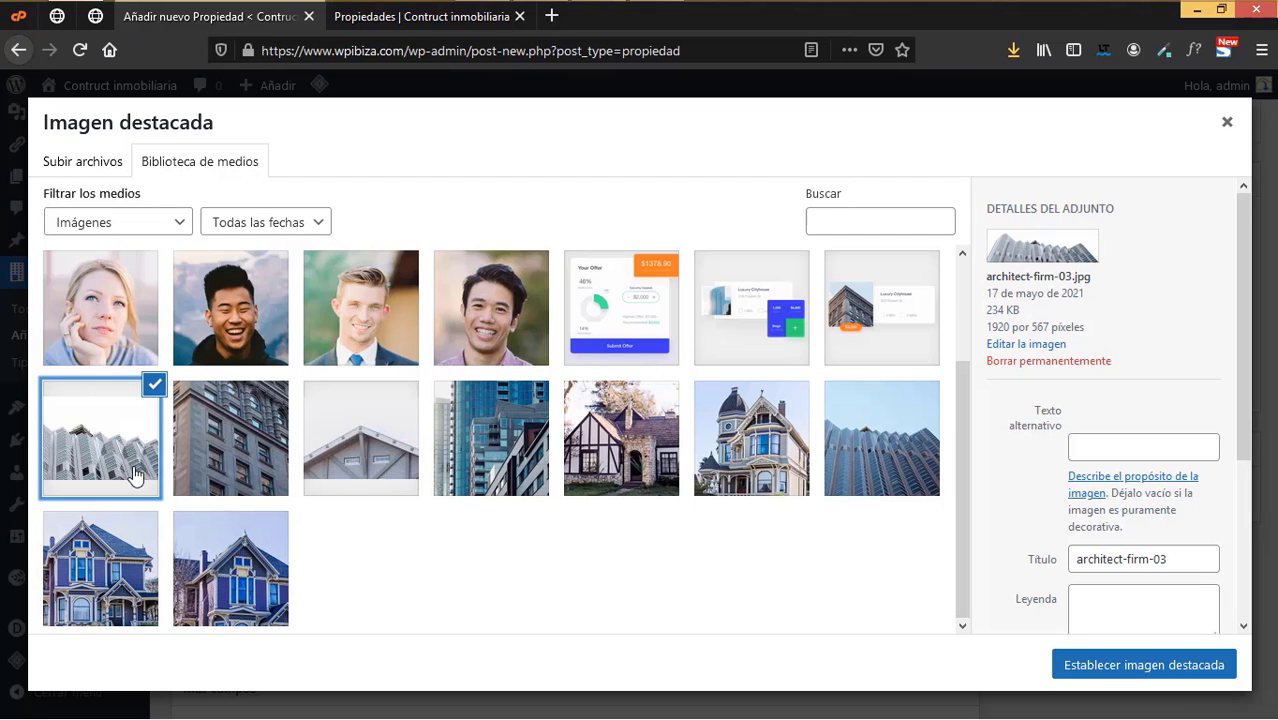
pyautogui.click(238, 575)
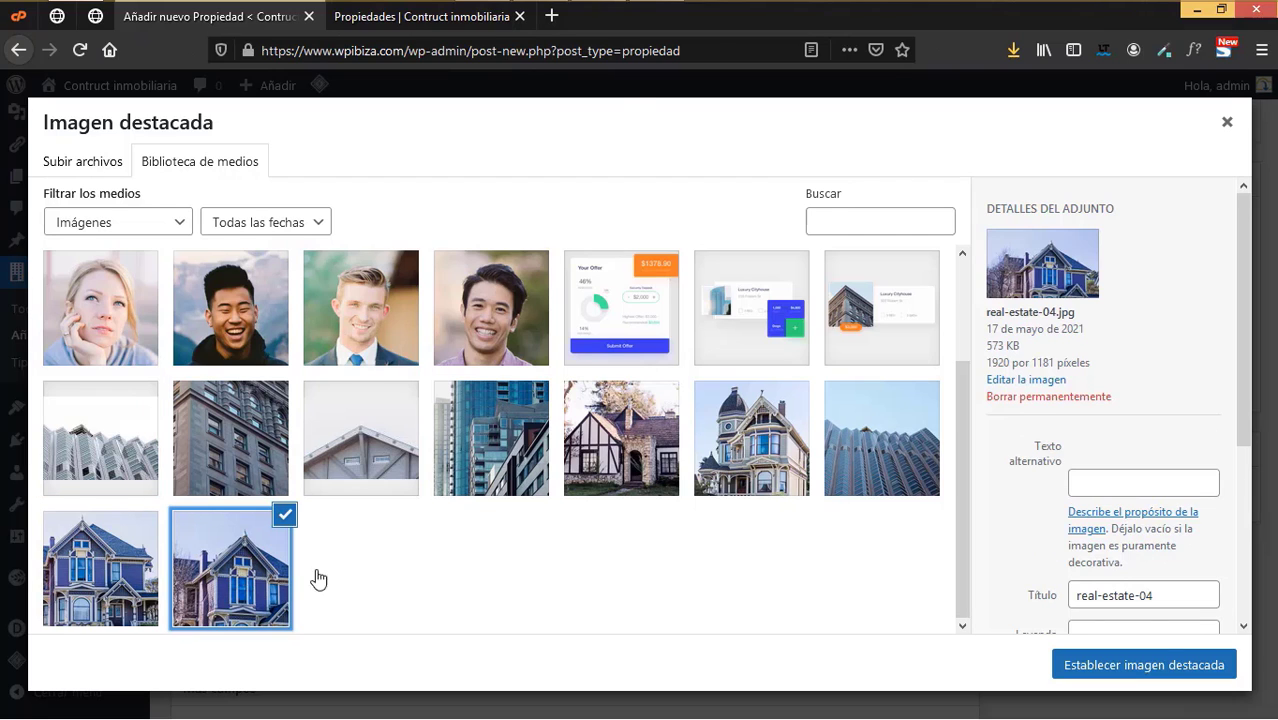
pyautogui.click(1141, 660)
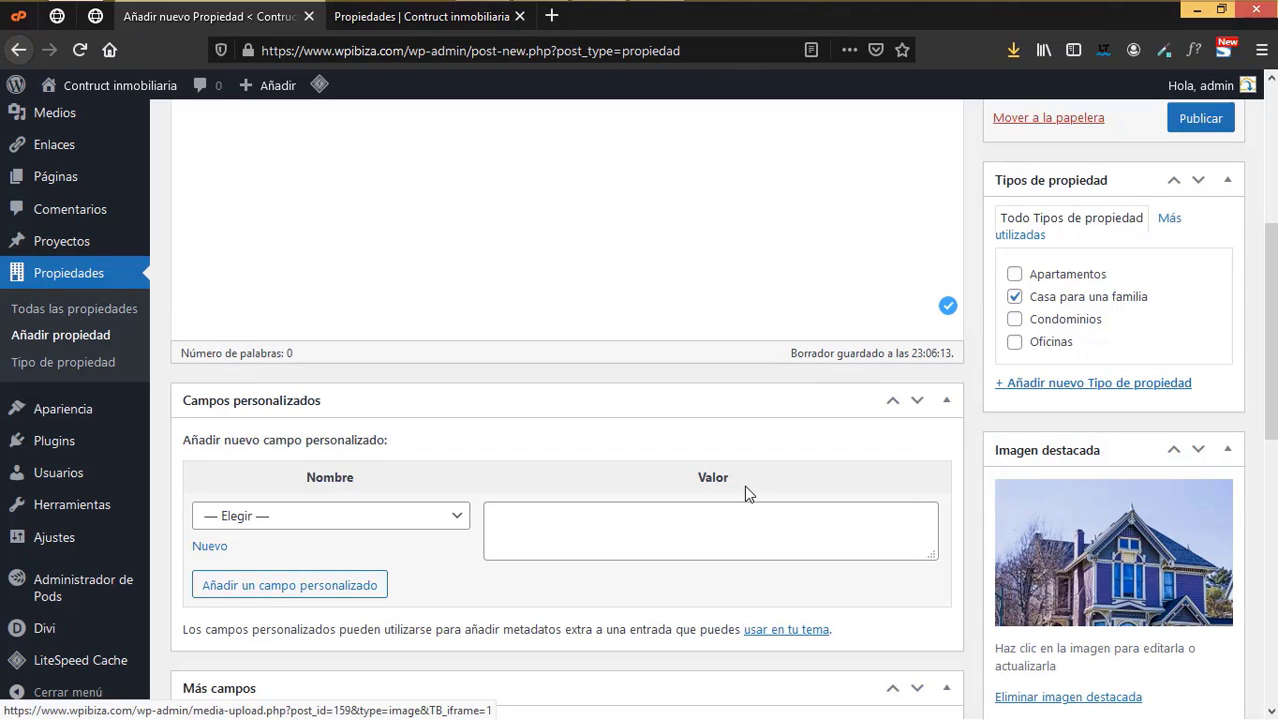
# - Enter the address Av. Central 589633 C.P 01256 and the city Barcelona, España
pyautogui.scroll(-4, 744, 485)
pyautogui.scroll(4, 744, 485)
pyautogui.scroll(-3, 744, 485)
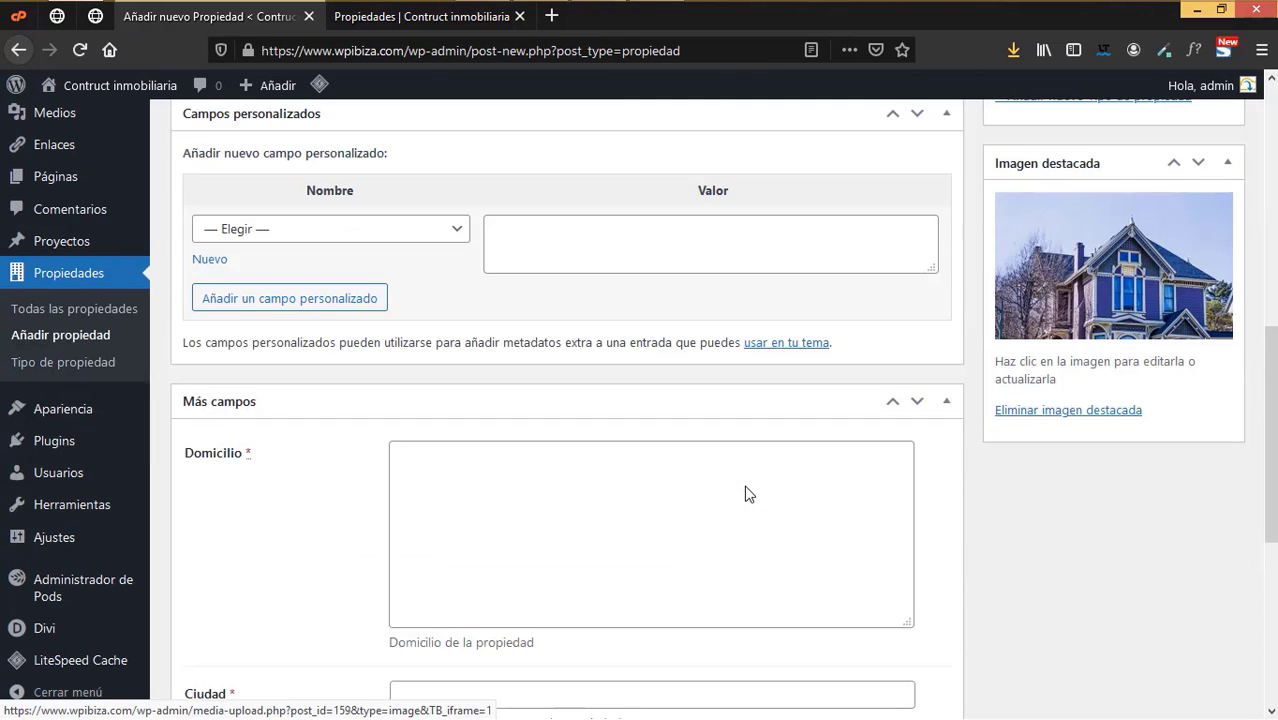
pyautogui.click(561, 519)
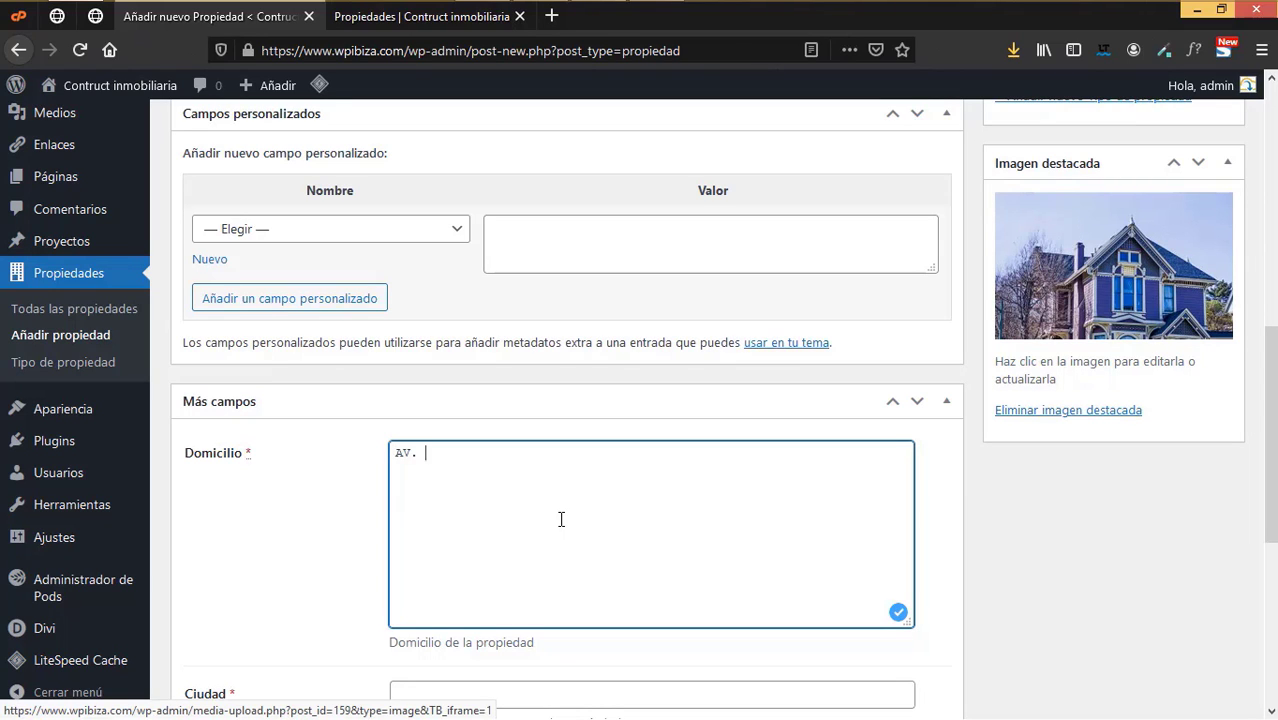
pyautogui.write('Av. Central  589633')
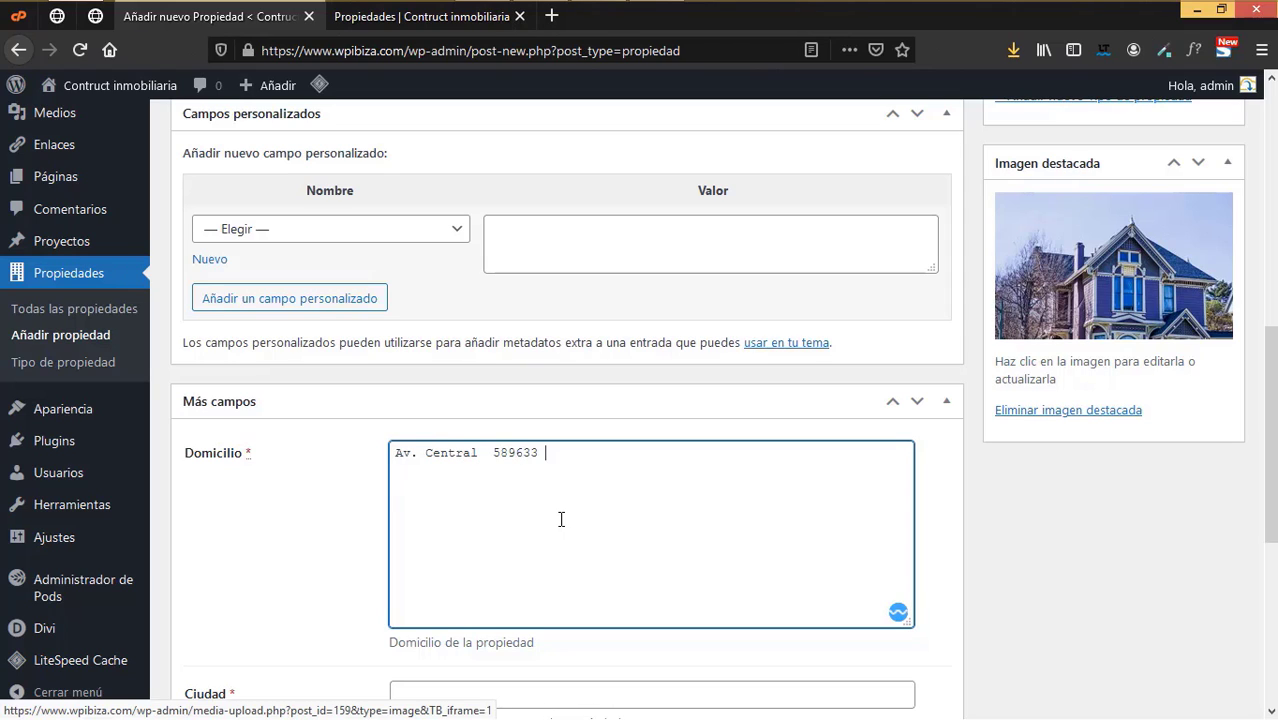
pyautogui.write('    C.P 01256')
pyautogui.scroll(-2, 561, 519)
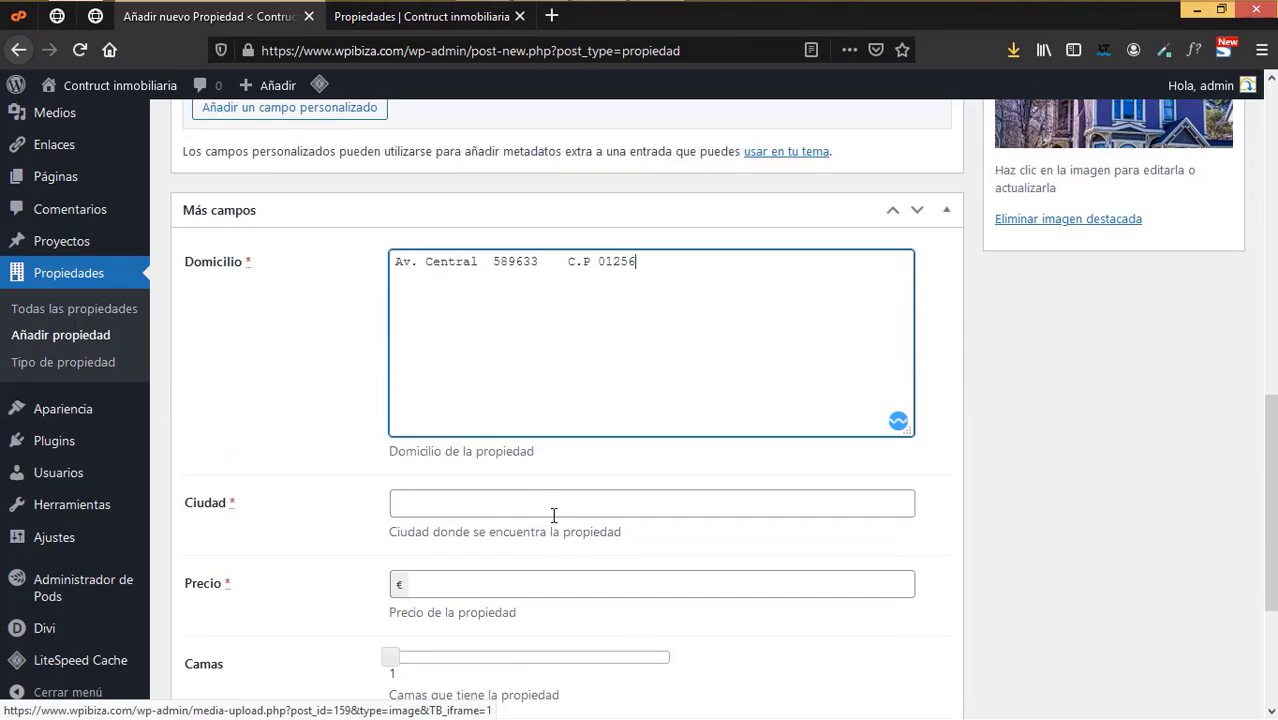
pyautogui.click(492, 527)
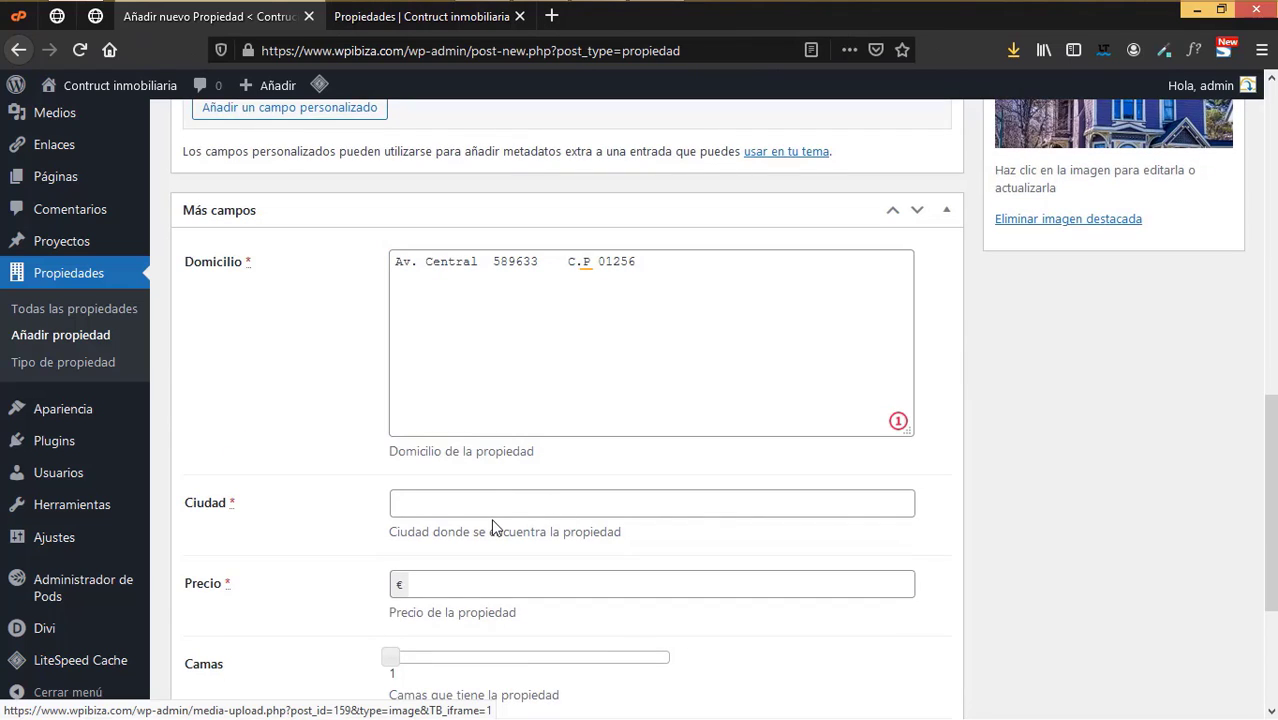
pyautogui.click(473, 509)
pyautogui.write('Barcelona,')
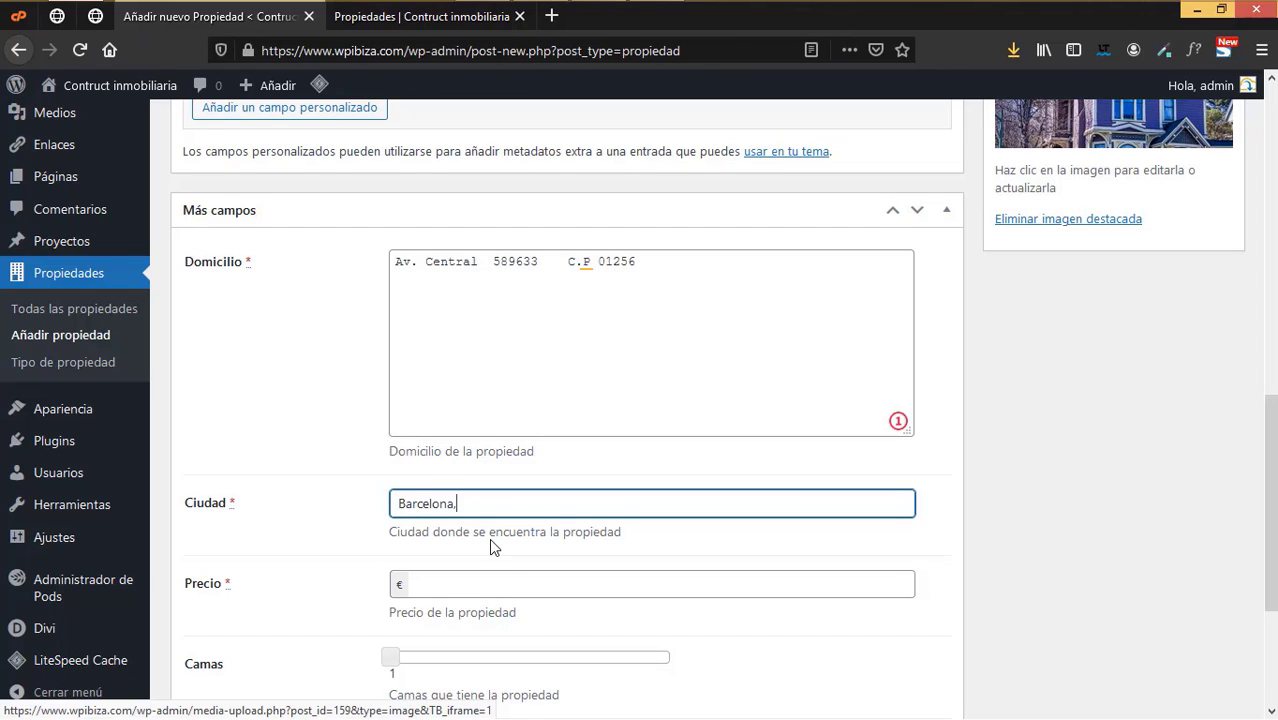
pyautogui.write('España')
# - Set the price to 500000, beds and baths to 4, and size to 800000
pyautogui.click(472, 587)
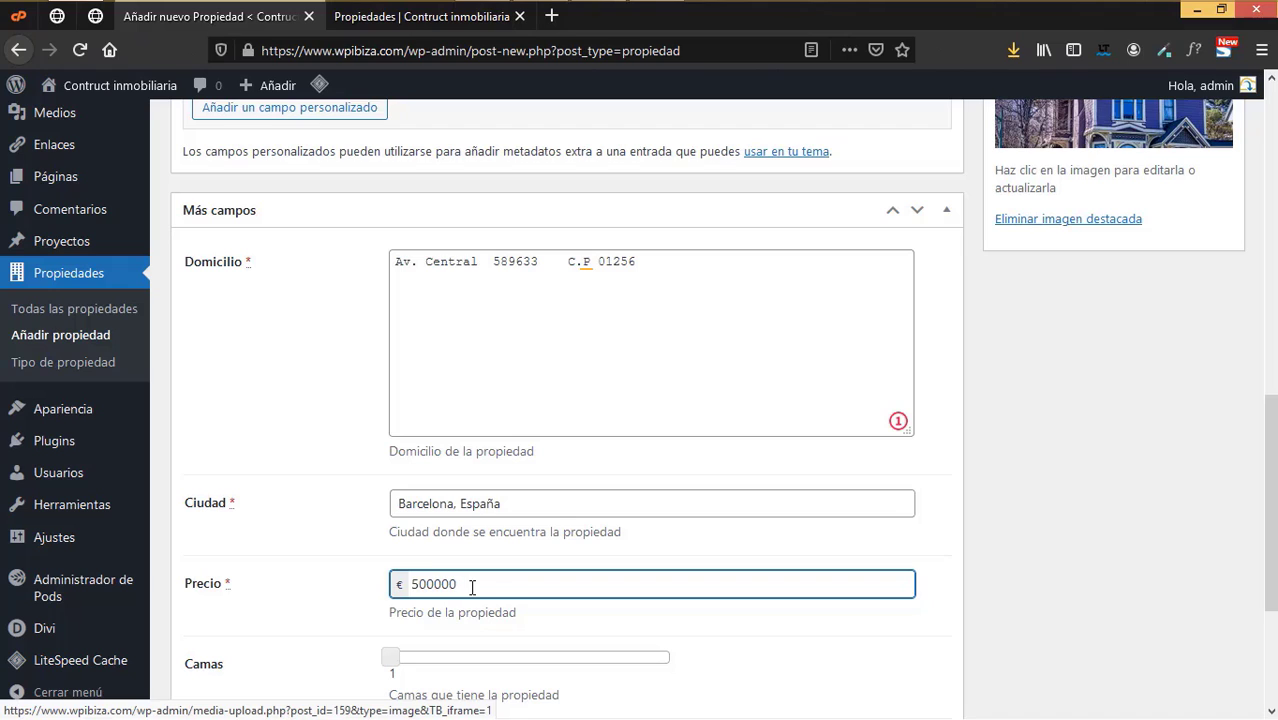
pyautogui.scroll(-3, 472, 587)
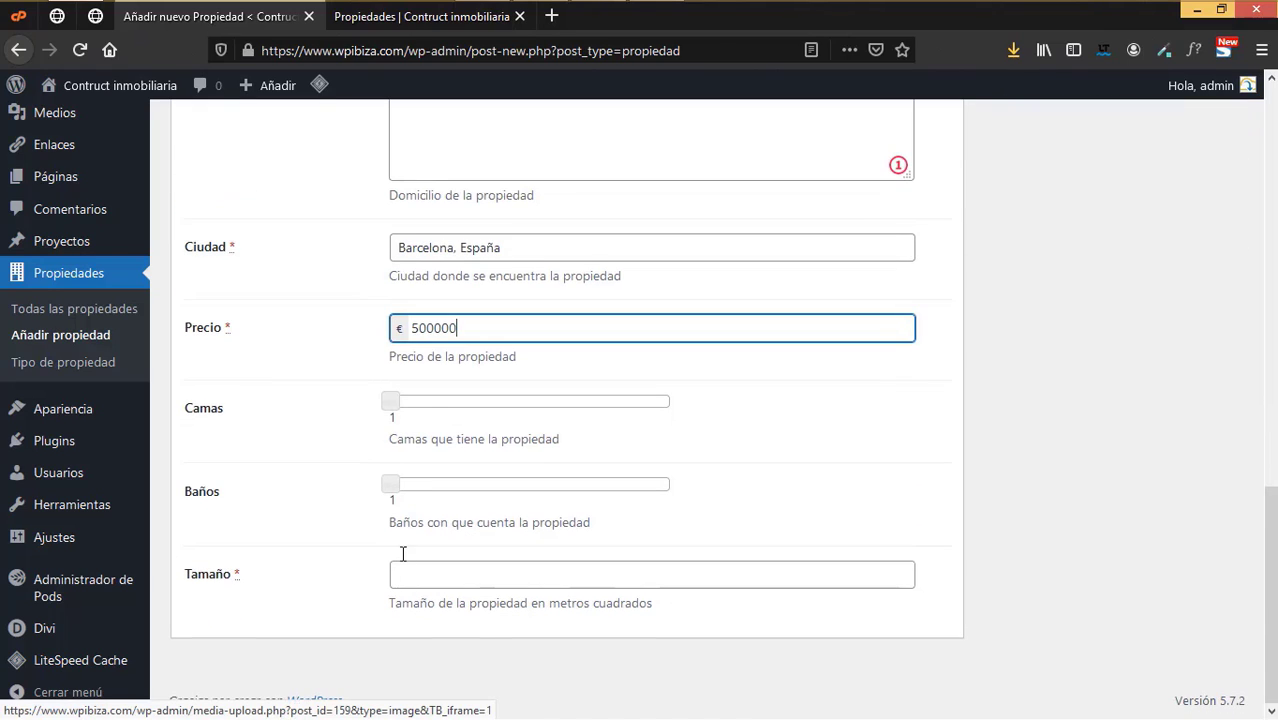
pyautogui.moveTo(391, 402); pyautogui.dragTo(397, 408)
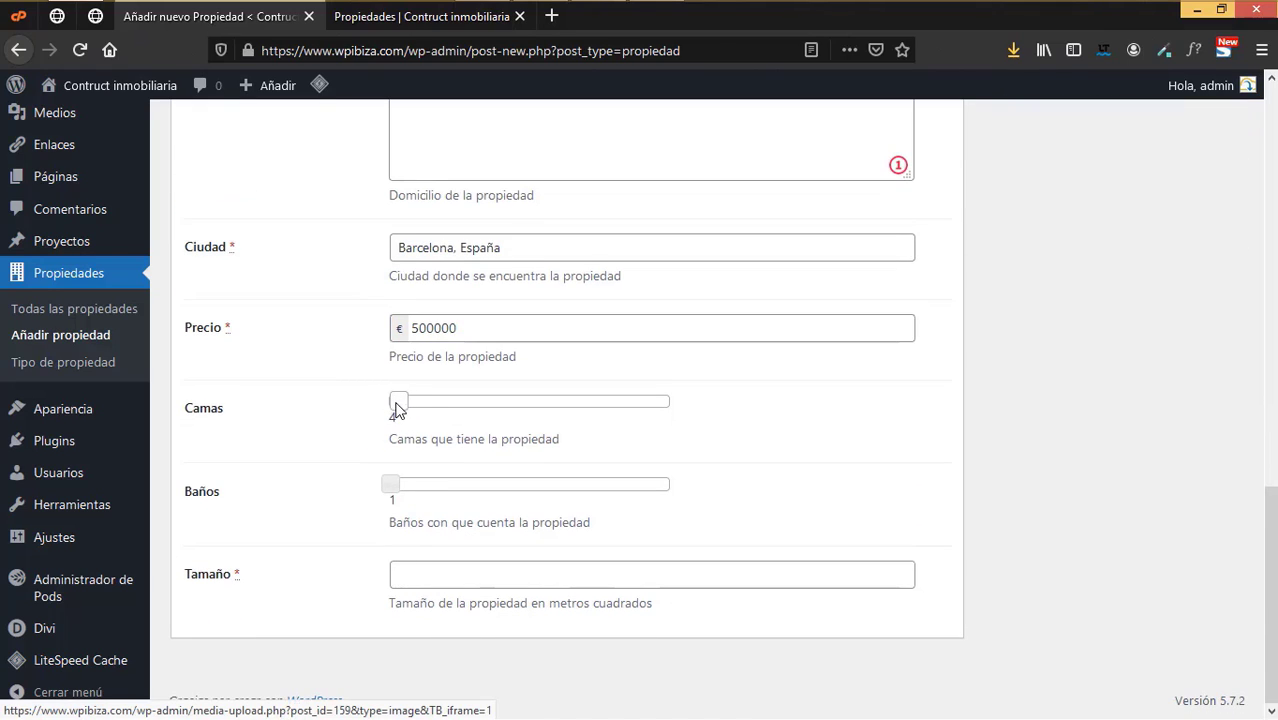
pyautogui.click(398, 488)
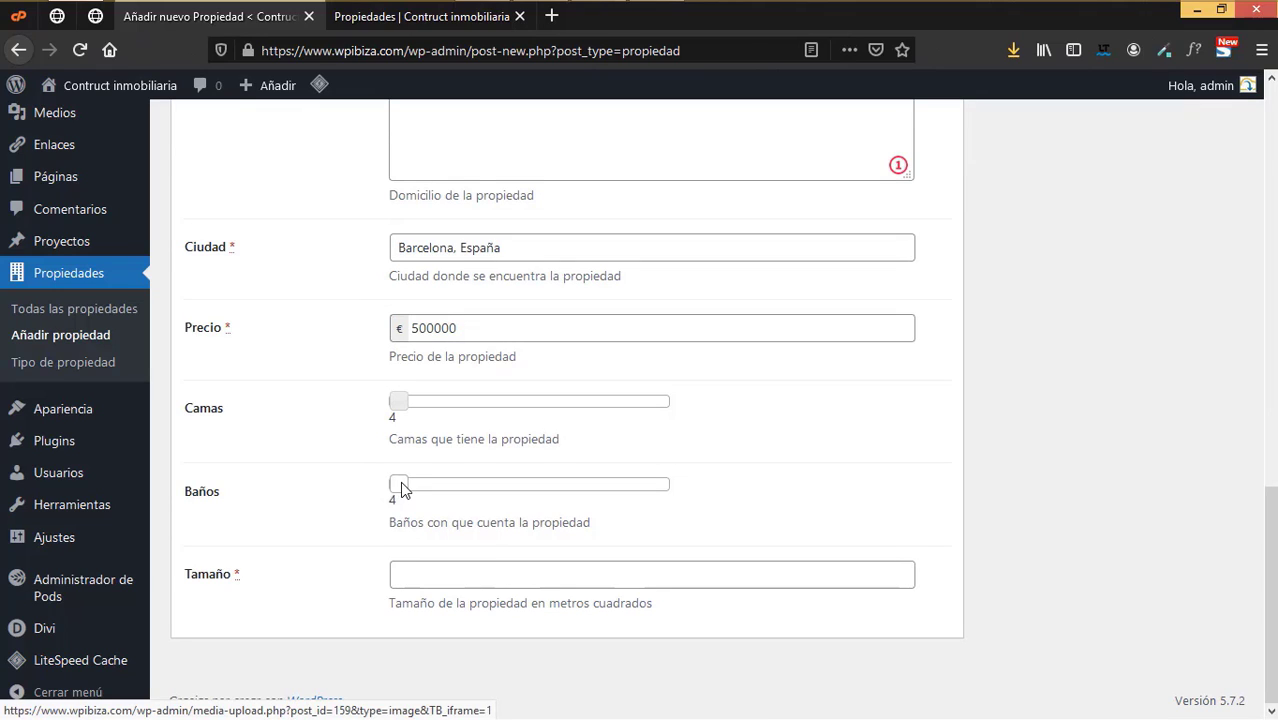
pyautogui.click(419, 576)
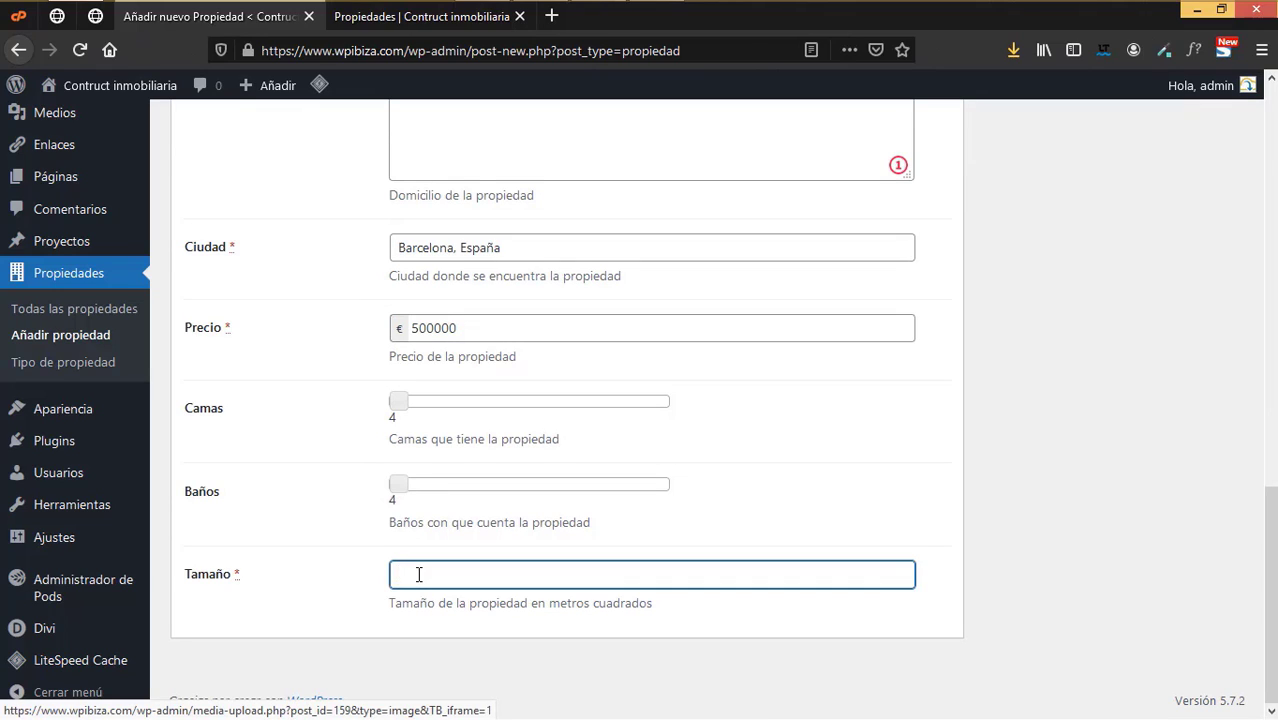
pyautogui.write('800000')
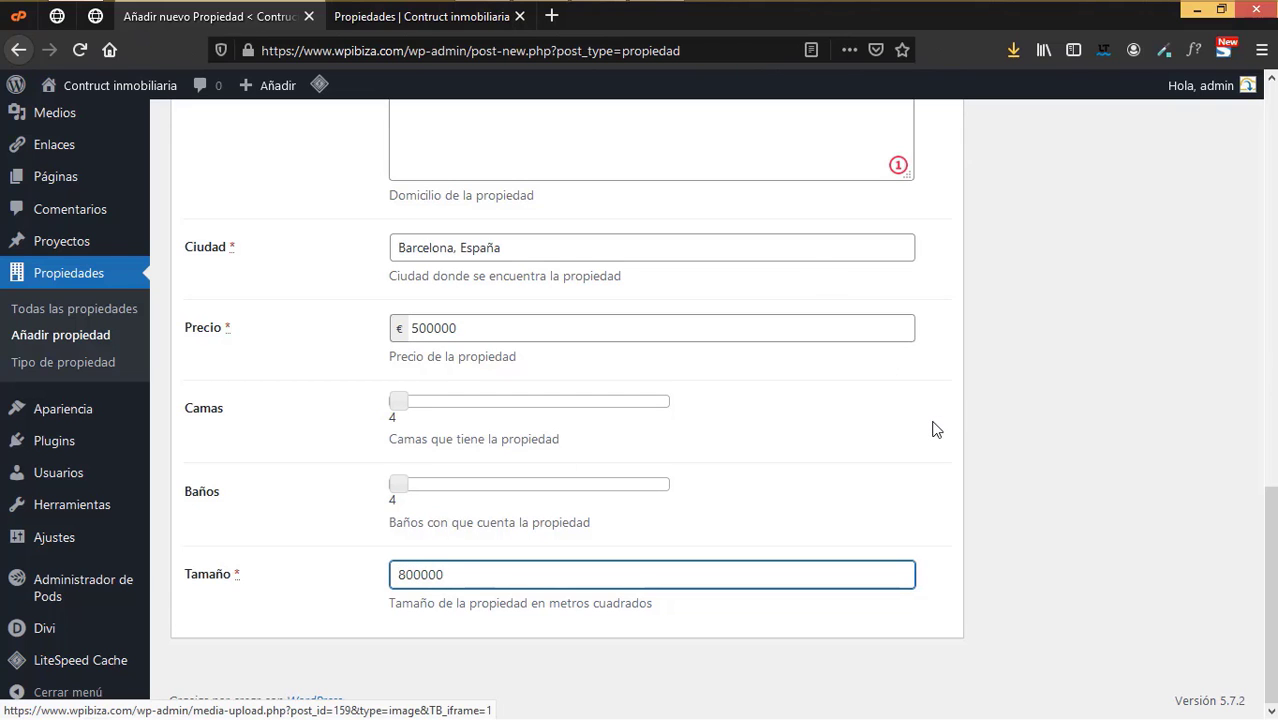
pyautogui.scroll(6, 961, 404)
pyautogui.scroll(5, 961, 404)
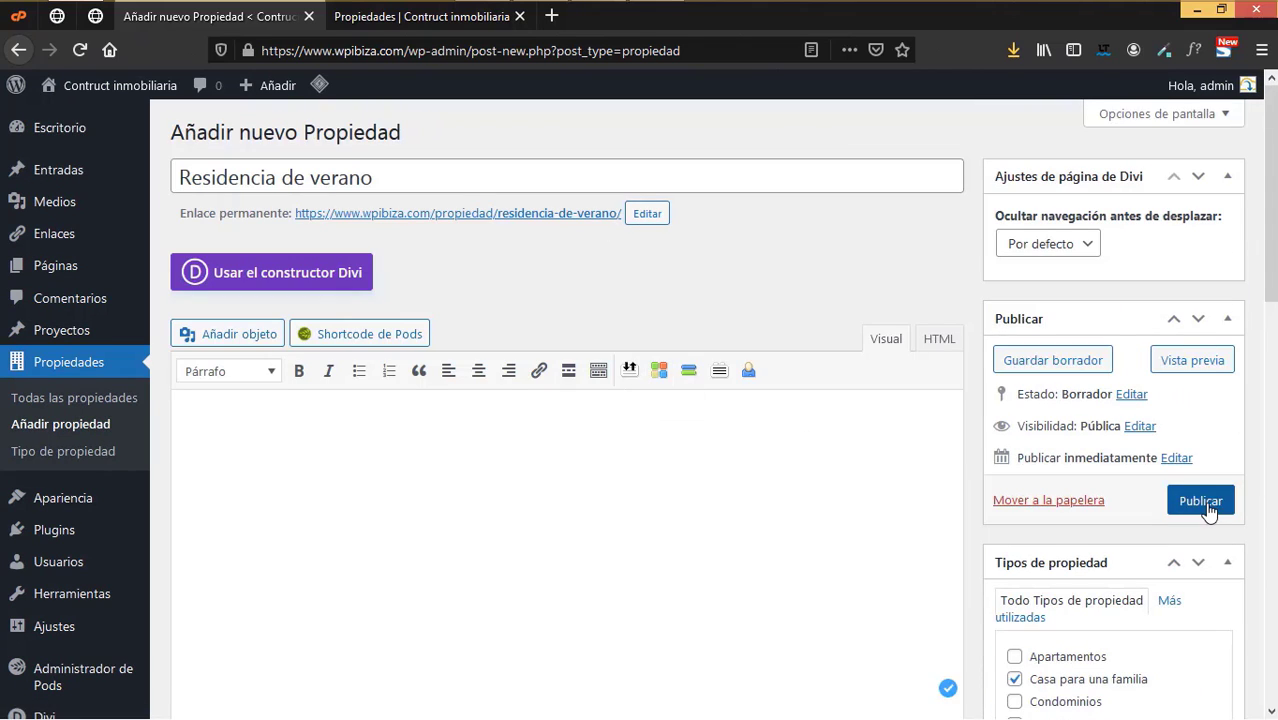
# - Publish Residencia de verano, then open it from the refreshed Propiedades listing and return
pyautogui.click(1209, 509)
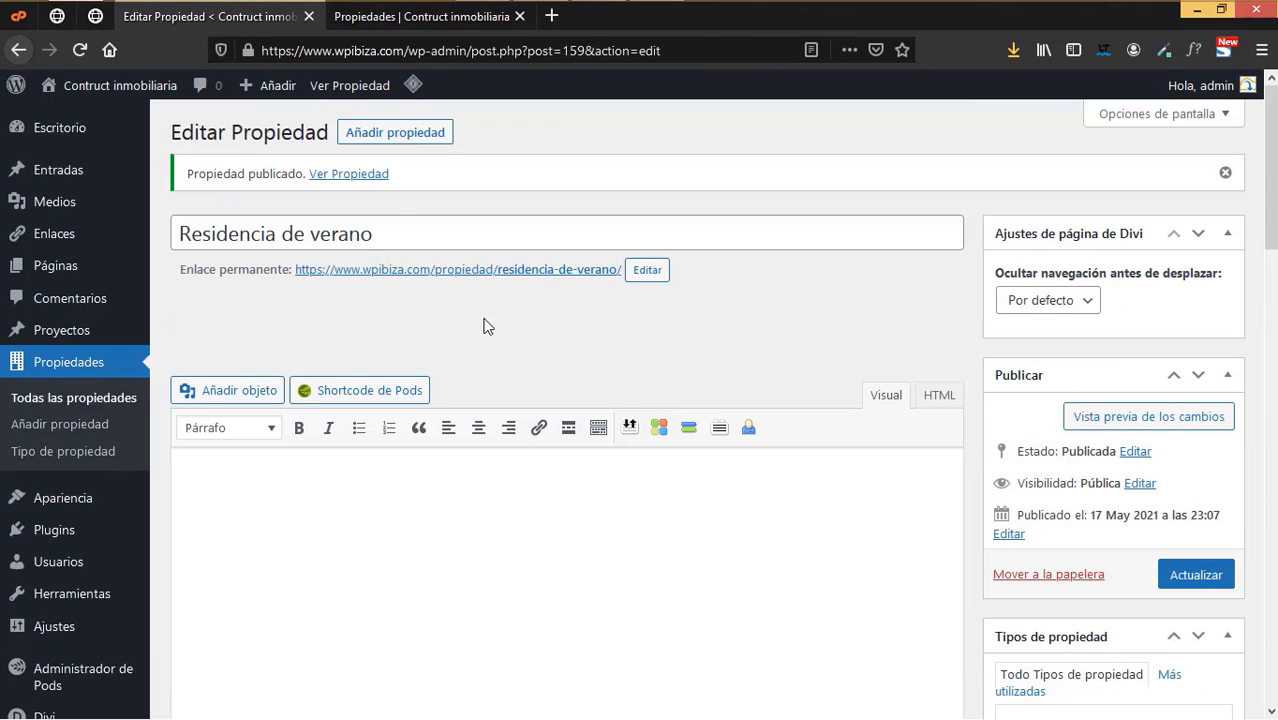
pyautogui.click(412, 24)
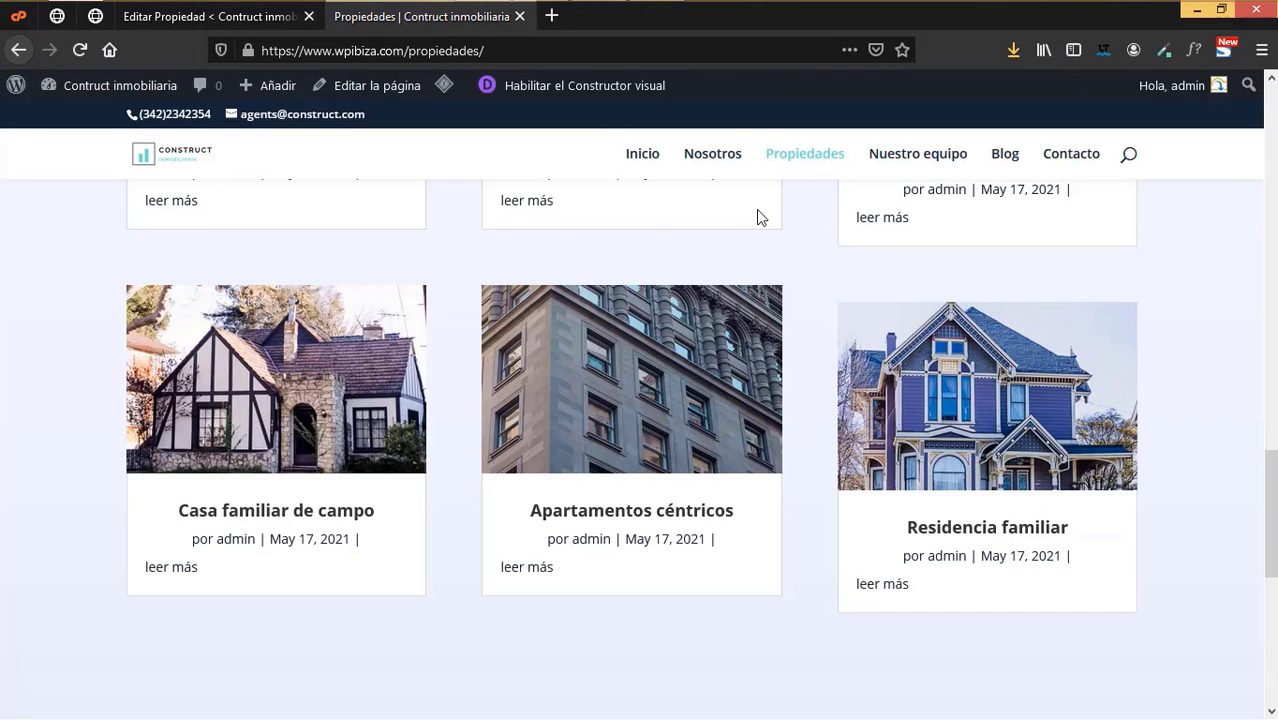
pyautogui.click(78, 50)
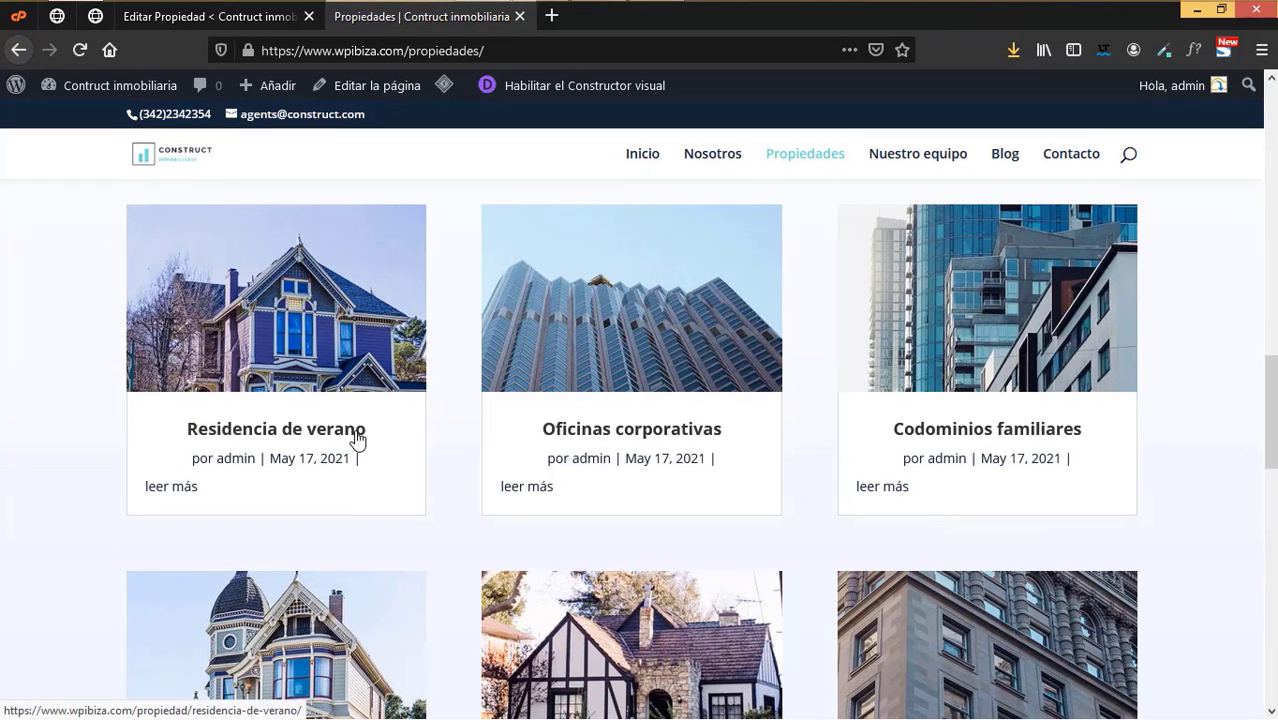
pyautogui.scroll(3, 628, 440)
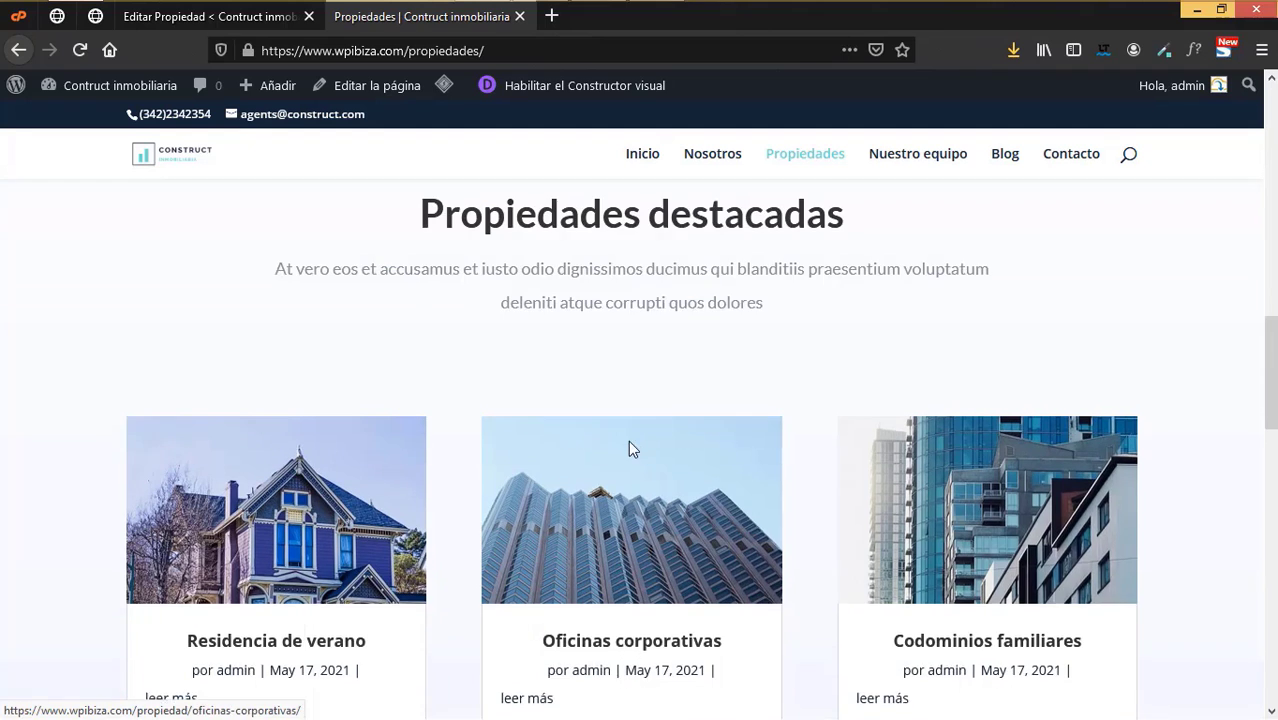
pyautogui.scroll(-3, 729, 515)
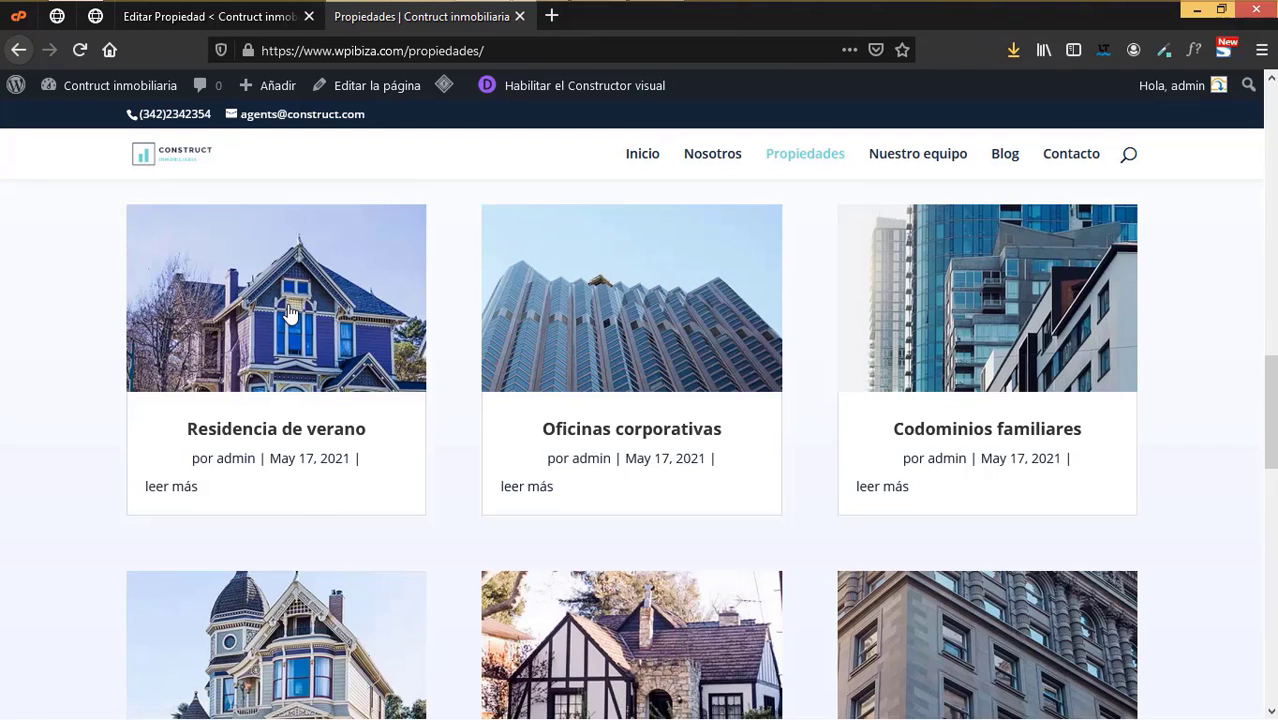
pyautogui.click(288, 313)
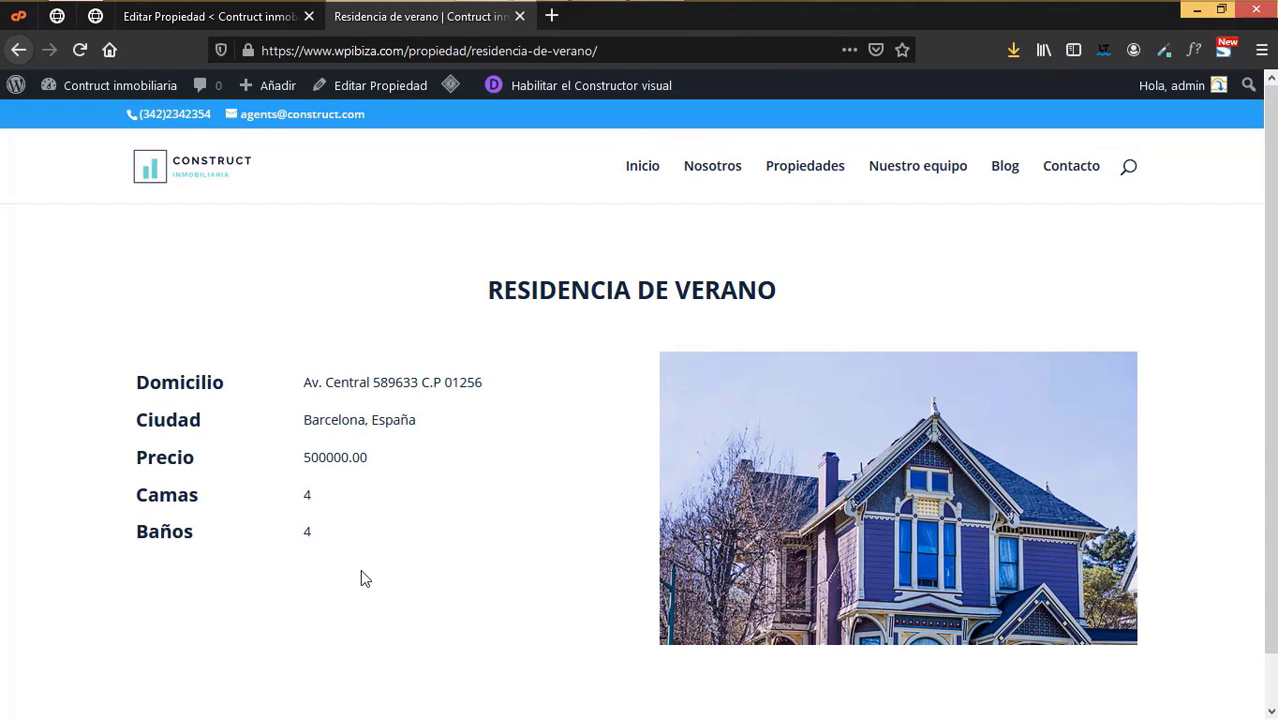
pyautogui.click(18, 50)
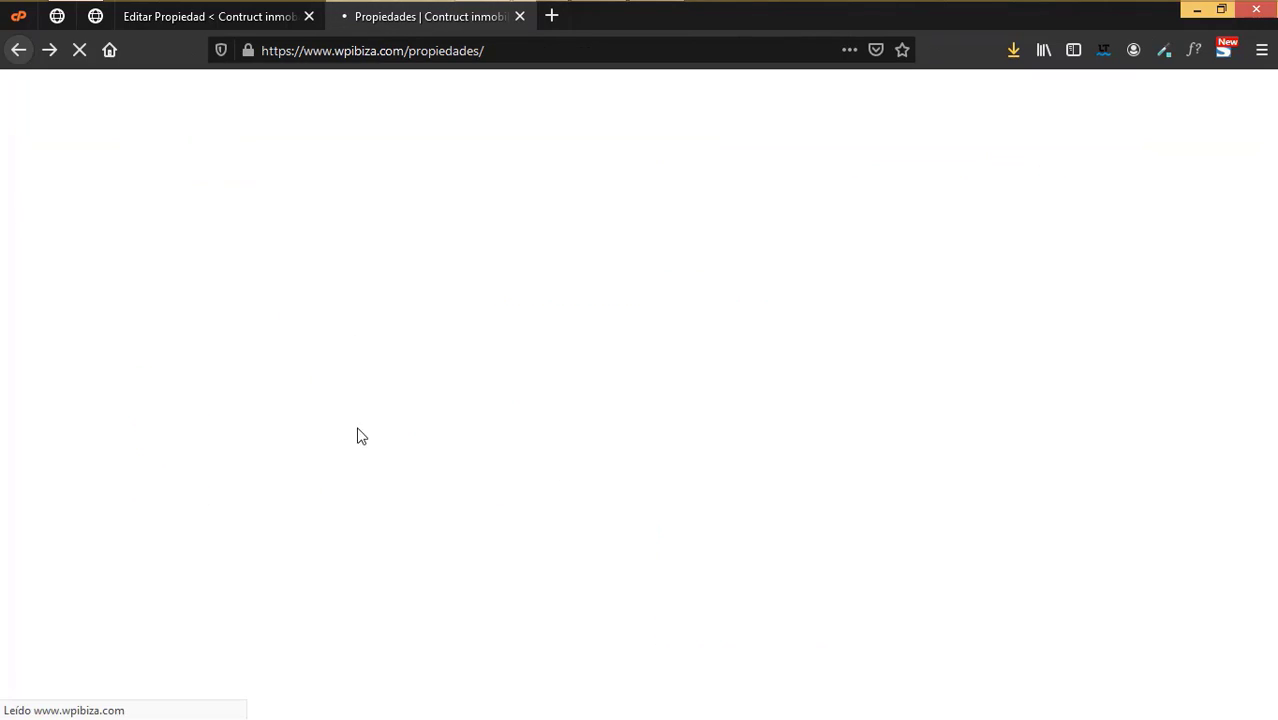
# - Search the properties for 'Residencia' using the property search bar
pyautogui.scroll(10, 353, 455)
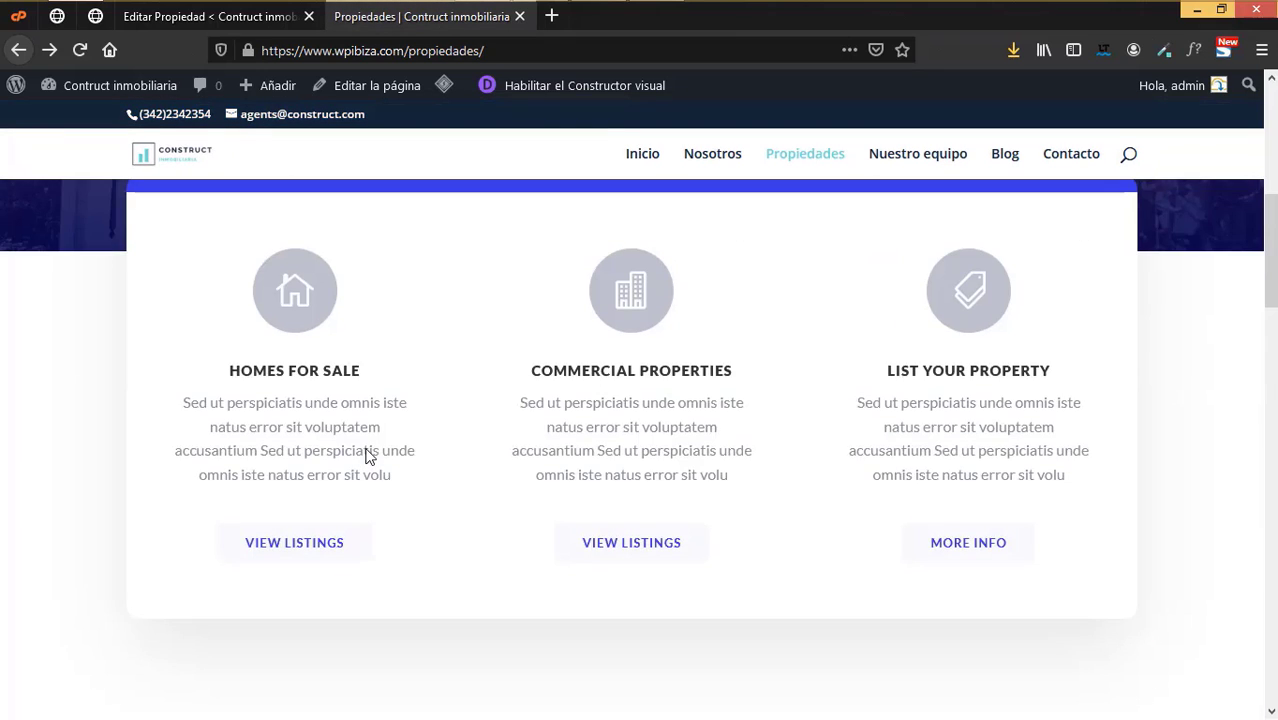
pyautogui.scroll(3, 328, 432)
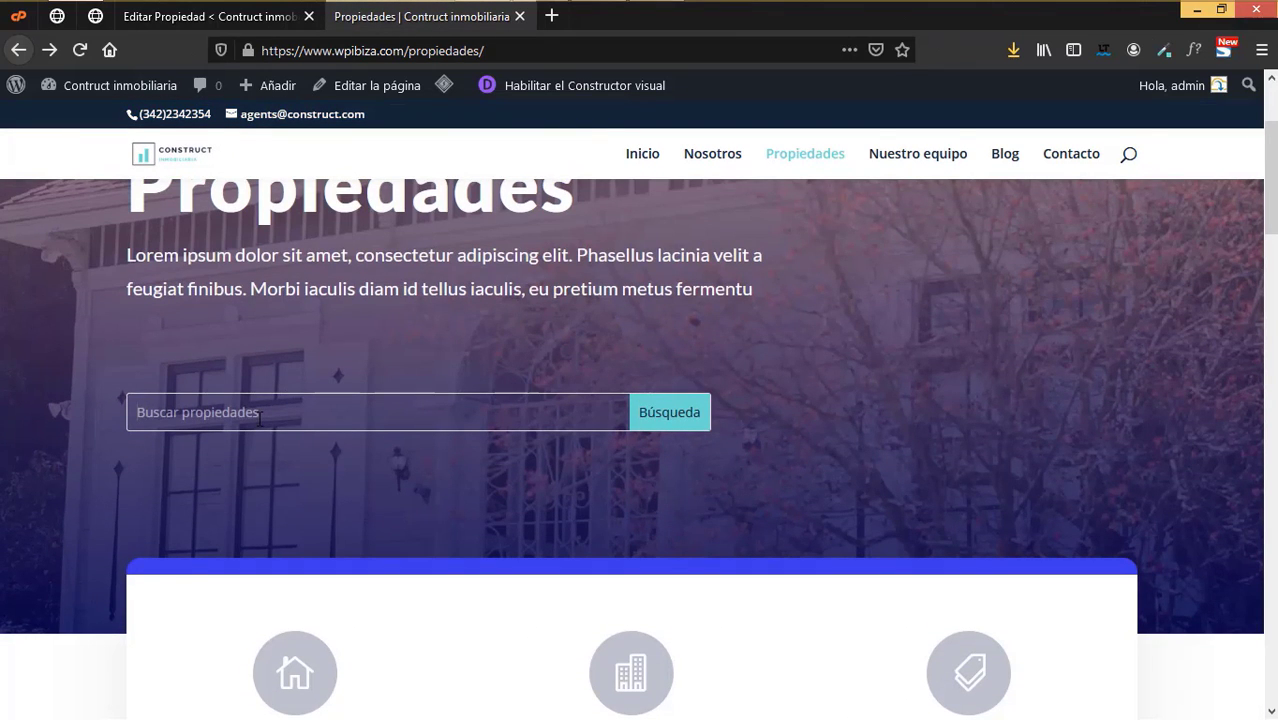
pyautogui.click(258, 416)
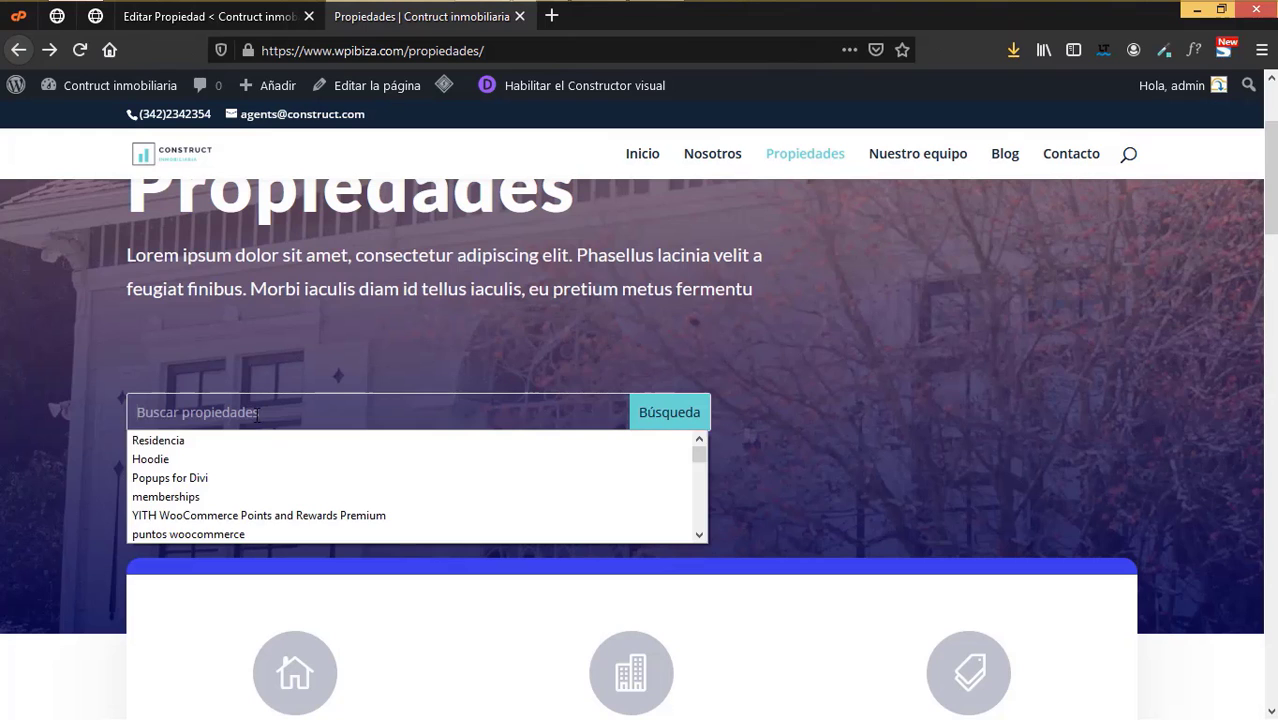
pyautogui.click(141, 443)
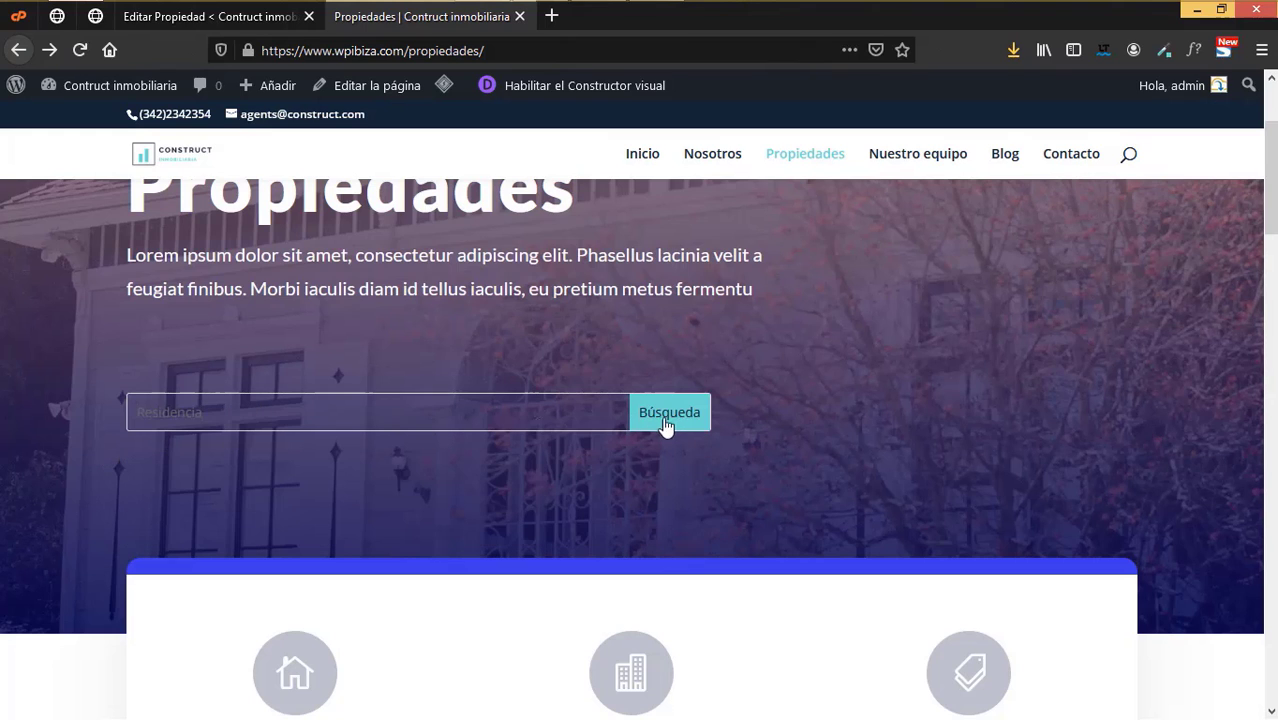
pyautogui.click(669, 418)
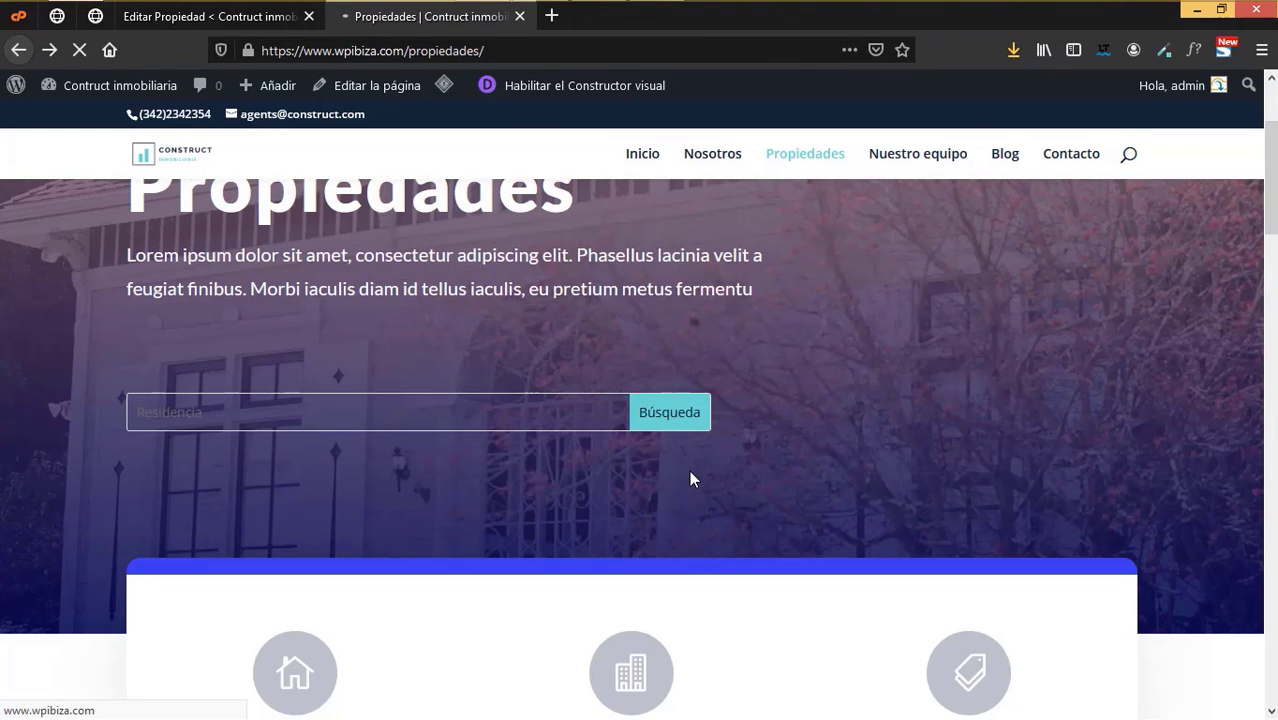
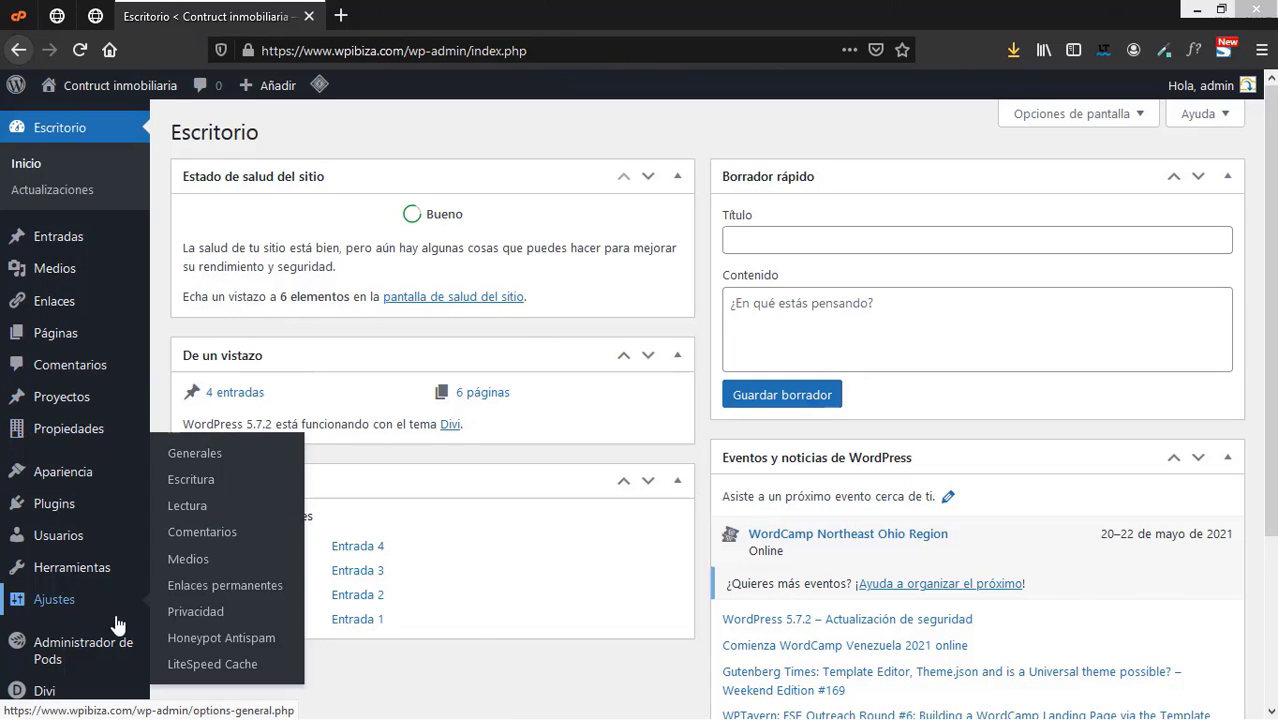
# - Search the plugin directory for 'RGPD', then install and activate Protección de datos – RGPD
pyautogui.moveTo(68, 508)
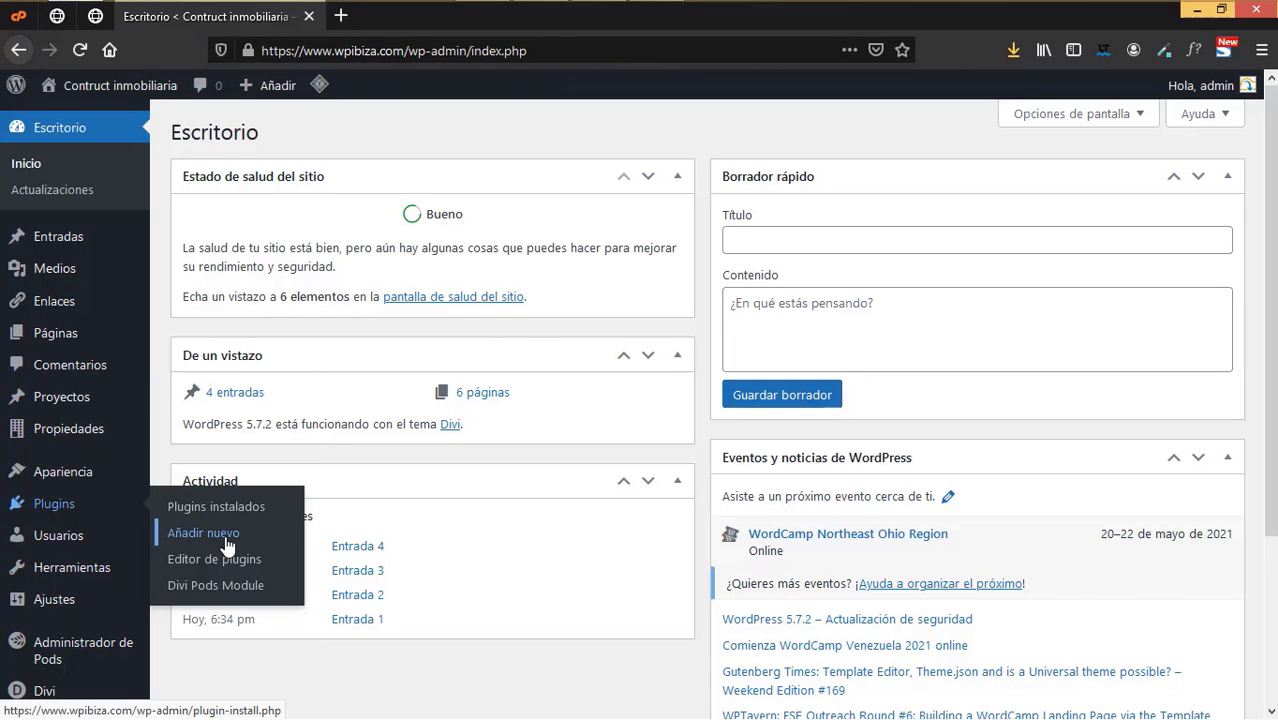
pyautogui.click(224, 540)
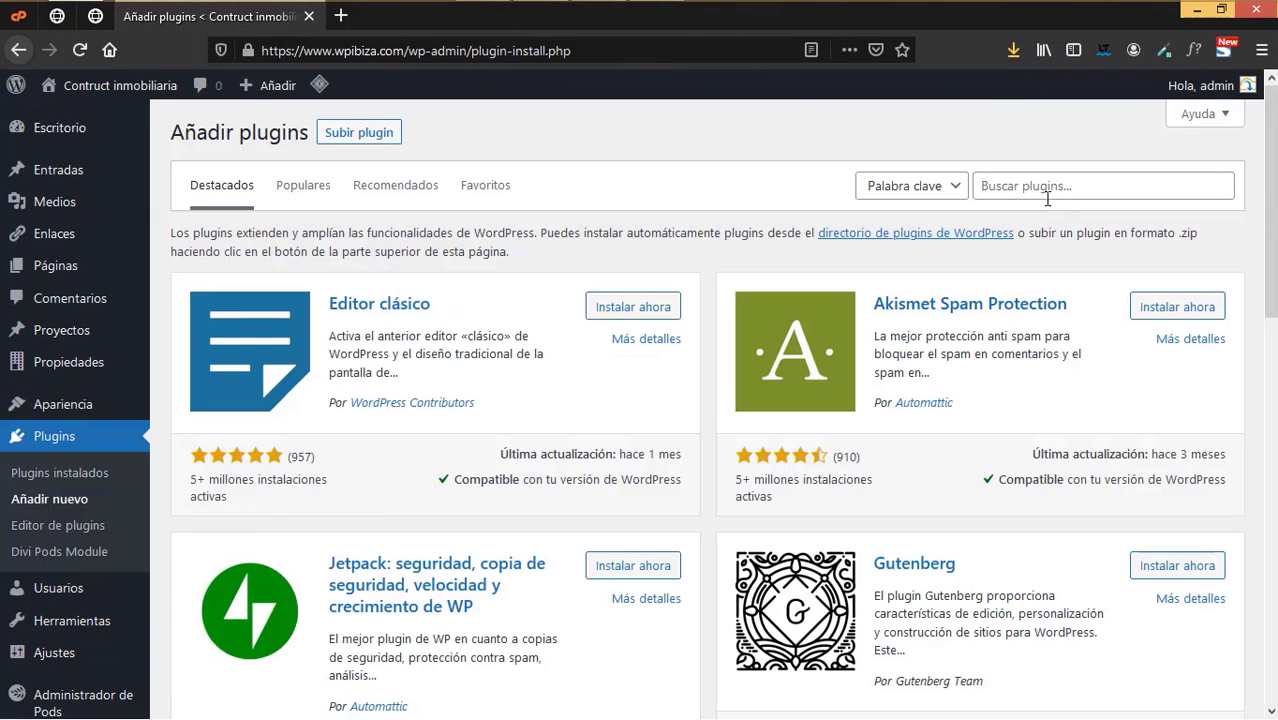
pyautogui.click(1036, 189)
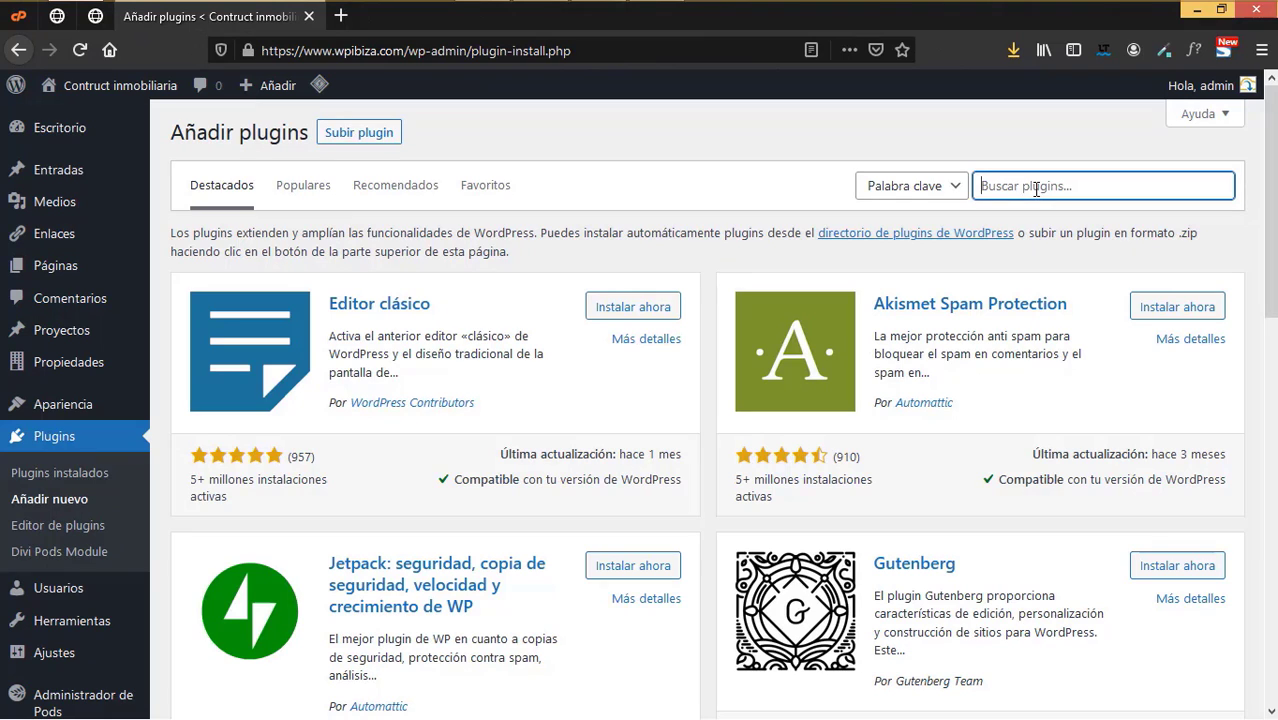
pyautogui.write('RGPD')
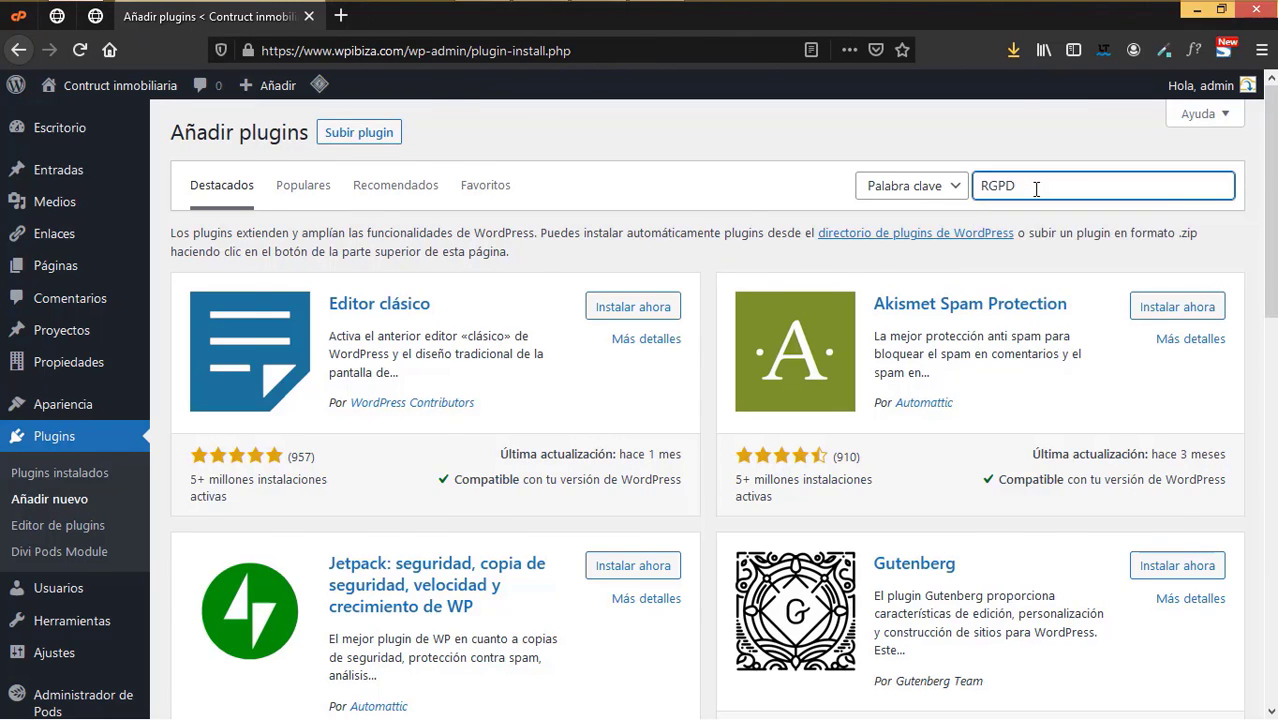
pyautogui.scroll(-2, 642, 442)
pyautogui.click(633, 442)
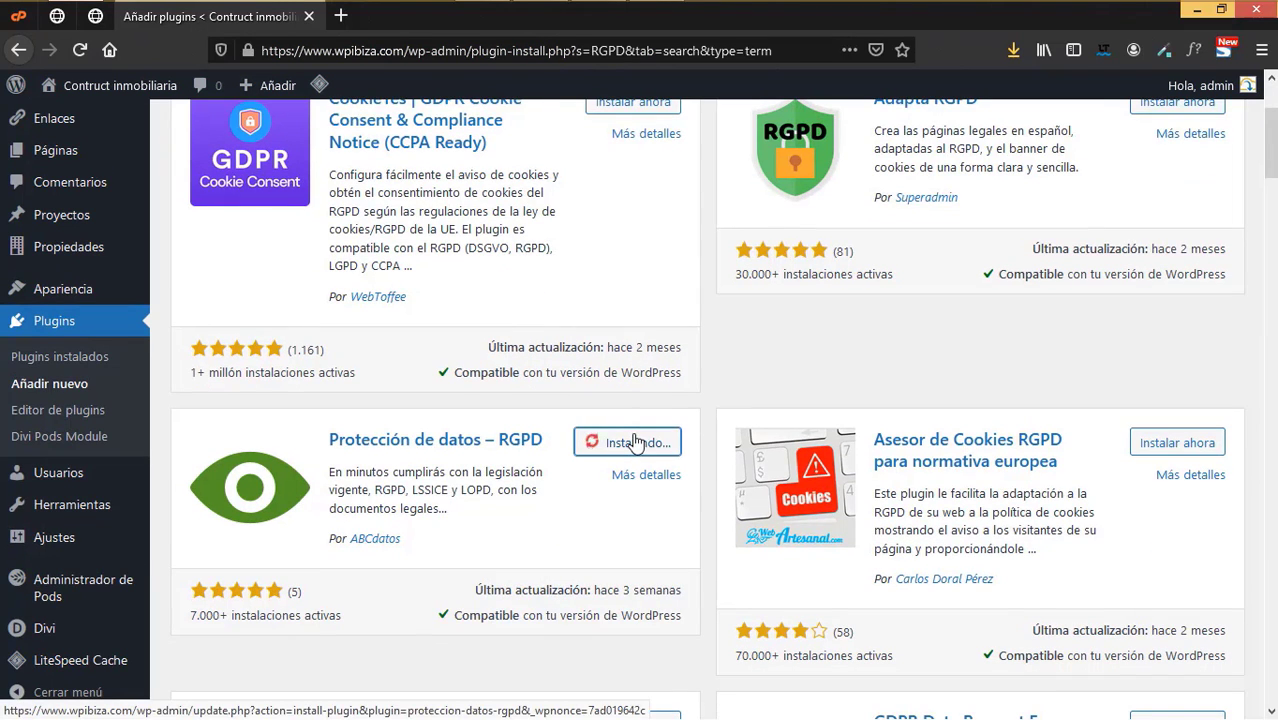
pyautogui.click(635, 442)
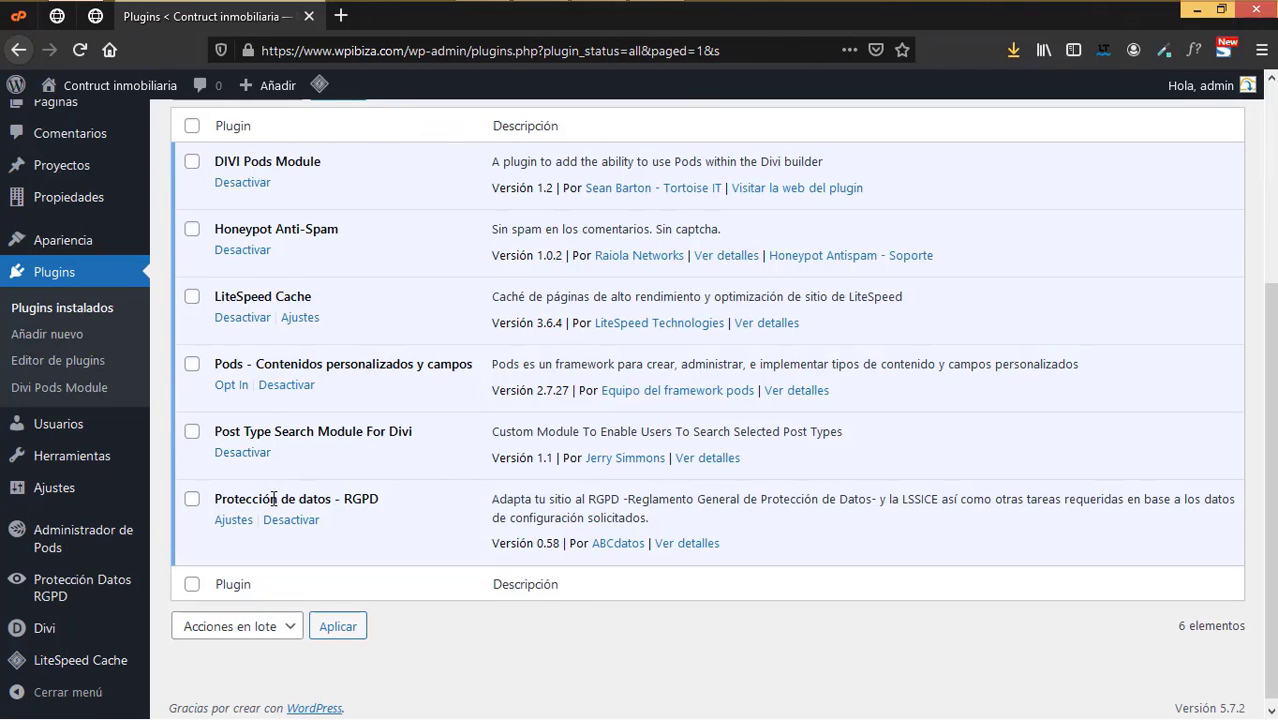
pyautogui.click(236, 521)
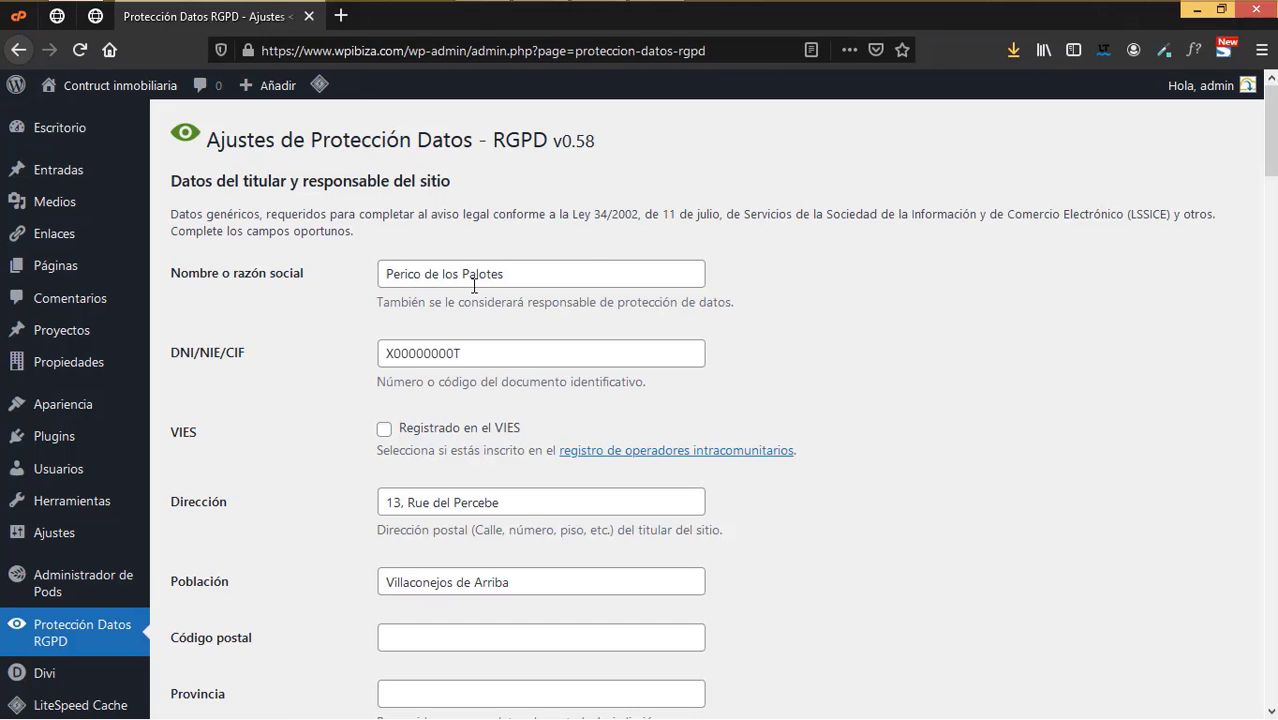
# - Clear the sample owner name and begin filling in the Provincia field
pyautogui.moveTo(577, 265); pyautogui.dragTo(200, 274)
pyautogui.press('BackSpace')
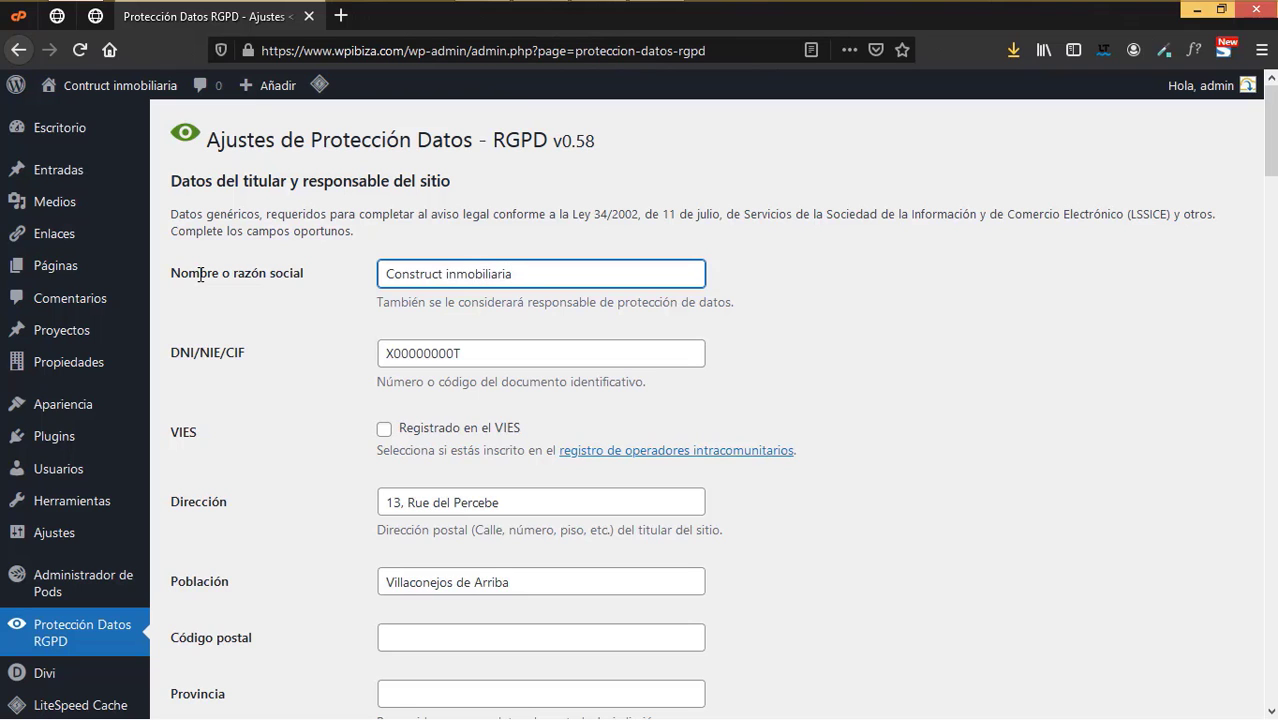
pyautogui.scroll(-3, 561, 408)
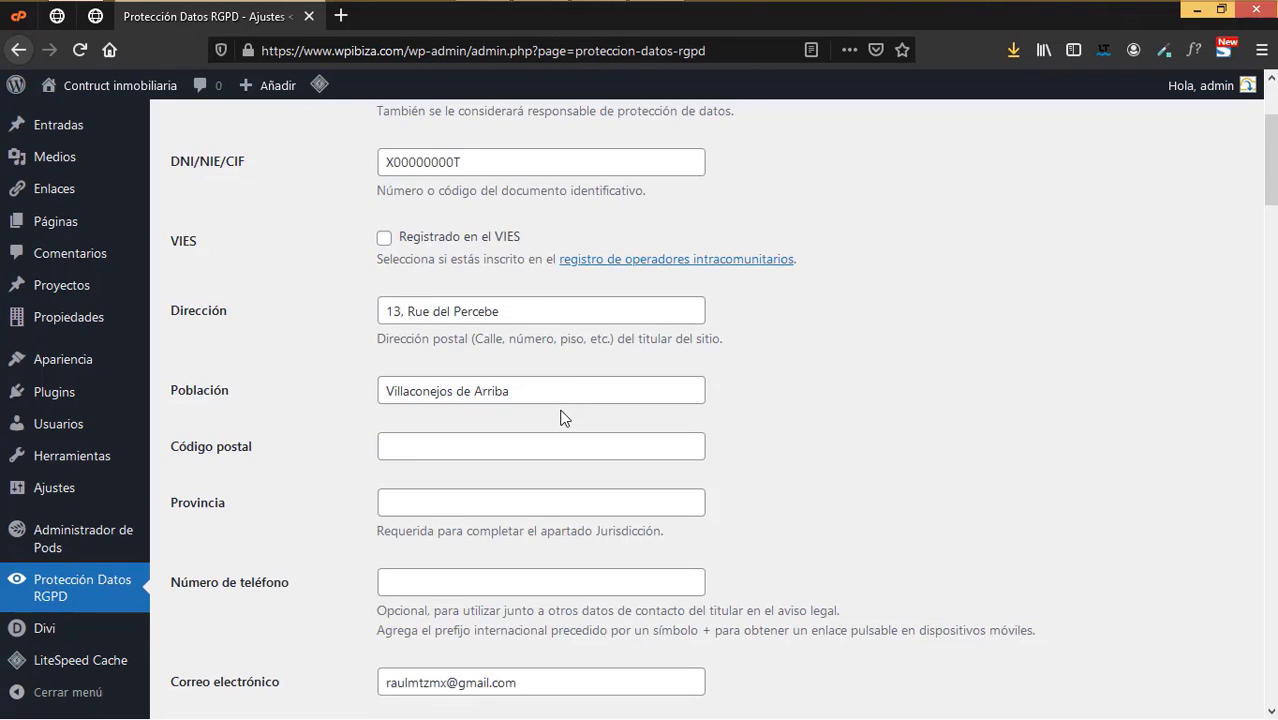
pyautogui.click(420, 404)
pyautogui.write('B')
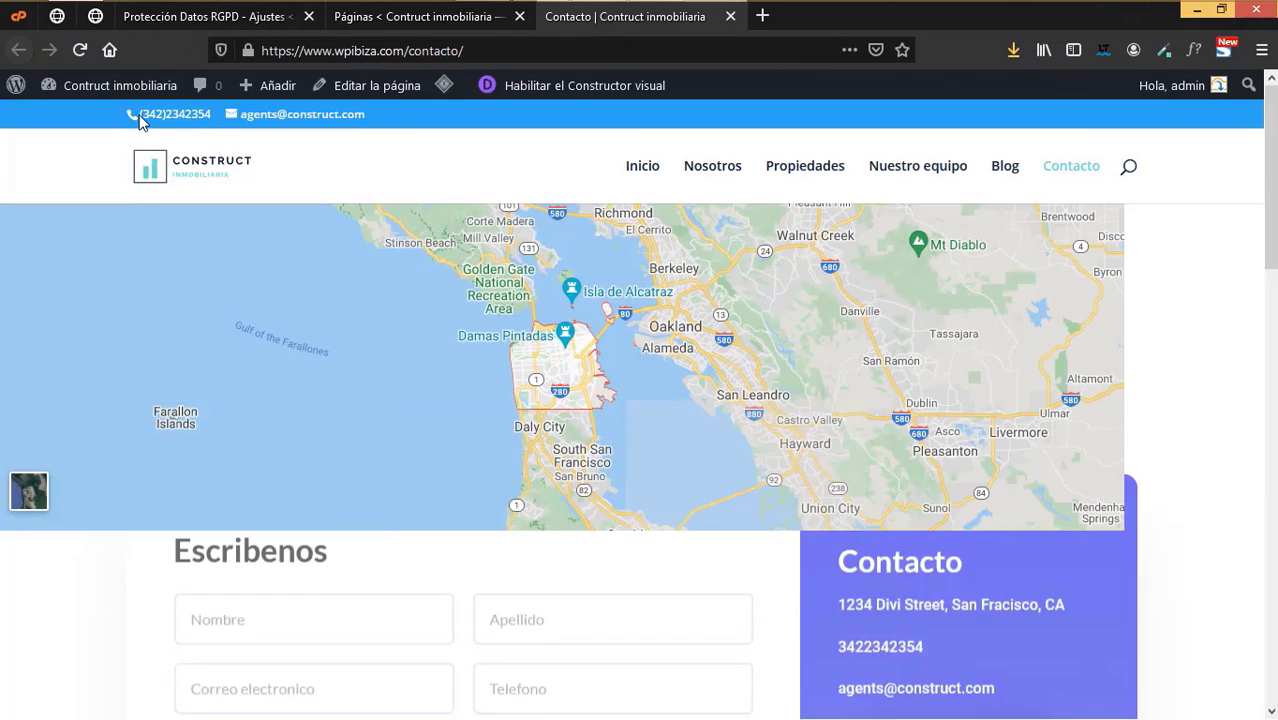
# - Paste the company's phone number and contact e-mail, copied from the site's contact page
pyautogui.click(420, 16)
pyautogui.click(212, 18)
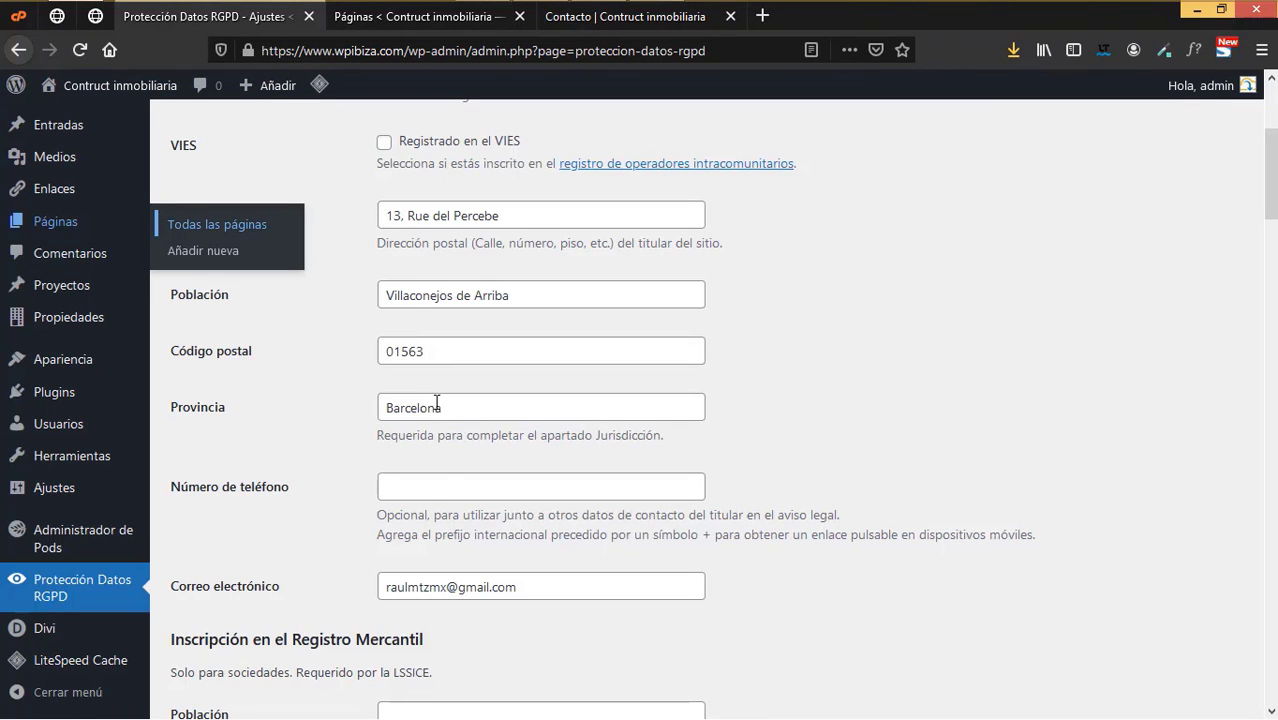
pyautogui.click(416, 487)
pyautogui.hotkey('ctrl', 'v')
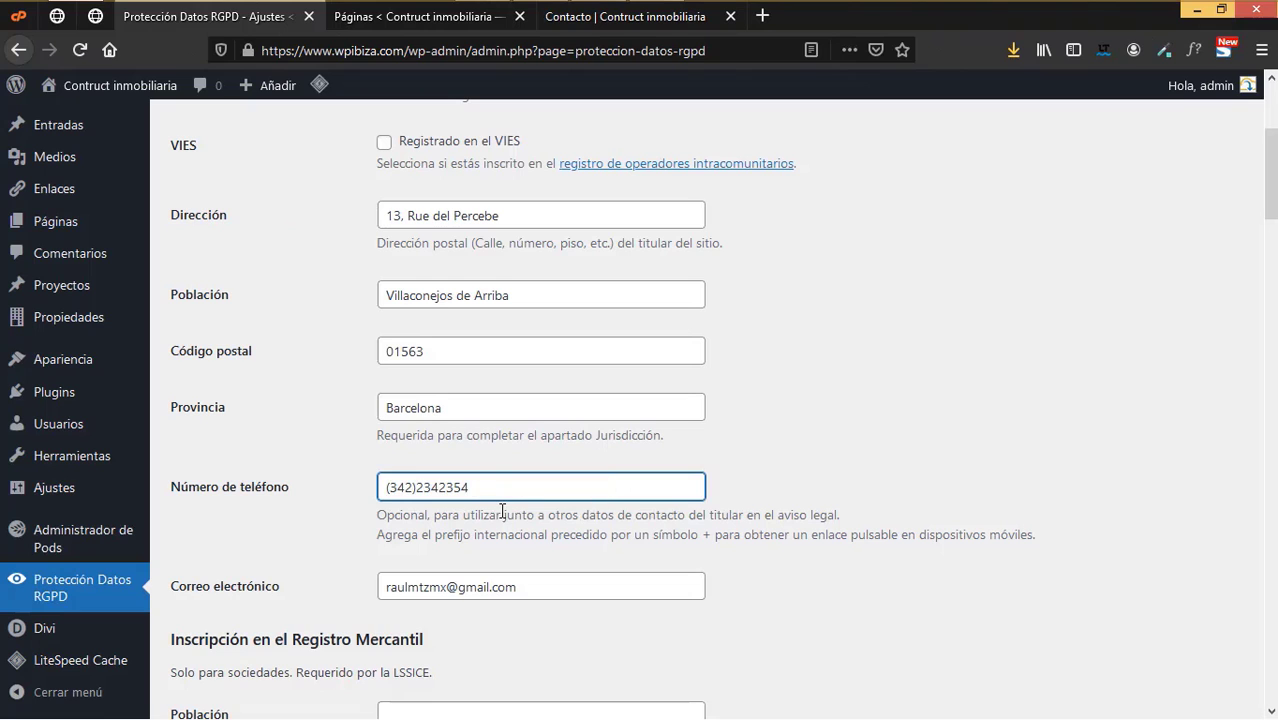
pyautogui.moveTo(528, 585); pyautogui.dragTo(320, 586)
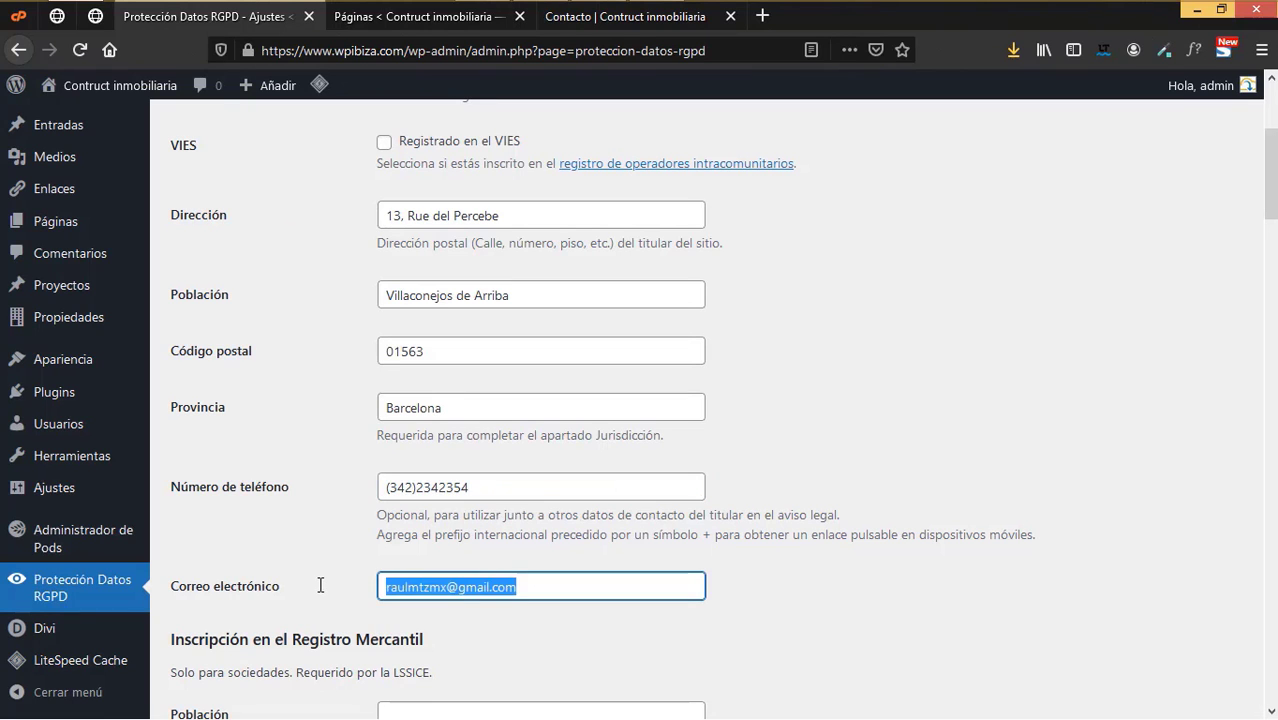
pyautogui.hotkey('ctrl', 'v')
# - Tick 'Existe un formulario de contacto' and save, generating the legal pages
pyautogui.scroll(-5, 666, 507)
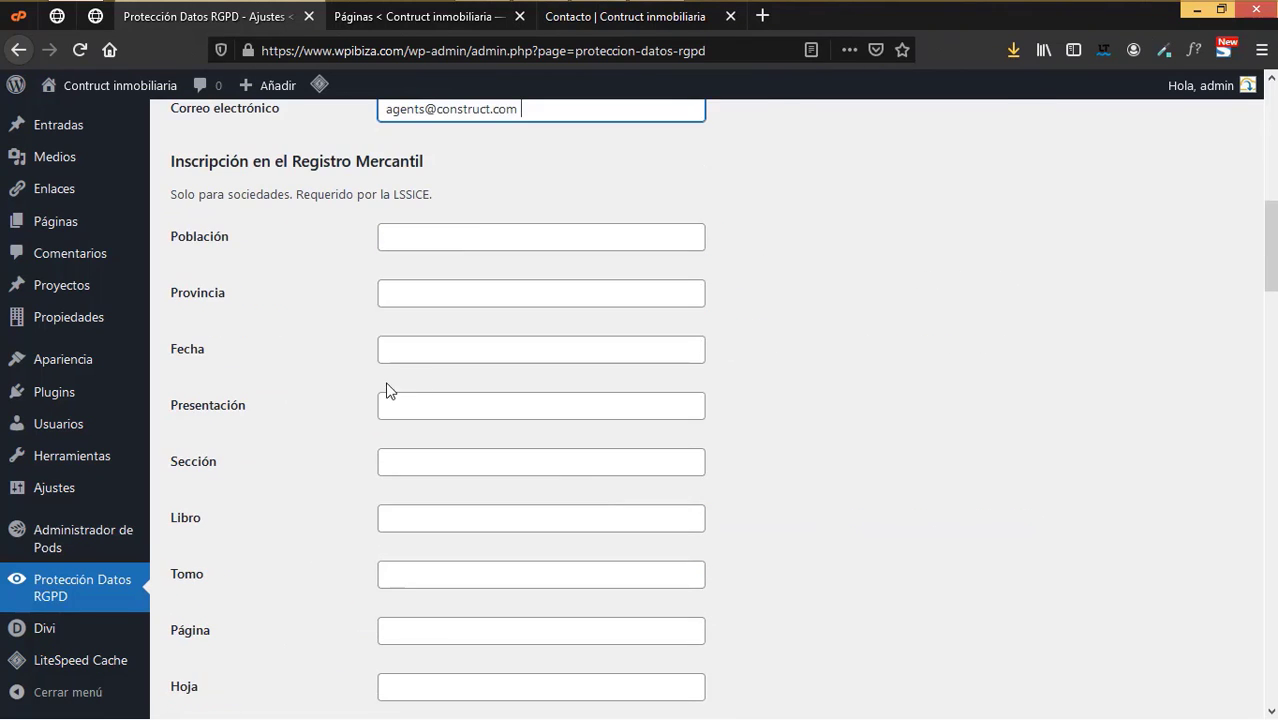
pyautogui.scroll(-7, 409, 462)
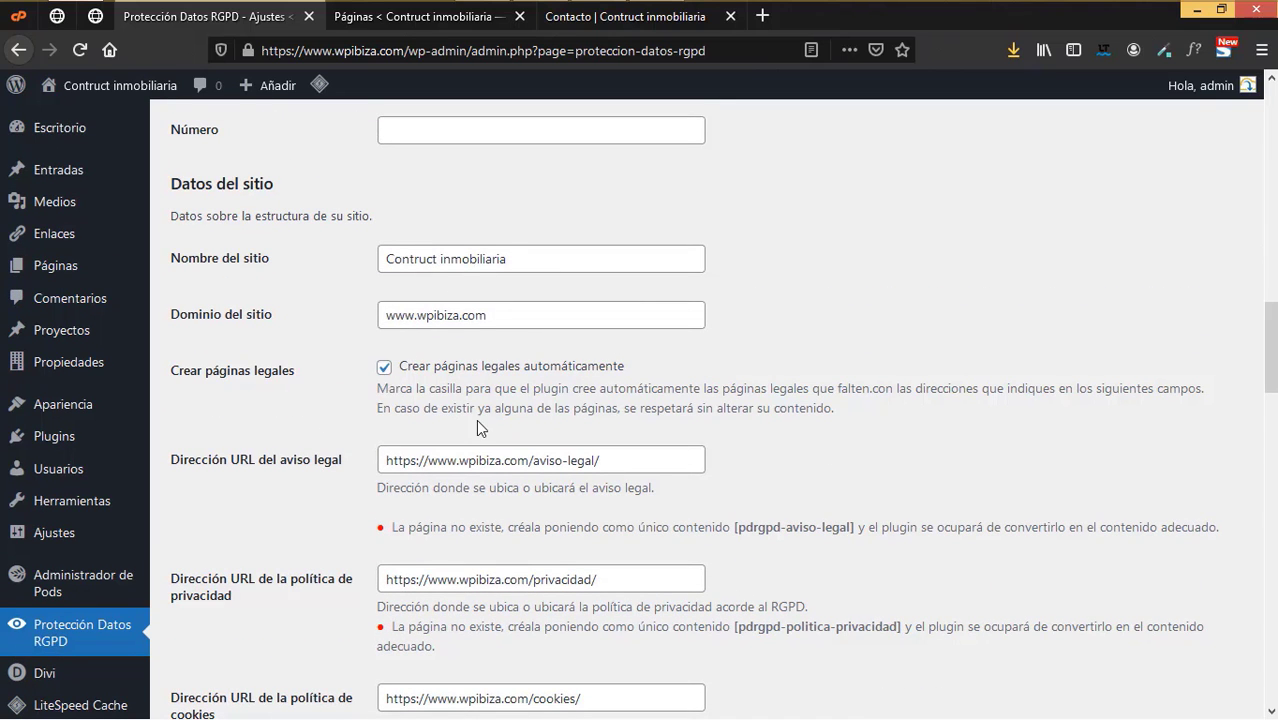
pyautogui.scroll(-1, 476, 419)
pyautogui.scroll(-6, 547, 461)
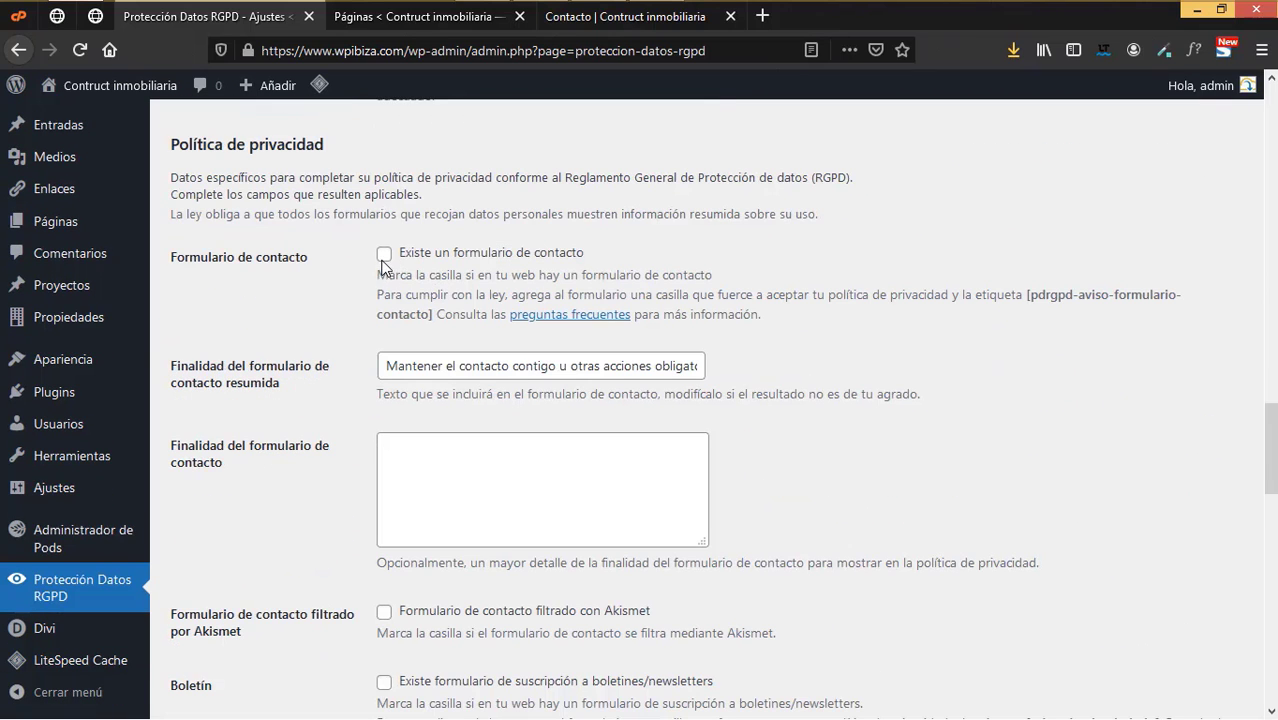
pyautogui.click(384, 256)
pyautogui.scroll(-5, 526, 472)
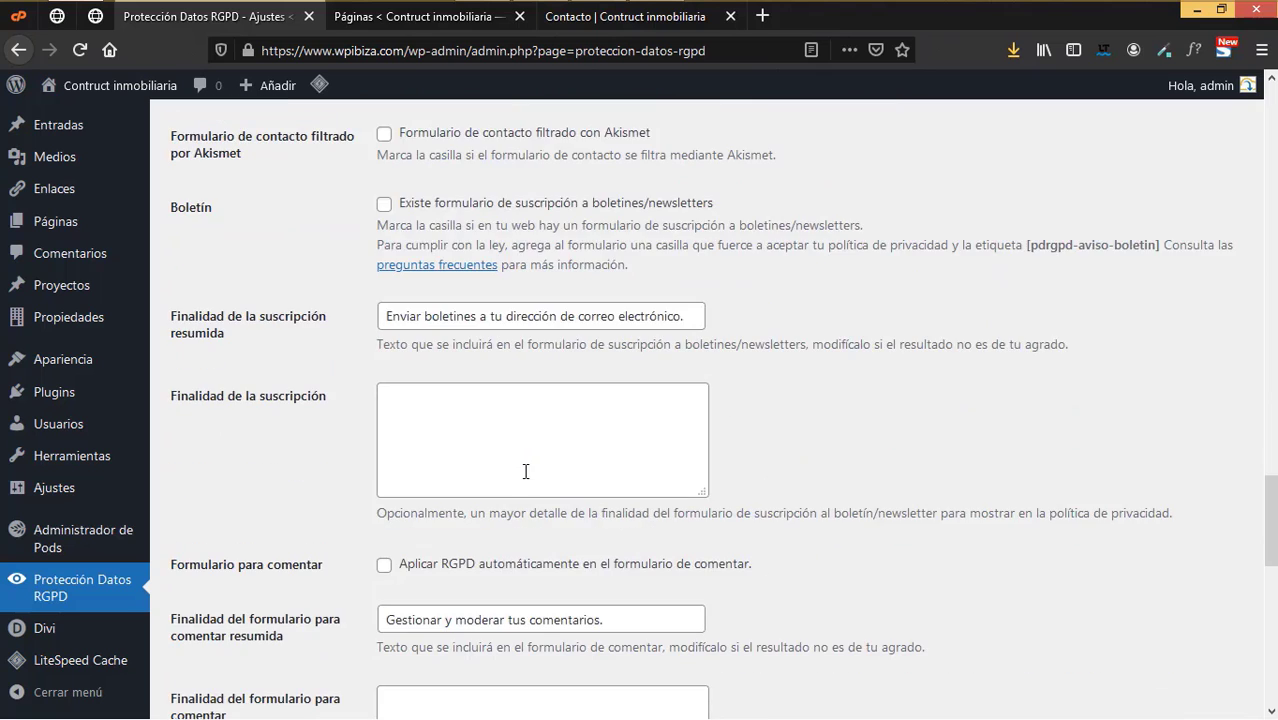
pyautogui.scroll(-10, 522, 468)
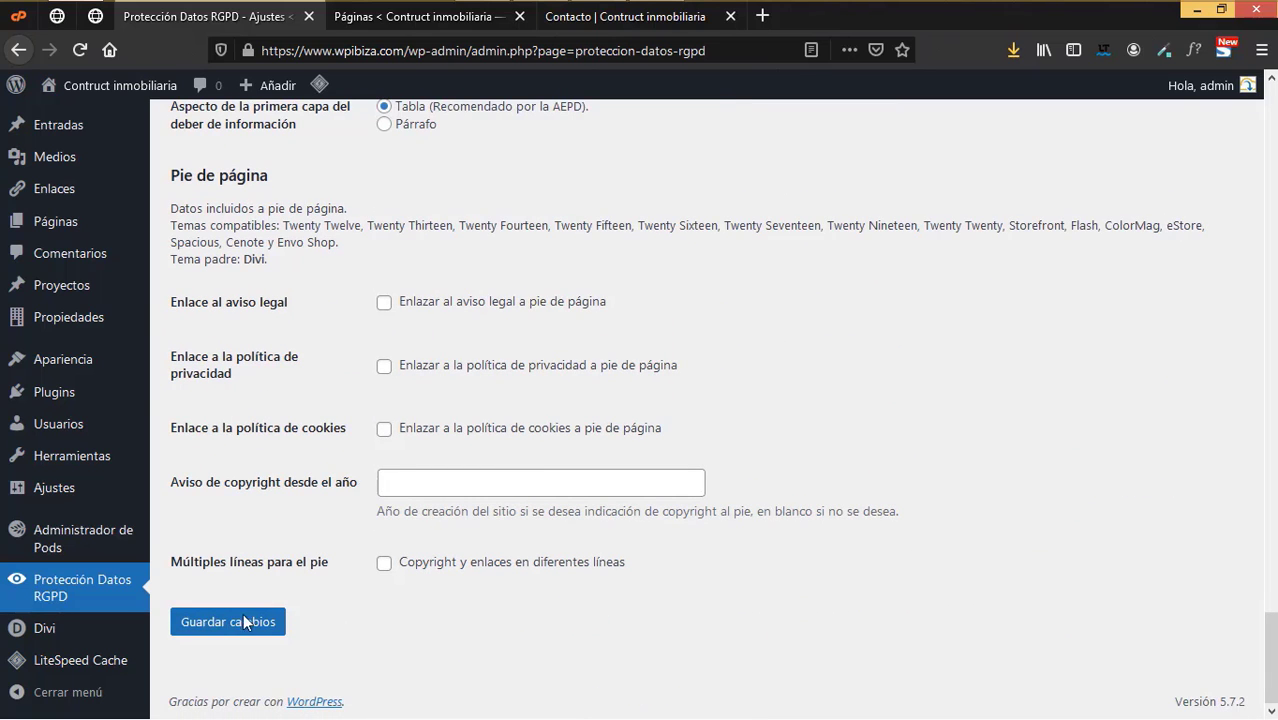
pyautogui.click(240, 623)
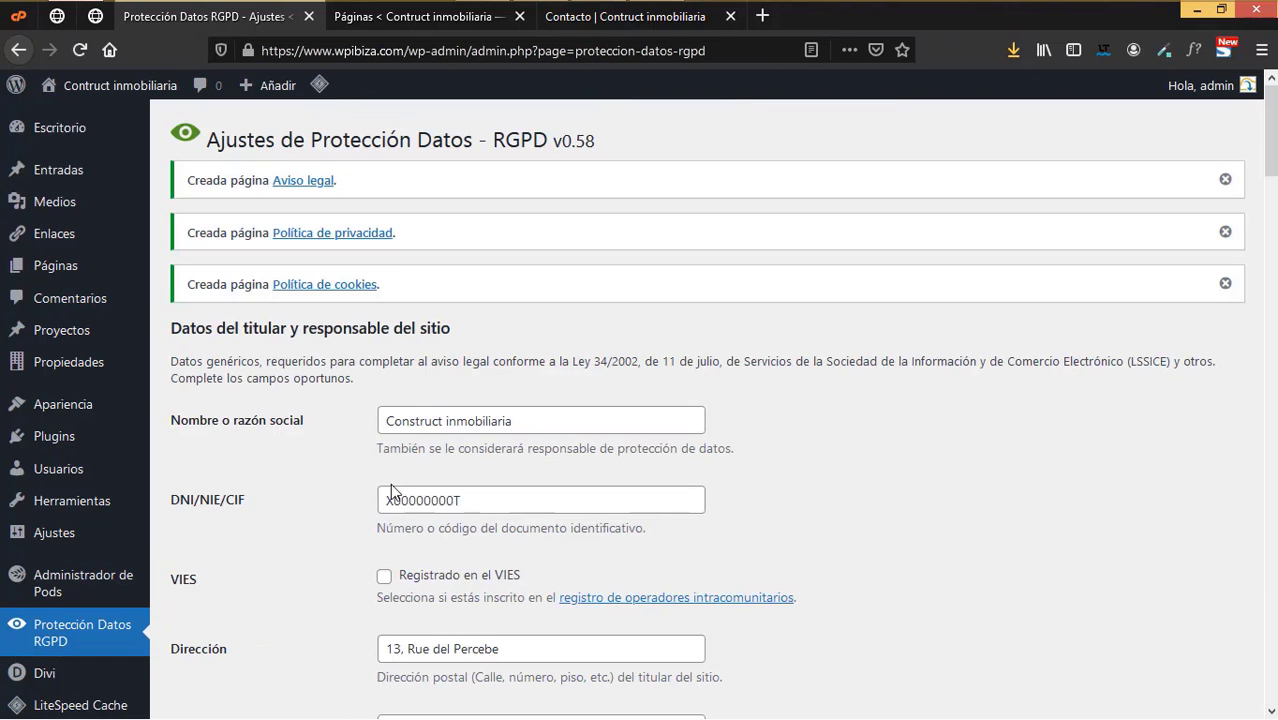
# - Open the generated Aviso legal page in a new tab and close the old pages-list and contact tabs
pyautogui.rightClick(305, 183)
pyautogui.click(356, 196)
pyautogui.click(409, 24)
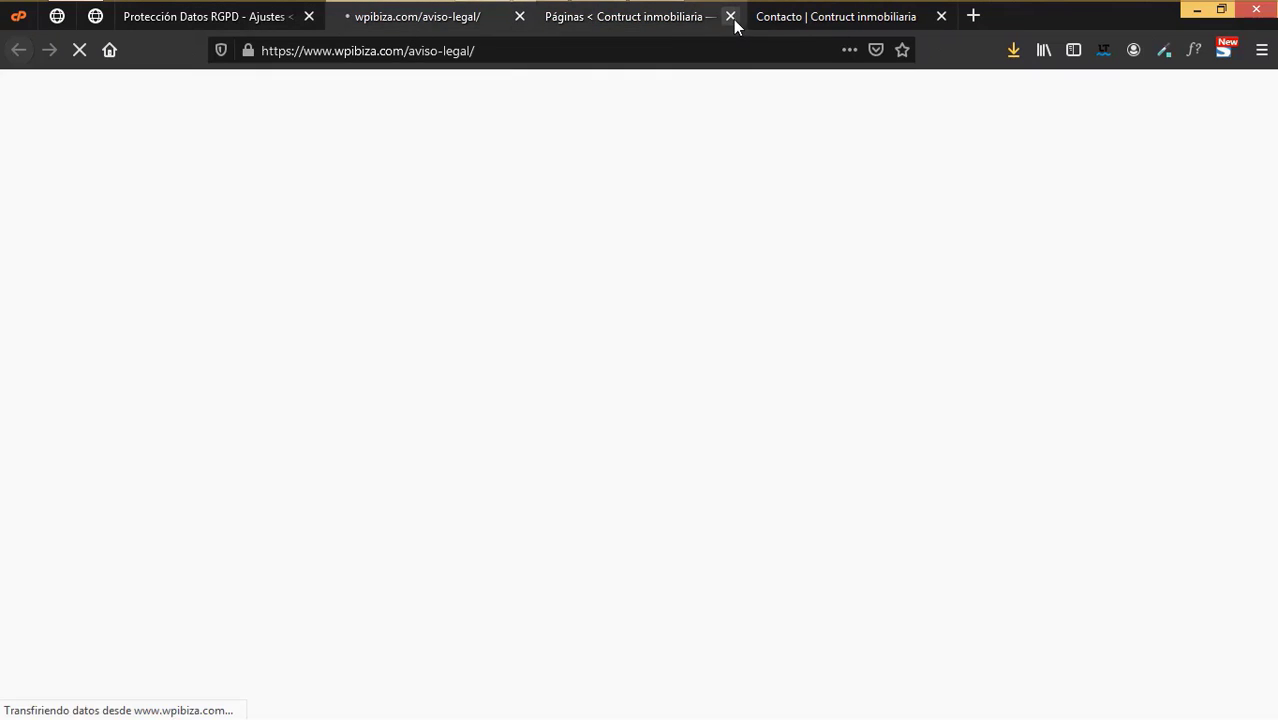
pyautogui.click(731, 17)
pyautogui.click(729, 16)
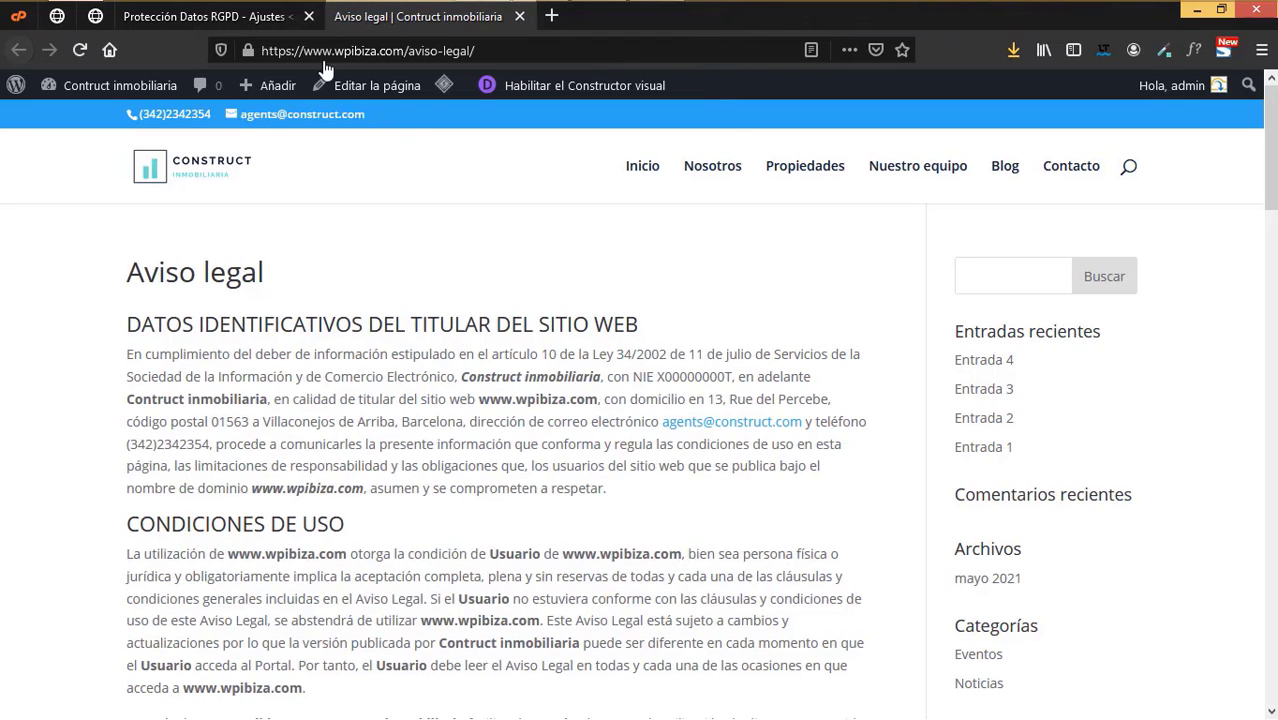
pyautogui.click(276, 18)
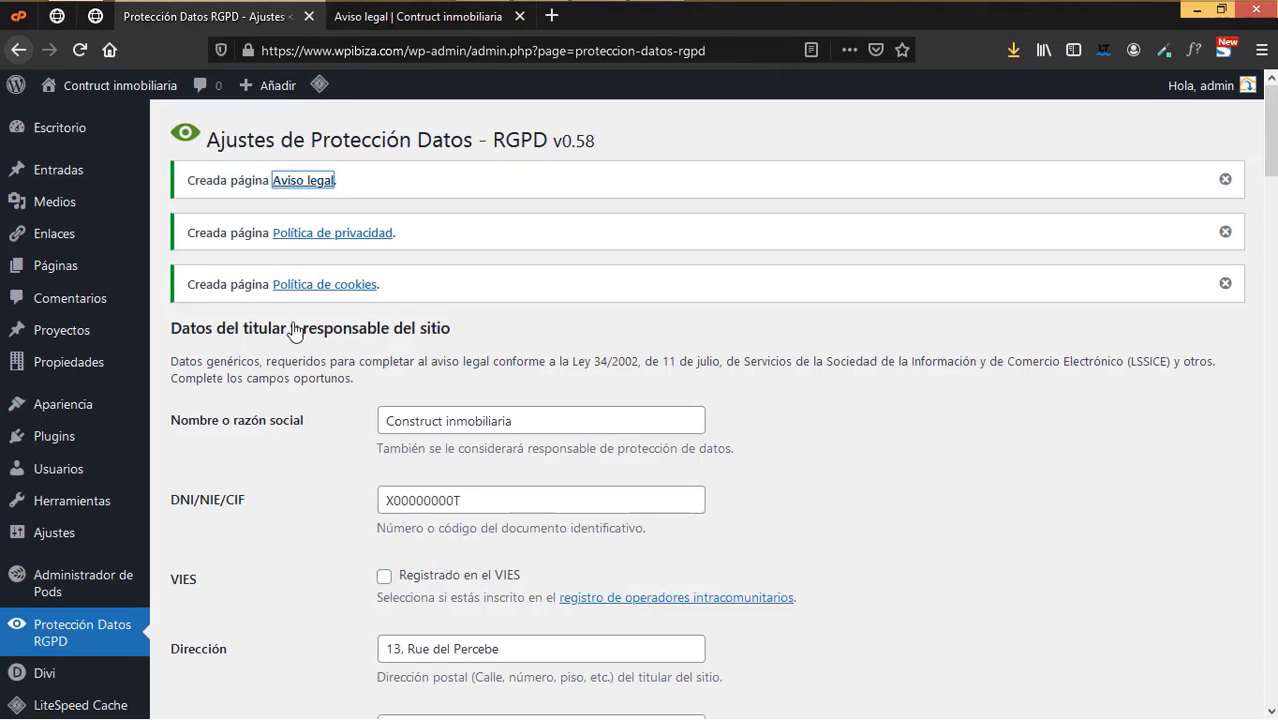
# - Open Política de privacidad and Política de cookies in new tabs and review the privacy policy
pyautogui.rightClick(325, 232)
pyautogui.click(440, 245)
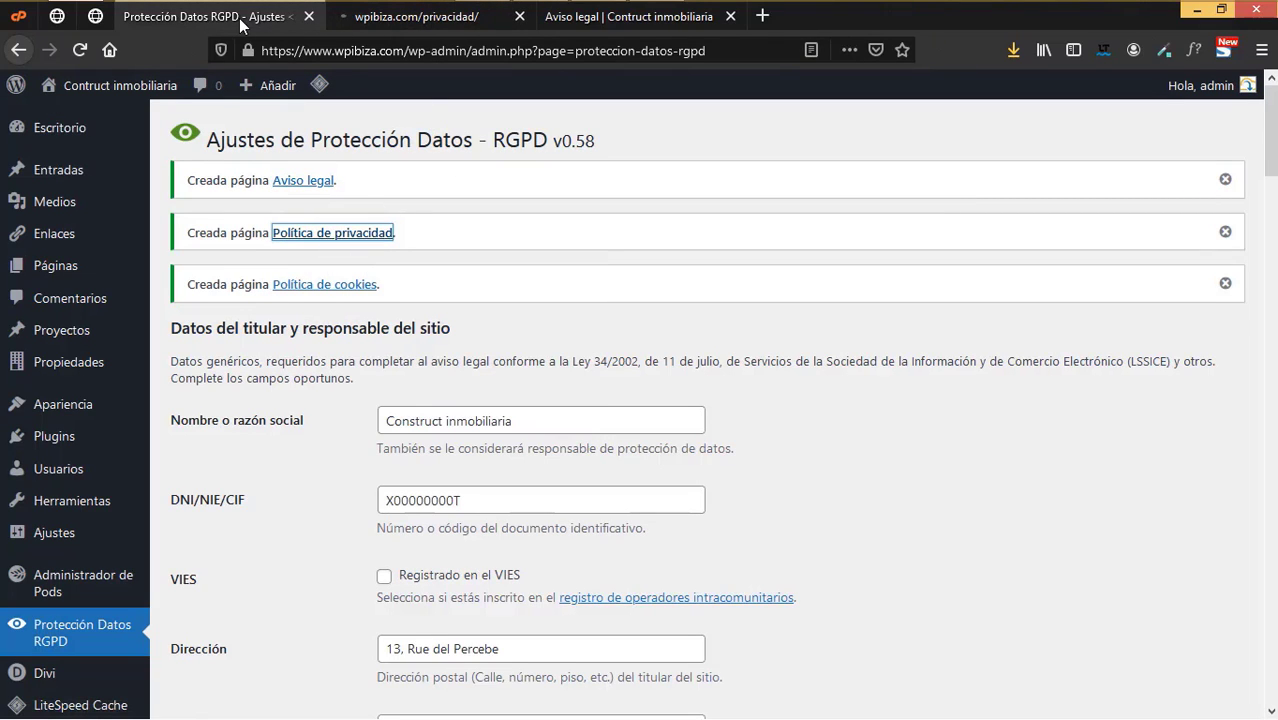
pyautogui.rightClick(316, 287)
pyautogui.click(430, 299)
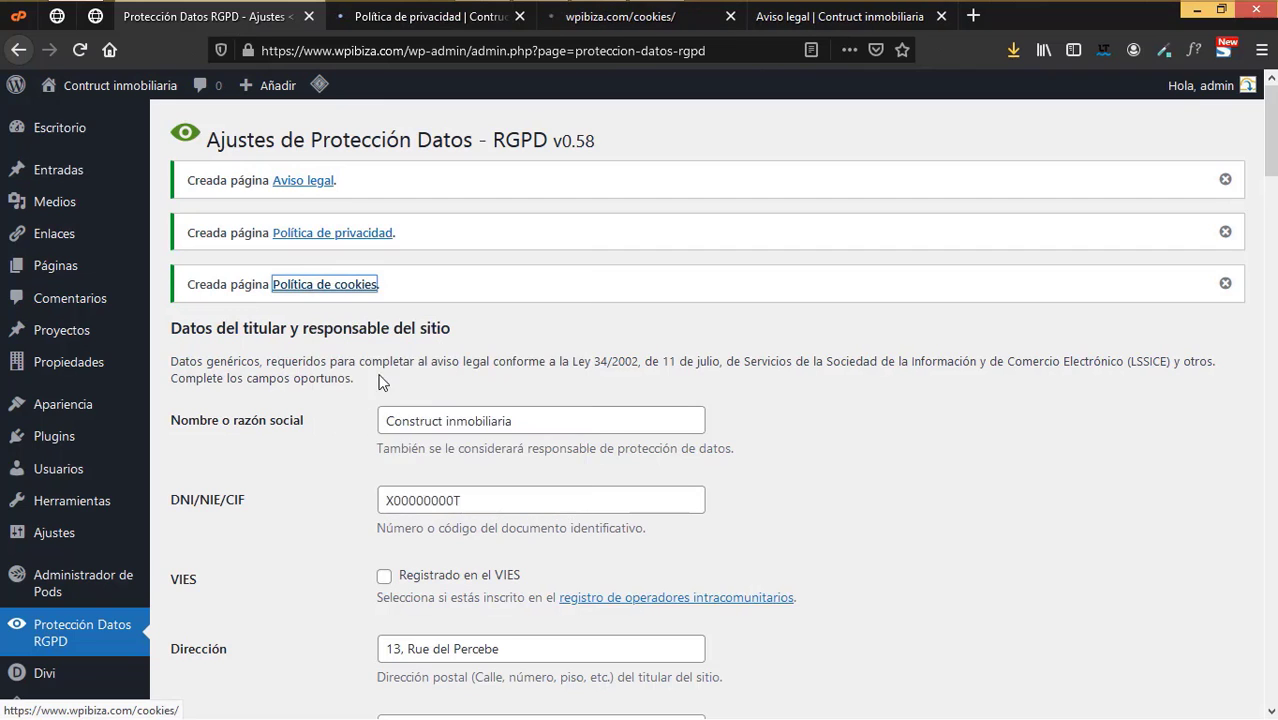
pyautogui.scroll(-3, 400, 453)
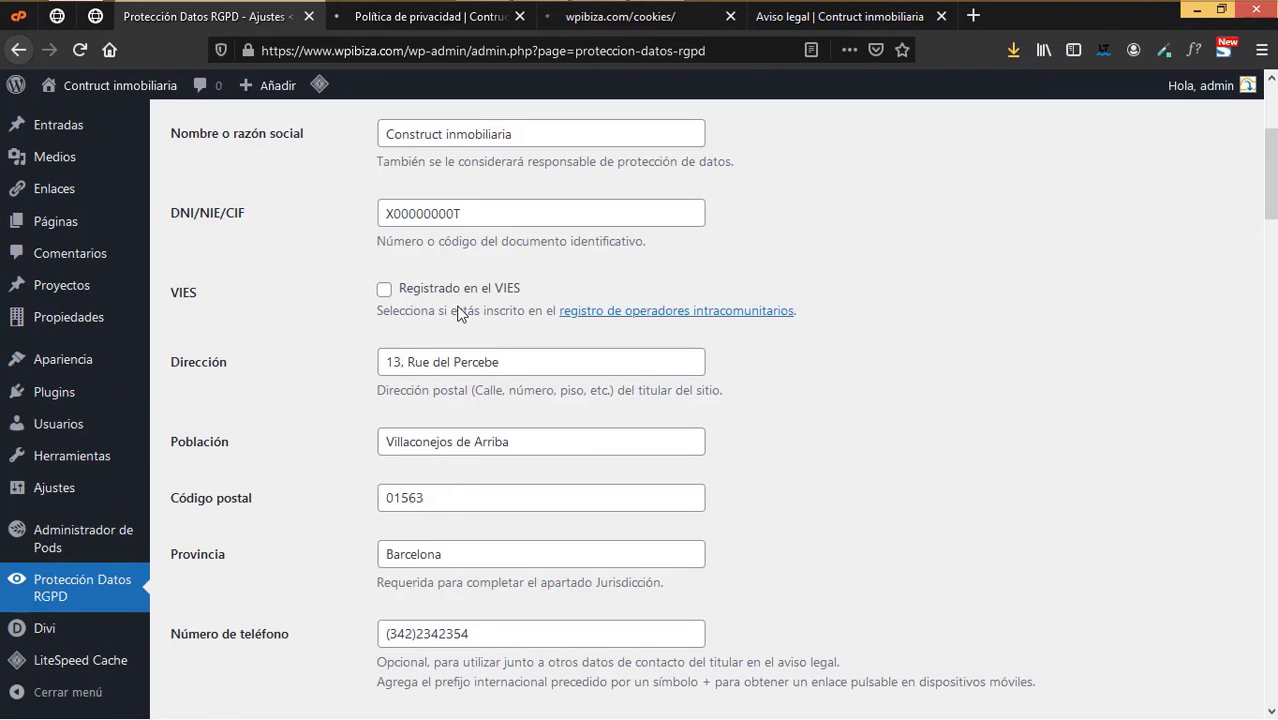
pyautogui.click(412, 17)
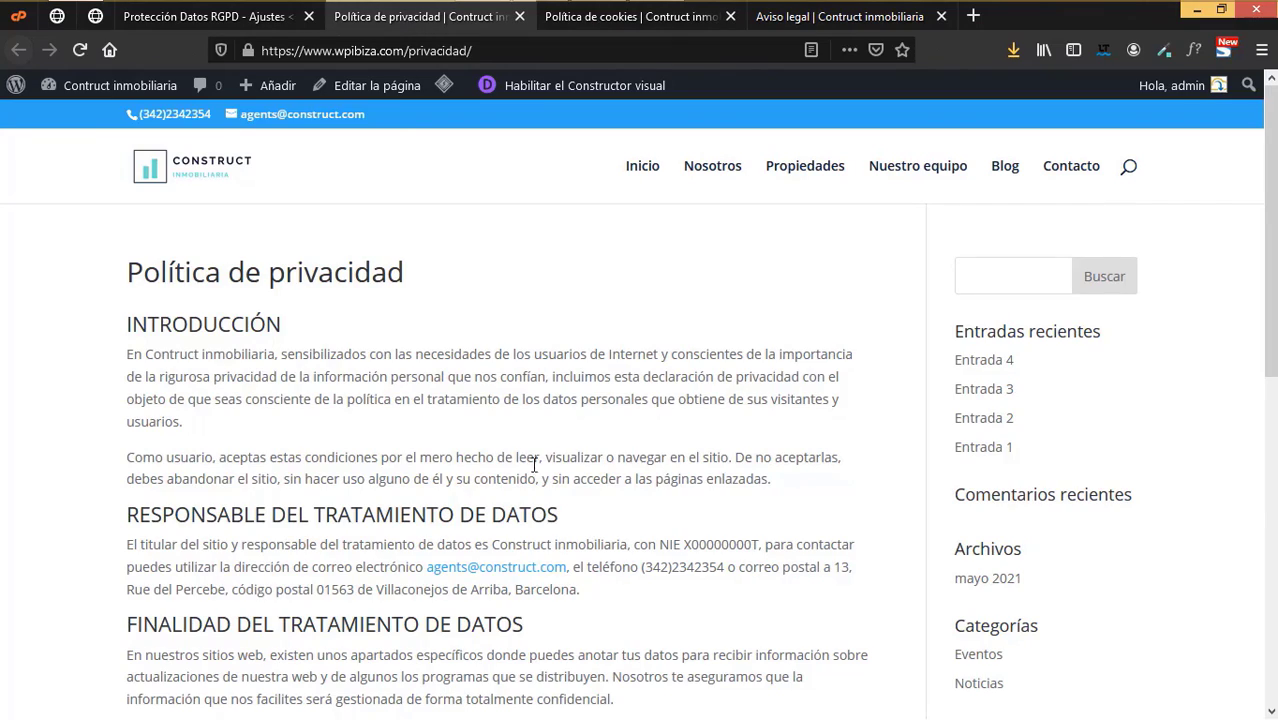
pyautogui.scroll(-3, 535, 465)
pyautogui.scroll(1, 537, 463)
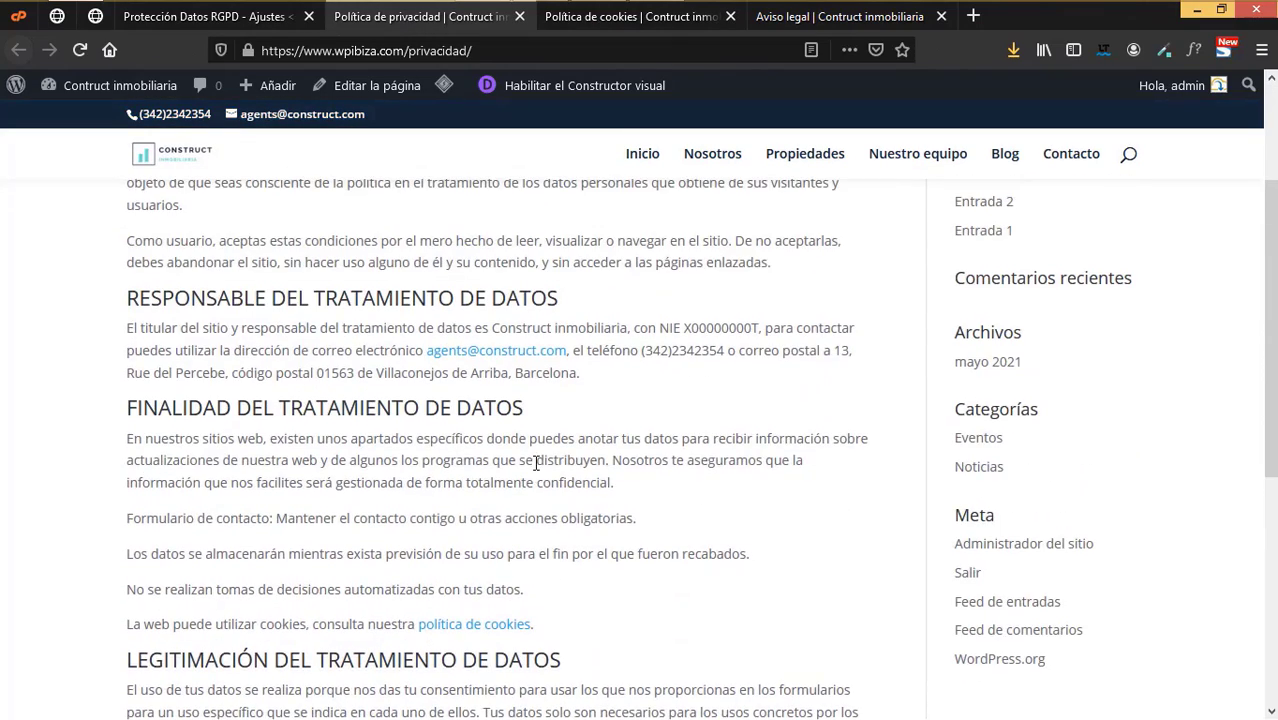
pyautogui.scroll(2, 537, 463)
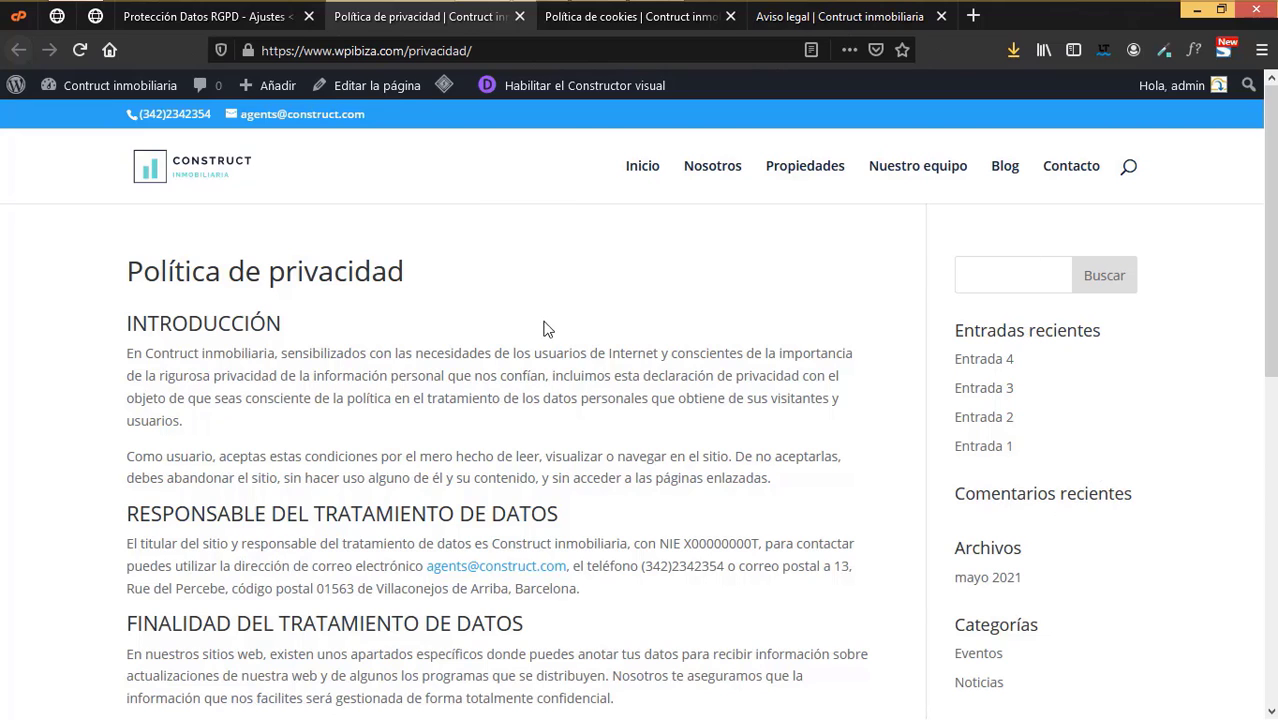
# - Set the Política de privacidad page layout to Sin barra lateral and update it
pyautogui.click(393, 88)
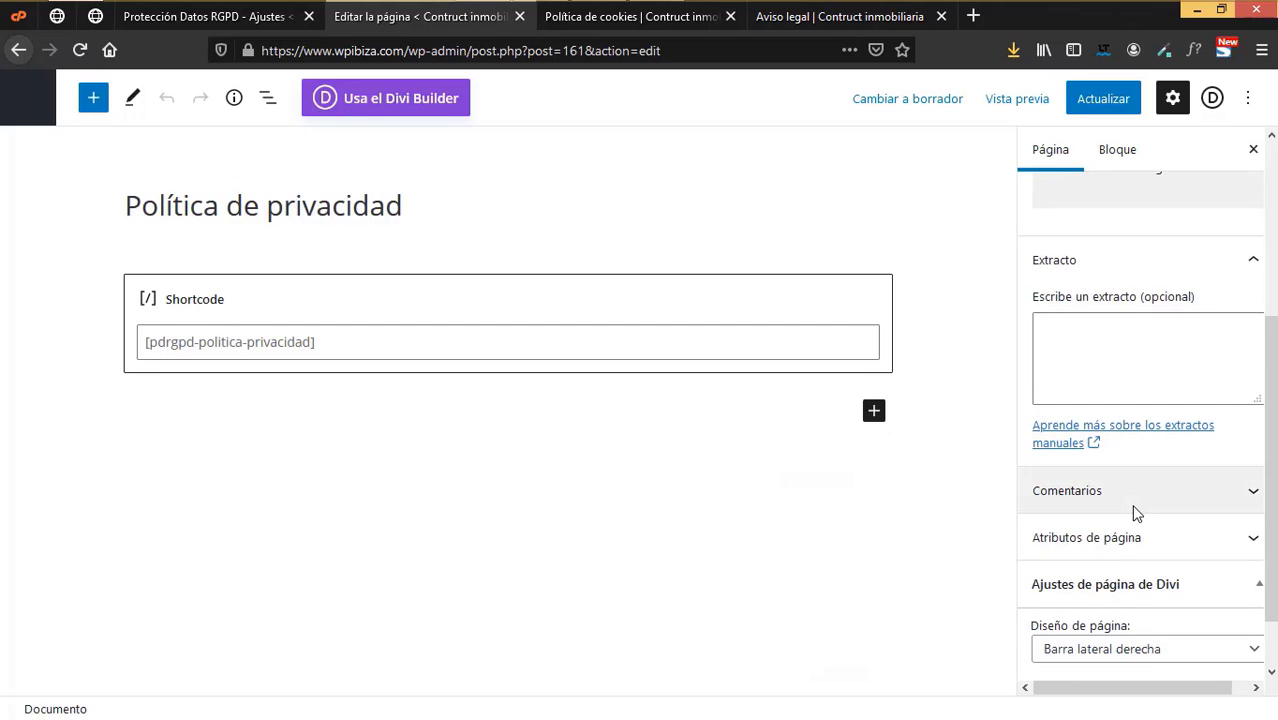
pyautogui.scroll(-1, 1130, 560)
pyautogui.click(1130, 586)
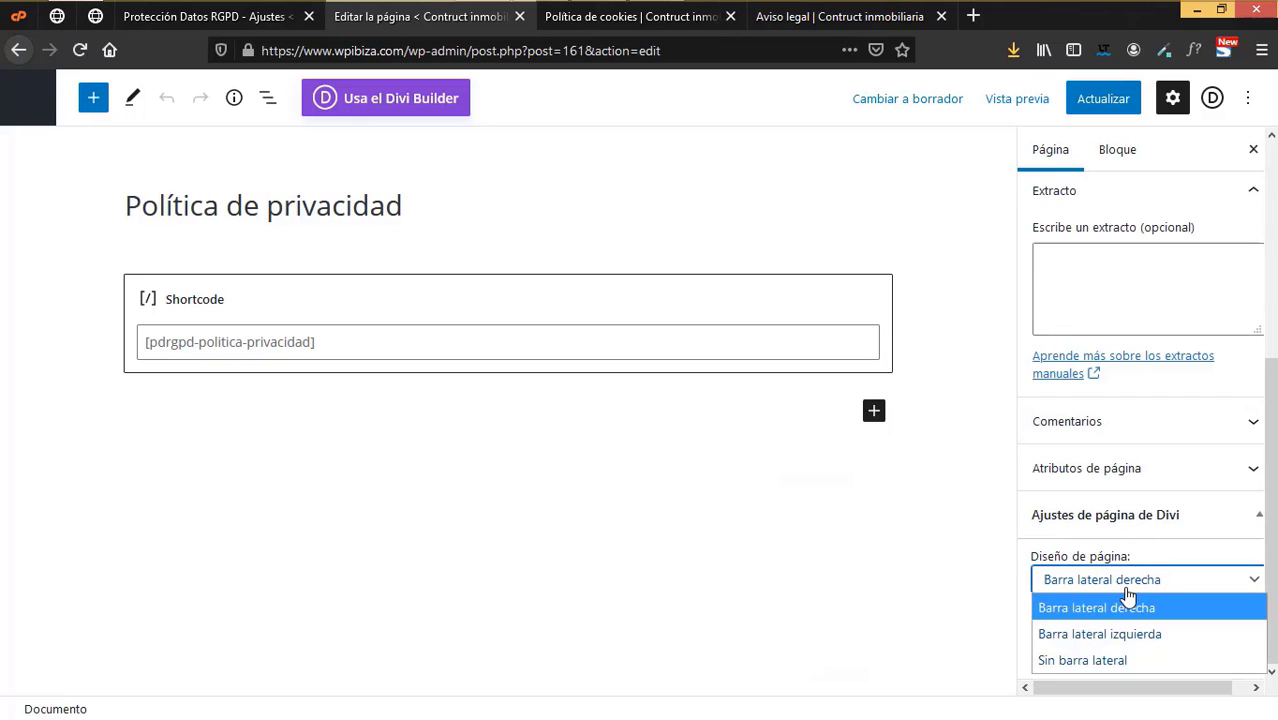
pyautogui.click(1103, 660)
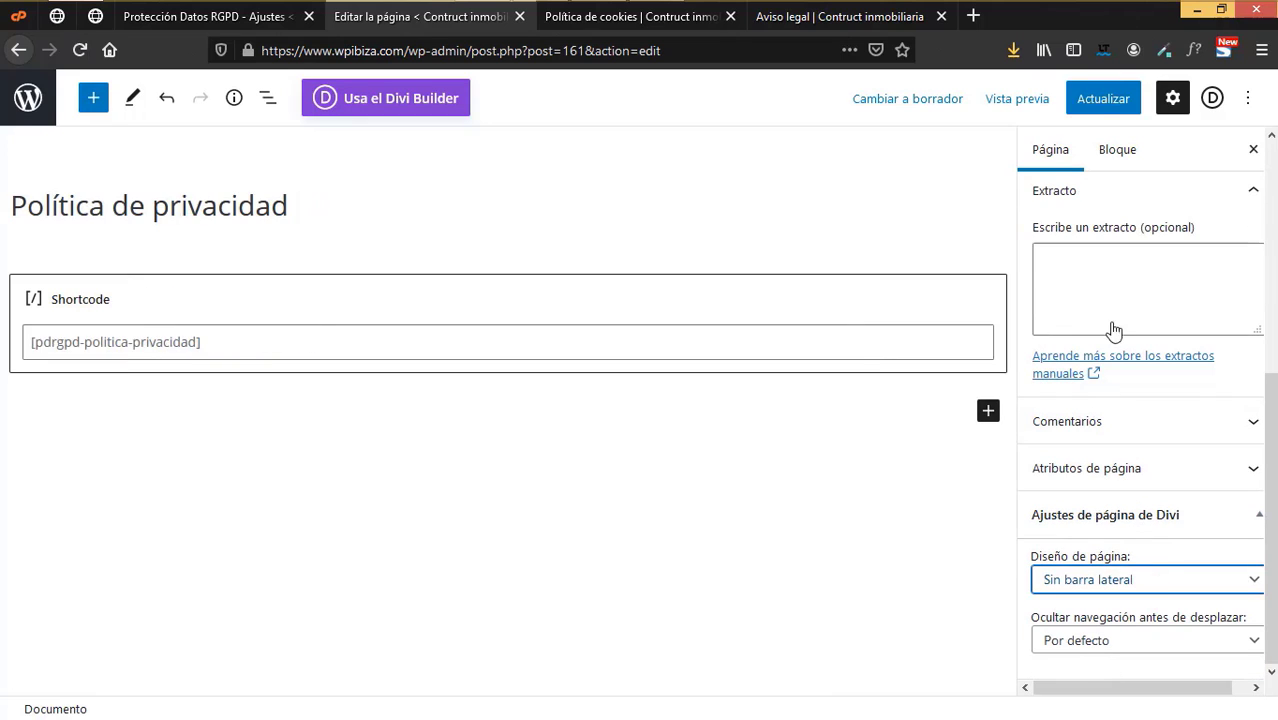
pyautogui.click(1112, 104)
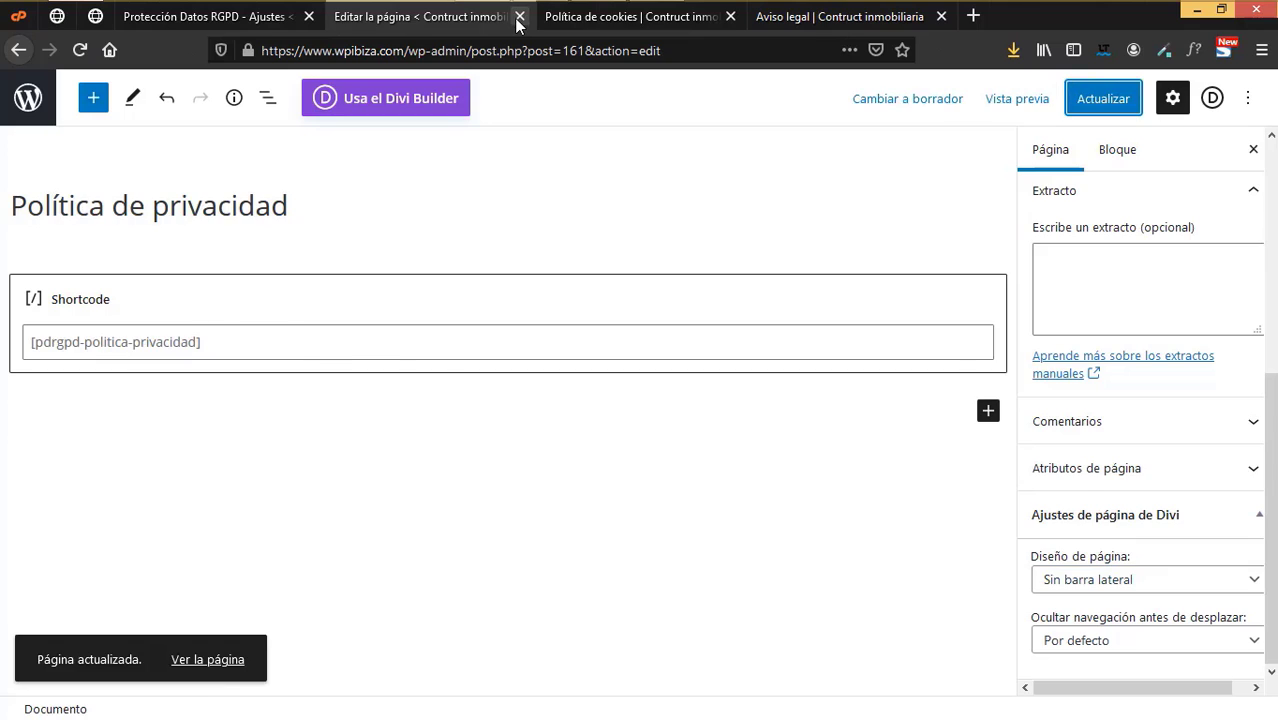
pyautogui.click(519, 16)
# - Apply the Sin barra lateral layout to Política de cookies and Aviso legal, saving each
pyautogui.click(400, 88)
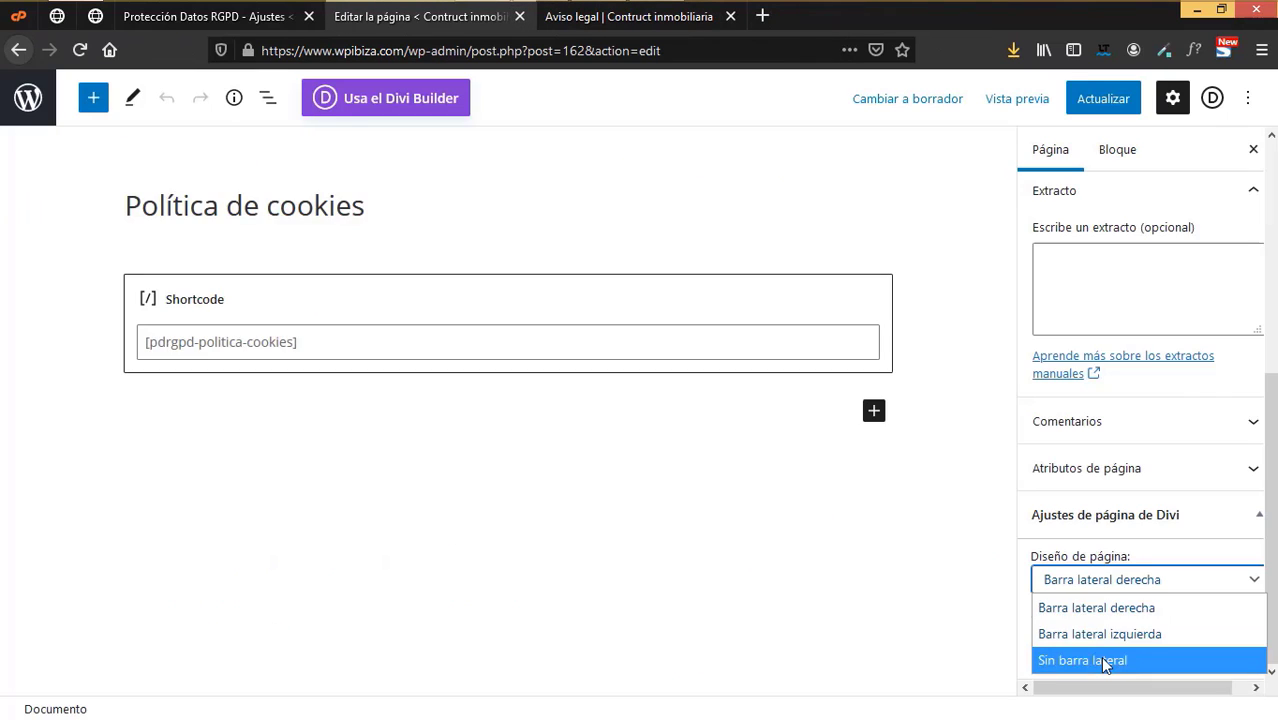
pyautogui.click(1100, 657)
pyautogui.click(1103, 98)
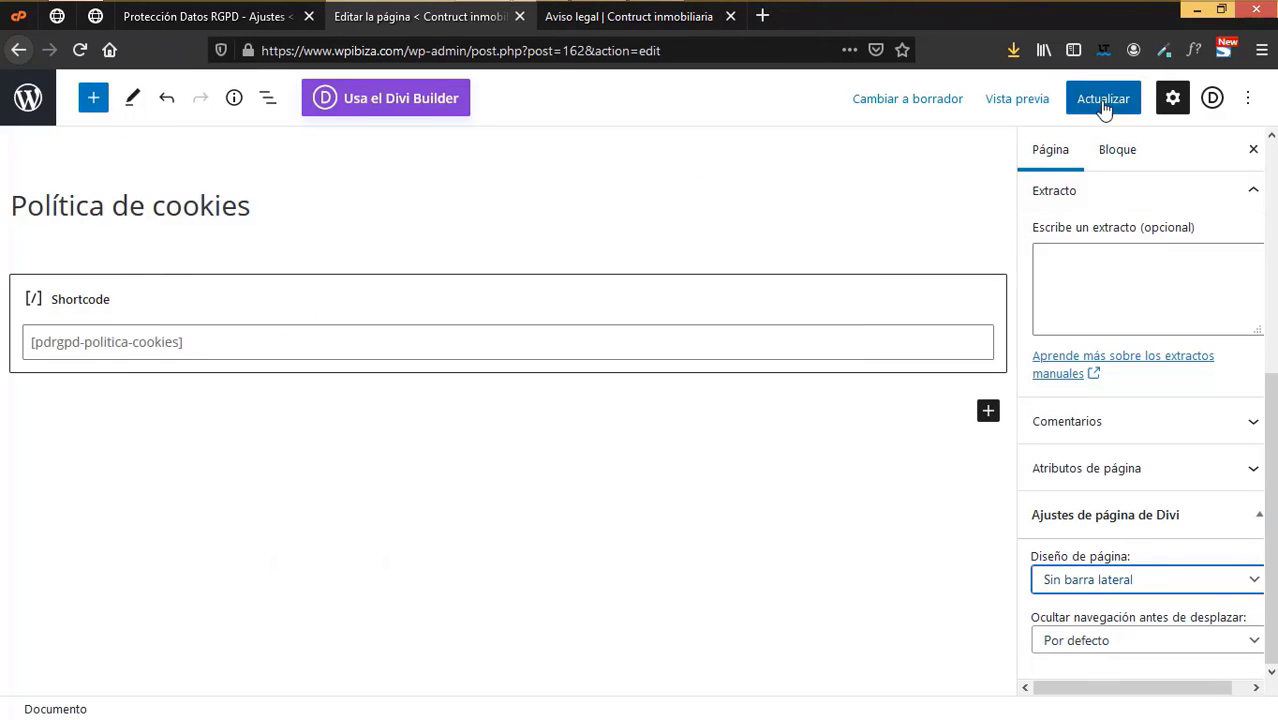
pyautogui.click(519, 17)
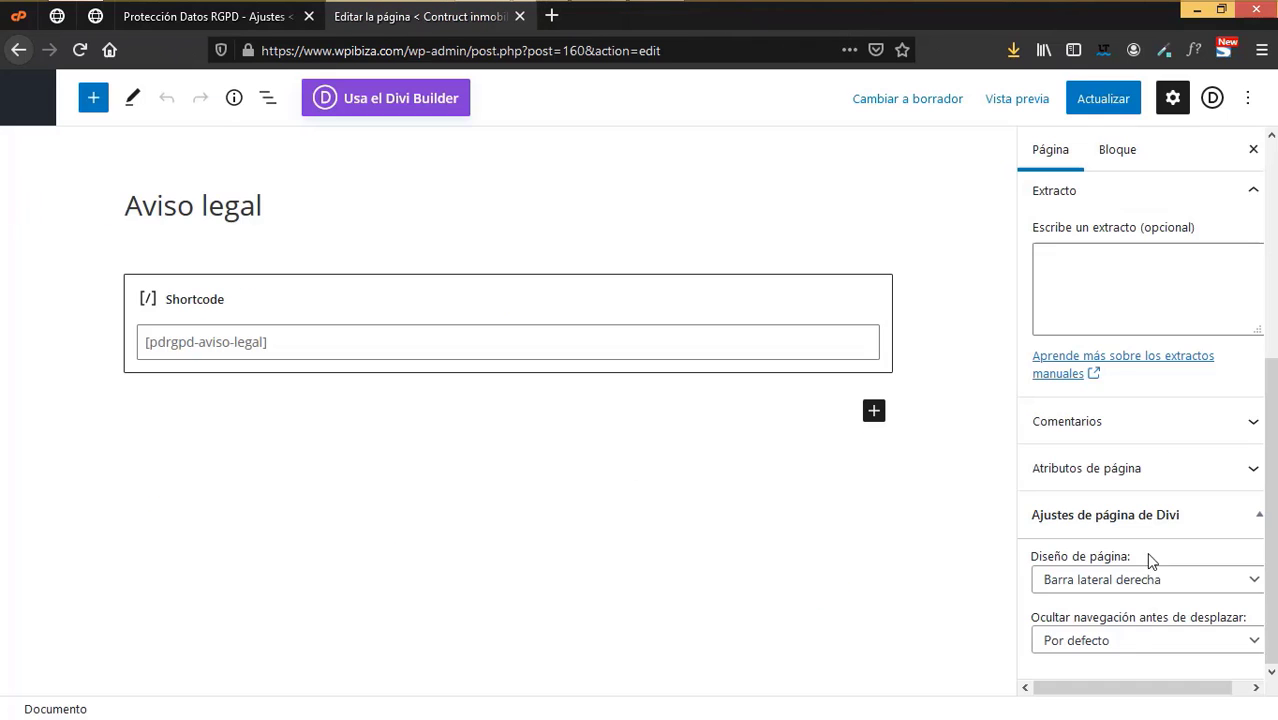
pyautogui.click(1153, 579)
pyautogui.click(1111, 658)
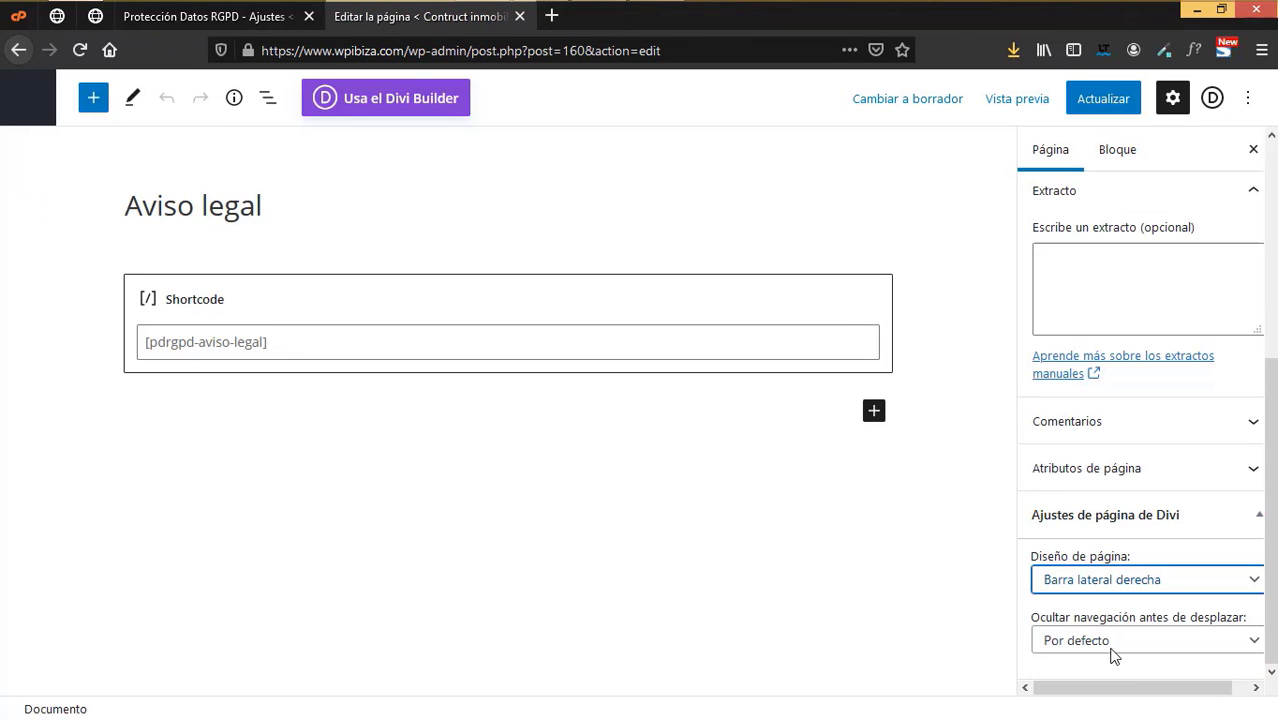
pyautogui.click(1103, 98)
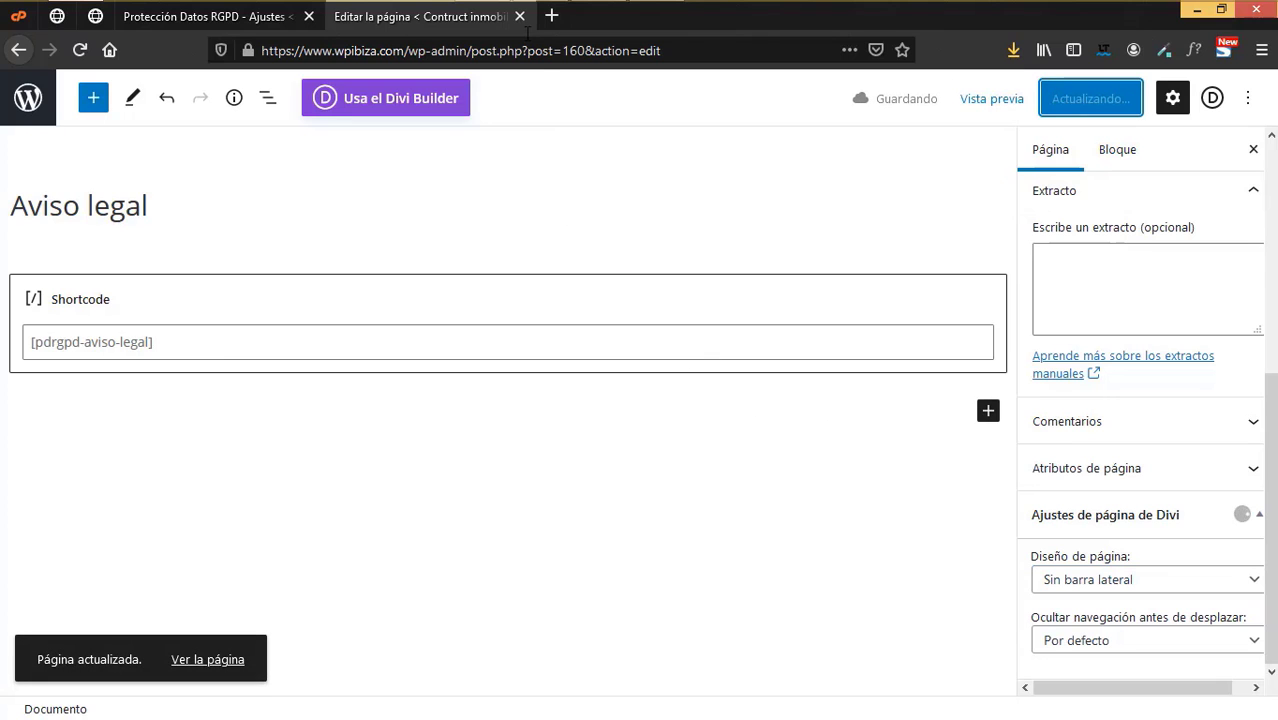
pyautogui.click(520, 16)
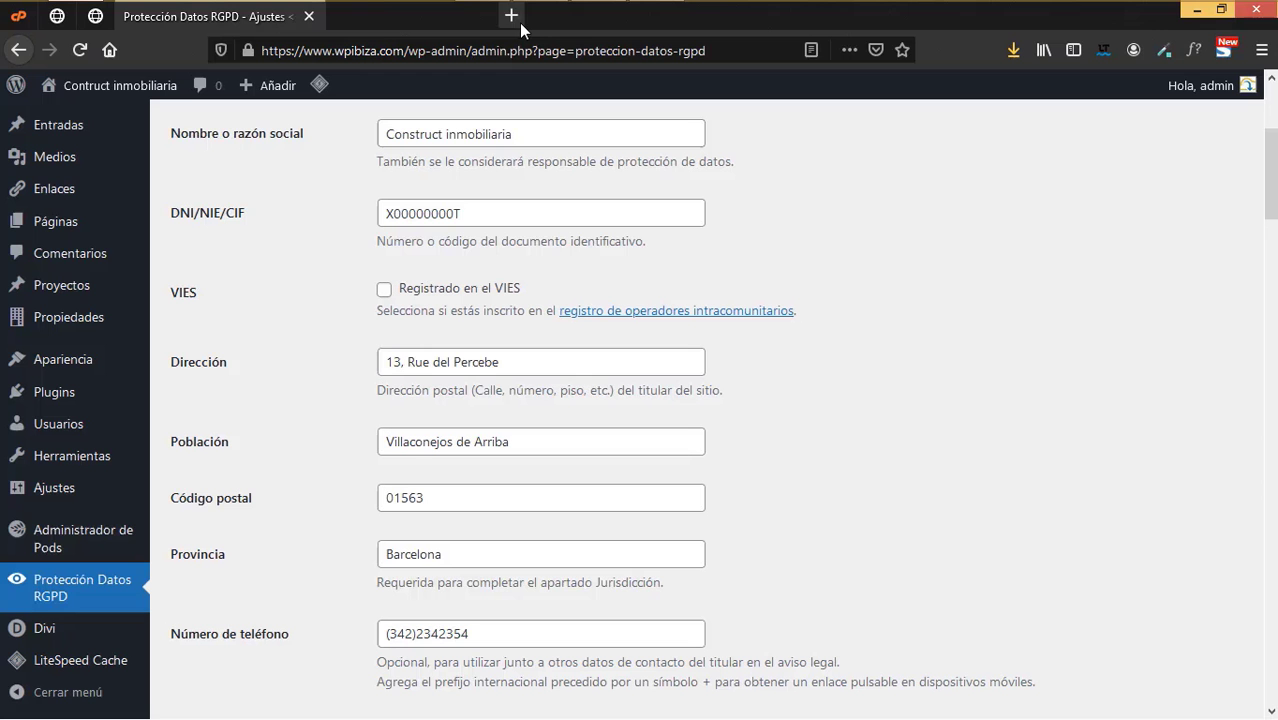
# - Create a new menu named 'Aviso' assigned to the Menú inferior location
pyautogui.scroll(-3, 66, 575)
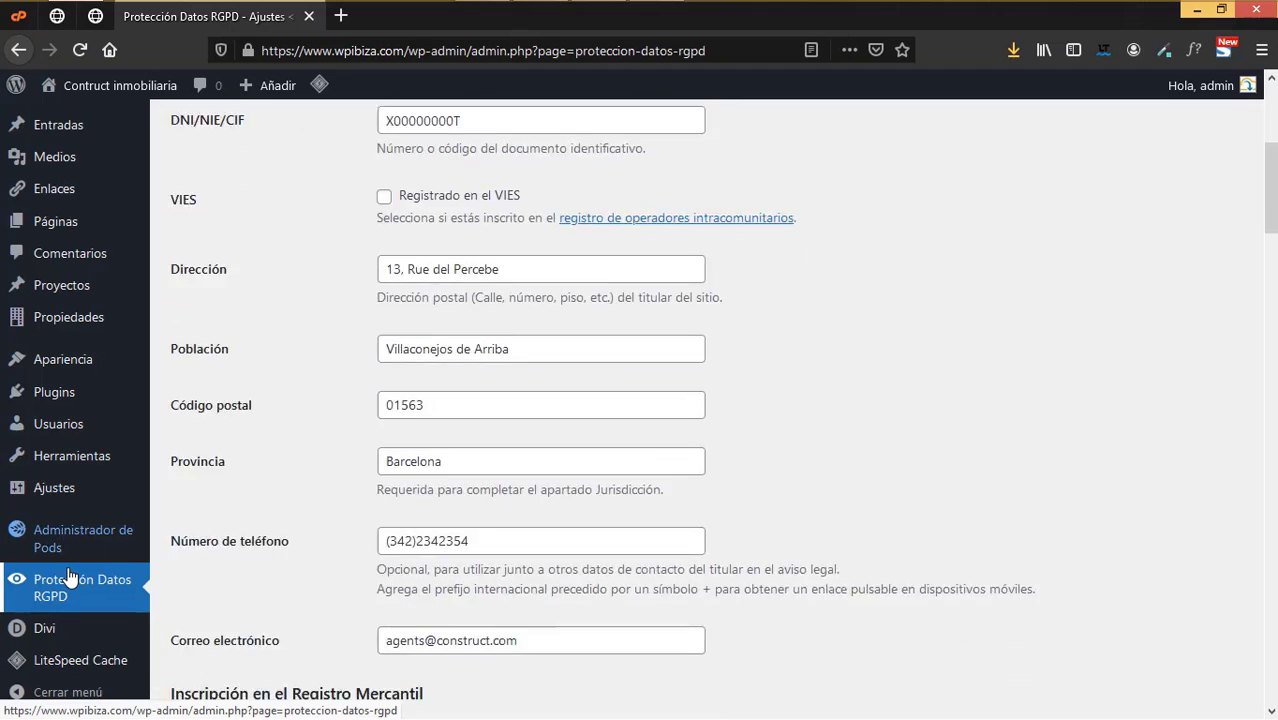
pyautogui.scroll(3, 70, 575)
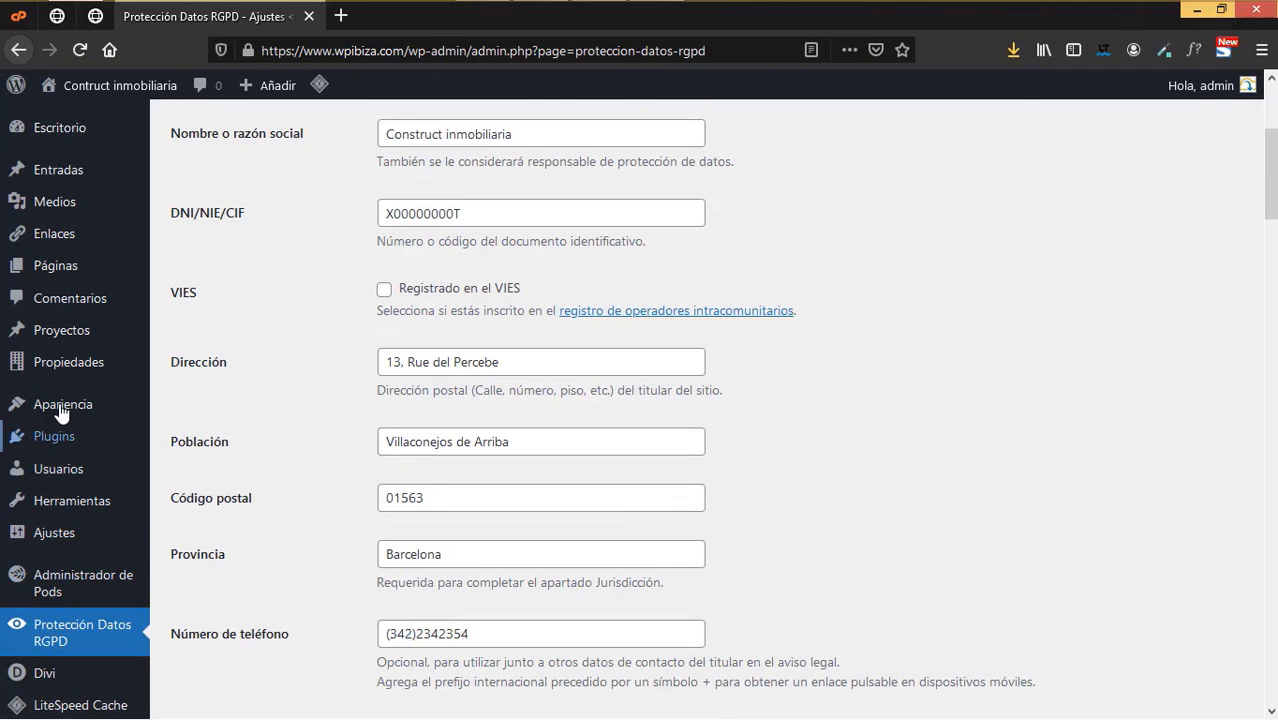
pyautogui.moveTo(120, 415)
pyautogui.click(198, 489)
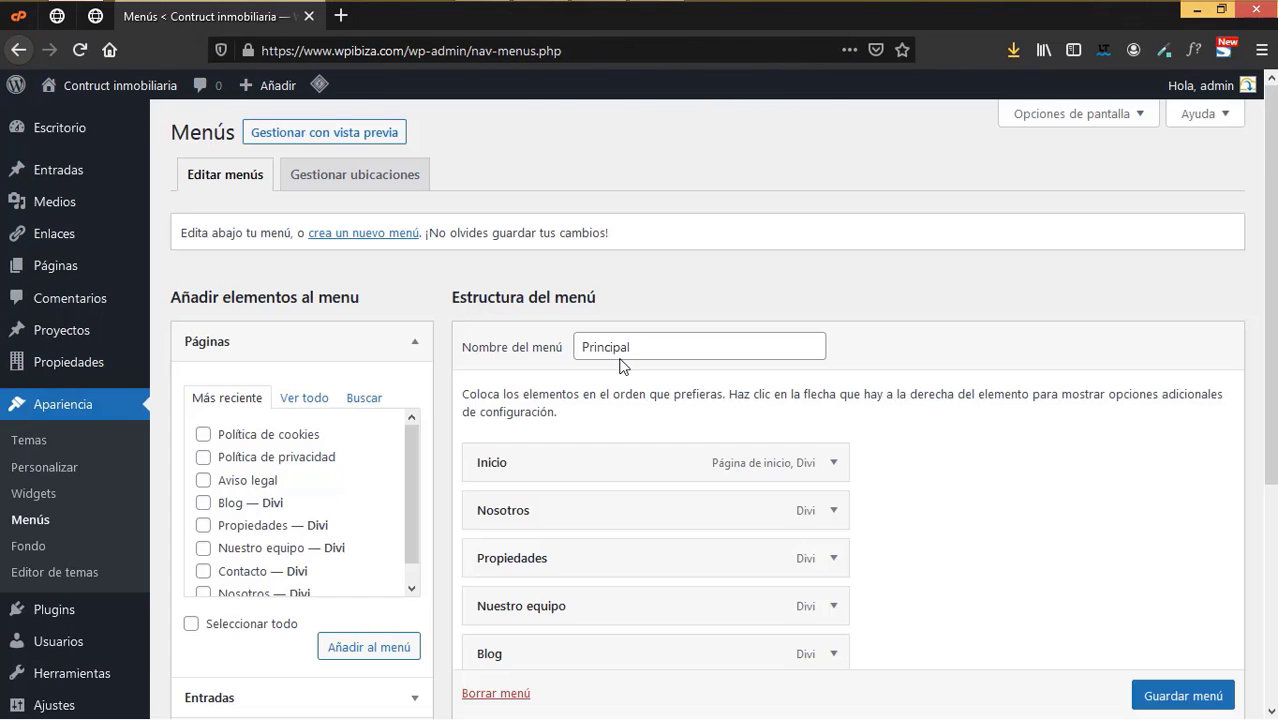
pyautogui.click(389, 238)
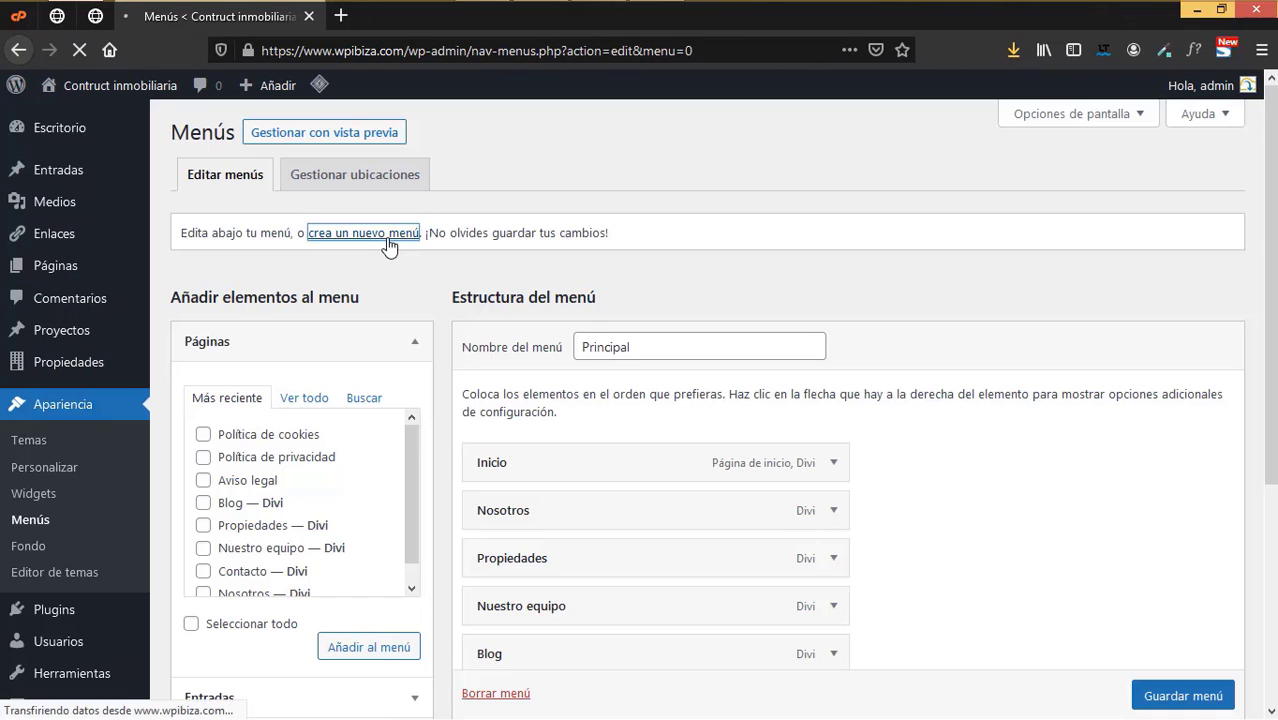
pyautogui.write('Aviso')
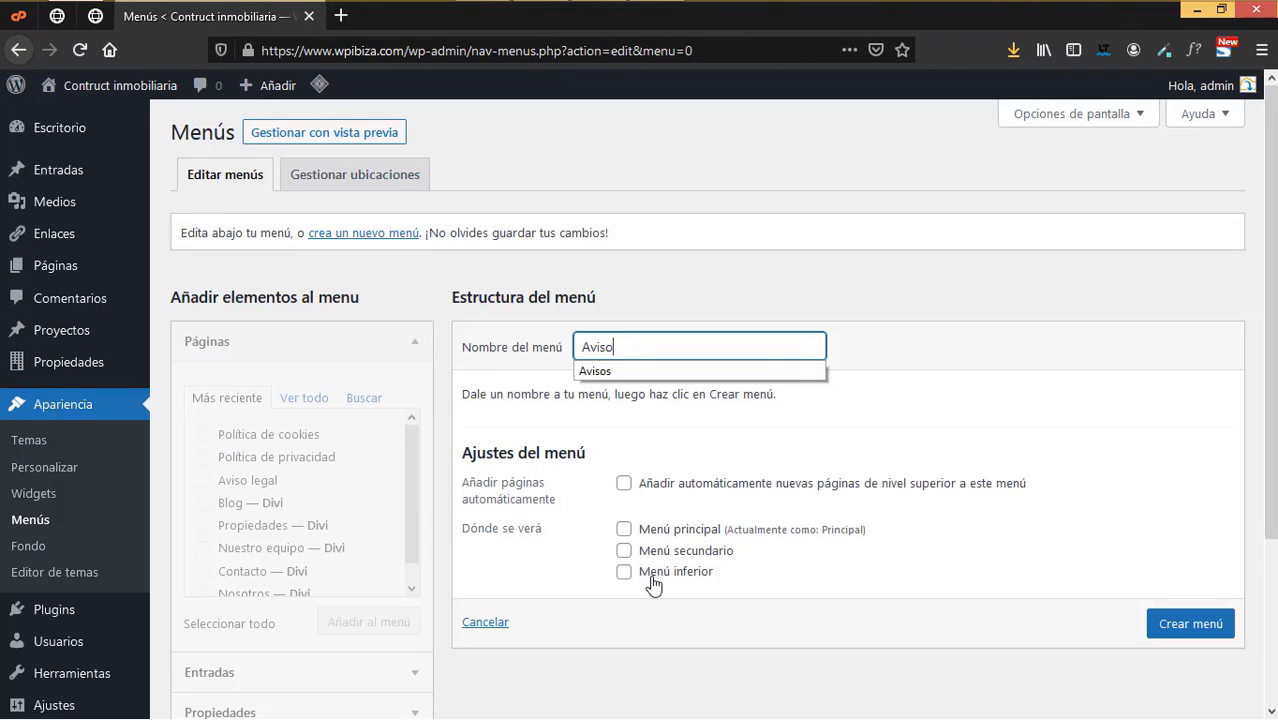
pyautogui.click(625, 571)
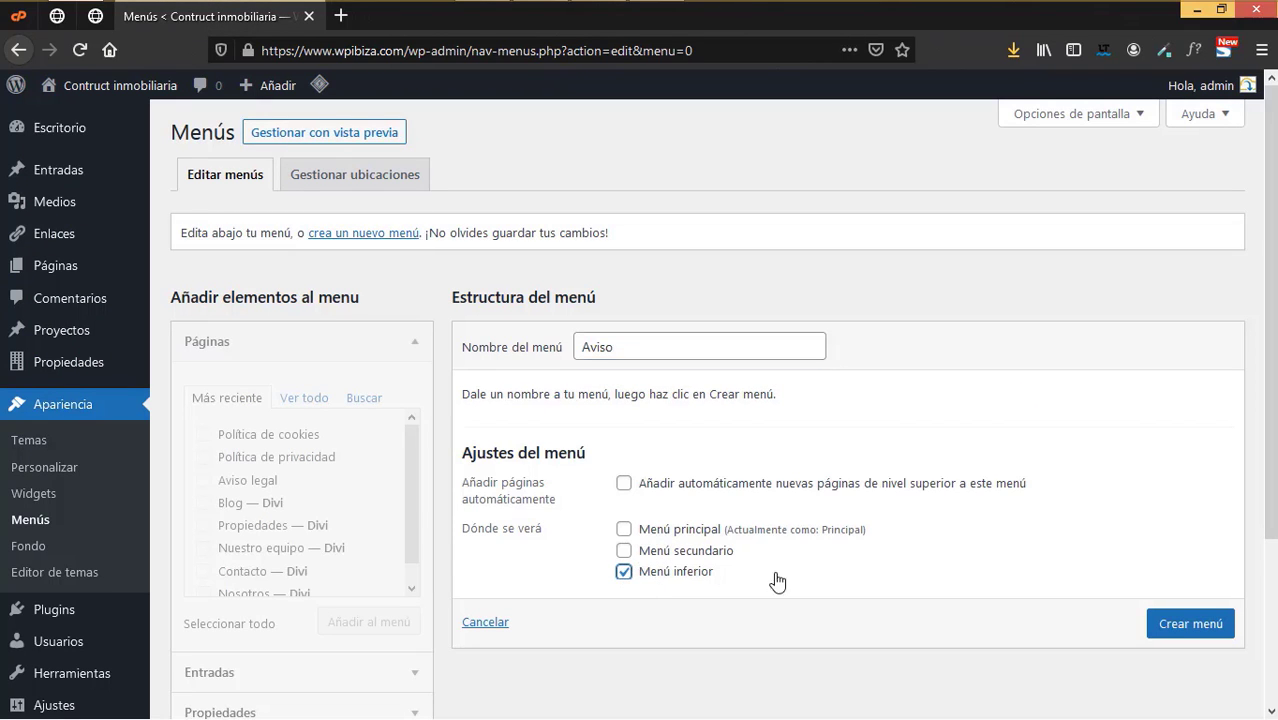
pyautogui.click(1210, 622)
# - Add Política de cookies, Política de privacidad and Aviso legal, move Aviso legal first, and save
pyautogui.click(203, 502)
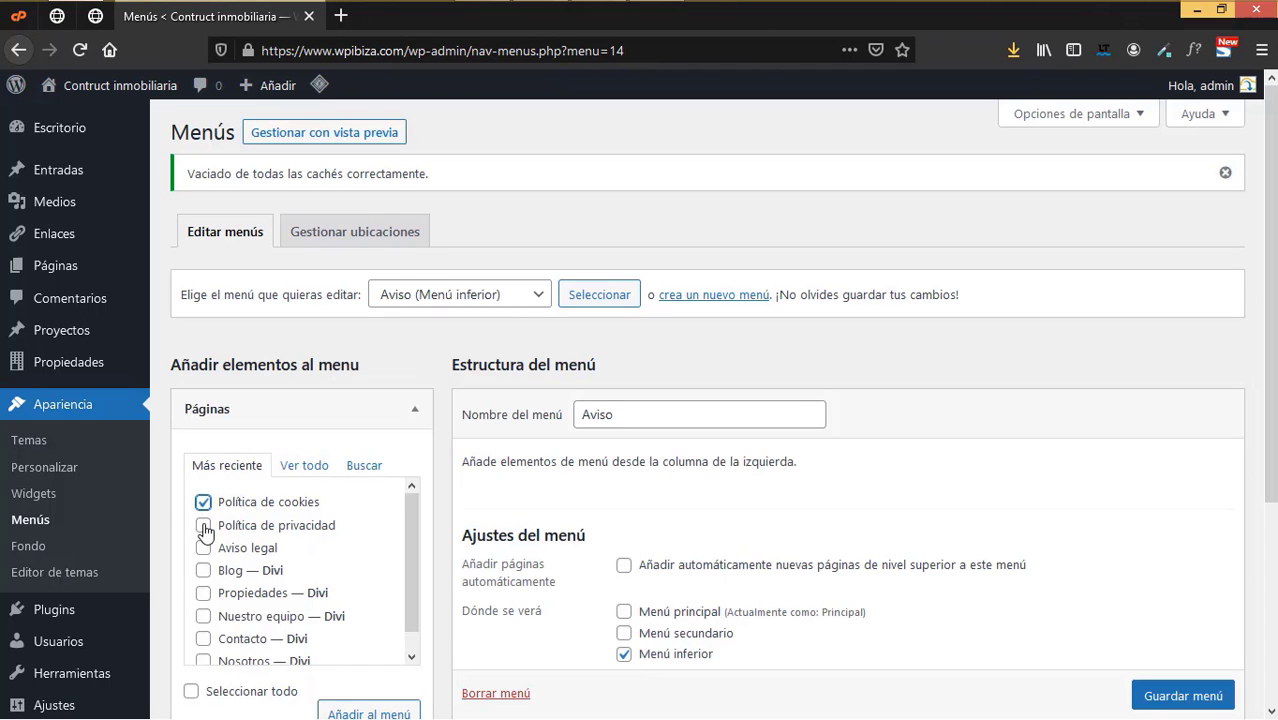
pyautogui.click(203, 525)
pyautogui.click(203, 548)
pyautogui.scroll(-5, 330, 562)
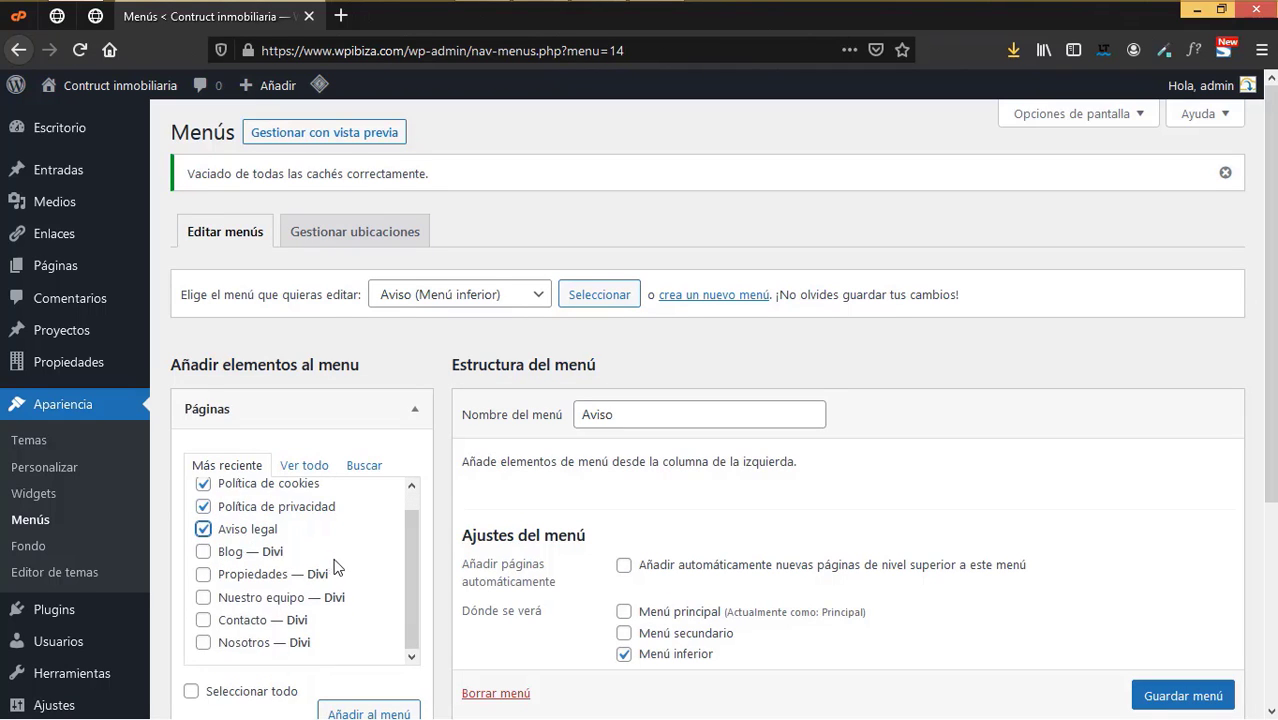
pyautogui.click(362, 430)
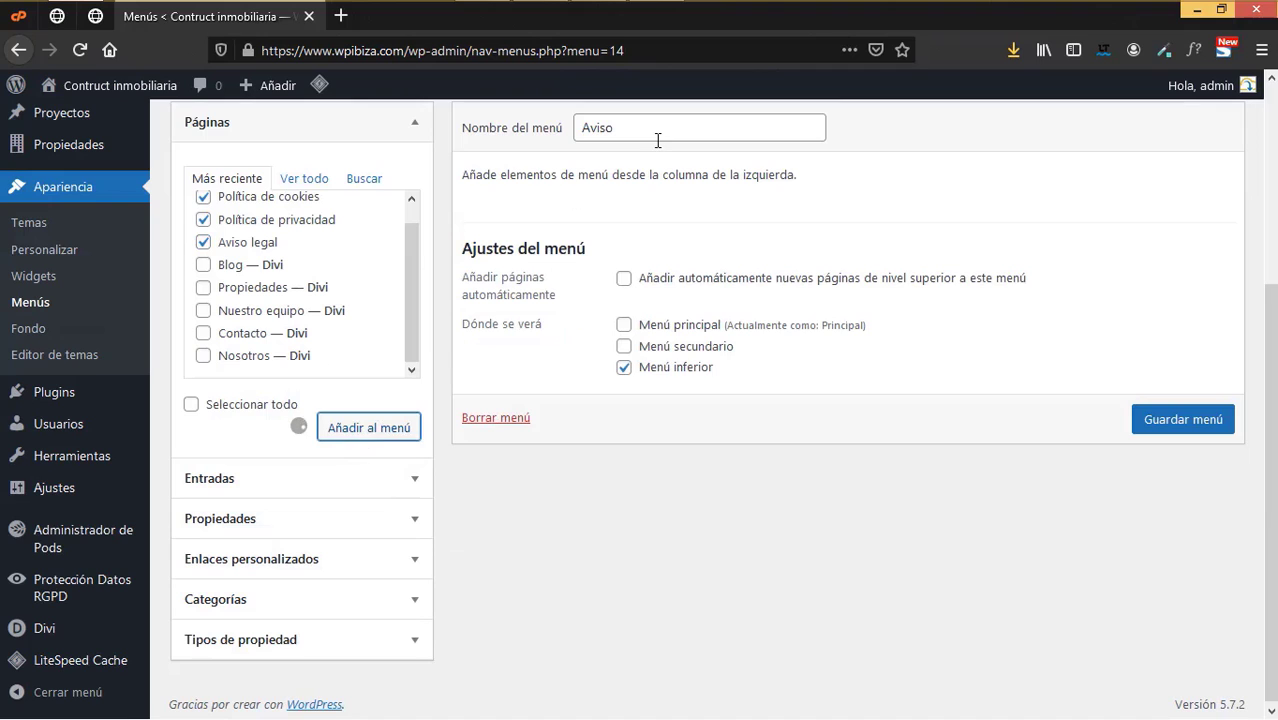
pyautogui.moveTo(540, 338); pyautogui.dragTo(550, 238)
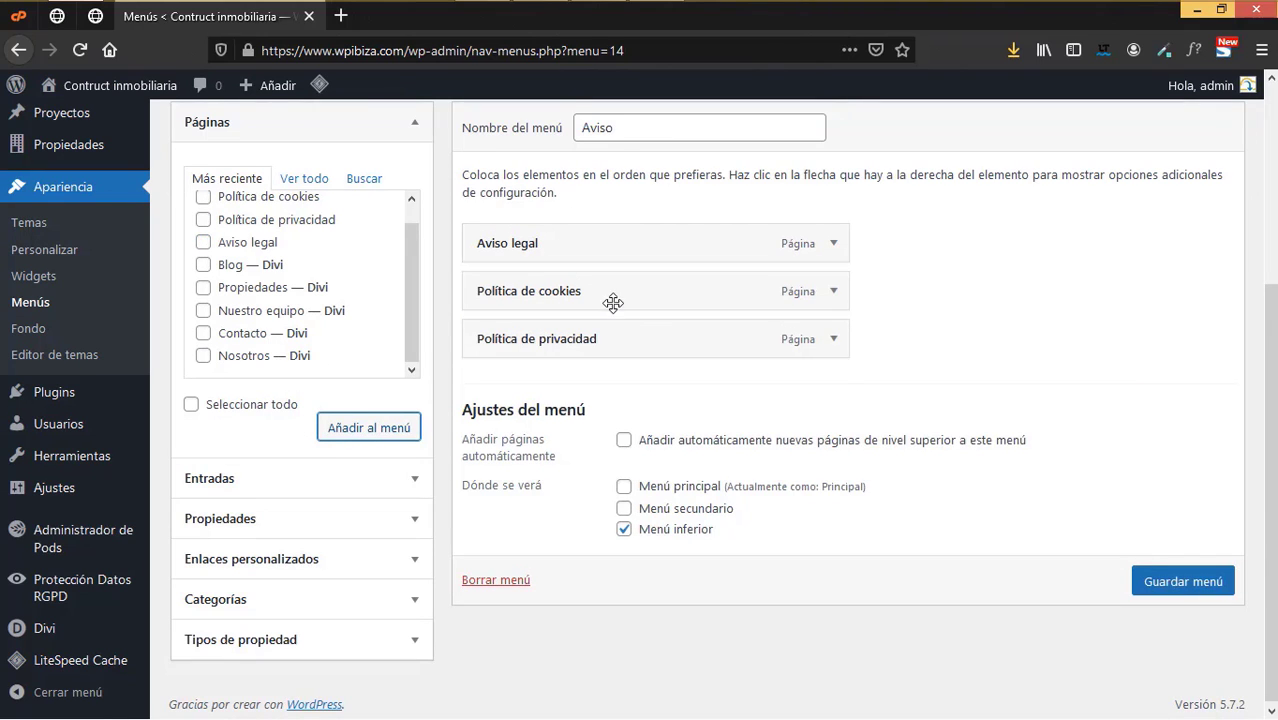
pyautogui.click(1163, 583)
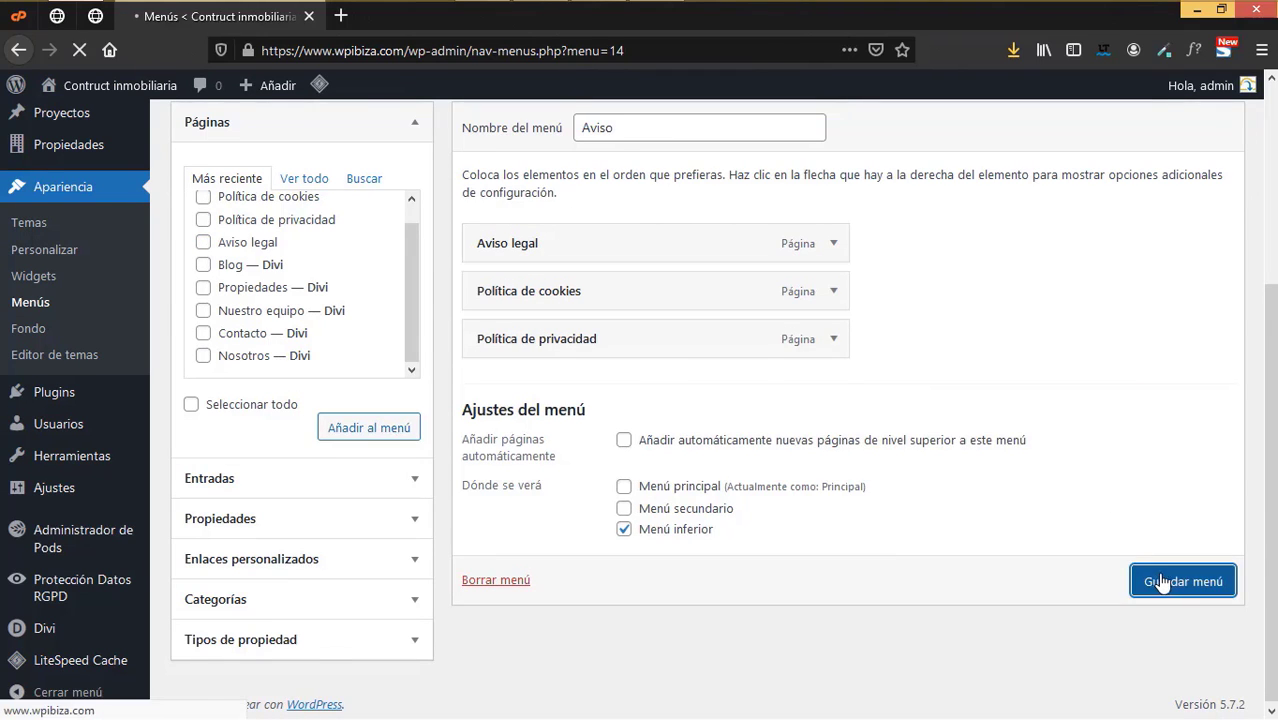
# - Open the live Nosotros page in a new tab from the pages list
pyautogui.moveTo(40, 268)
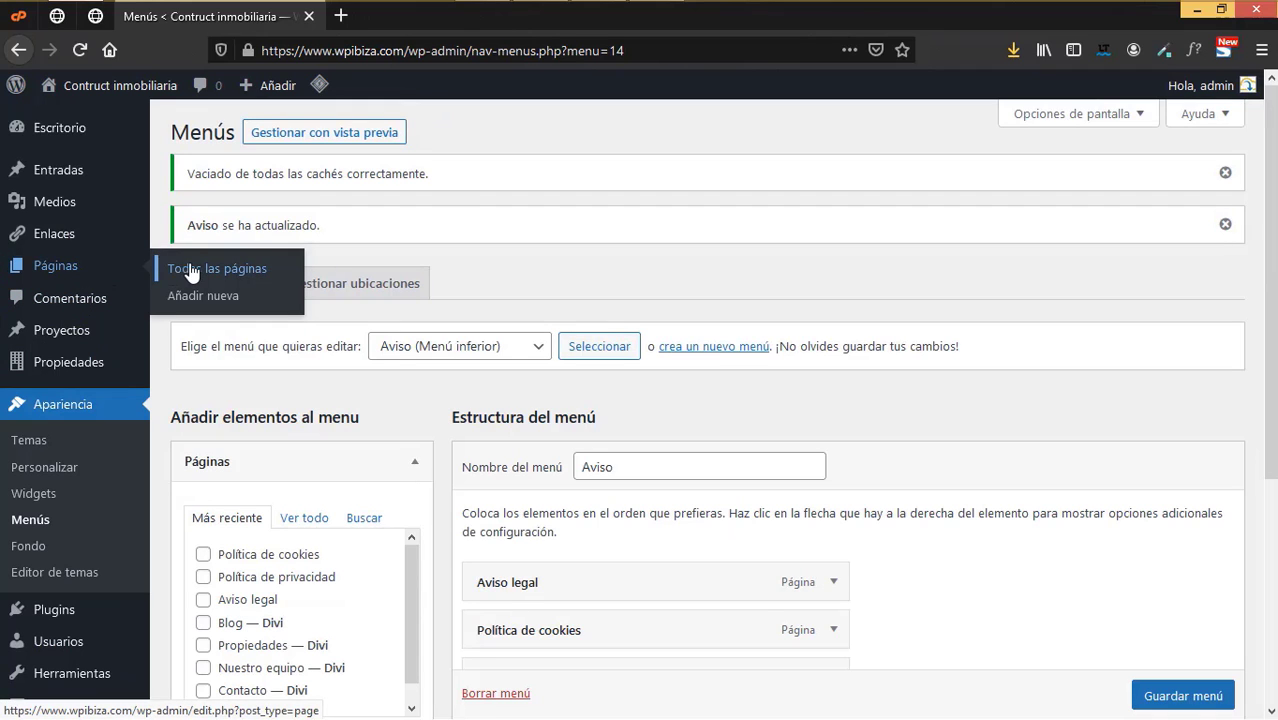
pyautogui.click(185, 276)
pyautogui.scroll(-3, 367, 500)
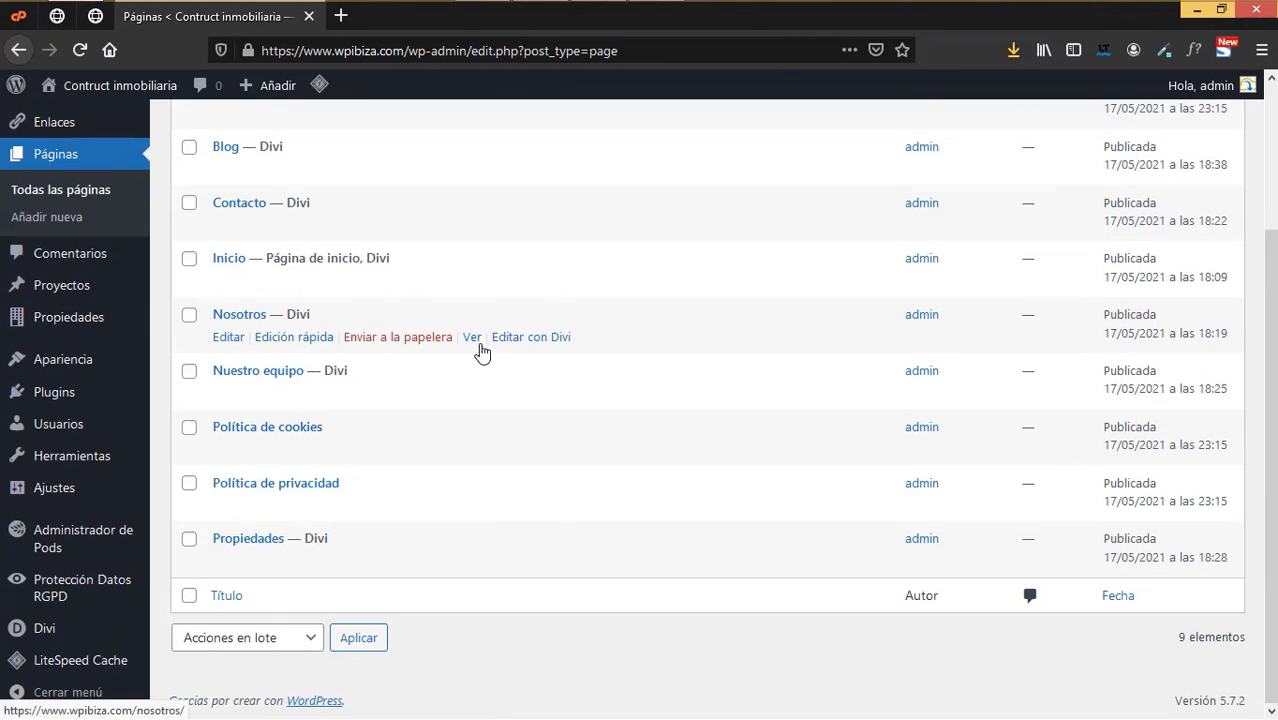
pyautogui.rightClick(474, 340)
pyautogui.click(545, 362)
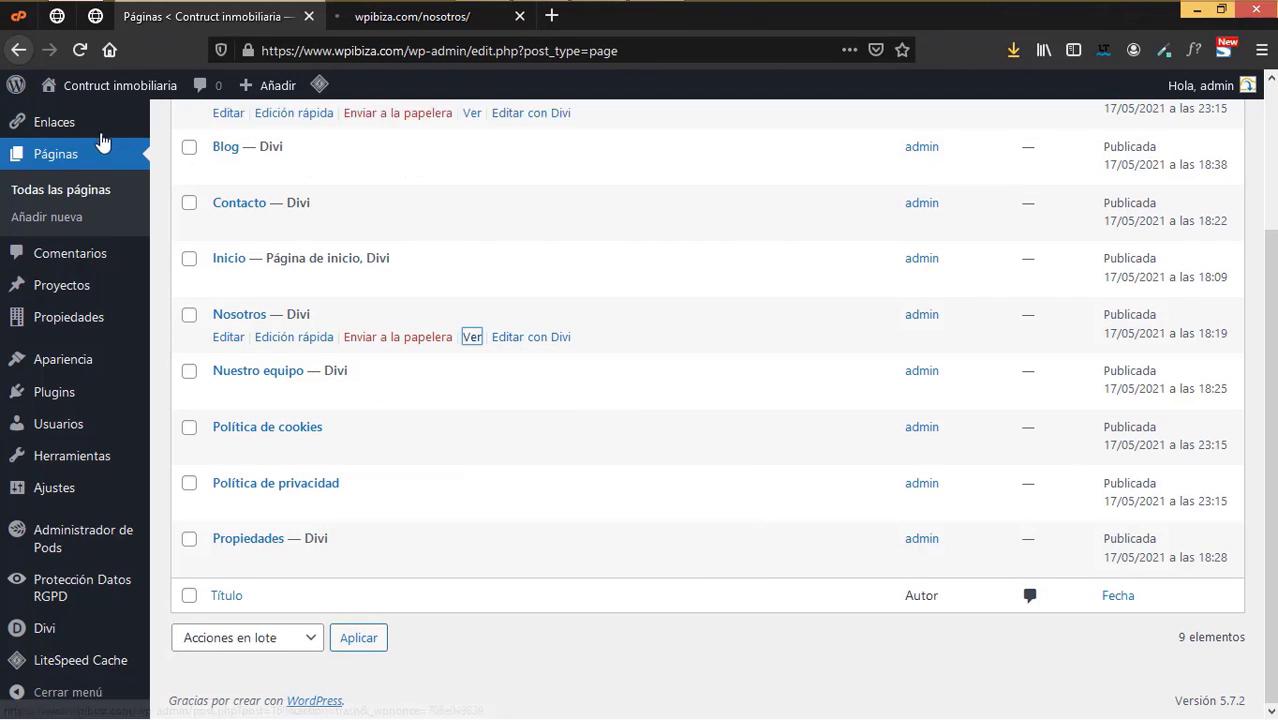
pyautogui.click(405, 17)
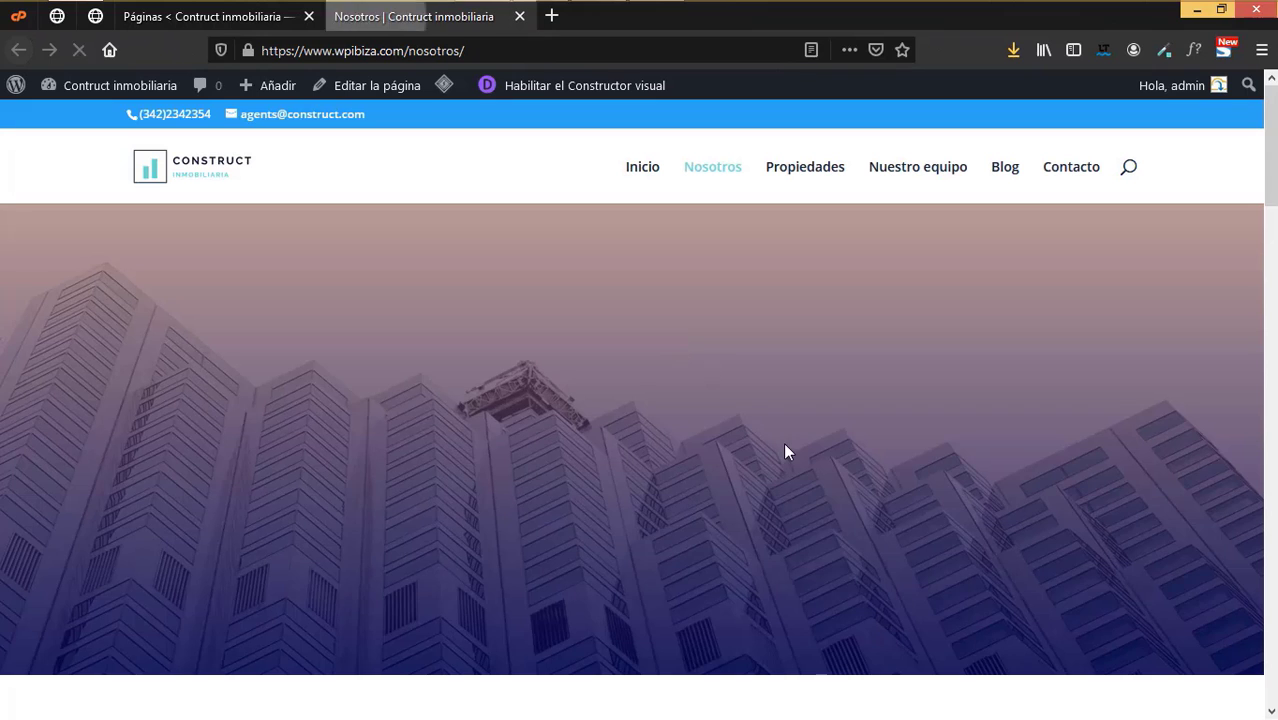
# - Follow the footer's Aviso legal link to check the page, then return to the admin
pyautogui.scroll(-15, 784, 448)
pyautogui.scroll(-10, 780, 383)
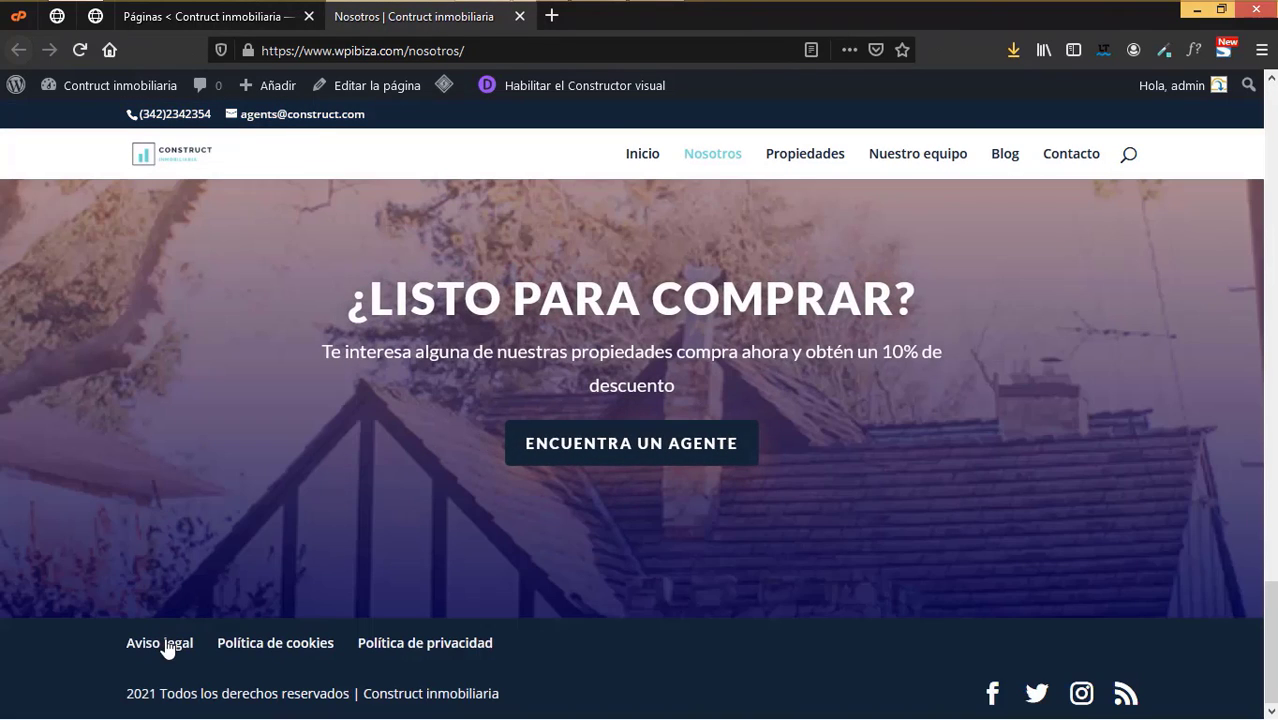
pyautogui.click(172, 647)
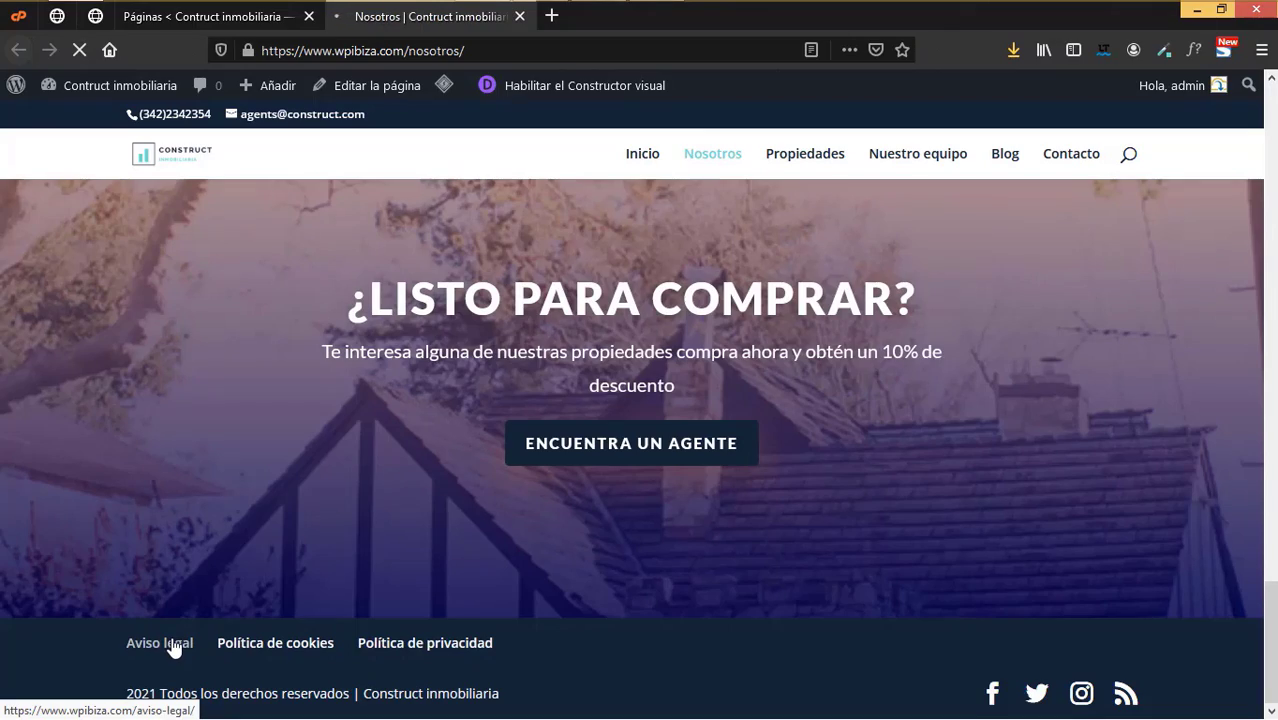
pyautogui.scroll(-4, 404, 458)
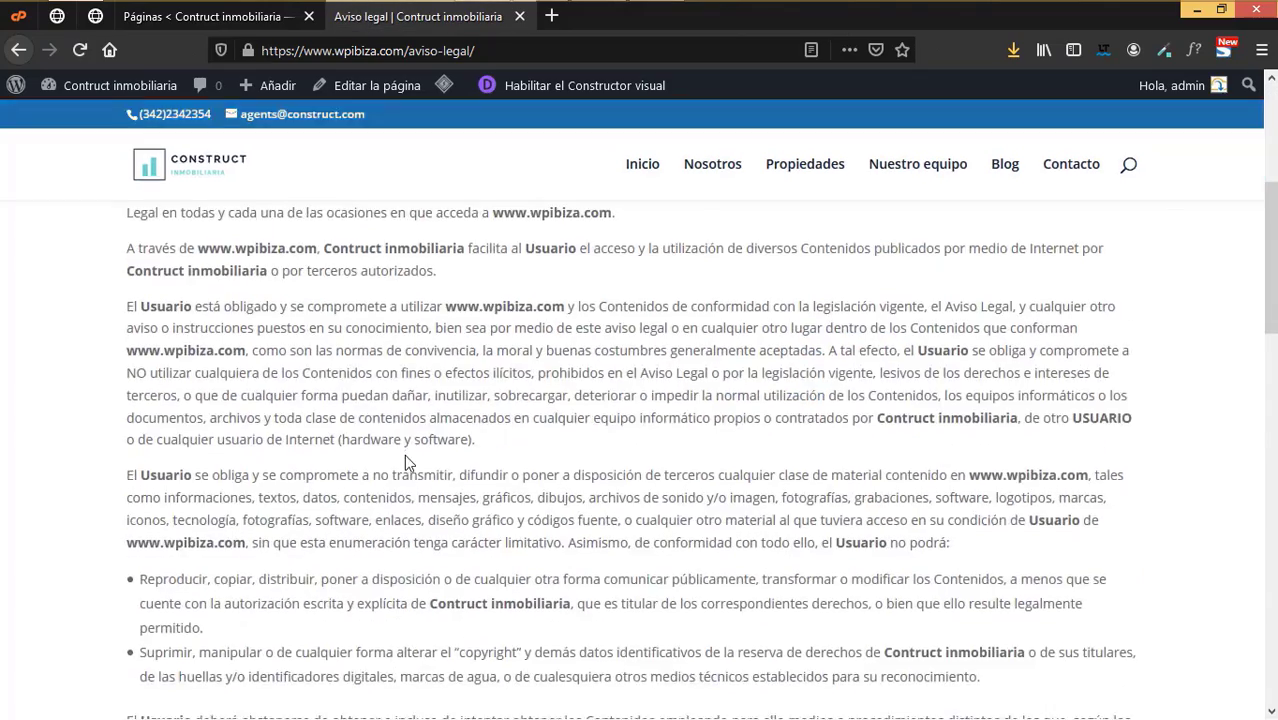
pyautogui.scroll(-8, 404, 454)
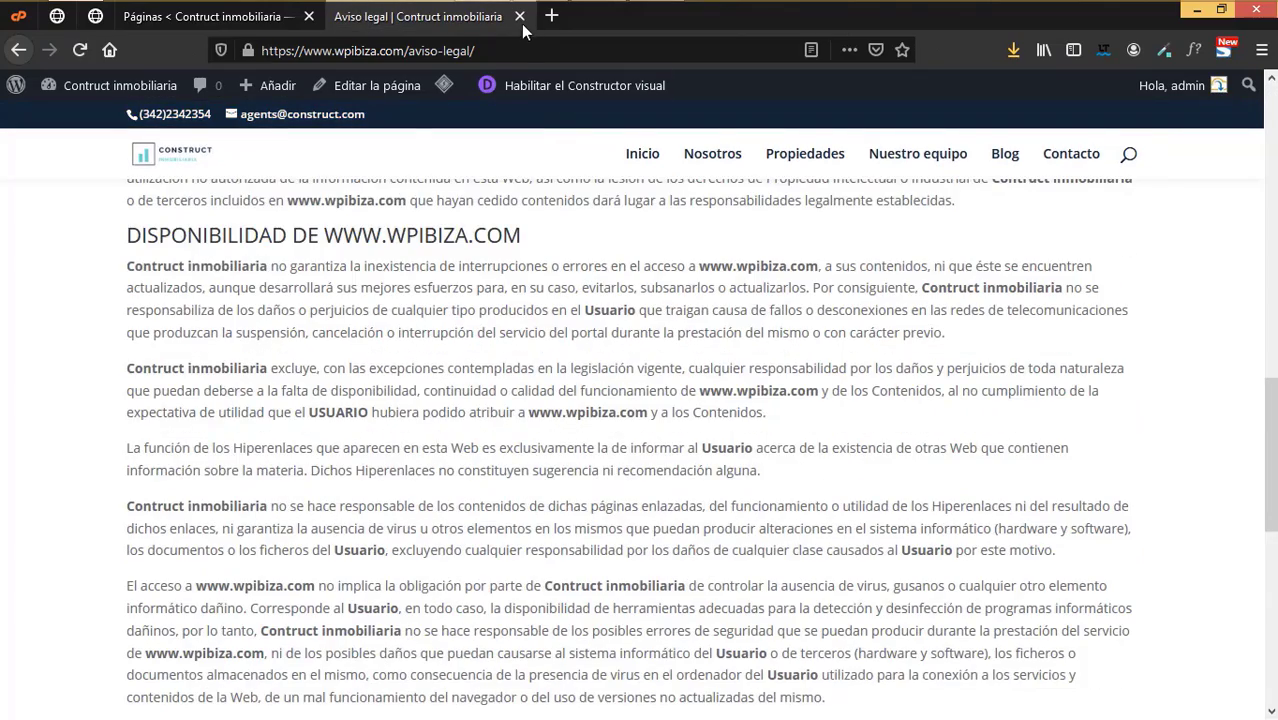
pyautogui.click(228, 17)
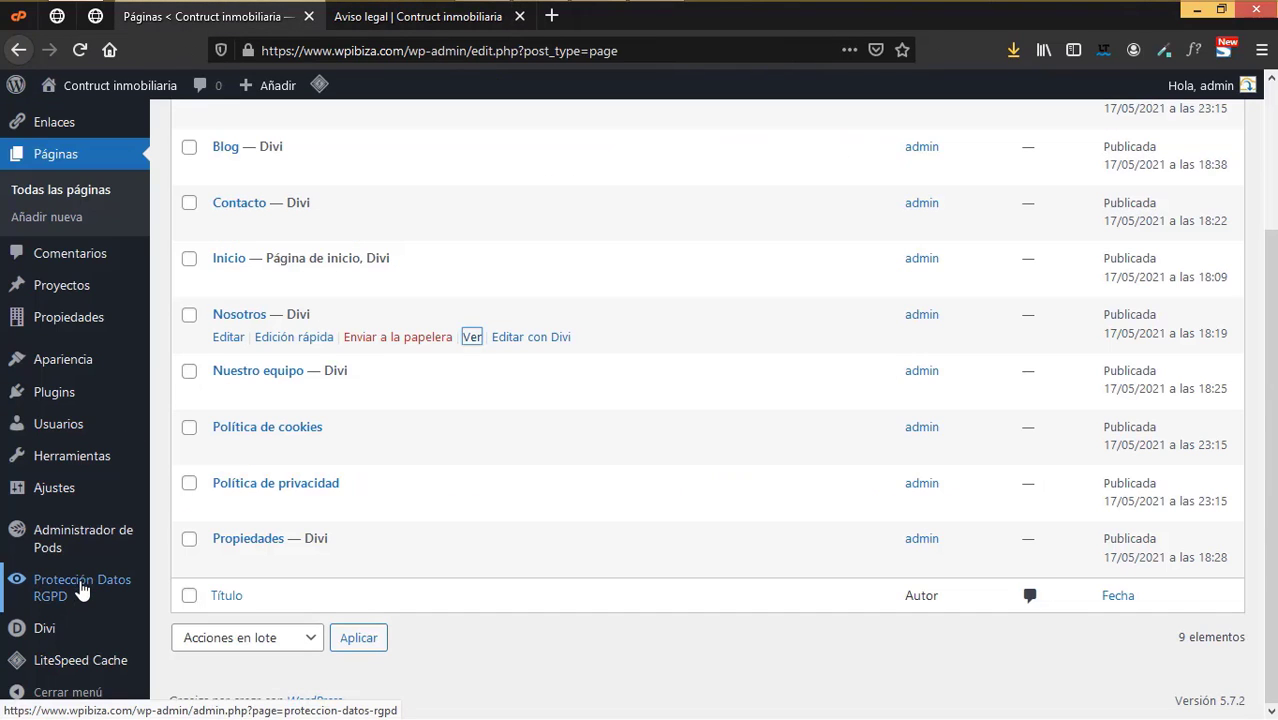
# - Search plugins for 'cookie notice', then install and activate Cookie Notice & Compliance for GDPR / CCPA
pyautogui.moveTo(54, 392)
pyautogui.click(211, 432)
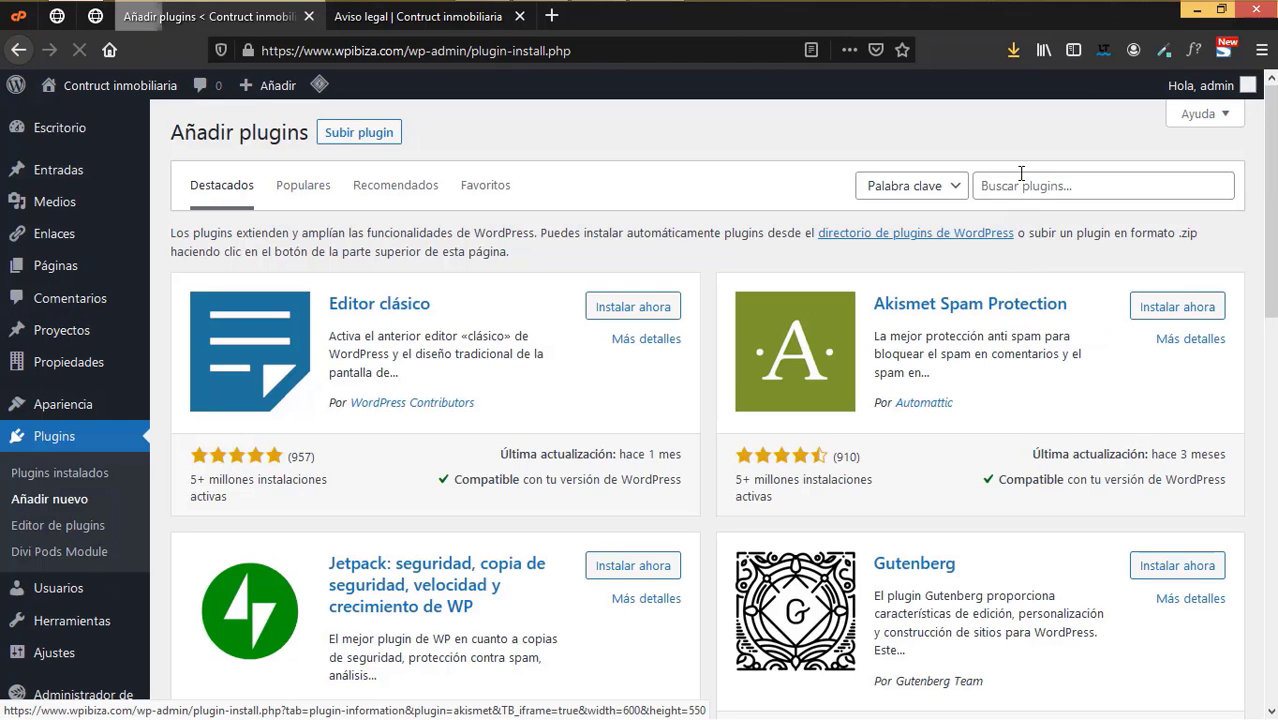
pyautogui.click(1021, 186)
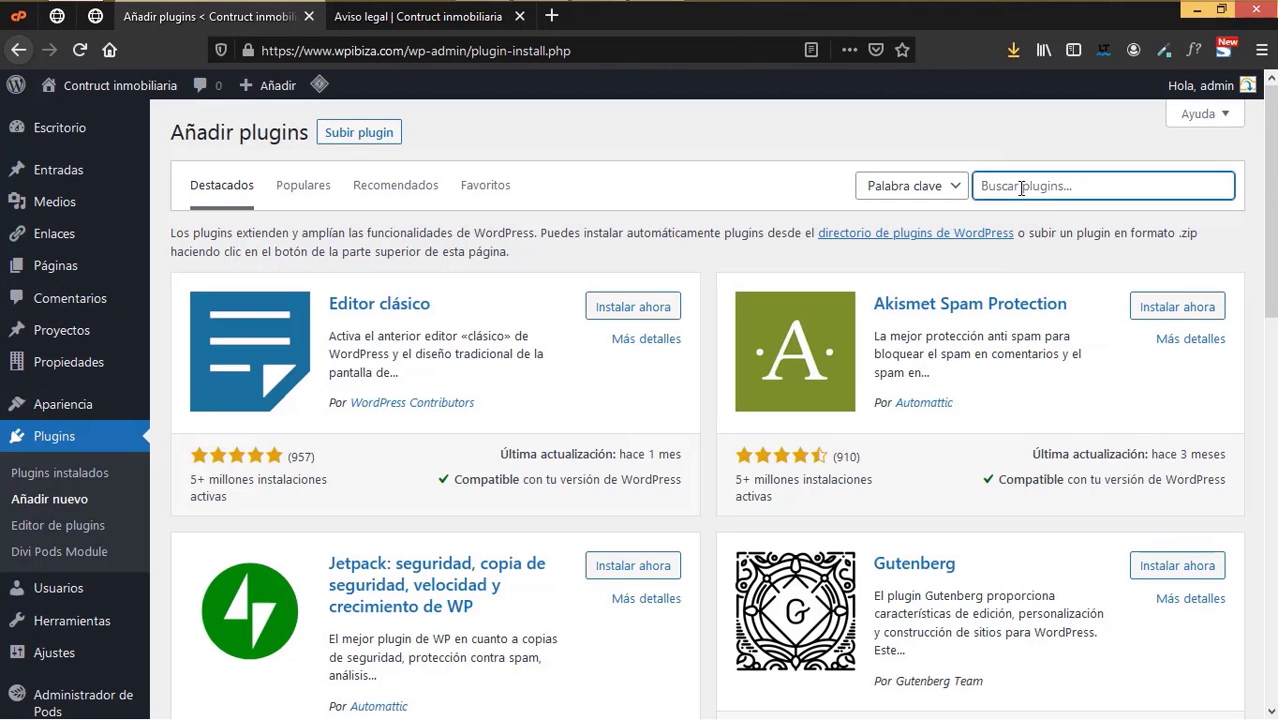
pyautogui.write('cookie notice')
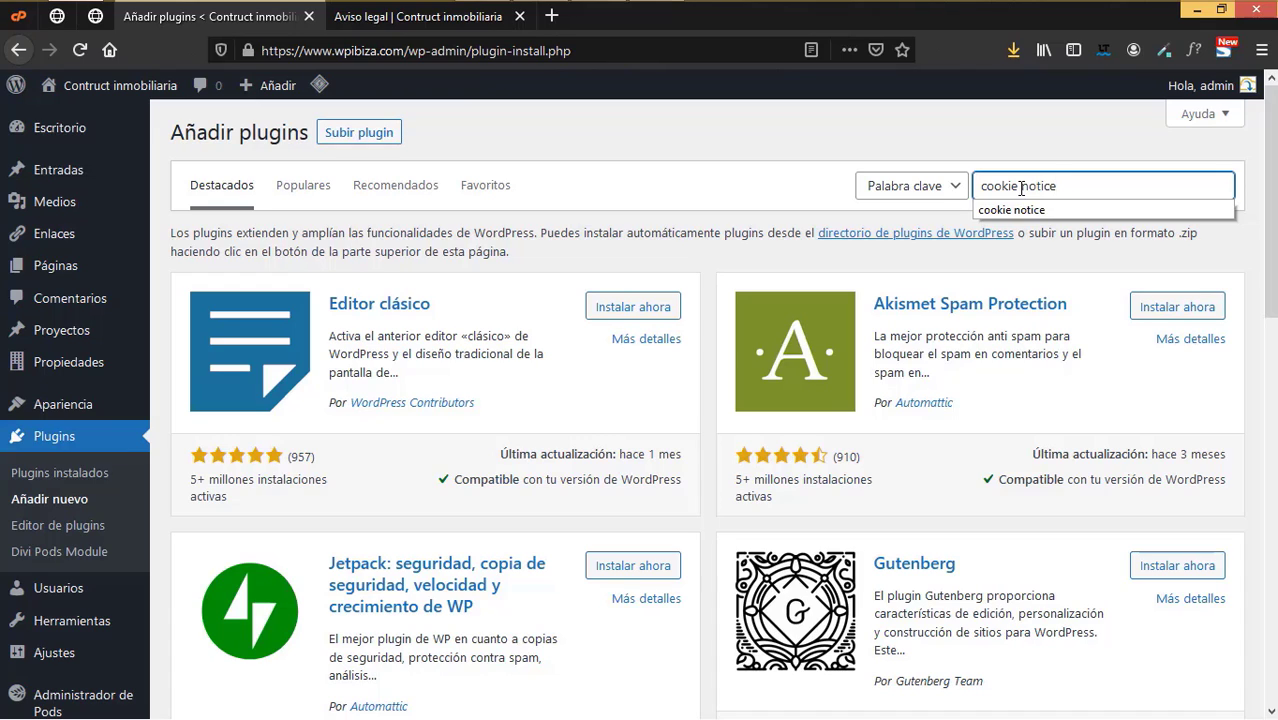
pyautogui.press('Return')
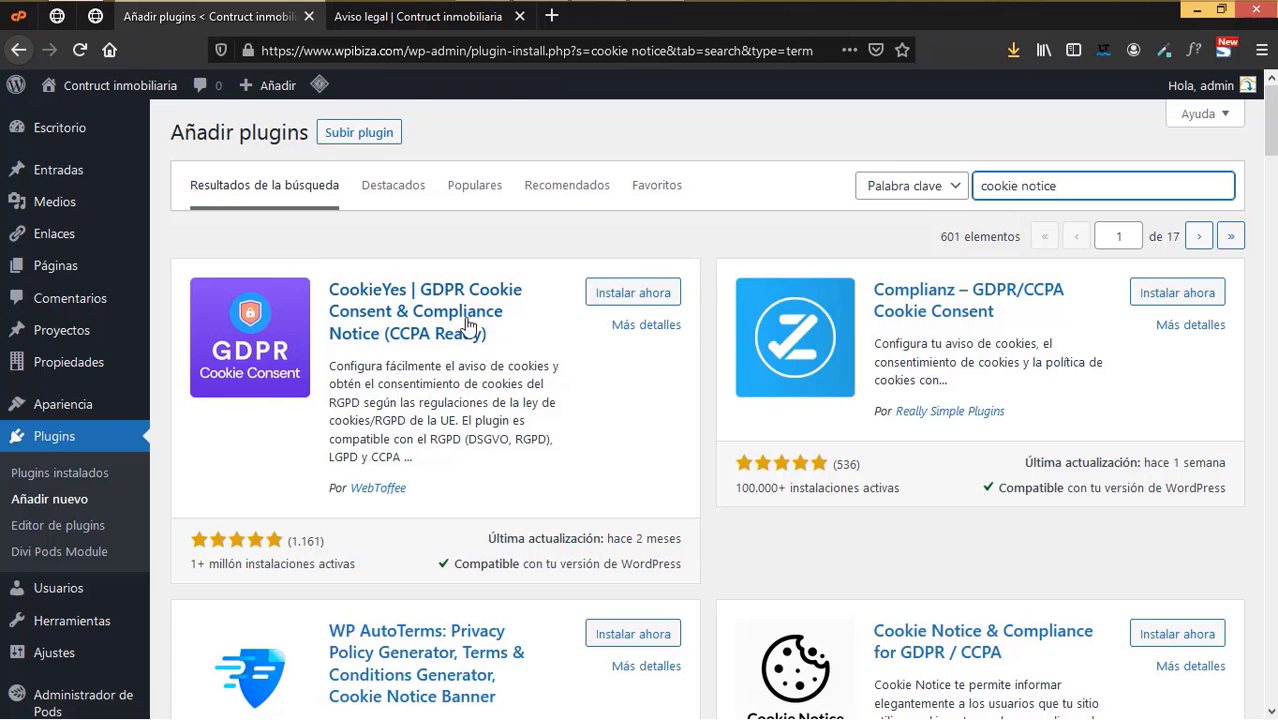
pyautogui.scroll(-3, 540, 499)
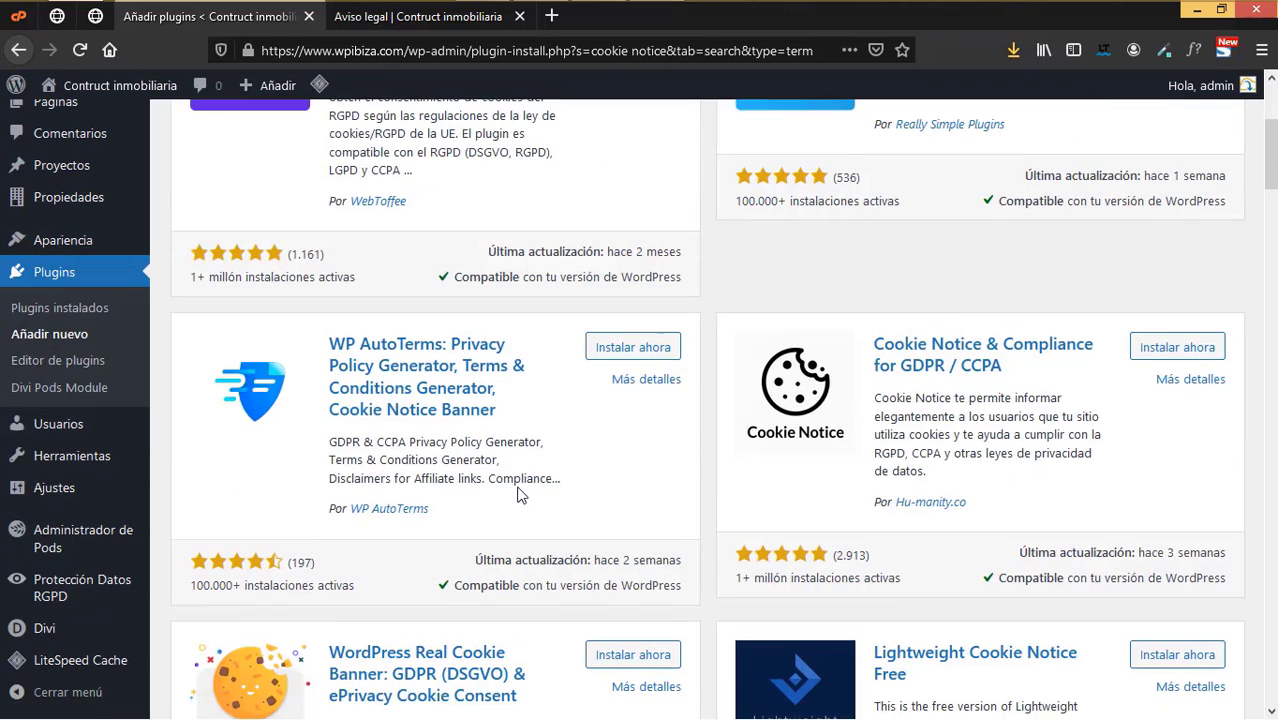
pyautogui.click(1142, 358)
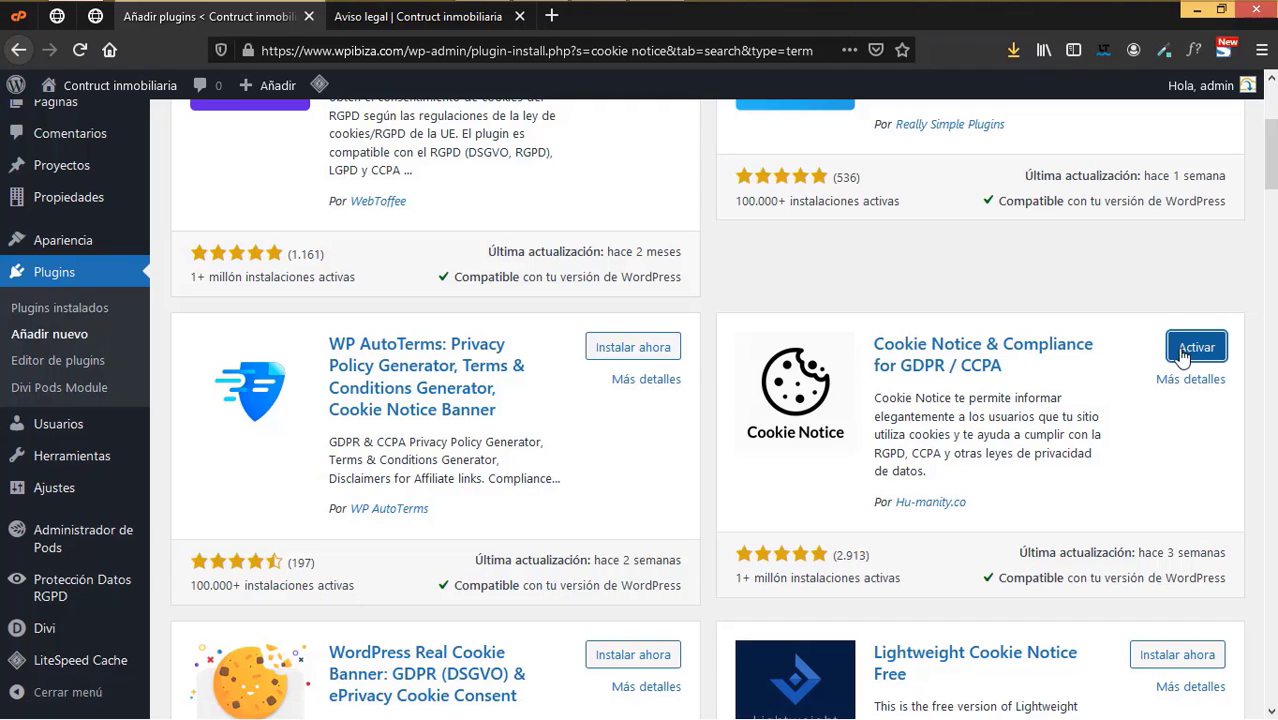
pyautogui.click(1192, 350)
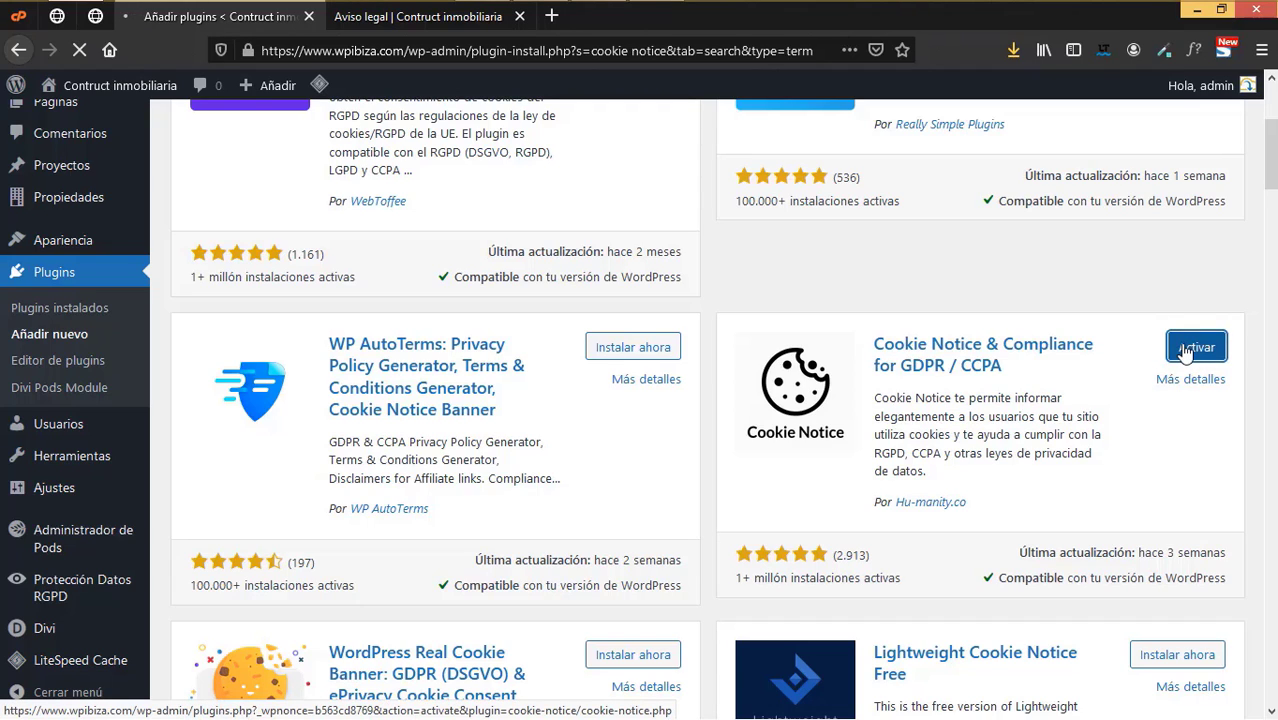
pyautogui.scroll(-2, 260, 470)
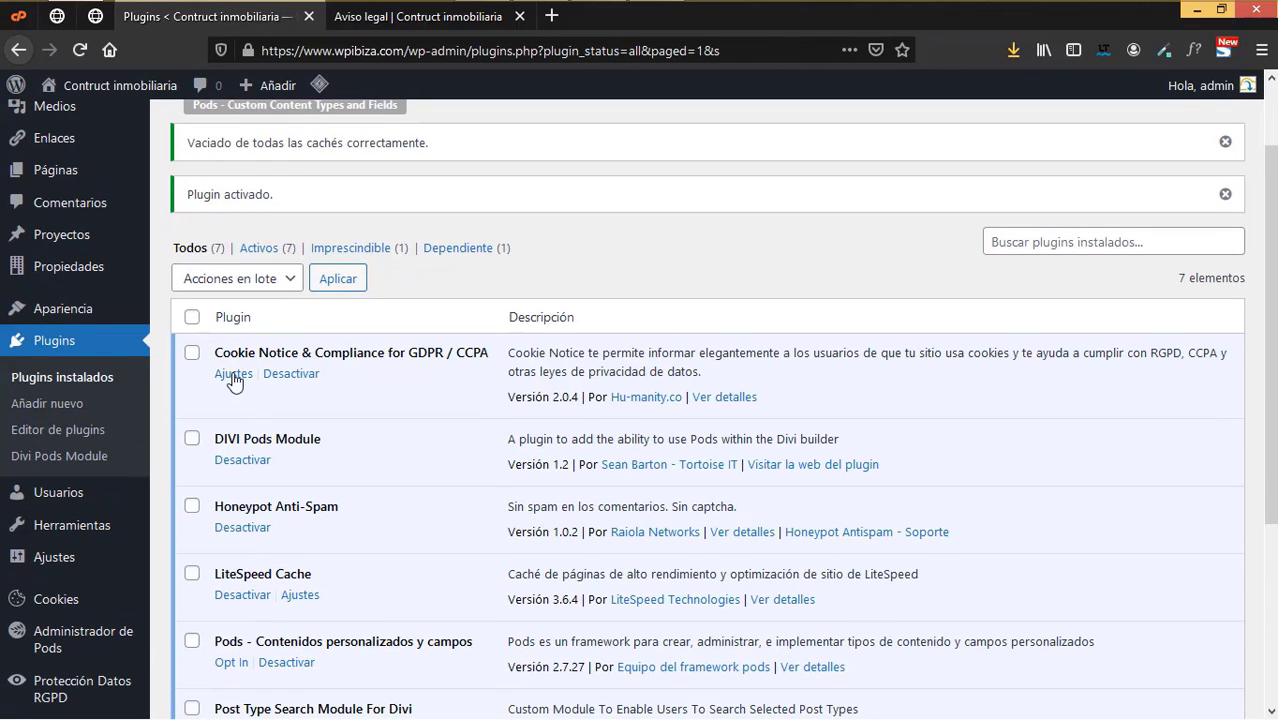
# - In Cookie Notice settings, enable the Revocar and Rechazar consent options
pyautogui.click(234, 377)
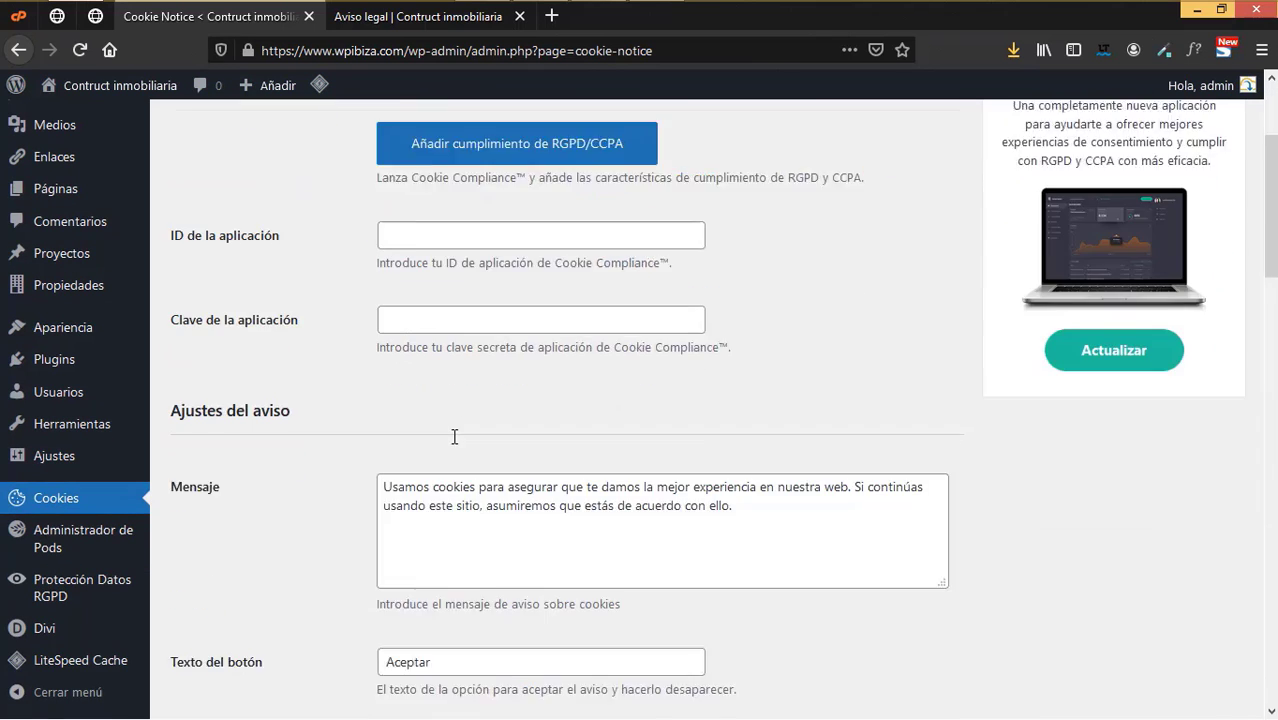
pyautogui.scroll(-4, 430, 370)
pyautogui.scroll(-2, 408, 444)
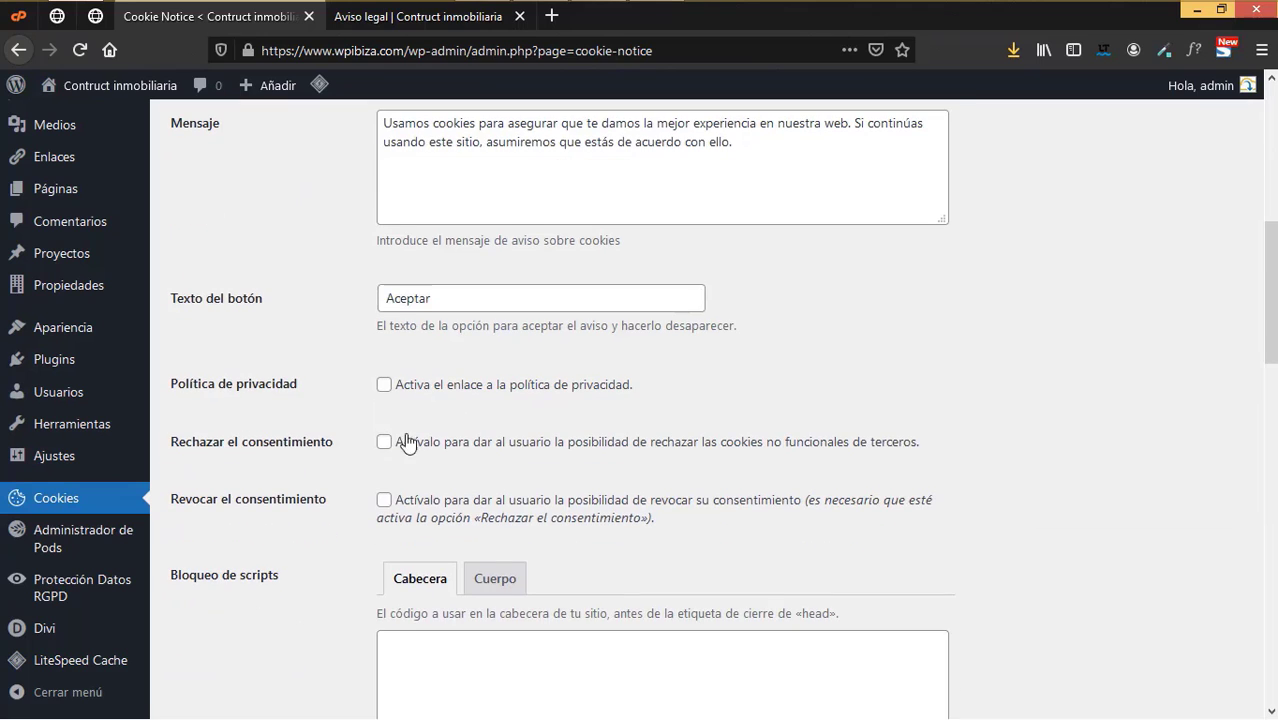
pyautogui.scroll(-2, 397, 463)
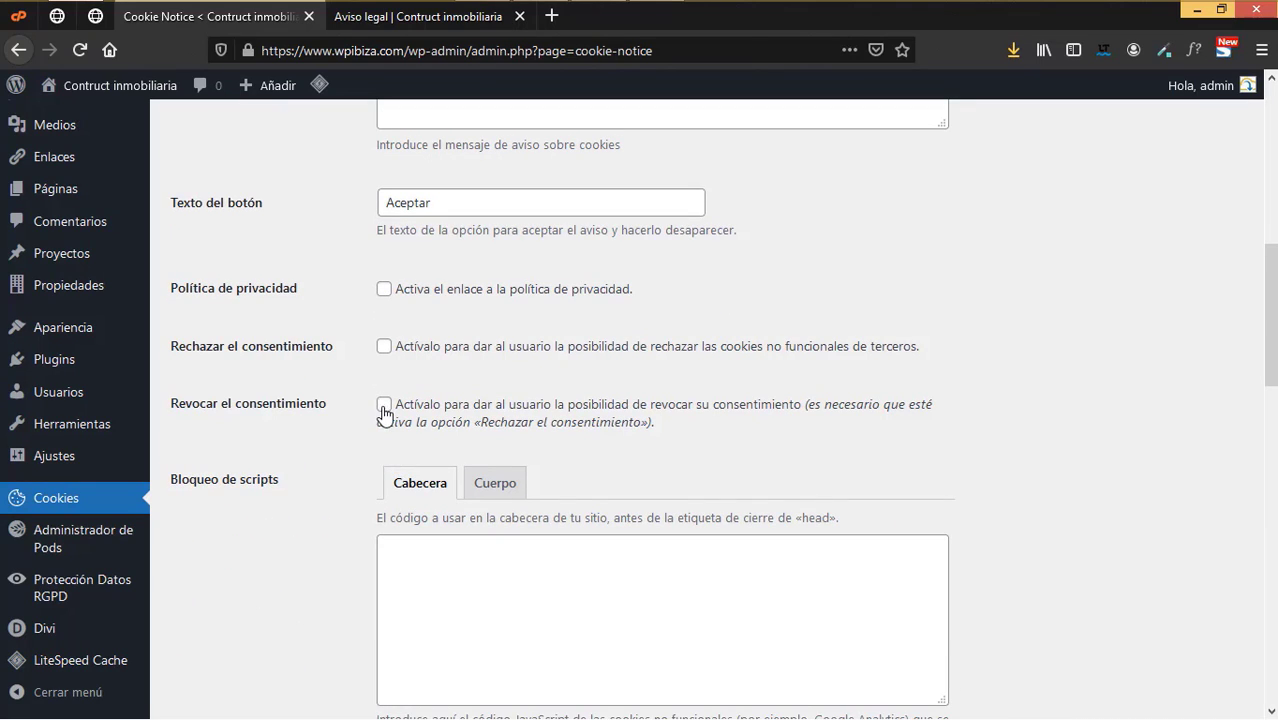
pyautogui.click(383, 404)
pyautogui.click(383, 346)
# - Enable page reload plus acceptance on scroll and on click, then save the settings
pyautogui.scroll(-5, 390, 494)
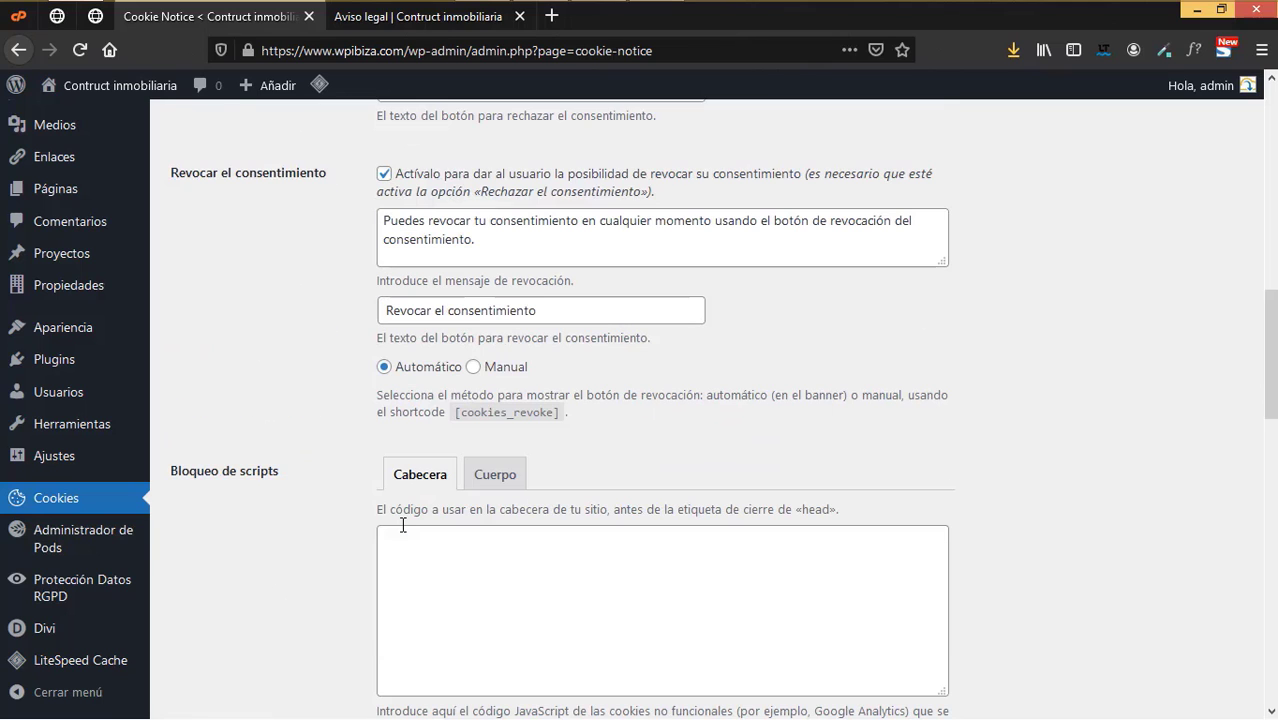
pyautogui.scroll(-5, 403, 520)
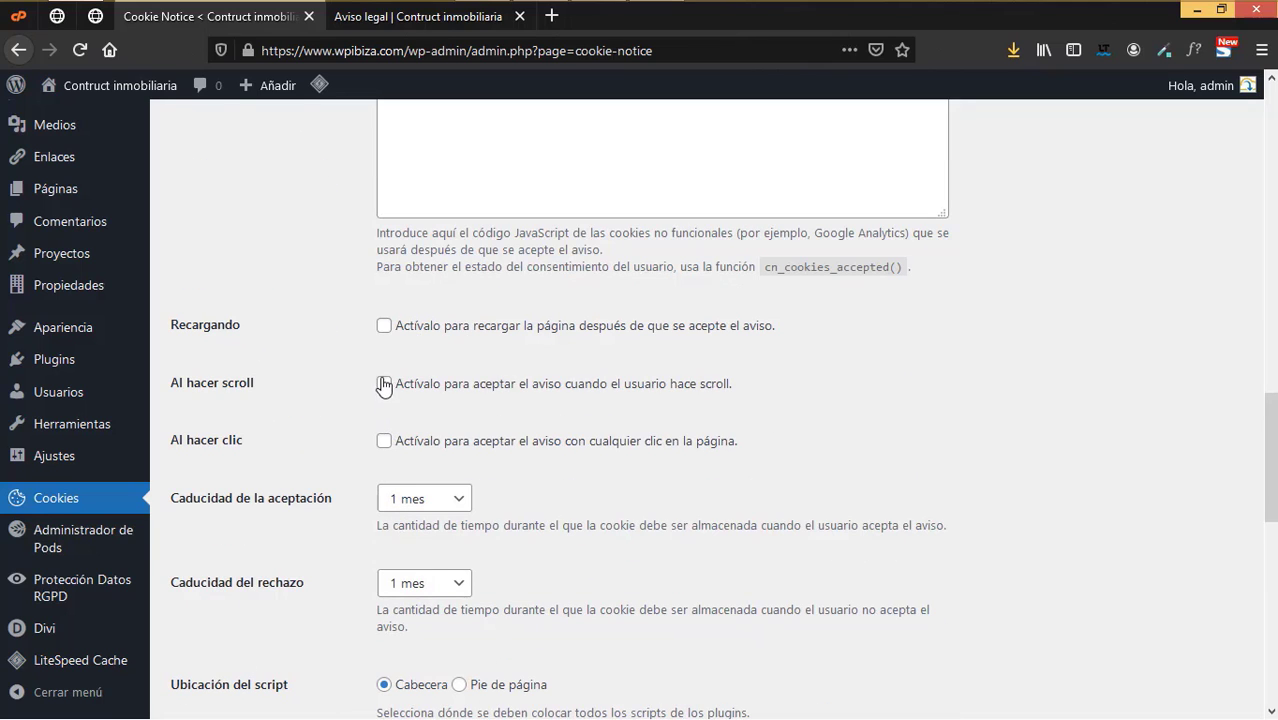
pyautogui.click(384, 325)
pyautogui.click(384, 384)
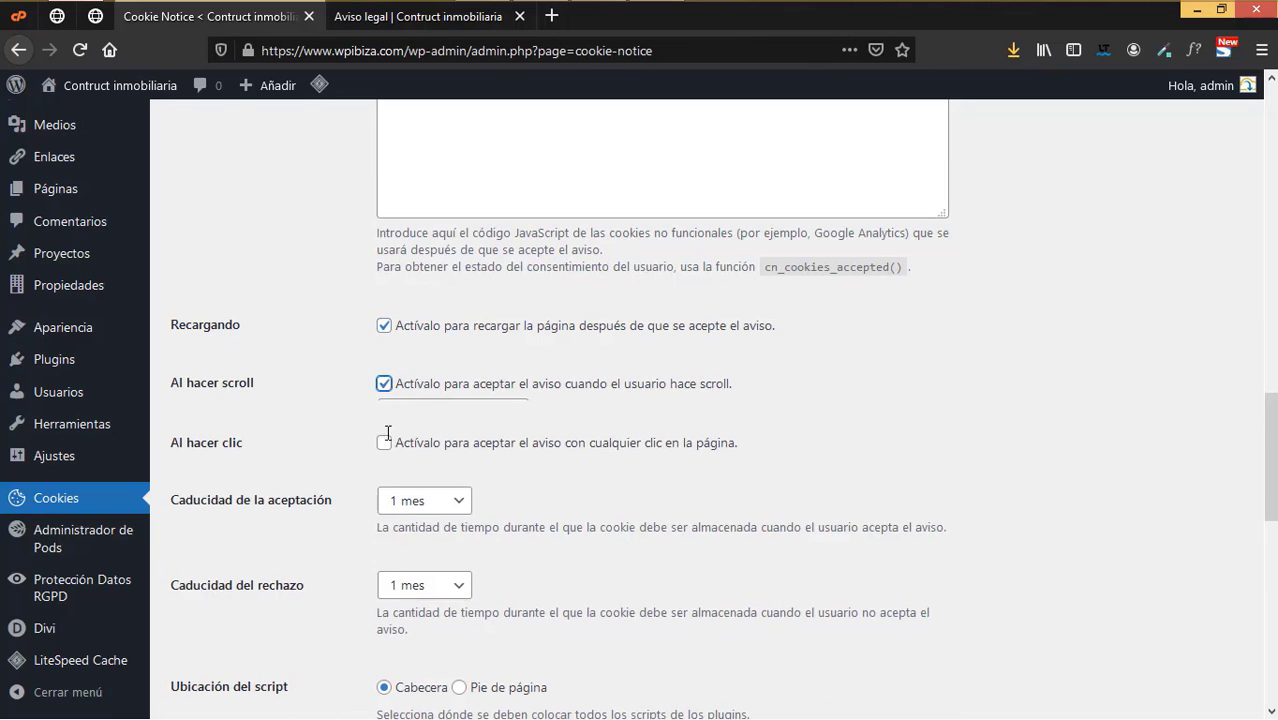
pyautogui.click(383, 493)
pyautogui.scroll(-3, 401, 570)
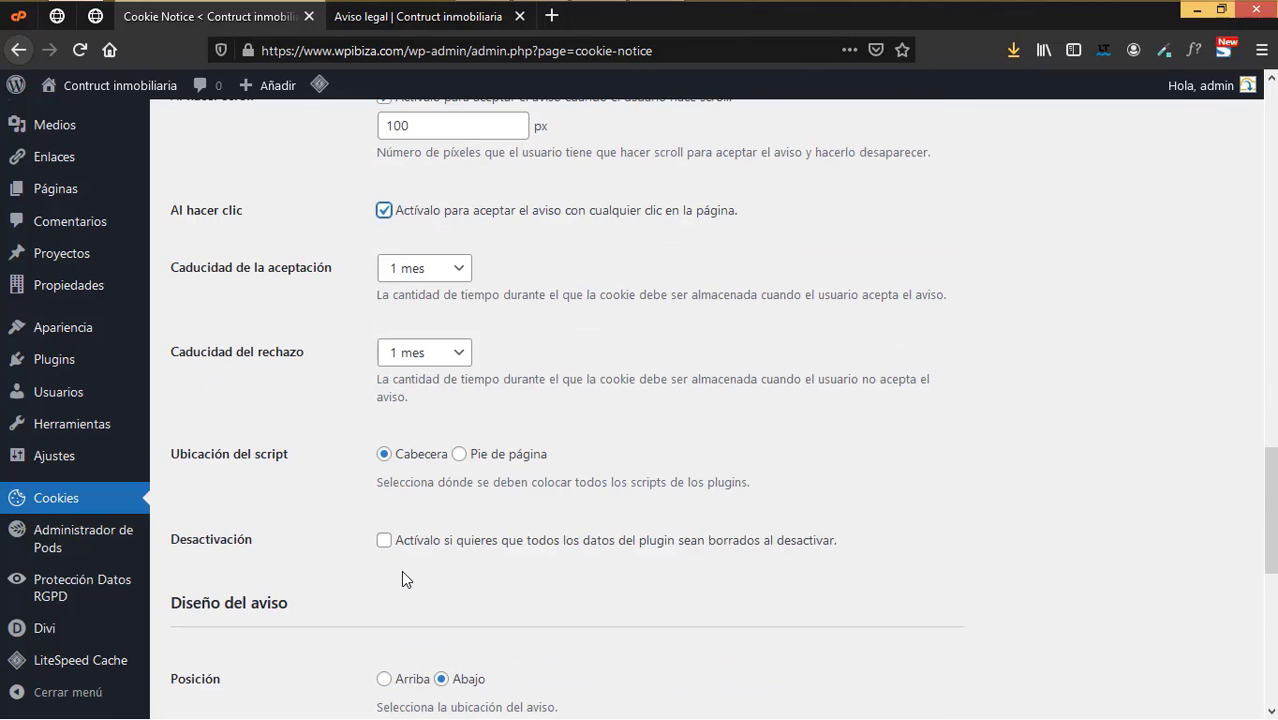
pyautogui.scroll(-6, 401, 570)
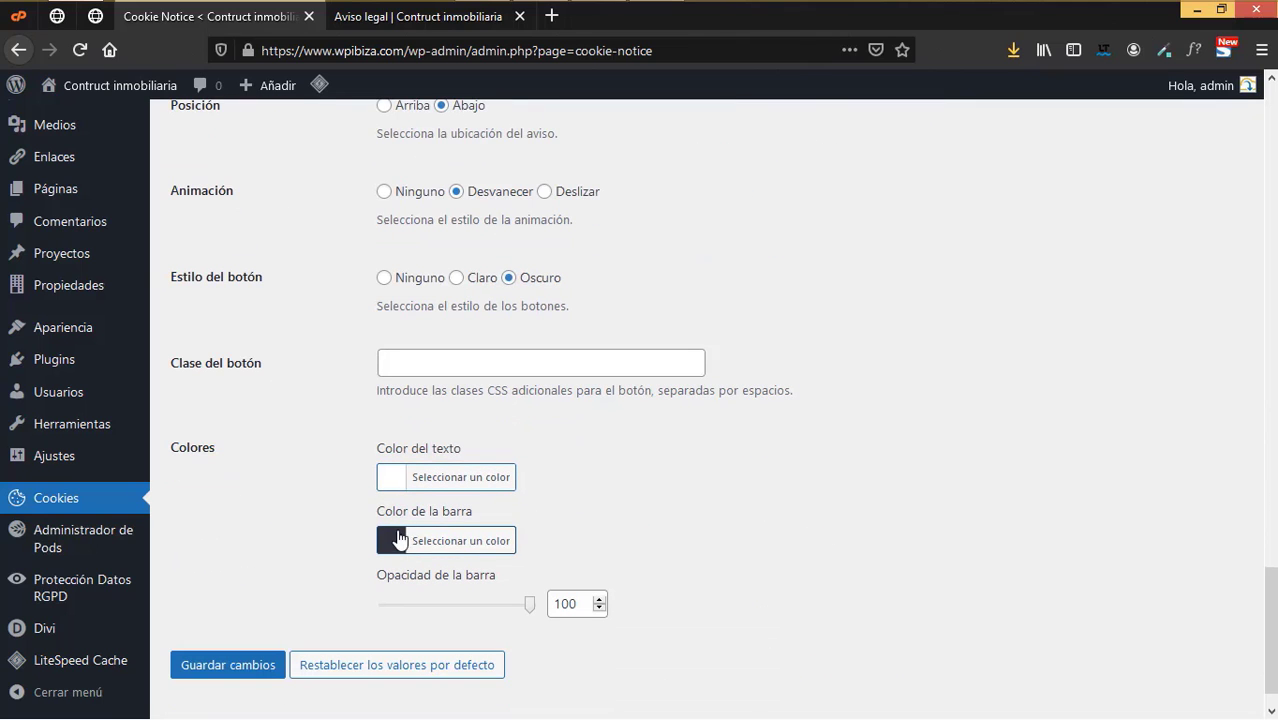
pyautogui.click(223, 670)
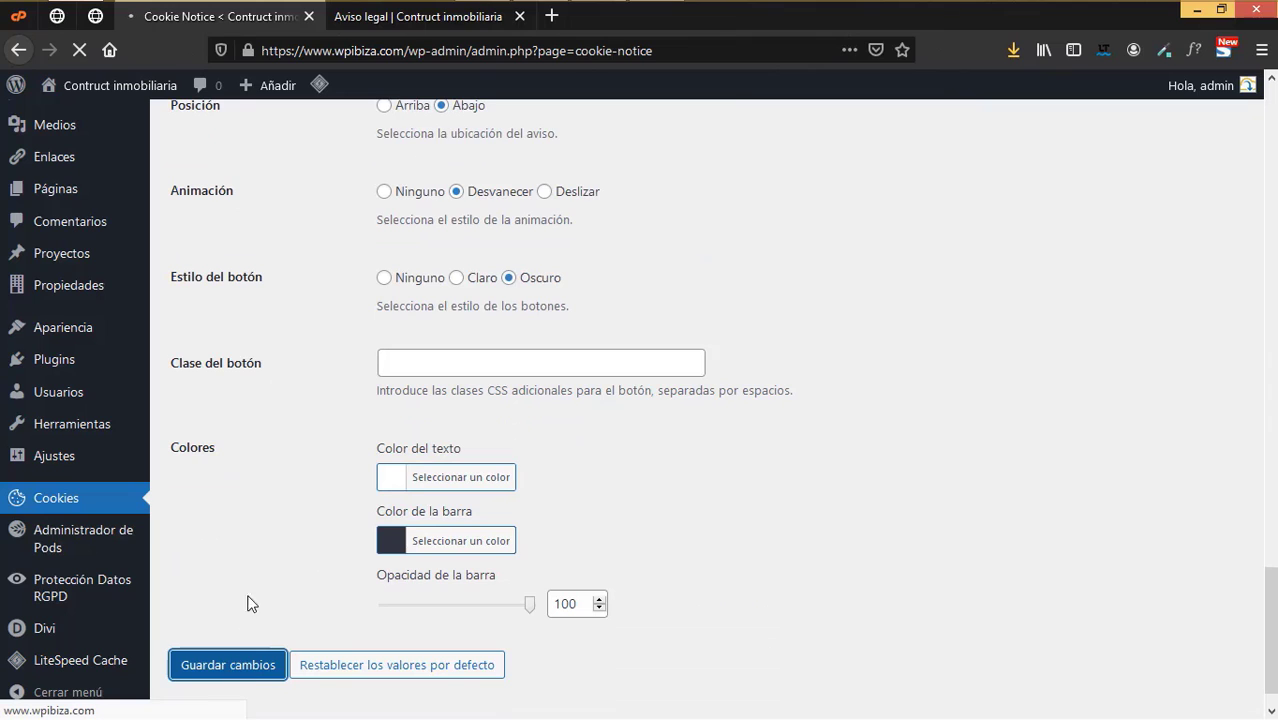
pyautogui.hotkey('ctrl', 'Tab')
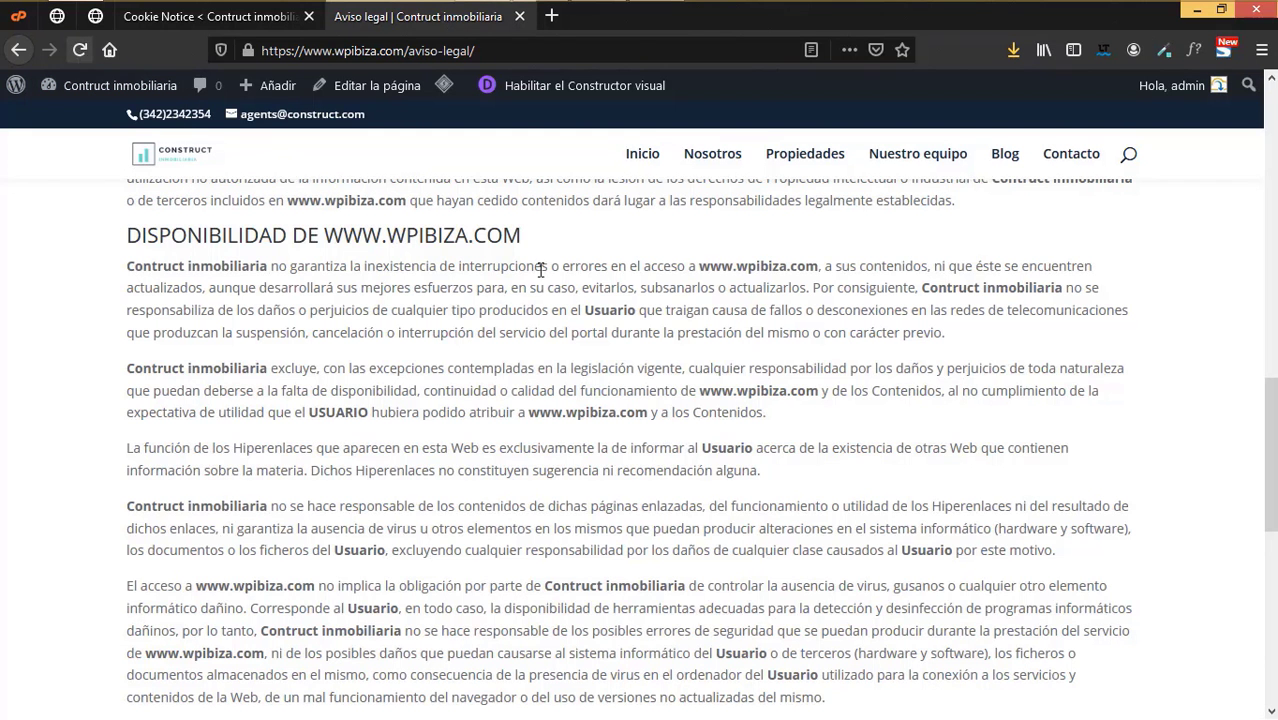
# - Reload Aviso legal to check the cookie banner, then disable Revocar el consentimiento and save
pyautogui.press('F5')
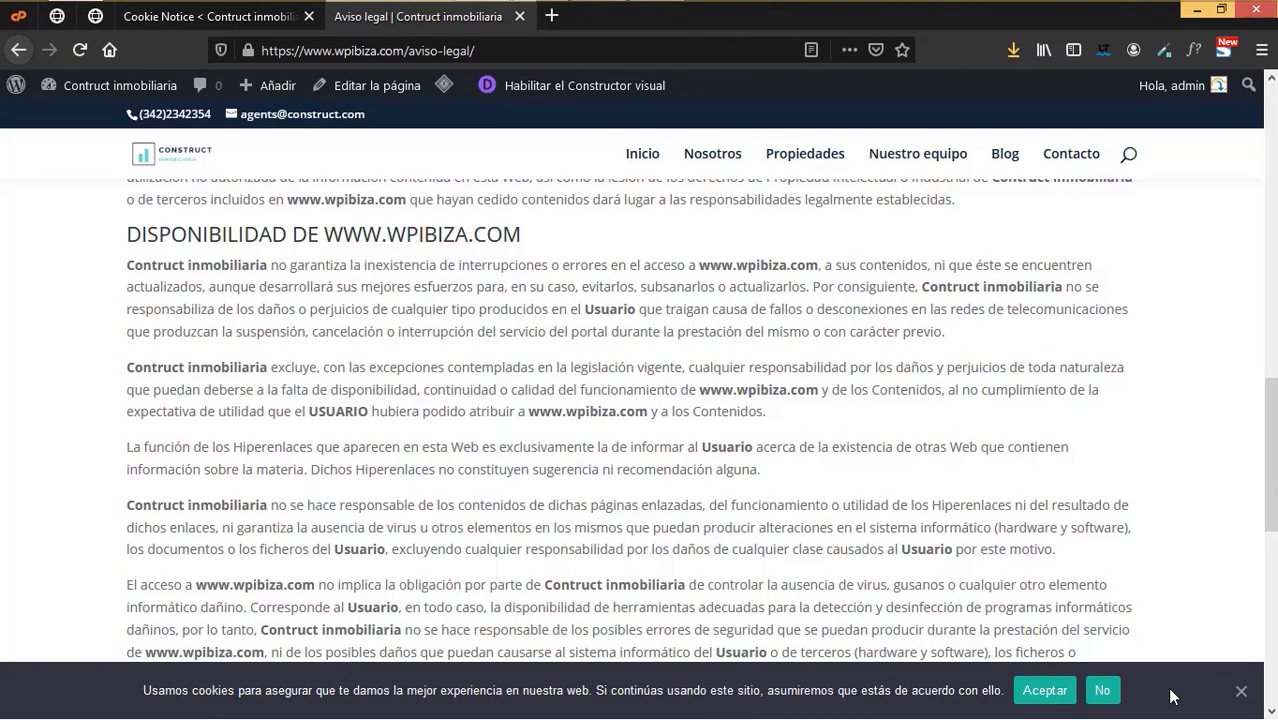
pyautogui.click(1240, 692)
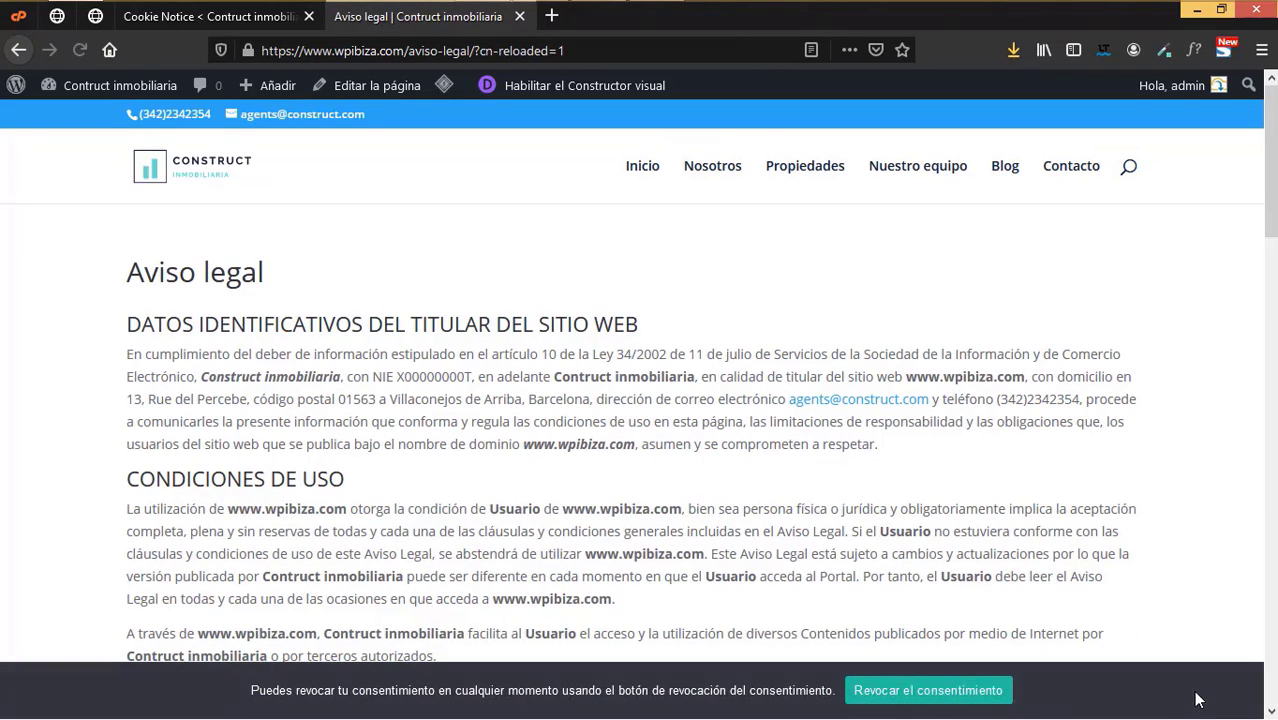
pyautogui.click(235, 27)
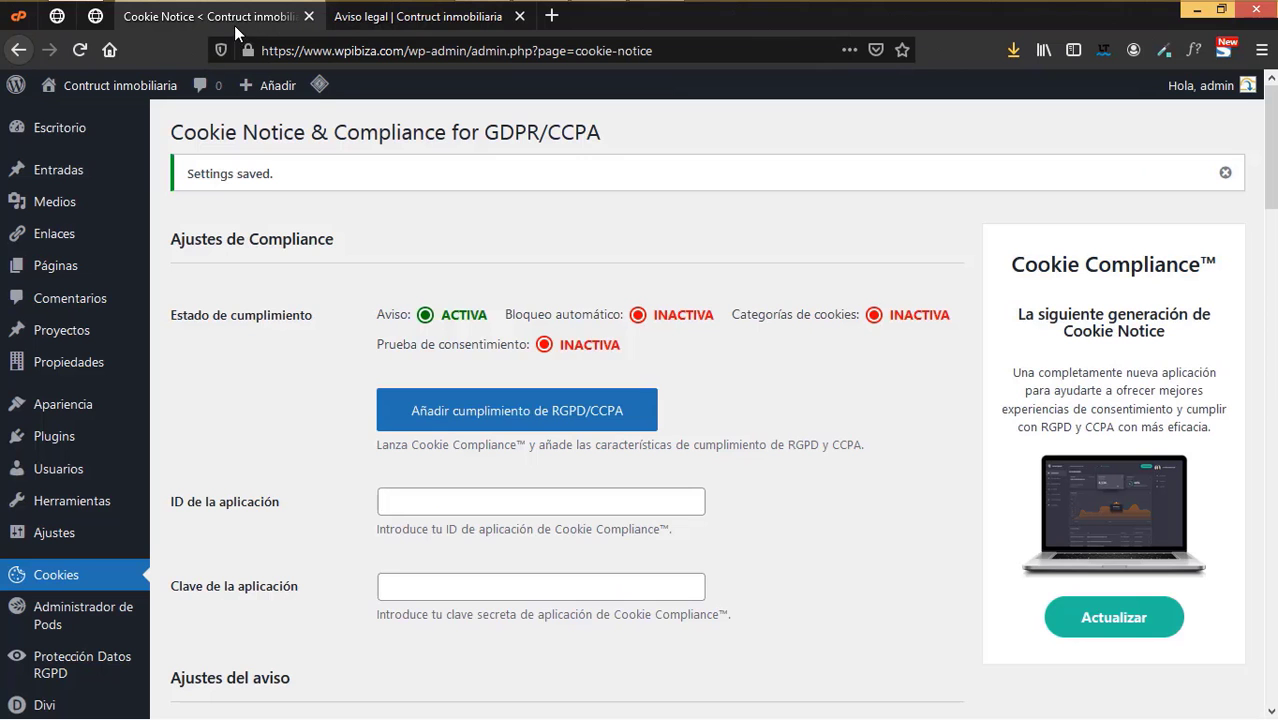
pyautogui.scroll(-8, 581, 562)
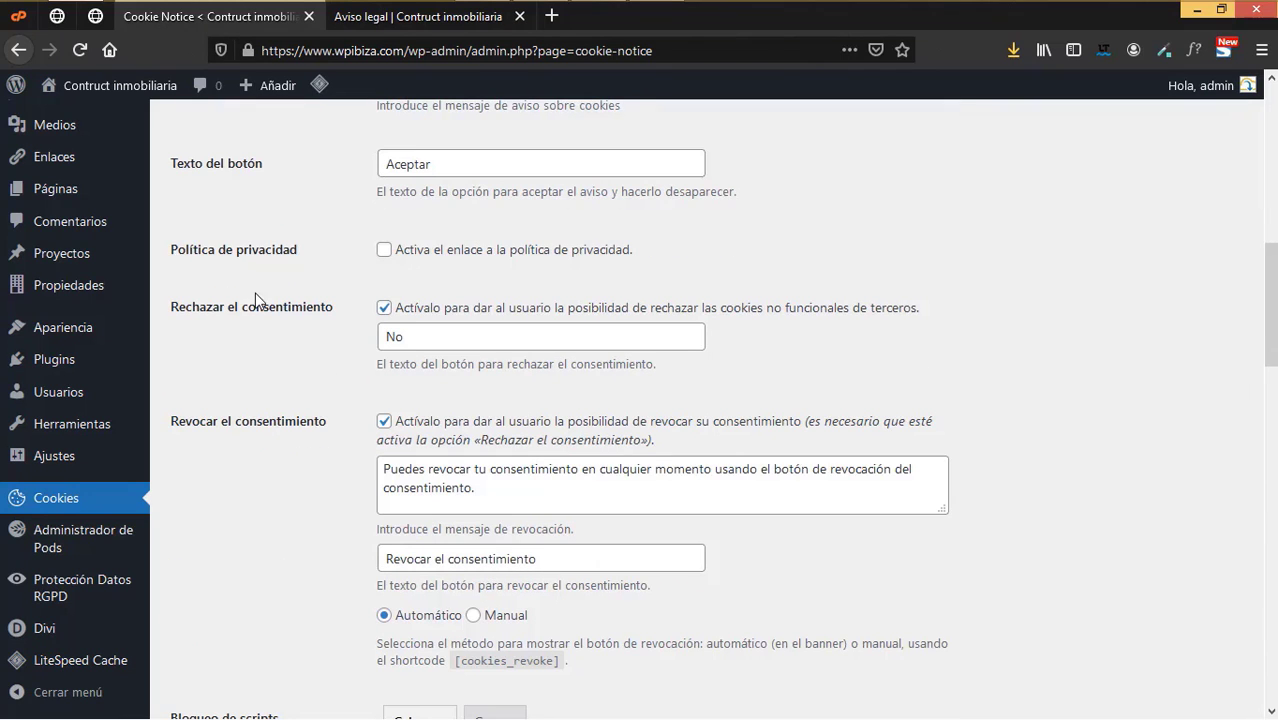
pyautogui.click(384, 421)
pyautogui.scroll(-15, 394, 522)
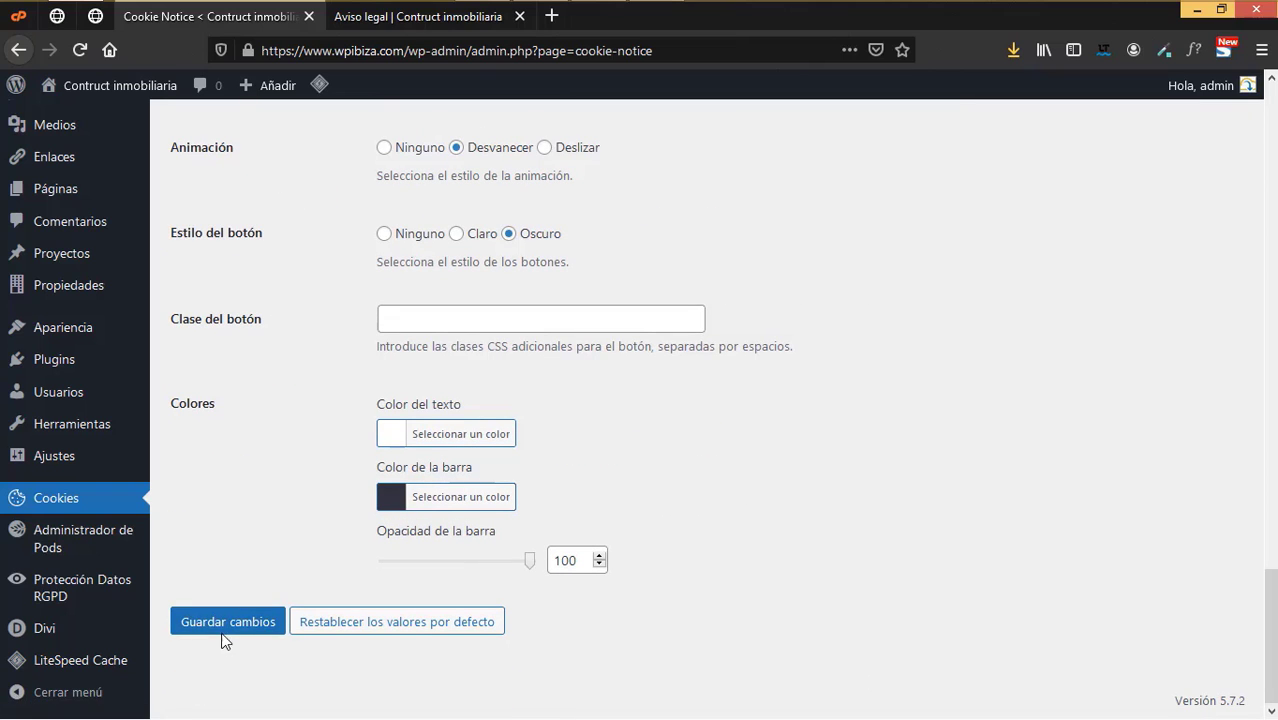
pyautogui.click(214, 625)
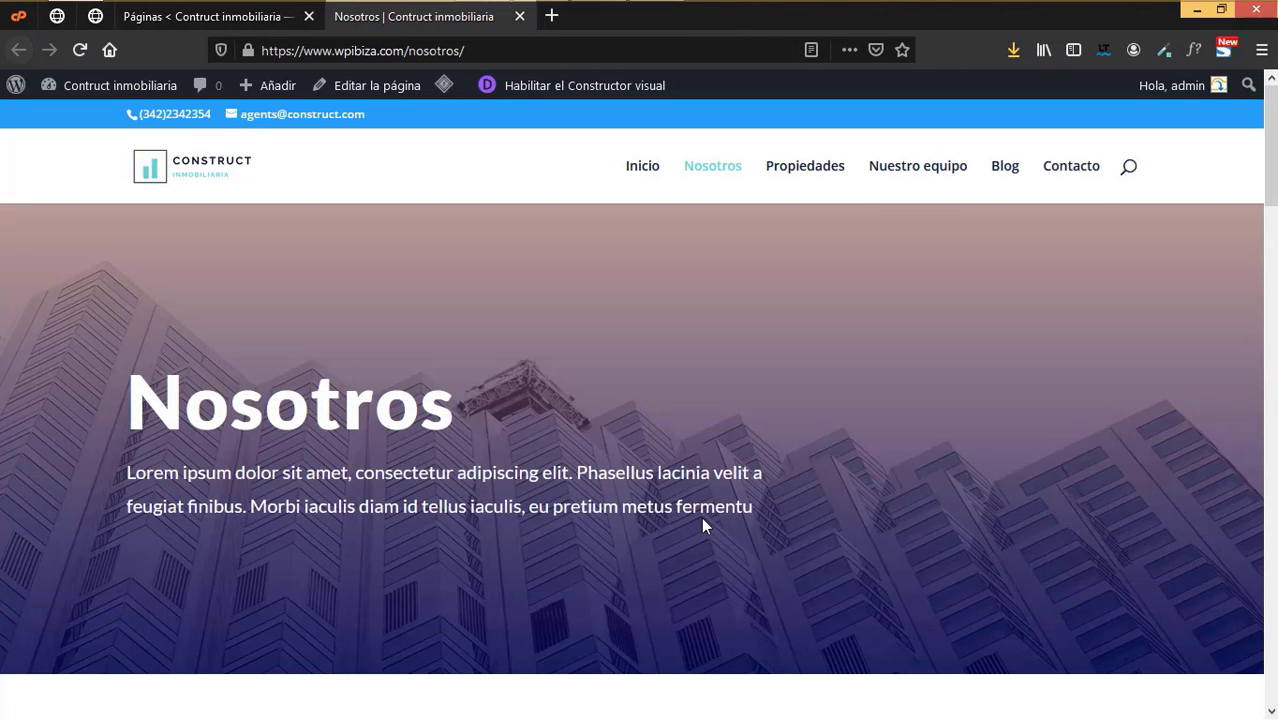
# - Scroll the Nosotros page to its footer, then browse the Propiedades page's property listings
pyautogui.scroll(-2, 701, 517)
pyautogui.scroll(-3, 701, 518)
pyautogui.scroll(4, 695, 535)
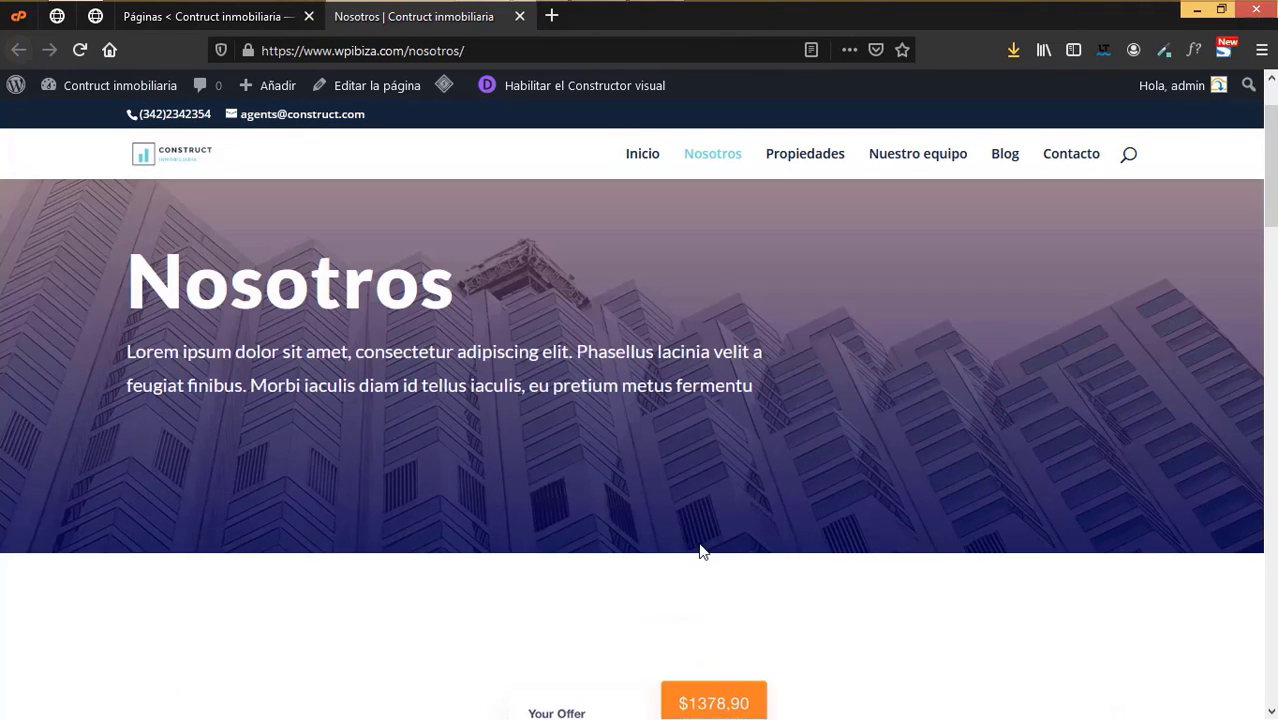
pyautogui.scroll(-3, 701, 550)
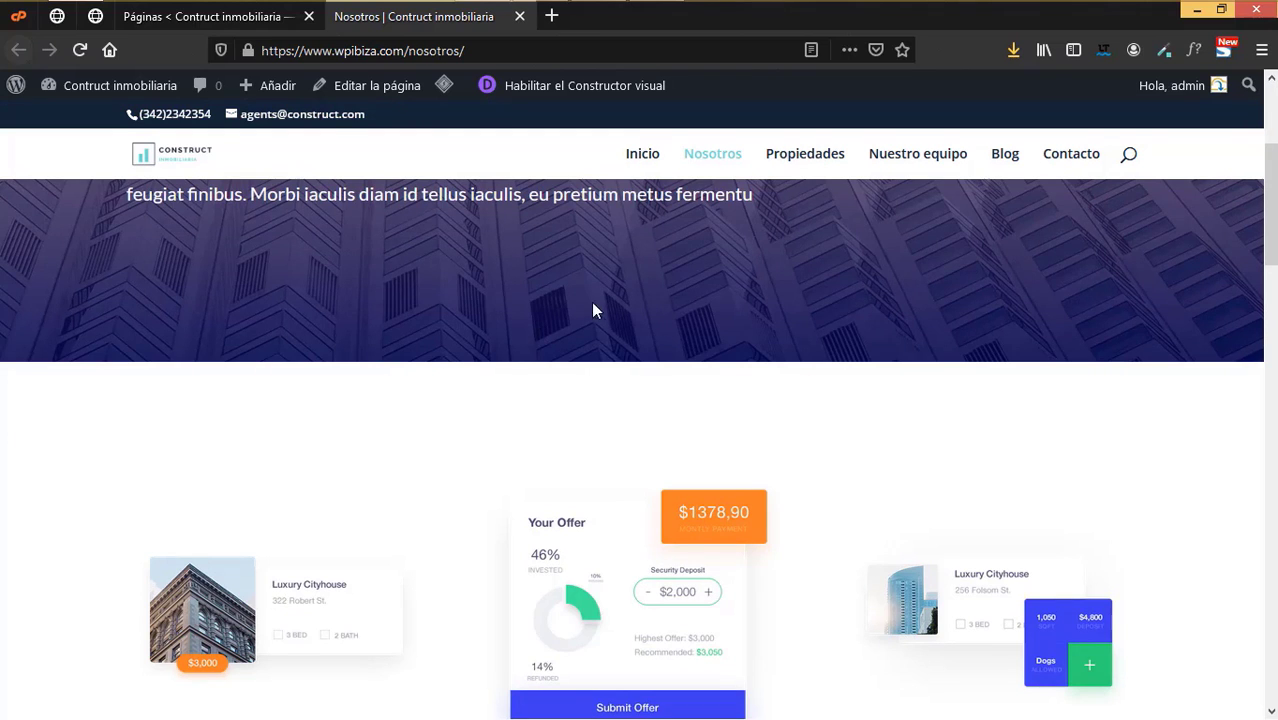
pyautogui.scroll(-10, 638, 562)
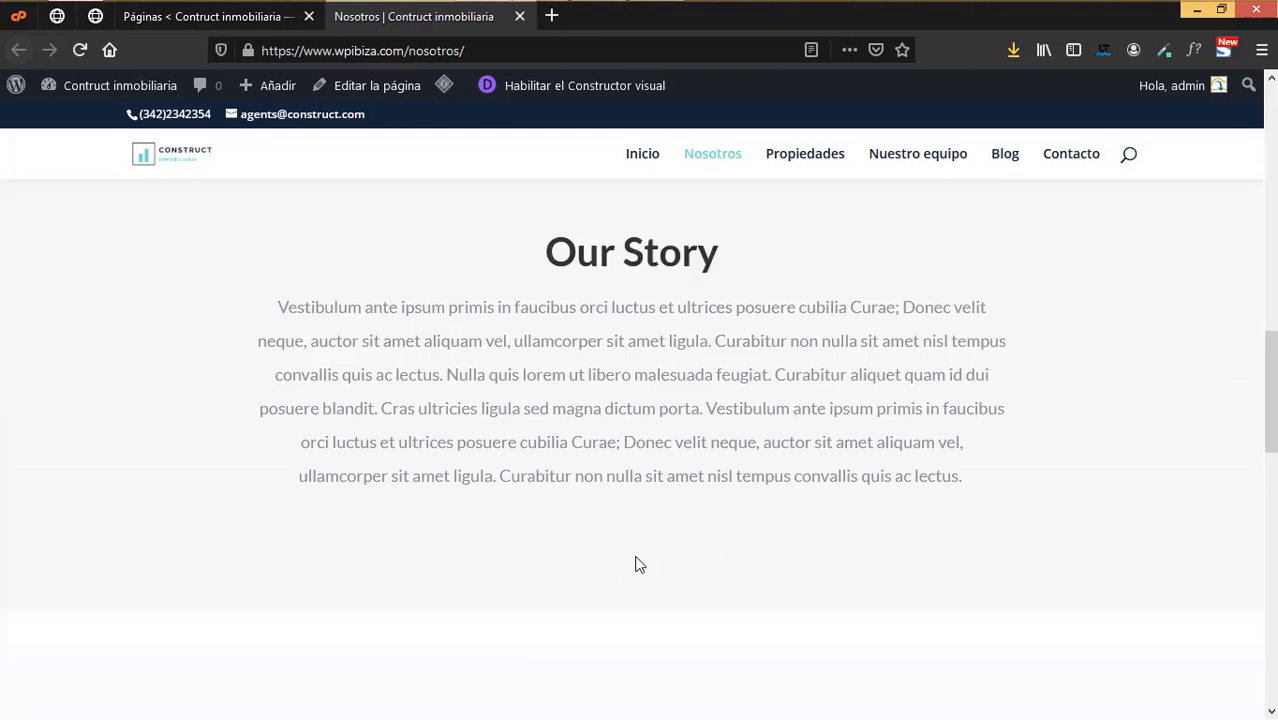
pyautogui.scroll(-5, 636, 563)
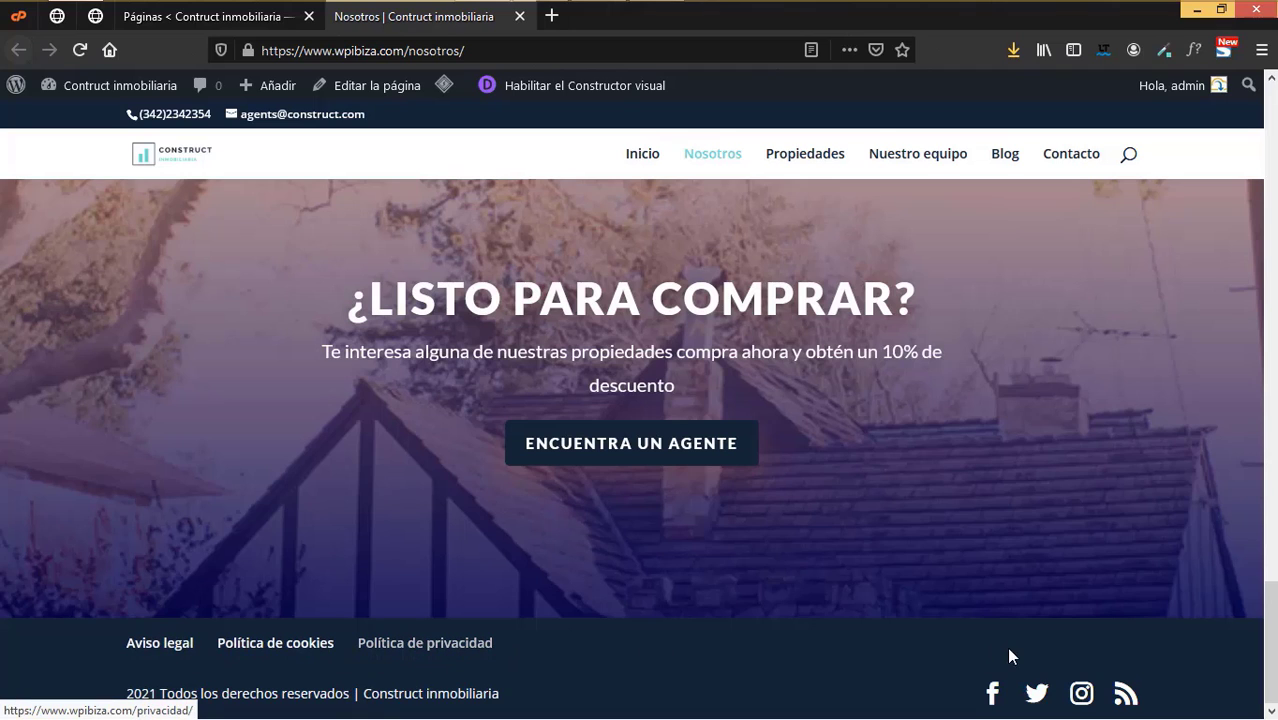
pyautogui.click(808, 158)
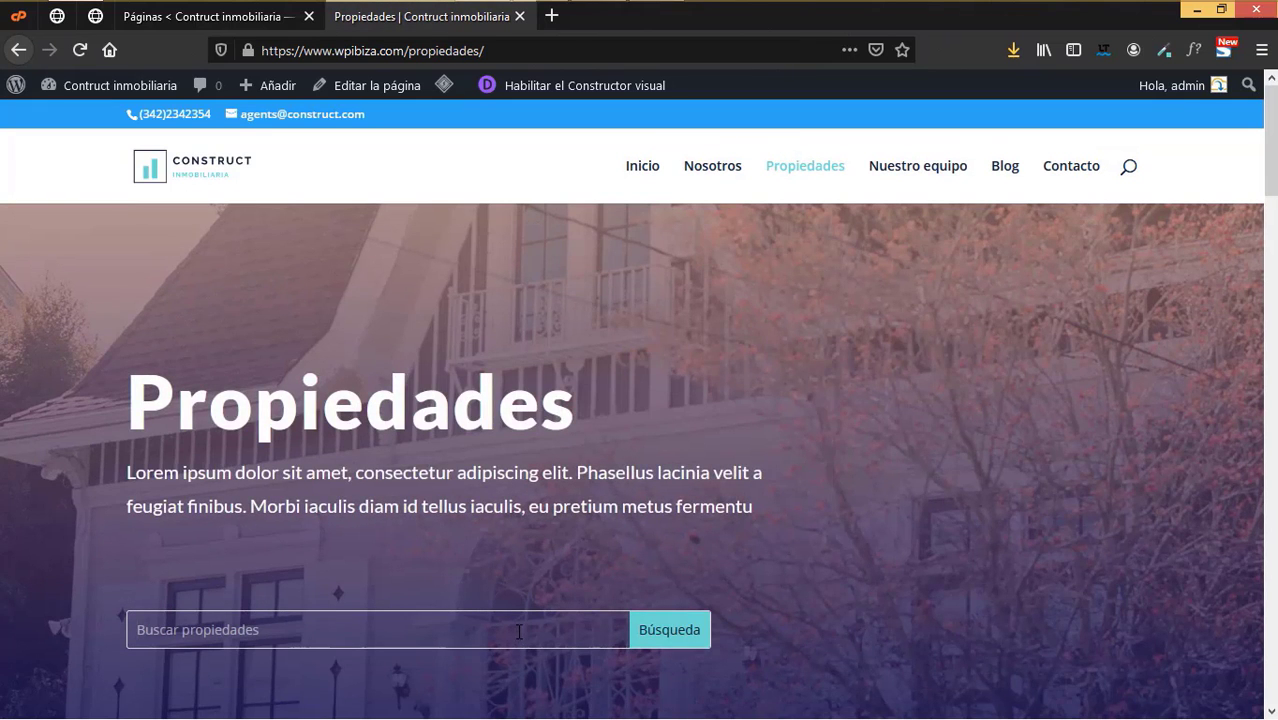
pyautogui.scroll(-6, 525, 615)
pyautogui.scroll(-5, 527, 602)
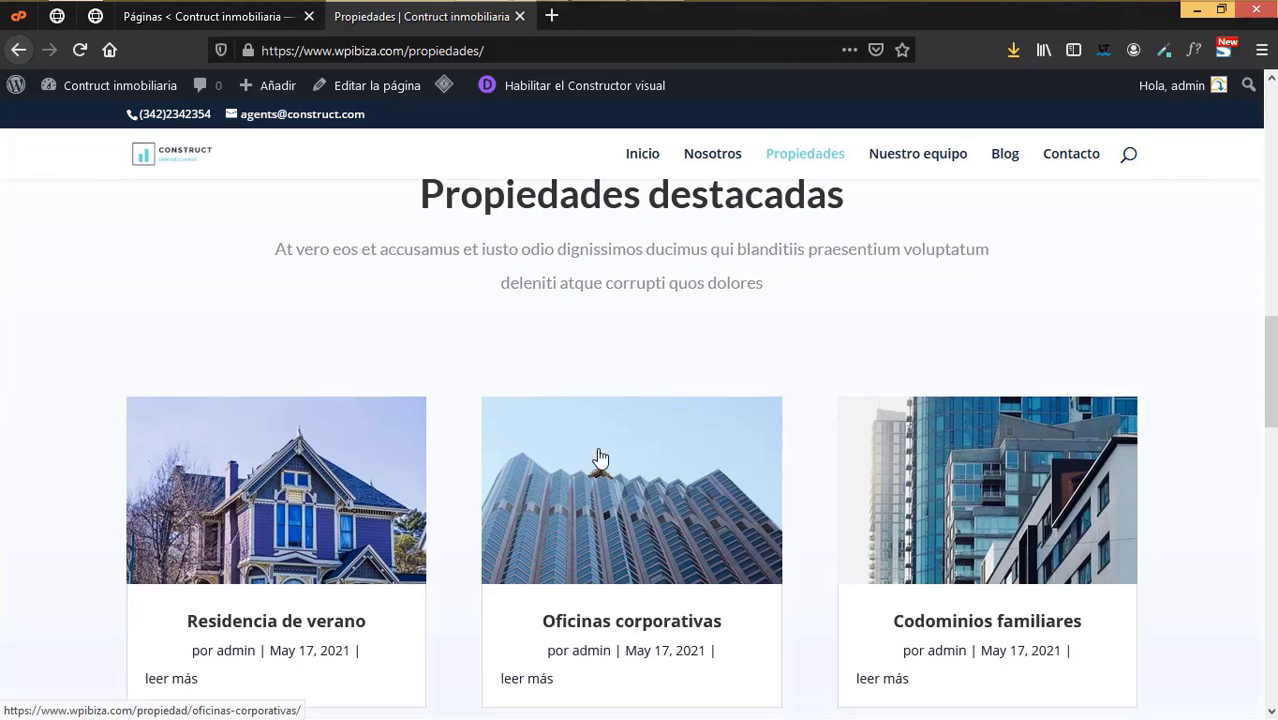
pyautogui.scroll(-4, 975, 545)
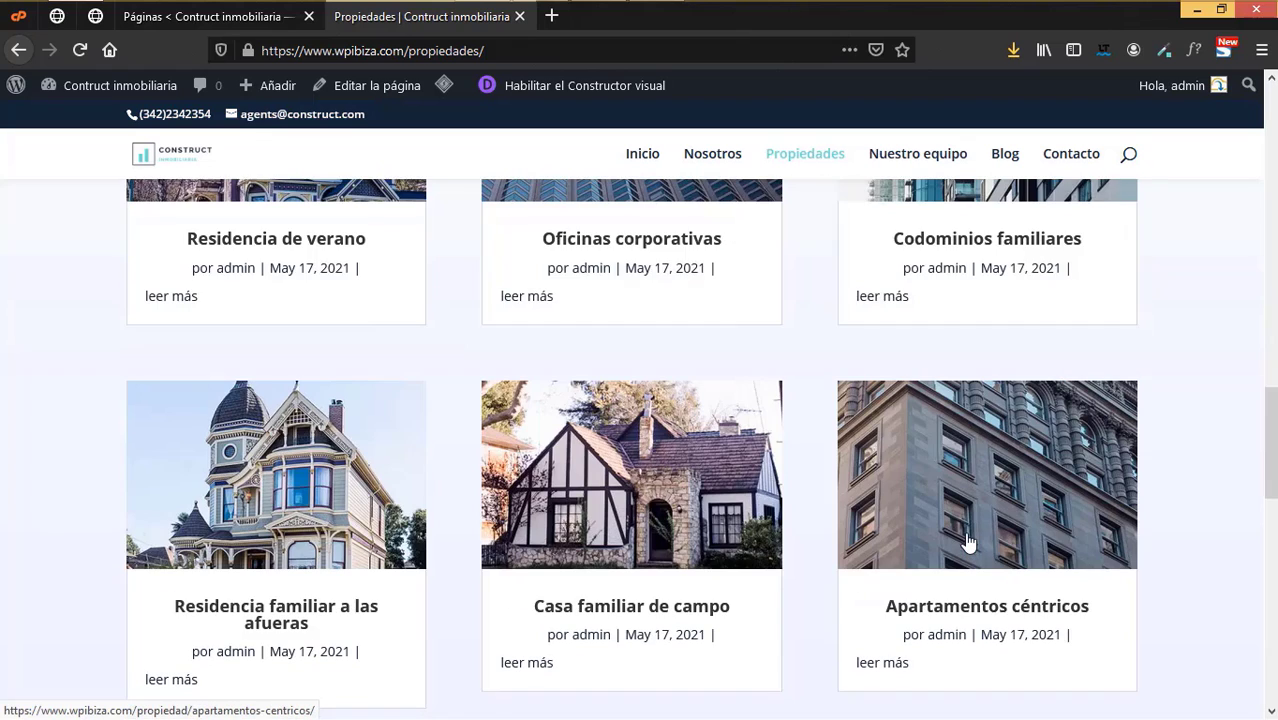
pyautogui.scroll(-2, 968, 541)
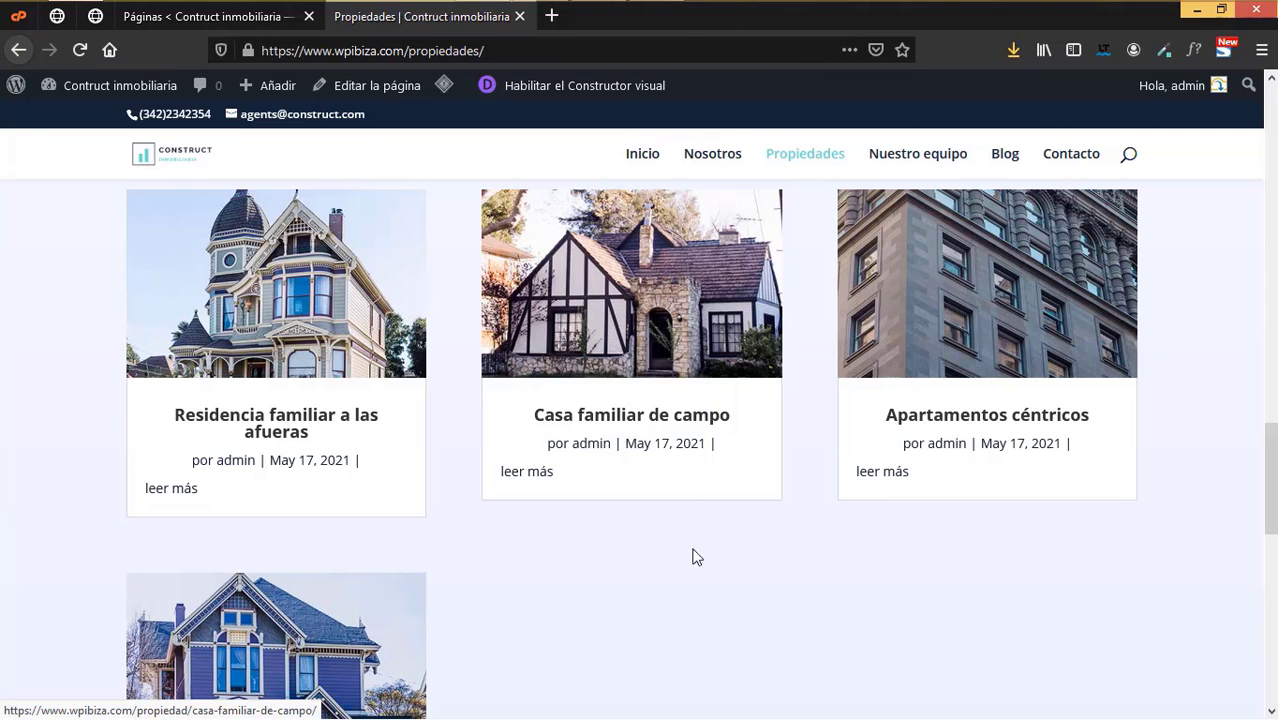
pyautogui.scroll(3, 1004, 539)
pyautogui.scroll(3, 1006, 547)
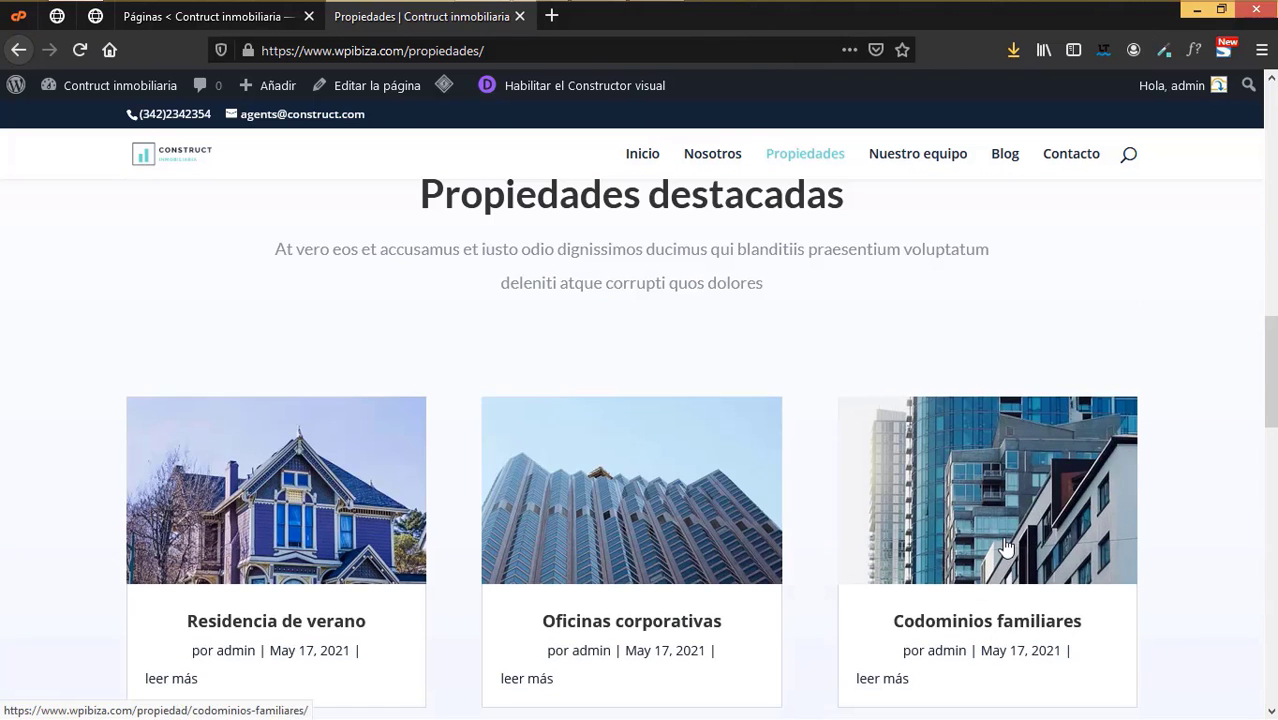